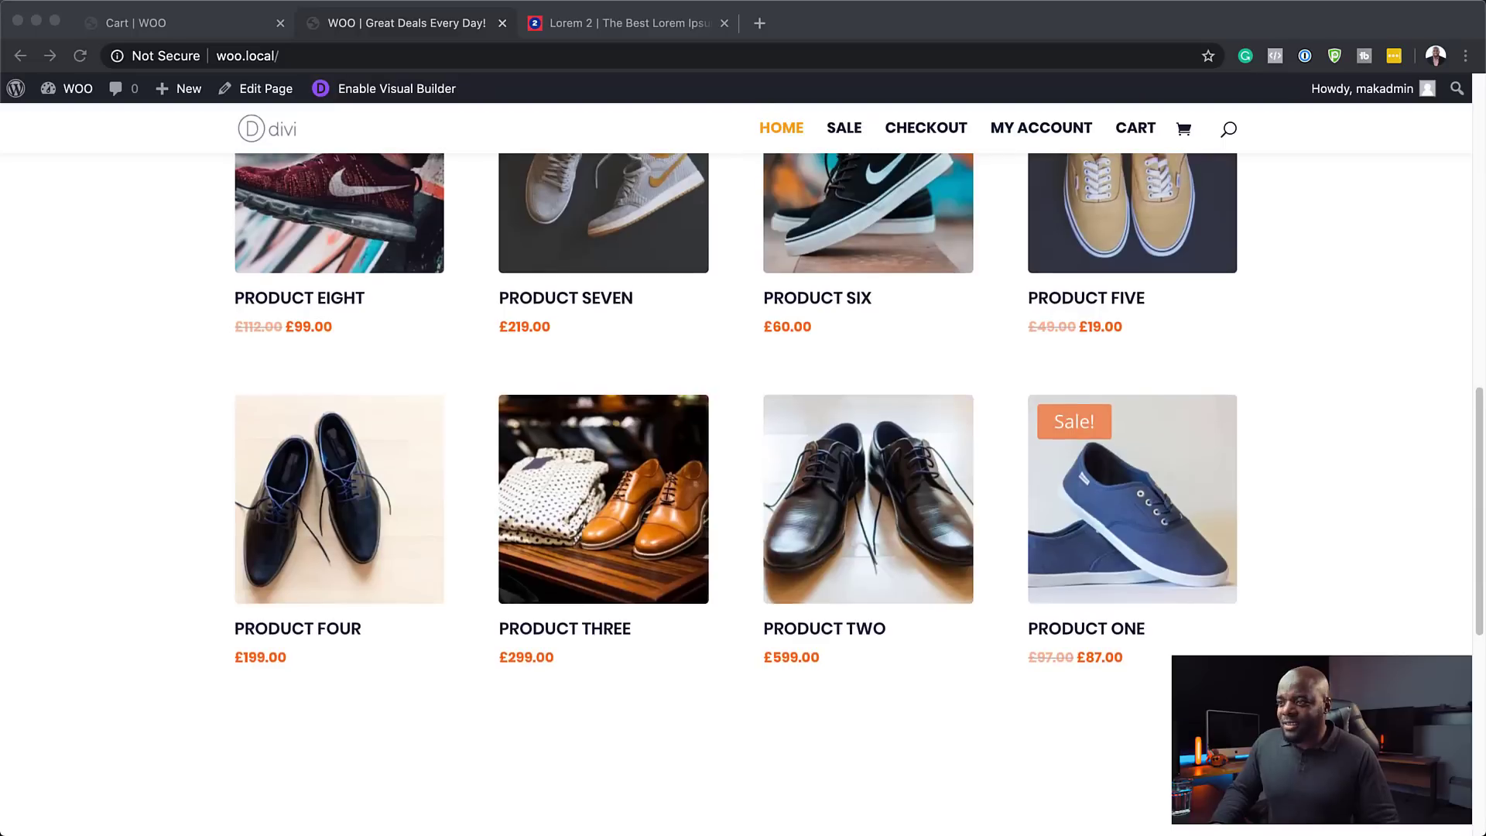
- Open Product Seven from the Recent Products grid on the home page
scroll(743, 464, "up", 5)
scroll(743, 465, "down", 1)
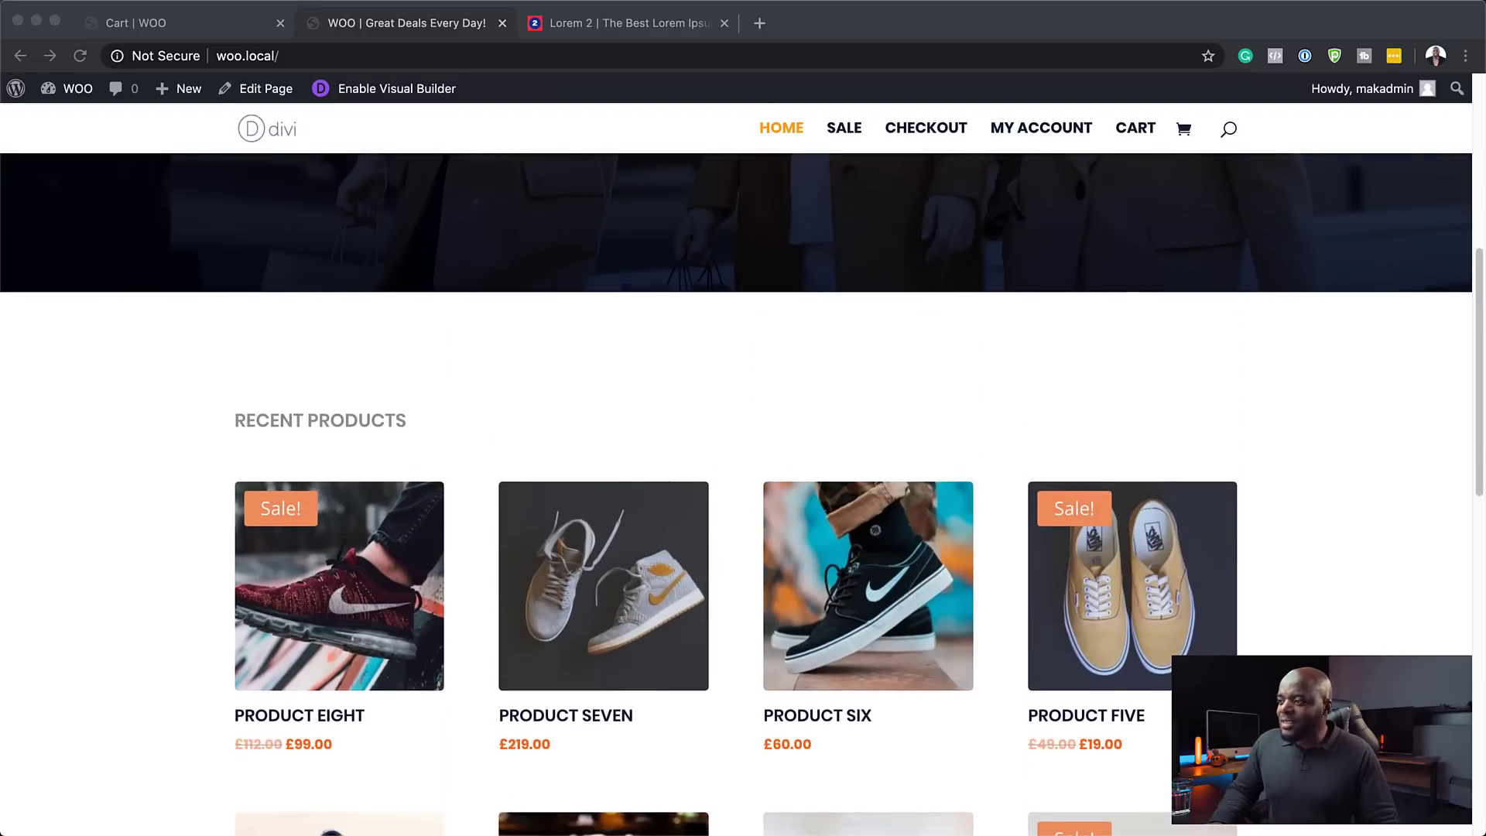
left_click(676, 407)
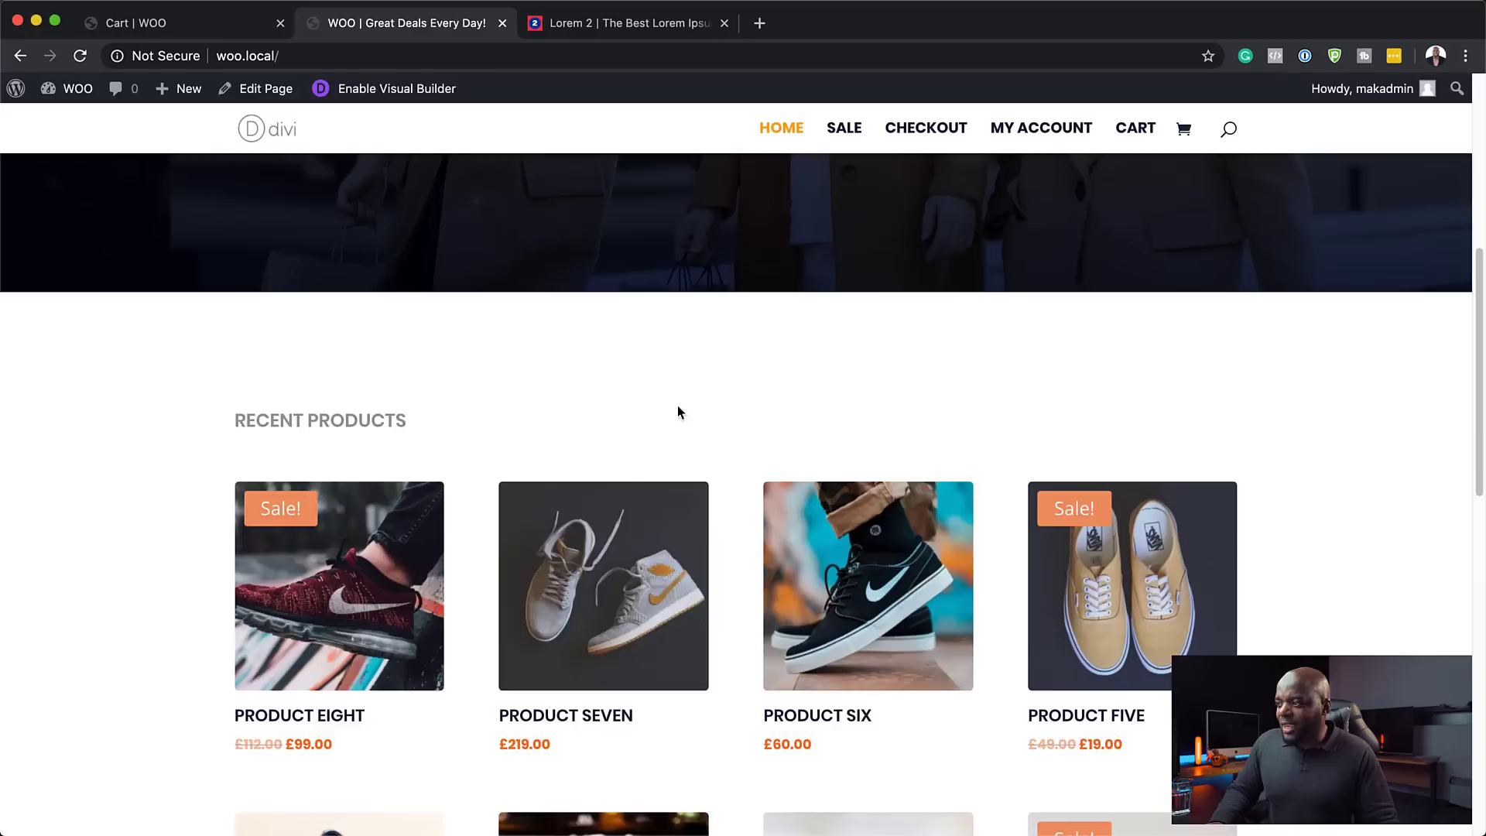
left_click(649, 558)
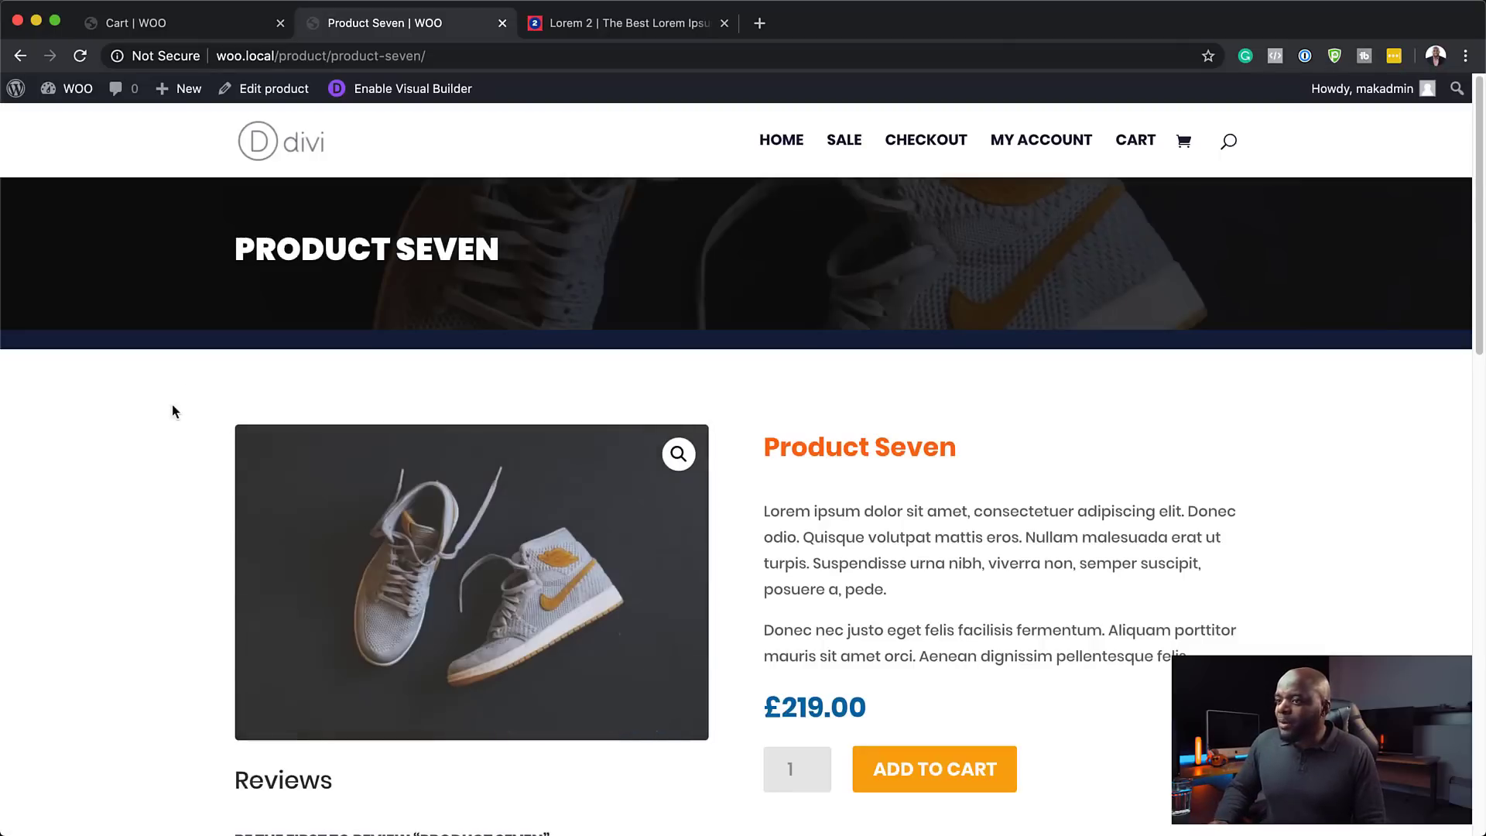
- Scroll through Product Seven's page: £219.00 price, description, review form and related products
scroll(112, 581, "down", 3)
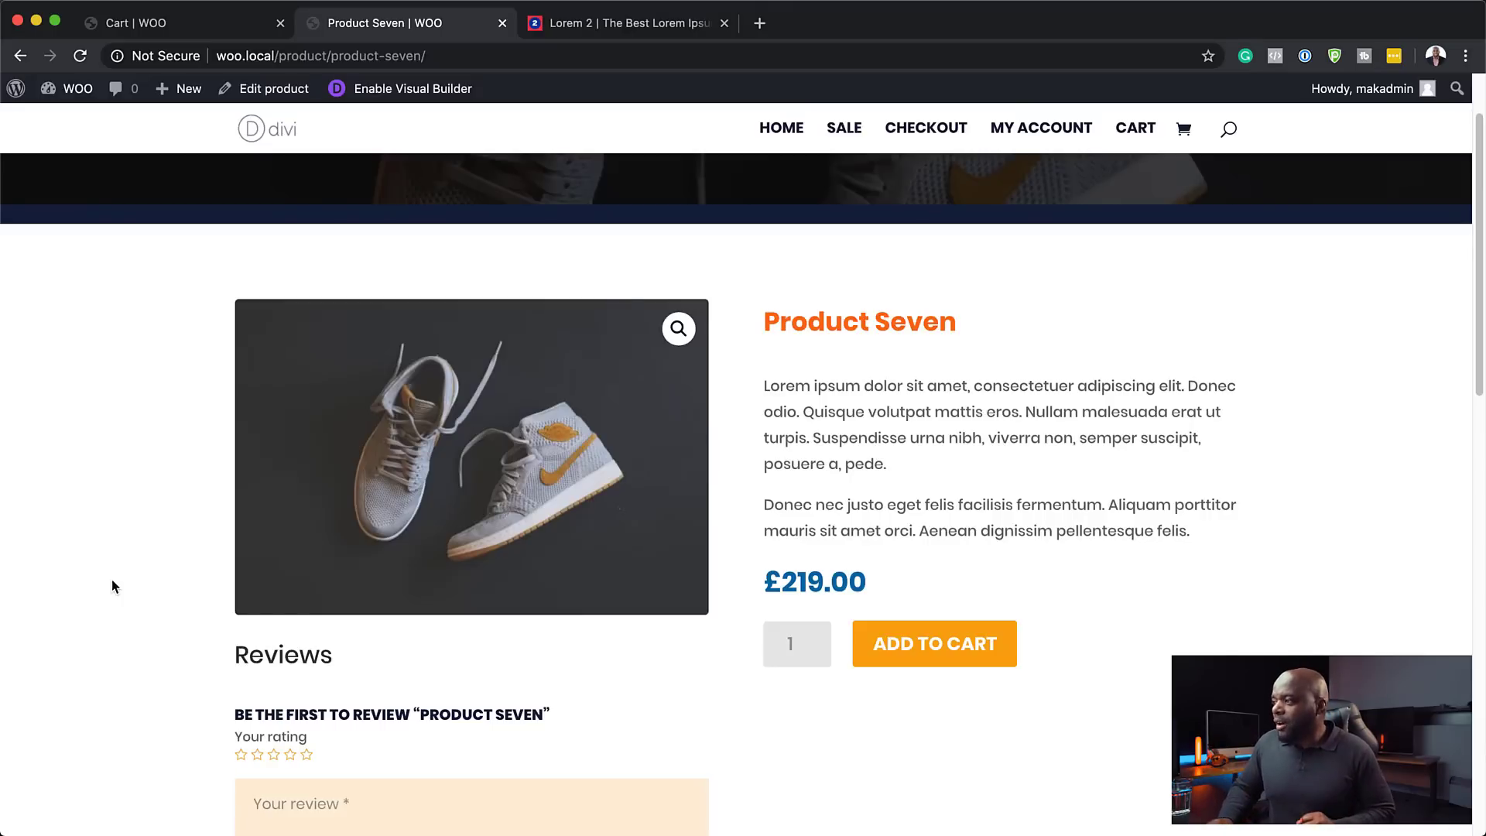
scroll(1269, 629, "down", 1)
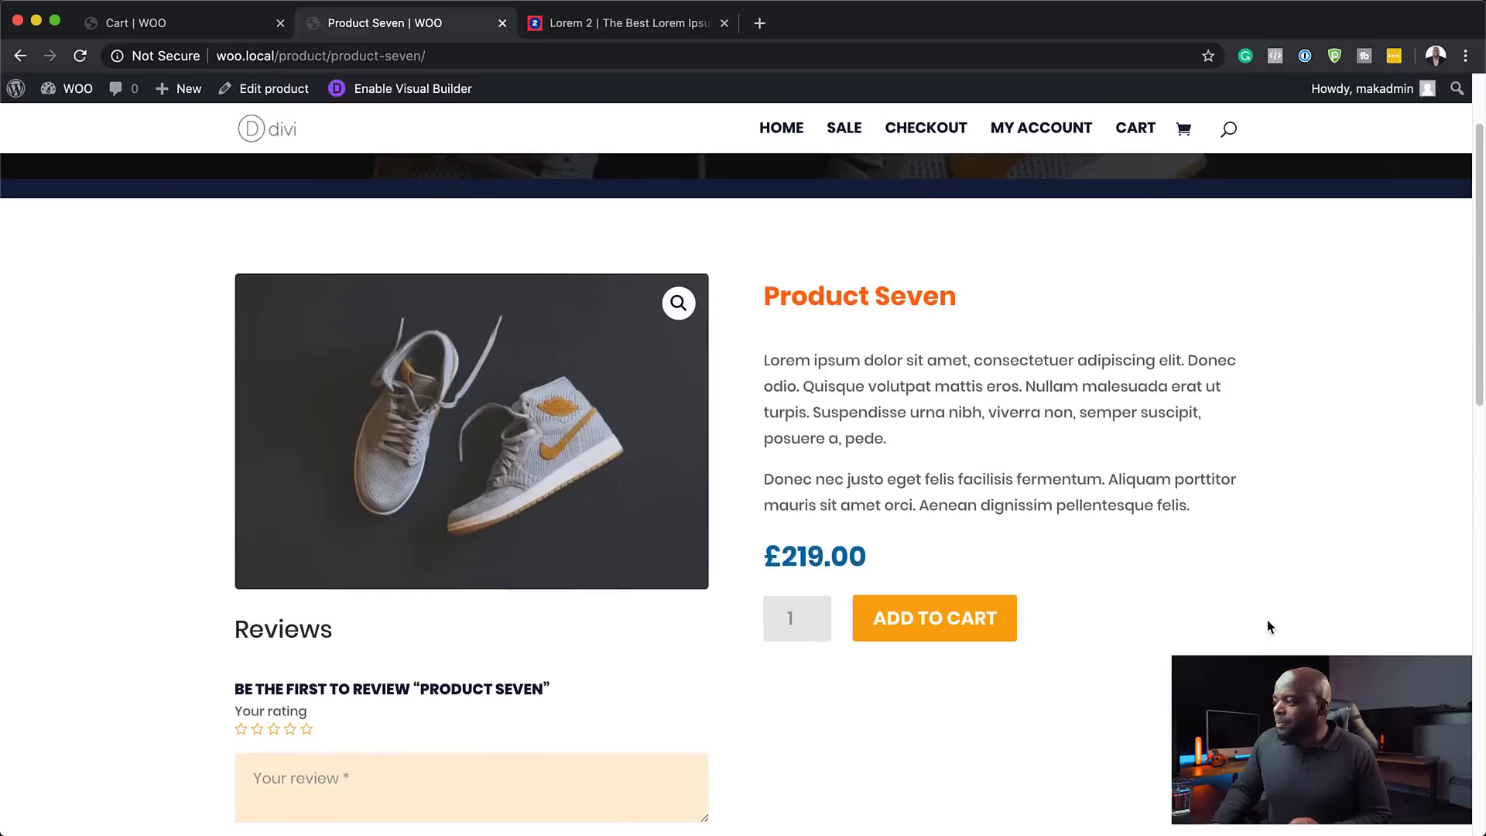
scroll(1236, 592, "down", 5)
scroll(1235, 598, "down", 10)
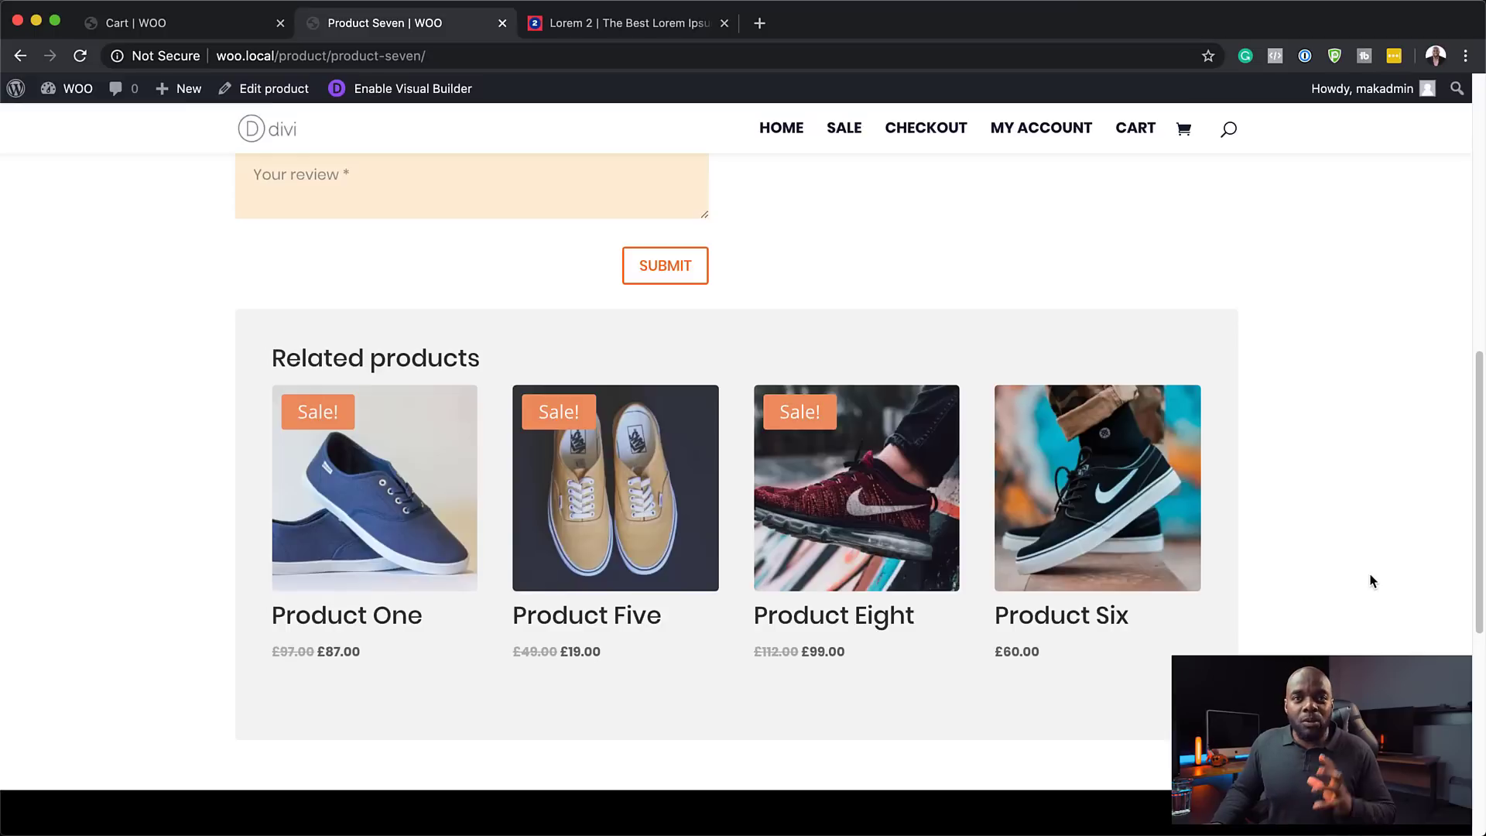
scroll(1366, 572, "up", 7)
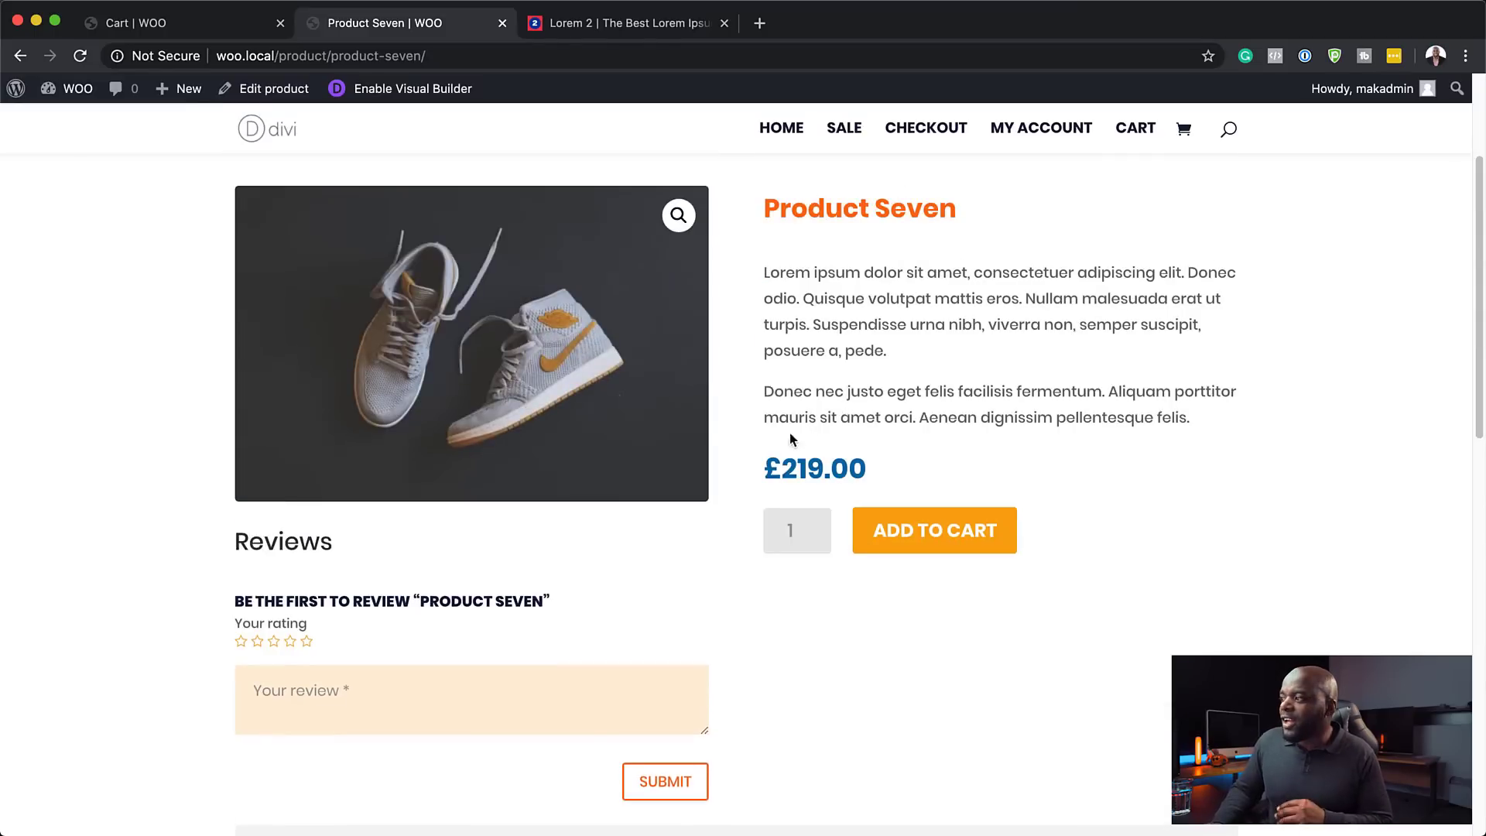
scroll(1004, 492, "down", 1)
scroll(1003, 491, "down", 5)
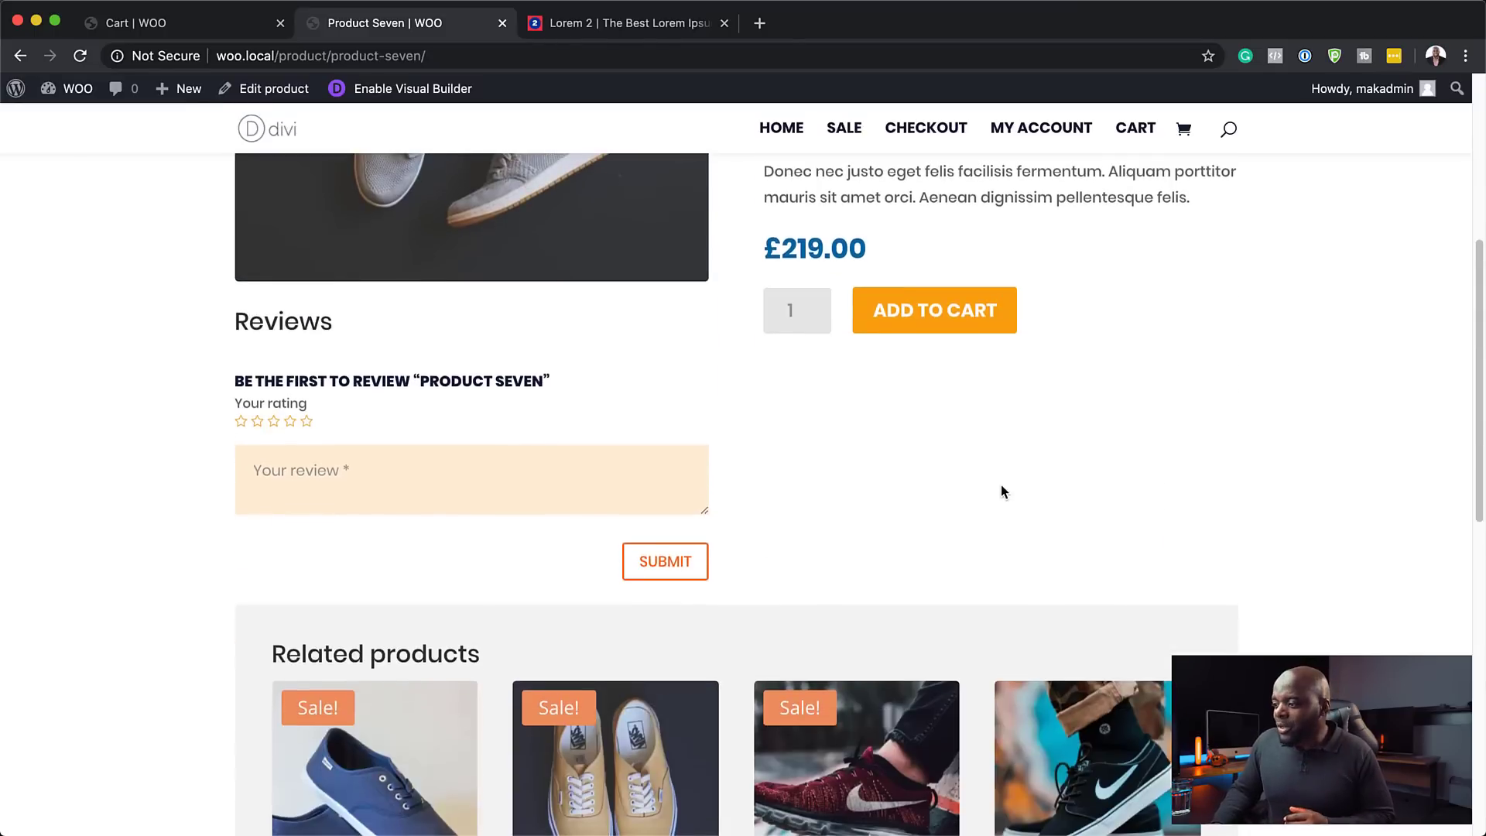
- Open Product One from Related products and review its £87.00 sale price (was £97.00), 10 in stock
left_click(354, 581)
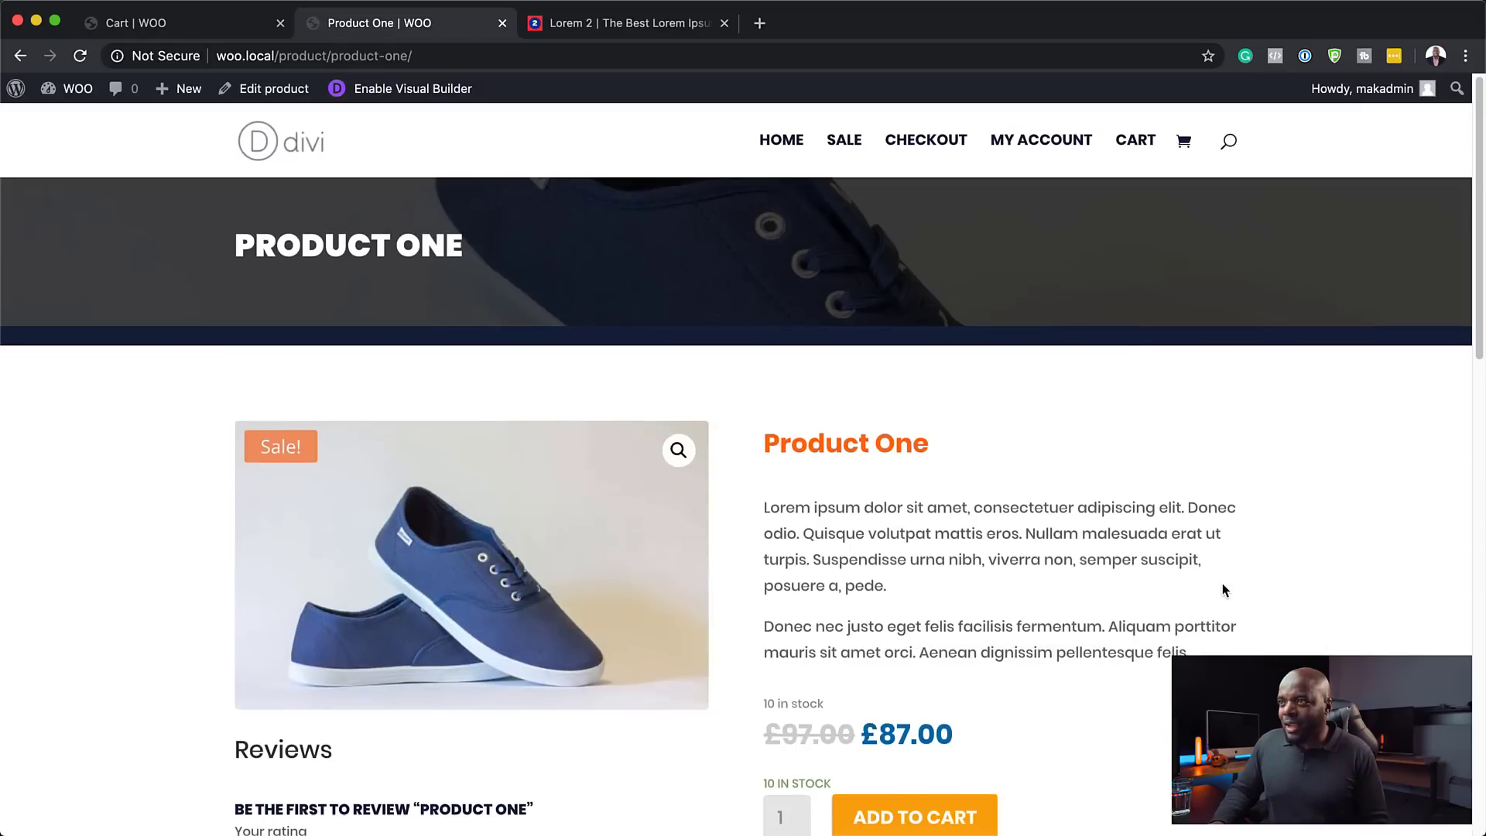
scroll(1223, 584, "down", 5)
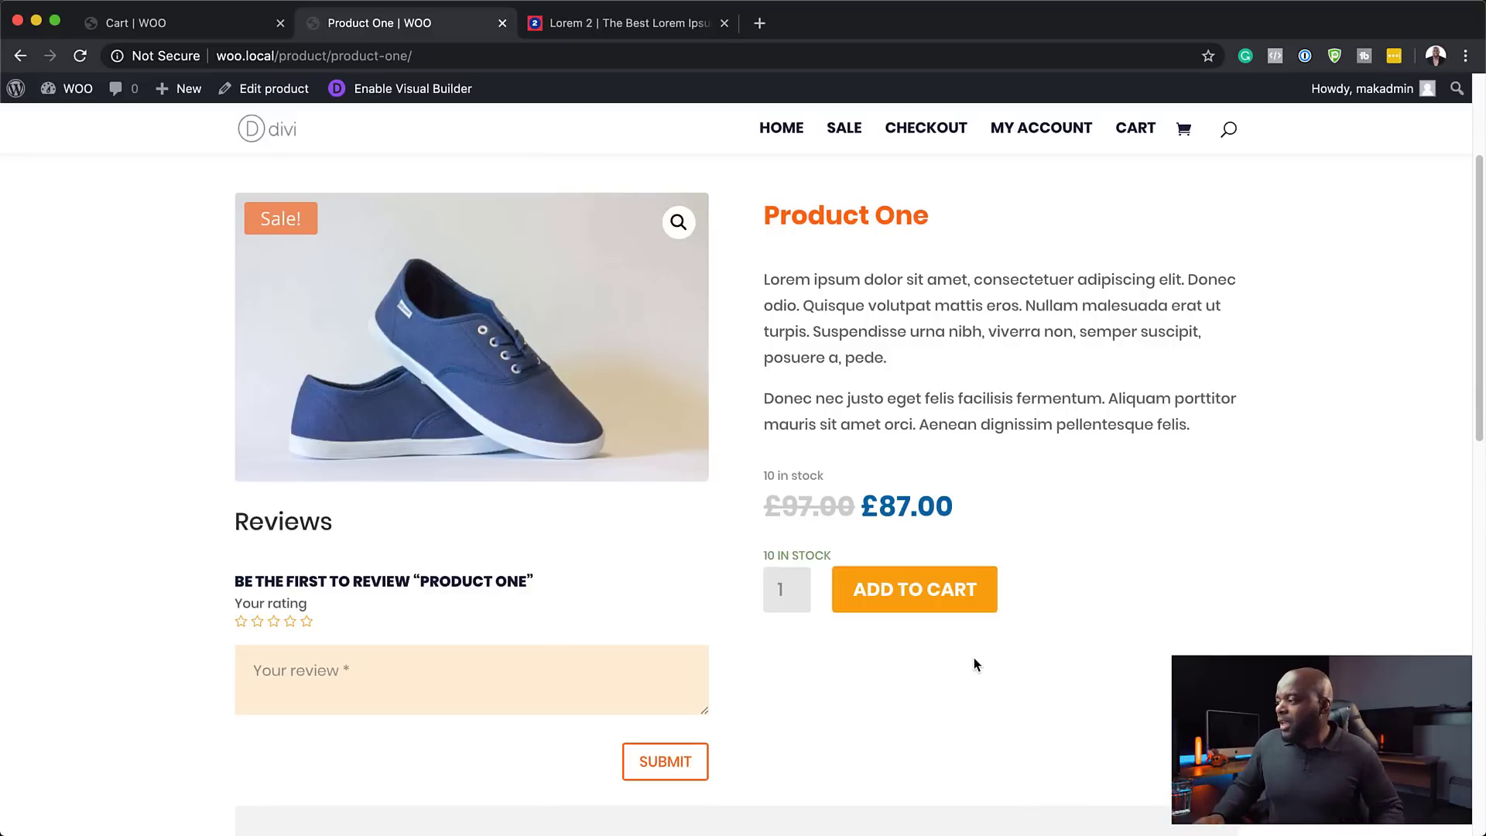
scroll(819, 788, "down", 5)
scroll(820, 791, "down", 4)
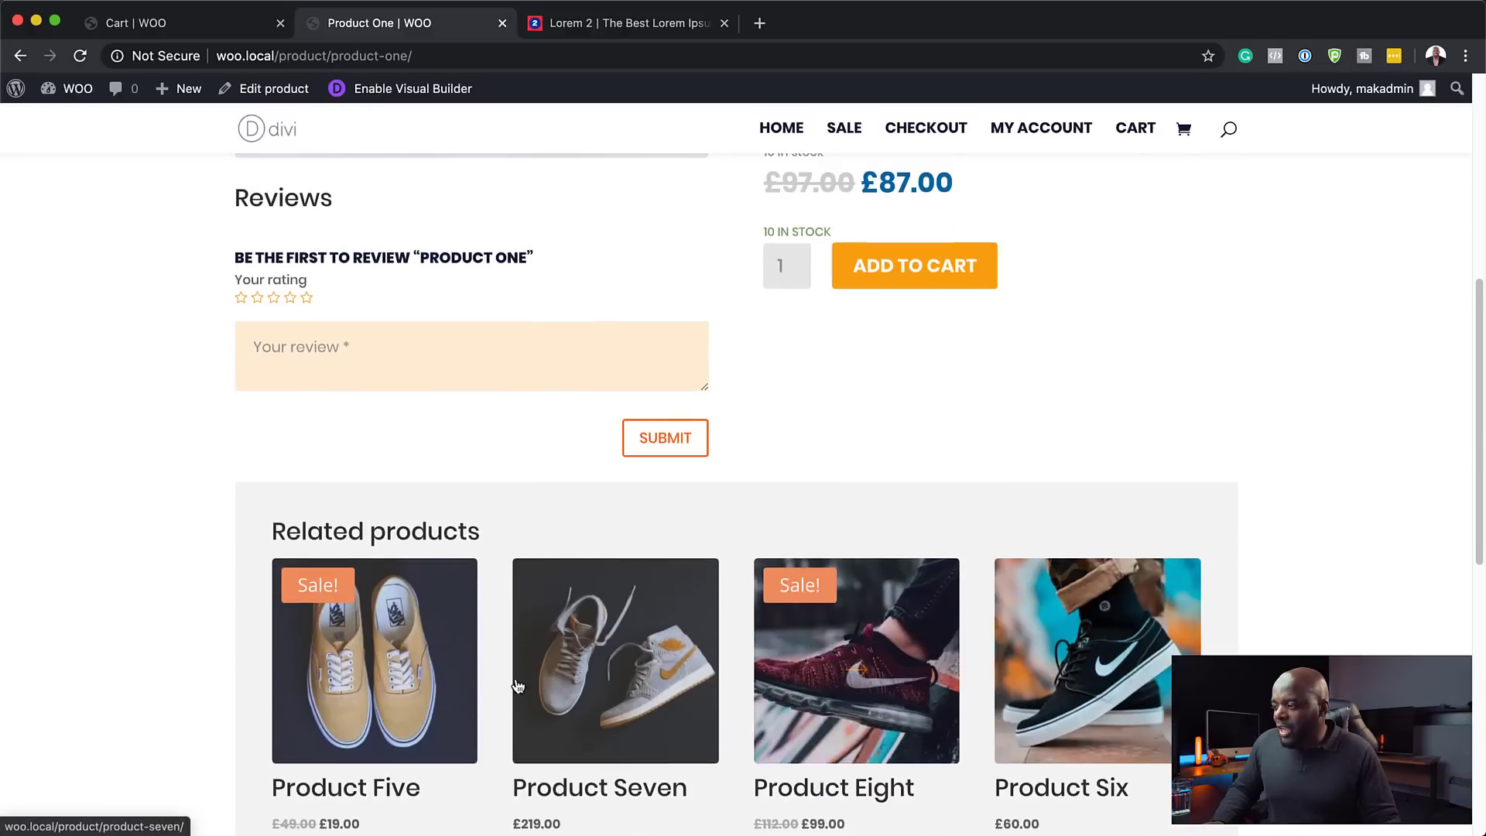
scroll(1030, 704, "down", 8)
scroll(1032, 711, "up", 20)
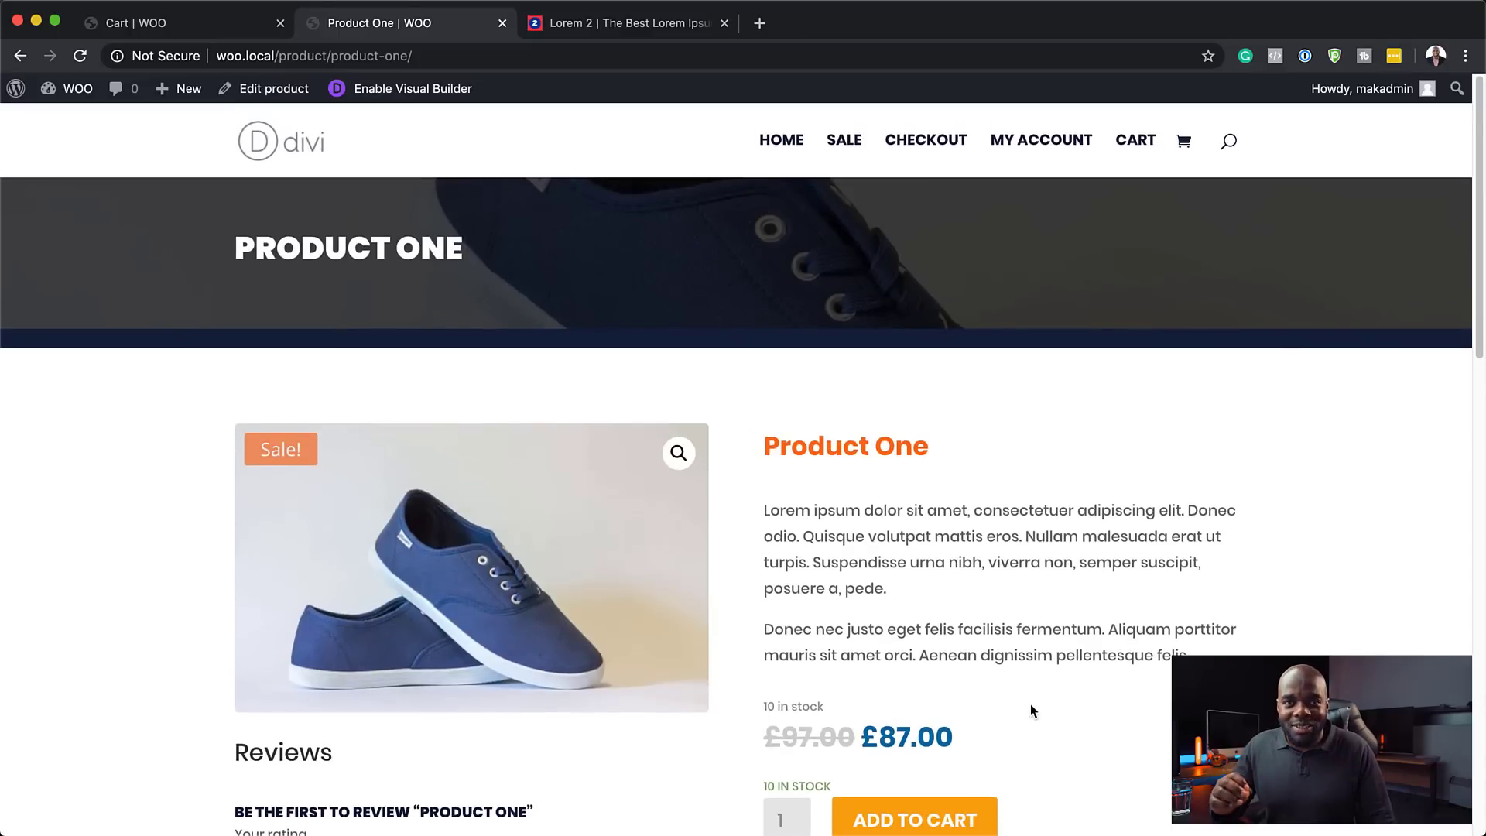
- Go to the SALE page and view the Products on Sale: Product Eight, Five and One
left_click(850, 144)
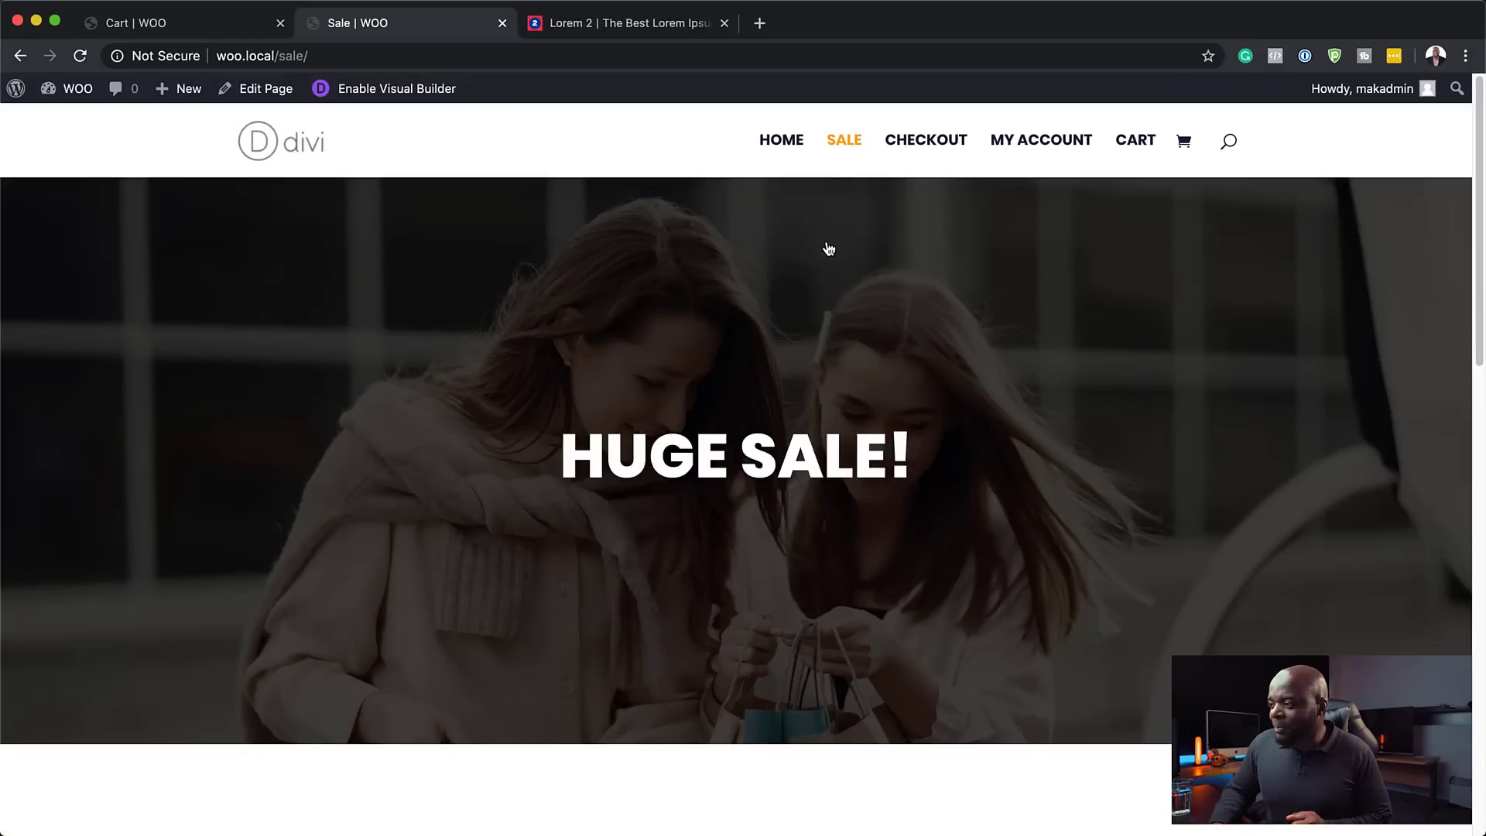
scroll(827, 240, "down", 8)
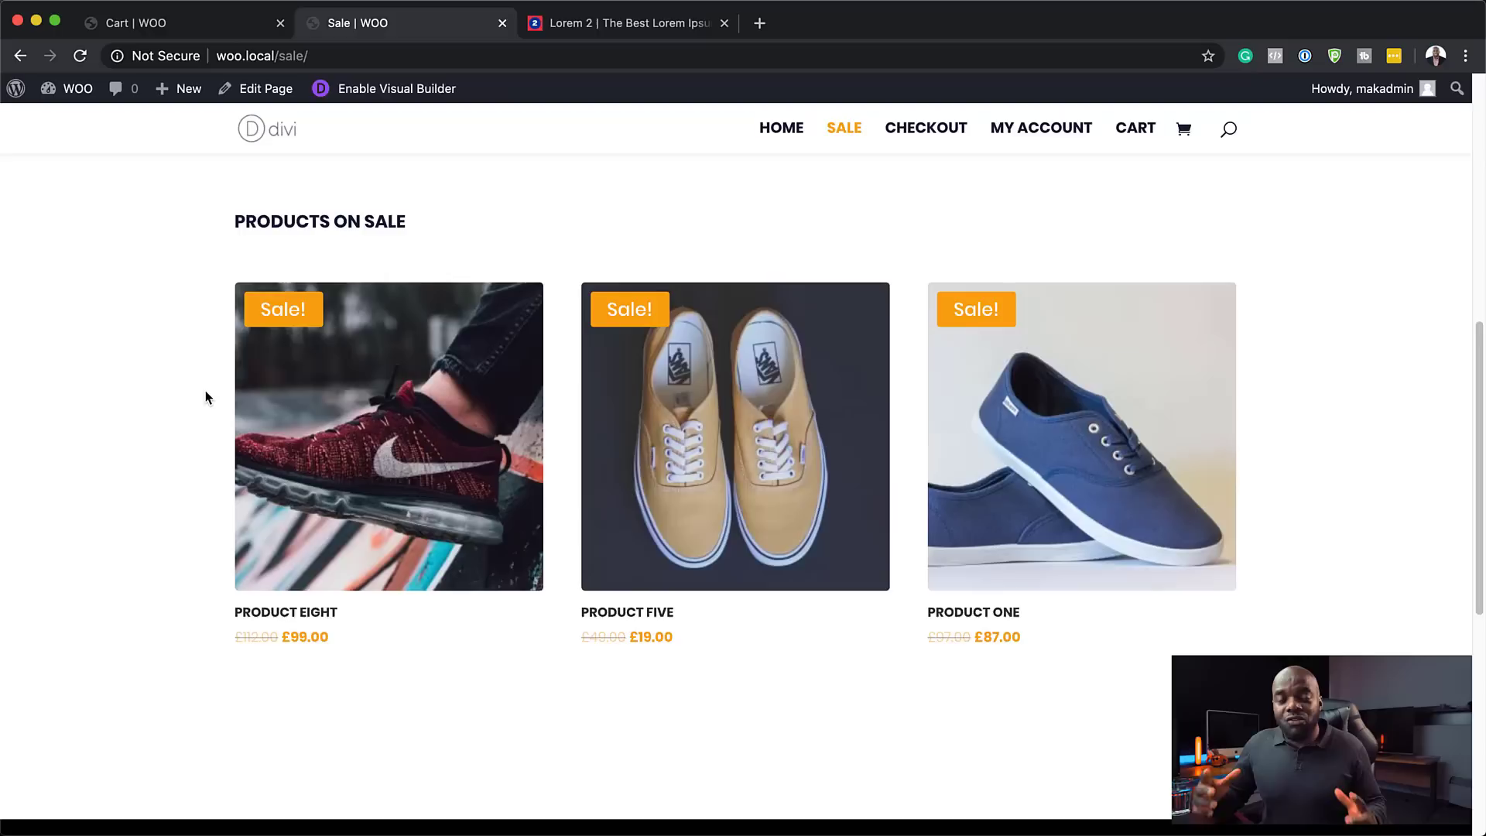
scroll(196, 421, "up", 1)
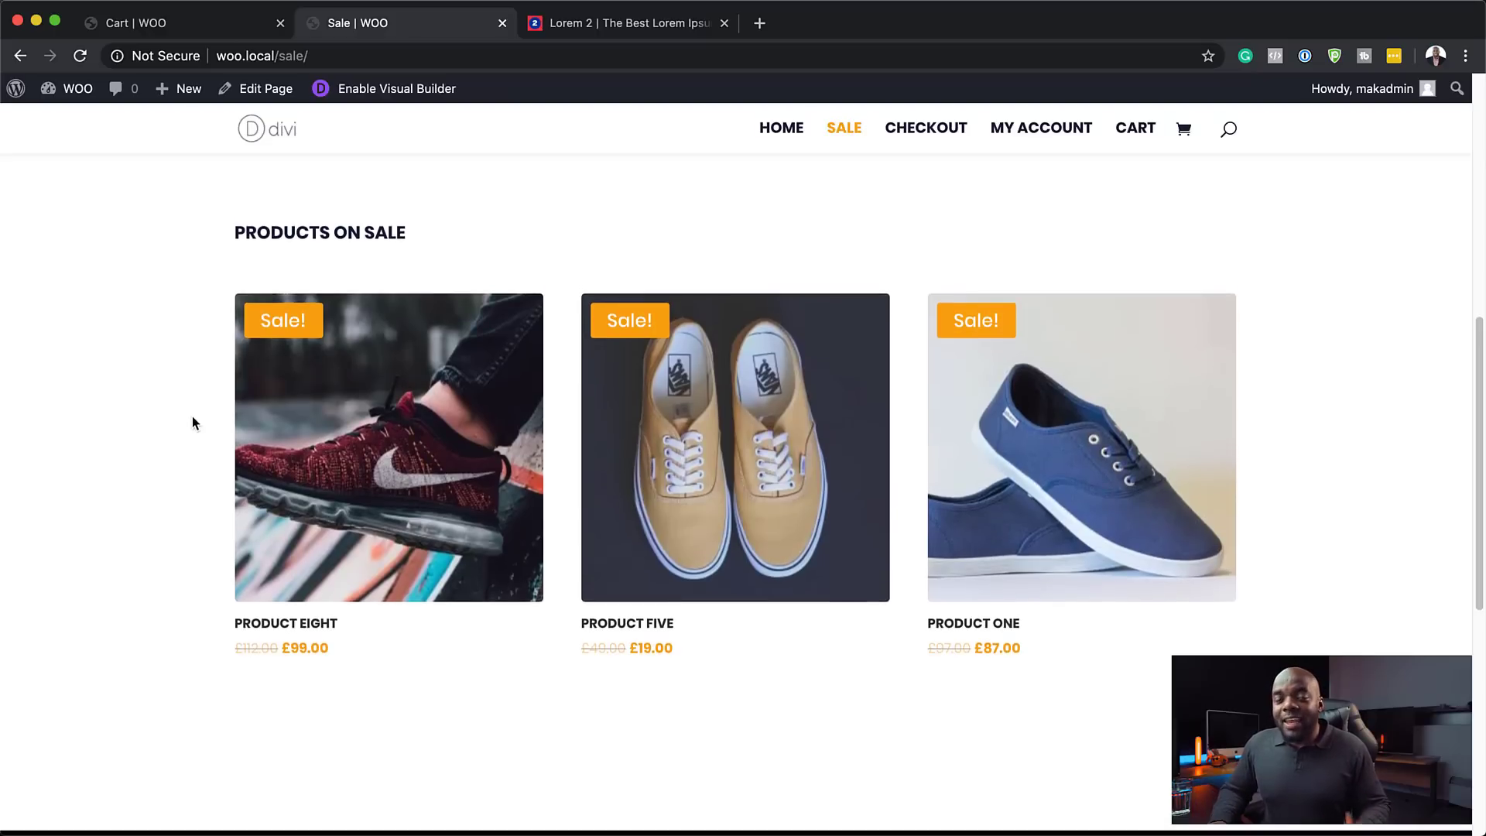
scroll(201, 419, "up", 3)
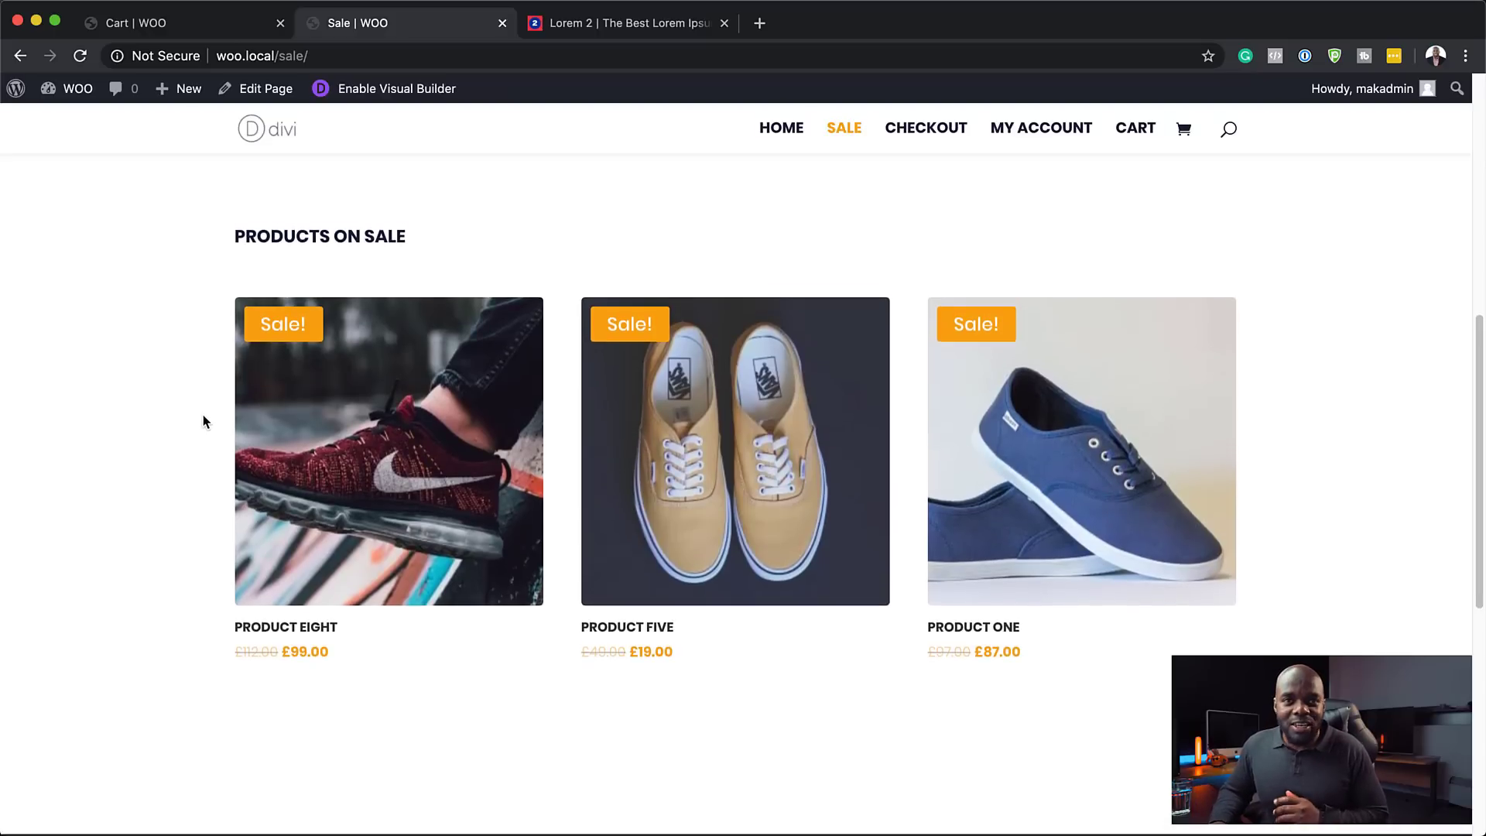
scroll(205, 419, "up", 10)
scroll(766, 511, "down", 9)
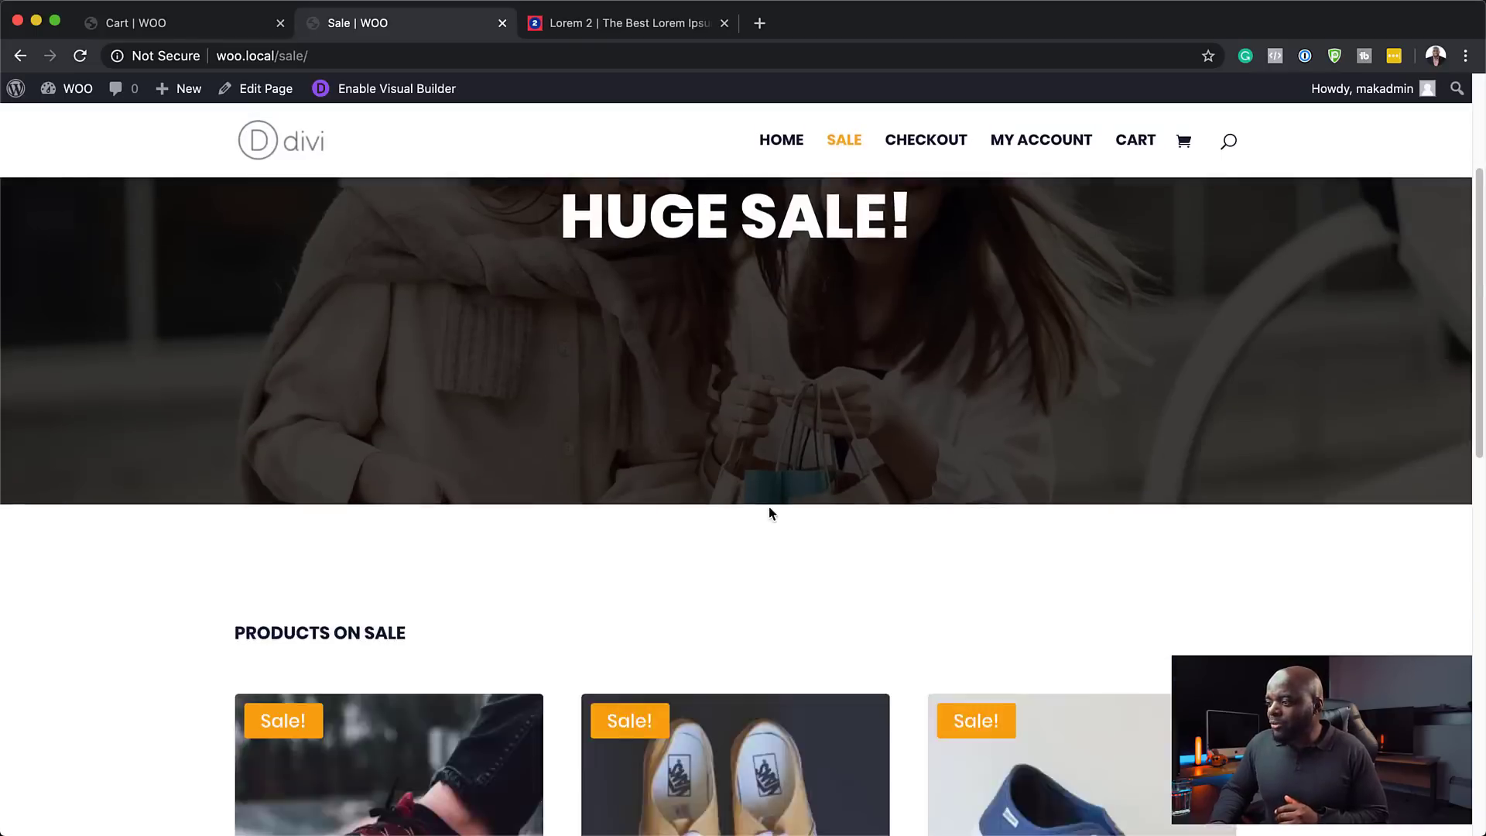
- Open Product Five and add it to the cart at its £19.00 sale price
left_click(799, 500)
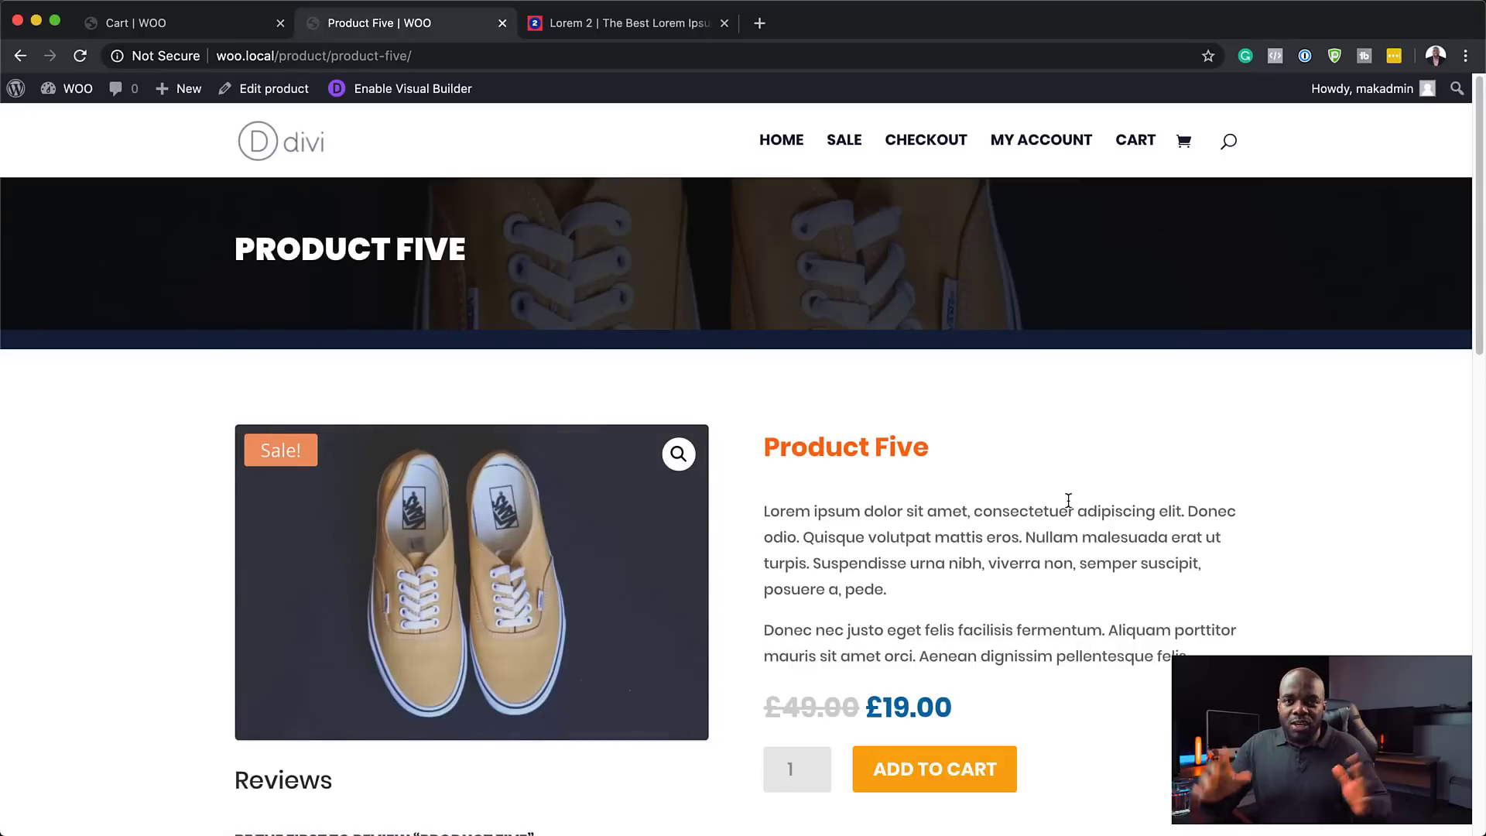
scroll(1051, 538, "down", 3)
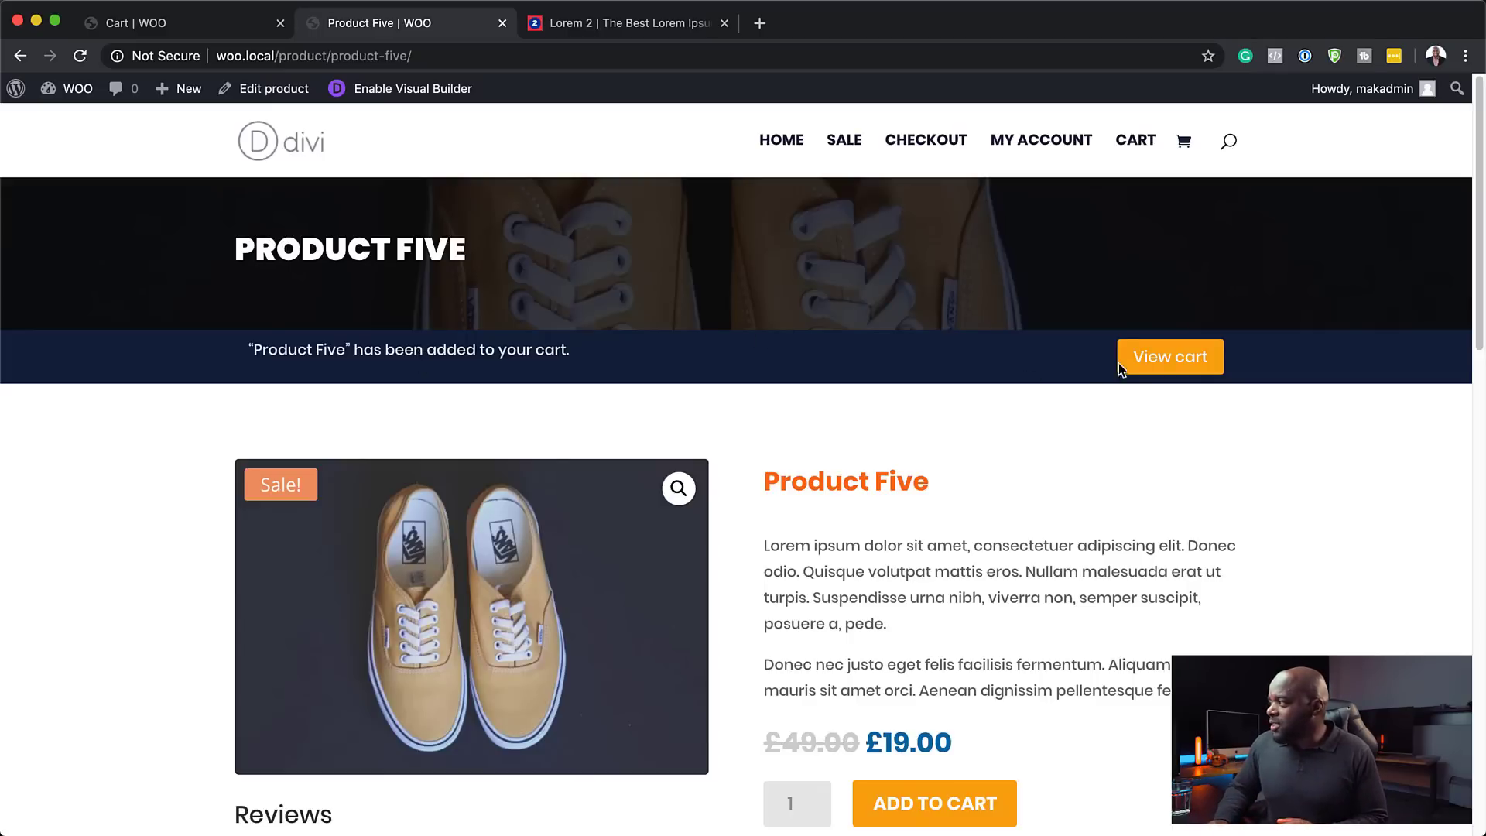
- In the cart, remove Product Five and then Product Six, leaving the cart empty
left_click(1155, 358)
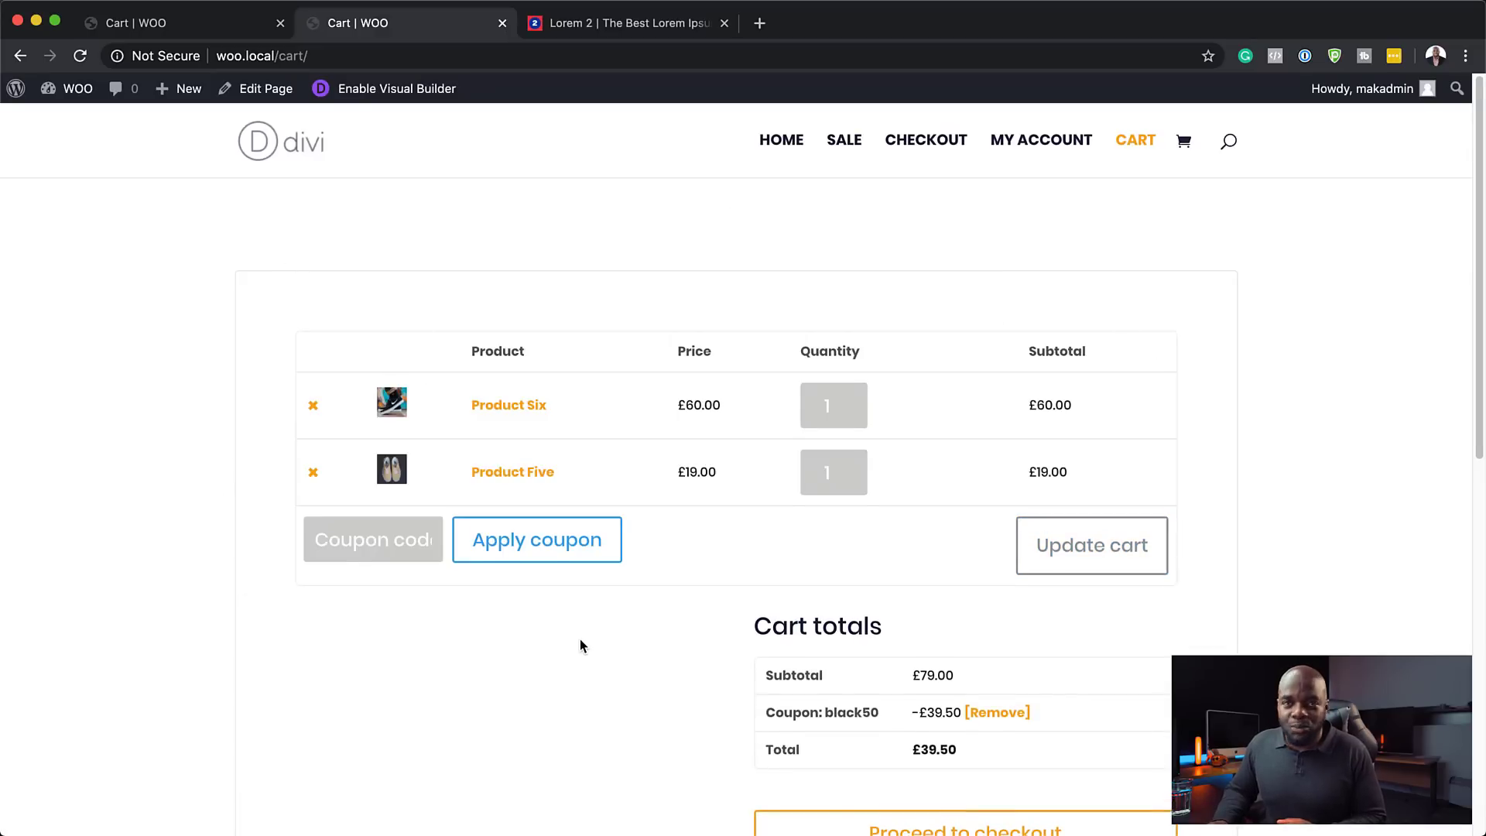
scroll(582, 644, "down", 3)
scroll(579, 646, "up", 1)
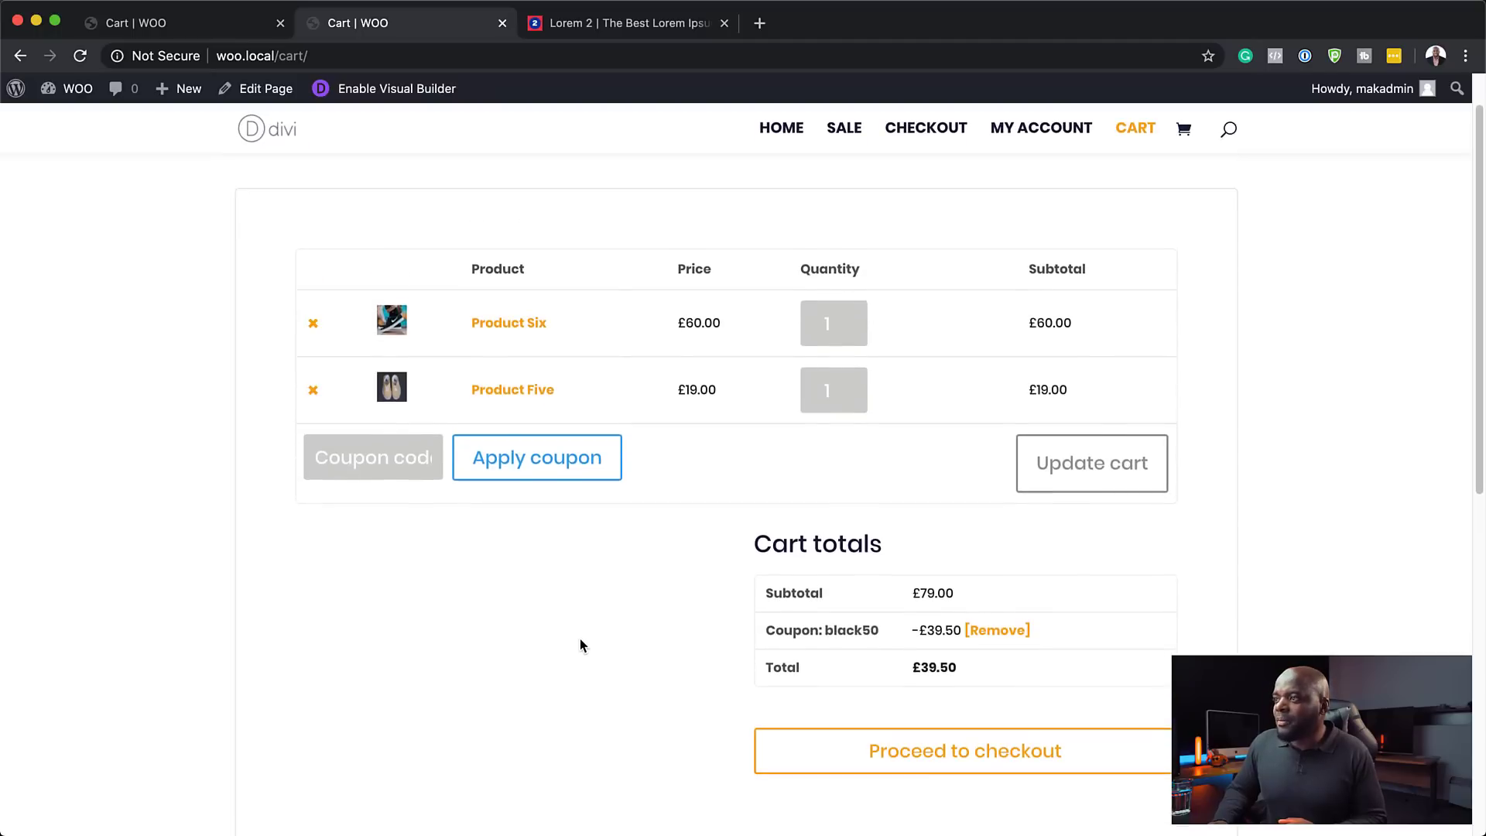
left_click(314, 396)
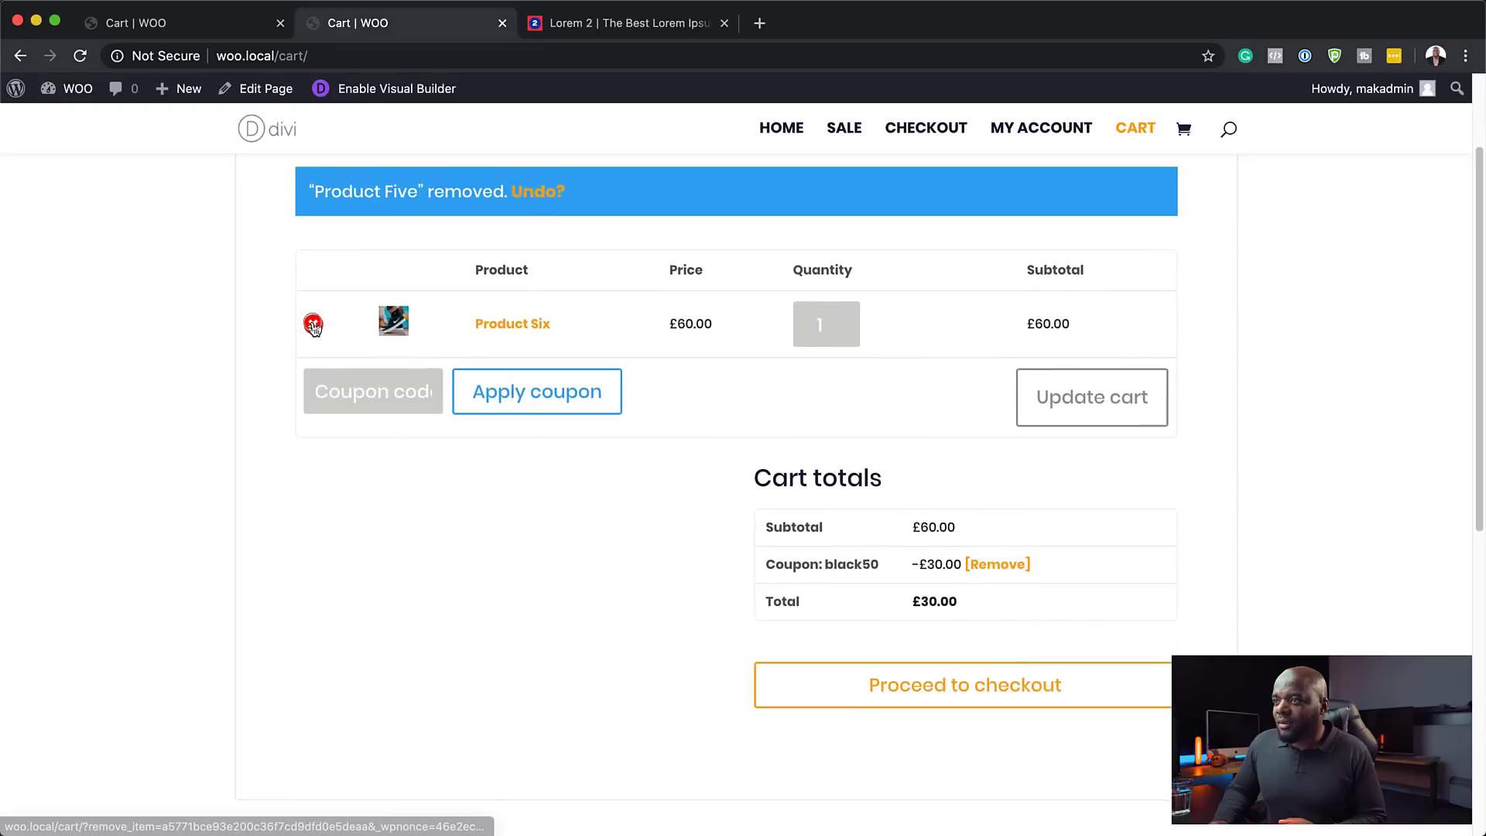
left_click(313, 324)
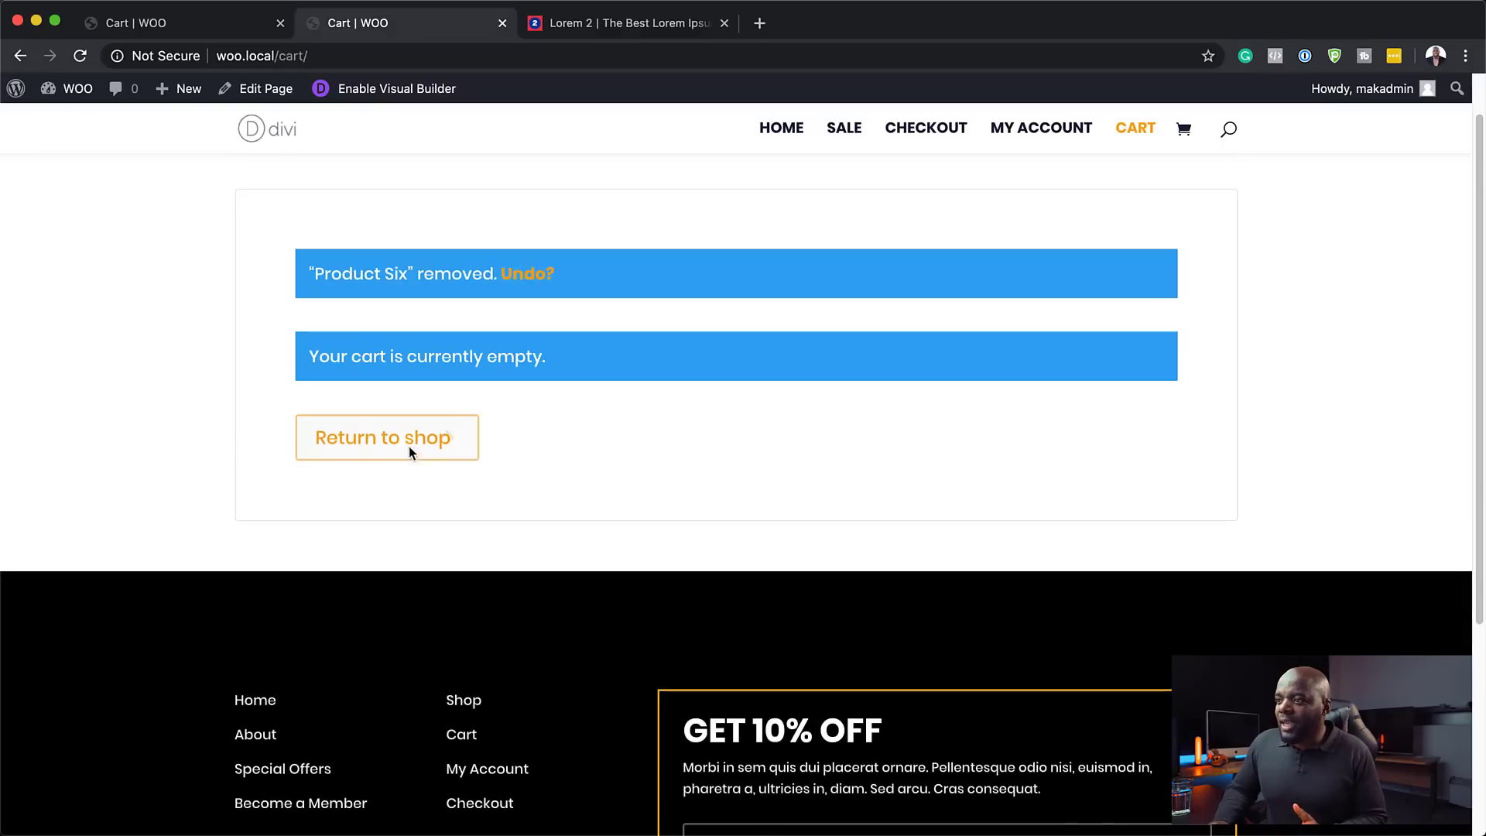
- From the home page's Recent Products, open Product Six and add it (£60.00) to the cart
left_click(788, 128)
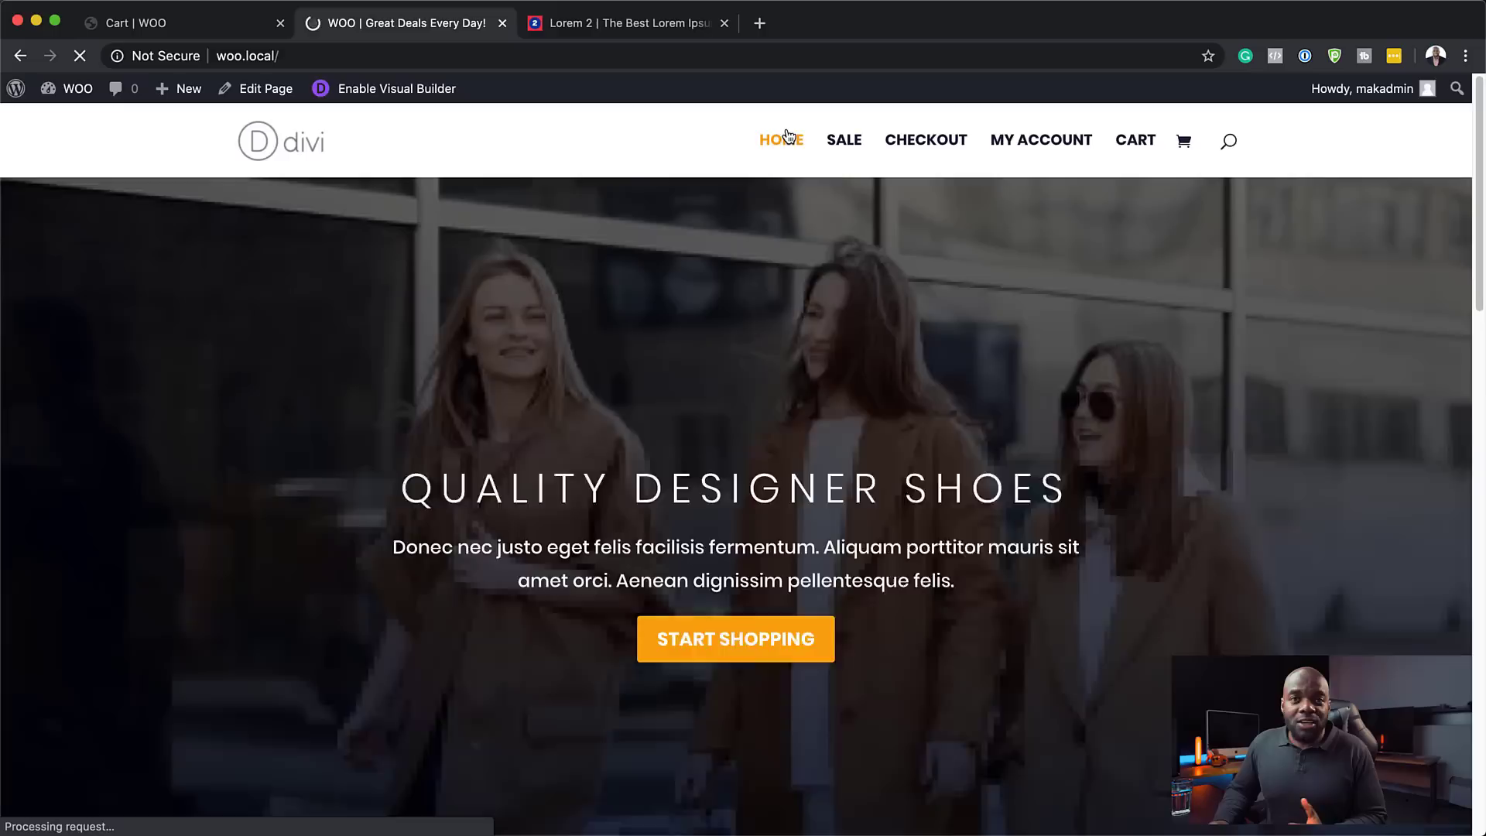
scroll(757, 680, "down", 5)
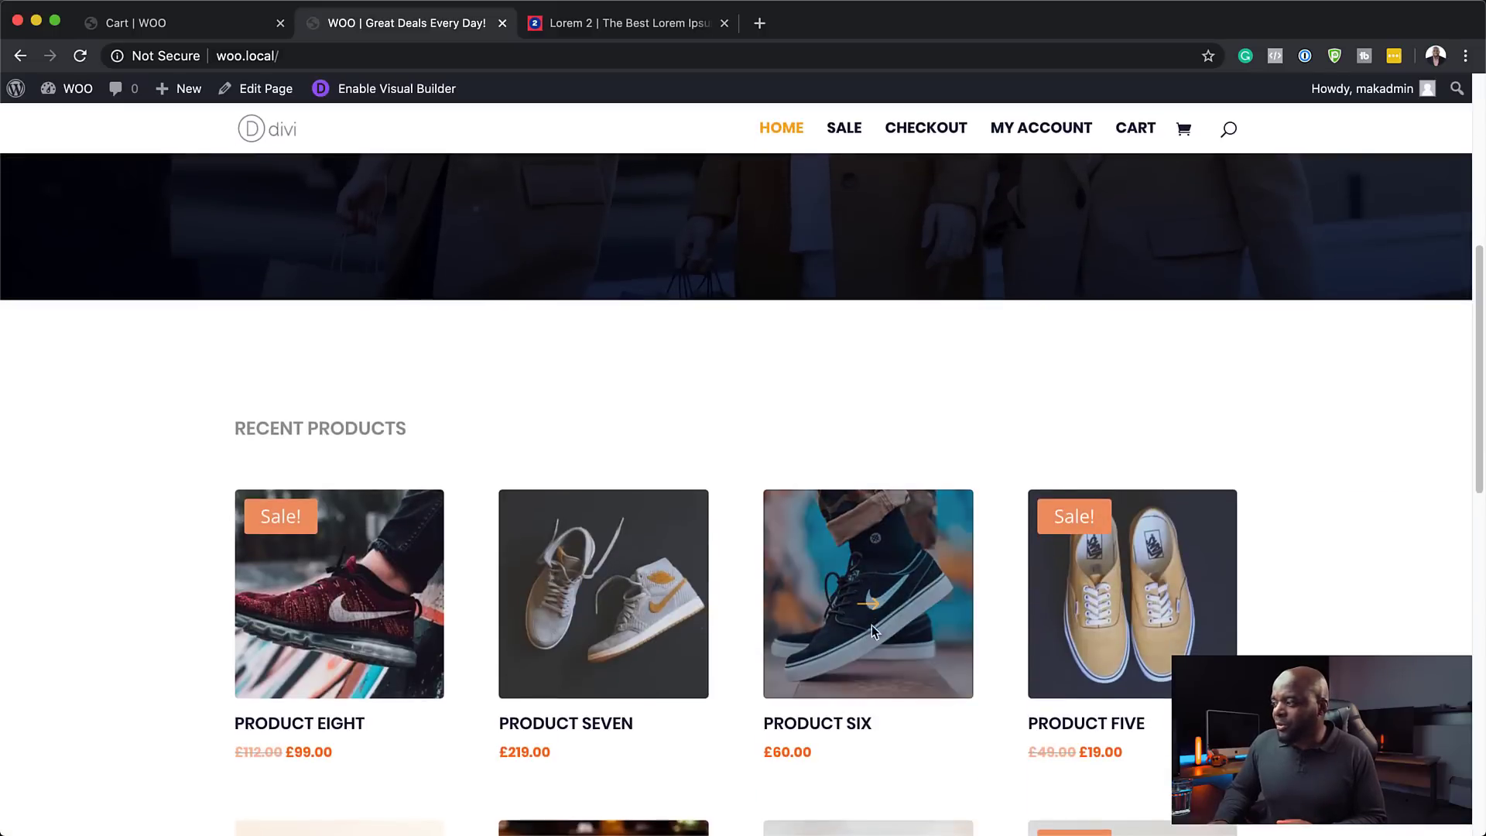
left_click(915, 603)
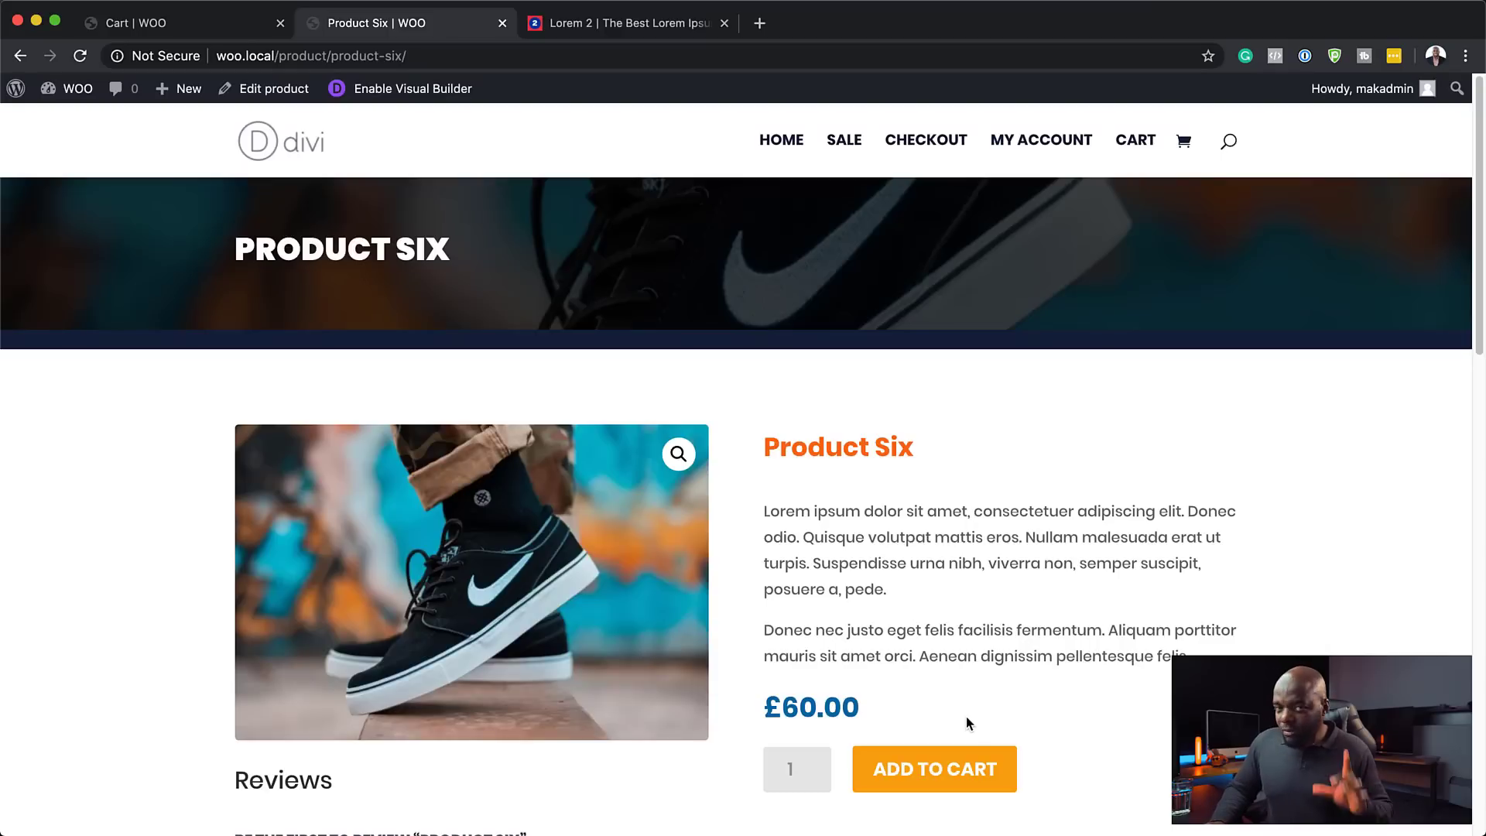
left_click(919, 774)
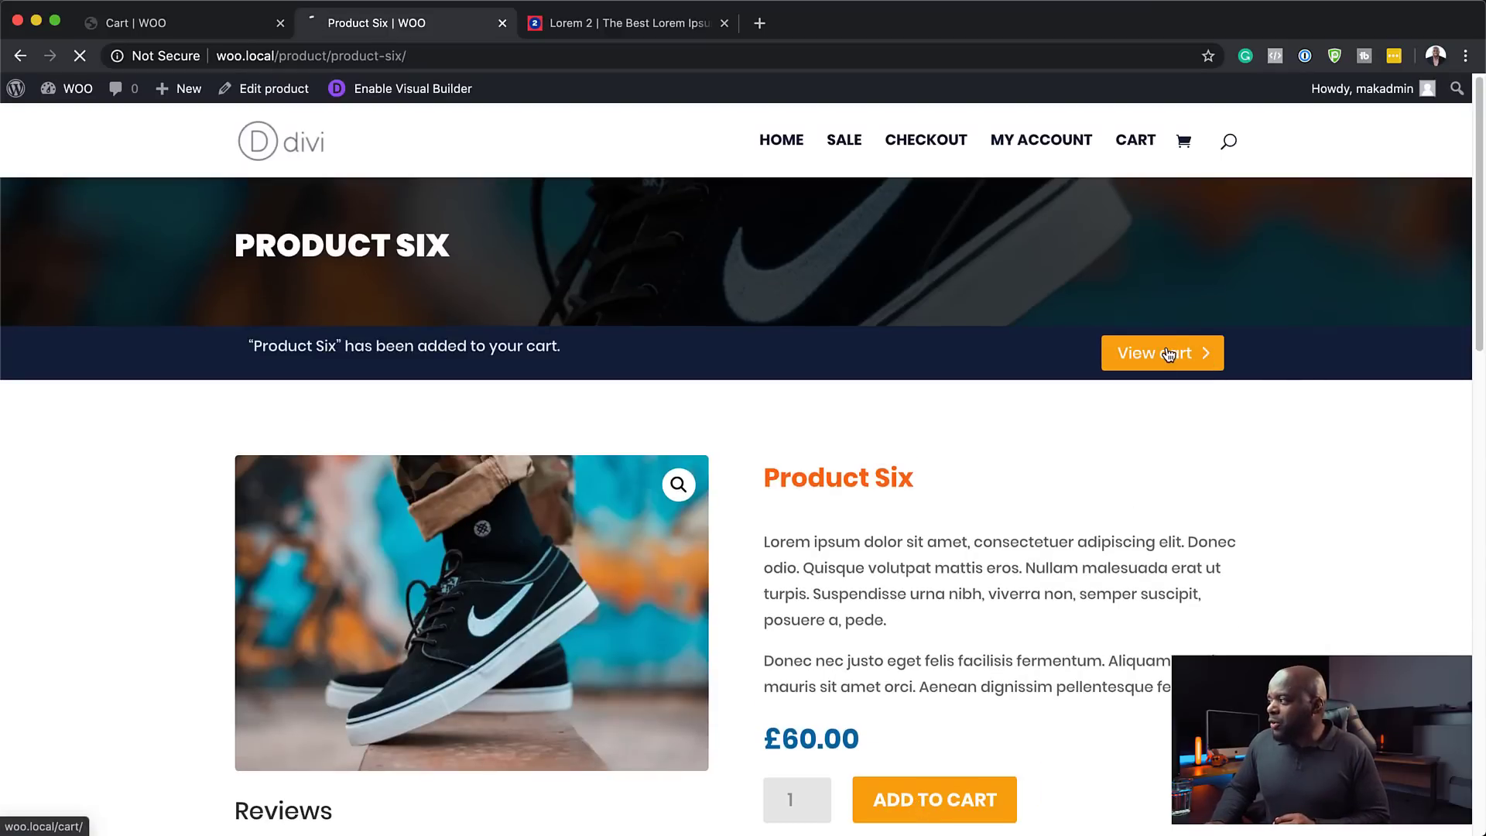
- In the cart, remove the existing coupon and reapply black50, cutting Product Six from £60.00 to £30.00
left_click(1169, 354)
scroll(602, 537, "down", 2)
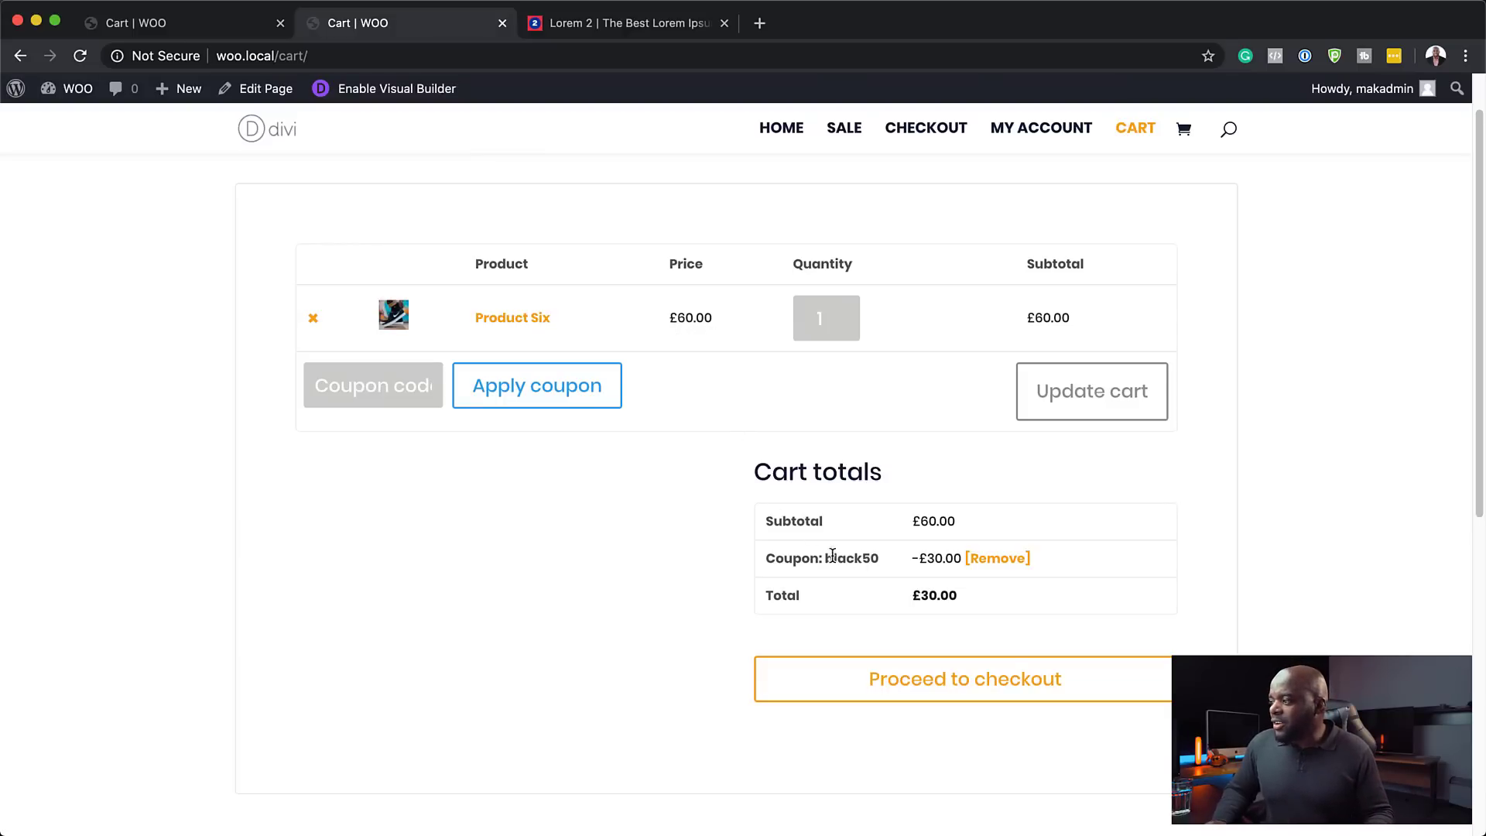
left_click(995, 559)
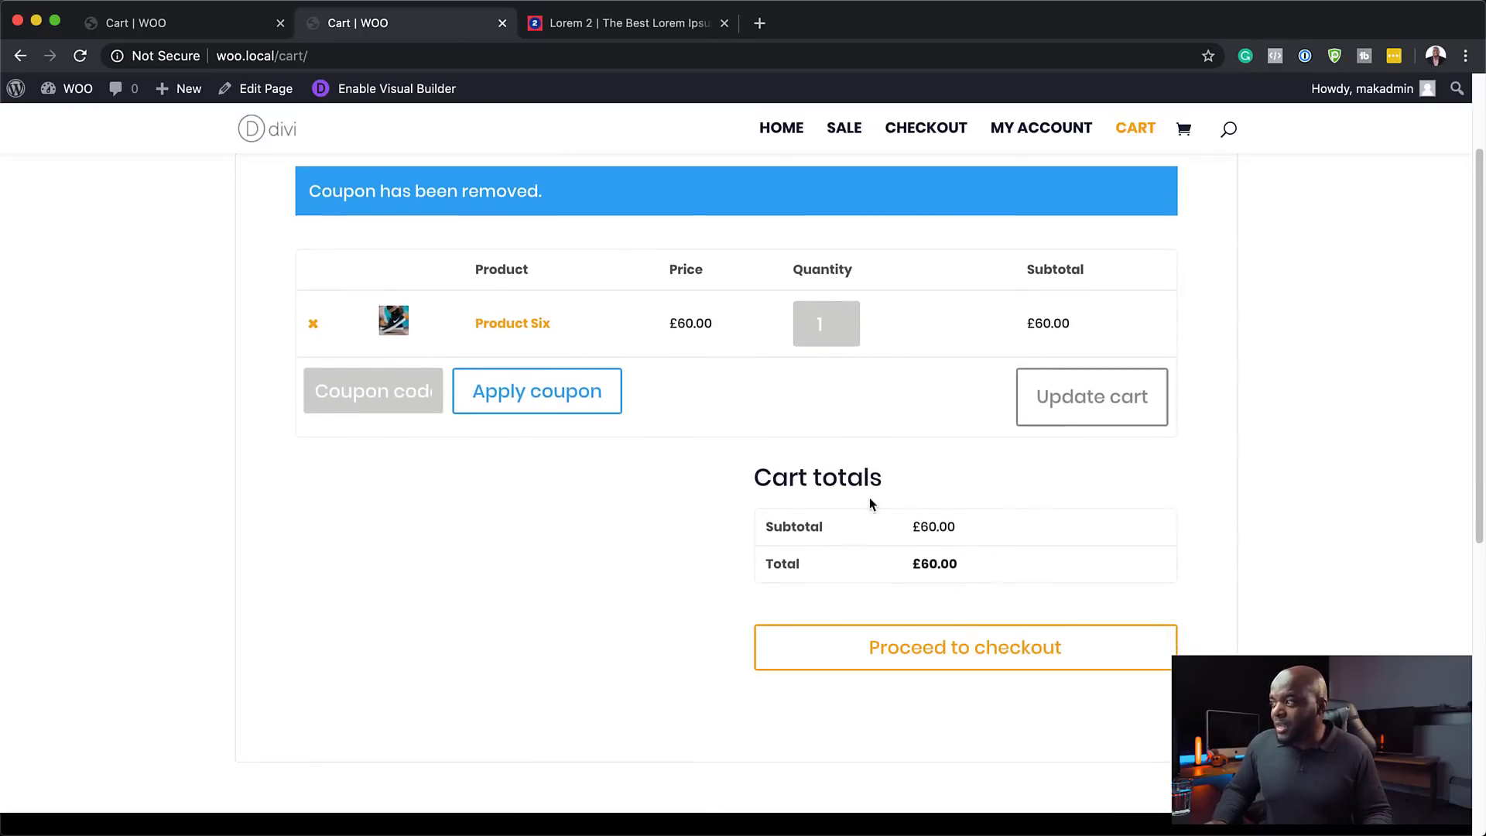
left_click(380, 391)
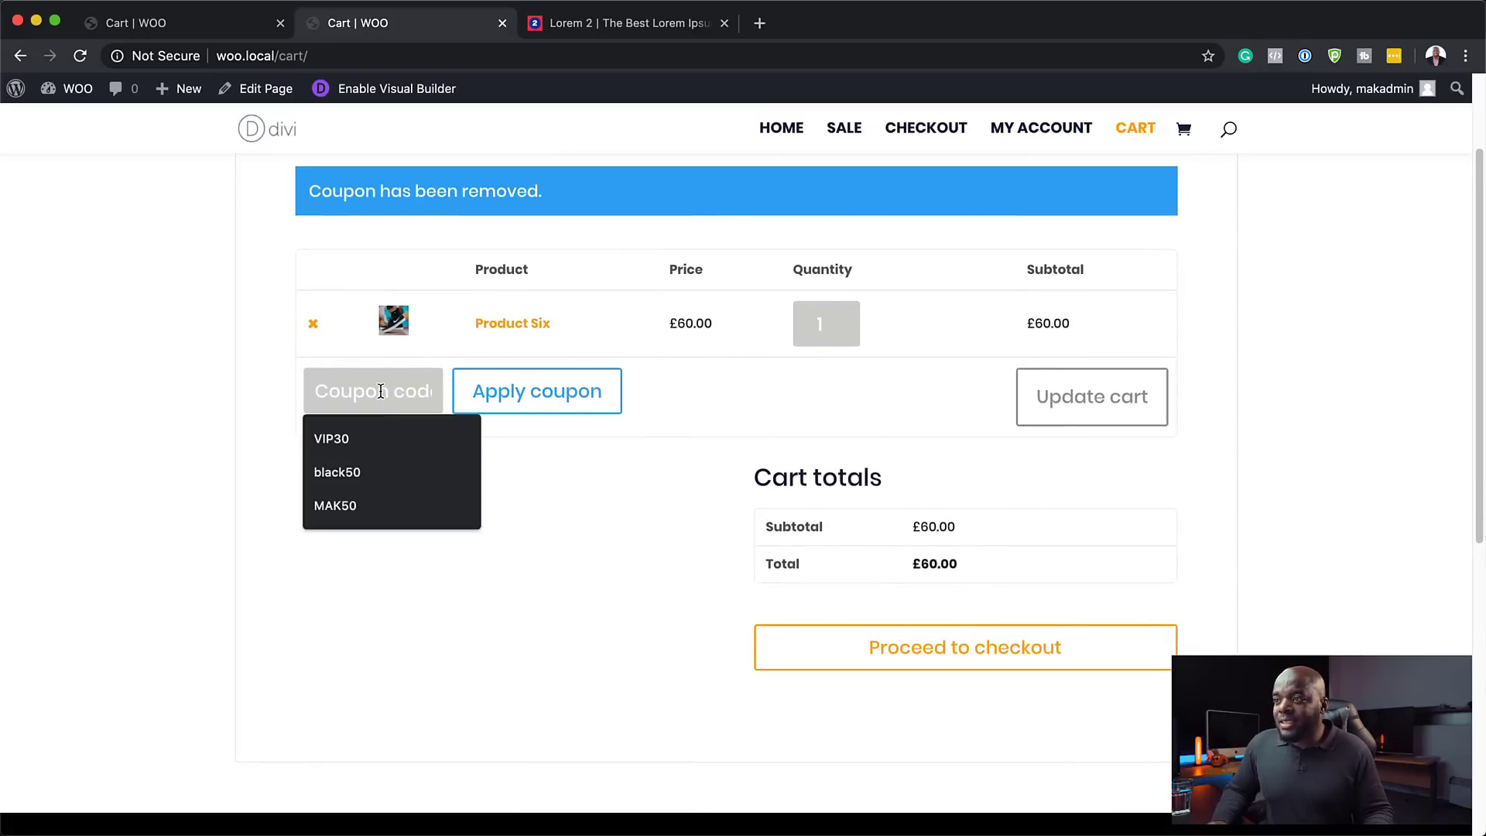
left_click(361, 474)
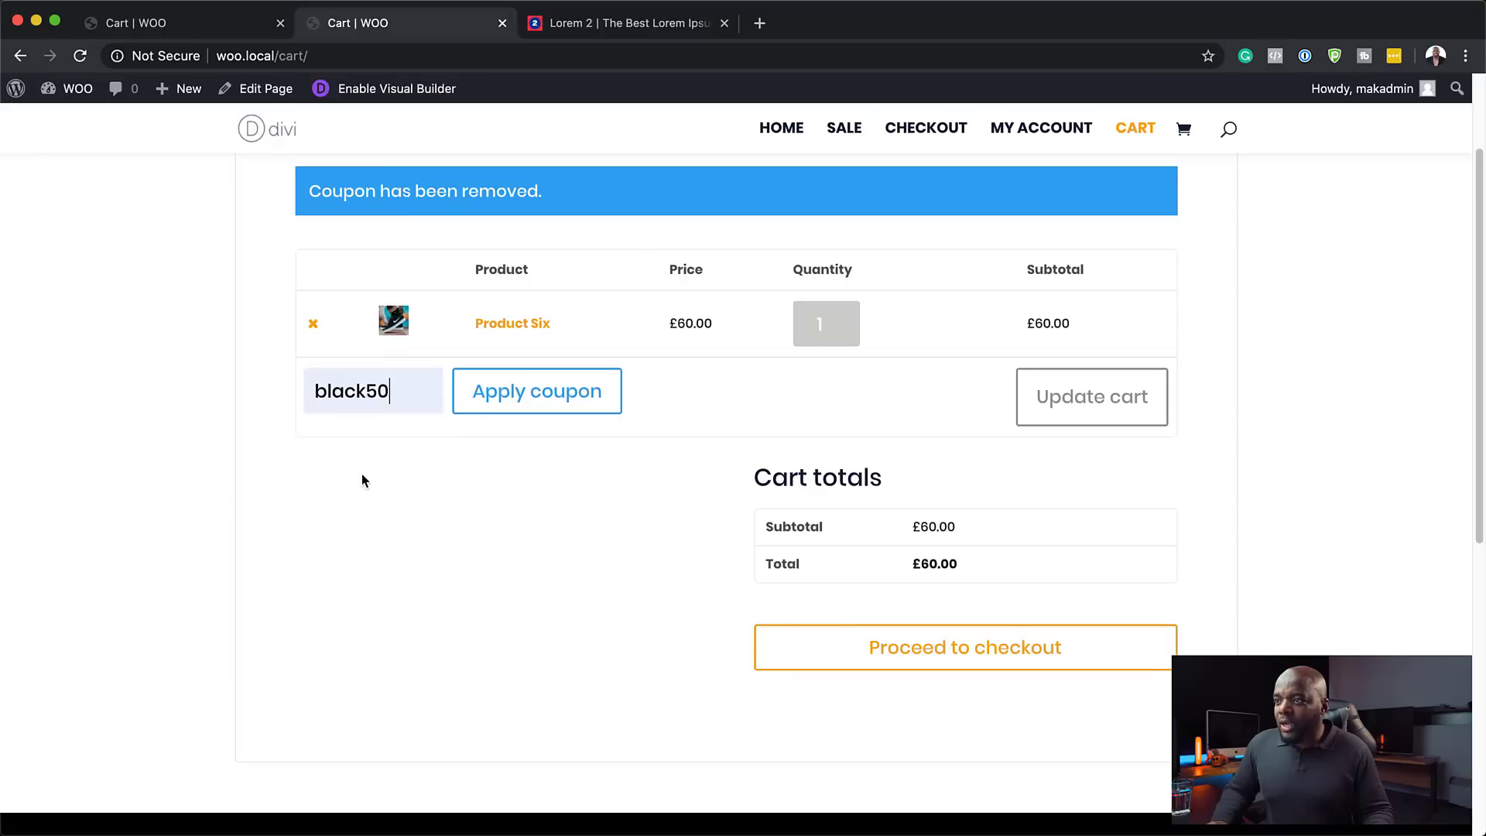
left_click(545, 393)
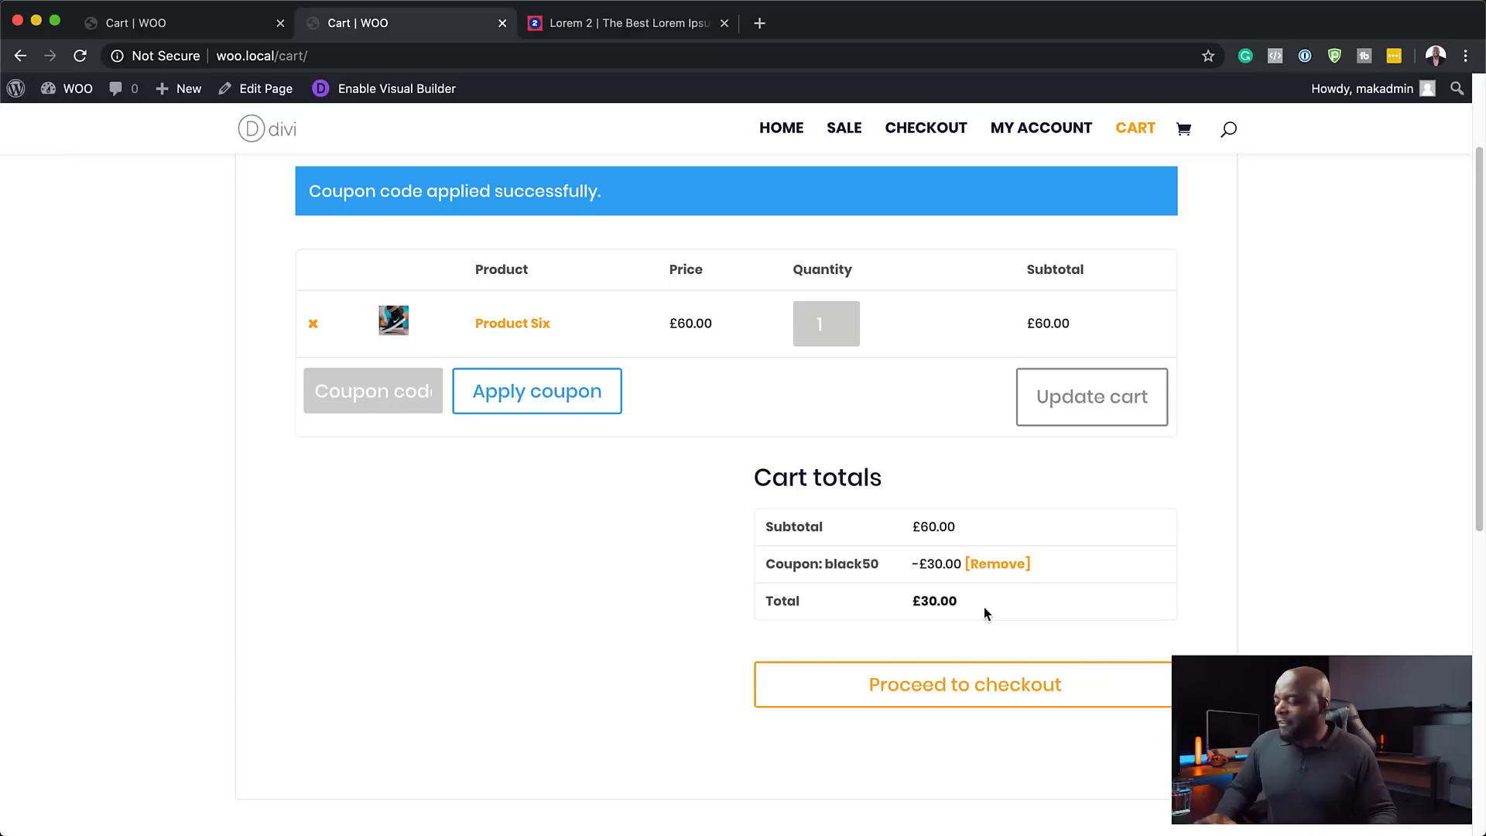
- Proceed to checkout and check the Your order table: black50 −£30.00, total £30.00
left_click(948, 692)
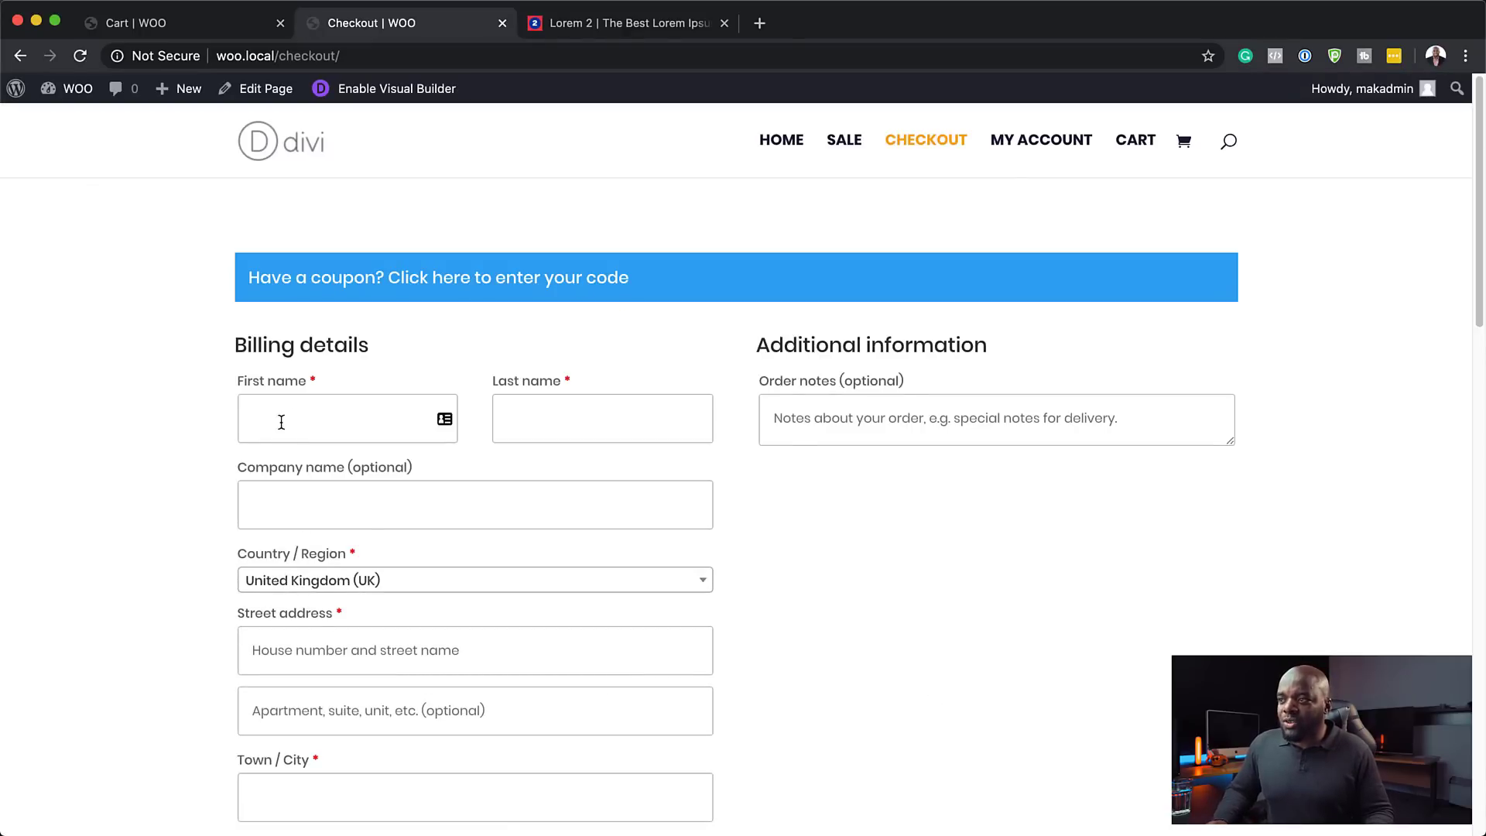
scroll(899, 591, "down", 12)
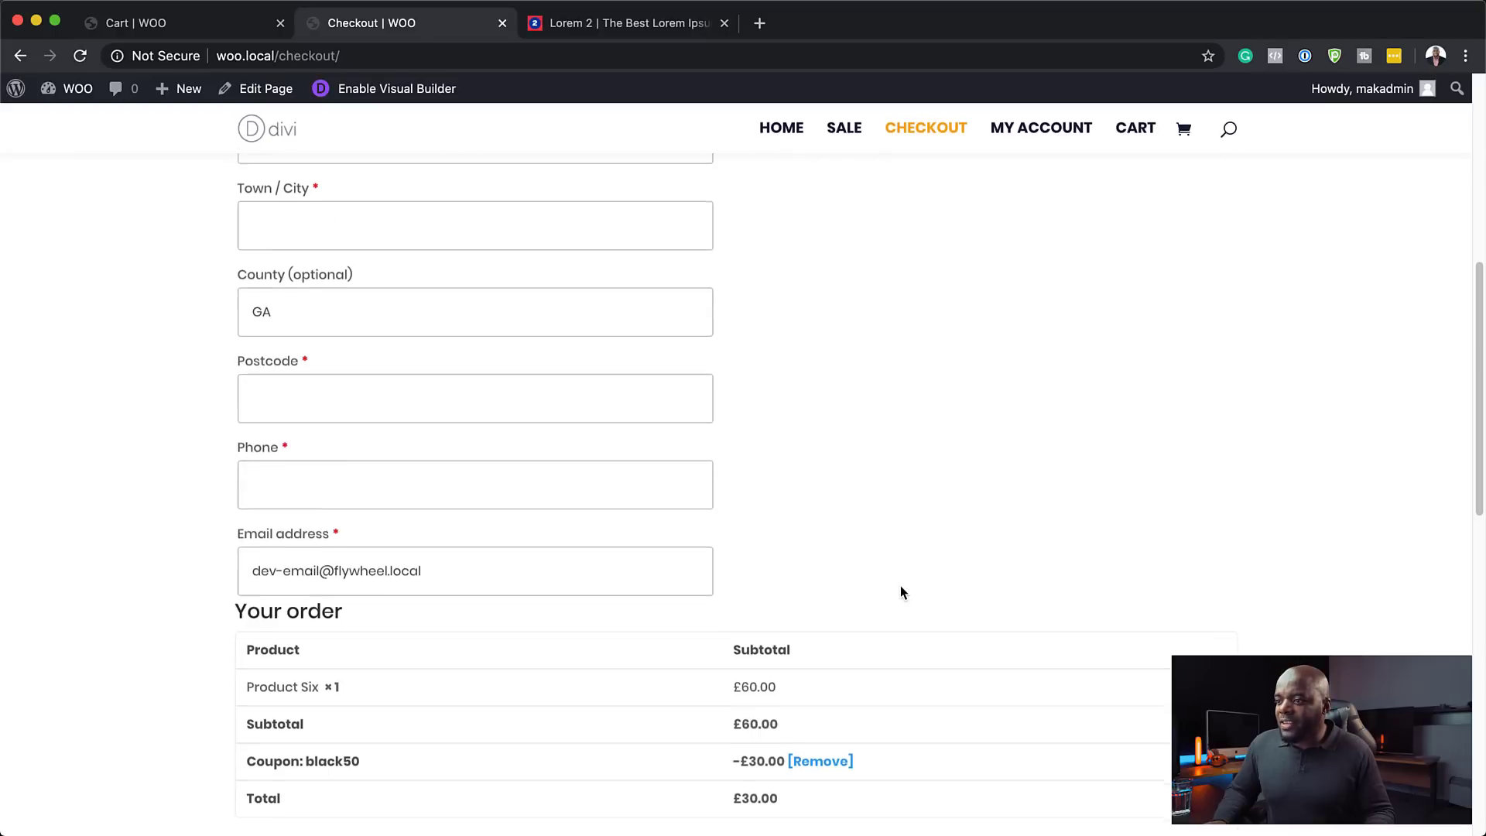
scroll(900, 592, "up", 1)
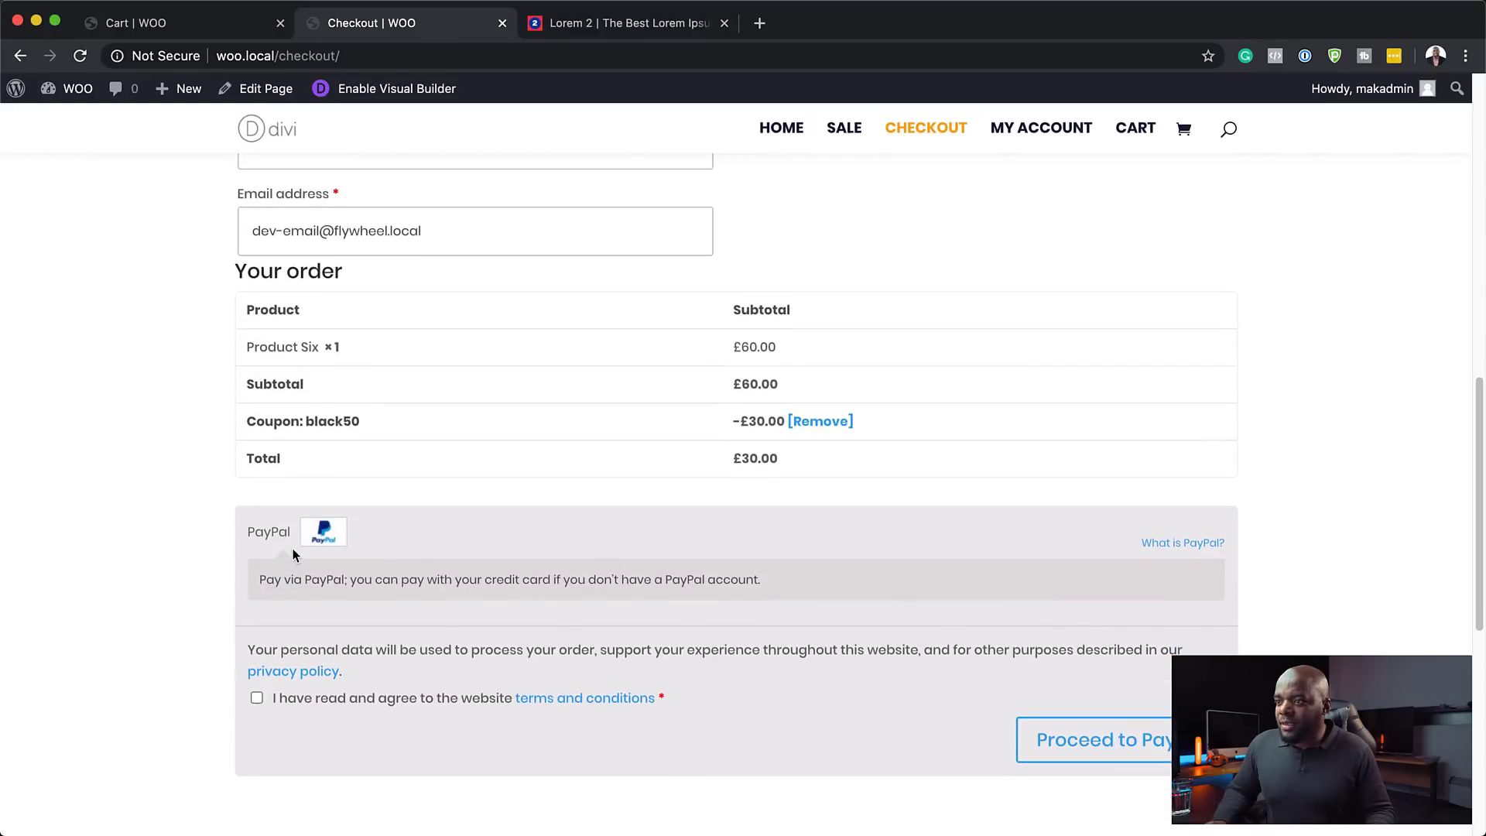
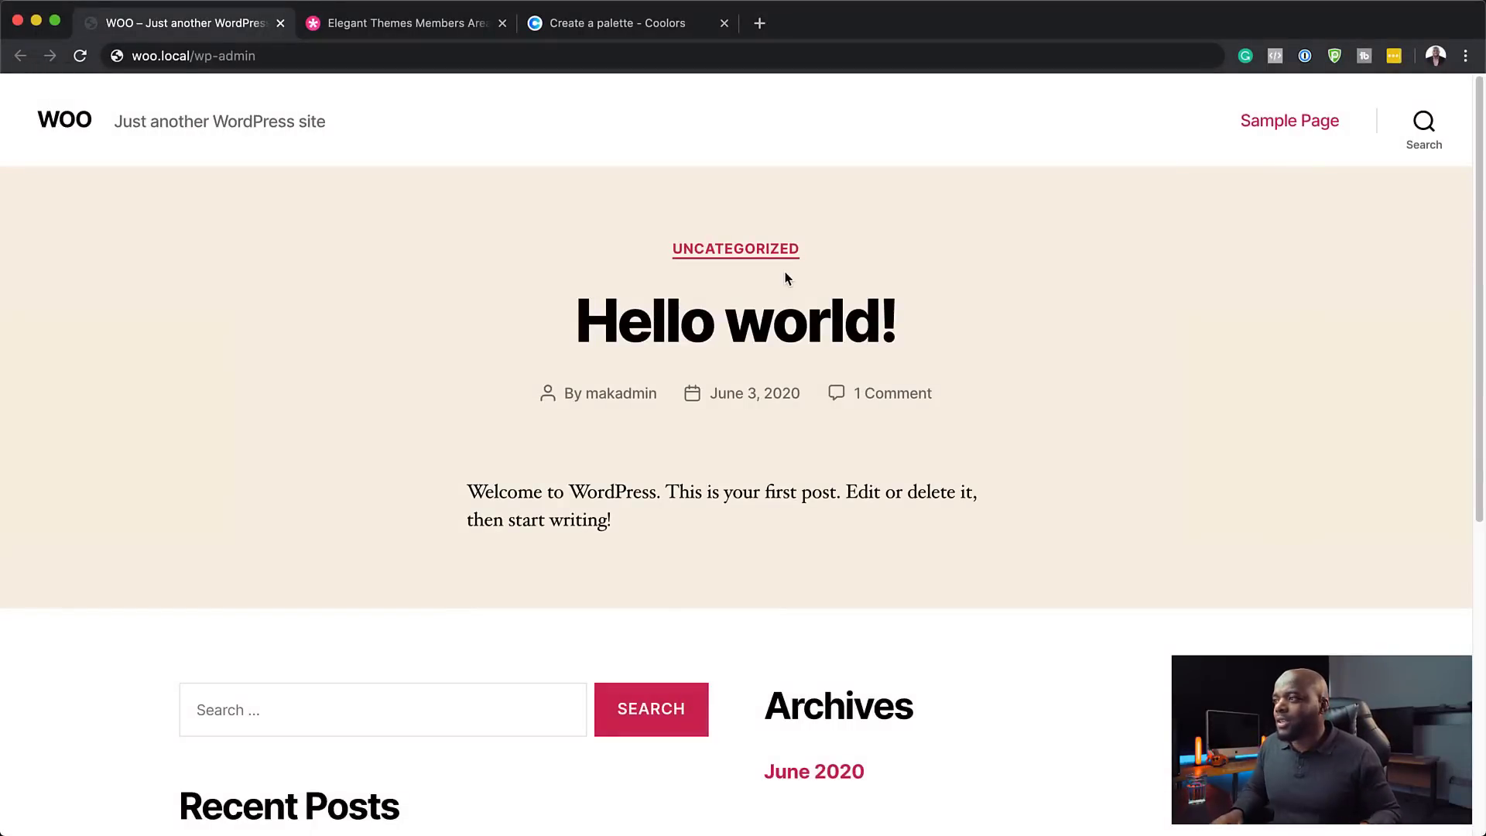
- Log into WordPress admin with the saved credentials and dismiss the password-saving prompt
scroll(833, 527, "down", 7)
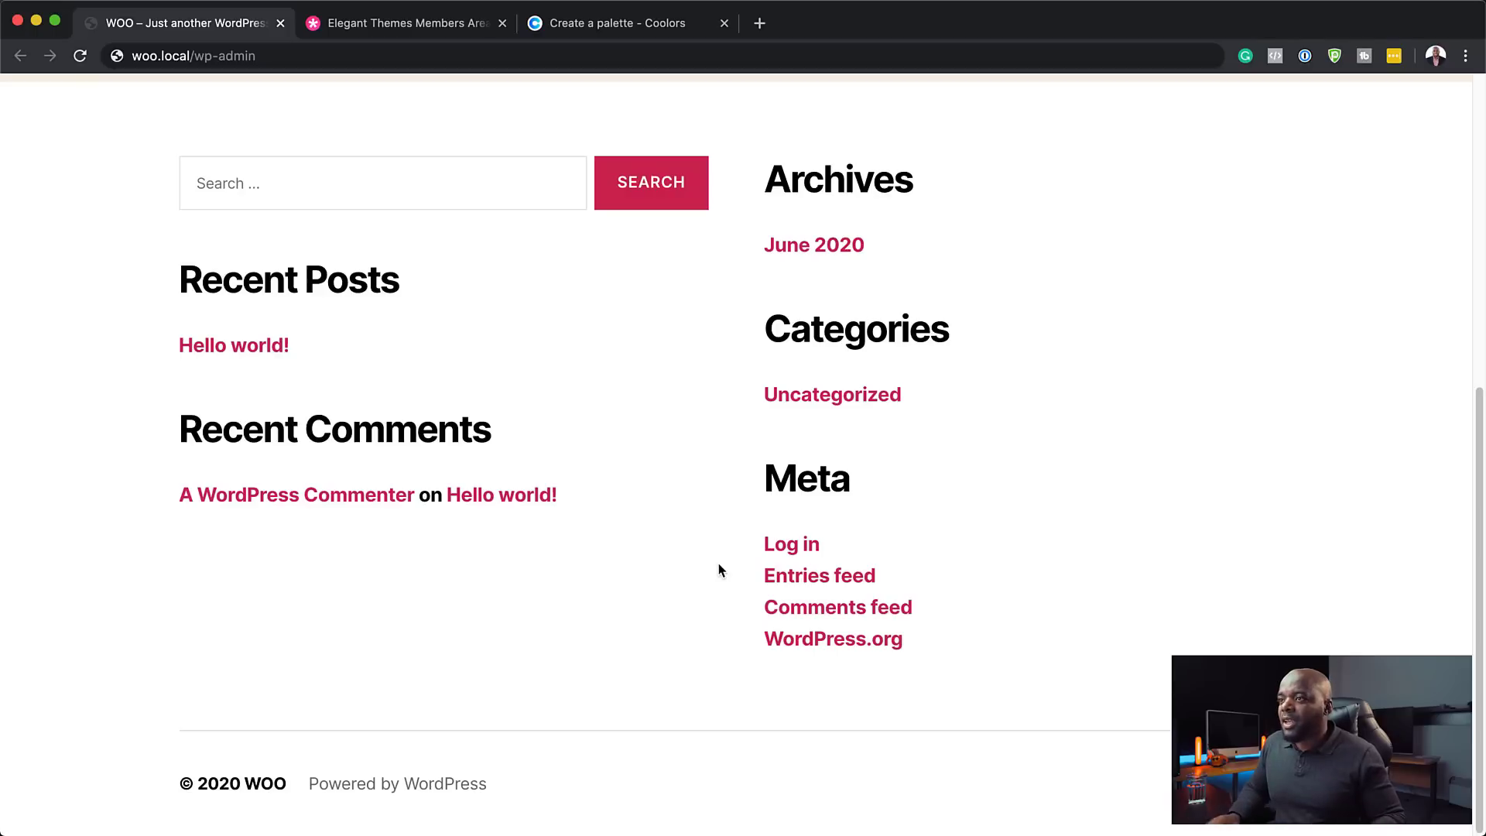
scroll(720, 564, "up", 7)
left_click(383, 58)
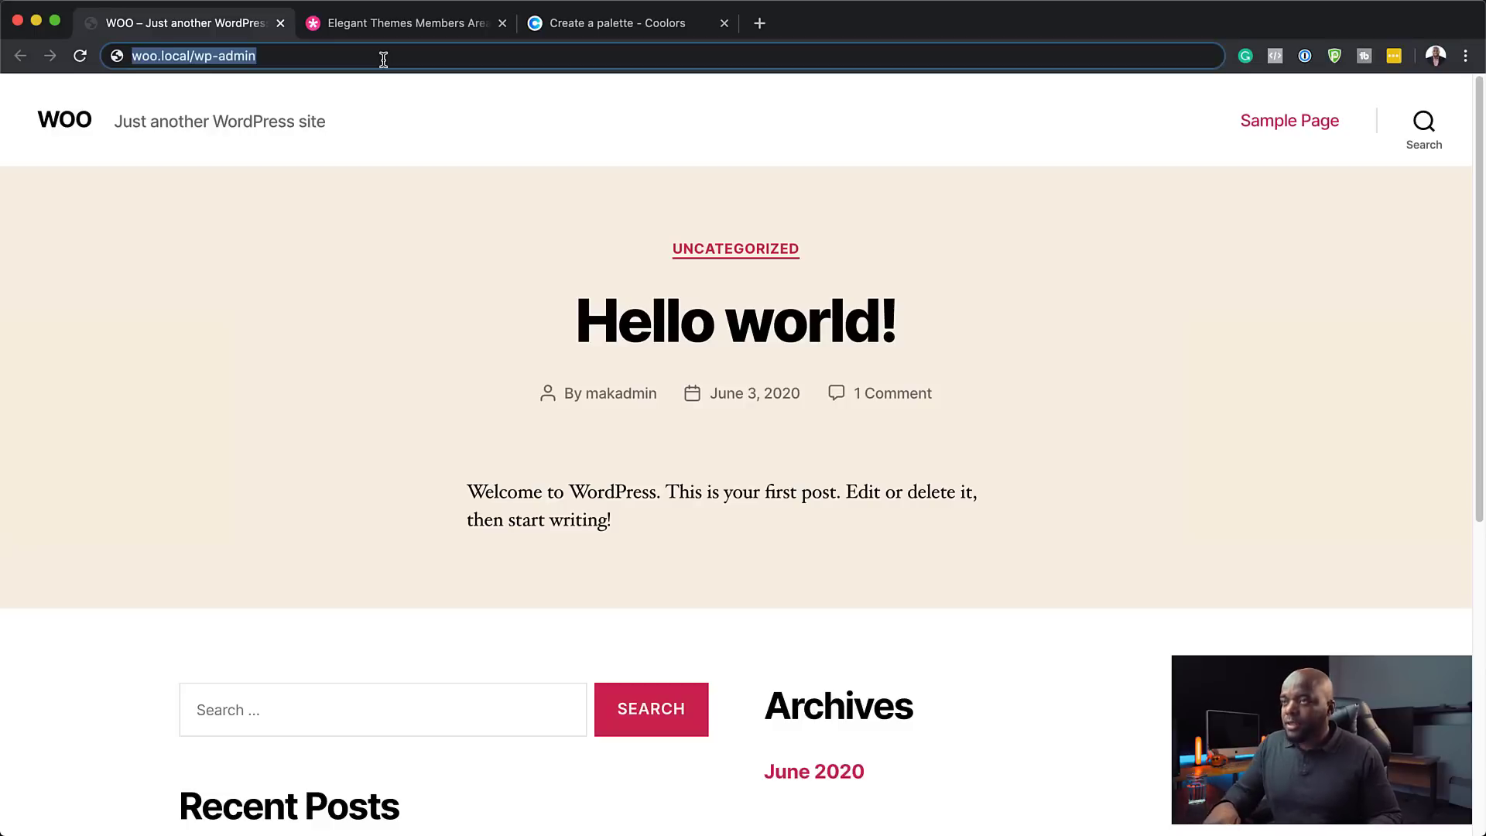
key("Return")
left_click(784, 363)
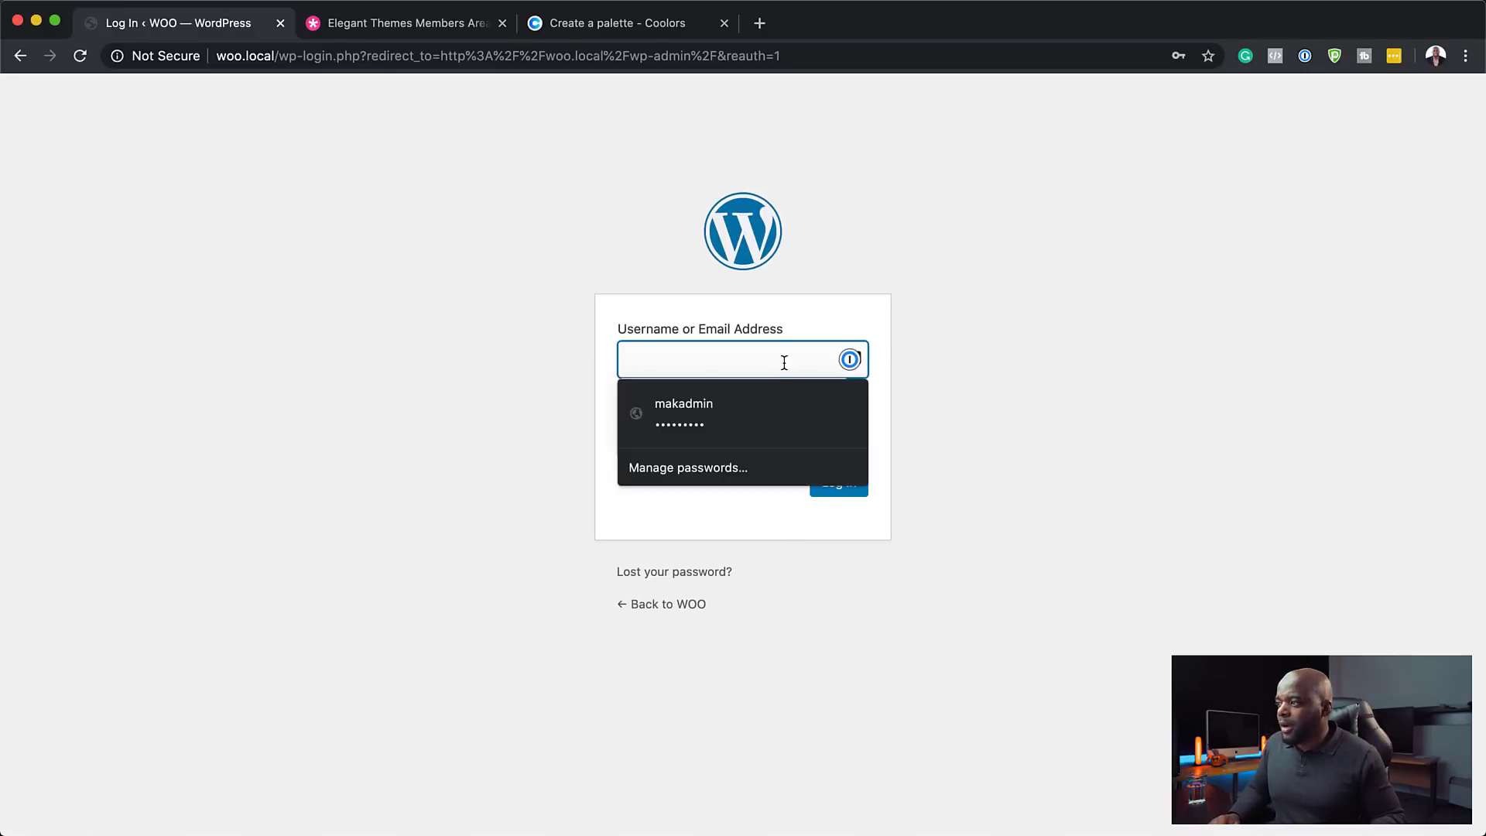
left_click(736, 415)
left_click(839, 483)
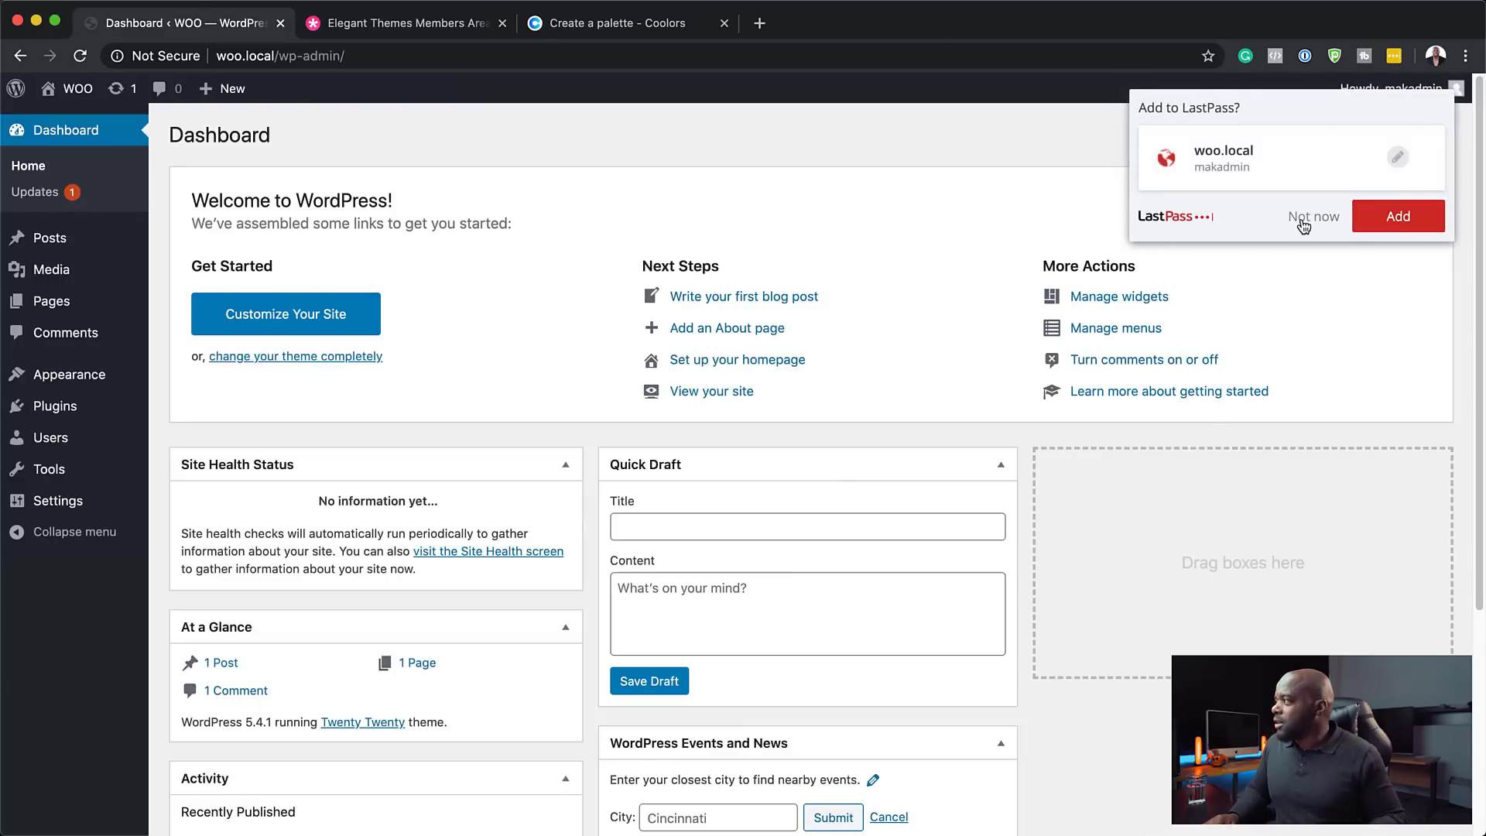
left_click(1307, 221)
- Update all themes from the Updates page, bringing Twenty Twenty from 1.2 to 1.3
left_click(33, 195)
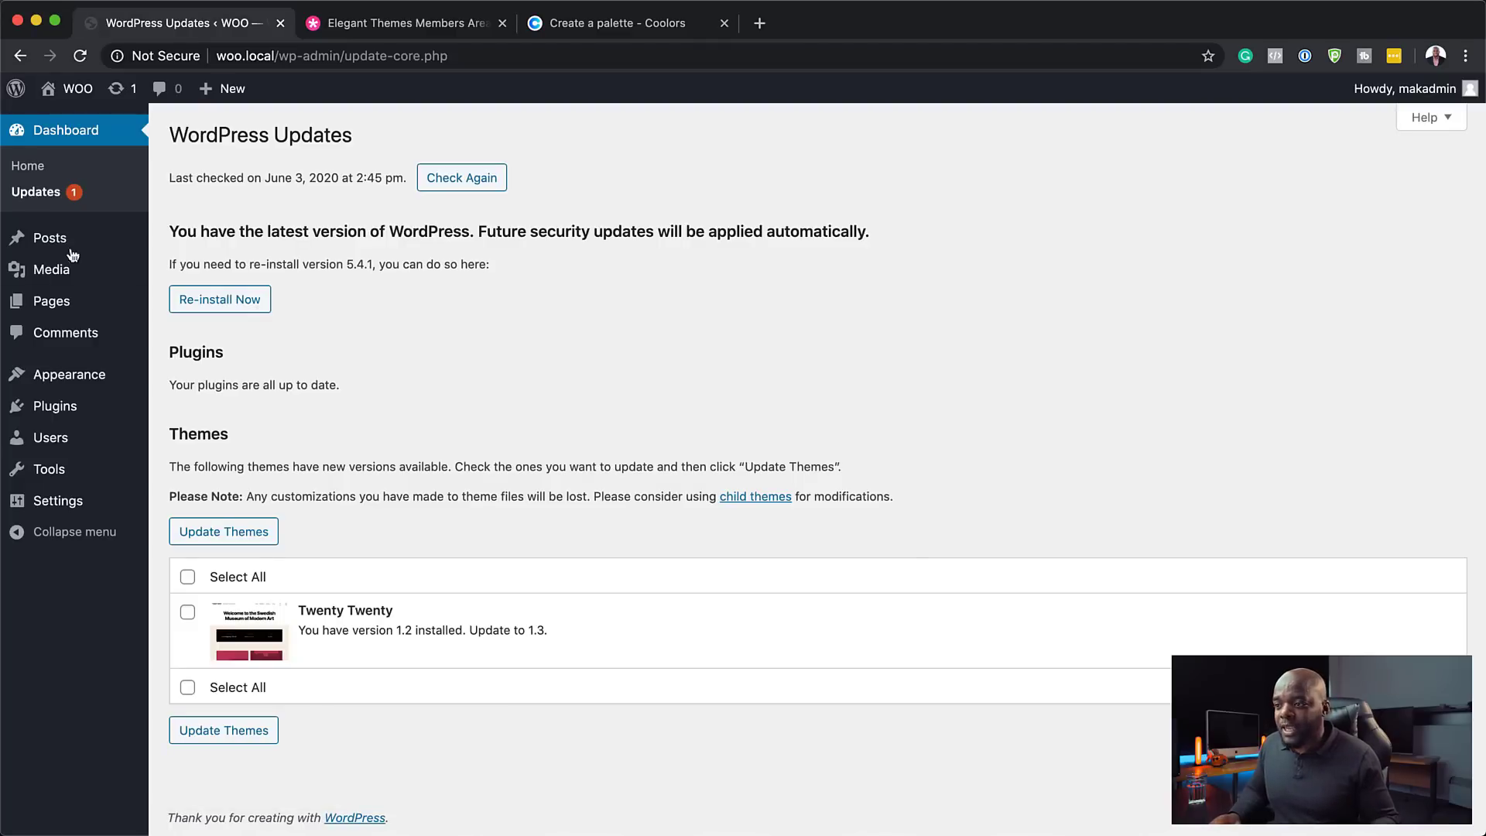
left_click(187, 578)
left_click(225, 531)
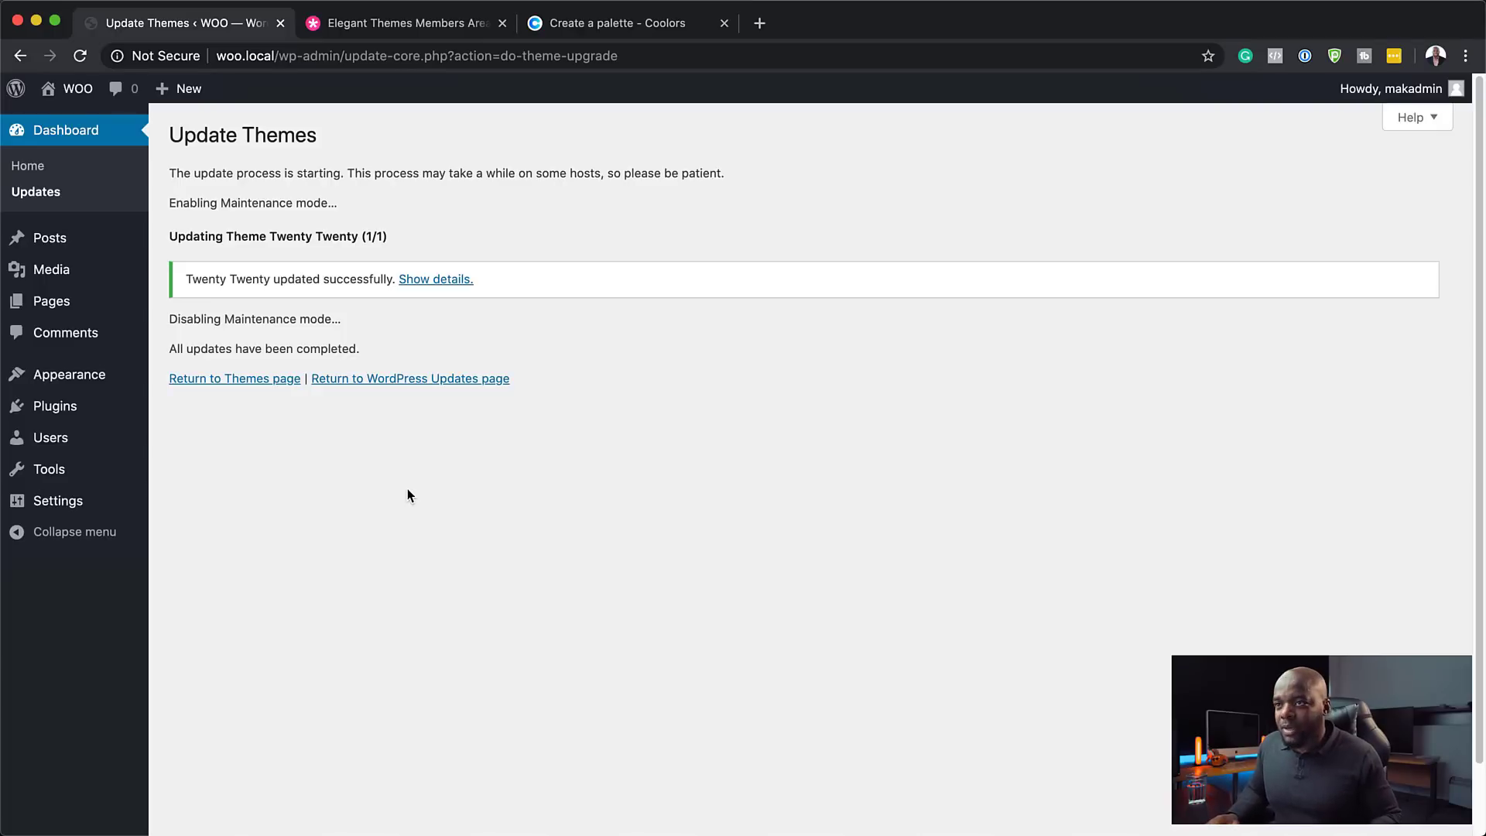
- Search the plugin directory for 'woocommerce', then install and activate WooCommerce
mouse_move(108, 404)
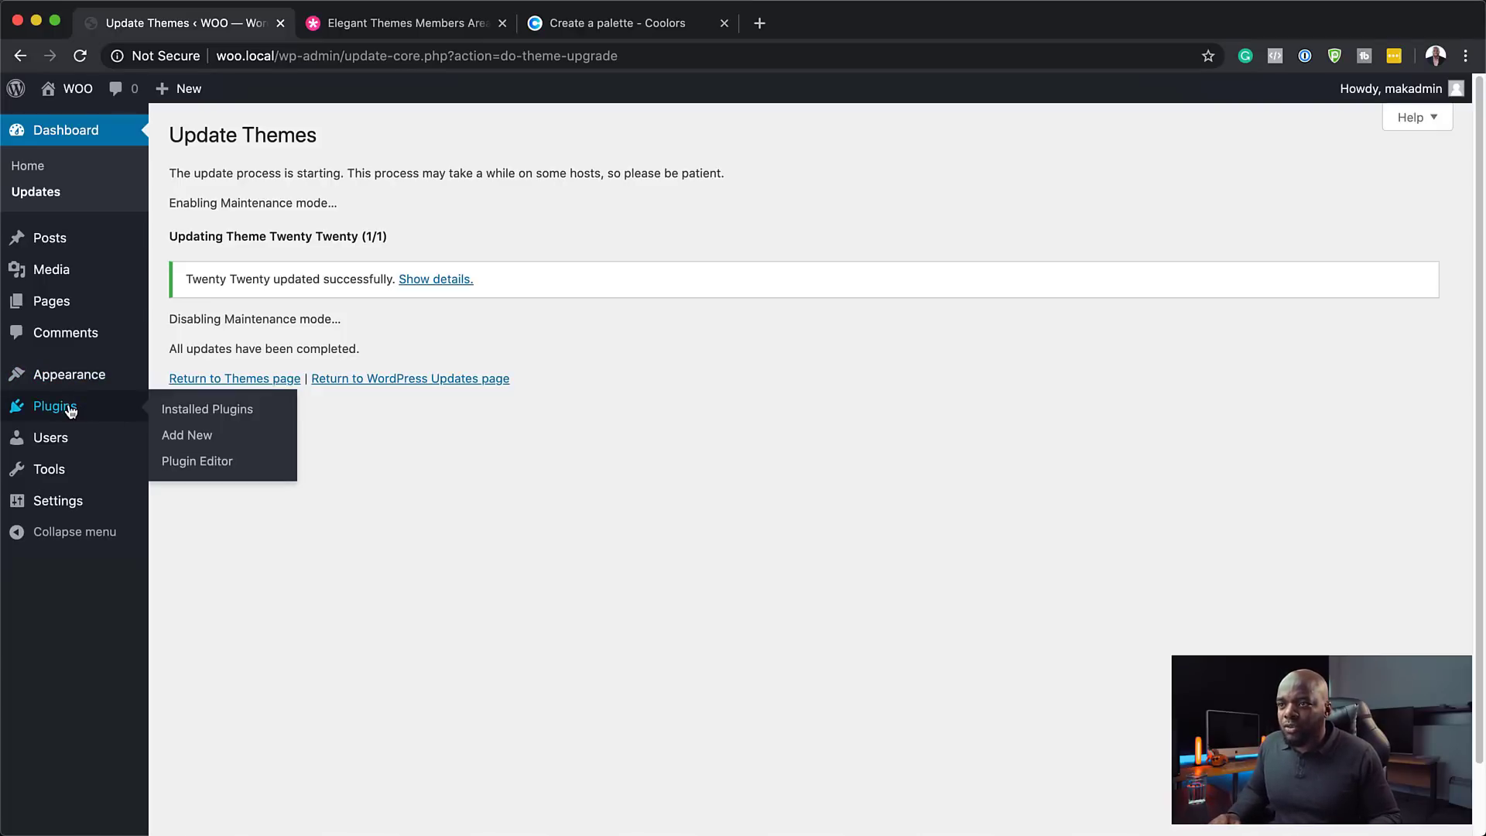
left_click(189, 433)
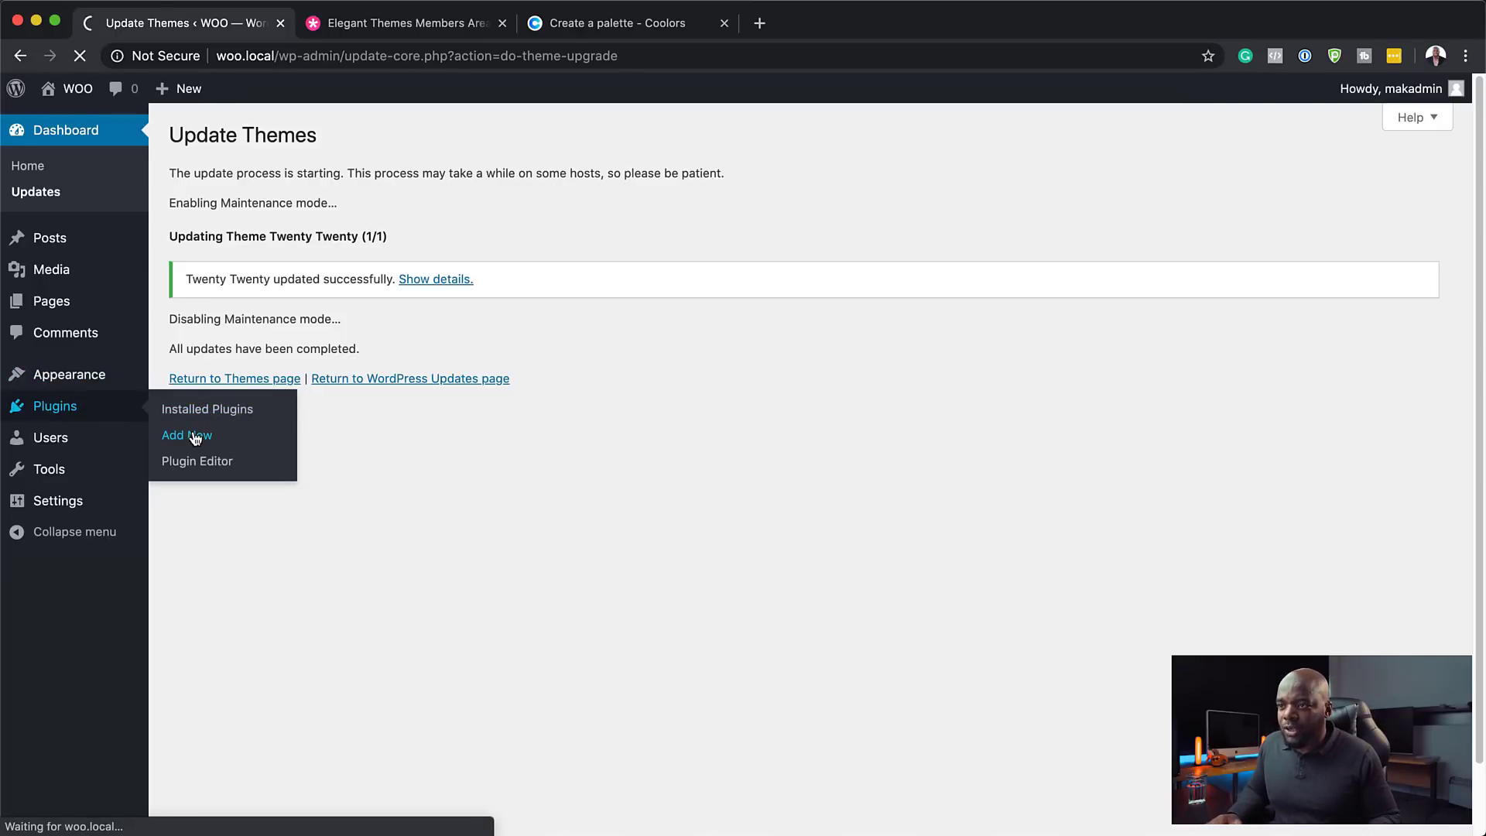
left_click(1216, 189)
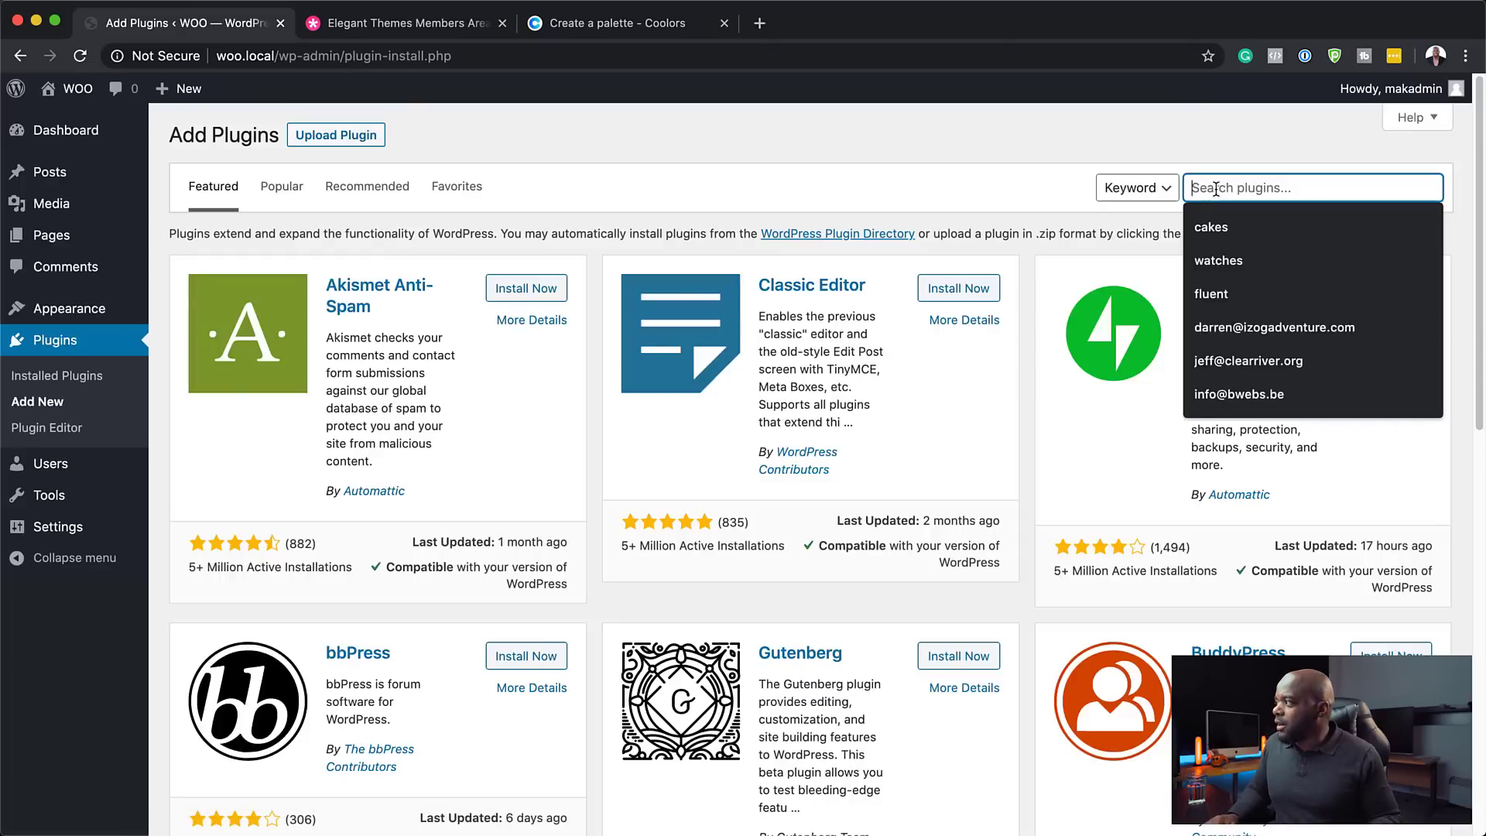
type("woocomme")
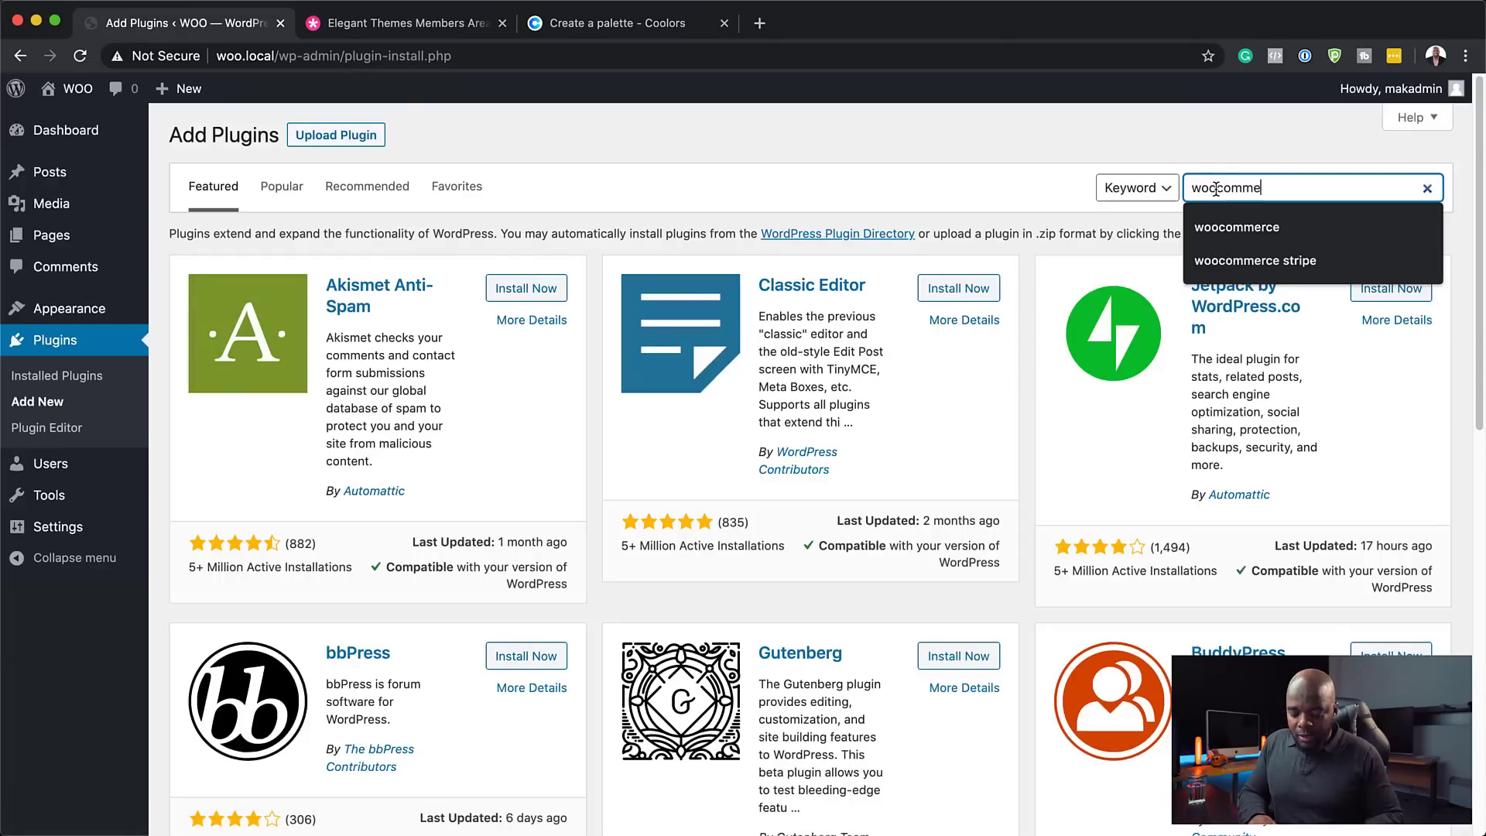
type("rce")
key("Return")
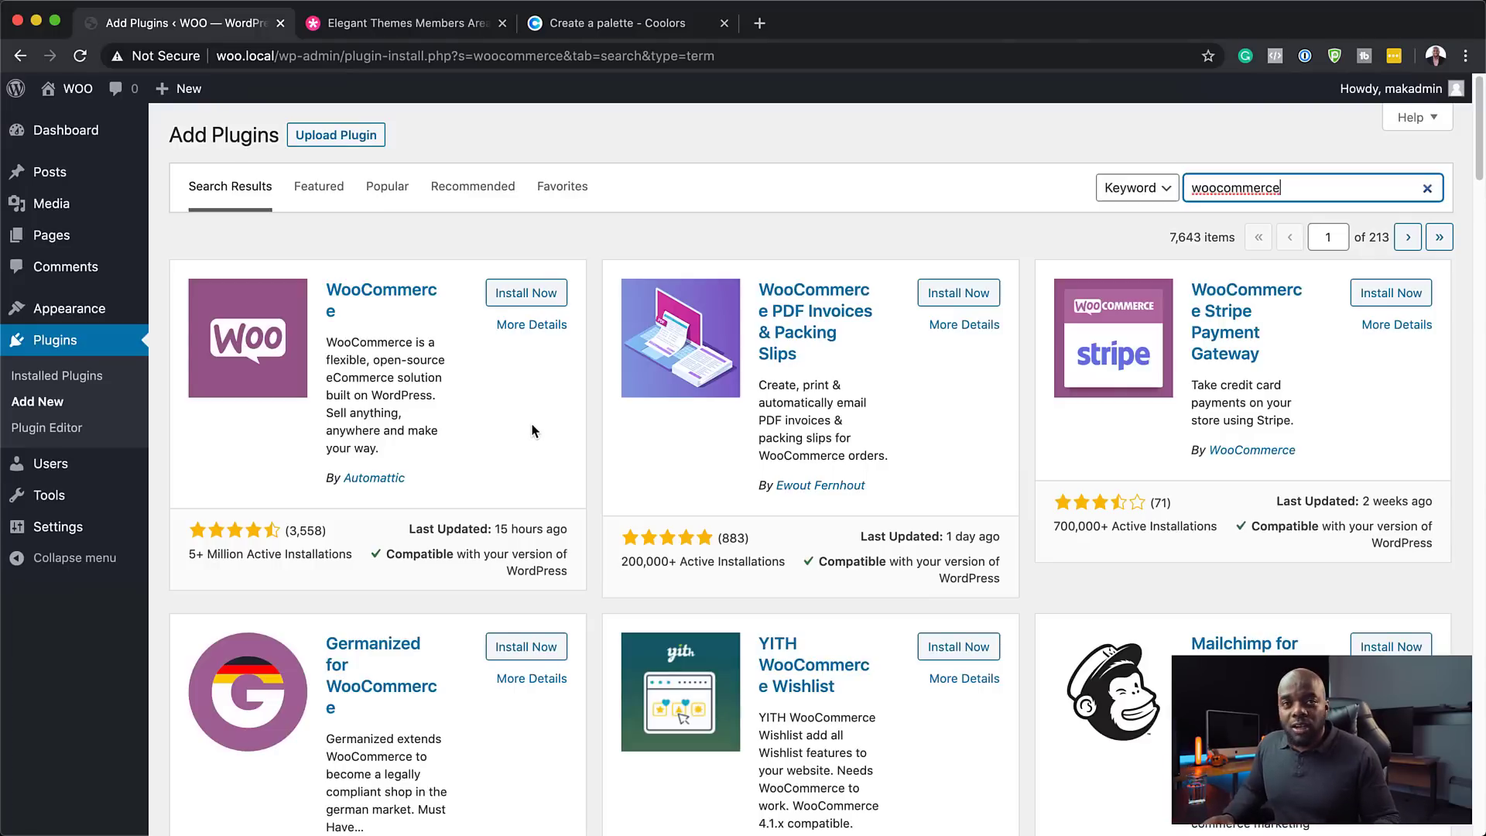
left_click(538, 295)
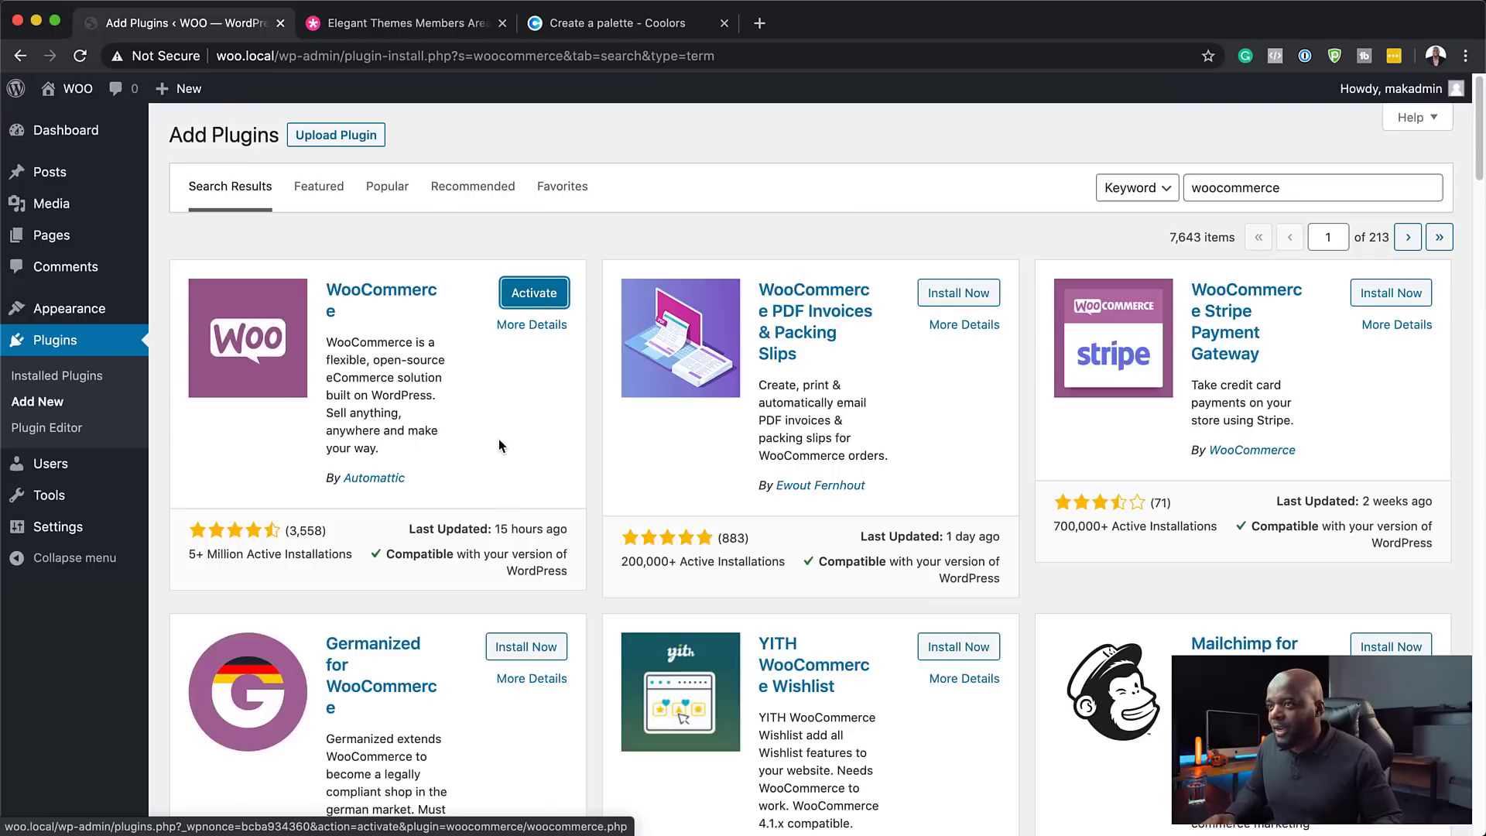
left_click(546, 298)
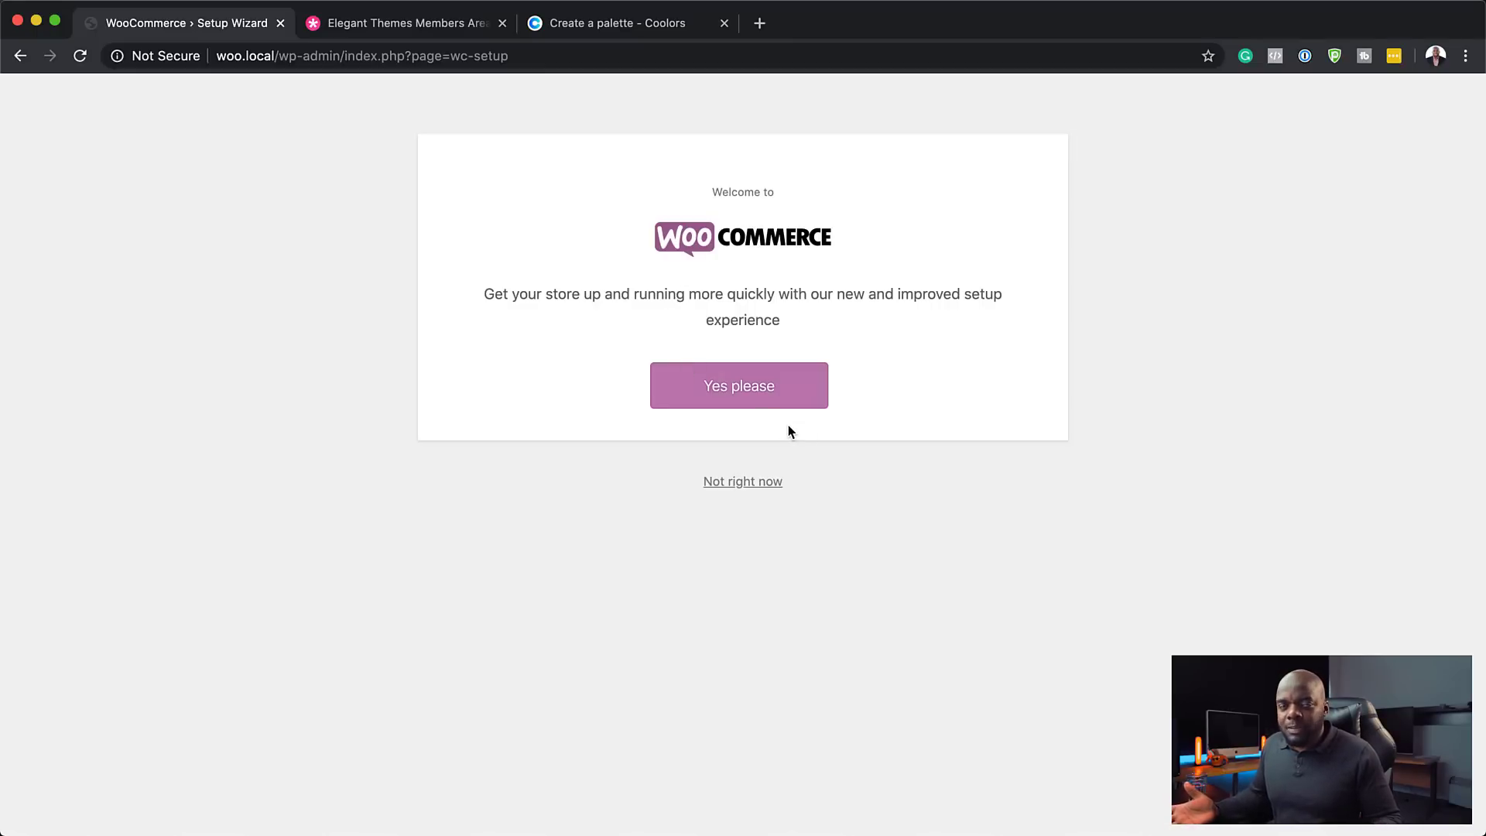
- Accept guided setup and submit the store details with the saved London address, declining usage tracking
left_click(756, 390)
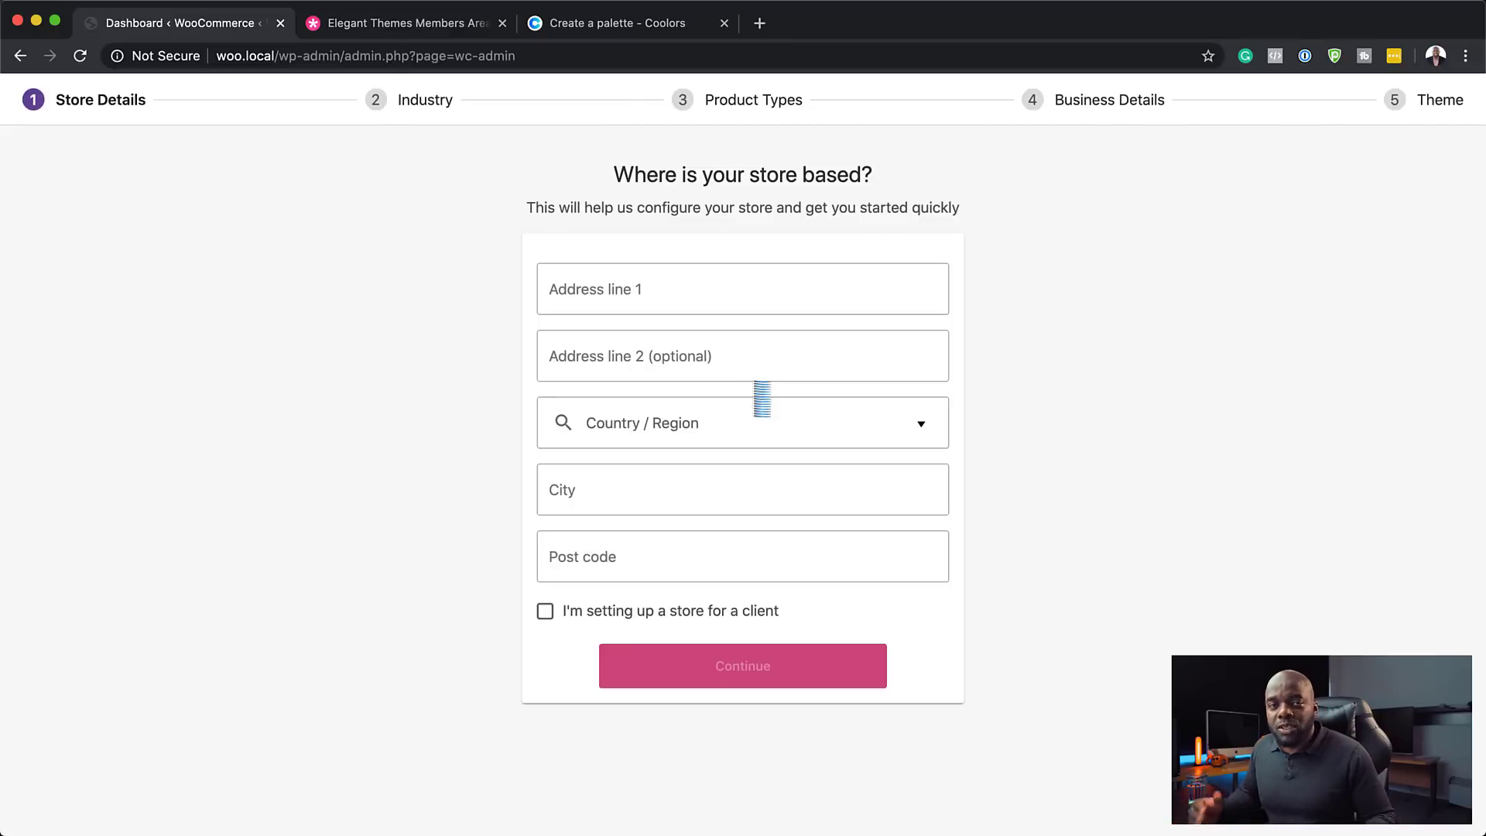
left_click(609, 287)
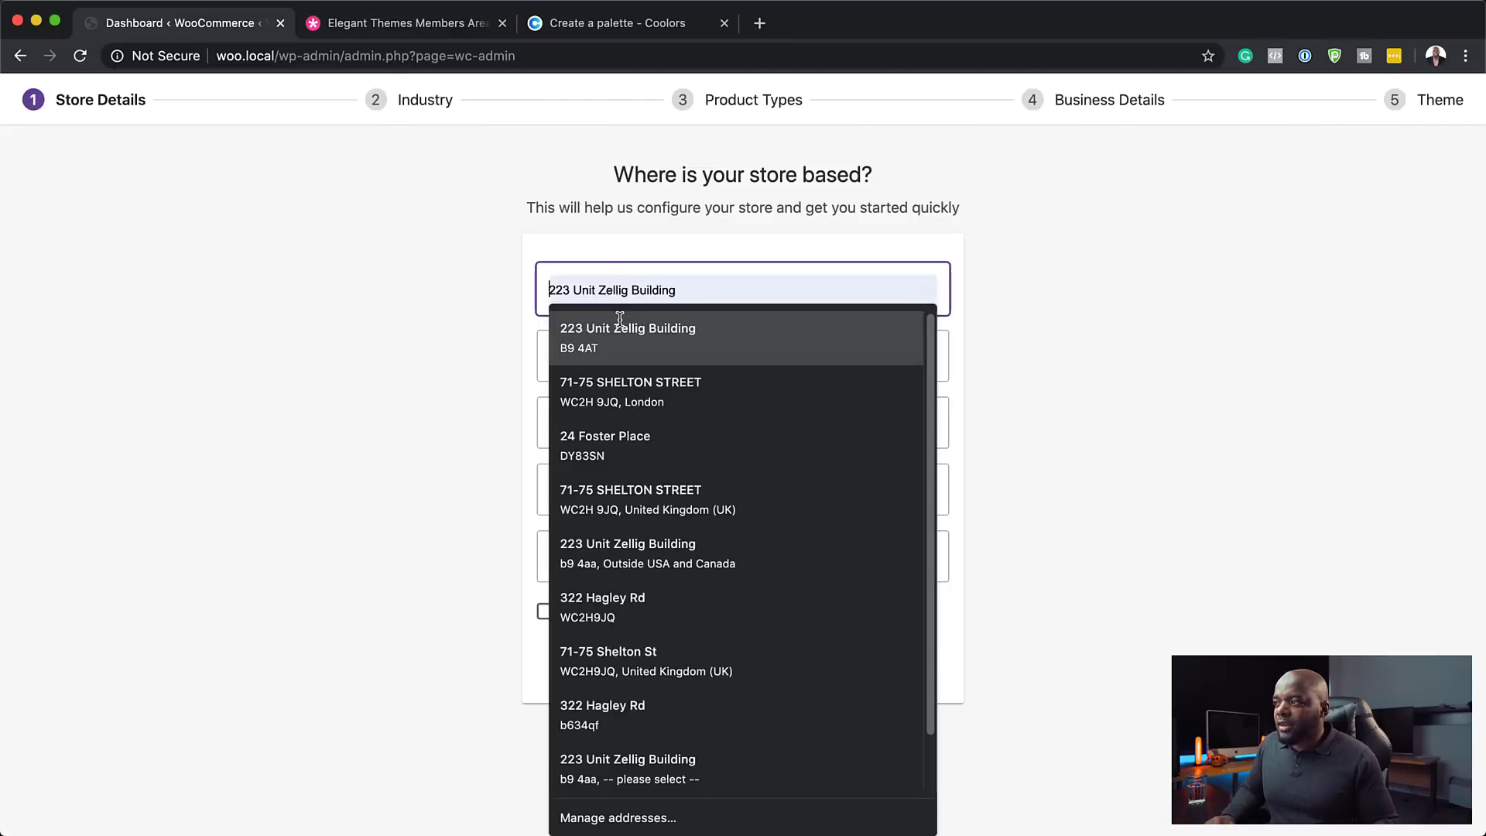
left_click(621, 392)
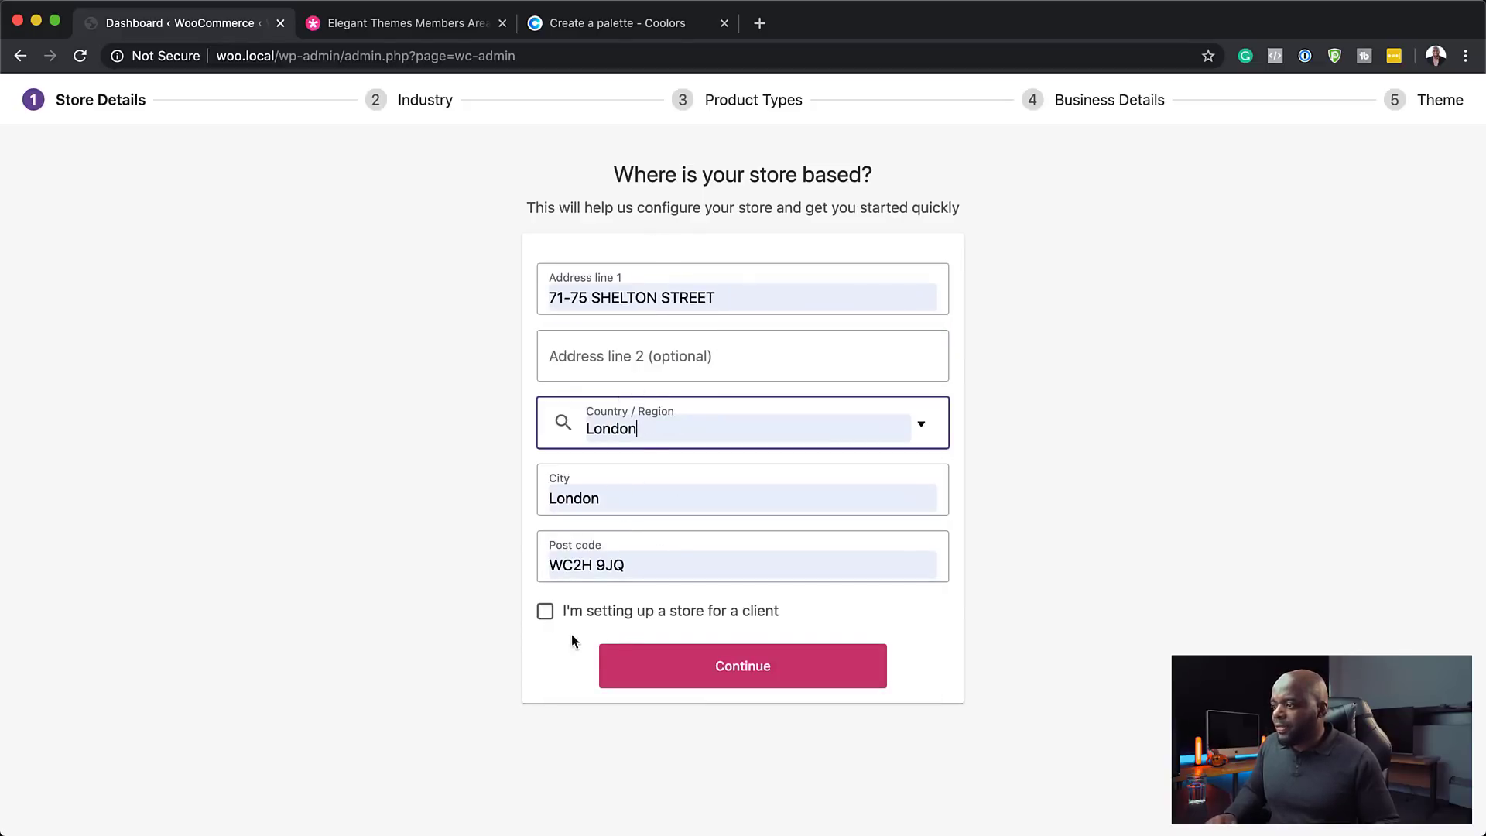
left_click(763, 667)
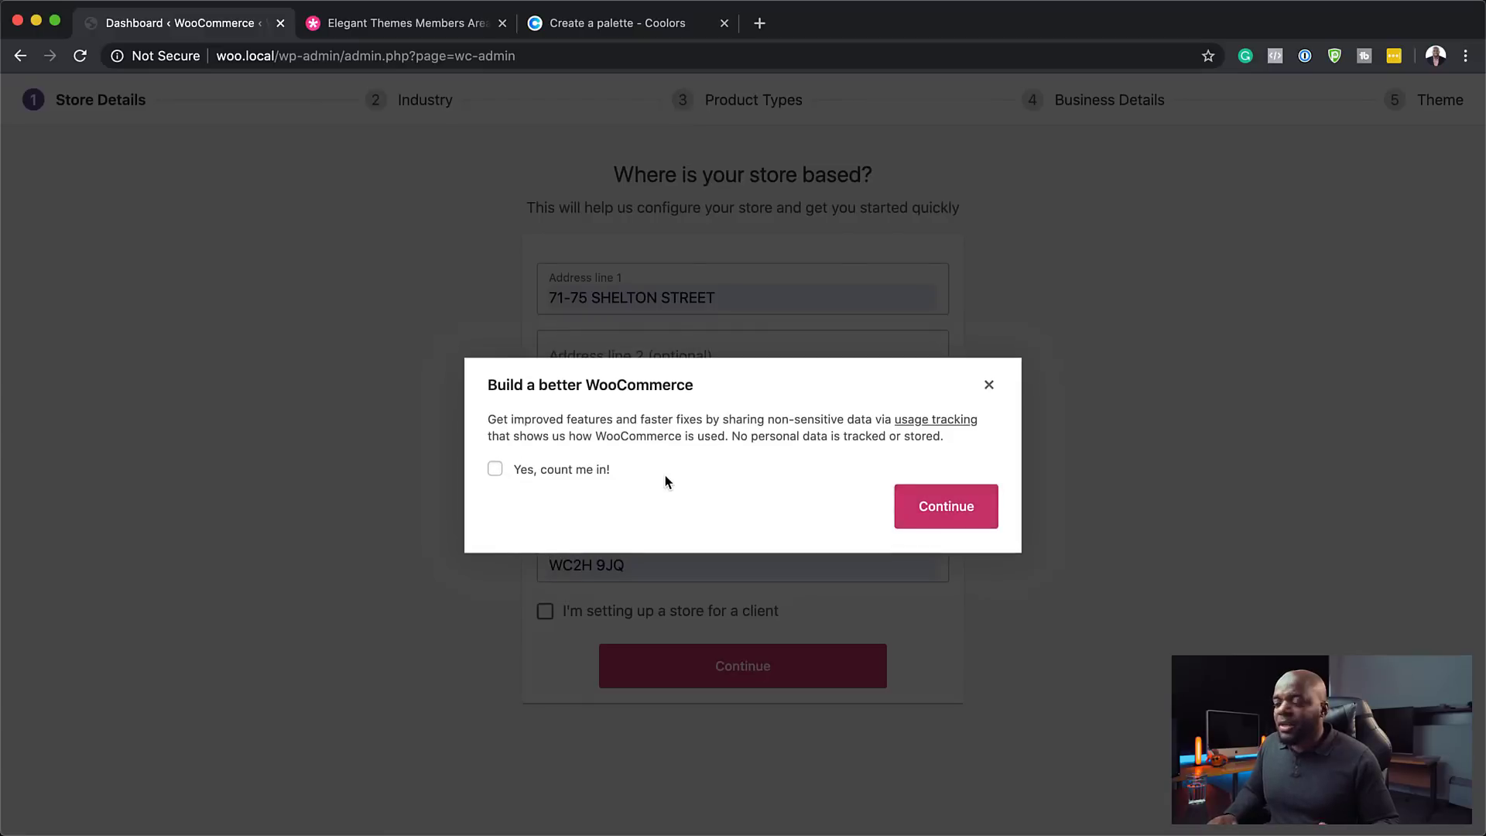
left_click(989, 385)
left_click(756, 670)
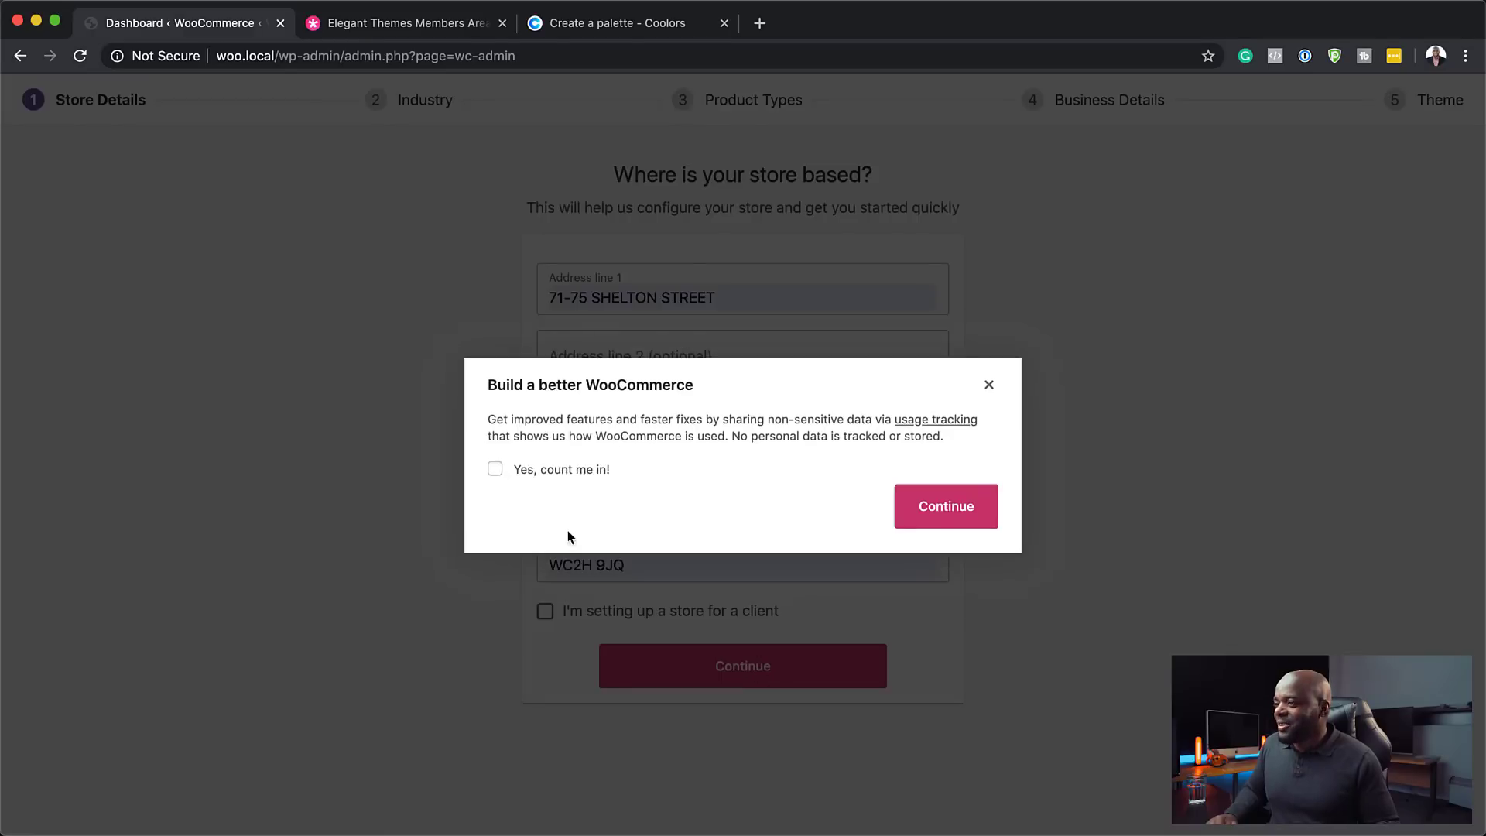
key("Escape")
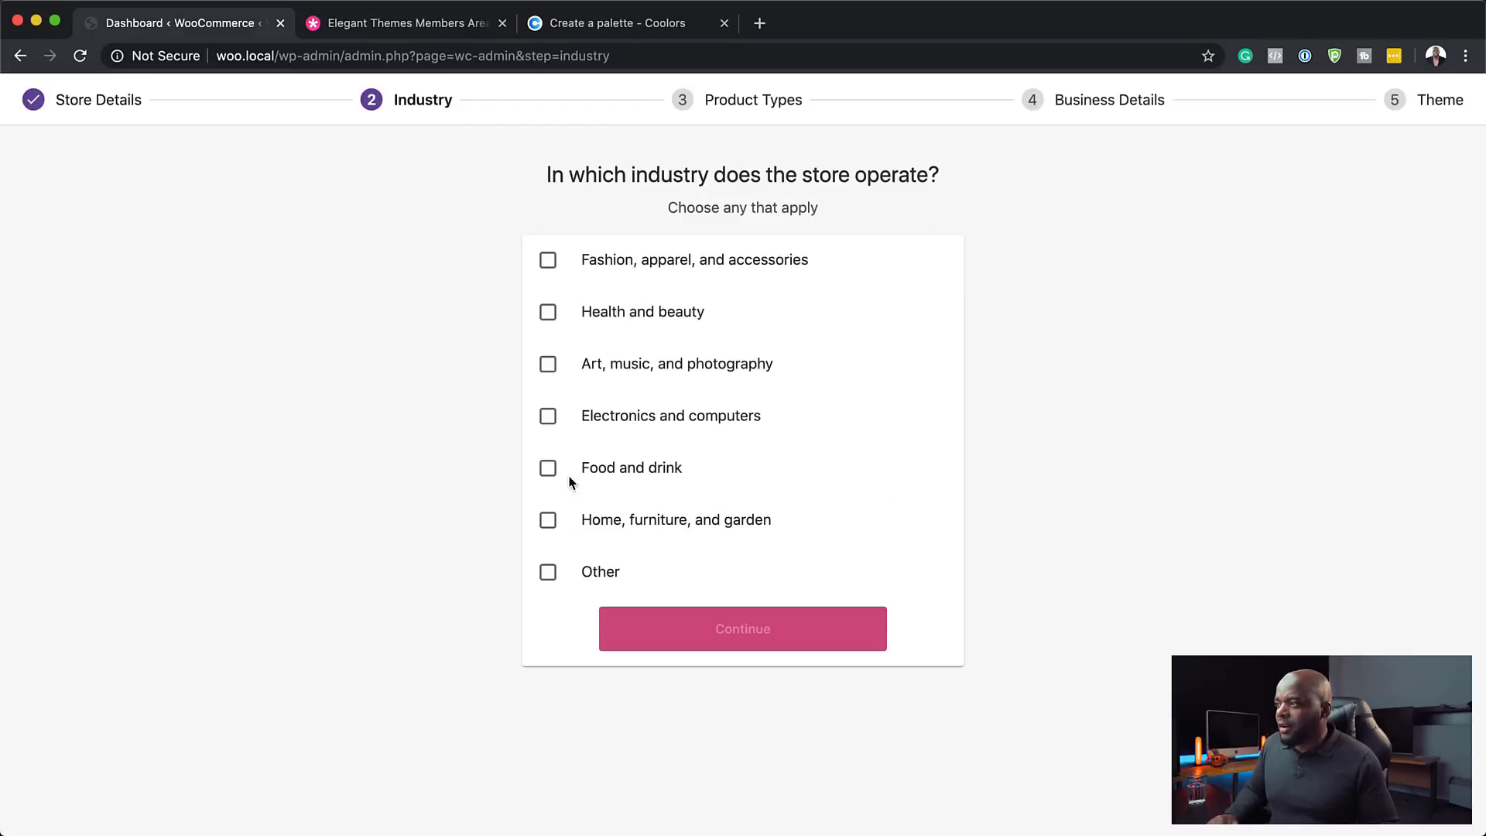
- Choose Fashion, apparel, and accessories as industry, and Physical products plus Downloads as product types
left_click(549, 267)
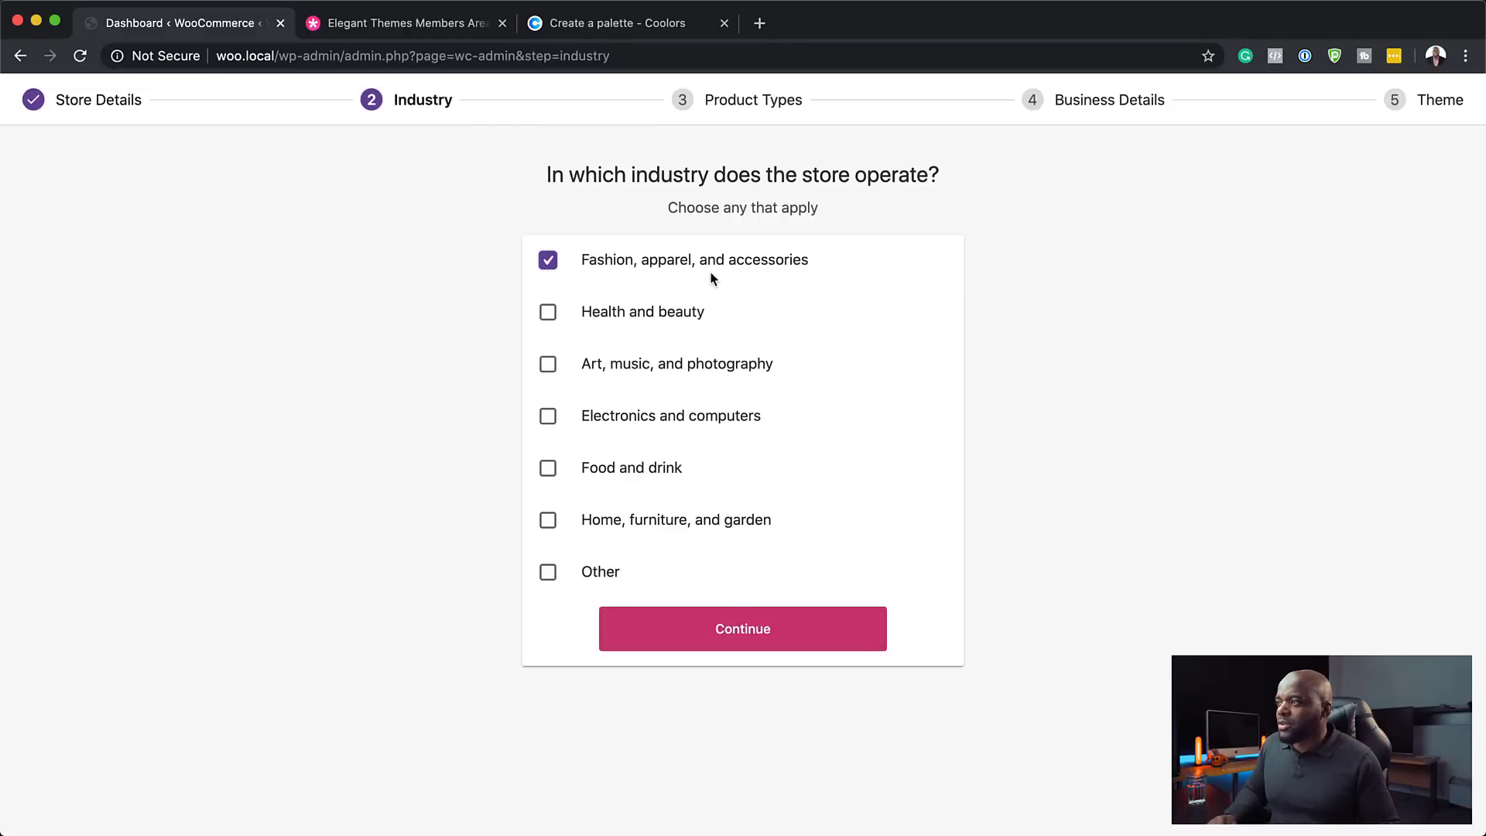
left_click(757, 628)
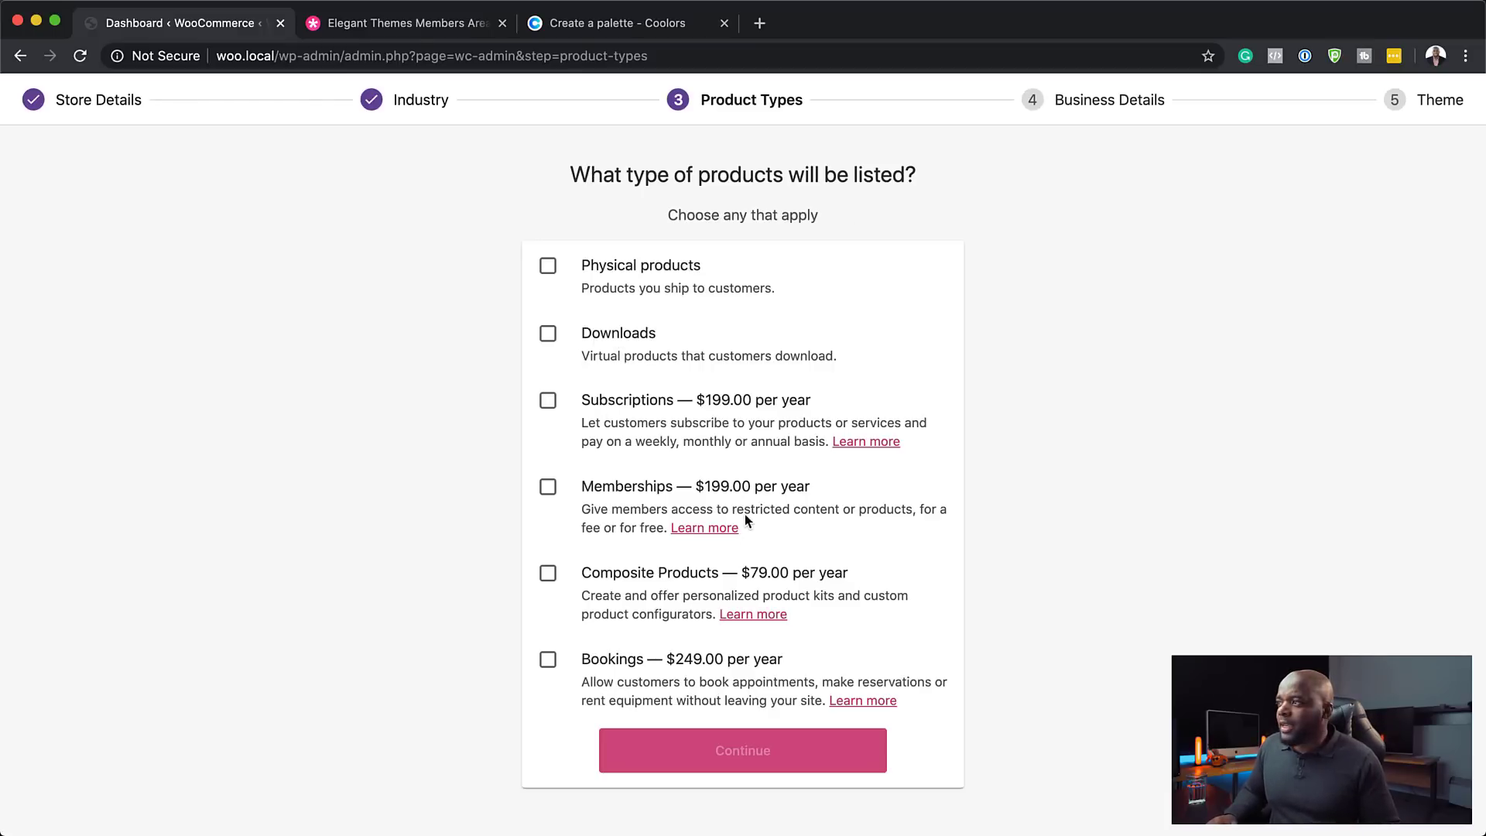
left_click(546, 268)
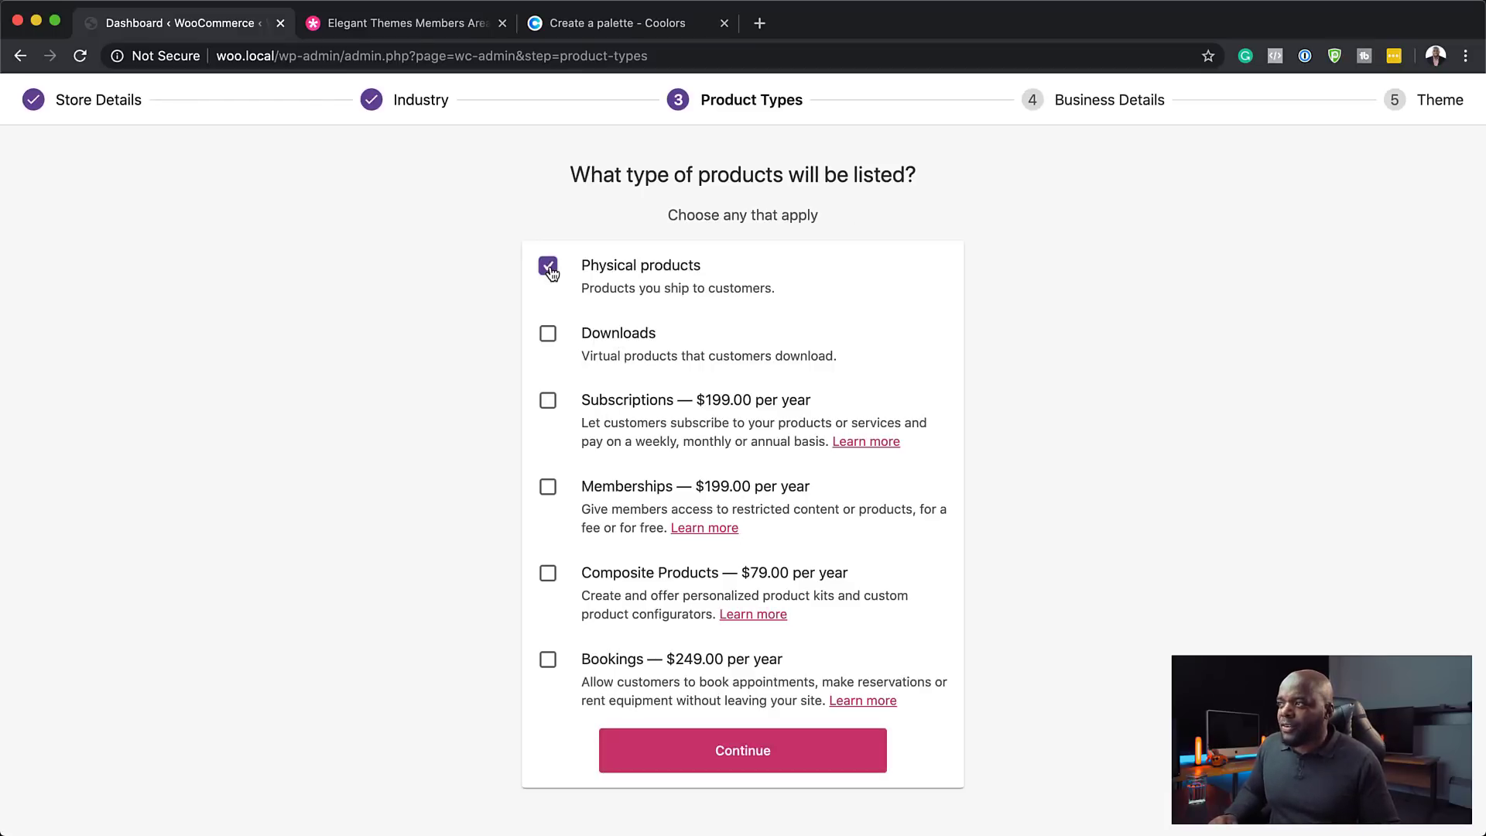
left_click(550, 336)
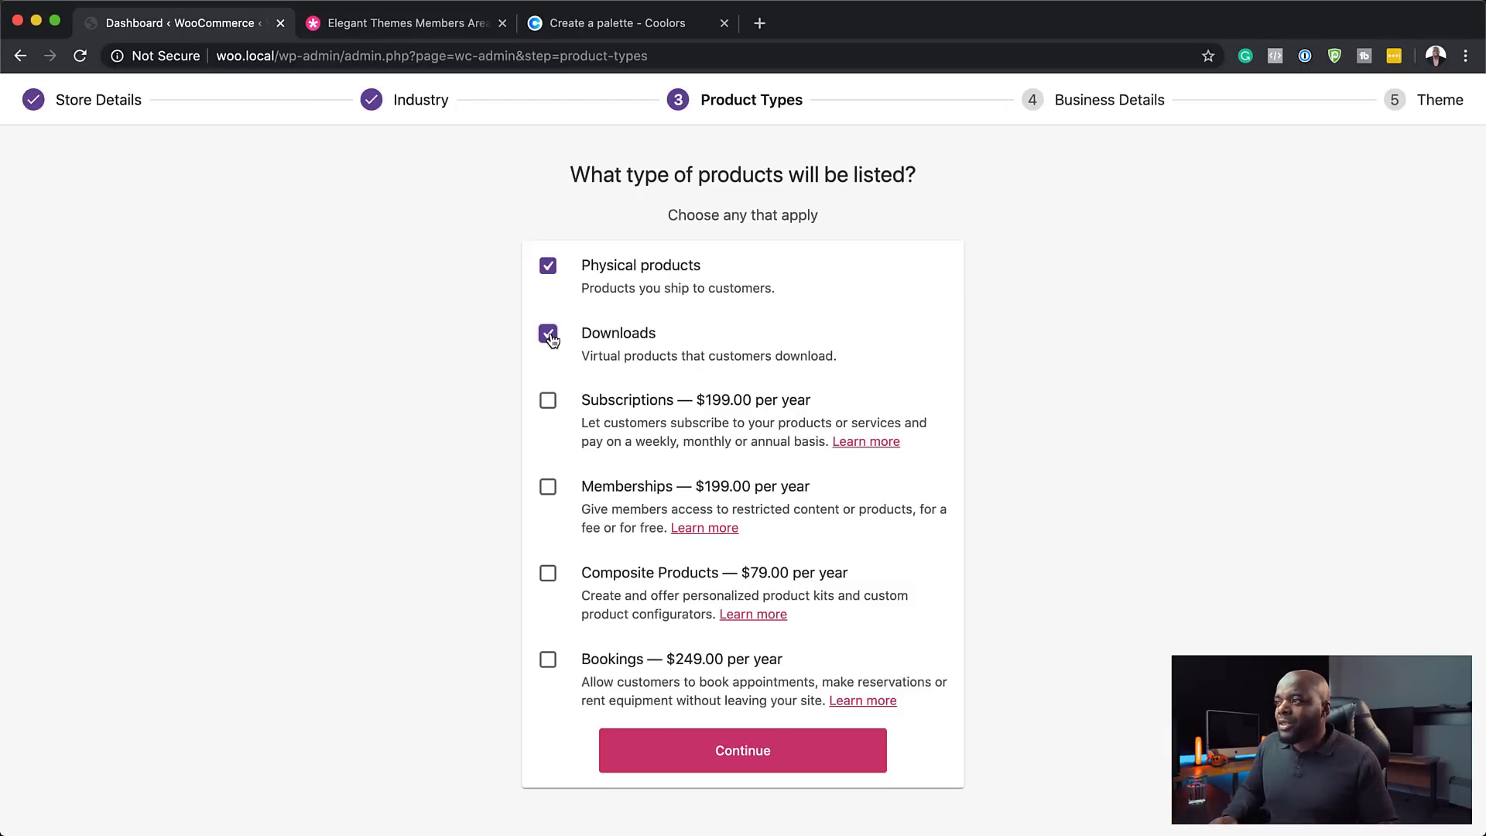
left_click(548, 335)
left_click(548, 336)
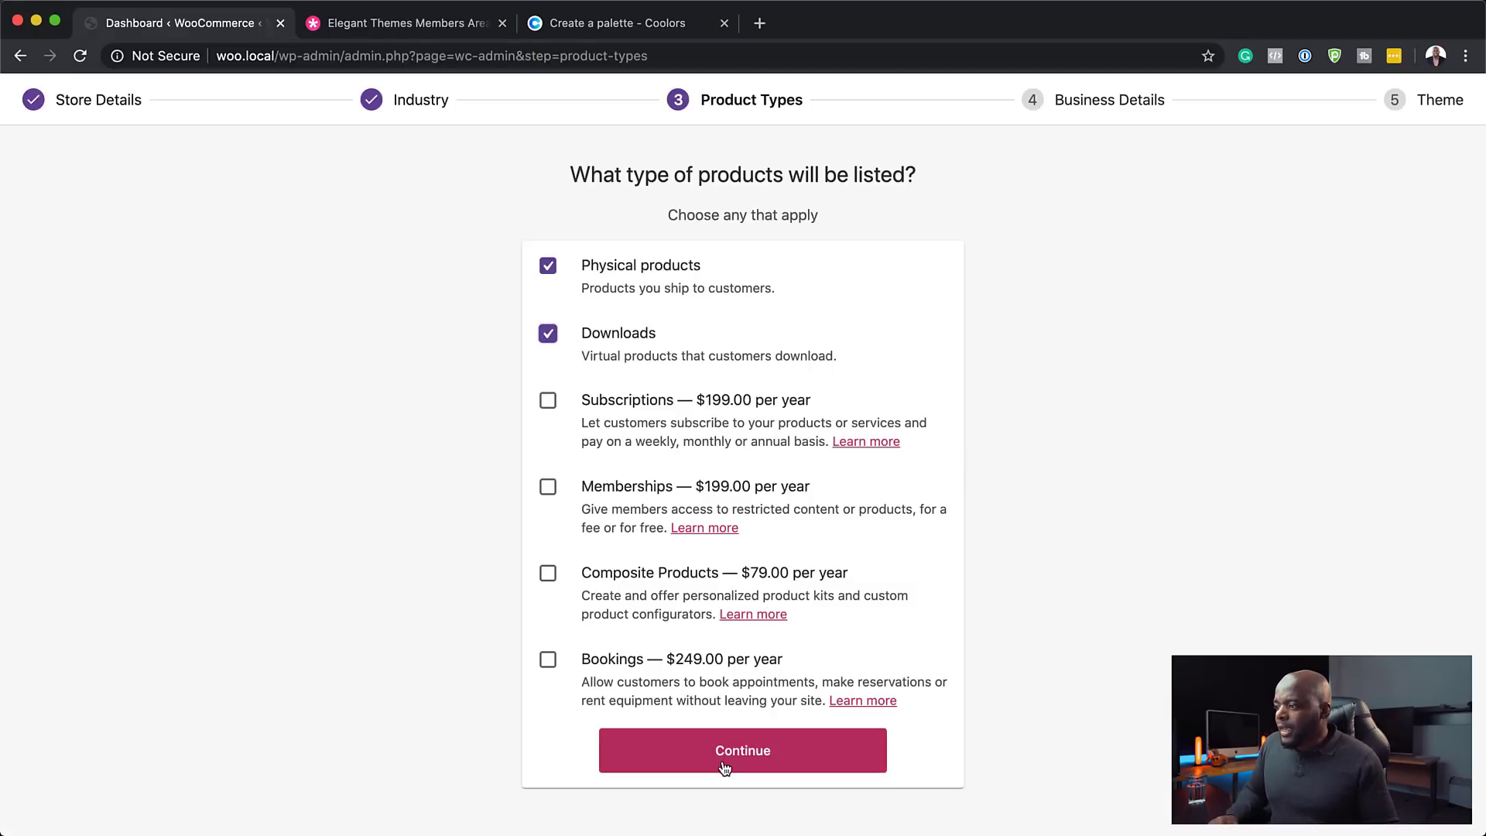
left_click(745, 753)
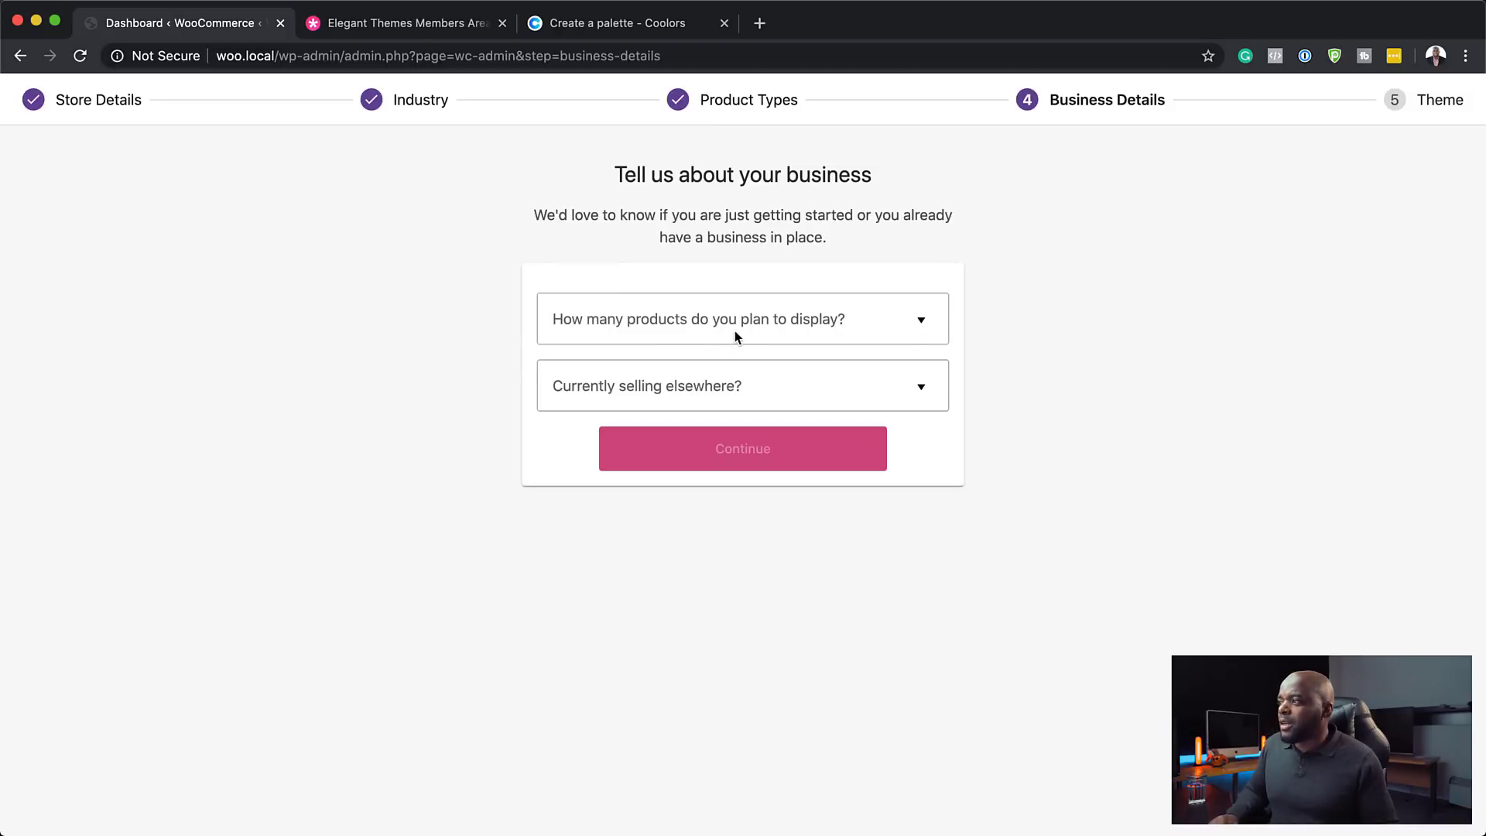
- Set 11 - 100 products and No for selling elsewhere, keeping the Facebook, Mailchimp and Google Ads plugins
left_click(833, 324)
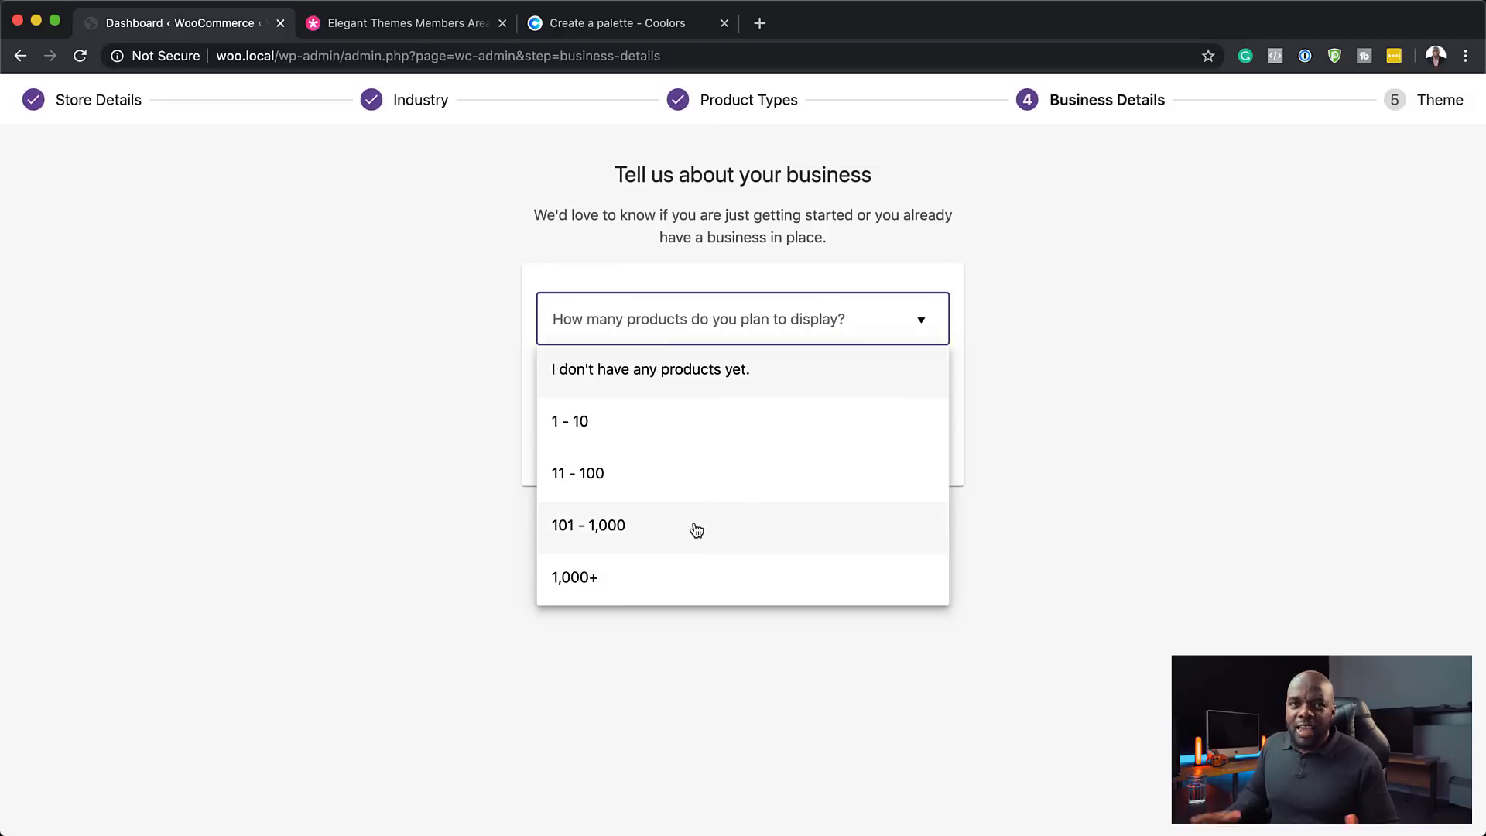
left_click(692, 484)
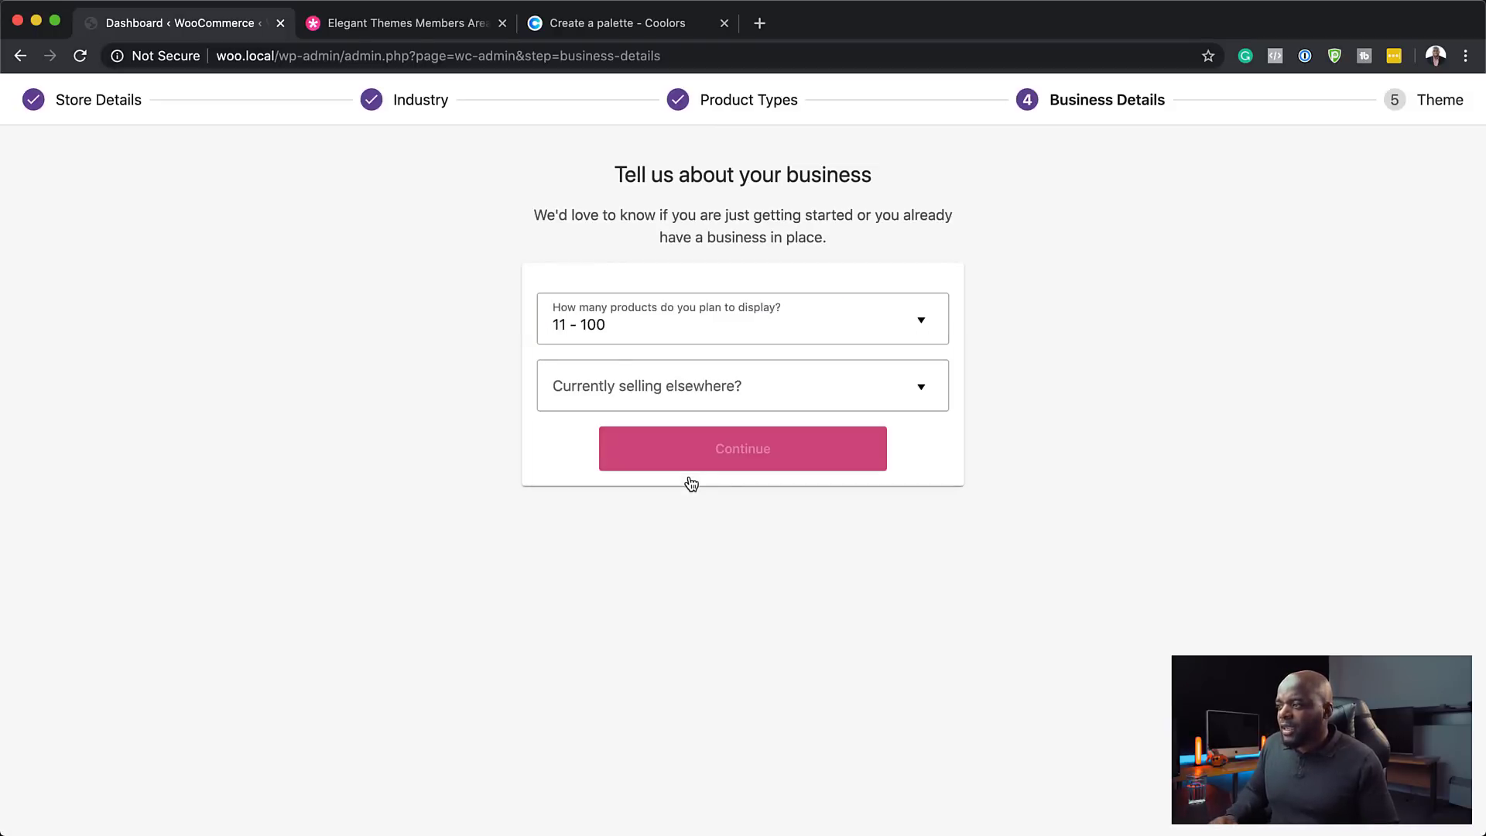
left_click(789, 389)
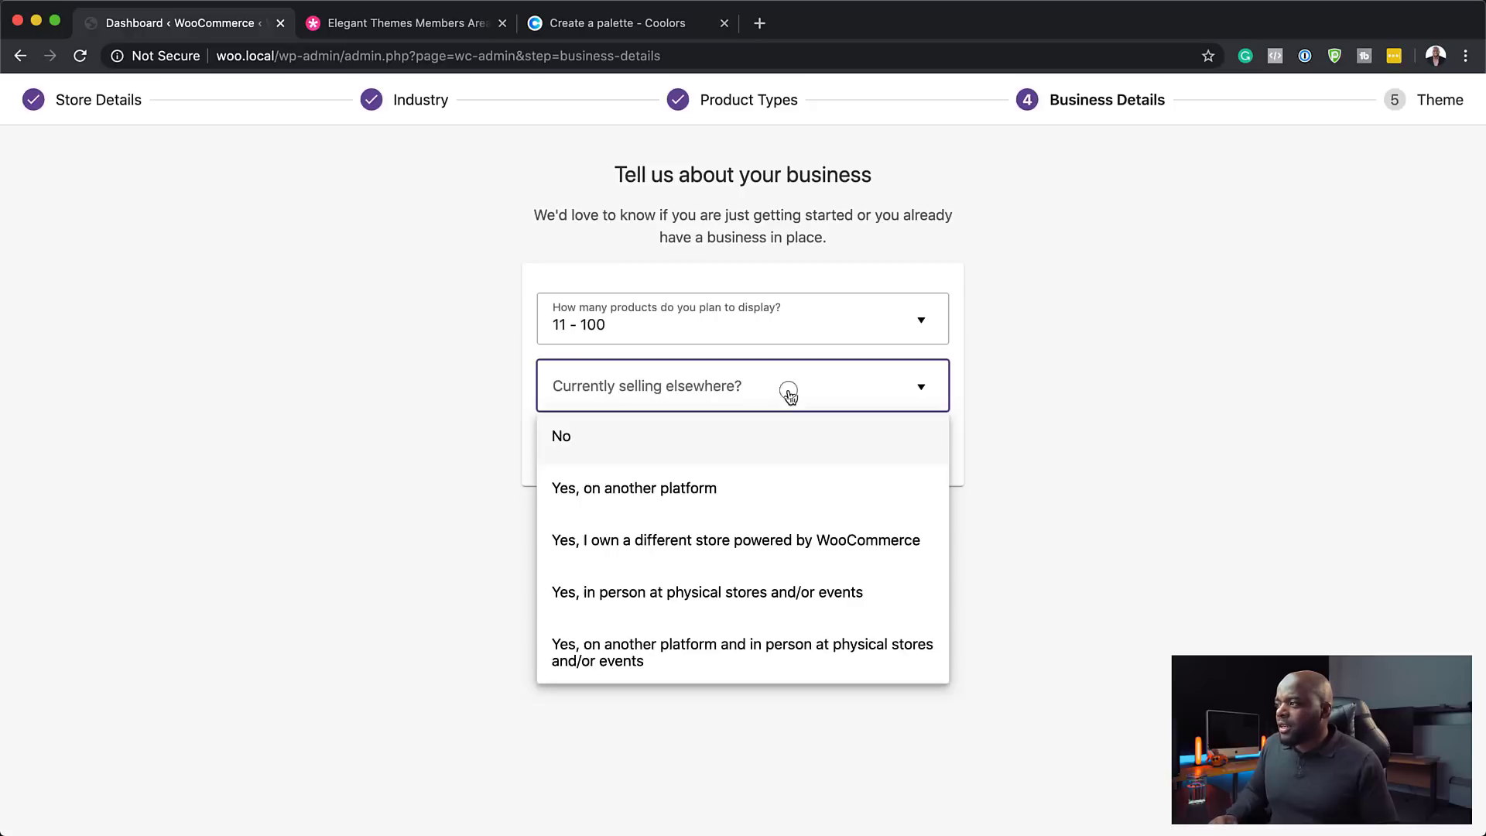
left_click(693, 439)
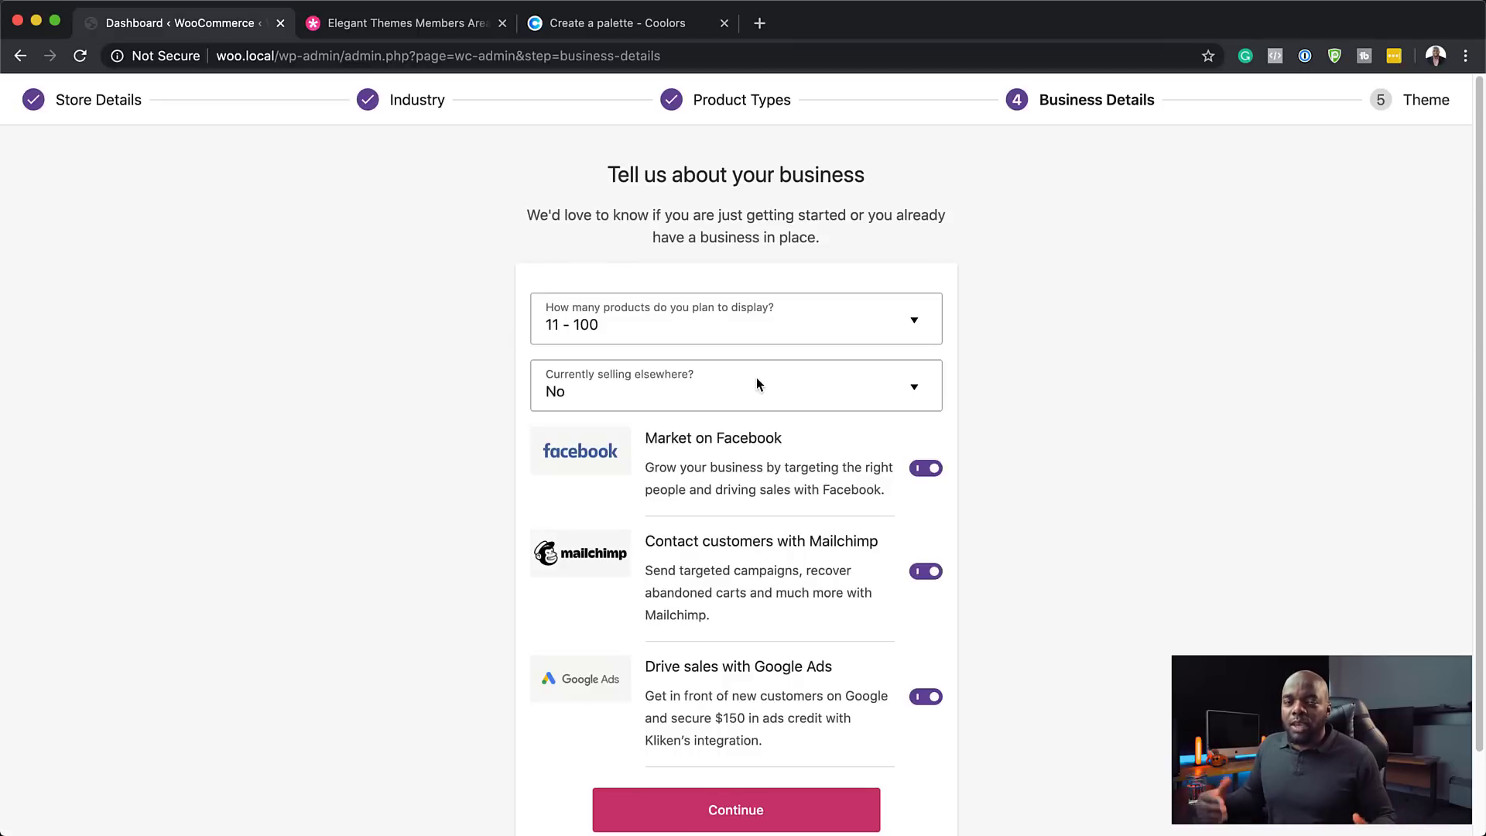
left_click(757, 383)
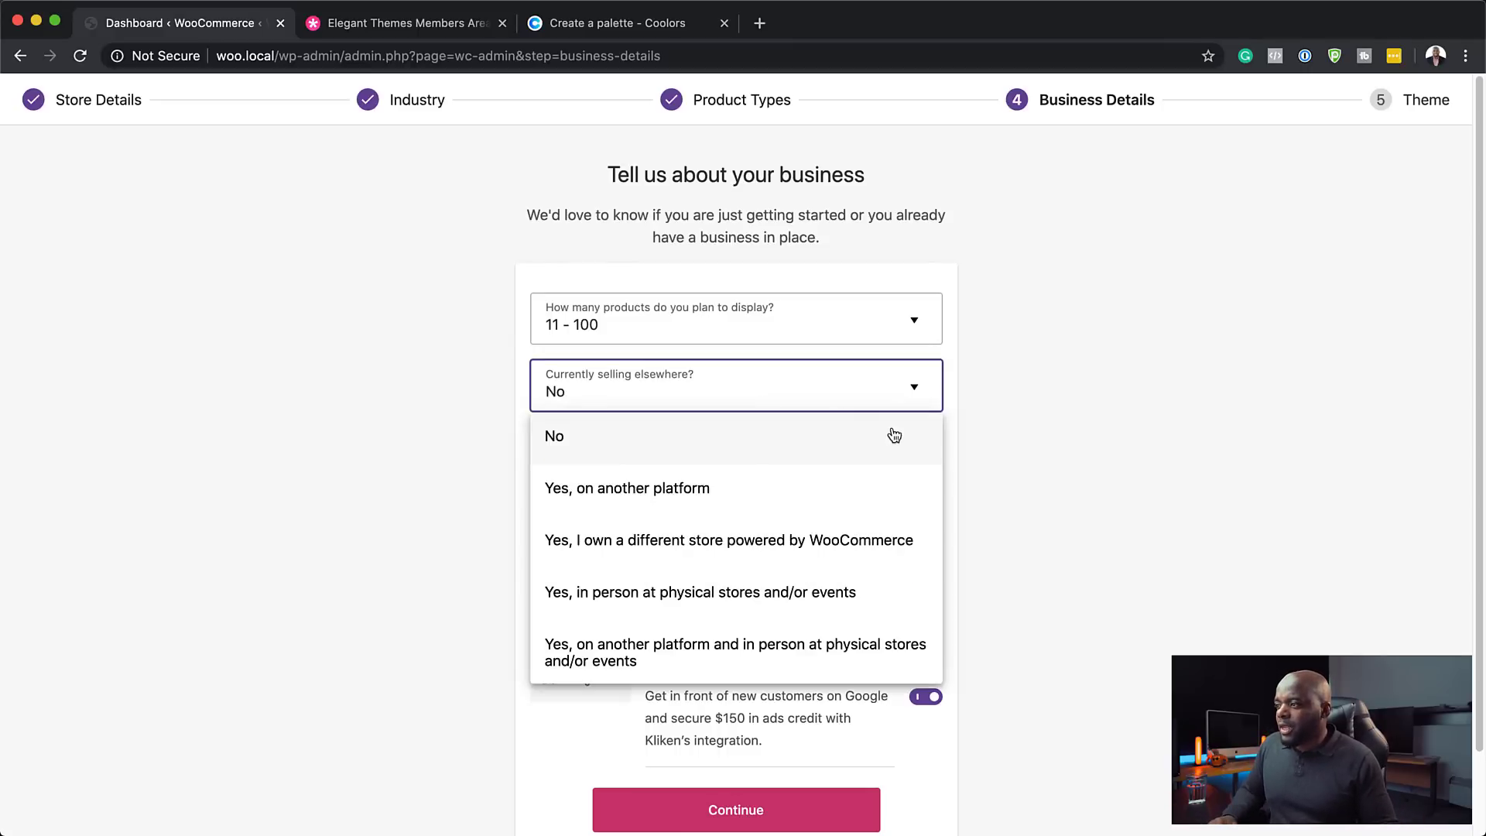
left_click(1041, 387)
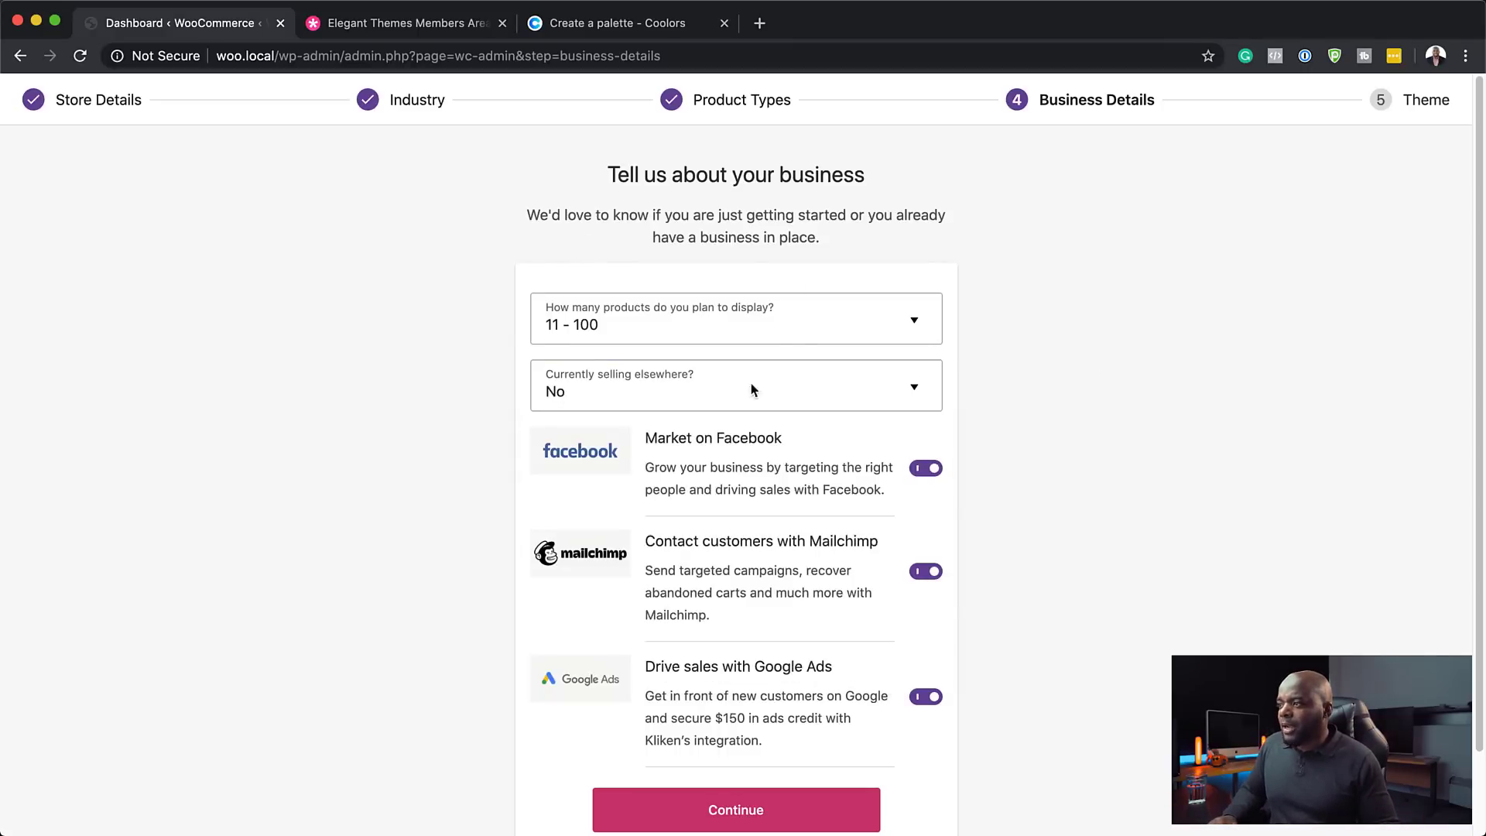
scroll(728, 695, "down", 2)
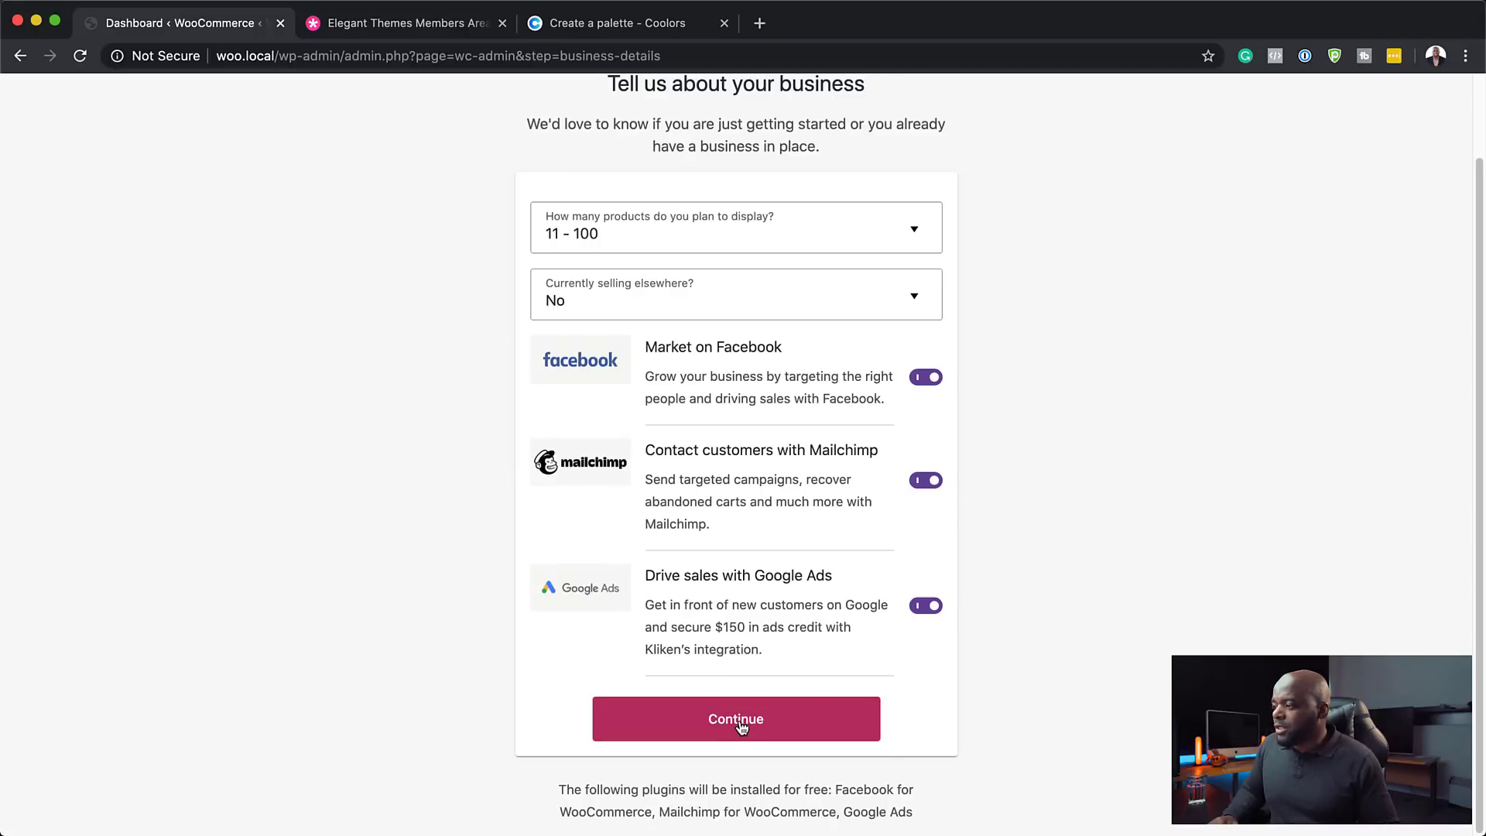
left_click(740, 722)
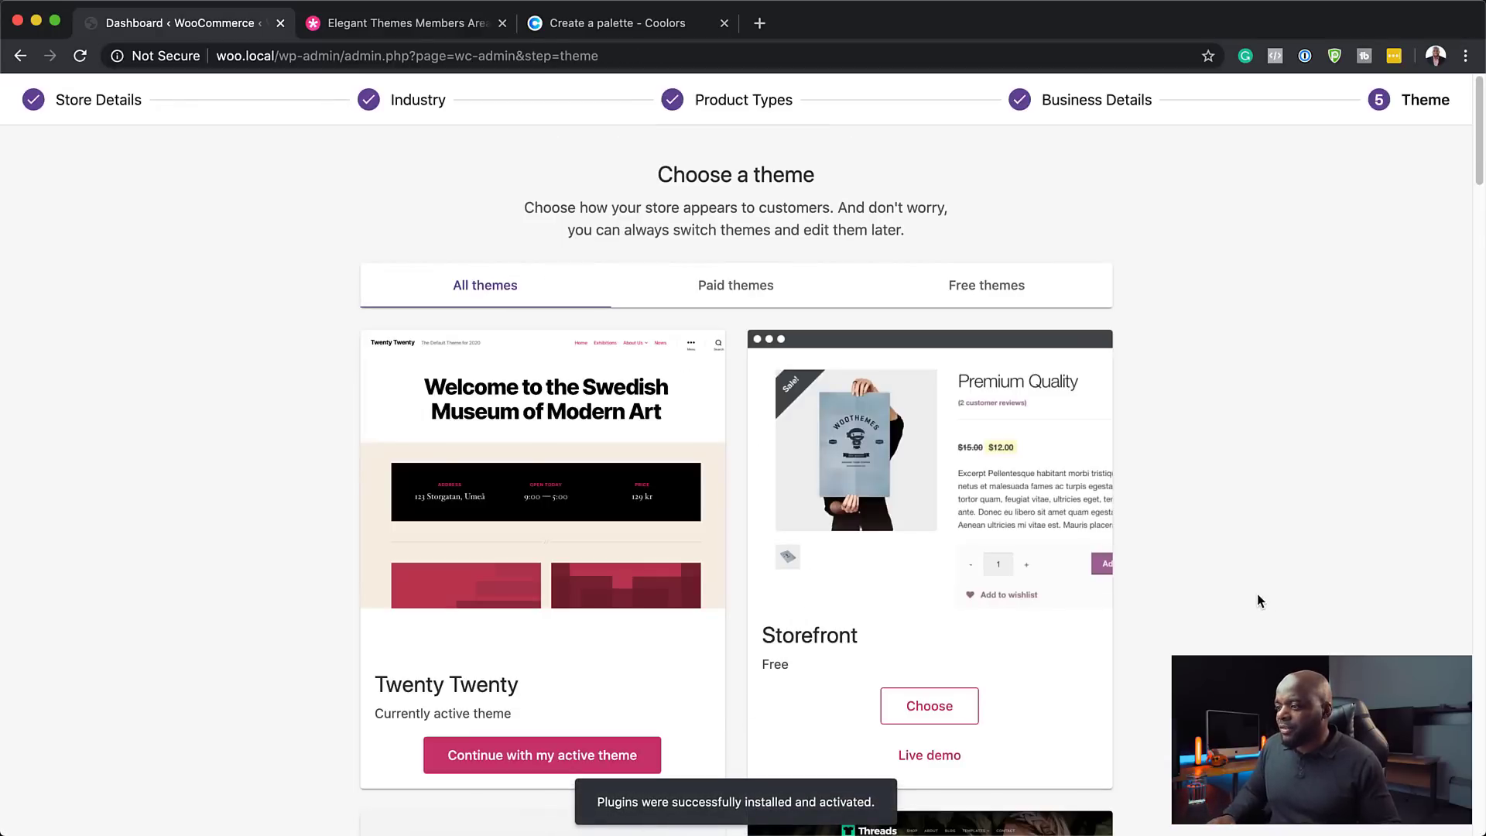
- Look through the theme list and skip choosing a store theme
scroll(1253, 591, "down", 1)
scroll(1254, 592, "down", 3)
scroll(1254, 592, "up", 4)
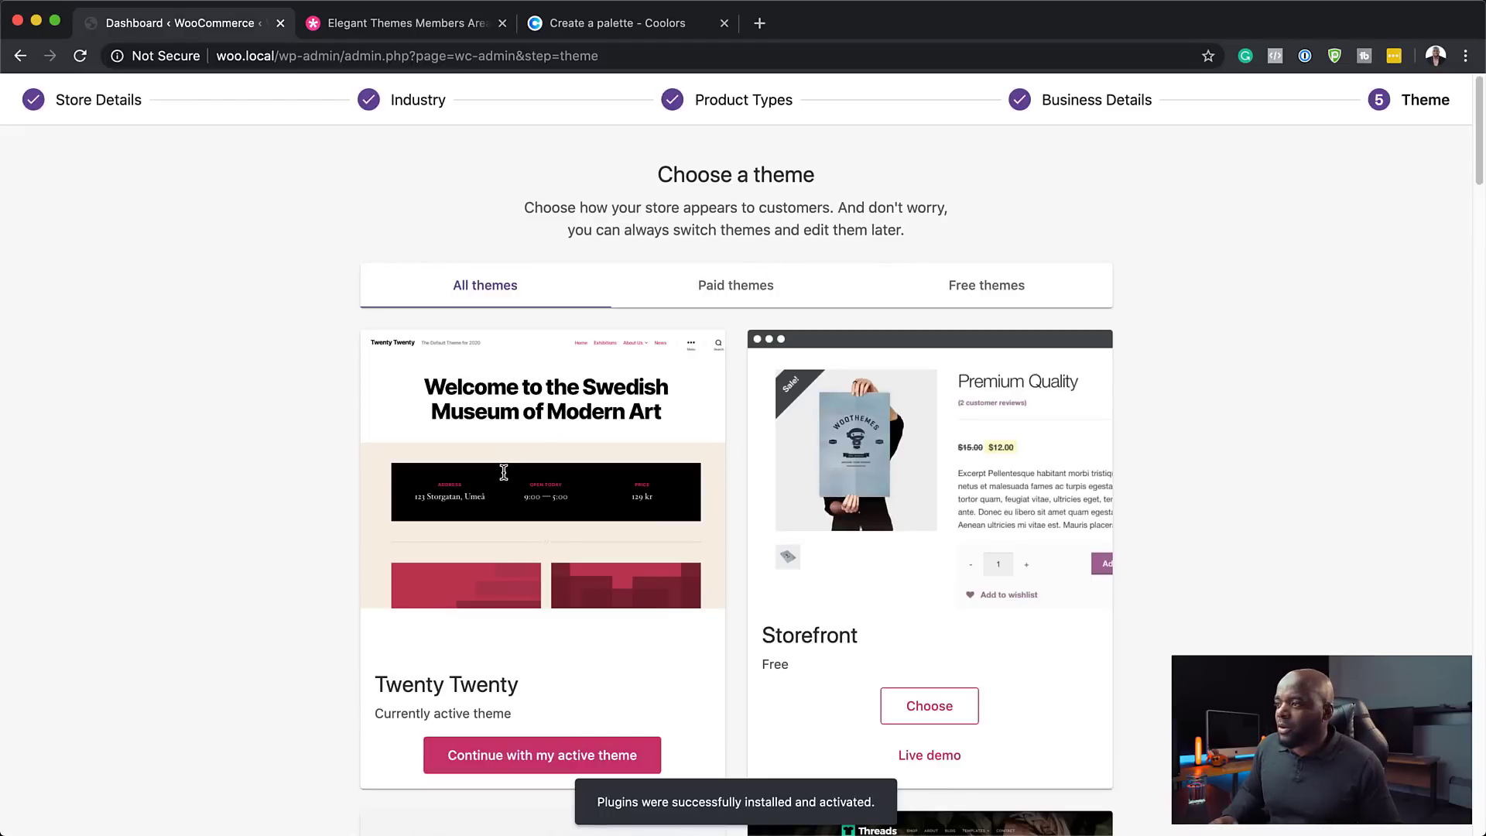
scroll(889, 565, "down", 5)
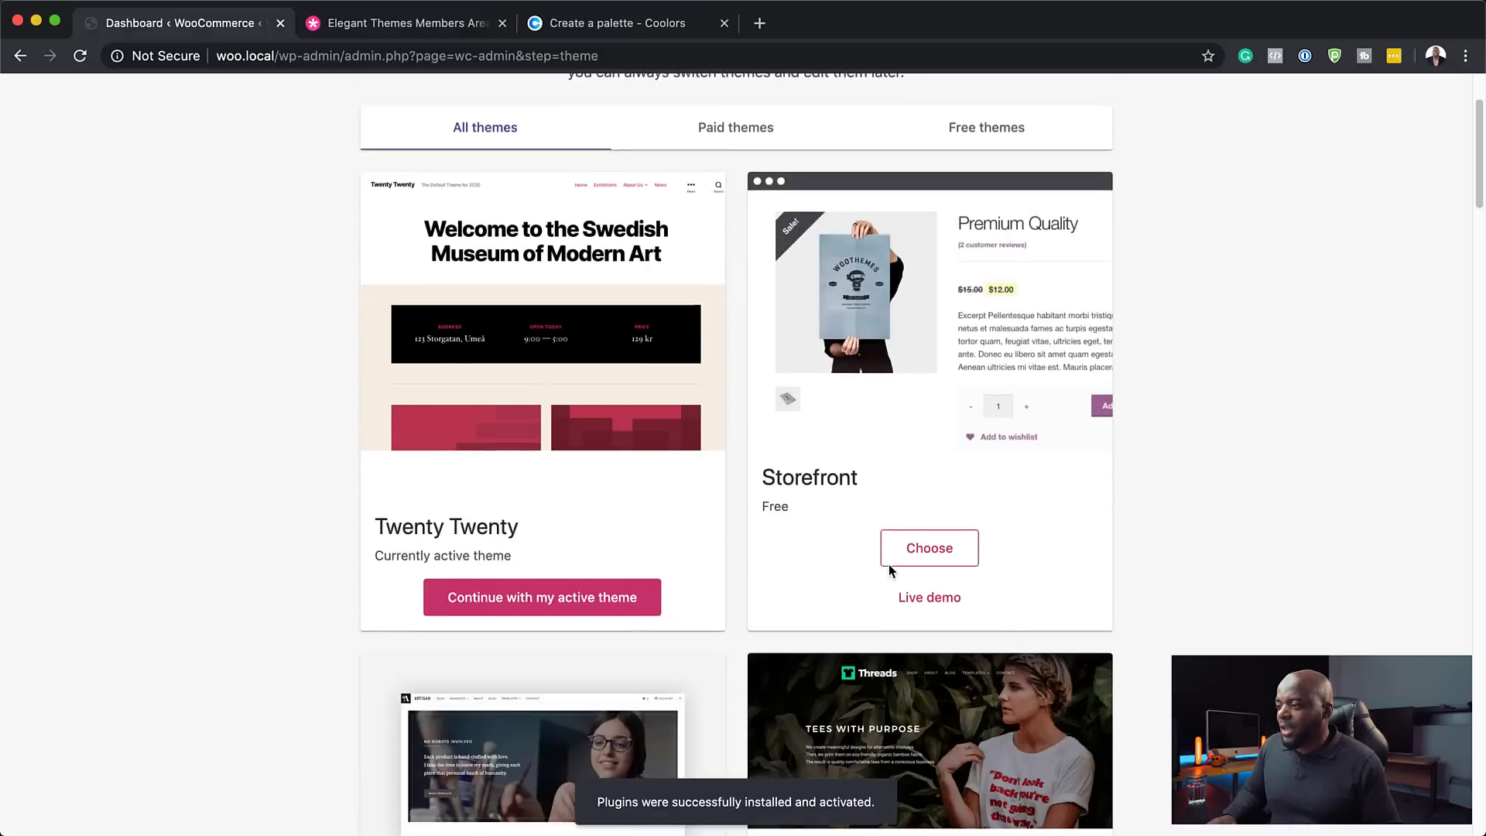
scroll(889, 571, "down", 20)
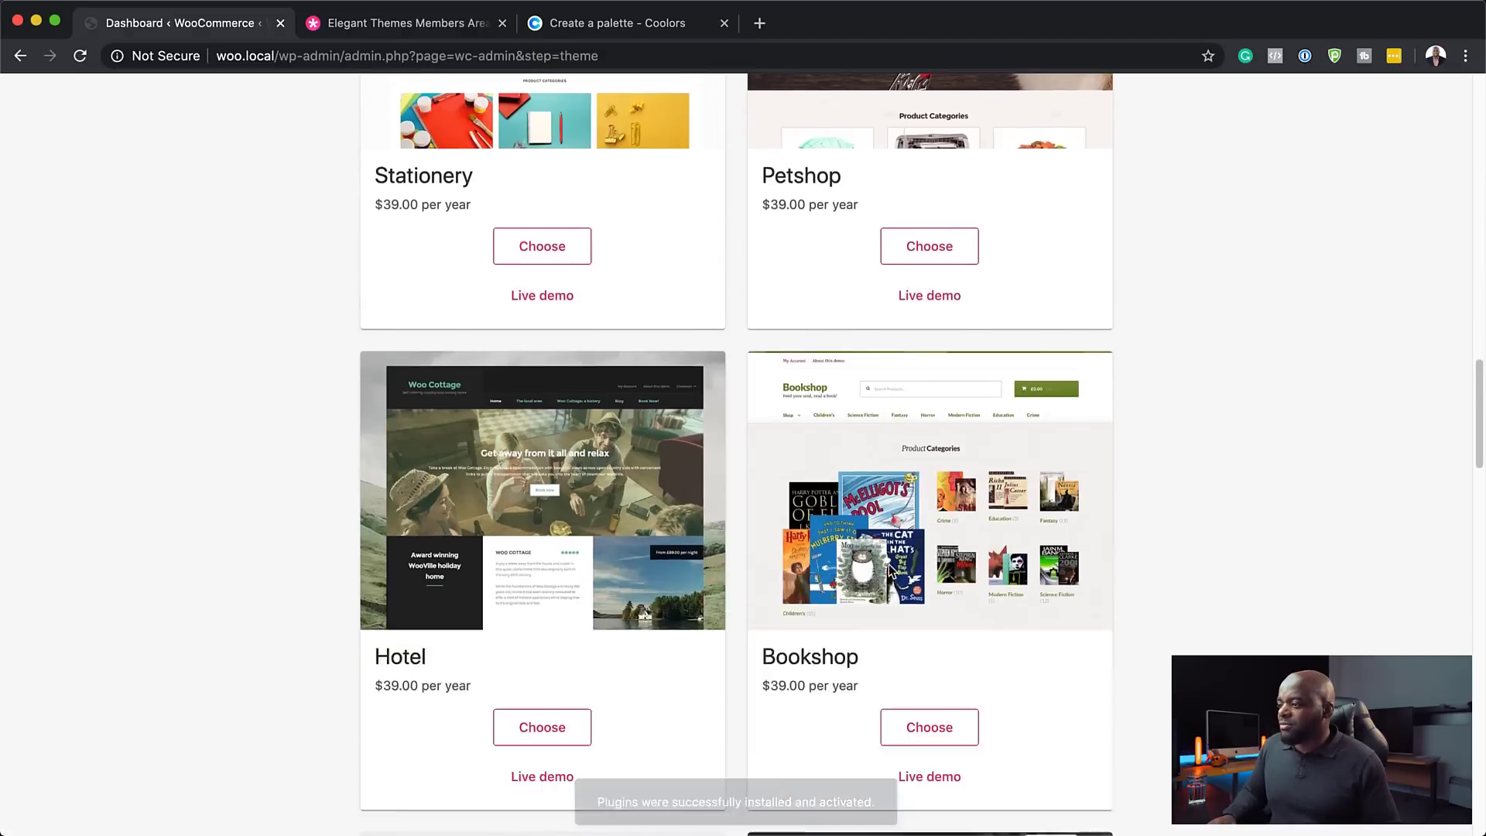
scroll(889, 569, "up", 20)
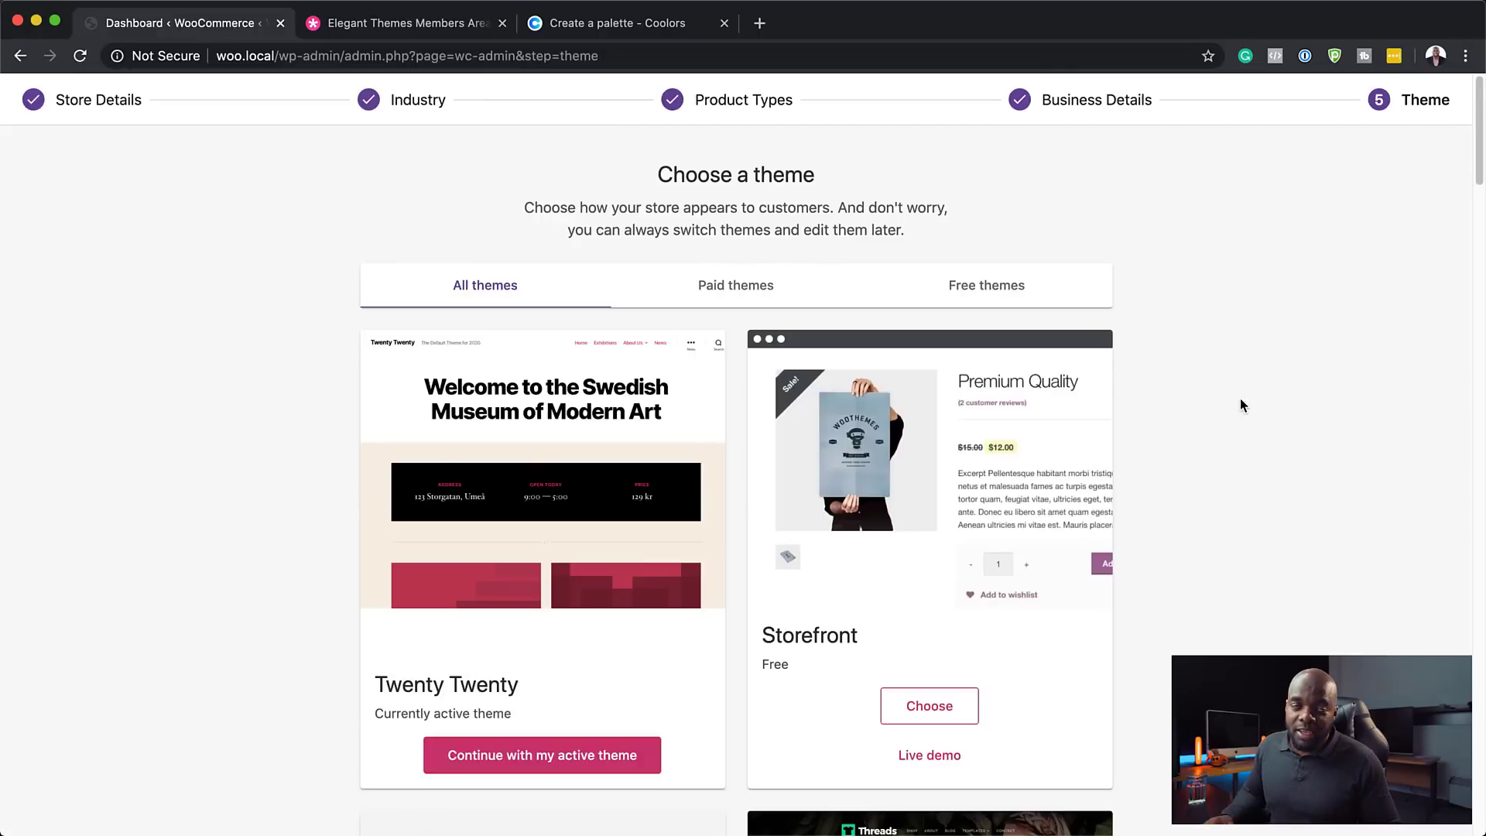
scroll(1246, 475, "down", 20)
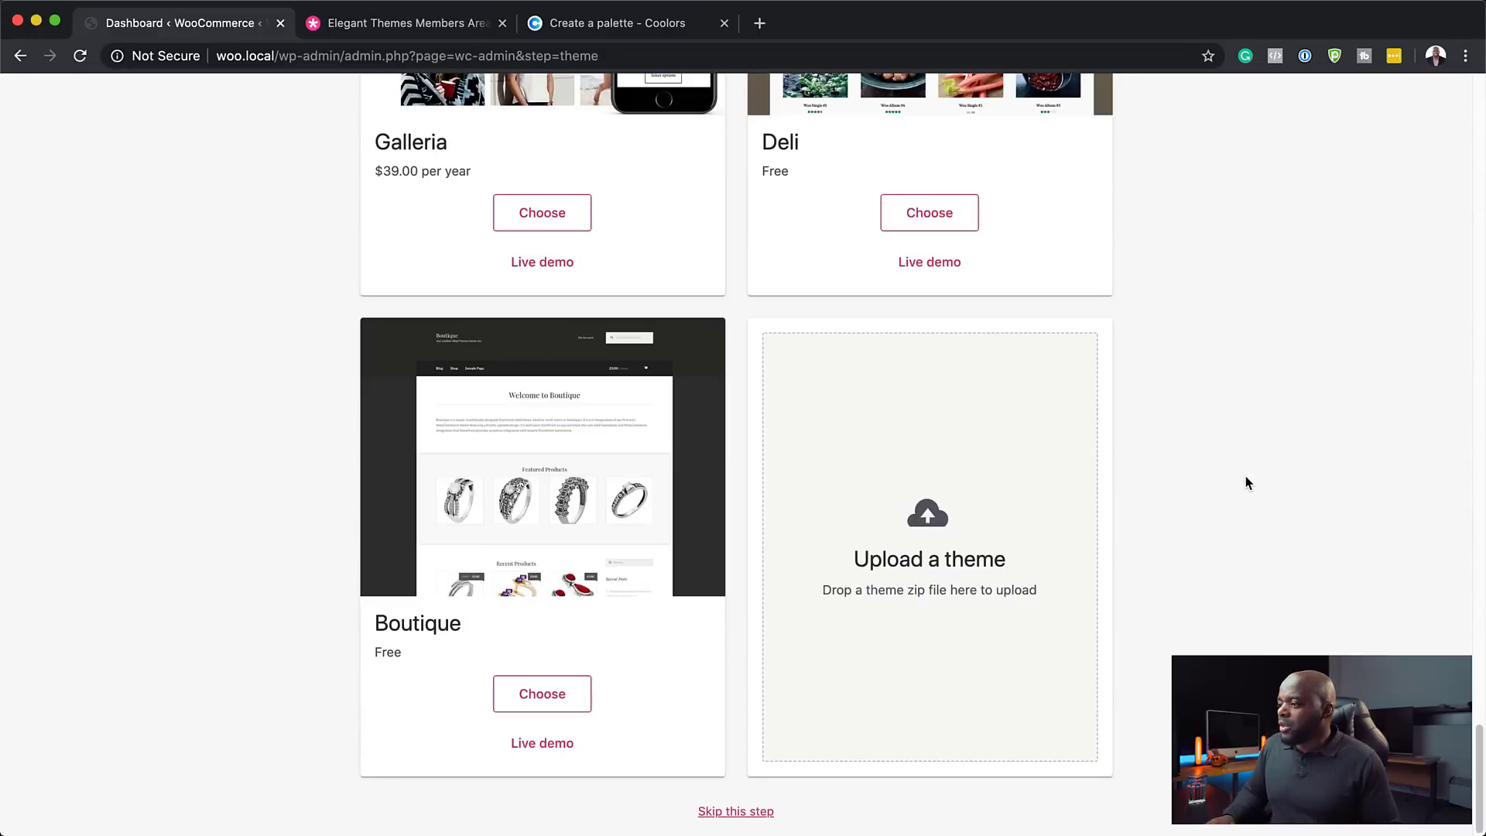
left_click(739, 814)
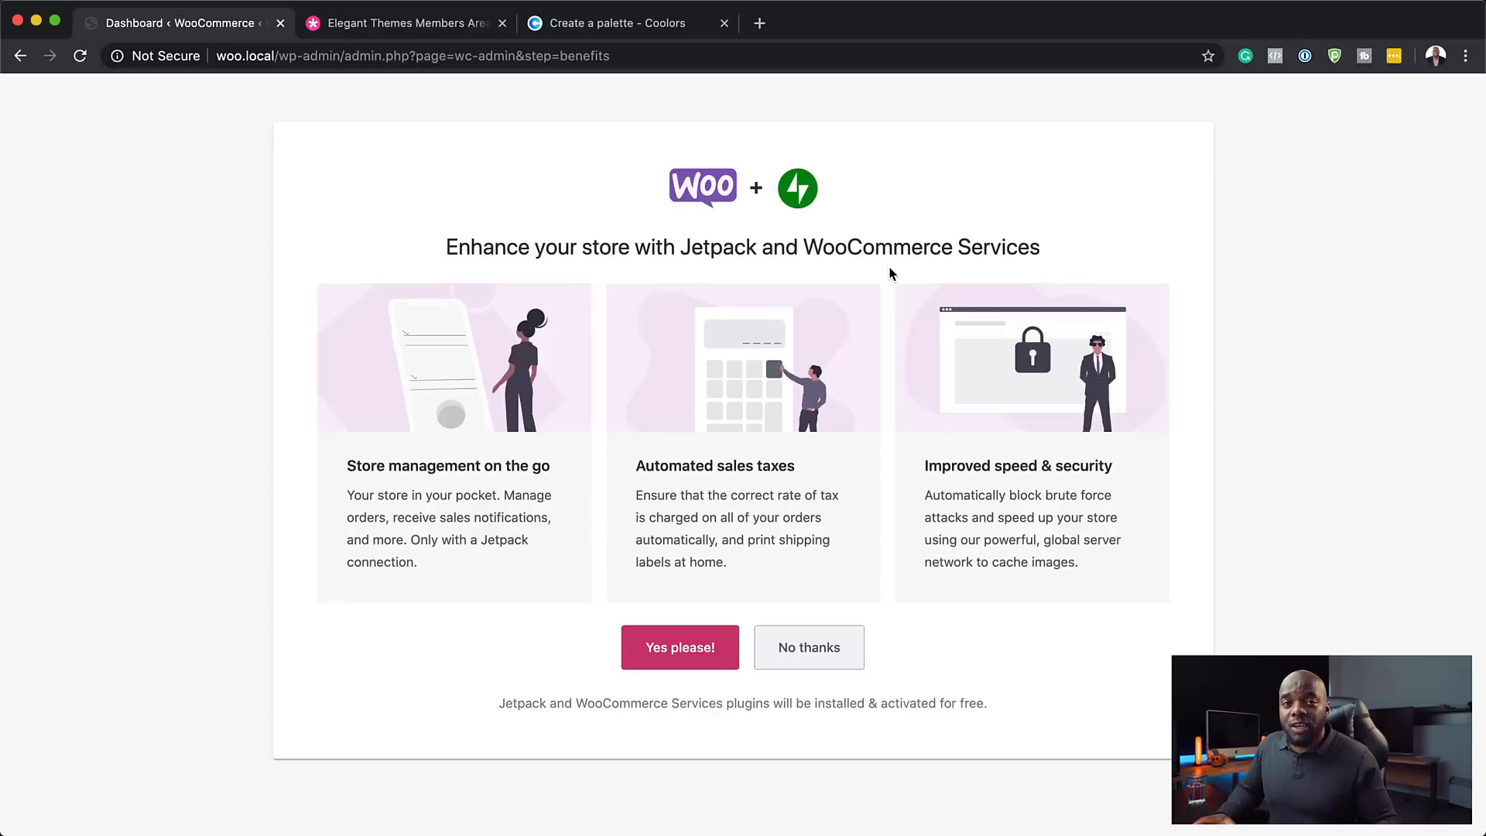
- Decline Jetpack, continue past the Woo hoo message and skip store setup to reach the analytics dashboard
left_click(807, 647)
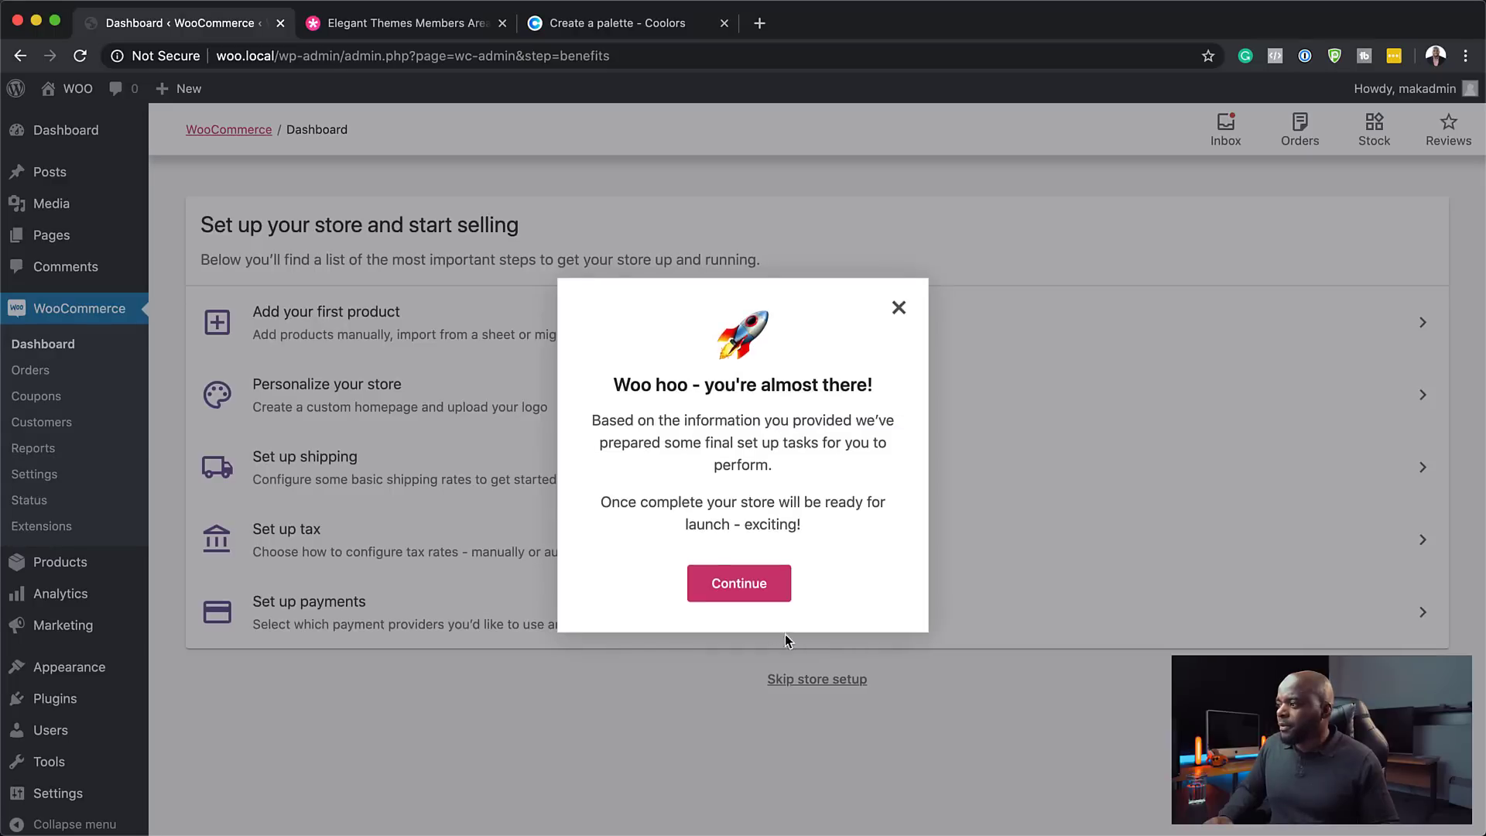
left_click(754, 586)
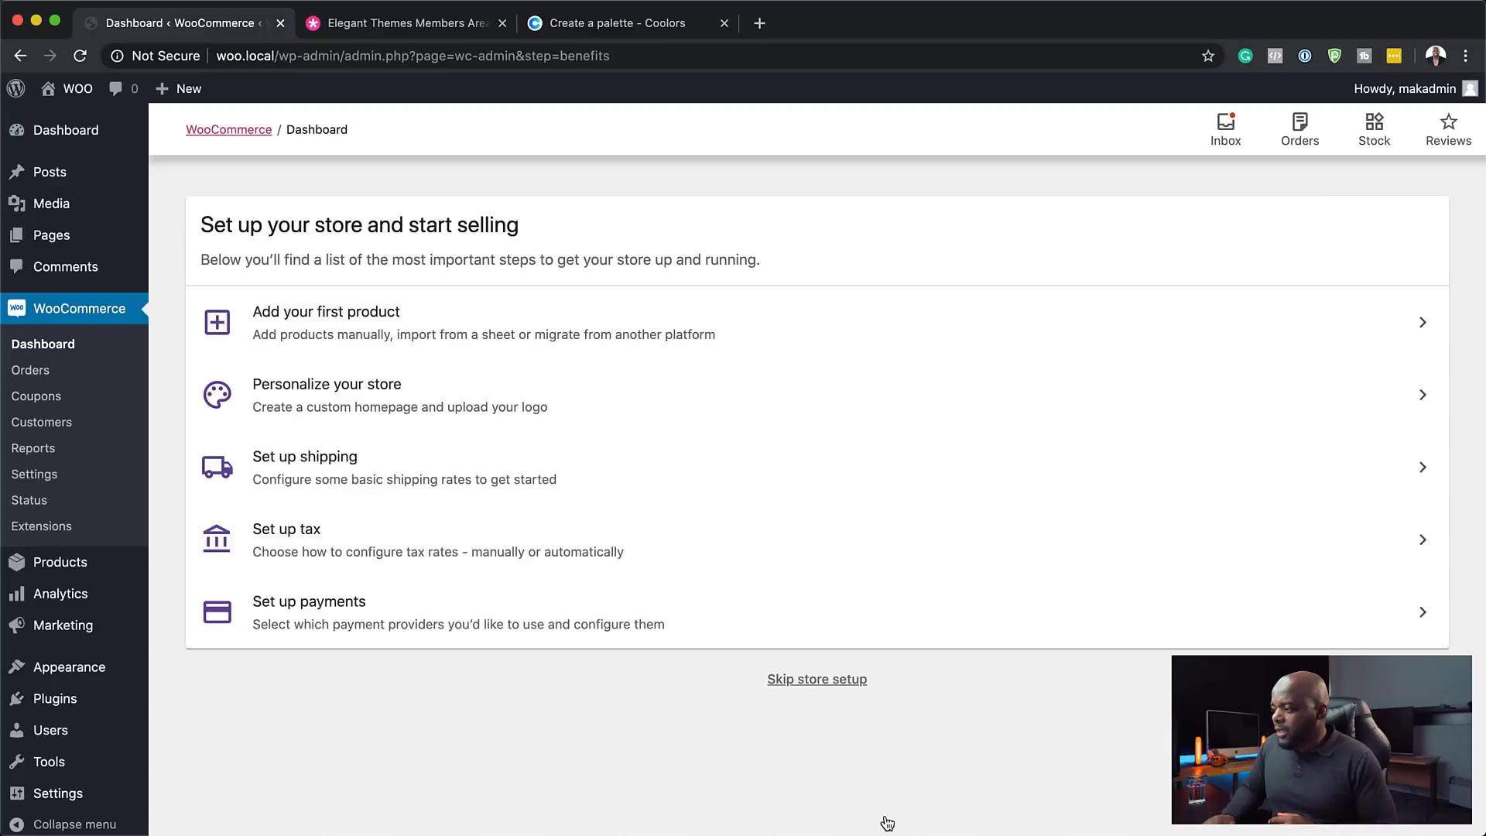
left_click(802, 685)
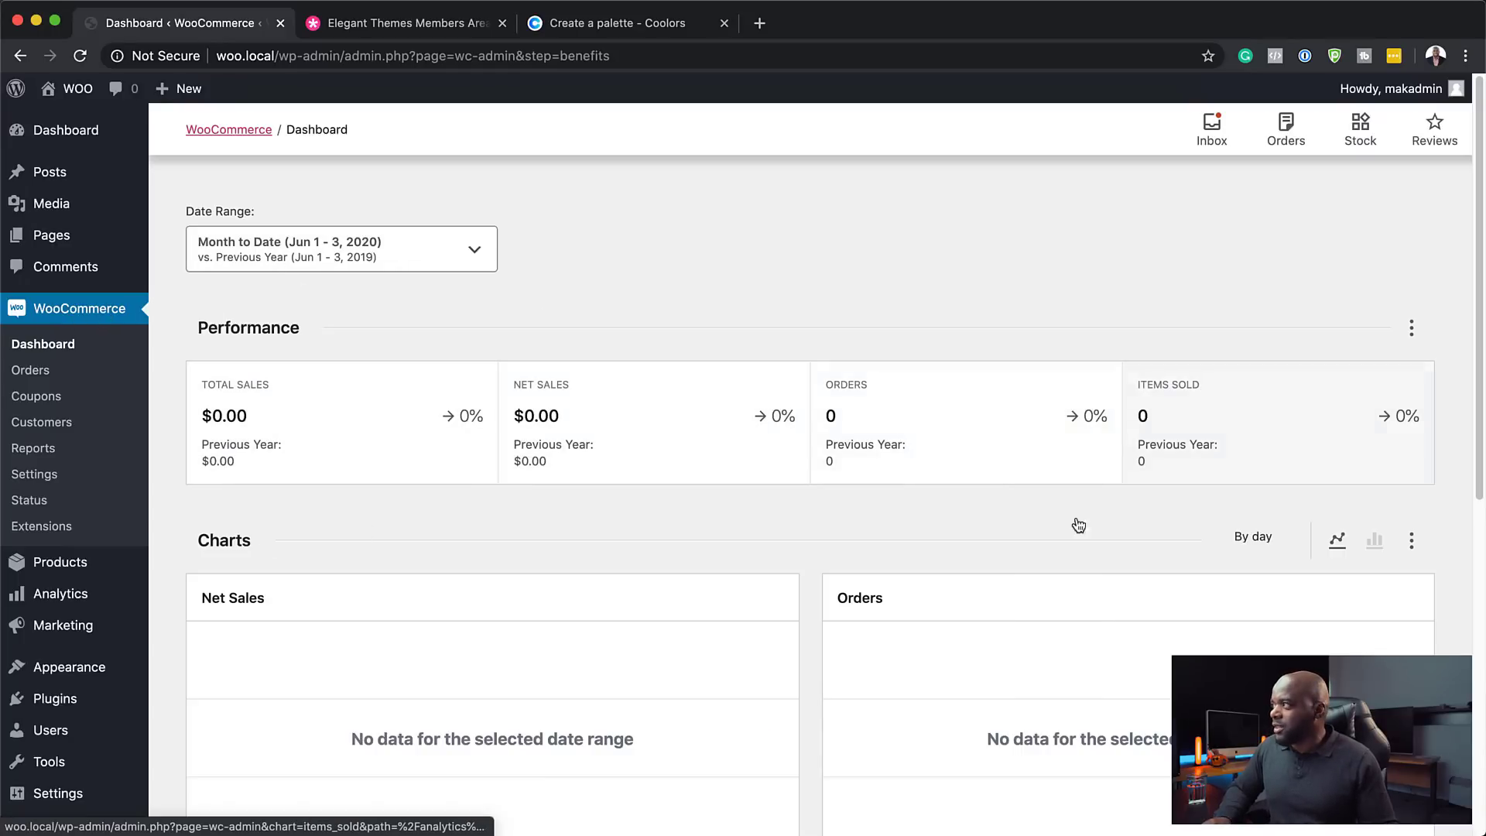
scroll(748, 591, "down", 5)
- Go to the main WordPress Dashboard
scroll(750, 588, "up", 5)
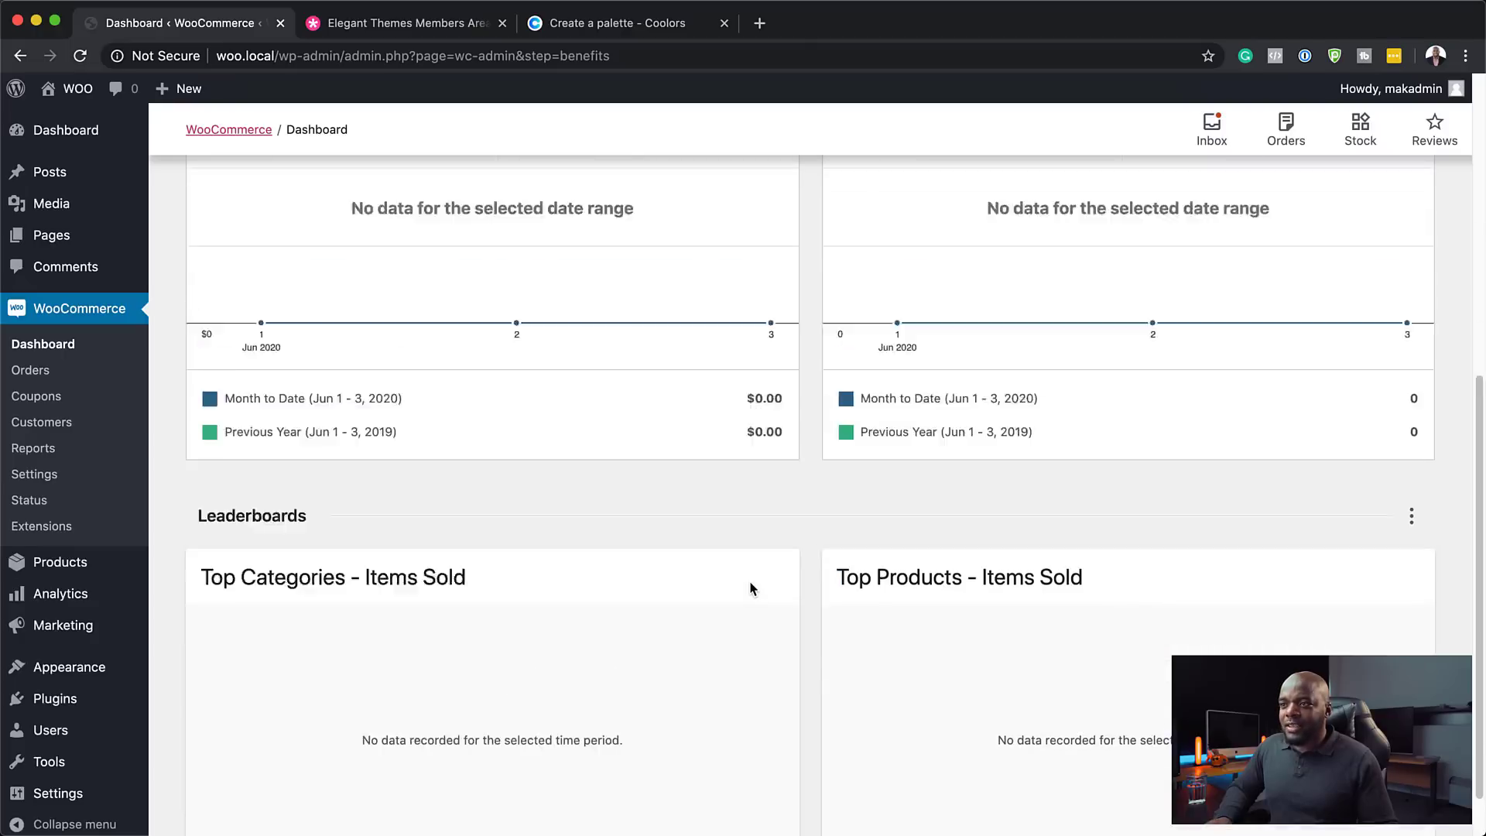
mouse_move(74, 137)
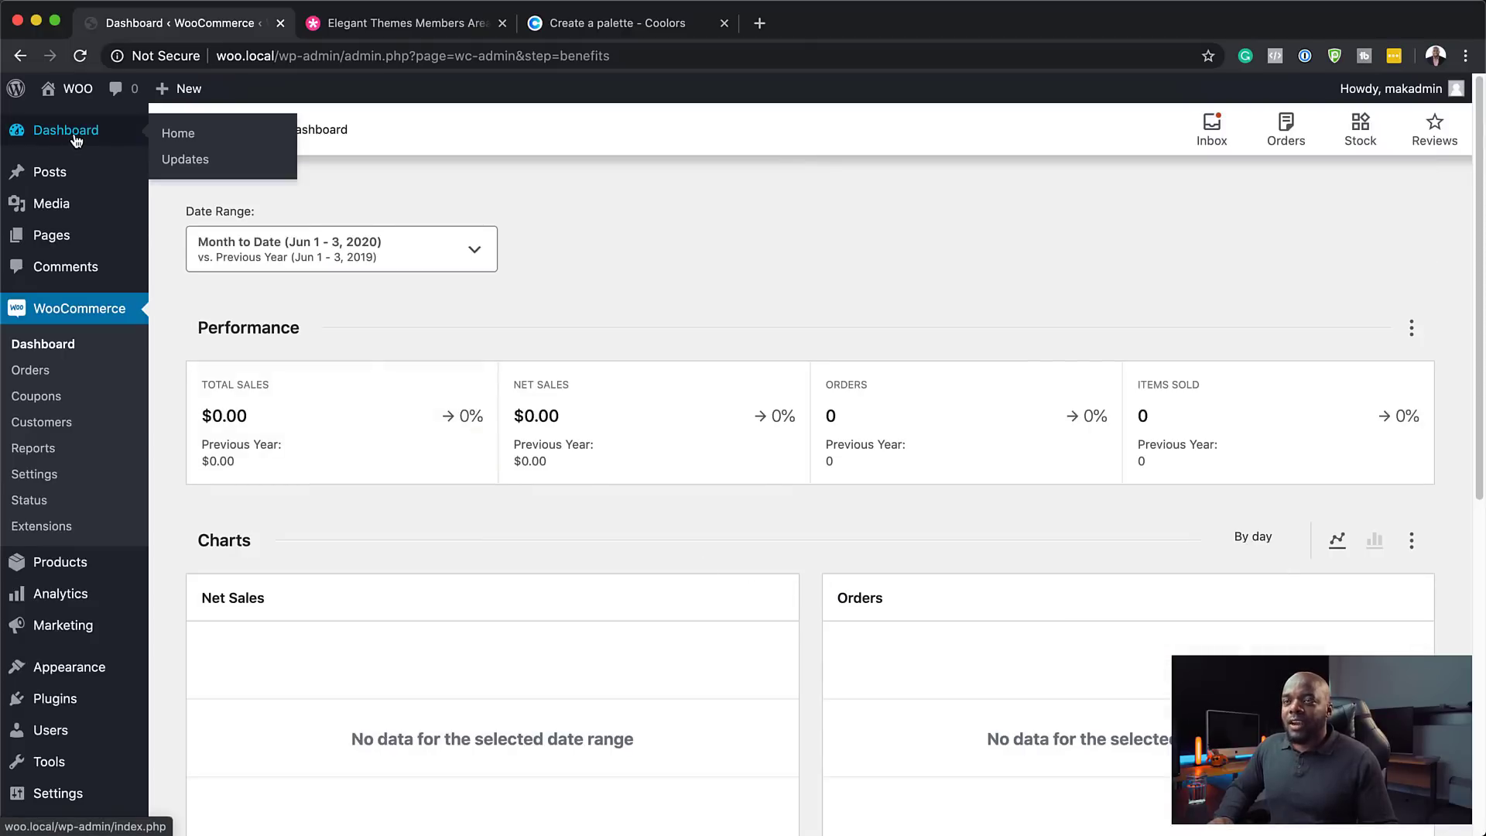
left_click(75, 137)
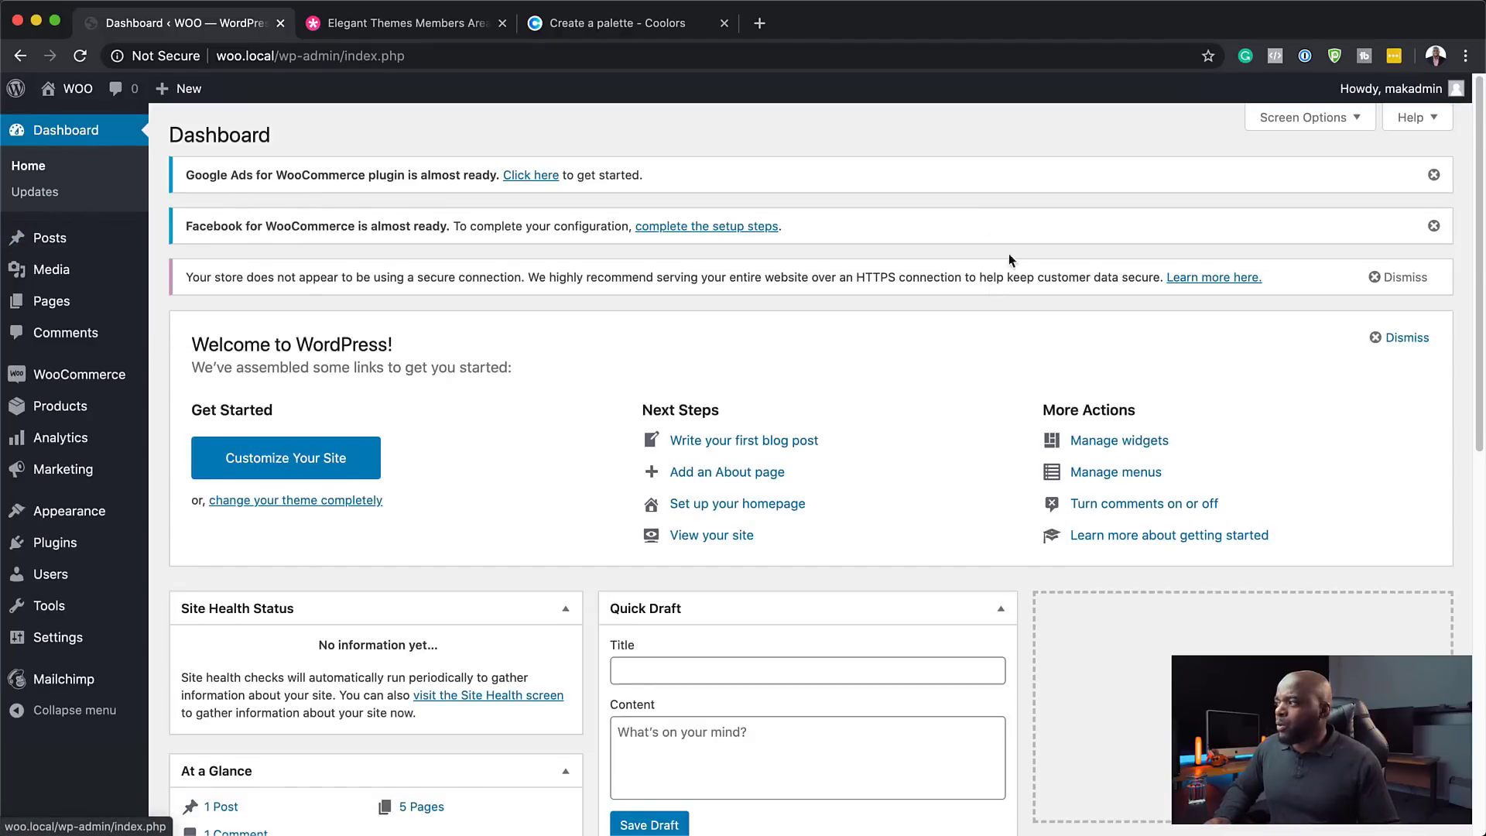
scroll(689, 625, "down", 10)
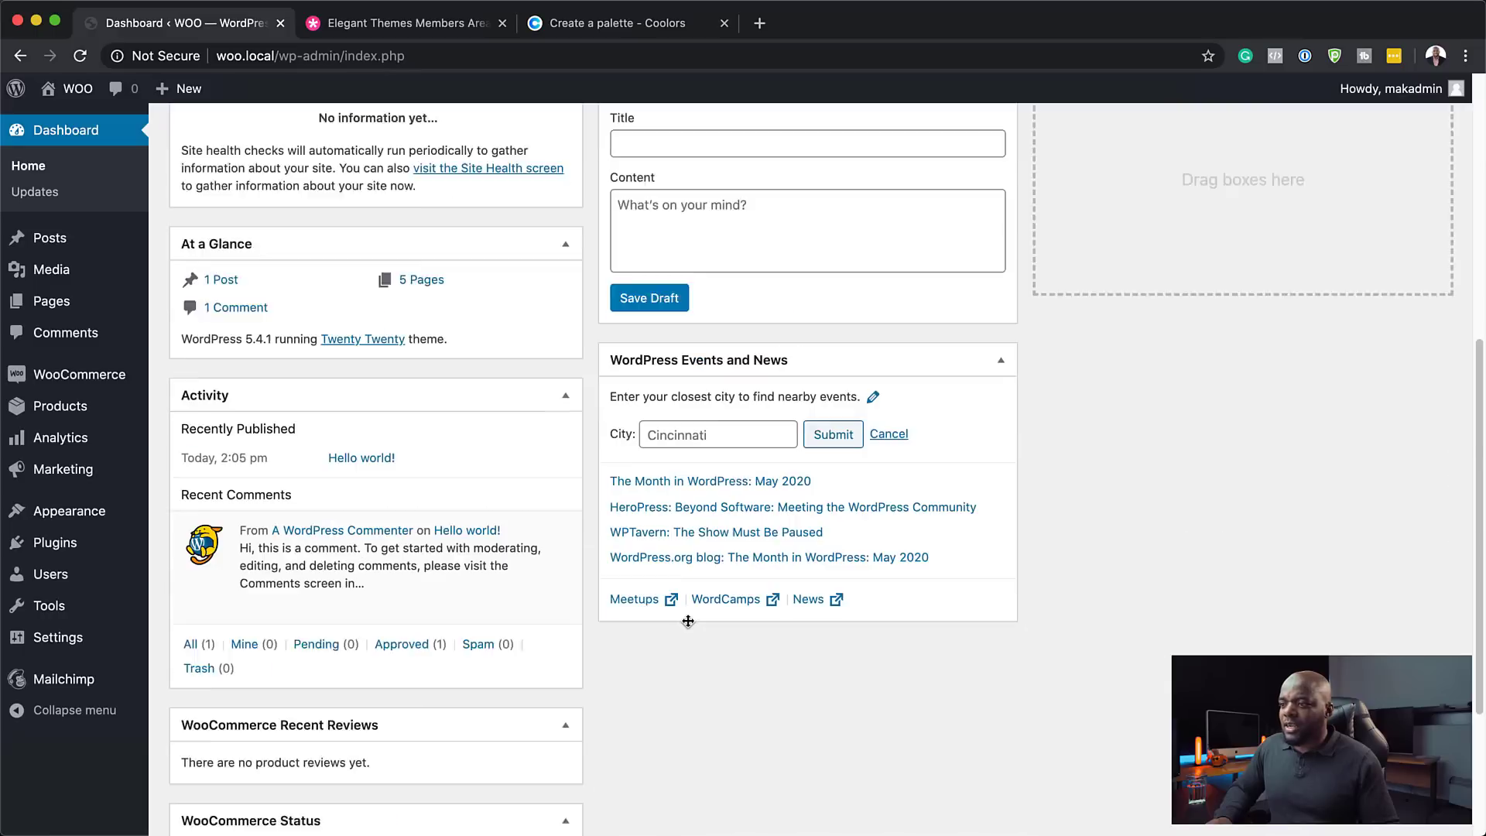
scroll(689, 618, "up", 10)
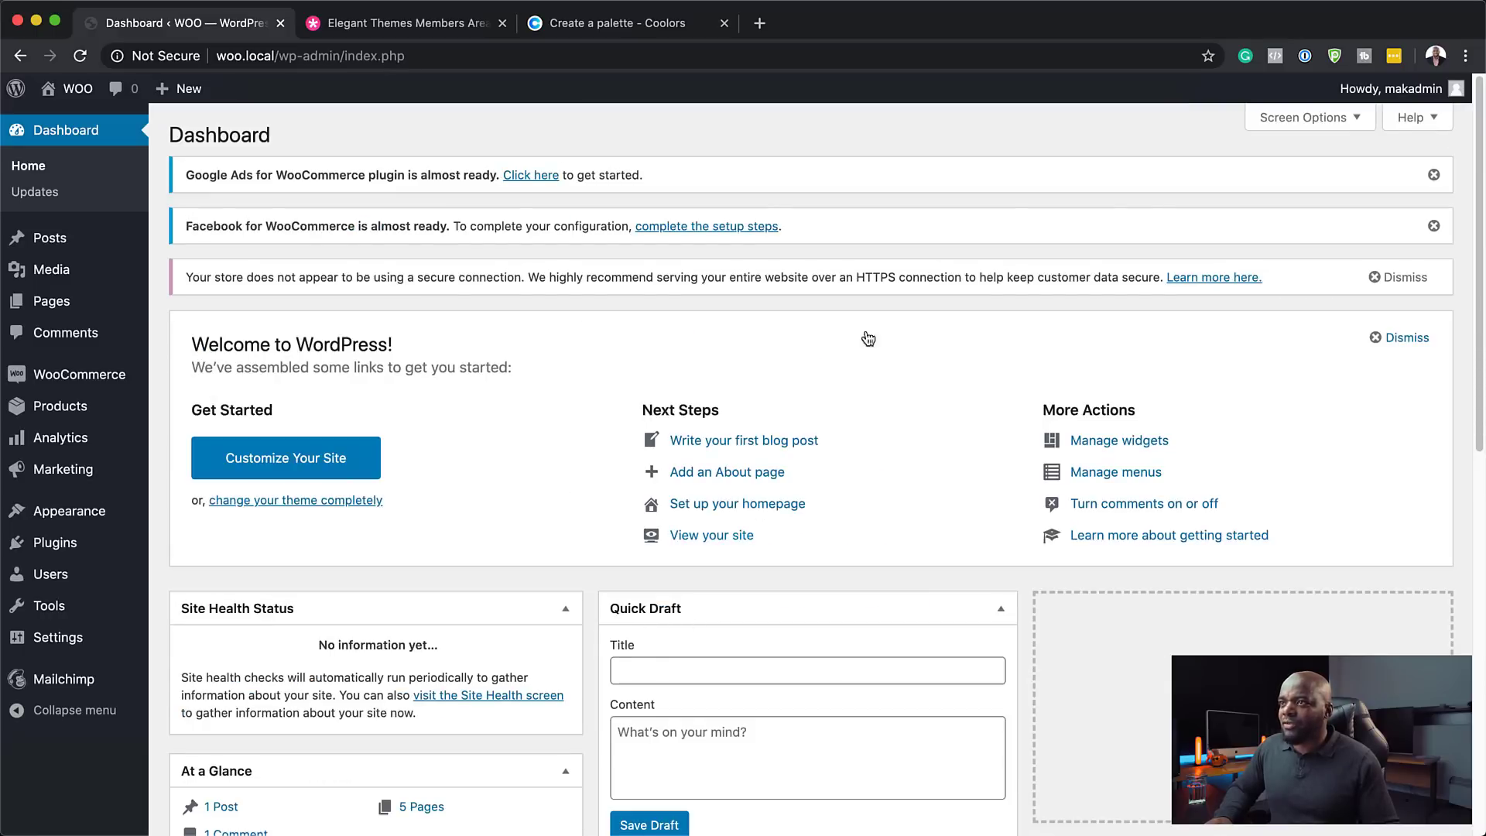
- Dismiss the Google Ads, Facebook for WooCommerce and insecure-connection notices
left_click(1433, 175)
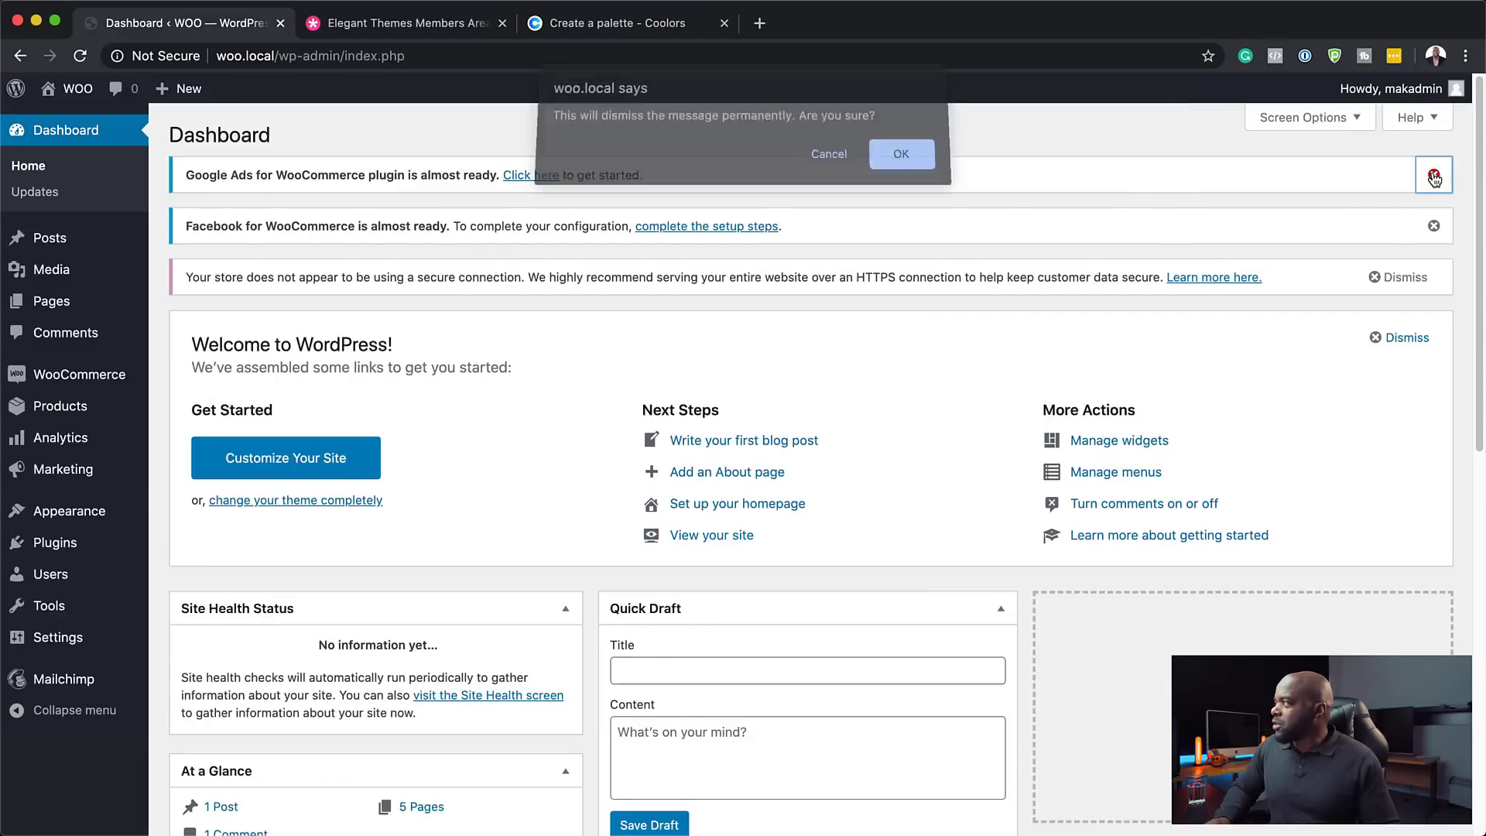
left_click(900, 157)
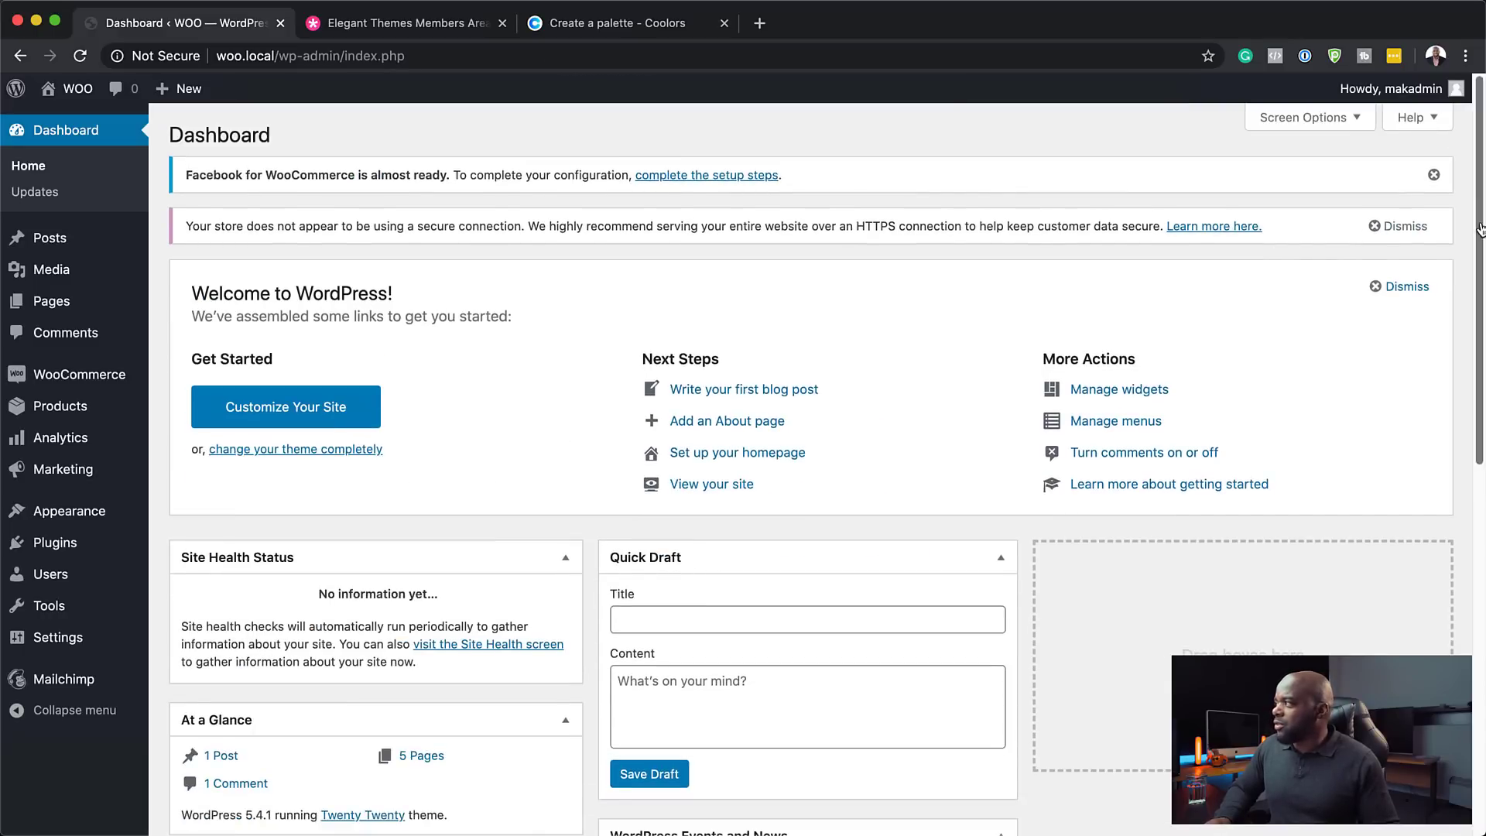
left_click(1433, 175)
left_click(1383, 176)
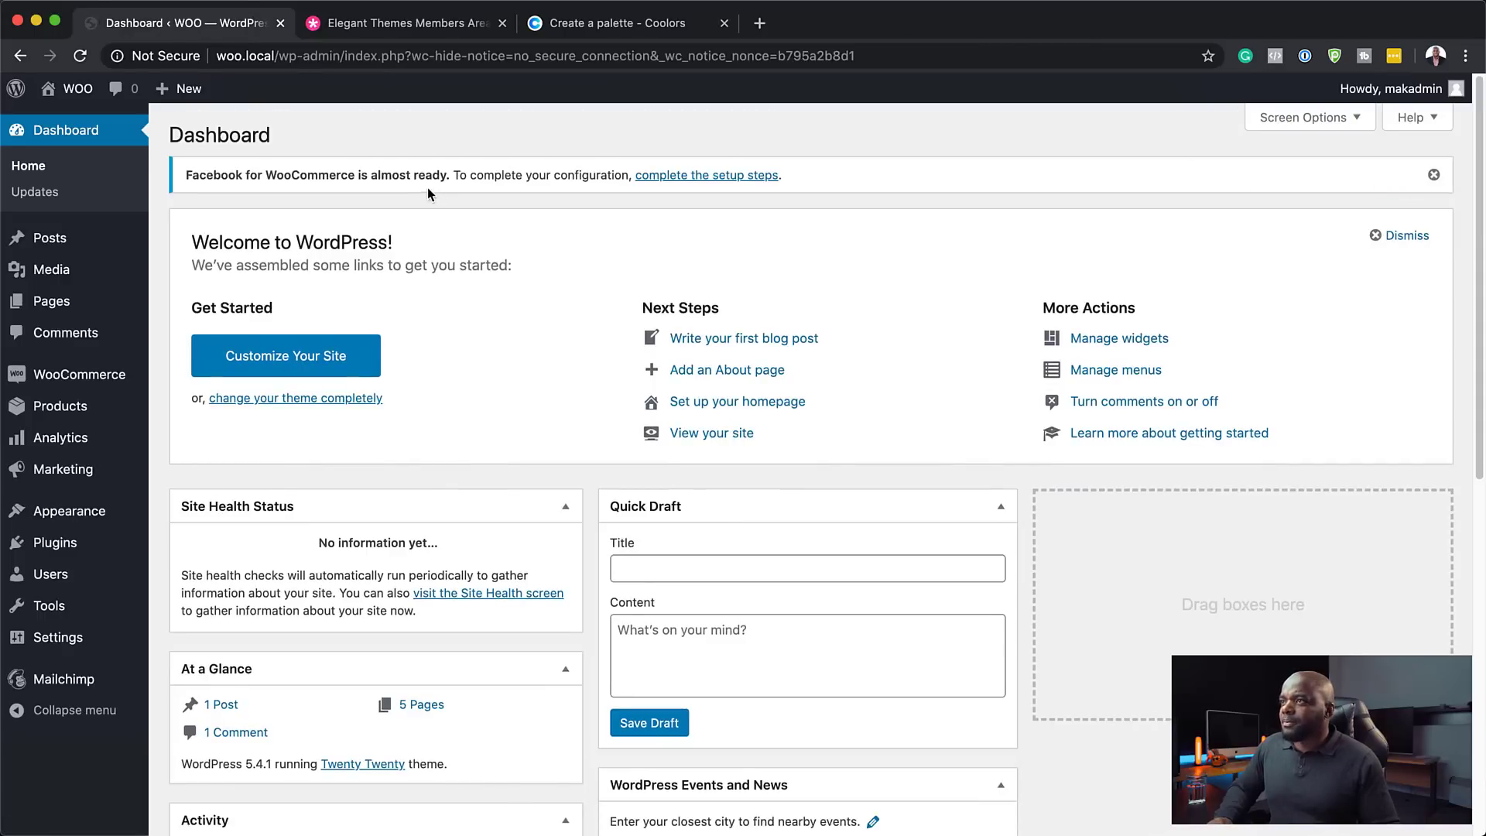
left_click(1433, 175)
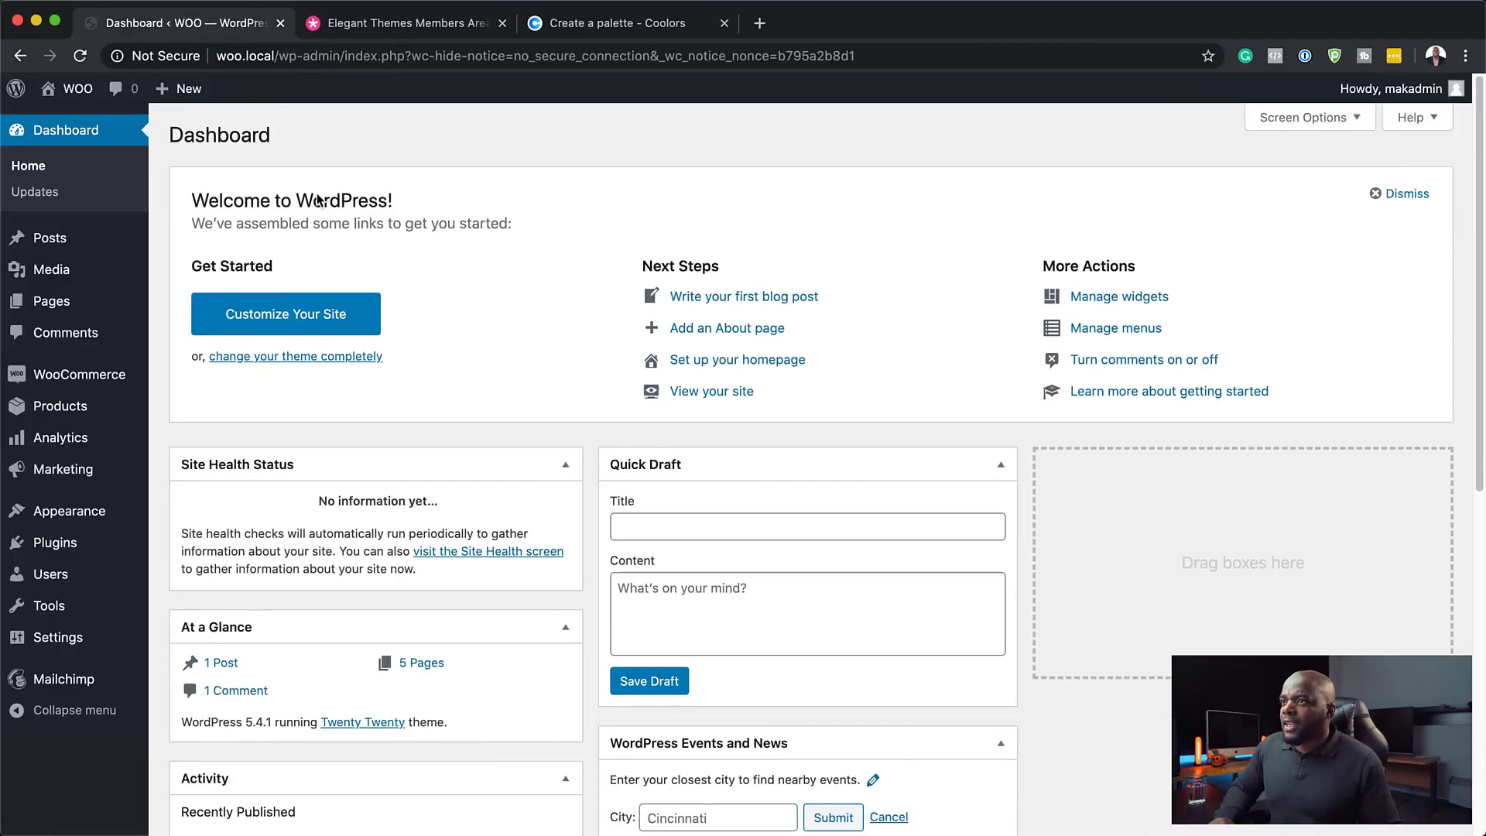
- Close the Welcome panel and hide the Quick Draft, Events and News, At a Glance and Activity boxes
left_click(1401, 193)
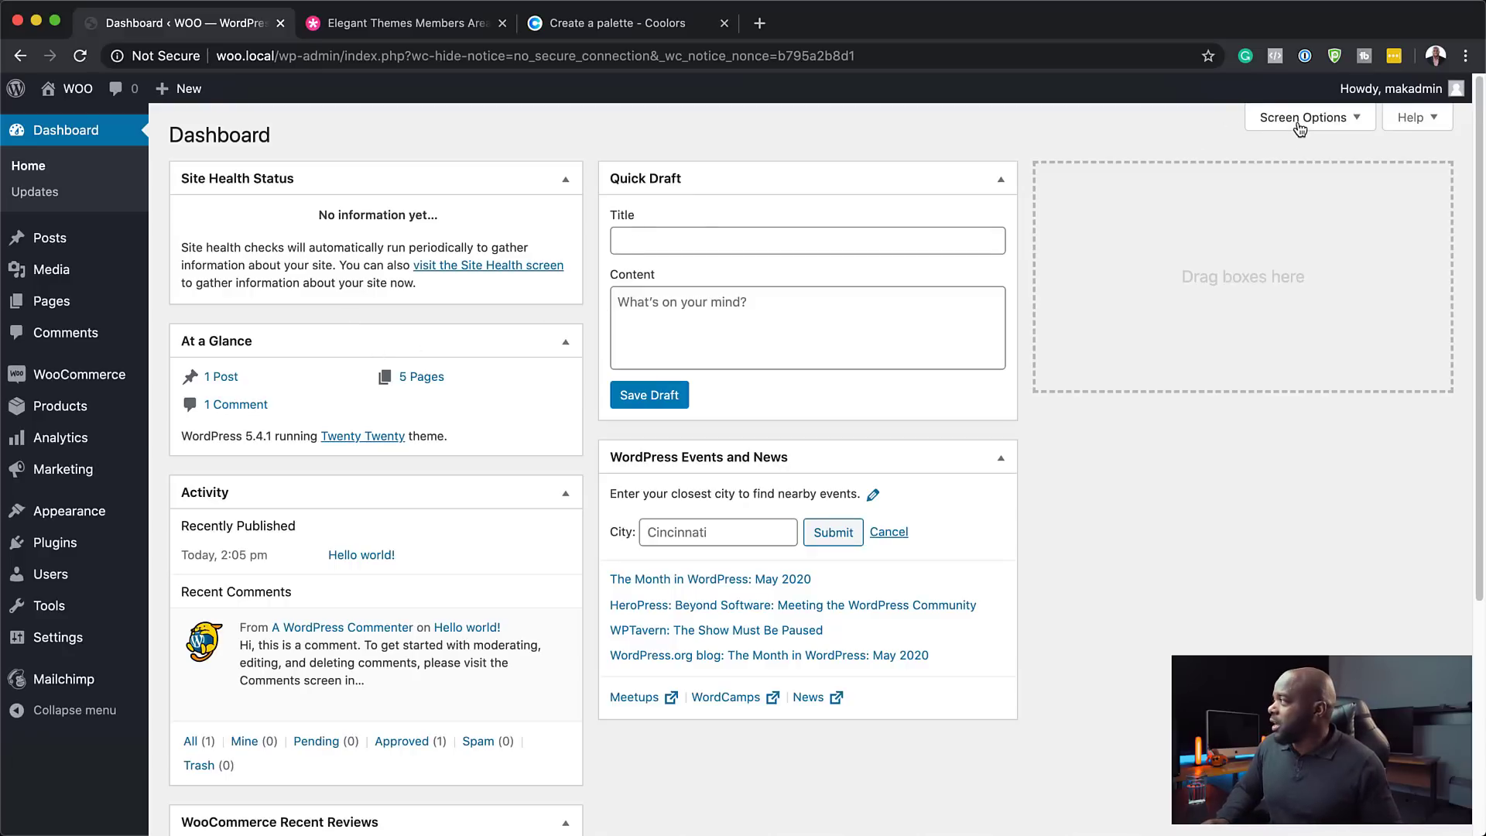
left_click(1301, 122)
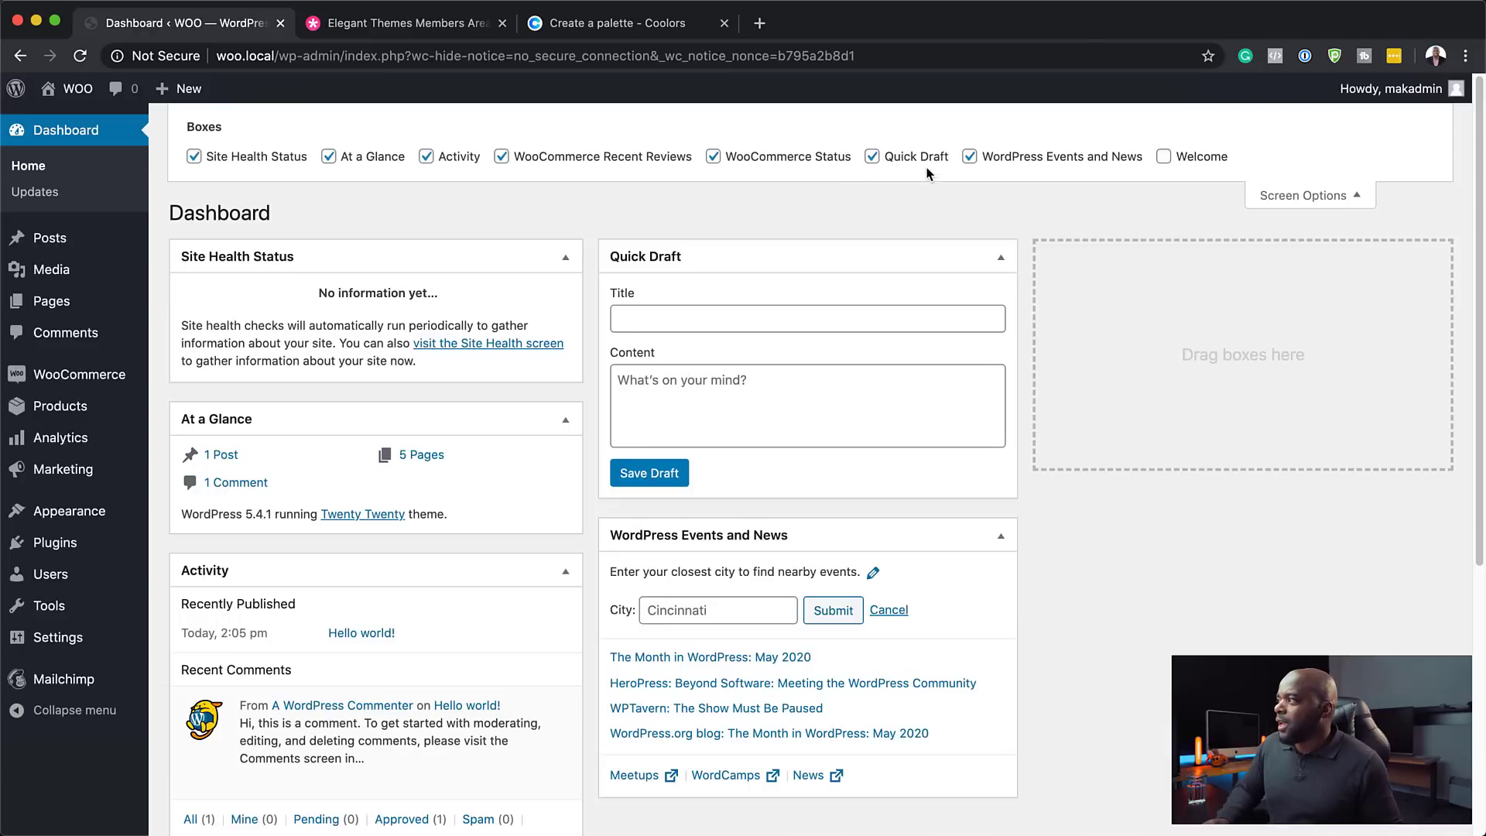
left_click(872, 157)
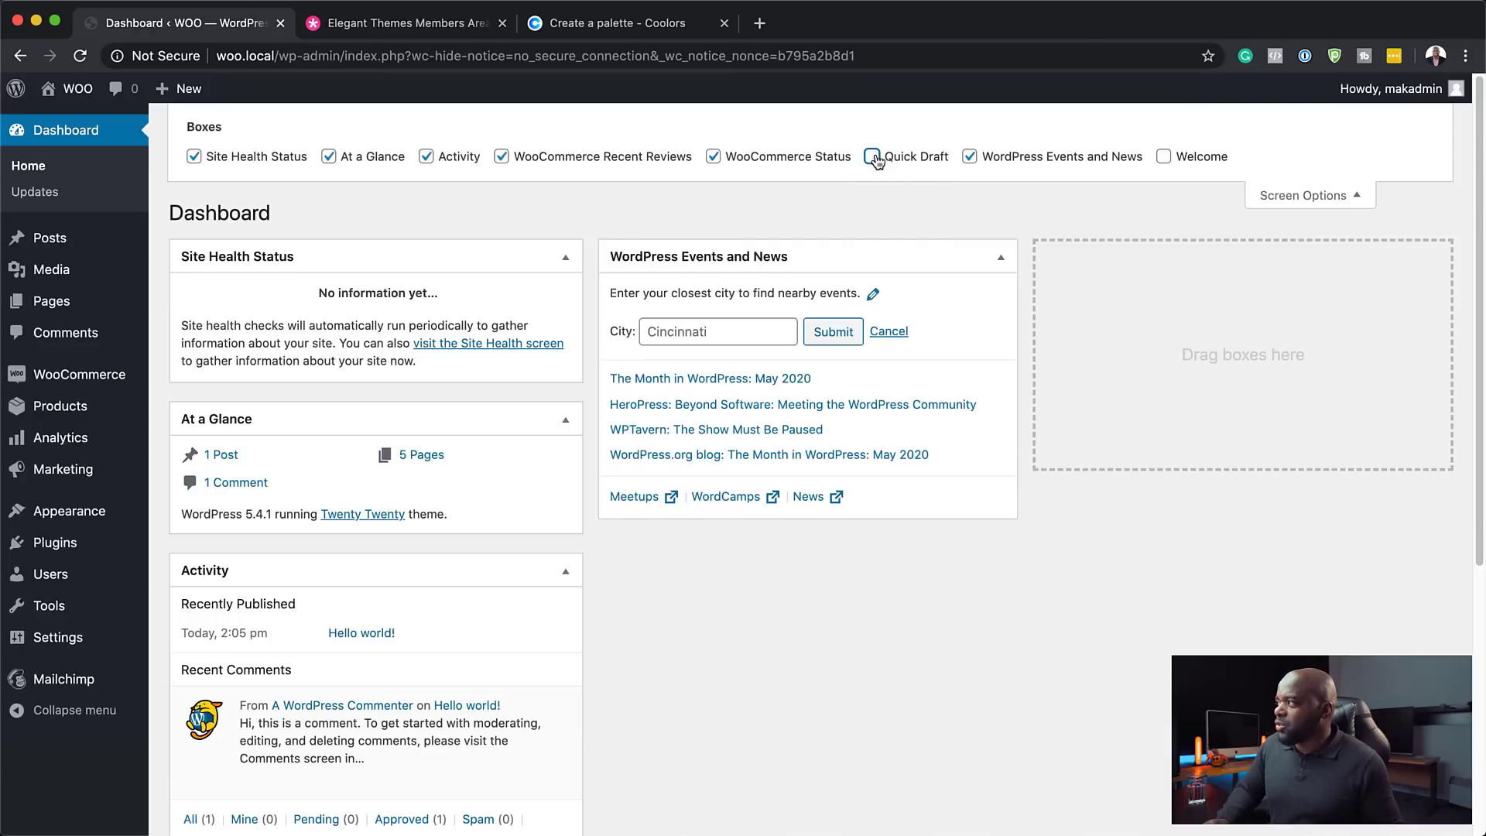
left_click(970, 157)
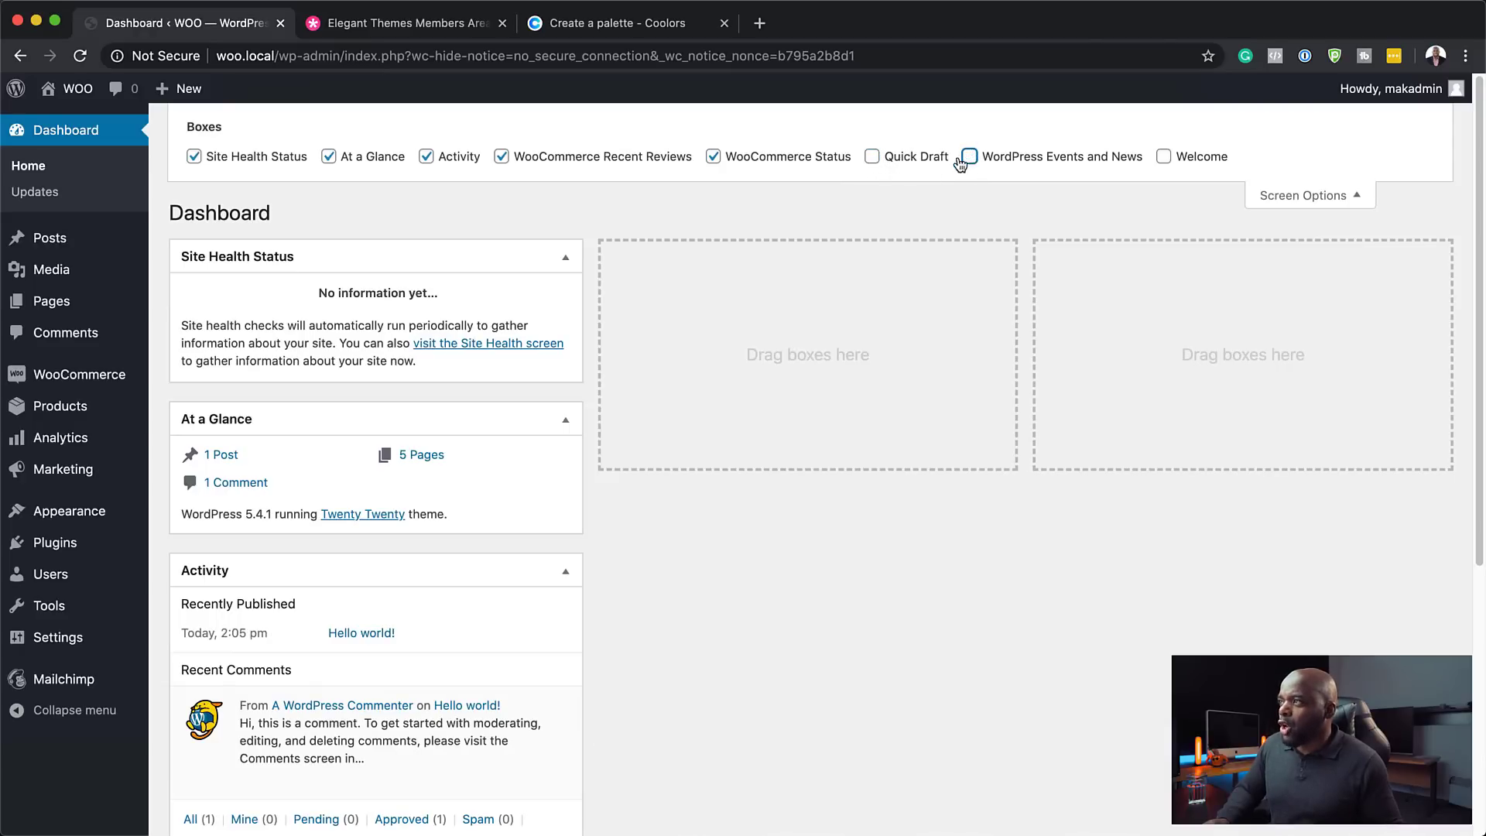
left_click(329, 157)
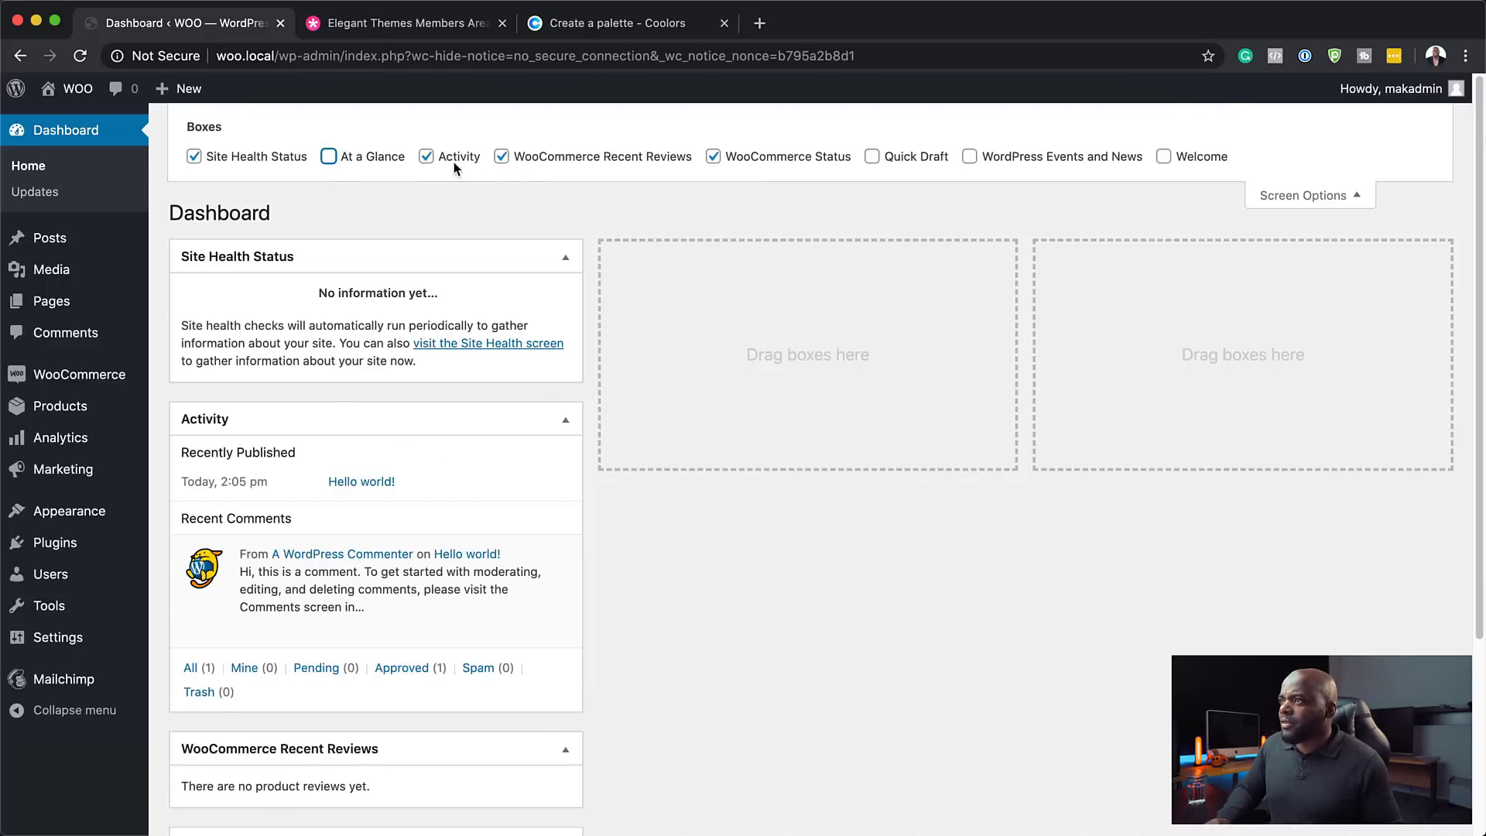
left_click(426, 156)
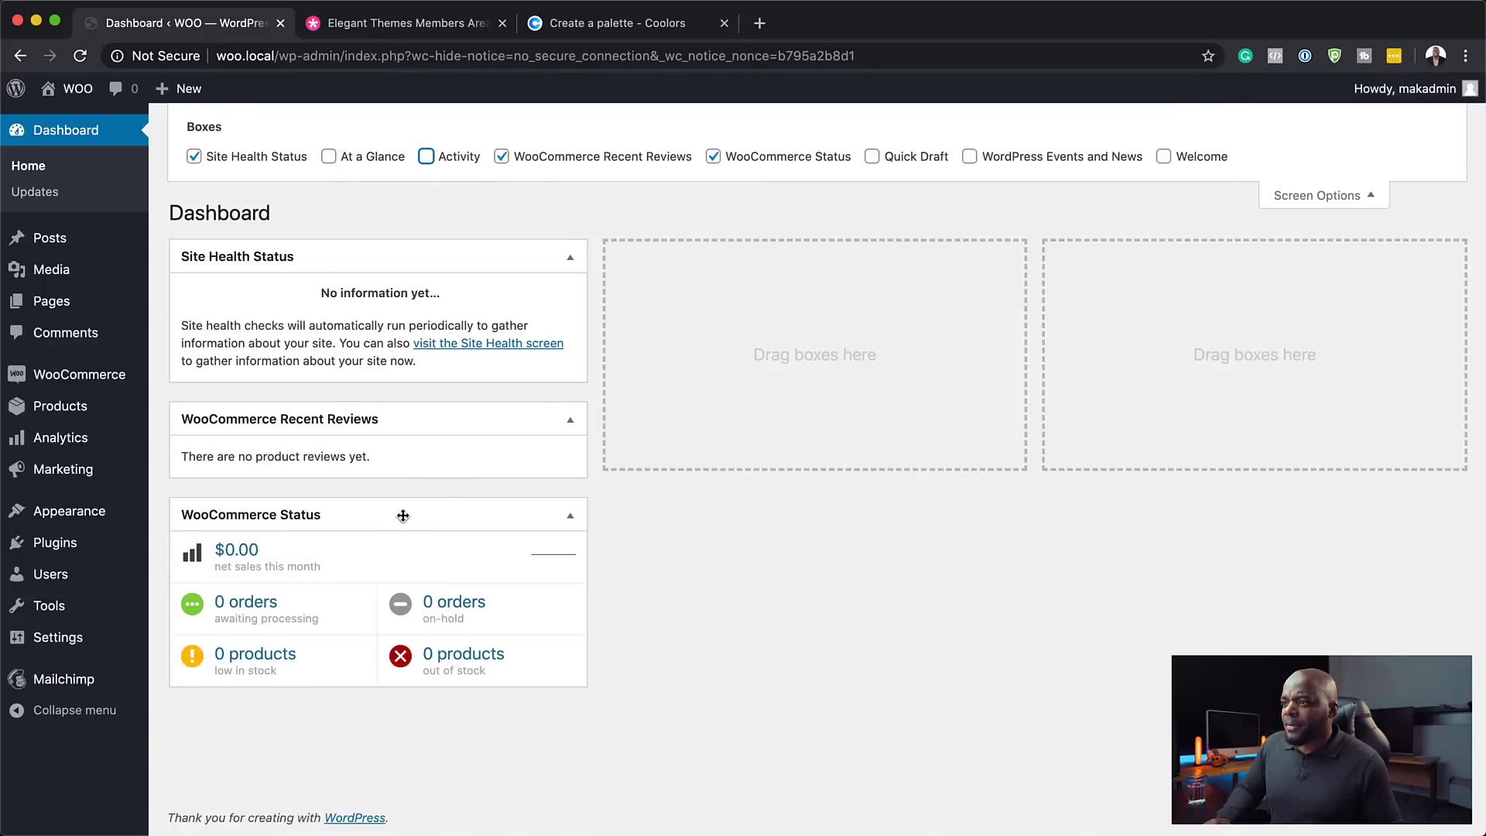
- Arrange WooCommerce Status left, Recent Reviews middle and Site Health Status right
left_click_drag(399, 519, 835, 257)
left_click_drag(398, 422, 1329, 269)
left_click(1311, 198)
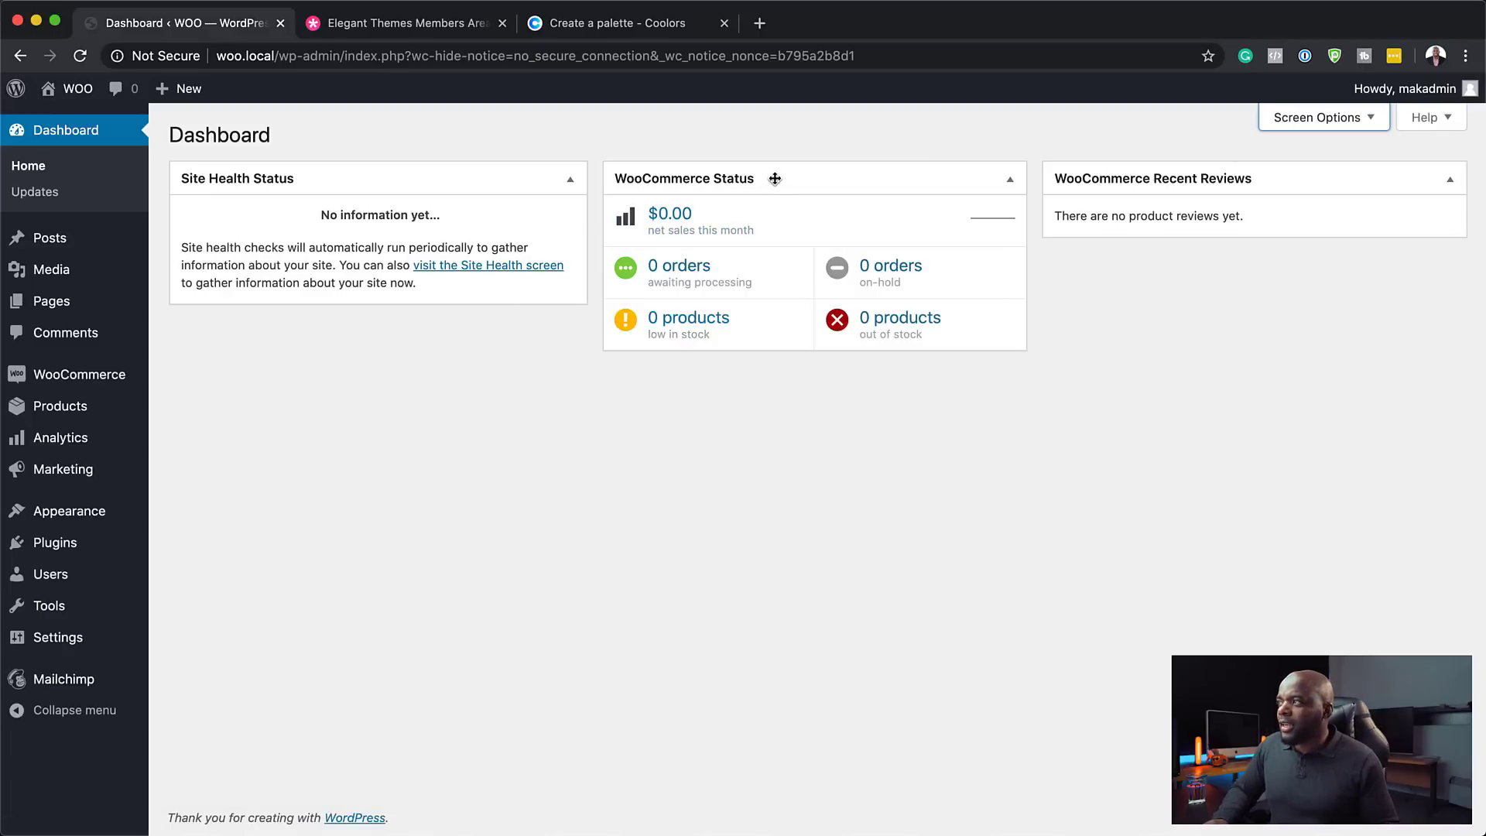
mouse_move(774, 178)
left_mouse_down()
mouse_move(351, 182)
mouse_move(403, 314)
left_mouse_up()
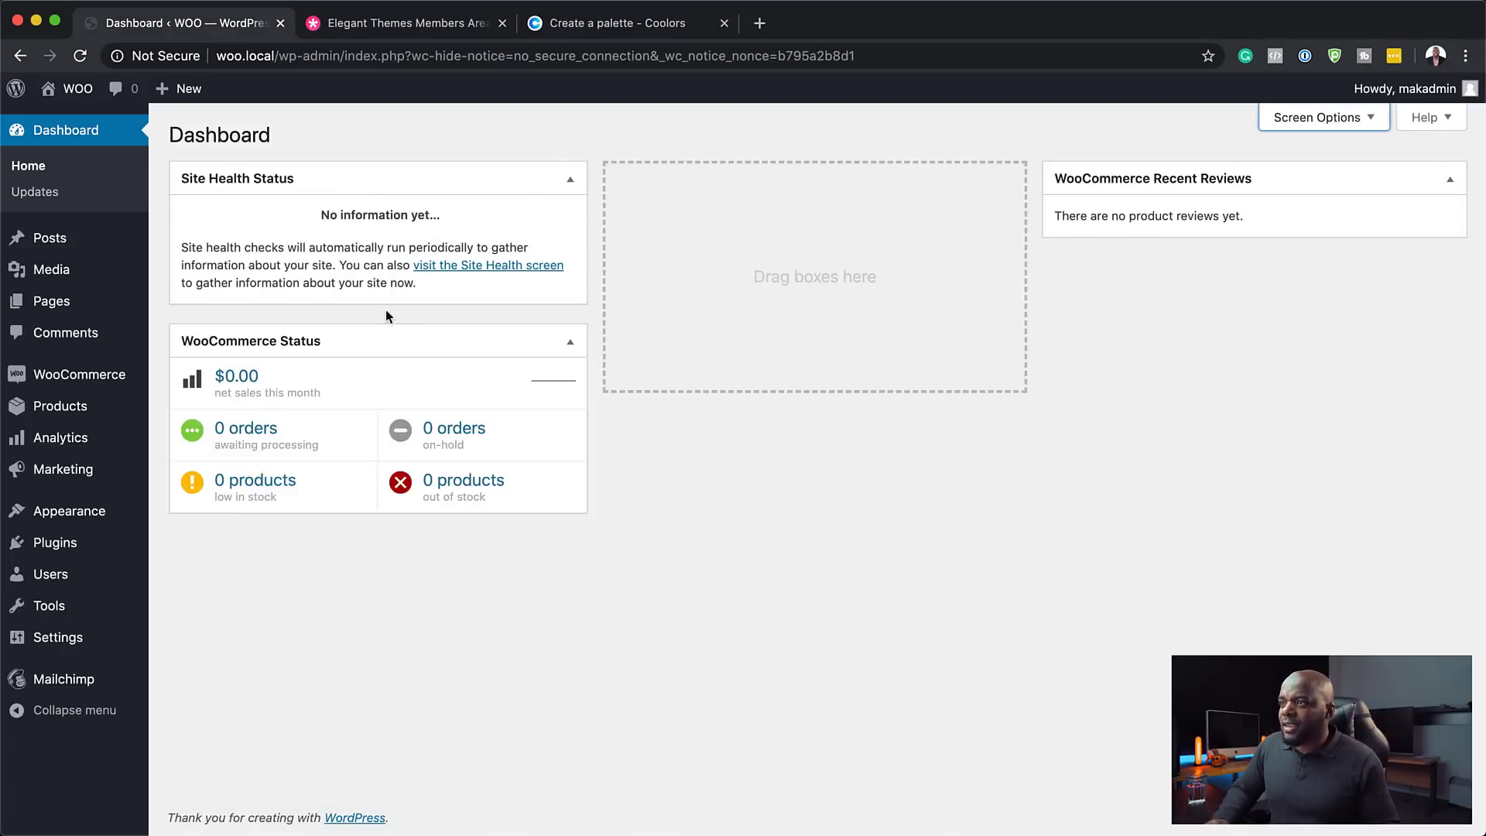
mouse_move(372, 200)
left_mouse_down()
mouse_move(839, 189)
mouse_move(825, 185)
left_mouse_up()
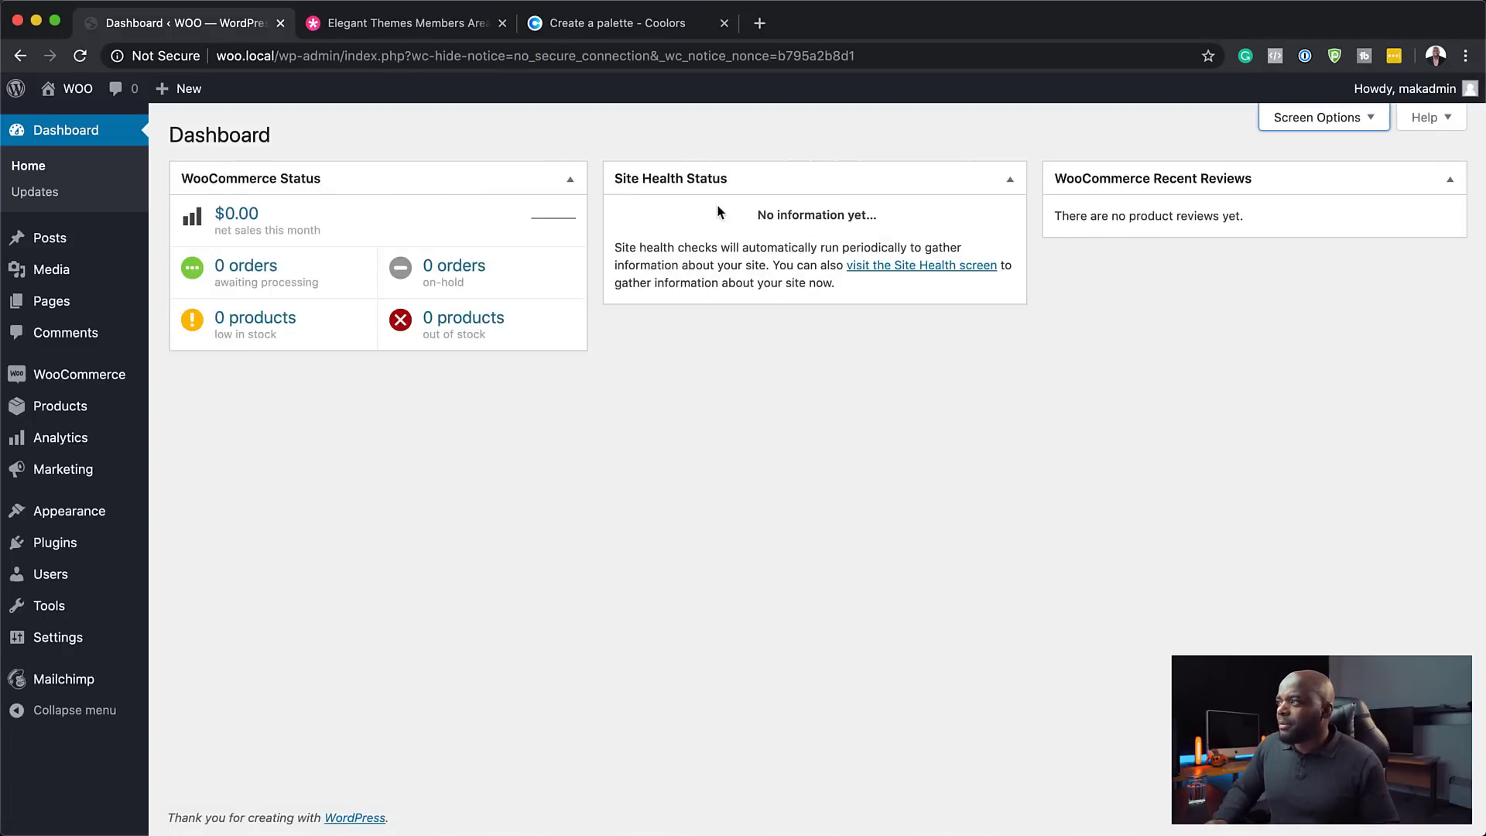
mouse_move(1169, 176)
left_mouse_down()
mouse_move(680, 202)
mouse_move(736, 186)
left_mouse_up()
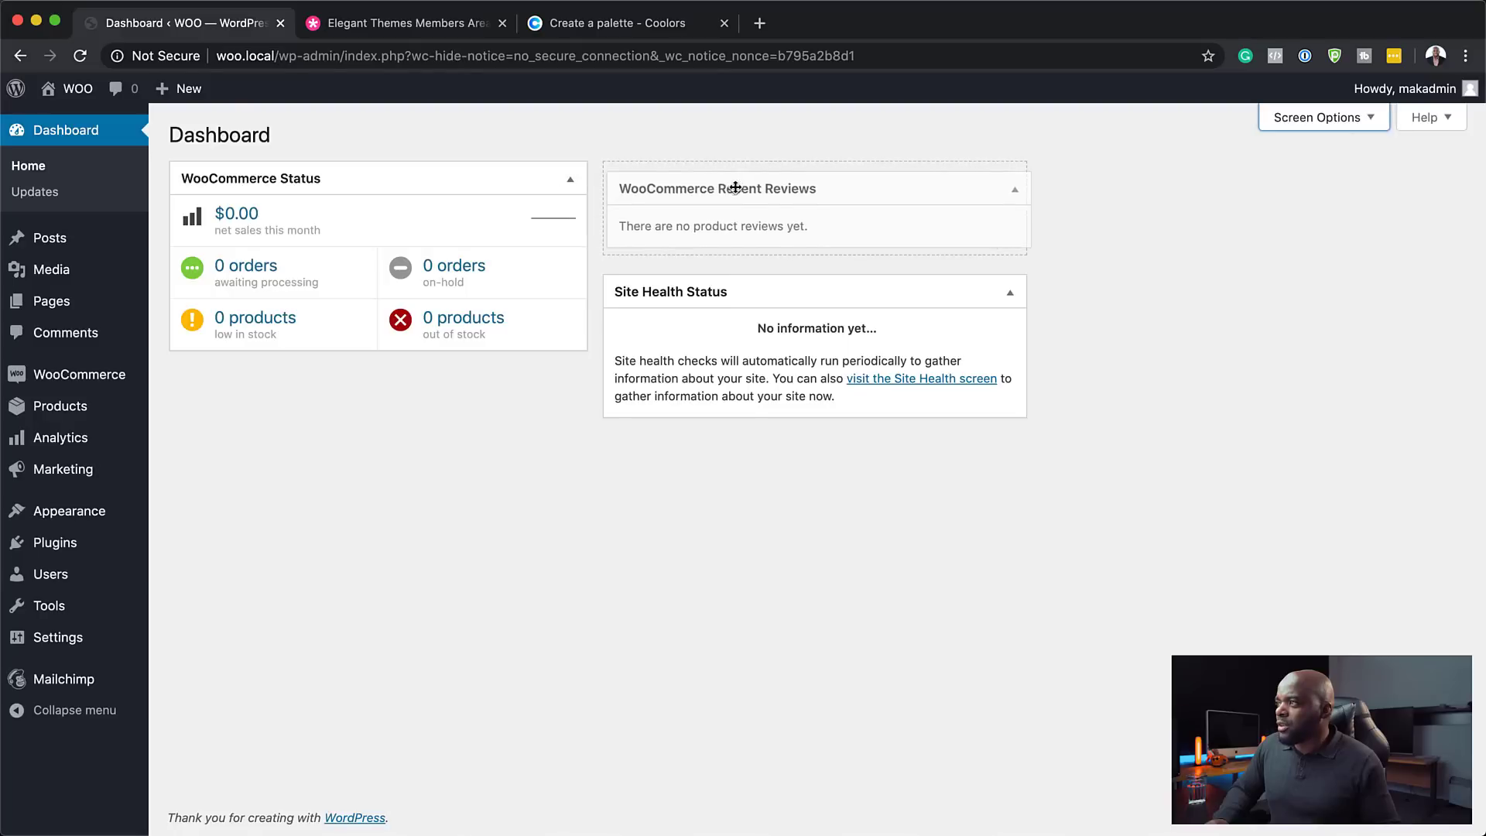
mouse_move(717, 279)
left_mouse_down()
mouse_move(1136, 220)
mouse_move(1157, 188)
left_mouse_up()
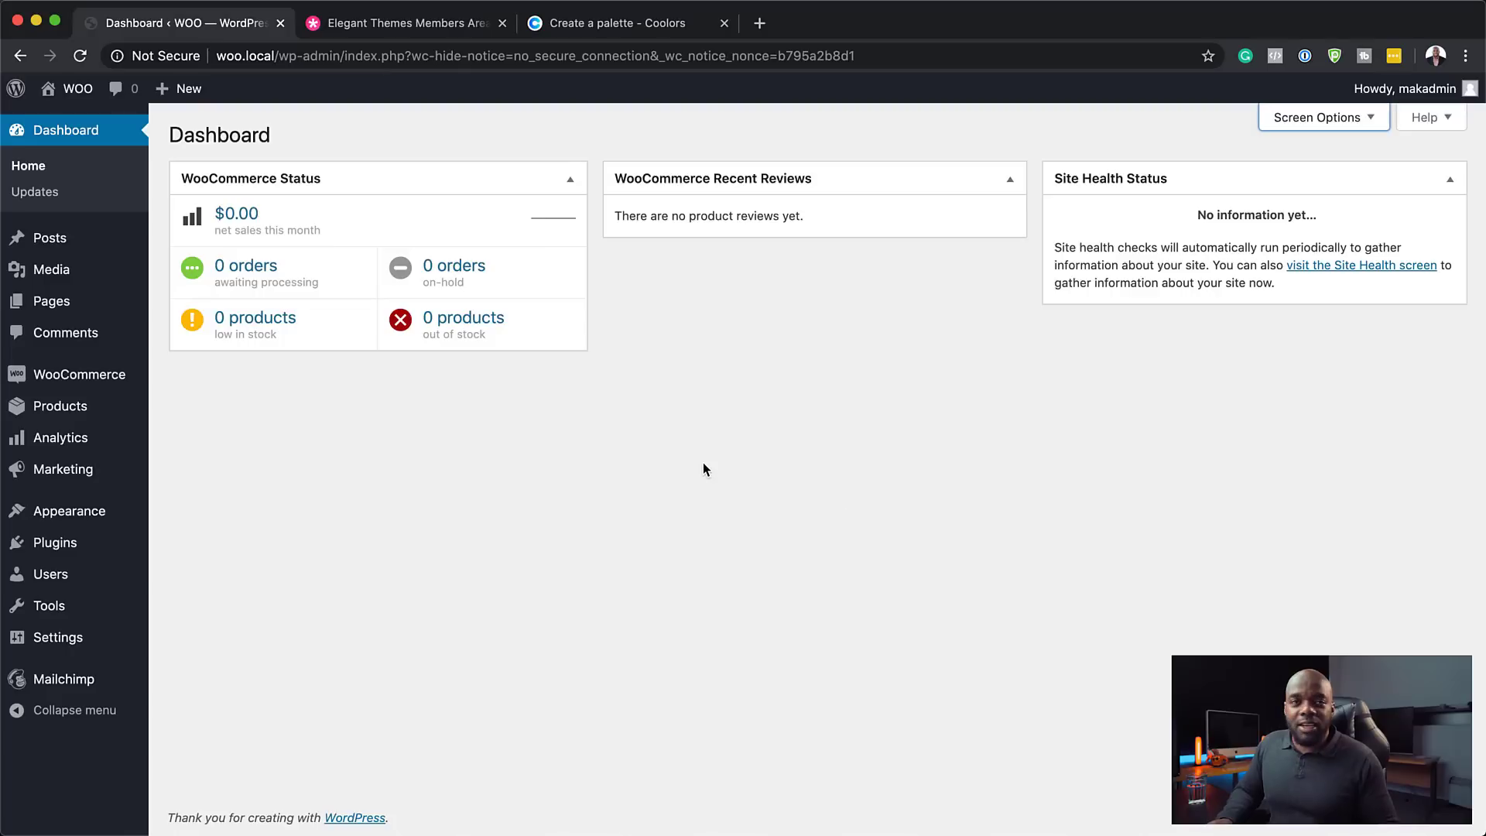
- View the storefront in a new tab via Visit Site, then return to the admin Dashboard tab
mouse_move(74, 88)
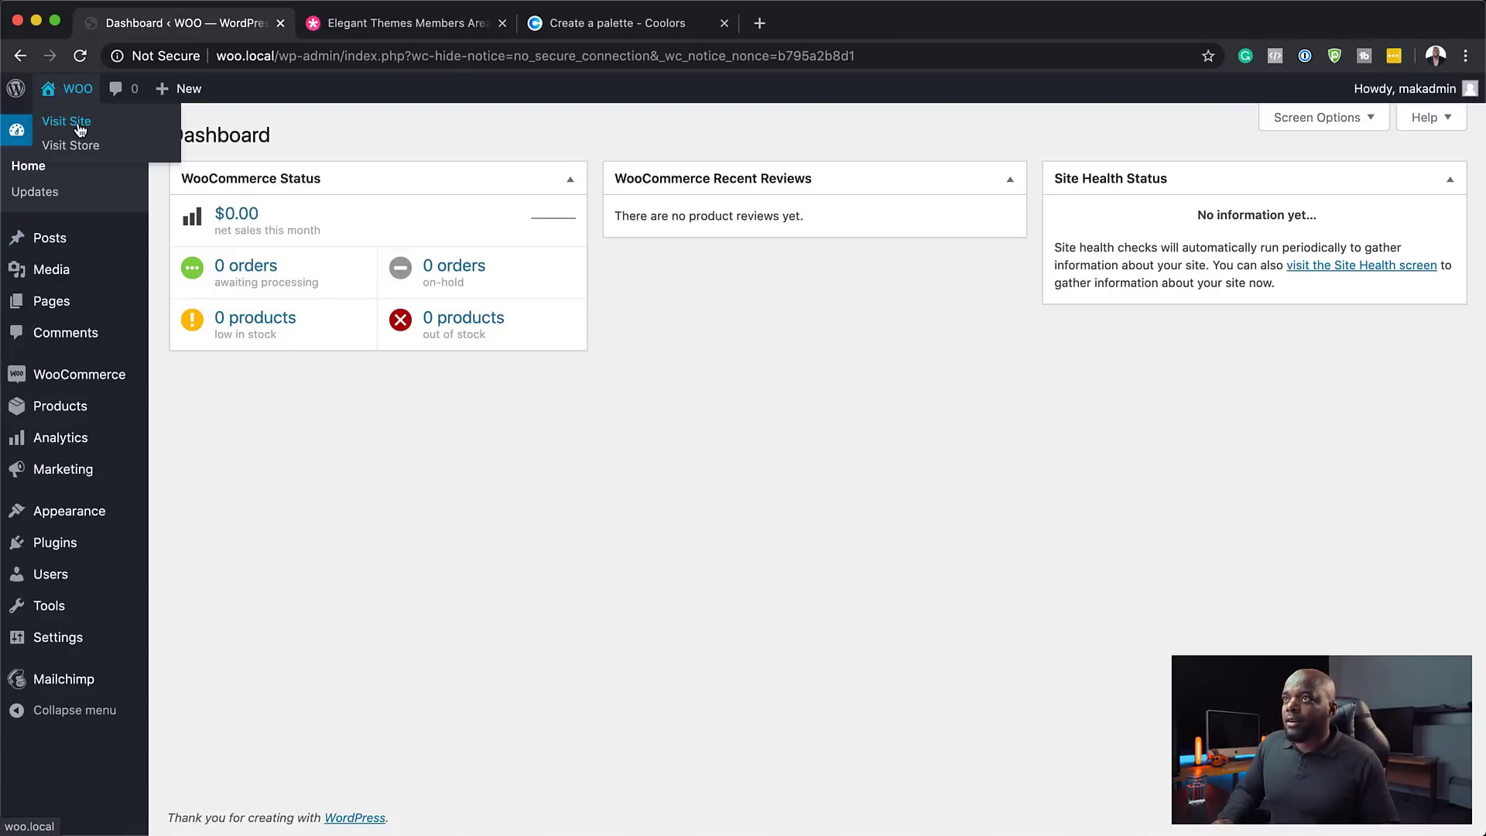
left_click(78, 128, "super")
left_click(352, 29)
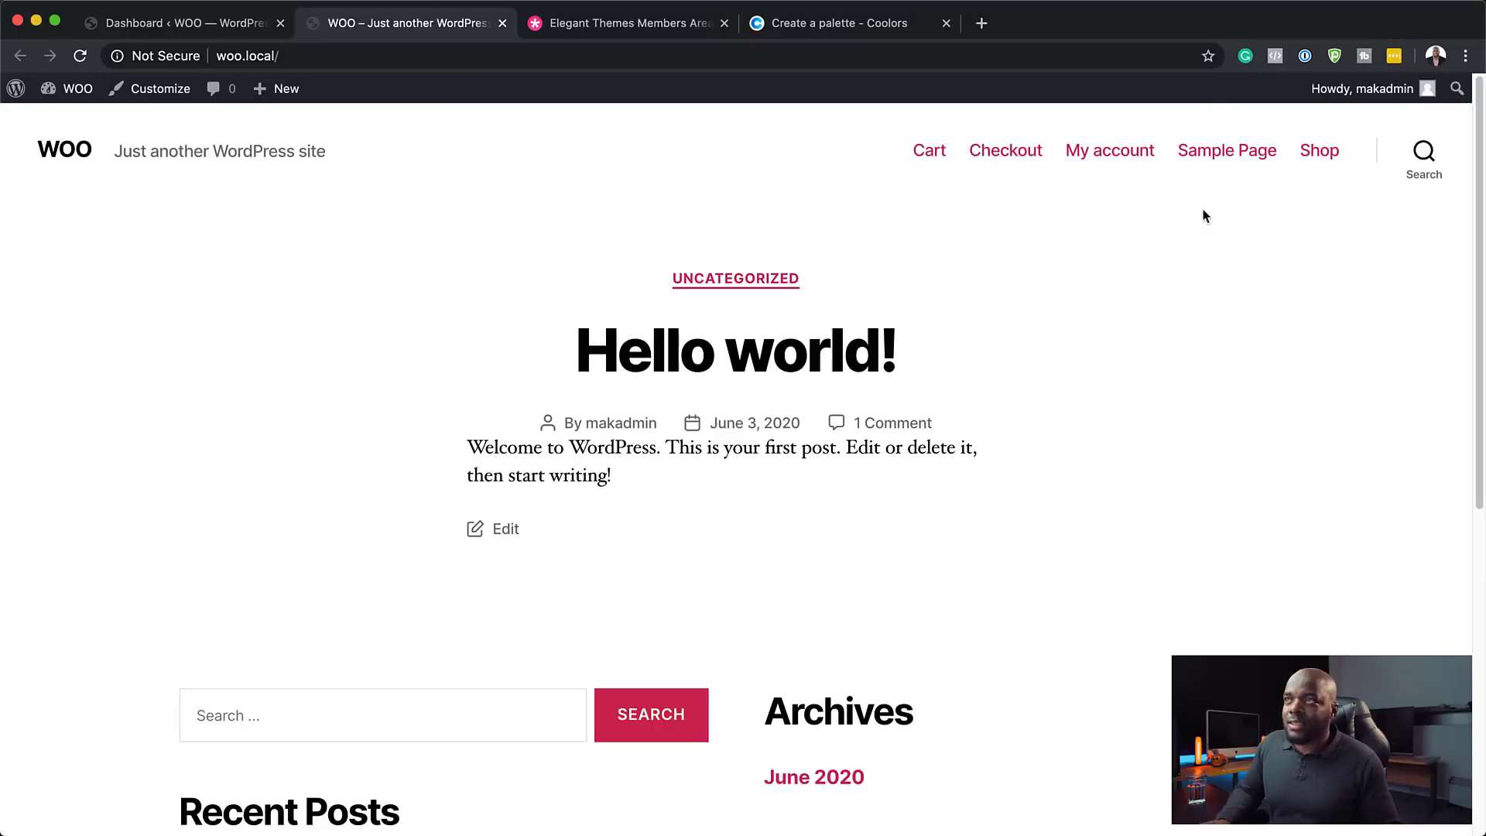
left_click(210, 23)
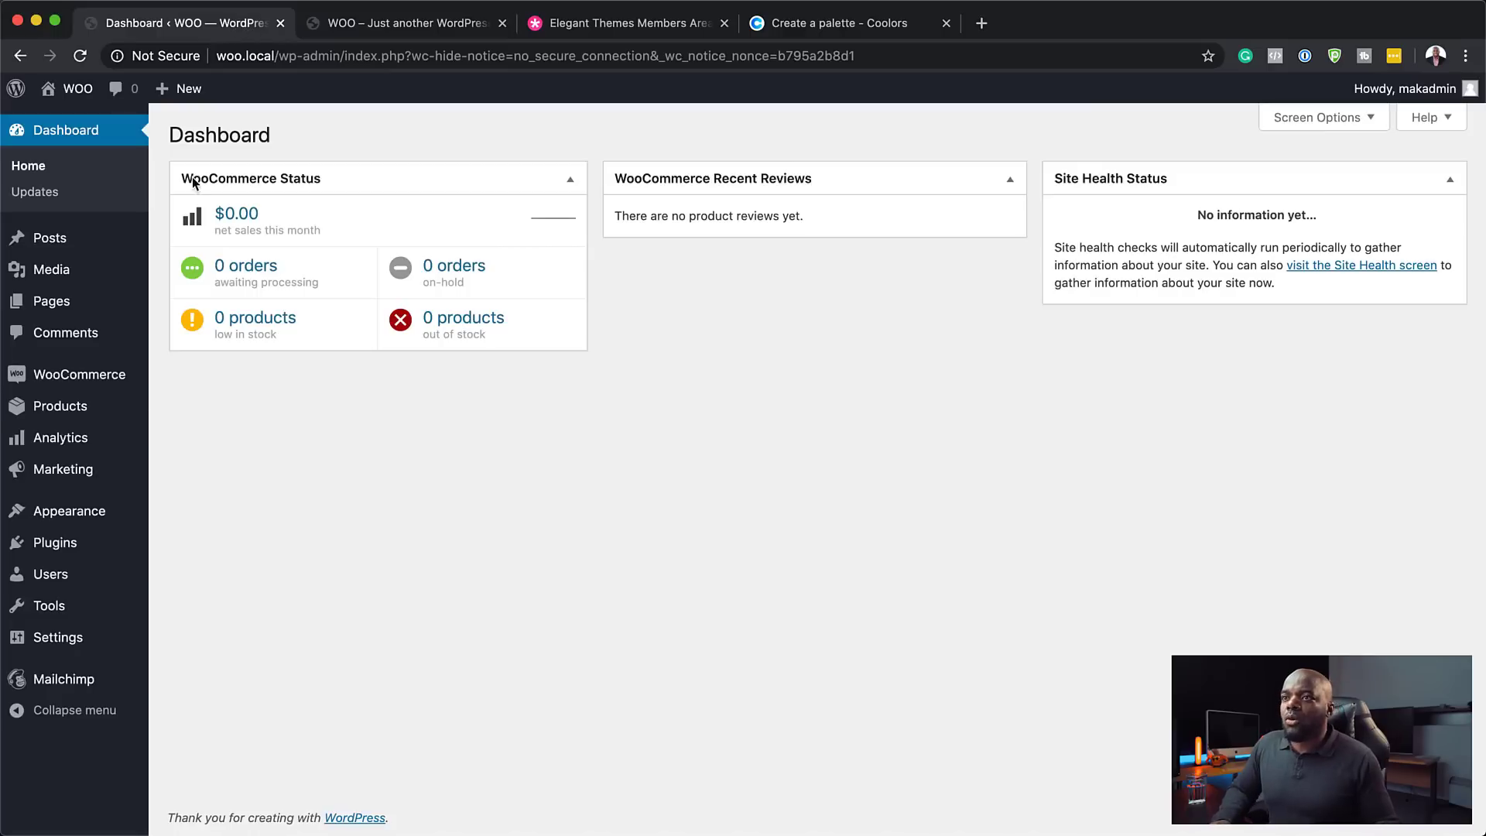
mouse_move(116, 406)
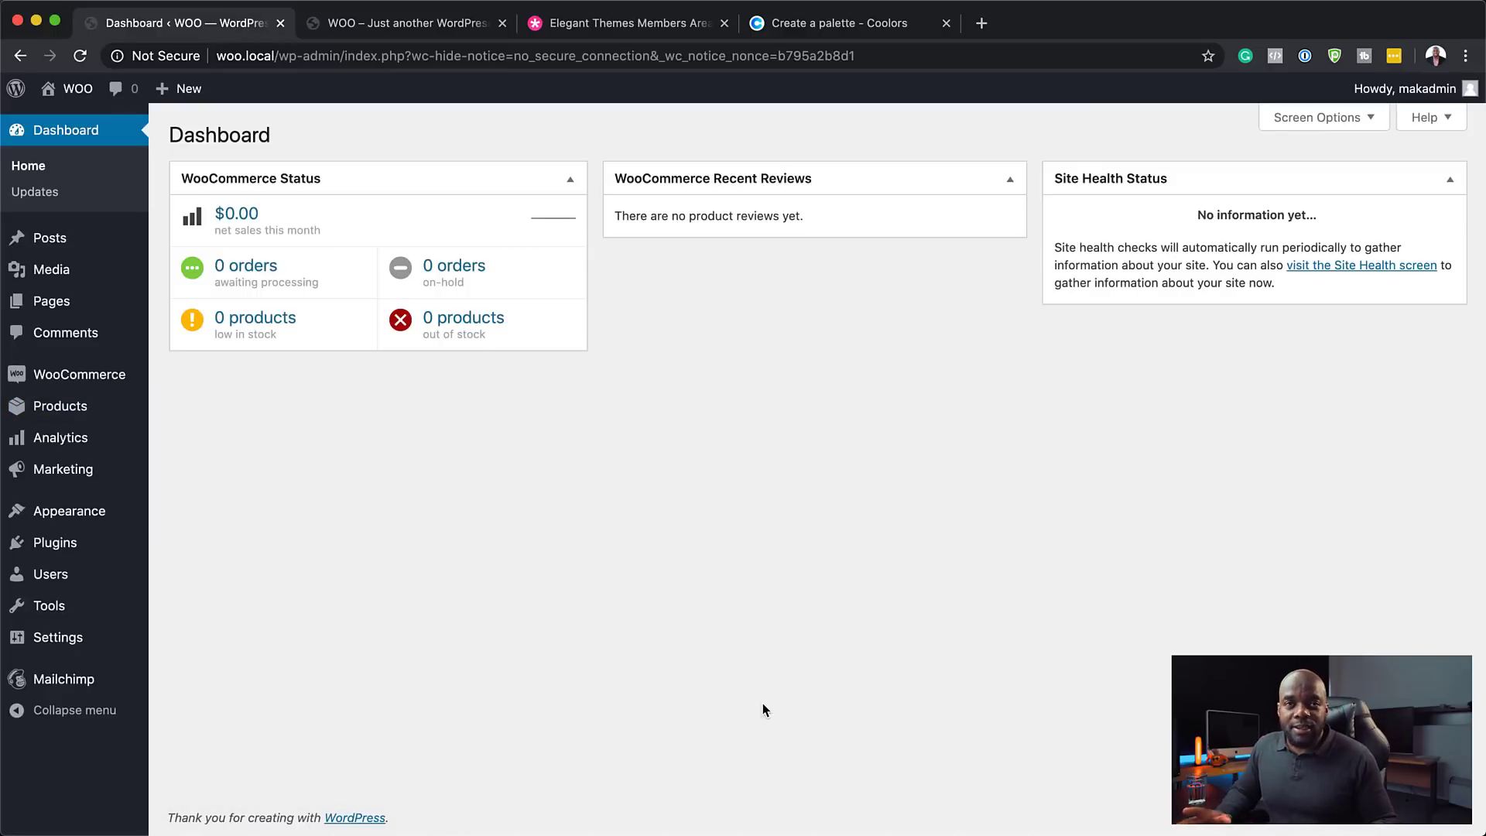
mouse_move(65, 305)
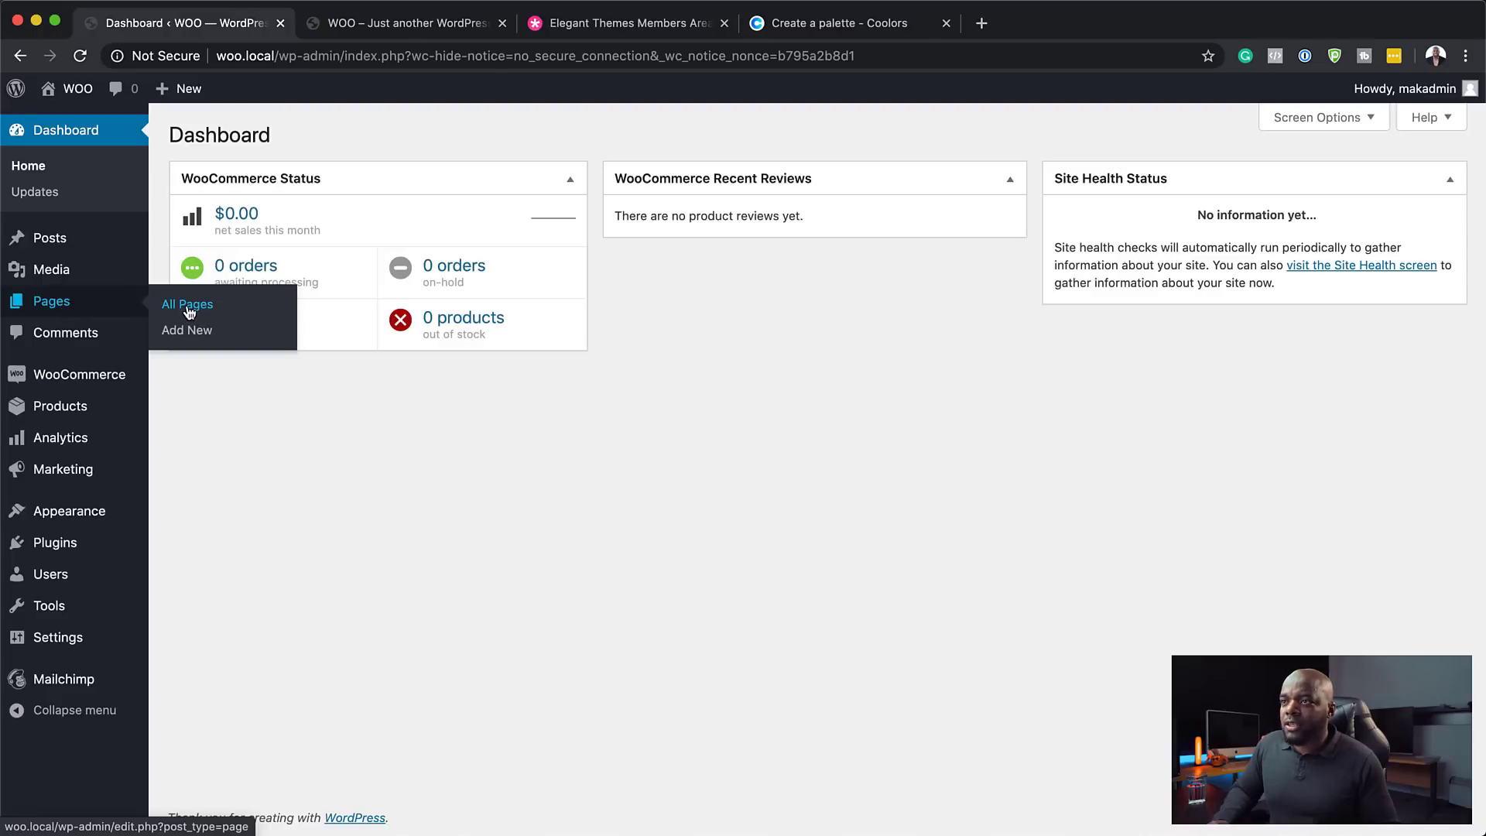
- Create and publish a new page titled 'Home', then return to the Pages list
left_click(188, 307)
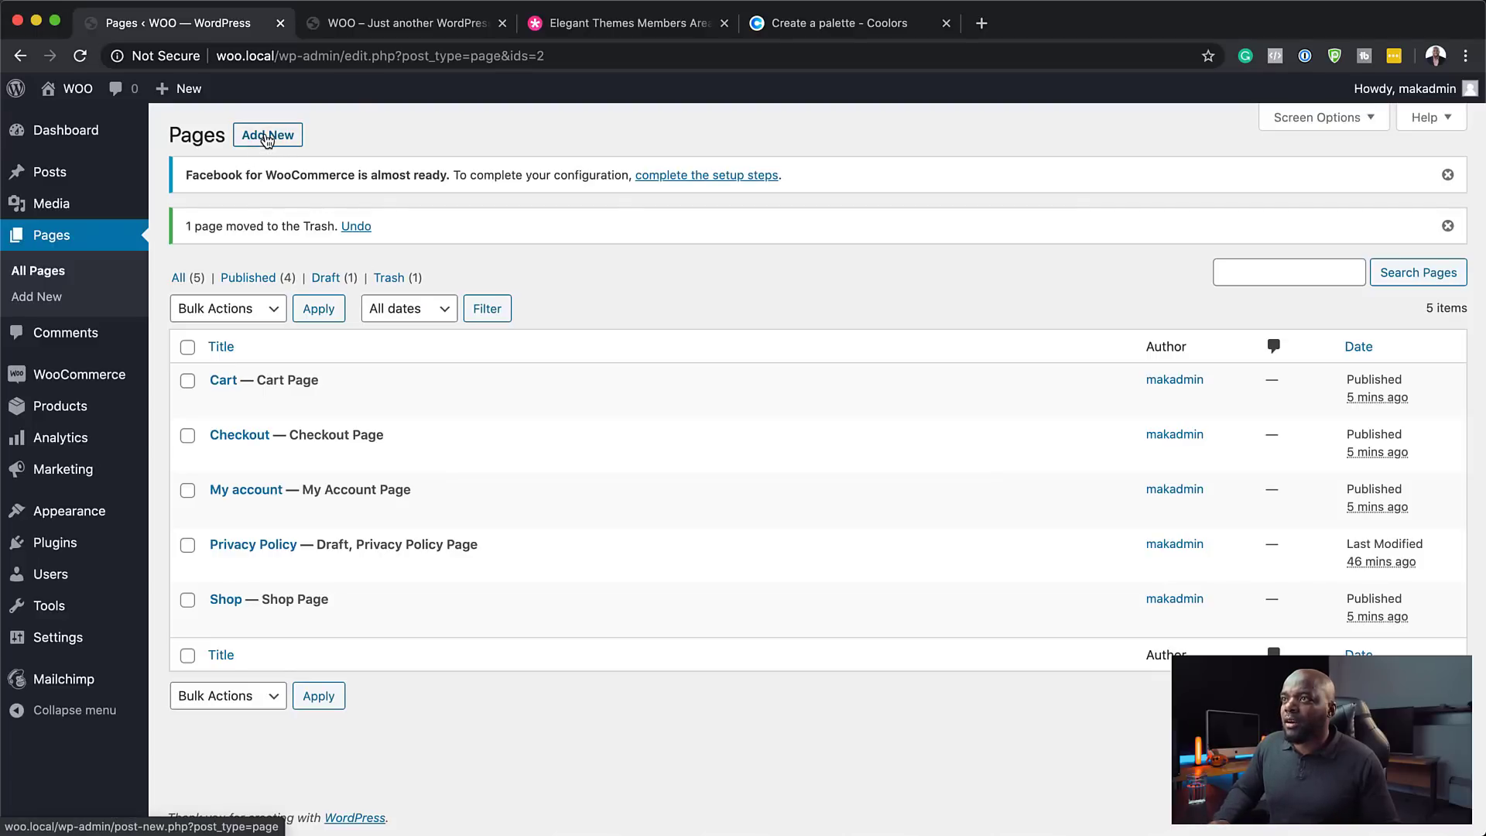
left_click(267, 138)
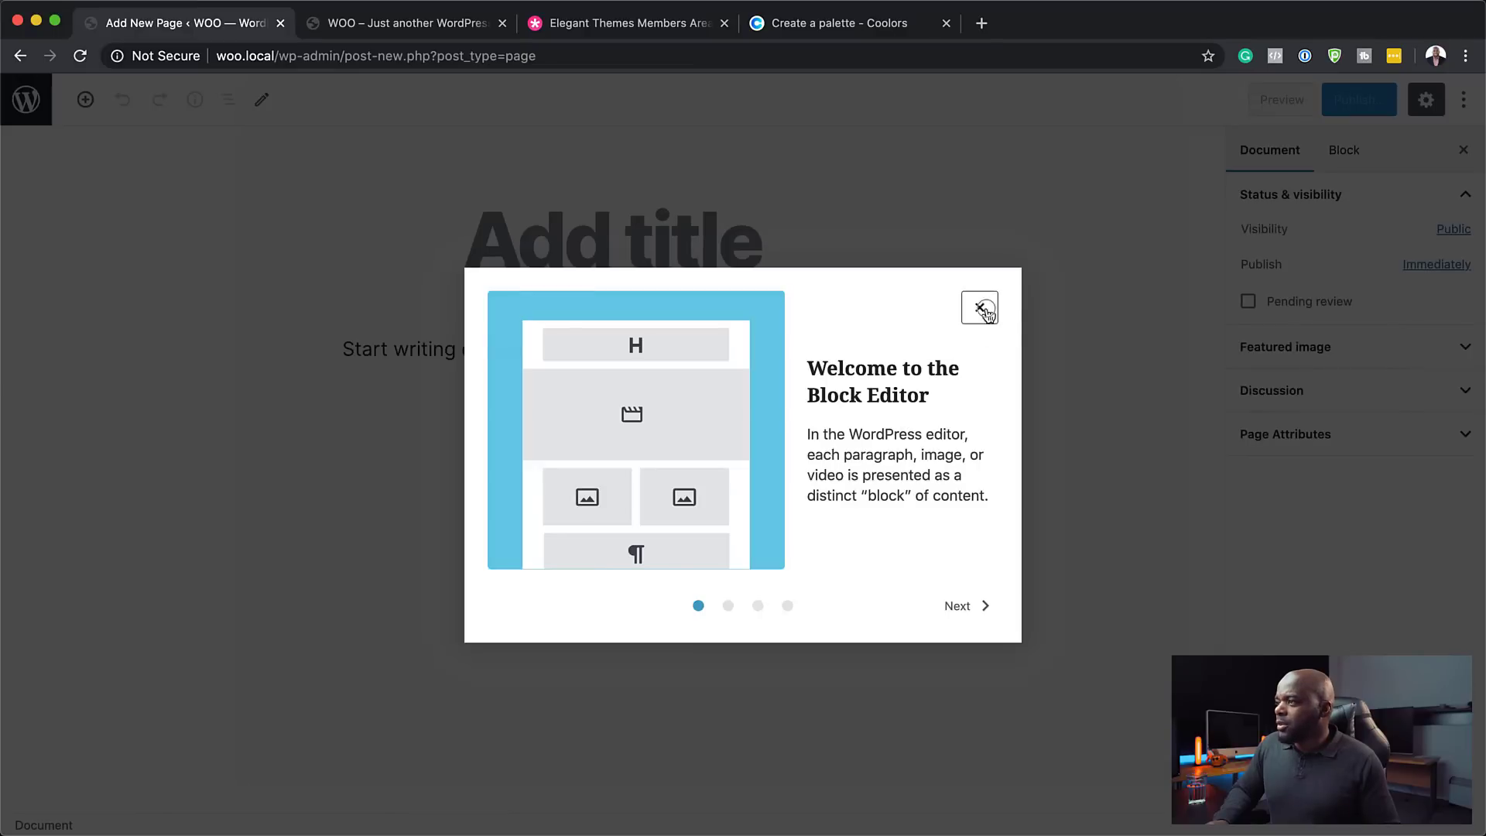
left_click(979, 308)
left_click(559, 244)
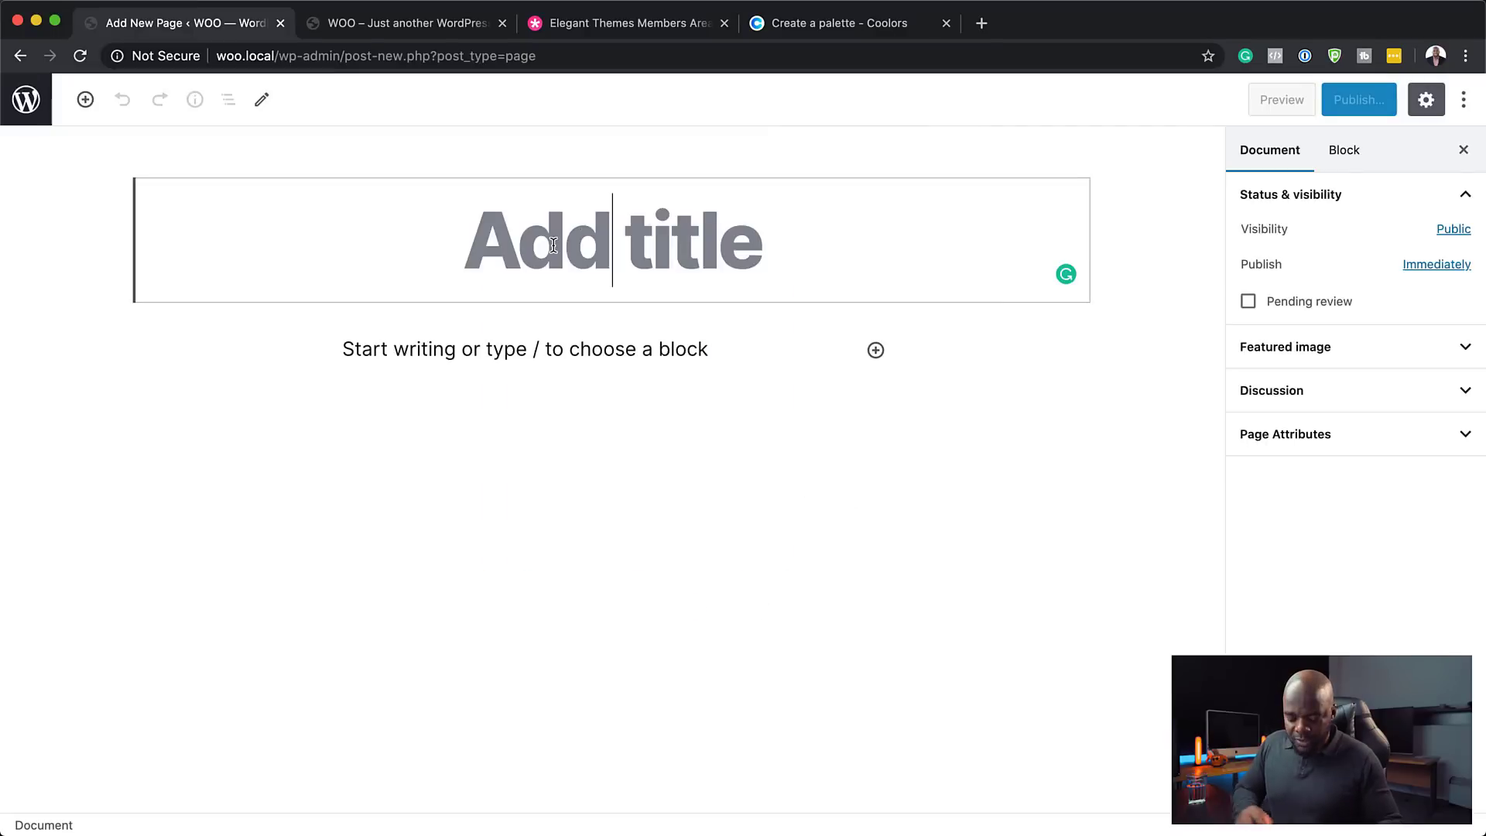
type("Home")
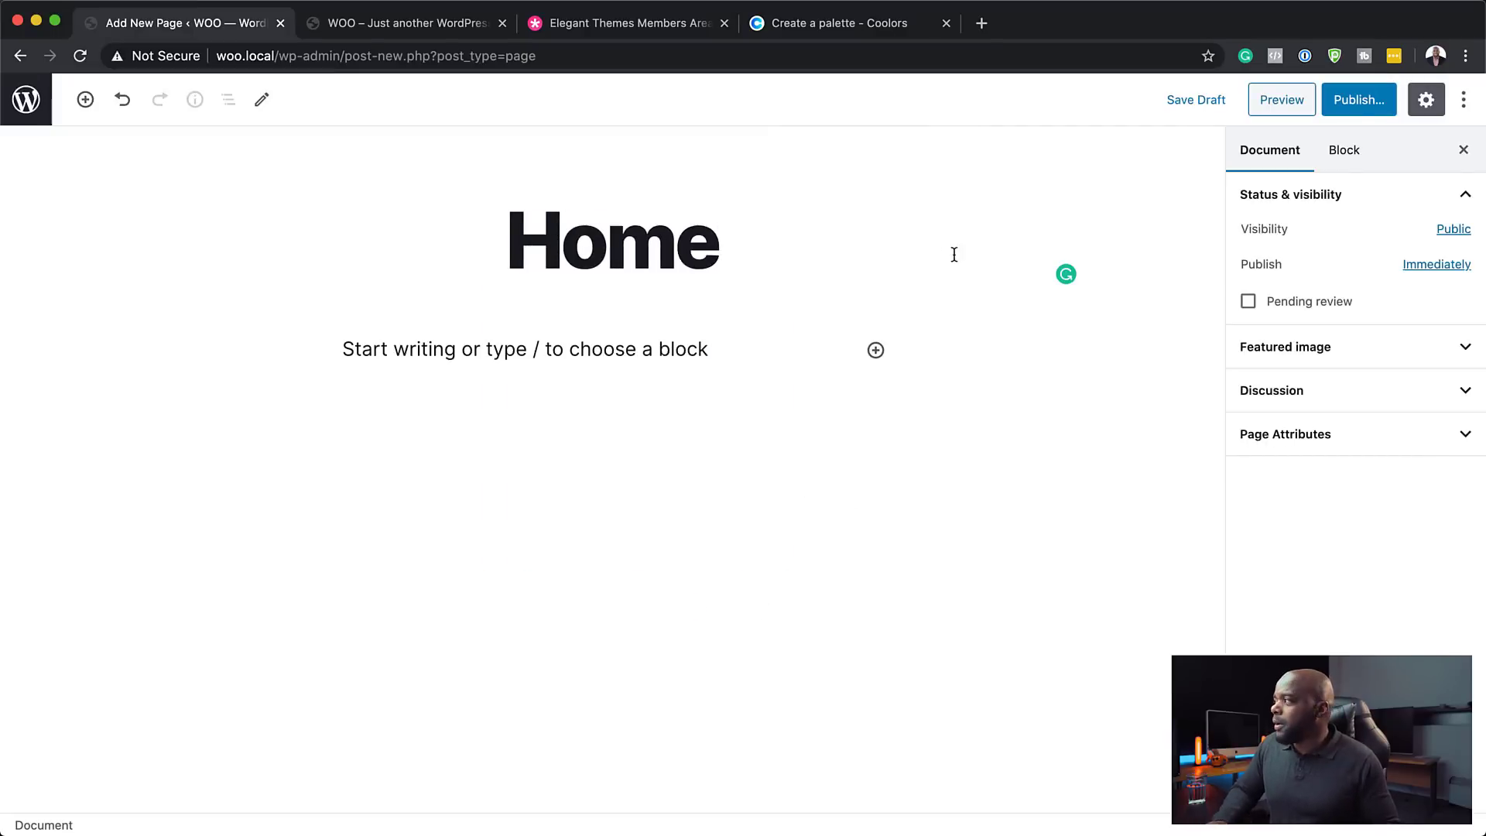
left_click(1358, 100)
left_click(1357, 101)
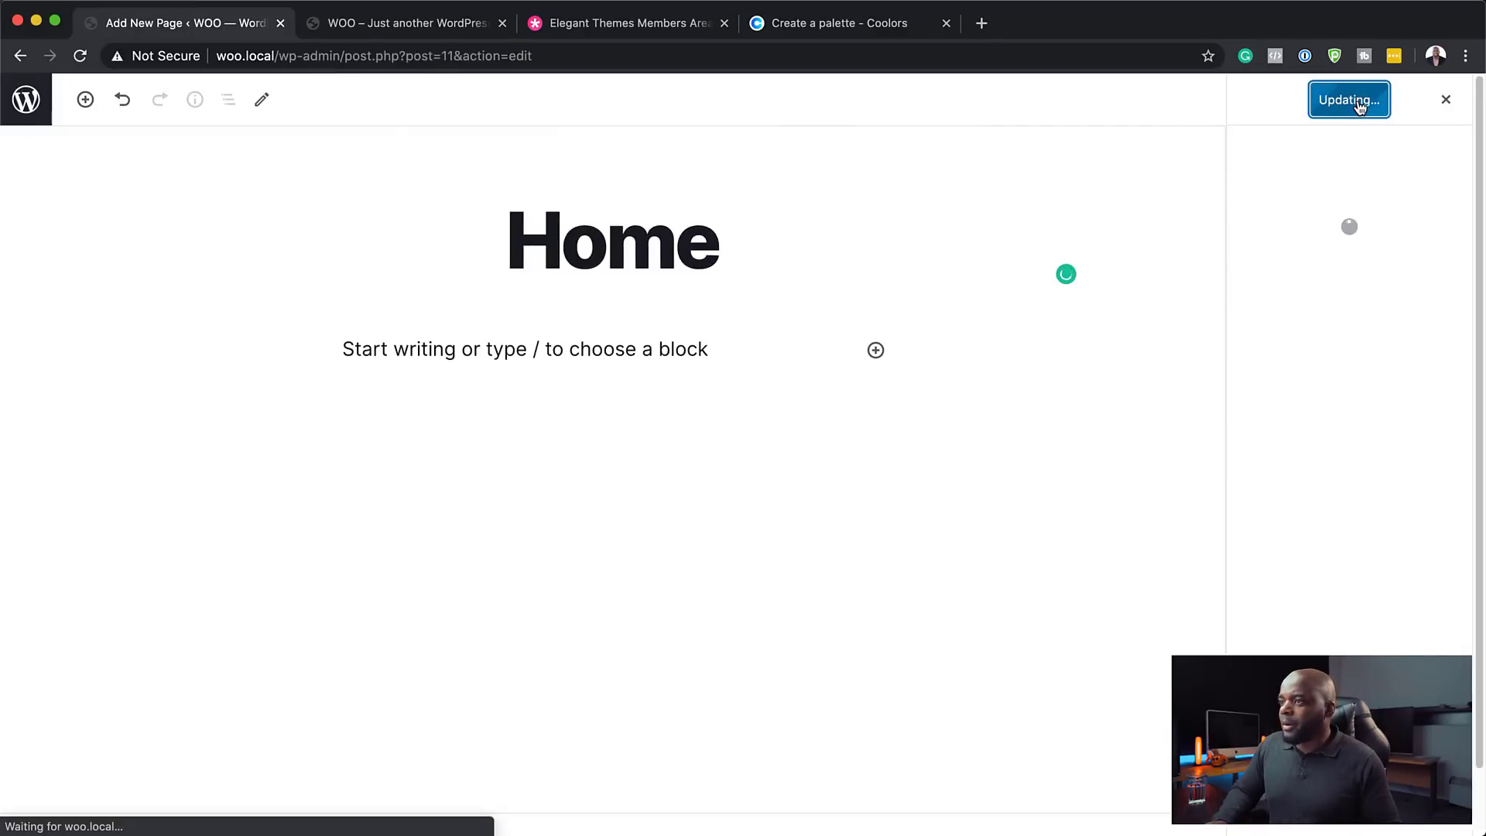
left_click(25, 101)
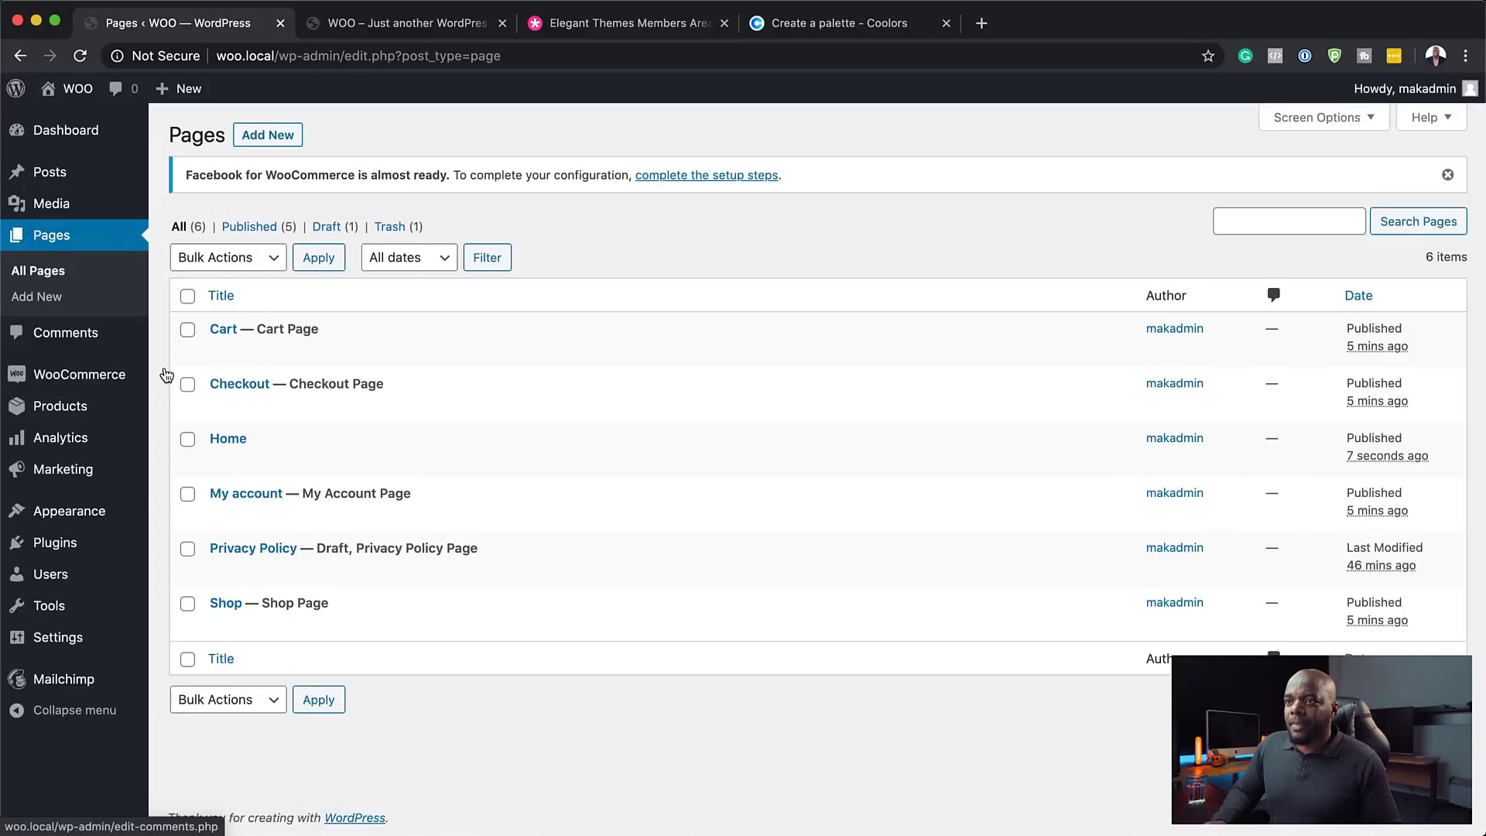
mouse_move(257, 452)
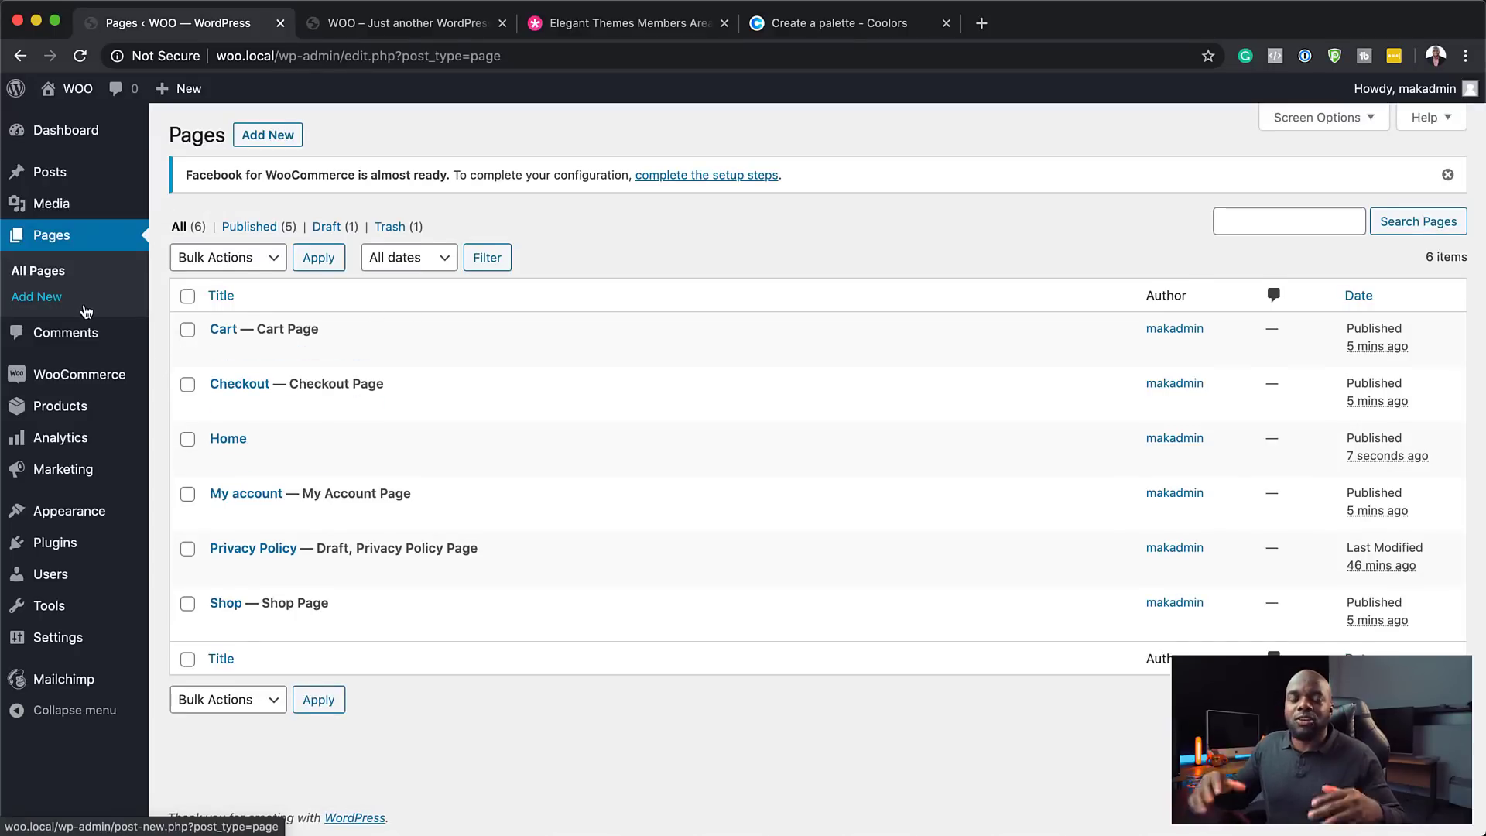
- Create a new navigation menu named 'main menu'
mouse_move(70, 514)
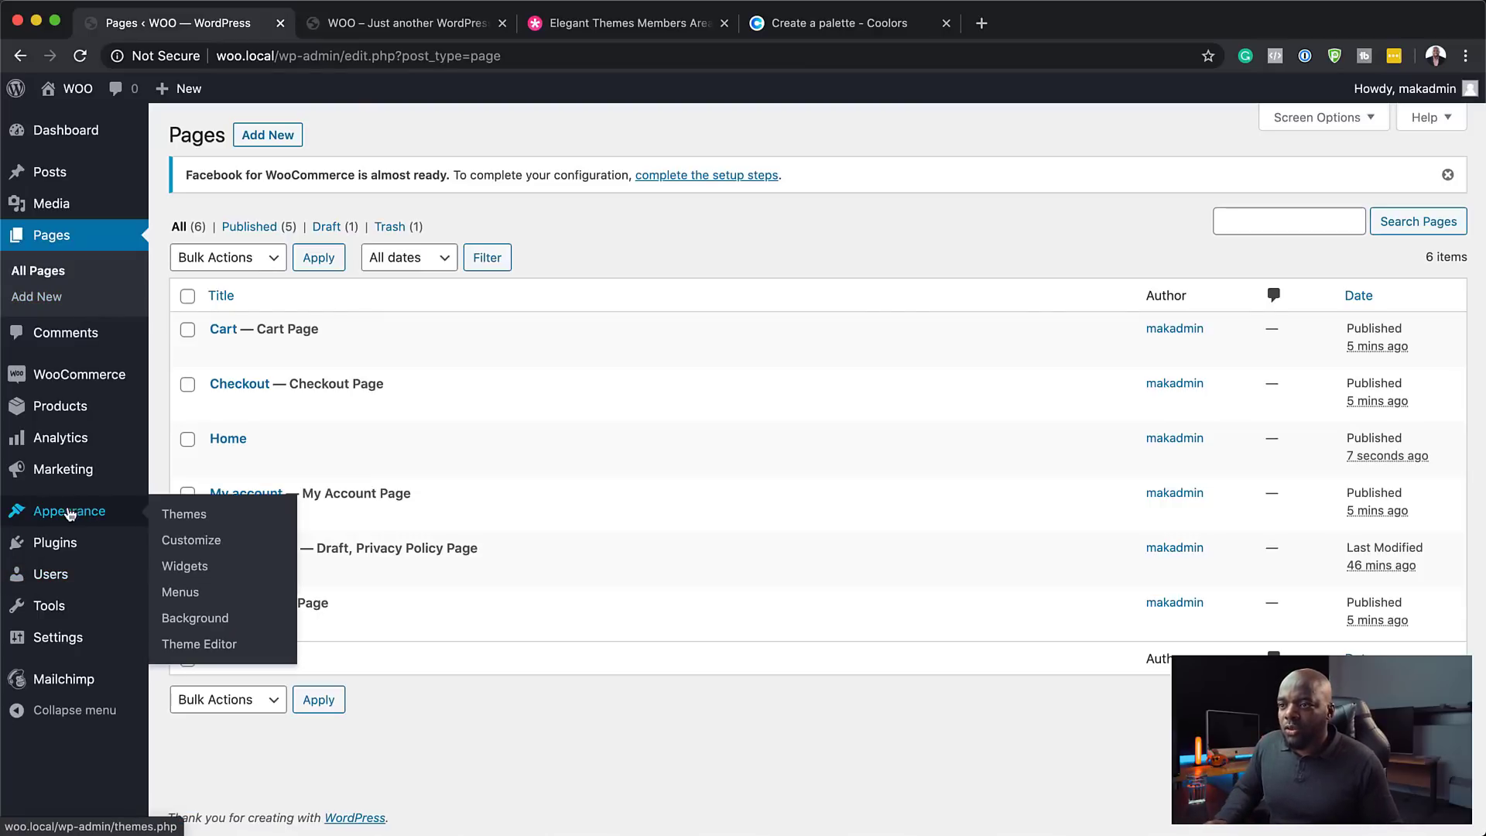
left_click(179, 592)
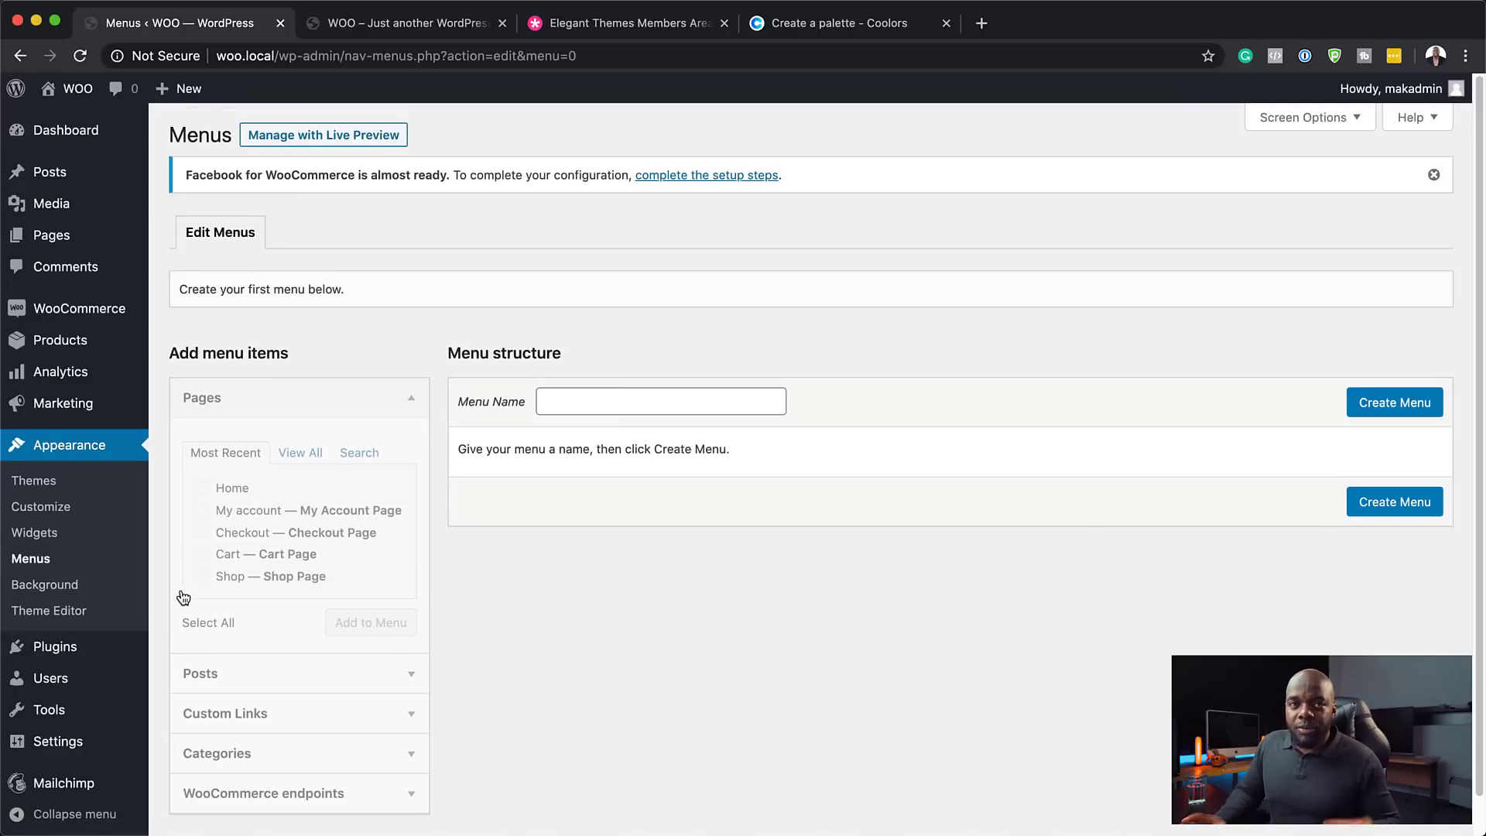
left_click(619, 389)
left_click(620, 449)
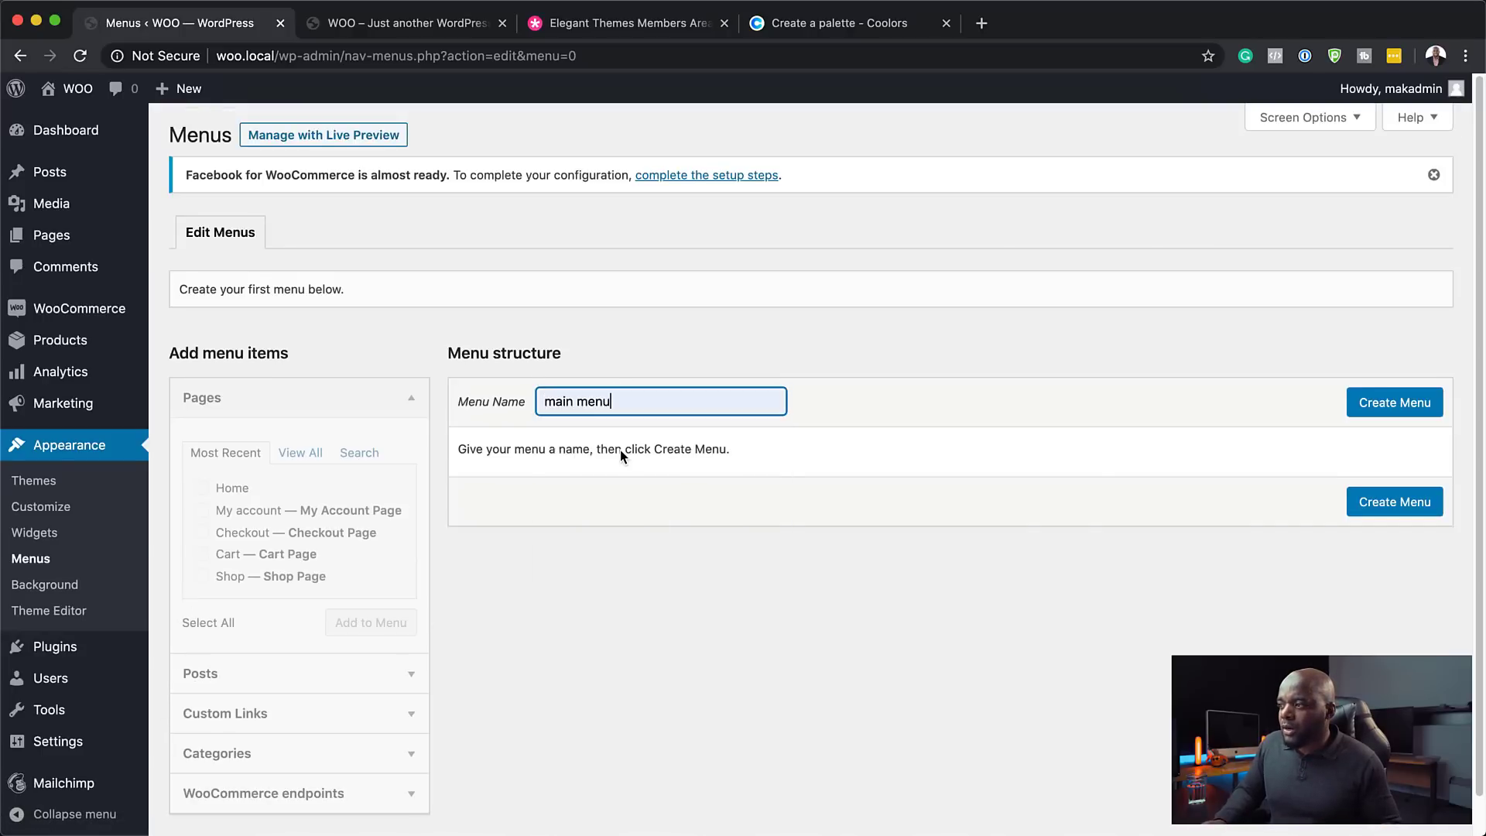
left_click(1409, 503)
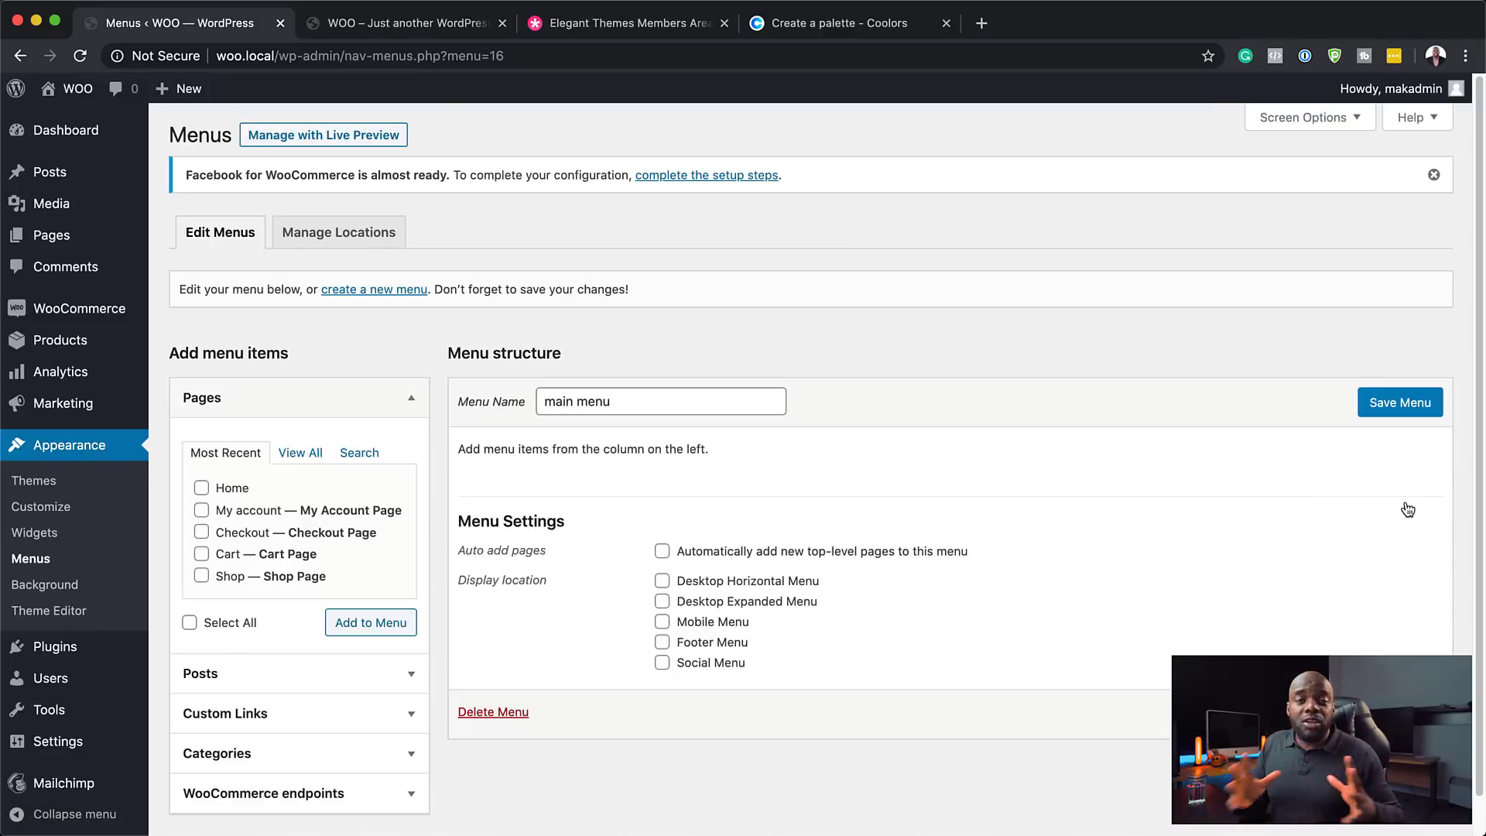
- Add the Cart, Checkout, Home, My account and Shop pages to the menu
left_click(309, 456)
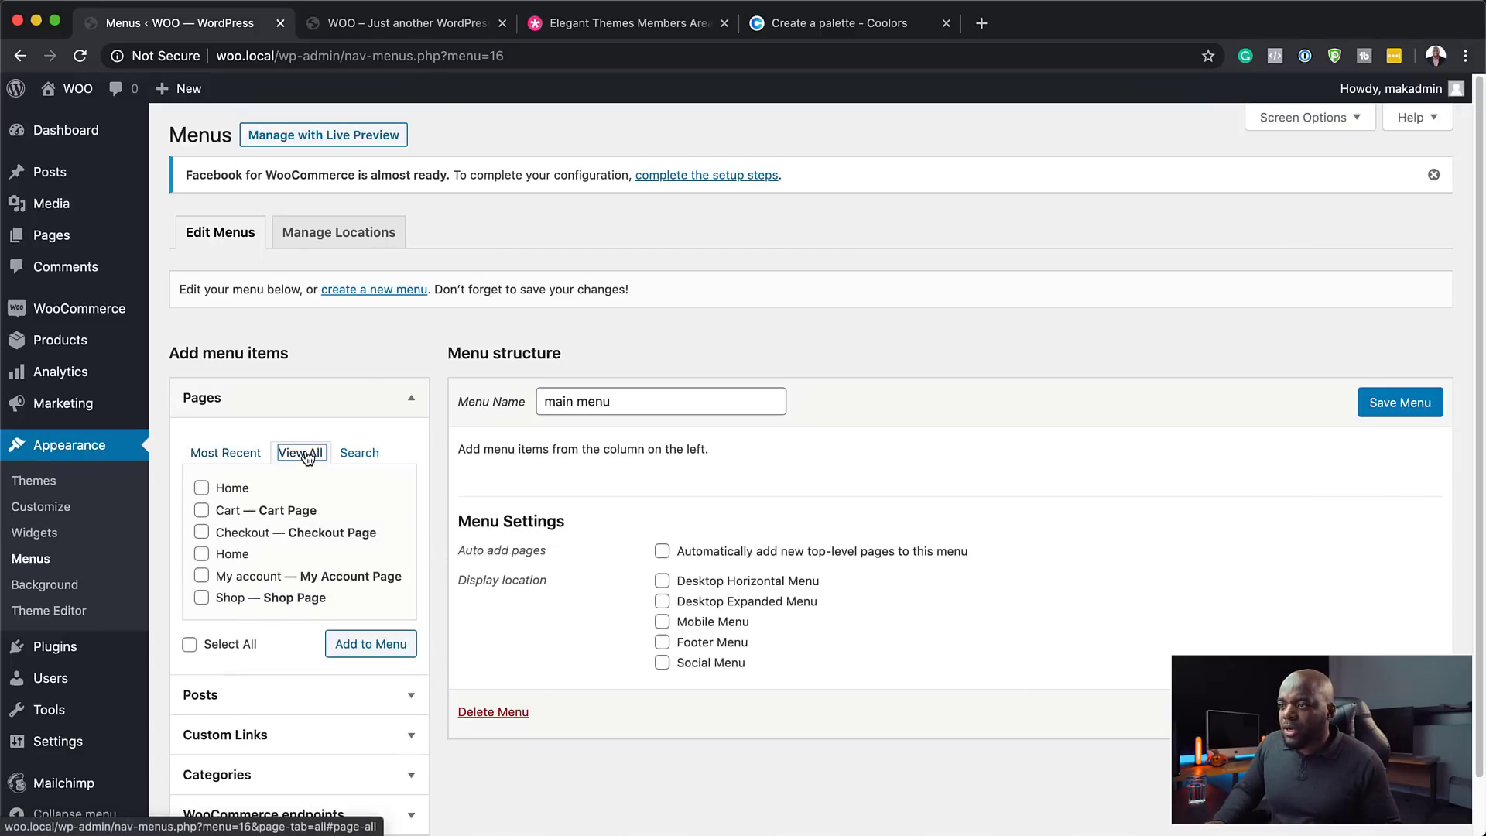
left_click(202, 513)
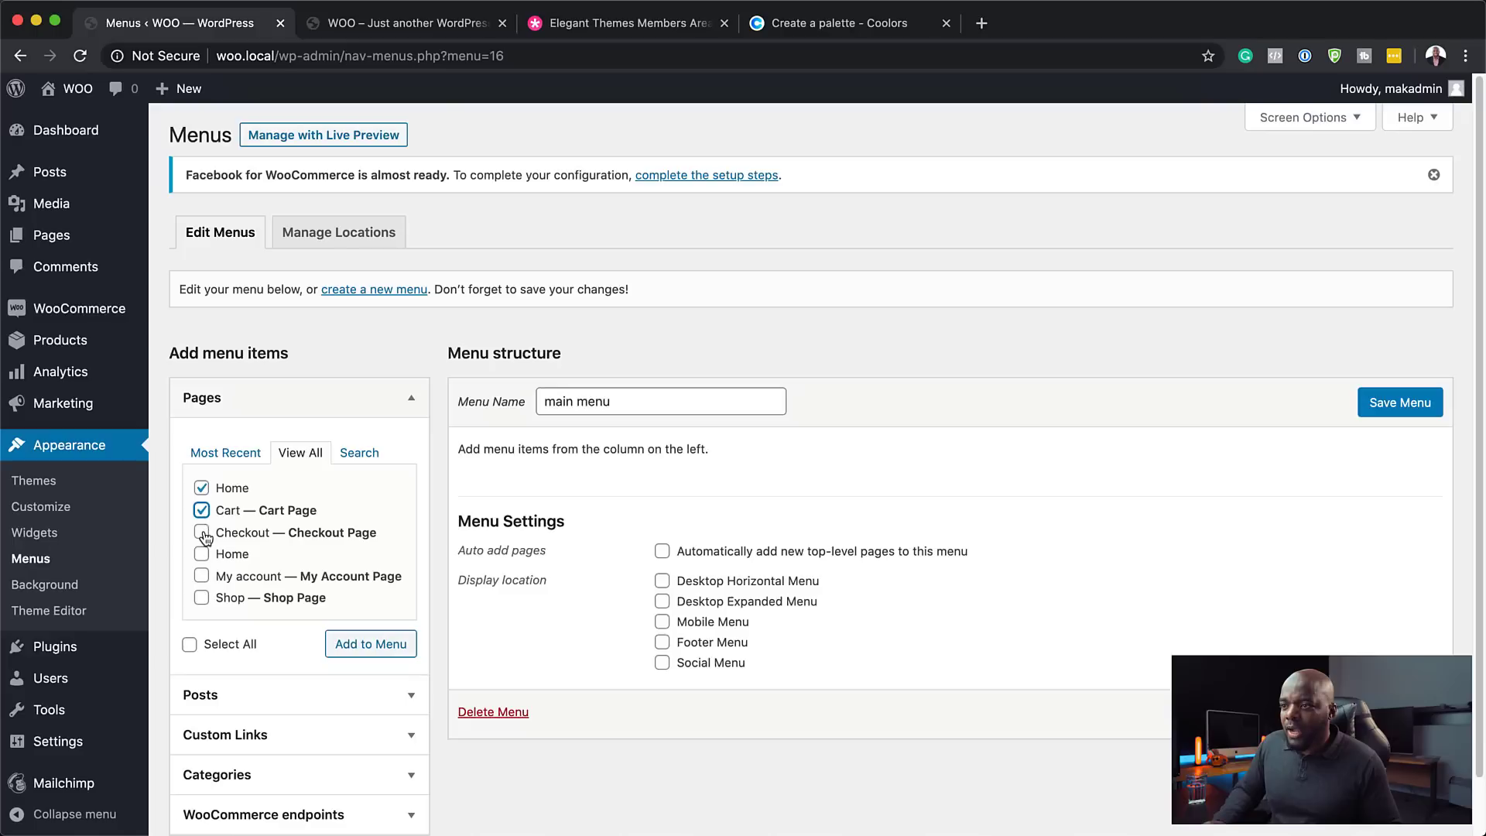
left_click(202, 534)
left_click(203, 555)
left_click(202, 577)
left_click(202, 598)
left_click(202, 490)
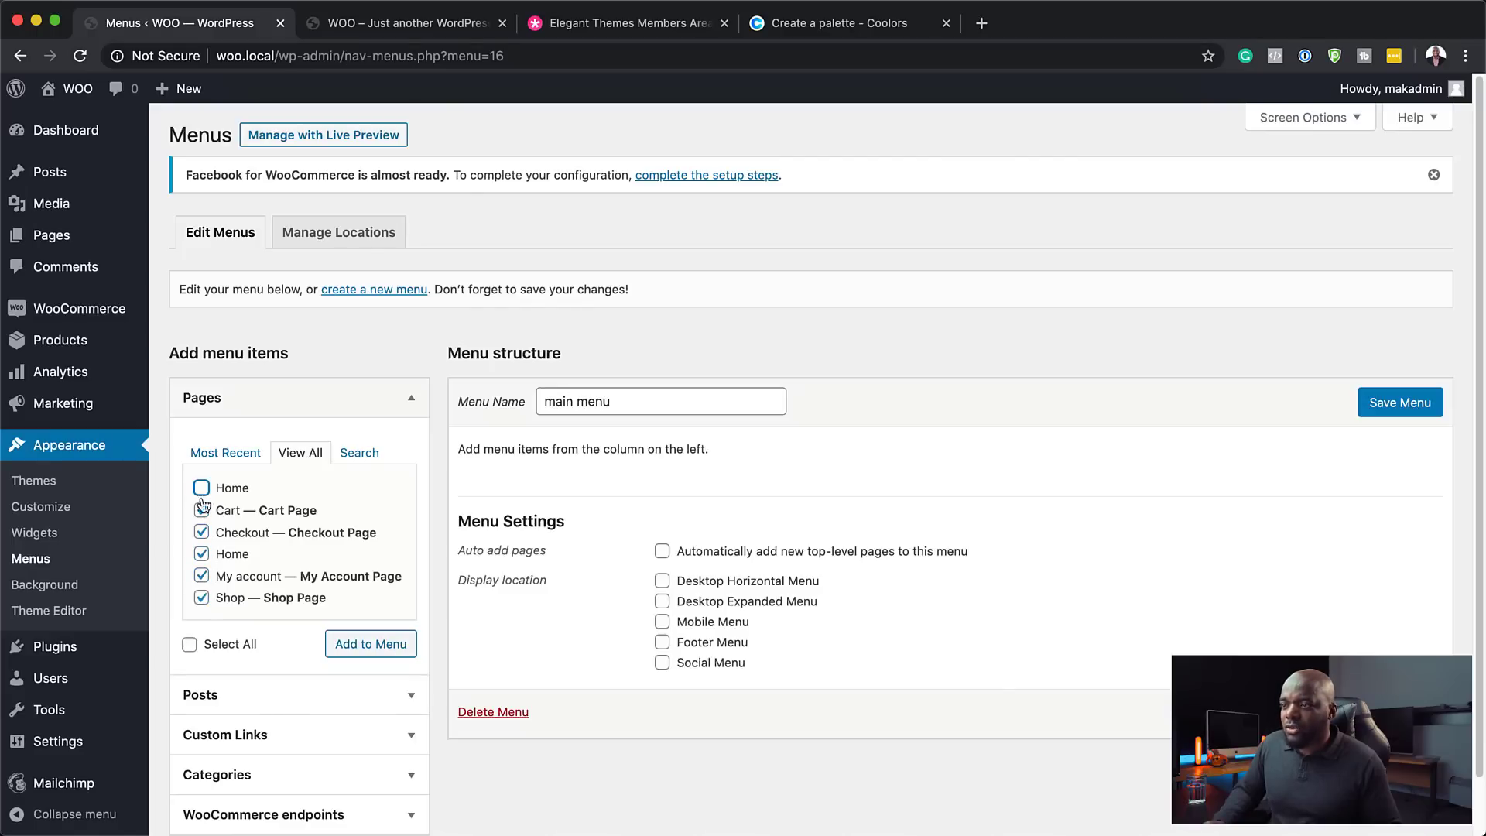
left_click(370, 649)
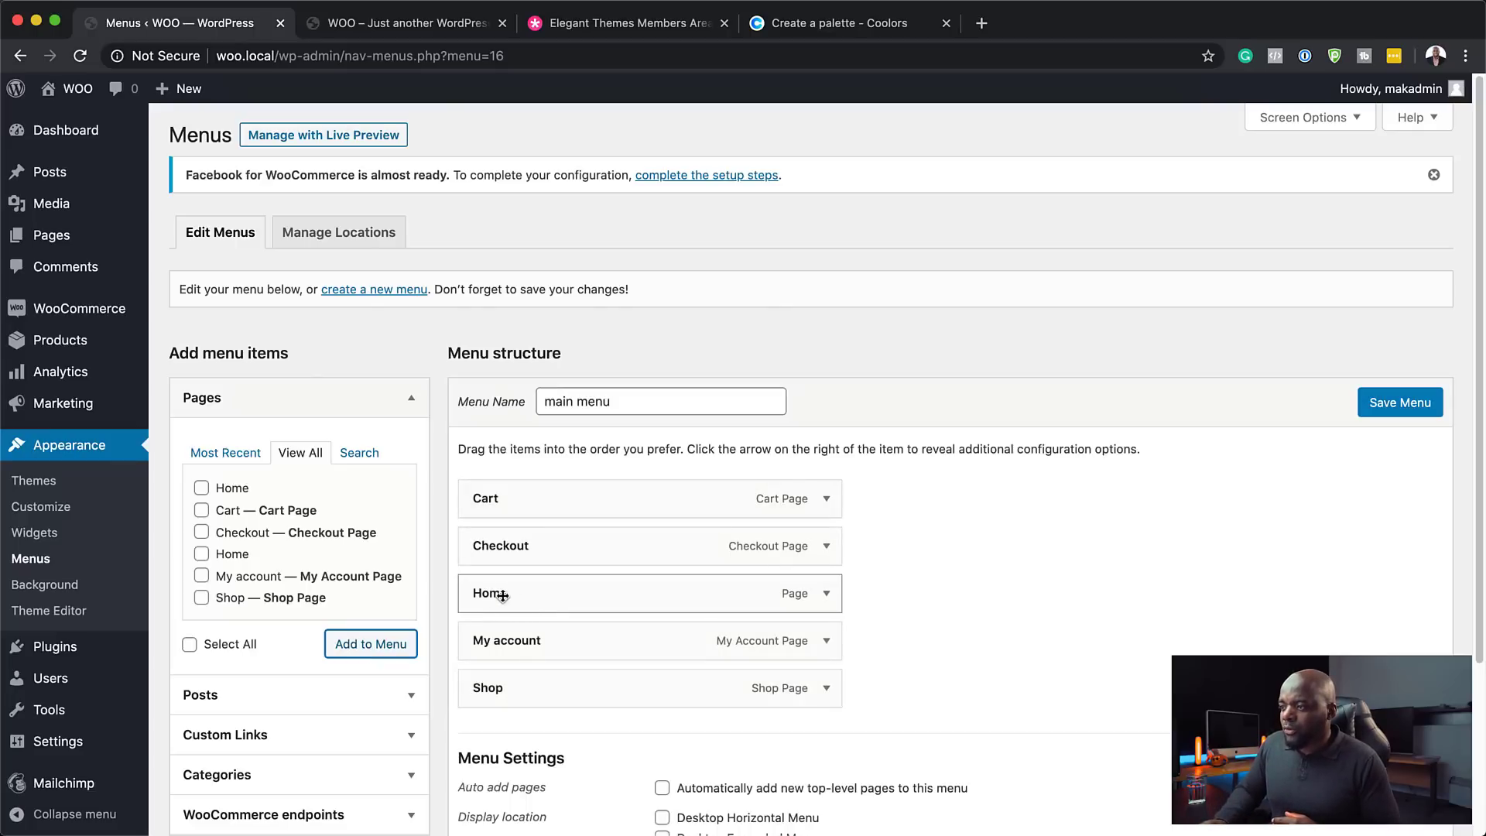
- Move Home to the top and Cart to the bottom, then save the menu
left_click_drag(503, 596, 504, 495)
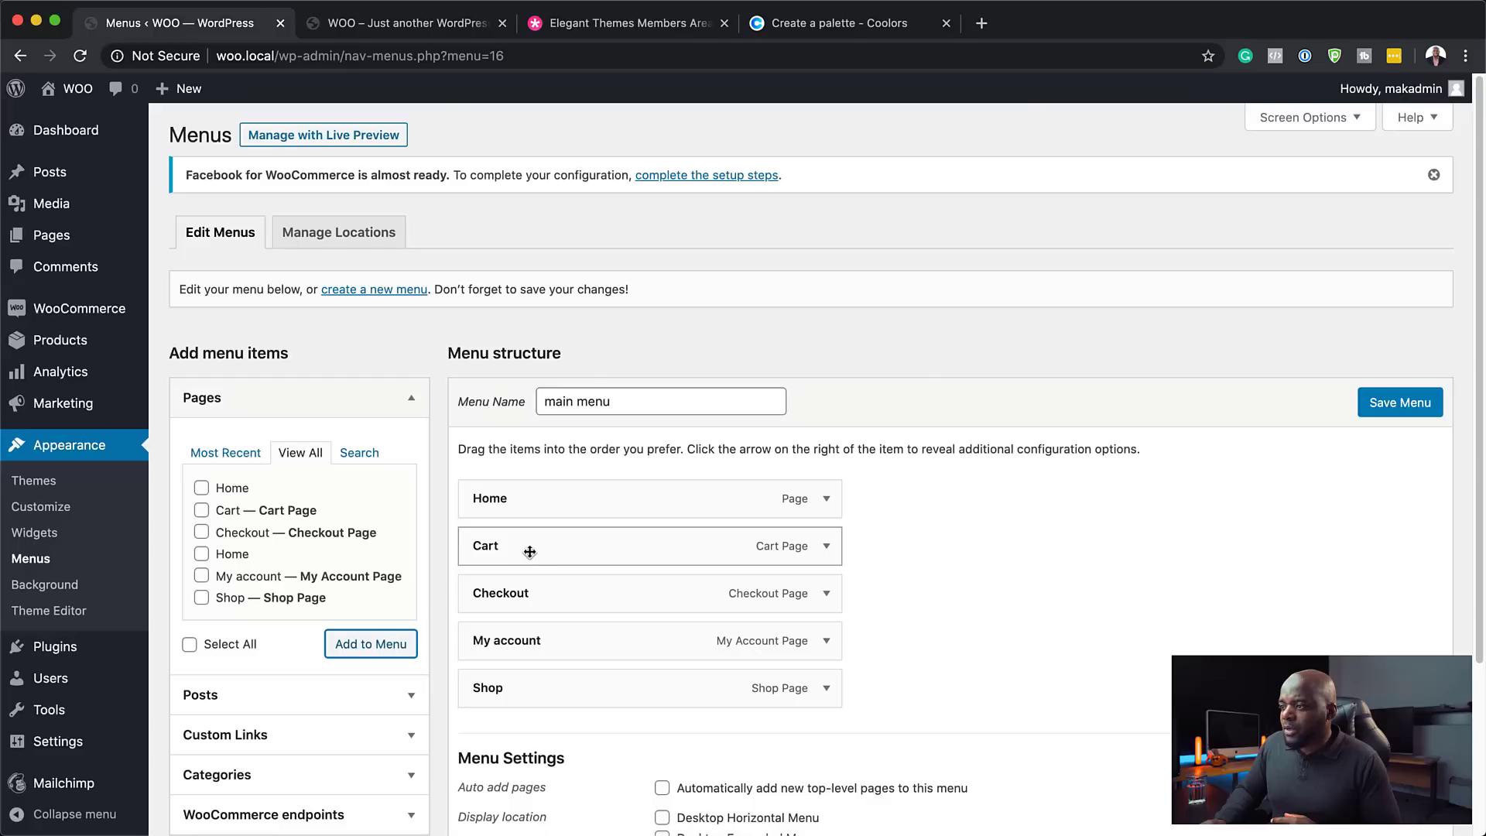
mouse_move(527, 547)
left_mouse_down()
mouse_move(514, 707)
mouse_move(527, 700)
mouse_move(517, 531)
mouse_move(525, 550)
left_mouse_up()
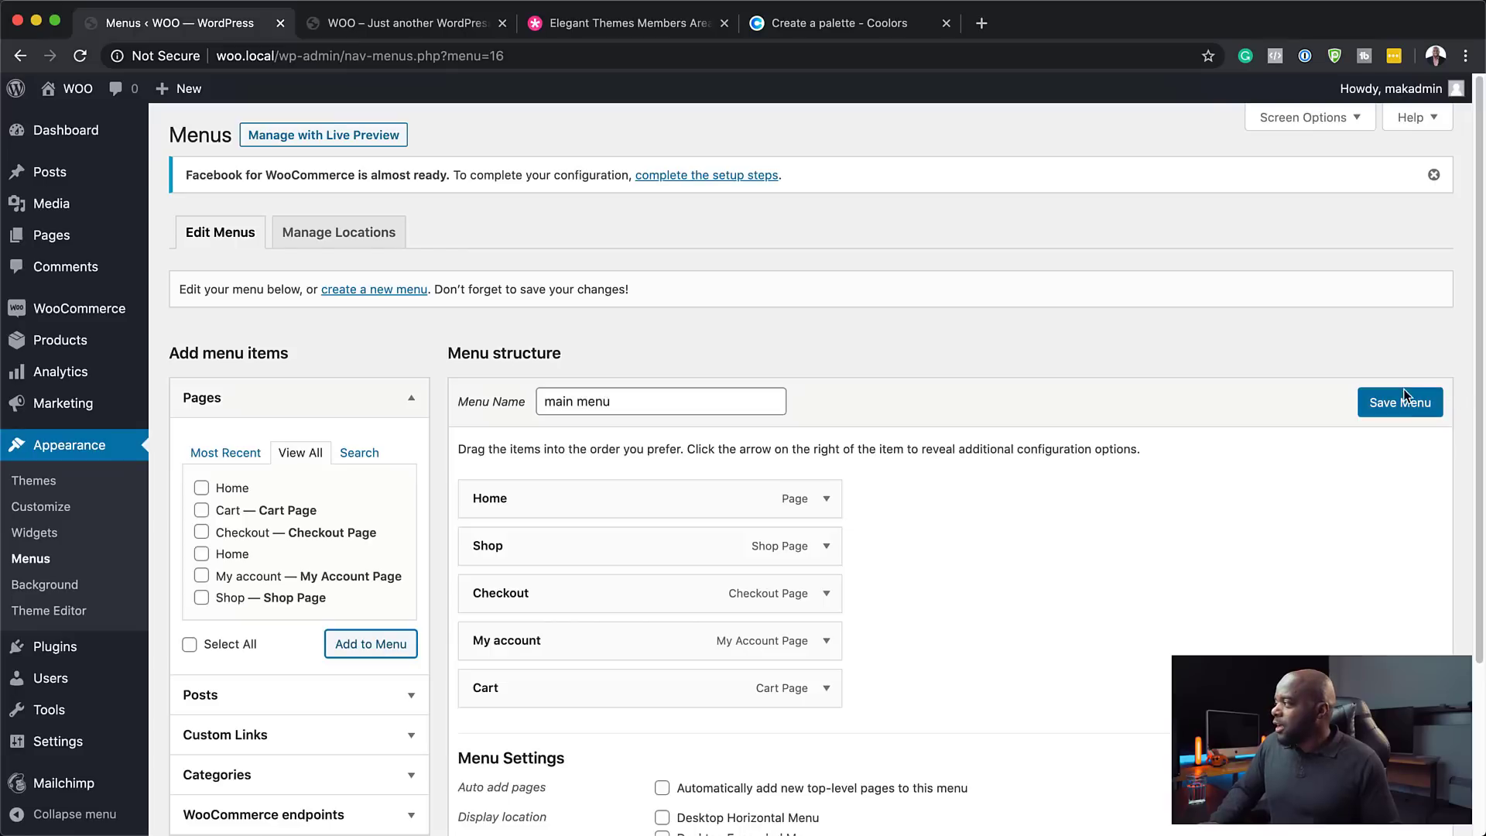
left_click(1419, 409)
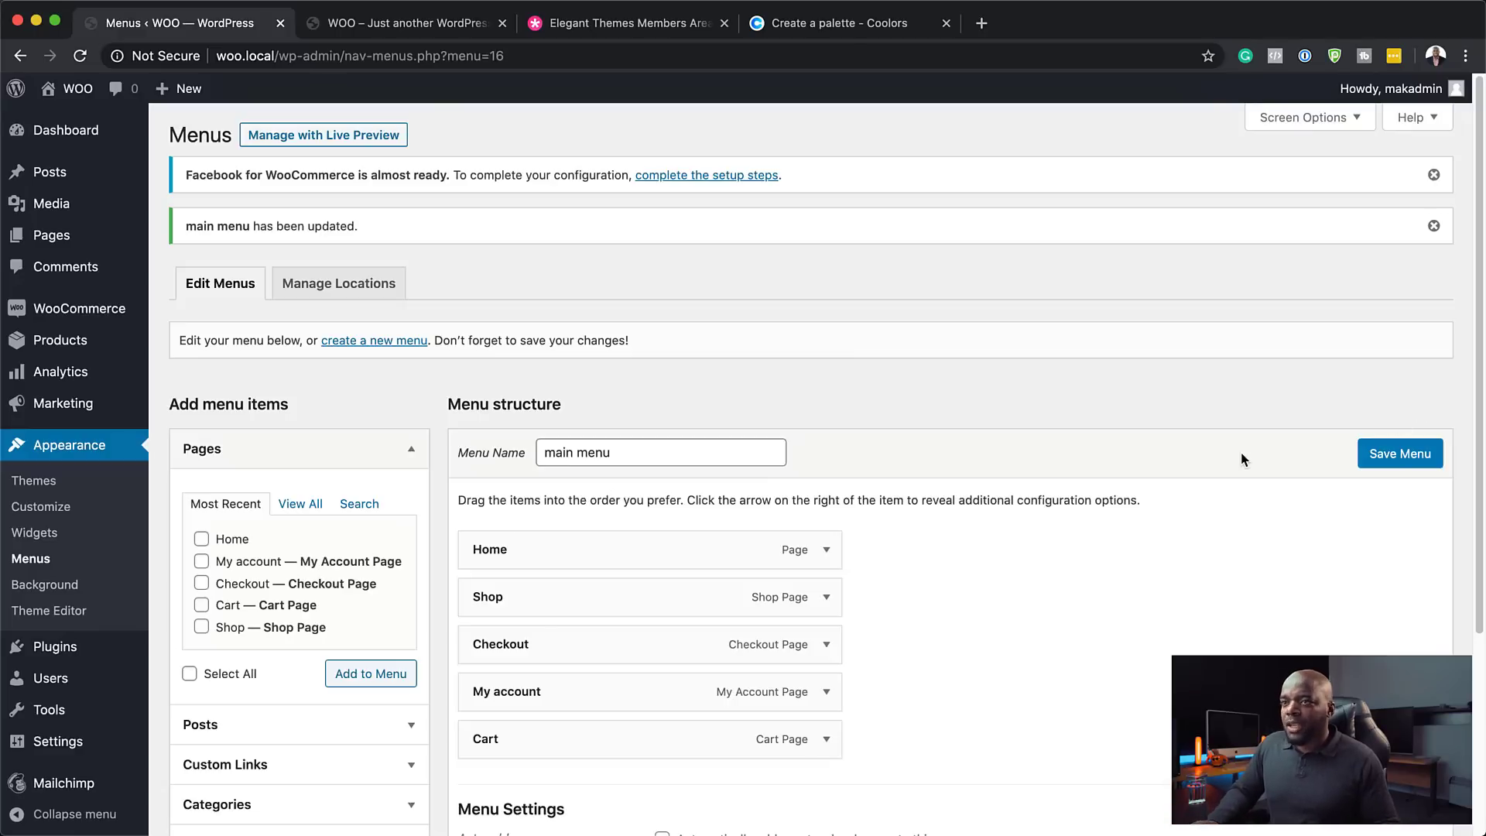
scroll(54, 681, "down", 4)
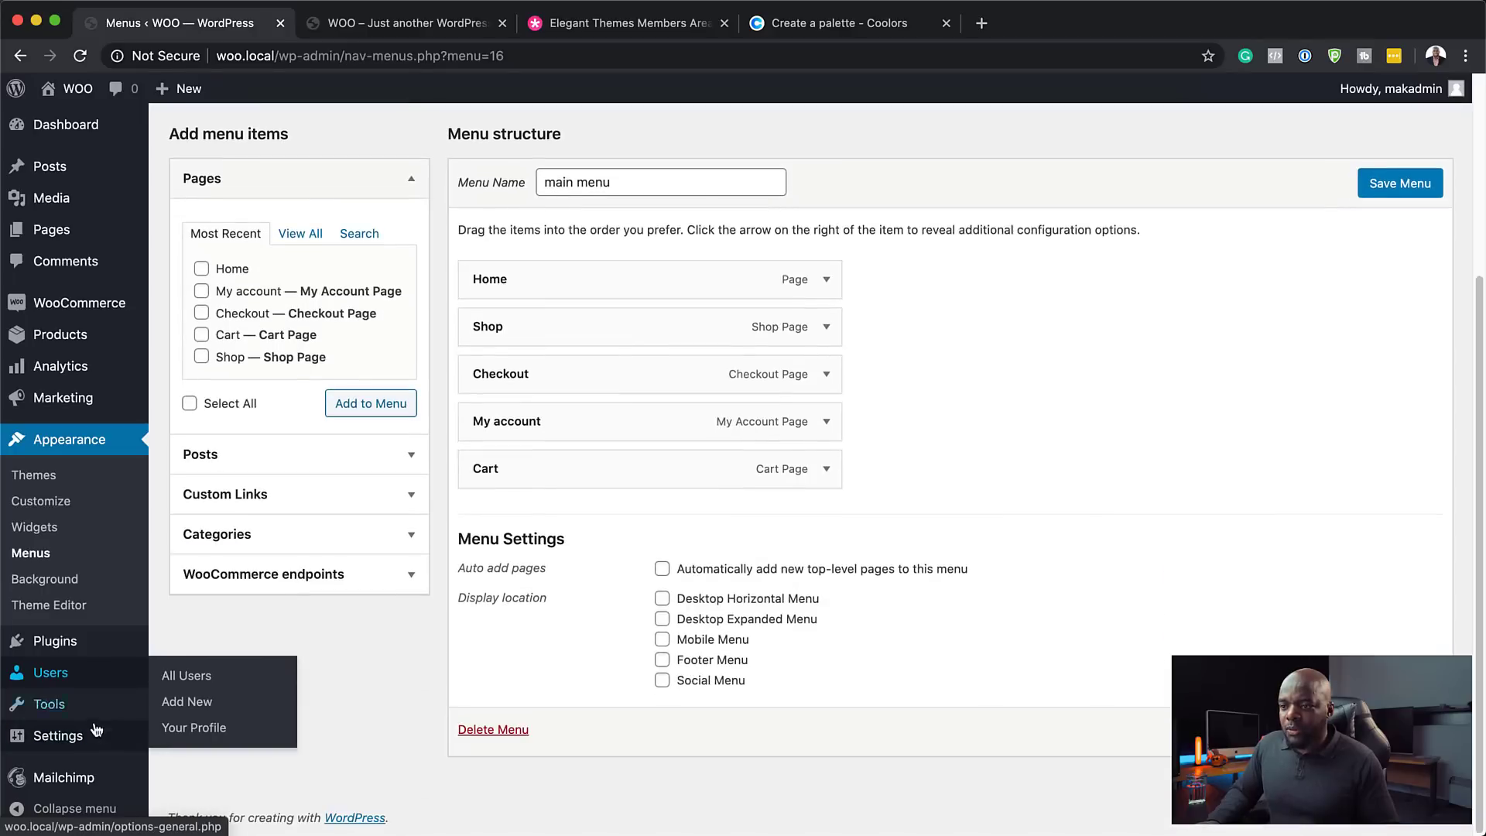
- In Reading settings, make the static page 'Home' the homepage, save, and view the storefront
mouse_move(77, 741)
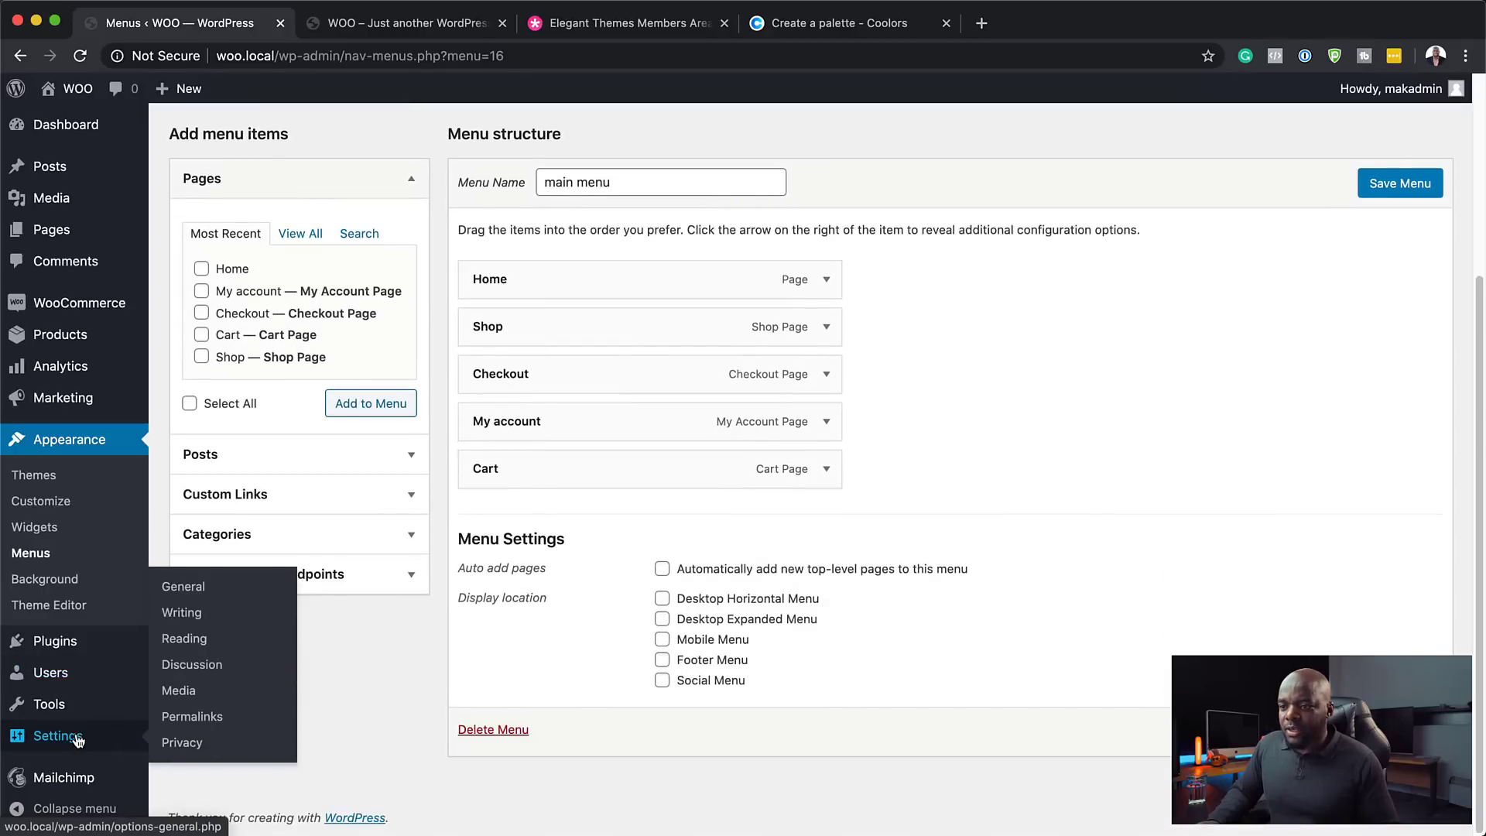
left_click(192, 643)
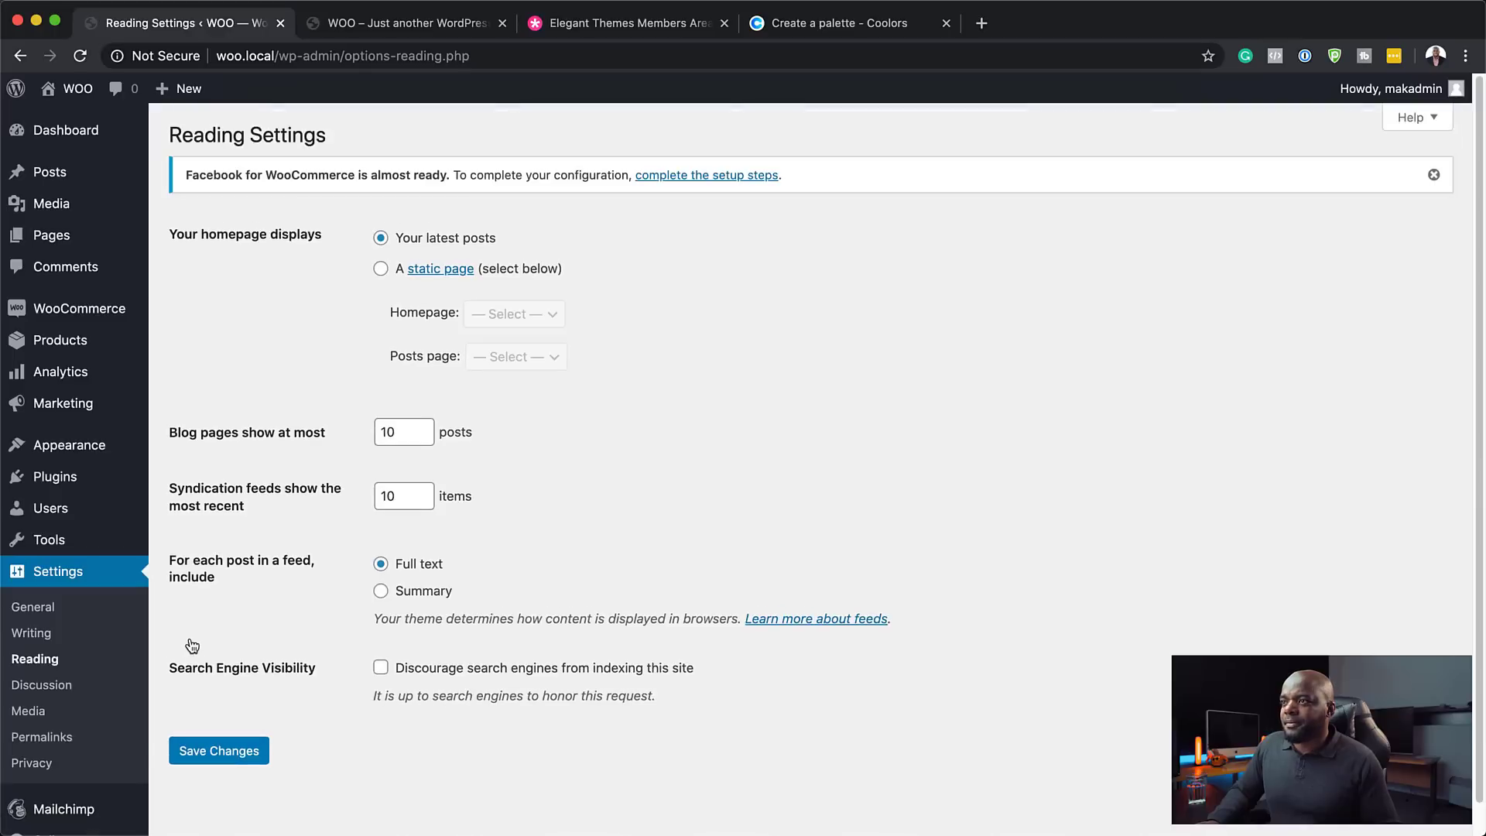
left_click(381, 270)
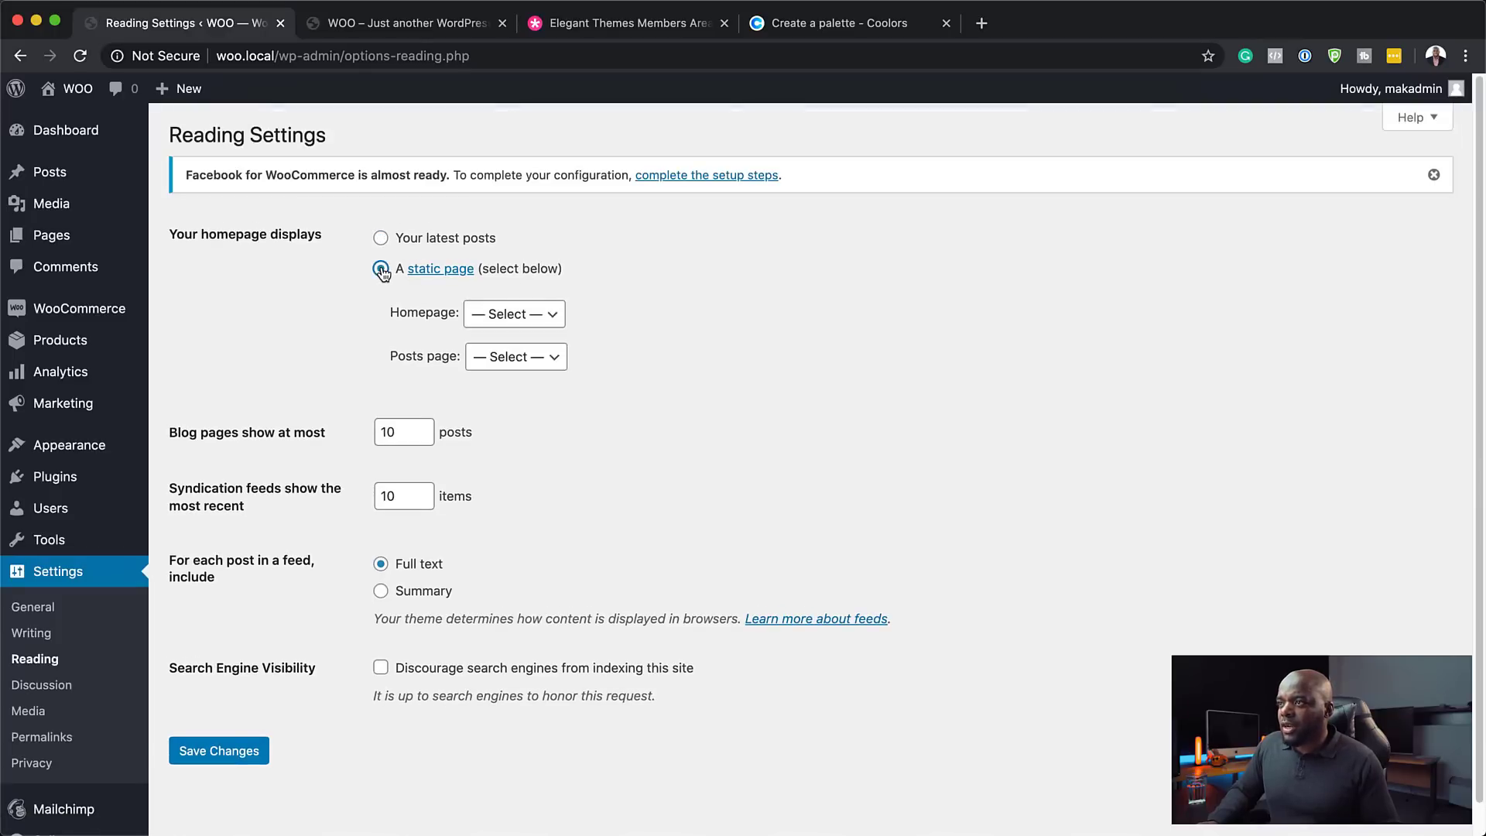
left_click(515, 314)
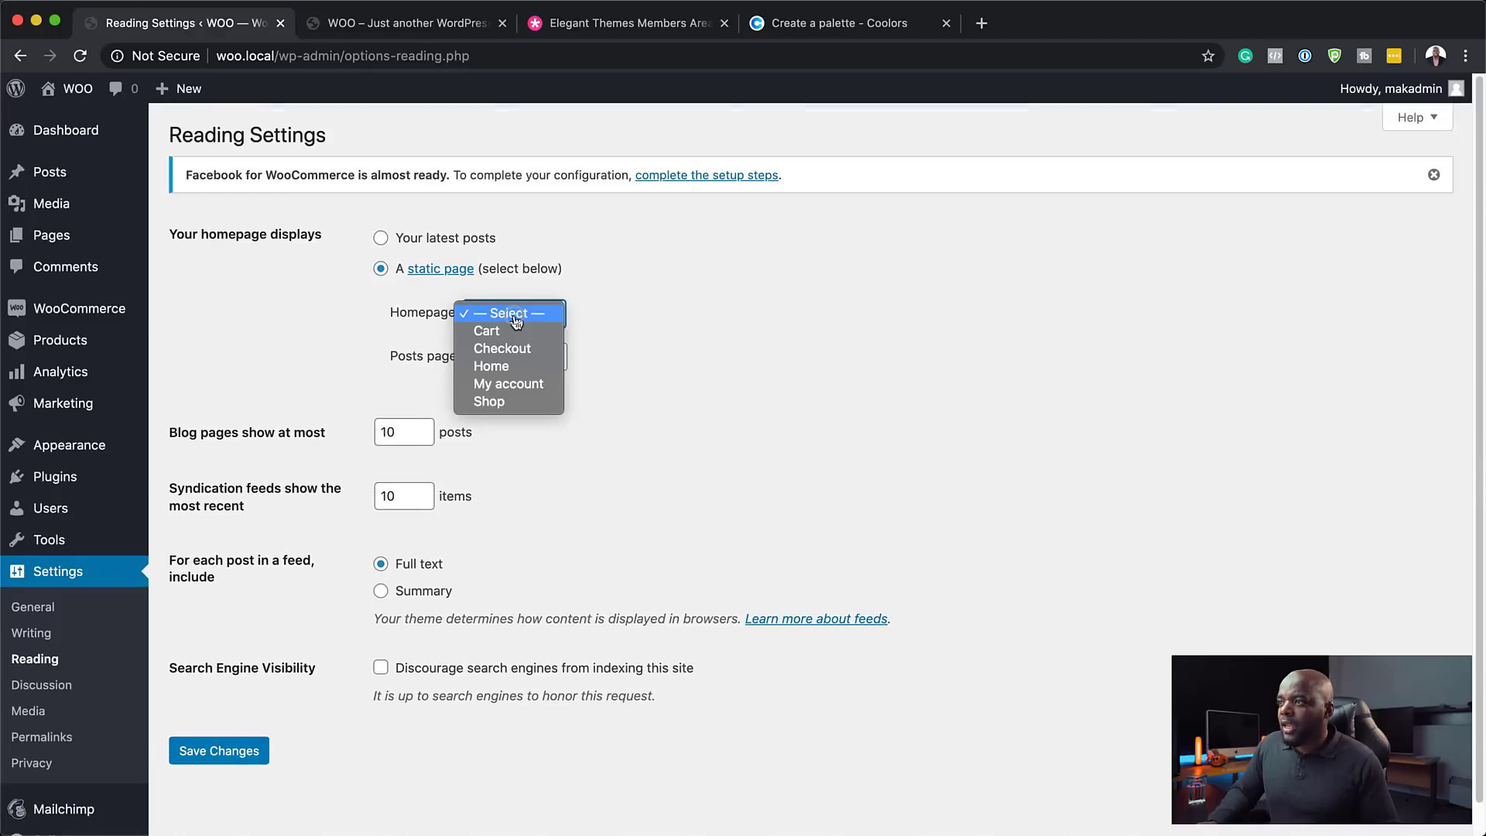
left_click(506, 366)
left_click(234, 752)
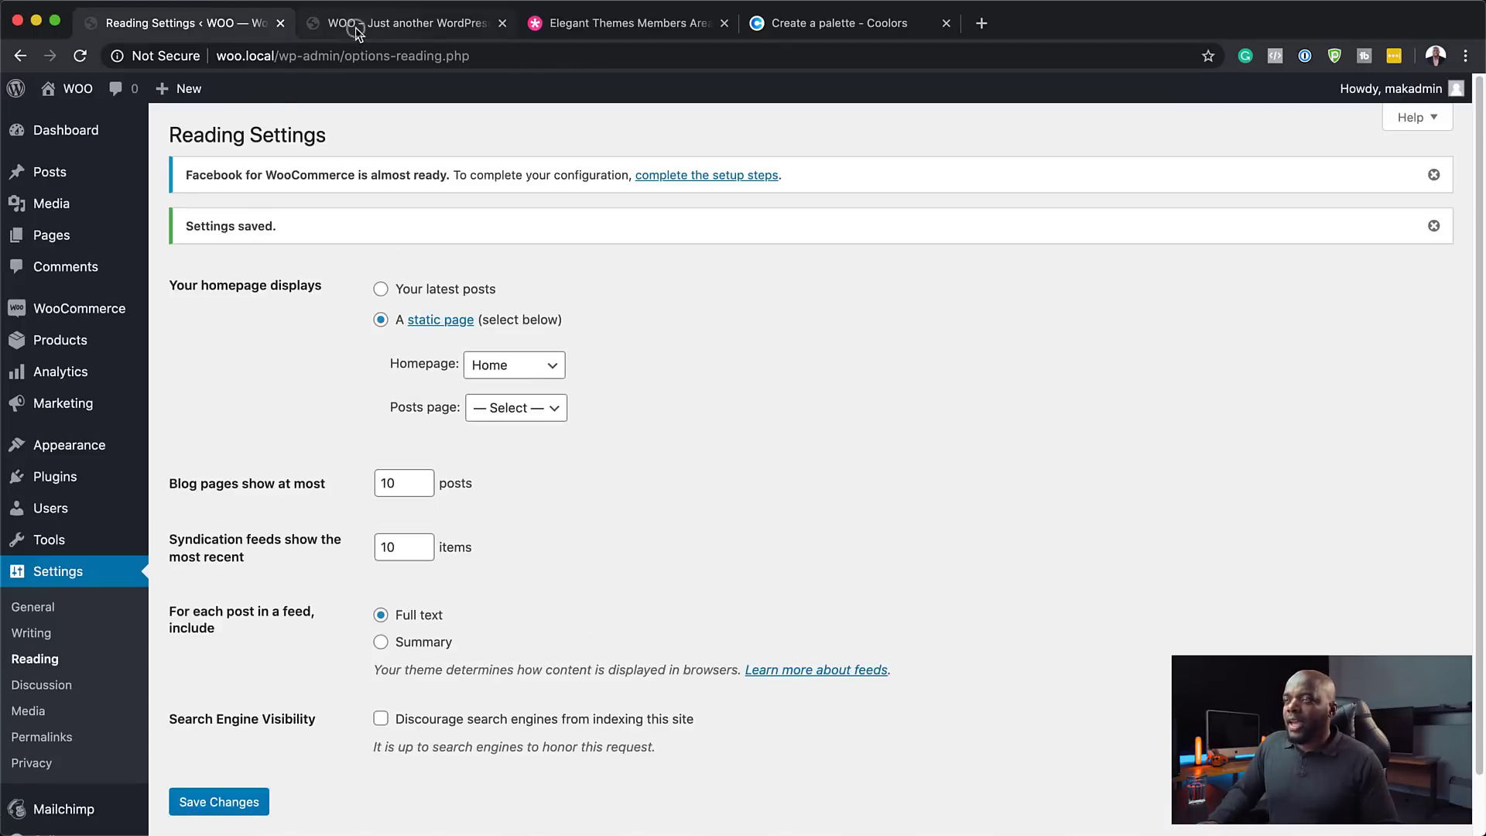
left_click(355, 26)
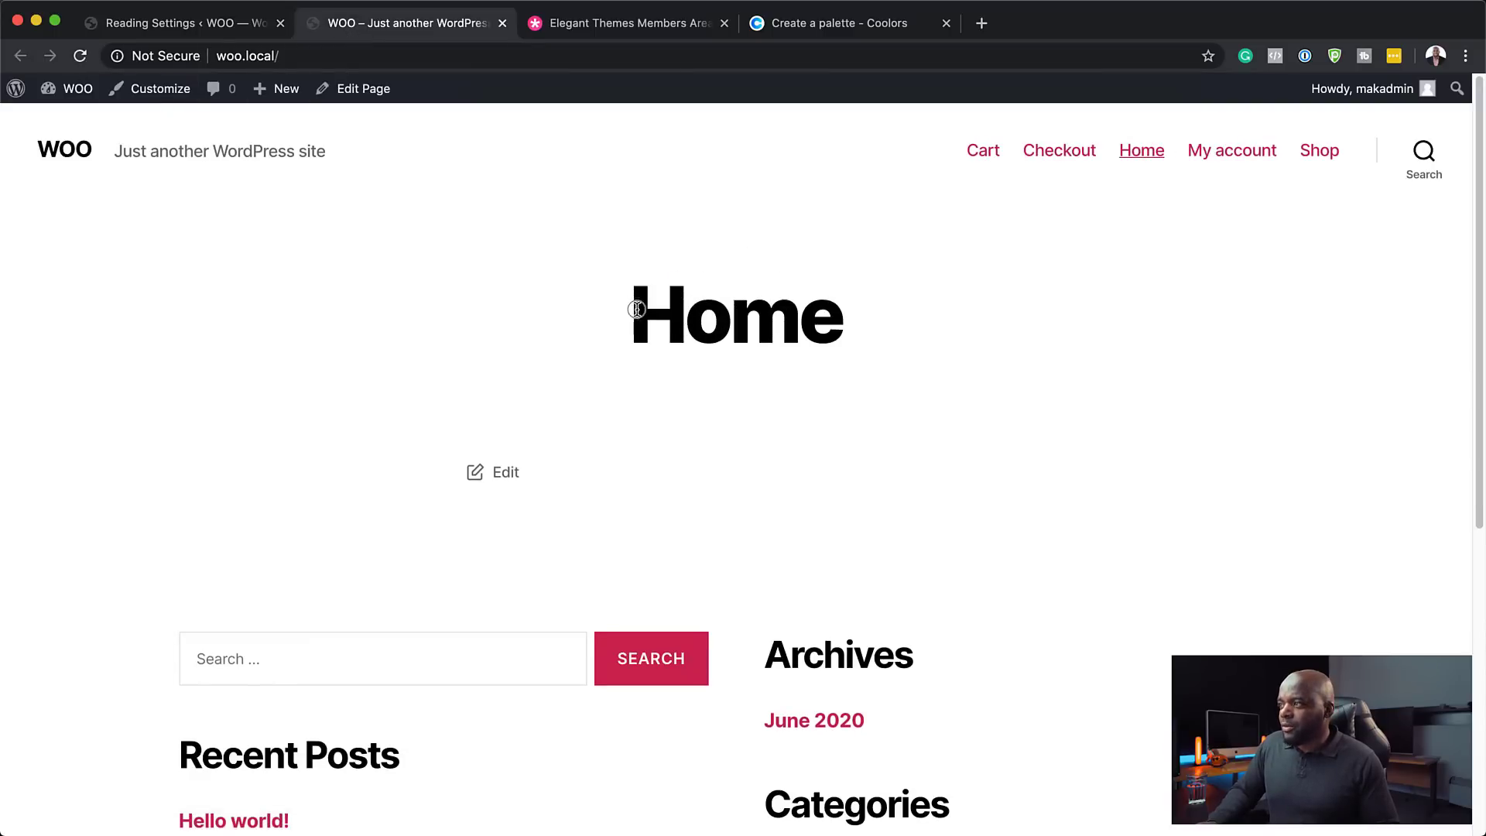
- Look over the new Home front page, then go back to the admin Dashboard
left_click_drag(636, 309, 972, 369)
scroll(945, 688, "down", 7)
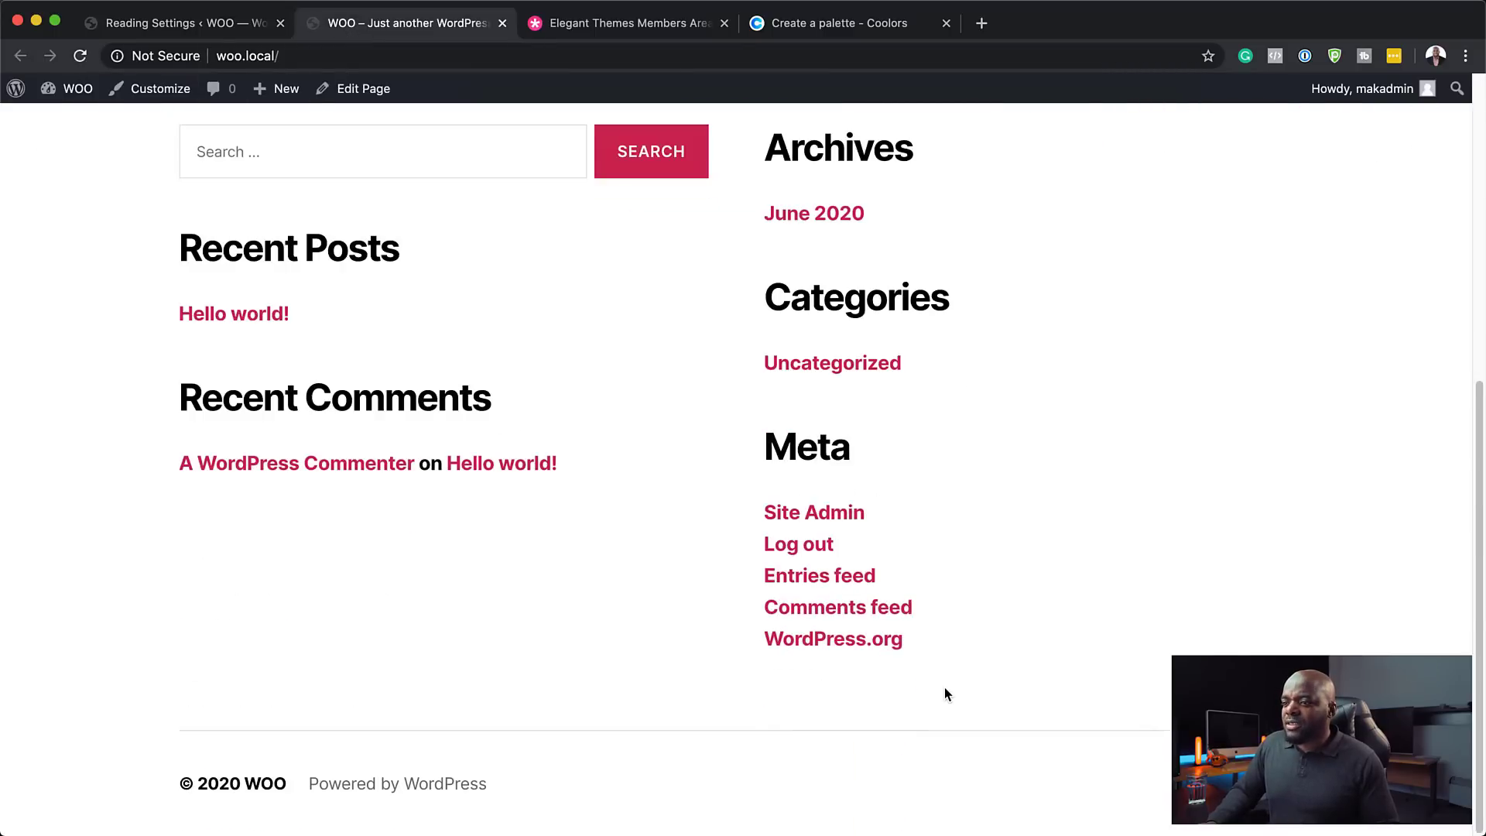
scroll(944, 688, "up", 5)
left_click(699, 387)
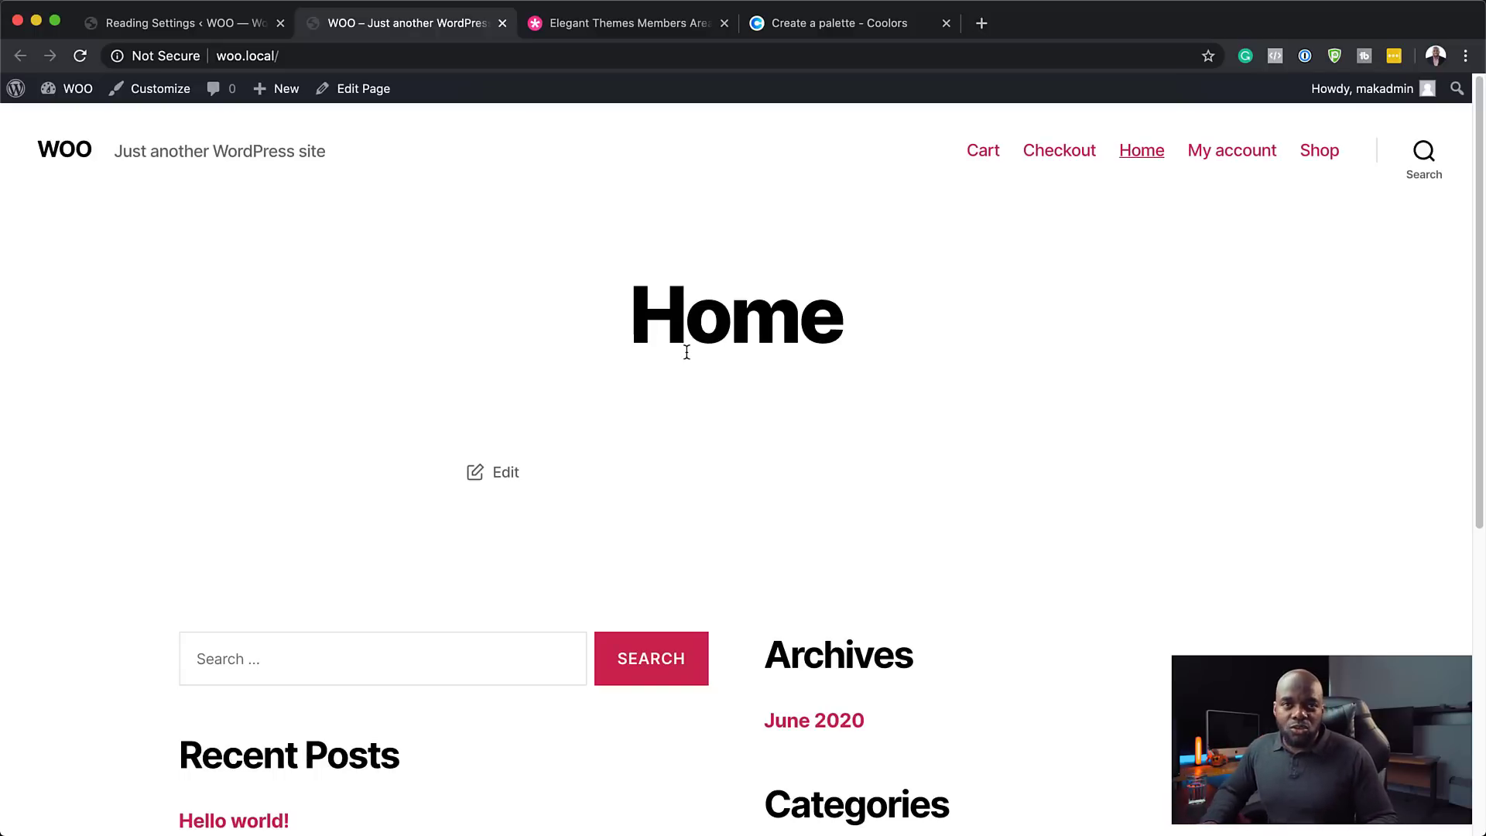
left_click(247, 28)
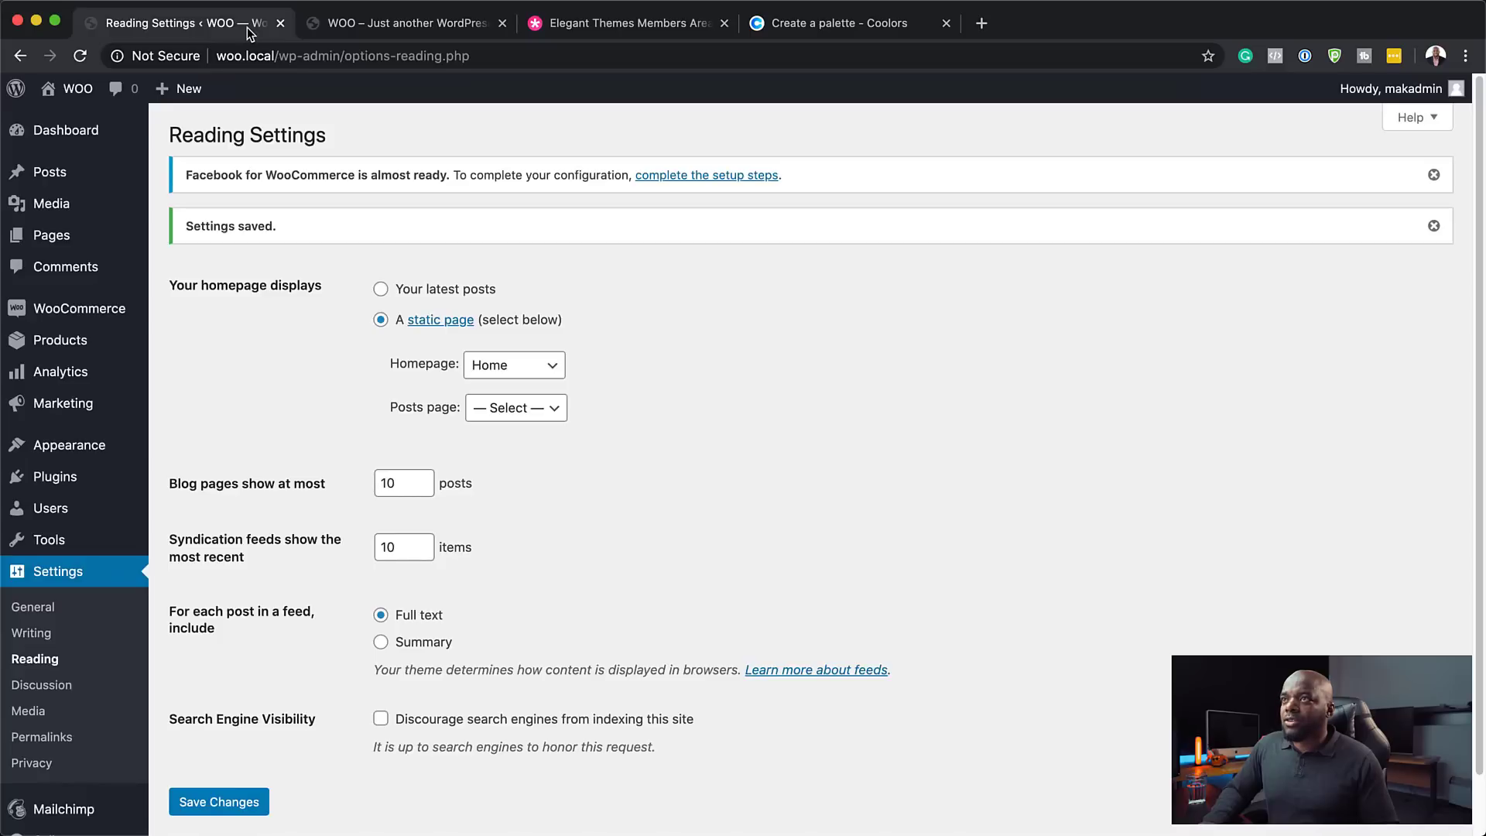
left_click(78, 134)
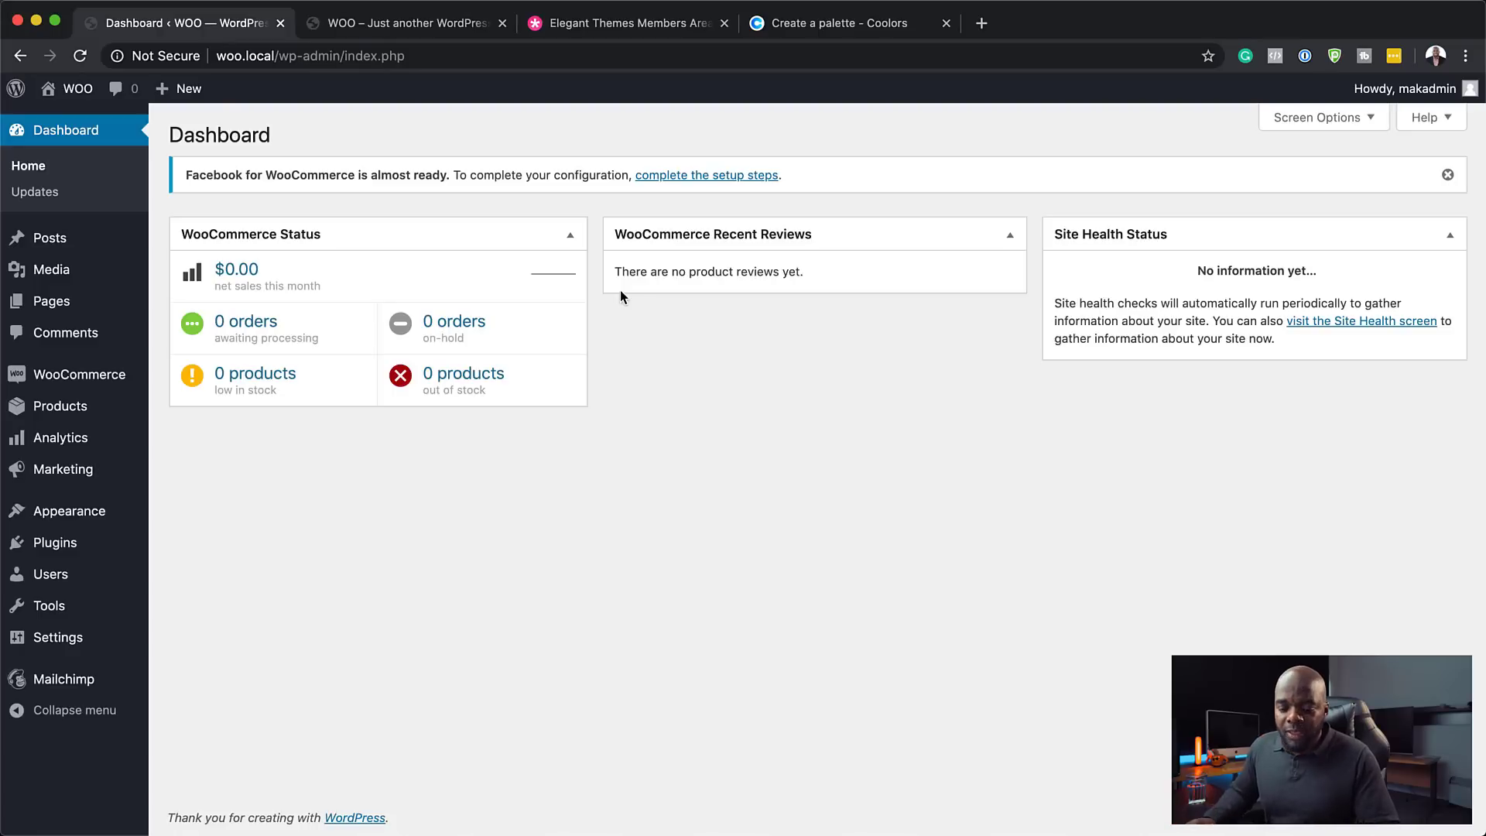
- Download the Divi theme package from the Elegant Themes Members Area
left_click(662, 26)
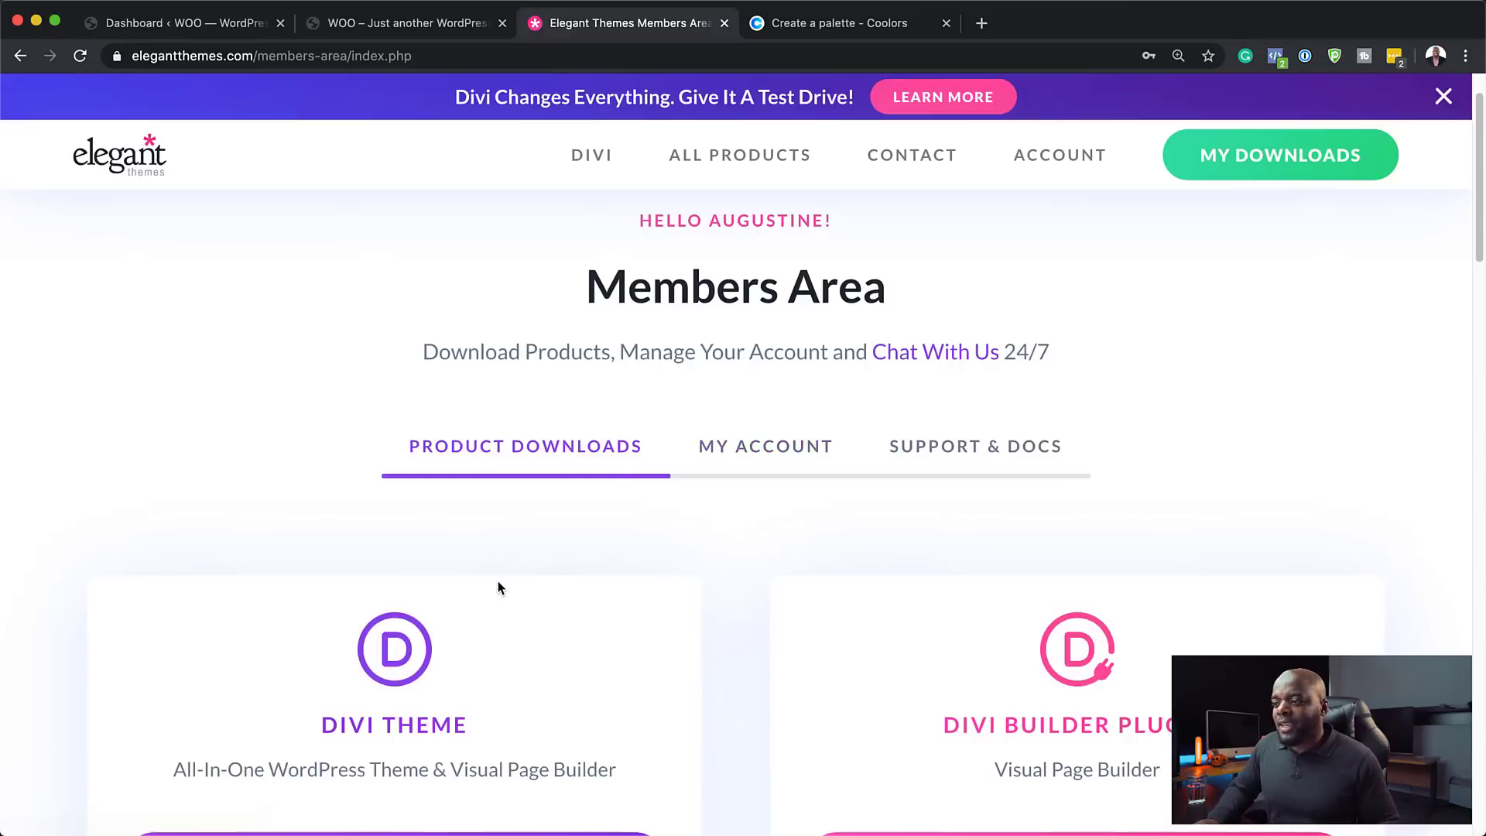
scroll(248, 579, "down", 3)
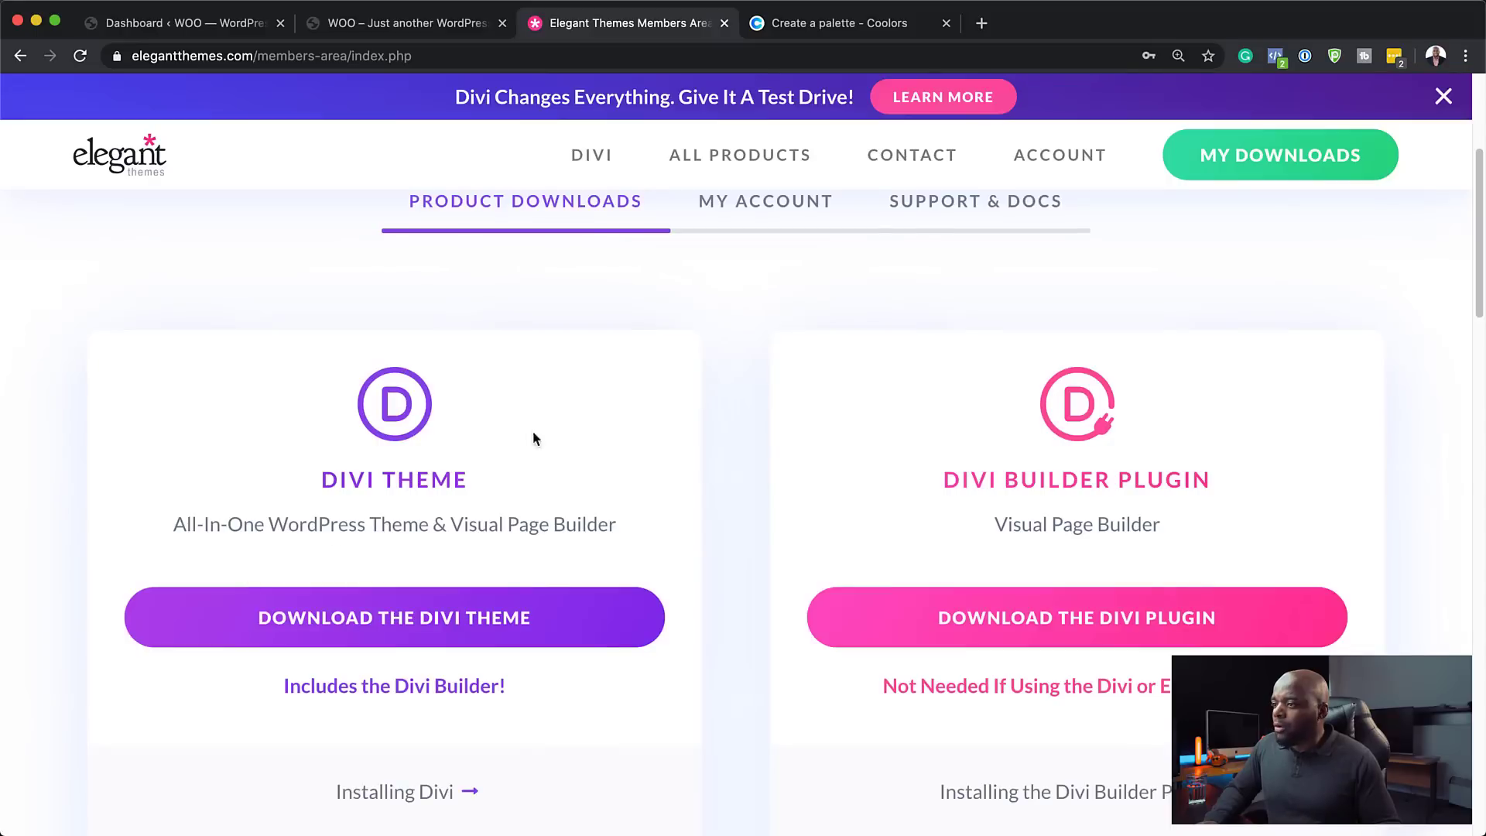
scroll(534, 439, "up", 4)
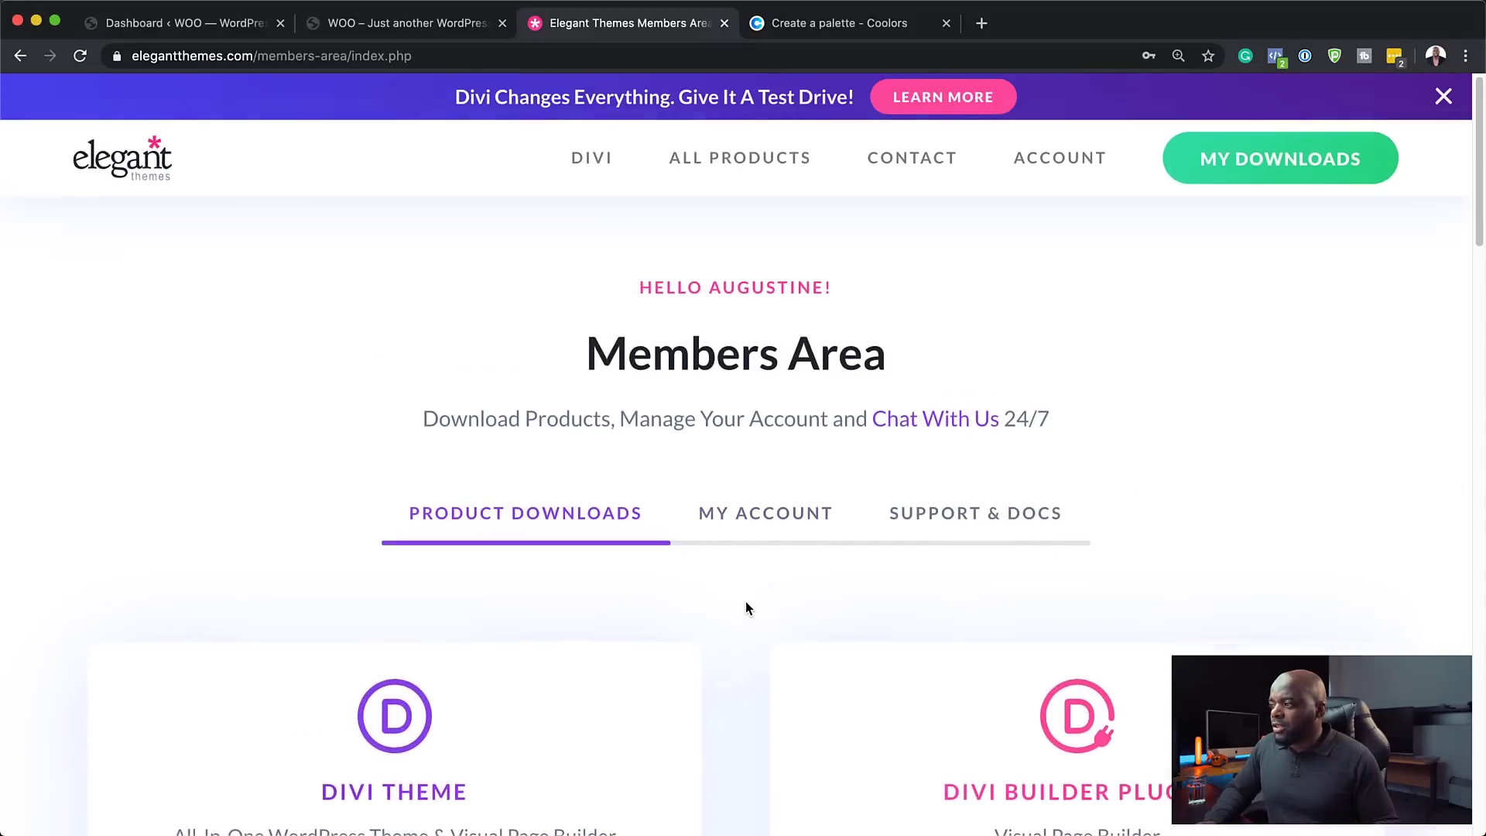
scroll(747, 607, "down", 4)
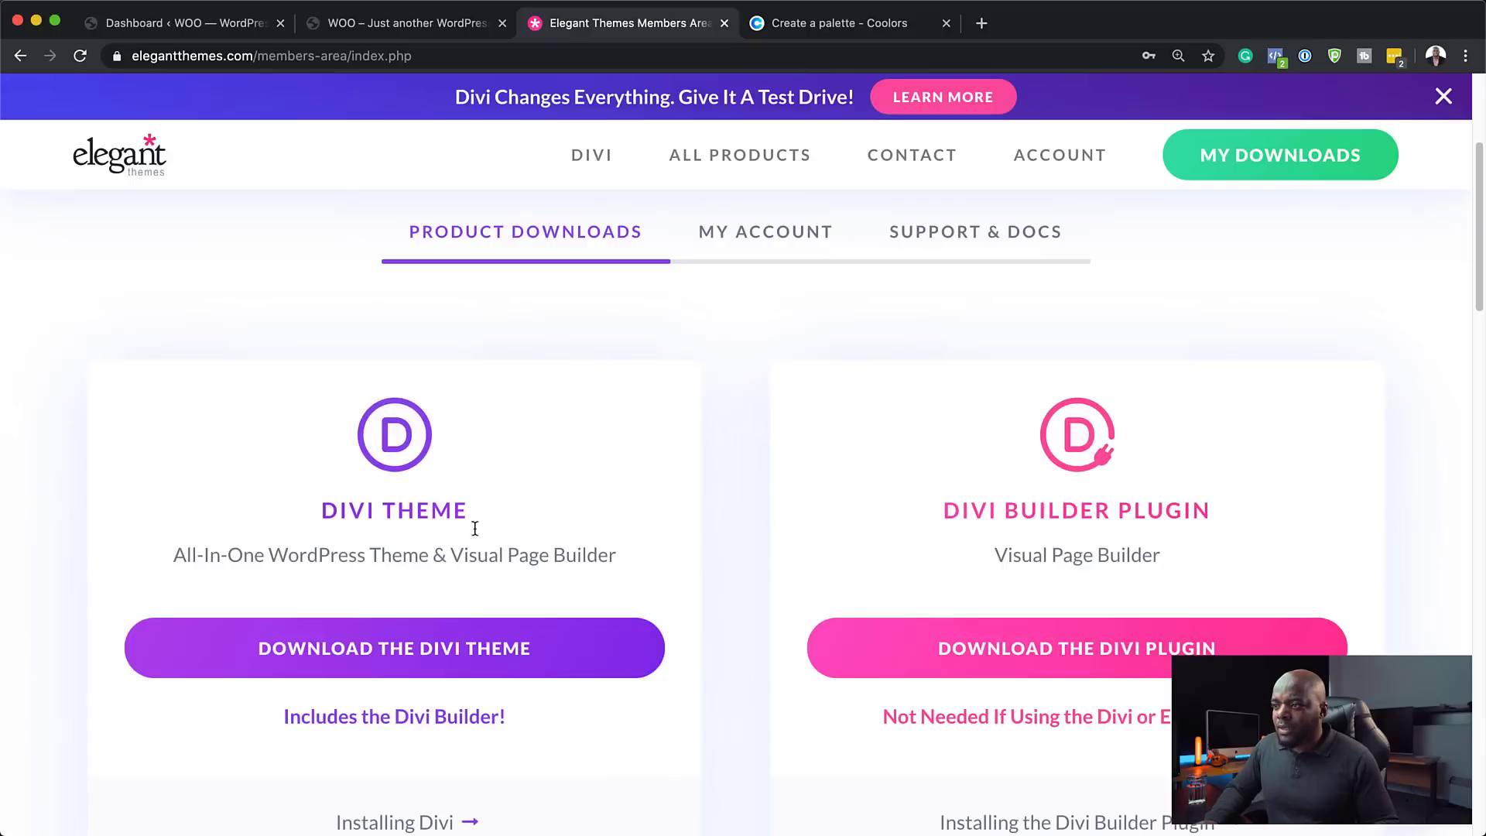
left_click(454, 655)
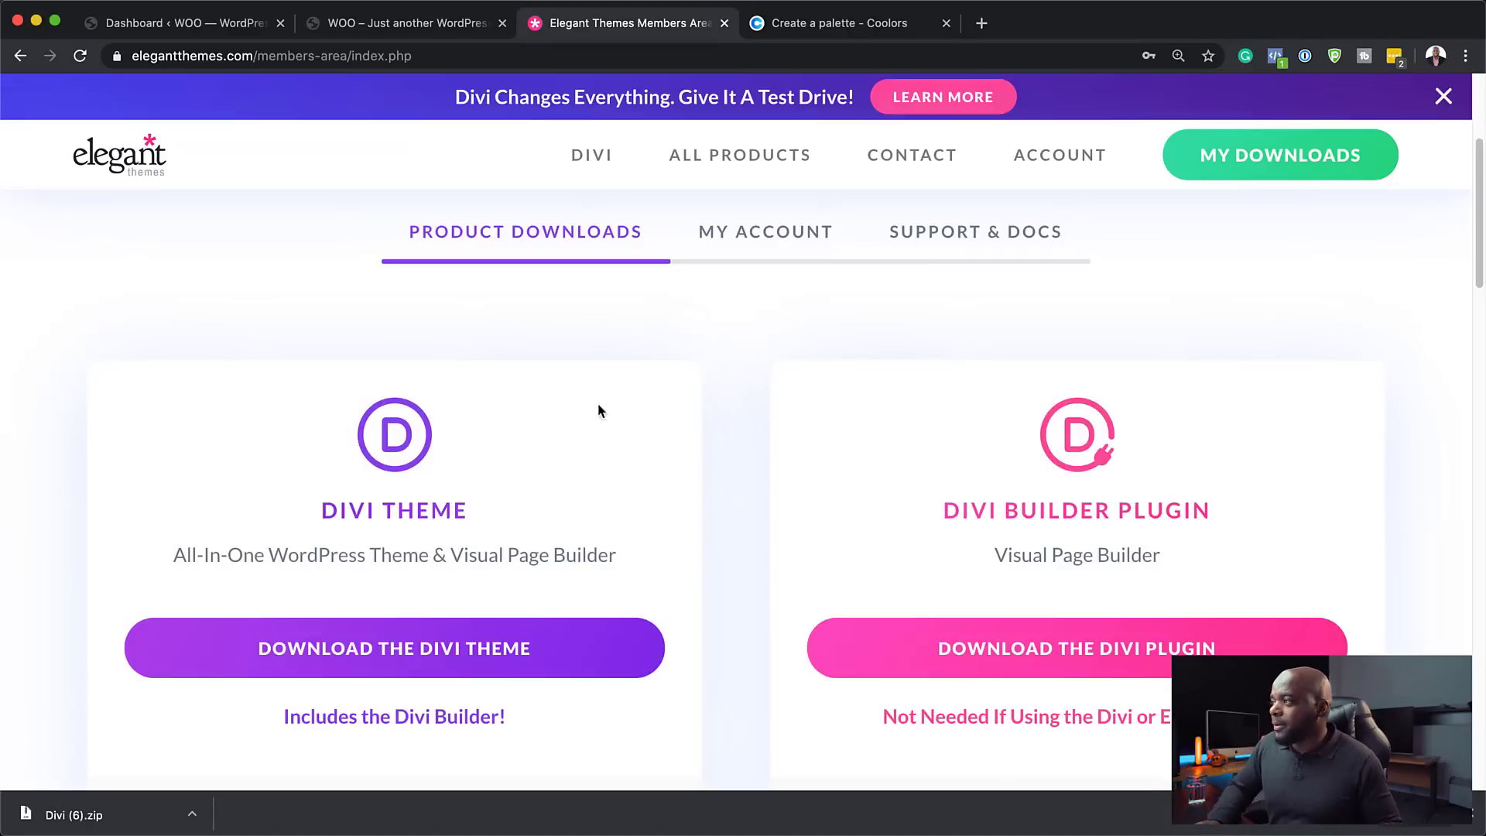
- Copy the account's API key from My Account > API Keys, then return to WordPress
left_click(782, 242)
scroll(1187, 510, "down", 5)
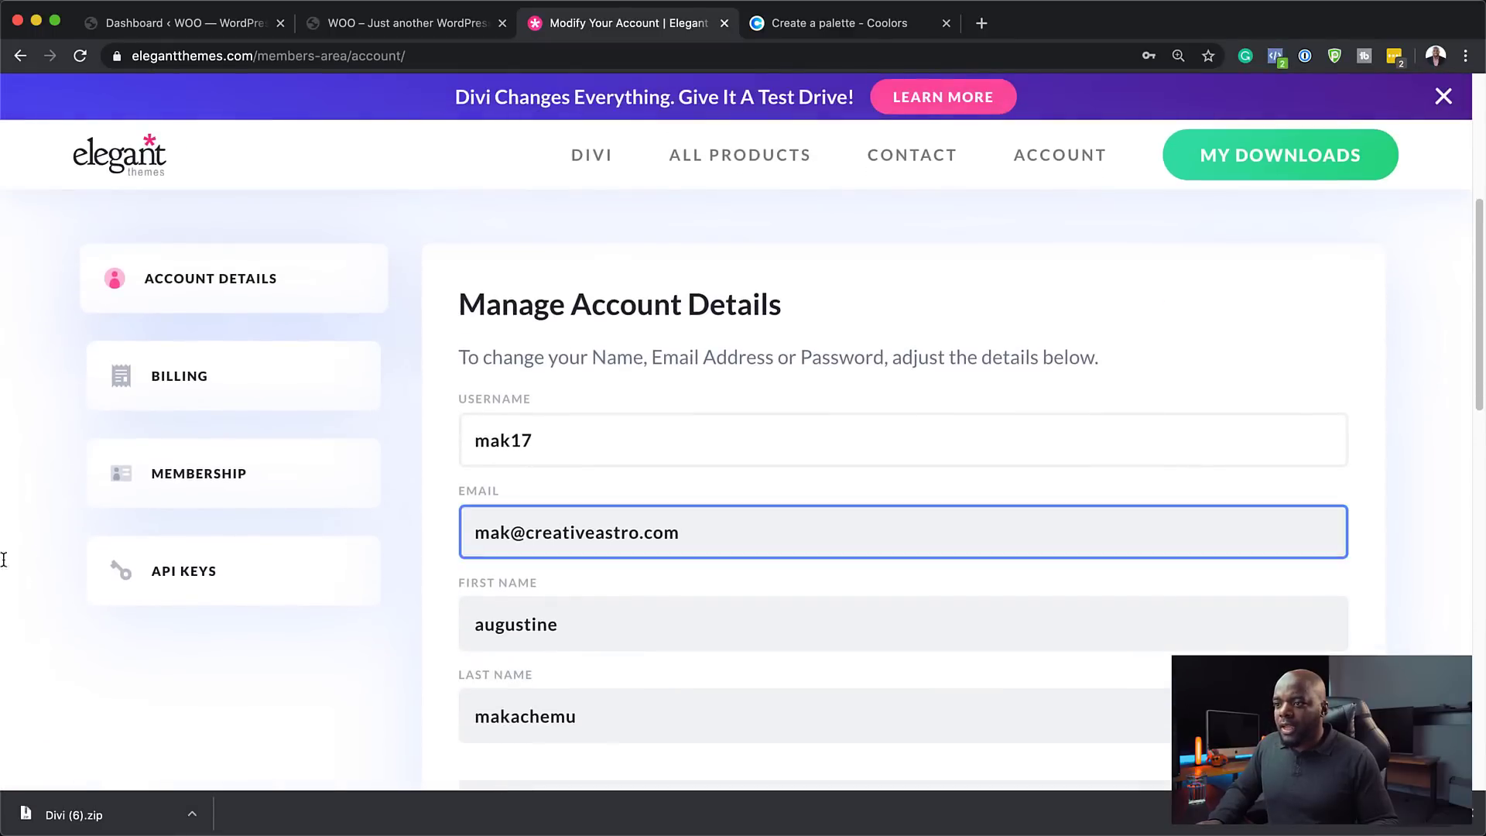
left_click(206, 576)
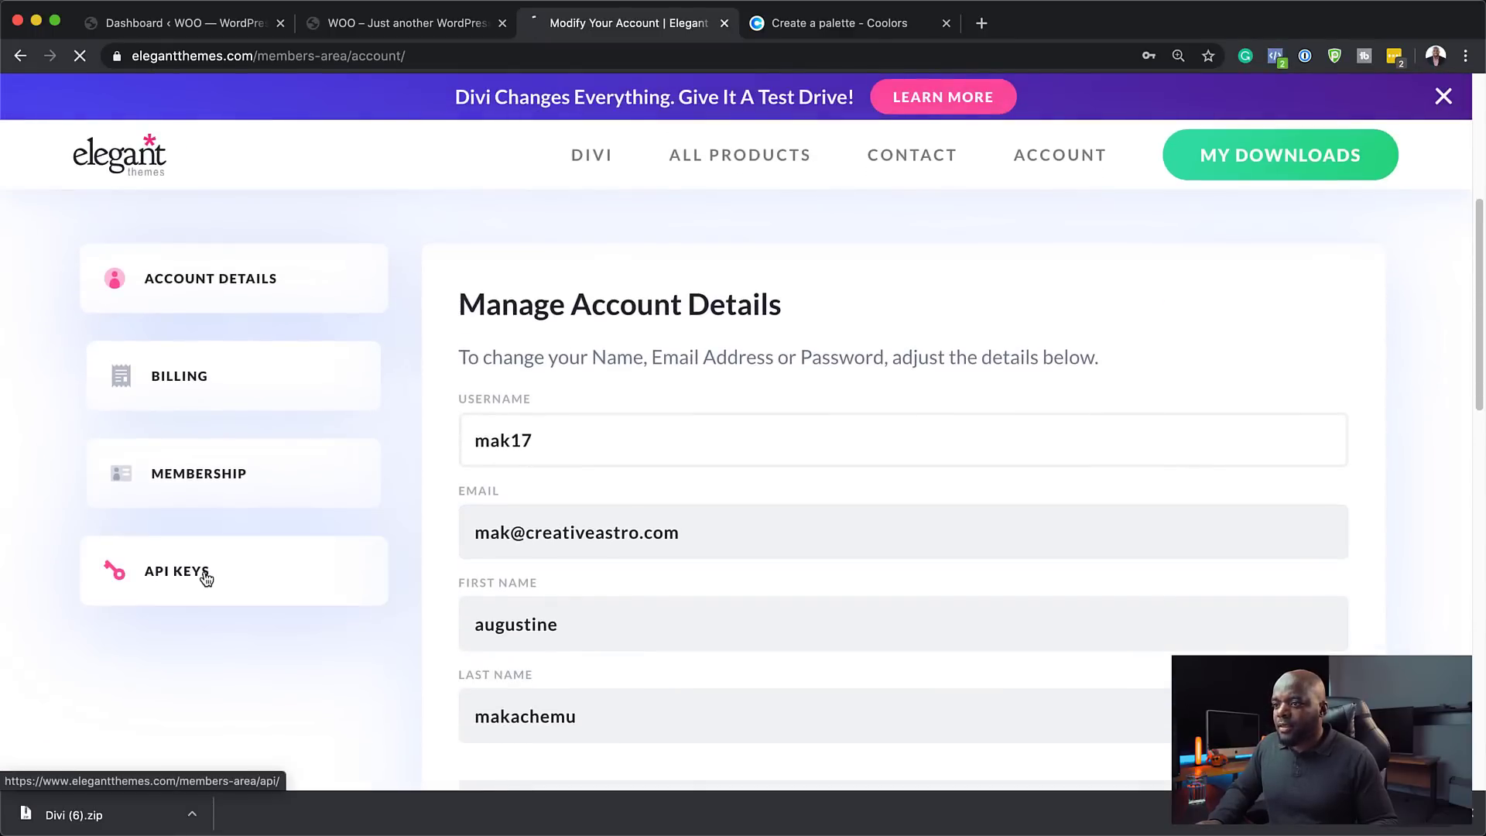
scroll(1270, 579, "down", 12)
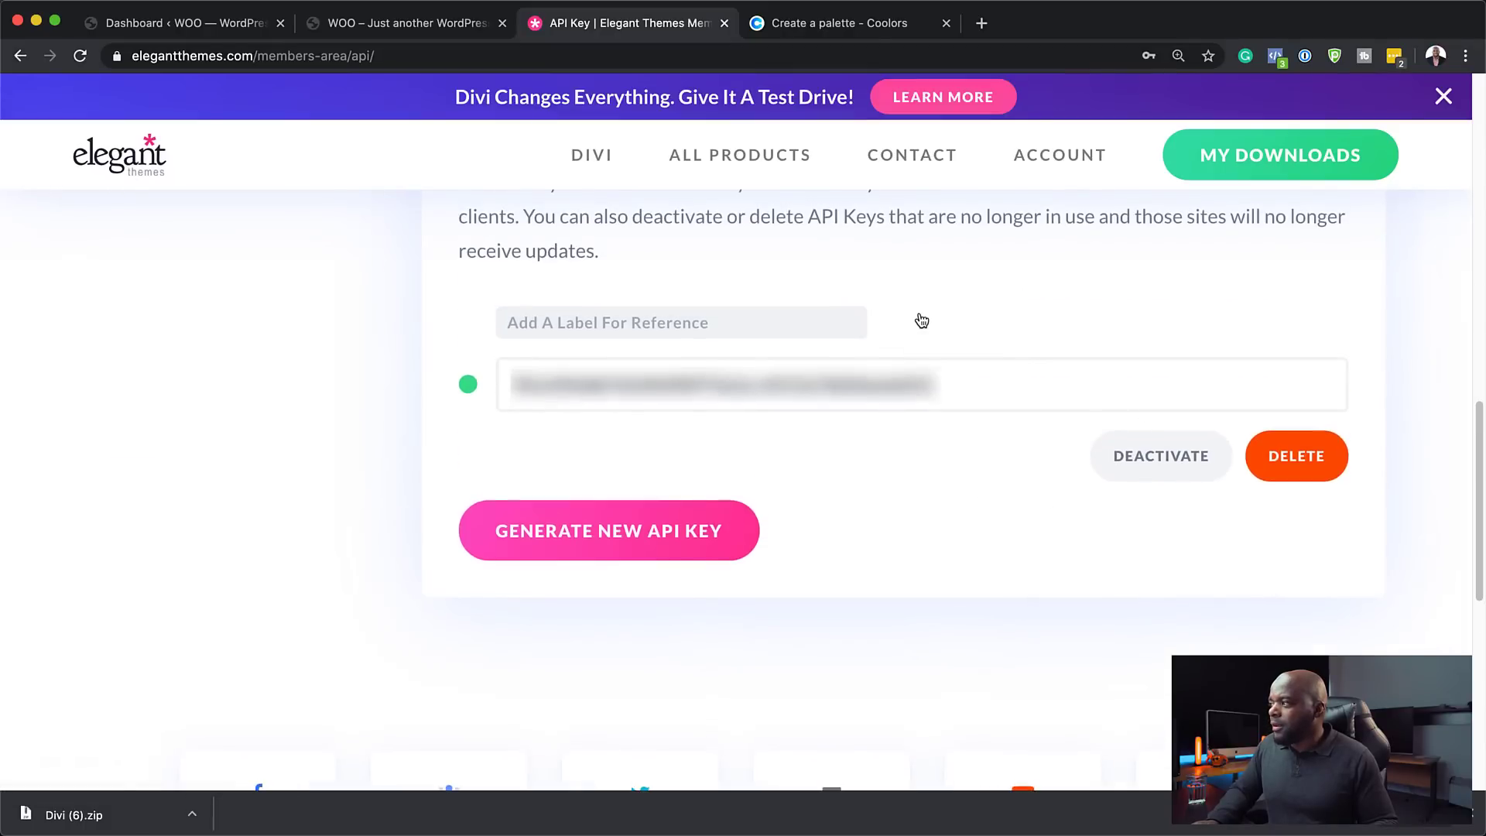
left_click(912, 397)
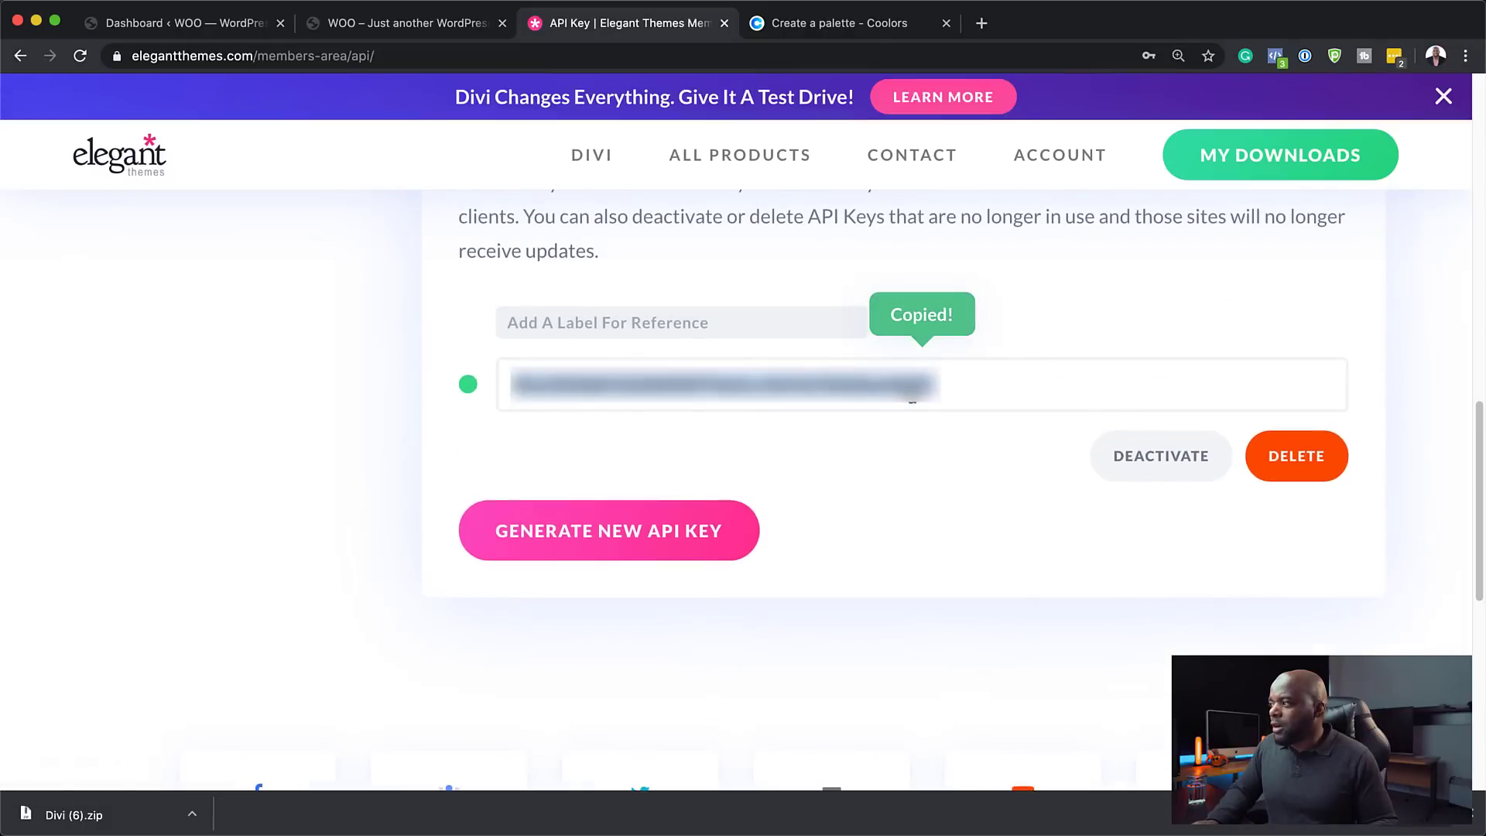
left_click(208, 30)
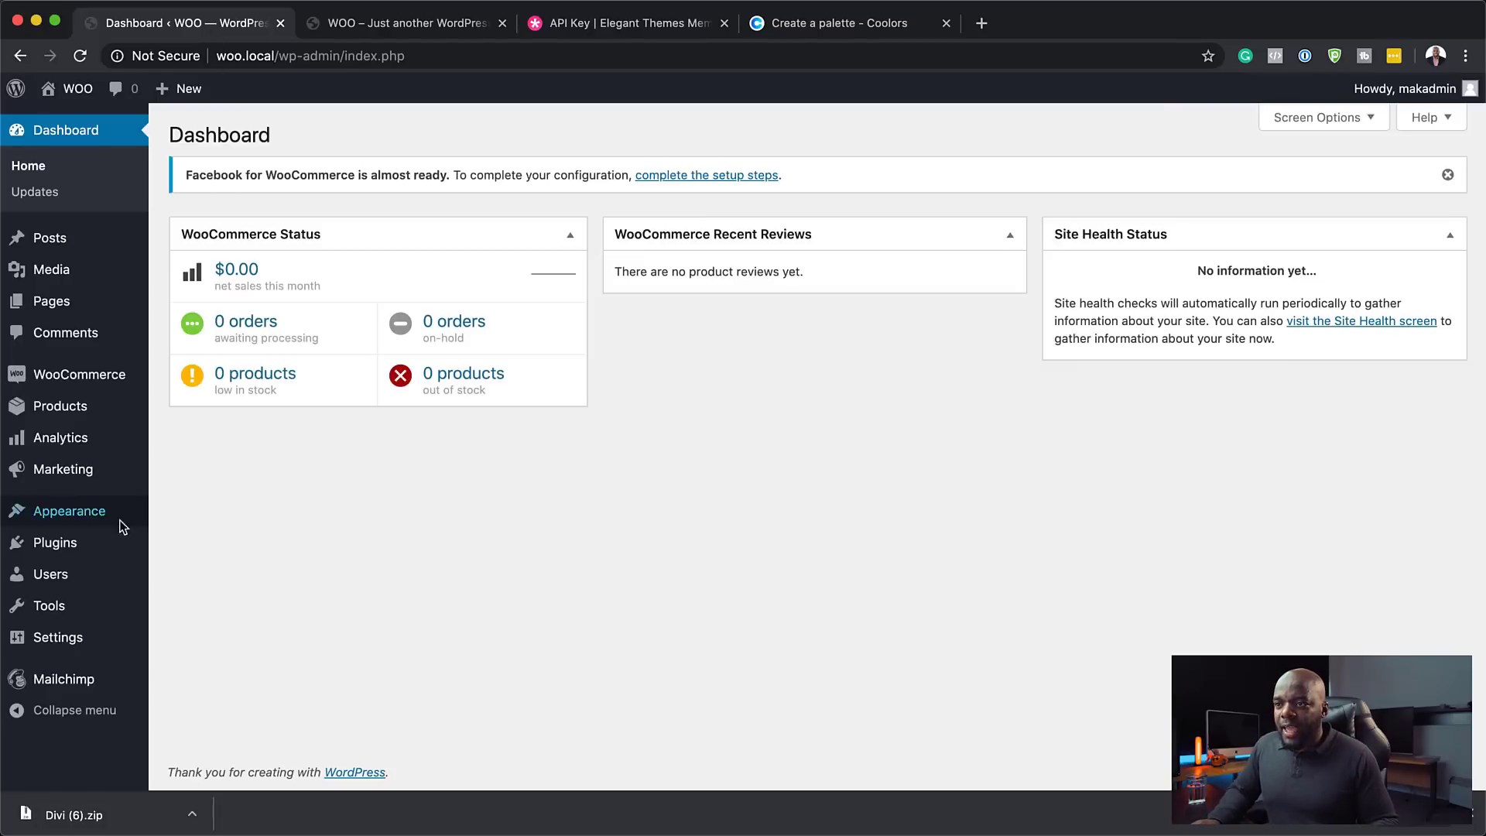
- Upload and install Divi (6).zip as a new theme
mouse_move(111, 524)
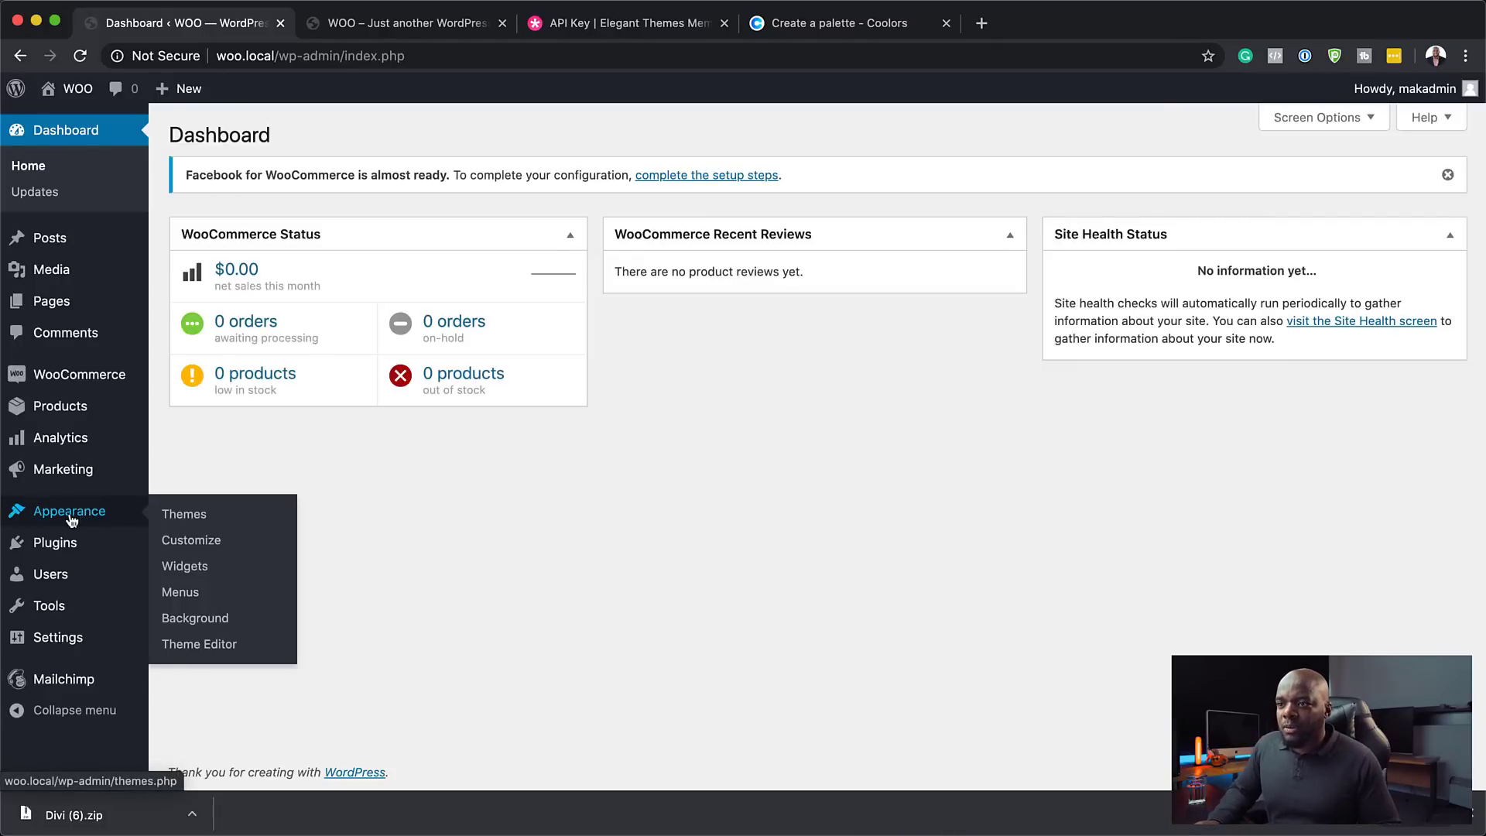
left_click(204, 518)
left_click(342, 136)
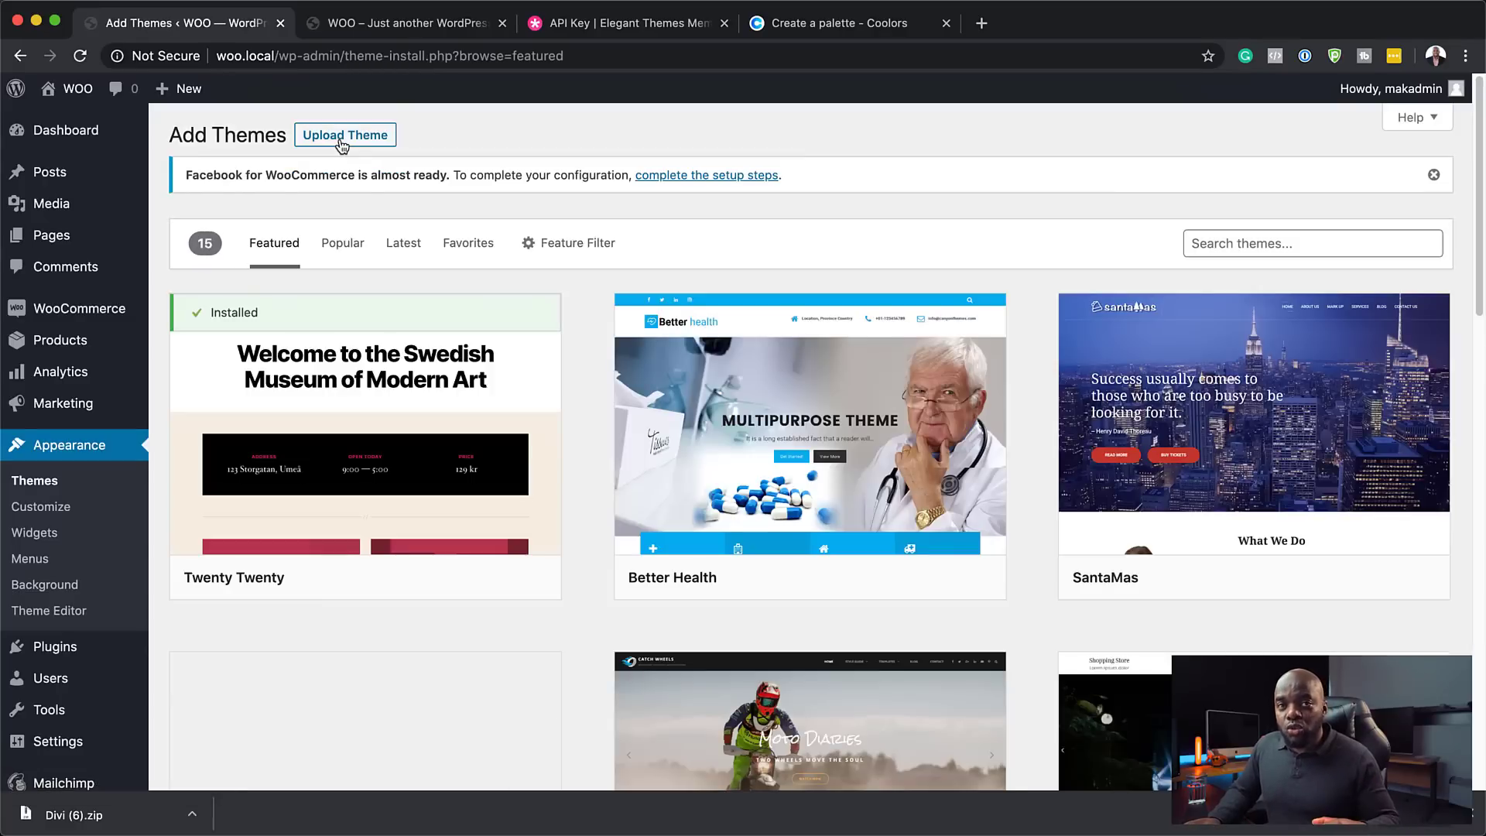
left_click(344, 136)
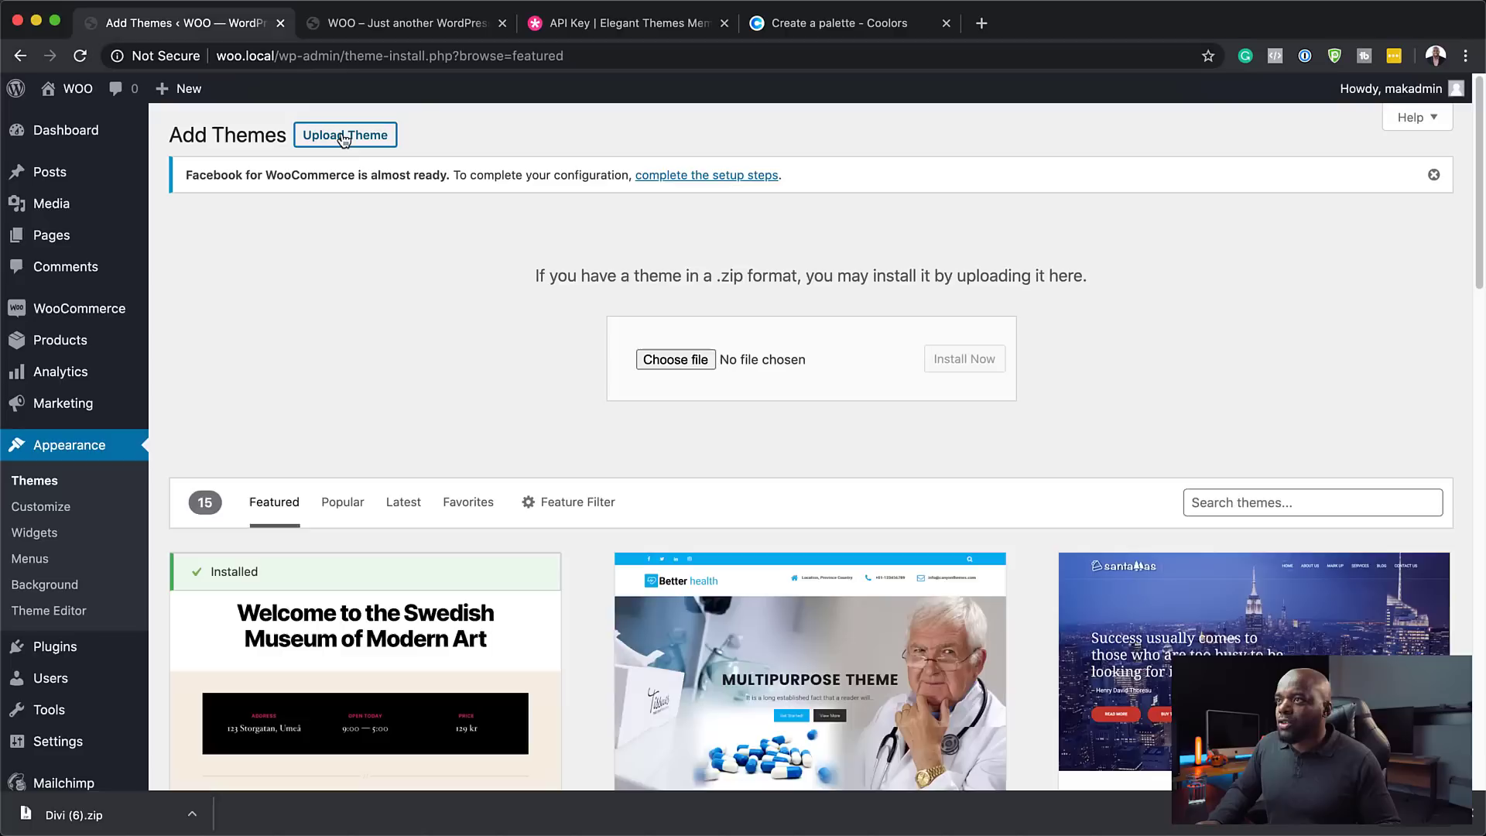
left_click(706, 362)
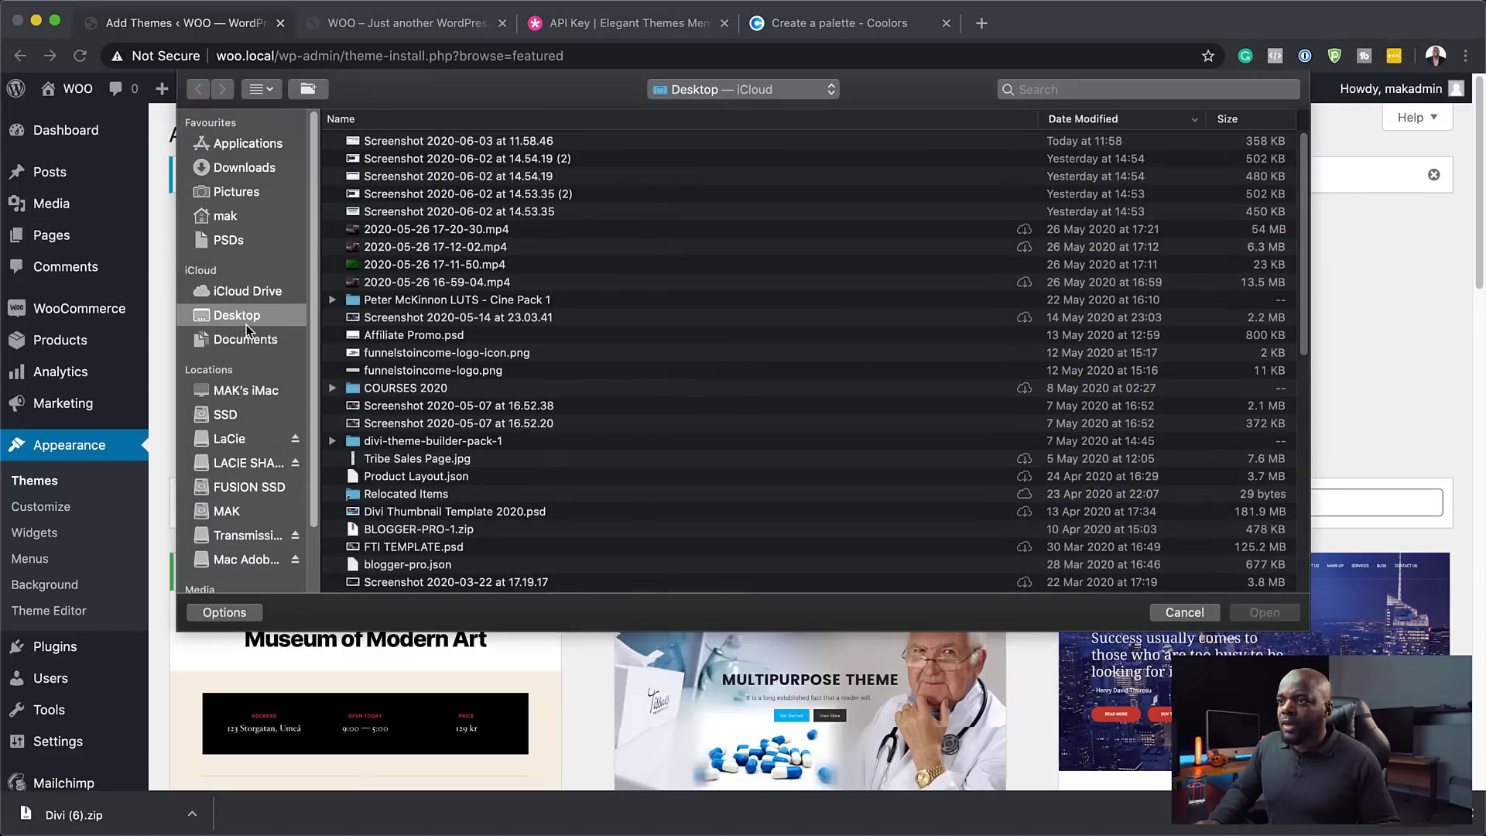
left_click(249, 174)
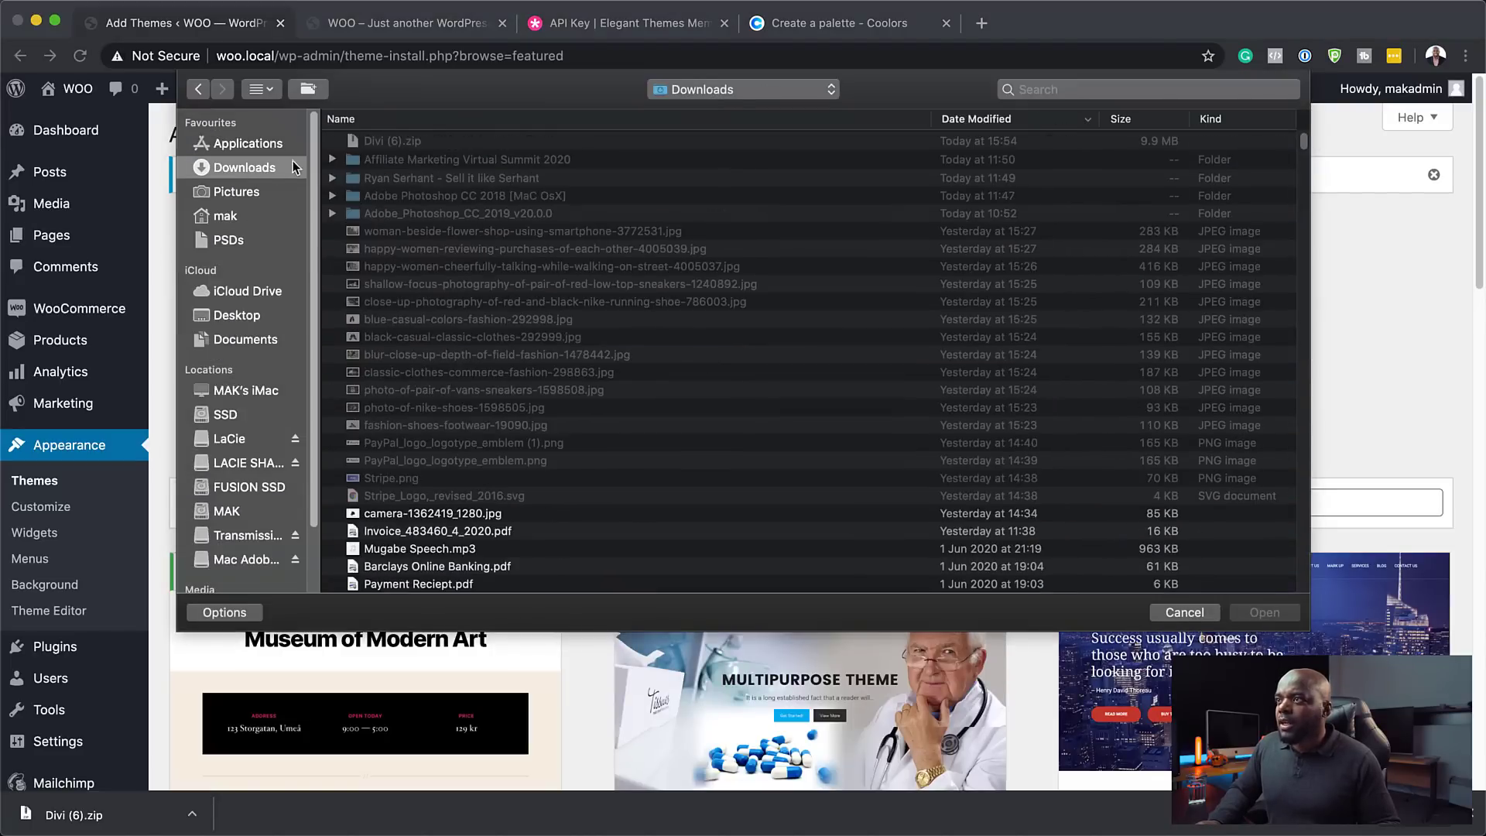
double_click(375, 143)
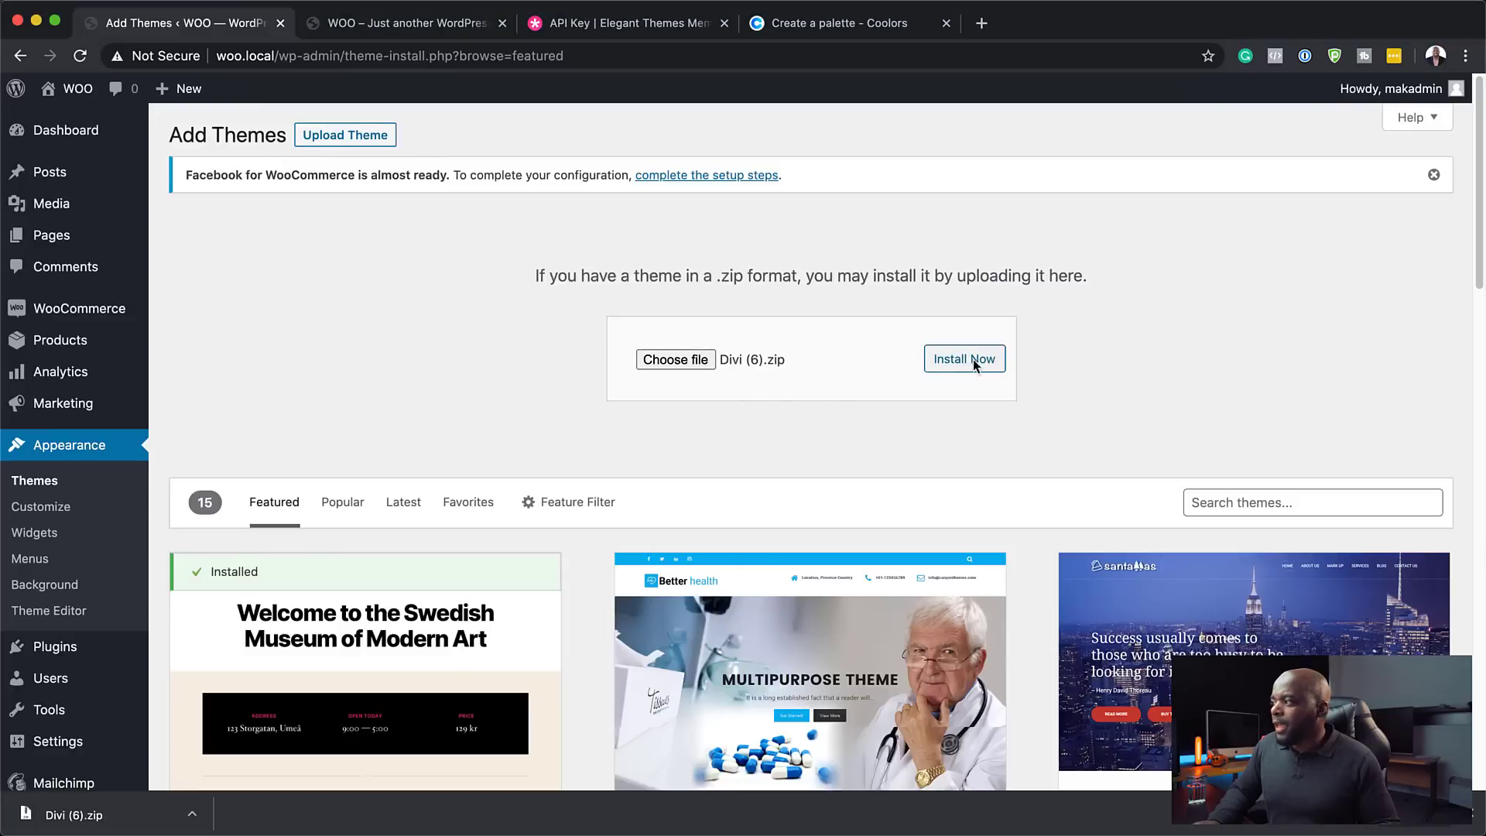
left_click(975, 364)
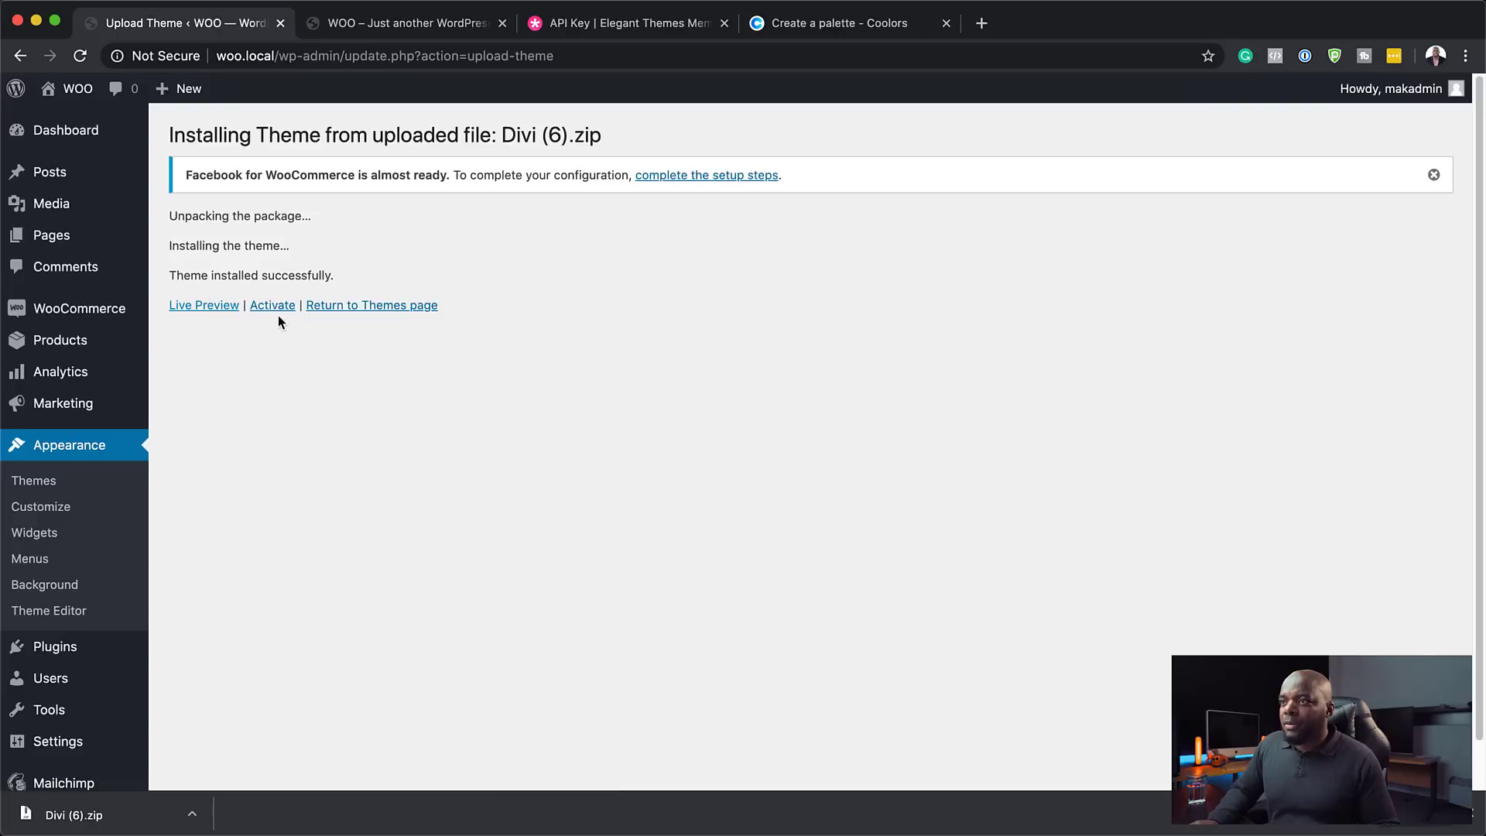
- Activate the Divi theme and bring up its admin sidebar submenu
left_click(275, 309)
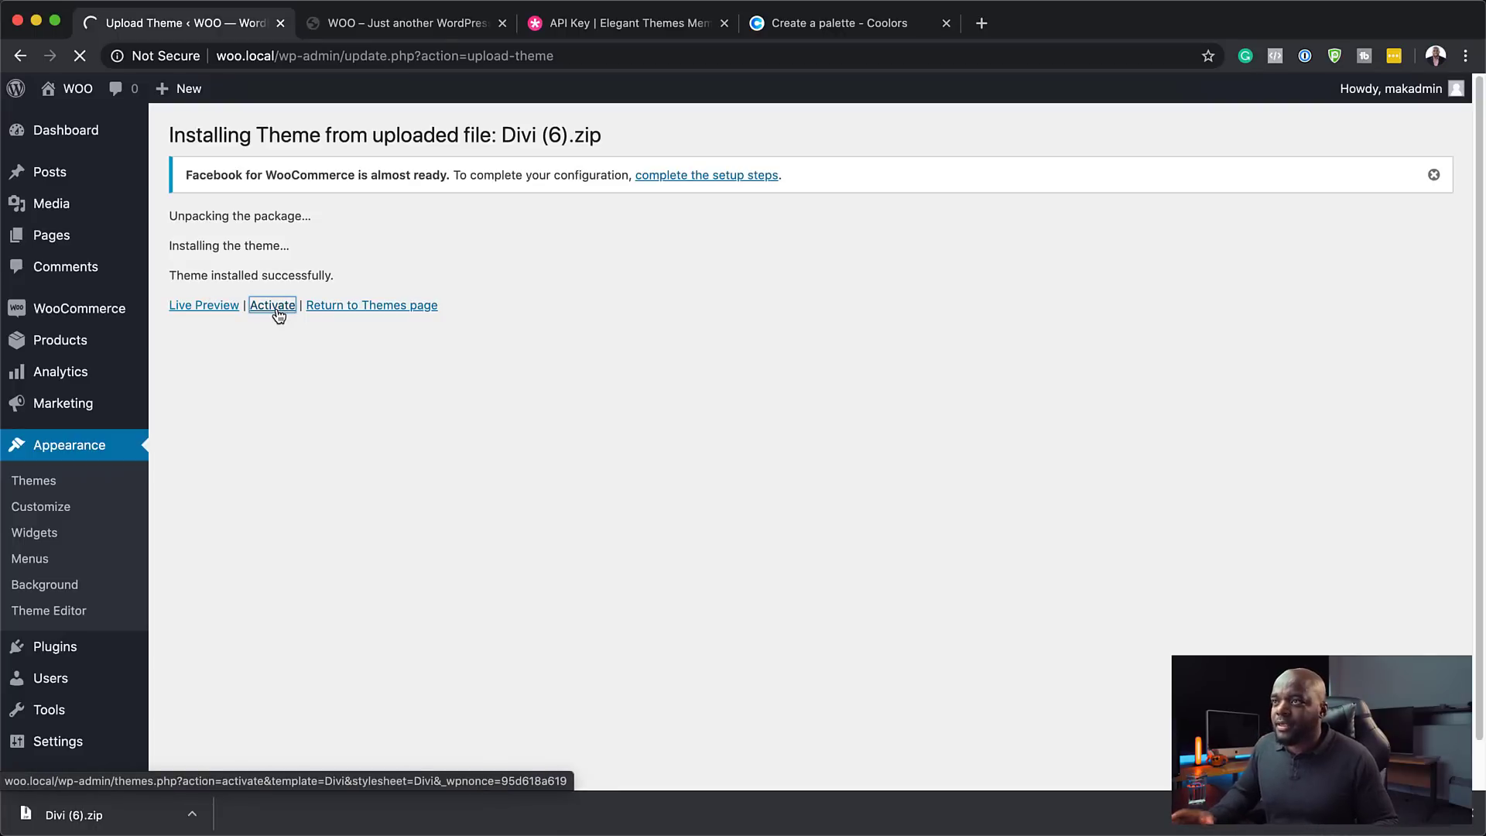
left_click(276, 309)
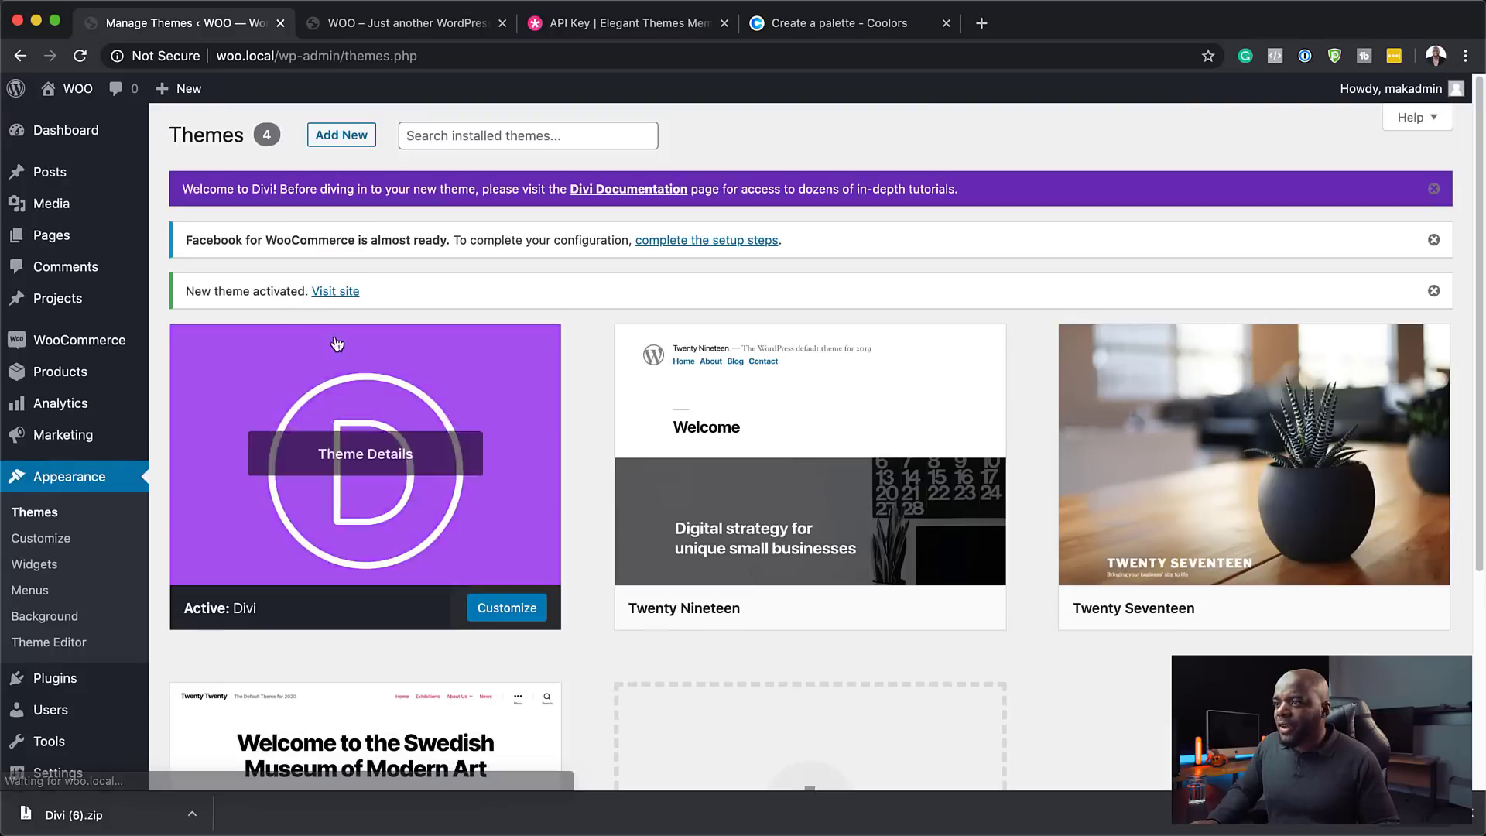
left_click(1477, 815)
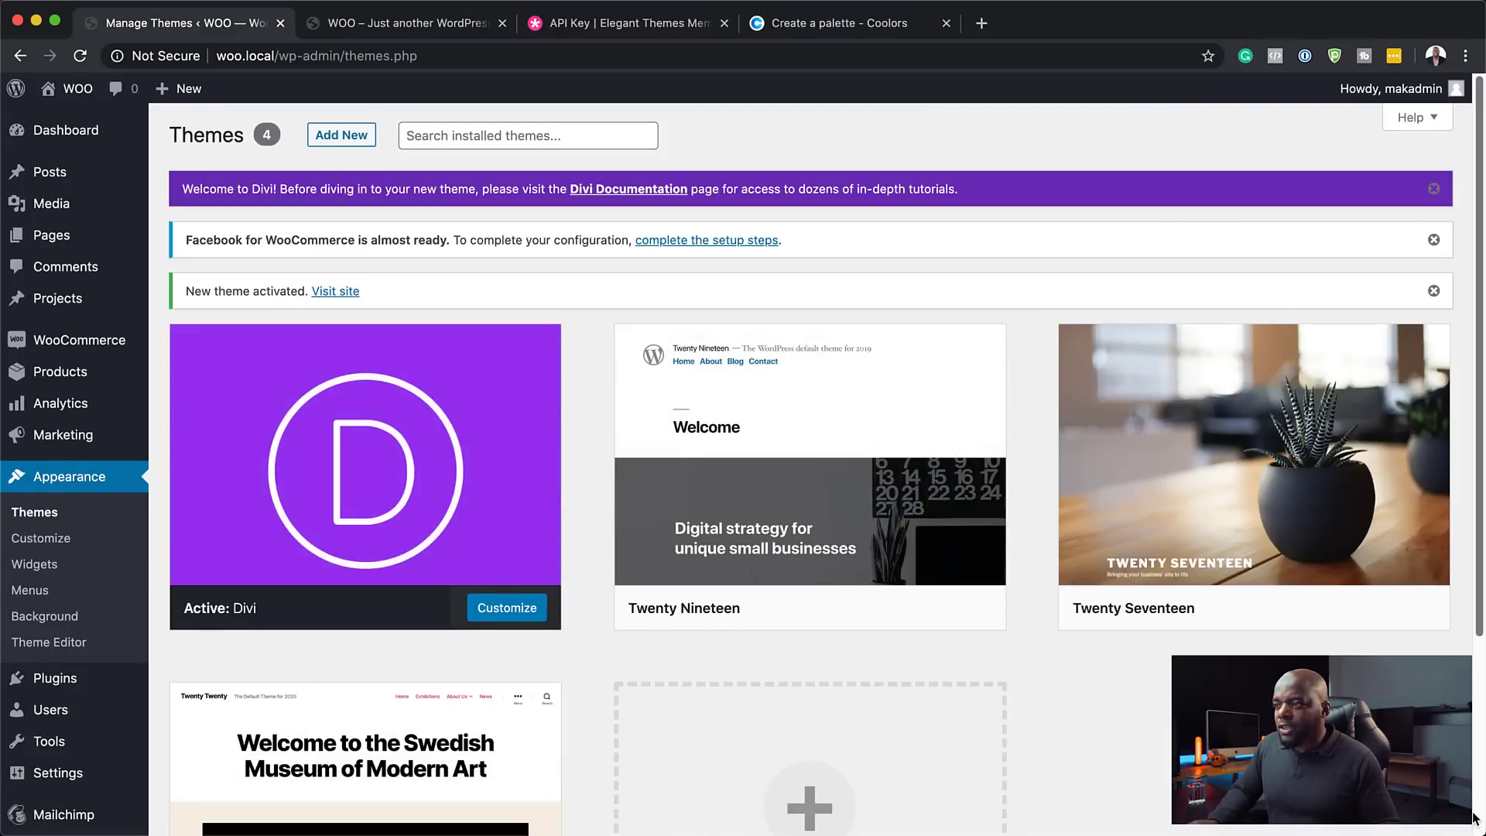
mouse_move(251, 574)
scroll(100, 708, "down", 3)
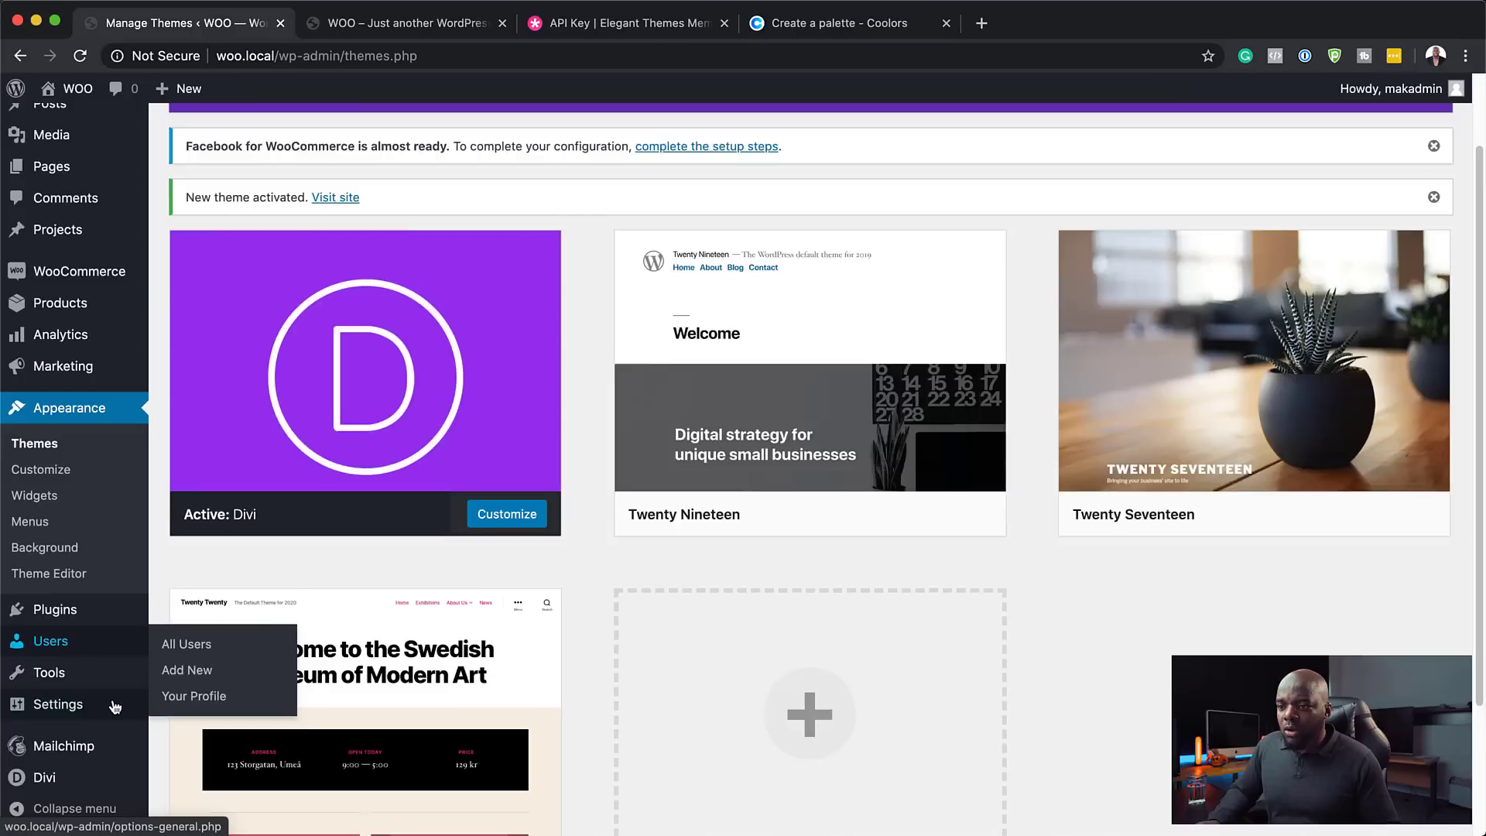
mouse_move(104, 721)
mouse_move(90, 780)
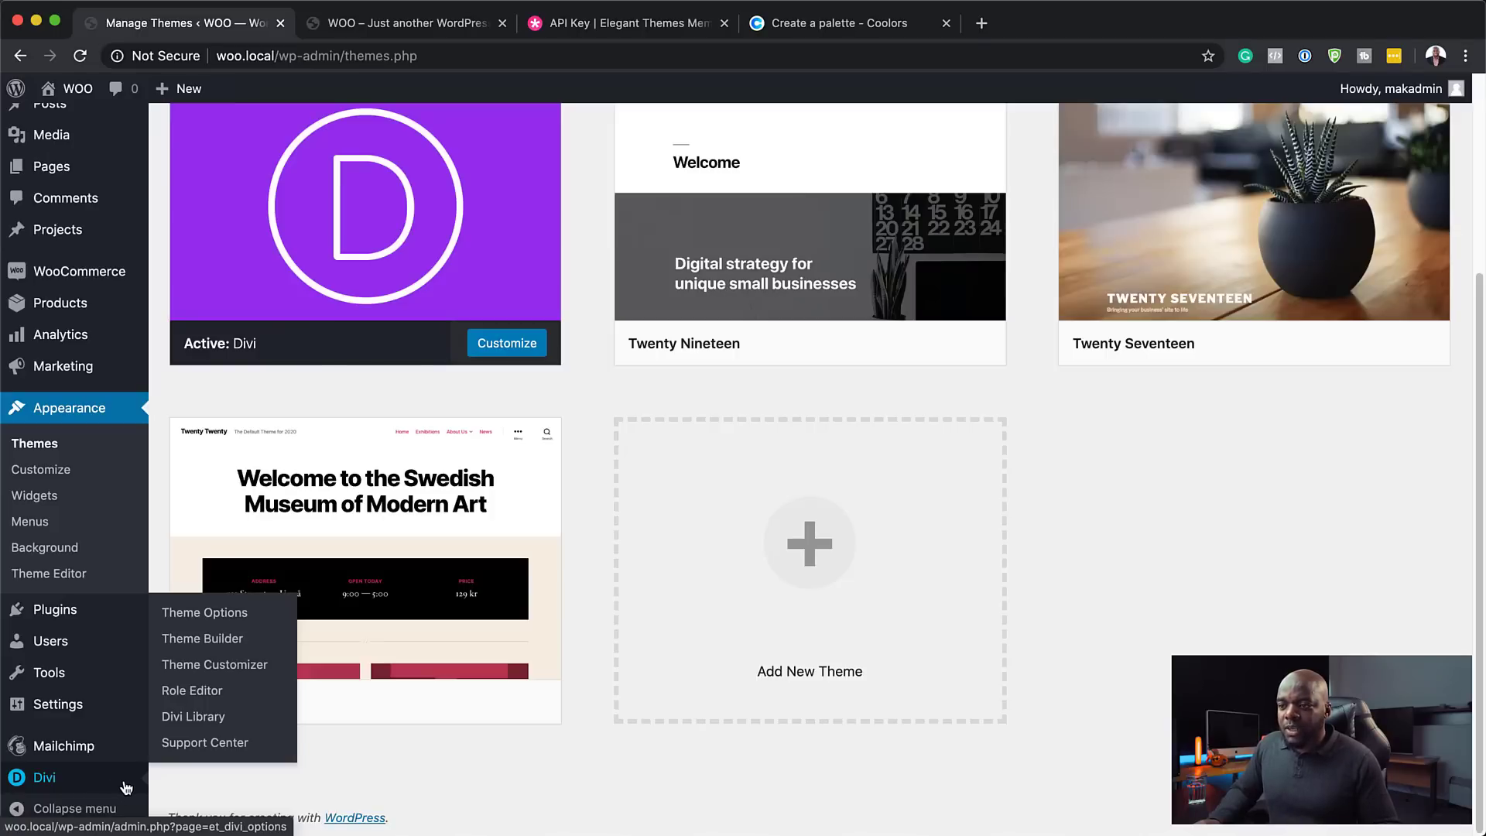
- In Divi Theme Options > Updates, enter the account username, paste the API key, and save
left_click(204, 613)
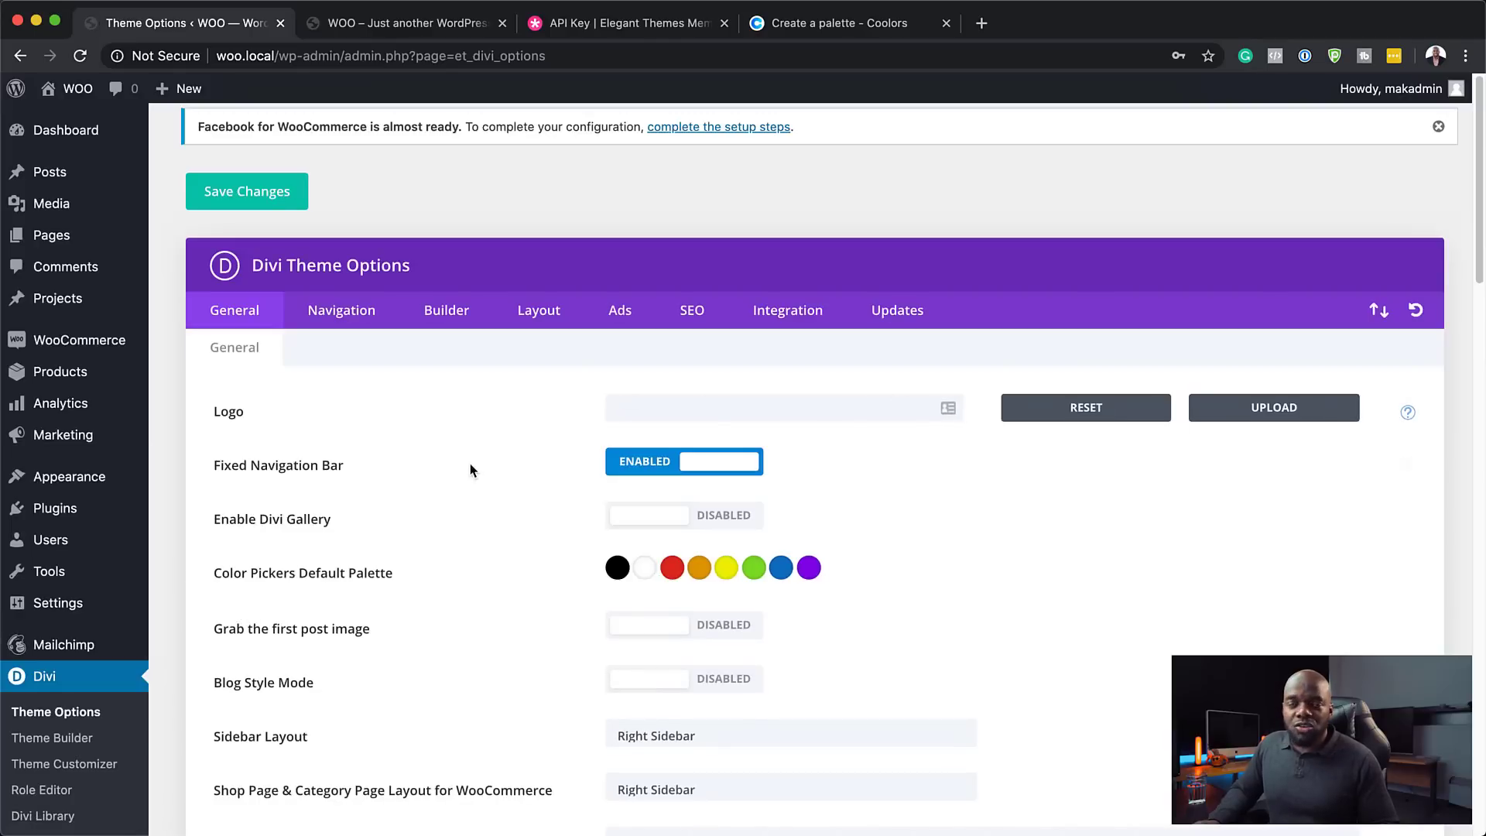
left_click(908, 316)
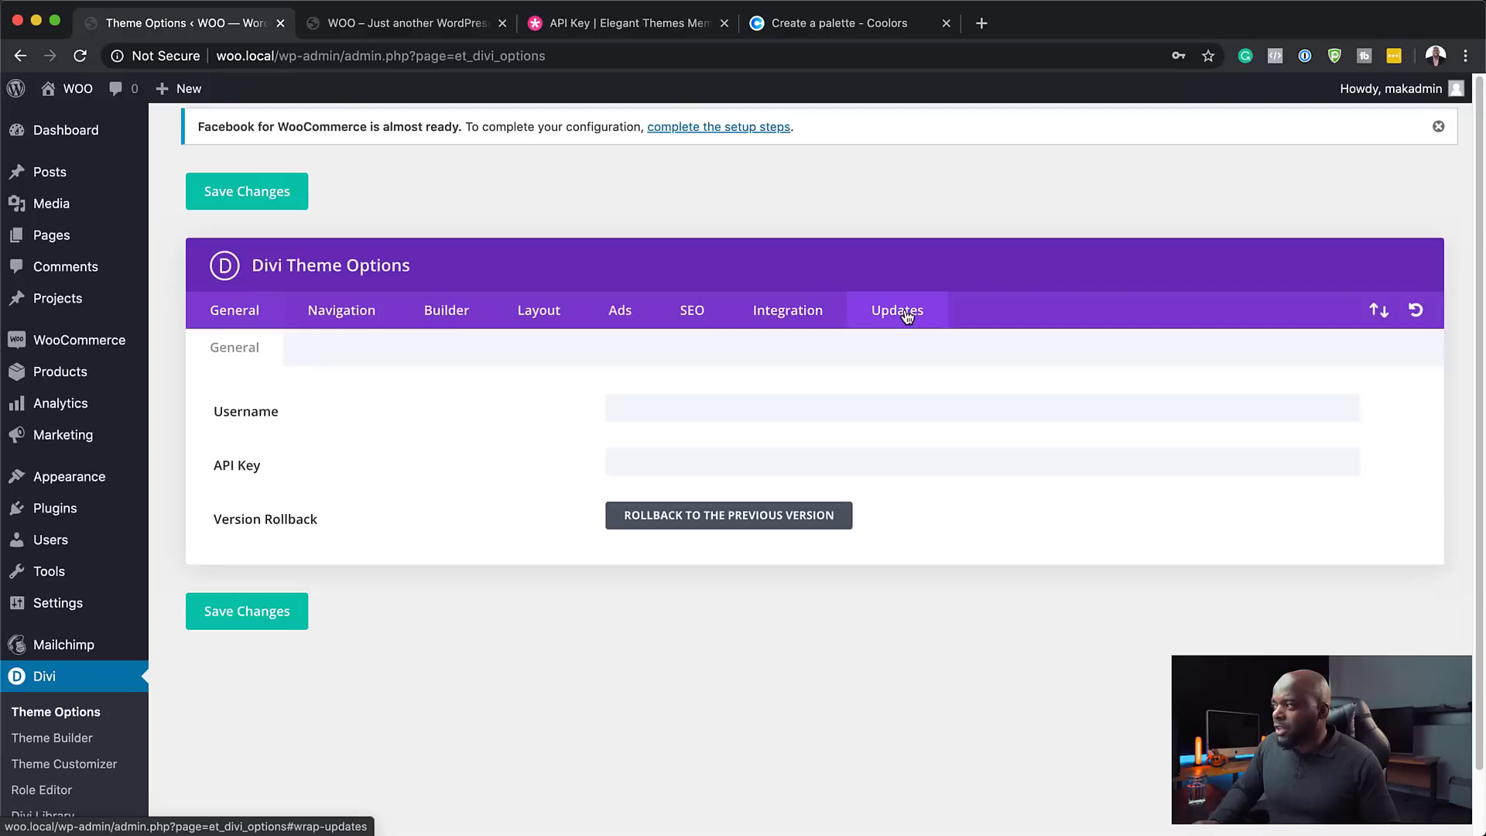
left_click(668, 408)
type("m")
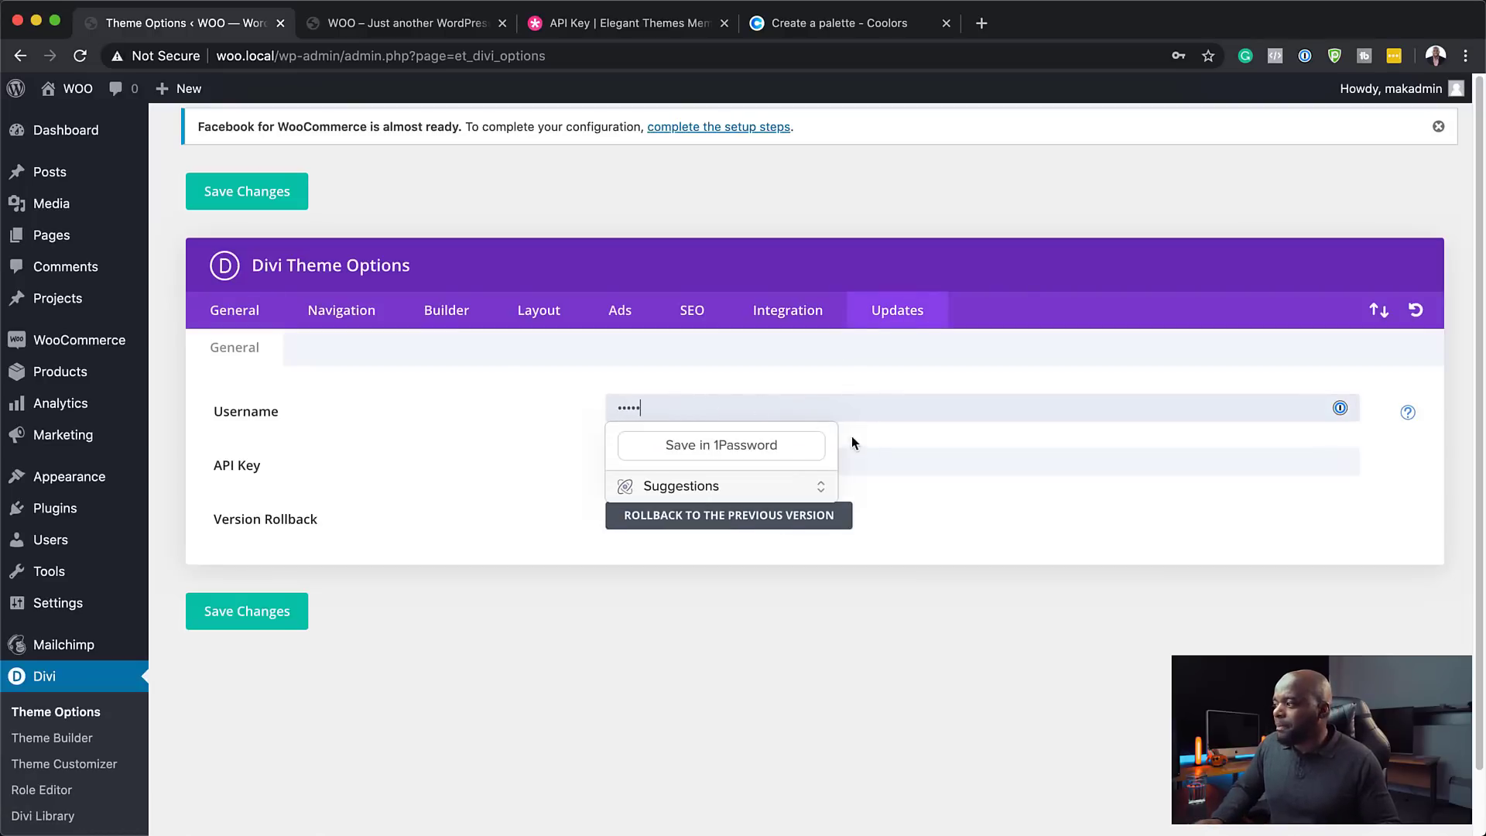
left_click(862, 465)
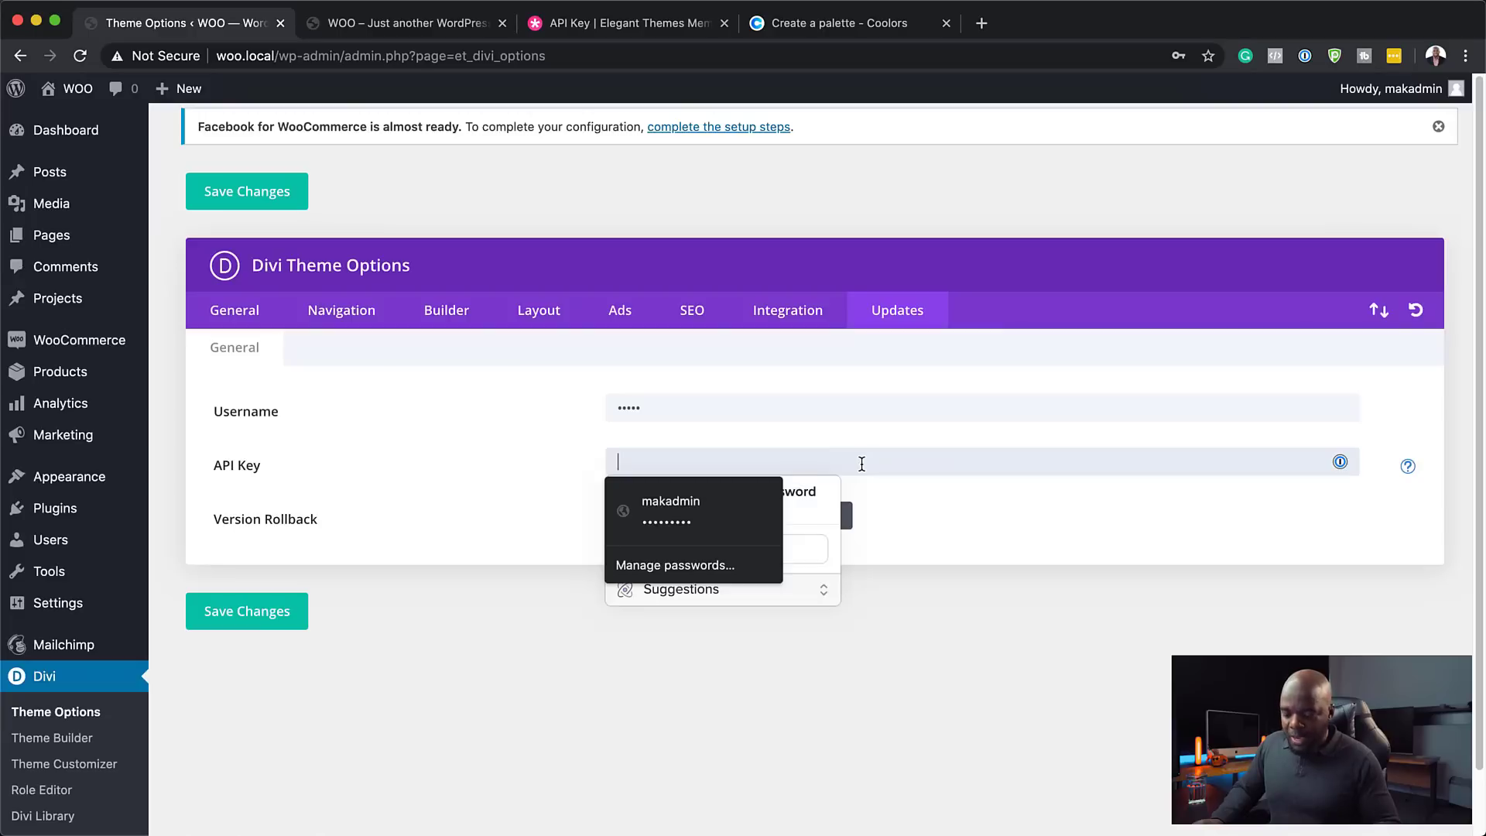
key("super+v")
left_click(512, 647)
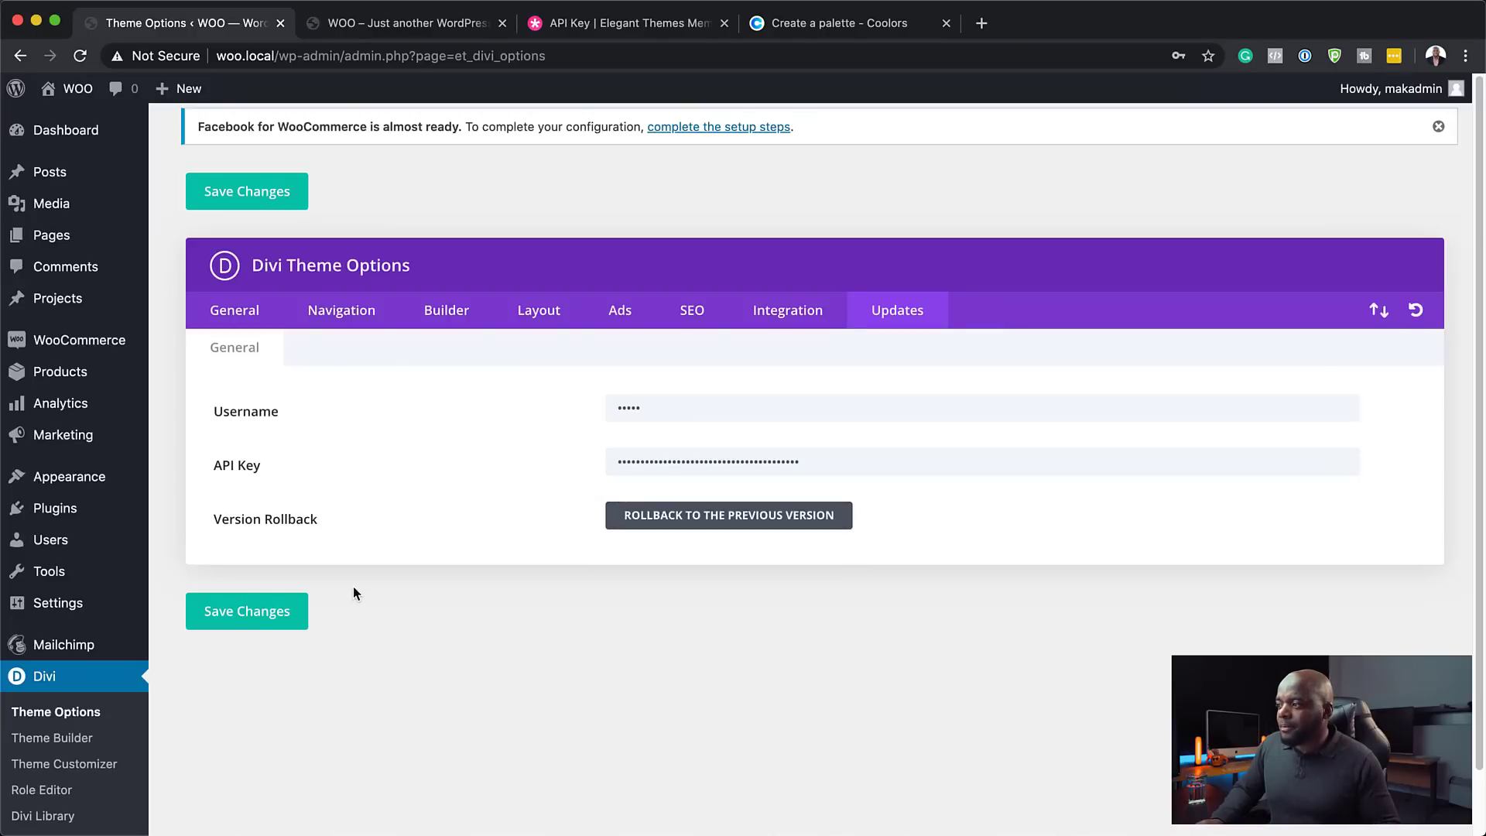
left_click(276, 612)
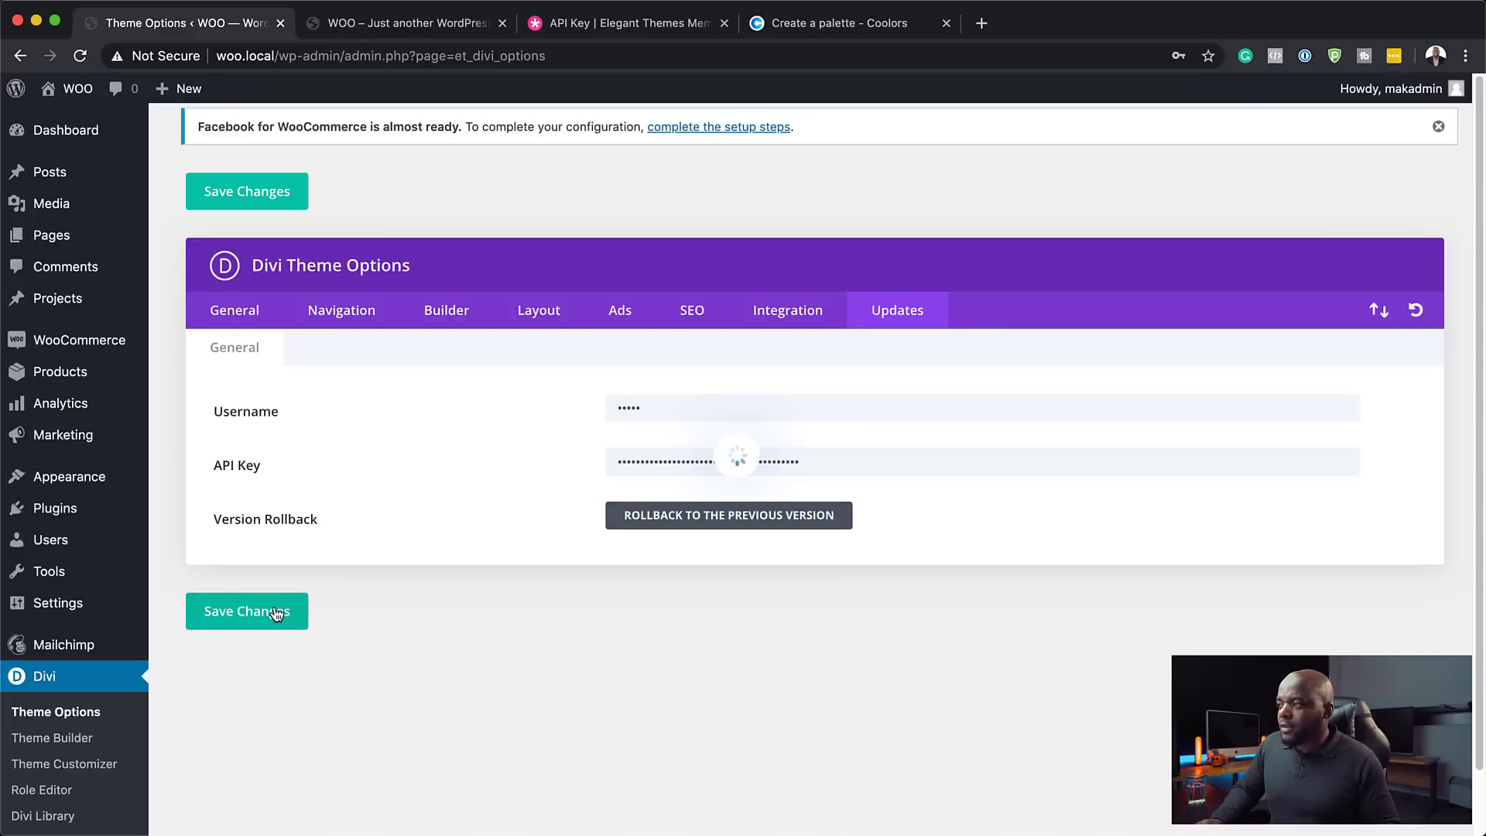
left_click(274, 200)
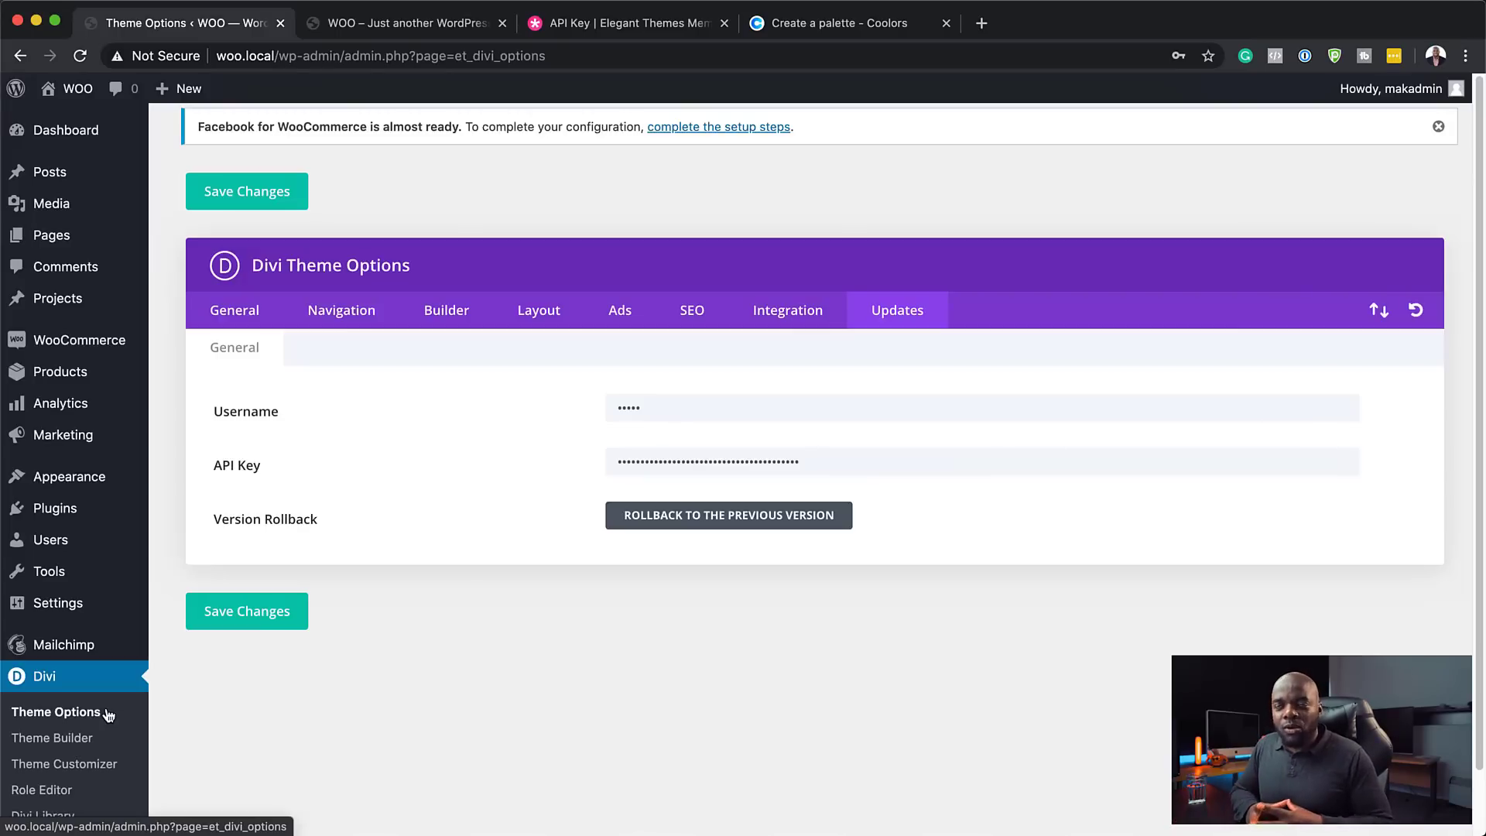
left_click(787, 29)
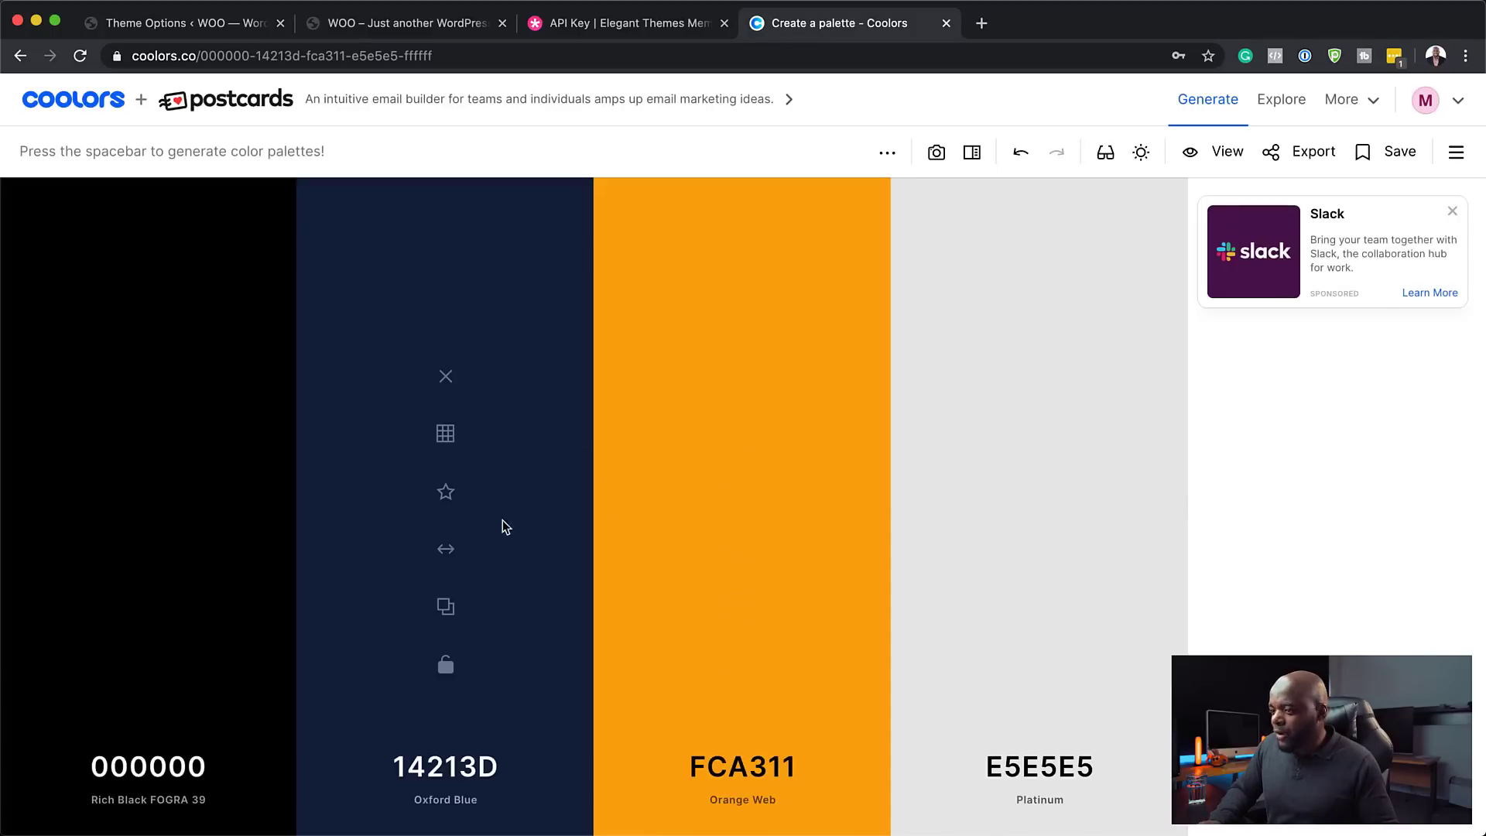
- Copy the black 000000 hex code from the Coolors palette
mouse_move(301, 709)
mouse_move(167, 686)
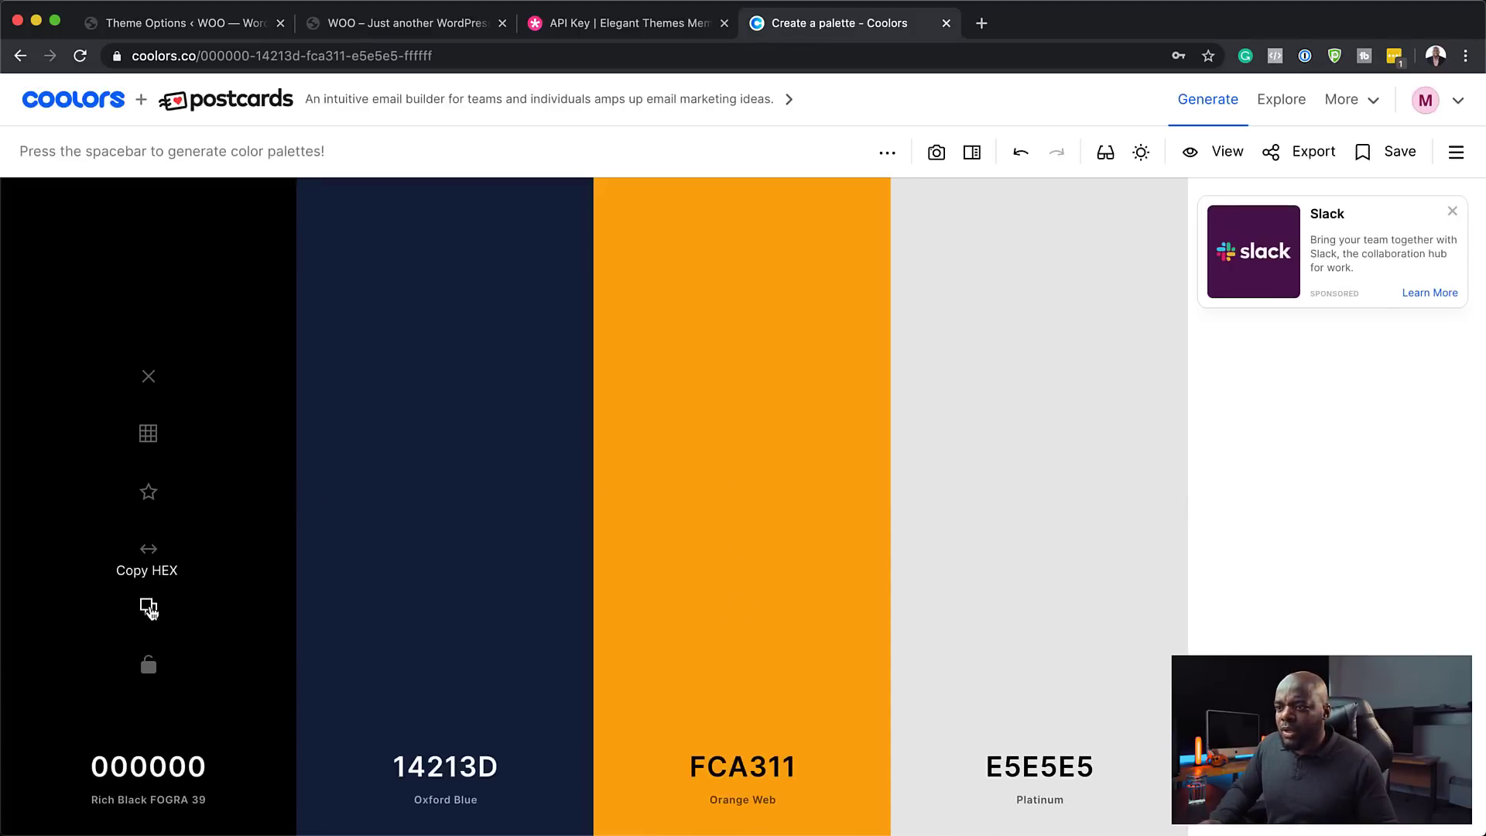
left_click(150, 610)
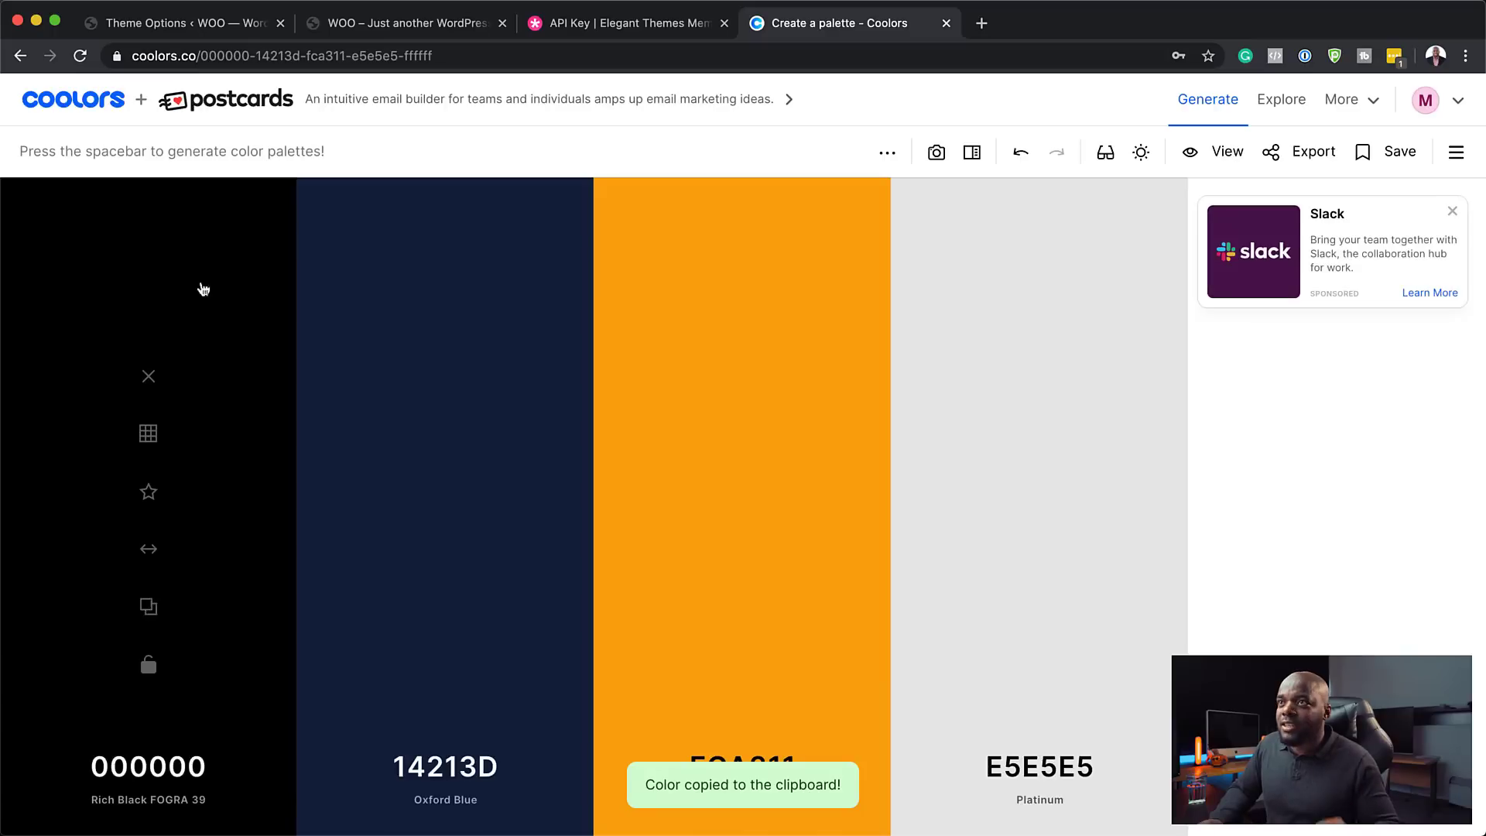
left_click(184, 25)
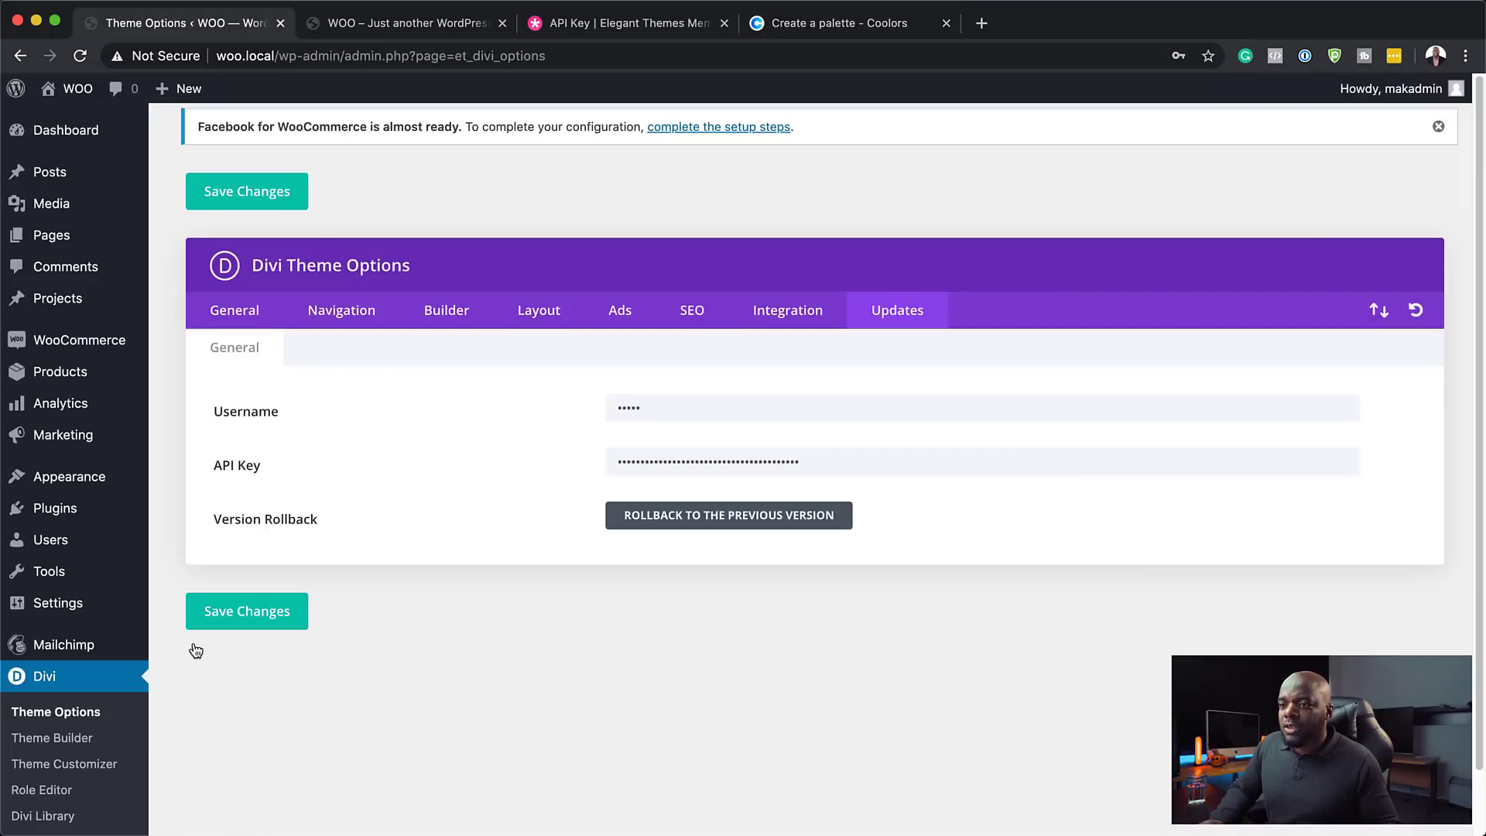
- Paste navy 14213D from Coolors into the default palette's second swatch, replacing white
scroll(109, 771, "down", 2)
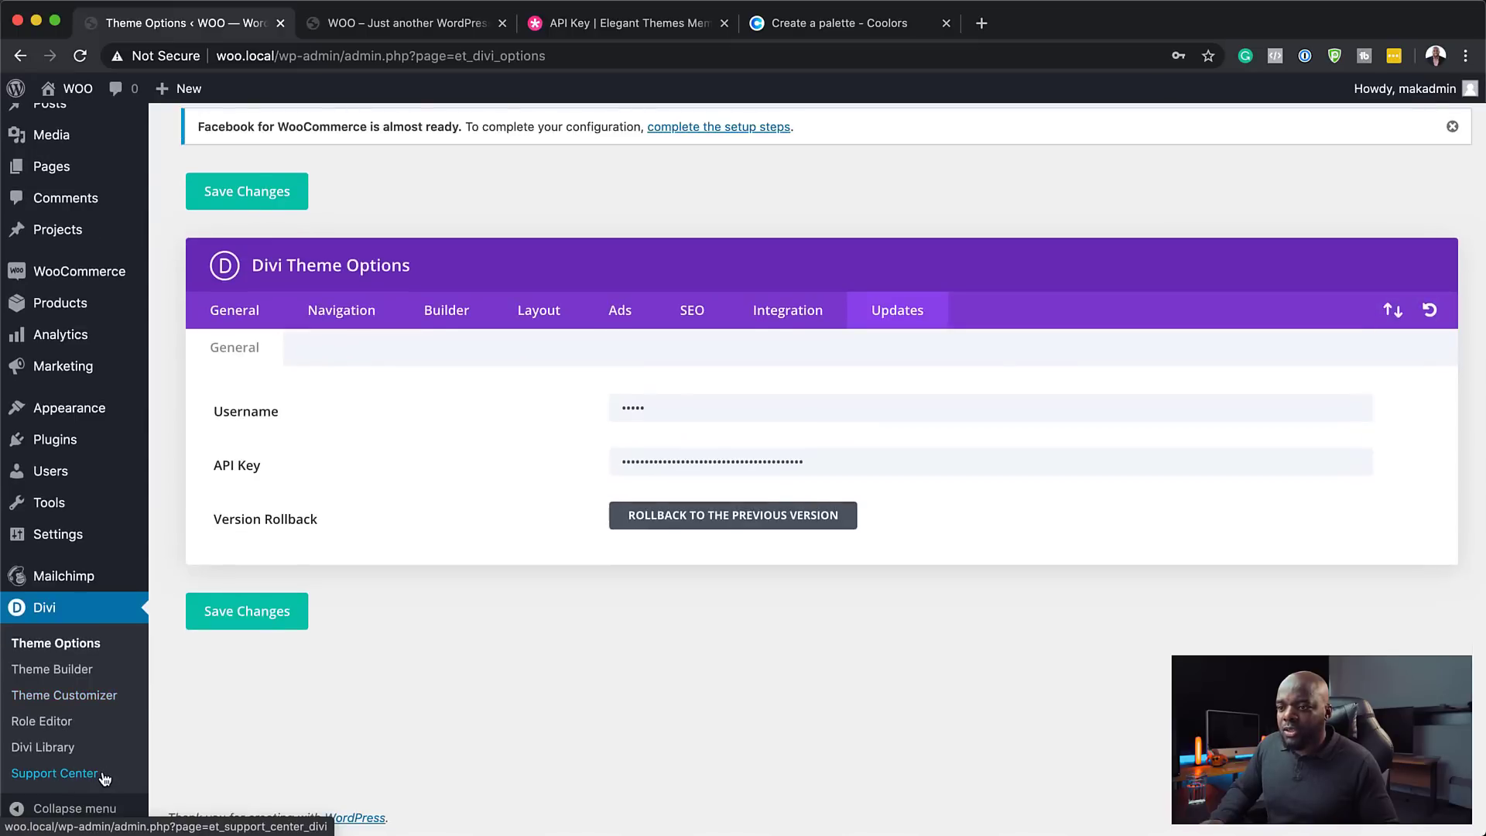
left_click(253, 314)
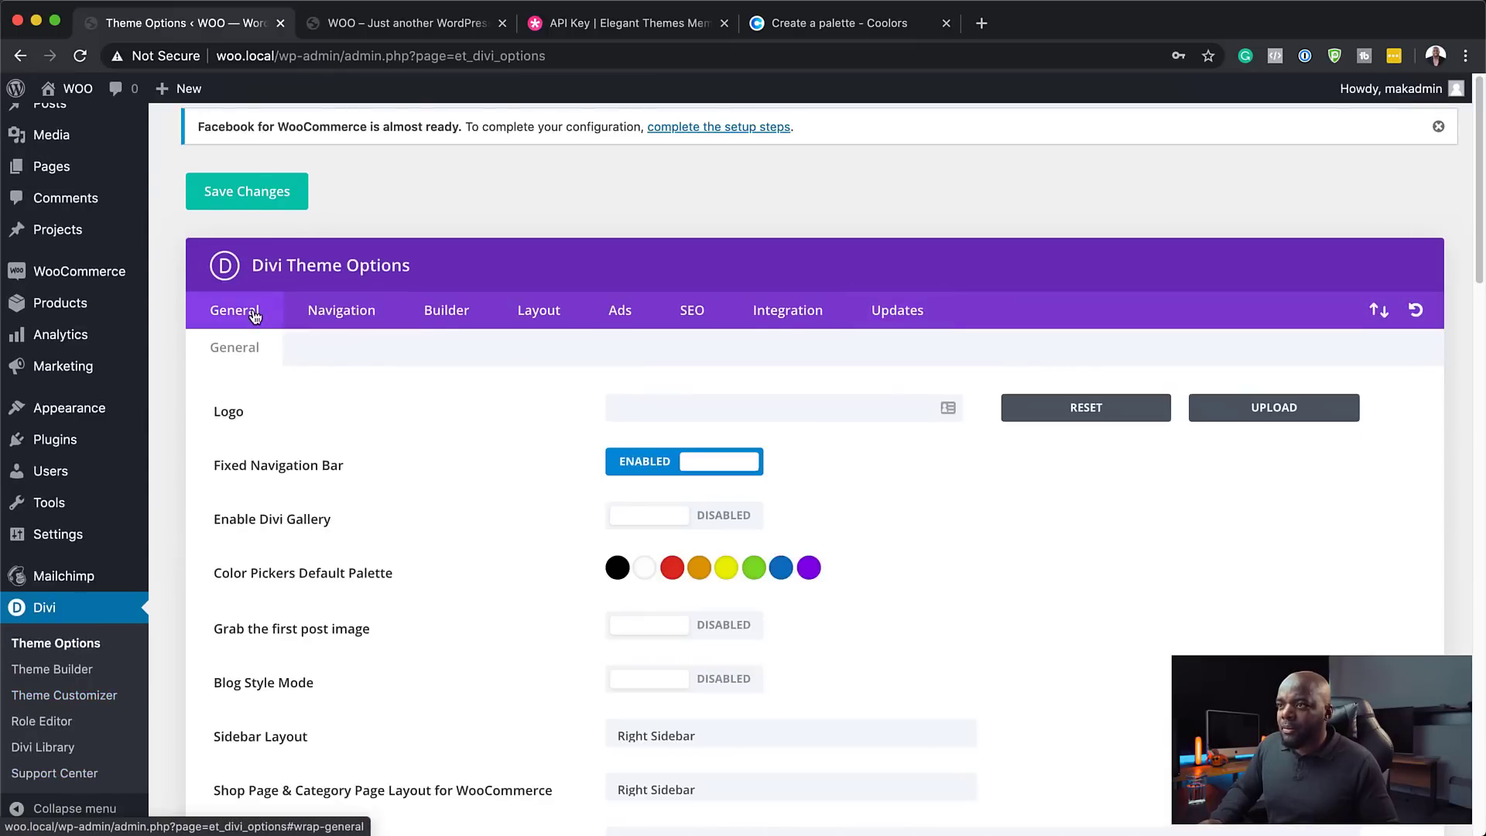
left_click(618, 569)
scroll(789, 666, "down", 3)
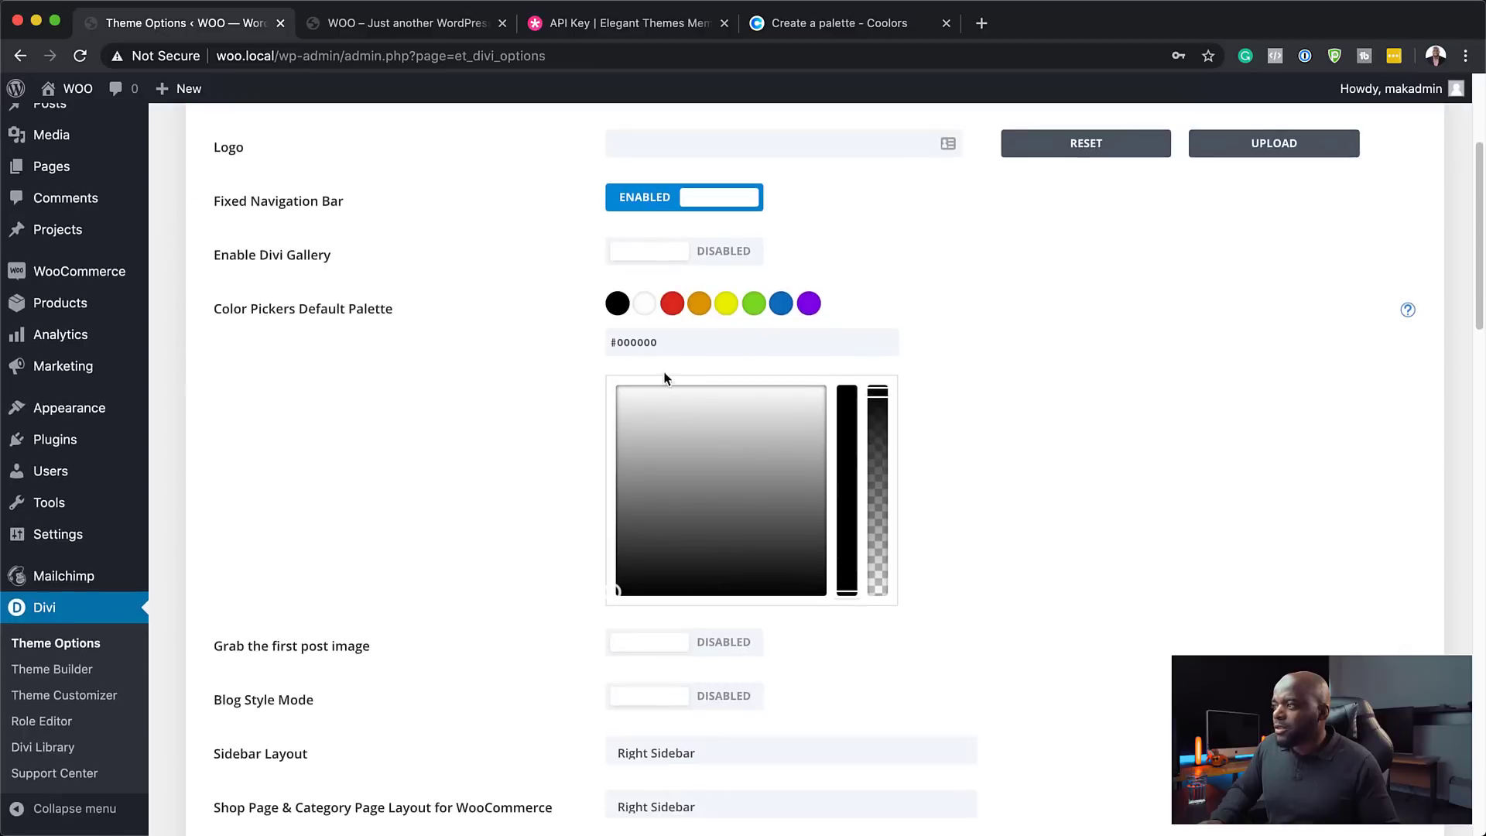
double_click(661, 341)
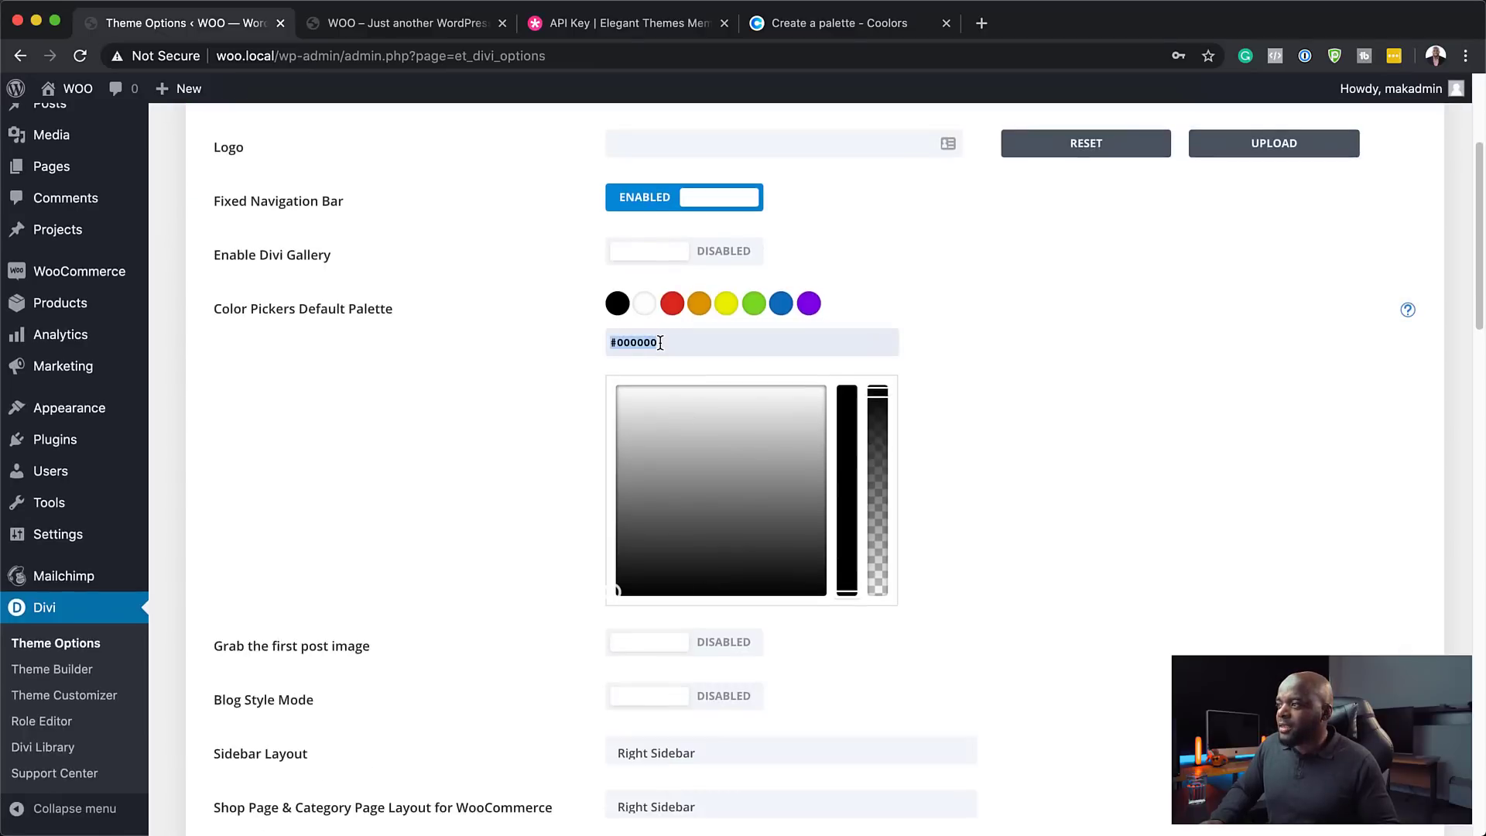
left_click(648, 306)
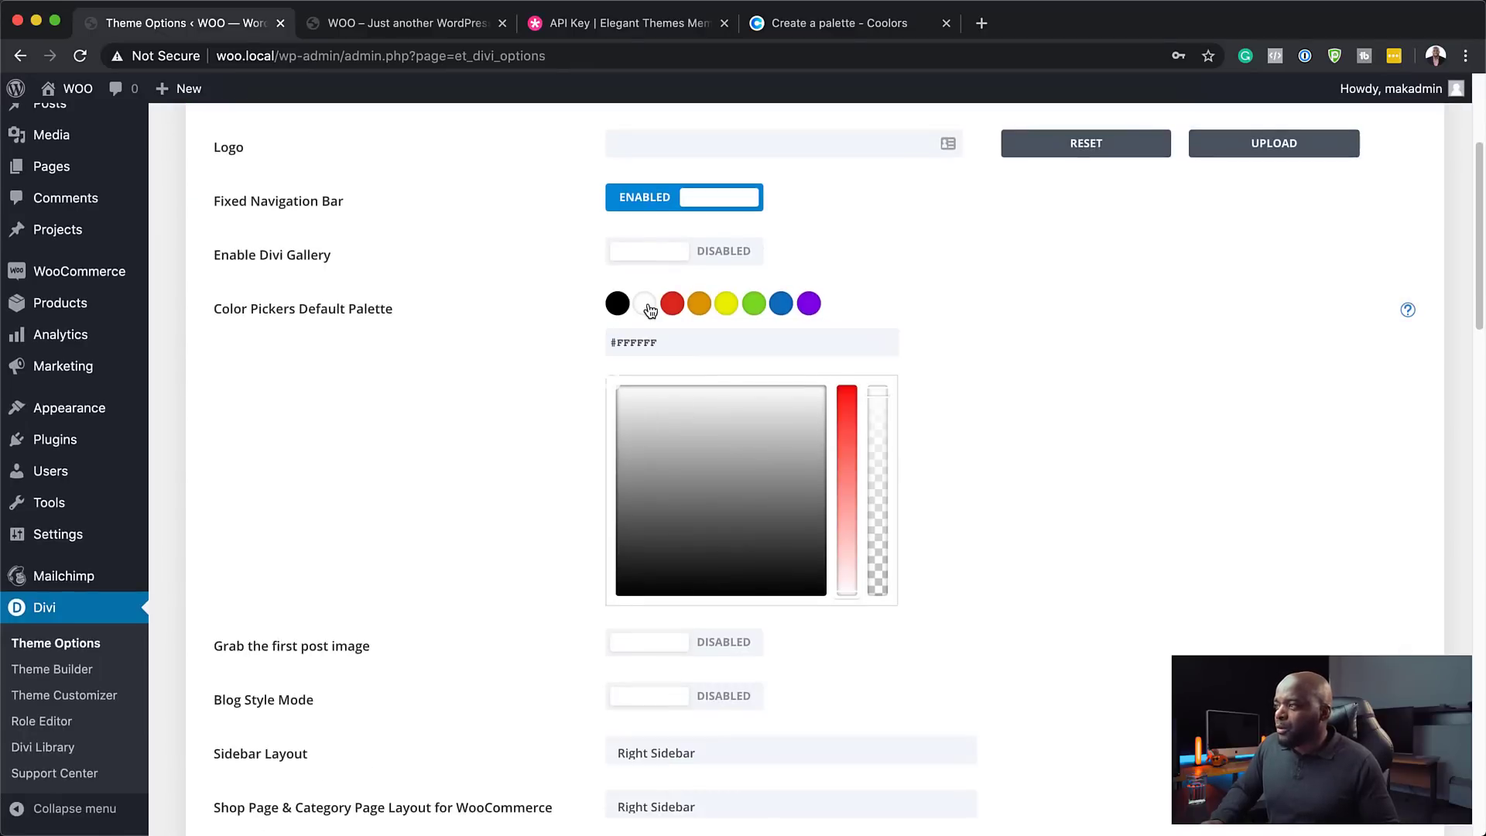
left_click(768, 25)
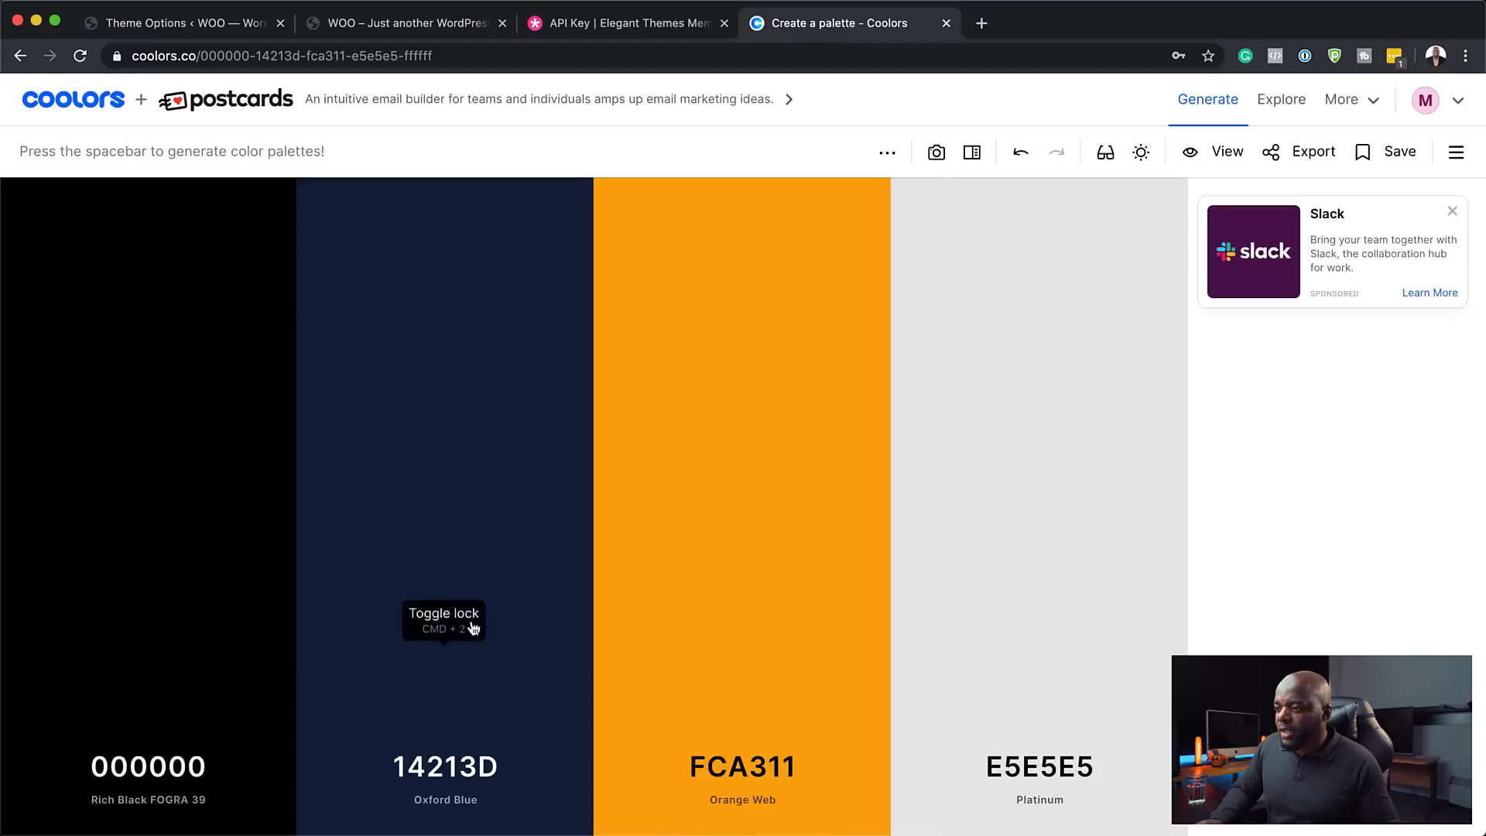
left_click(445, 606)
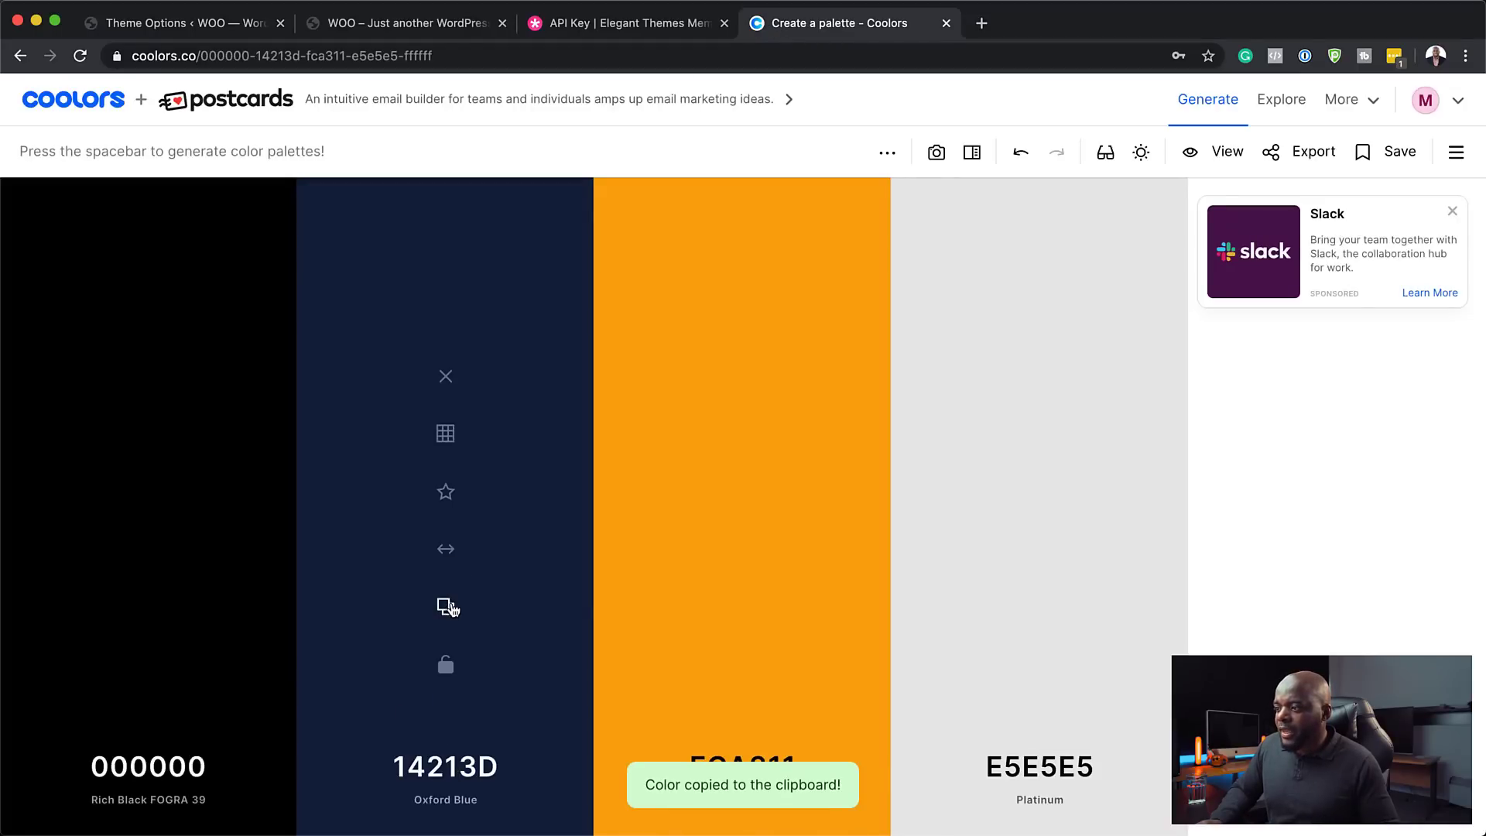
left_click(217, 28)
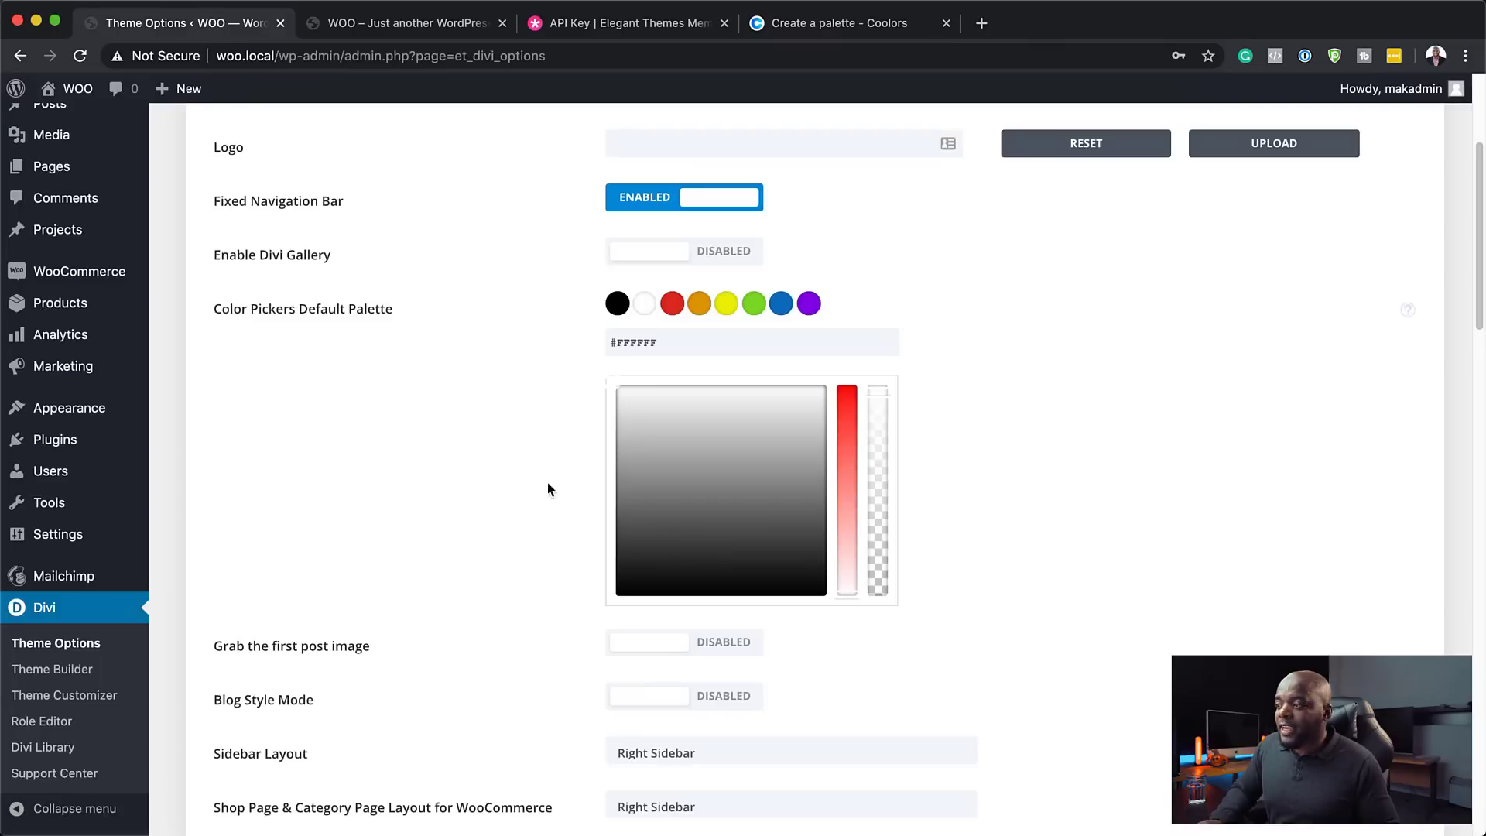
triple_click(664, 343)
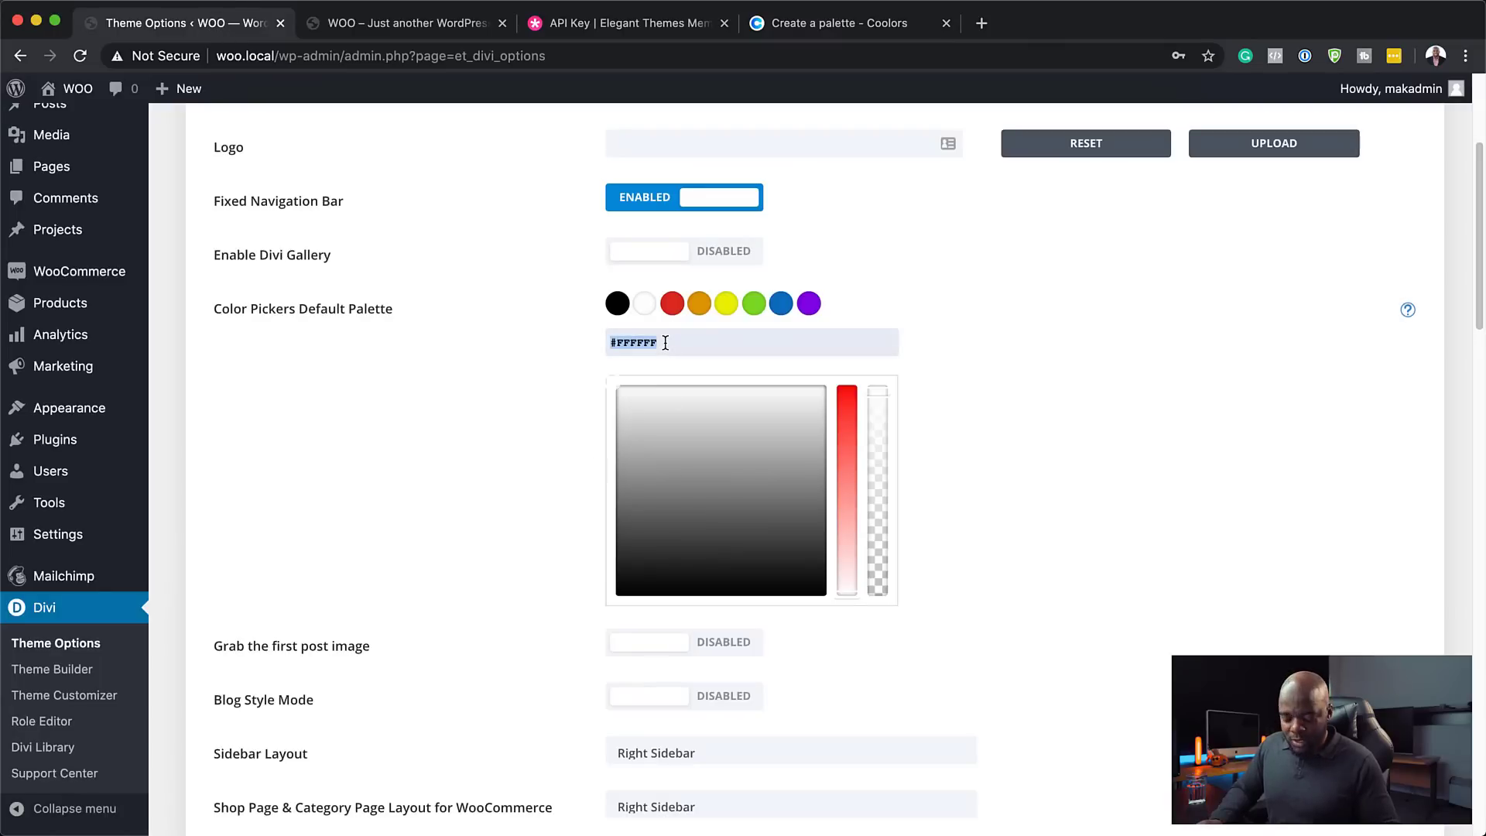
key("super+v")
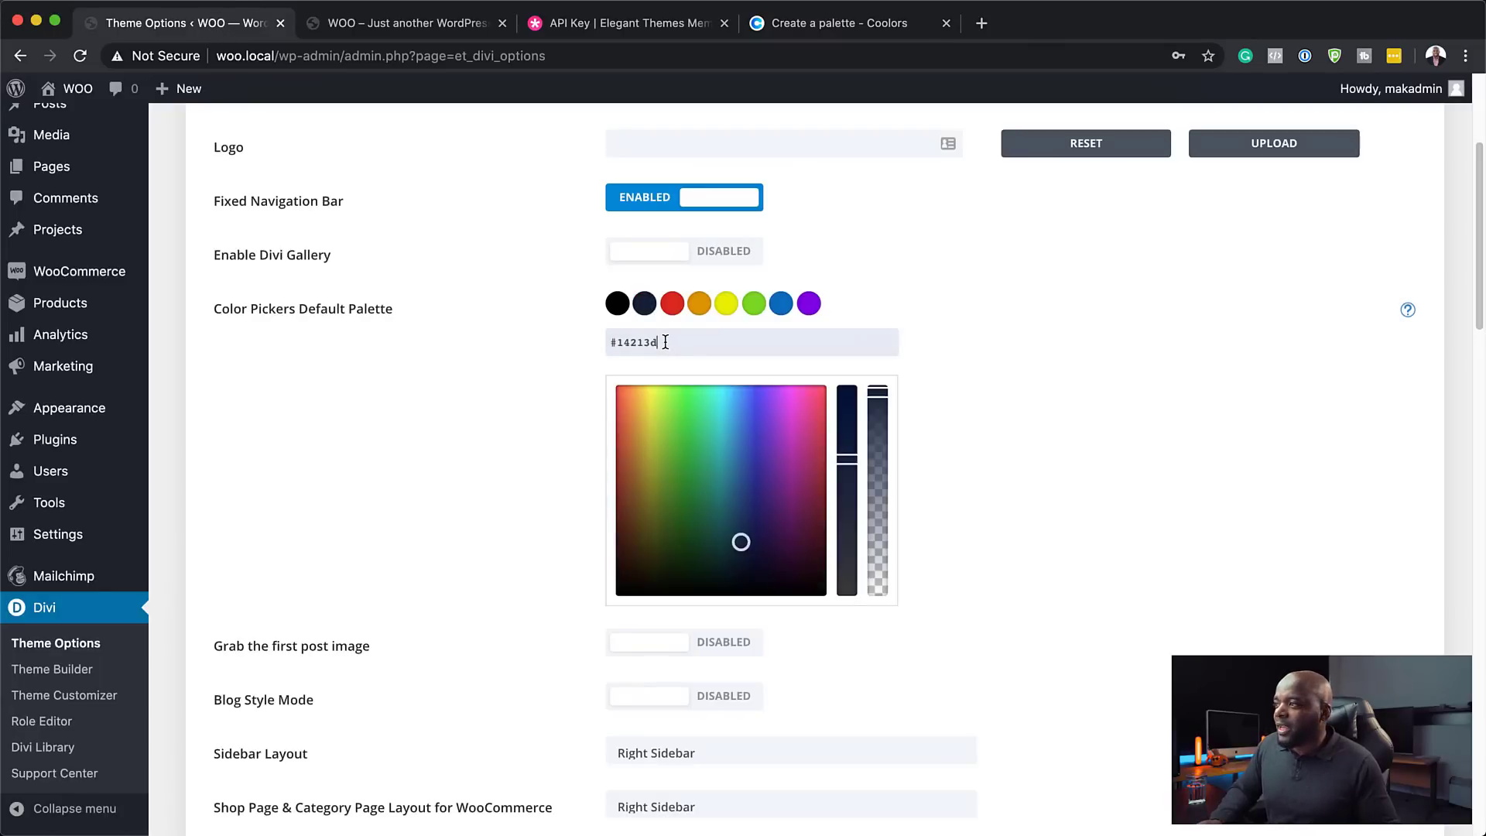
- Replace that second swatch with orange FCA311 copied from Coolors
left_click(783, 31)
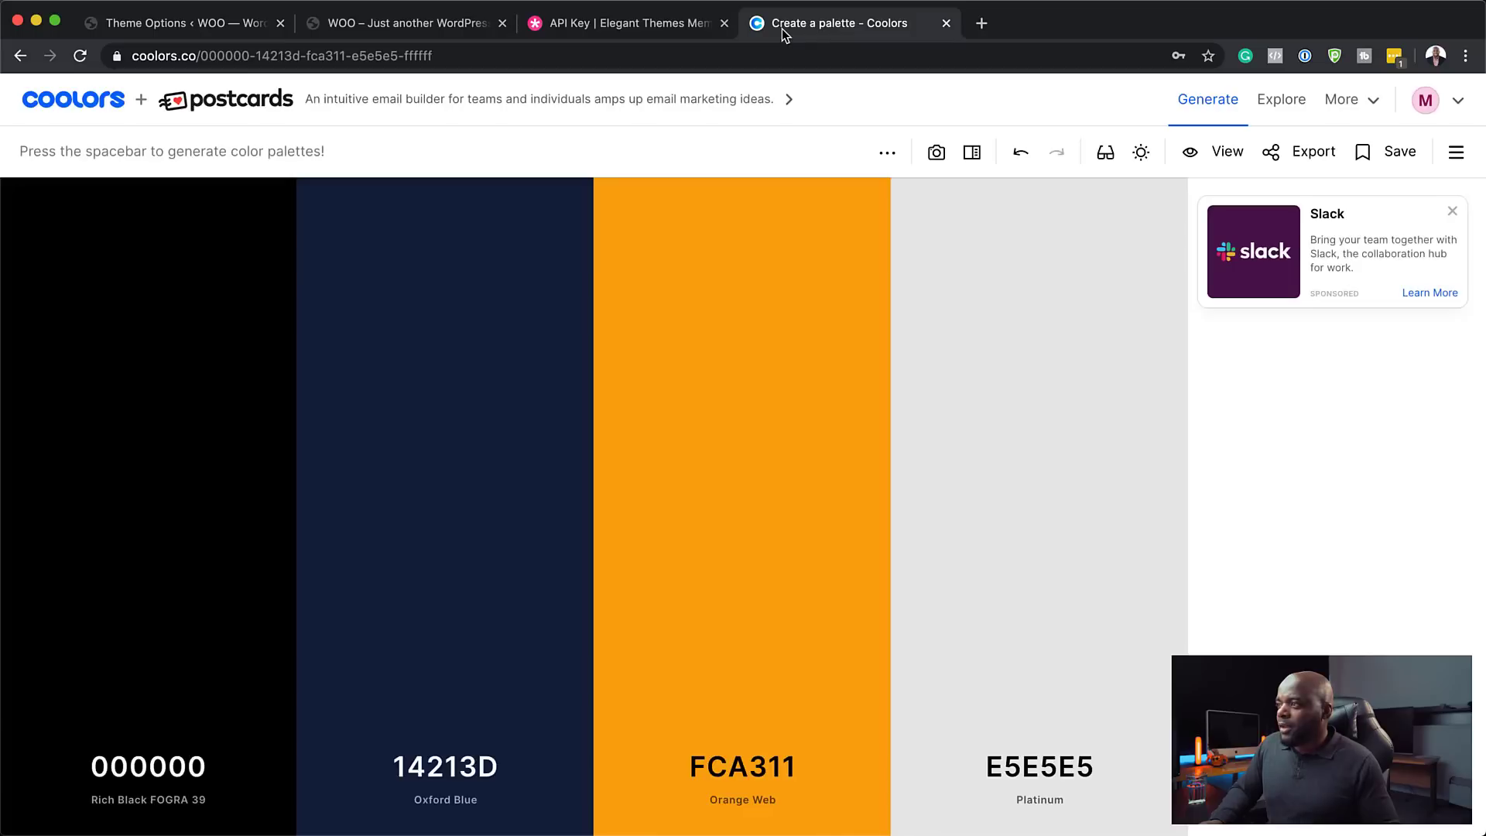
left_click(741, 608)
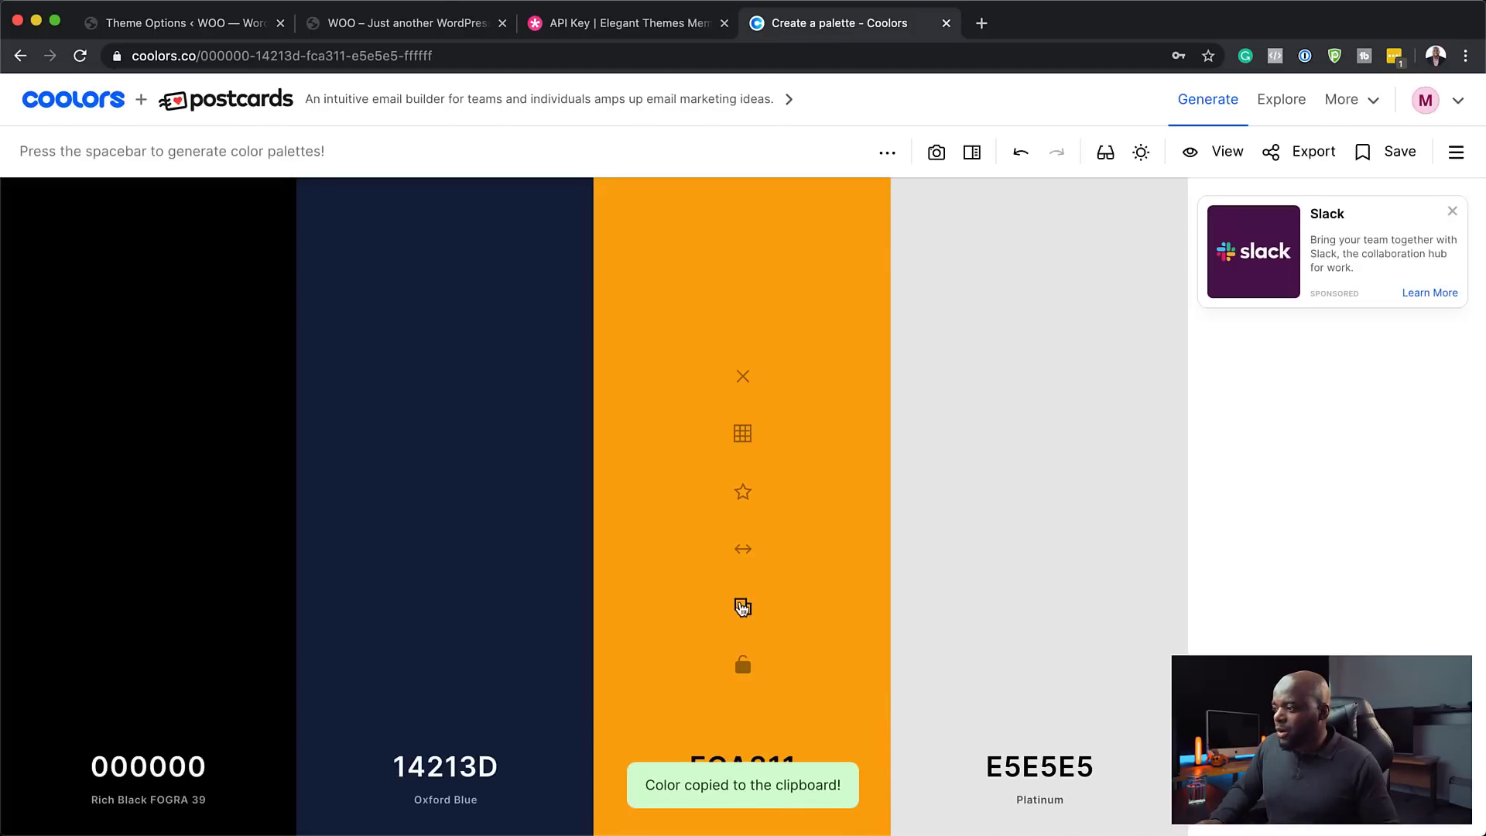
left_click(203, 35)
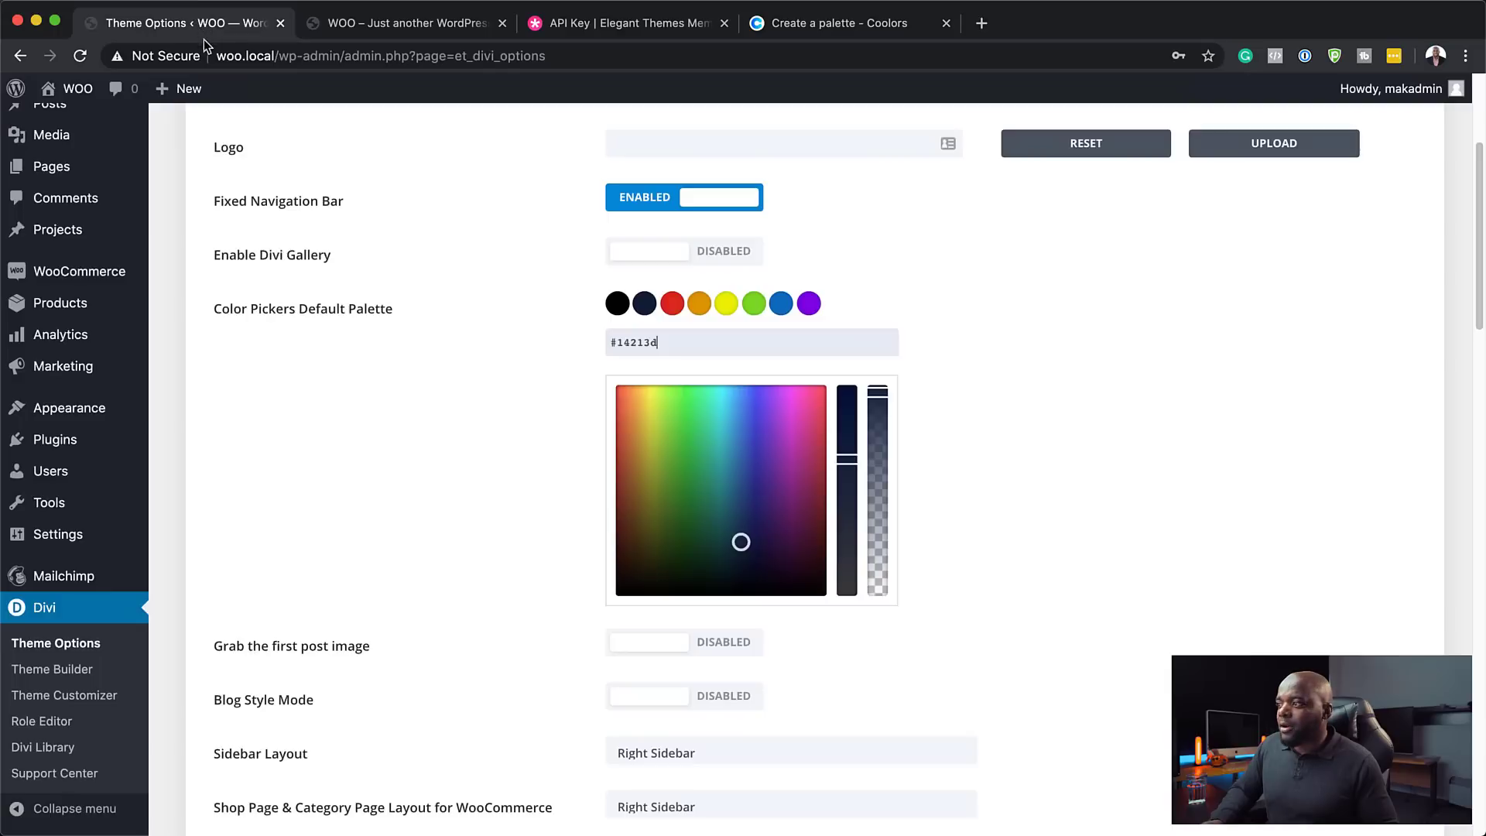
triple_click(665, 344)
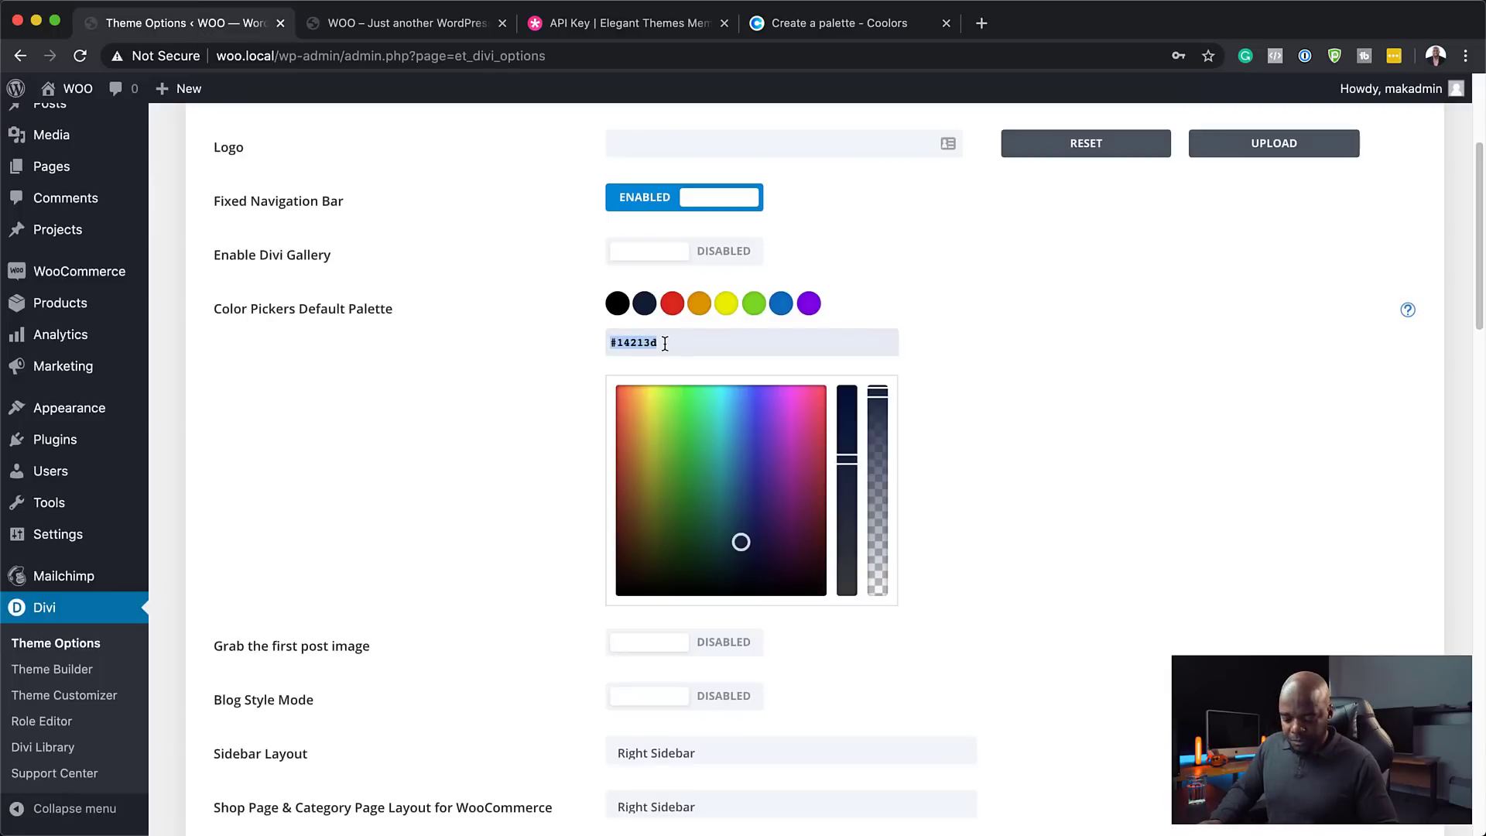
key("super+v")
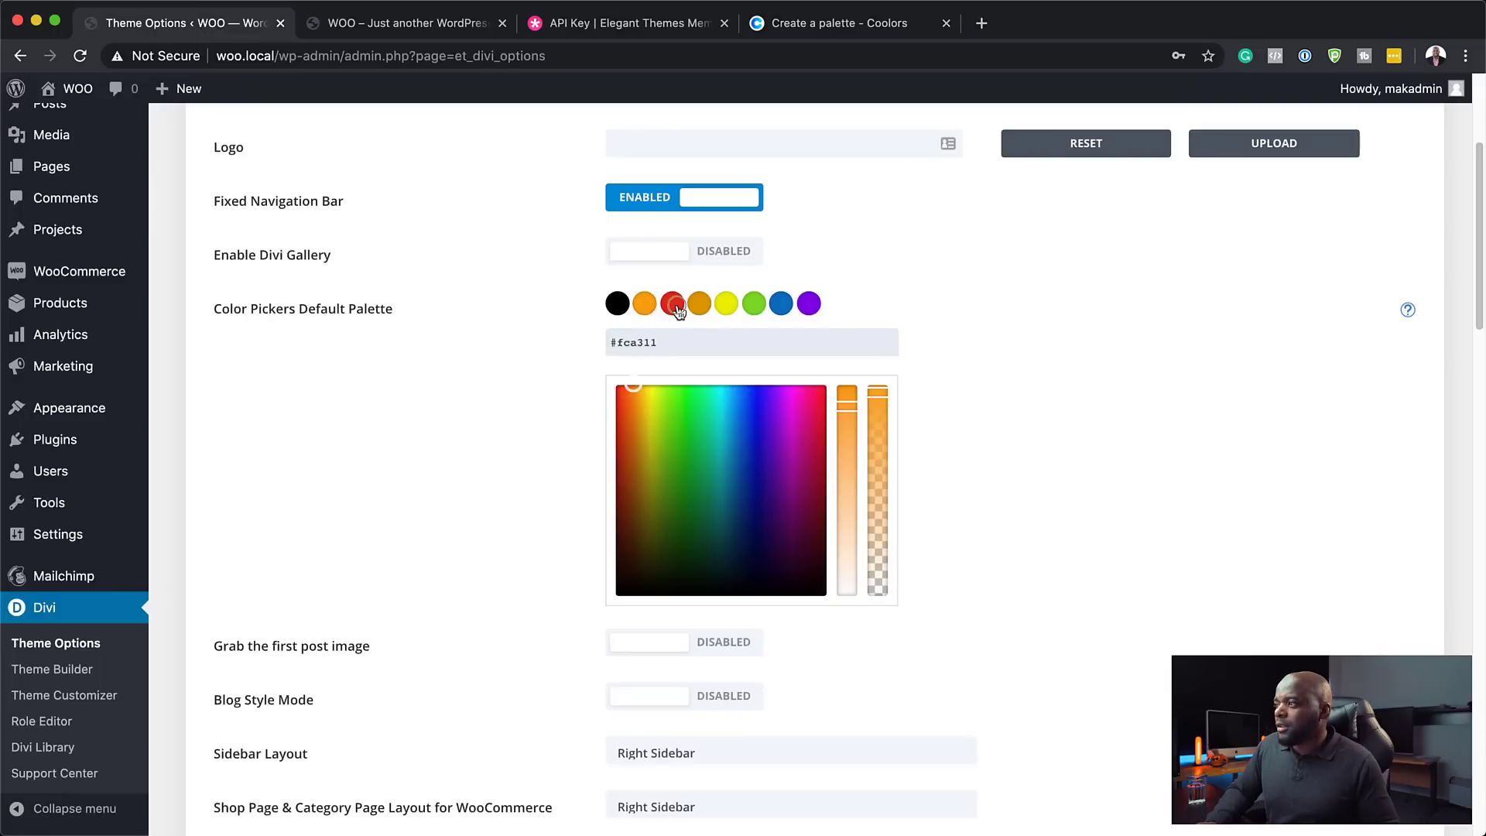
- Change the third palette swatch from red #E02B20 to navy 14213D
left_click(672, 303)
left_click(774, 17)
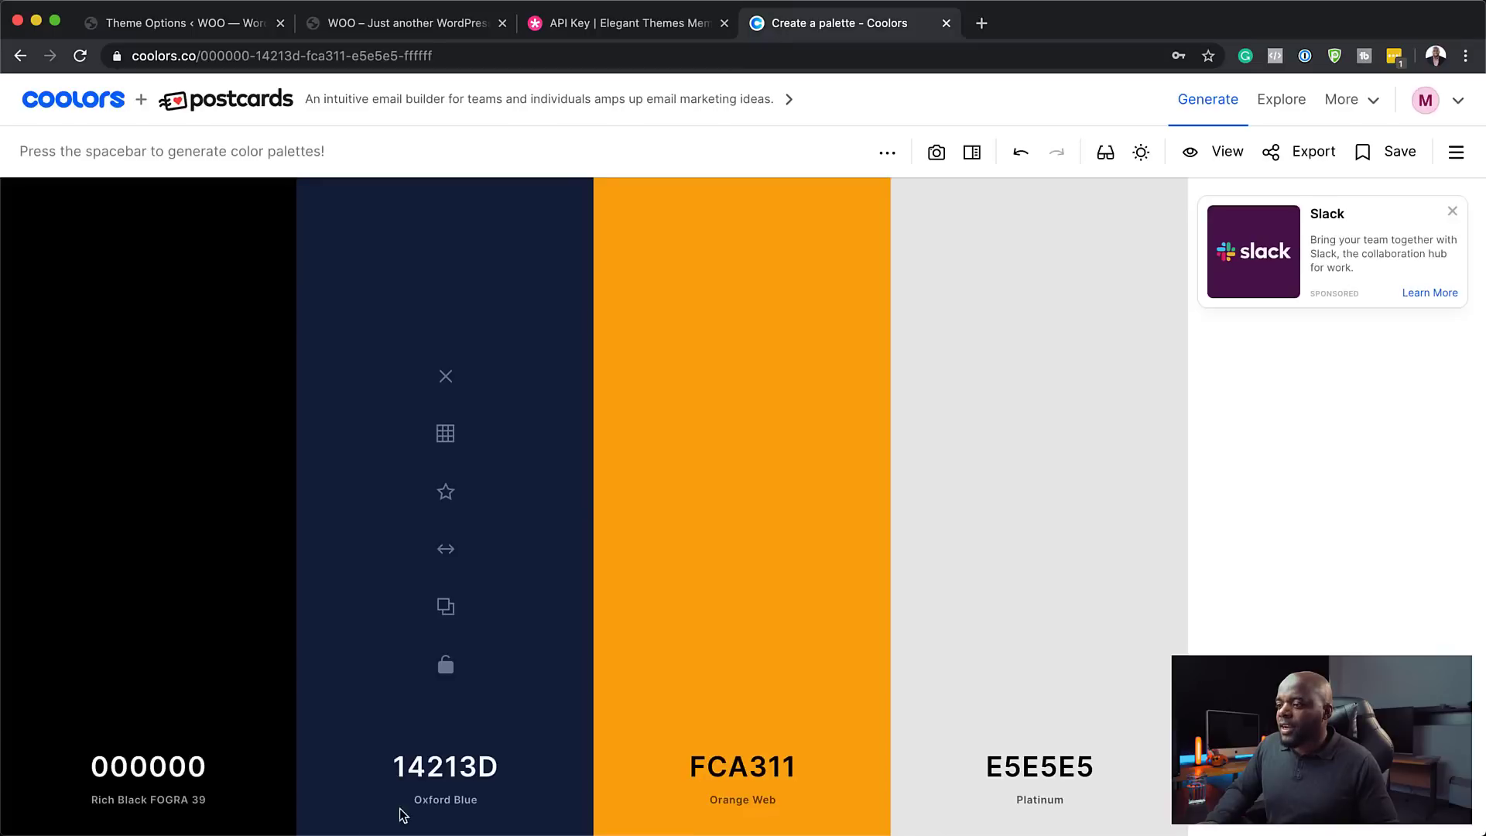
left_click(445, 608)
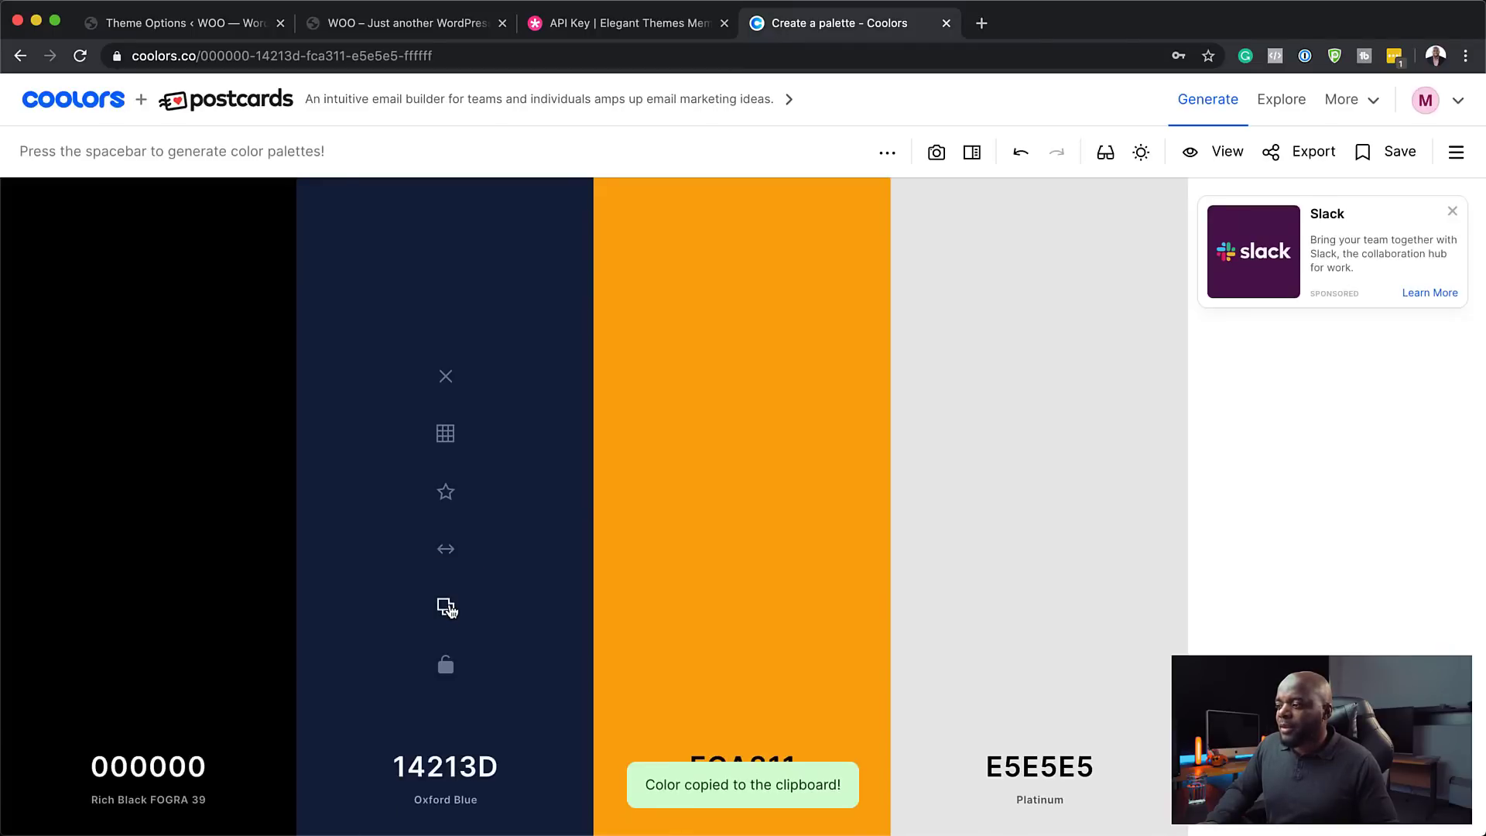
left_click(243, 29)
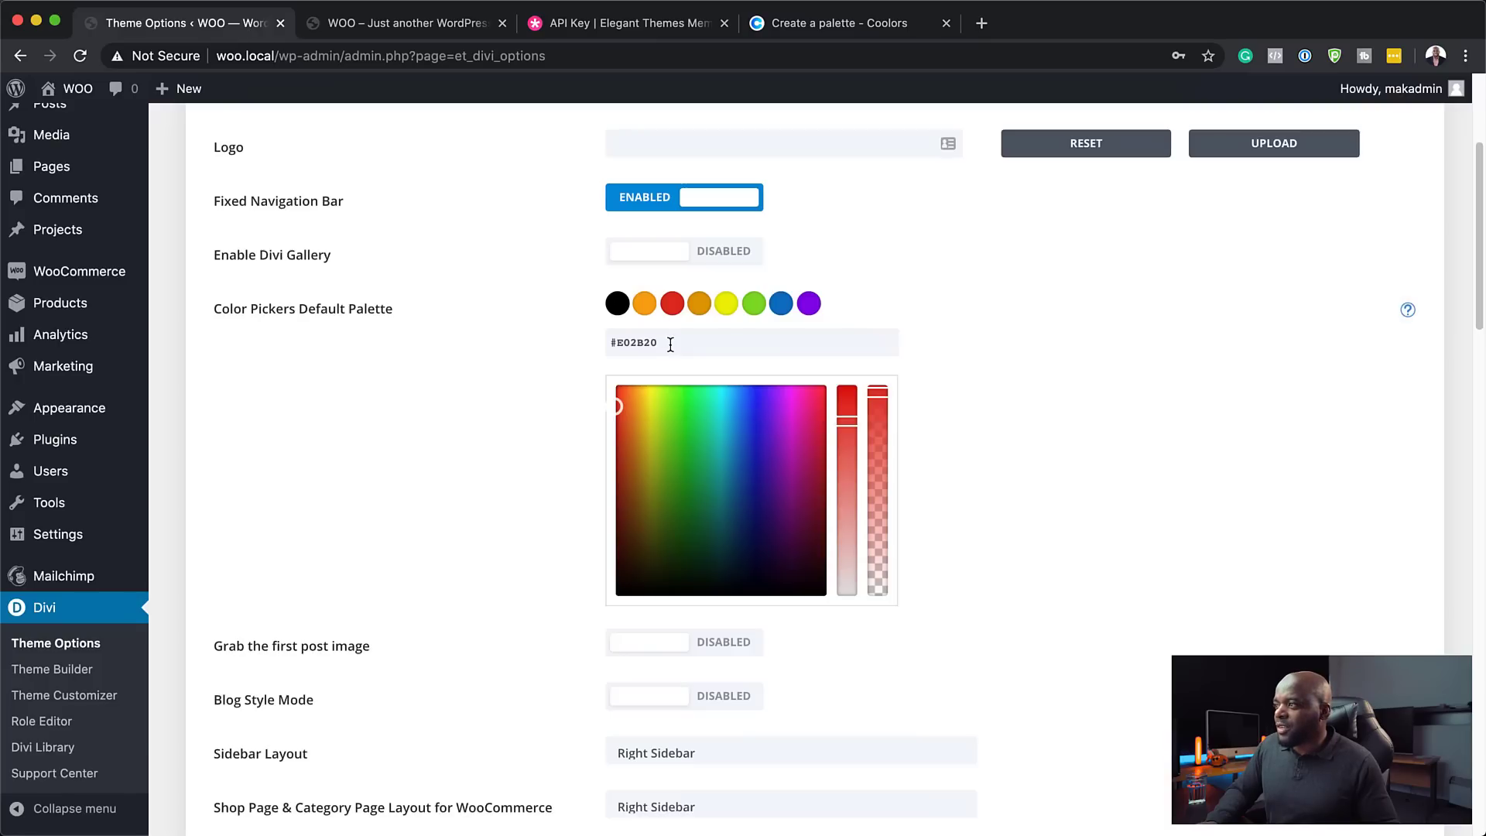
triple_click(668, 344)
key("super+v")
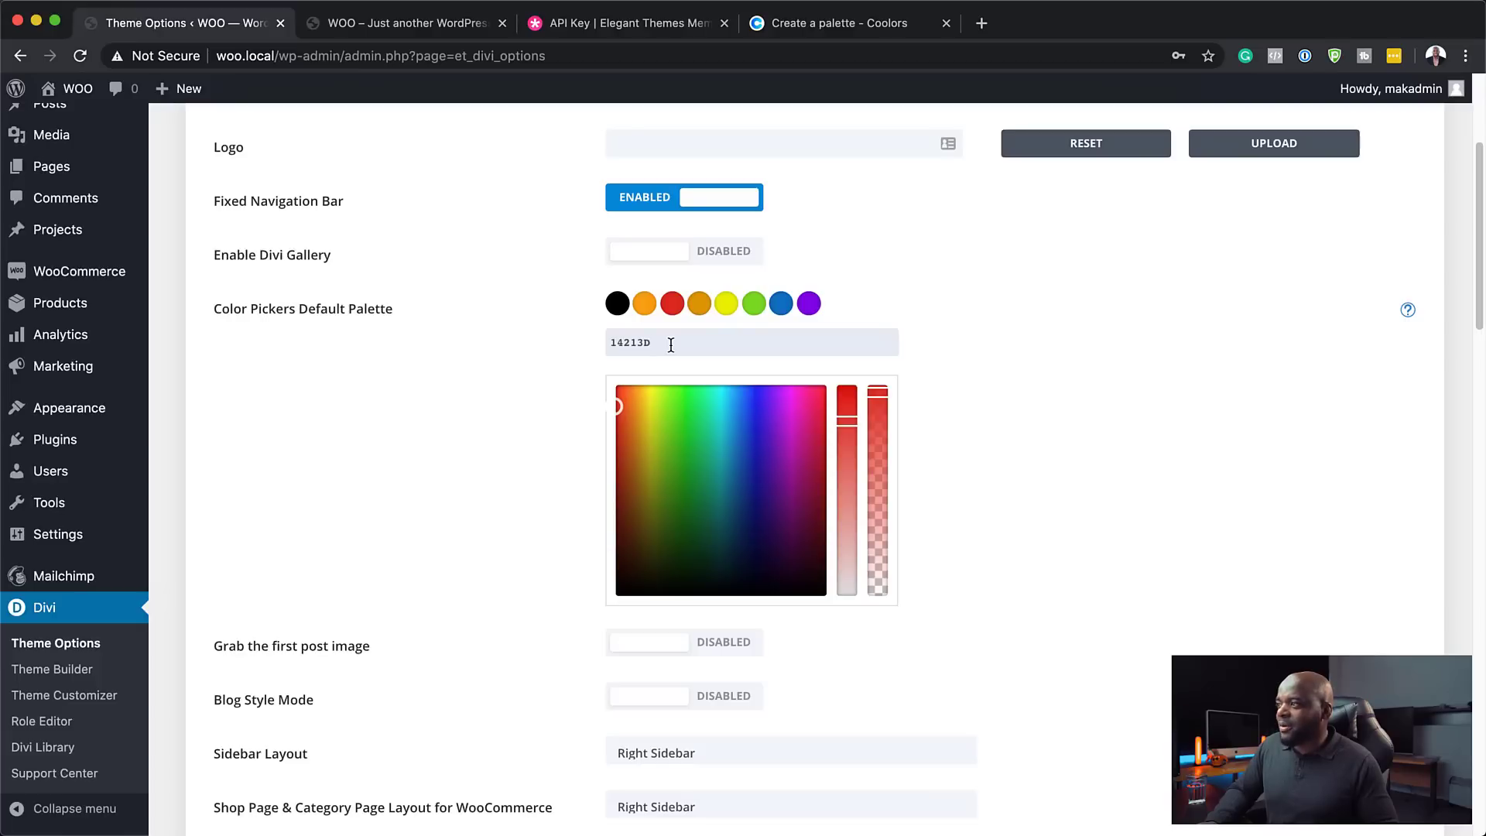
- Change the fourth palette swatch from amber #E09900 to light grey E5E5E5
left_click(700, 305)
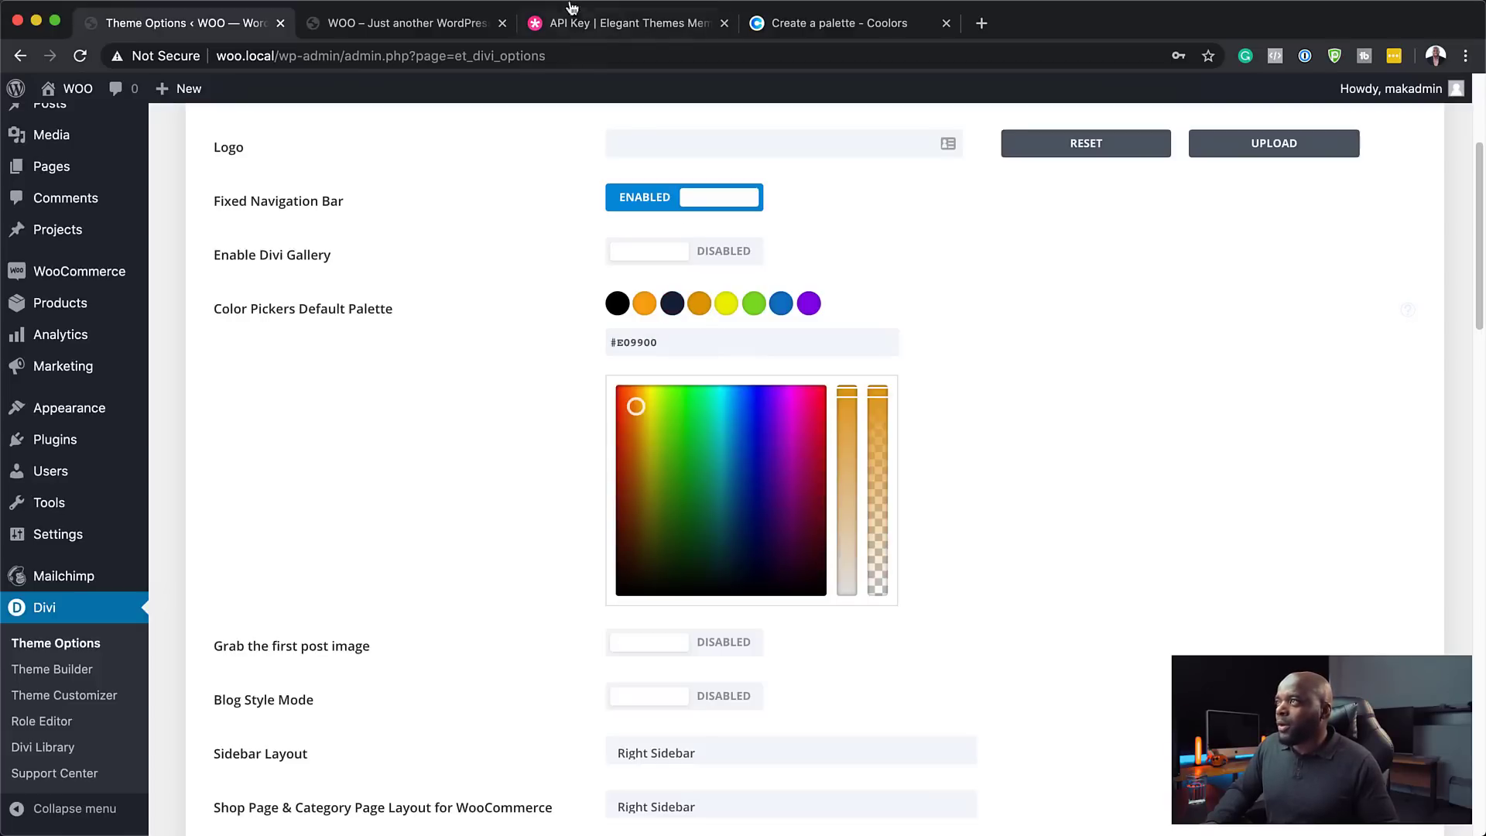
left_click(762, 24)
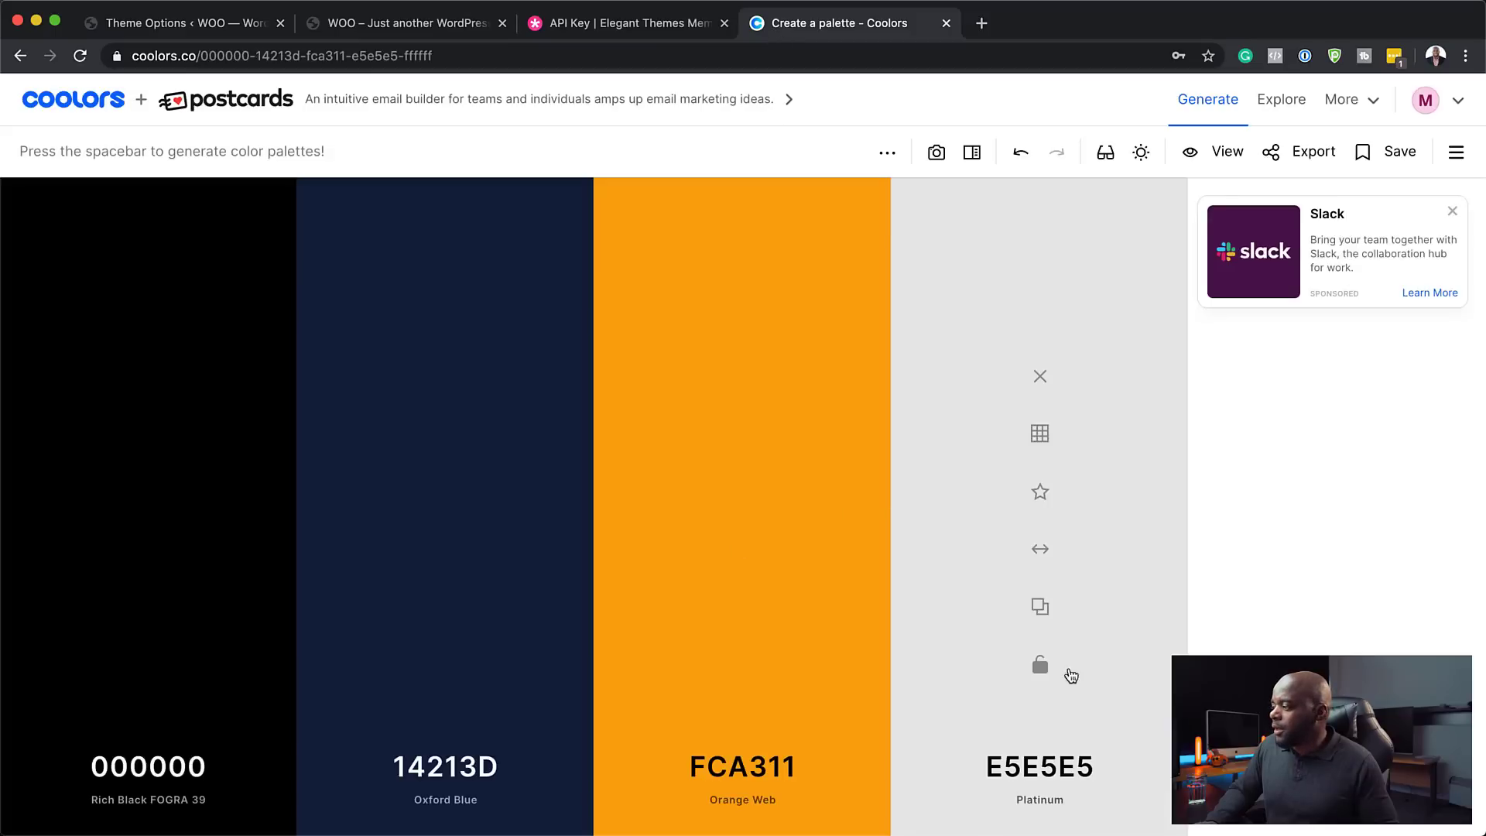
left_click(1039, 606)
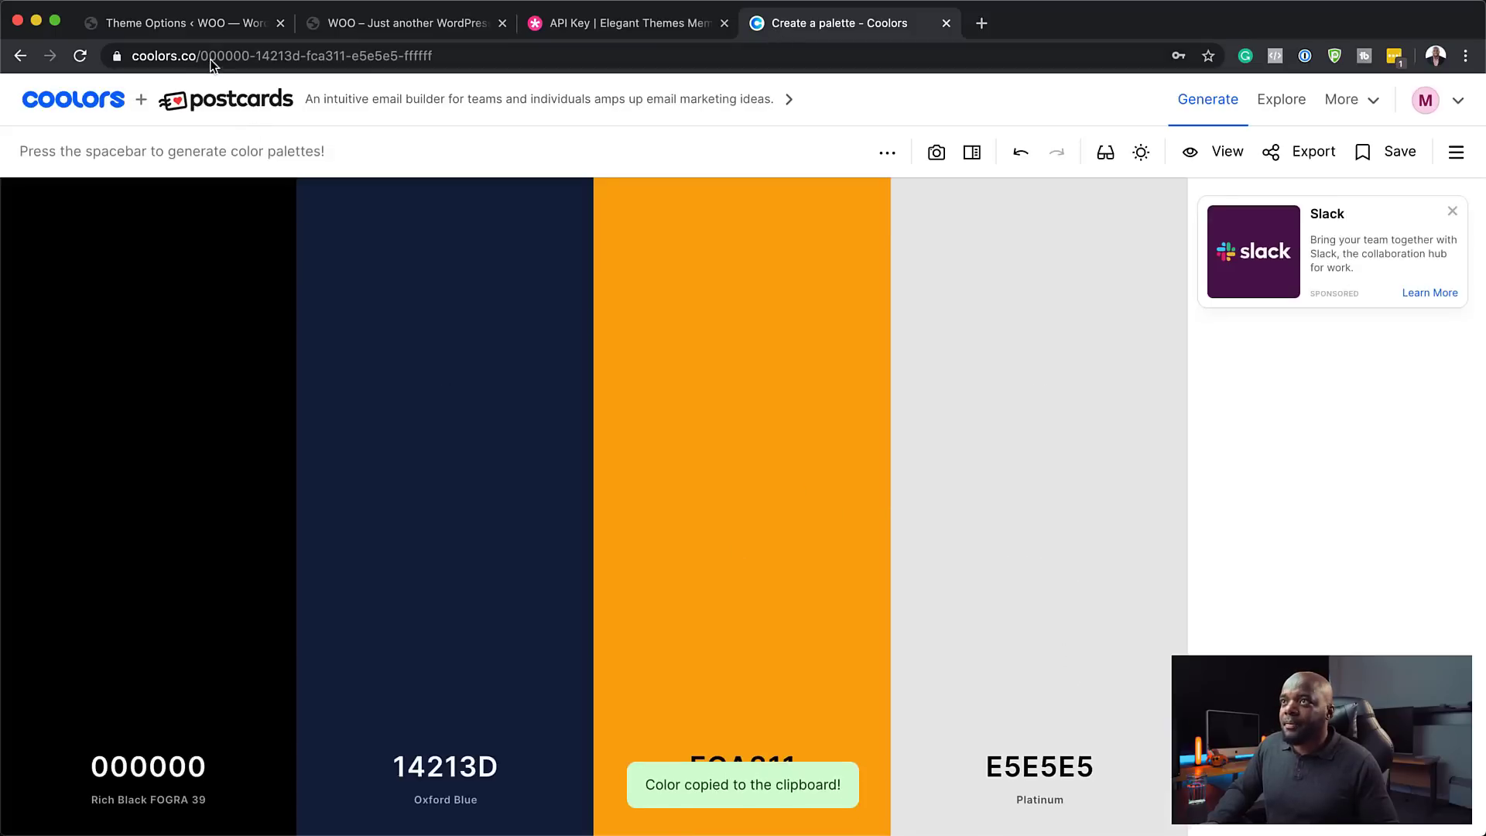
left_click(194, 25)
triple_click(661, 344)
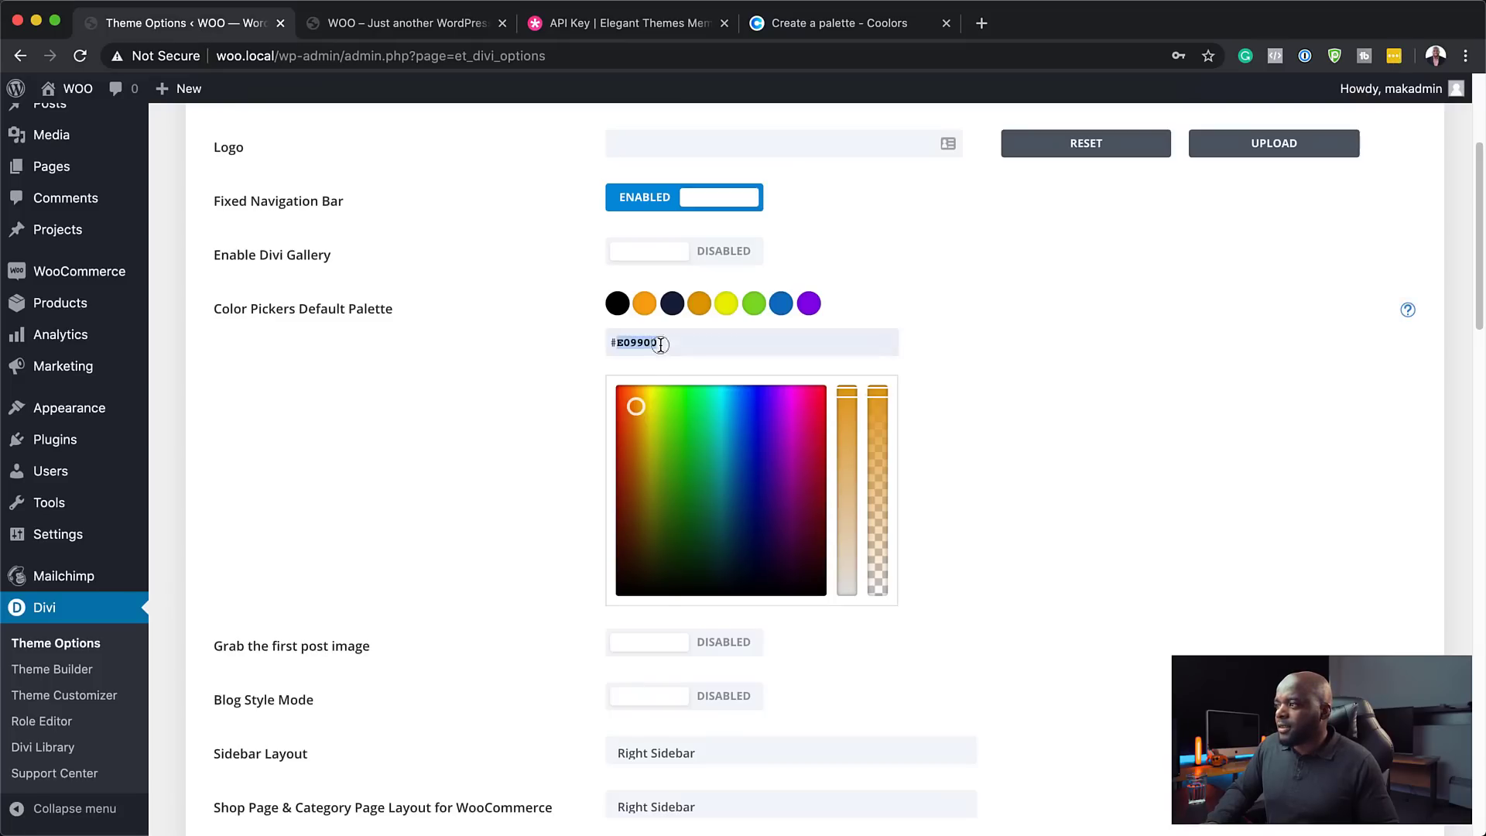
key("super+v")
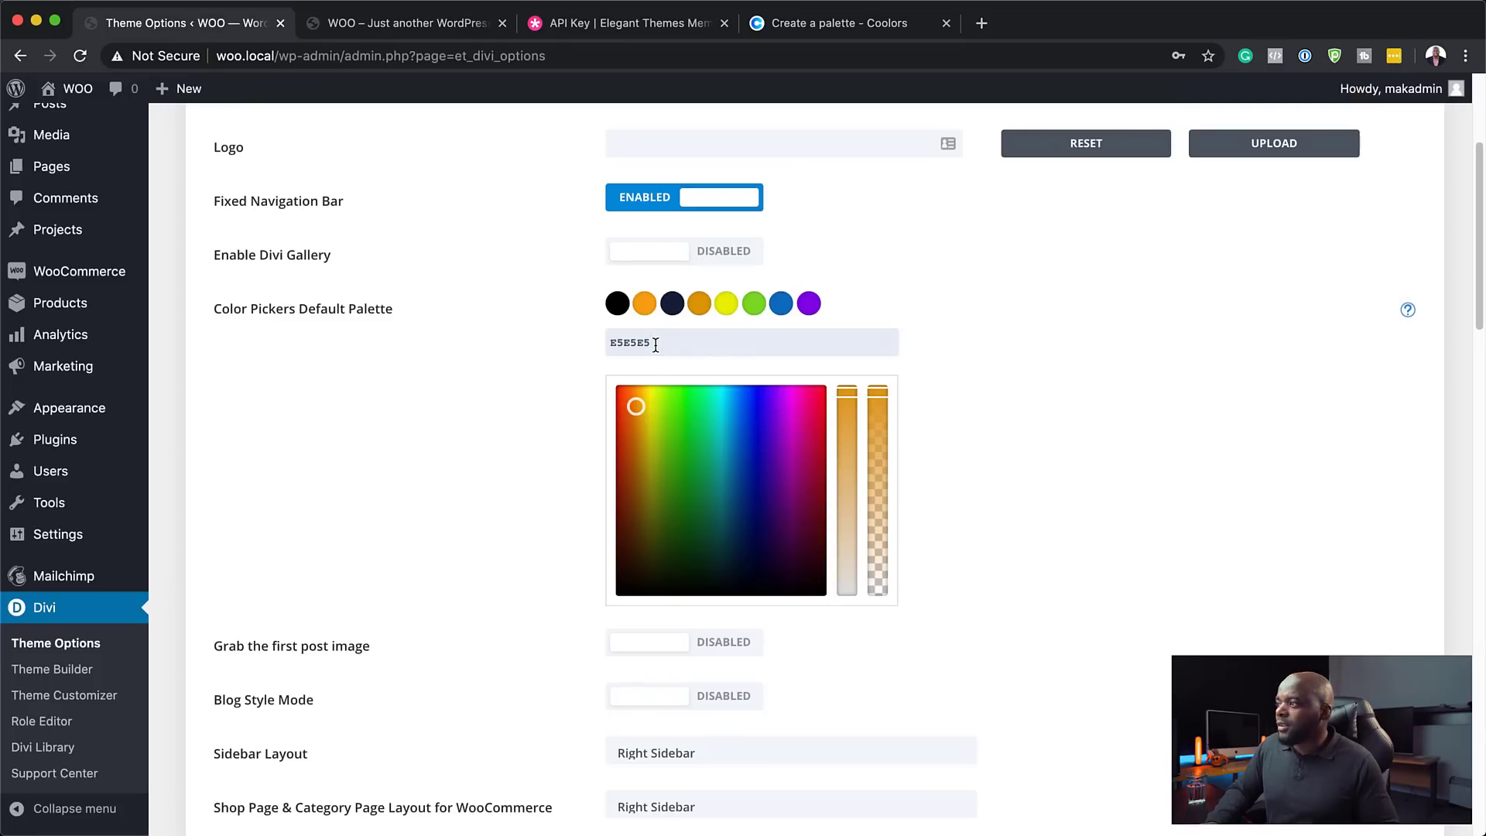
key("Return")
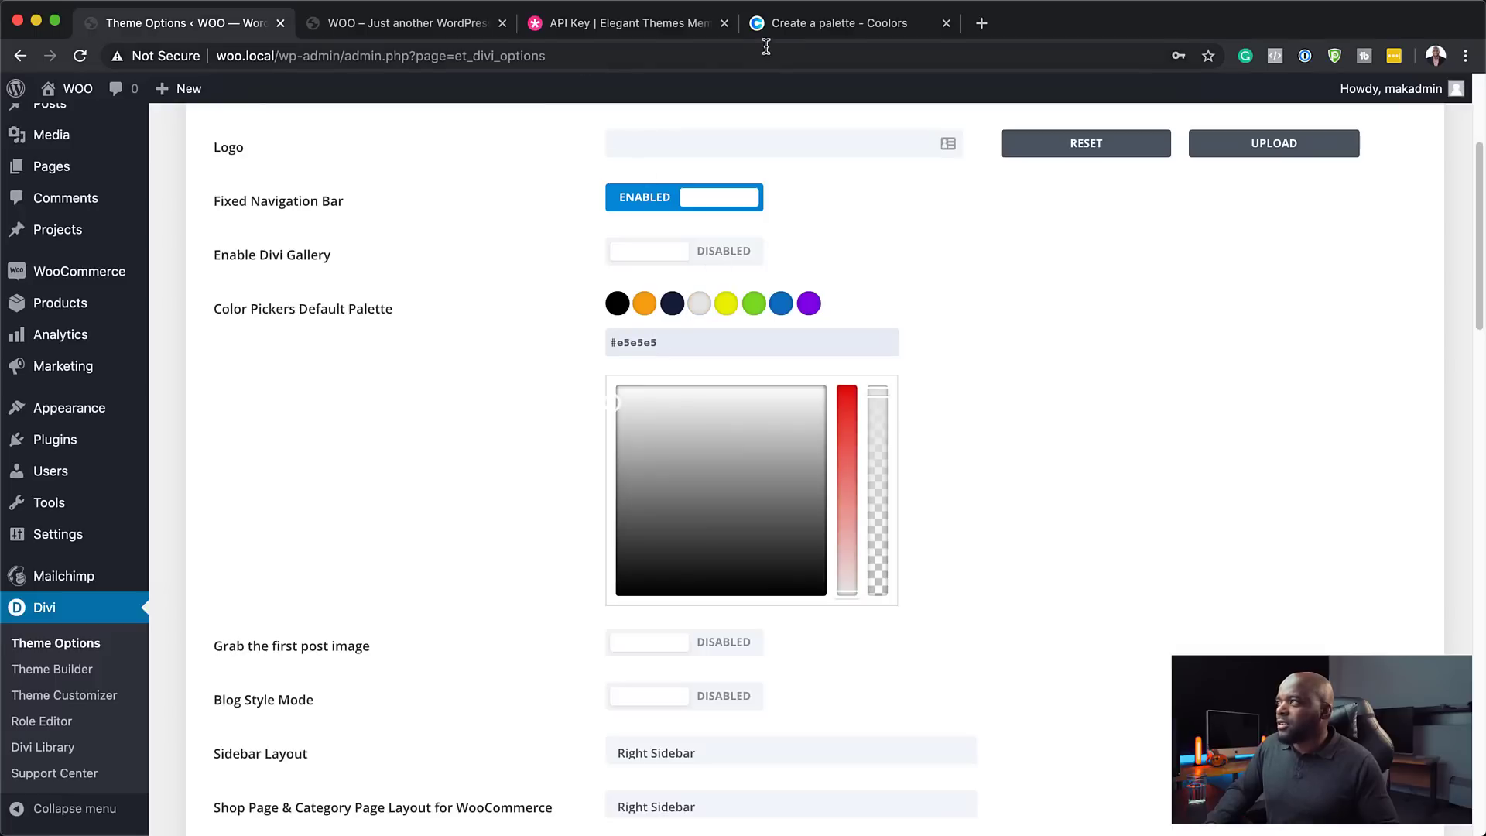
- Change the fifth palette swatch from yellow #EDF000 to white FFFFFF
left_click(723, 305)
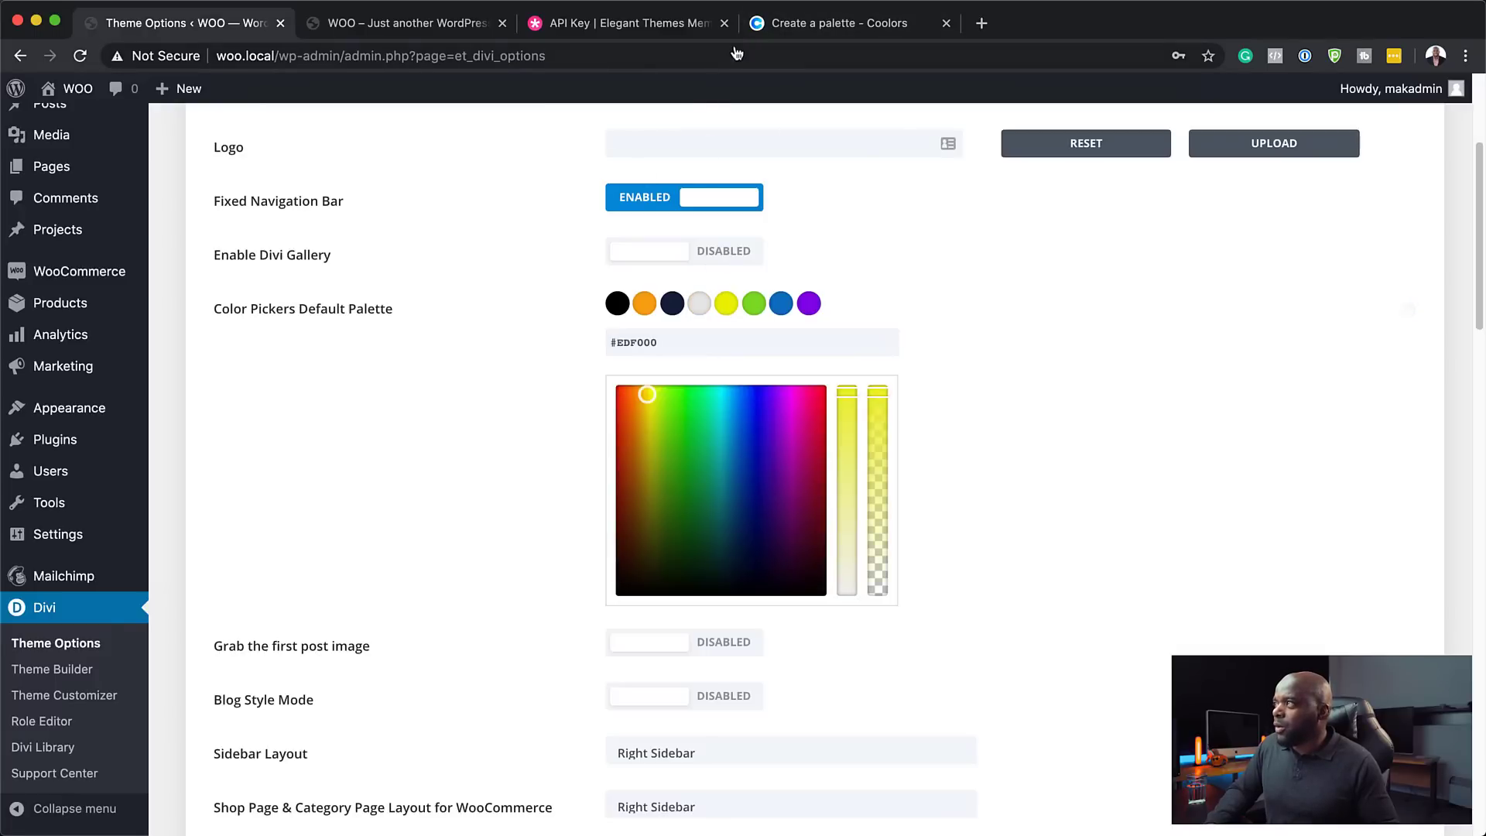
left_click(761, 29)
mouse_move(1219, 507)
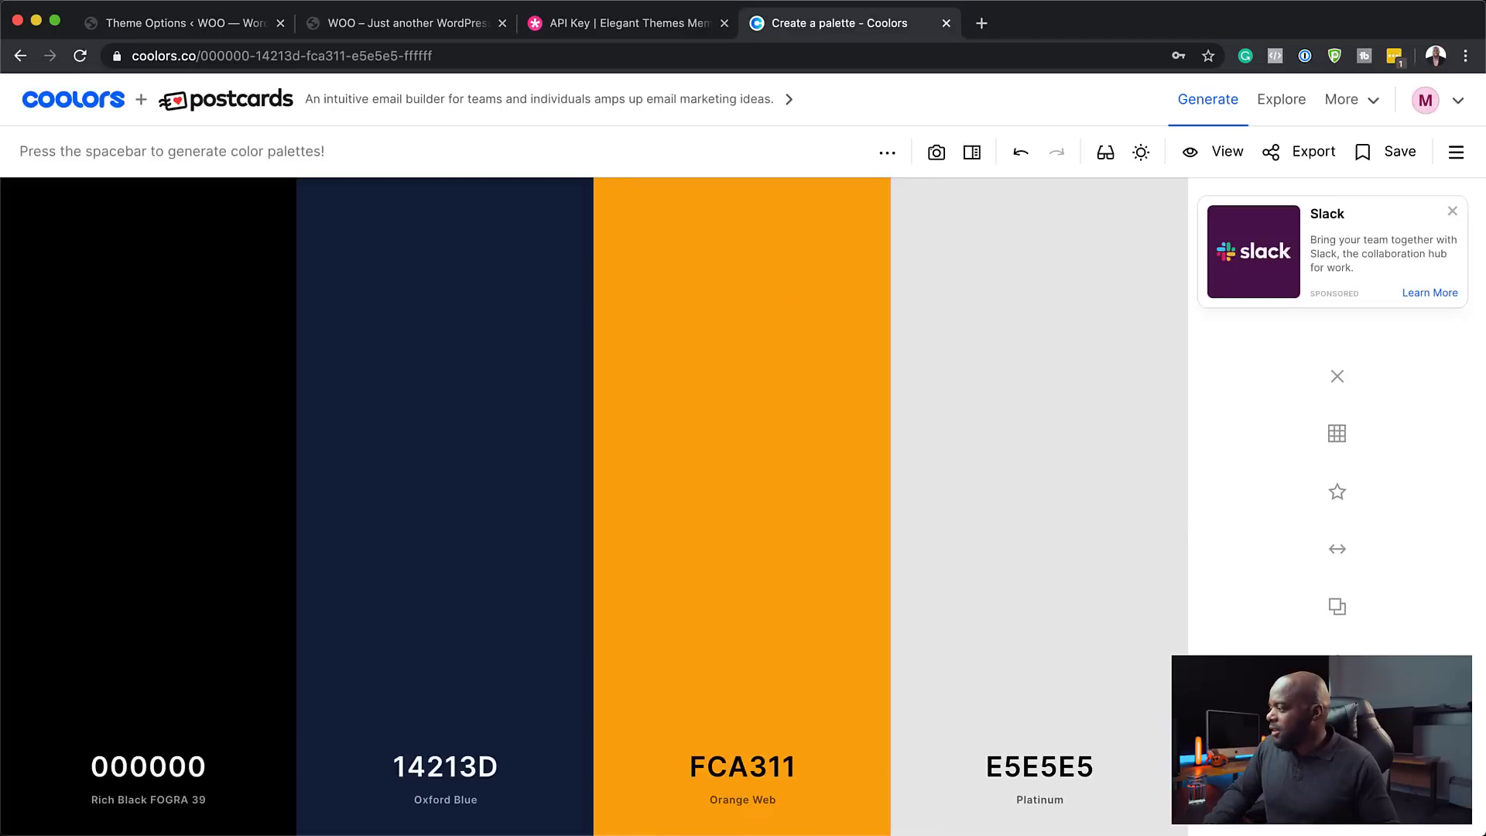
left_click(1337, 607)
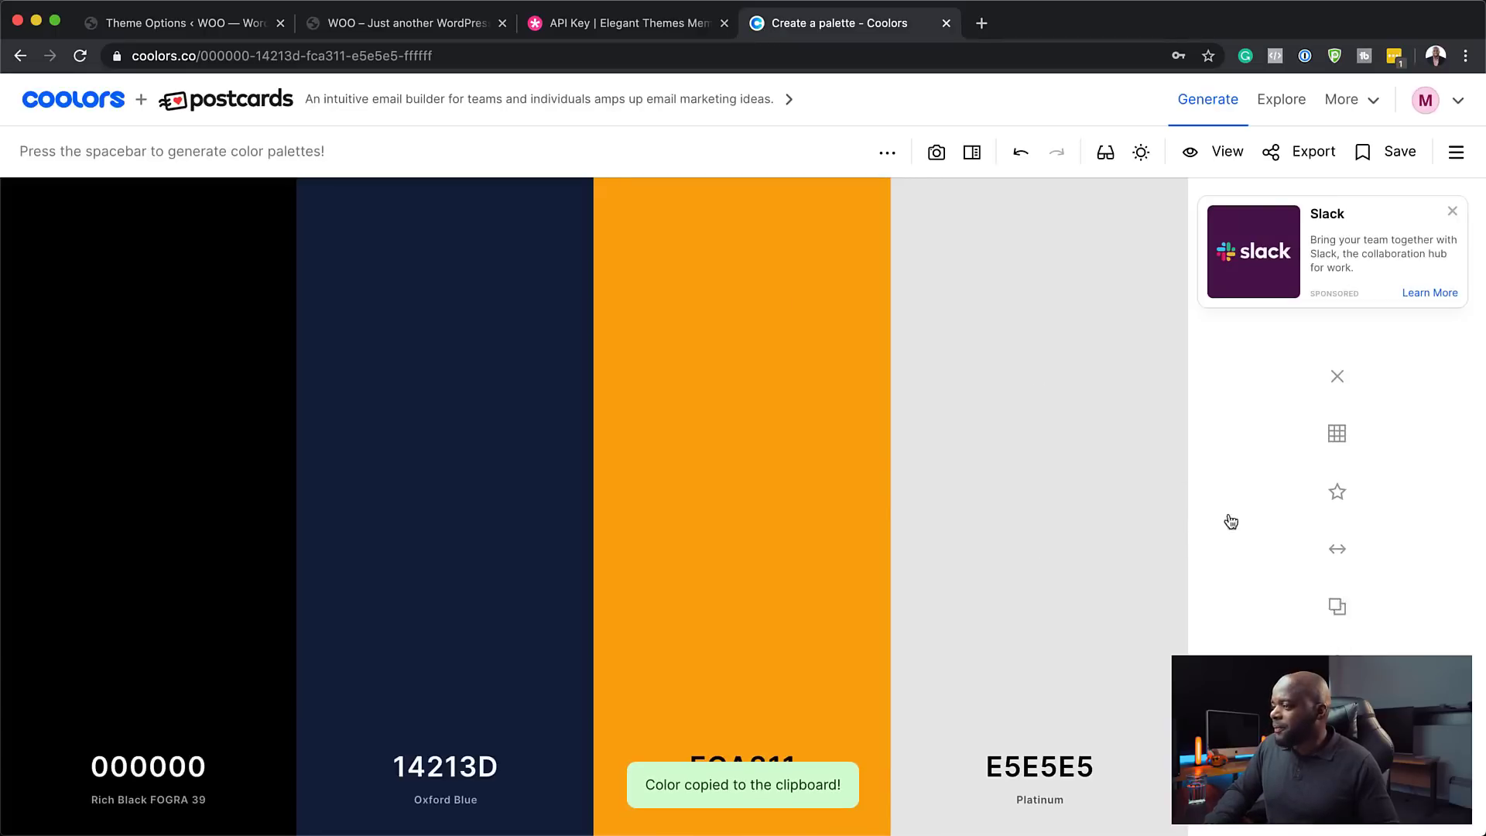
left_click(246, 29)
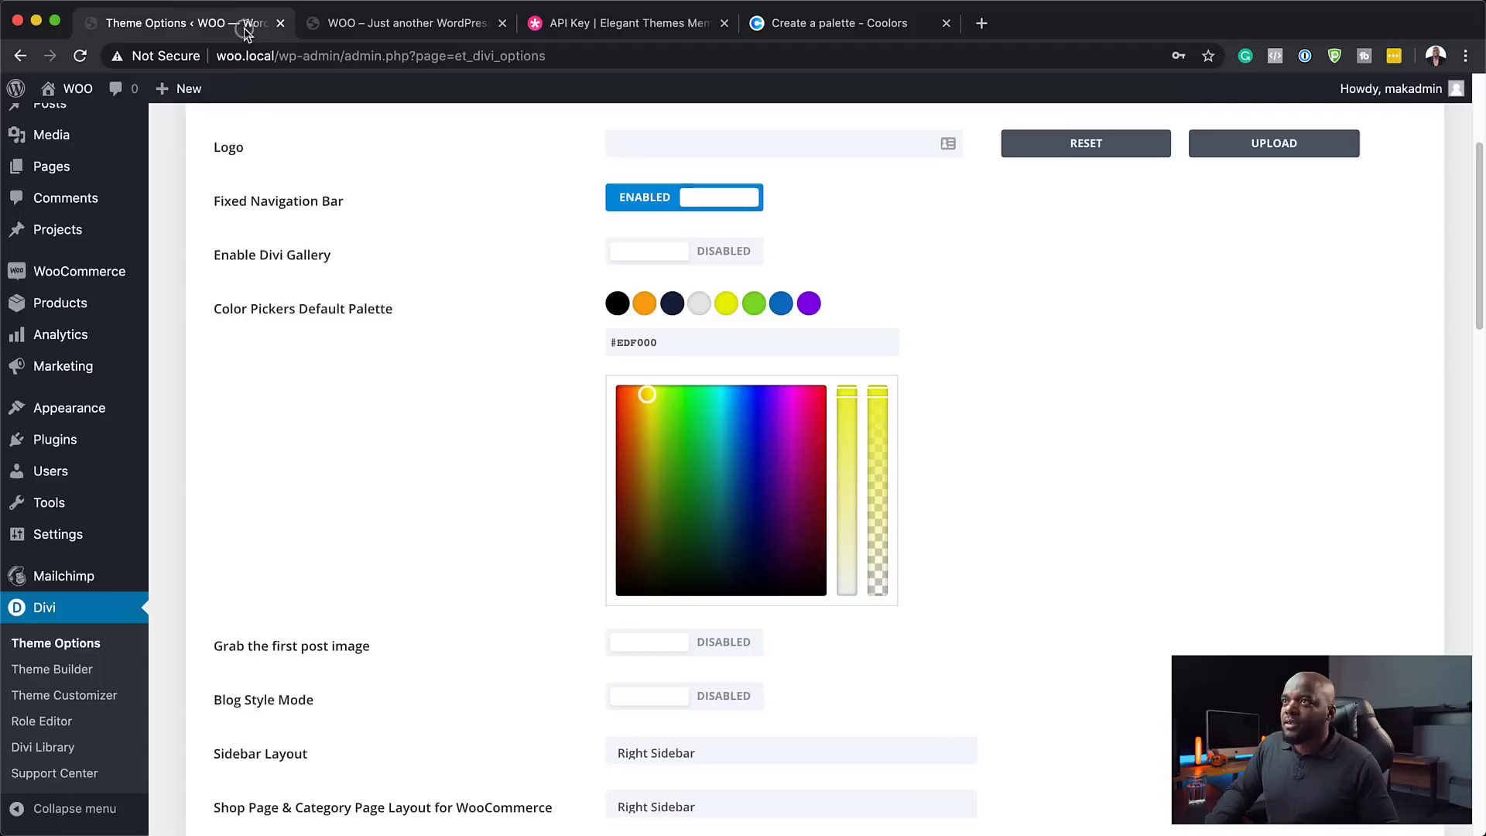
triple_click(697, 341)
key("super+v")
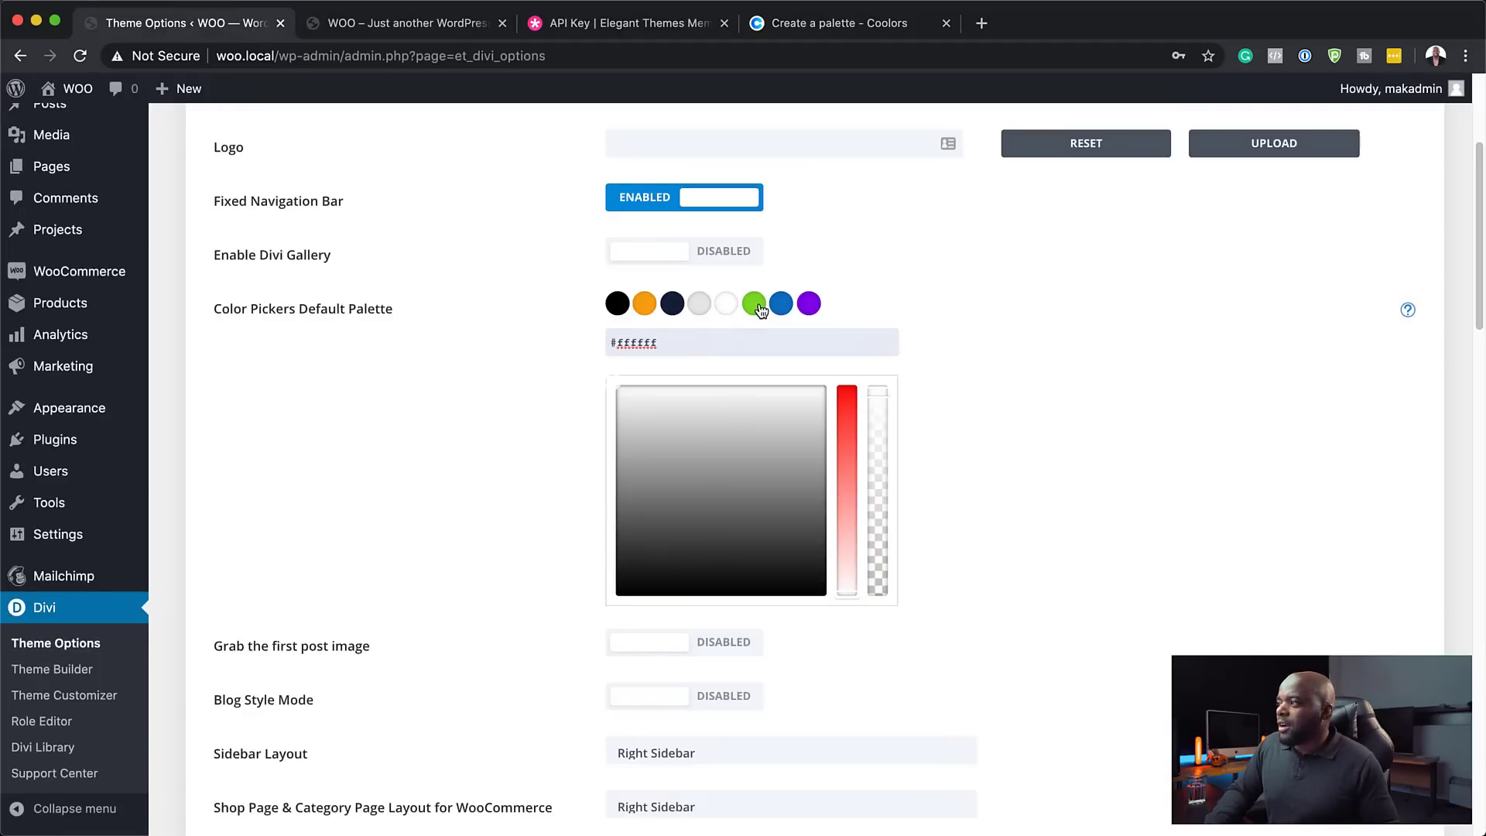
- Replace the green sixth palette swatch with white, then darken it to mid grey
left_click(755, 305)
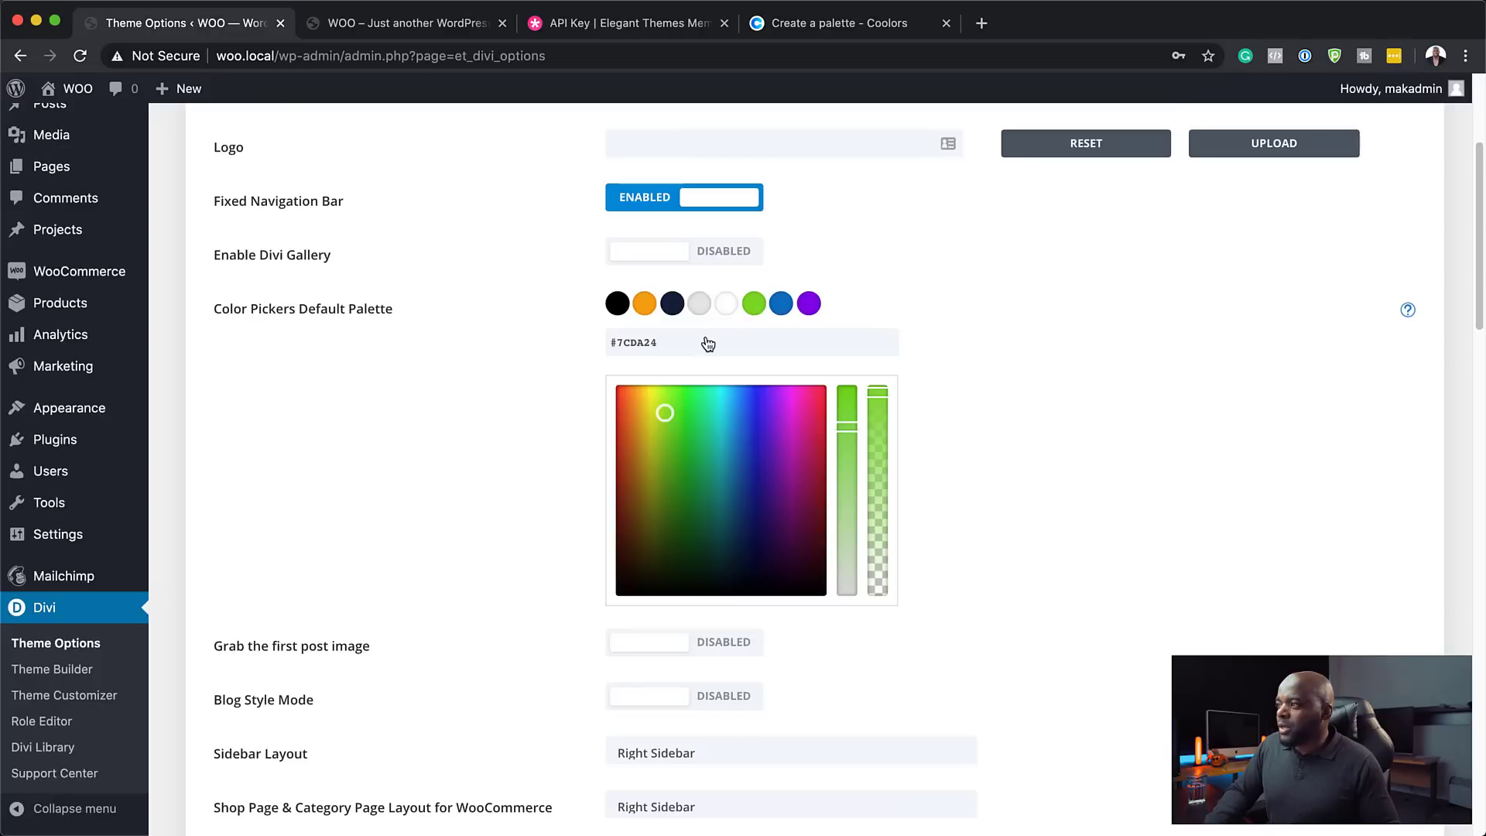
key("super+a")
key("super+v")
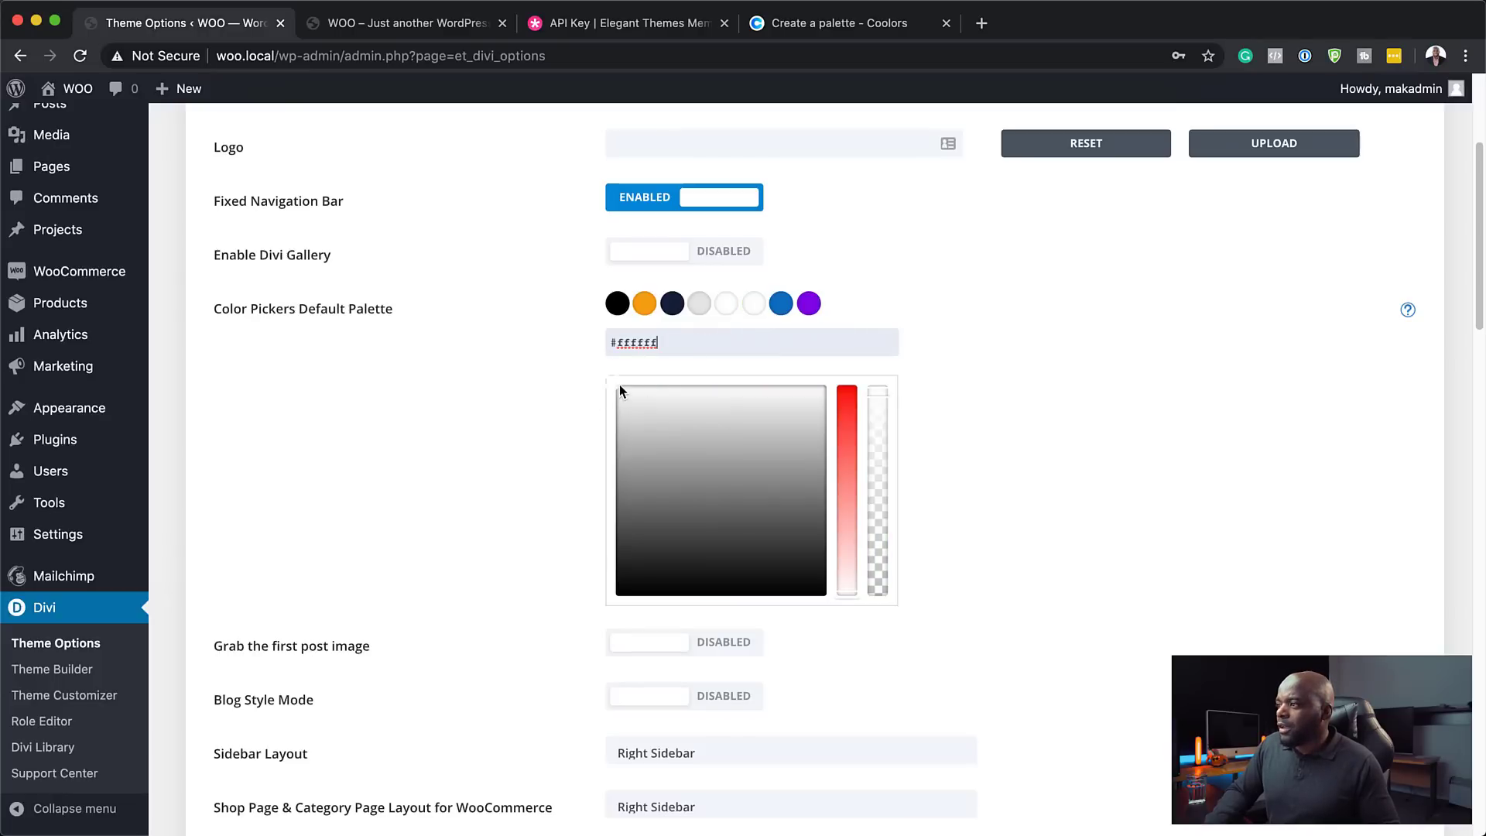
left_click_drag(619, 386, 612, 475)
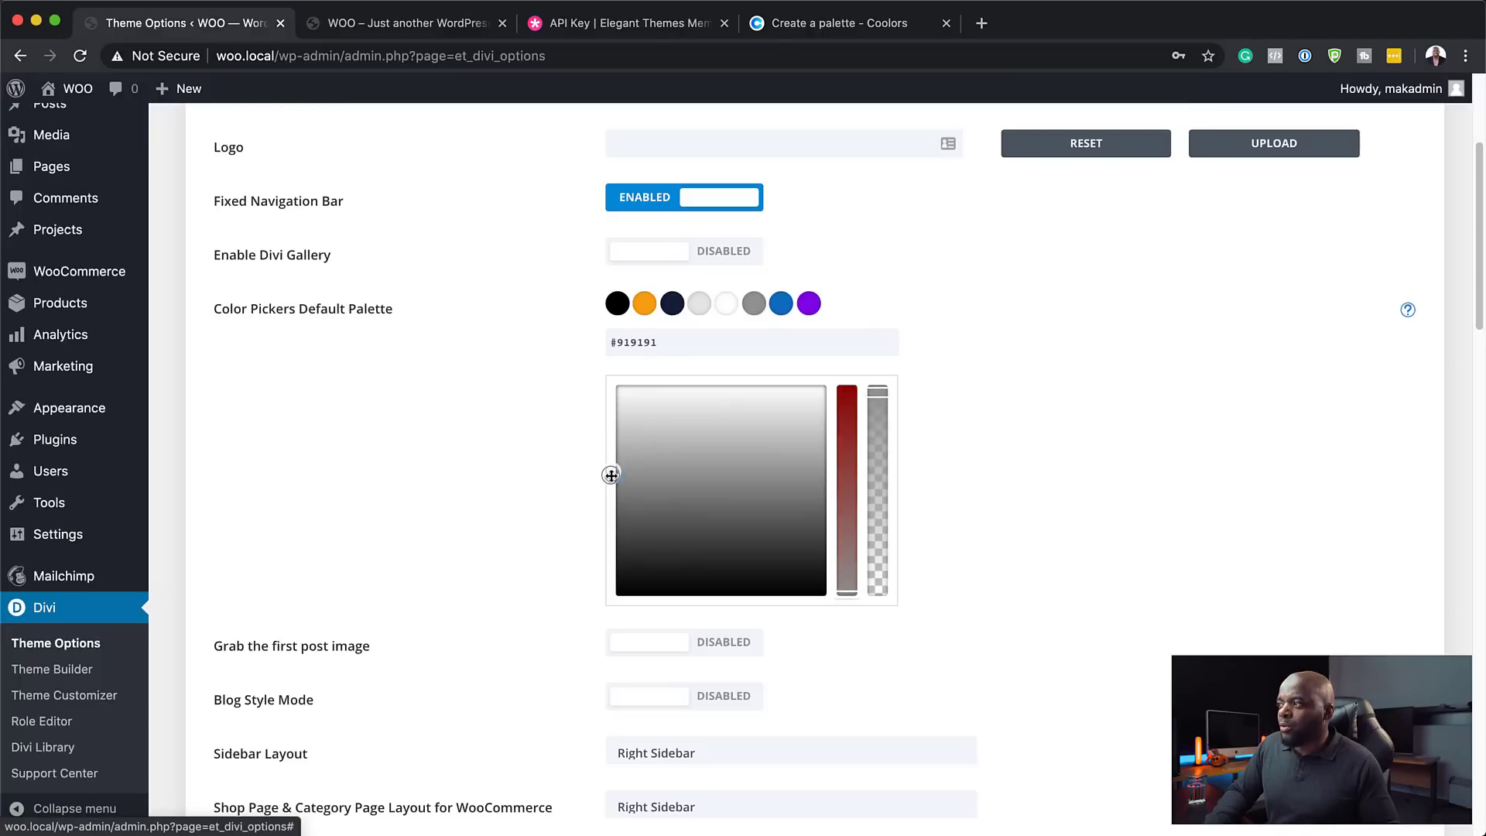
- Change the blue seventh swatch to the off-white grey #f4f4f4
left_click(781, 306)
left_click_drag(657, 342, 609, 343)
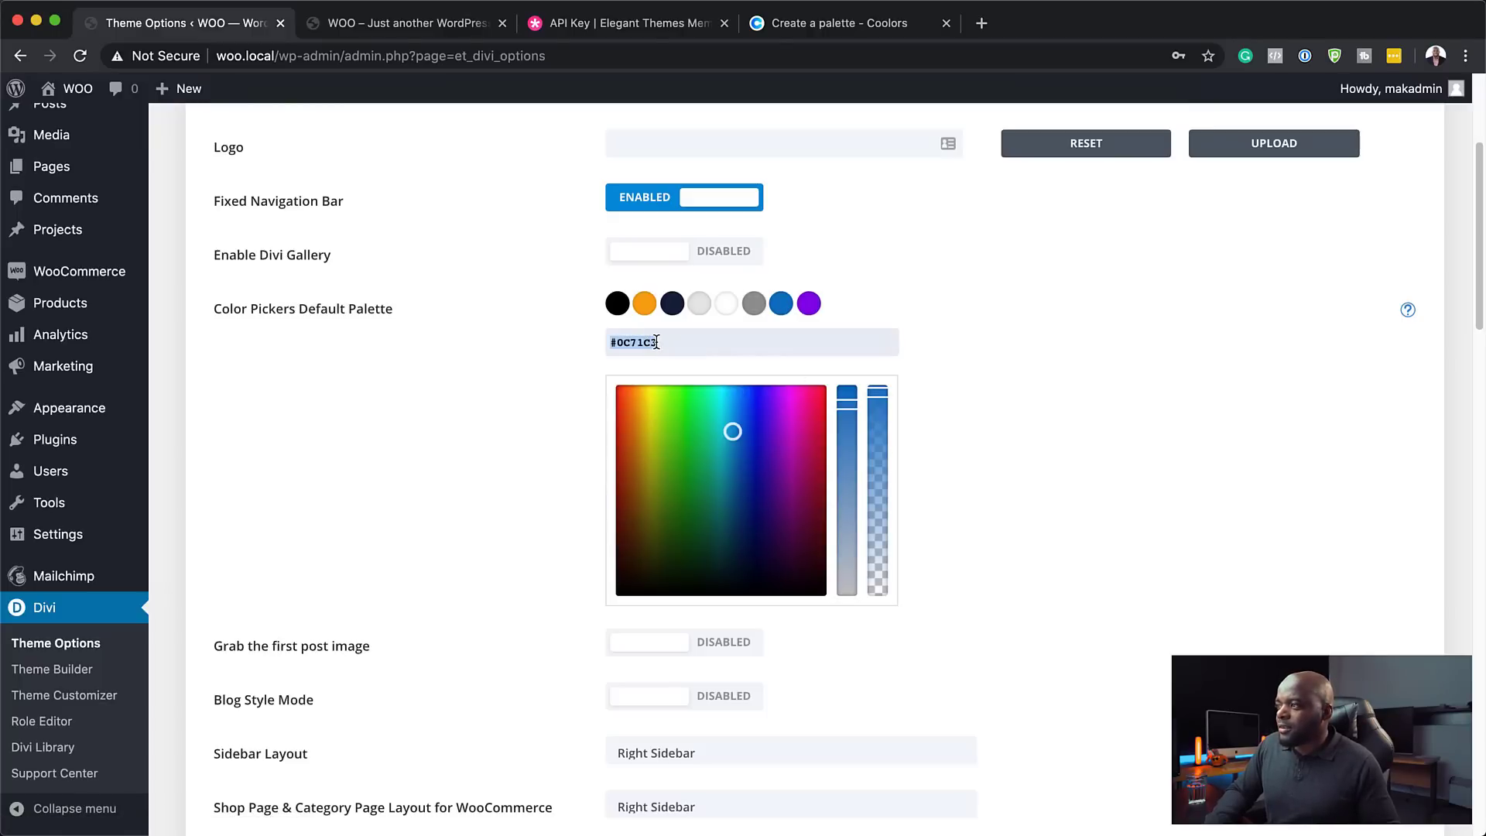
type("FFFFFF")
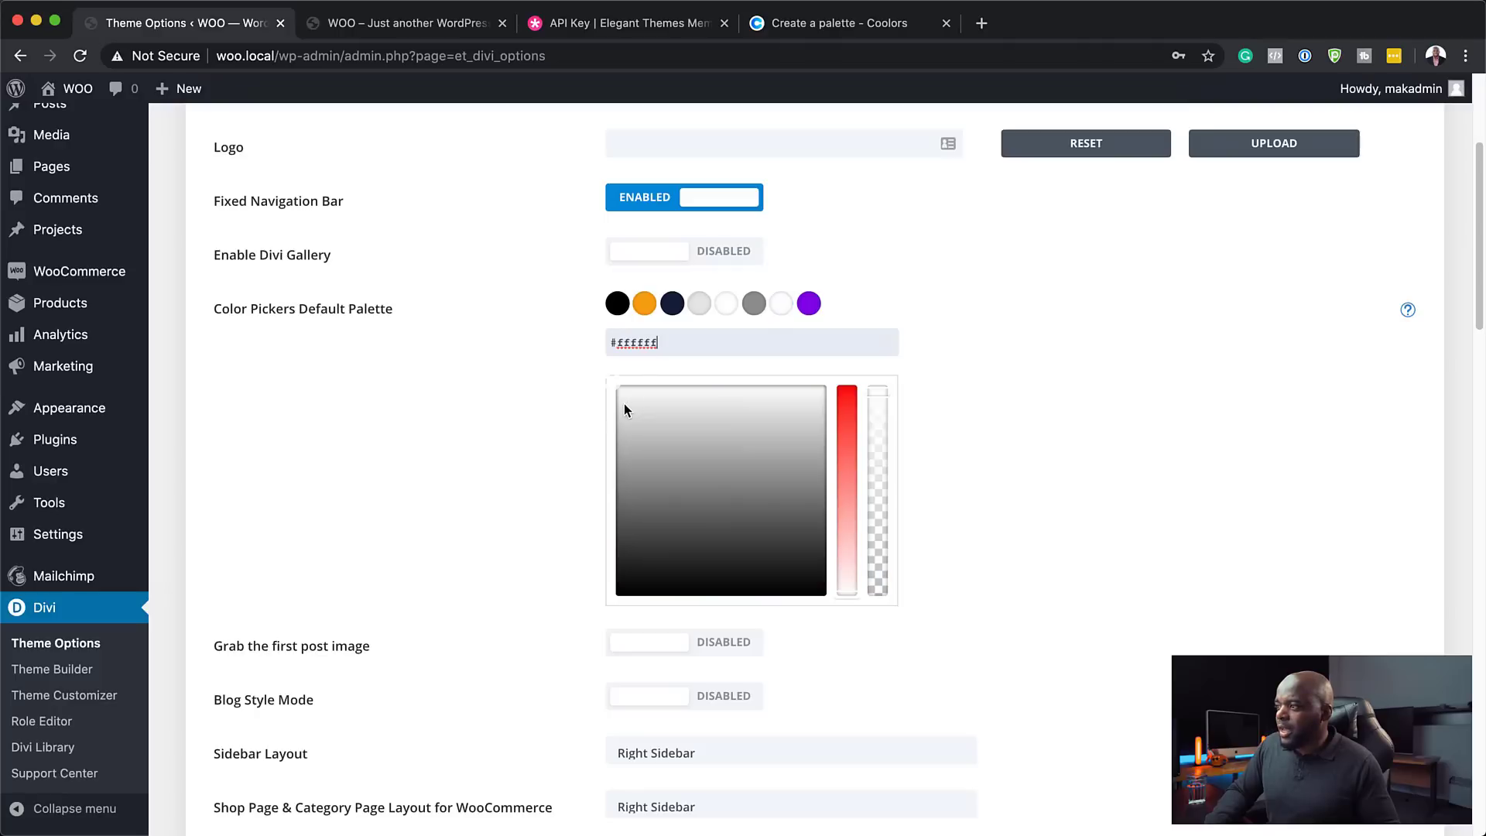
left_click(614, 394)
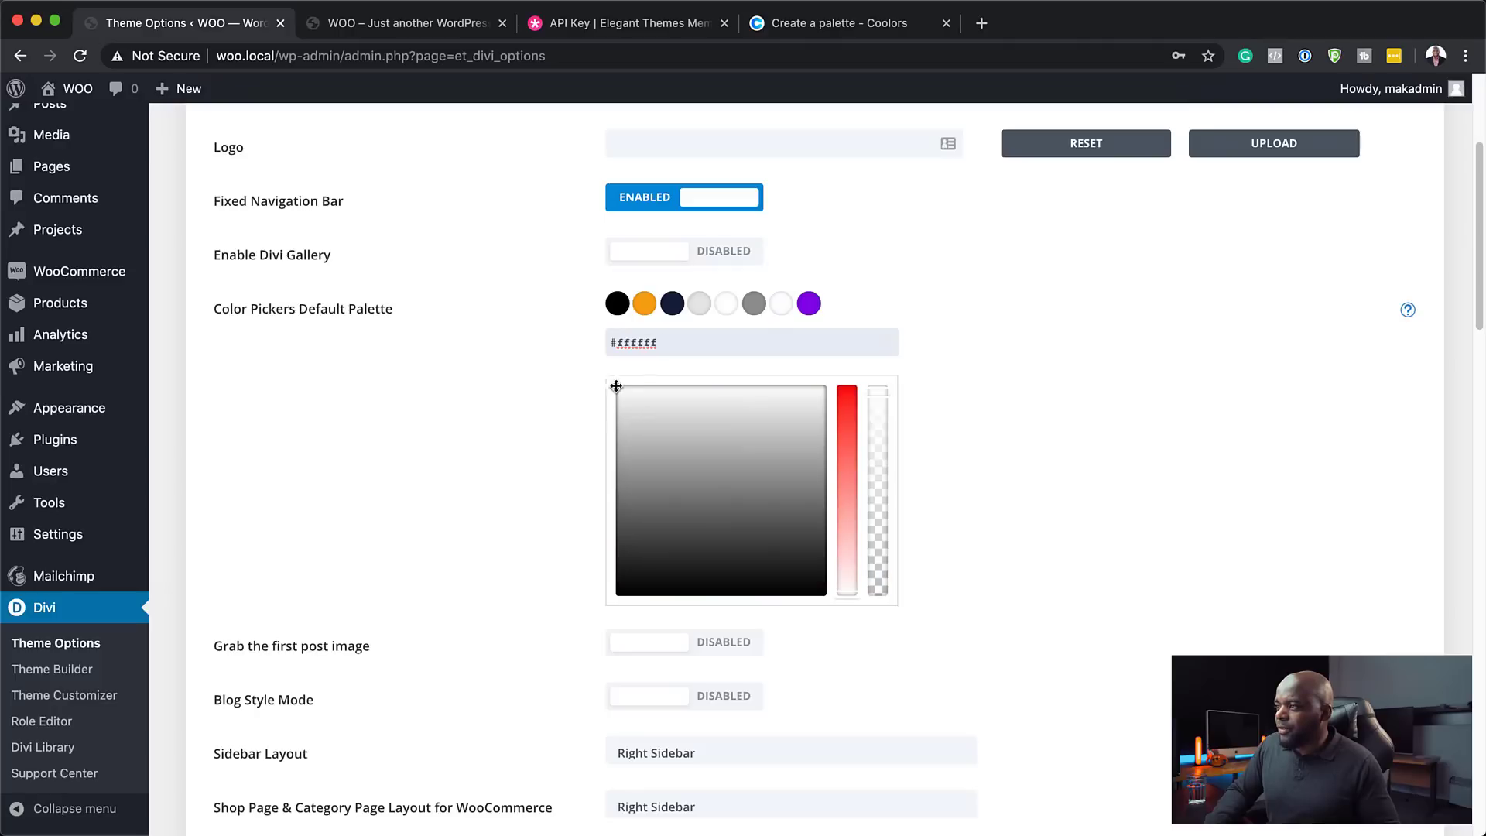
- Change the purple eighth swatch to the near-black grey #262626
left_click(809, 303)
triple_click(674, 343)
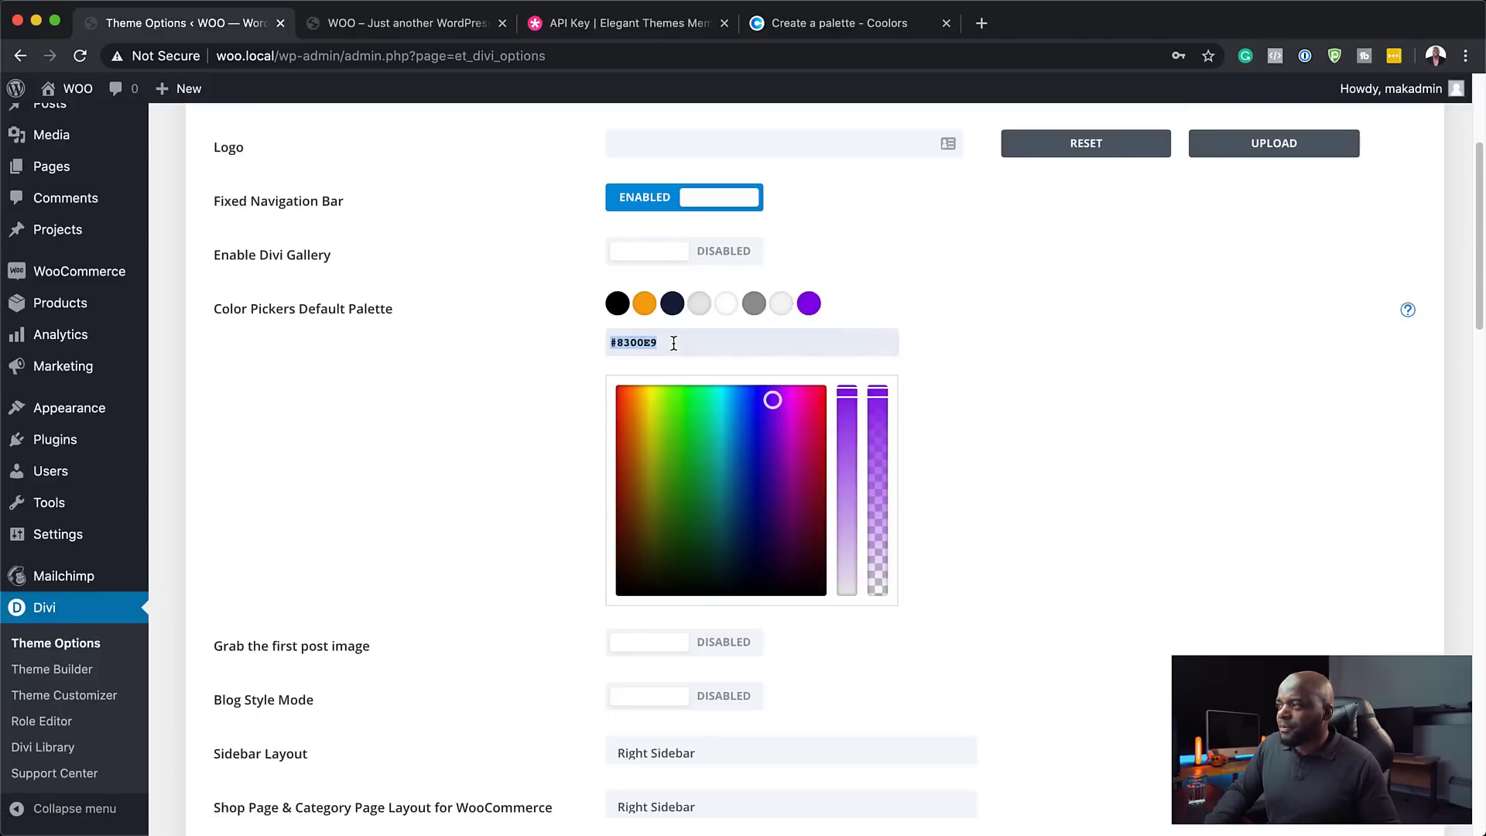
type("FFFFFF")
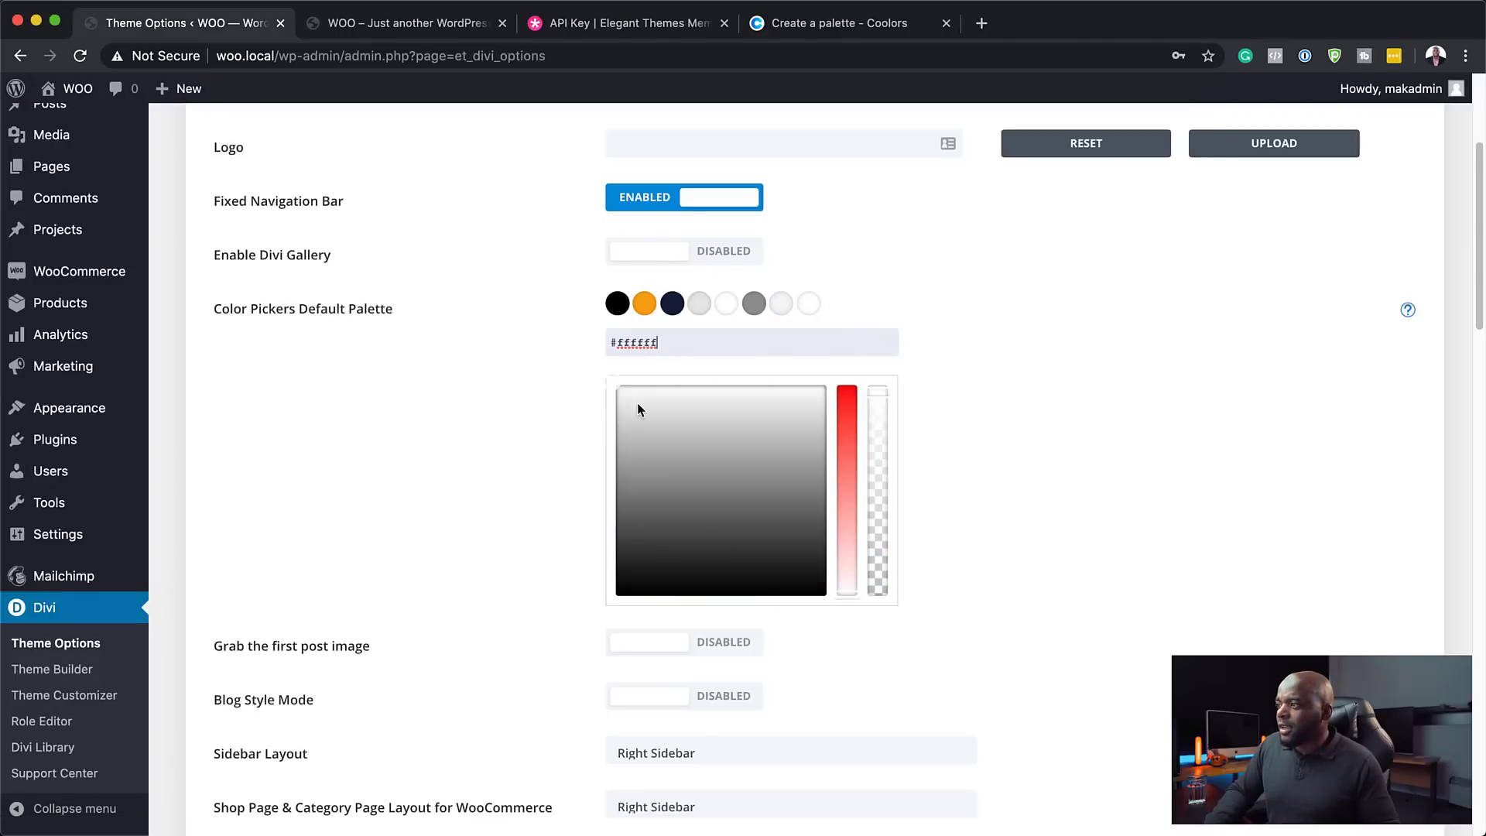
left_click_drag(619, 404, 613, 560)
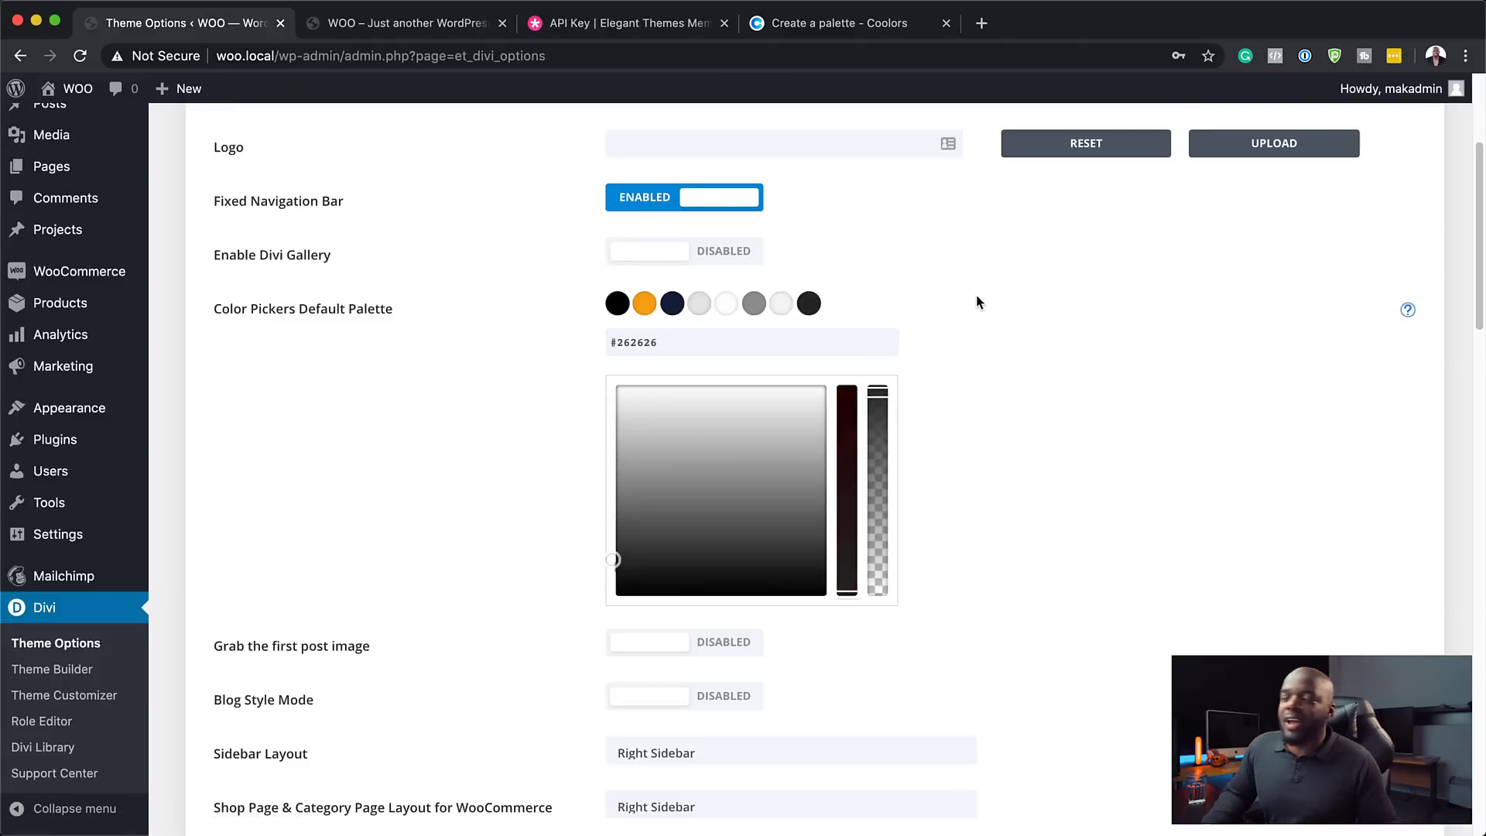
- Save the Divi theme options with the new palette and view the storefront Home page
scroll(497, 346, "up", 5)
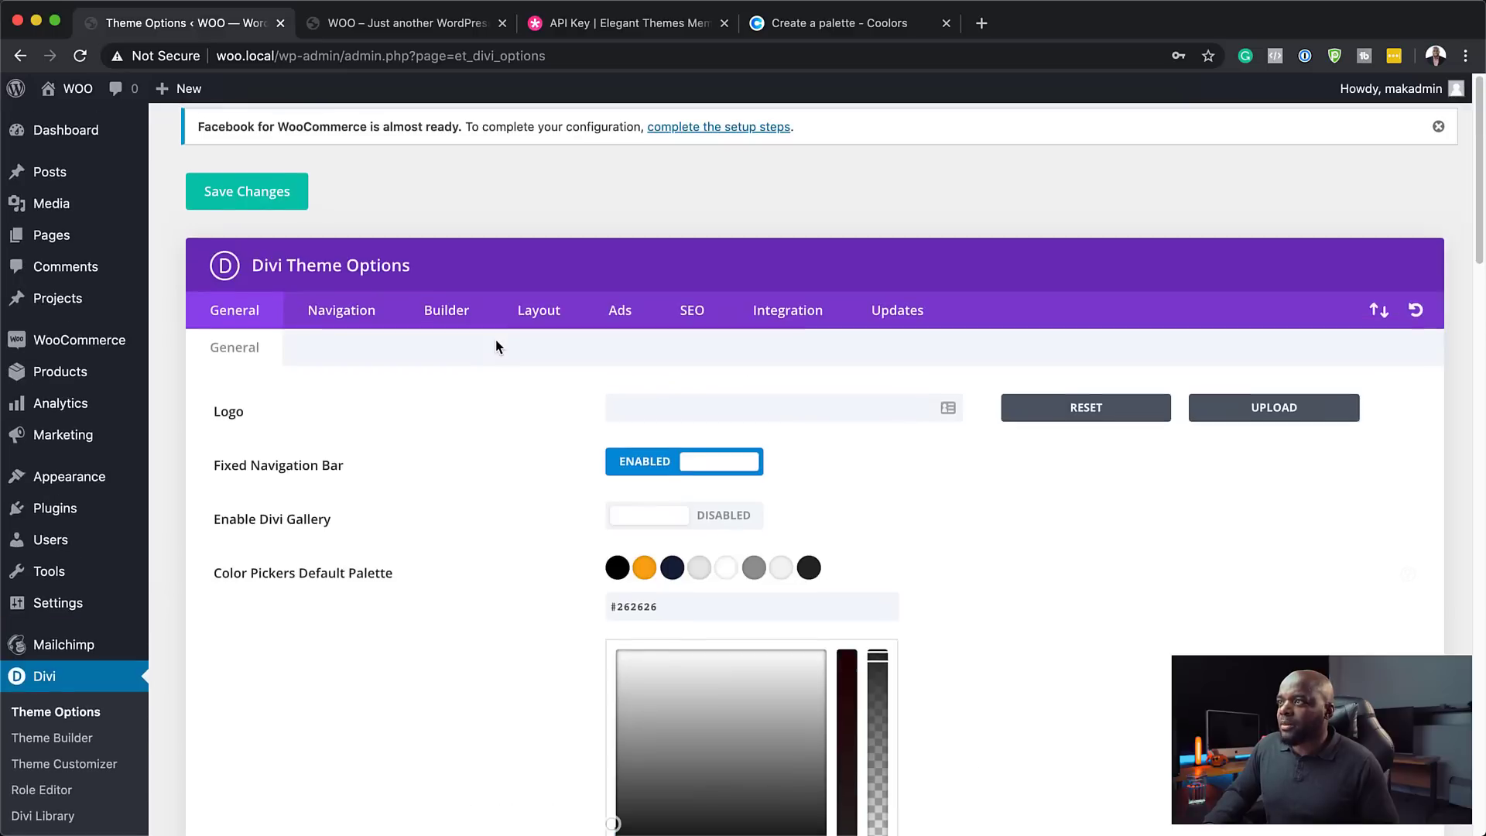
left_click(267, 198)
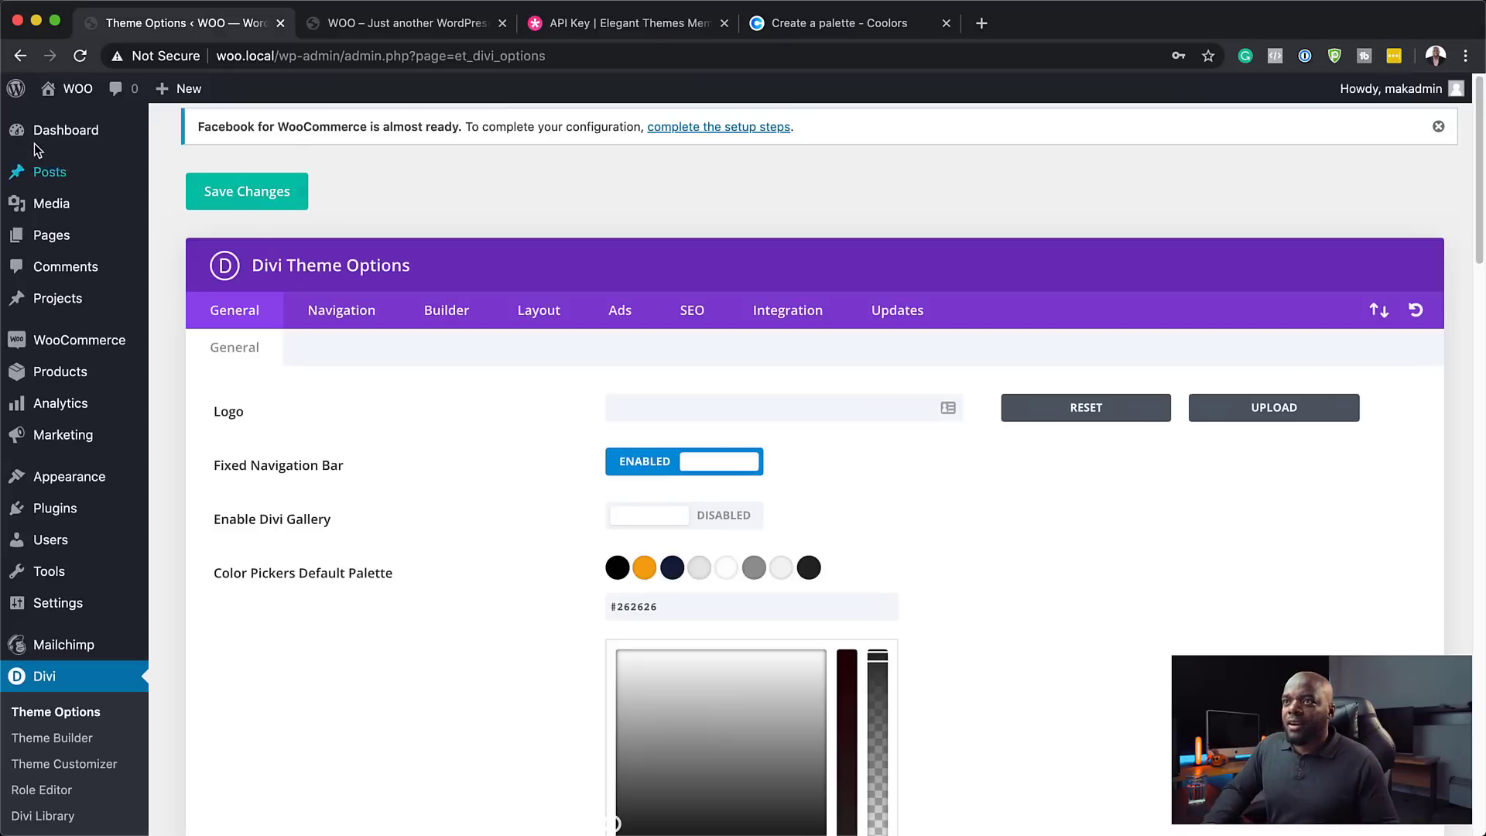
mouse_move(65, 142)
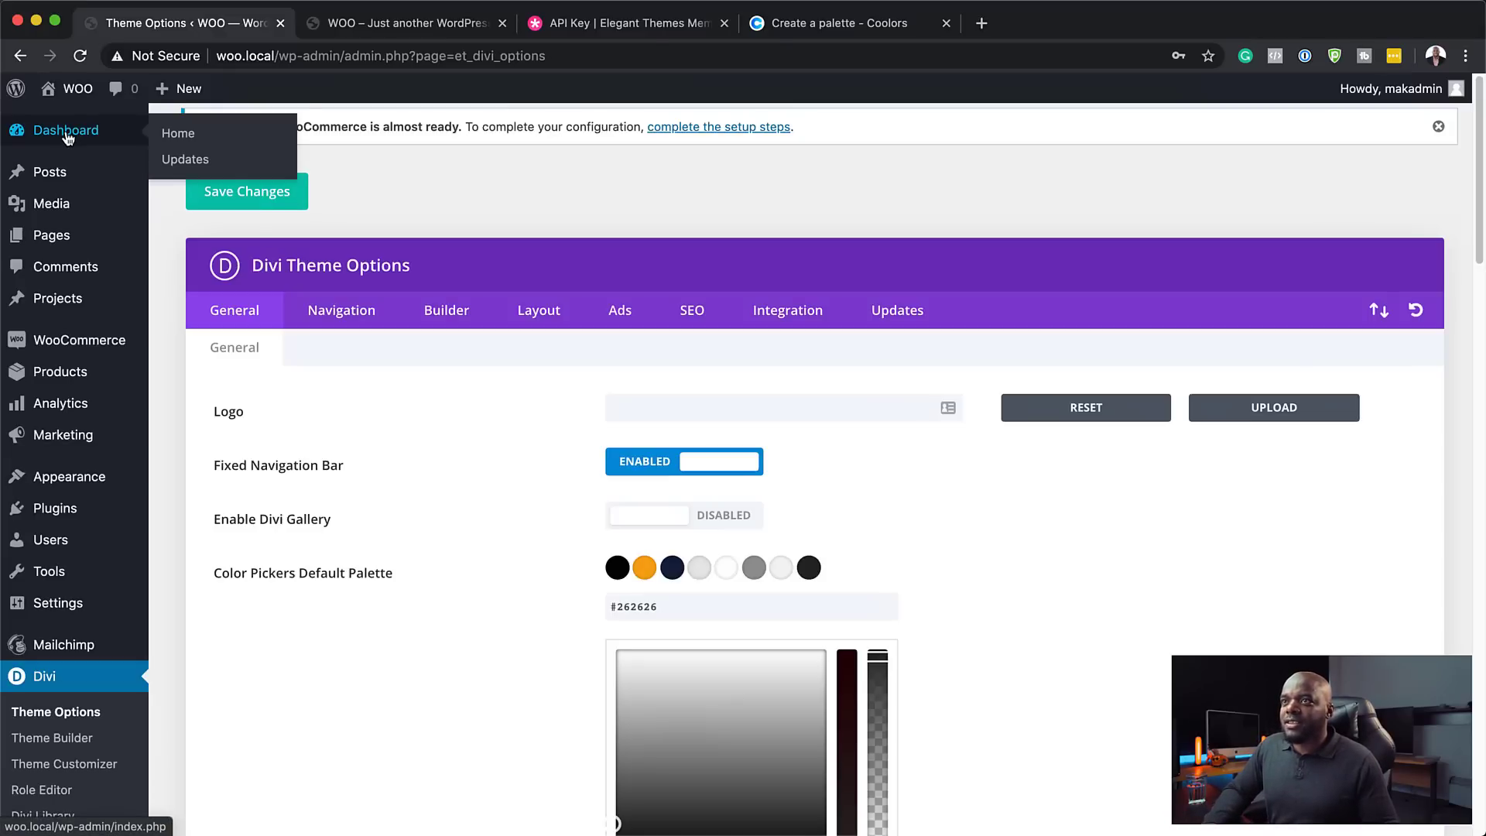
left_click(353, 24)
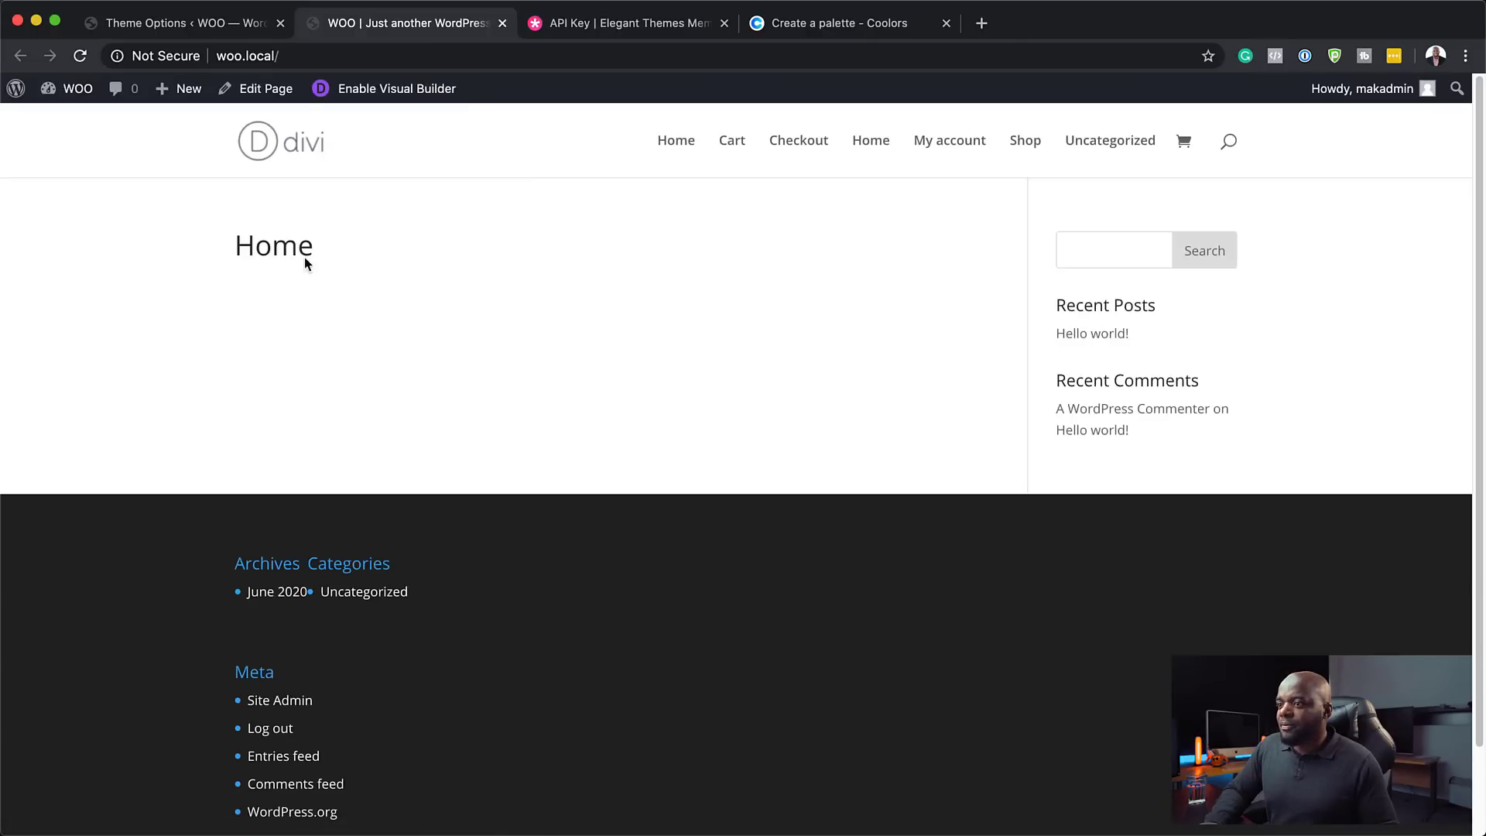
- Return to the Divi Theme Options page and look over the General settings
scroll(881, 551, "down", 3)
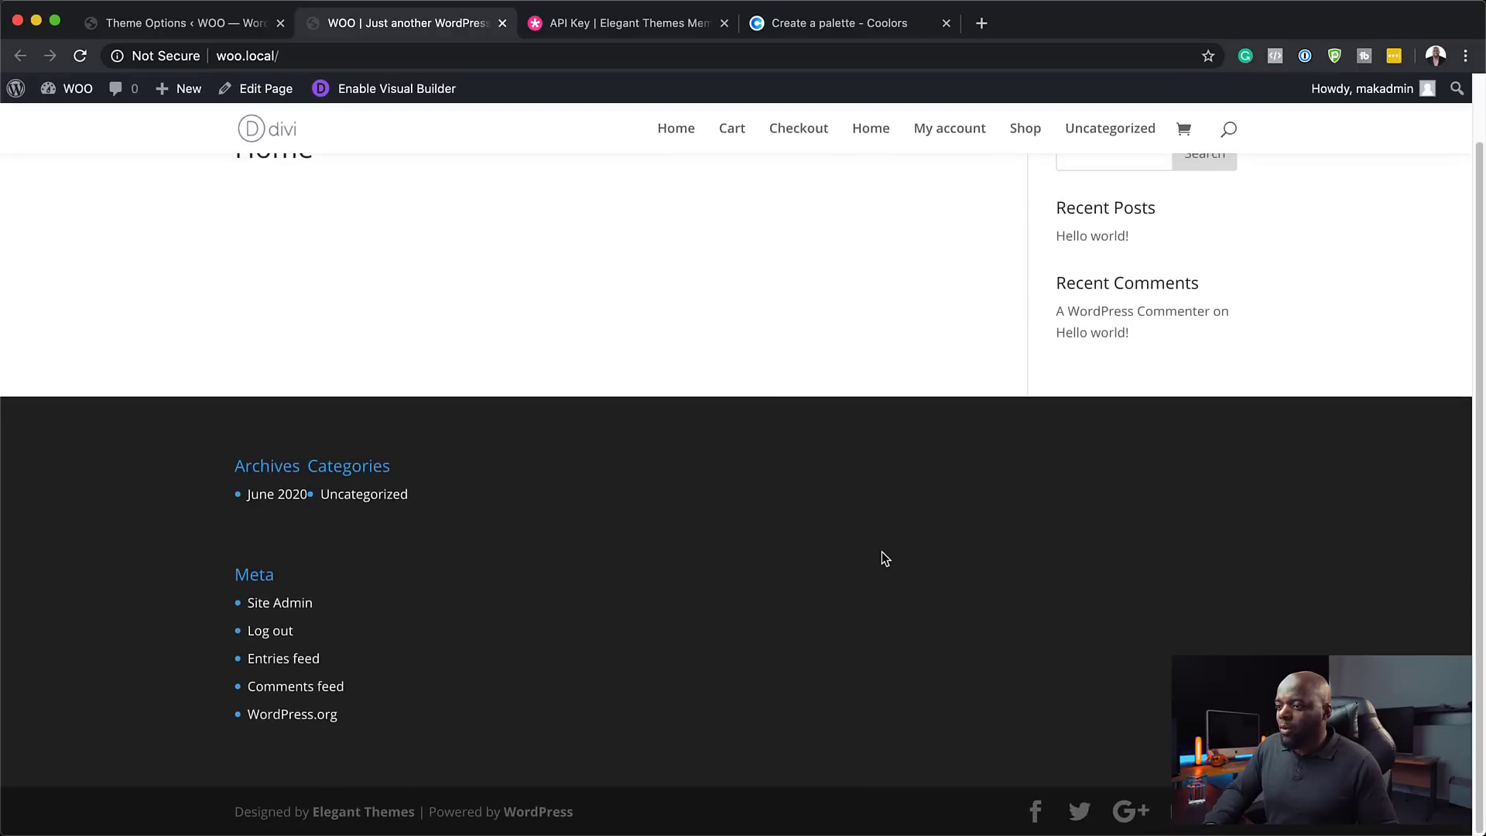
scroll(881, 551, "up", 2)
scroll(881, 551, "up", 1)
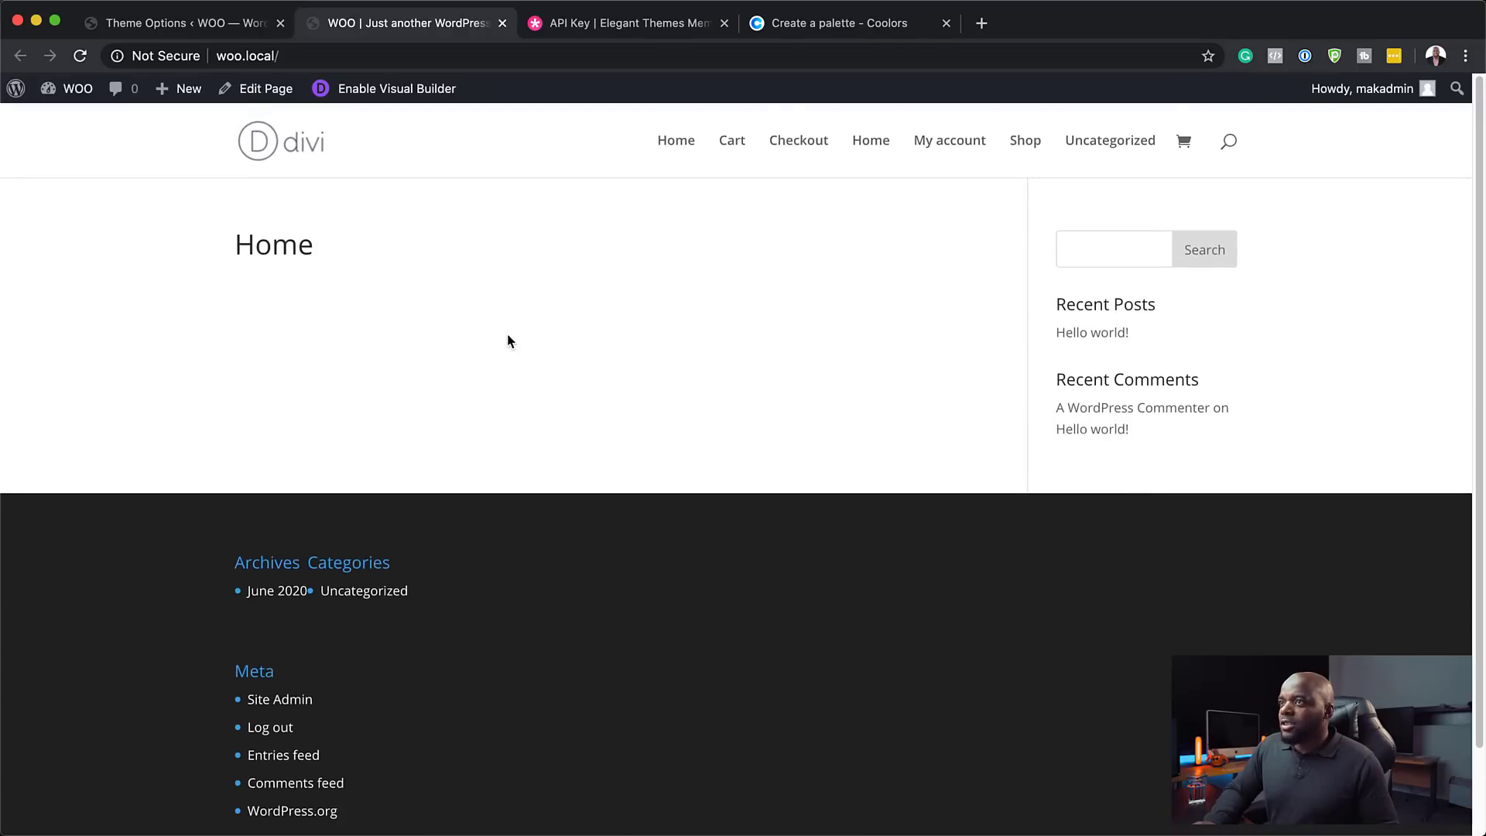
left_click(147, 27)
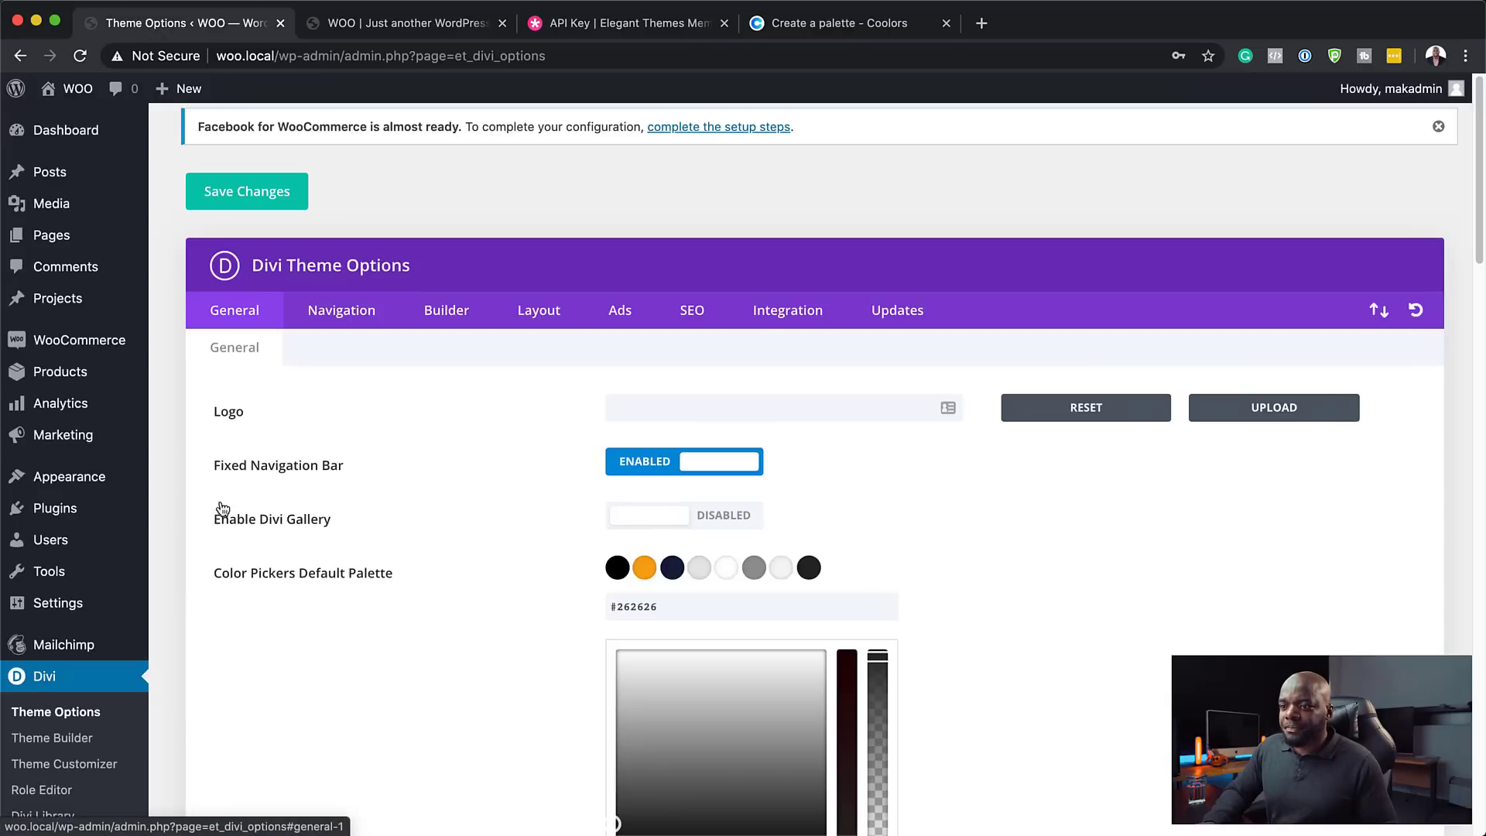
scroll(138, 617, "down", 5)
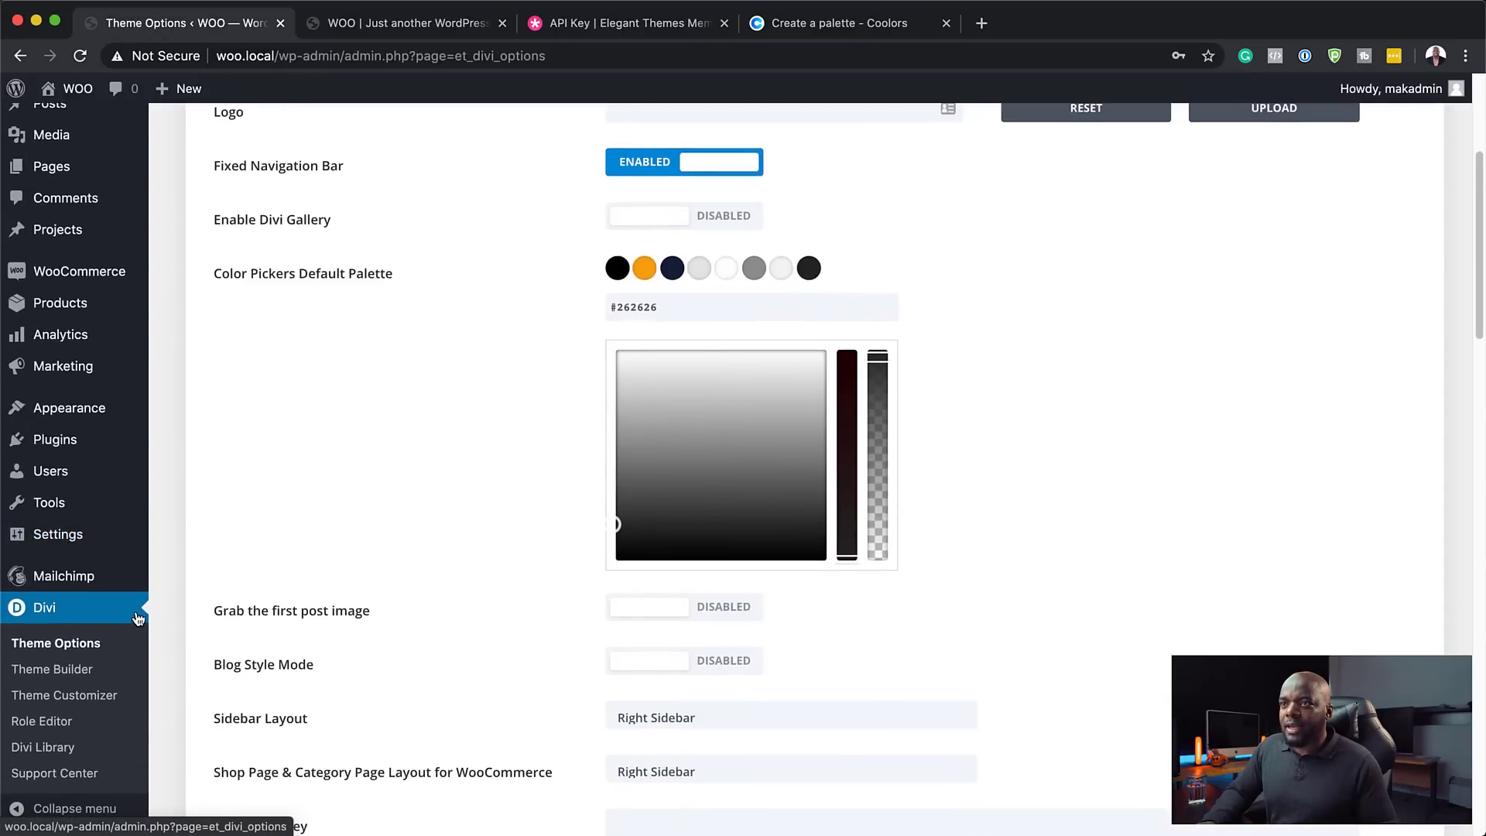
scroll(137, 618, "up", 5)
mouse_move(137, 606)
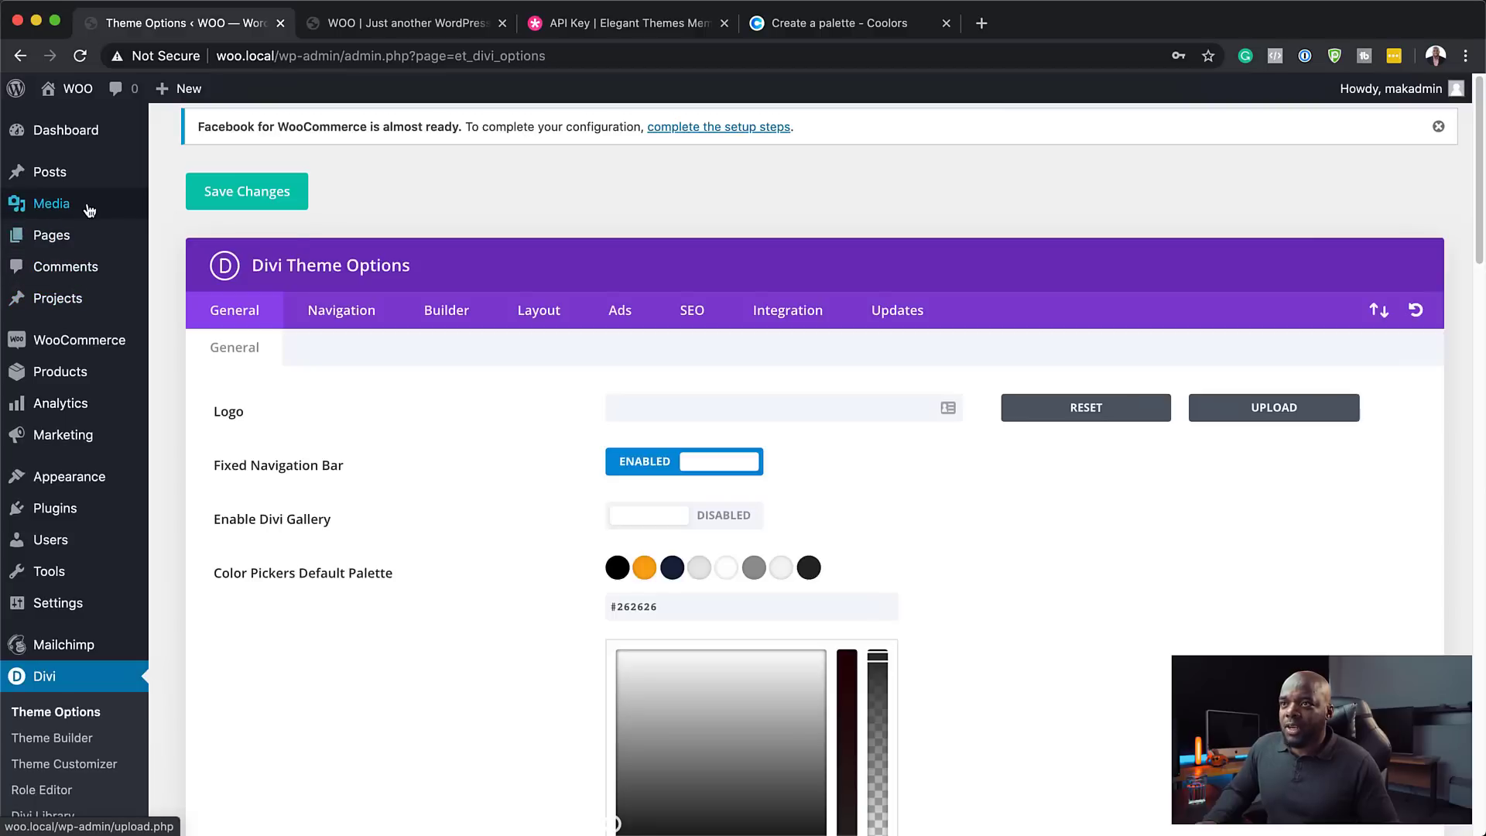
- Upload twelve shoe and shopping photos from the Downloads folder into the Media Library
mouse_move(87, 208)
left_click(209, 212)
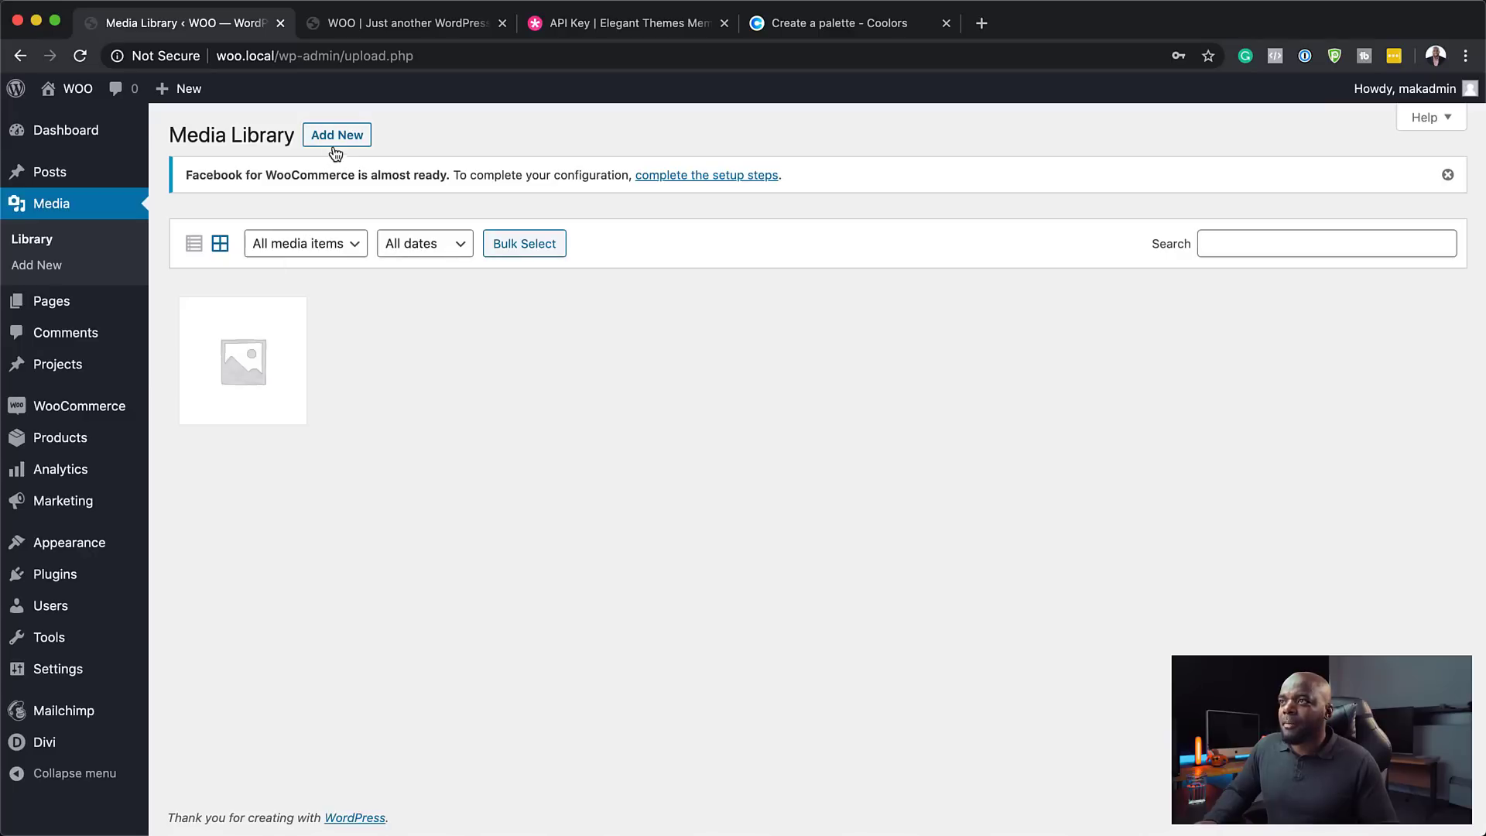
left_click(345, 137)
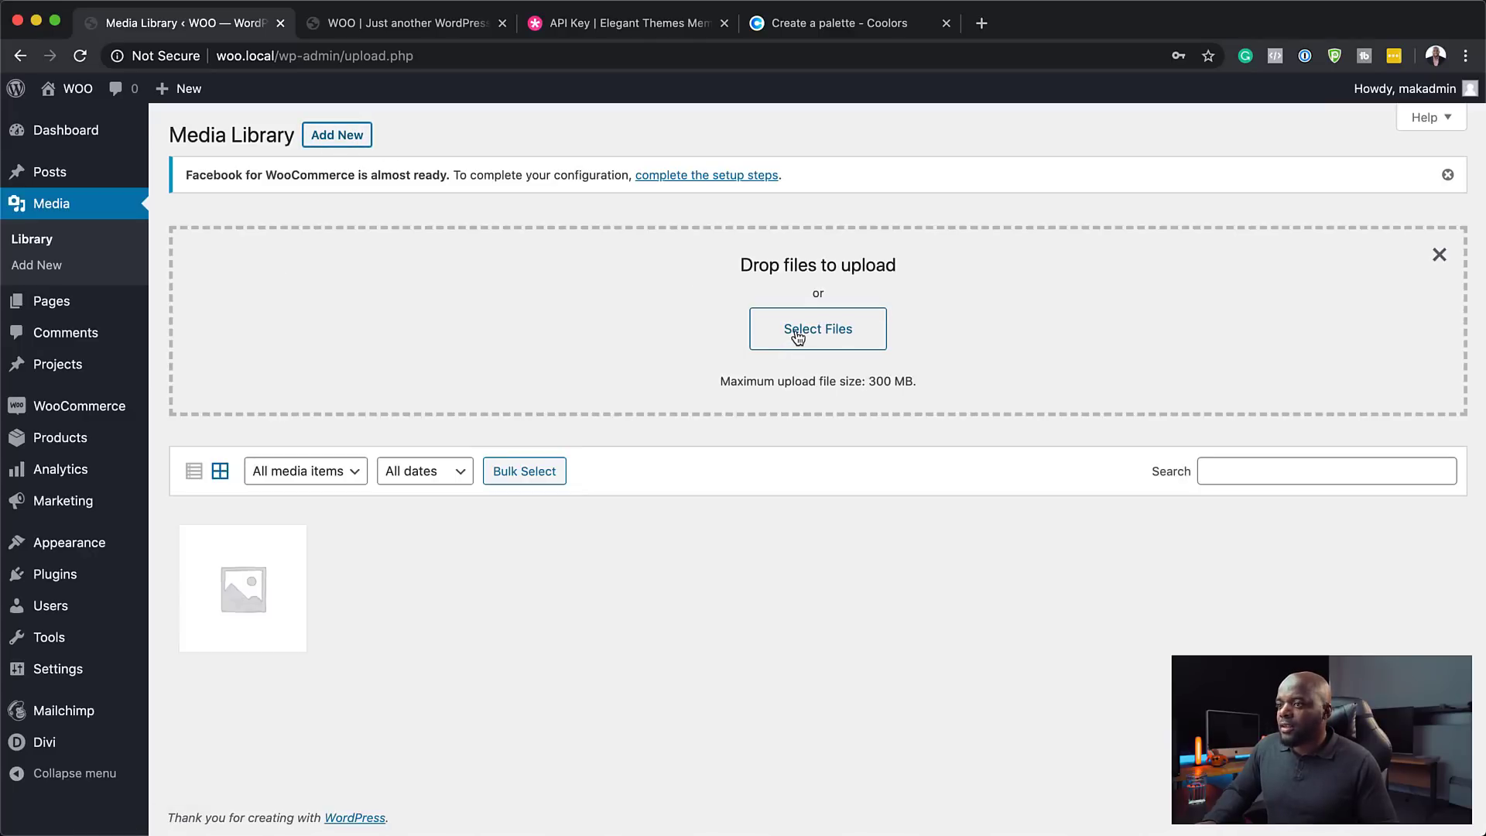
left_click(797, 338)
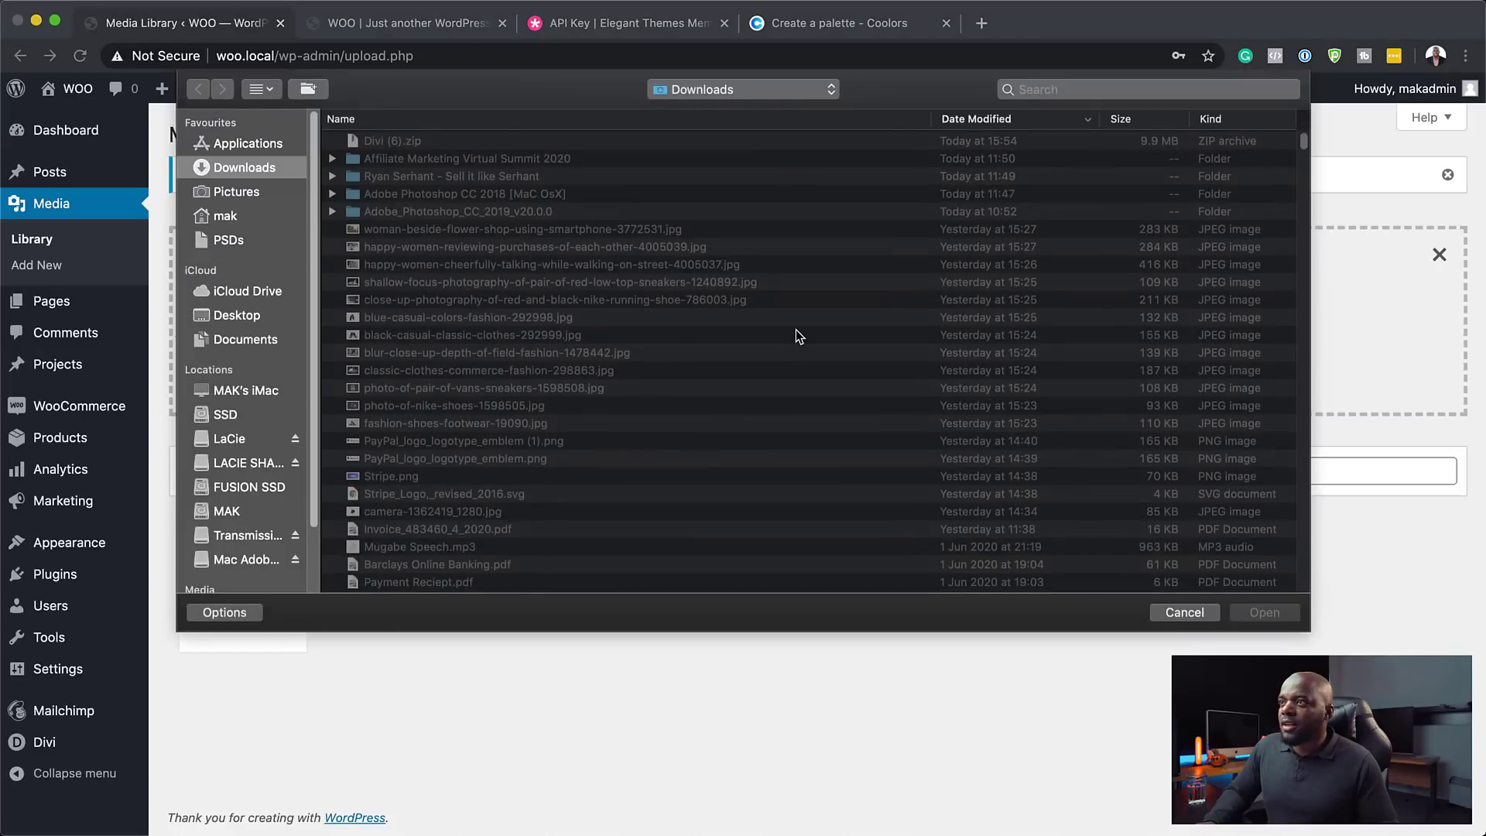
scroll(425, 373, "down", 3)
scroll(425, 373, "down", 1)
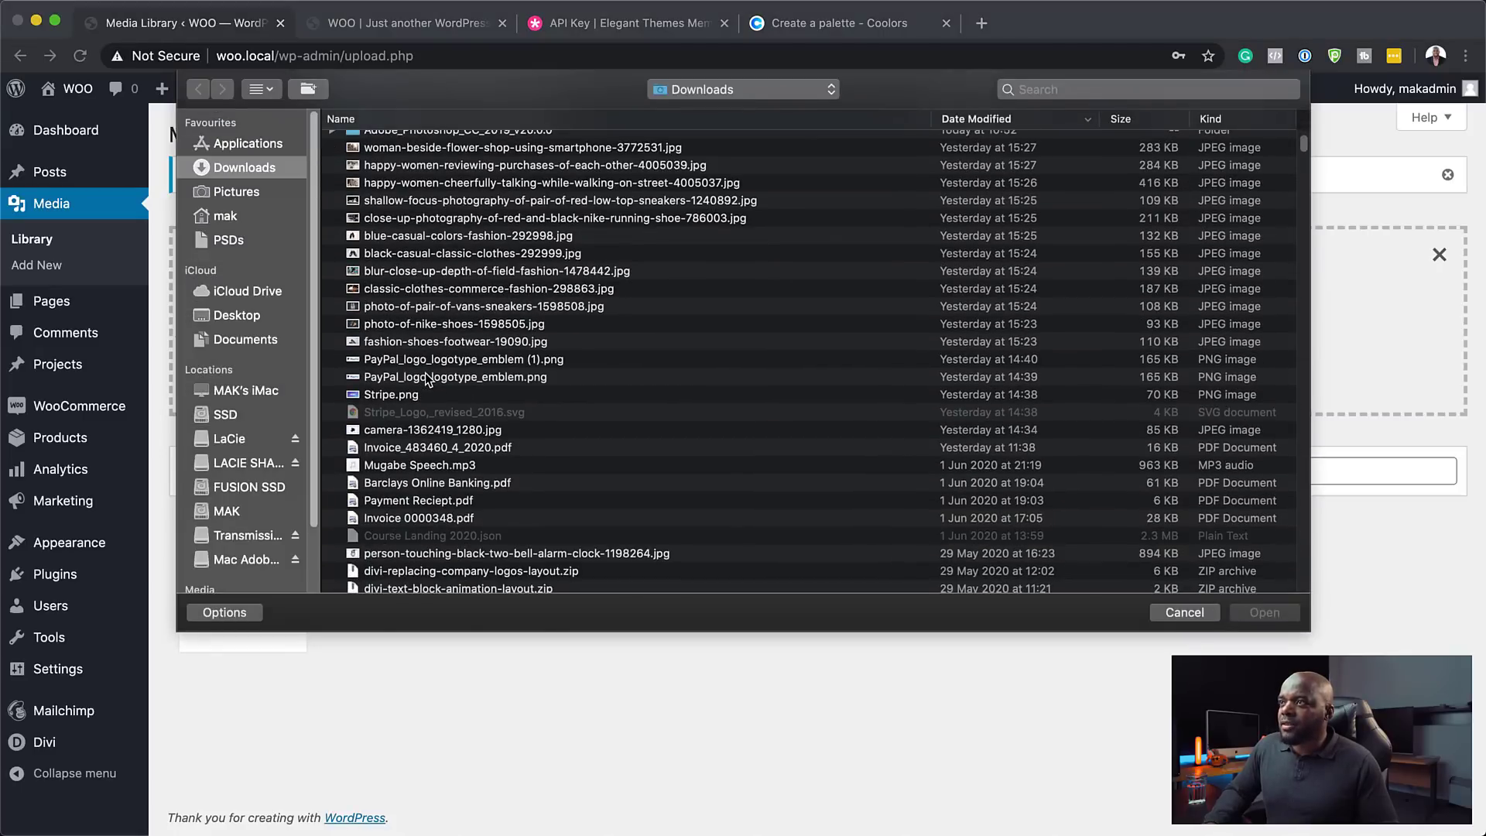
left_click(412, 144)
key("space")
key("space")
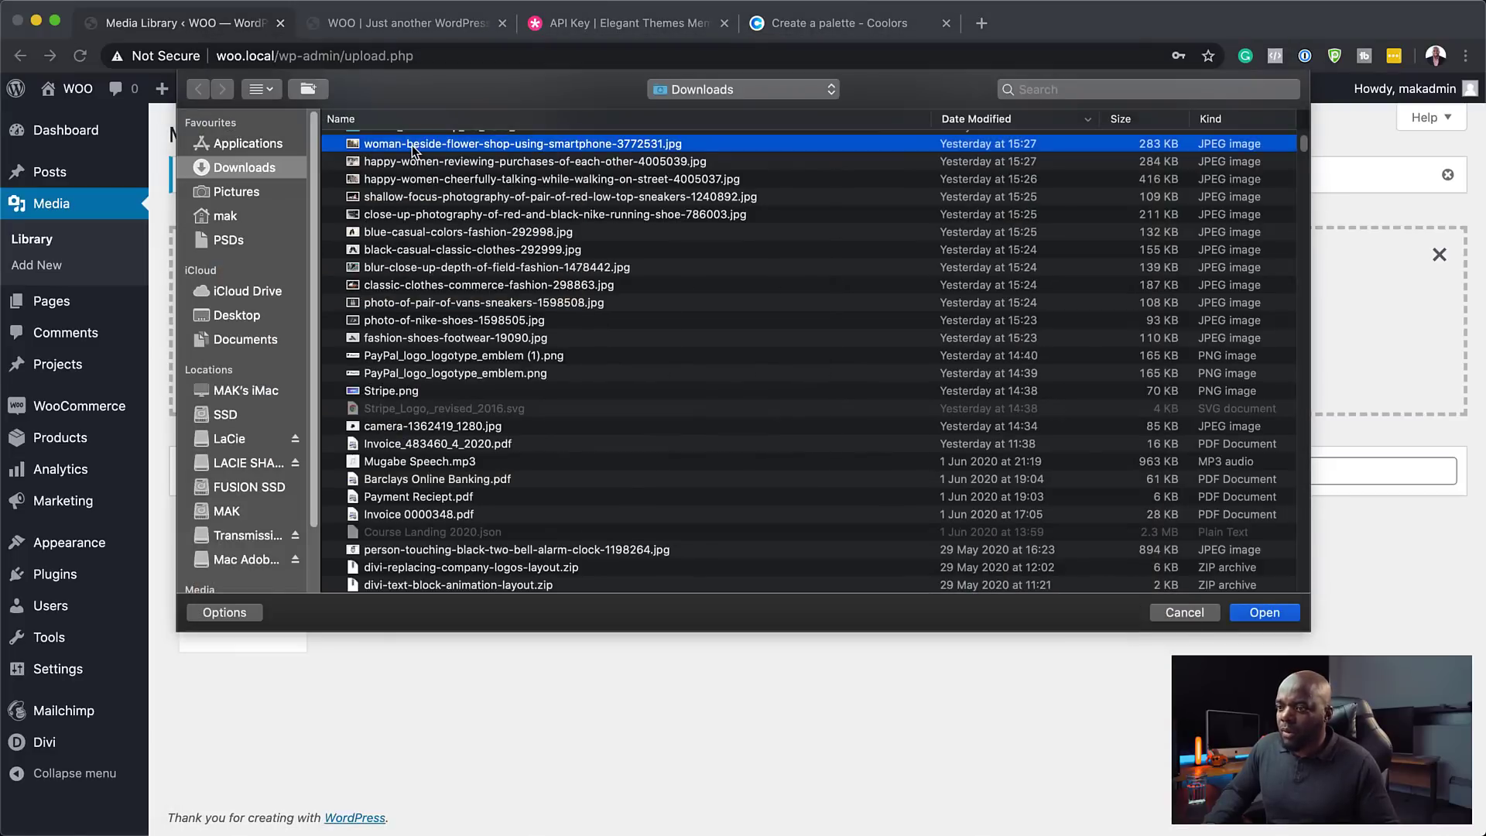
left_click(387, 341, "shift")
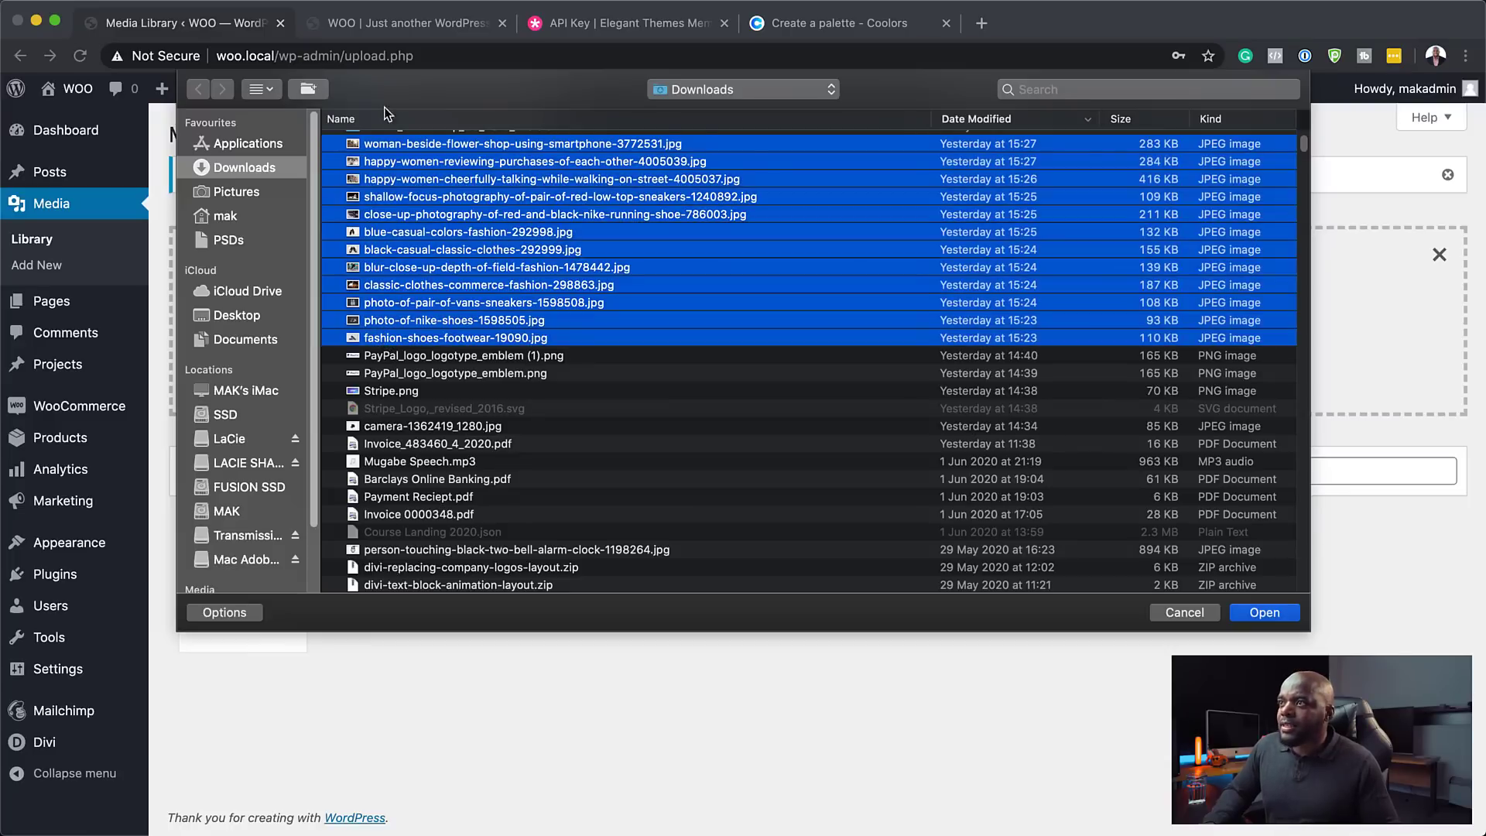
left_click(1282, 616)
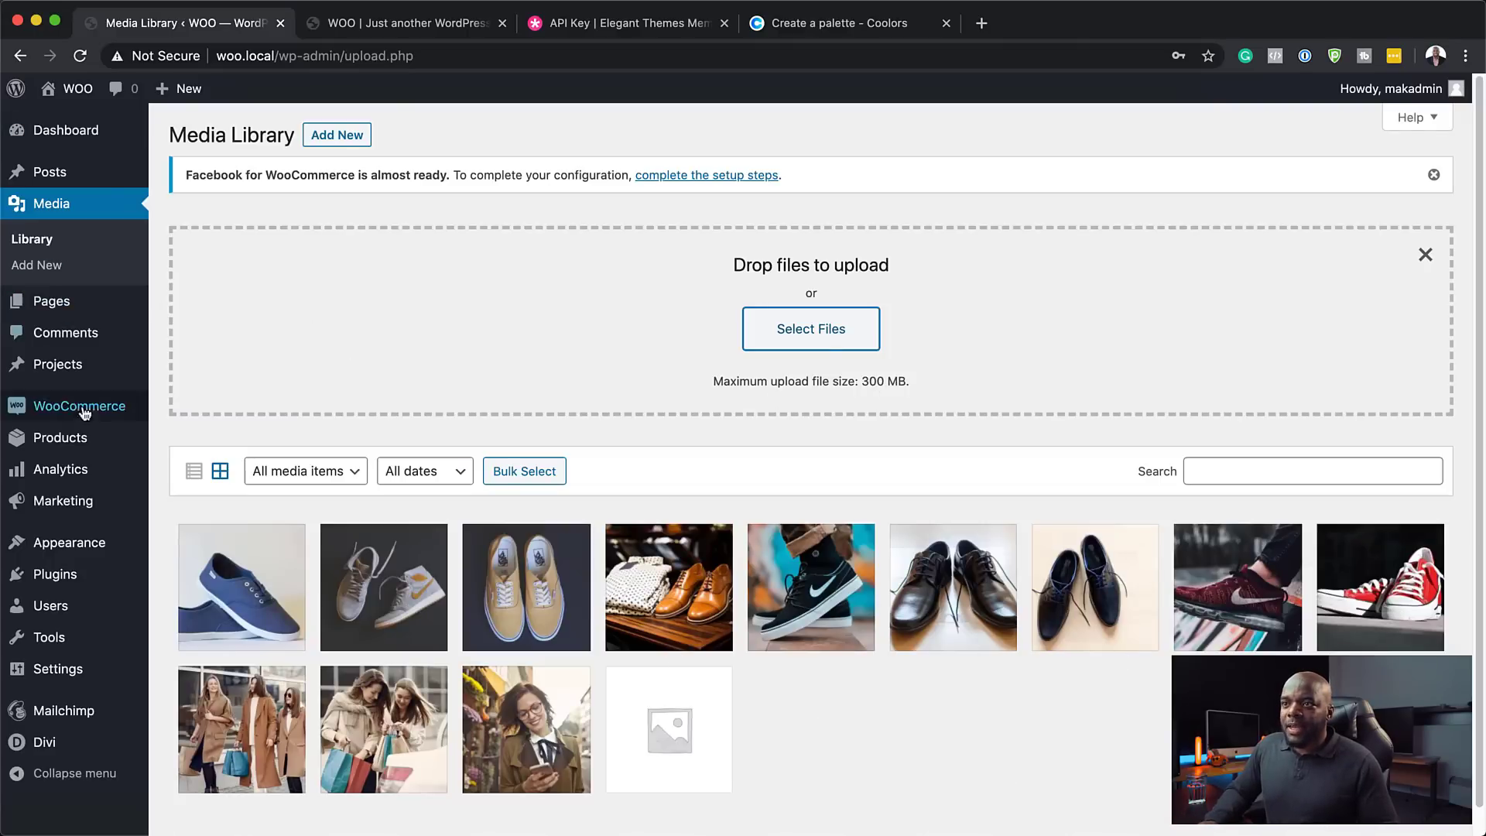
mouse_move(87, 463)
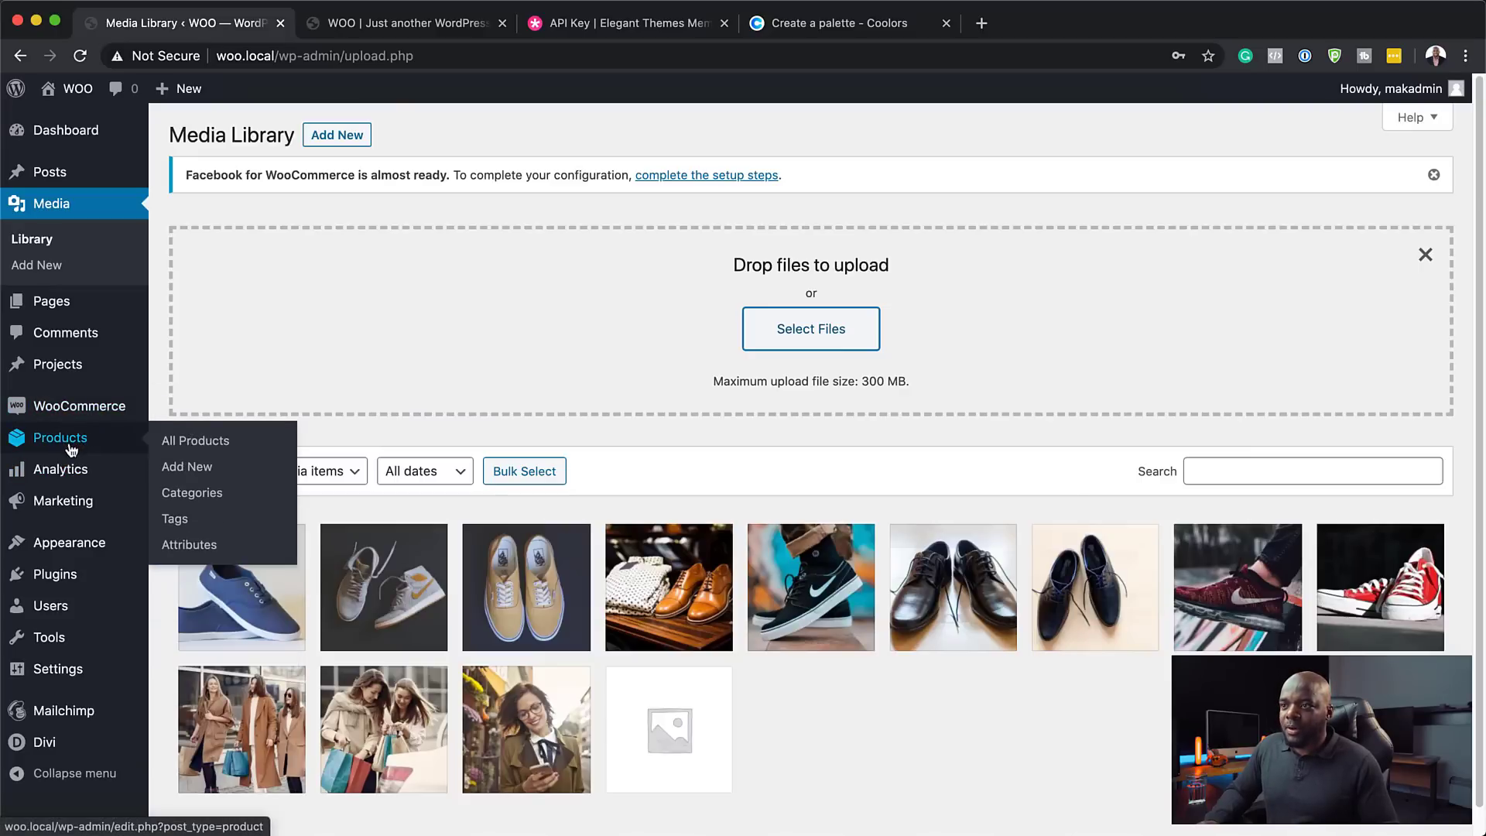
- Start a new WooCommerce product and name it 'Product One'
left_click(193, 472)
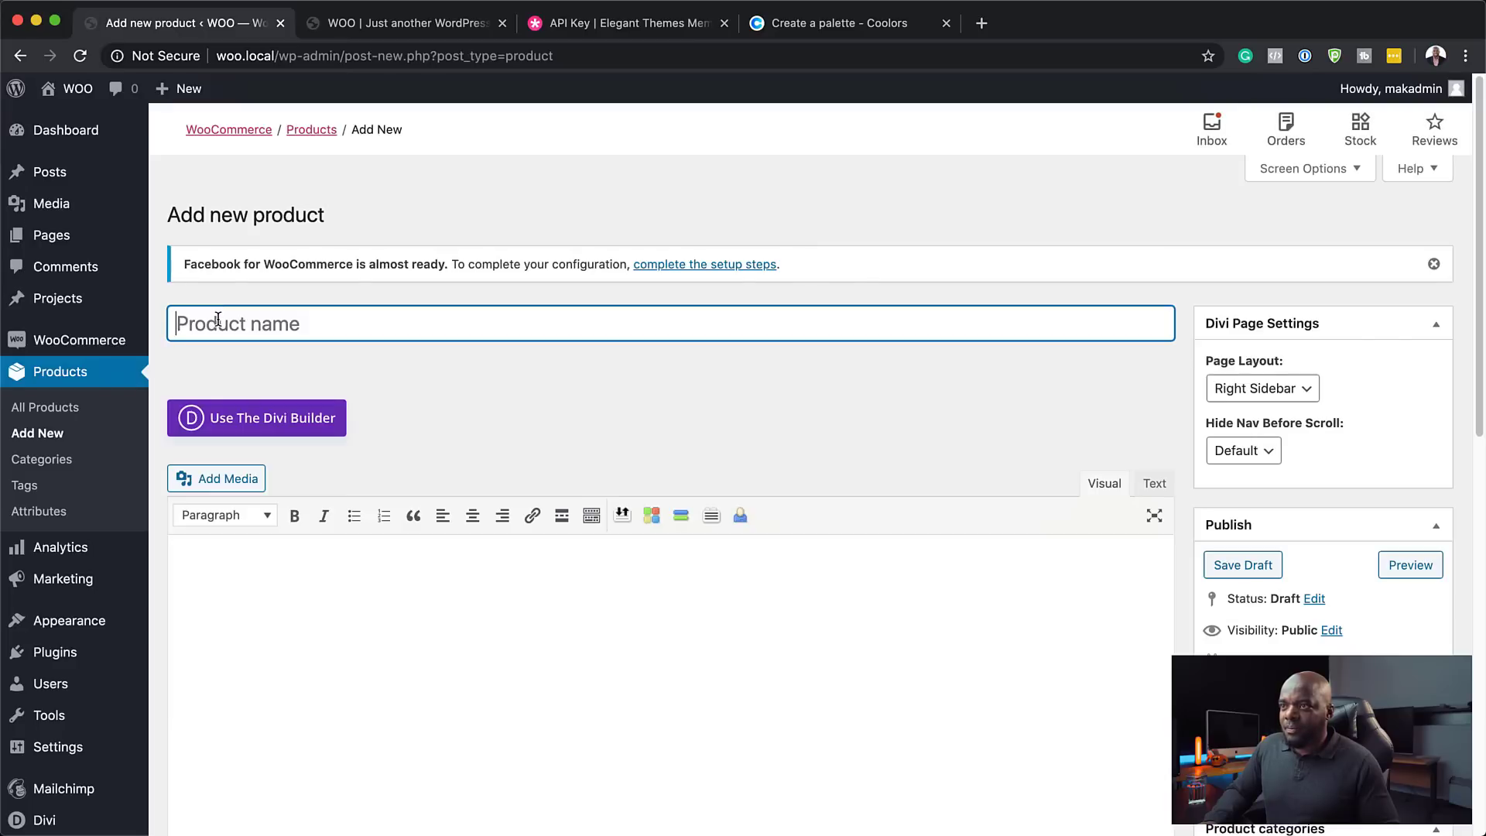
type("Product")
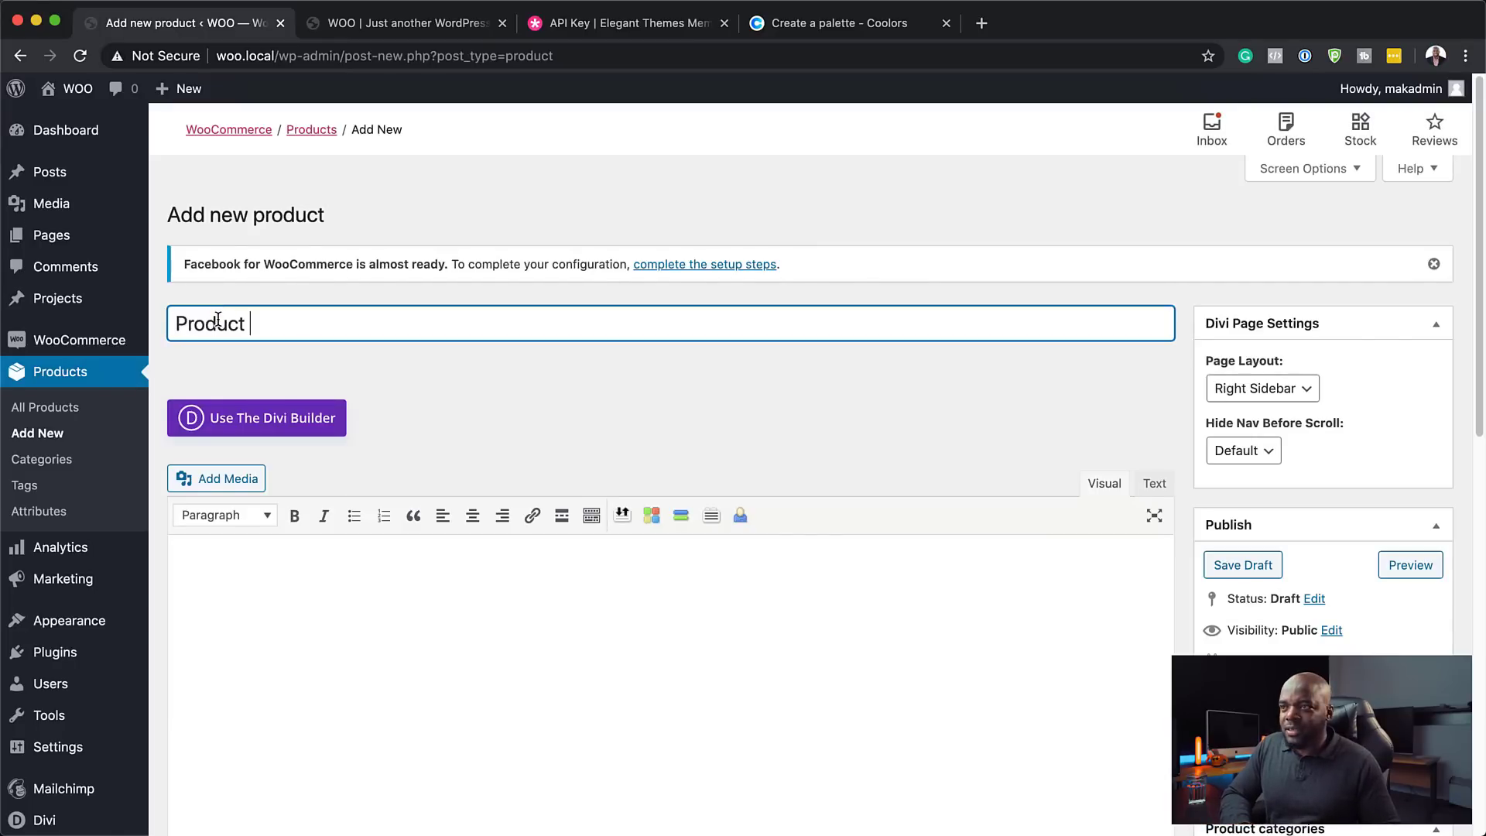
type("One")
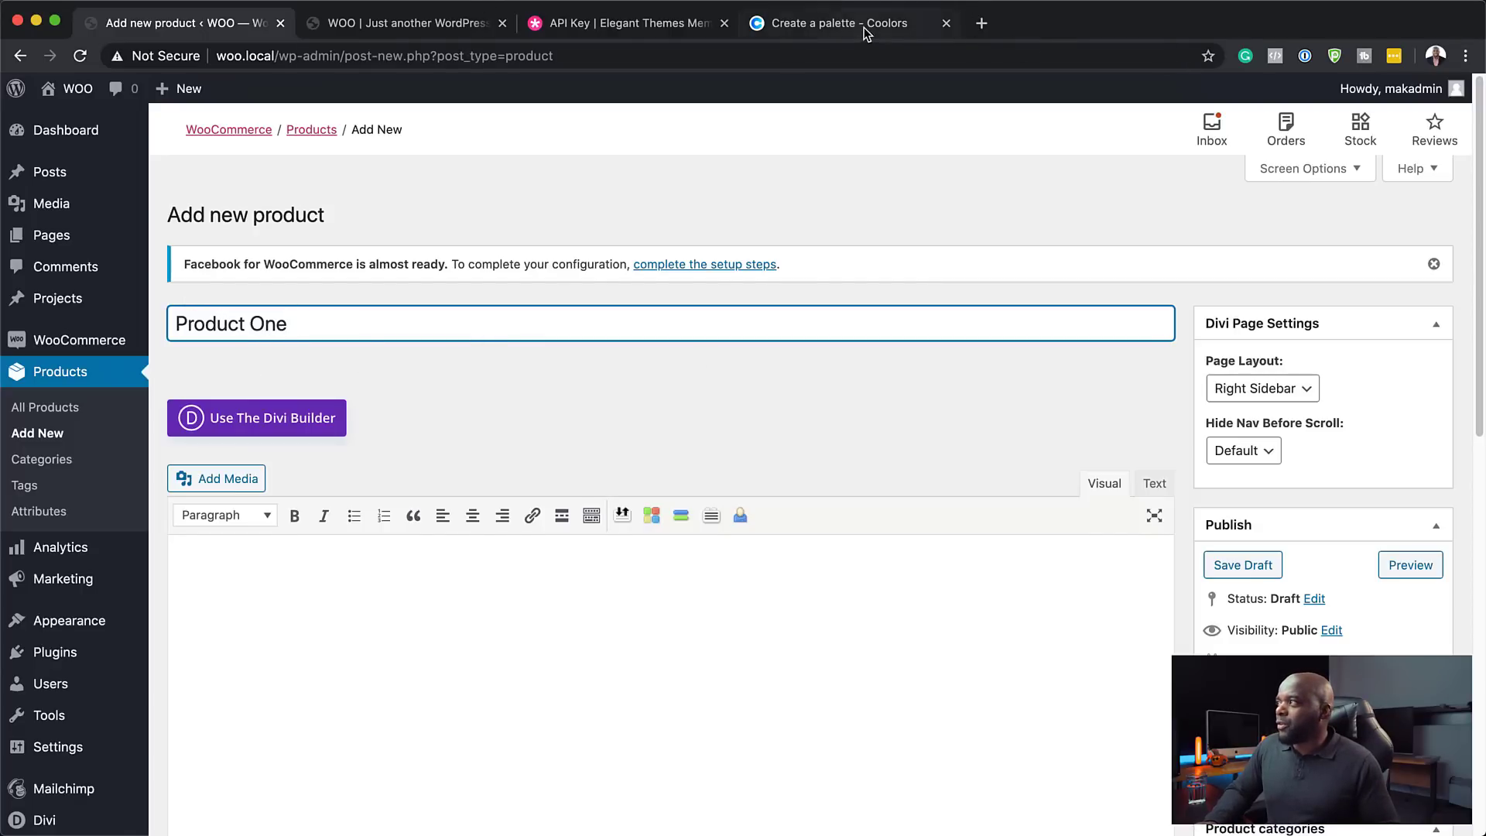
left_click(866, 24)
- Copy the first two lorem ipsum paragraphs from lorem2.com for the product description
left_click(771, 56)
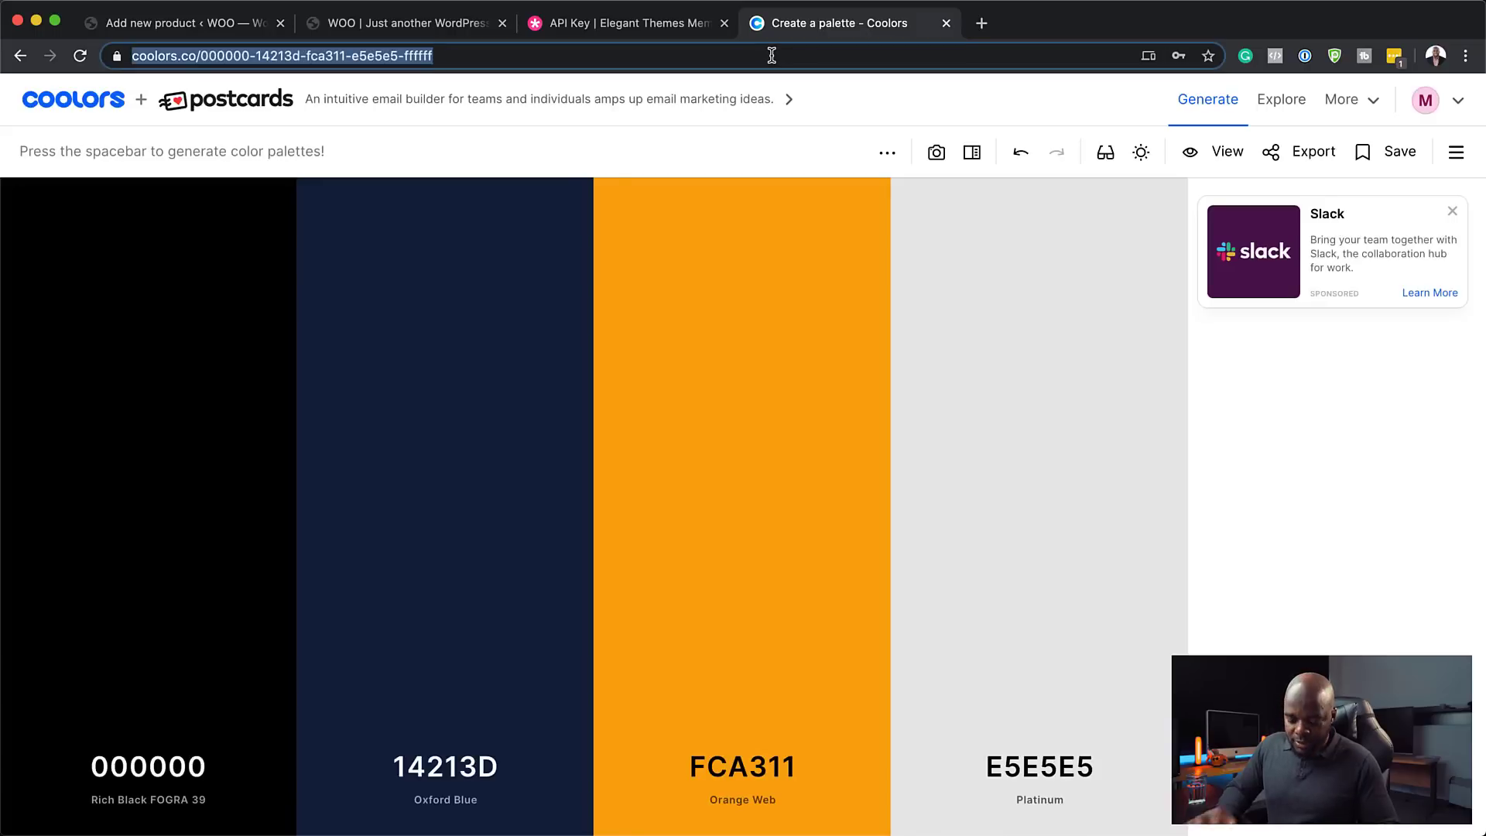
type("lorem2.com")
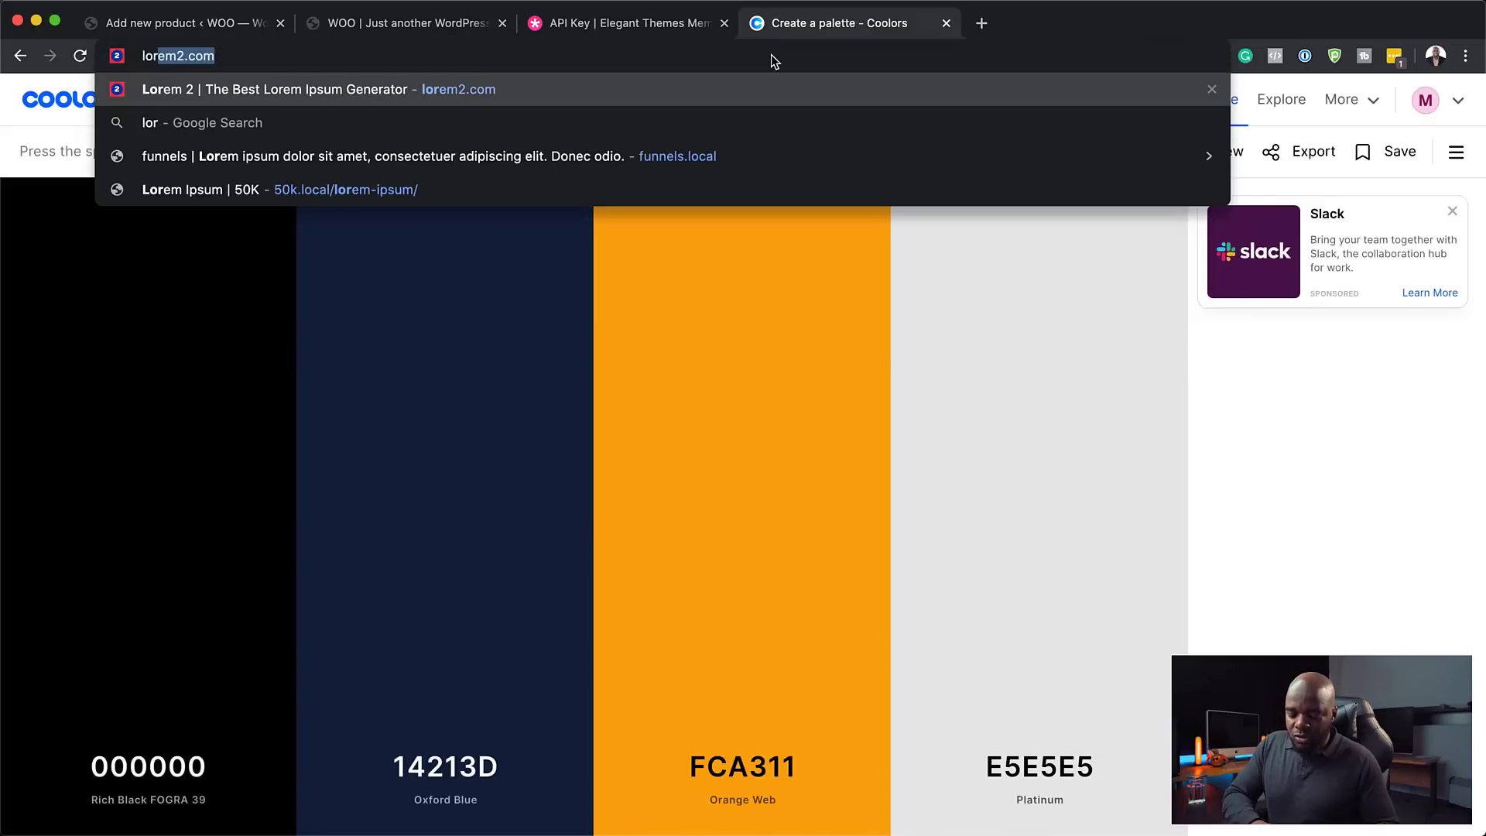
key("Return")
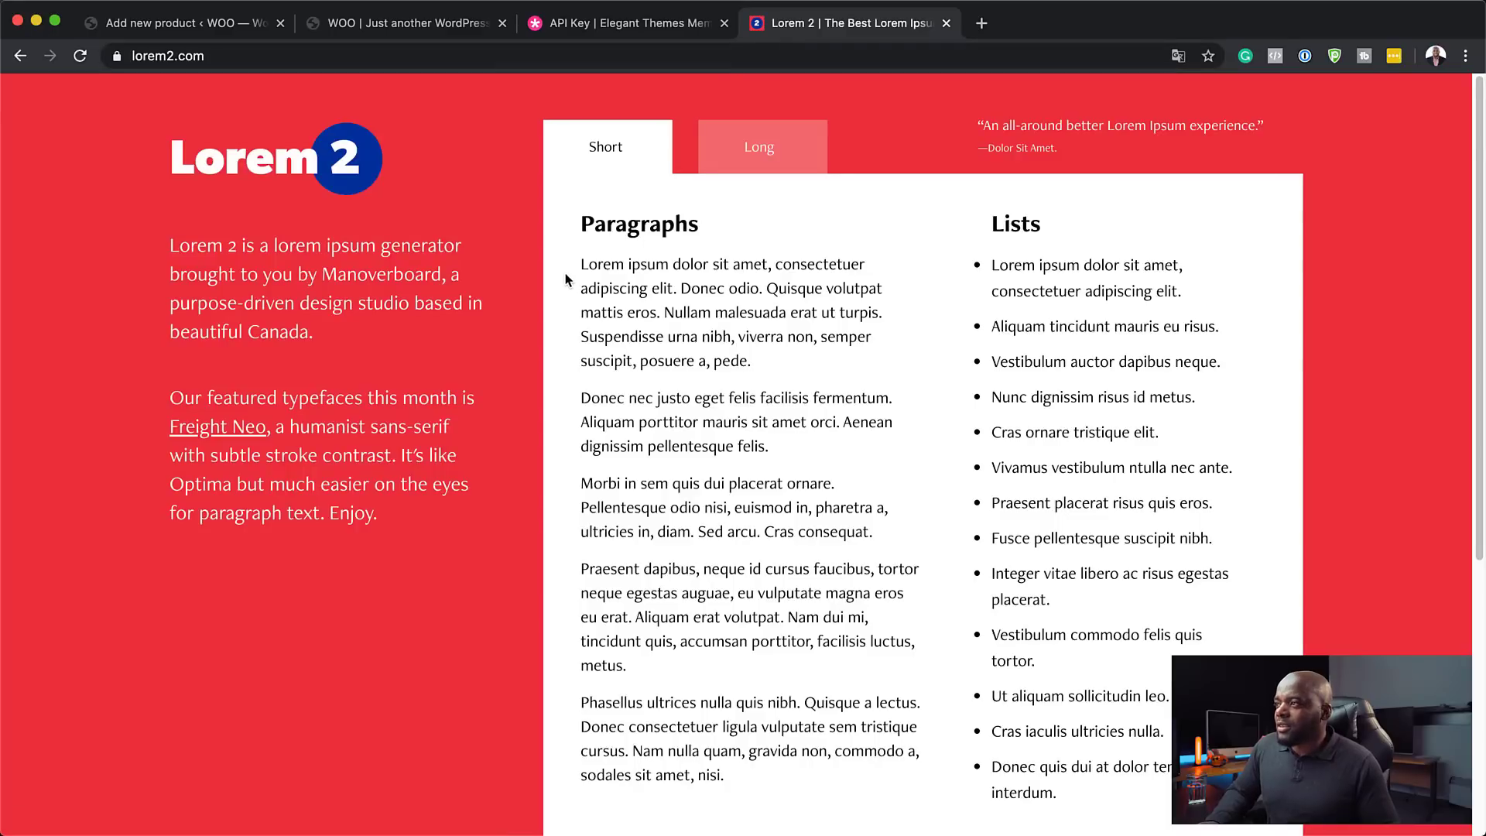
left_click_drag(582, 264, 803, 462)
key("super+c")
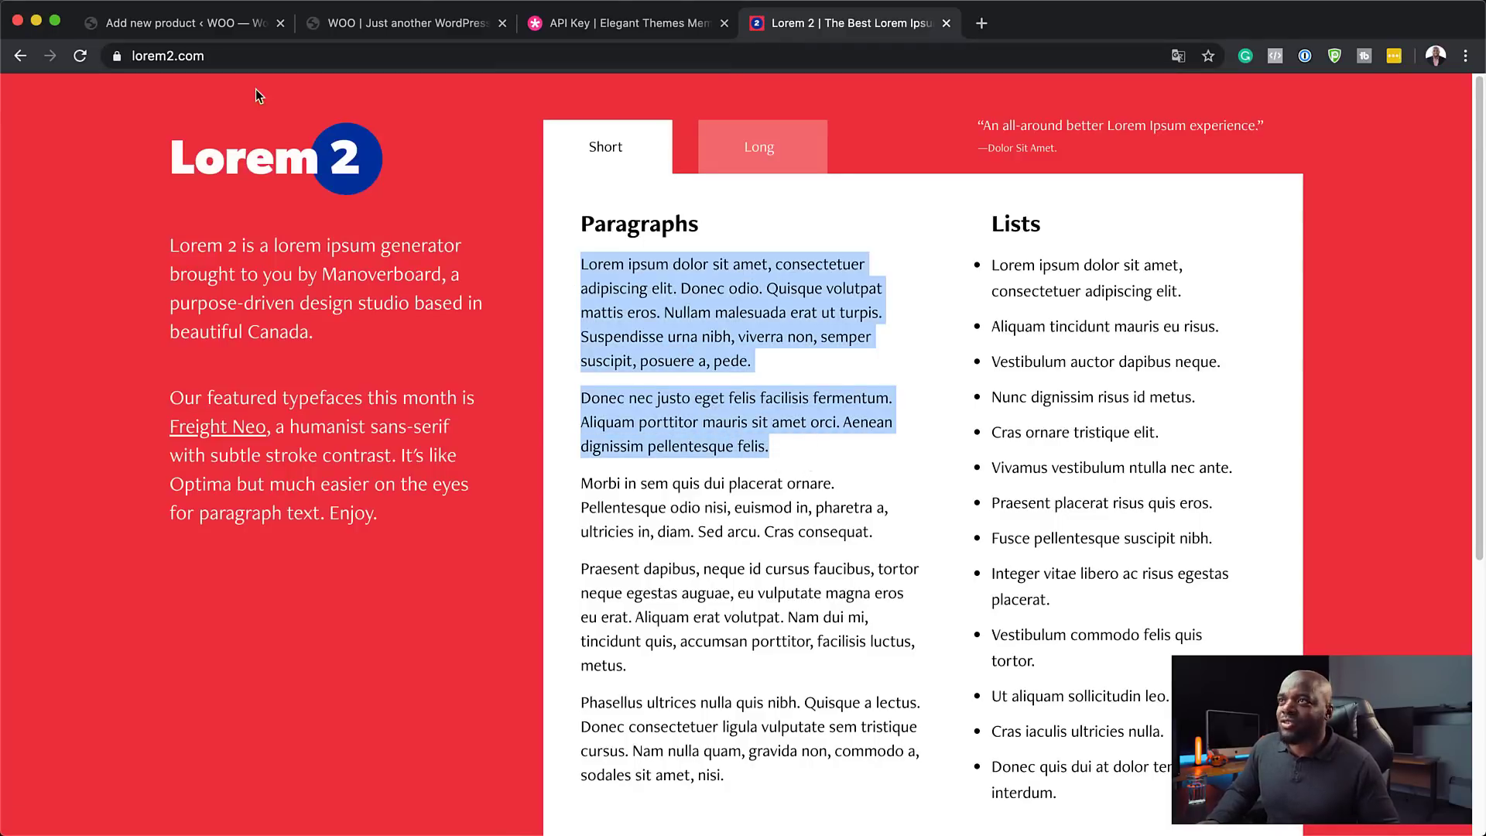
left_click(211, 23)
left_click(206, 559)
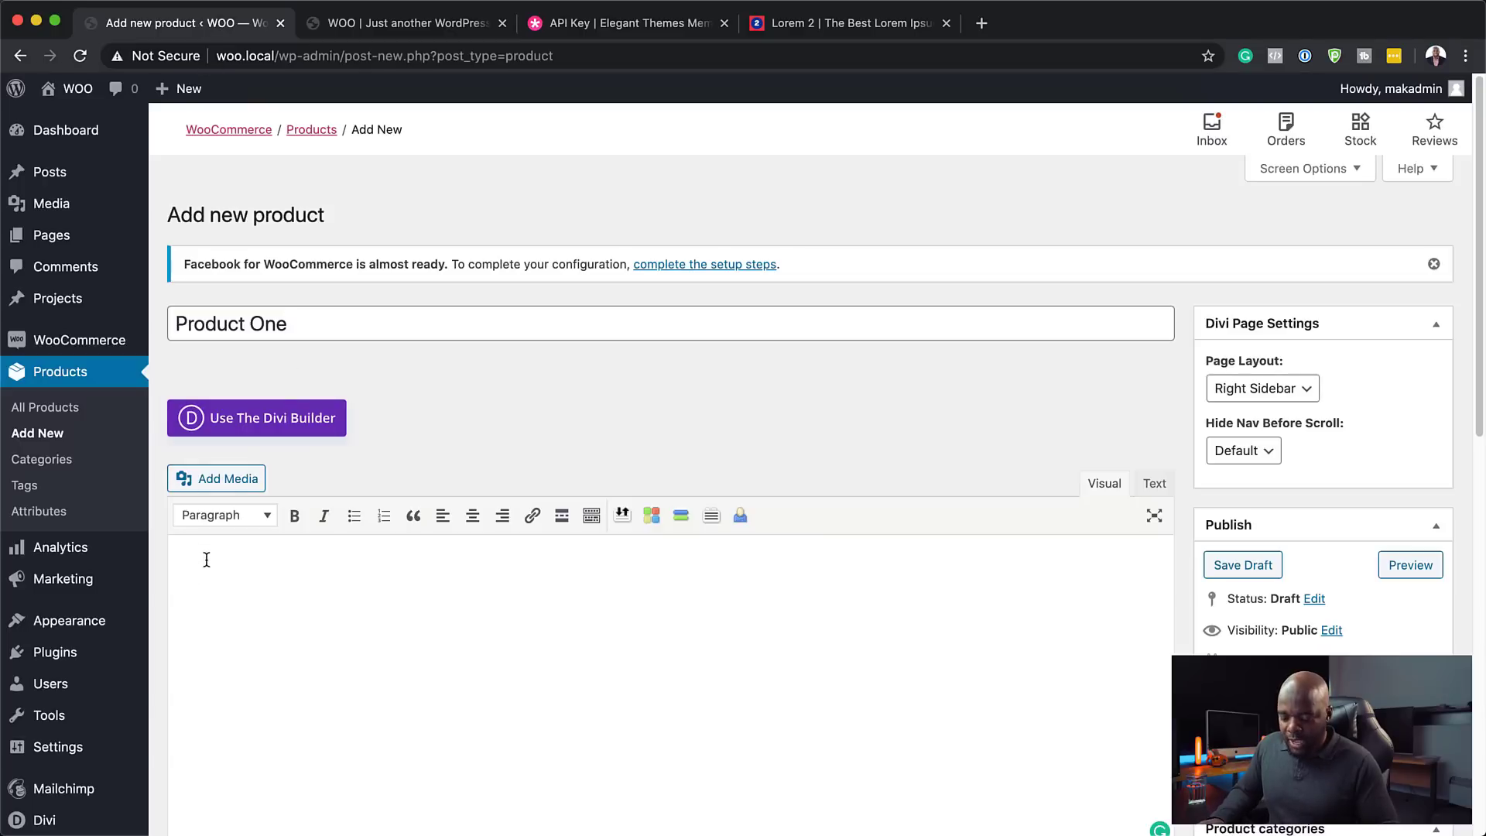
- Paste the lorem ipsum description and set regular price 97 and sale price 87
key("super+v")
scroll(796, 726, "down", 6)
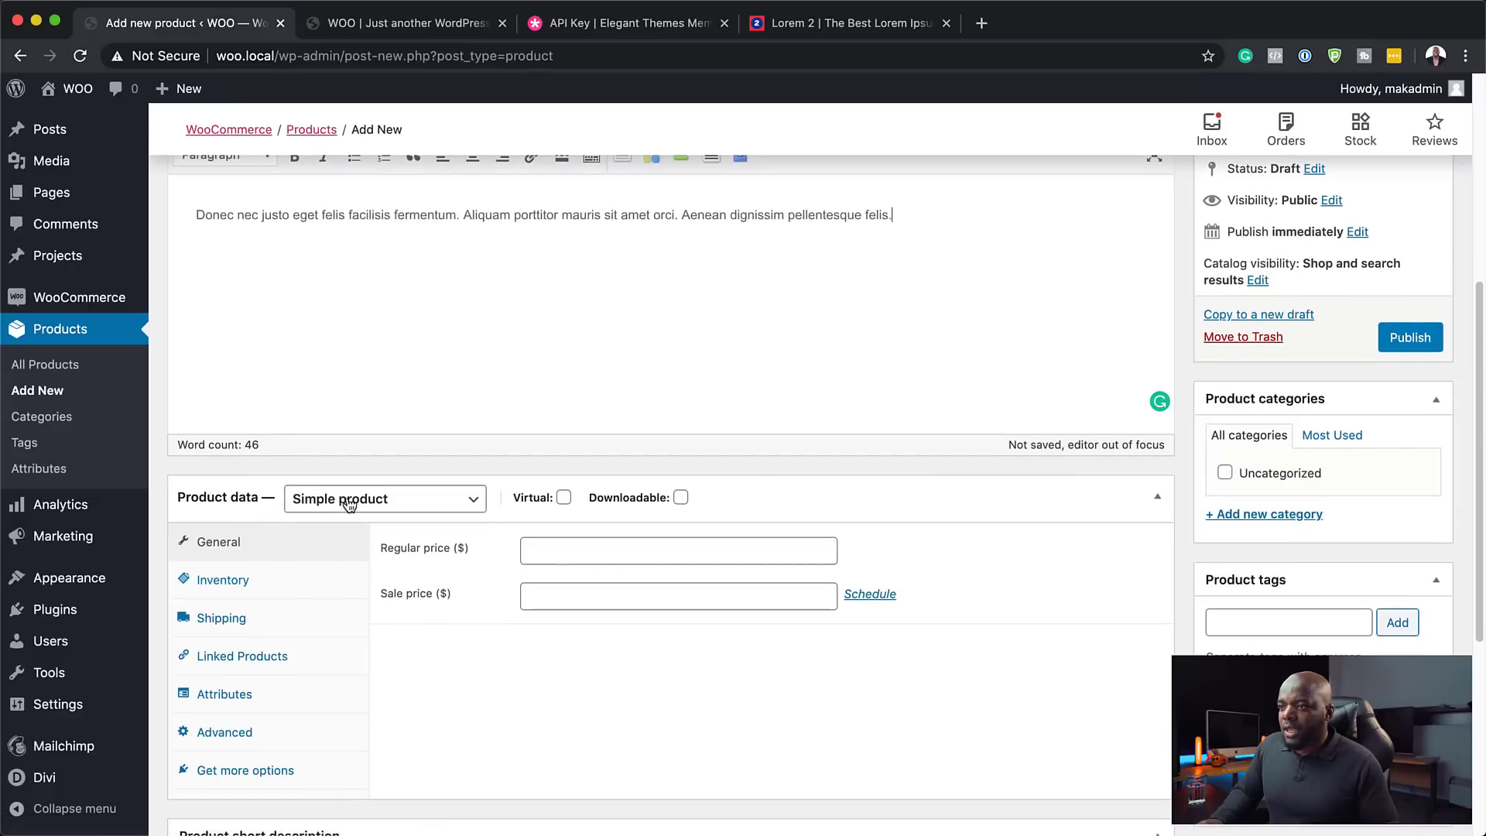
left_click(549, 543)
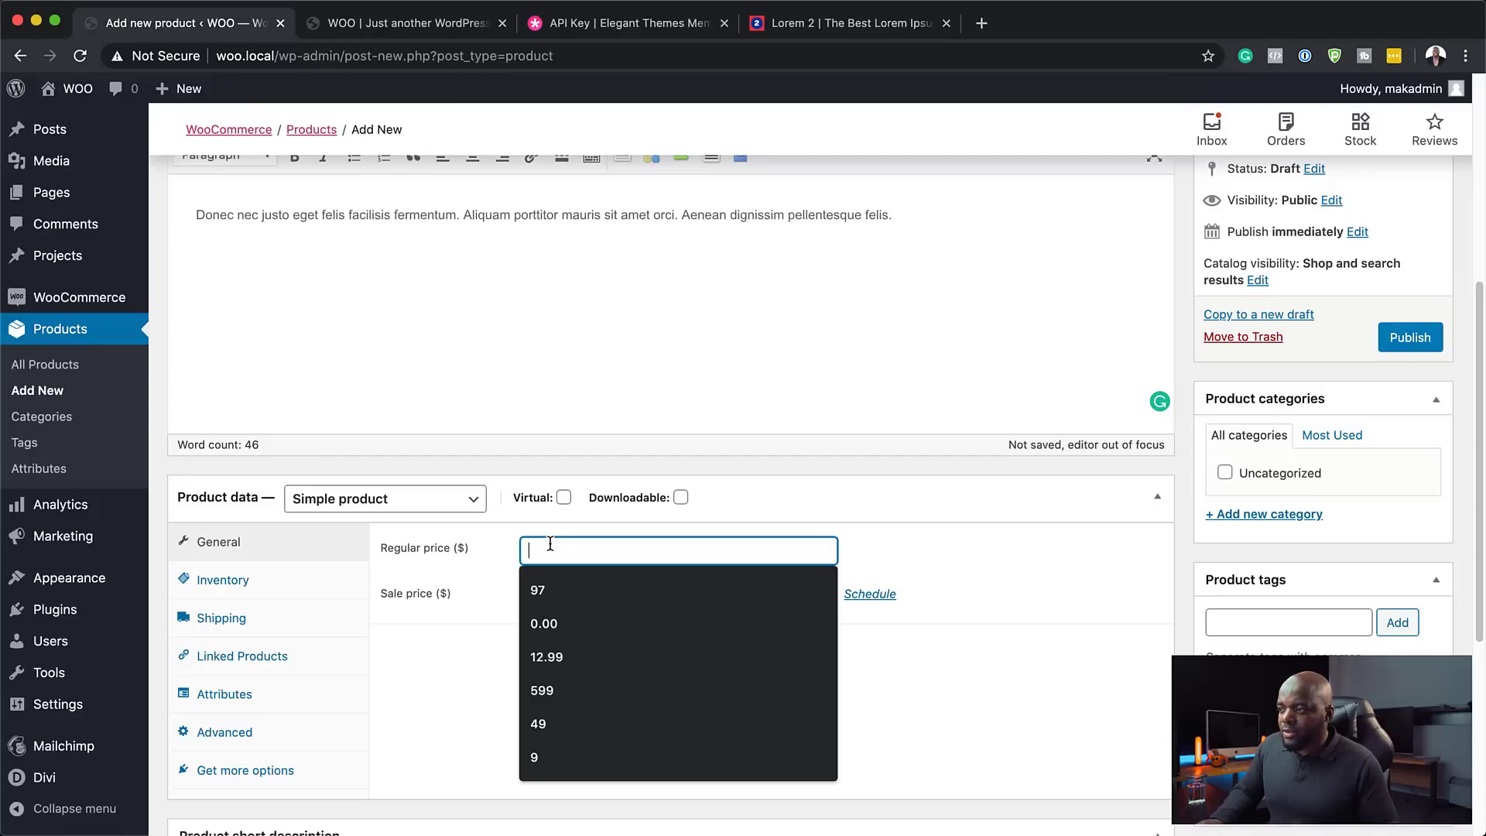
left_click(554, 598)
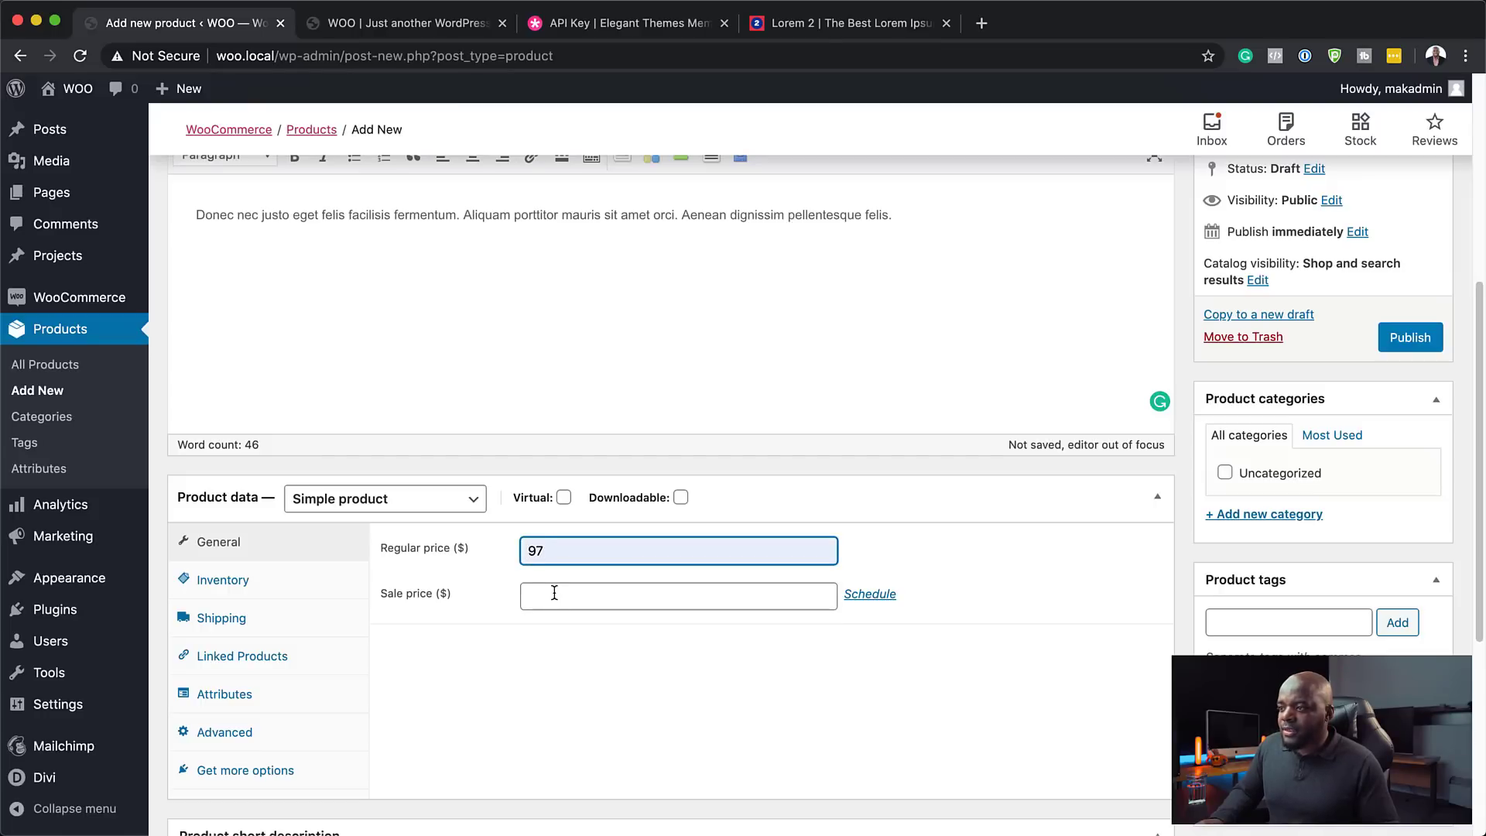
left_click(532, 598)
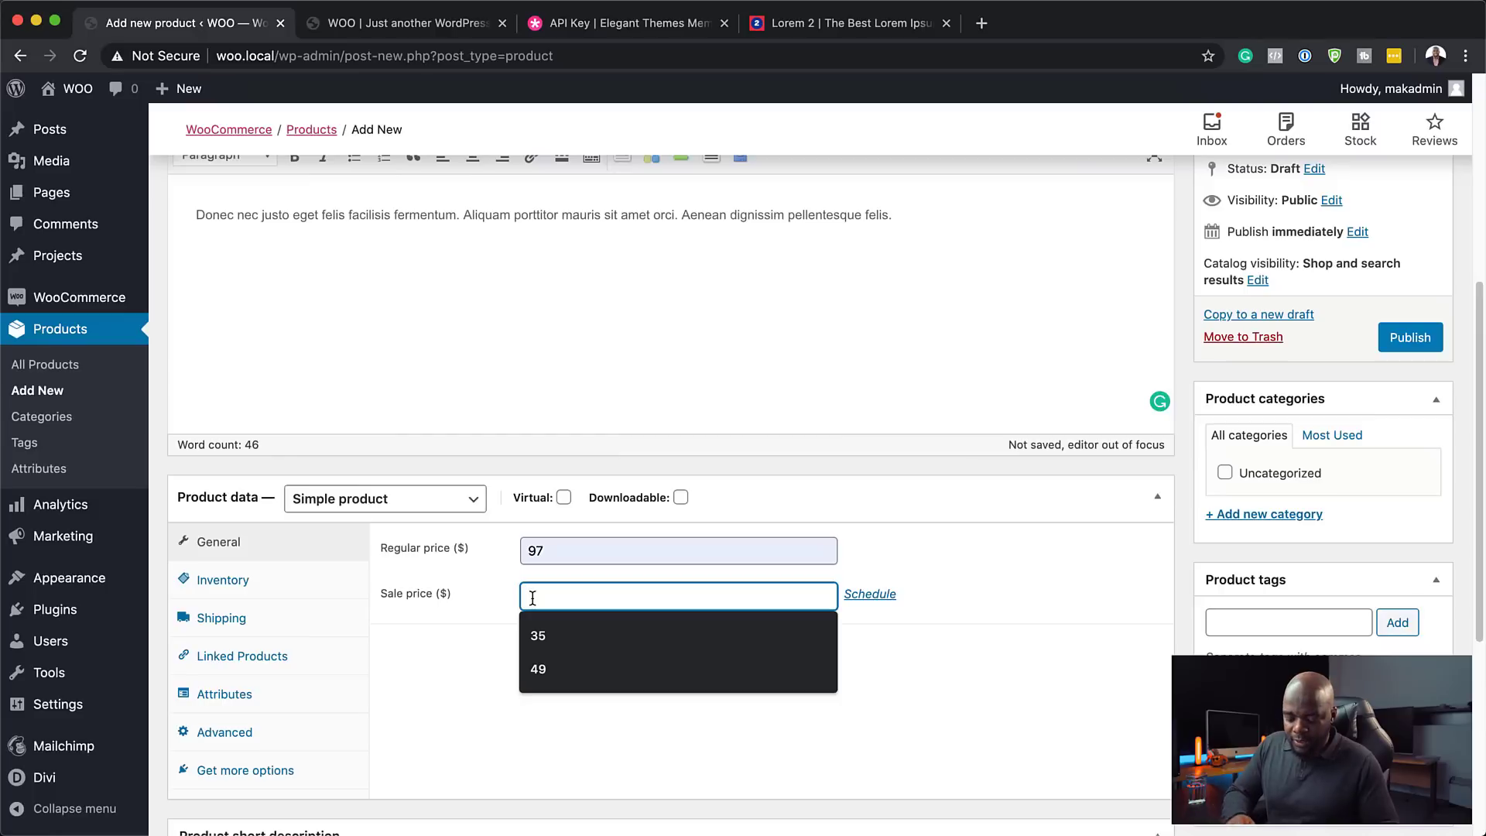
type("87")
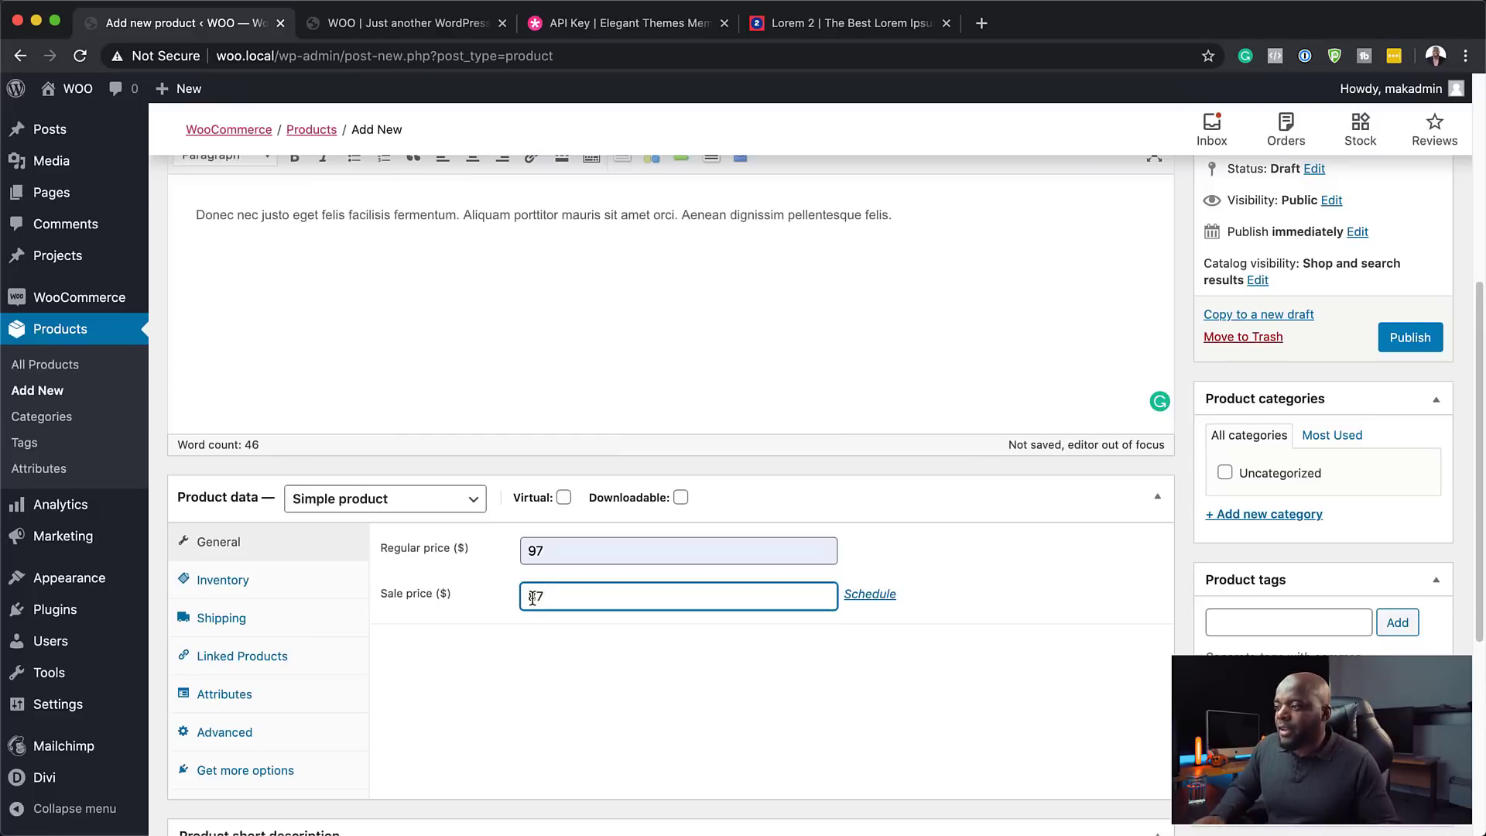
left_click(310, 588)
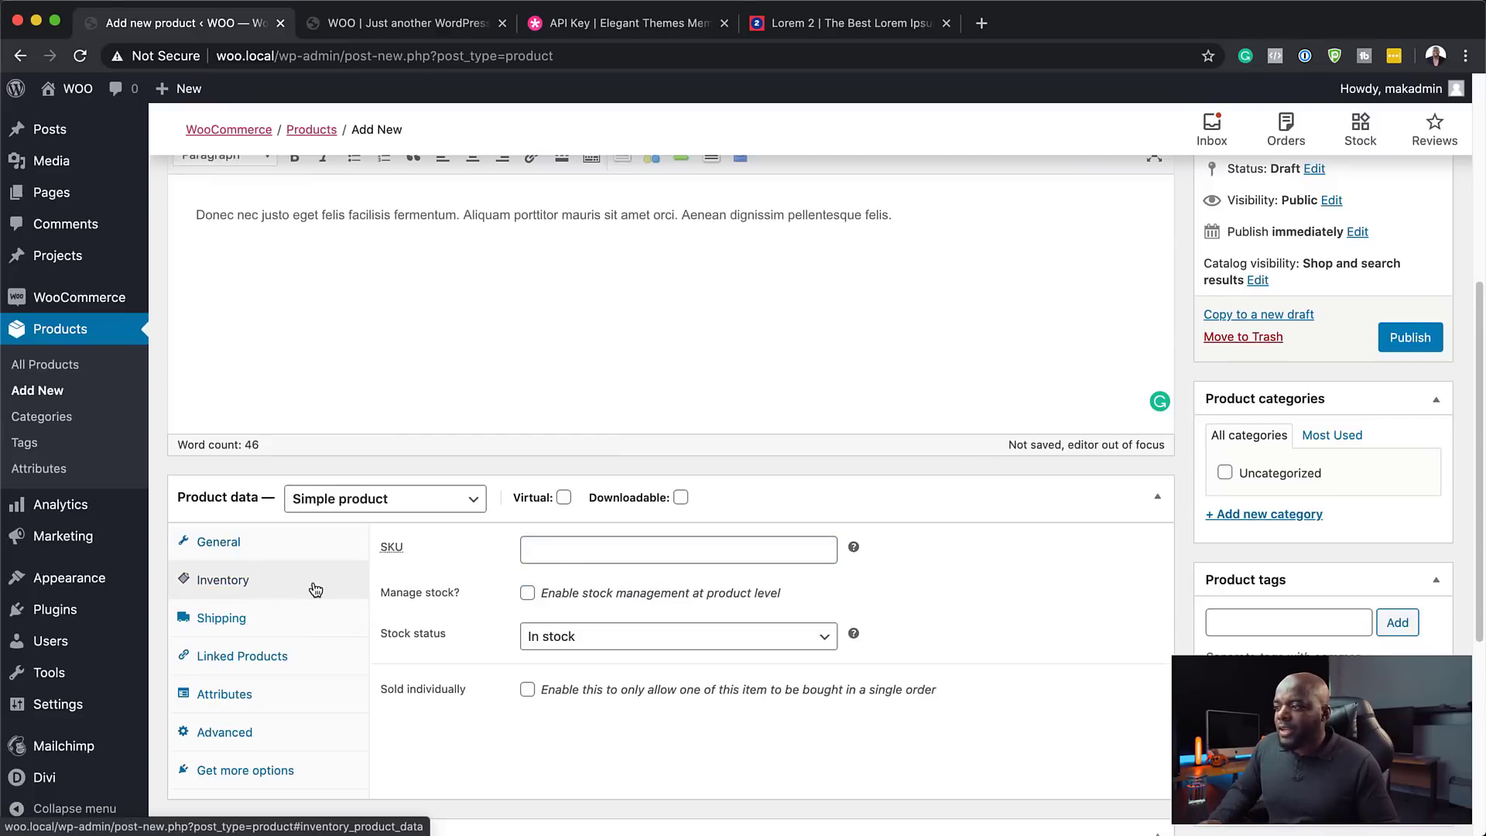
- Enable stock management with stock quantity 10 and a low stock threshold of 1
left_click(529, 593)
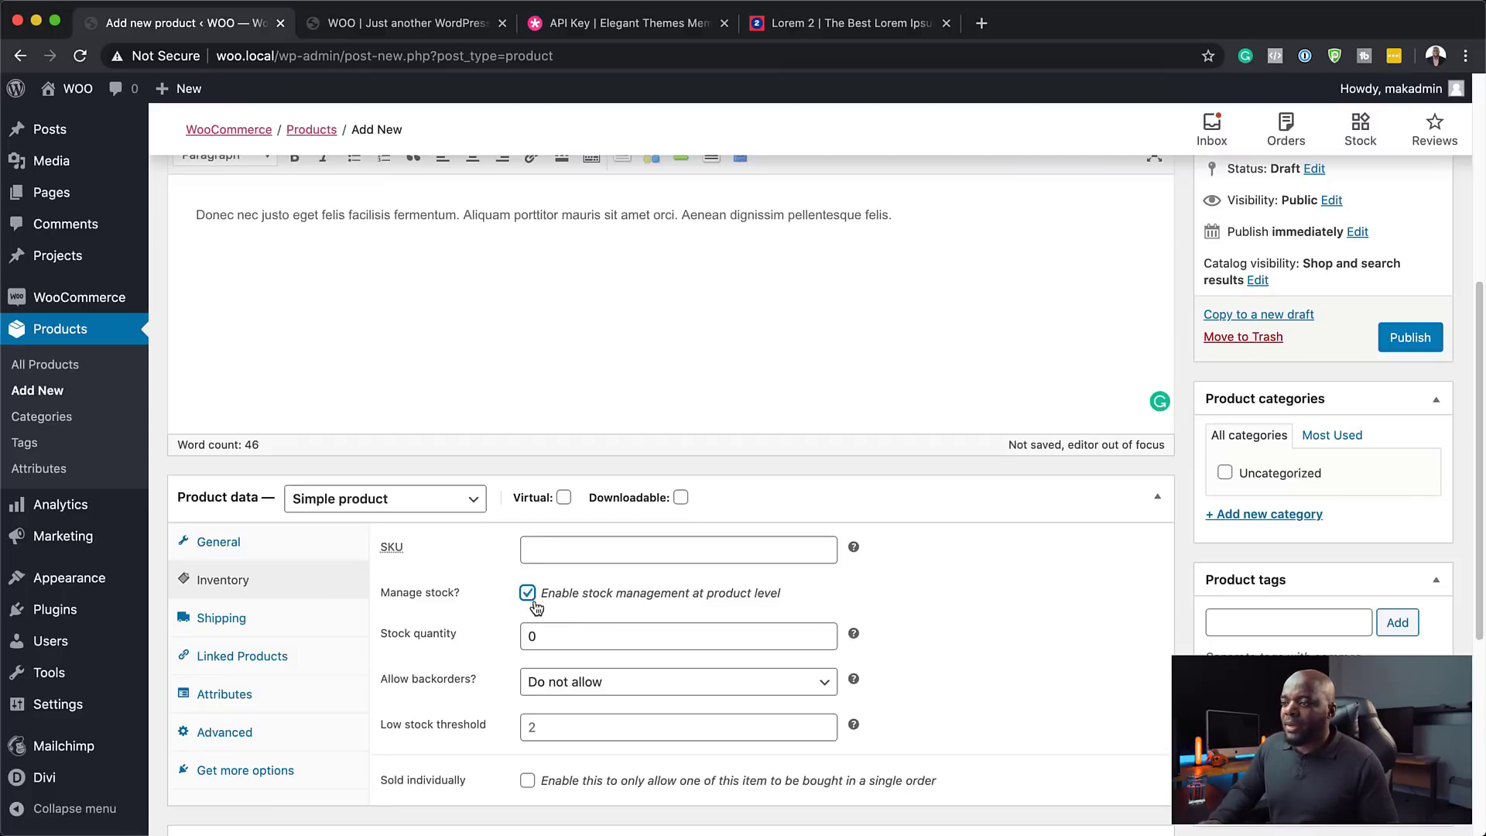
left_click(537, 637)
left_click_drag(537, 637, 503, 640)
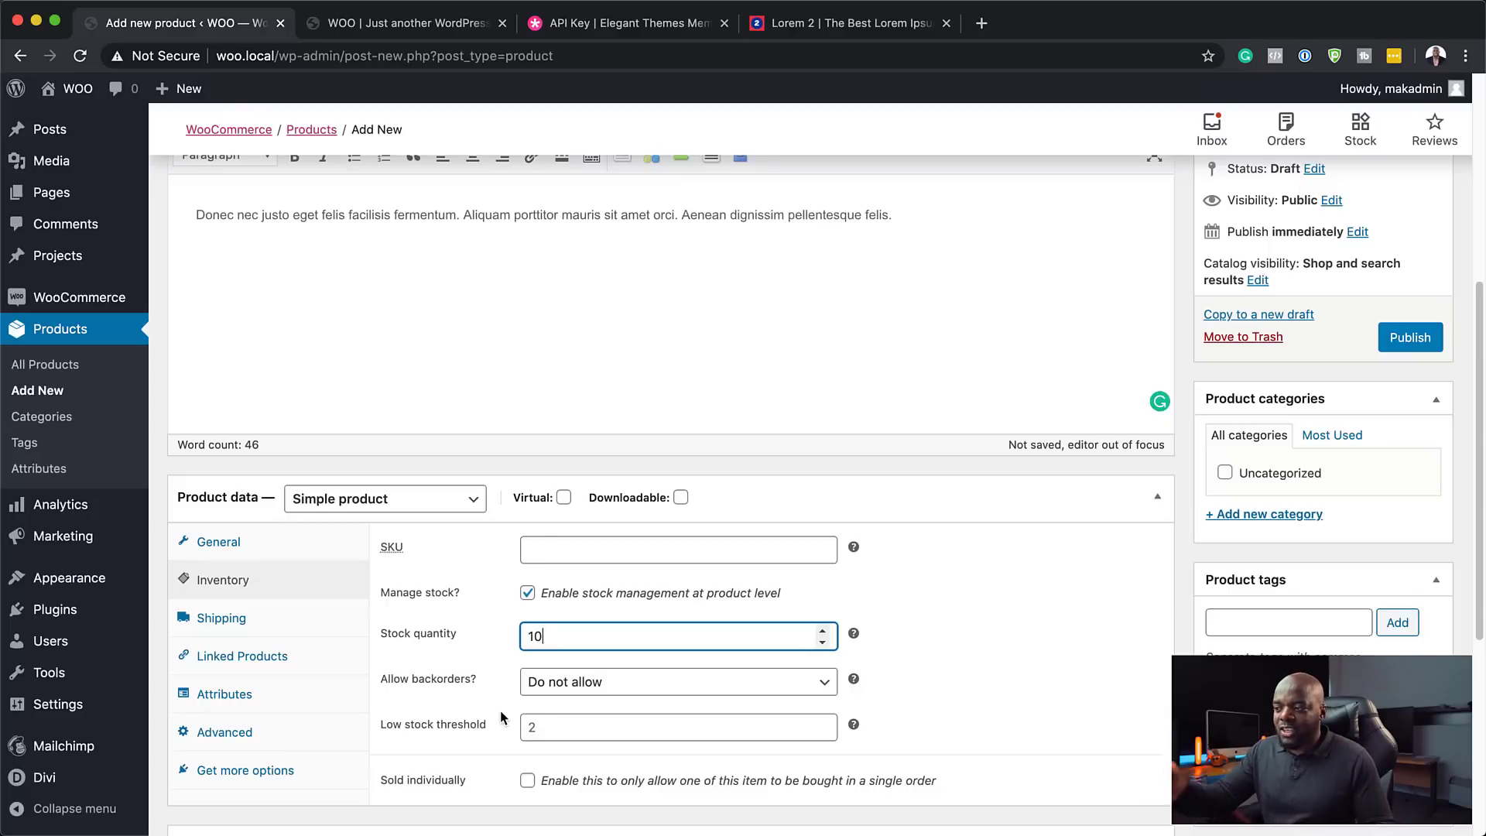
left_click(555, 729)
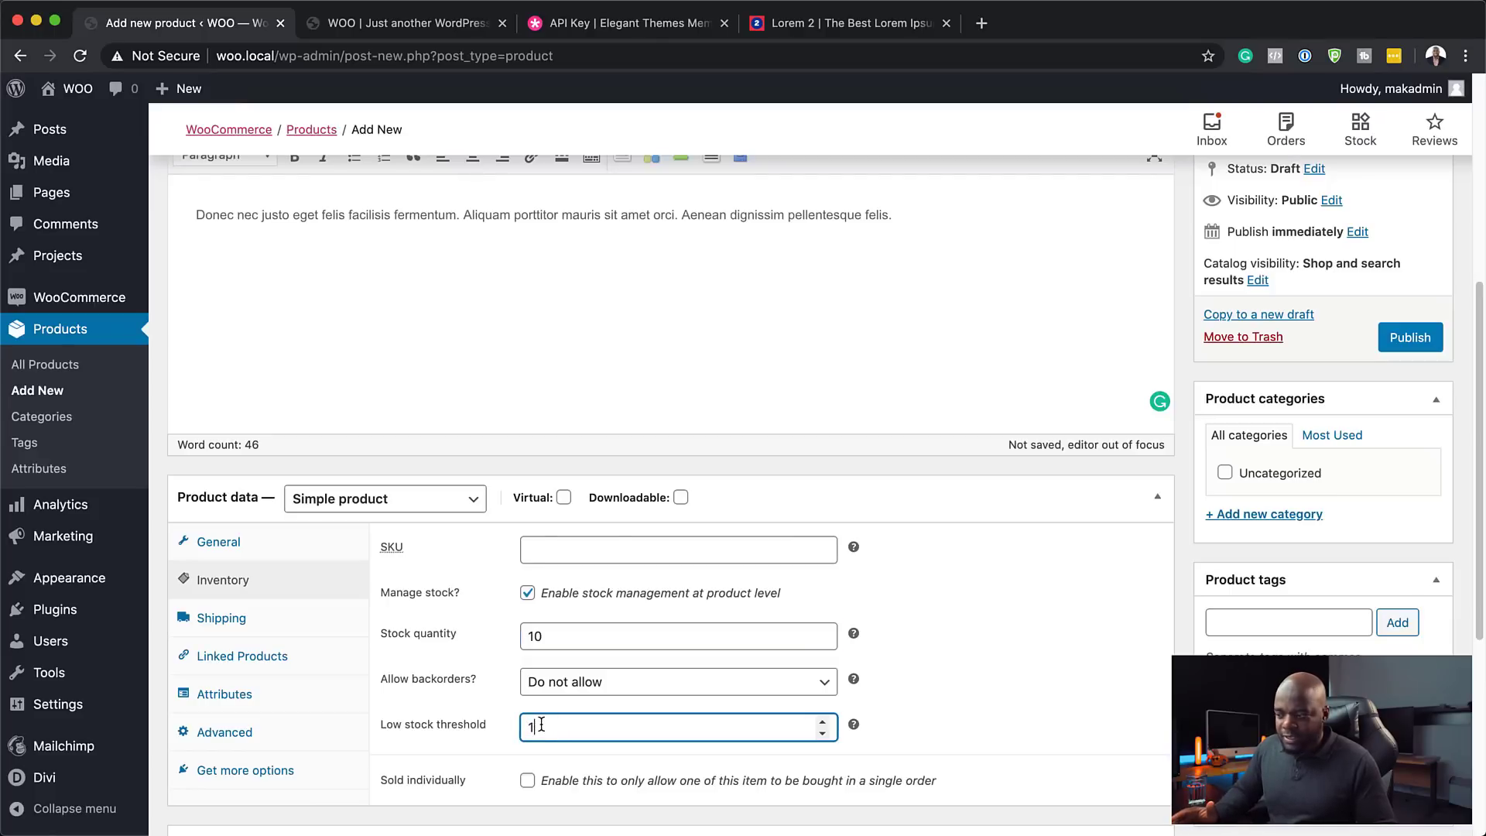
scroll(456, 760, "down", 2)
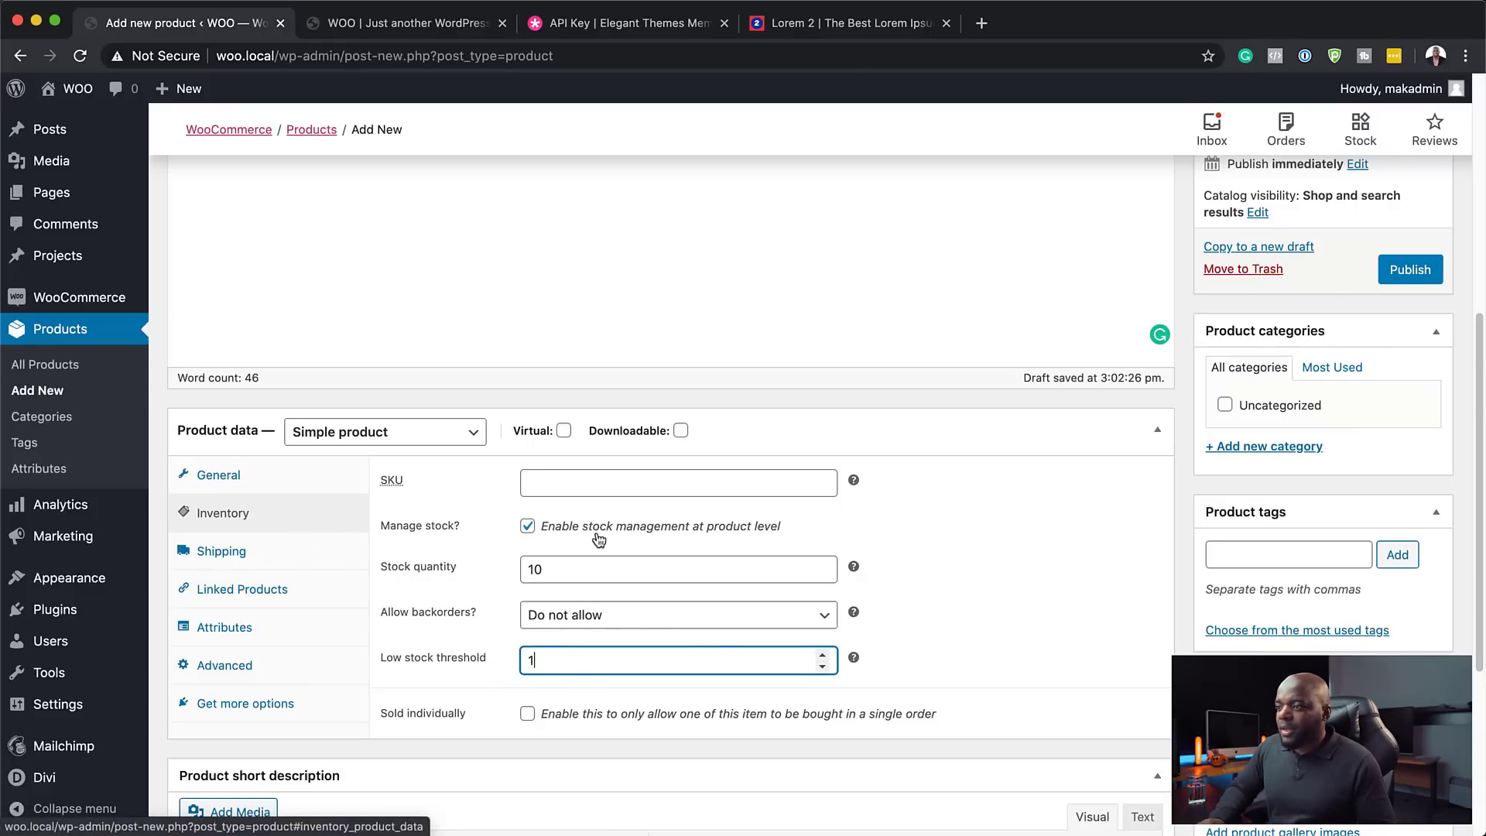
- Check the shipping weight and shipping class, leaving both unchanged at 0 and none
left_click(299, 564)
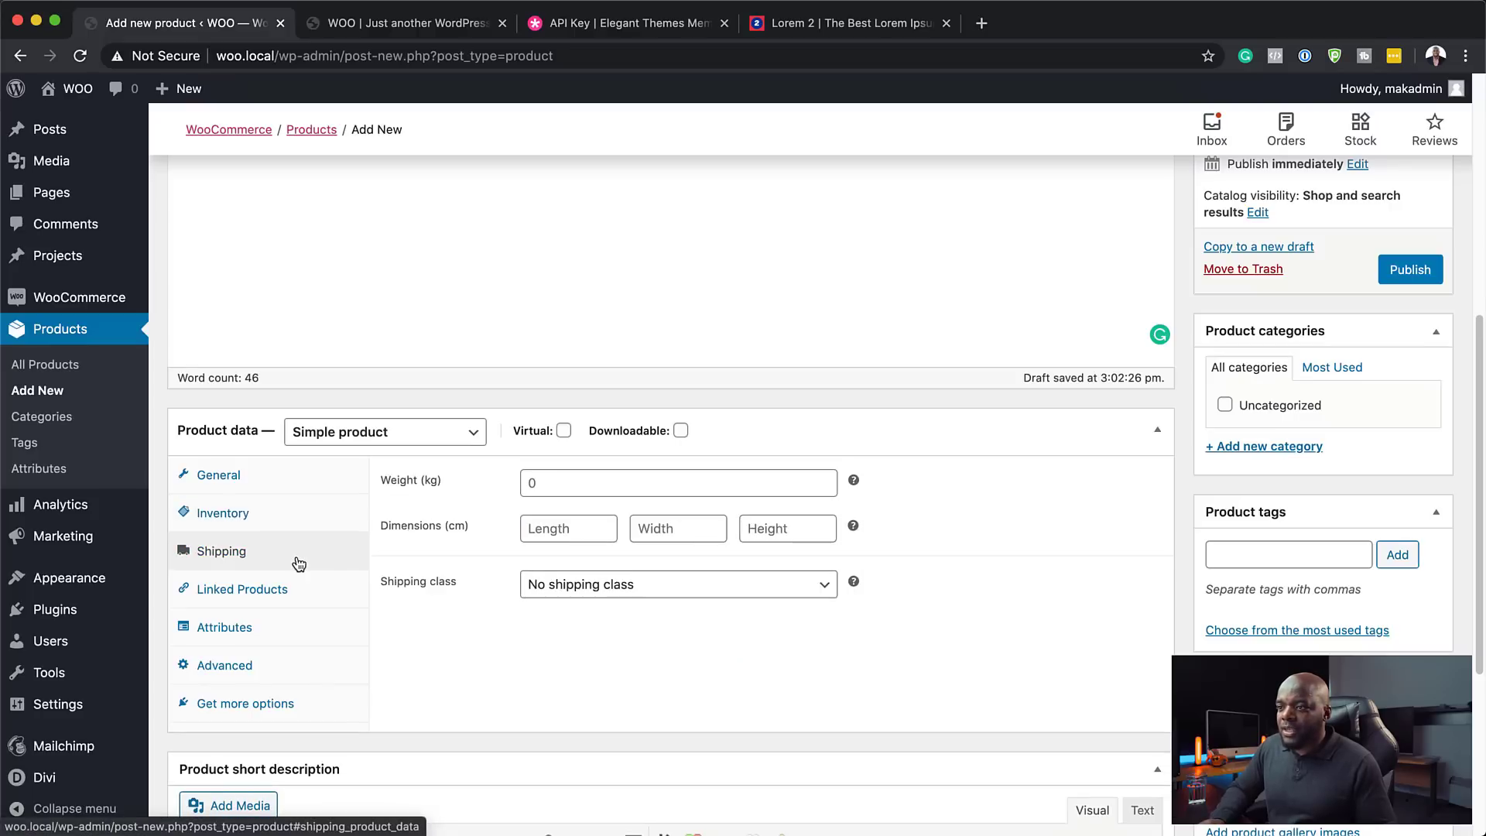
left_click(535, 484)
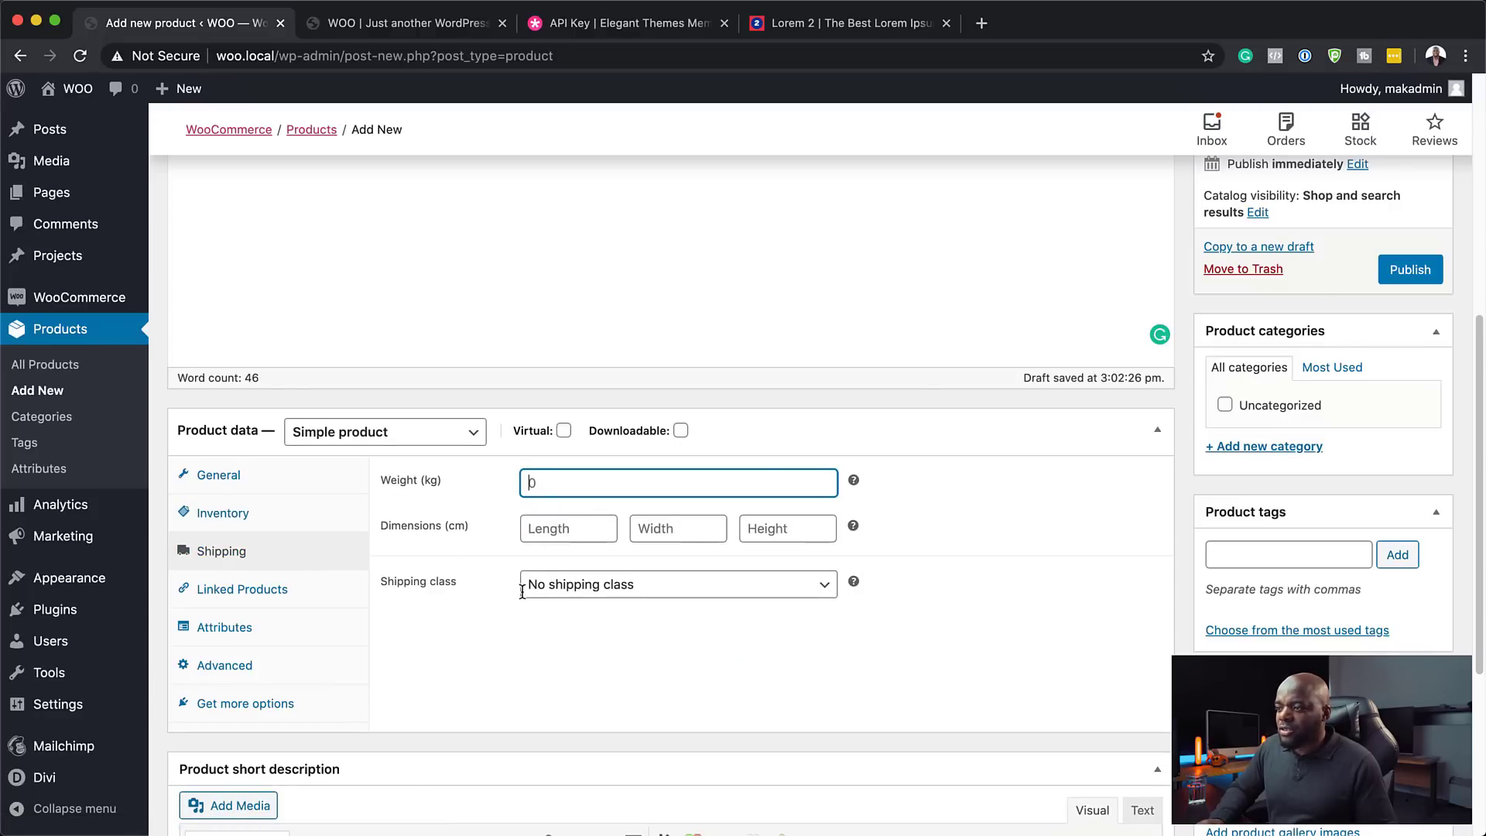
left_click(561, 593)
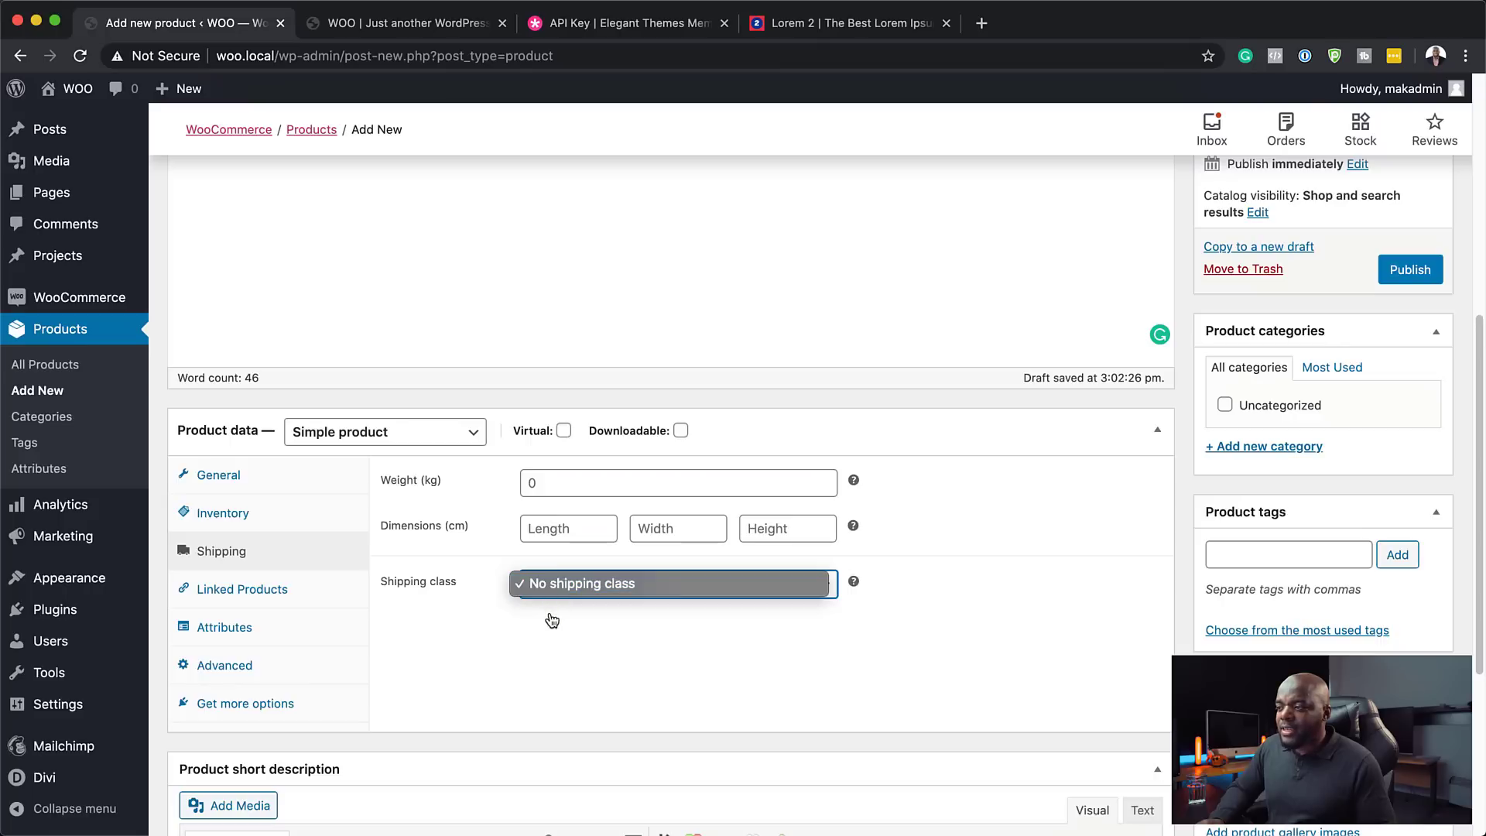
left_click(552, 620)
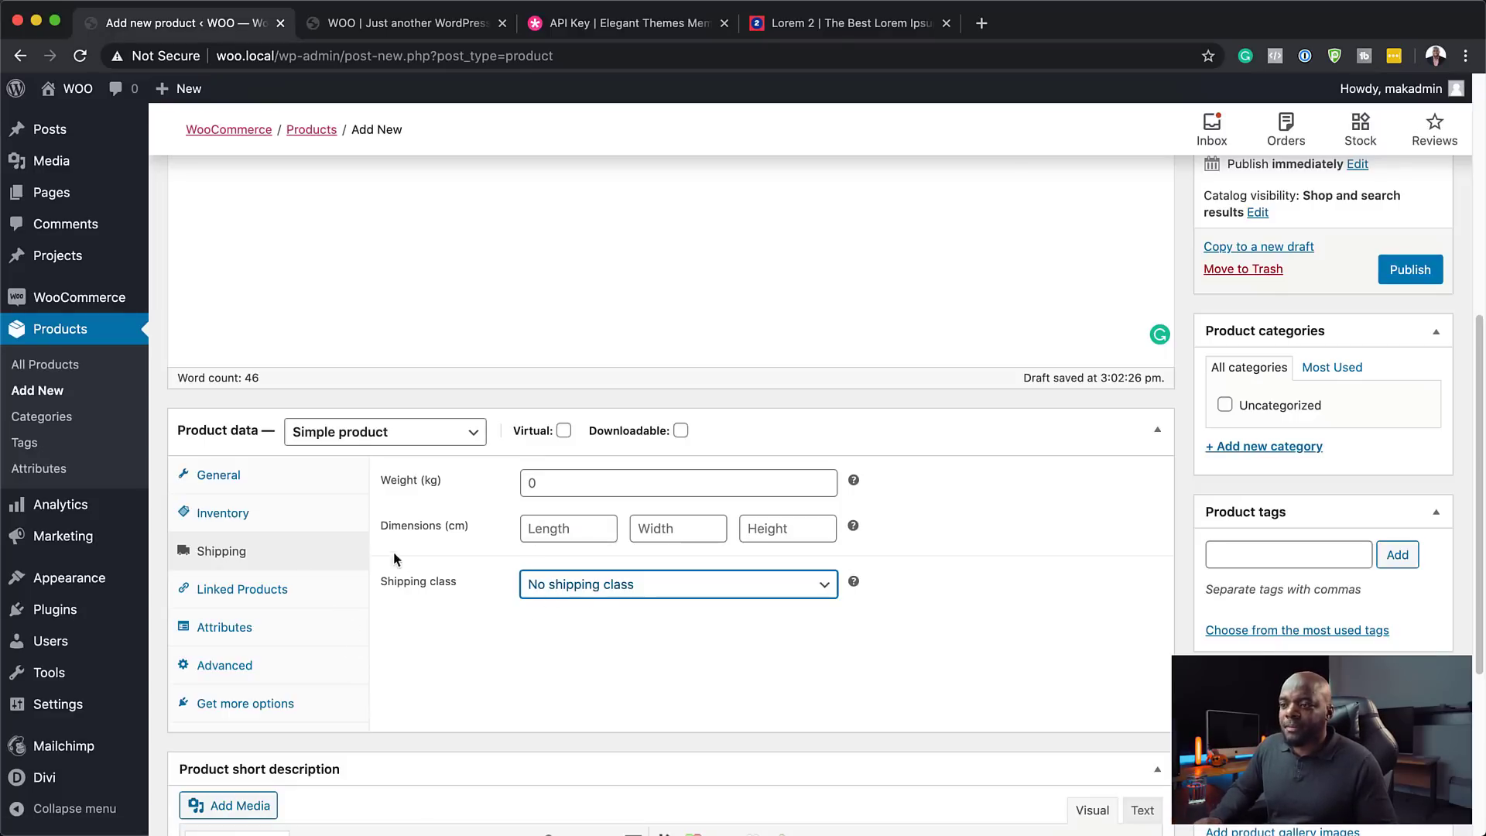
left_click(251, 593)
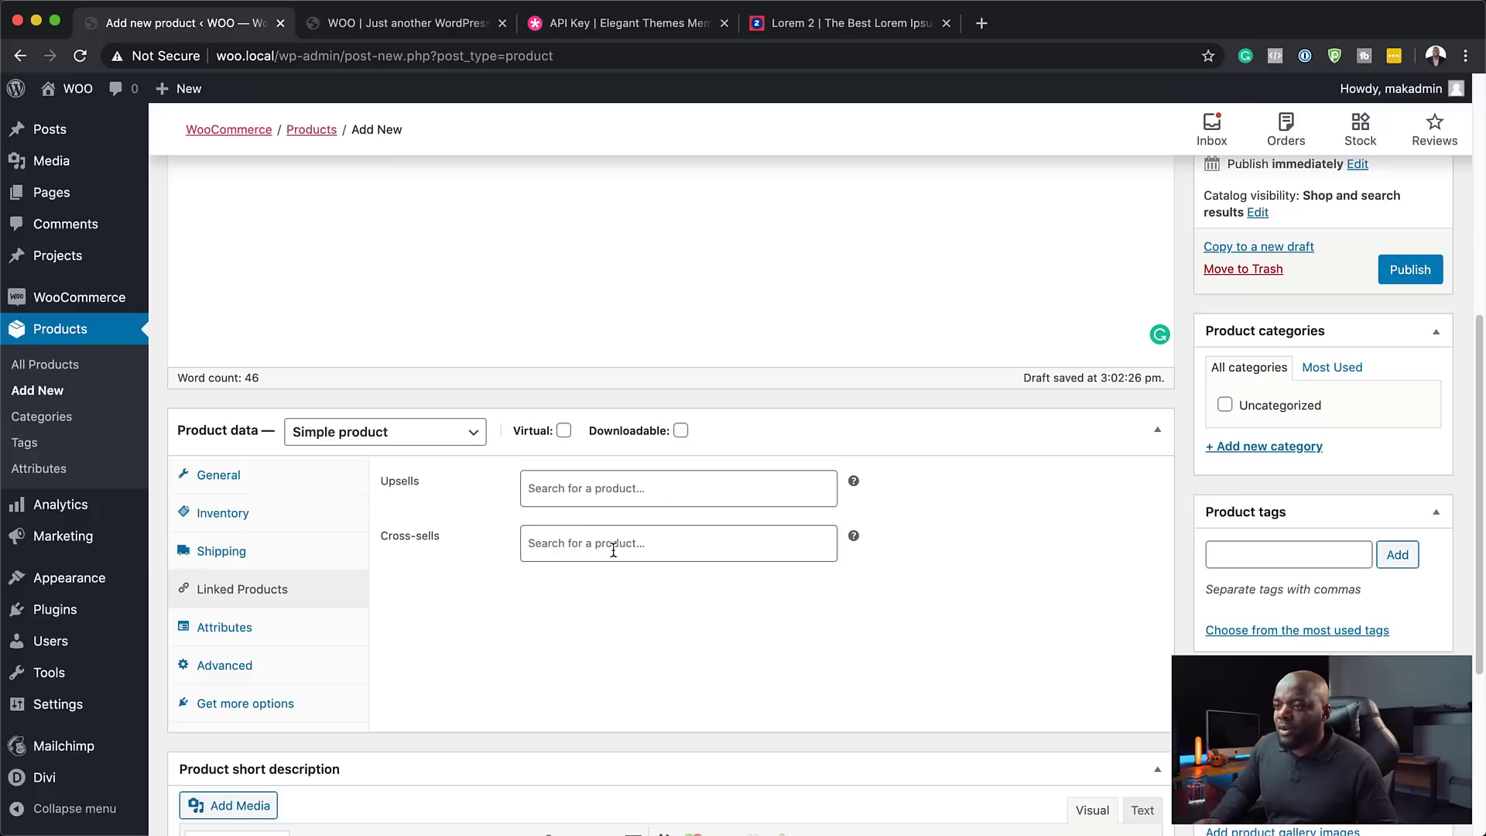
- Paste lorem ipsum into the product short description and delete the second paragraph
left_click(256, 629)
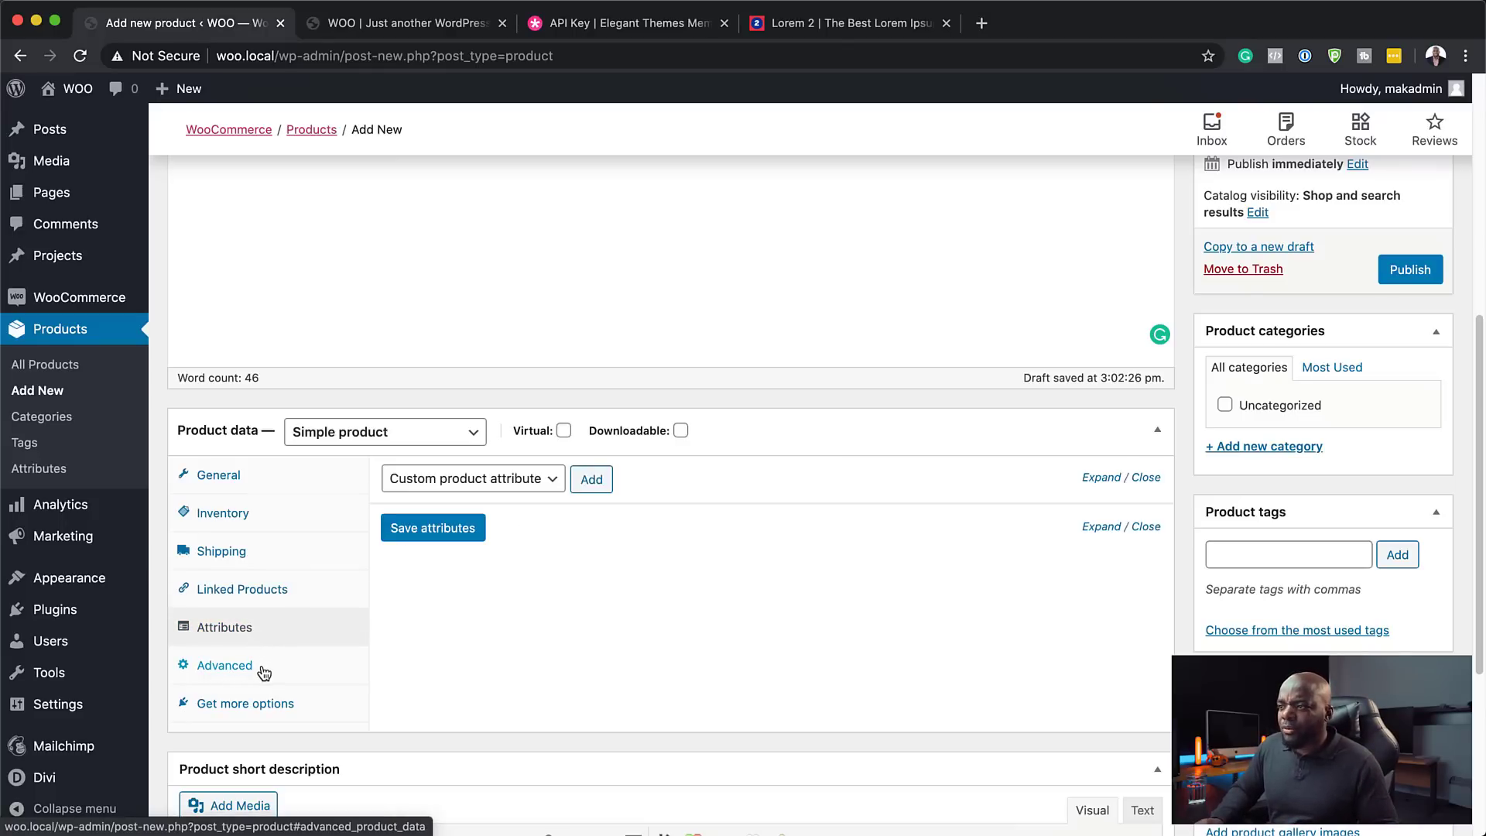
left_click(263, 673)
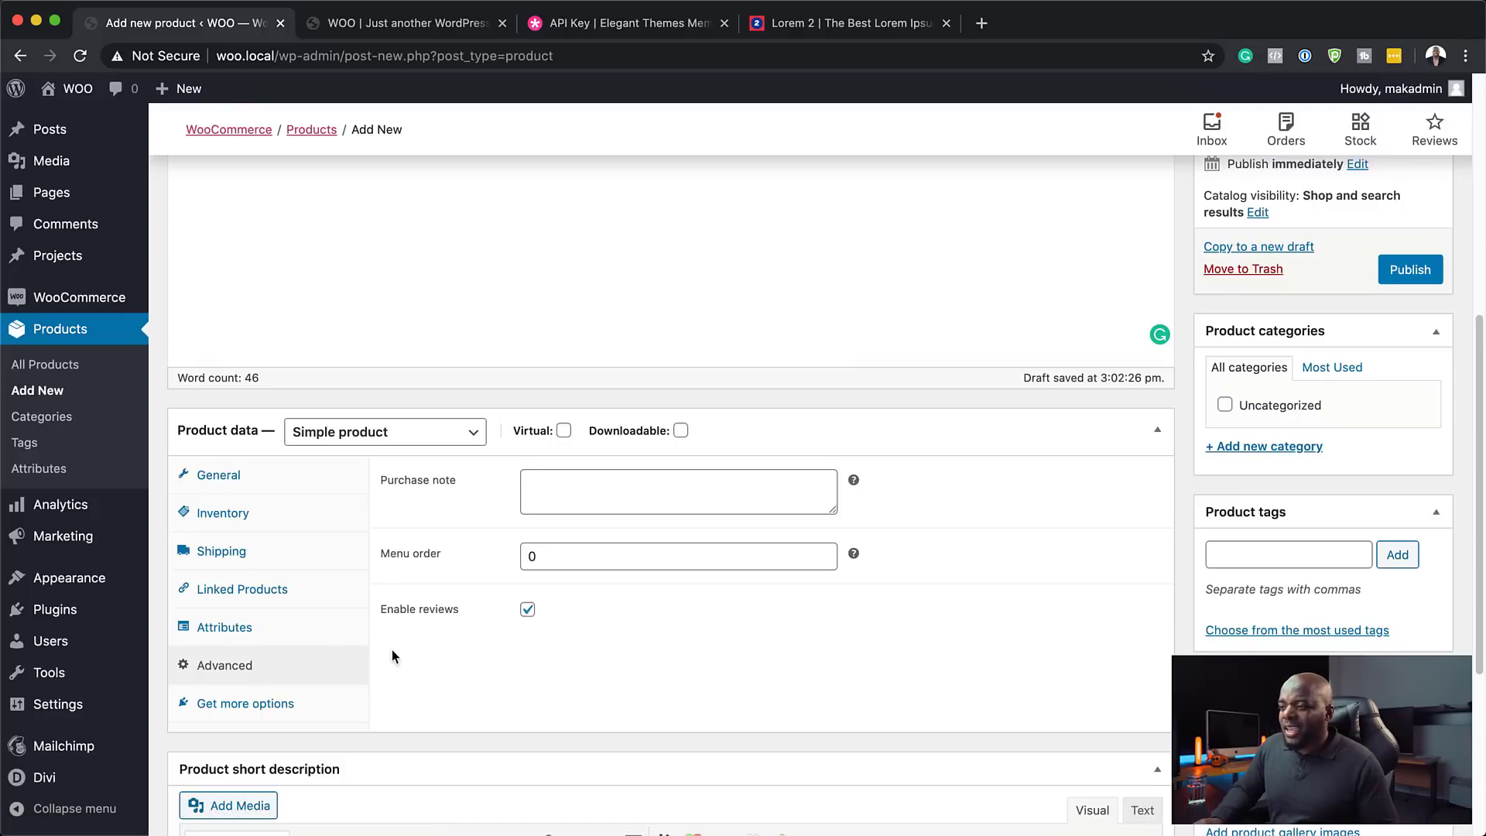
scroll(694, 661, "down", 5)
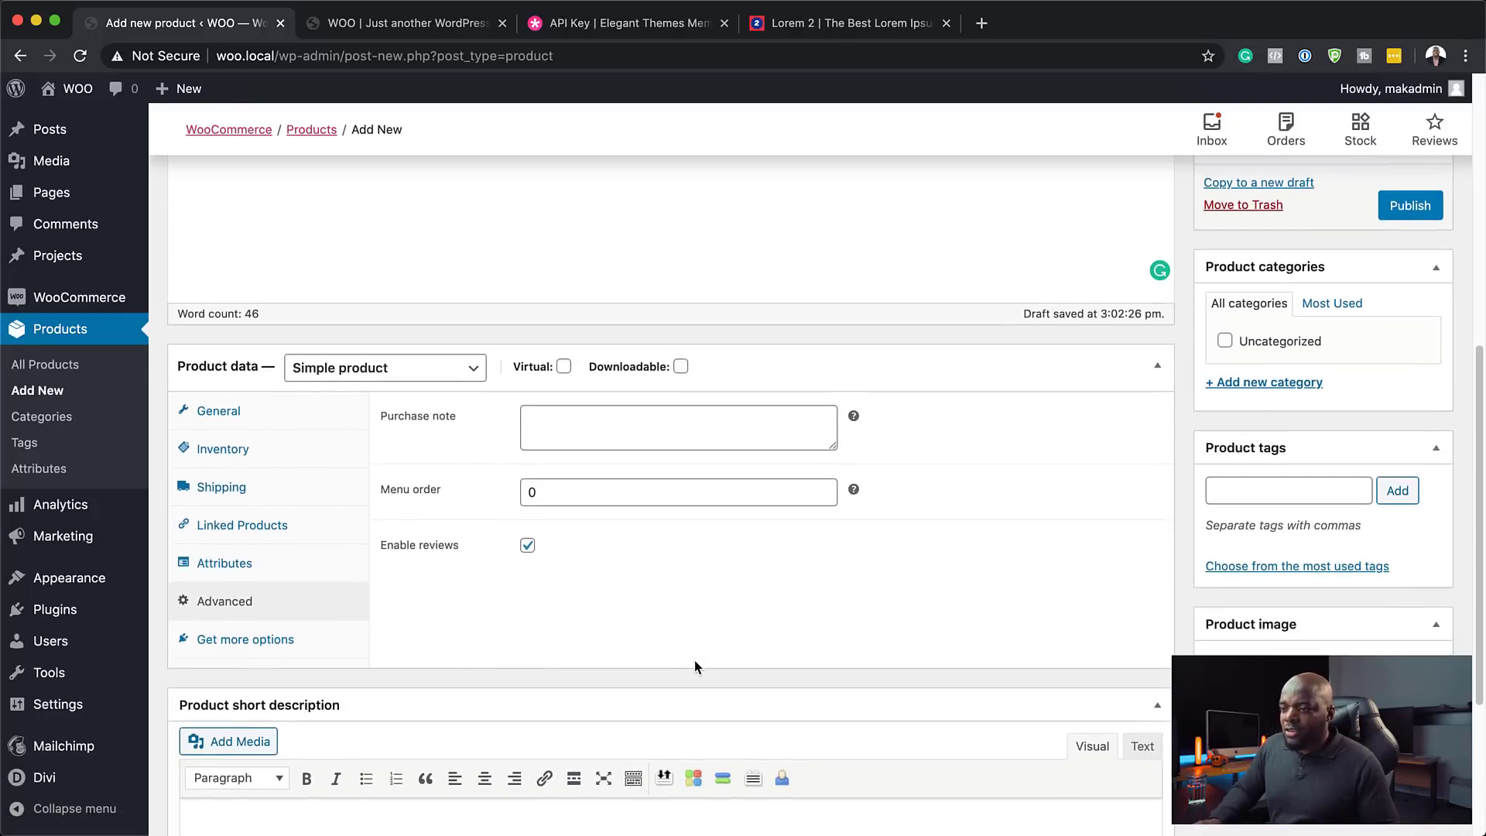
scroll(694, 661, "down", 3)
left_click(402, 619)
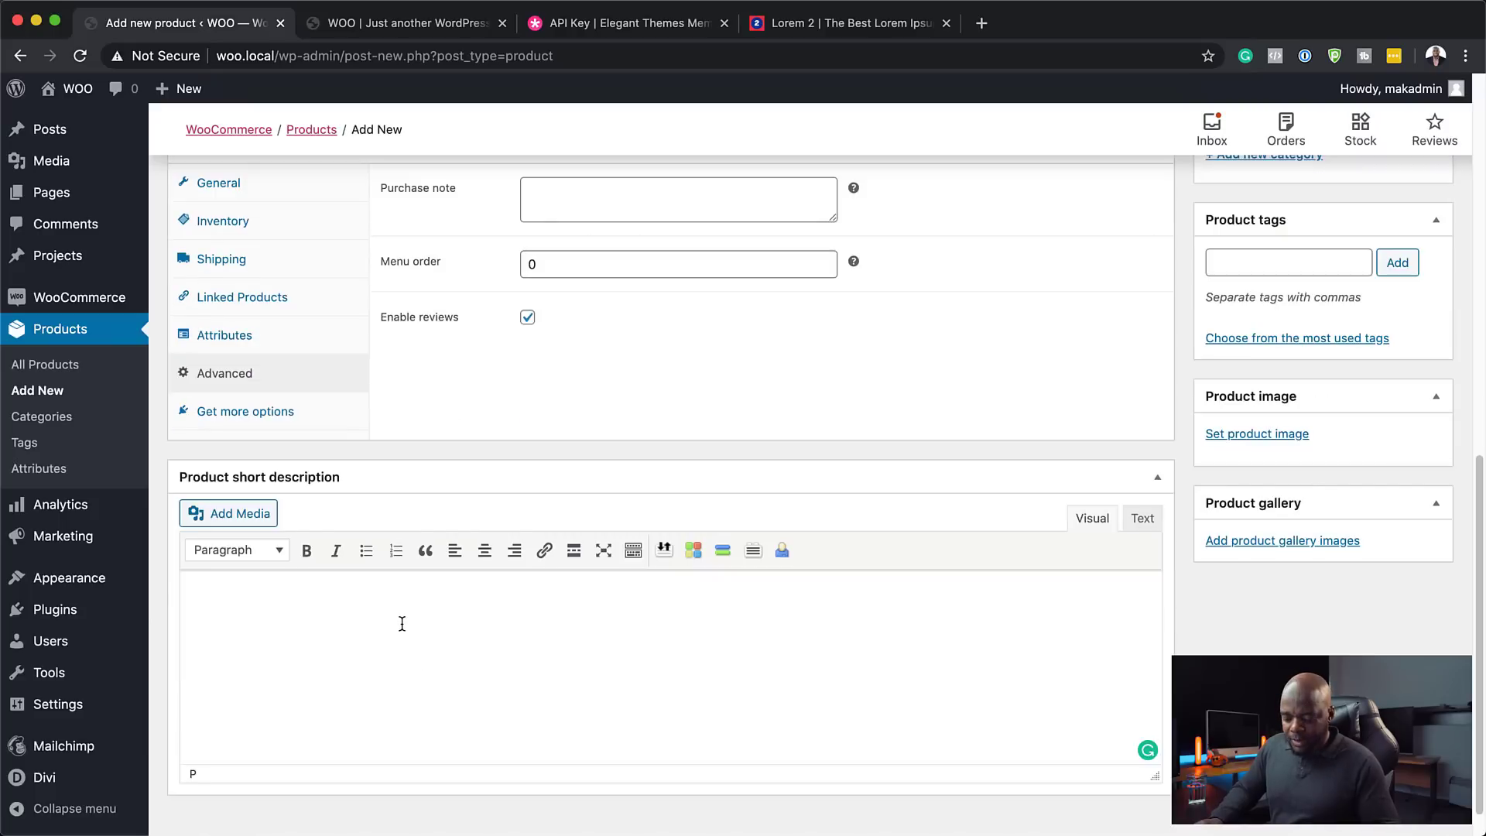
key("super+v")
left_click_drag(206, 678, 645, 729)
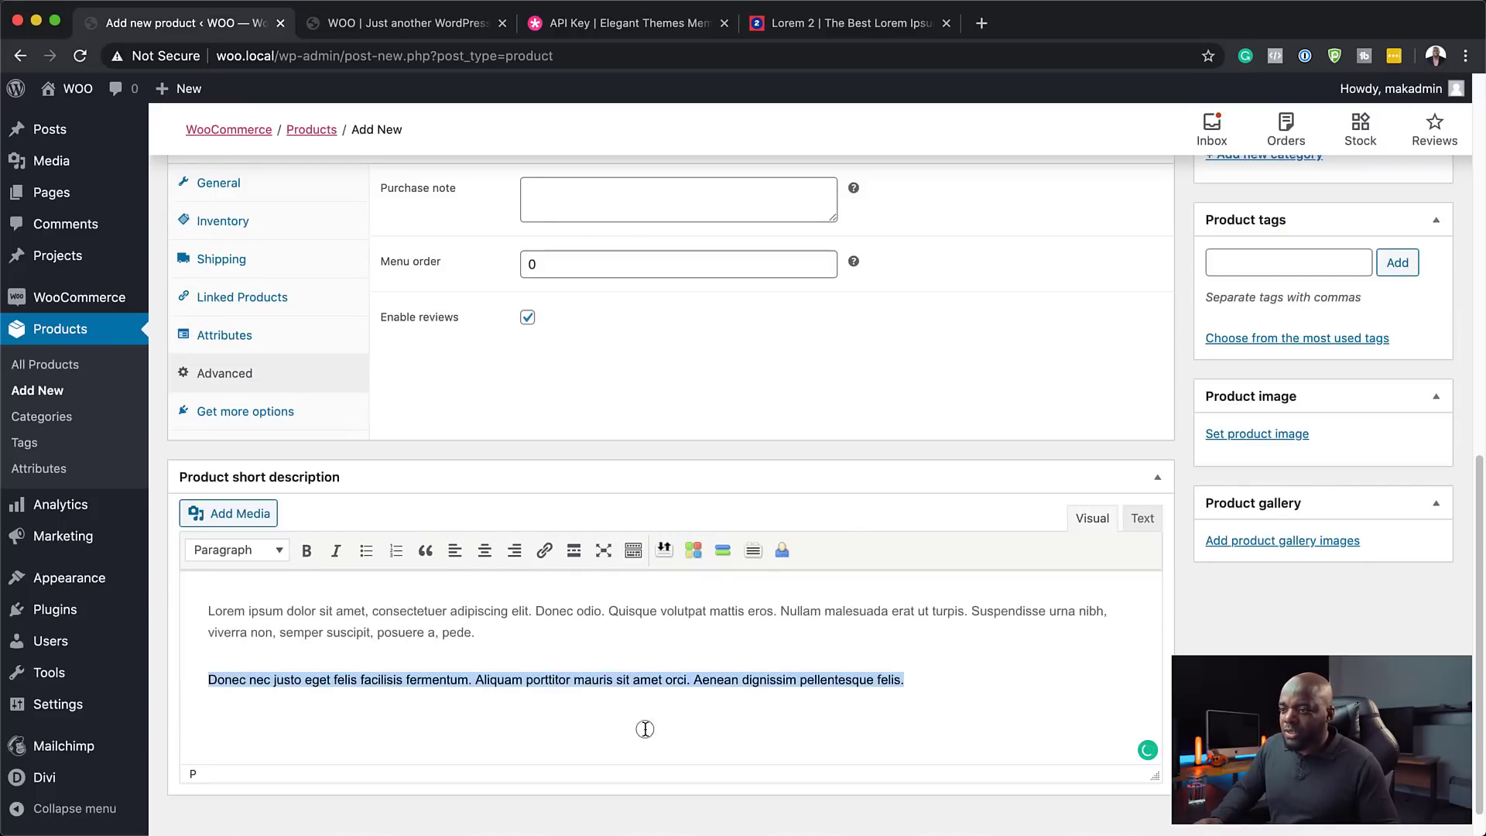
key("BackSpace")
key("BackSpace")
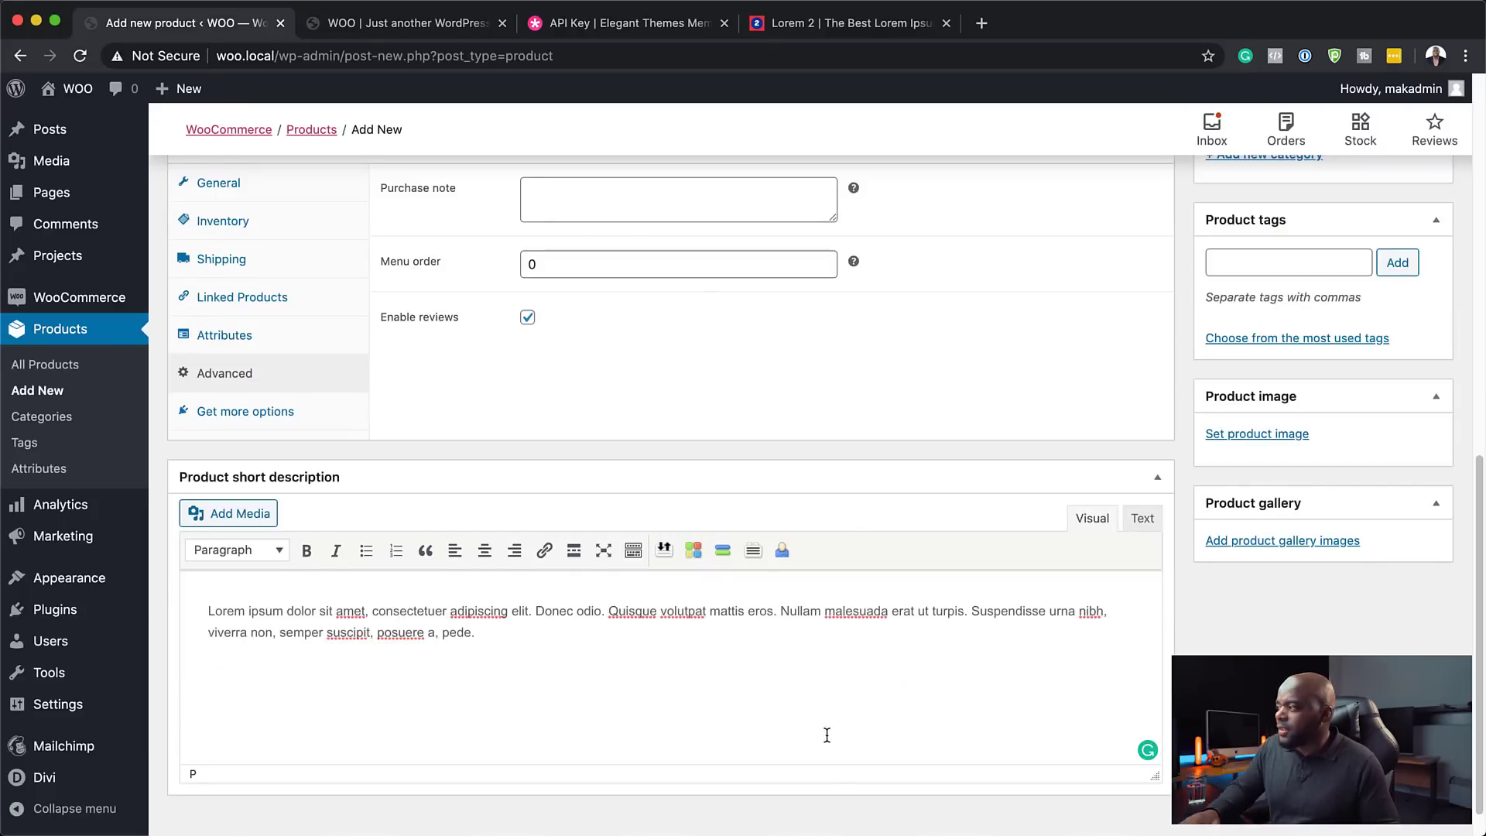
scroll(1145, 611, "up", 4)
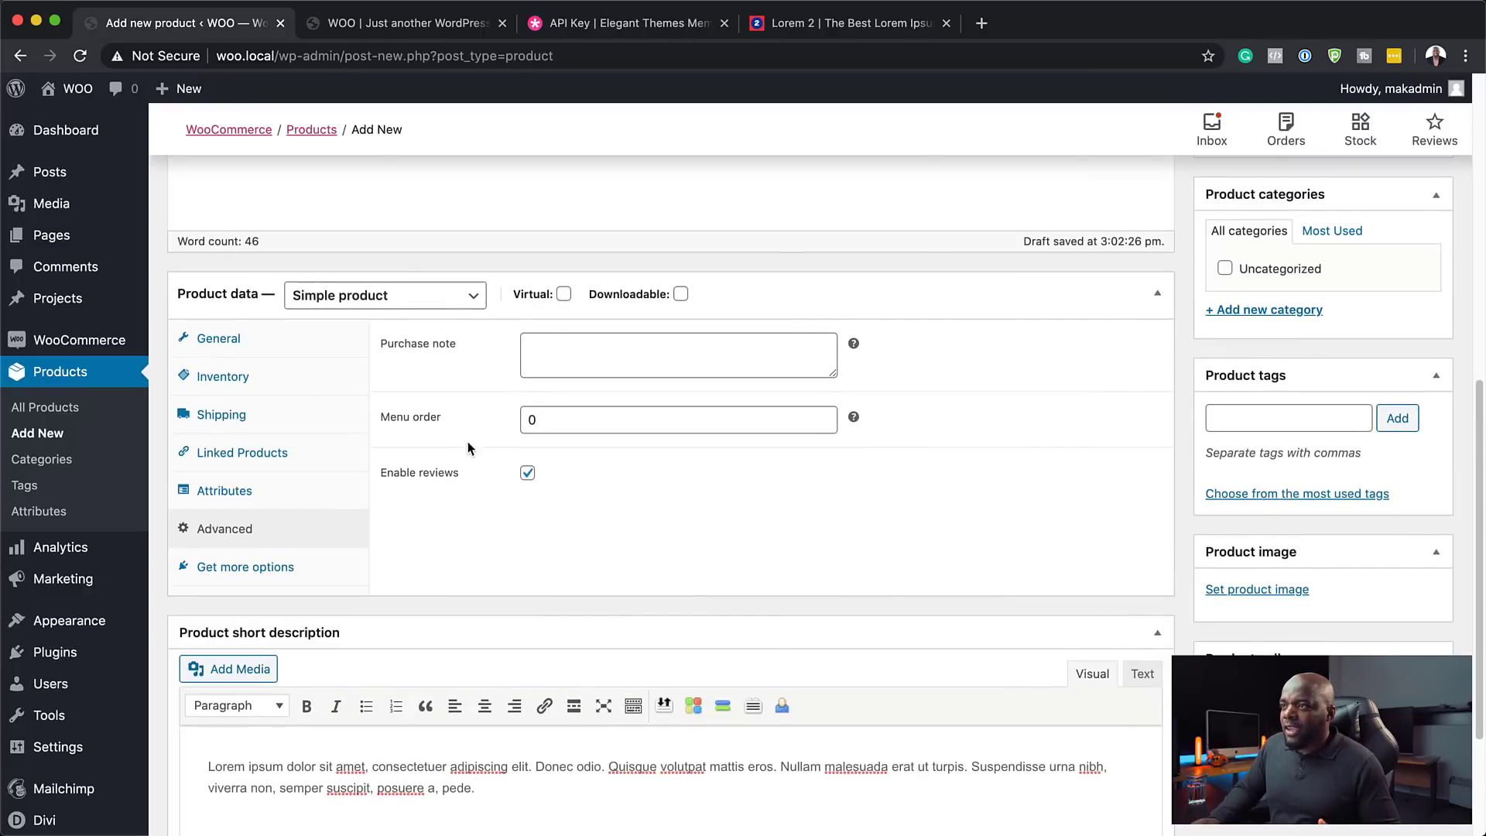
- Set Product One's image to the blue shoe photo fashion-shoes-footwear-19090.jpg from the Media Library
left_click(1245, 591)
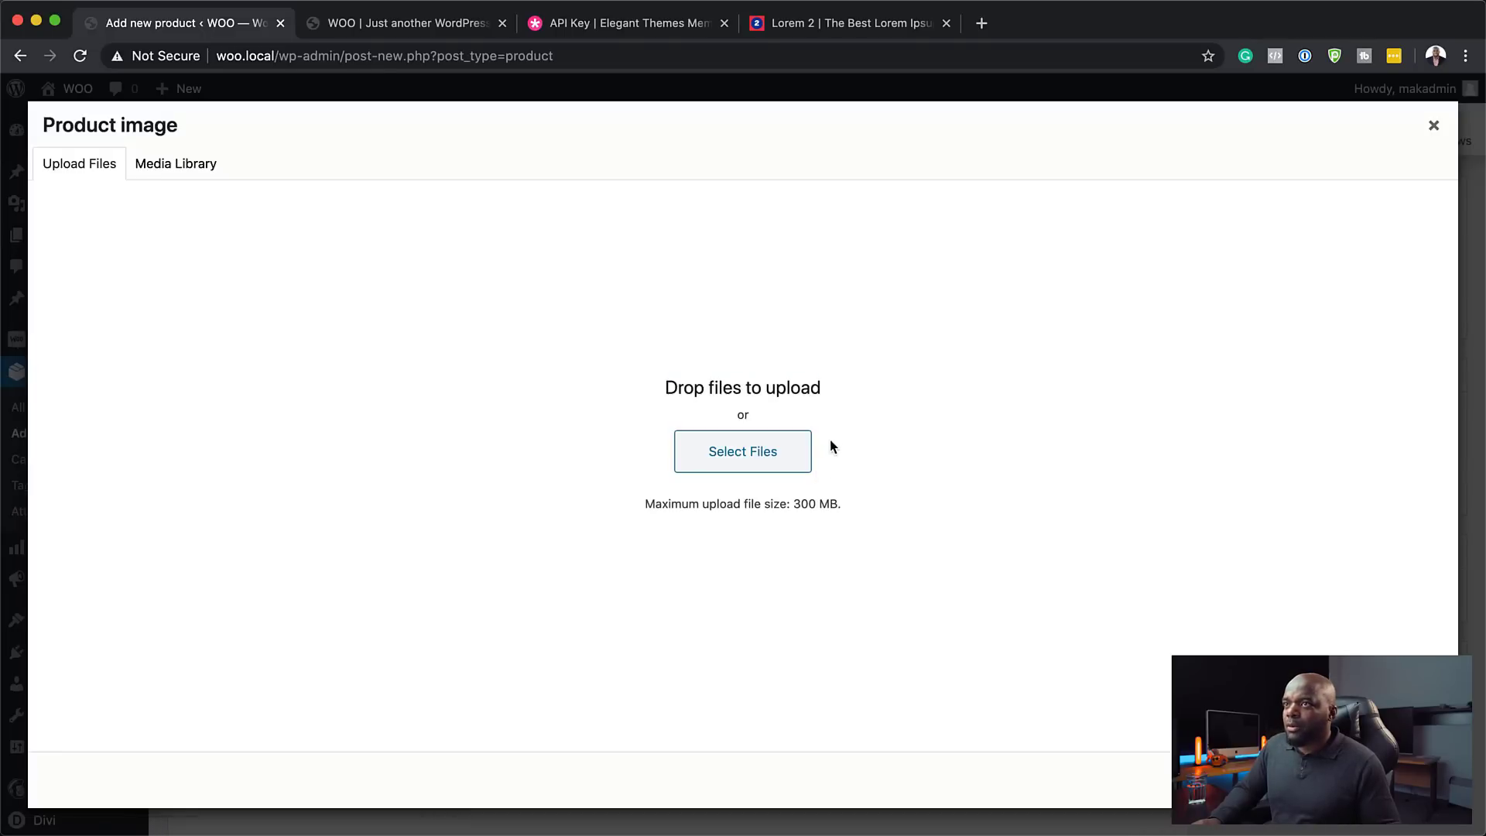
left_click(782, 461)
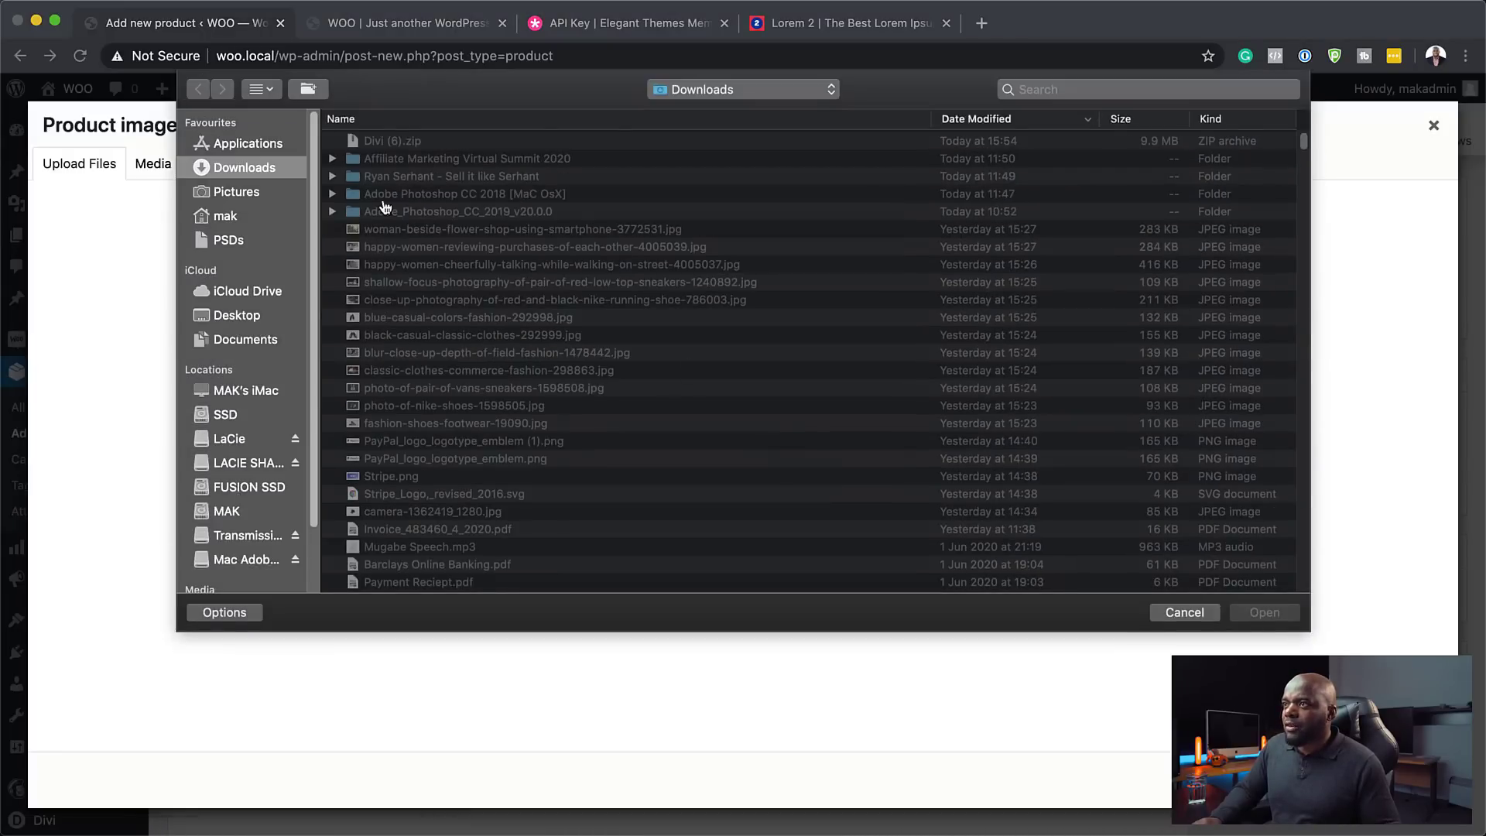
key("Escape")
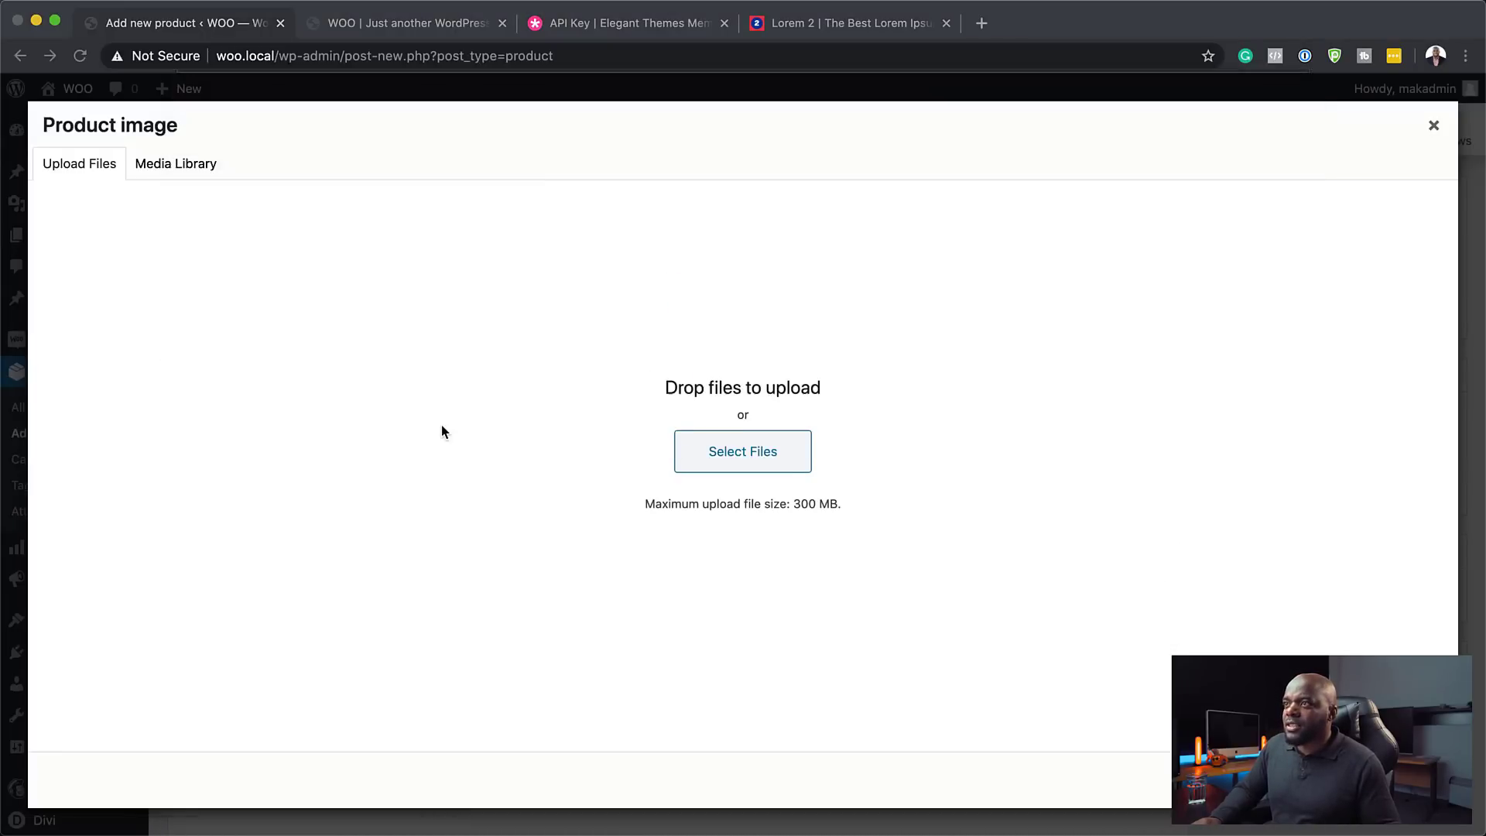
left_click(188, 170)
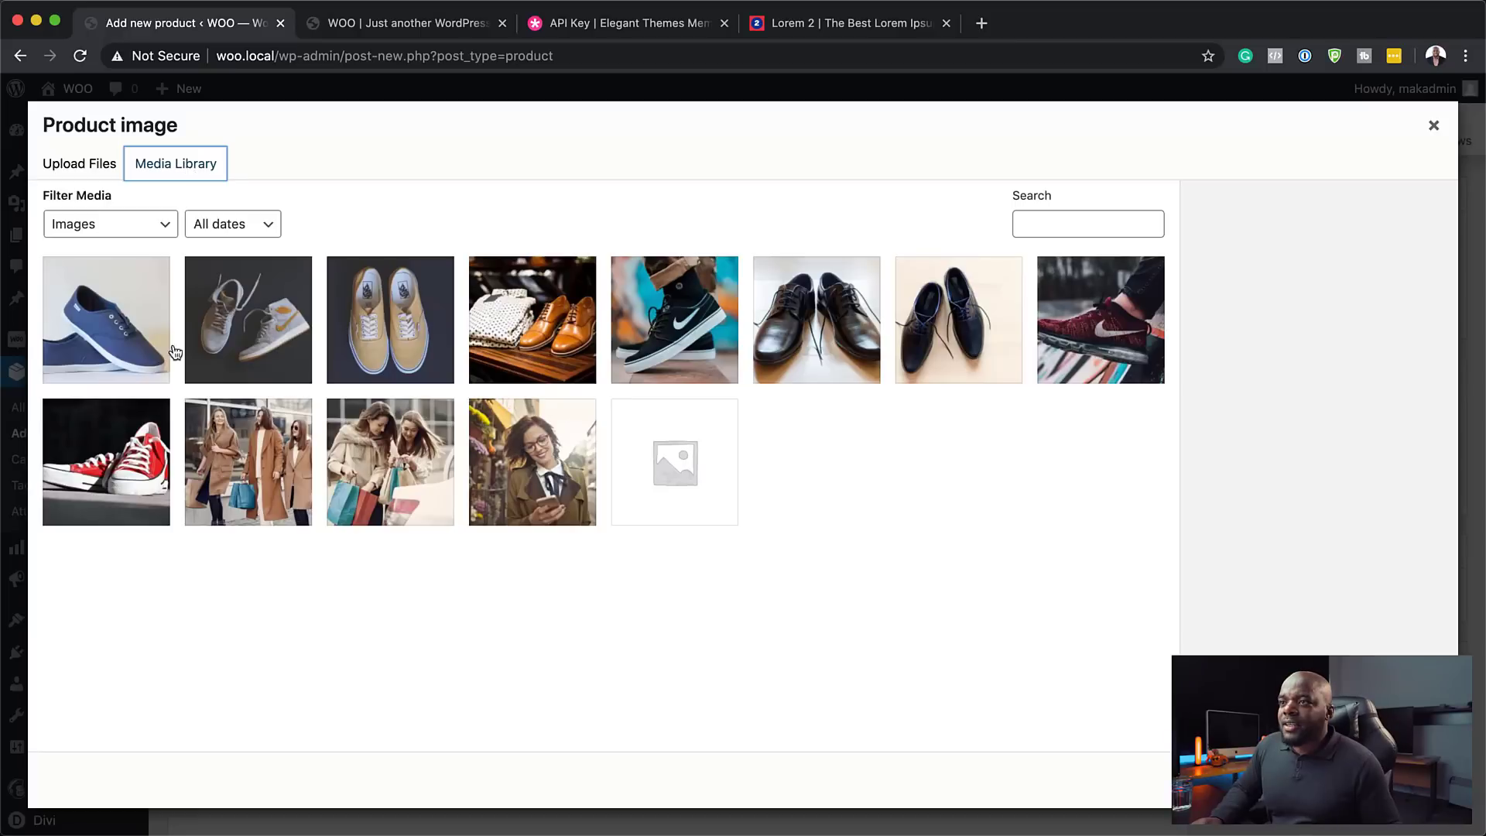
left_click(149, 354)
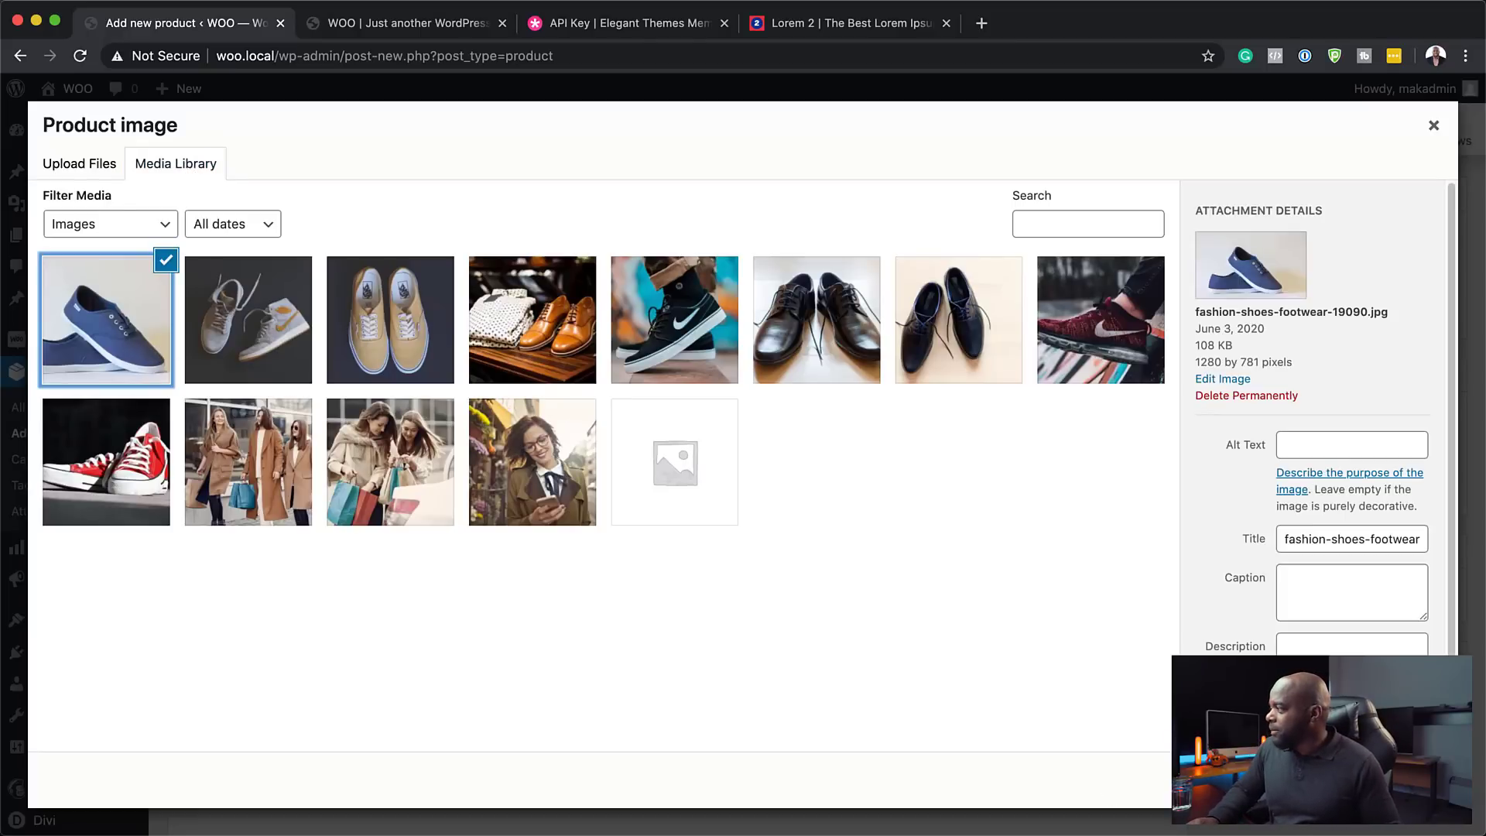
left_click(1385, 780)
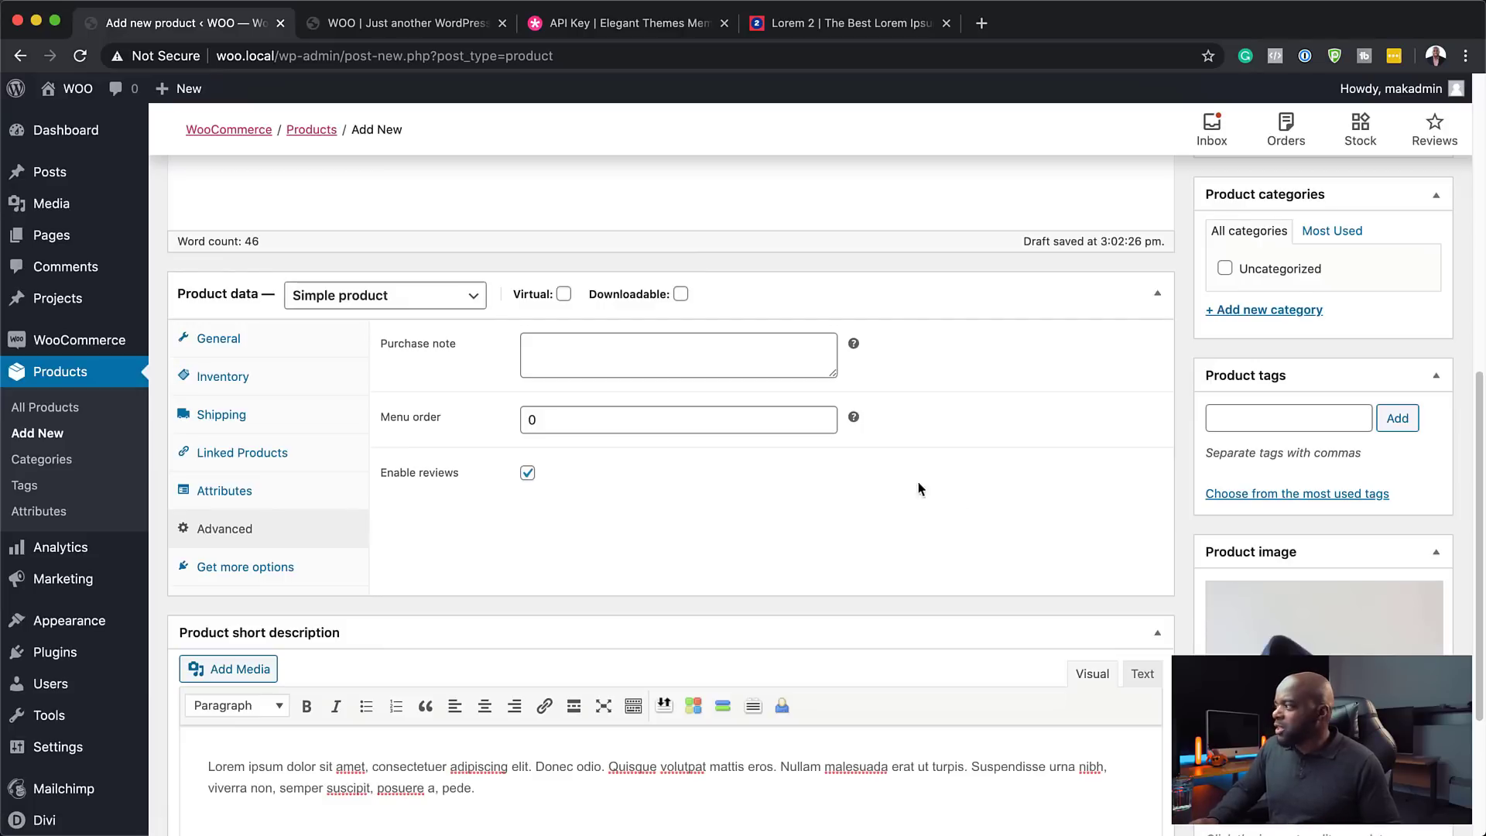
- Add product categories Fun Shoes, Casual Shoes and Heels, leaving only Fun Shoes ticked for Product One
scroll(1324, 601, "up", 3)
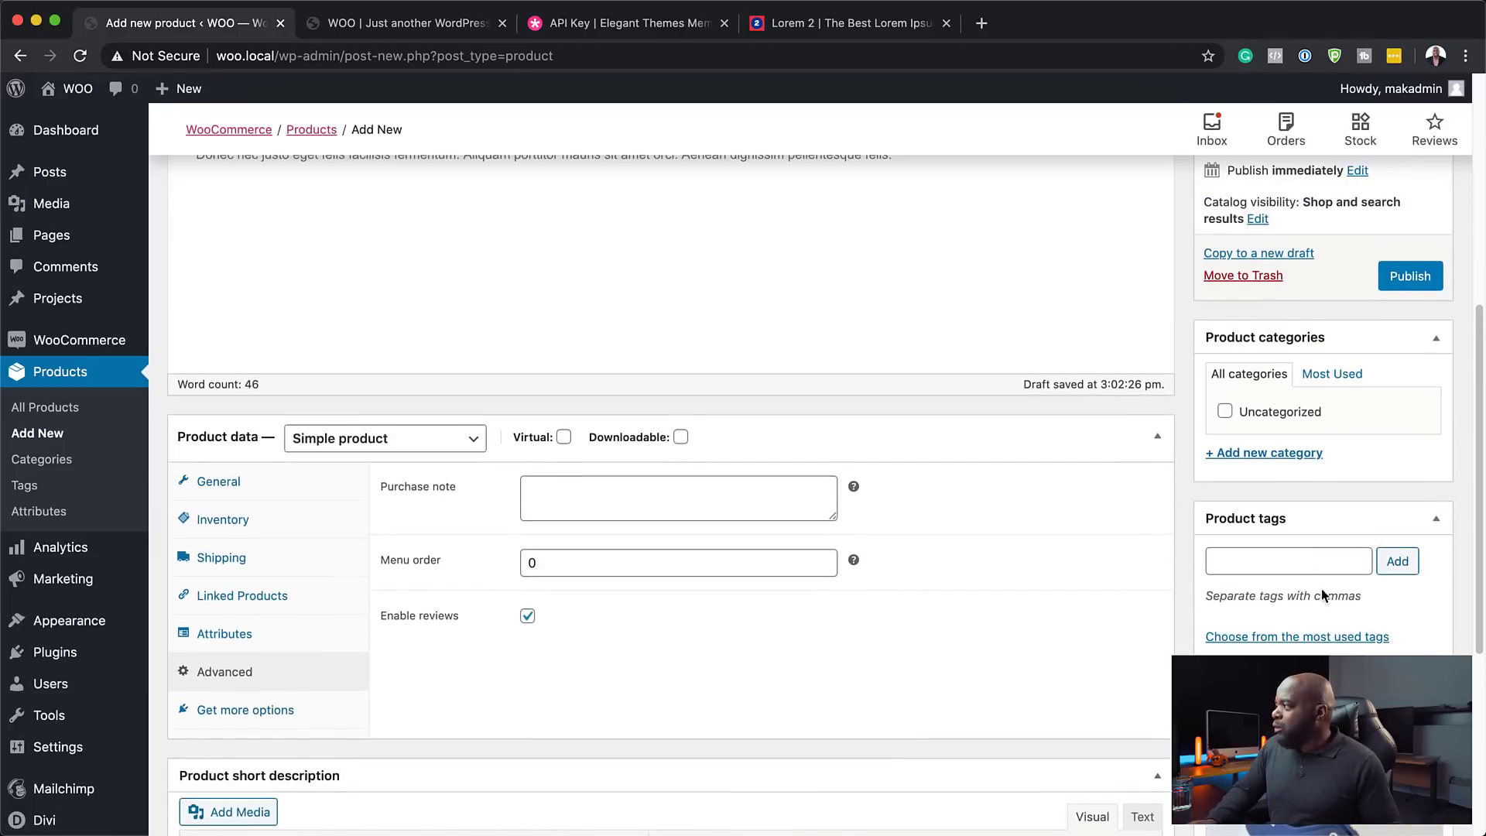
left_click(1255, 456)
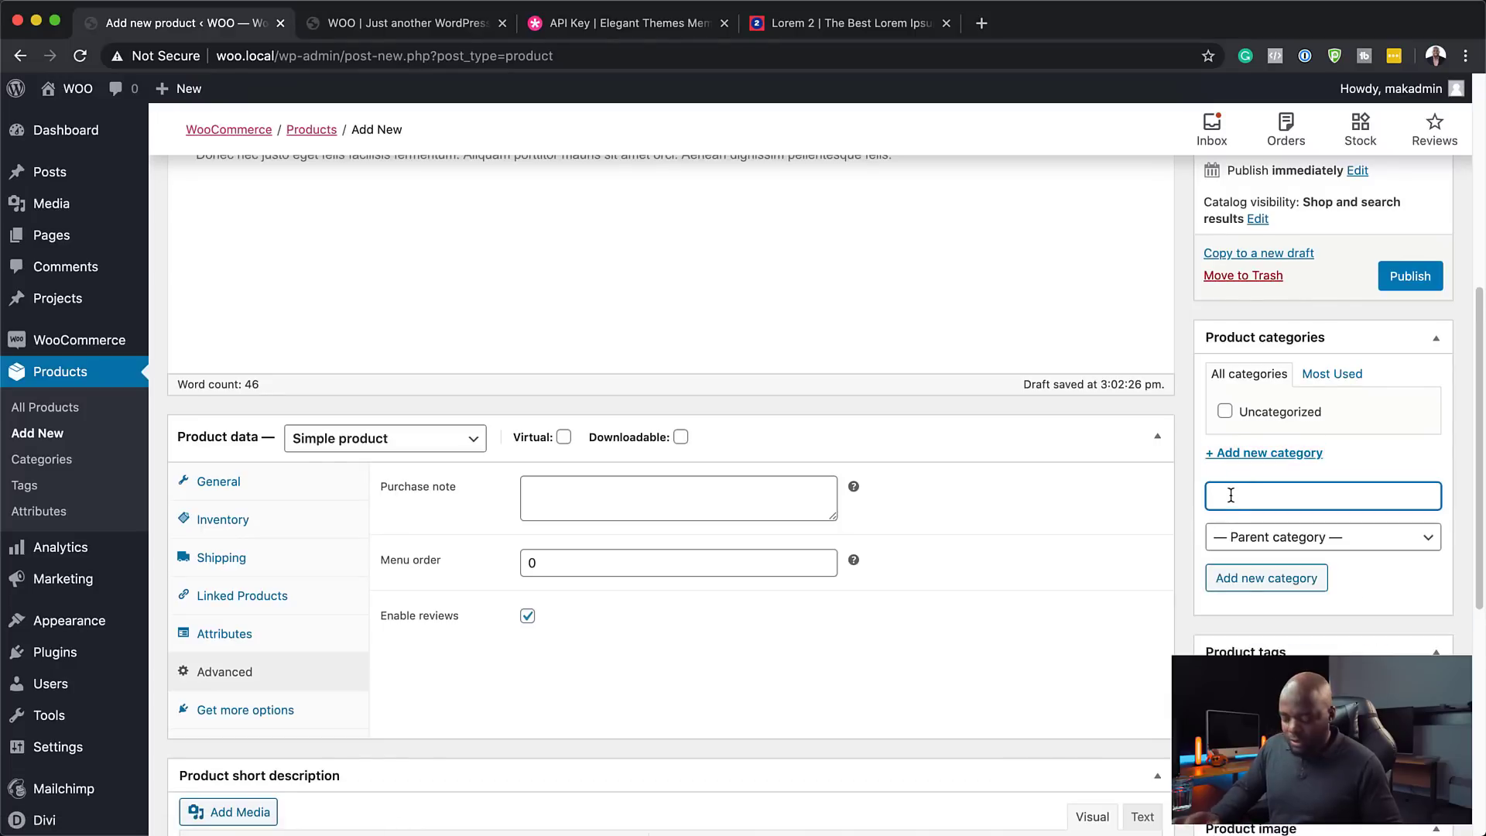
type("Fun Sho")
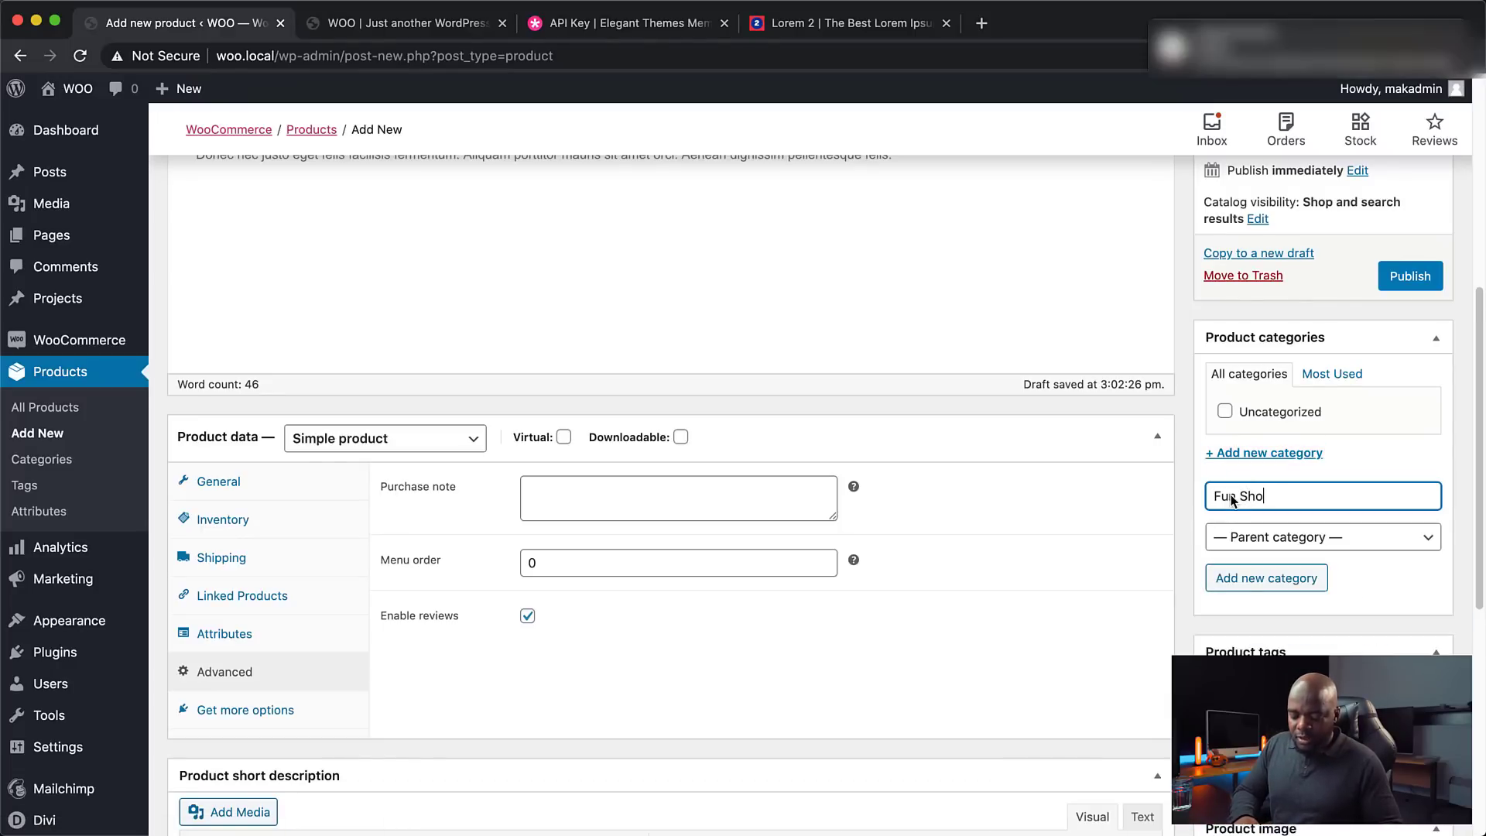
type("es")
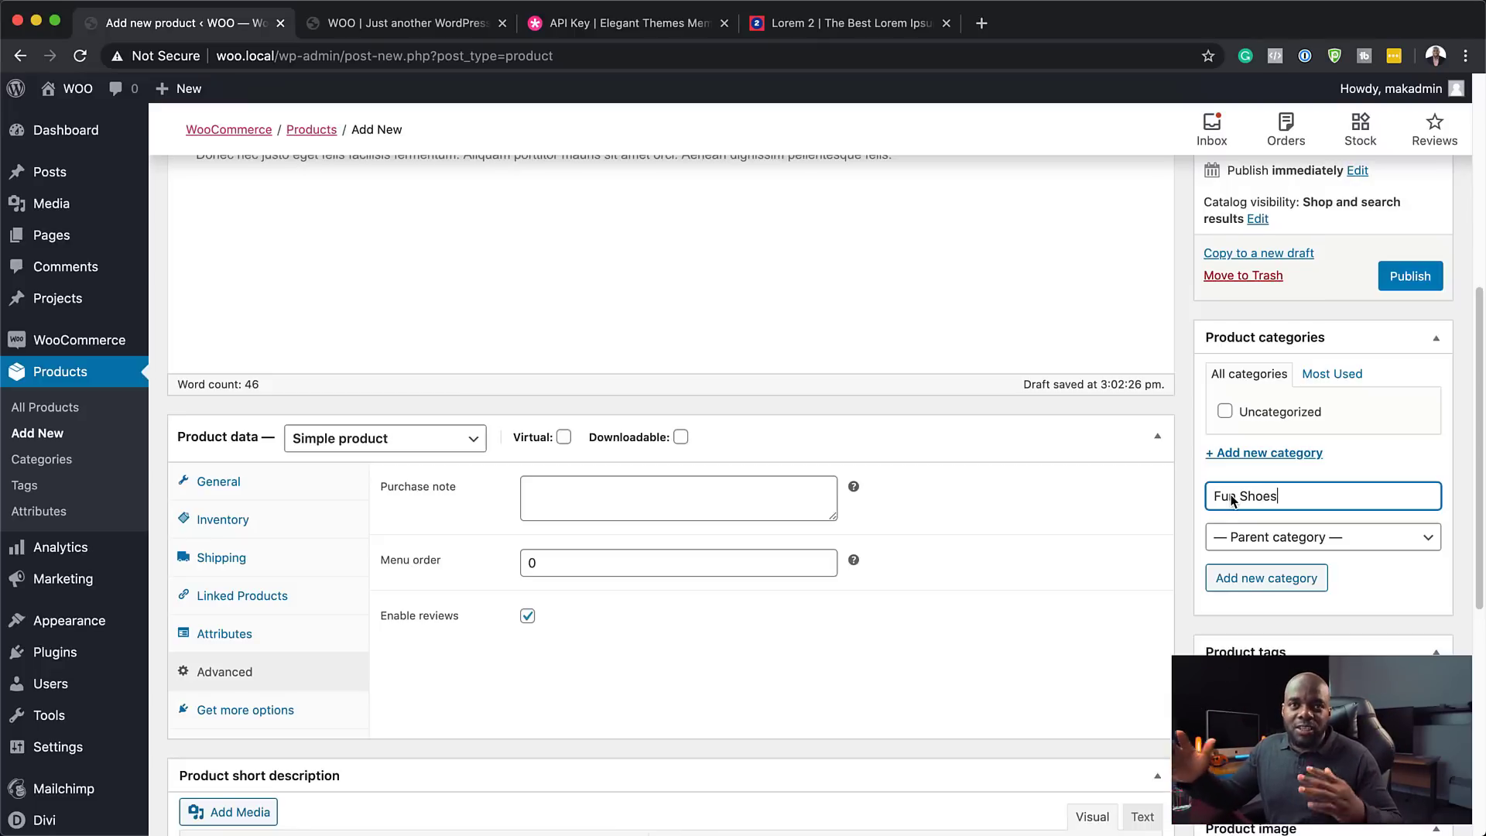
left_click(1262, 581)
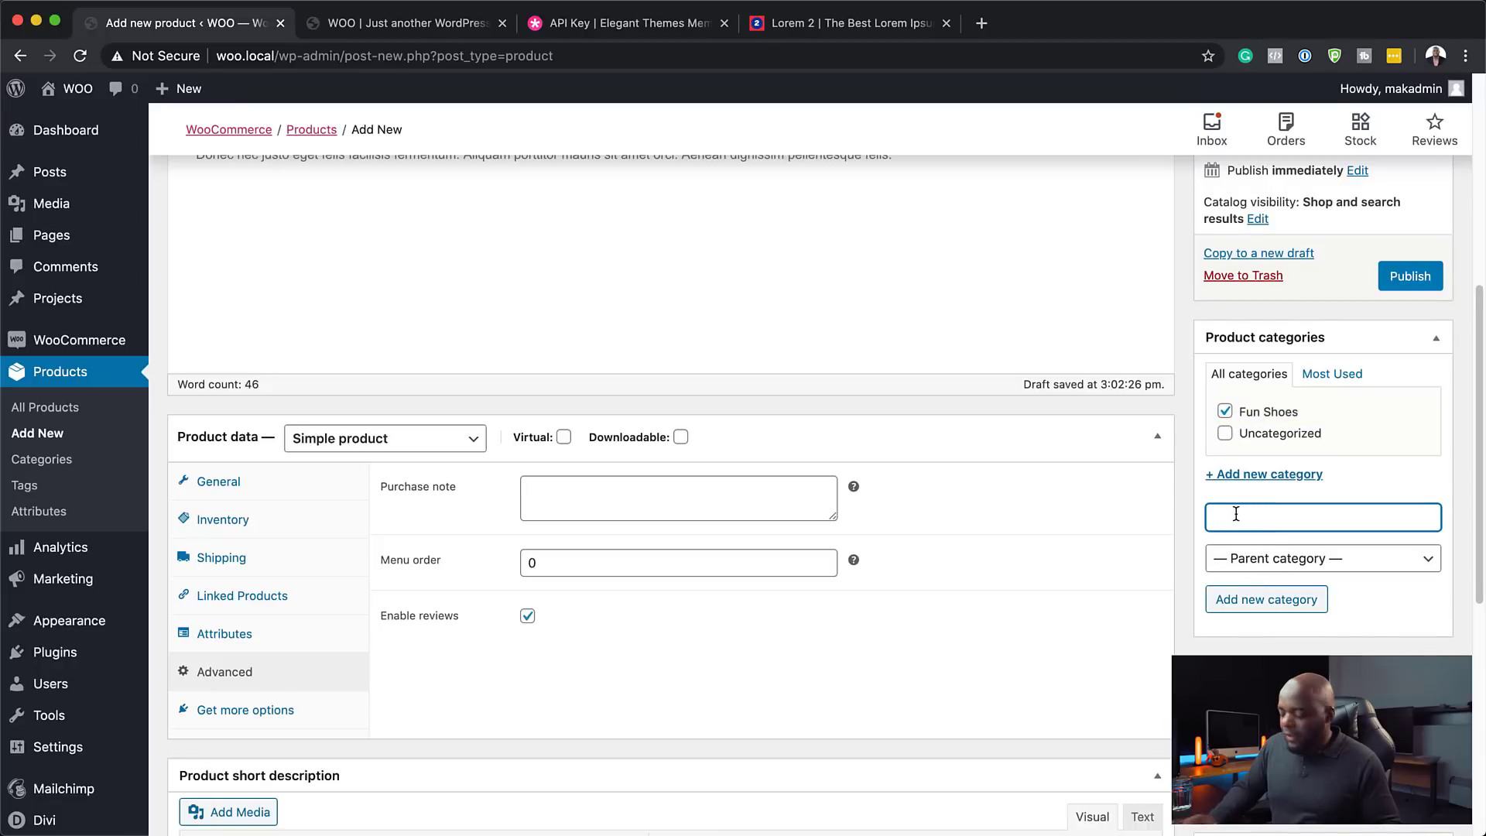
type("Casual SHoes")
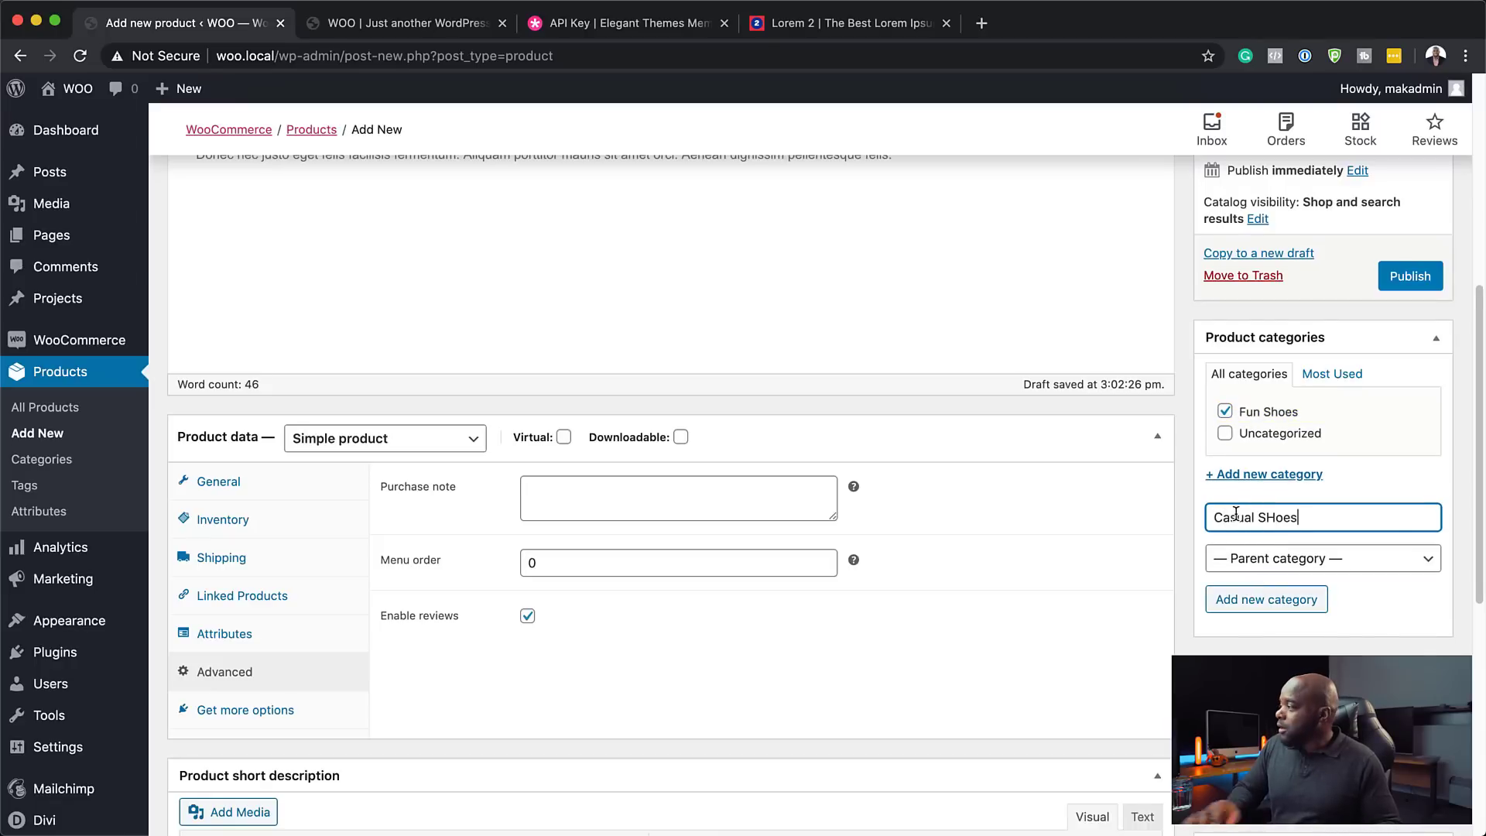
key("Return")
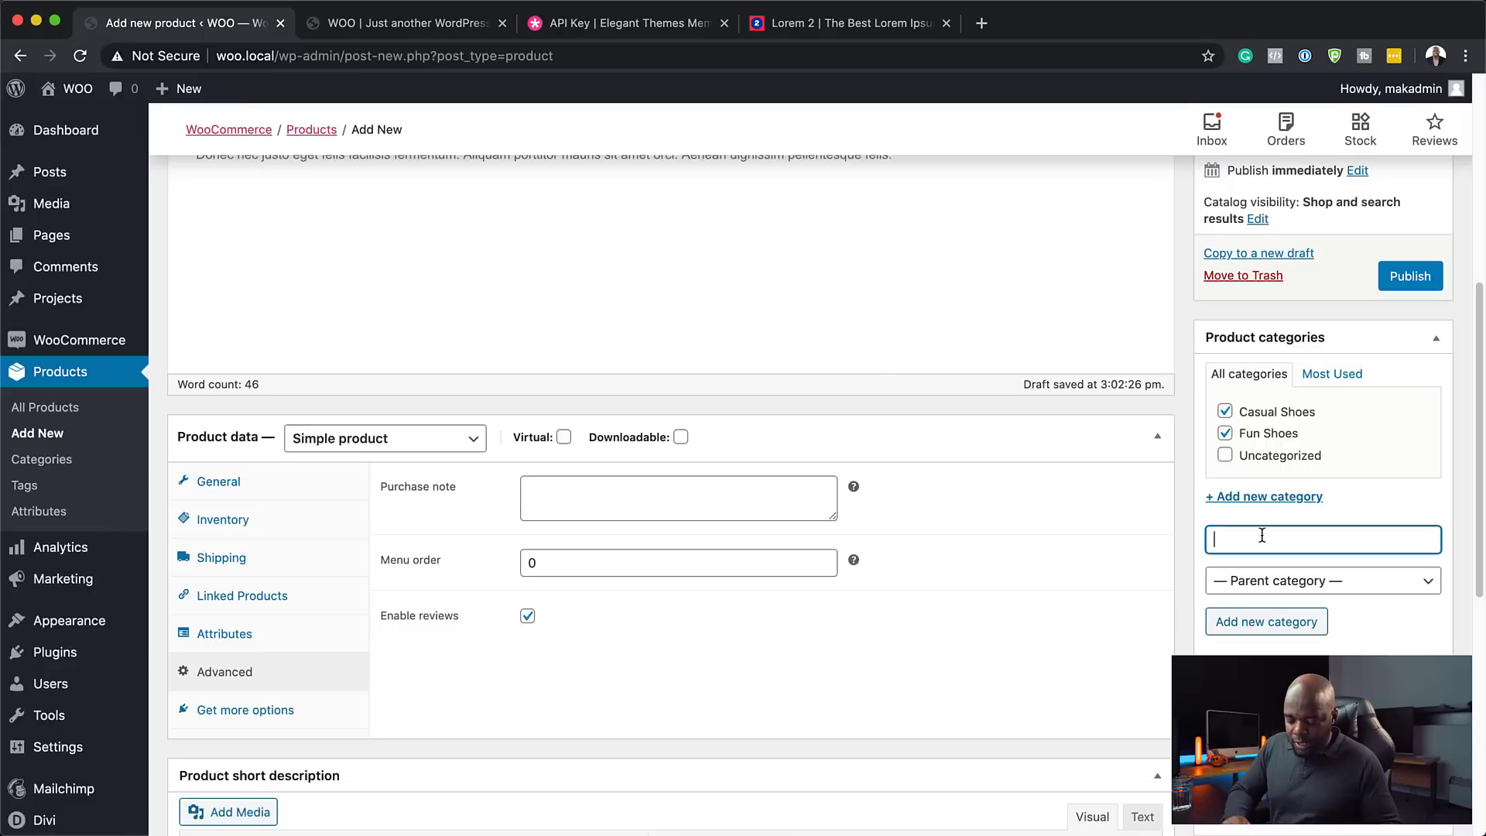
type("Heel")
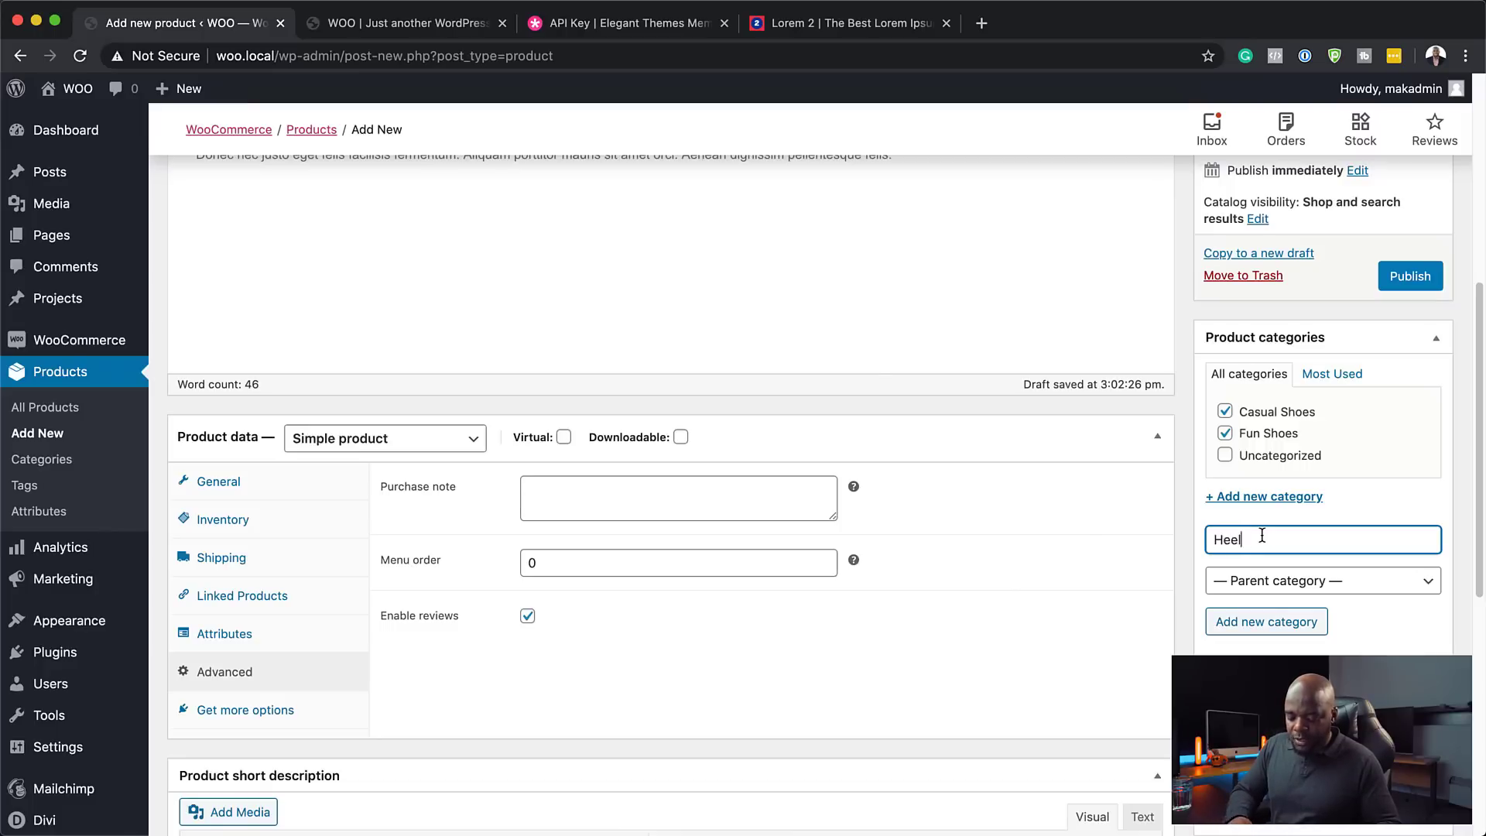
type("s")
left_click(1285, 627)
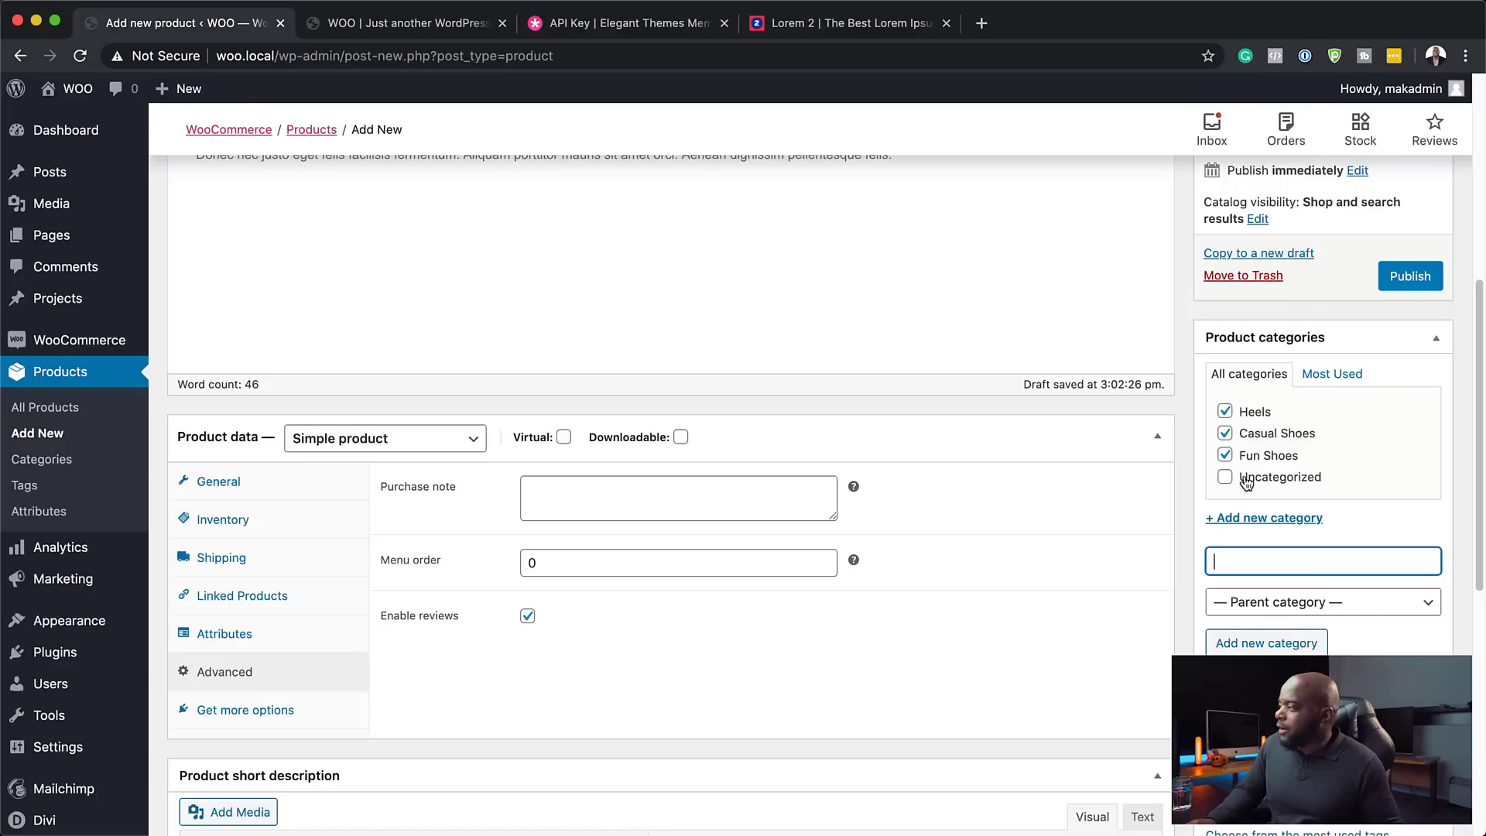
left_click(1225, 411)
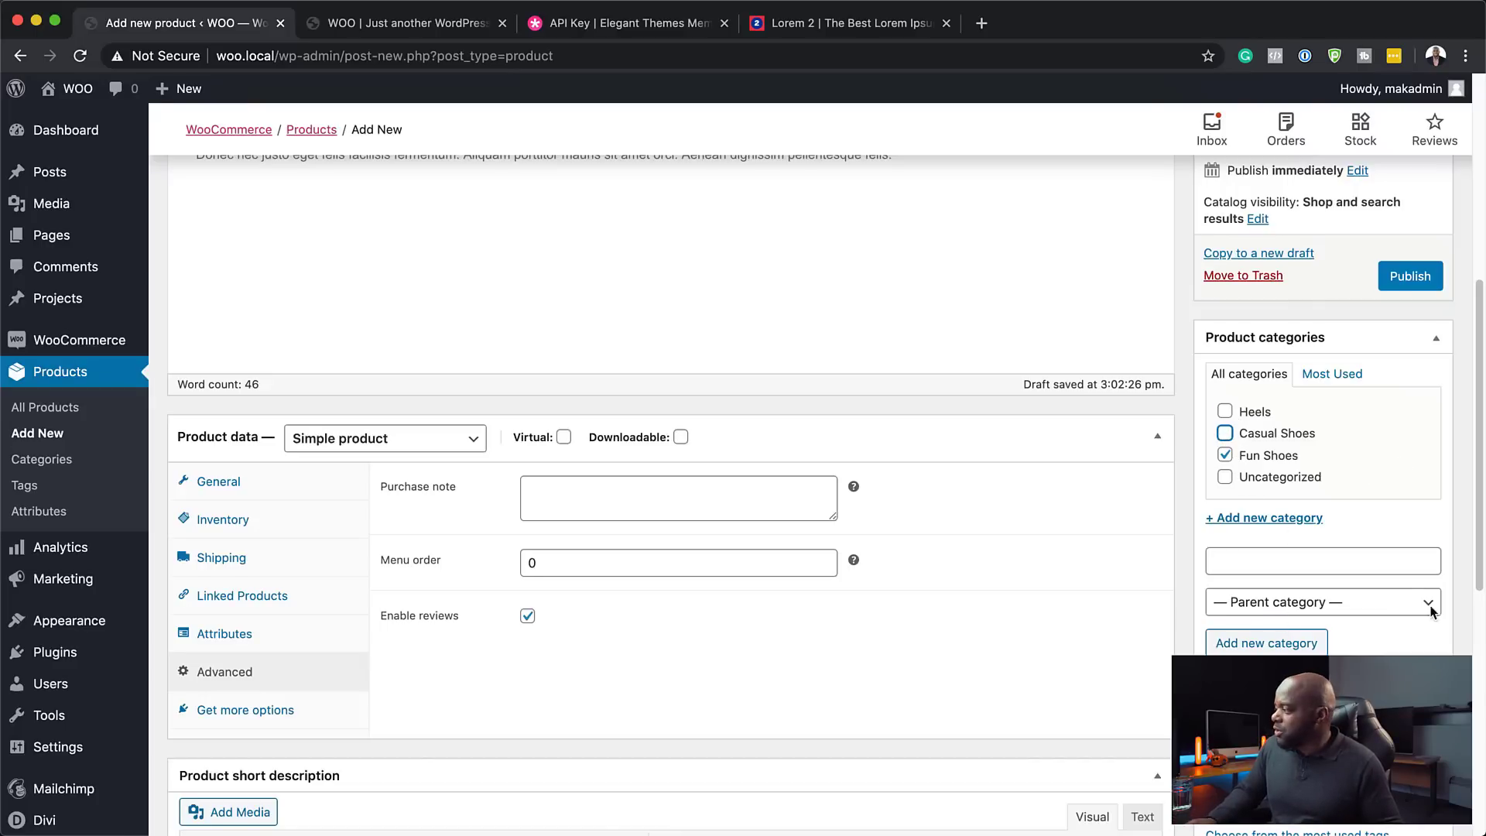
scroll(1433, 612, "down", 5)
scroll(1310, 542, "down", 3)
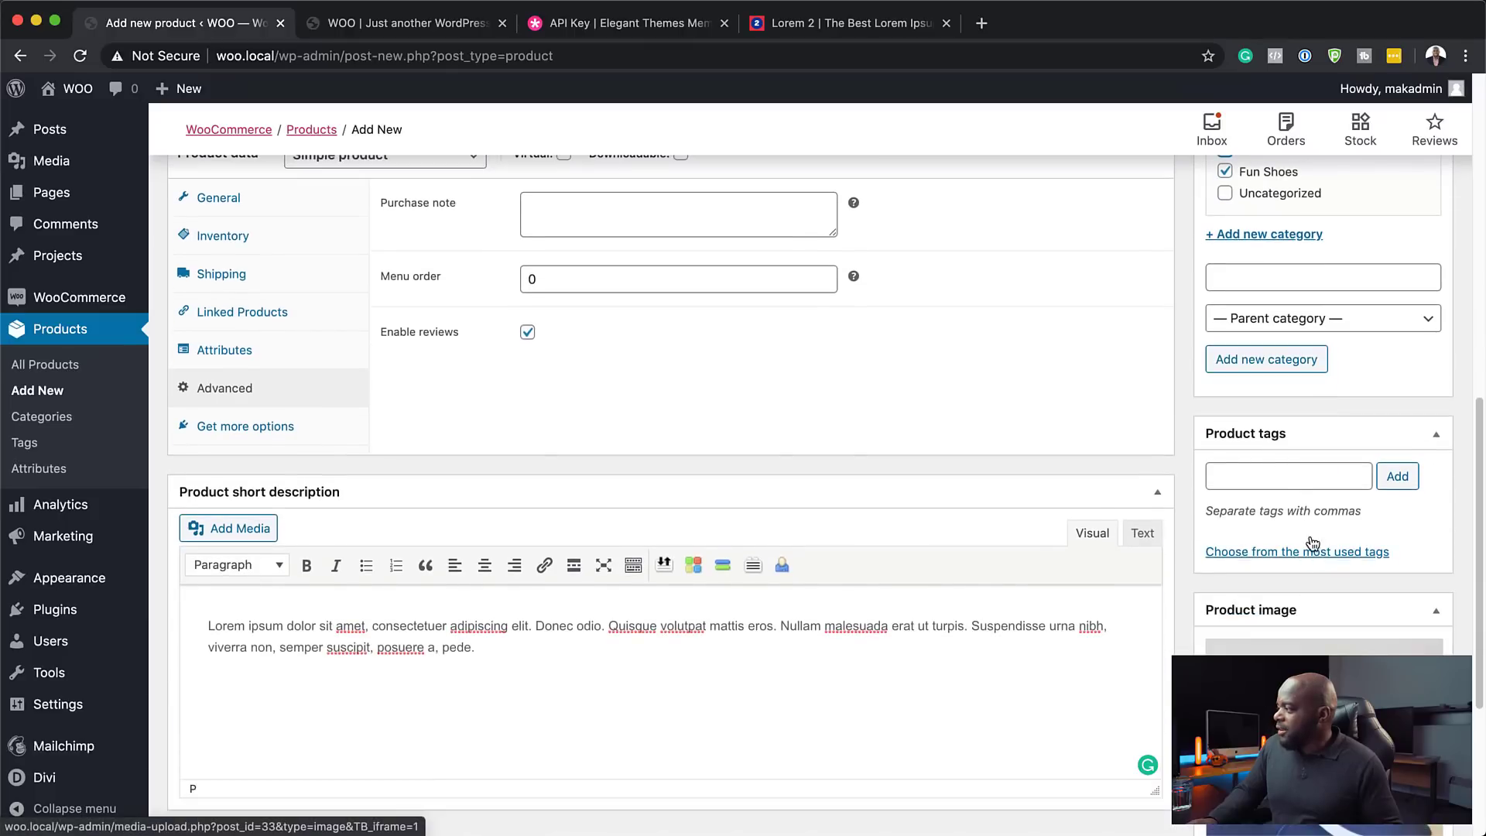
- Publish Product One from the Publish box
scroll(1287, 478, "down", 8)
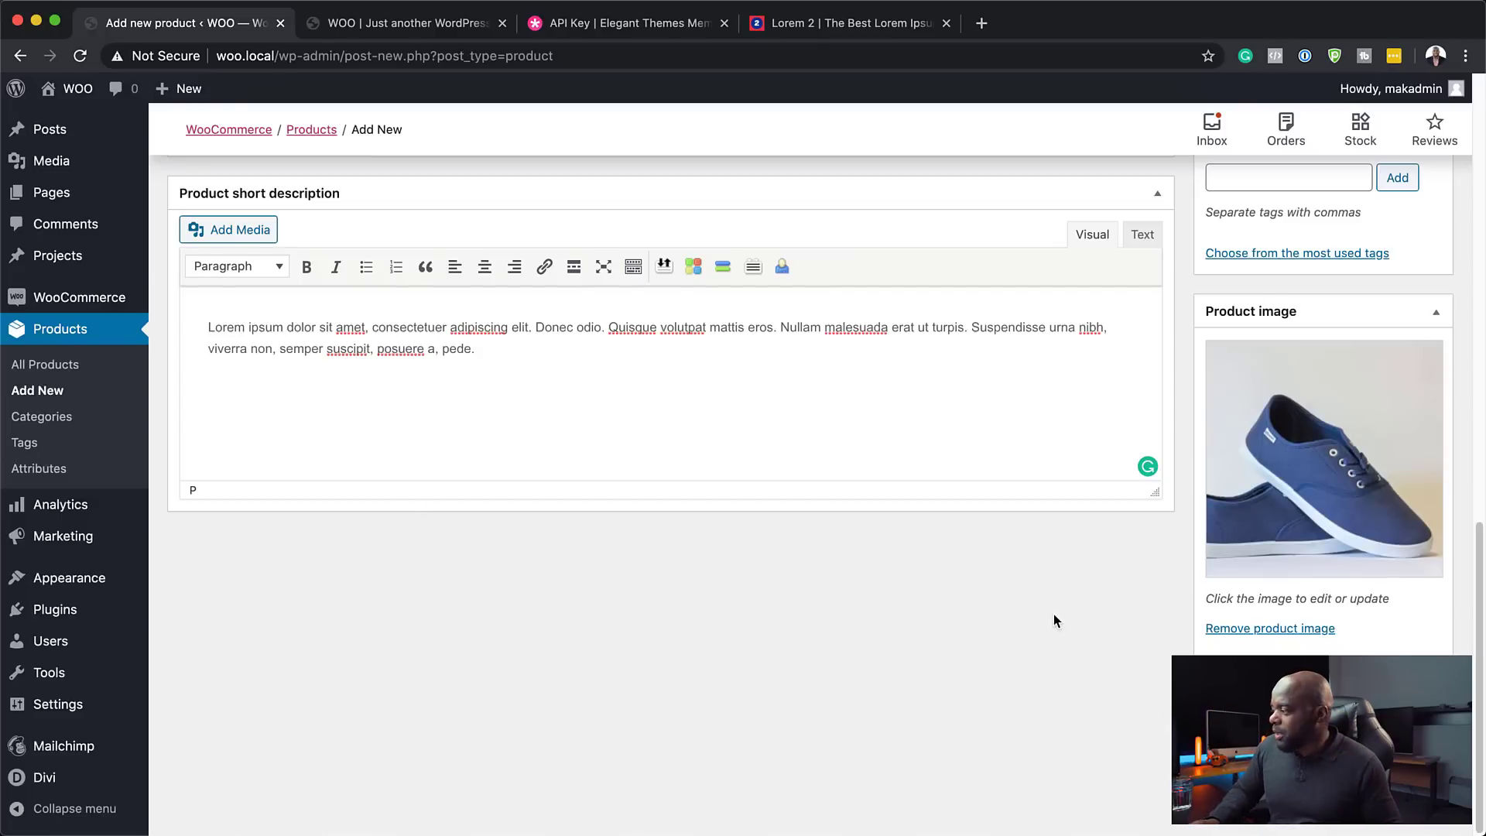
scroll(965, 624, "up", 15)
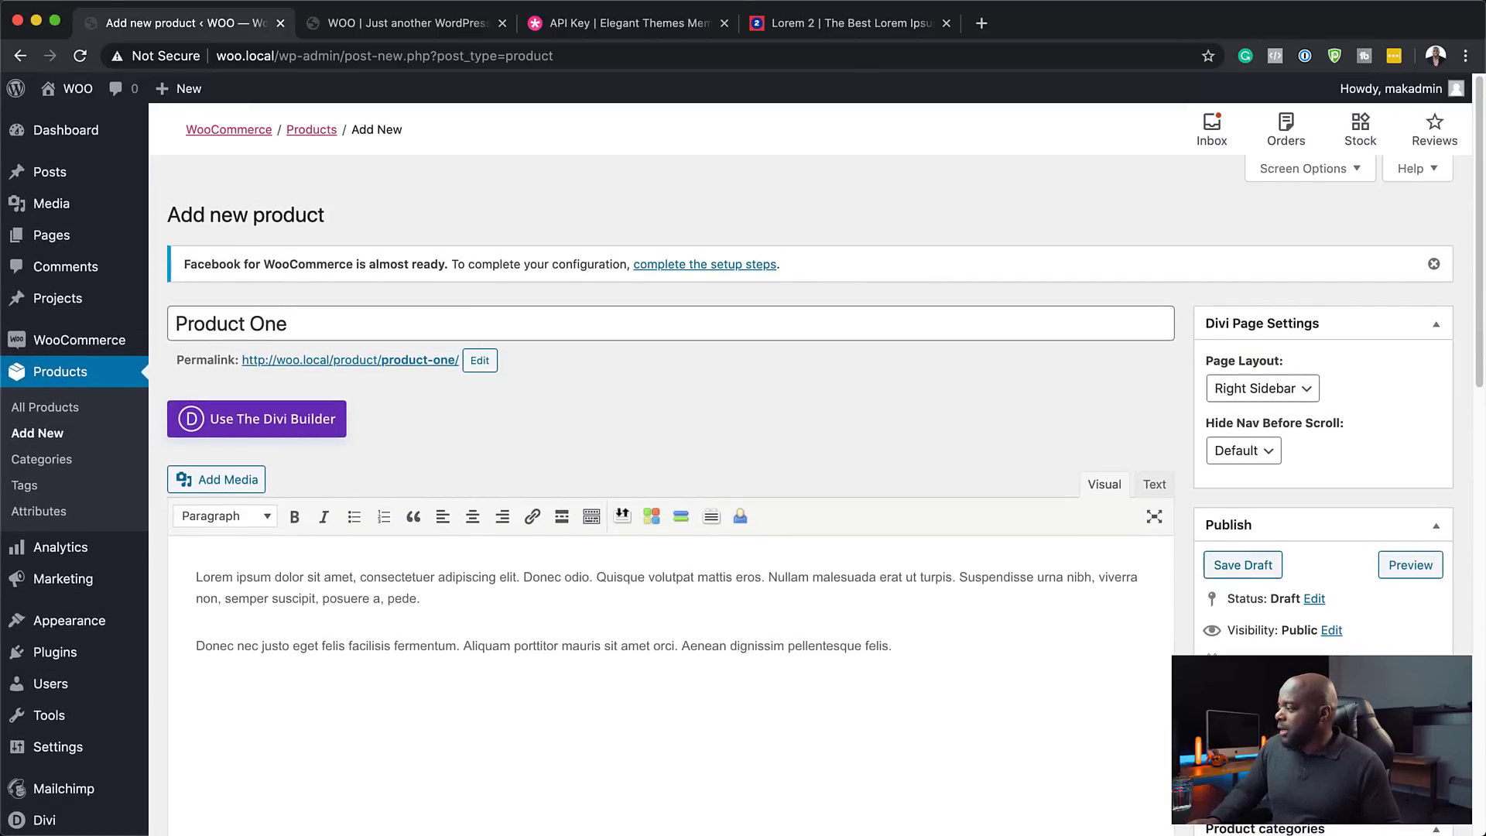
key("super+r")
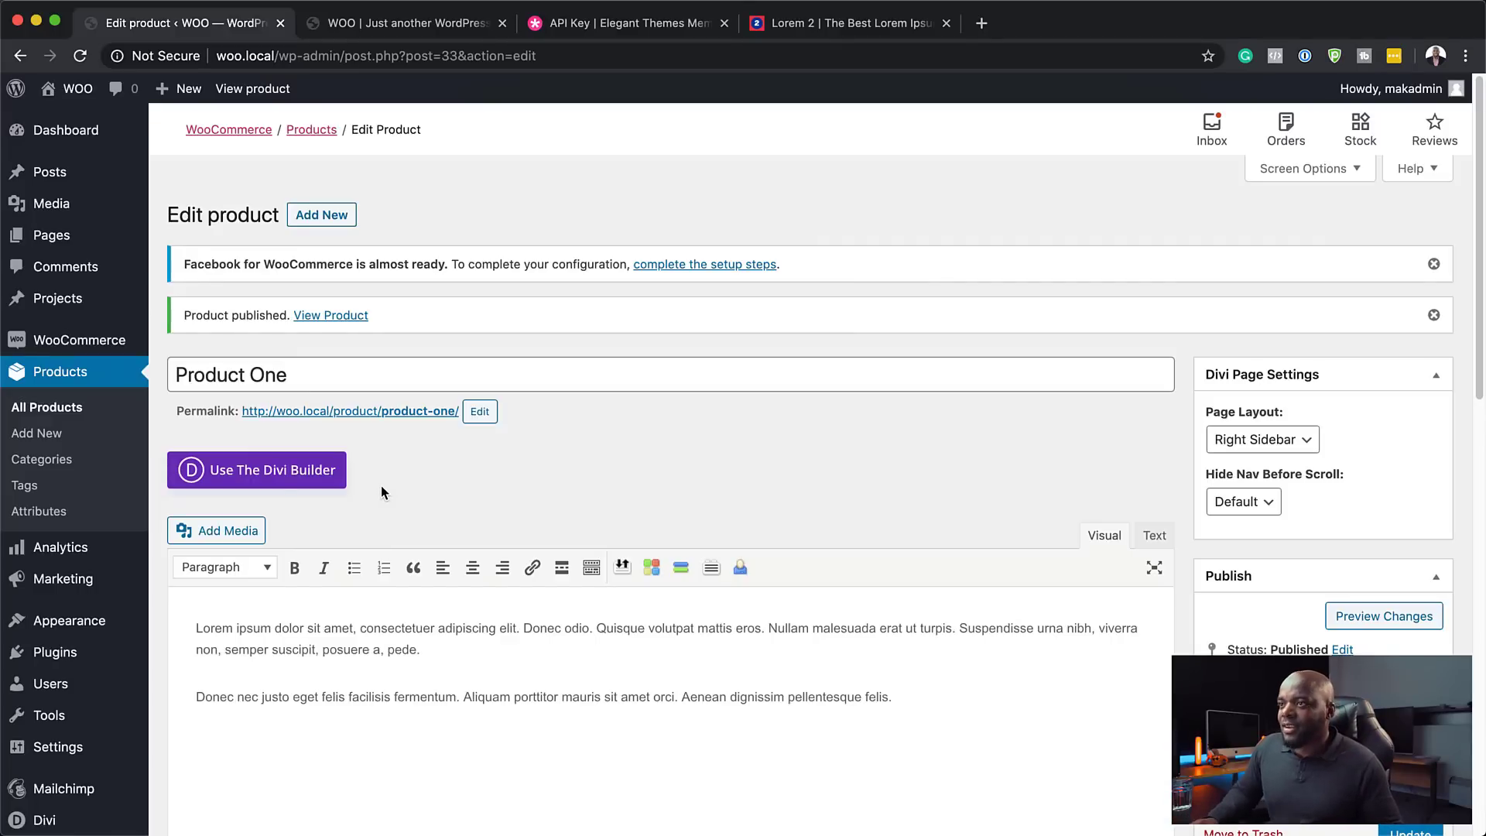
- View Product One's live page and check its $87 sale price and 10 in stock
left_click(312, 325)
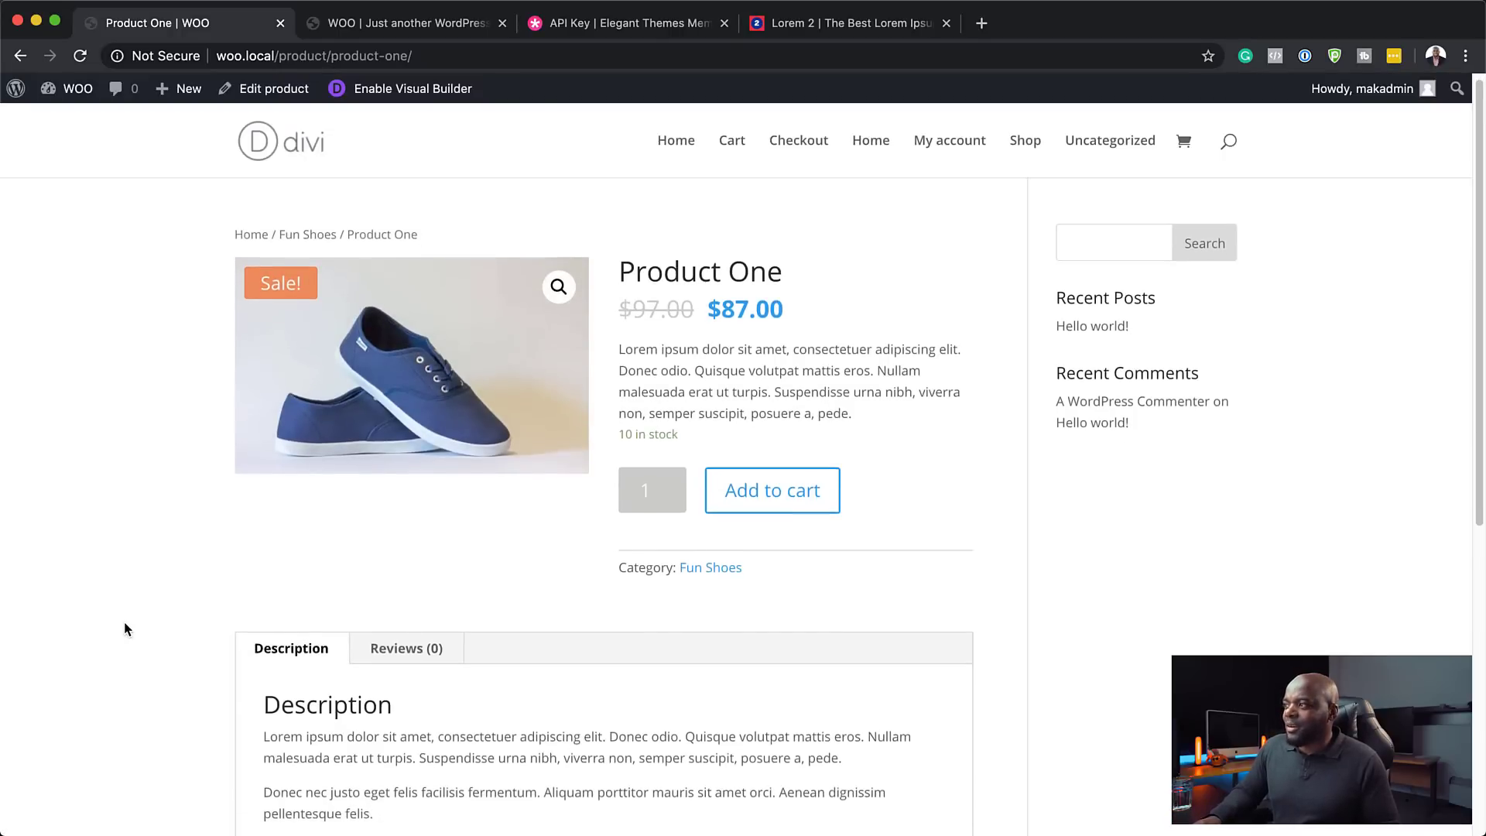
scroll(126, 629, "down", 2)
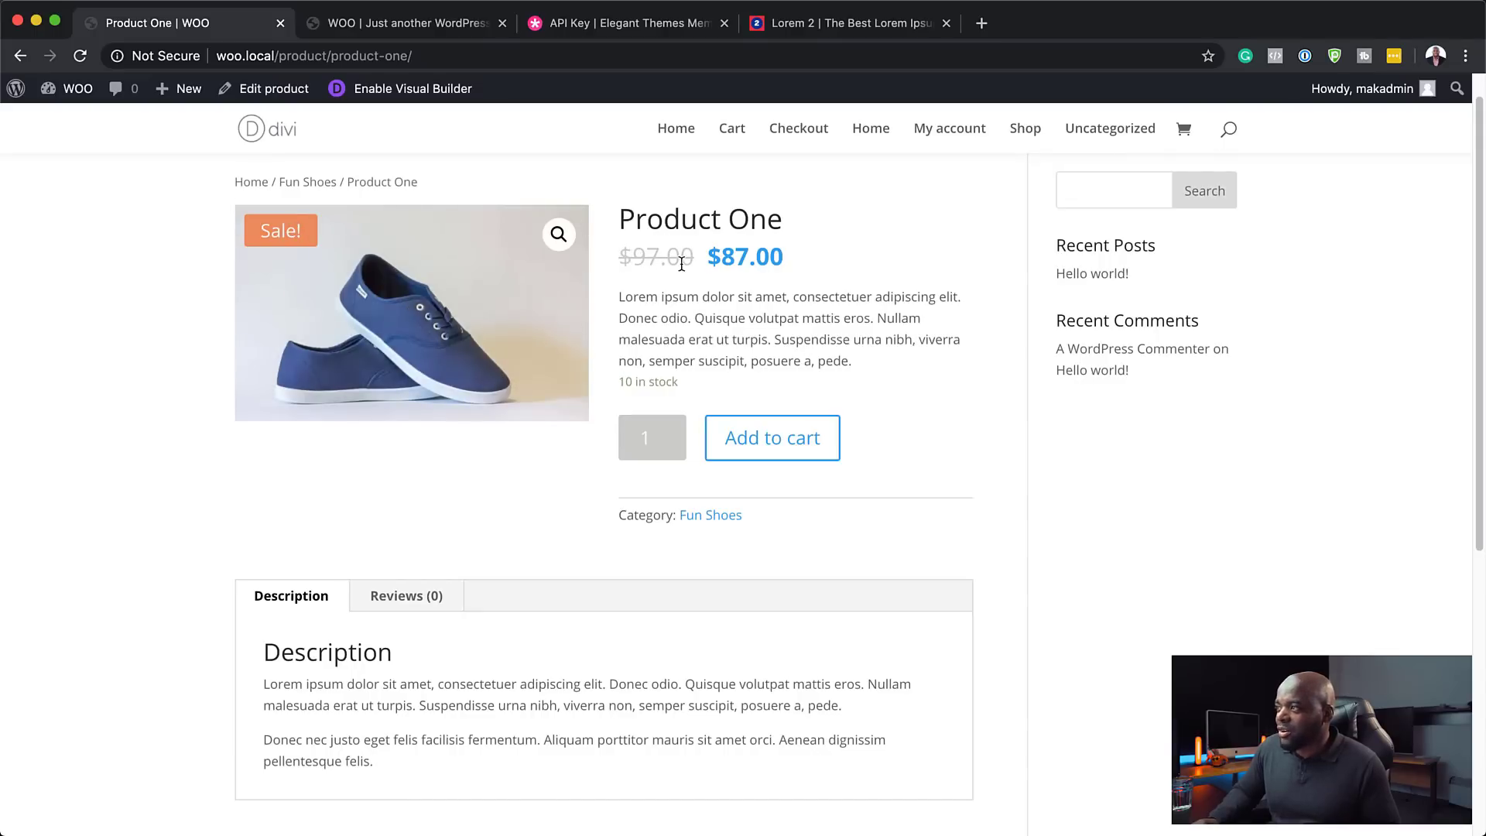
scroll(956, 391, "down", 3)
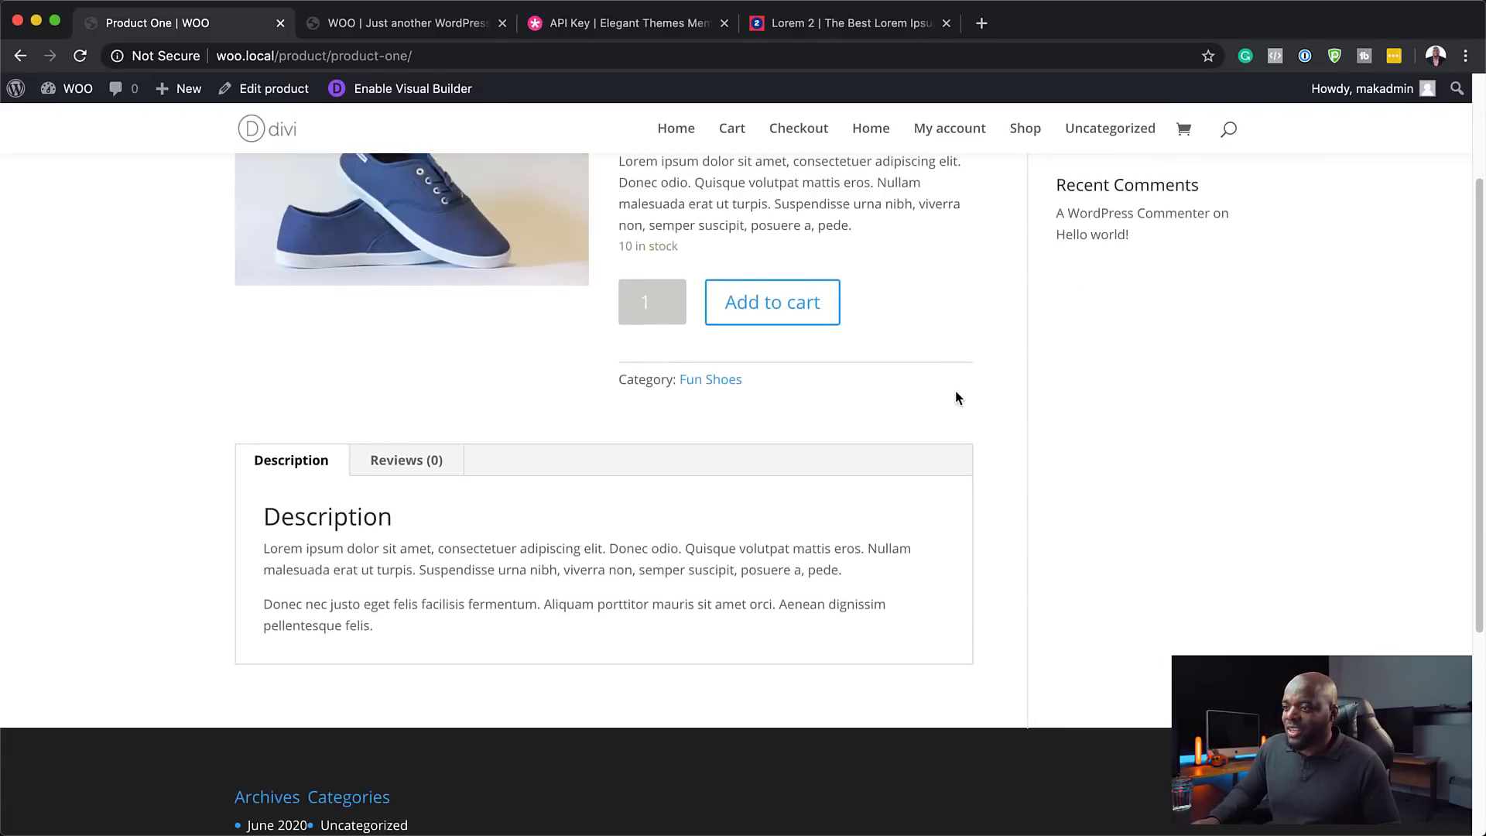
scroll(932, 554, "up", 4)
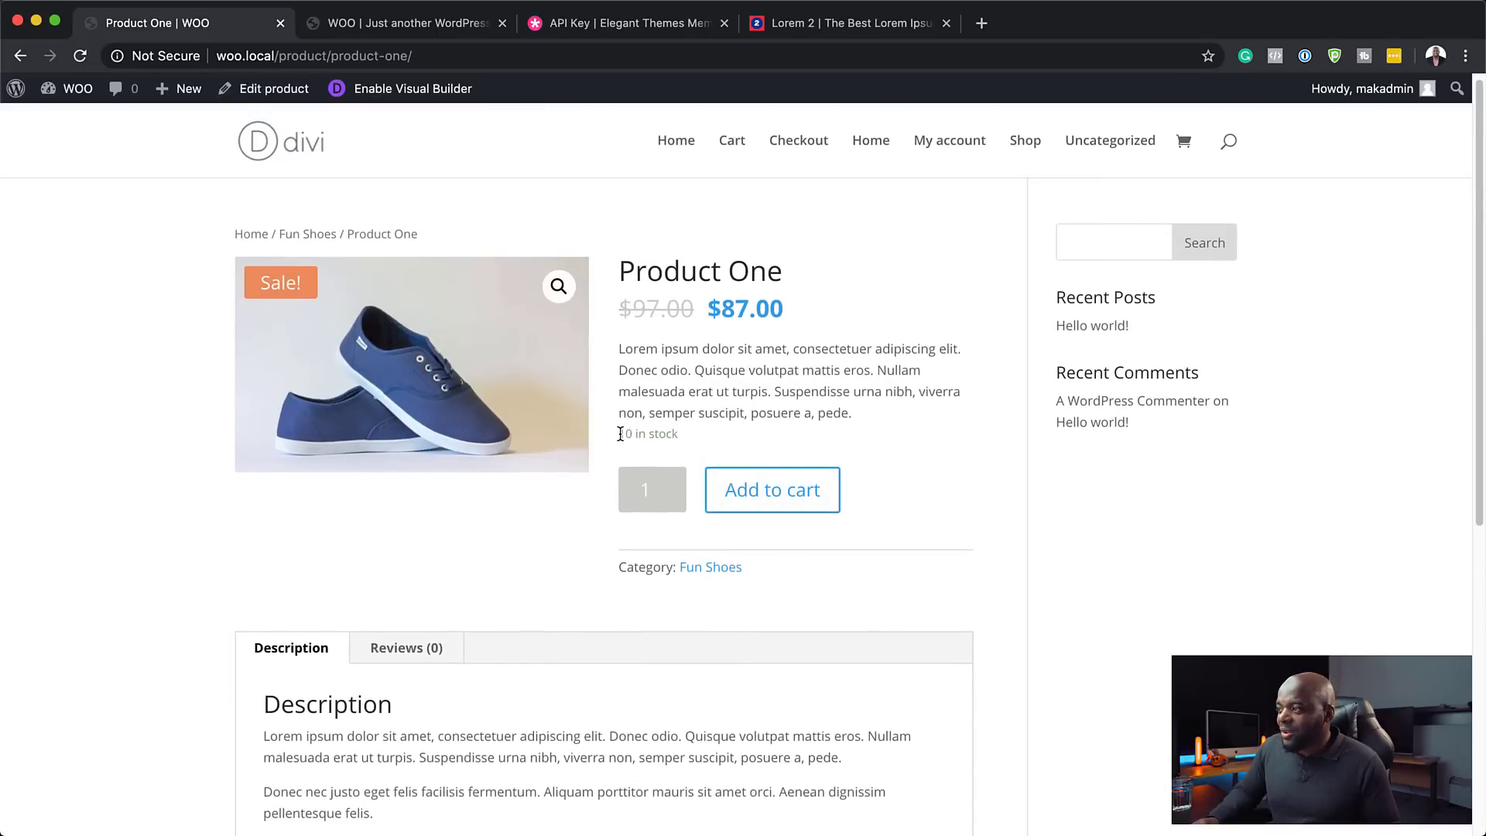
left_click_drag(620, 434, 688, 448)
left_click(699, 440)
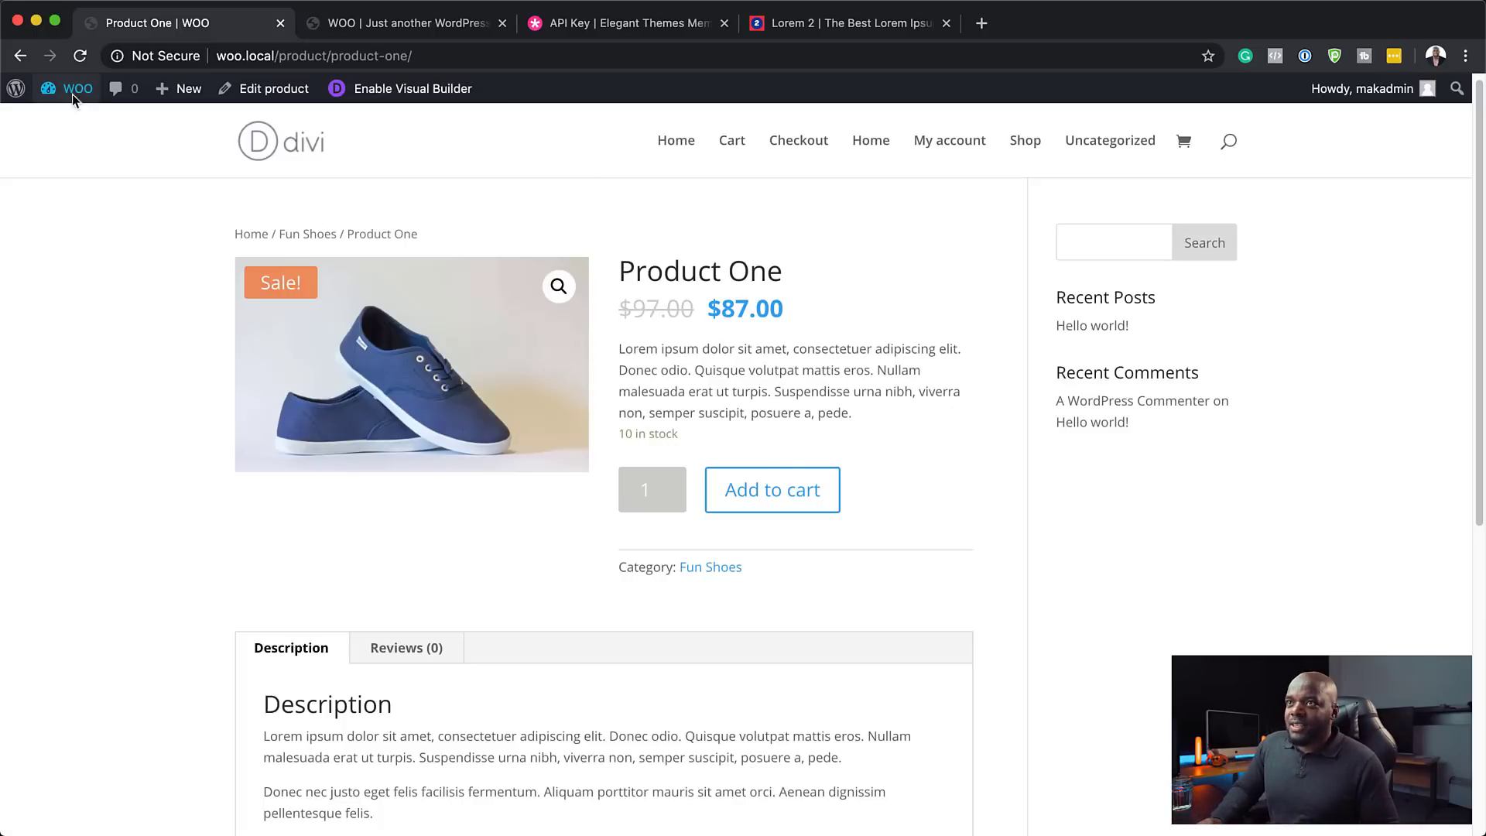
- Start a new product named Product Two with a pasted lorem ipsum description
mouse_move(72, 94)
left_click(59, 120)
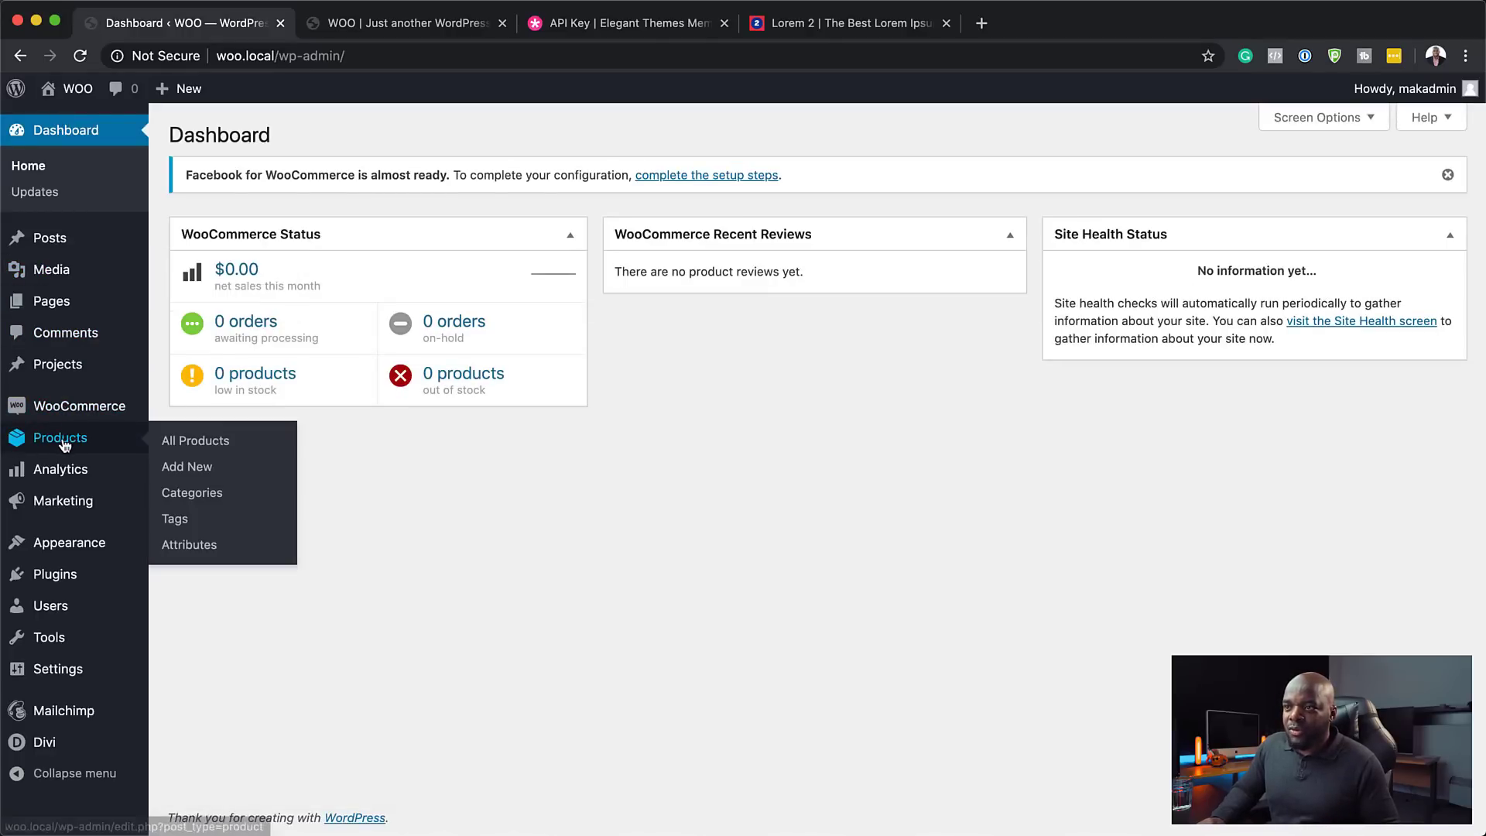
left_click(216, 474)
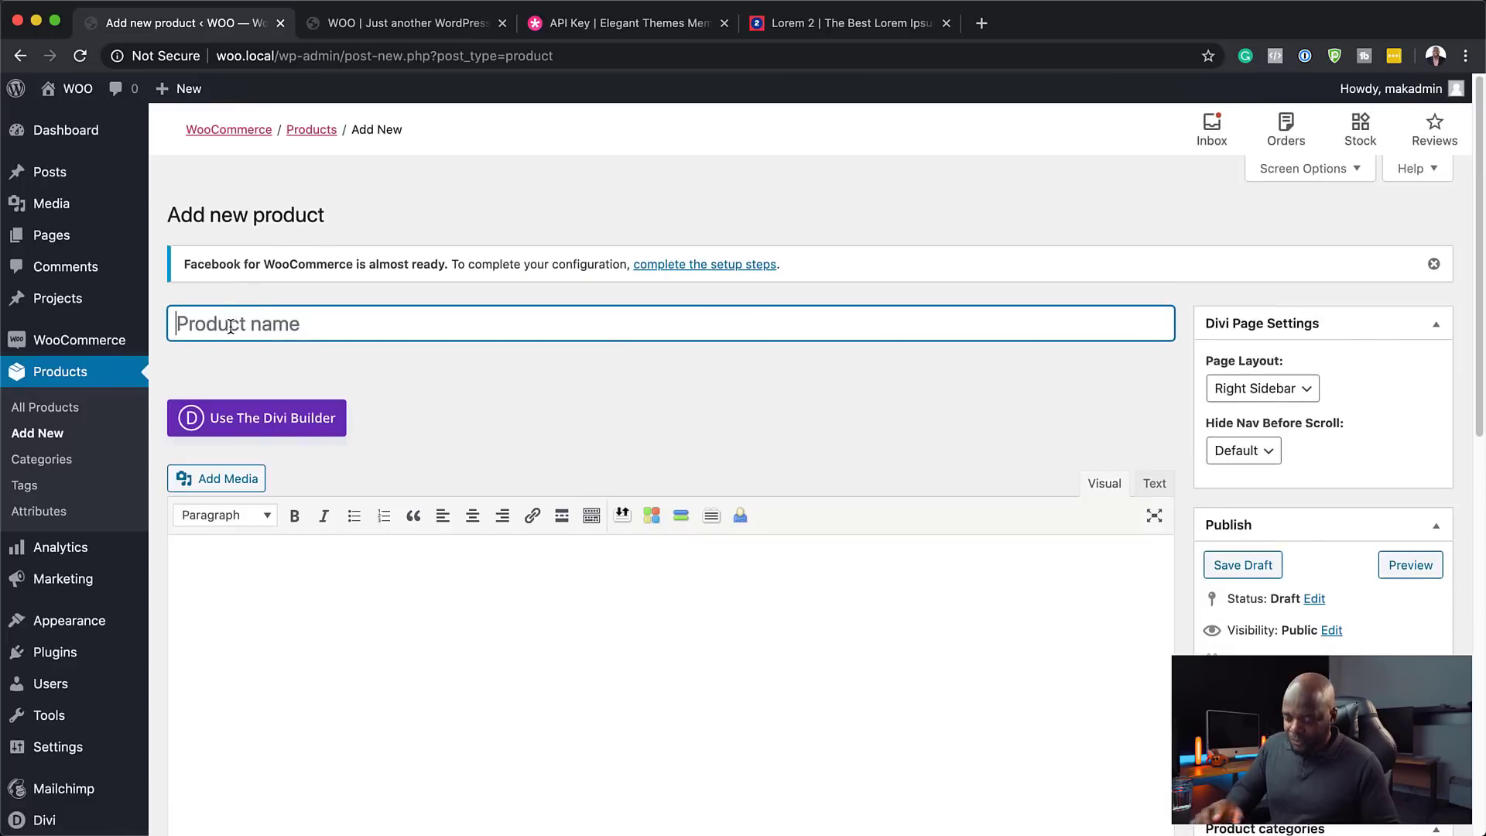
type("Product Two")
left_click(259, 574)
type("Lorem ipsum dolor sit amet, consectetur adipiscing elit. Donec odio. Quisque volutpat mattis eros. Nullam malesuada erat ut turpis. Suspendisse urna nibh, viverra non, semper suscipit, posuere a, pede.\\nDonec nec justo eget felis facilisis fermentum. Aliquam porttitor mauris sit amet orci. Aenean dignissim pellentesque felis.")
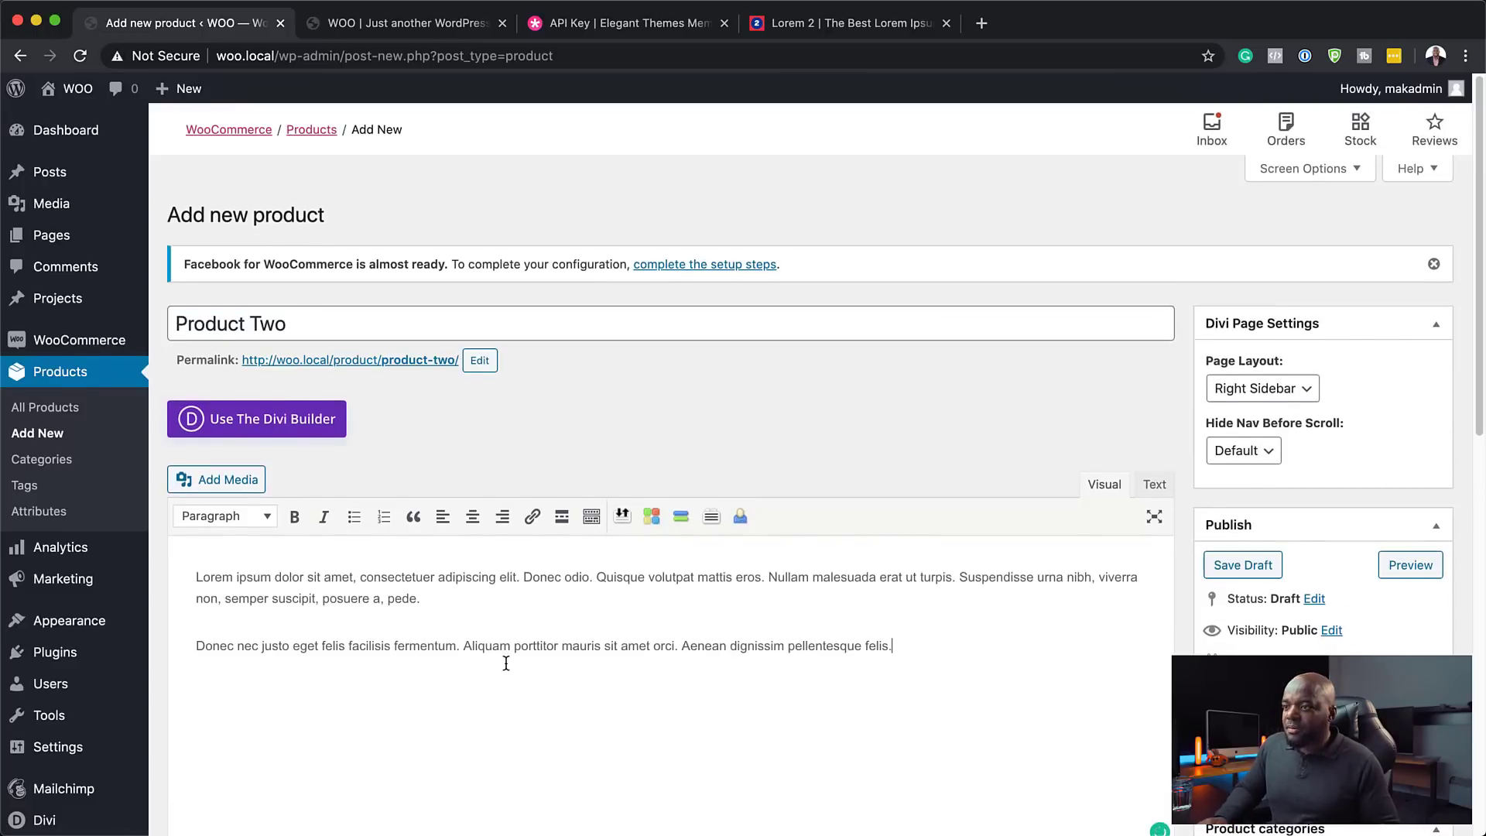
- Give Product Two regular price 599 and managed stock with quantity 15
scroll(504, 660, "down", 5)
left_click(590, 508)
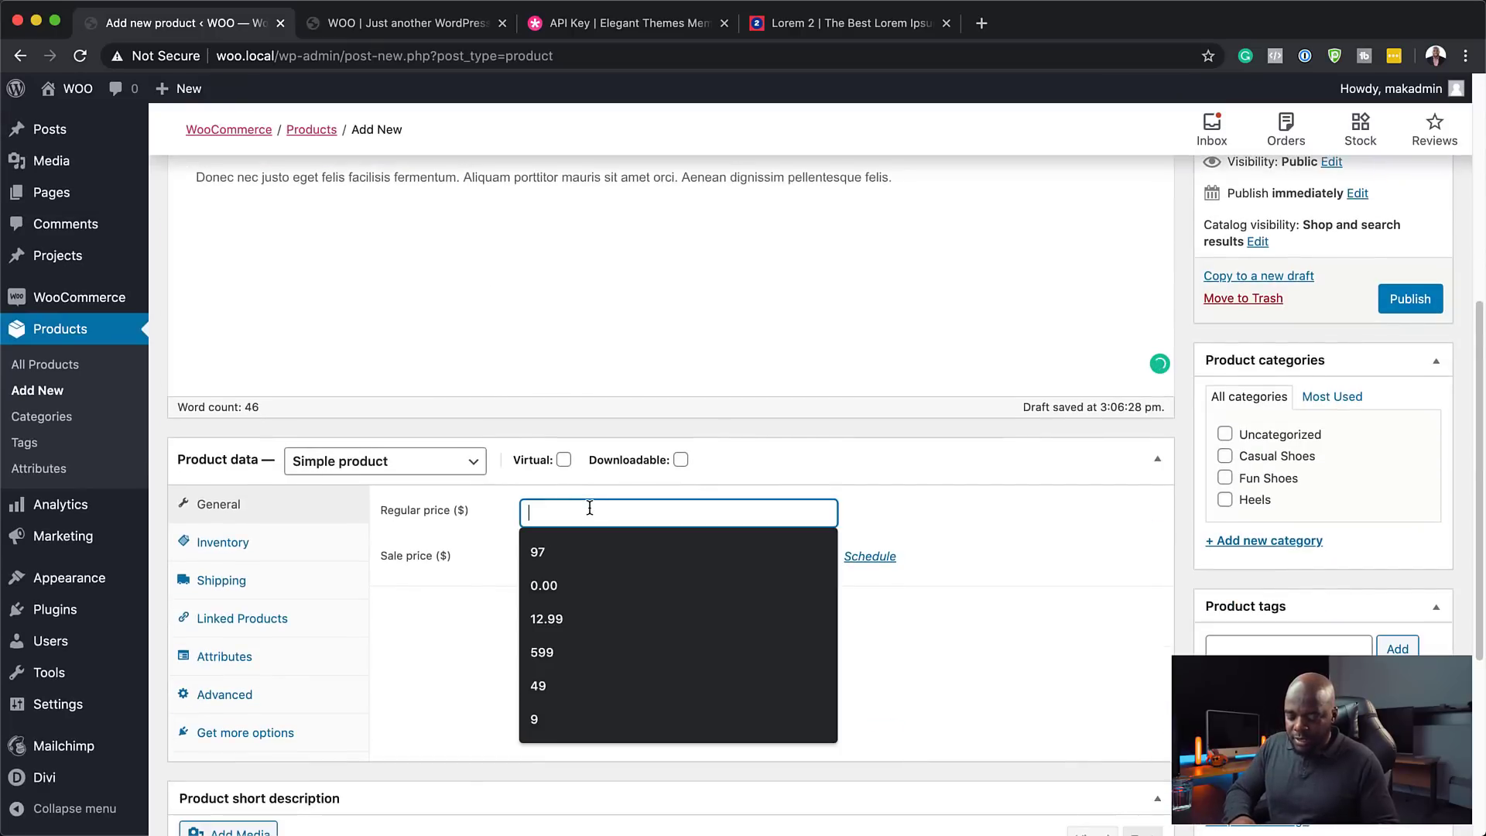
type("599")
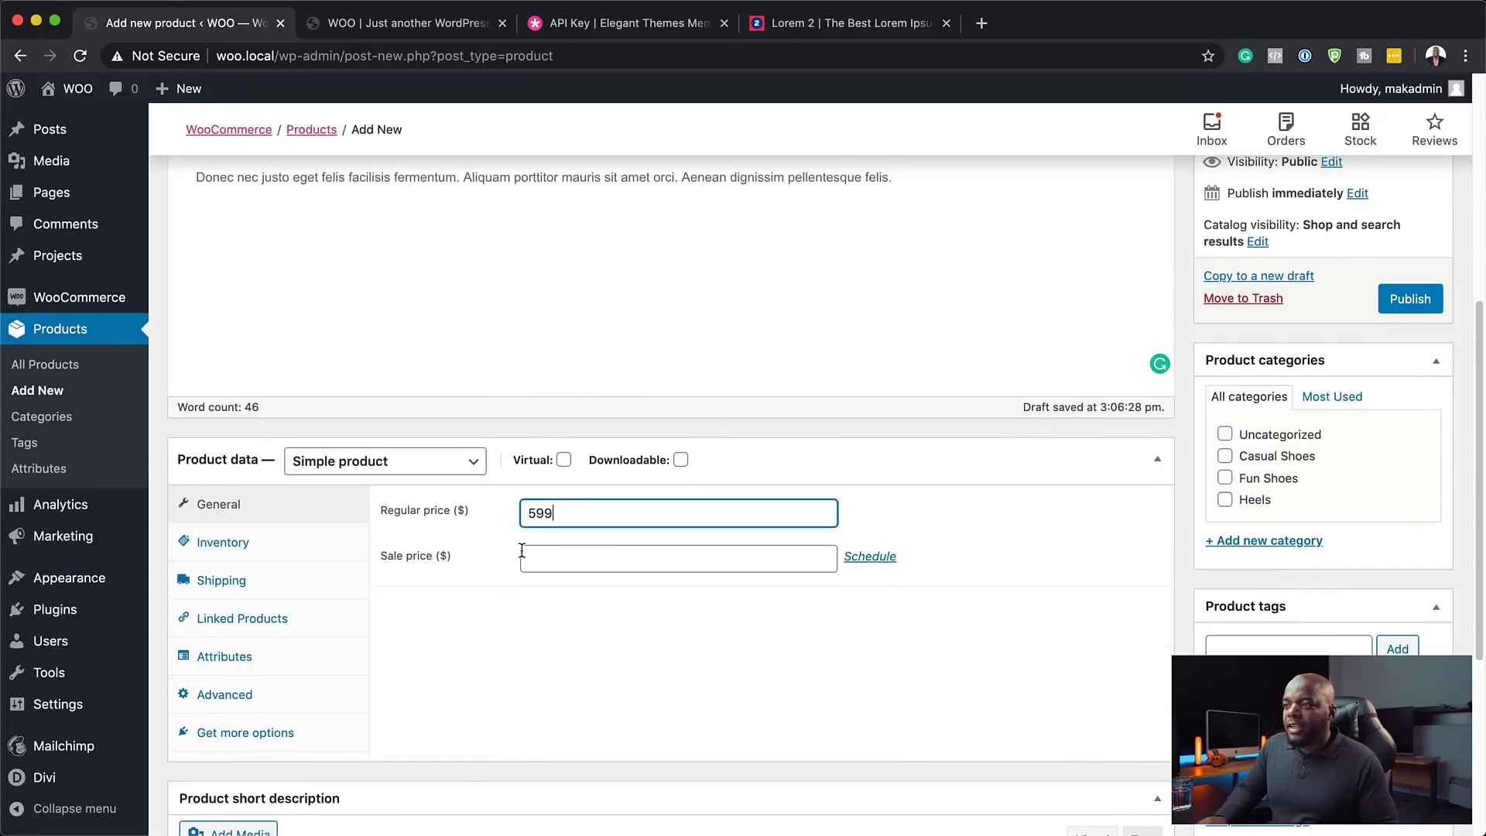
scroll(547, 600, "down", 2)
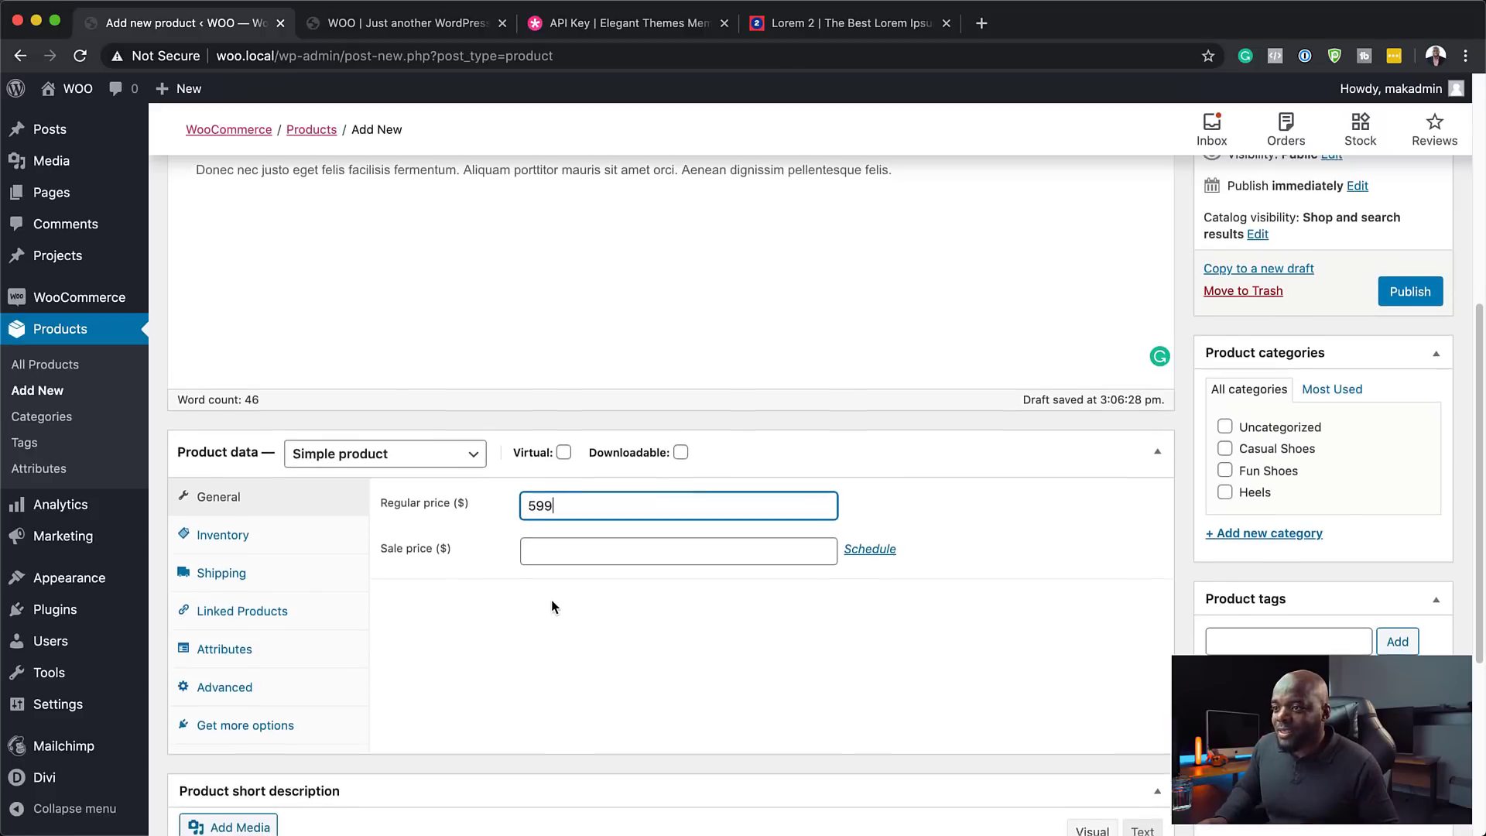
left_click(246, 503)
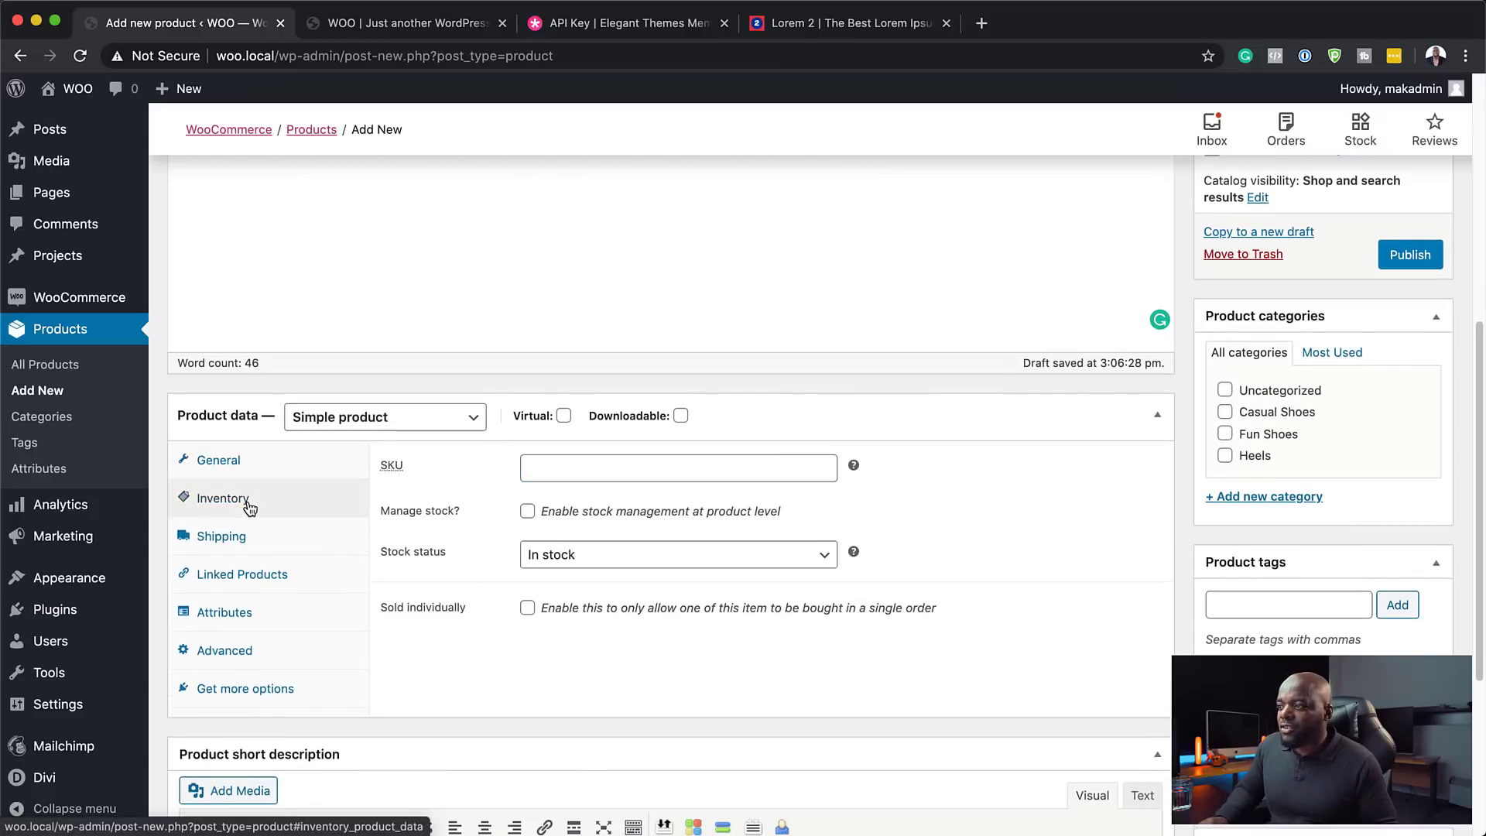
left_click(529, 514)
left_click_drag(544, 556, 510, 556)
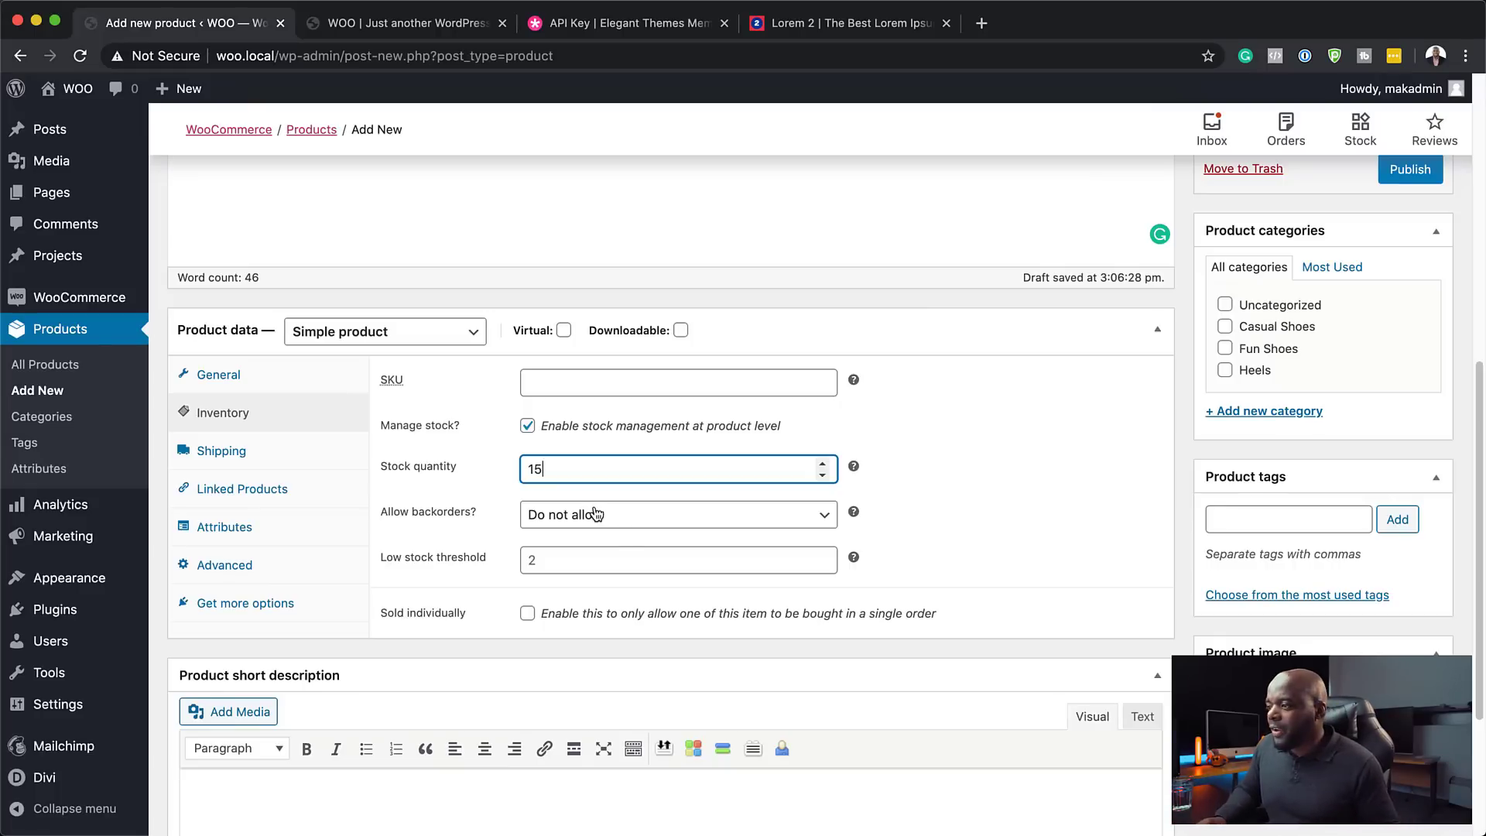
scroll(581, 524, "down", 5)
- Fill Product Two's short description with one paragraph of placeholder text
left_click(429, 600)
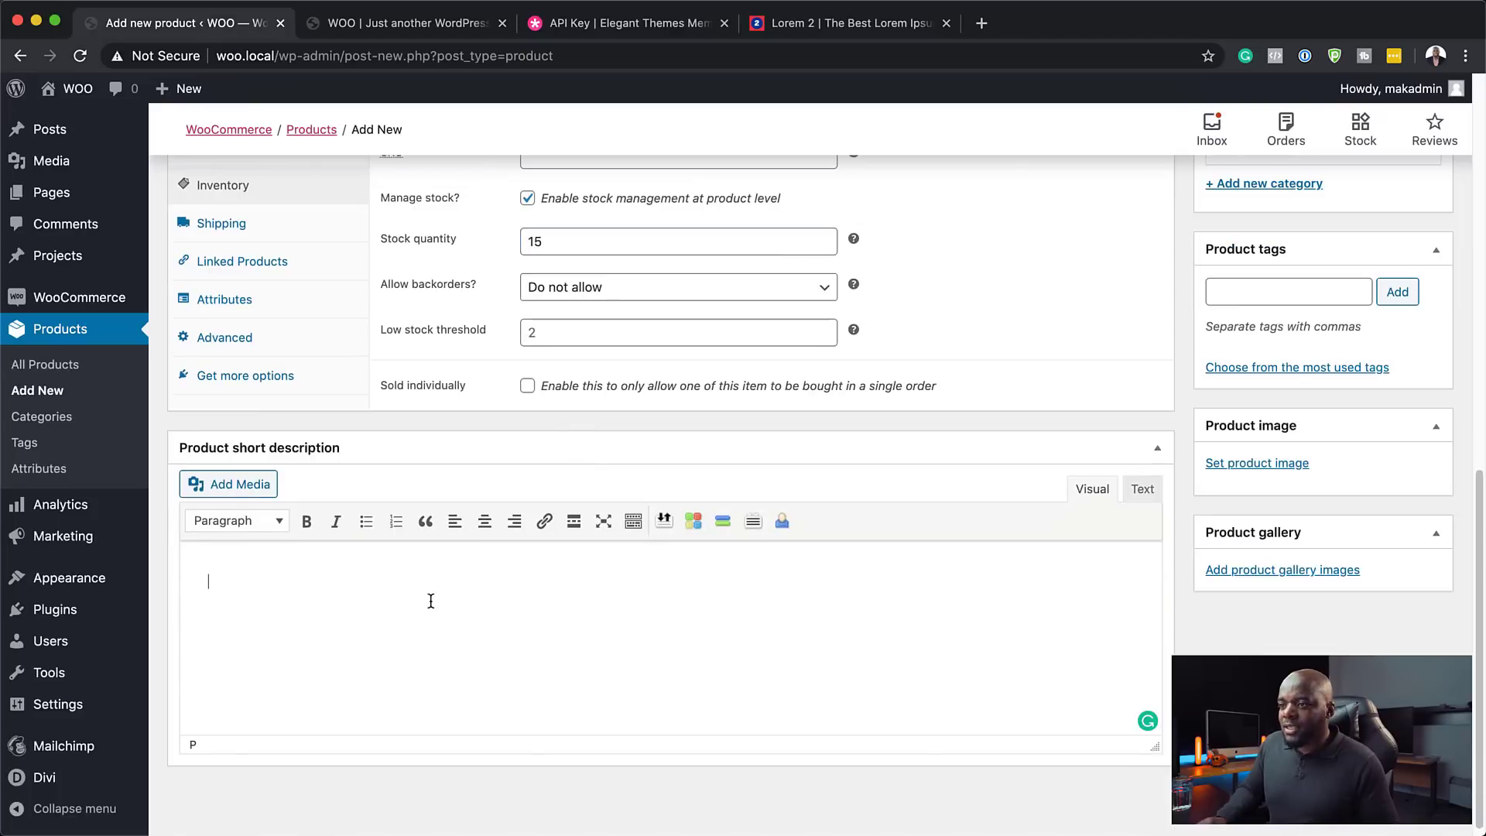
type("Lorem ipsum dolor sit amet, consectetuer adipiscing elit. Donec odio. Quisque volutpat mattis eros. Nullam malesuada erat ut turpis. Suspendisse urna nibh, viverra non, semper suscipit, posuere a, pede. Donec nec justo eget felis facilisis fermentum. Aliquam porttitor mauris sit amet orci. Aenean dignissim pellentesque felis.")
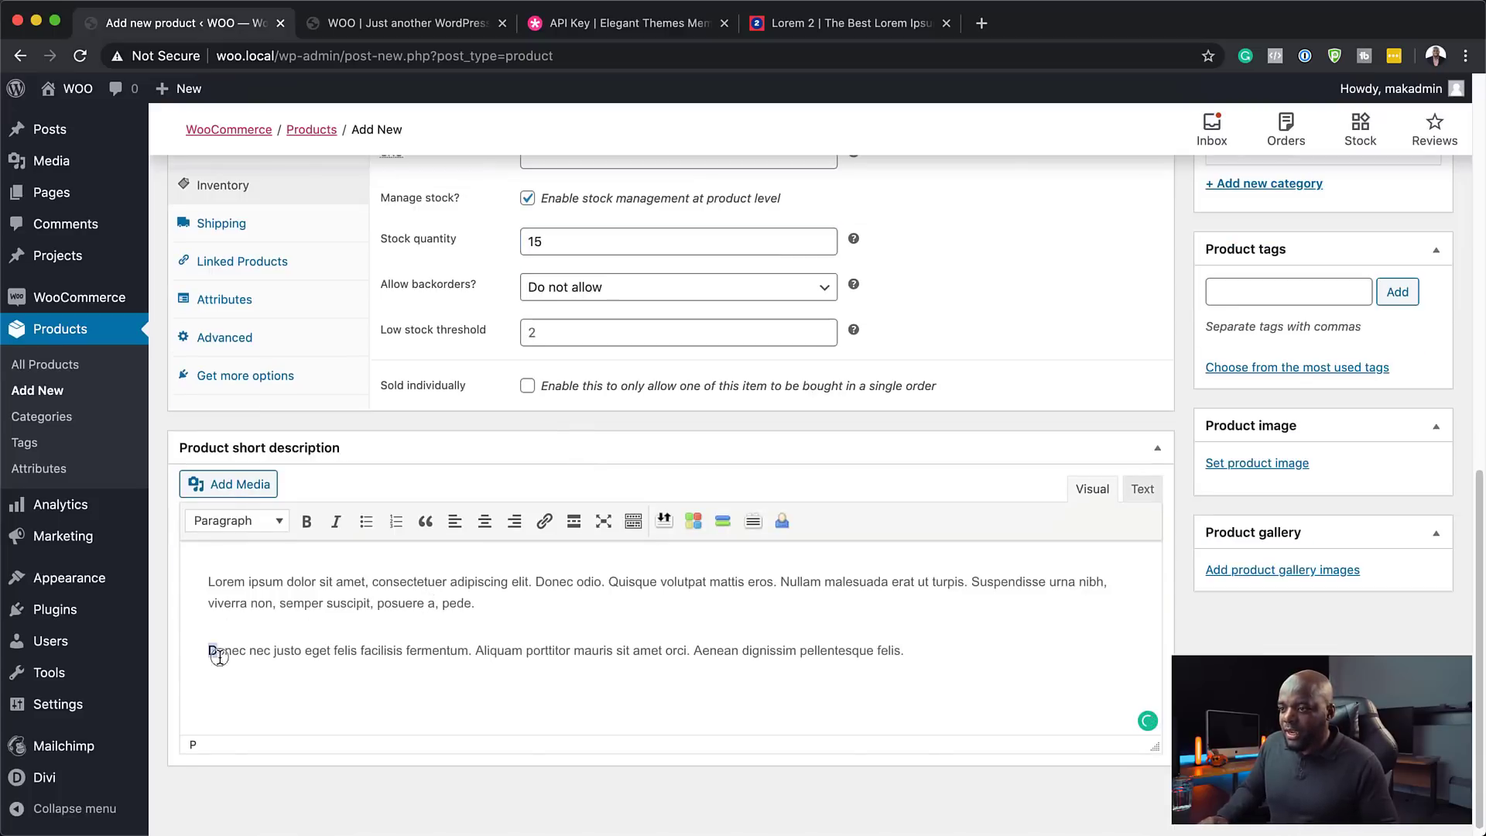
left_click_drag(209, 650, 926, 707)
key("BackSpace")
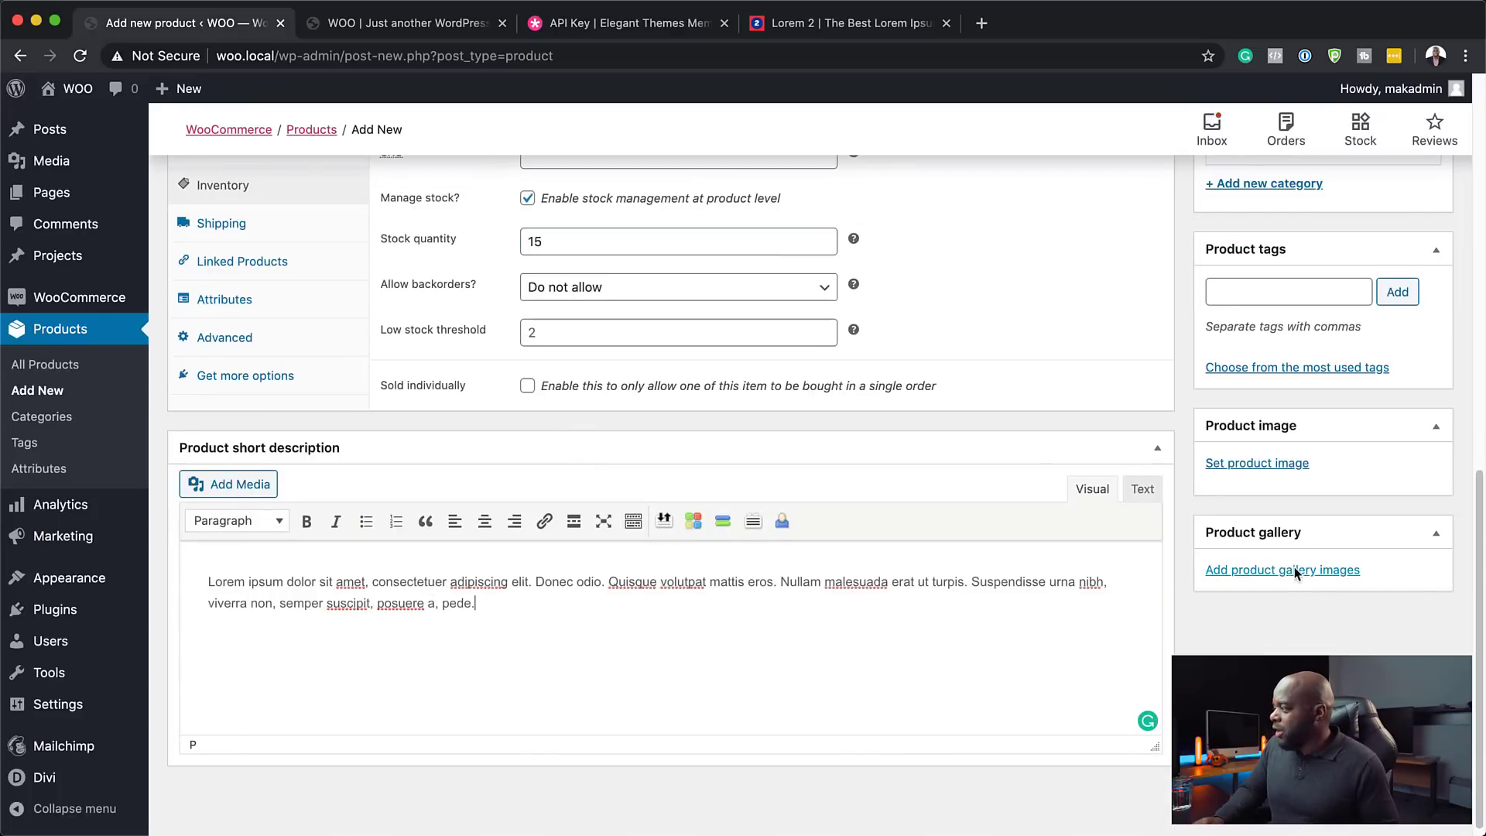
- Set the black leather shoes photo as the product image and tick Casual Shoes
left_click(1266, 464)
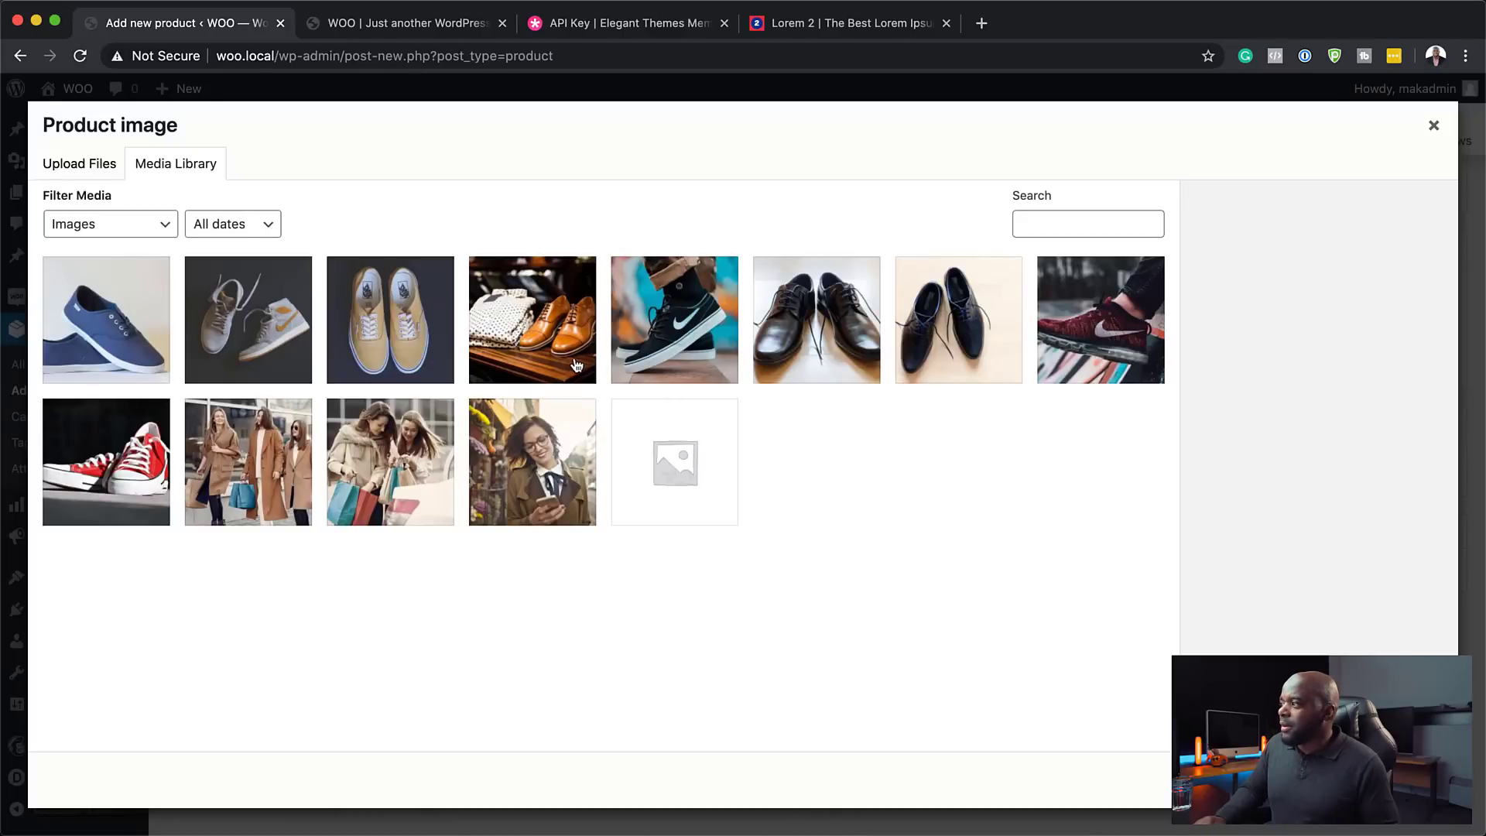
left_click(838, 340)
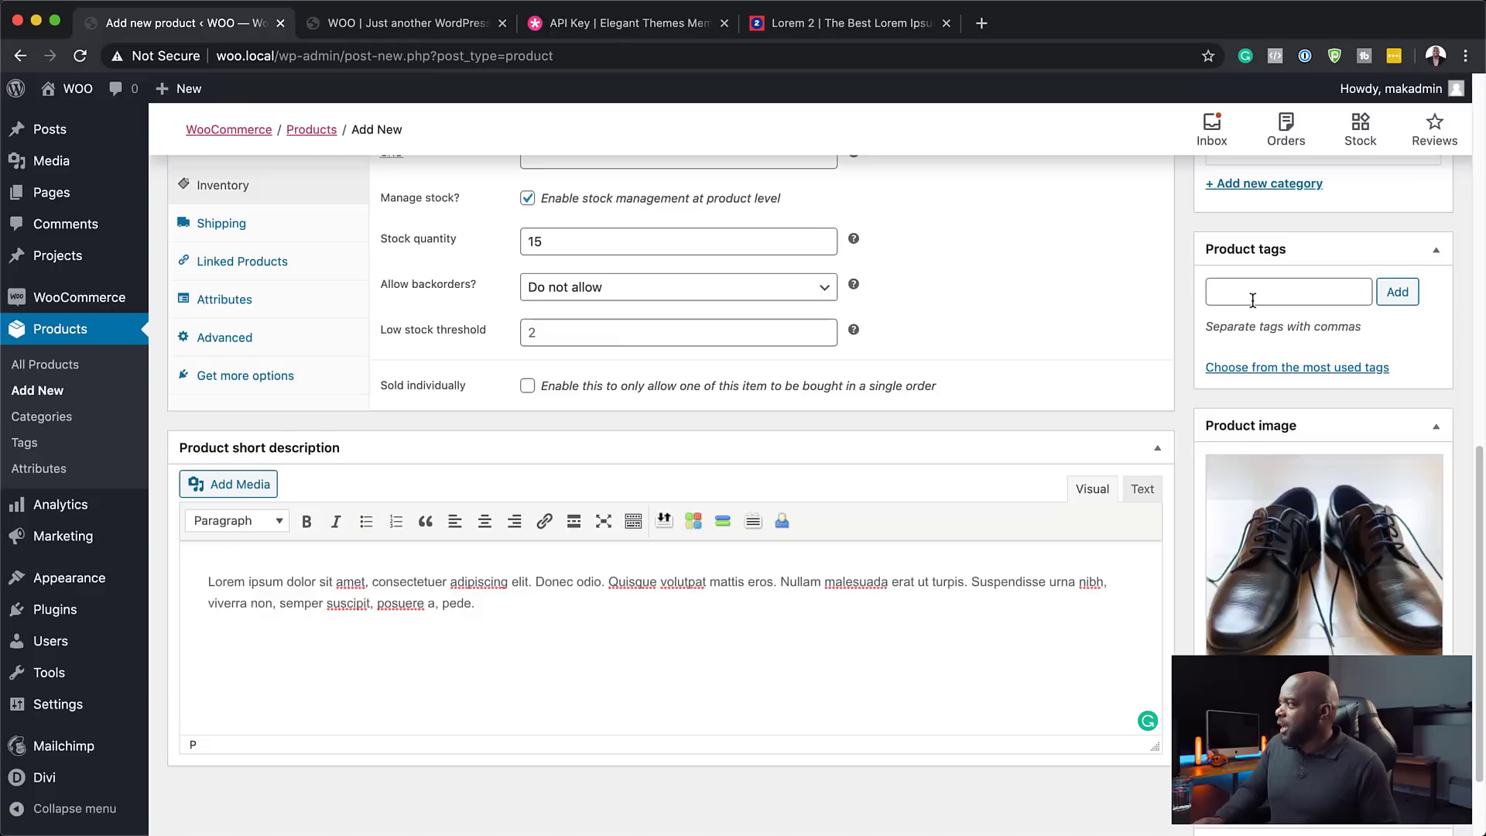
scroll(1250, 291, "up", 5)
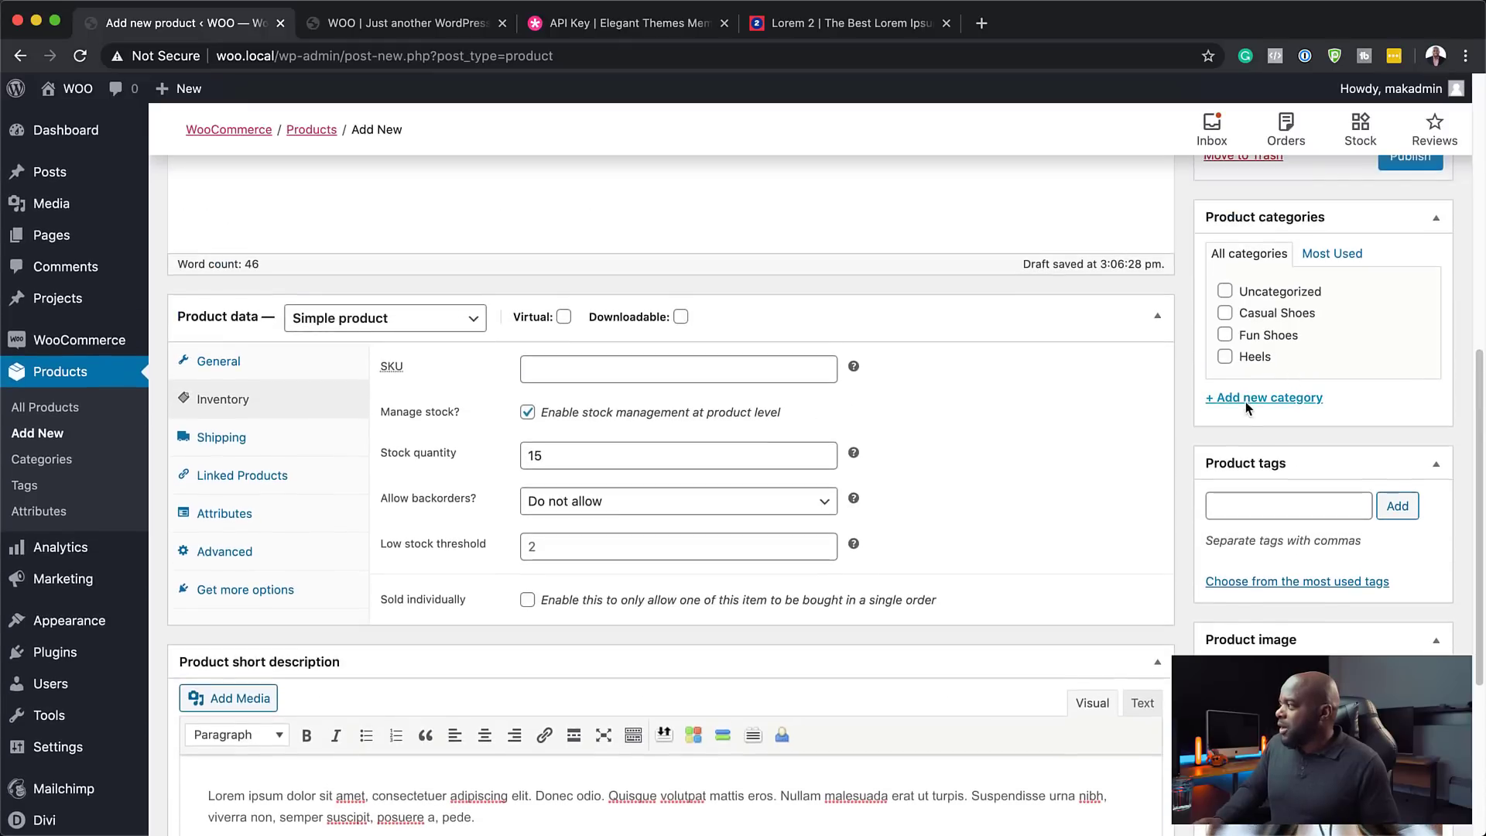
left_click(1226, 313)
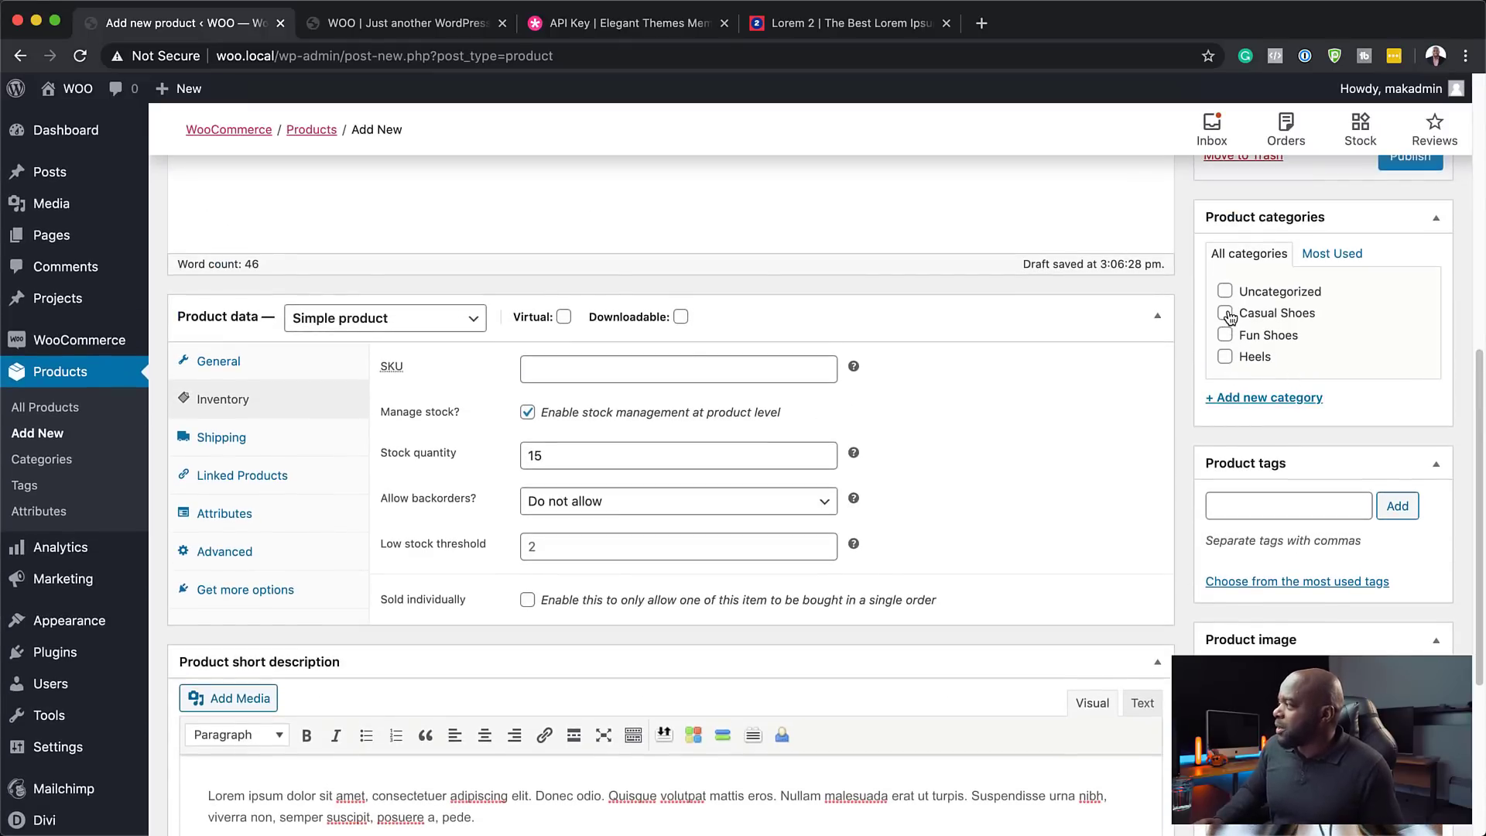
scroll(1312, 609, "down", 3)
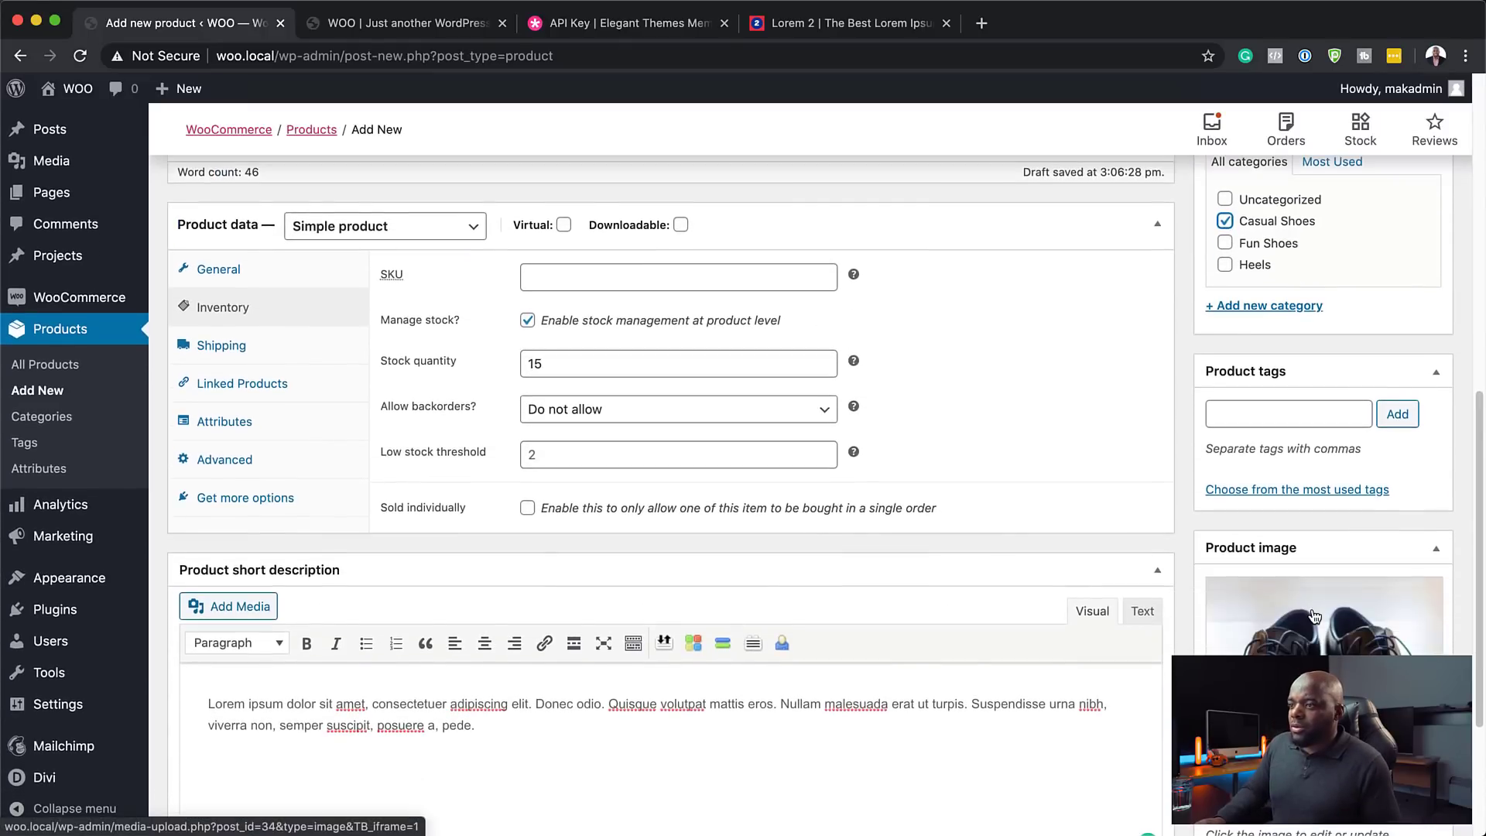
scroll(1312, 608, "up", 15)
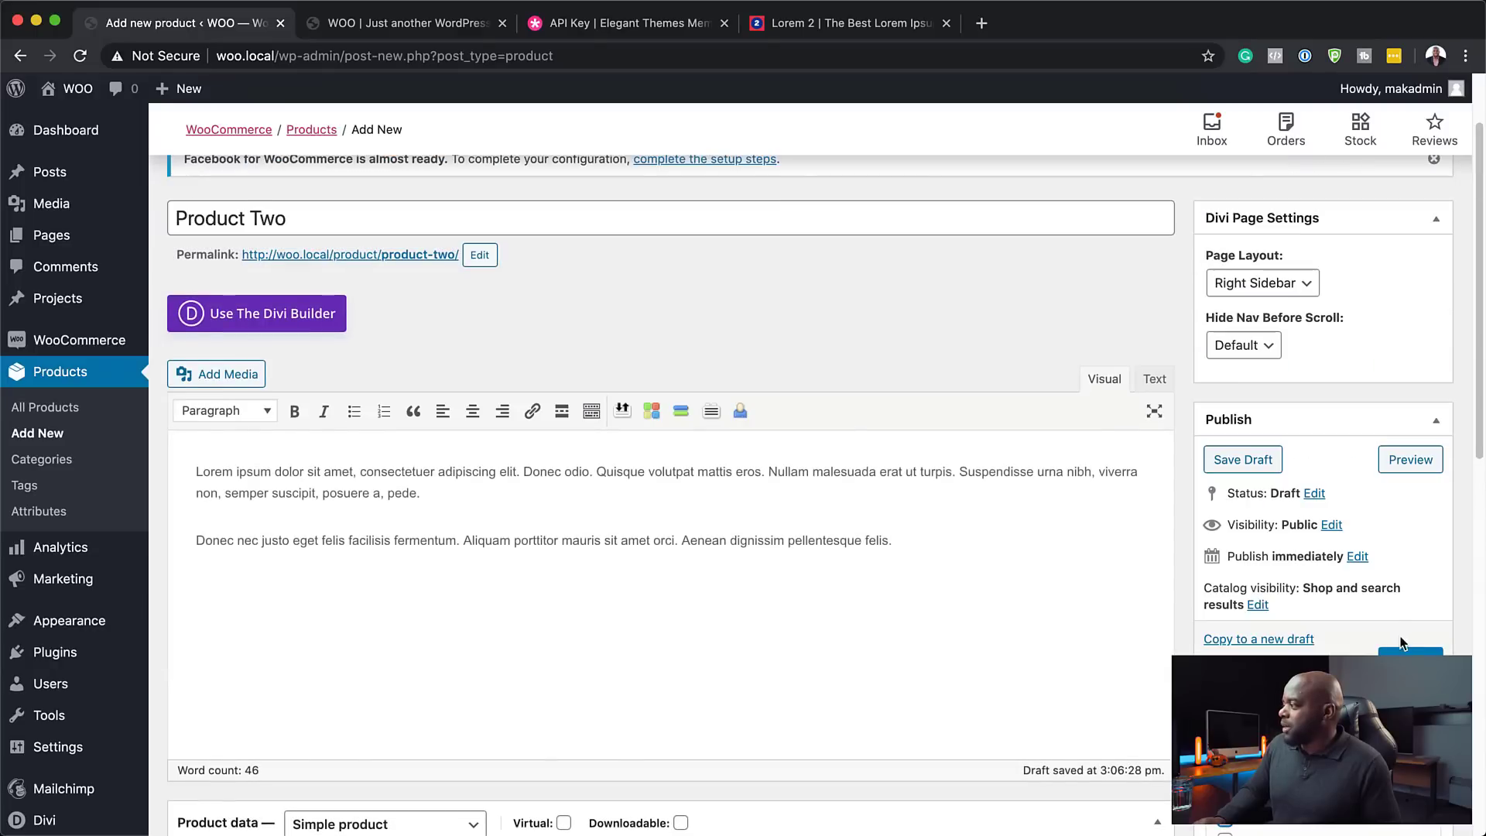
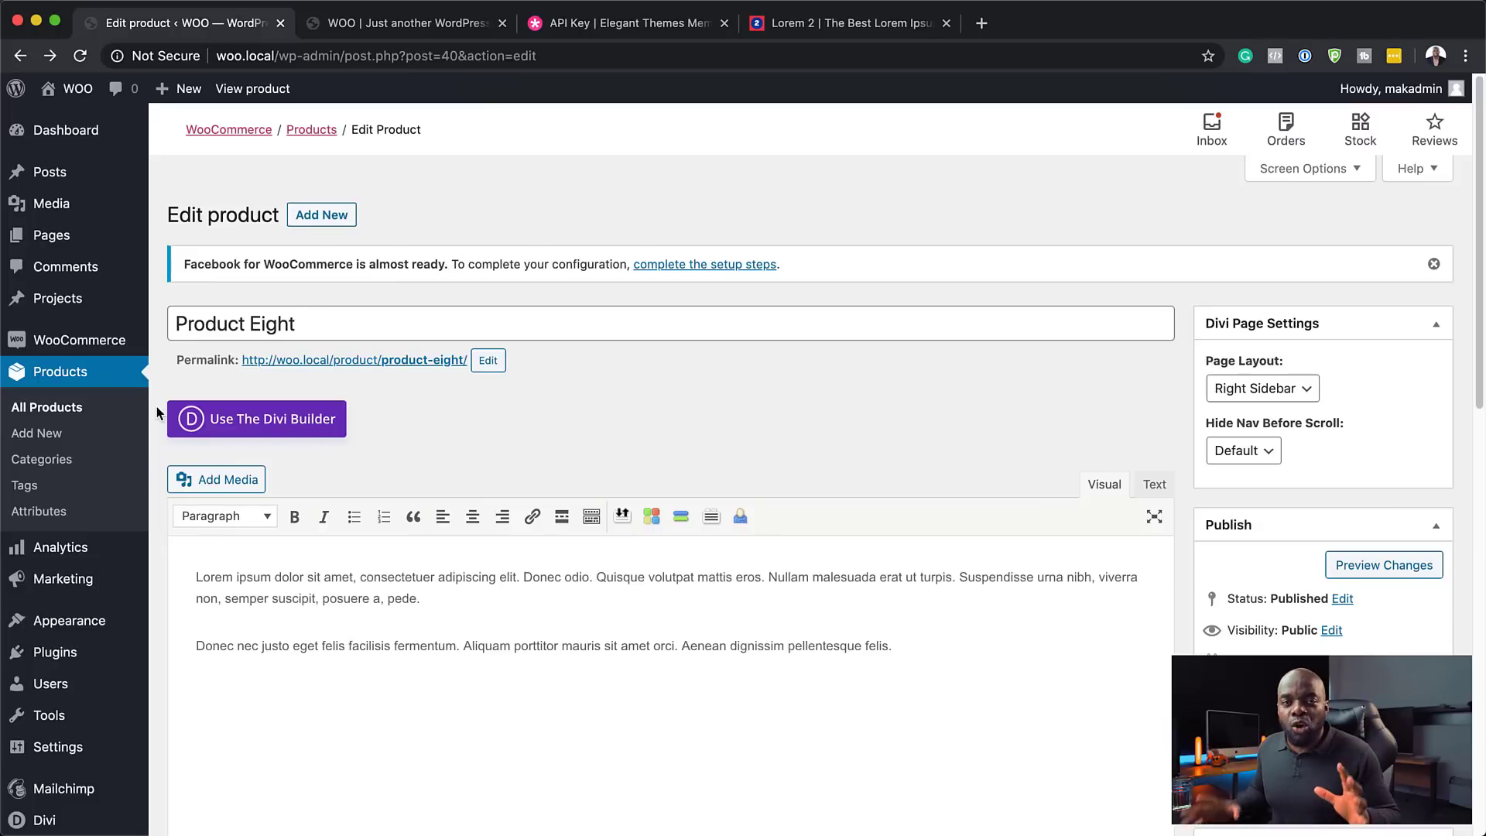
- Open the All Products list and check all eight products, Product One through Product Eight
left_click(75, 411)
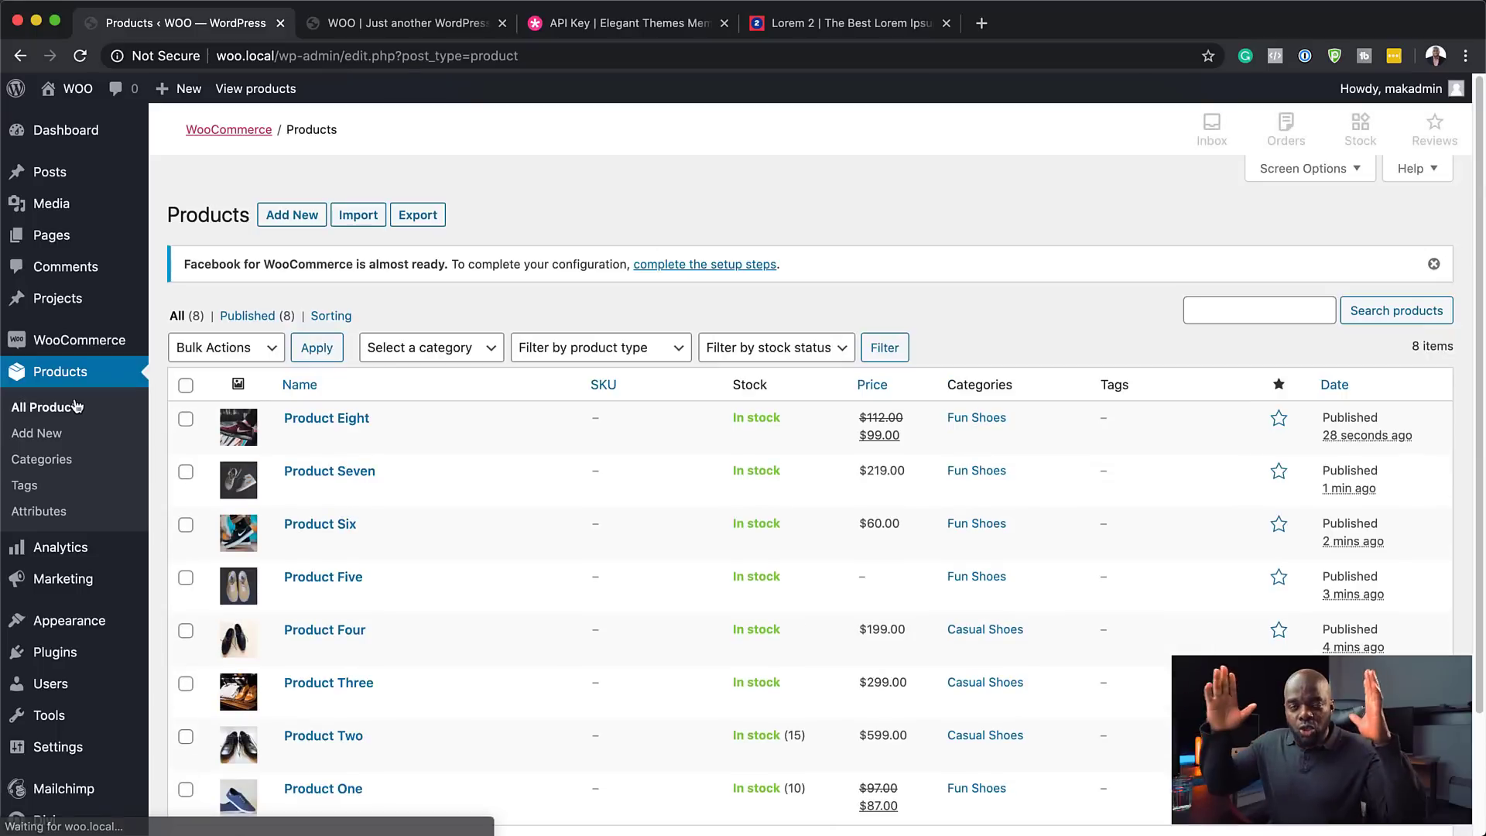
scroll(610, 462, "down", 3)
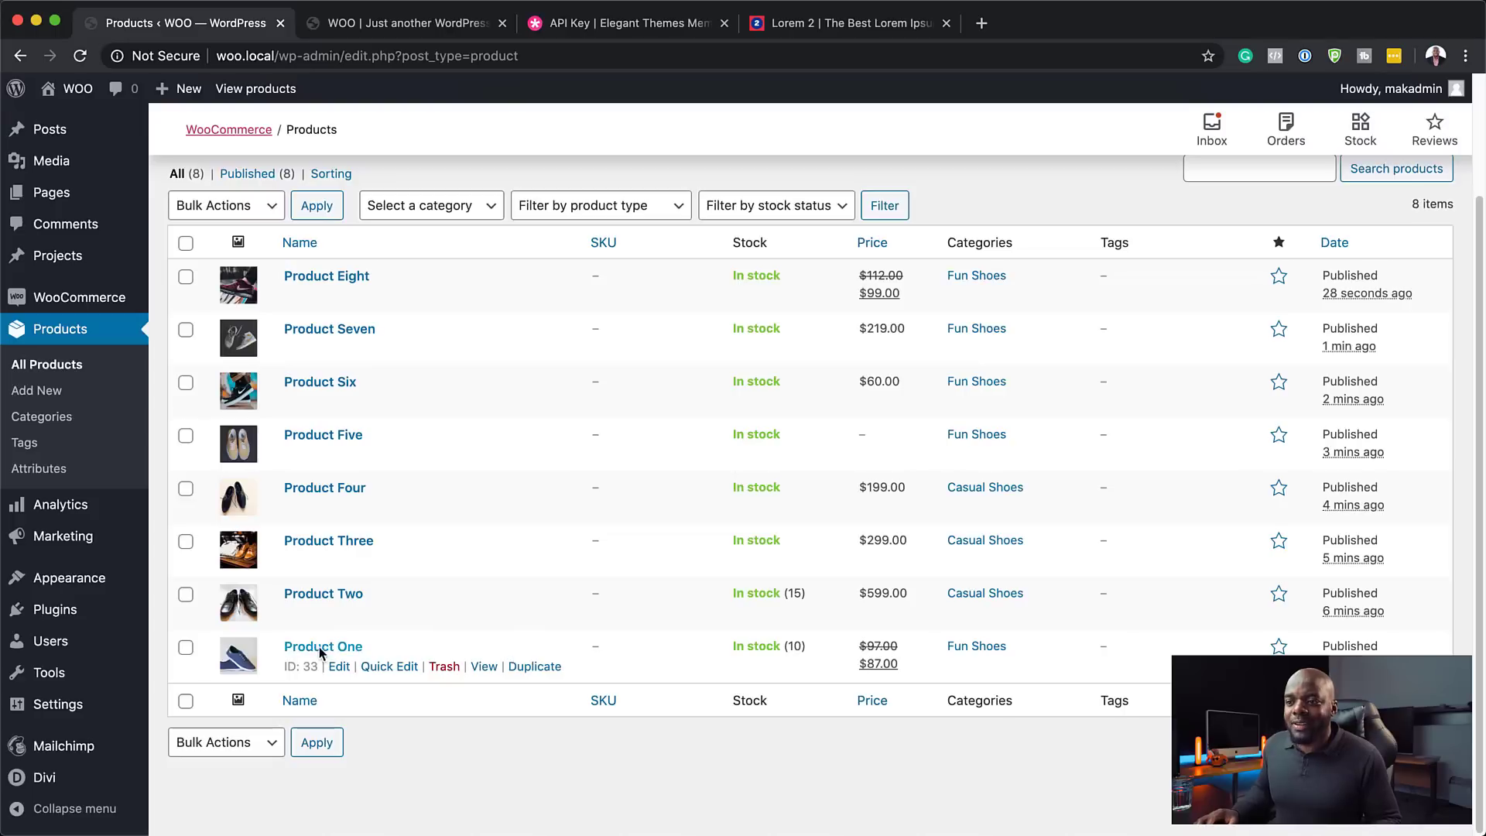
mouse_move(99, 710)
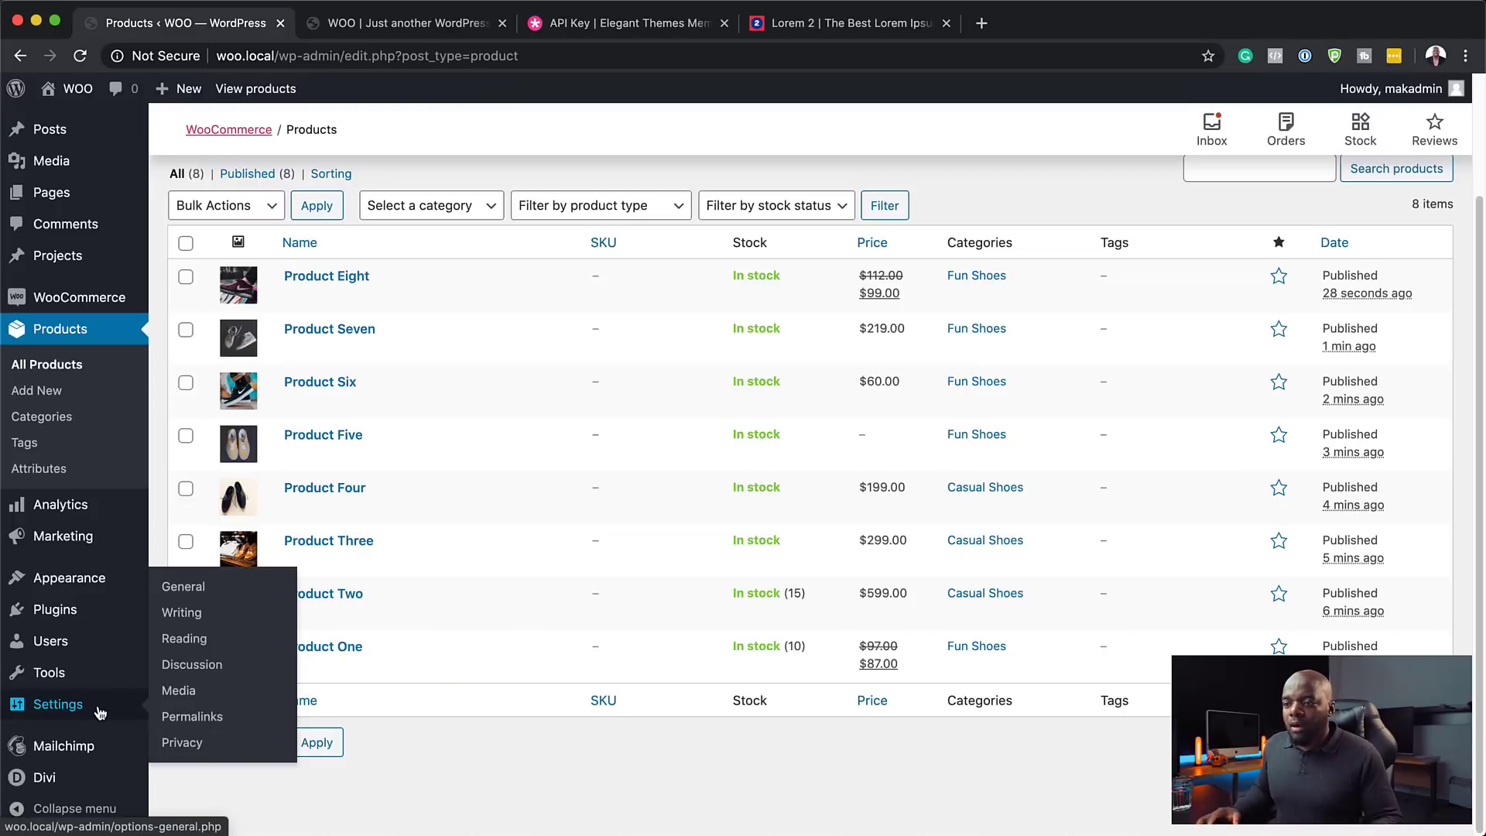
- Replace the site tagline with 'Great Deals Every Day!' in General Settings and save
left_click(99, 711)
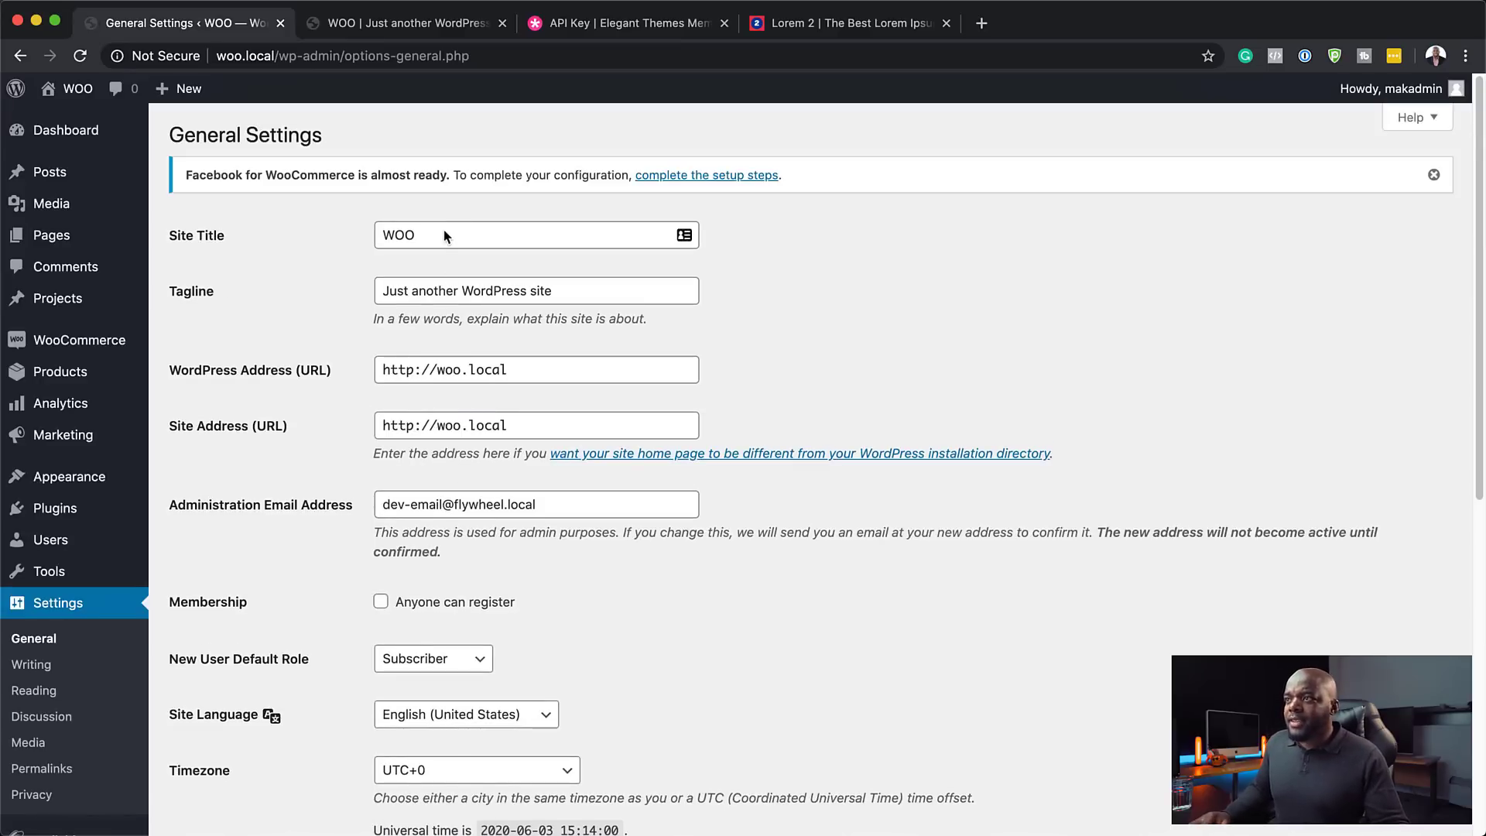
left_click(473, 237)
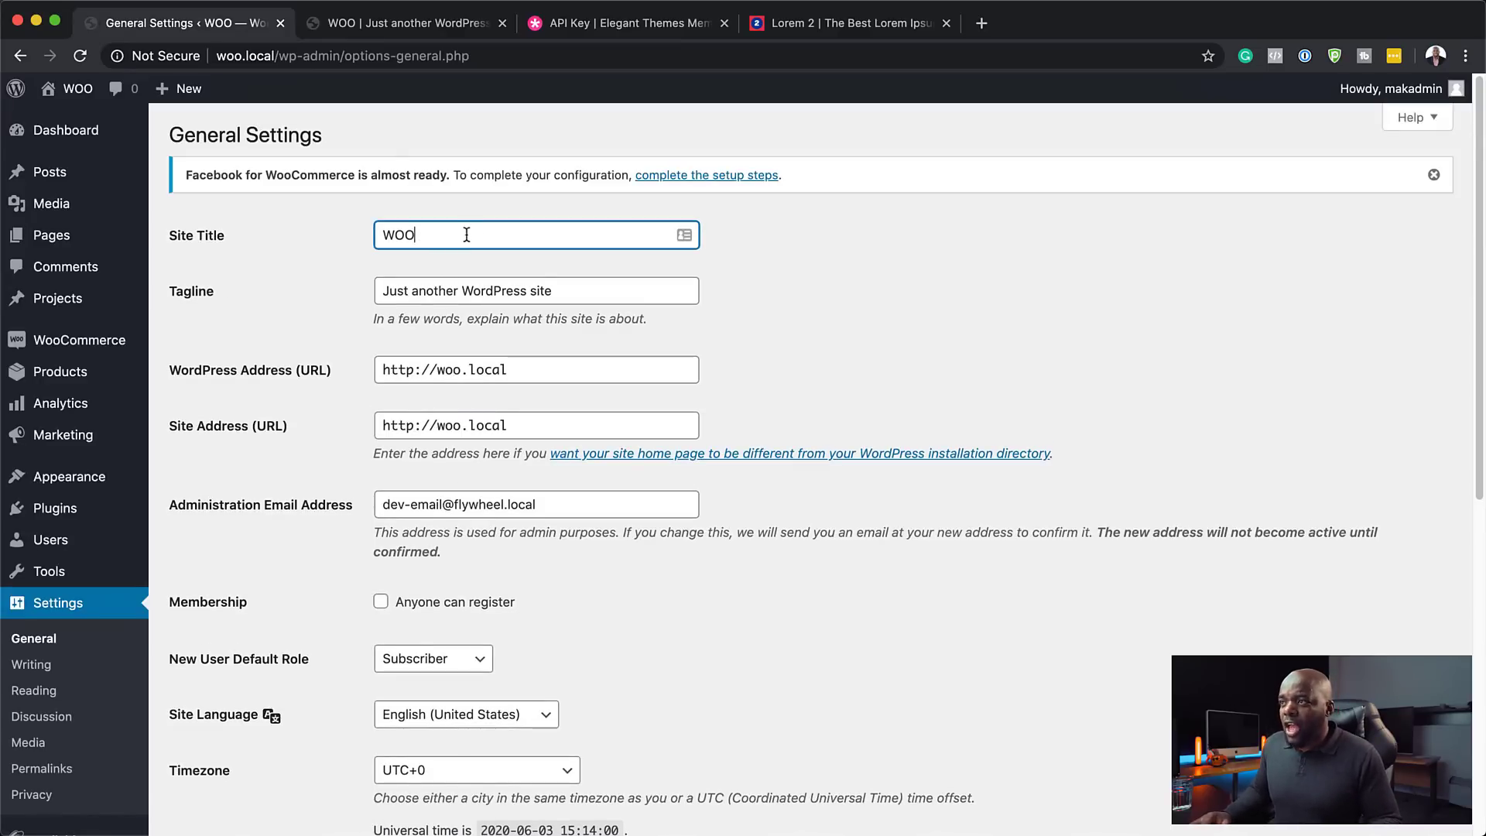
triple_click(562, 290)
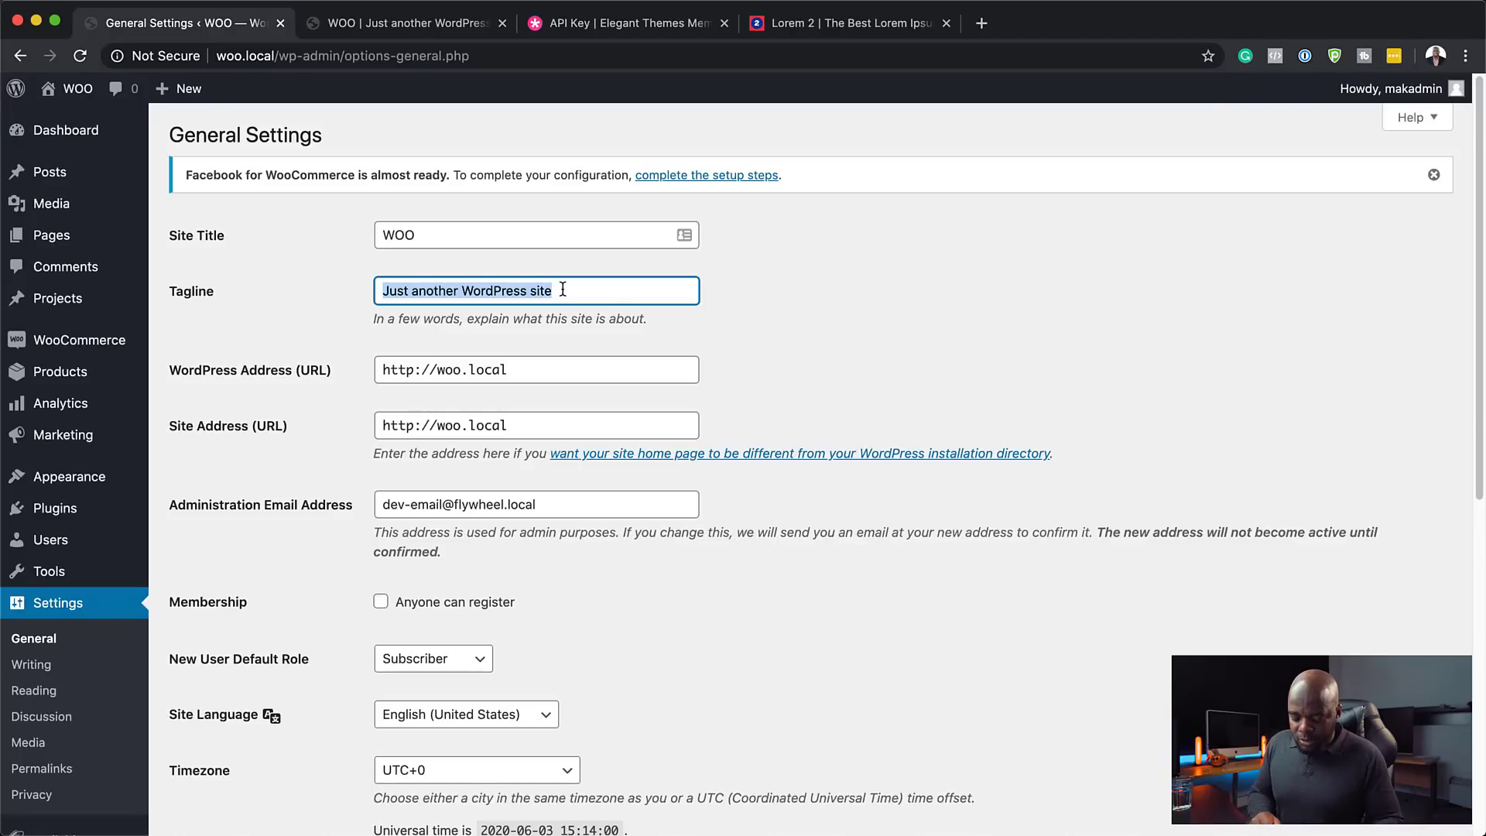
type("Great Deals Every Day!")
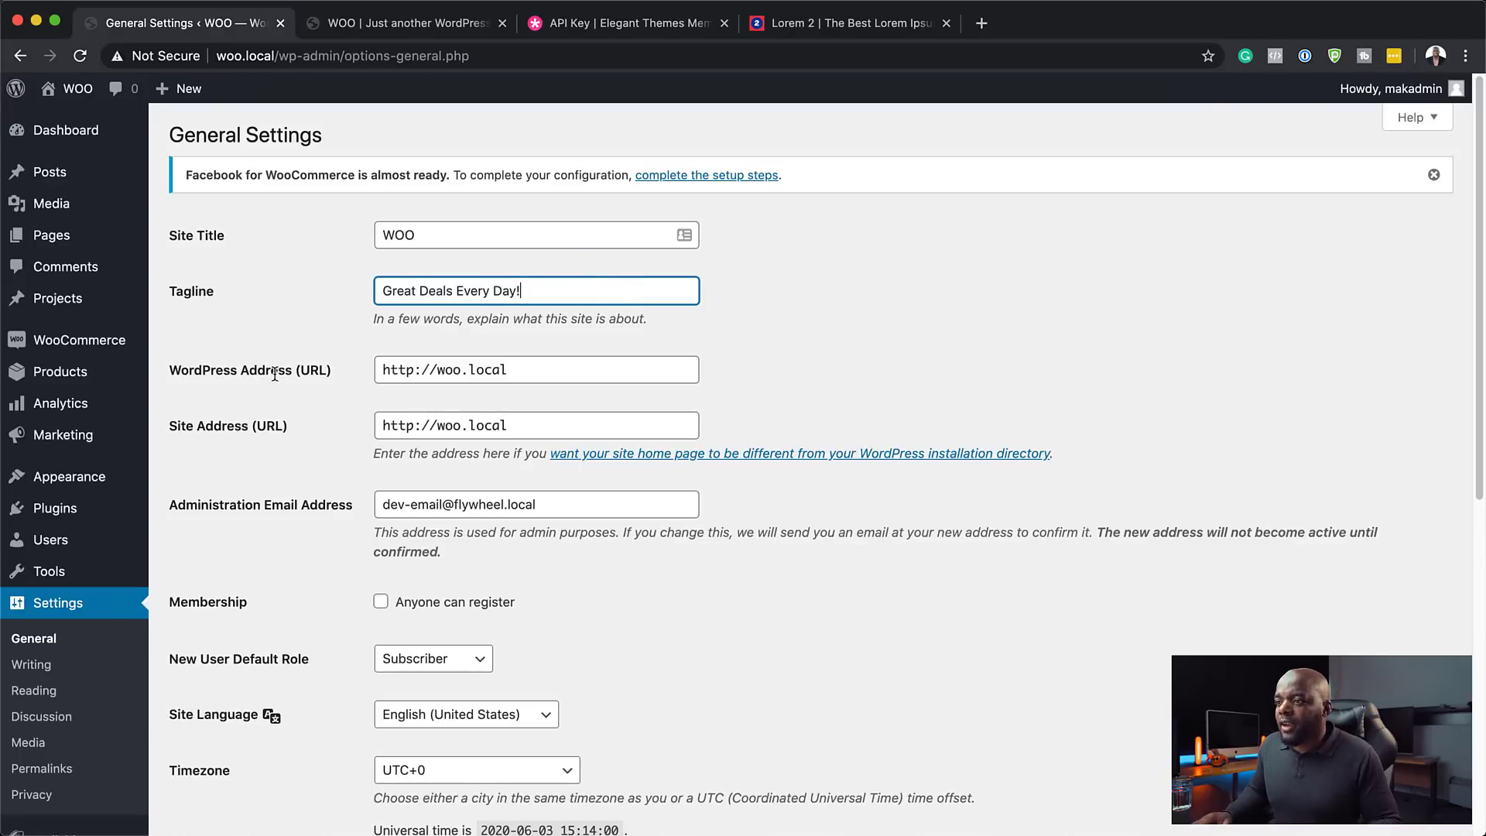
scroll(314, 346, "down", 1)
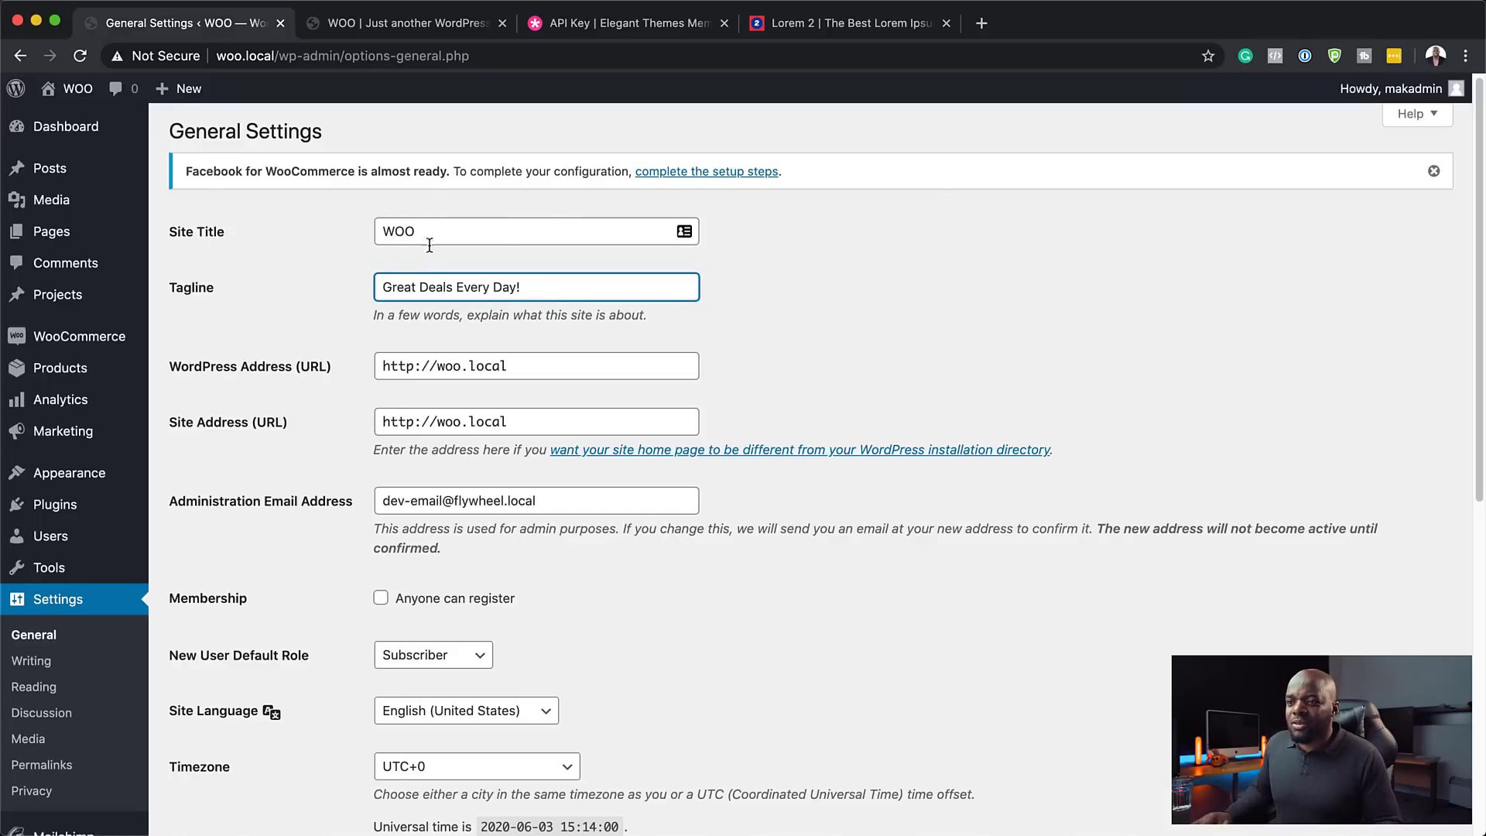
scroll(286, 536, "down", 10)
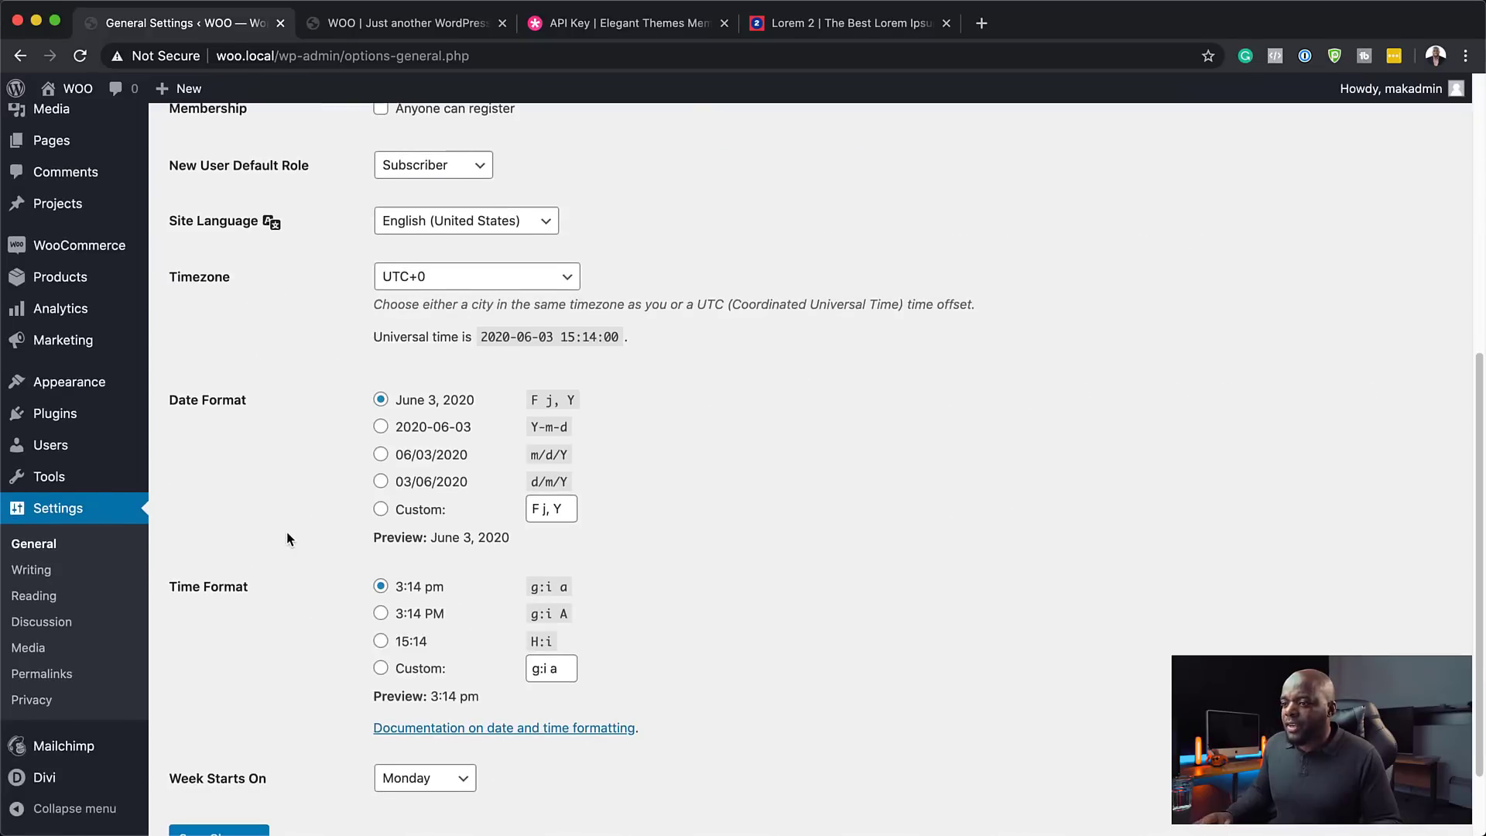
left_click(227, 743)
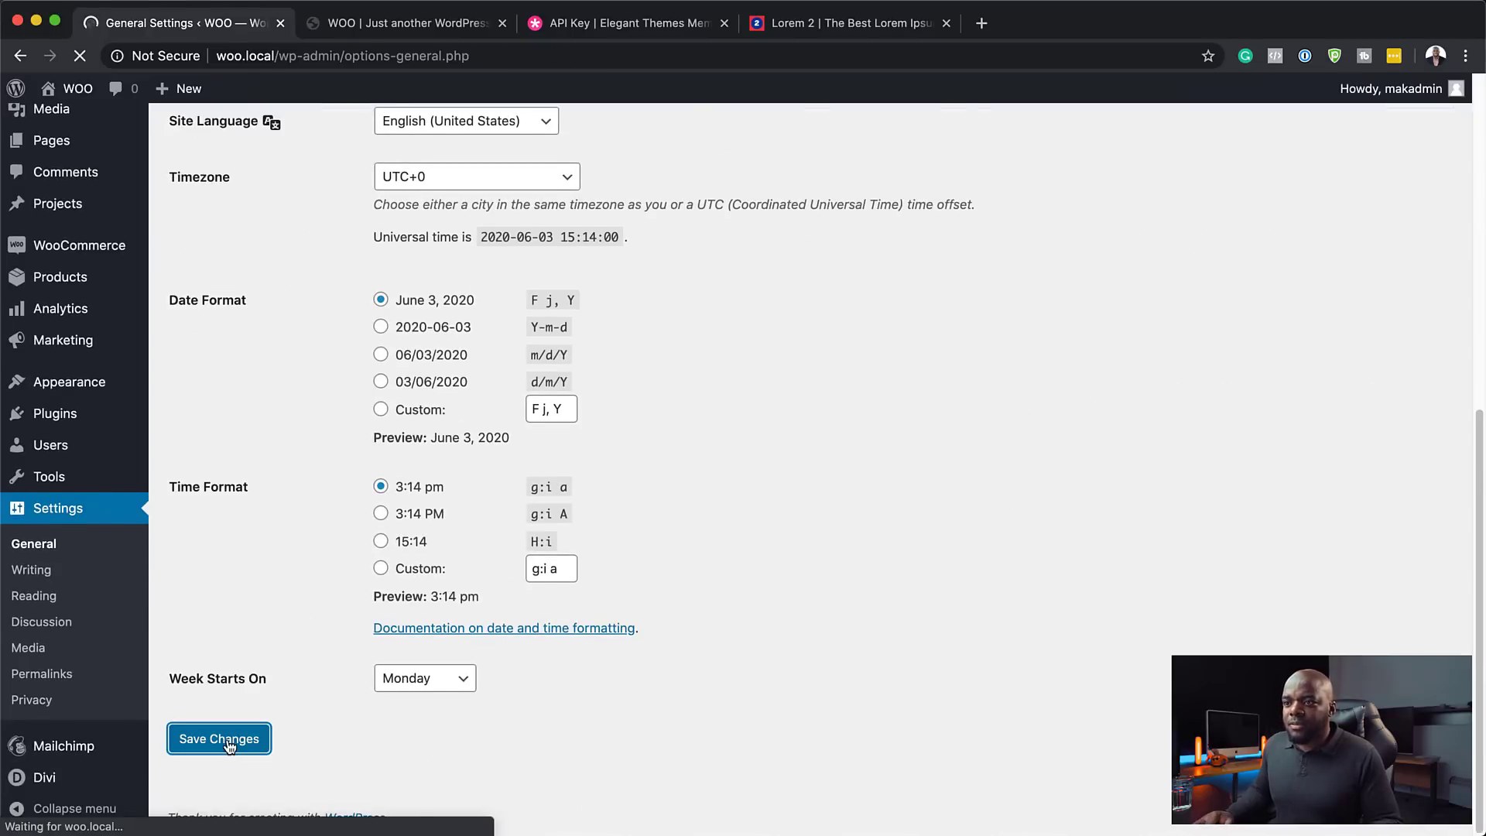
mouse_move(124, 343)
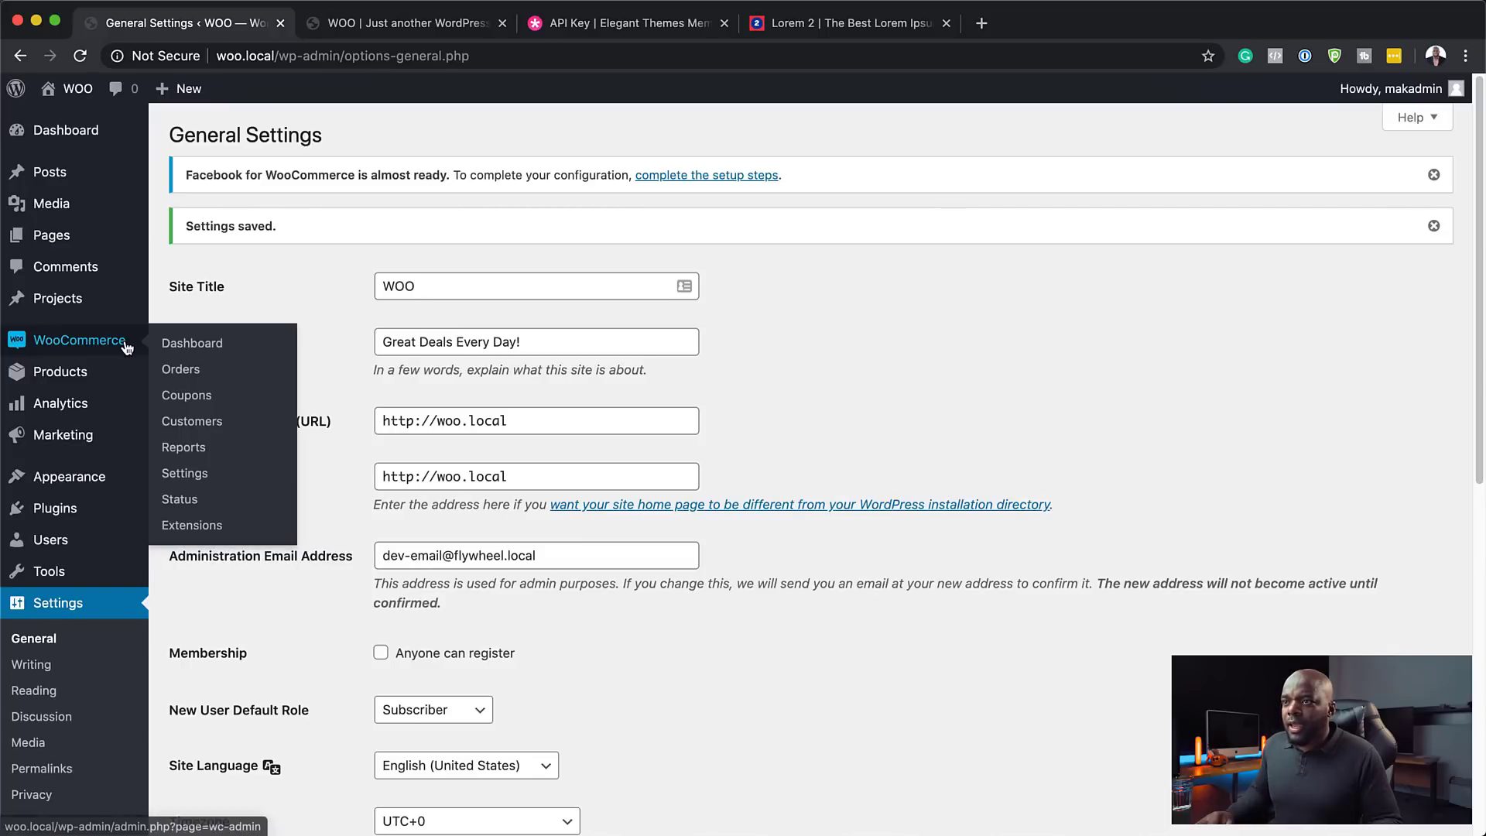
- In WooCommerce Settings, search the Currency dropdown for the pound currency
left_click(197, 475)
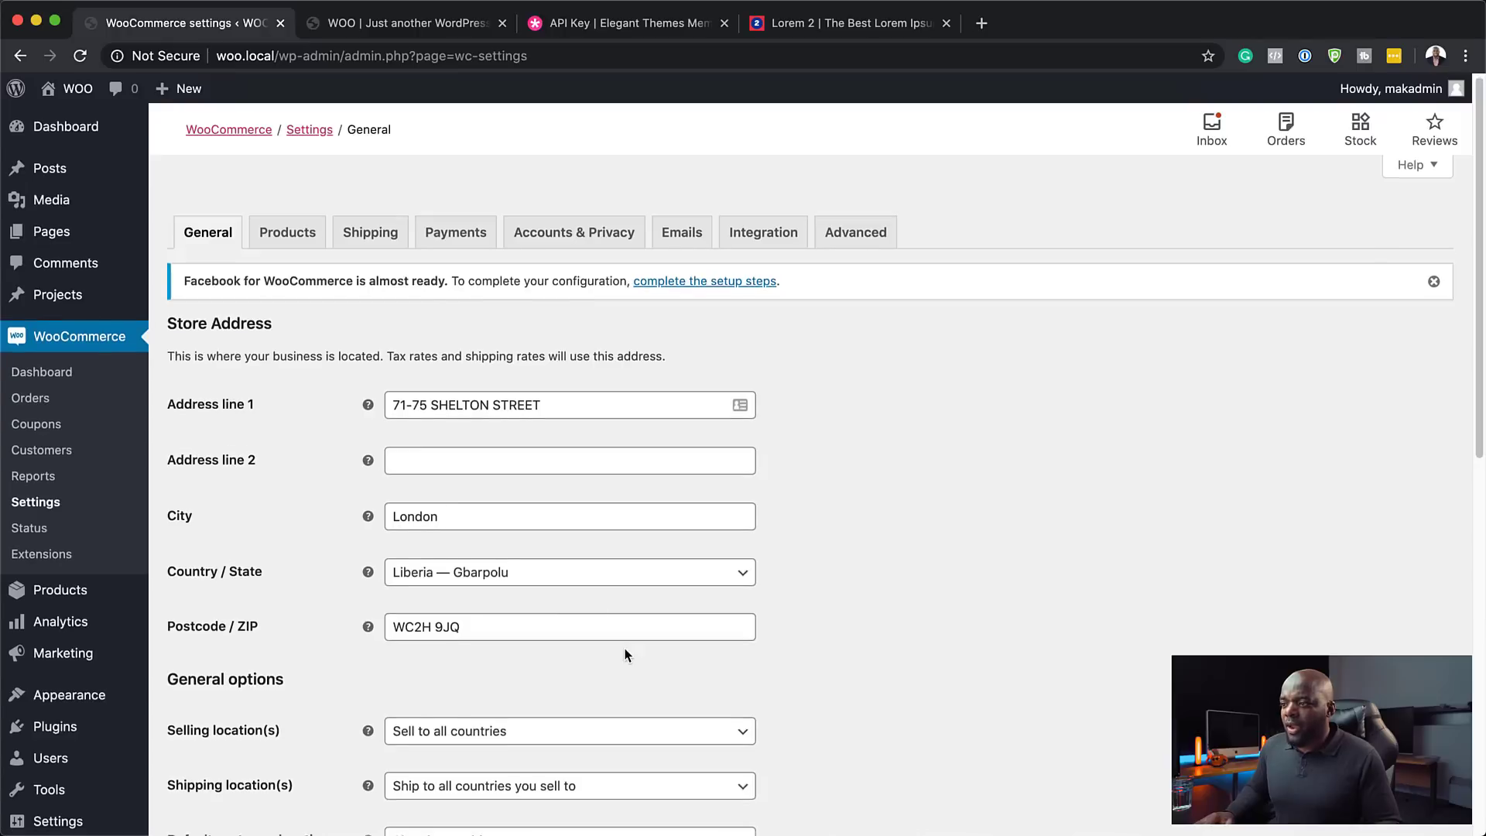
scroll(625, 655, "down", 5)
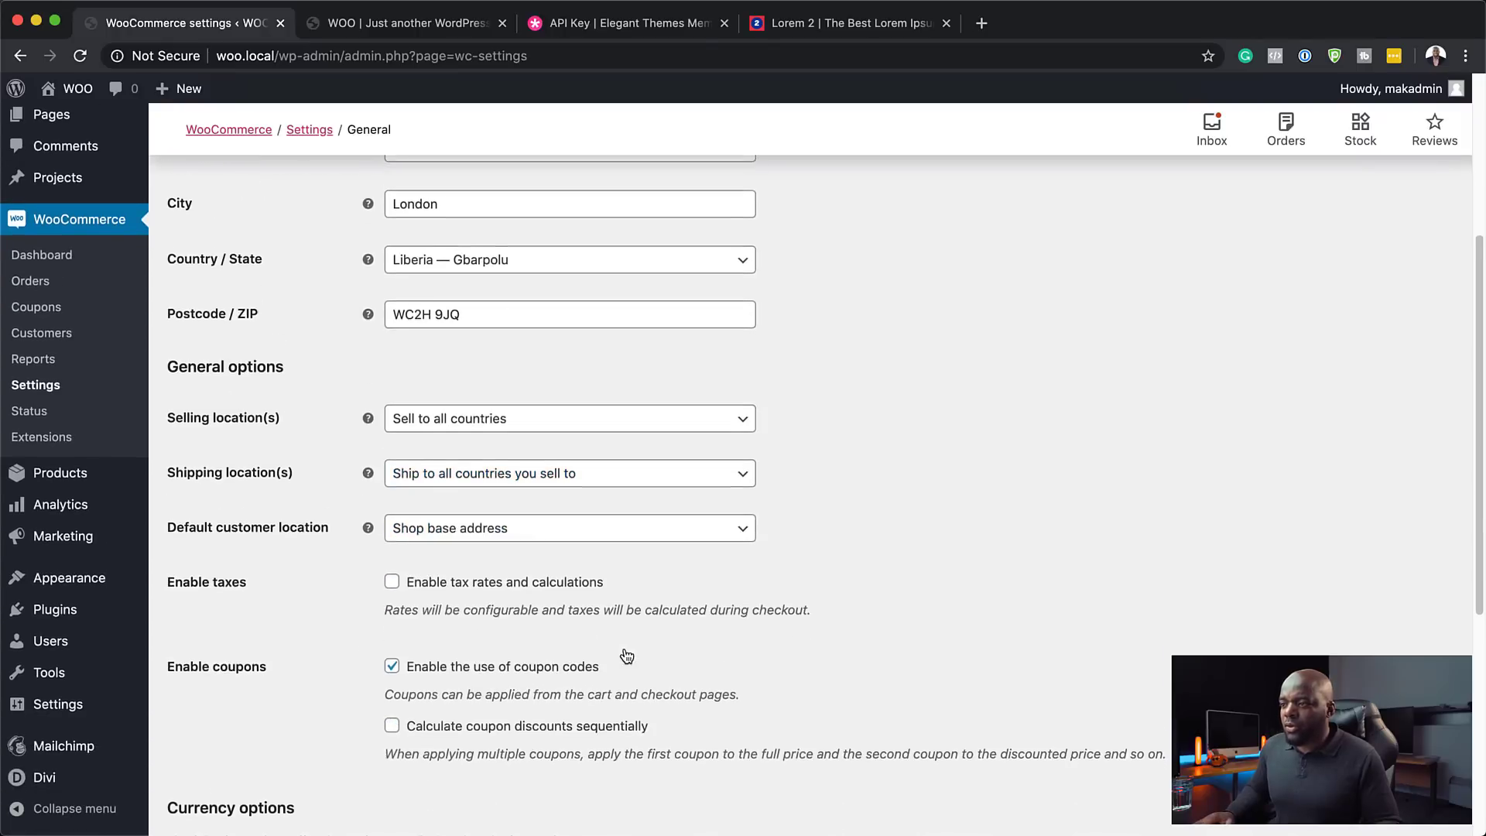
scroll(627, 656, "down", 2)
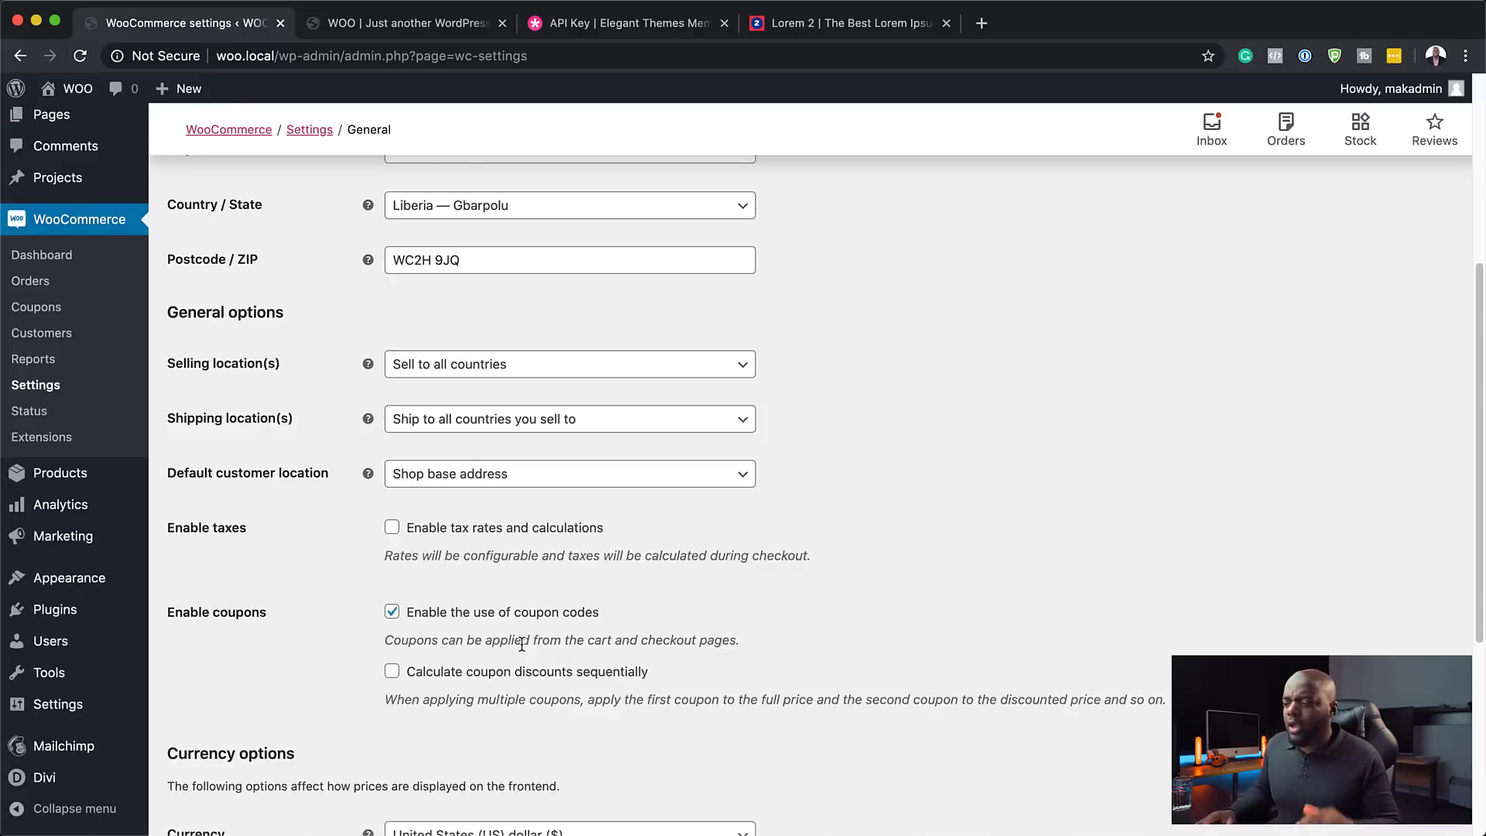
scroll(577, 655, "down", 5)
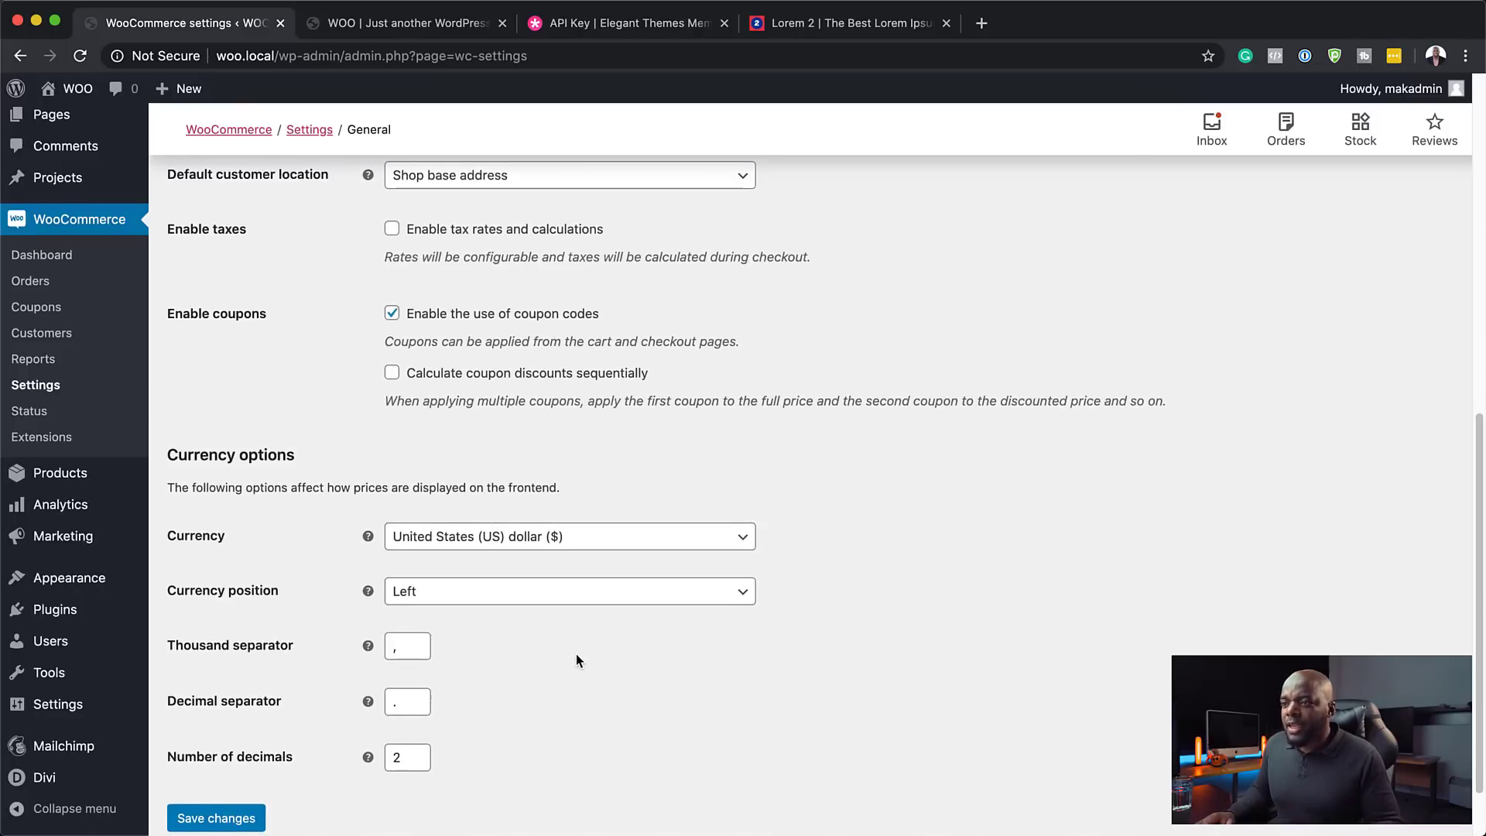
scroll(576, 657, "down", 1)
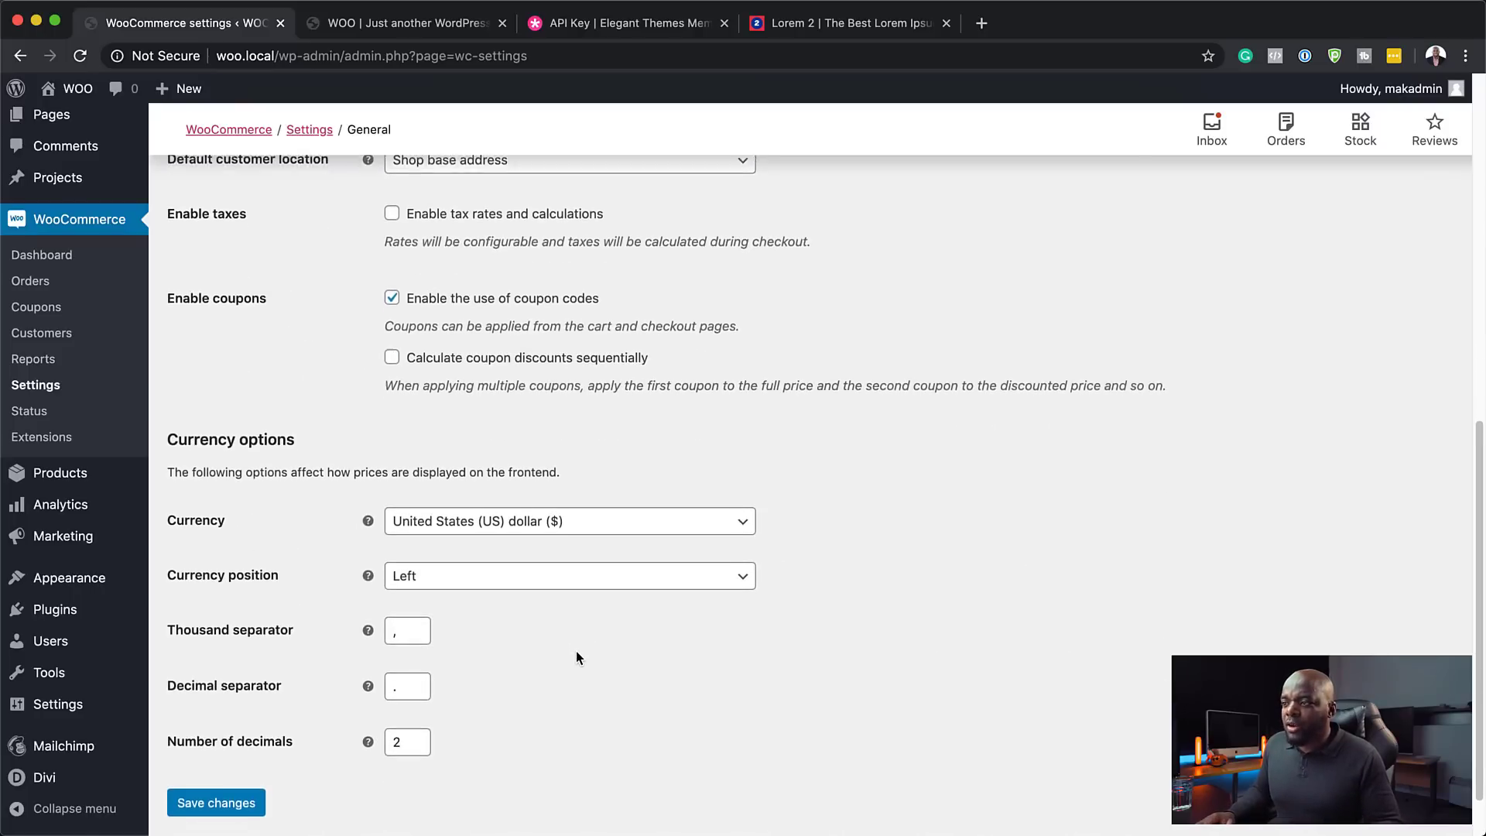
left_click(743, 507)
left_click(643, 533)
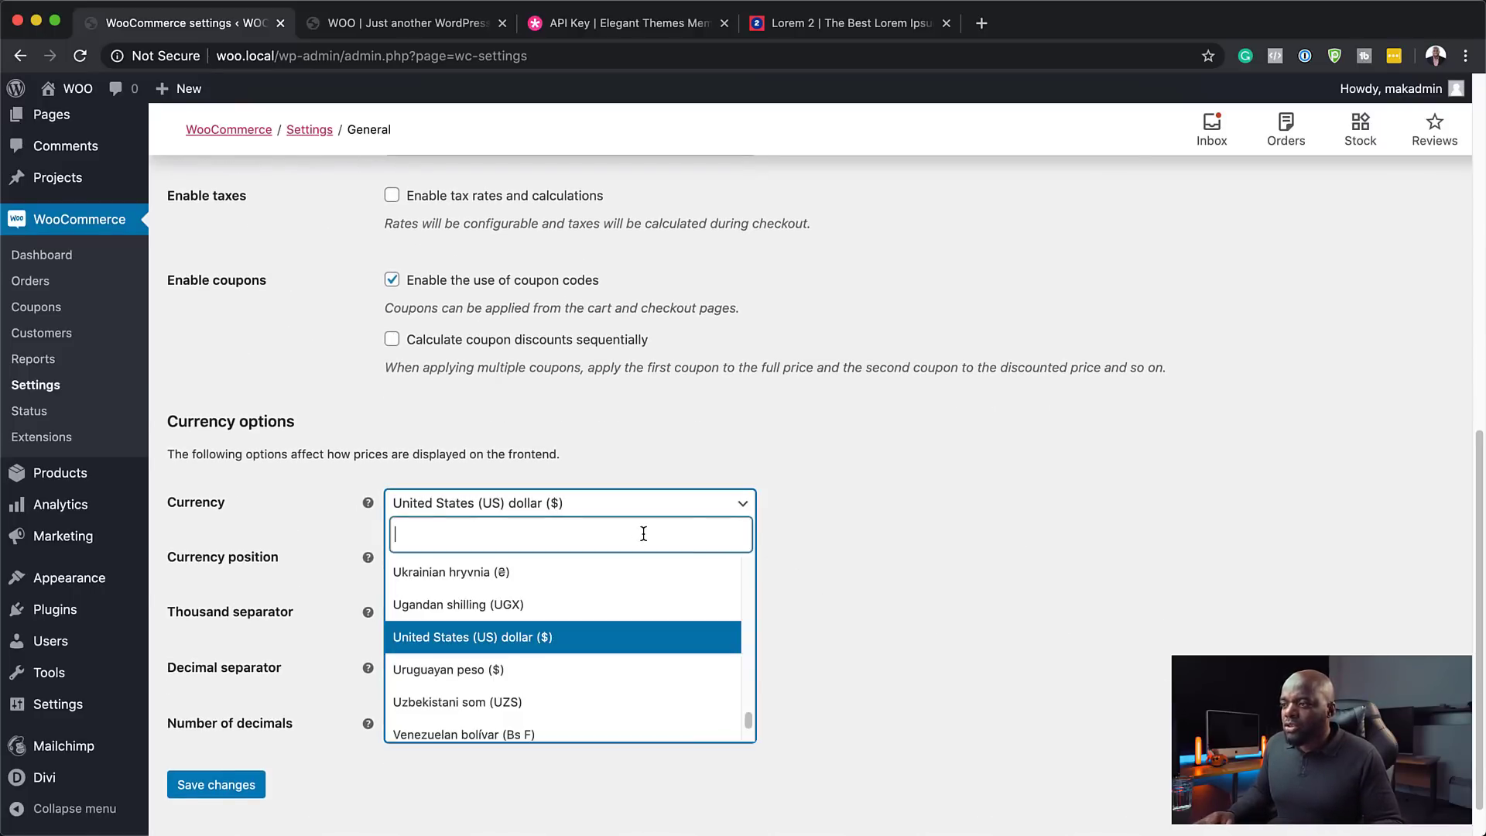
type("uni")
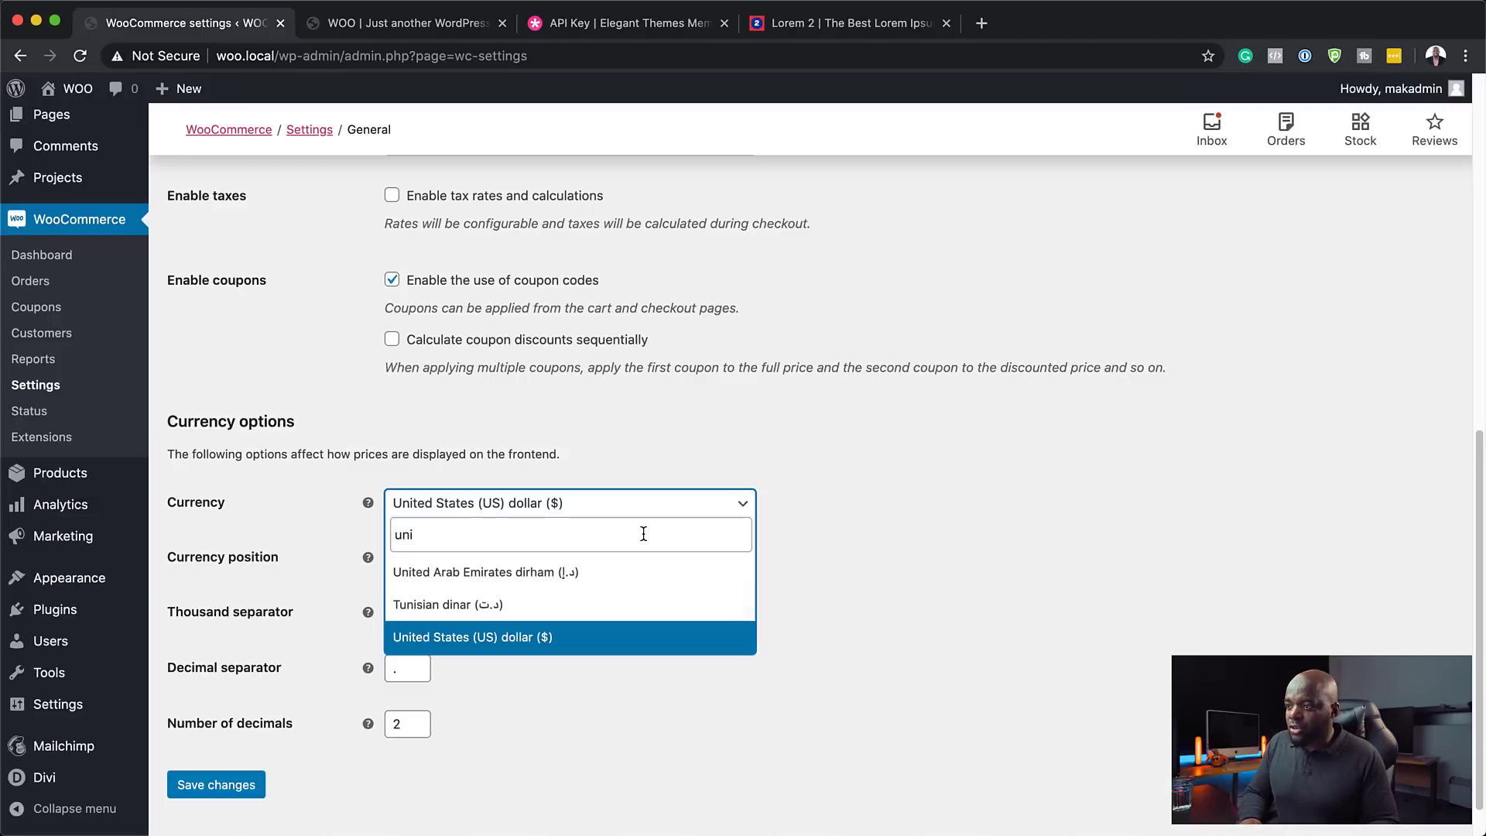
key("BackSpace")
key("BackSpace")
type("k")
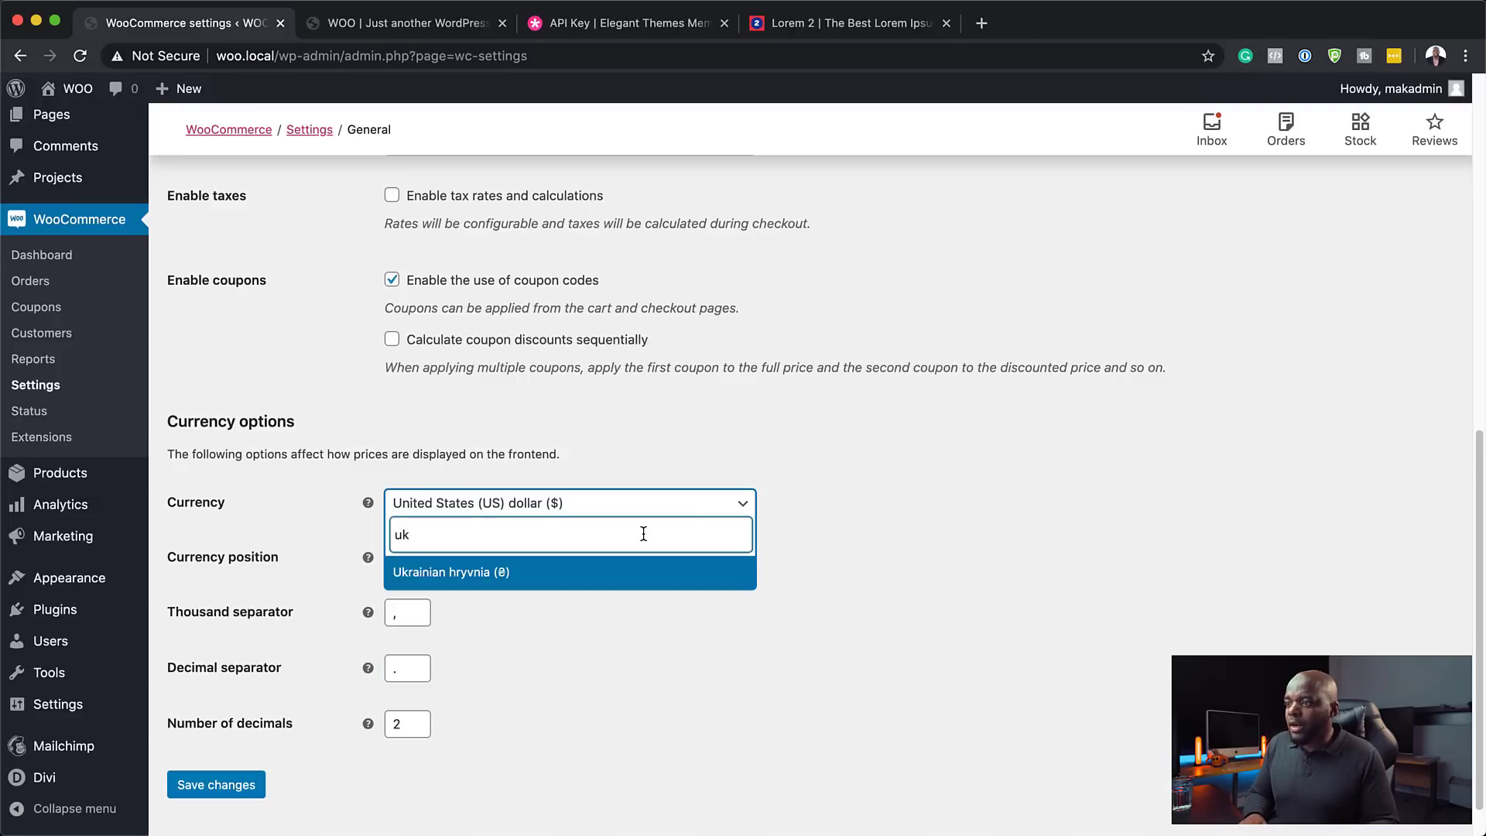
key("BackSpace")
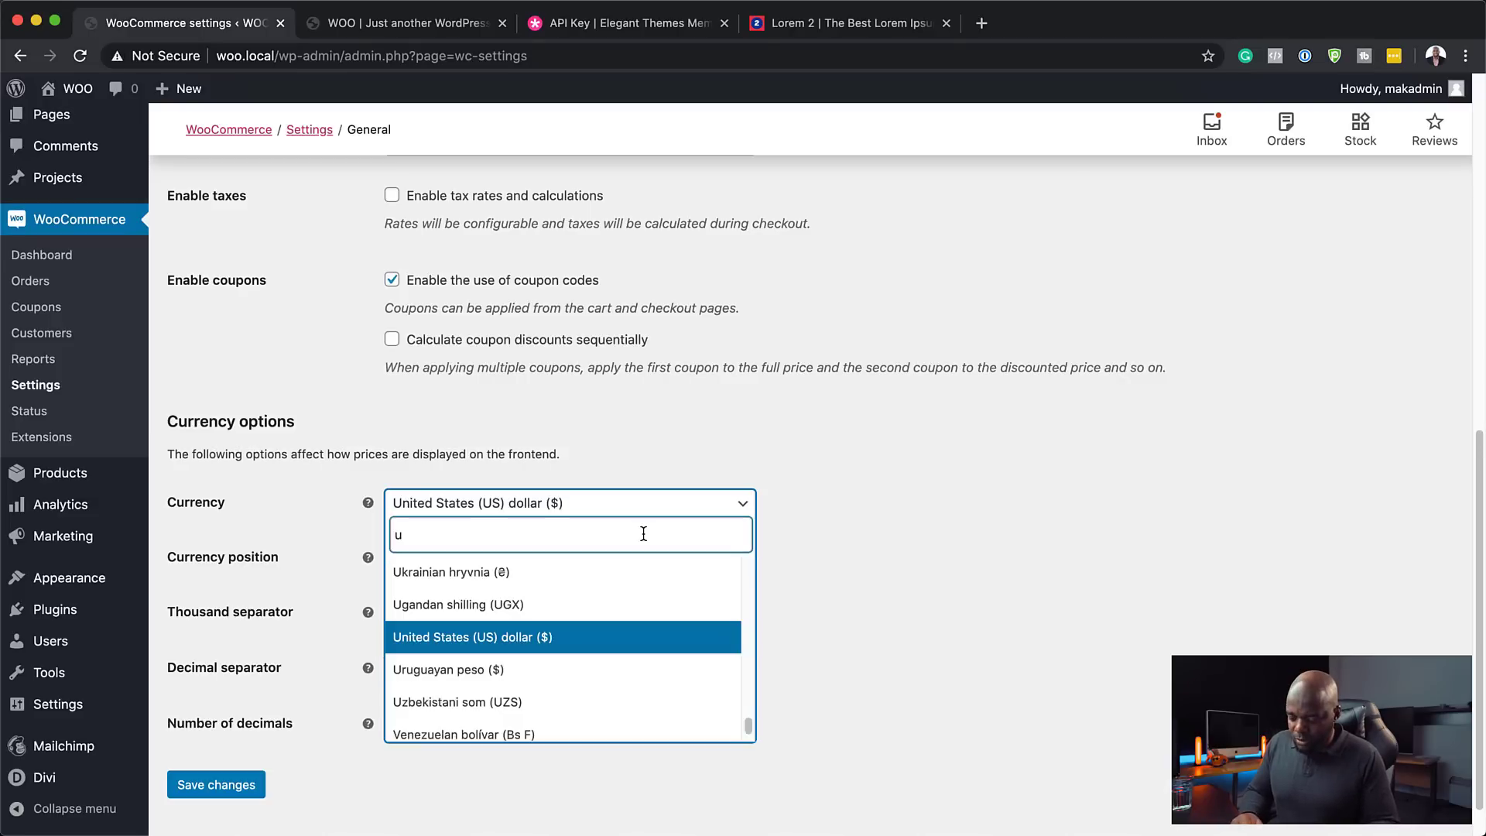
type("nited")
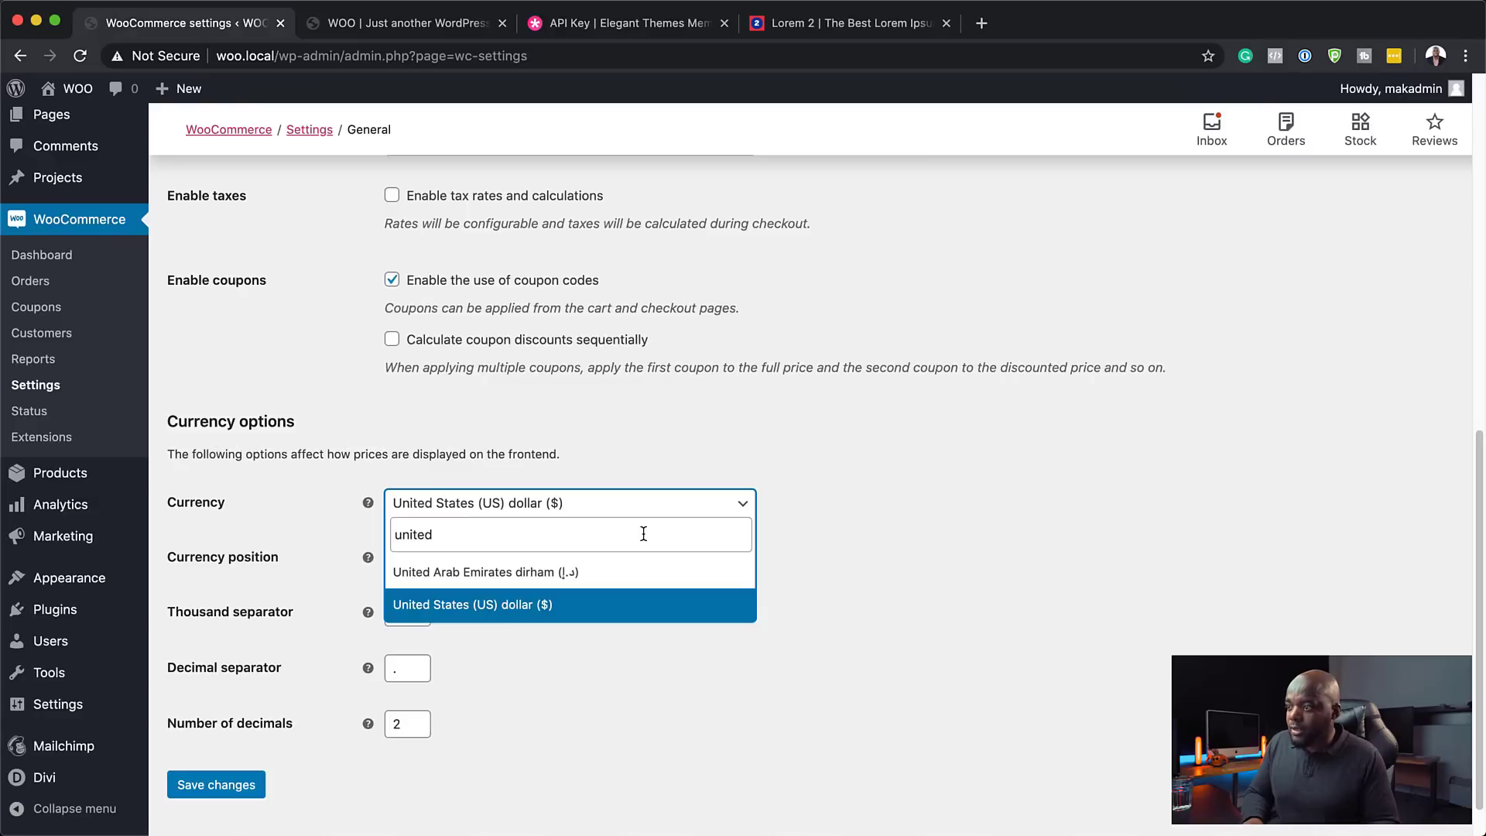
type(" ki")
key("super+a")
key("BackSpace")
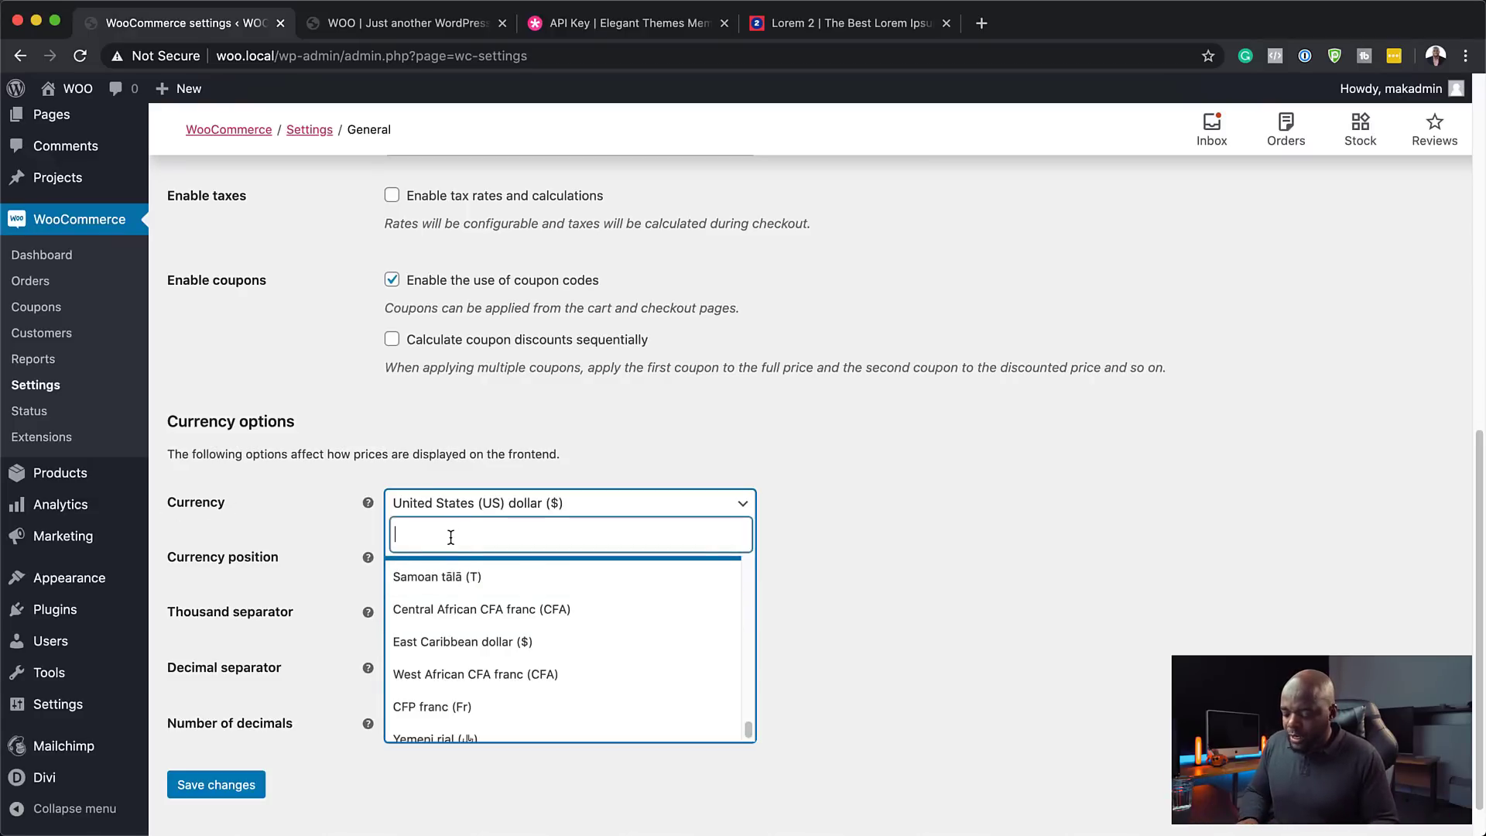
type("po")
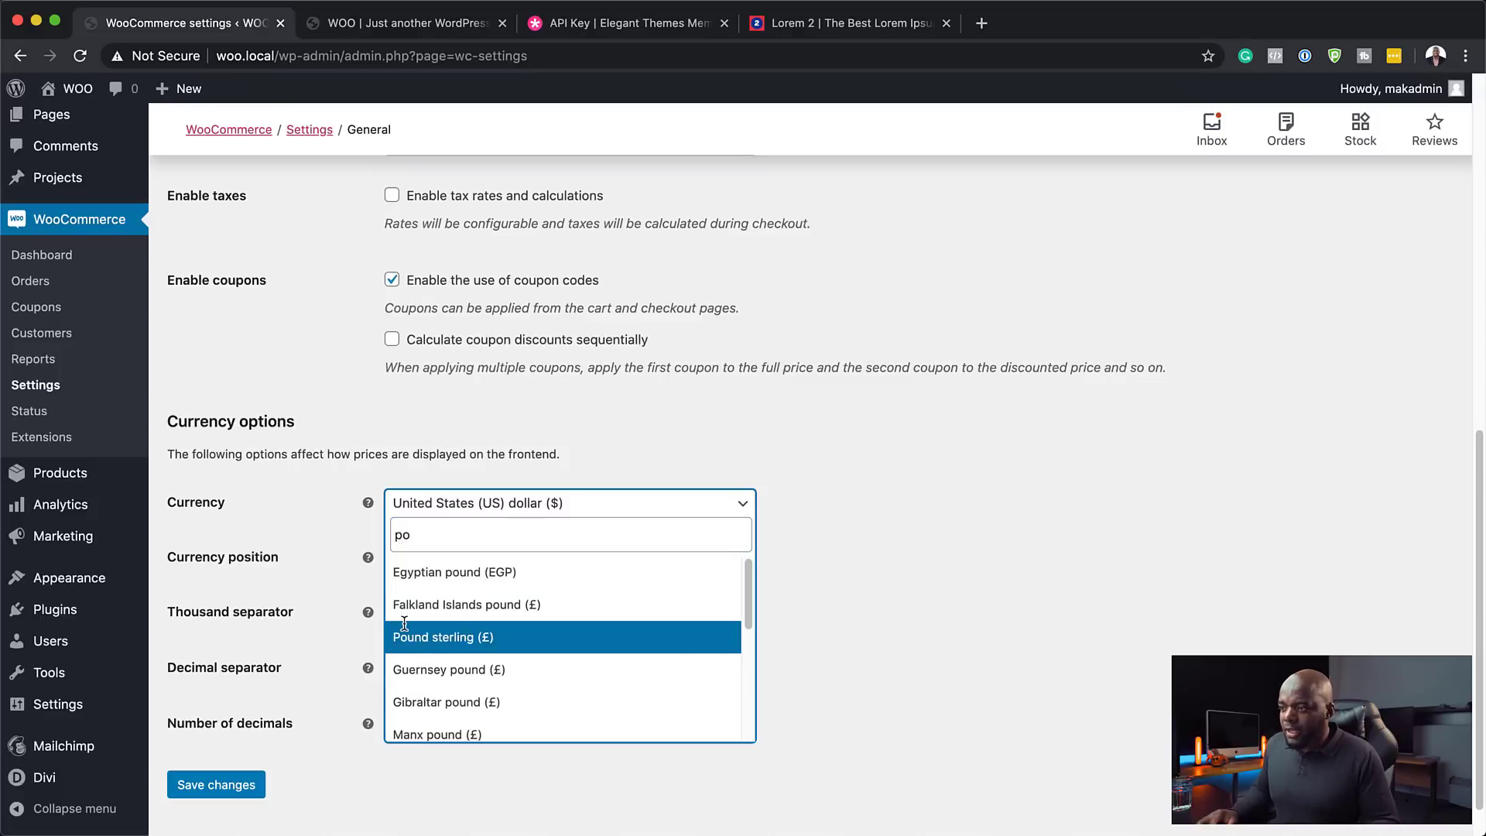
- Select Pound sterling (£) as the store currency and save the general settings
left_click(432, 637)
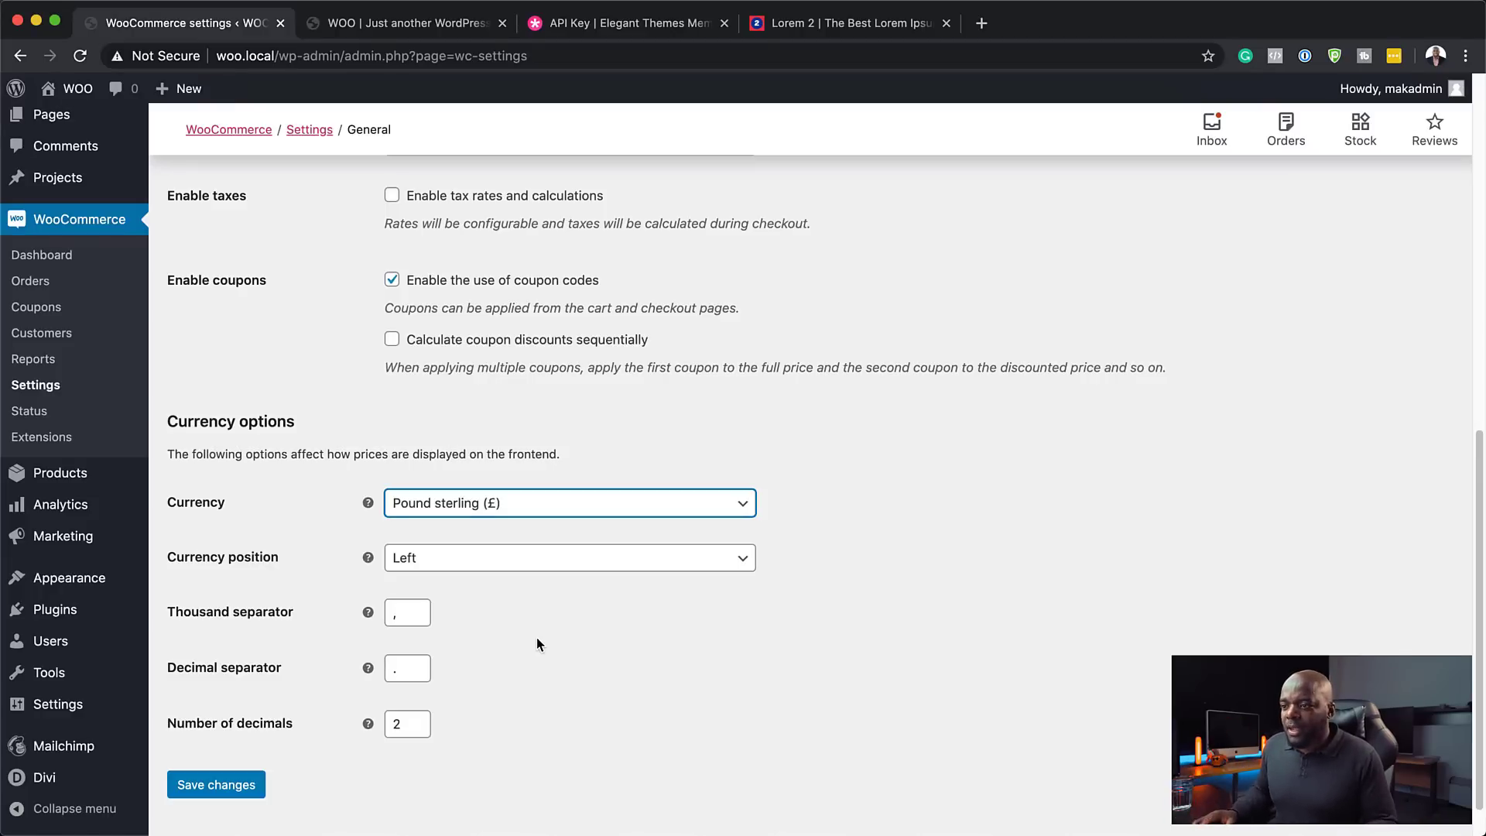
scroll(336, 750, "down", 1)
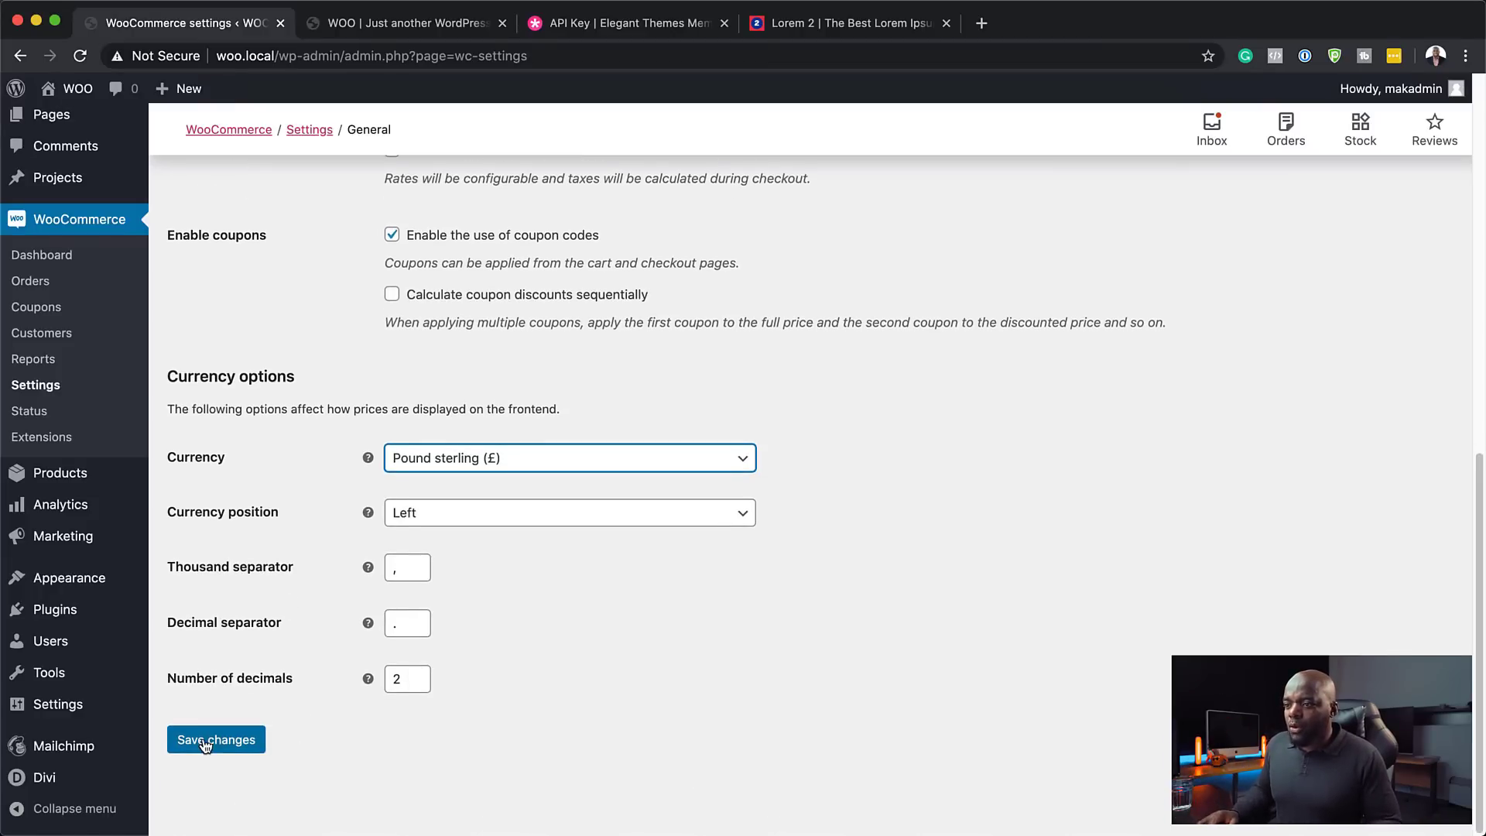
left_click(231, 742)
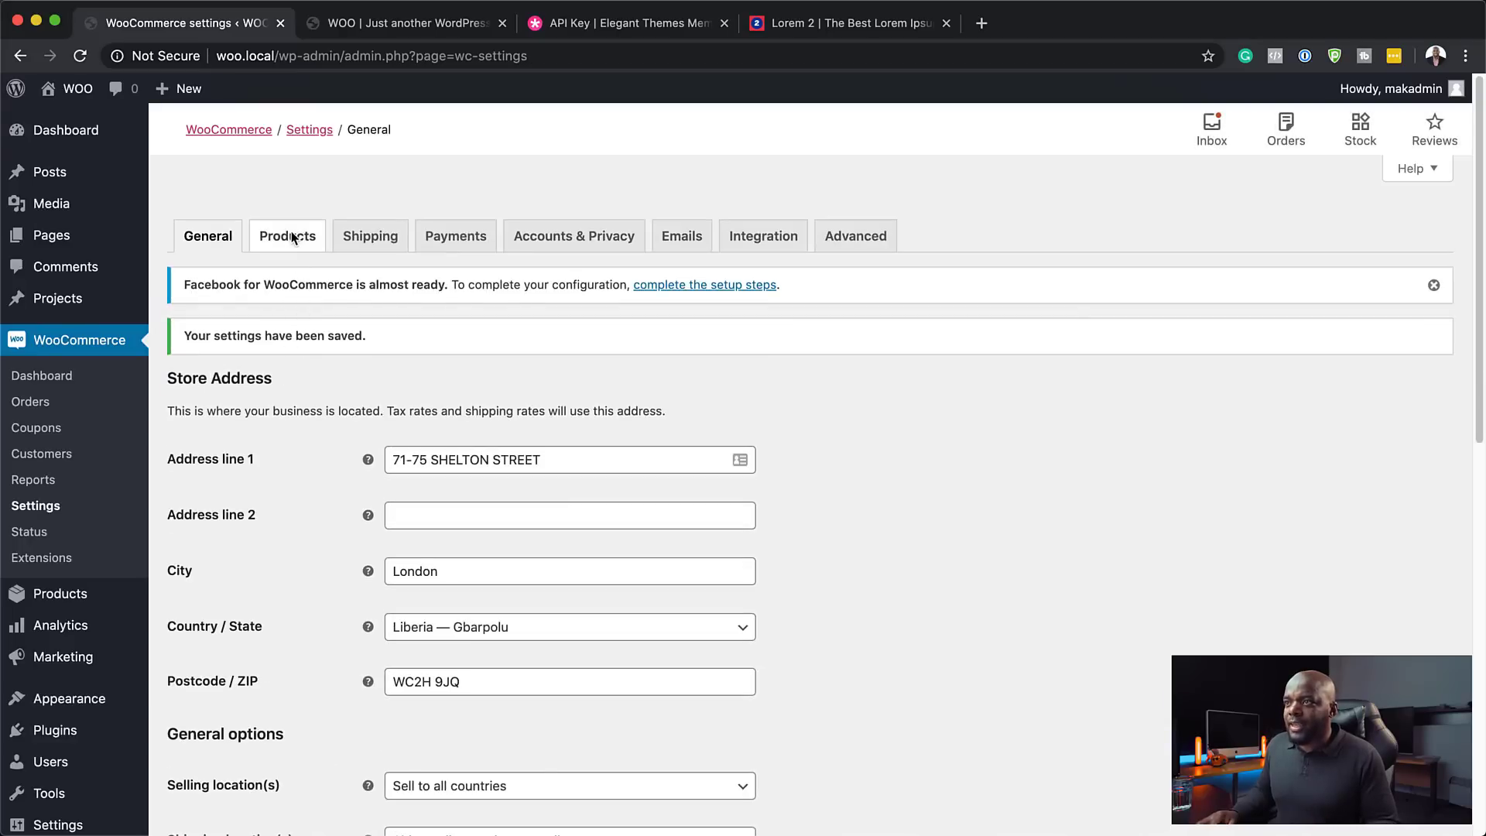
left_click(291, 237)
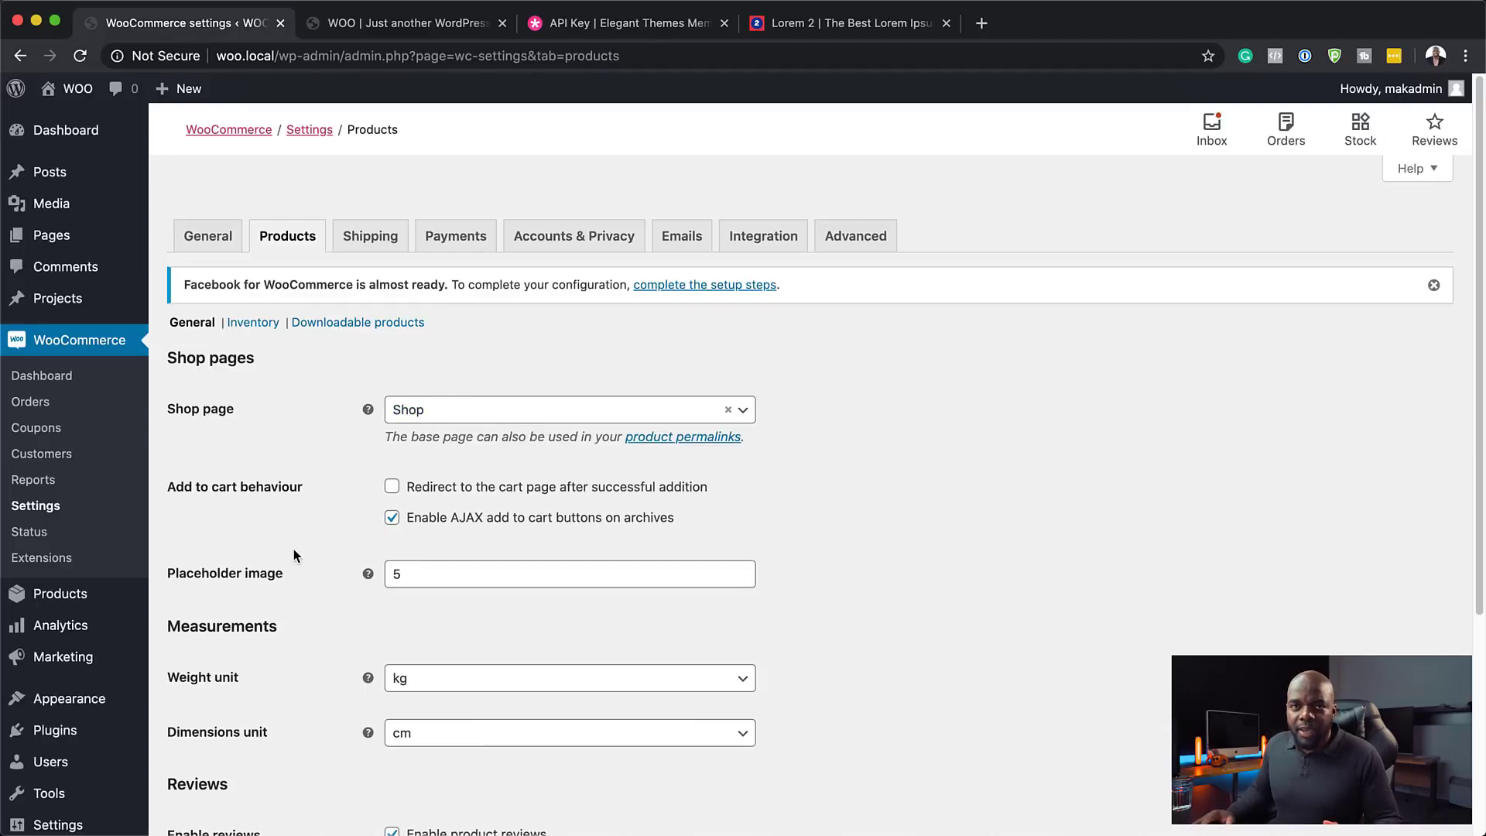
- Toggle Enable product reviews off and back on, then save the Products settings
scroll(295, 549, "down", 2)
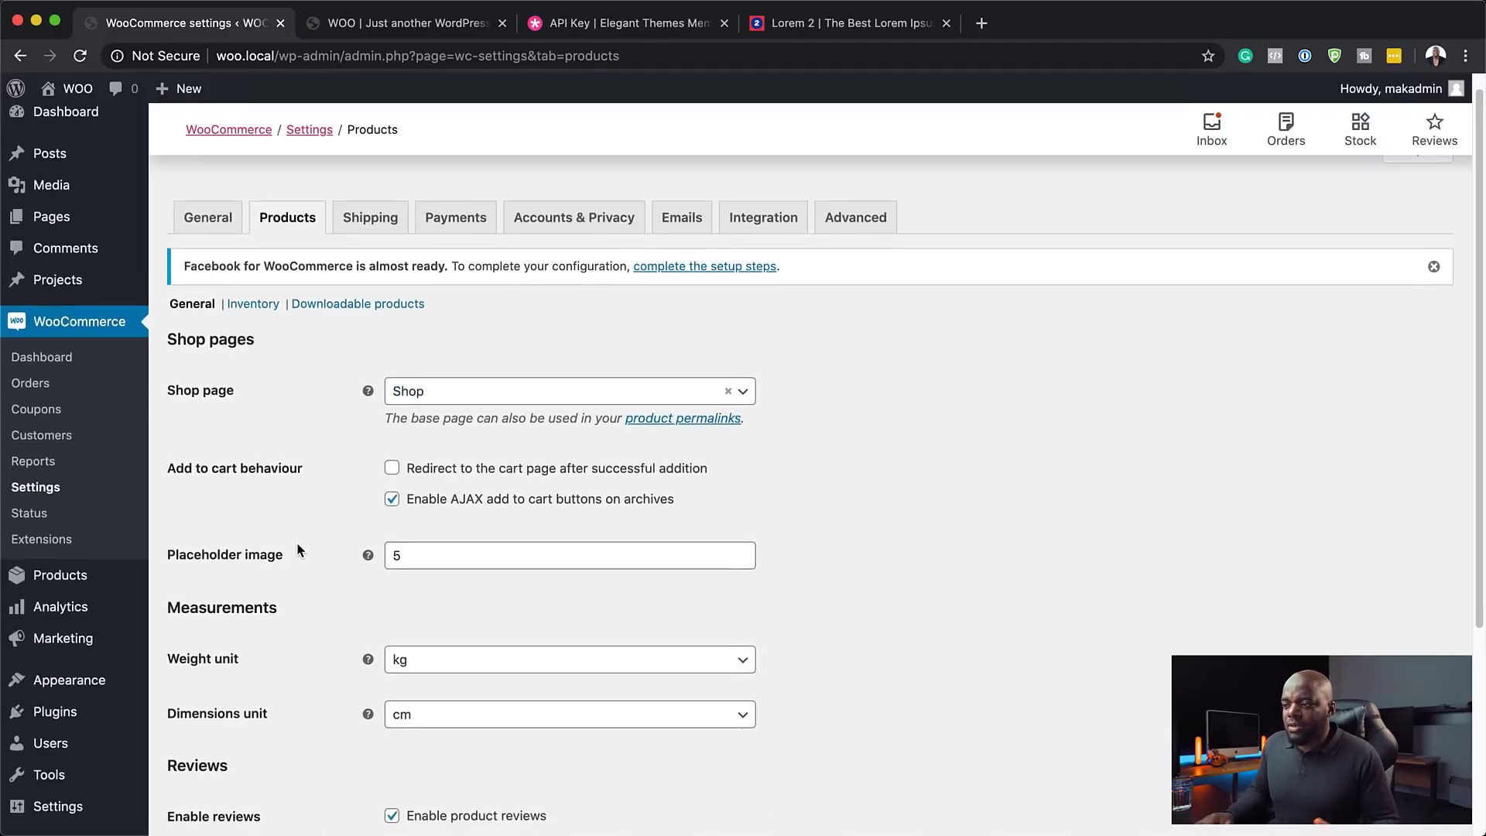
scroll(299, 549, "down", 10)
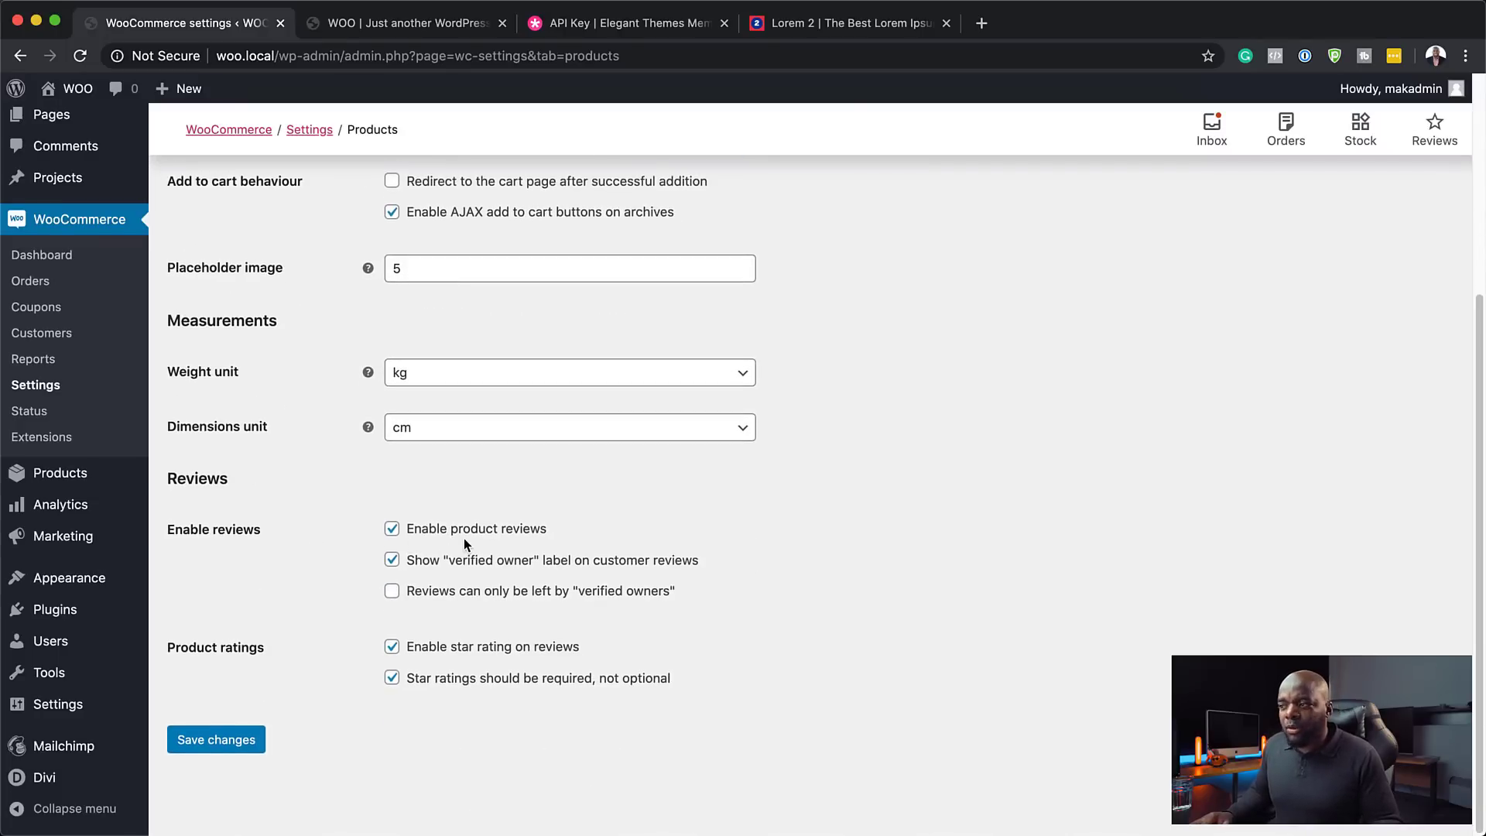
left_click(392, 529)
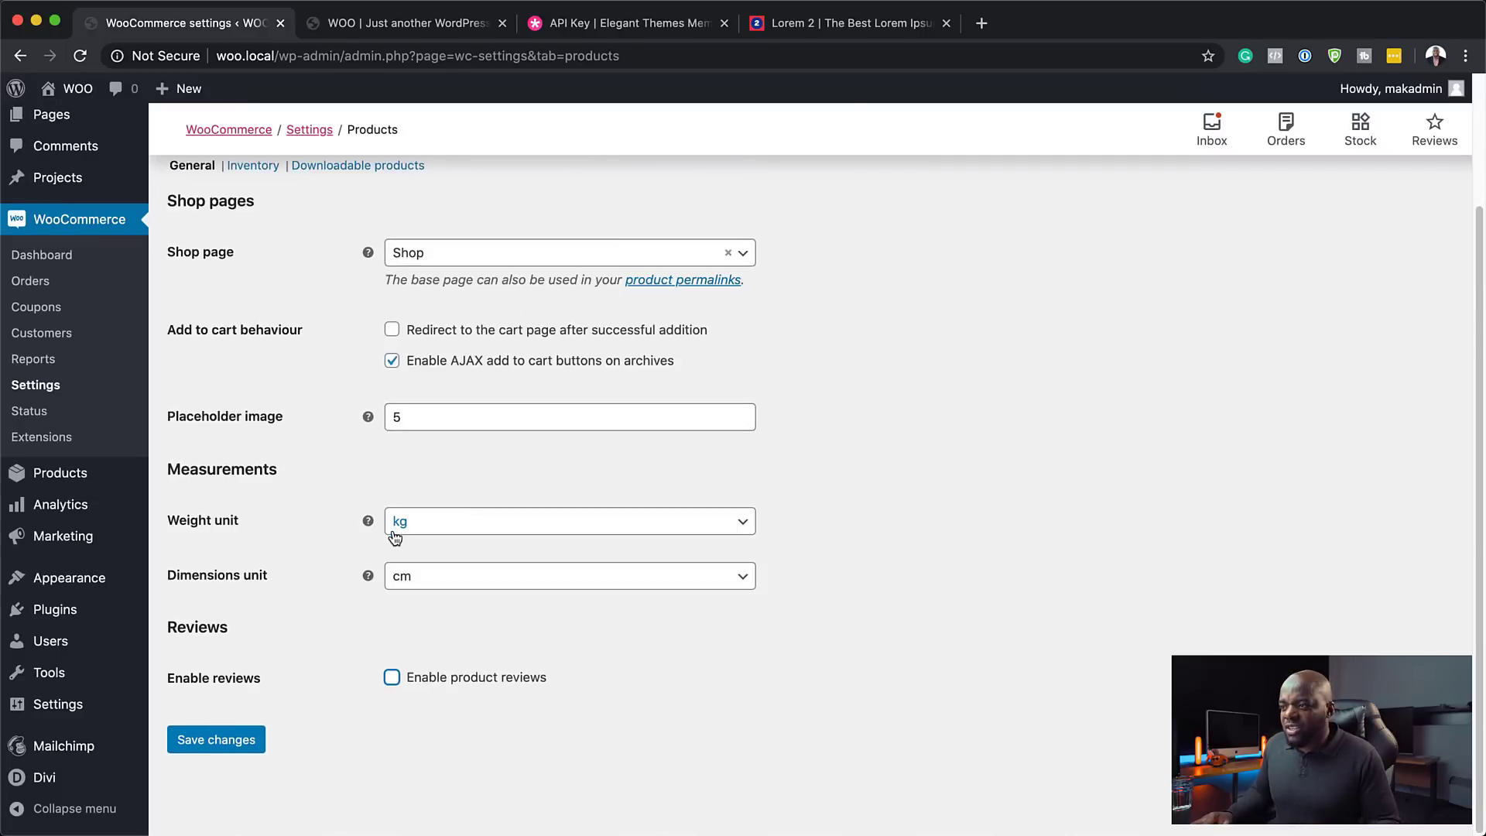
left_click(392, 678)
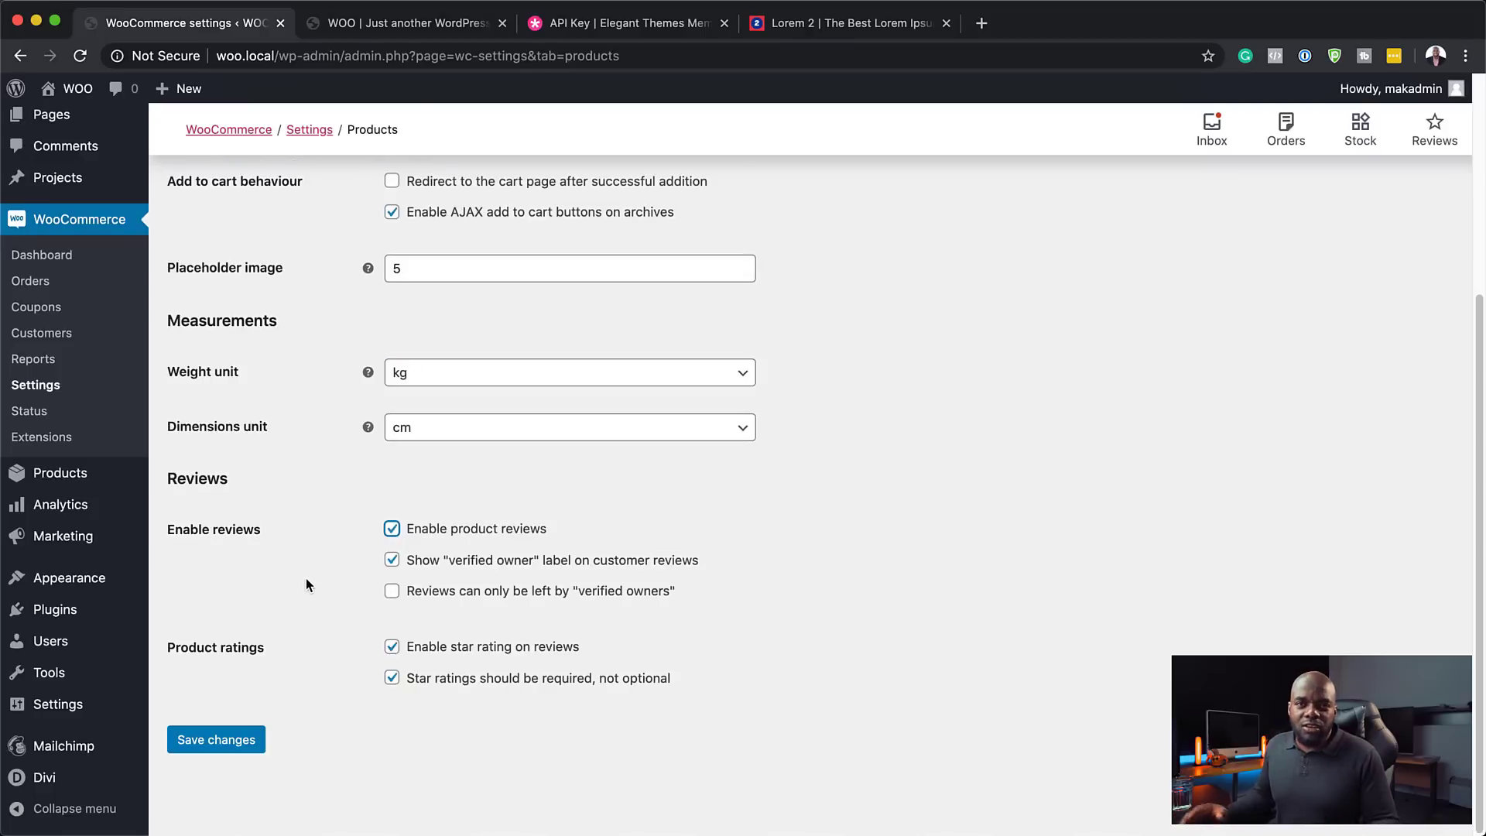
left_click(209, 744)
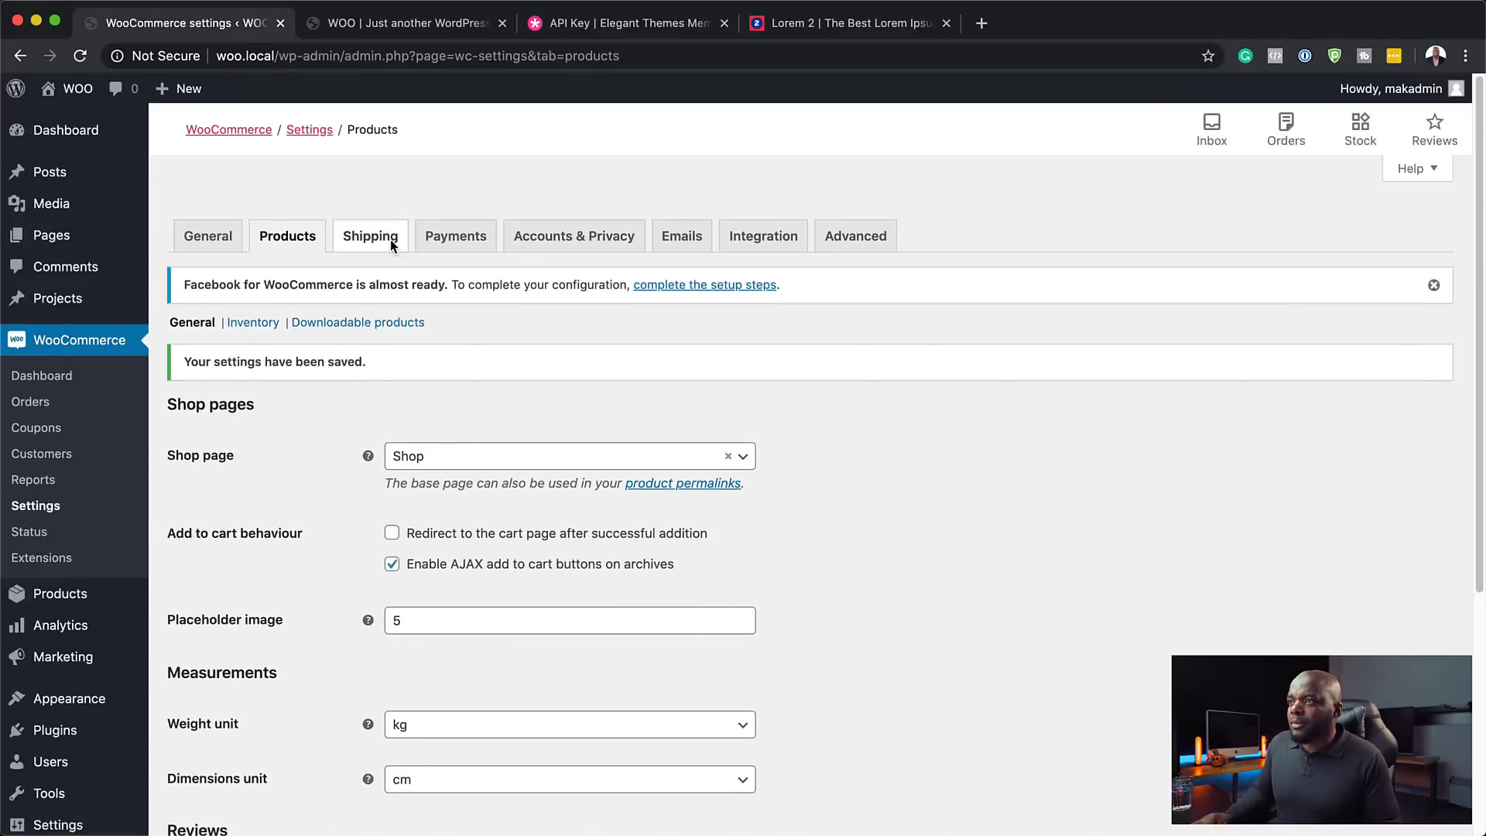
- Show the Shipping options section of the WooCommerce Shipping settings
left_click(387, 241)
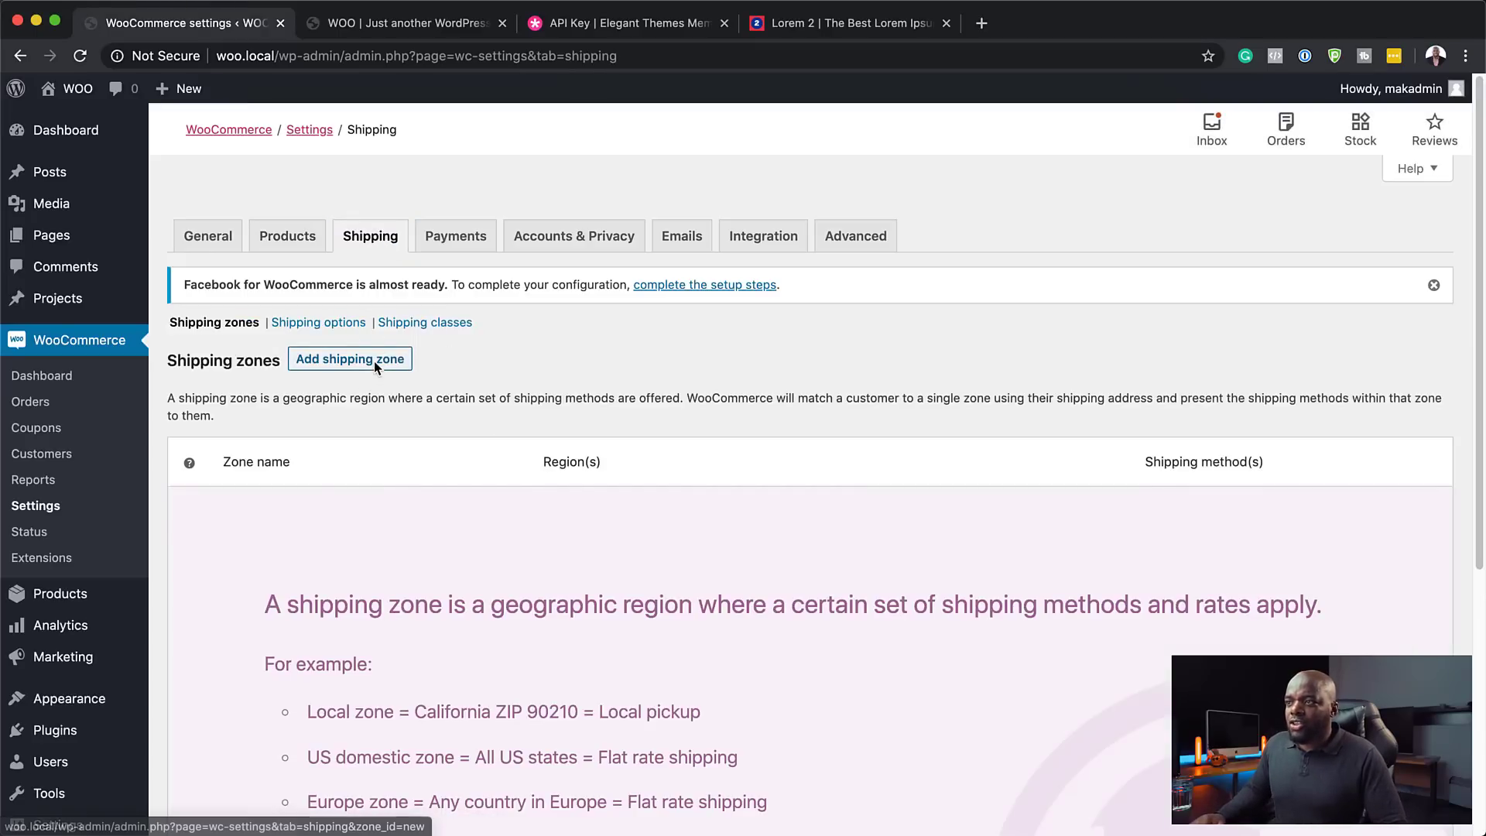
left_click(347, 325)
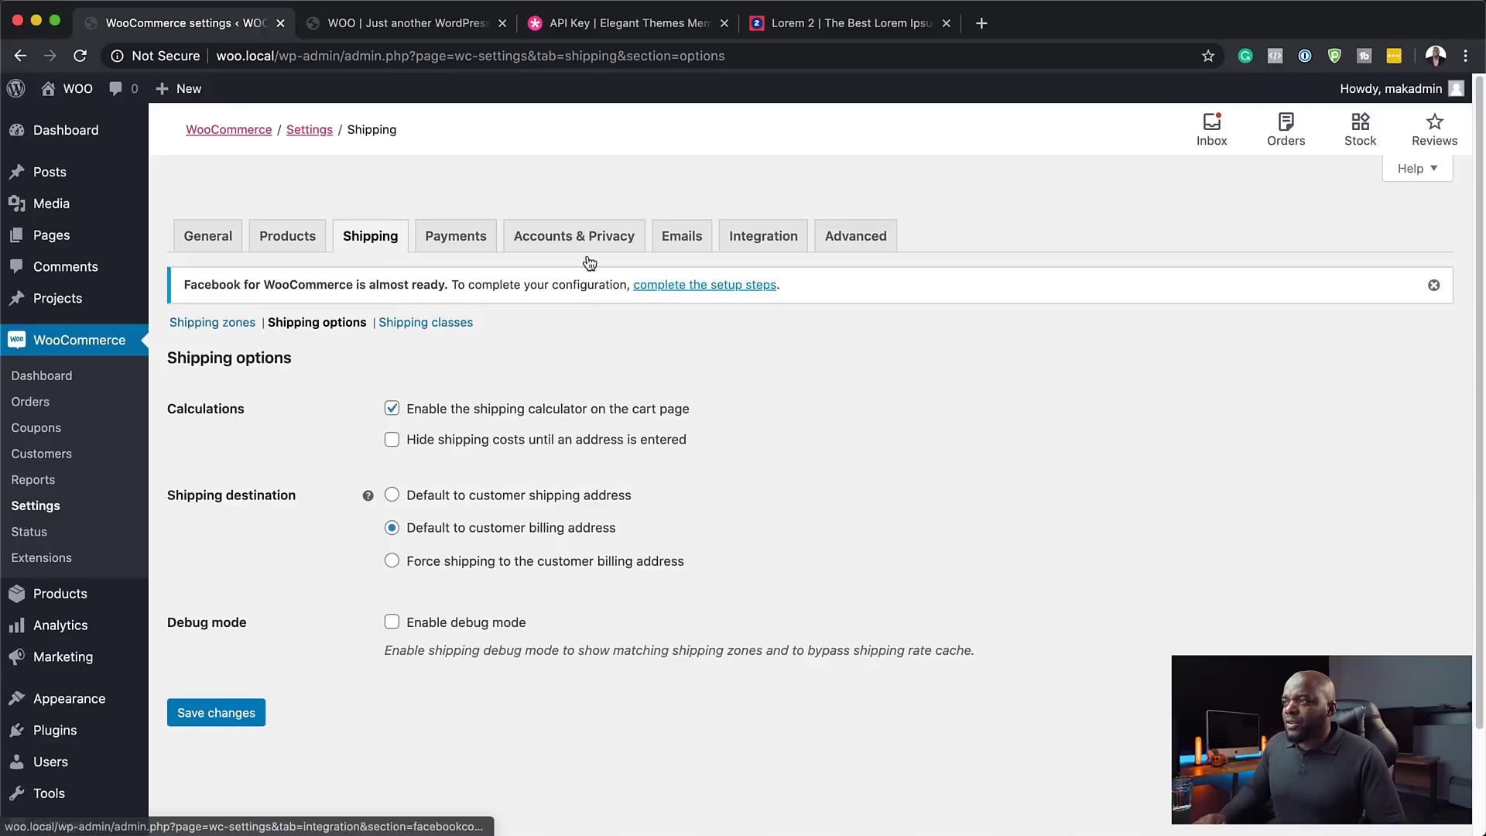
- Enable PayPal payments, review its setup fields, and return to the payment methods list
left_click(453, 247)
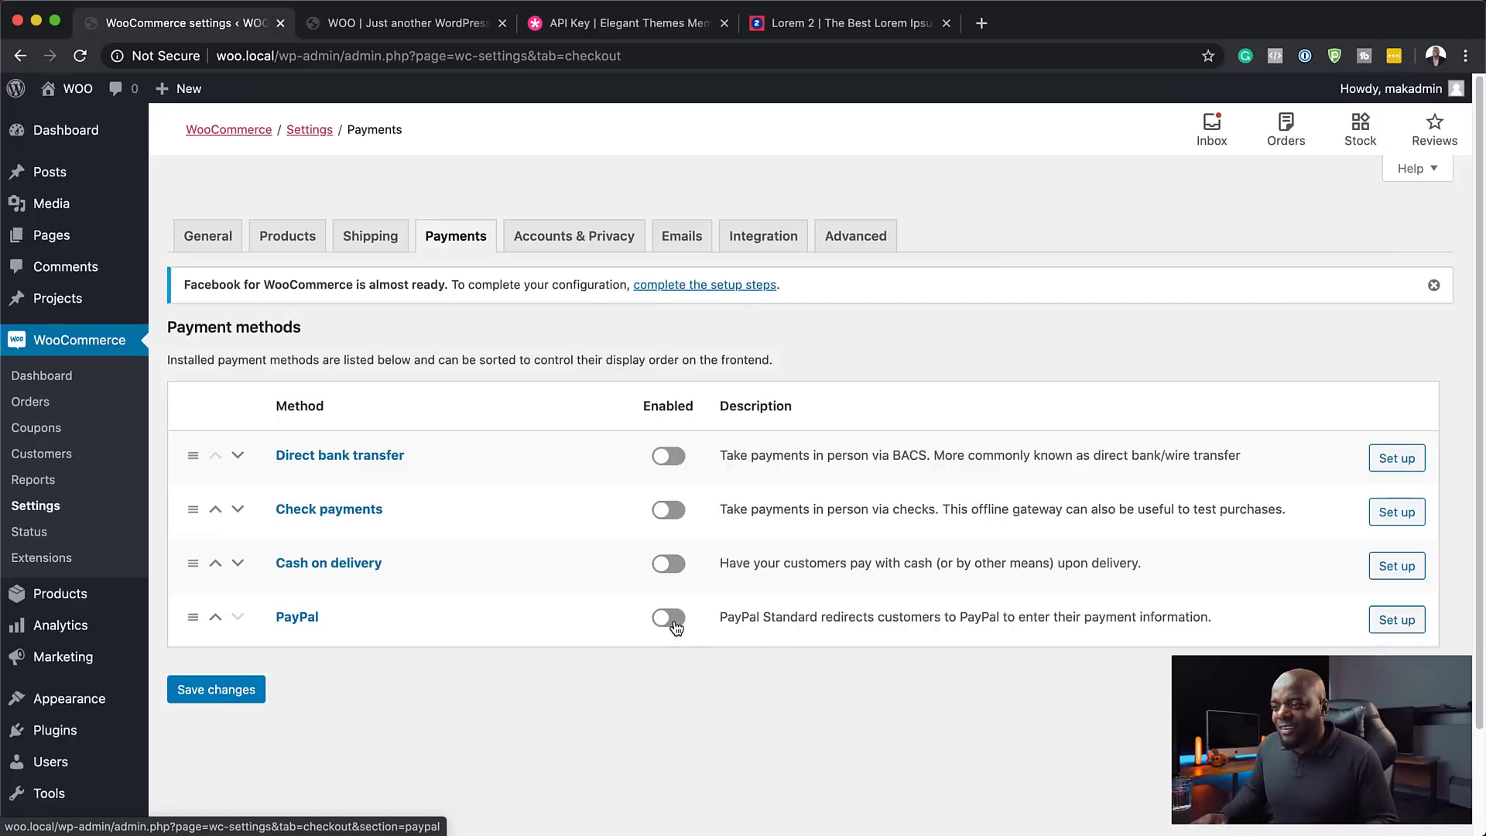
left_click(669, 617)
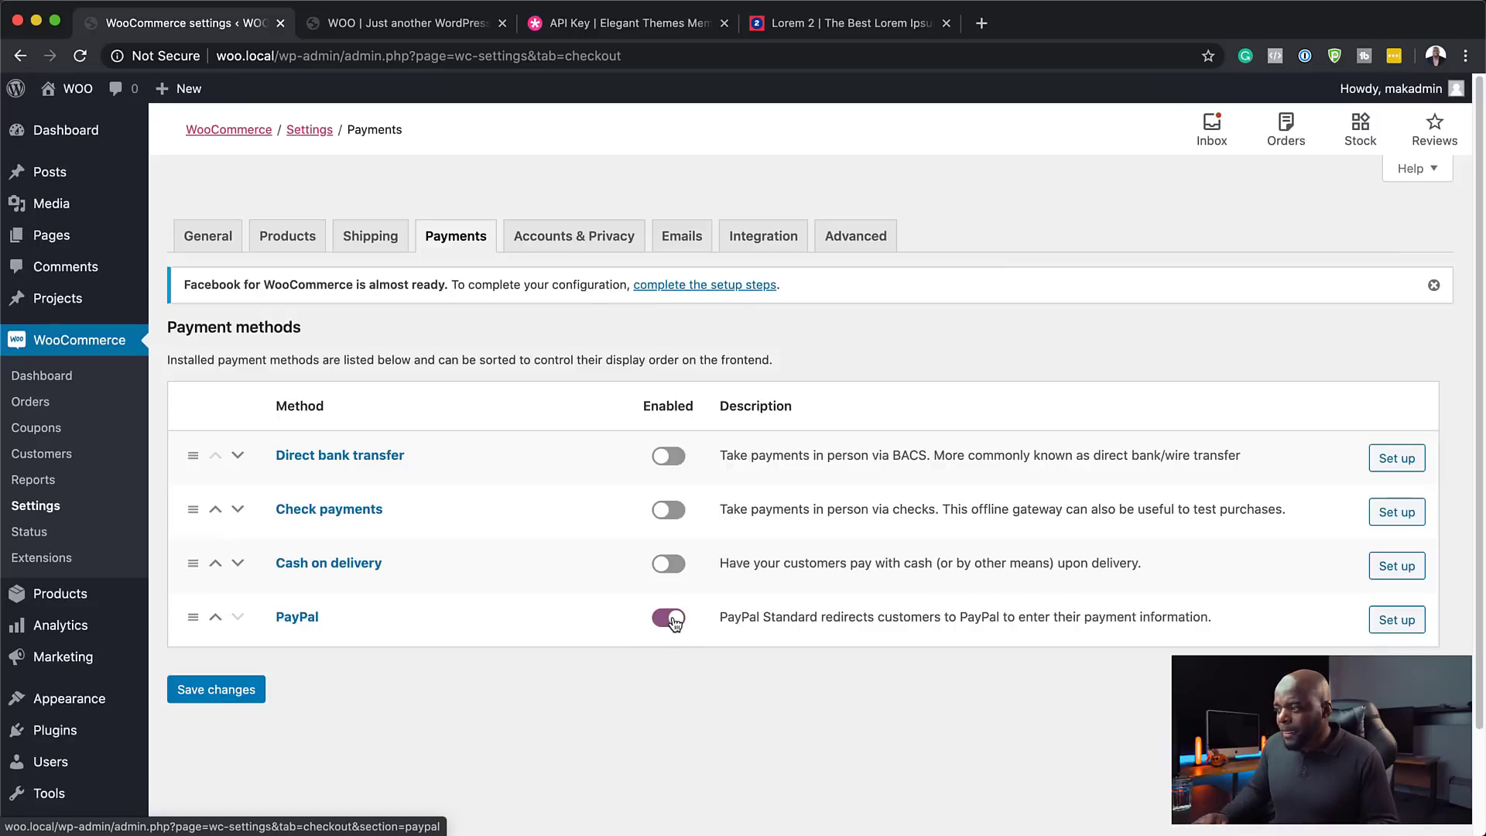
left_click(1405, 627)
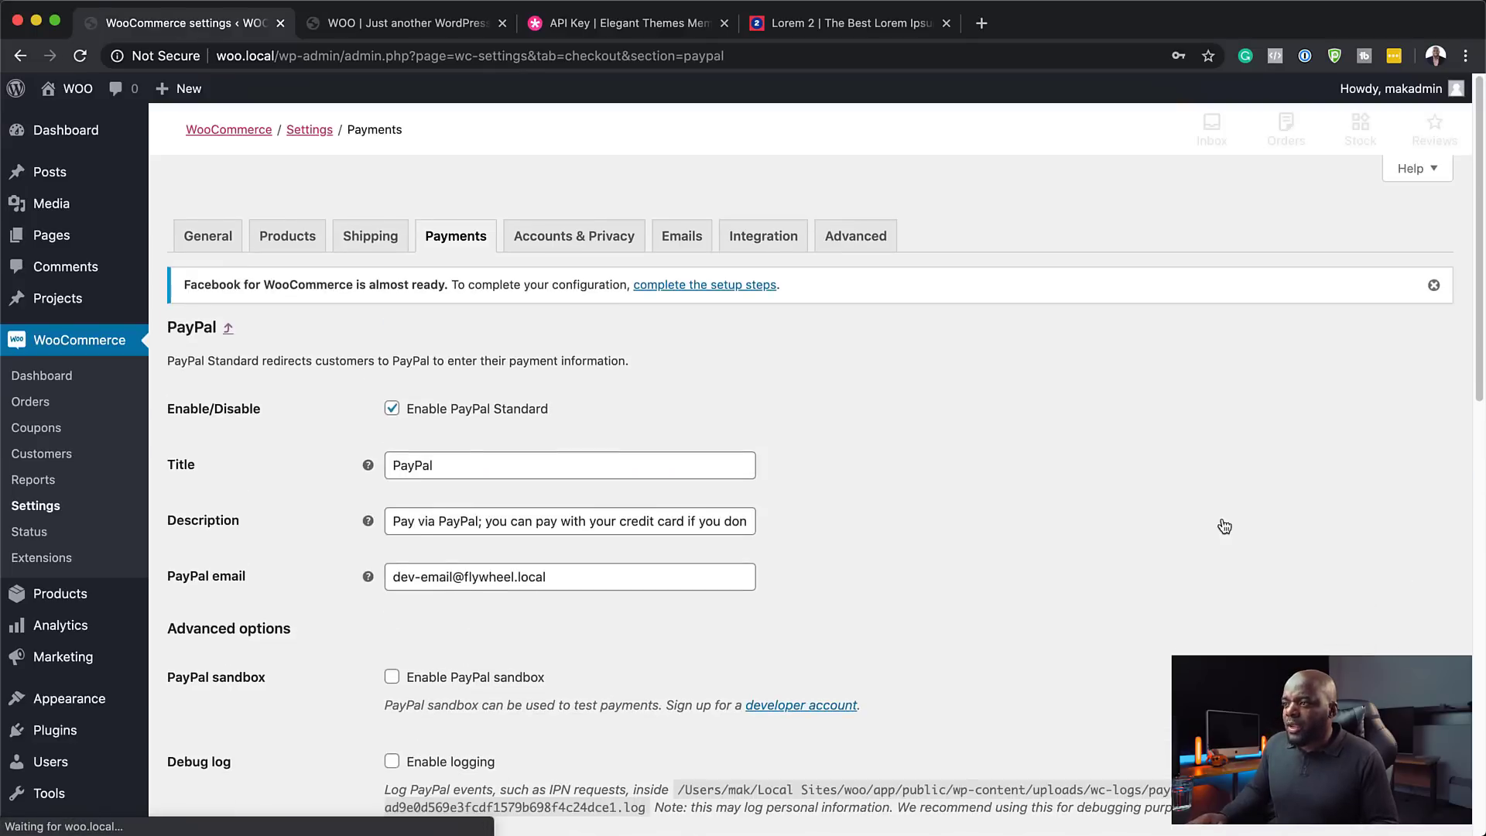
scroll(471, 474, "down", 1)
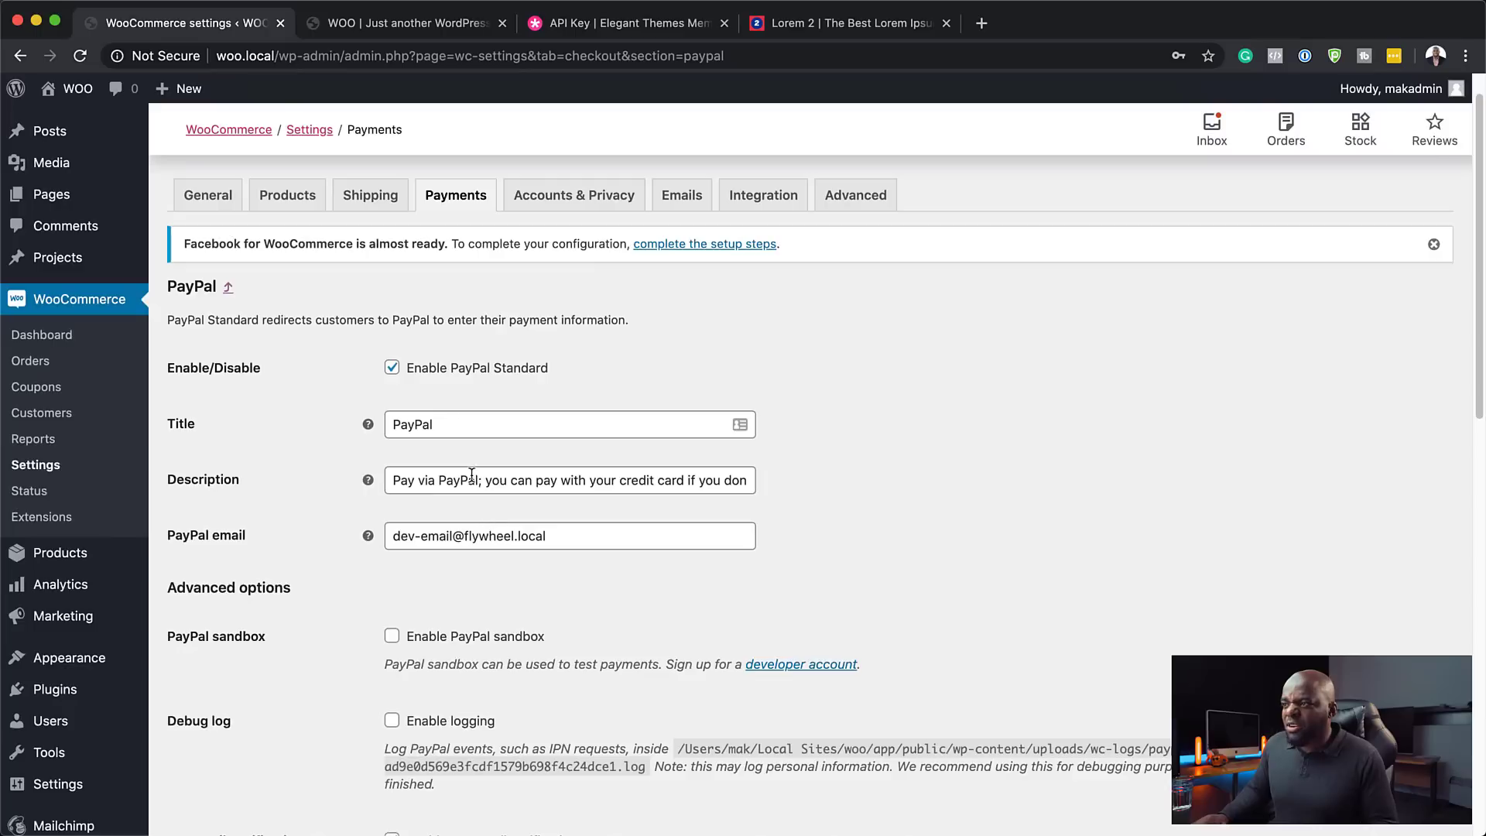
triple_click(554, 535)
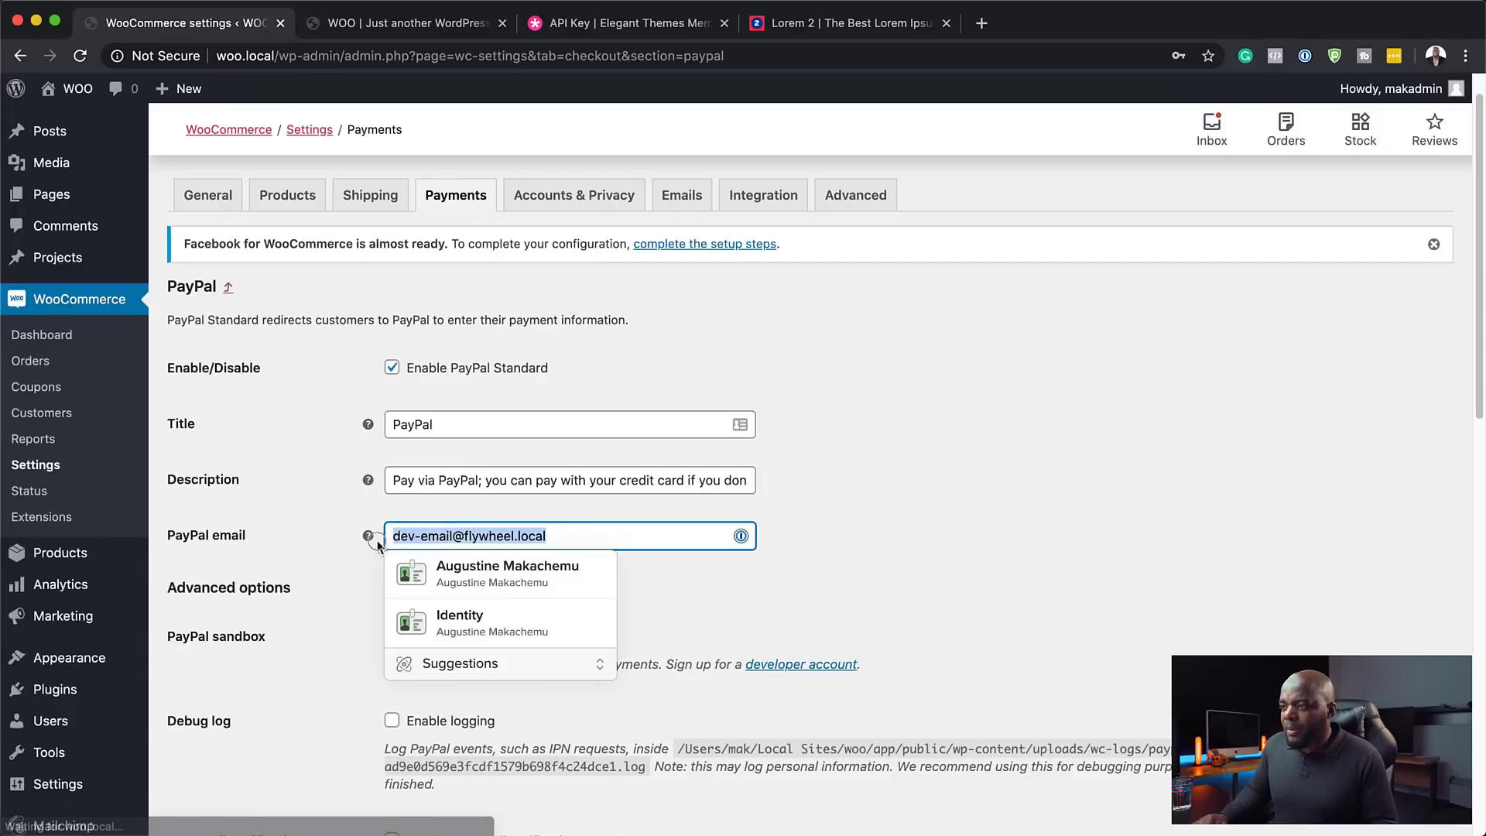
left_click(327, 587)
scroll(735, 670, "down", 9)
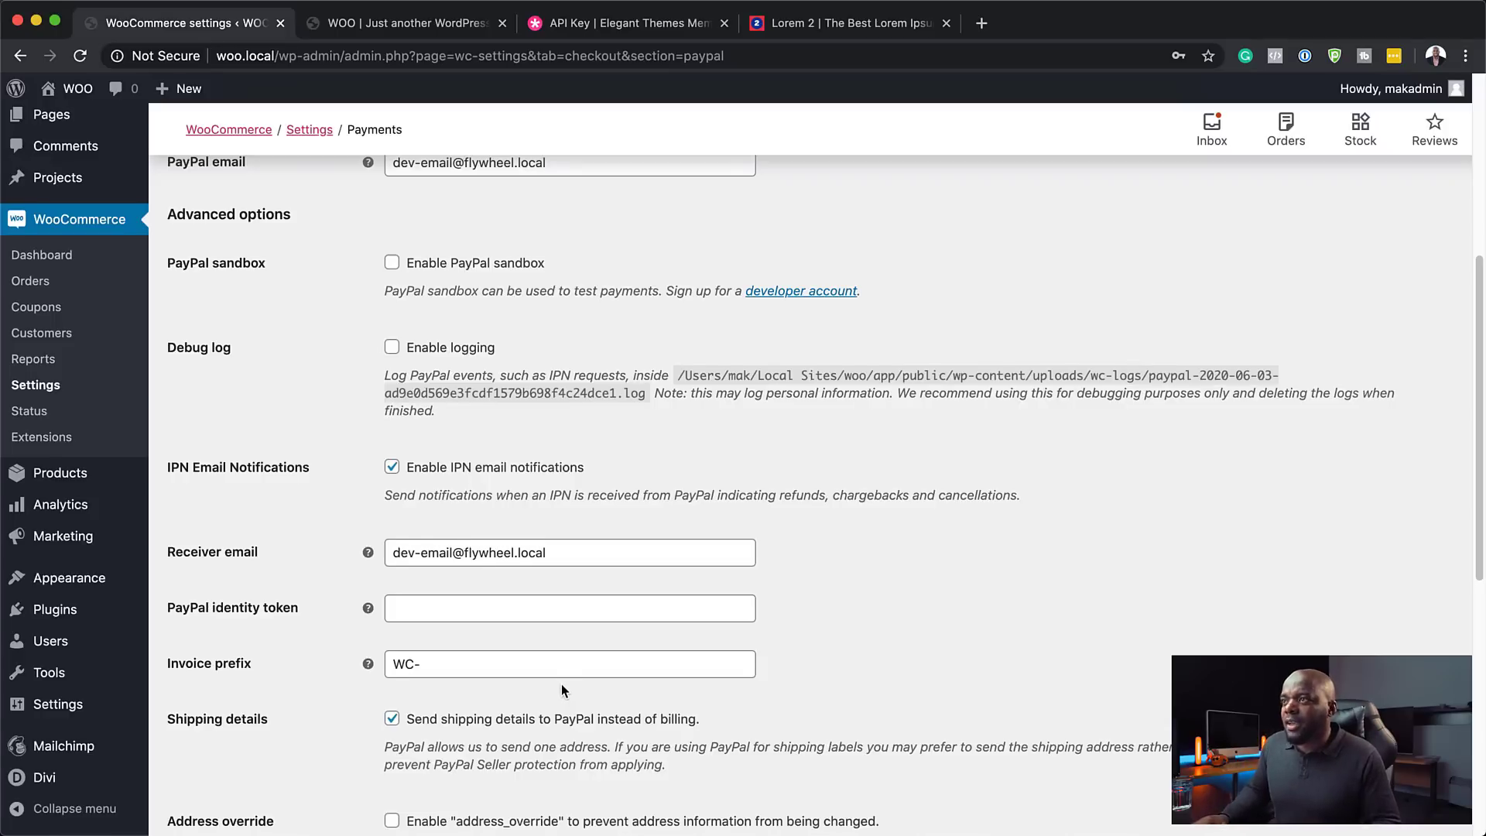
scroll(563, 690, "up", 5)
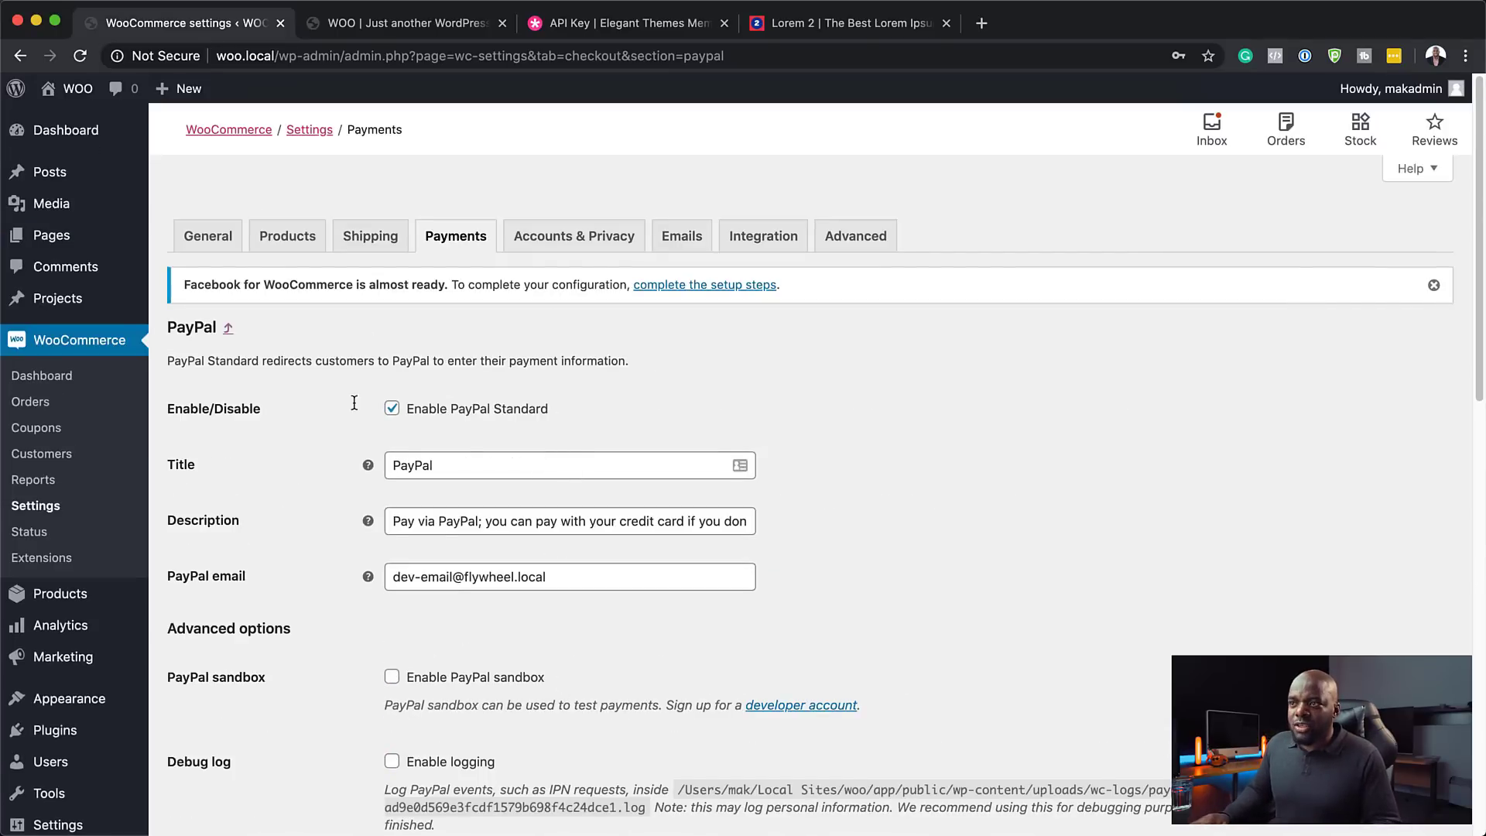
left_click(229, 330)
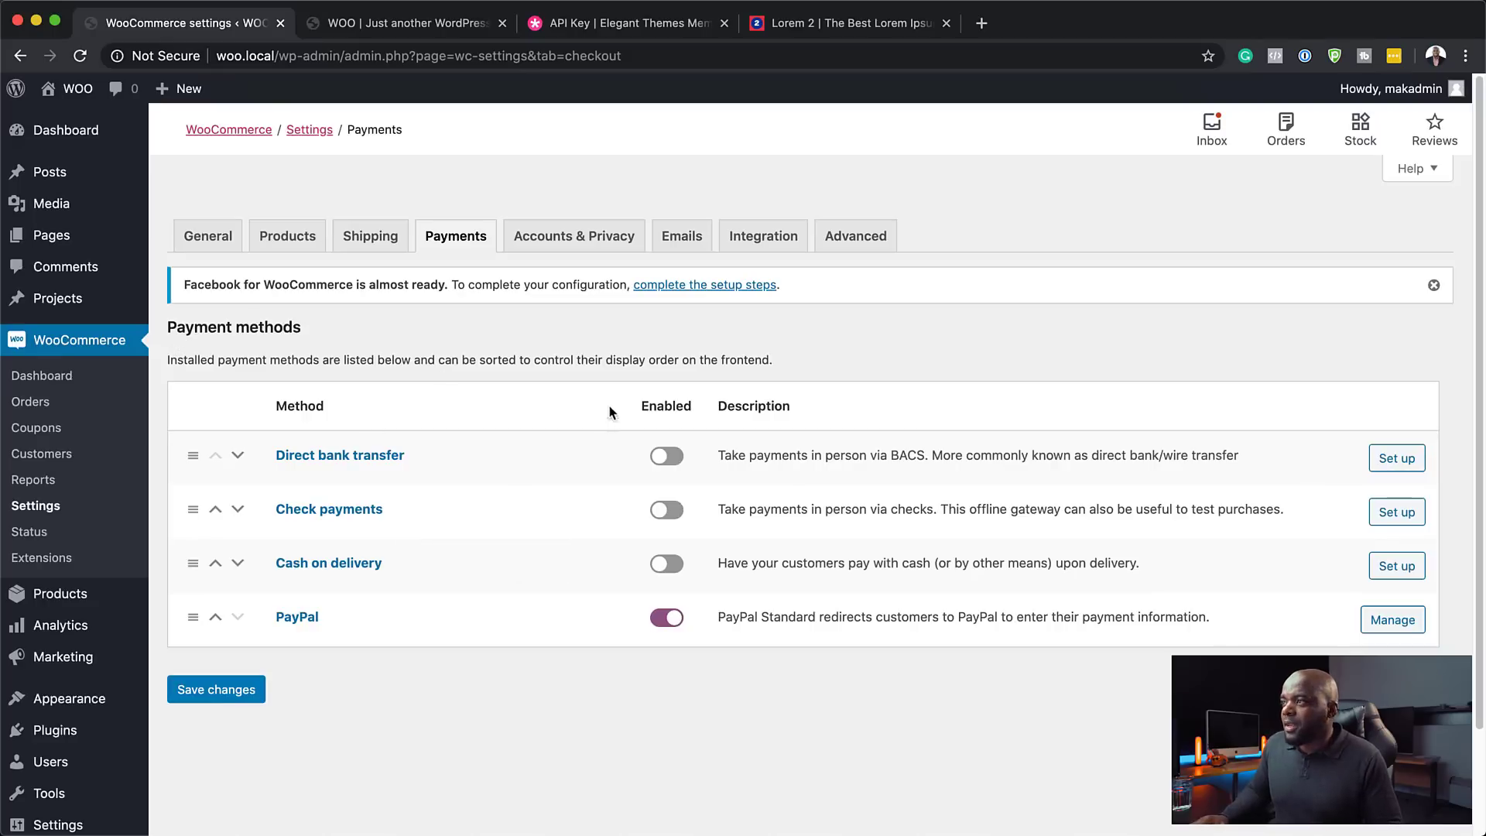
- Allow customers to create an account during checkout and save the Accounts & Privacy settings
left_click(582, 238)
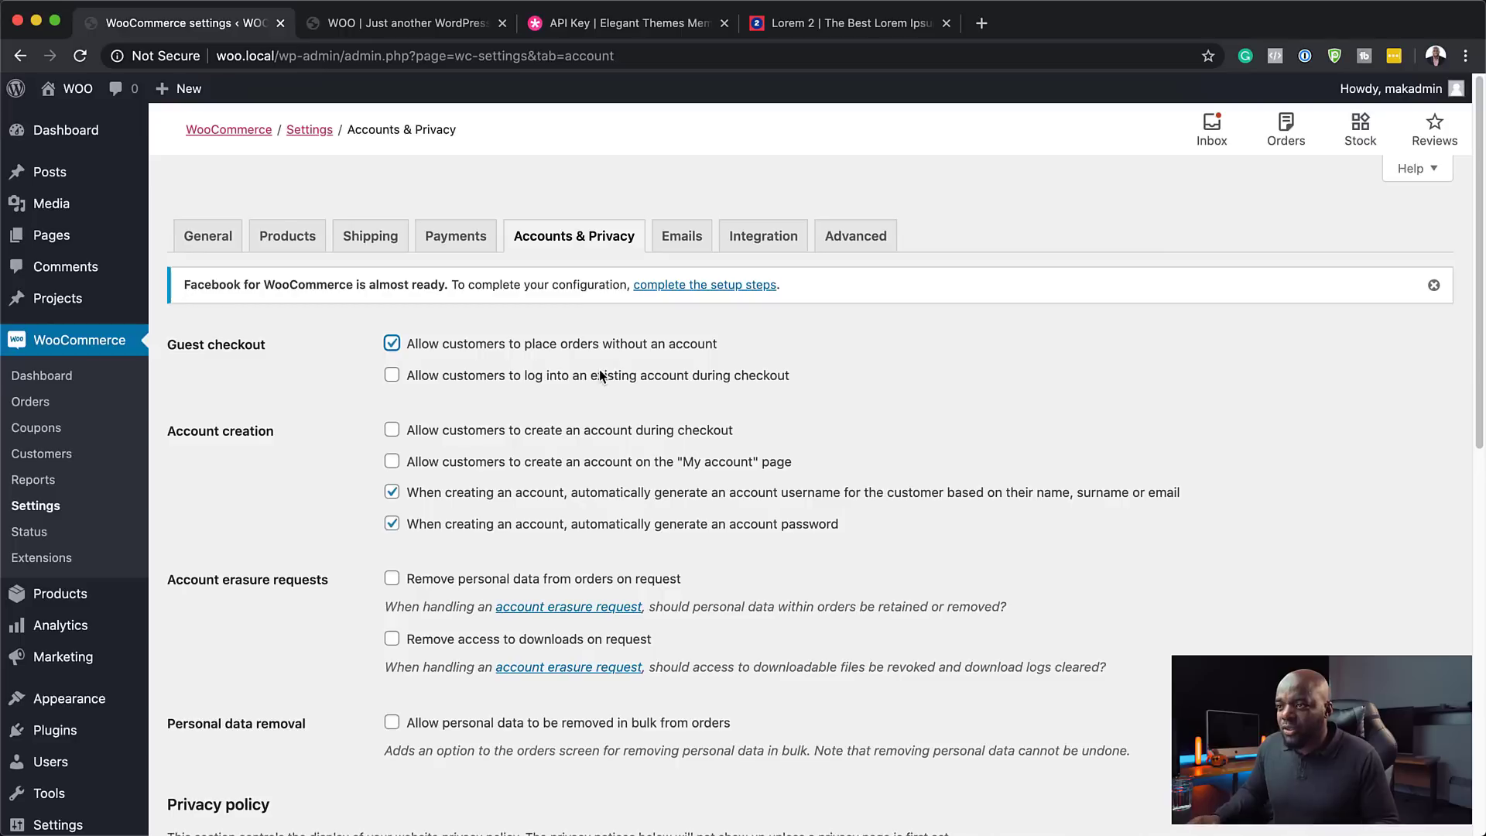
left_click(393, 433)
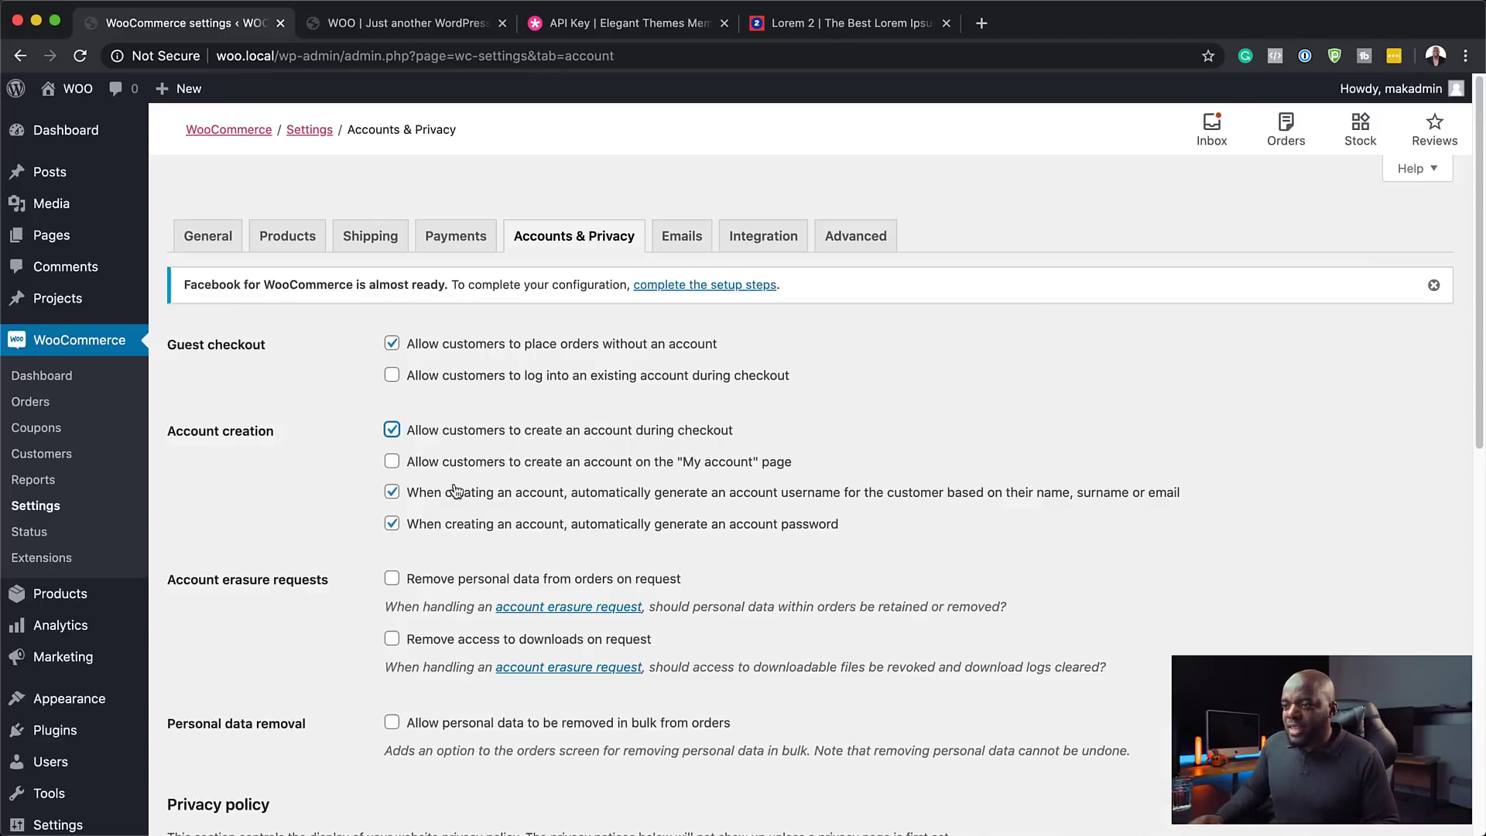
scroll(361, 685, "down", 5)
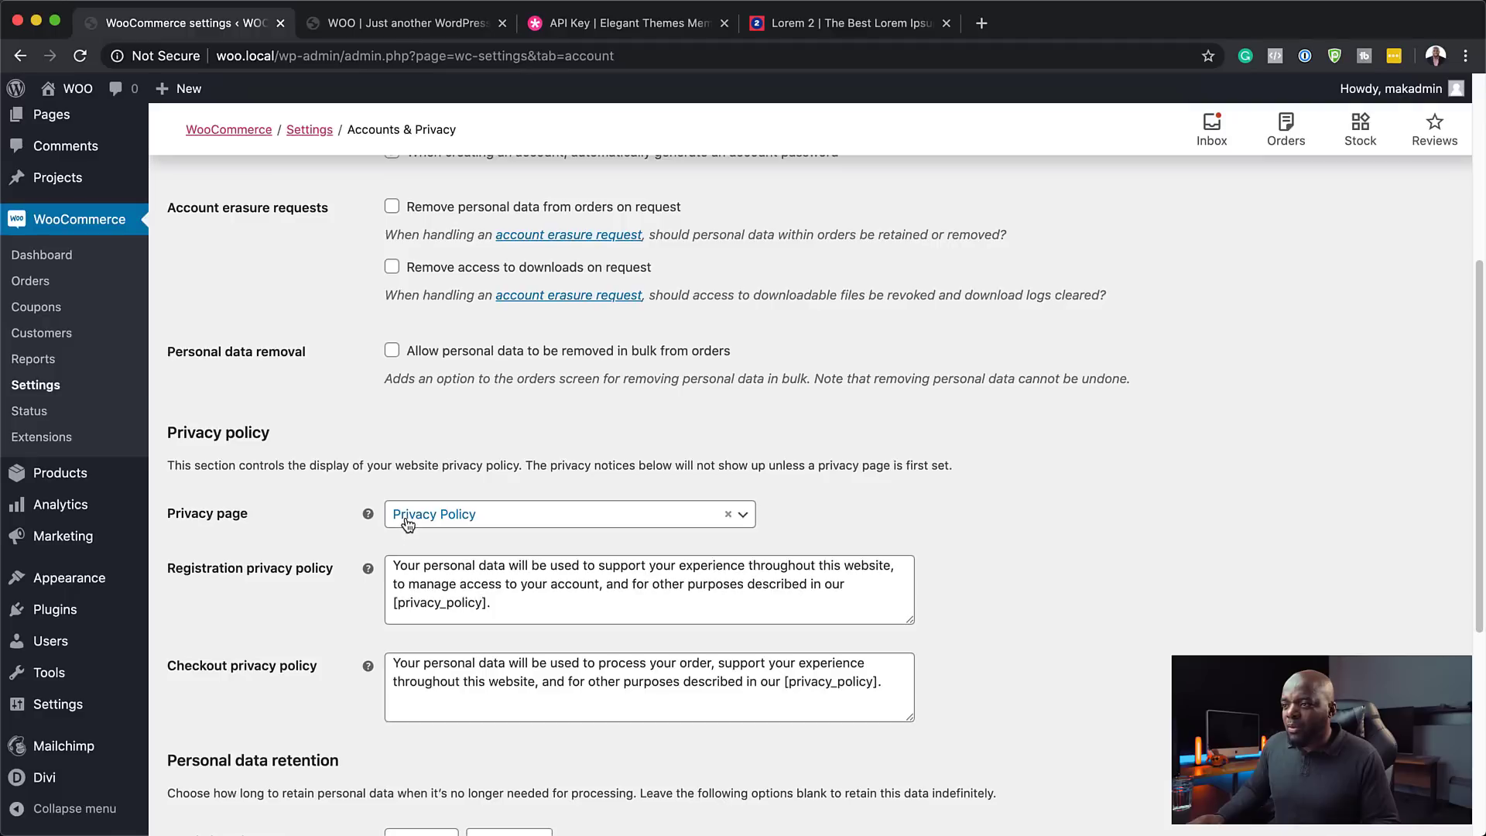
scroll(370, 630, "down", 3)
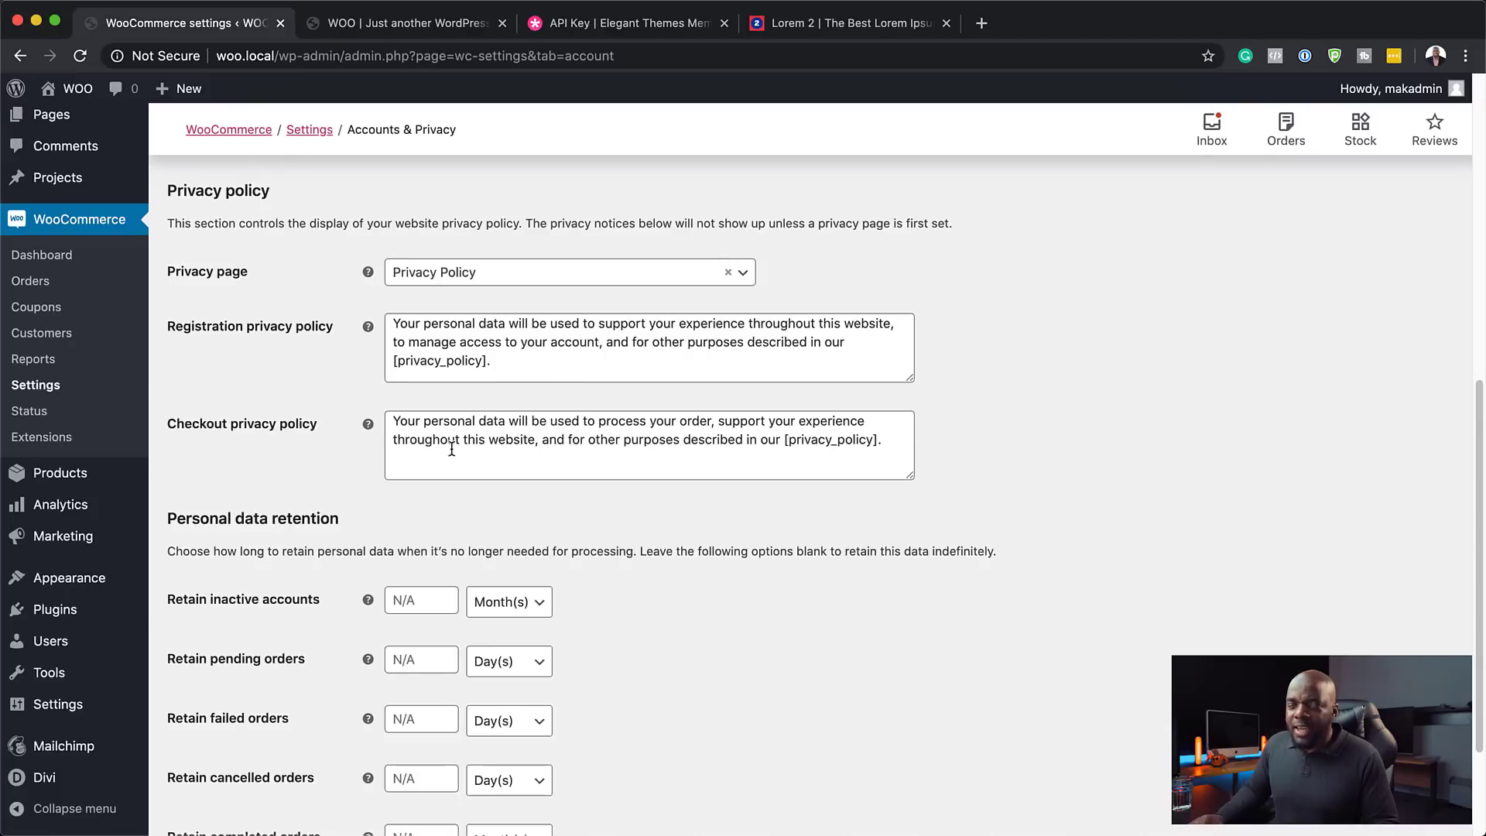
scroll(364, 658, "down", 2)
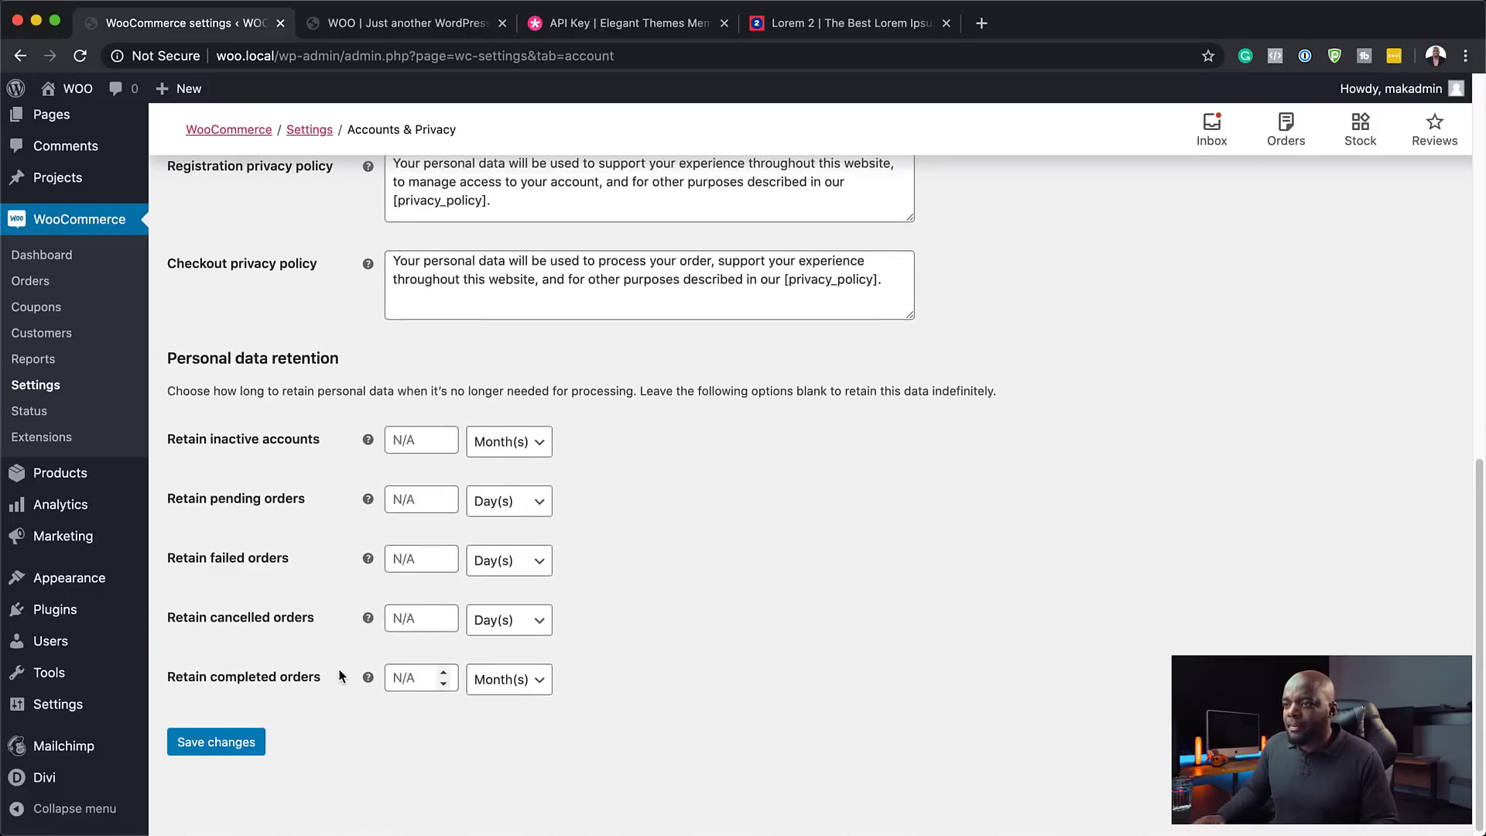
left_click(233, 741)
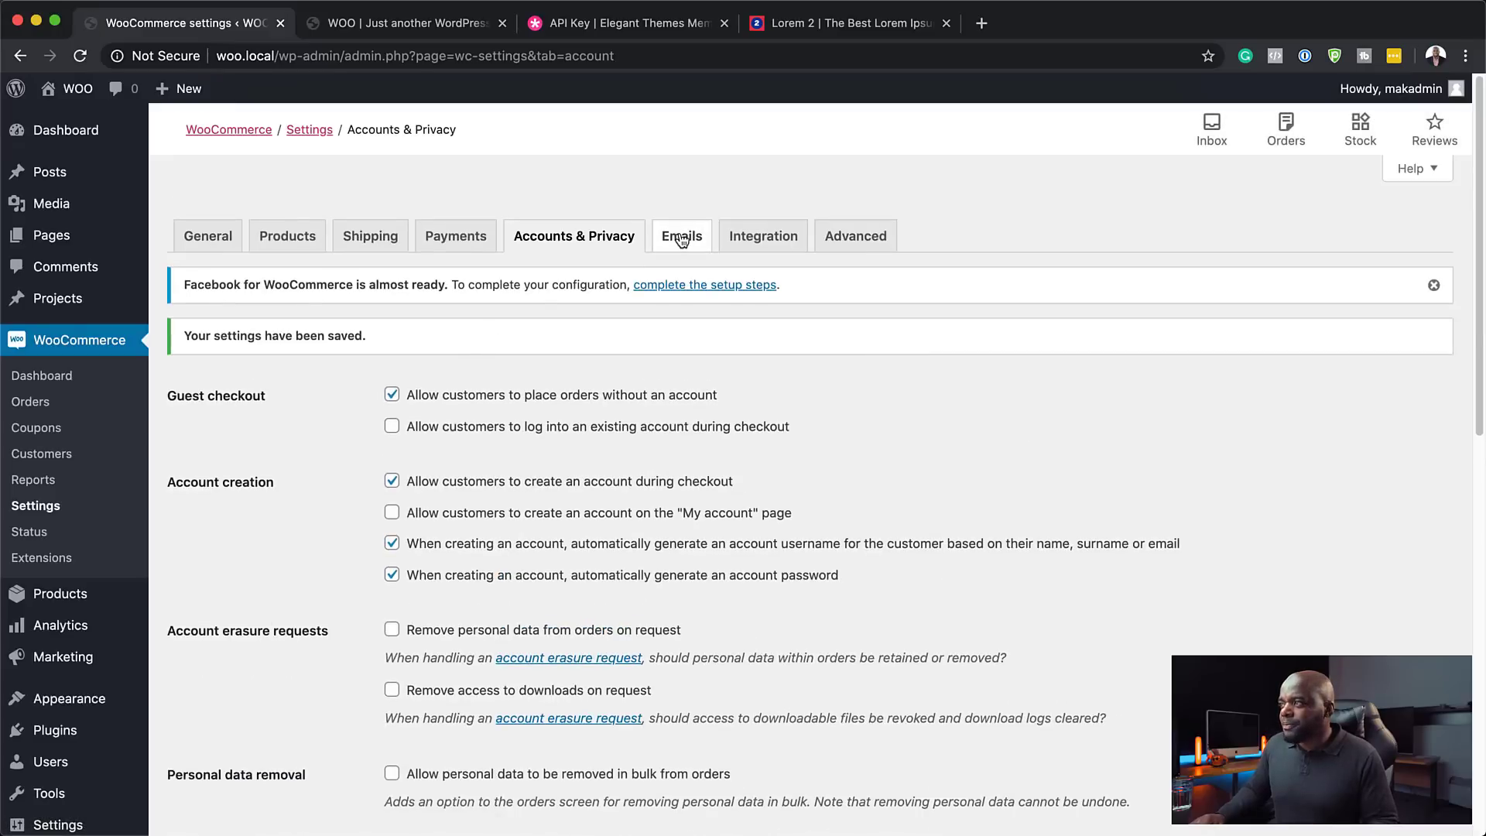
- Look through the Emails and Integration settings, then go to the Advanced Page setup
left_click(681, 239)
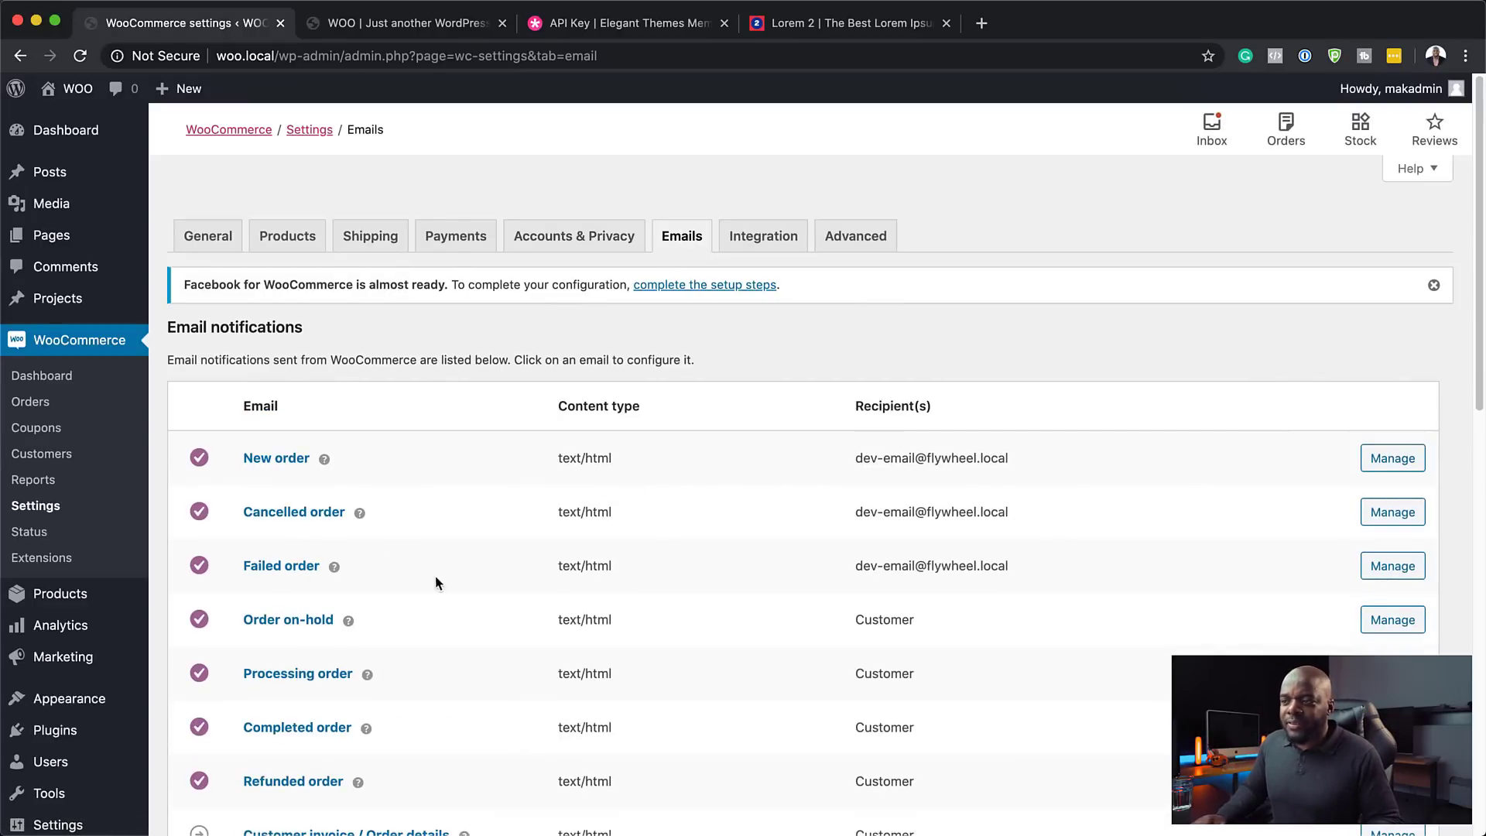
left_click(770, 236)
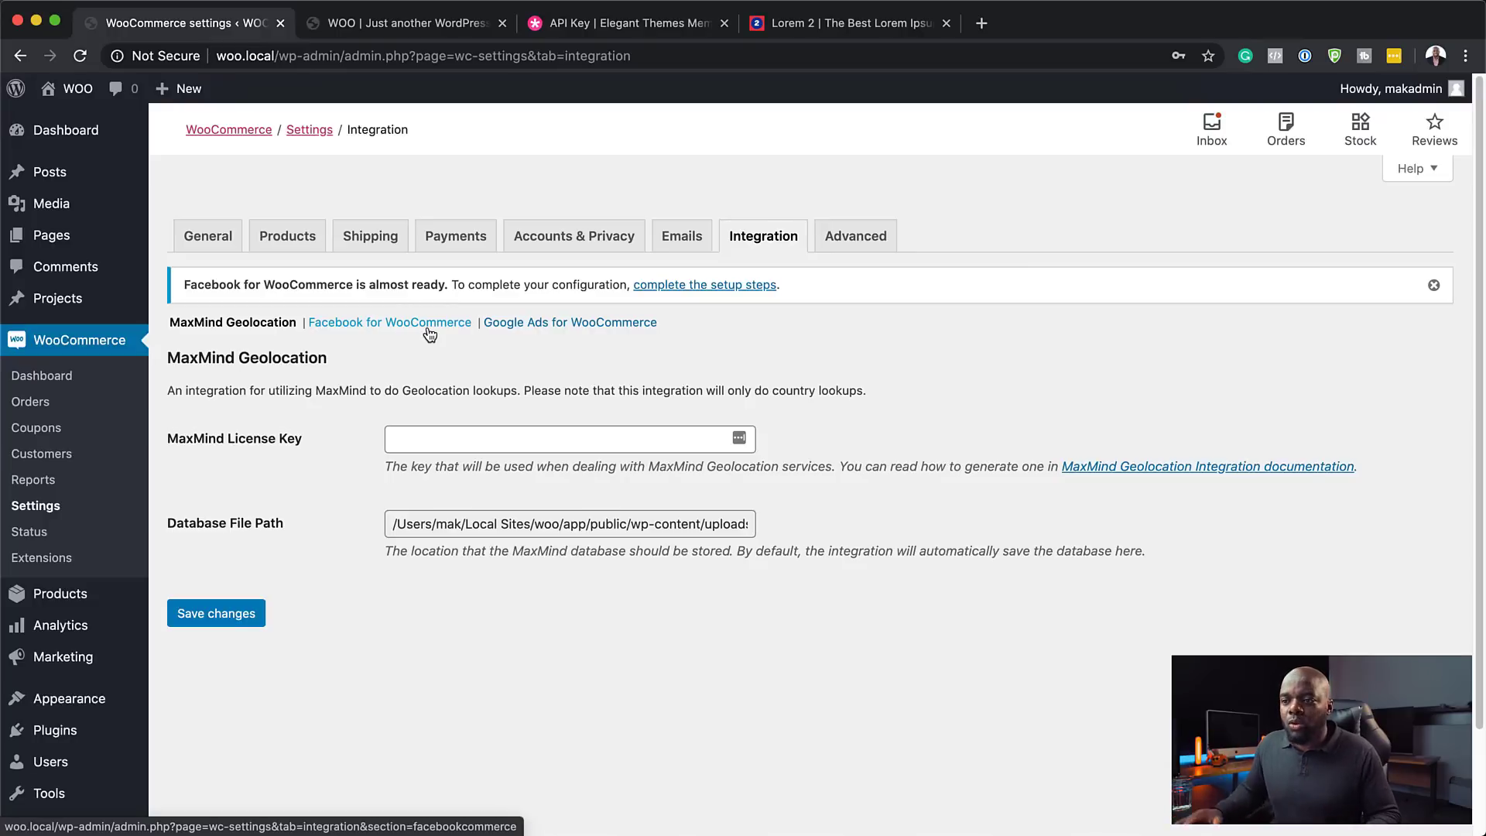
scroll(54, 600, "down", 3)
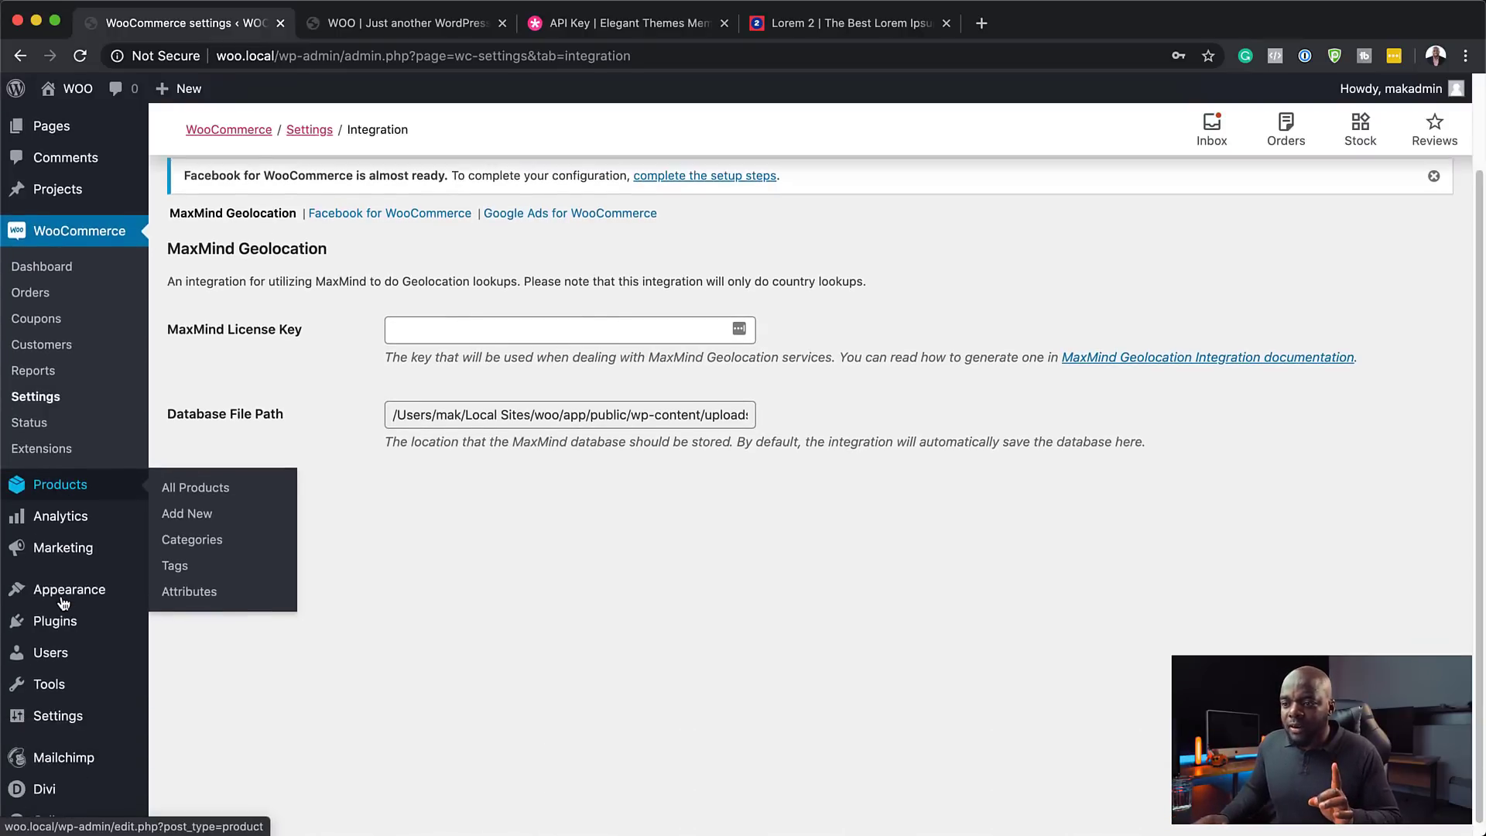
mouse_move(64, 603)
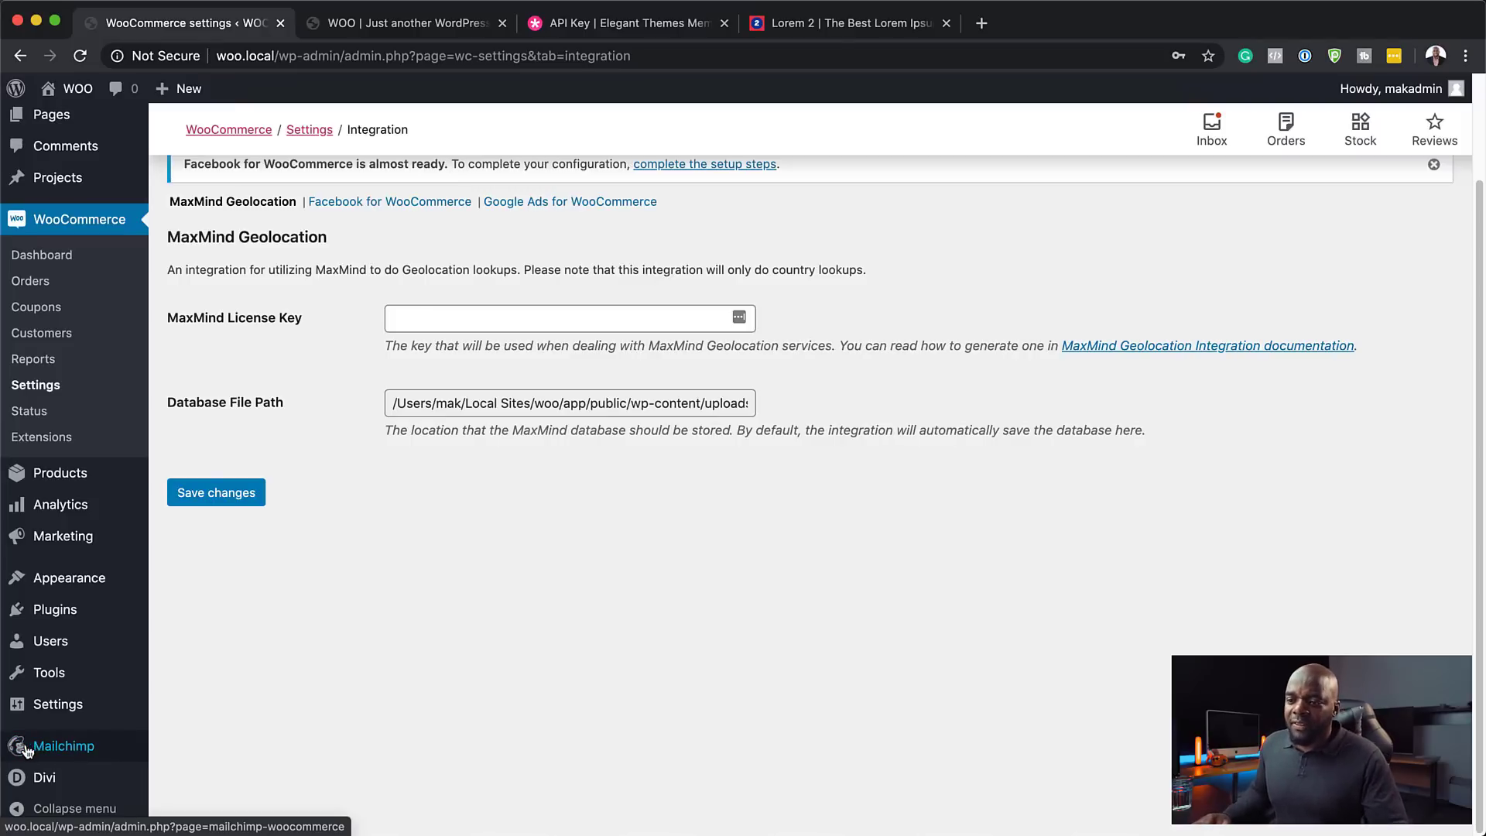
scroll(694, 617, "up", 1)
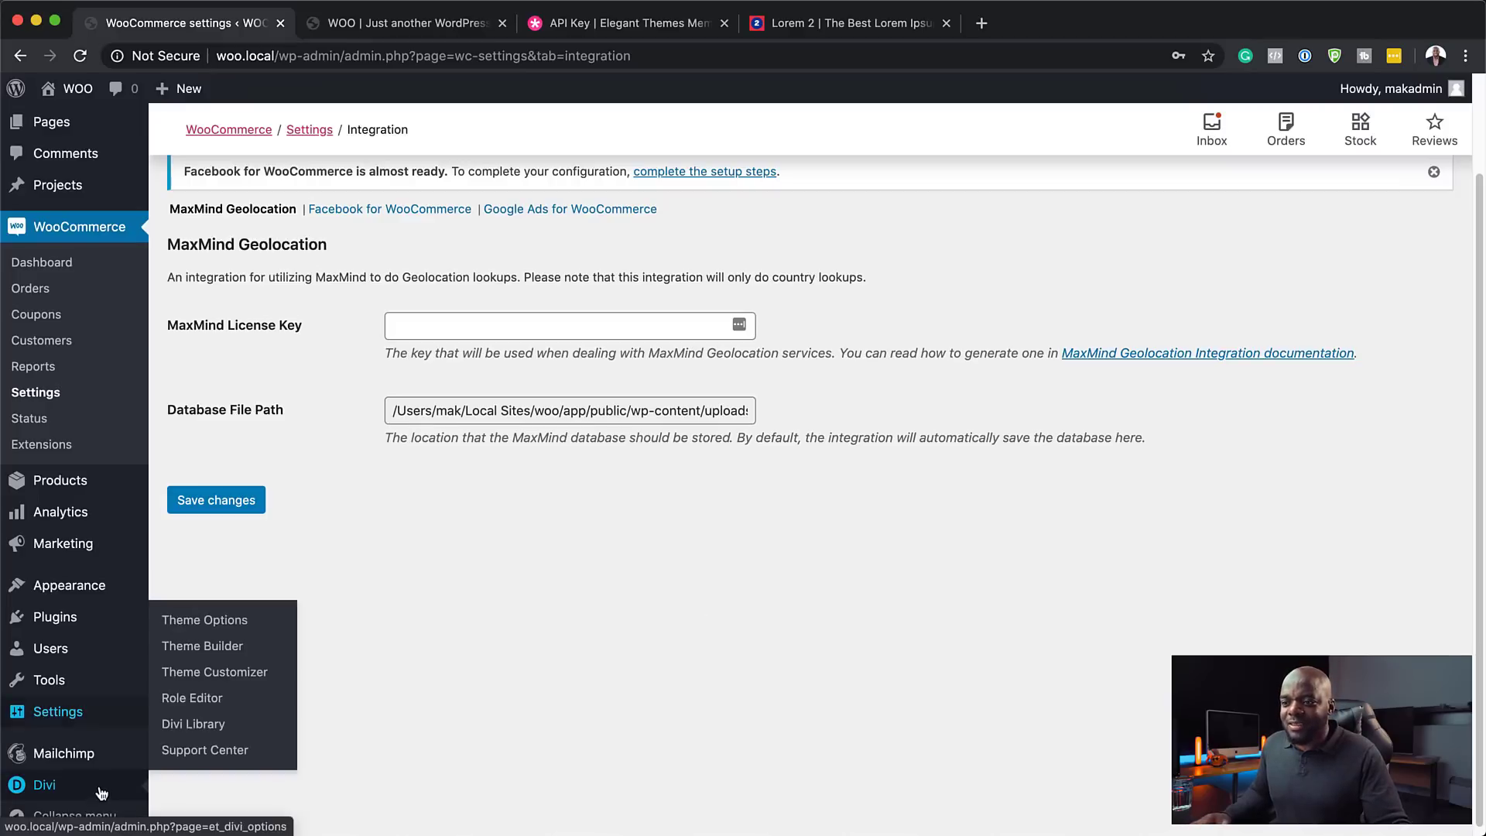
scroll(576, 681, "up", 3)
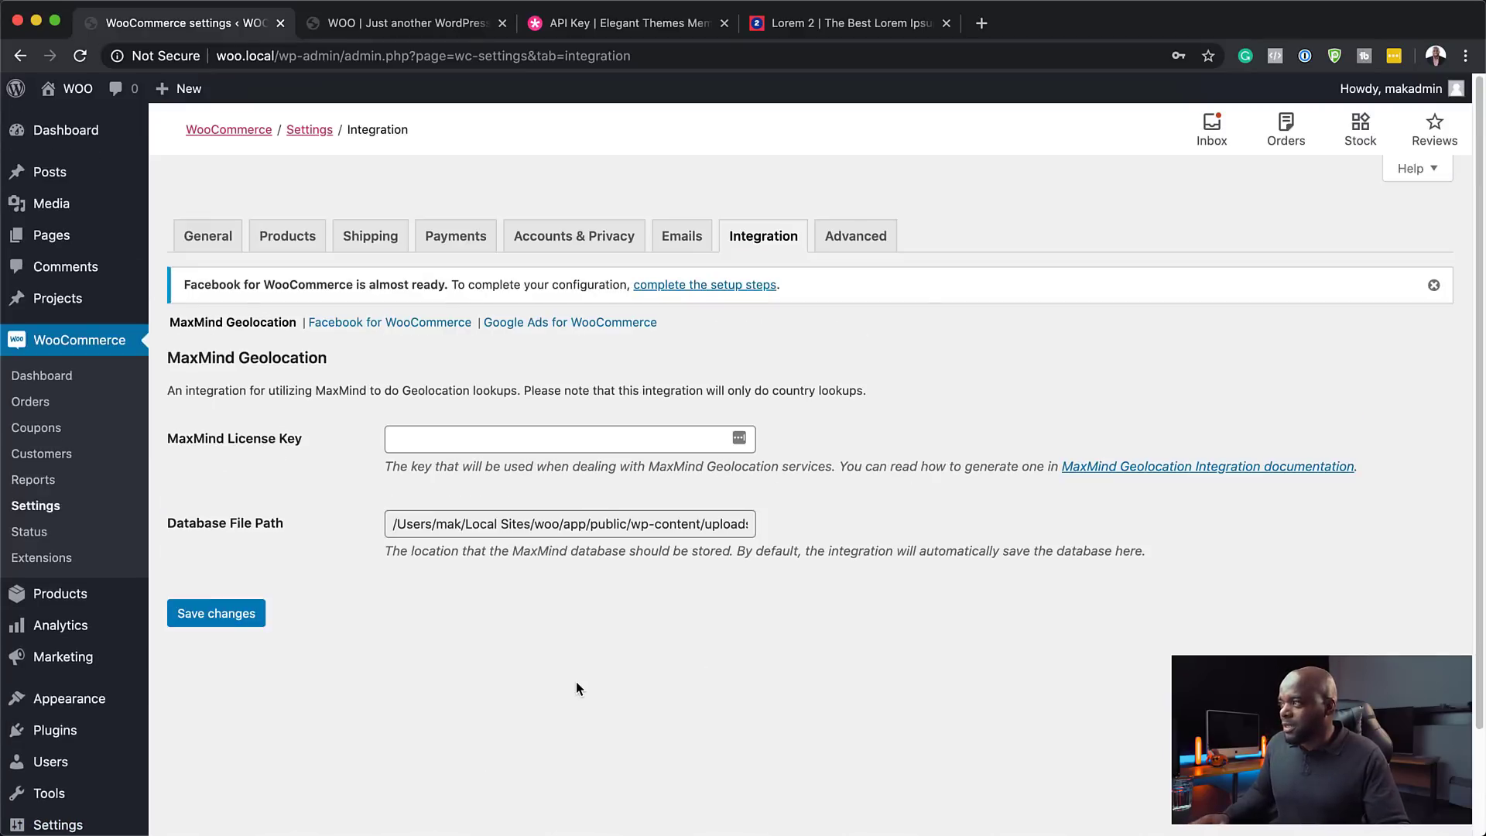
left_click(865, 253)
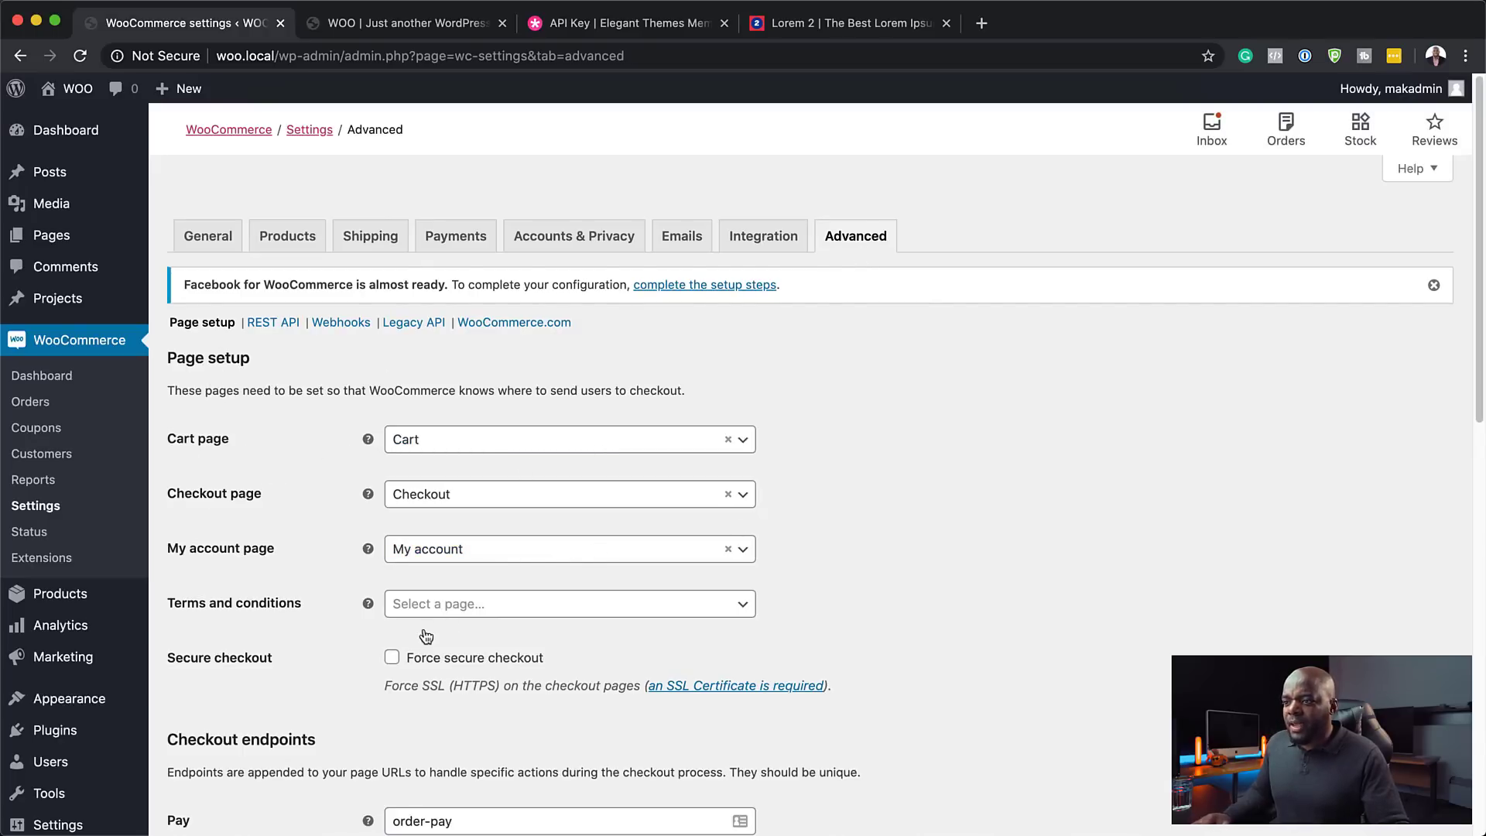
- Assign Privacy Policy as the Terms and conditions page and save the Advanced settings
left_click(543, 611)
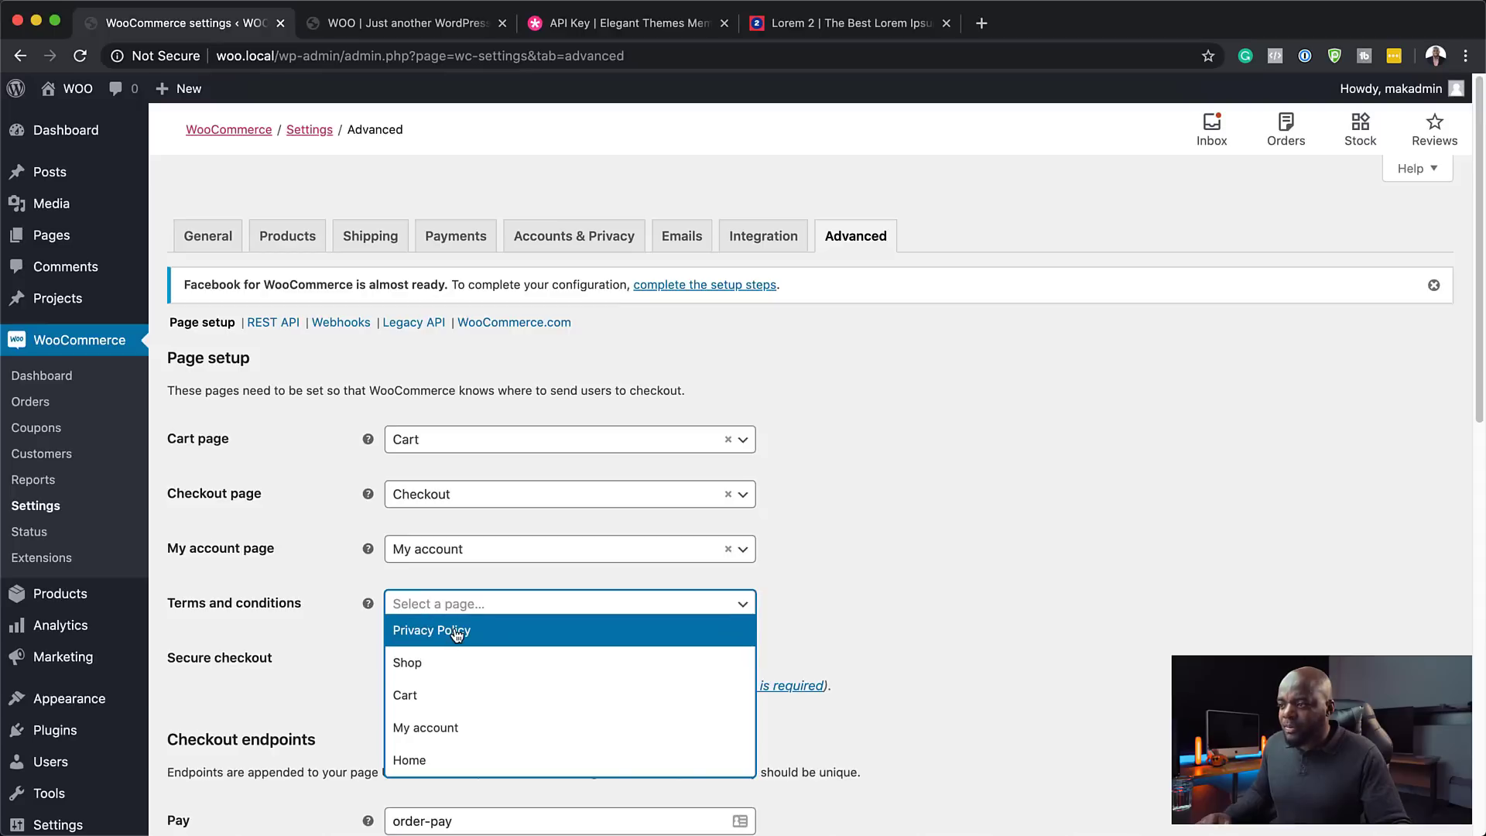
left_click(458, 633)
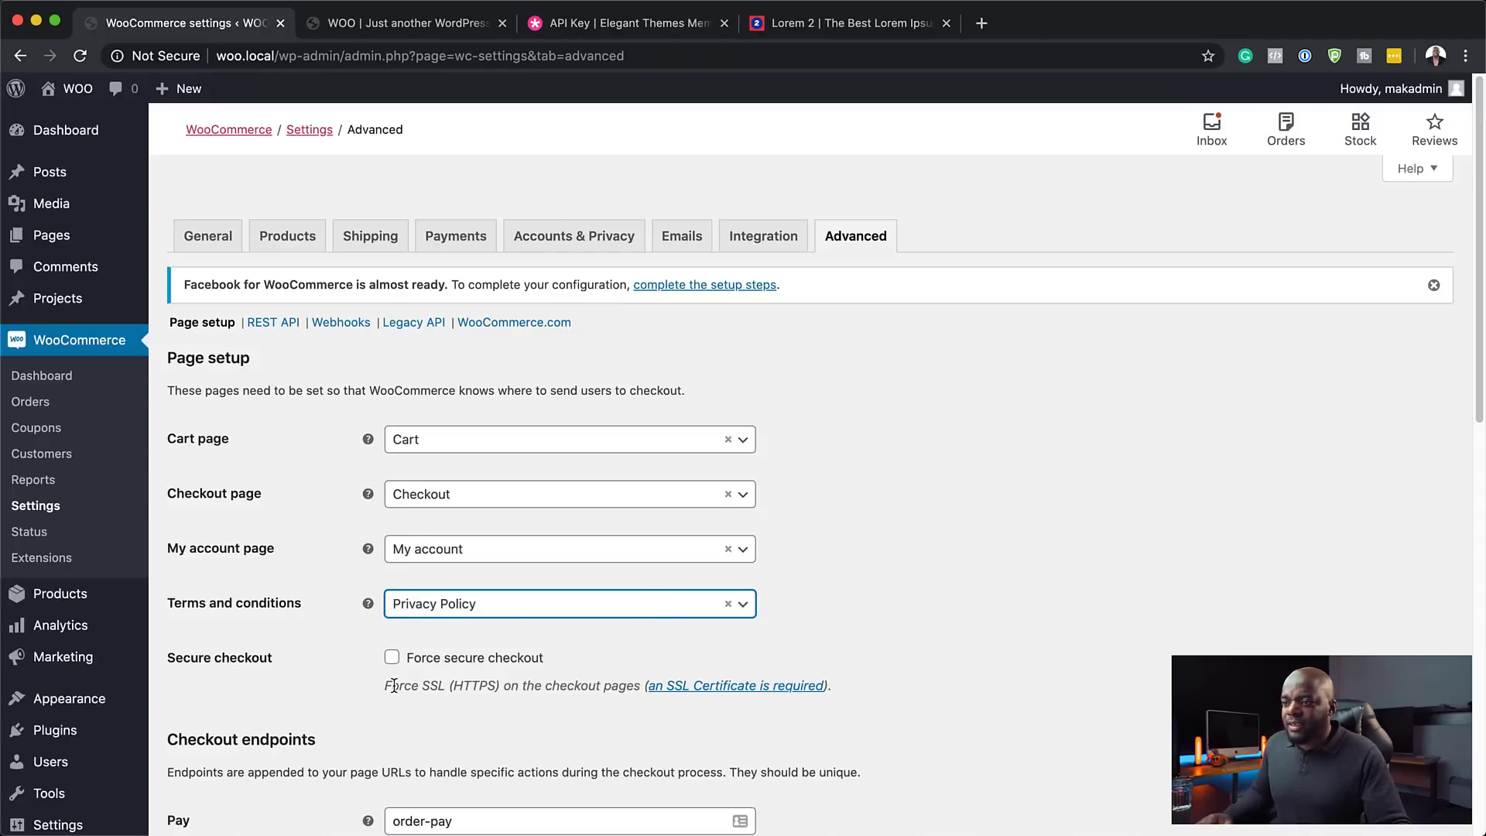
scroll(297, 695, "down", 5)
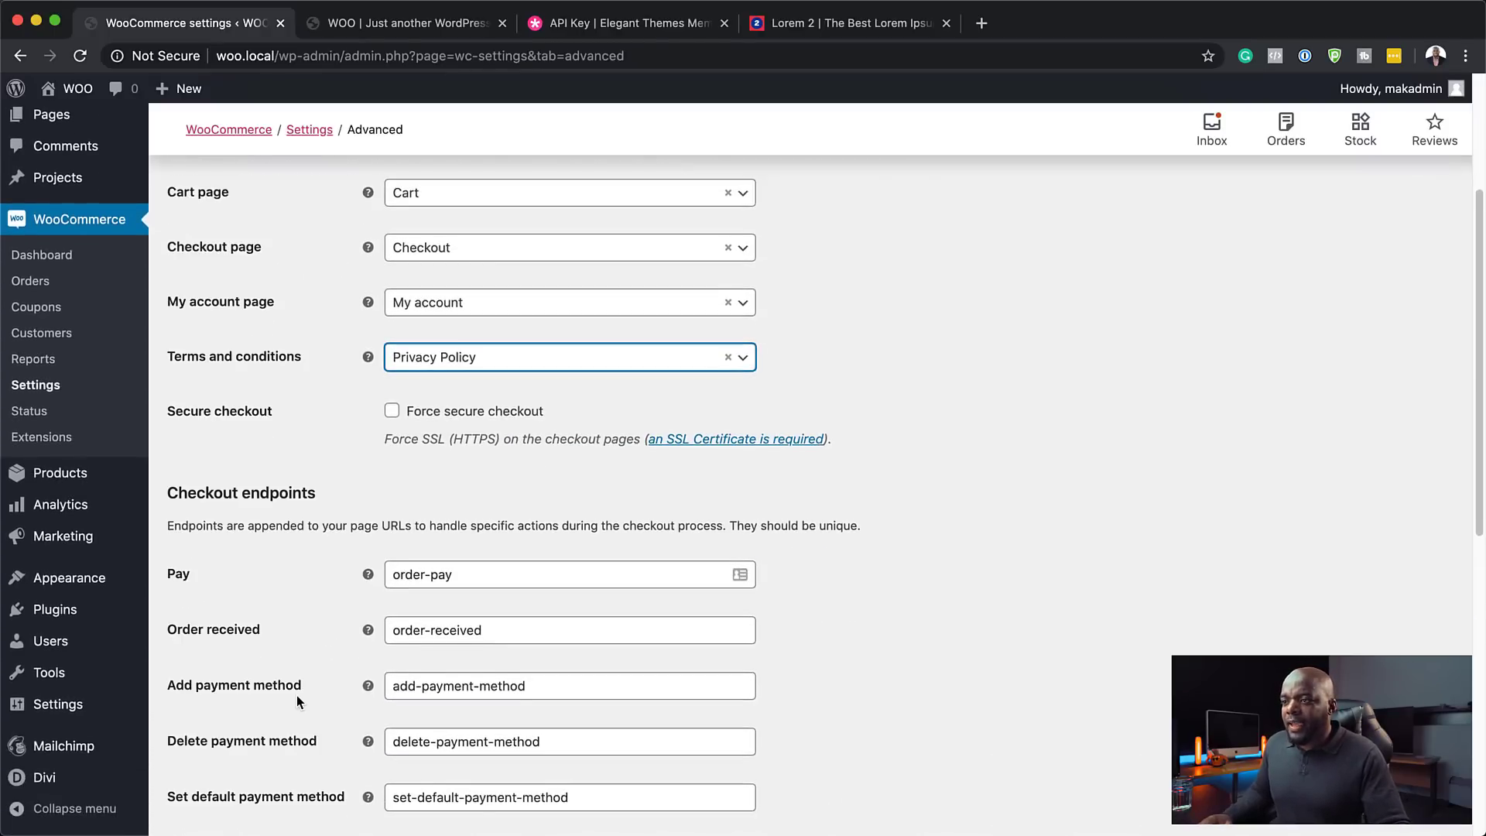
scroll(297, 697, "down", 6)
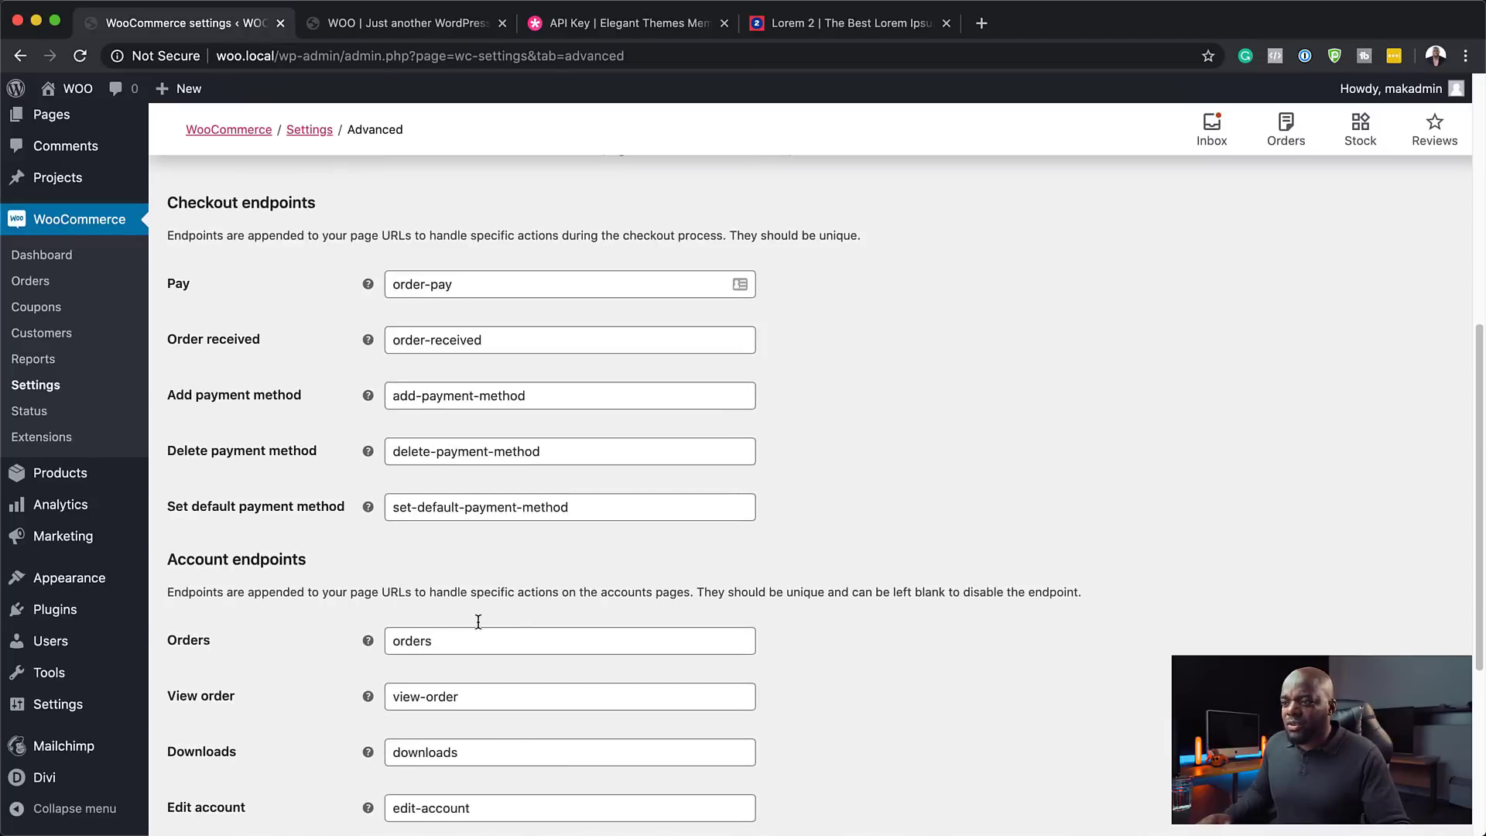
scroll(319, 708, "down", 6)
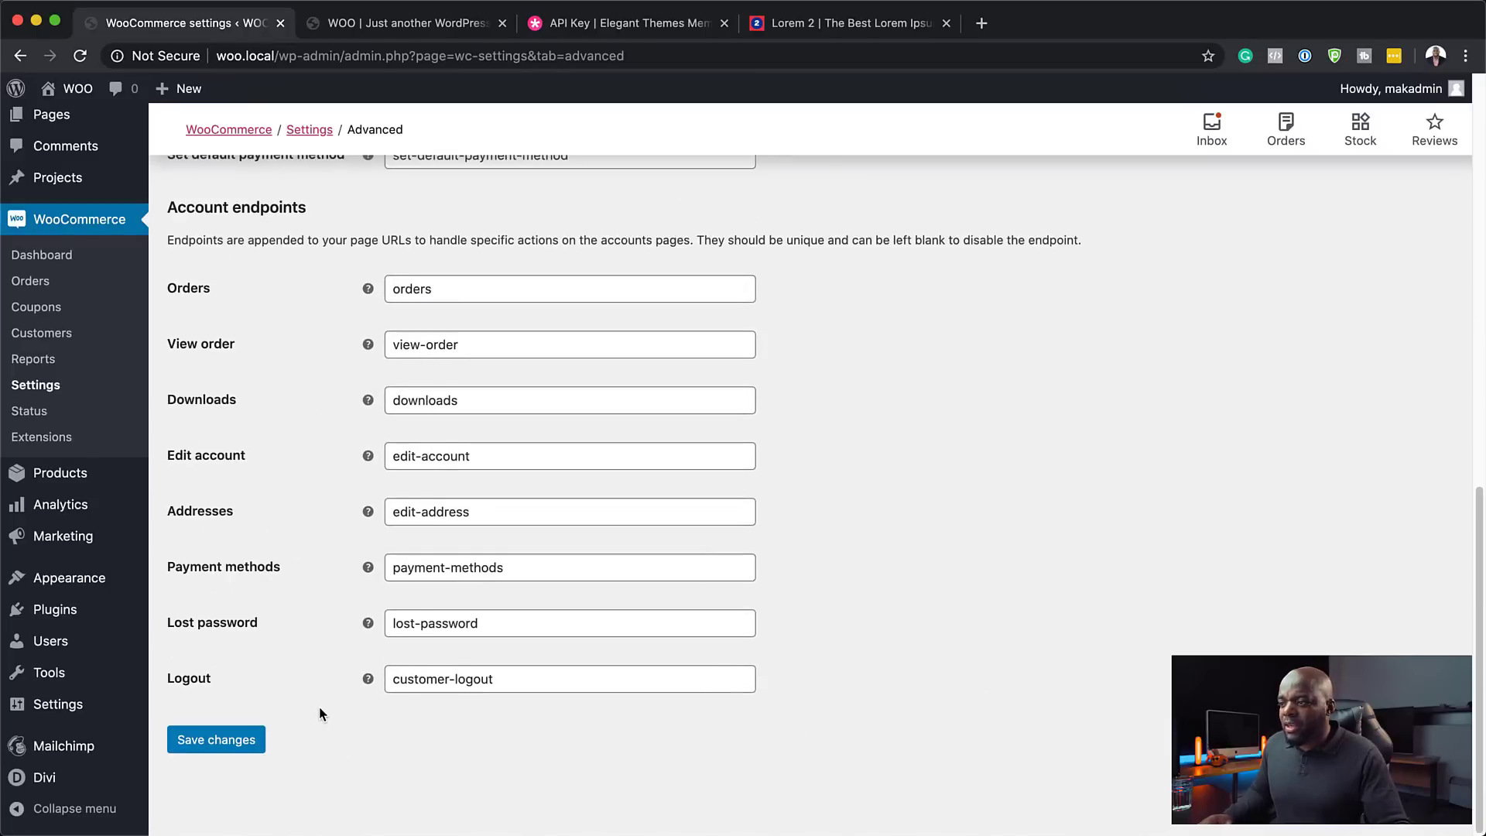
left_click(207, 737)
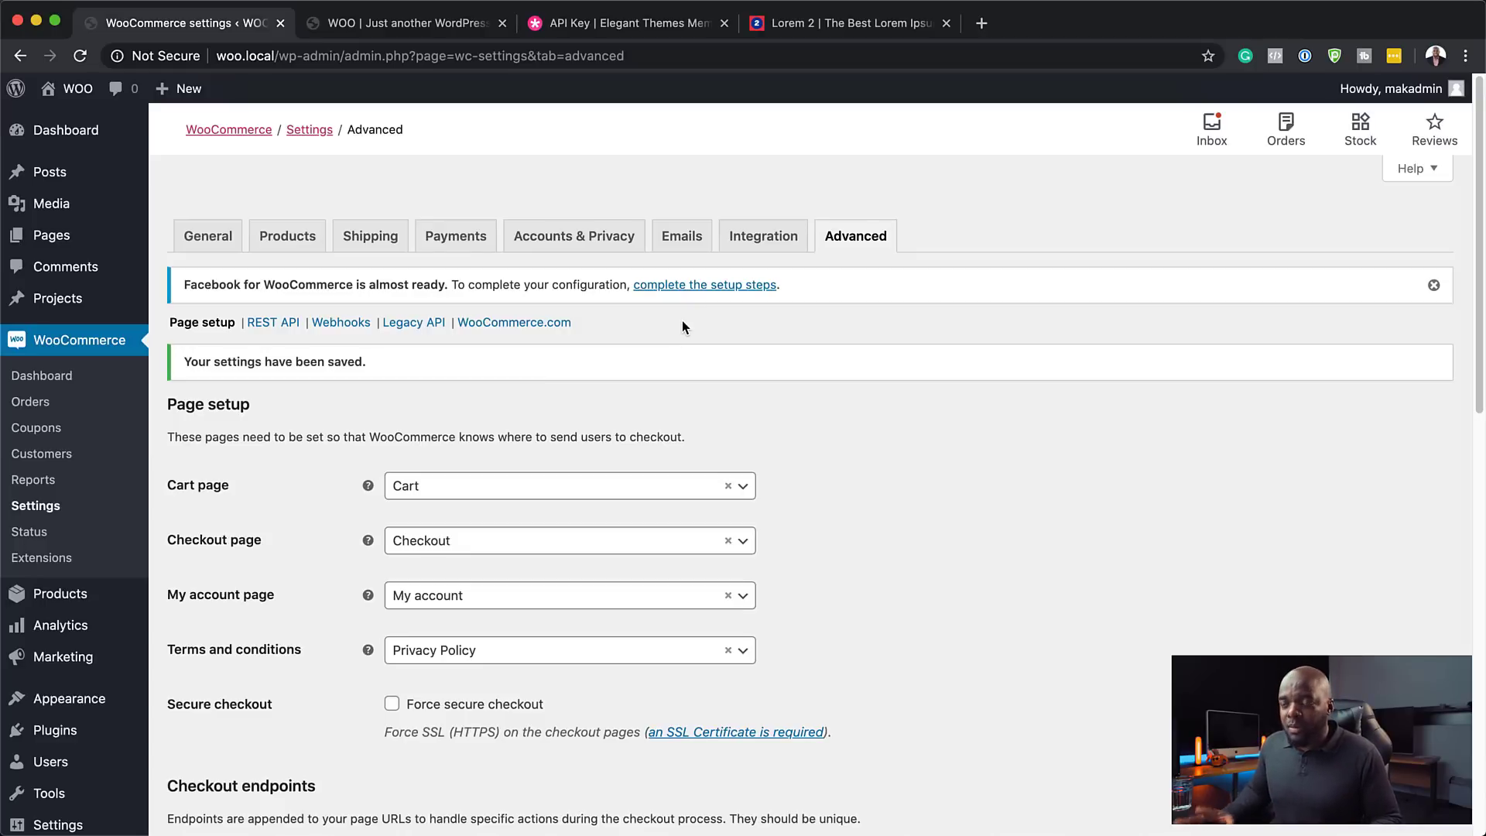
mouse_move(93, 134)
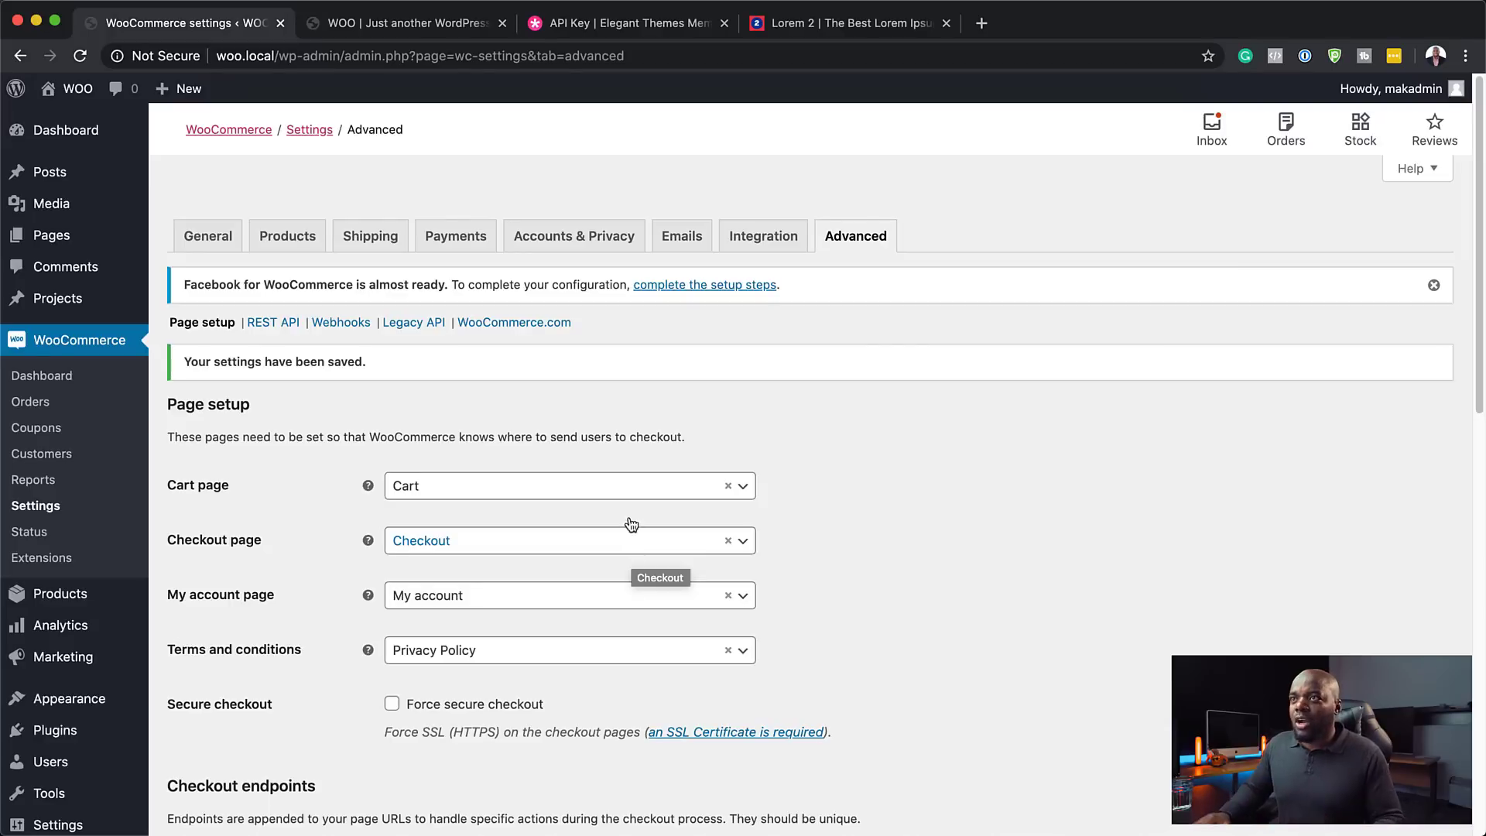
- Open the reloaded home page in Divi Visual Builder and start from a blank layout
left_click(397, 25)
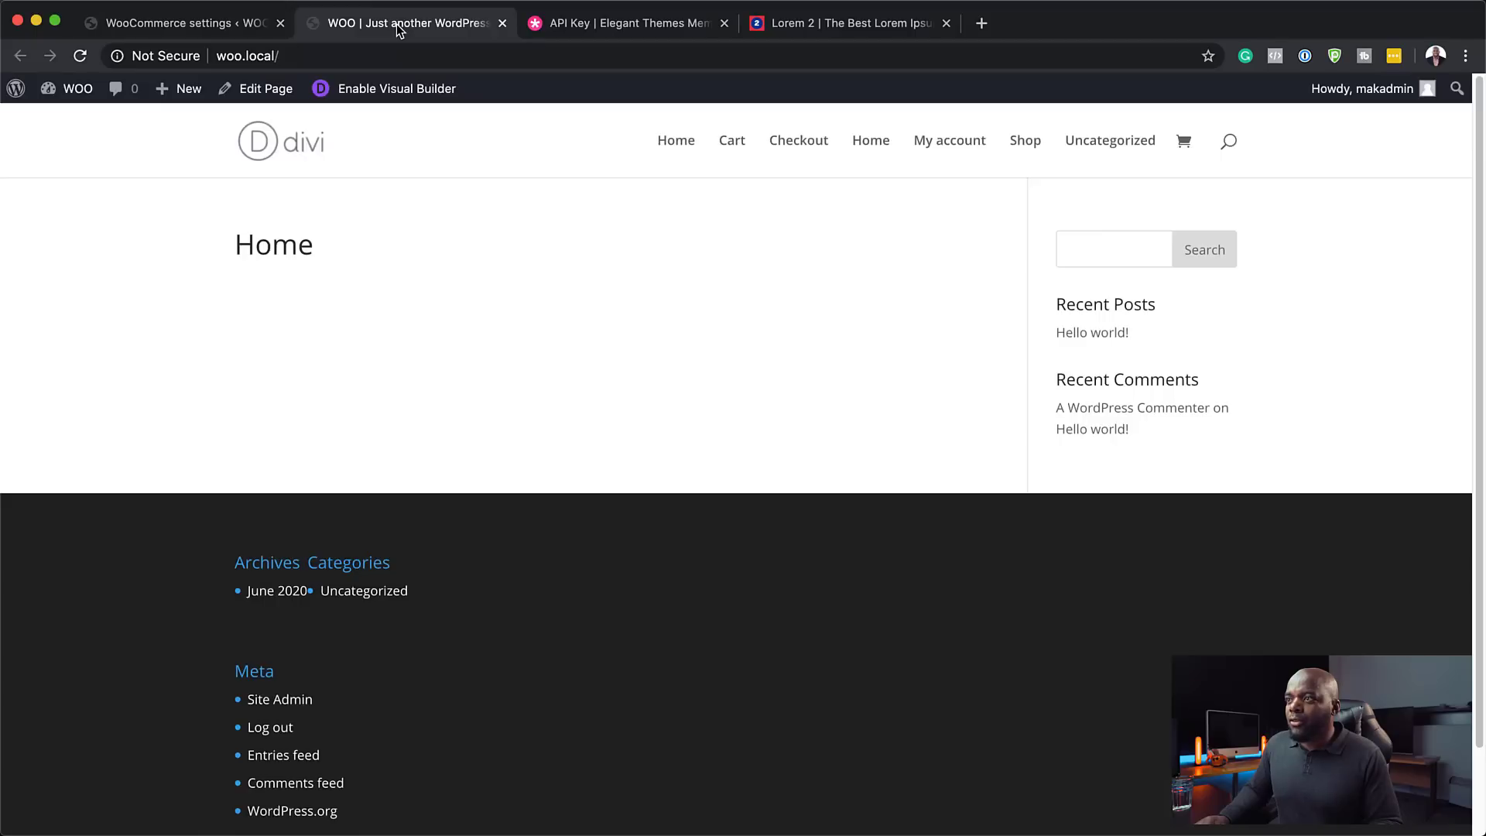
left_click(81, 58)
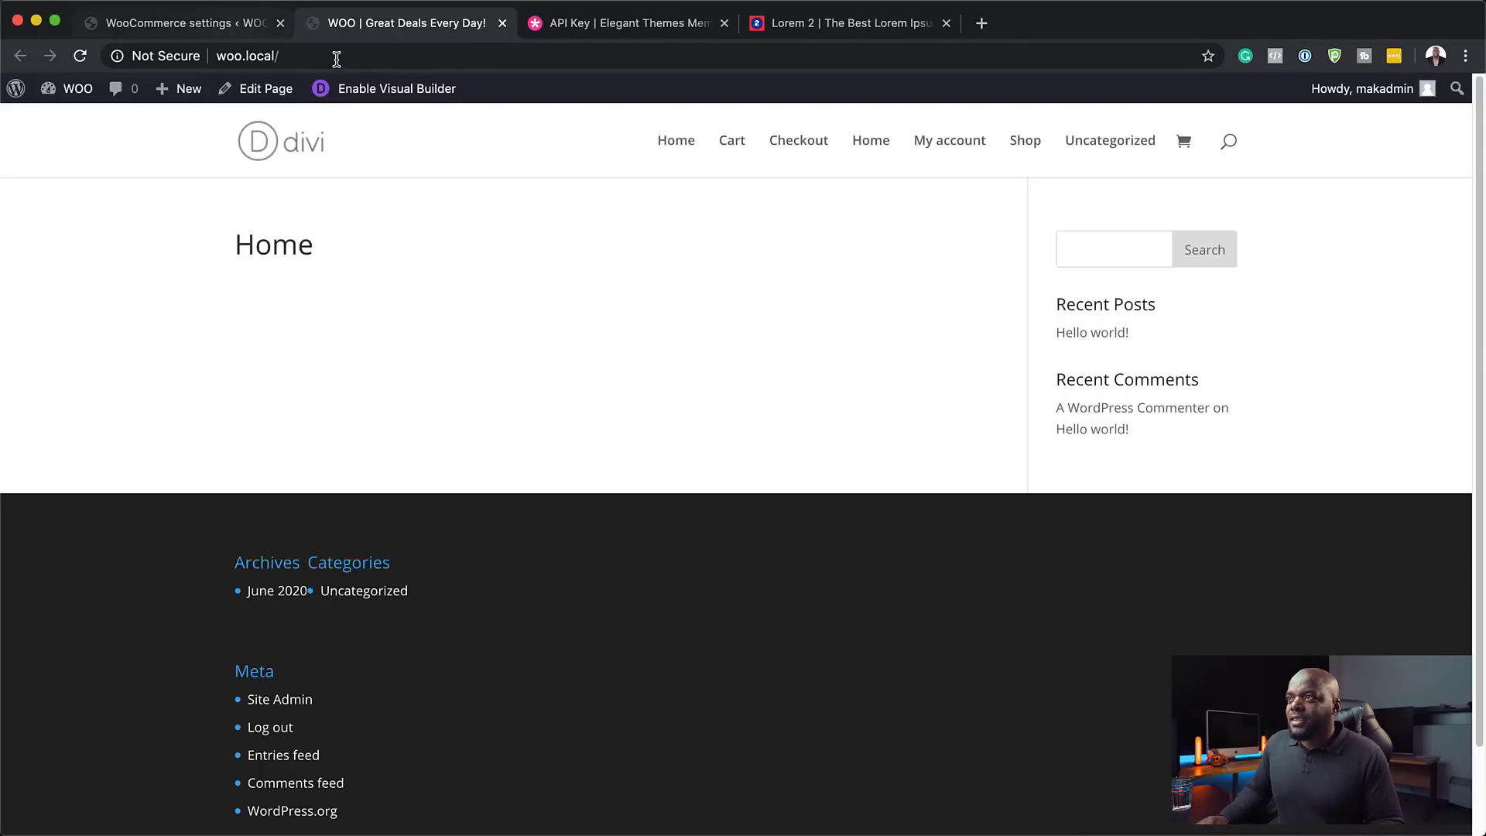
left_click(382, 90)
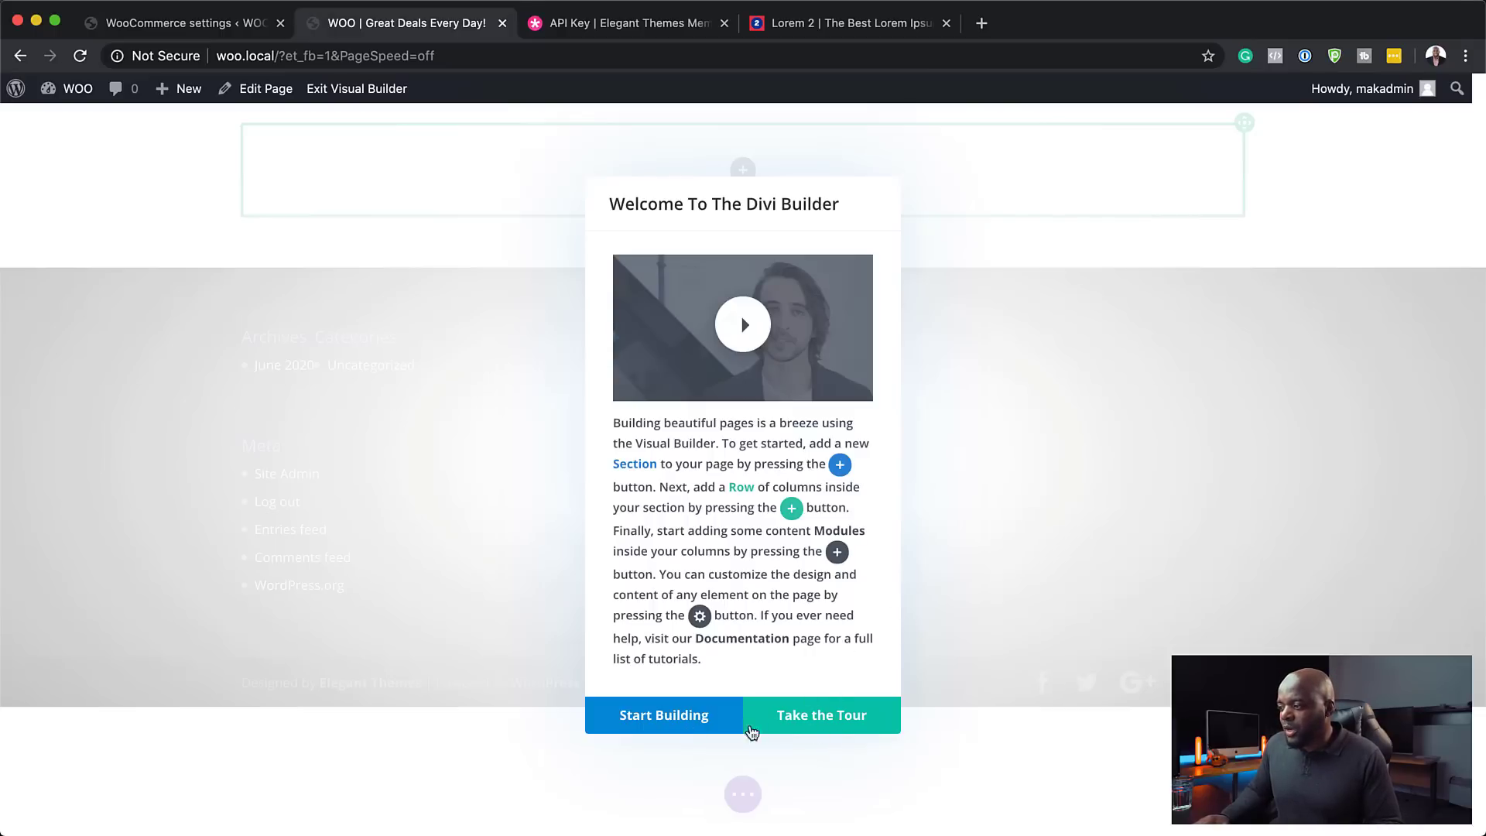
left_click(701, 716)
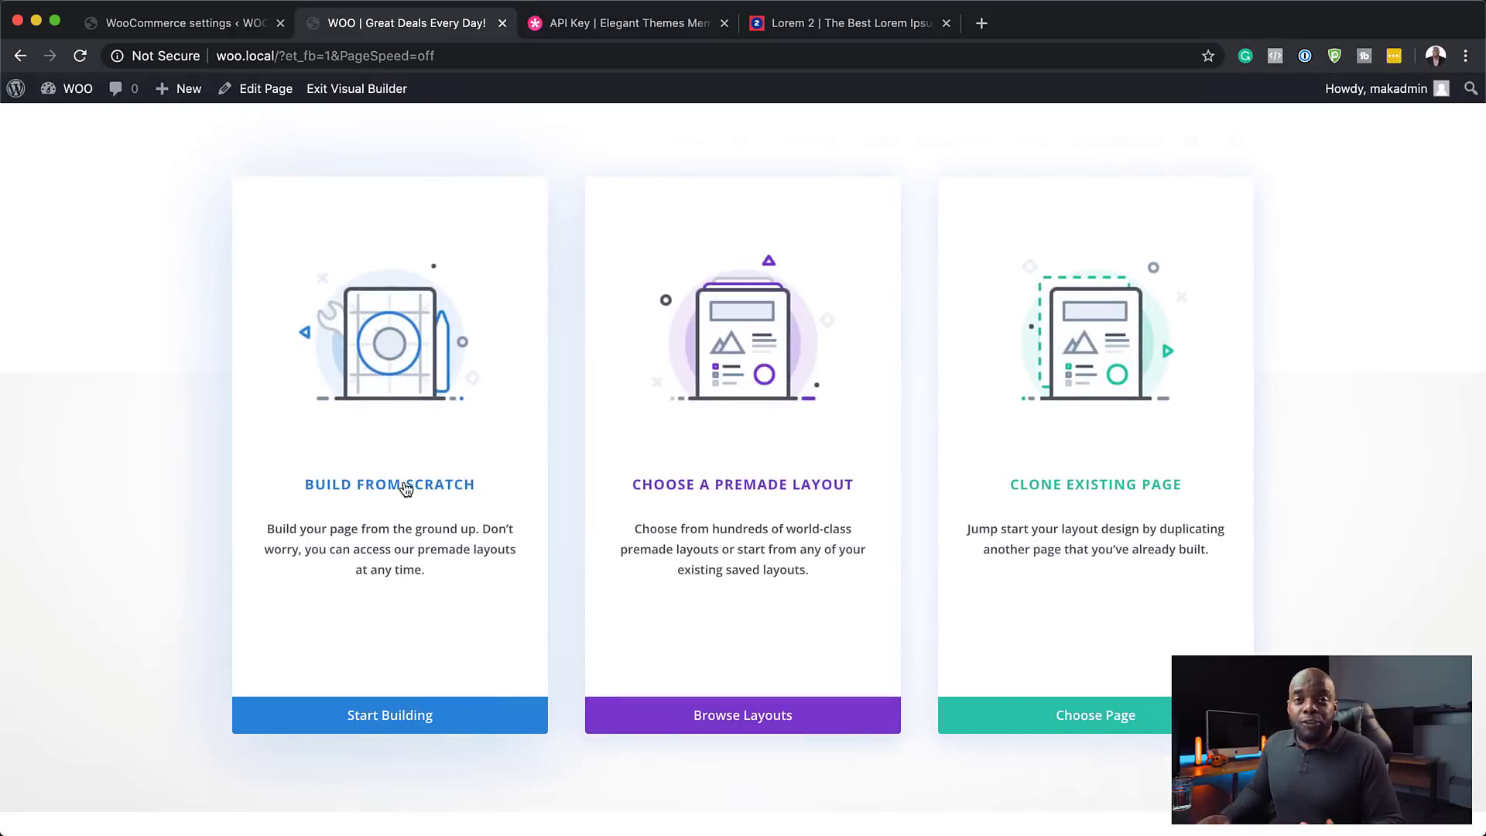
left_click(404, 487)
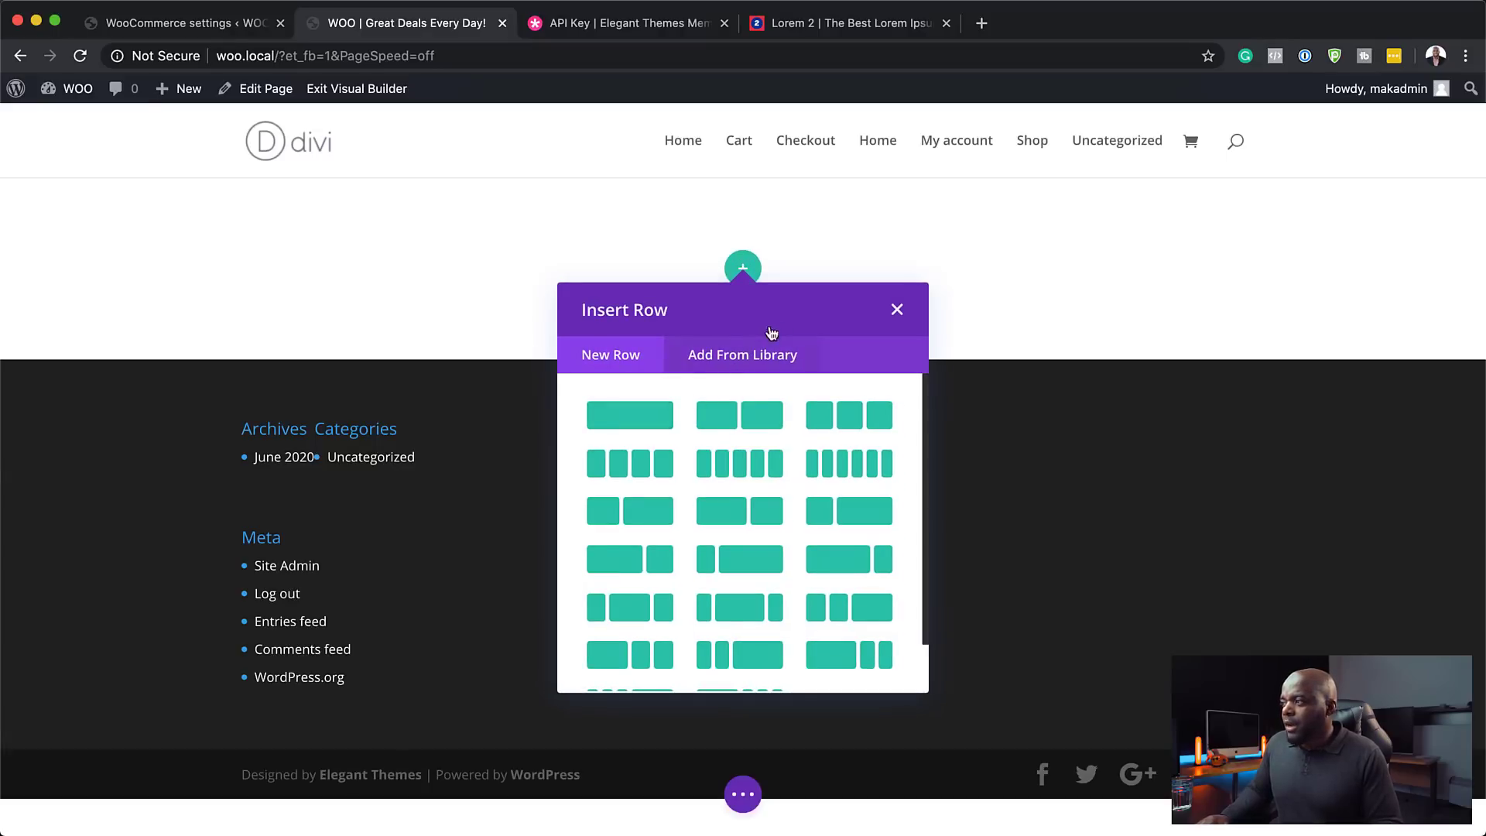
left_click(897, 311)
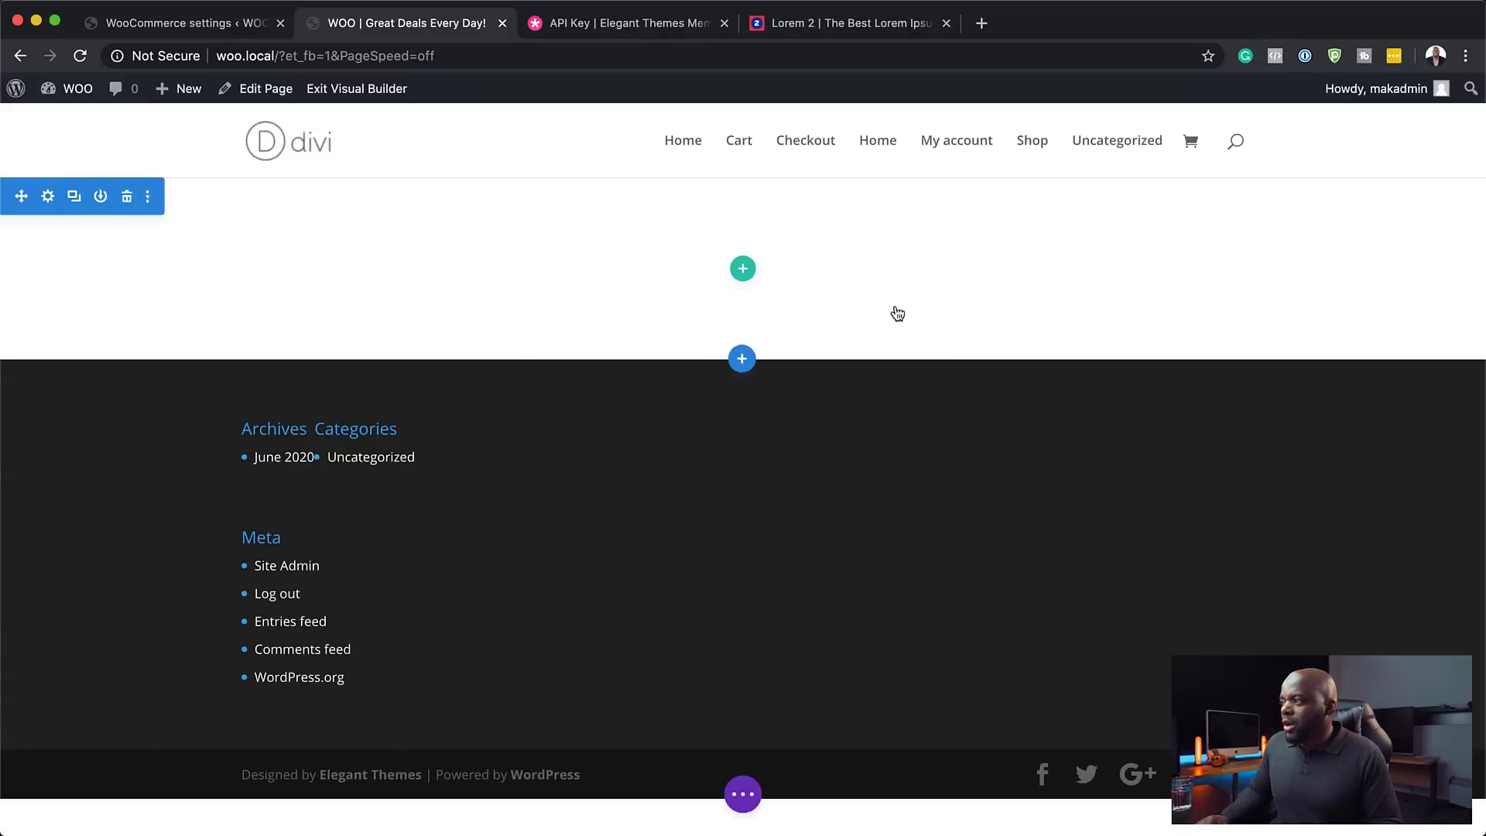
- Add a fullwidth section containing a Fullwidth Header module below the empty section
left_click(745, 362)
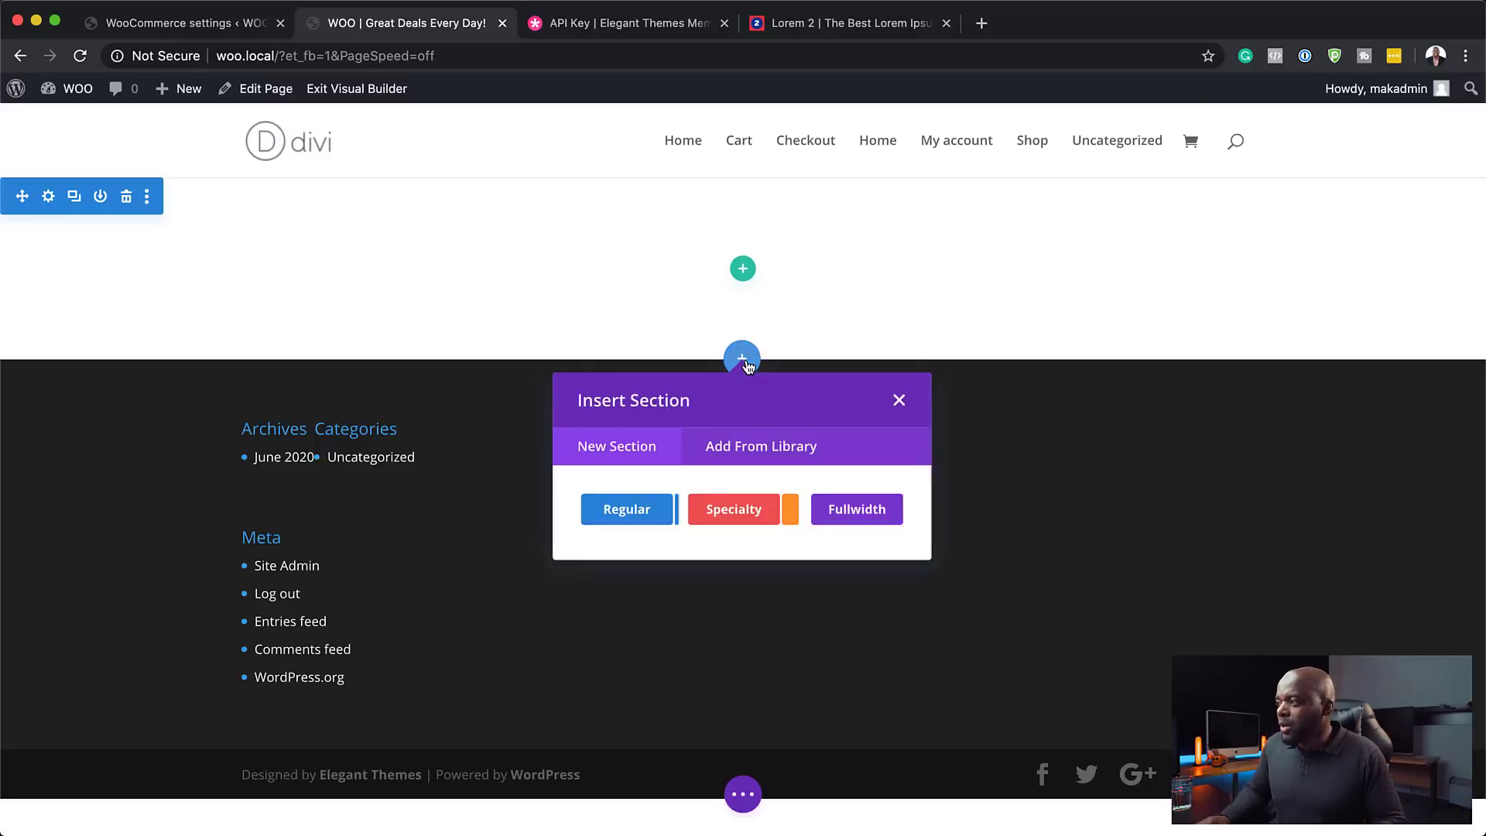
left_click(853, 508)
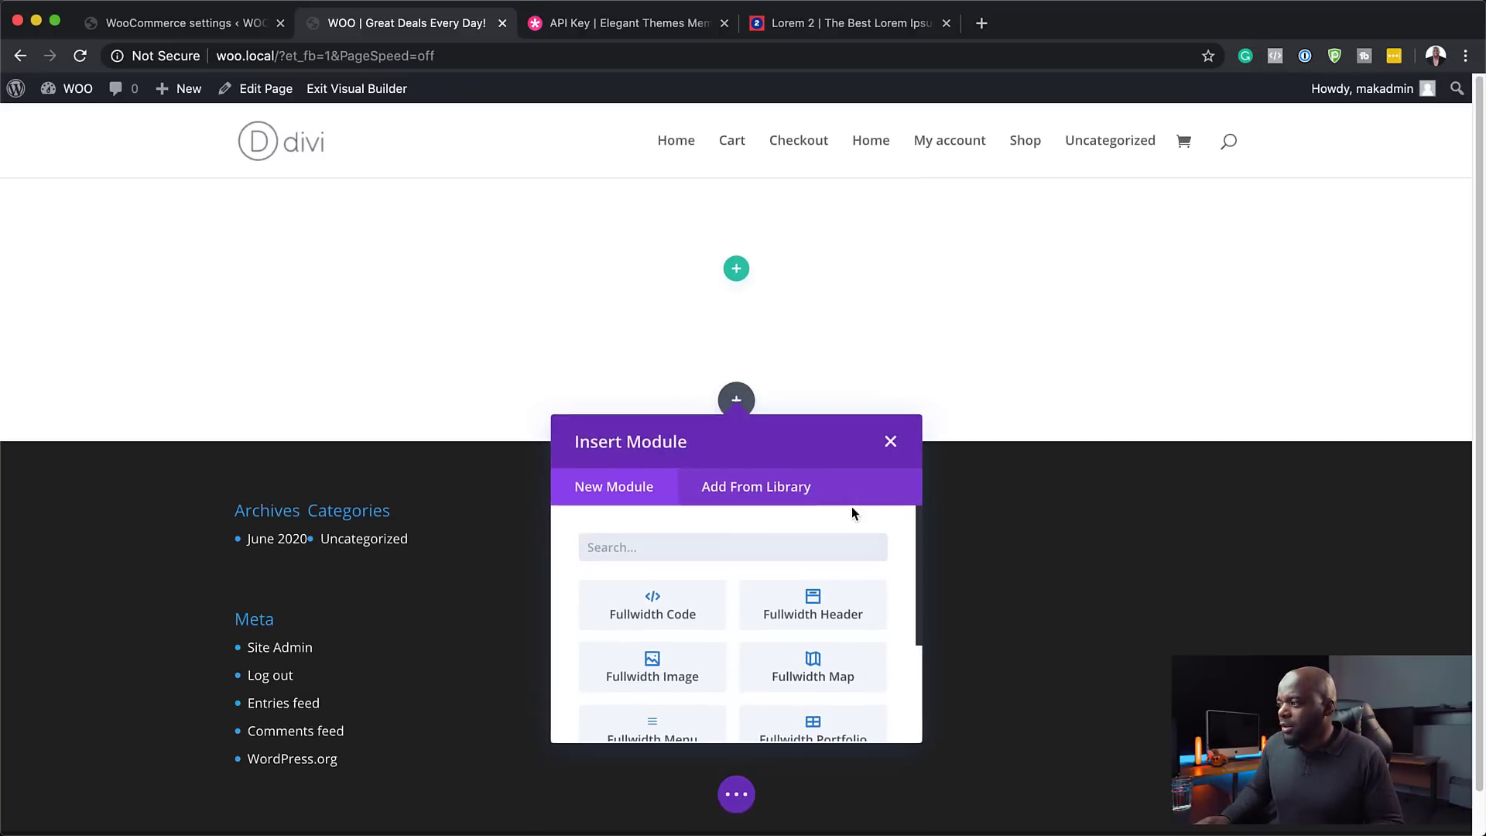
left_click(861, 612)
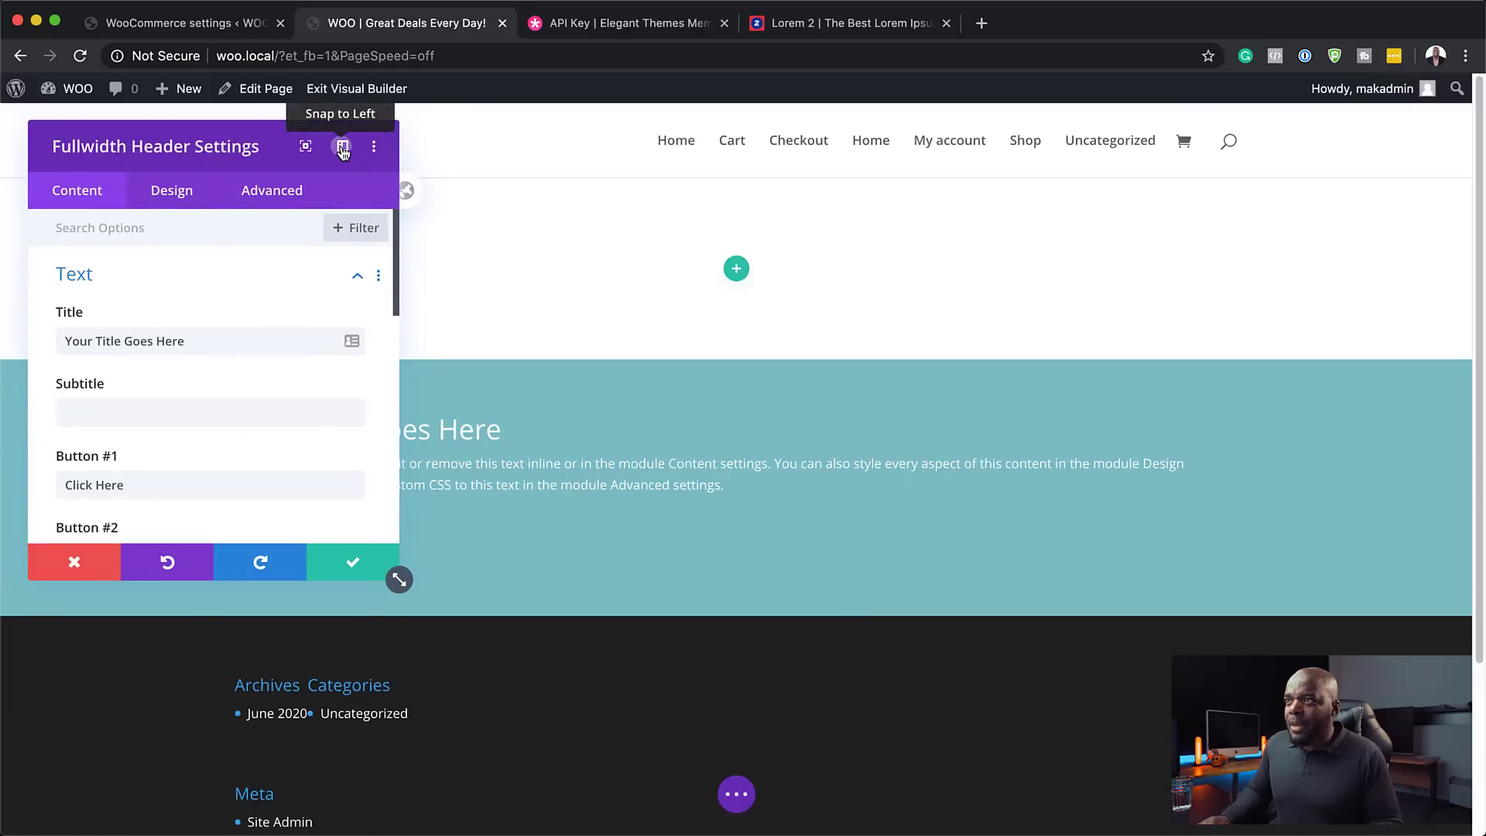
- Dock the settings panel left and change the first button's label to Start Shopping
left_click(343, 147)
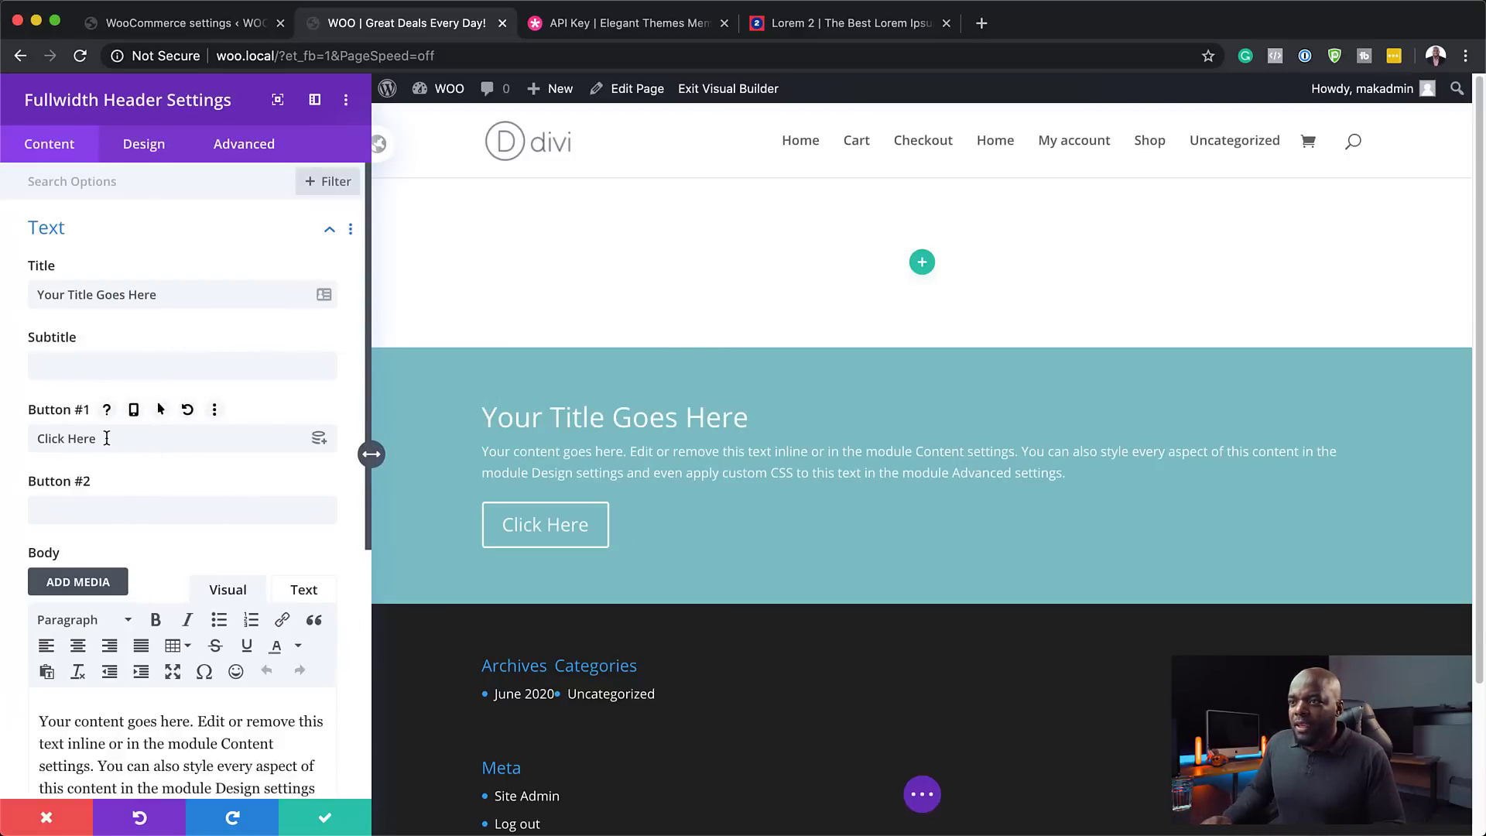
left_click_drag(109, 438, 39, 427)
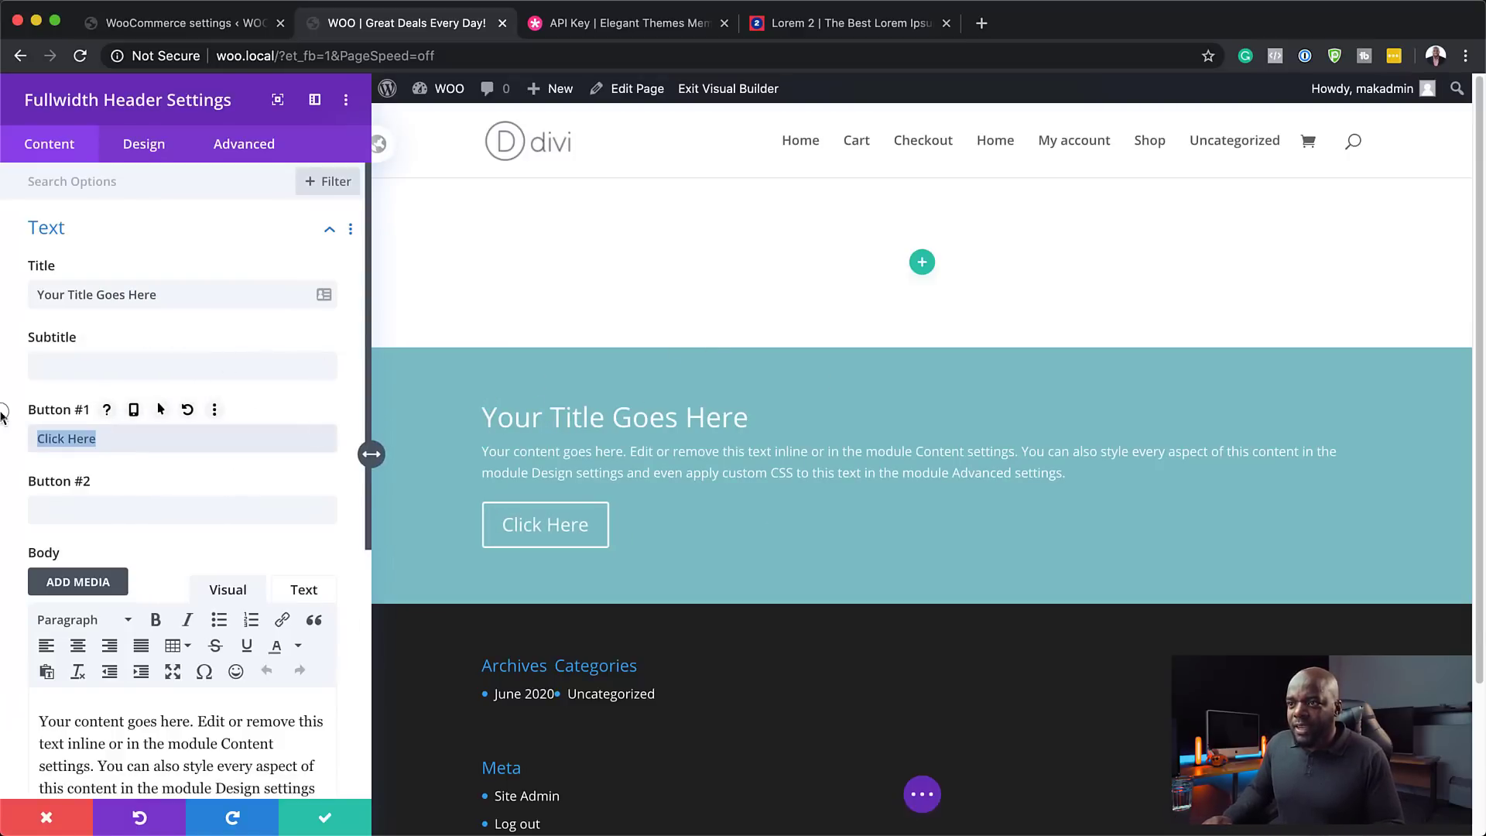
type("Start Shopping")
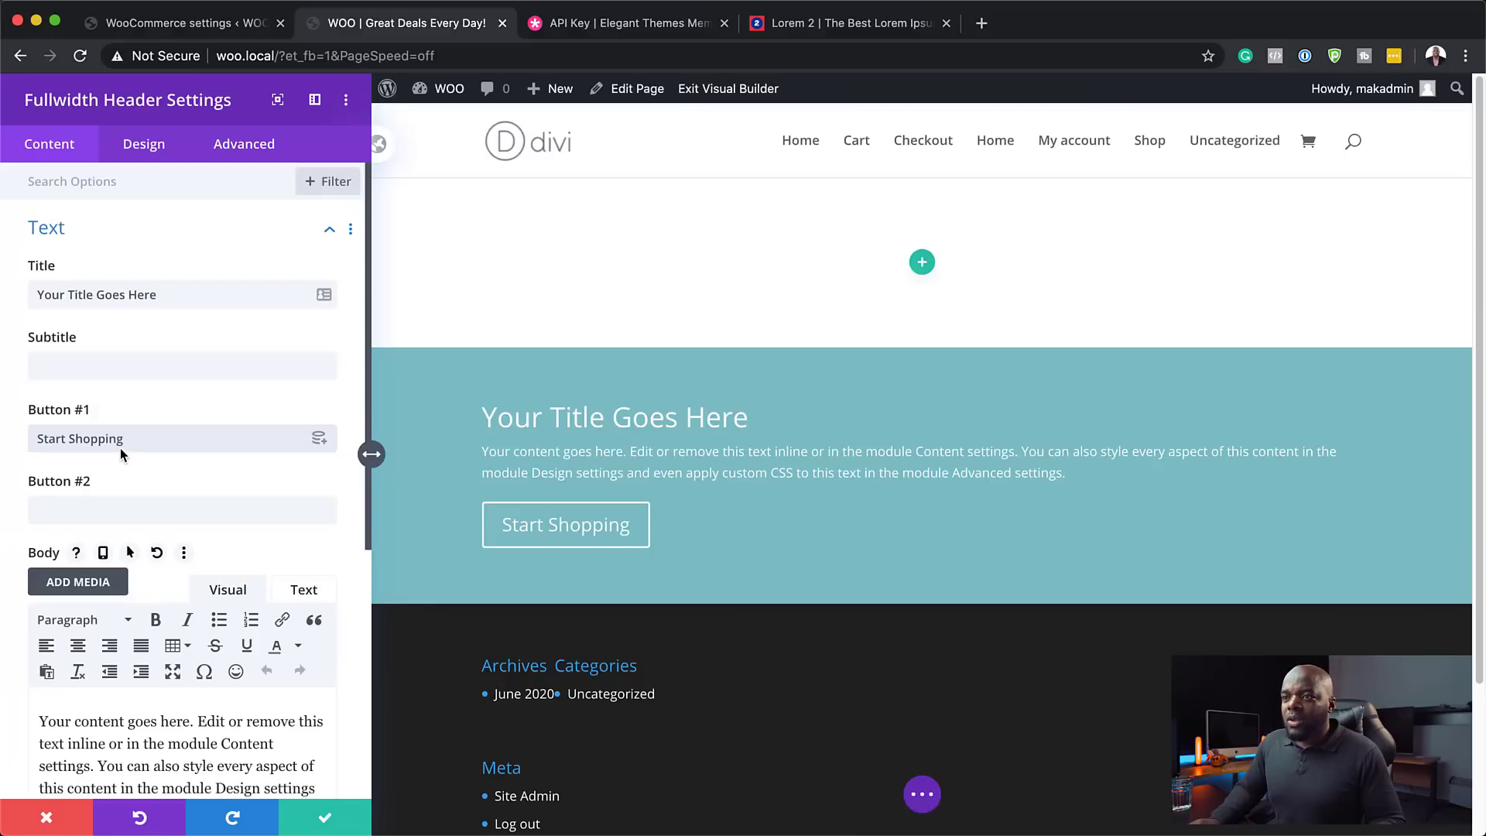
- Set the Button #1 link URL to #
scroll(222, 638, "down", 5)
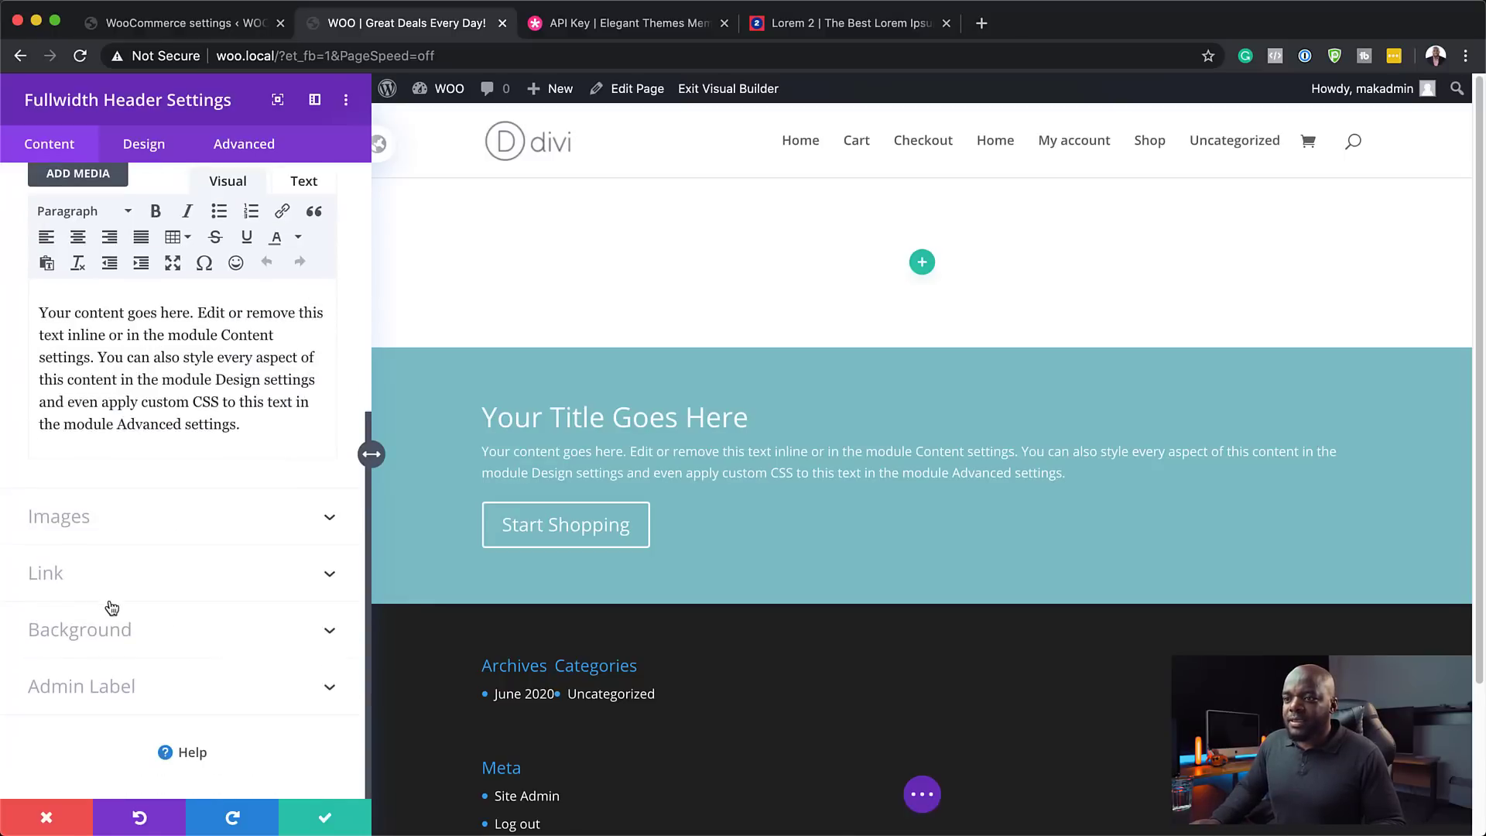
left_click(62, 573)
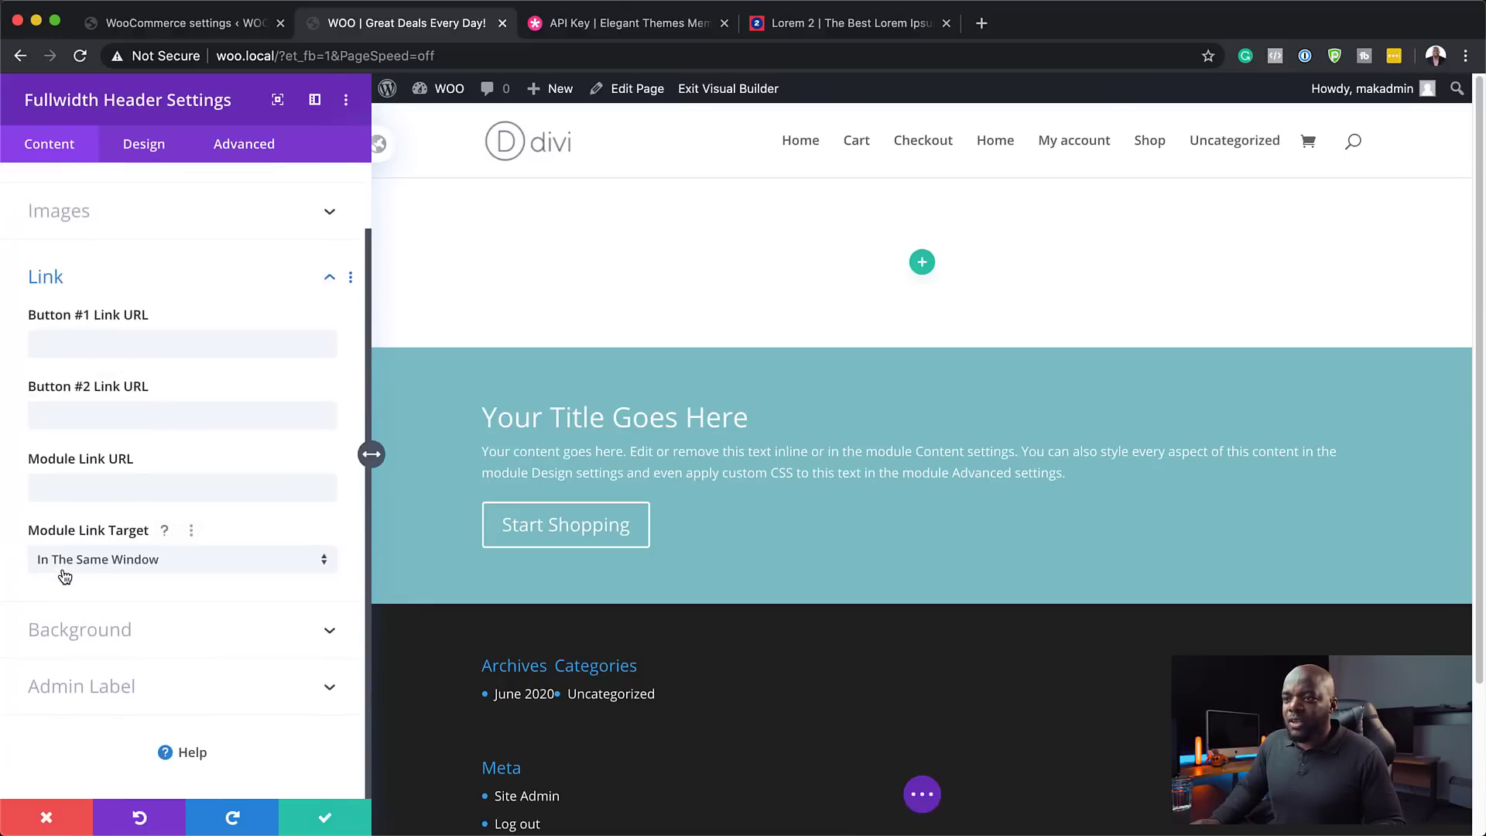
left_click(89, 342)
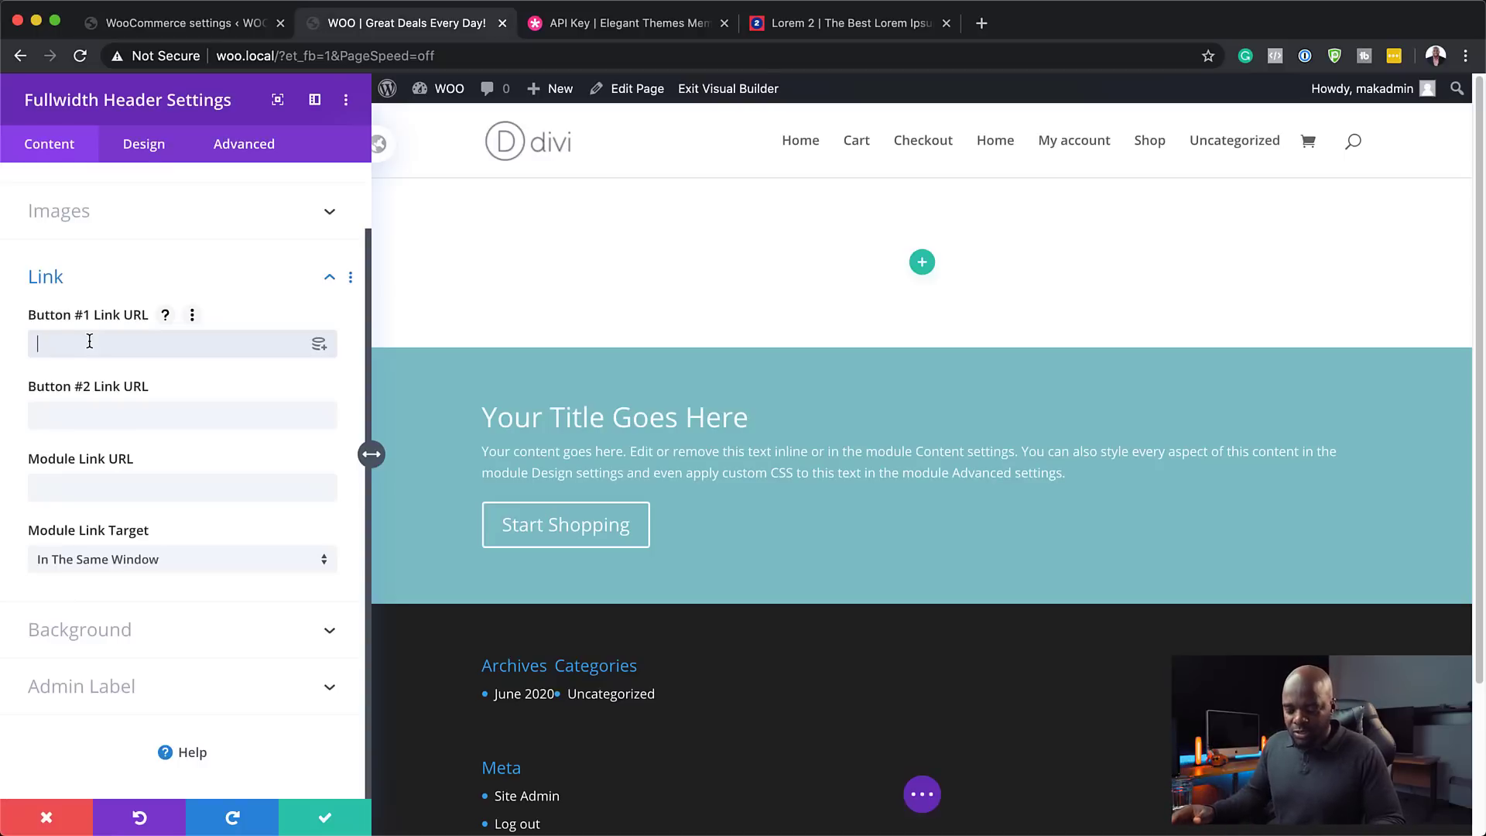
type("#")
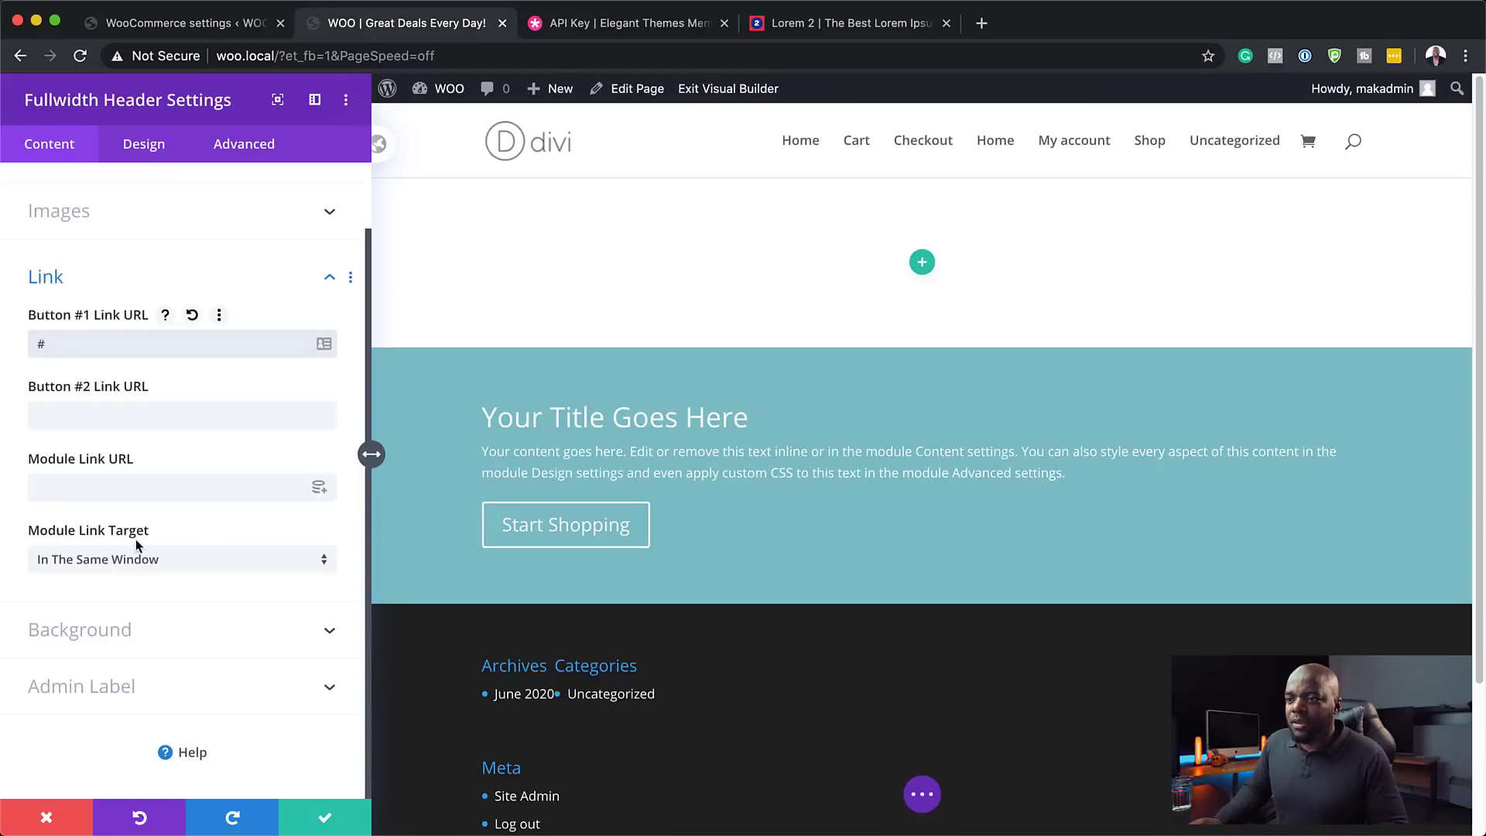
scroll(145, 407, "up", 2)
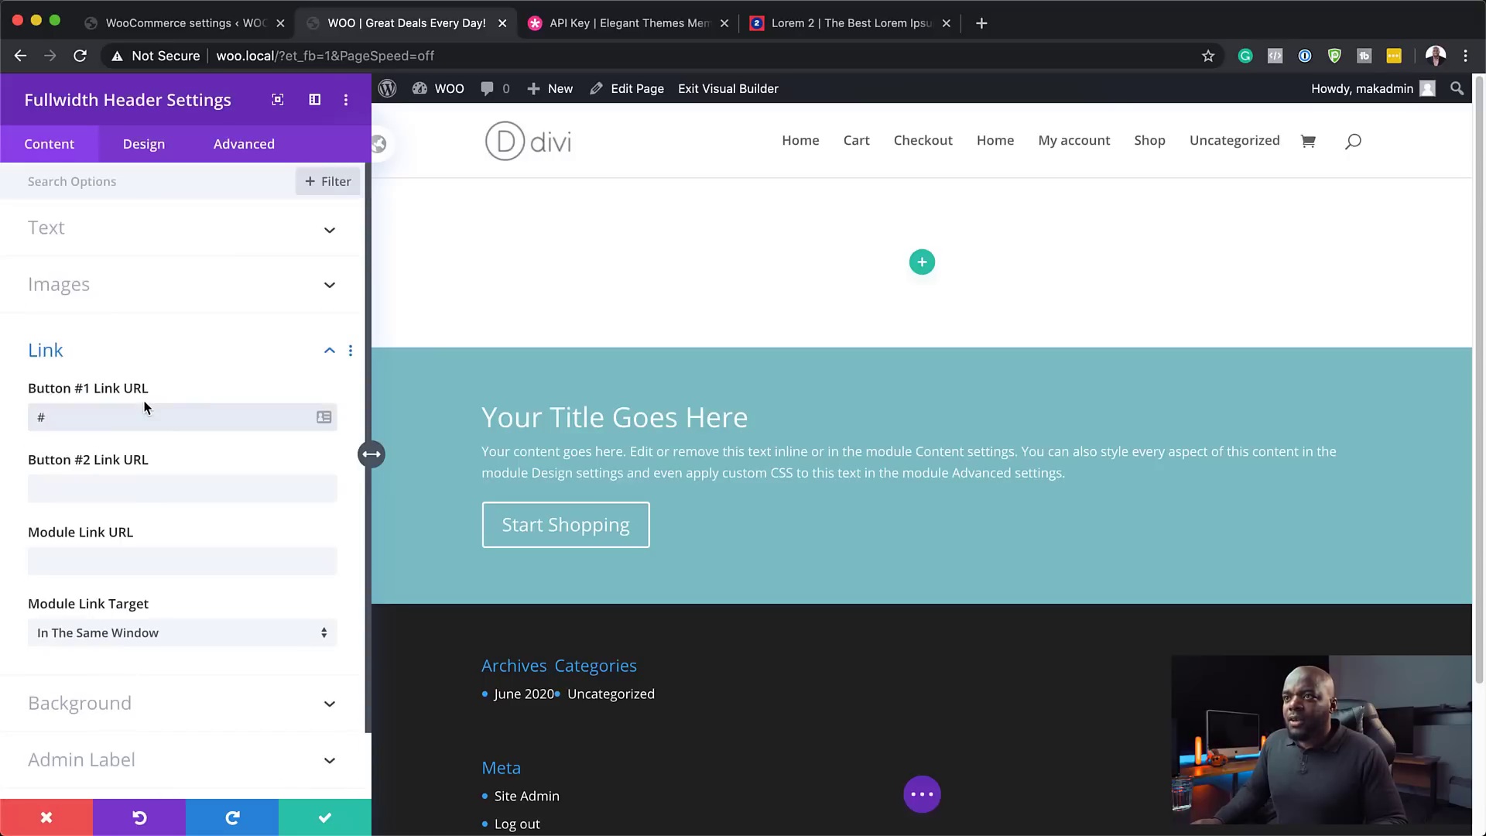
left_click(58, 230)
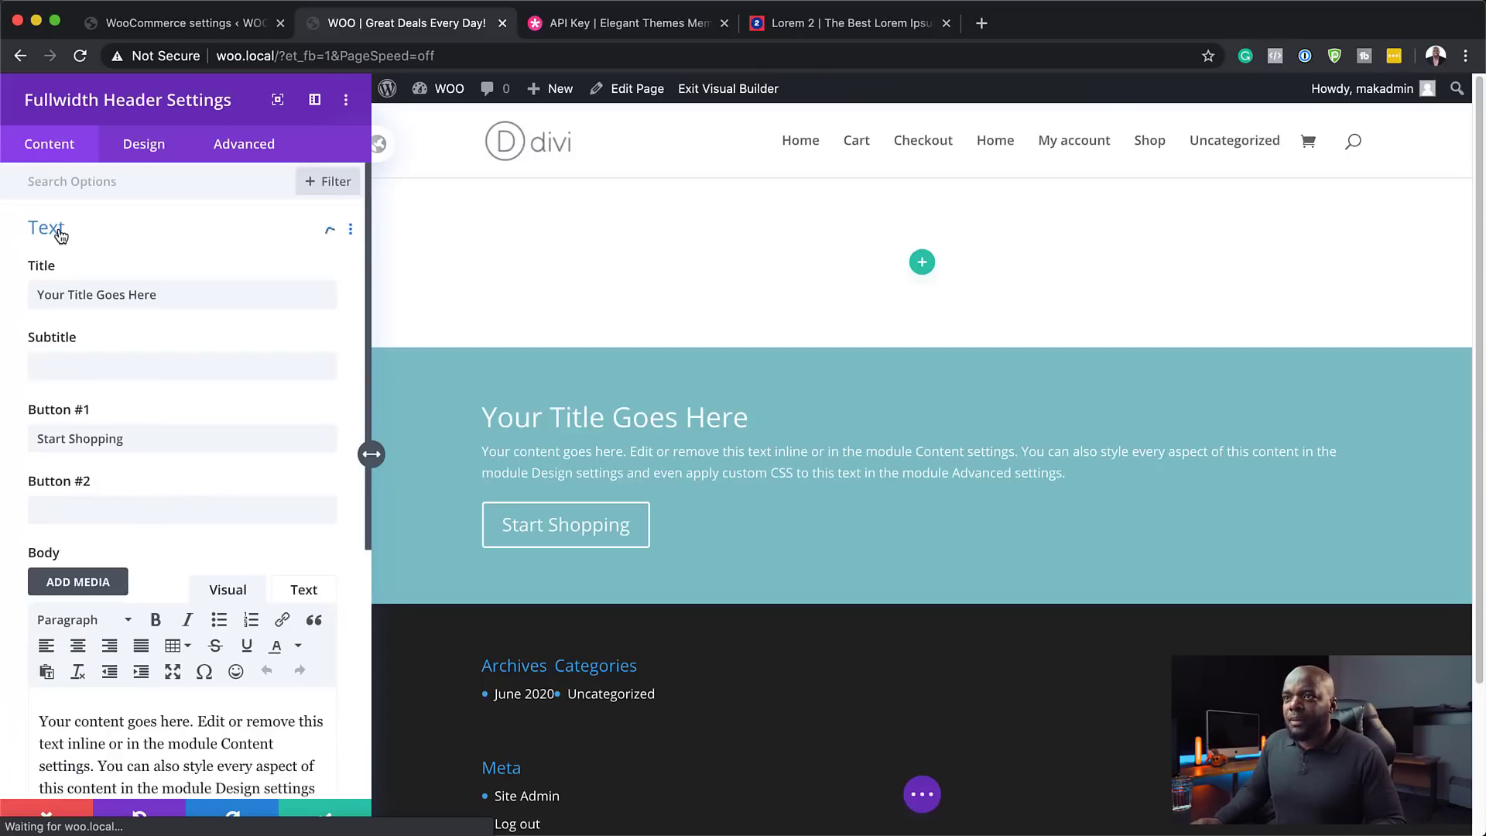
- Title the header 'Quality Designer Shoes' and trim the pasted Lorem ipsum body to a single paragraph
triple_click(166, 296)
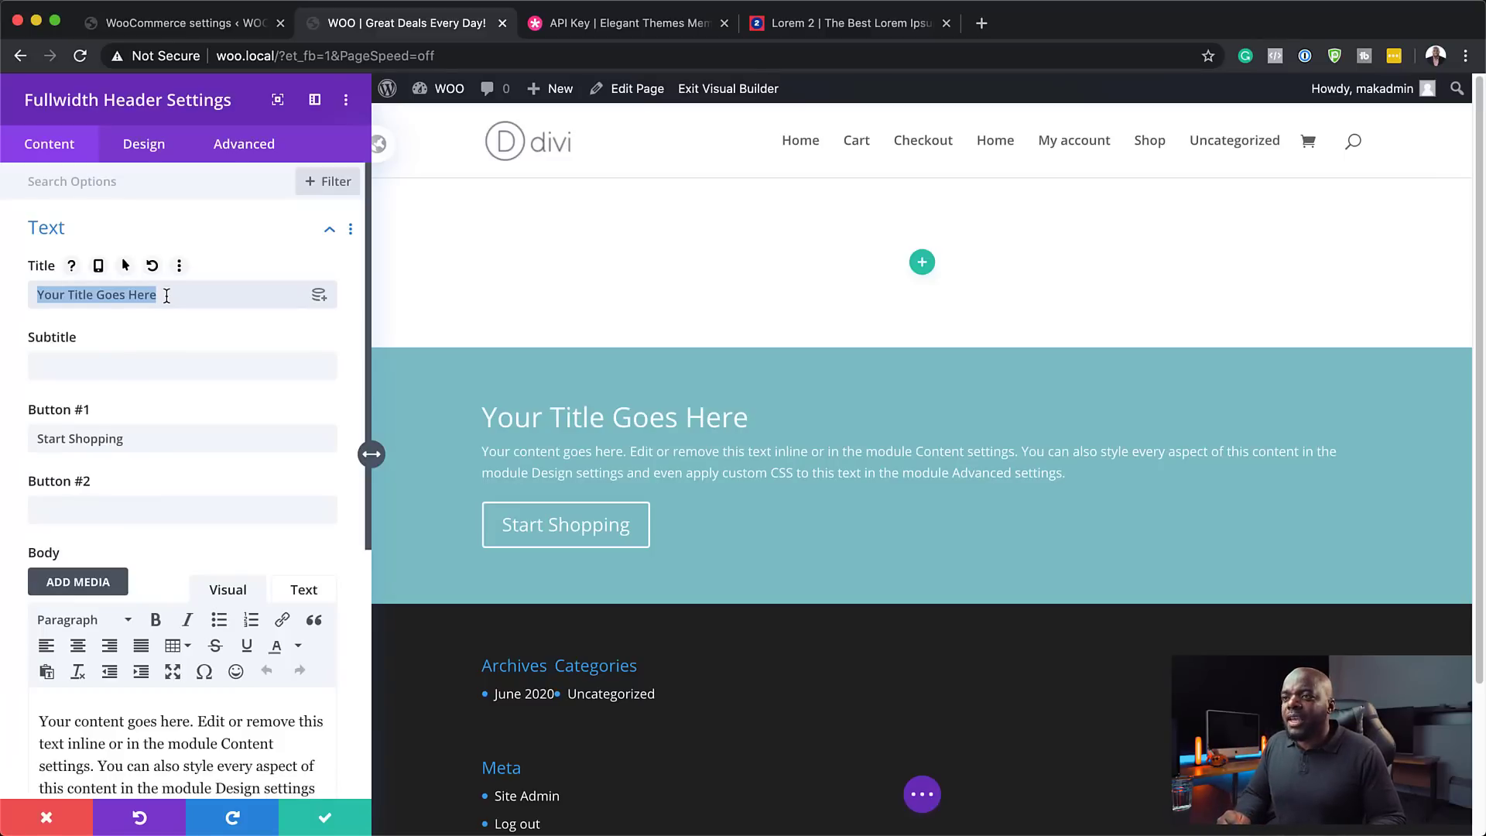
type("Qu")
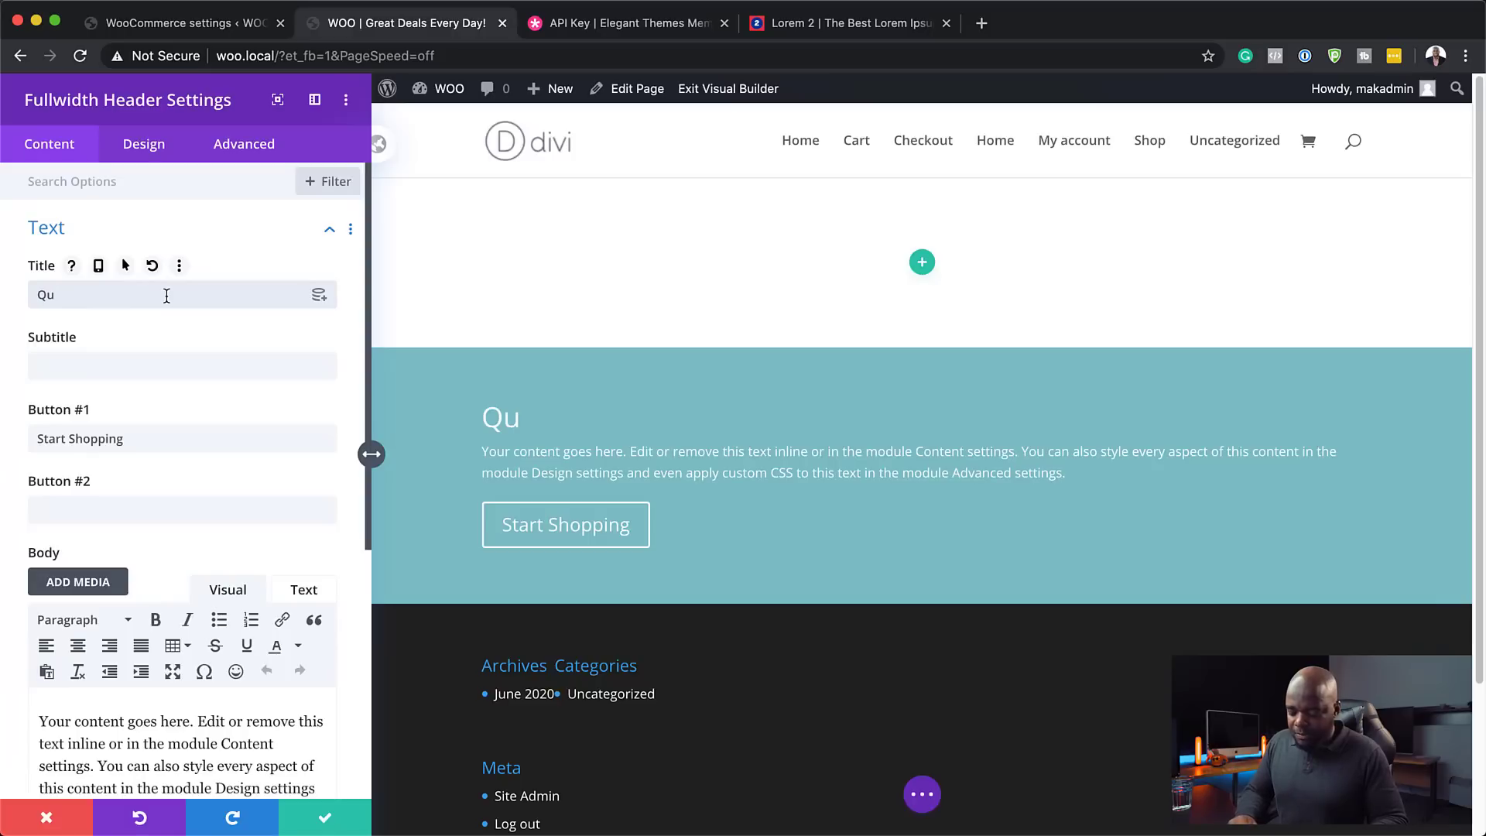
type("ality De")
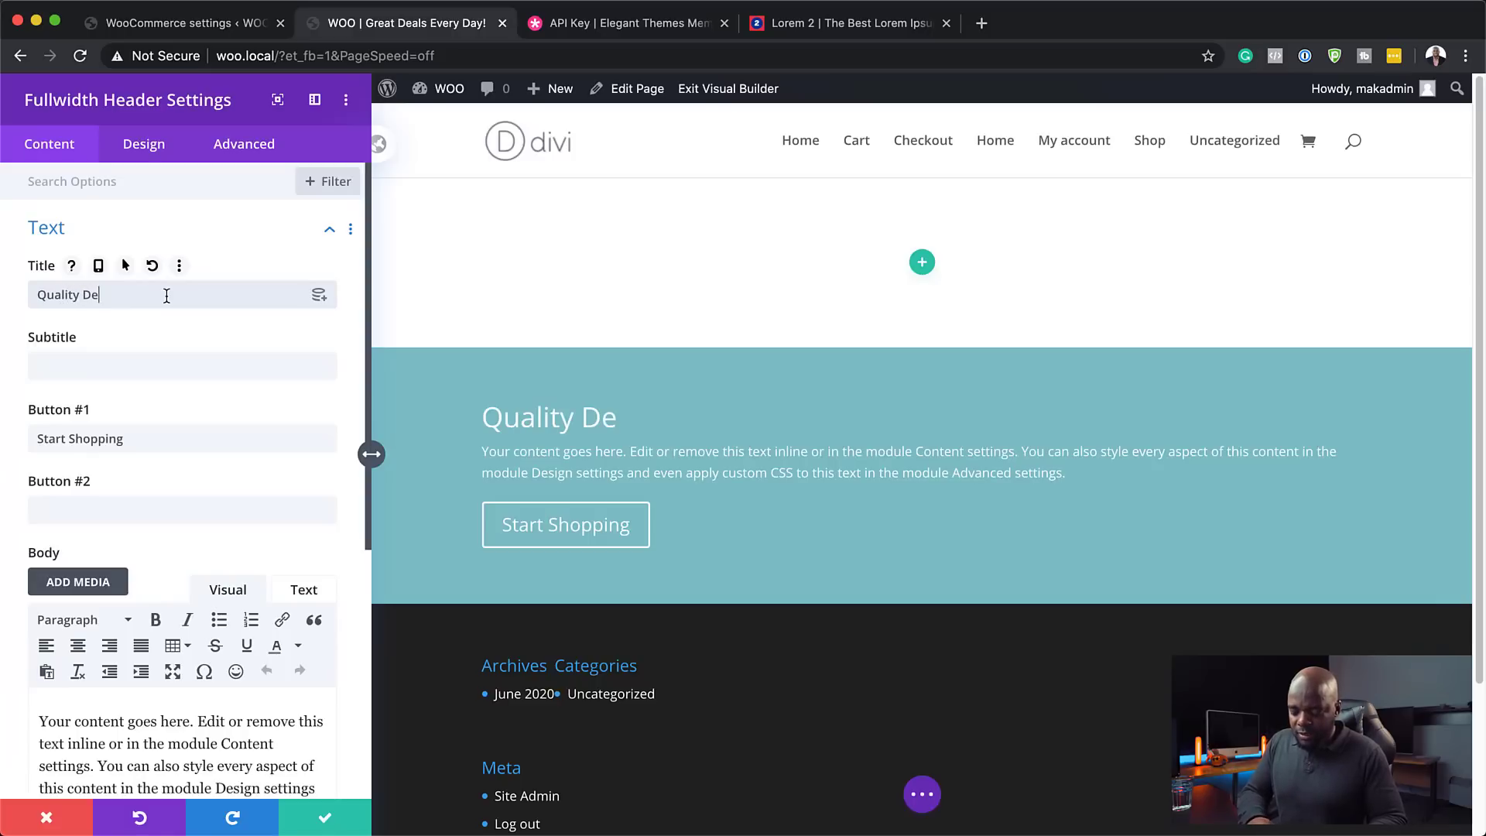
type("sign")
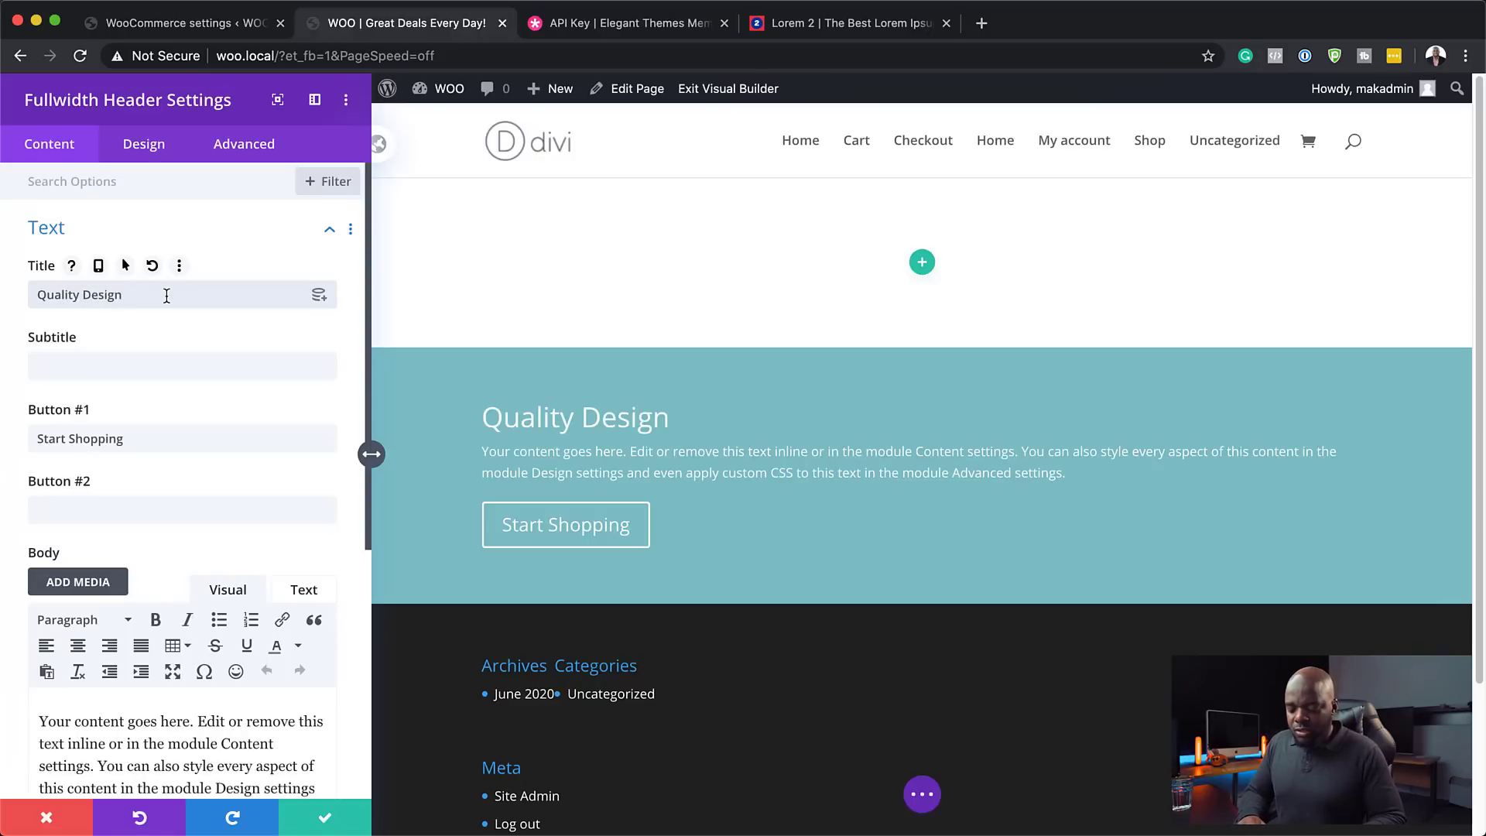
type("er Shoes")
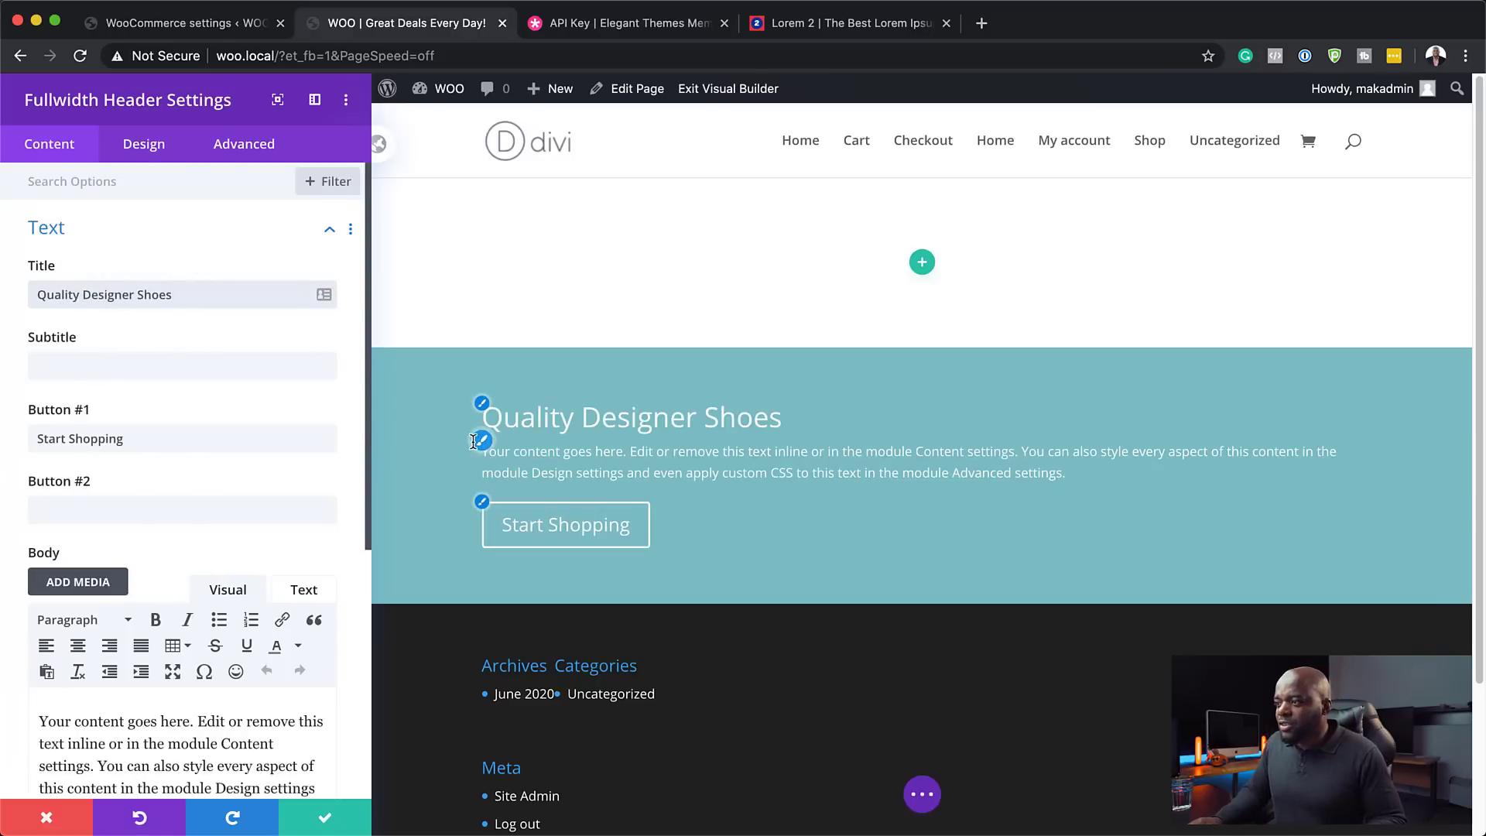
scroll(202, 717, "down", 5)
left_click_drag(242, 643, 29, 533)
type("Lorem ipsum dolor sit amet, consectetuer adipiscing elit. Donec odio. Quisque volutpat mattis eros. Nullam malesuada erat ut turpis. Suspendisse urna nibh, viverra non, semper suscipit, posuere a, pede. Donec nec justo eget felis facilisis fermentum. Aliquam porttitor mauris sit amet orci. Aenean dignissim pellentesque felis.")
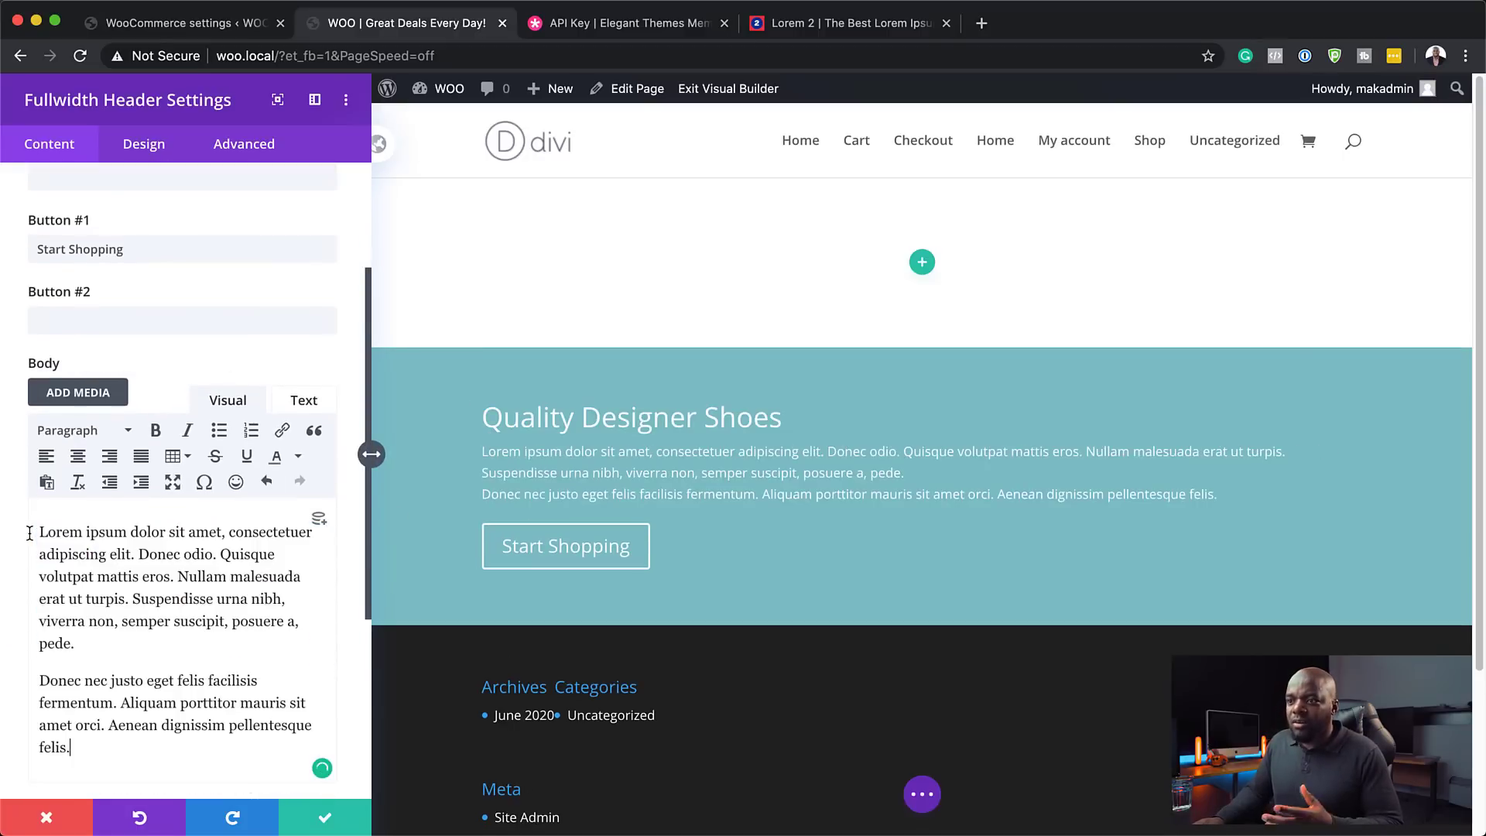
scroll(44, 629, "down", 2)
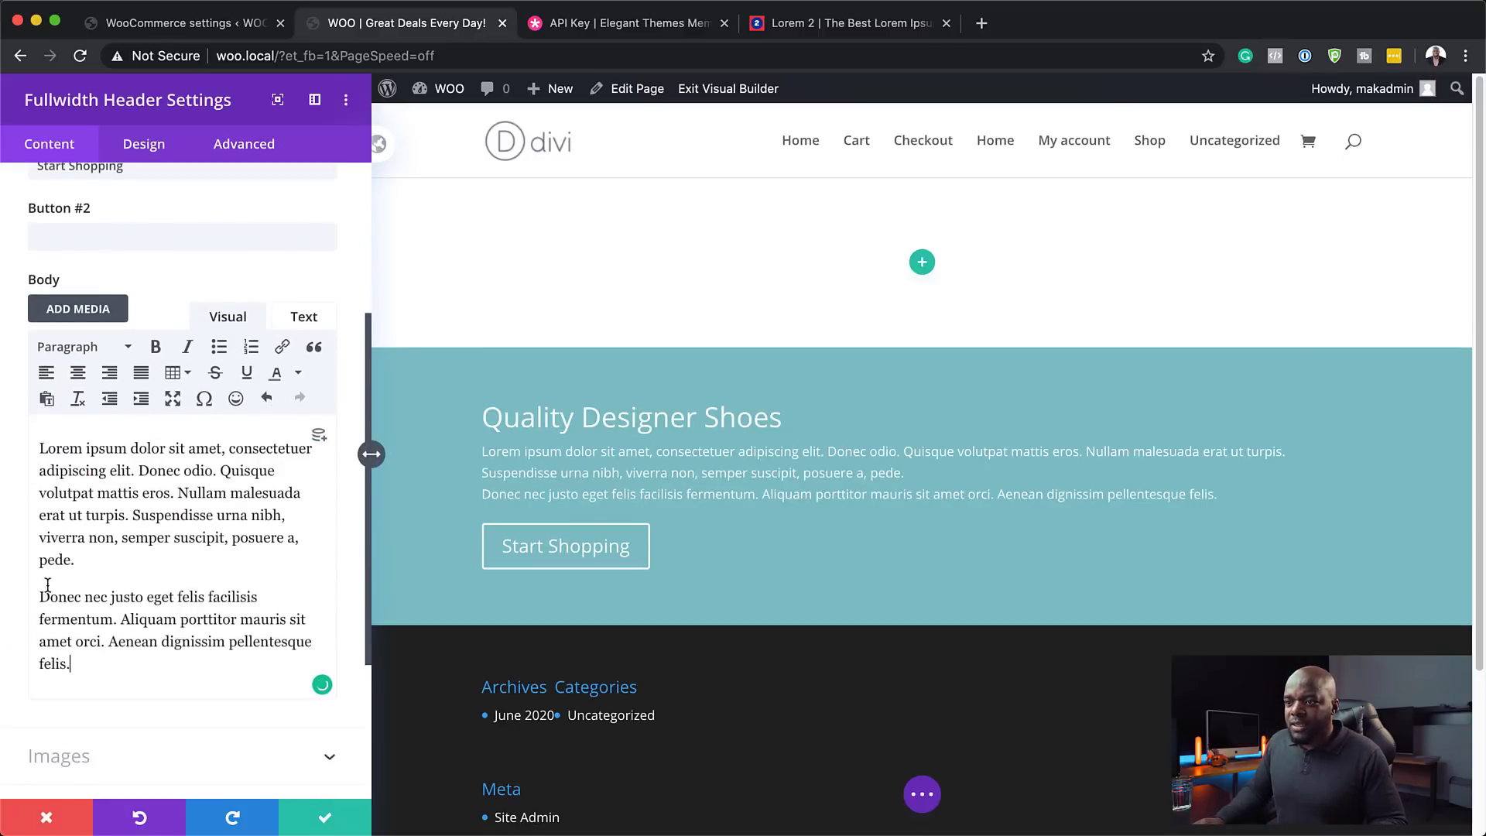
left_click_drag(79, 563, 26, 443)
key("BackSpace")
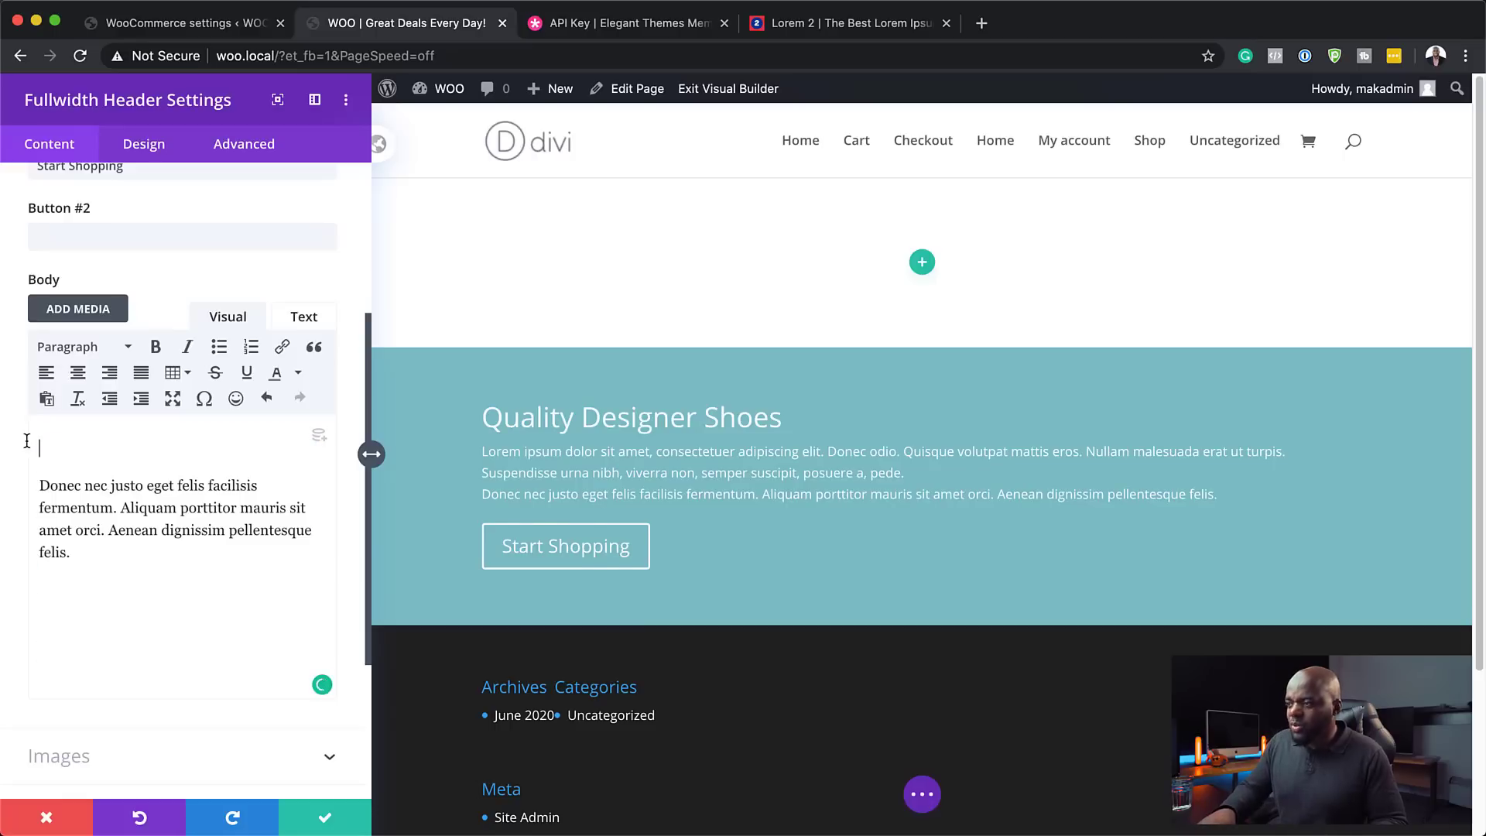
key("Down")
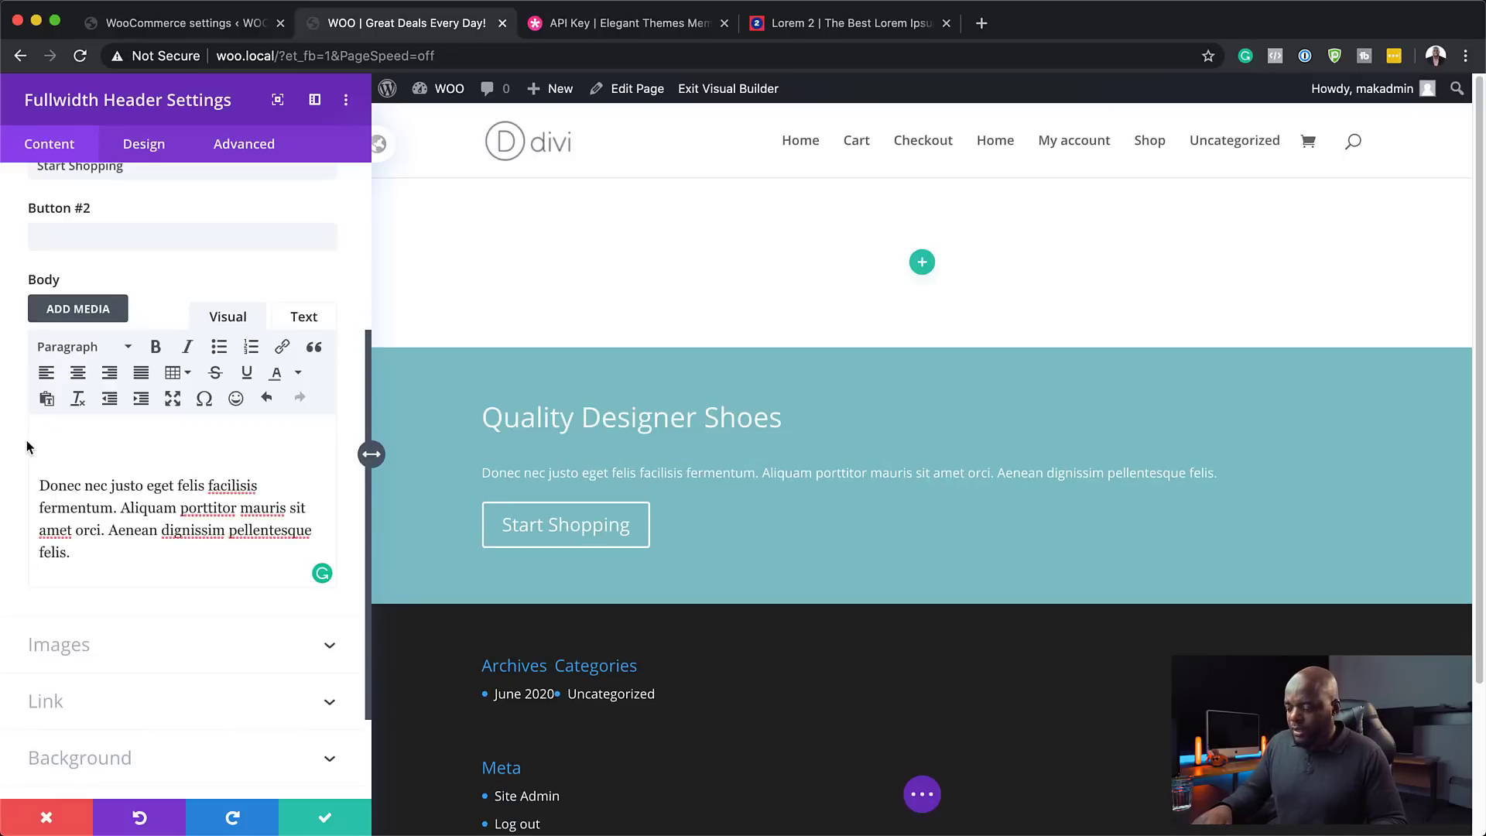
key("BackSpace")
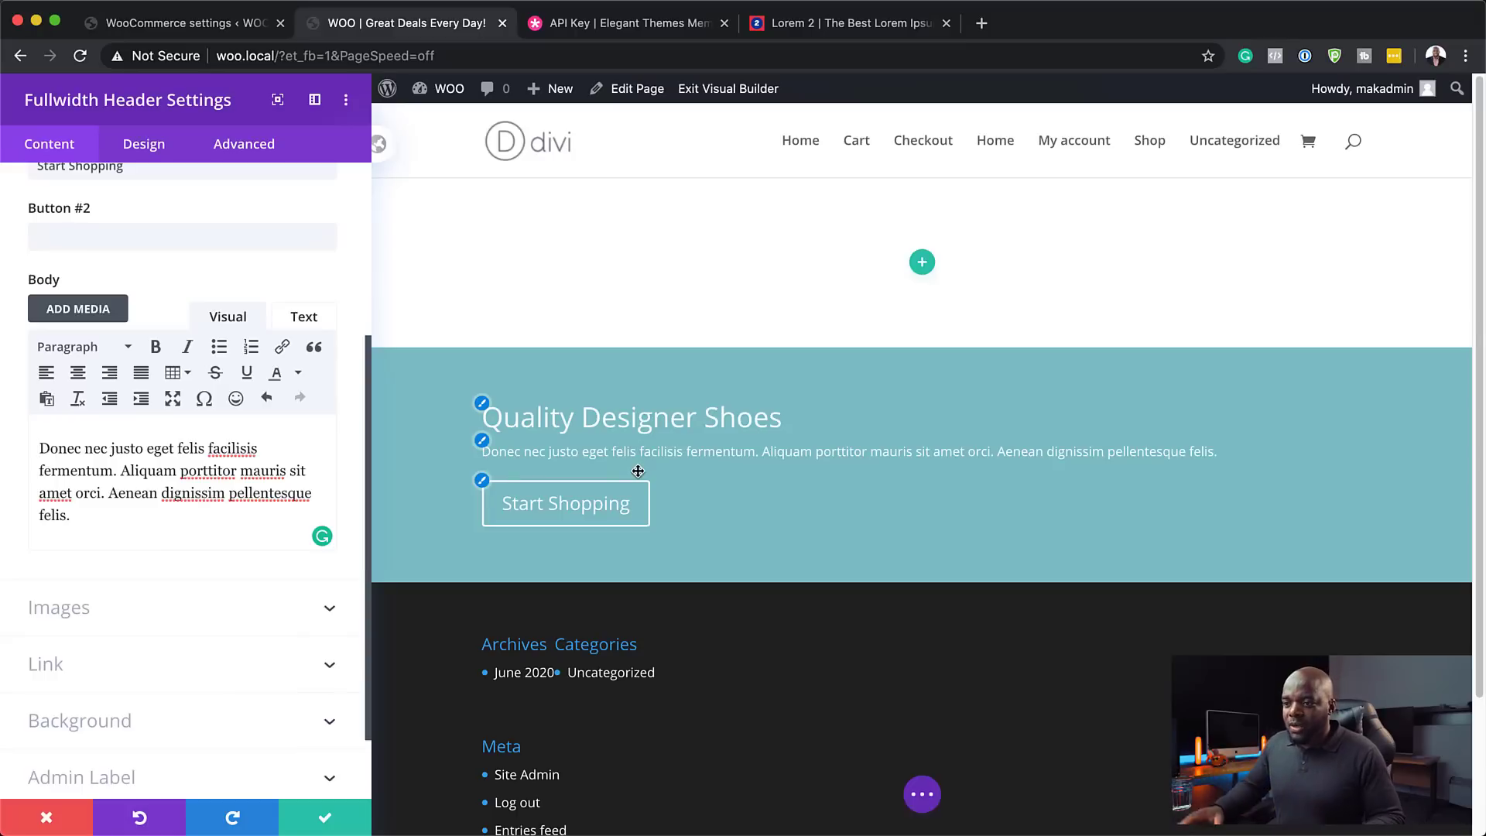
left_click(115, 722)
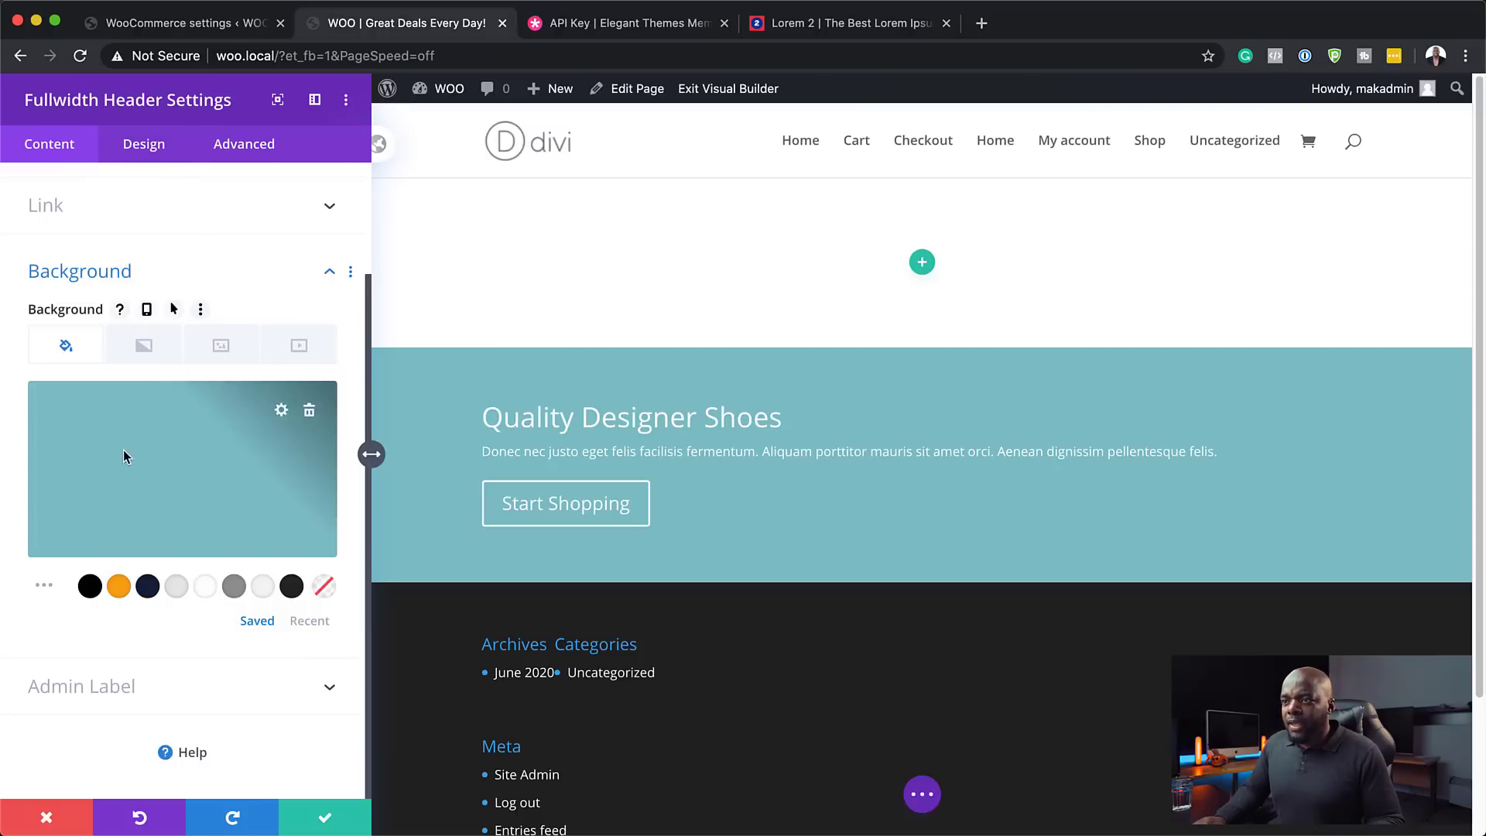
- Turn on Make Fullscreen under the header's Design > Layout settings
left_click(147, 149)
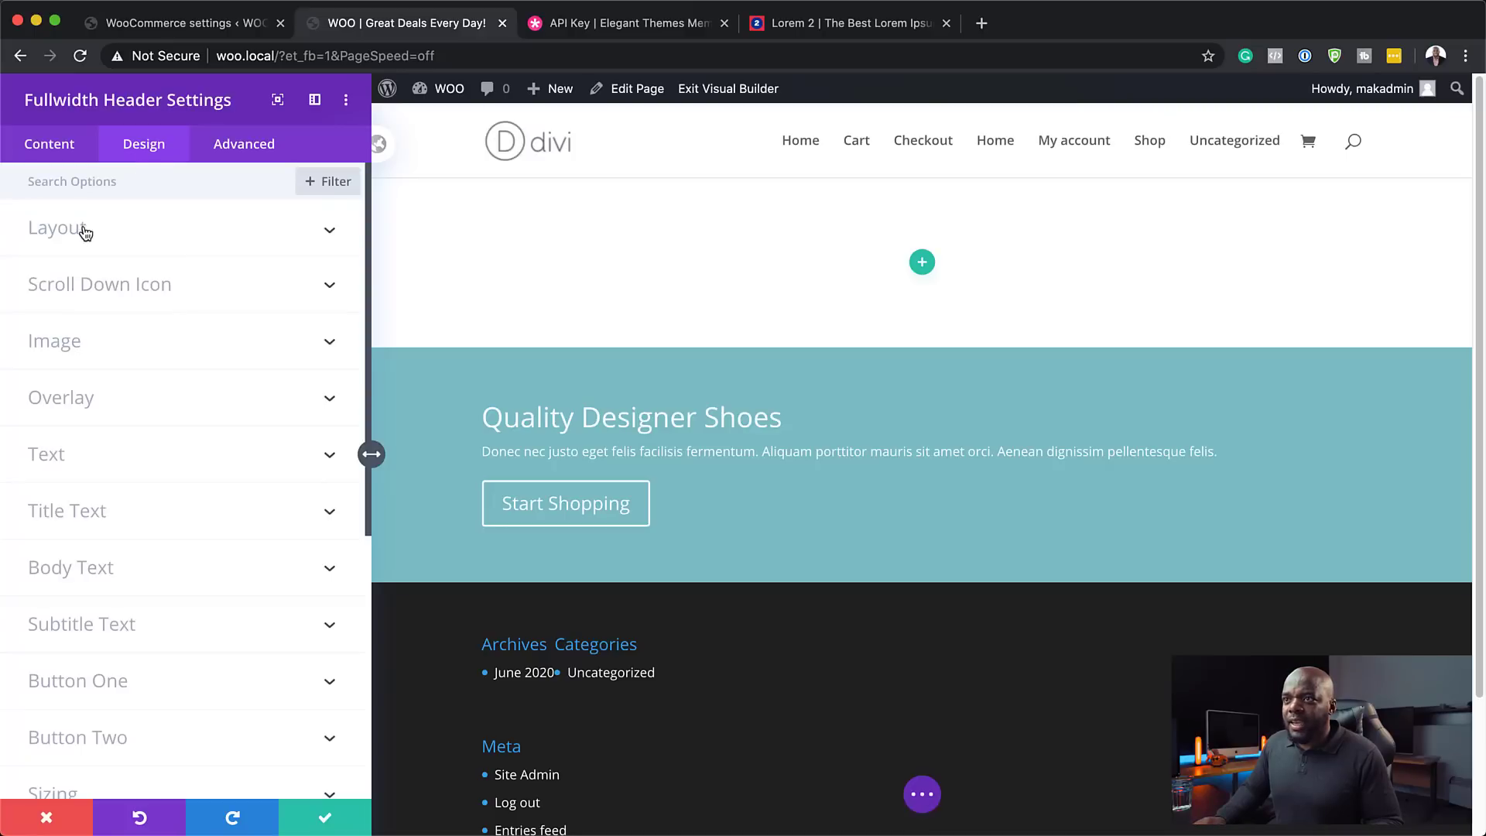
left_click(80, 235)
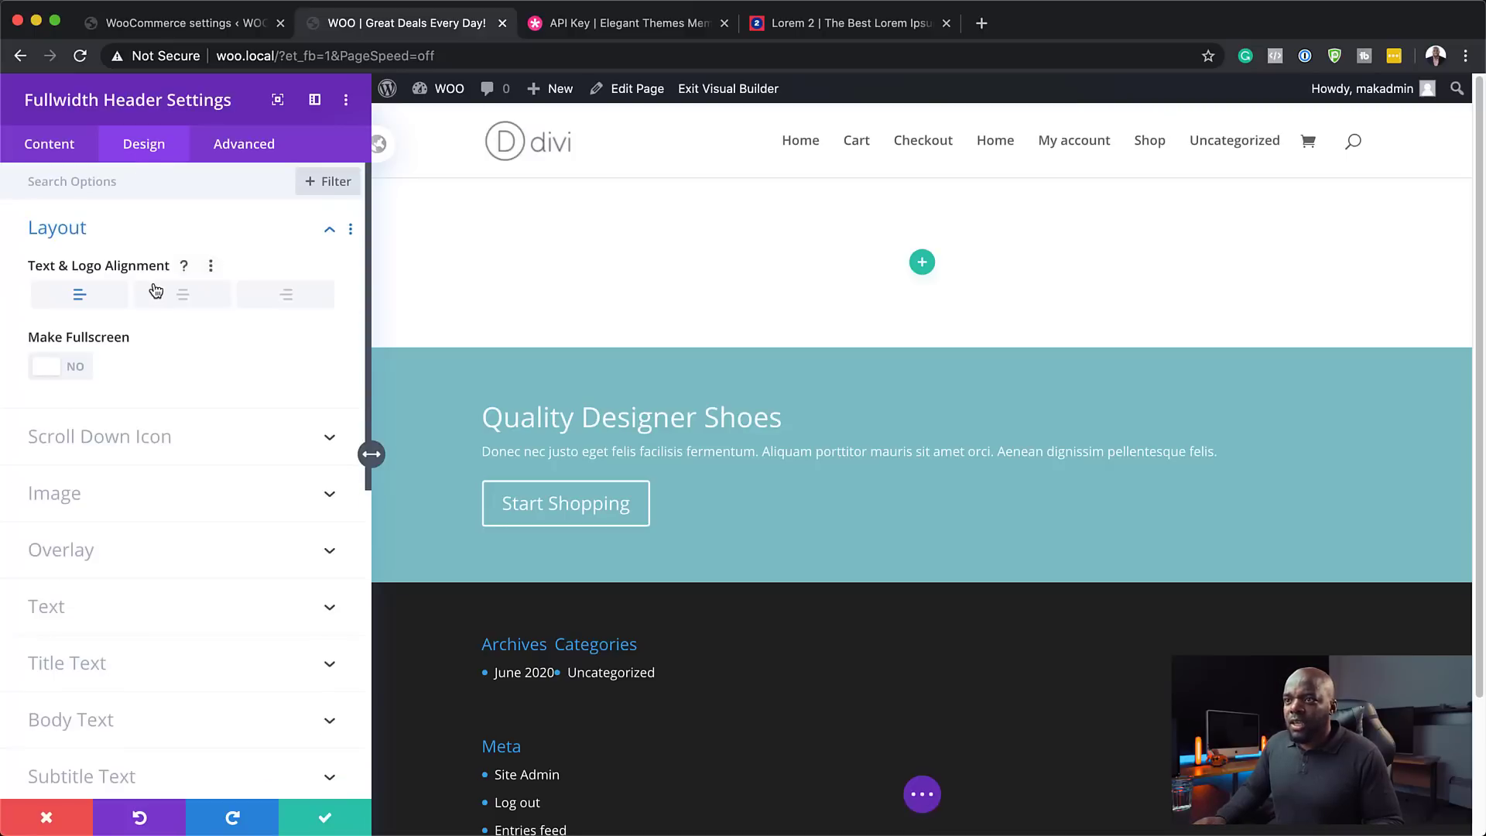
left_click(78, 369)
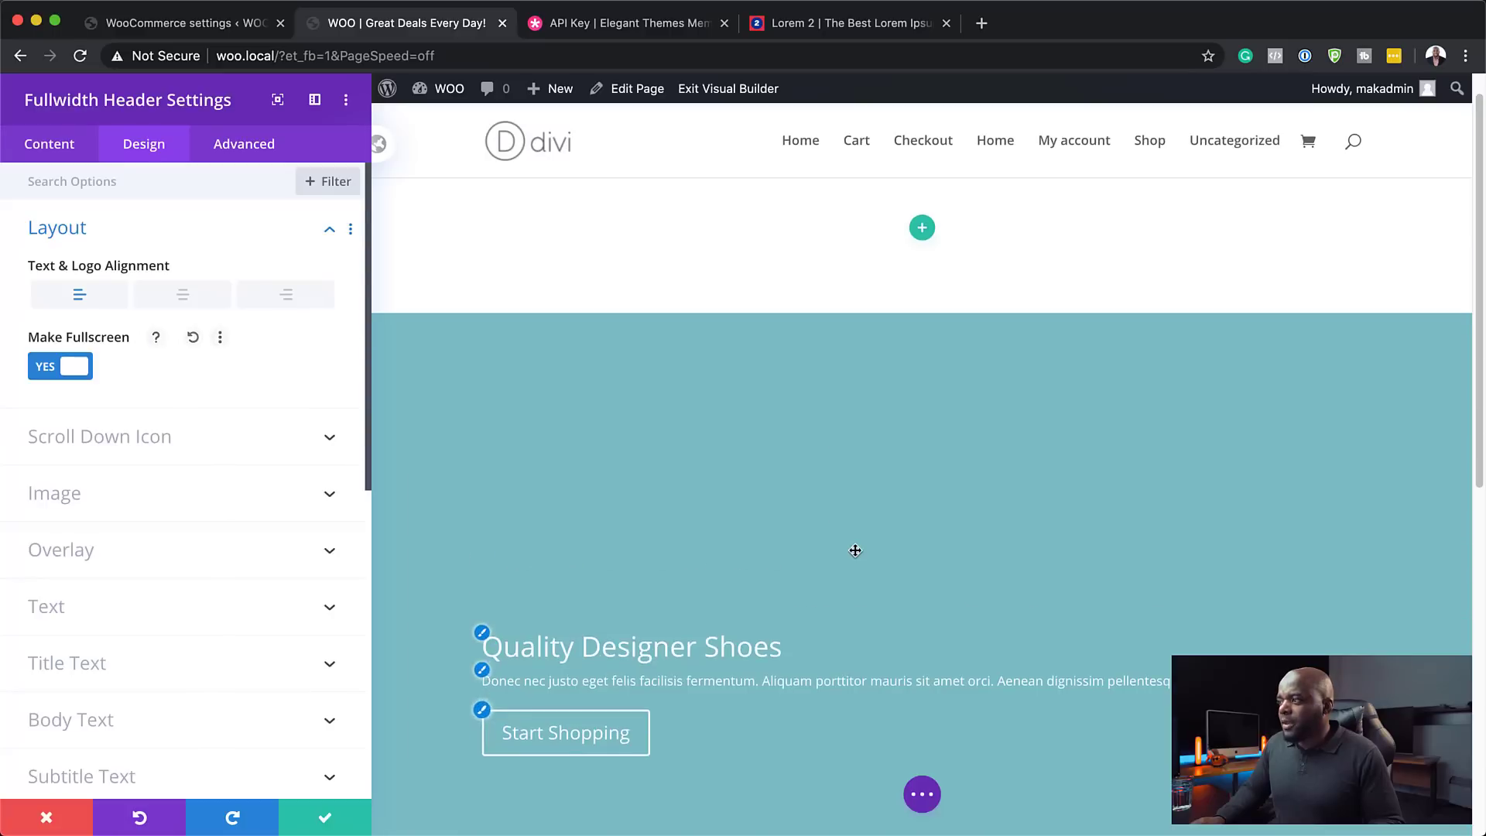
scroll(856, 550, "down", 5)
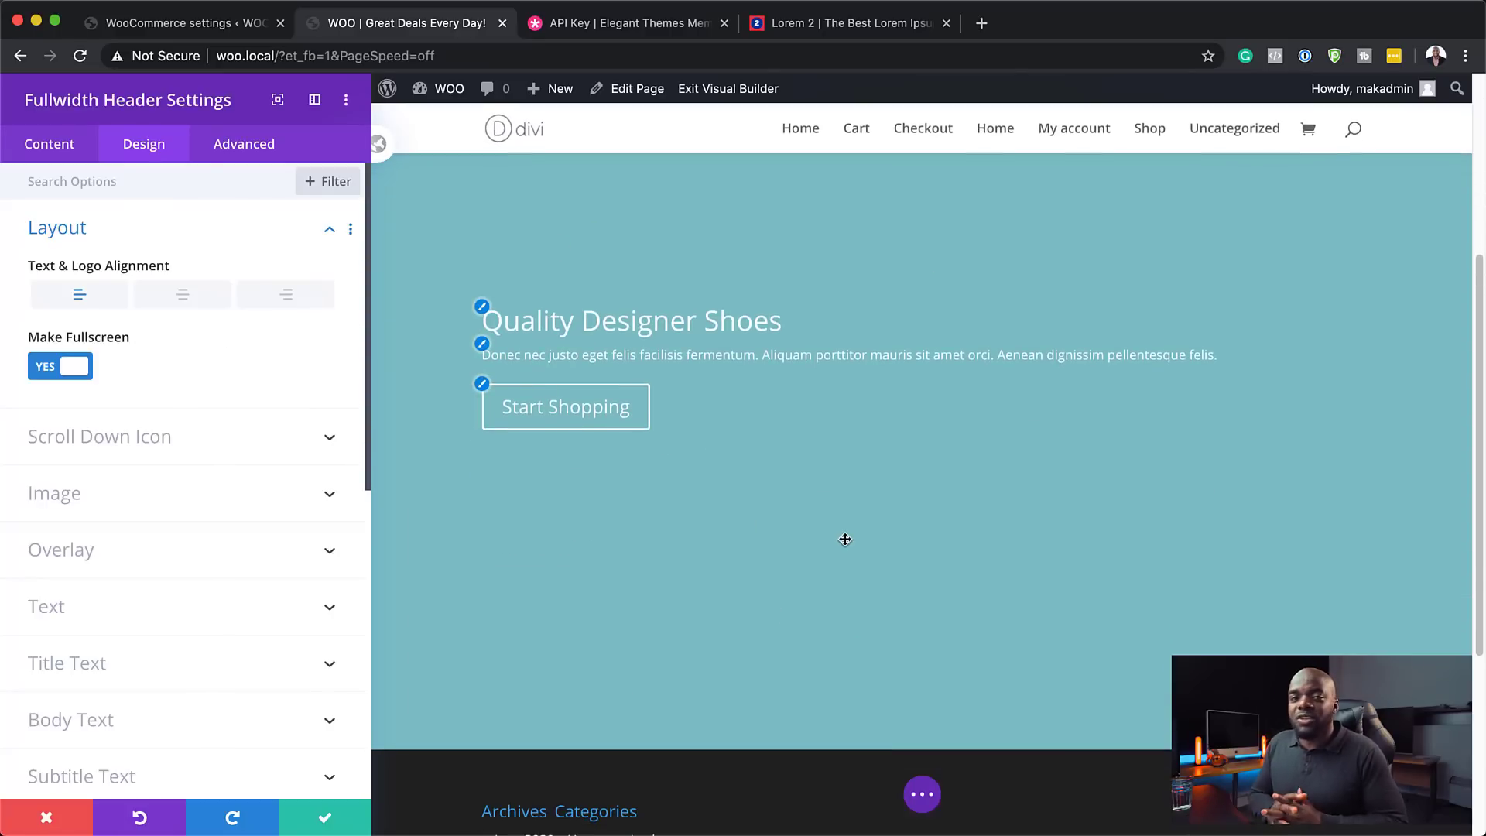
left_click(62, 146)
left_click(126, 400)
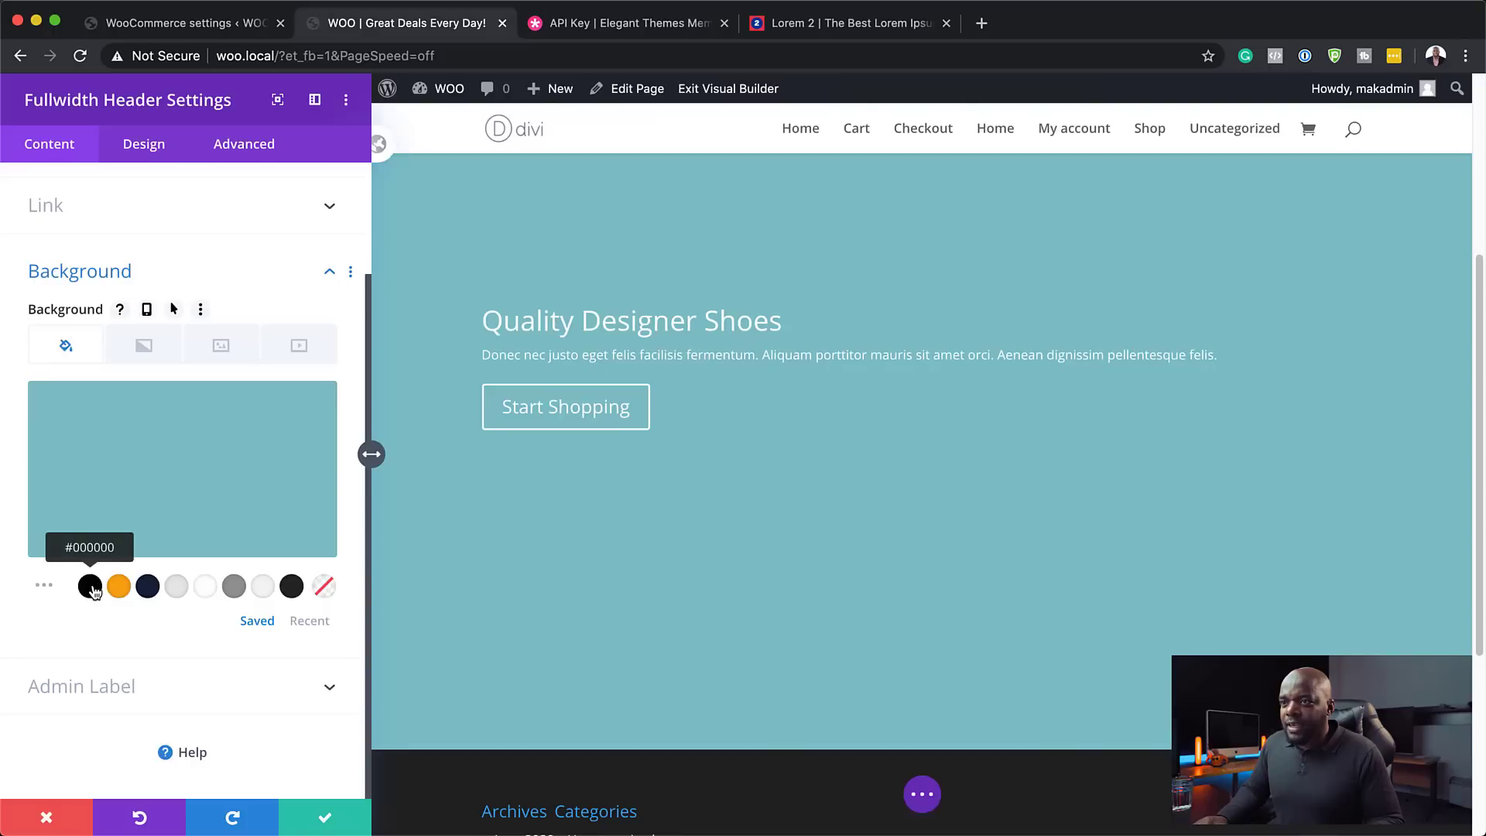
- Set the header background image to the three-women-shopping photo, replacing the flower-shop picture
left_click(221, 346)
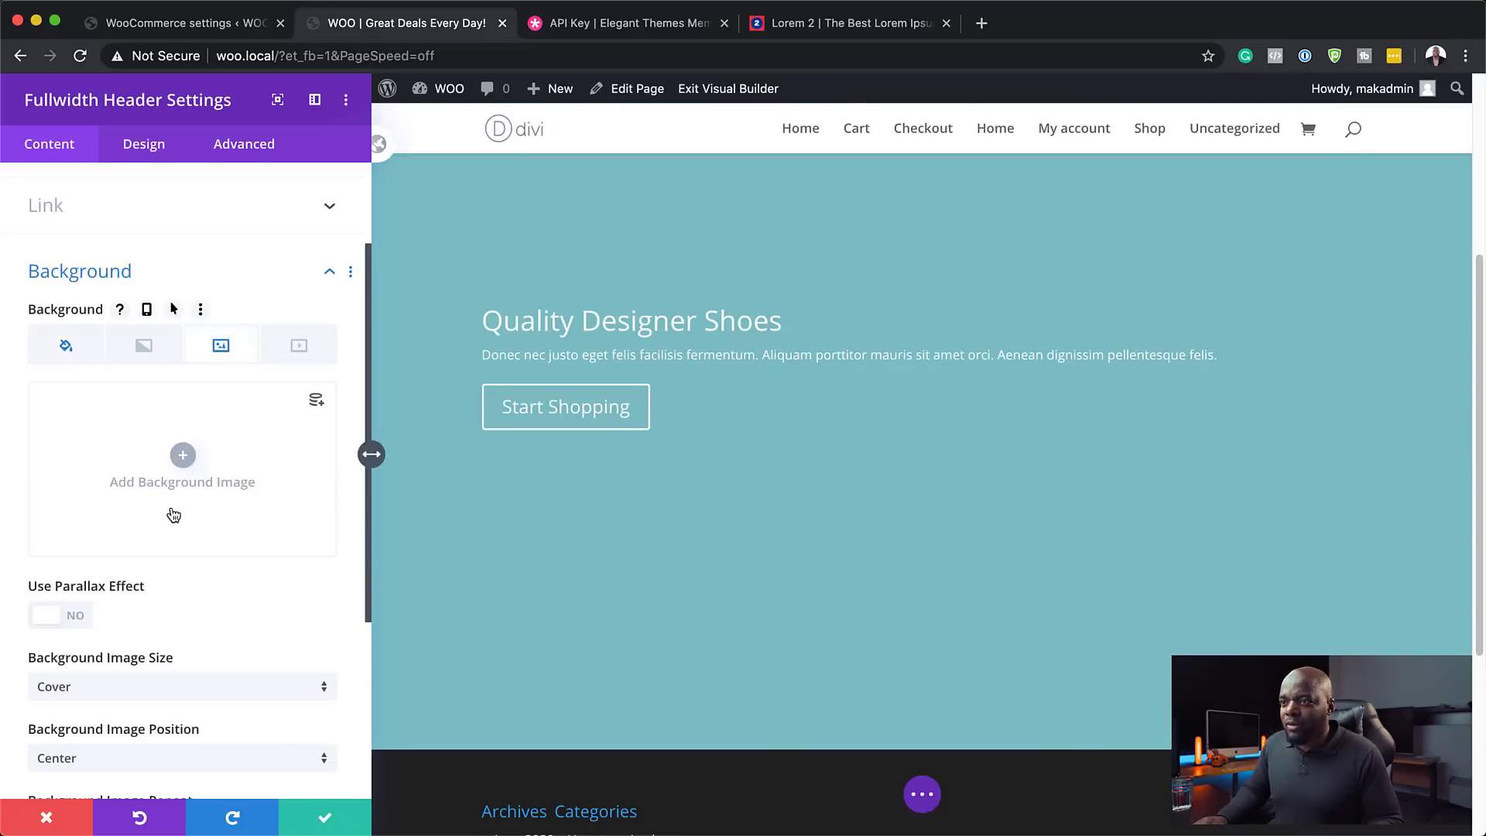
left_click(184, 458)
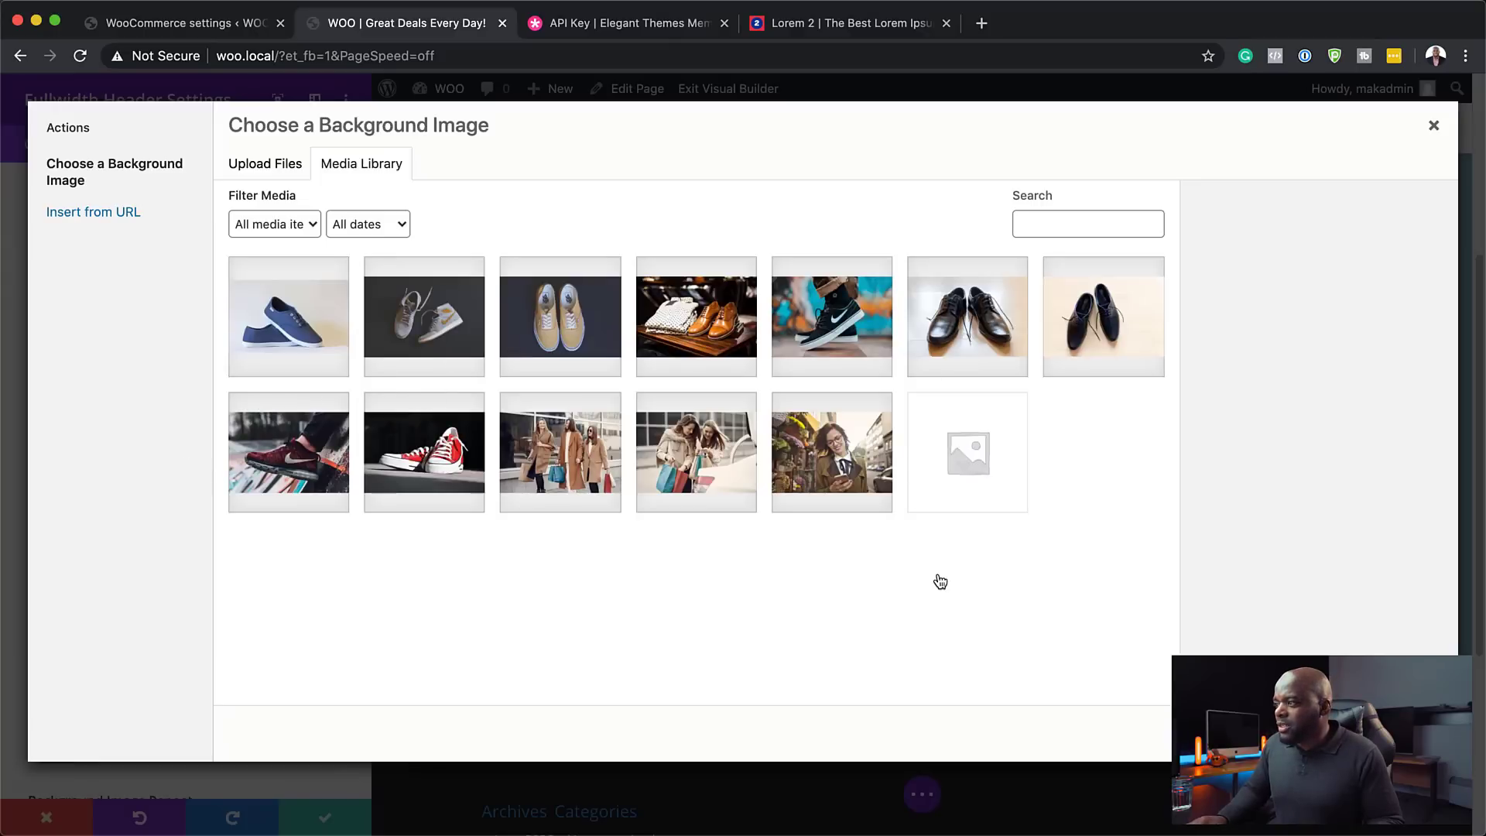
left_click(833, 480)
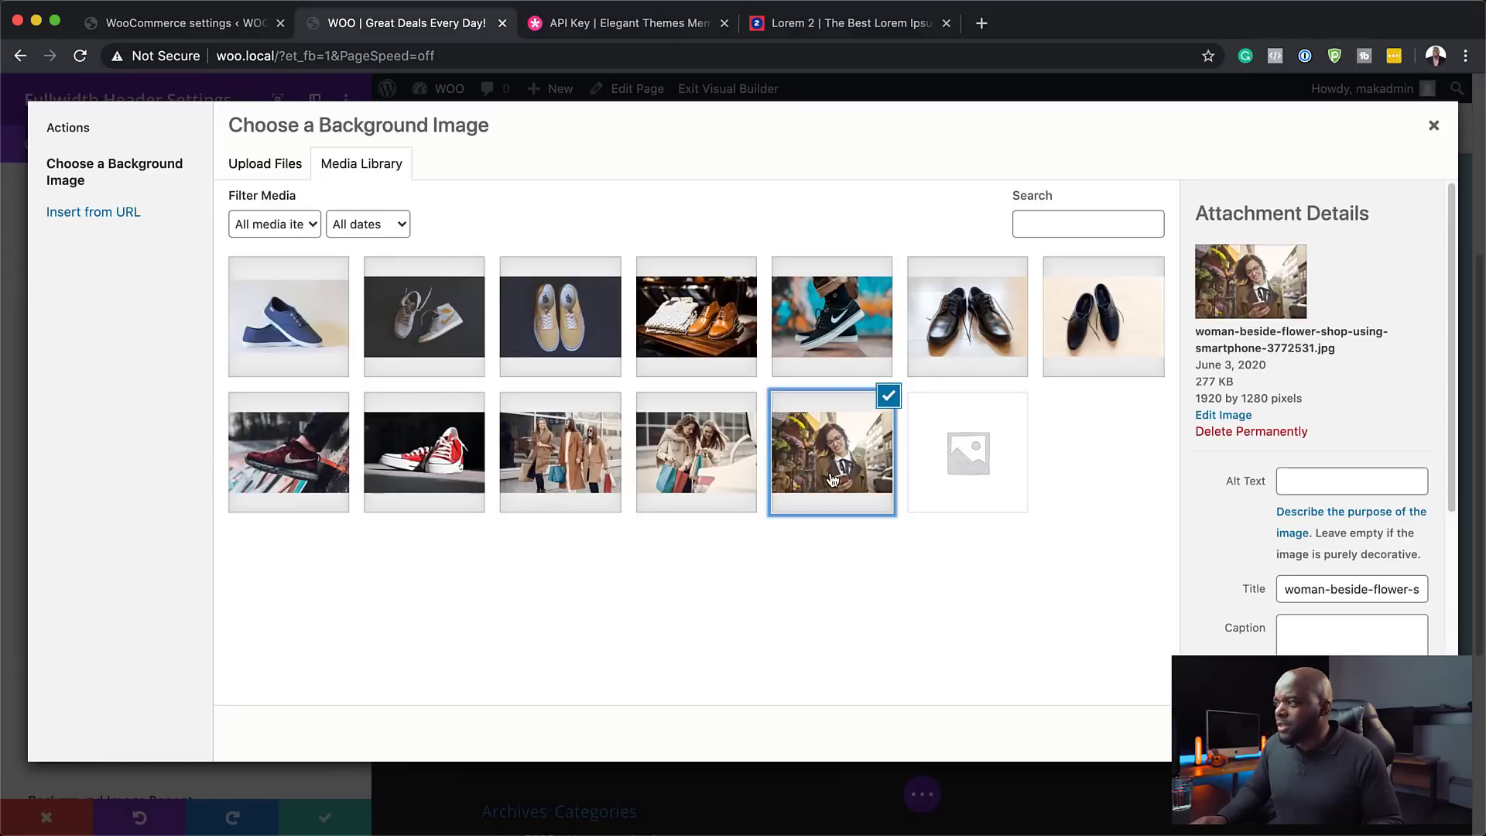
left_click(1393, 733)
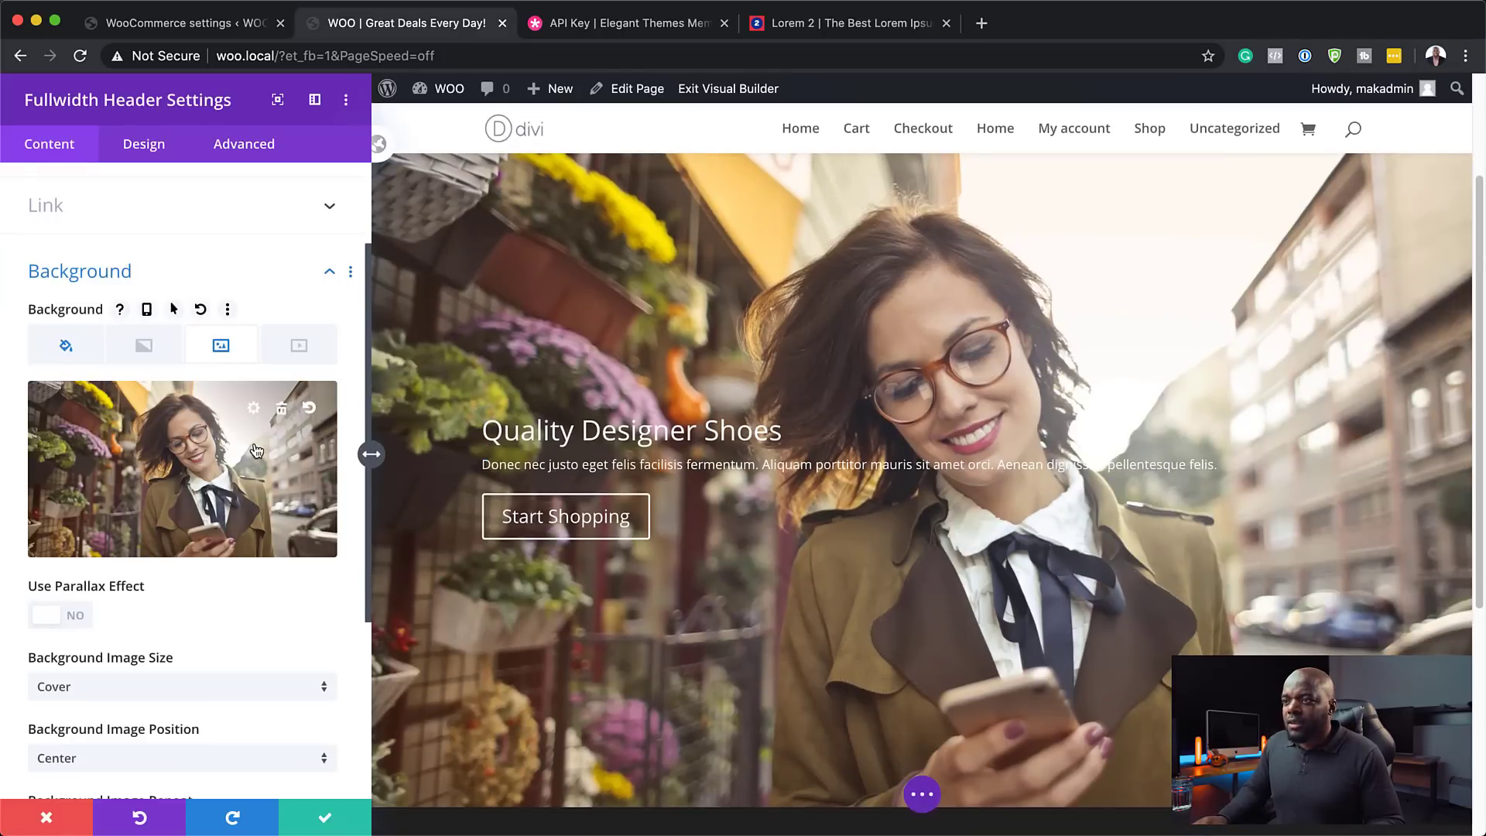
left_click(283, 413)
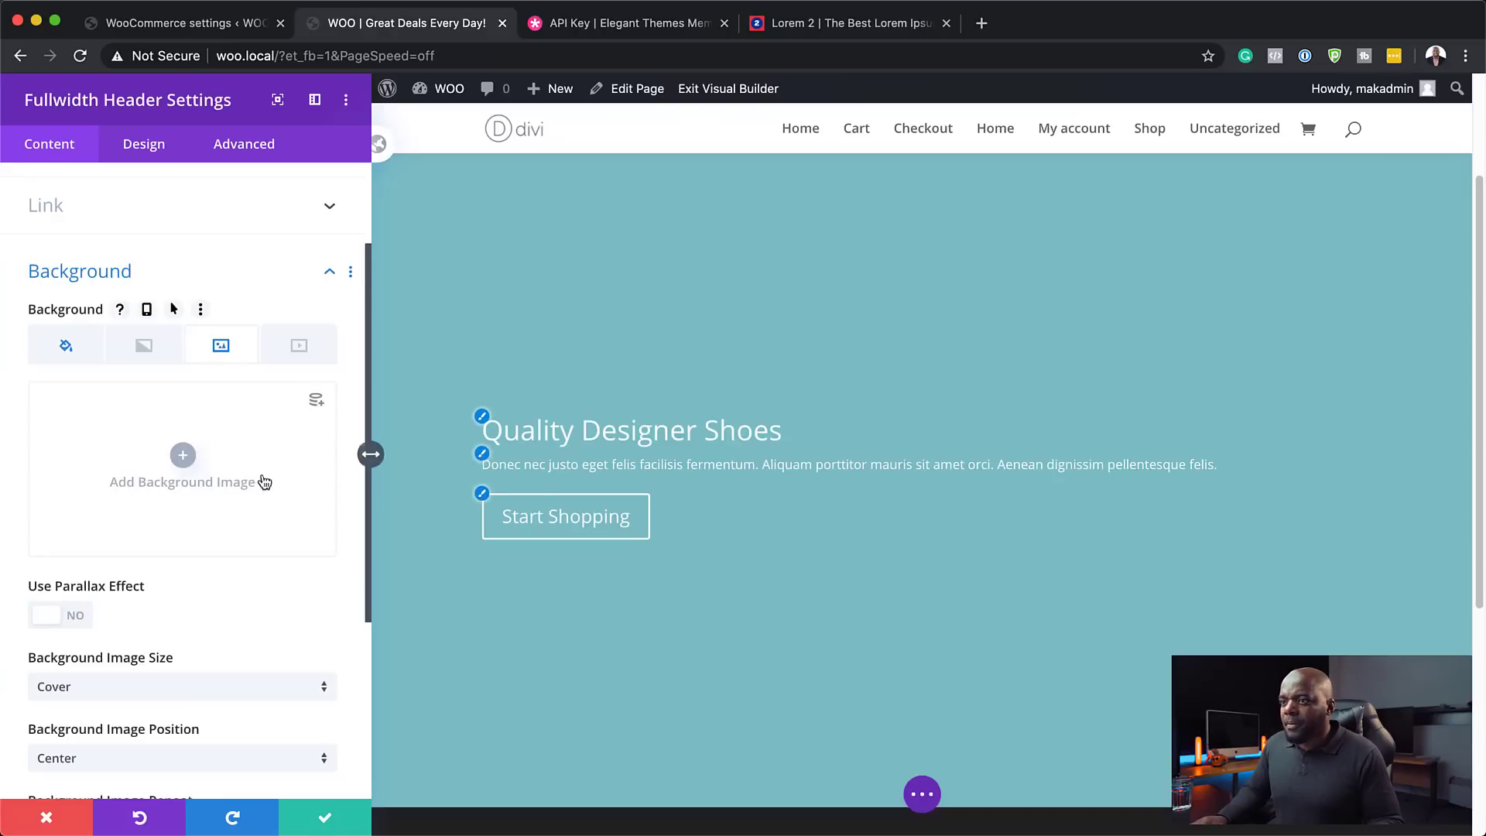
left_click(186, 458)
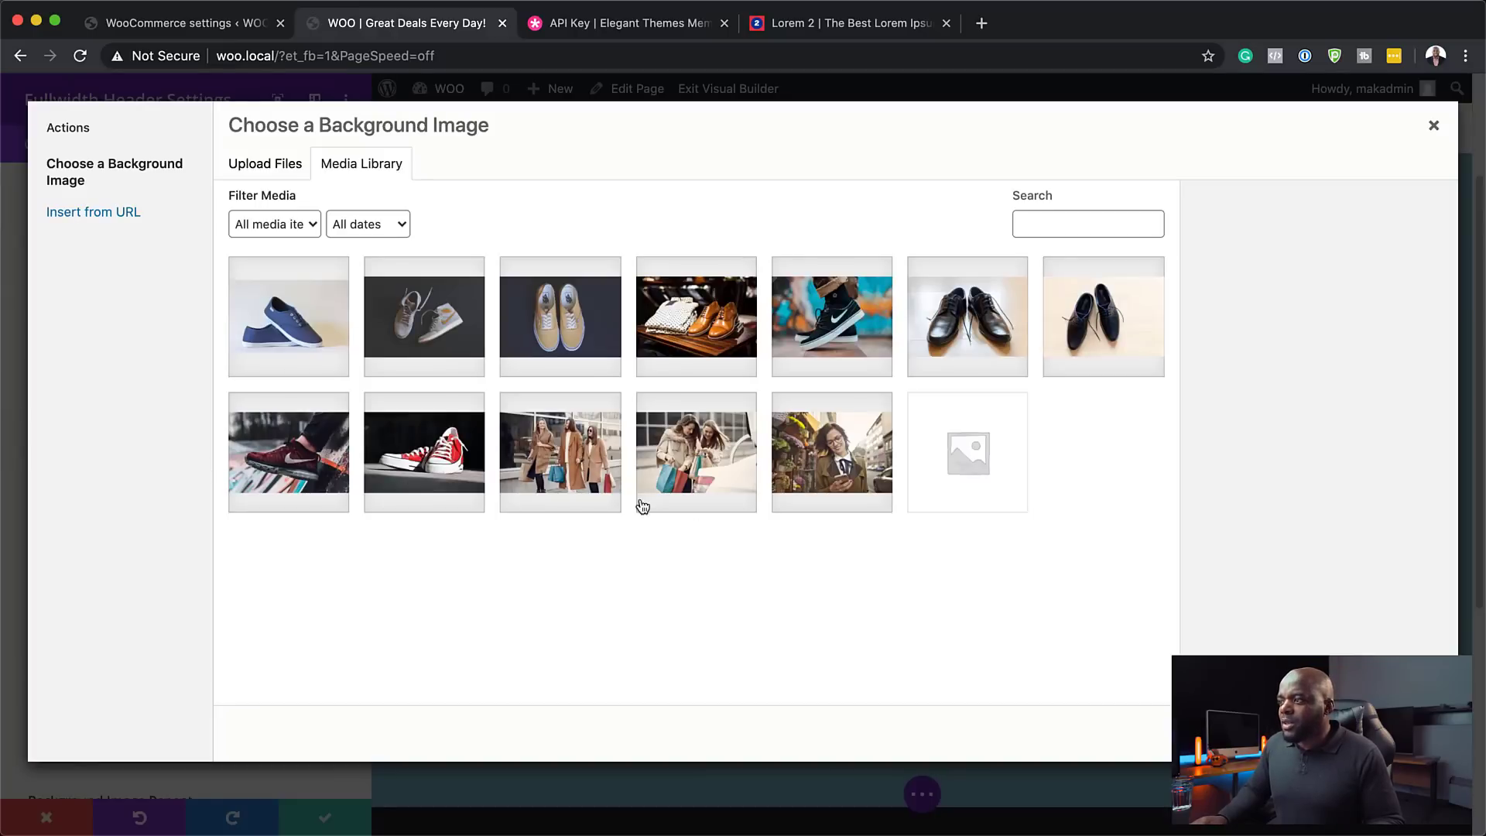
left_click(575, 465)
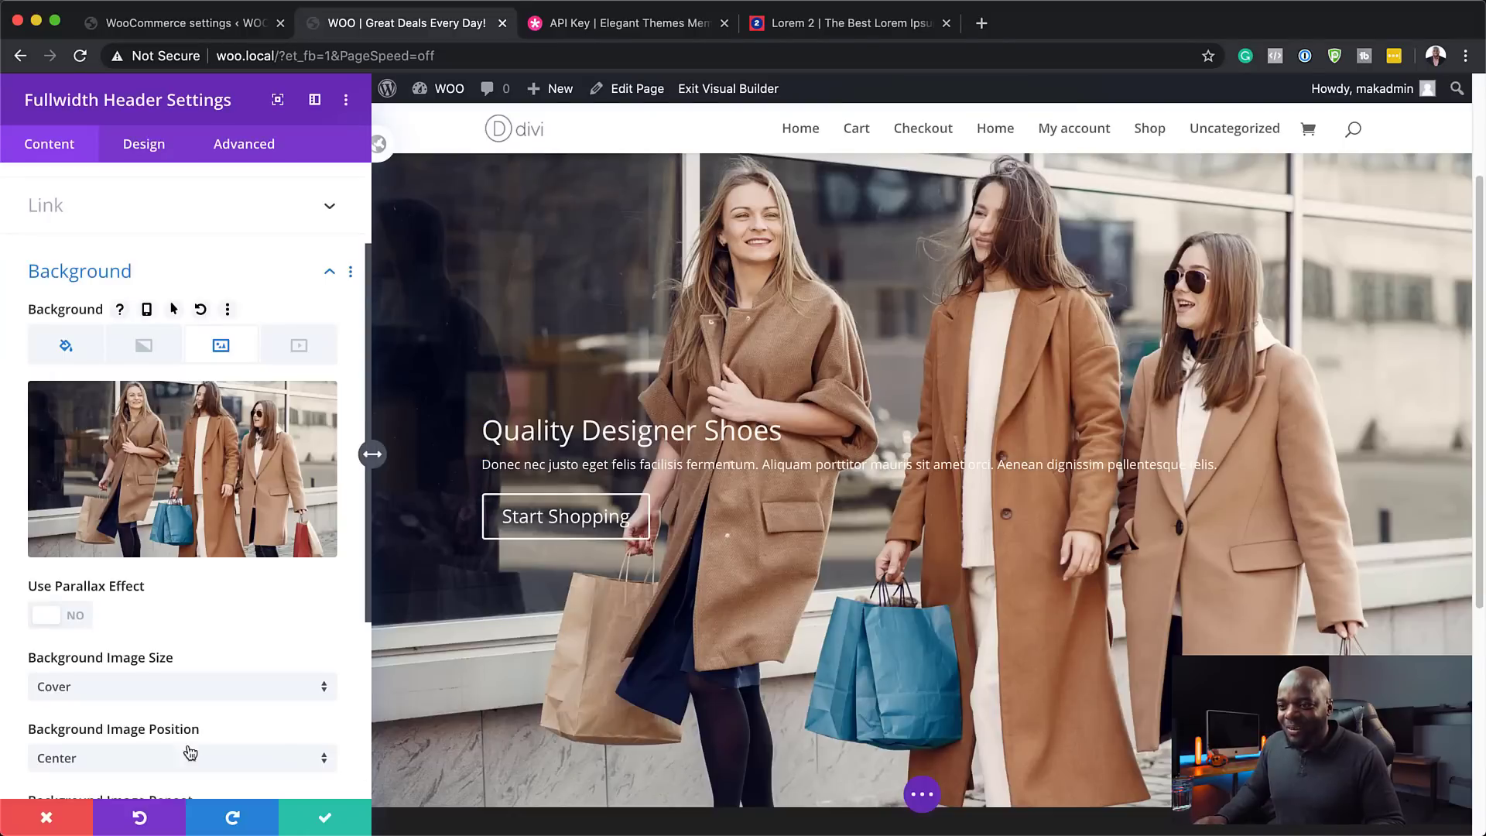
- Set the Background Image Blend mode to Multiply
scroll(198, 739, "down", 5)
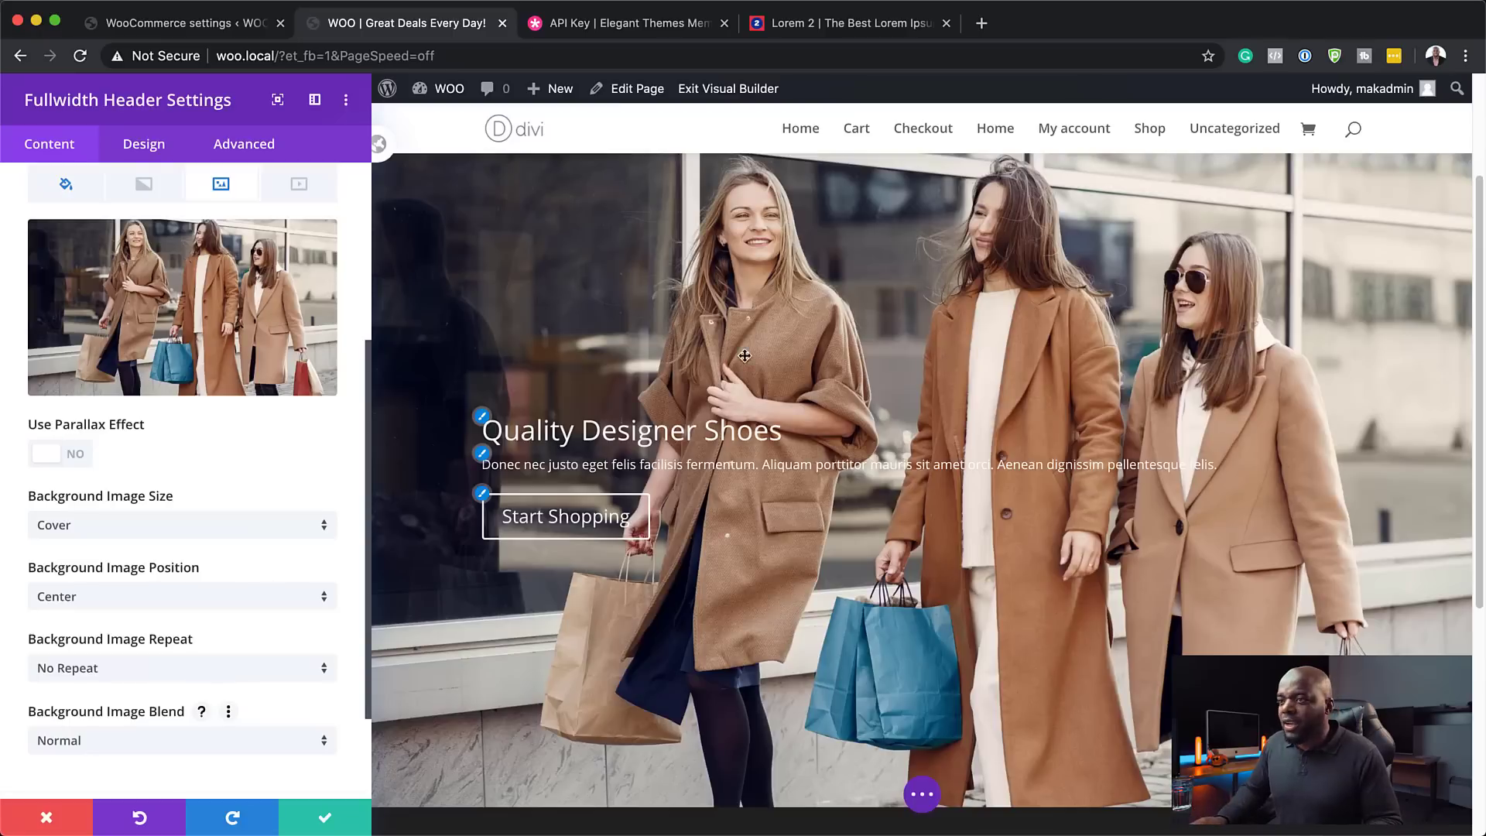
scroll(155, 480, "down", 3)
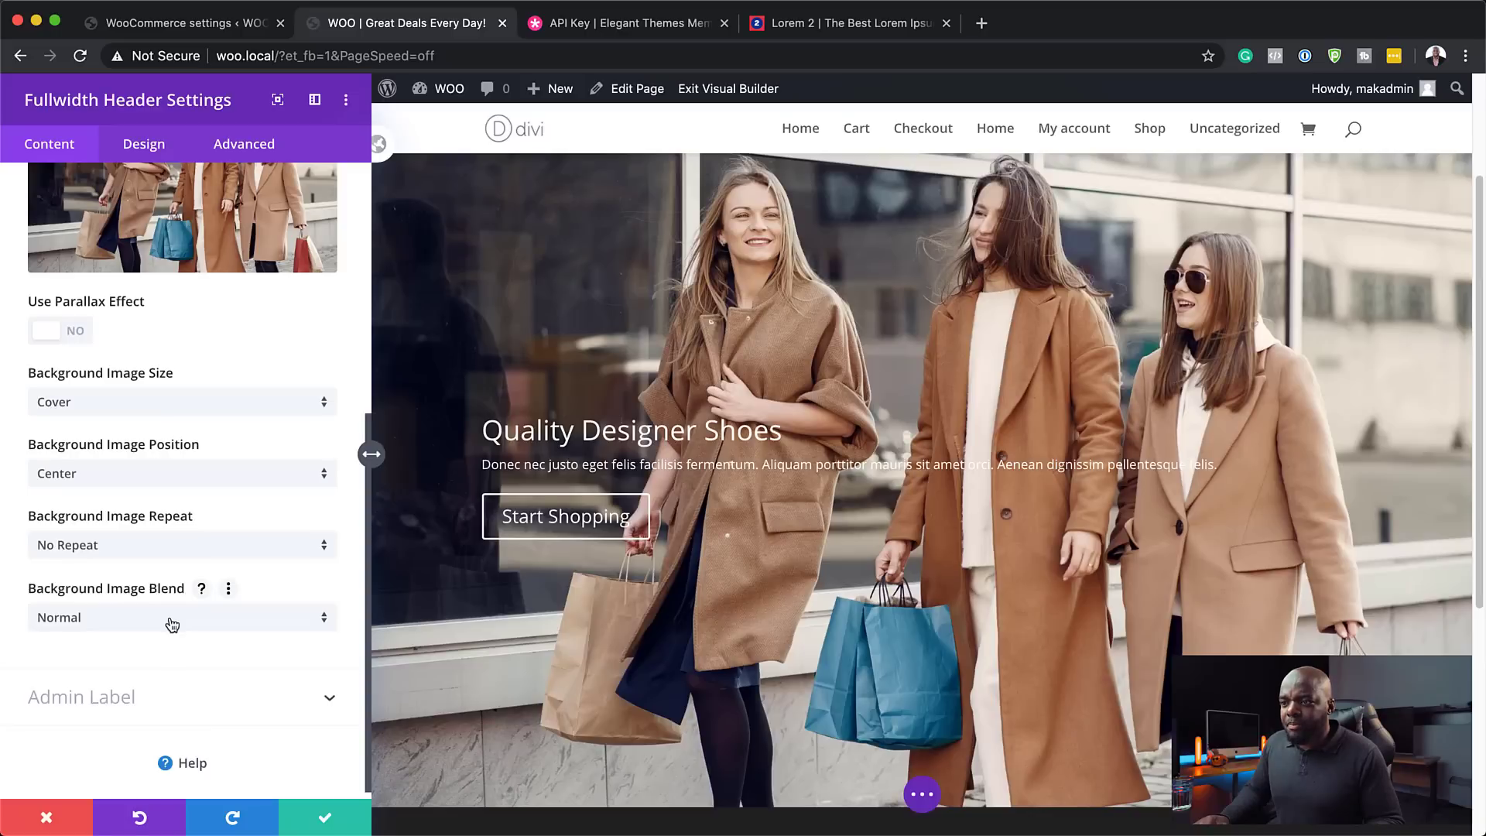
left_click(172, 619)
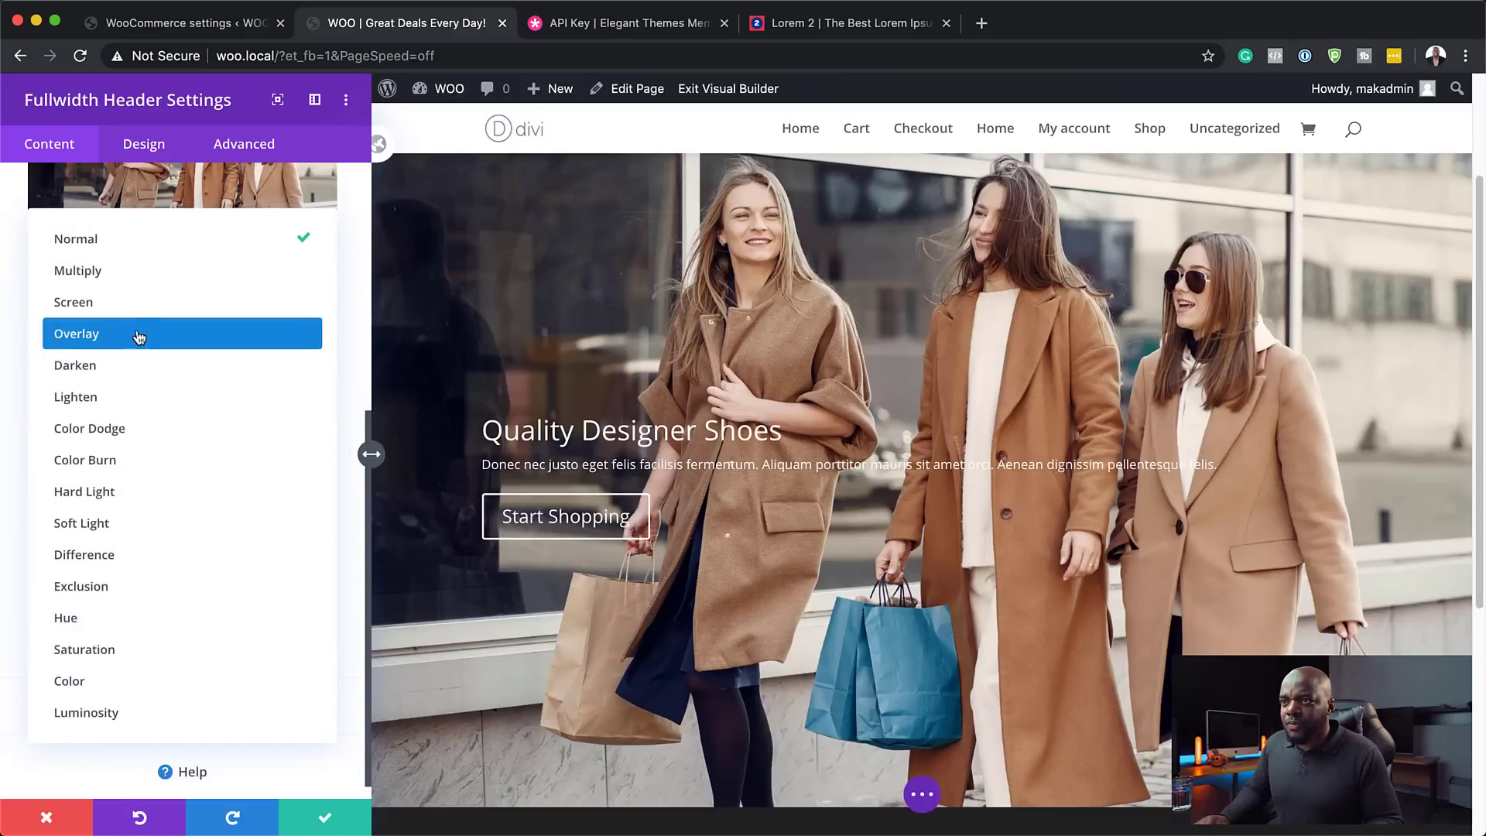
left_click(136, 284)
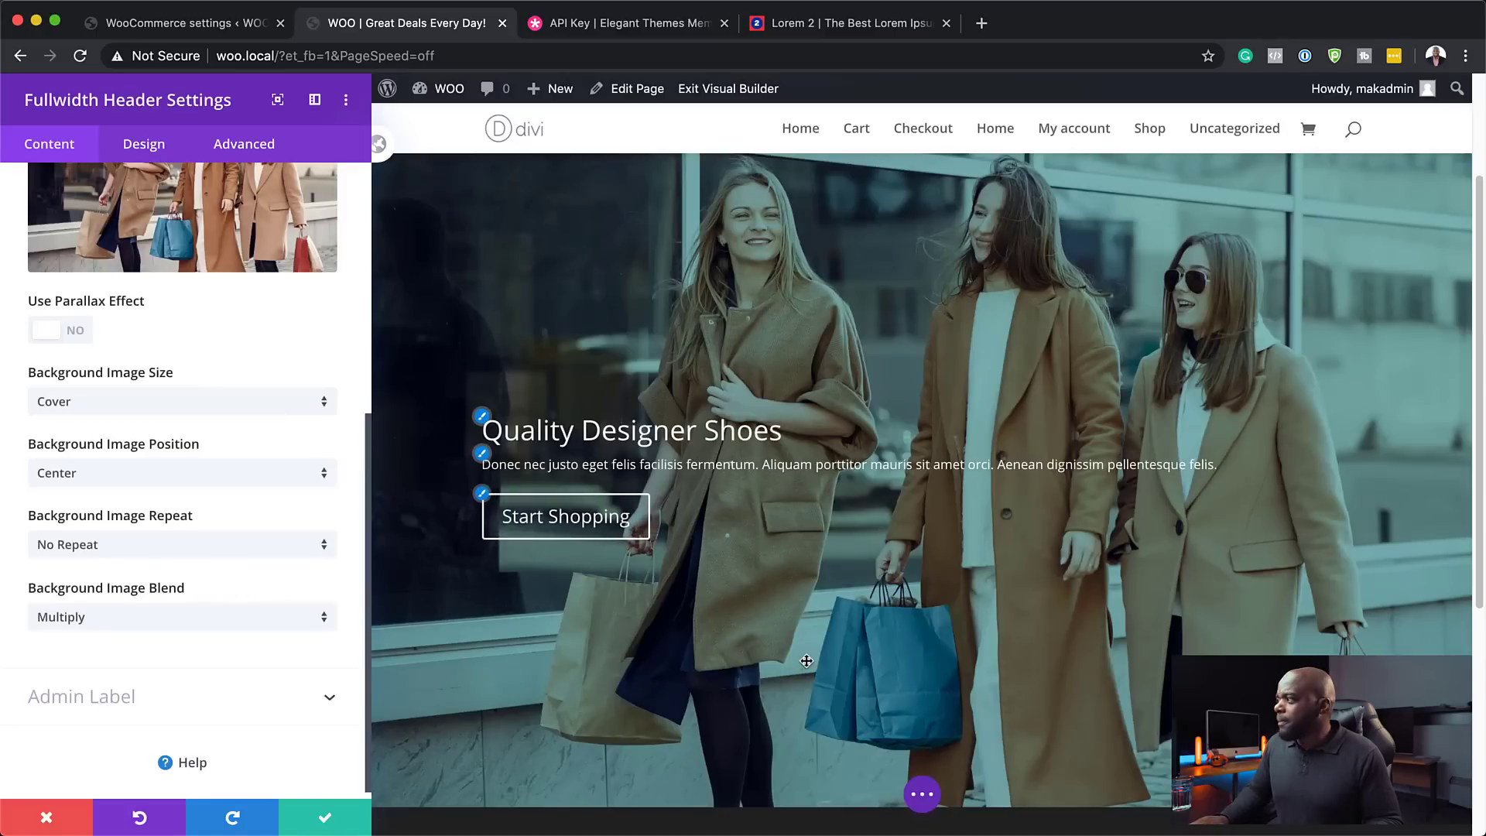
scroll(807, 661, "up", 1)
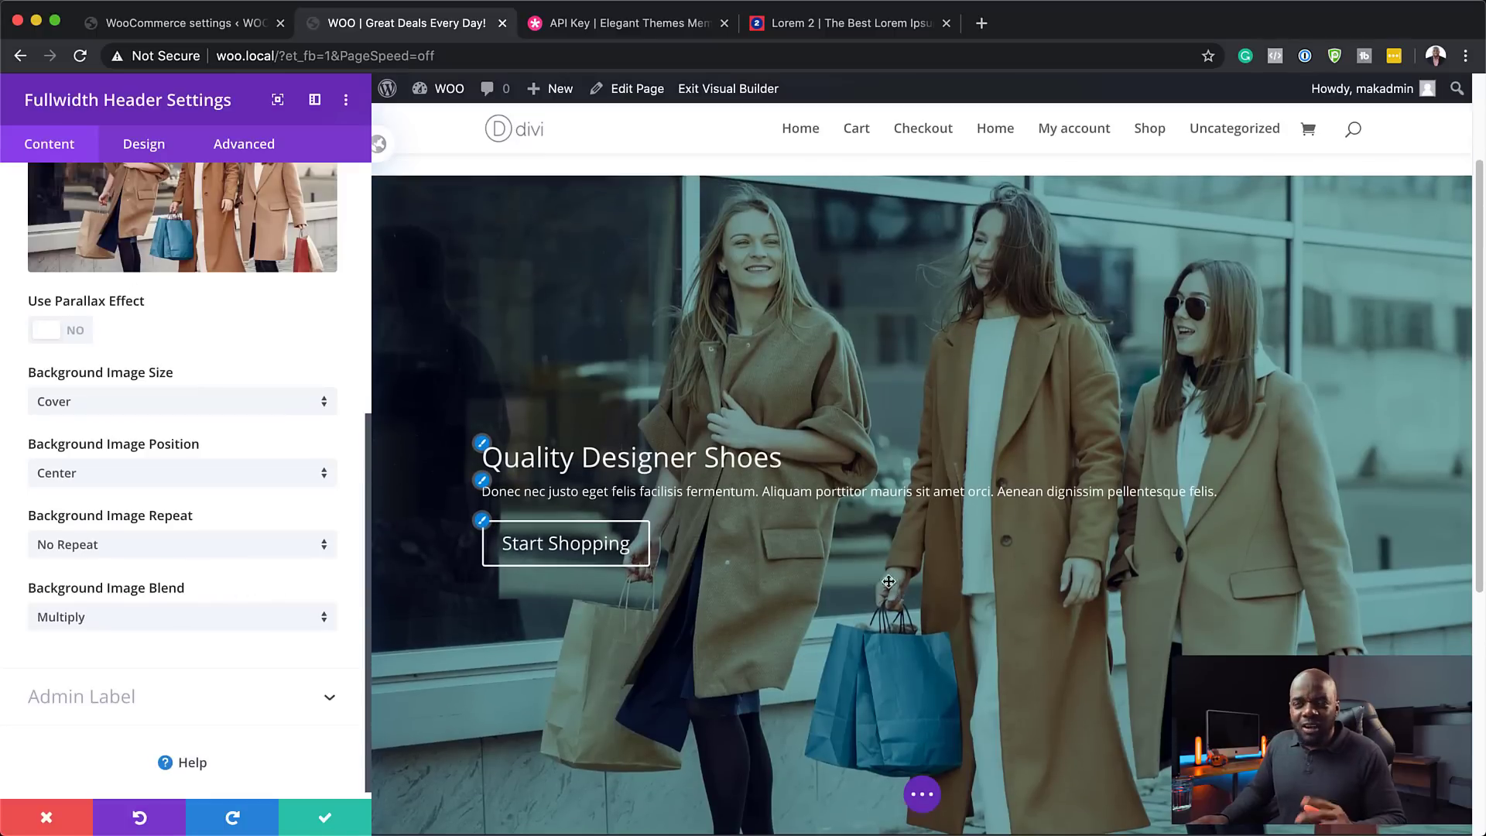
scroll(289, 405, "up", 3)
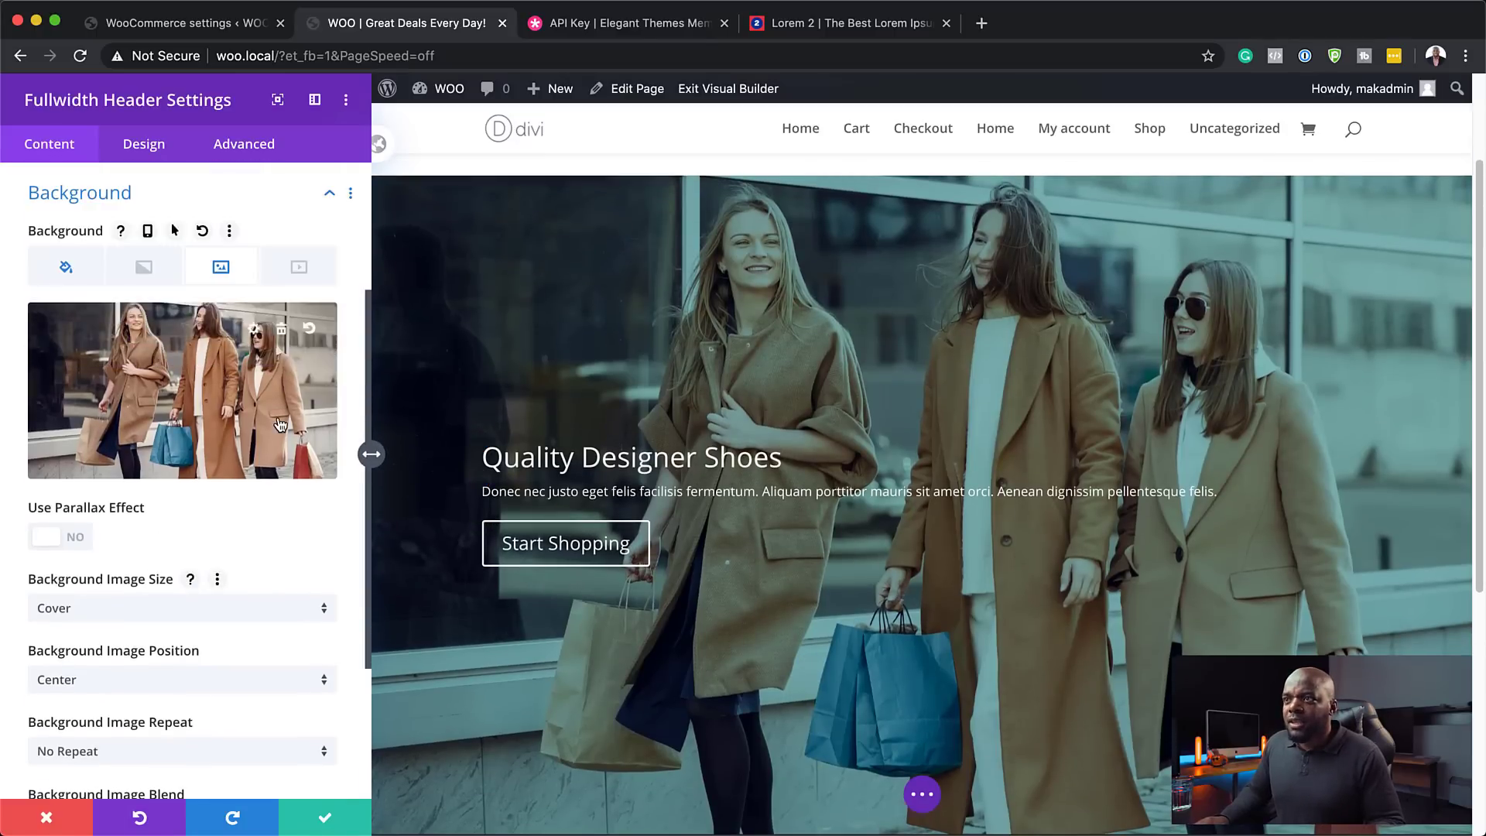
- Try navy, orange, and semi-transparent black as the header background colour overlay
left_click(63, 268)
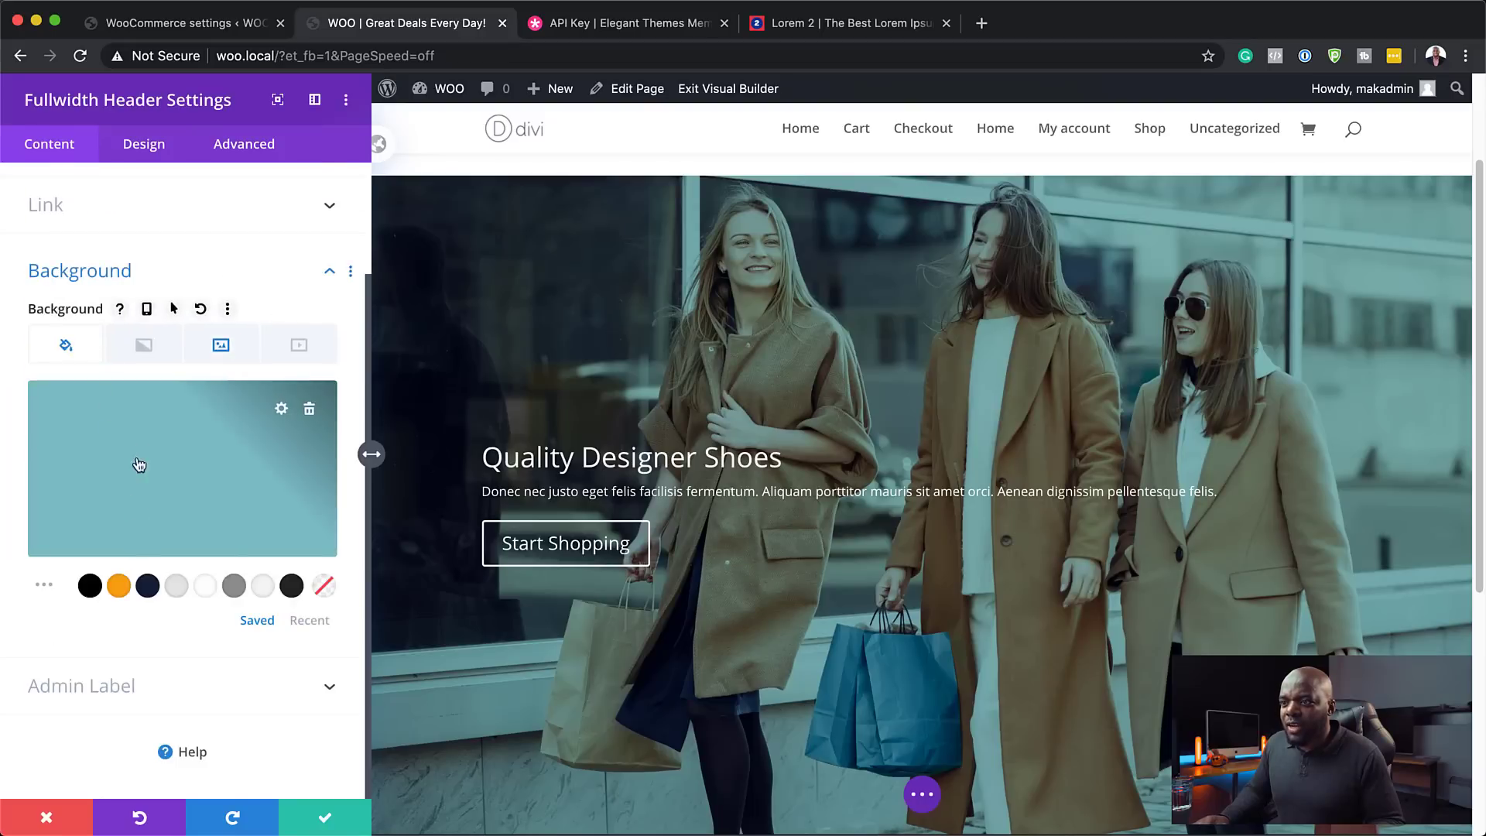
left_click(149, 588)
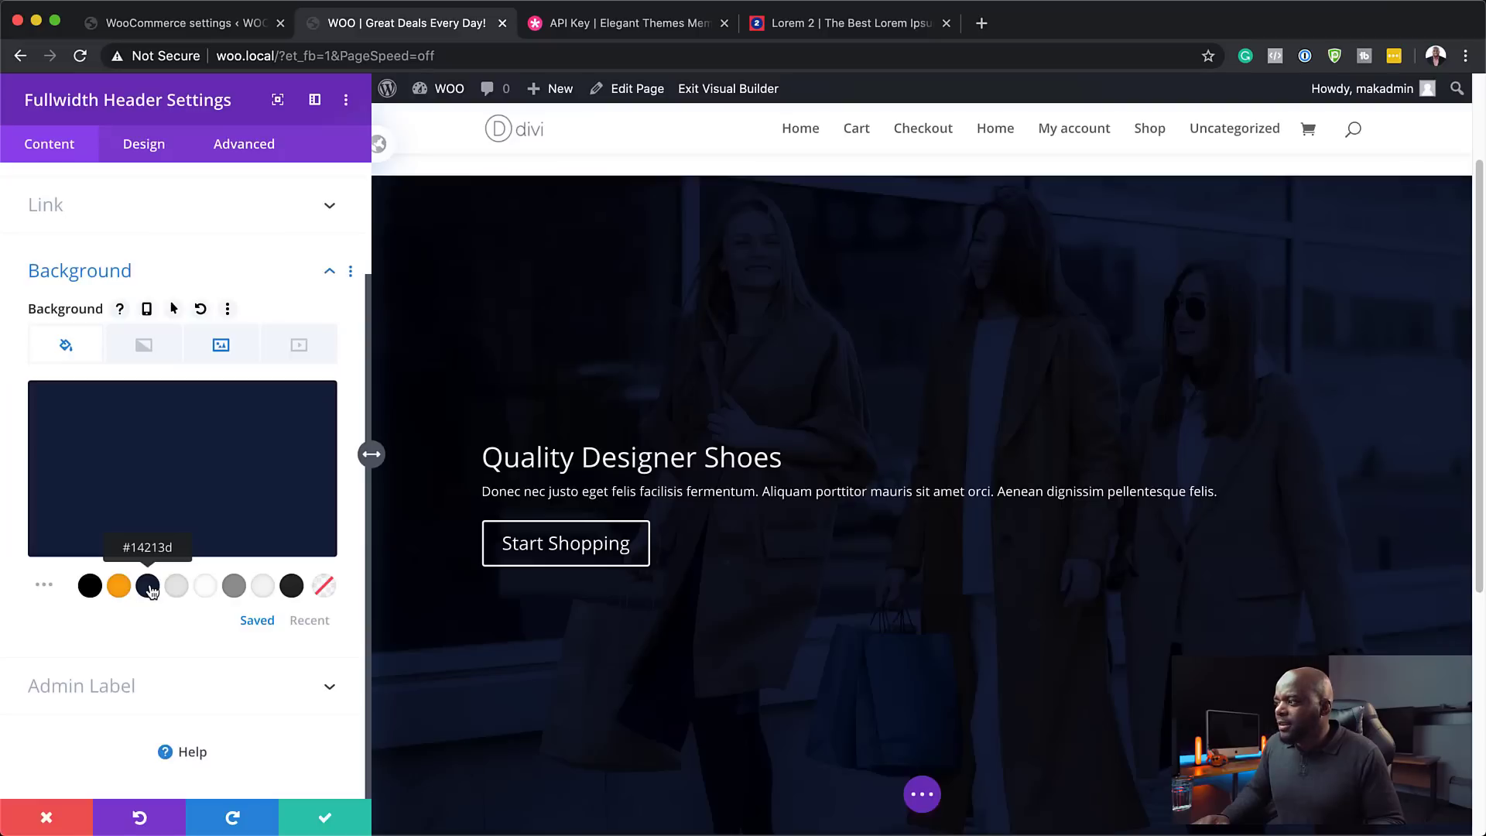
left_click(160, 480)
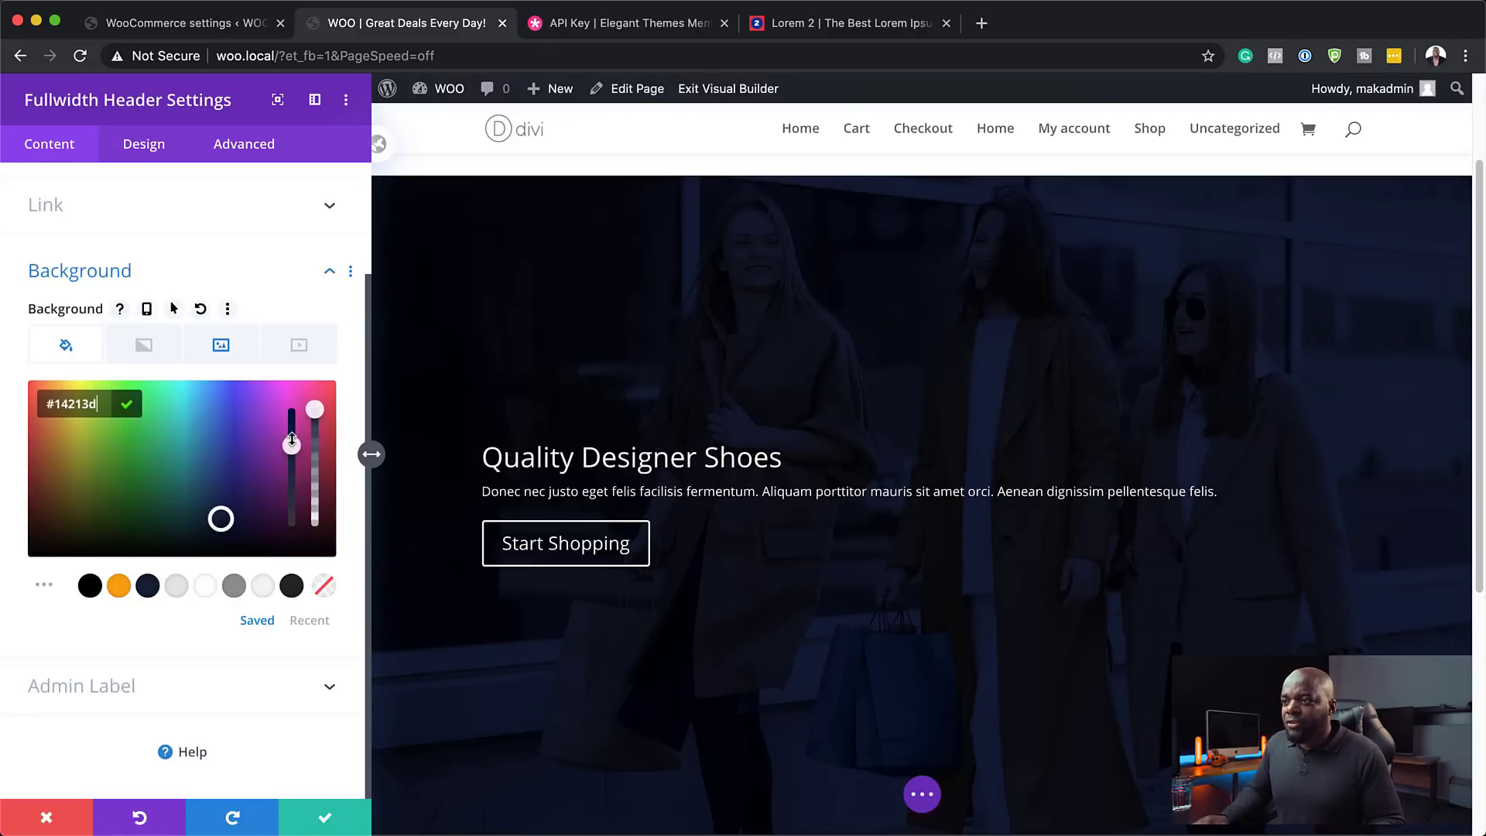
left_click_drag(313, 416, 316, 446)
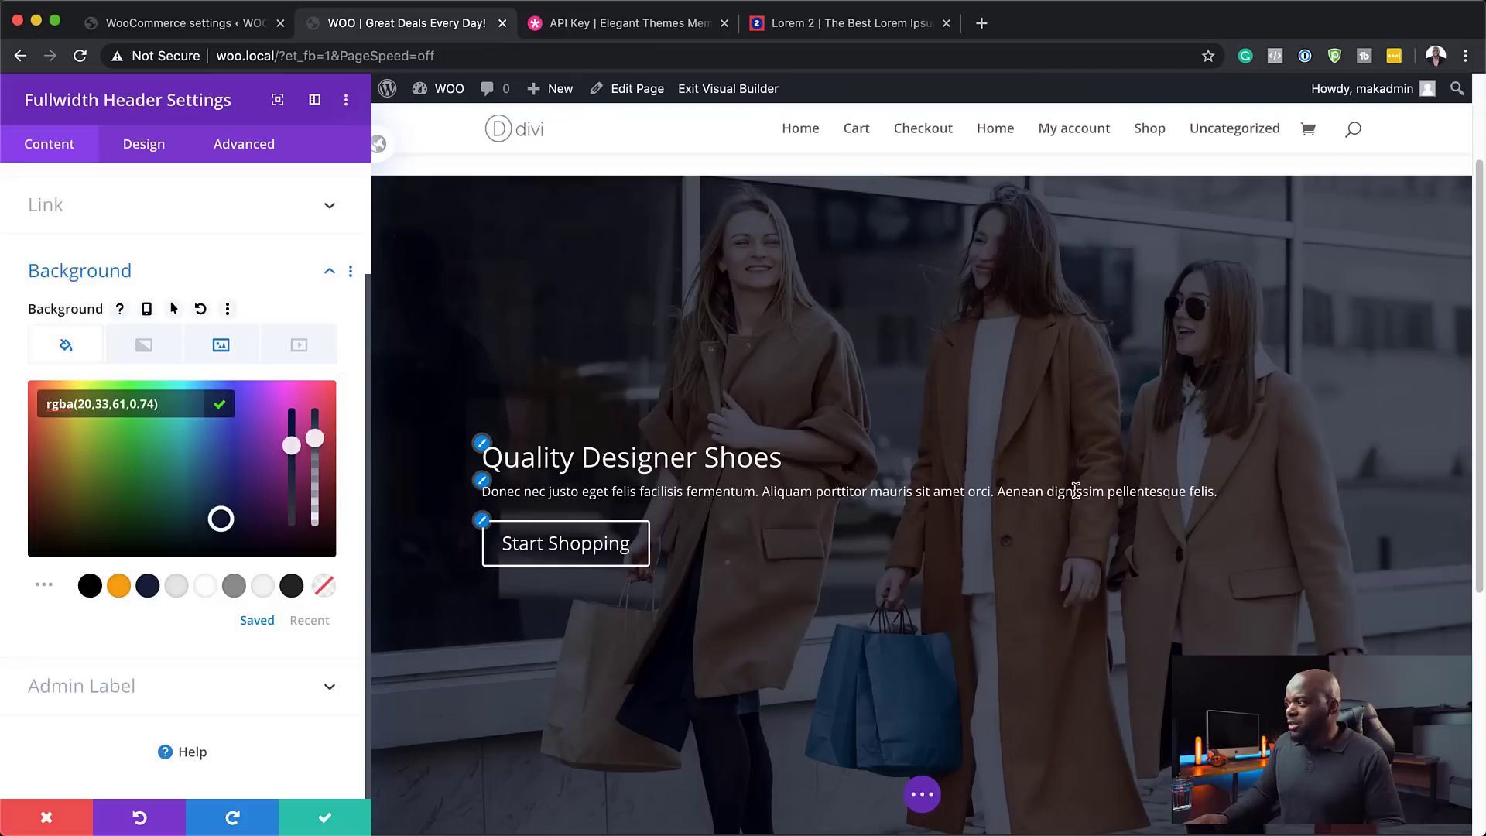
left_click(120, 588)
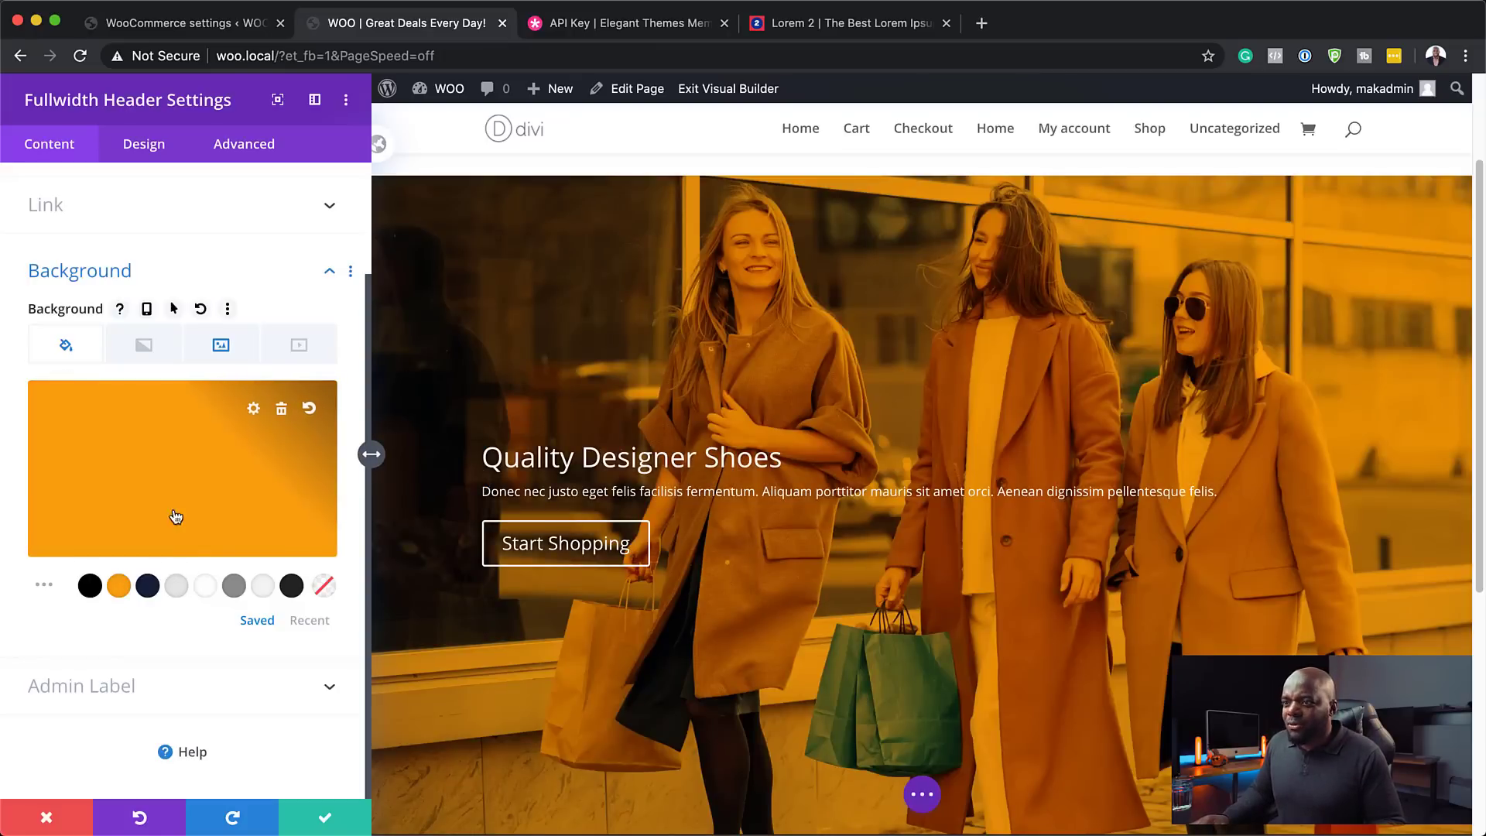
left_click(91, 588)
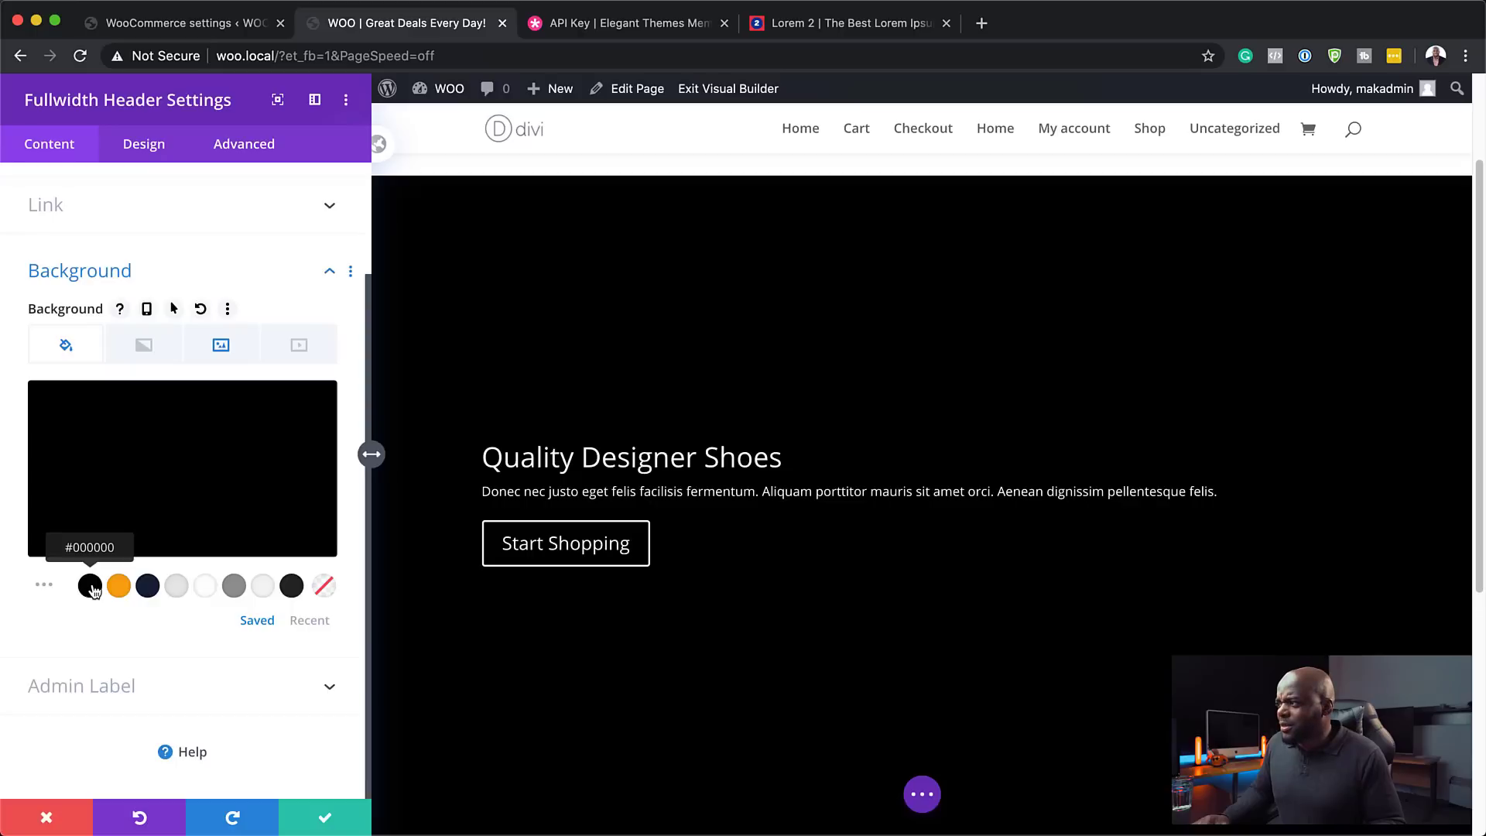
left_click(231, 486)
left_click_drag(318, 411, 322, 452)
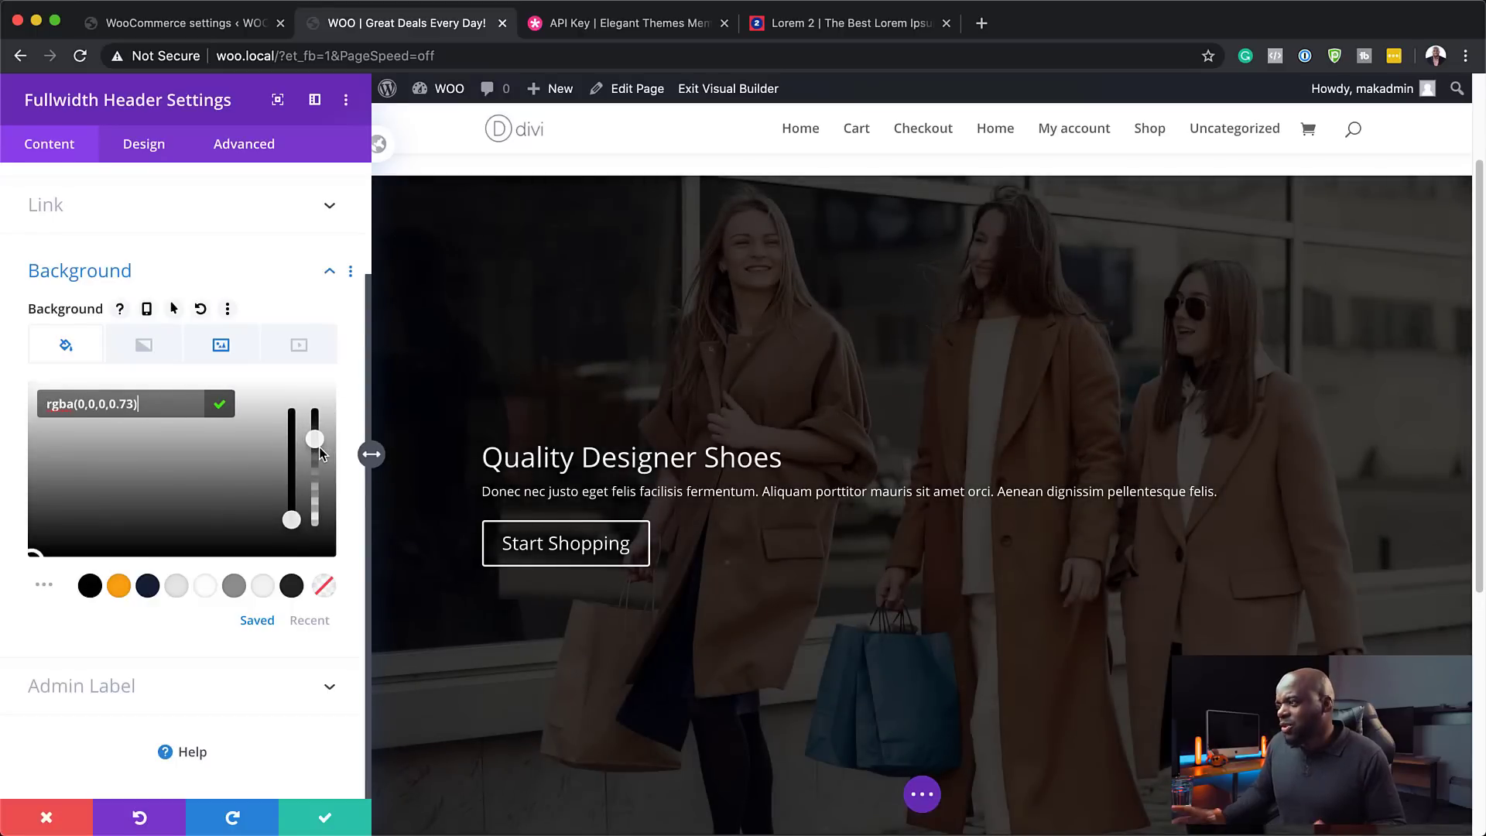
- Settle on navy #14213d at 0.82 opacity, rgba(20,33,61,0.82)
left_click(147, 588)
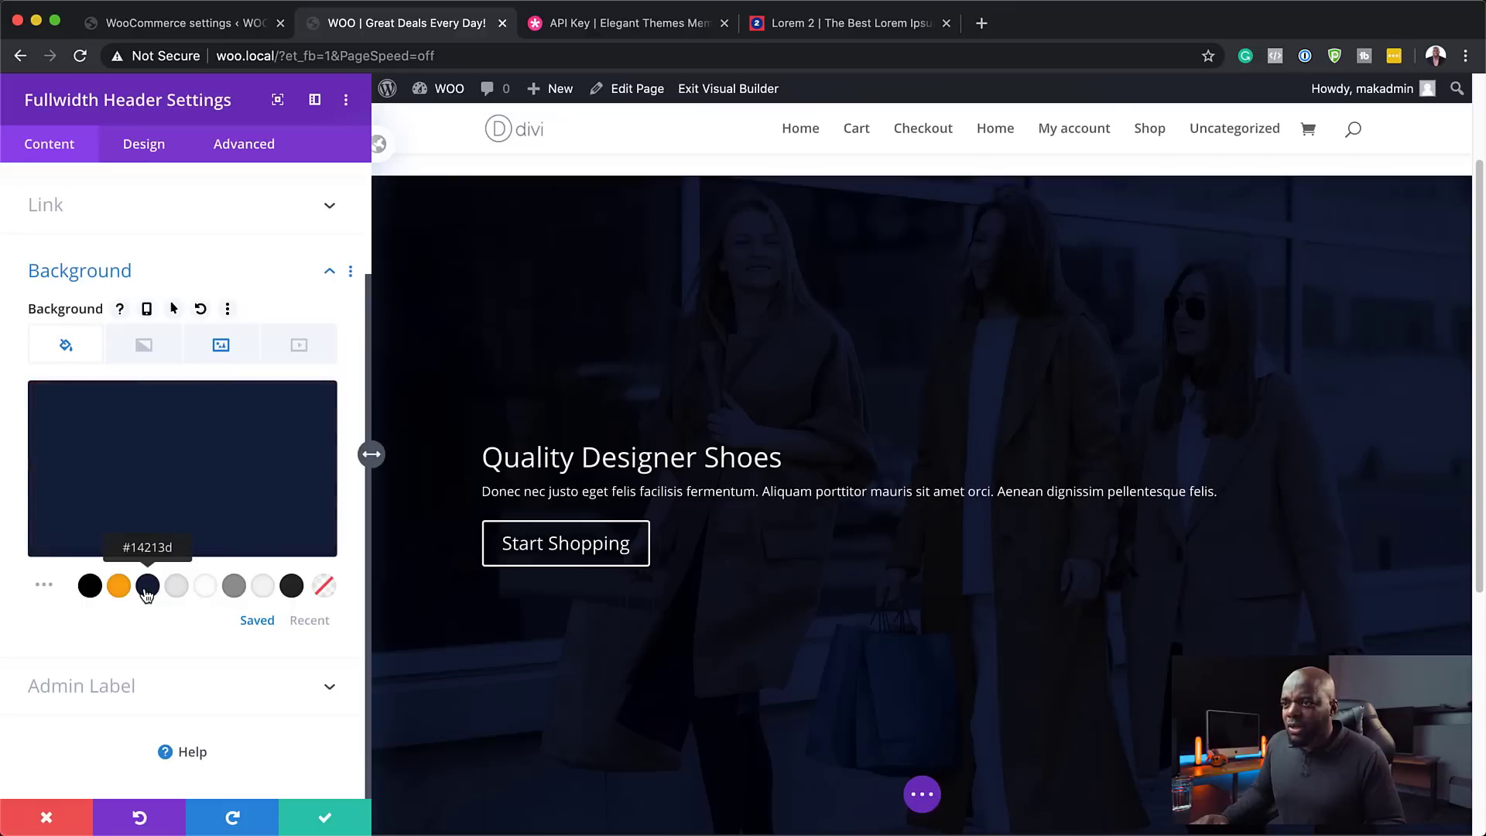
left_click(272, 452)
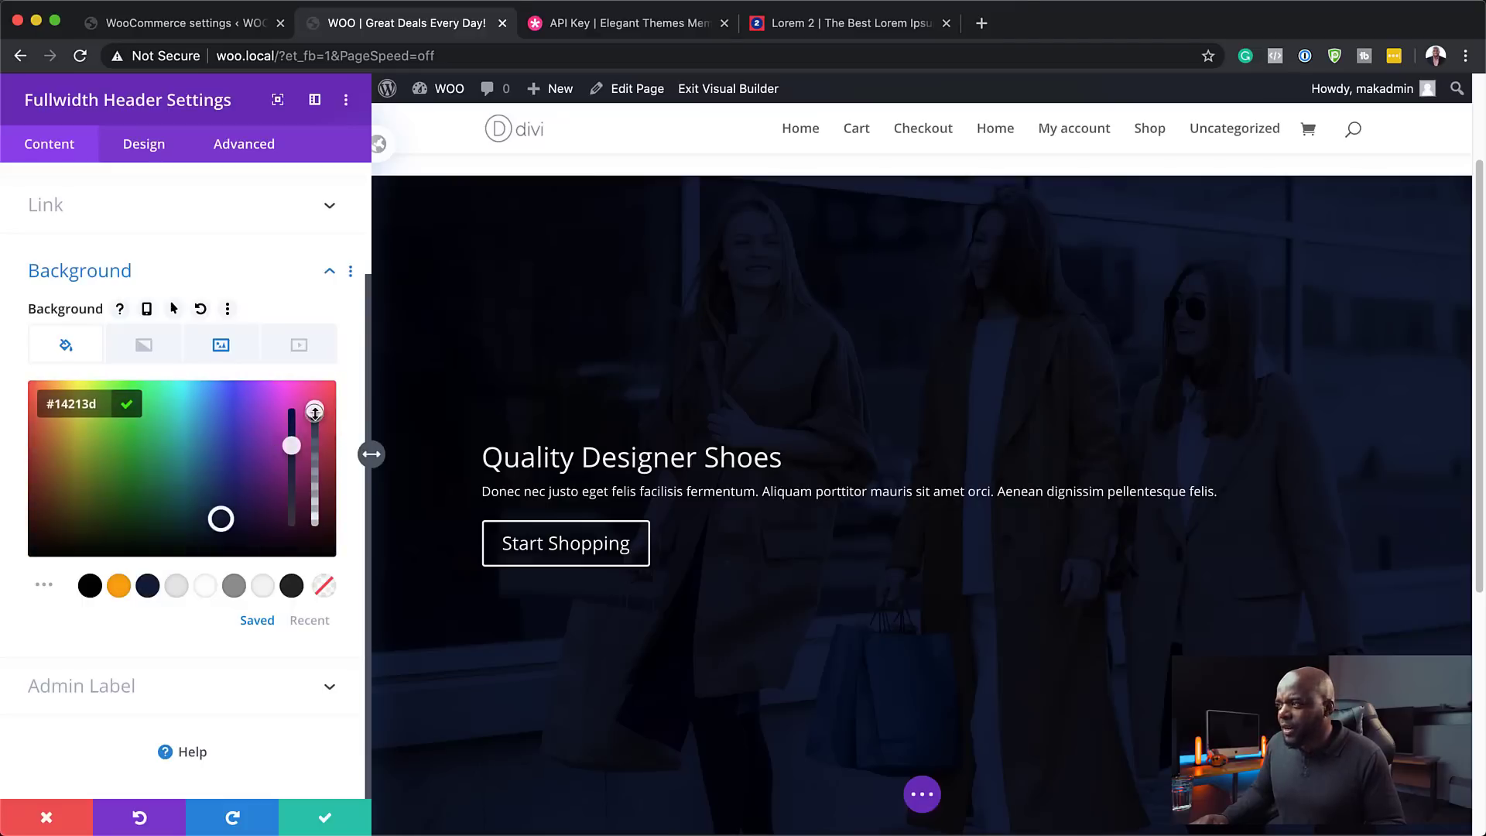
left_click_drag(315, 412, 318, 431)
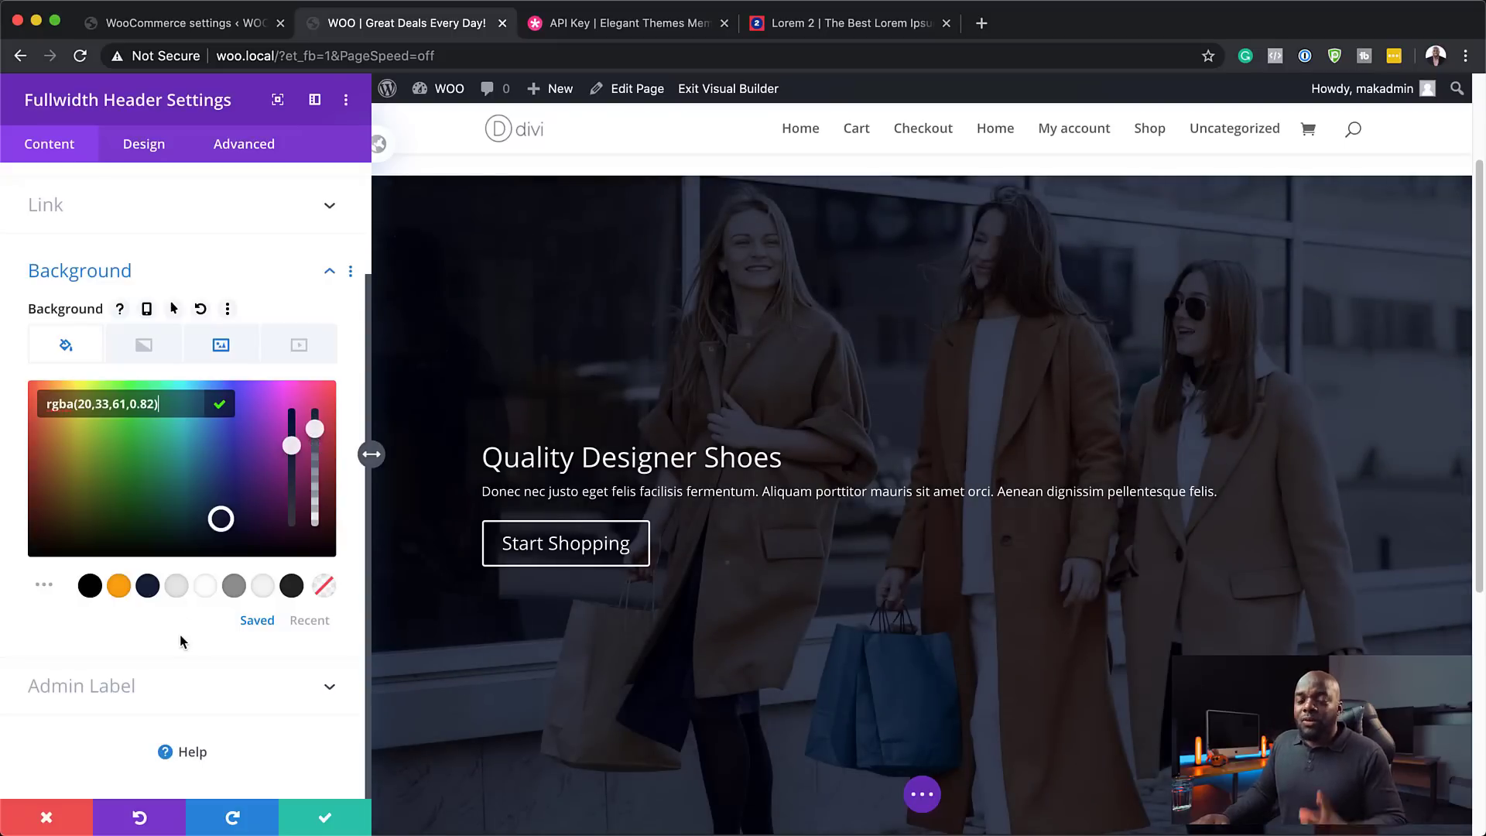
left_click(146, 345)
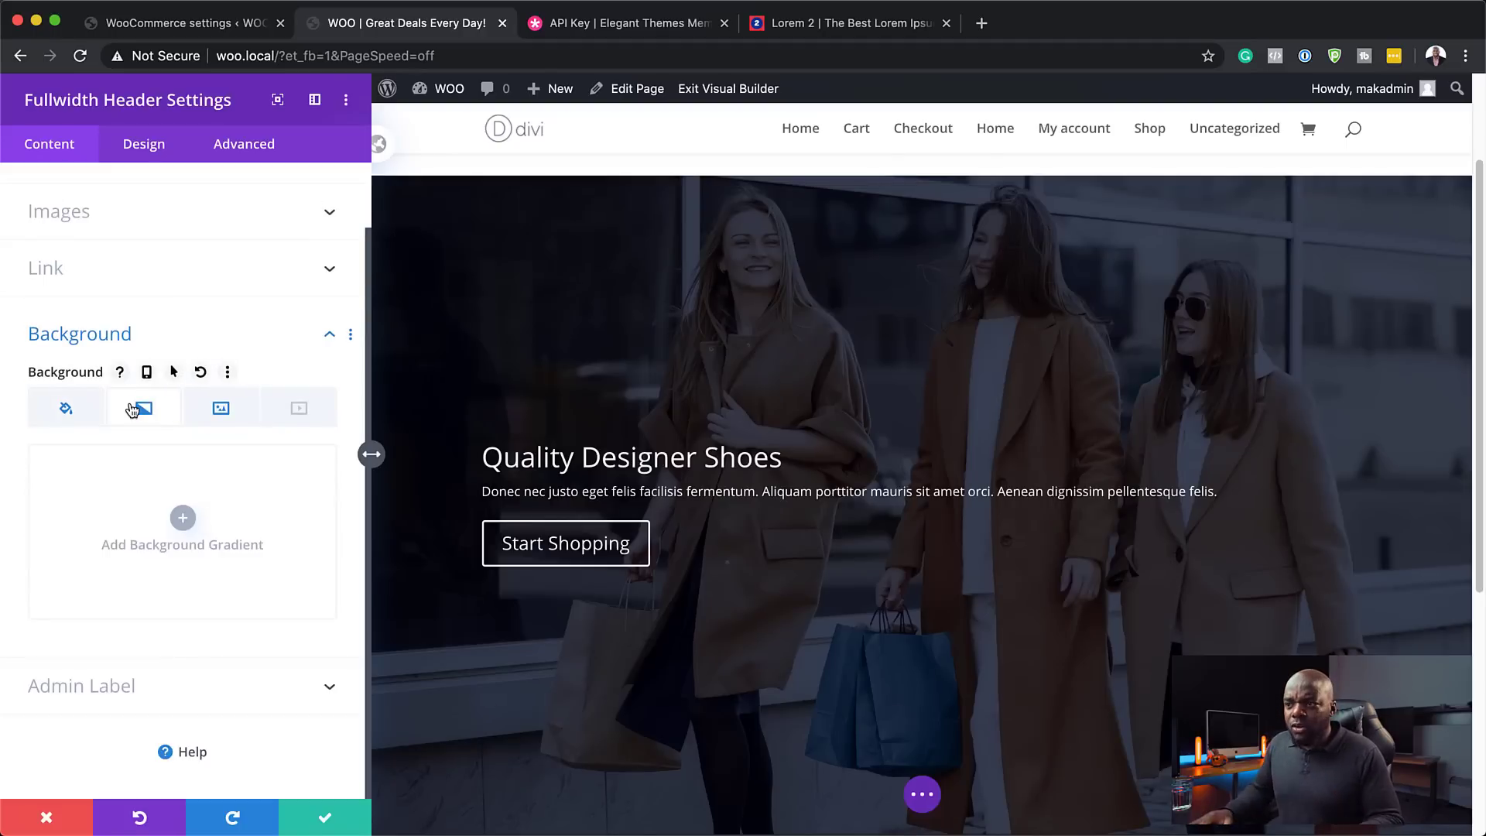
- Add a navy-to-orange background gradient and adjust its angle
left_click(183, 518)
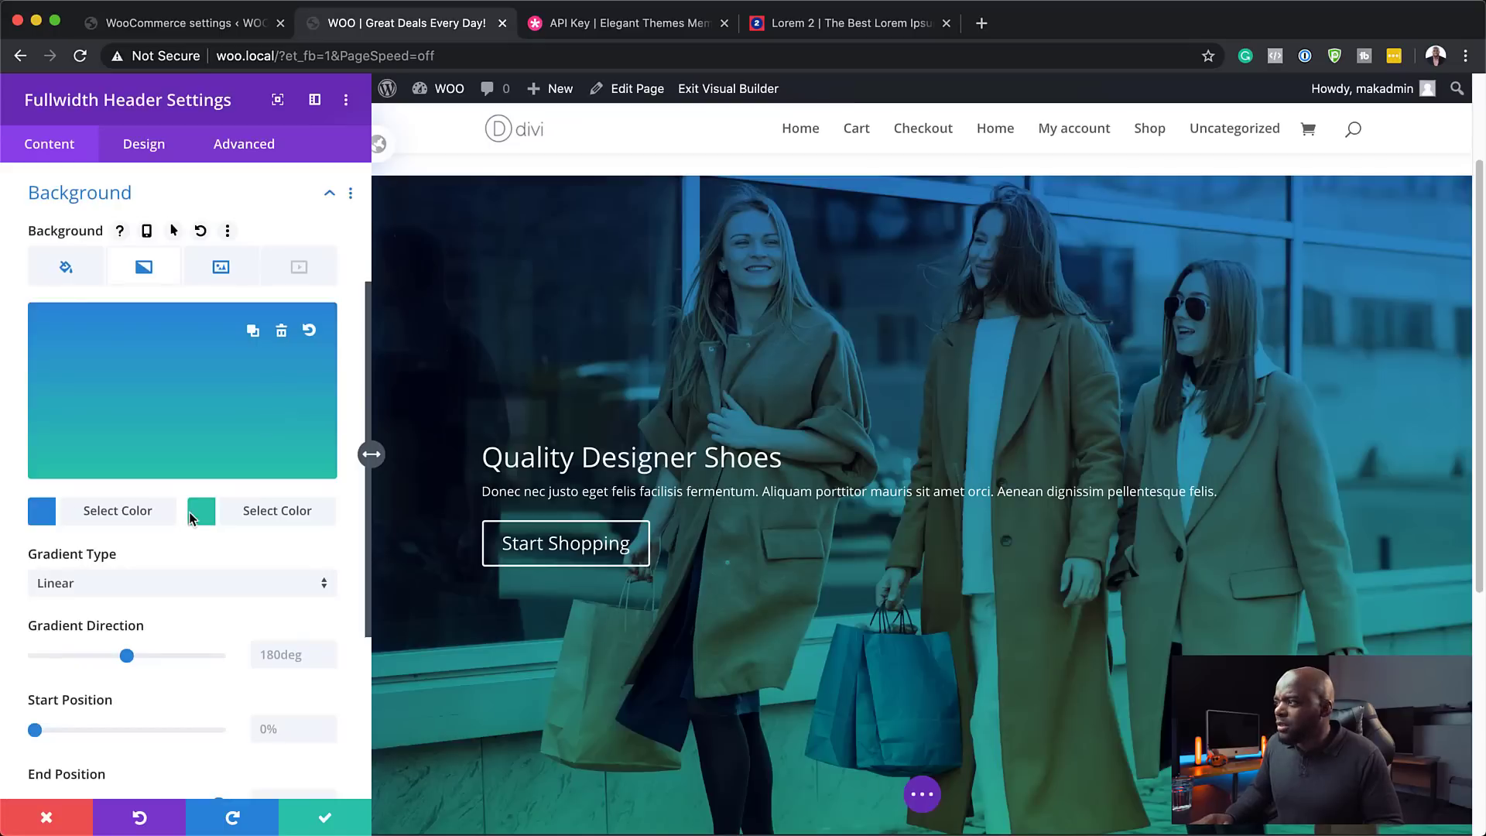
left_click(42, 510)
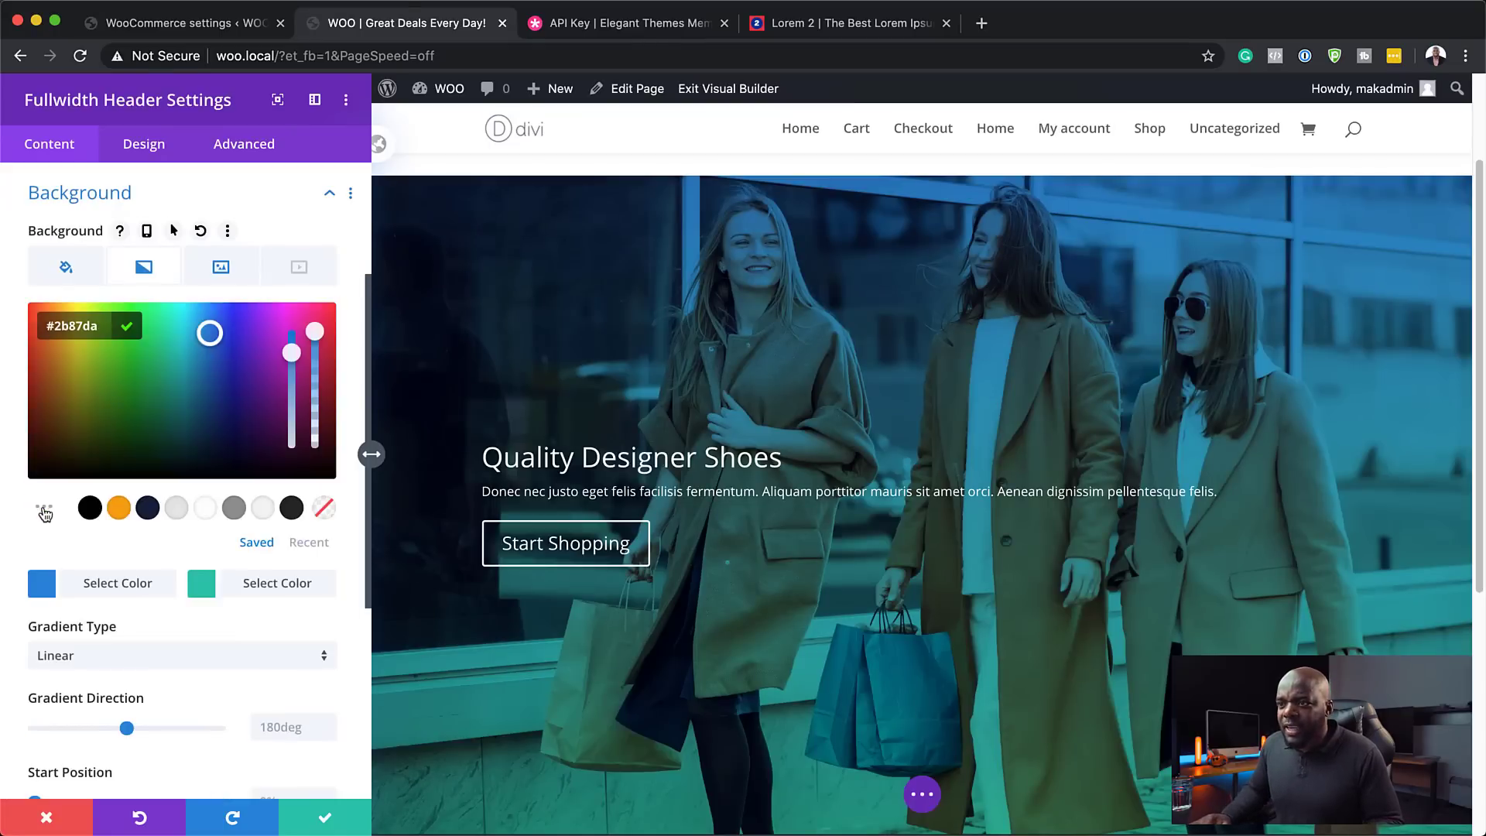
left_click(148, 510)
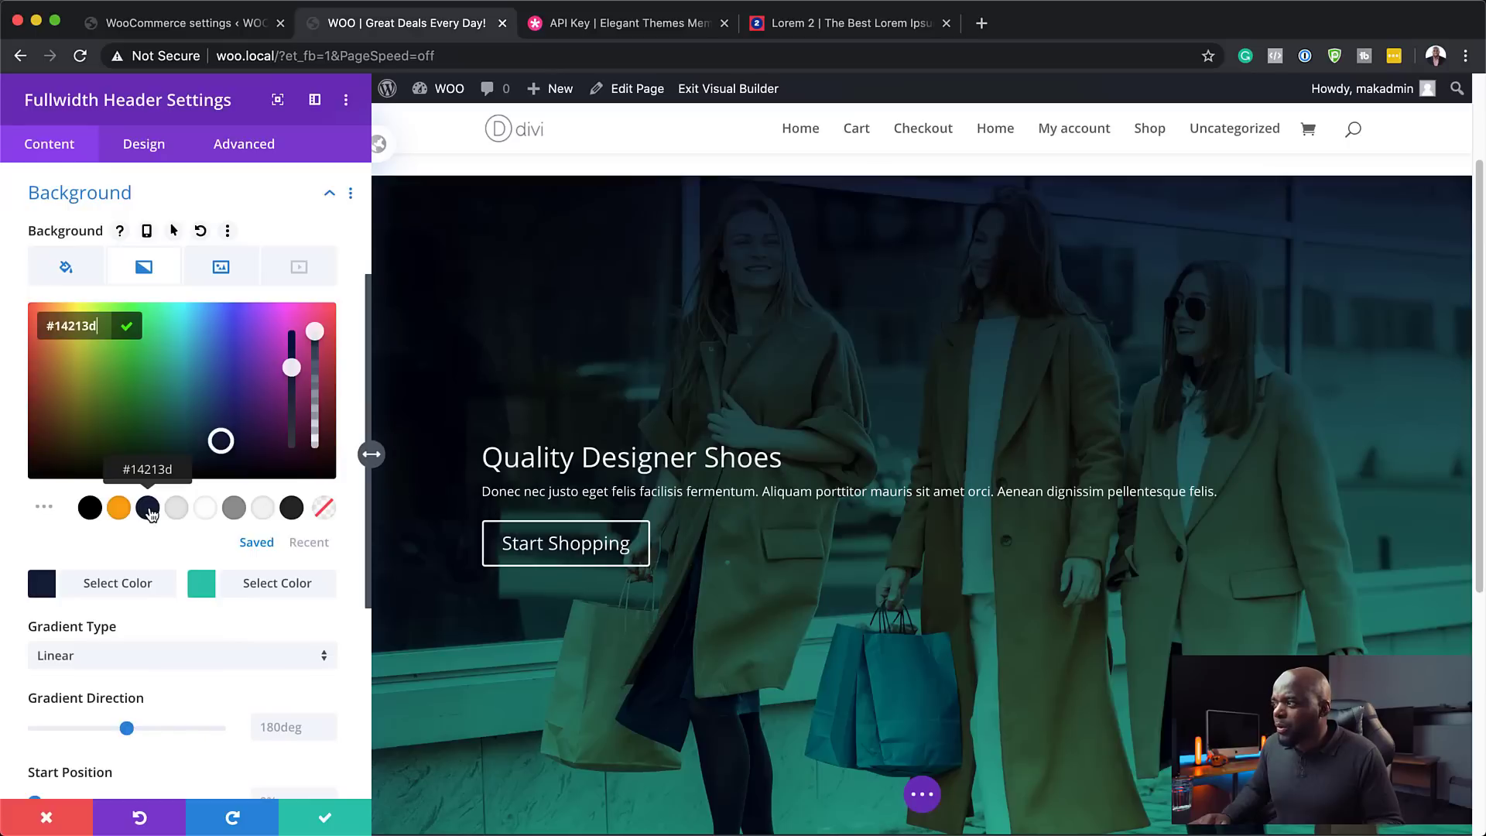
left_click(203, 586)
left_click(119, 509)
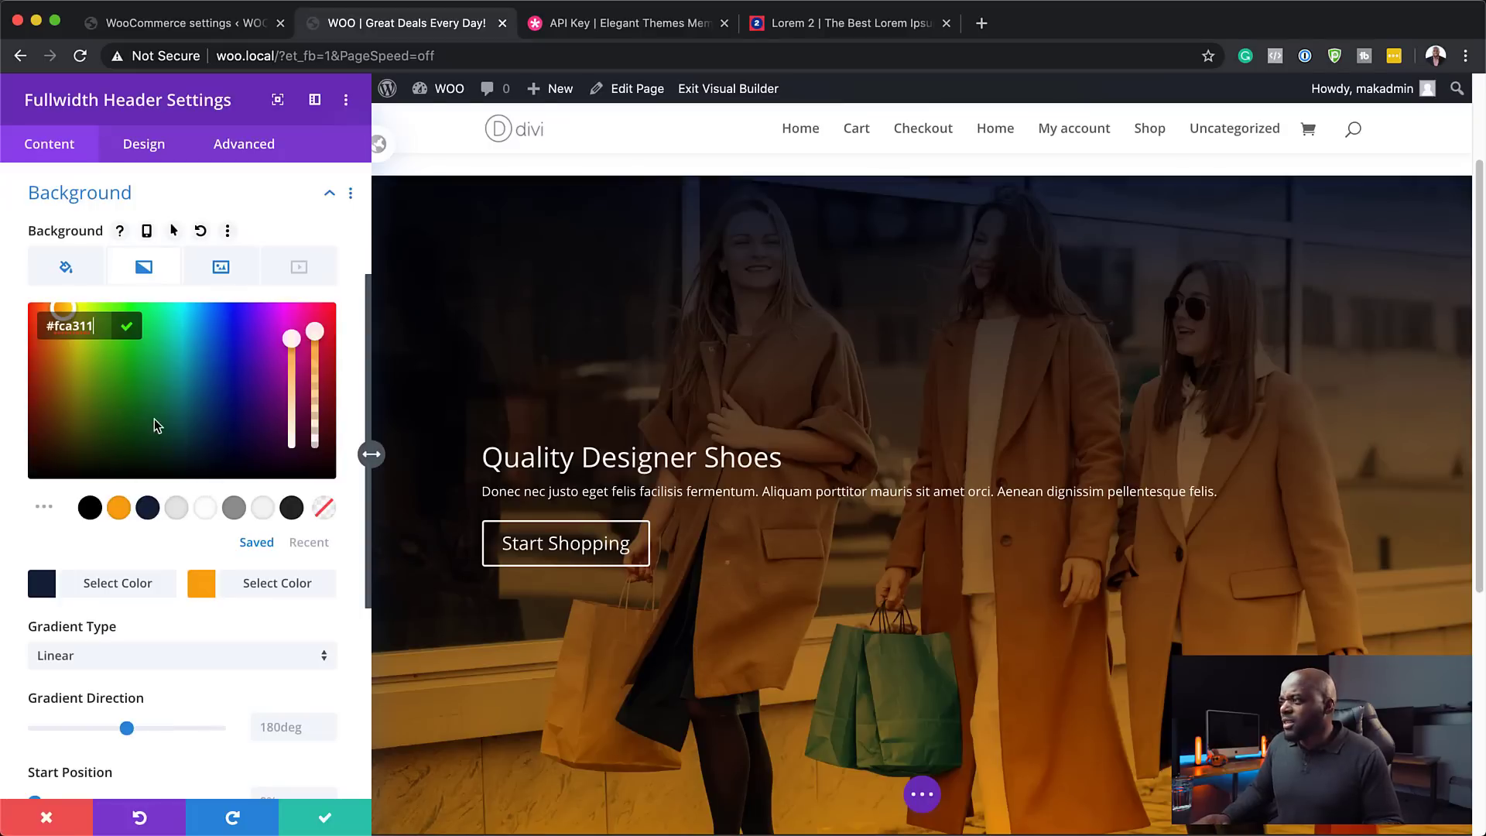
scroll(152, 677, "down", 1)
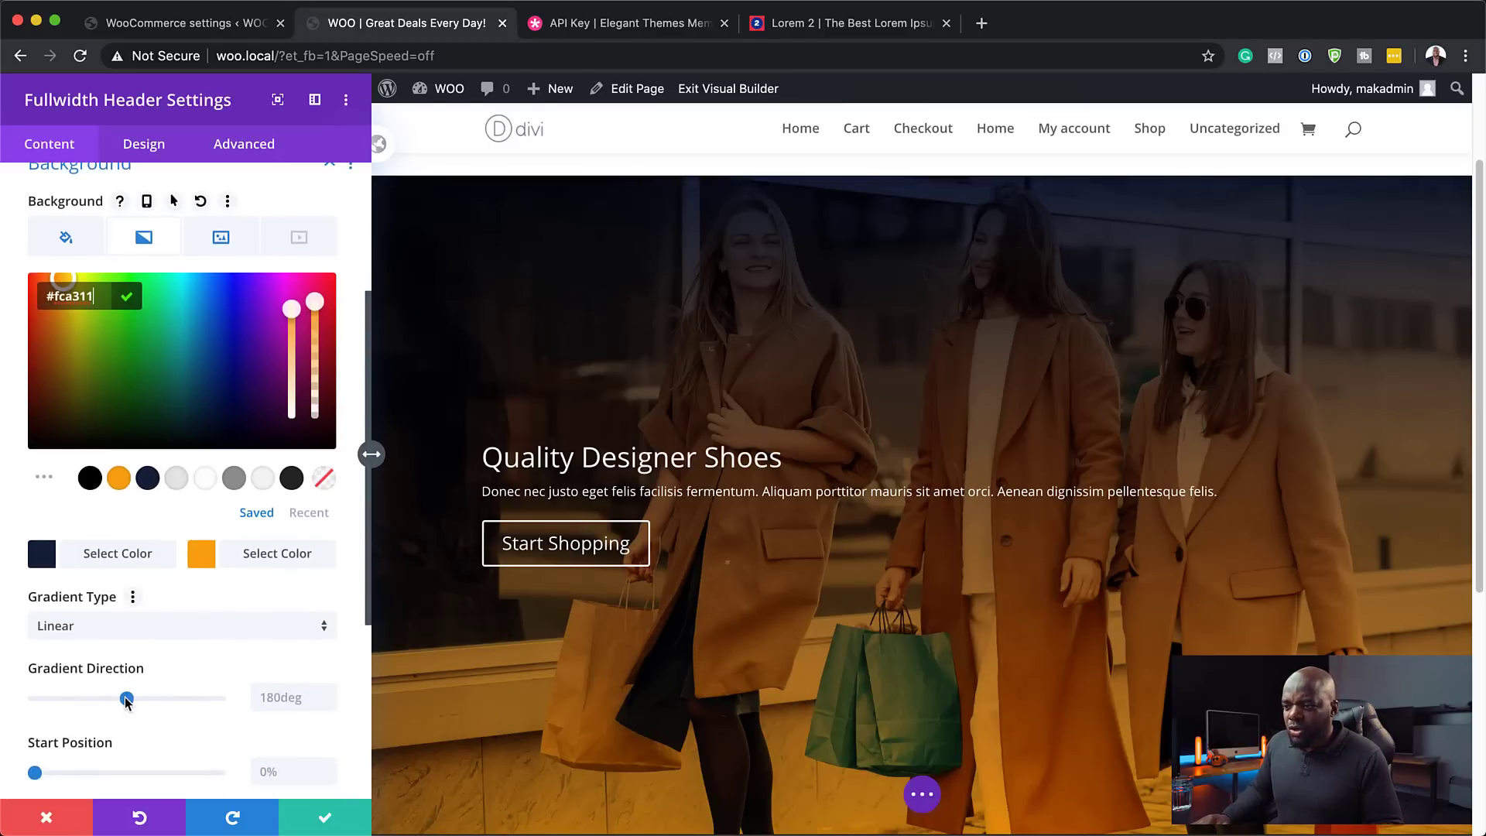
left_click_drag(127, 699, 84, 703)
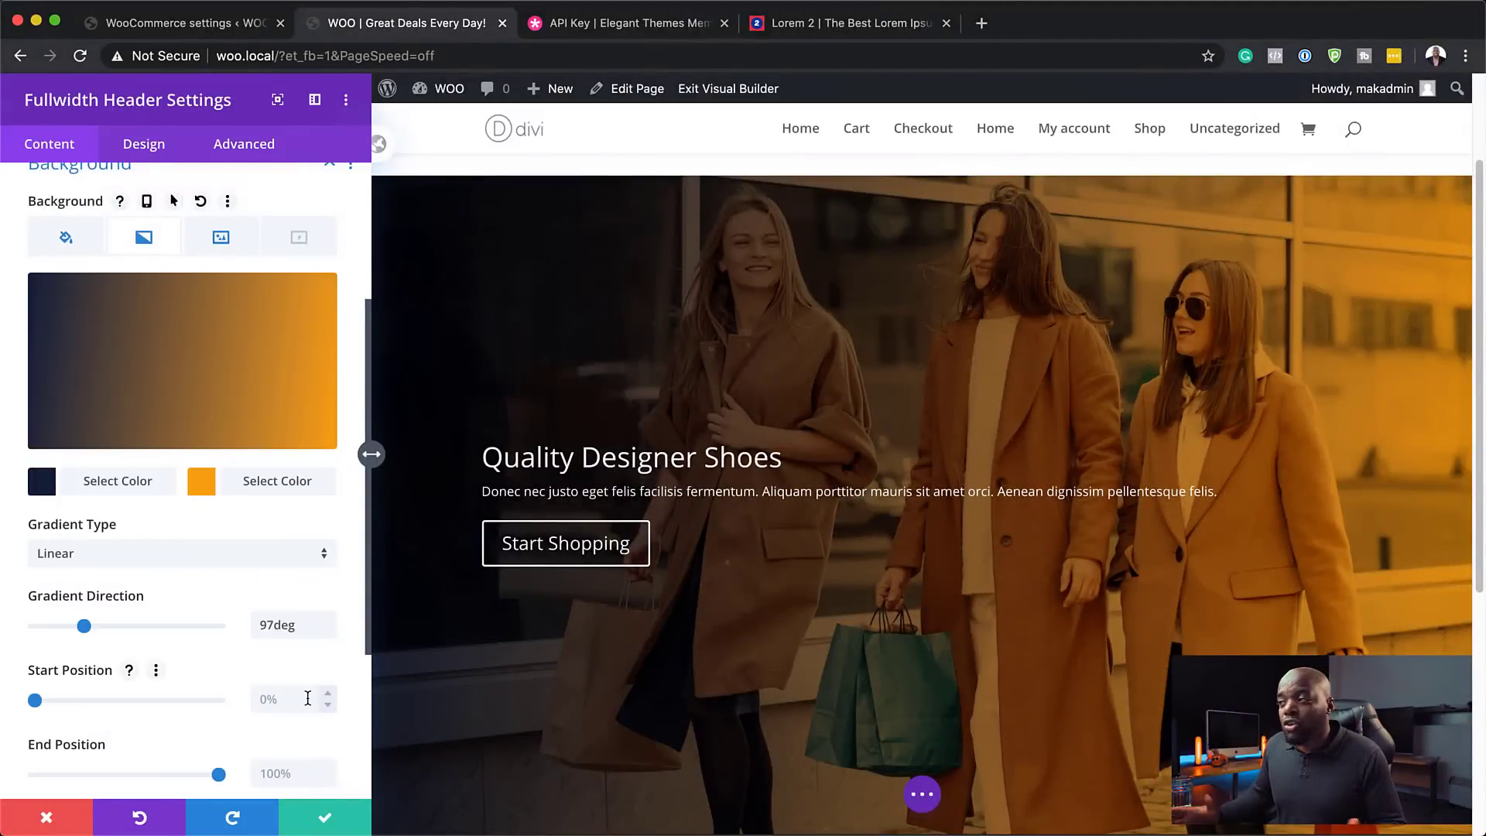
- Make the second gradient colour black at 0.57 alpha and set the direction to 1deg
left_click(203, 484)
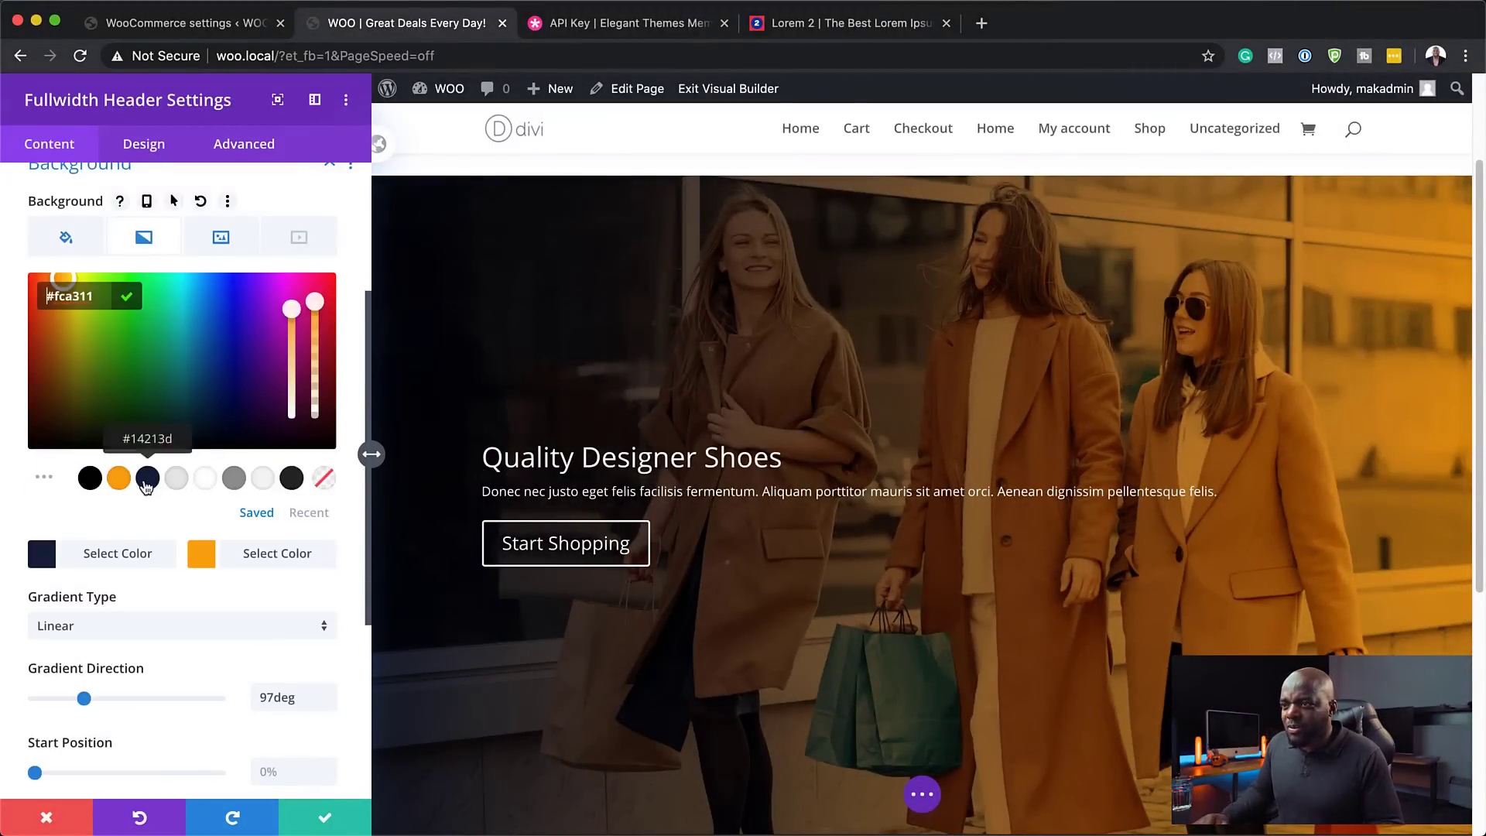
left_click(96, 481)
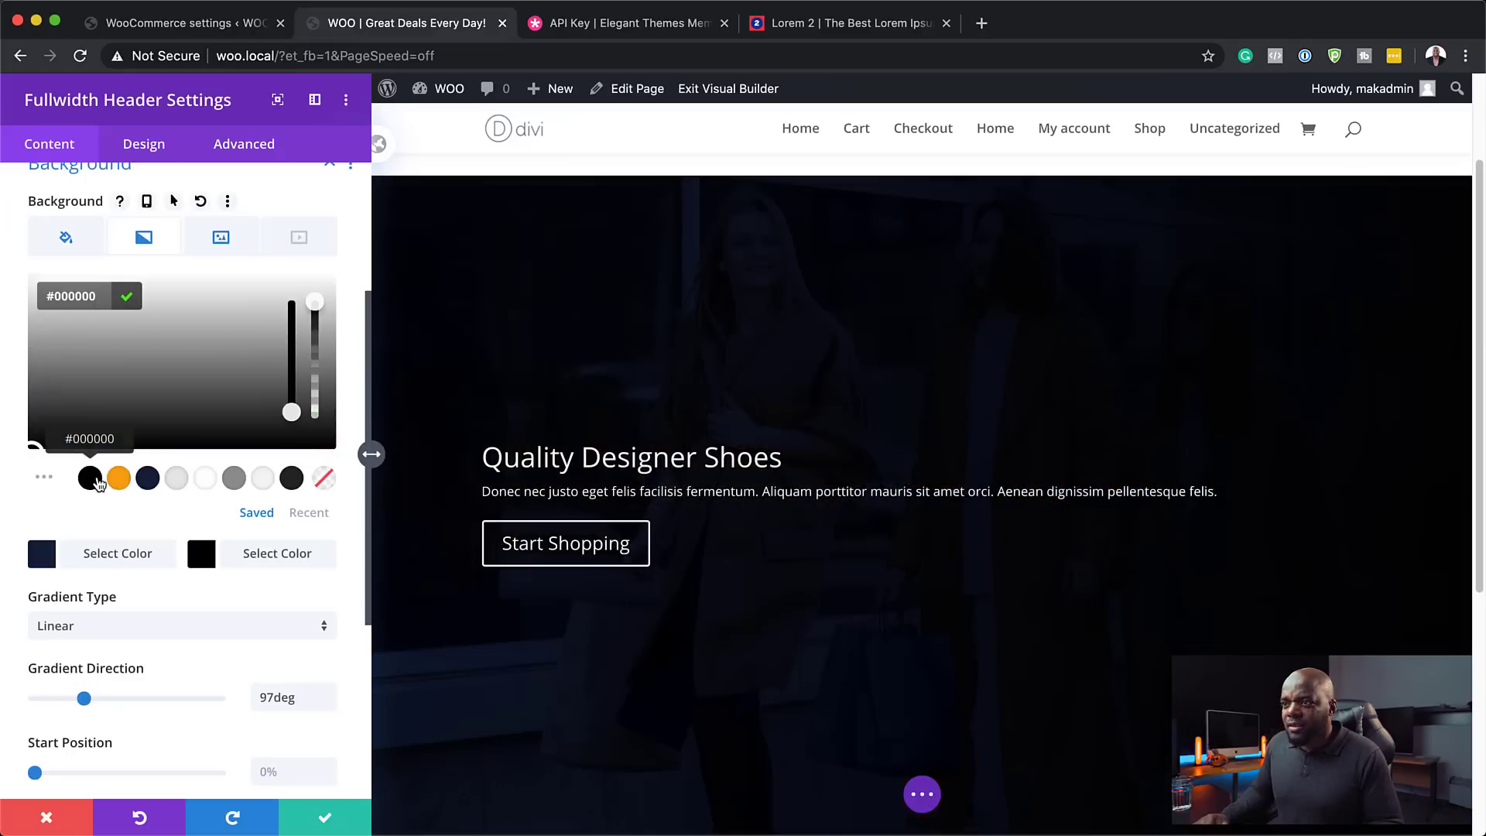
left_click_drag(315, 307, 317, 368)
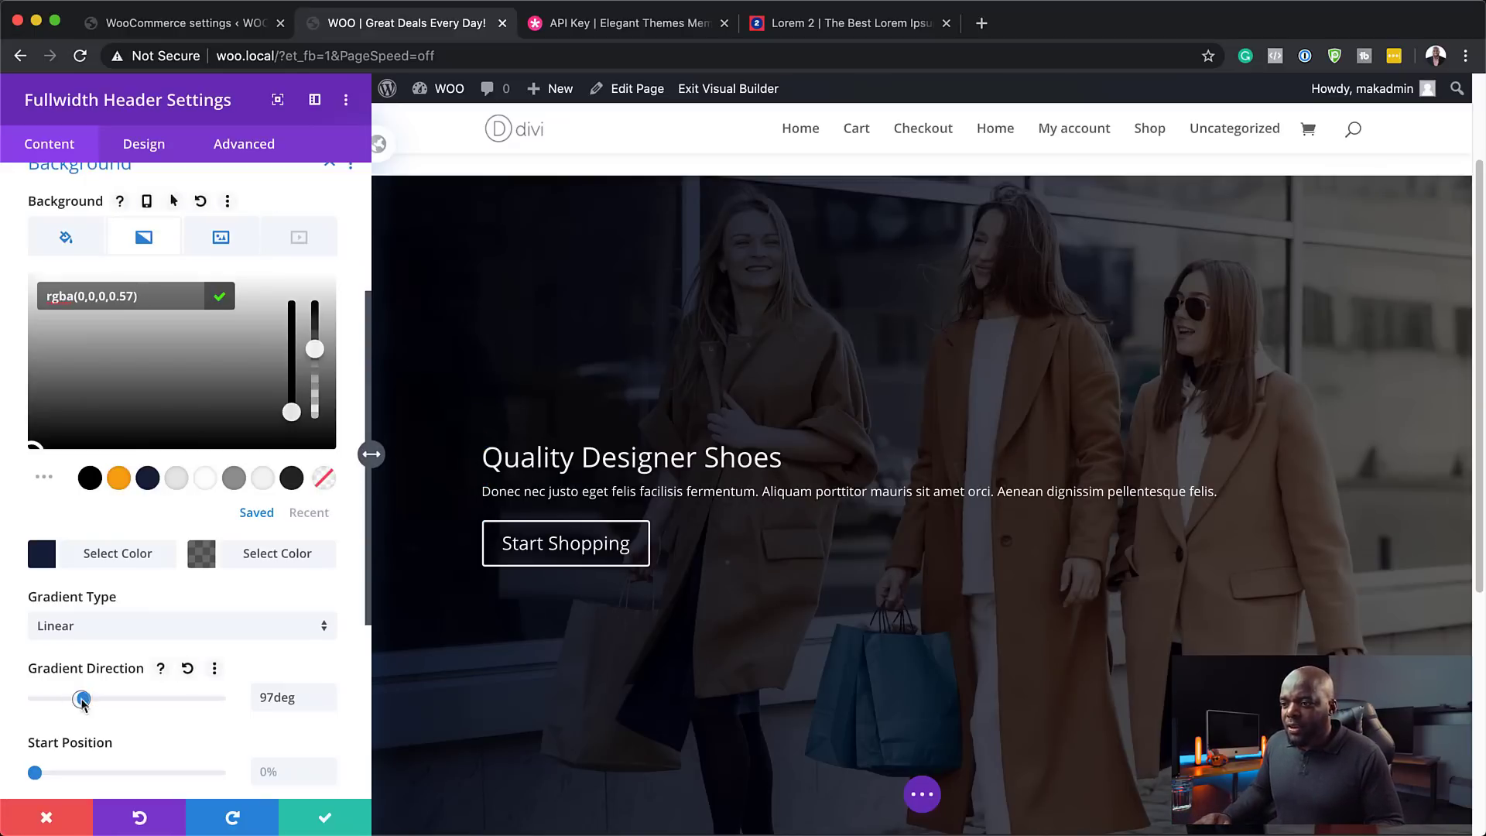
left_click_drag(82, 701, 4, 696)
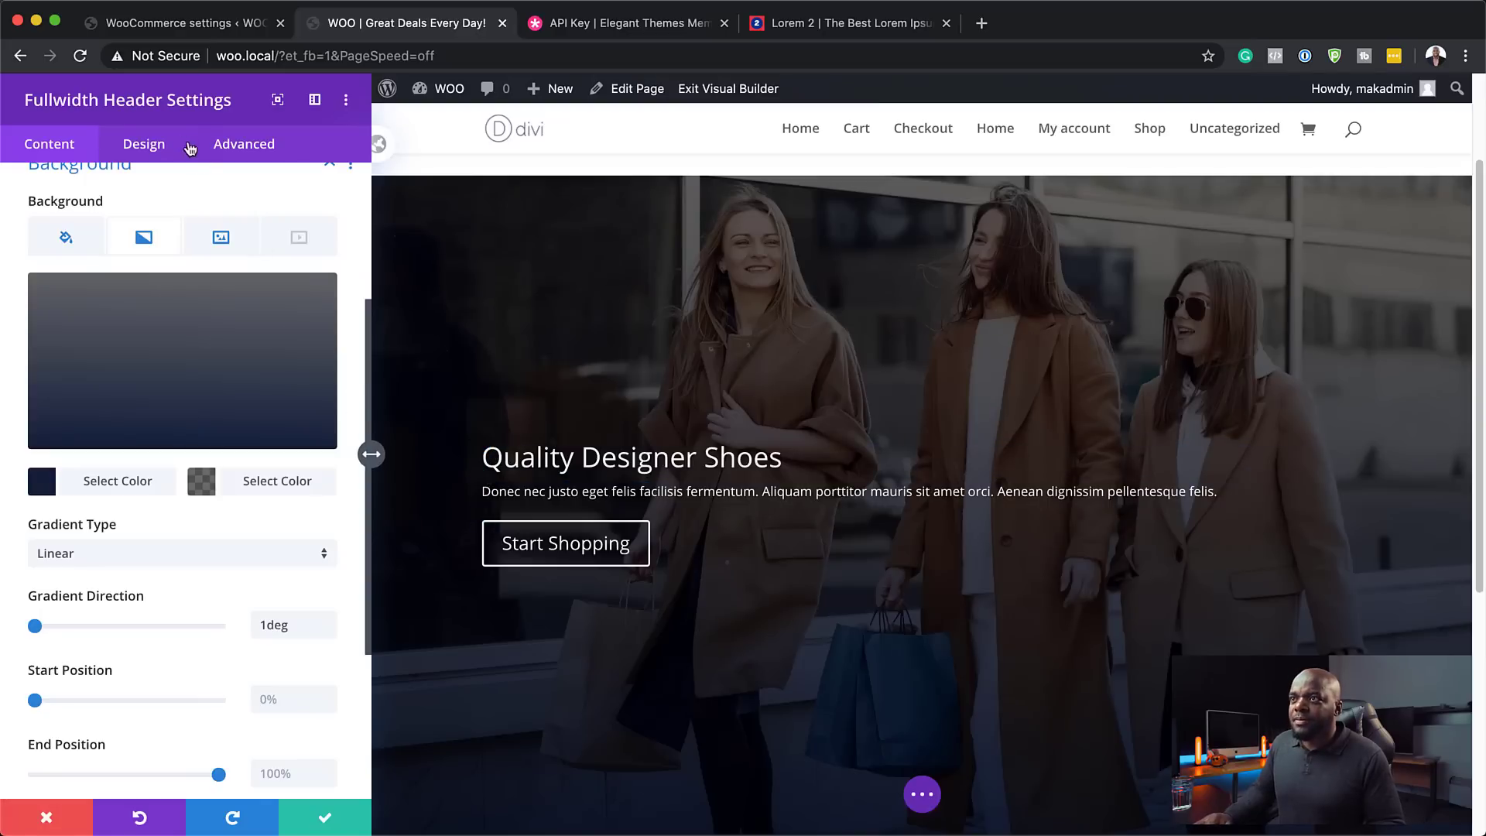
- Centre-align the header text in Design > Layout
left_click(145, 151)
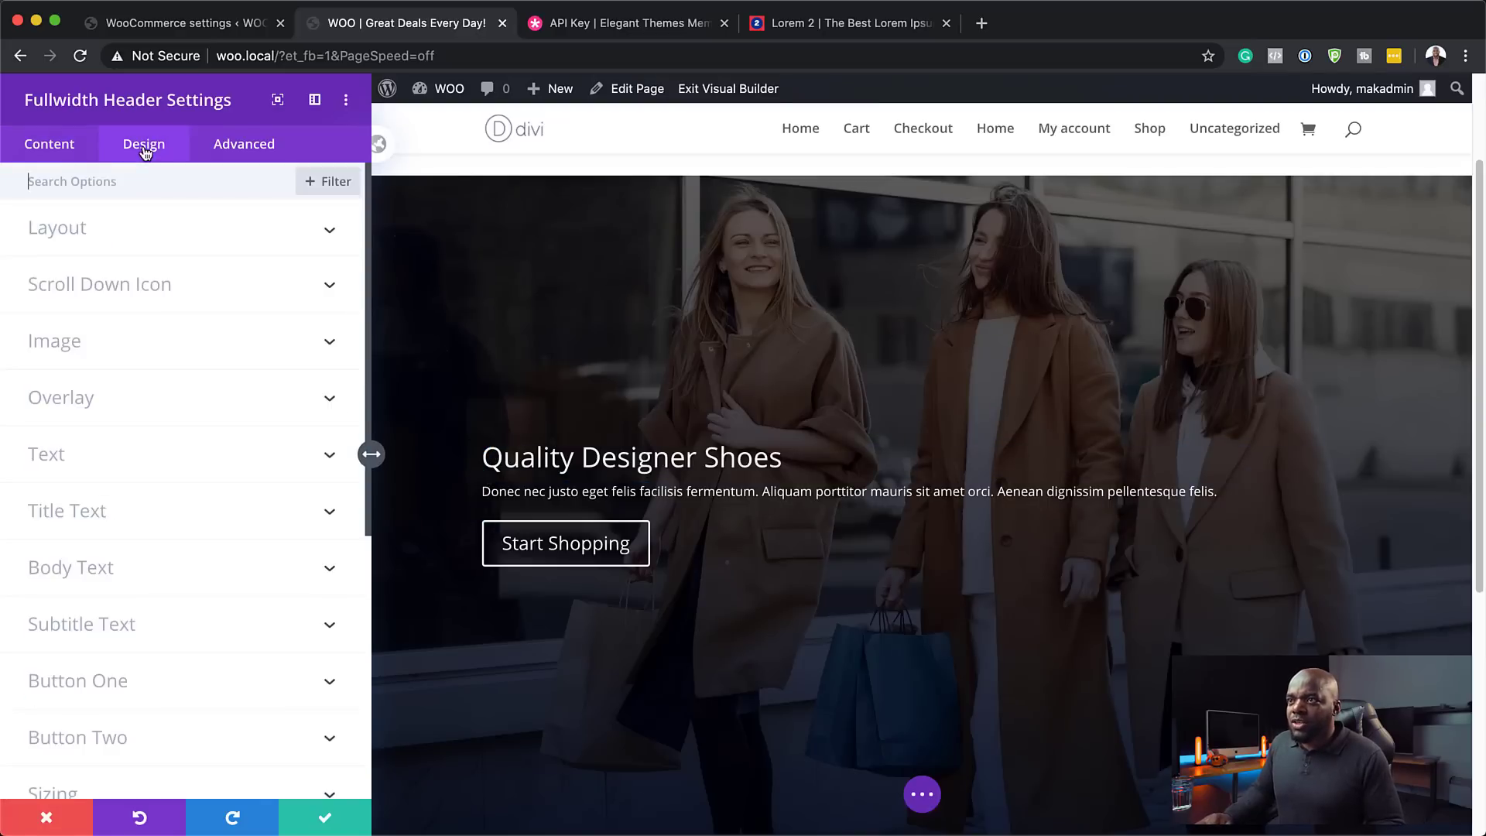
left_click(118, 233)
left_click(184, 296)
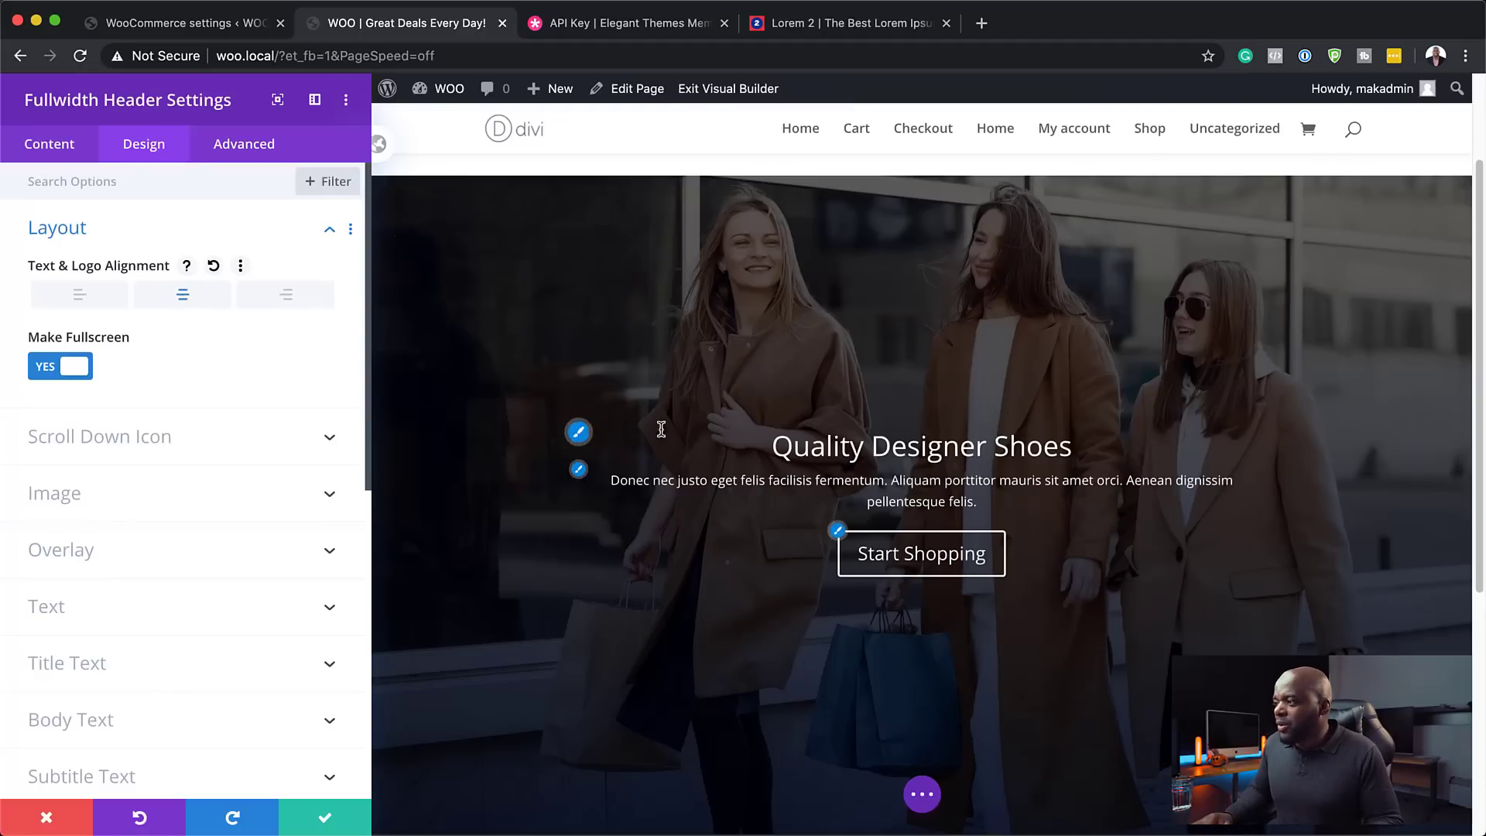
- Set the title font to Poppins, uppercase, Light weight
left_click(582, 438)
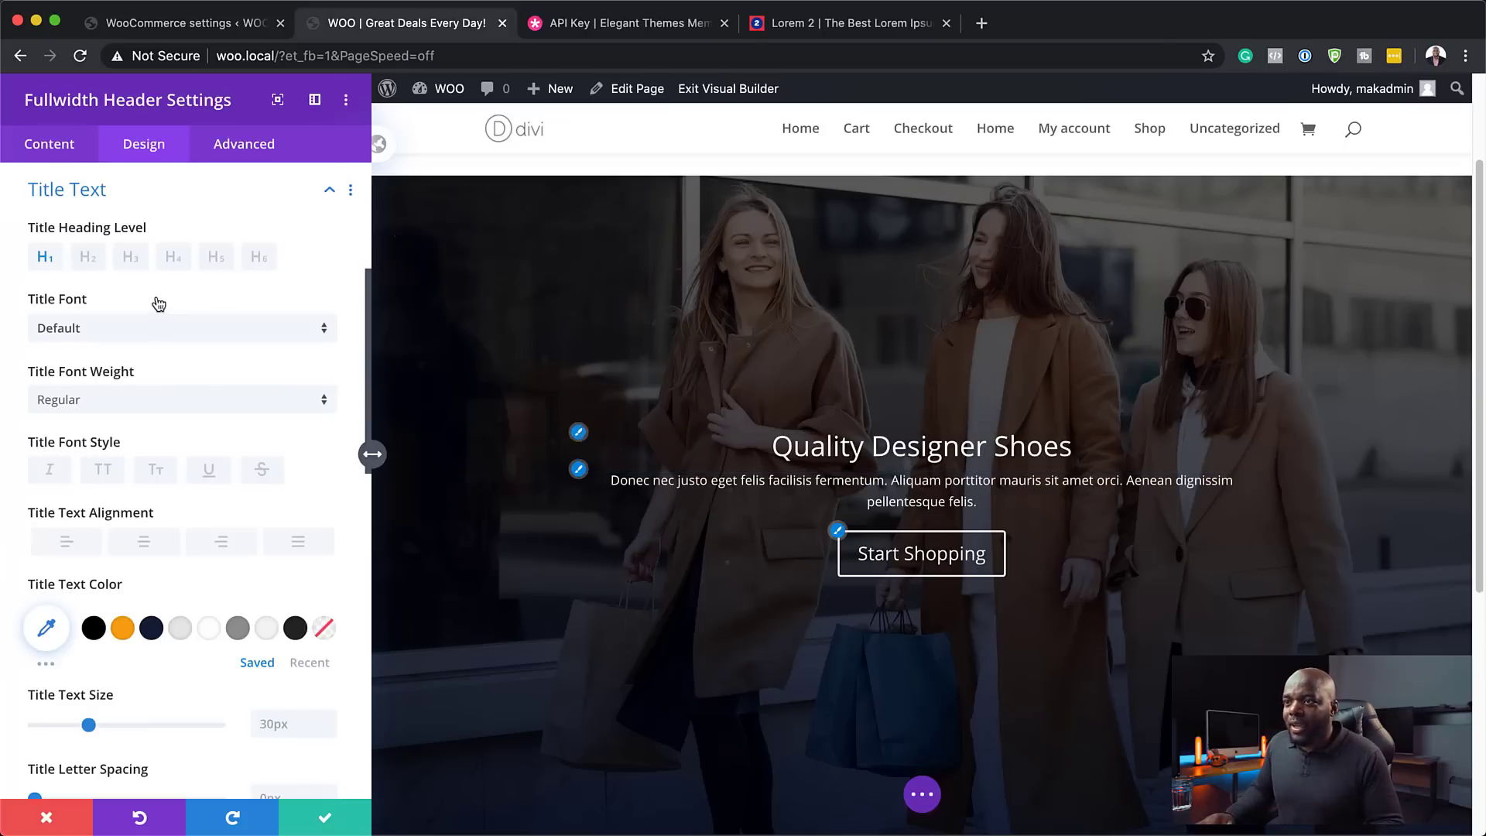
left_click(133, 334)
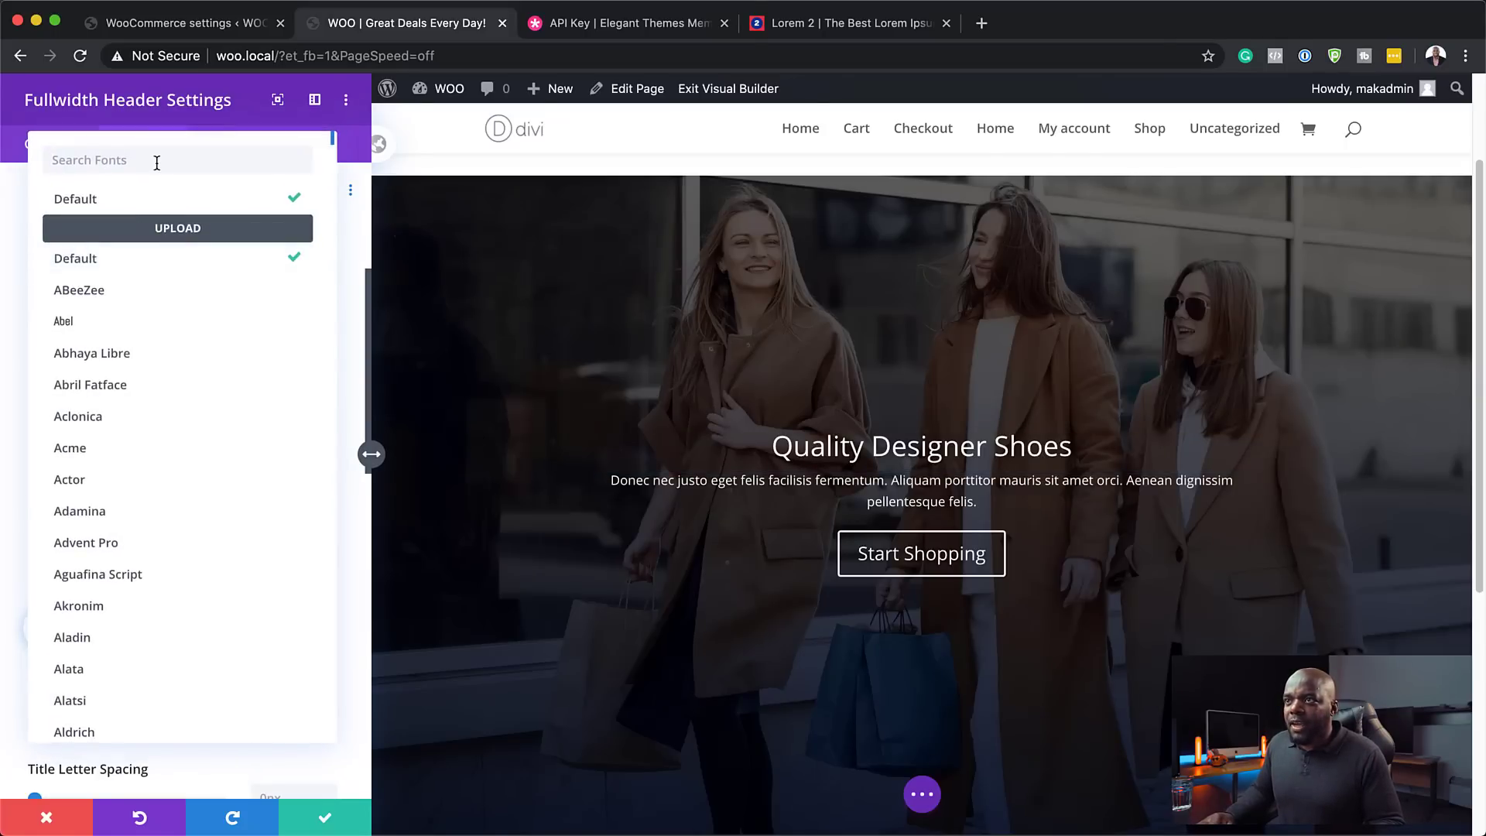
type("pop")
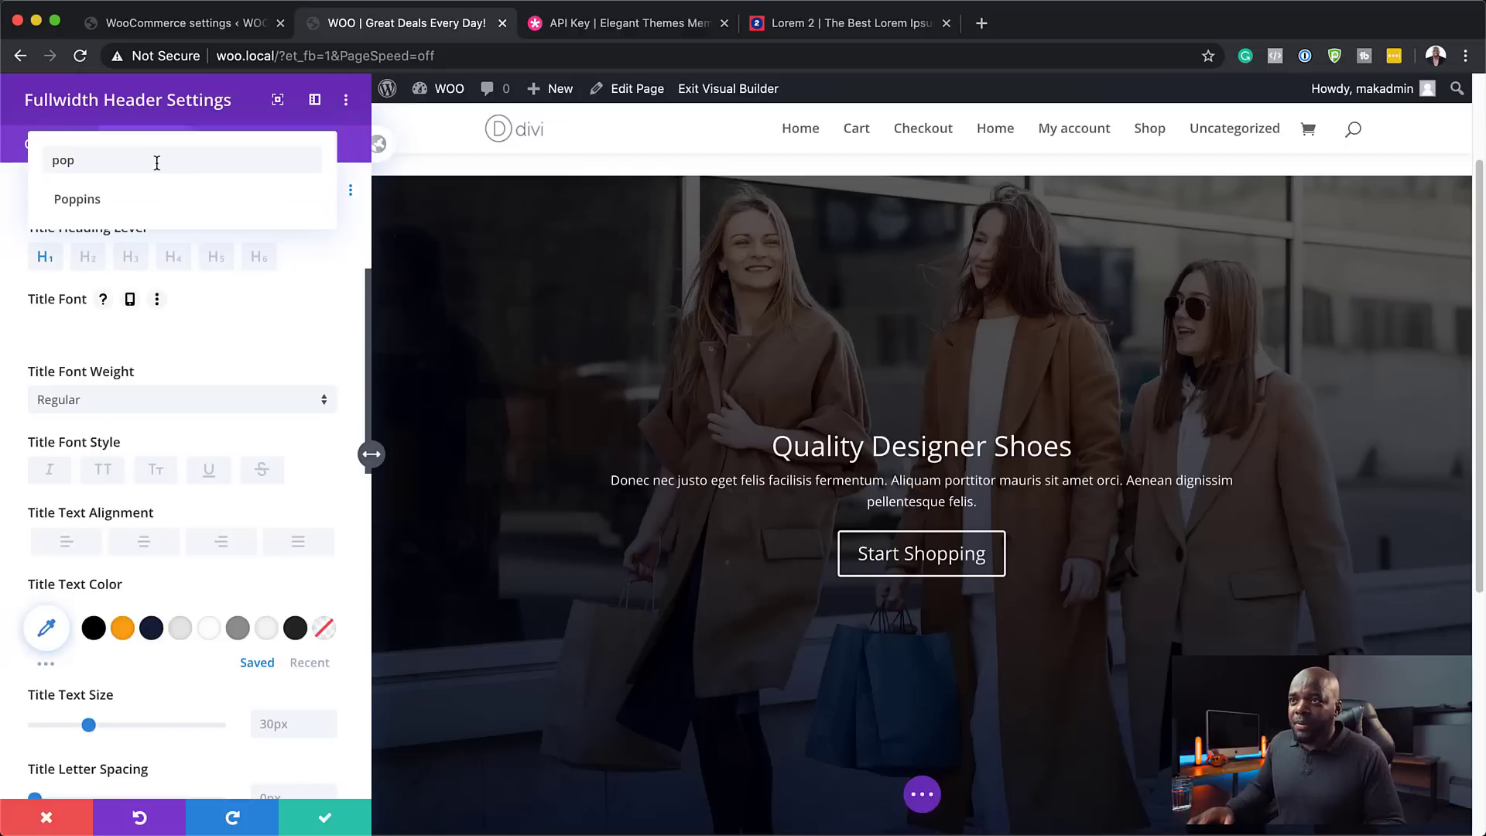
left_click(142, 199)
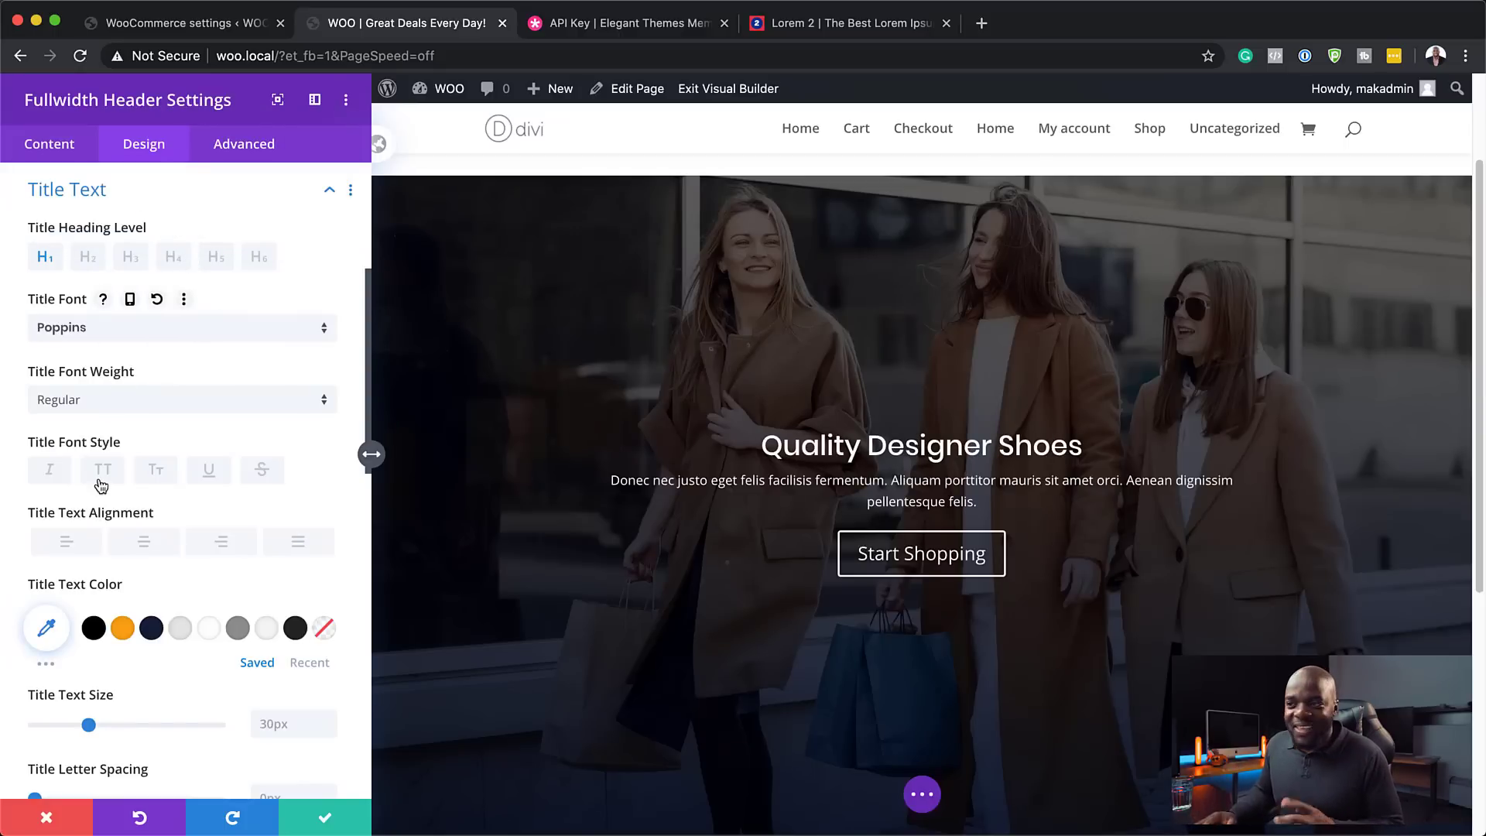
left_click(103, 472)
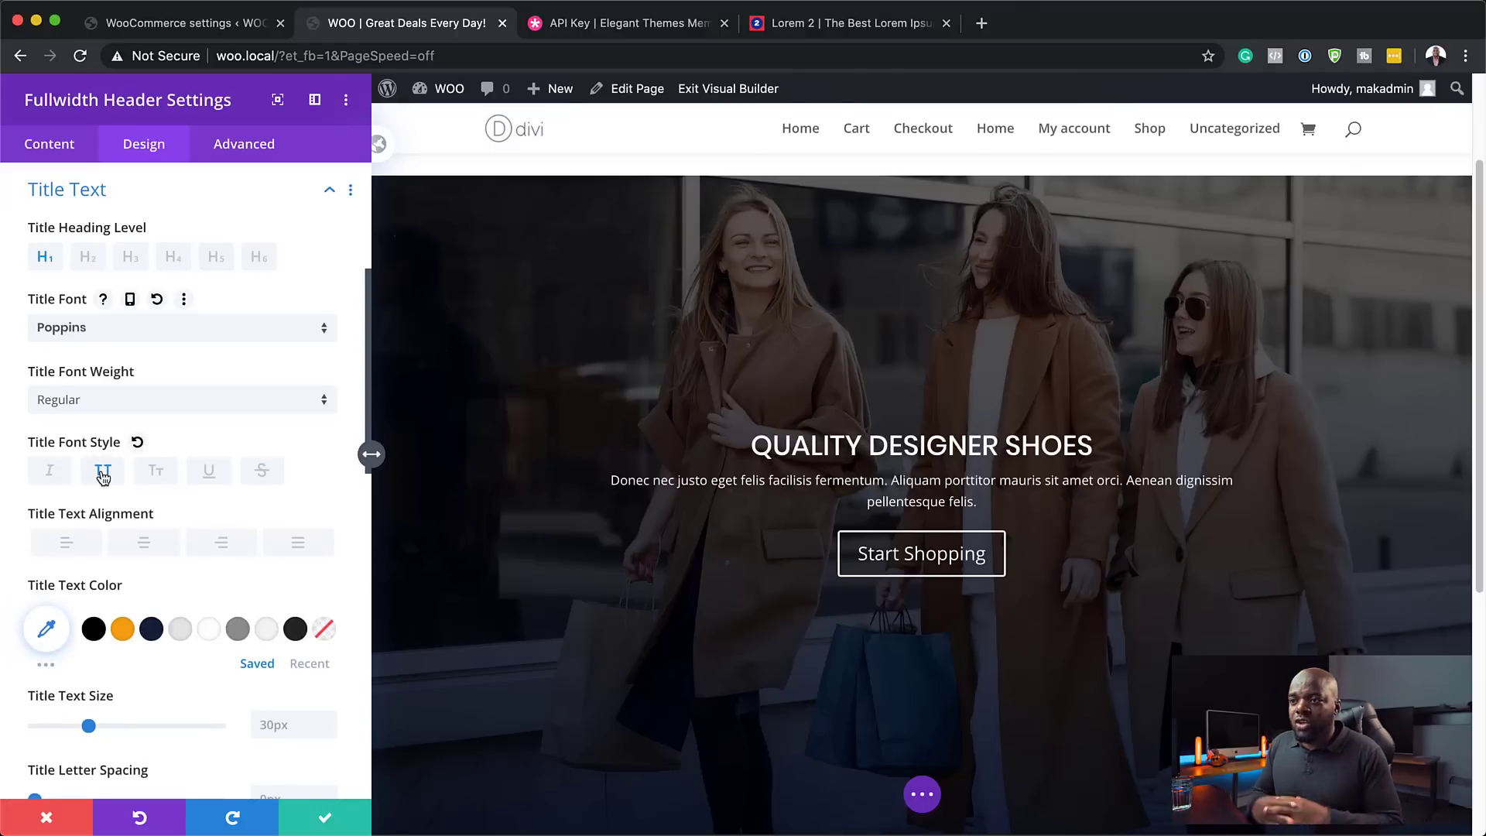
left_click(124, 404)
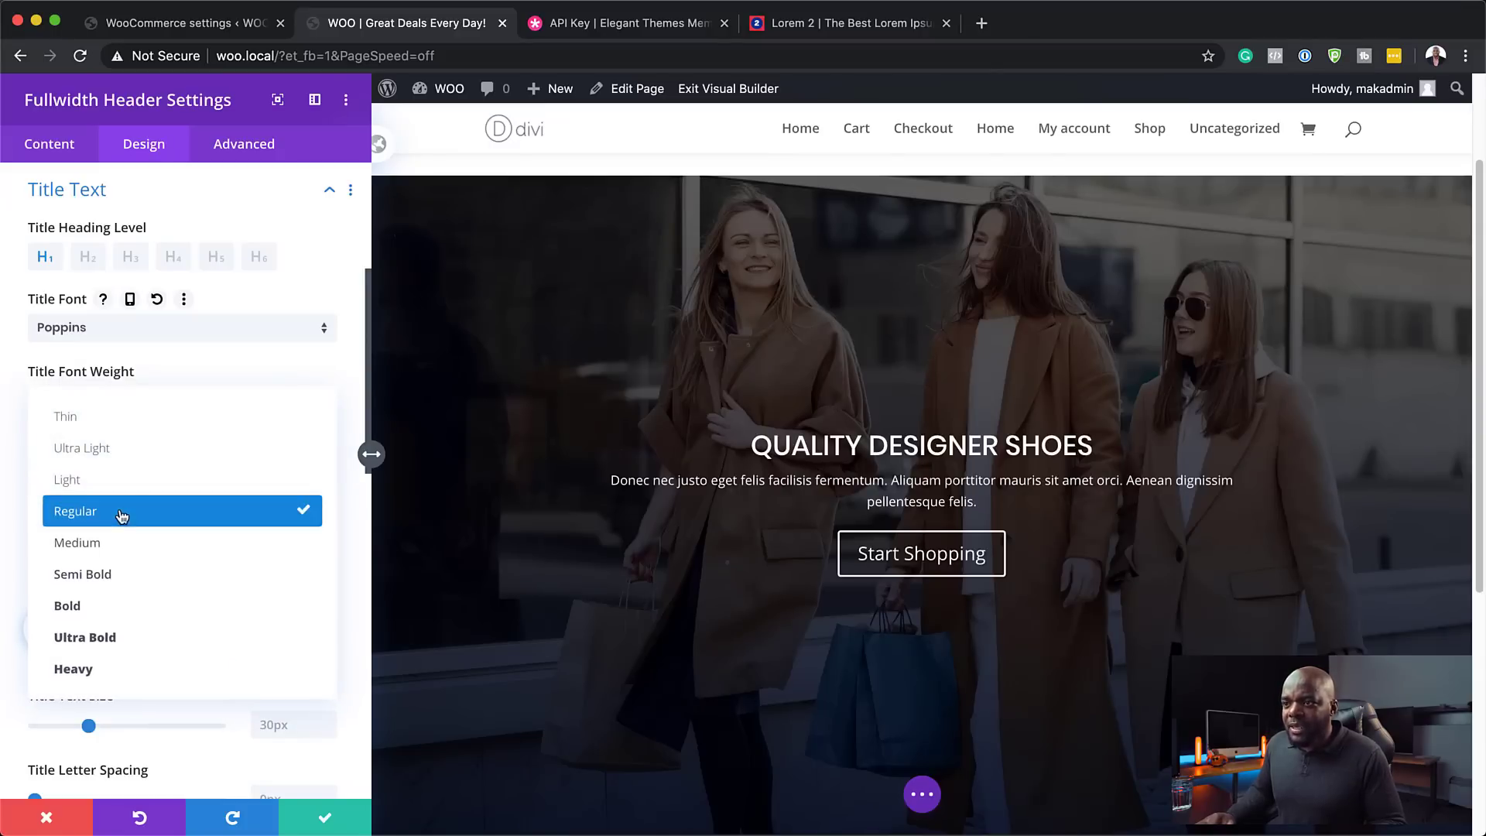
left_click(127, 475)
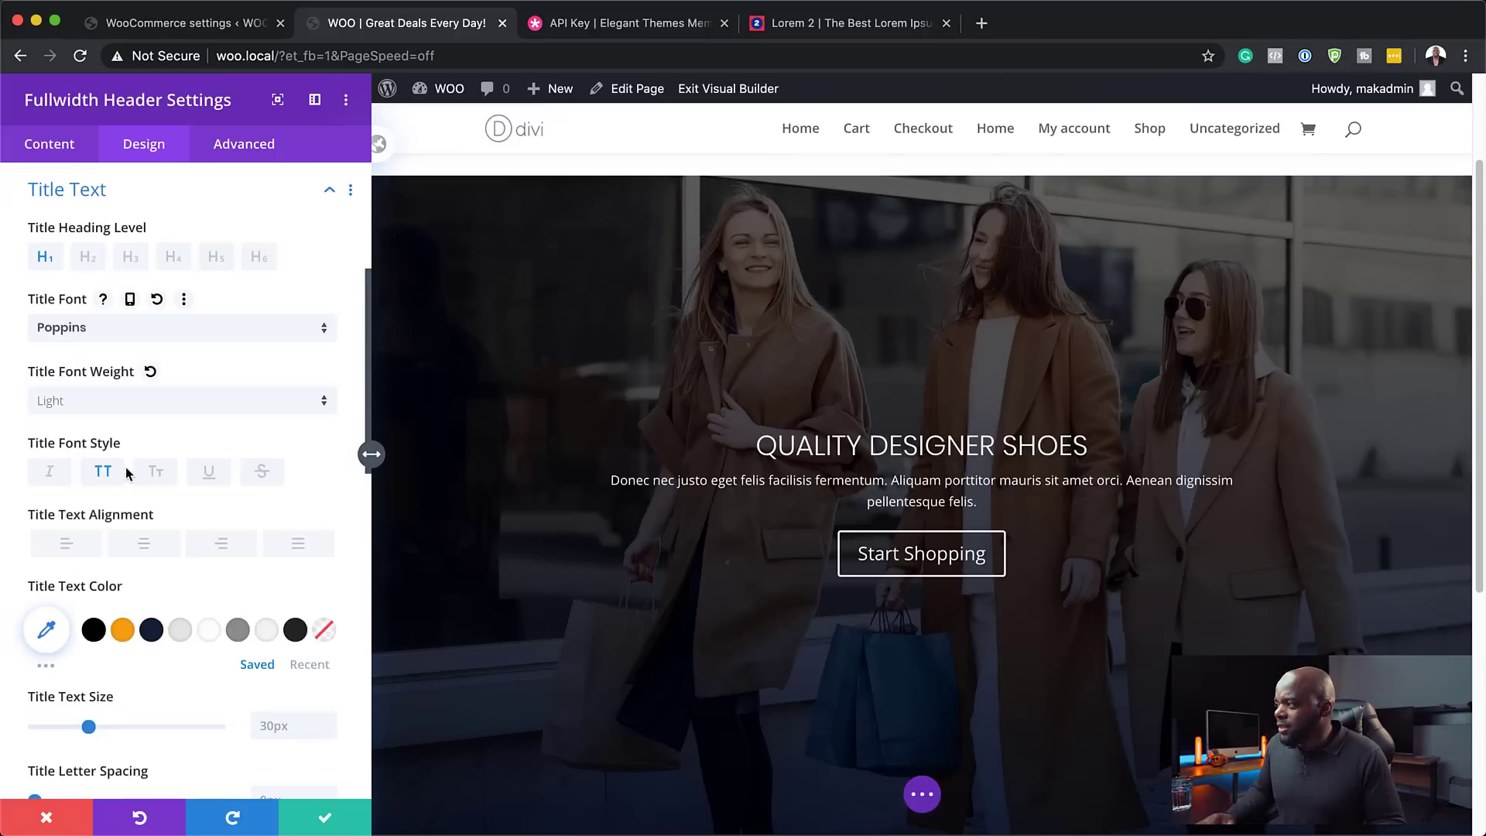
- Set the desktop title text size to 40px
left_click_drag(88, 728, 51, 720)
scroll(149, 718, "down", 3)
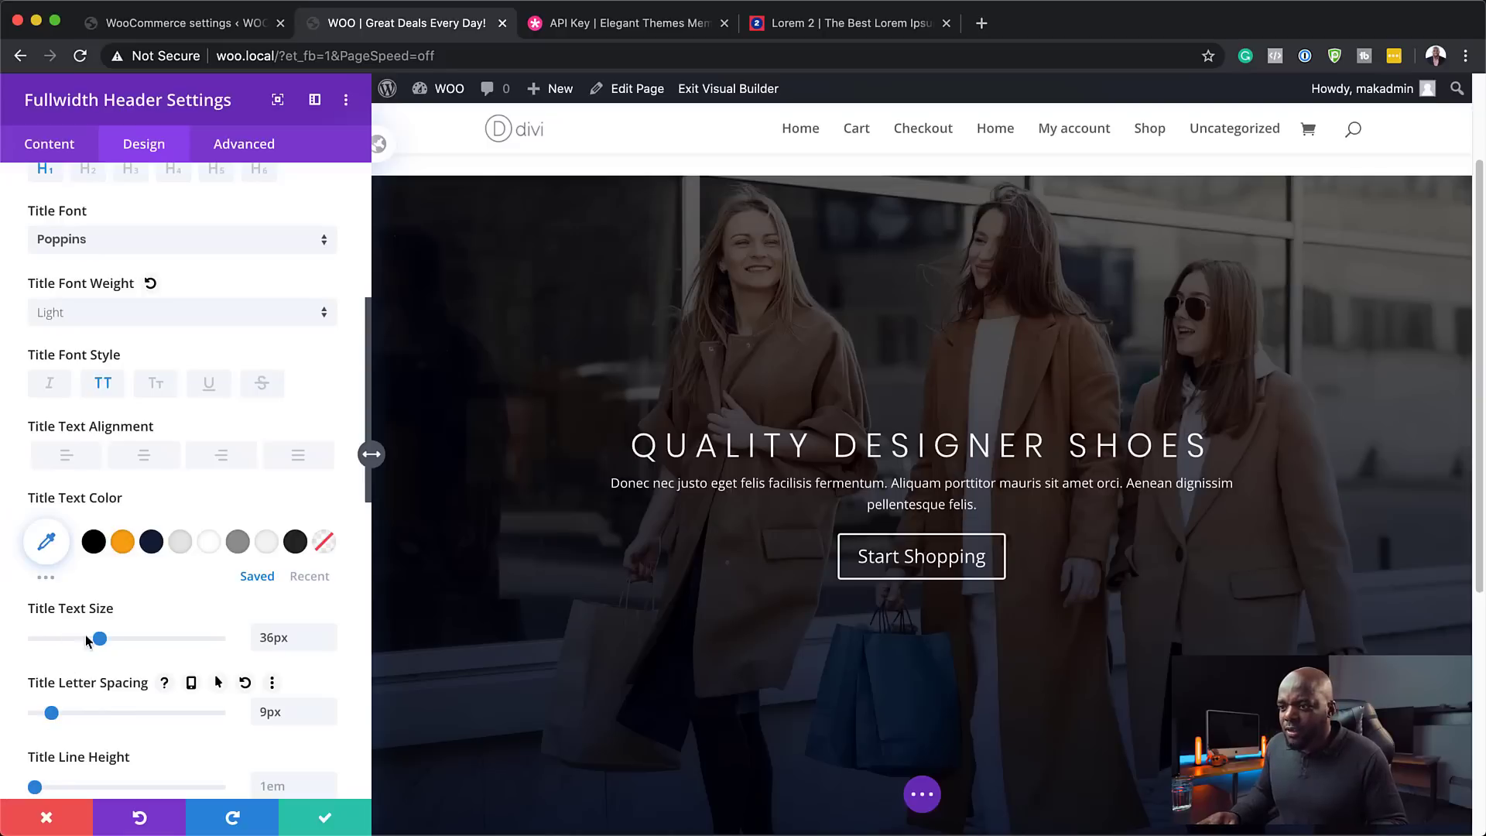
left_click_drag(99, 639, 108, 642)
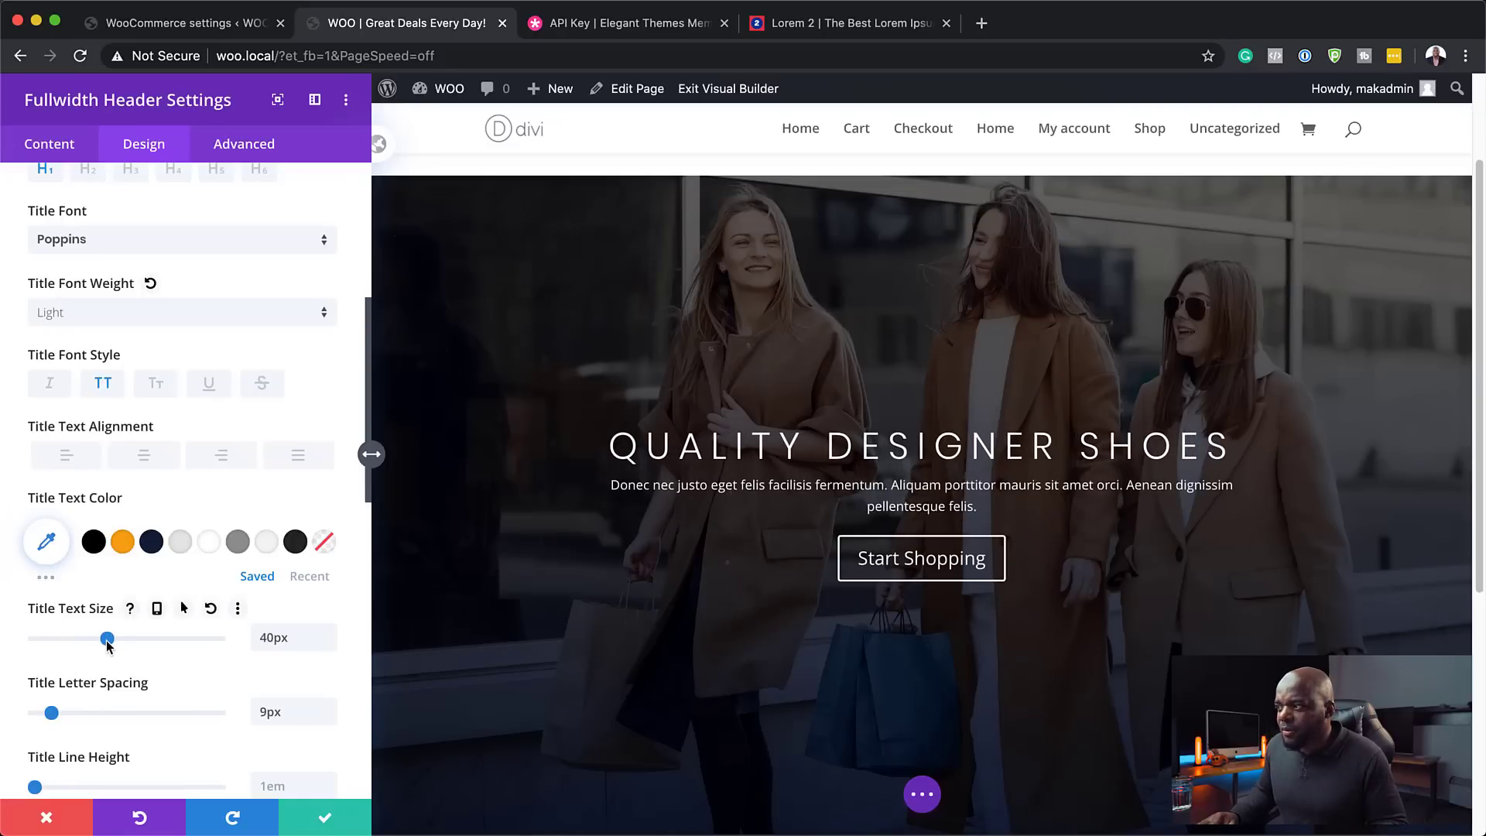
- Enable per-device title settings and raise the tablet line height to 1.6em
left_click(157, 611)
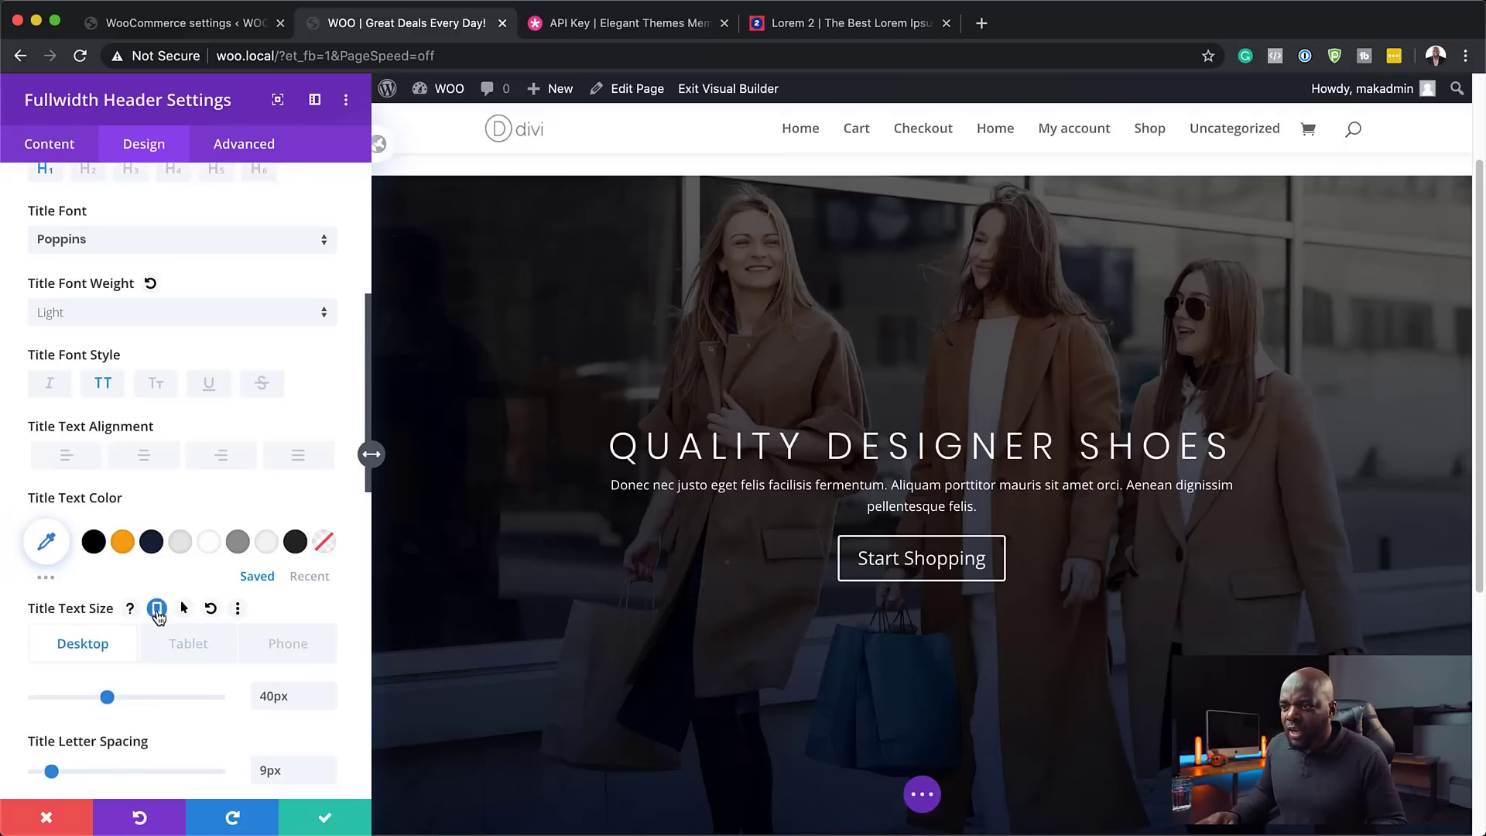
left_click(184, 645)
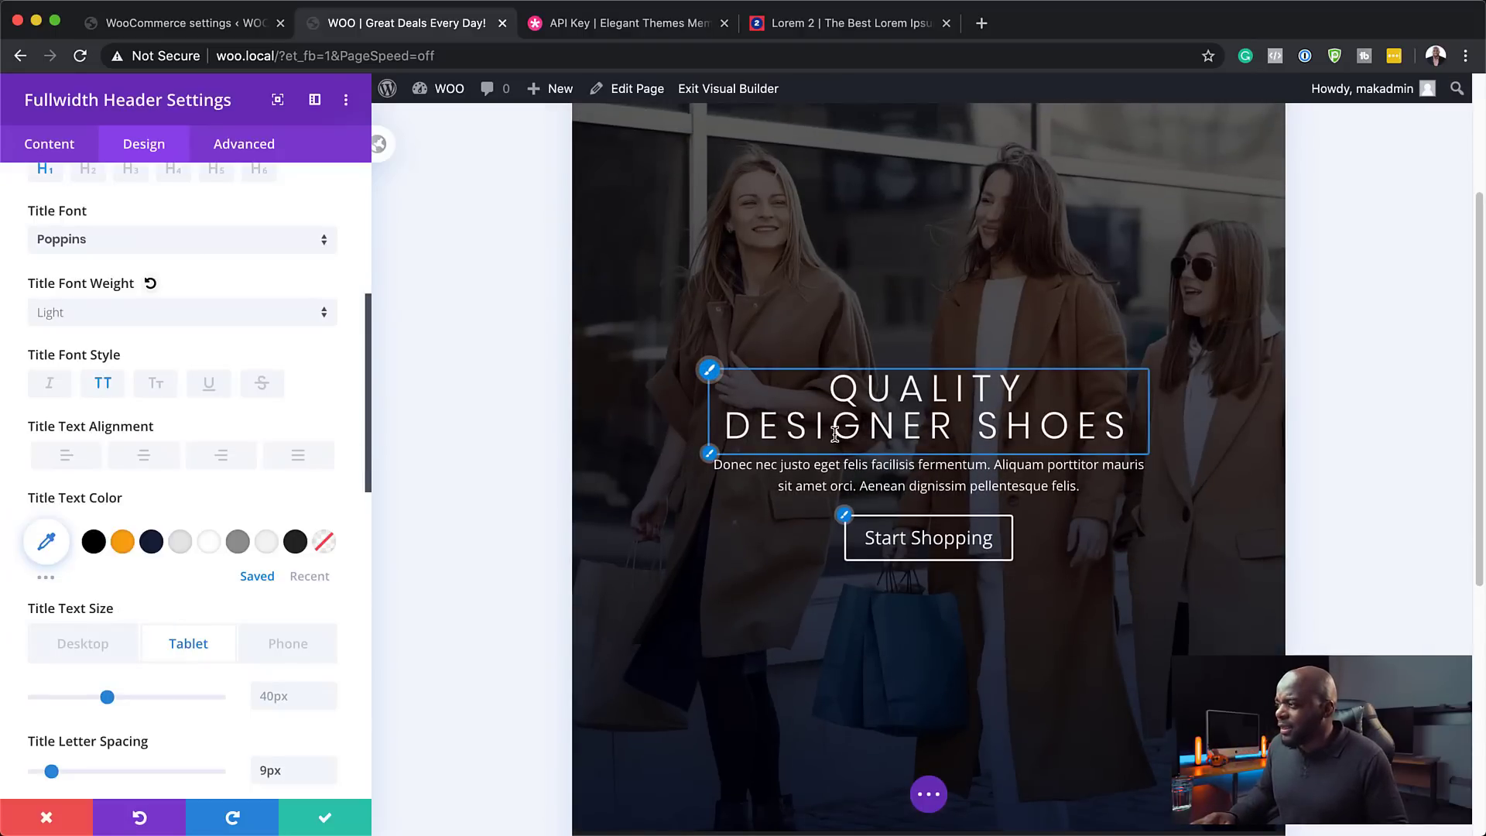
scroll(361, 731, "down", 3)
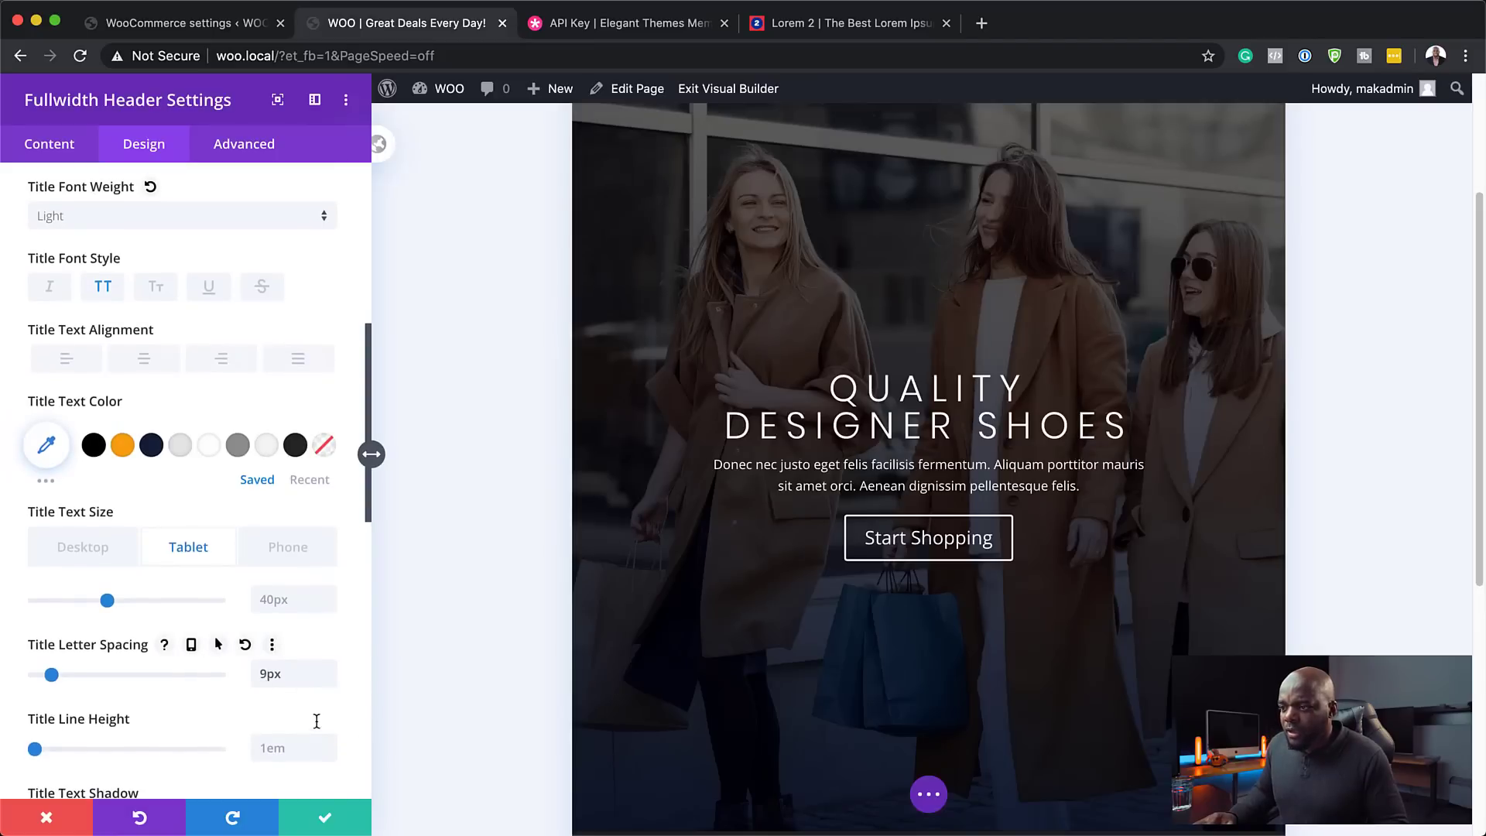
scroll(174, 732, "down", 1)
left_click(328, 735)
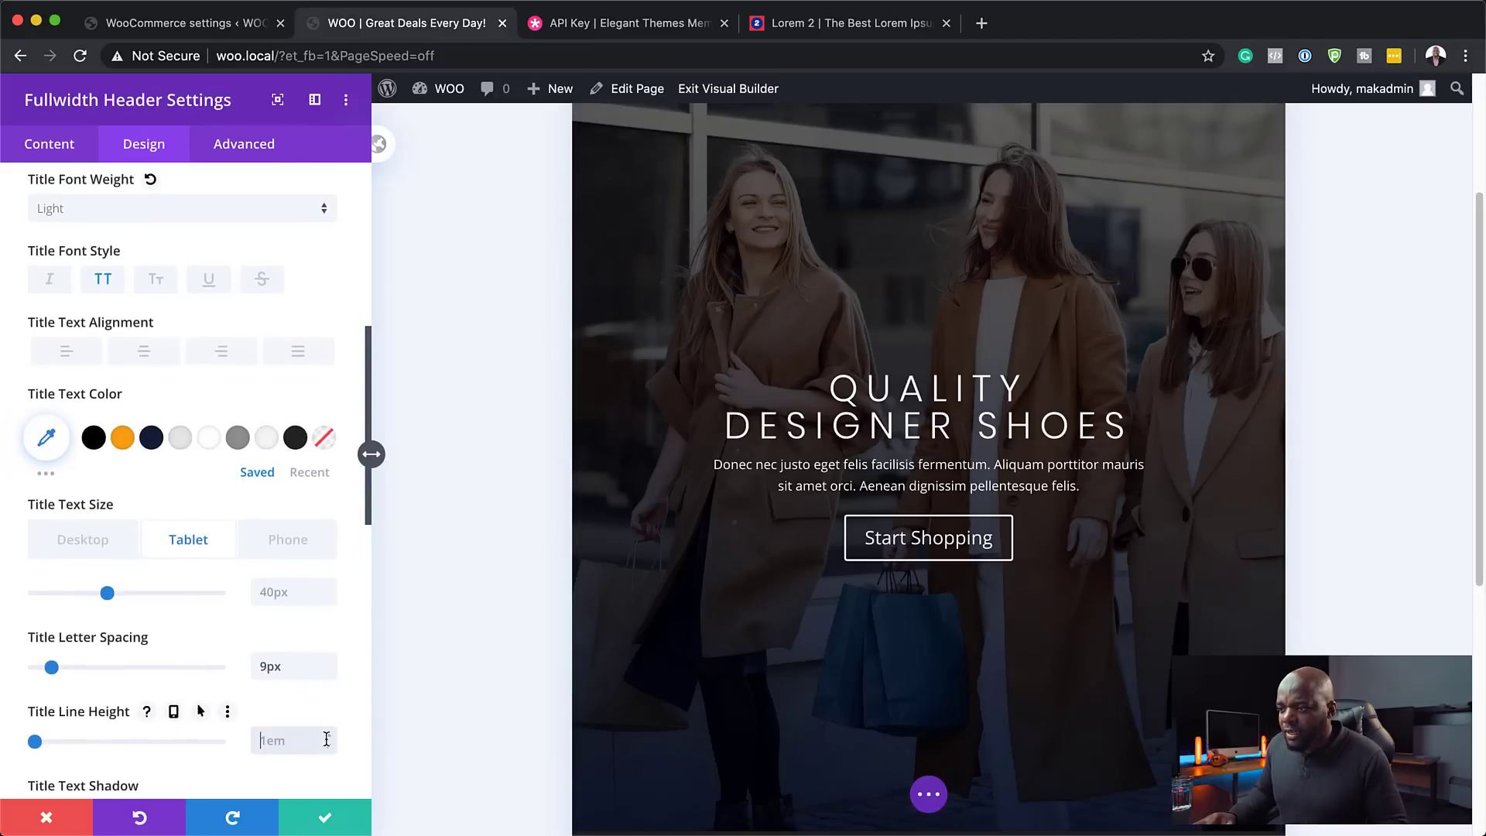
left_click(328, 736)
left_click(328, 737)
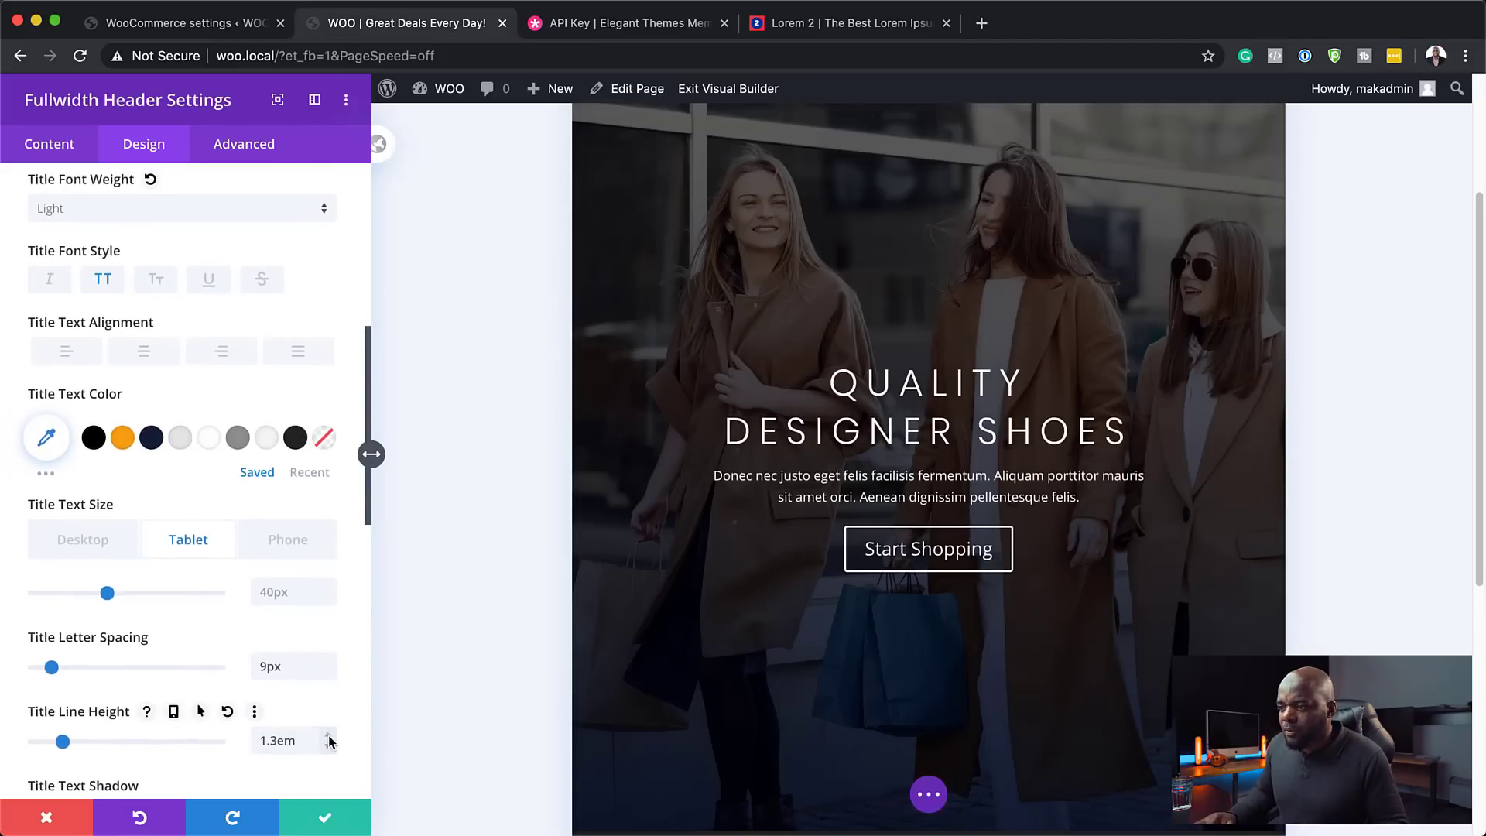
left_click(329, 737)
left_click(328, 737)
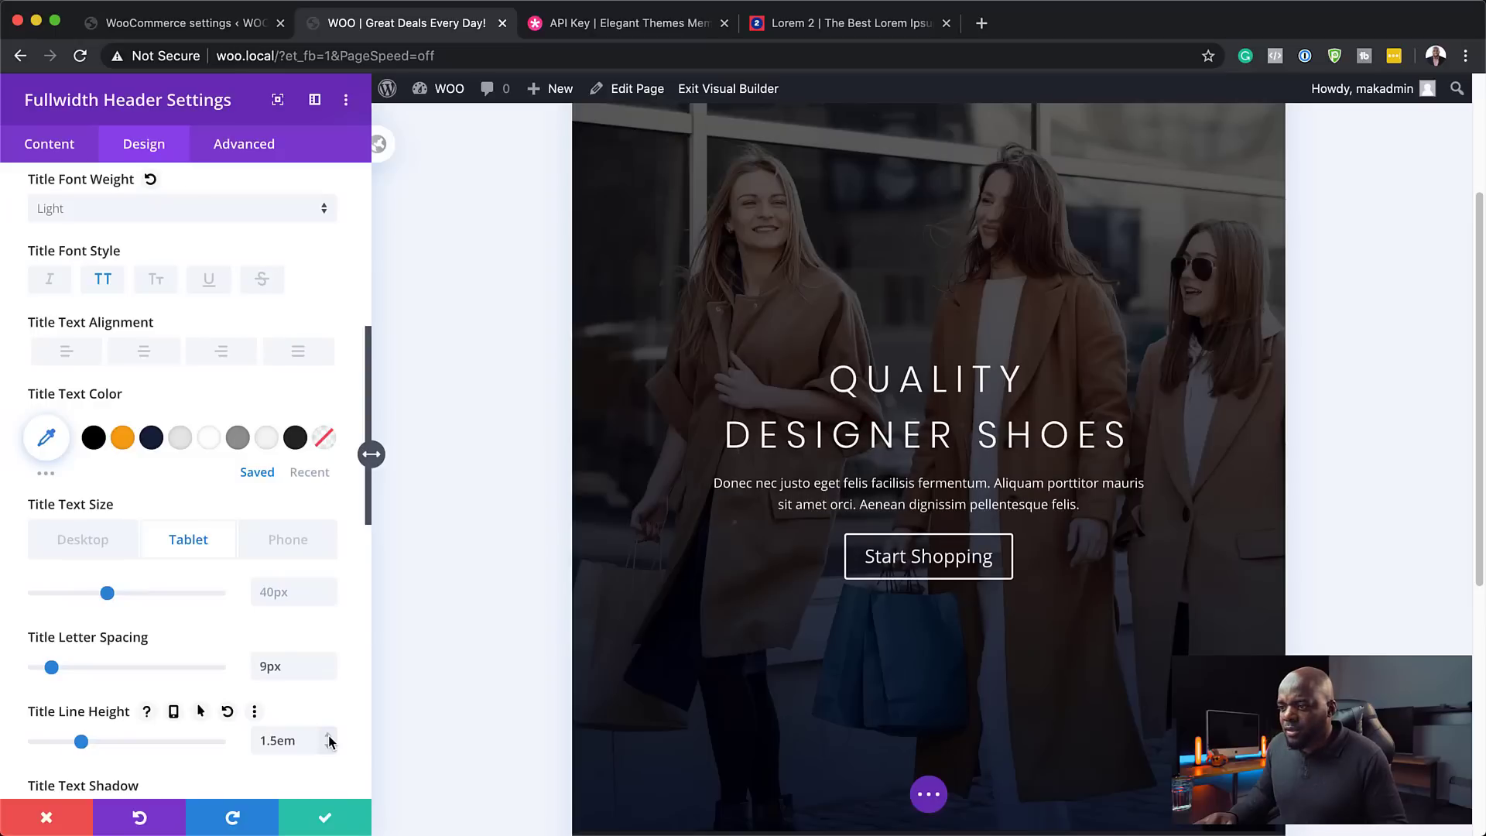
left_click(329, 737)
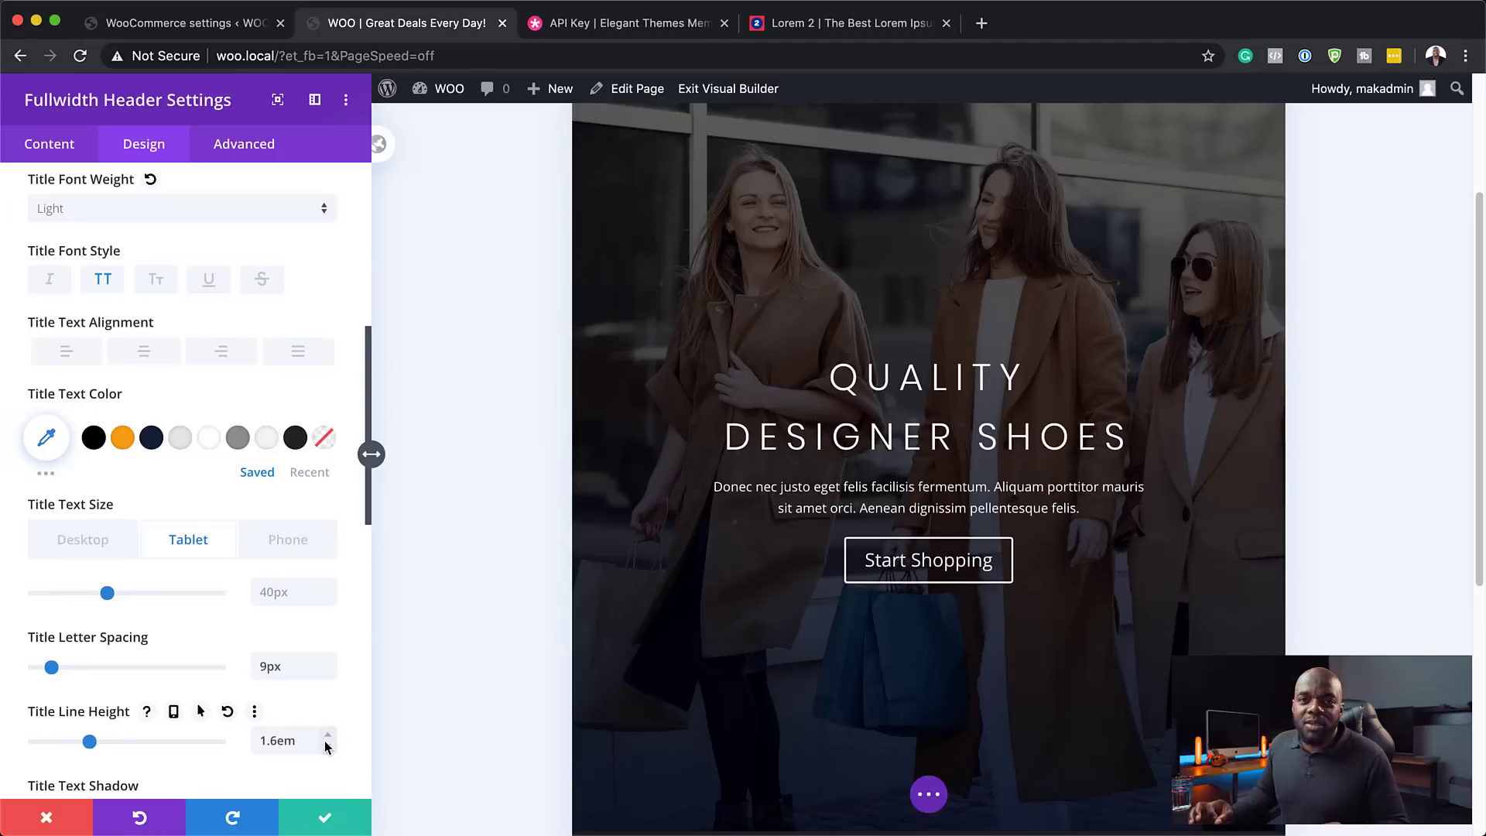
- Shrink the phone title size to 19px
left_click(298, 546)
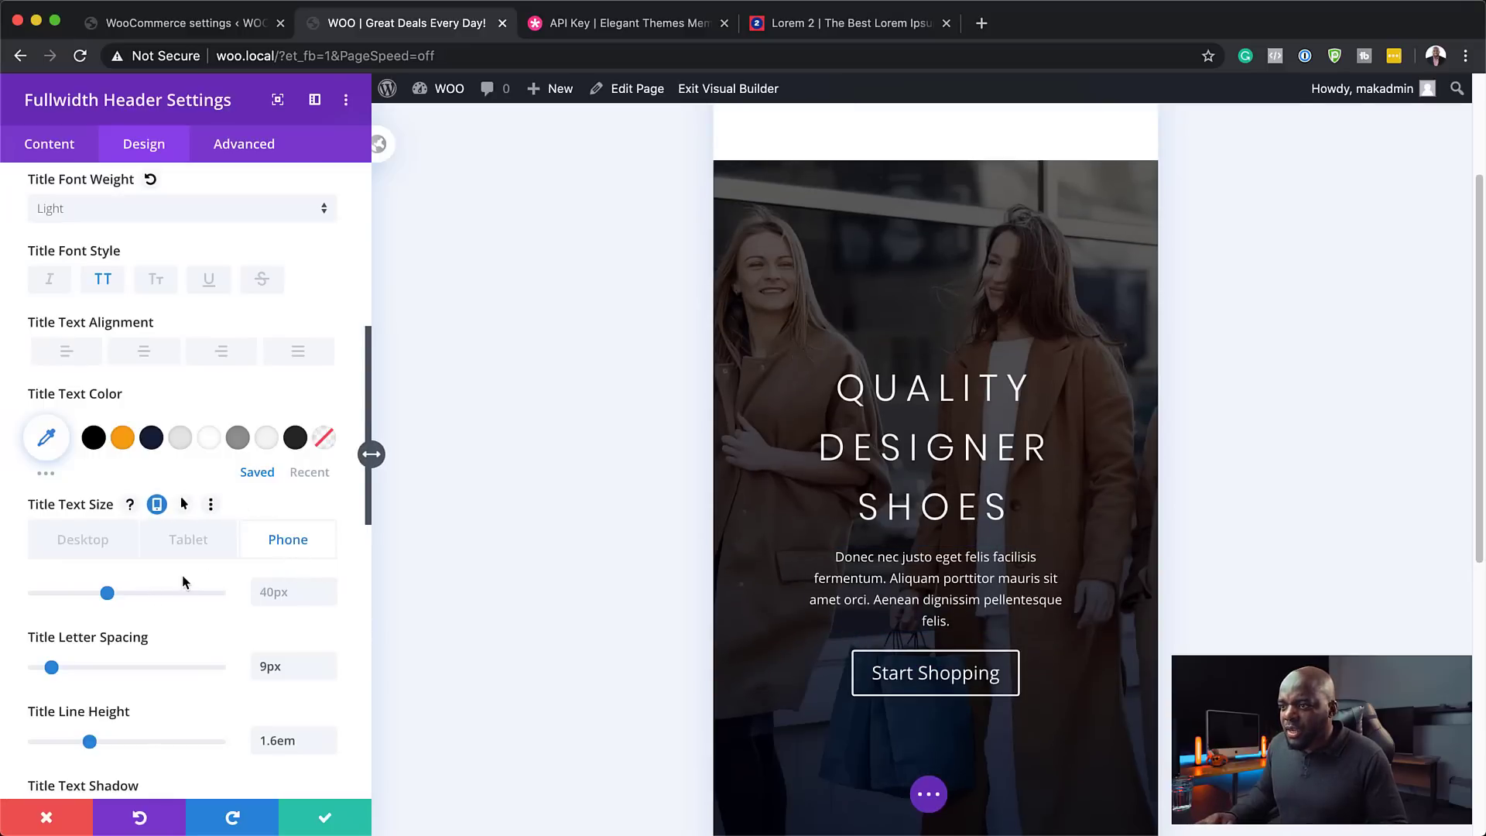
left_click_drag(107, 596, 69, 606)
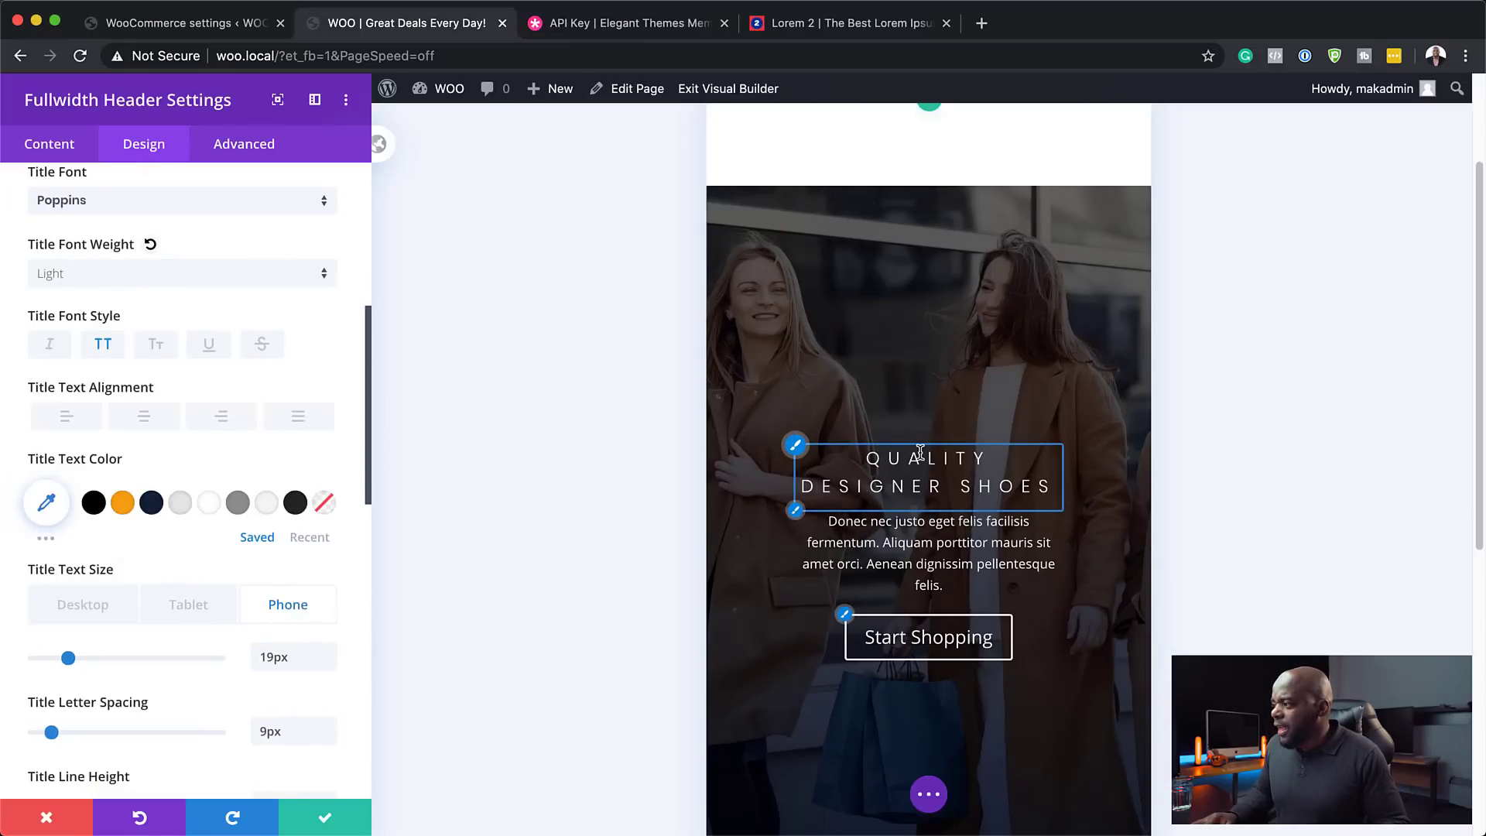
left_click(99, 606)
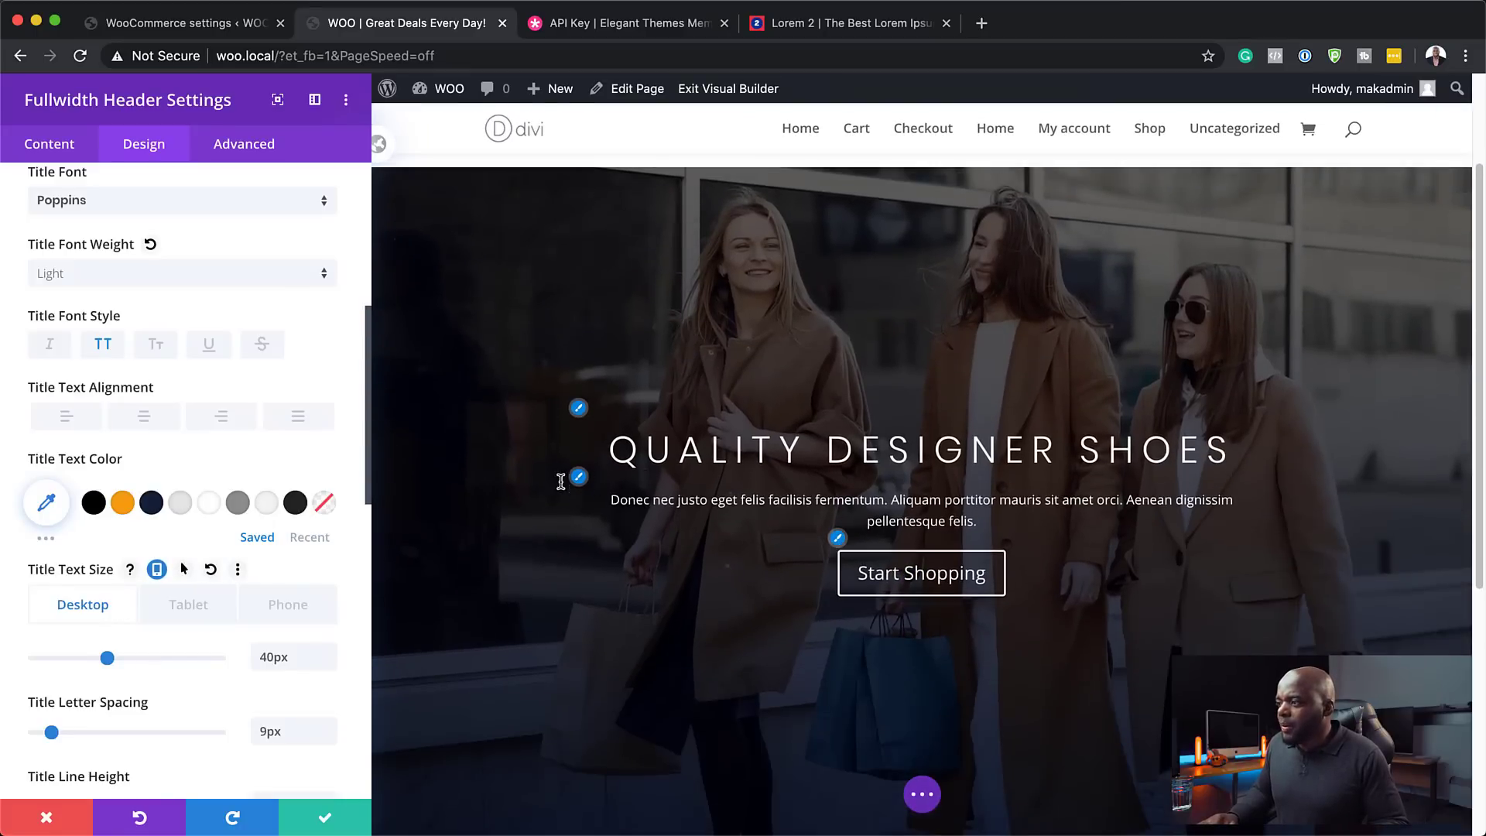
left_click(580, 490)
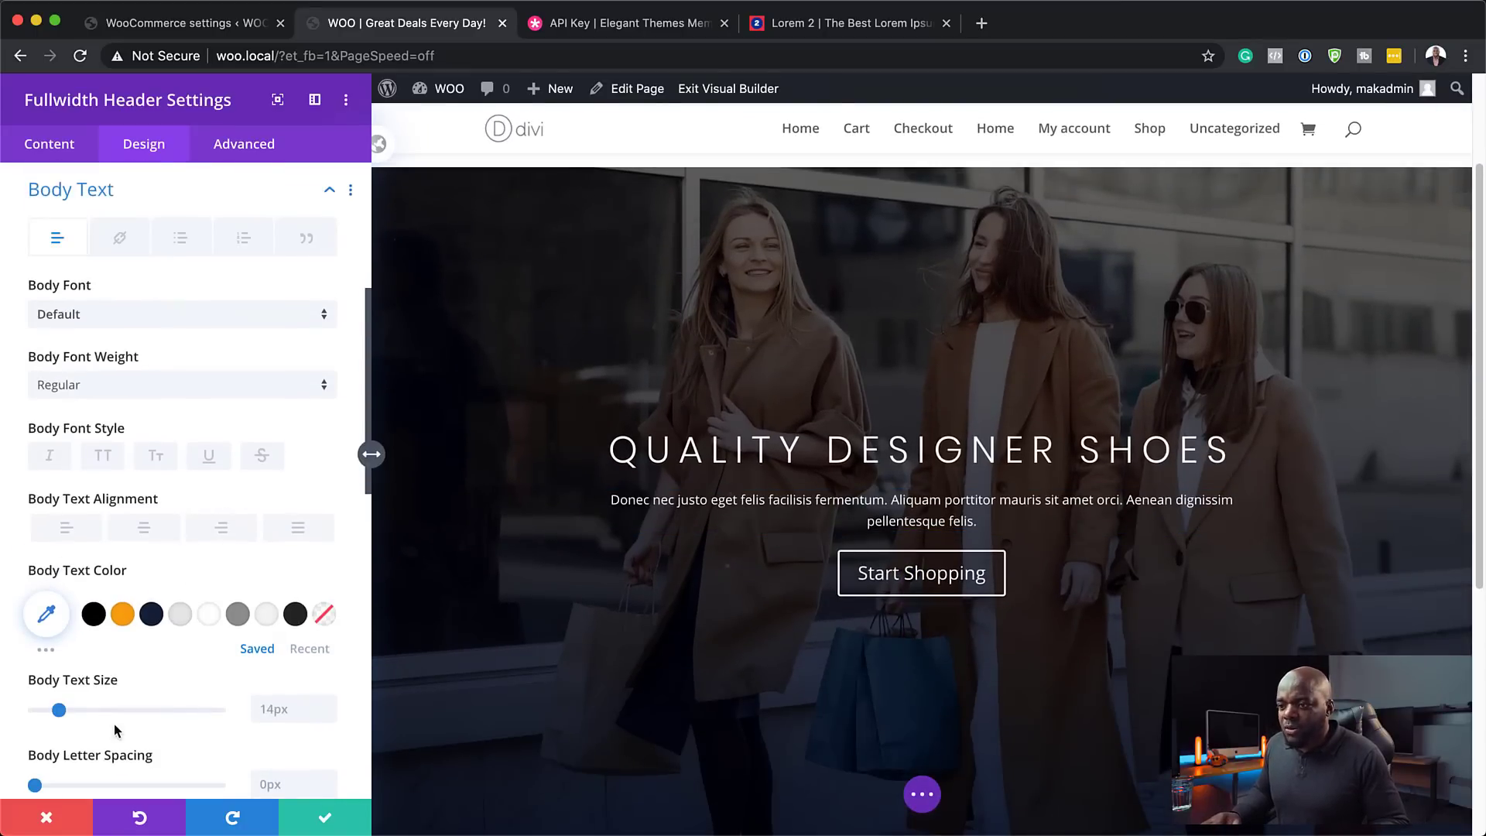
- Set the body text line height to 1.8em while trying larger sizes and bolder weights
left_click_drag(57, 712, 75, 717)
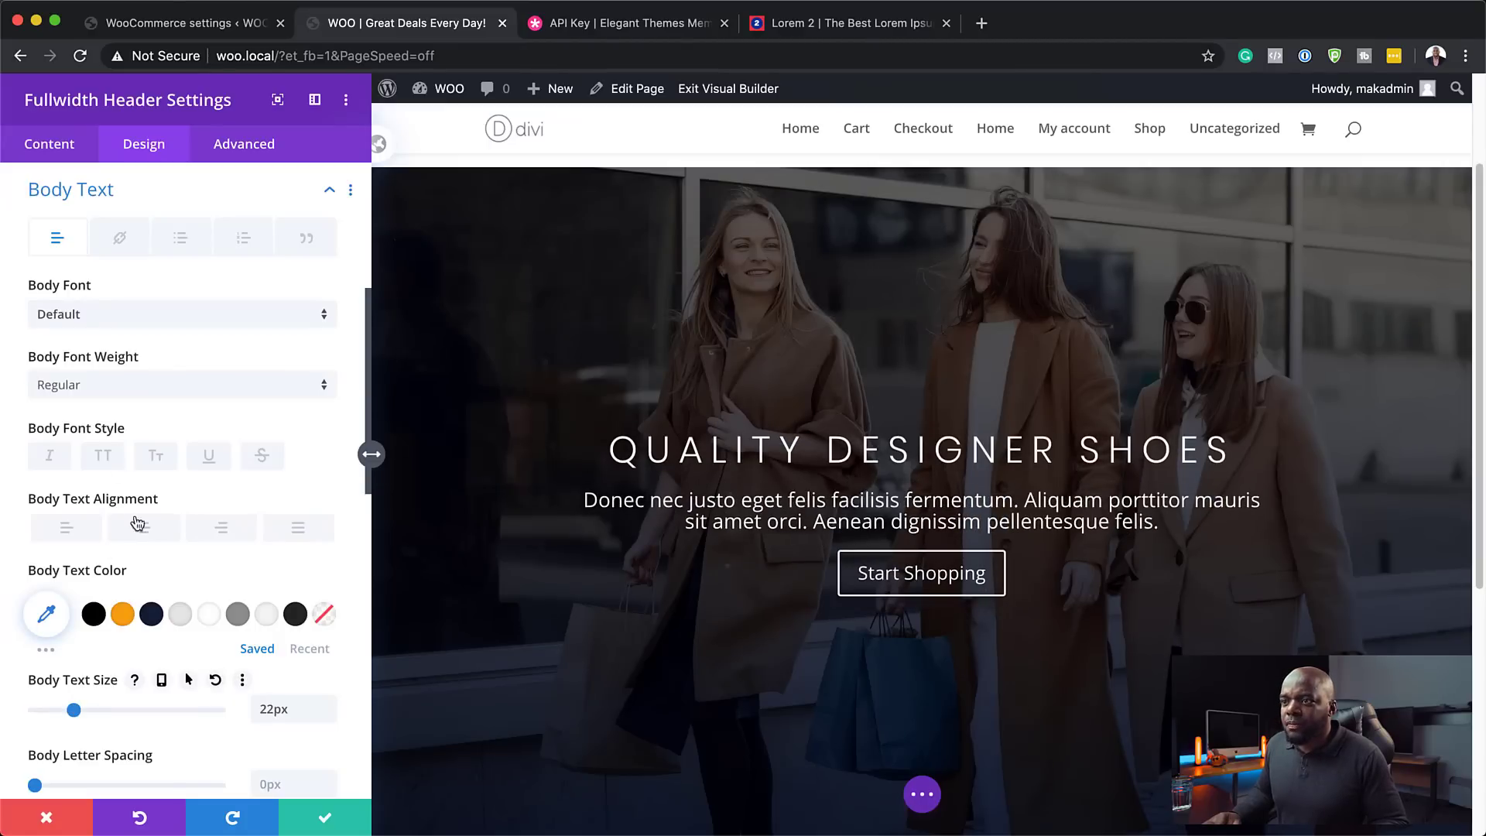
scroll(193, 744, "down", 3)
left_click(329, 737)
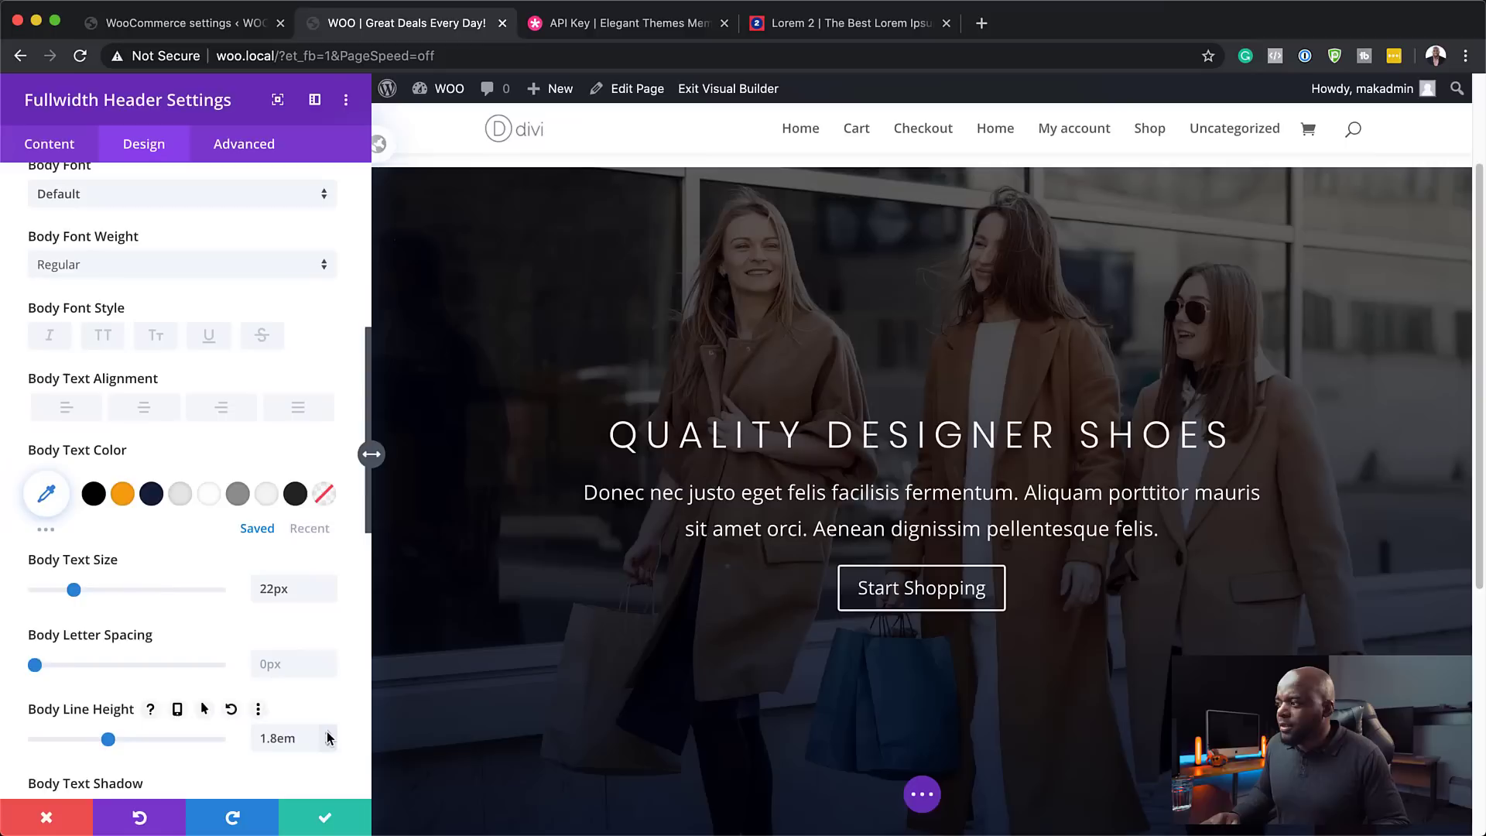
scroll(169, 500, "up", 1)
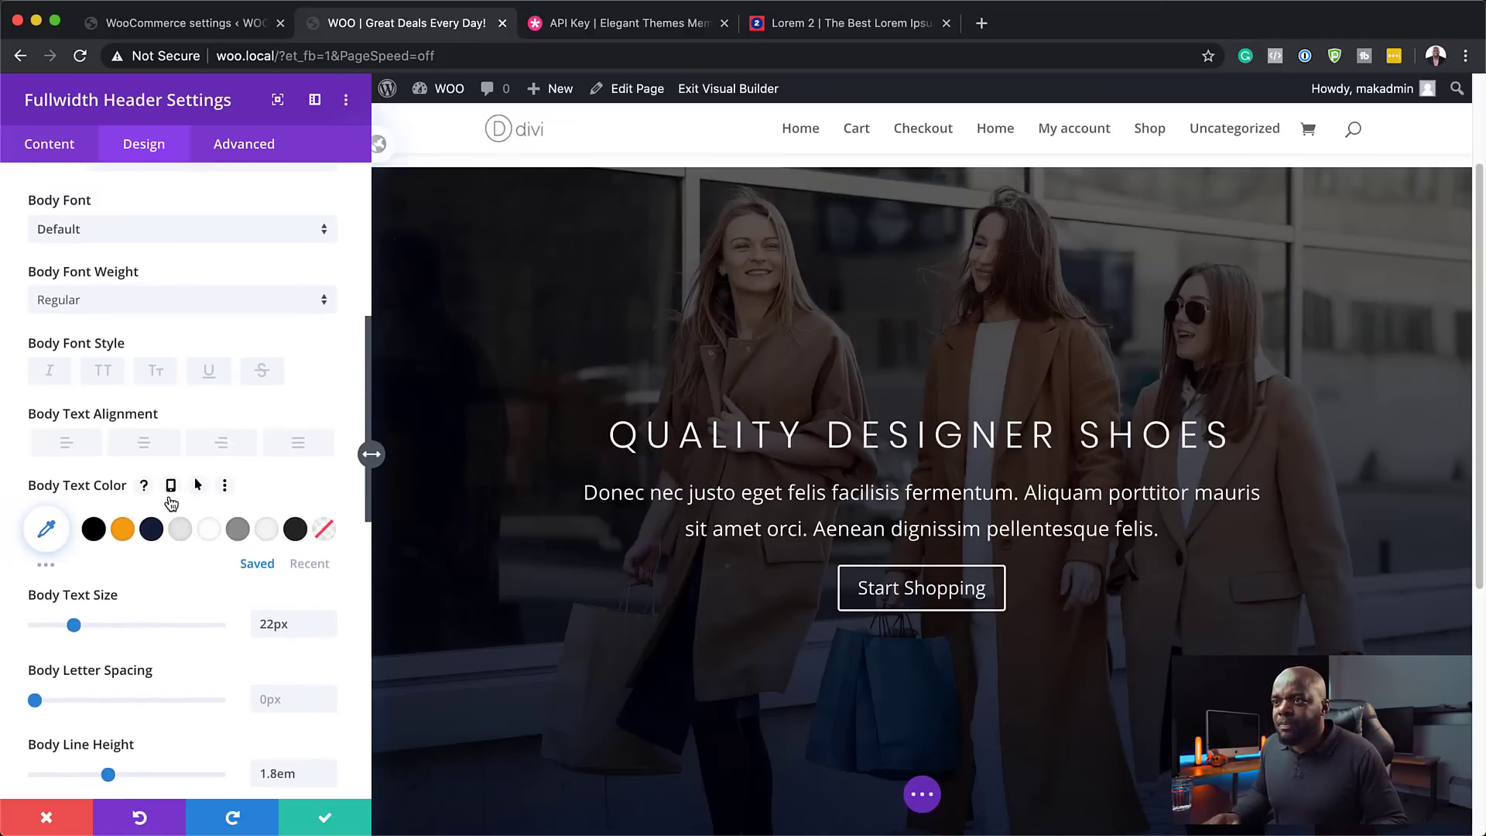
left_click(85, 310)
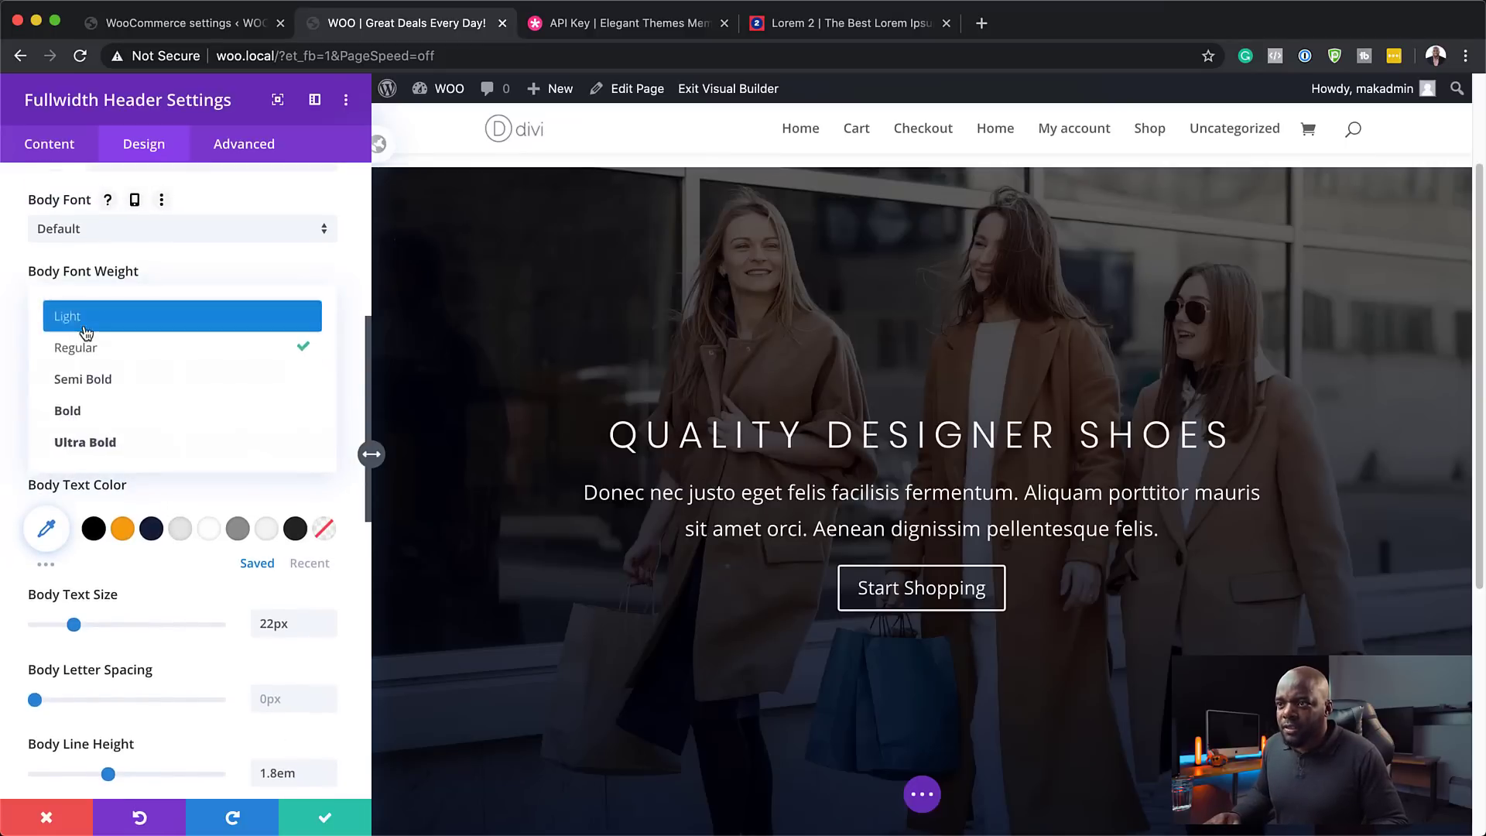
left_click(99, 405)
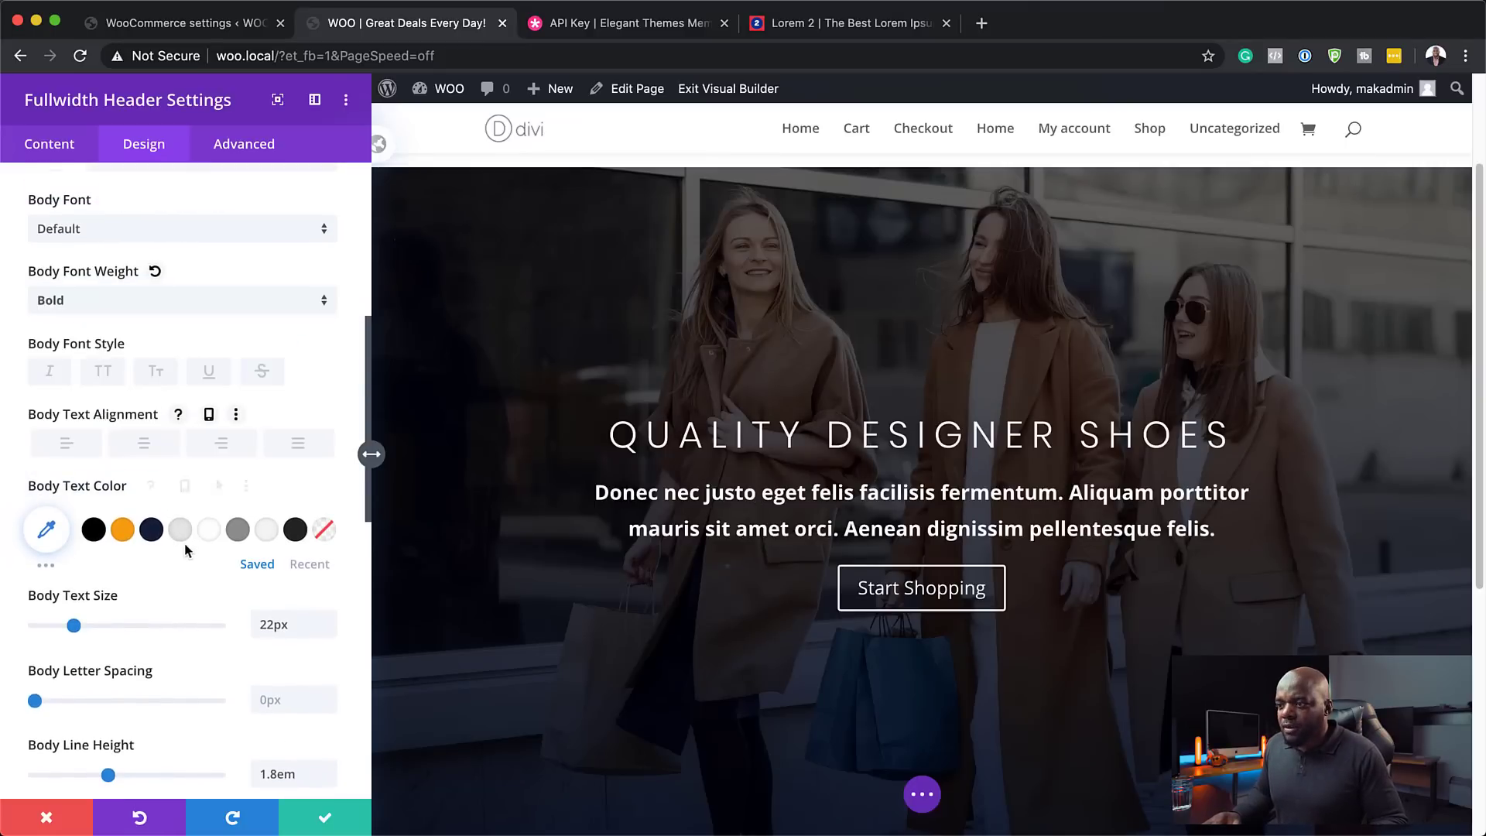
left_click(87, 626)
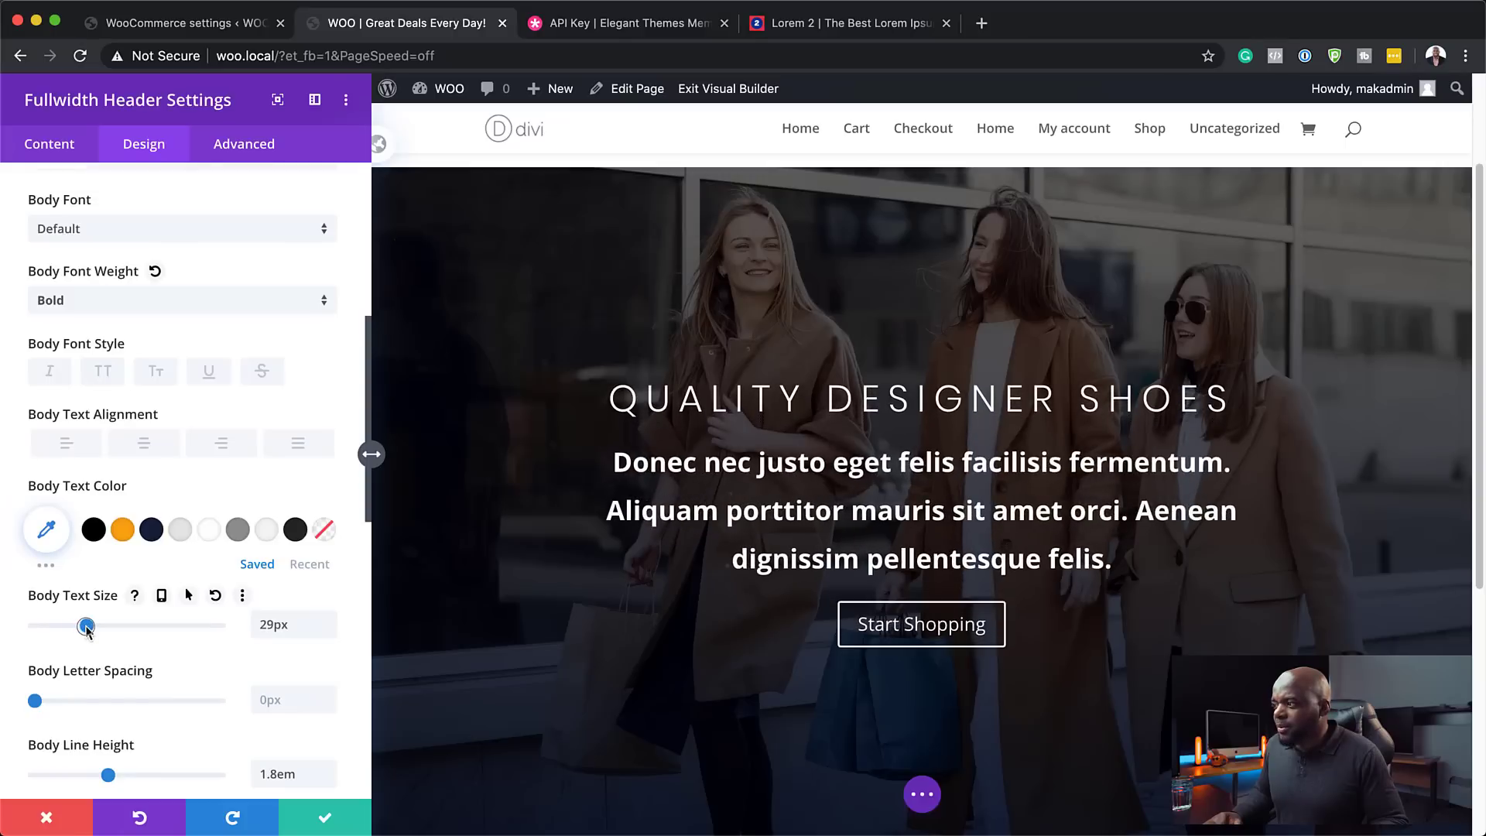
left_click_drag(87, 626, 82, 625)
left_click(116, 303)
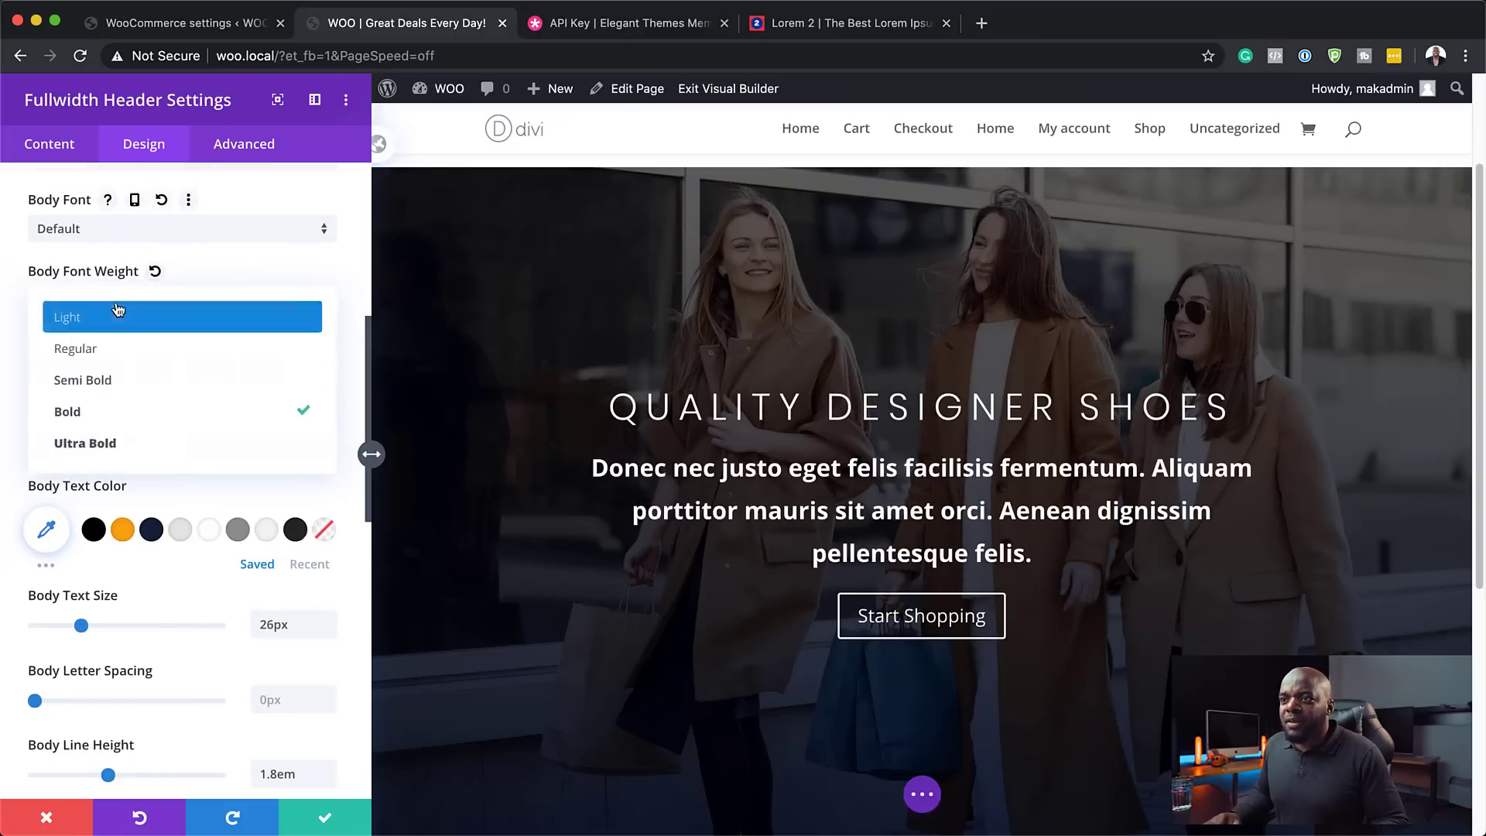
left_click(137, 391)
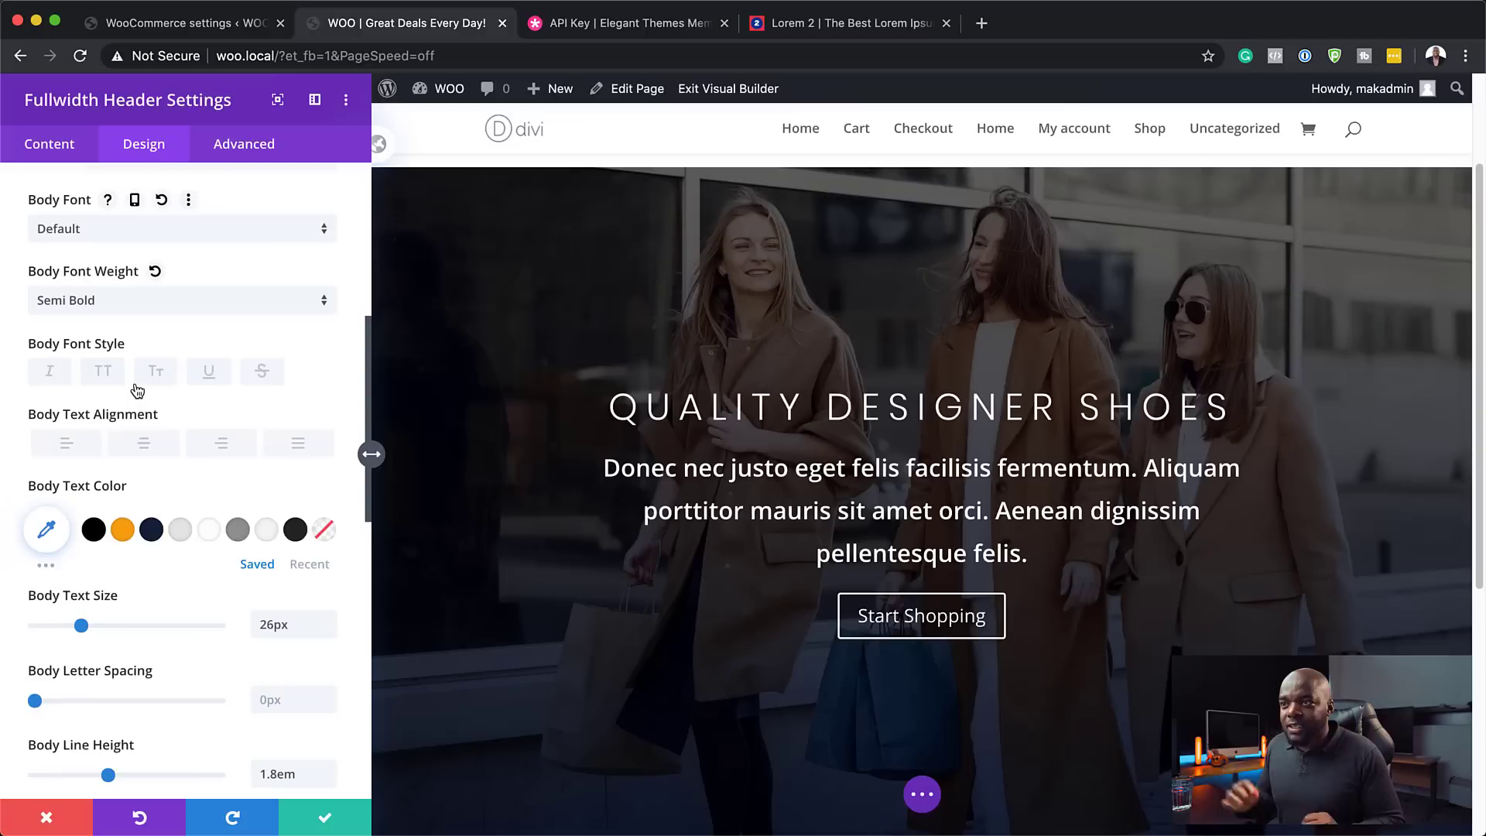
- Set the body text to Poppins Medium at about 20px
left_click(151, 230)
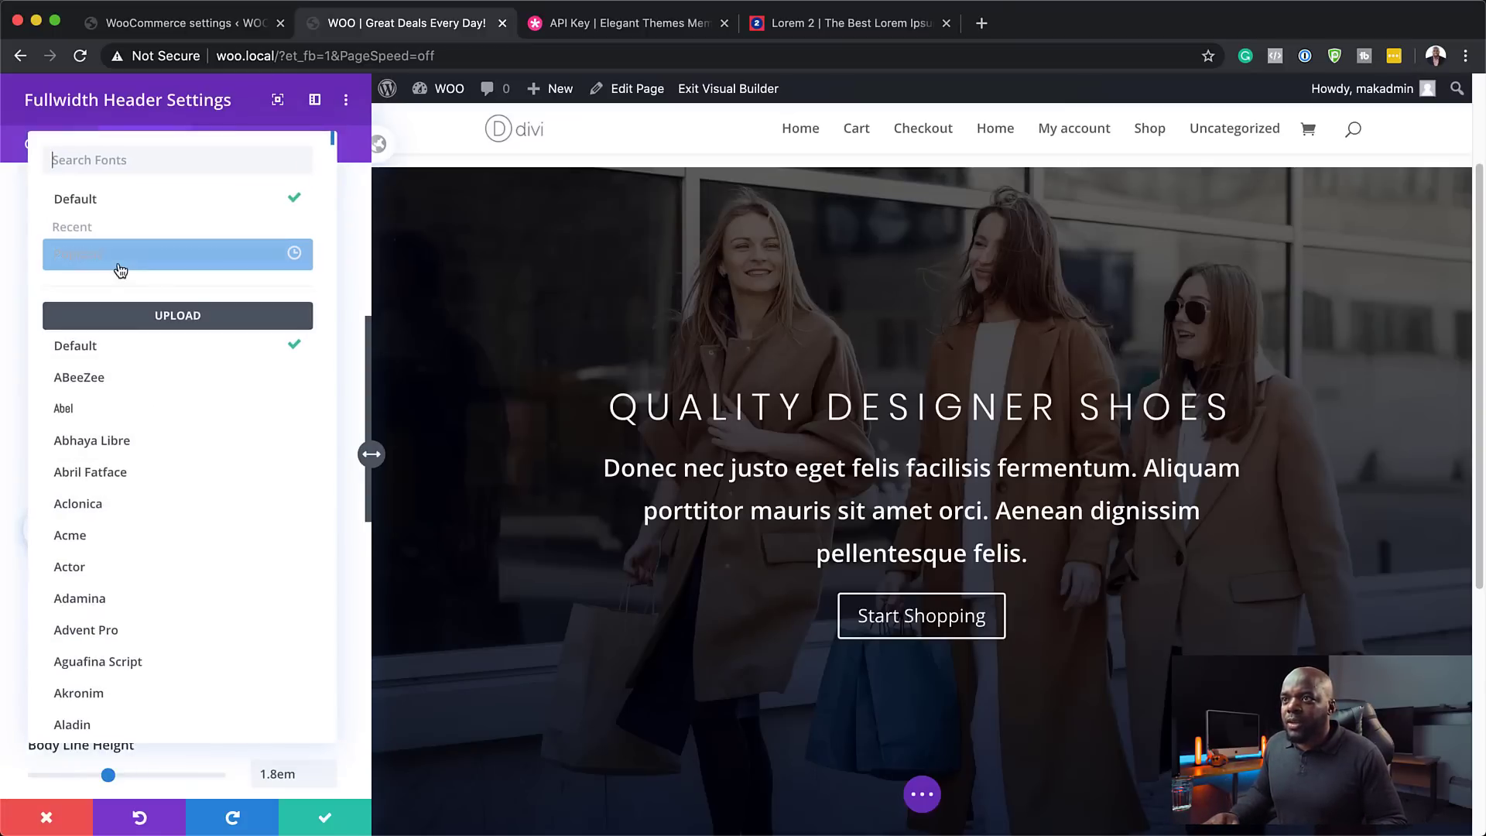
left_click(118, 255)
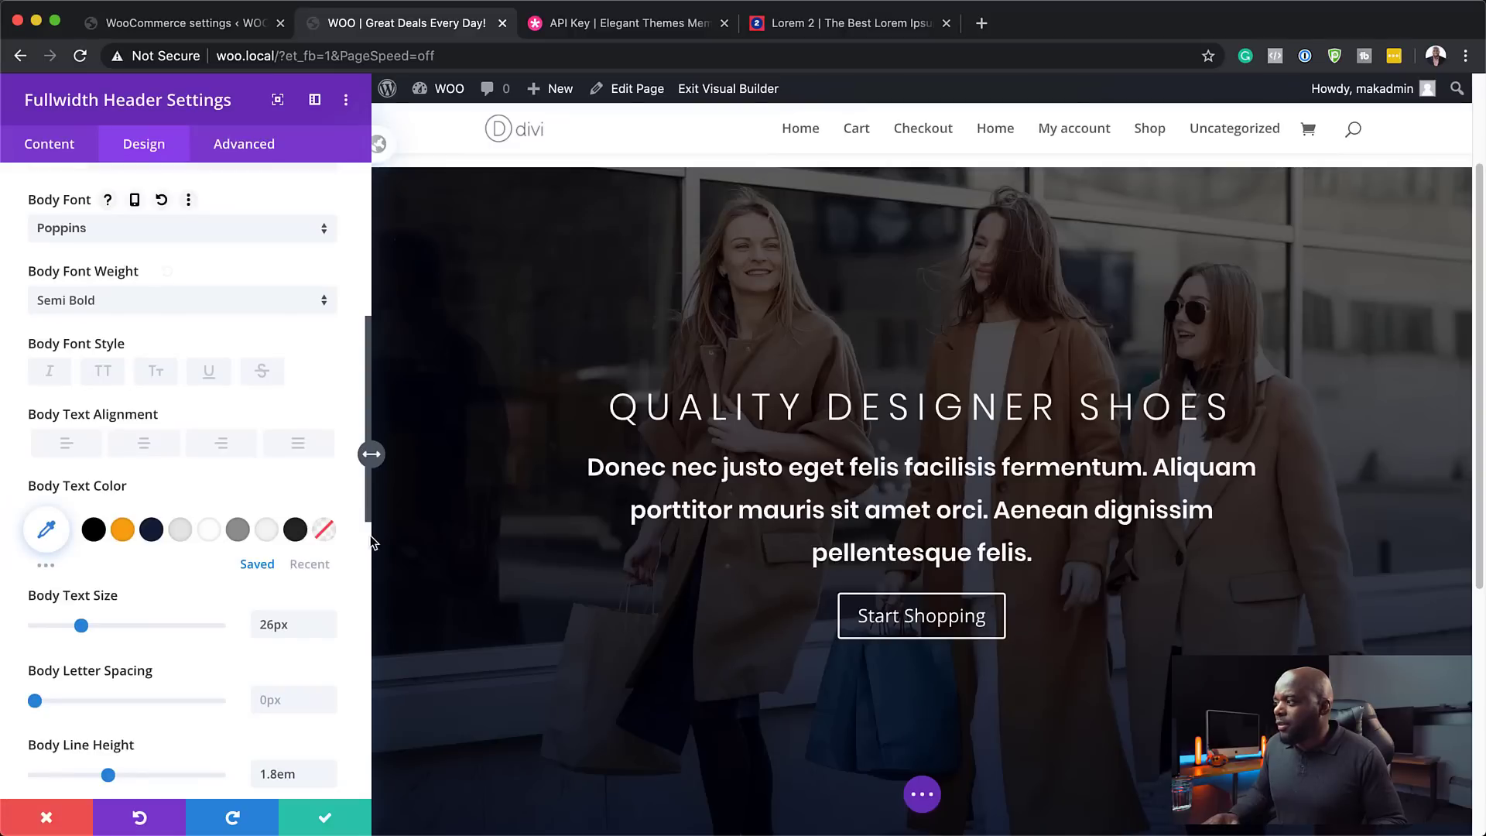
left_click(128, 302)
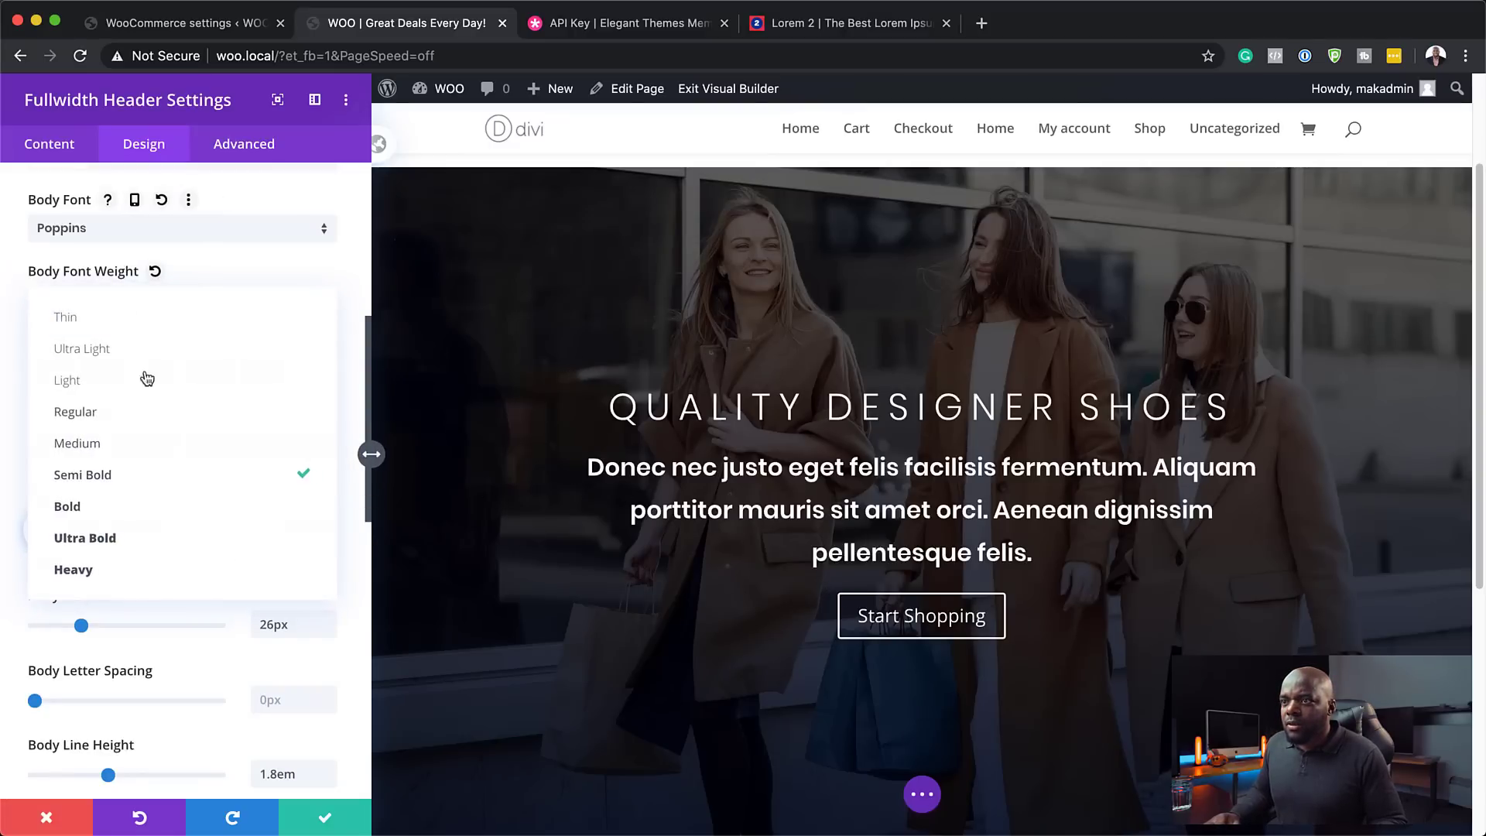
left_click(166, 444)
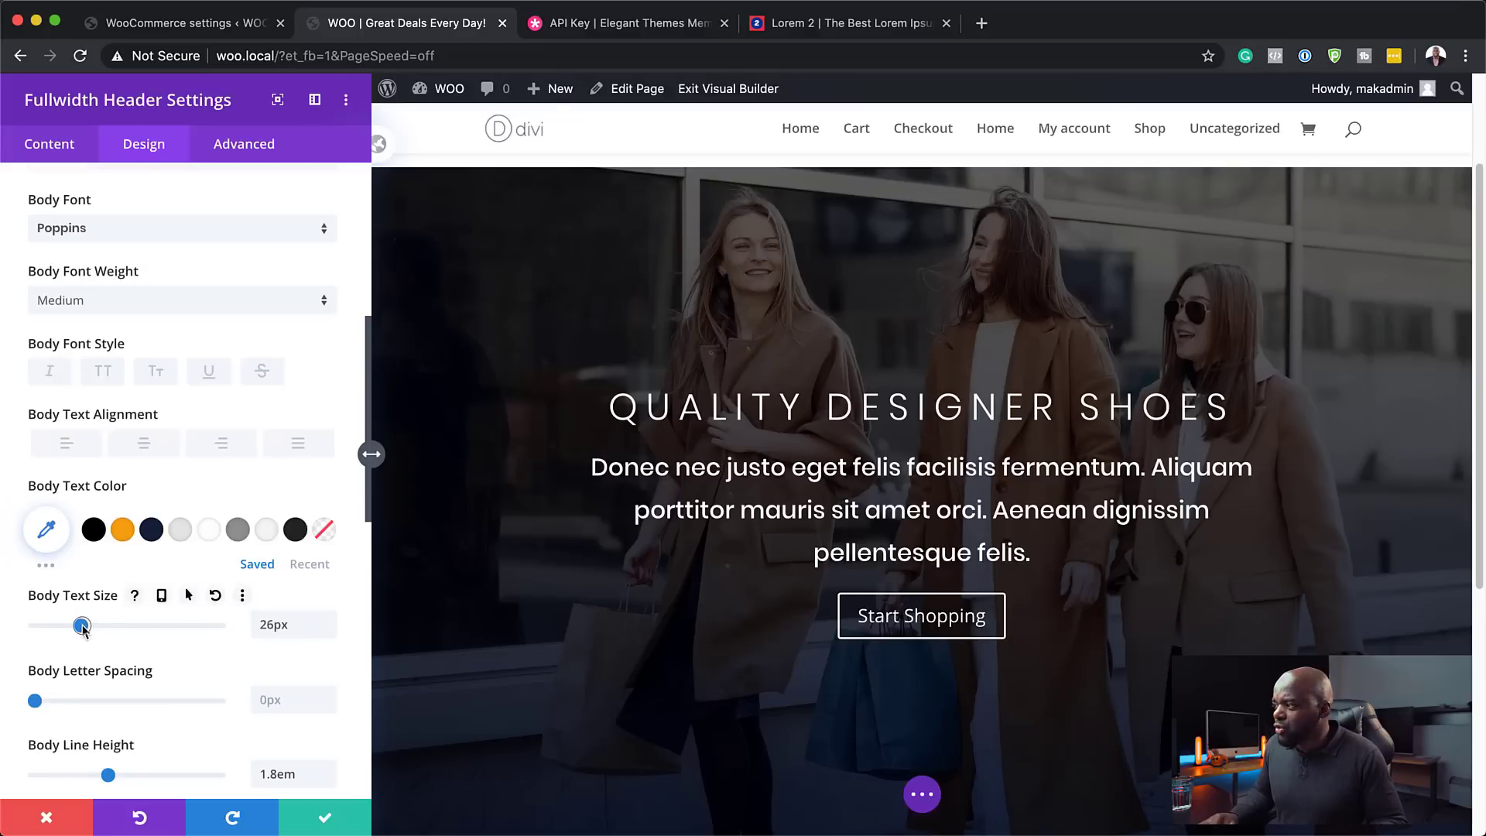
left_click_drag(82, 626, 69, 631)
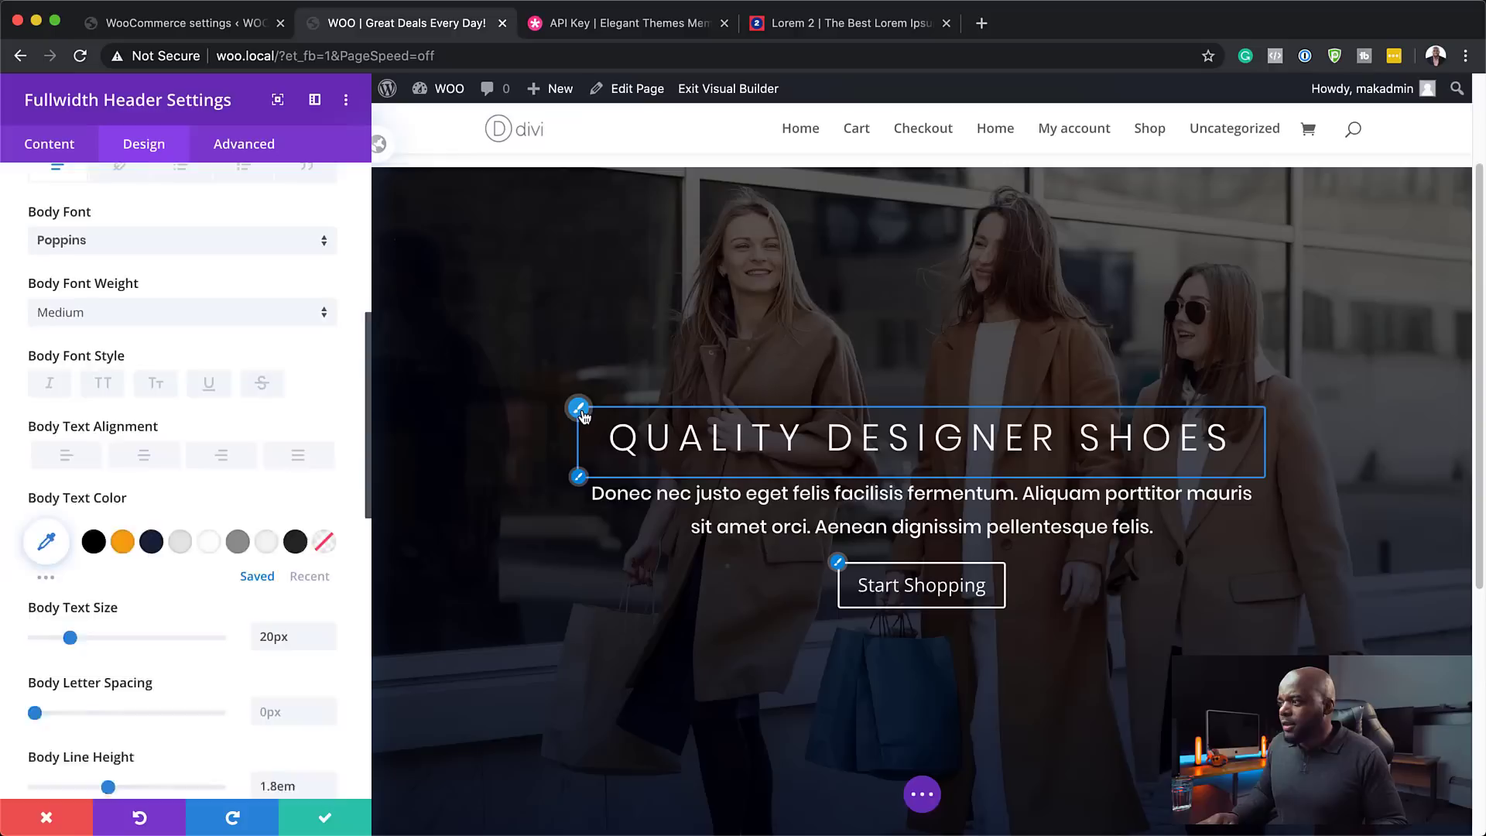
- Raise the desktop title text size to 44px
left_click(580, 410)
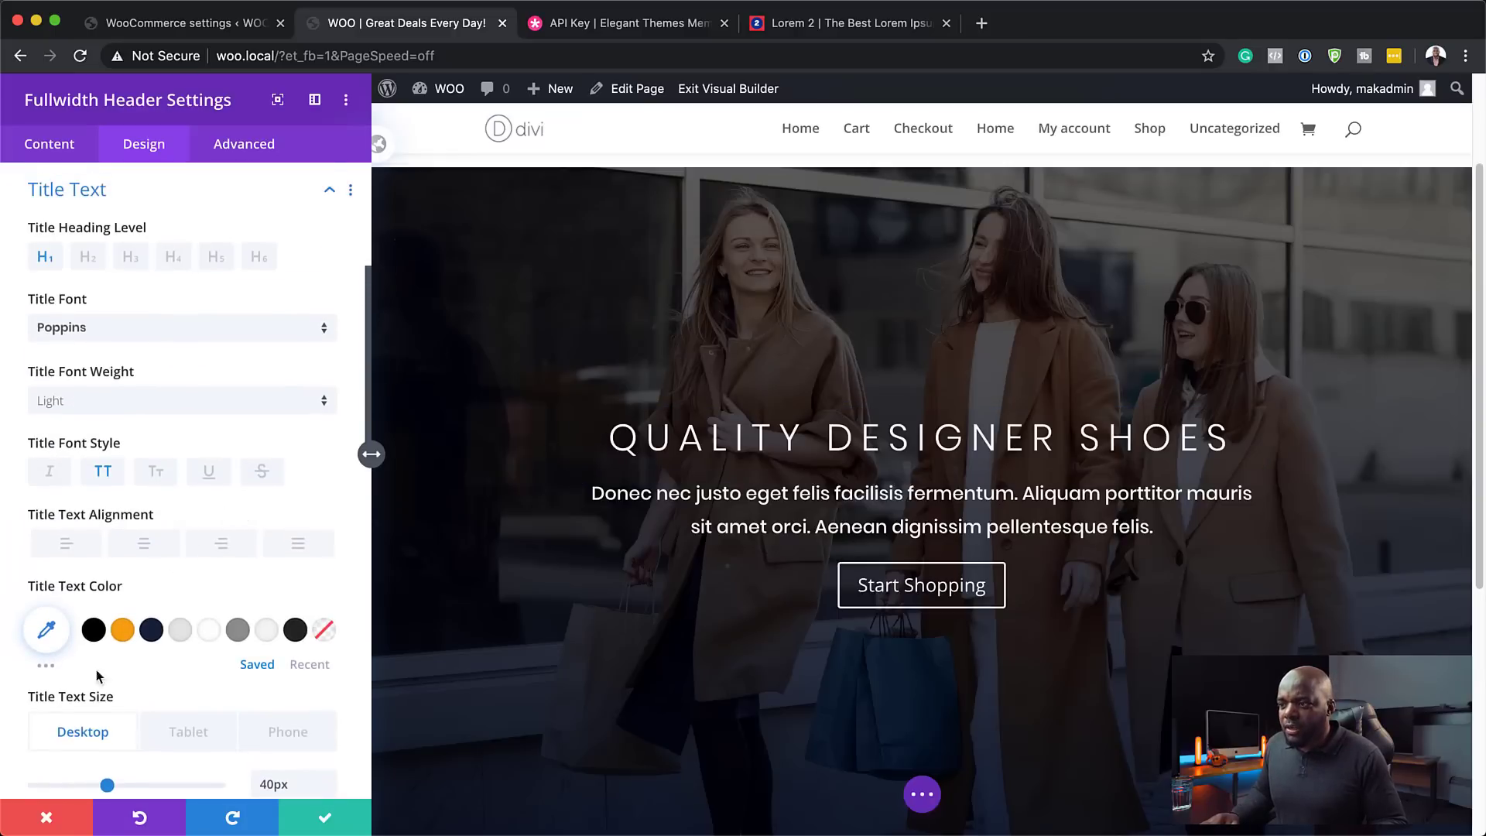
scroll(98, 676, "down", 1)
left_click_drag(106, 745, 114, 755)
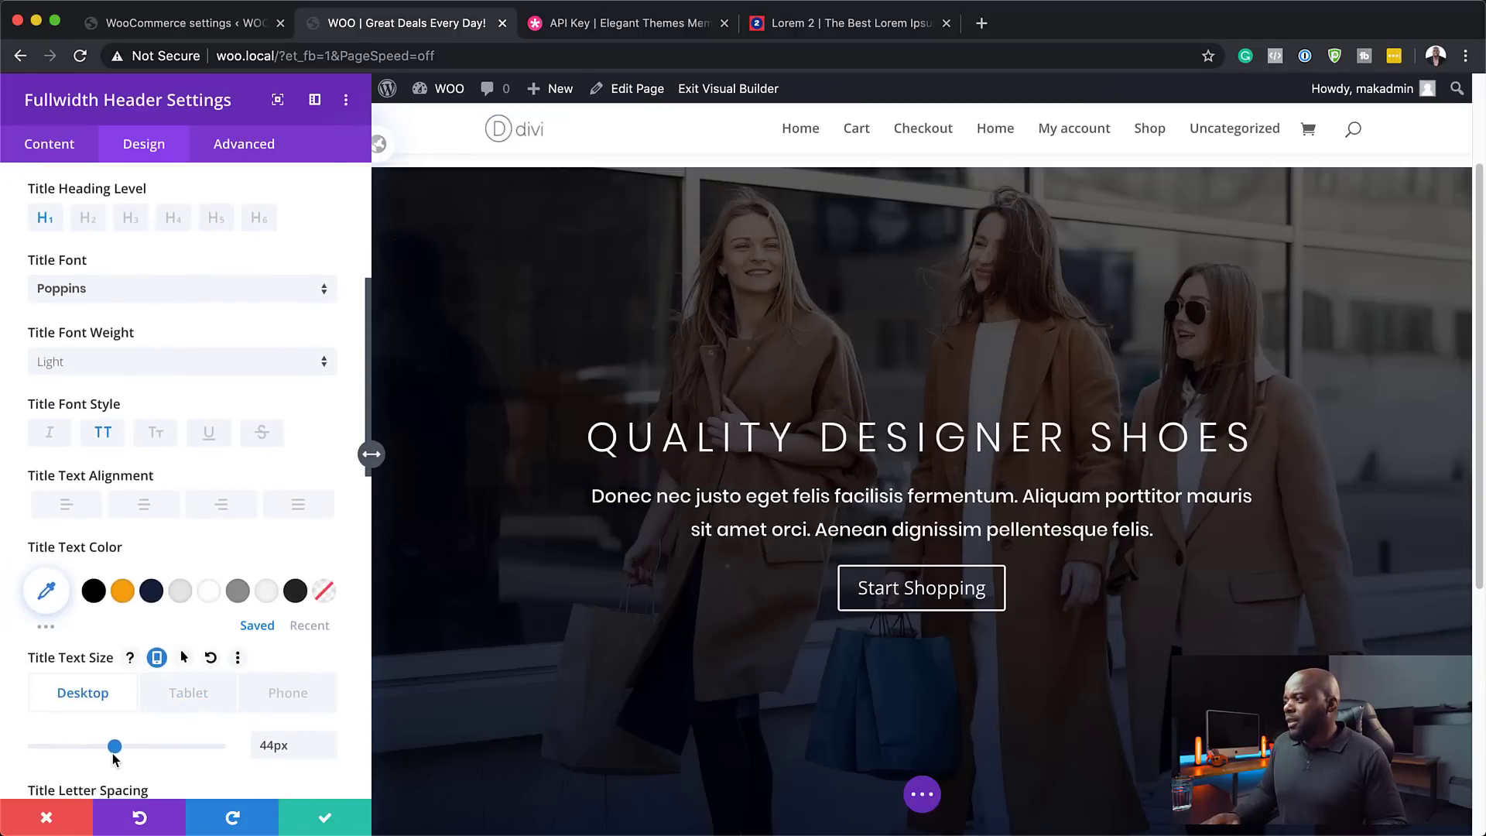
scroll(852, 674, "down", 1)
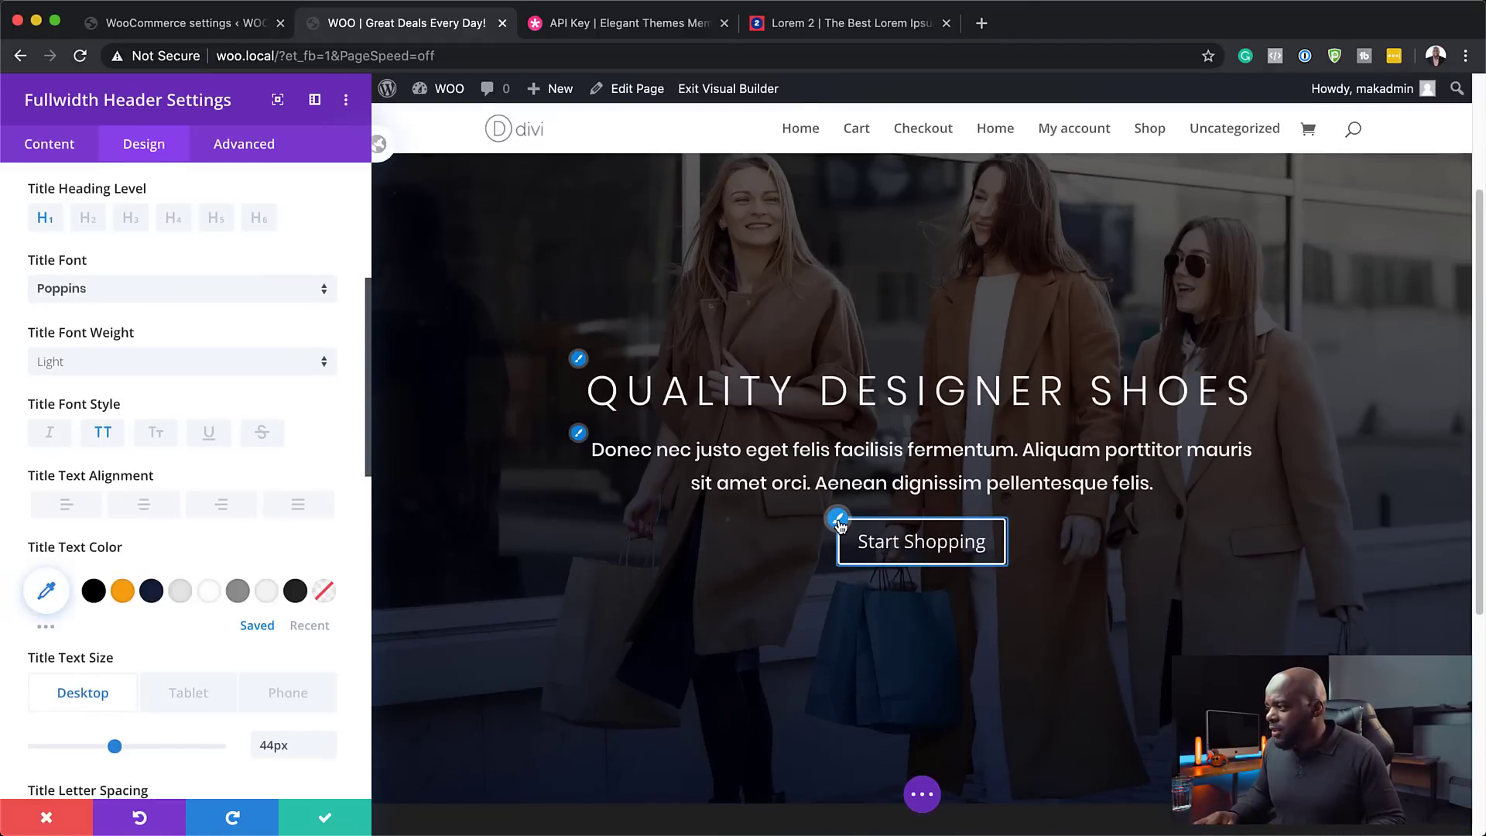
- Enable custom button styles with white text, orange background, and orange border
left_click(839, 522)
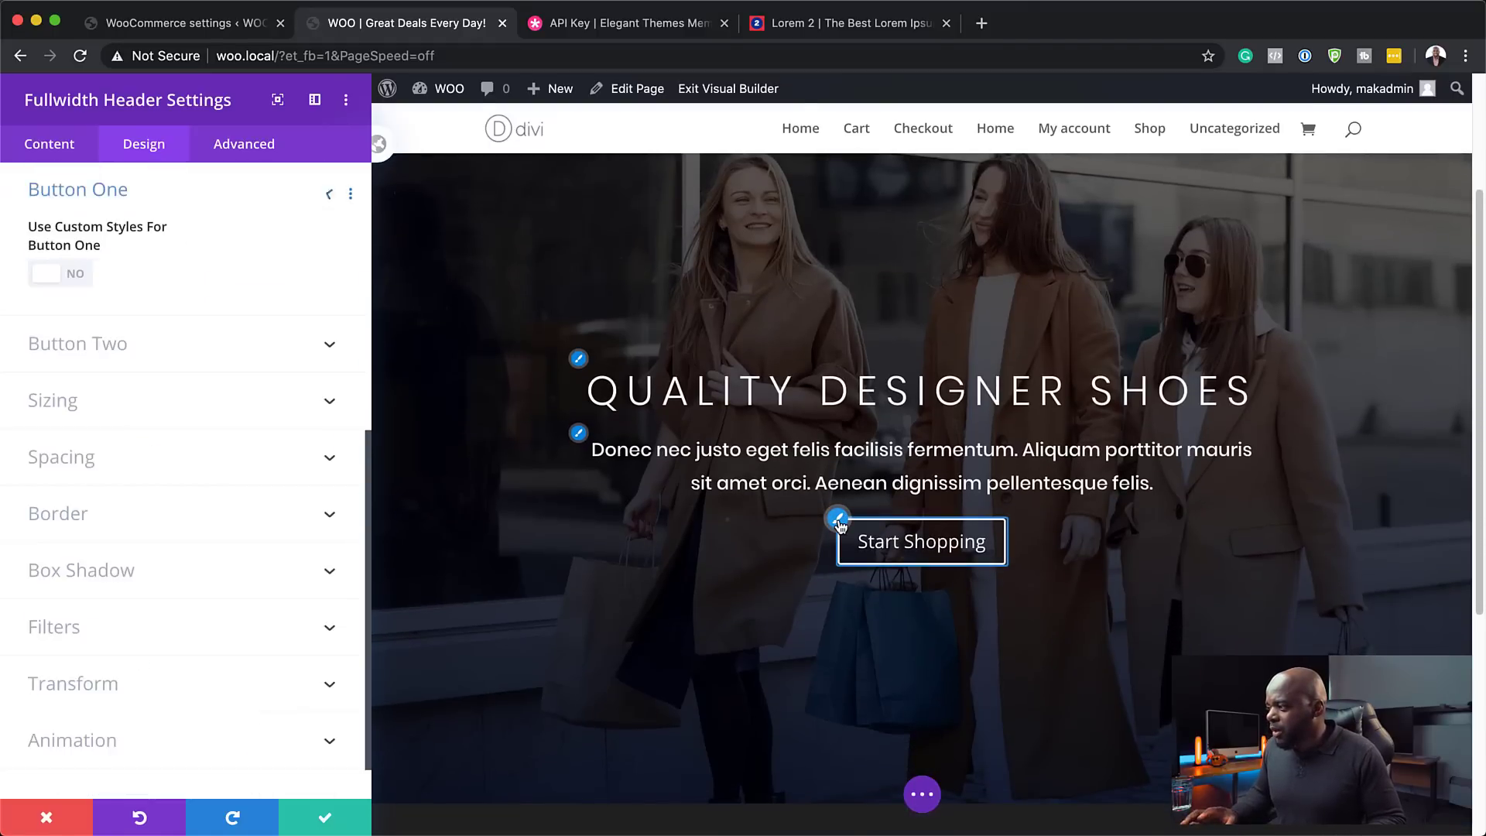
left_click(79, 281)
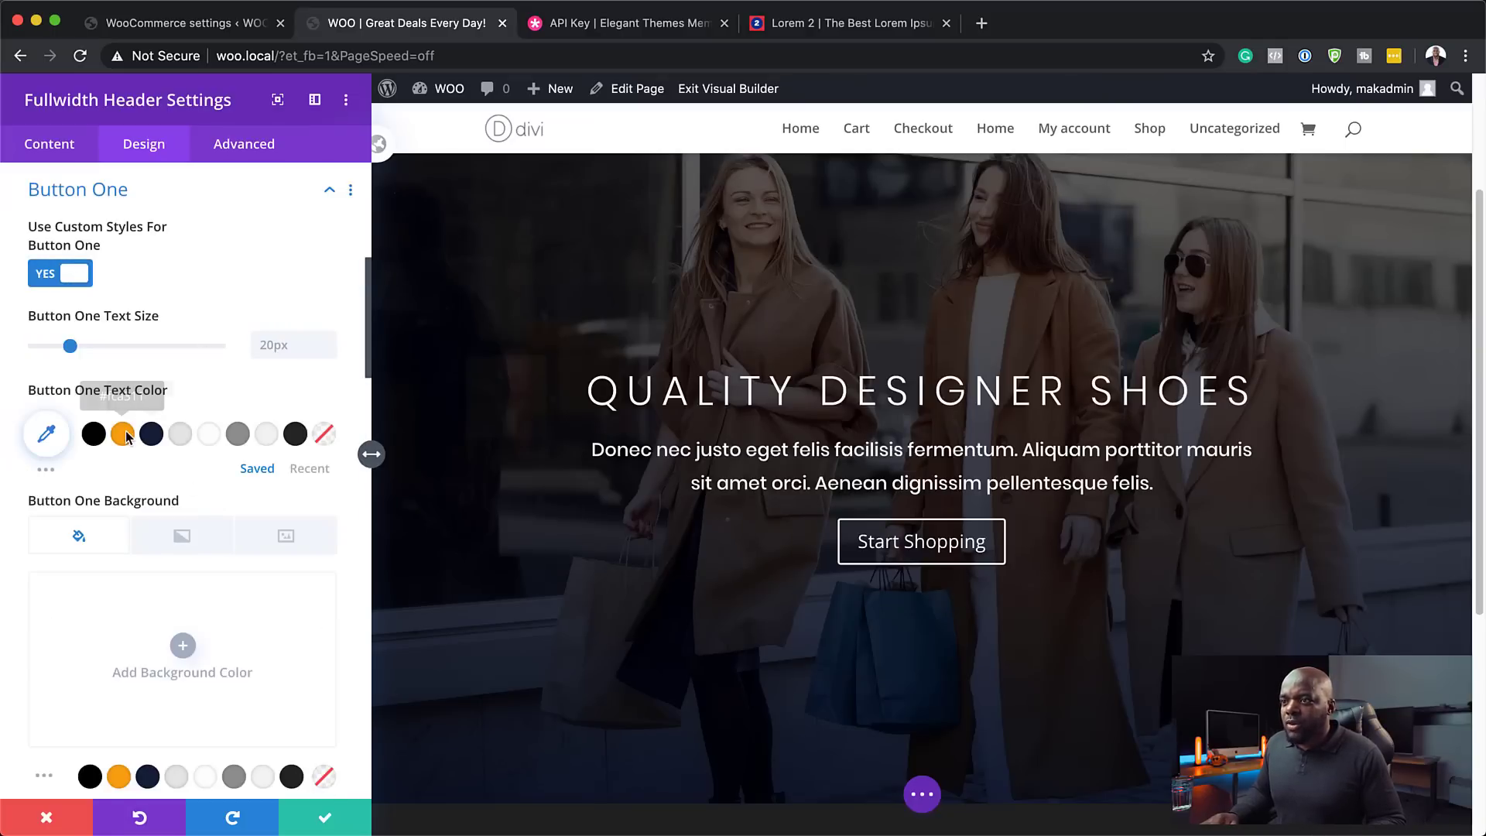
left_click(215, 436)
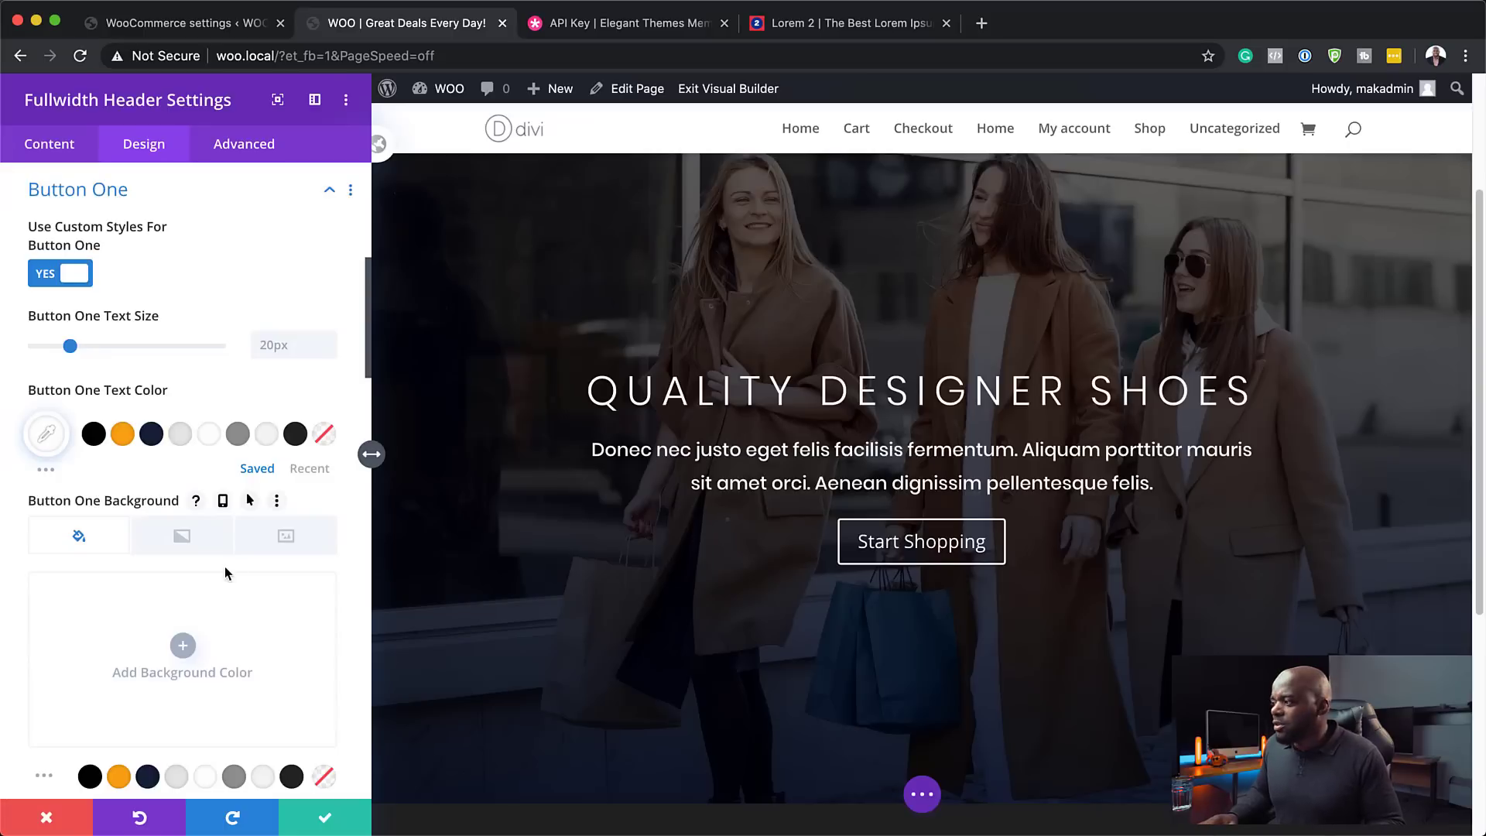
scroll(261, 596, "down", 2)
scroll(260, 596, "down", 1)
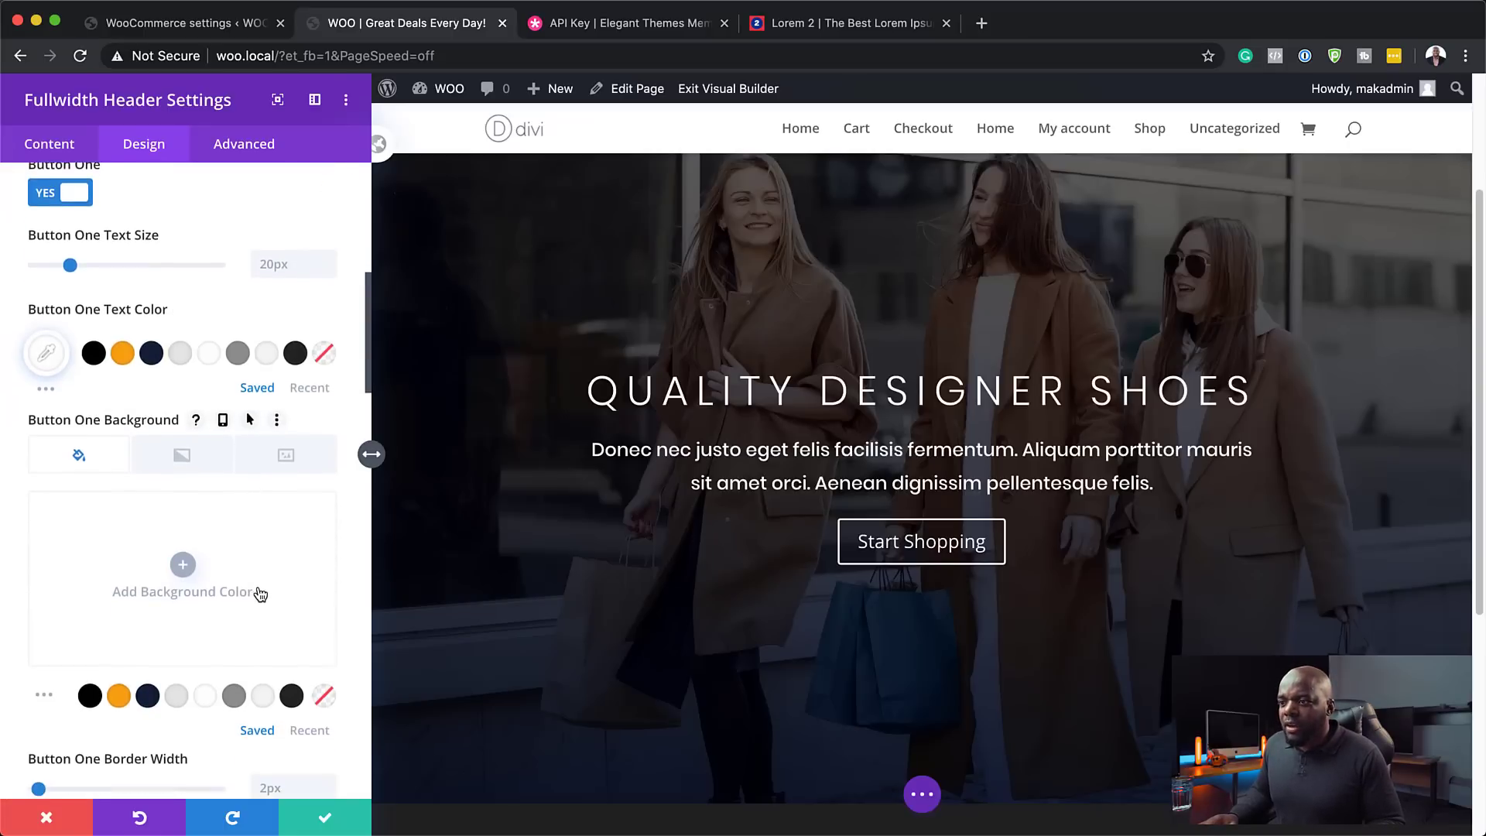
left_click(118, 696)
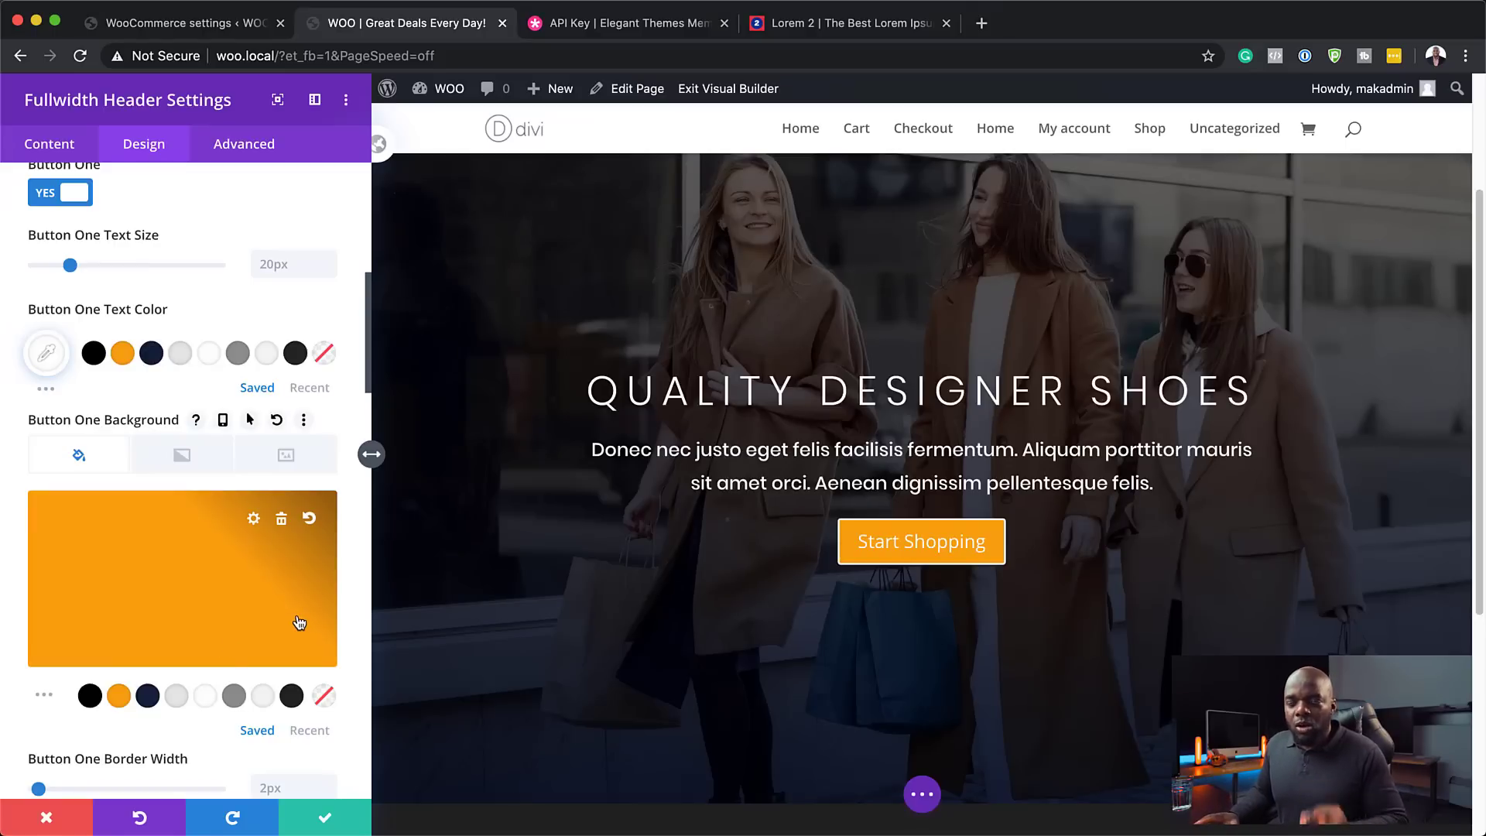
scroll(287, 628, "down", 5)
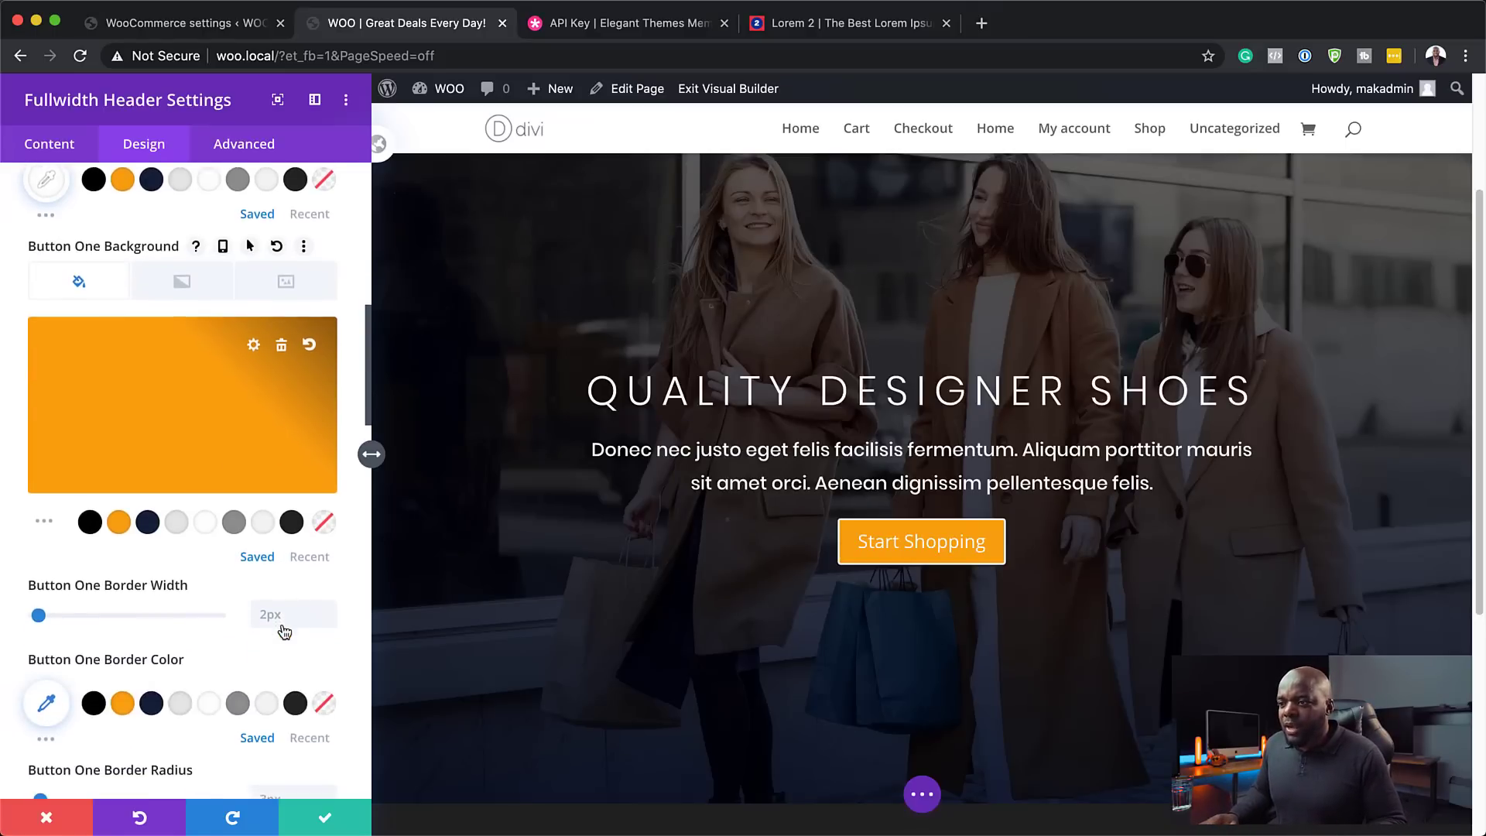
left_click(123, 700)
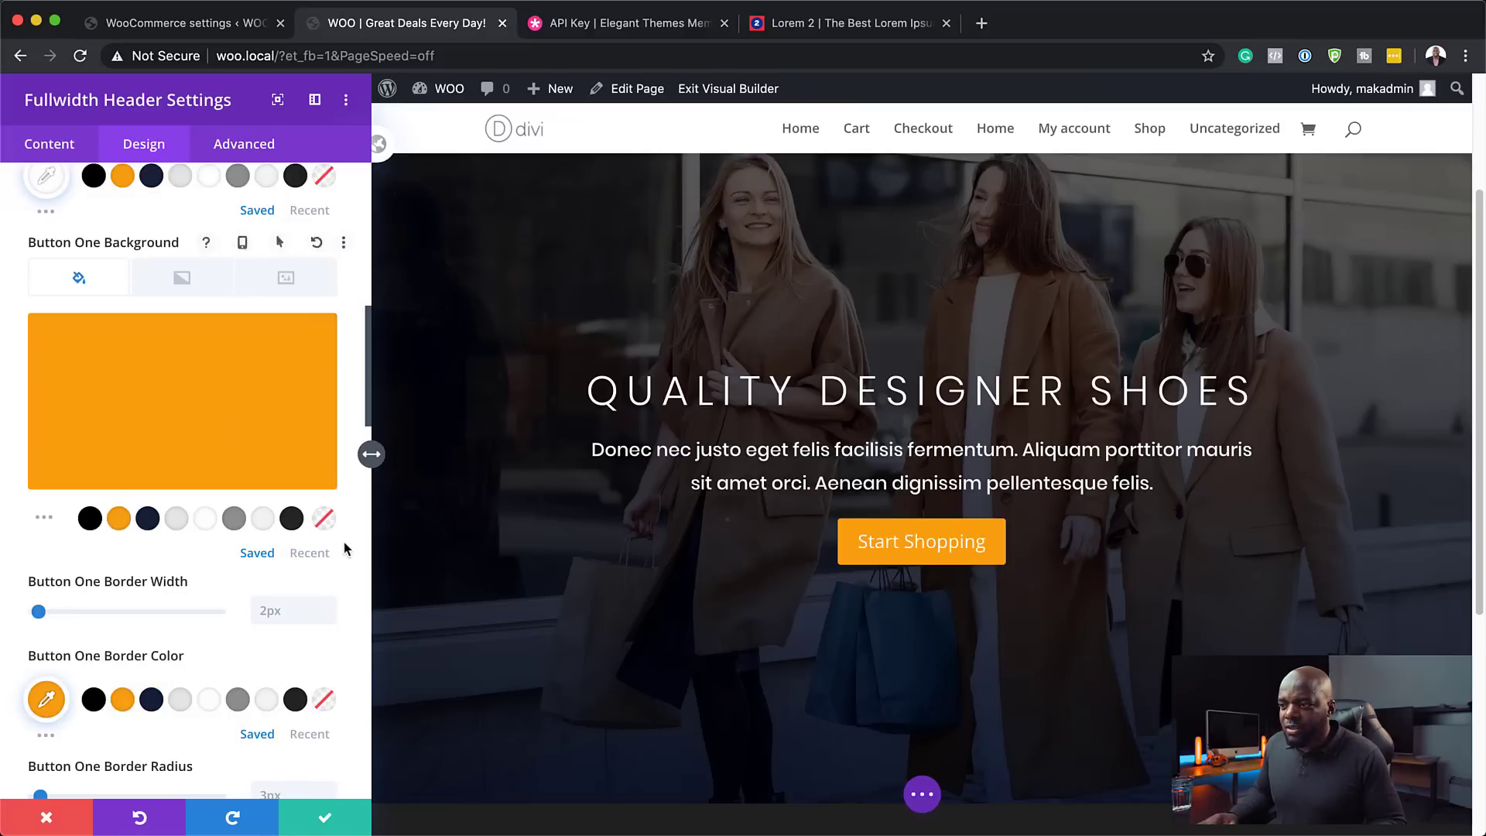
- Set the button font to Poppins Bold in uppercase
scroll(226, 421, "down", 3)
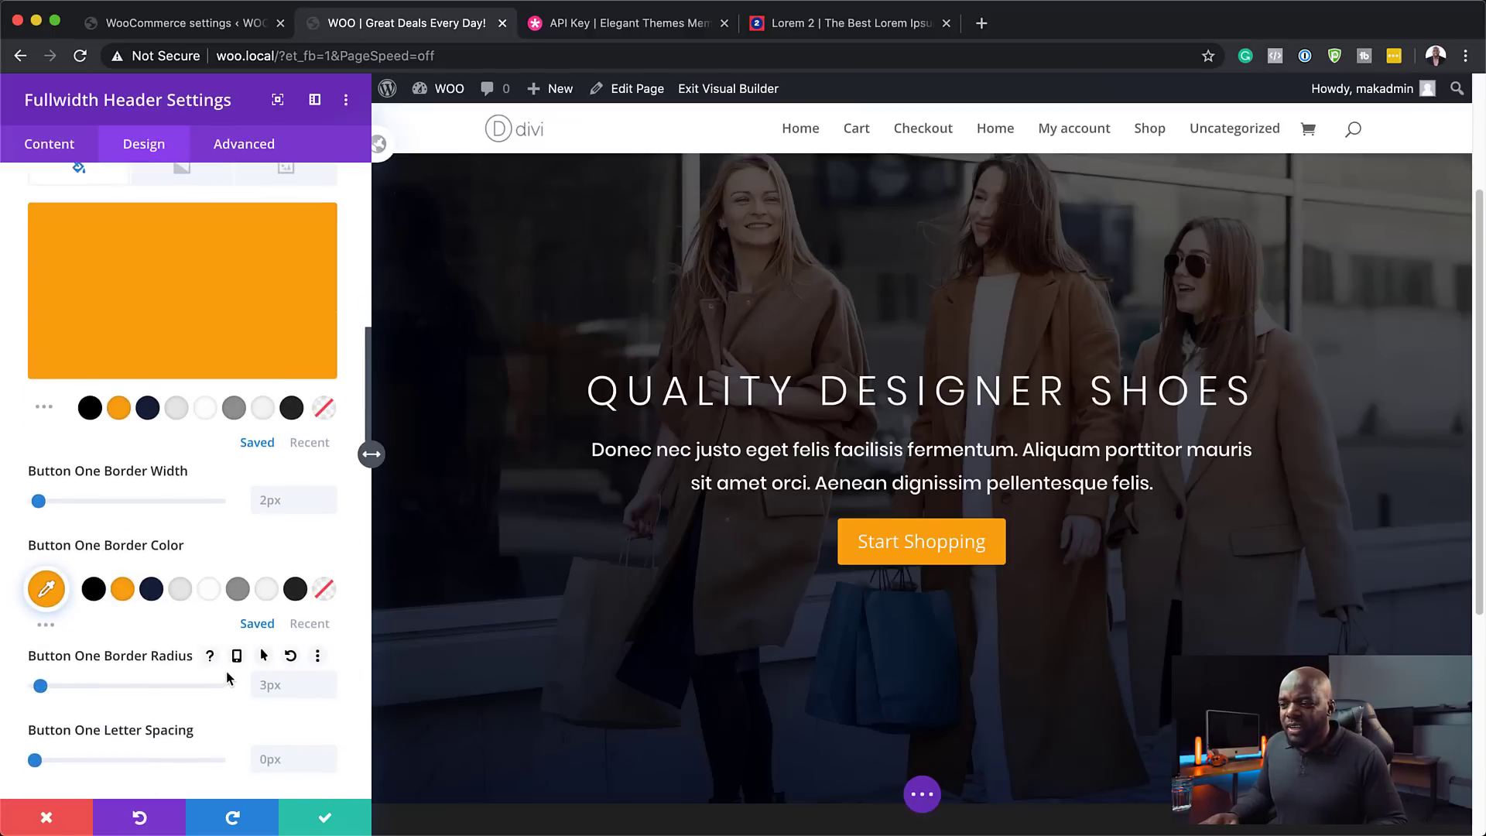
scroll(233, 682, "down", 3)
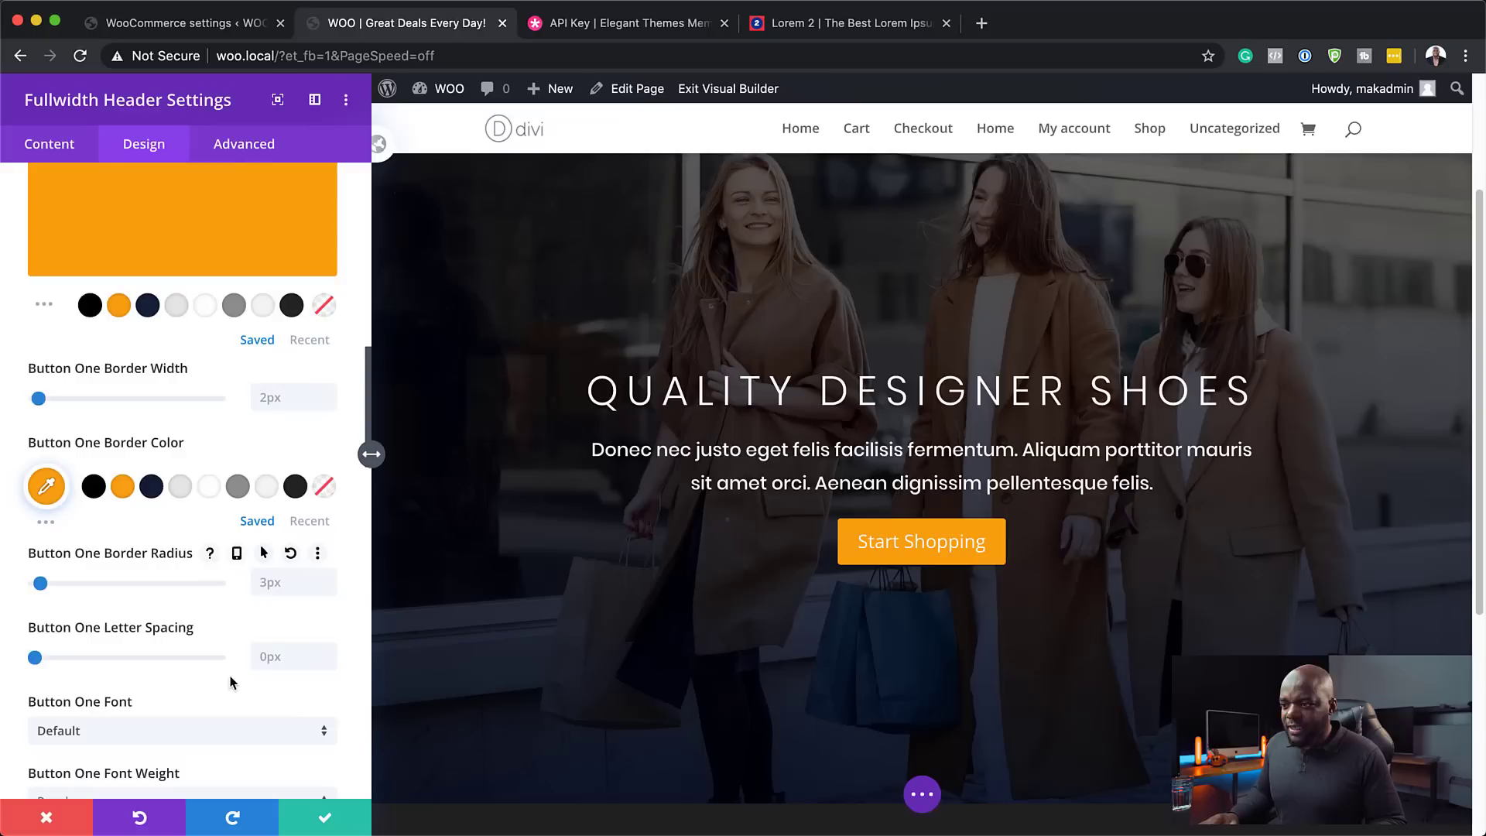
scroll(265, 658, "down", 3)
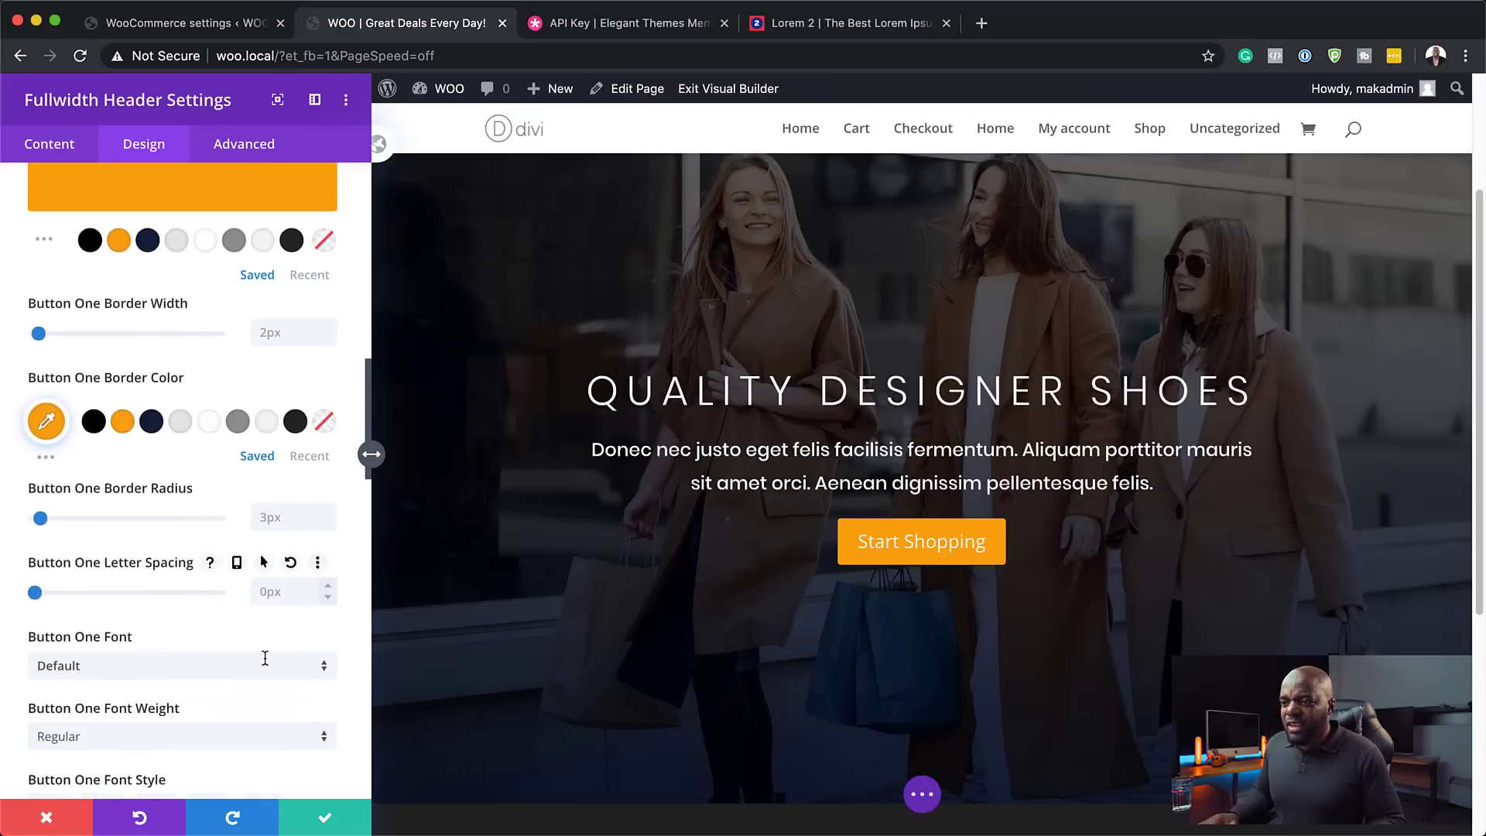
left_click(259, 618)
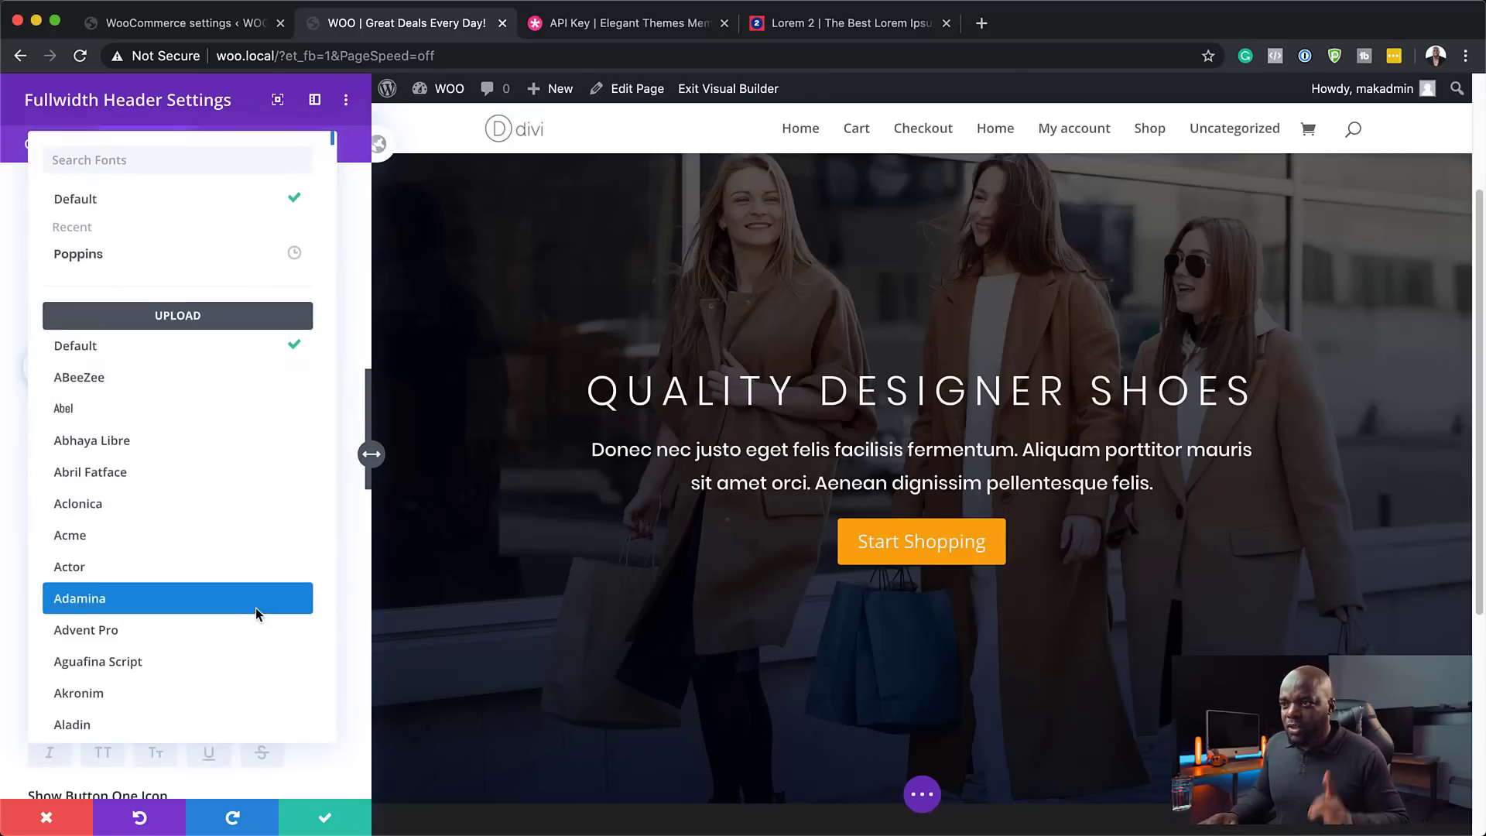
left_click(181, 253)
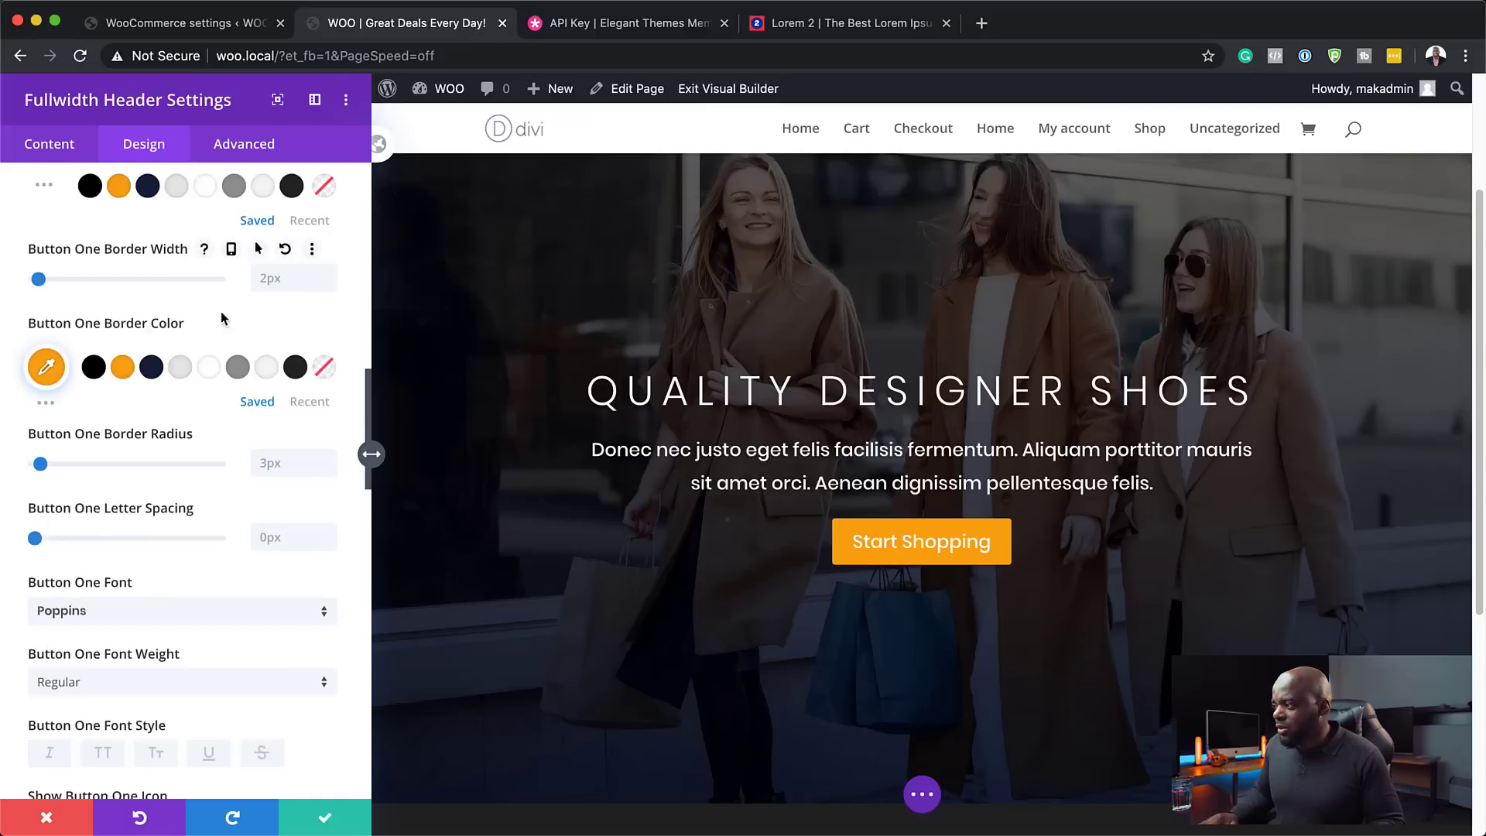
scroll(276, 685, "down", 1)
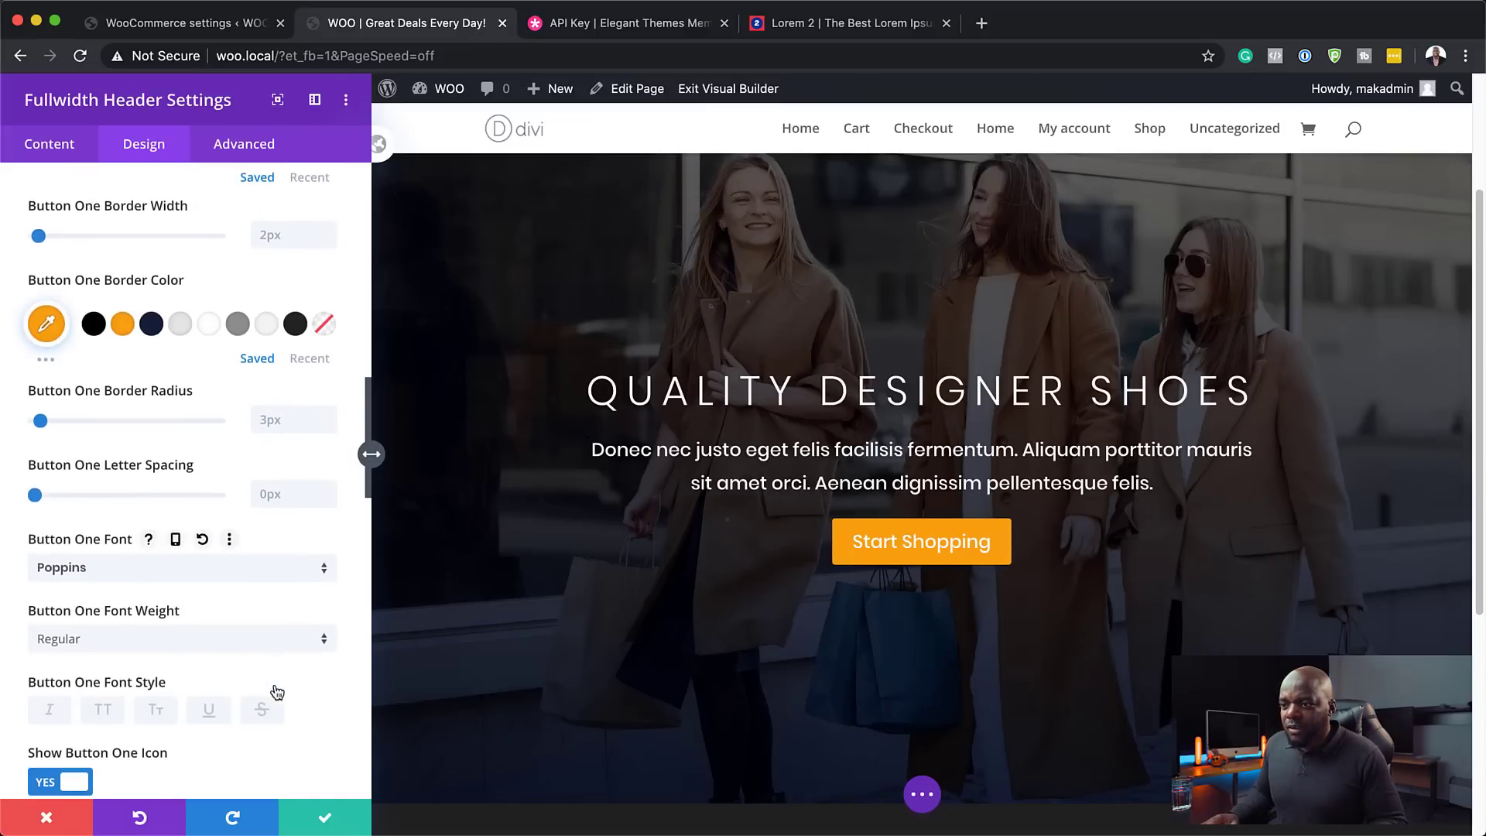
left_click(104, 711)
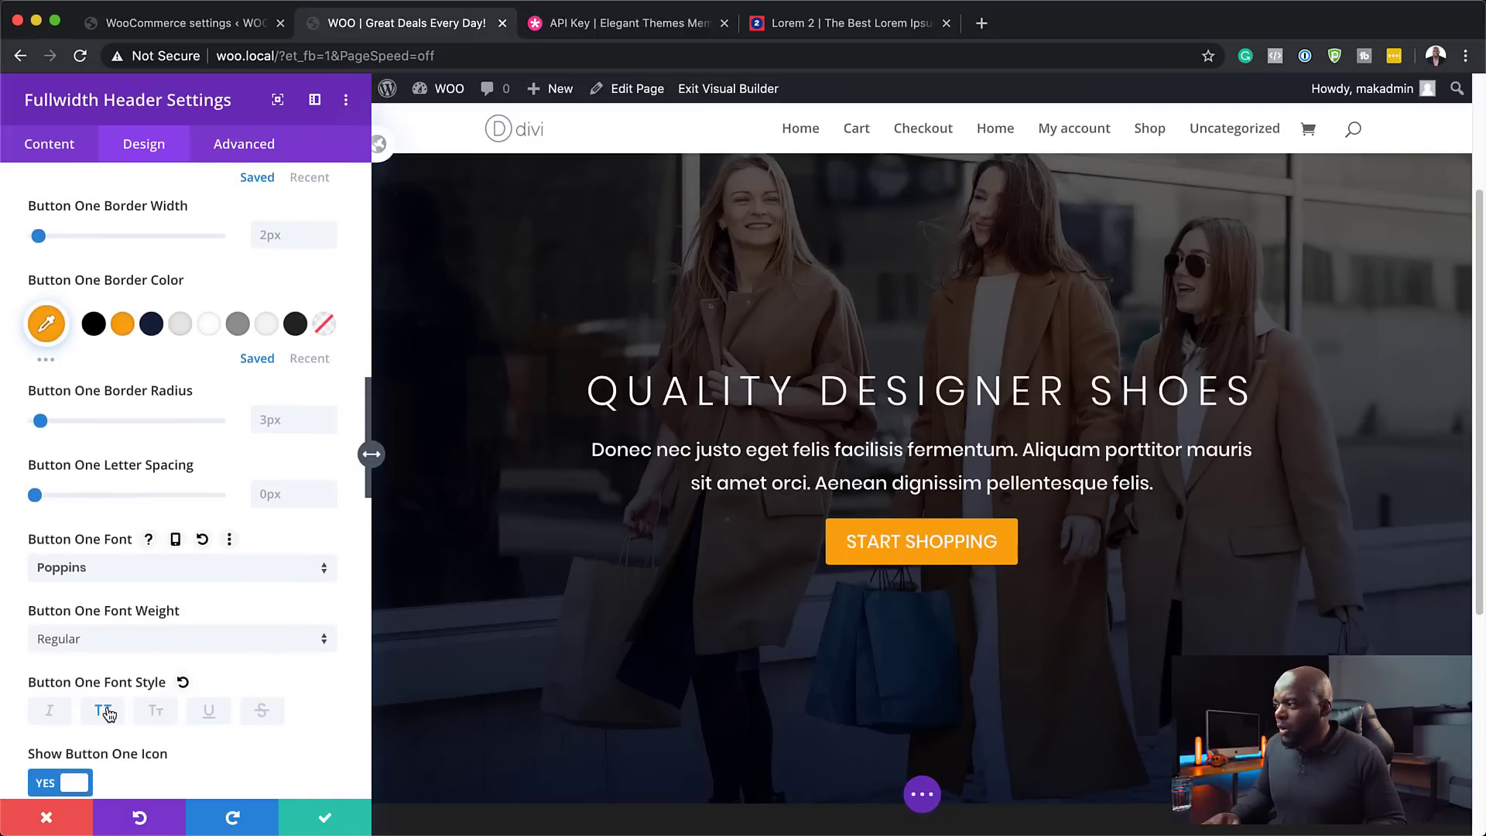
left_click(133, 648)
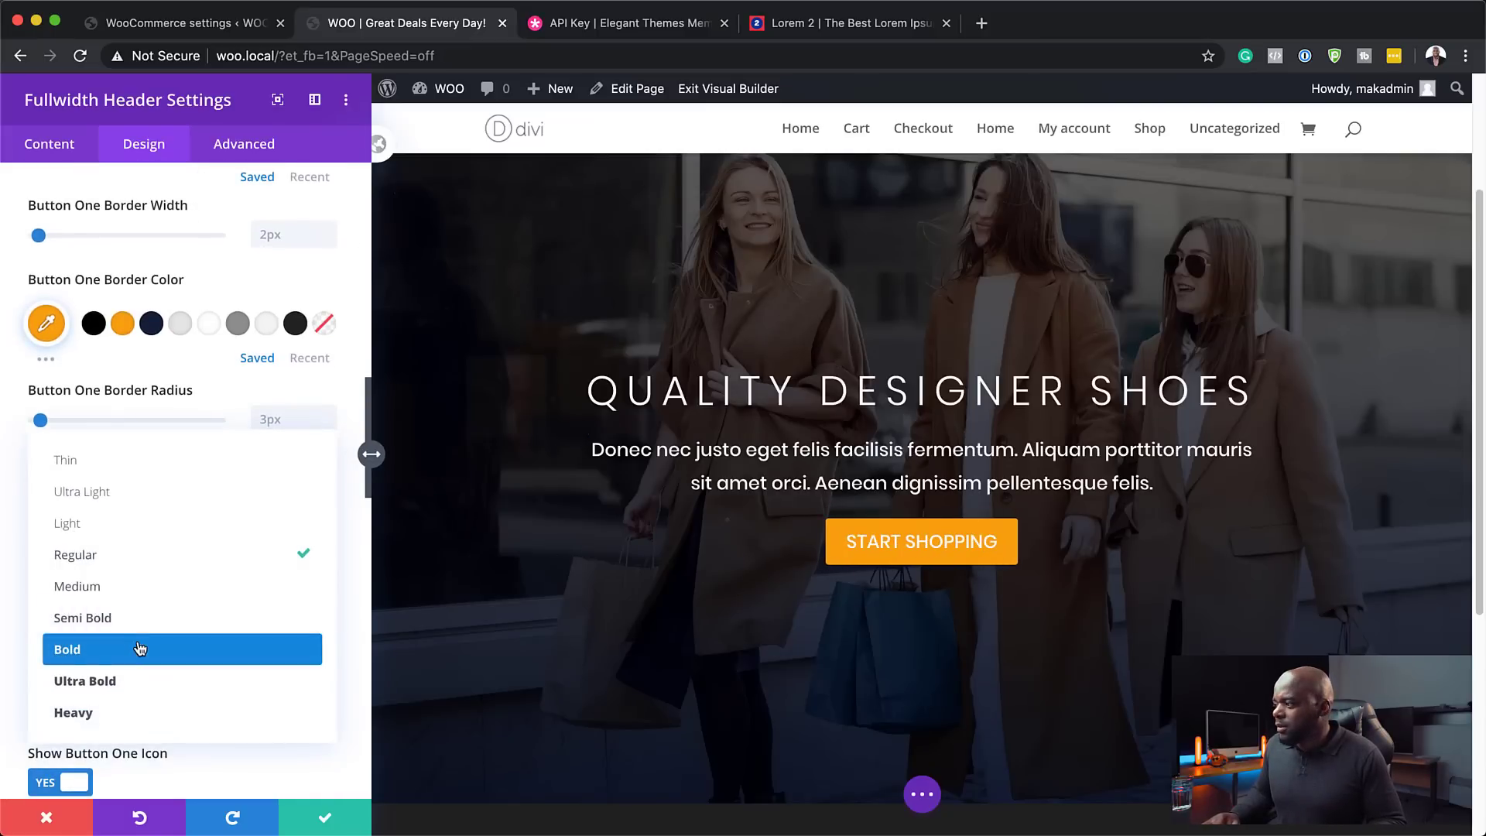
left_click(138, 647)
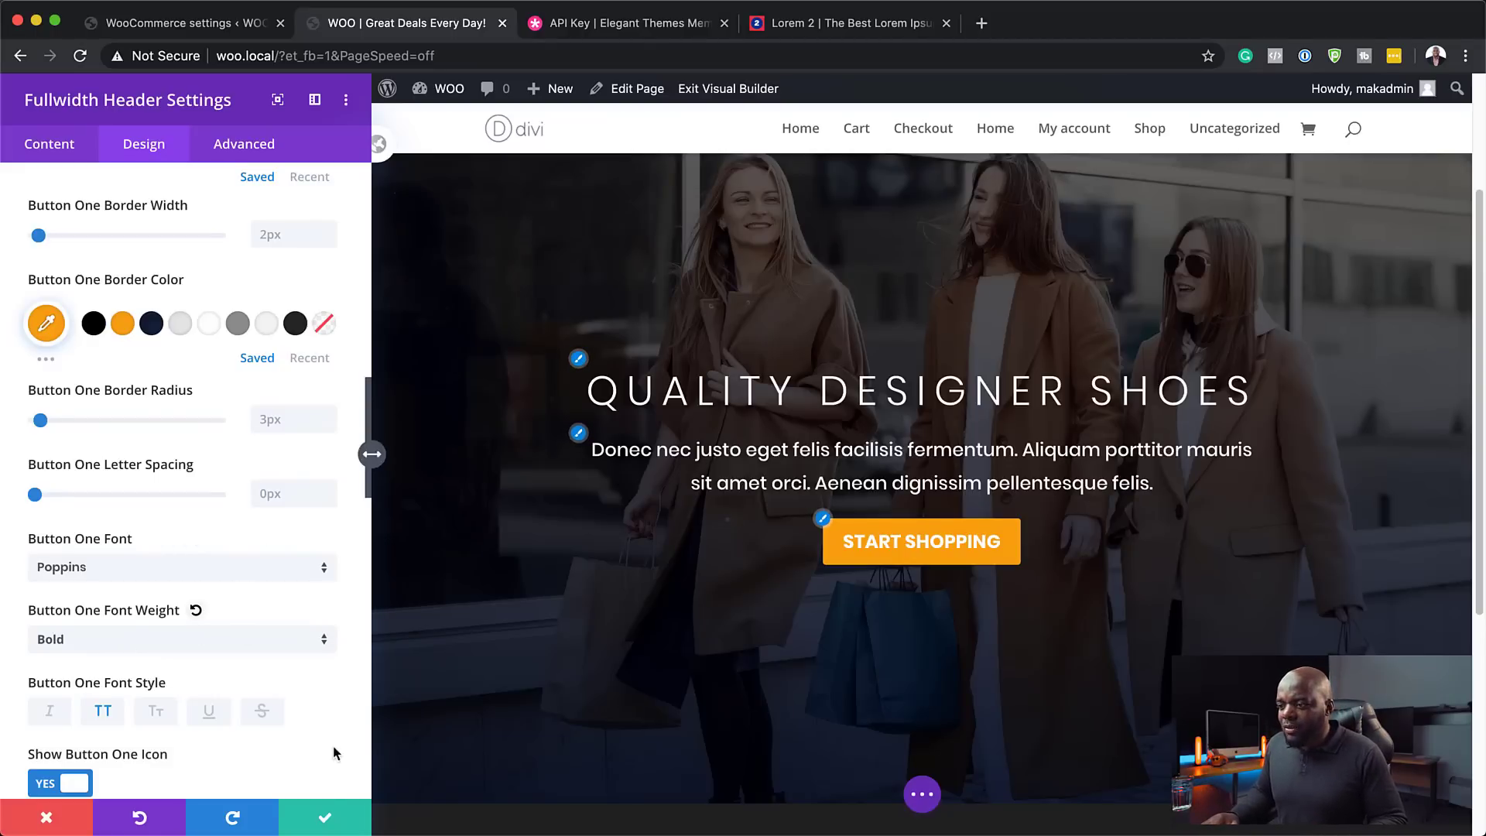
scroll(632, 579, "down", 2)
scroll(634, 580, "up", 5)
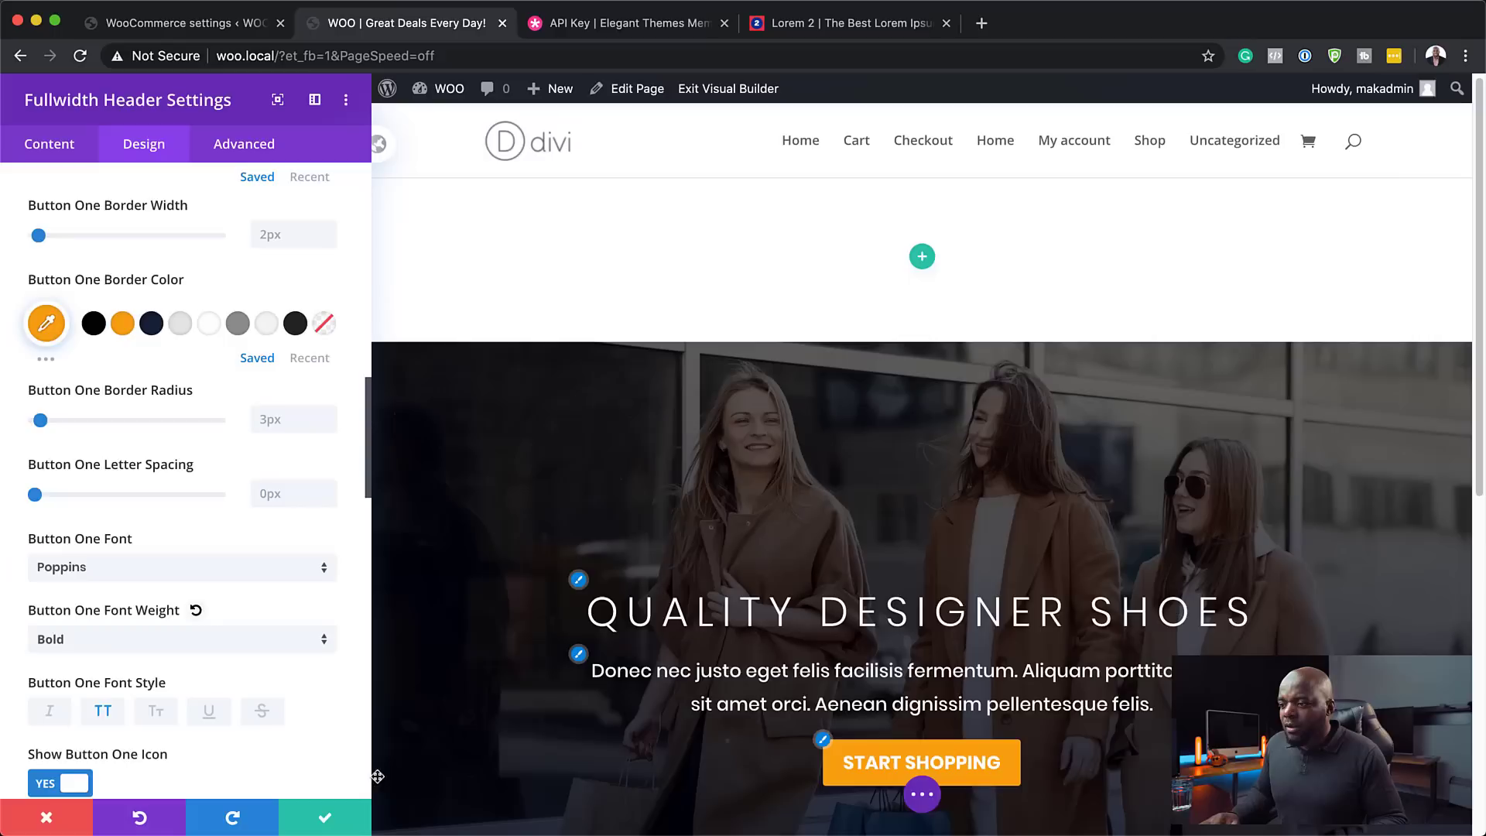
- Save the header changes and move the hero section above the empty section
left_click(325, 817)
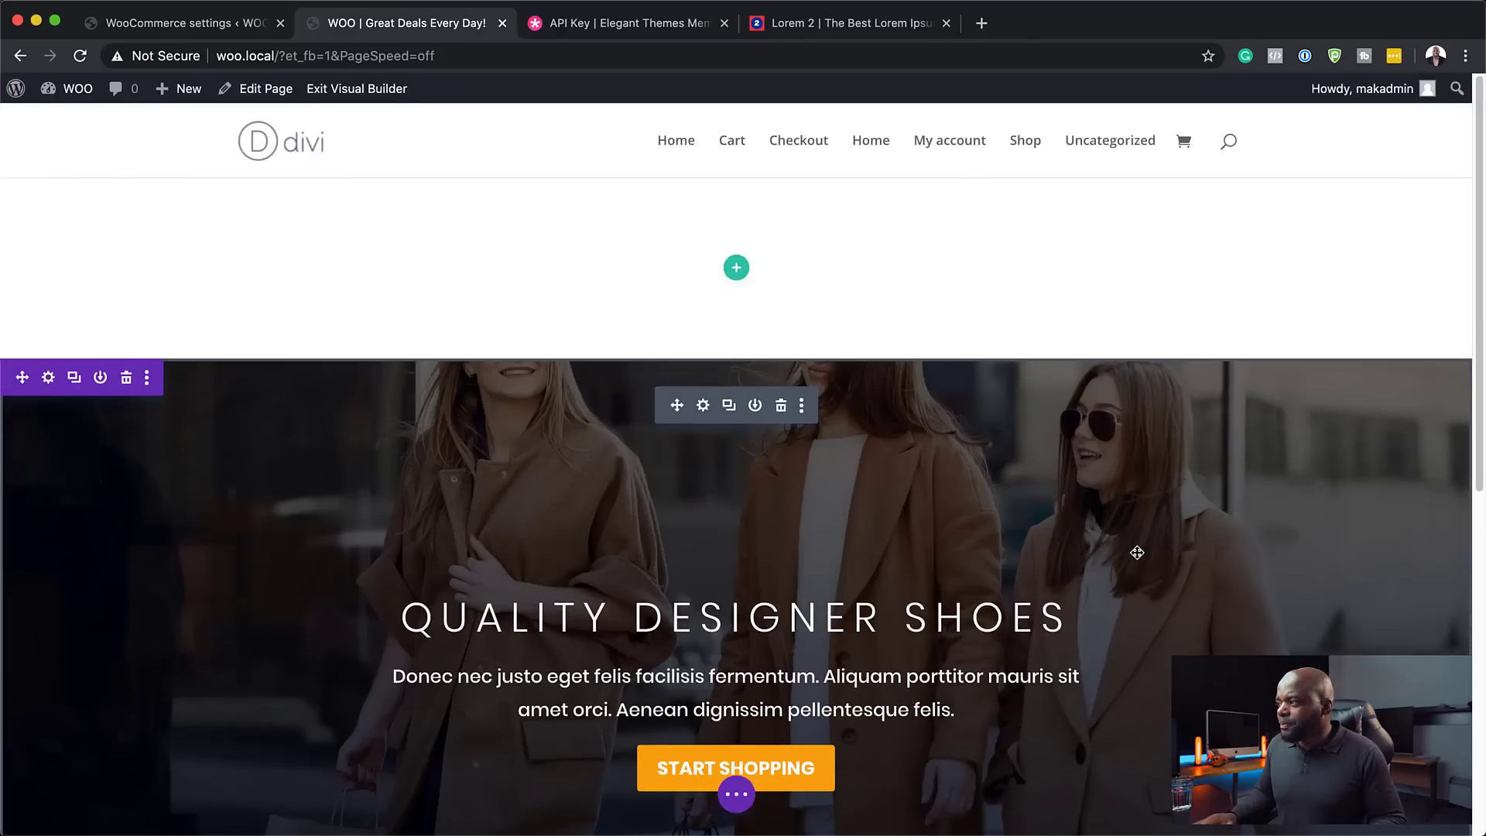
scroll(1137, 552, "down", 3)
scroll(1137, 554, "up", 3)
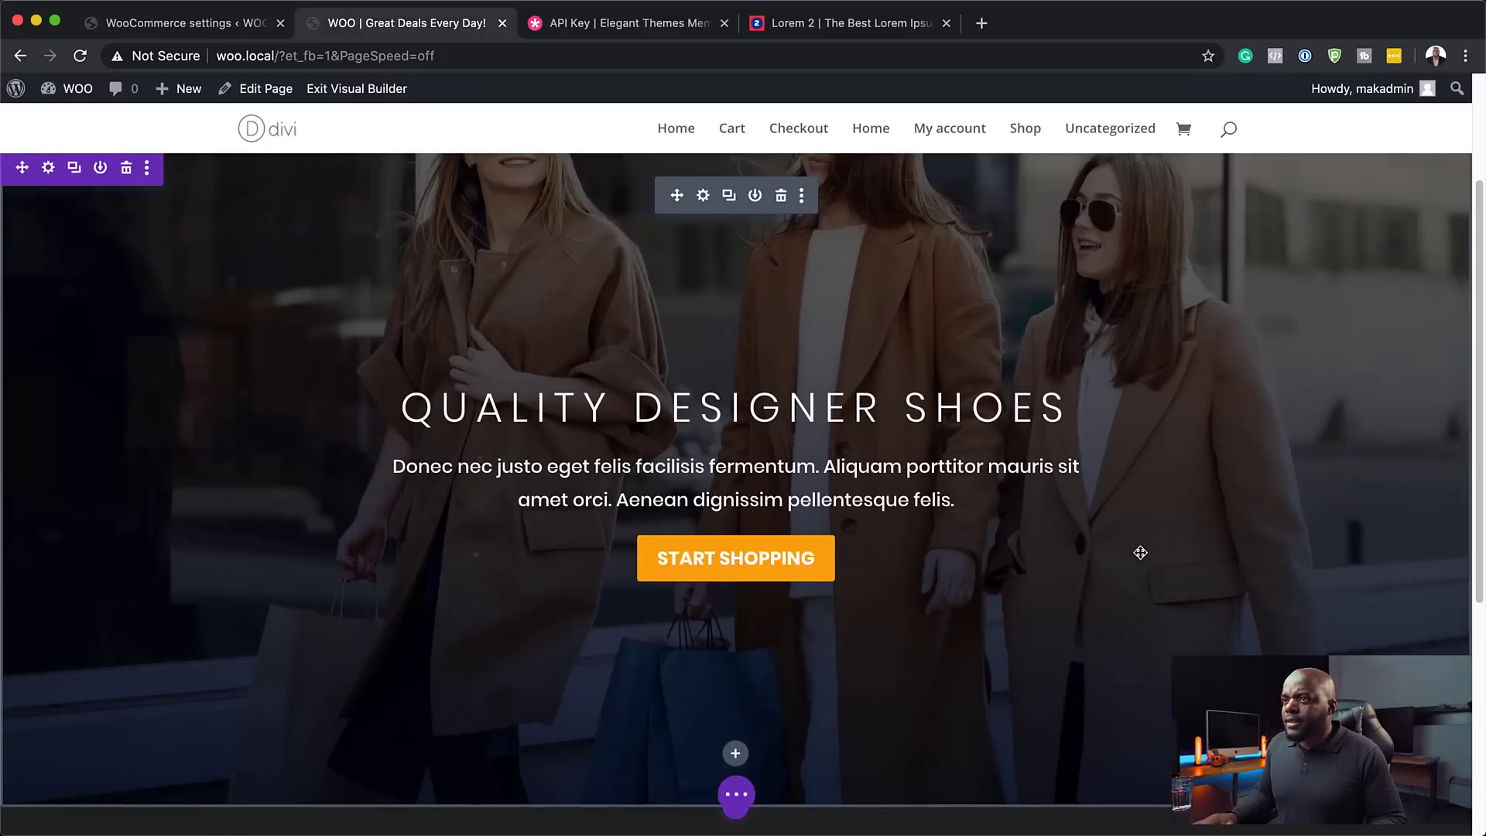
left_click_drag(21, 376, 31, 186)
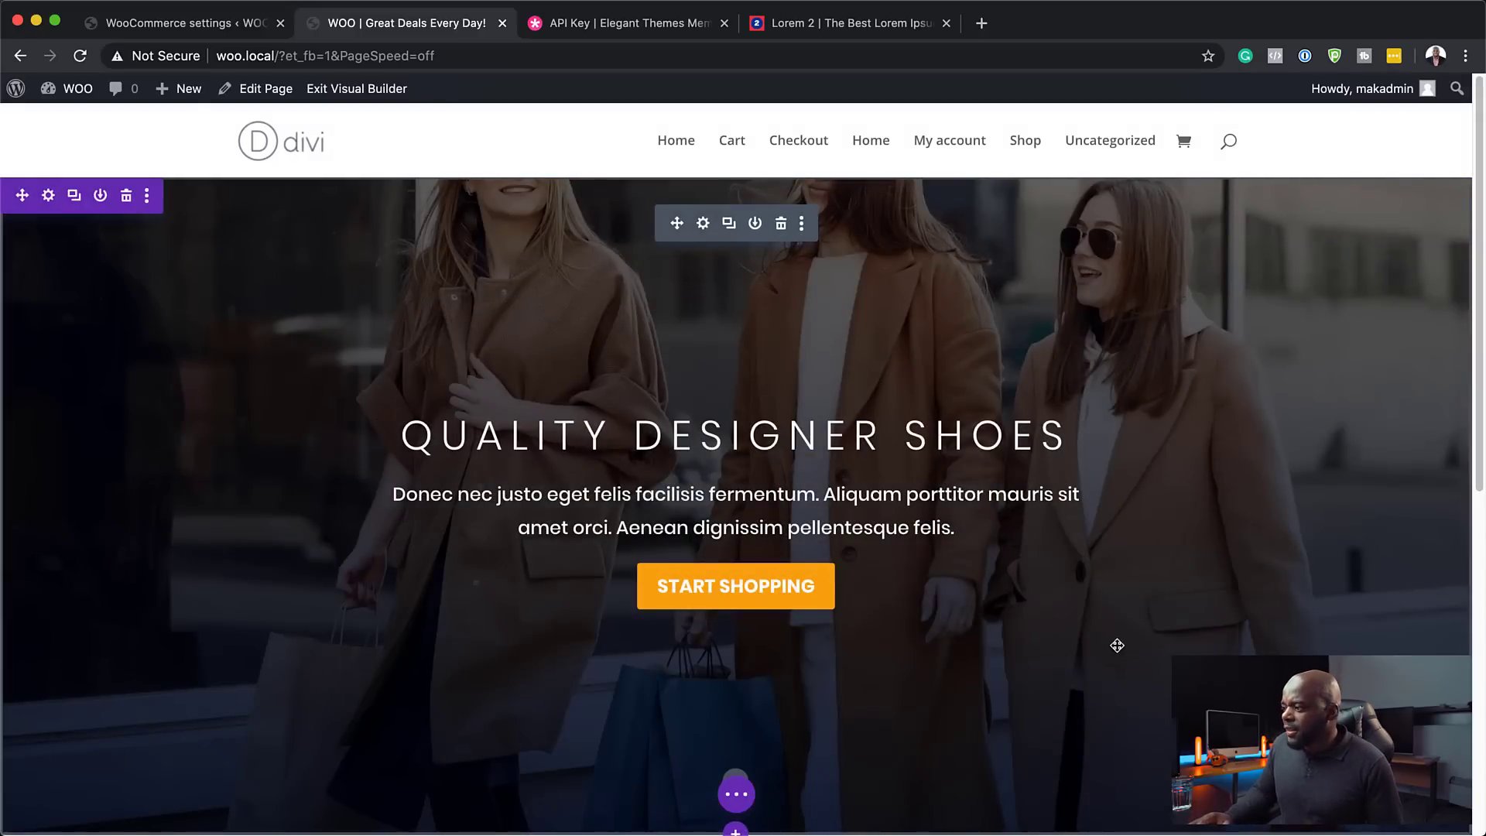
- Set the header photo's background image position to Top Center and save the header settings
left_click(702, 224)
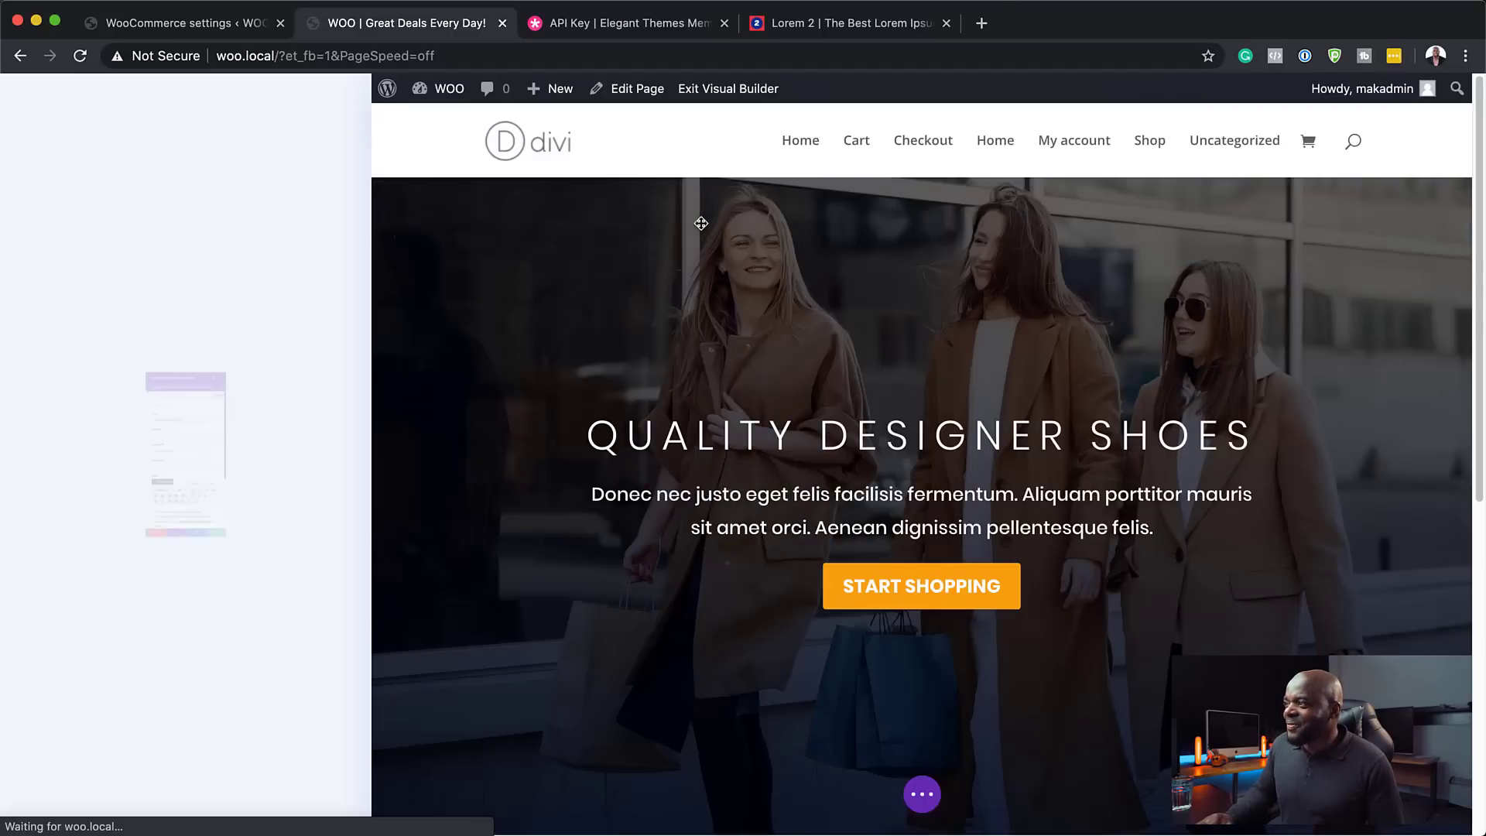
scroll(253, 640, "down", 10)
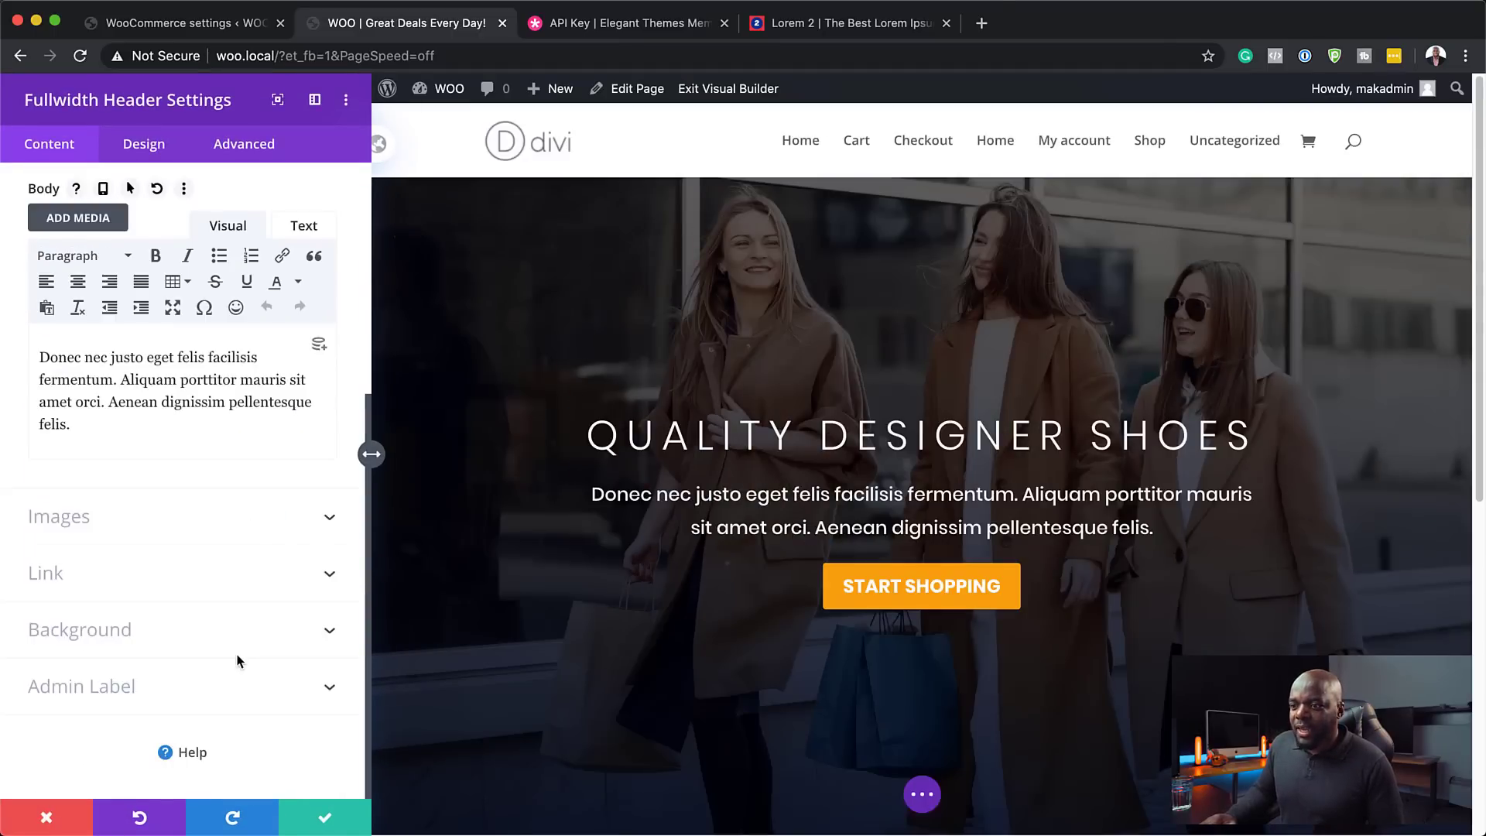
left_click(103, 631)
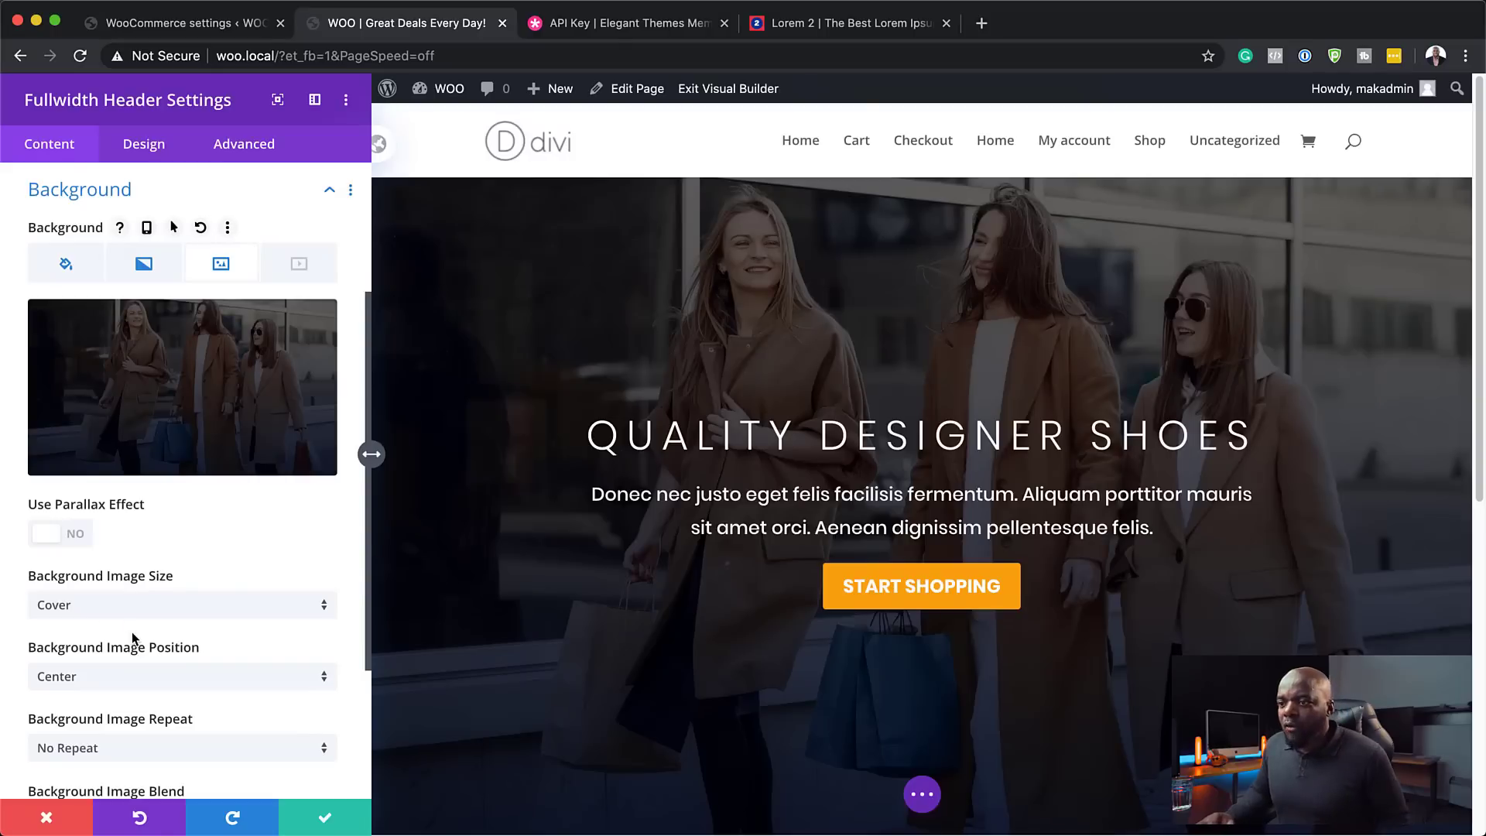
scroll(254, 621, "down", 1)
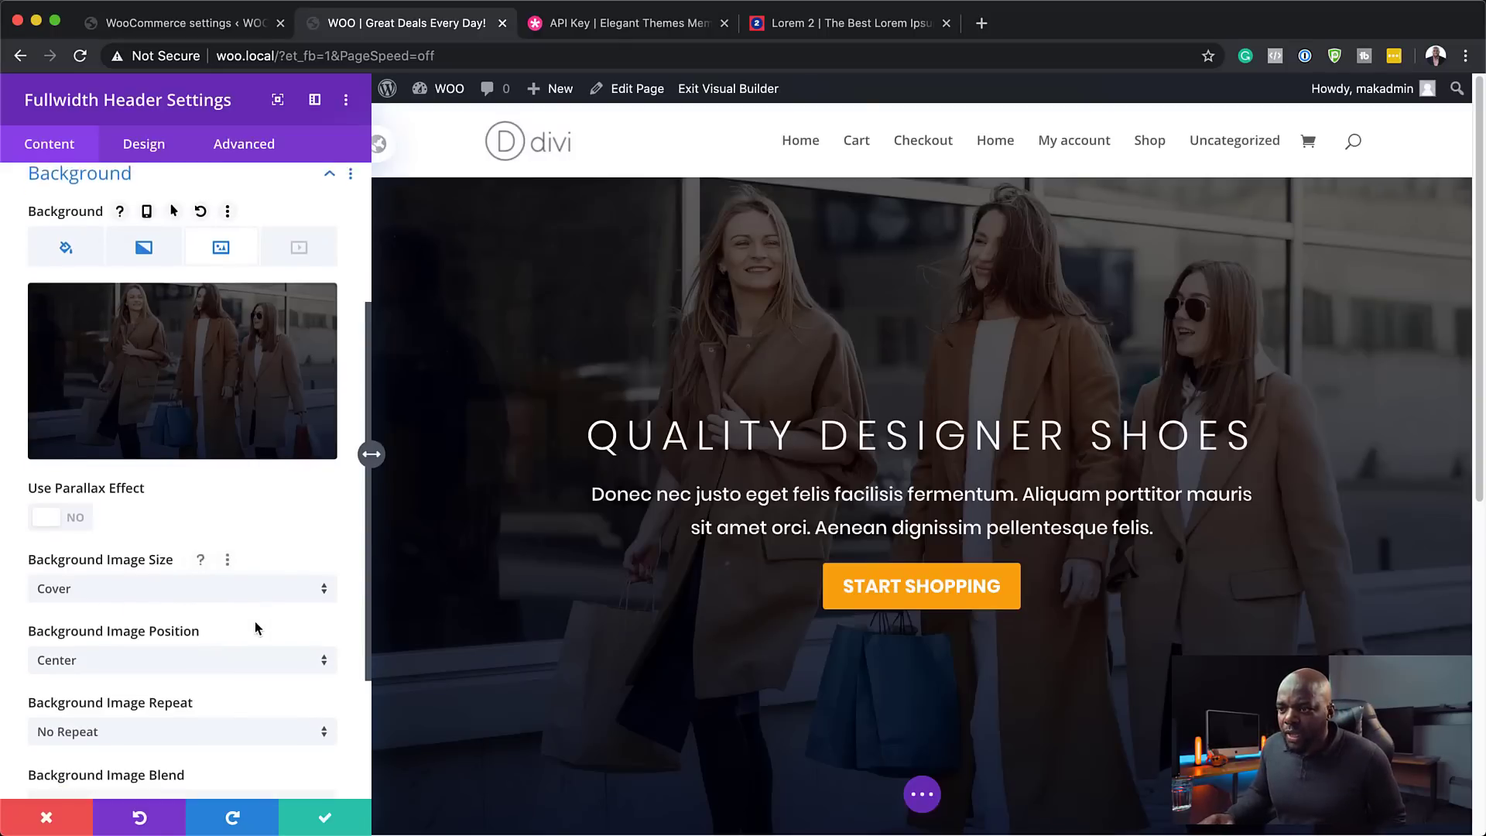
left_click(111, 642)
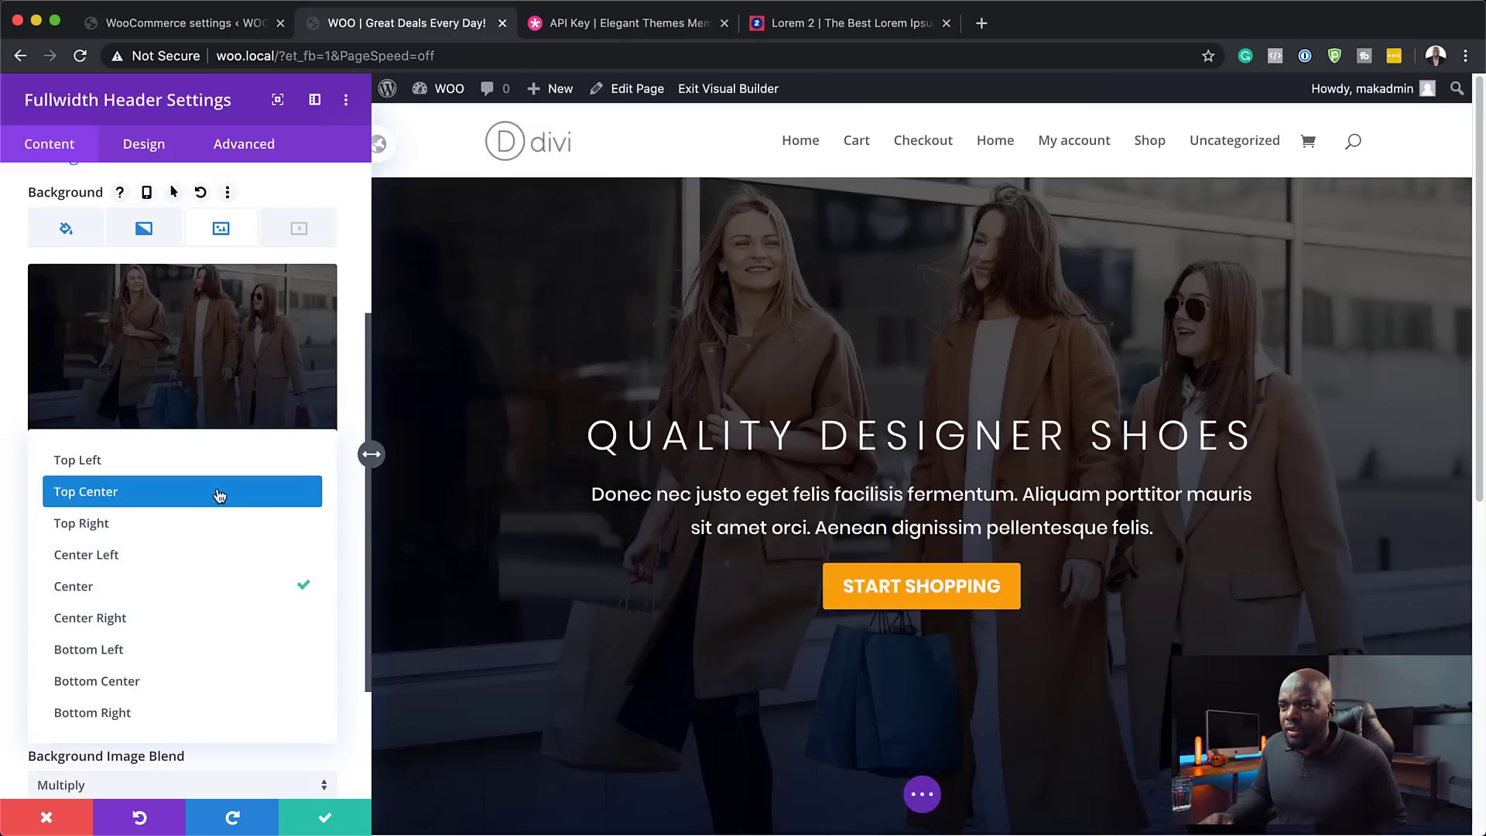
left_click(219, 495)
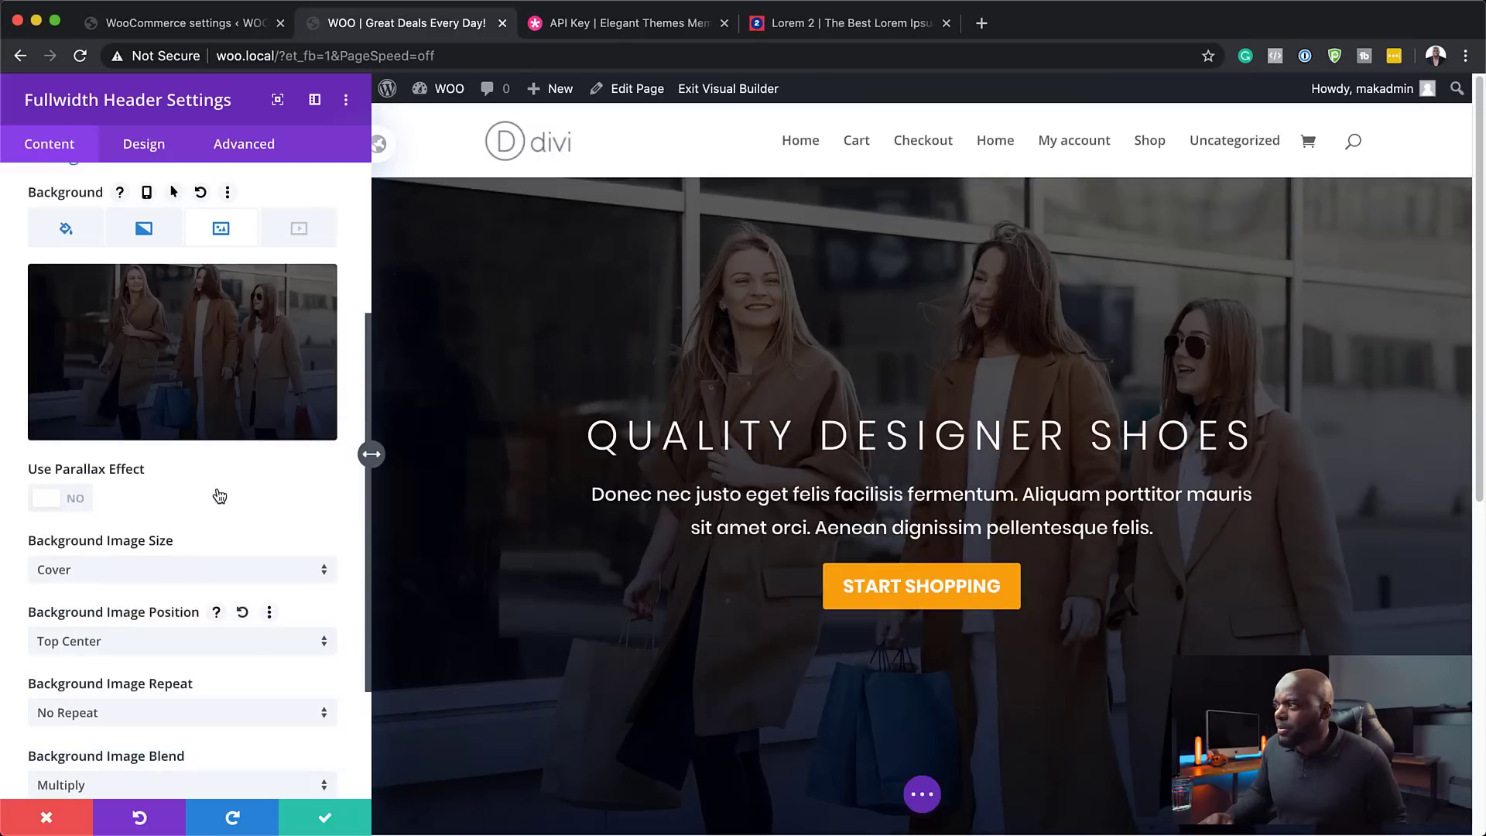
left_click(327, 818)
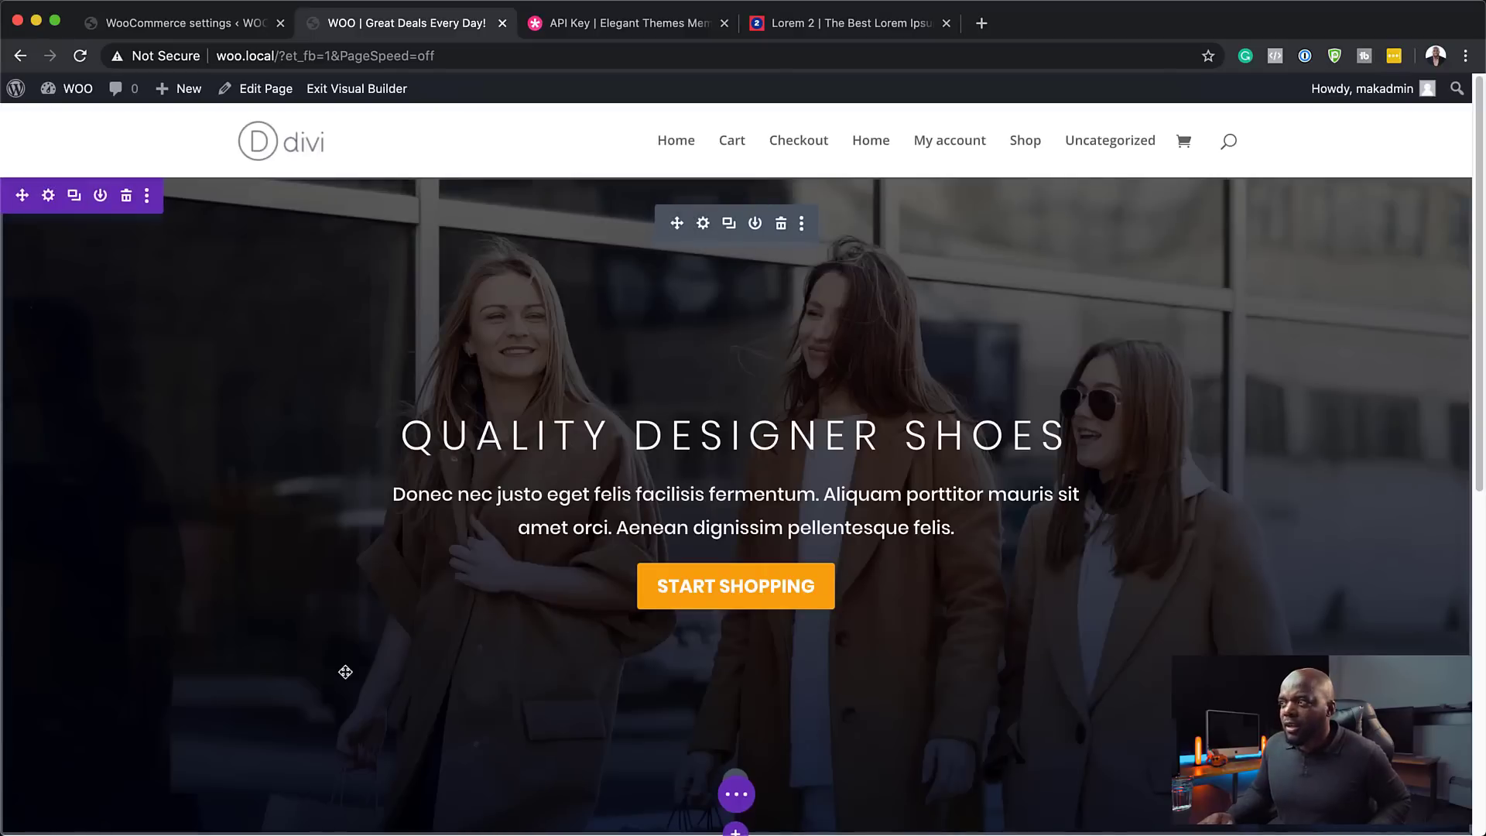
- Add a one-column row to the empty section and search modules for 'sh' to find Shop
scroll(1244, 495, "down", 3)
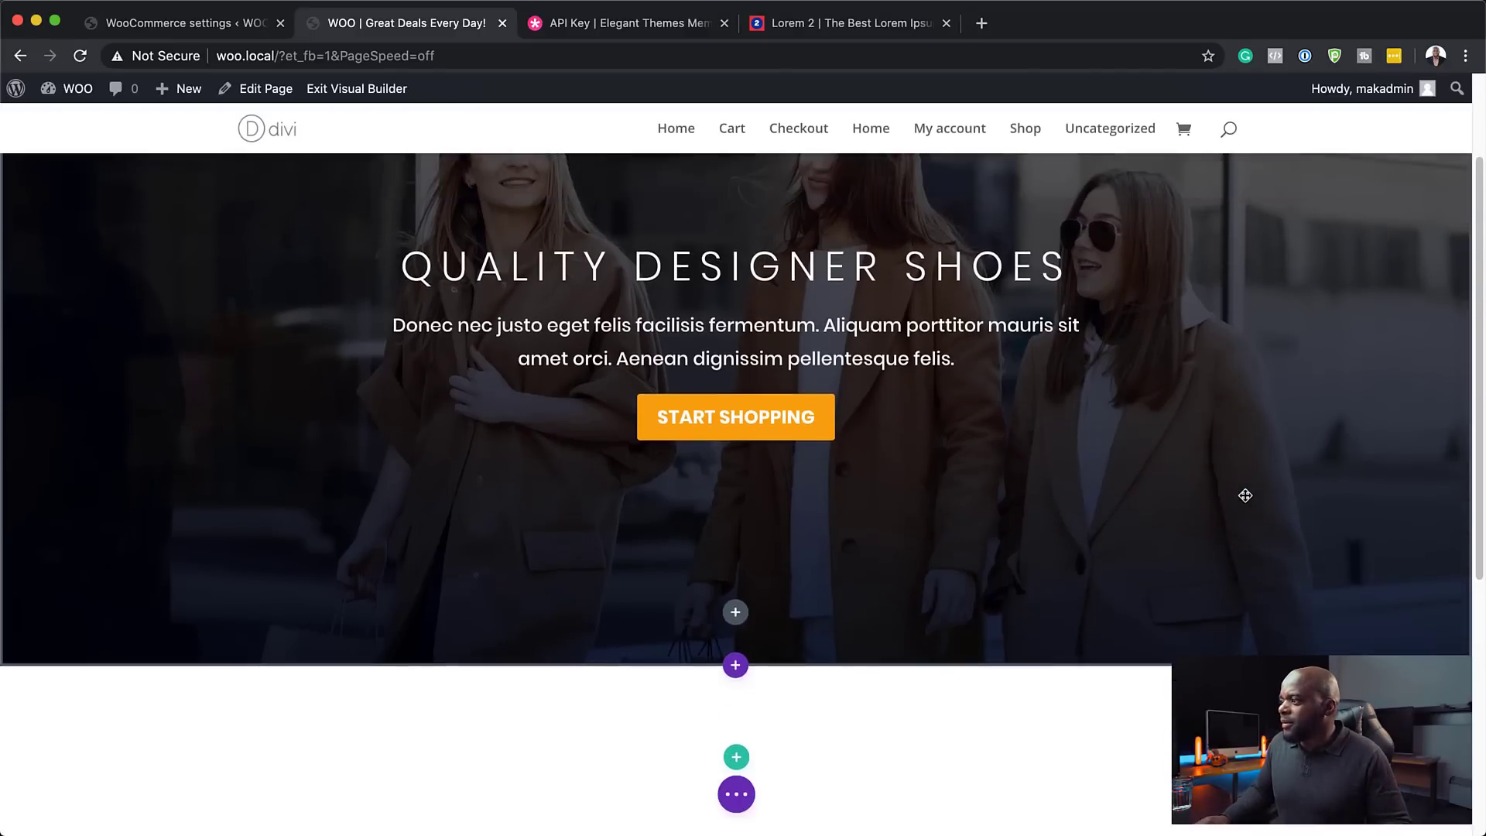
scroll(1245, 496, "up", 3)
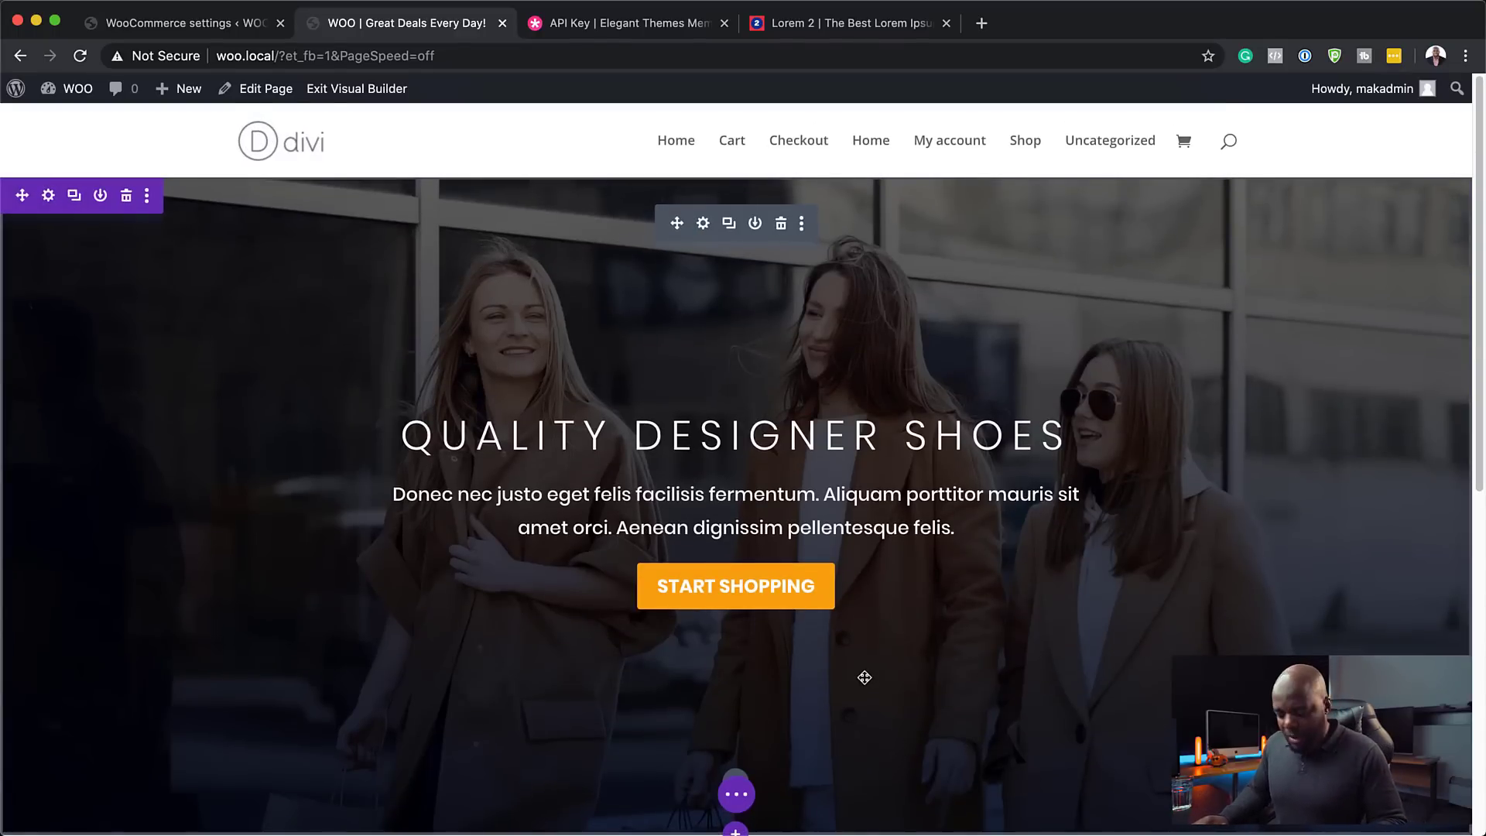
scroll(964, 644, "down", 6)
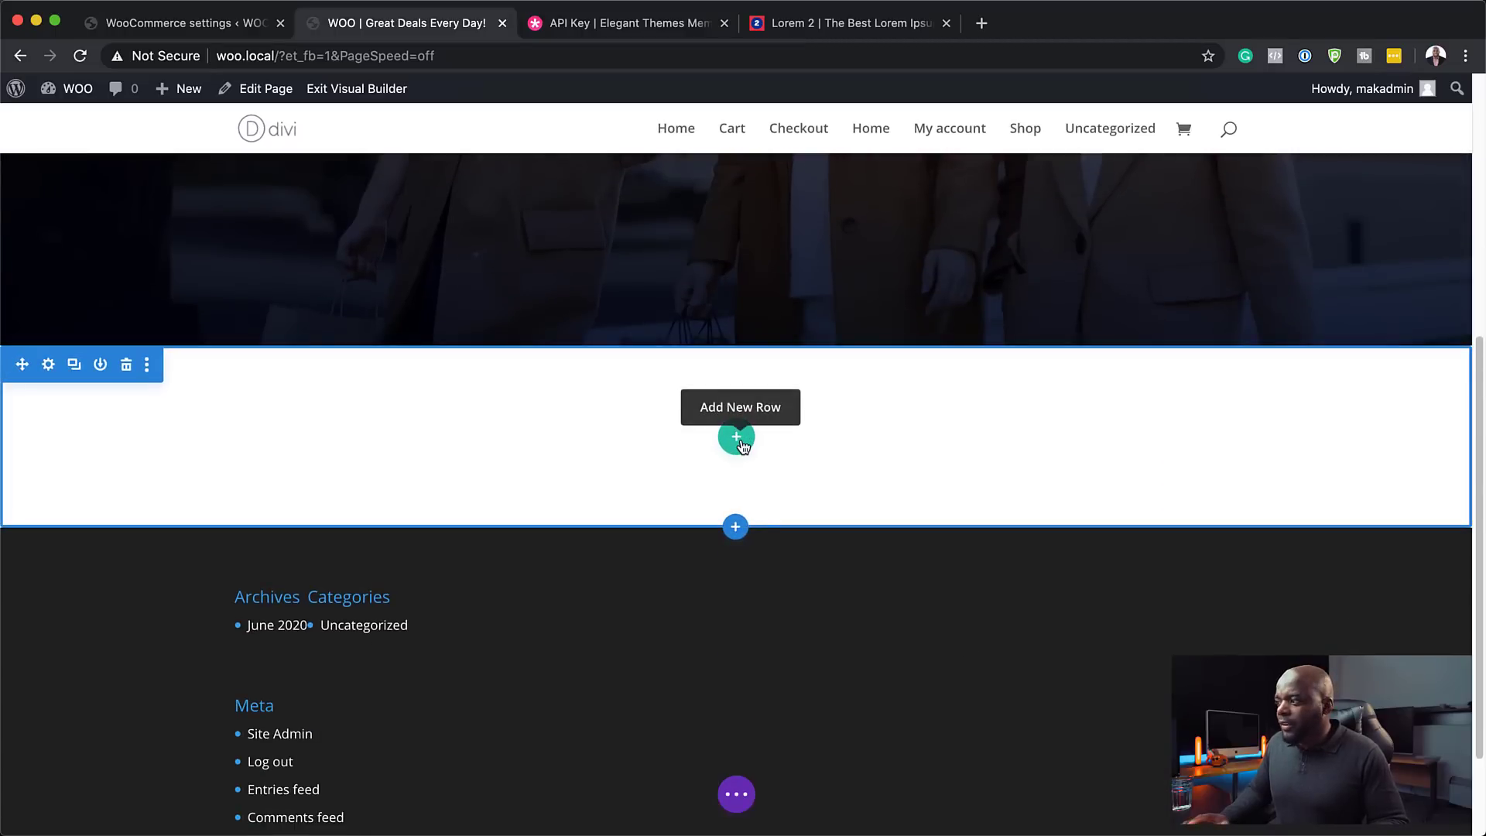
scroll(1126, 779, "down", 1)
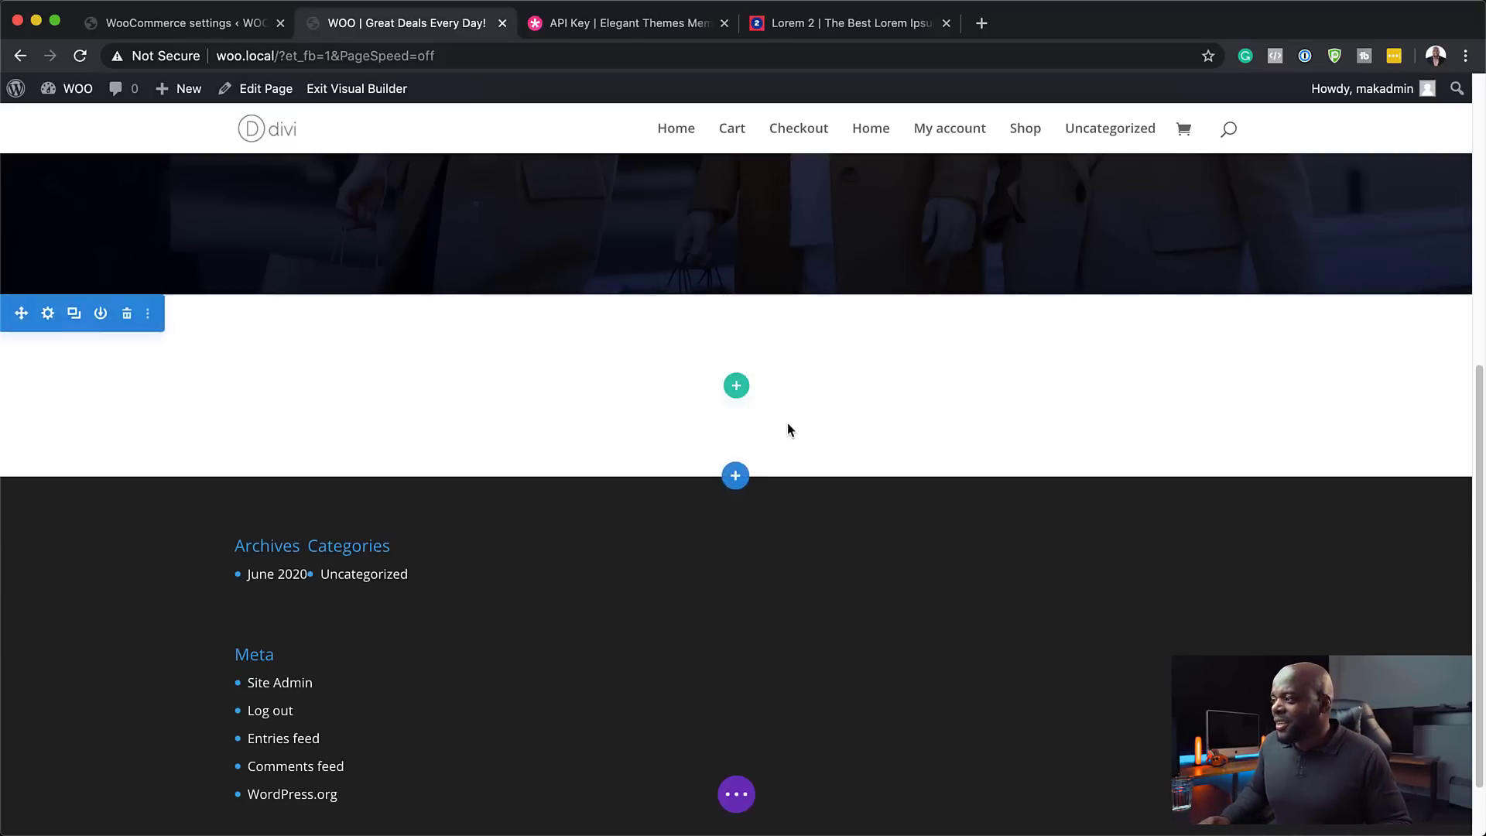
left_click(738, 387)
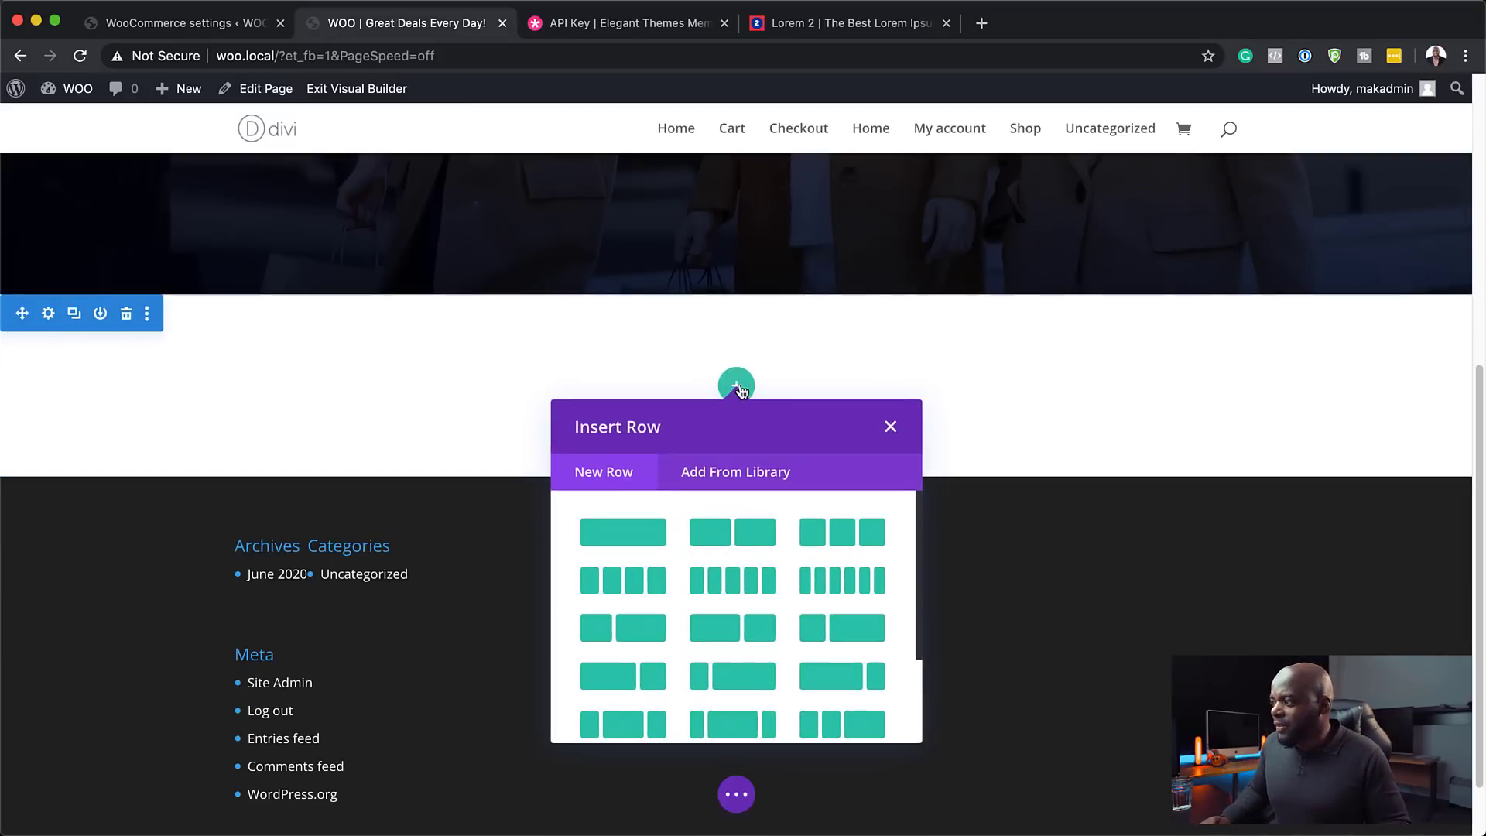
left_click(647, 534)
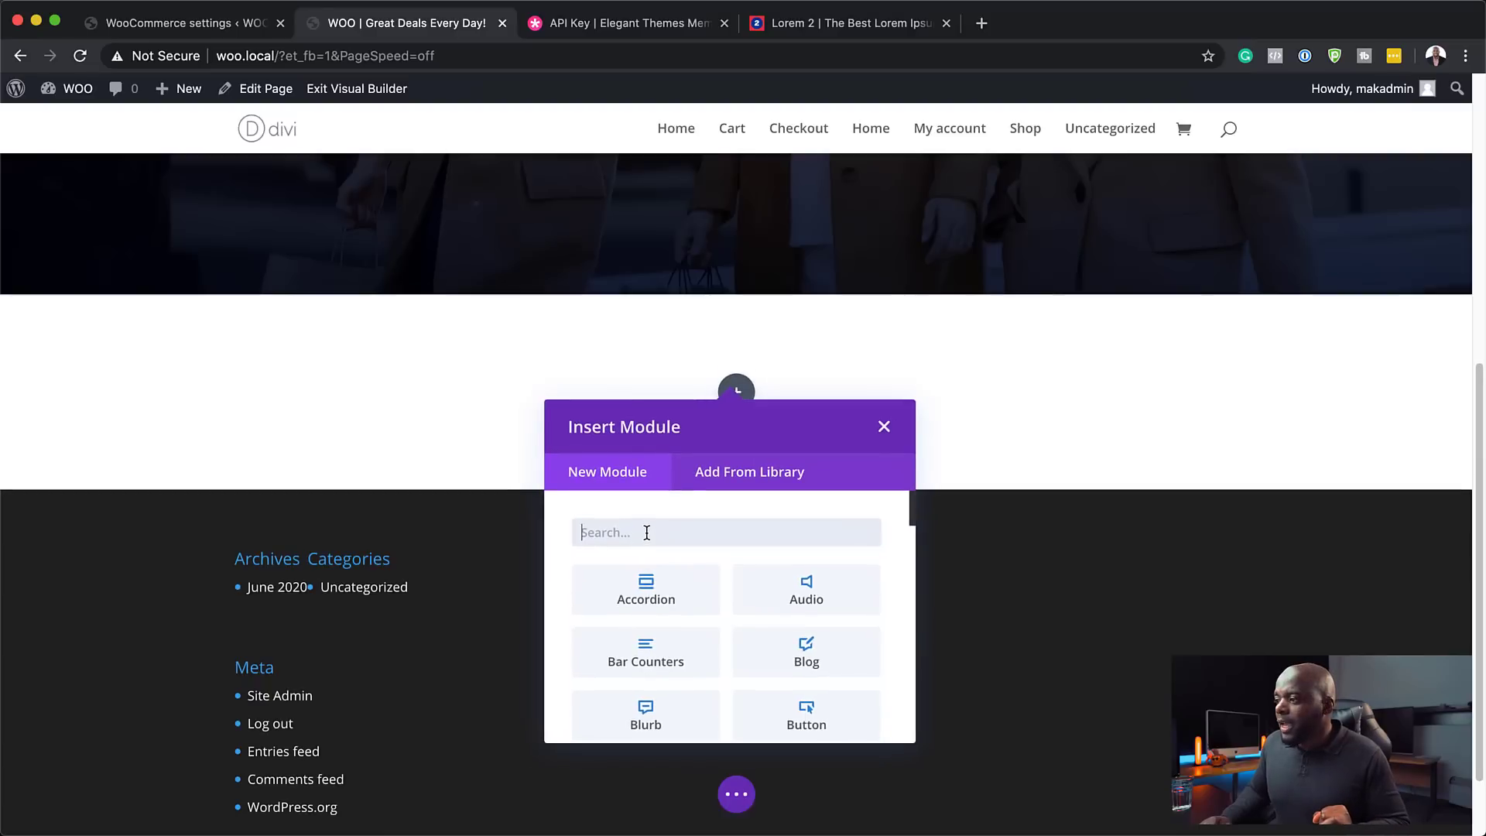
type("shop")
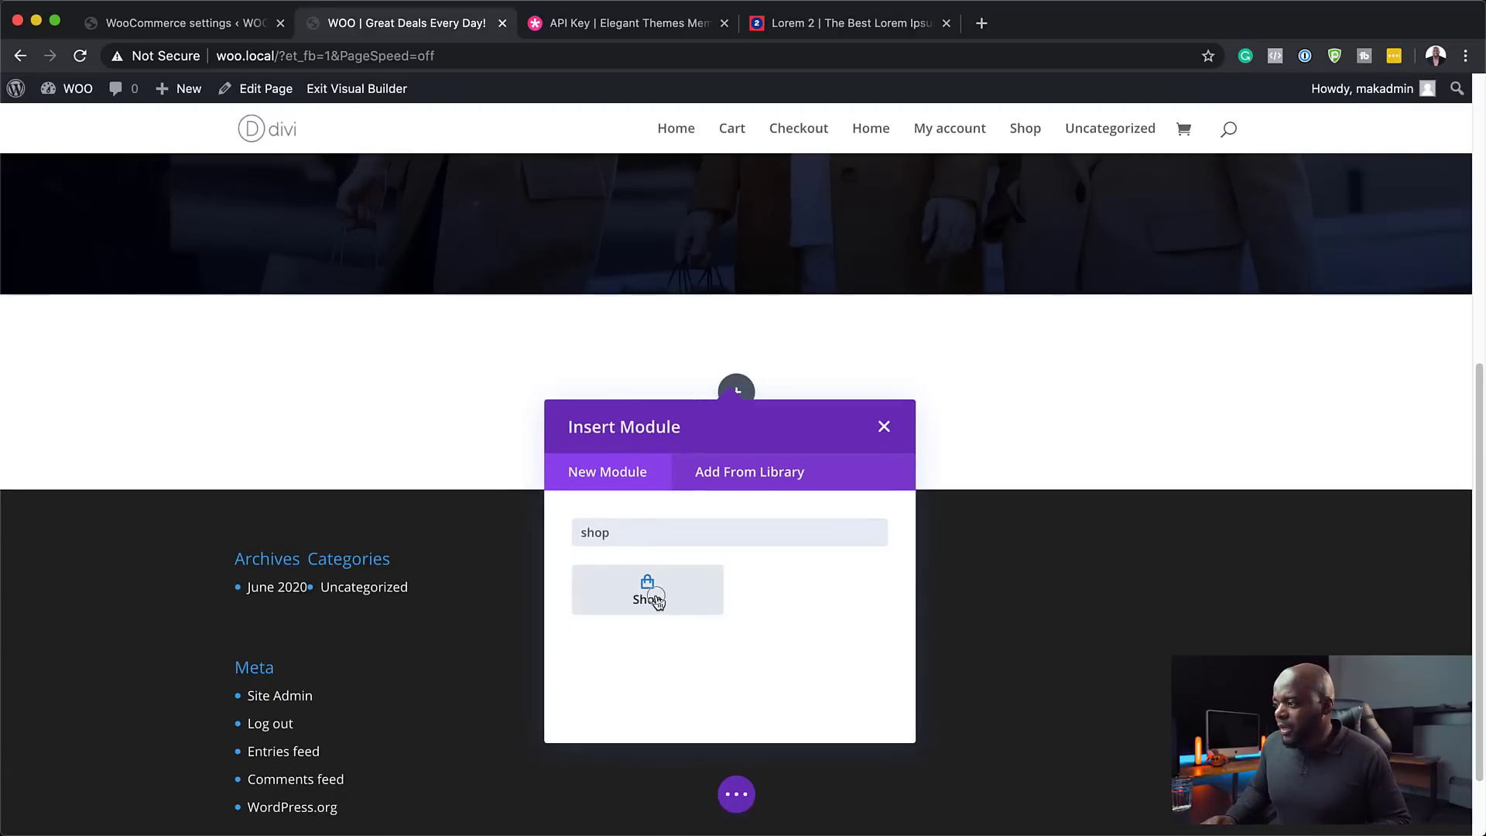
- Insert the Shop module into the new row and review its four-column product preview
left_click(657, 599)
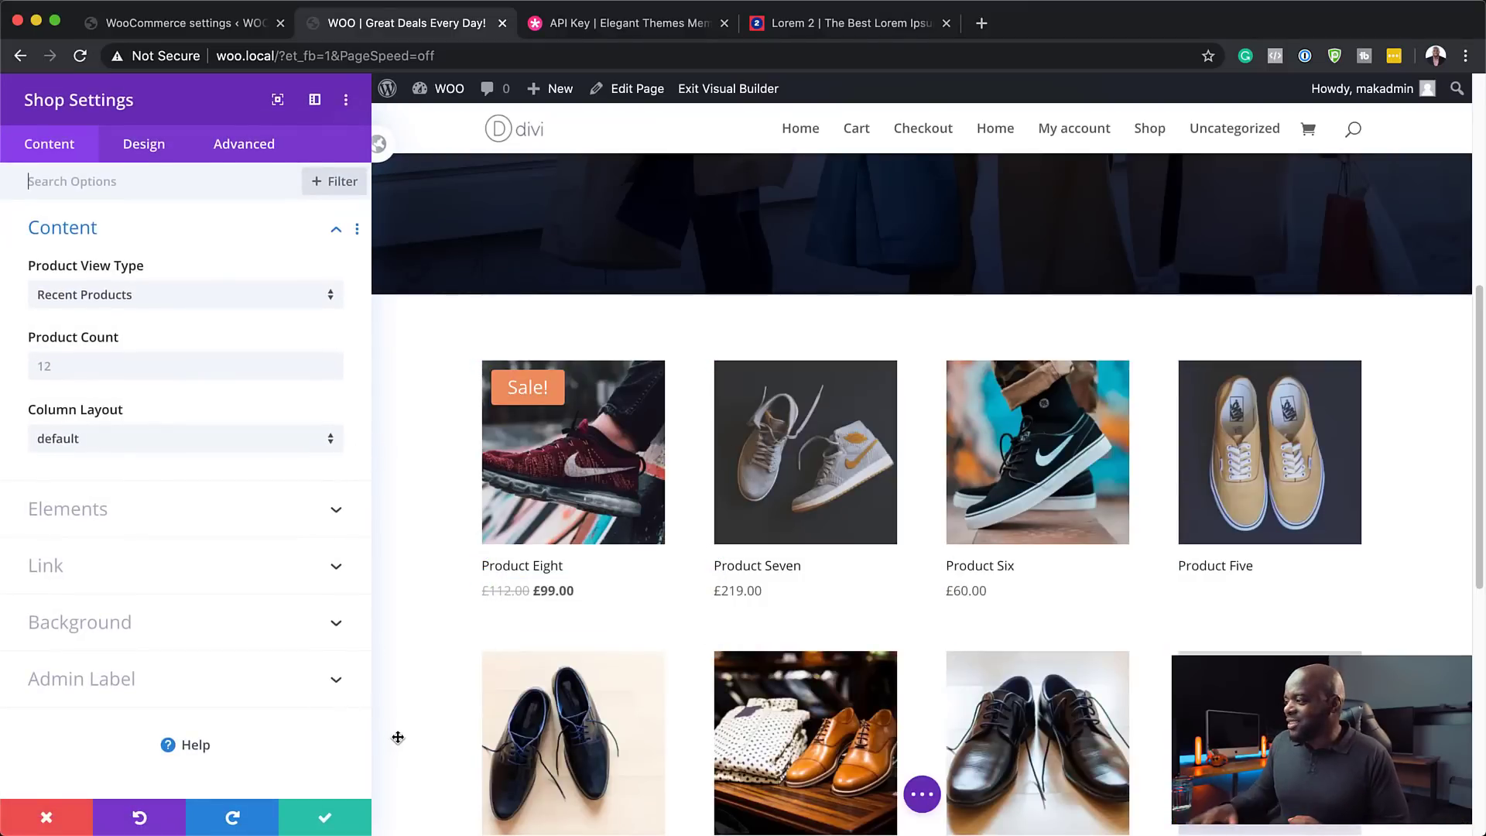
scroll(574, 697, "down", 3)
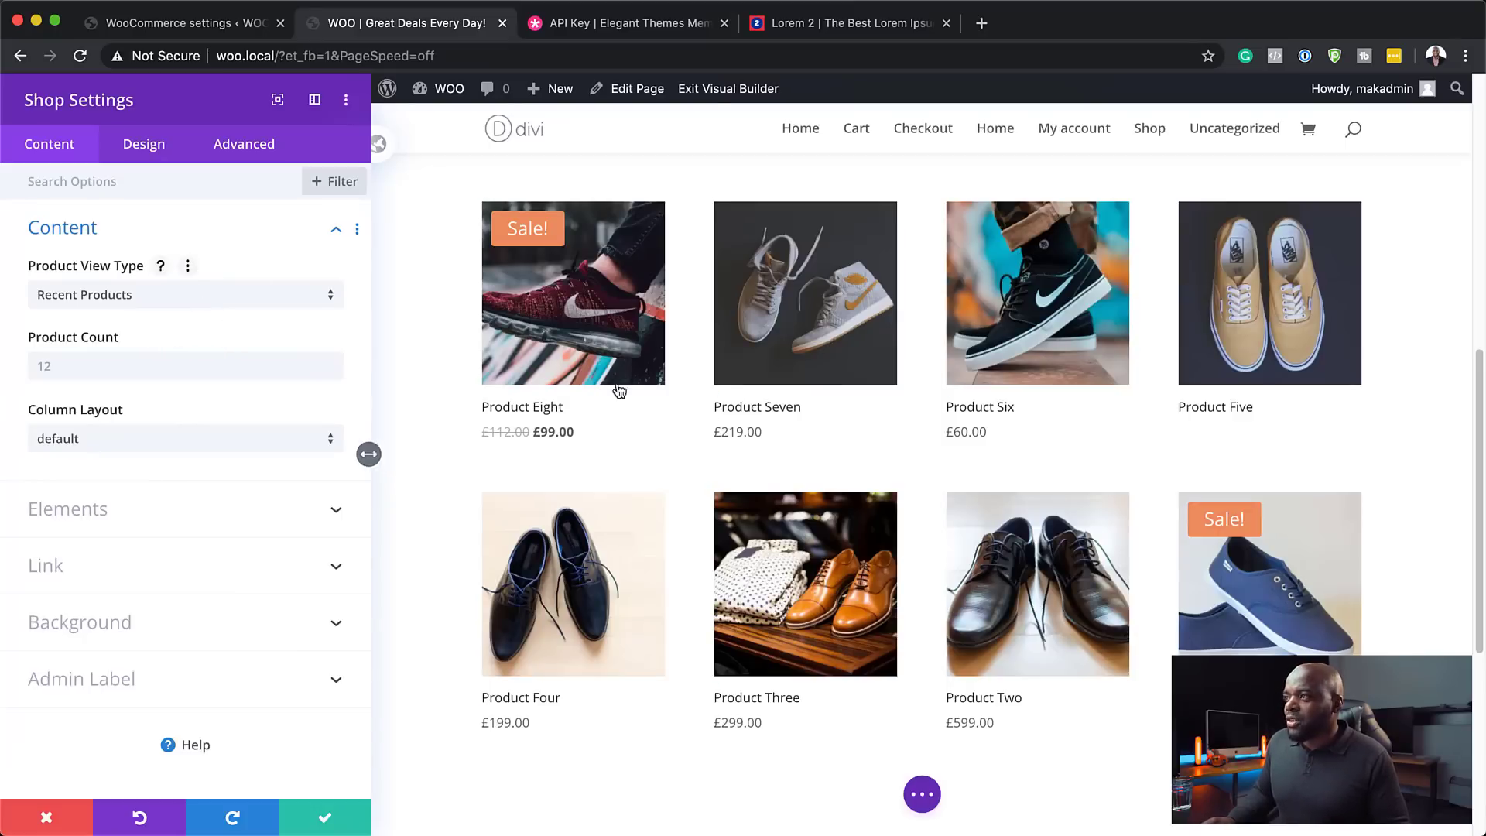
scroll(694, 434, "up", 8)
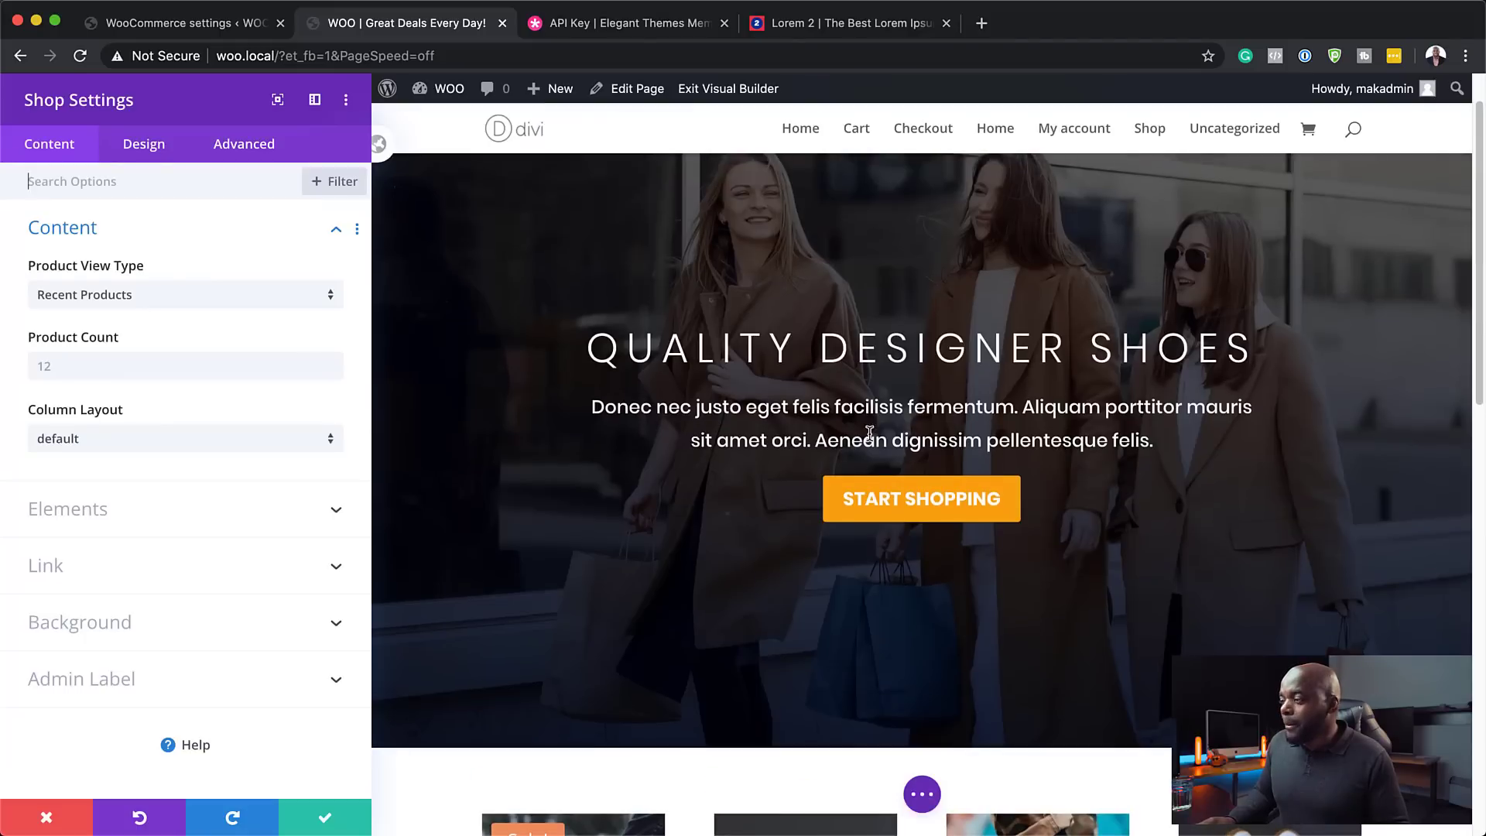
scroll(642, 436, "down", 10)
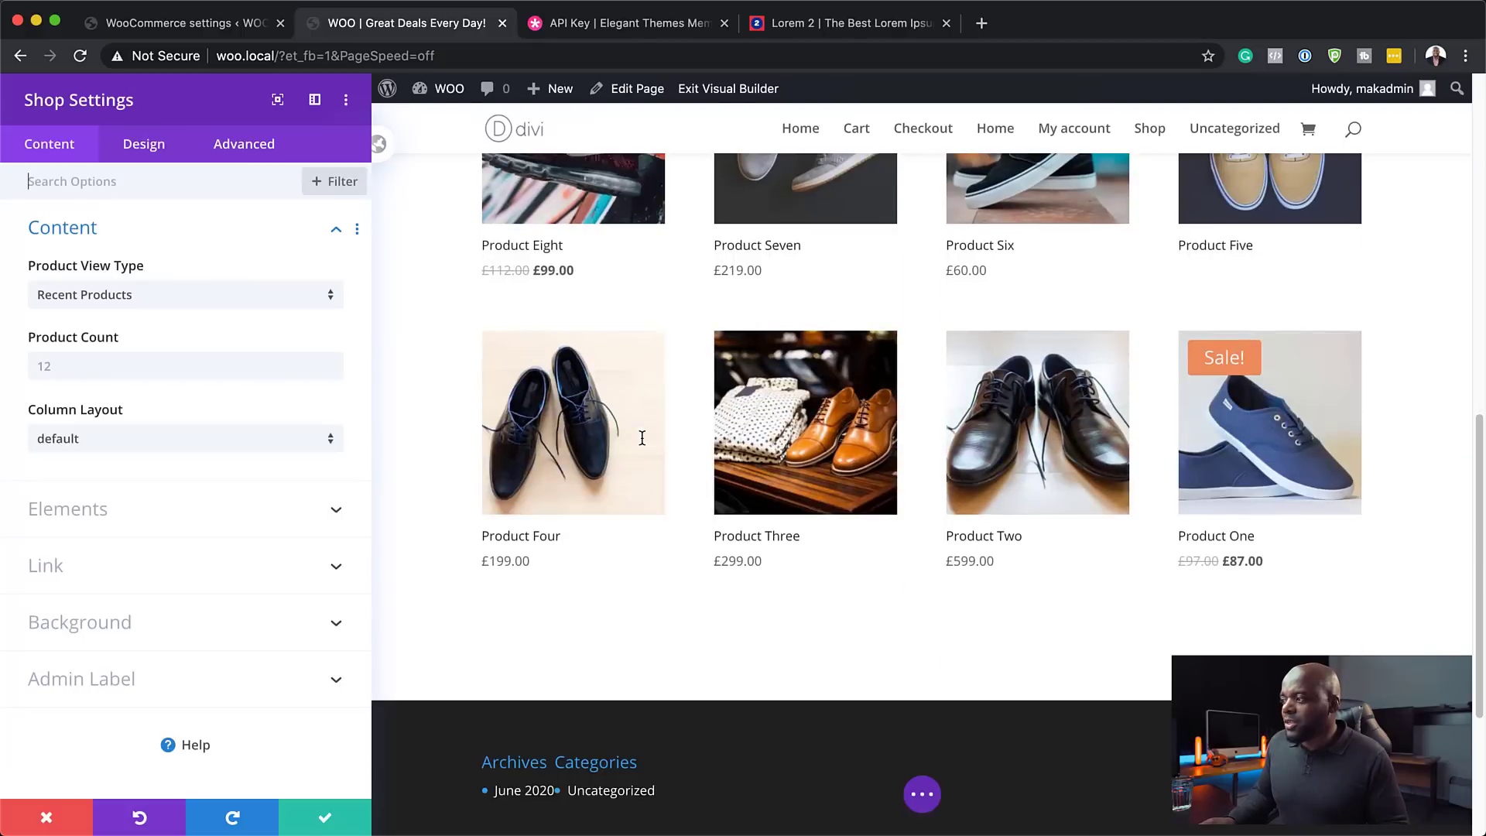
scroll(752, 480, "up", 1)
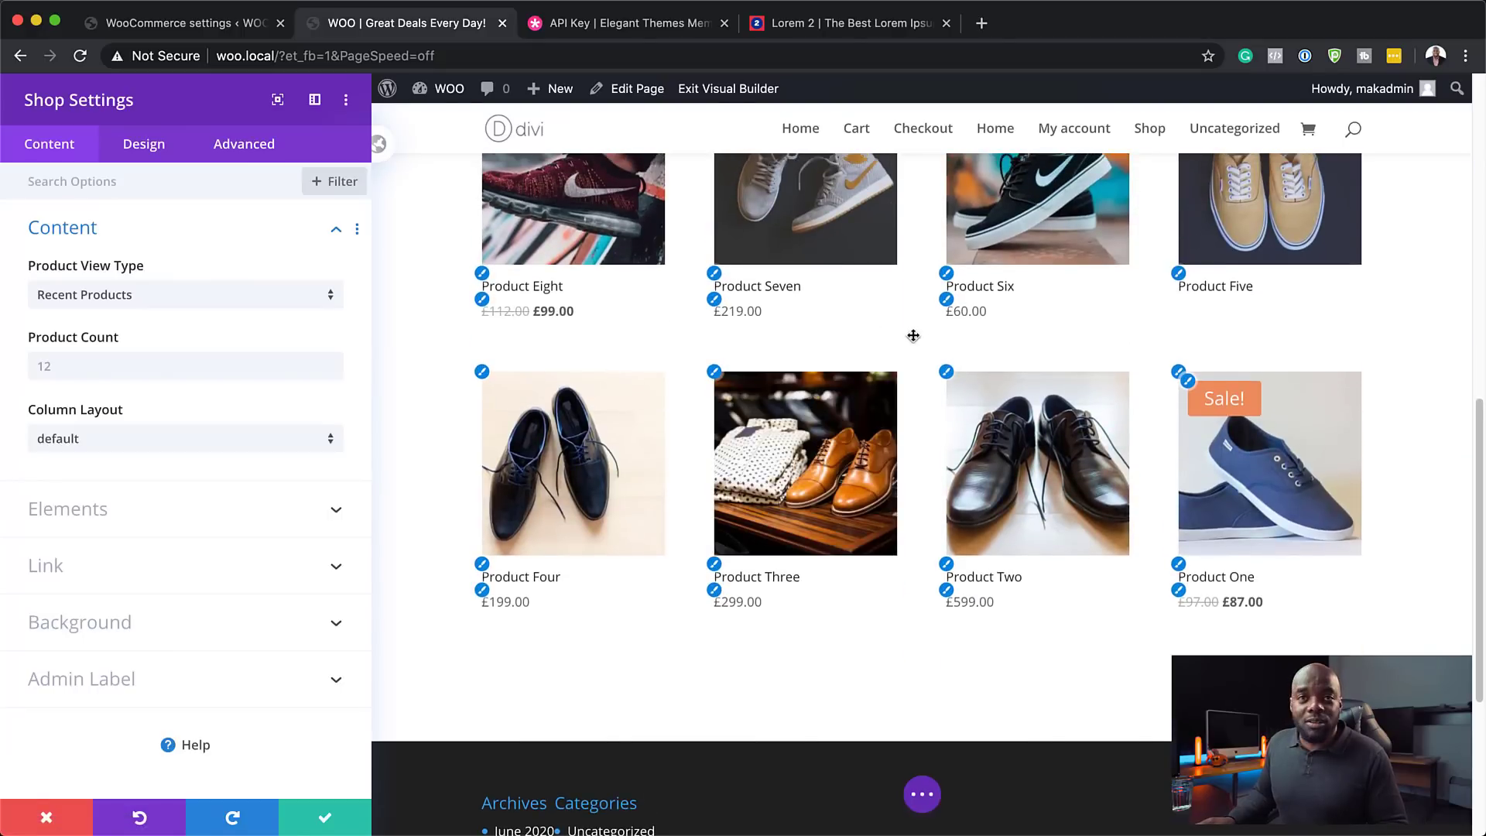
scroll(913, 335, "up", 2)
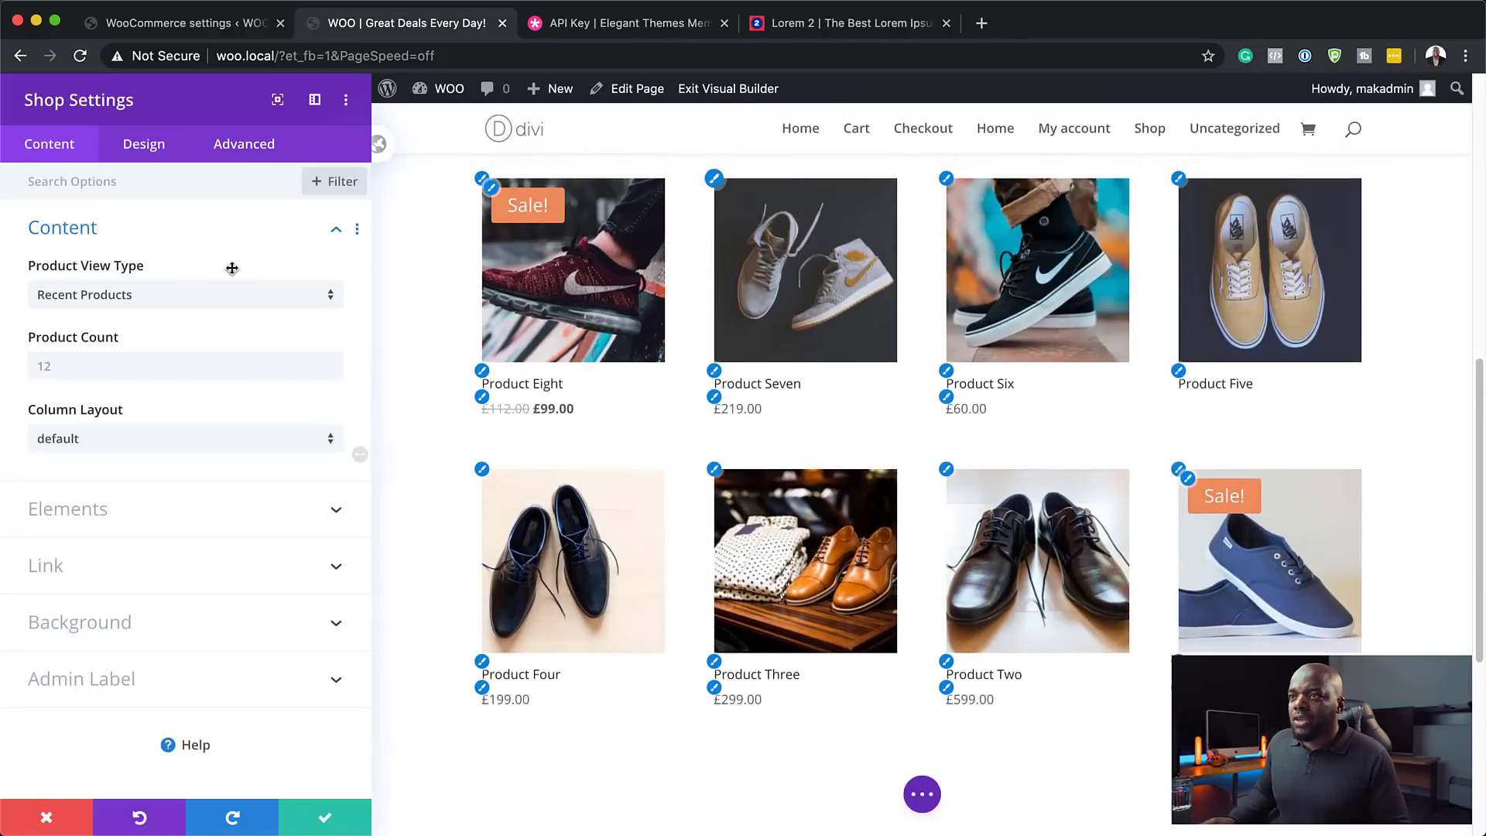
left_click(151, 302)
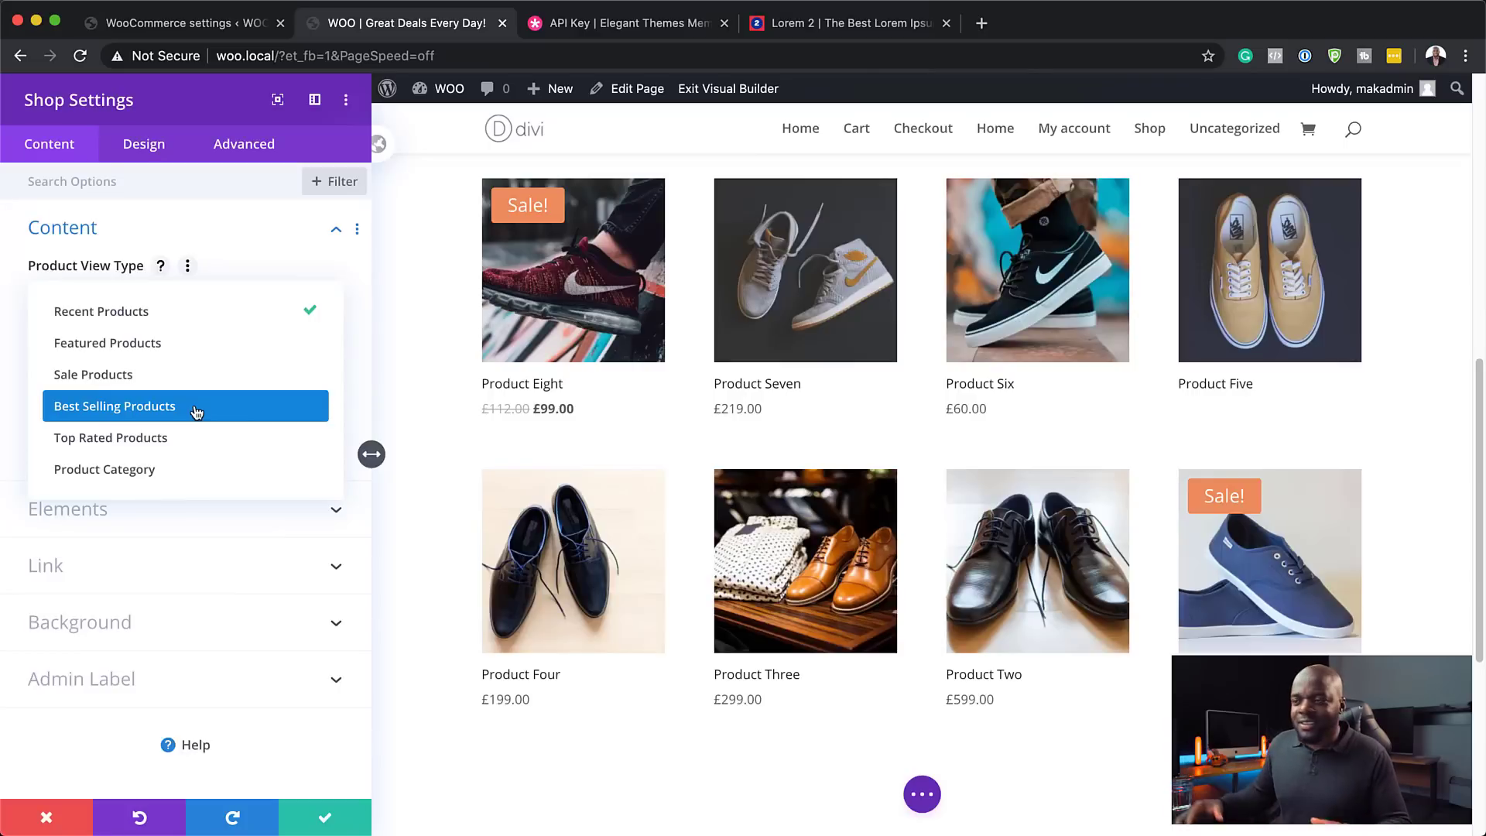
- Limit the Shop to the Fun Shoes category with product count 4, then switch to Sale Products
left_click(149, 475)
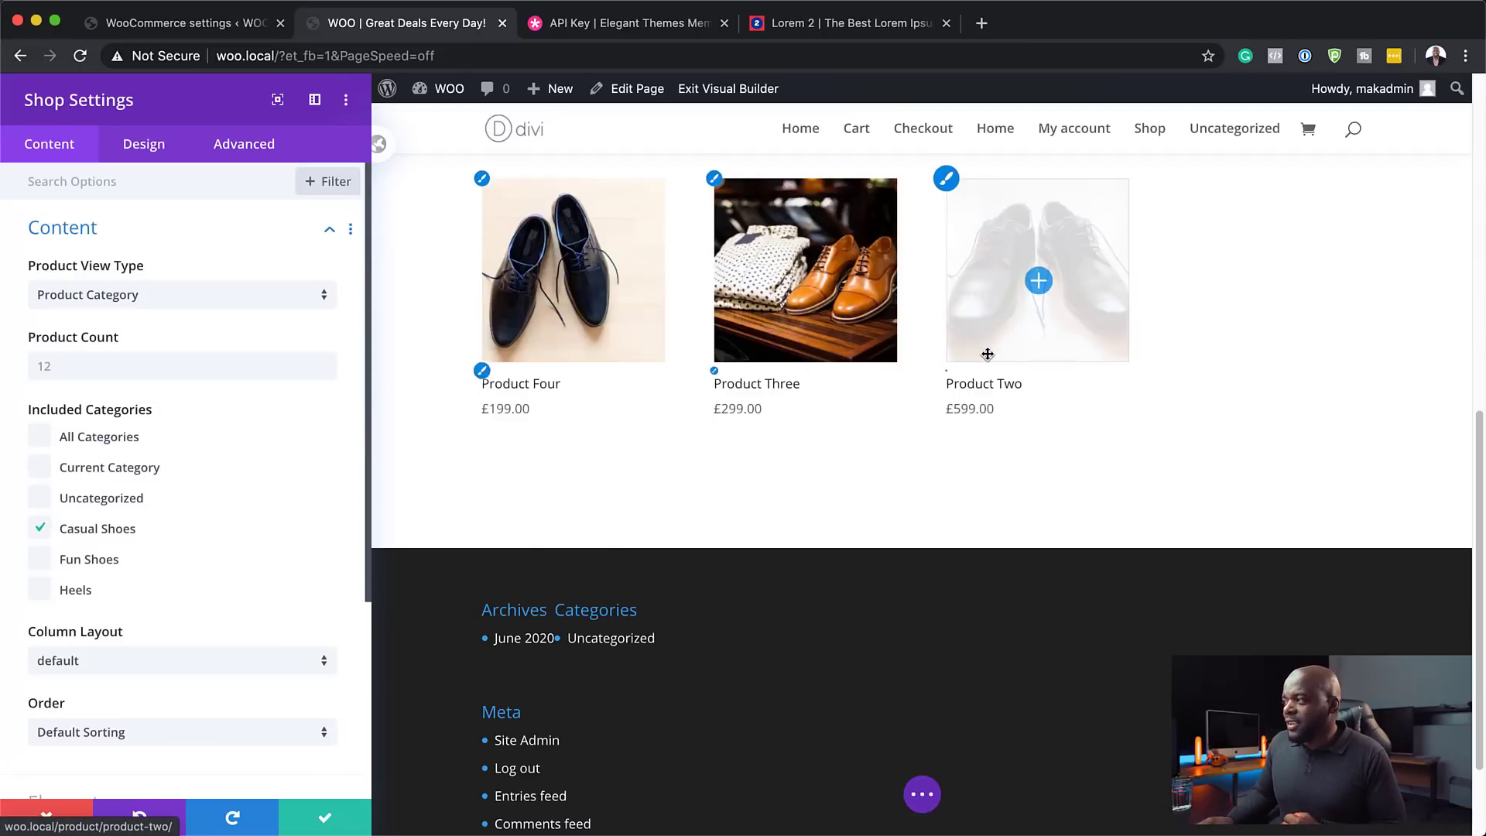
scroll(1149, 614, "up", 3)
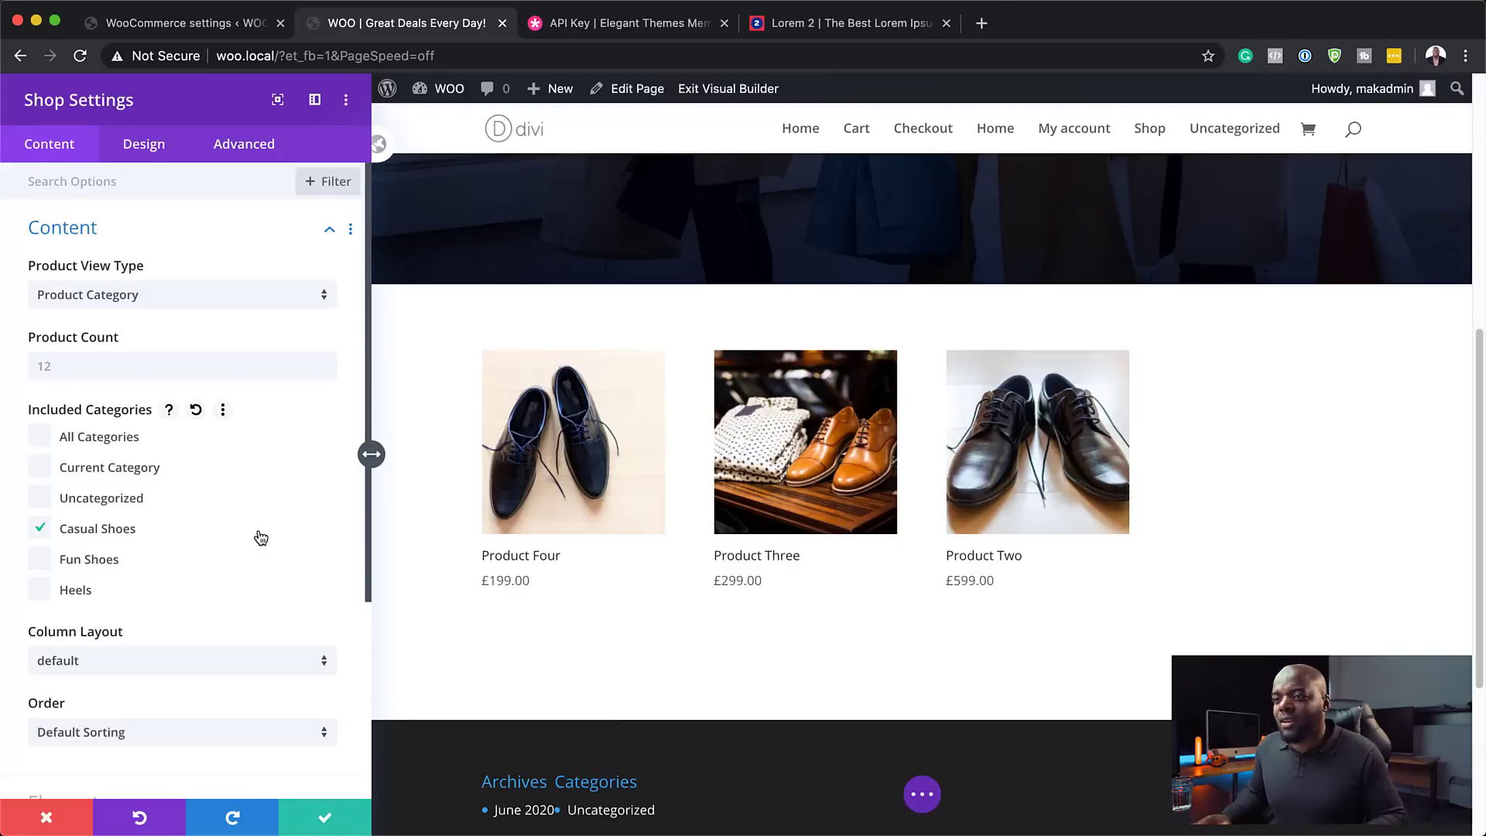
left_click(40, 528)
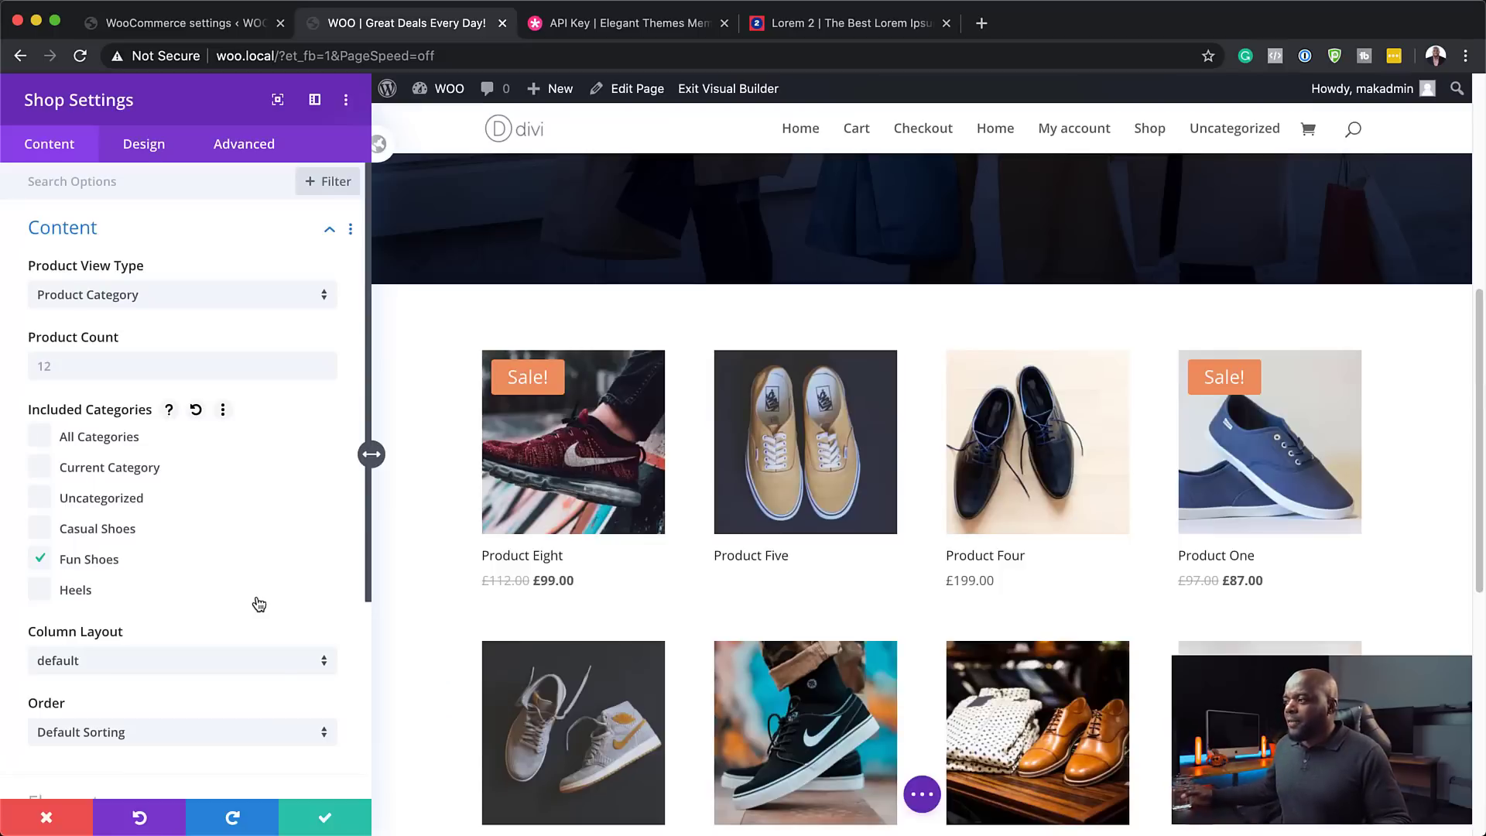
left_click(67, 370)
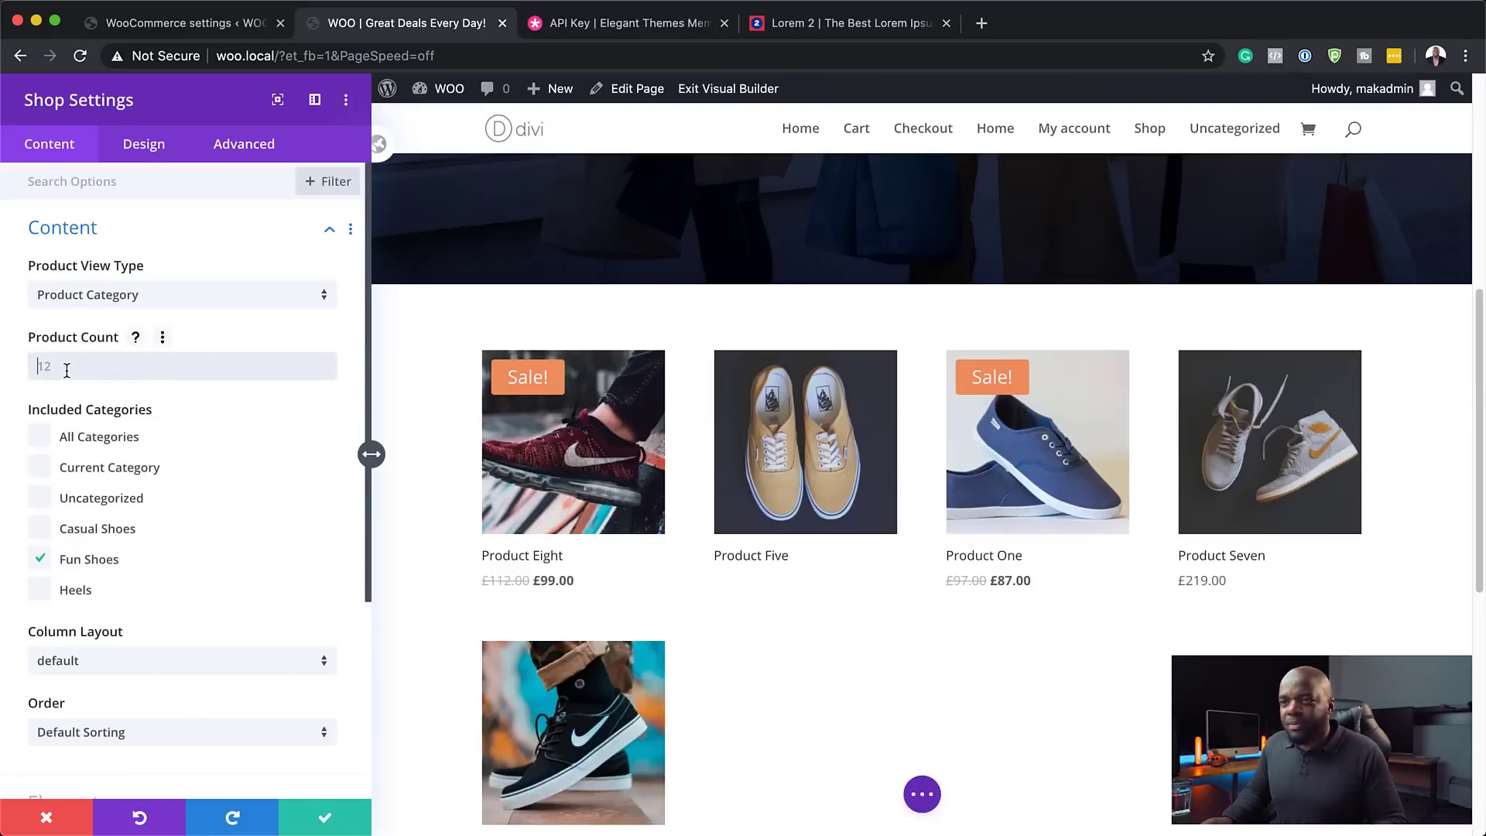
type("4")
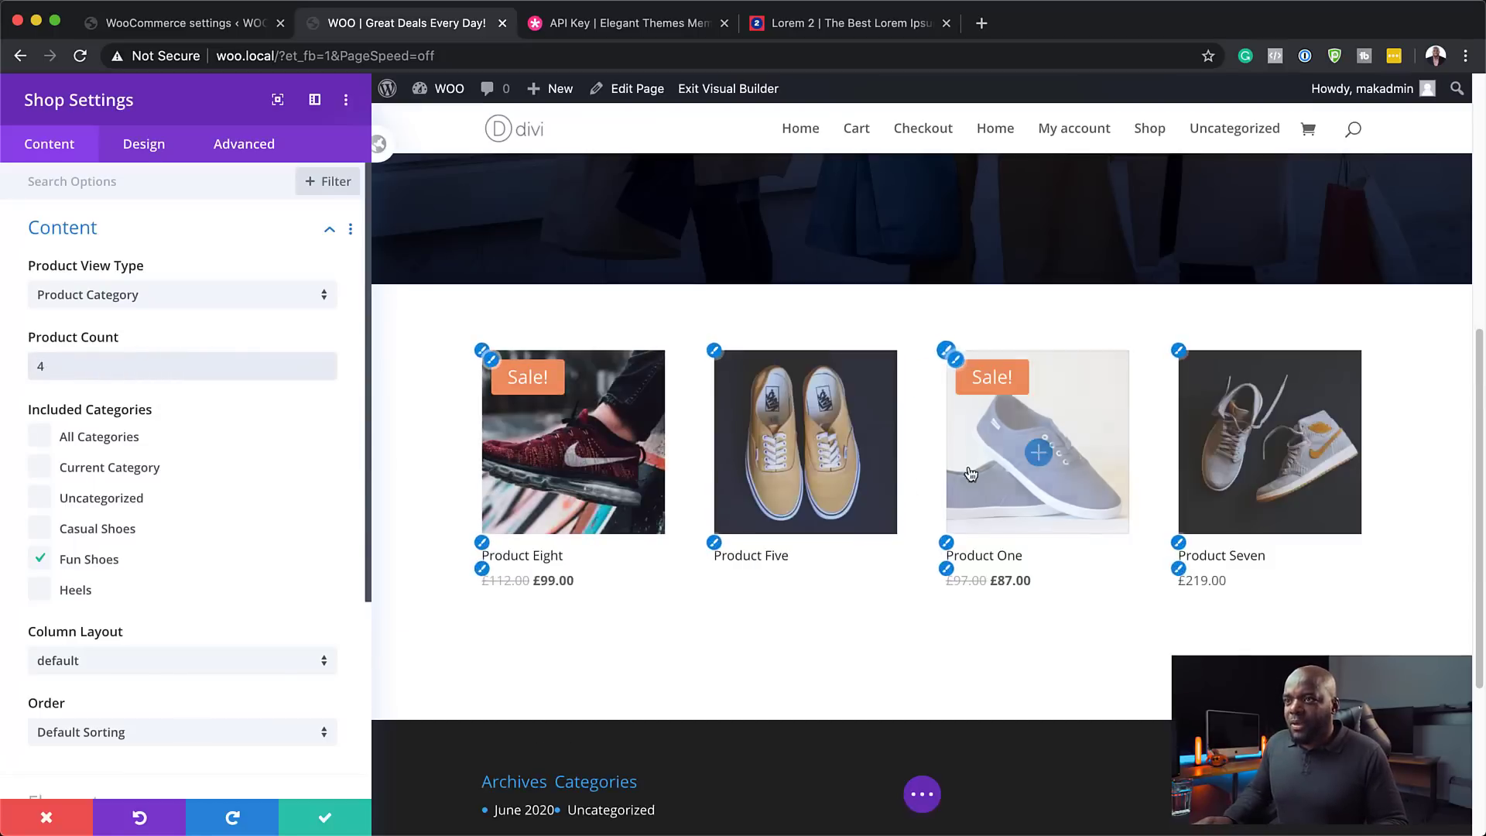
left_click(242, 299)
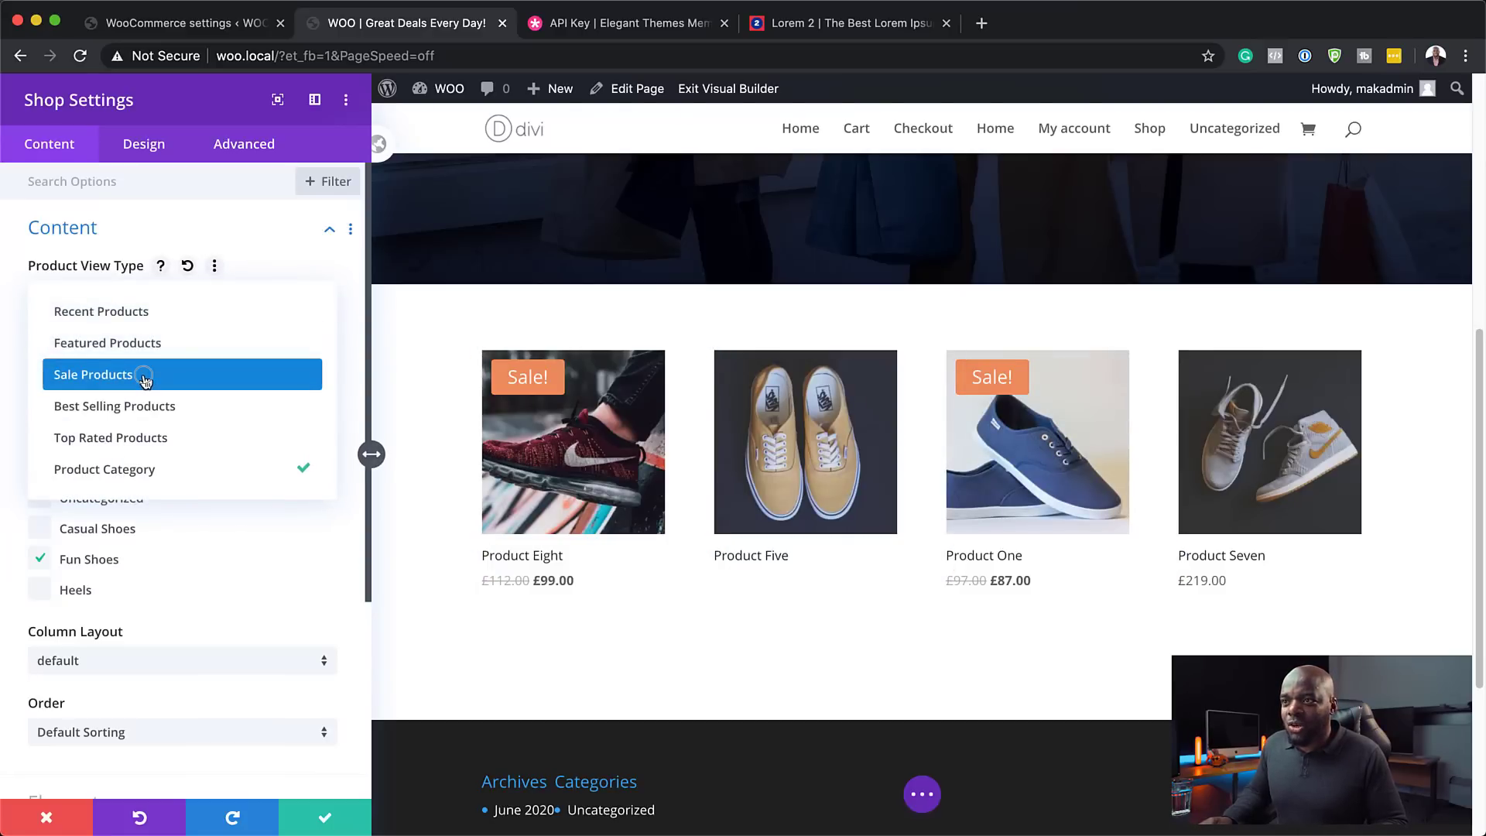
left_click(146, 379)
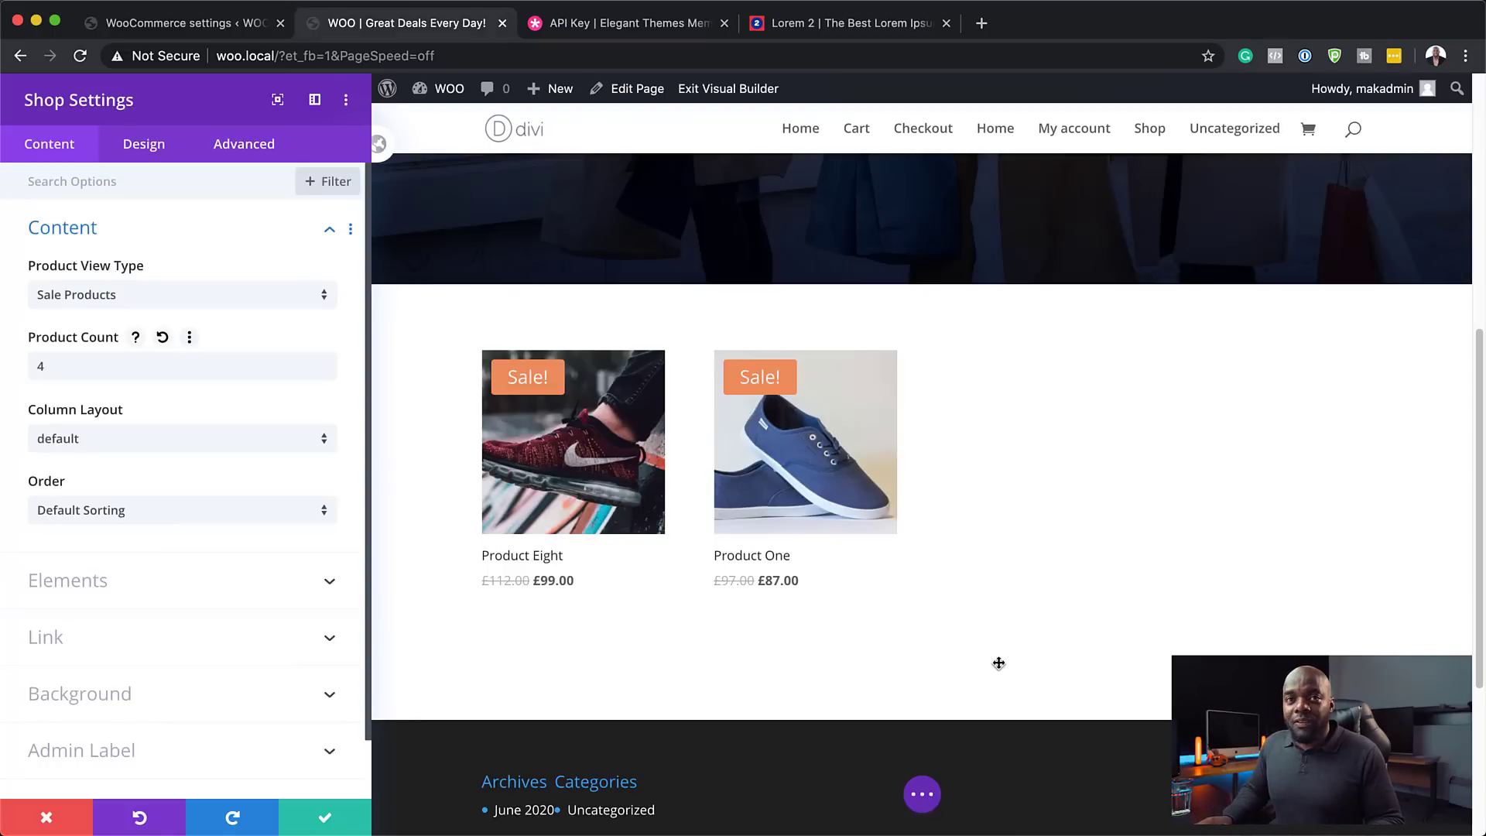
- Switch the Shop's Product View Type back to Recent Products and set Product Count to 8
left_click(165, 299)
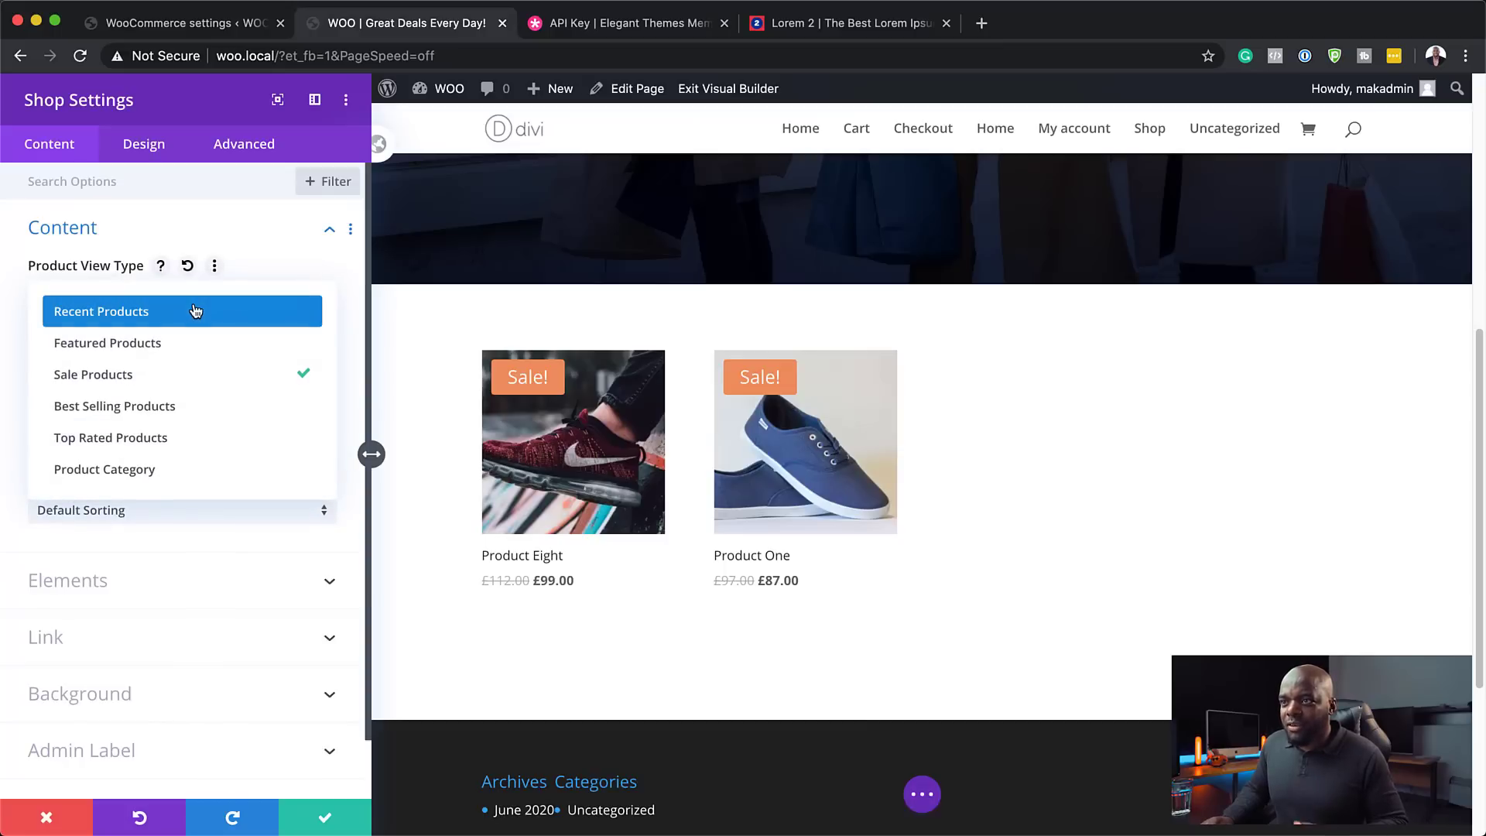
left_click(187, 313)
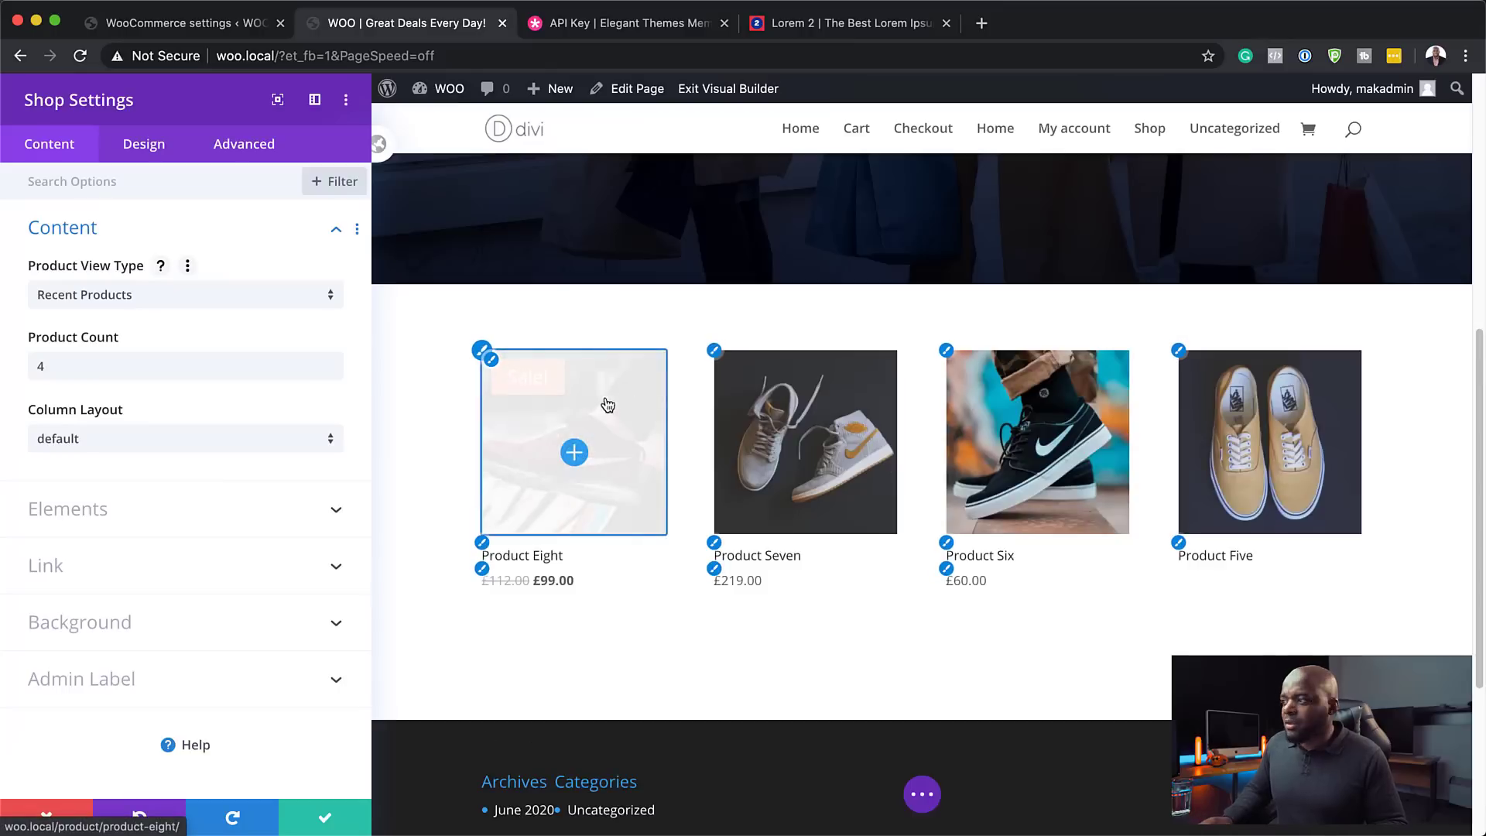
double_click(35, 369)
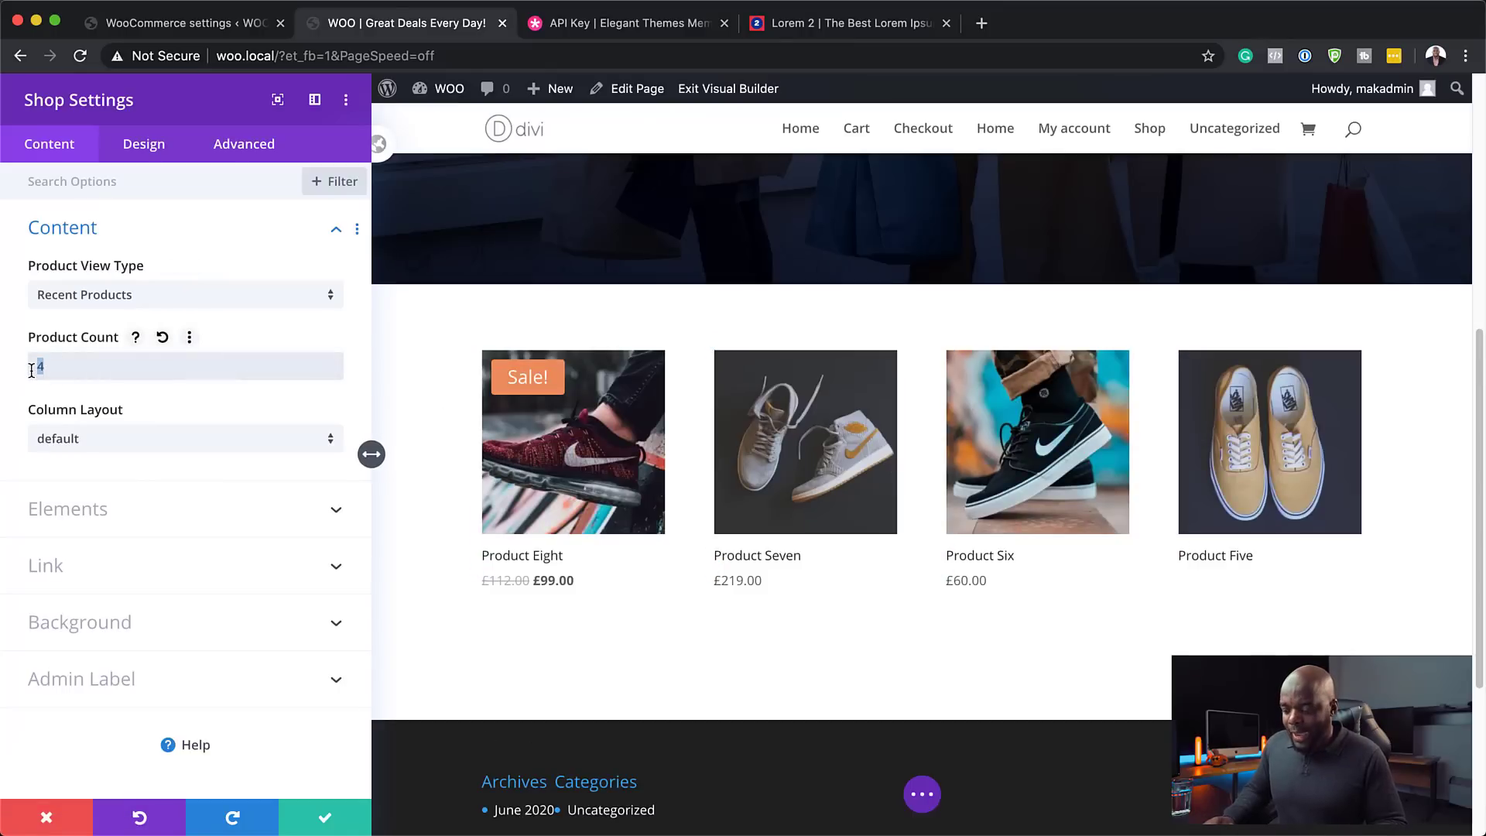
type("8")
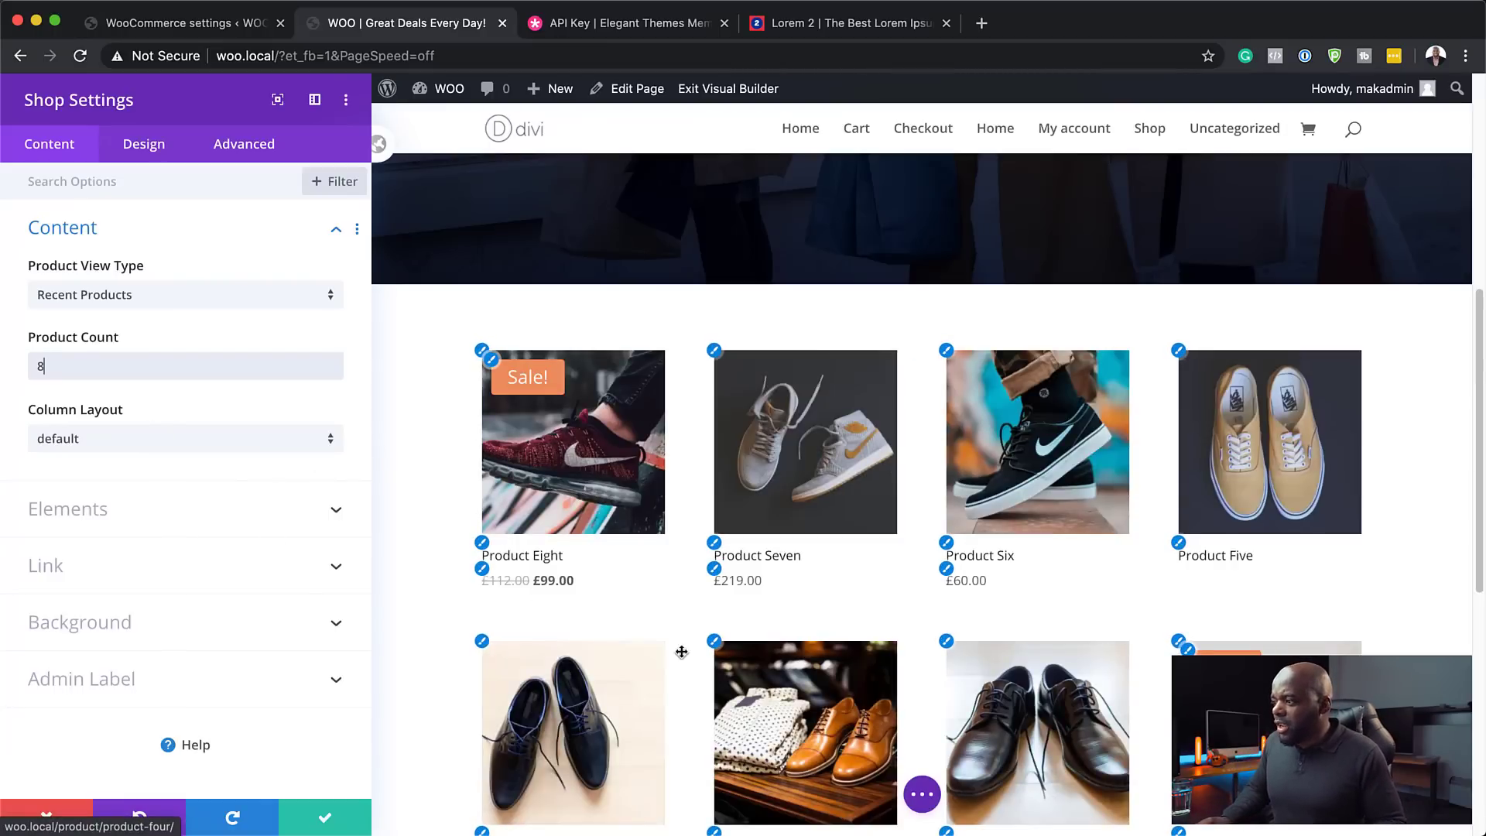
- Style the product titles as Poppins, uppercase, Semi Bold, coloured navy #14213d
left_click(482, 545)
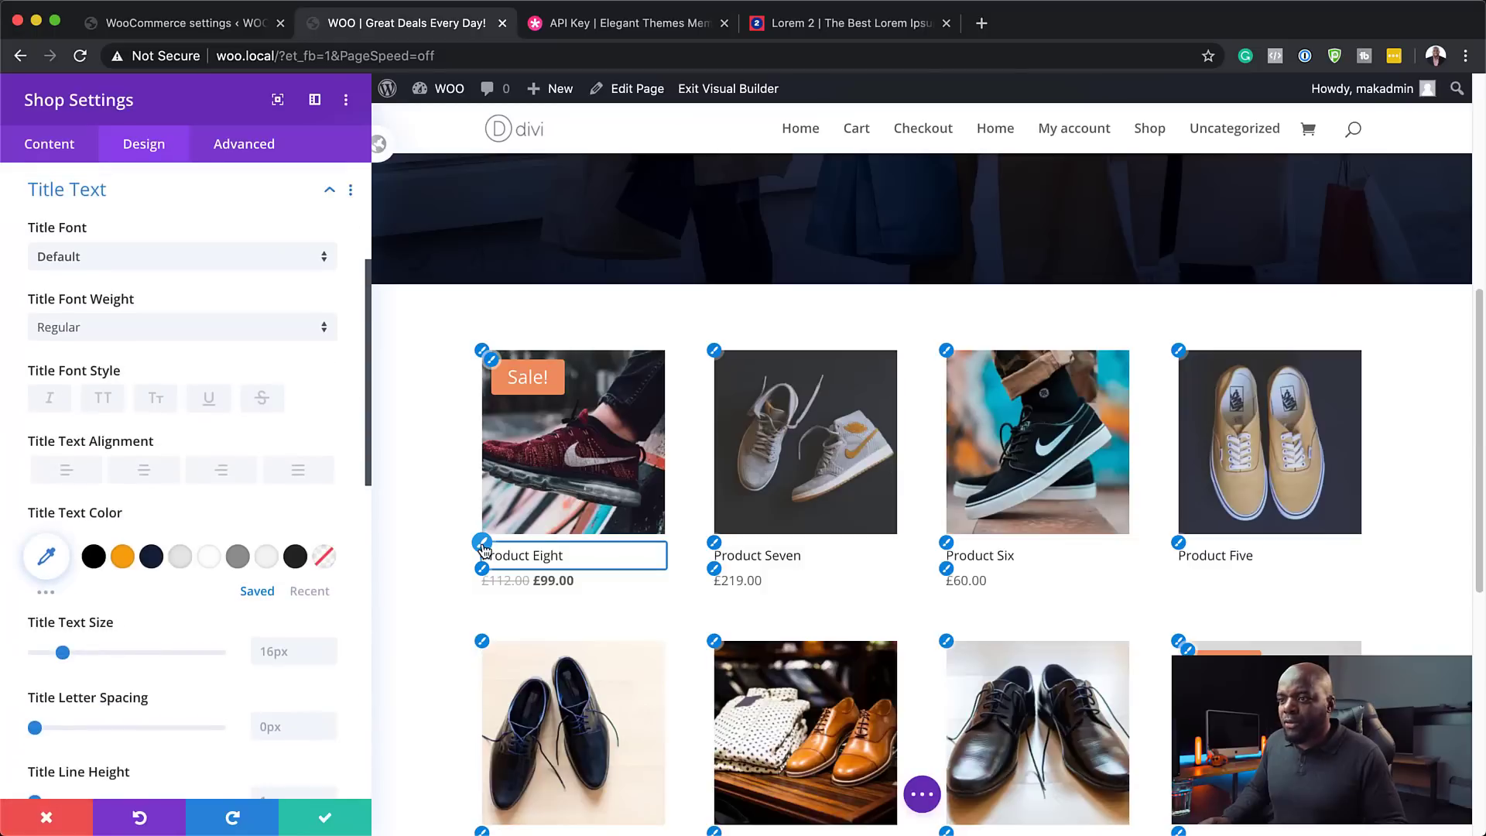
left_click(82, 257)
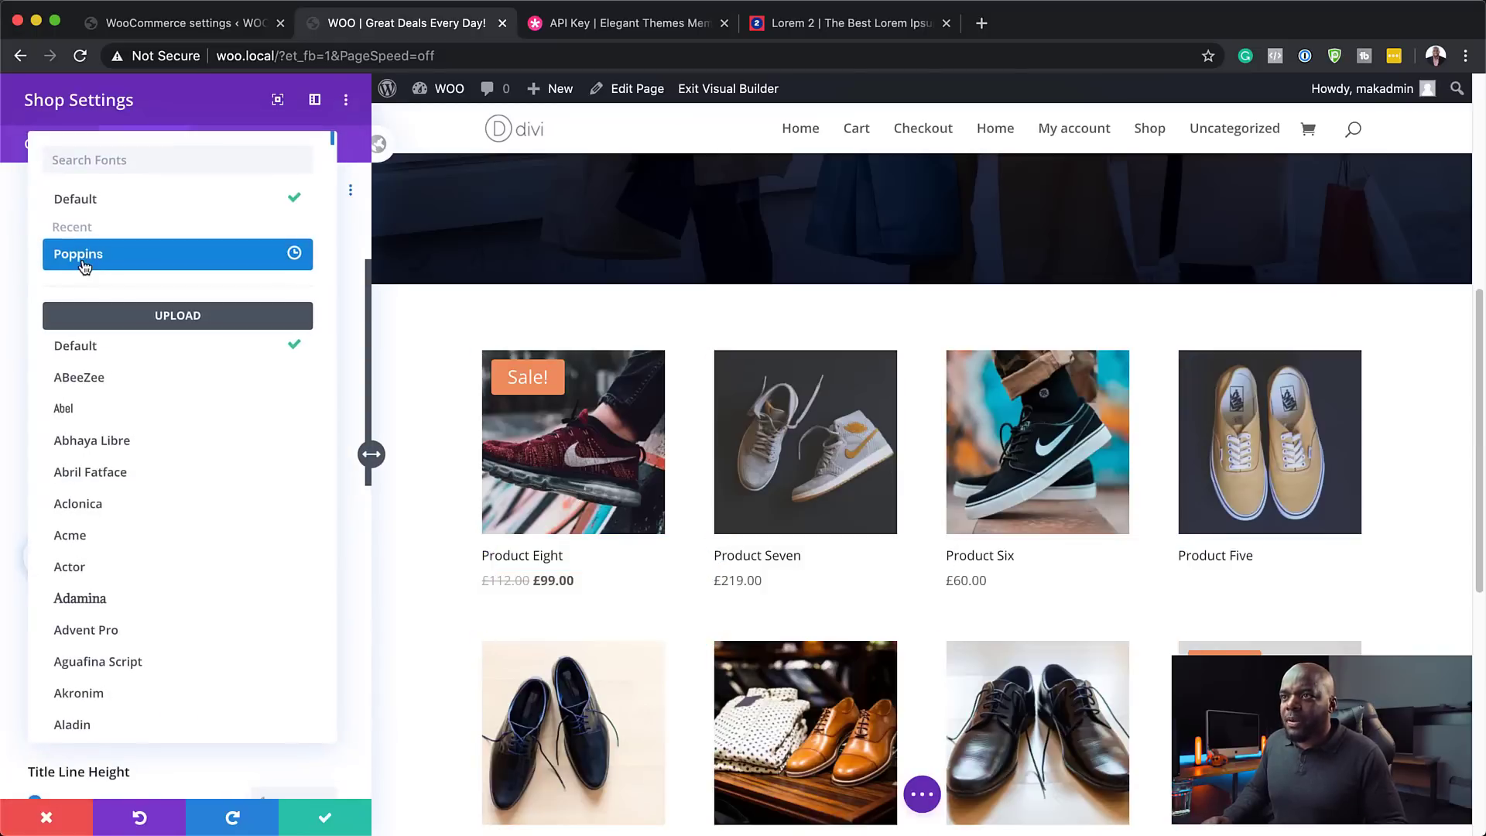
left_click(84, 265)
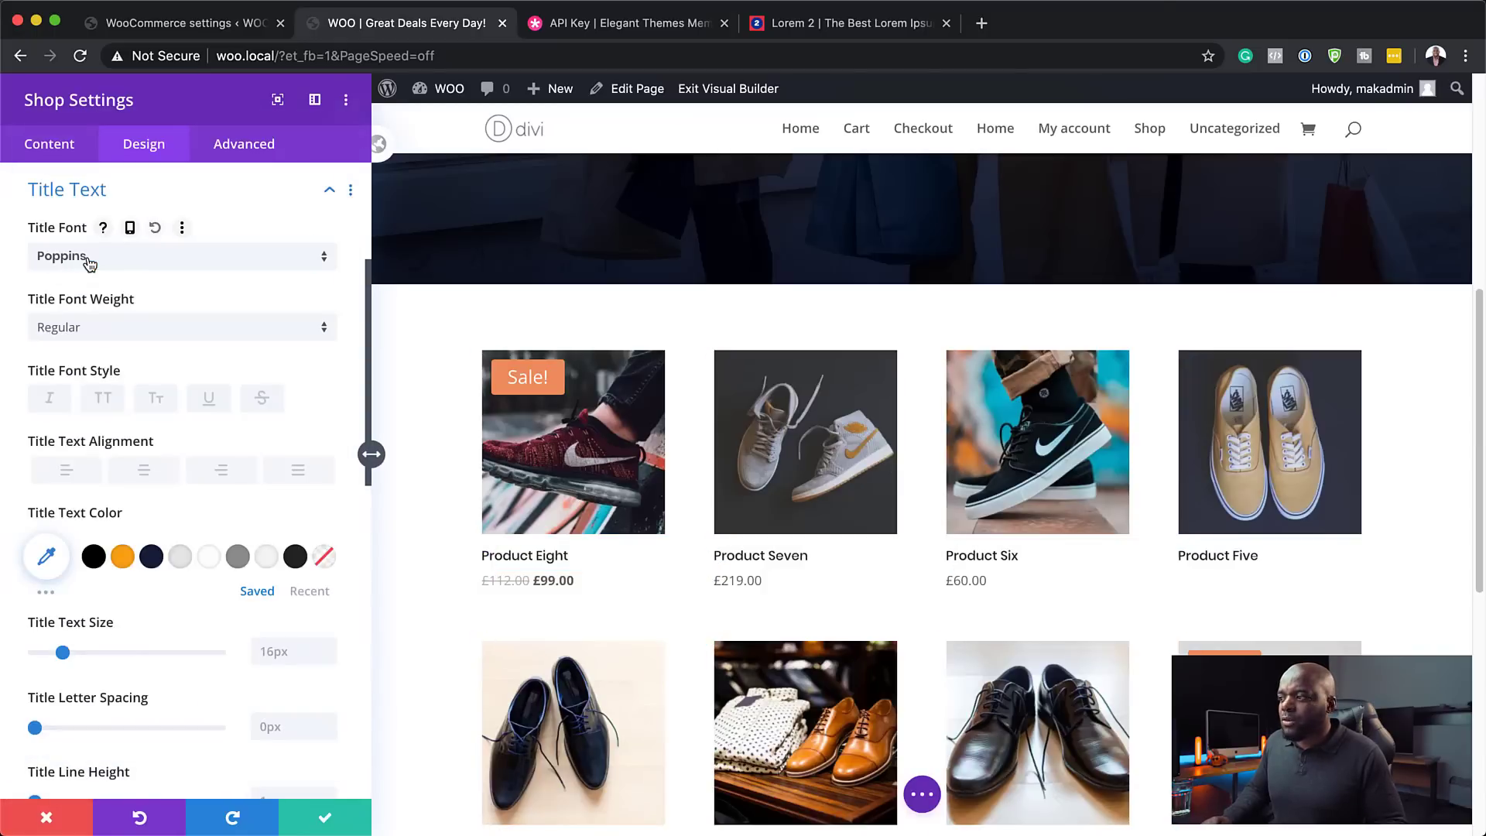
left_click(108, 401)
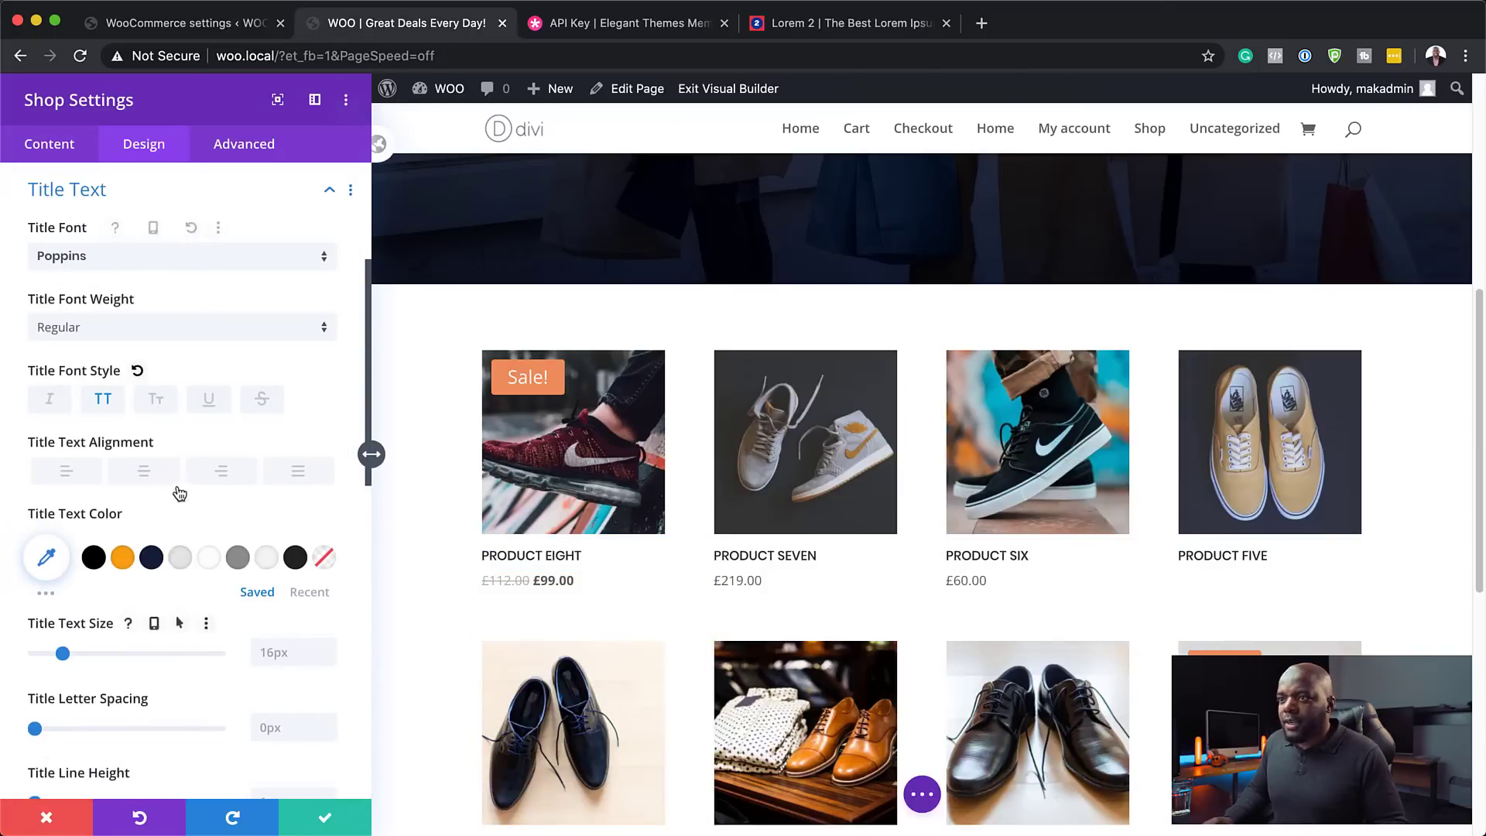
left_click(96, 326)
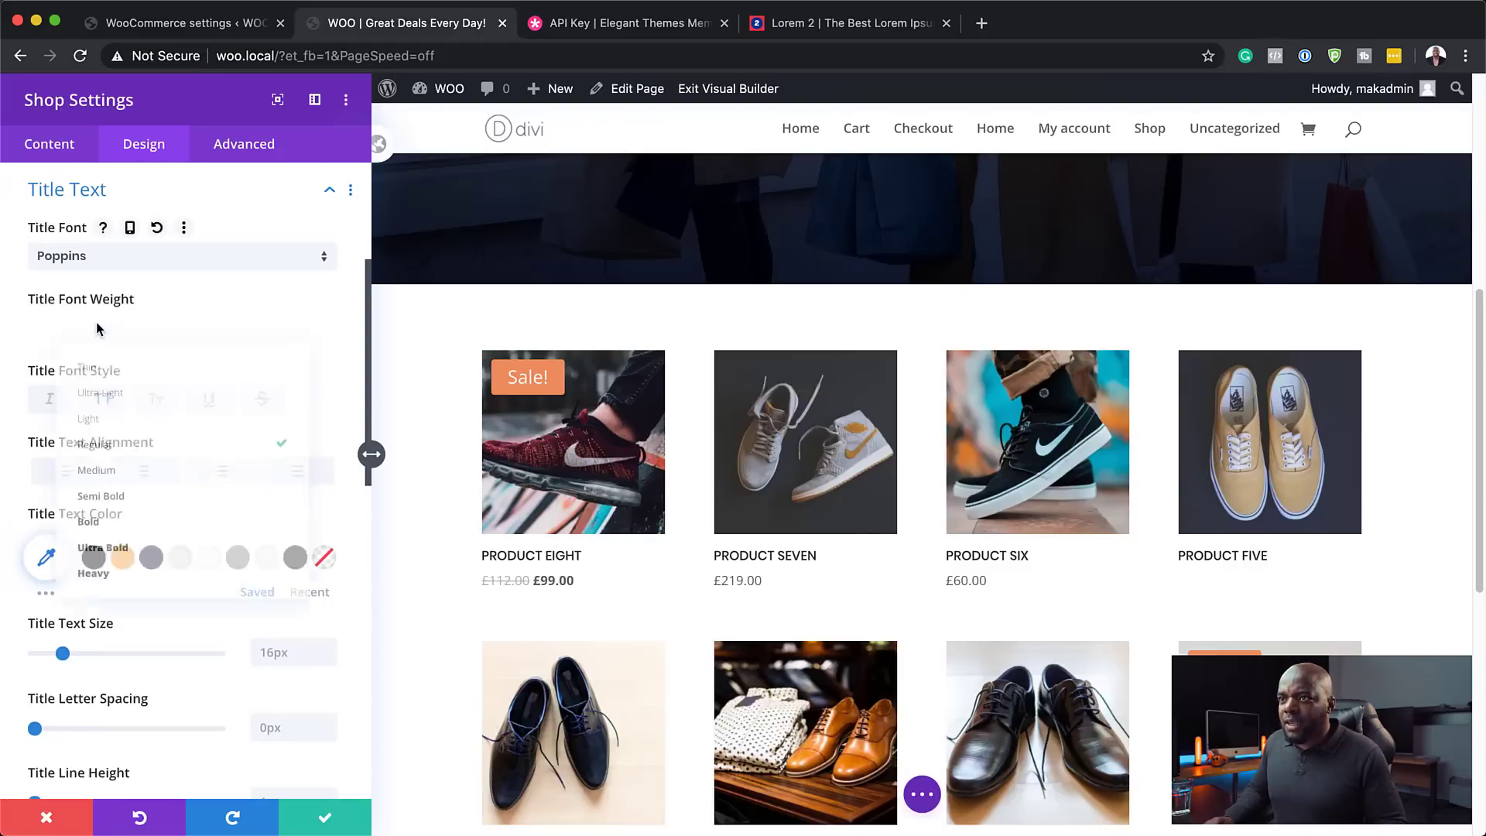
left_click(108, 503)
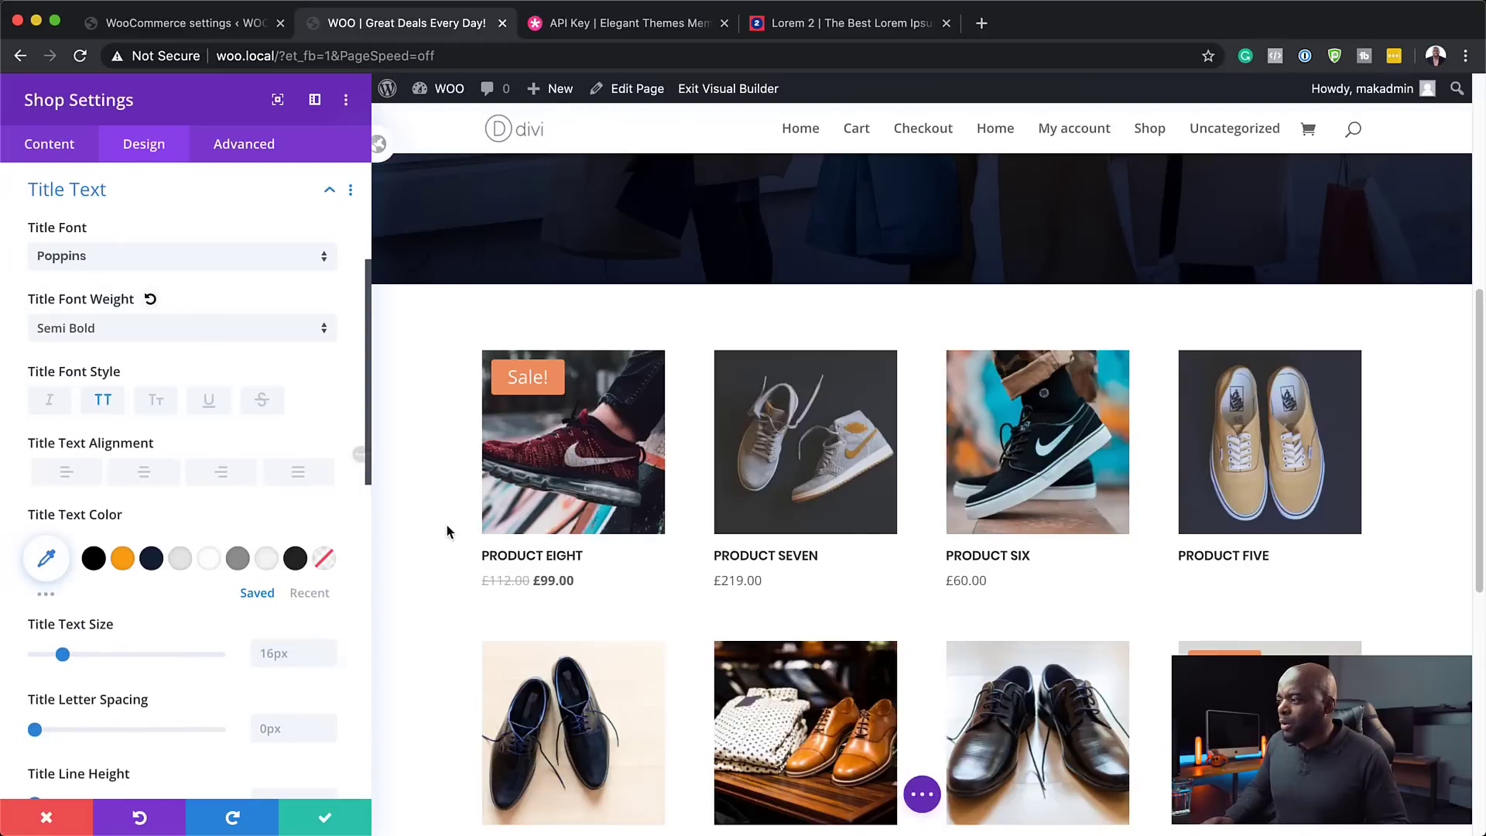
scroll(472, 666, "down", 1)
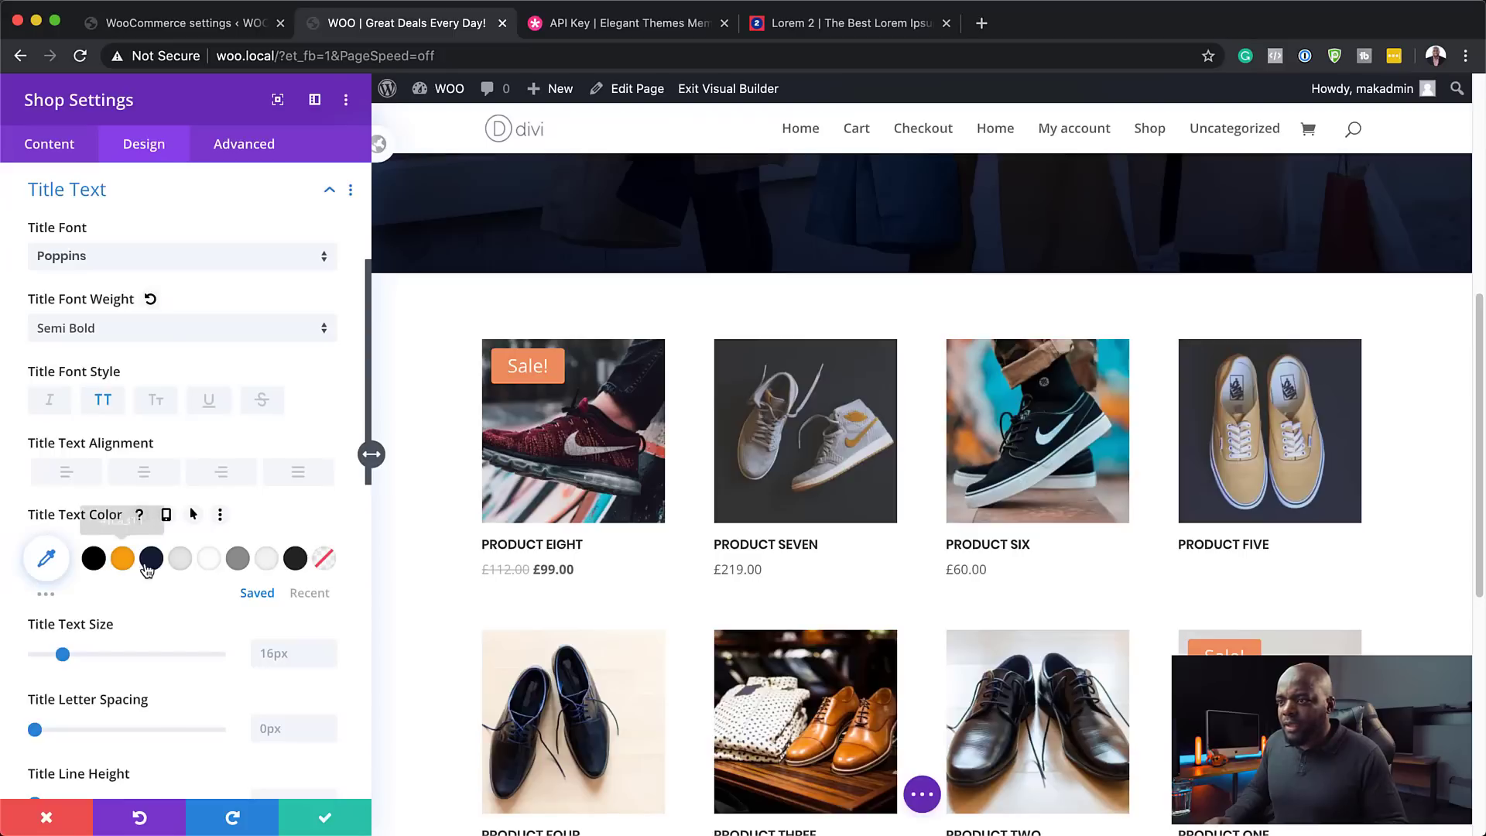
left_click(153, 568)
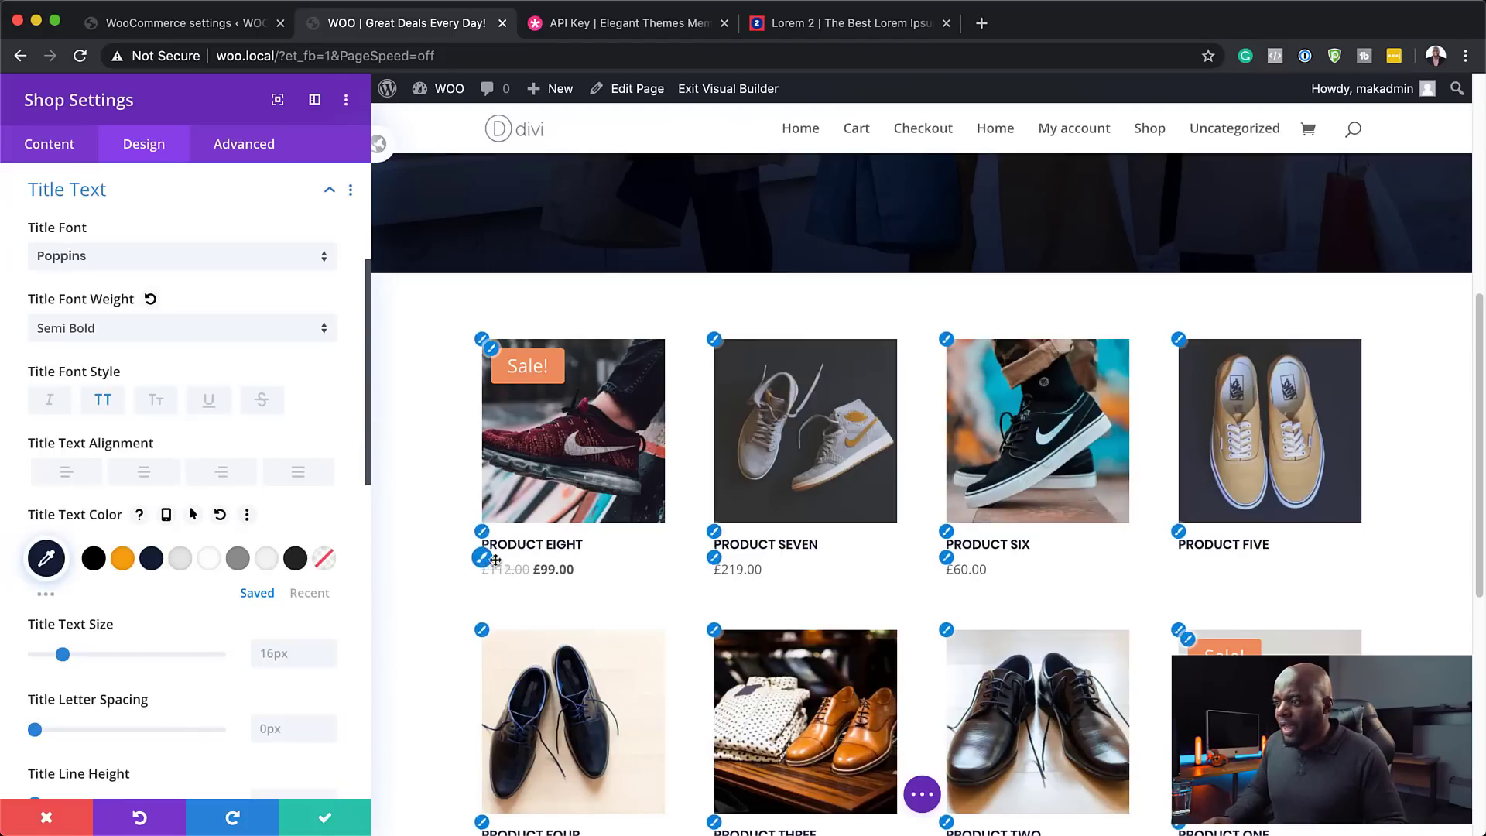
left_click(484, 563)
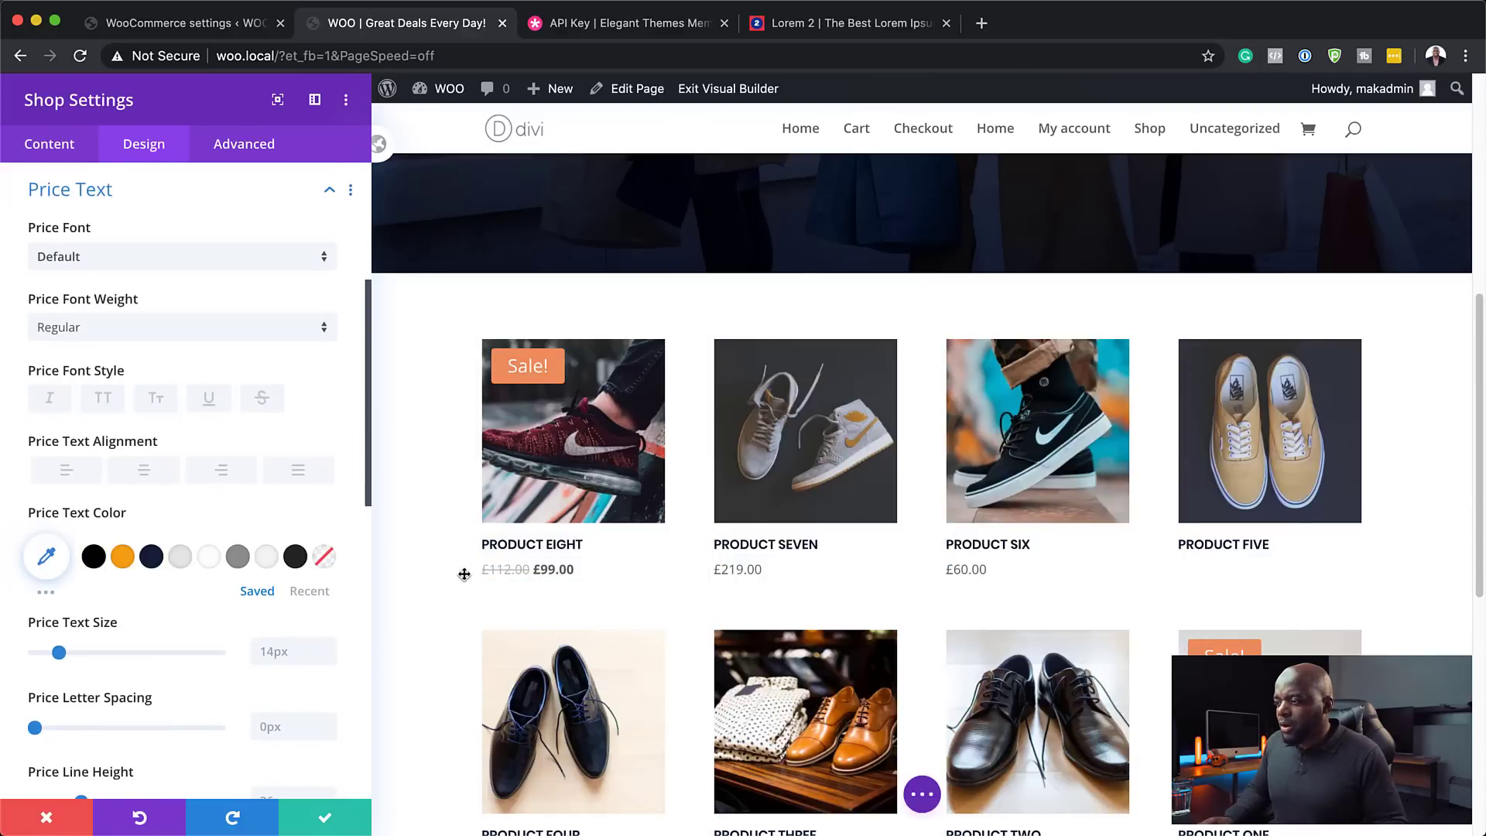
- Set the price font to Poppins and colour the prices orange #fd6812
left_click(122, 261)
left_click(123, 256)
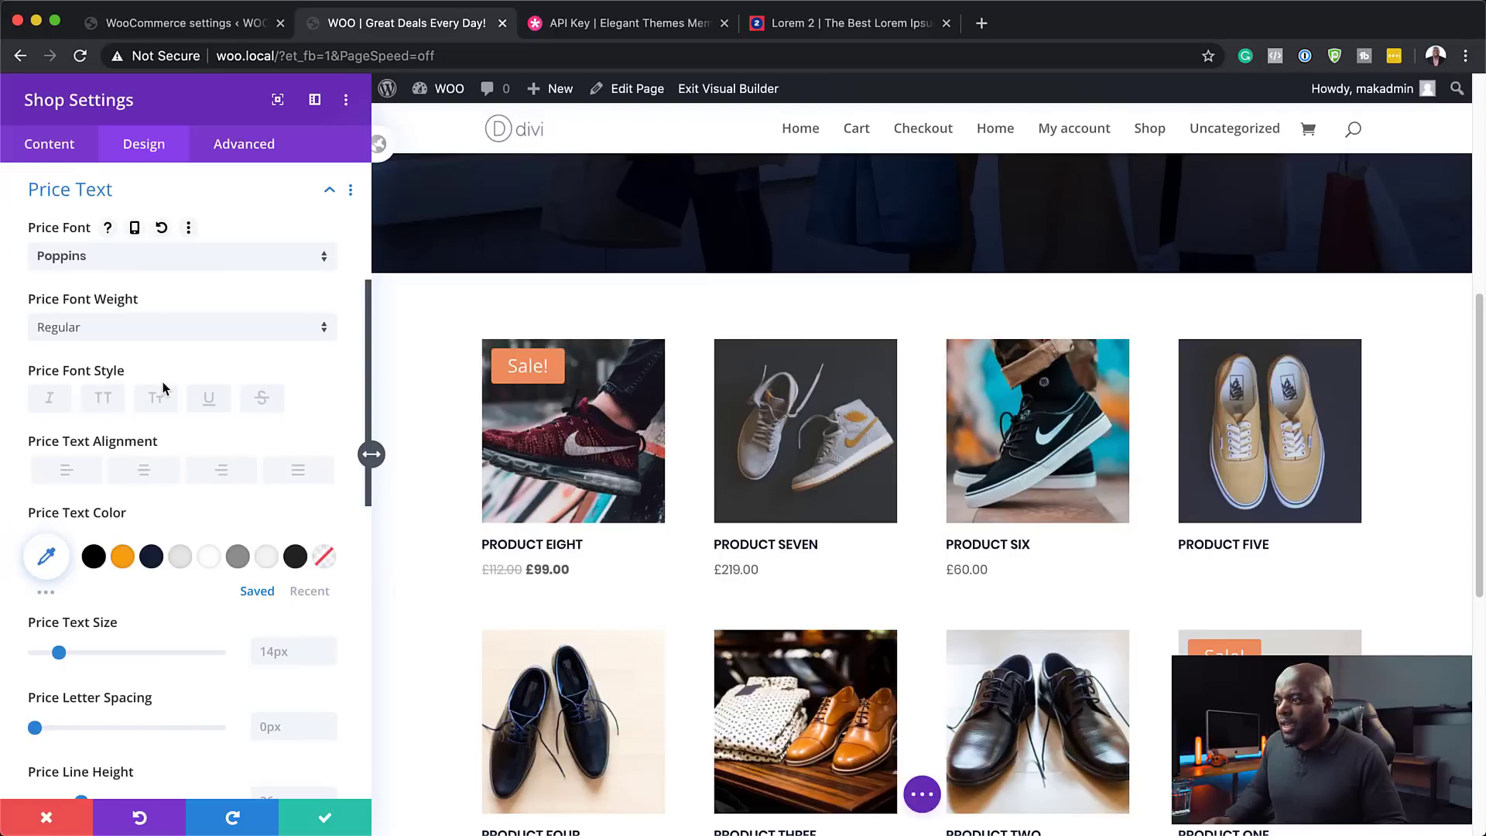
left_click(123, 558)
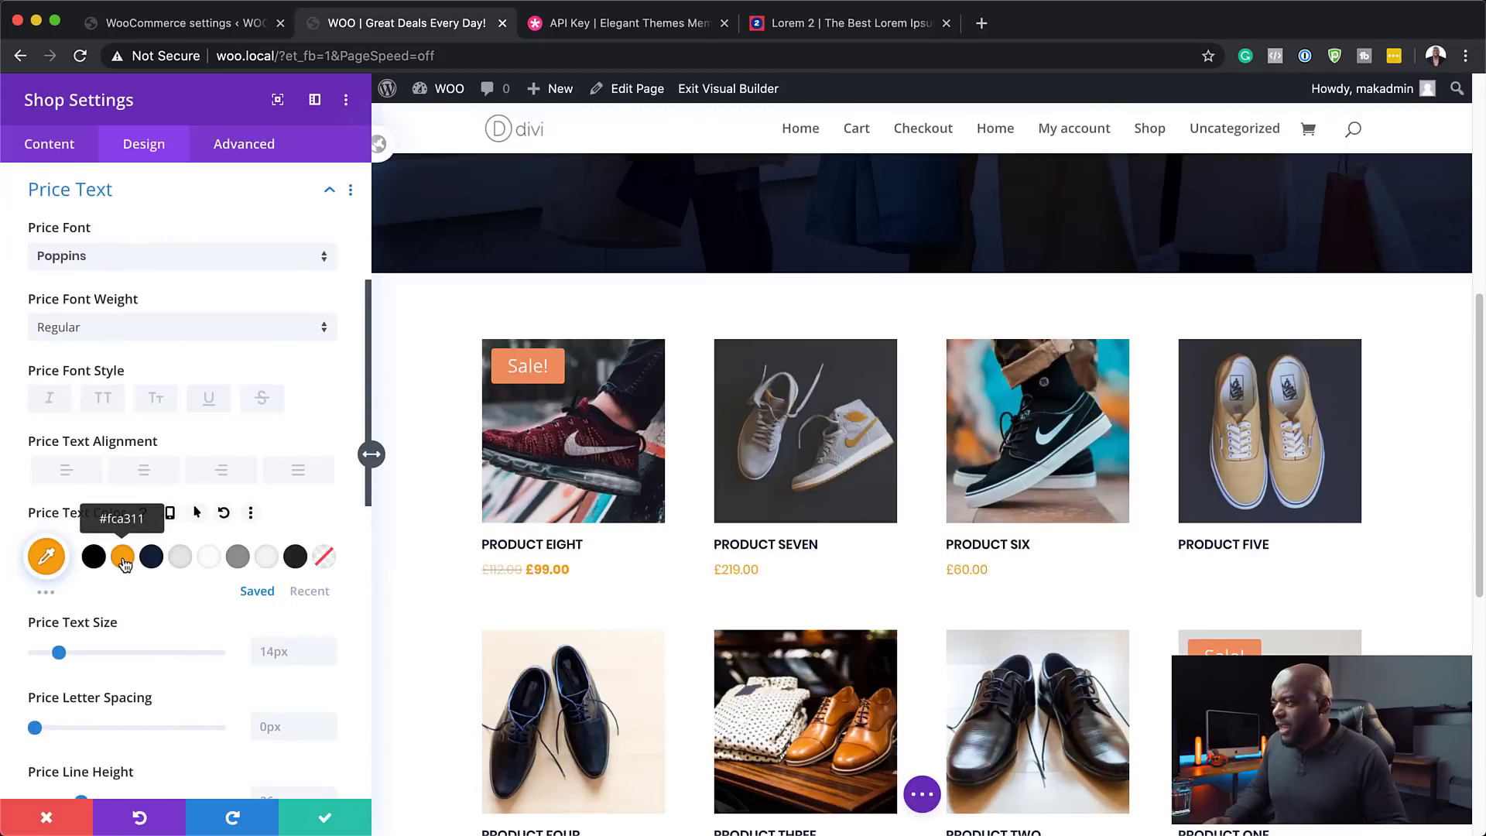
left_click(46, 594)
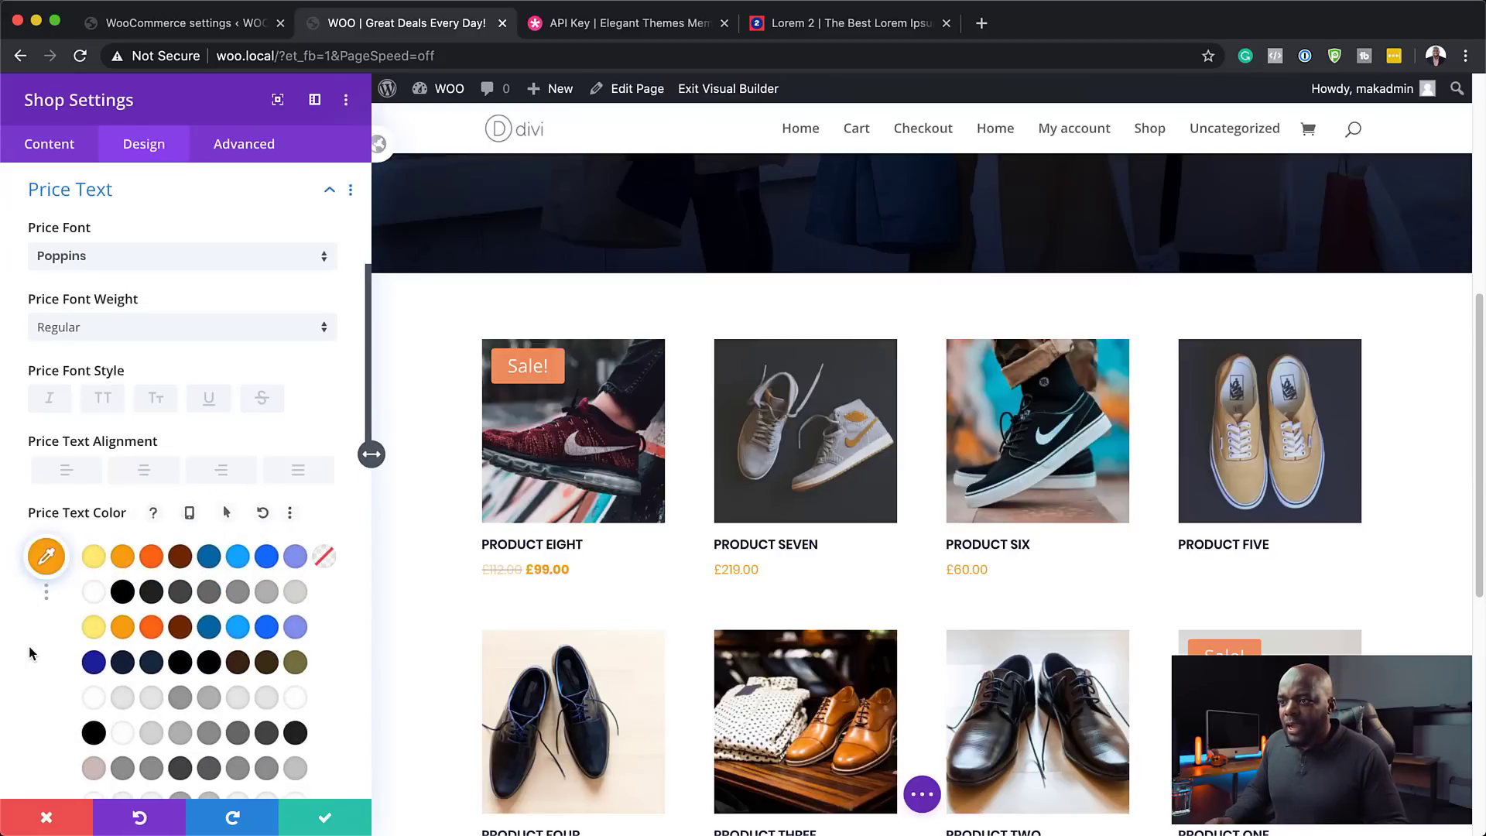
scroll(29, 645, "down", 1)
scroll(30, 646, "down", 2)
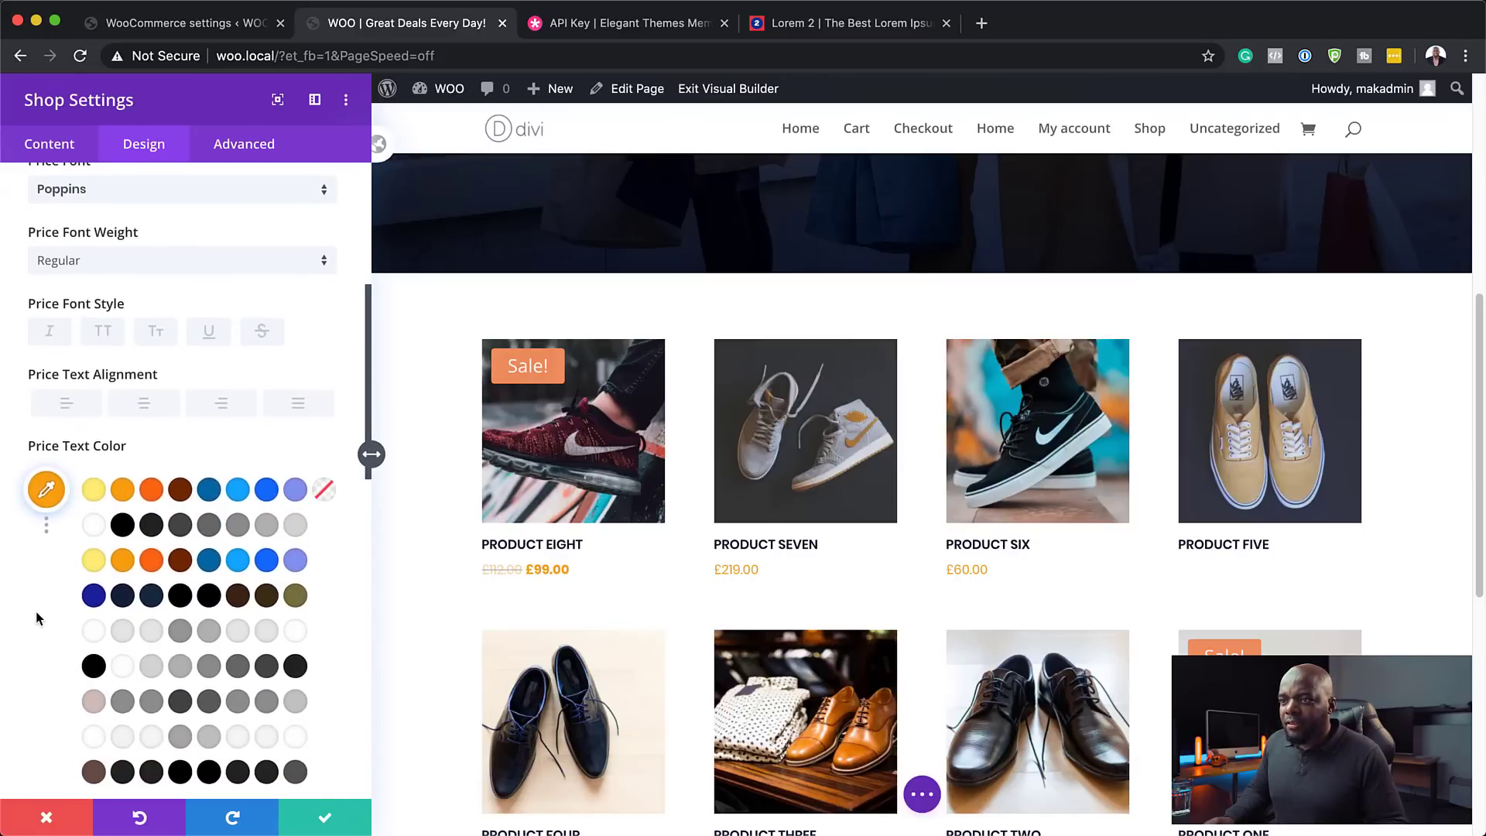
scroll(36, 617, "down", 3)
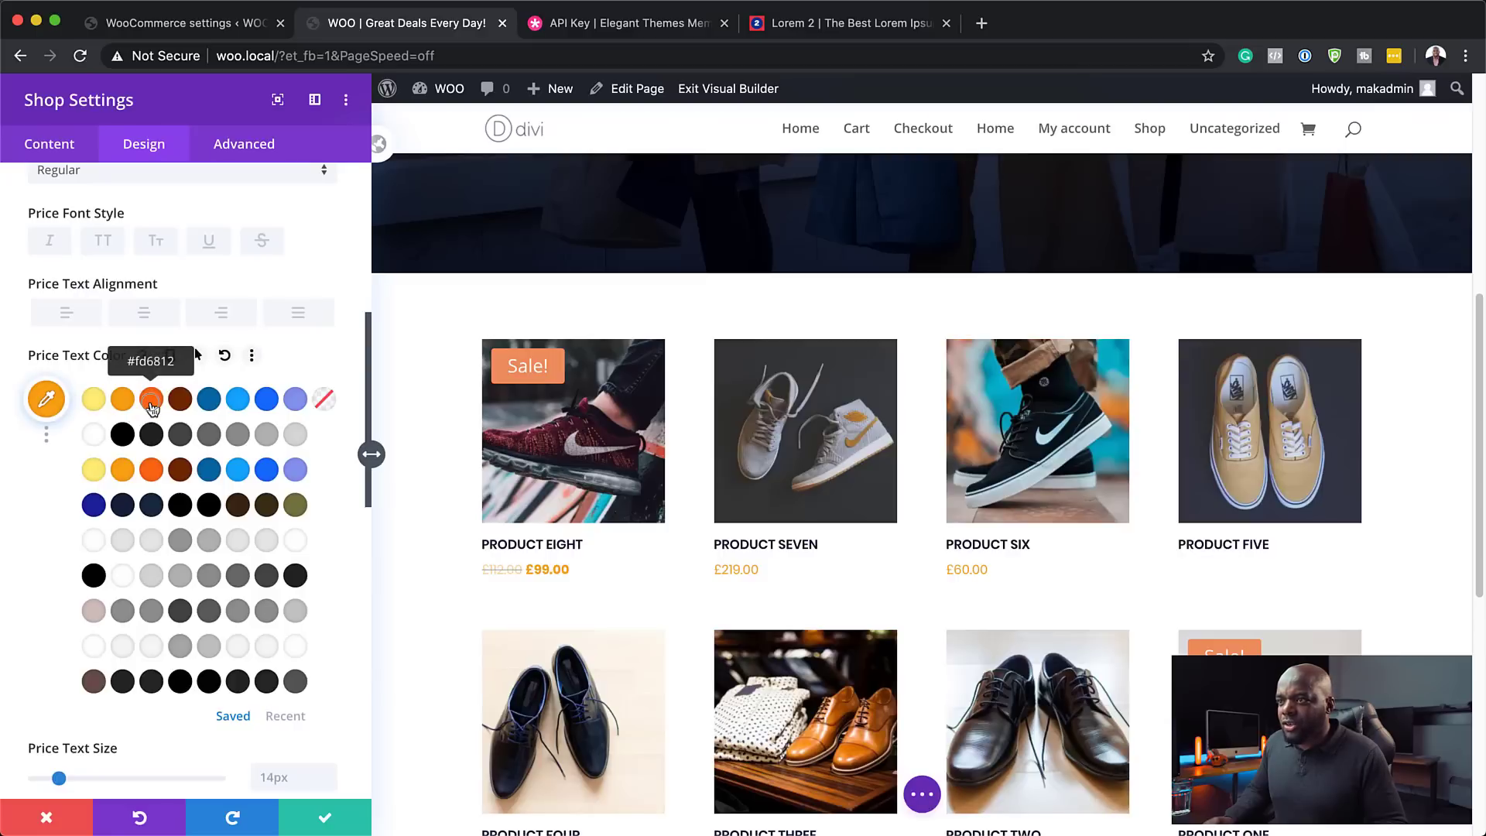
left_click(151, 400)
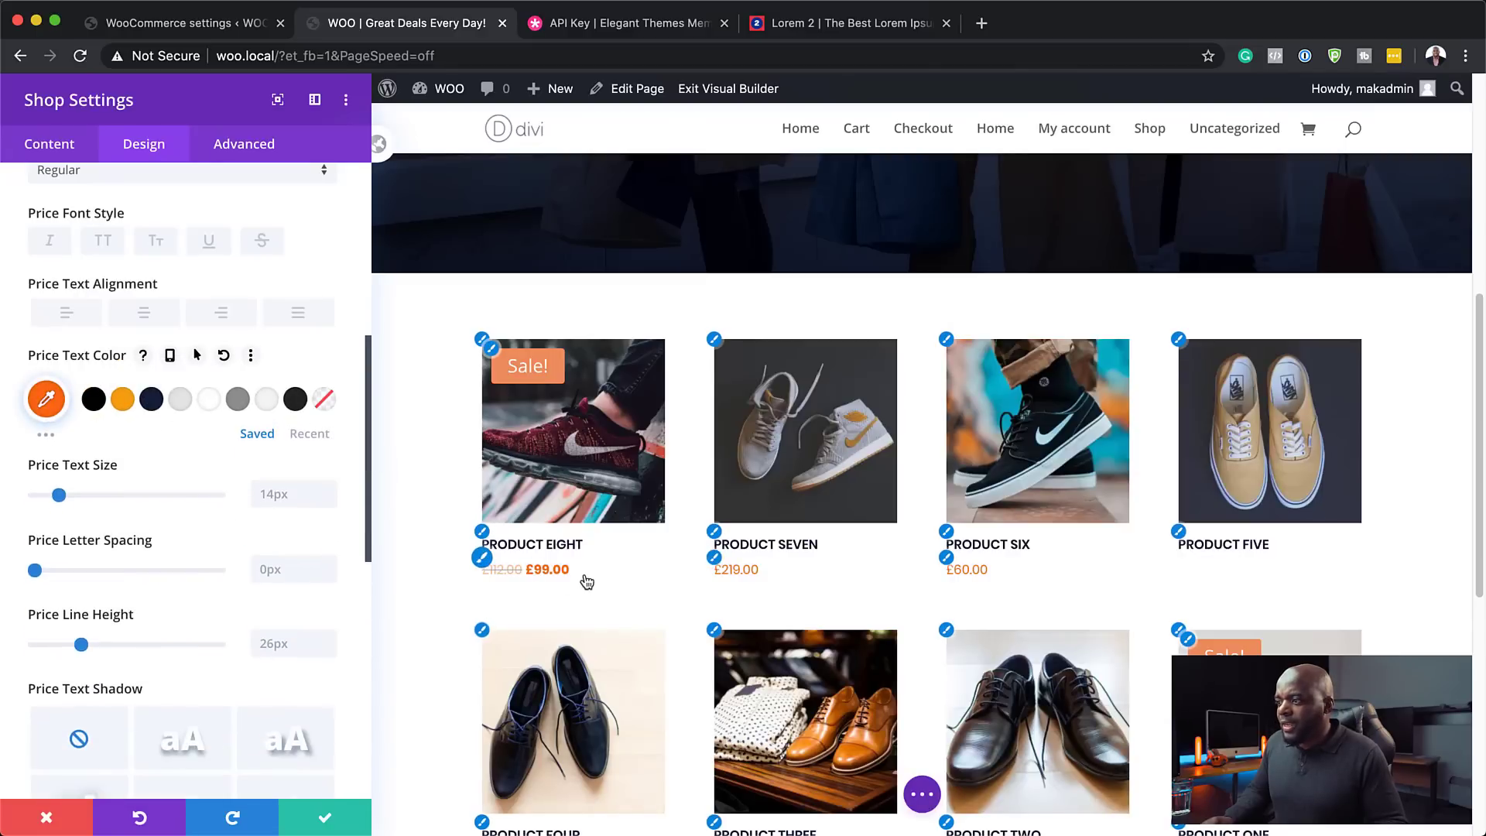
- Enlarge the price text to 16px and make the prices Bold
scroll(423, 666, "down", 2)
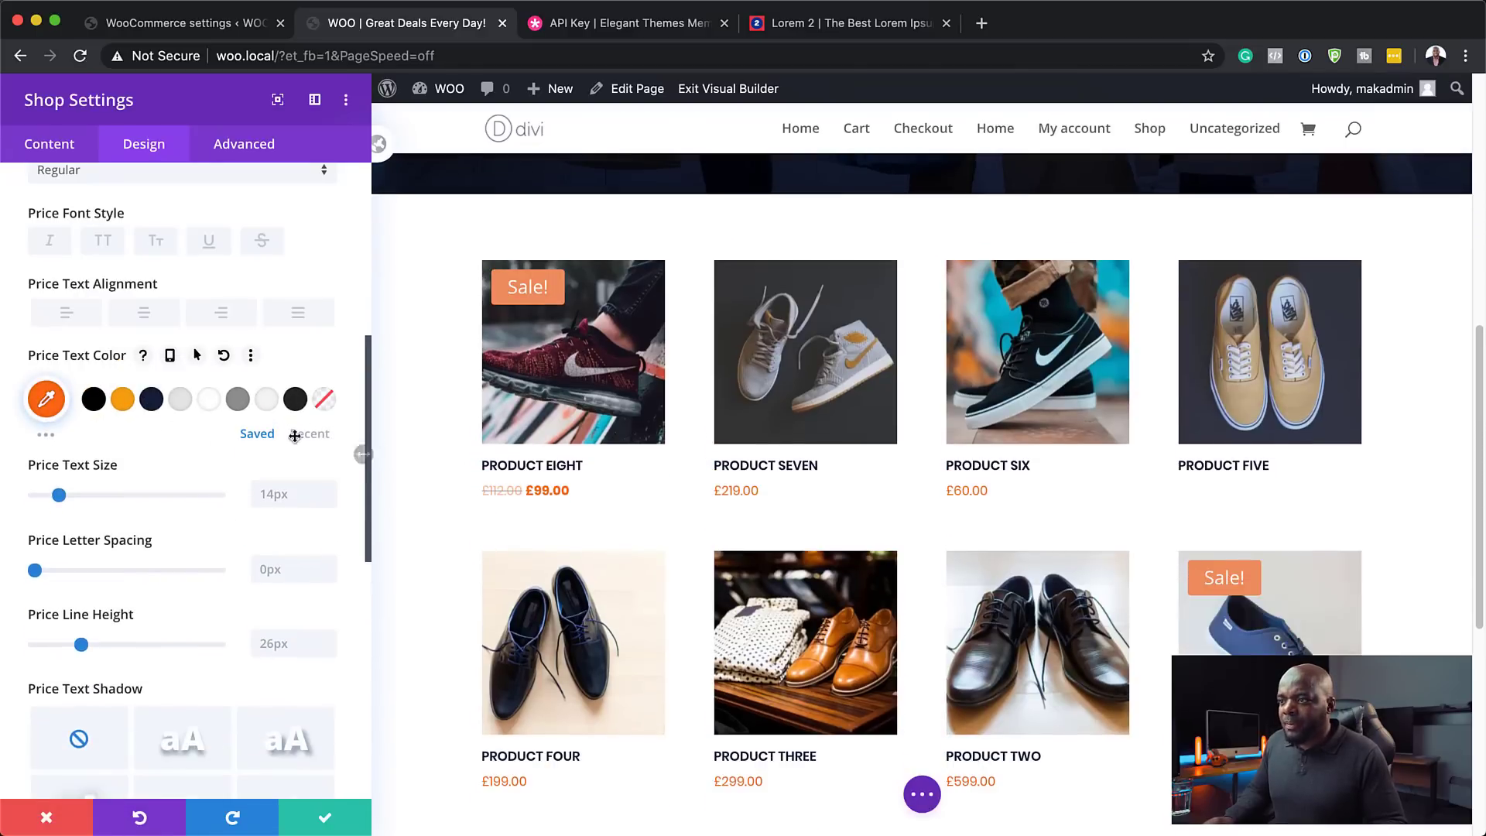
left_click_drag(59, 494, 63, 496)
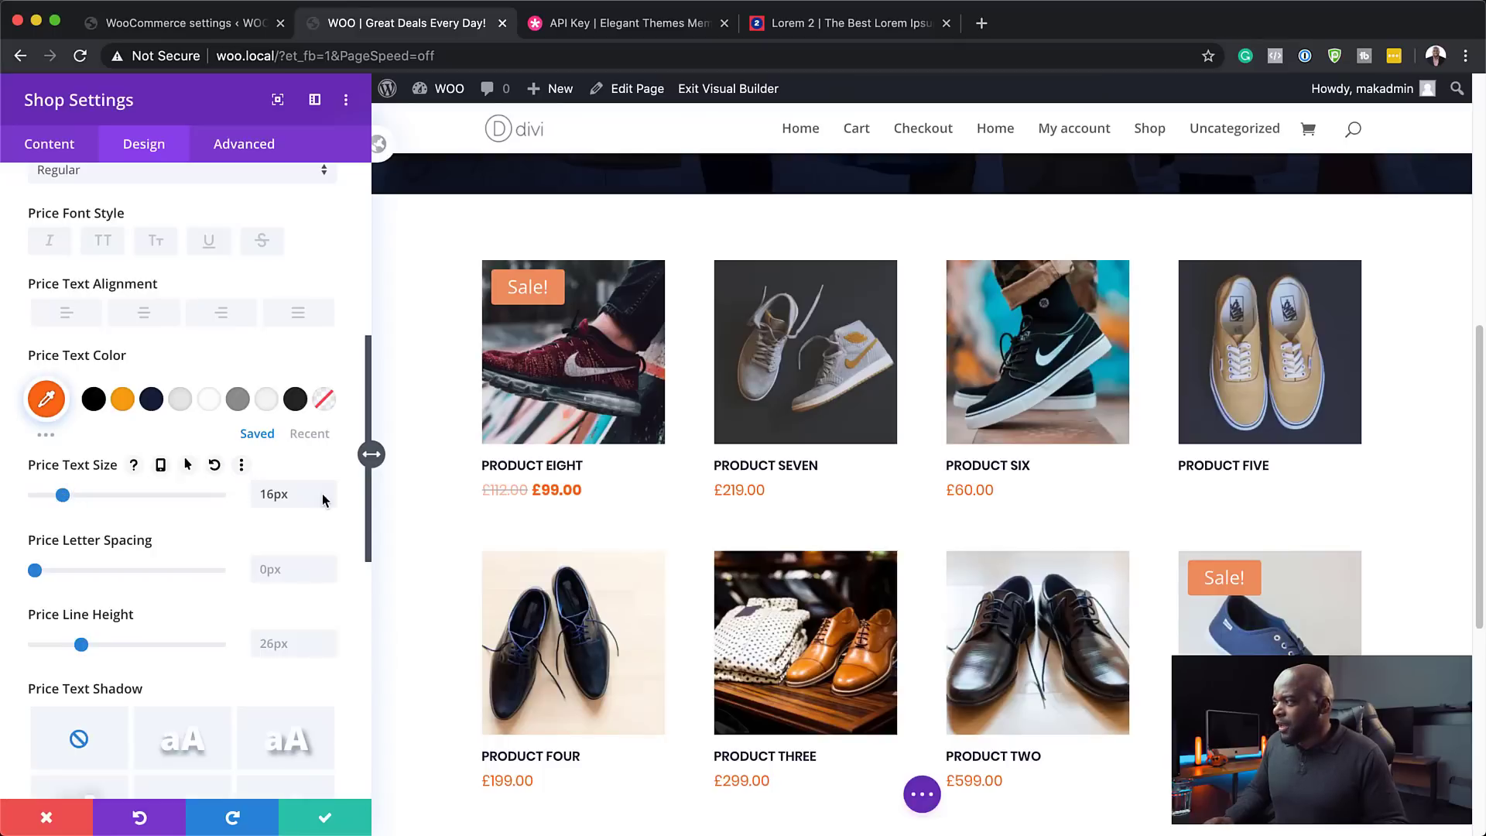
scroll(445, 635, "down", 2)
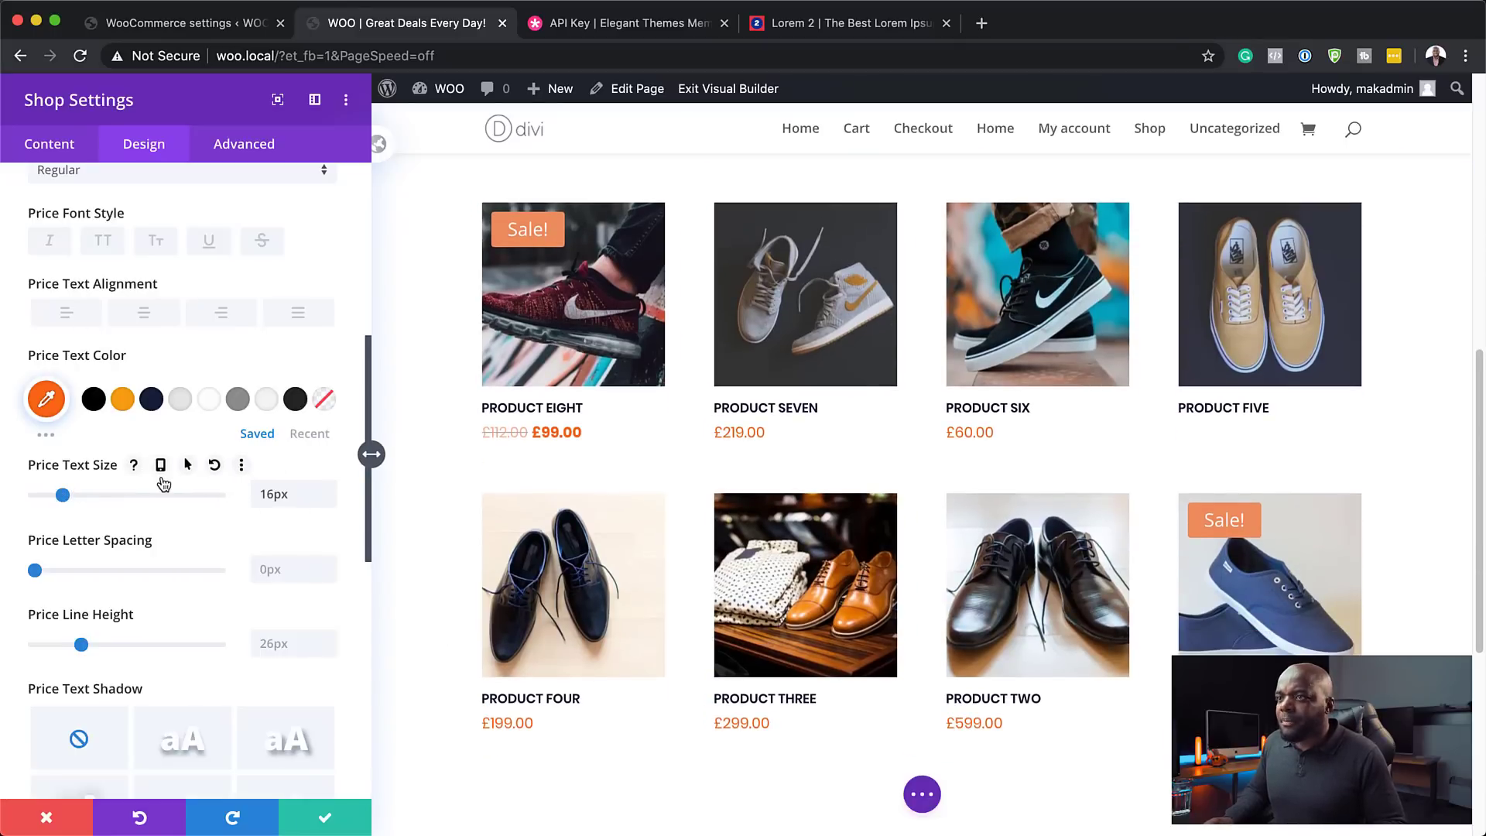
scroll(147, 468, "up", 2)
scroll(163, 484, "up", 2)
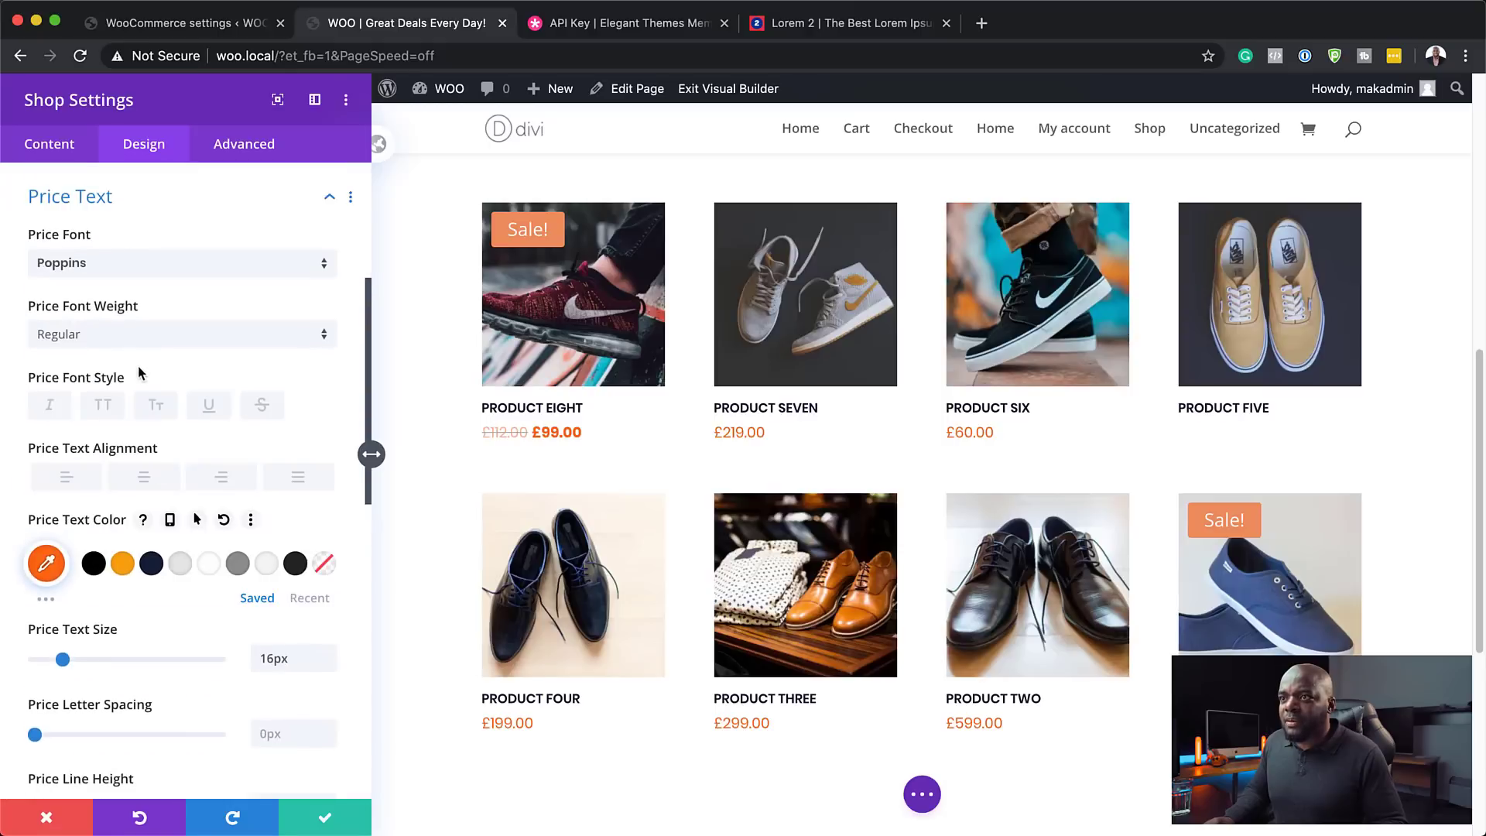
left_click(127, 335)
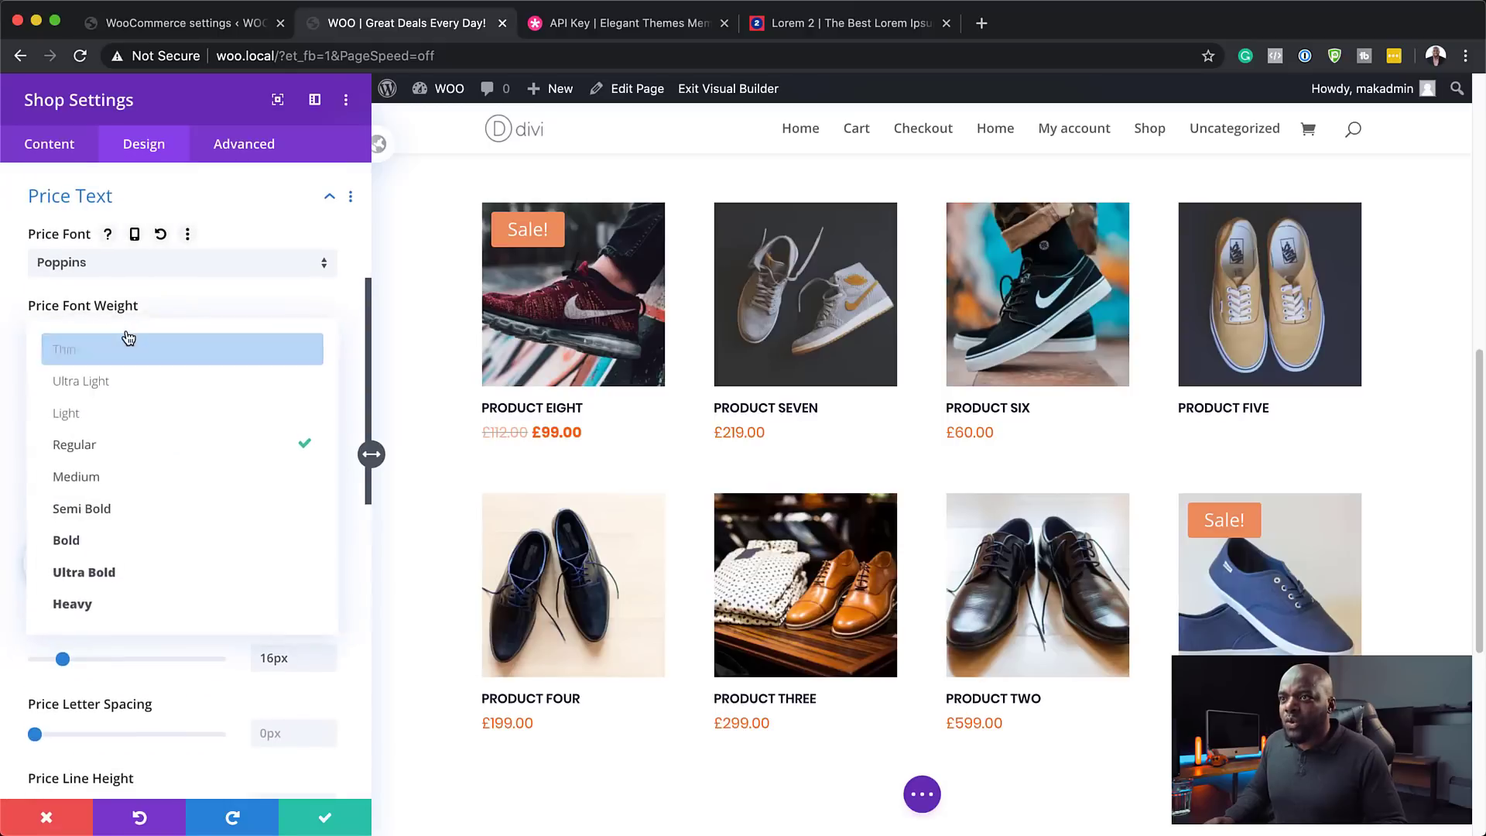
left_click(166, 537)
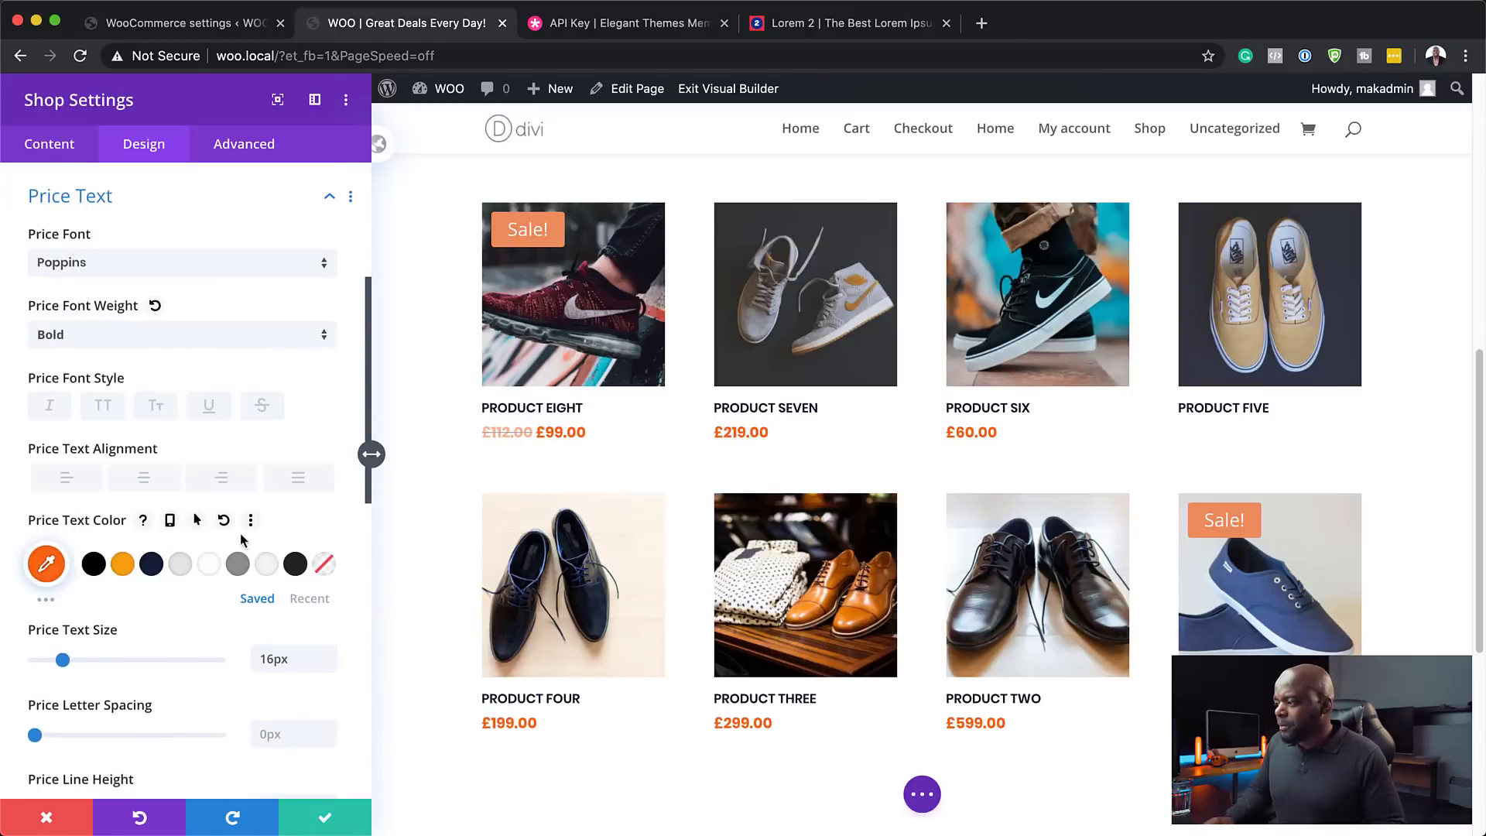
- Enlarge the product titles to 18px and set the price text size to 15px
left_click(486, 691)
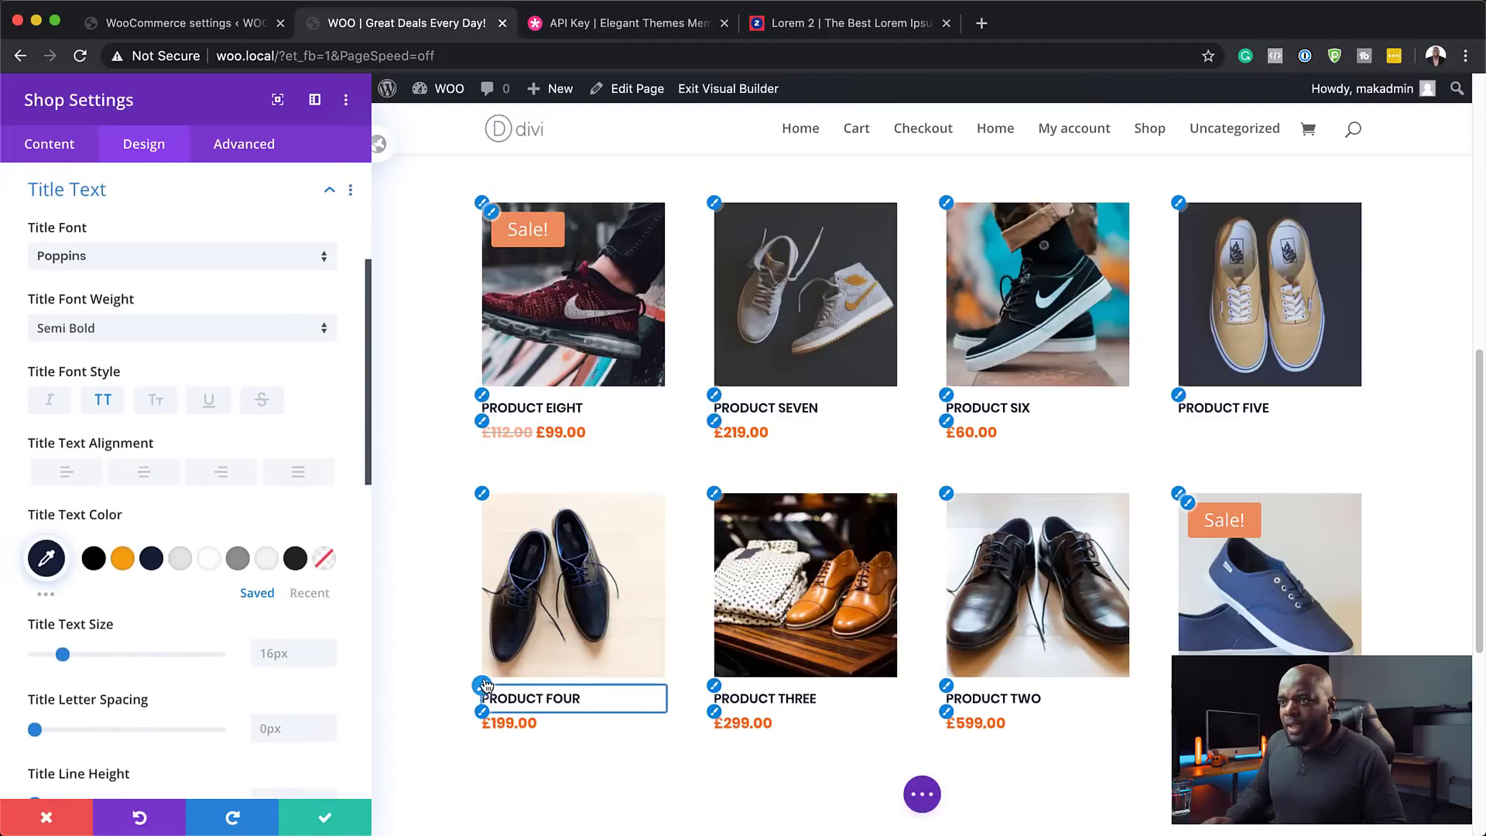
left_click_drag(63, 655, 67, 656)
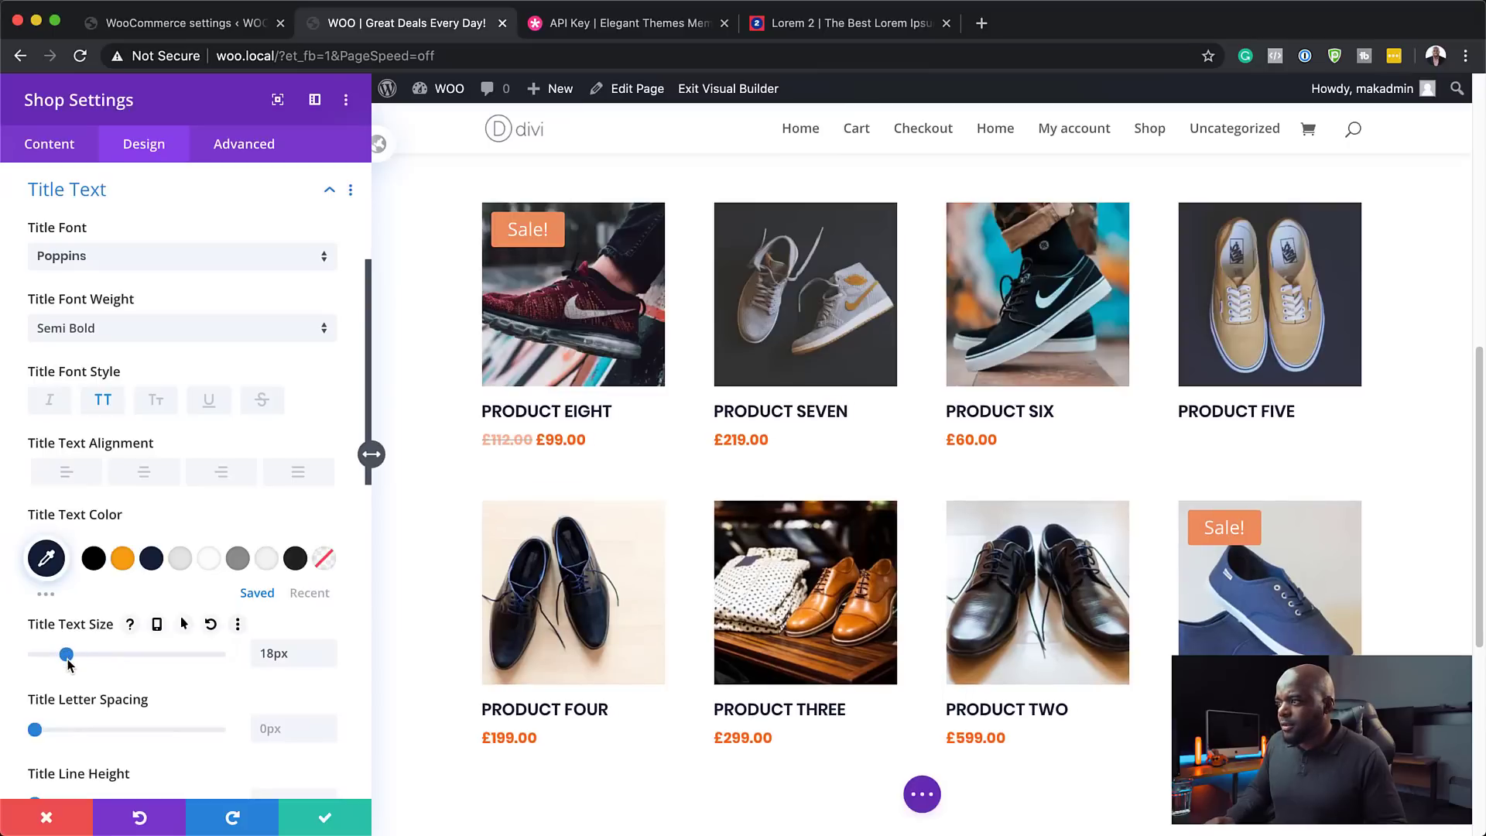
left_click(484, 437)
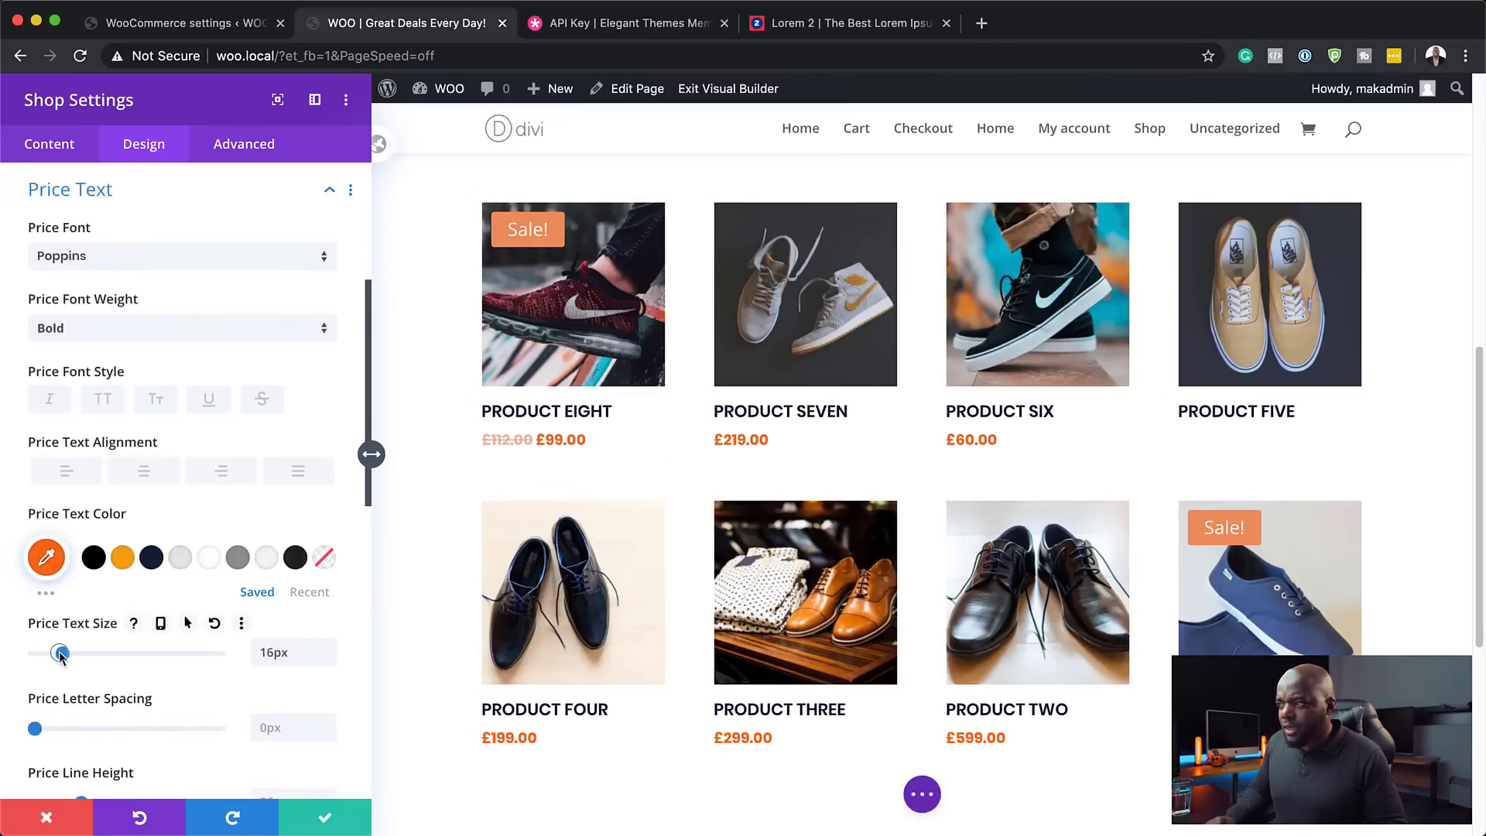
left_click_drag(61, 654, 60, 656)
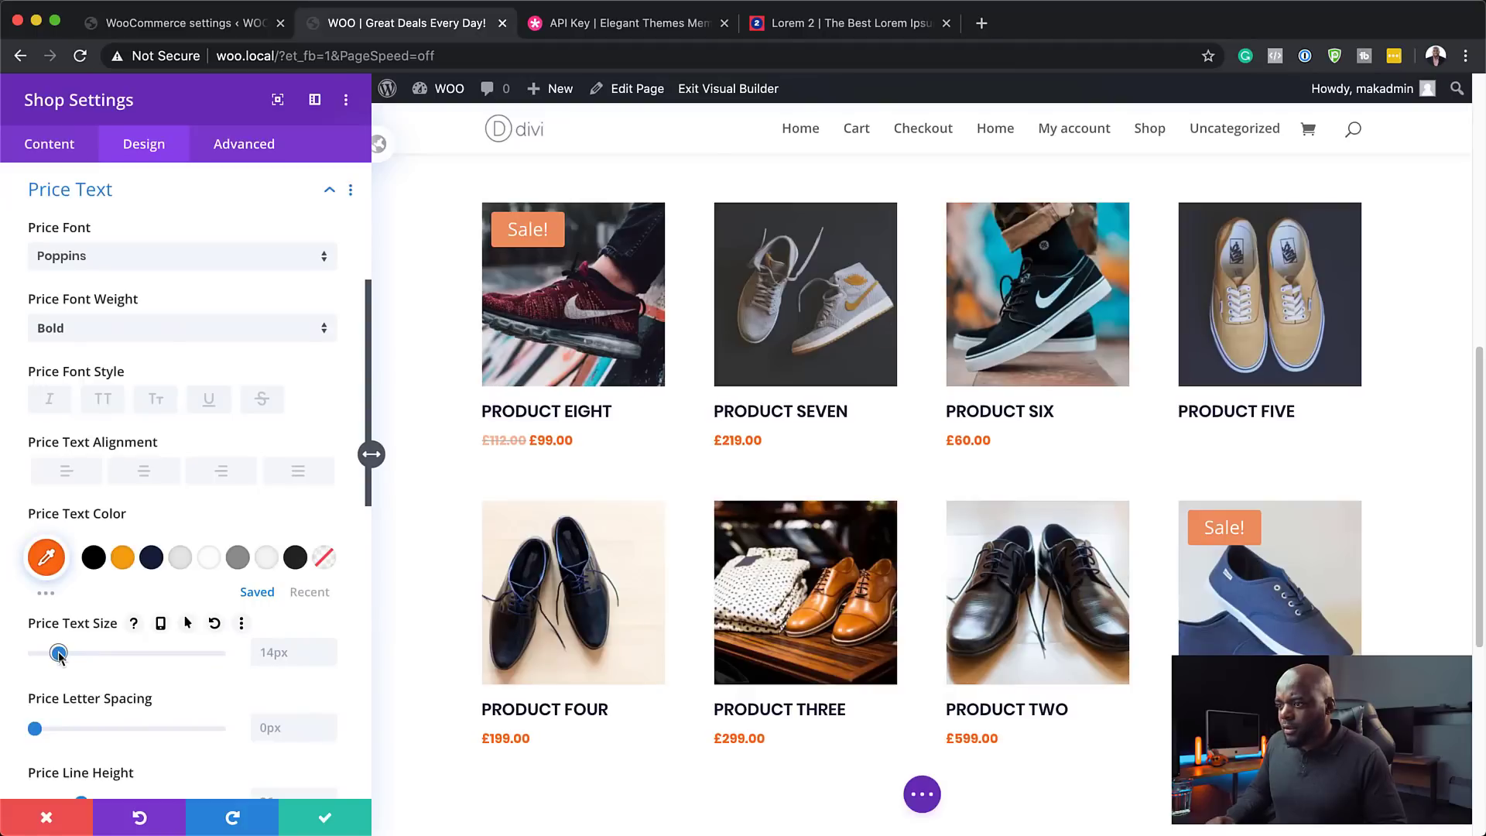
left_click_drag(60, 656, 62, 657)
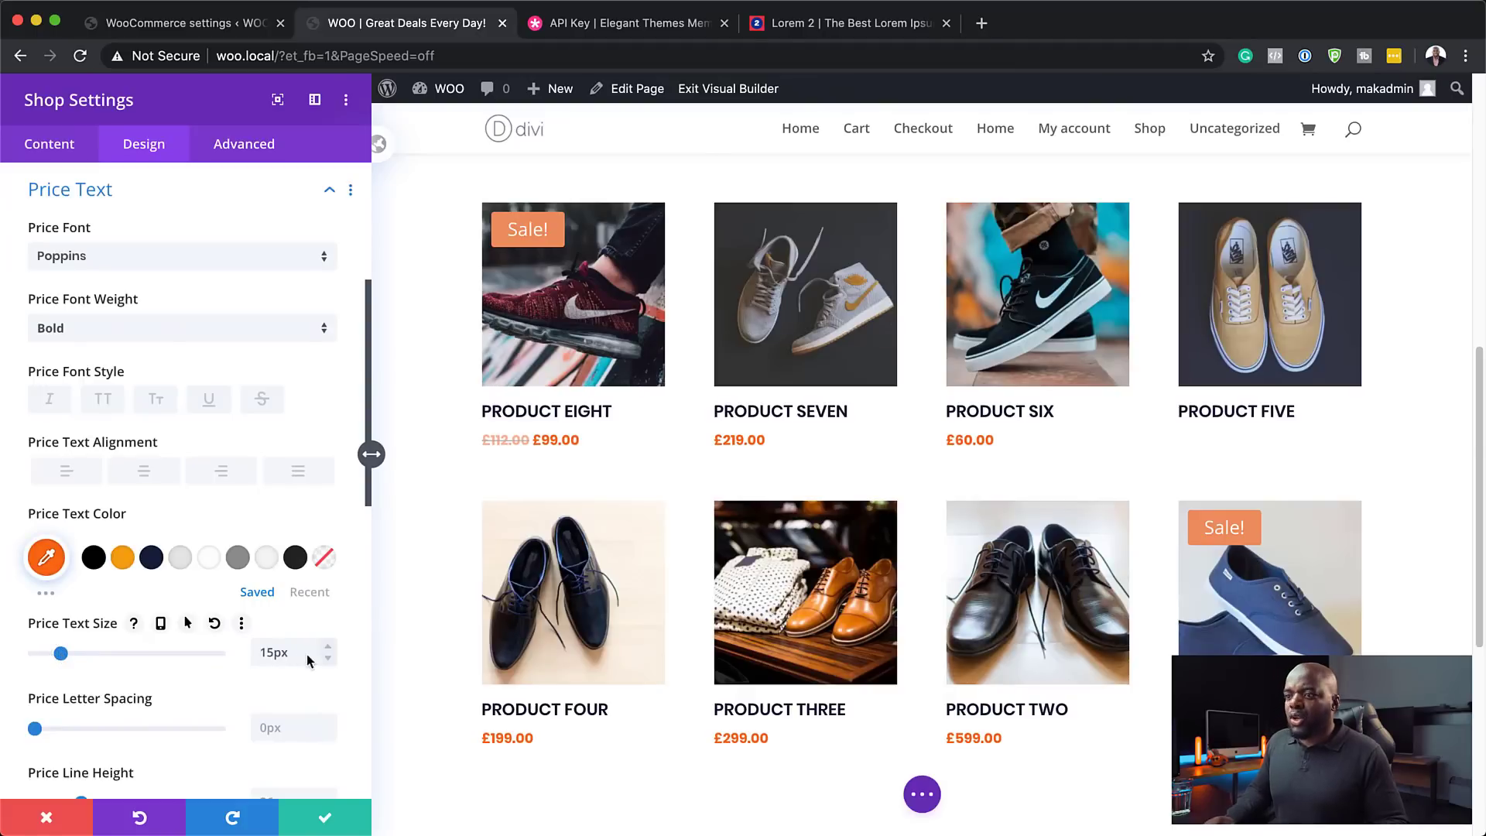
scroll(737, 687, "down", 1)
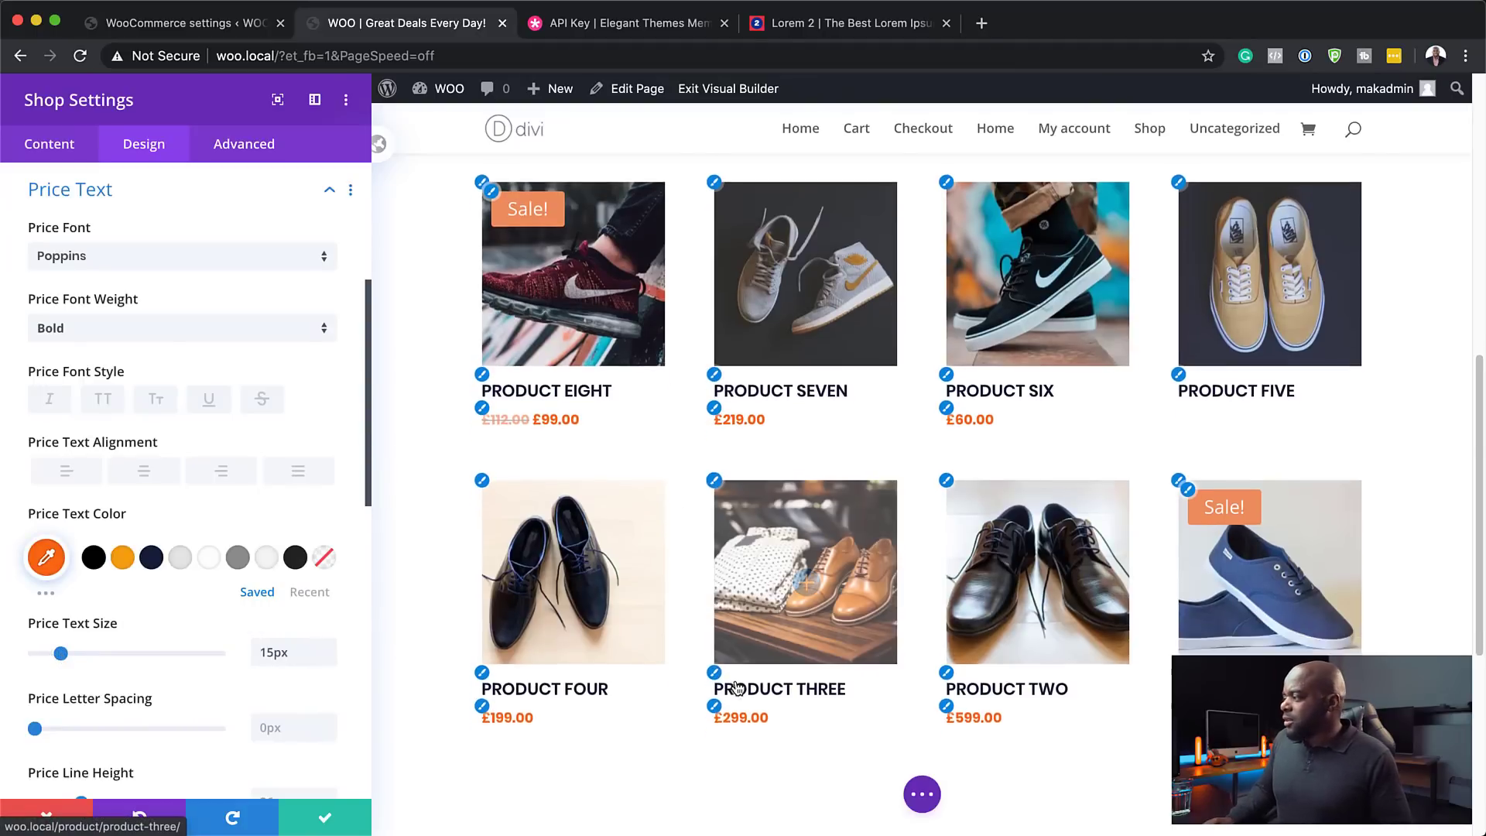
scroll(737, 687, "down", 3)
scroll(528, 476, "up", 2)
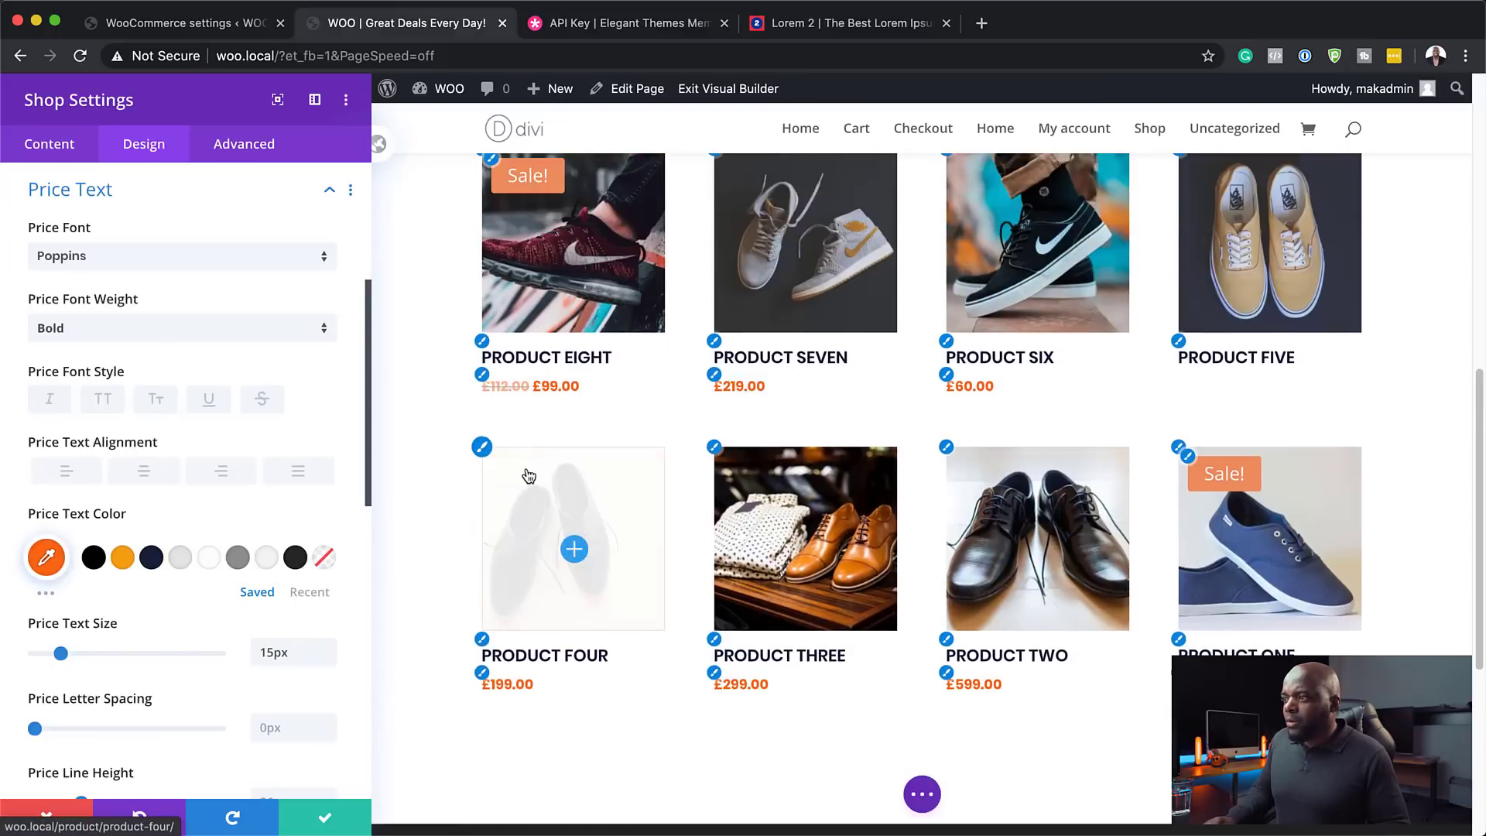
- Round the product image corners to 4px
left_click(483, 450)
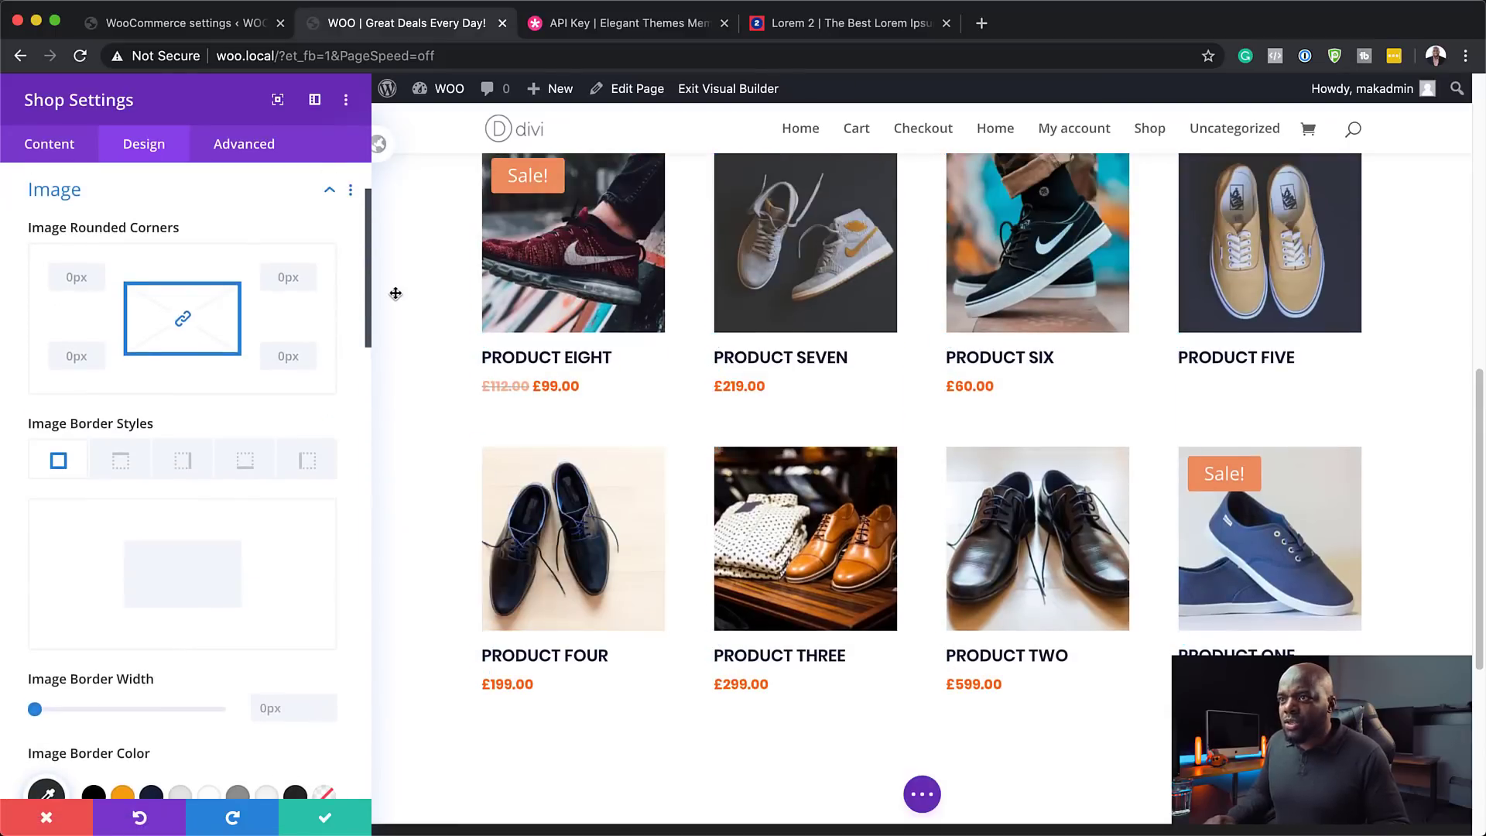
left_click(84, 275)
type("4")
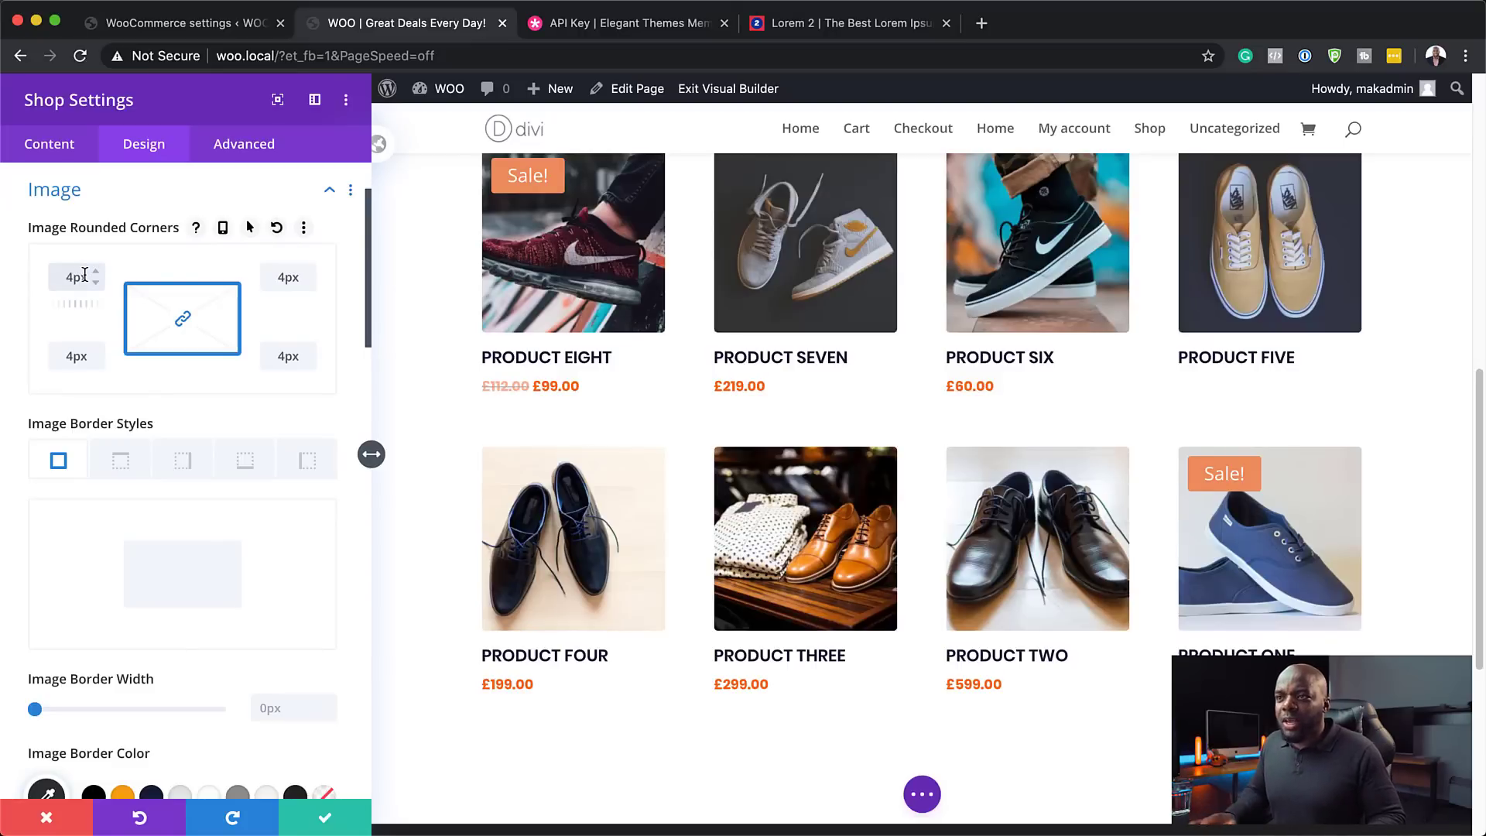
scroll(86, 536, "down", 2)
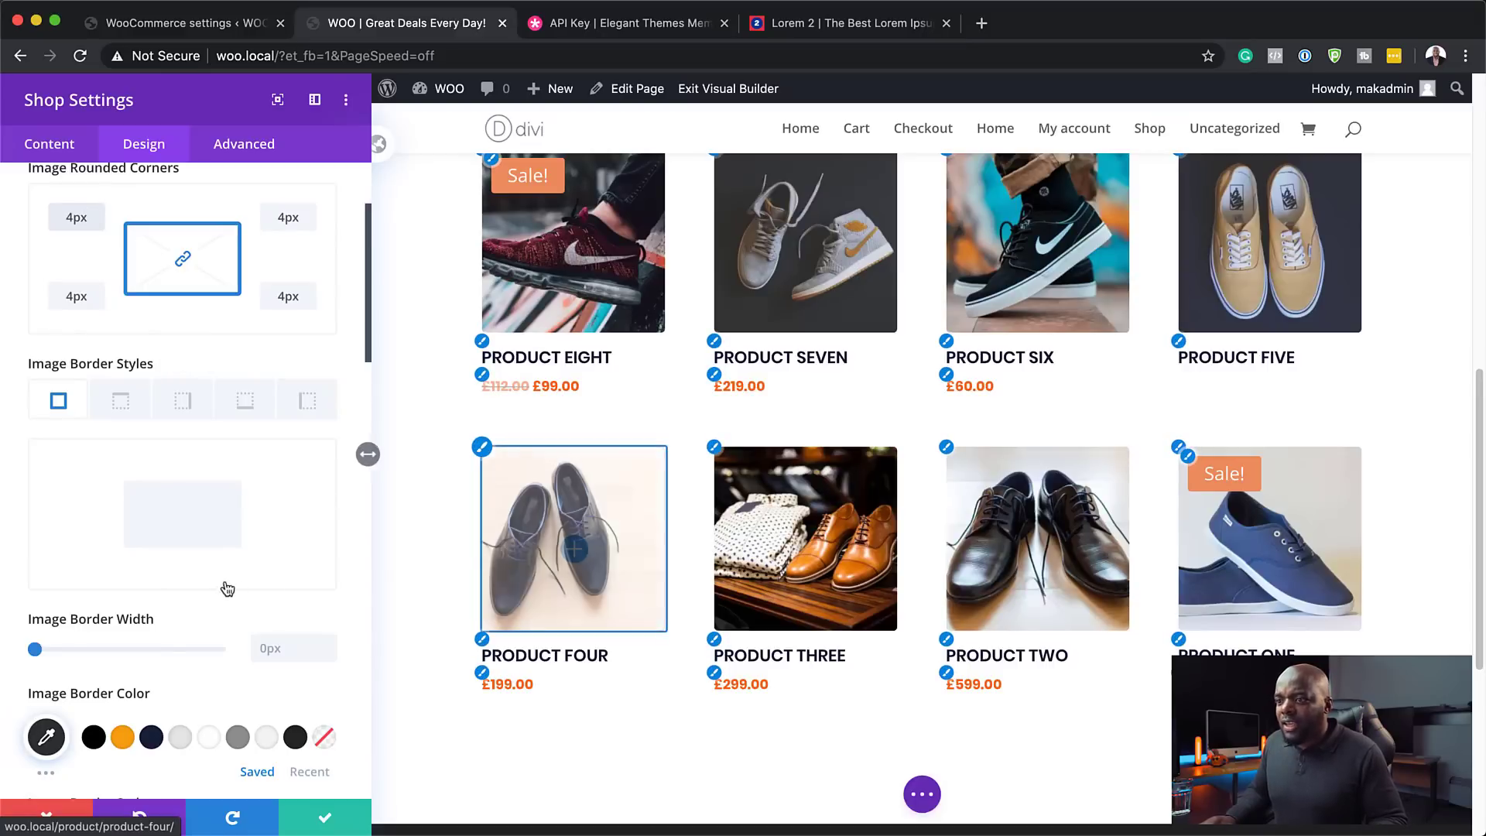
scroll(229, 591, "up", 5)
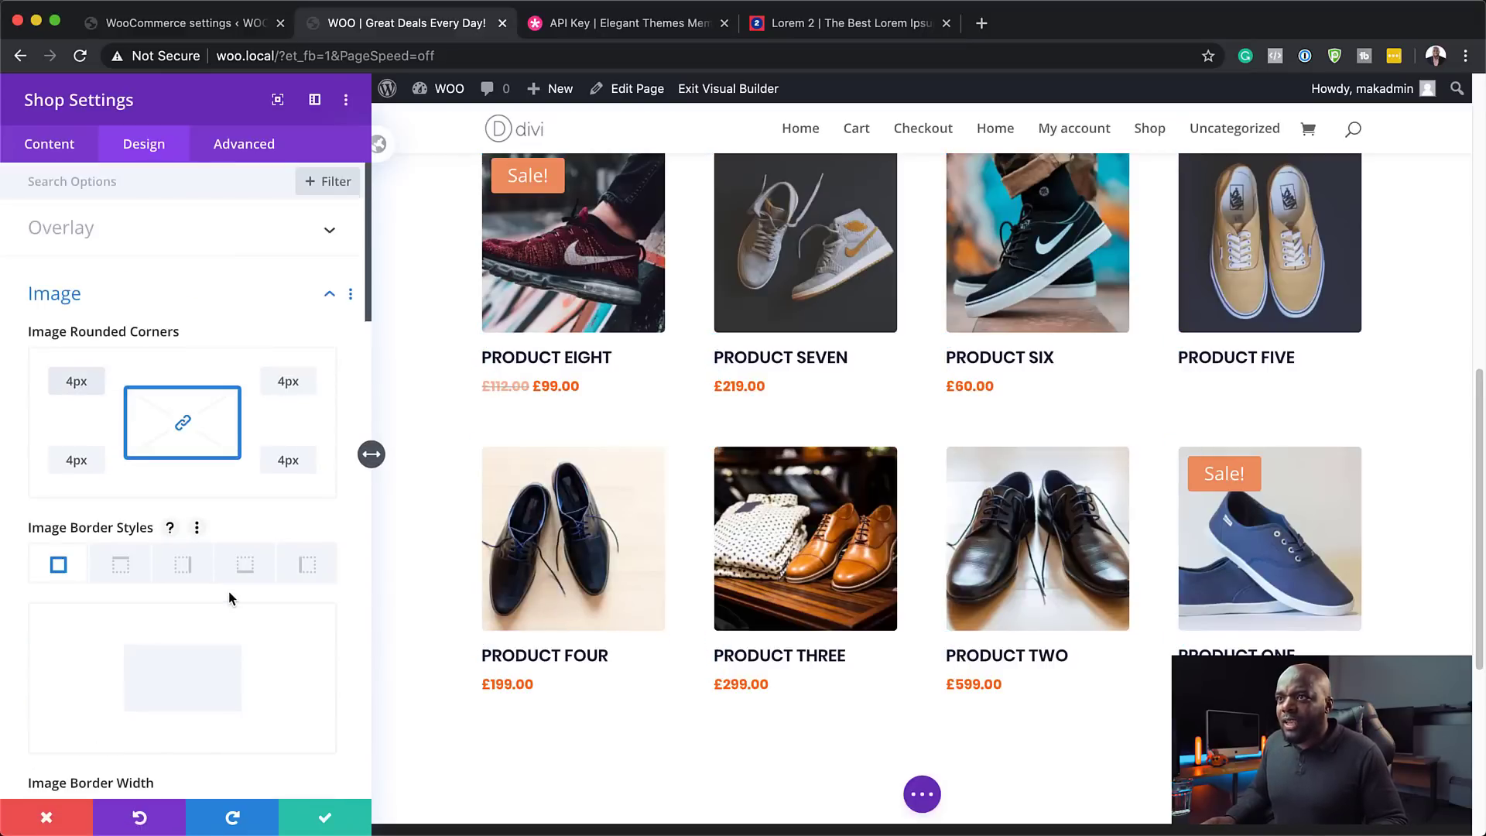
- Give the hover overlay an orange right-arrow icon and semi-transparent navy background, then save
left_click(85, 233)
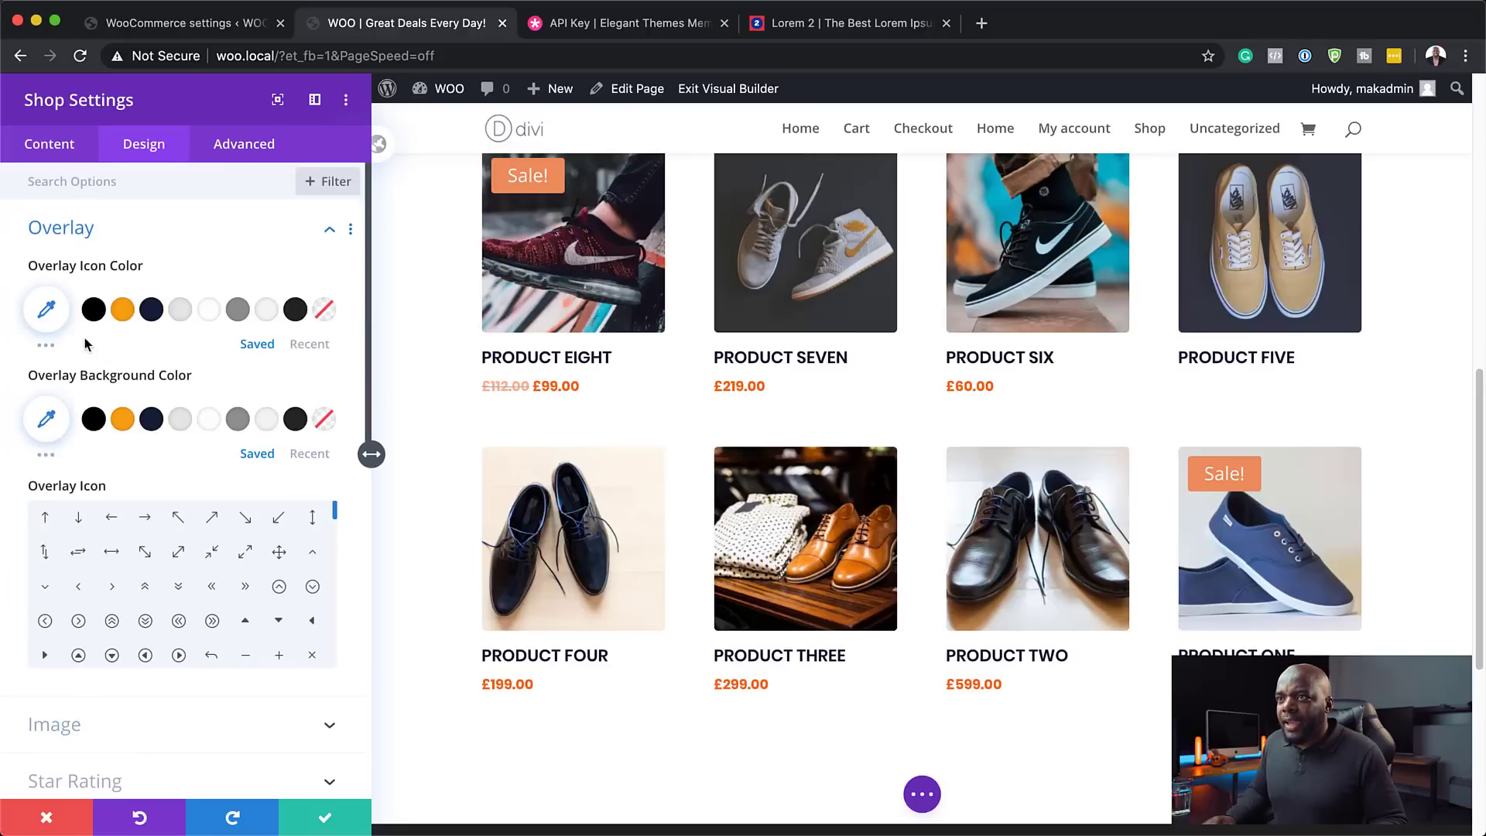
left_click(122, 309)
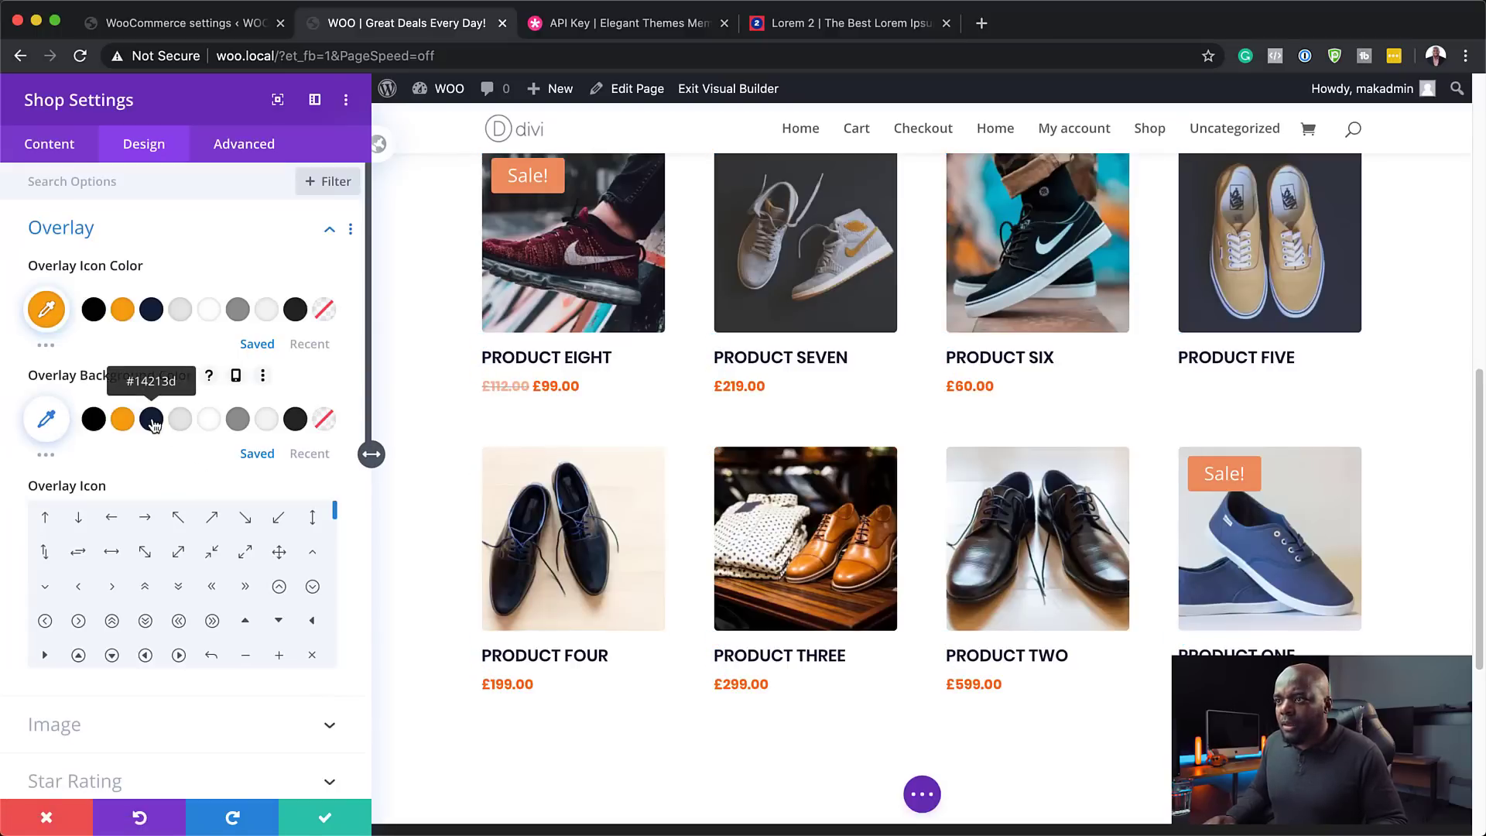
left_click(152, 420)
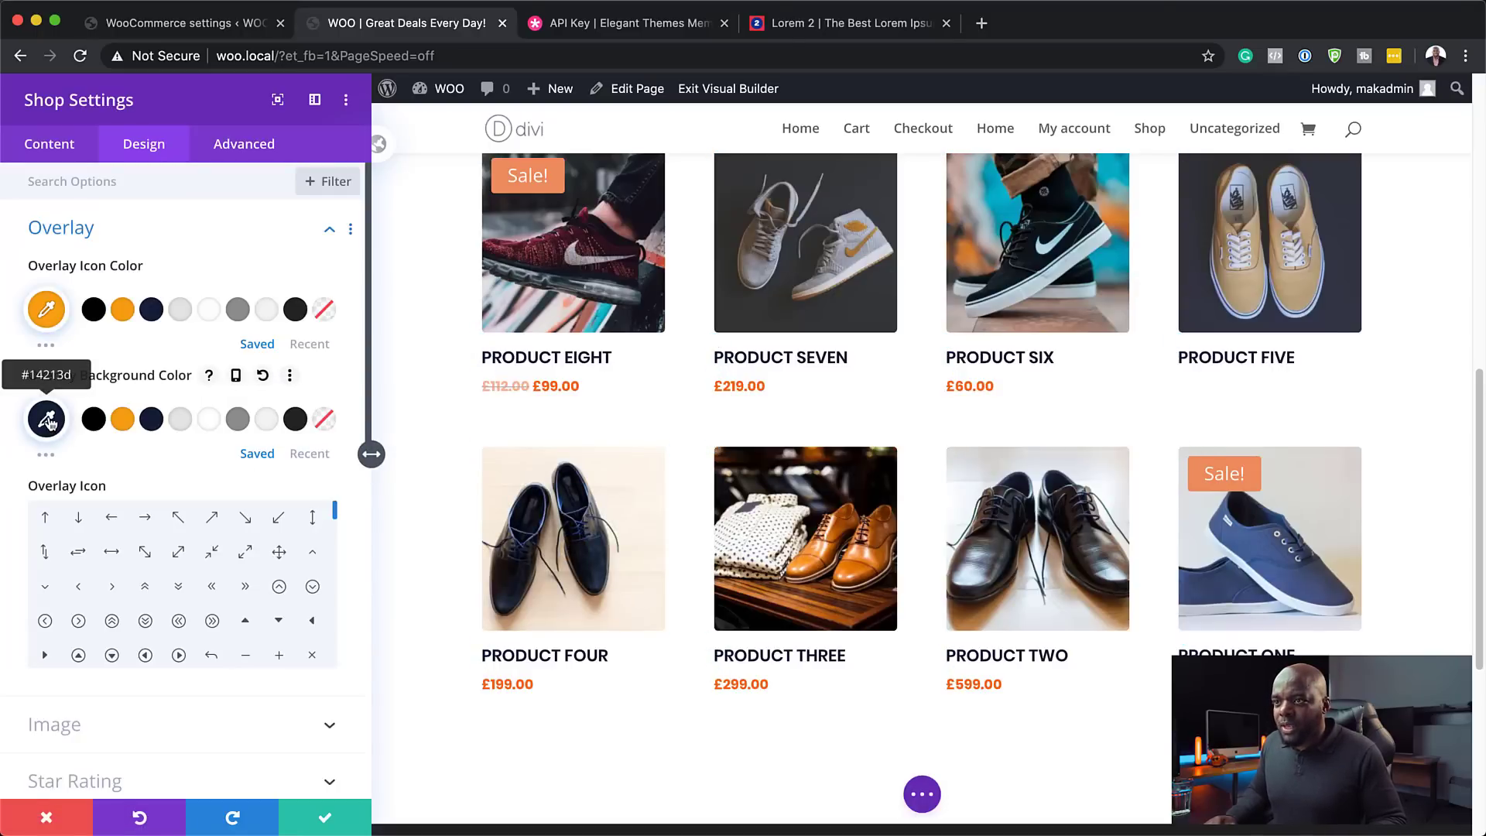
left_click(48, 421)
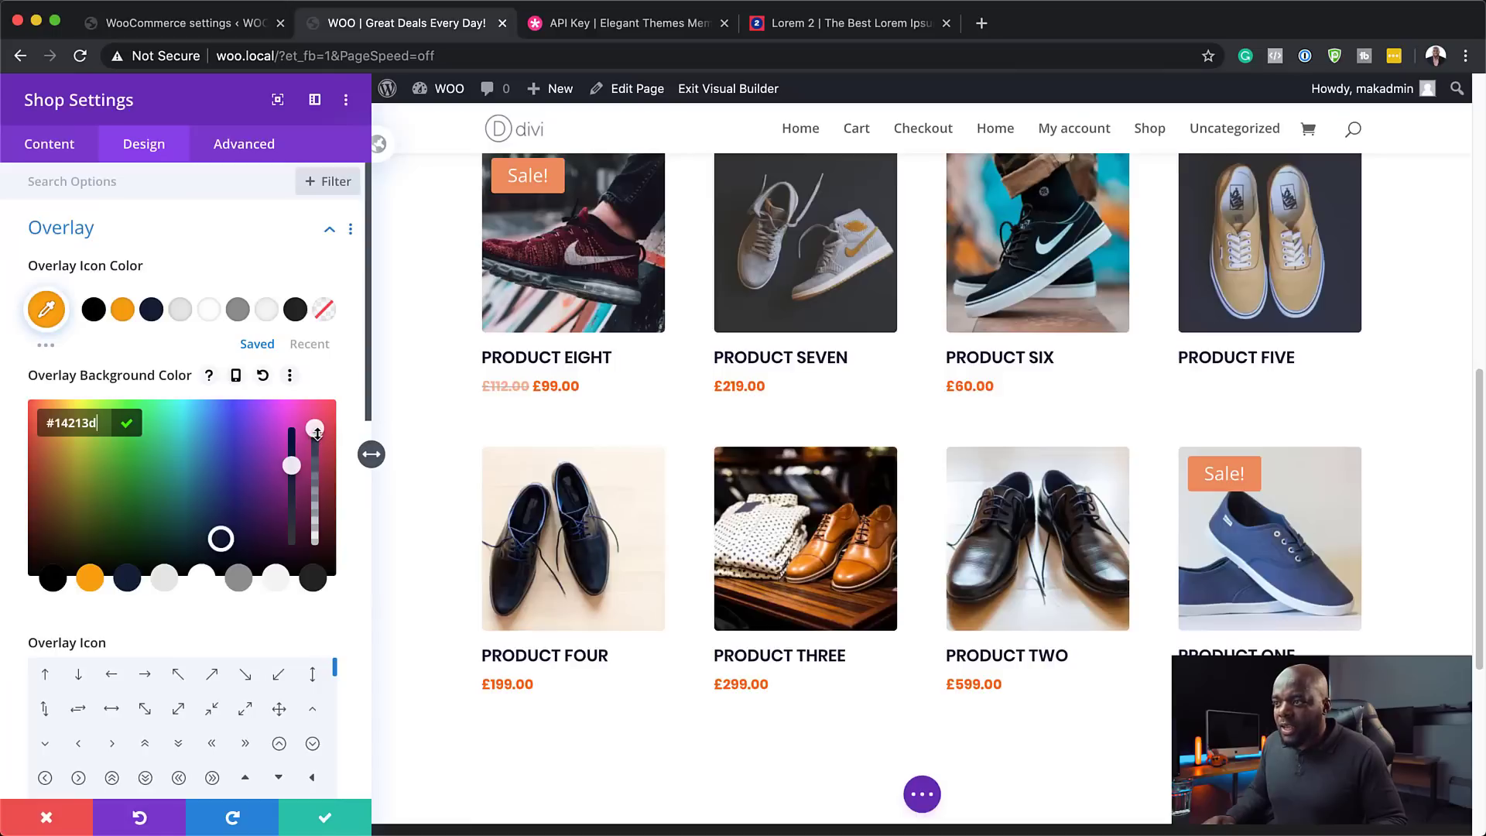
left_click_drag(316, 439, 317, 493)
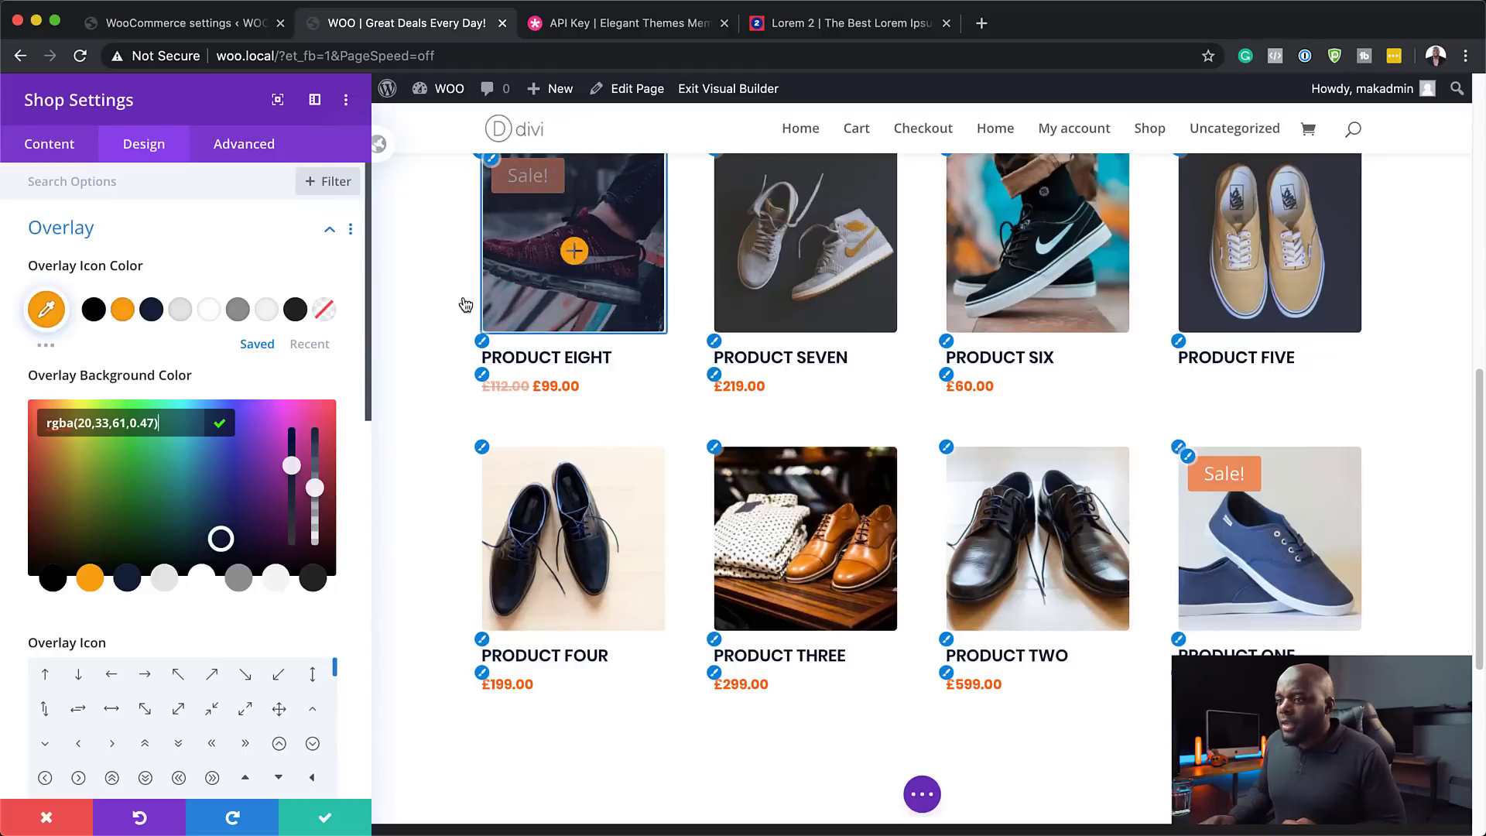
scroll(301, 672, "down", 1)
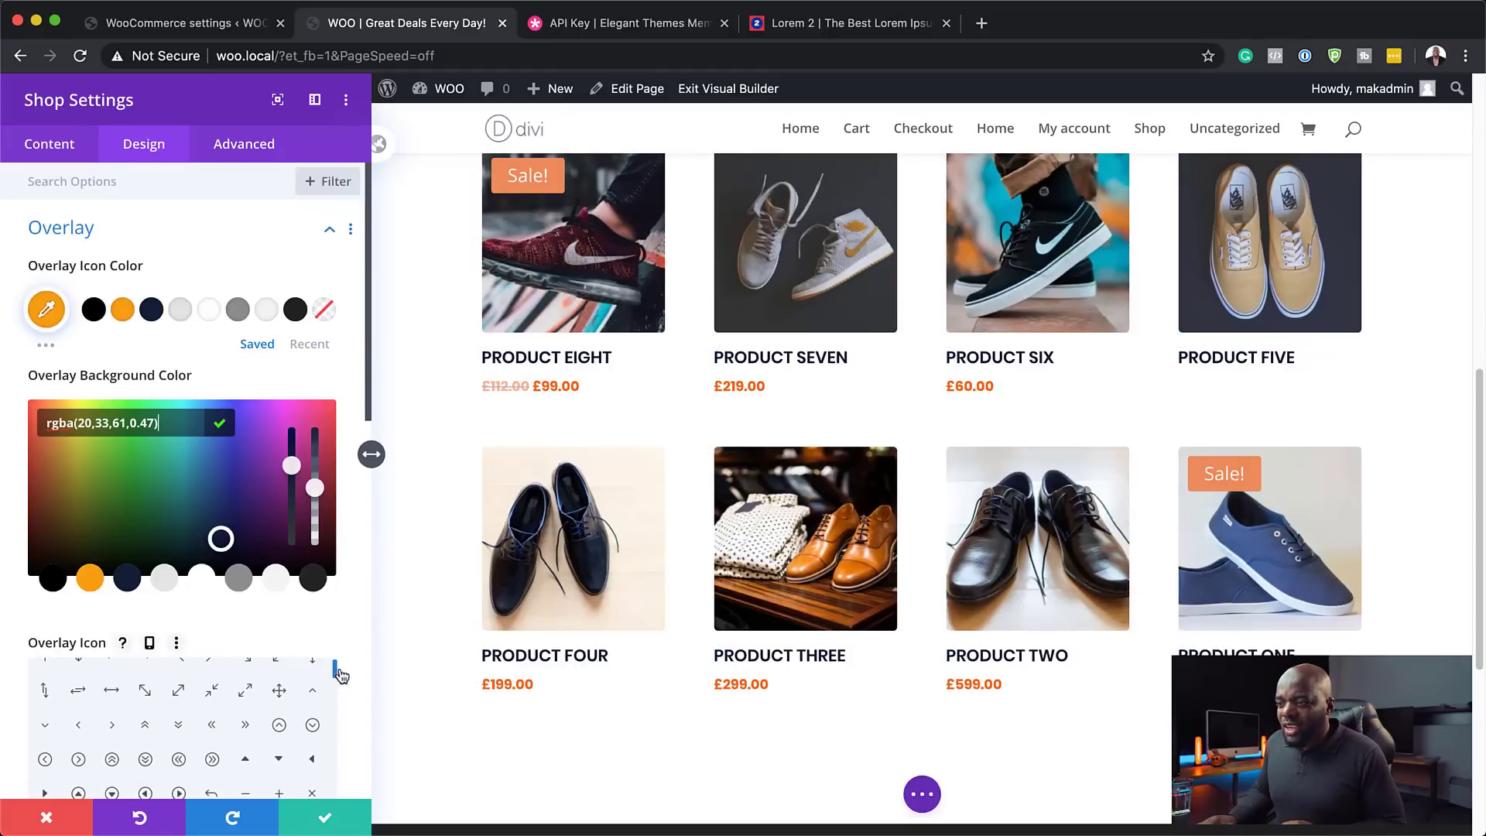
scroll(355, 619, "down", 3)
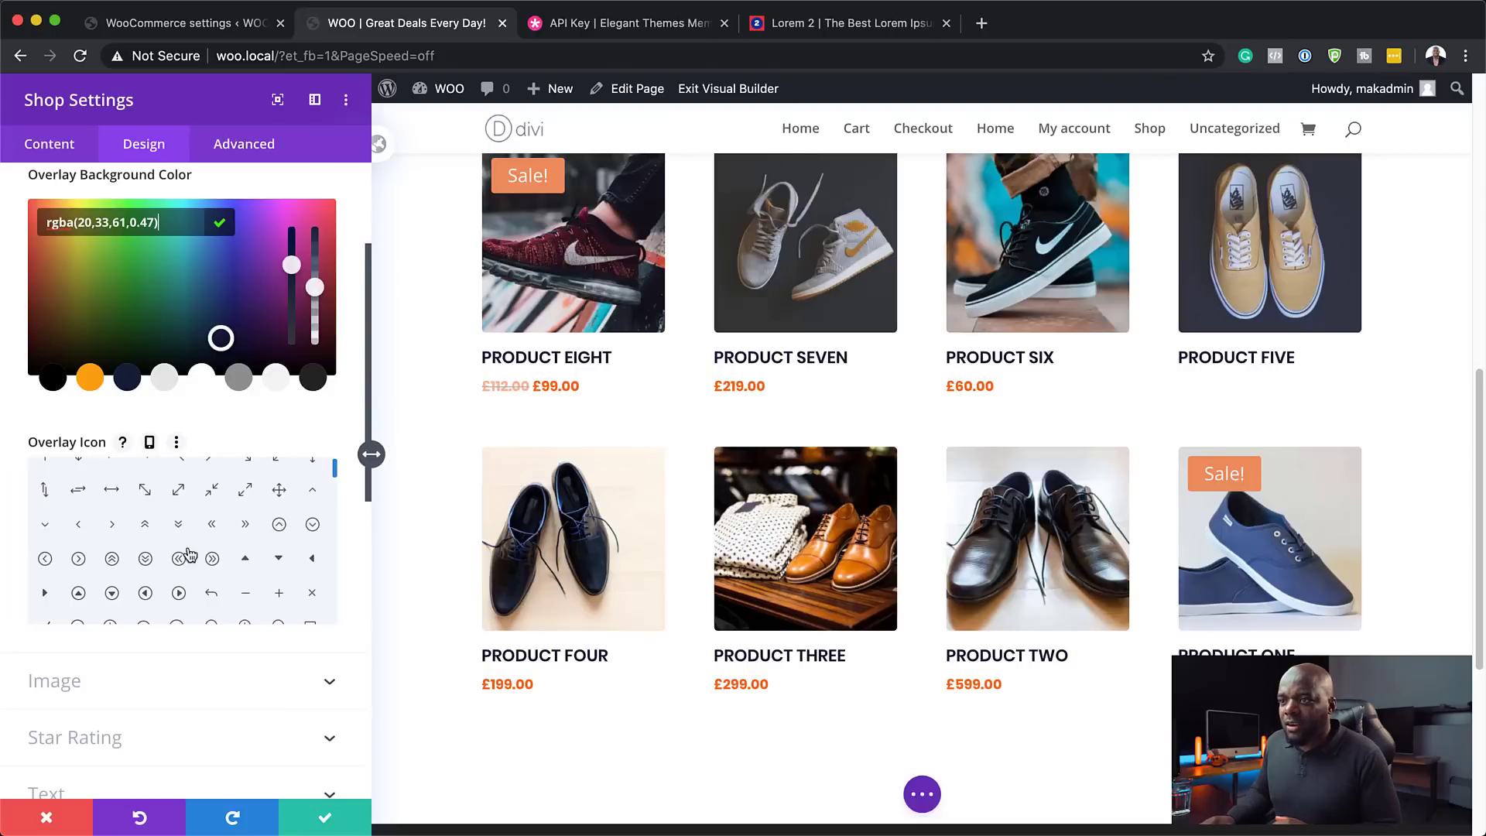
scroll(255, 571, "up", 1)
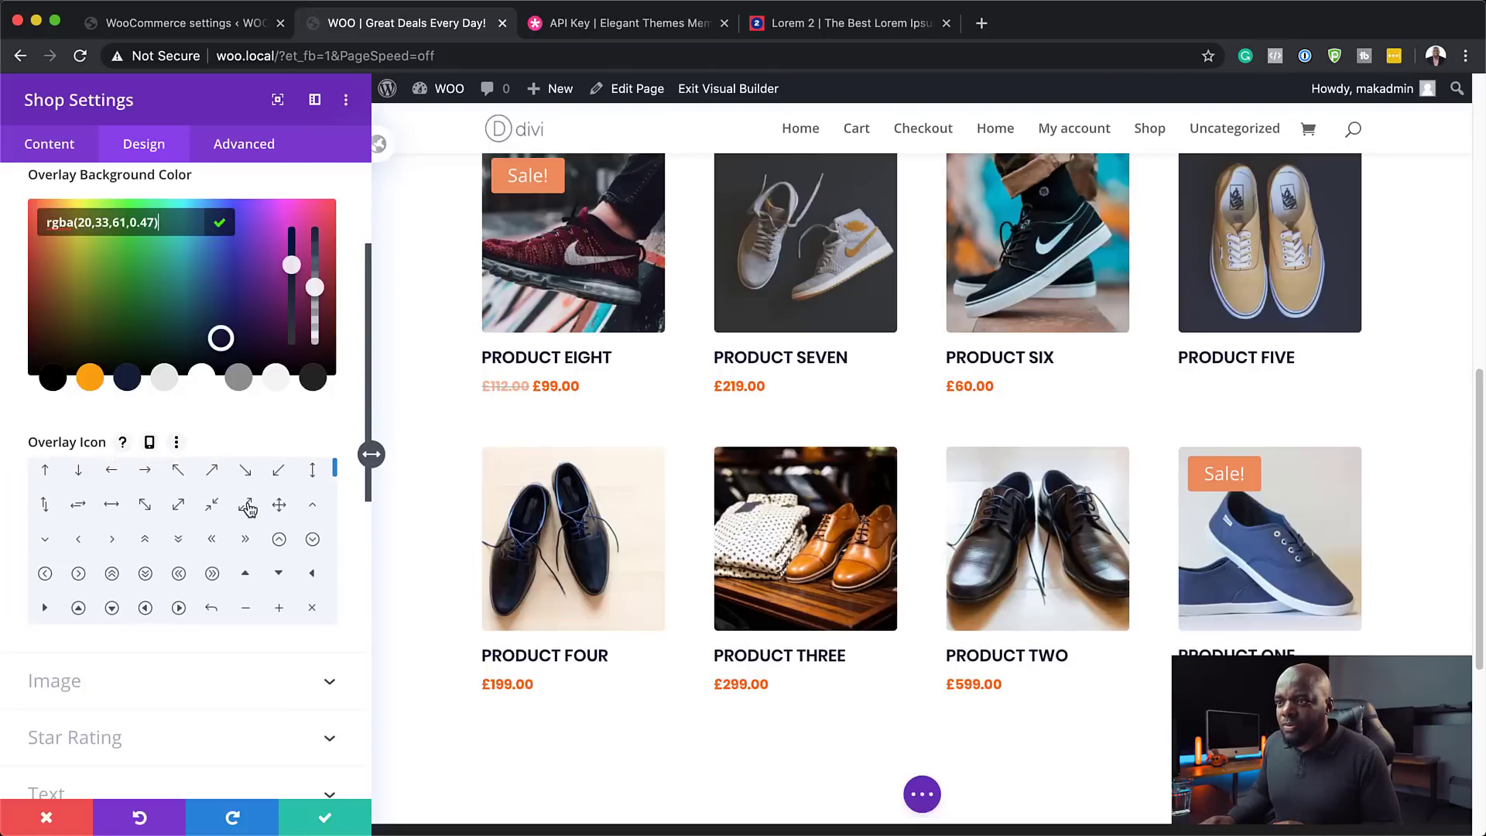
left_click(148, 471)
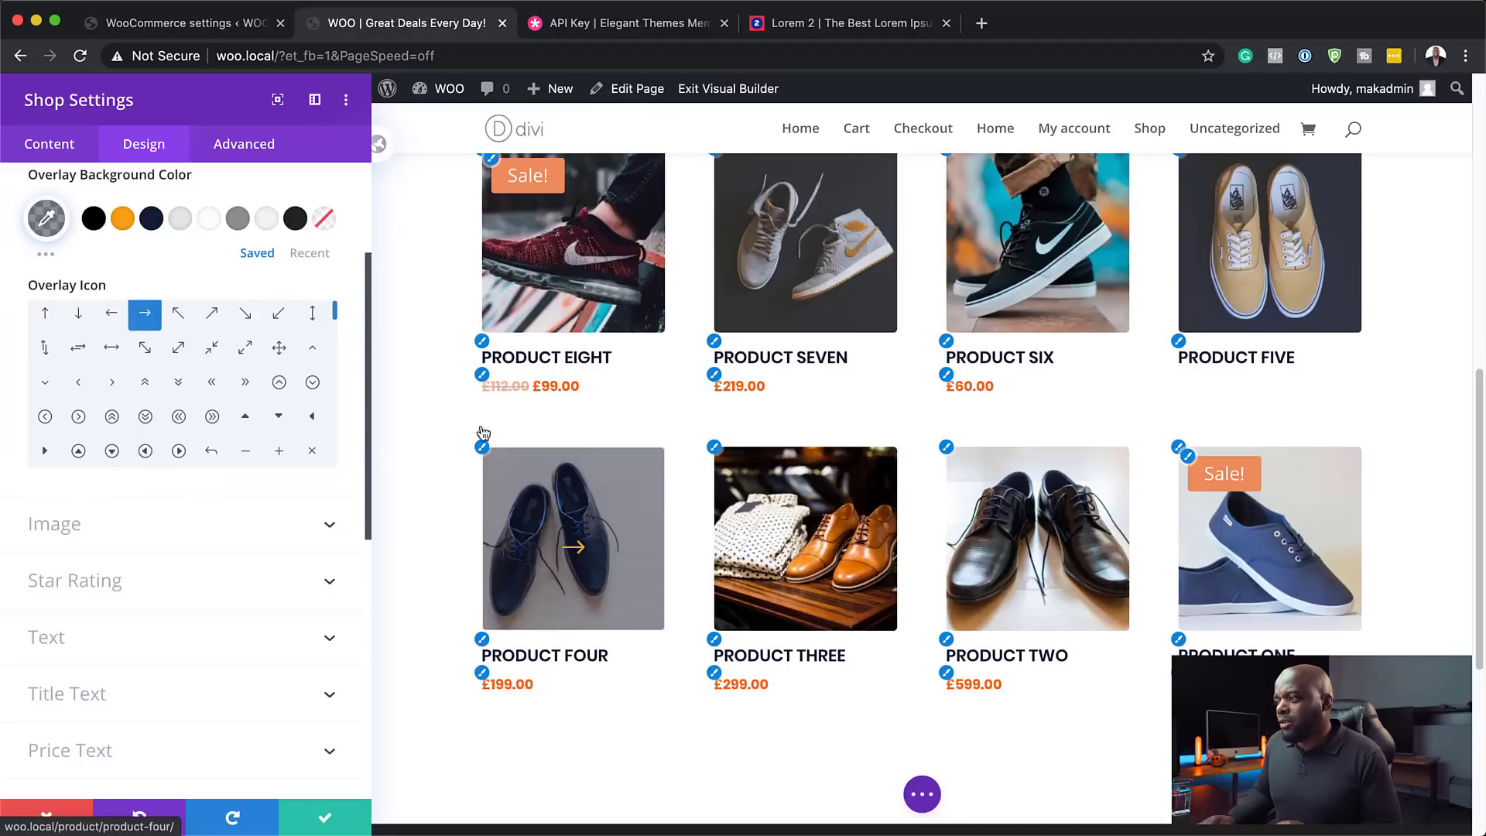
scroll(259, 595, "down", 3)
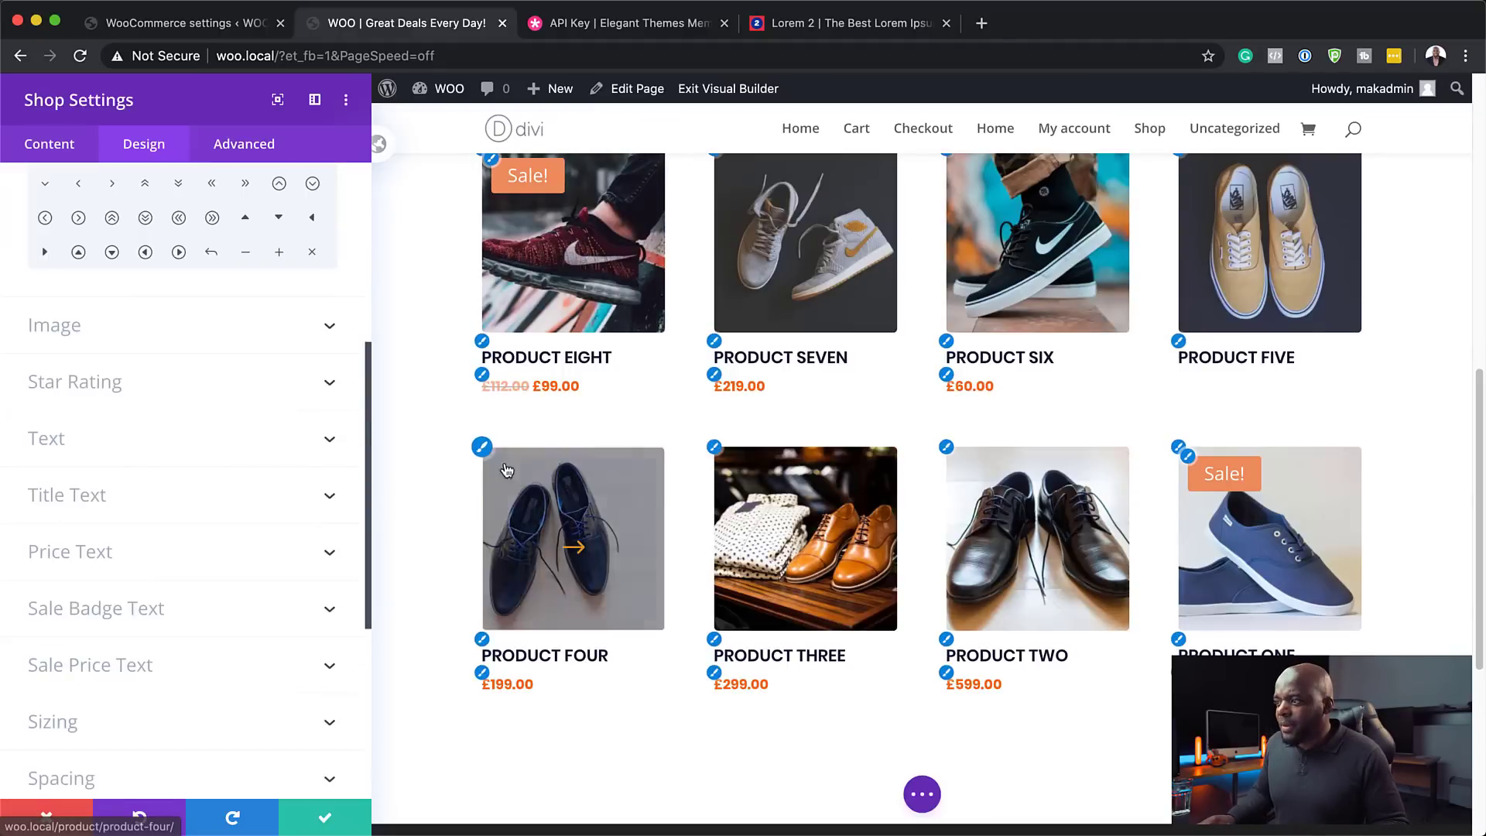
left_click(327, 822)
- Drag the products section's top padding to 100px, then scroll below the product grid
scroll(143, 507, "up", 5)
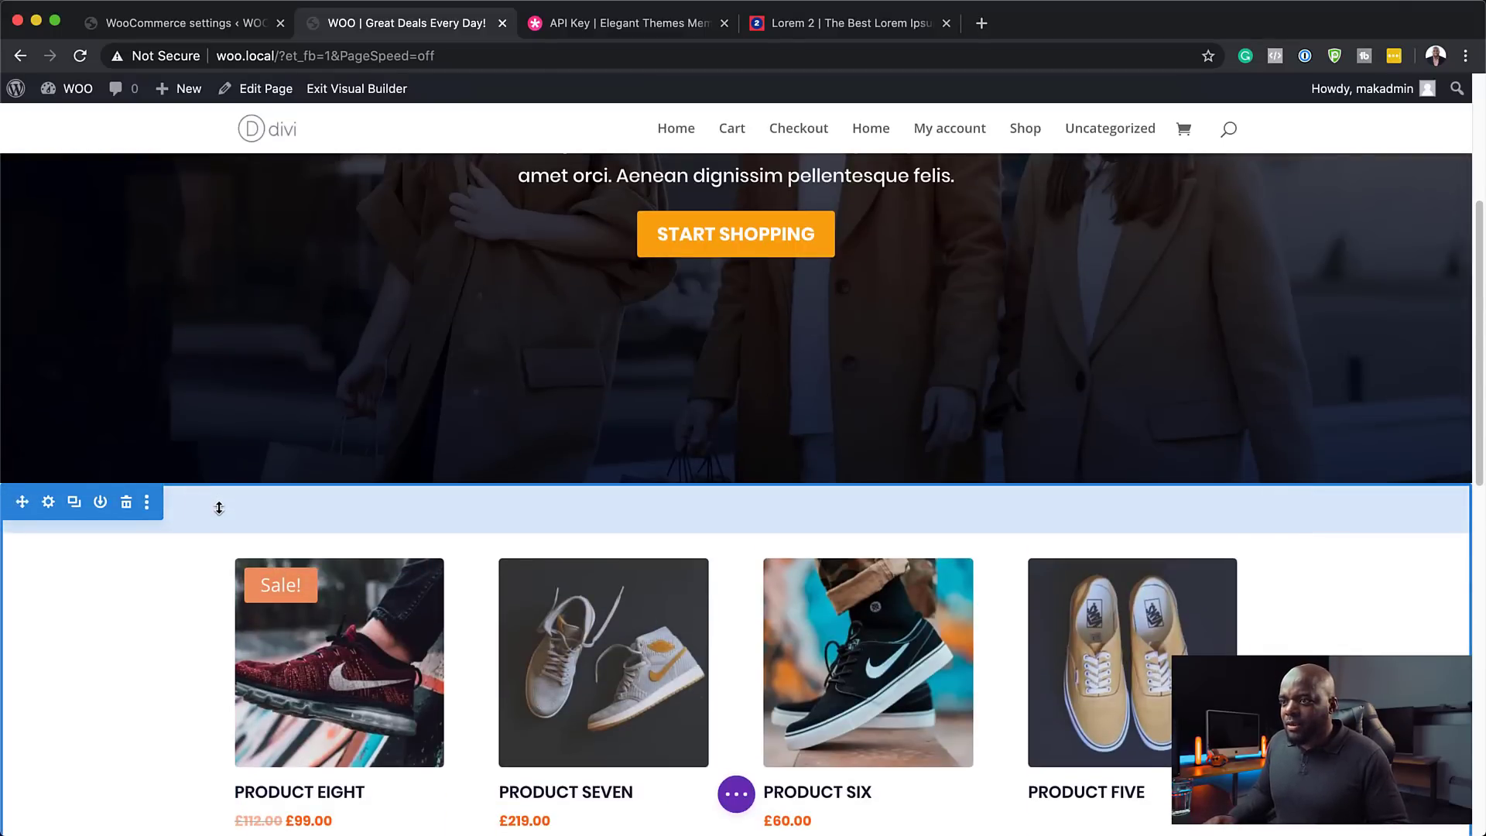
left_click_drag(218, 507, 739, 545)
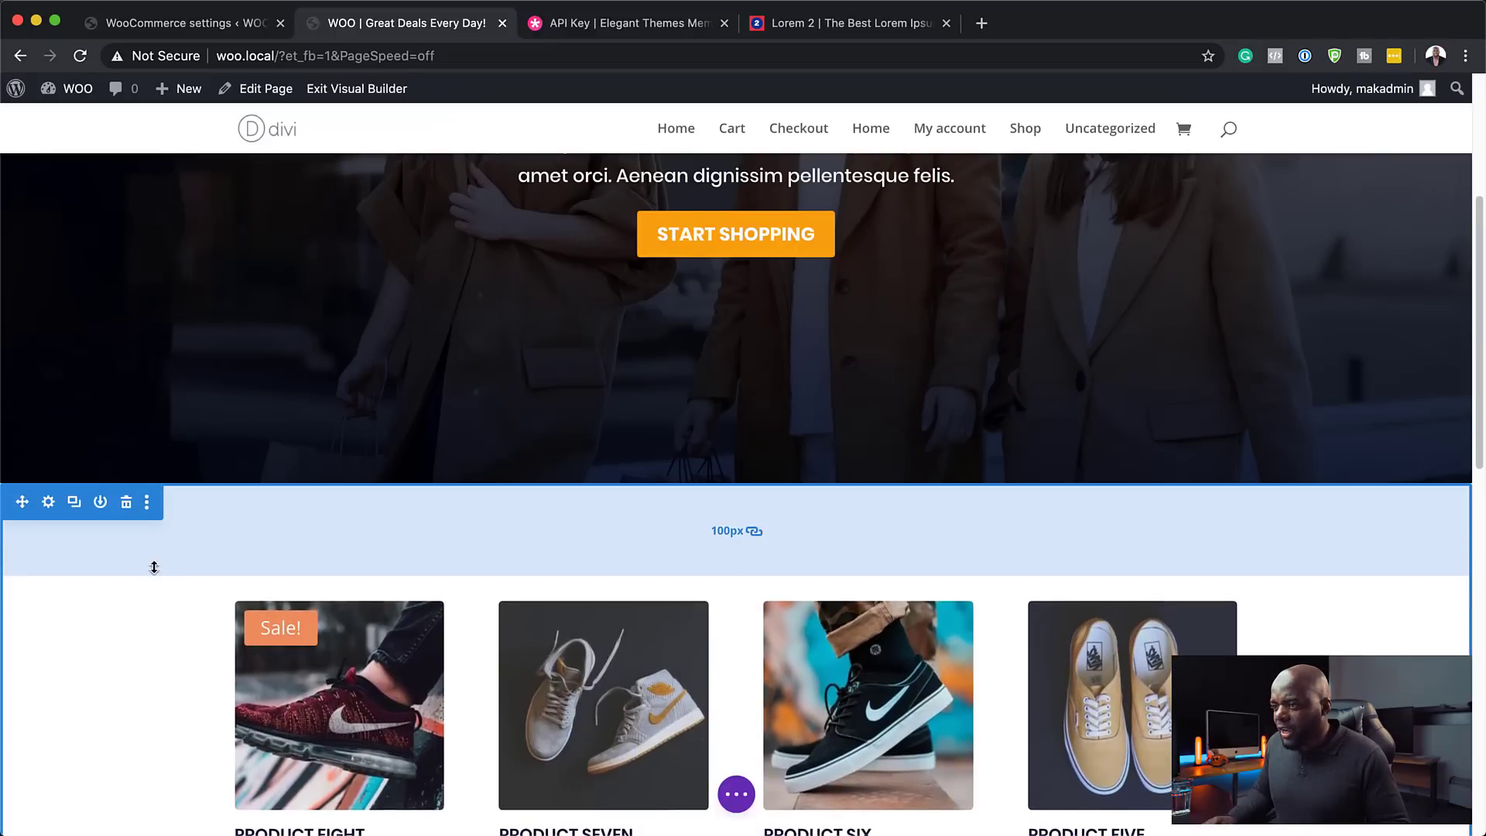
scroll(154, 567, "down", 8)
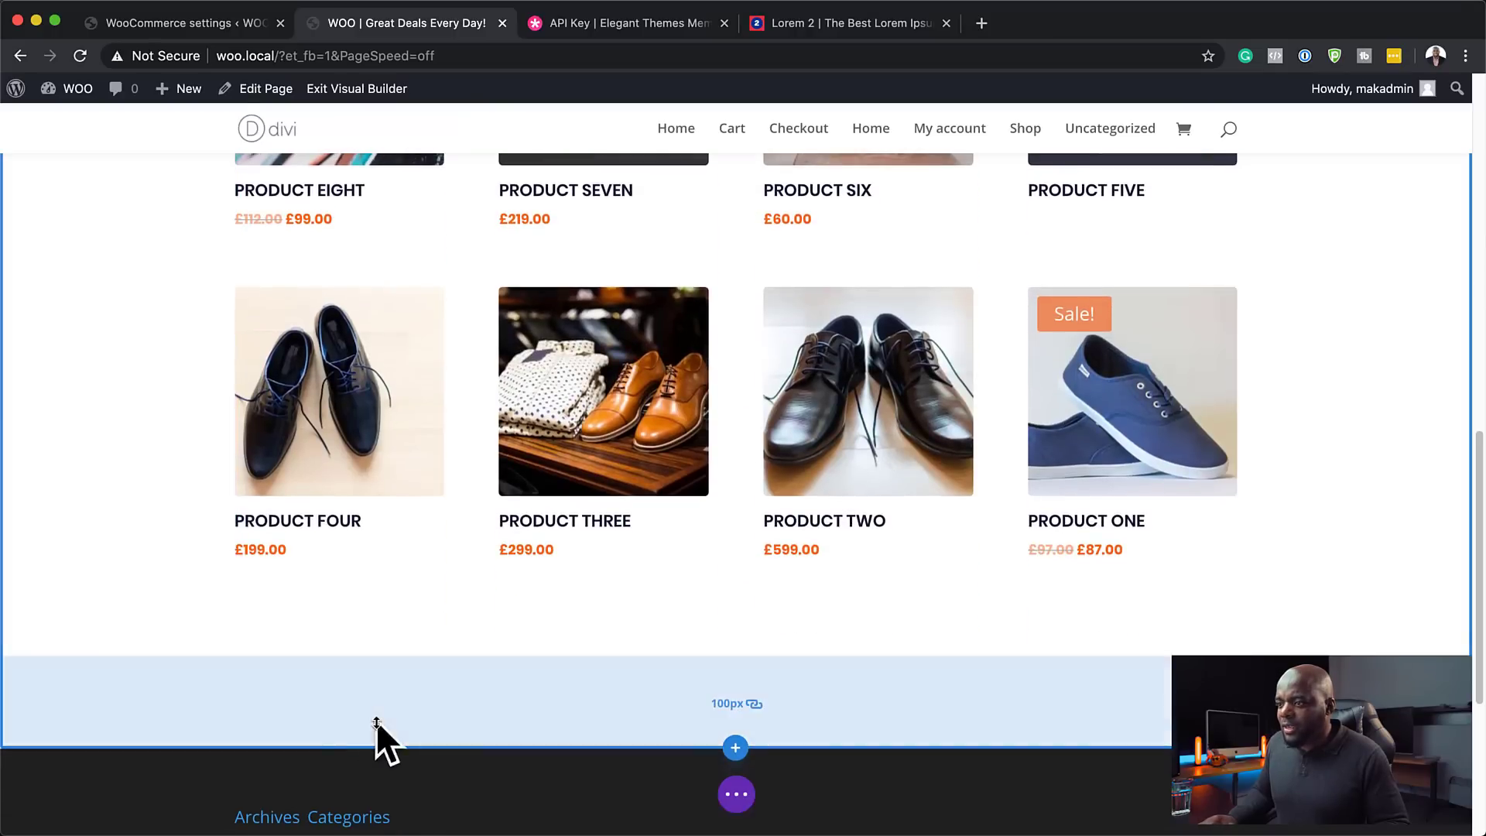
scroll(160, 521, "up", 5)
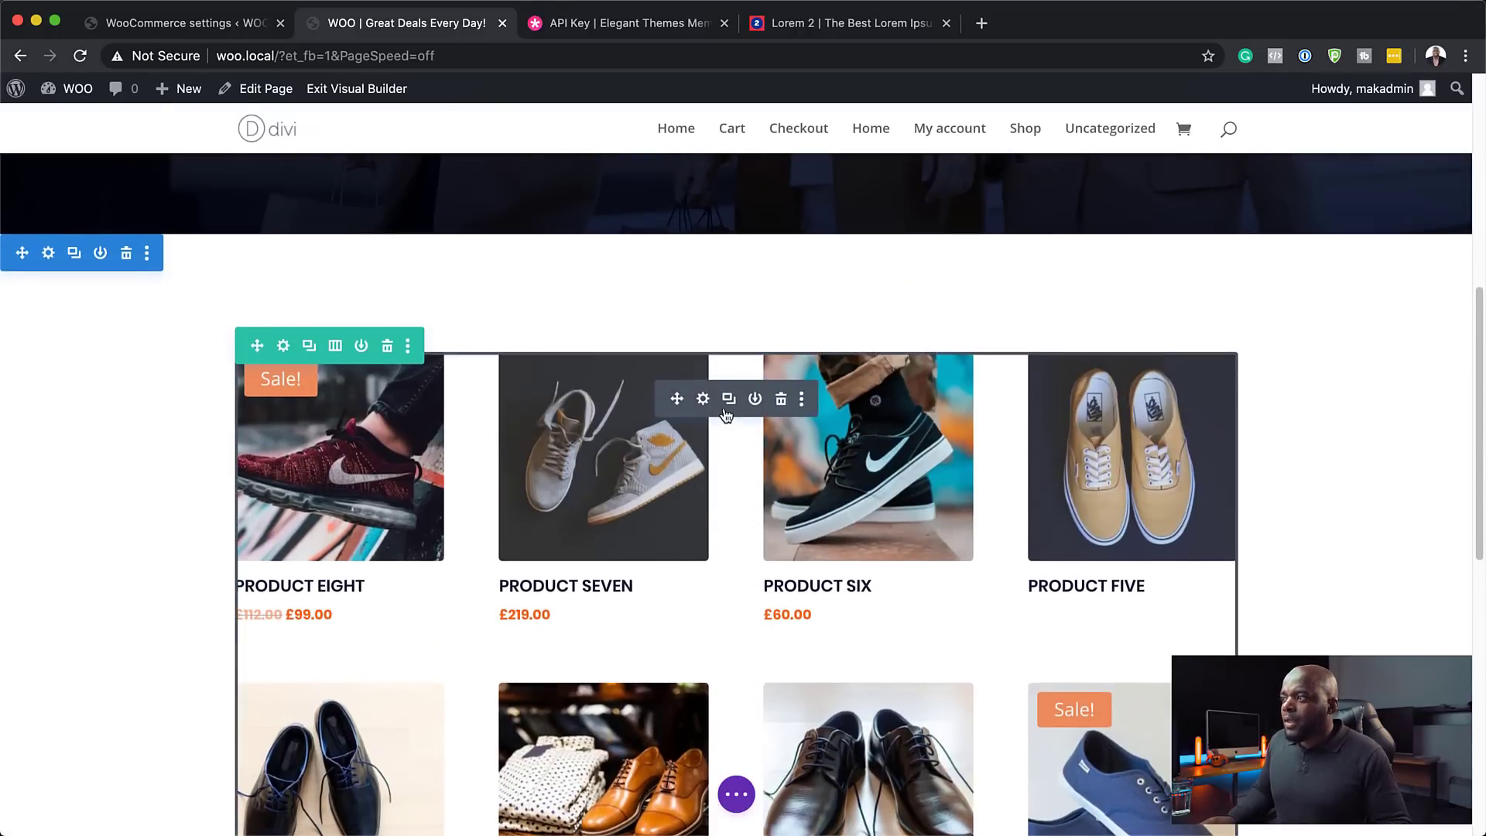
scroll(726, 416, "up", 1)
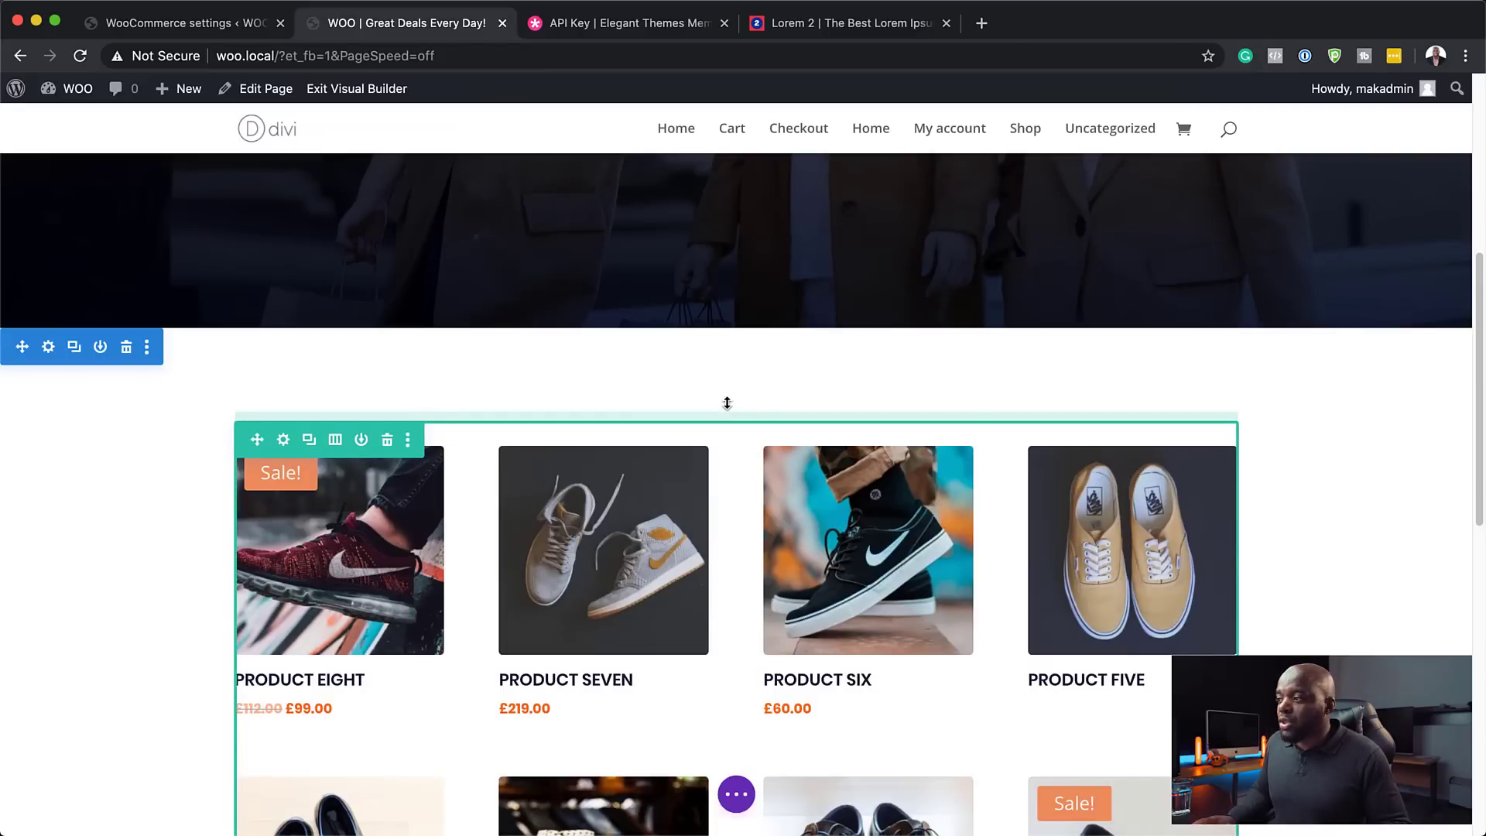
scroll(772, 572, "down", 1)
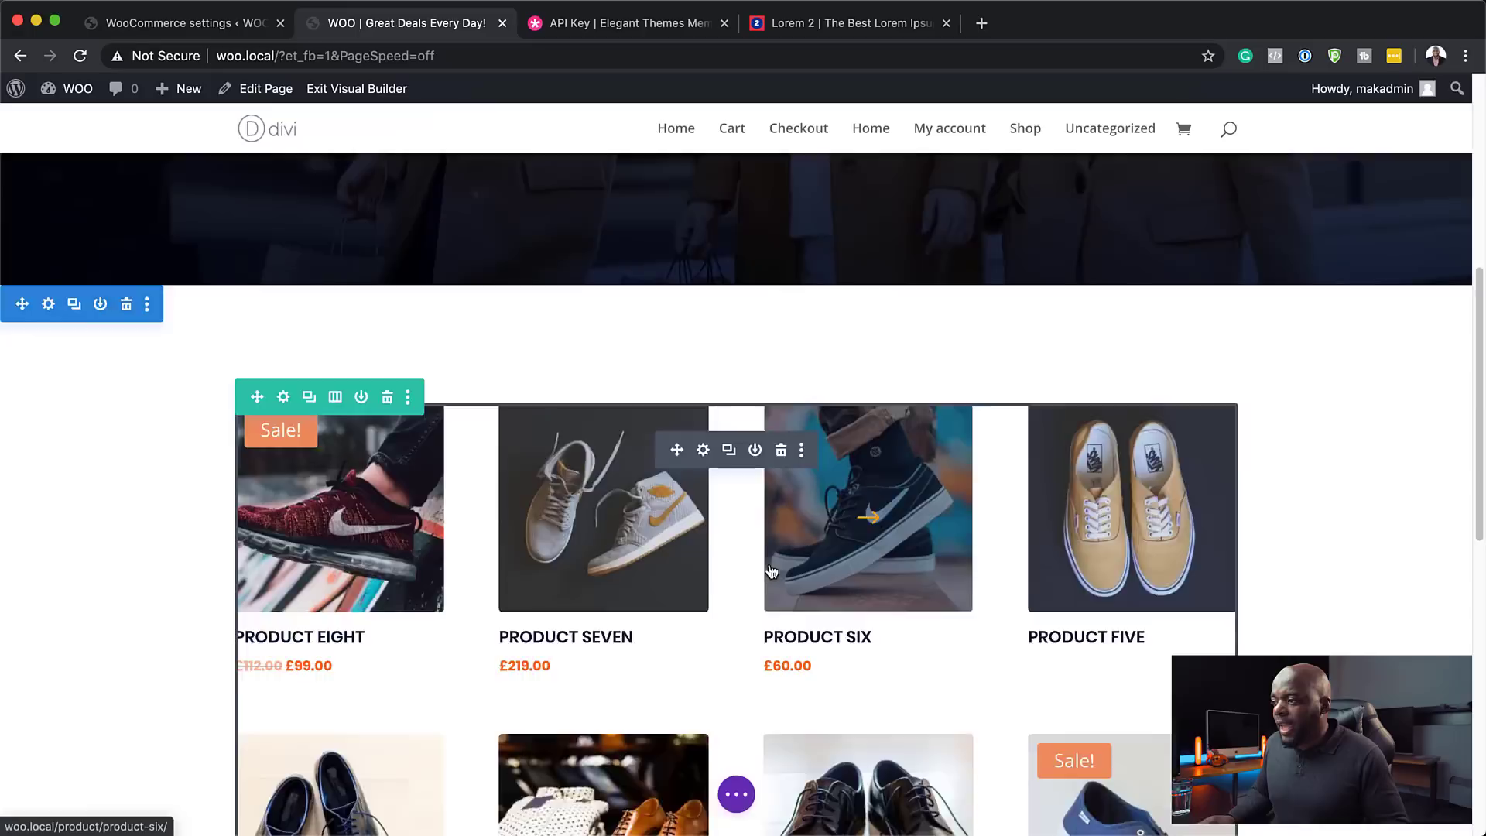
scroll(772, 571, "down", 5)
- Add a one-column row with a Text module reading 'Recent Products'
left_click(737, 705)
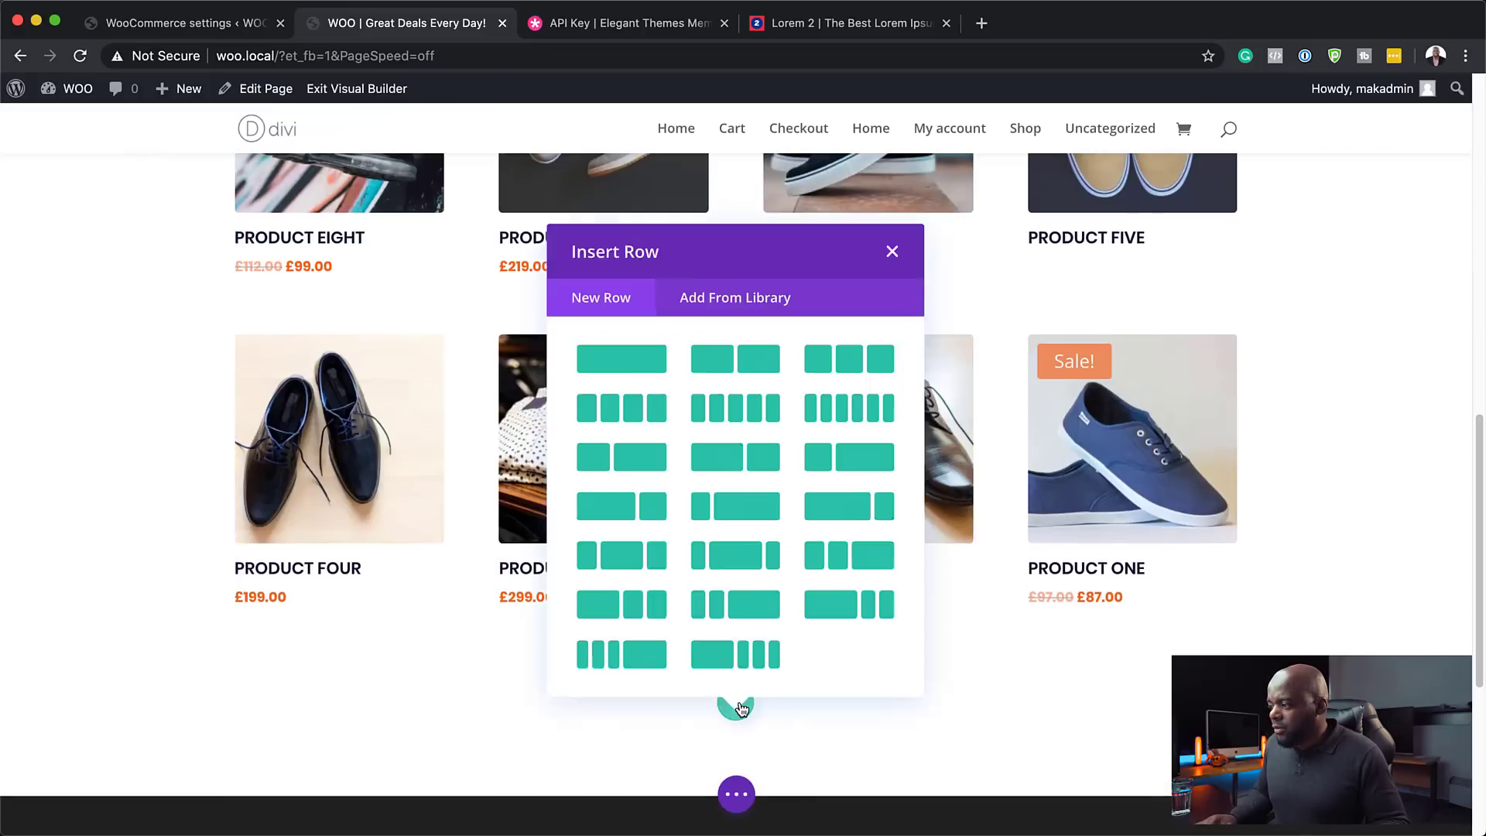
left_click(607, 359)
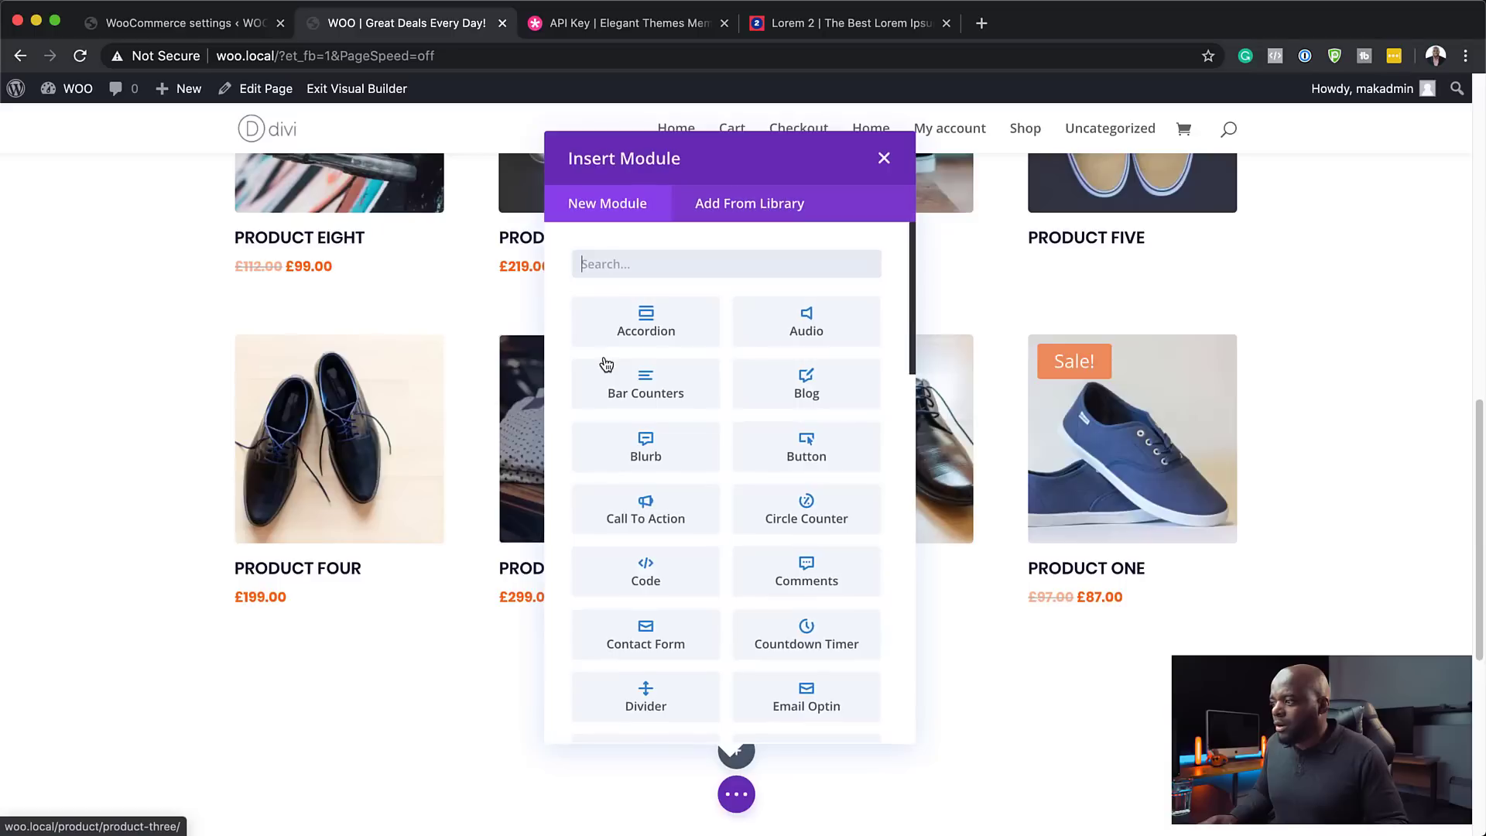
left_click(638, 265)
type("text")
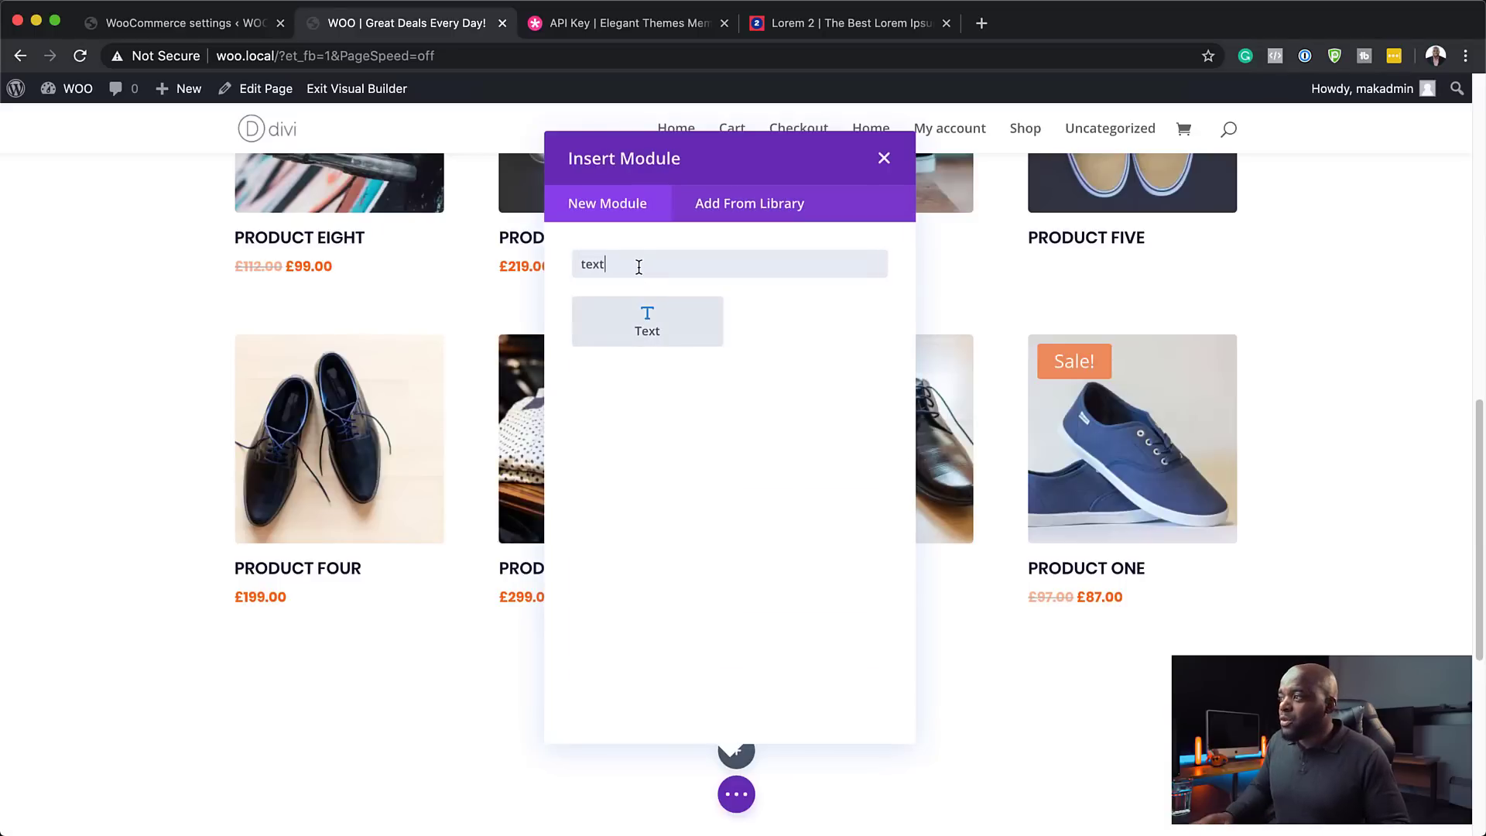
left_click(642, 317)
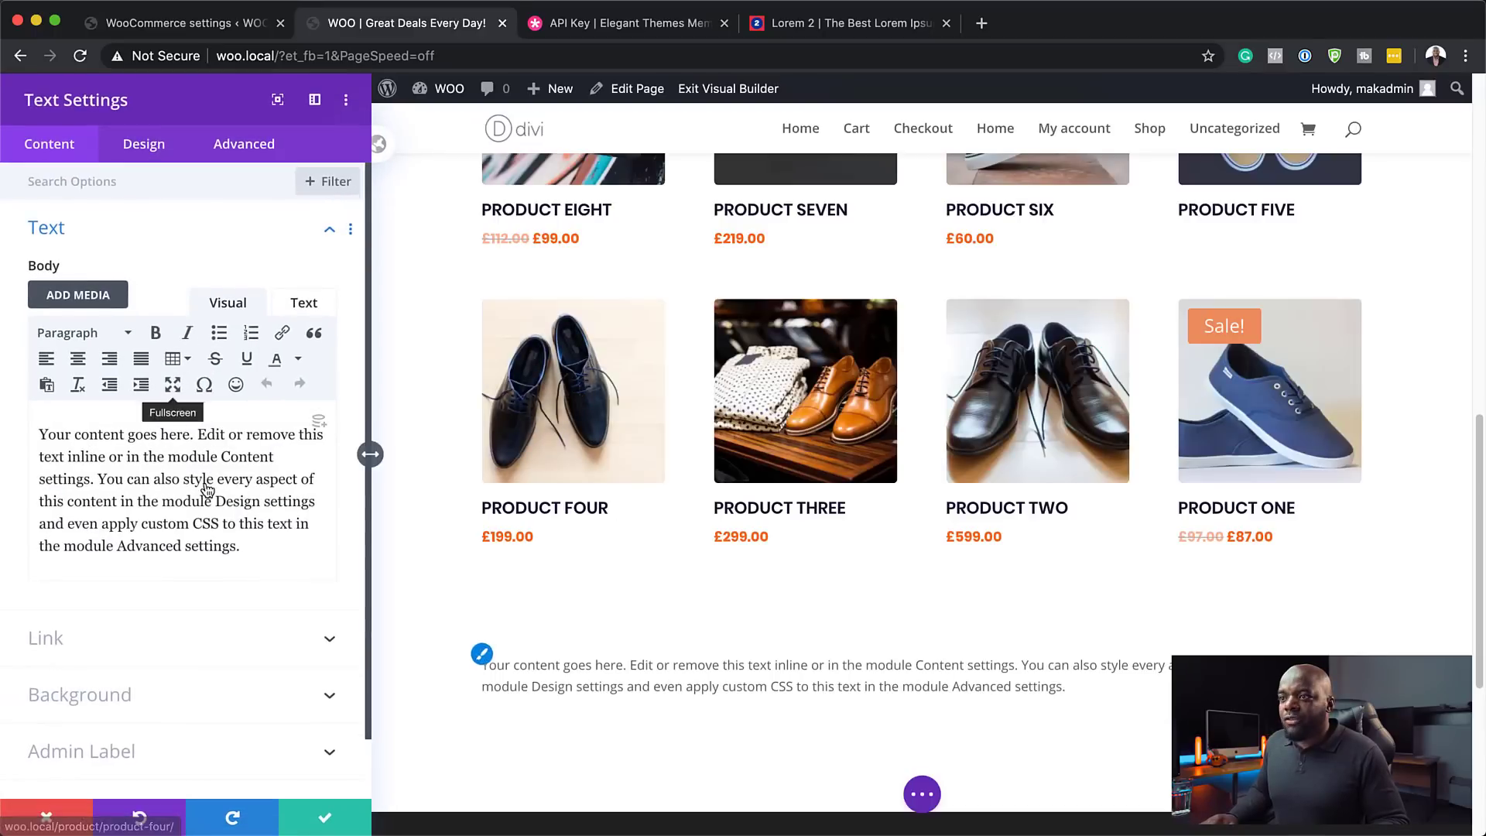
left_click_drag(246, 546, 26, 439)
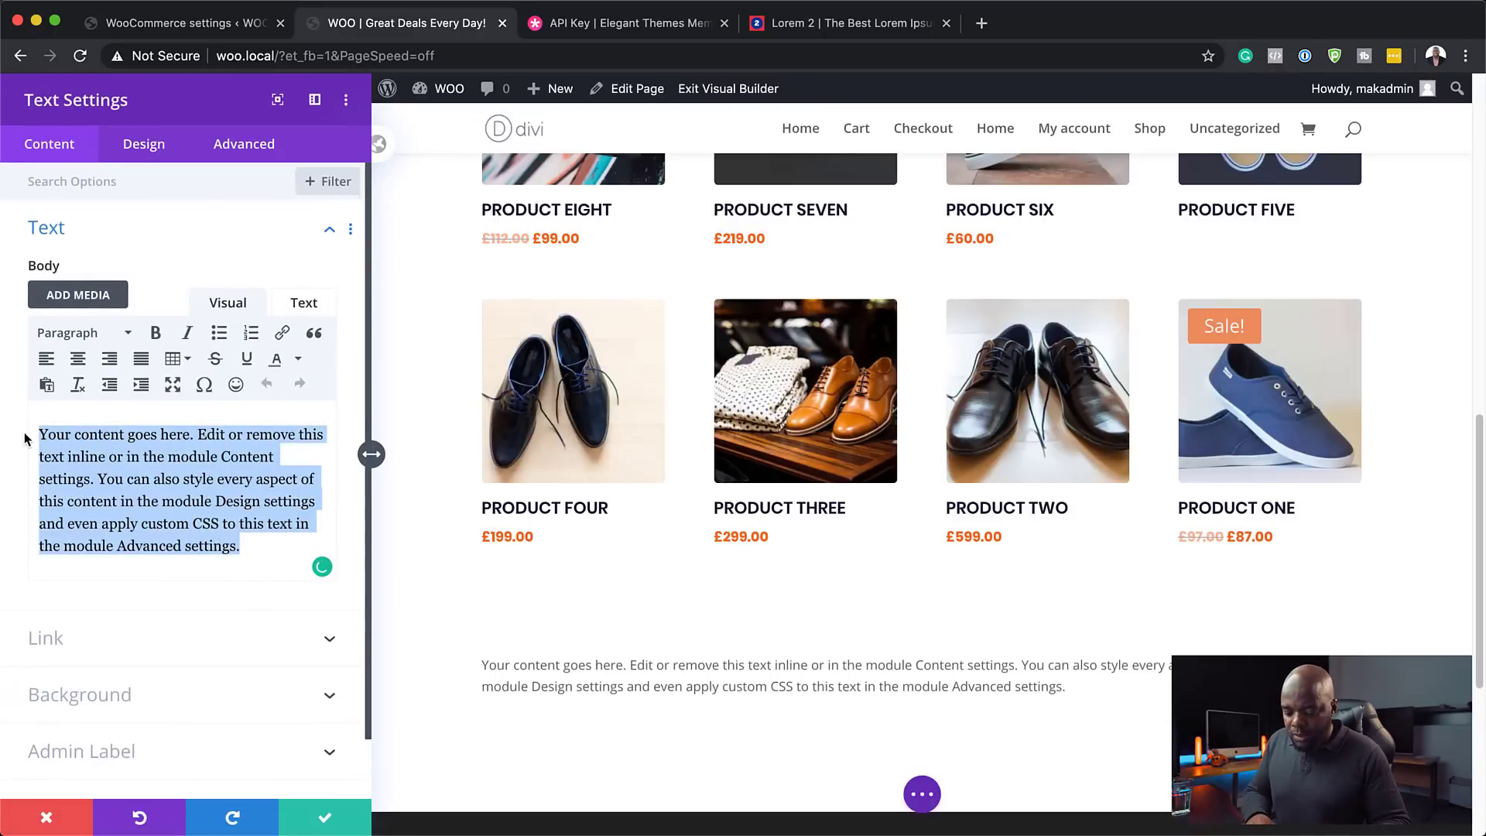
type("Rece")
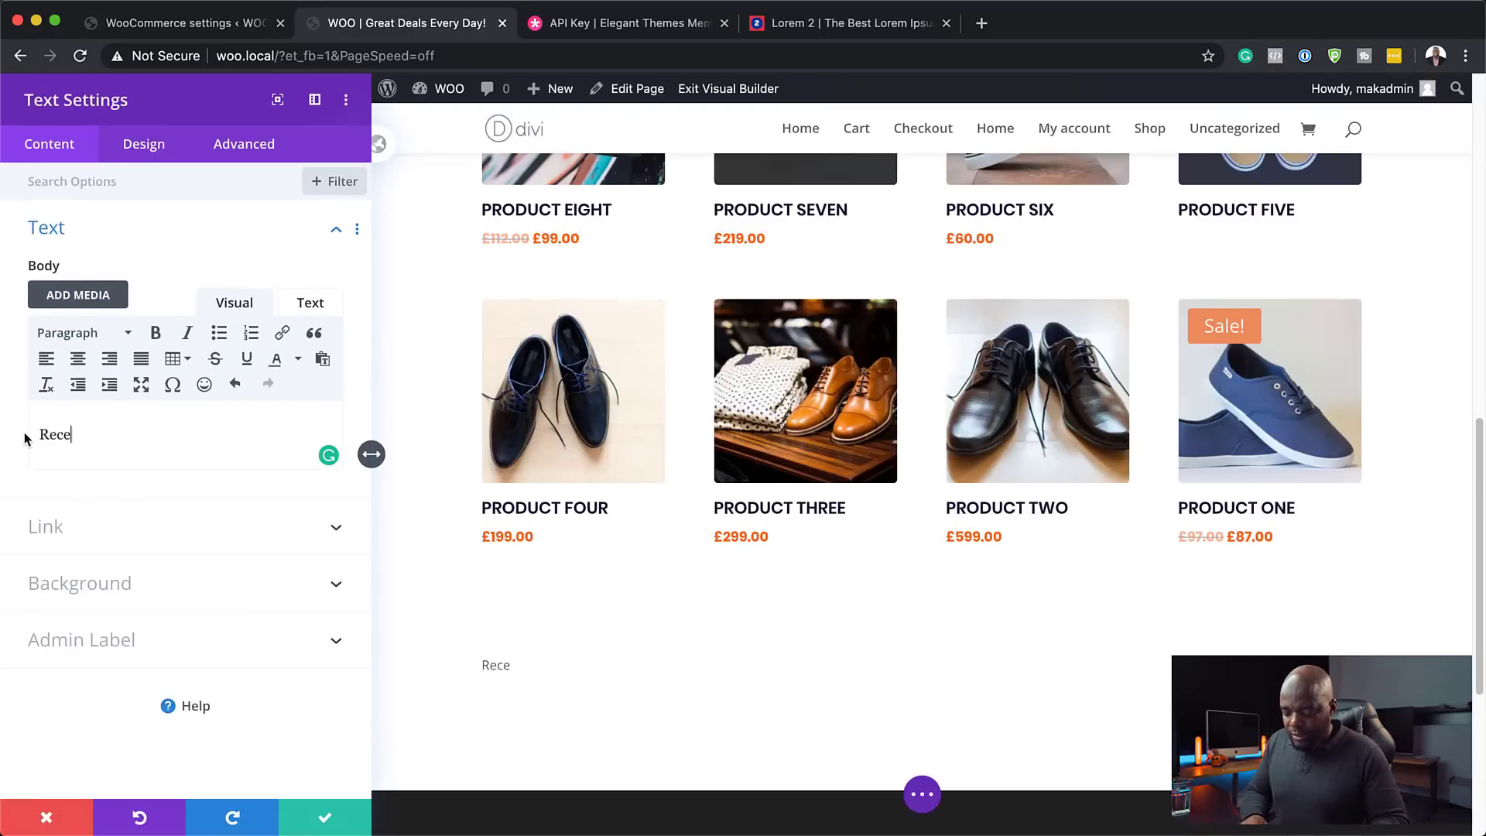
type("nt Products")
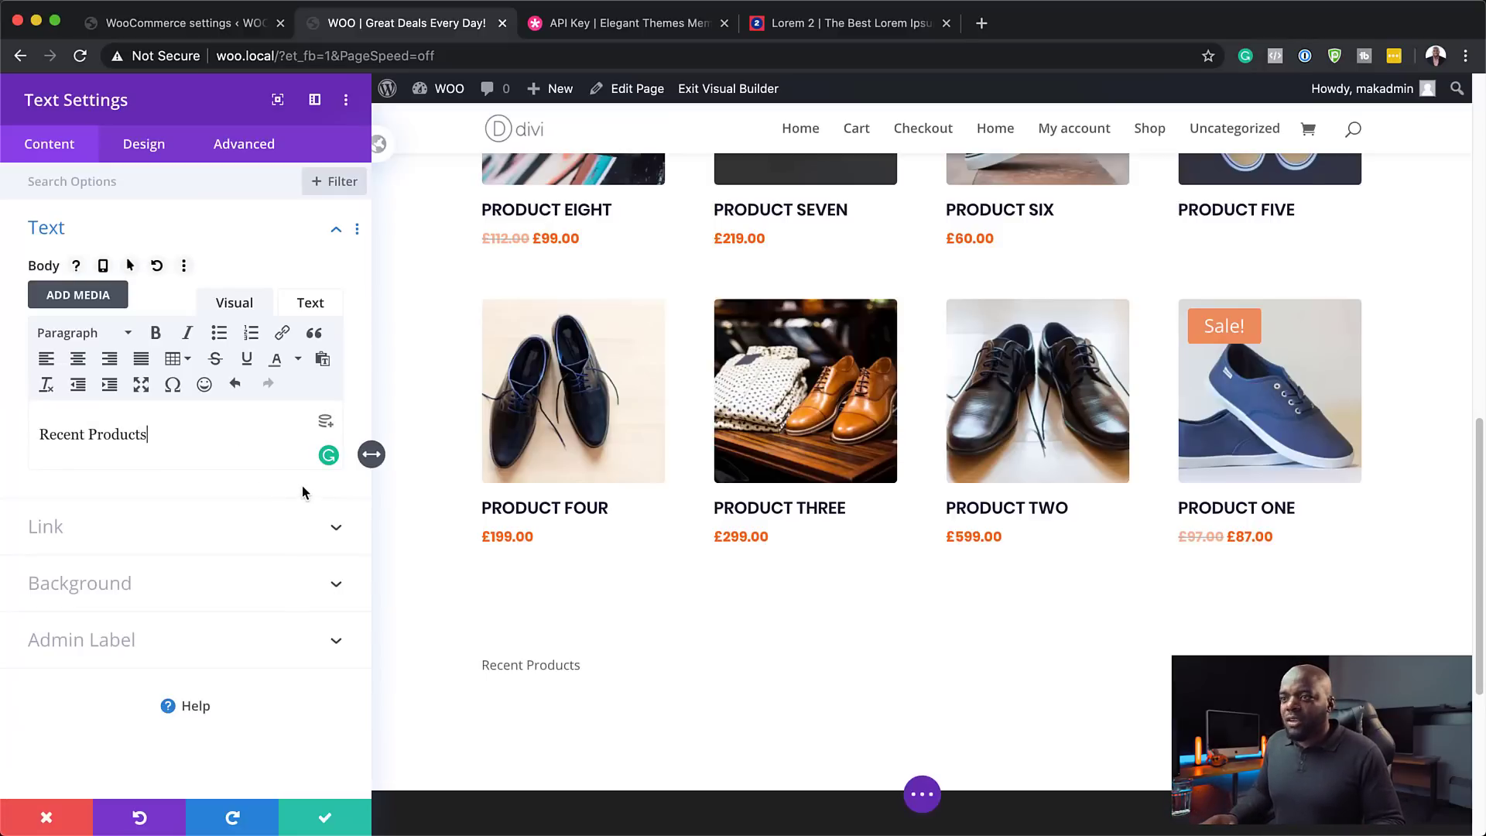
- Style the heading Poppins, uppercase, 20px, Semi Bold, grey #919191, and save
left_click(156, 149)
left_click(70, 235)
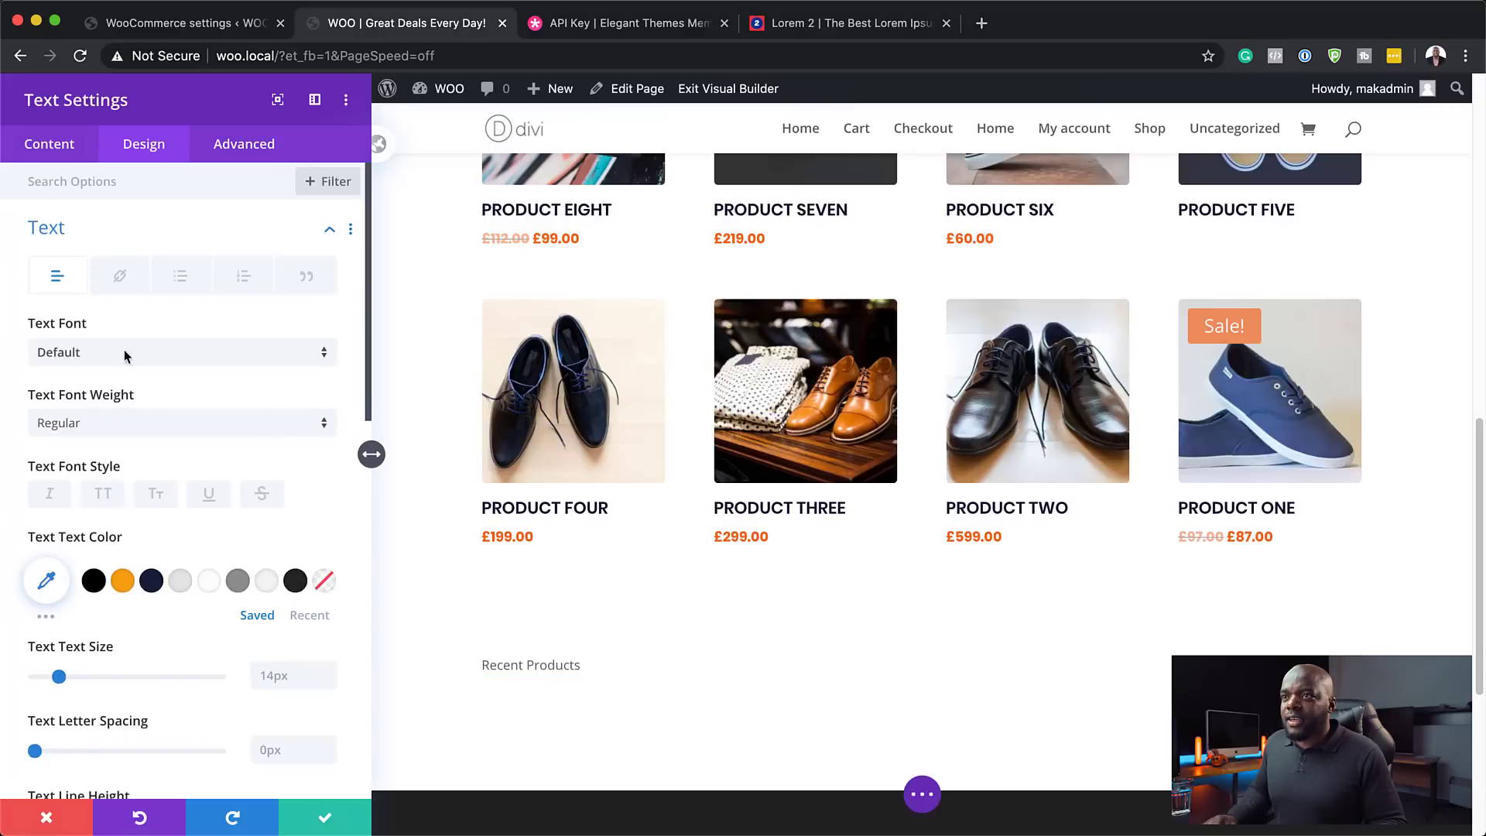
left_click(87, 355)
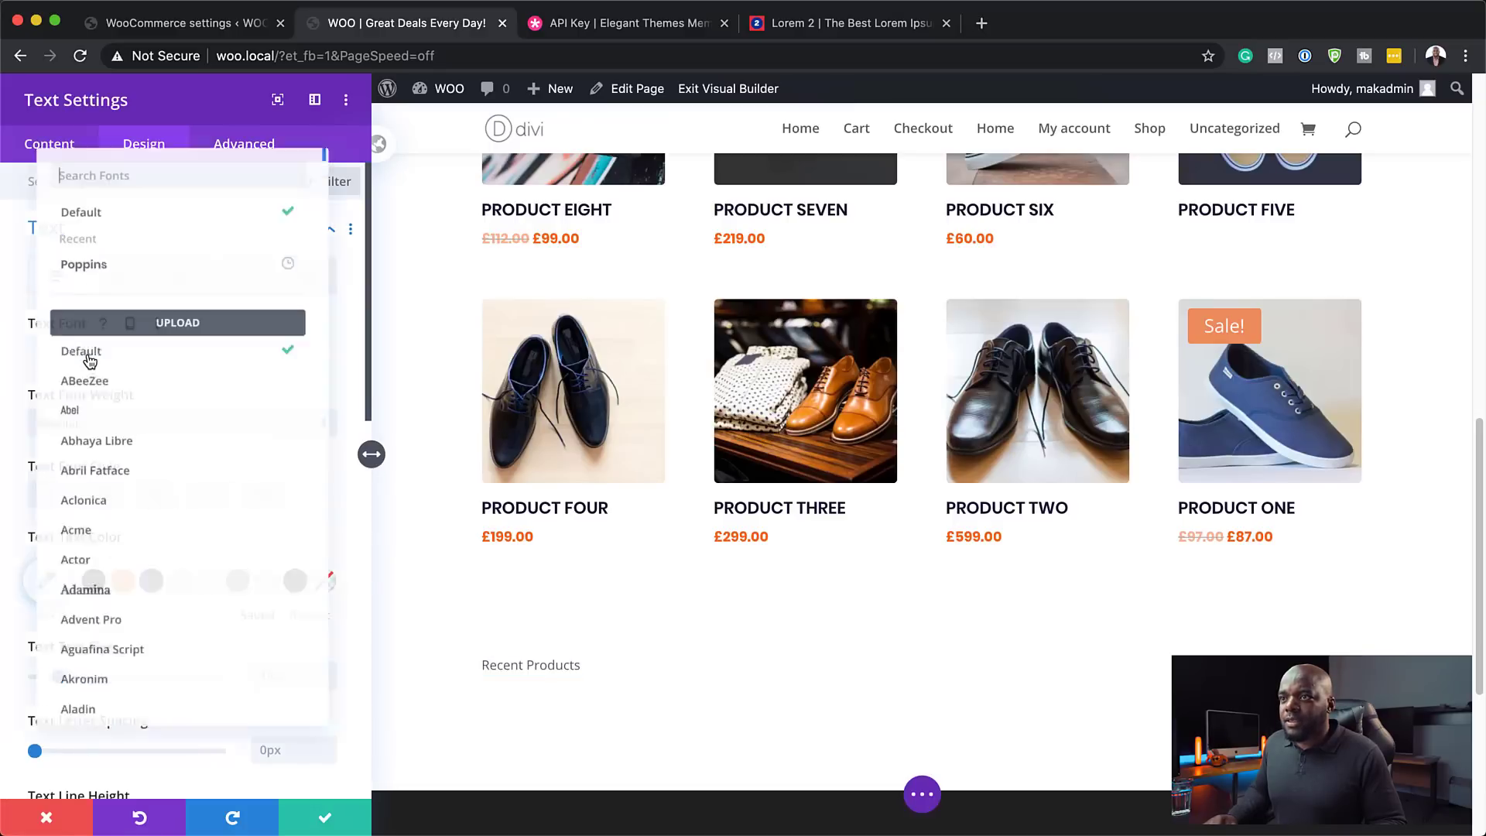
left_click(106, 258)
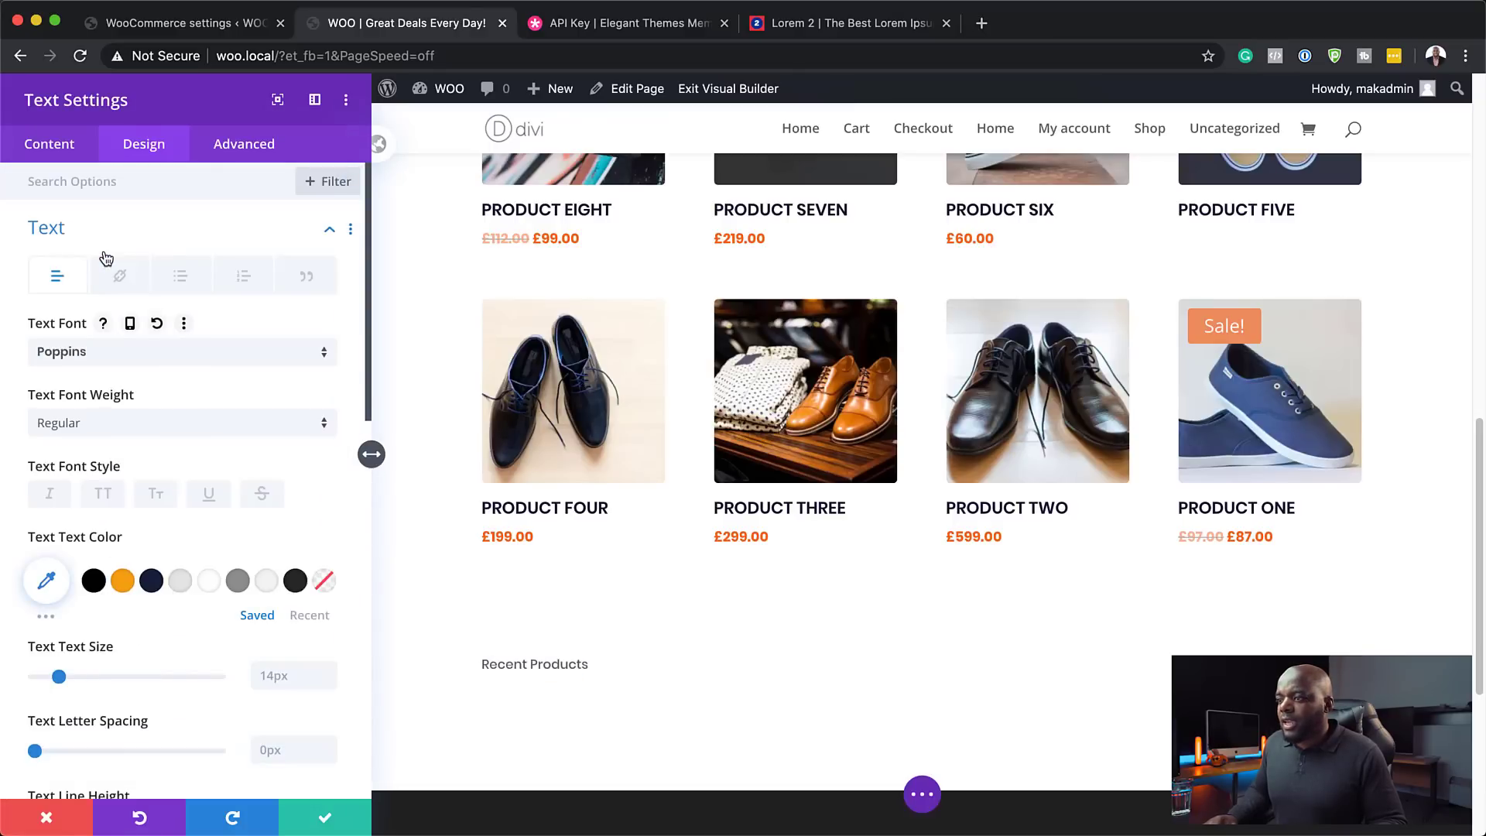
left_click(104, 497)
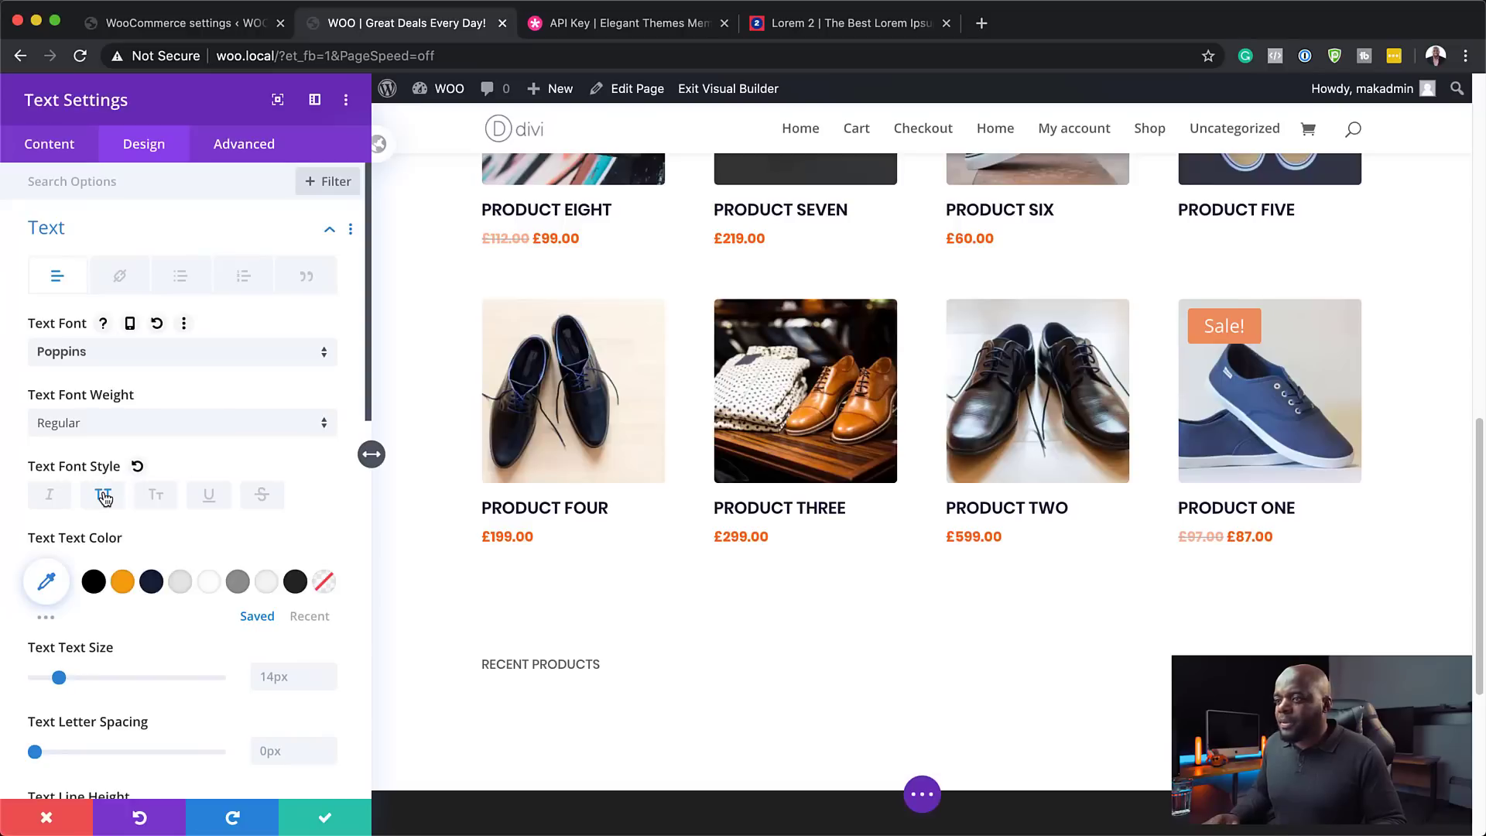
left_click_drag(58, 678, 70, 685)
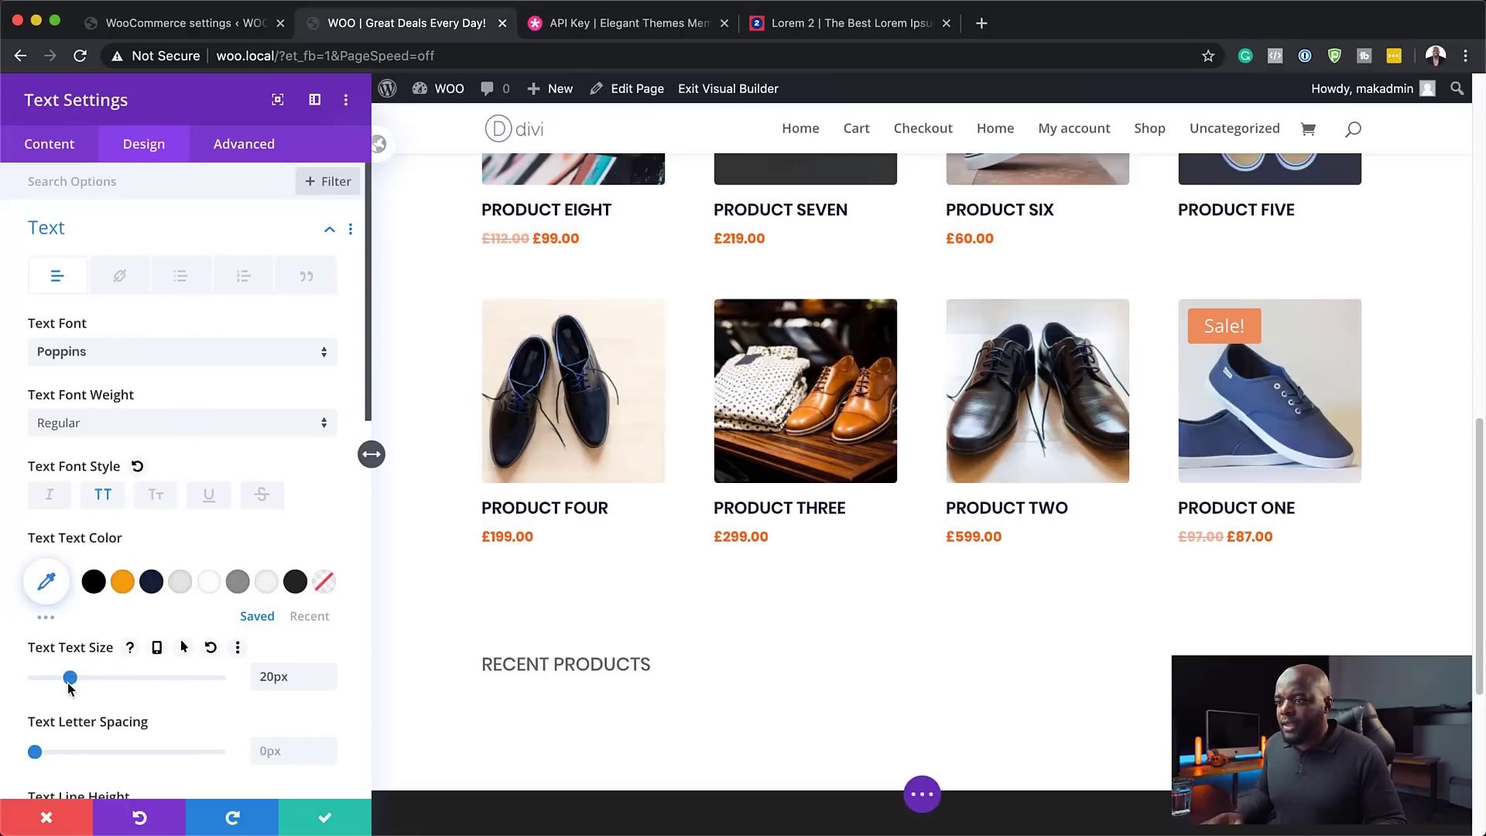
left_click(96, 423)
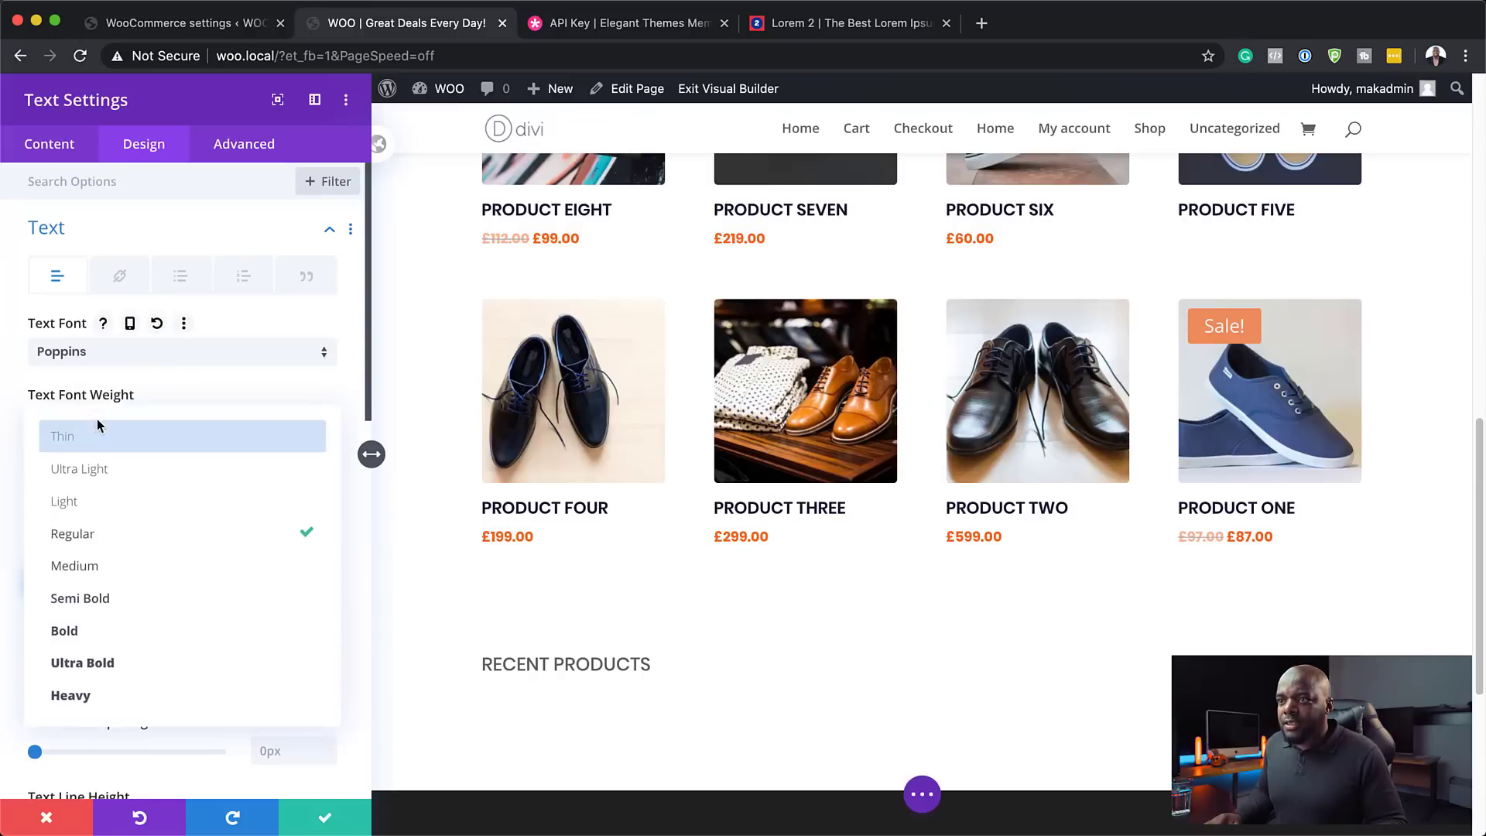
left_click(148, 604)
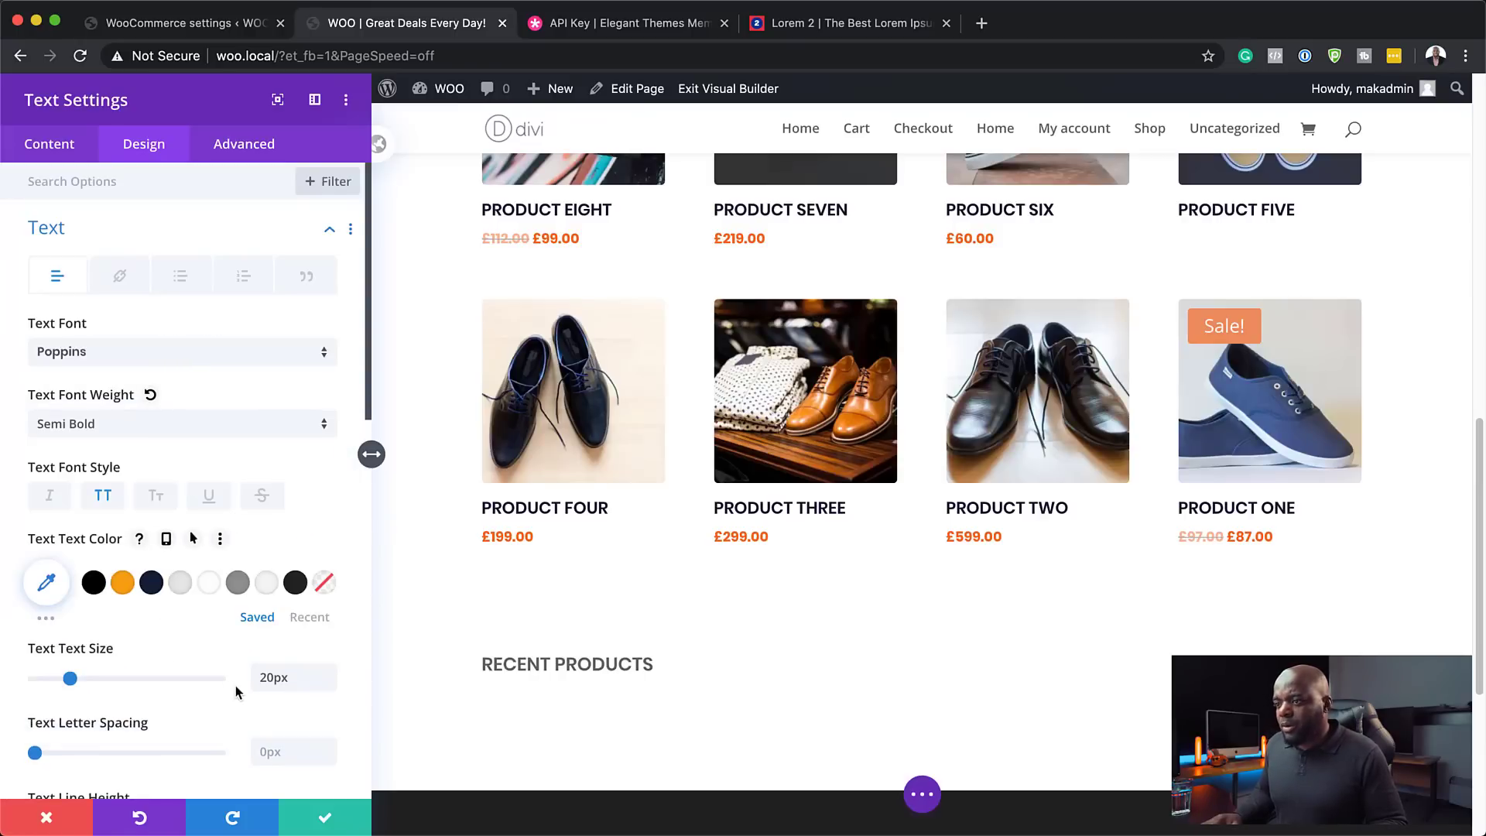
left_click(238, 584)
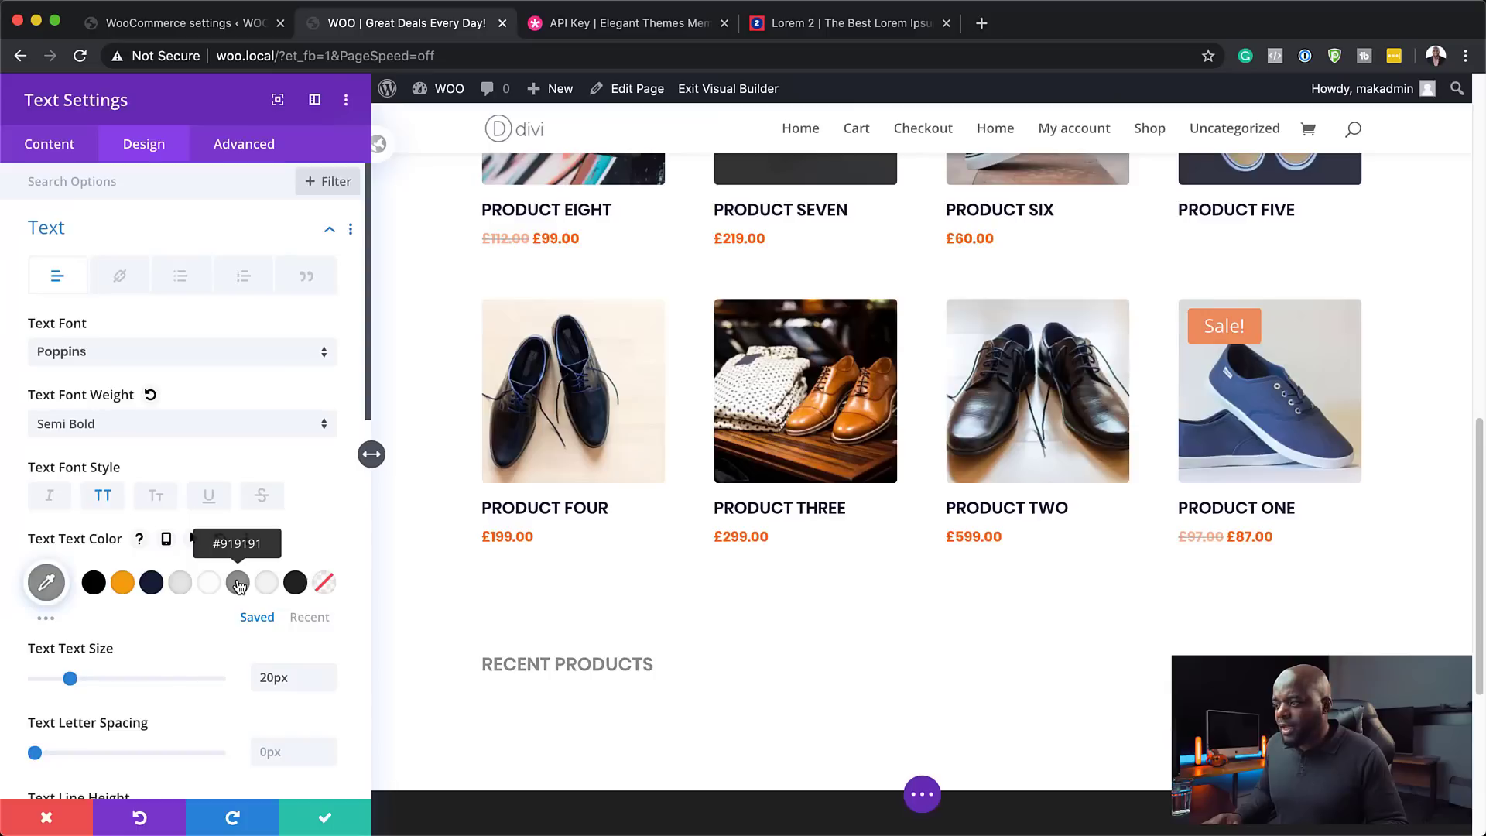
left_click(325, 817)
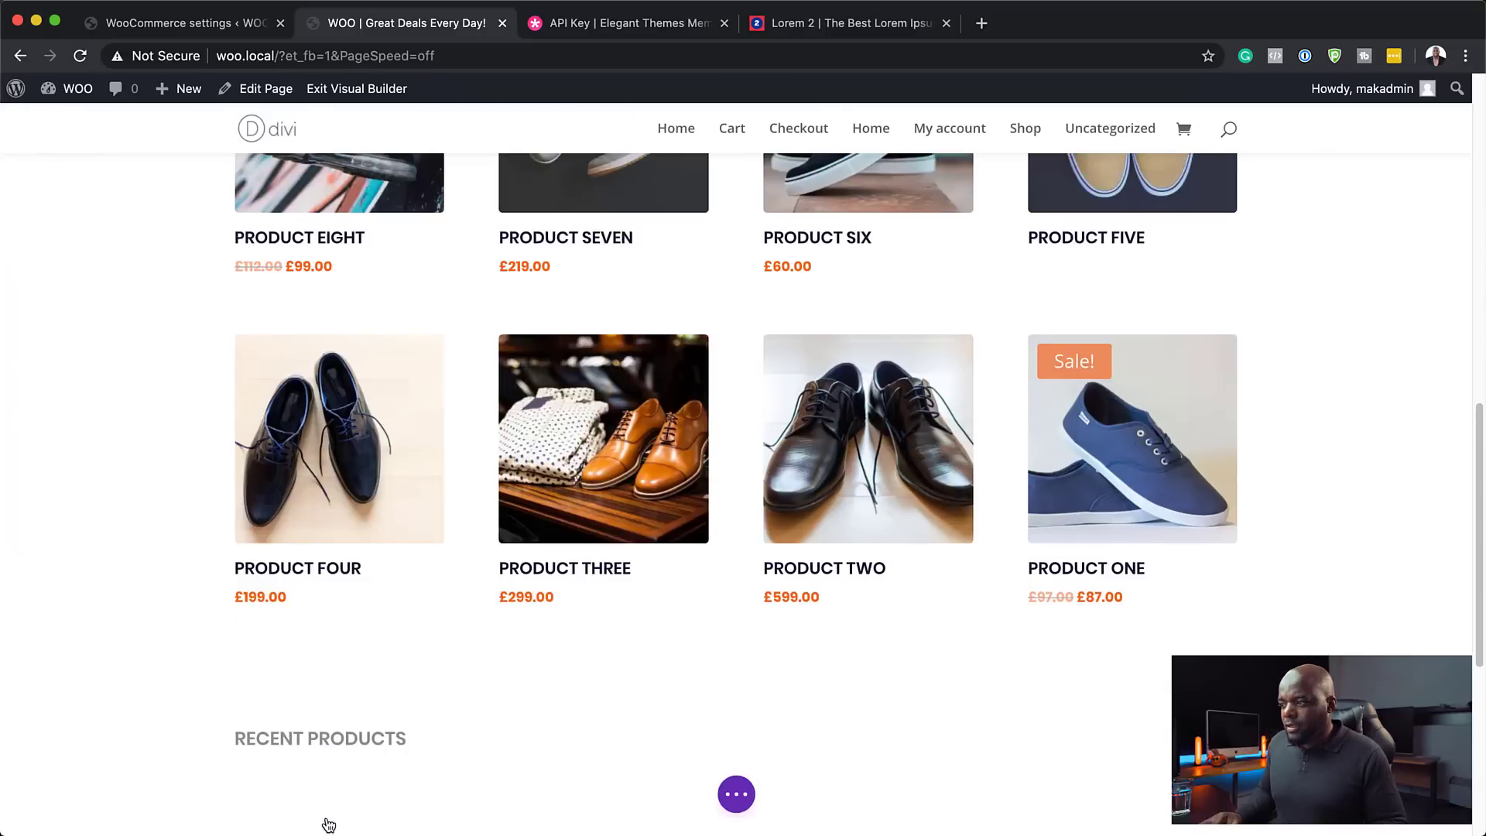
- Move the RECENT PRODUCTS heading row above the product grid
mouse_move(265, 736)
mouse_move(257, 690)
left_mouse_down()
mouse_move(322, 114)
mouse_move(285, 282)
mouse_move(276, 500)
left_mouse_up()
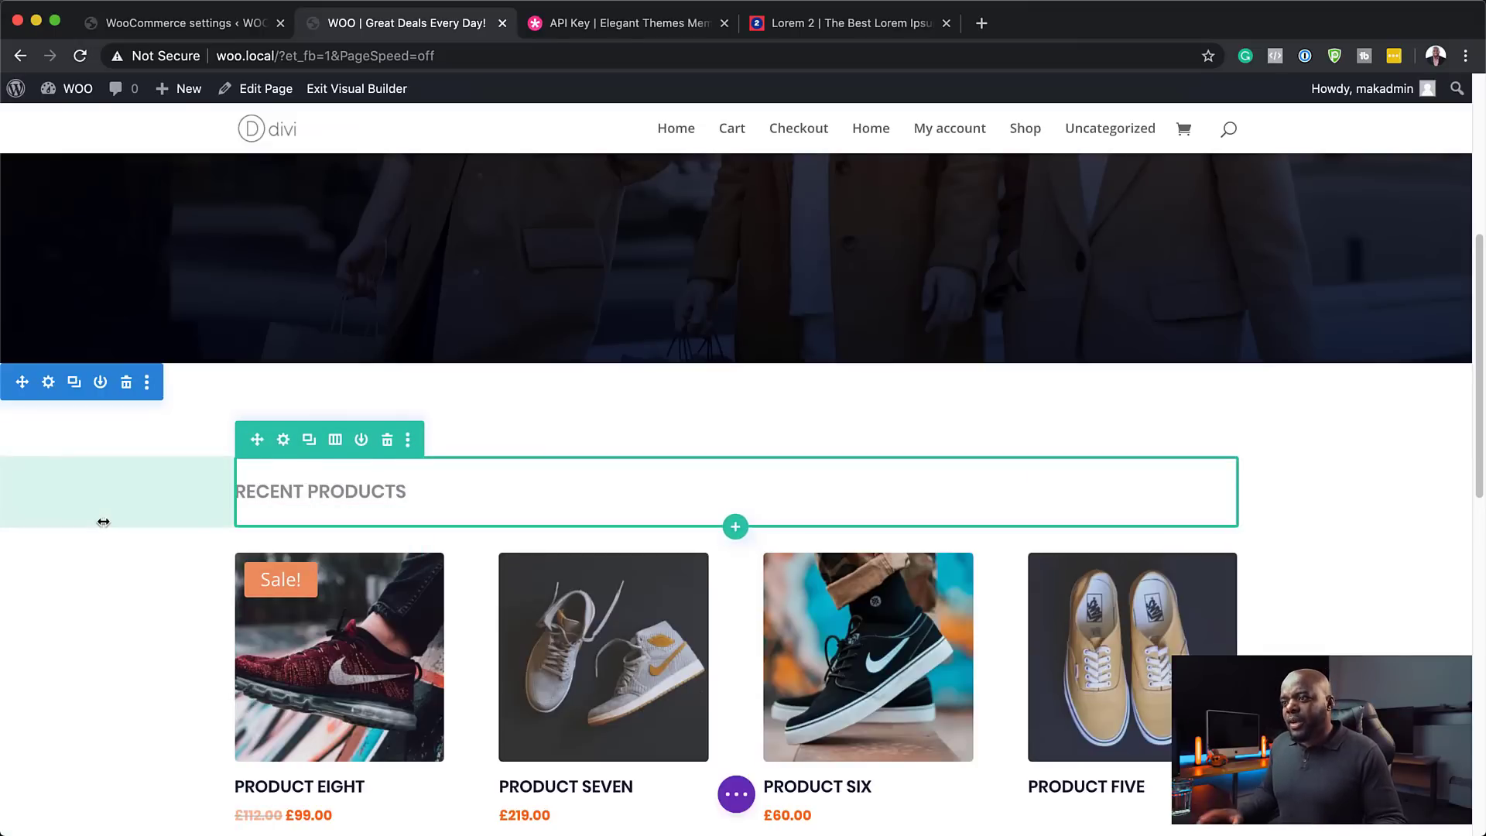
key("t")
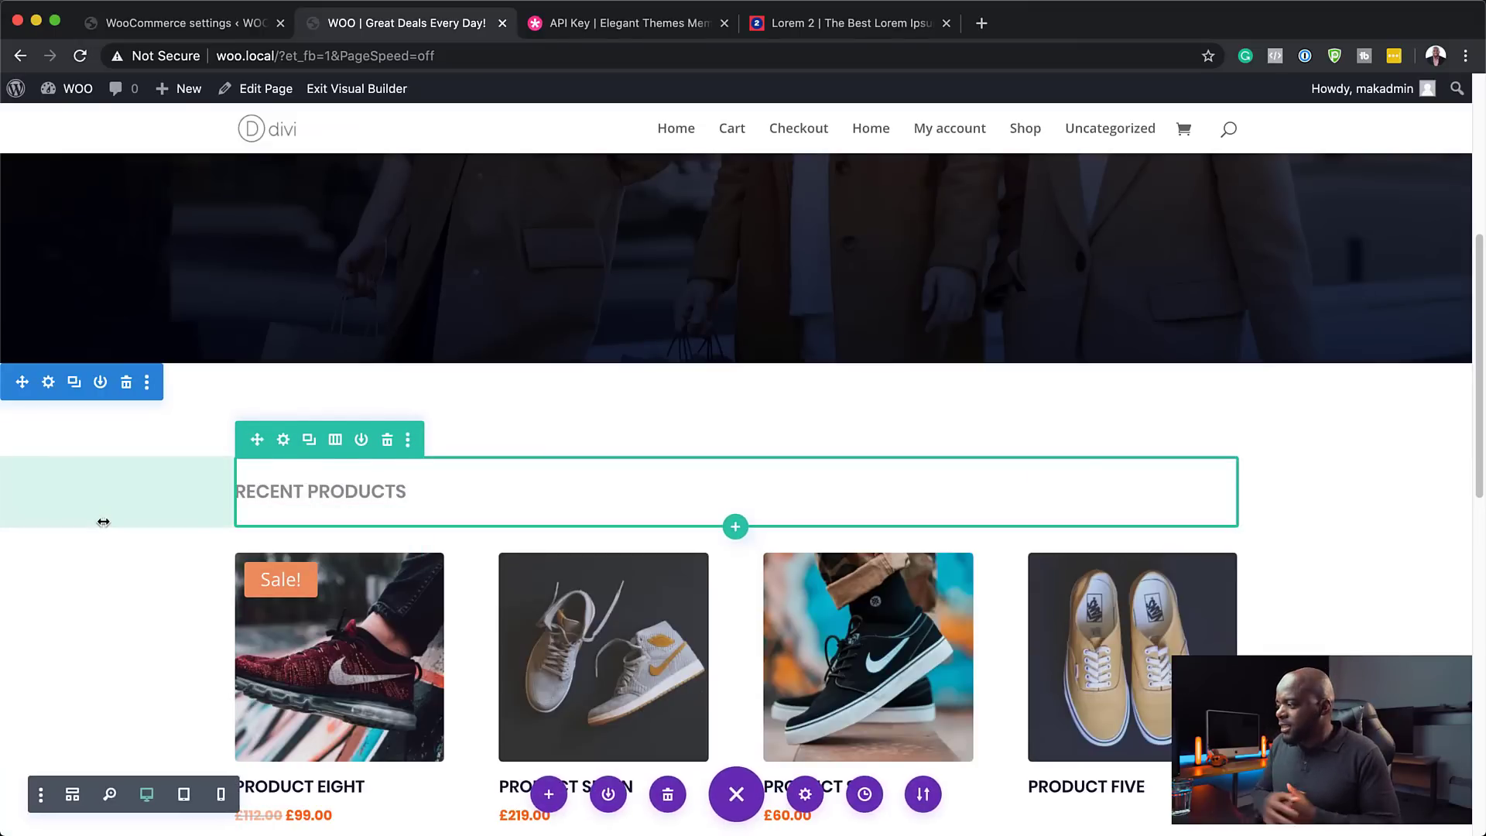
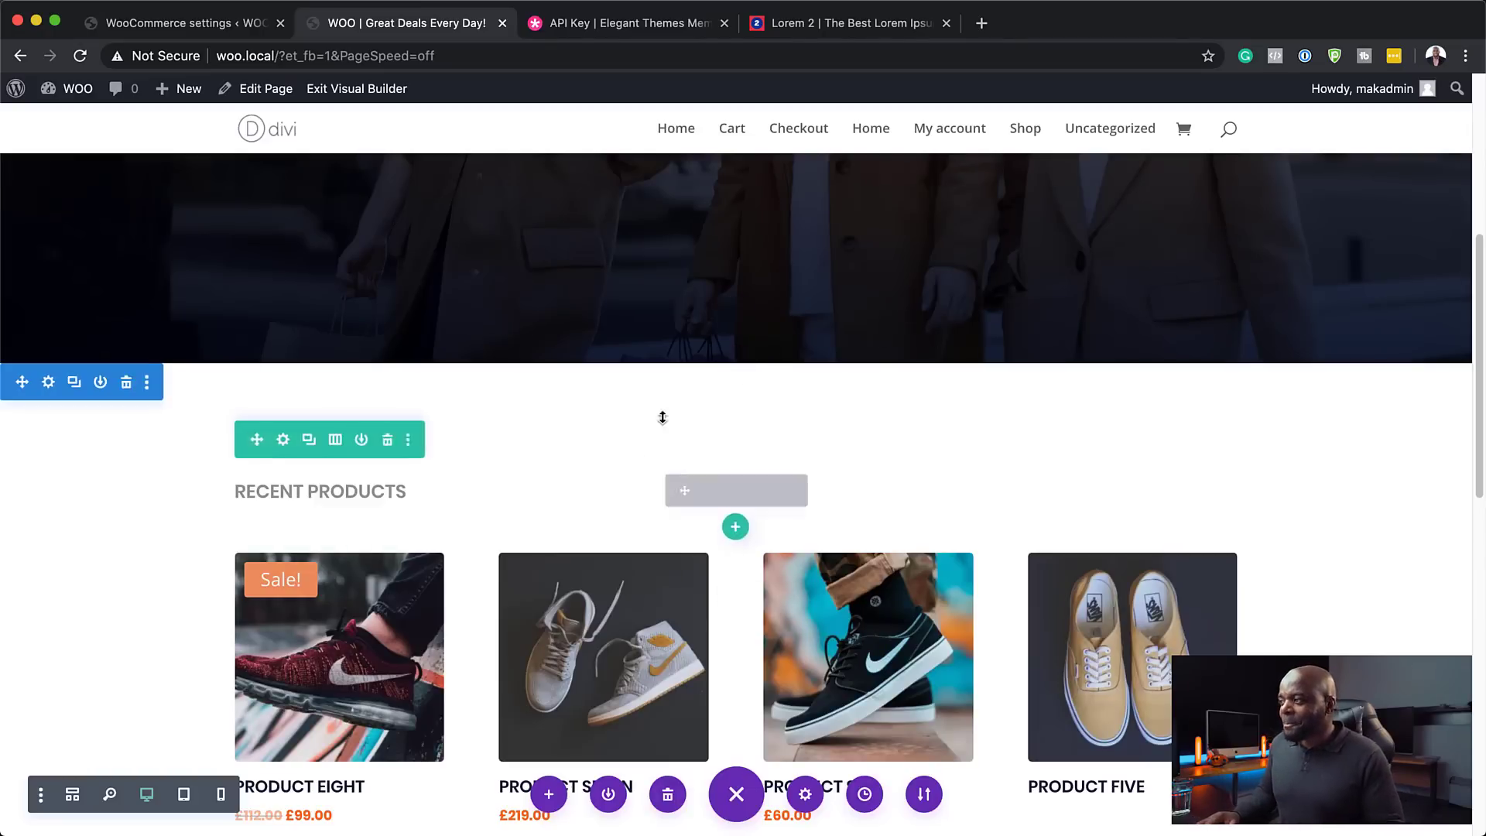
- Exit the Visual Builder and scroll through the live homepage to review it
scroll(660, 415, "up", 5)
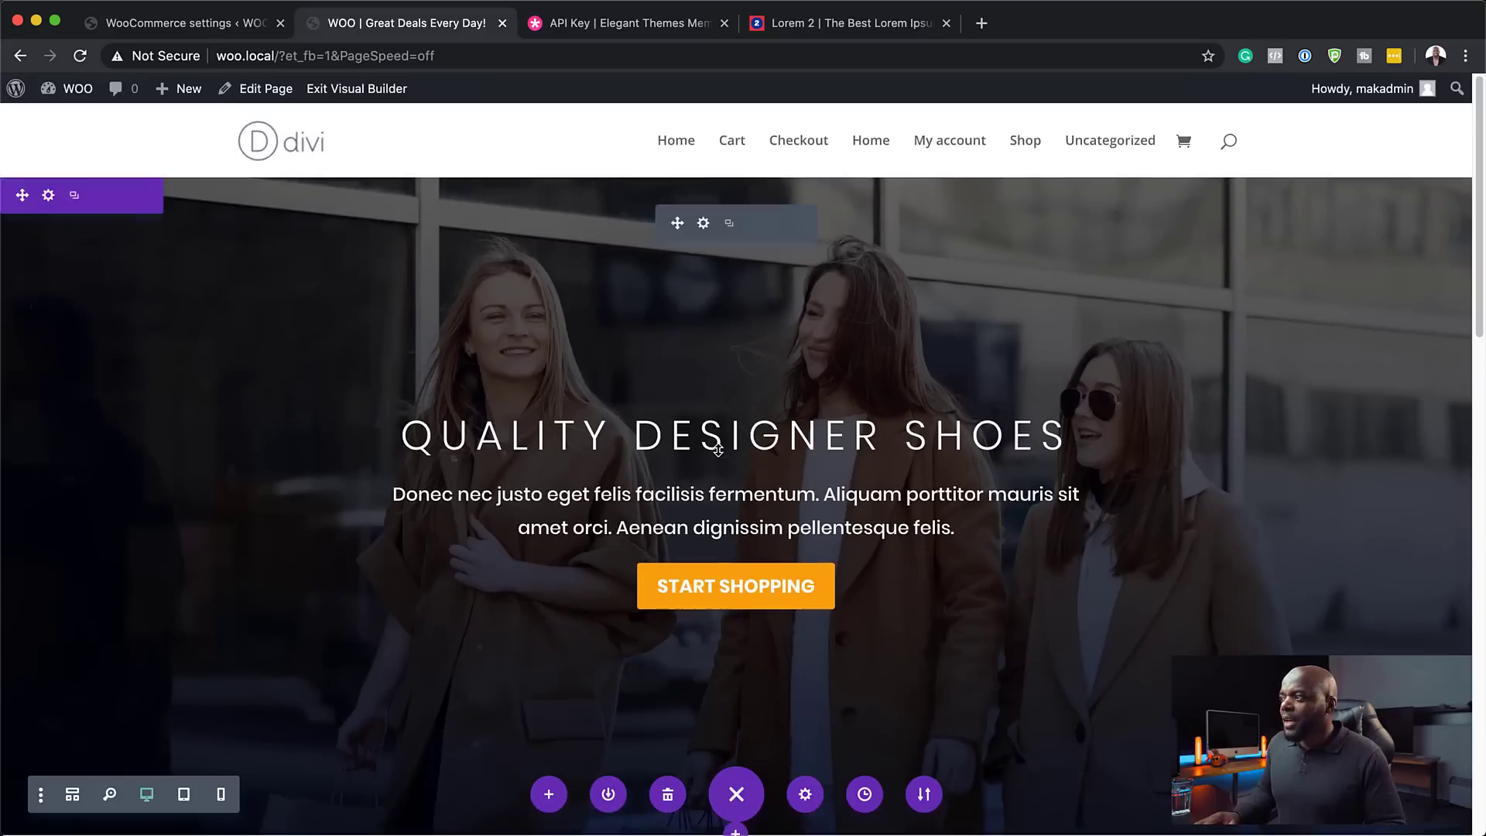
left_click(348, 90)
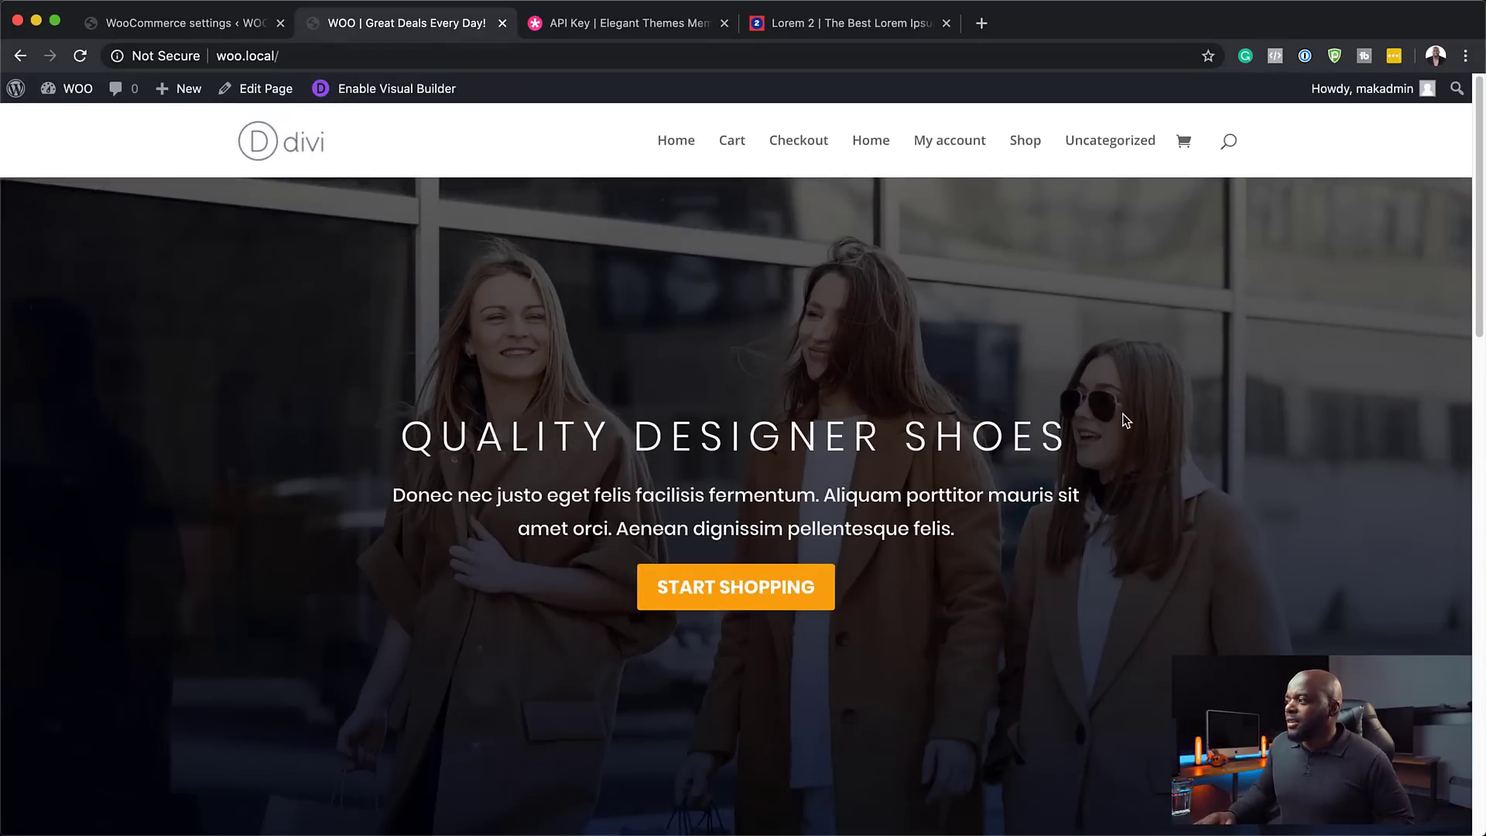
scroll(1274, 385, "down", 10)
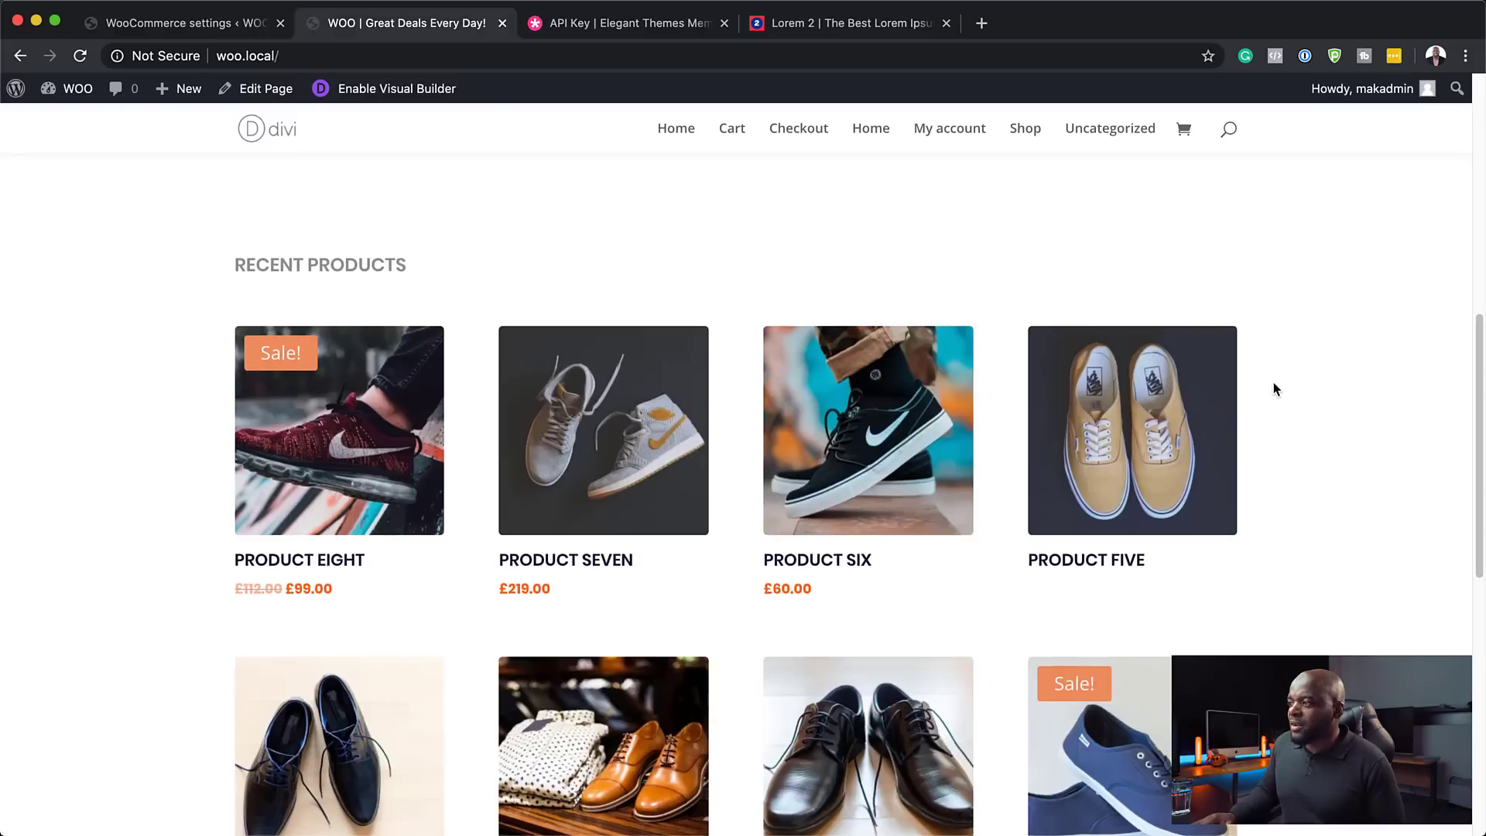
scroll(1276, 388, "down", 5)
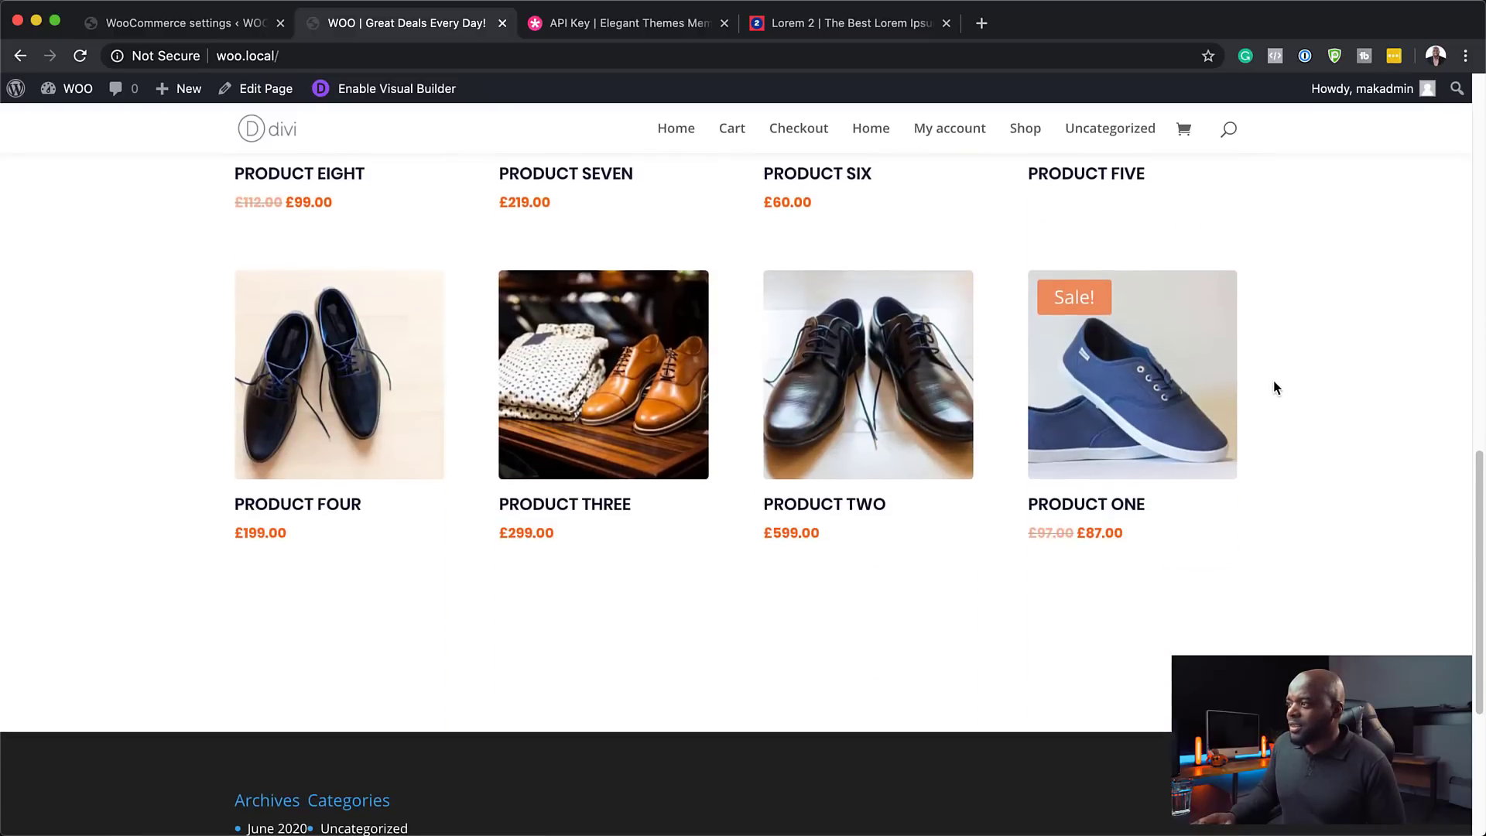
scroll(1276, 387, "up", 10)
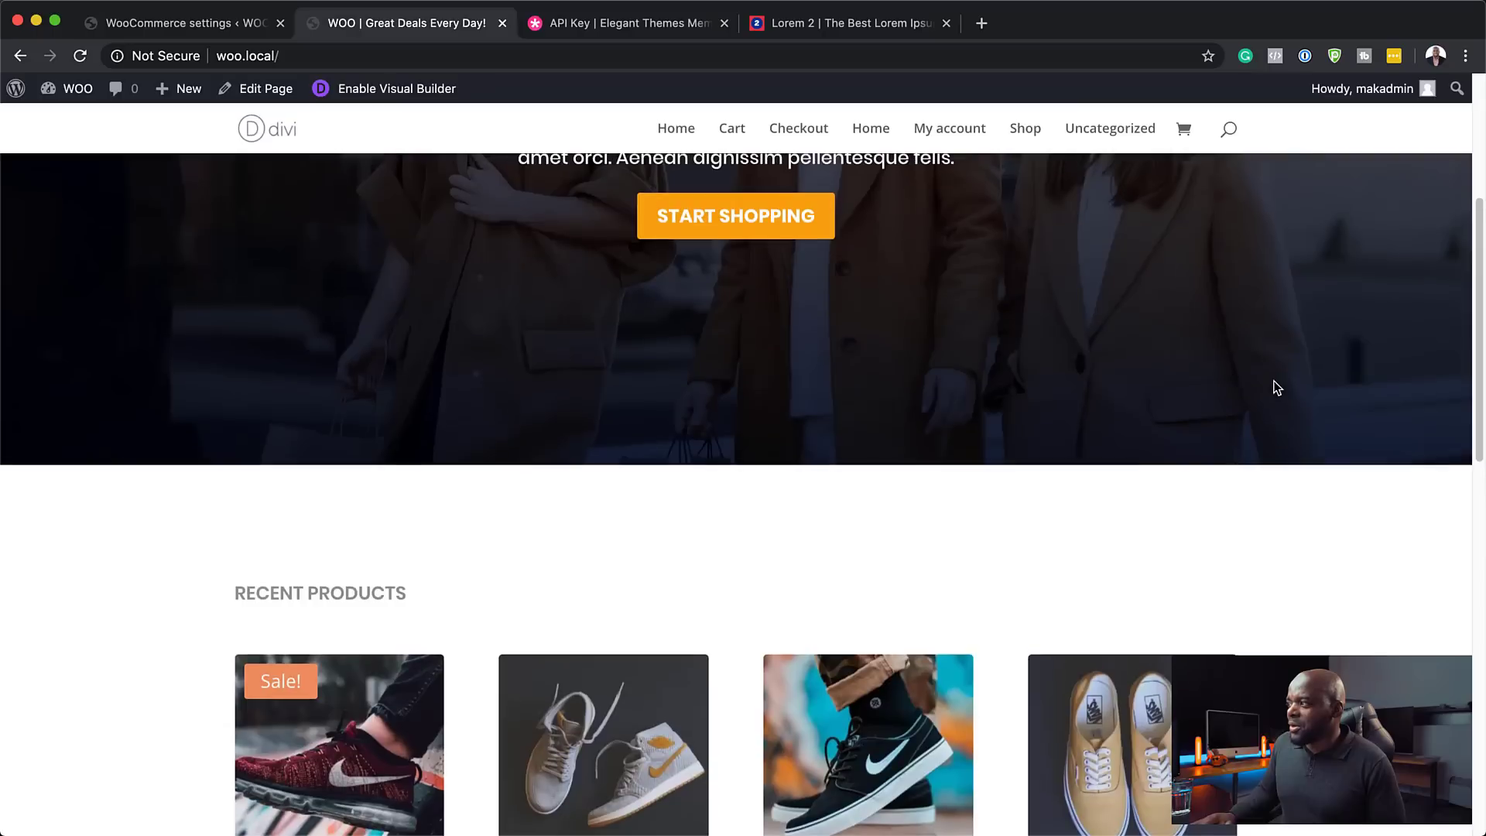
scroll(1277, 388, "up", 5)
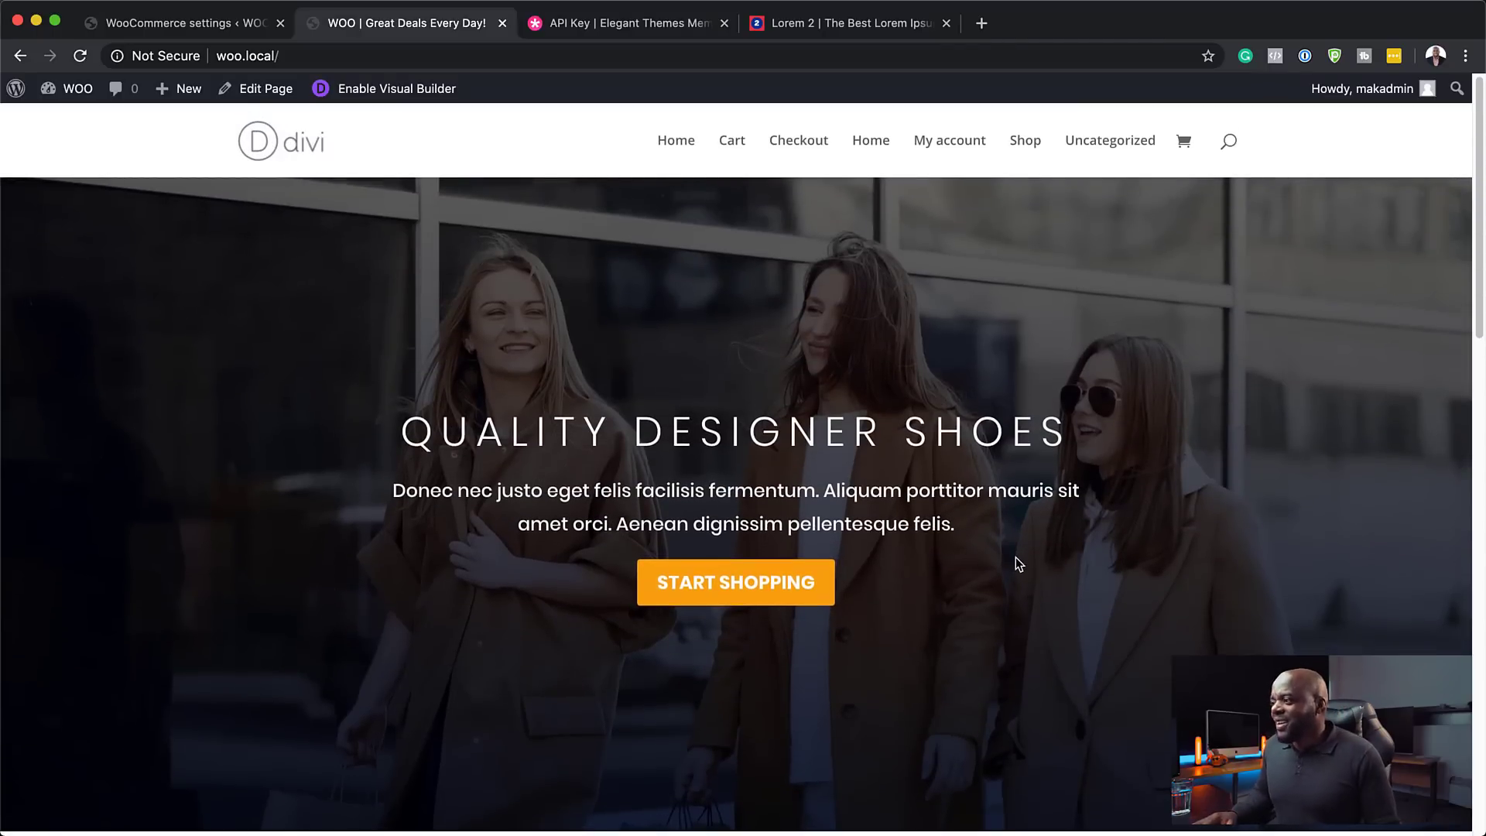
scroll(1015, 558, "down", 10)
scroll(339, 579, "up", 2)
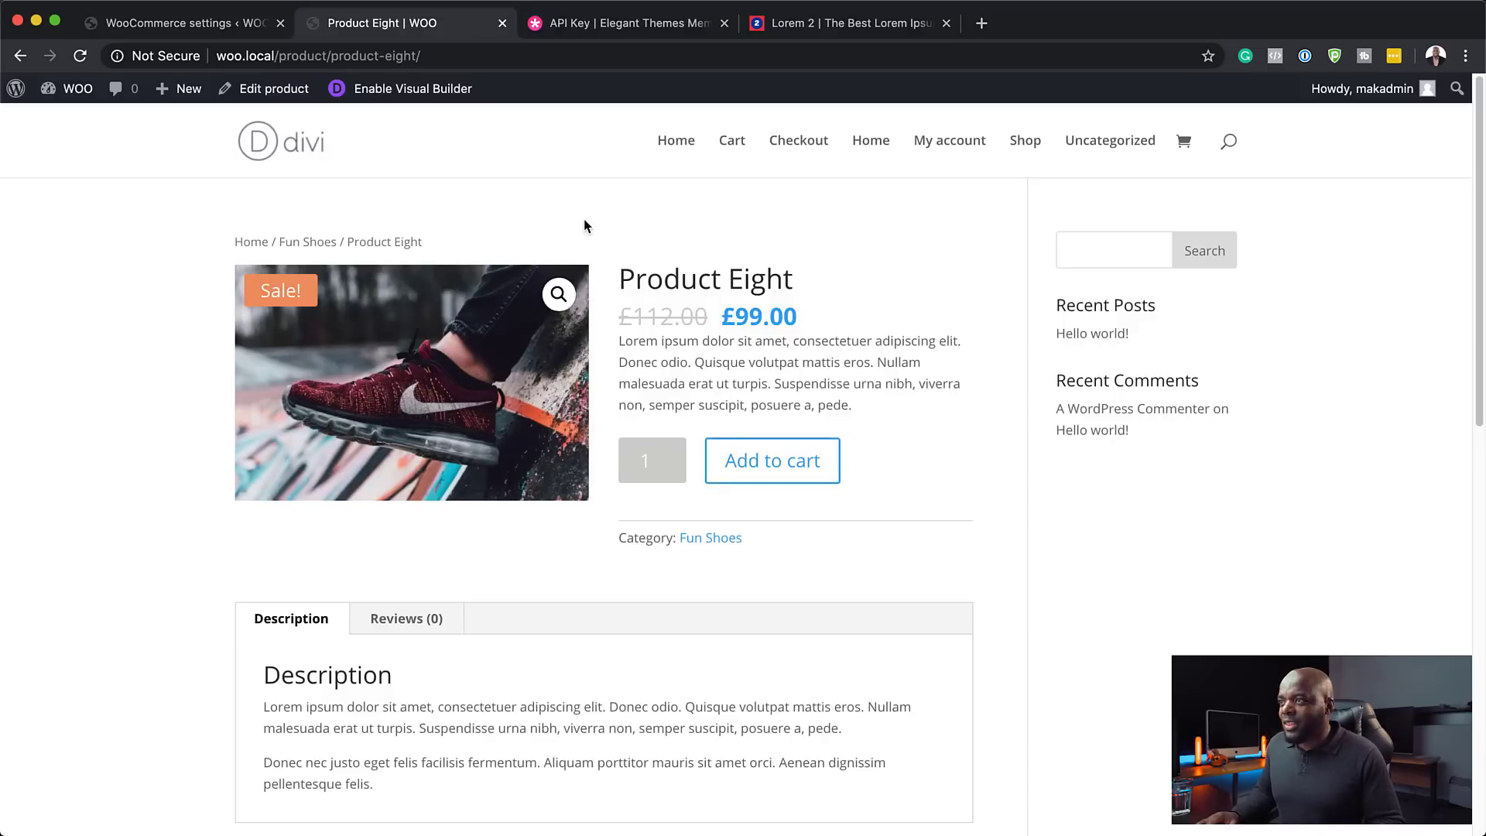
- Return to WordPress admin and go to Divi's Theme Builder
left_click(186, 23)
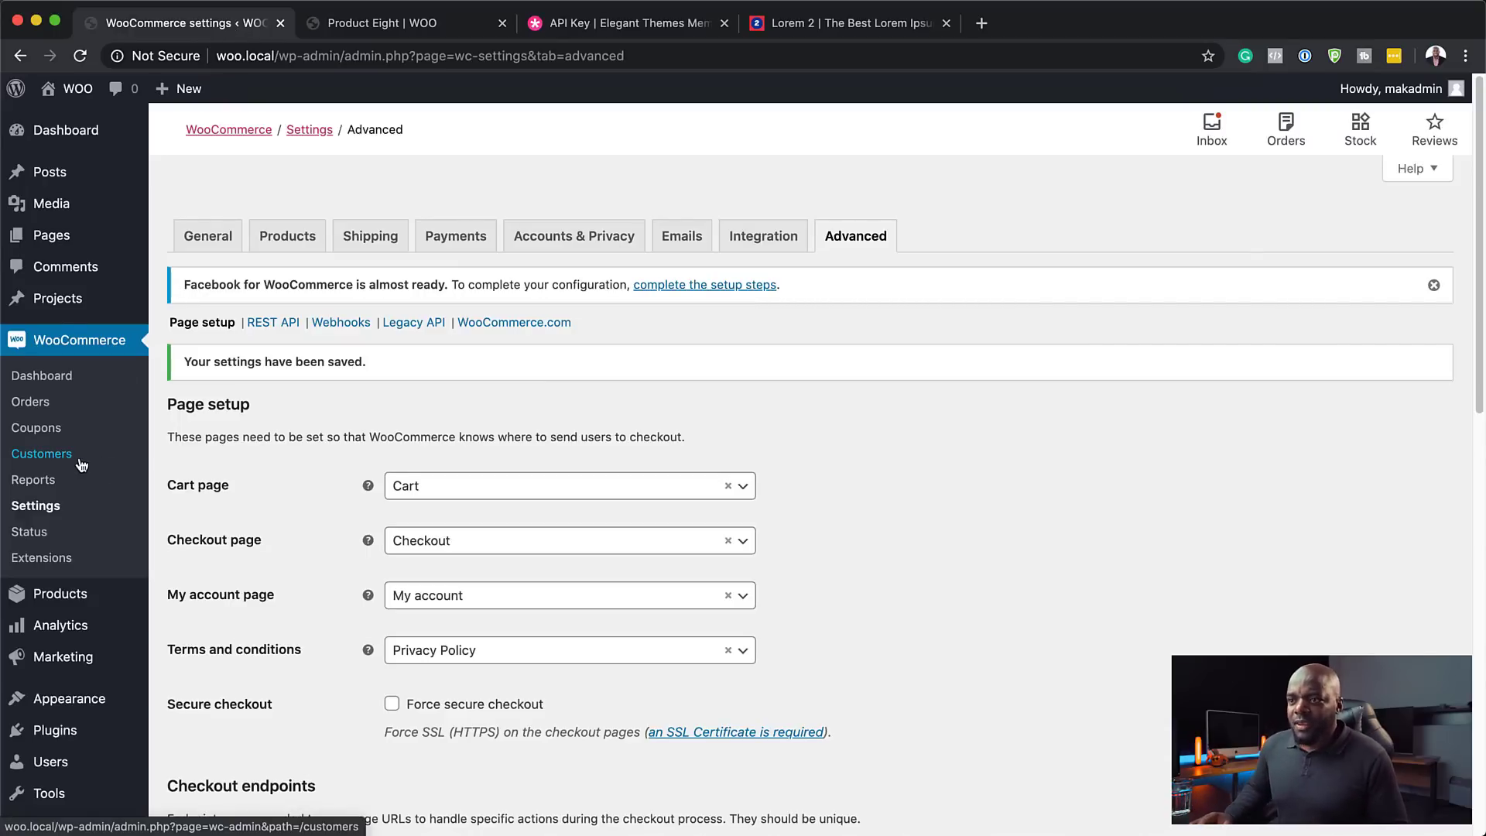
scroll(65, 735, "down", 9)
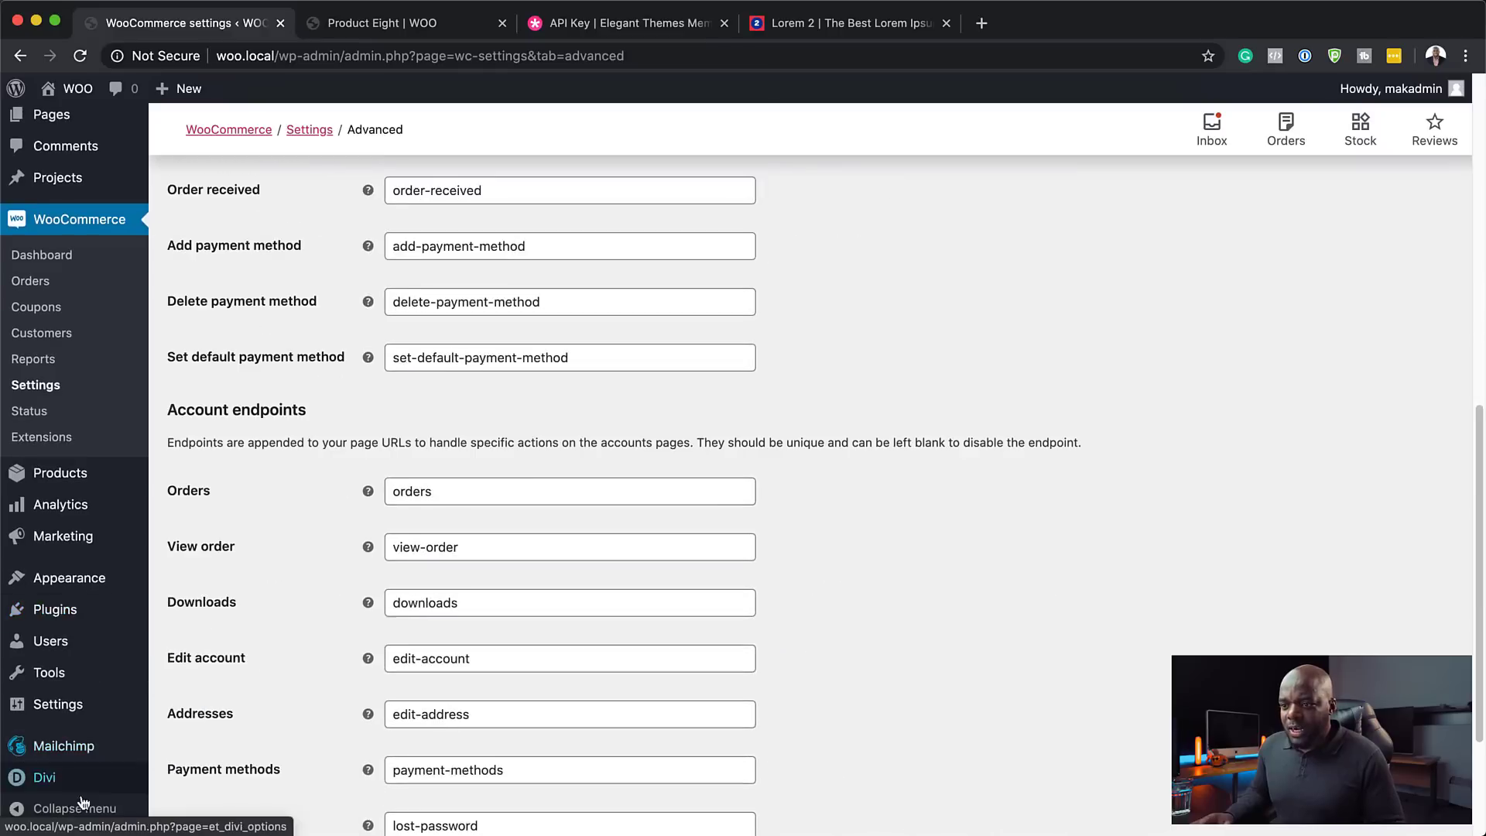
mouse_move(65, 786)
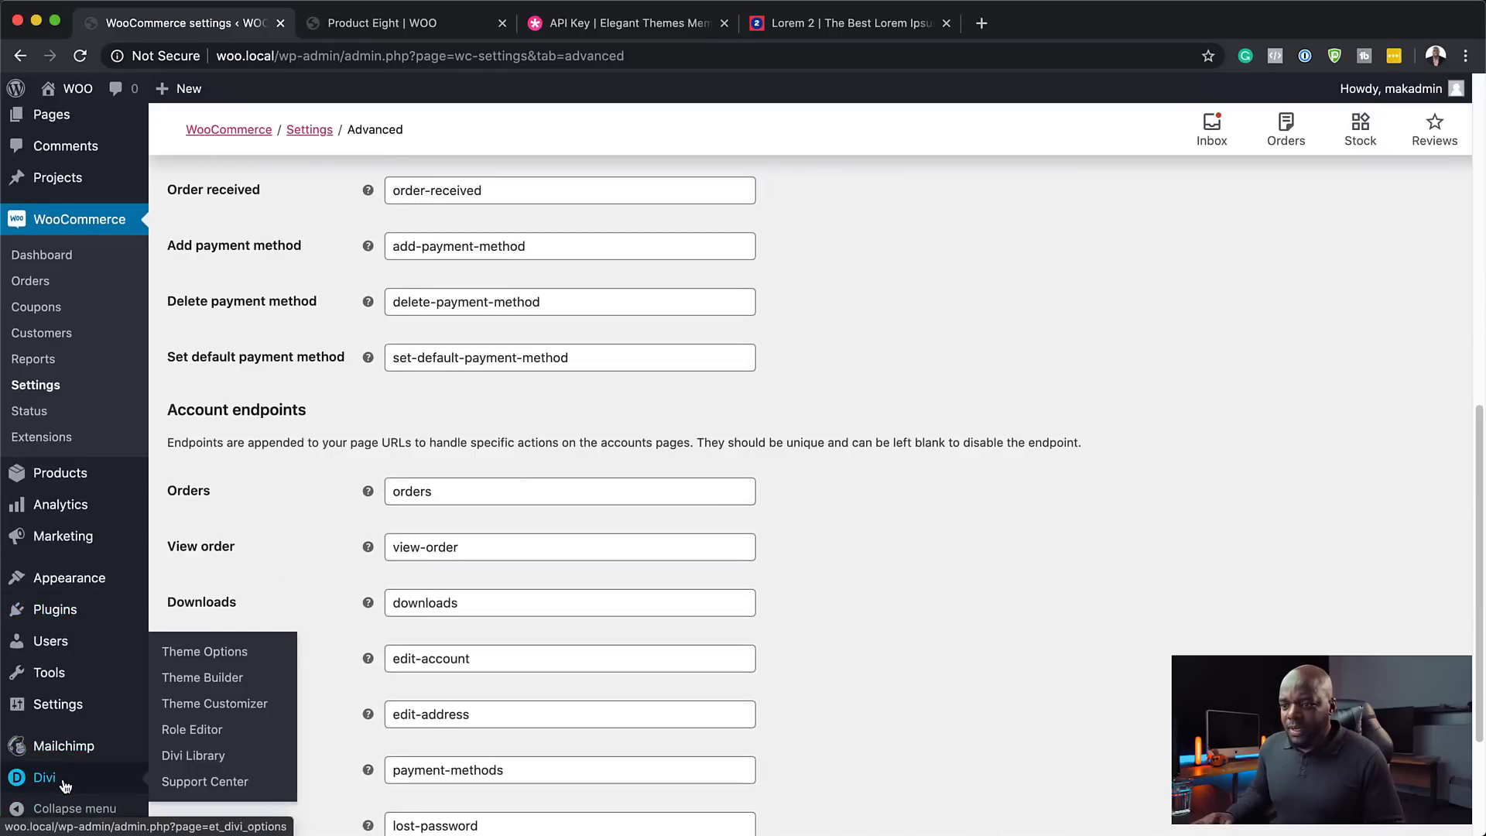
left_click(222, 678)
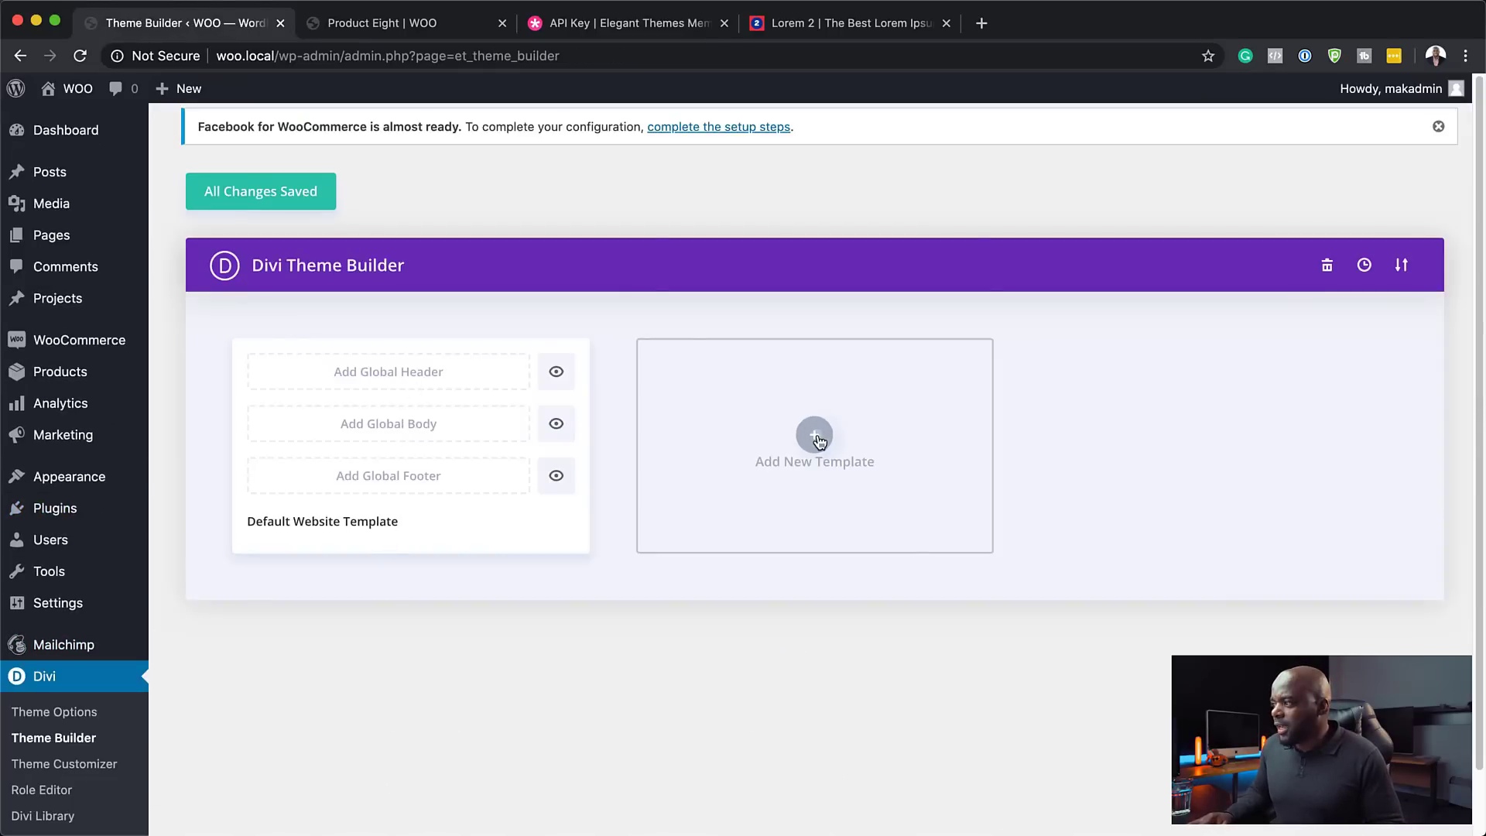
- Create a theme template assigned to All Products and begin building its custom body
left_click(816, 437)
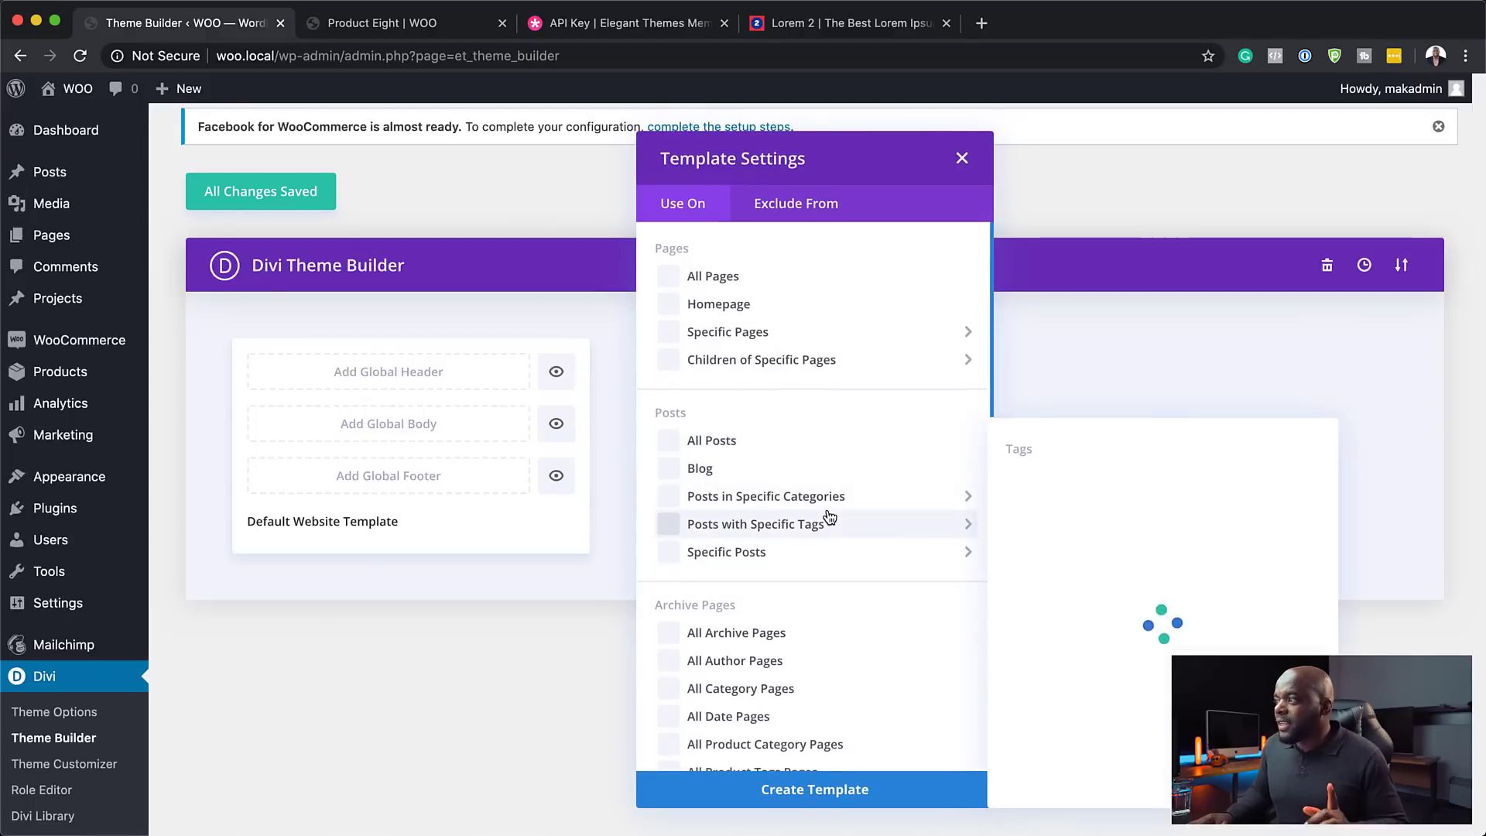
scroll(856, 582, "down", 10)
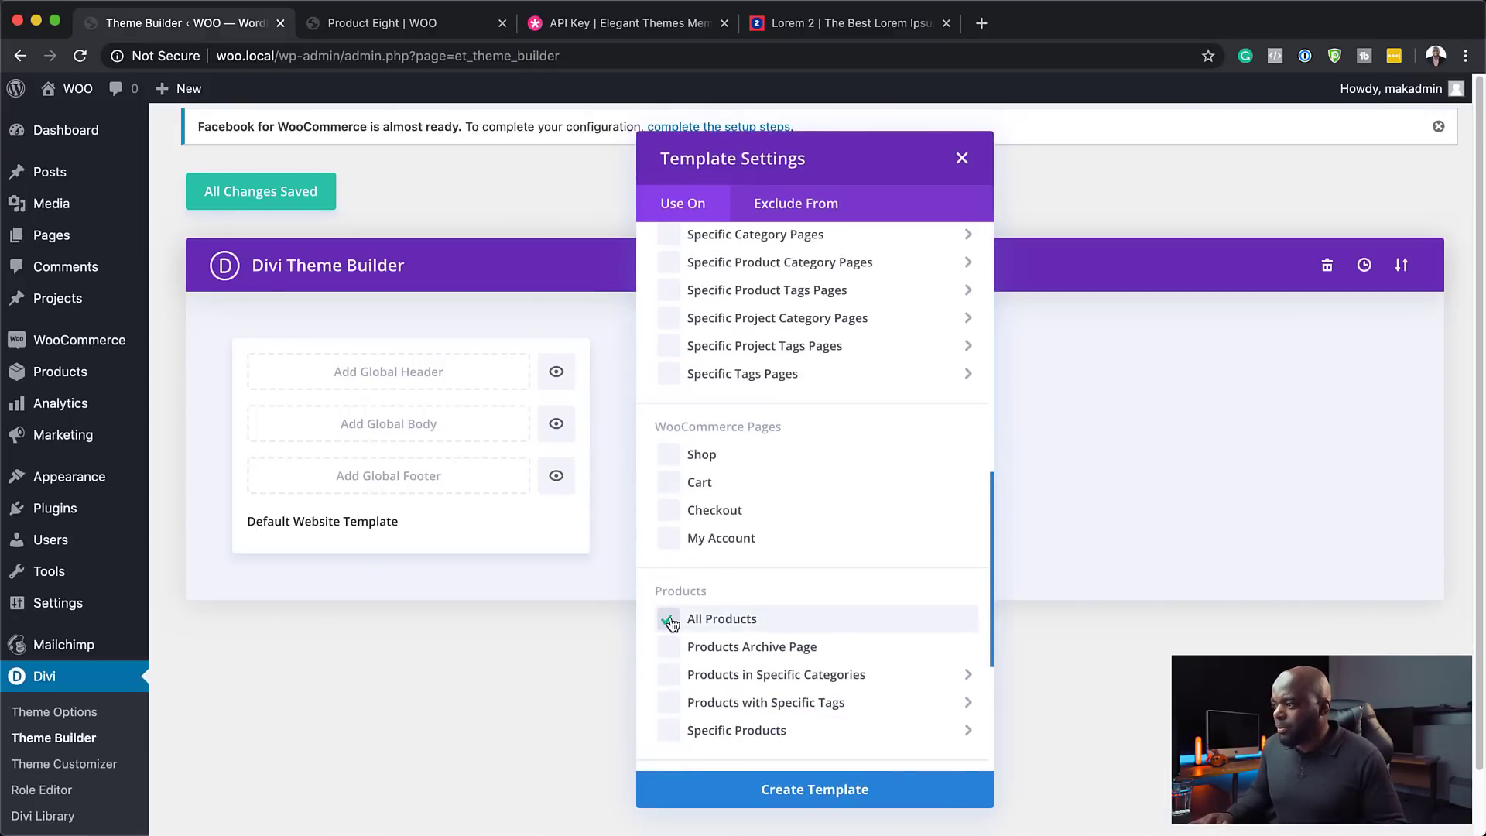
left_click(842, 789)
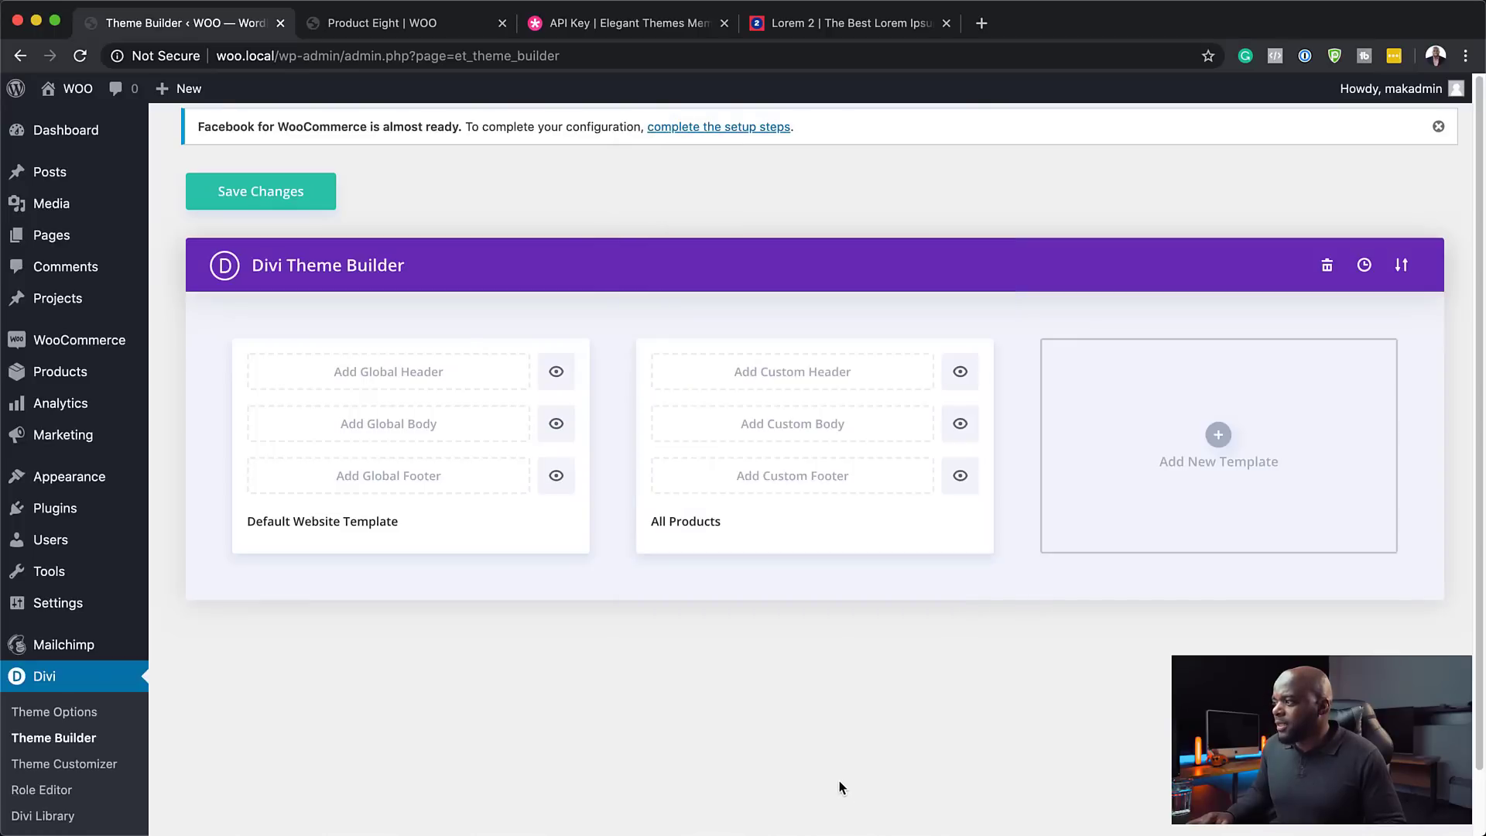
left_click(794, 429)
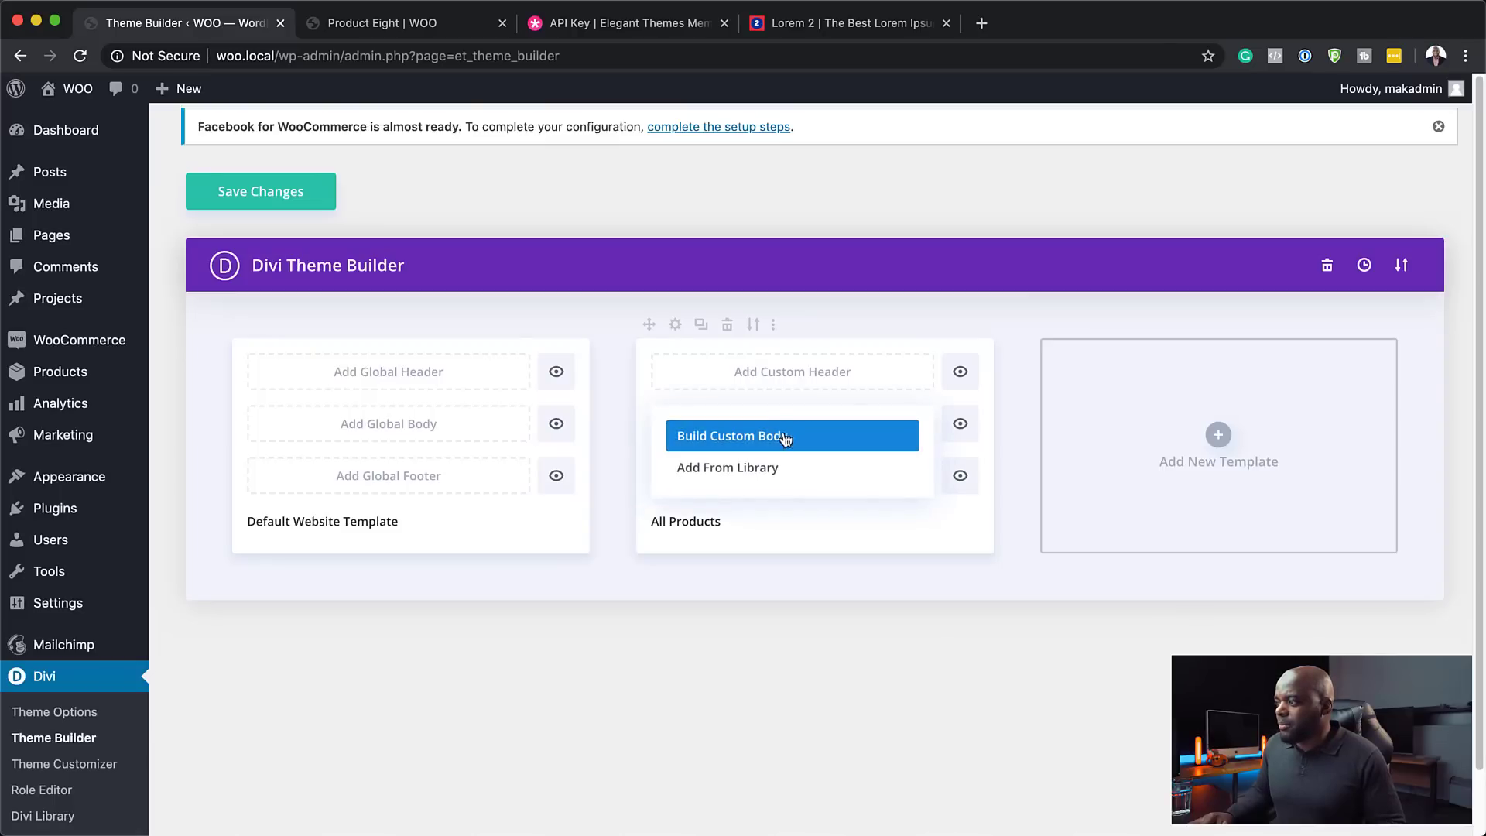
left_click(784, 436)
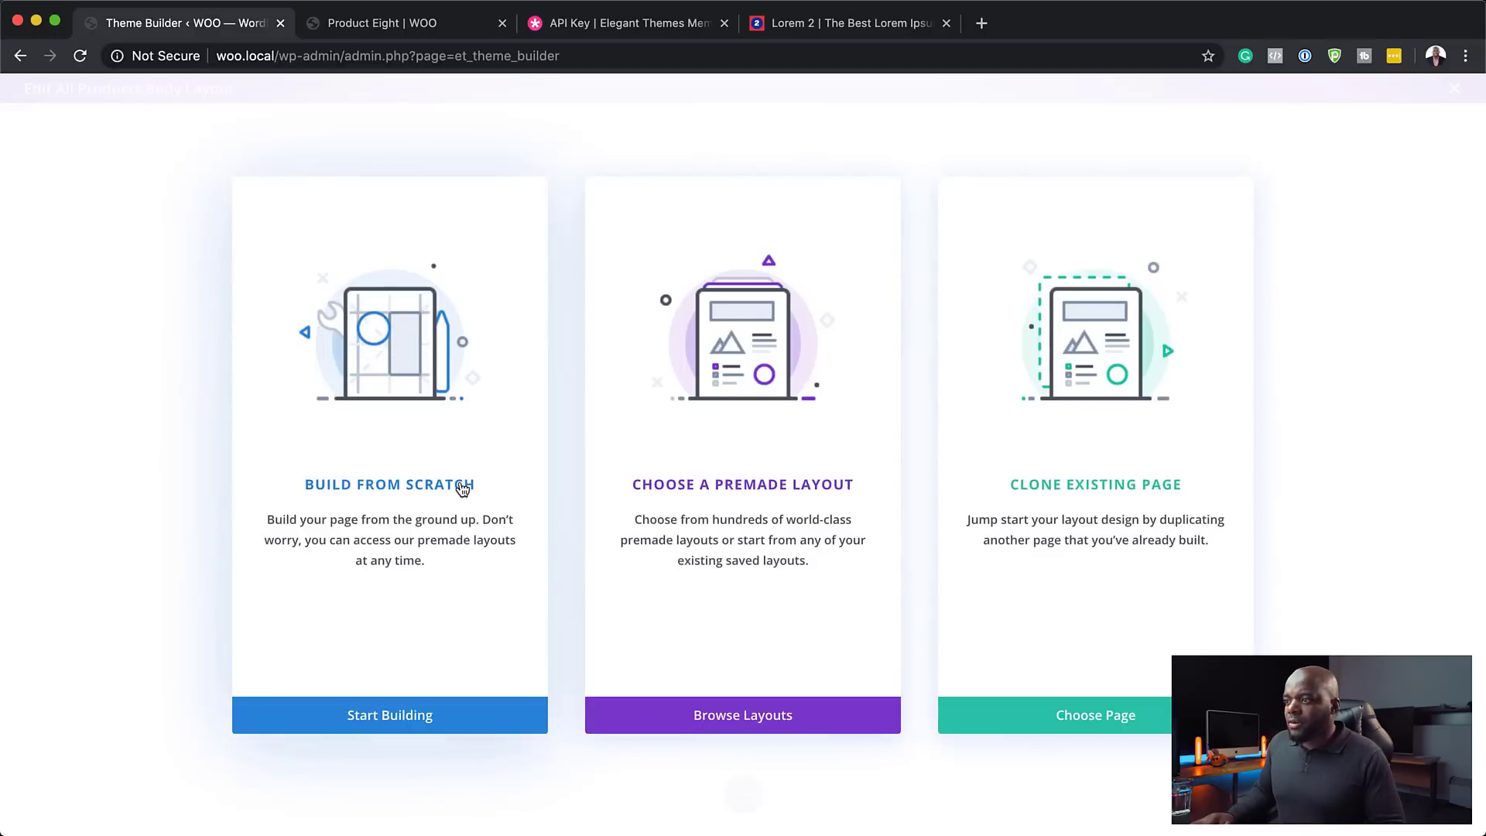
- Start the body from scratch with a fullwidth section holding a Fullwidth Header module
left_click(460, 486)
left_click(896, 233)
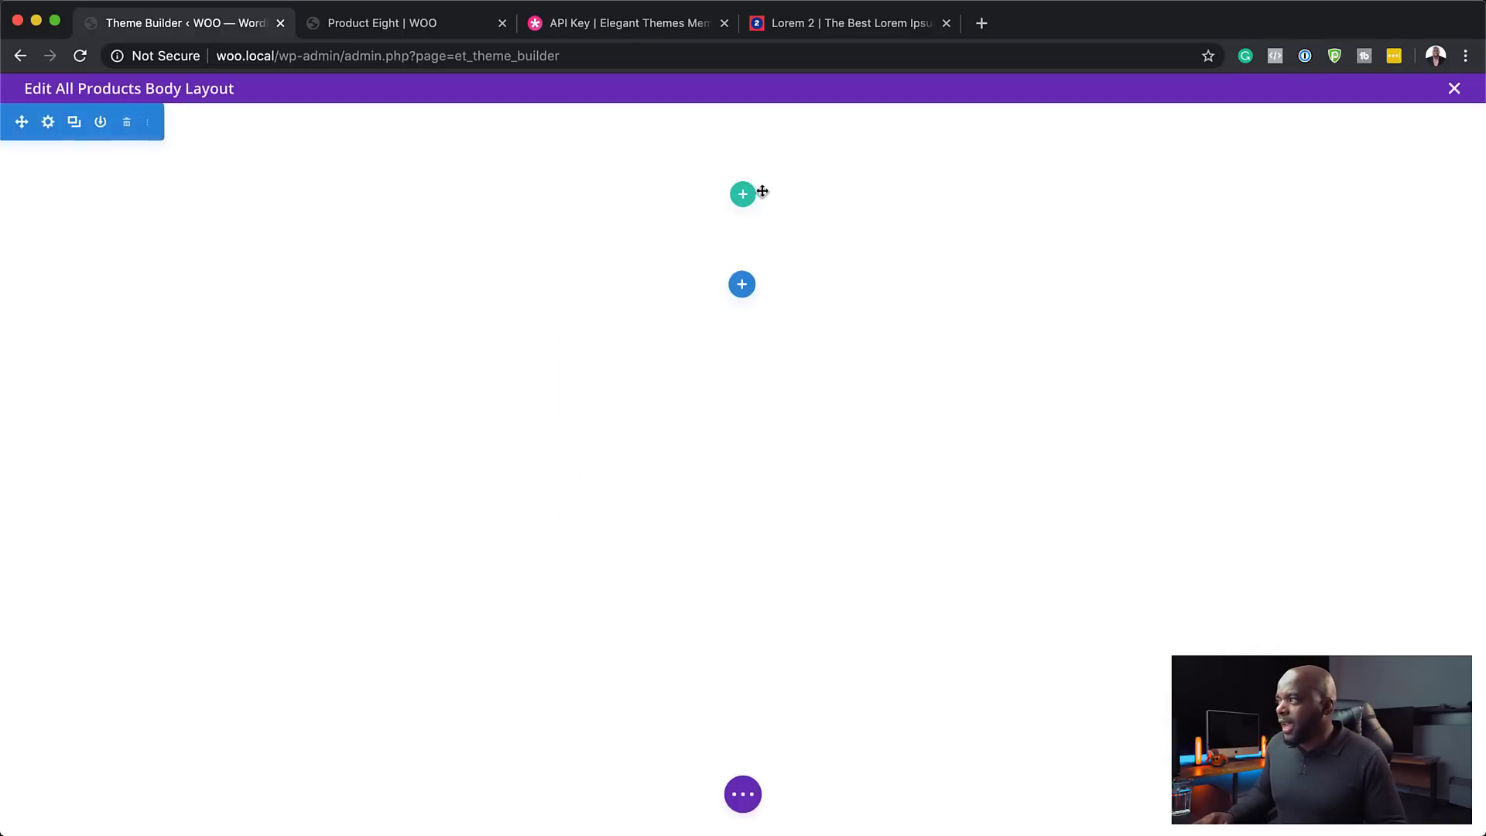
left_click(743, 282)
left_click(868, 434)
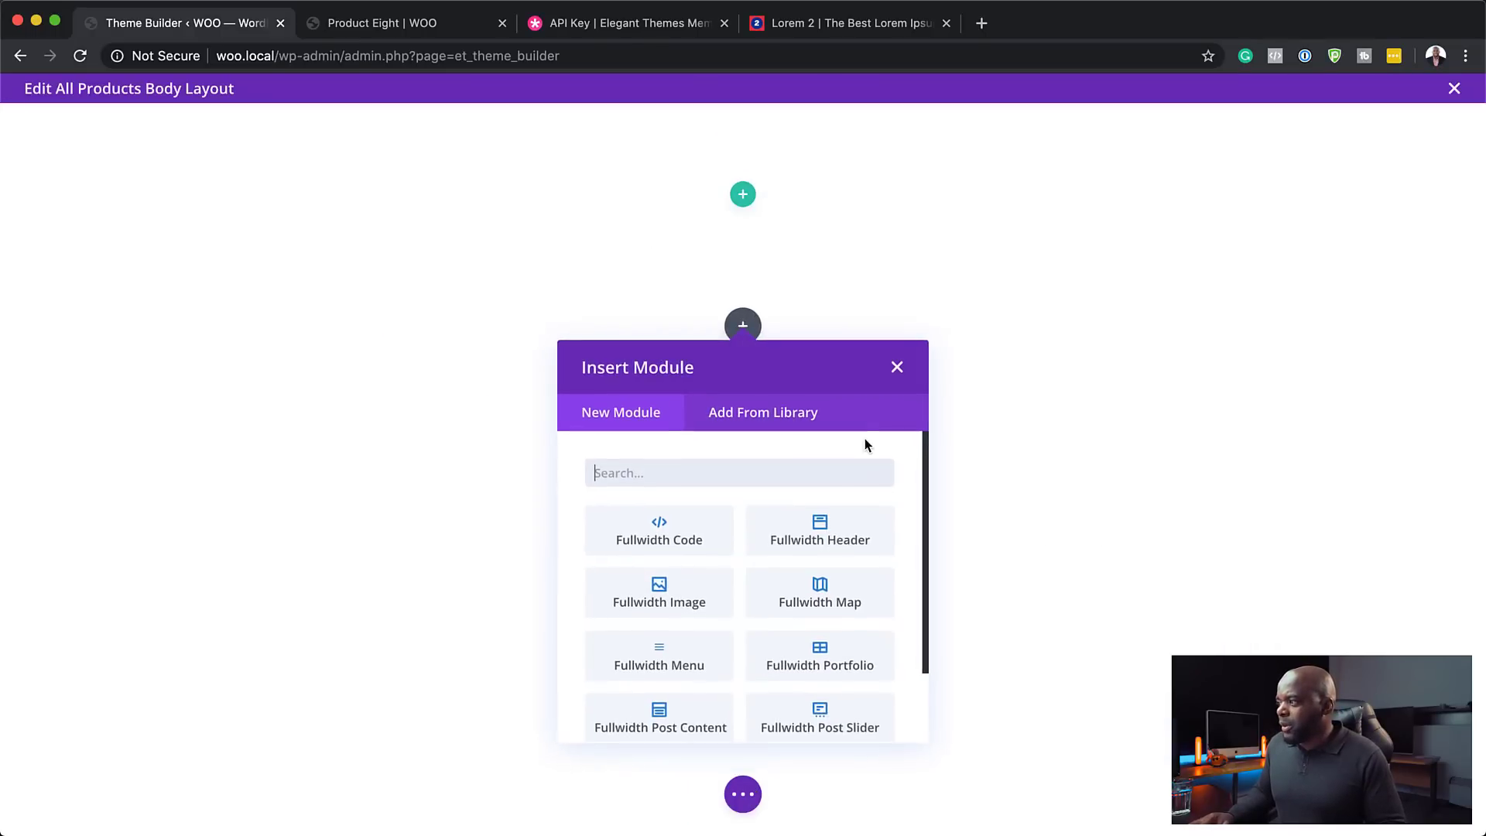
left_click(844, 529)
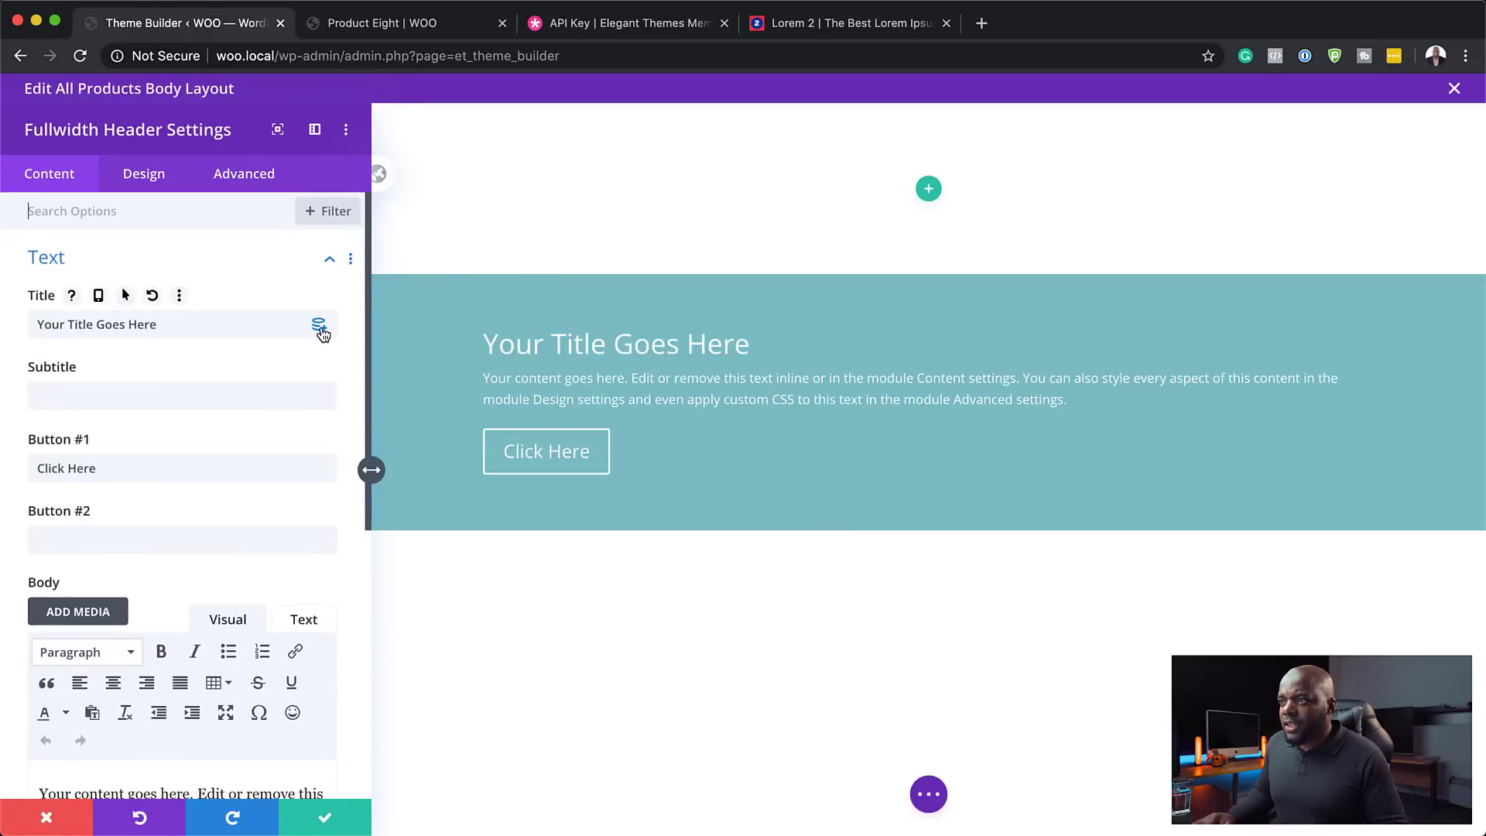
- Set the header title to dynamic Post/Archive Title and delete the body text and button label
left_click(319, 327)
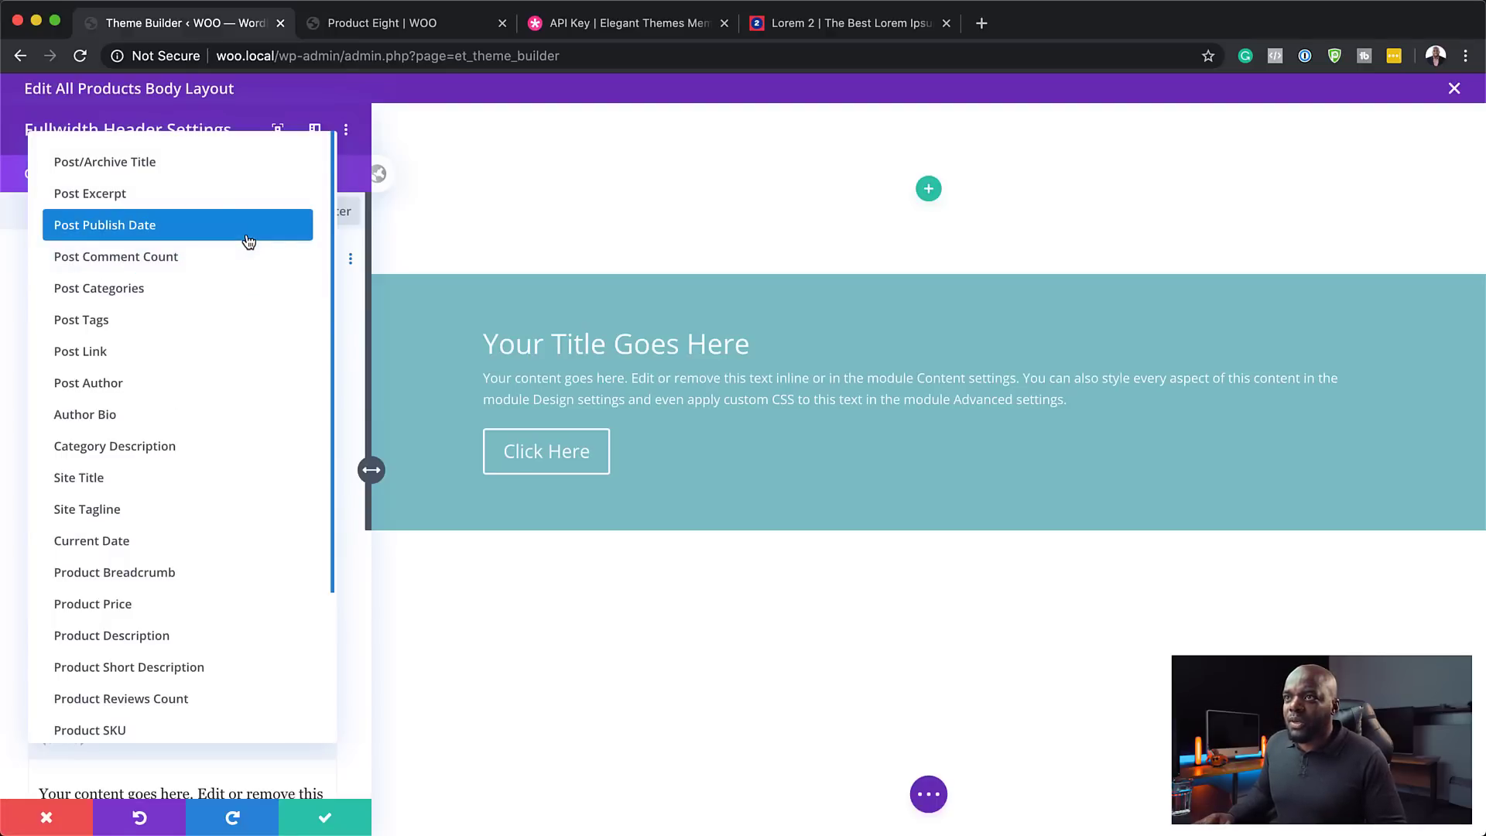
left_click(153, 163)
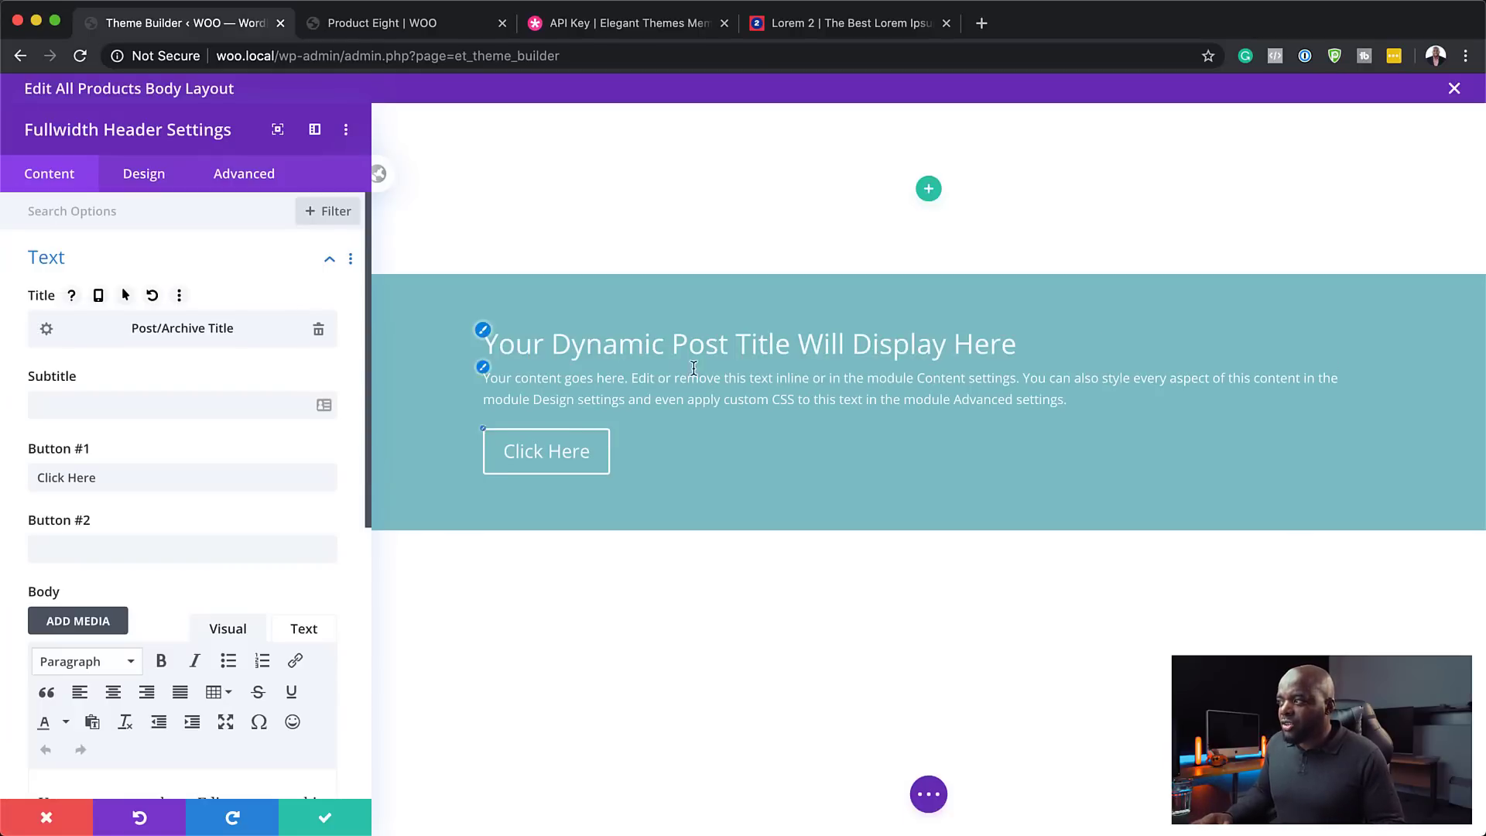
left_click(481, 369)
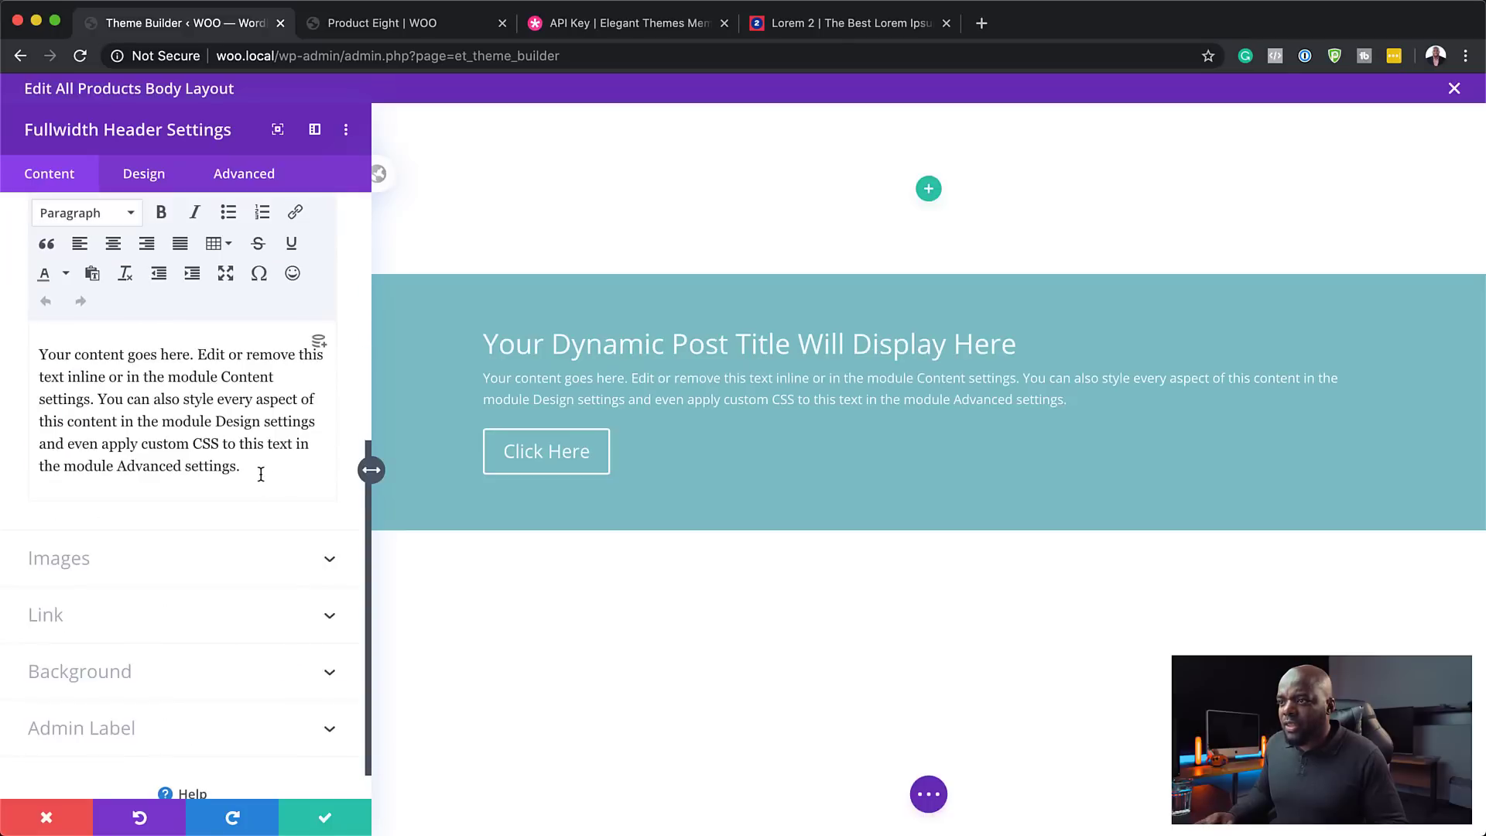
left_click_drag(261, 474, 26, 325)
key("BackSpace")
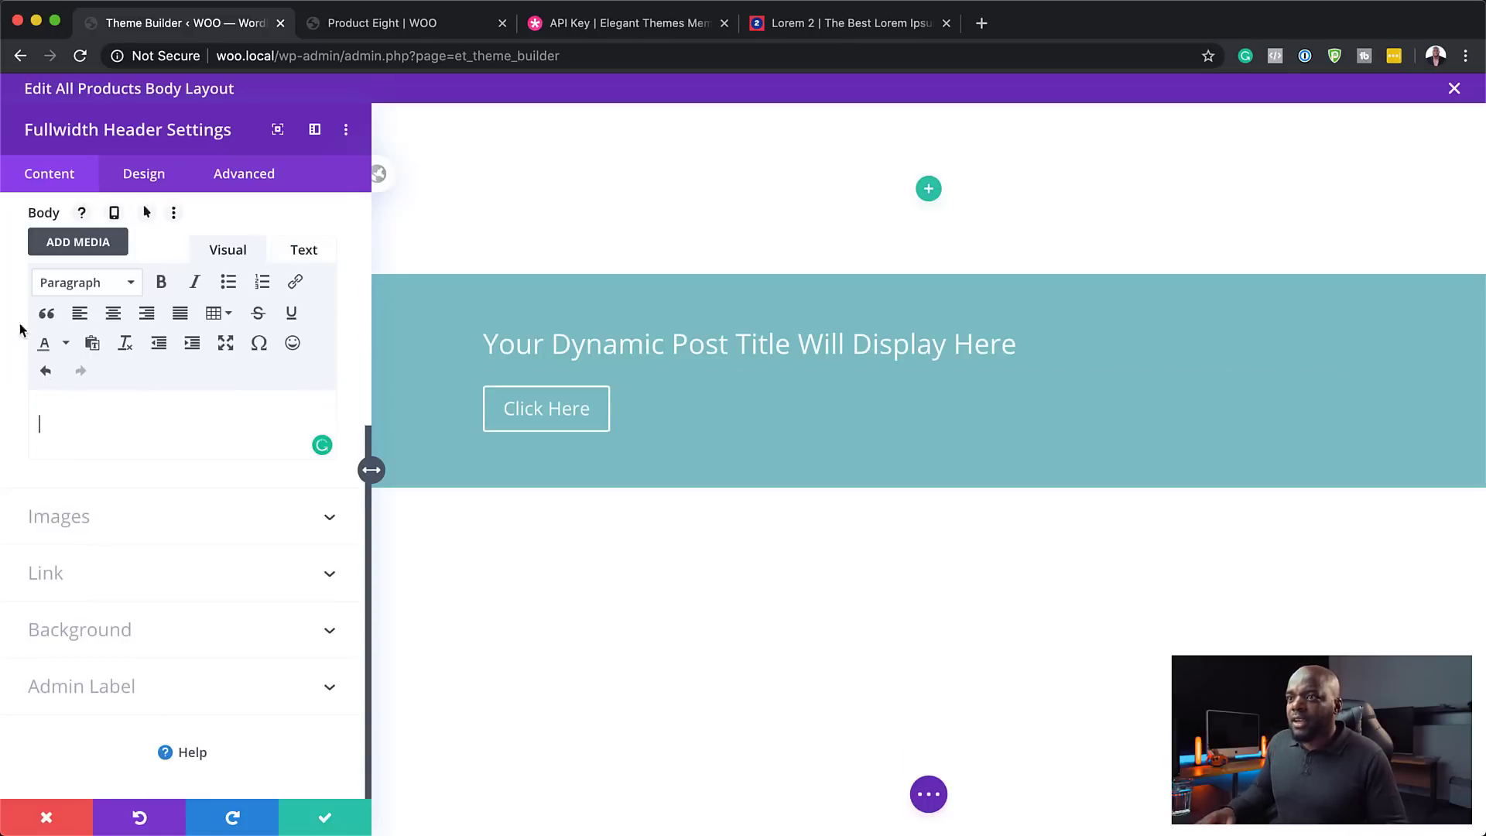
scroll(236, 457, "up", 2)
scroll(239, 465, "up", 2)
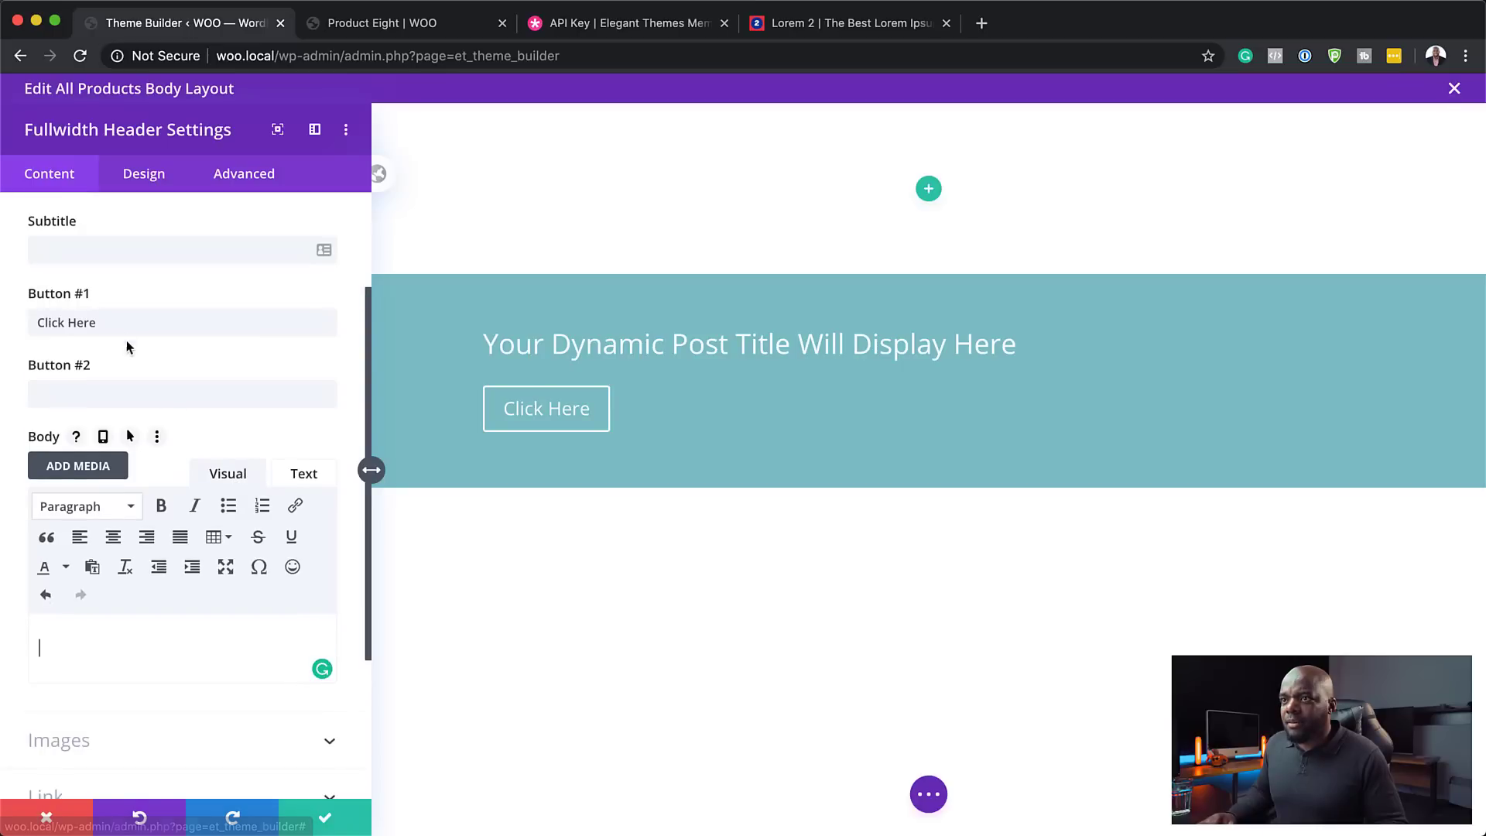
triple_click(120, 324)
key("BackSpace")
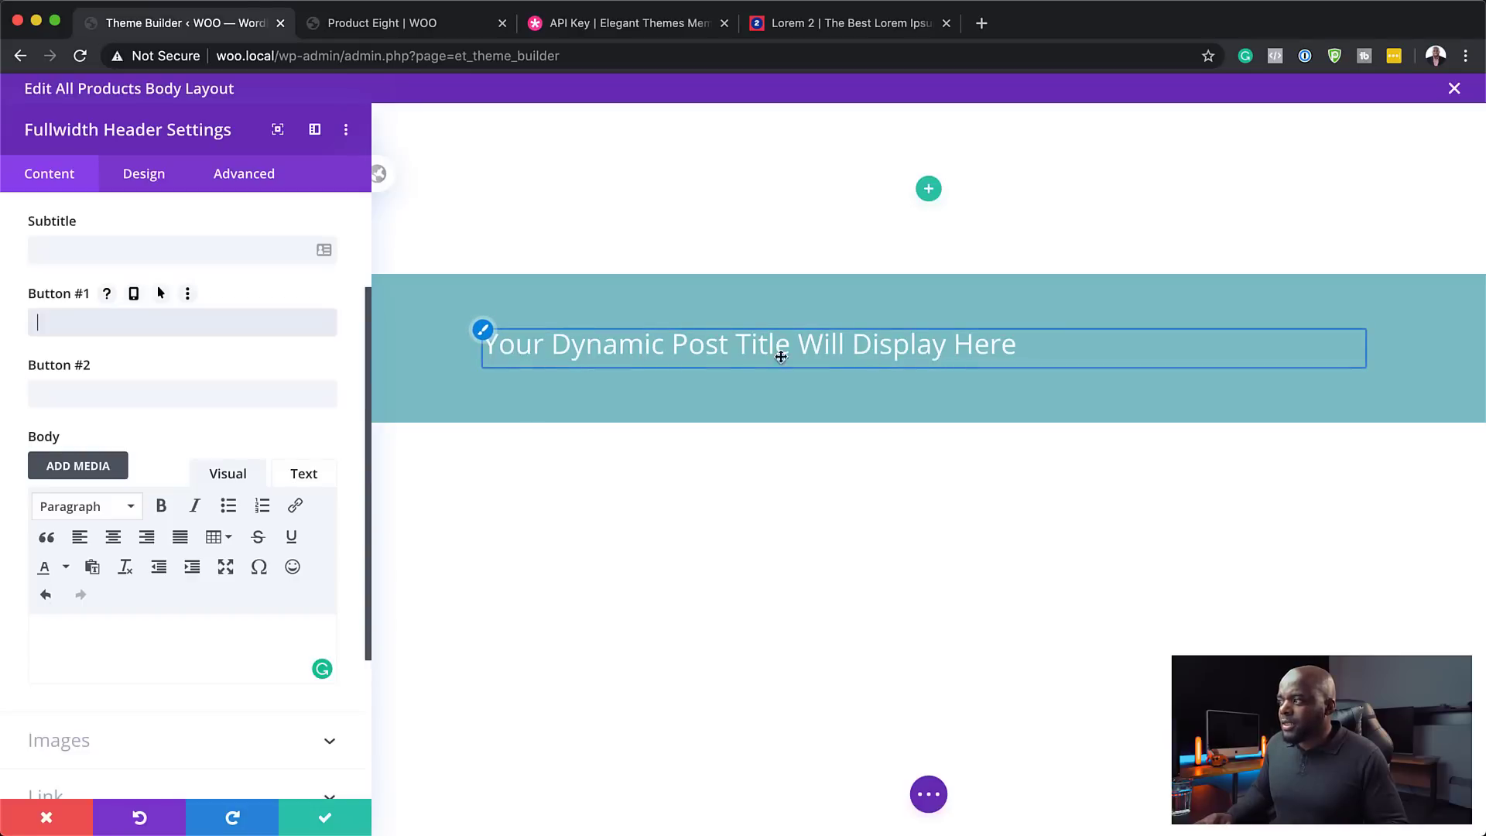
- Set the header title font to Poppins in all uppercase
left_click(483, 334)
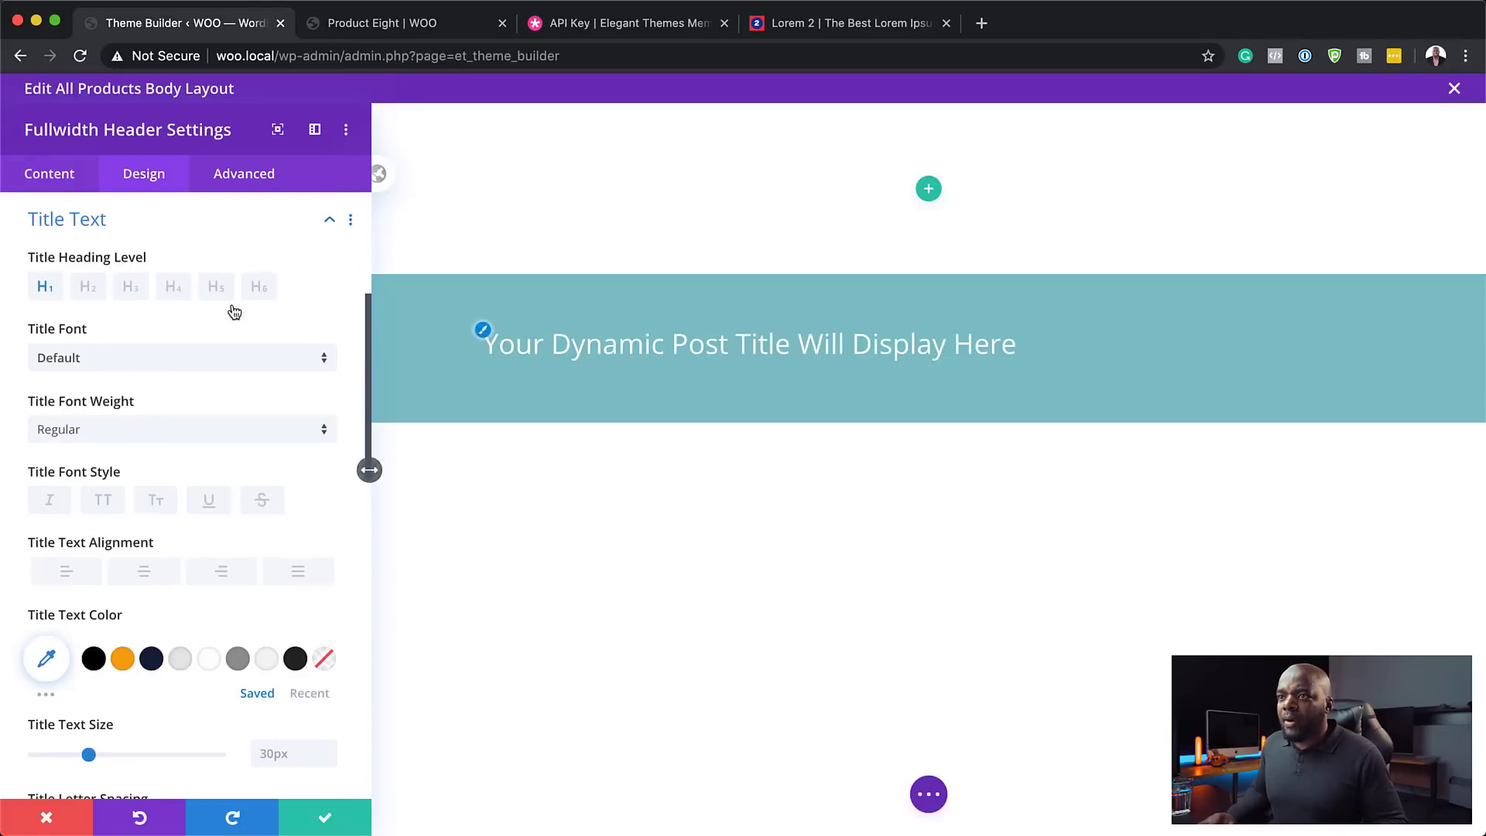
left_click(89, 364)
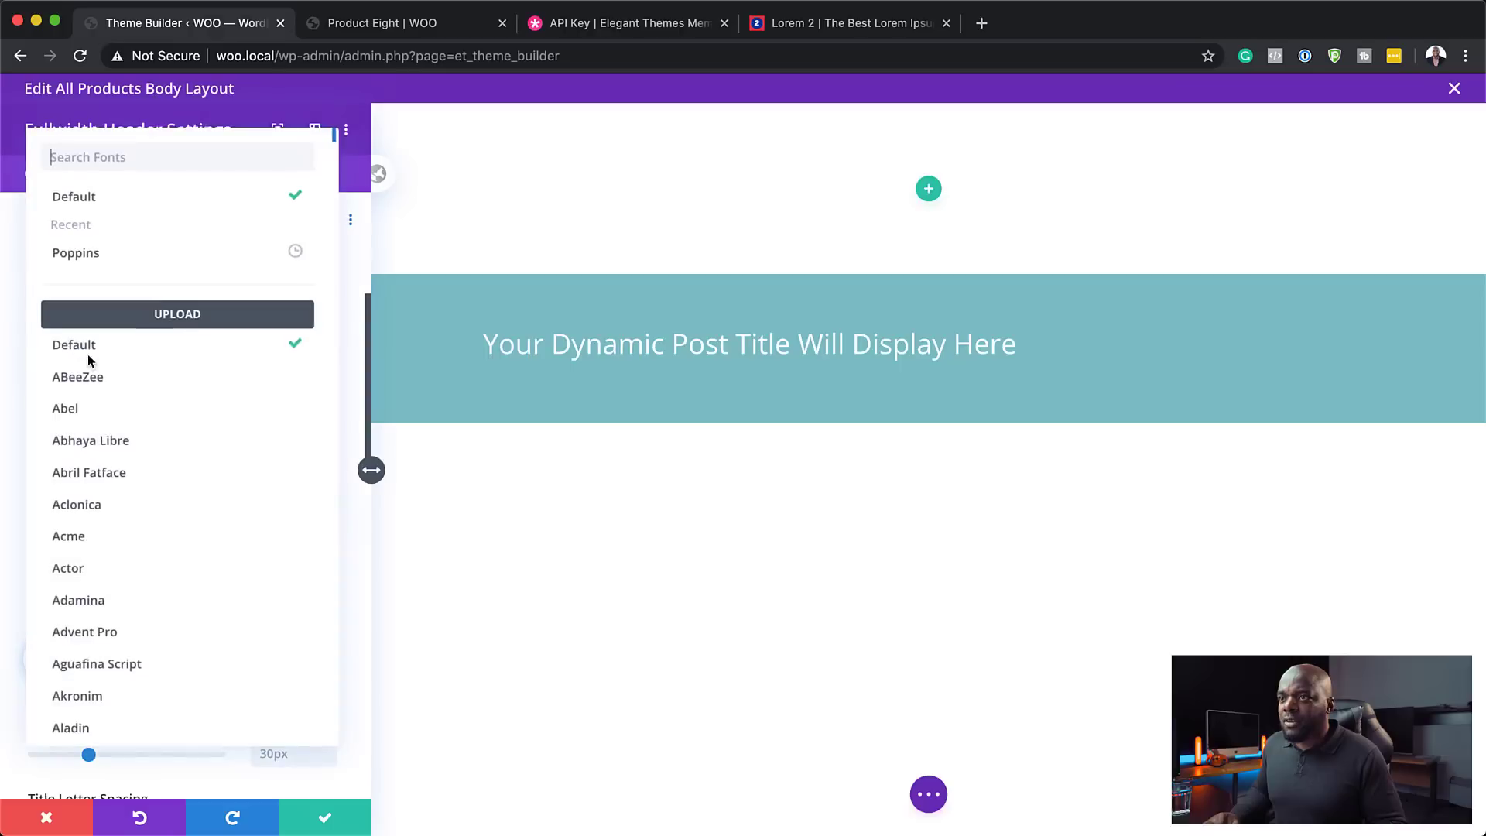
left_click(101, 251)
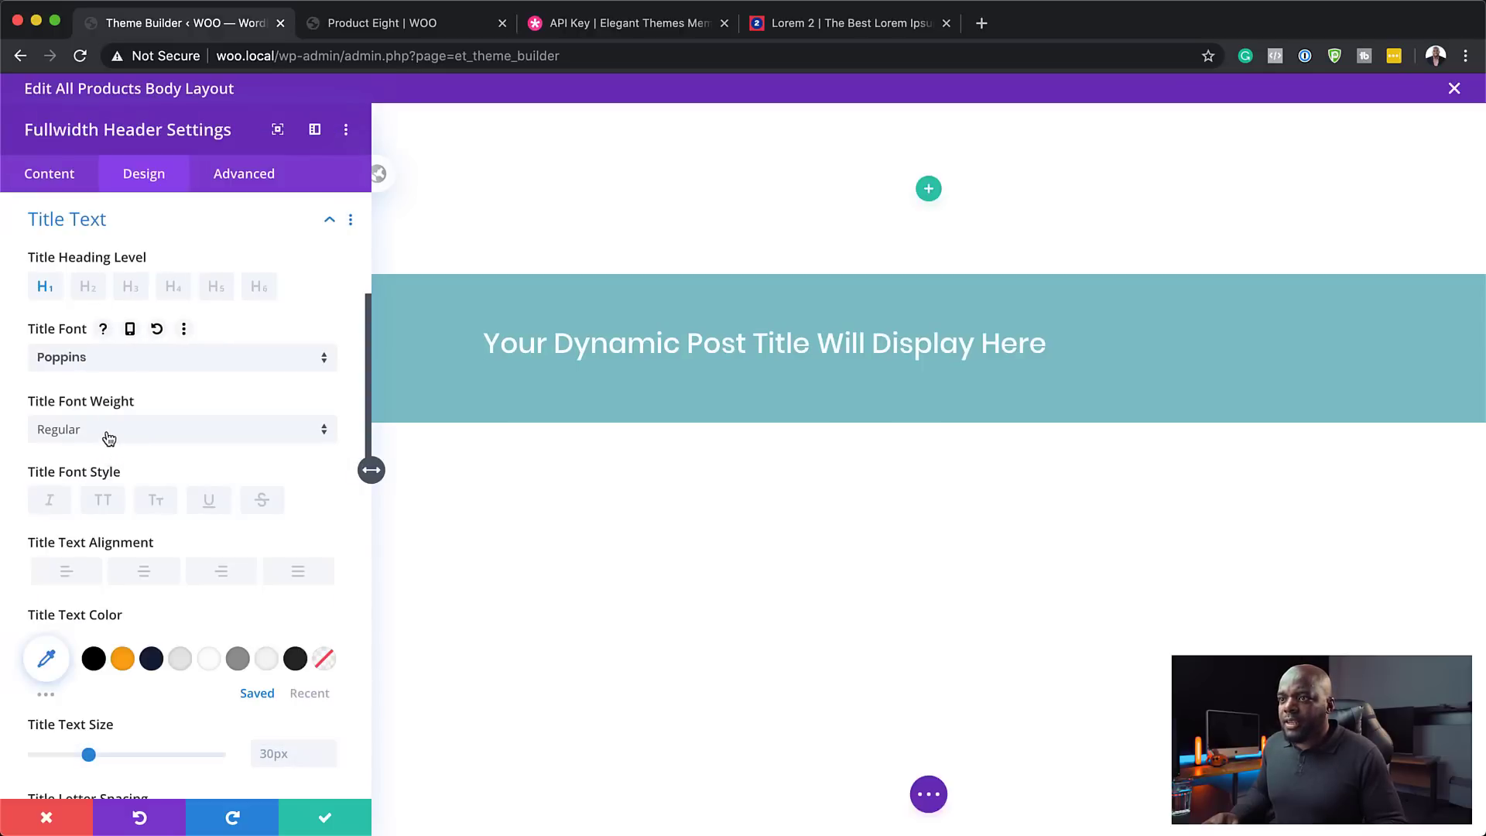
left_click(105, 501)
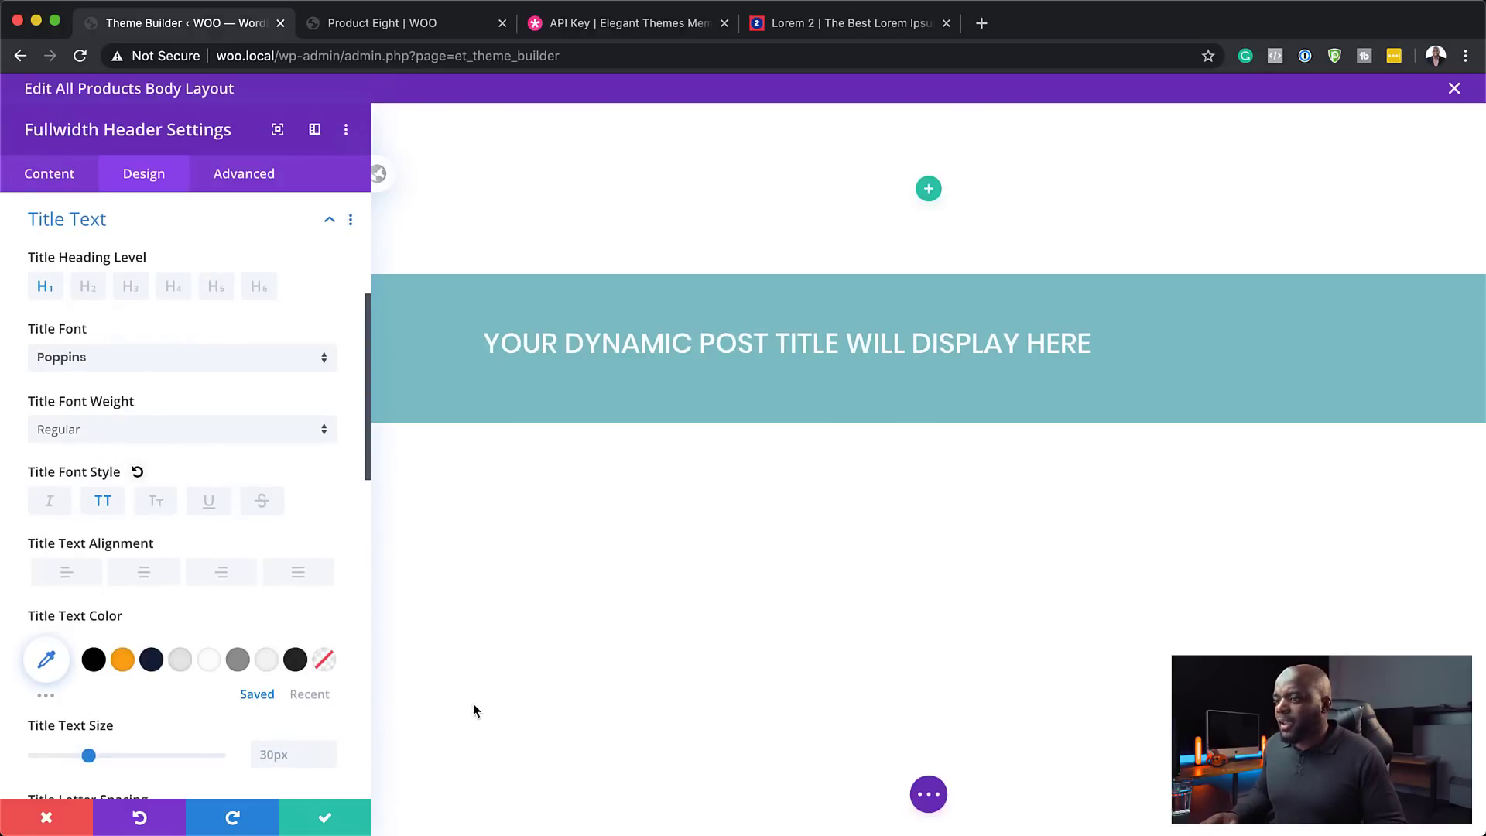
scroll(222, 584, "down", 15)
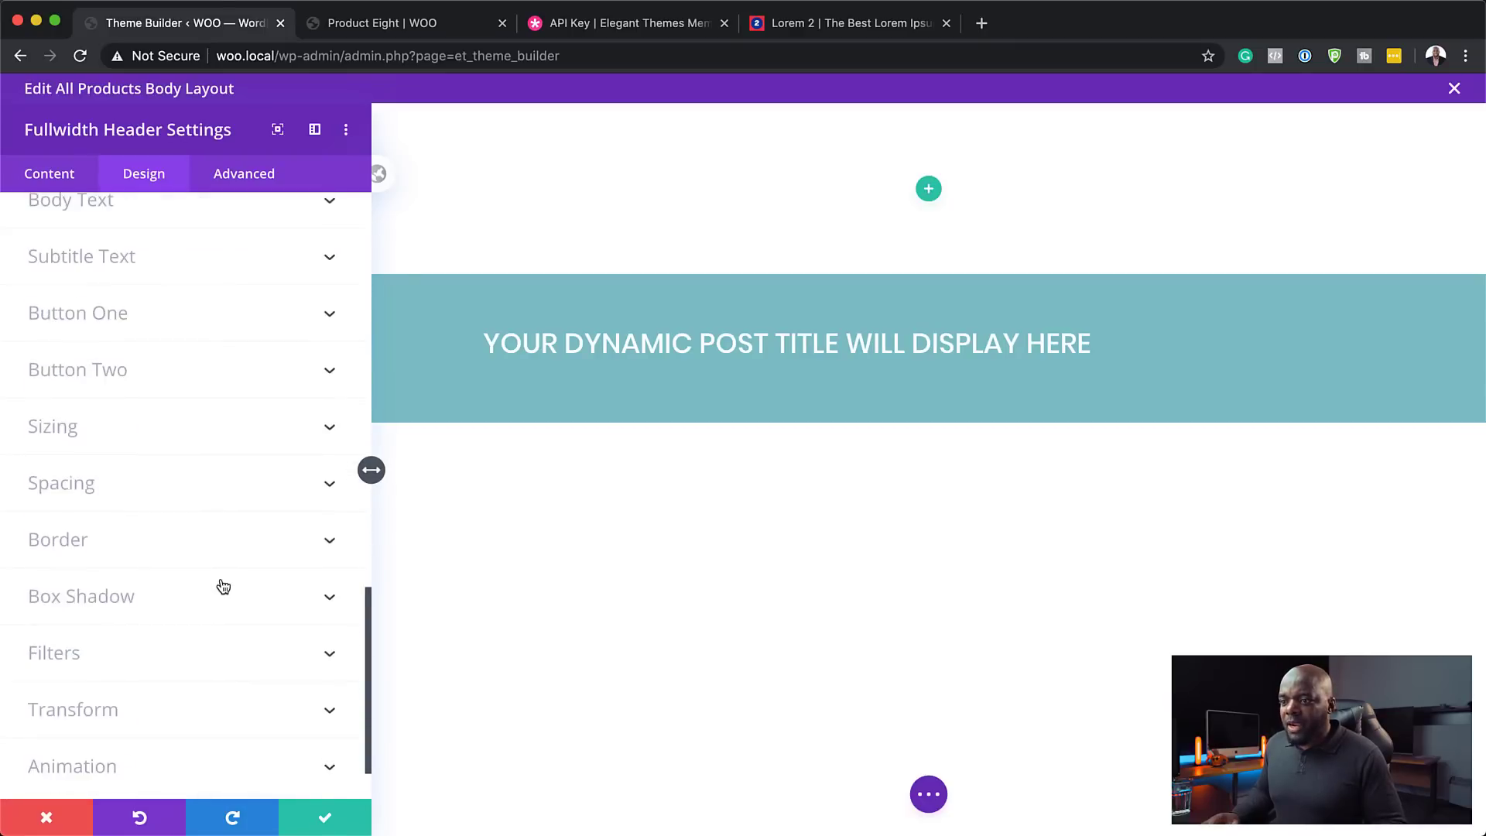
scroll(178, 403, "up", 10)
- Give the fullwidth header a grey background colour
left_click(54, 175)
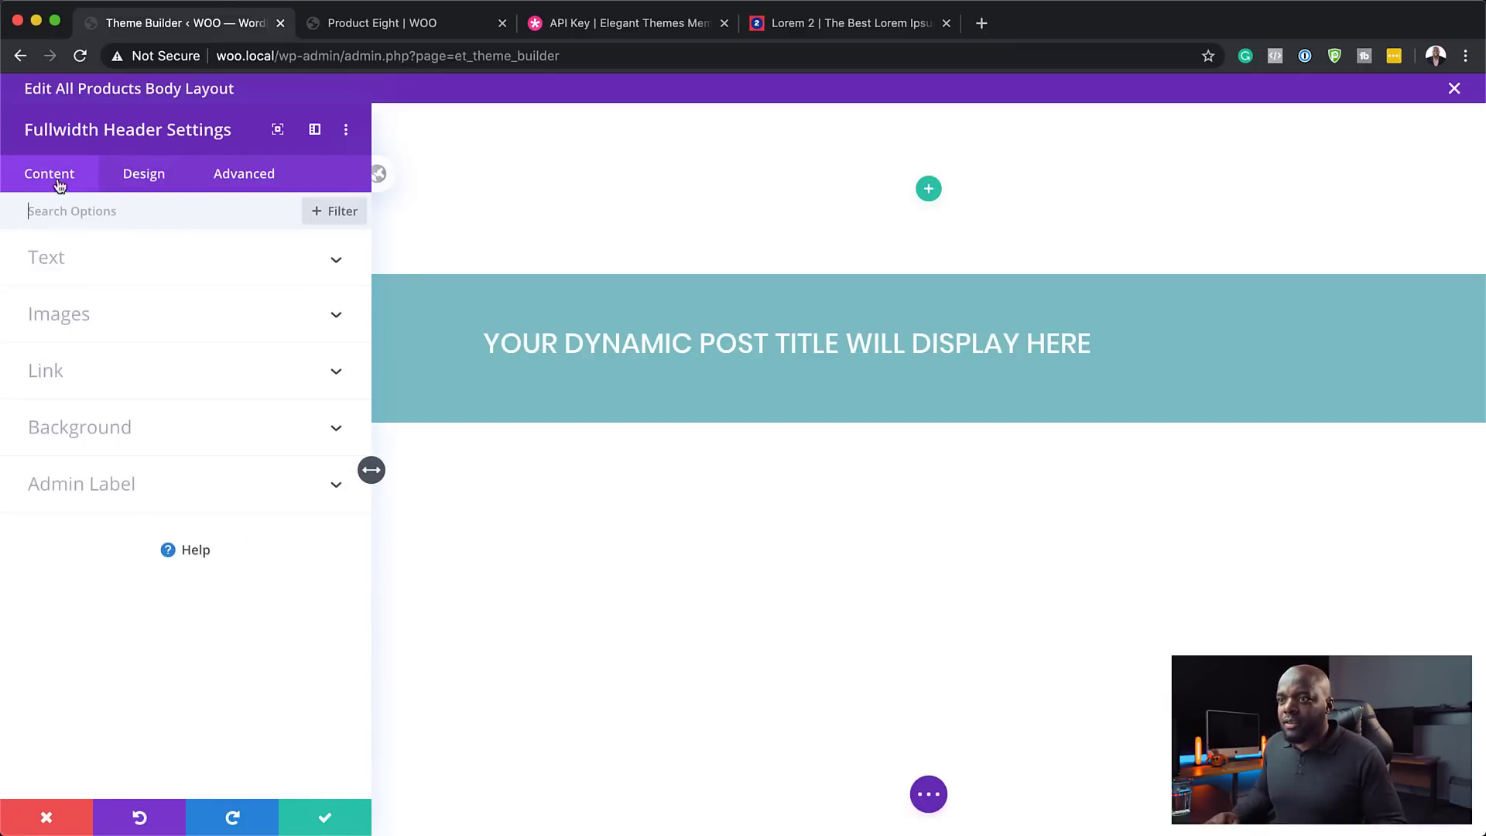
left_click(109, 435)
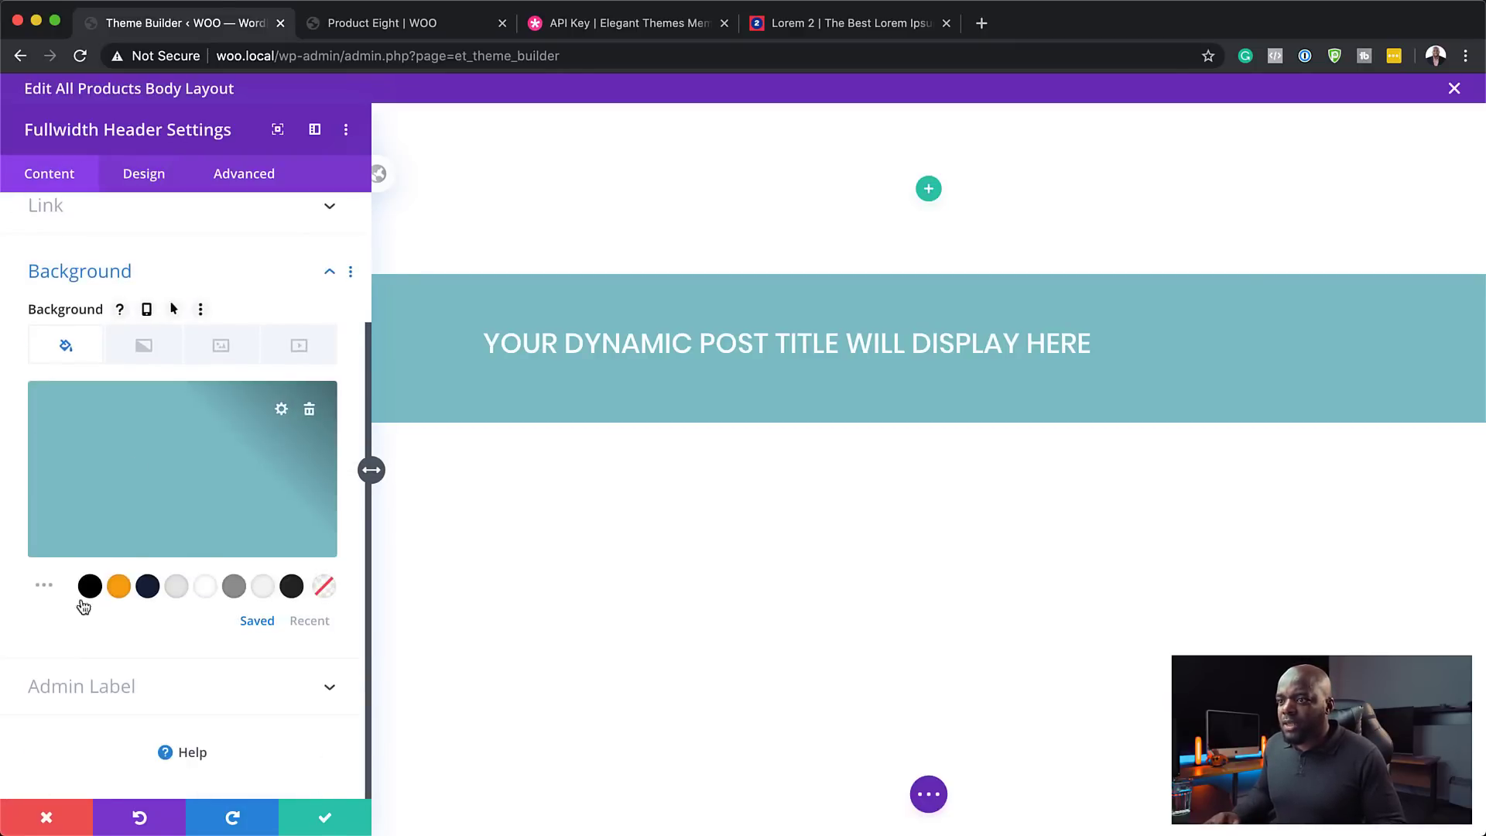
left_click(147, 587)
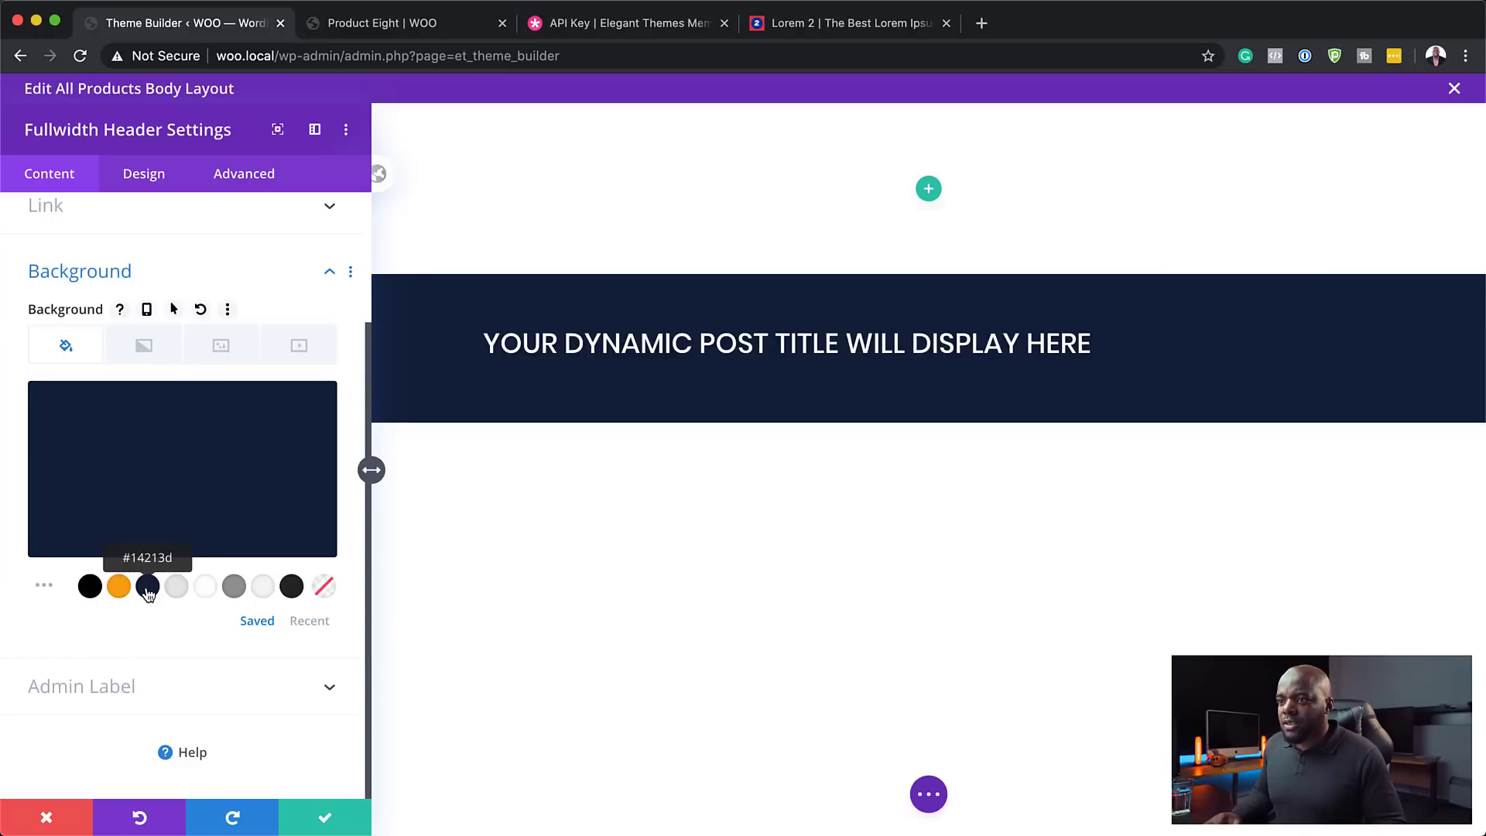
left_click(233, 587)
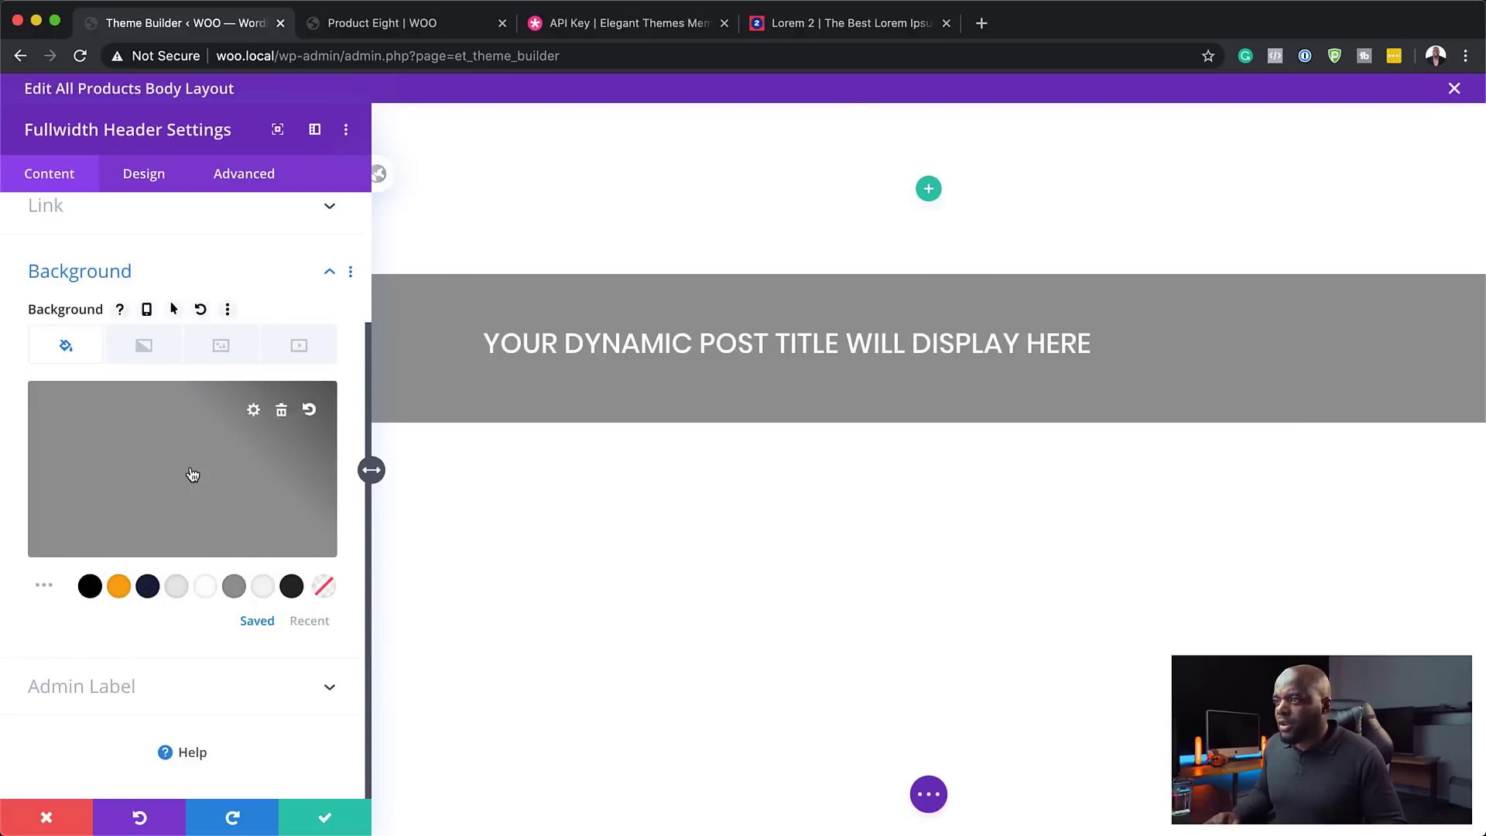
- Use the dynamic Featured Image as header background, blended in Multiply mode, and save
left_click(224, 349)
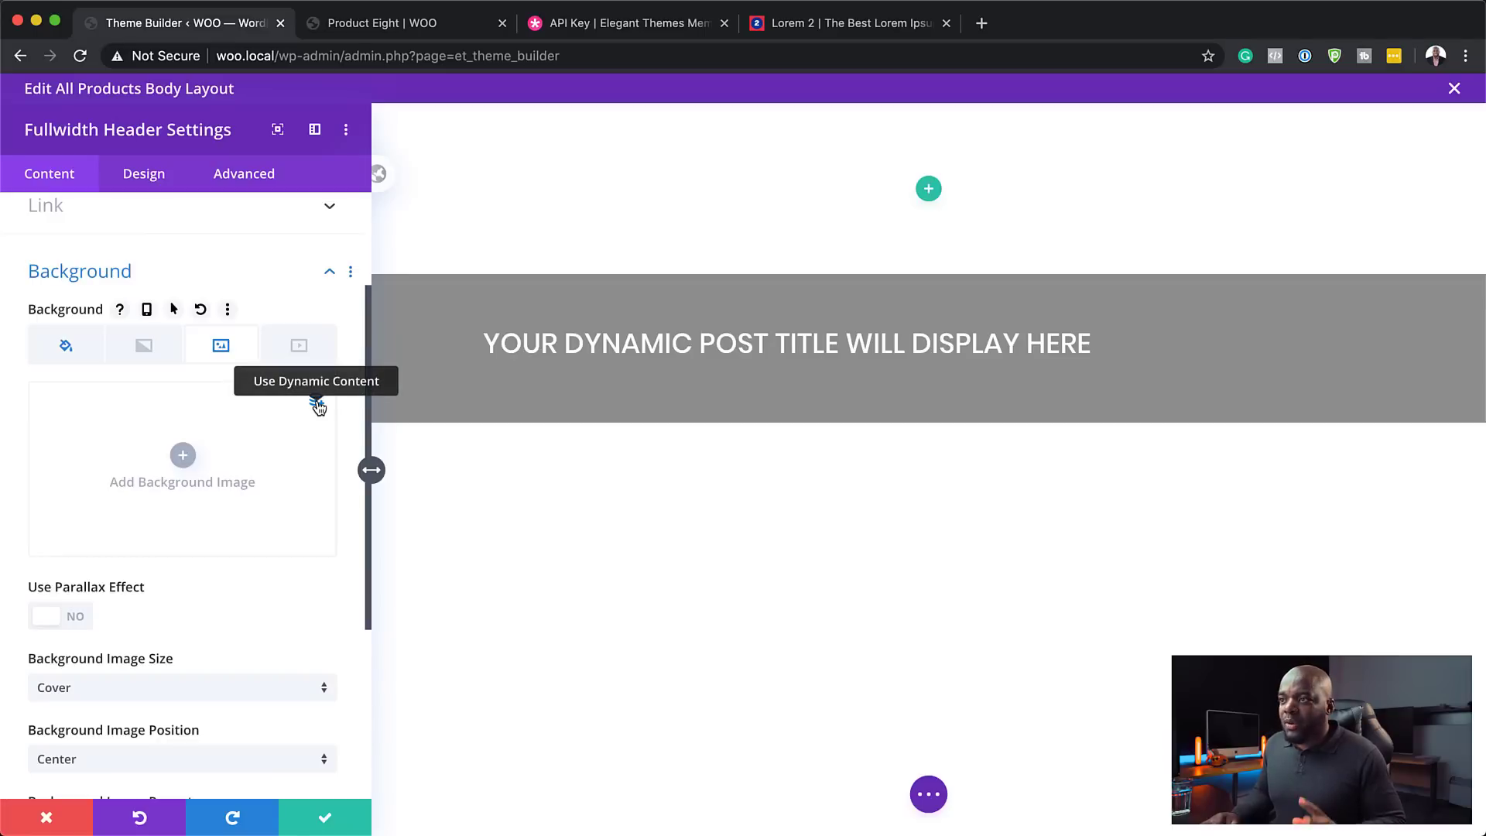
left_click(318, 404)
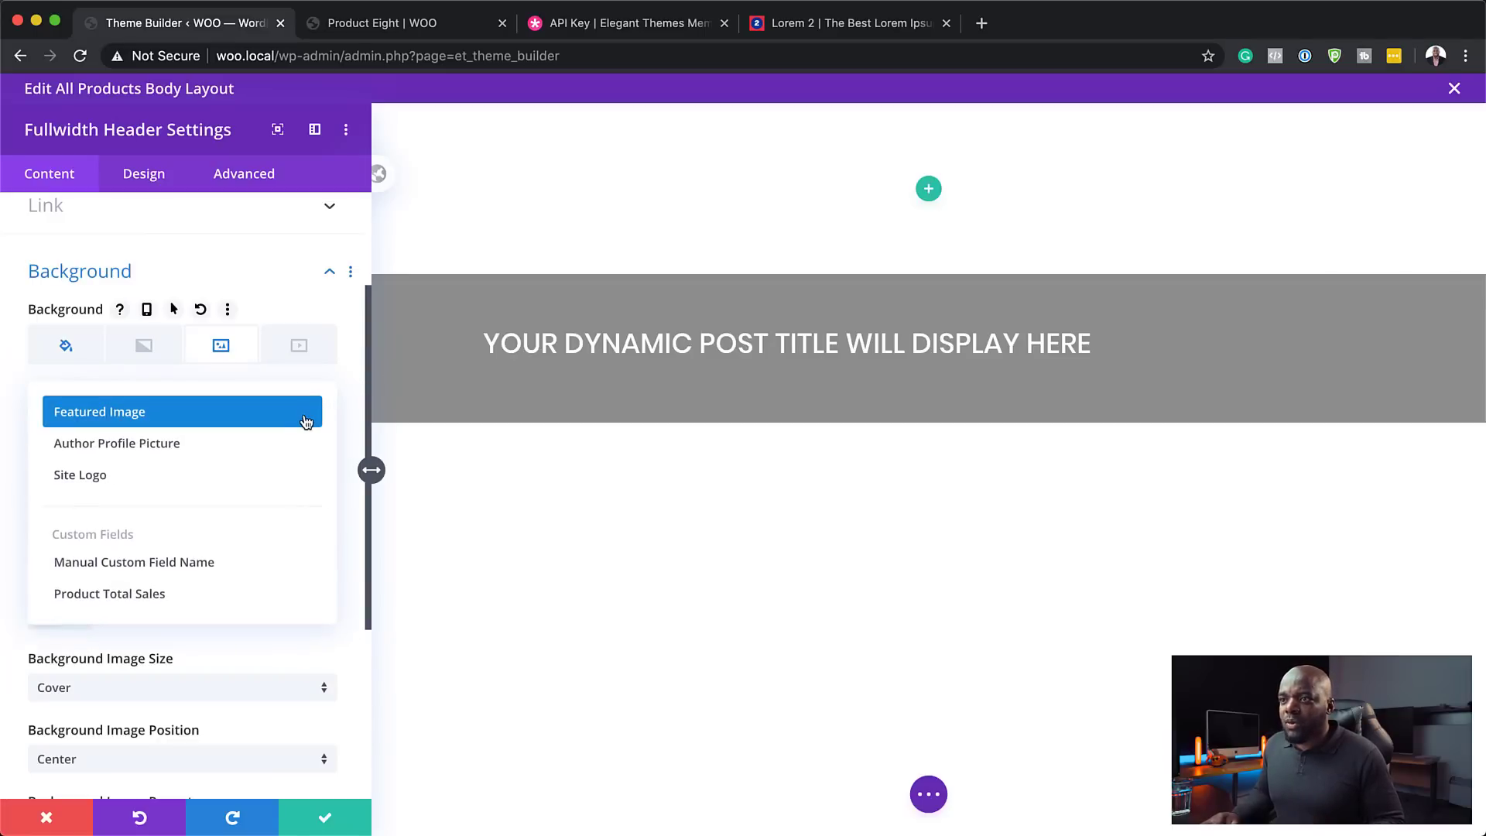
left_click(307, 418)
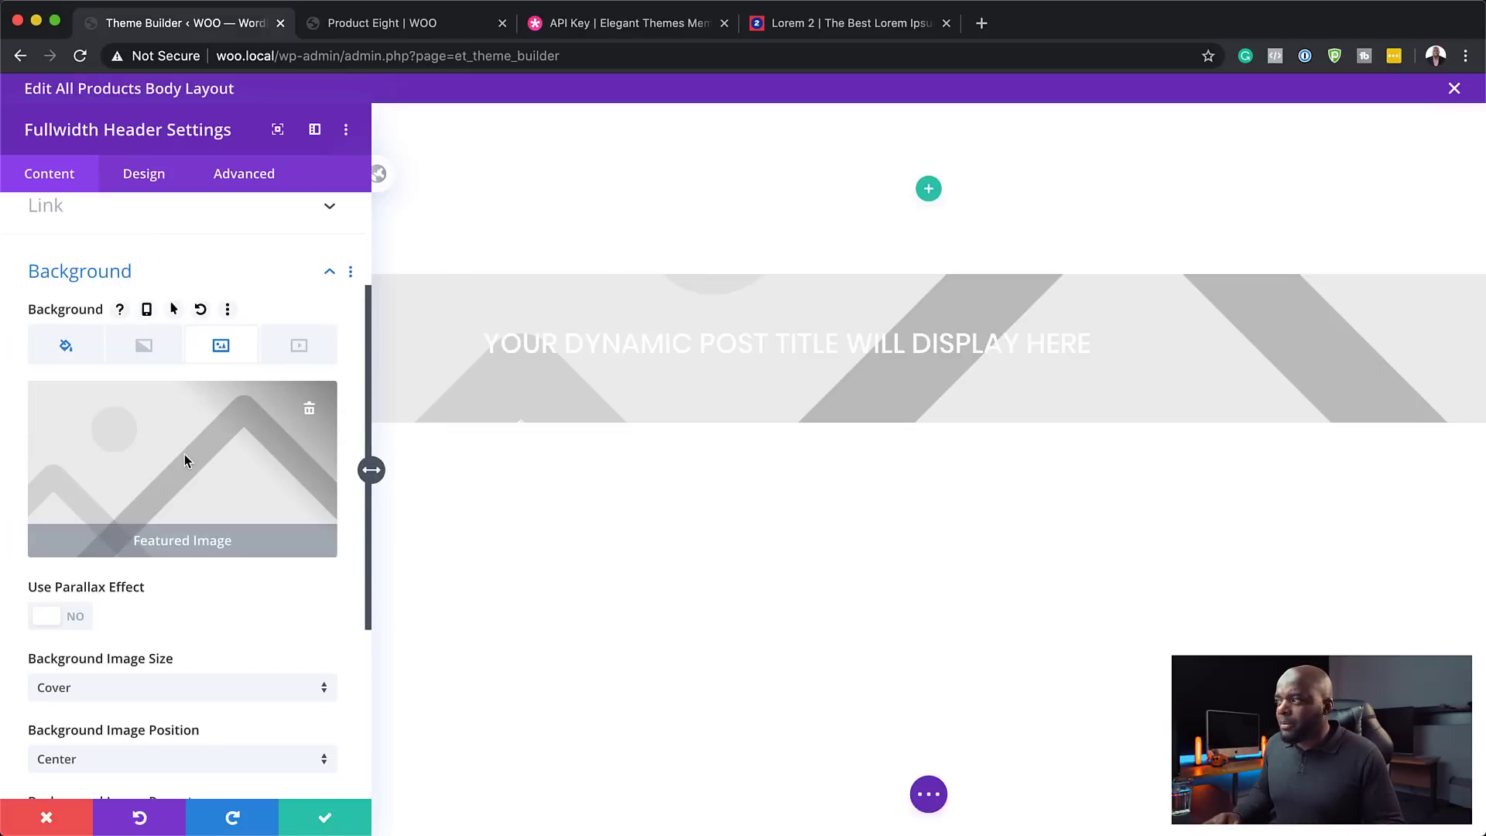
scroll(294, 660, "down", 2)
scroll(295, 659, "down", 3)
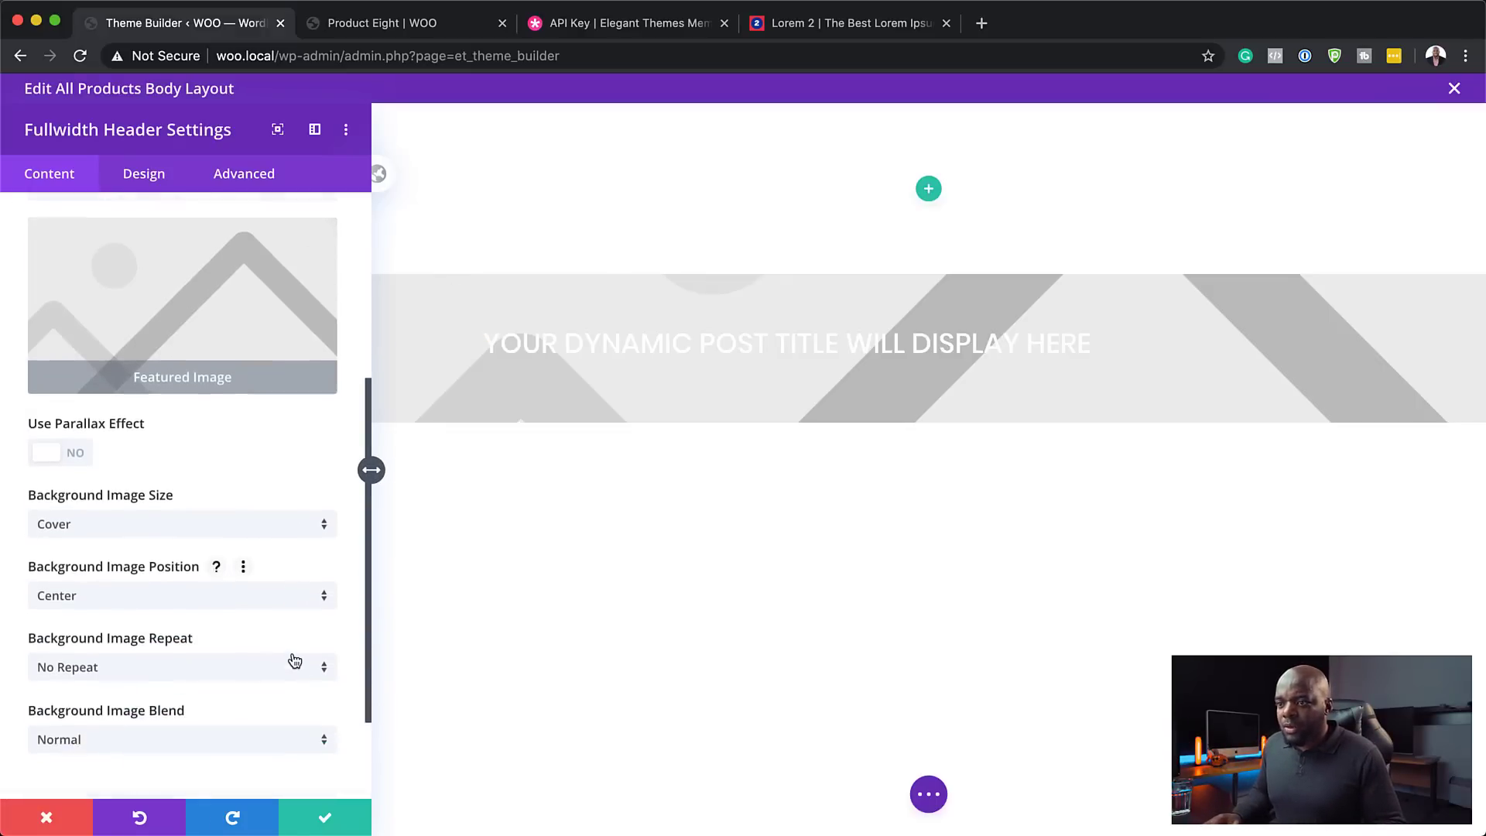
left_click(239, 681)
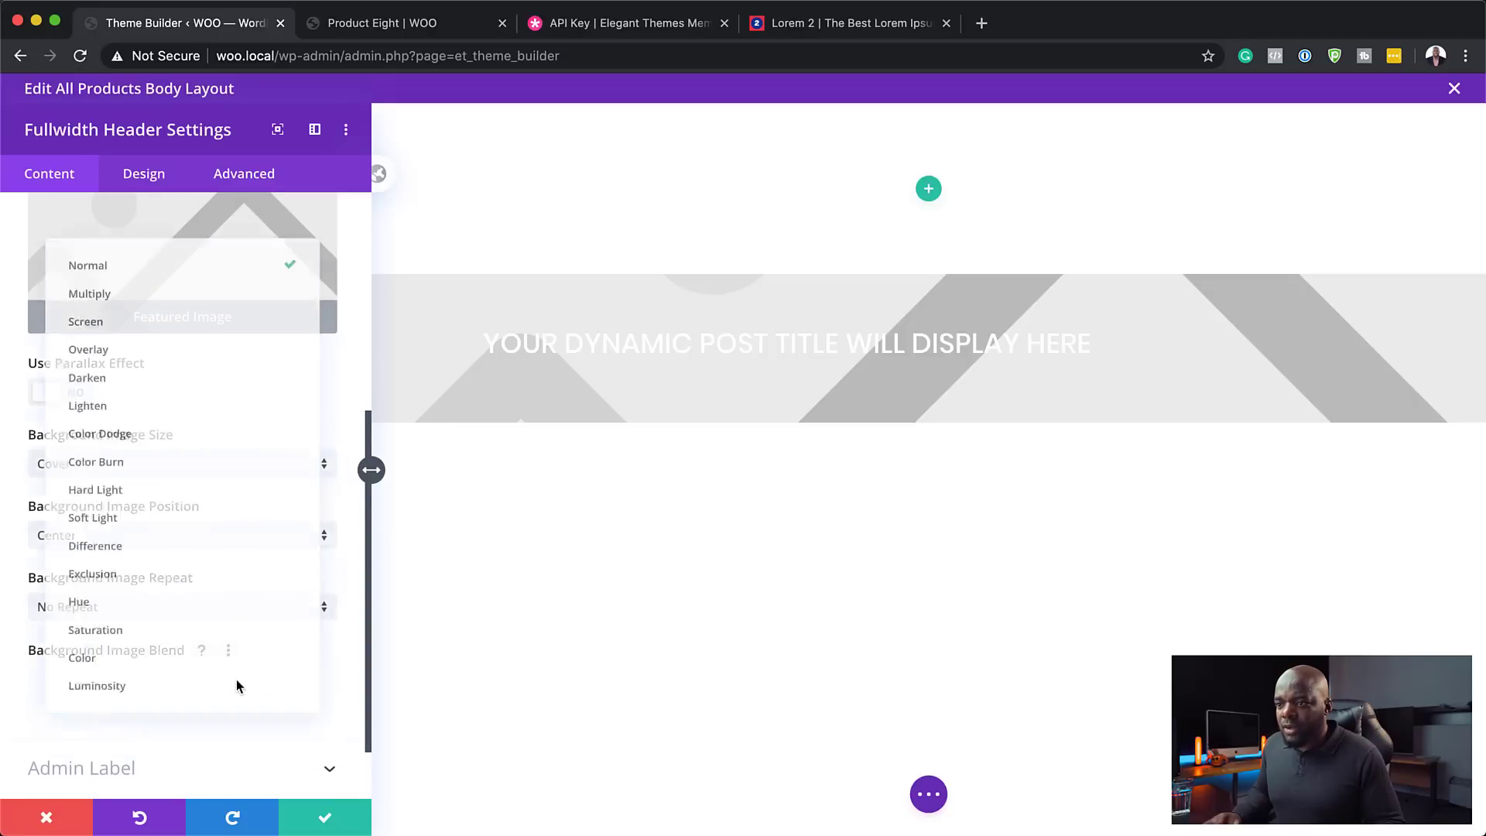
left_click(195, 275)
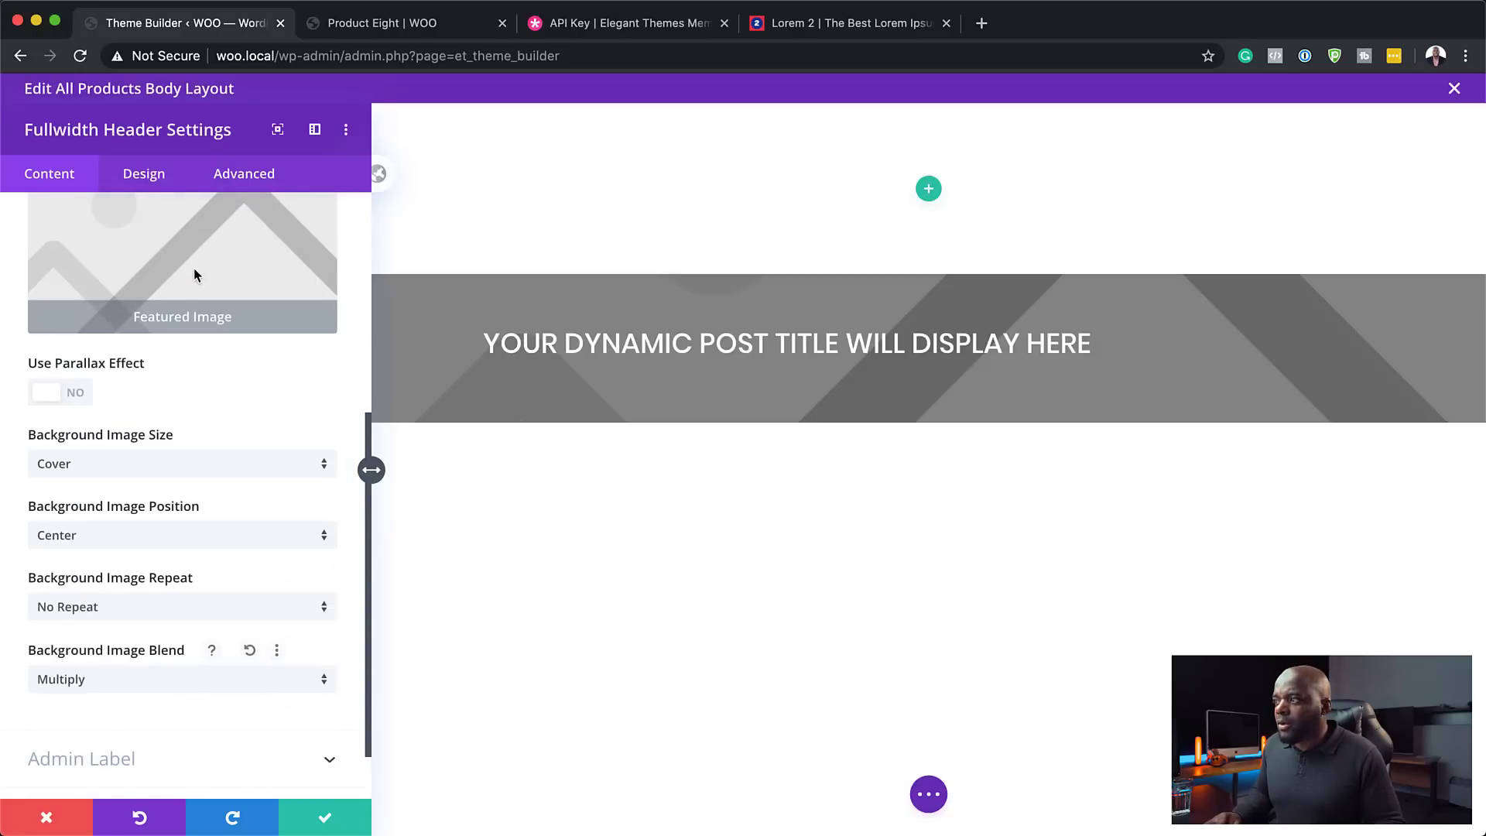
left_click(326, 822)
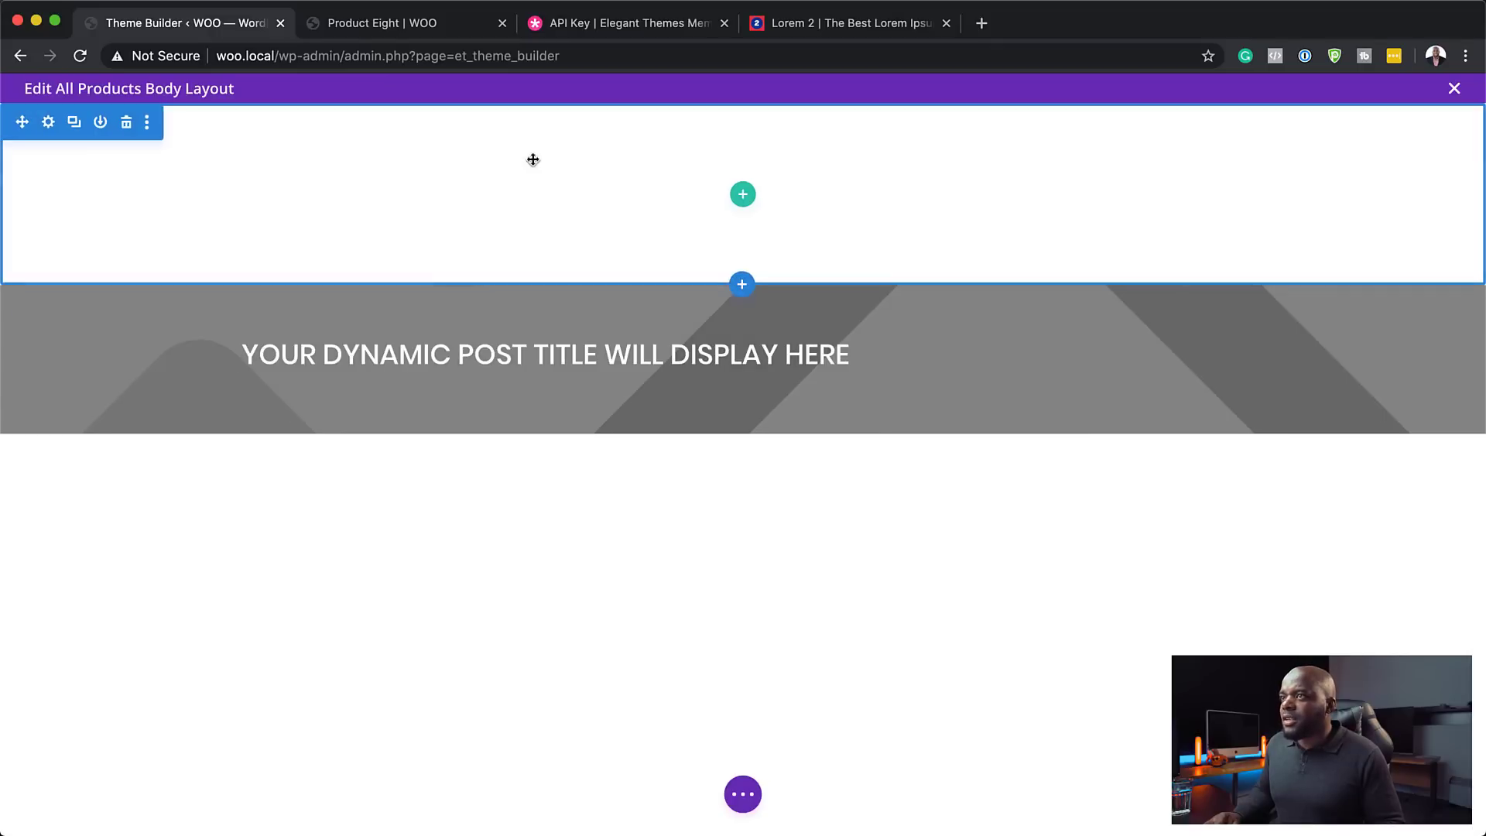
- Delete the empty top section and add a regular section below the header
left_click(127, 126)
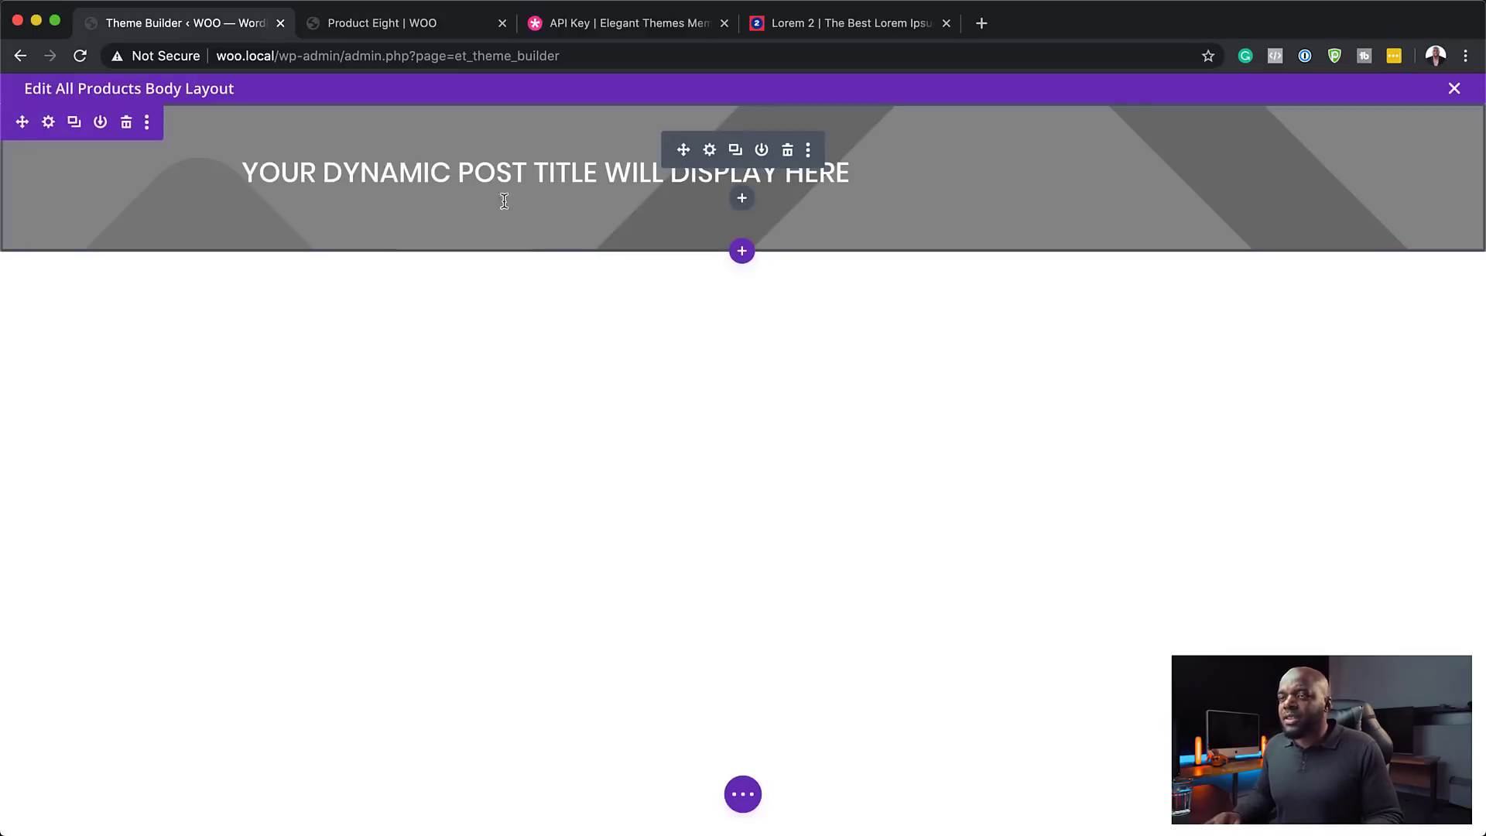
left_click(465, 118)
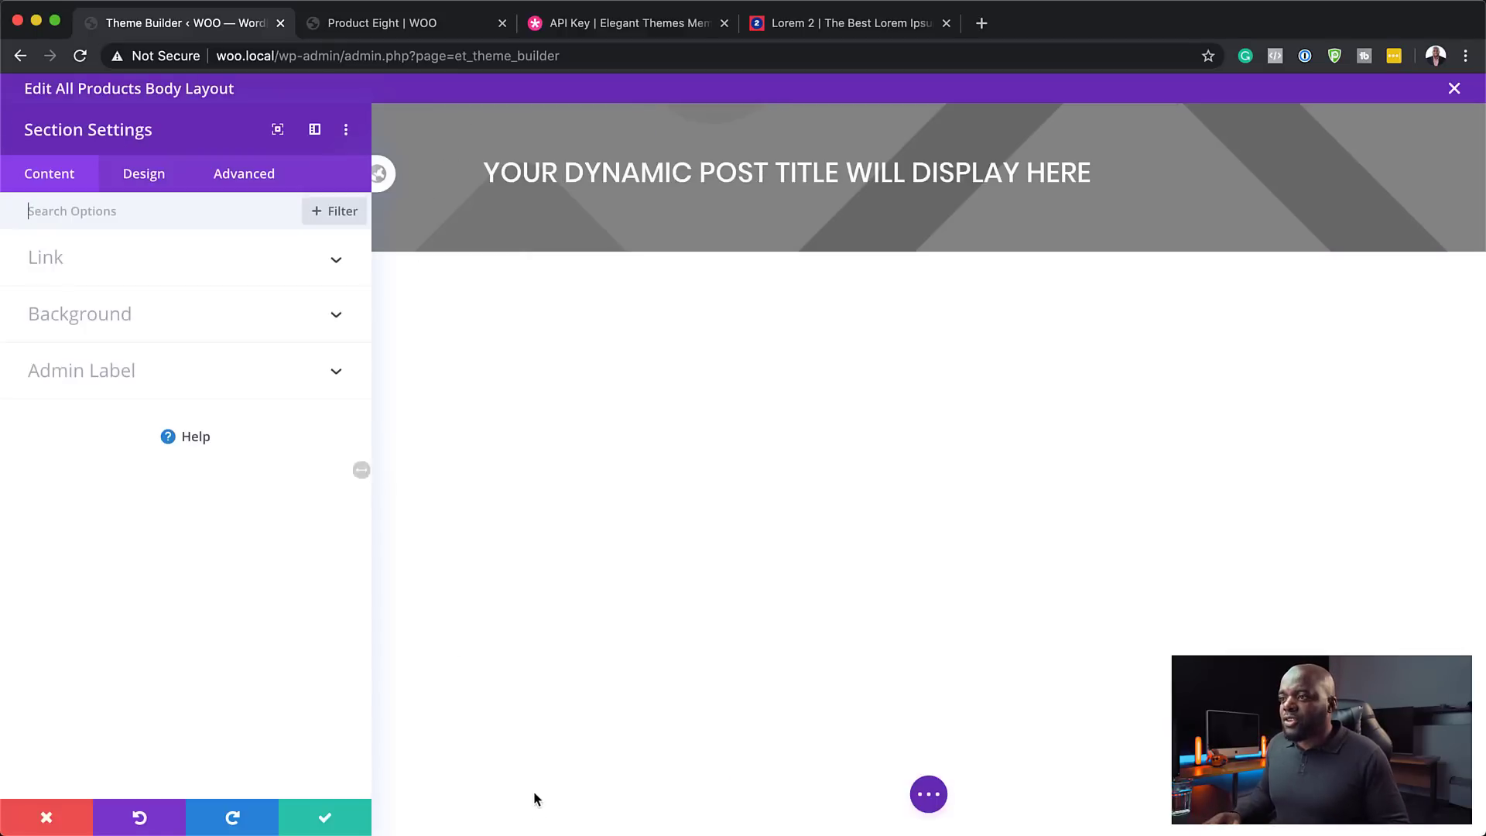
left_click(325, 820)
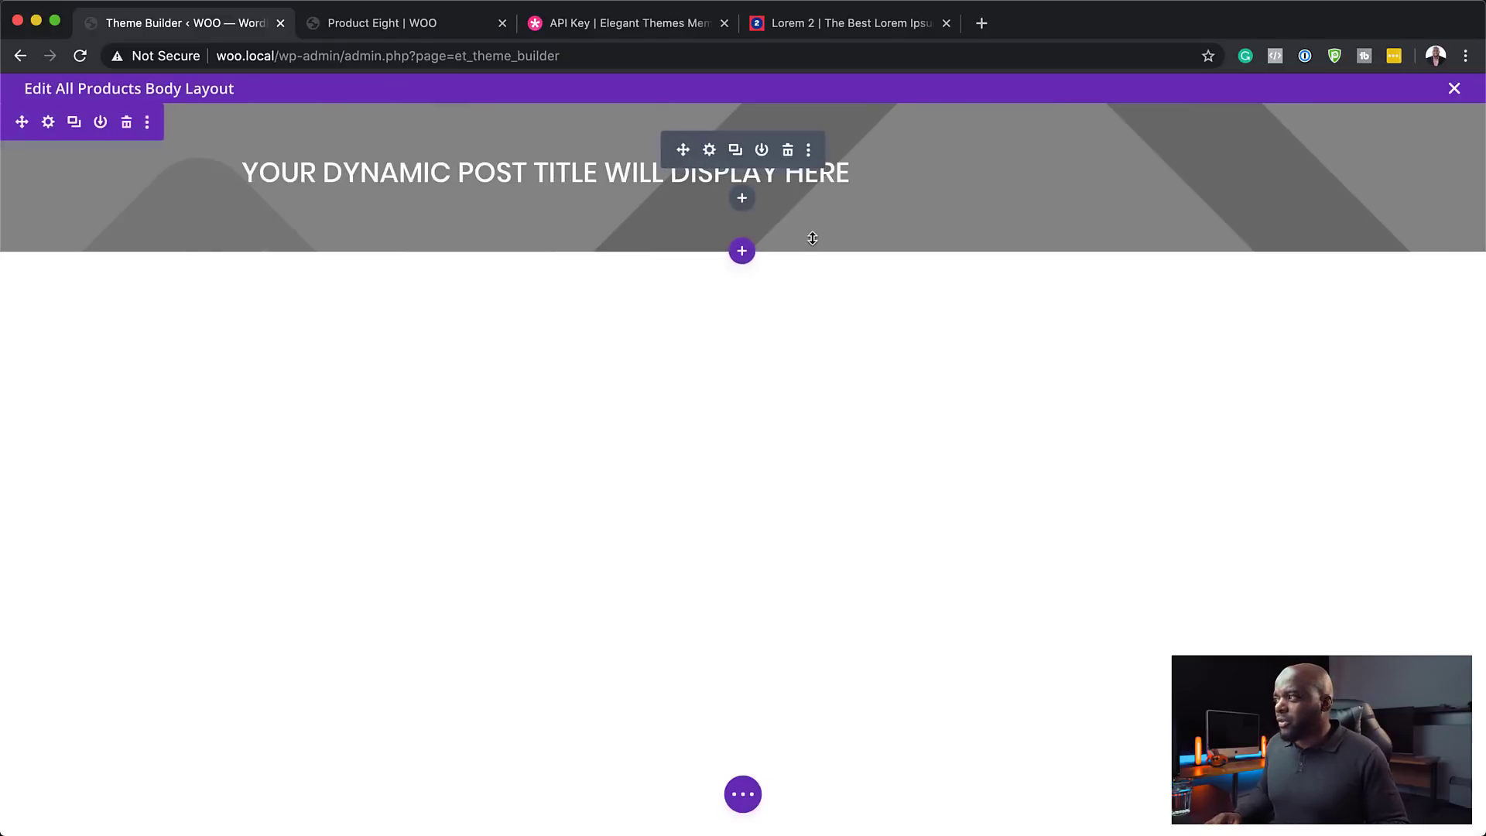
left_click(741, 252)
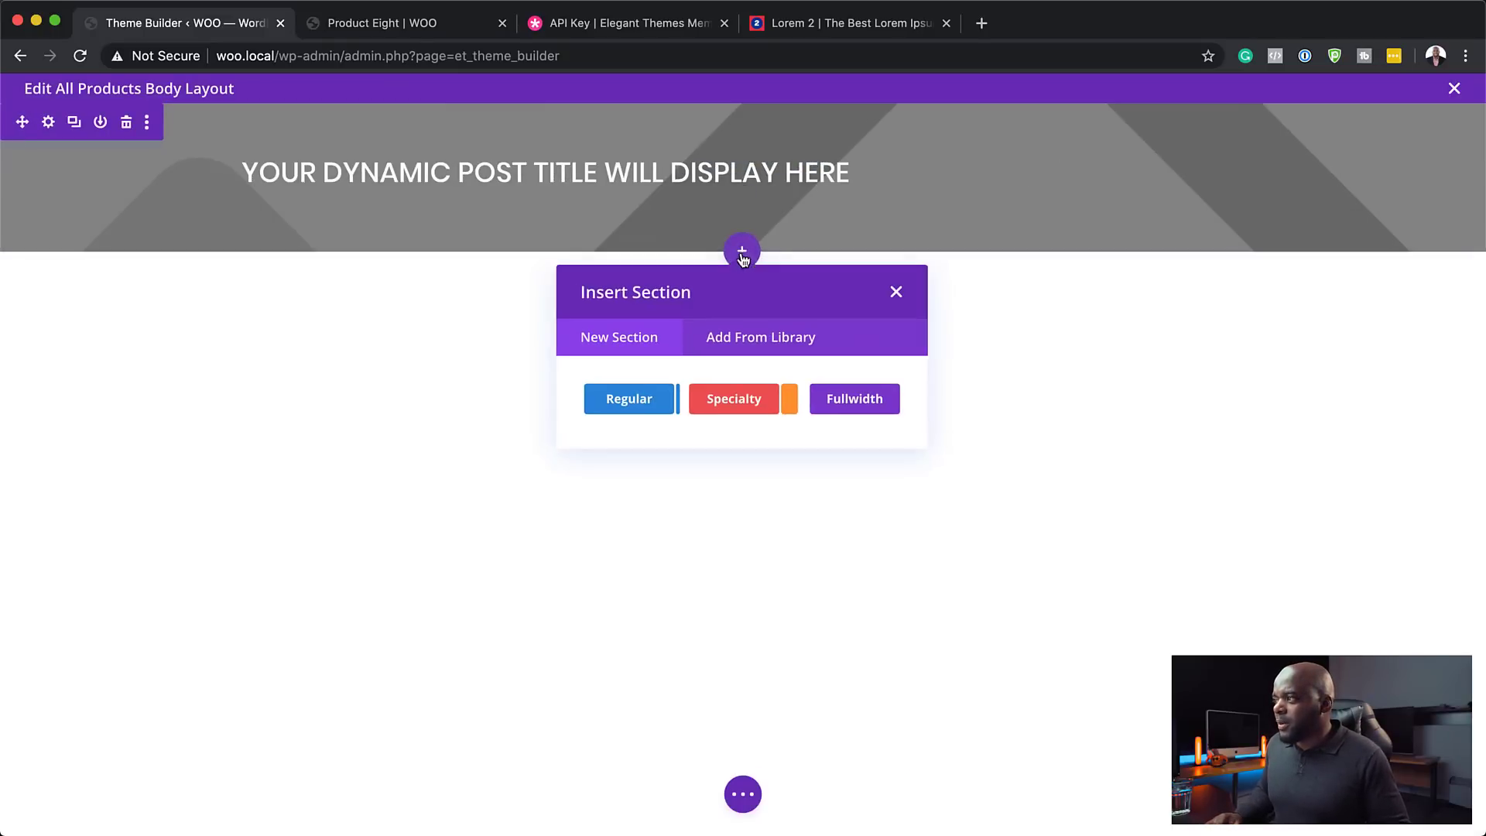
left_click(630, 399)
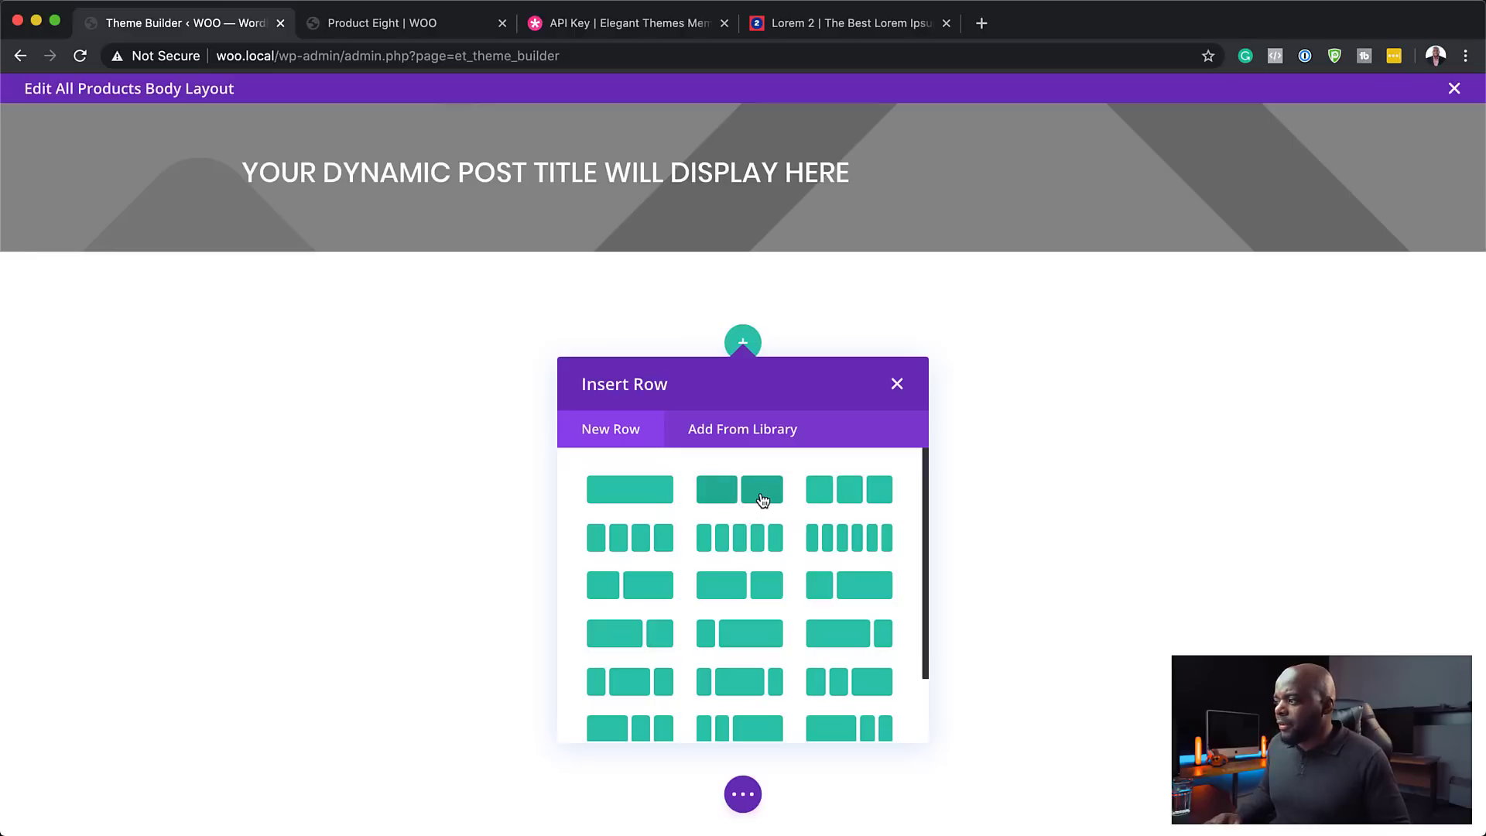
- Add a two-column row with a Woo Images module in the left column and save it
left_click(763, 499)
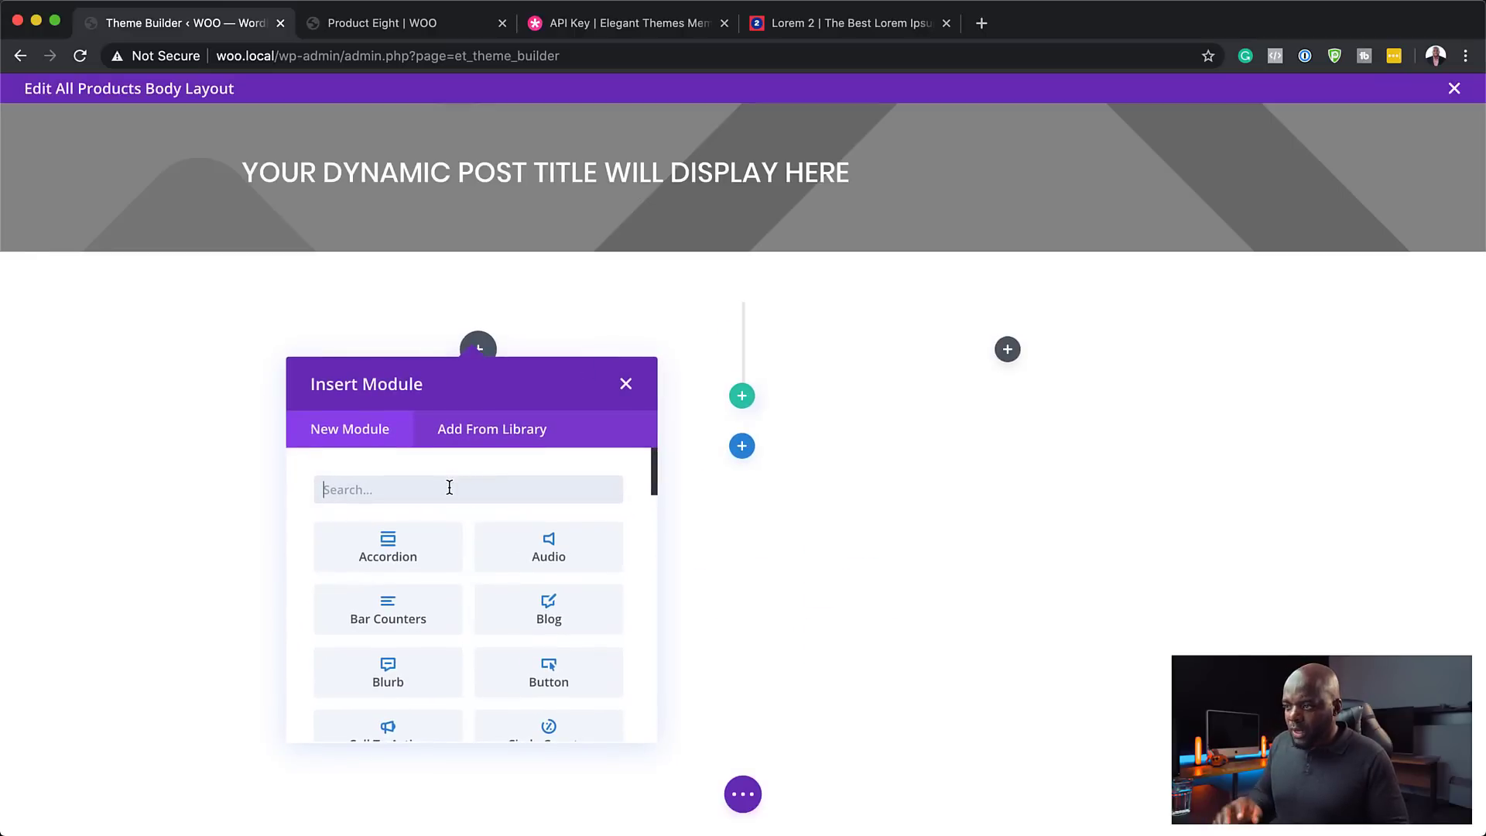
type("image")
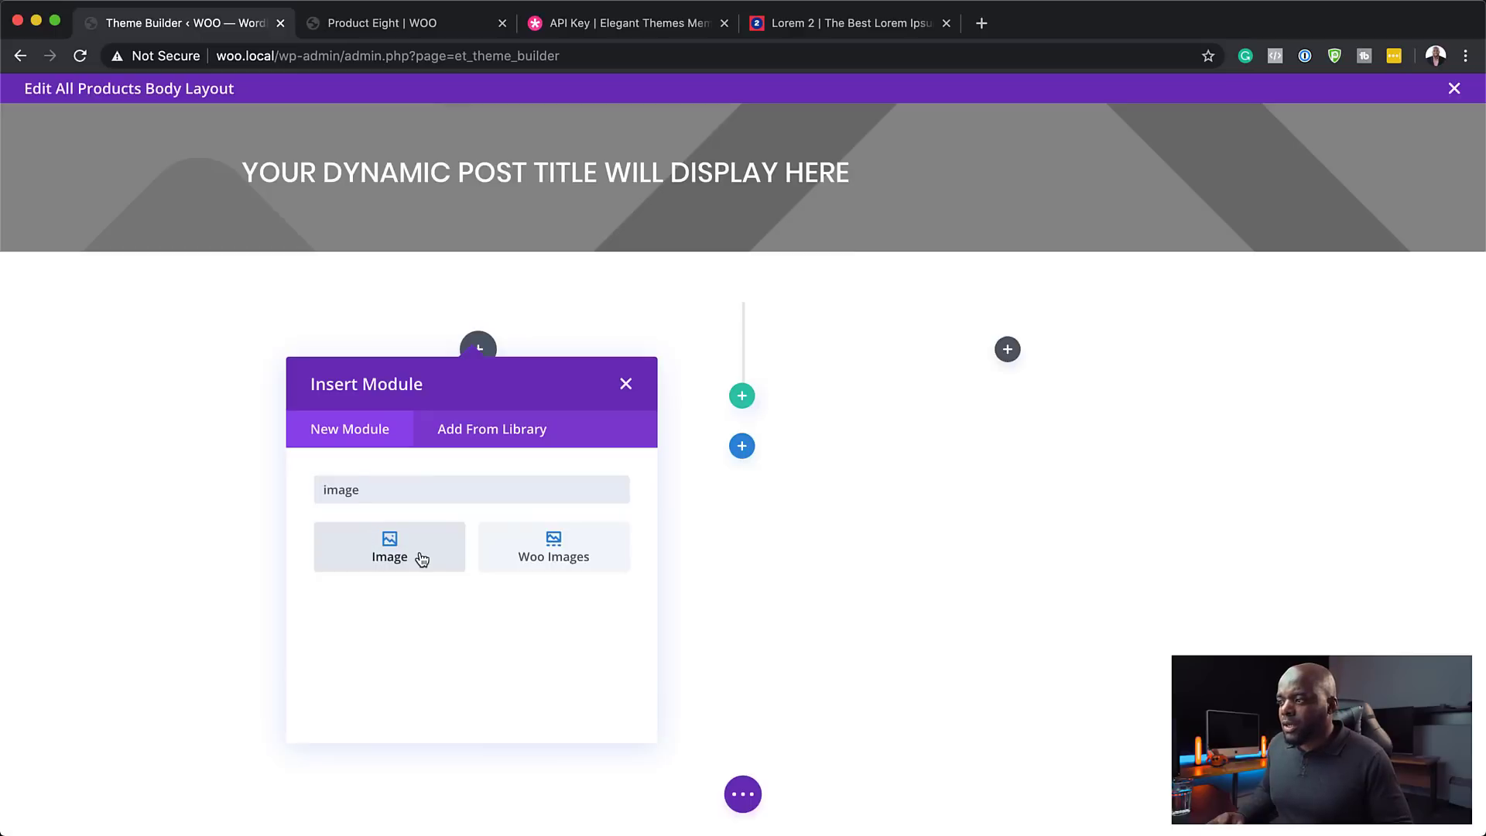
left_click(566, 555)
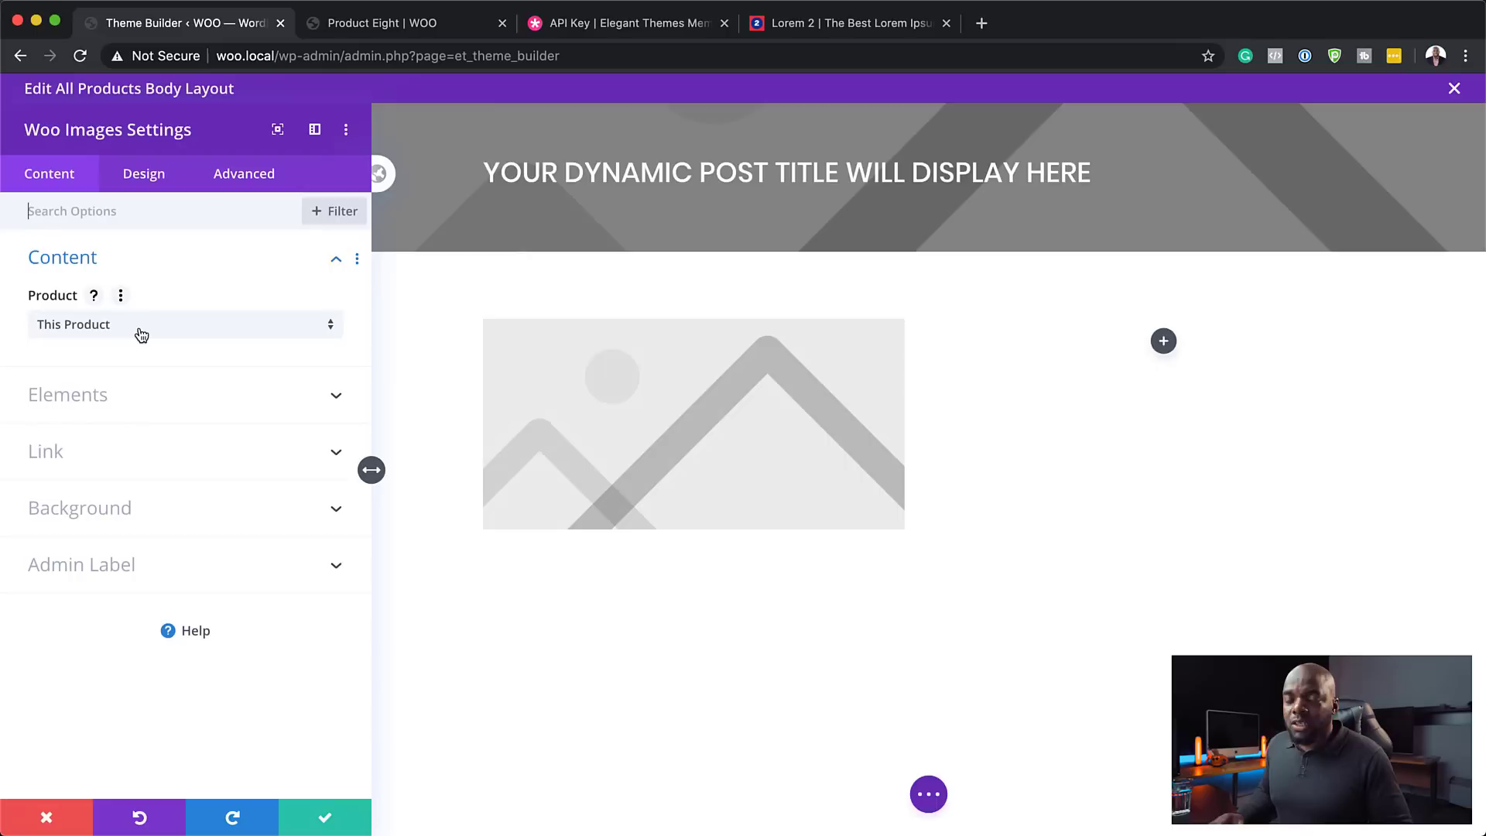
left_click(143, 175)
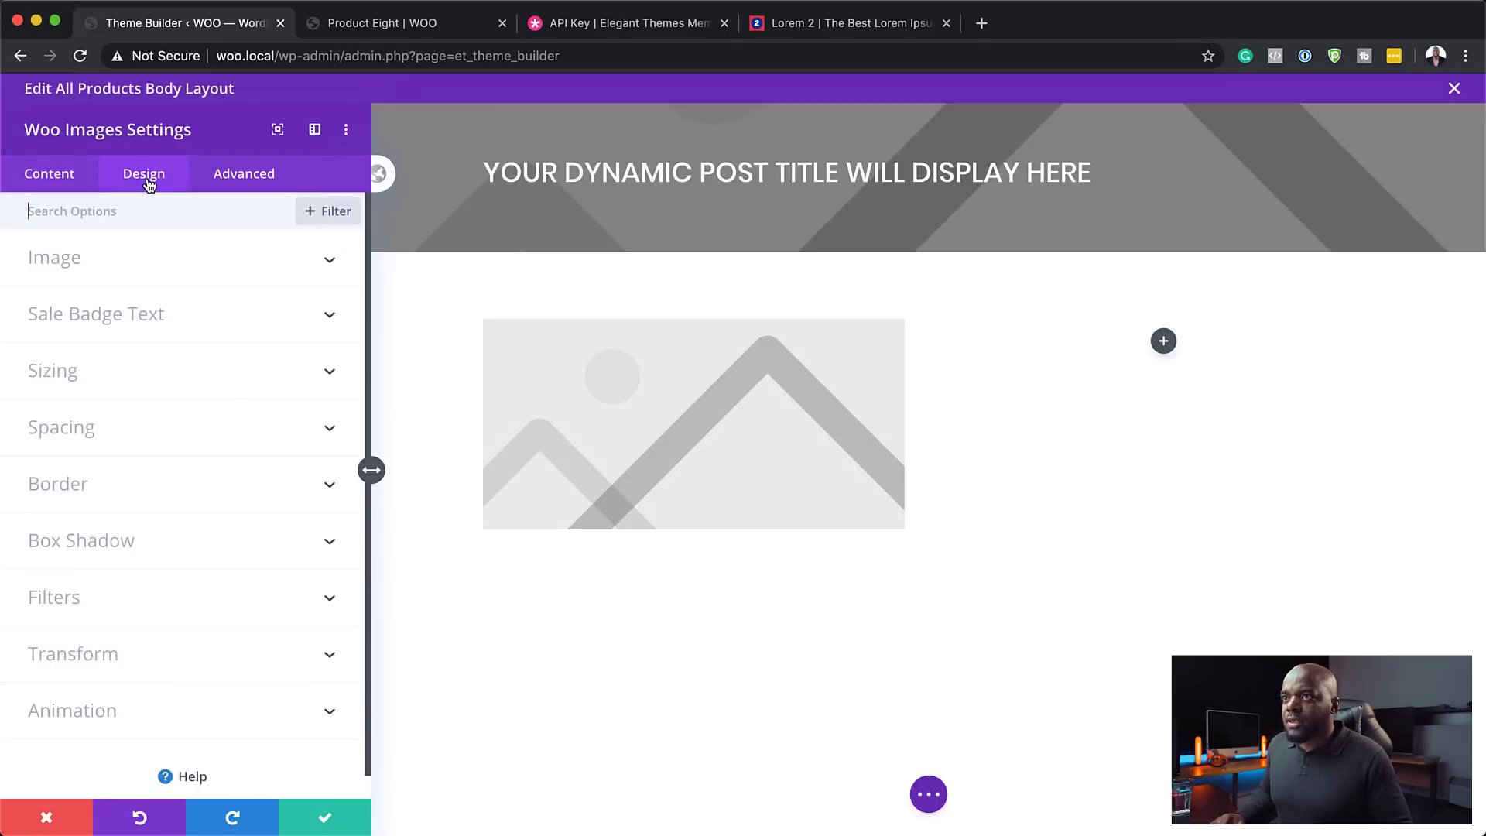
left_click(80, 266)
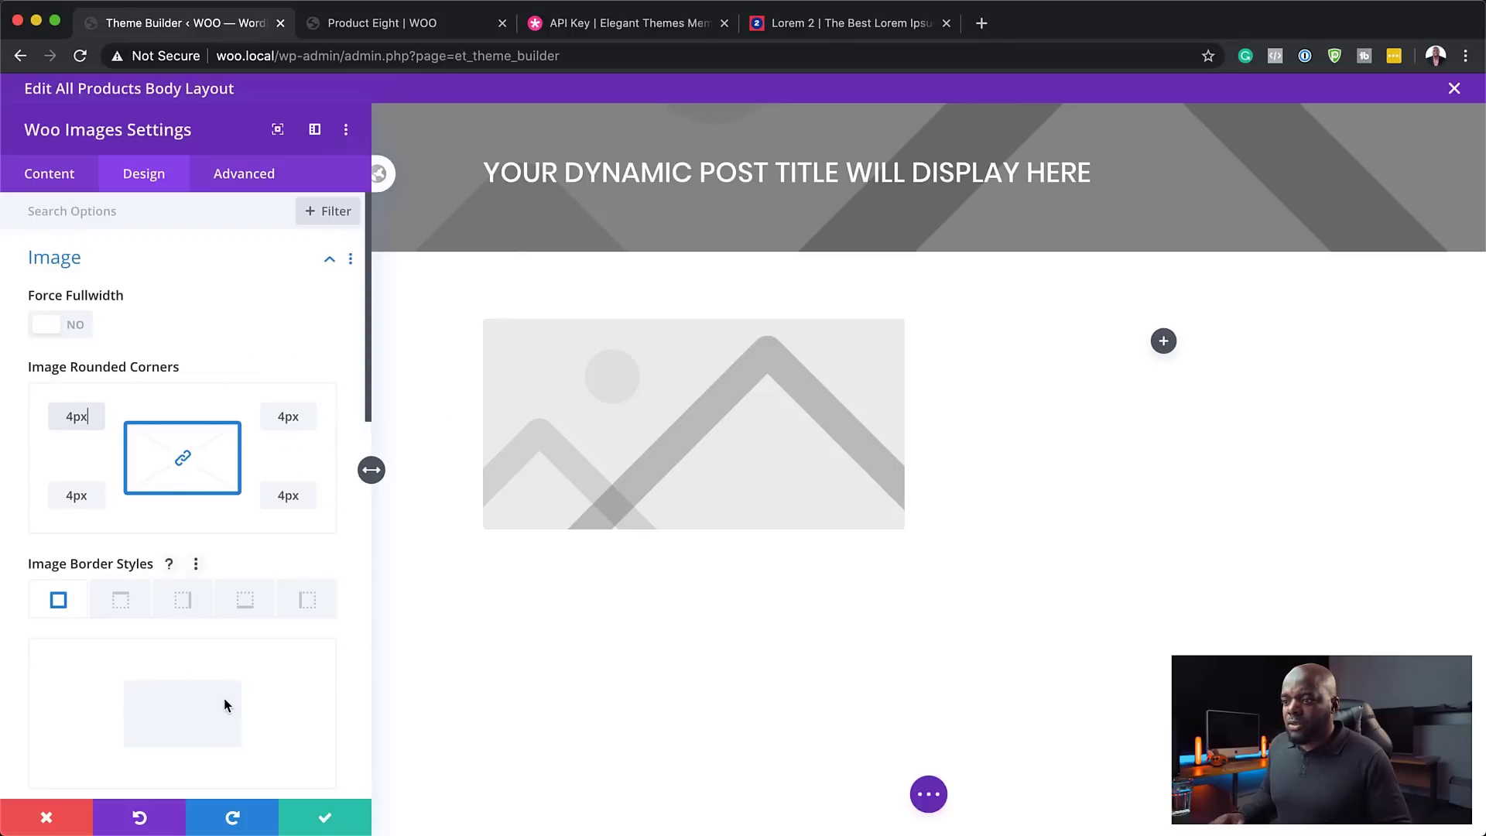
scroll(224, 705, "down", 3)
scroll(224, 705, "down", 7)
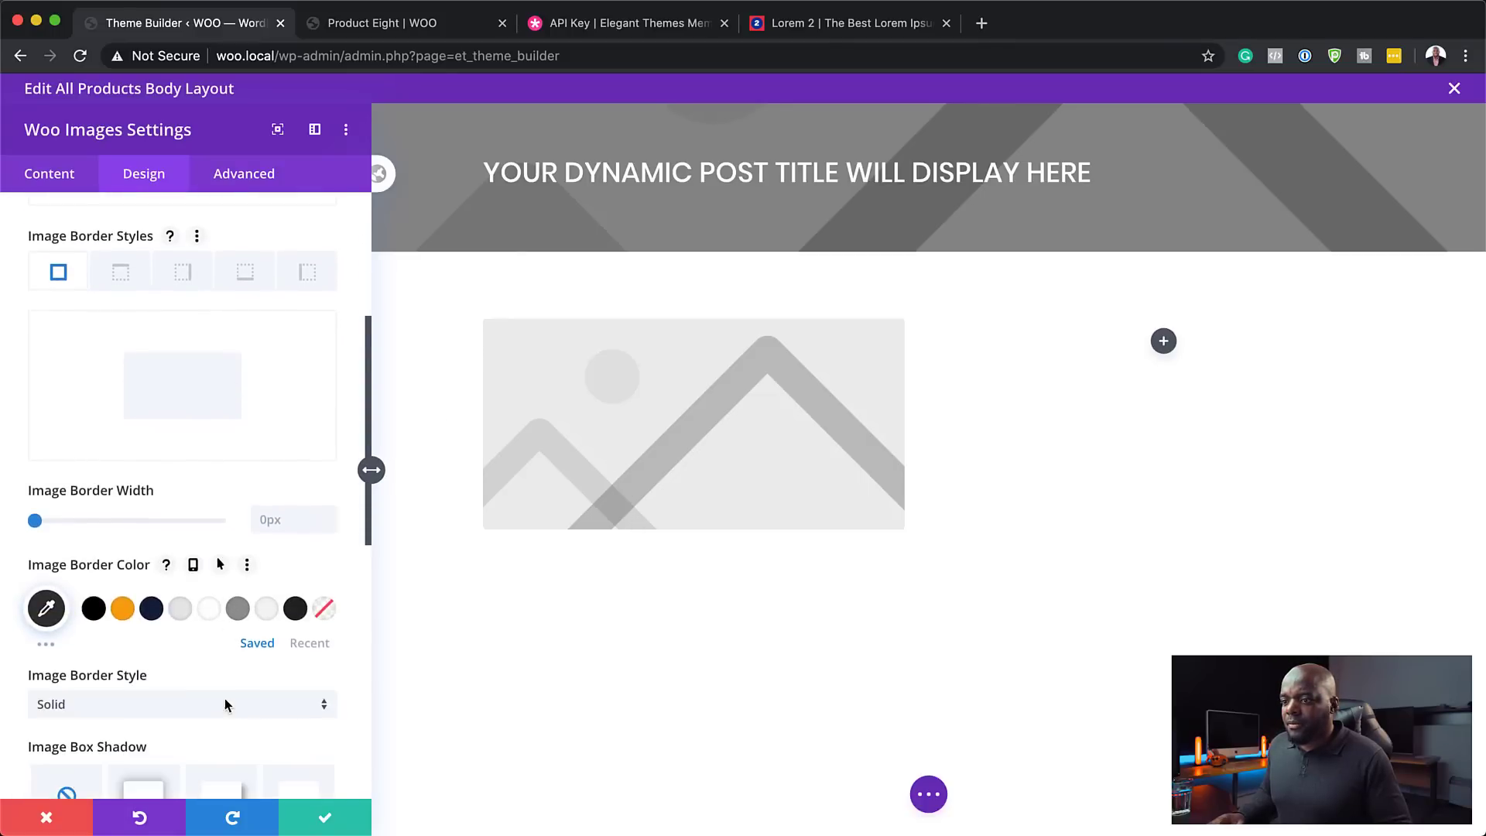
scroll(224, 698, "up", 10)
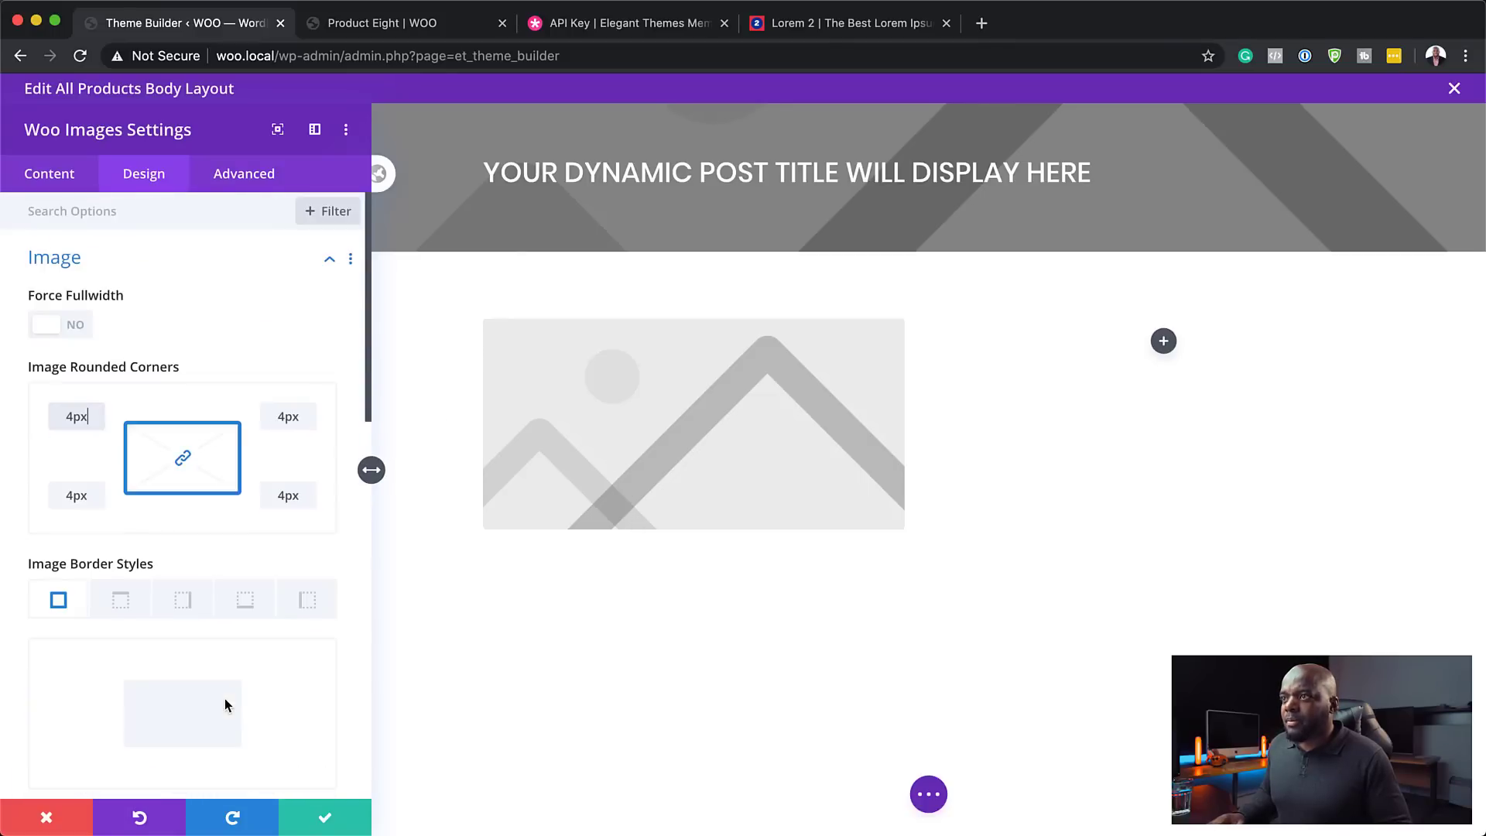
left_click(325, 819)
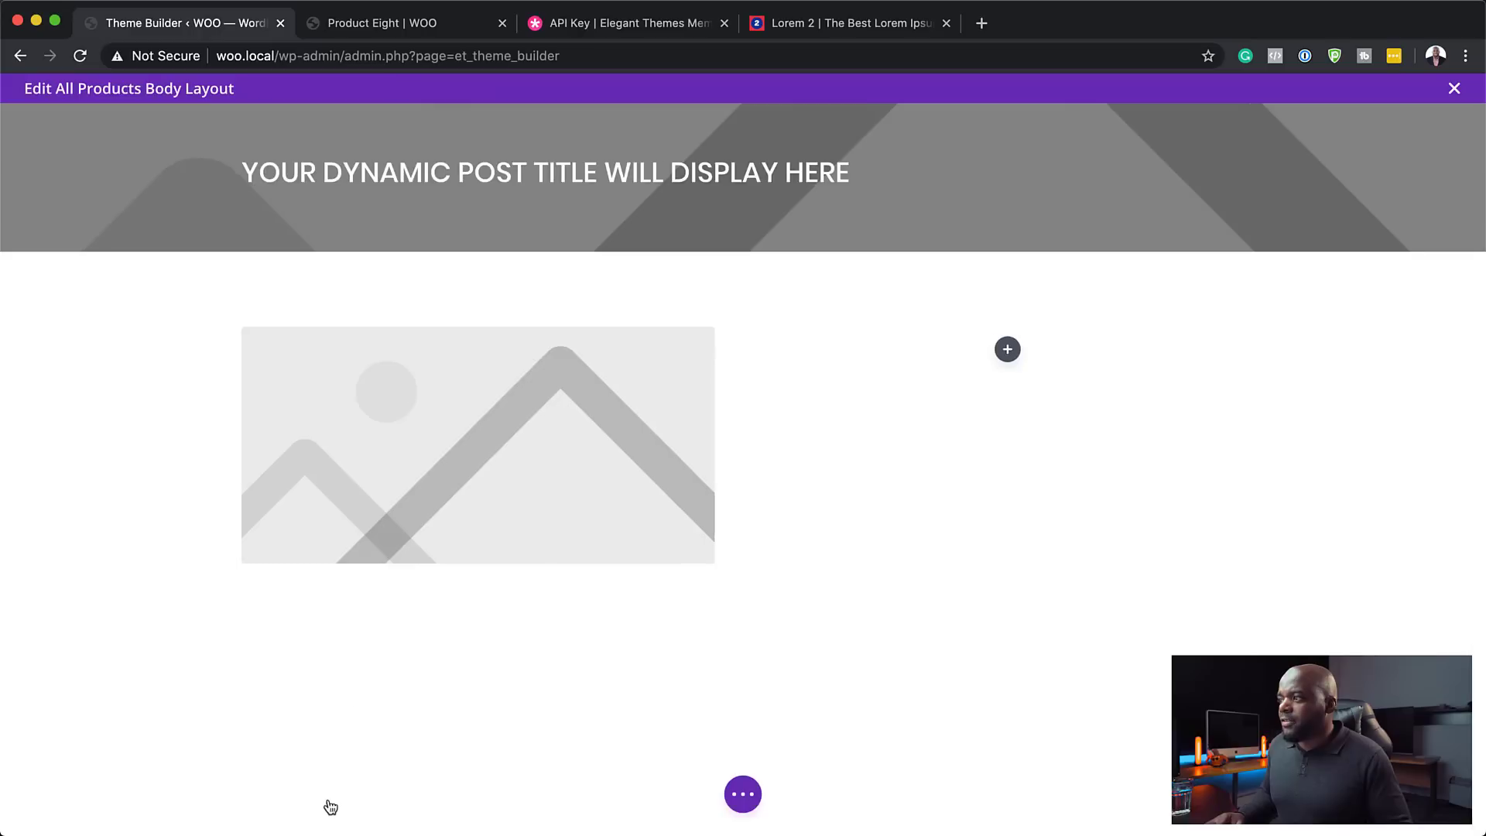
- Add a Text module to the right column
left_click(1009, 351)
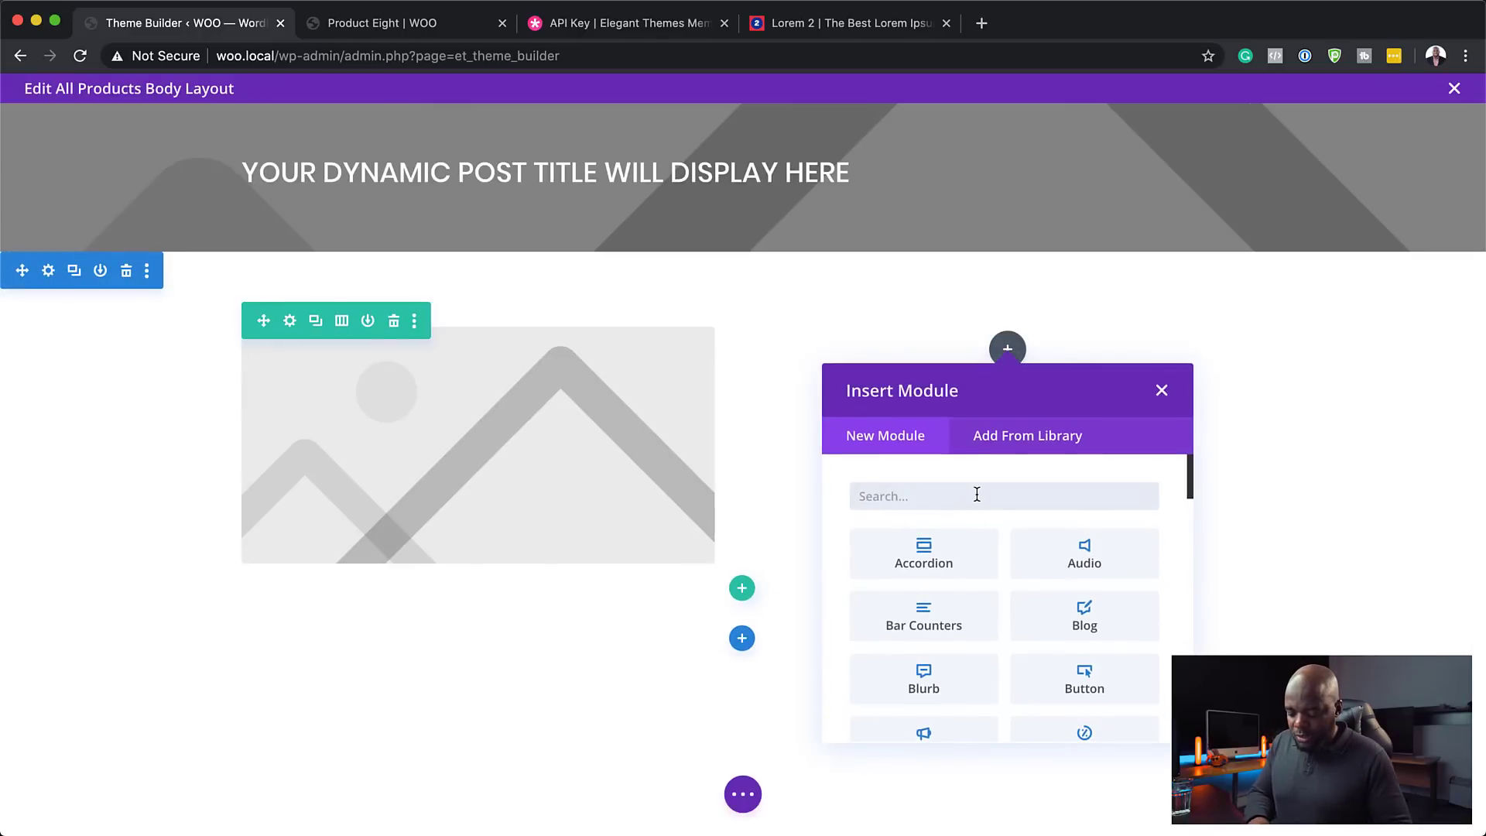
type("Text")
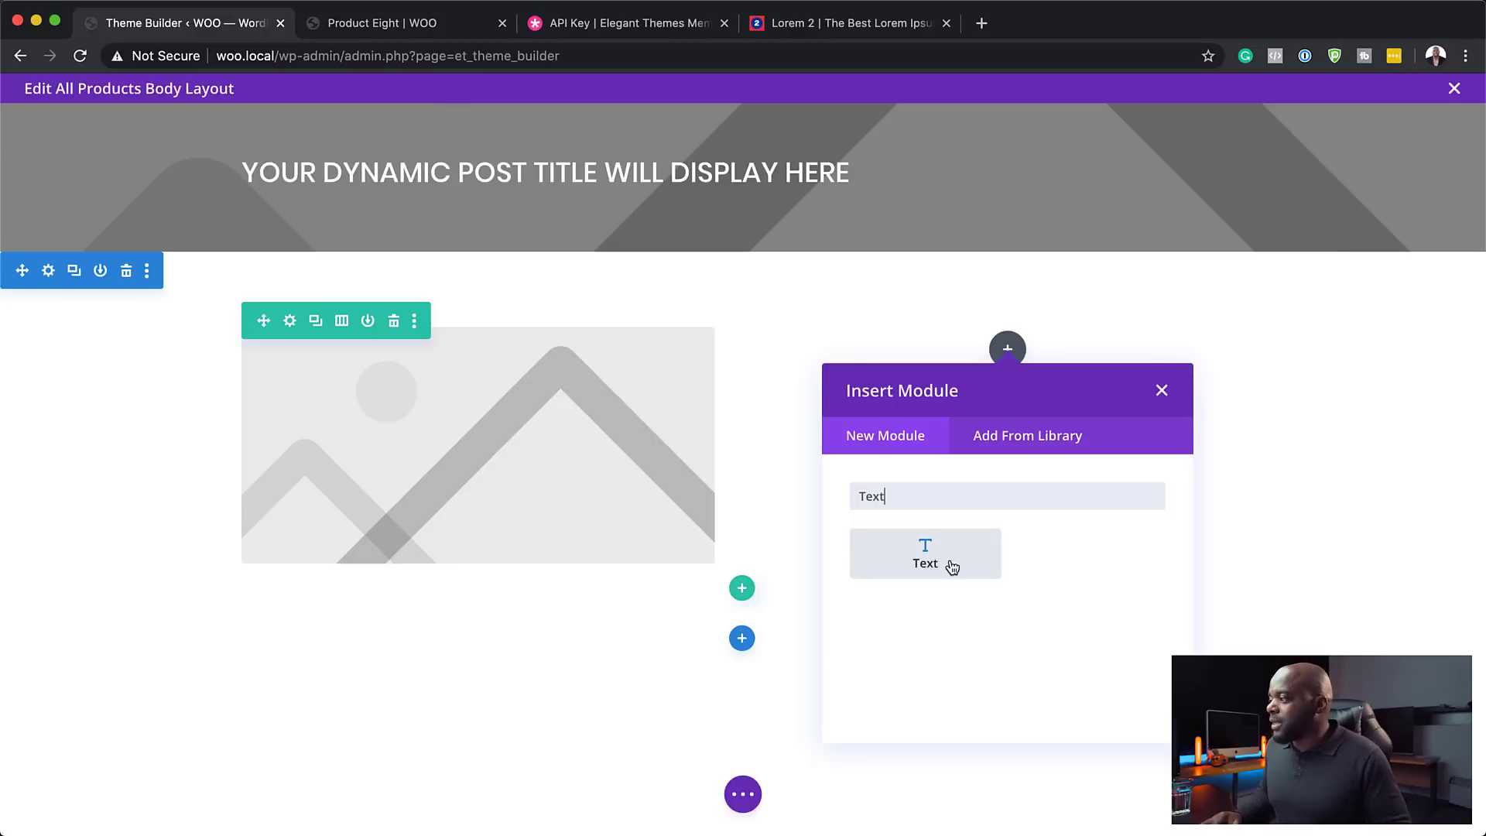
left_click(952, 568)
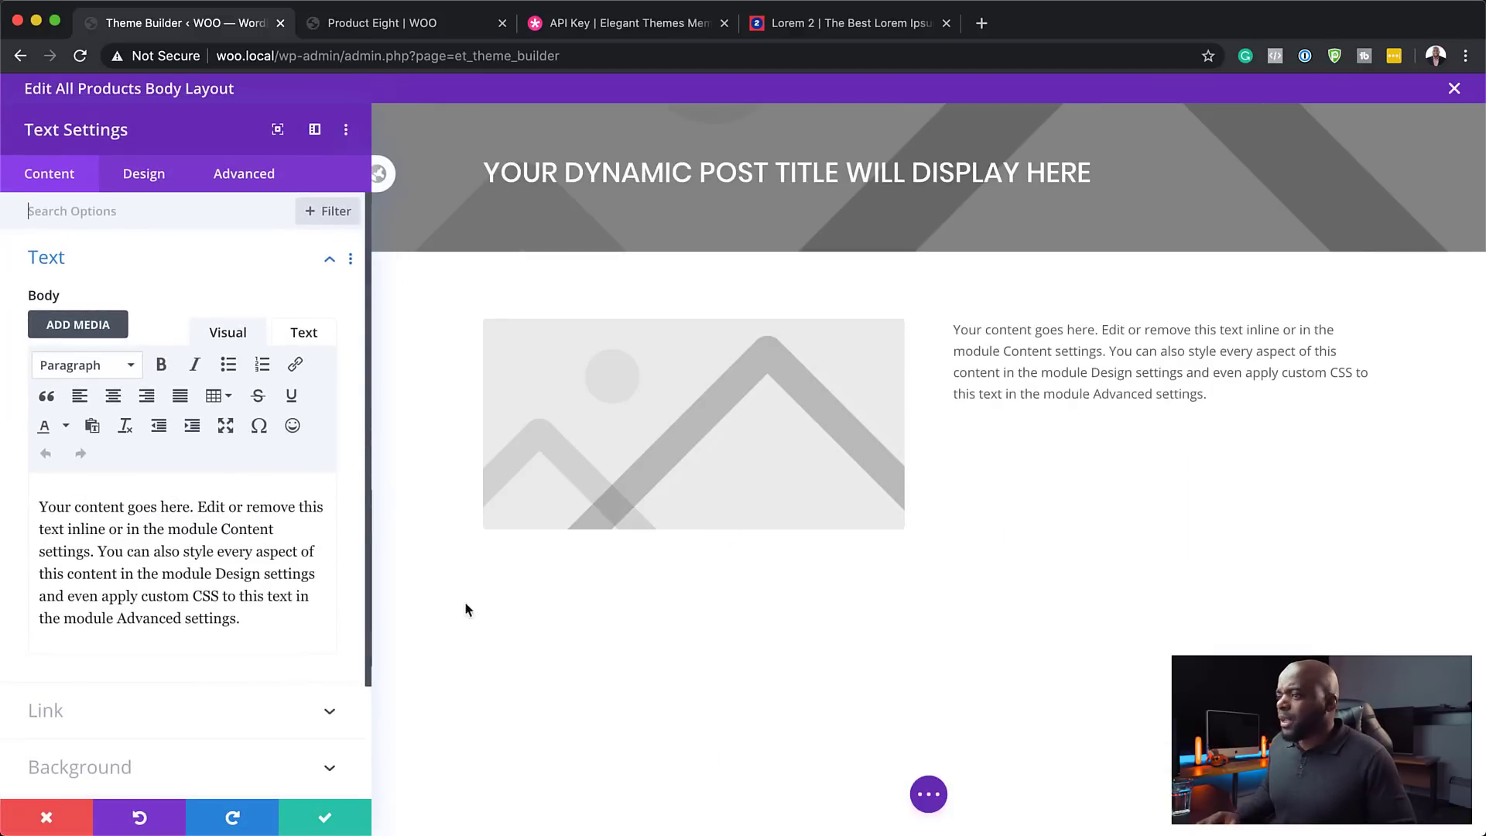
left_click(325, 819)
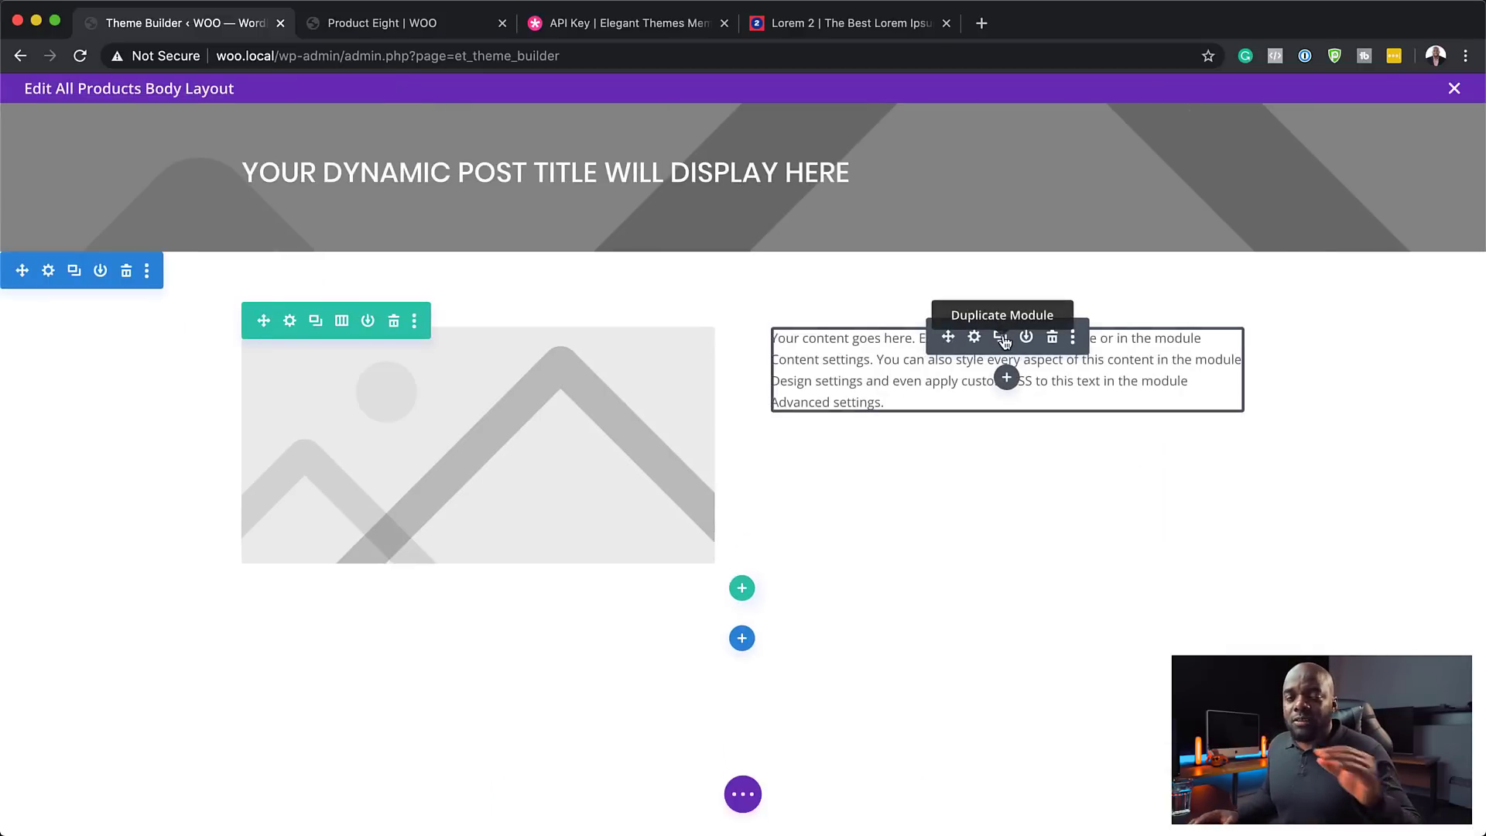
- Duplicate the Text module and set its body to the dynamic Post/Archive Title
left_click(1001, 338)
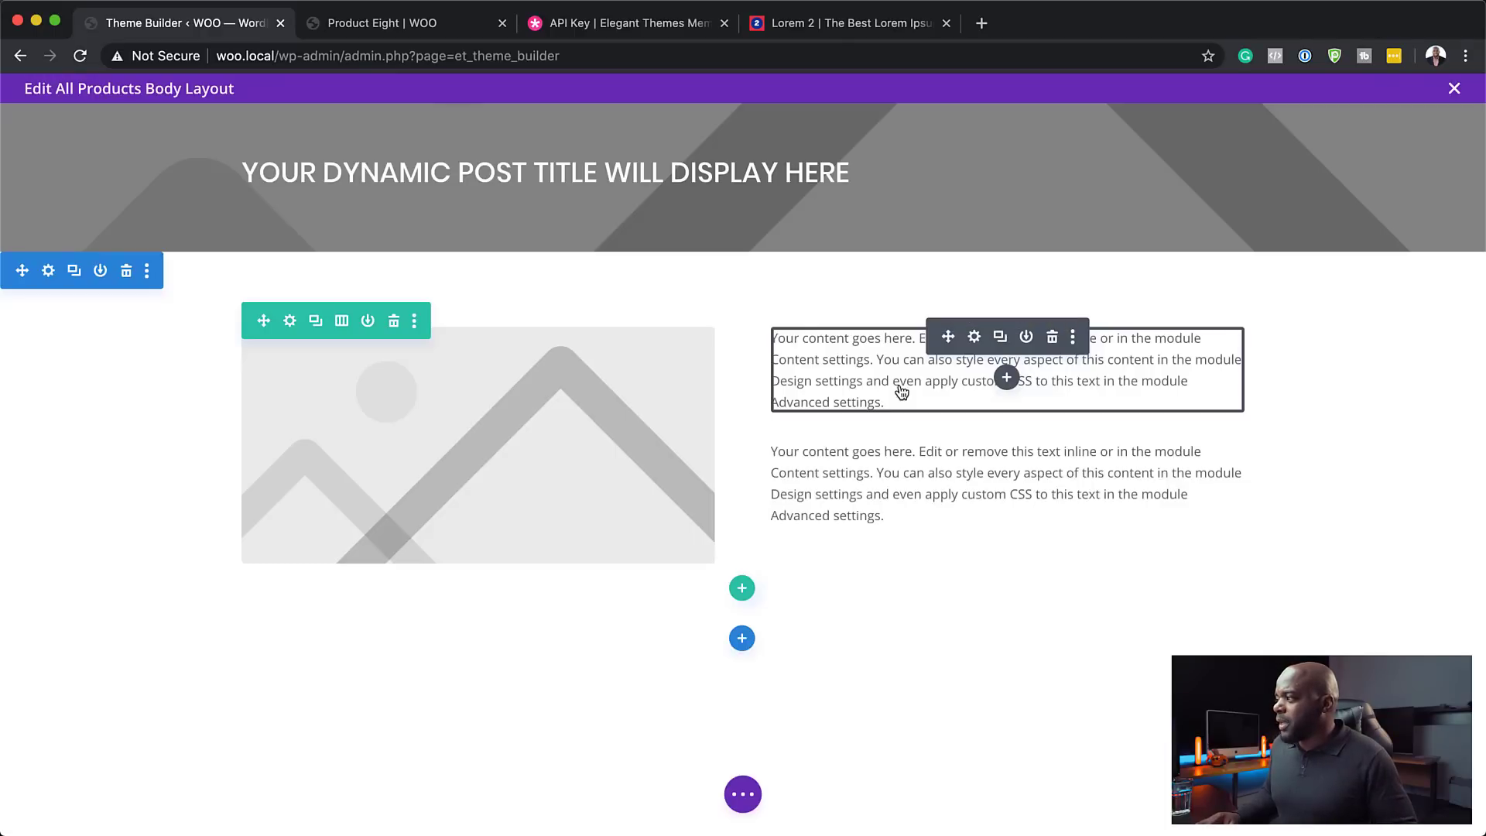
left_click(974, 338)
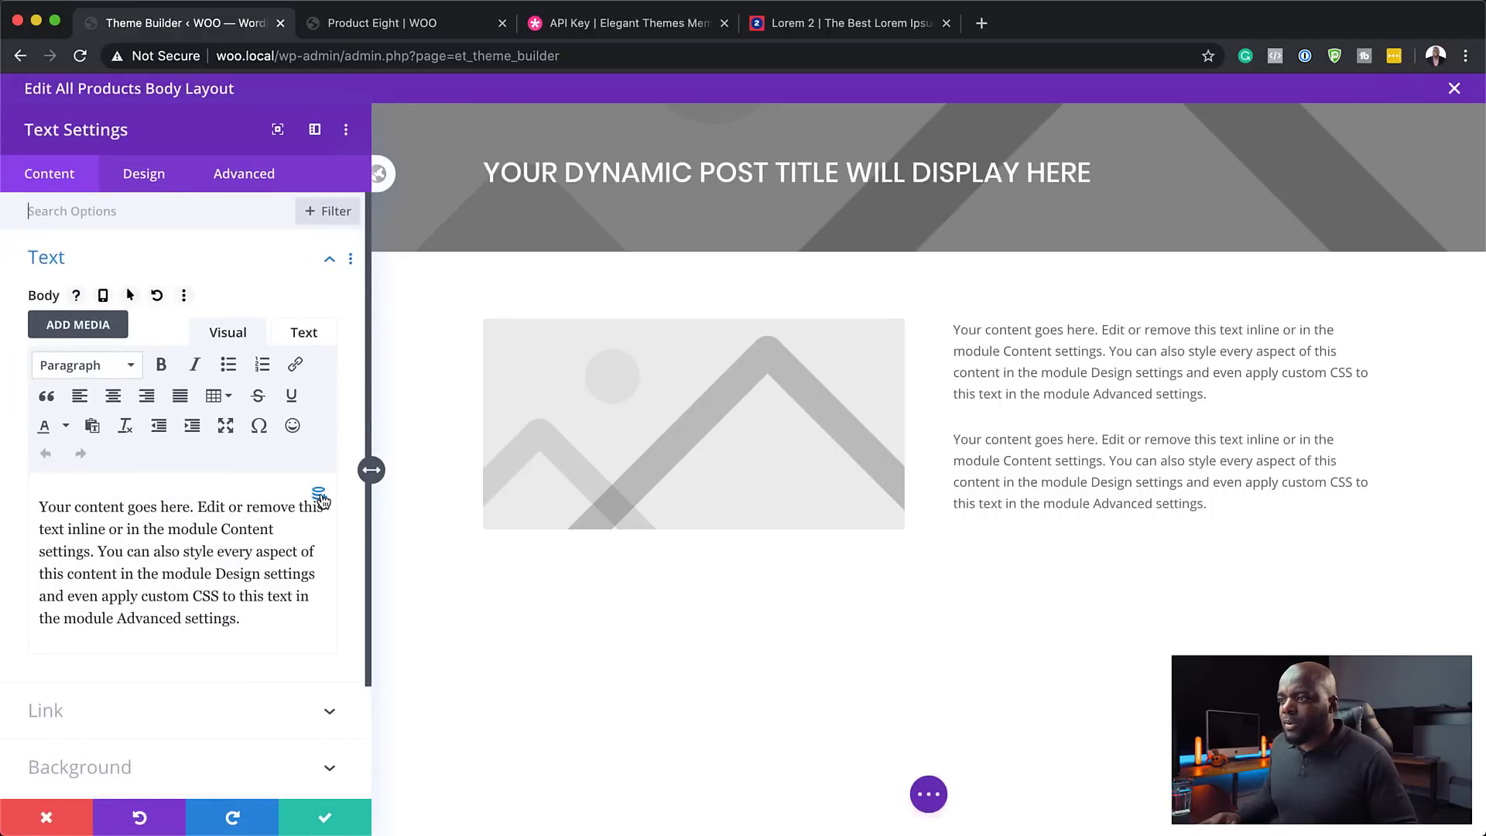
left_click(321, 497)
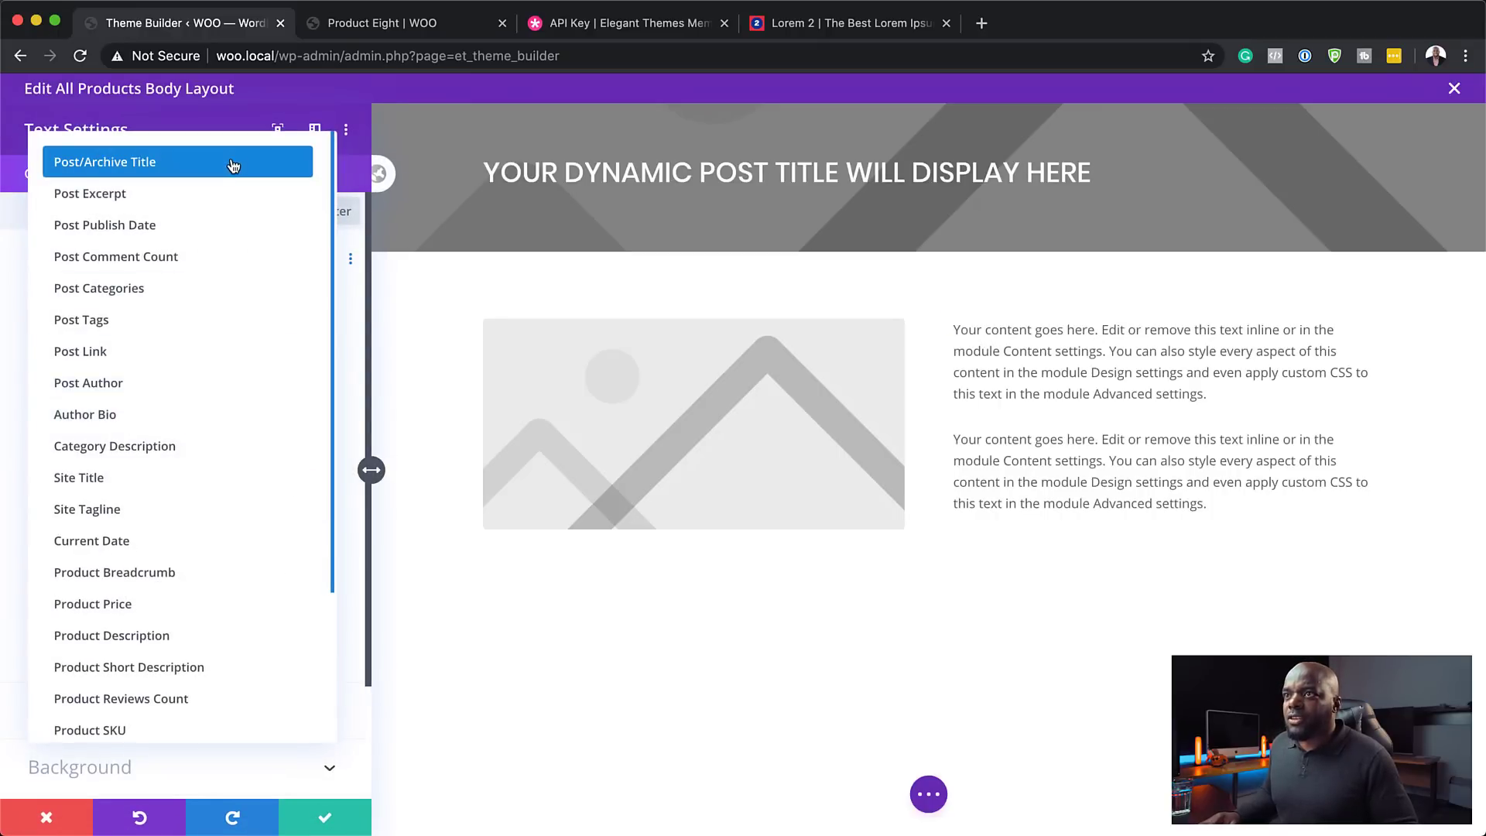
left_click(233, 166)
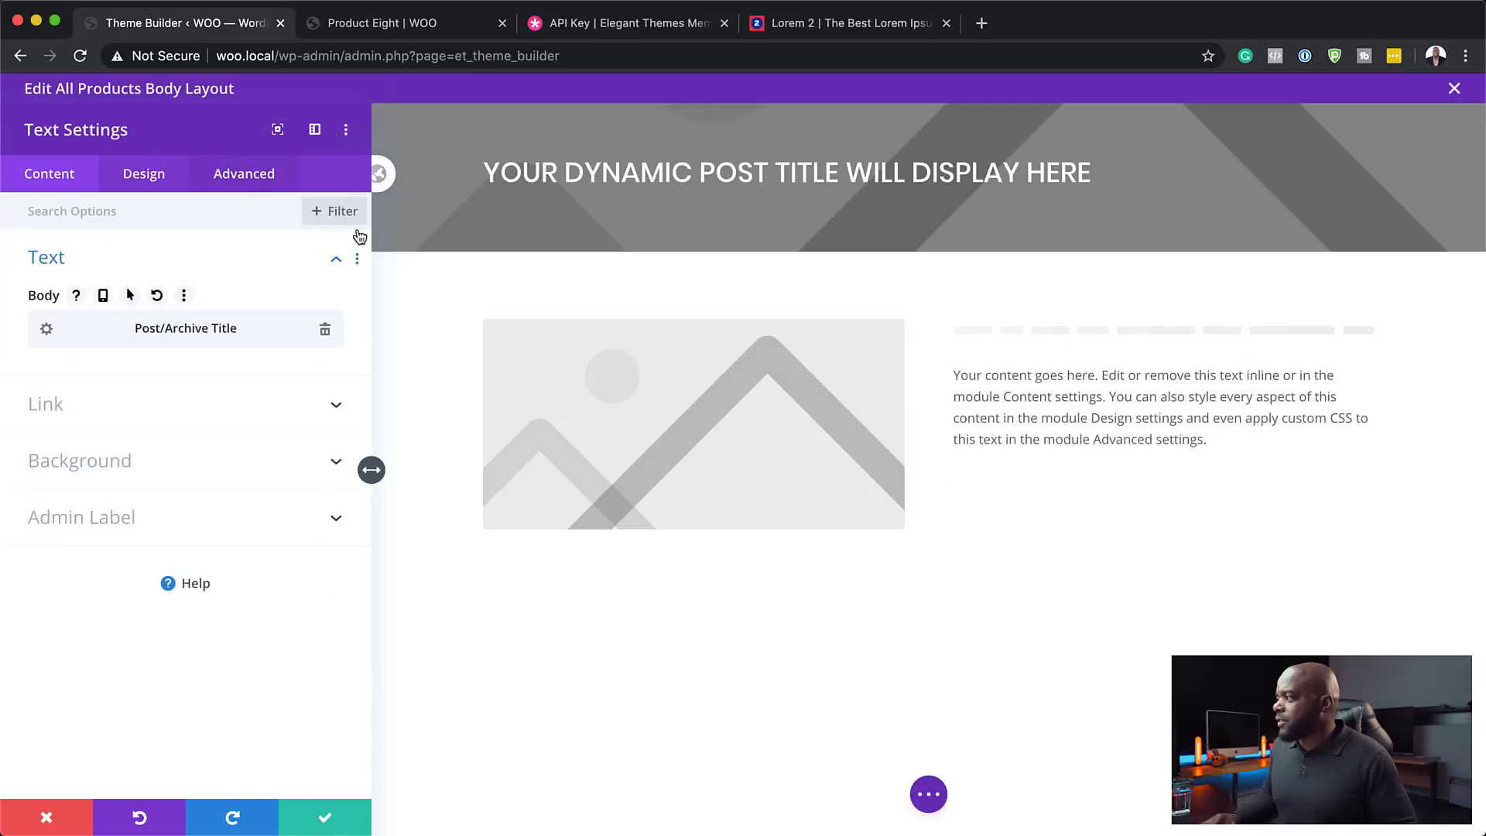
- Set the title text to Poppins at 24px
left_click(143, 175)
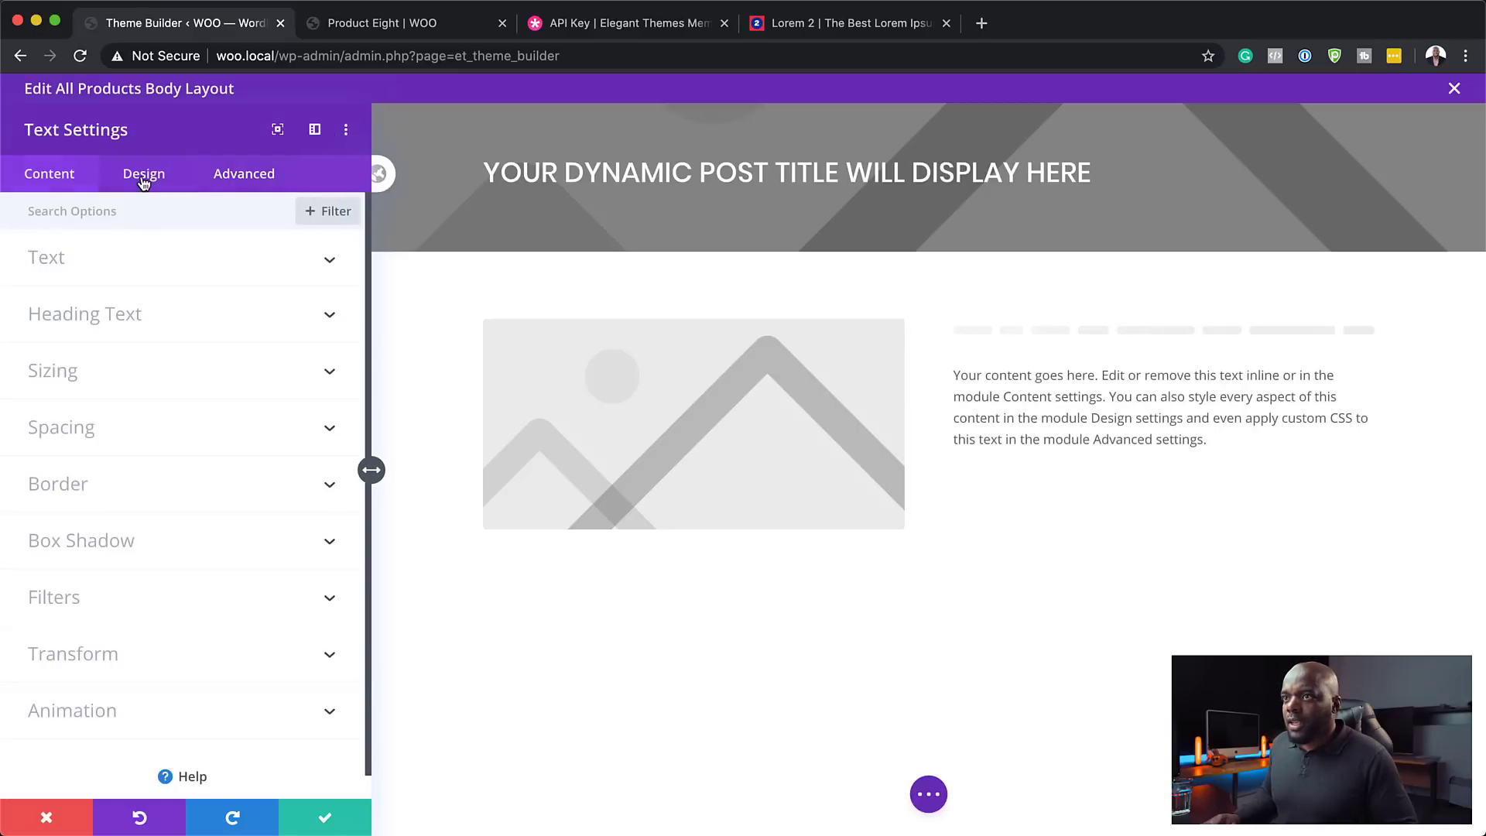
left_click(72, 269)
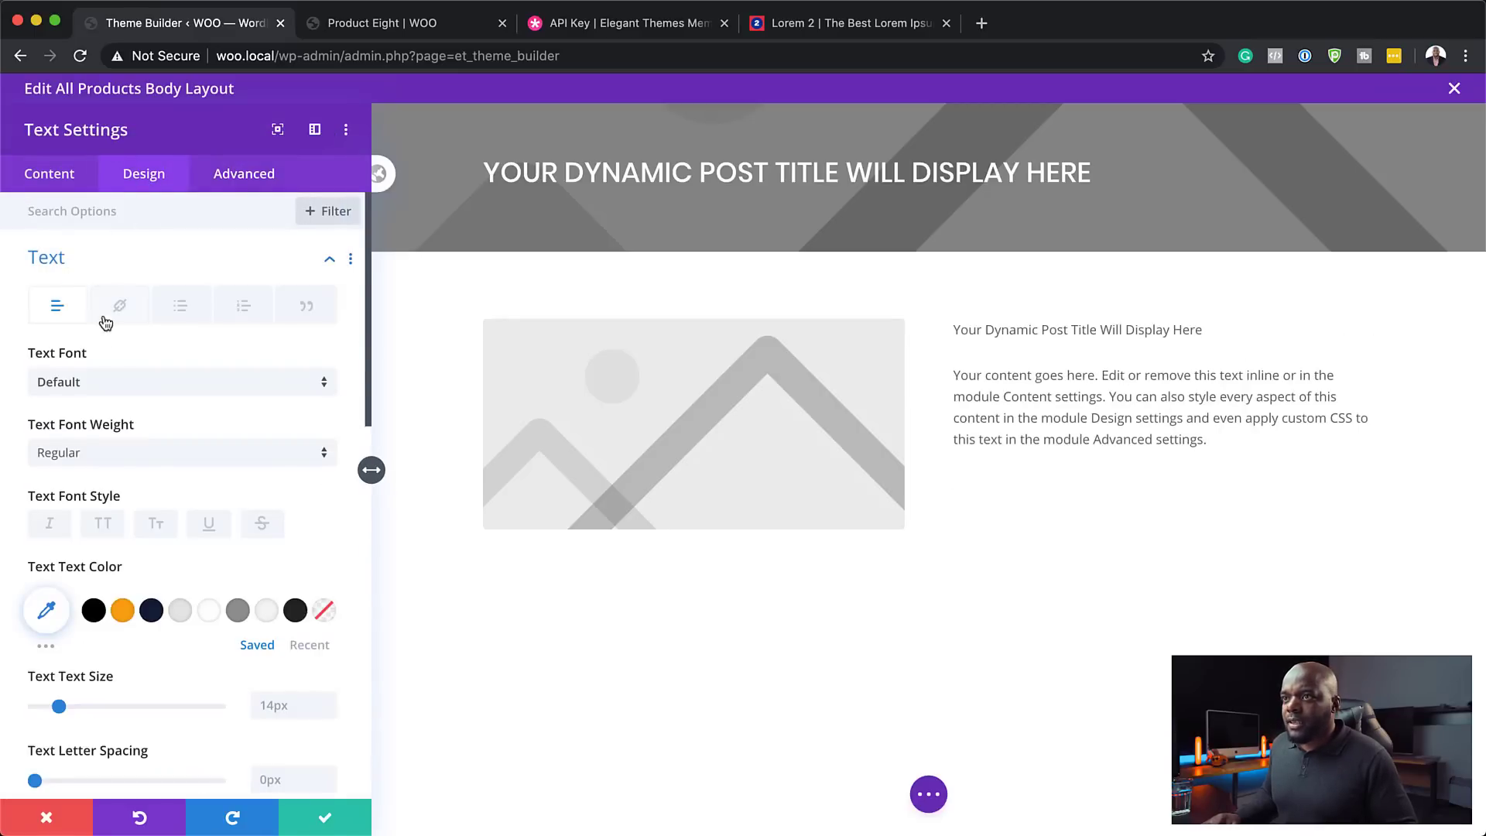
left_click(87, 384)
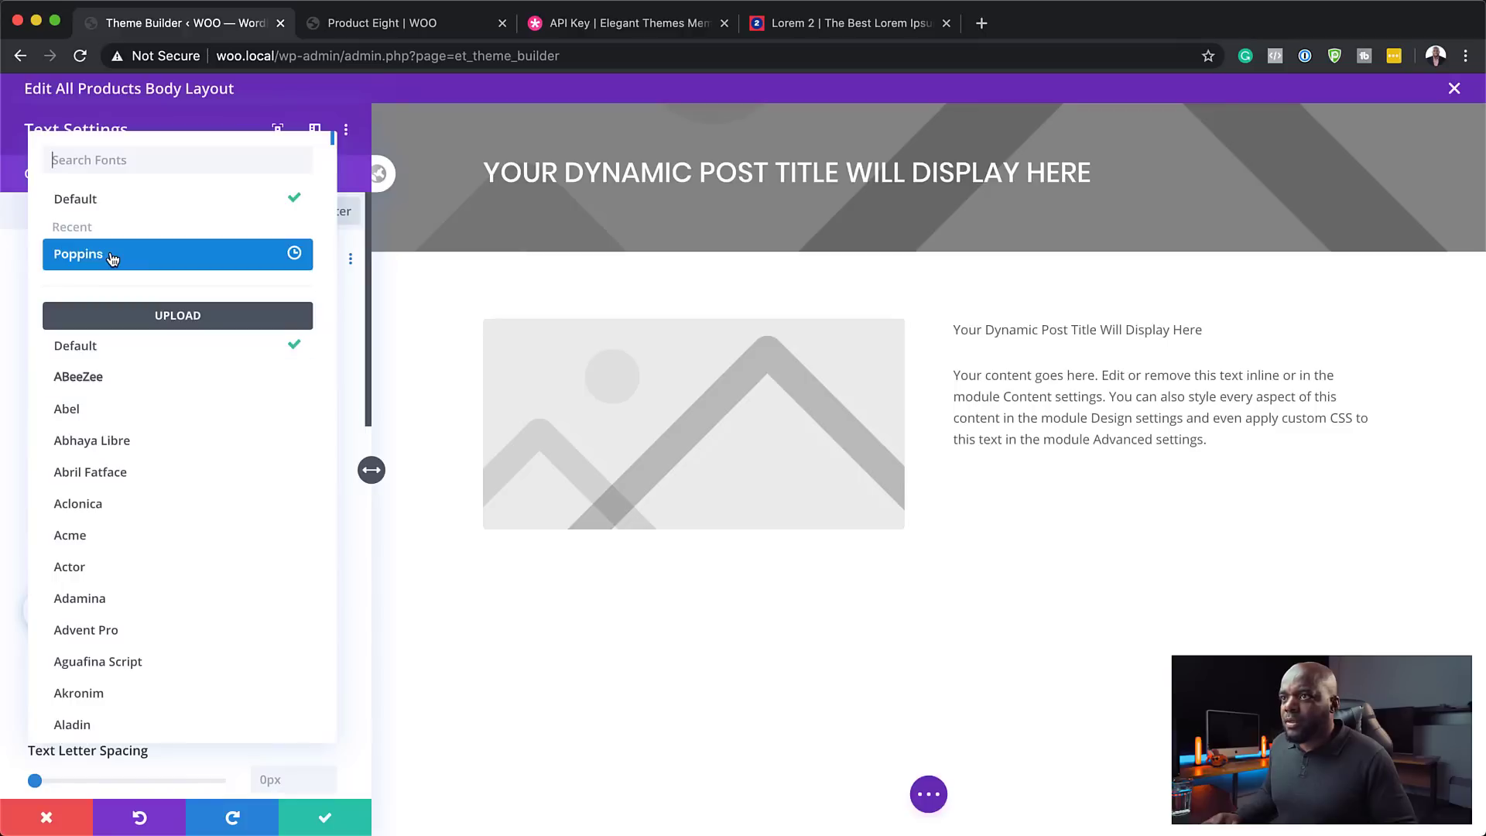
left_click(99, 260)
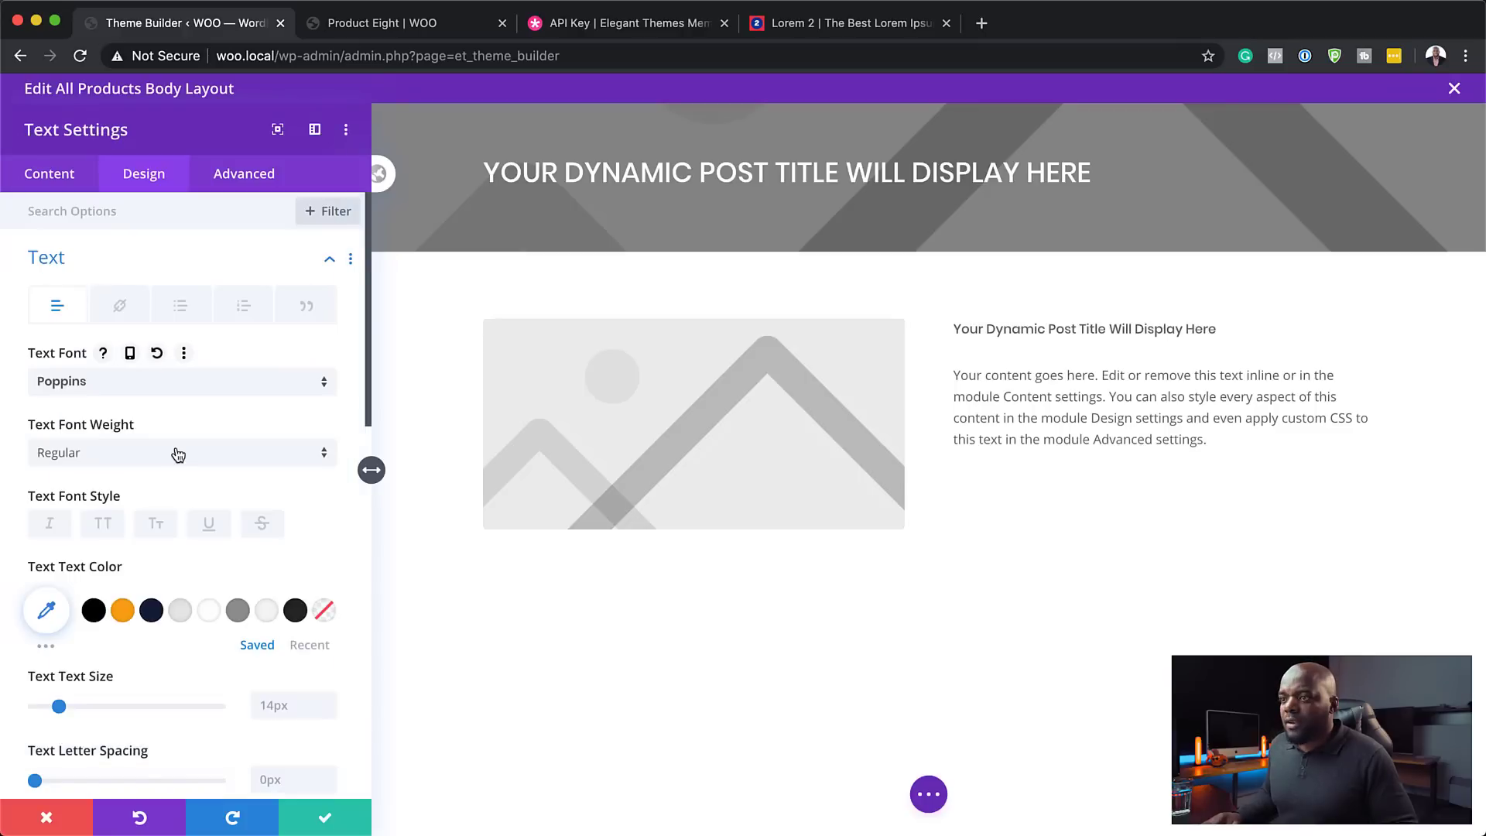
left_click_drag(59, 706, 78, 713)
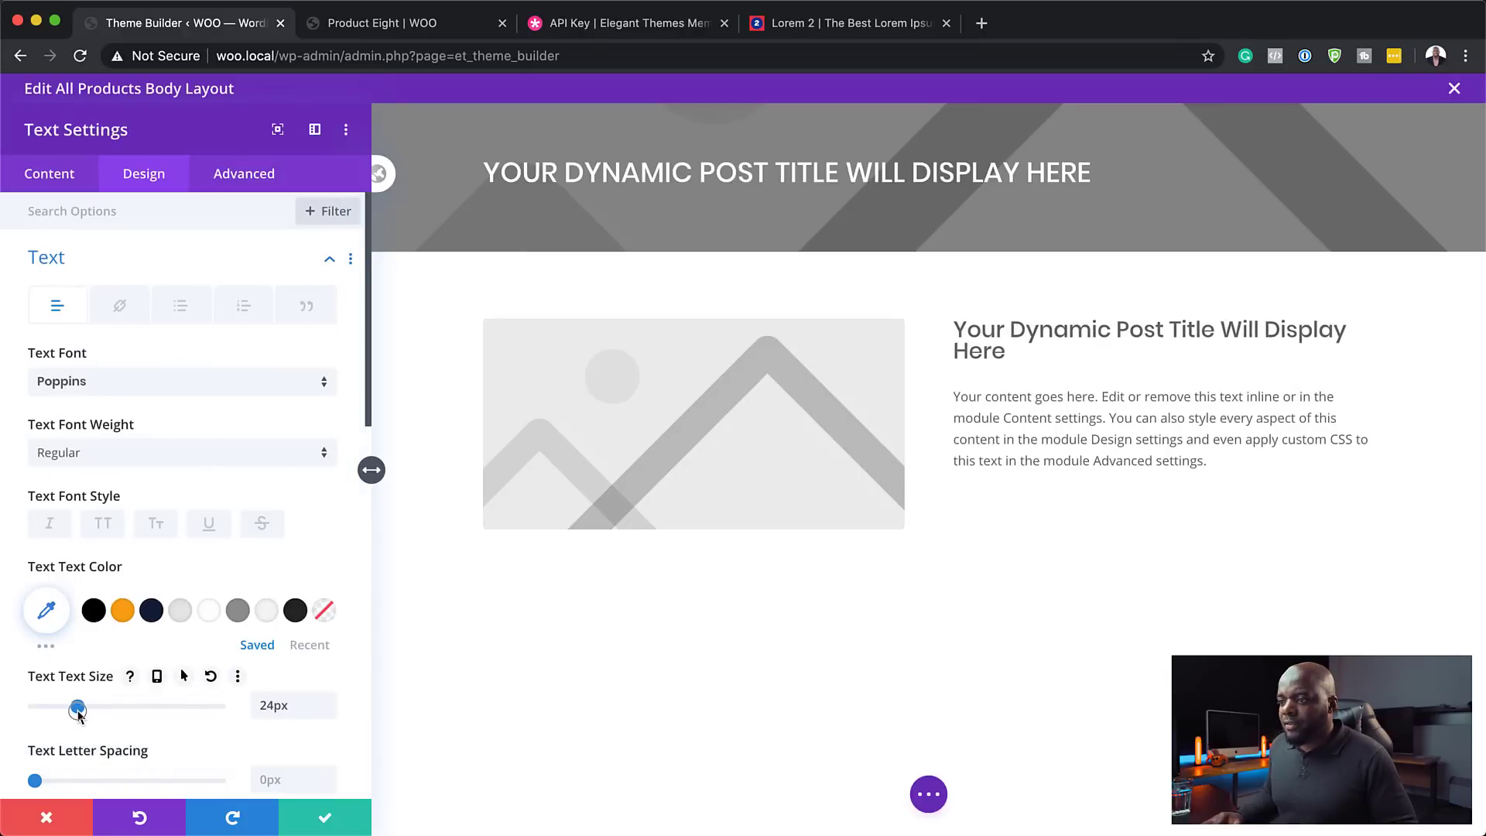
- Colour the title orange-red and keep its line height at 1.7em
left_click(122, 610)
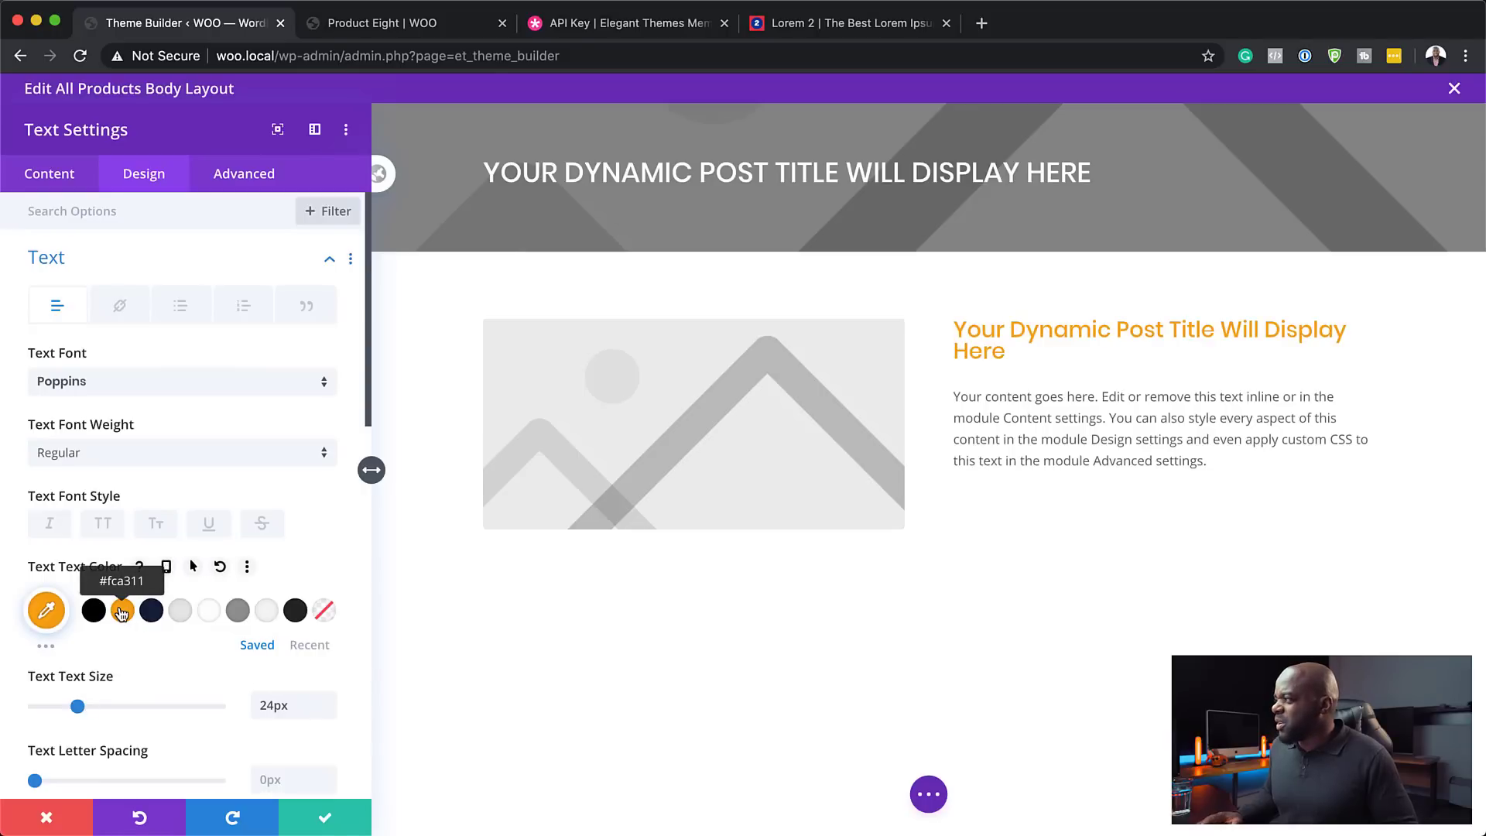
left_click(47, 645)
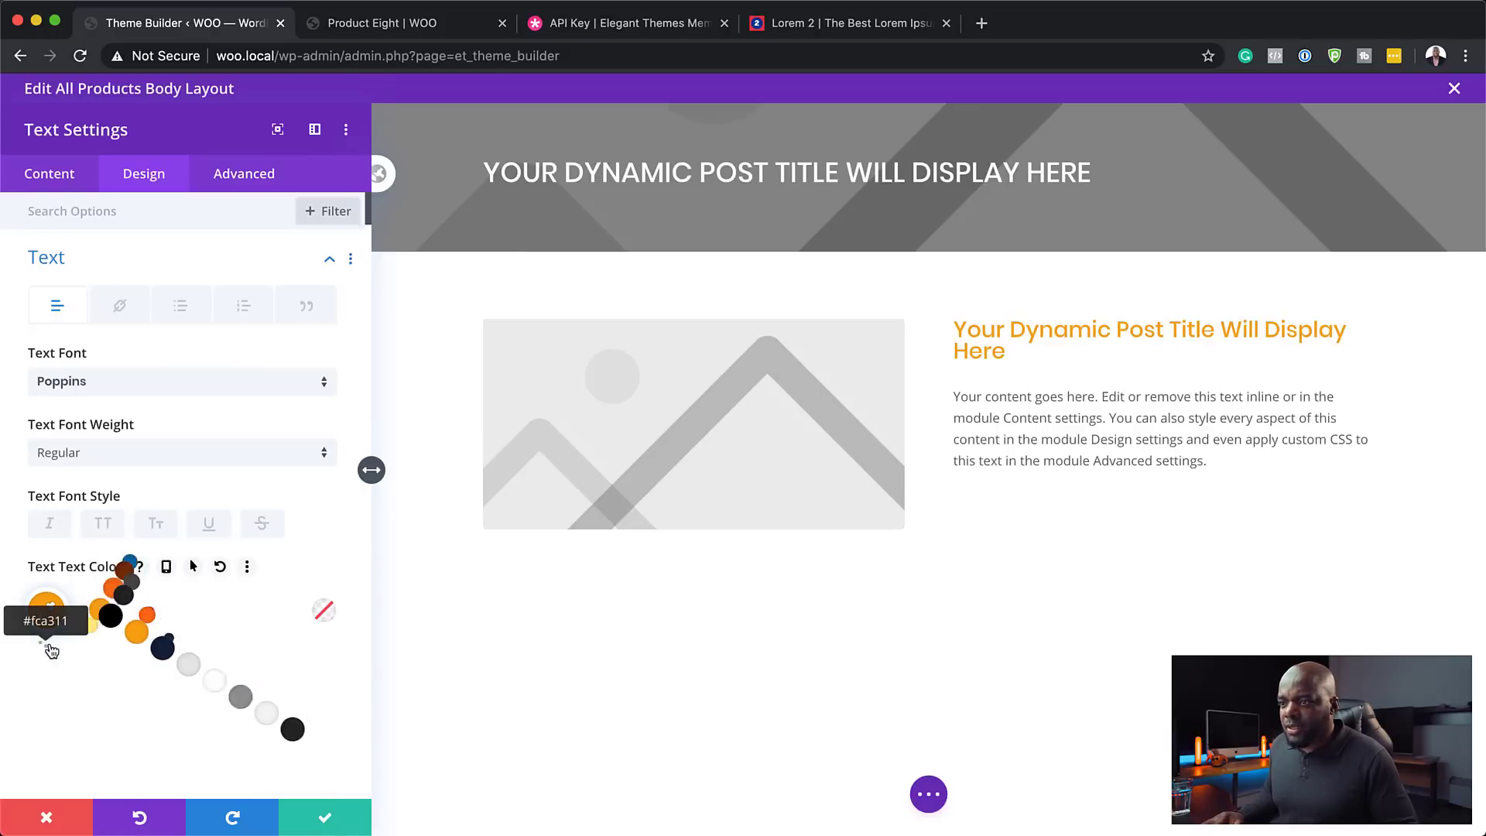
left_click(179, 610)
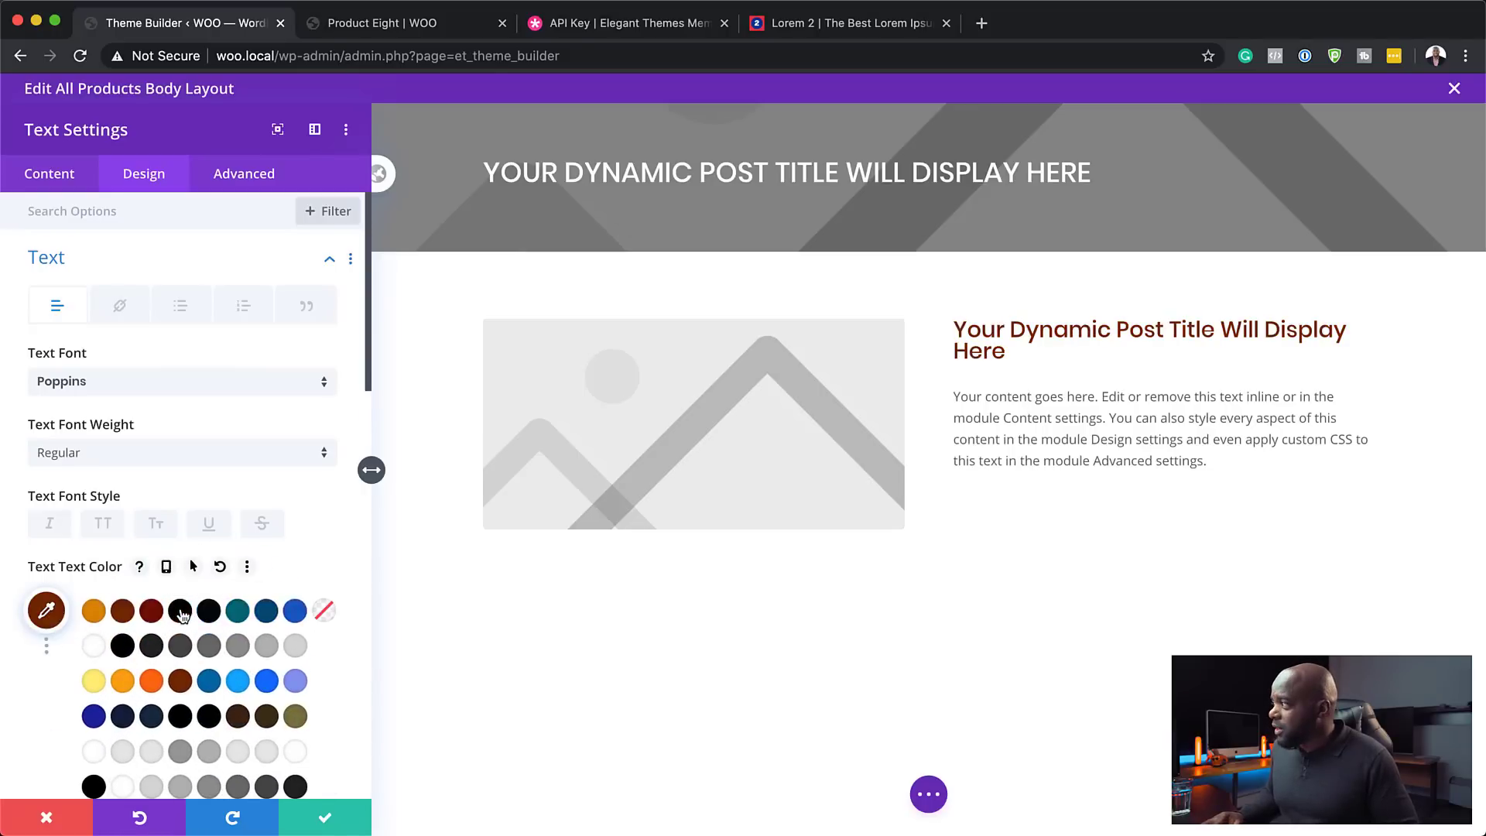
left_click(46, 645)
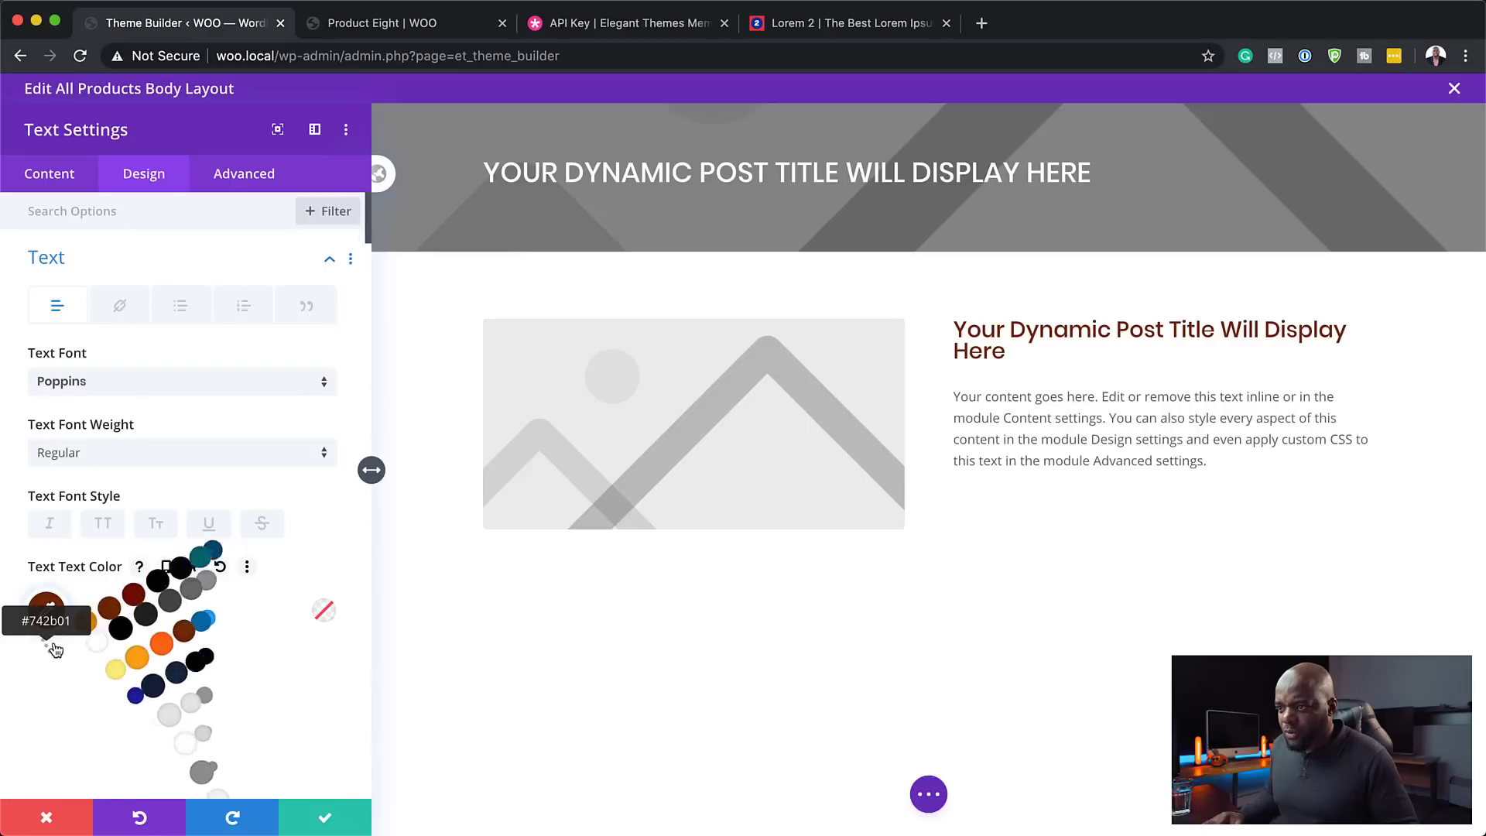
left_click(151, 681)
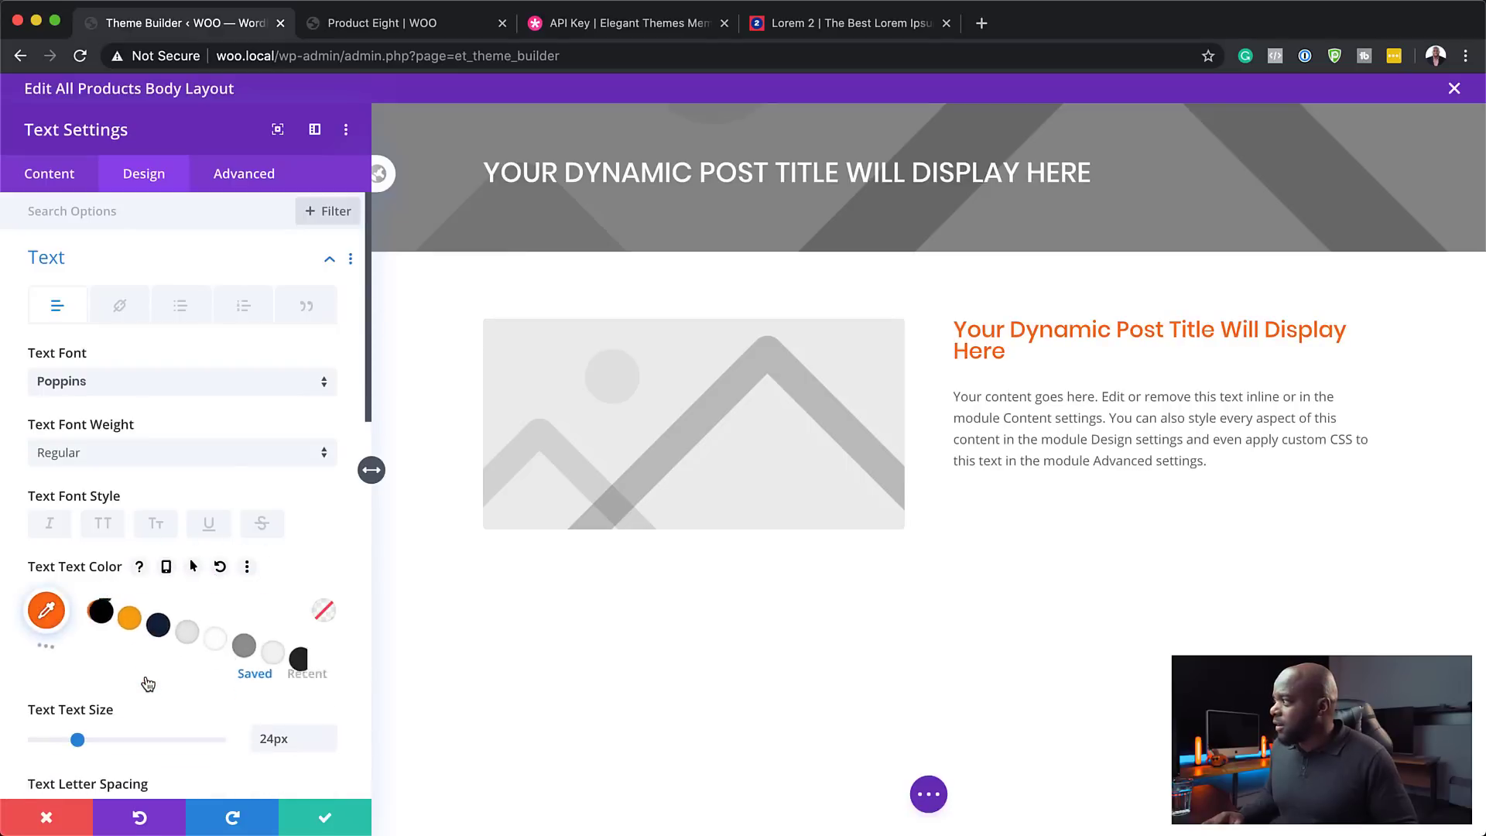
scroll(205, 731, "down", 3)
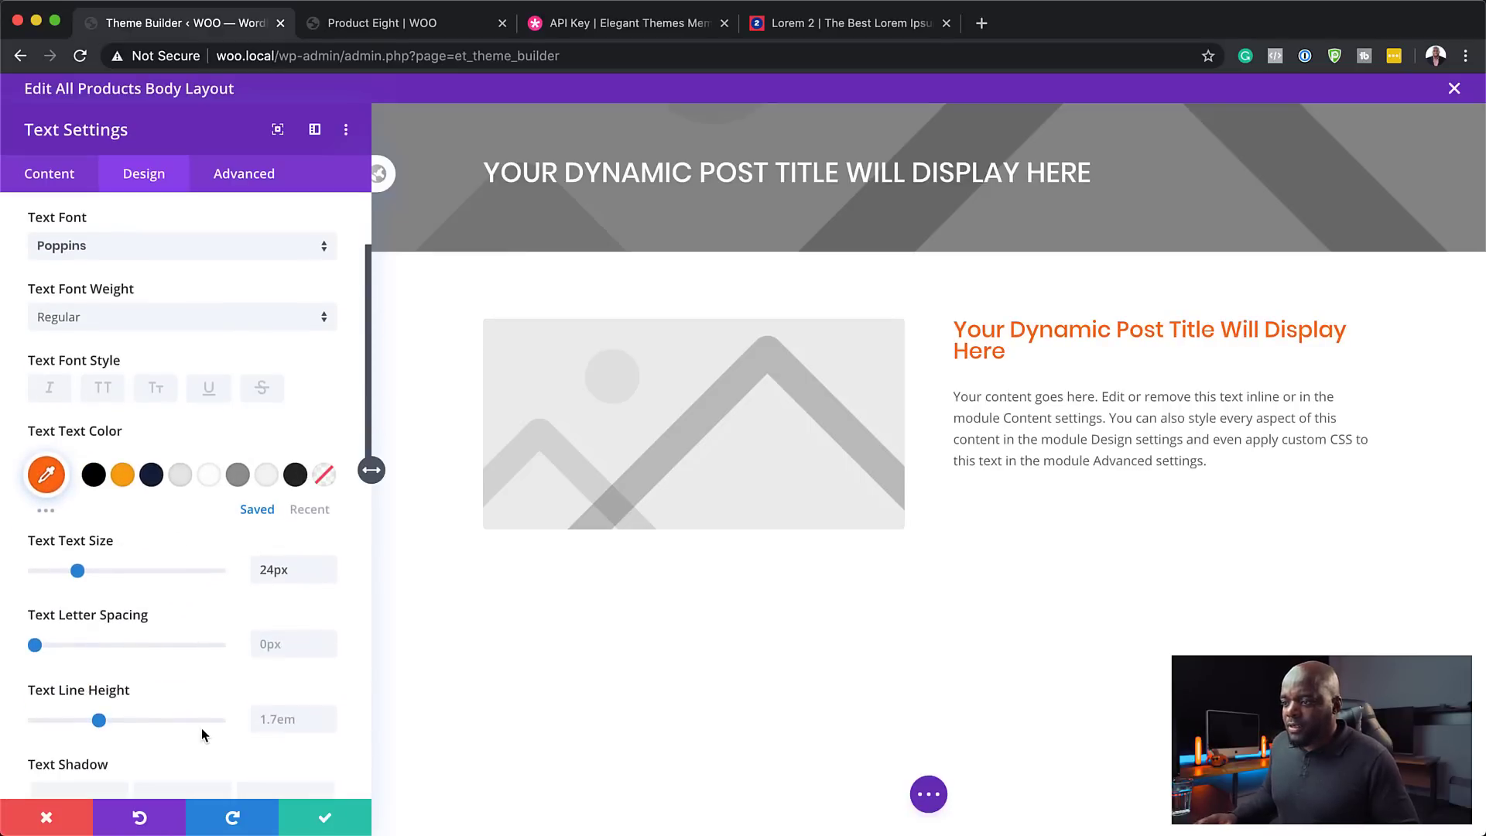
left_click(329, 714)
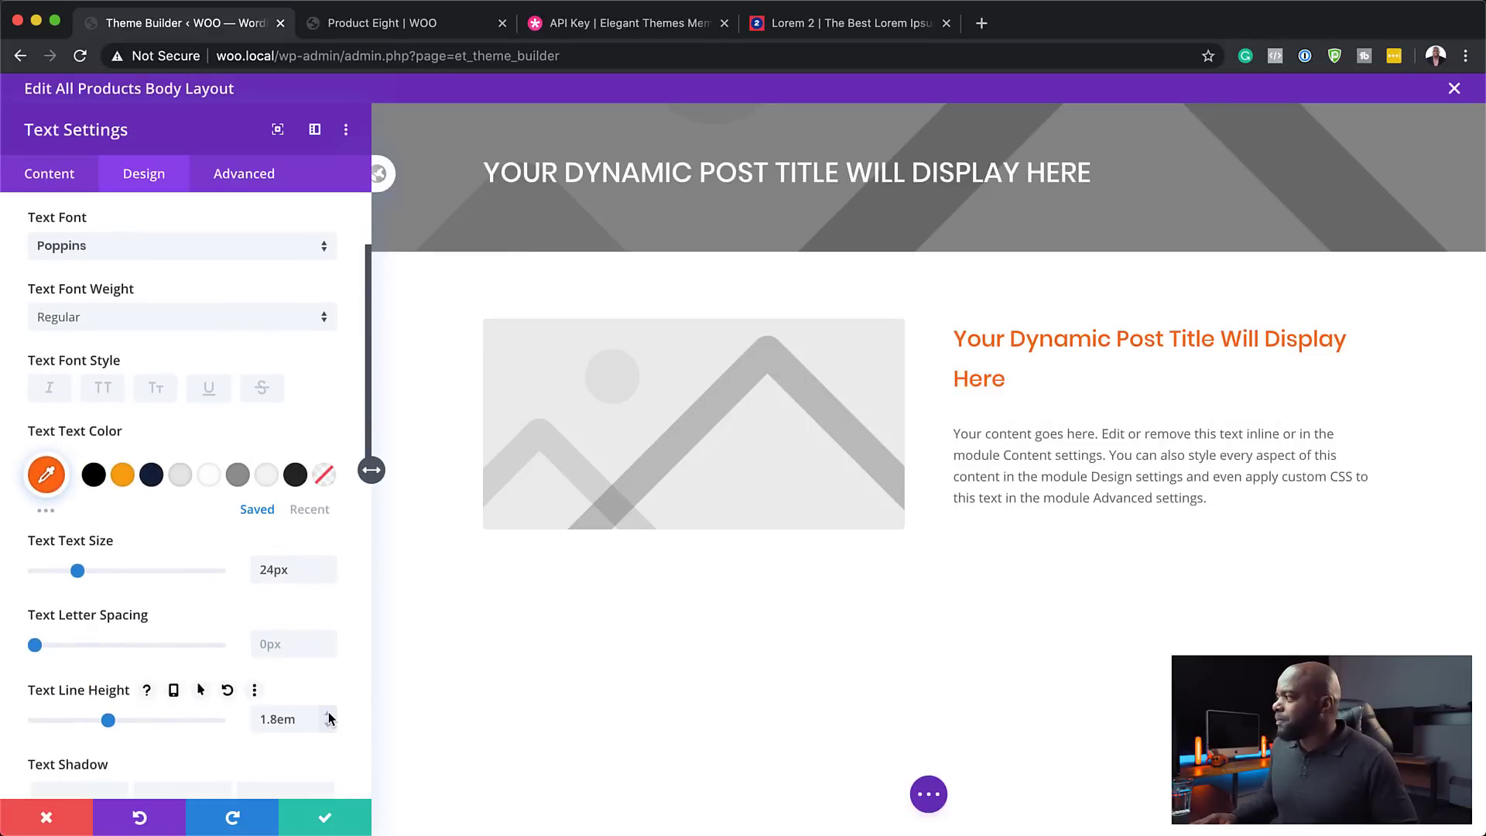
left_click(328, 725)
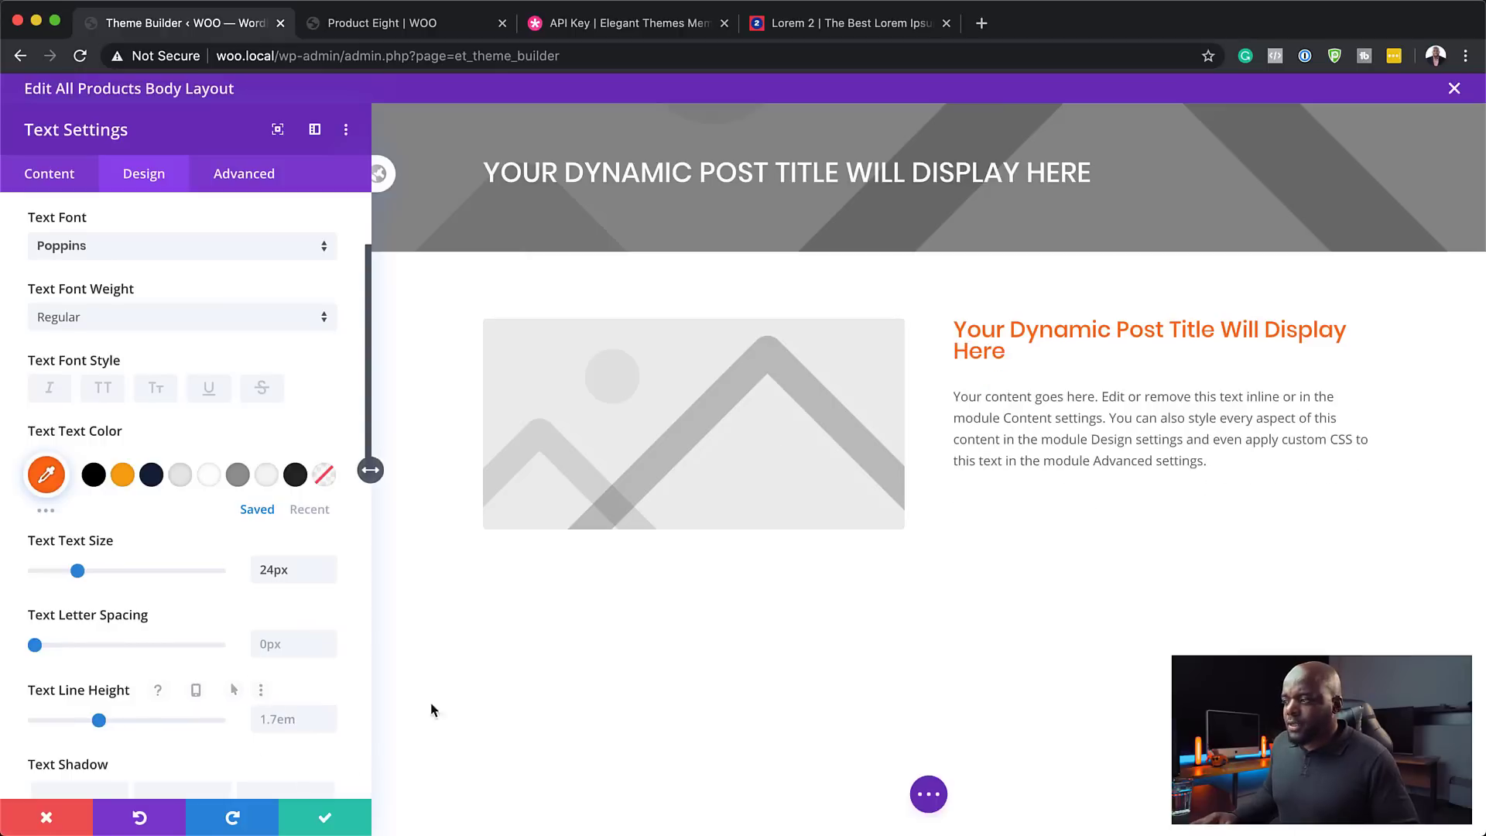
- Save the title, then fill the paragraph text module with the Product Description dynamic content
left_click(325, 818)
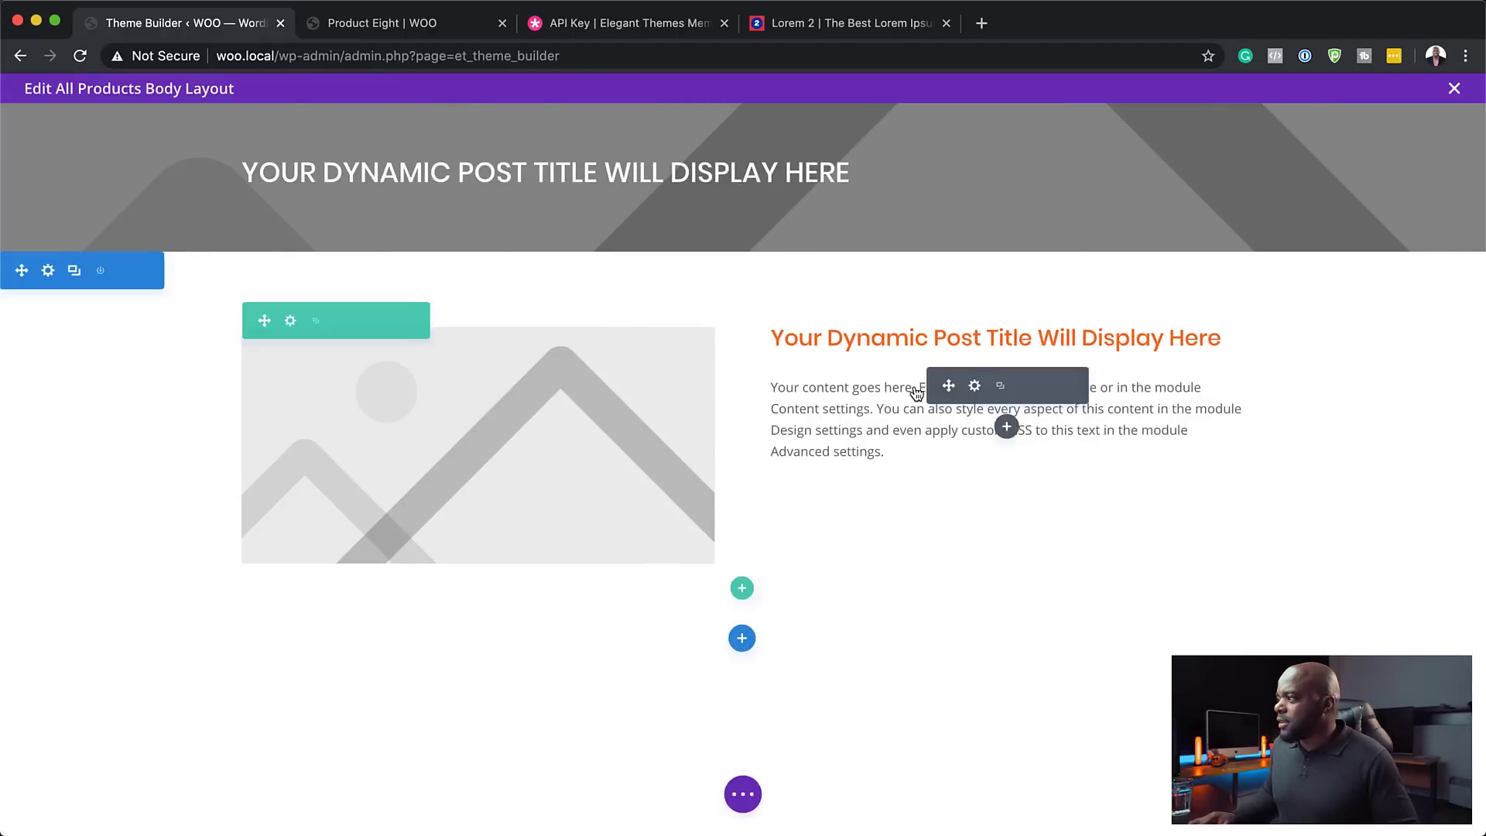
left_click(975, 387)
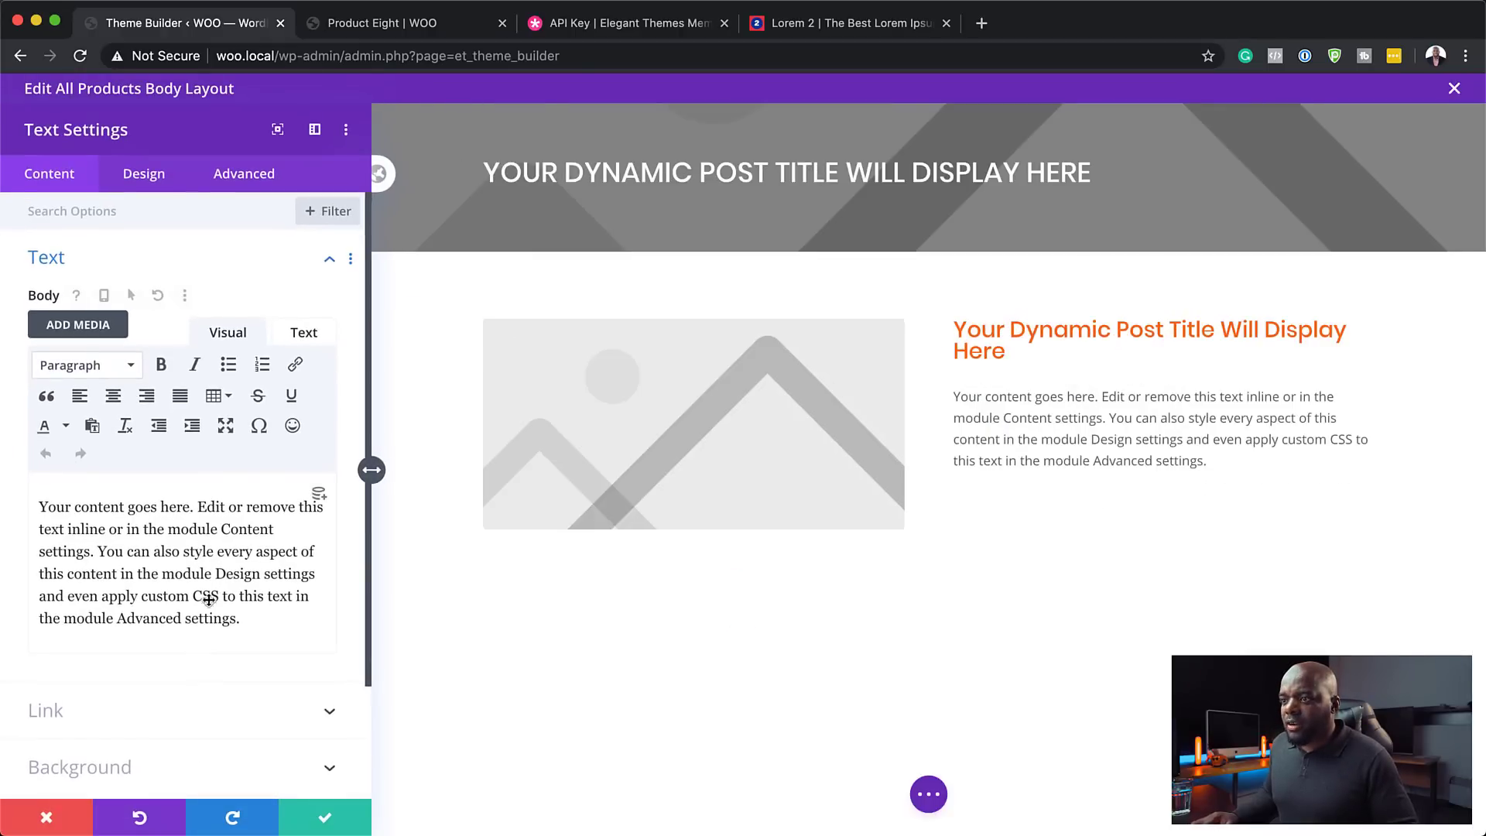
left_click(322, 497)
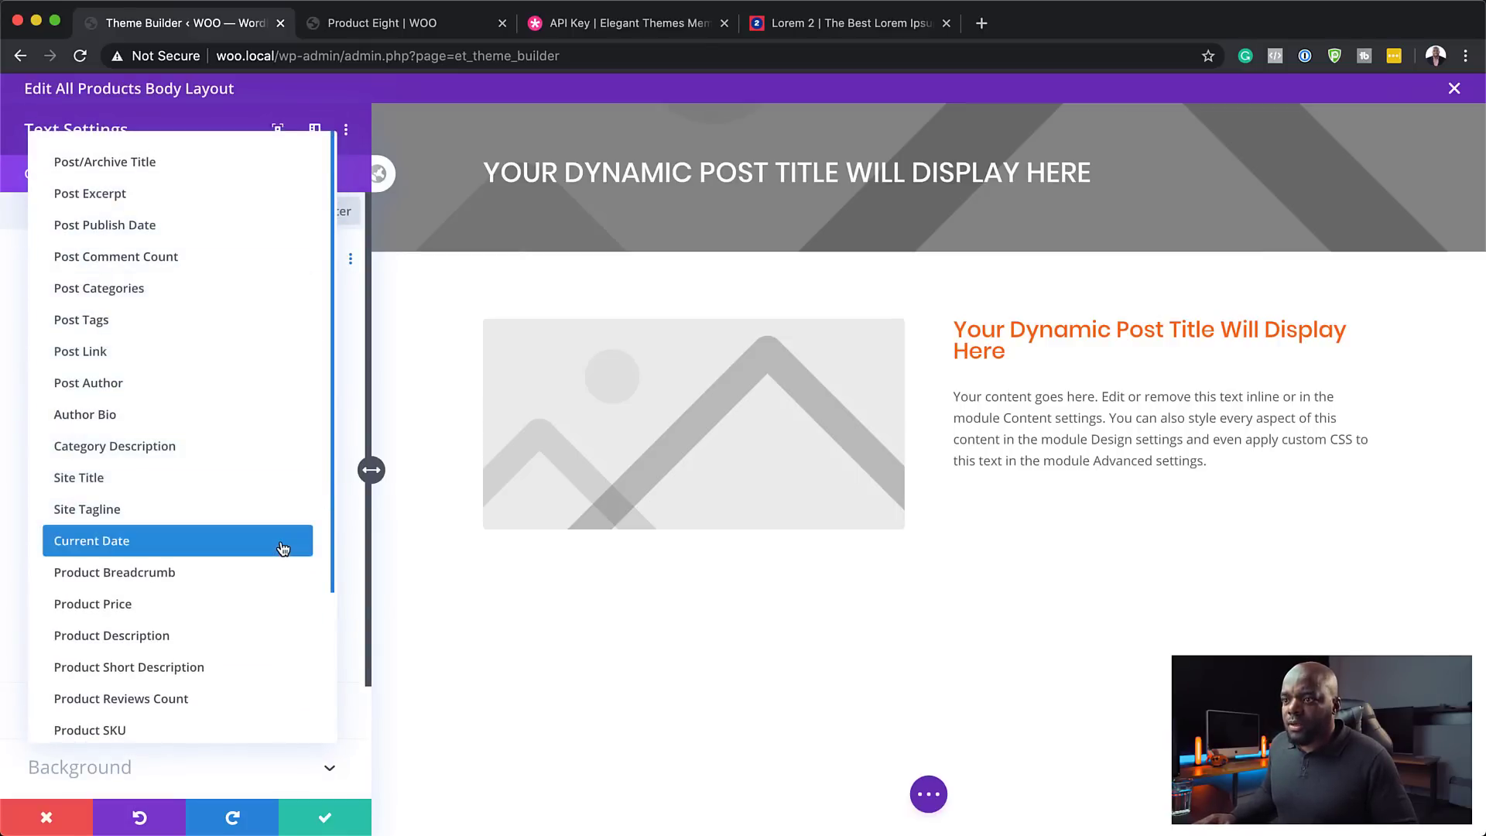
scroll(283, 548, "down", 1)
scroll(278, 557, "down", 1)
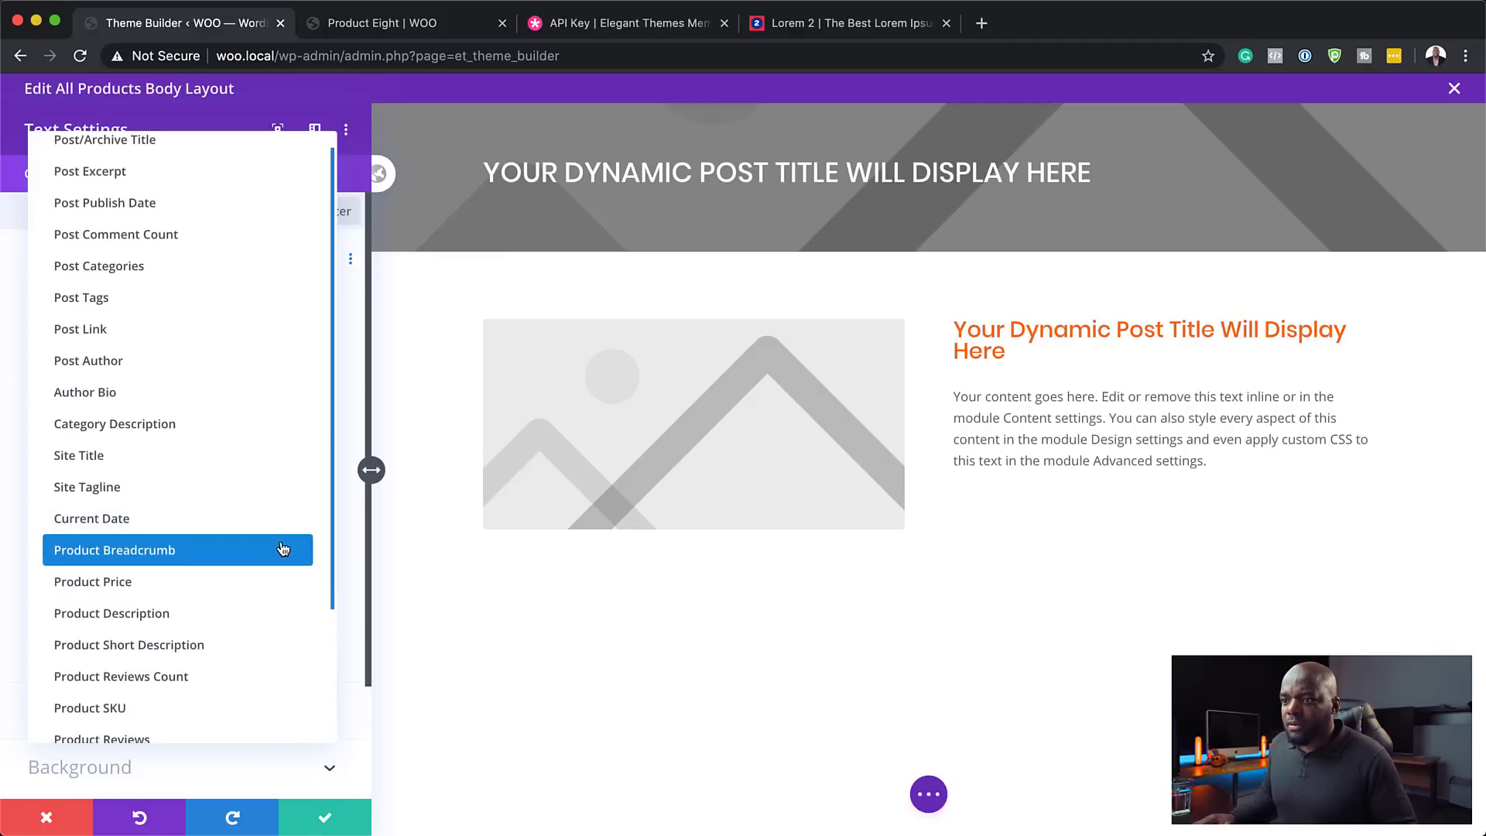
left_click(232, 605)
- Style the paragraph text as Poppins, 16px, with 1.8em line height, and save
left_click(156, 179)
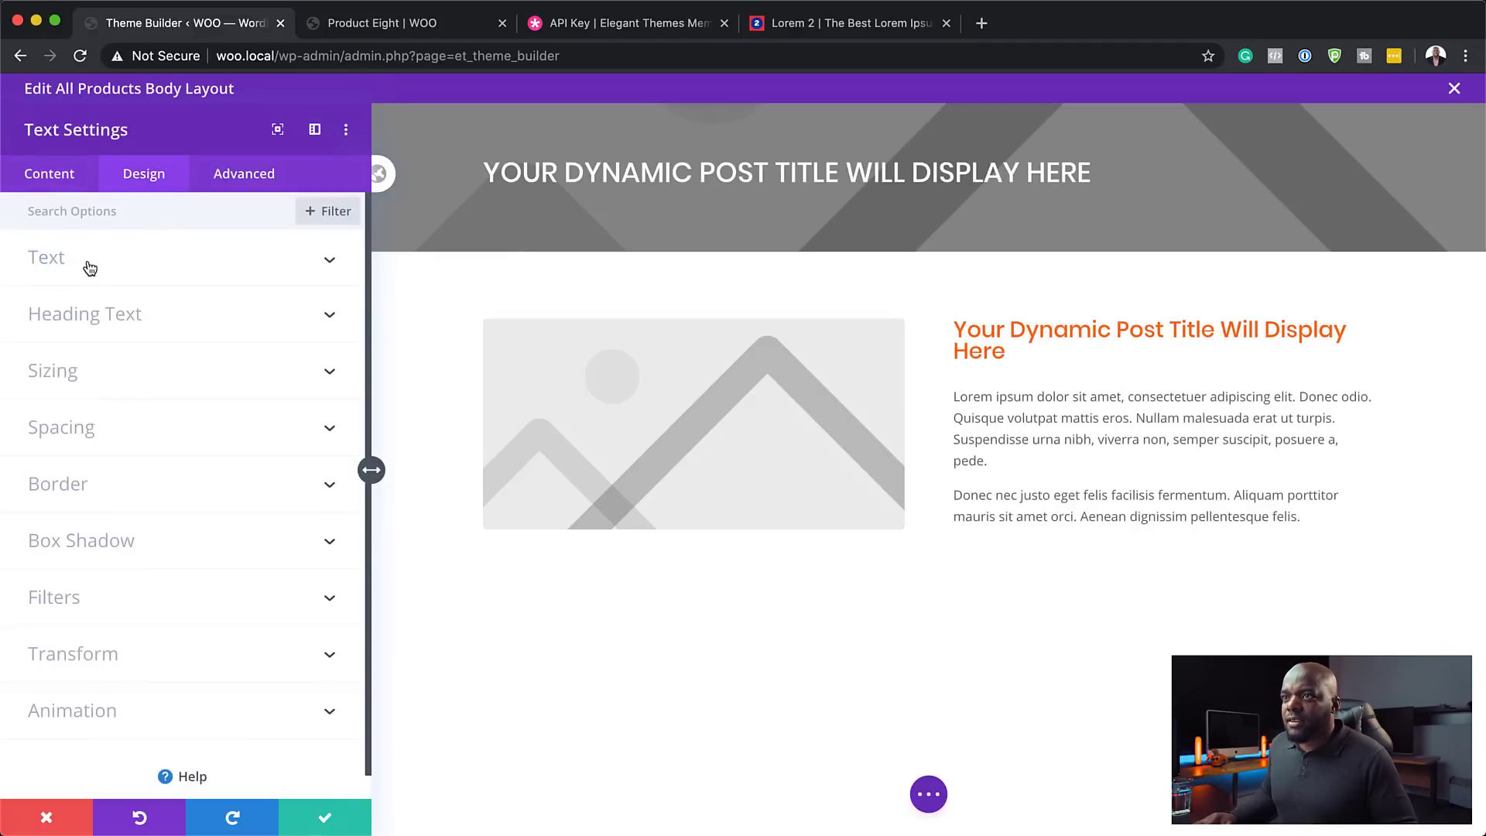
left_click(89, 266)
left_click(93, 382)
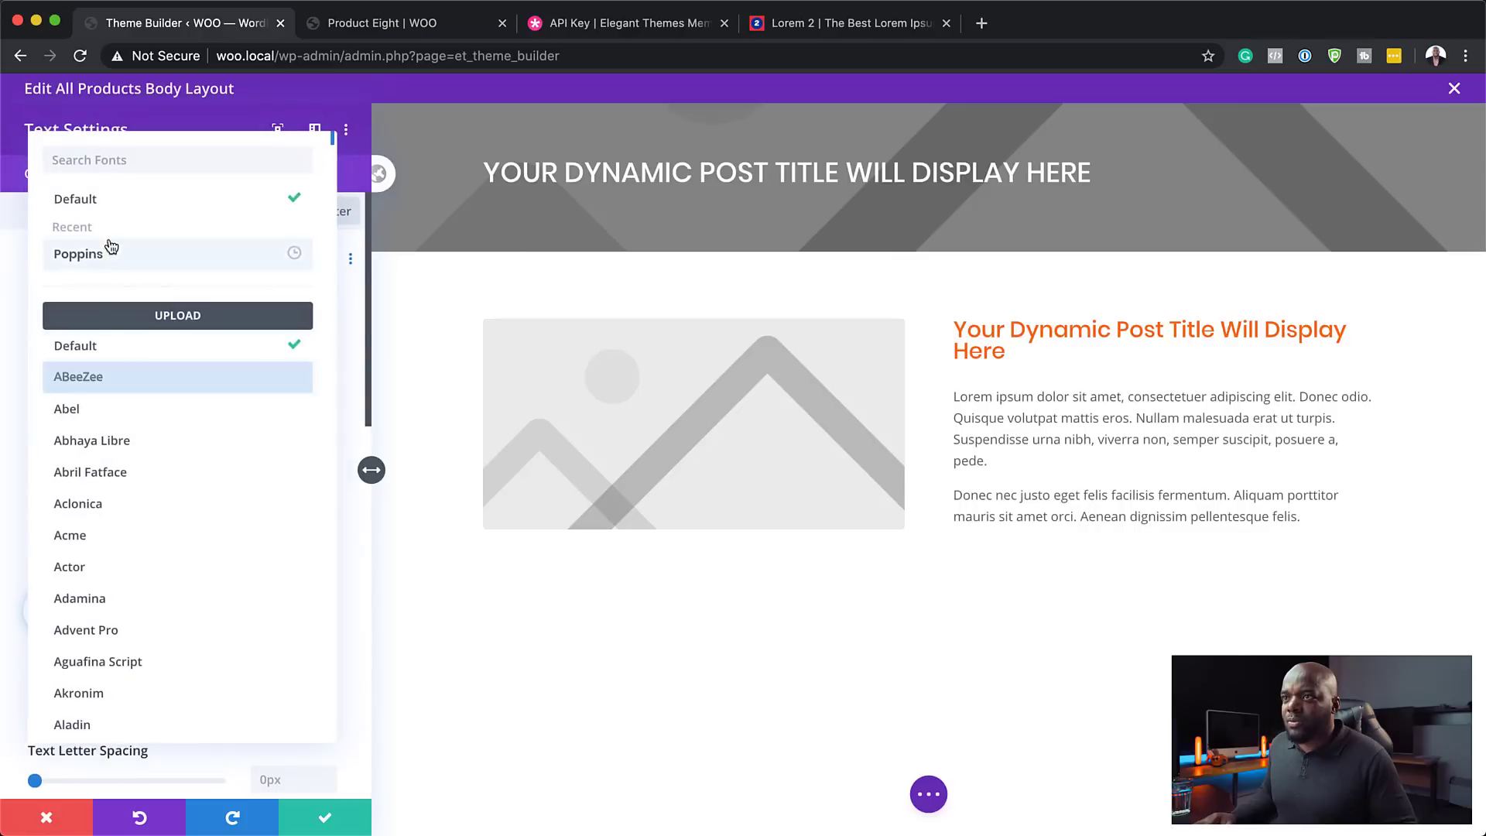
left_click(108, 248)
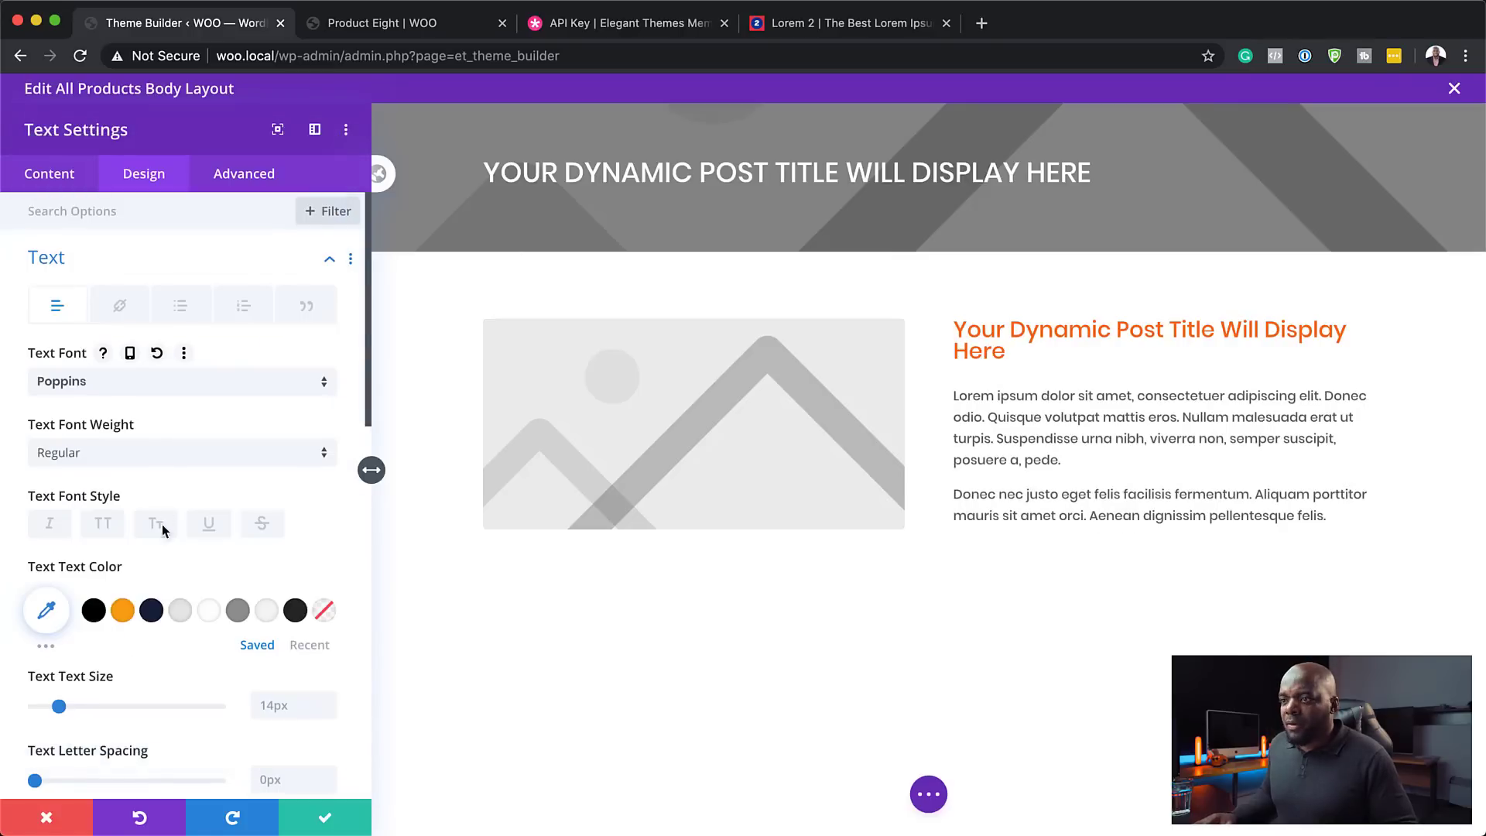
left_click(330, 705)
left_click(329, 706)
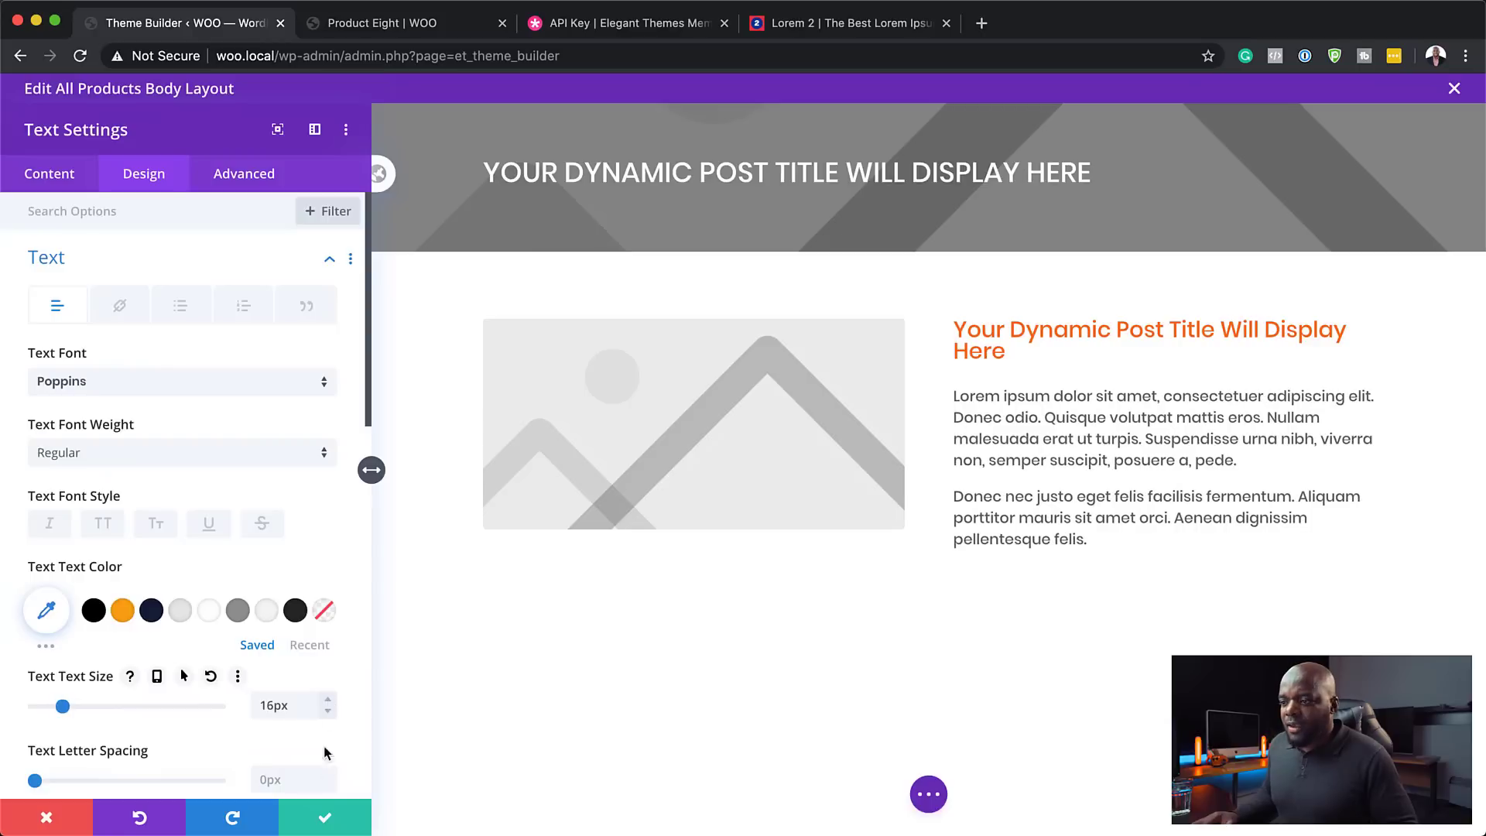
scroll(328, 701, "down", 5)
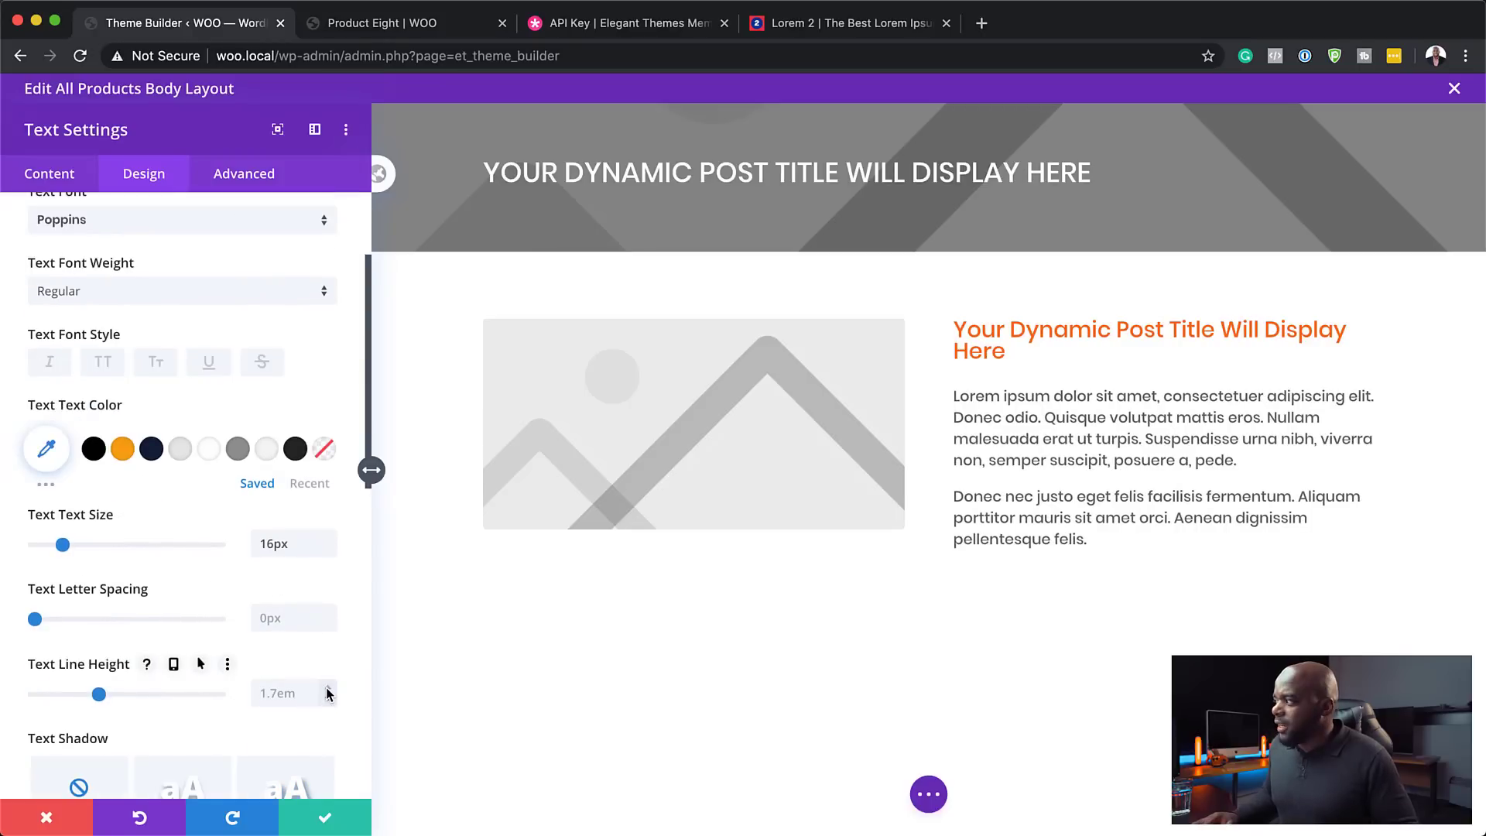
left_click(328, 689)
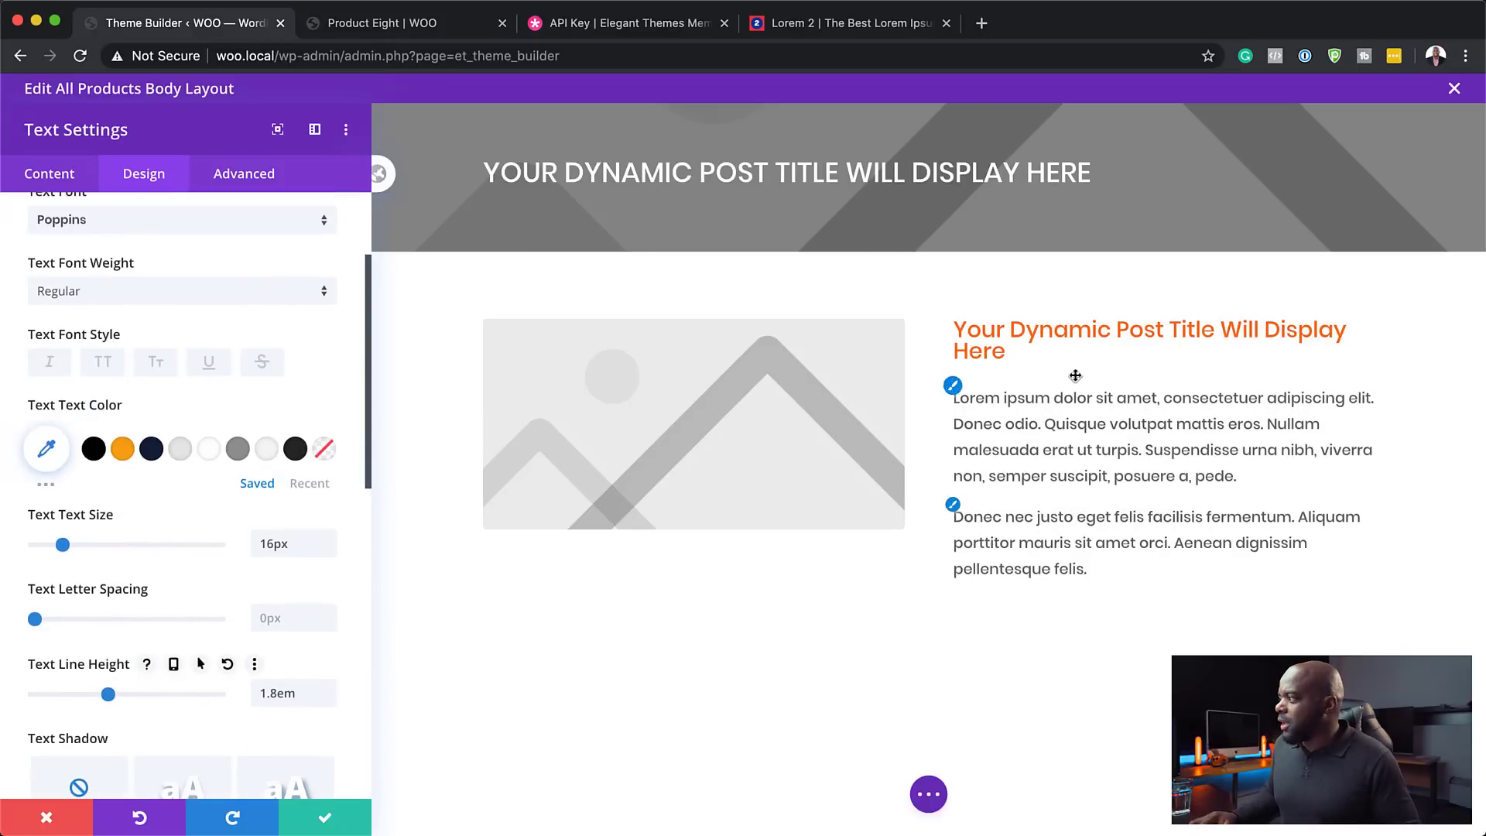
left_click(329, 818)
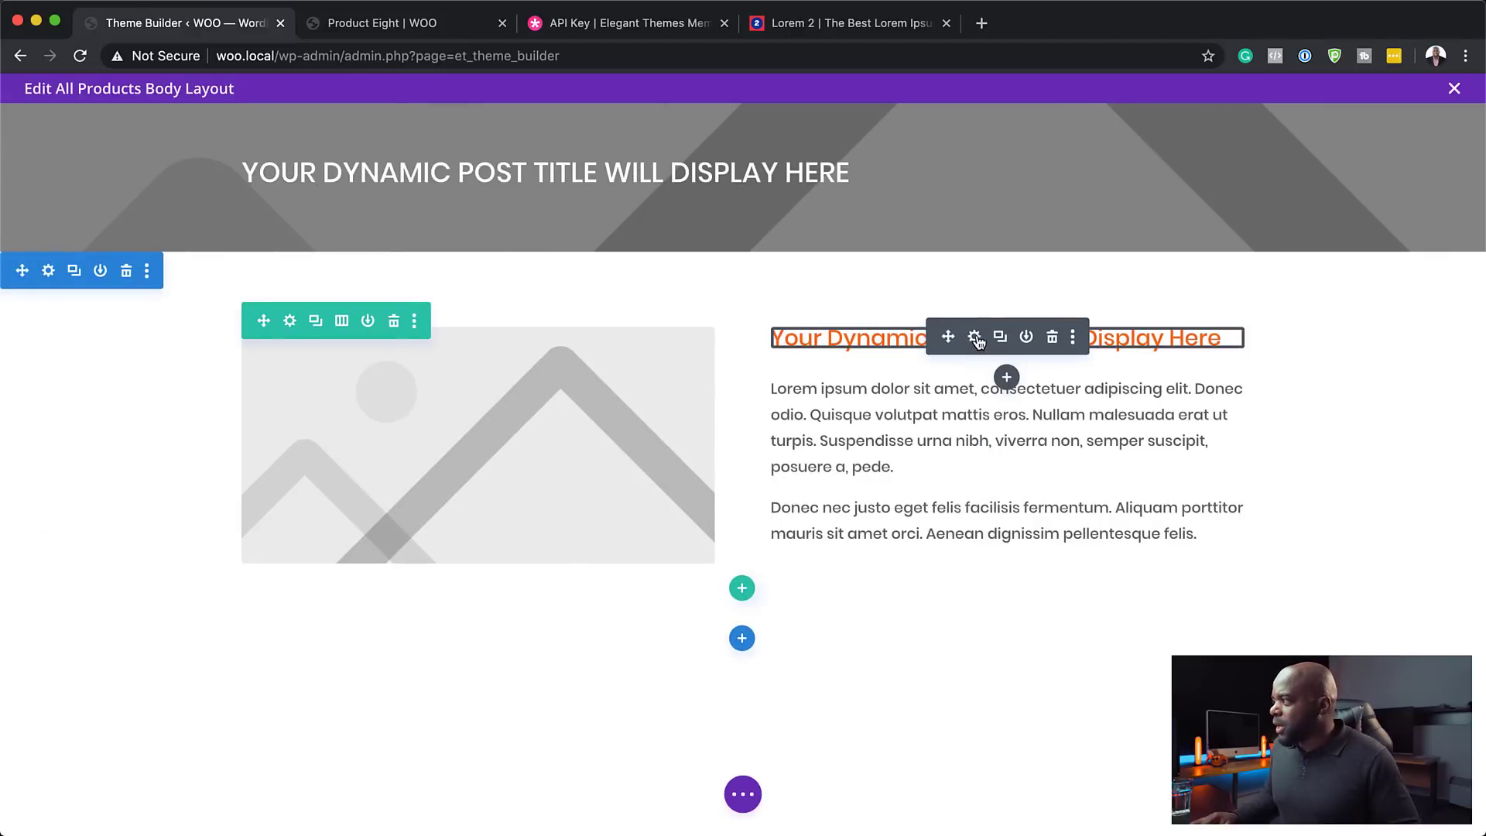
- Set the product title's text size to 28px
left_click(975, 338)
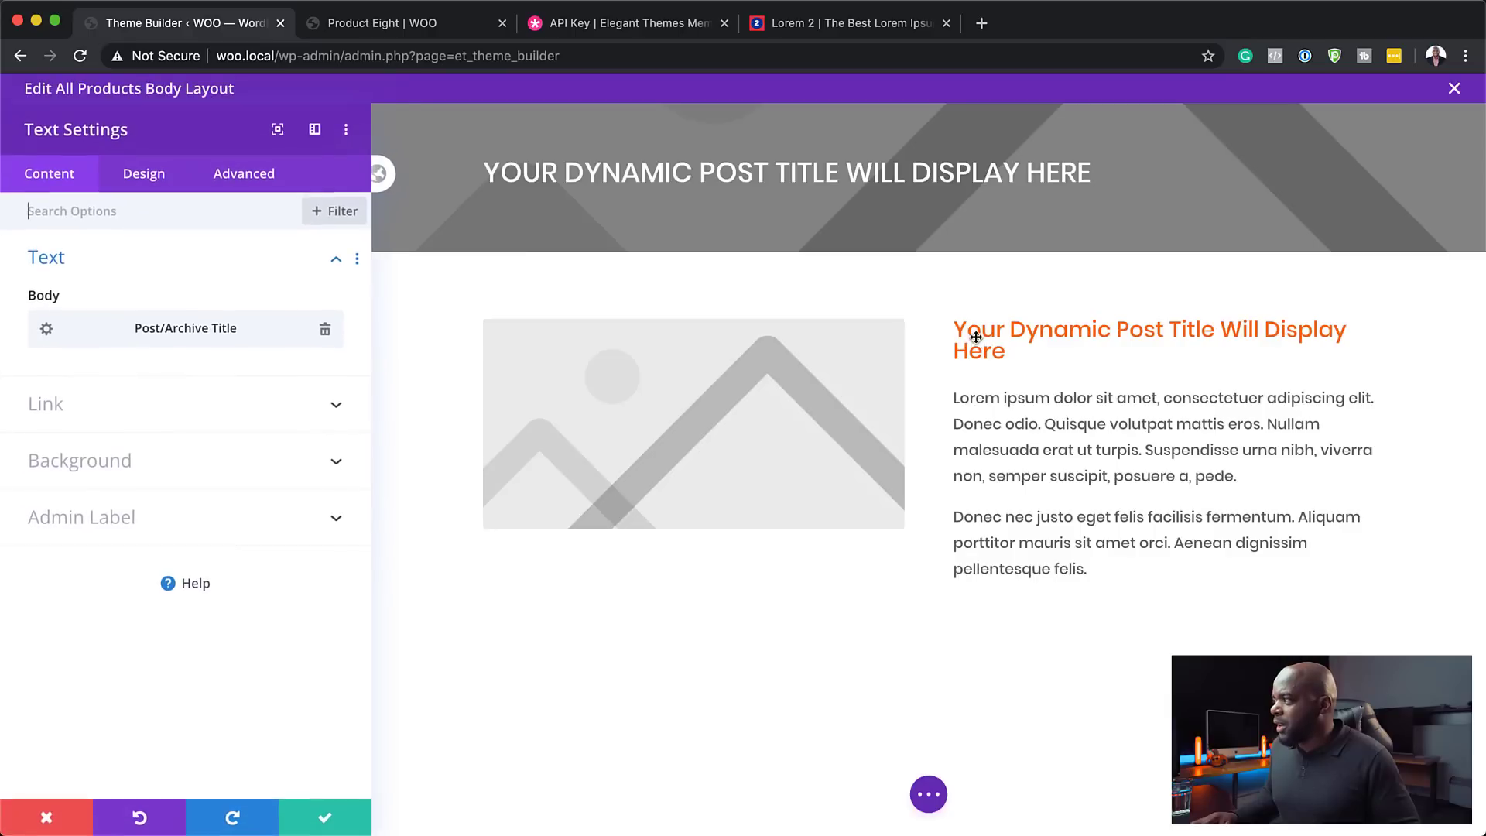
left_click(133, 184)
left_click(105, 268)
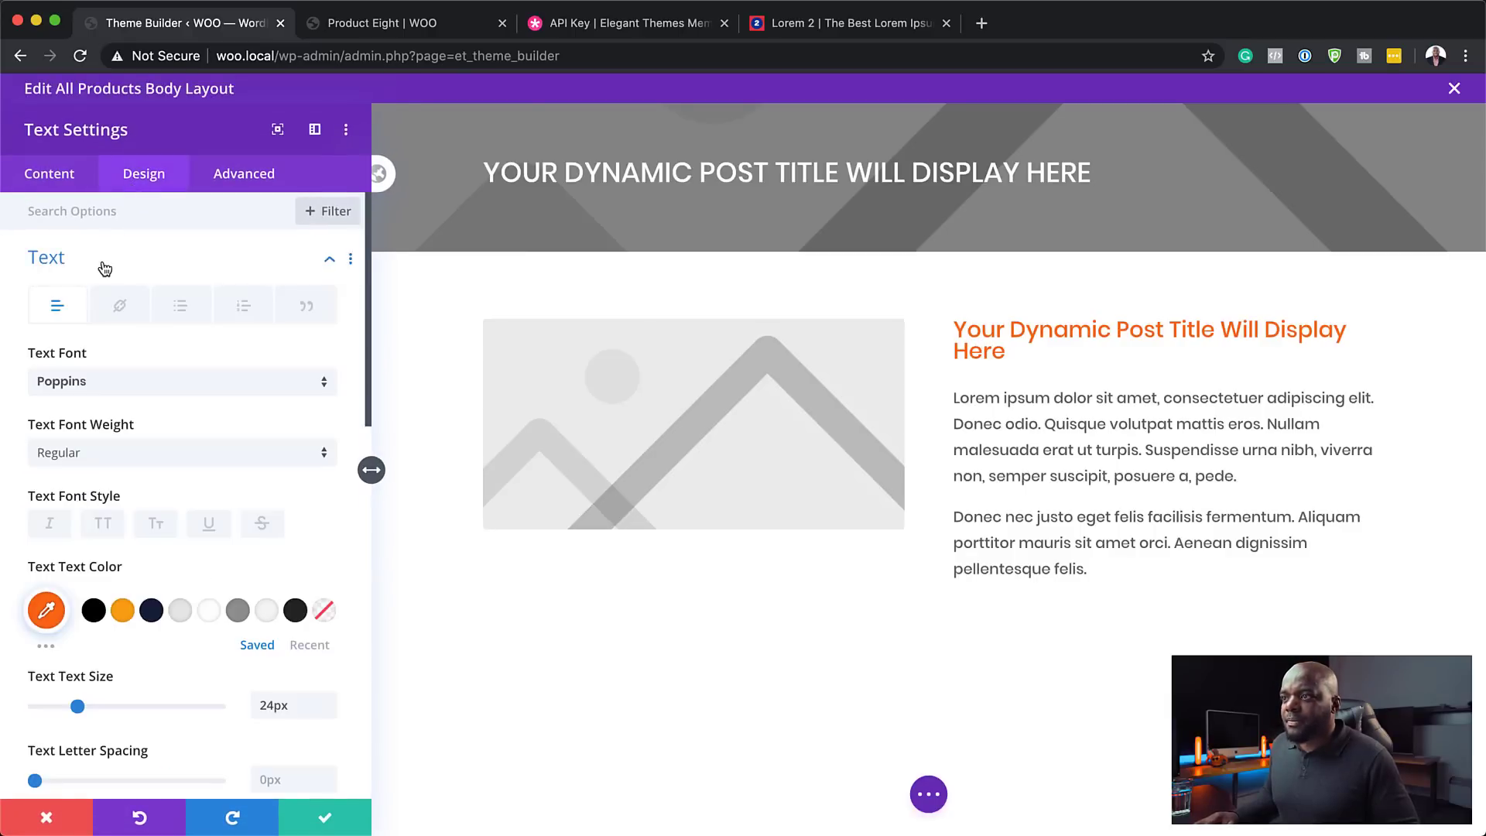
left_click(330, 699)
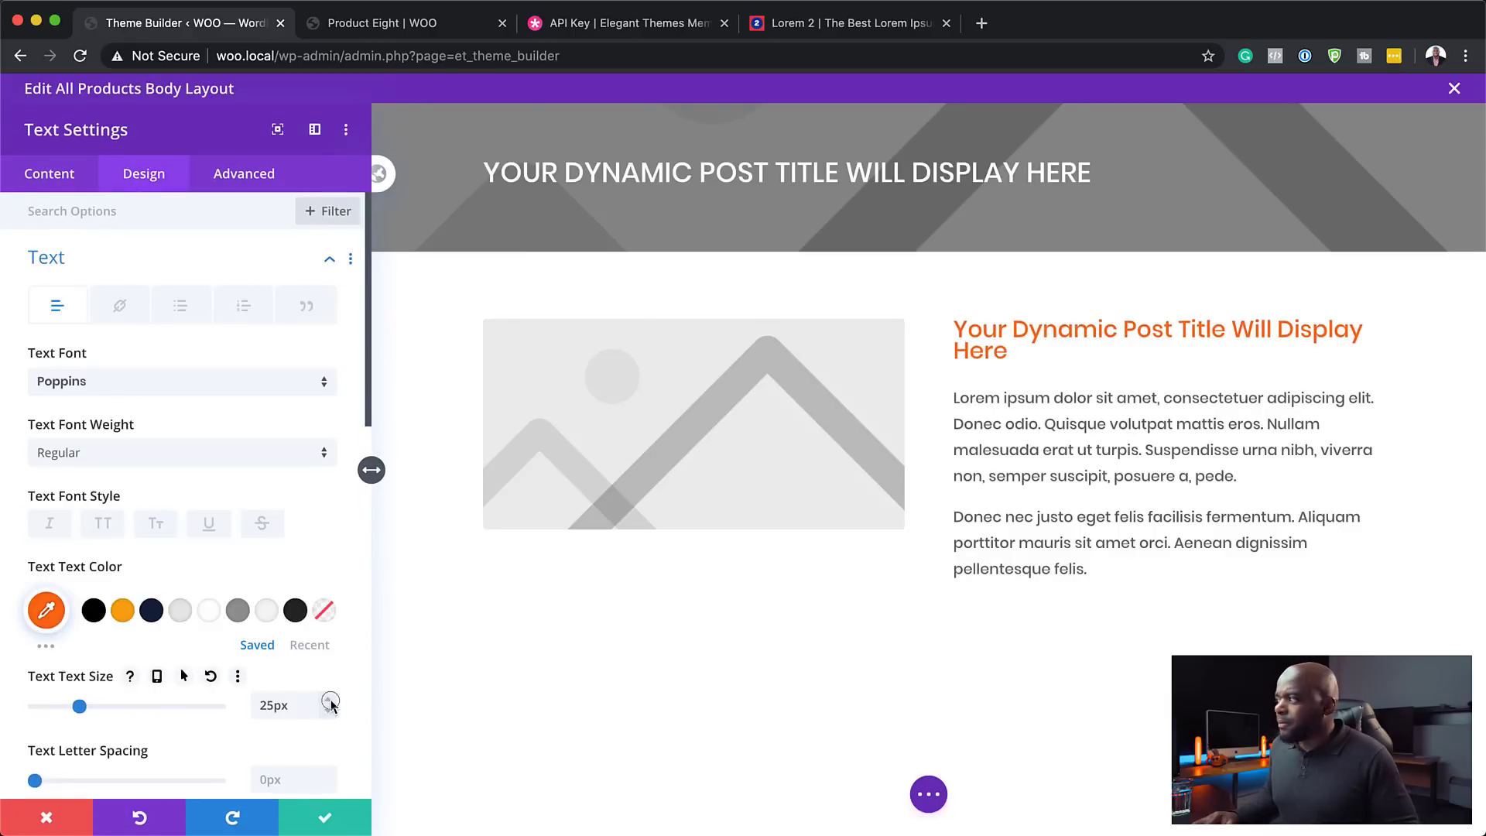
left_click(330, 700)
left_click(331, 699)
left_click(330, 700)
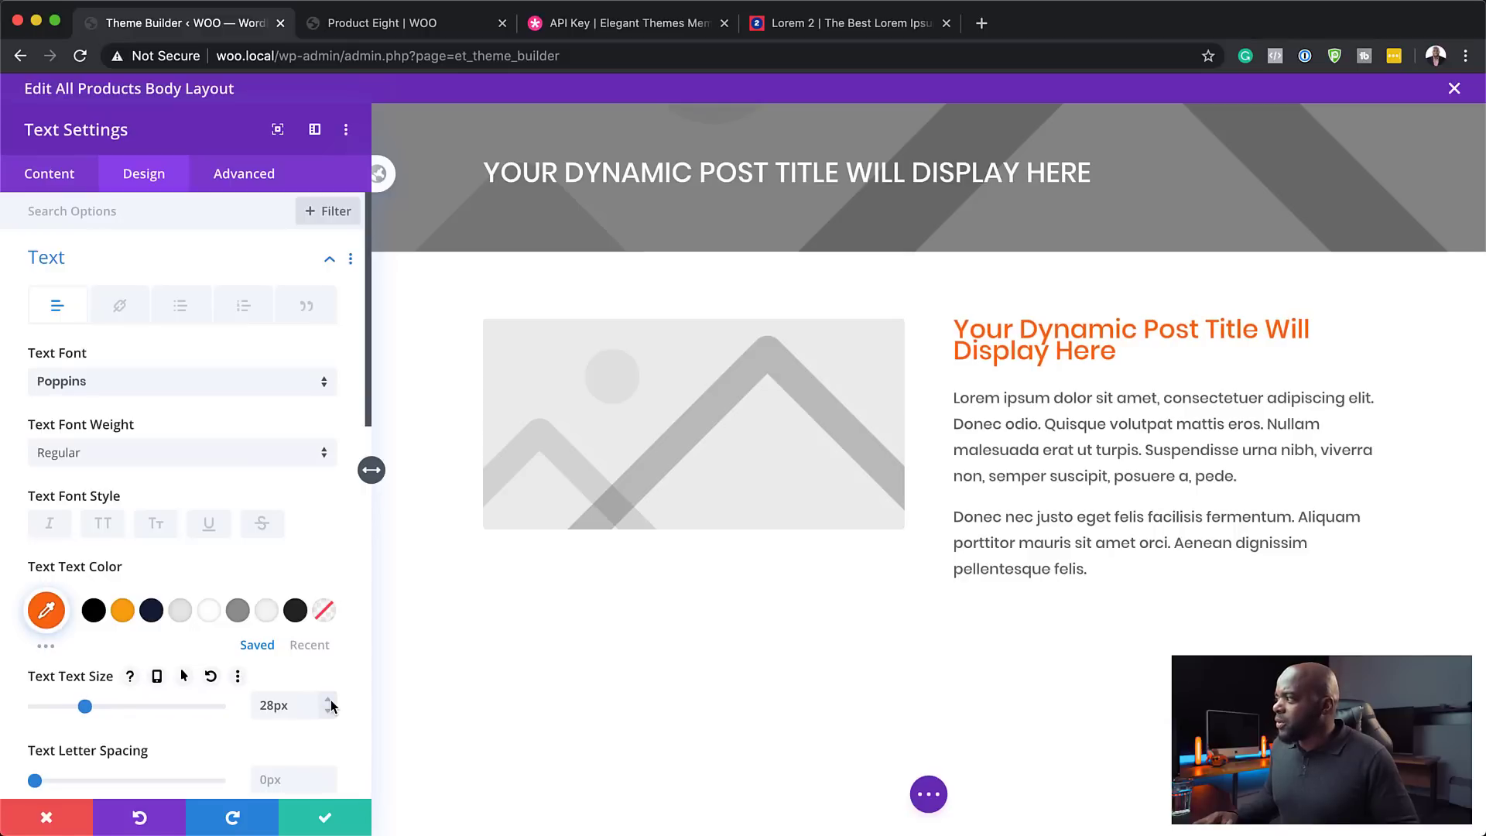
left_click(330, 701)
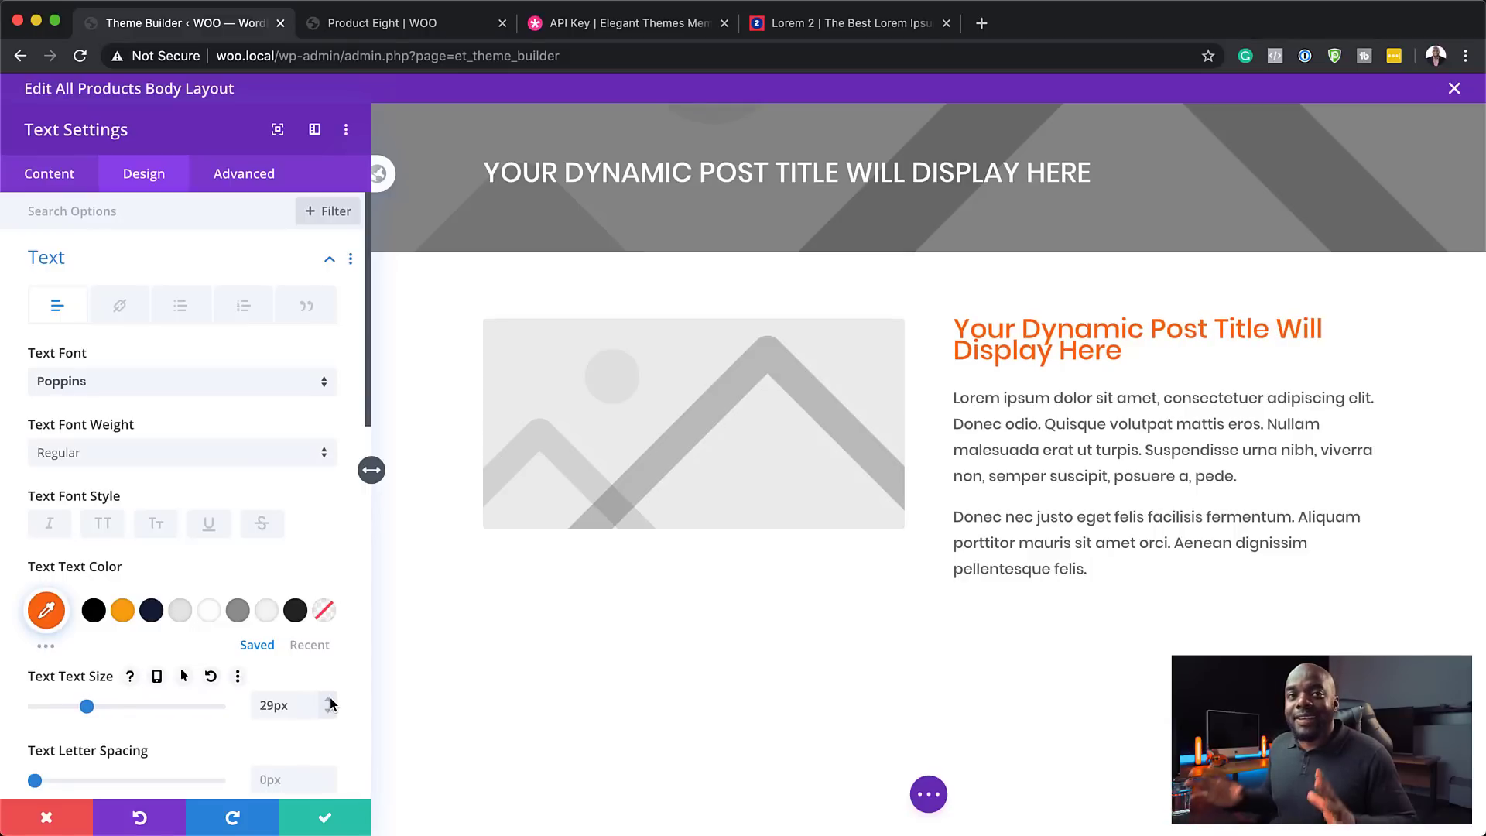
left_click(328, 714)
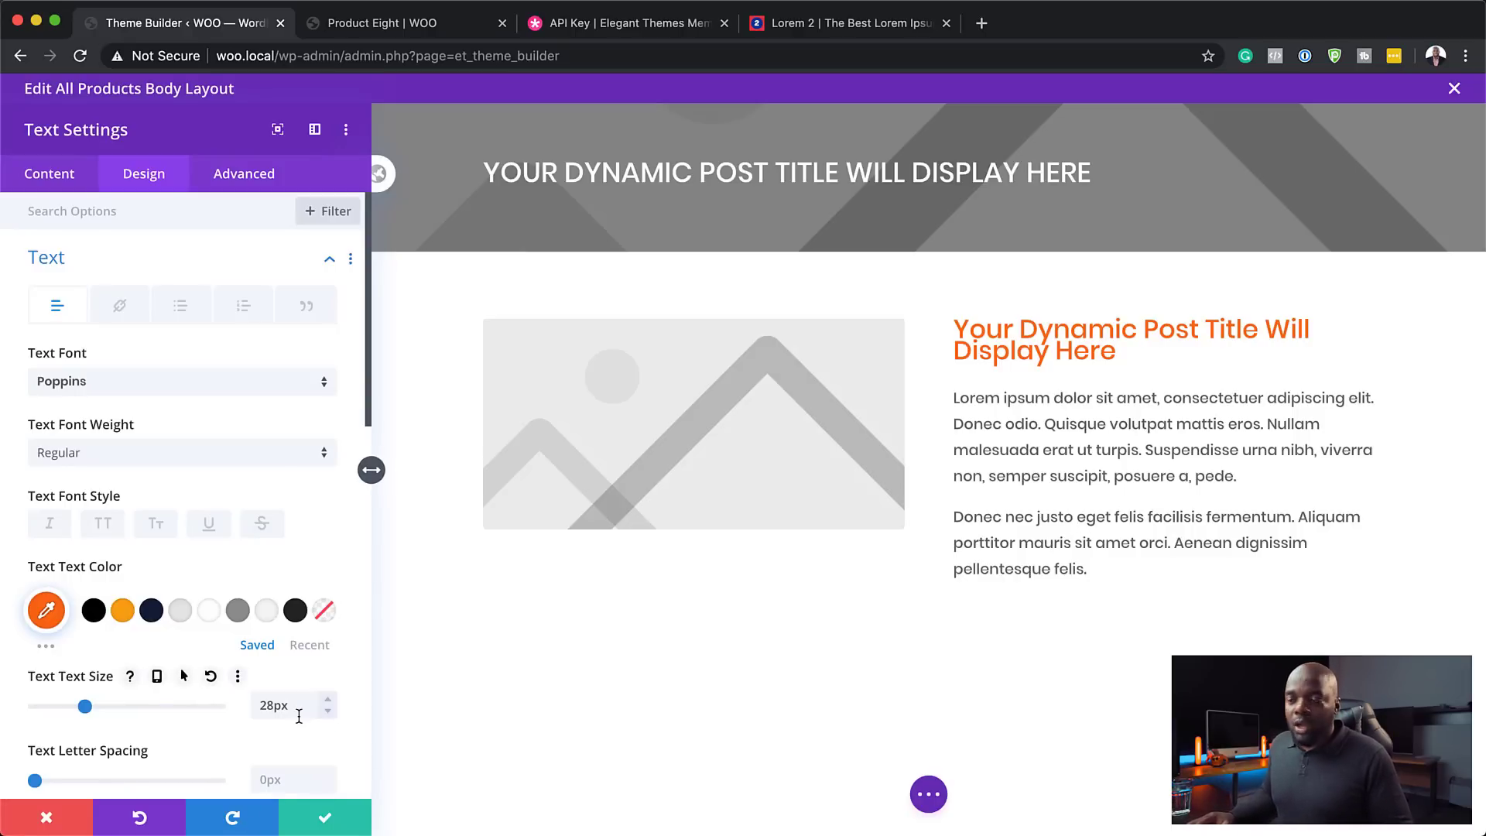
- Give the title a 1.8em line height and bold weight, and save
scroll(312, 745, "down", 3)
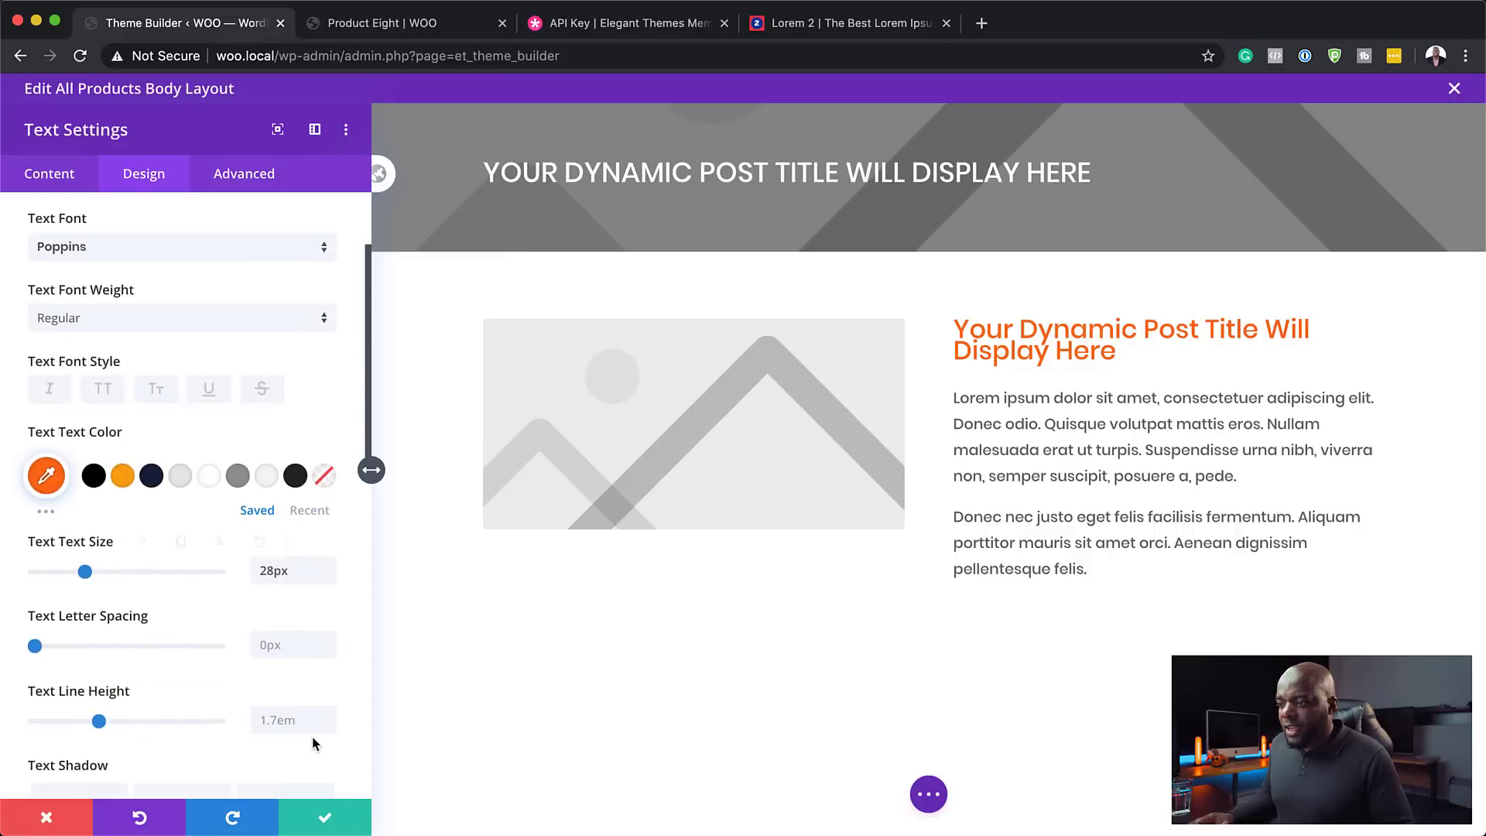
left_click(328, 717)
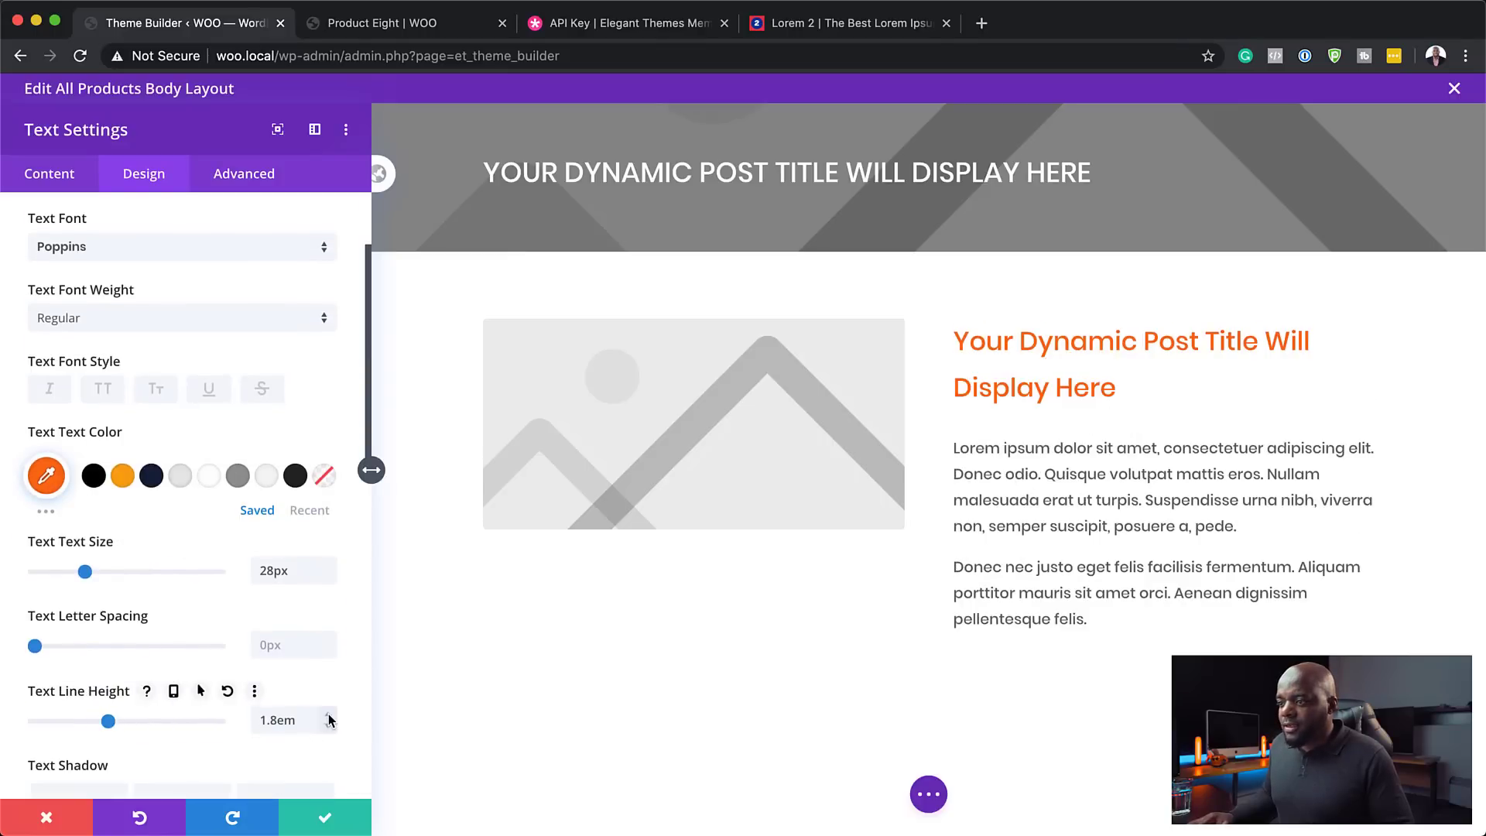
left_click(118, 325)
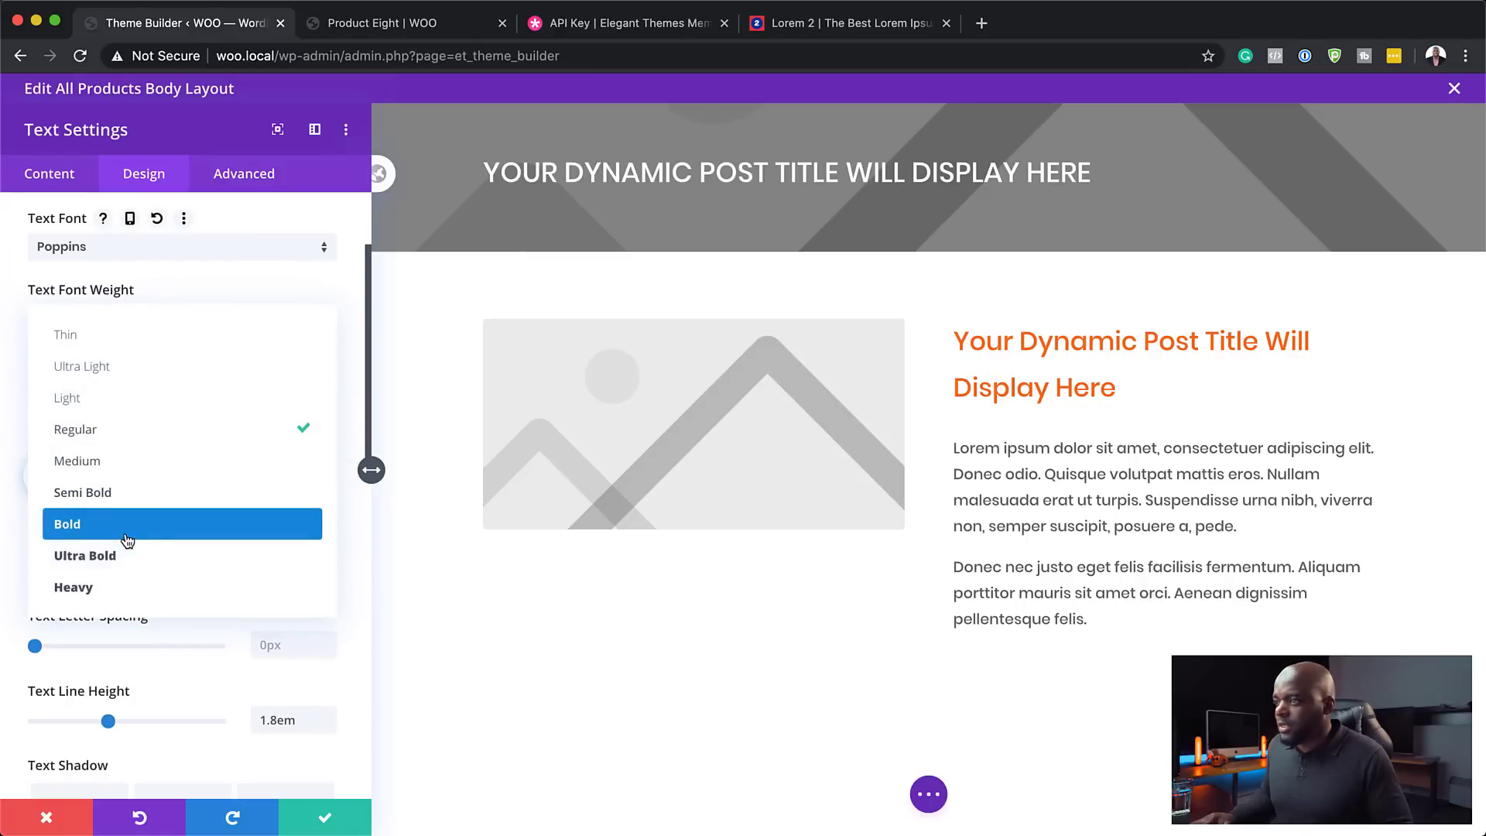
left_click(128, 540)
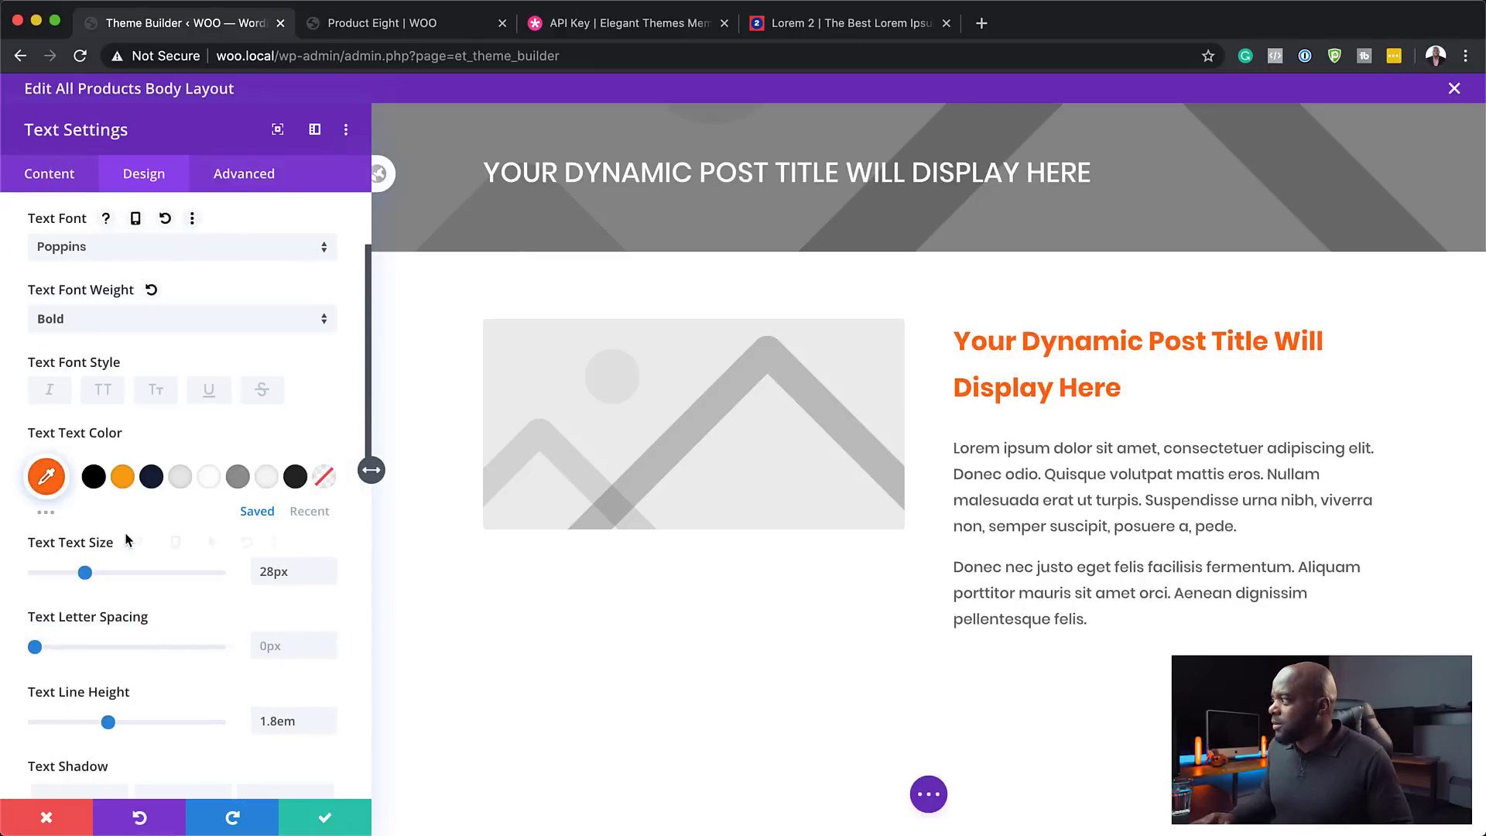
left_click(326, 821)
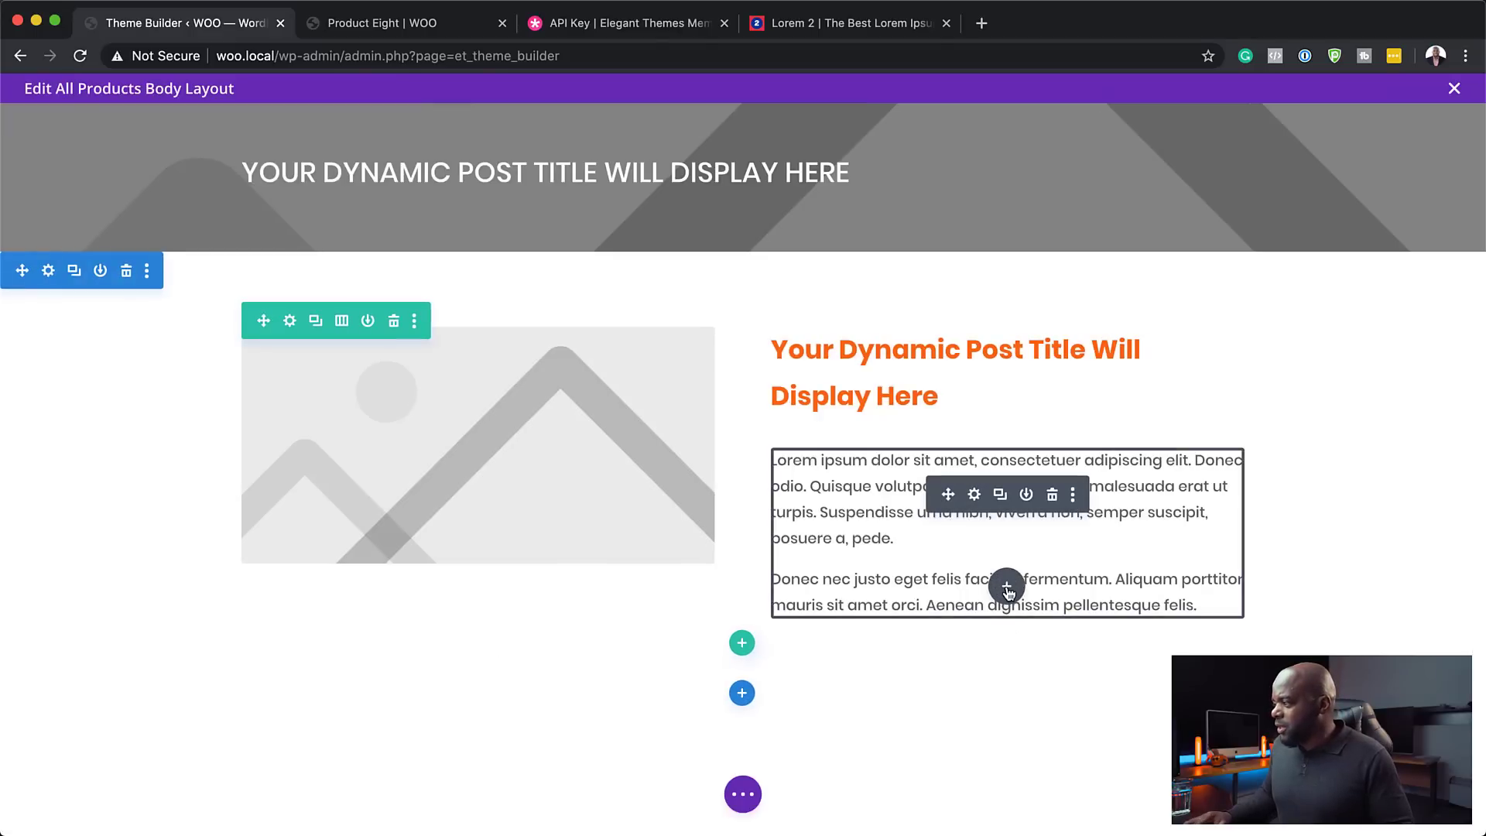
- Add a Woo Price module below the description and set its font to bold Poppins
left_click(1007, 590)
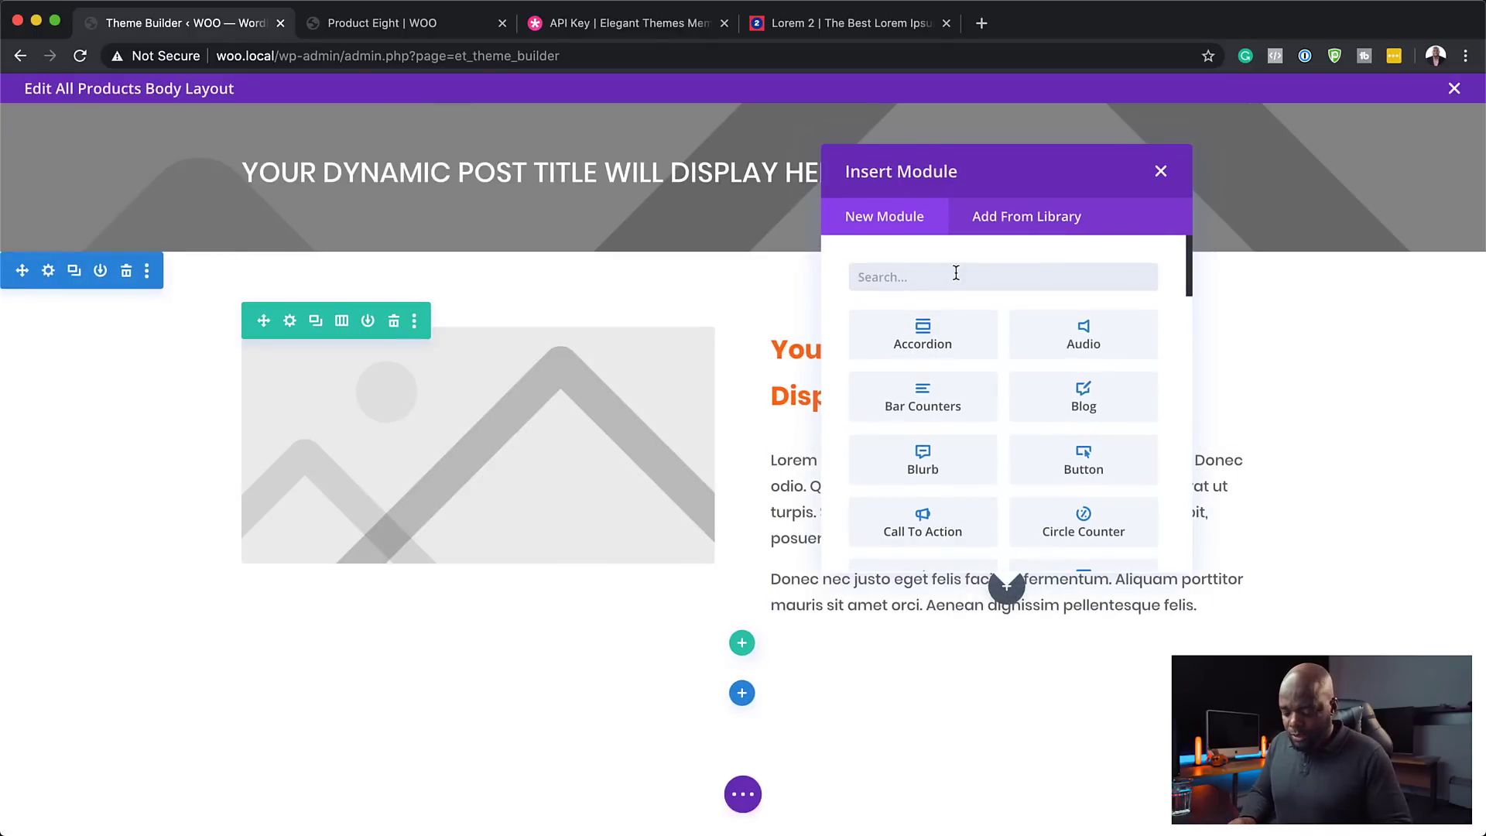
type("woo")
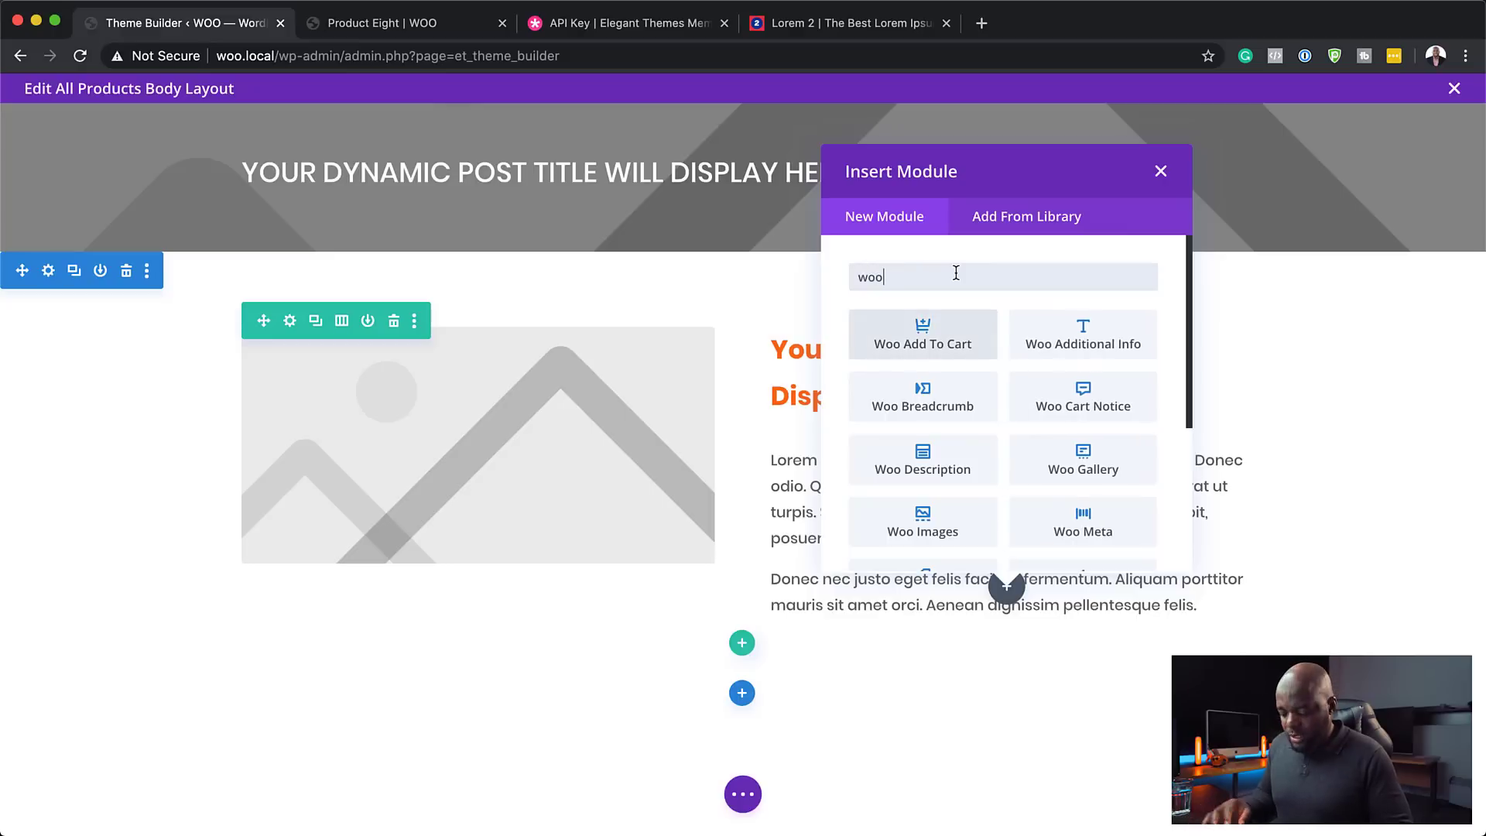
type(" pri")
left_click(945, 328)
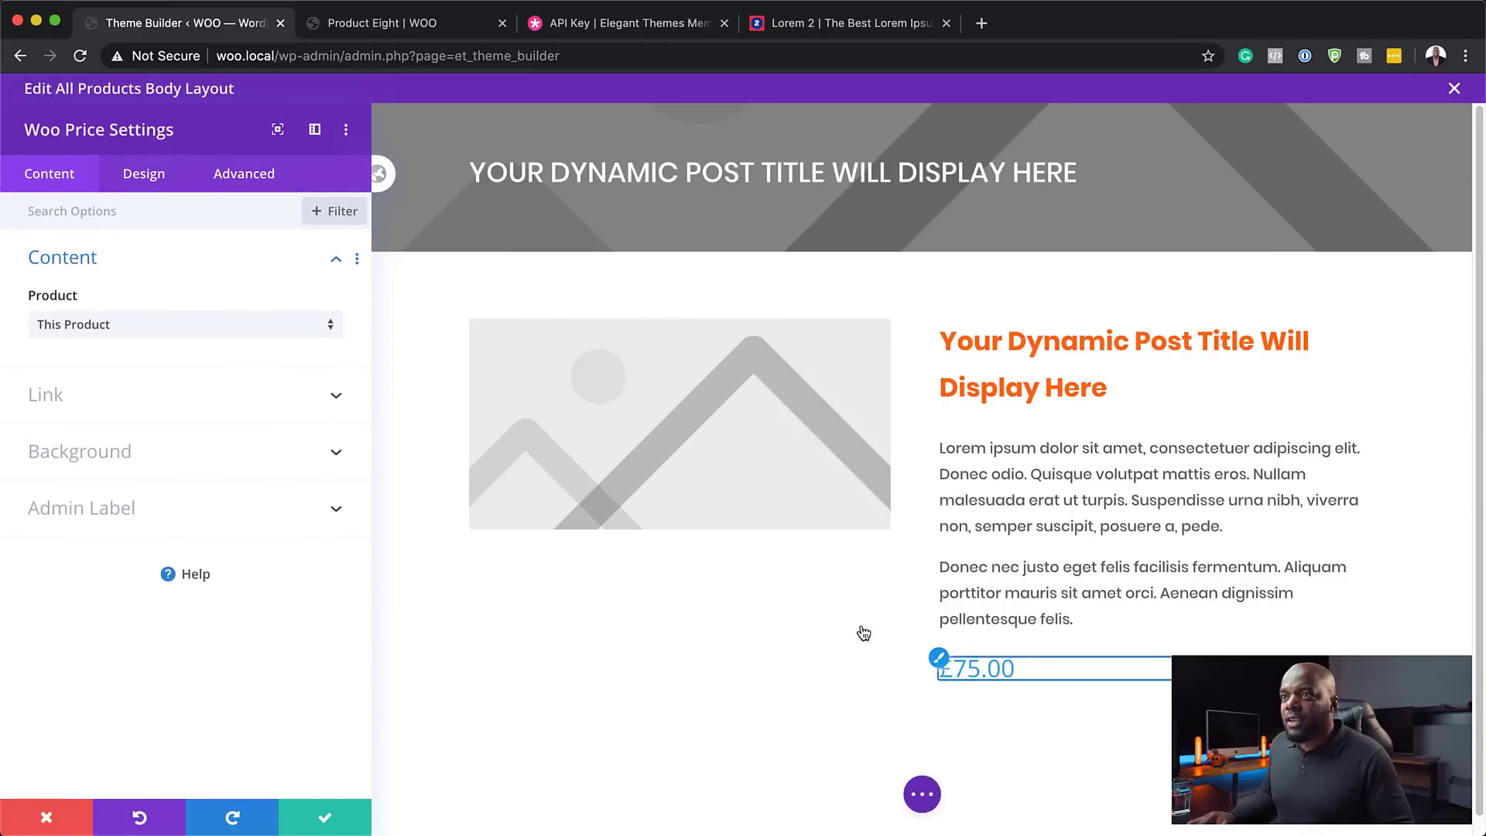
left_click(941, 662)
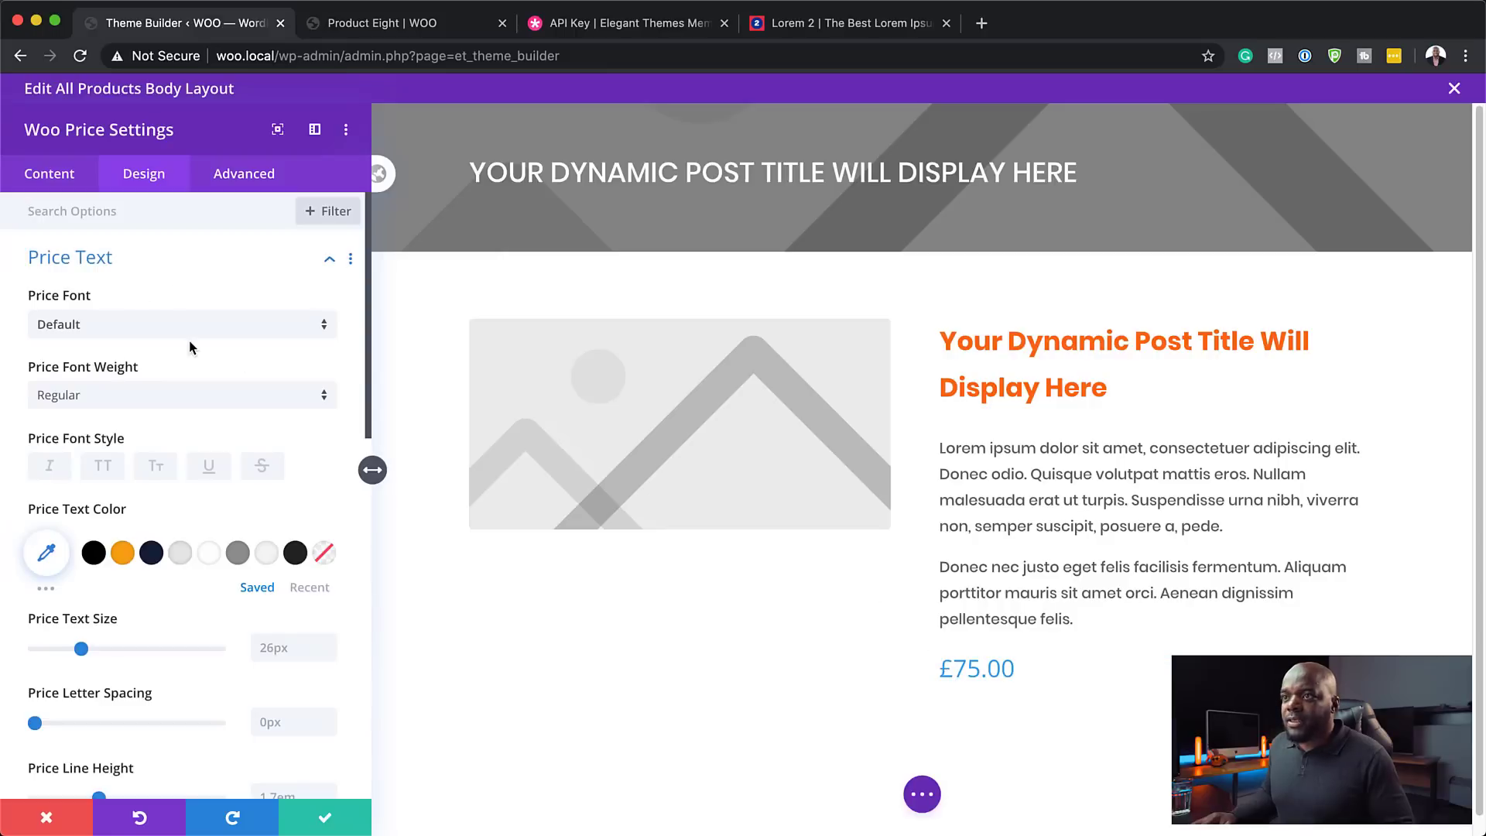
left_click(158, 333)
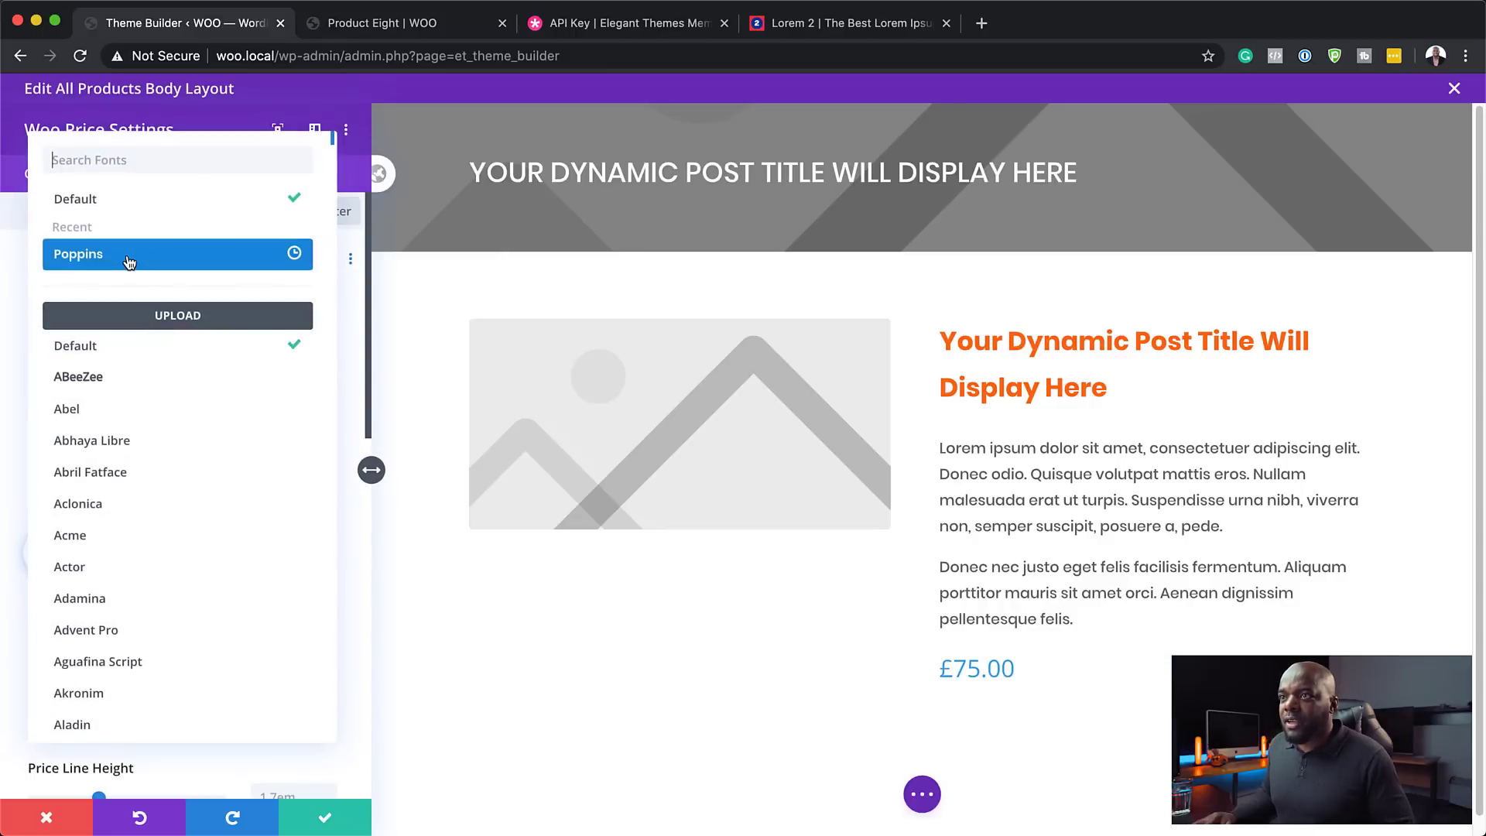
left_click(129, 260)
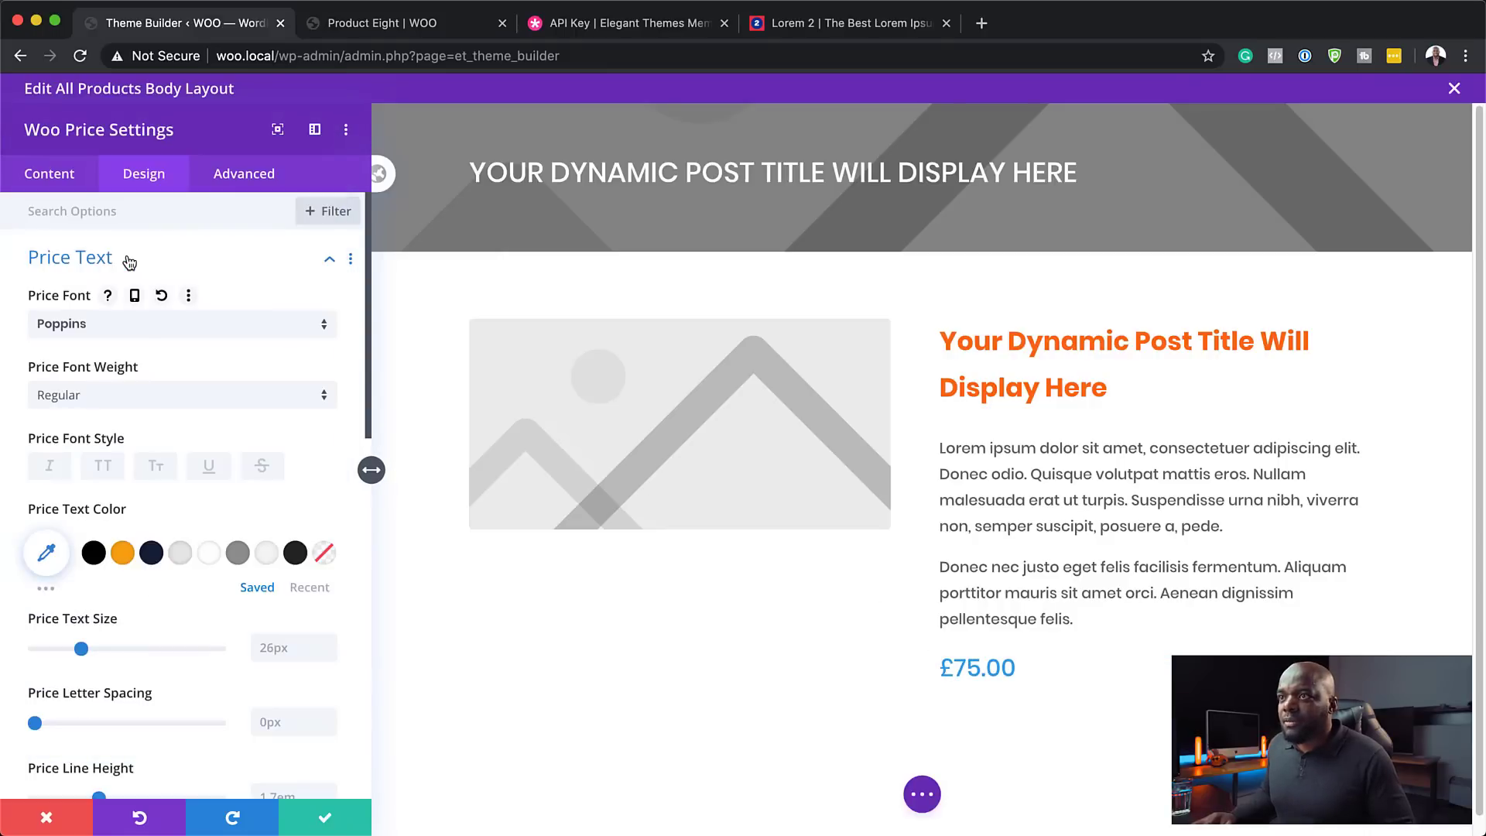
left_click(152, 395)
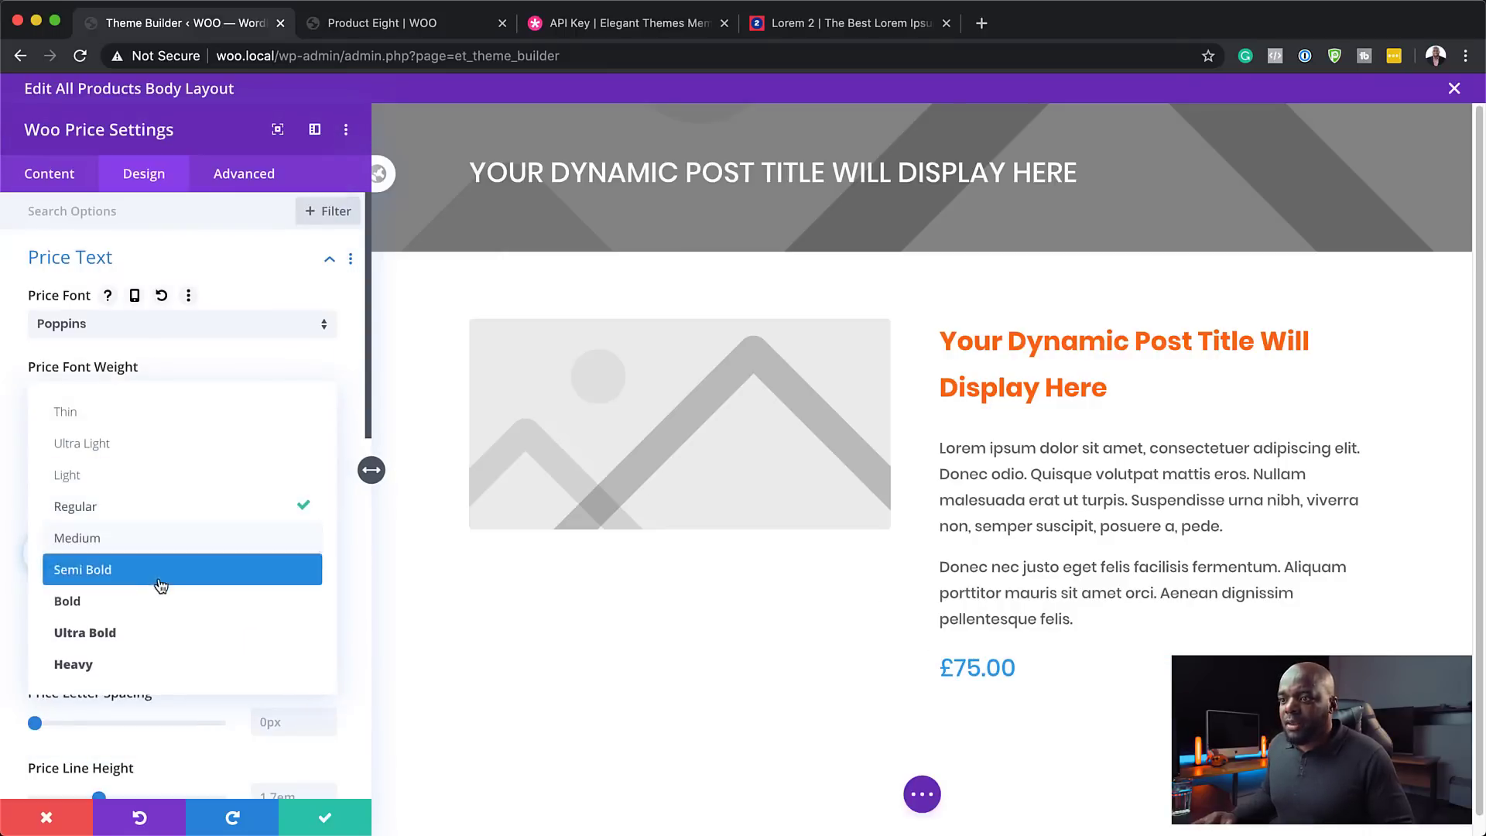
left_click(166, 603)
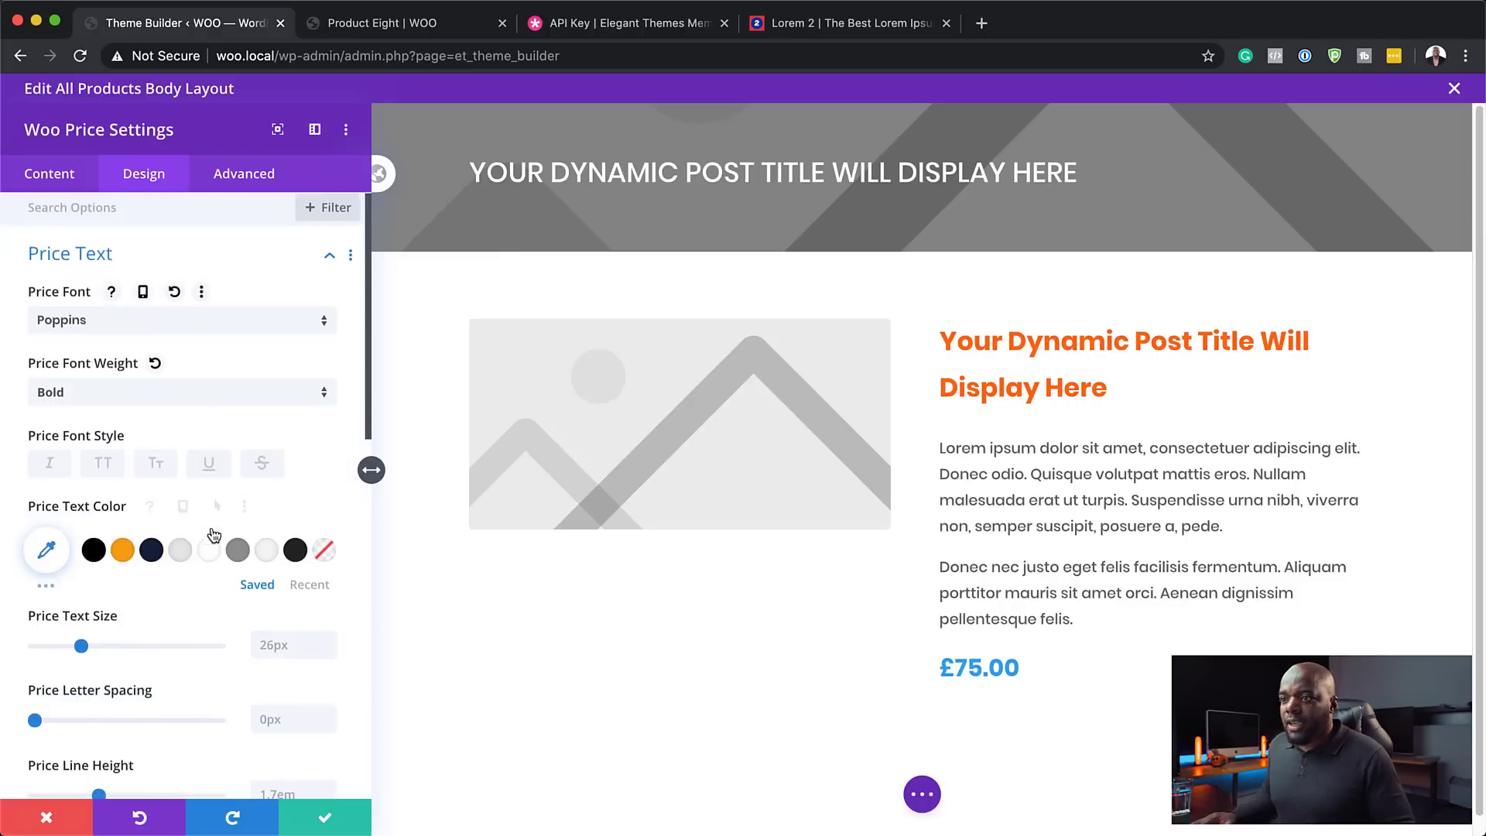
- Colour the price #026aa7, size it 30px, and save
scroll(154, 542, "down", 1)
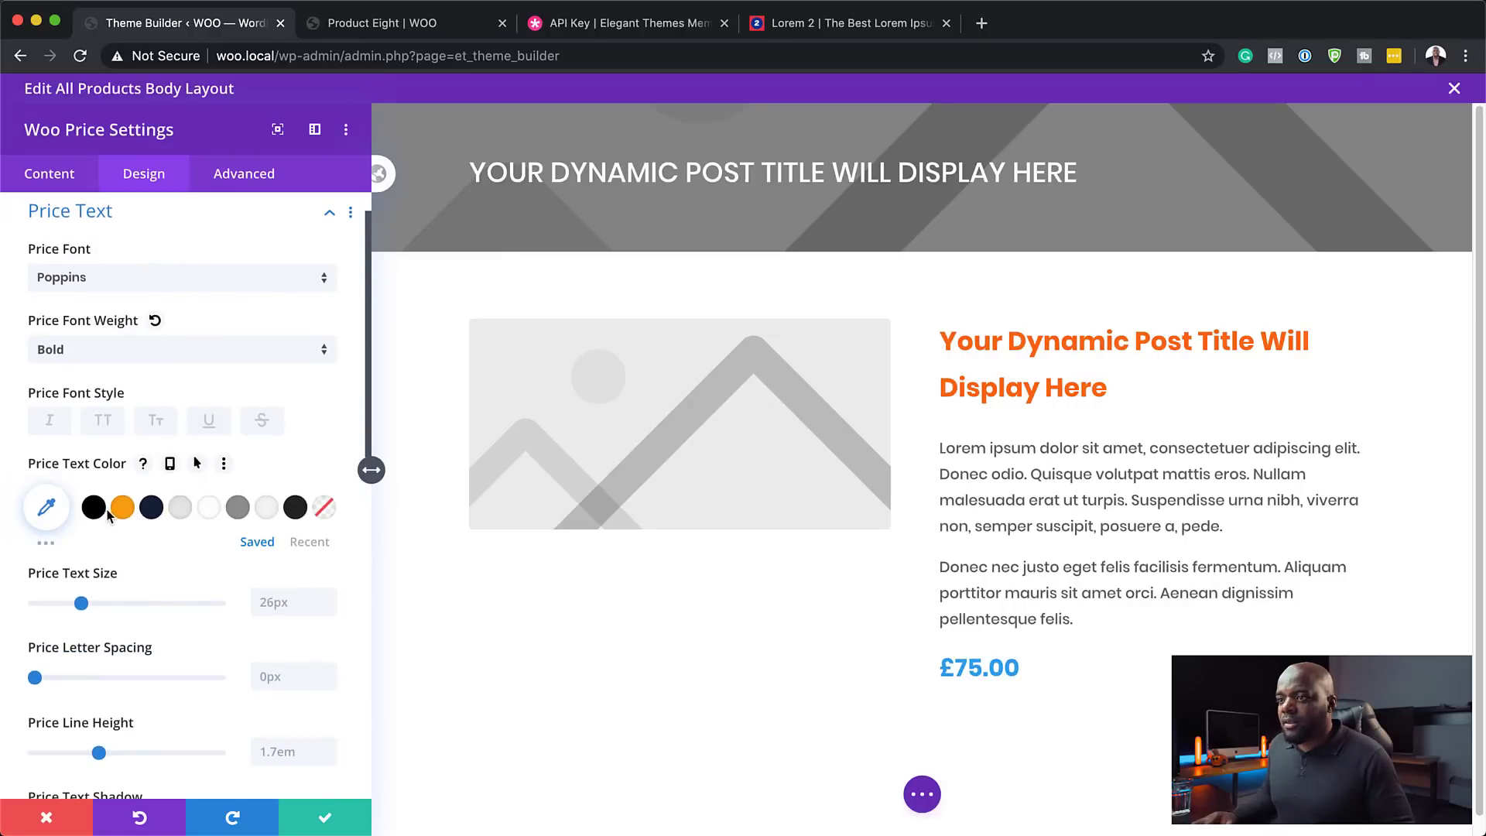
left_click(123, 508)
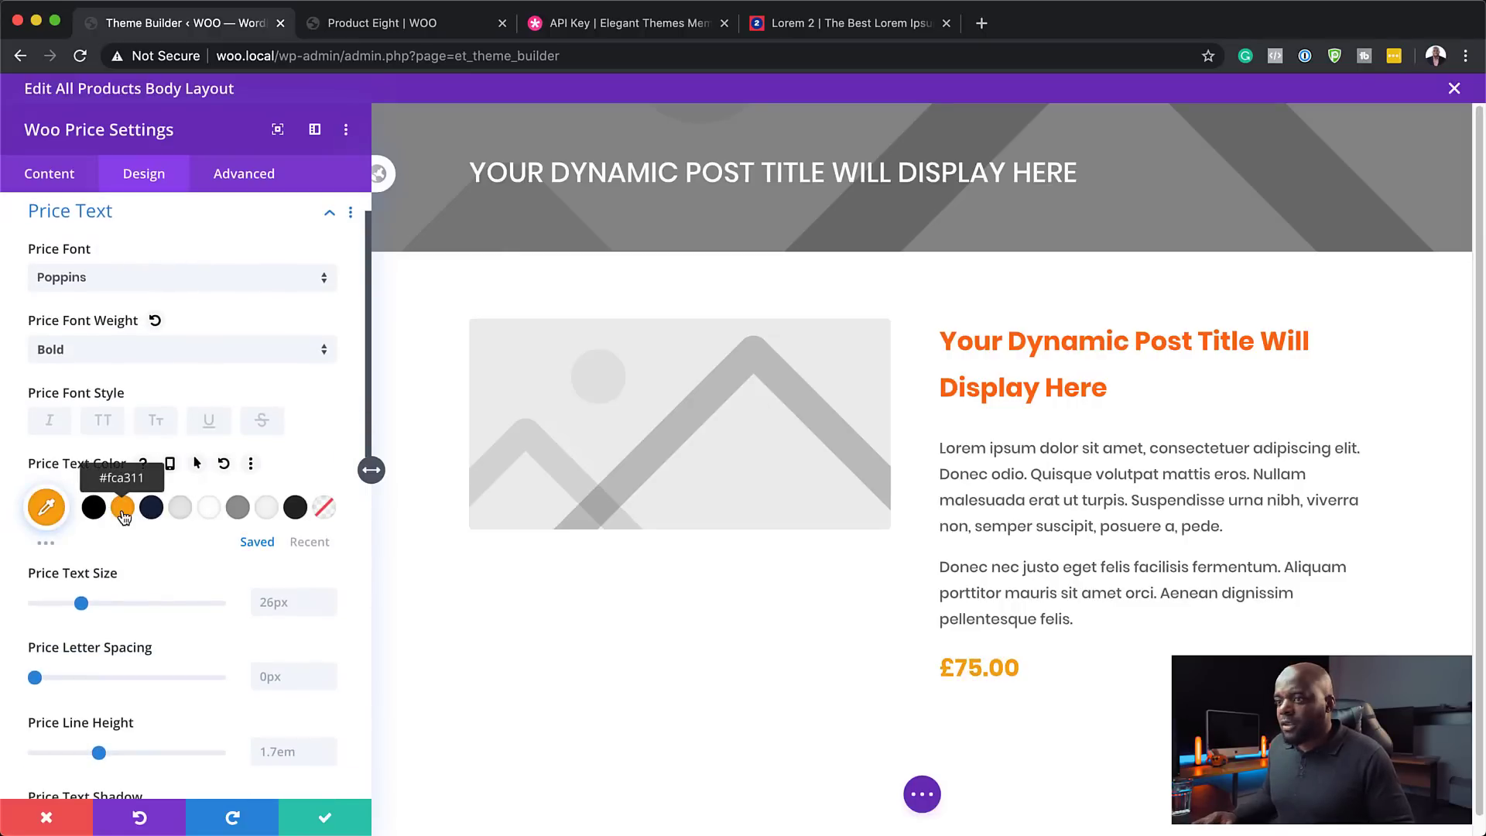
left_click(152, 509)
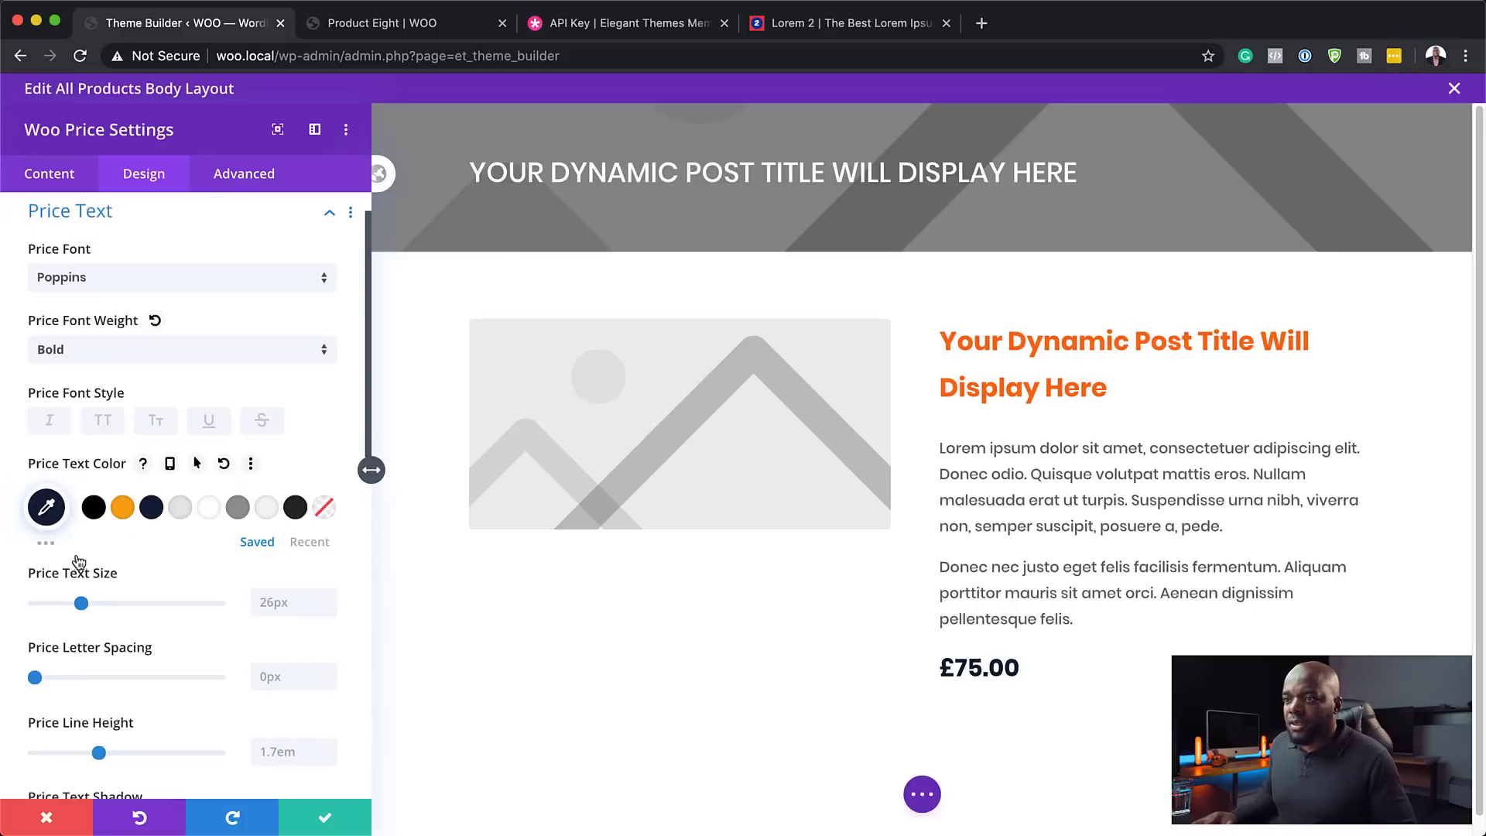
left_click(46, 542)
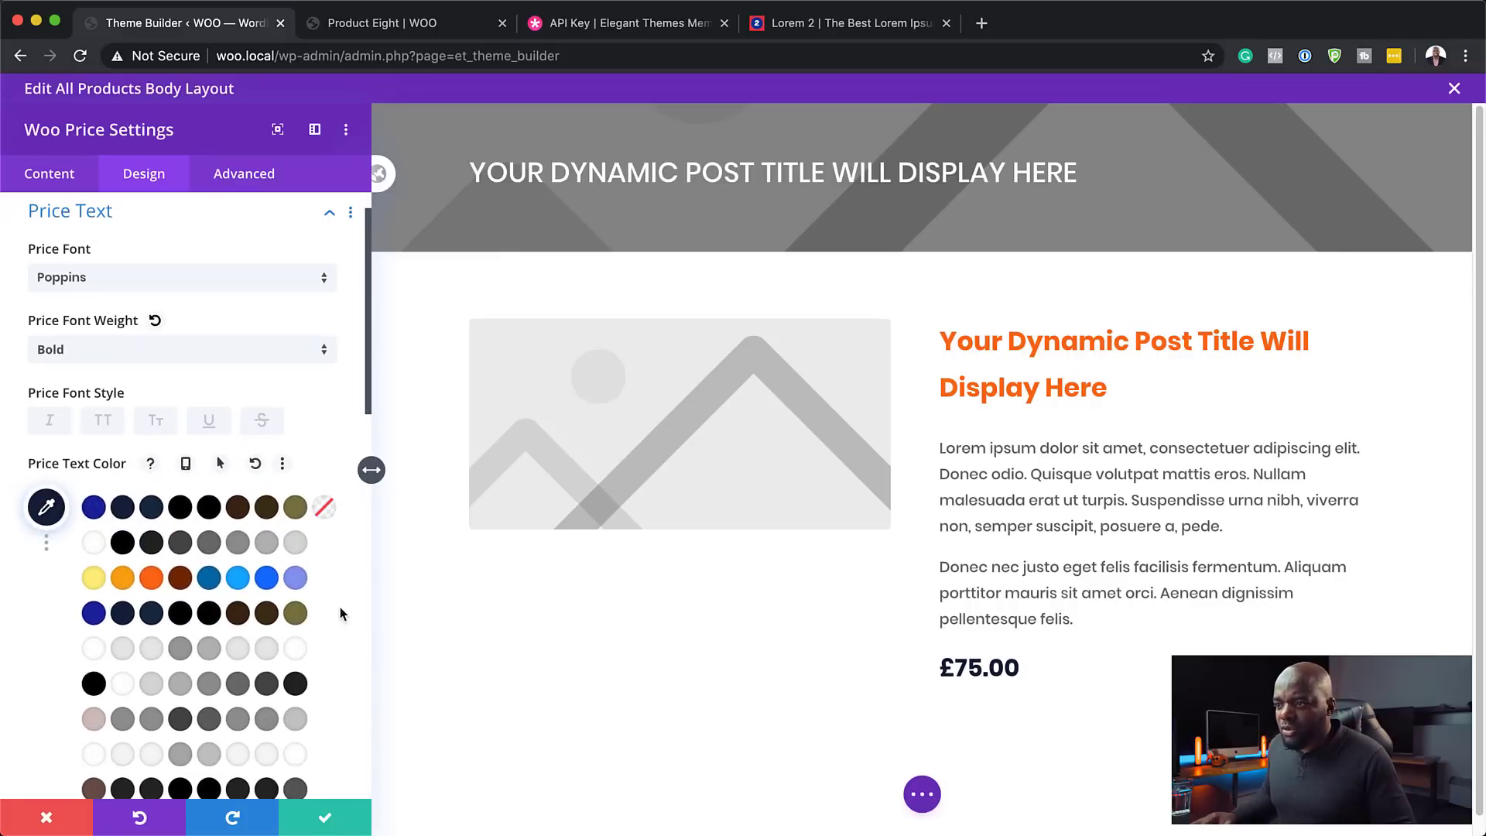
scroll(341, 607, "down", 1)
left_click(209, 549)
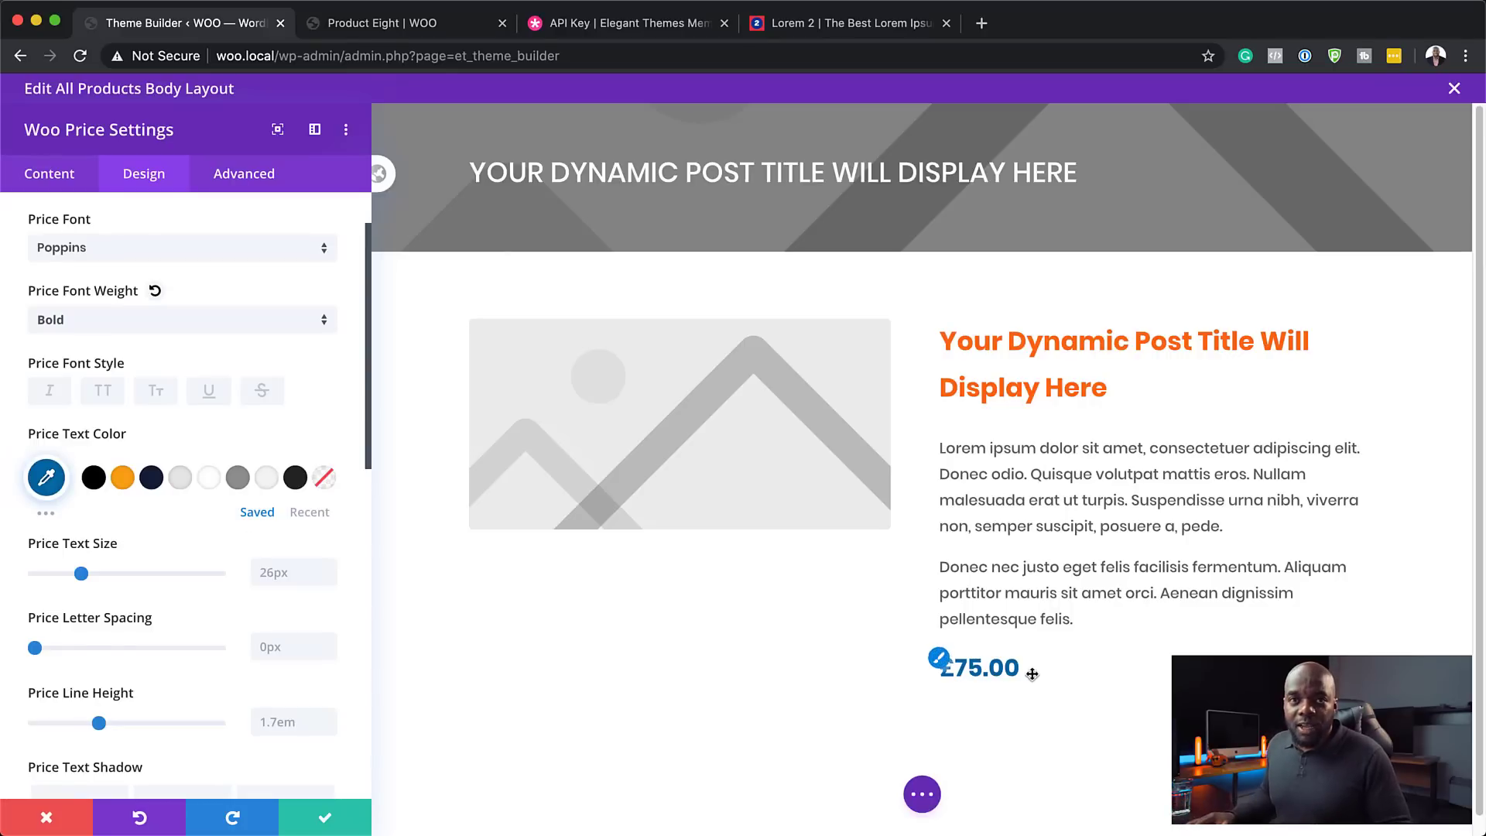
left_click(330, 567)
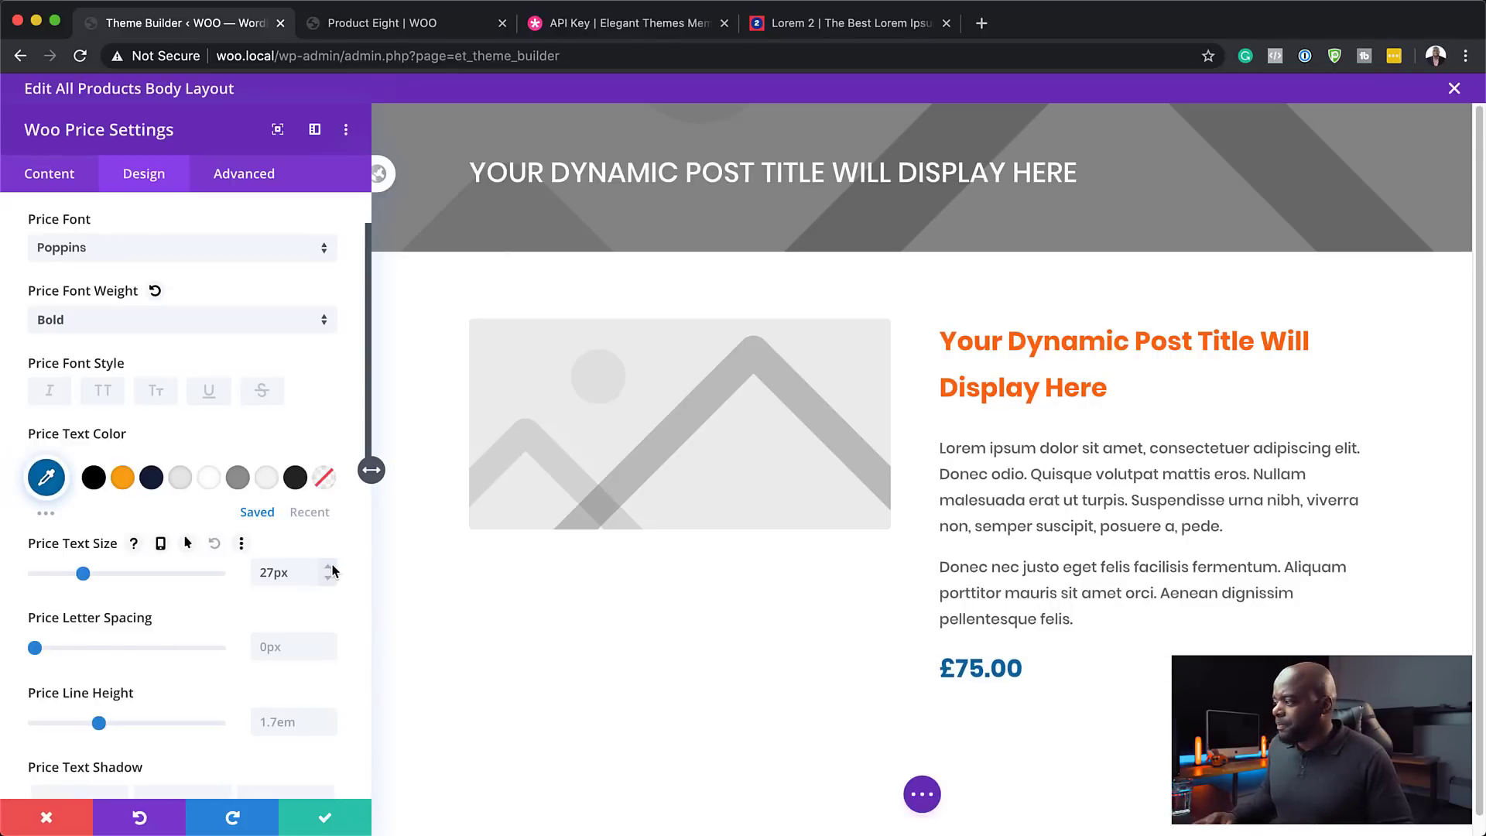
left_click(330, 568)
left_click(330, 567)
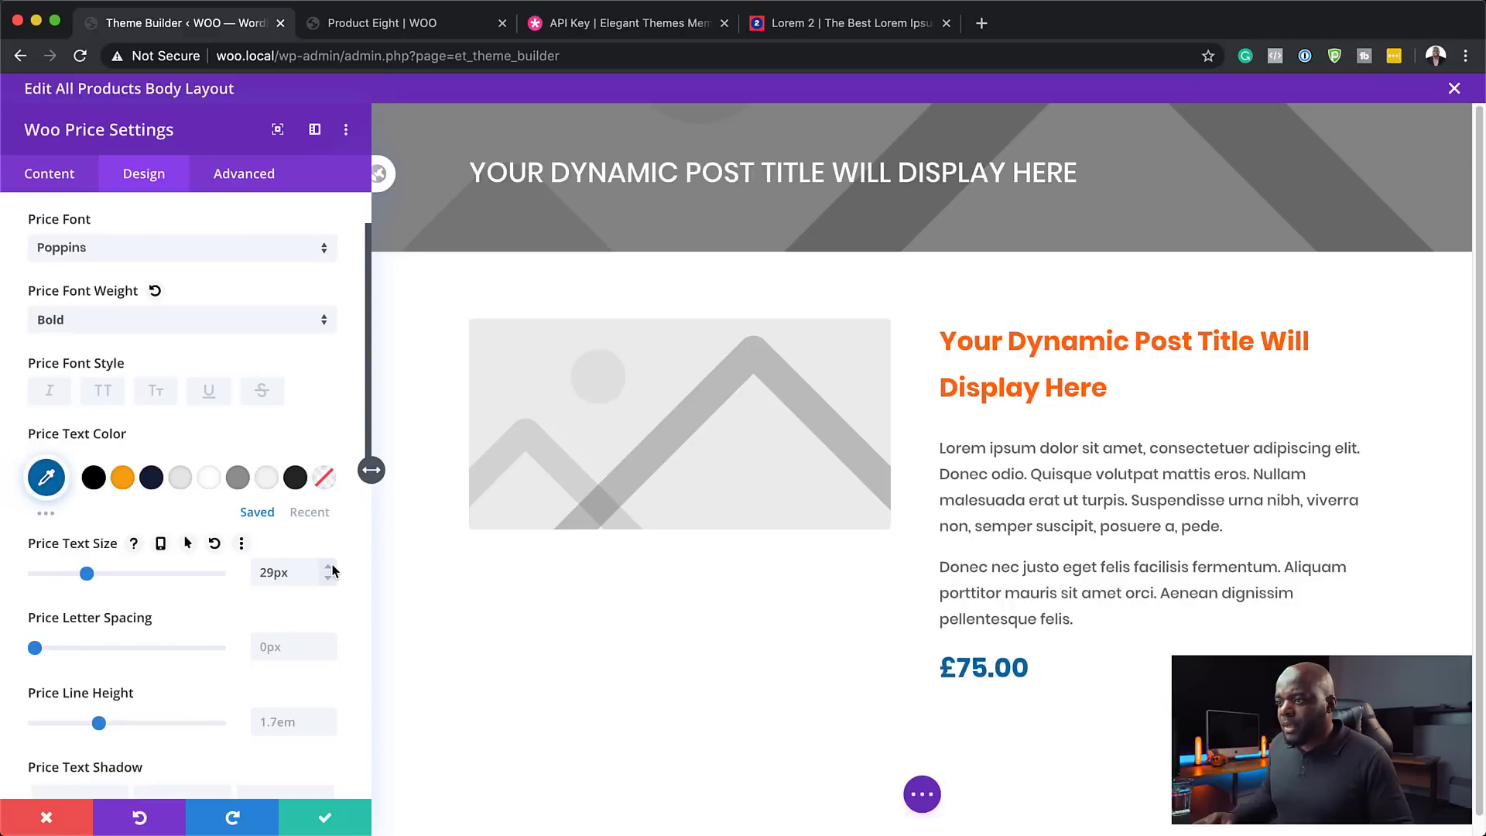
left_click(329, 568)
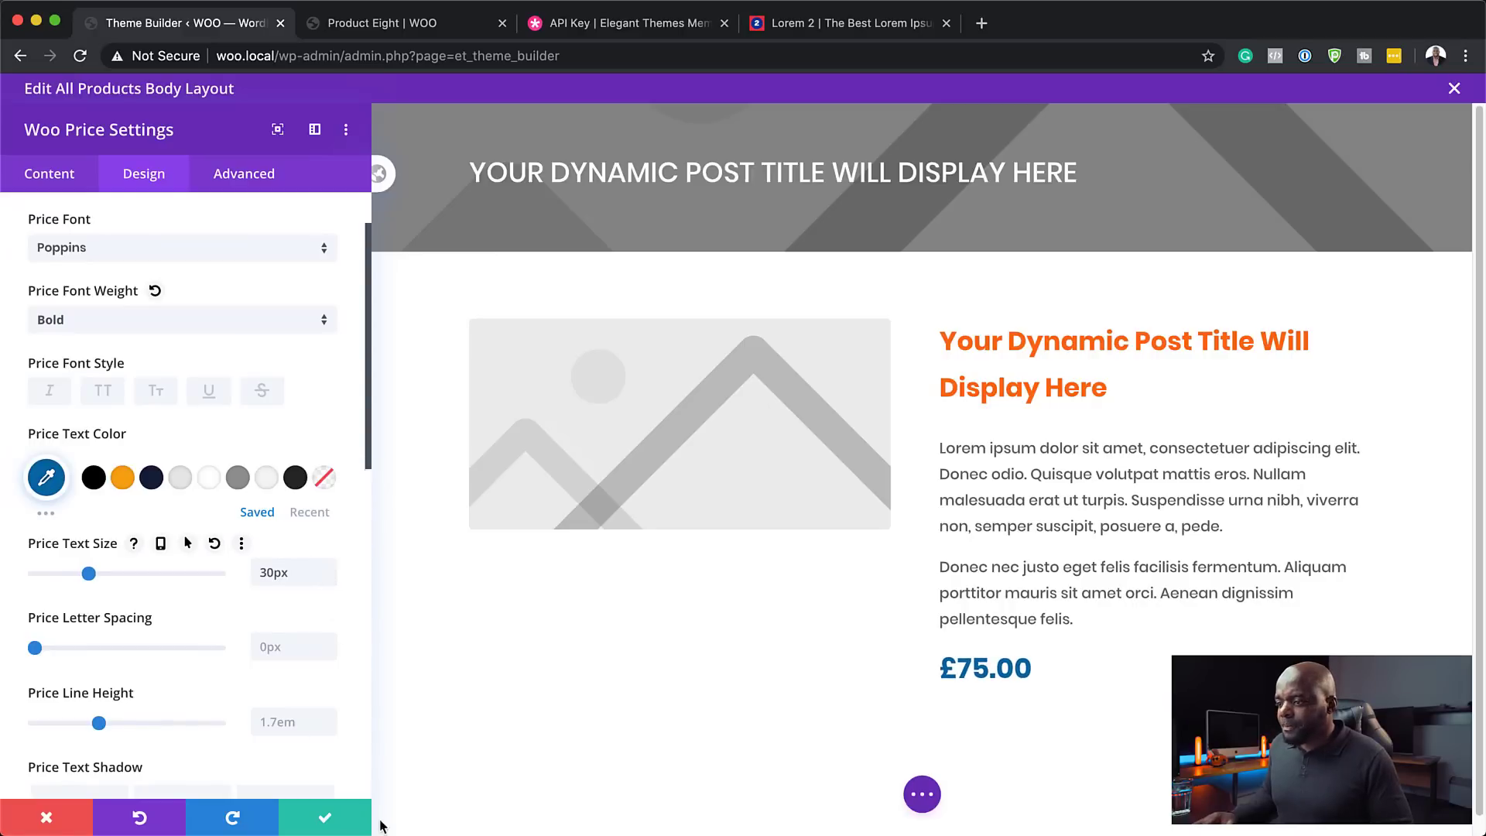
left_click(324, 822)
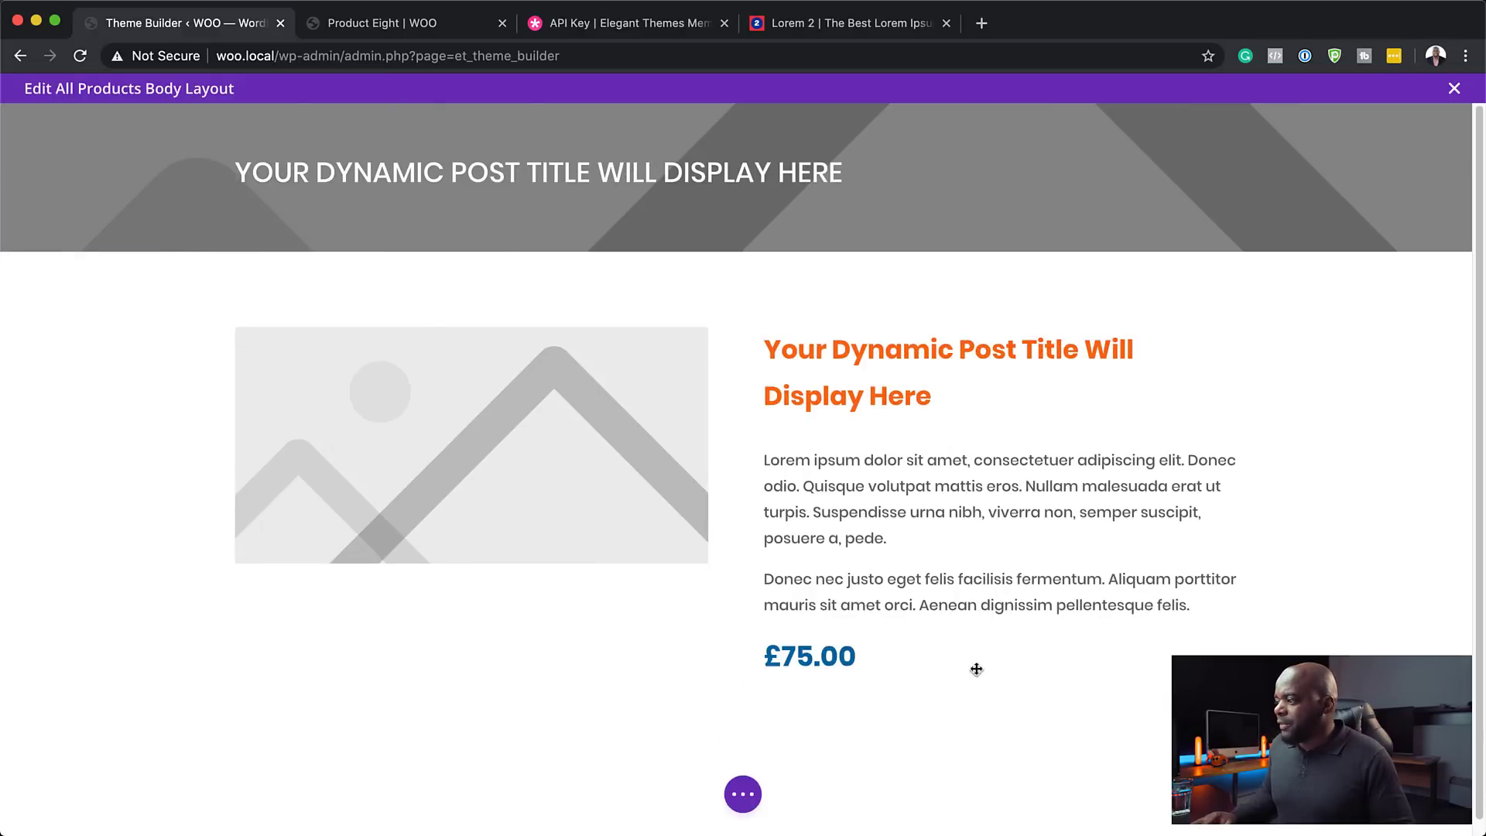
- Insert a Woo Add To Cart module below the £75.00 price using the 'woo add' search
left_click(998, 696)
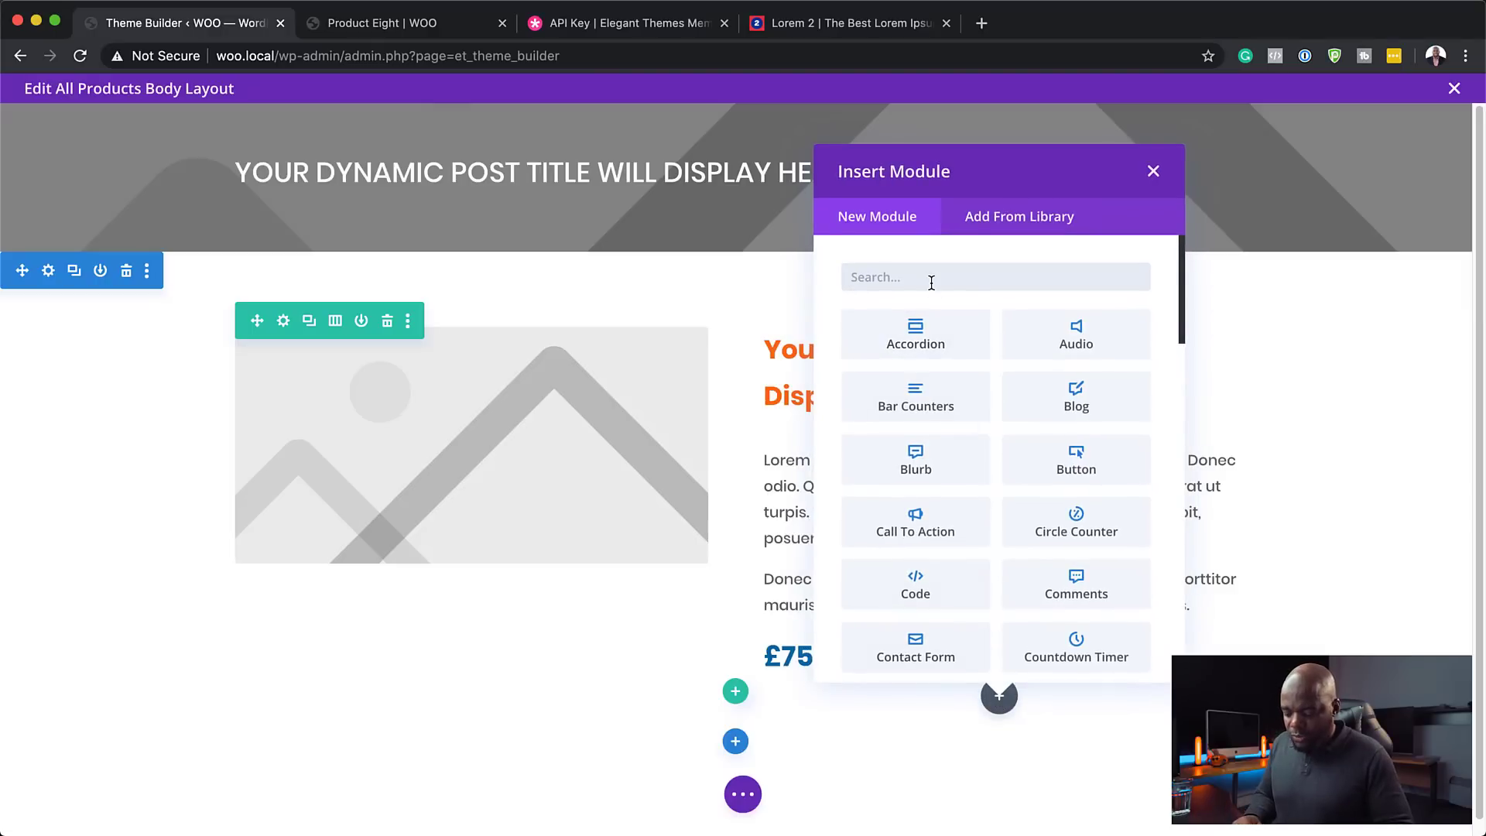
type("woo ad")
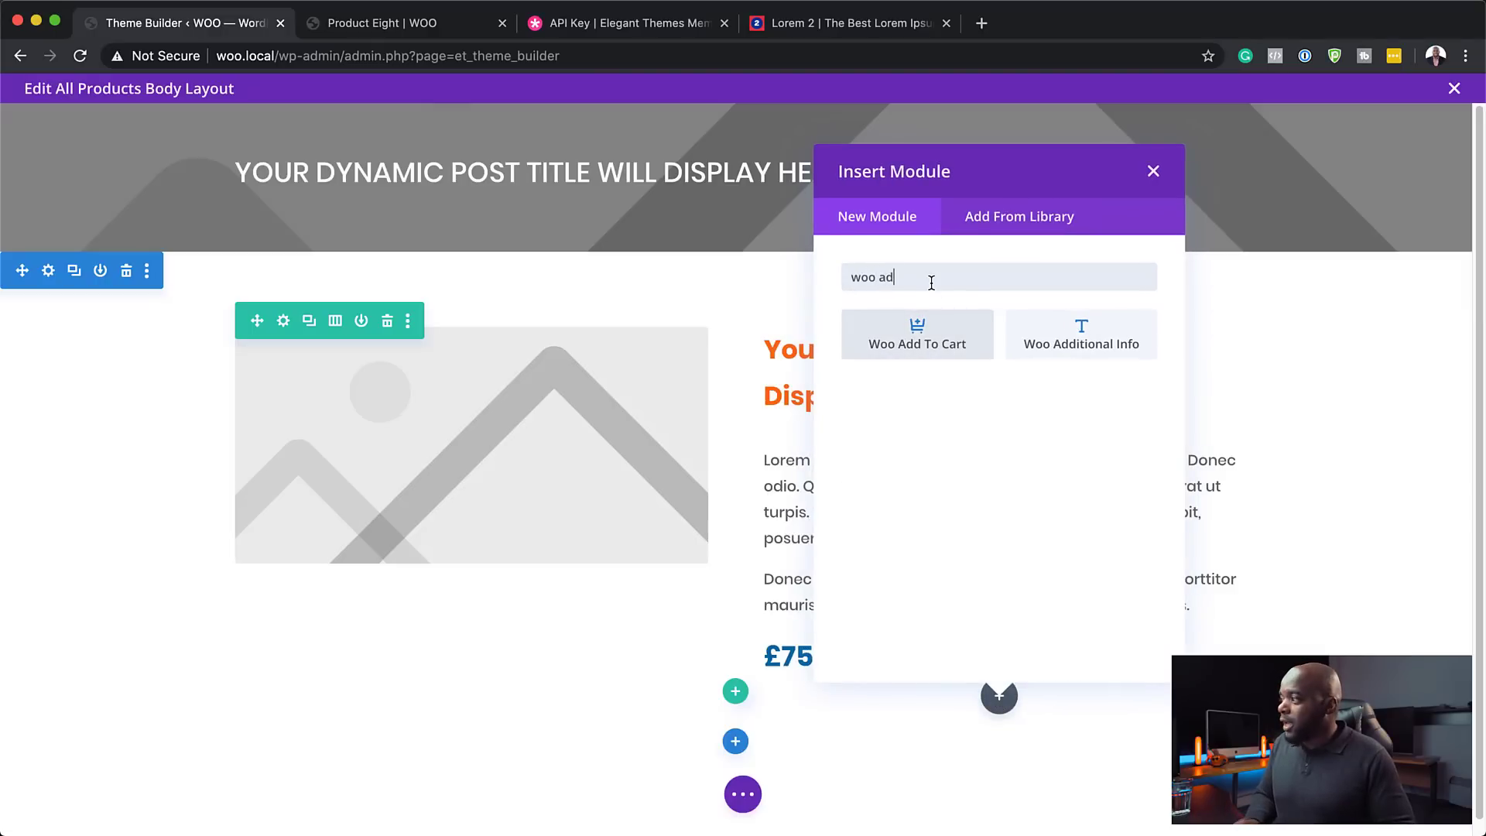
type("d")
left_click(930, 331)
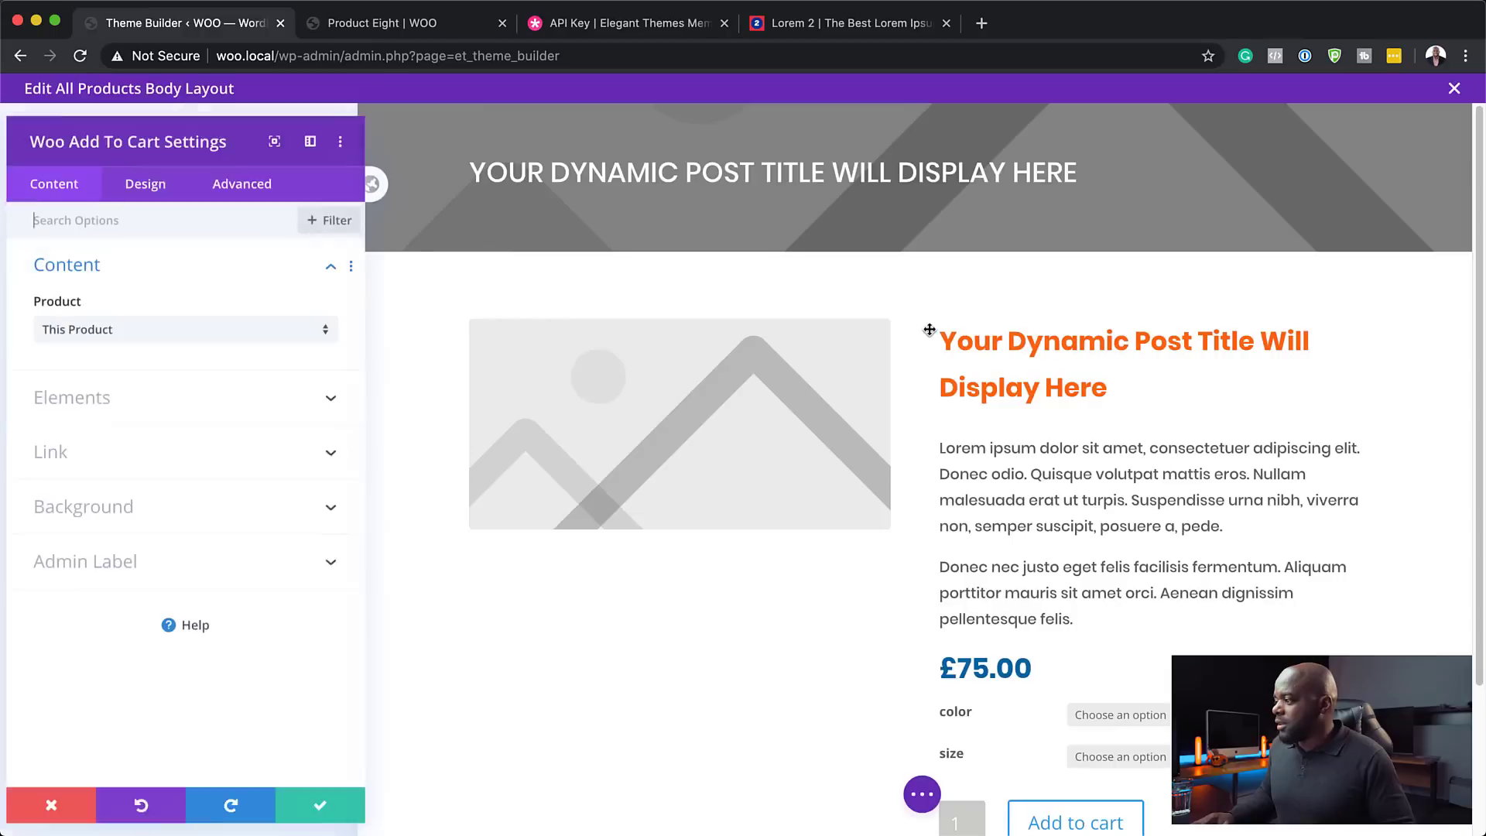
scroll(1172, 511, "down", 3)
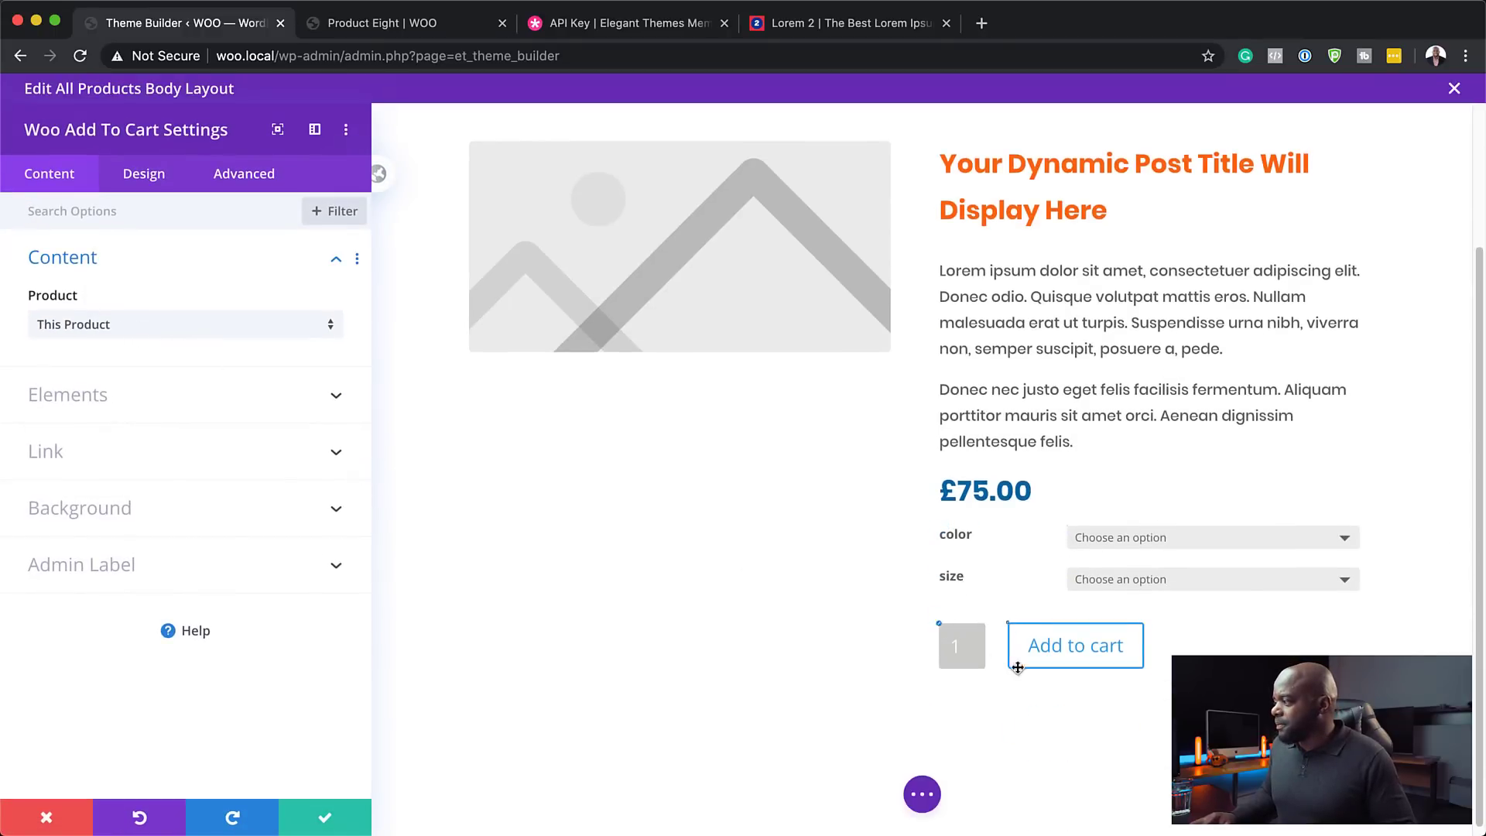
mouse_move(1010, 642)
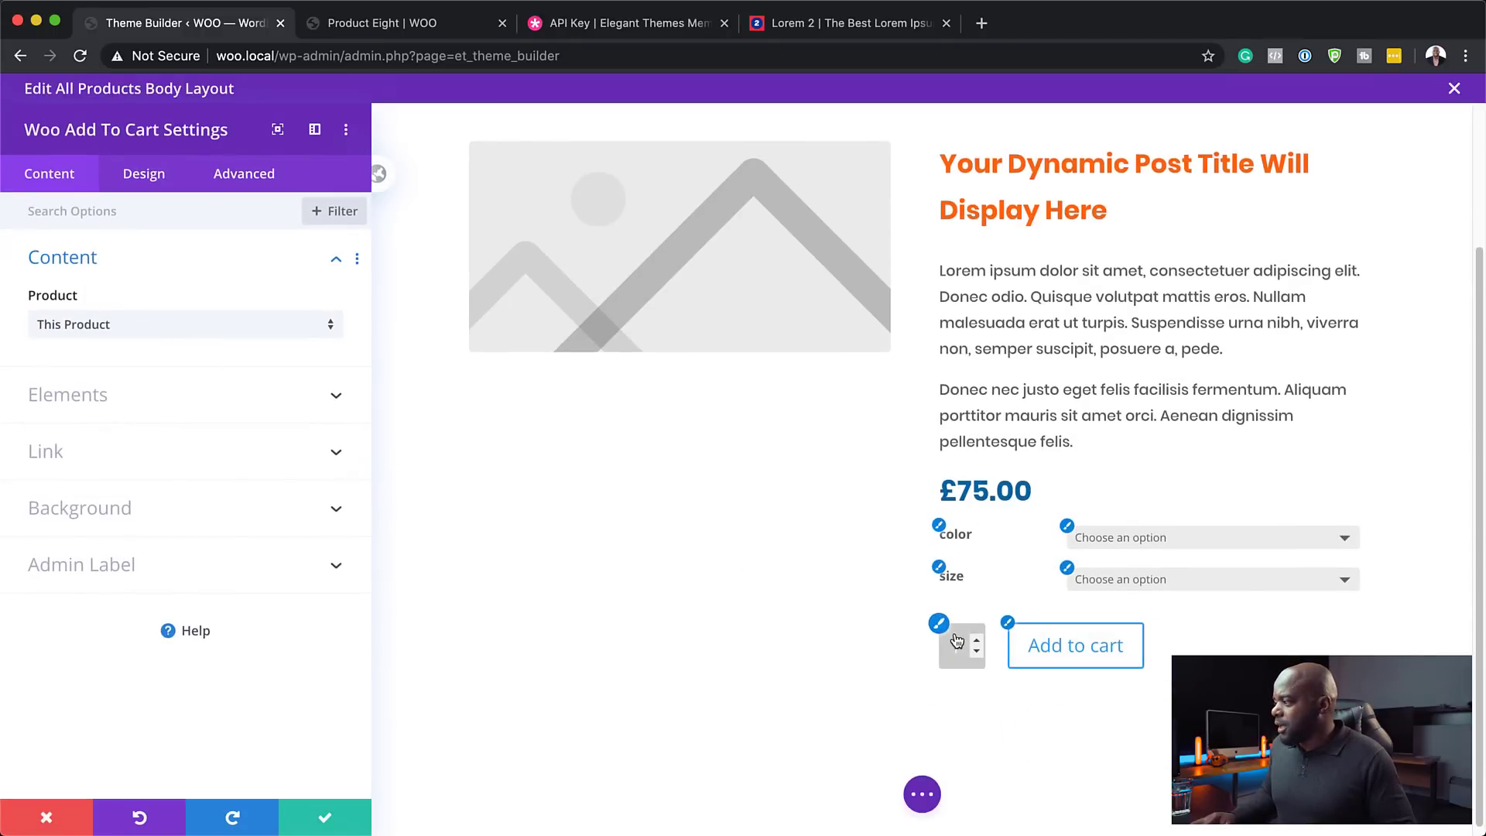
- Enable custom Add to cart button styles with an orange background and orange border
left_click(1008, 623)
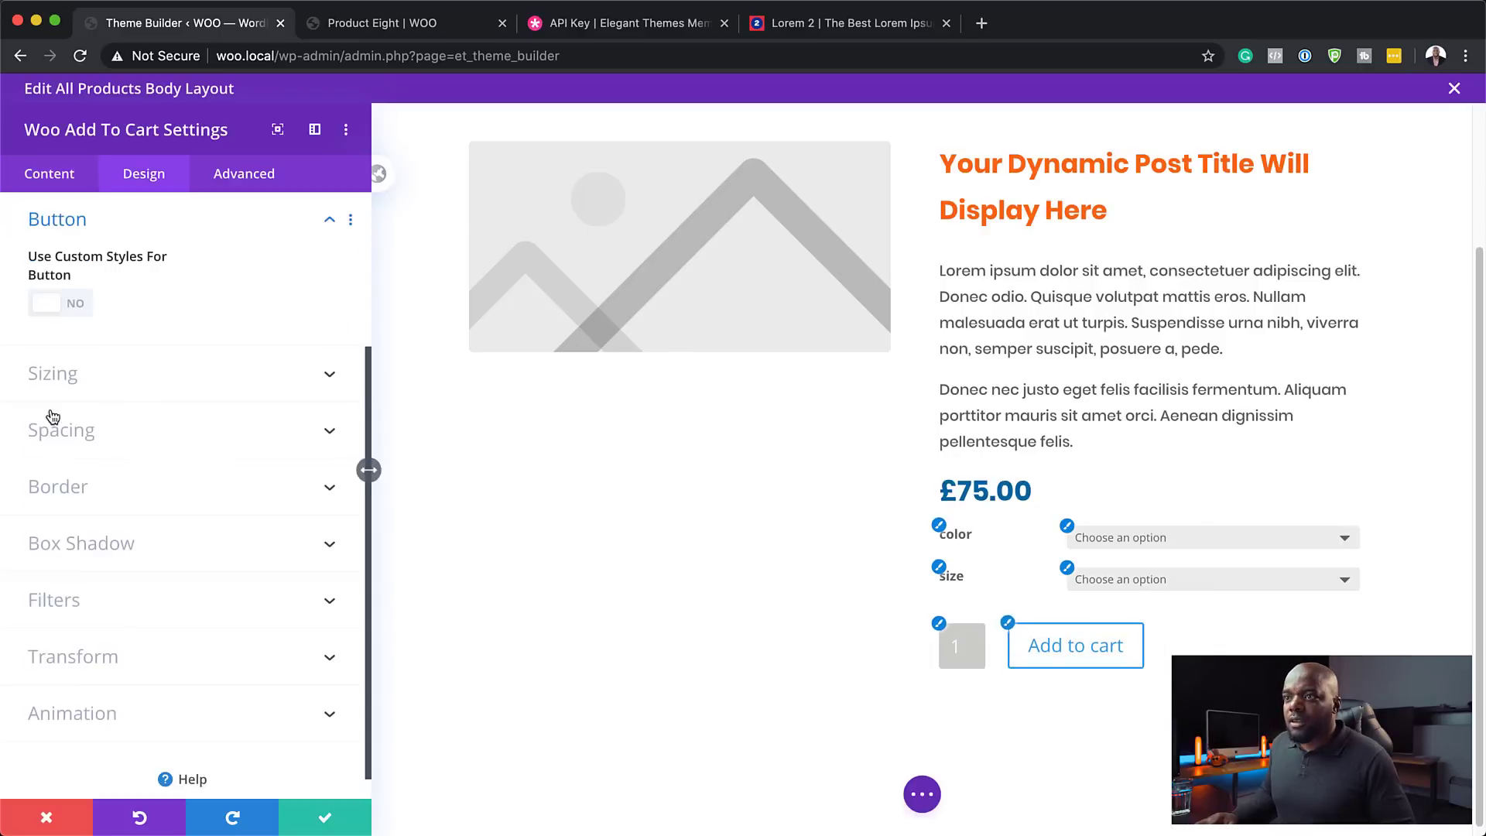
left_click(83, 306)
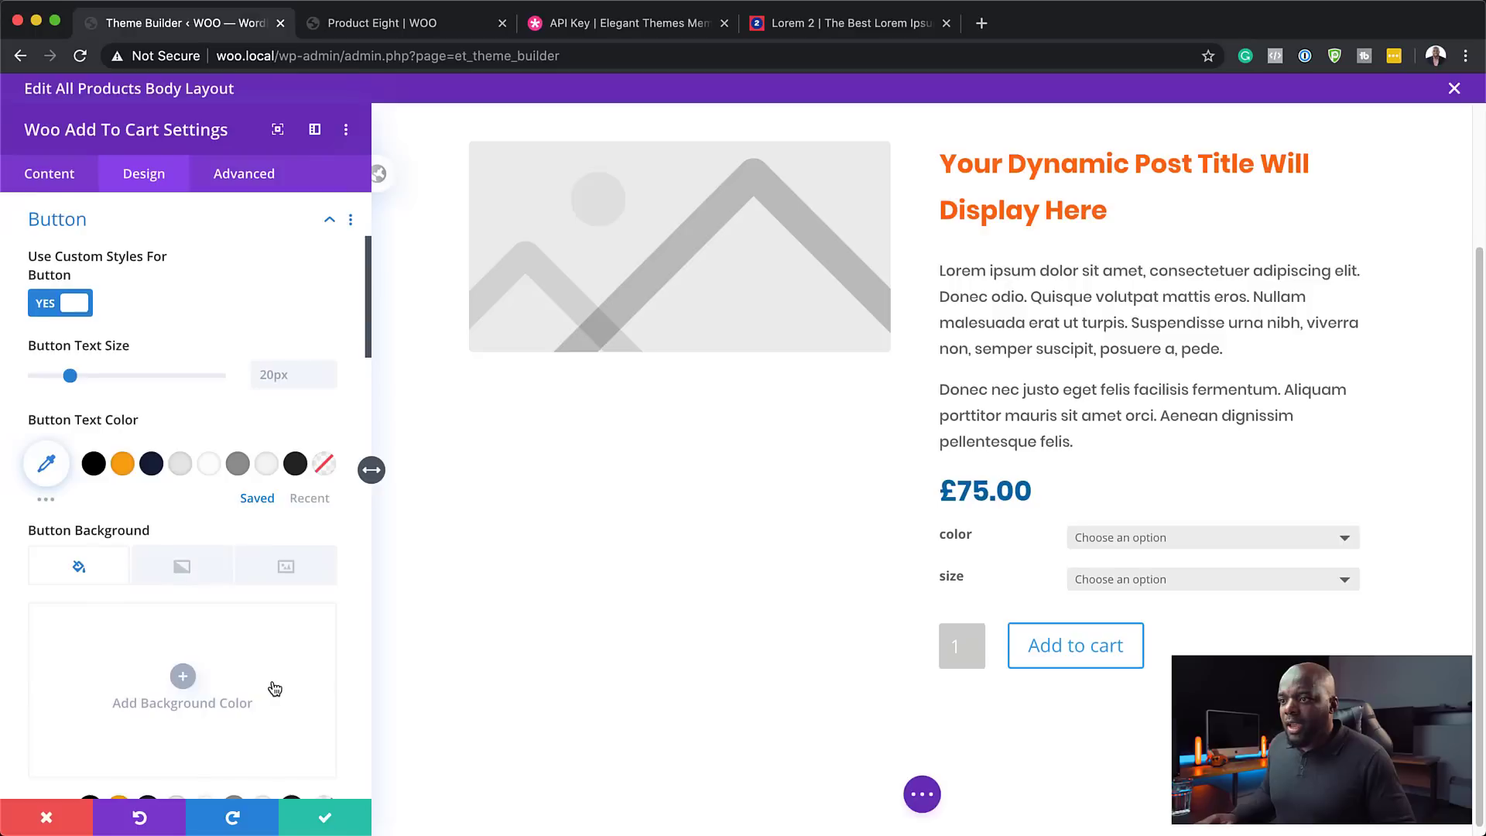
scroll(275, 688, "down", 5)
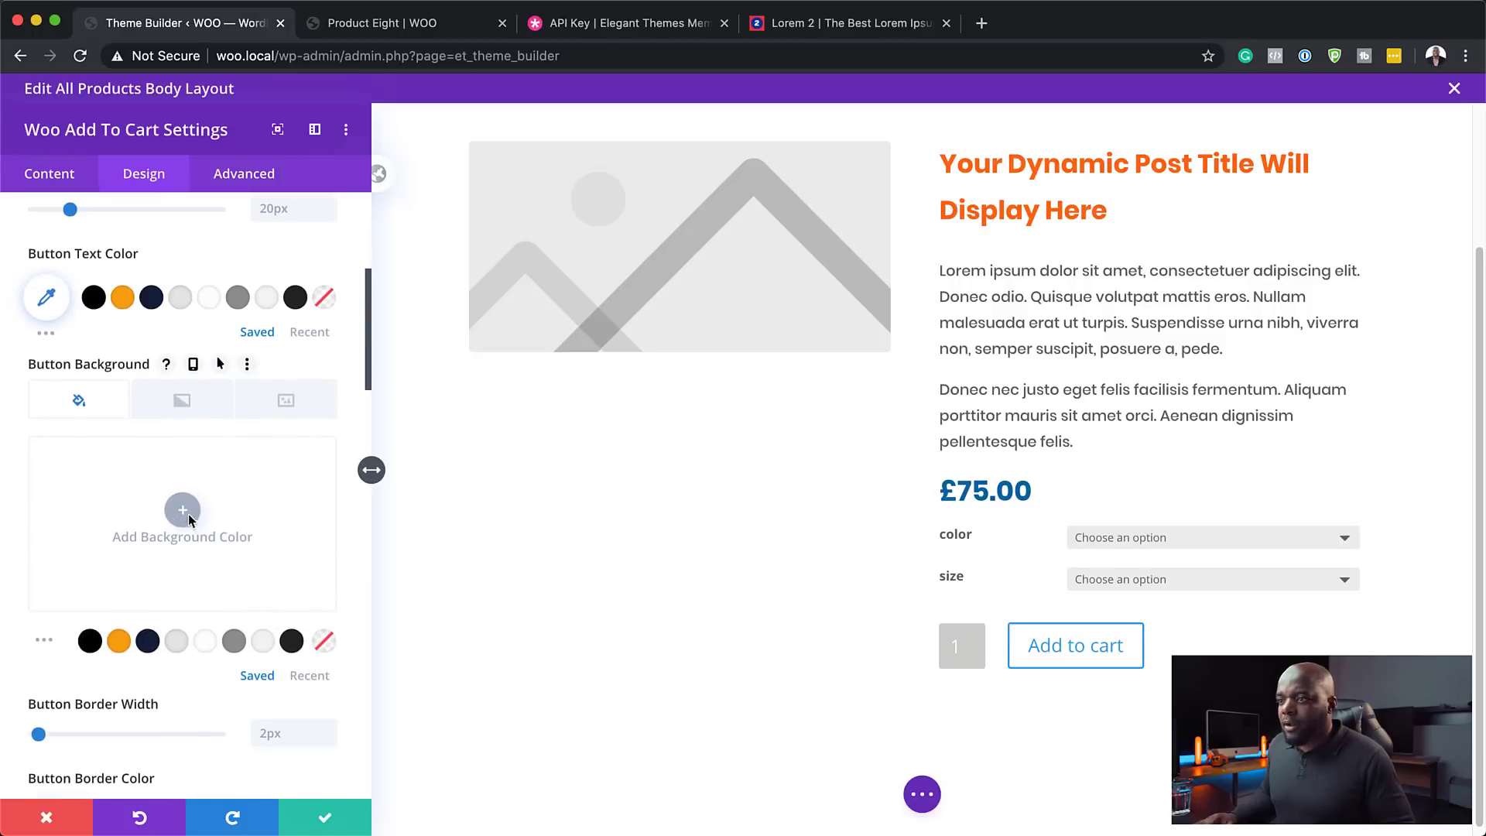
left_click(119, 641)
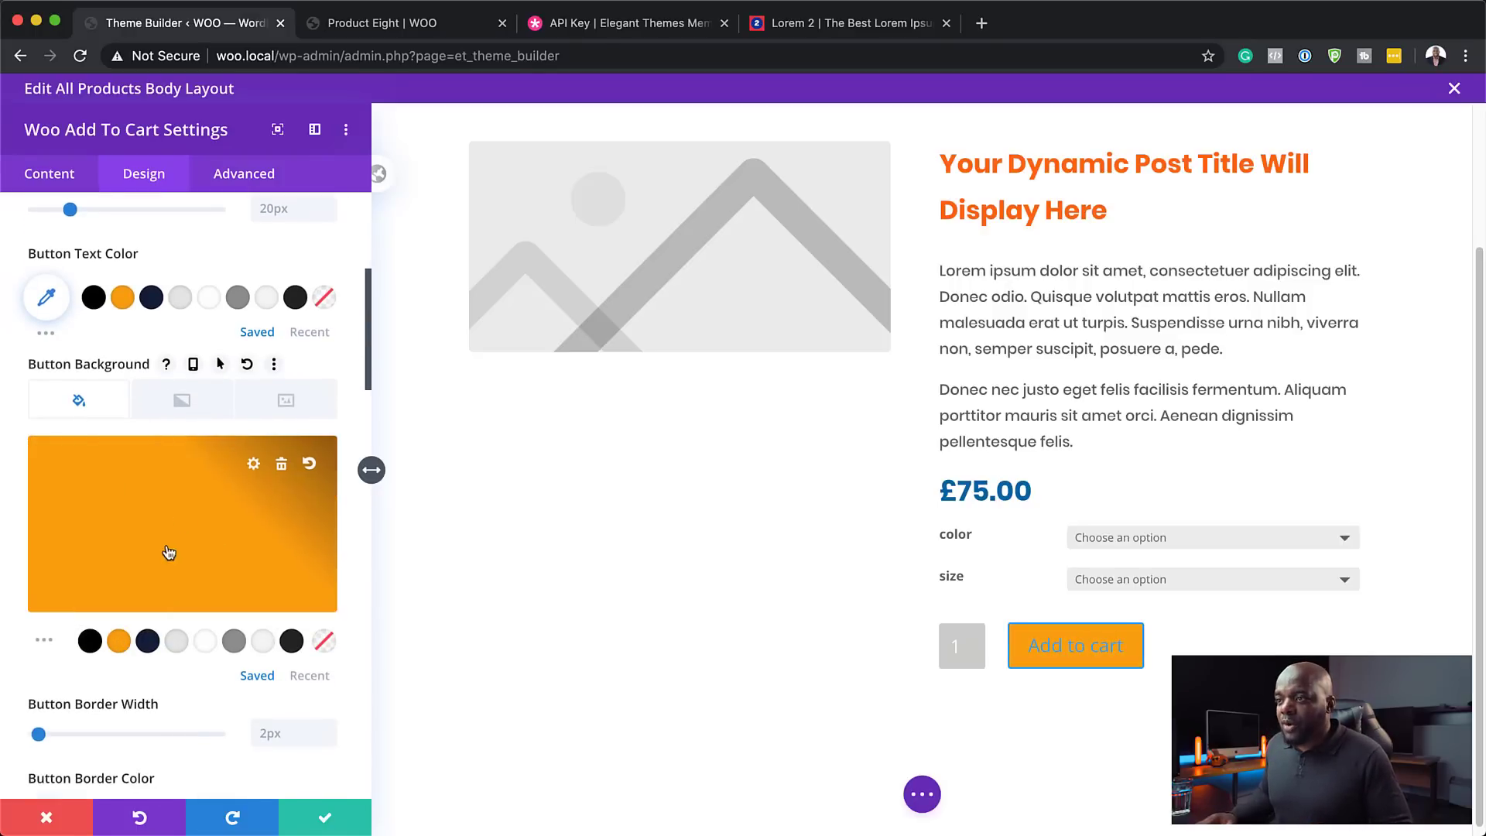
scroll(190, 602, "down", 3)
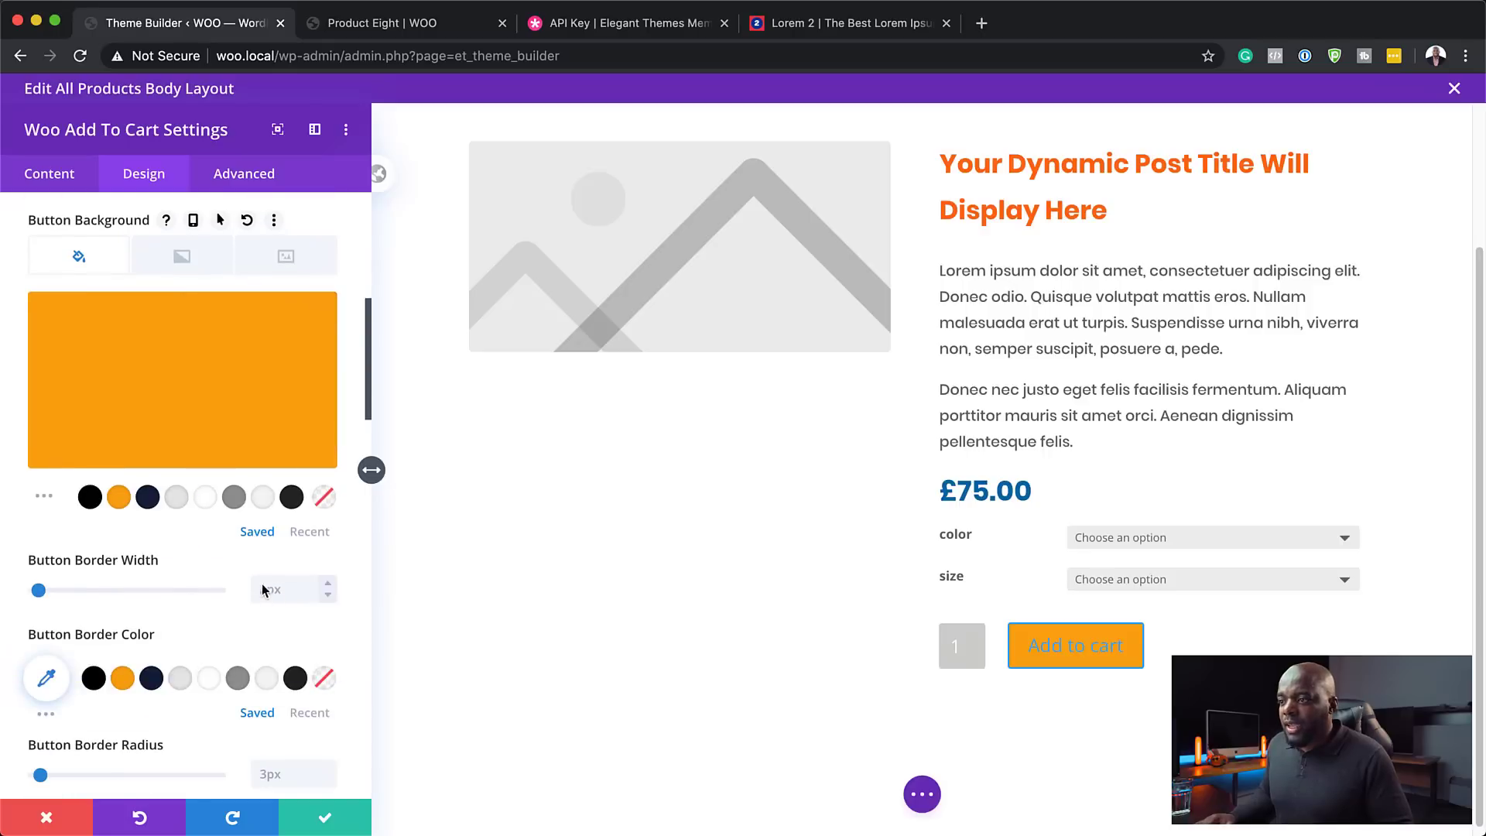
left_click(122, 678)
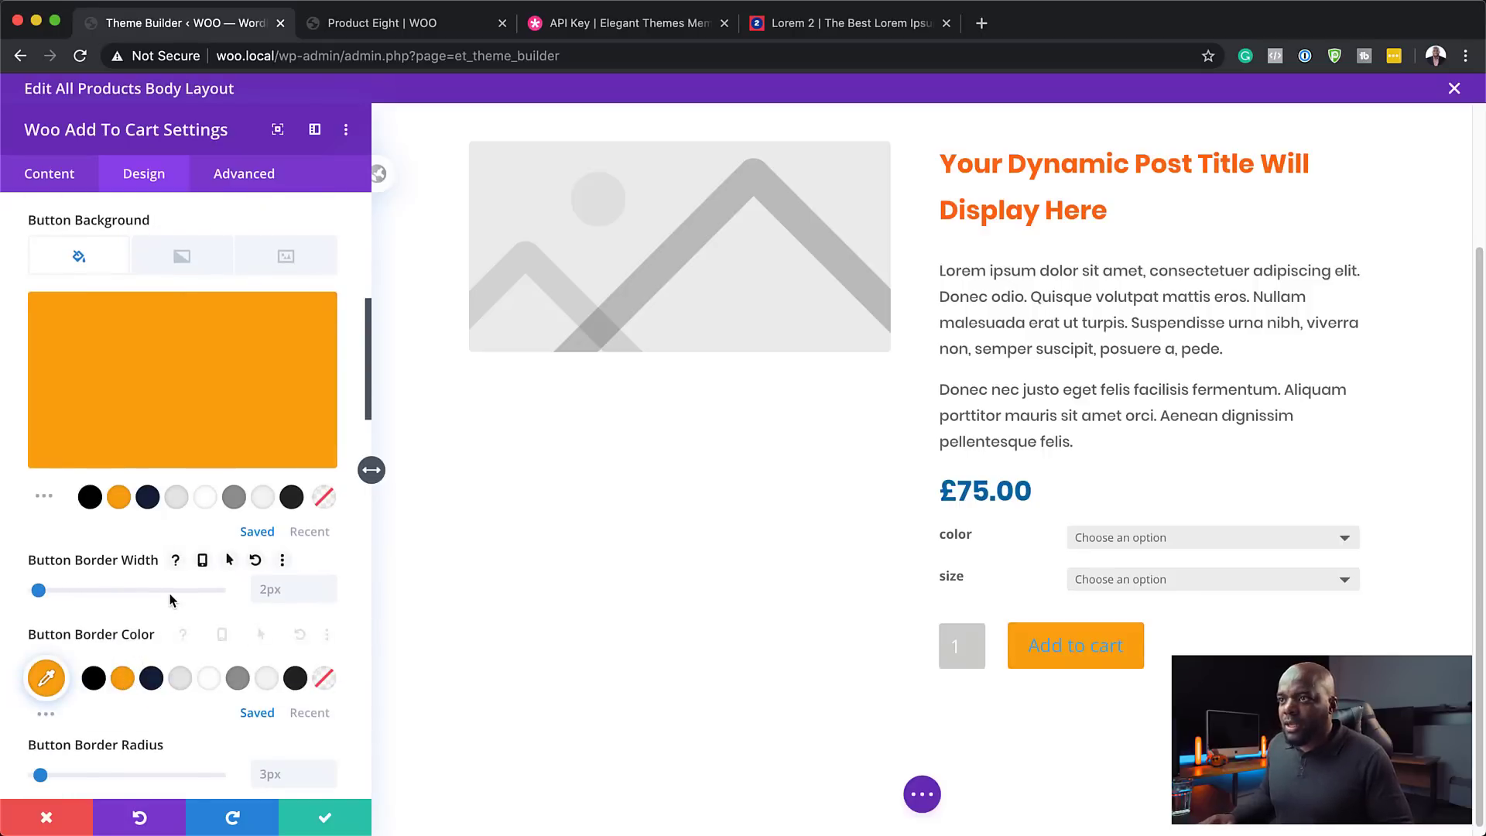
- Make the button text white, uppercase, bold Poppins
scroll(170, 593, "up", 7)
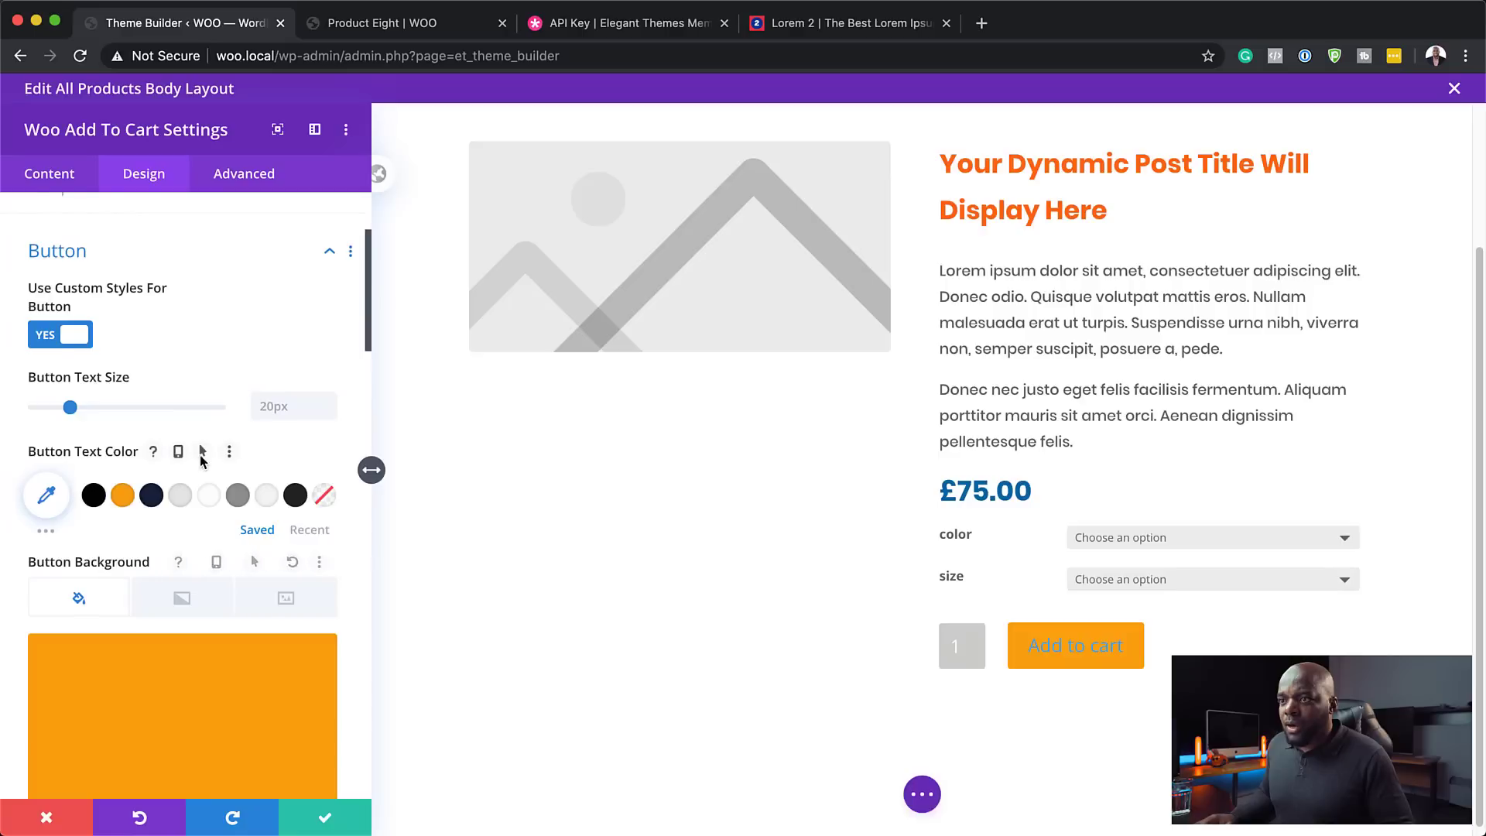
left_click(212, 501)
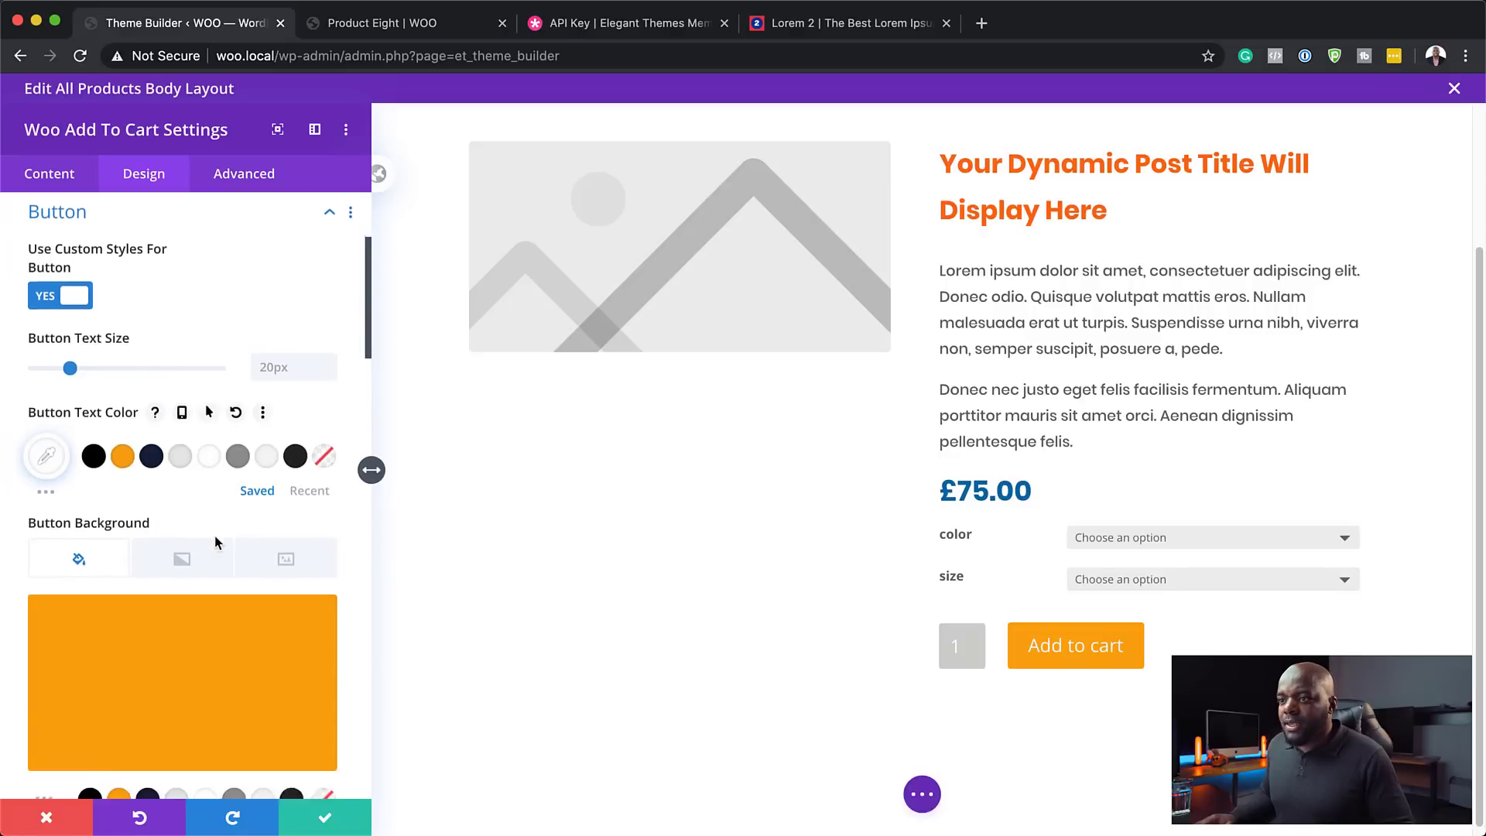
scroll(216, 535, "down", 10)
left_click(106, 591)
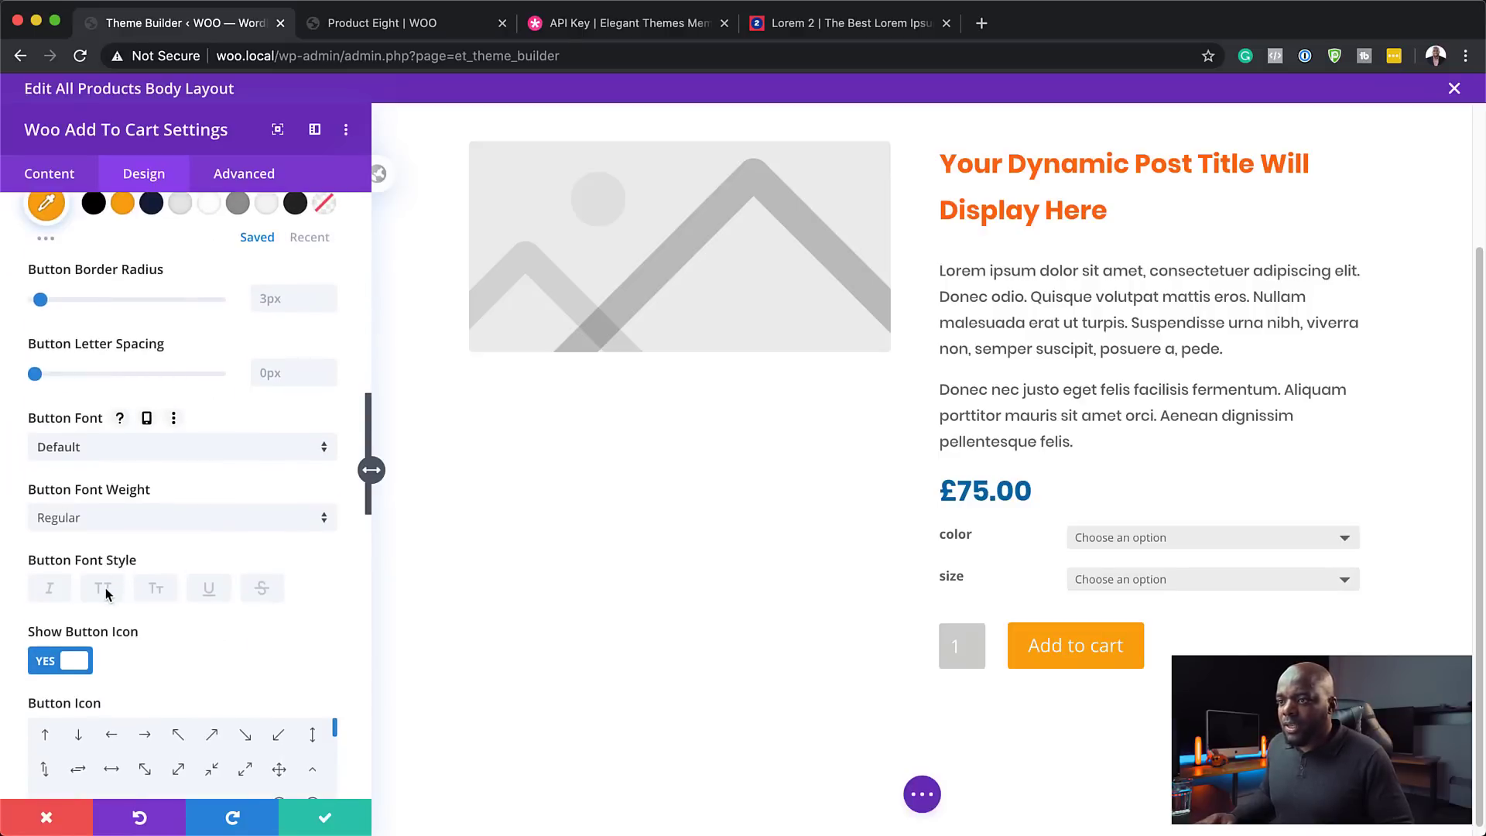
left_click(203, 523)
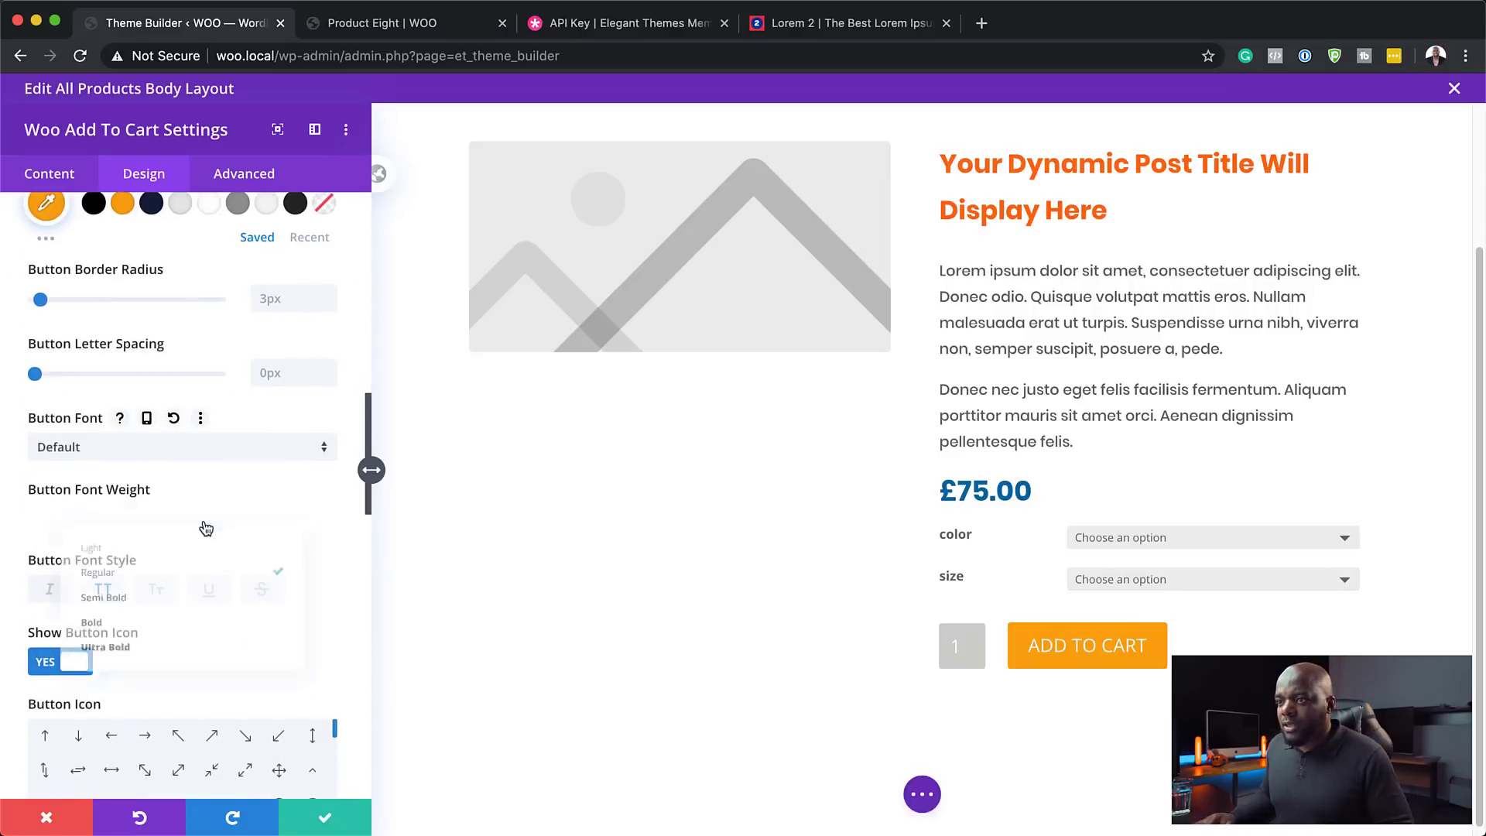
left_click(180, 624)
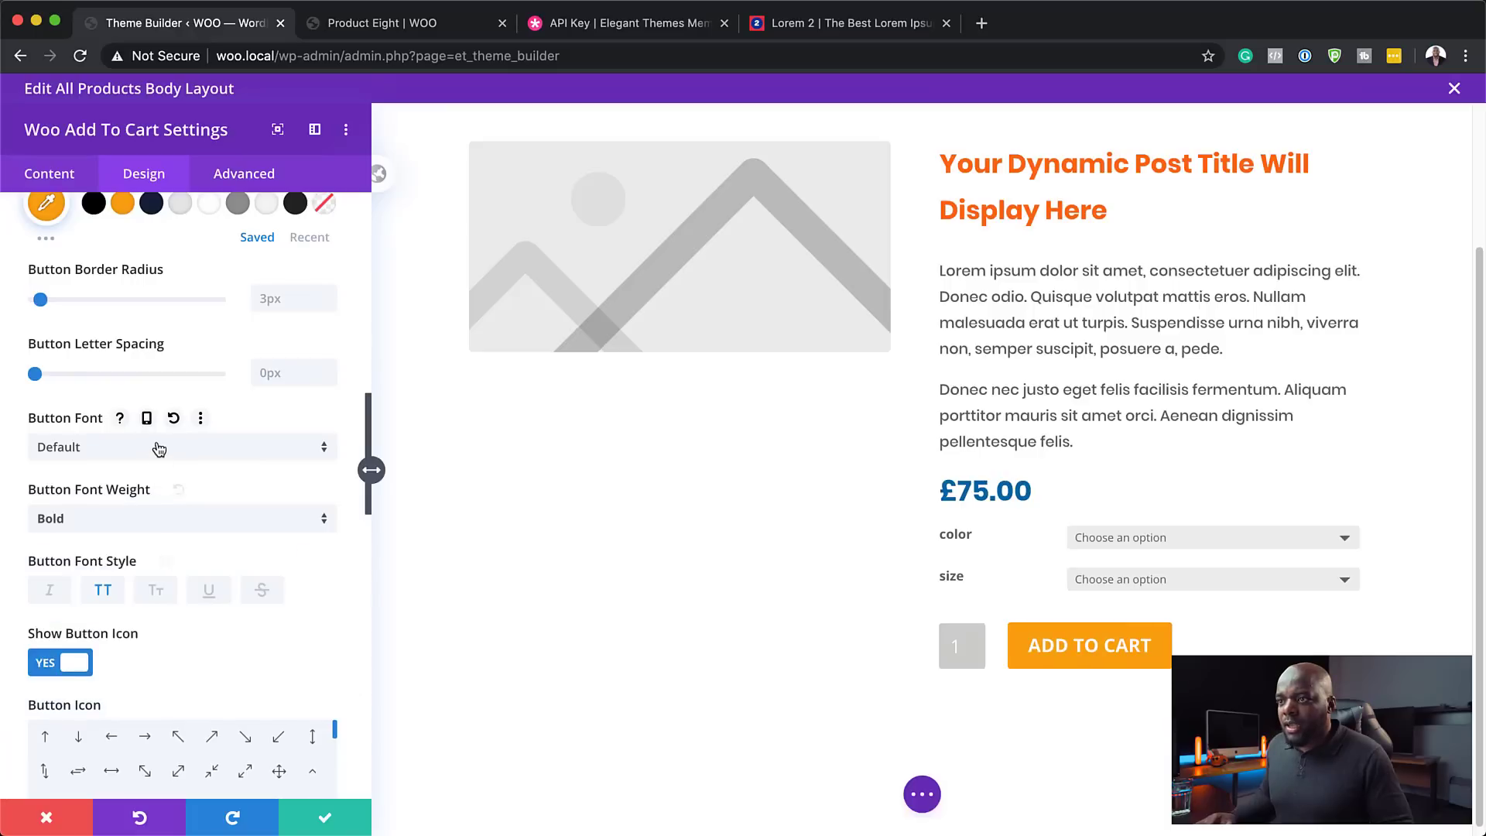
left_click(156, 446)
left_click(168, 253)
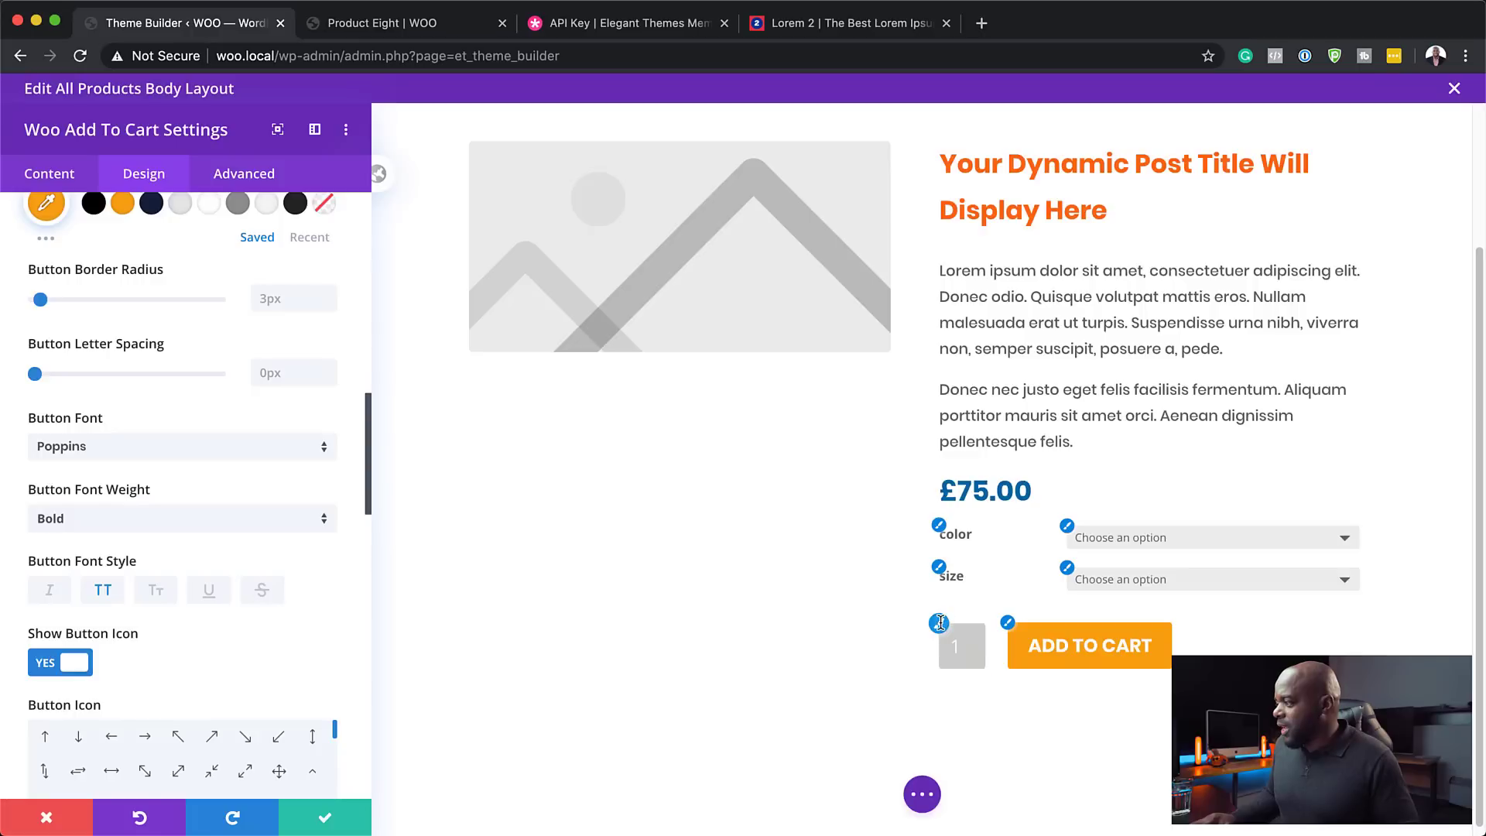
- Give the add-to-cart fields a light grey background and grey Poppins text
left_click(939, 624)
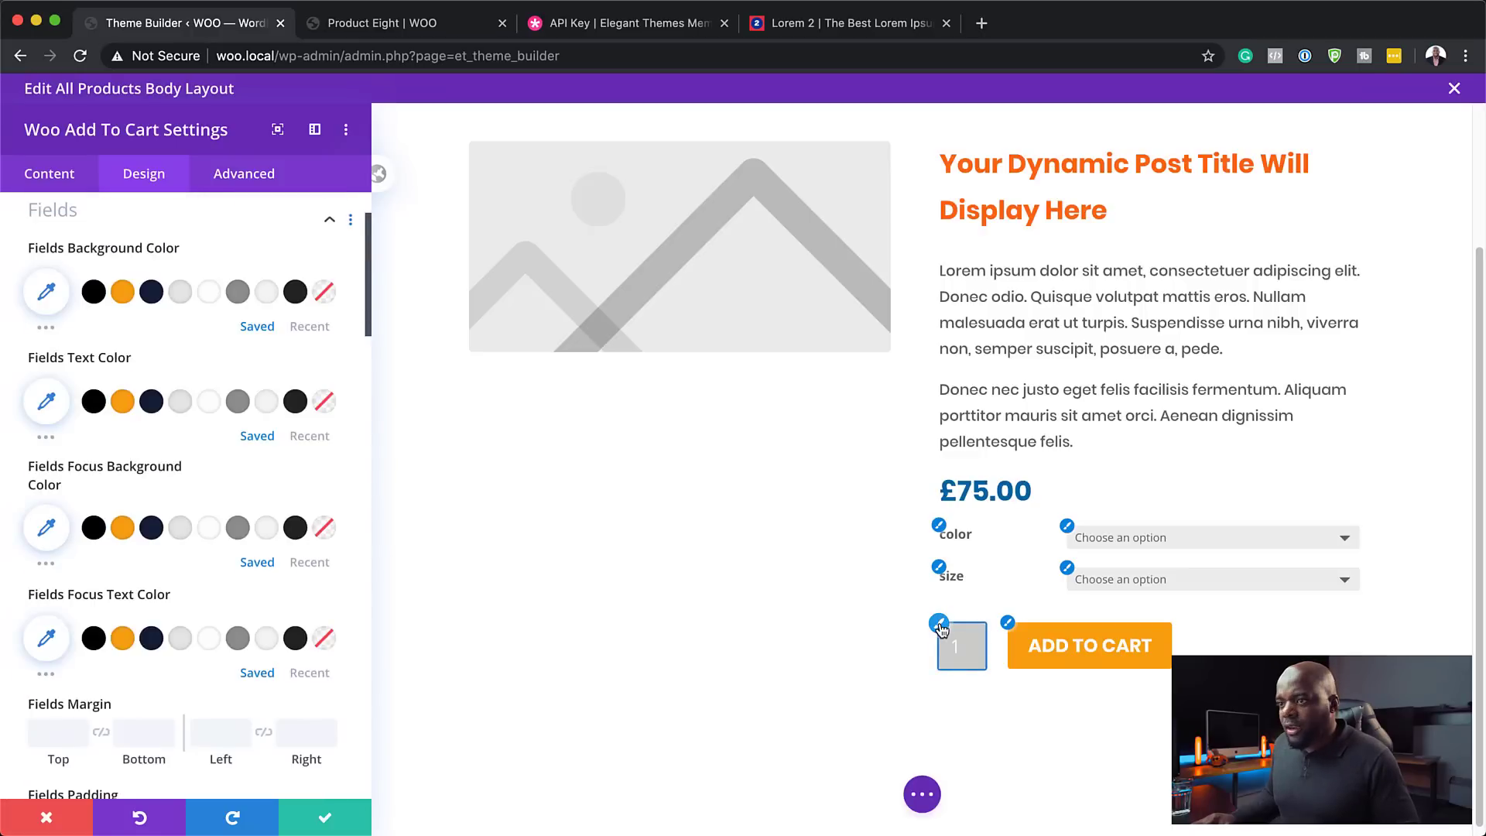
left_click(209, 301)
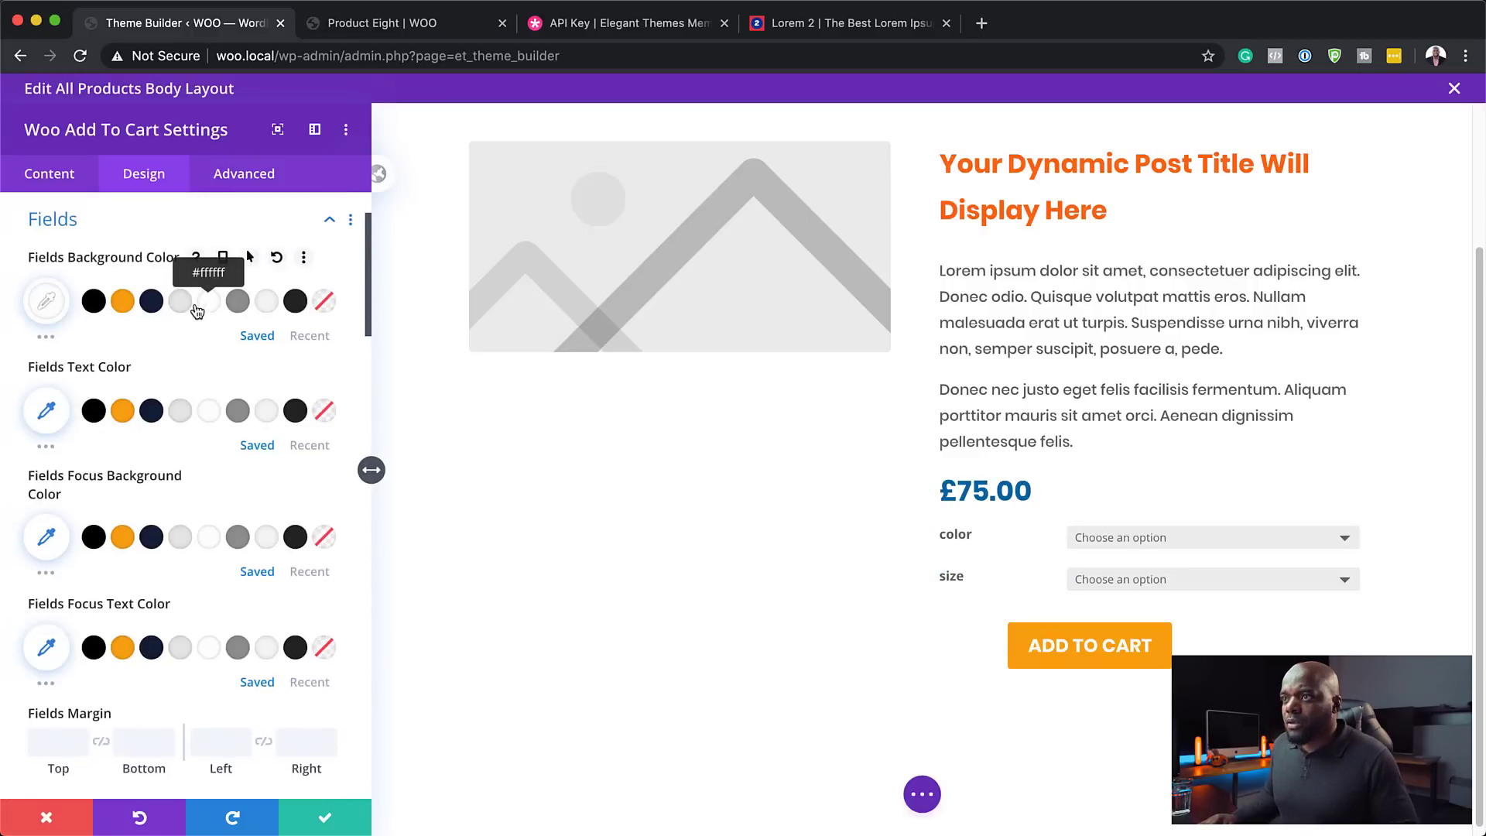
left_click(185, 305)
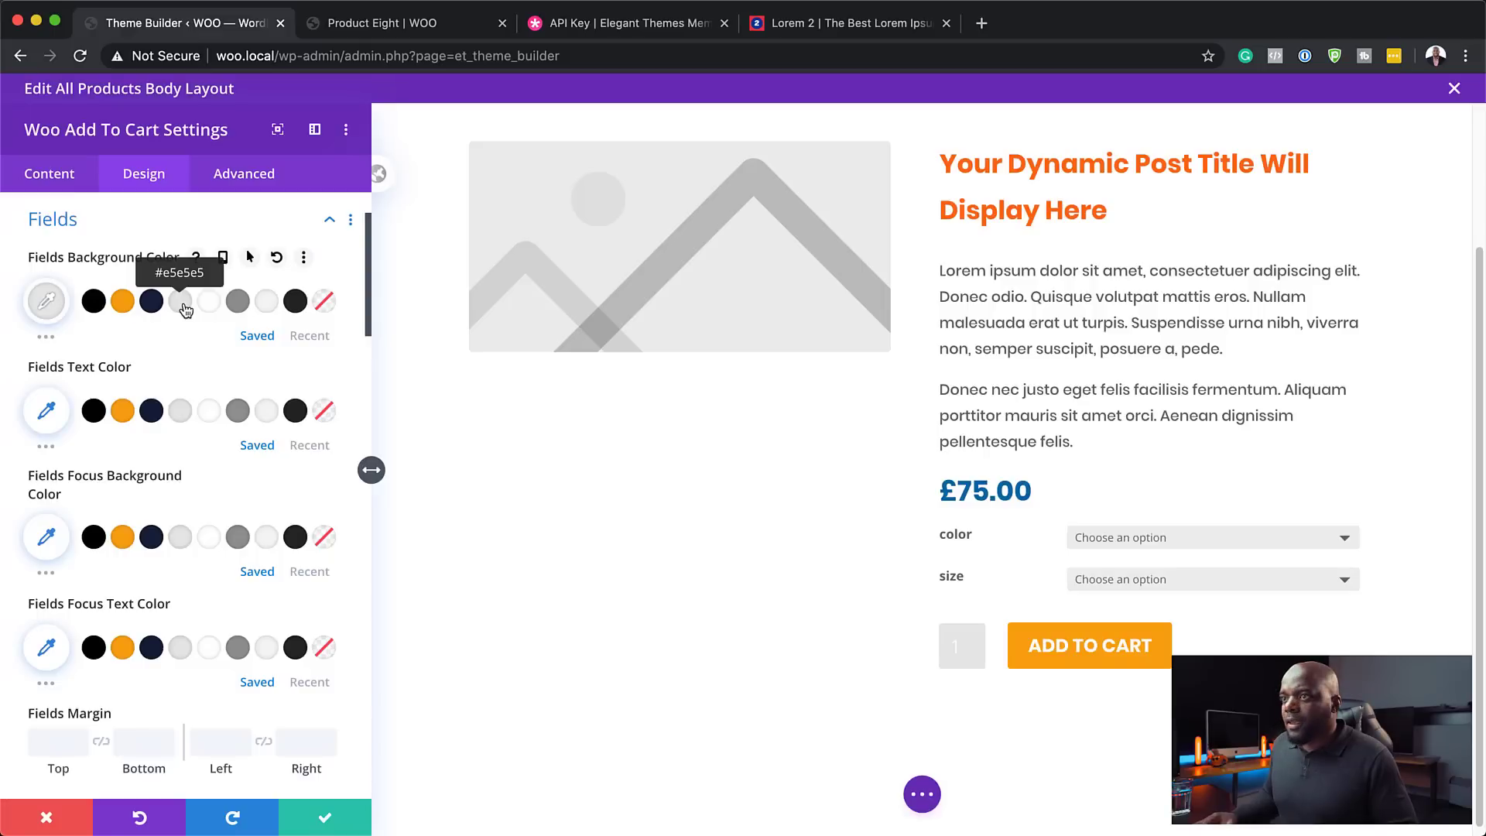
left_click(152, 415)
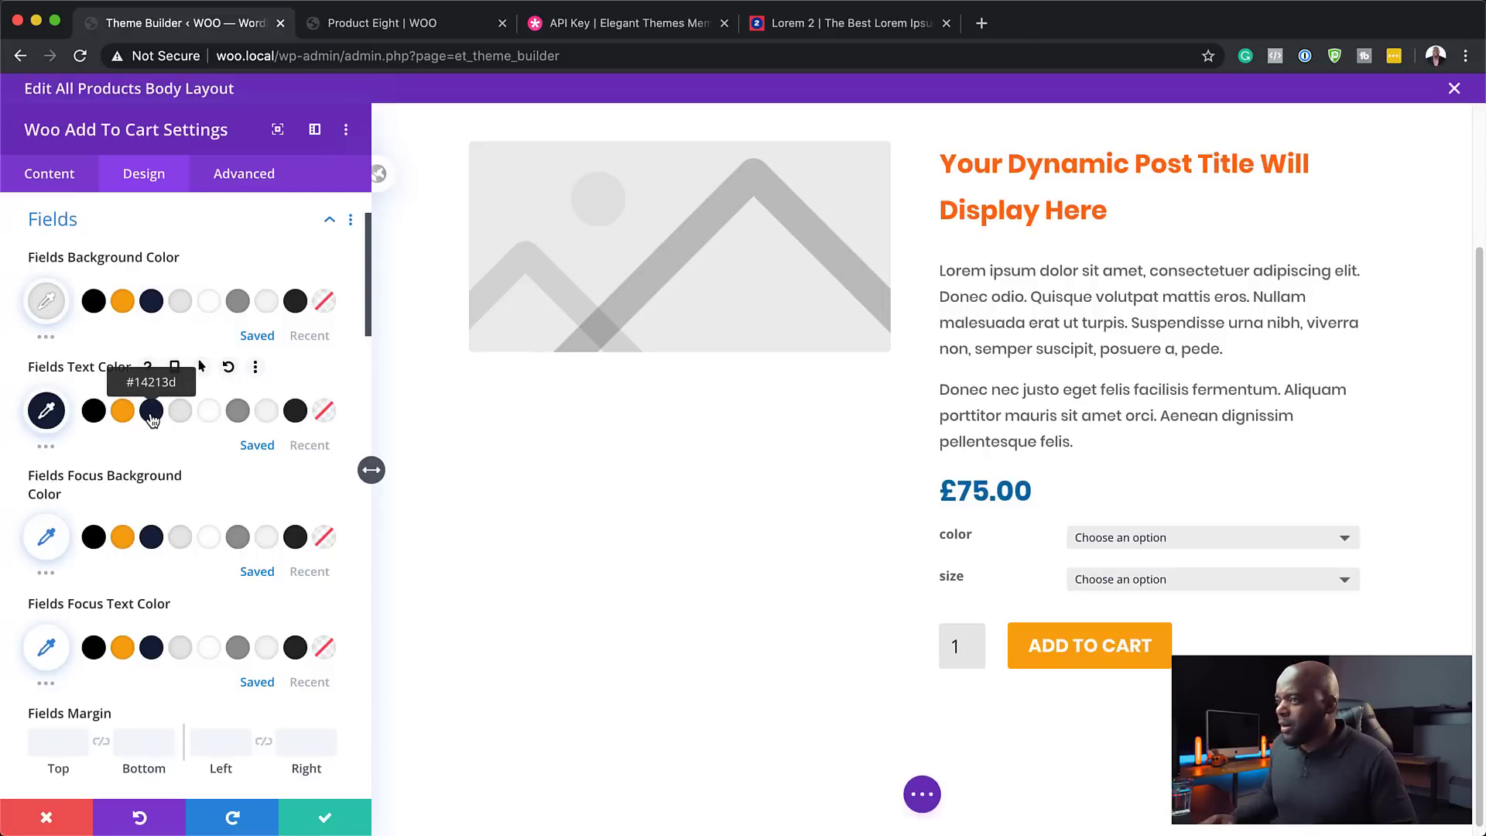
left_click(238, 414)
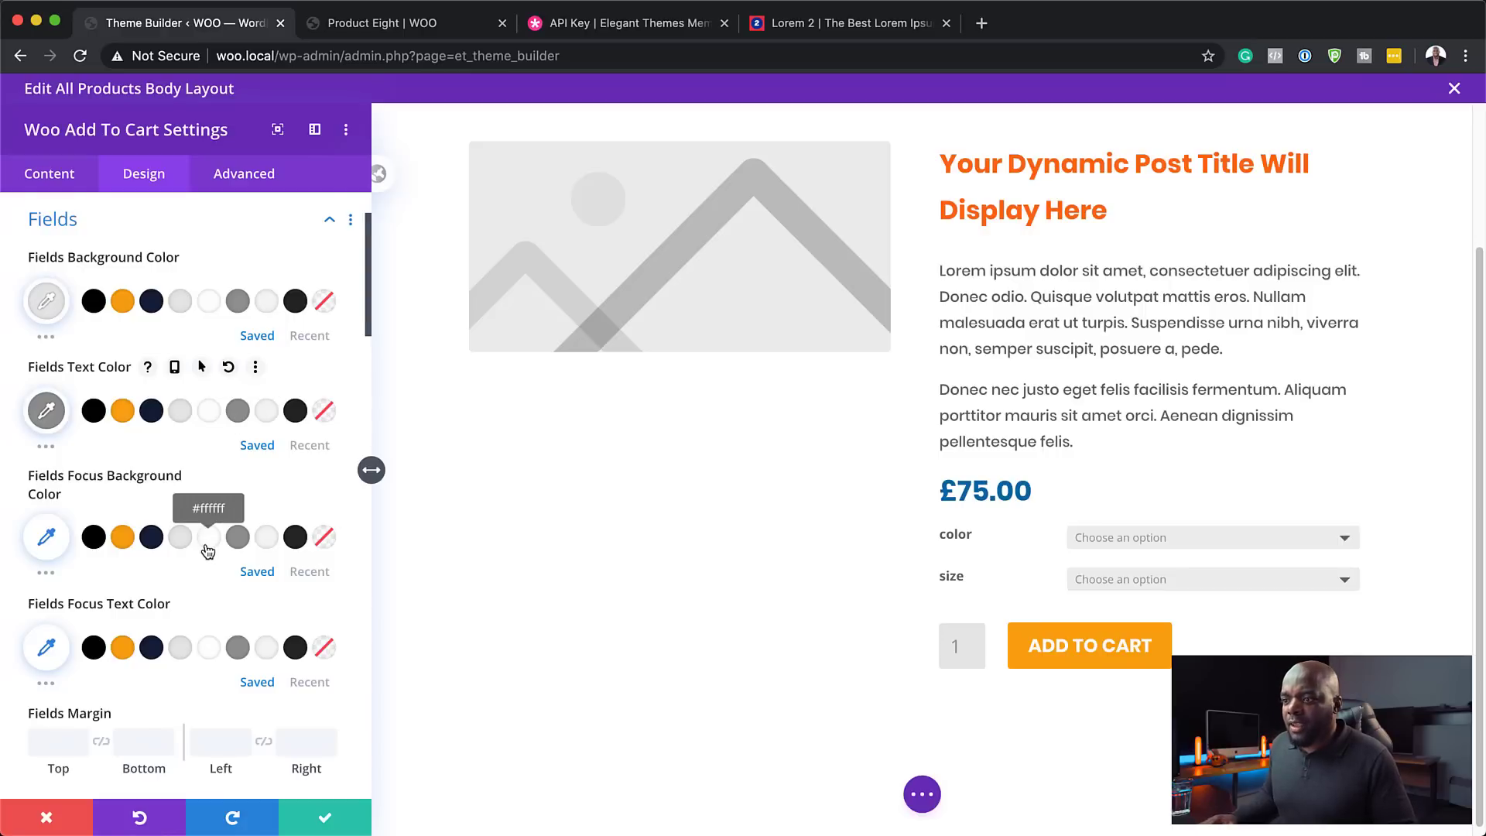
scroll(205, 546, "down", 6)
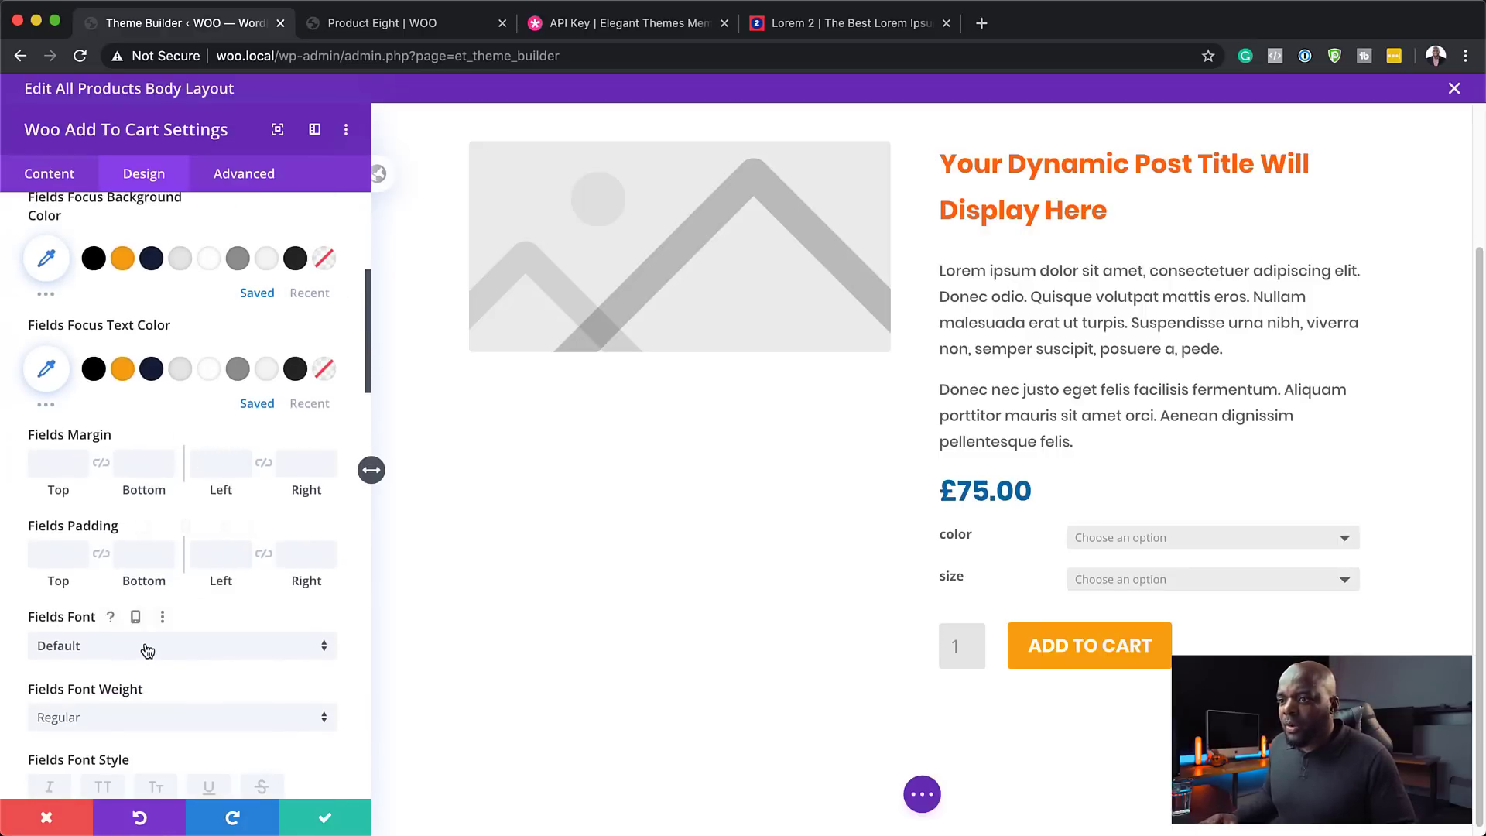
left_click(147, 649)
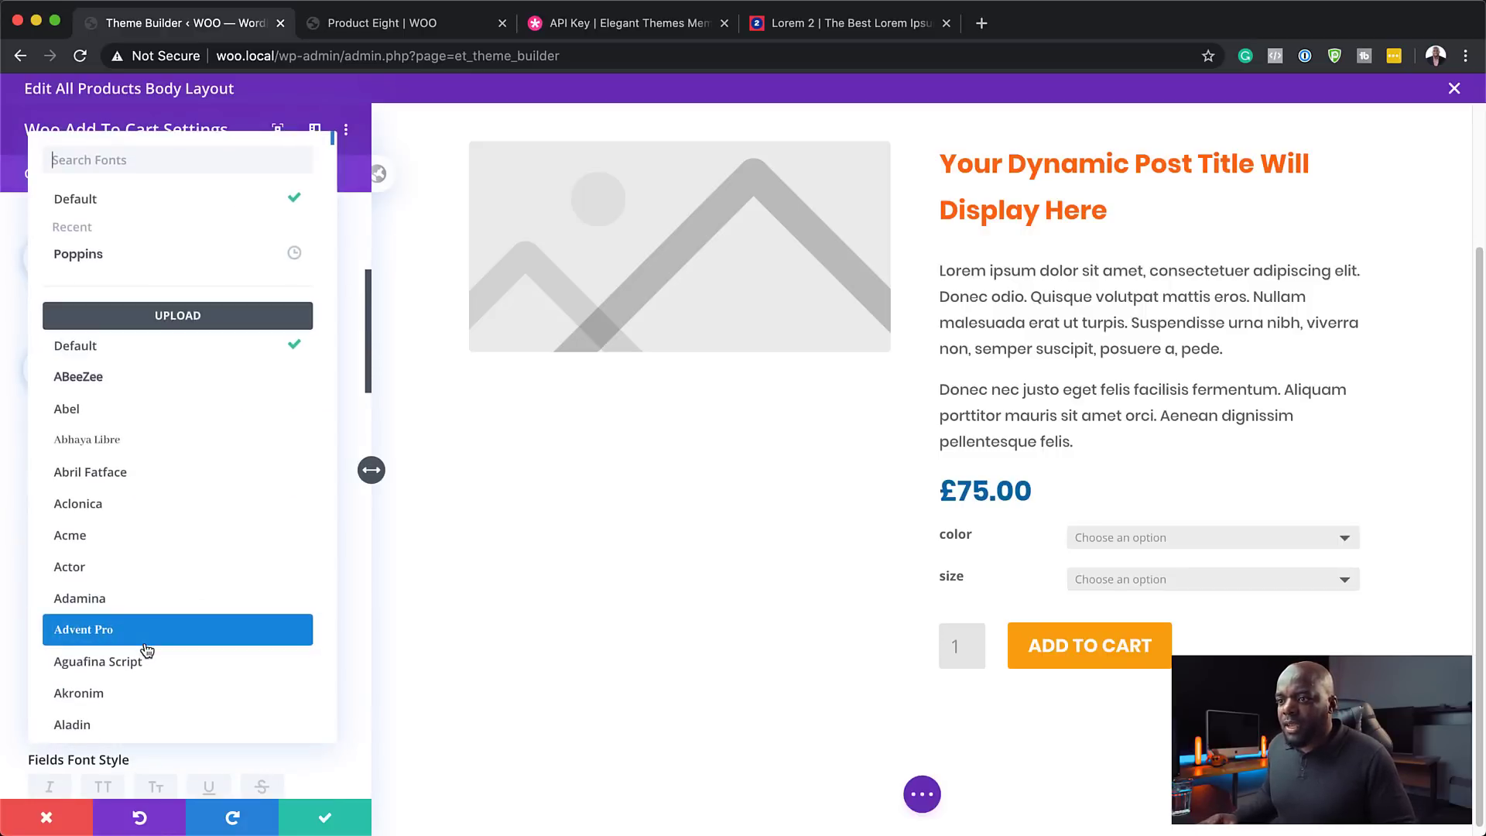
left_click(145, 252)
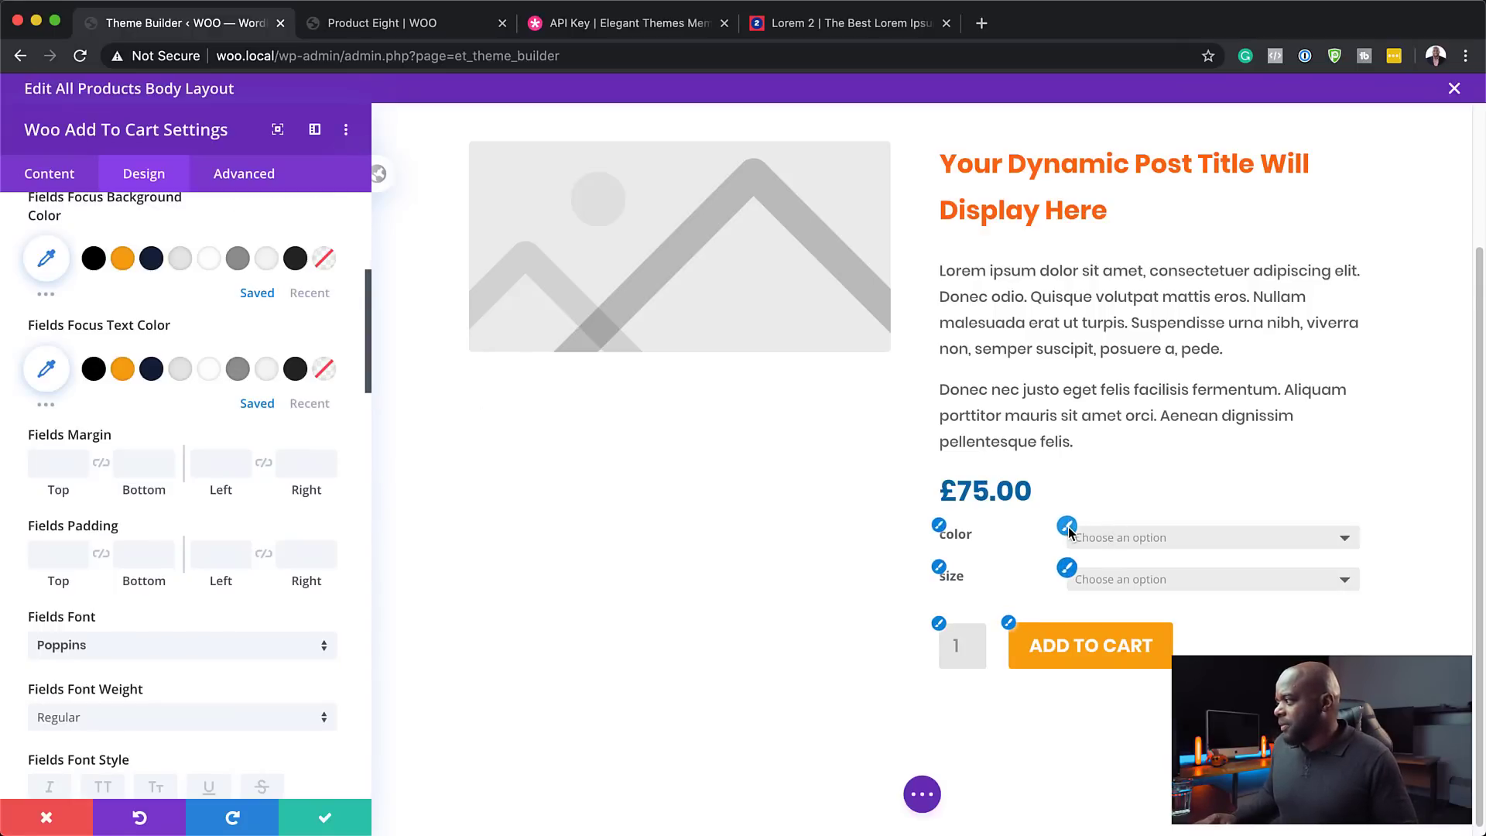
- Set the option dropdown menus font to Poppins
left_click(1068, 529)
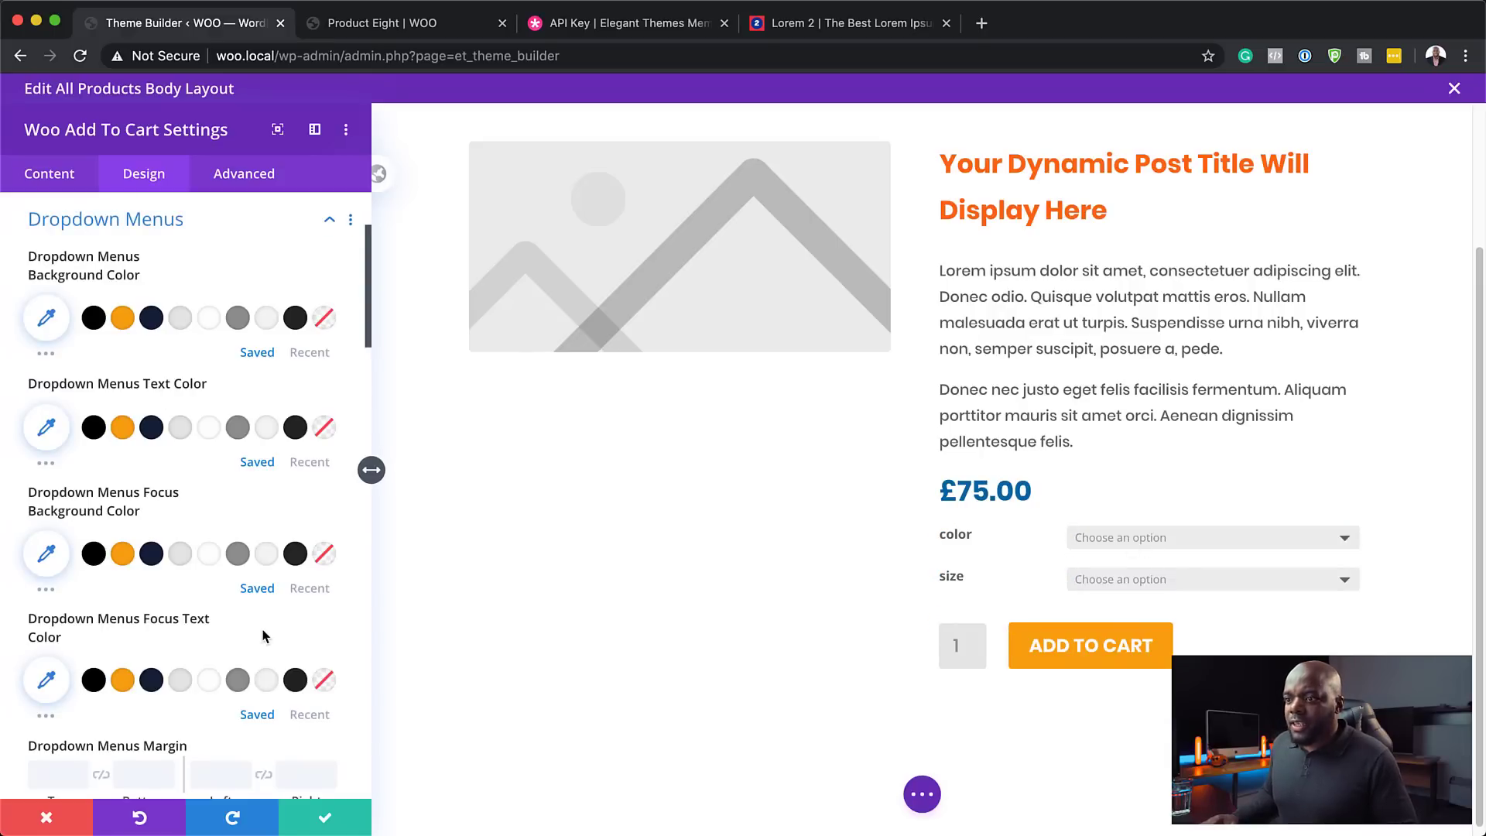
scroll(265, 636, "down", 3)
scroll(265, 636, "down", 1)
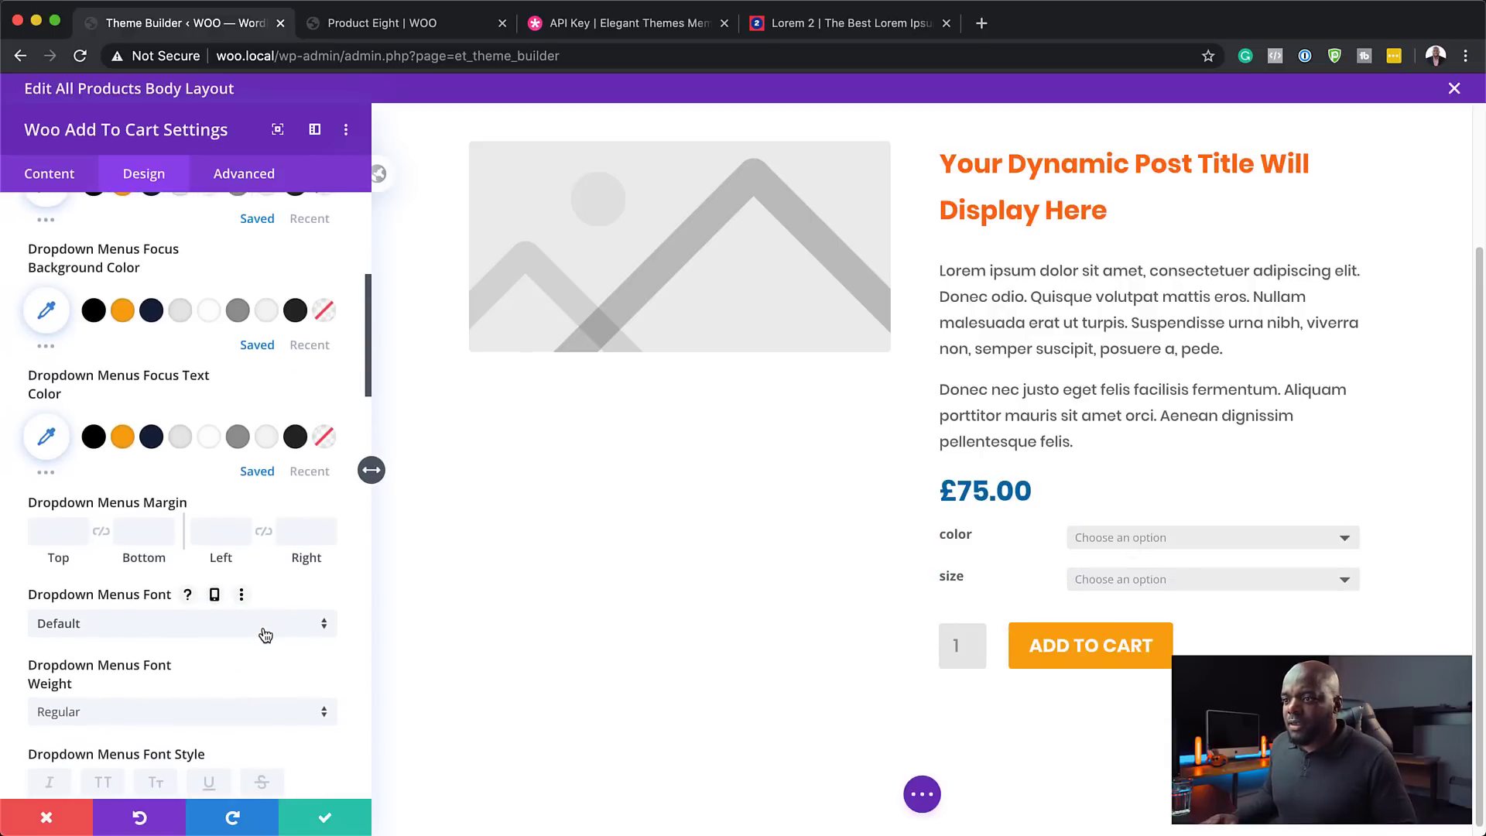
left_click(265, 634)
left_click(177, 263)
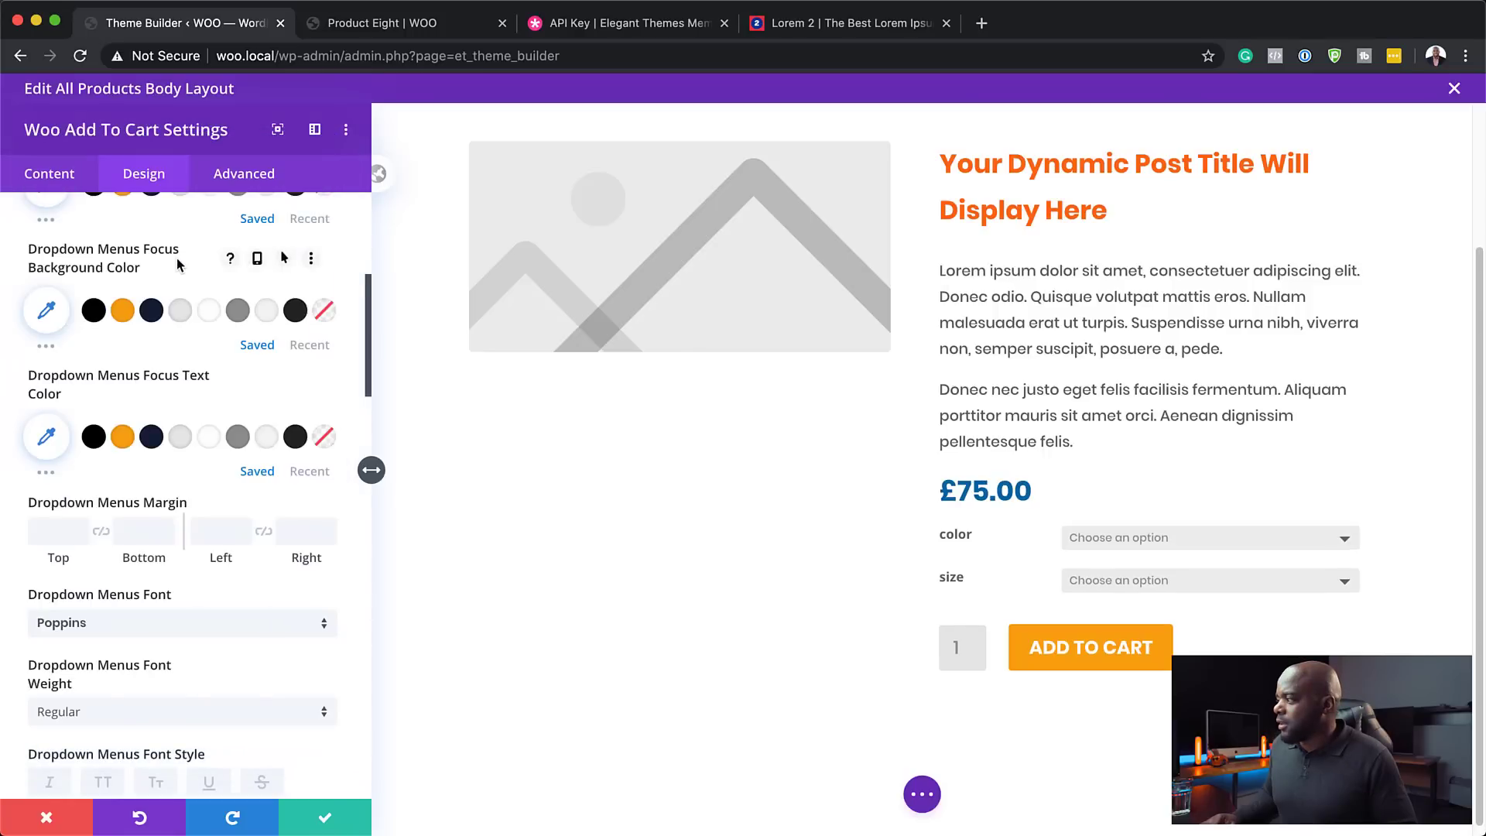
scroll(183, 653, "down", 1)
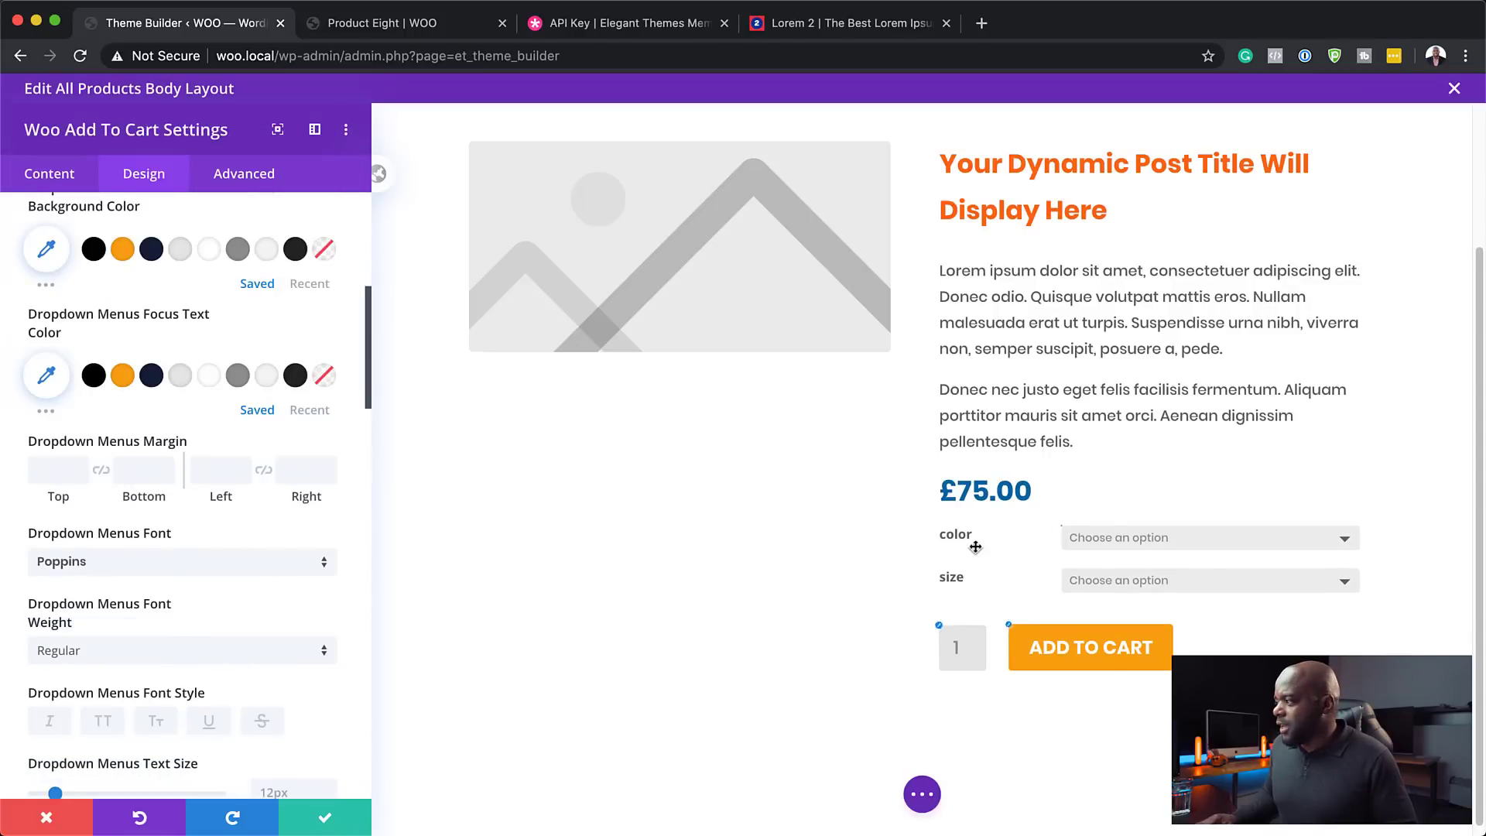
- Make the color and size labels uppercase Poppins, and save the module
left_click(946, 533)
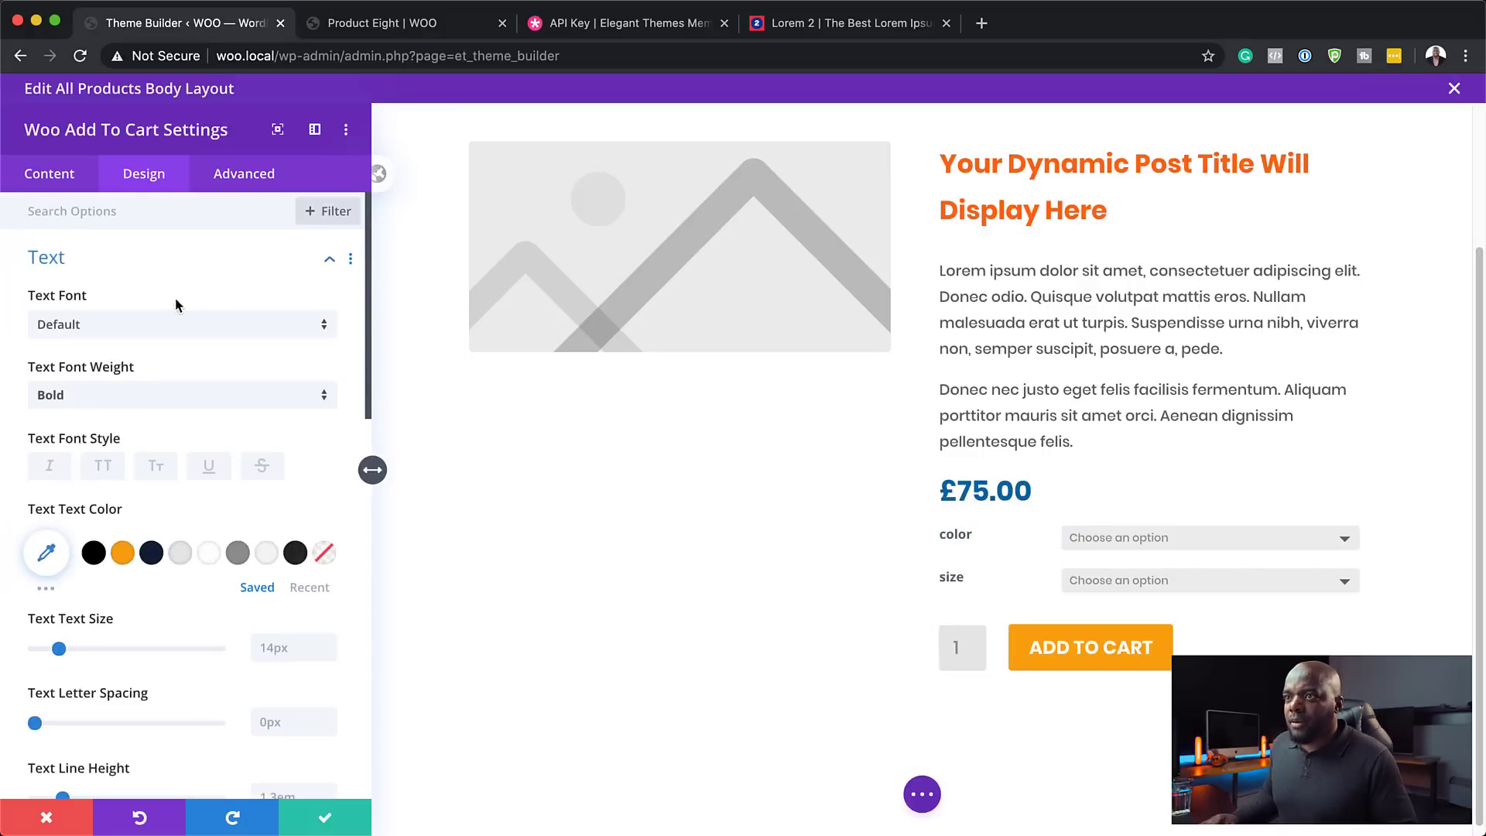
left_click(172, 324)
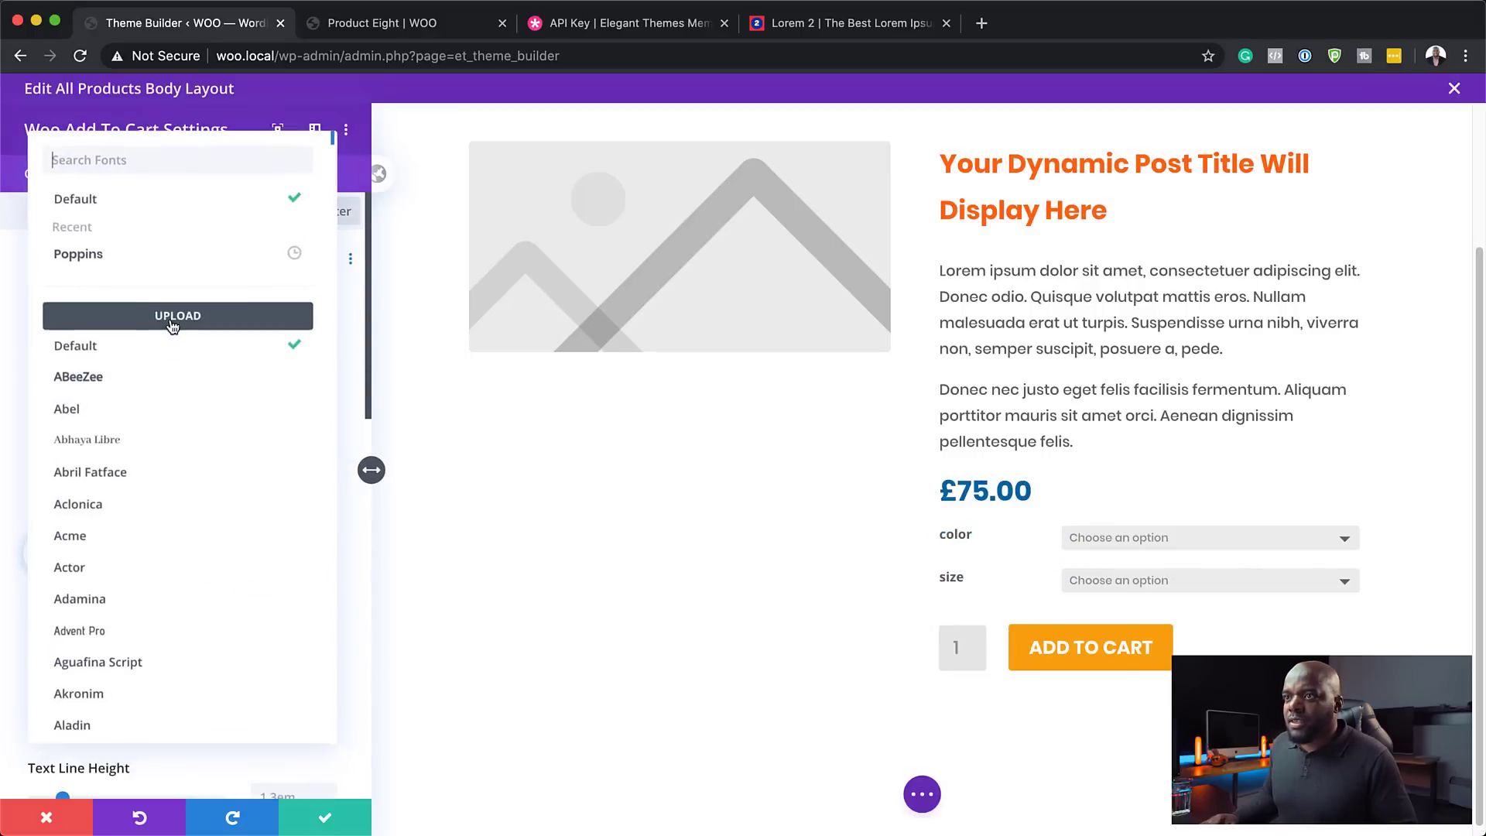
left_click(161, 259)
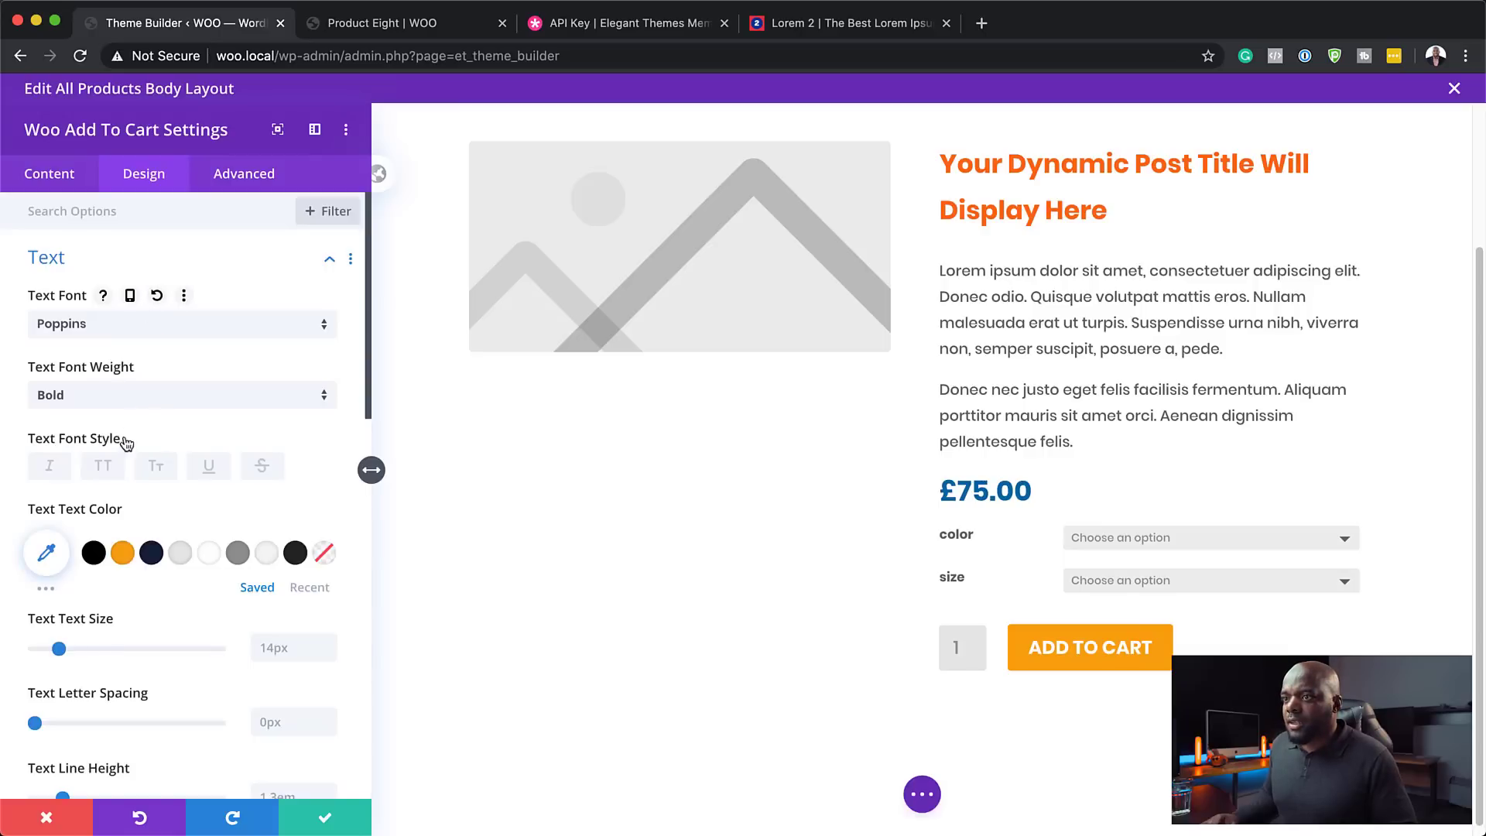
left_click(103, 468)
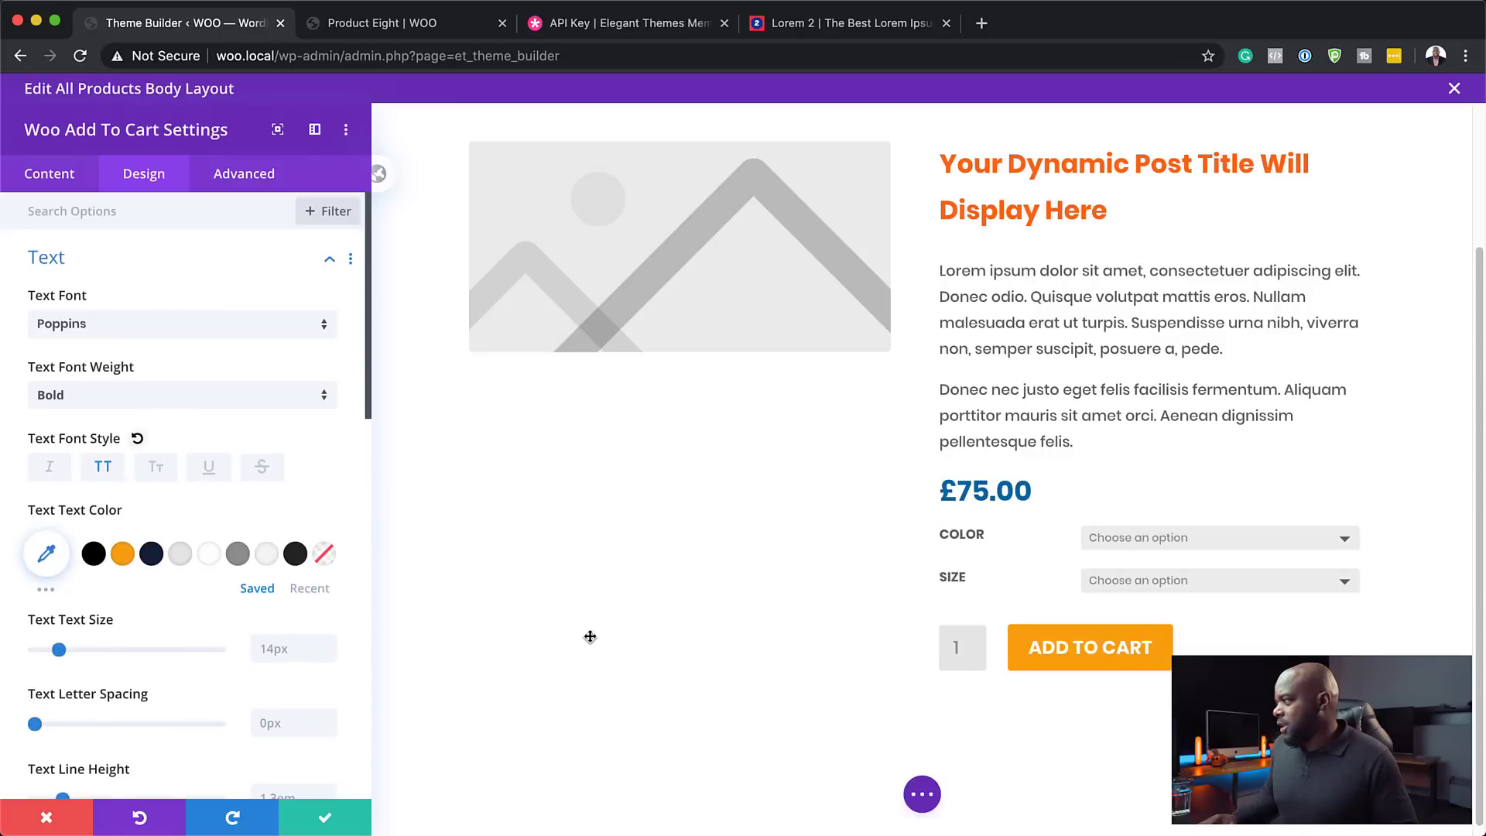
left_click(327, 819)
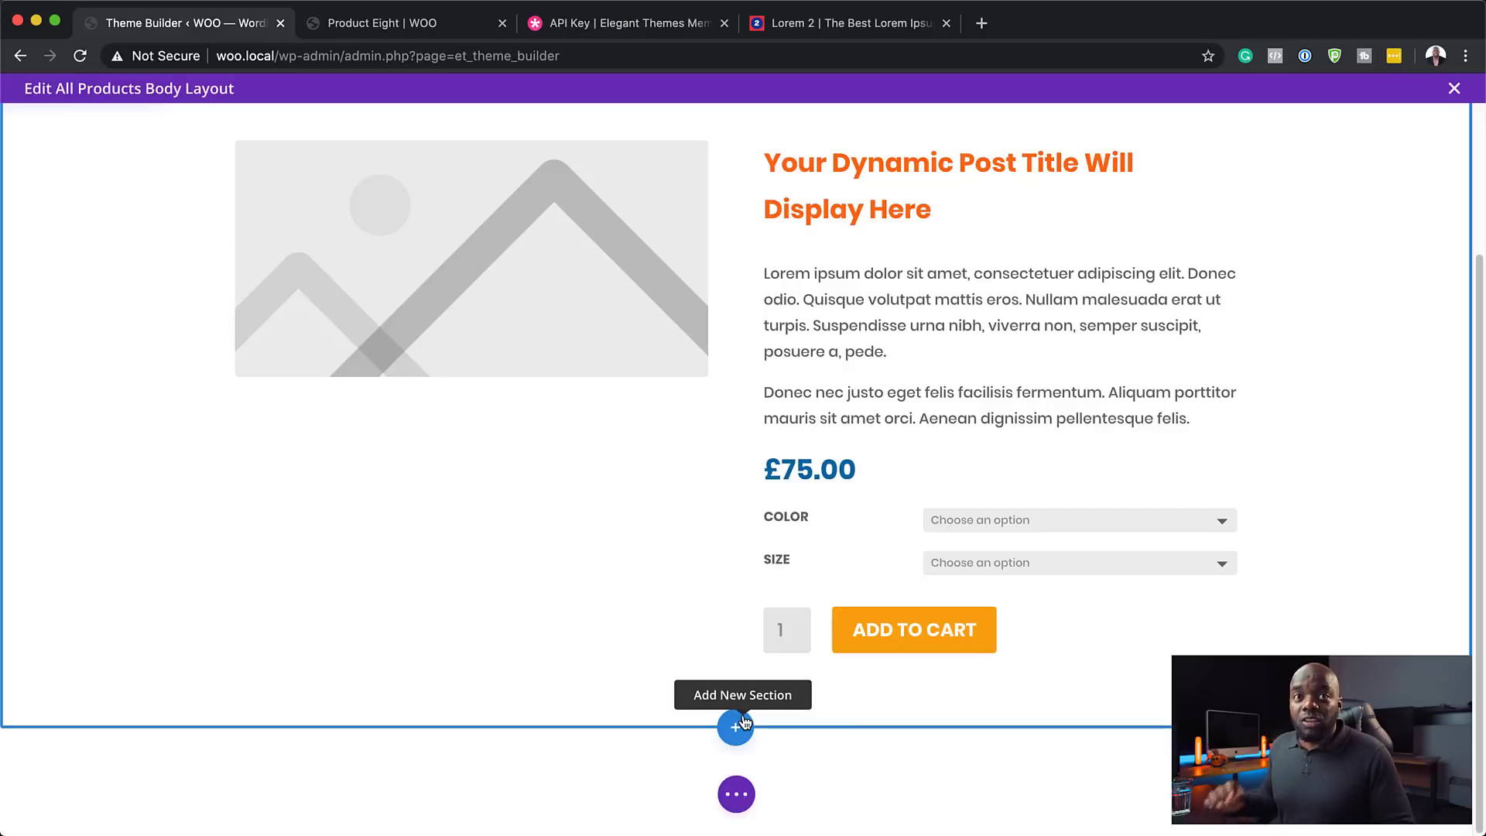
- Add a Woo Reviews module below the product image with Poppins review-count heading and orange stars
left_click(469, 345)
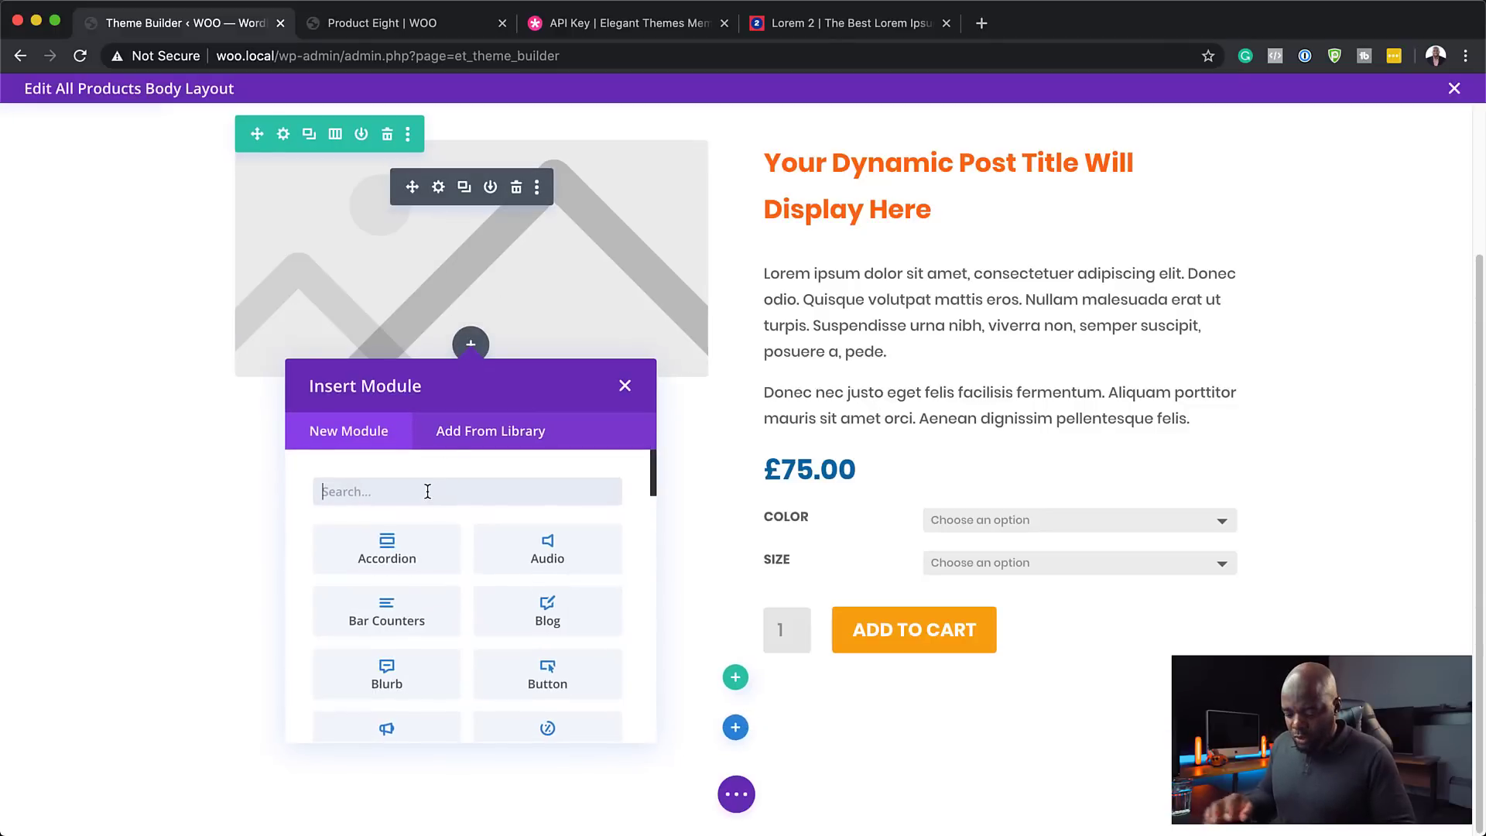
type("woo re")
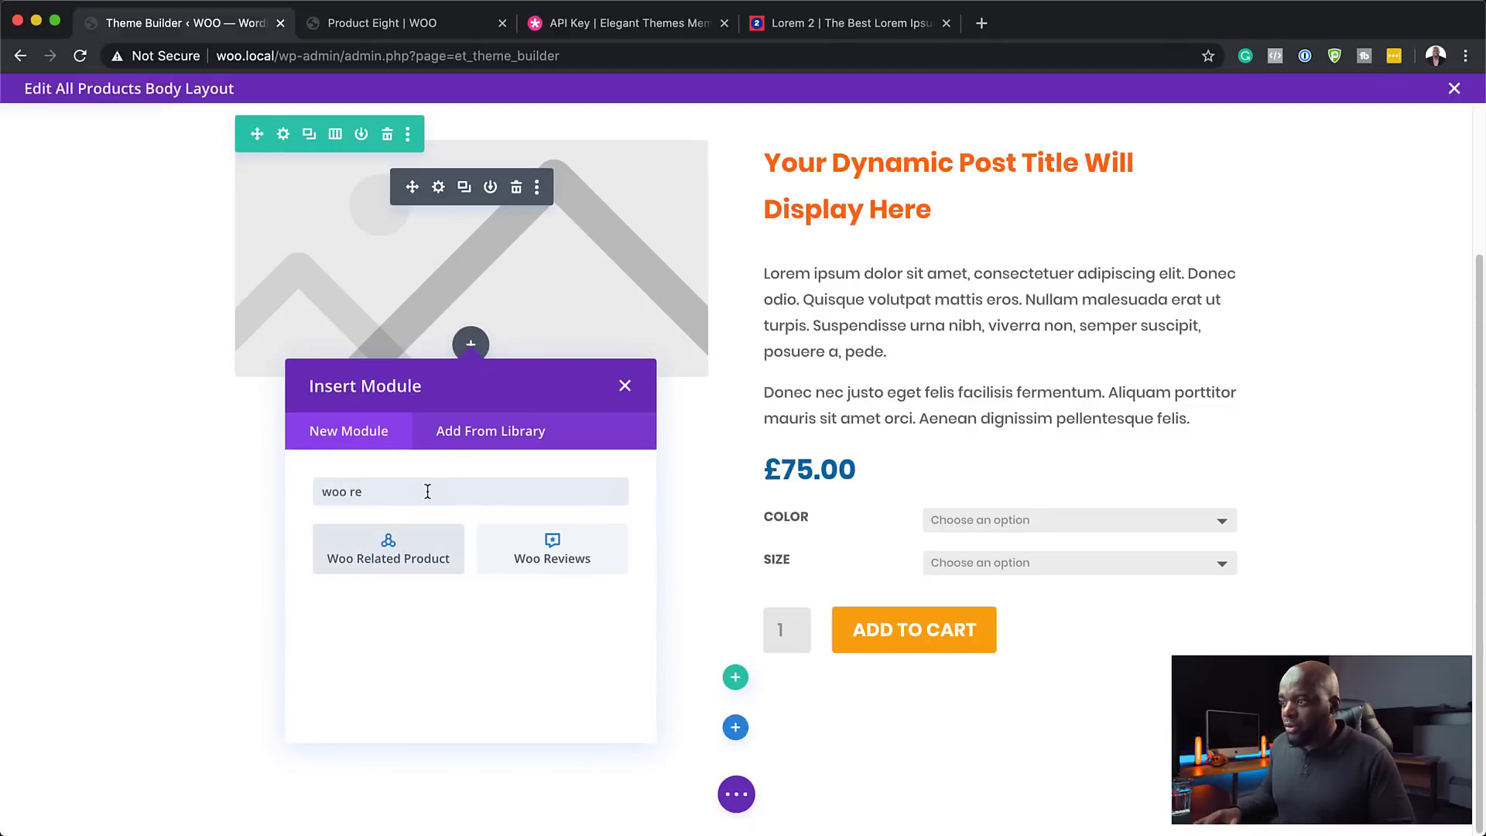
left_click(546, 548)
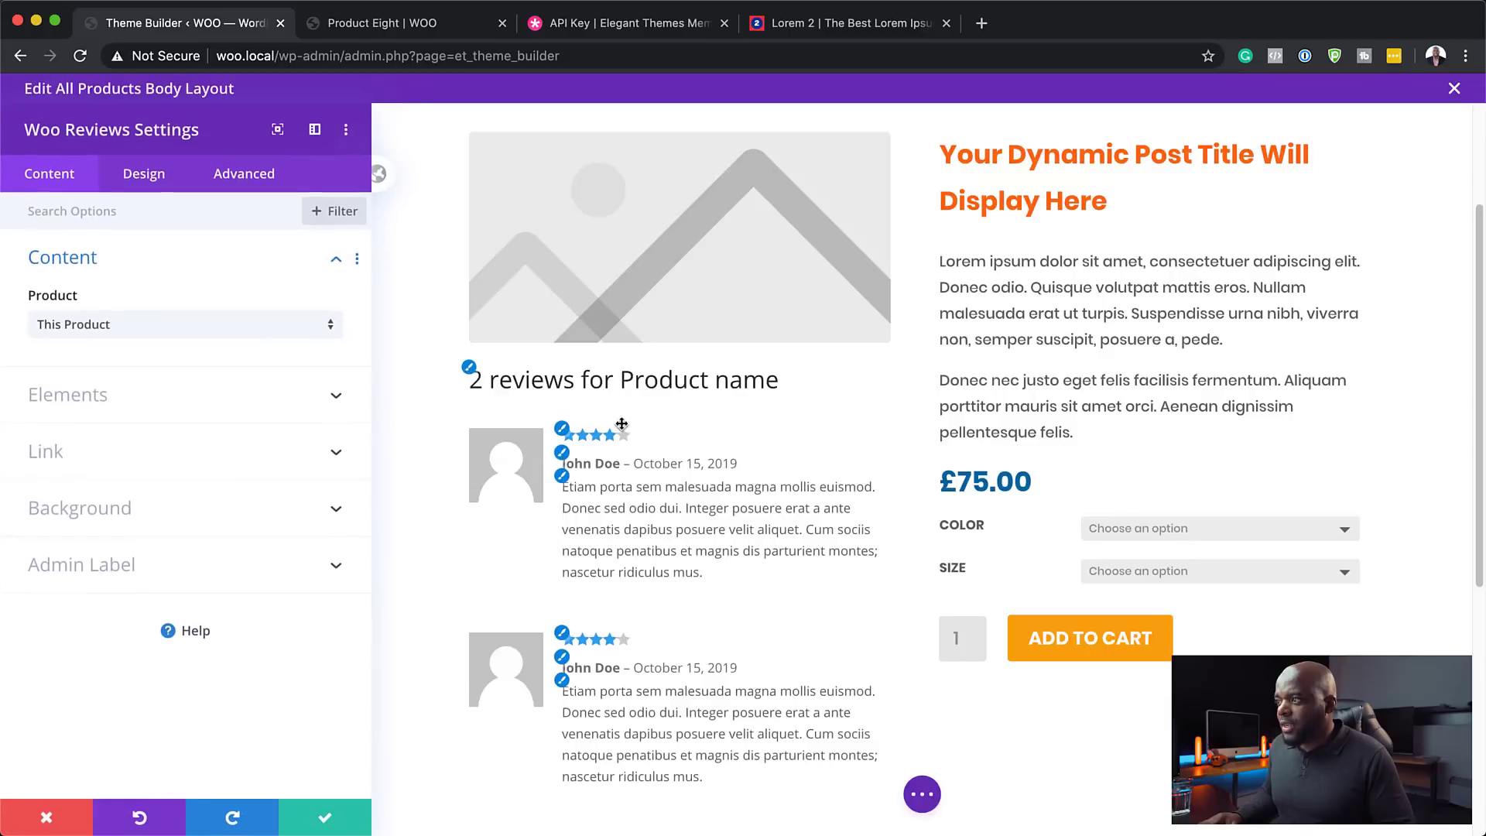
left_click(558, 379)
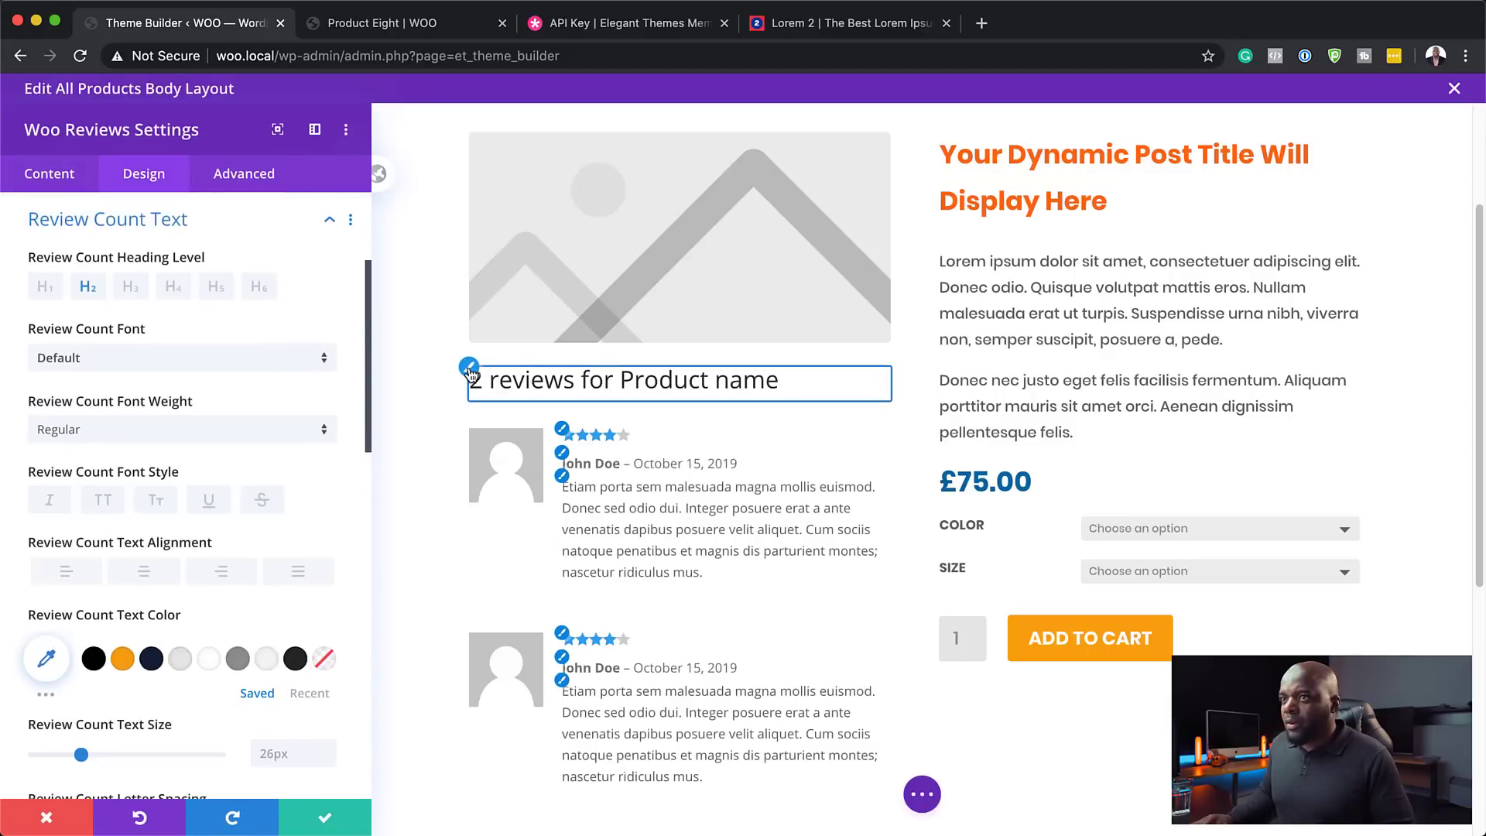
left_click(150, 358)
left_click(140, 255)
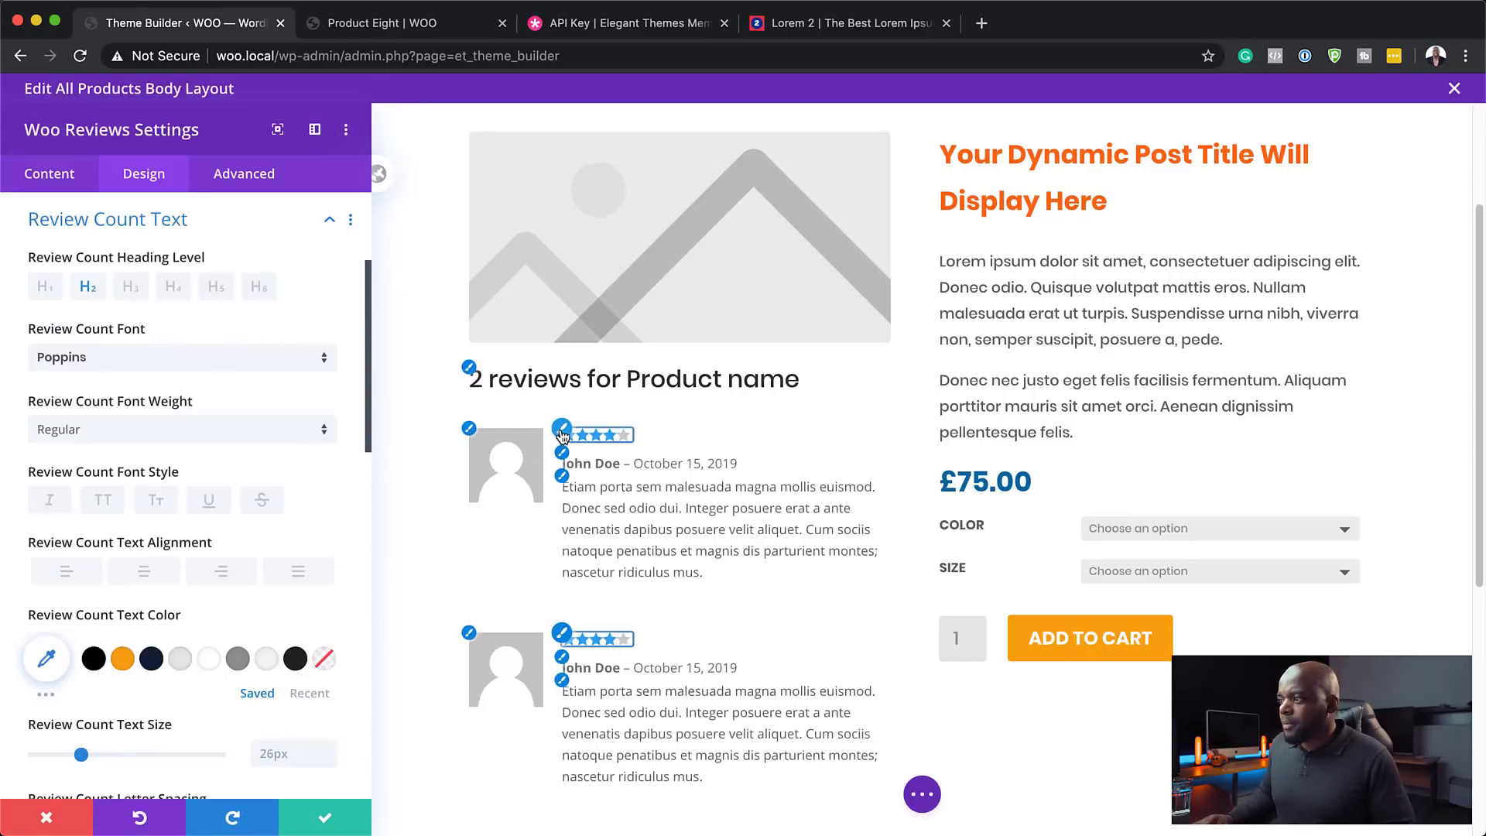
left_click(563, 434)
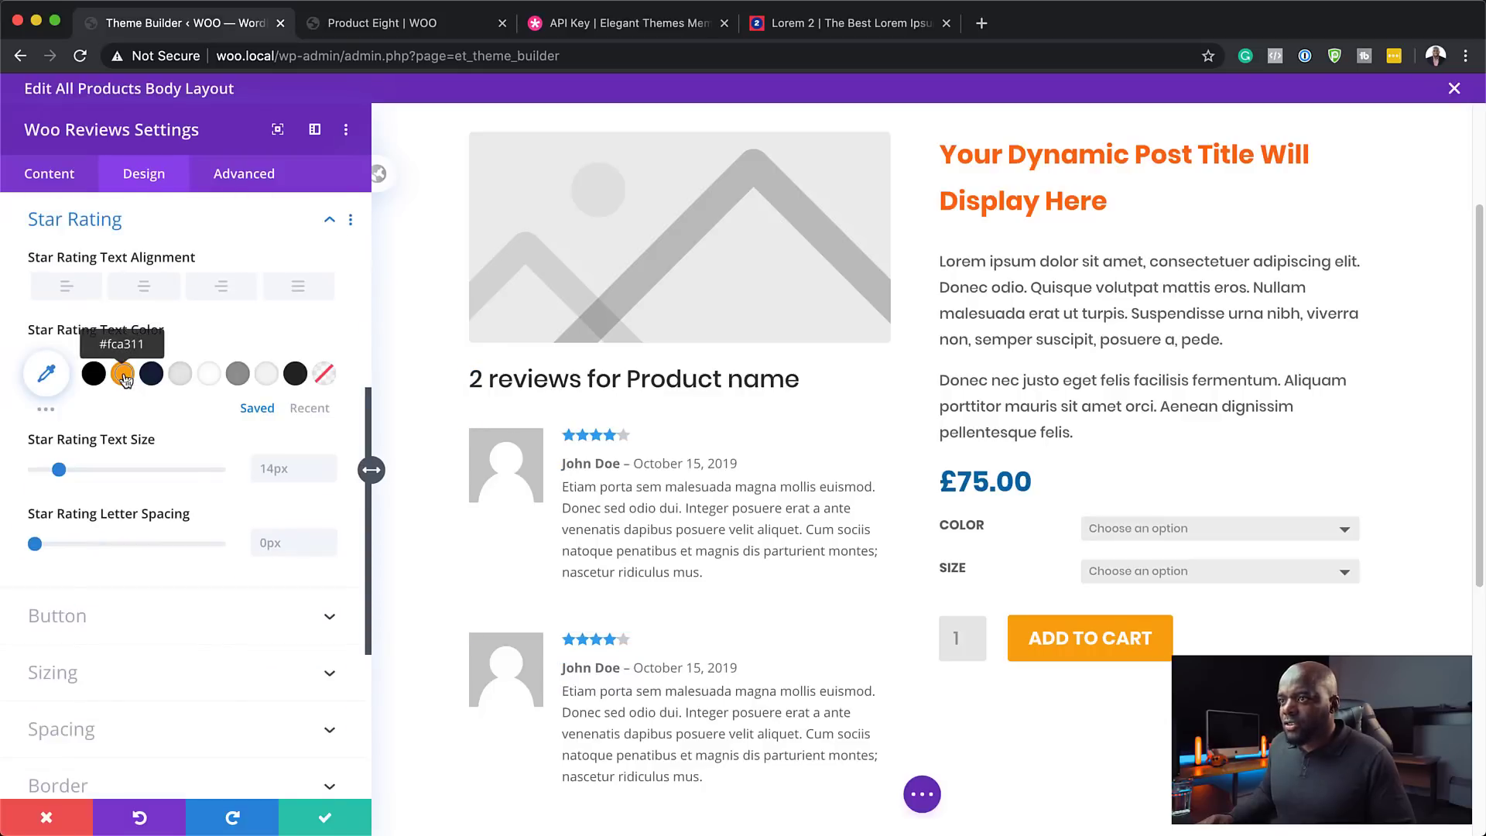
left_click(123, 375)
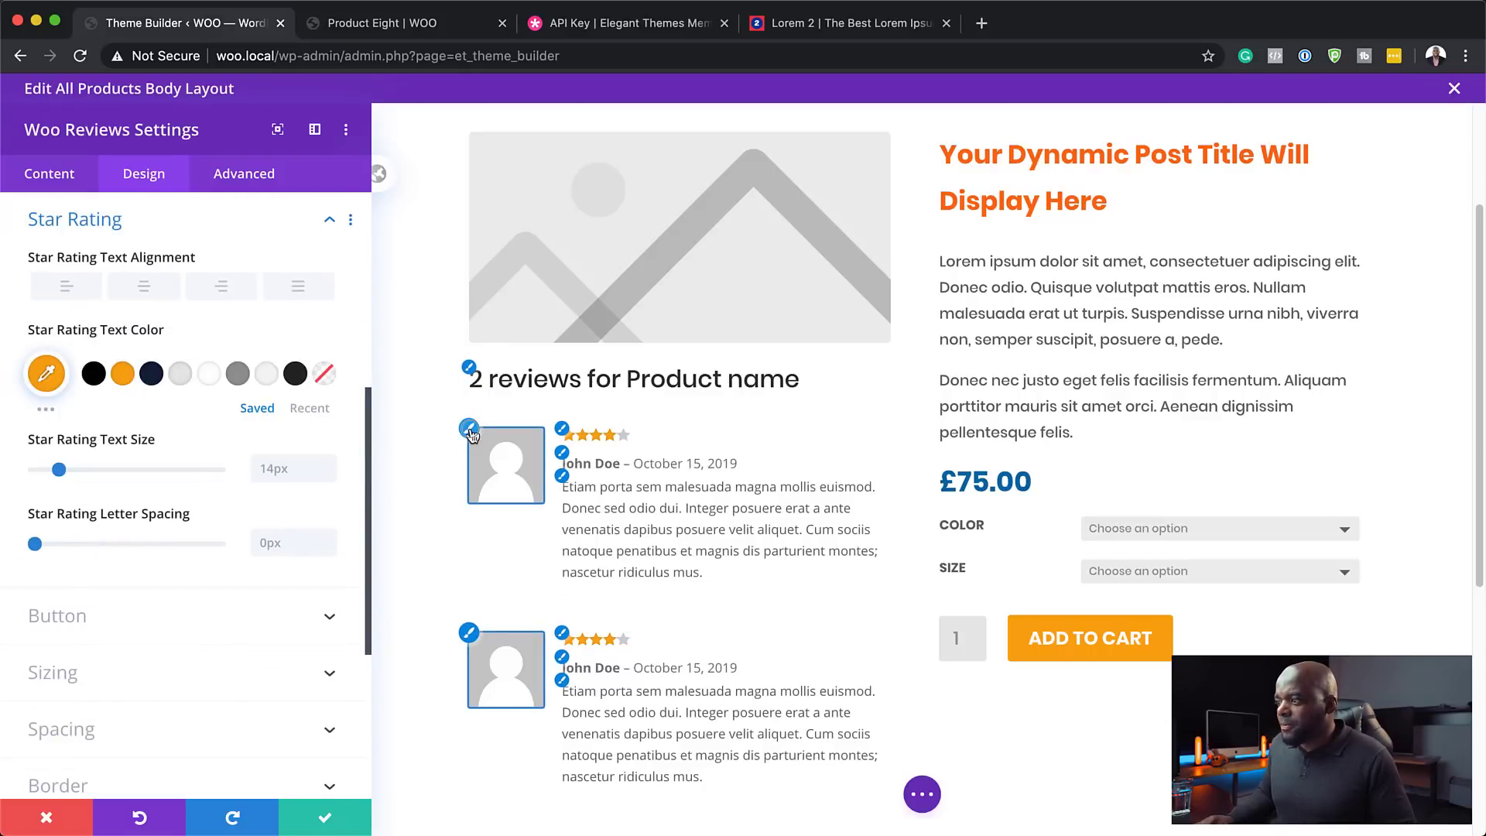
- Set the review meta and comment fonts to Poppins, with comments in medium grey #919191
left_click(472, 435)
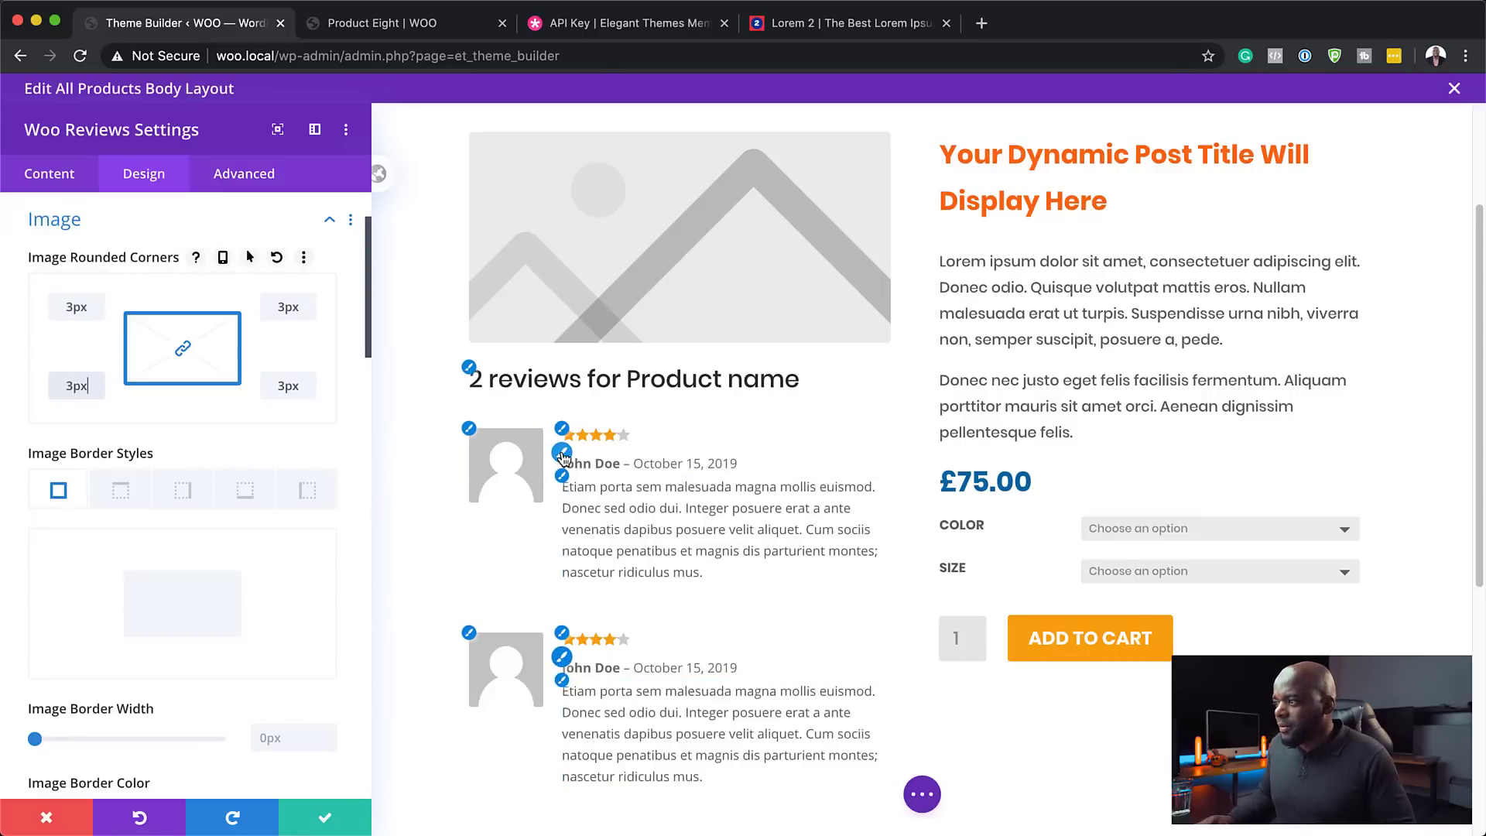
left_click(562, 452)
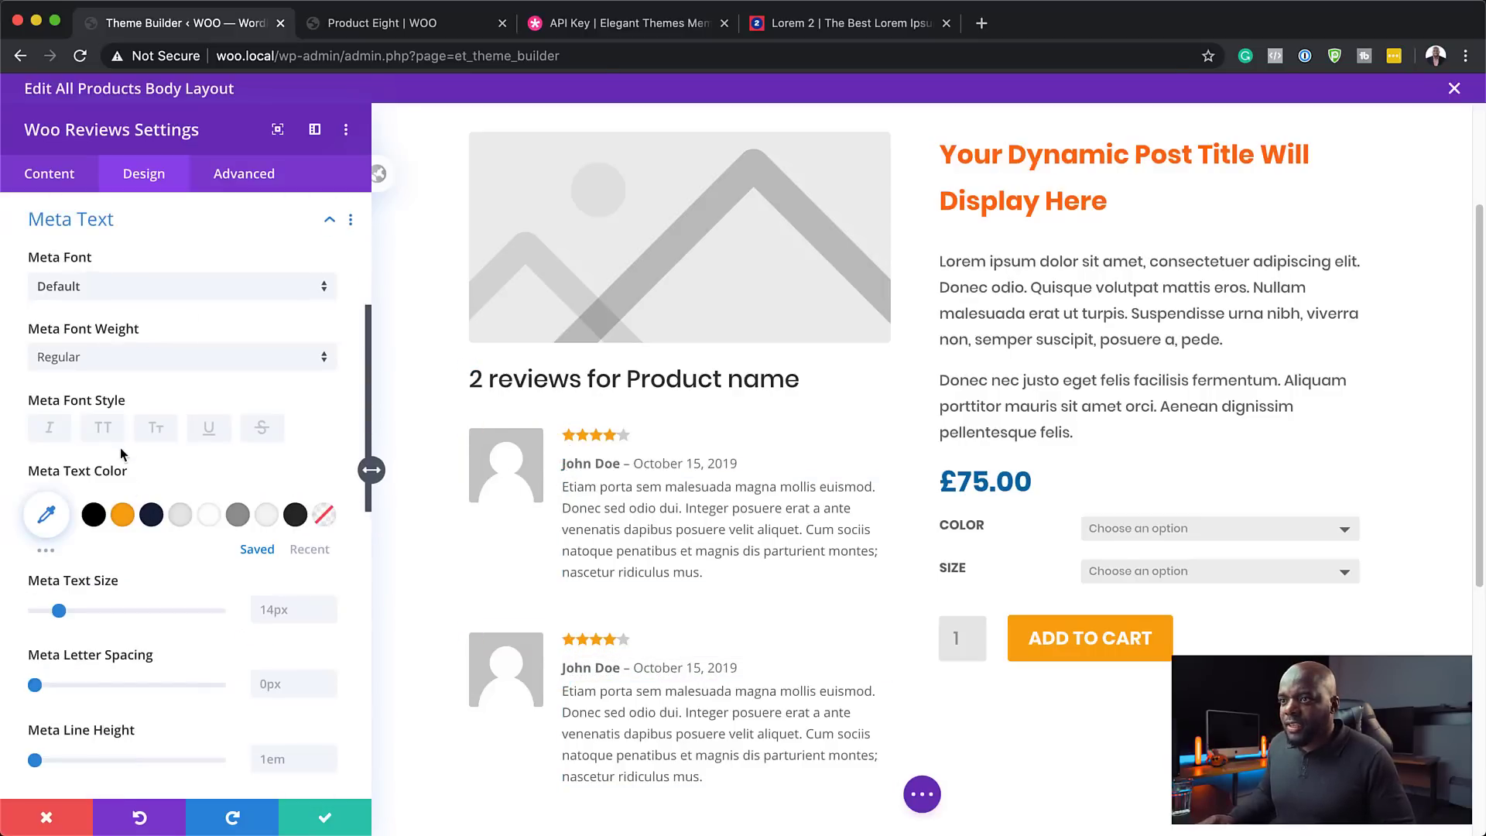
left_click(131, 291)
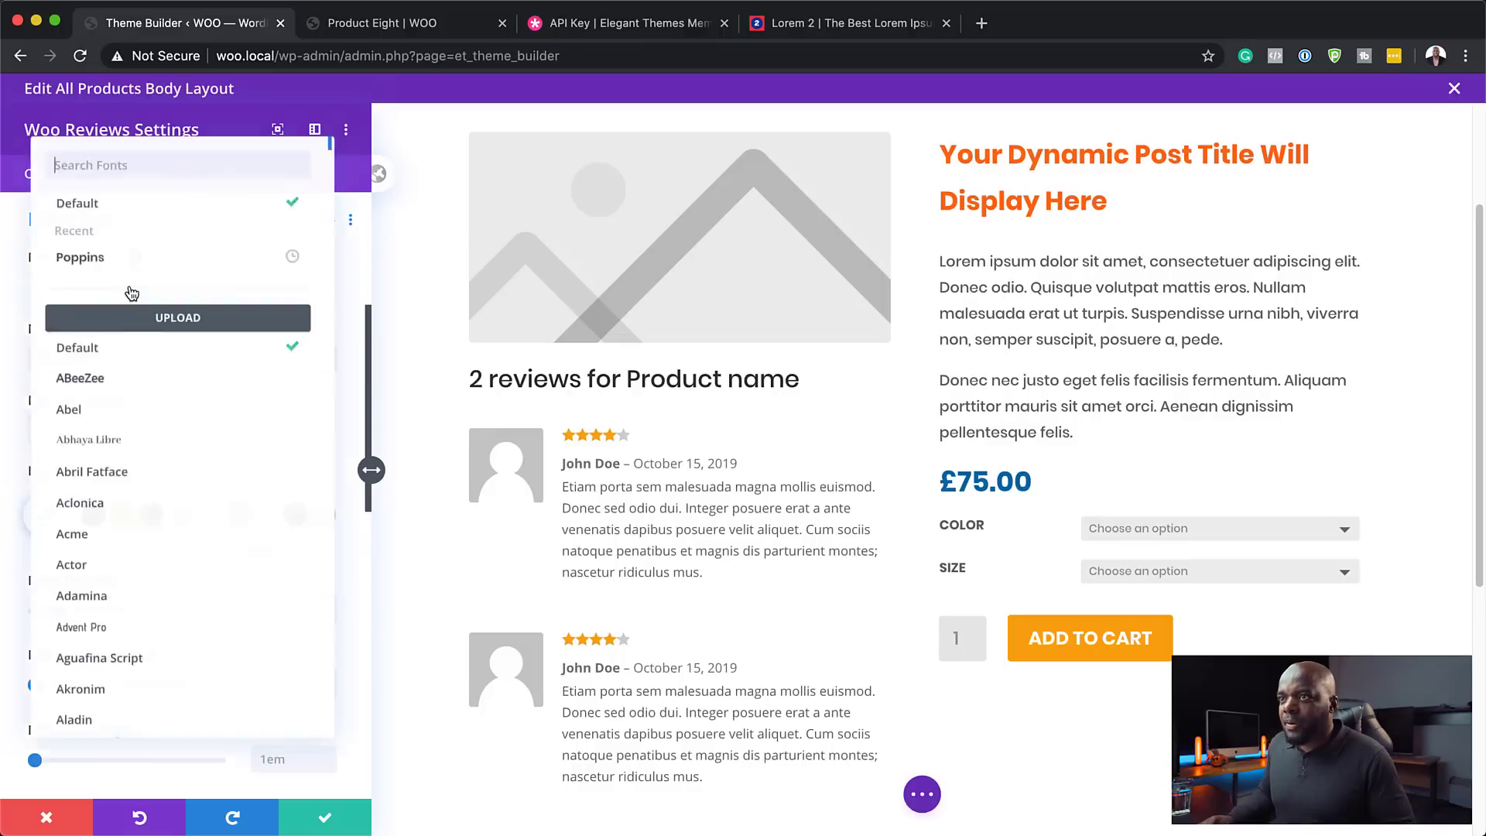
left_click(139, 263)
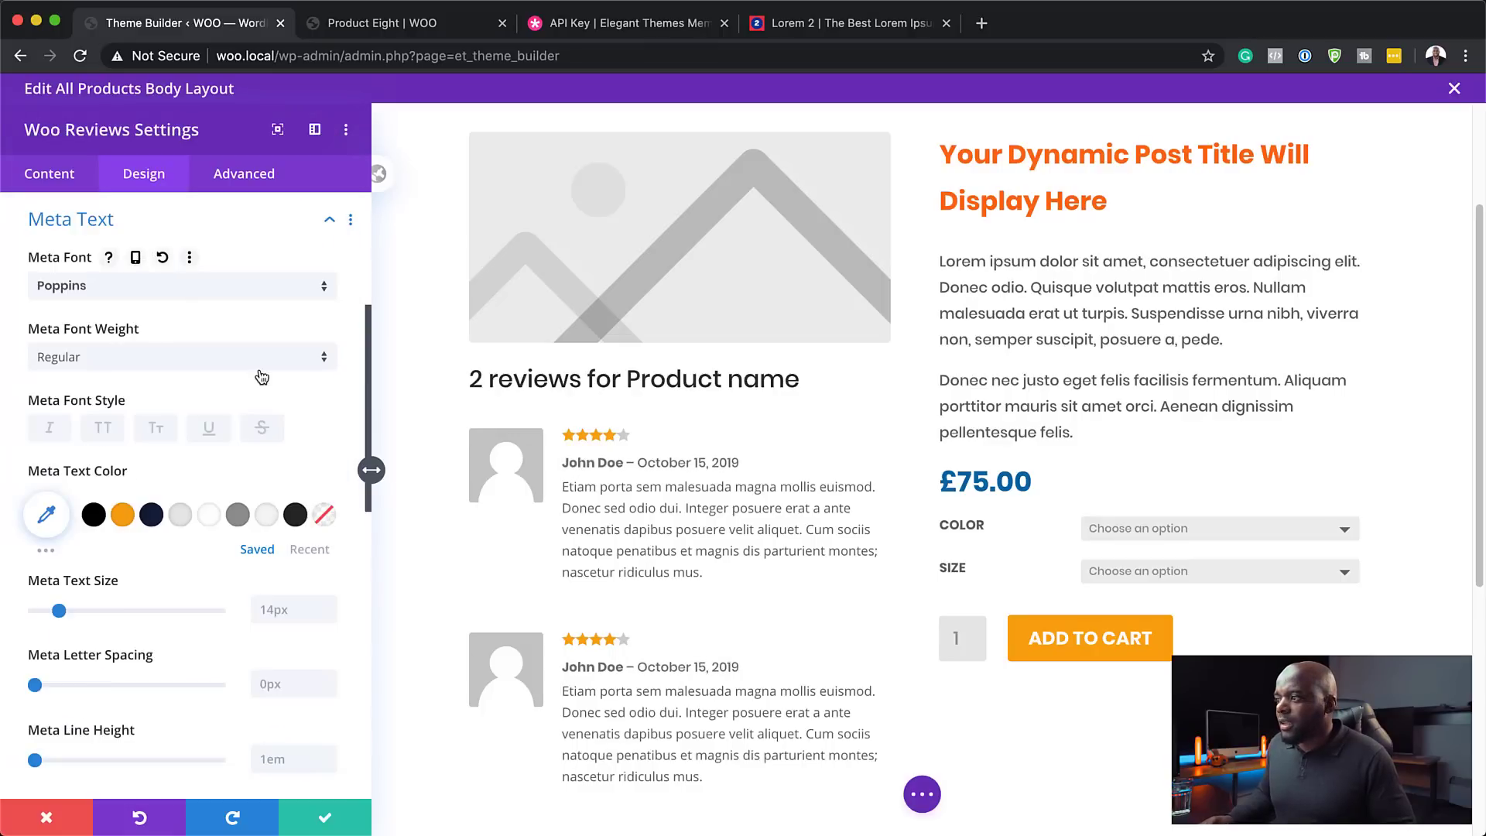
left_click(565, 484)
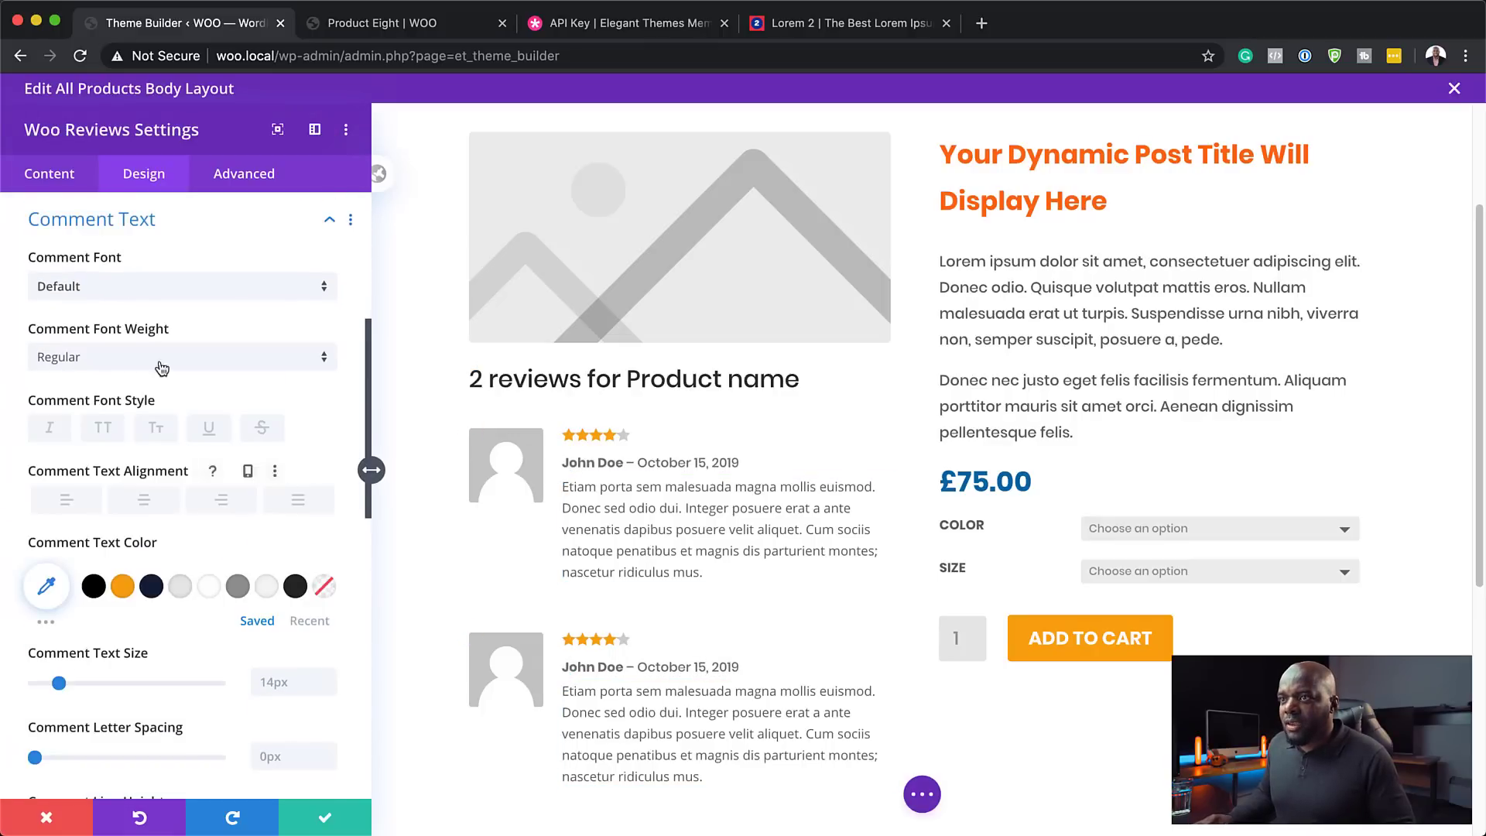
left_click(141, 292)
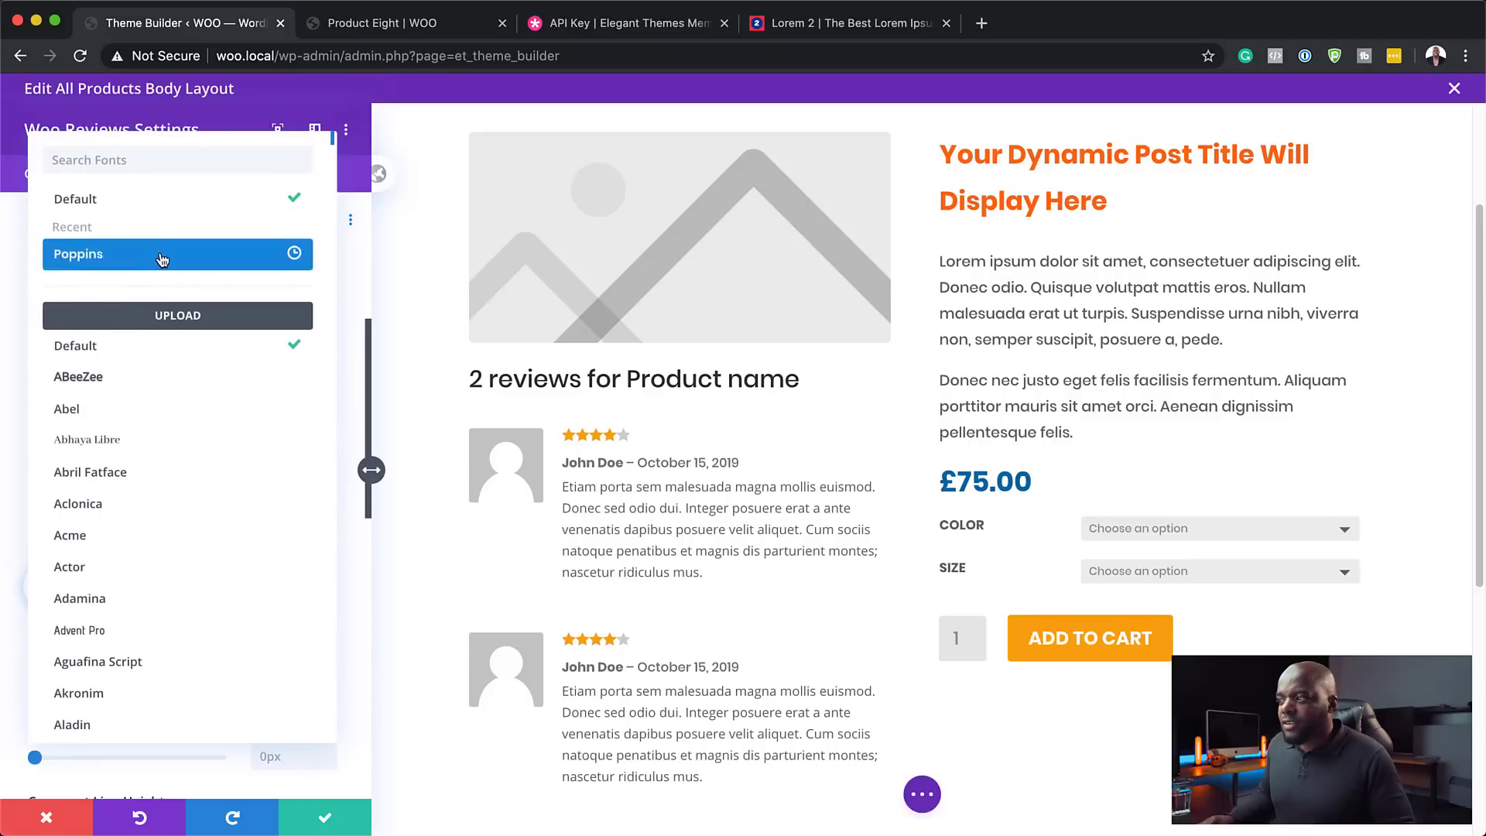
left_click(161, 255)
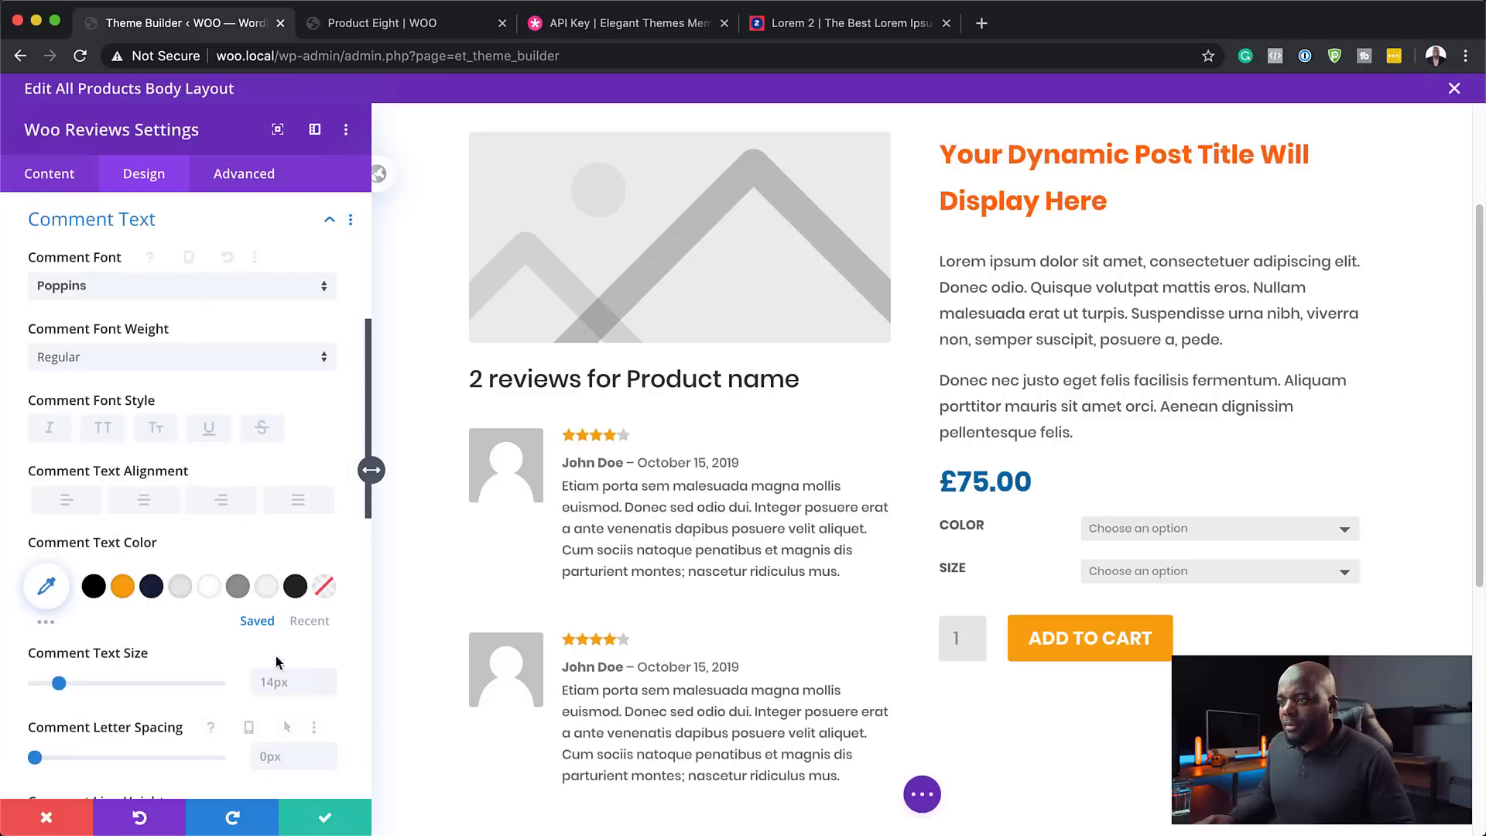
left_click(181, 589)
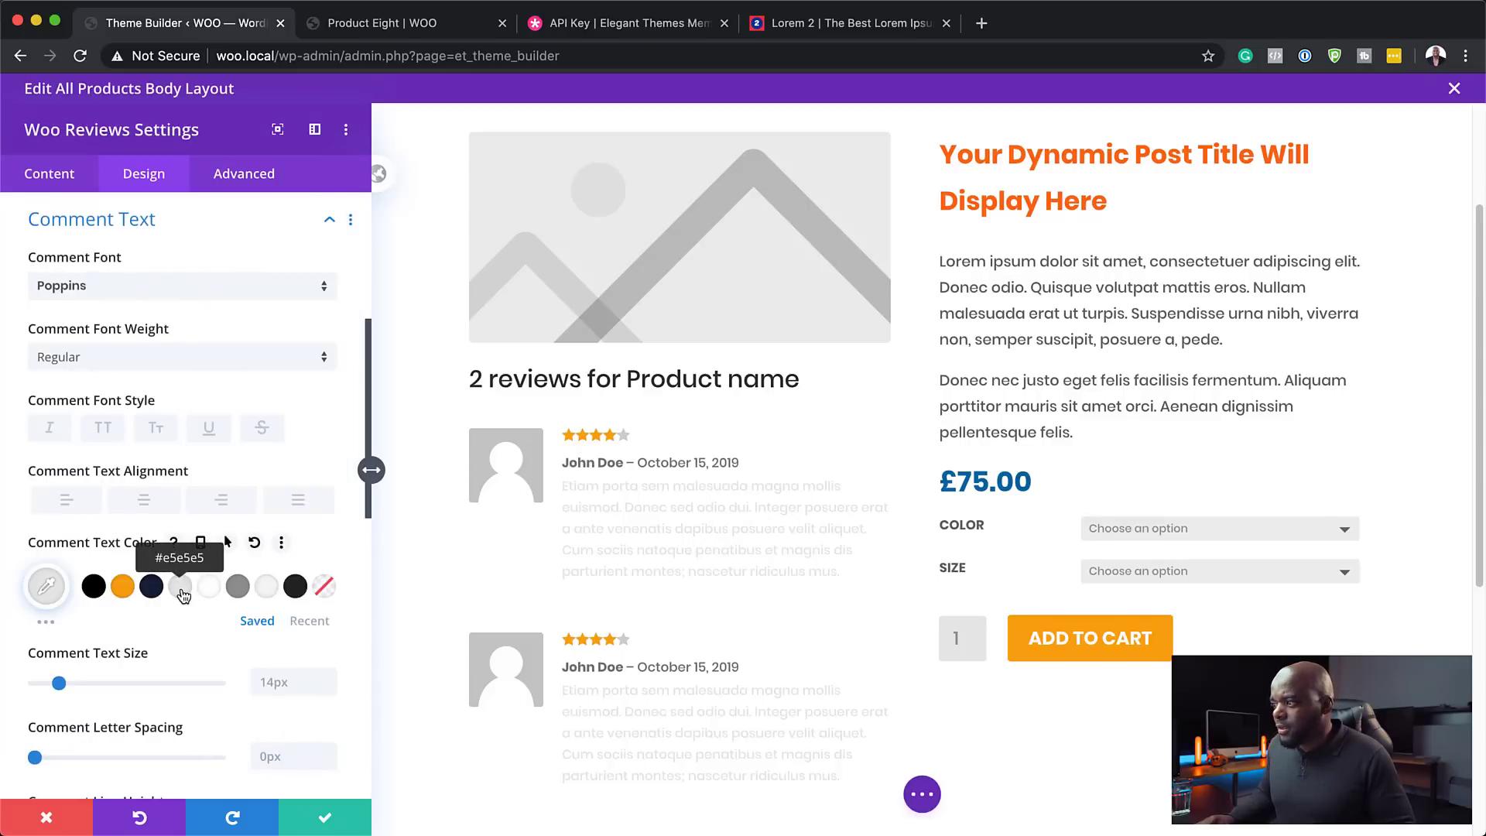
left_click(237, 589)
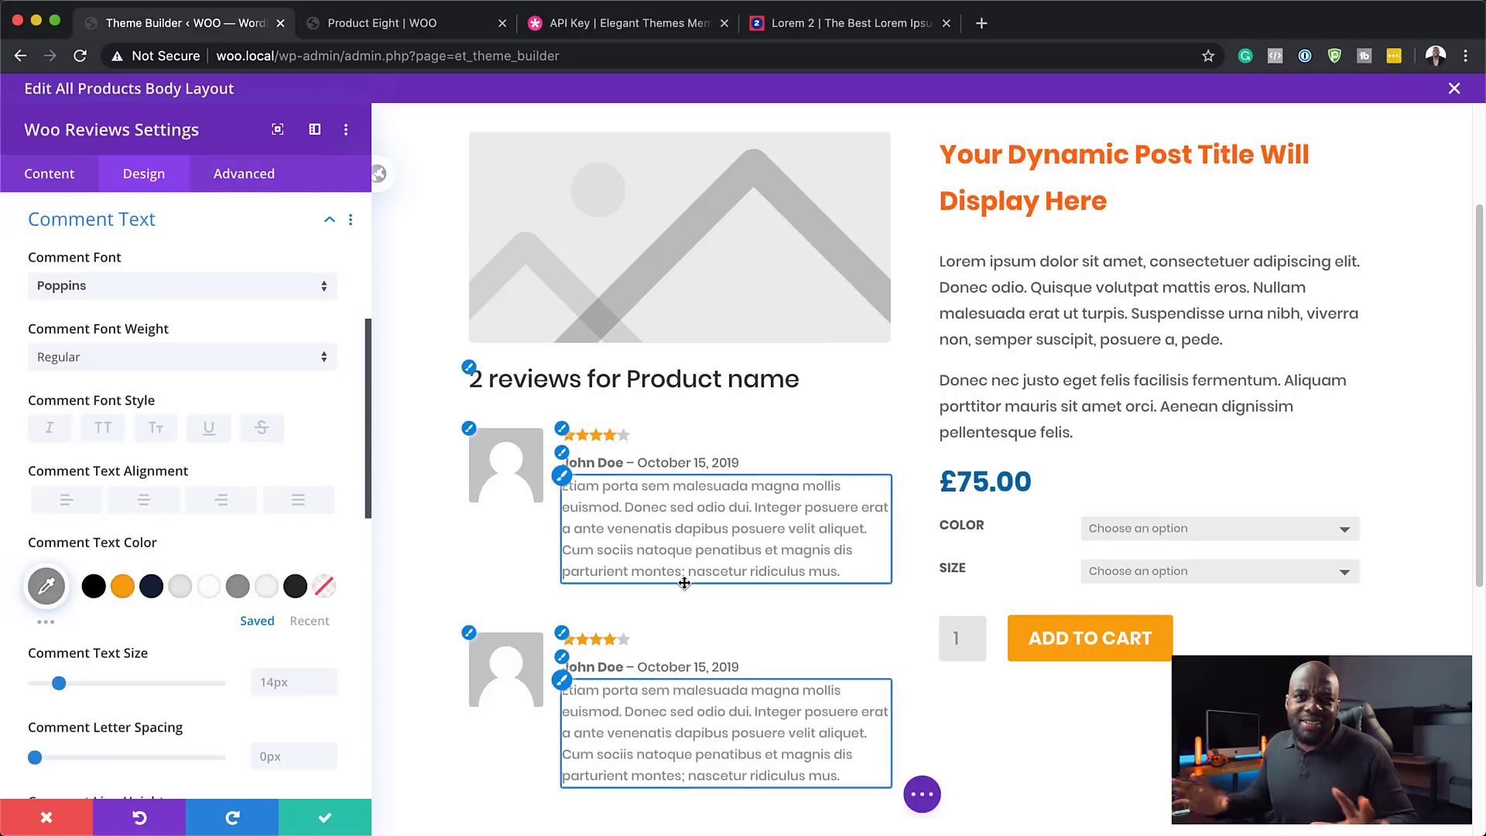
scroll(790, 653, "down", 3)
scroll(790, 653, "down", 5)
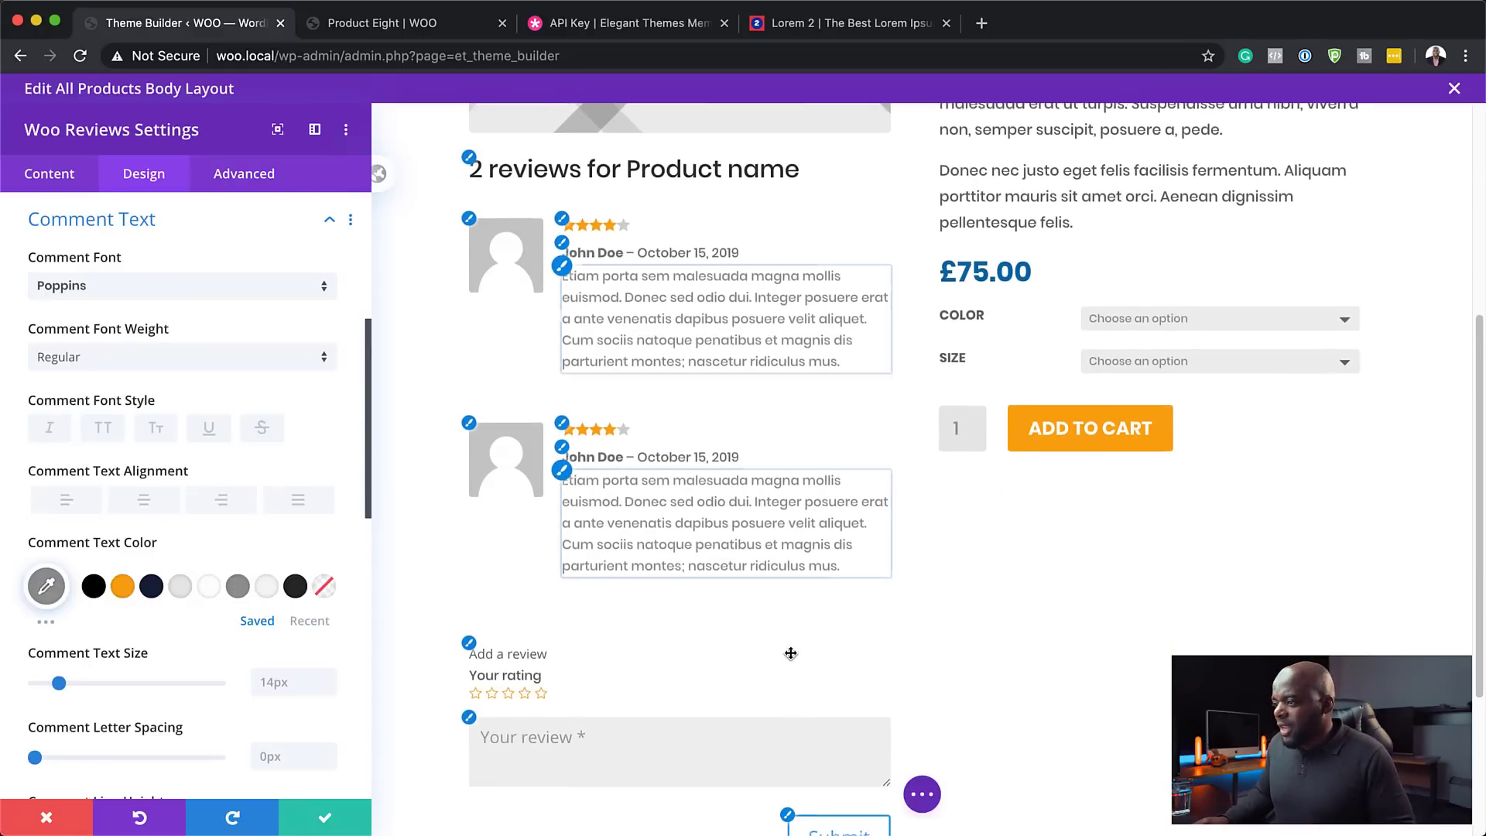
scroll(953, 411, "up", 7)
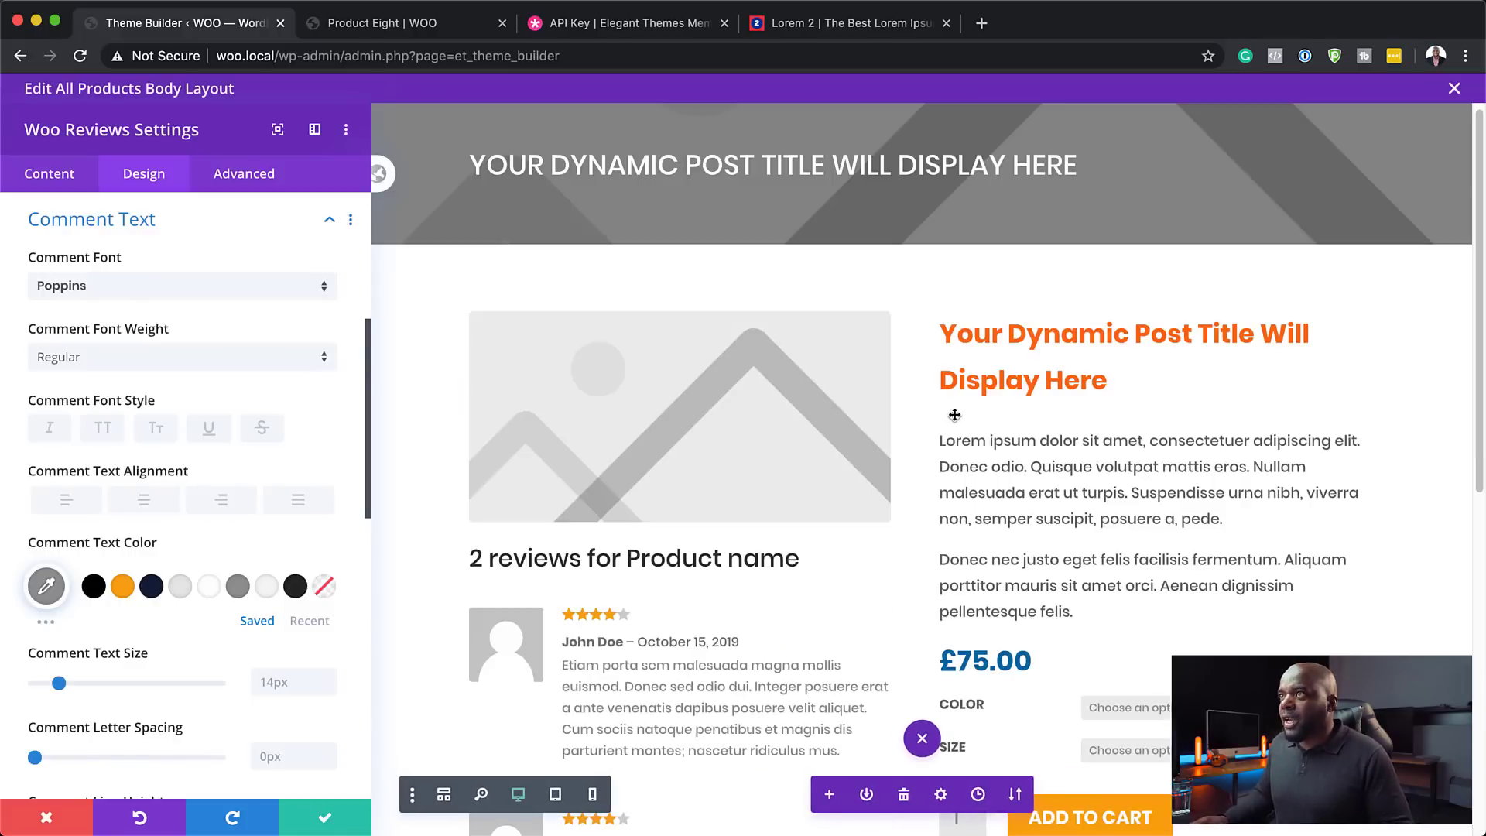
- Save the reviews module, exit the layout editor, and save the Theme Builder changes
left_click(412, 27)
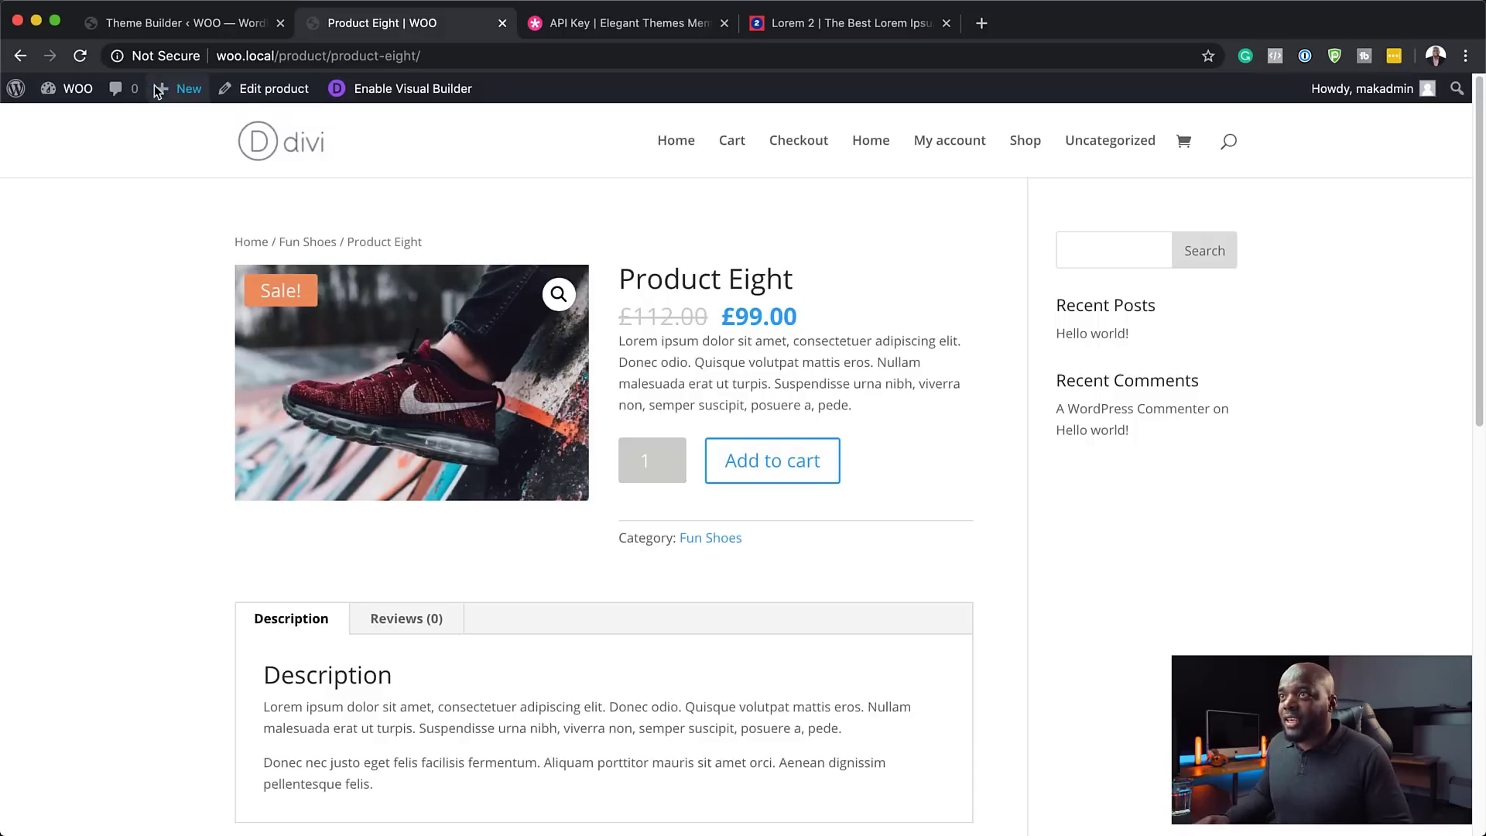
left_click(143, 24)
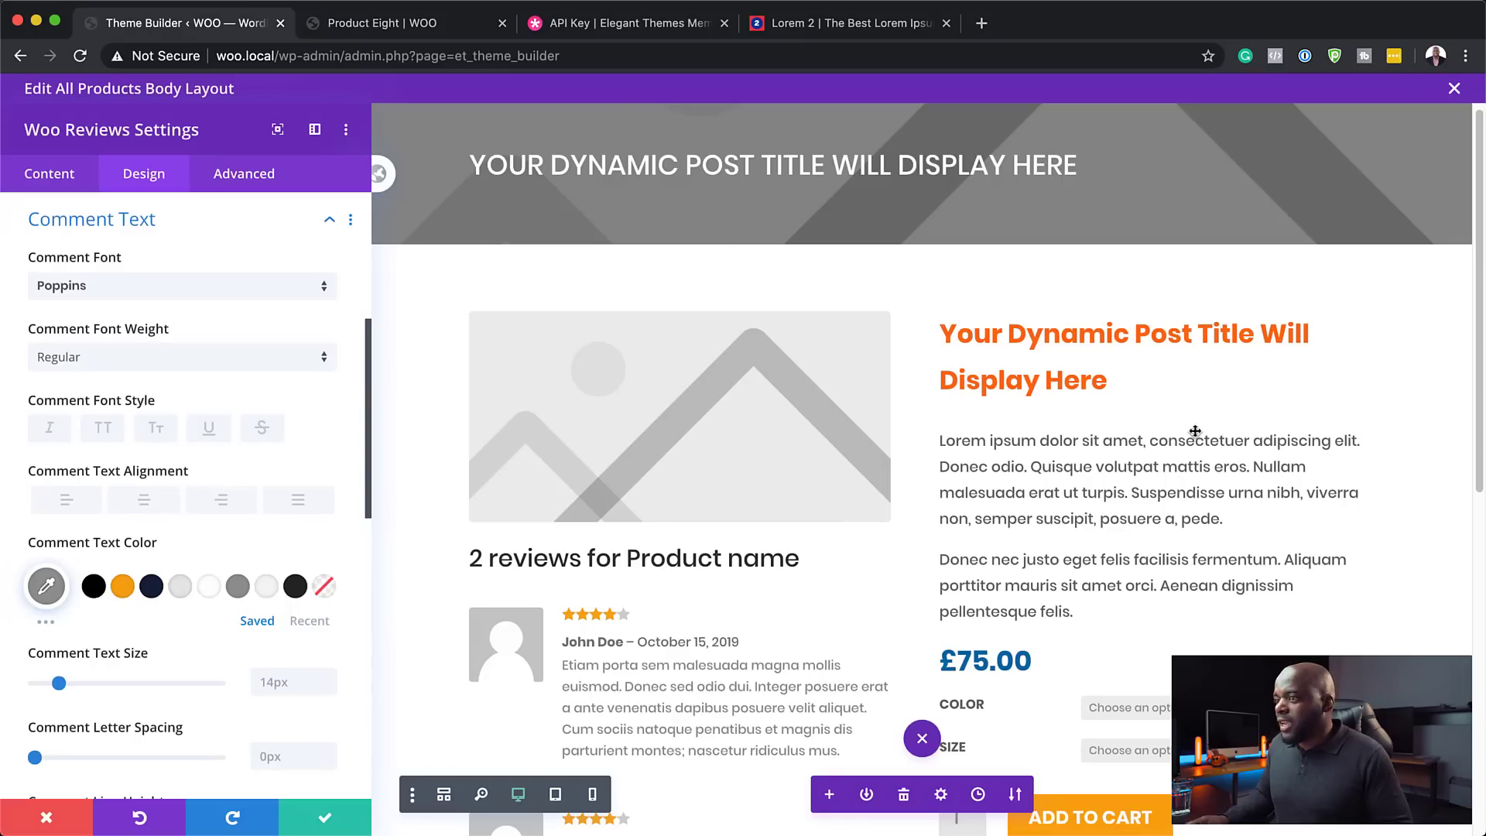
left_click(323, 817)
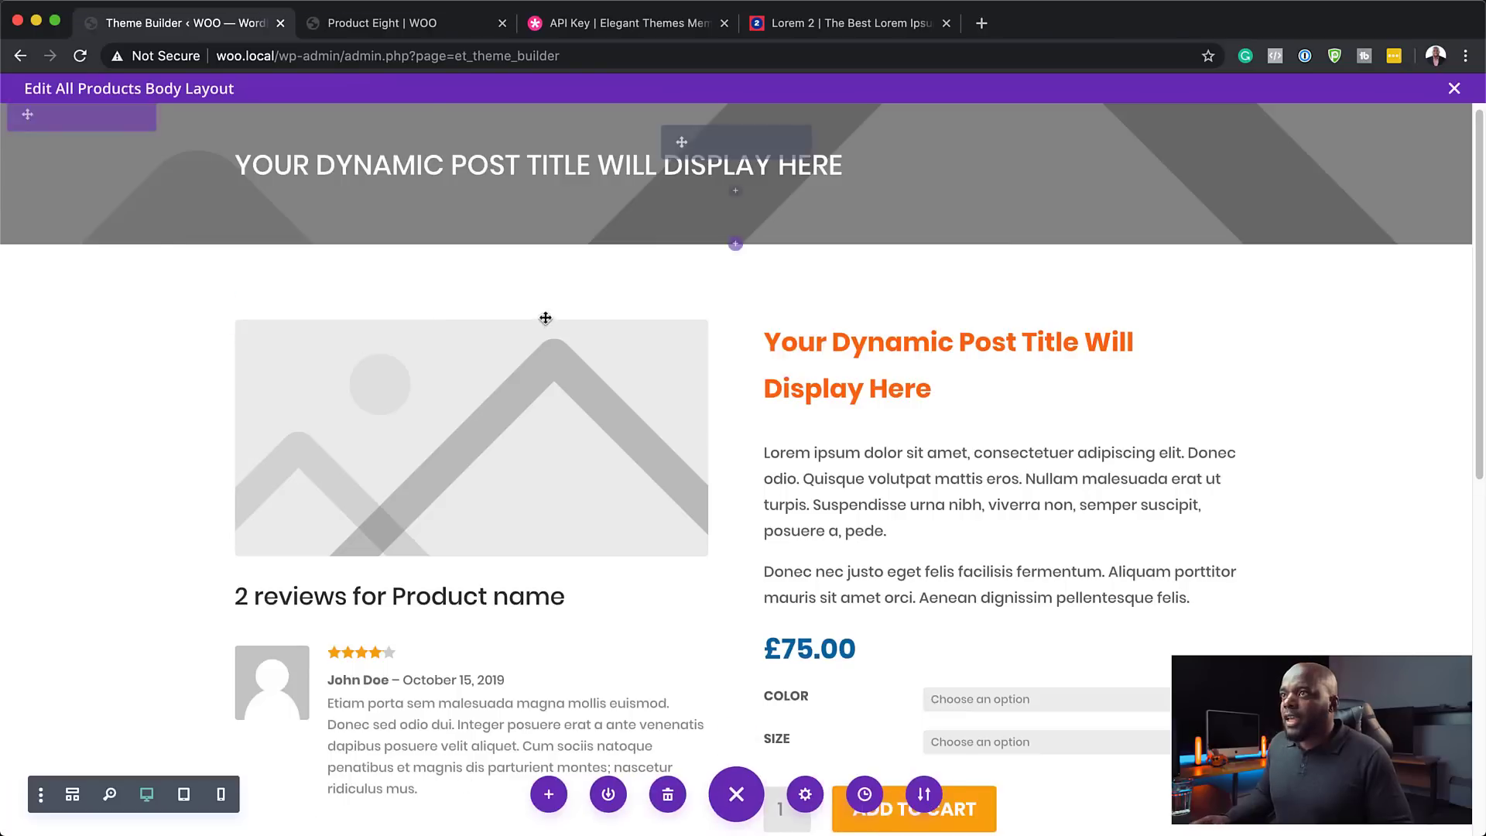
mouse_move(547, 351)
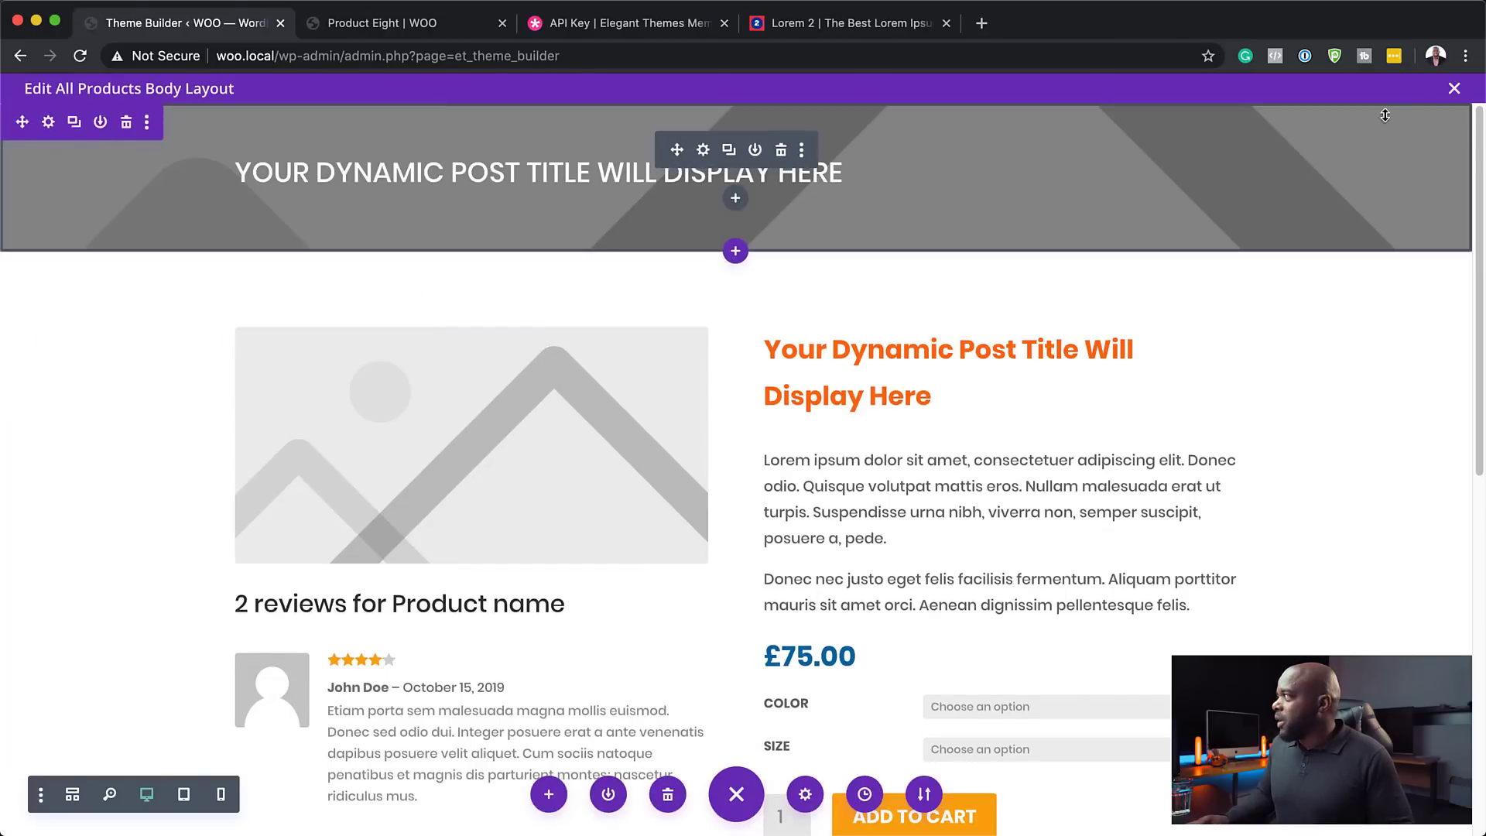
left_click(1455, 89)
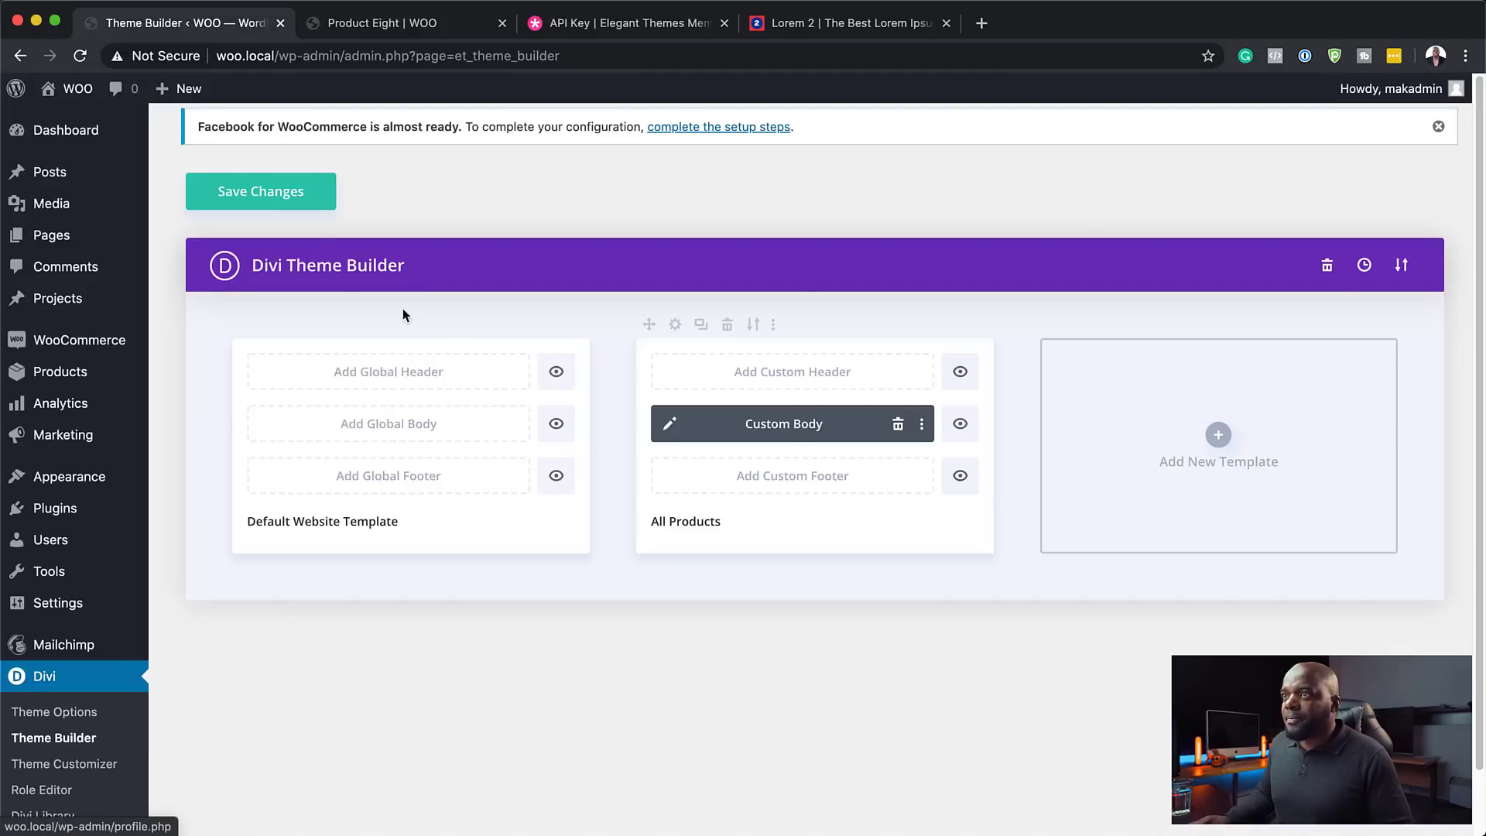
left_click(305, 199)
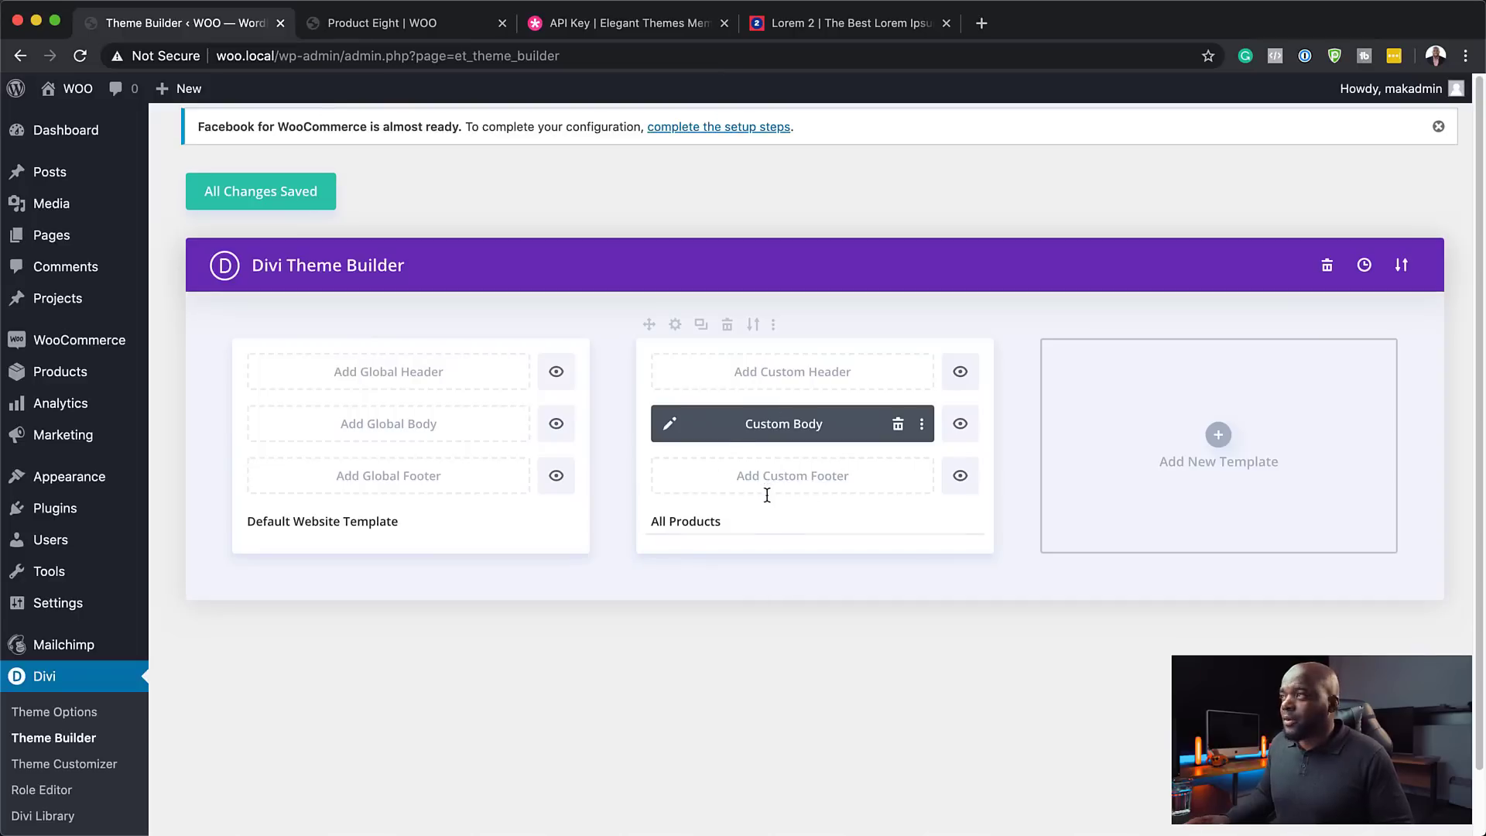
left_click(445, 32)
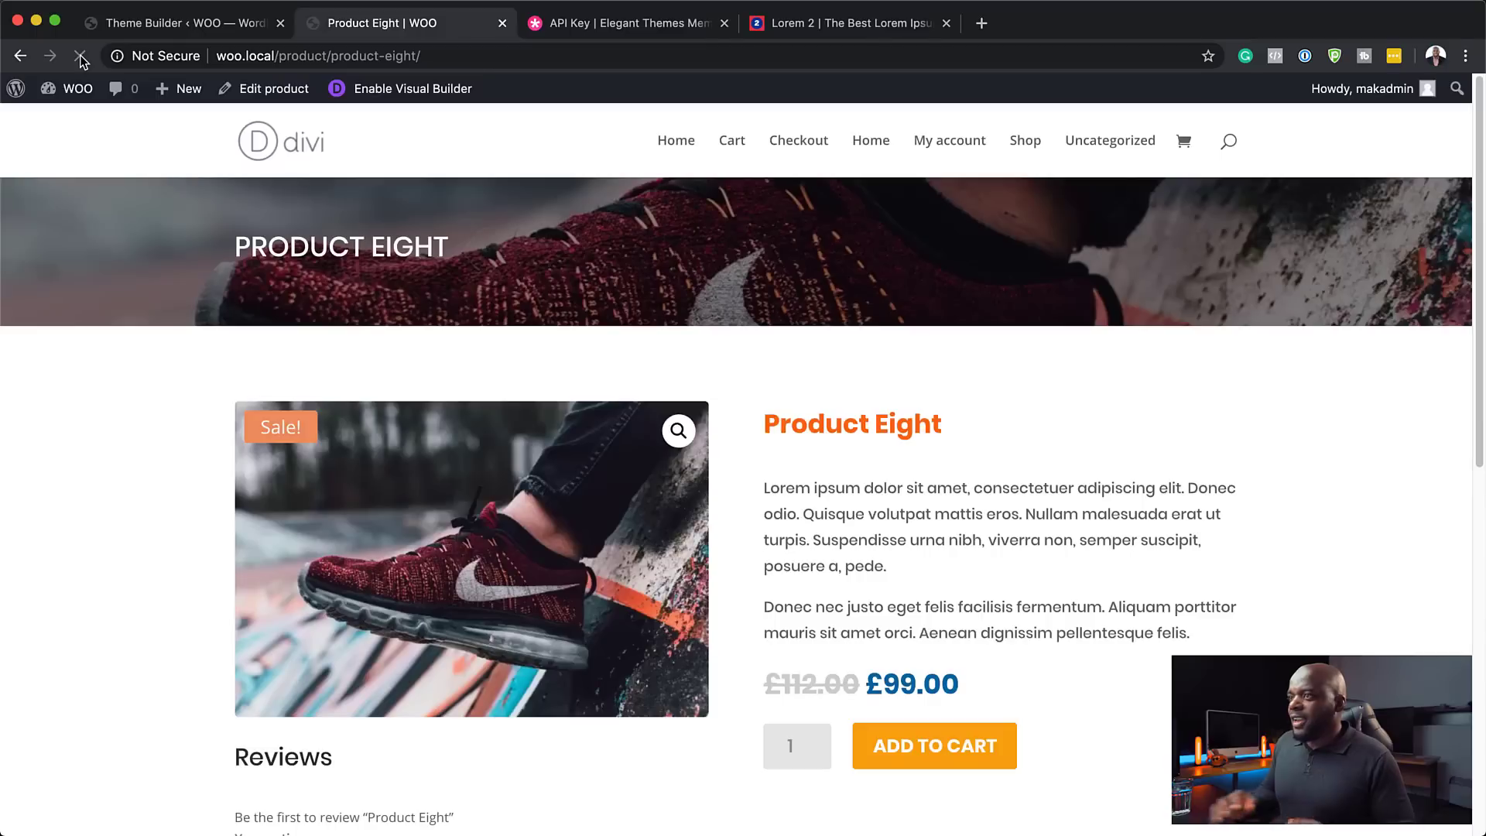
- Scroll through the live Product Eight page to check the new template
scroll(188, 490, "down", 3)
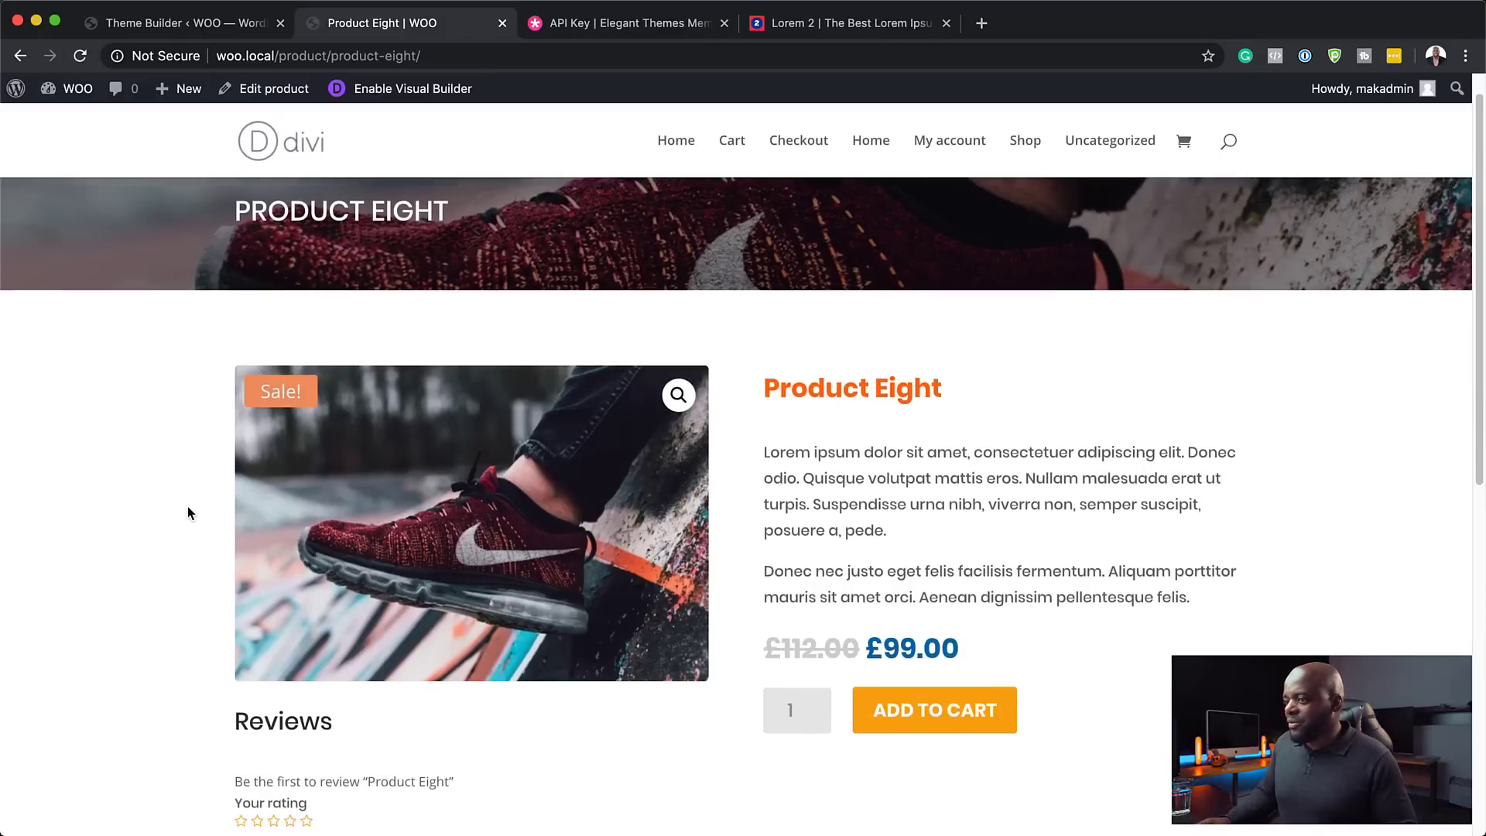
scroll(187, 512, "down", 5)
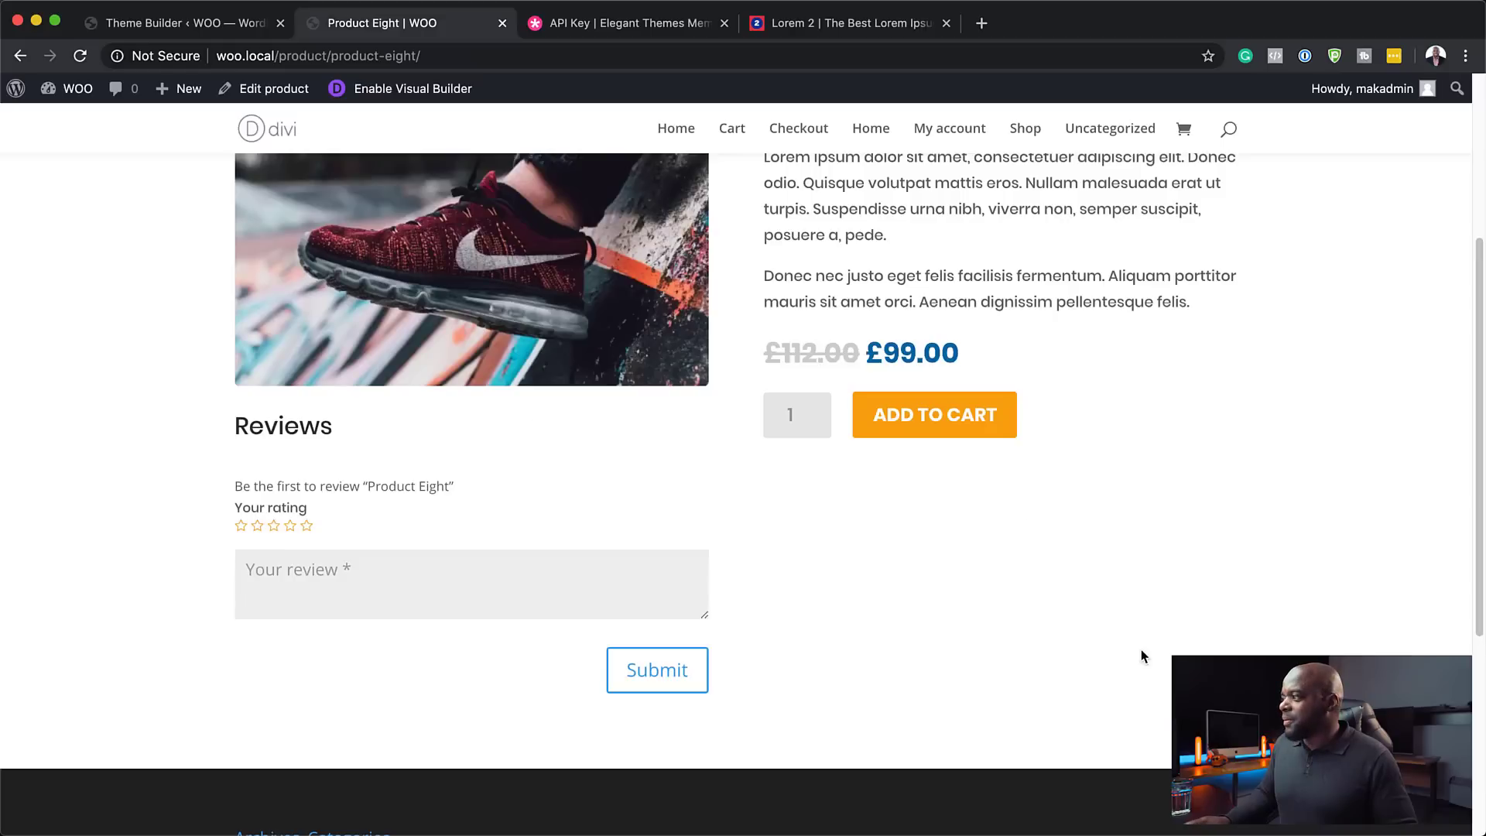
scroll(1139, 653, "up", 7)
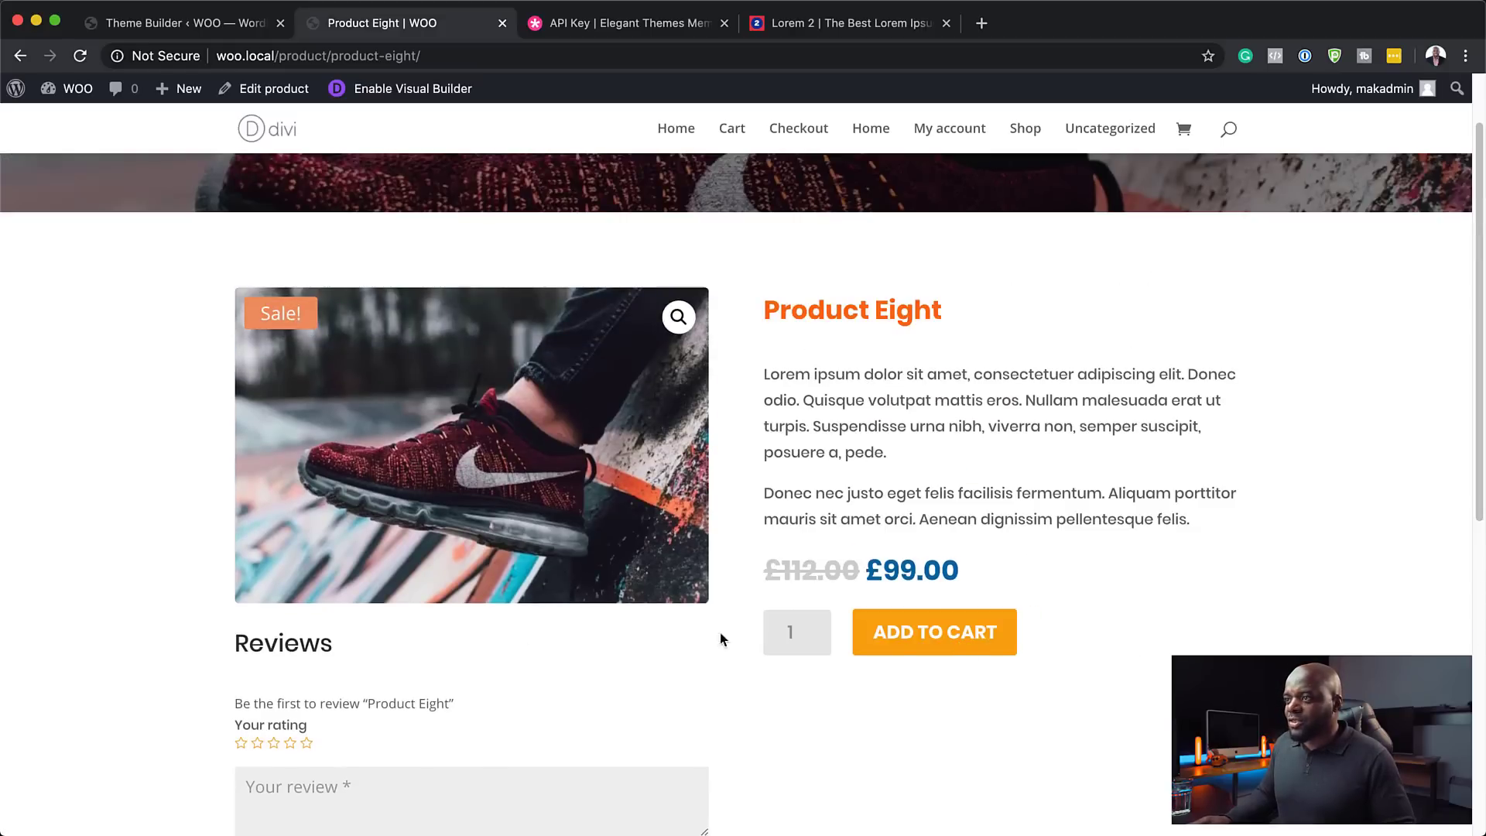
scroll(272, 621, "up", 3)
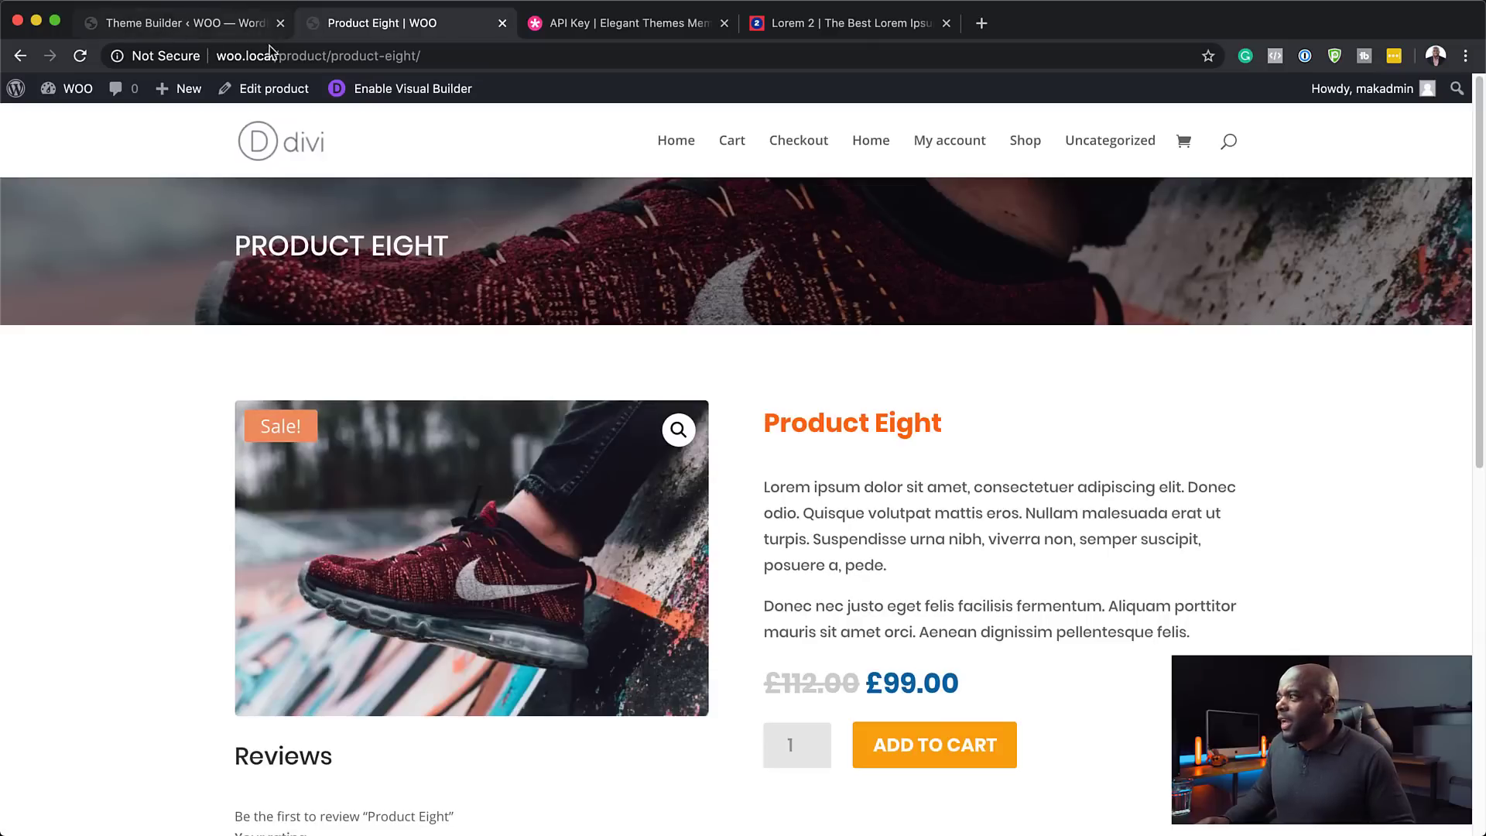
- Reopen the All Products body layout and expand the fullwidth header's background options
left_click(198, 31)
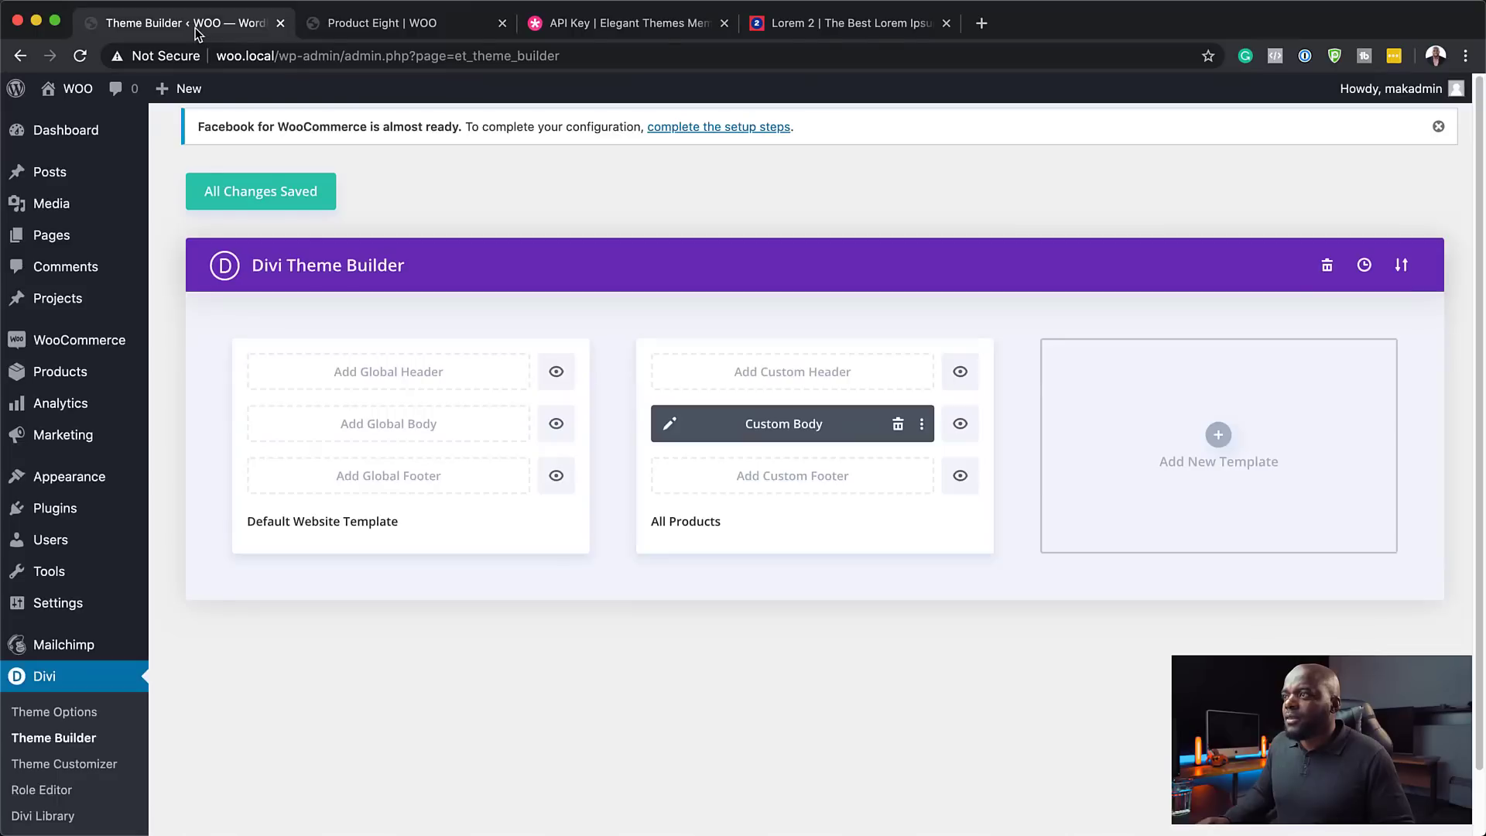
left_click(668, 425)
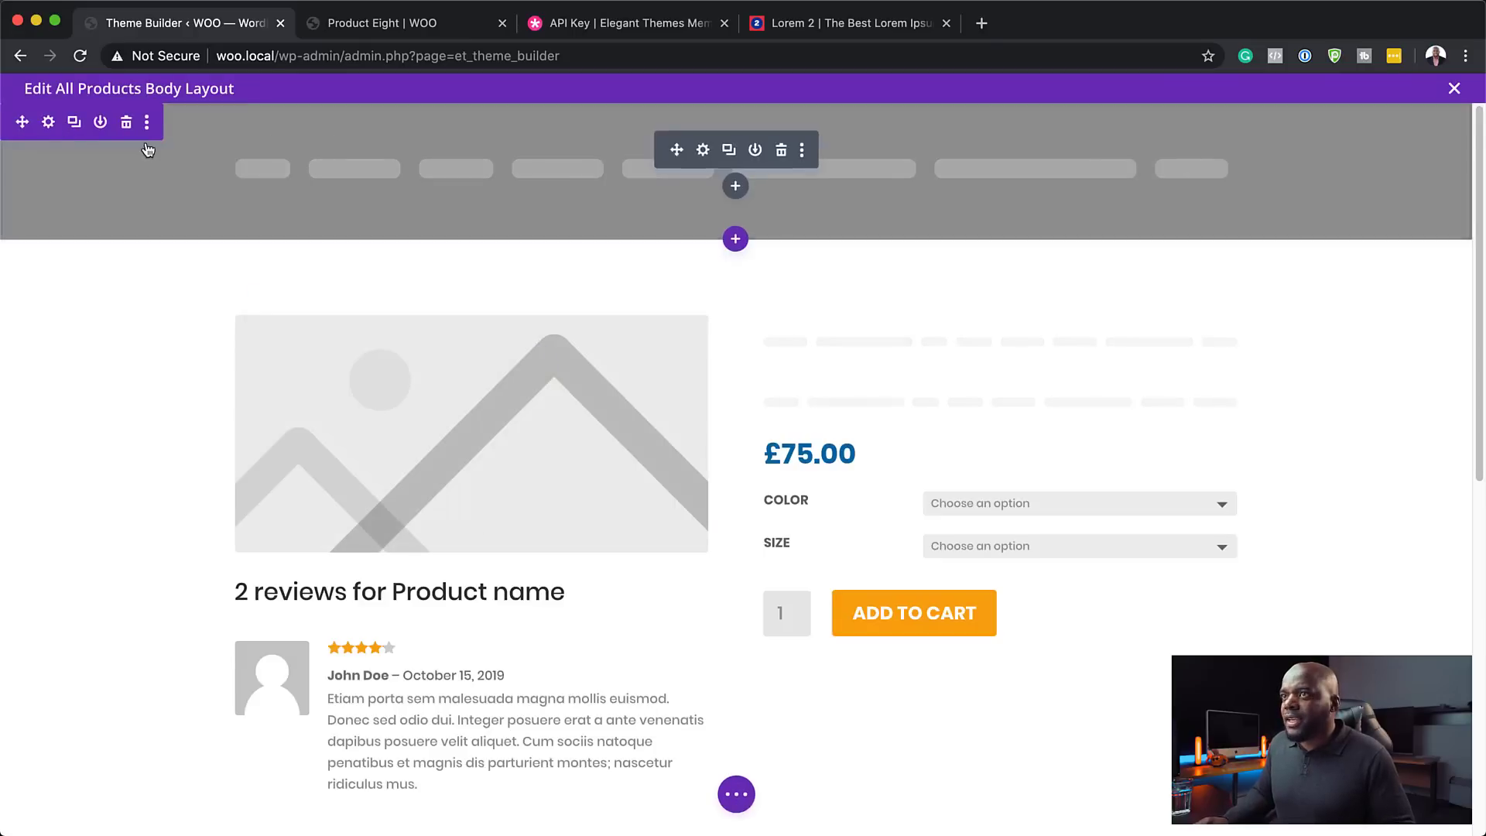
left_click(703, 151)
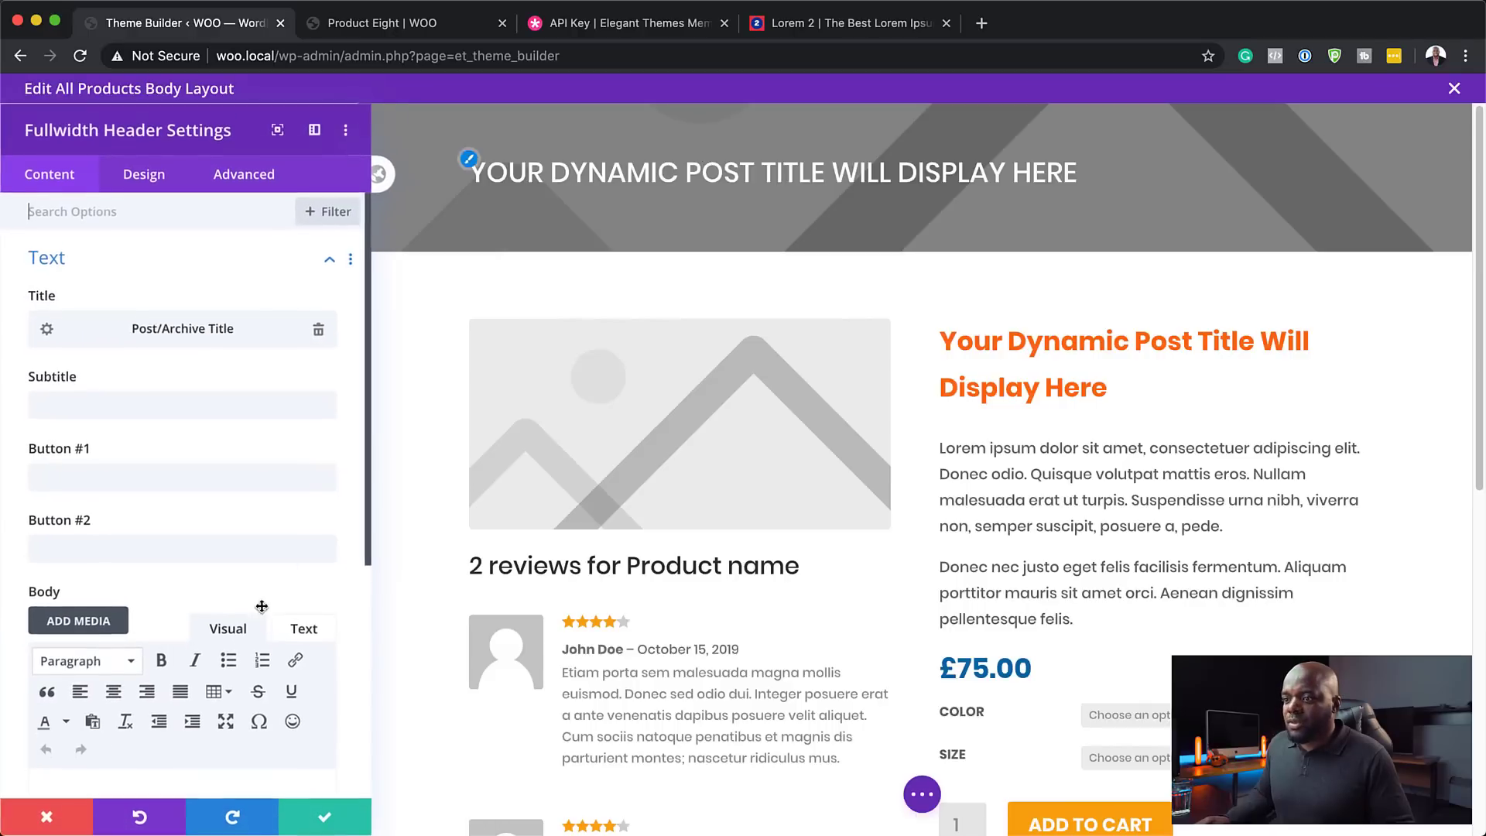
scroll(232, 635, "down", 5)
left_click(130, 631)
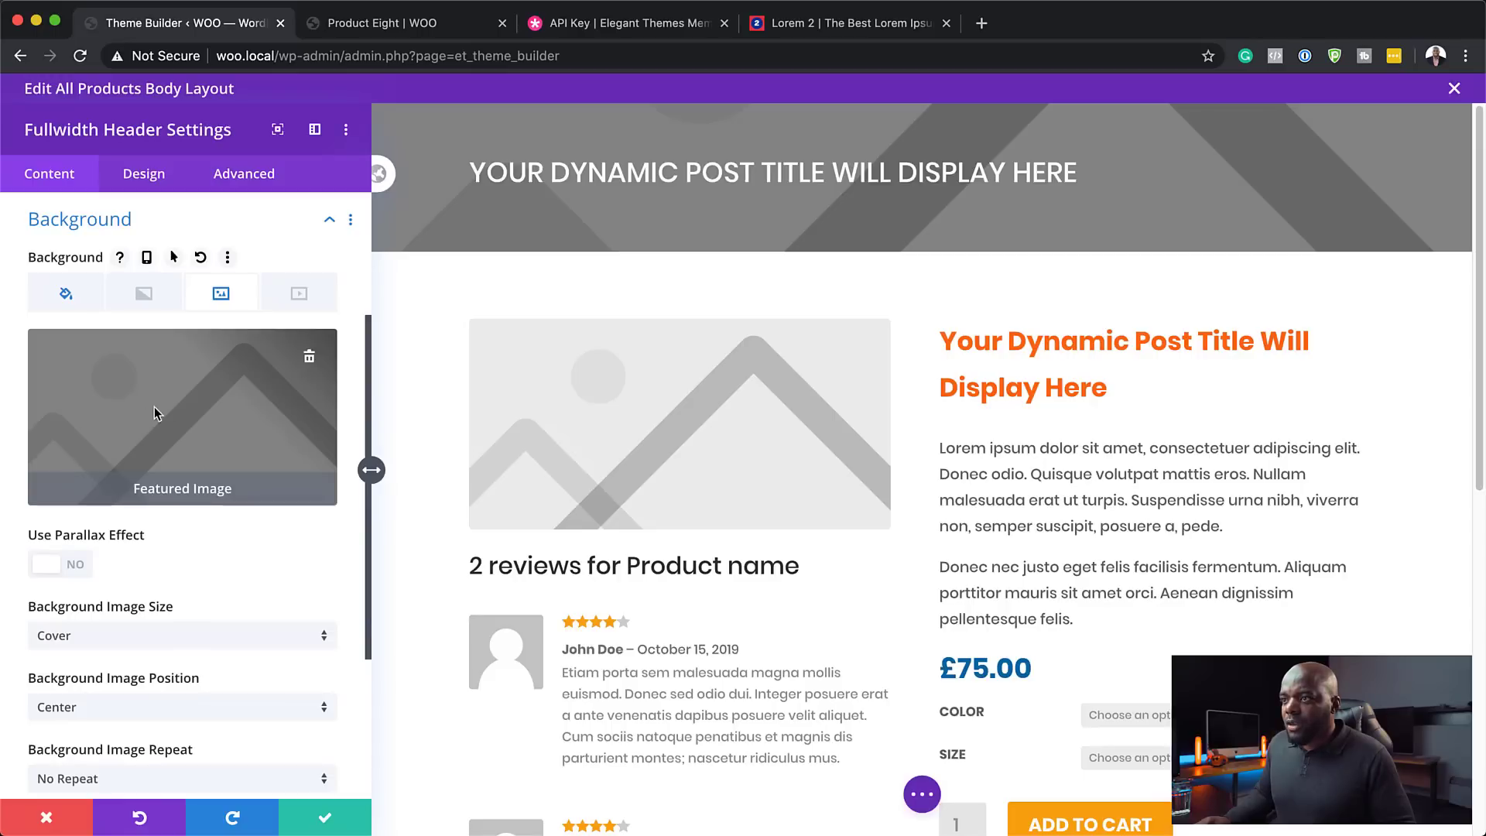
- Set the header background to translucent black rgba(0,0,0,0.72) and save
left_click(63, 292)
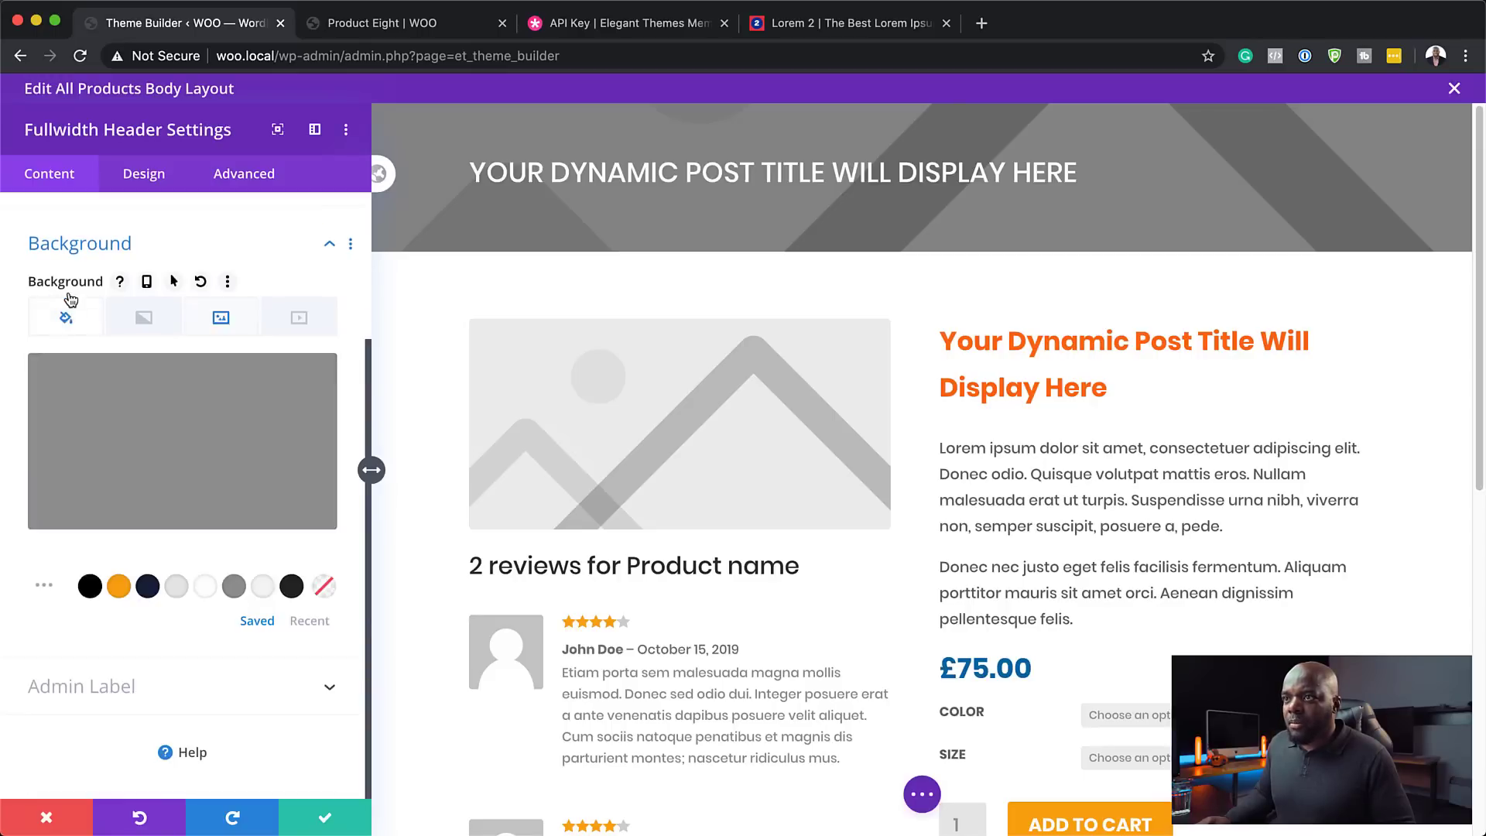
left_click(169, 486)
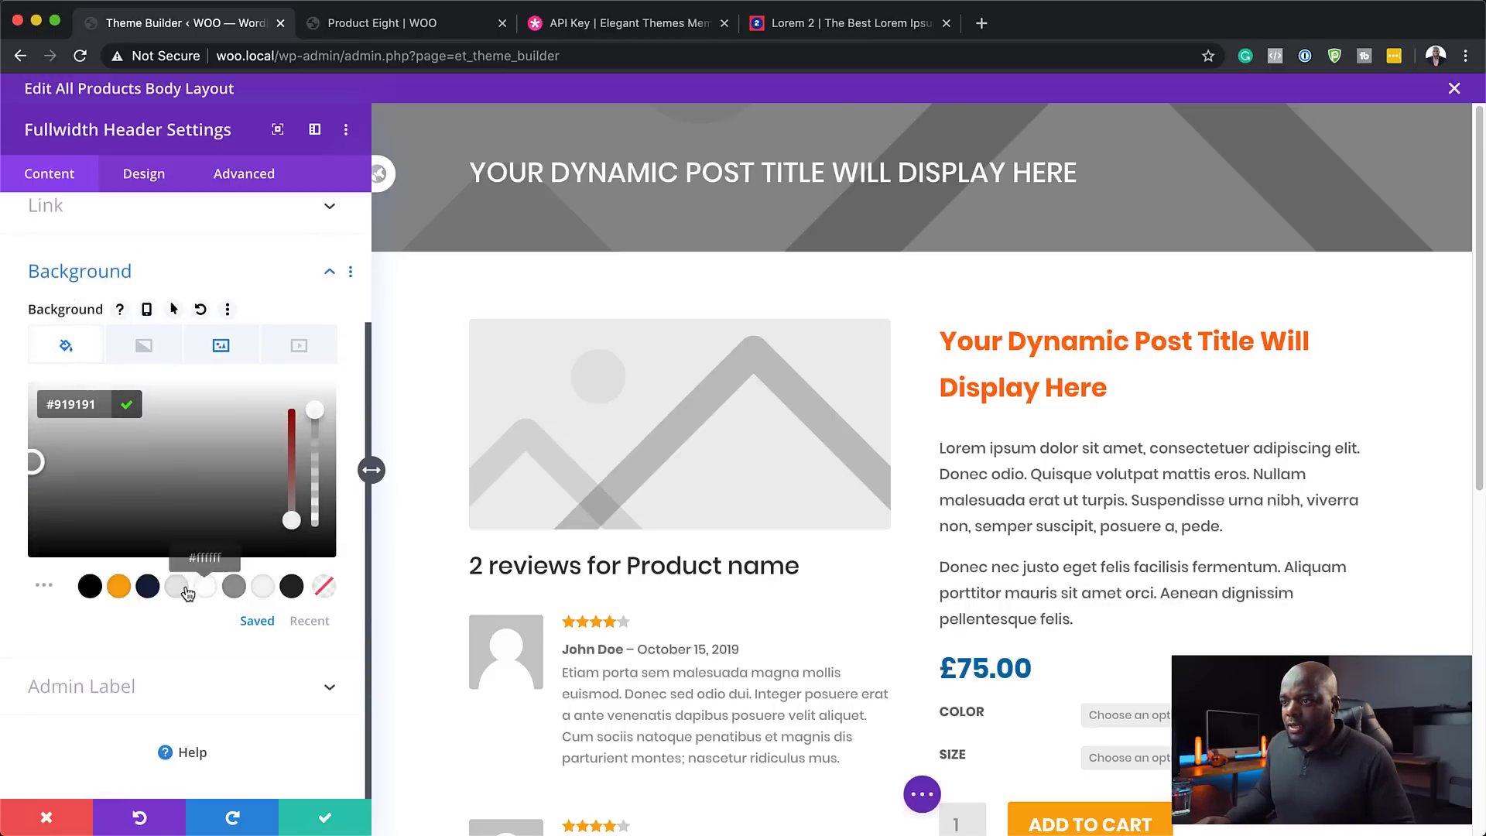
left_click(90, 586)
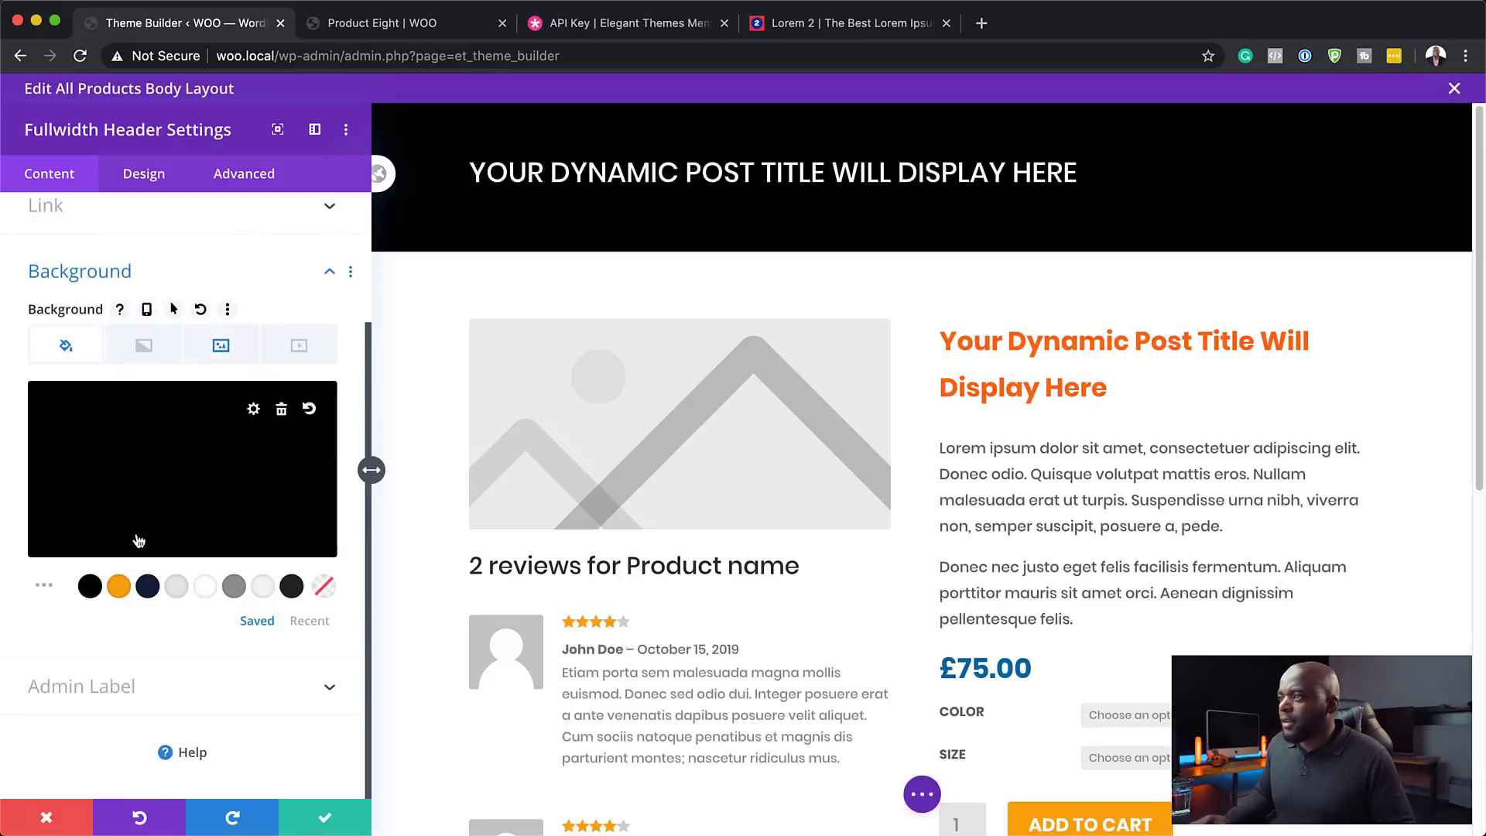
left_click(246, 455)
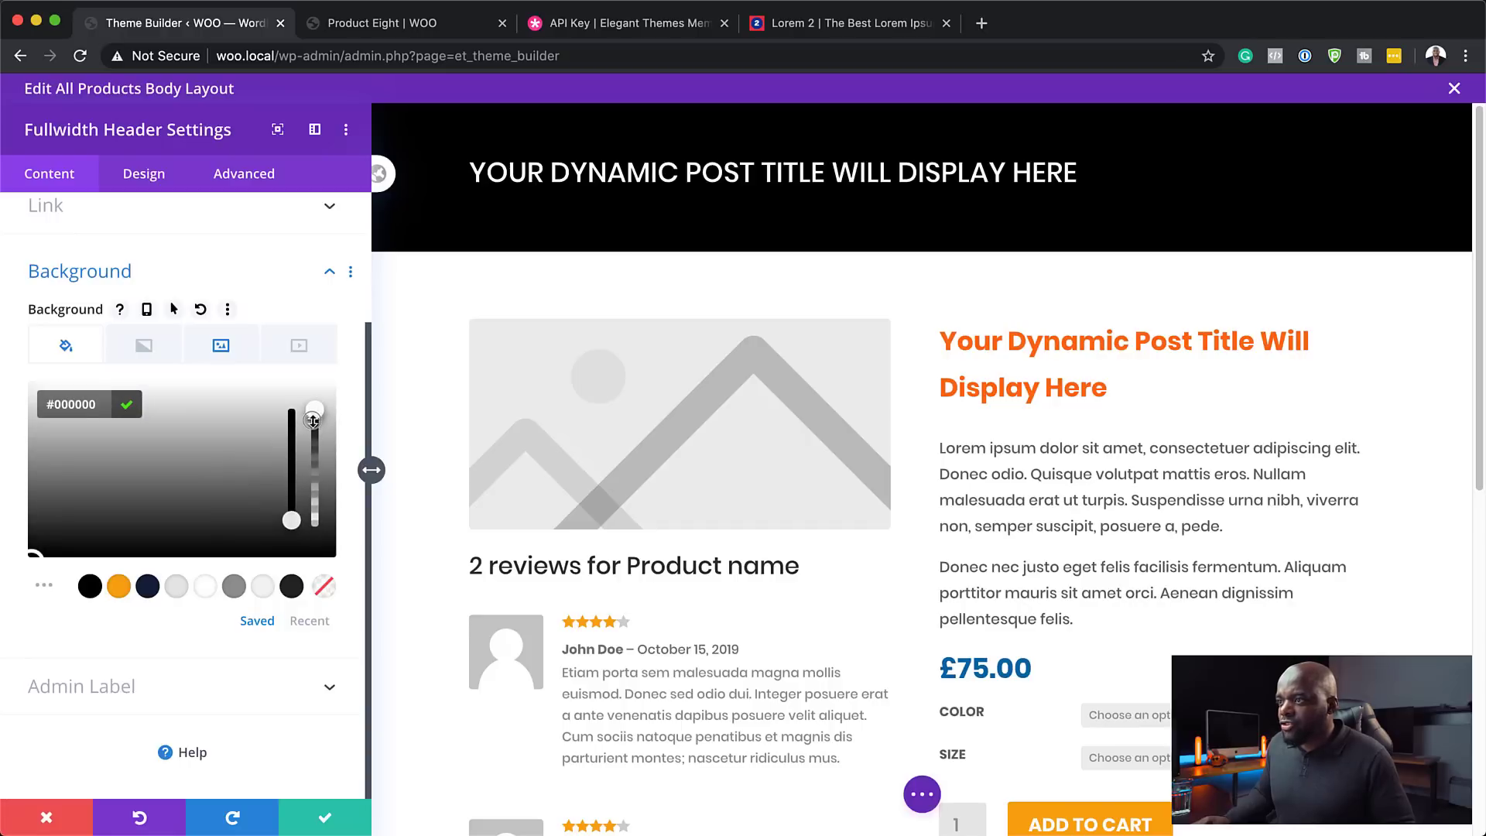
left_click_drag(314, 420, 315, 451)
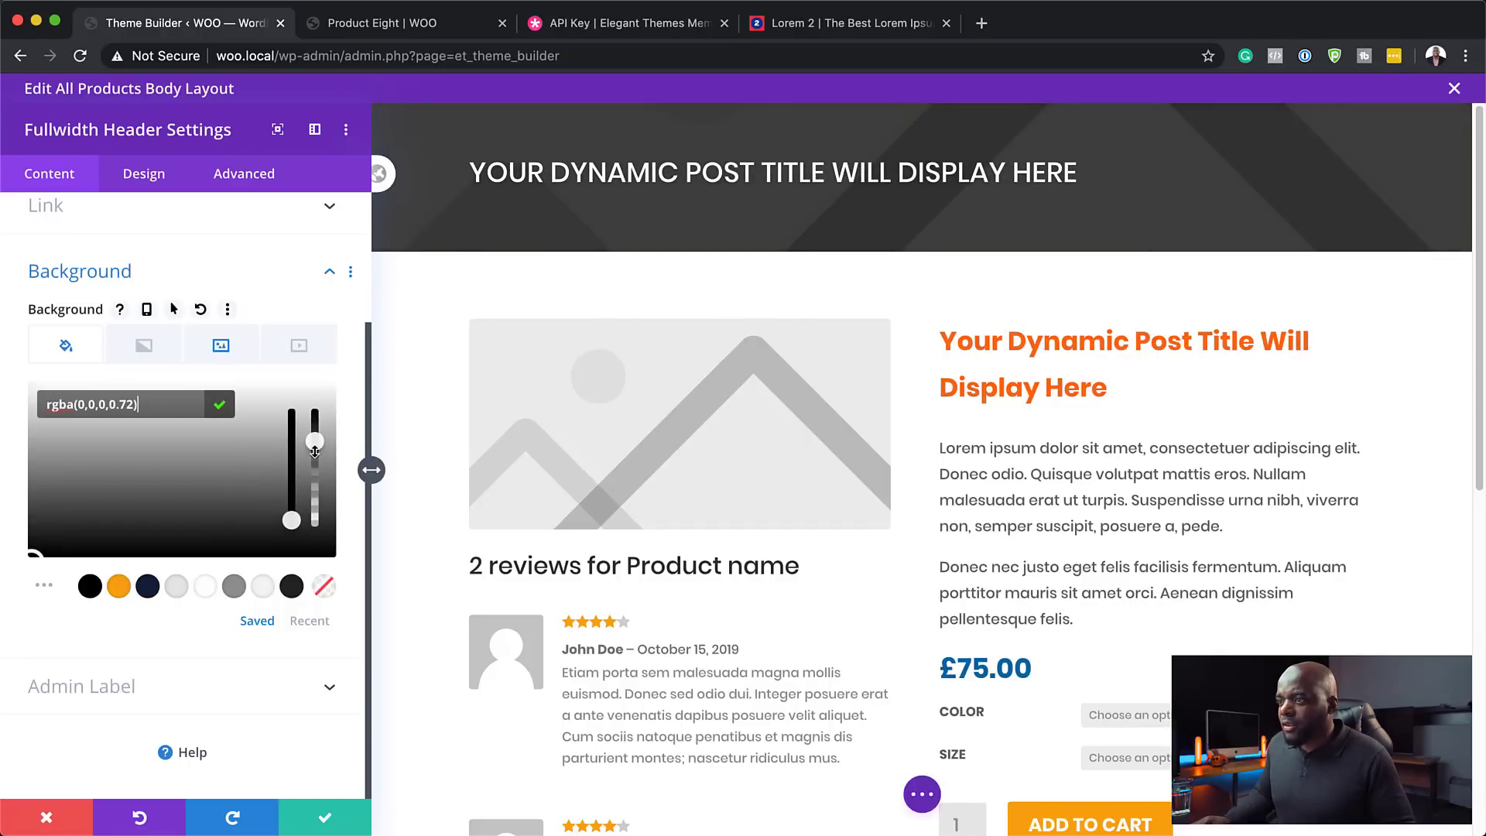
left_click(326, 819)
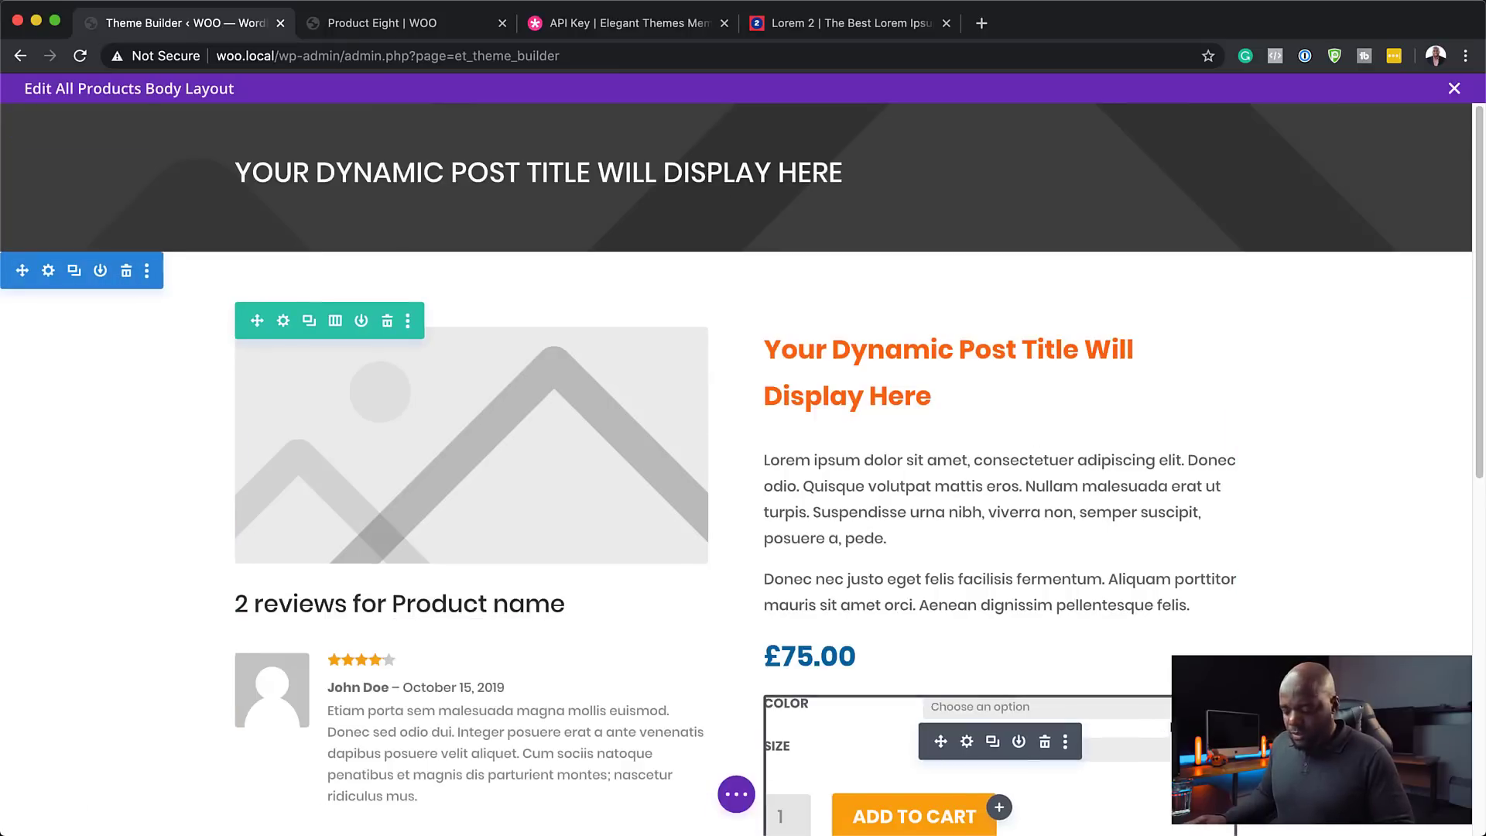
left_click(736, 794)
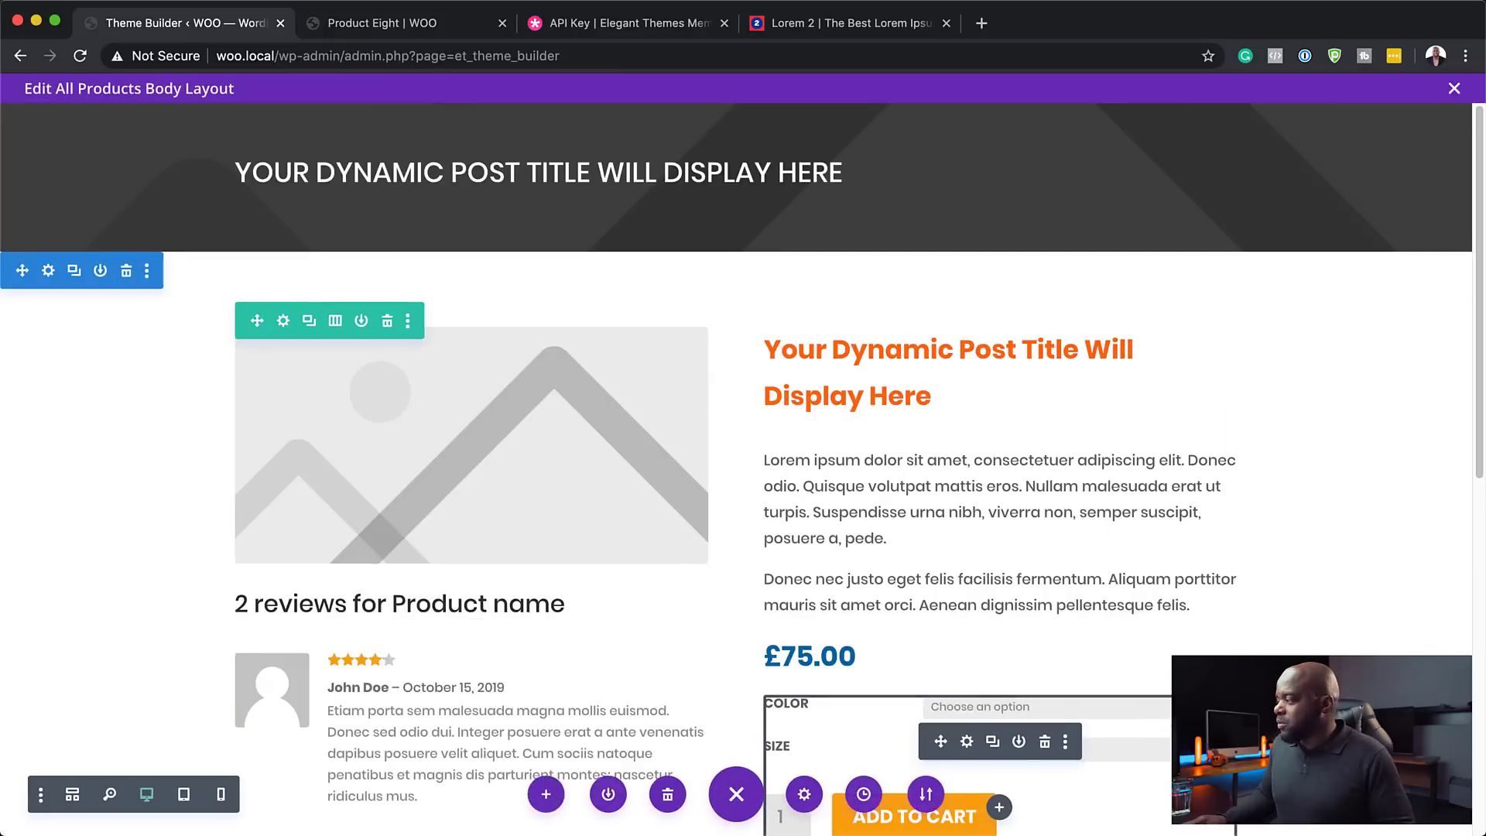
- Exit the body layout editor and review Product Eight's darkened title banner on the live page
left_click(1455, 90)
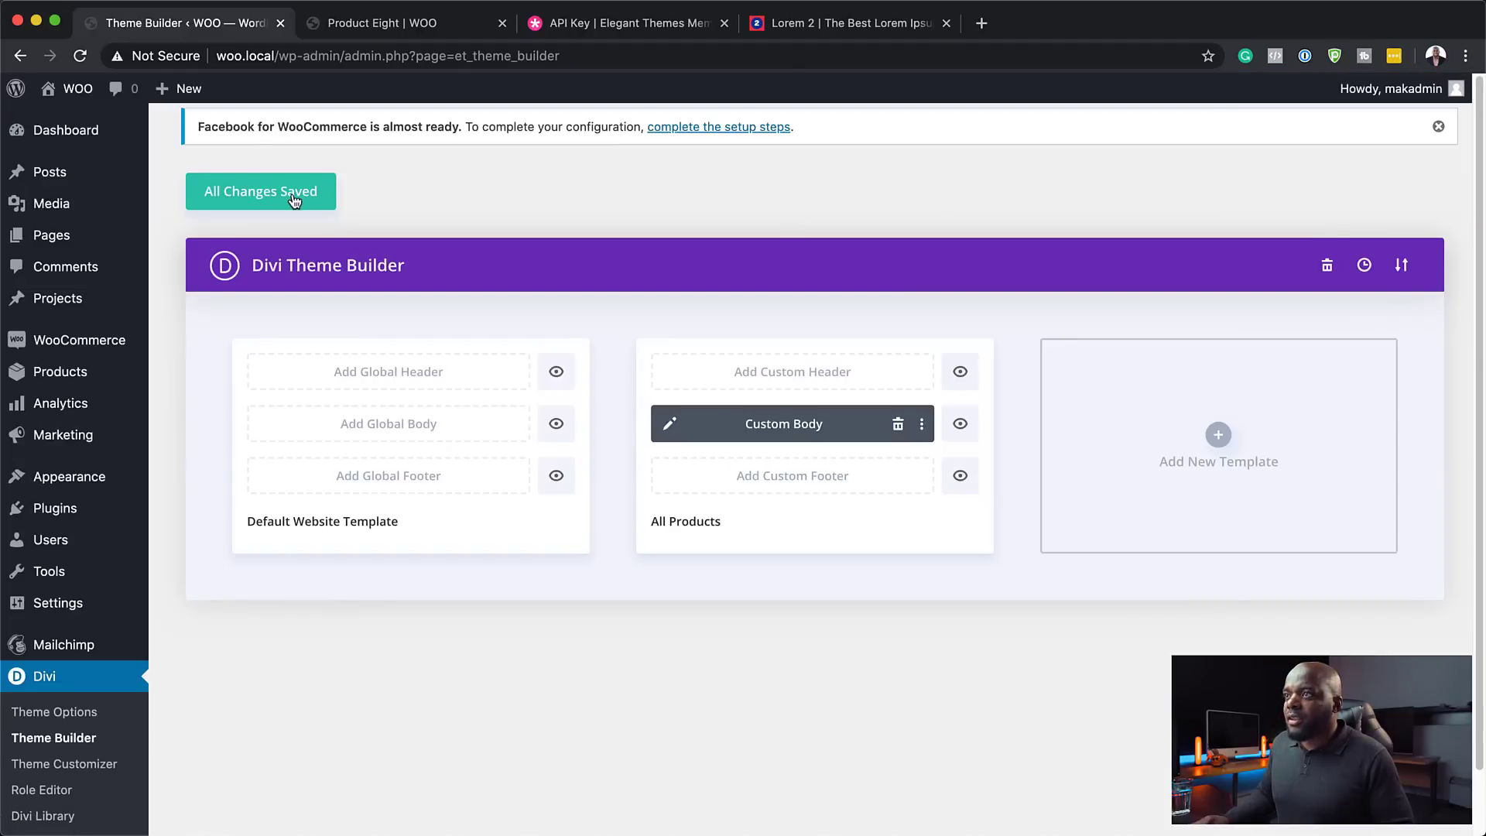
left_click(432, 23)
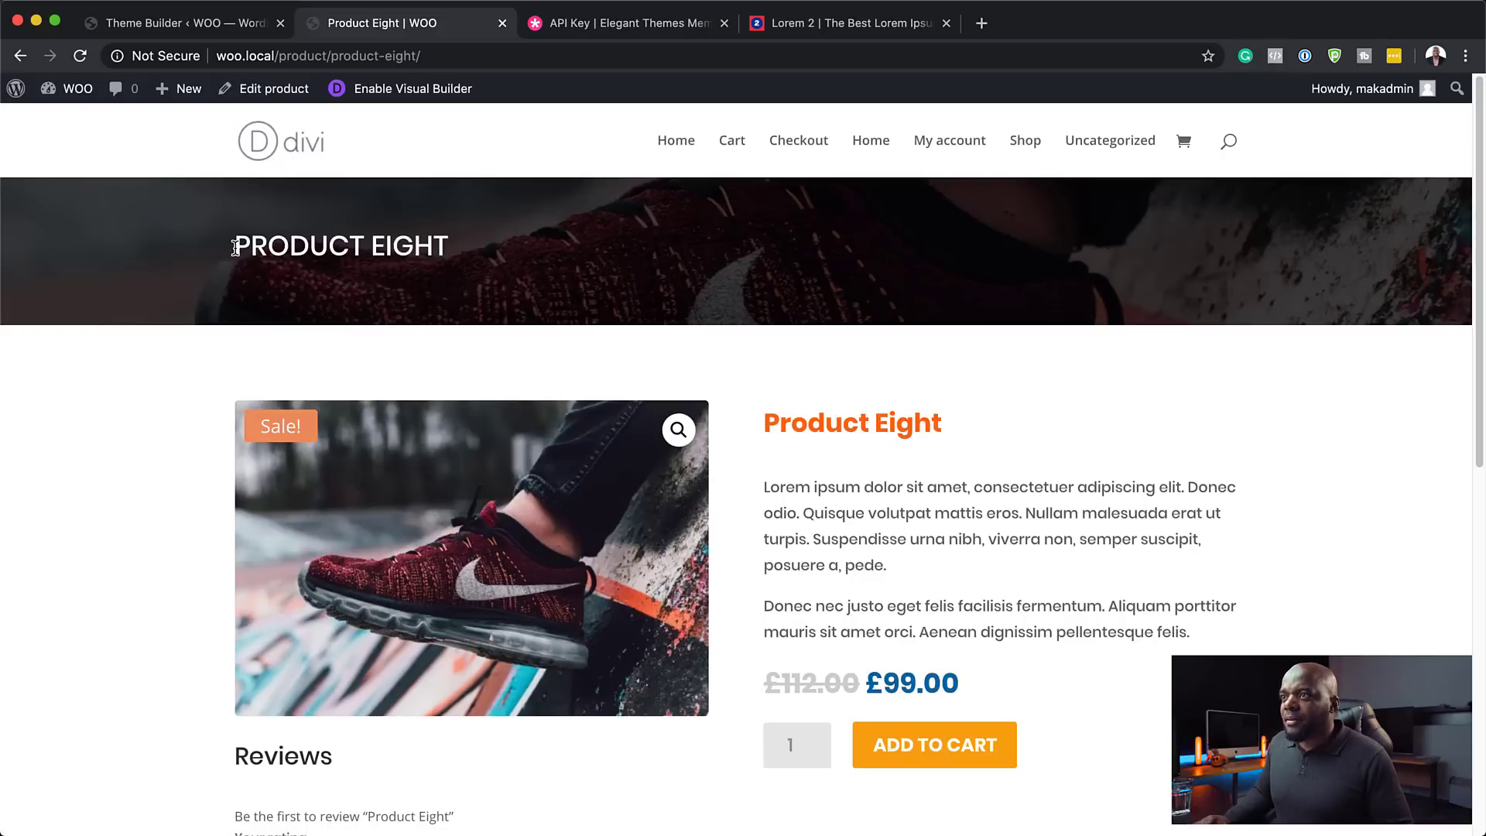
scroll(586, 499, "down", 5)
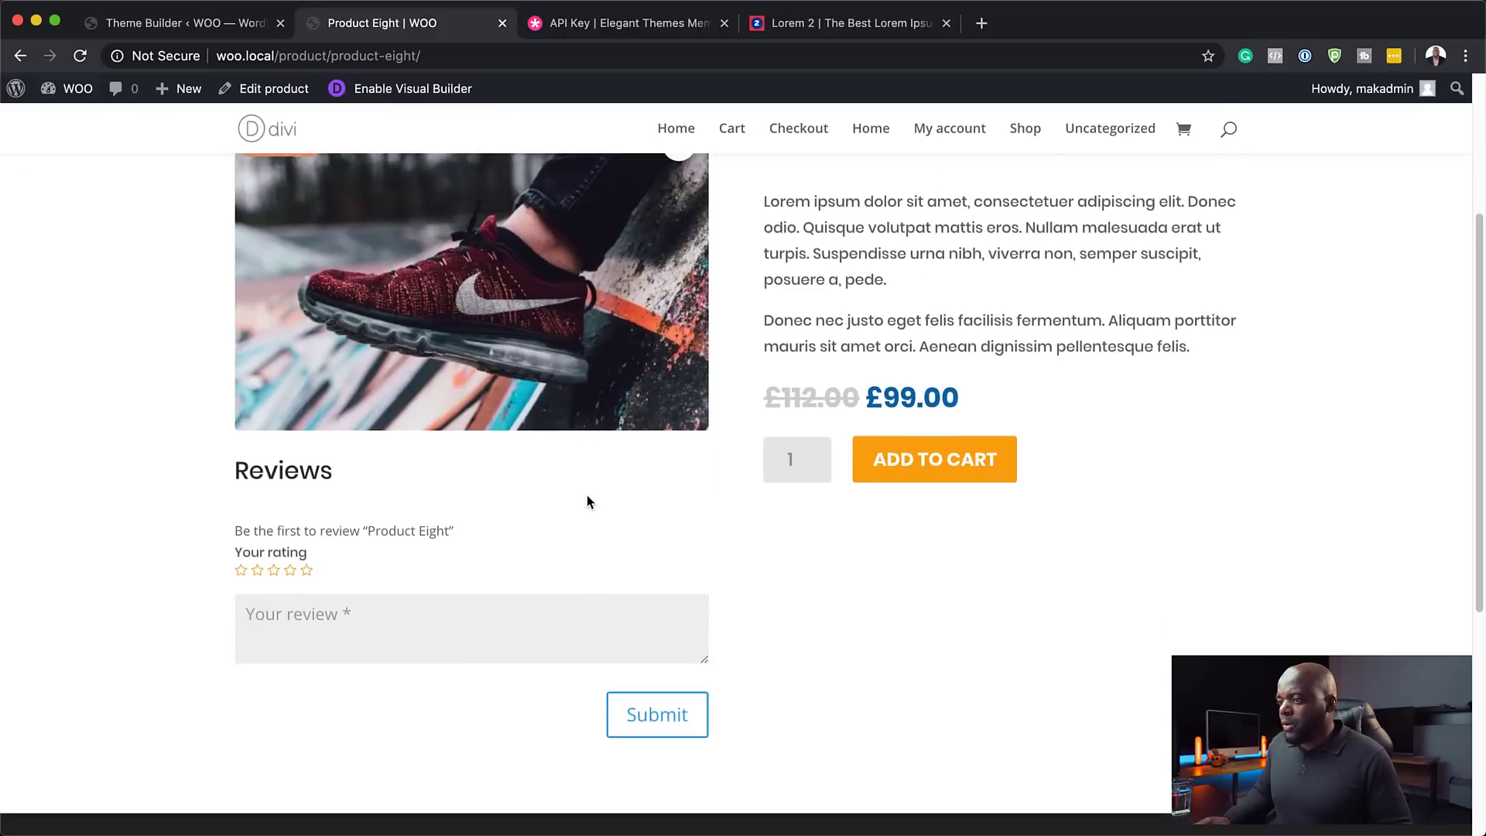
scroll(587, 495, "up", 6)
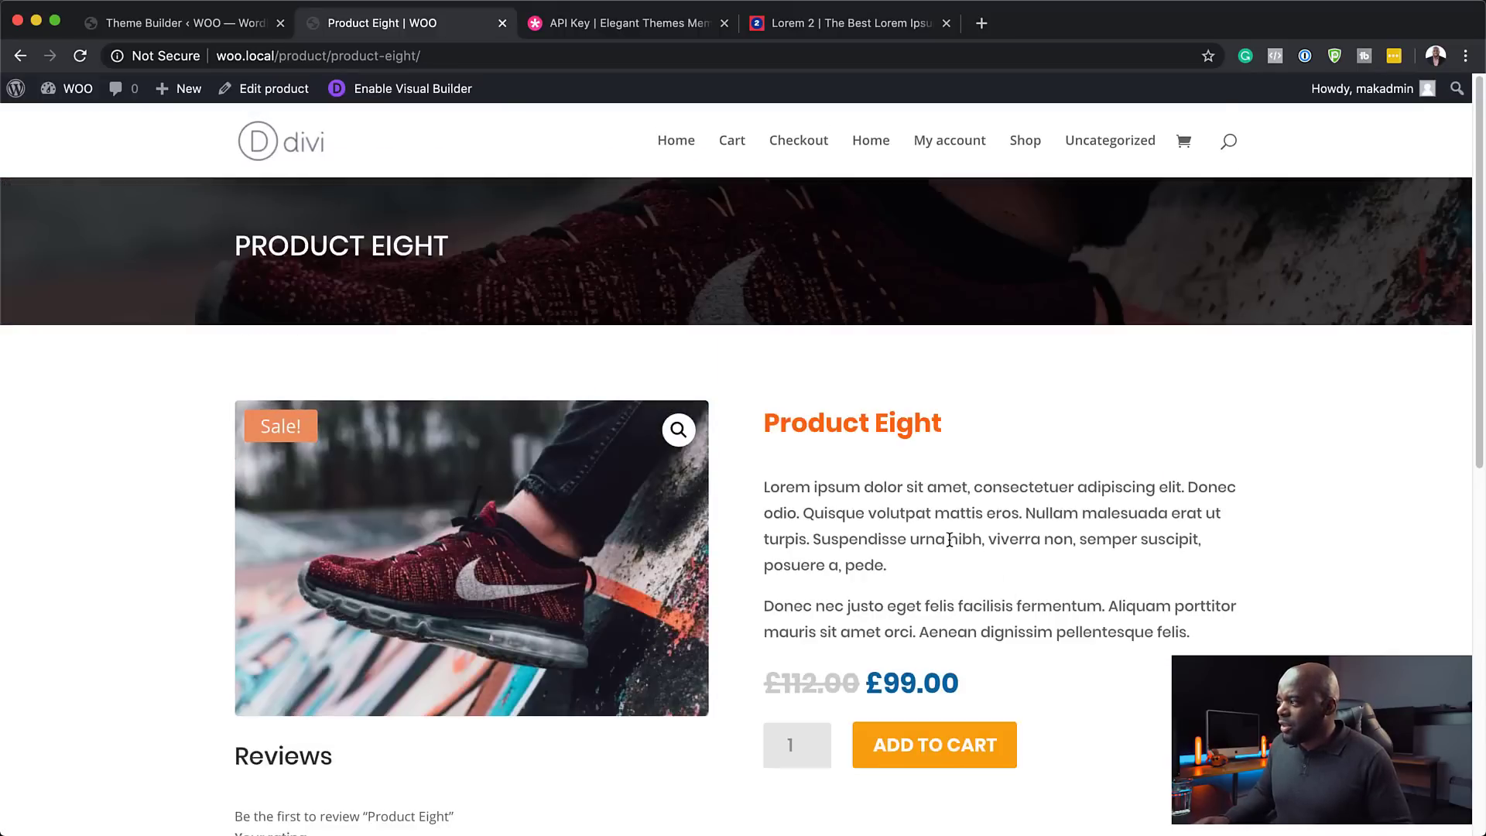
scroll(1093, 592, "down", 3)
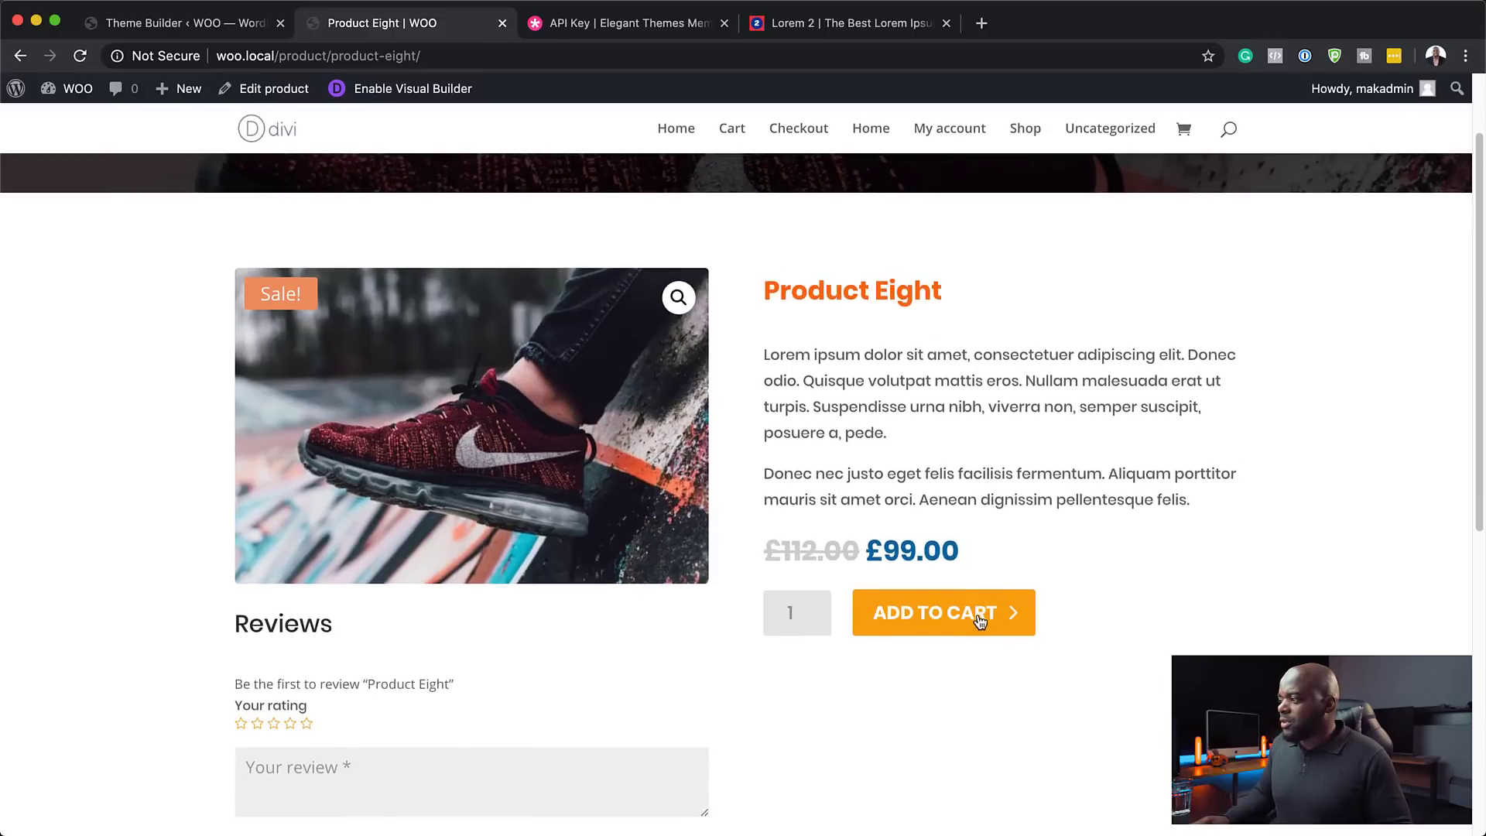
scroll(1118, 630, "down", 3)
scroll(1118, 633, "up", 5)
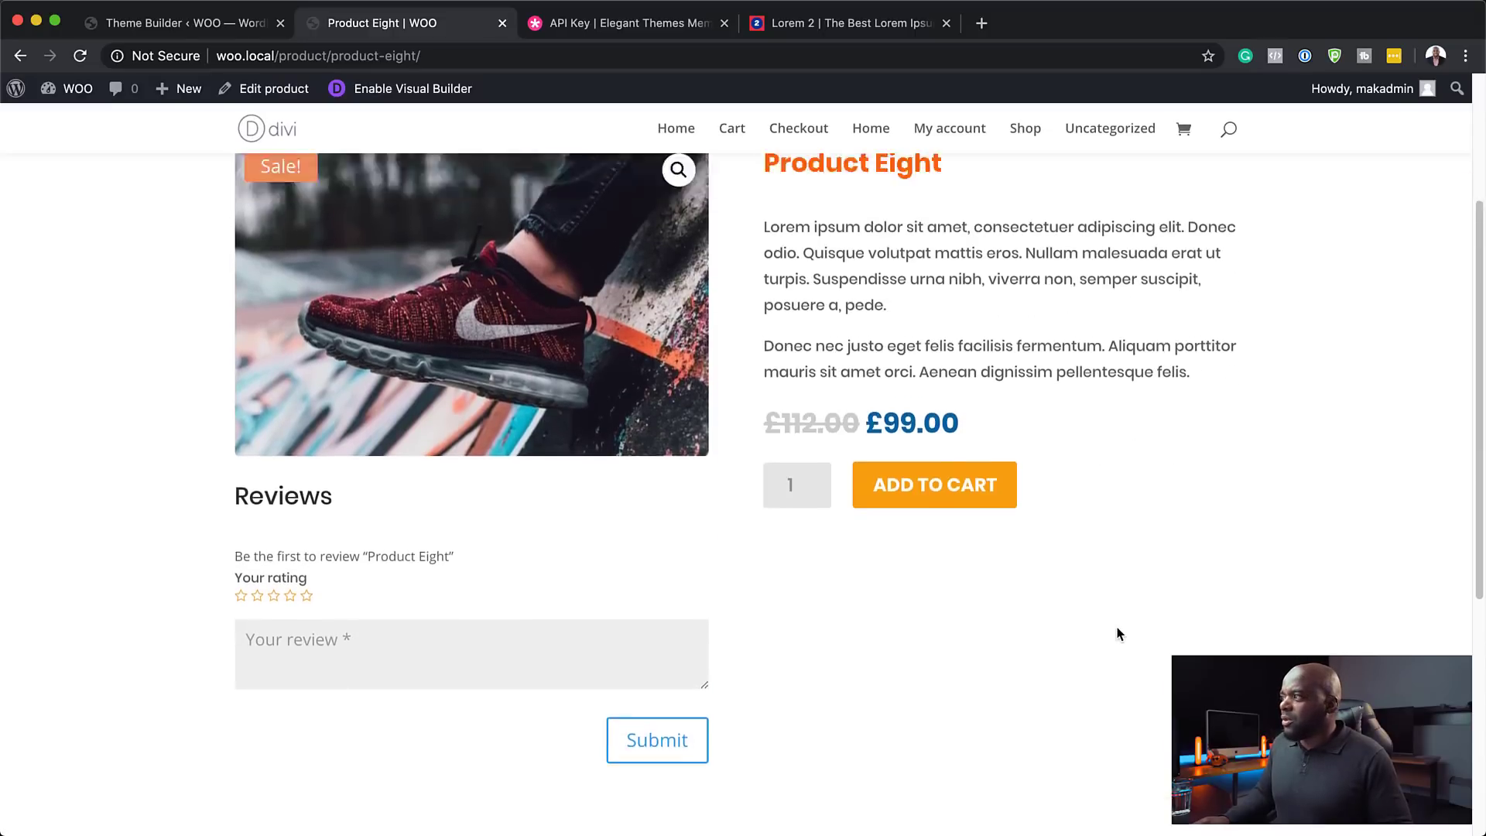
scroll(1117, 633, "down", 5)
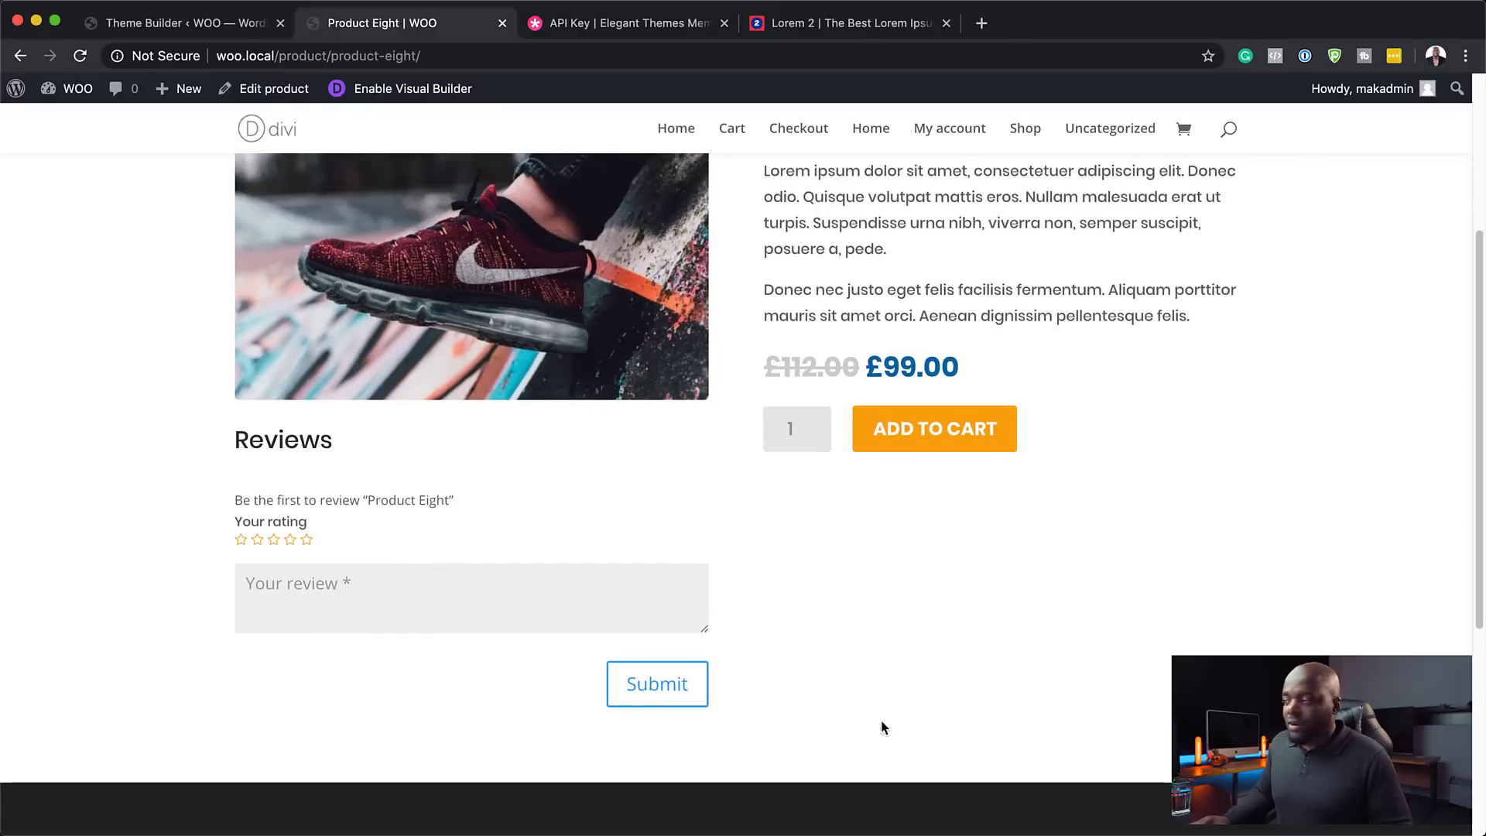
scroll(292, 328, "up", 5)
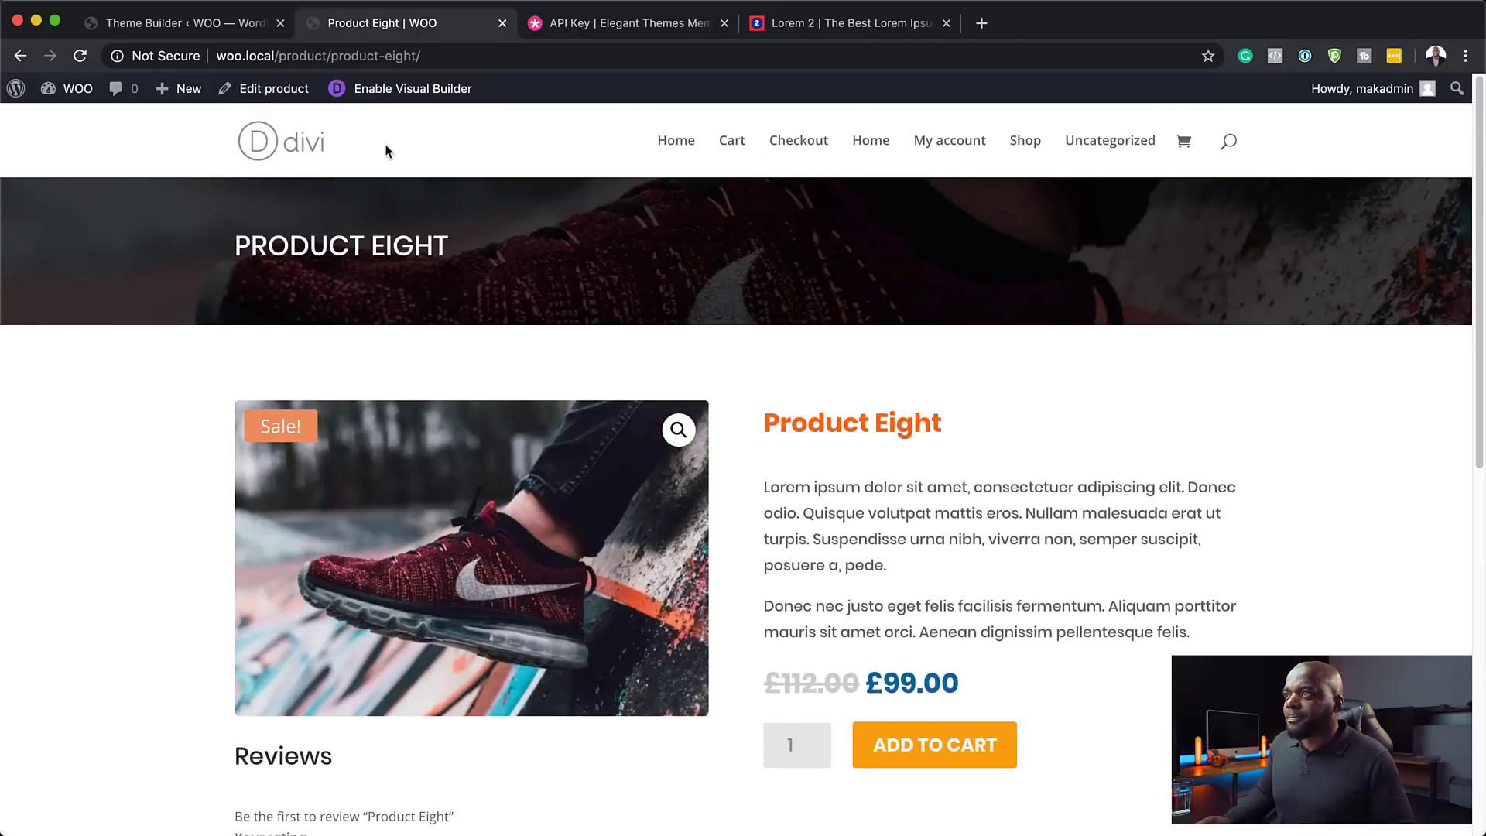
- In the All Products custom body, add a one-column row below the reviews and insert Woo Related Product
left_click(218, 29)
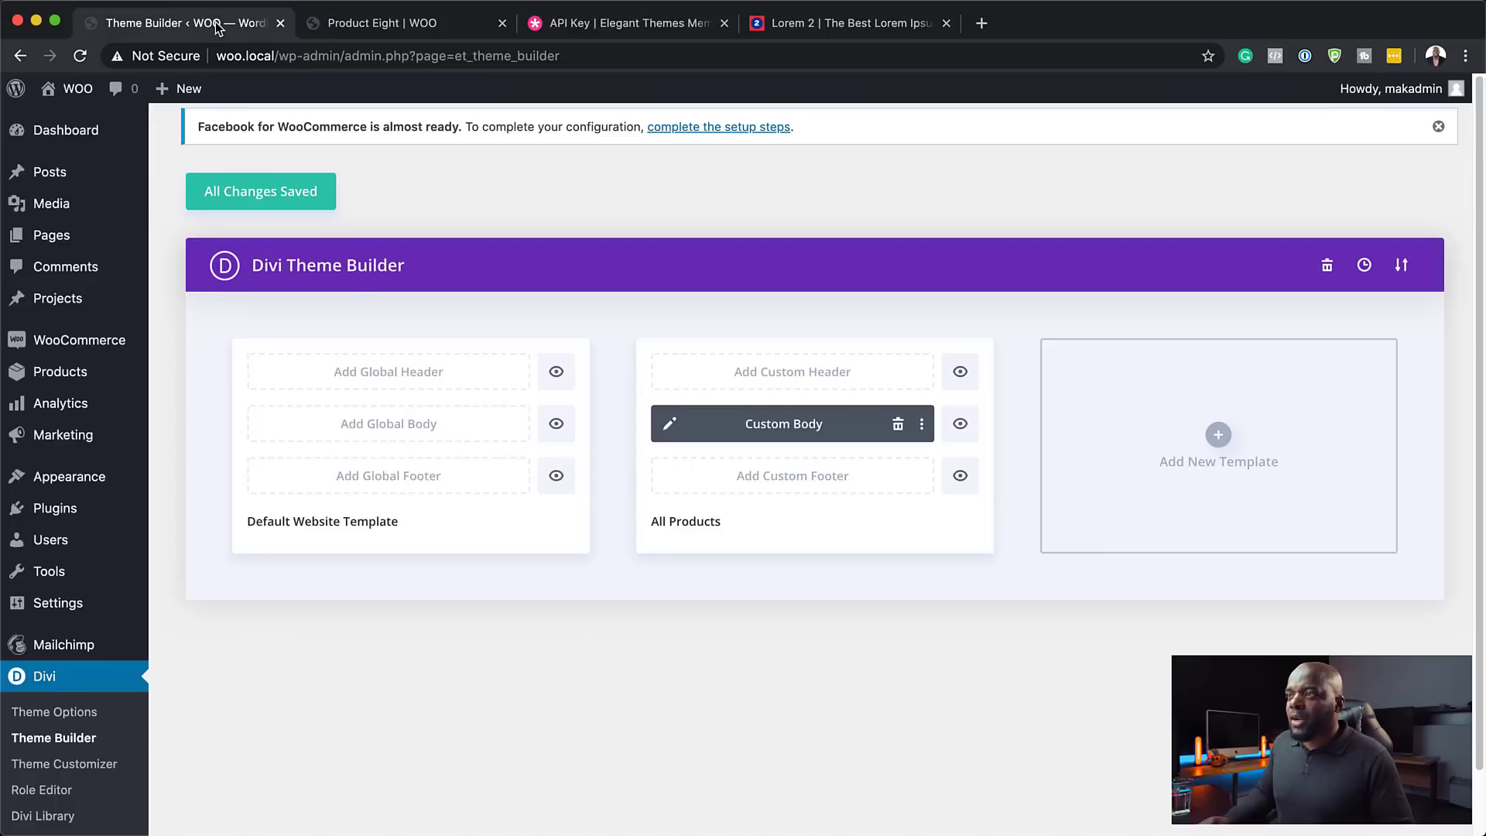
left_click(670, 425)
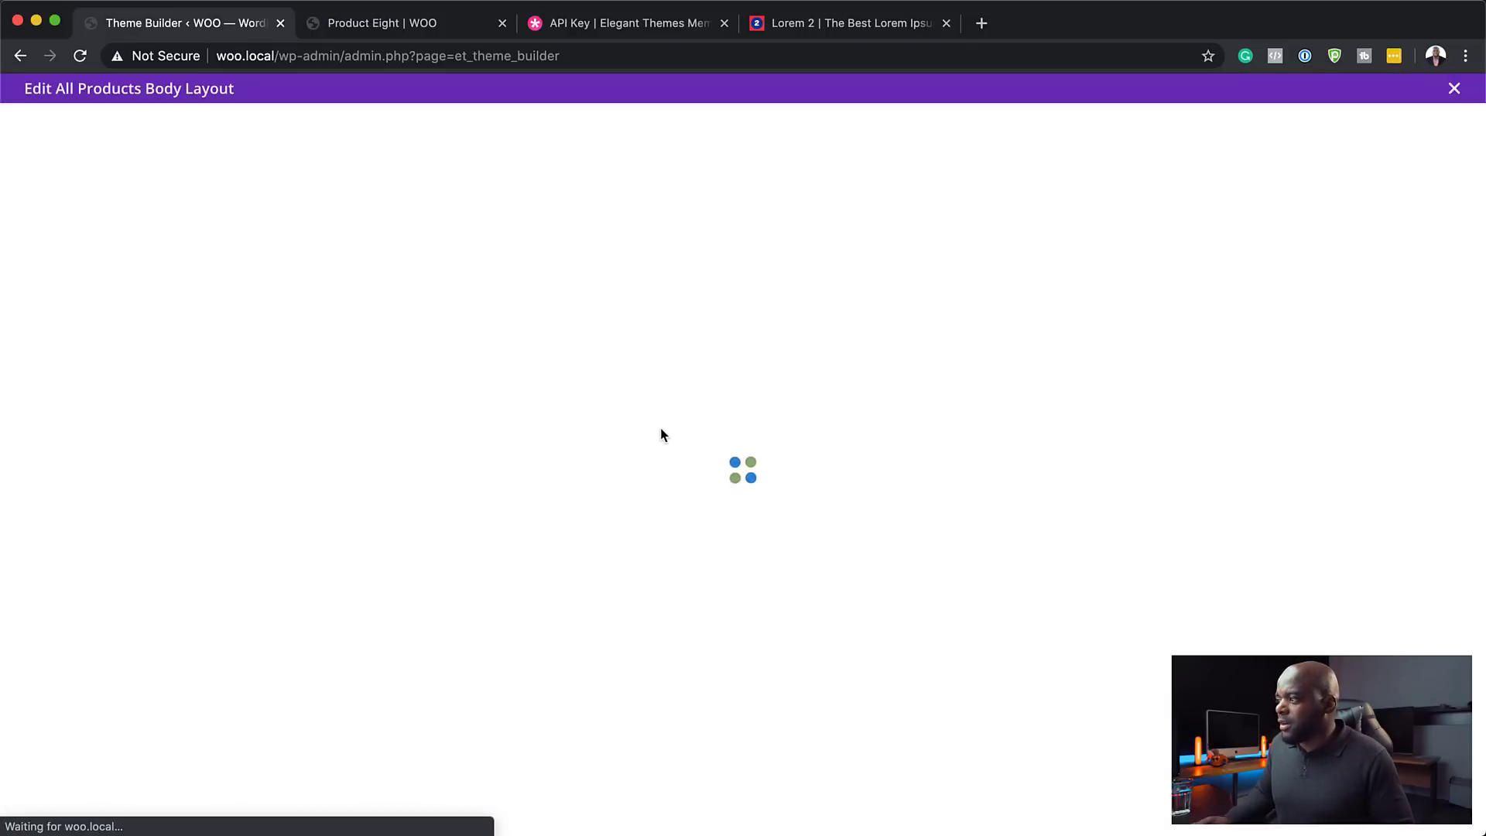
scroll(1129, 700, "down", 8)
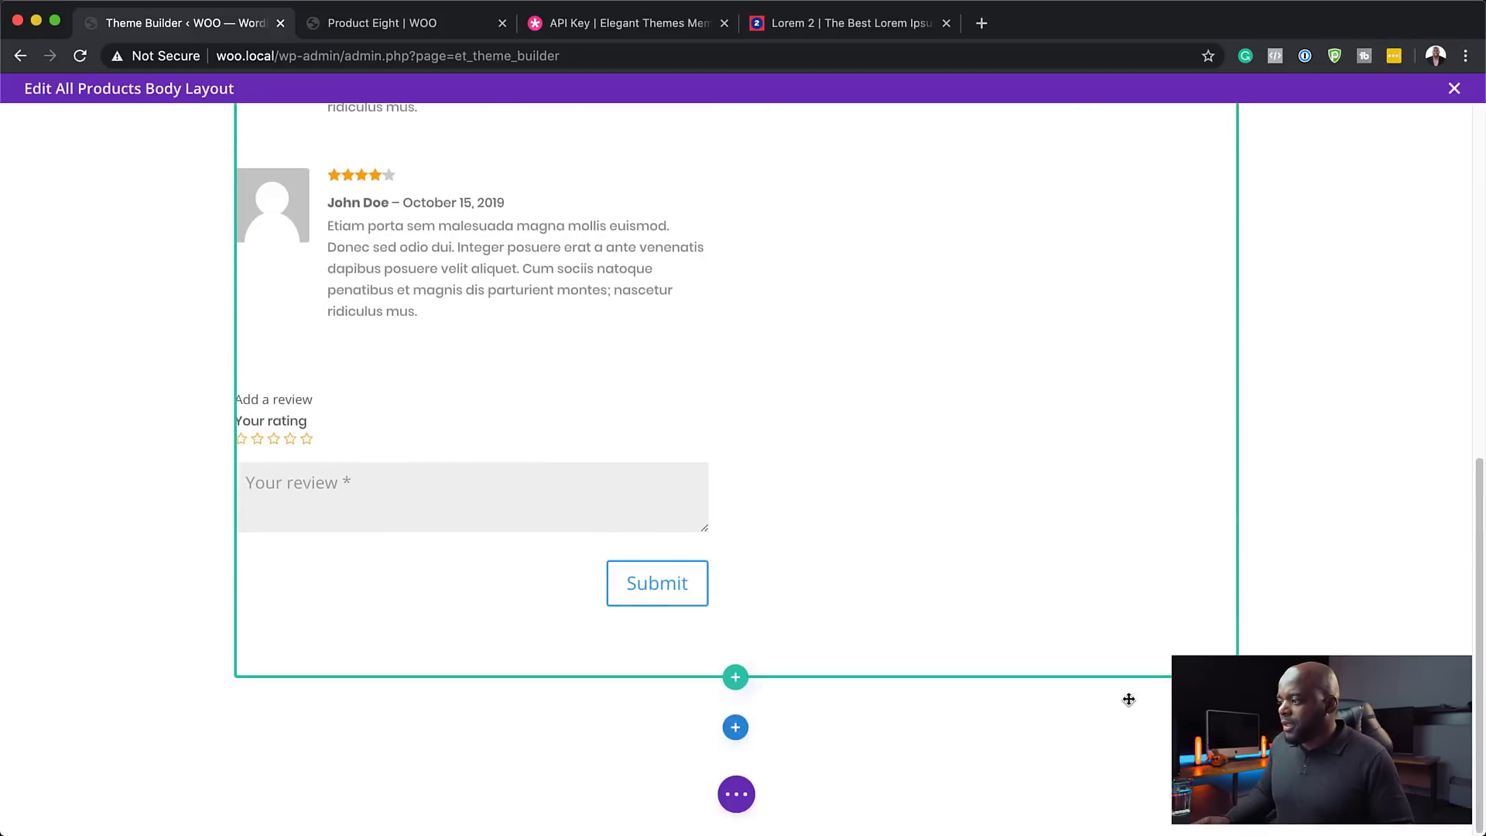
left_click(736, 690)
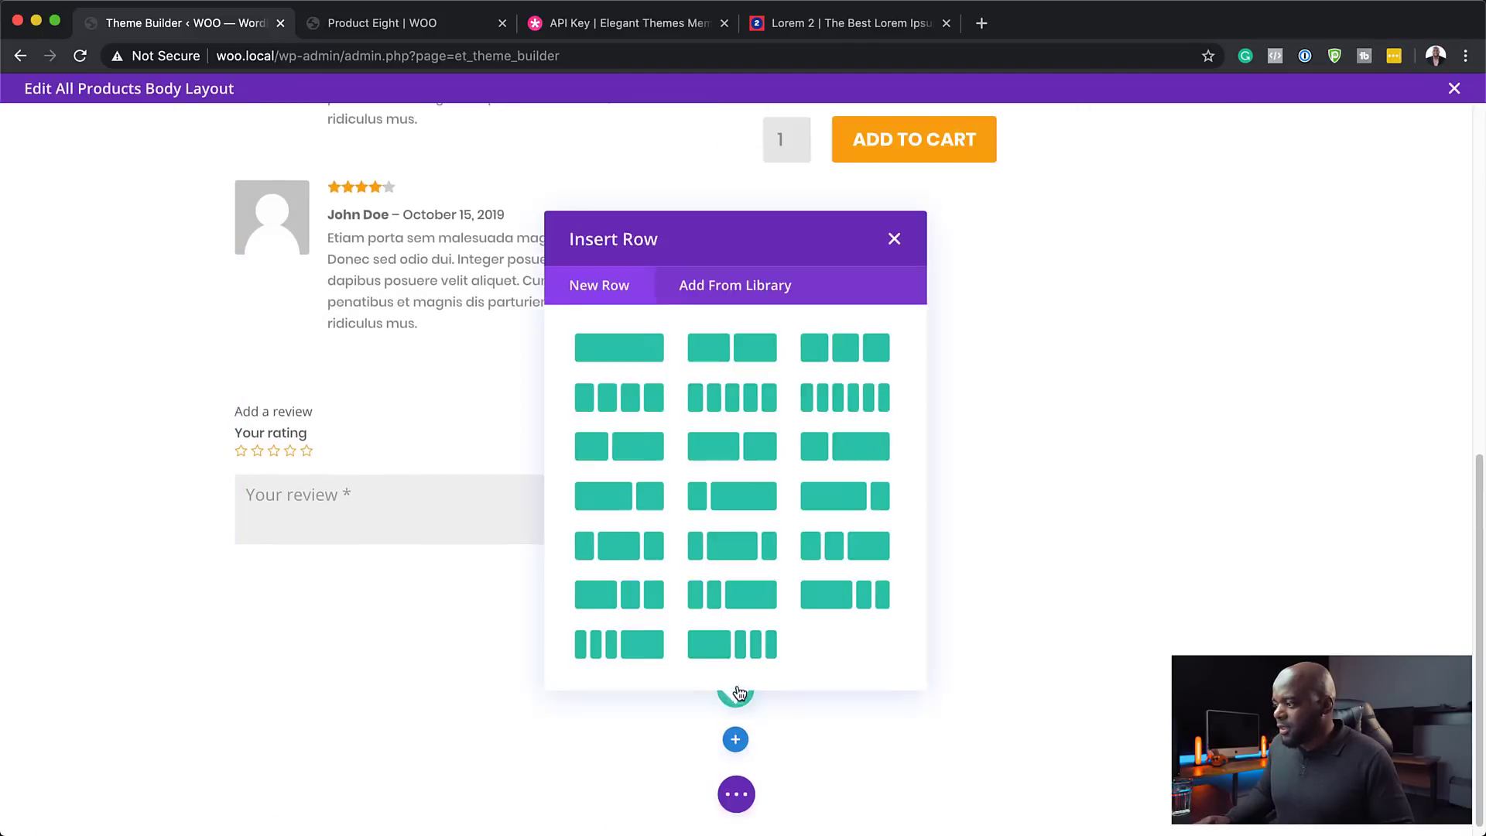
left_click(623, 346)
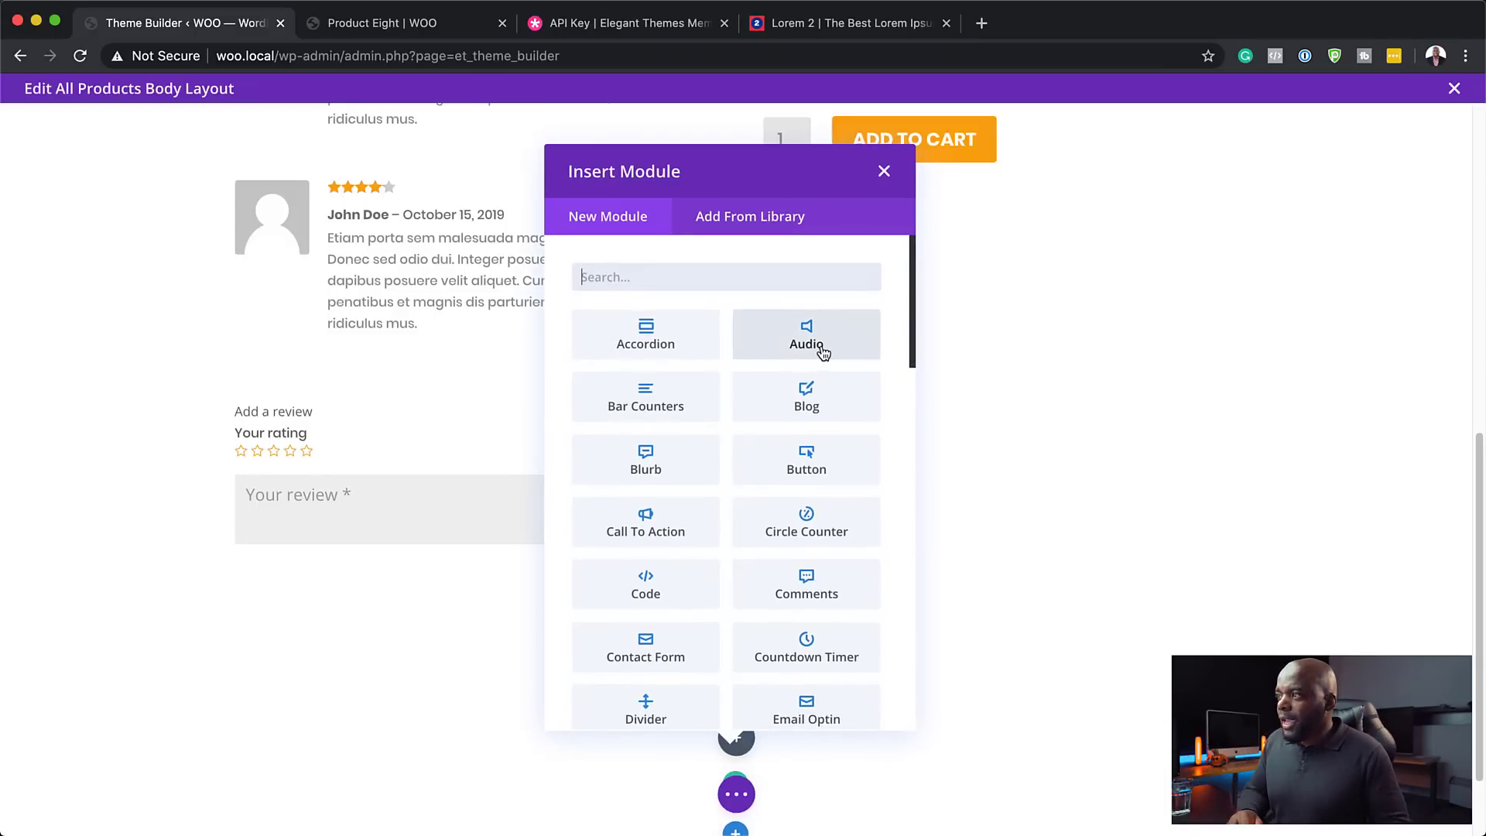
type("woo")
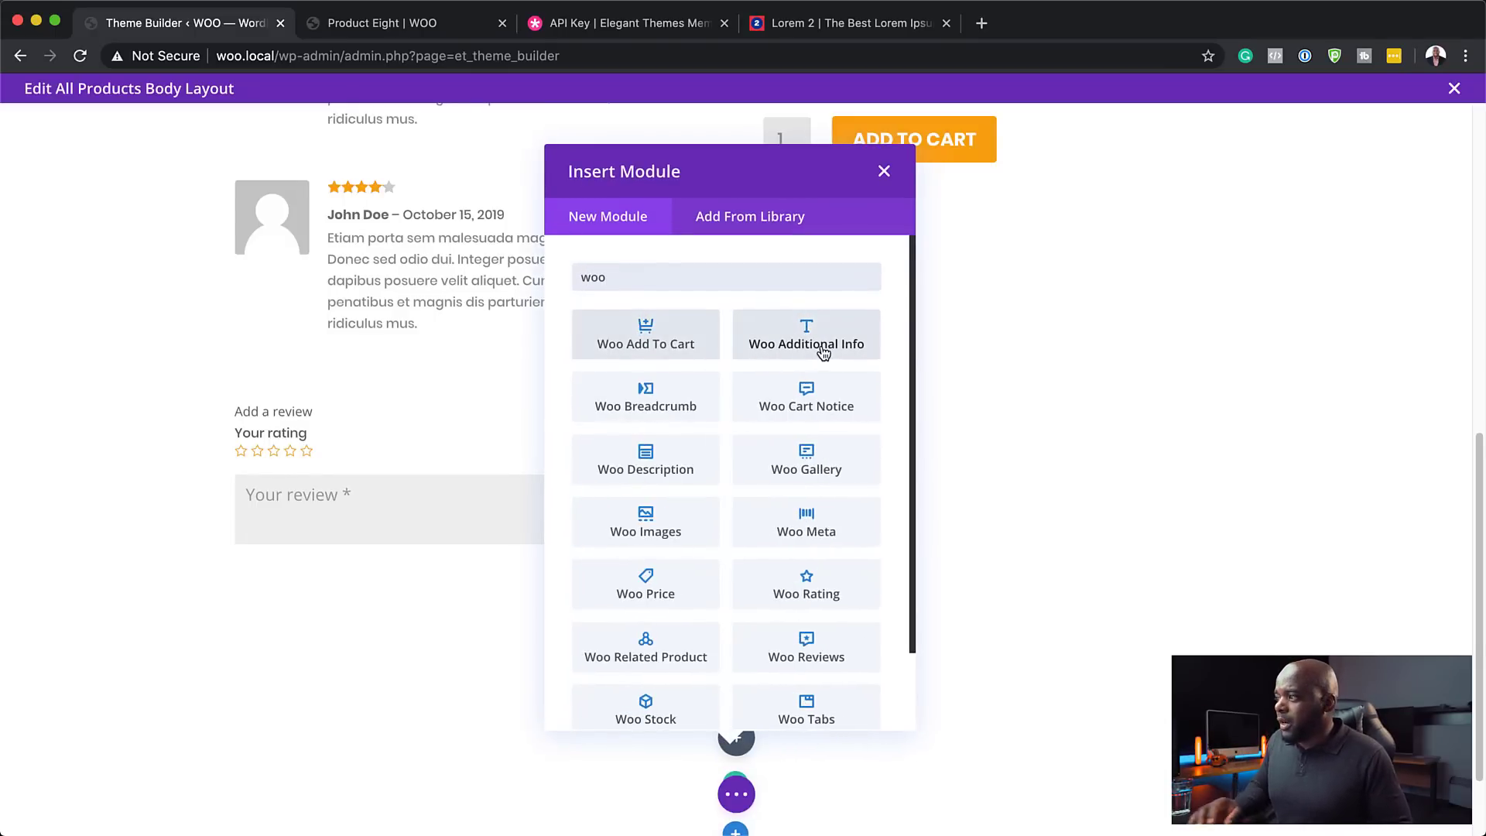
type(" re")
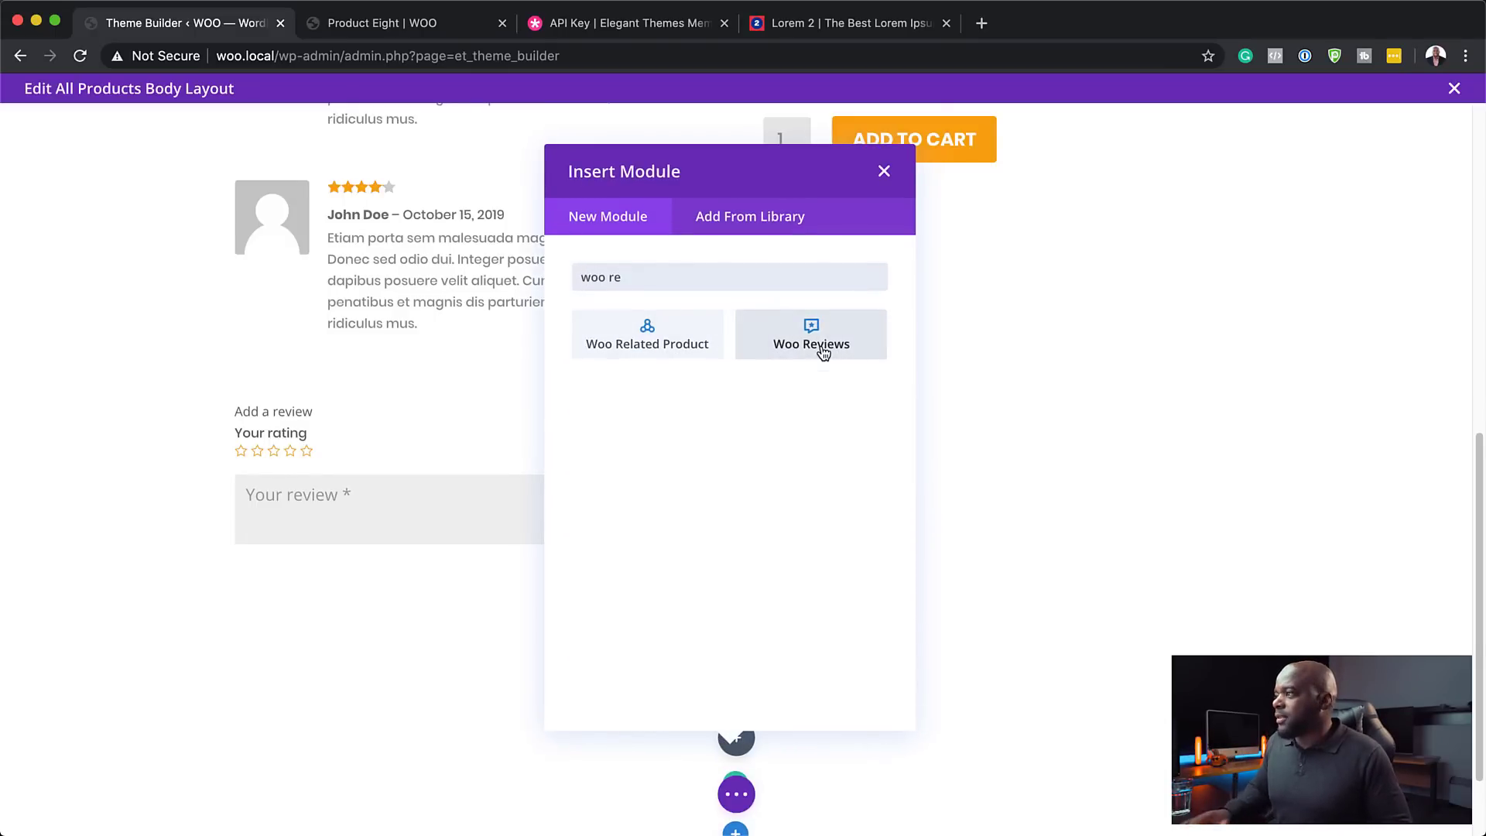
left_click(689, 341)
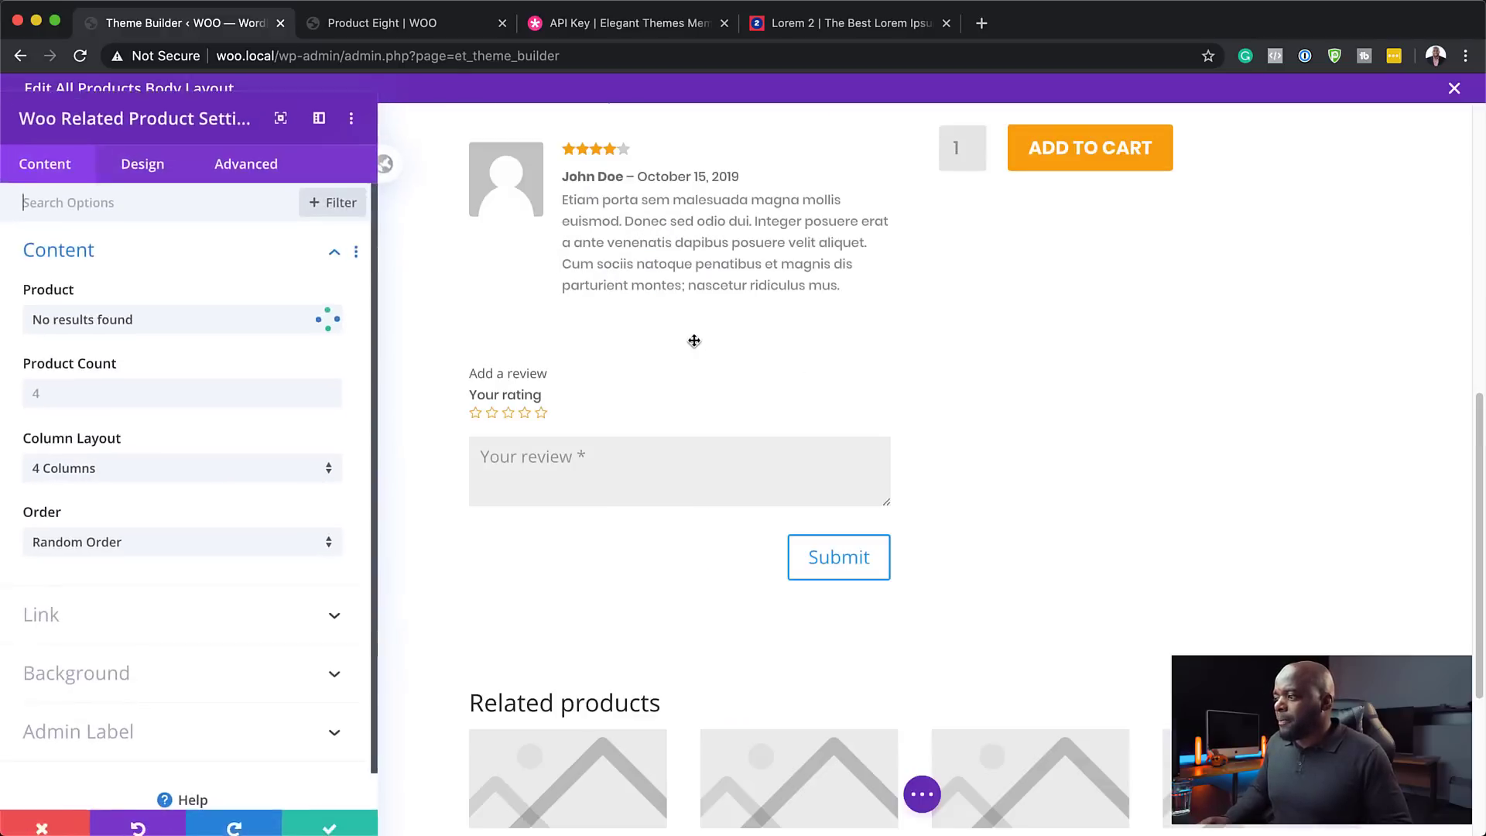
- Enter 4 in the related product image styling and set the product title font to Poppins
scroll(1190, 636, "down", 4)
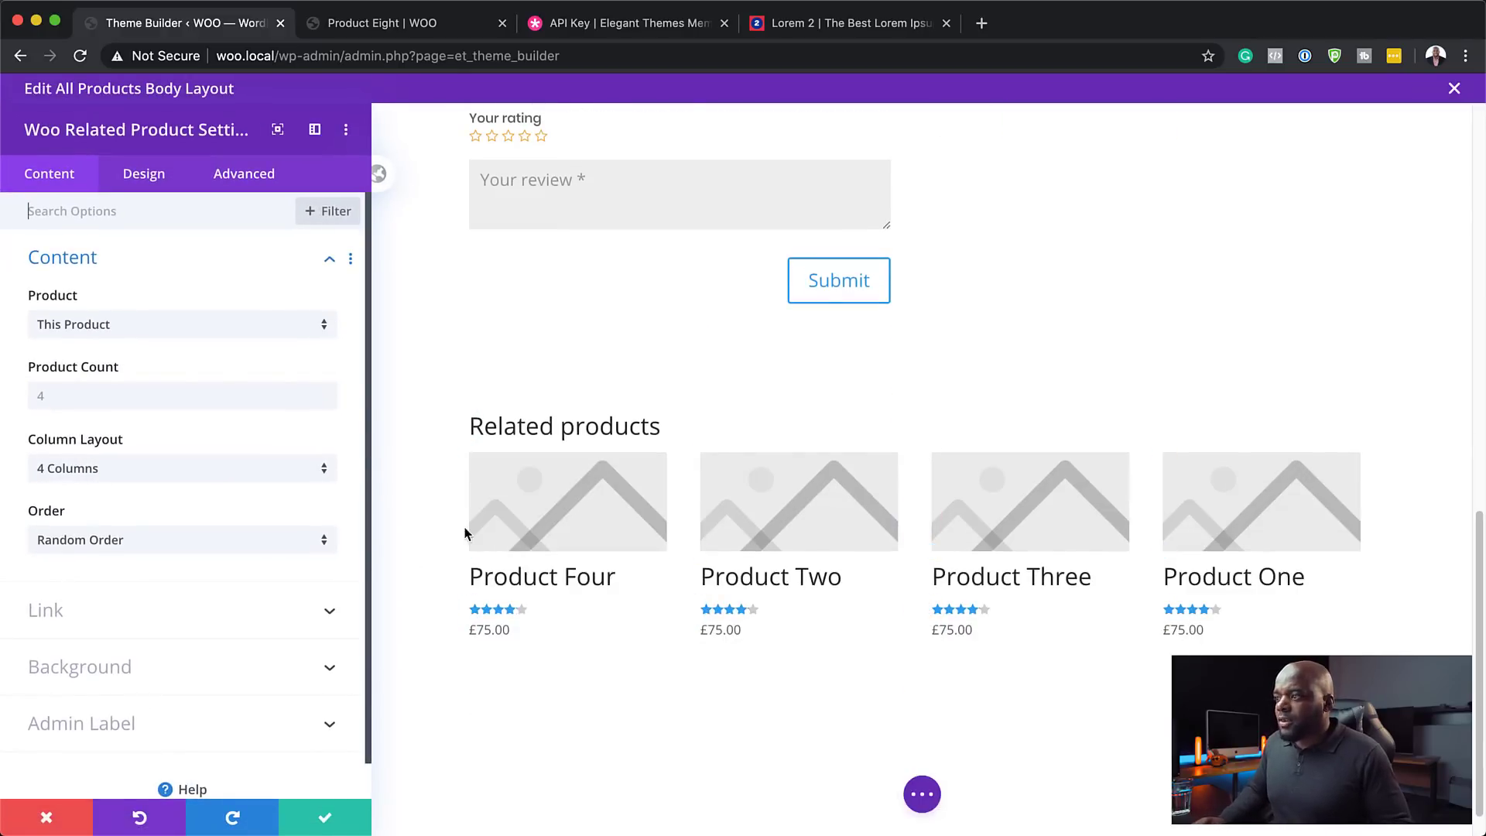
left_click(474, 459)
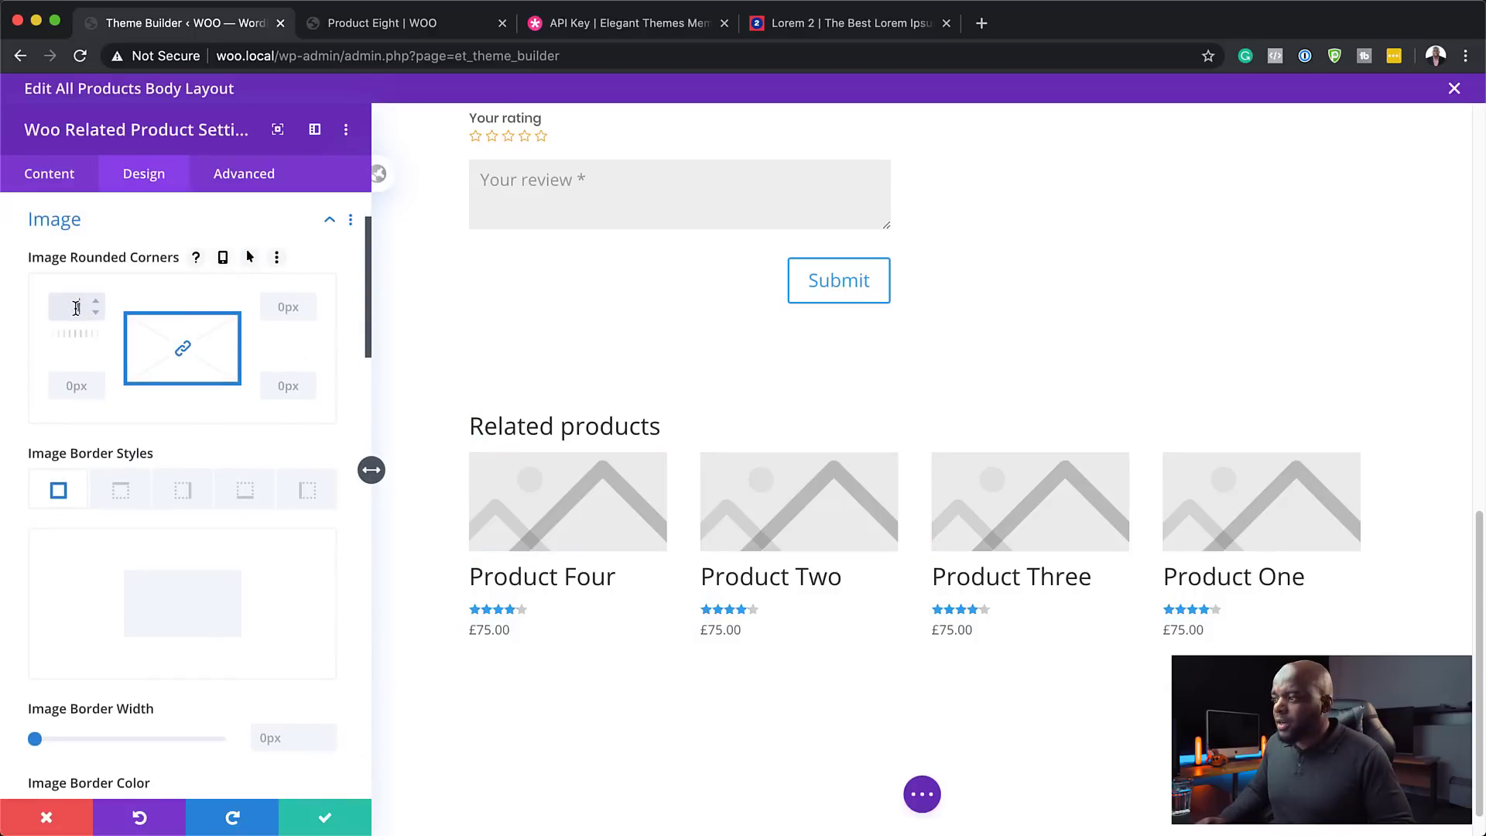
type("4")
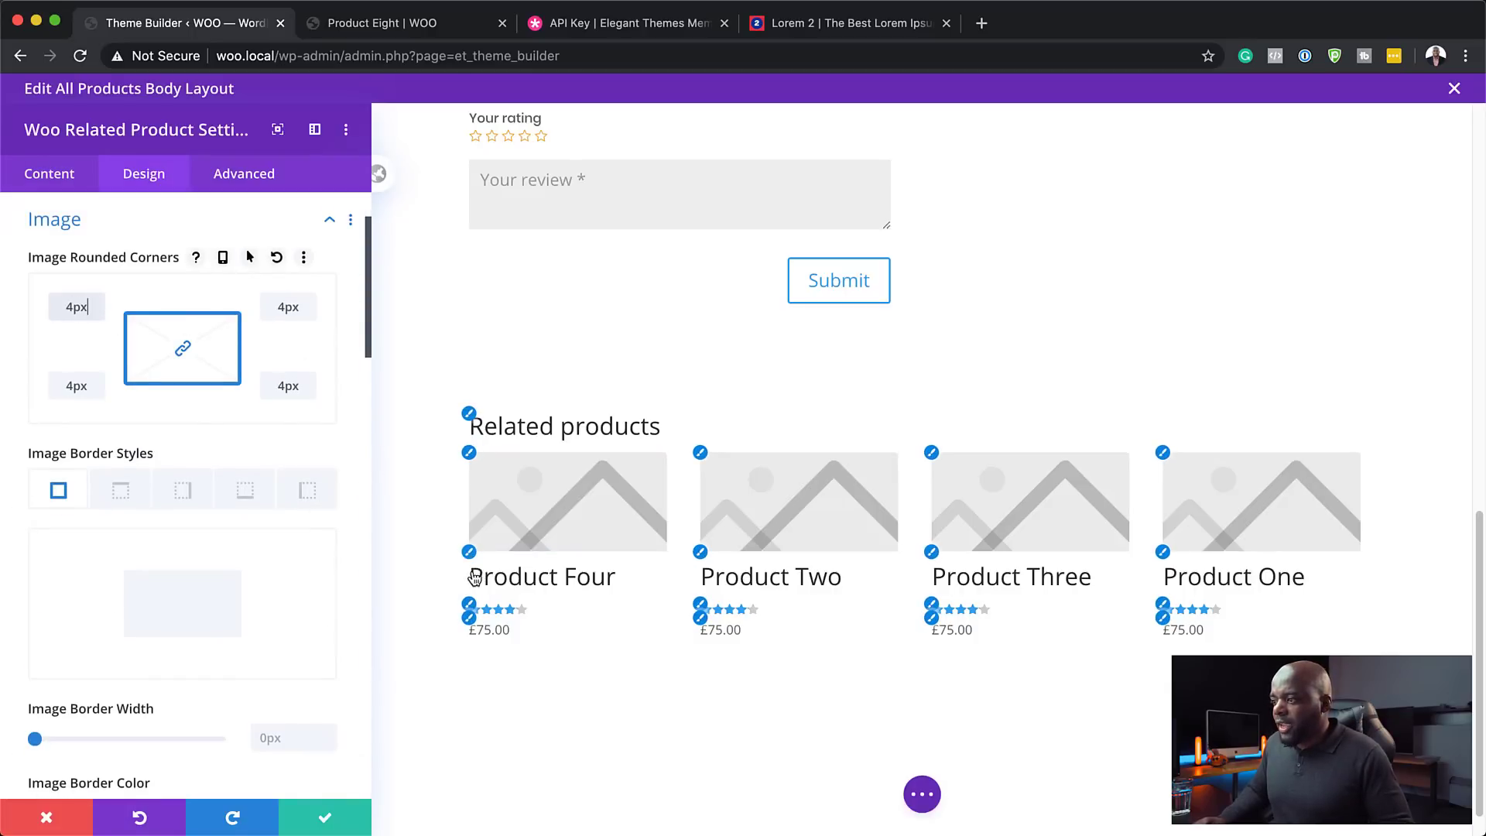
left_click(470, 554)
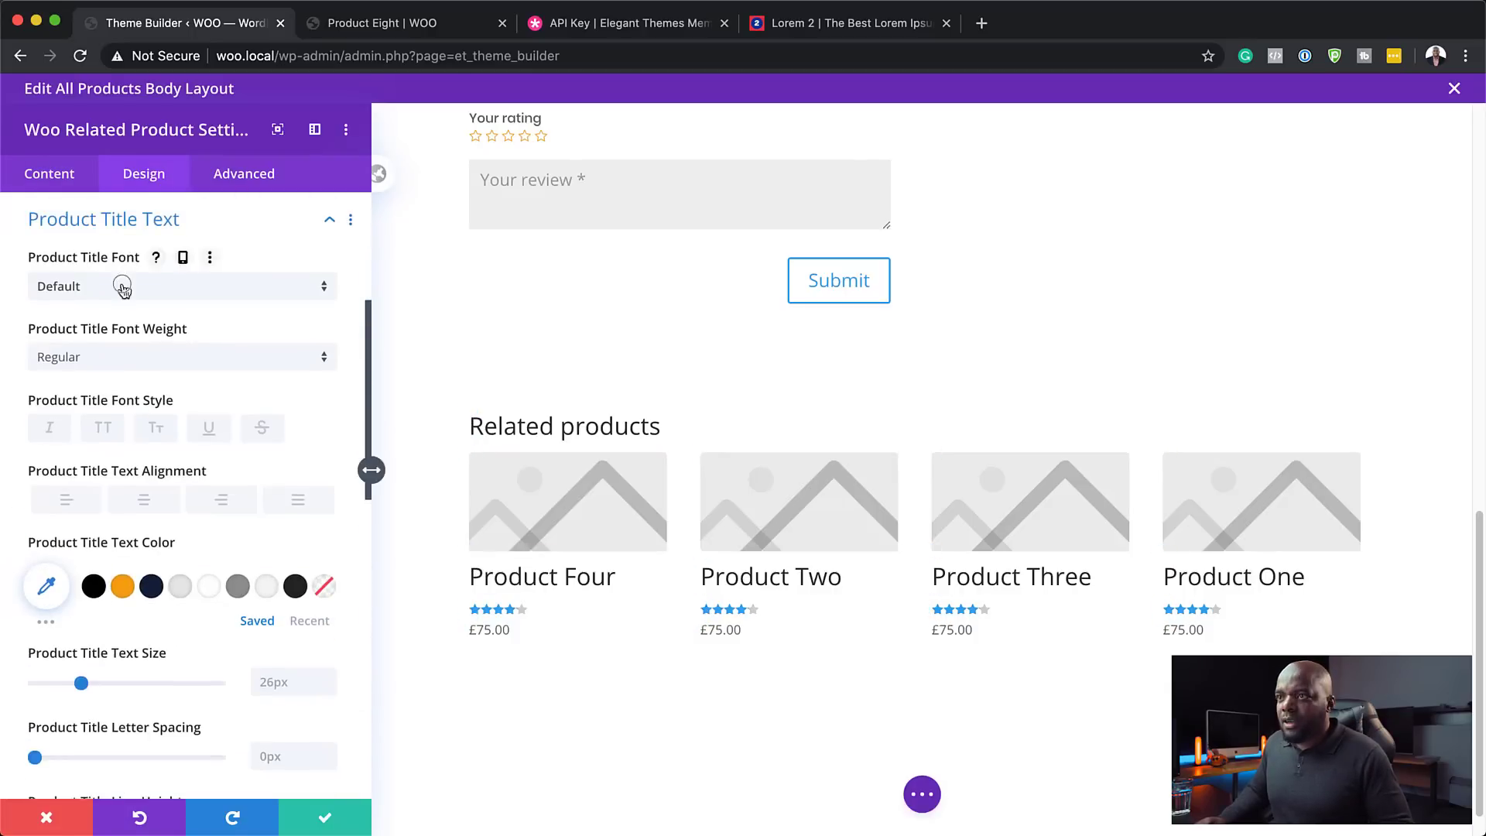
left_click(124, 290)
left_click(123, 249)
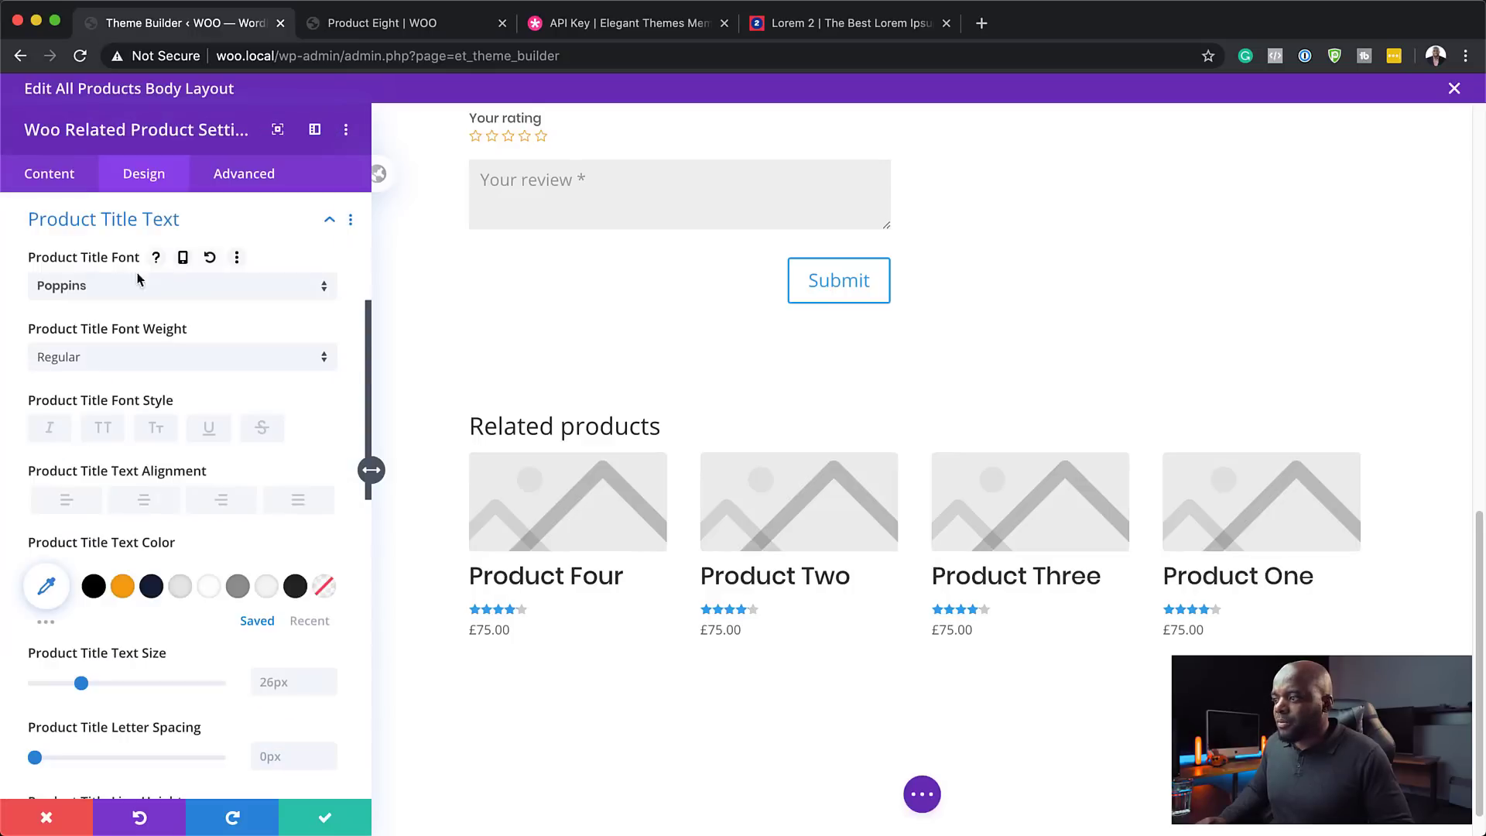
- Make the related product star ratings orange and the prices bold Poppins
left_click(470, 610)
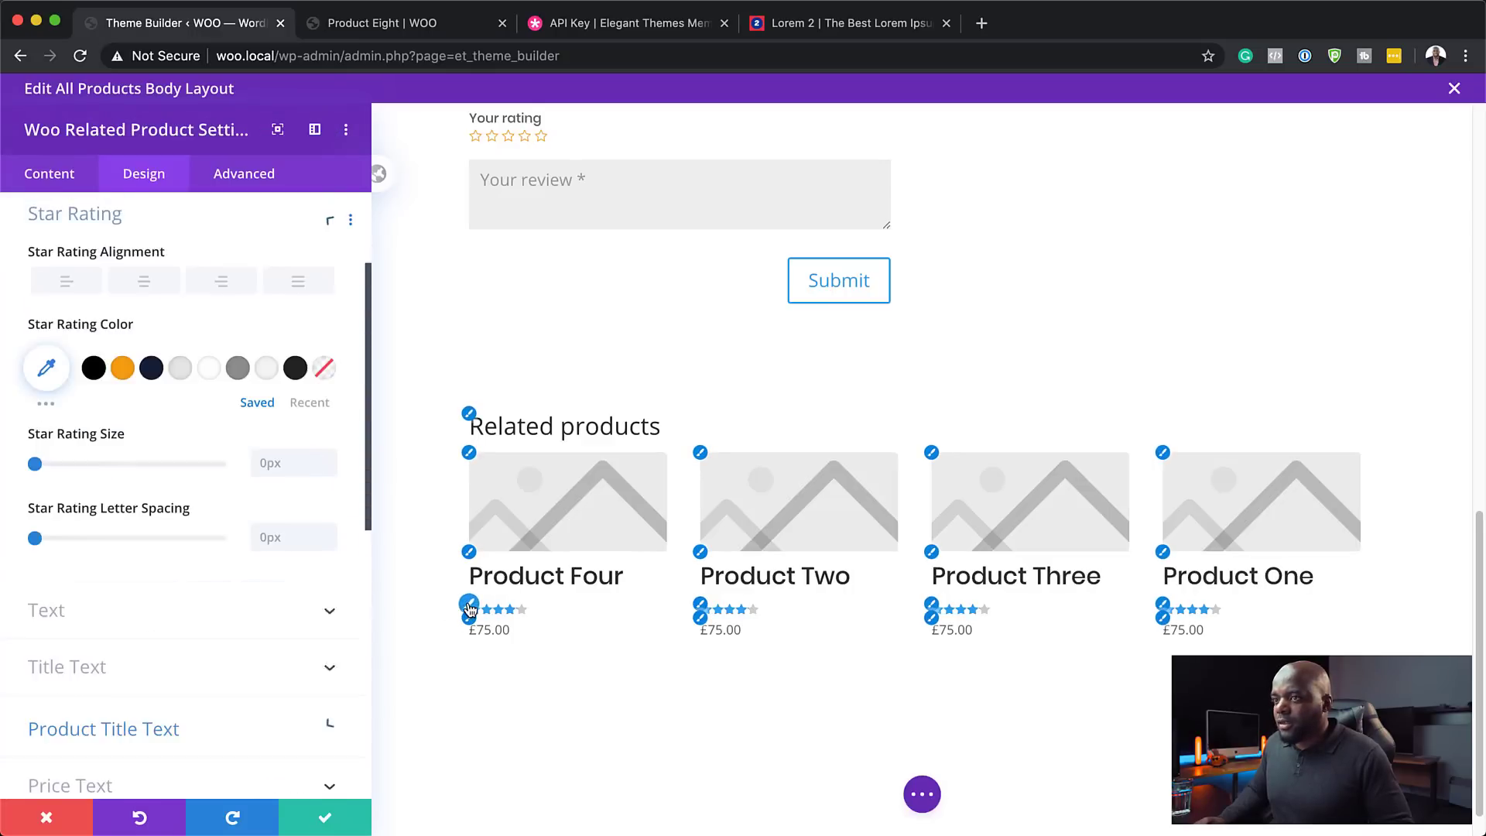
left_click(122, 373)
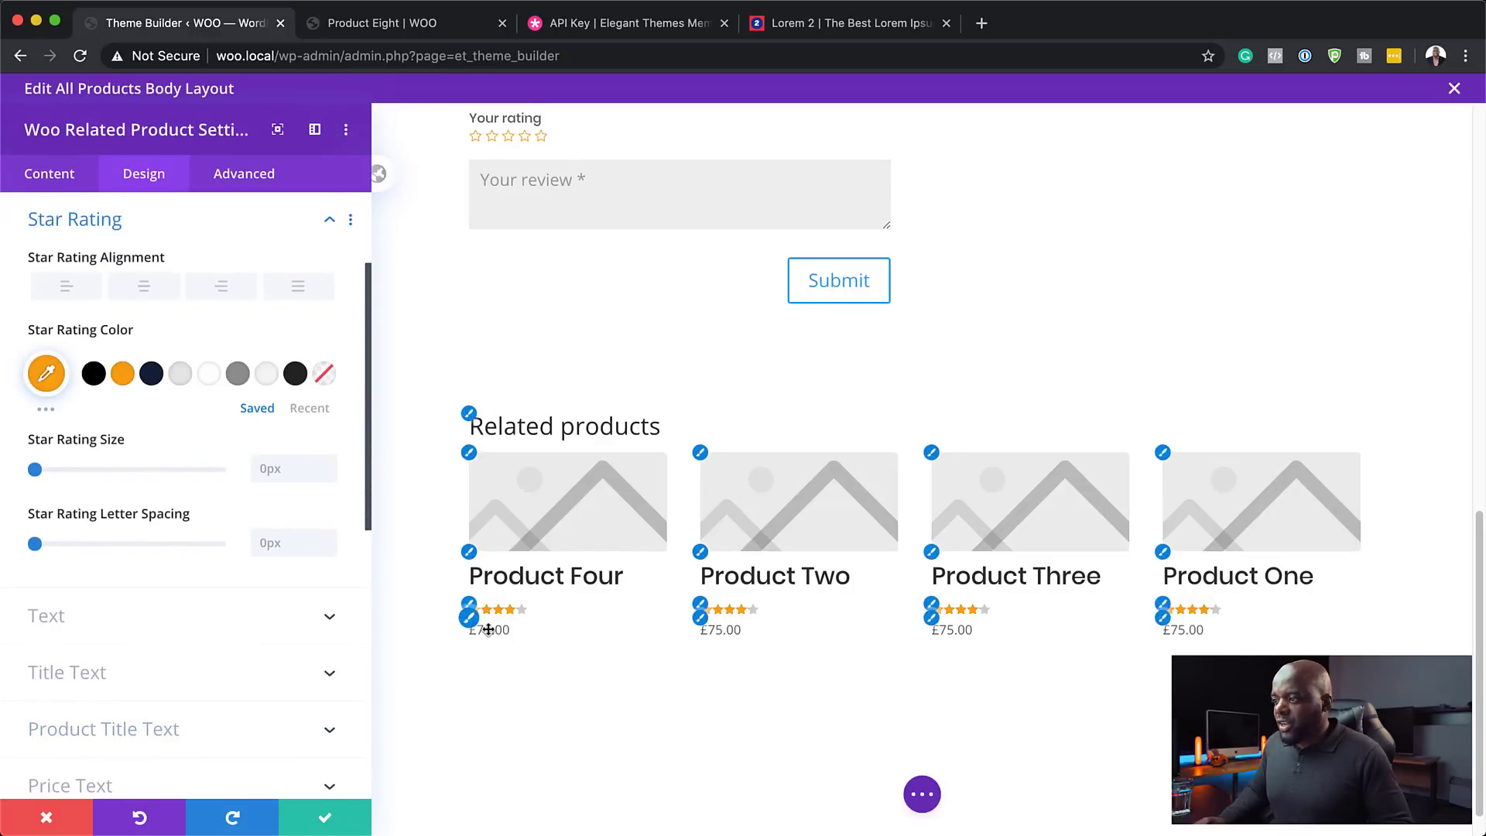
left_click(470, 619)
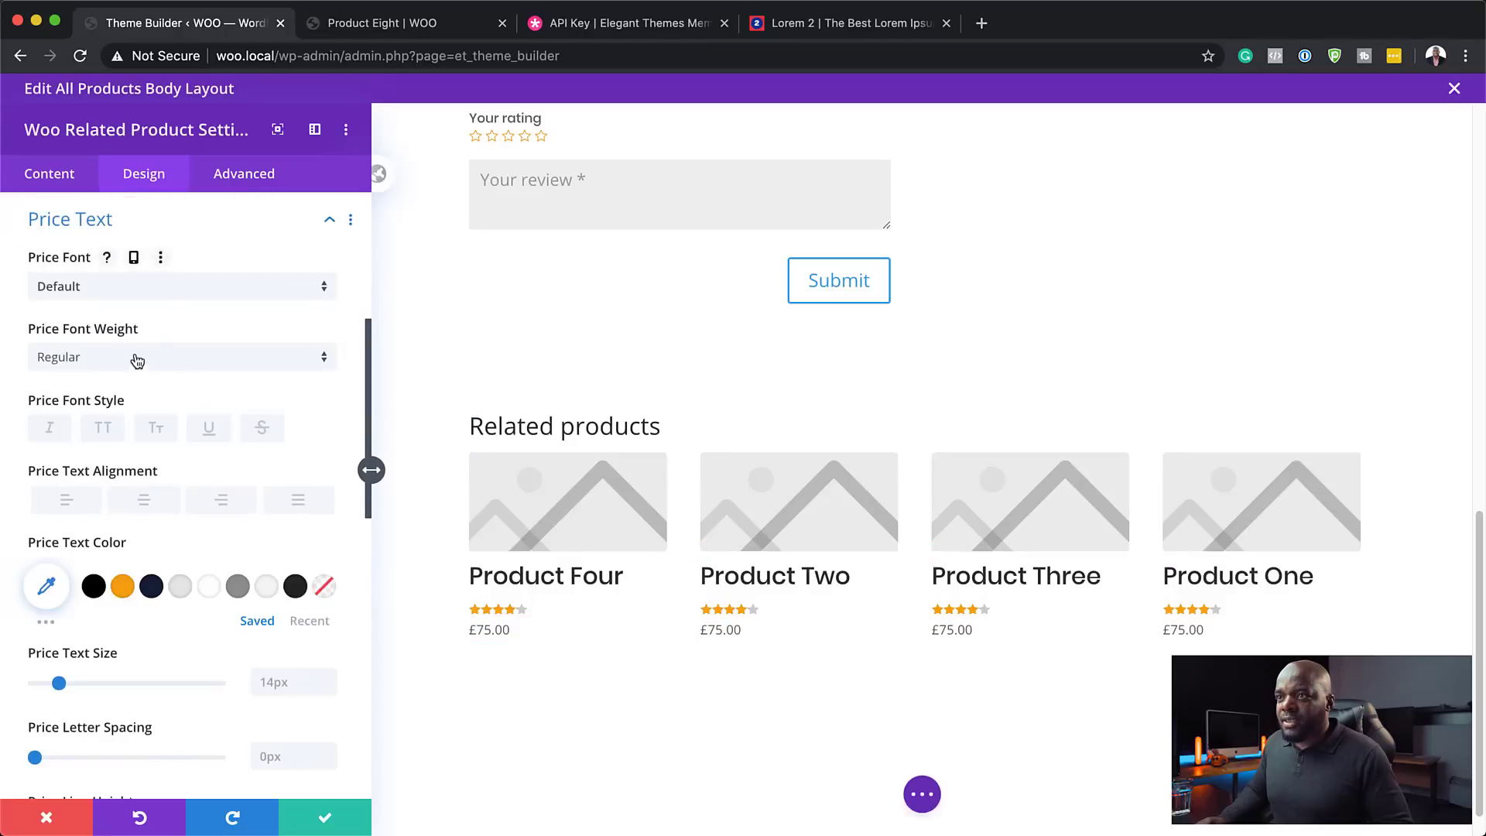
left_click(166, 288)
left_click(172, 255)
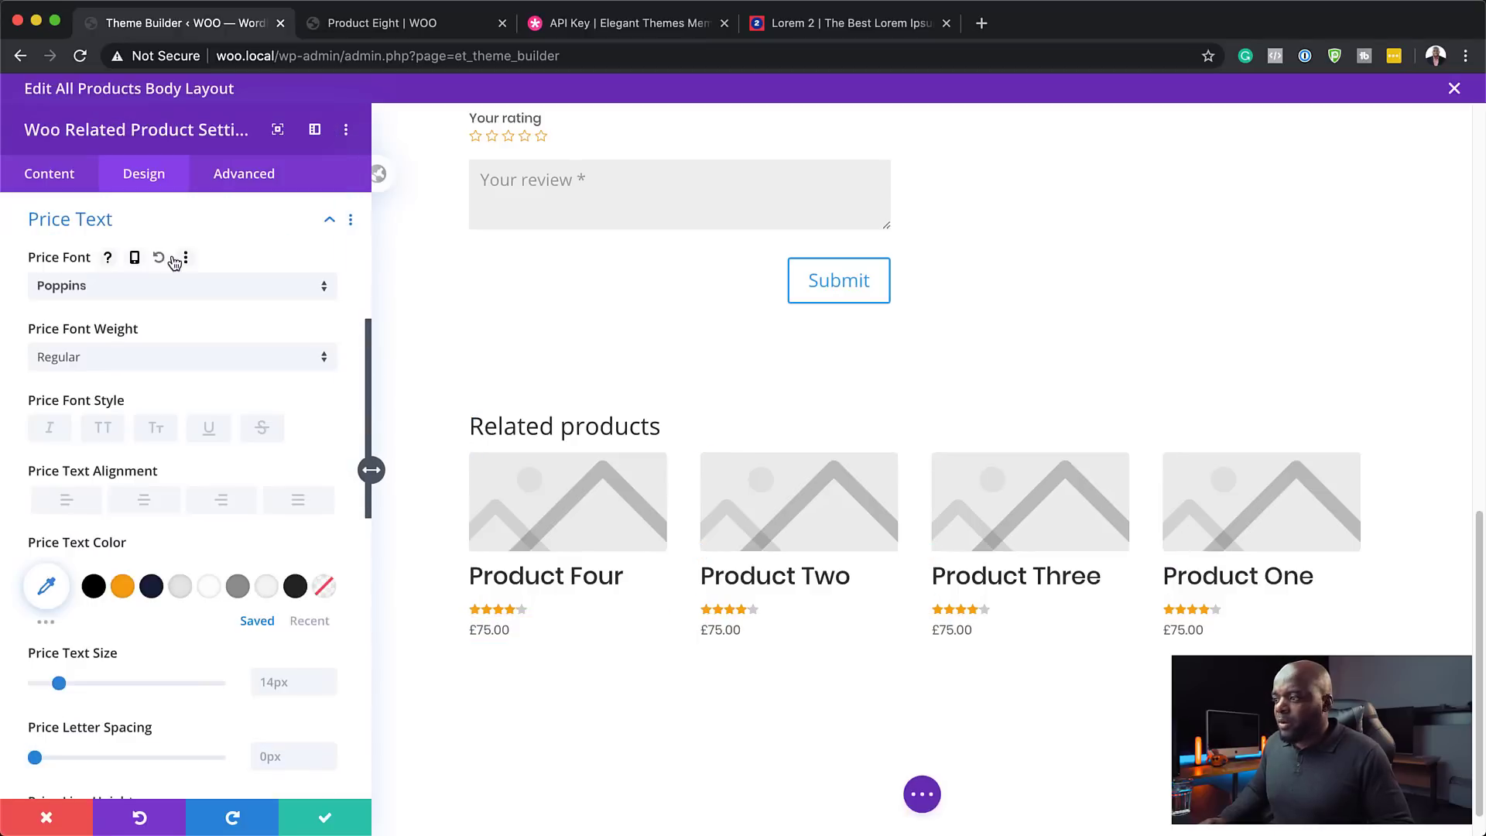
left_click(88, 358)
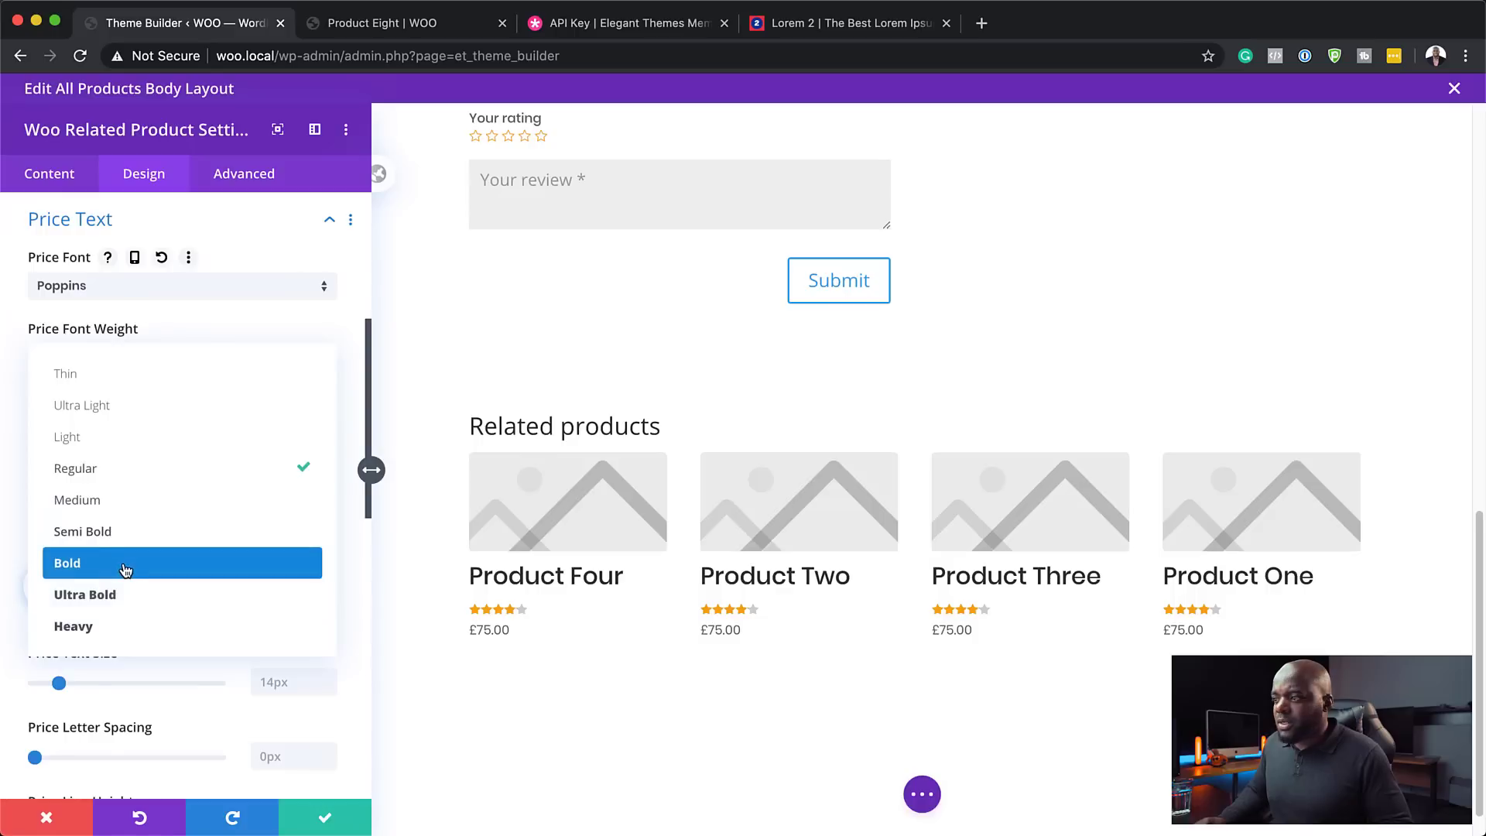
left_click(122, 567)
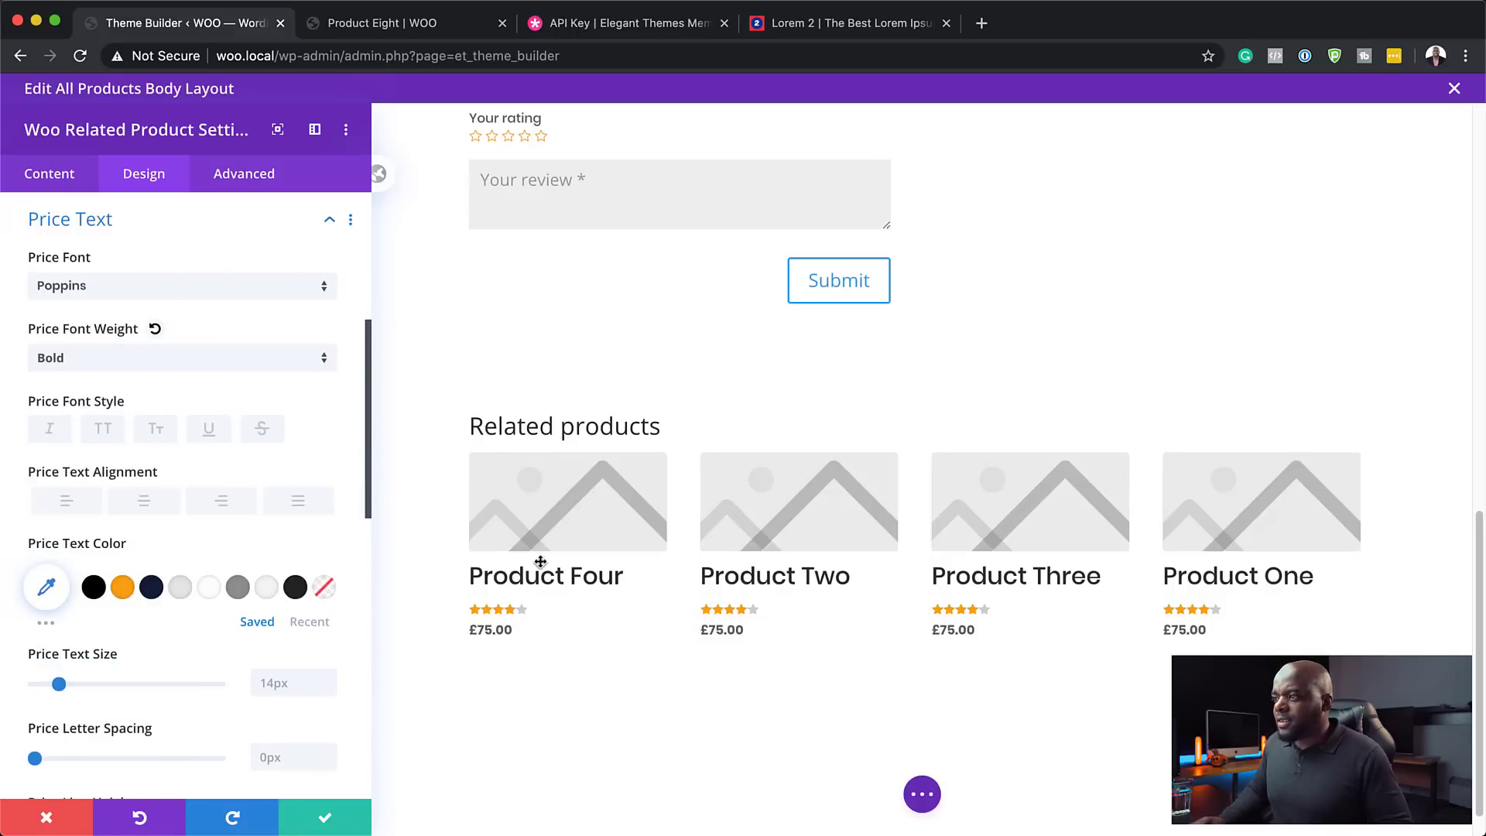
- Set the Related products heading font to Poppins and save the module settings
left_click(471, 416)
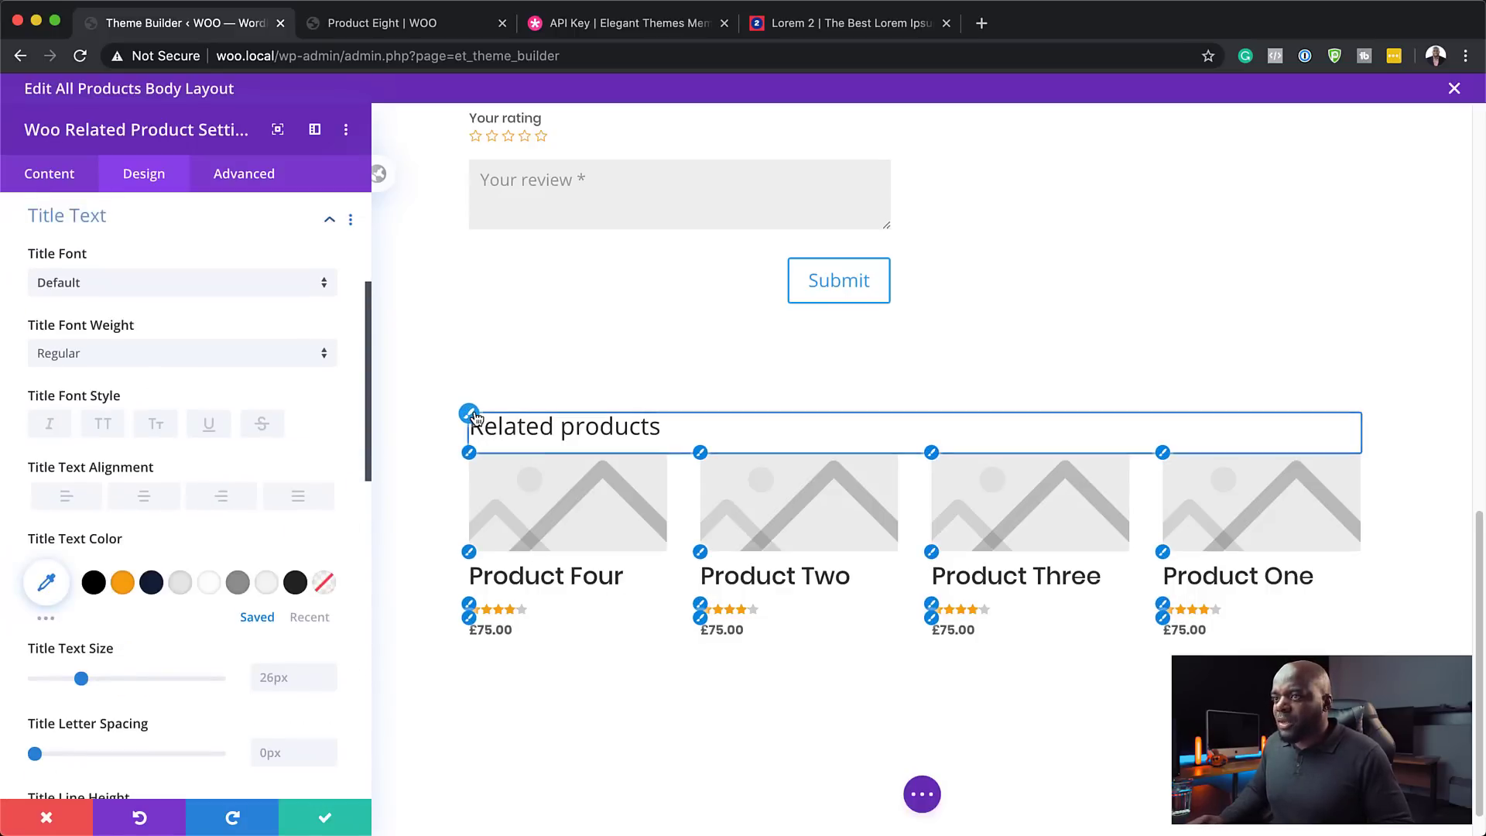
left_click(142, 289)
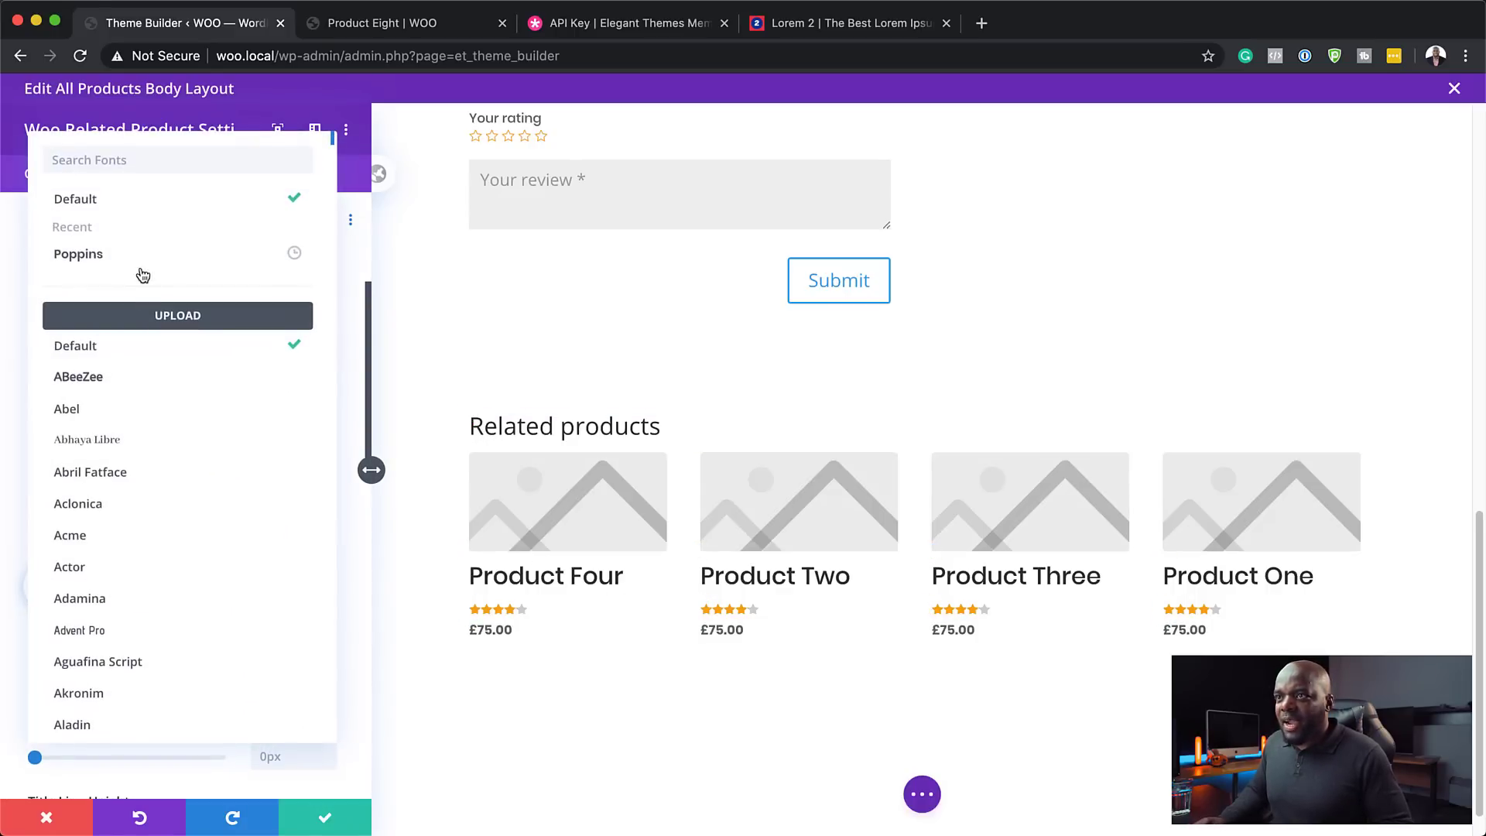
left_click(144, 263)
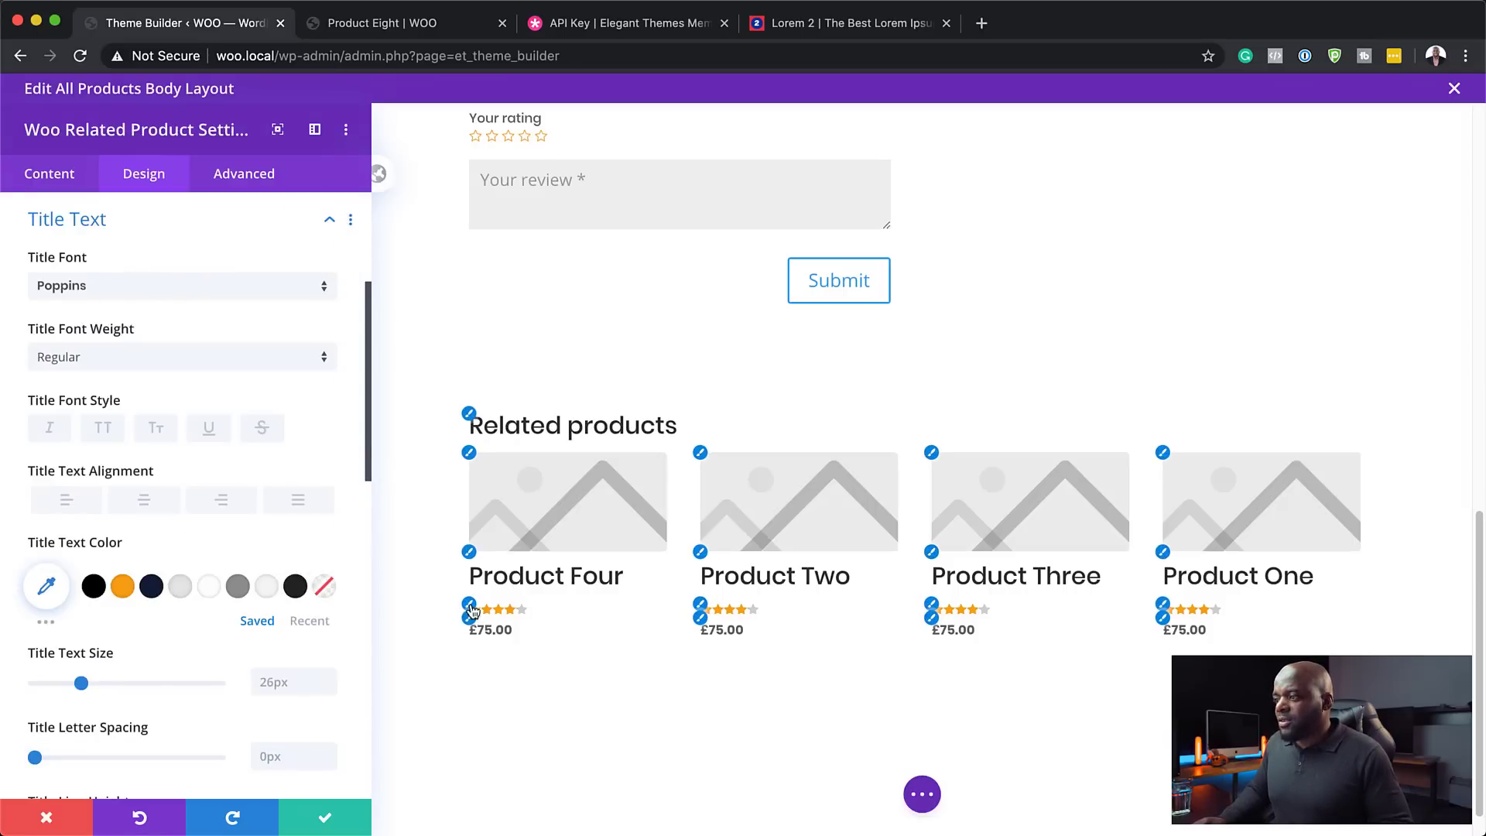
left_click(328, 819)
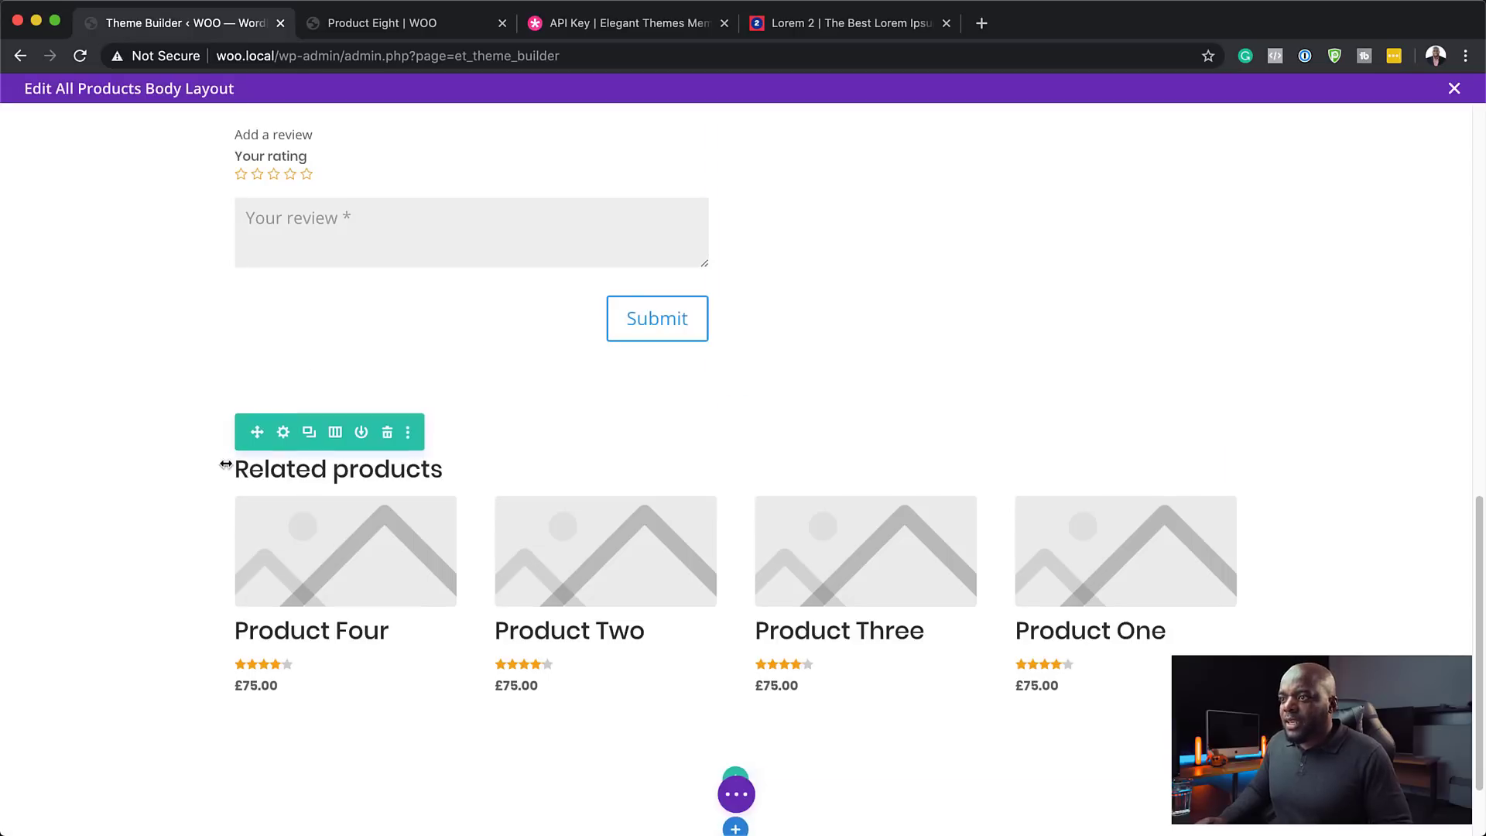
- Give the Related products row a light grey background and 4px rounded corners
left_click(283, 432)
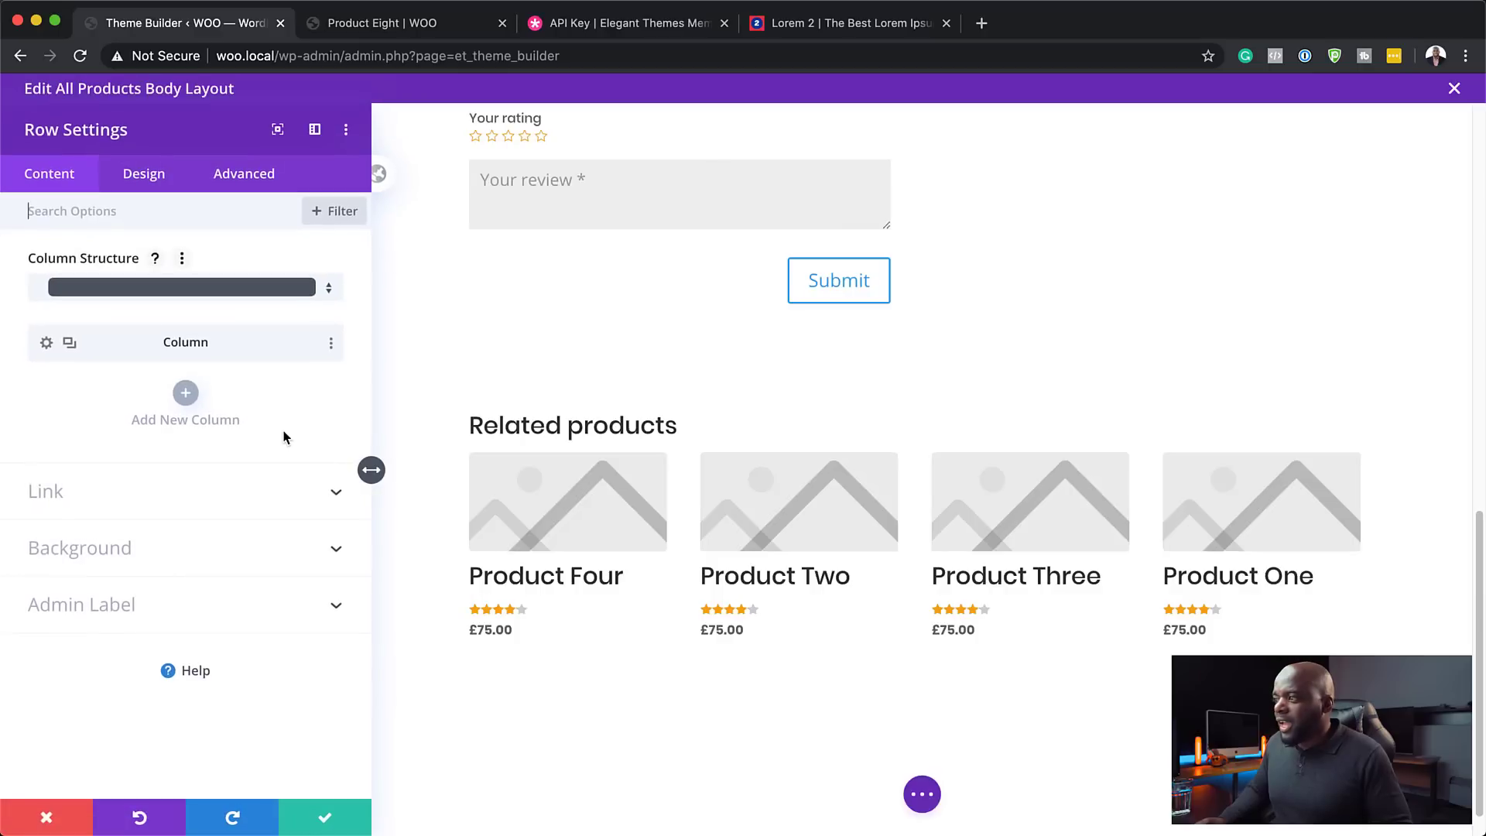
left_click(106, 548)
left_click(176, 586)
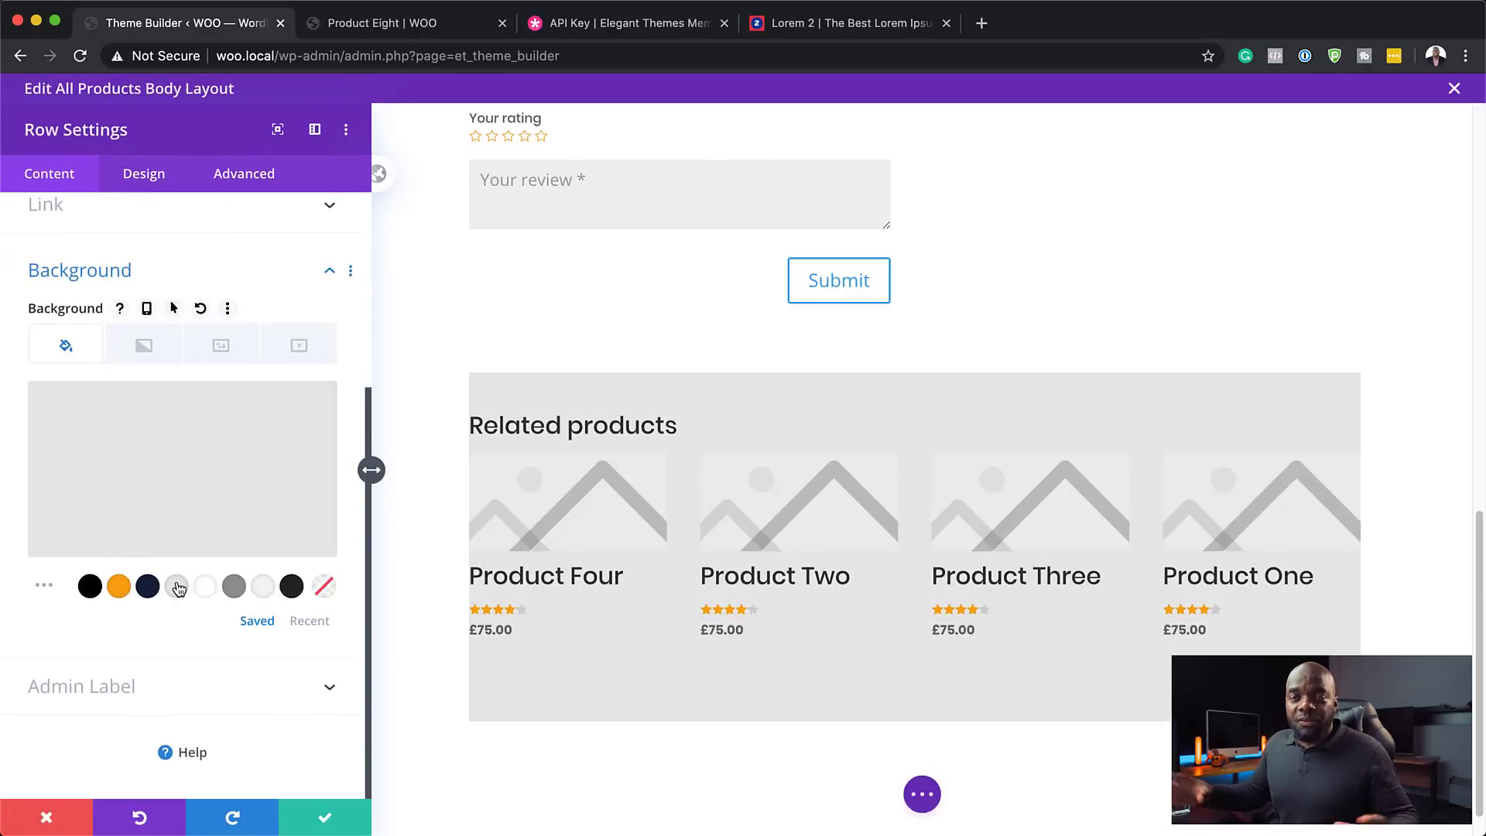
left_click(156, 176)
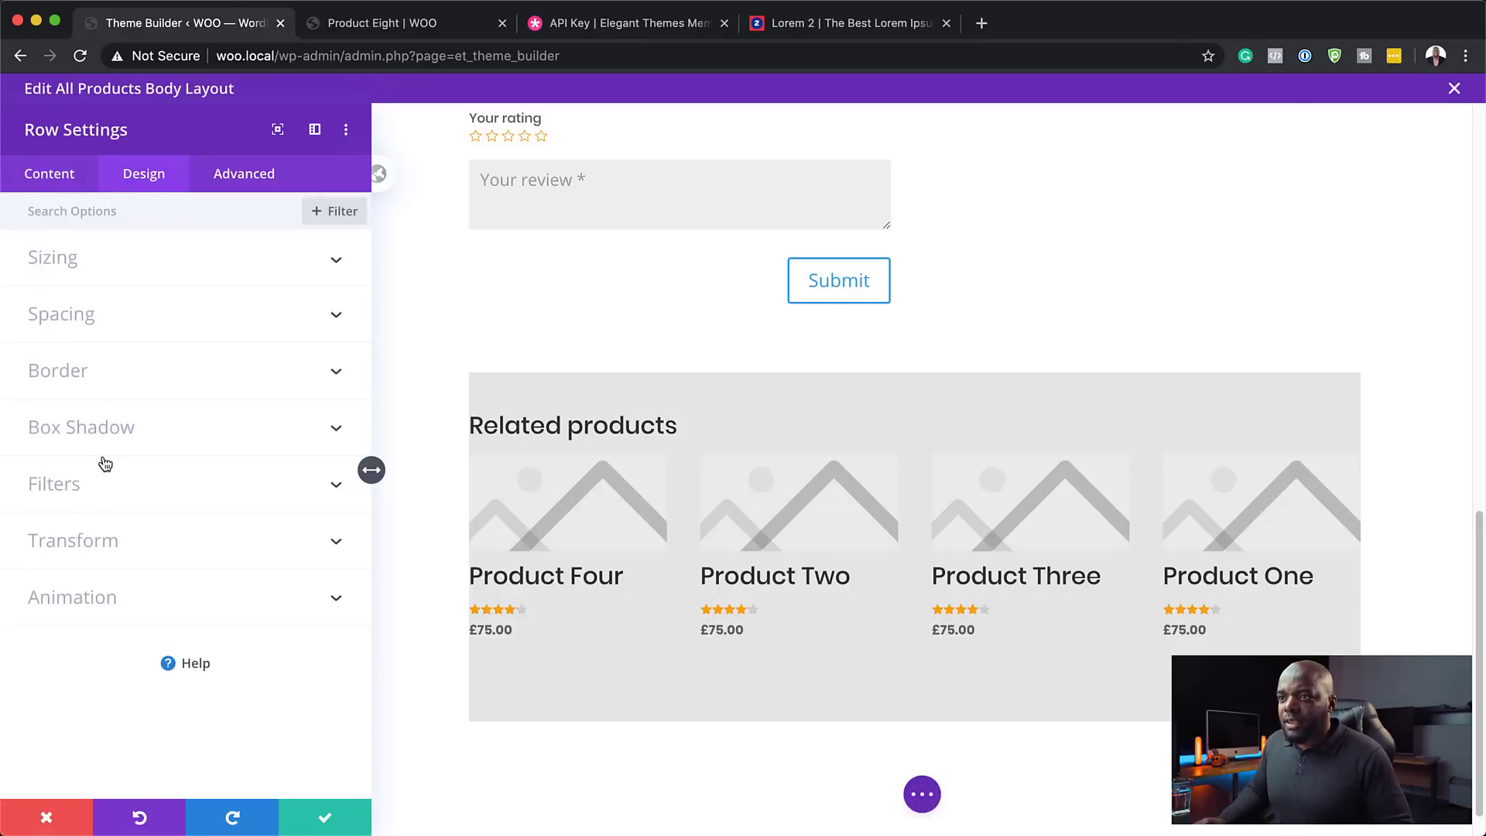
left_click(94, 382)
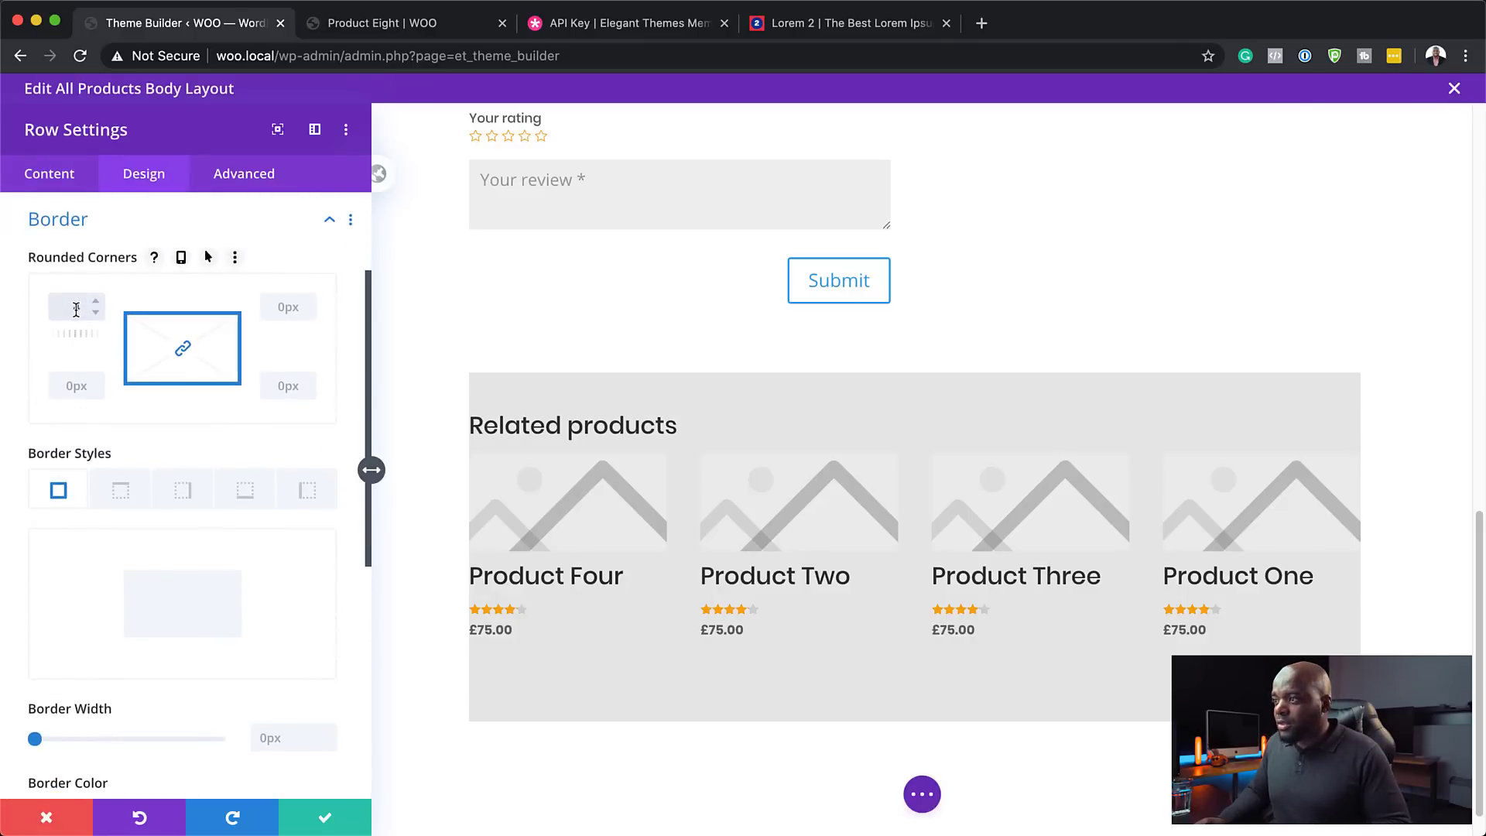
type("4")
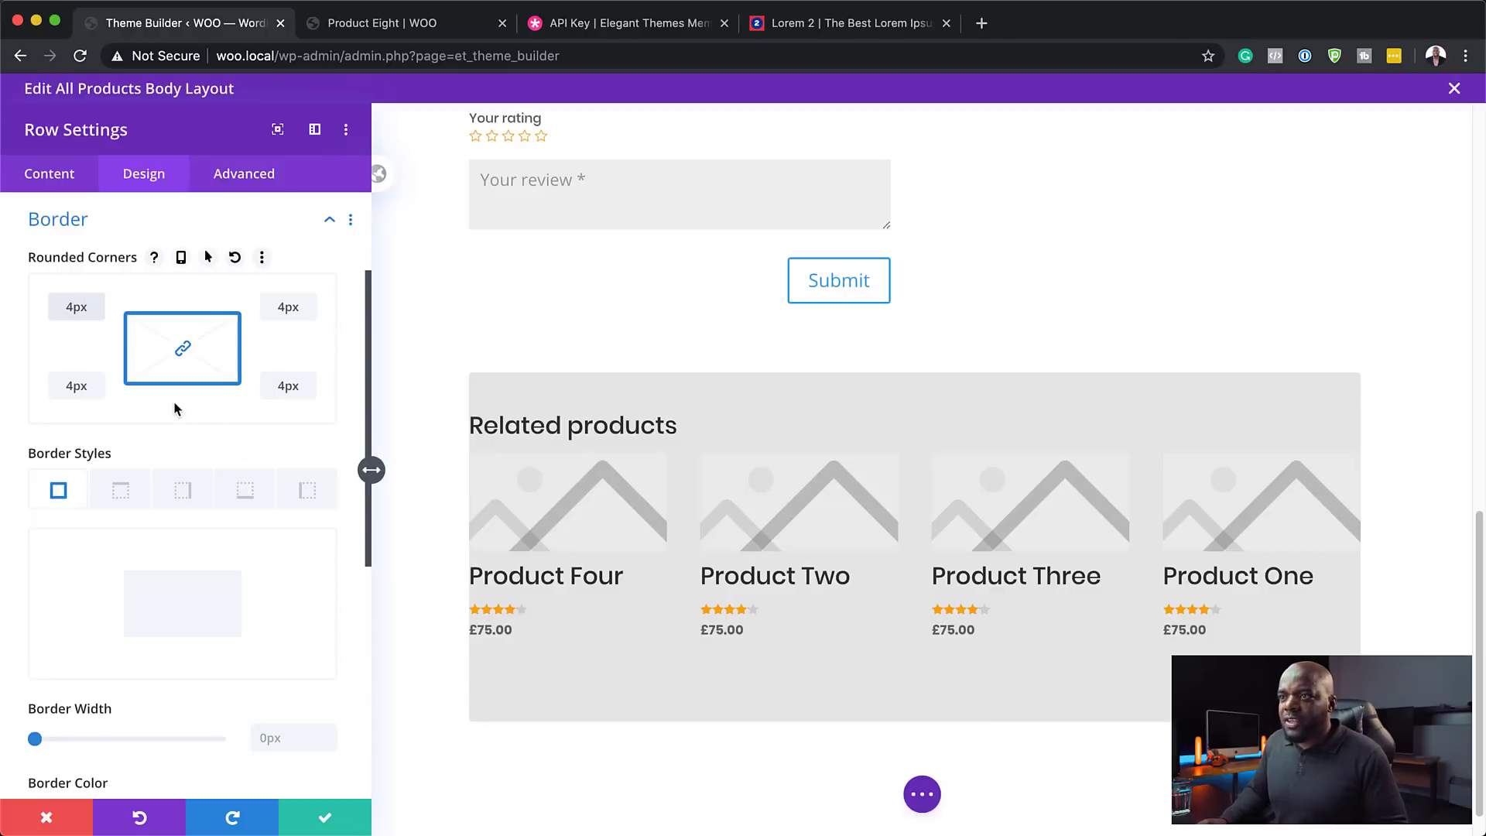
- Set the row padding to 20px top and bottom and 40px left and right
scroll(187, 587, "down", 1)
scroll(188, 587, "down", 10)
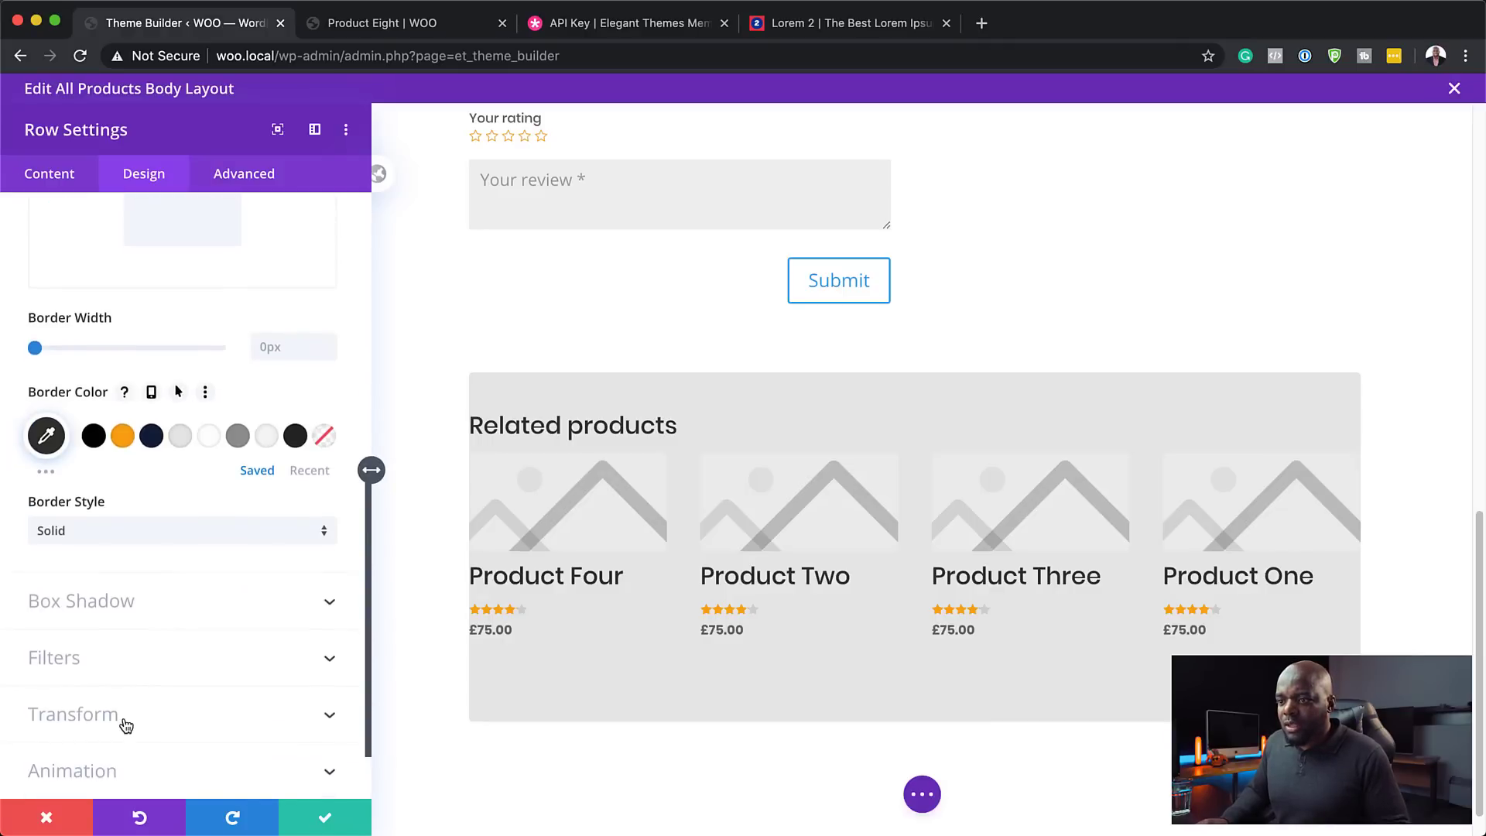
scroll(195, 593, "up", 10)
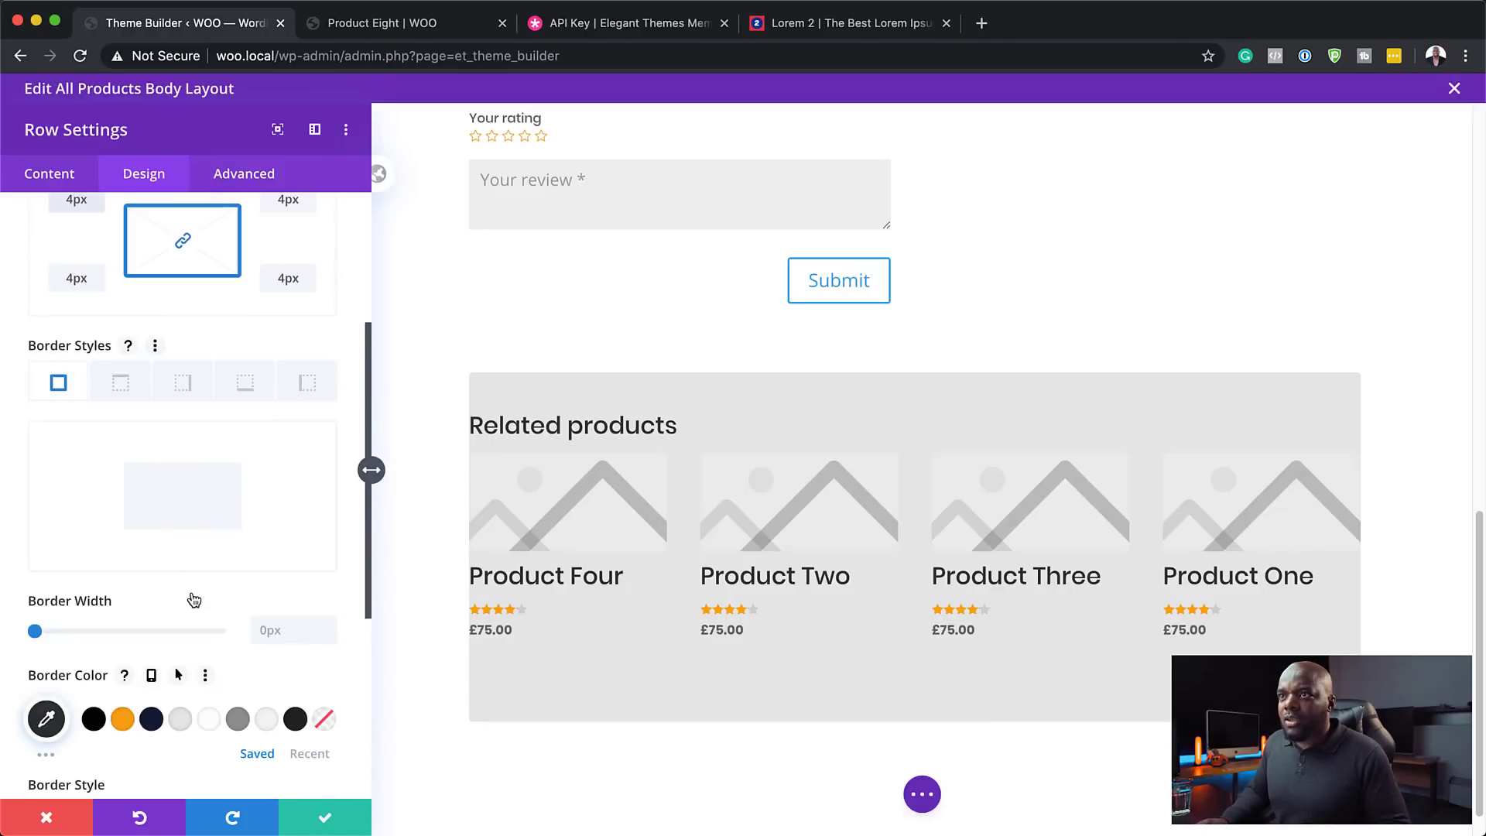
left_click(81, 313)
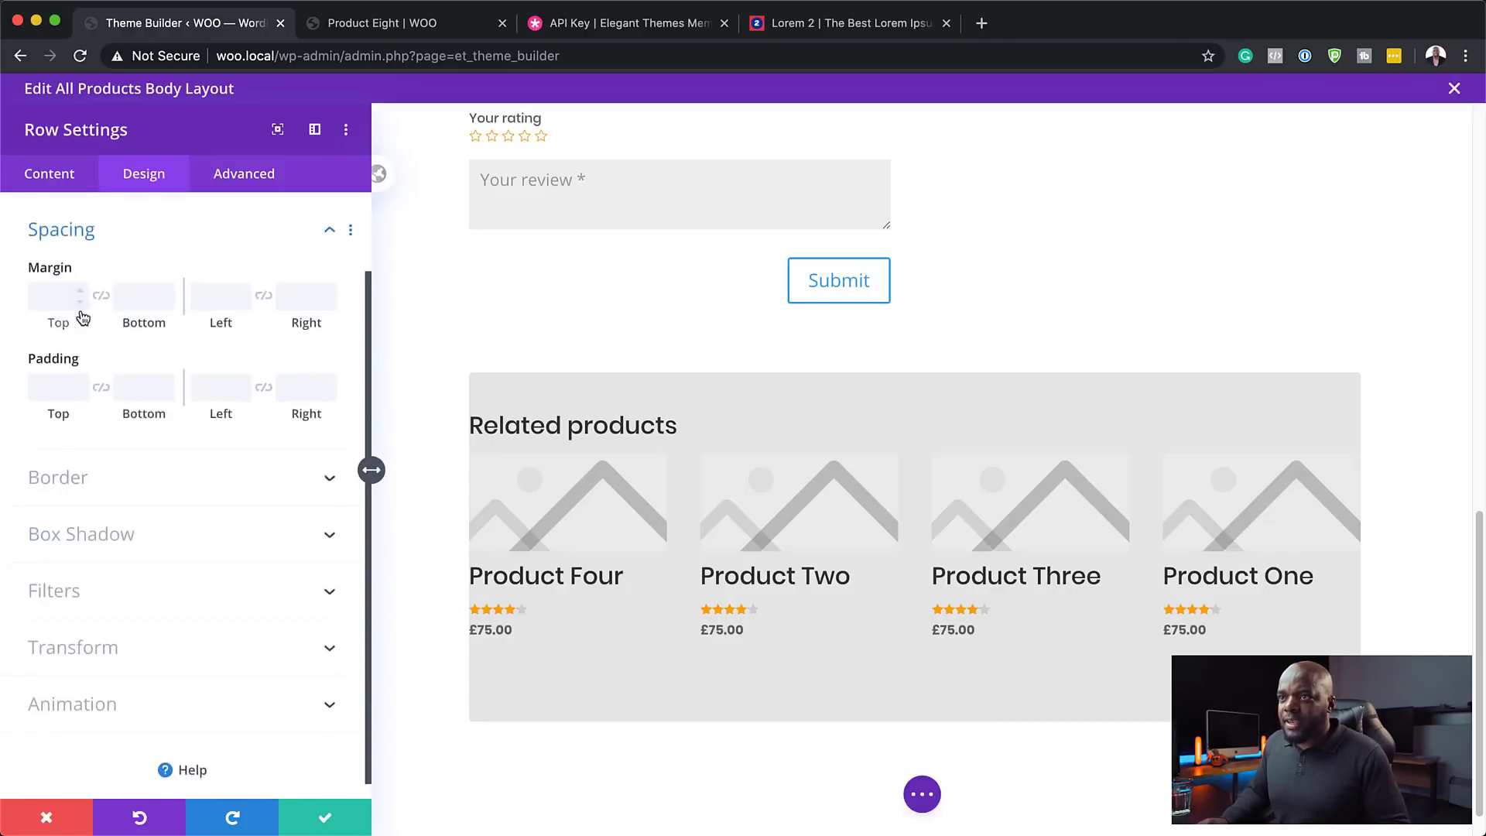
left_click(55, 380)
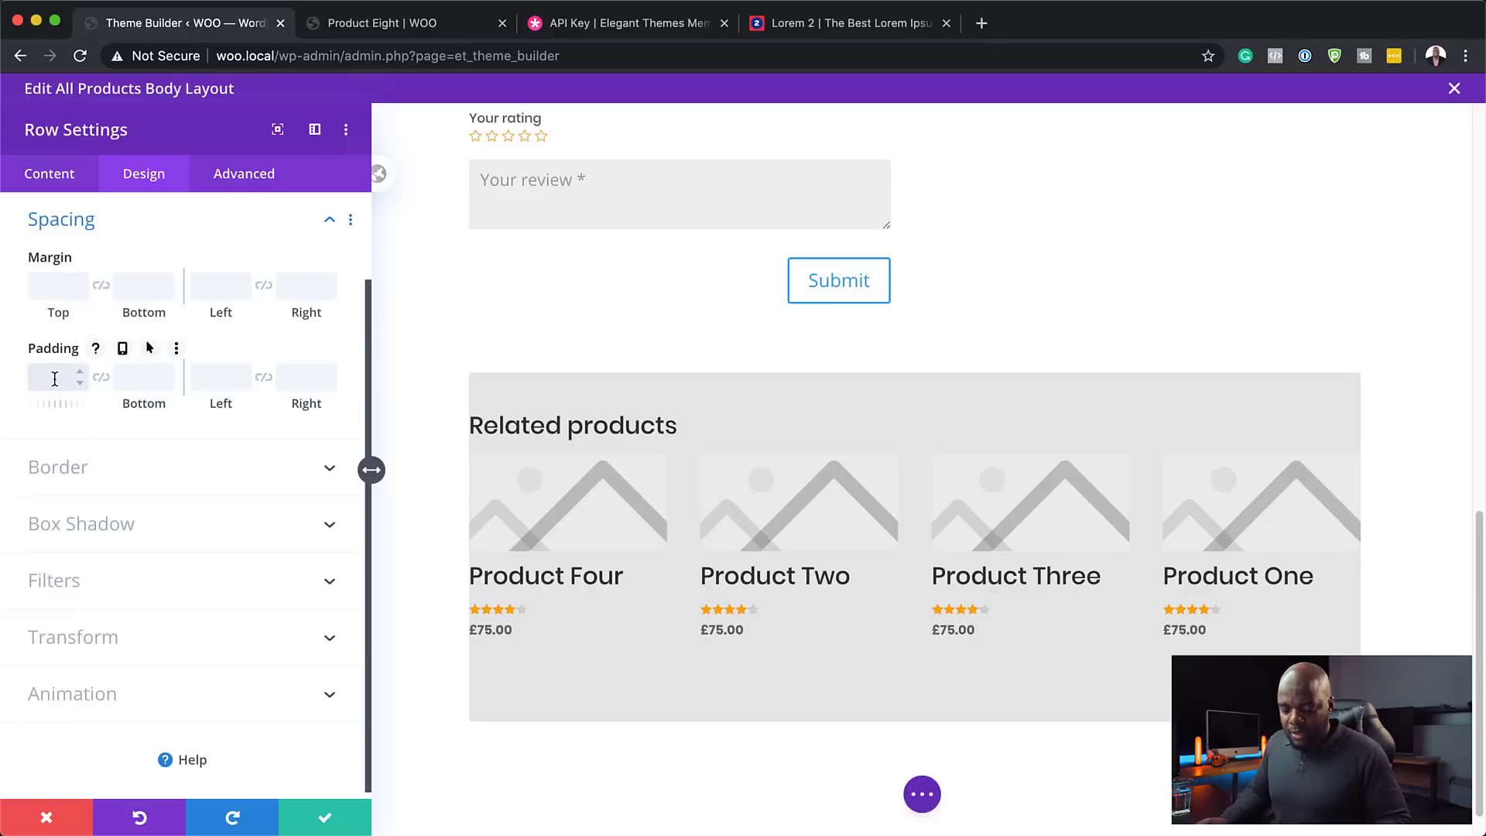
left_click(202, 372)
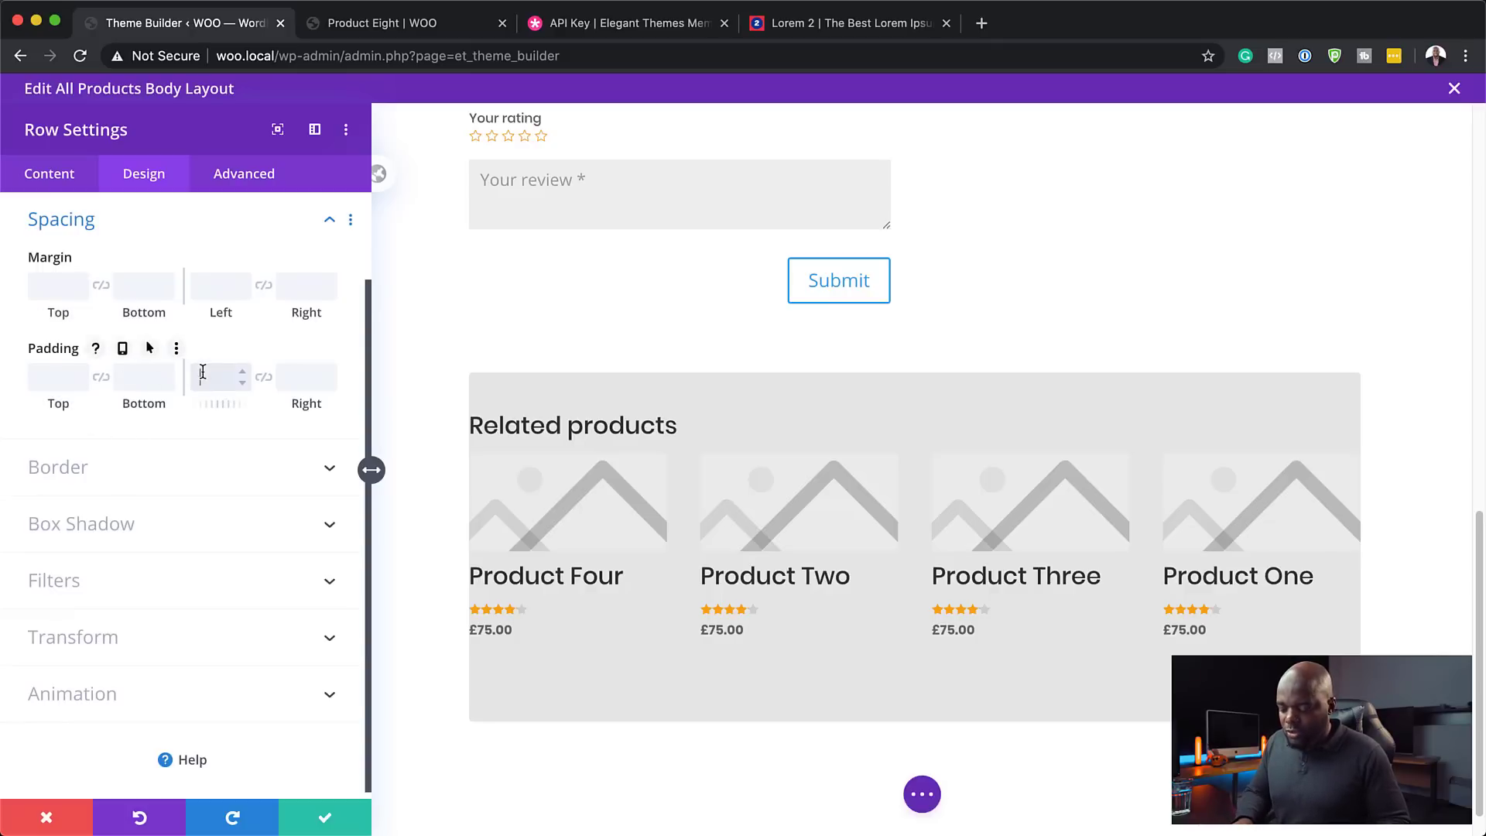
type("20px")
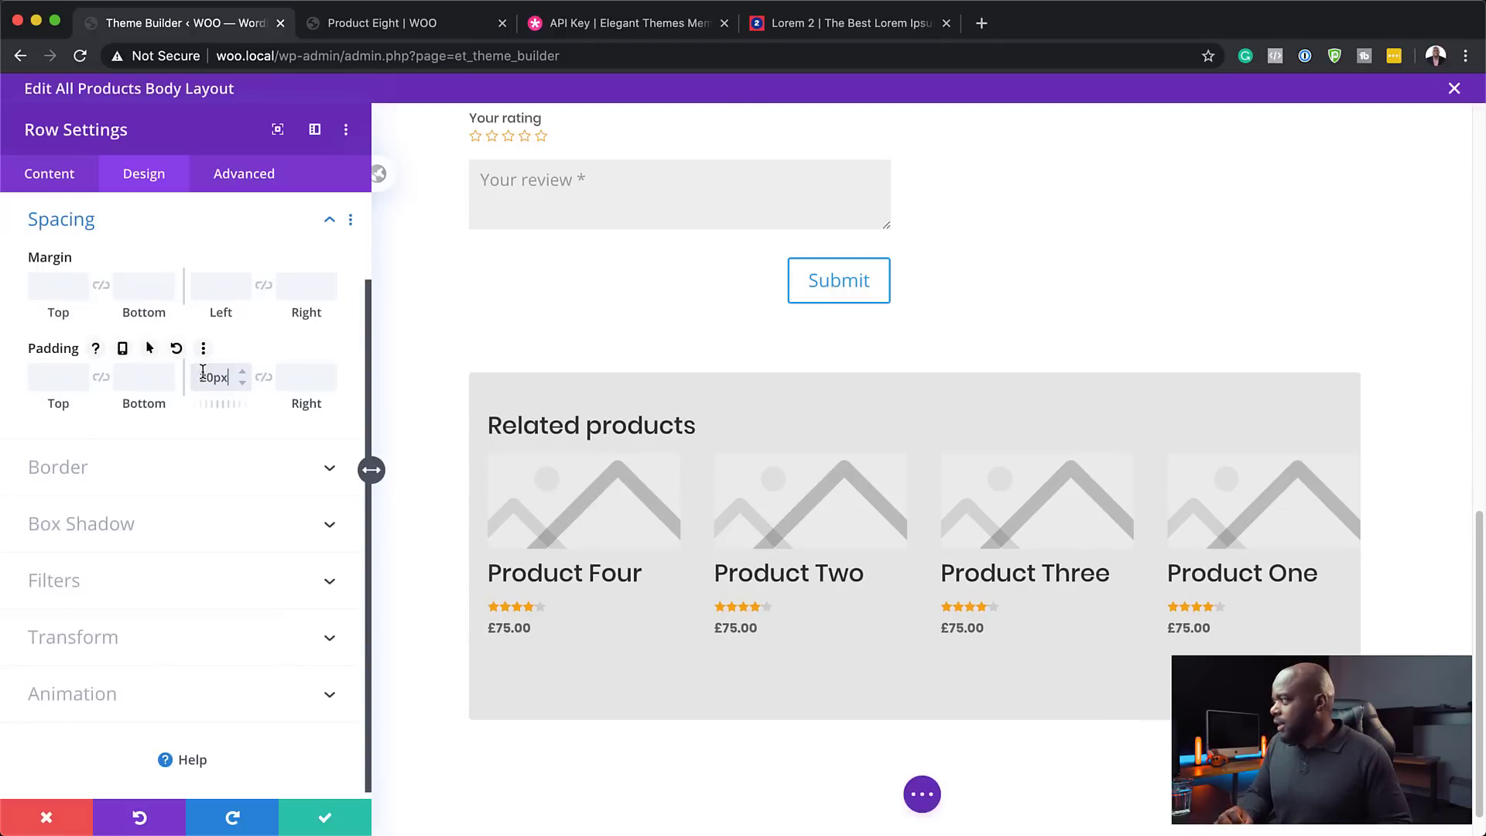
left_click(262, 378)
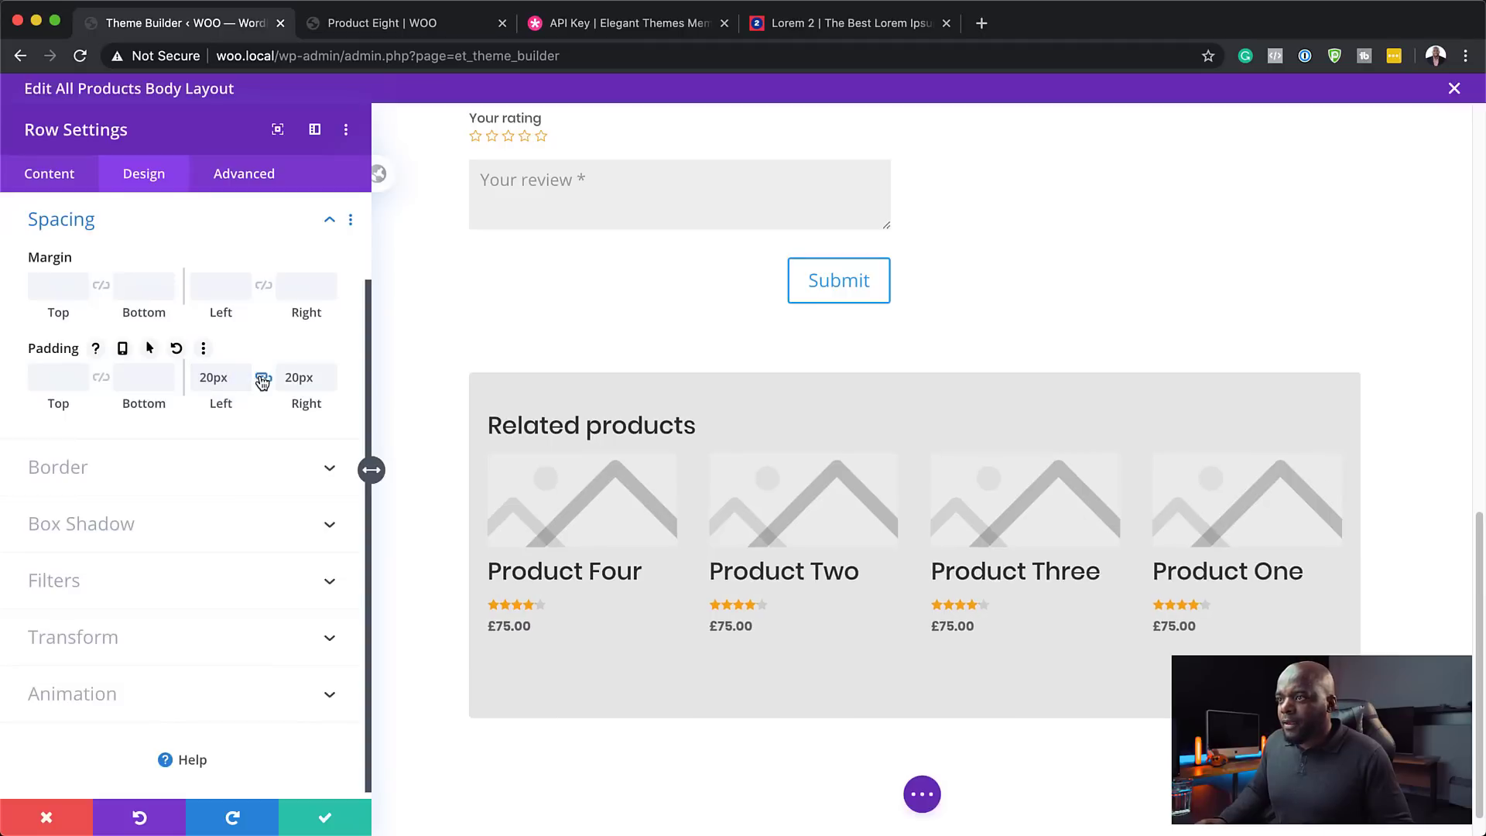
left_click_drag(221, 408, 240, 405)
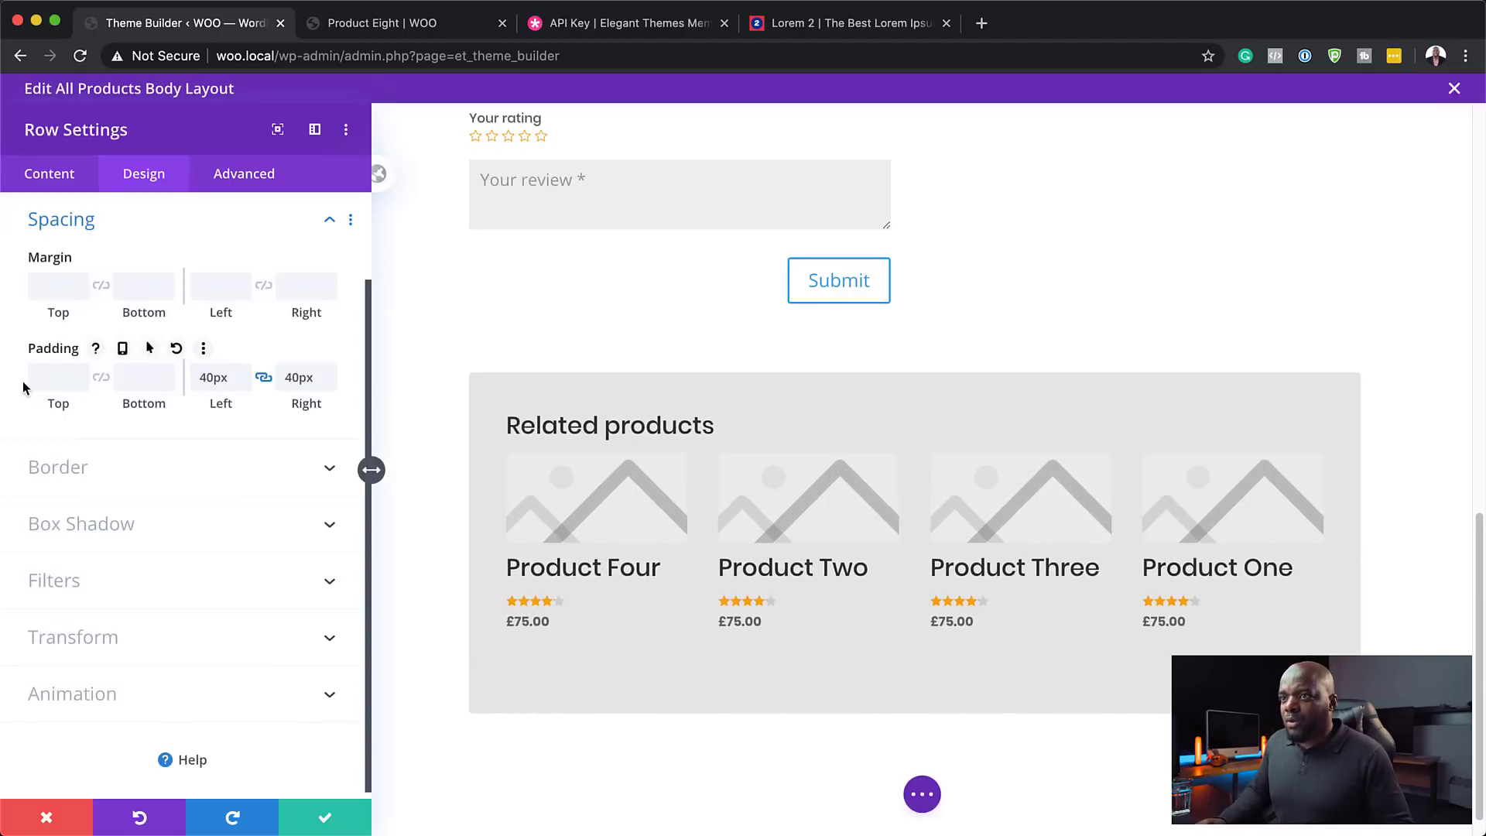
left_click(56, 378)
type("0")
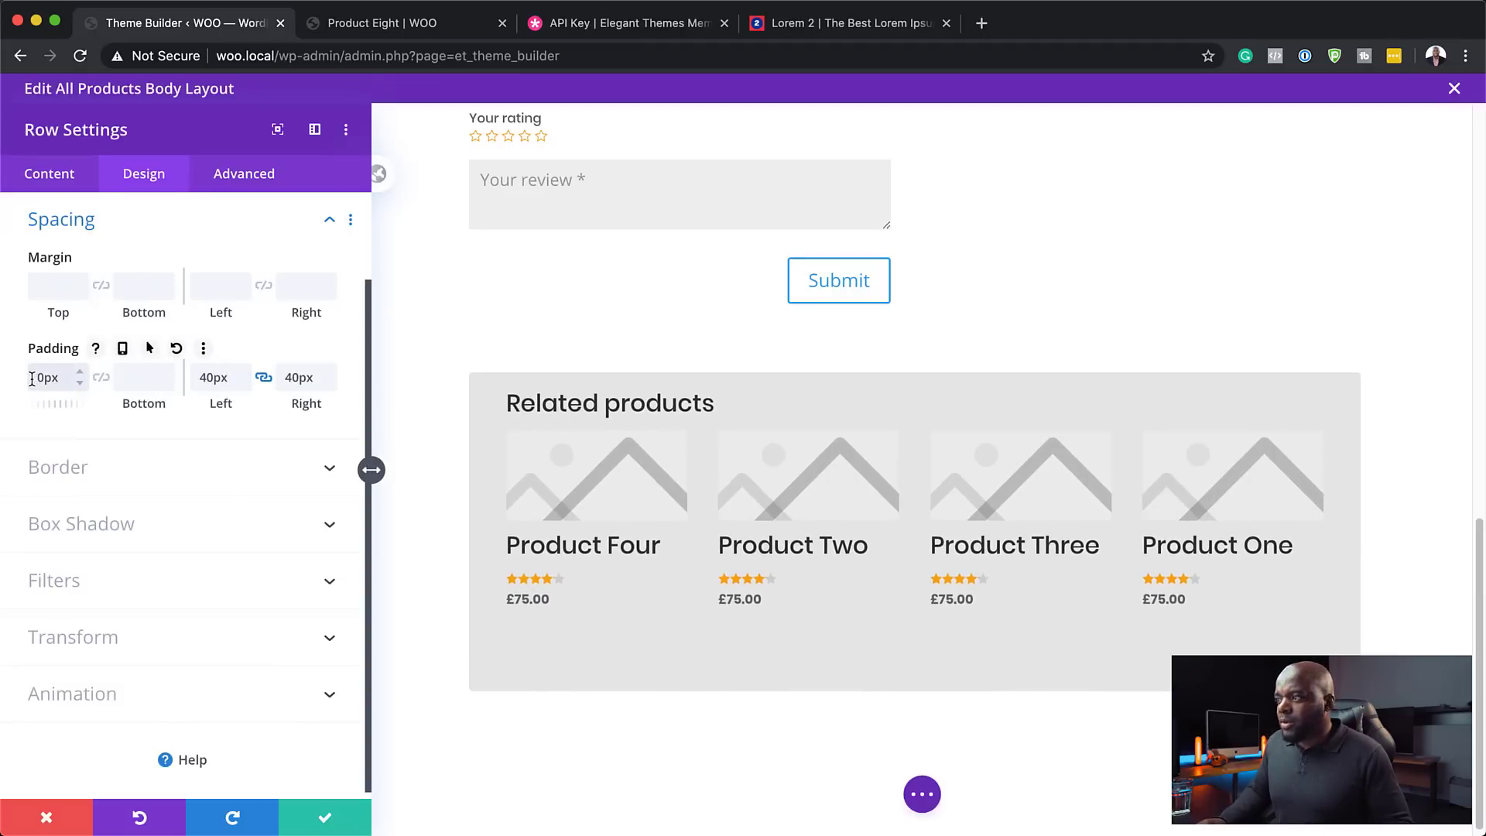
type("2")
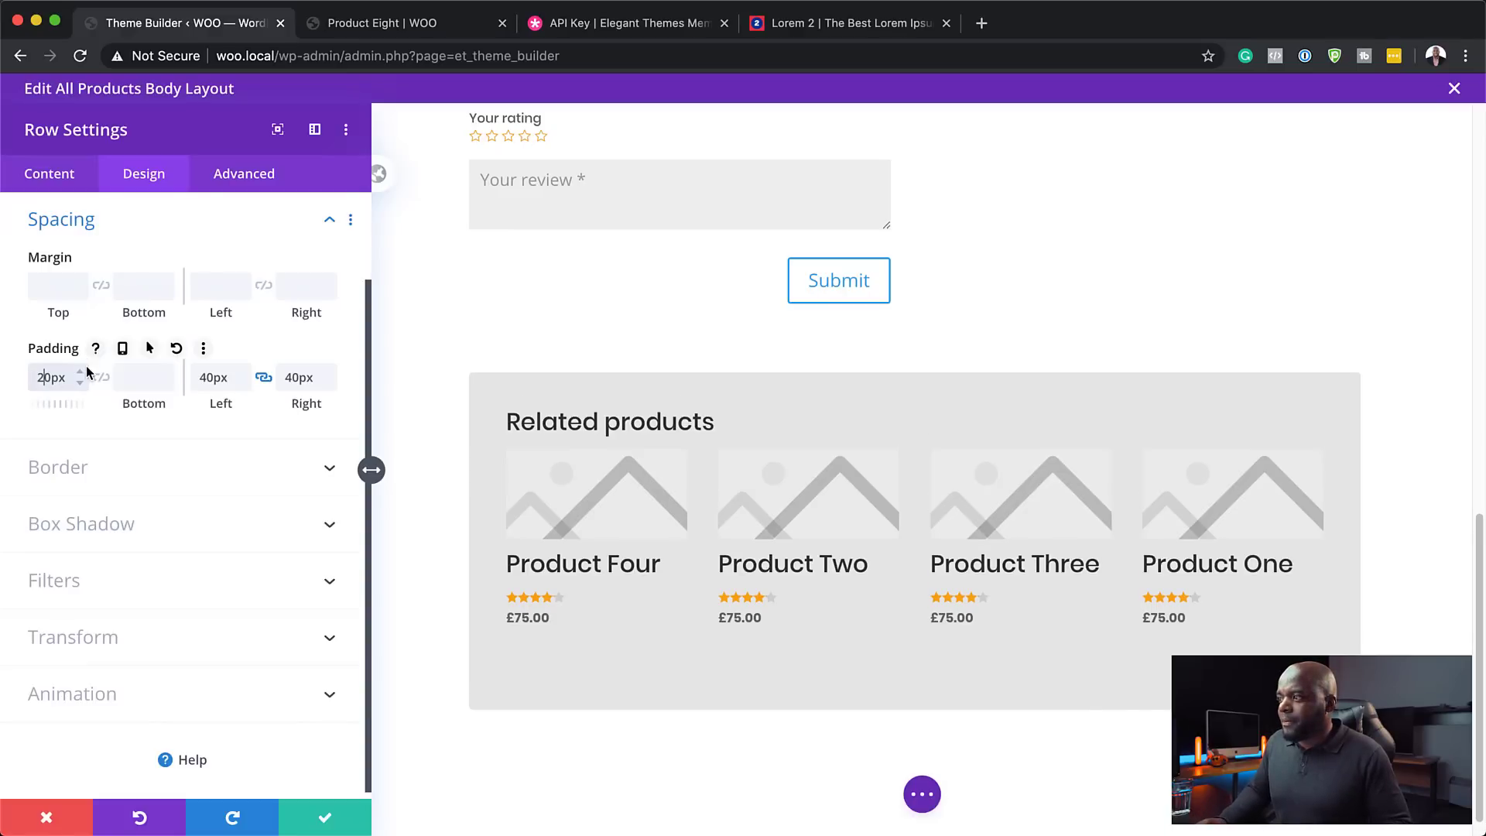
left_click(102, 380)
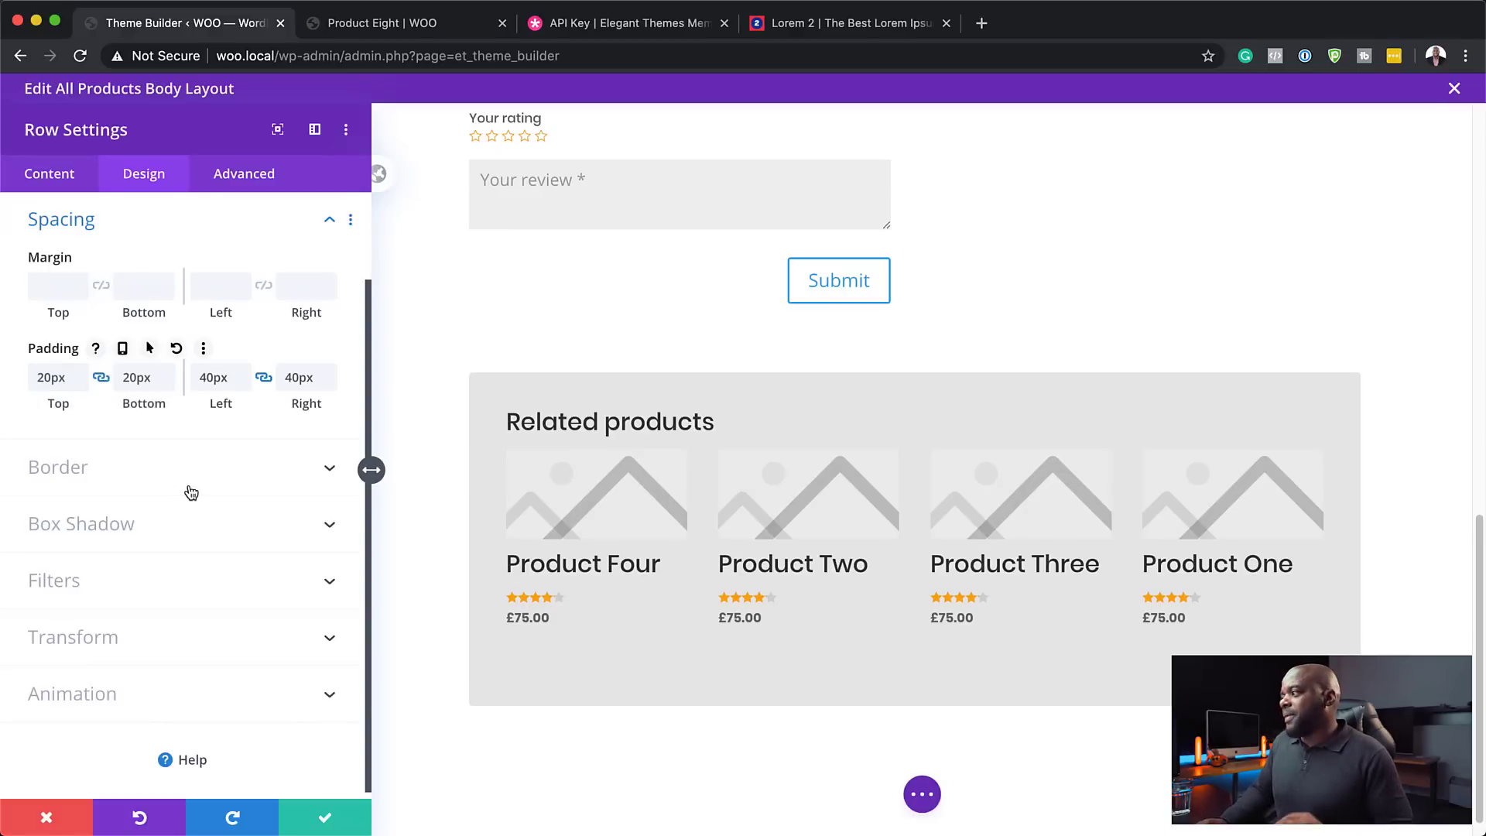
- Make the grey row background translucent, rgba(229,229,229,0.45), and save the row settings
left_click(65, 176)
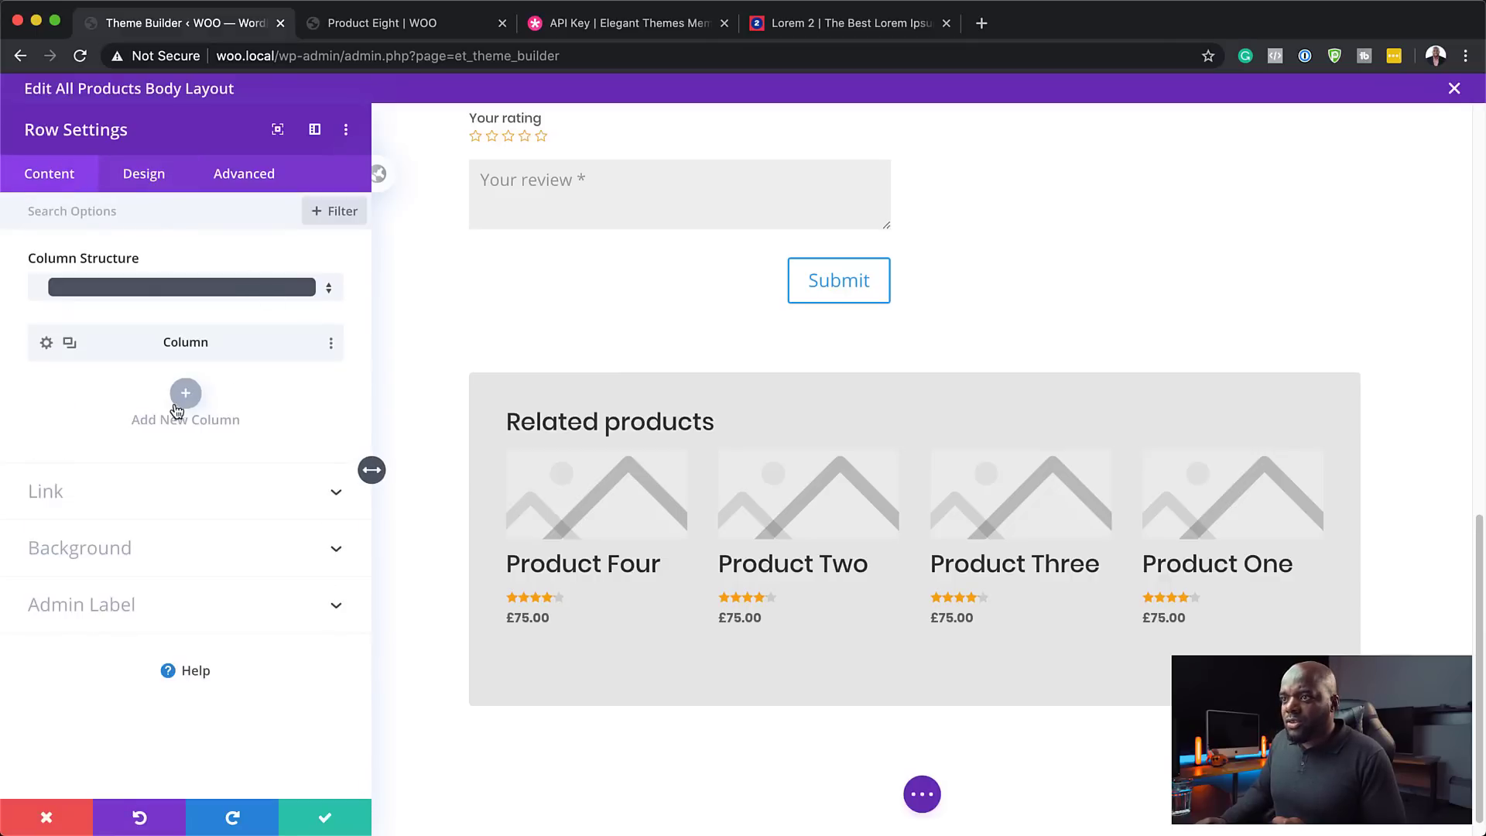
left_click(103, 551)
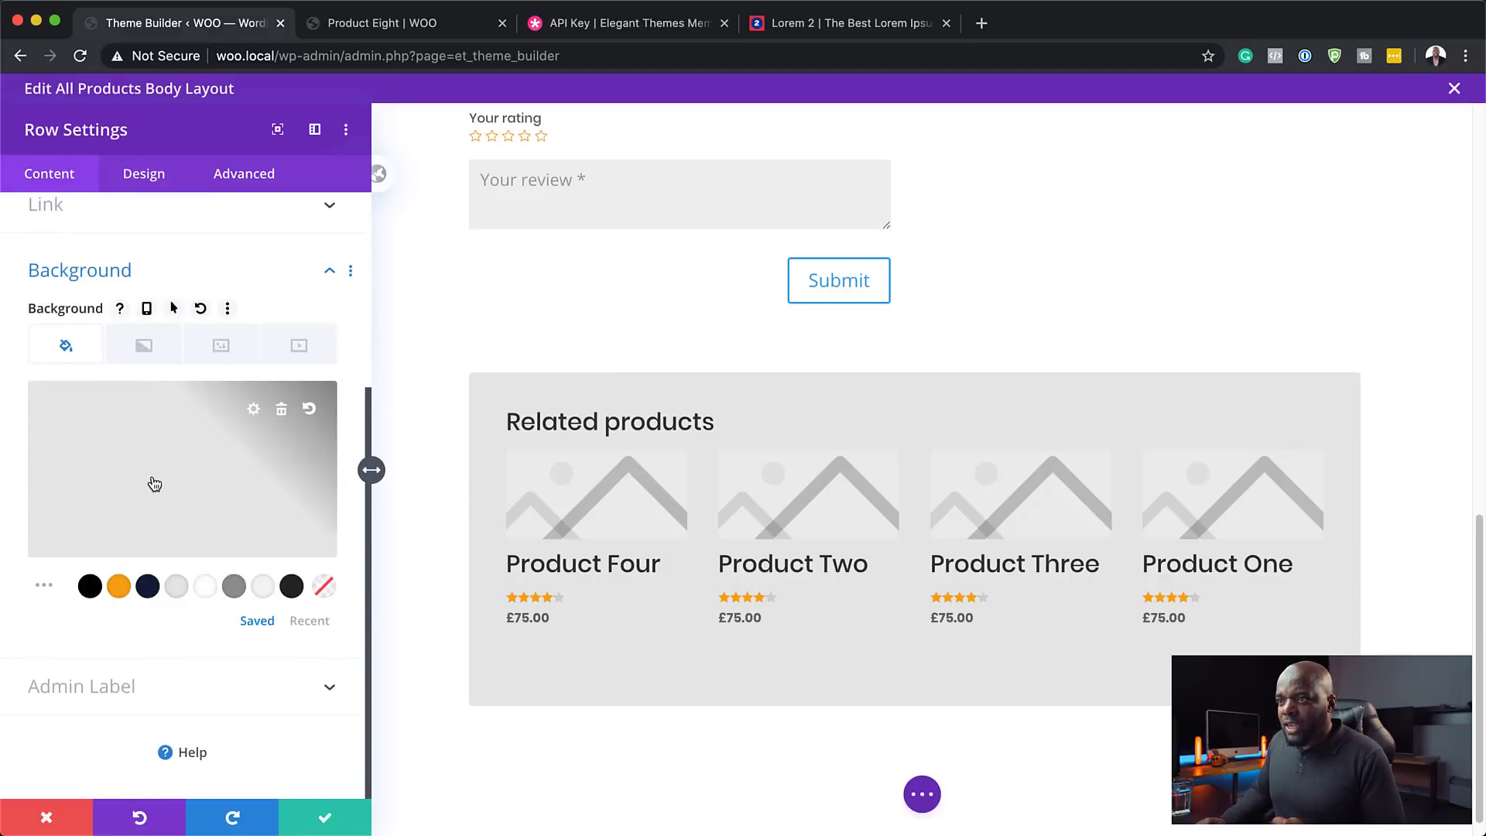
left_click(152, 484)
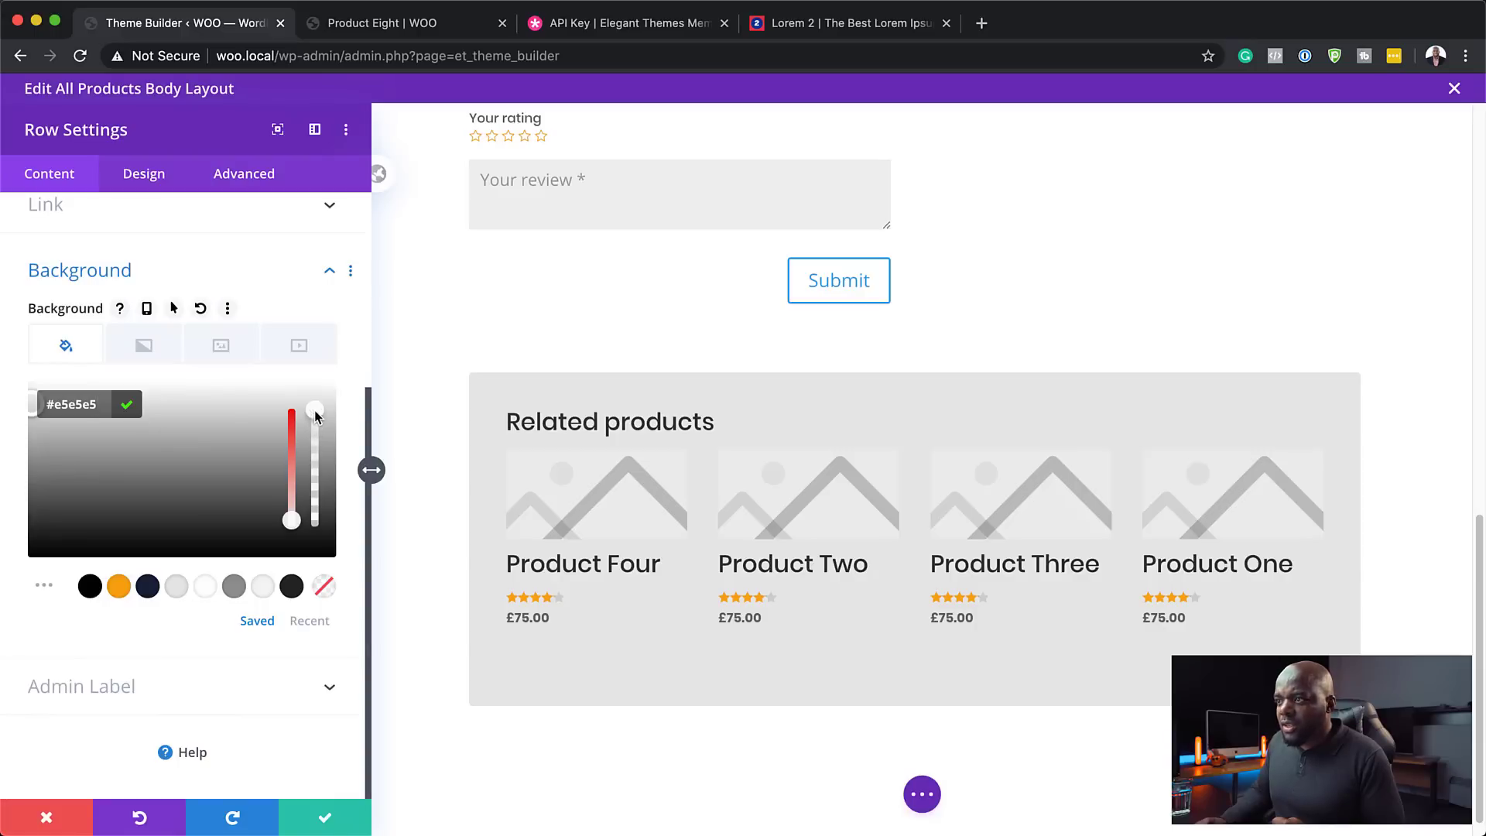
left_click_drag(316, 415, 318, 510)
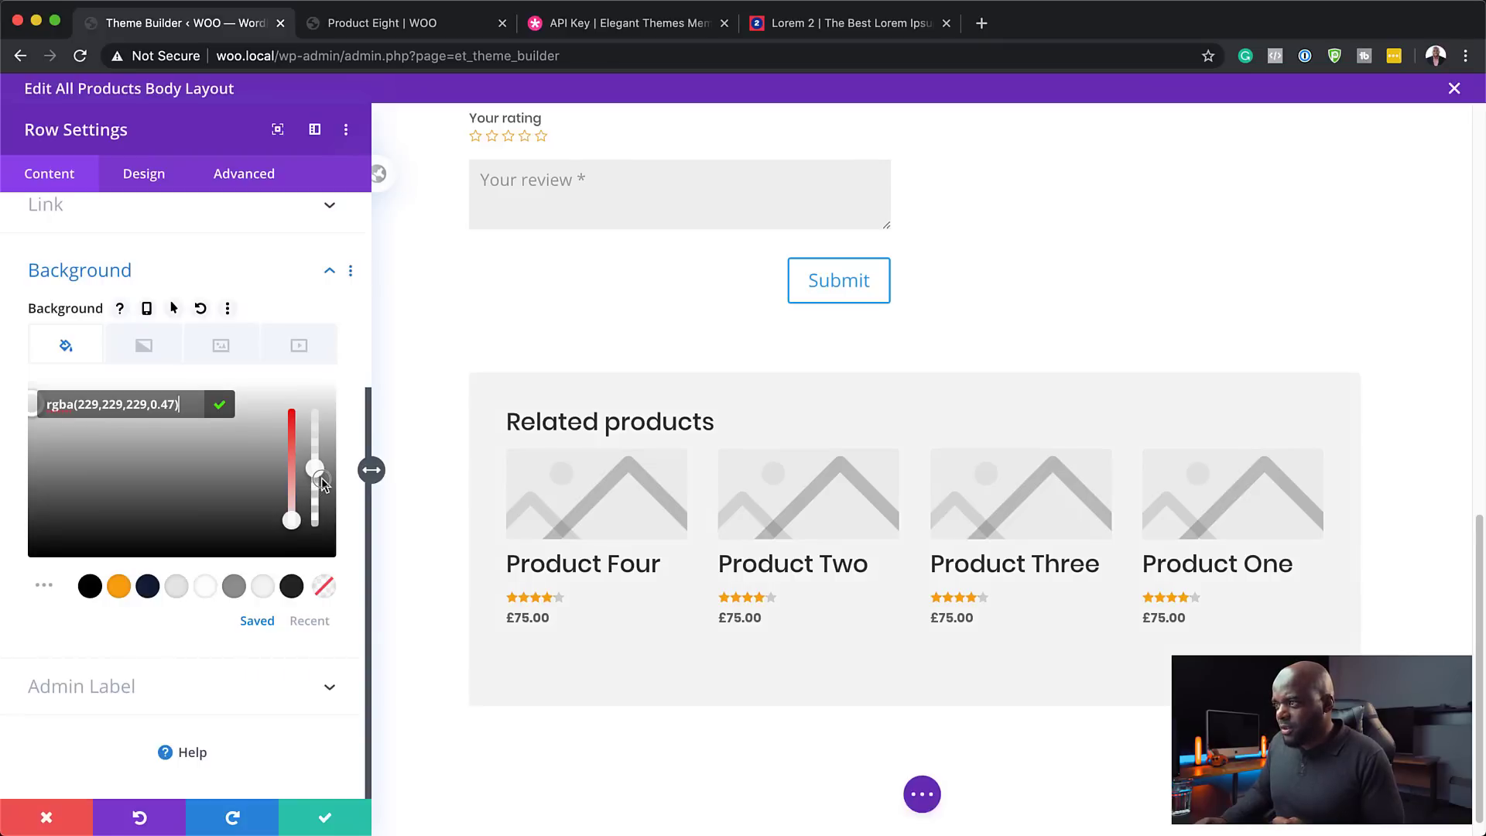
left_click(320, 820)
- On the live Product Eight page, scroll to the grey Related products panel below the reviews form
mouse_move(340, 774)
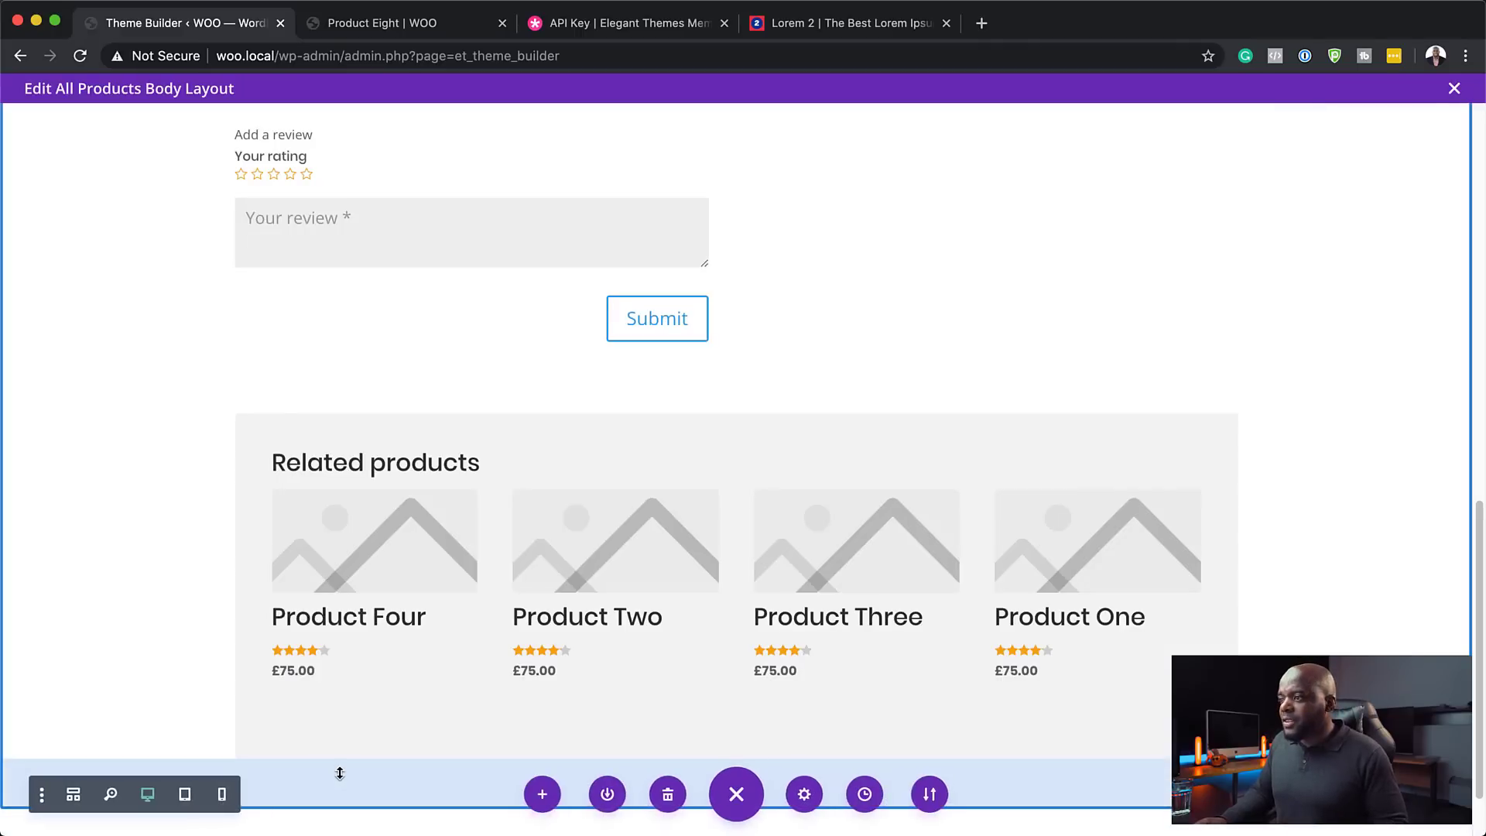
left_click(381, 25)
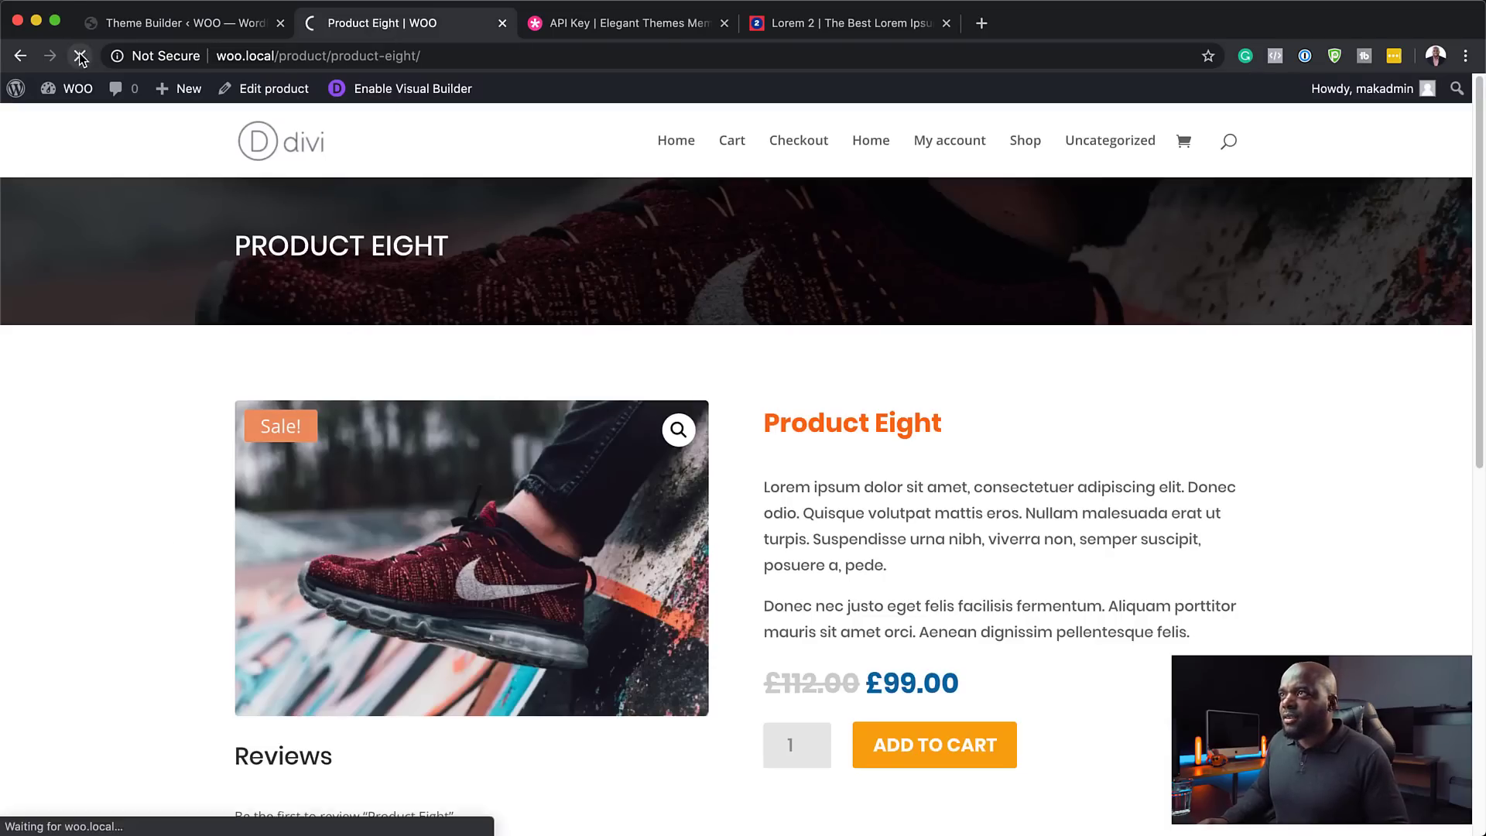
scroll(165, 542, "down", 7)
scroll(165, 543, "down", 3)
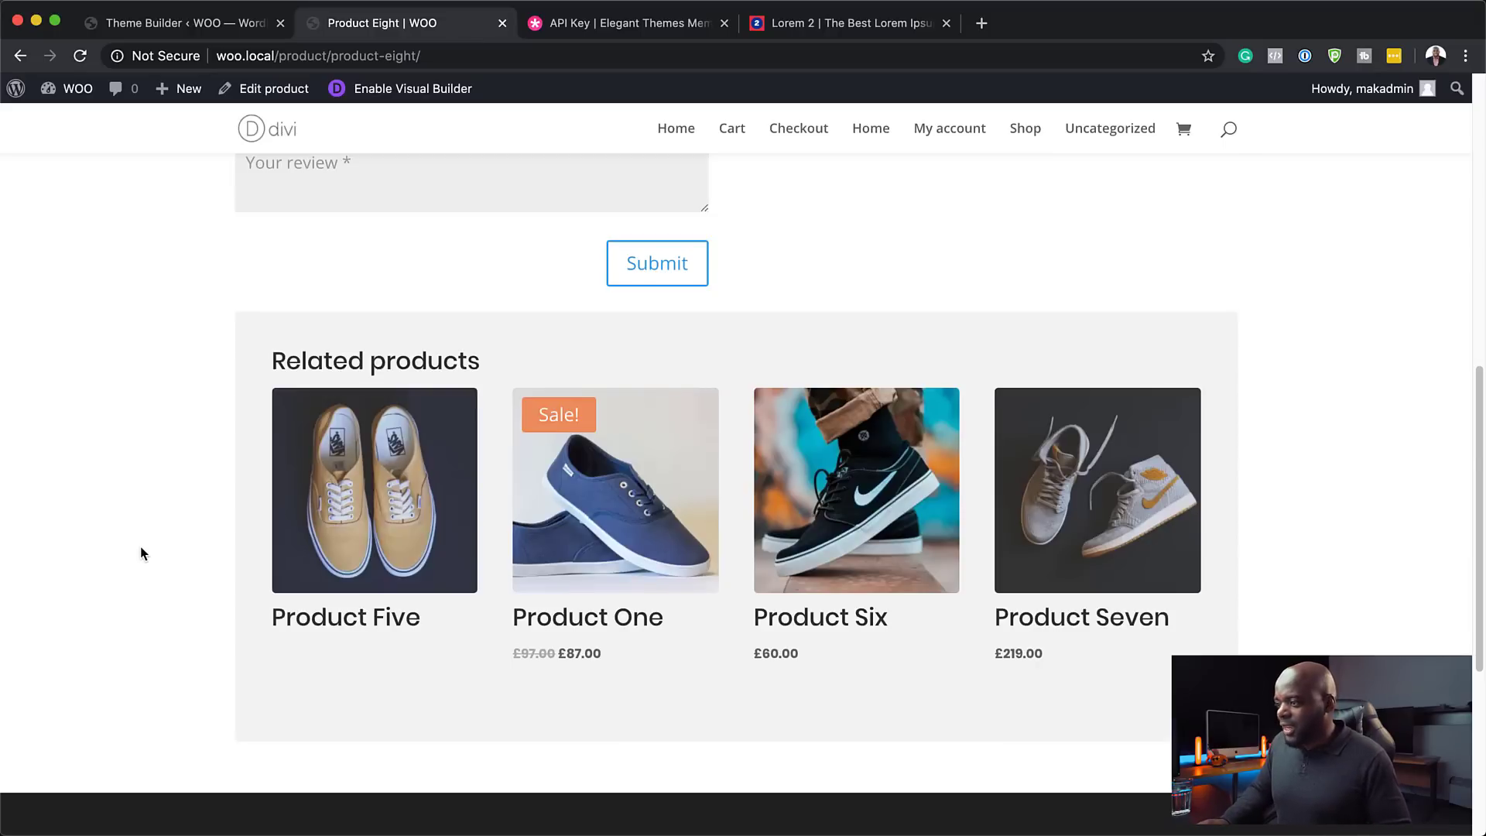
scroll(142, 554, "down", 5)
scroll(142, 554, "up", 2)
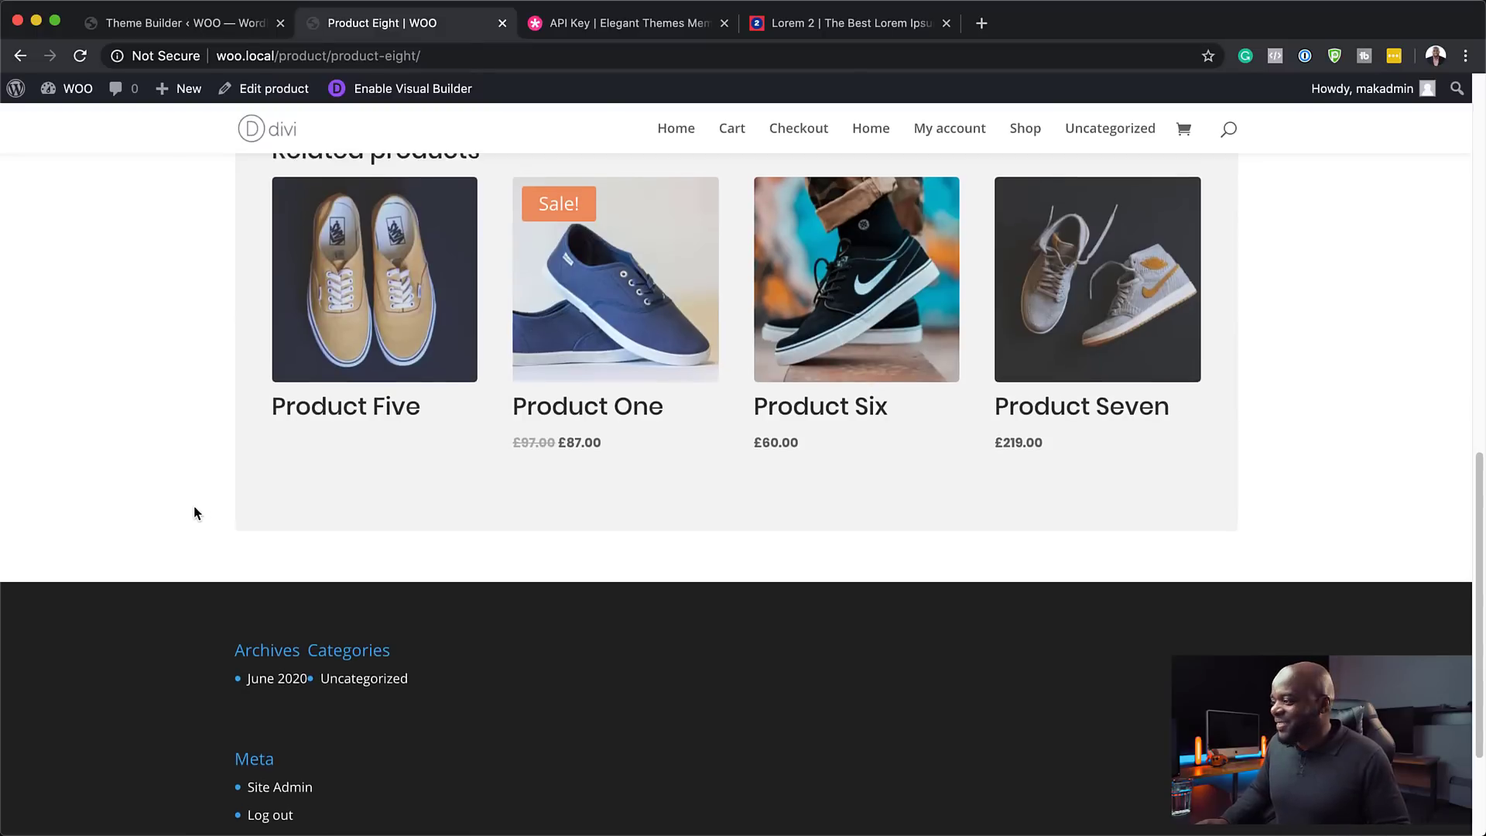
scroll(194, 511, "up", 4)
scroll(193, 511, "up", 8)
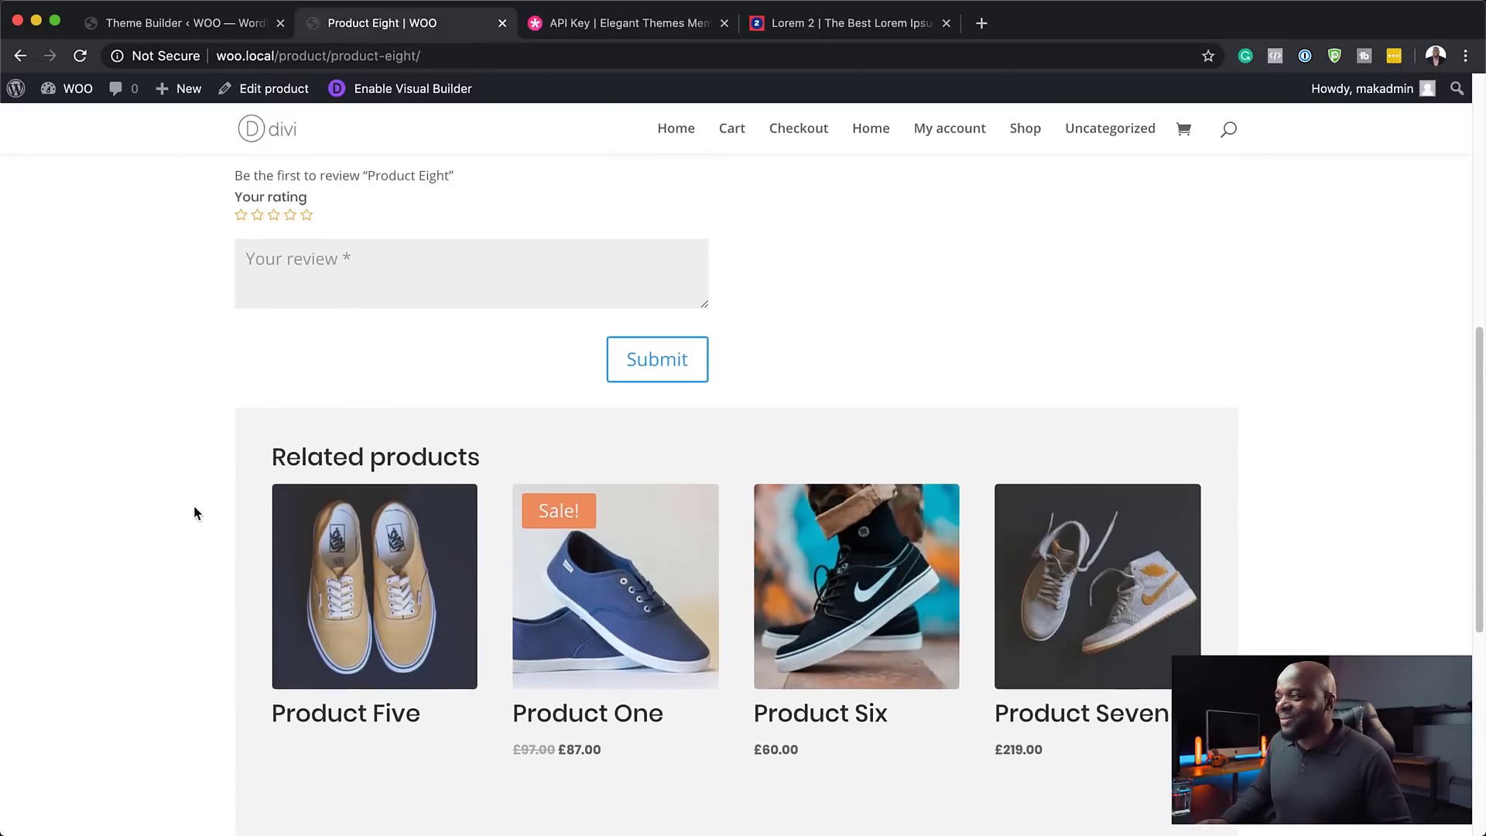
scroll(195, 513, "down", 2)
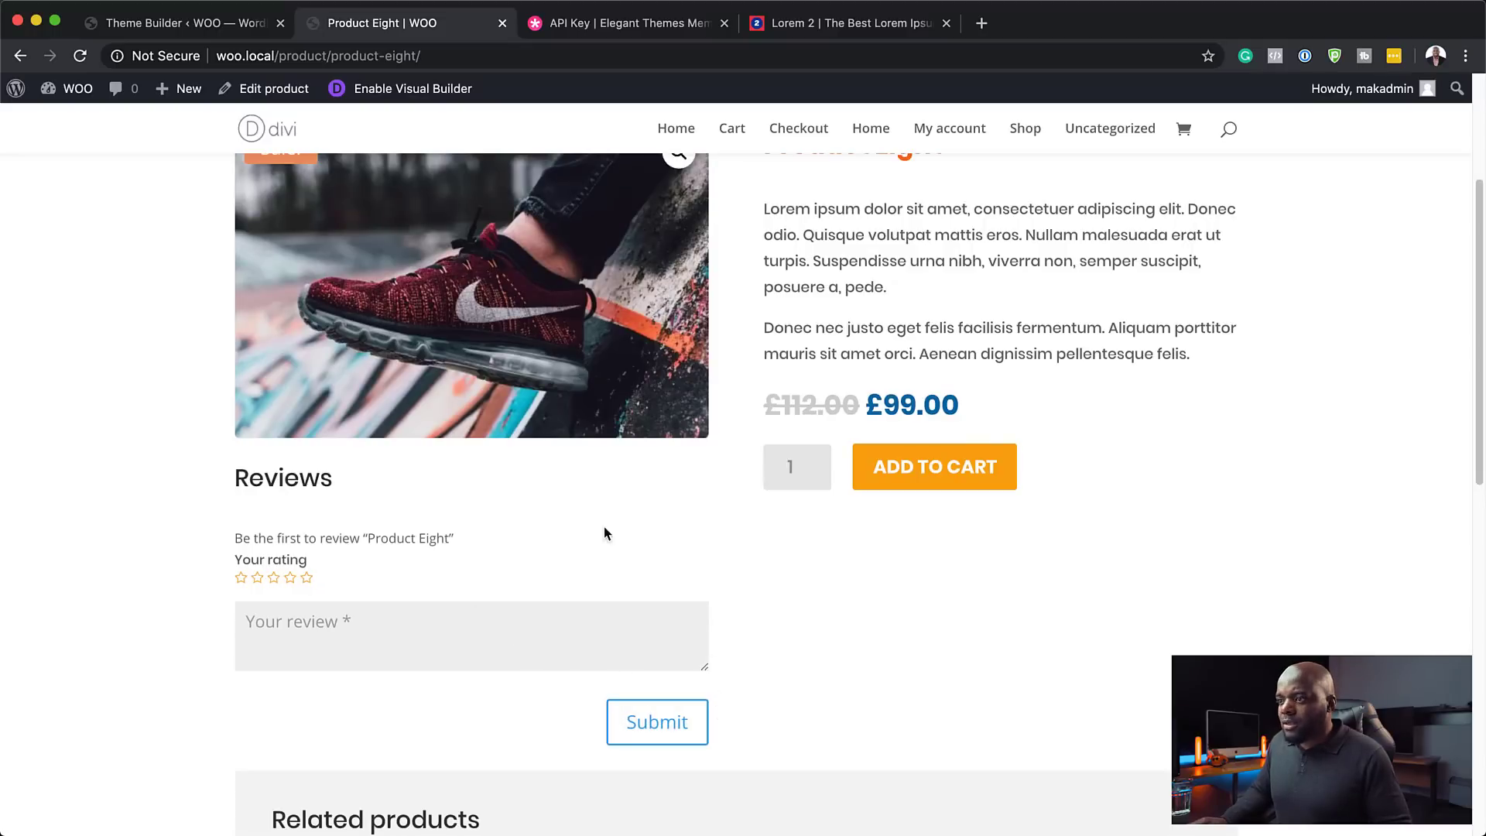
scroll(184, 426, "up", 1)
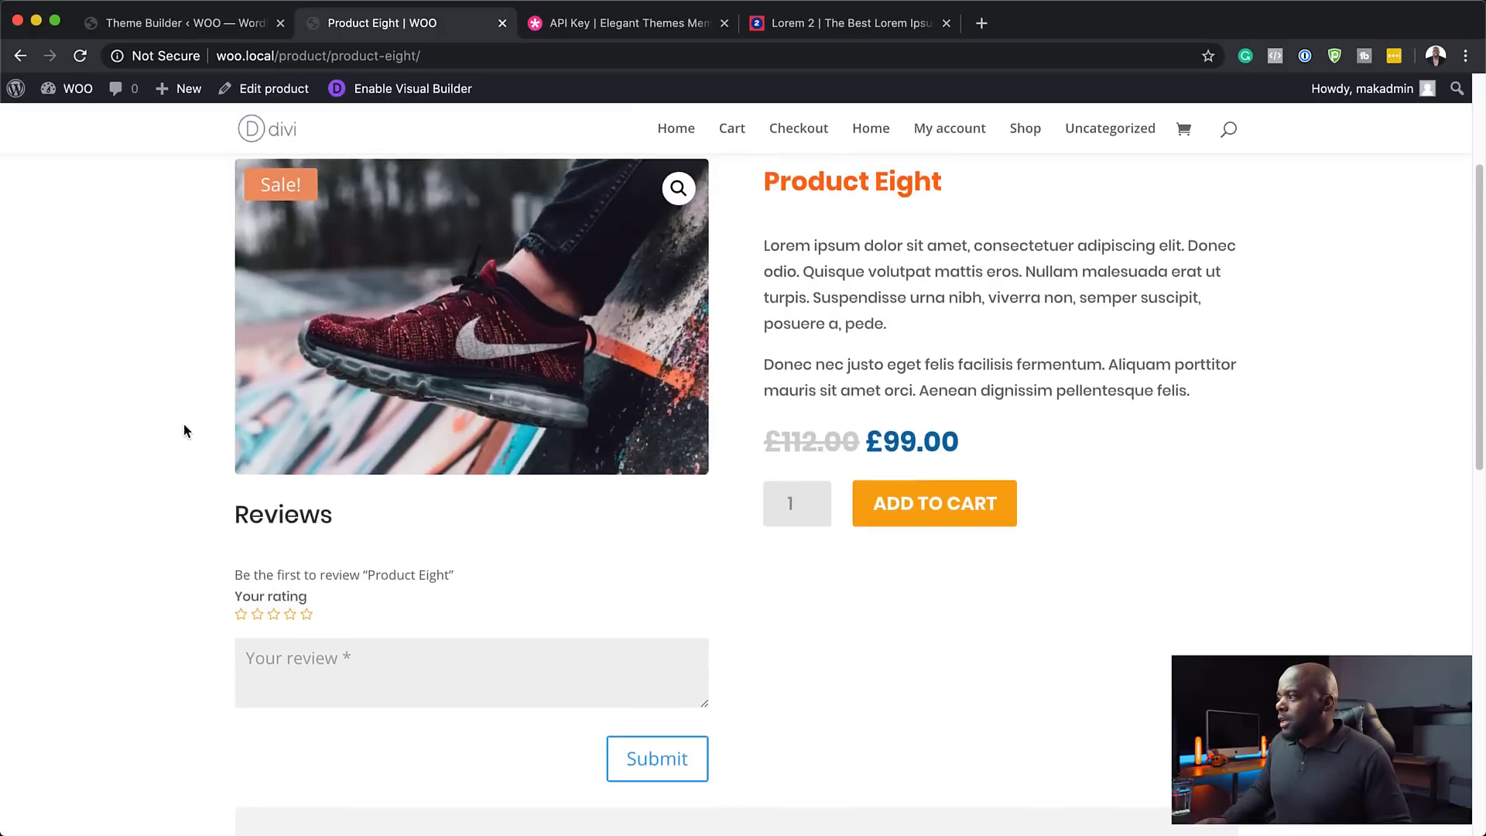
scroll(184, 424, "up", 5)
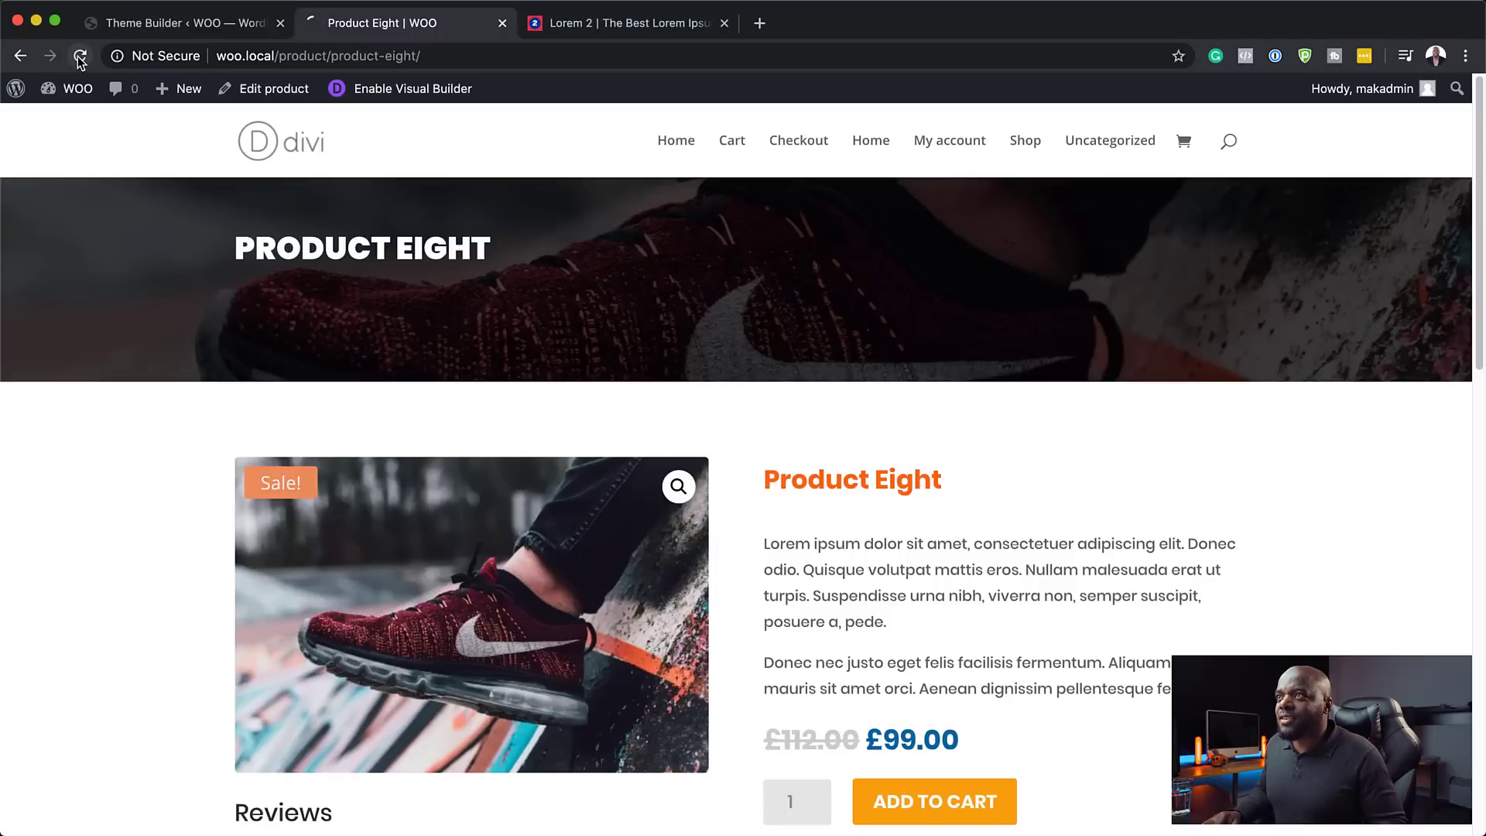
- Reload Product Eight and check Related products lists Product Seven, Six, One and Five with prices
left_click(80, 57)
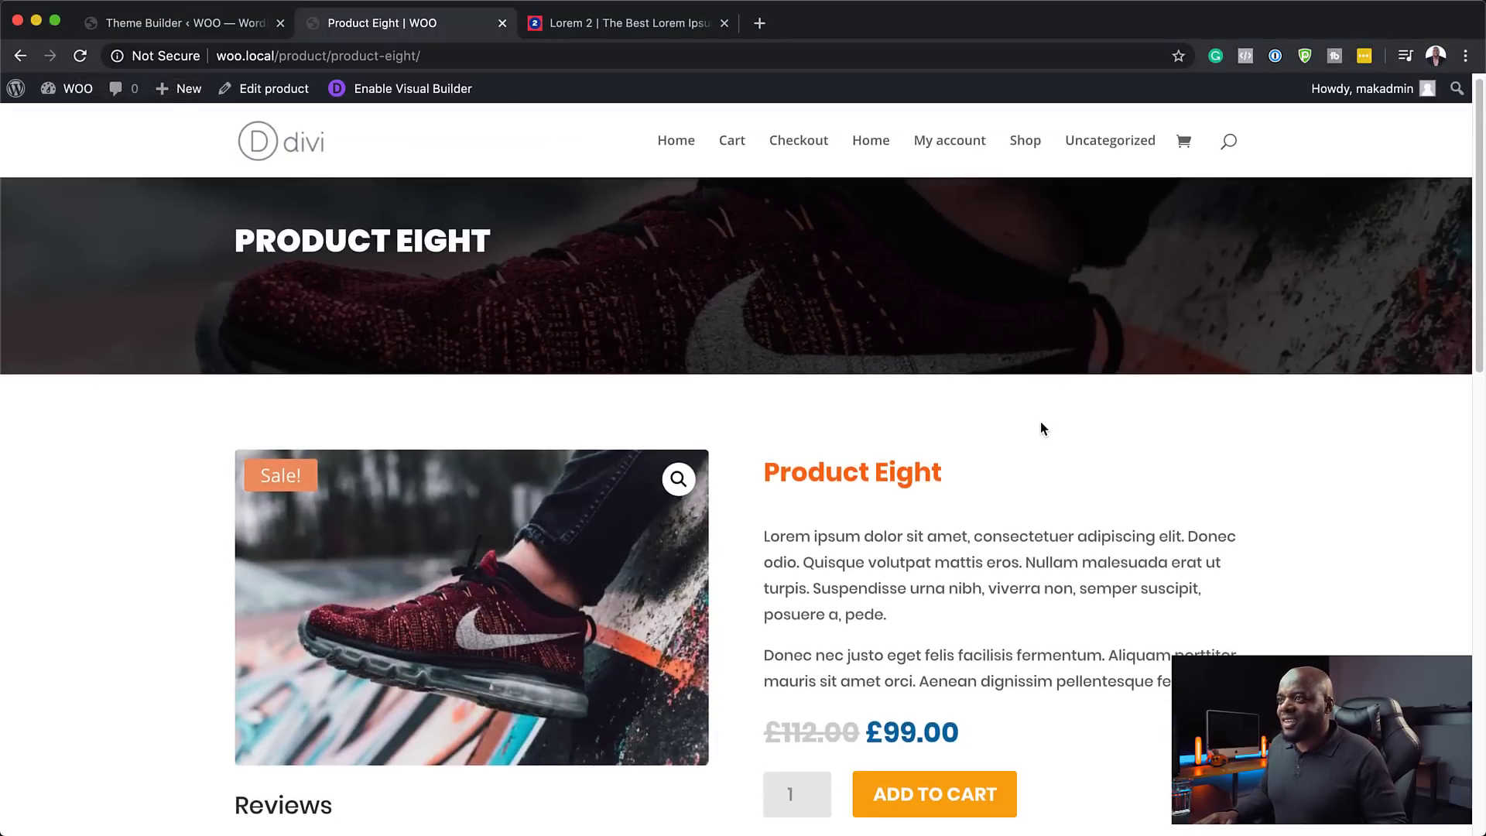
scroll(1041, 428, "down", 2)
scroll(1040, 421, "down", 3)
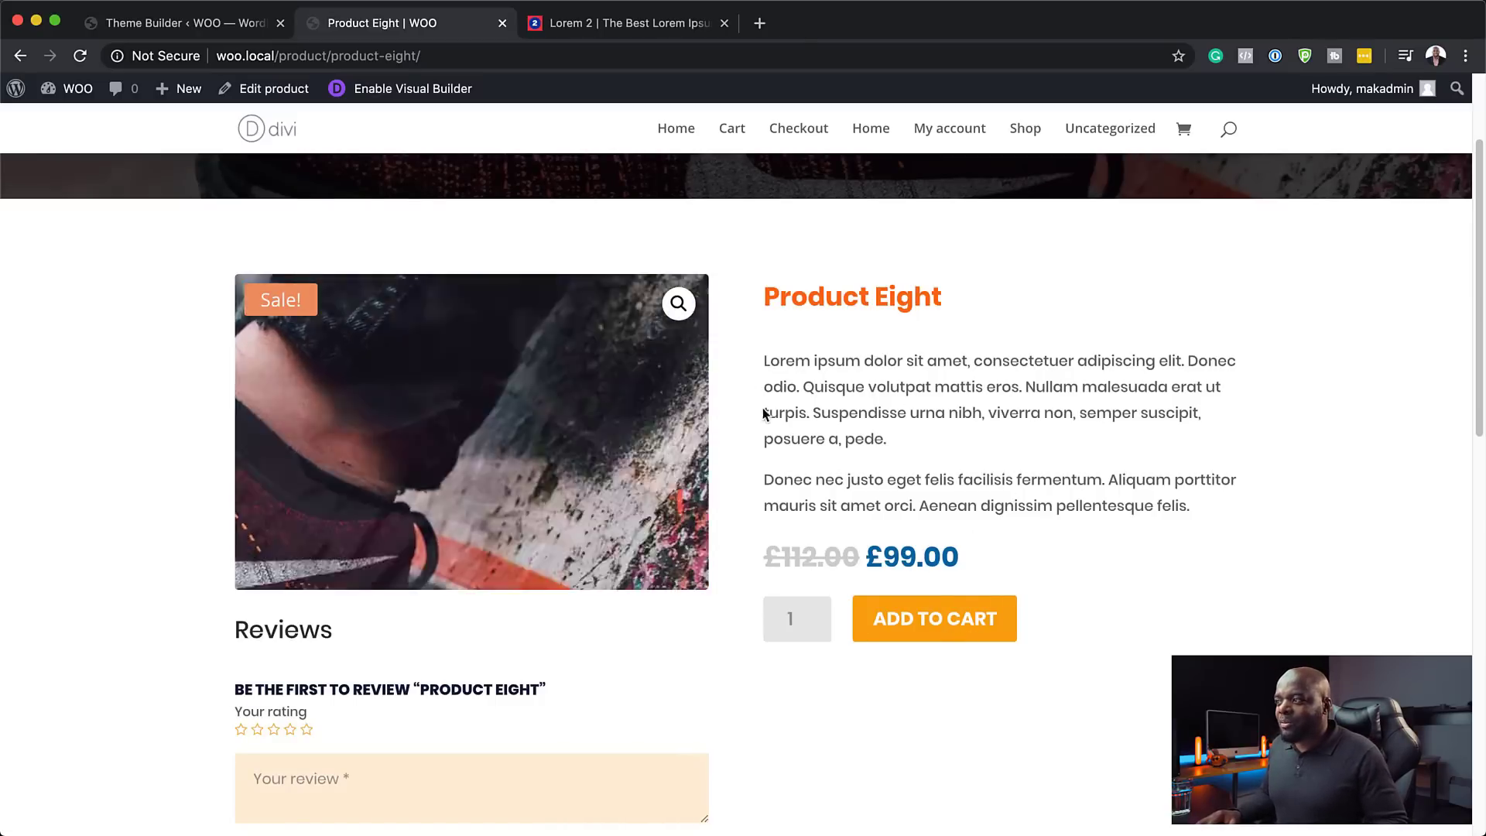
scroll(1084, 620, "down", 5)
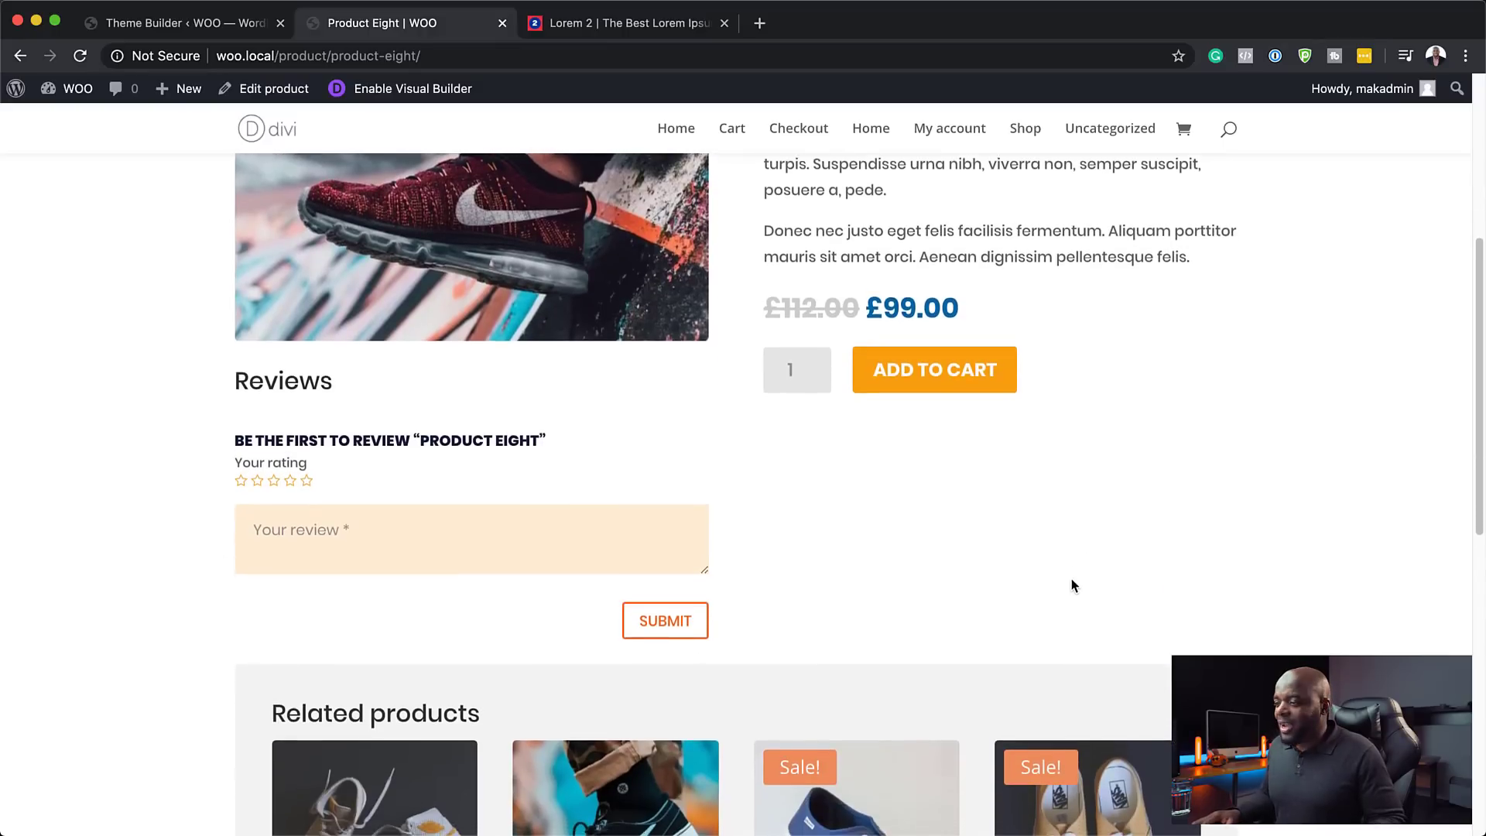
scroll(1071, 578, "down", 3)
scroll(1070, 575, "down", 5)
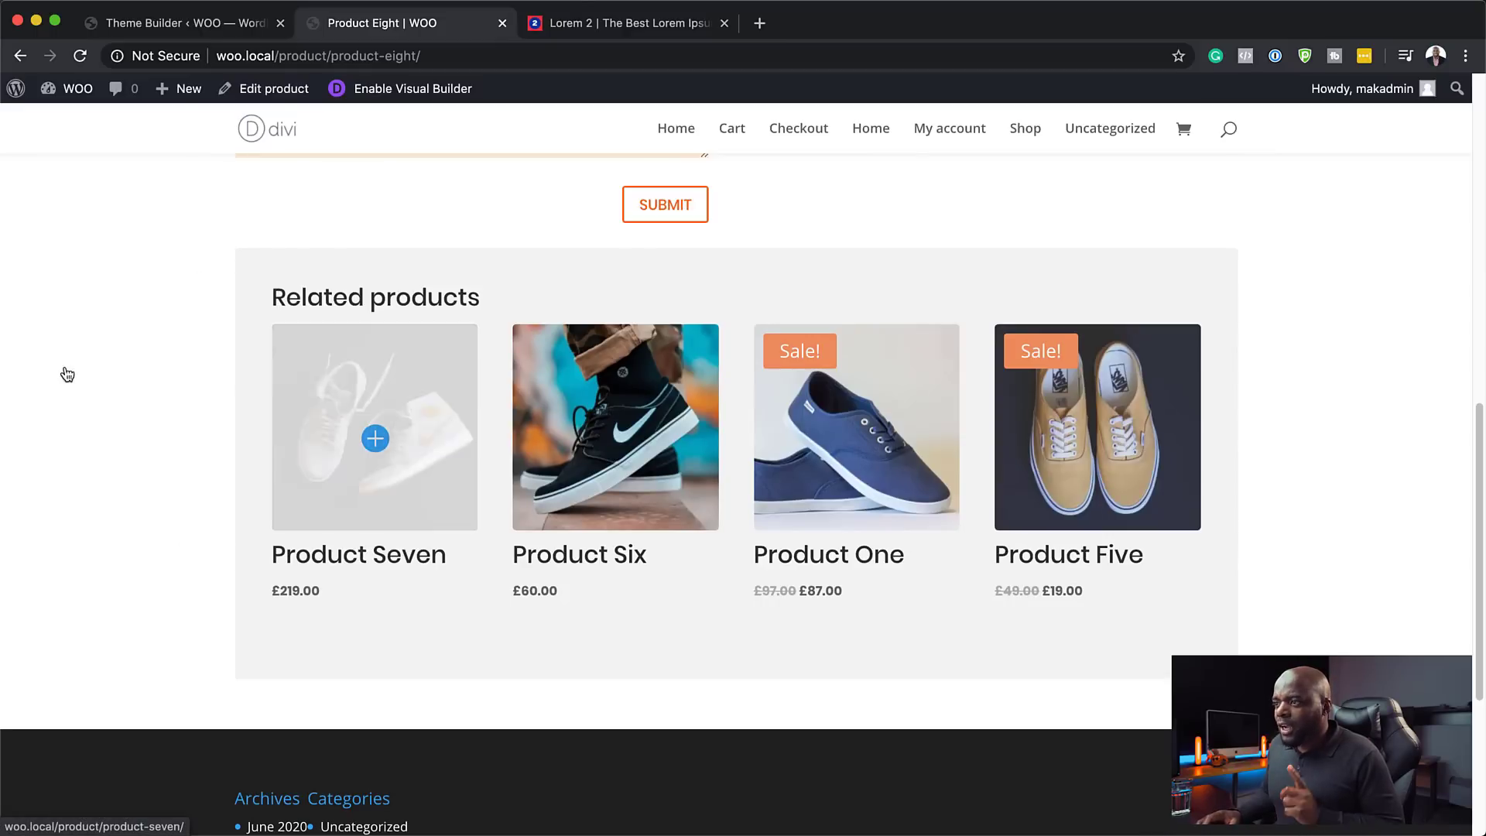
scroll(86, 356, "up", 1)
scroll(86, 356, "up", 6)
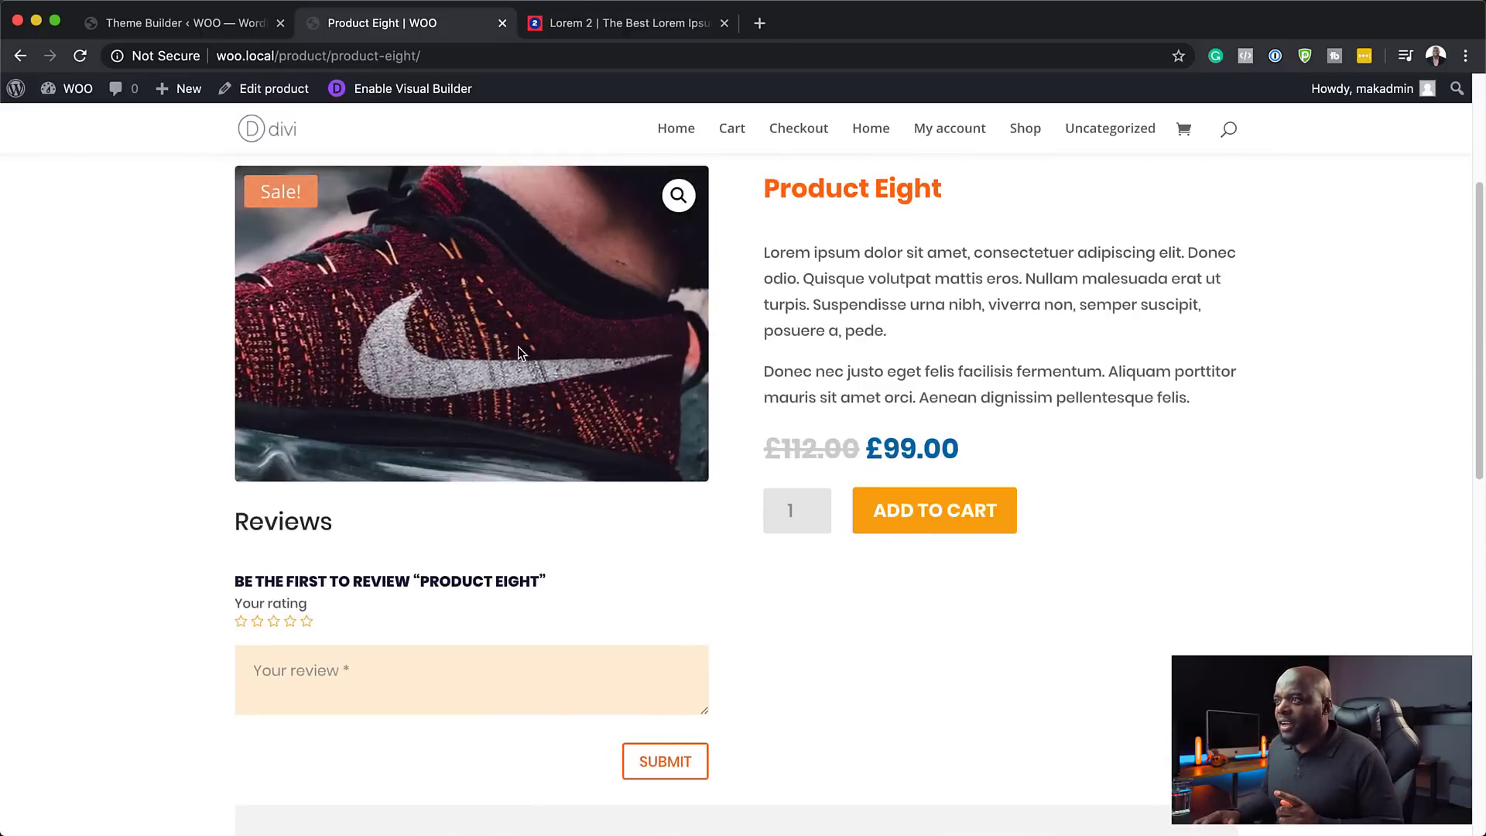
scroll(66, 520, "down", 6)
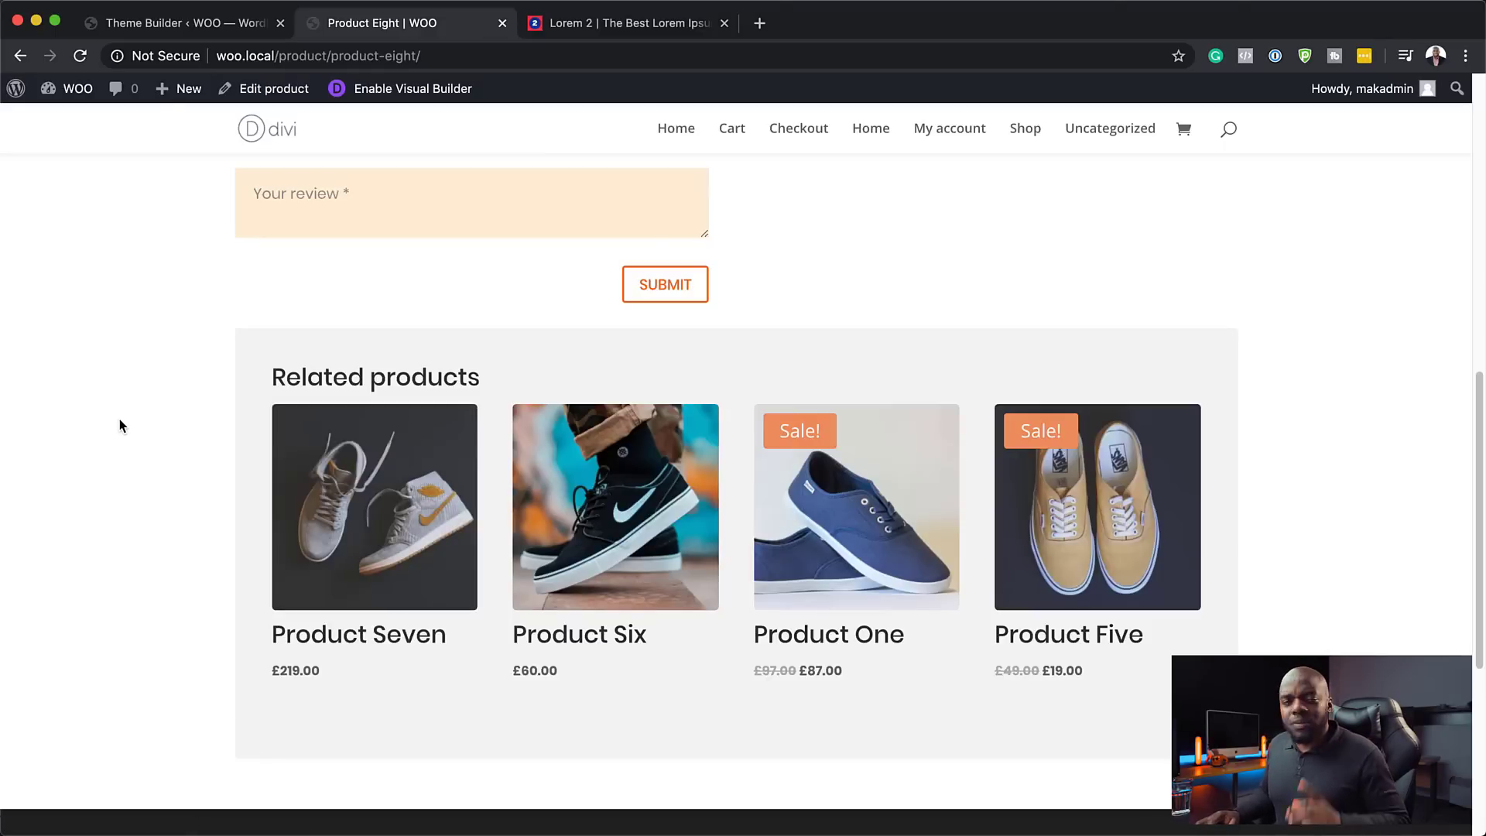
- Back in the body layout, give the Related products image overlay an orange right-arrow icon
left_click(180, 23)
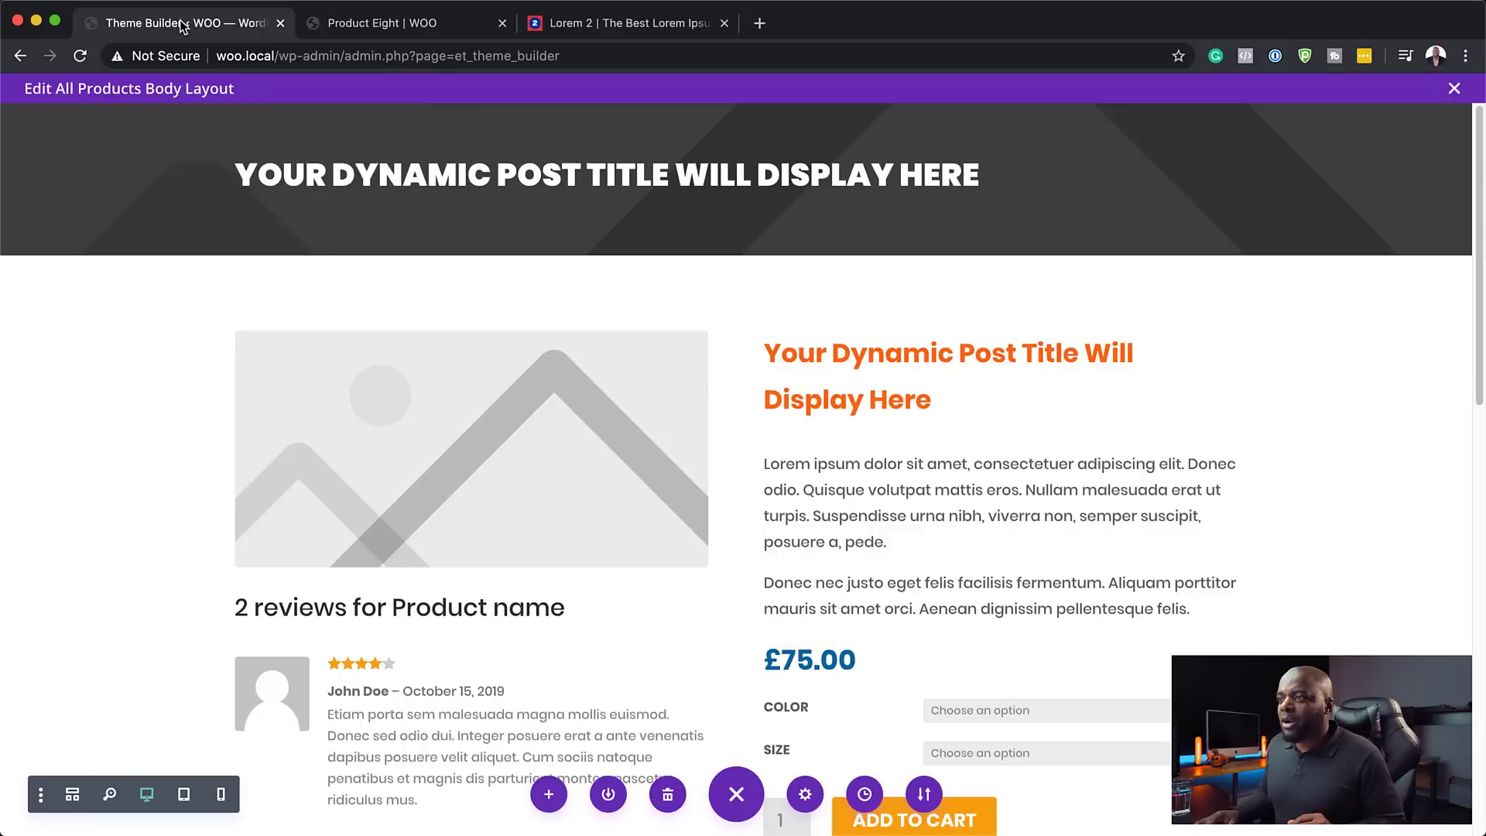
scroll(225, 432, "down", 10)
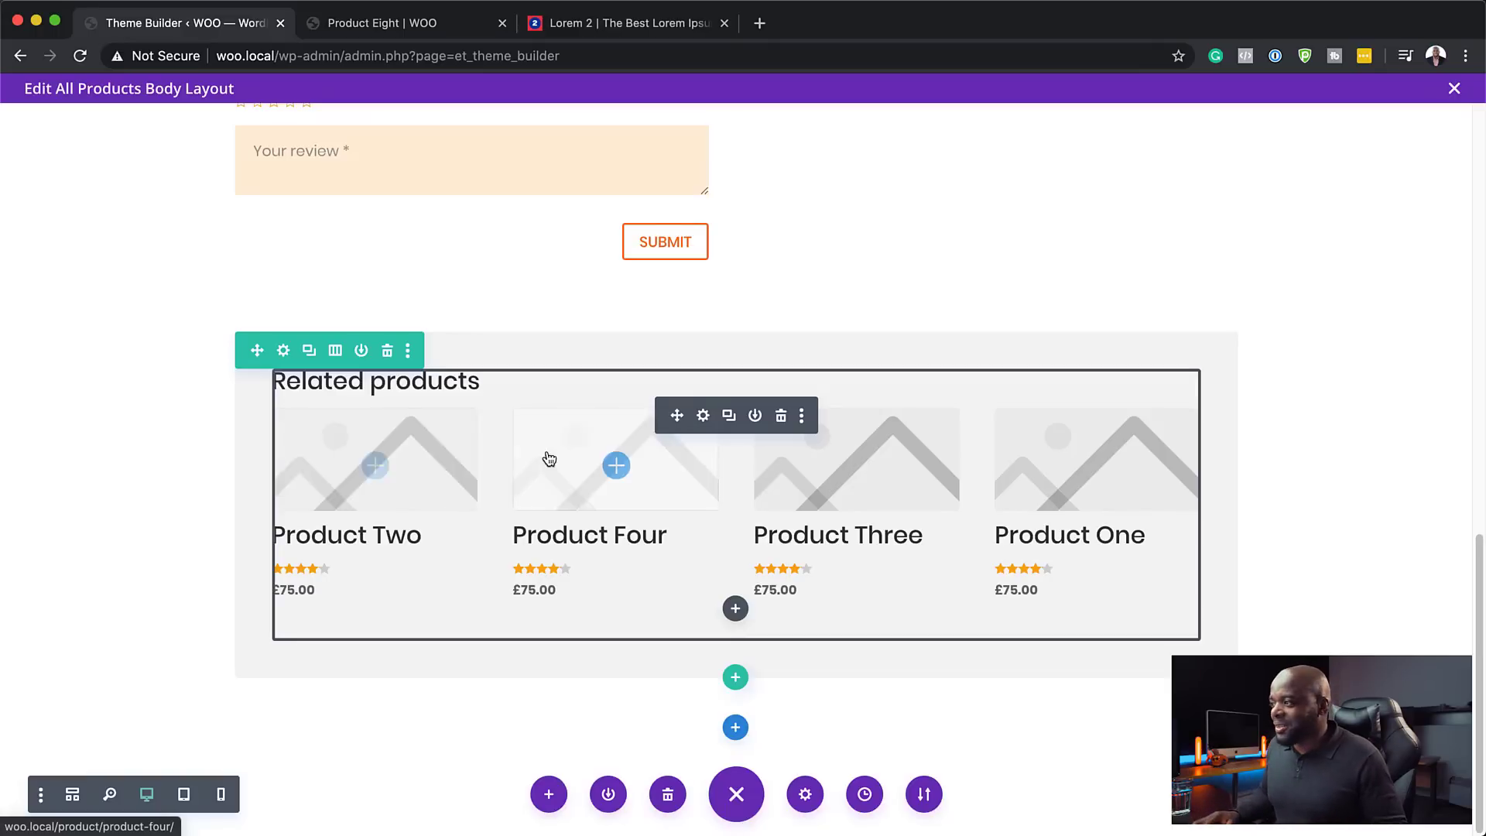
left_click(703, 416)
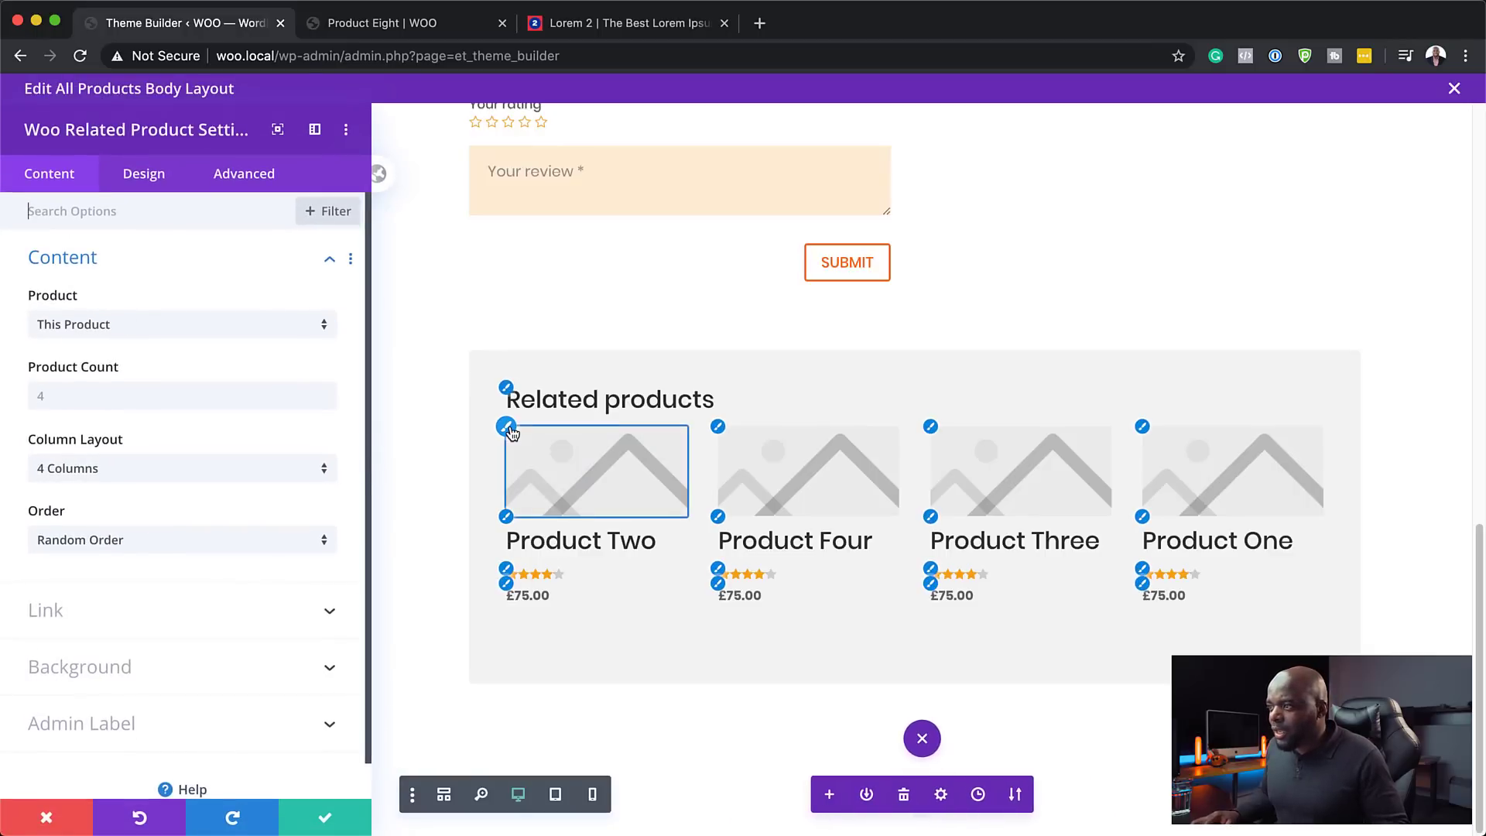
left_click(507, 427)
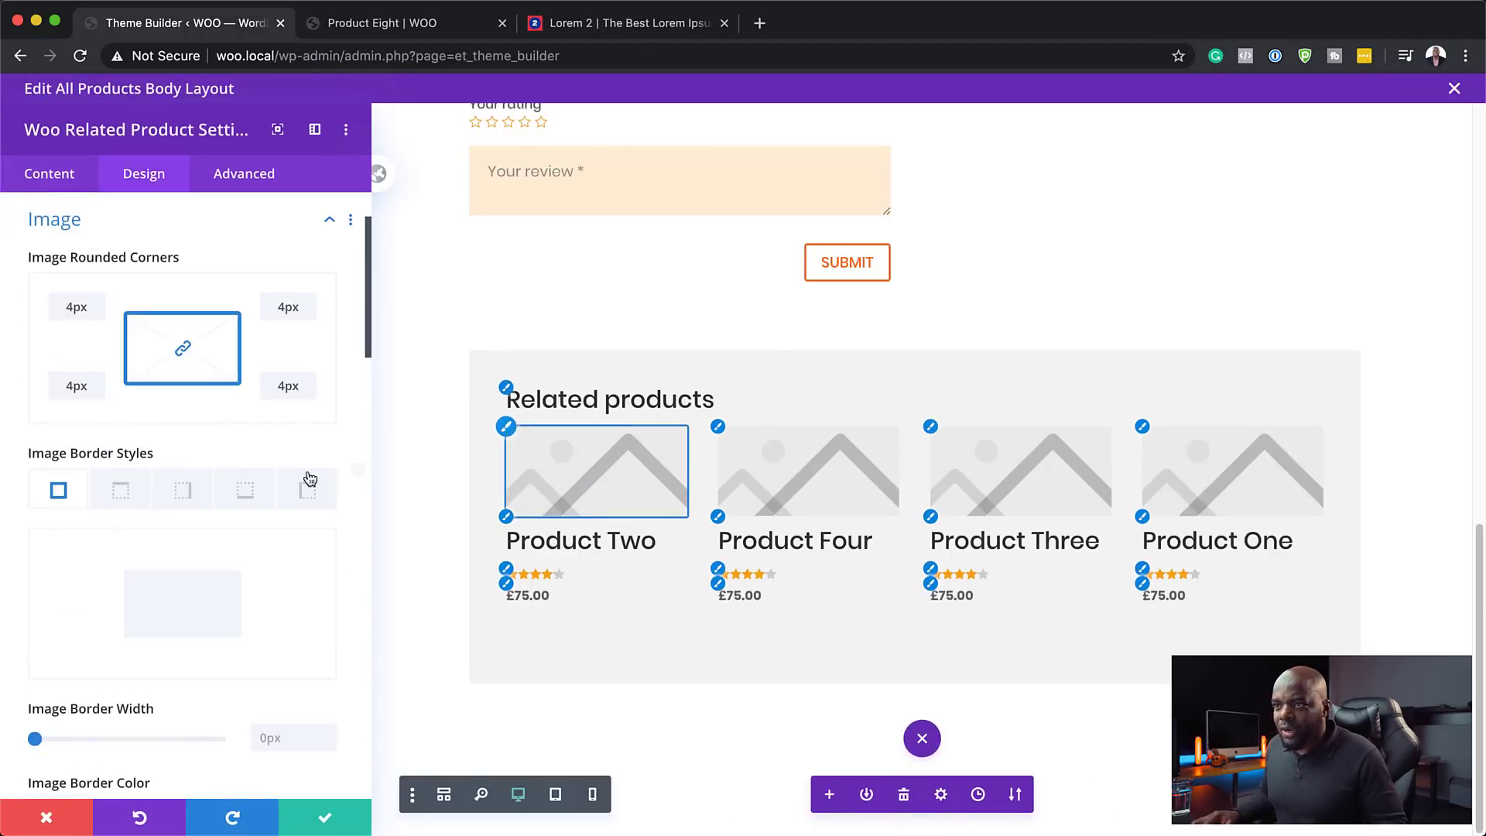
scroll(234, 429, "down", 2)
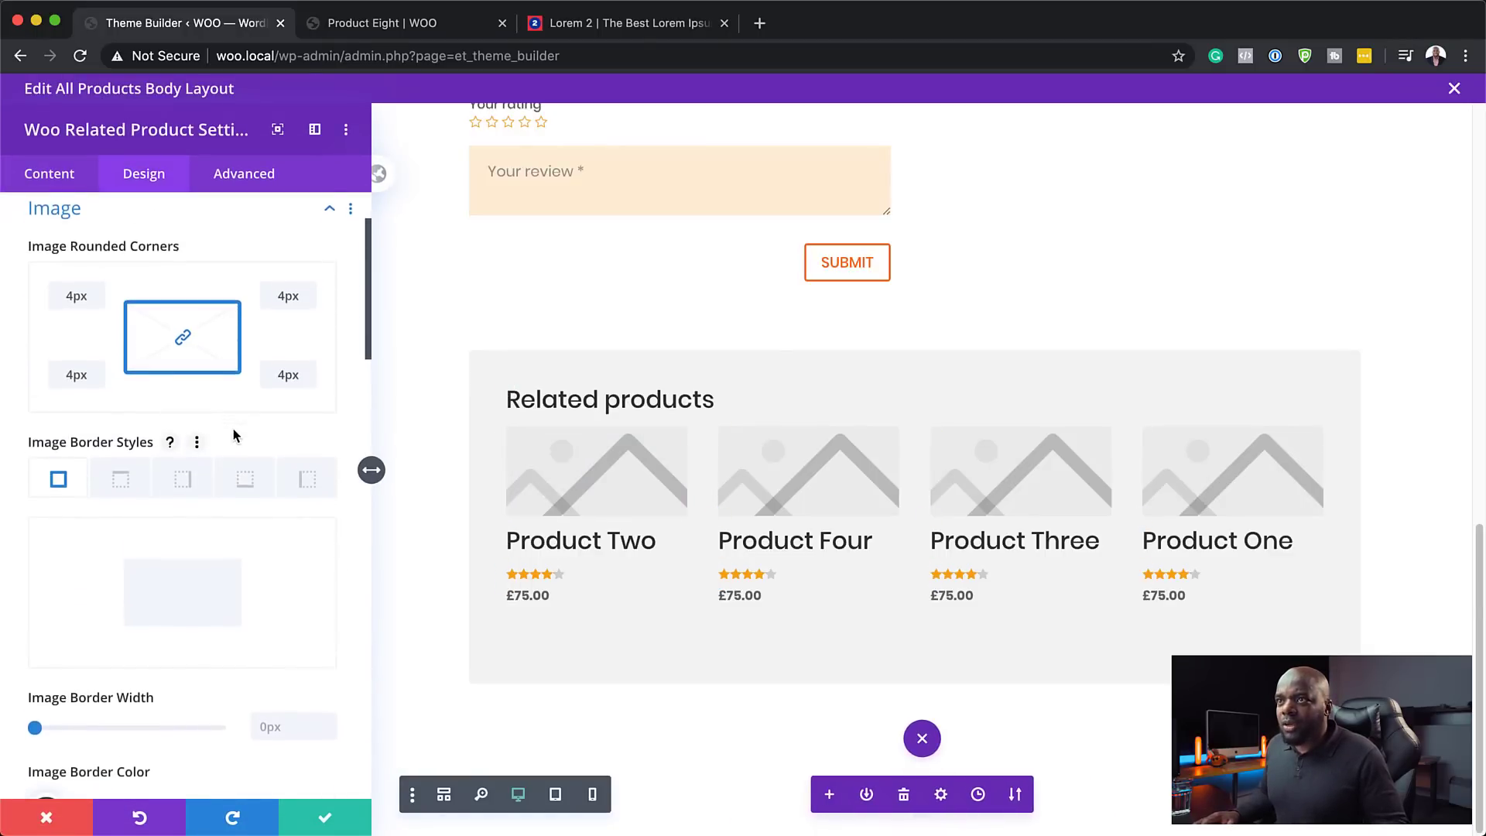
scroll(234, 428, "up", 5)
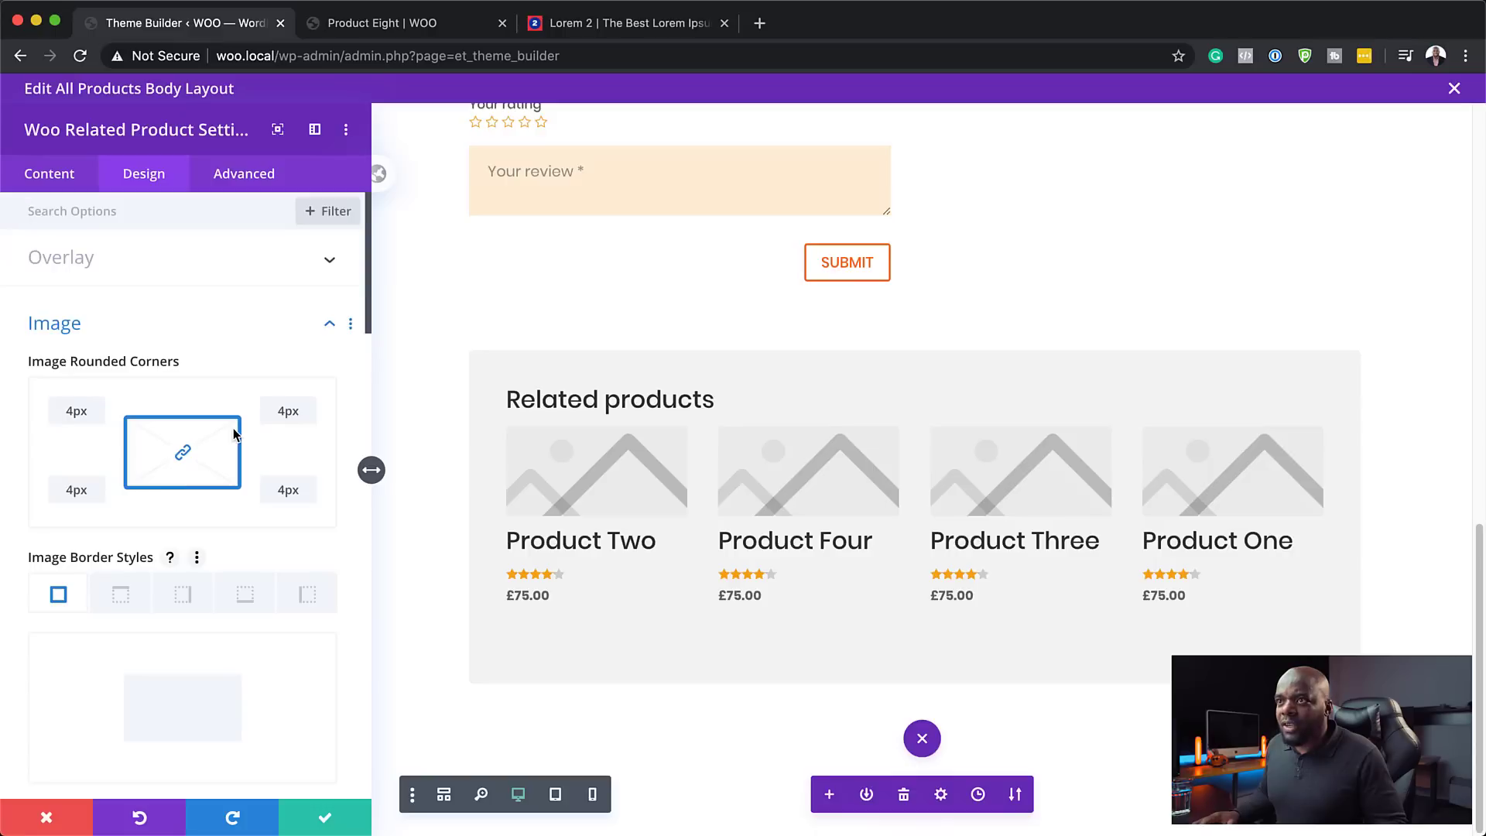
left_click(178, 261)
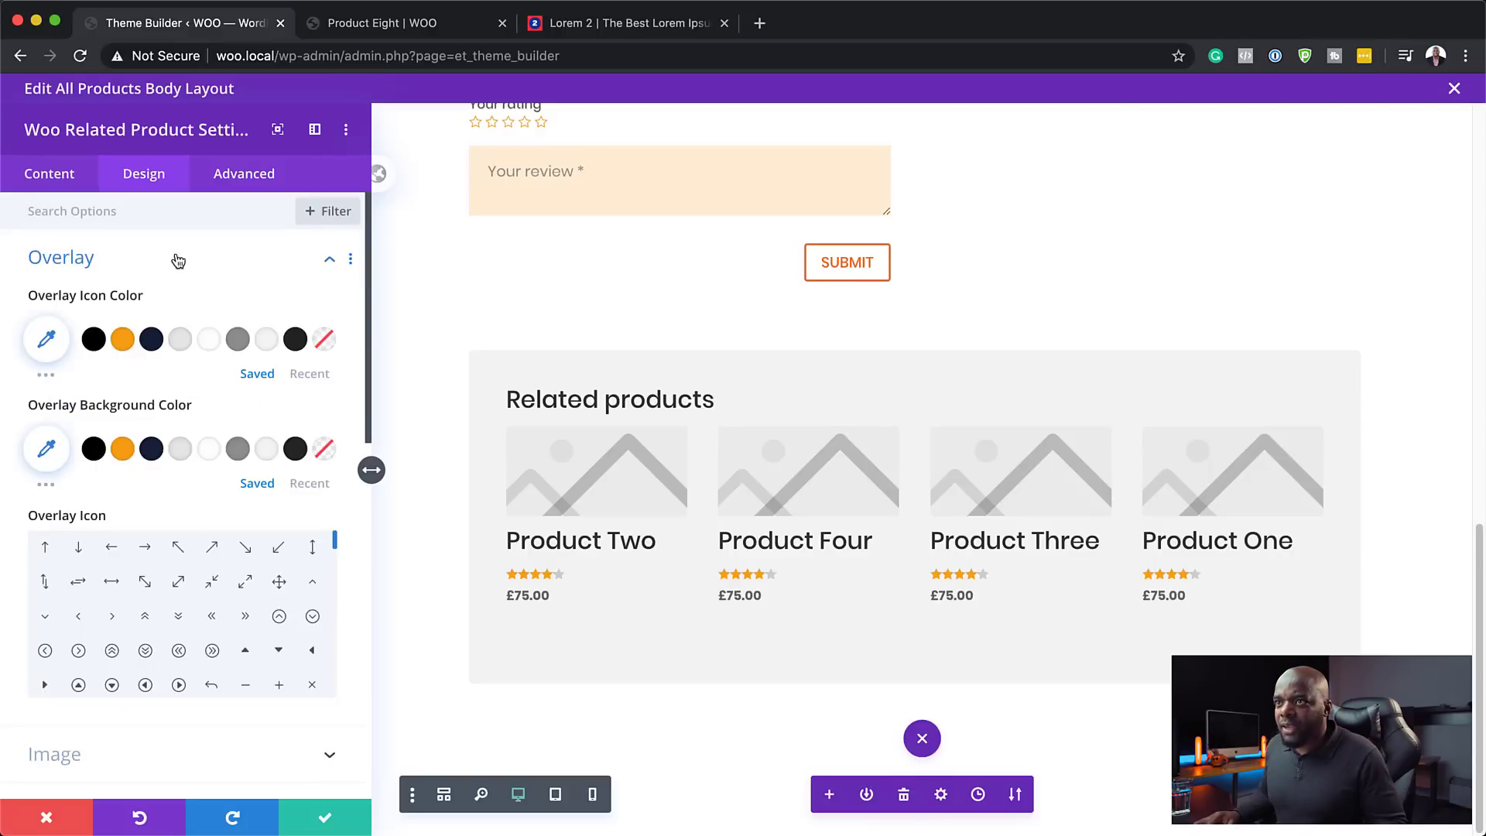
left_click(123, 342)
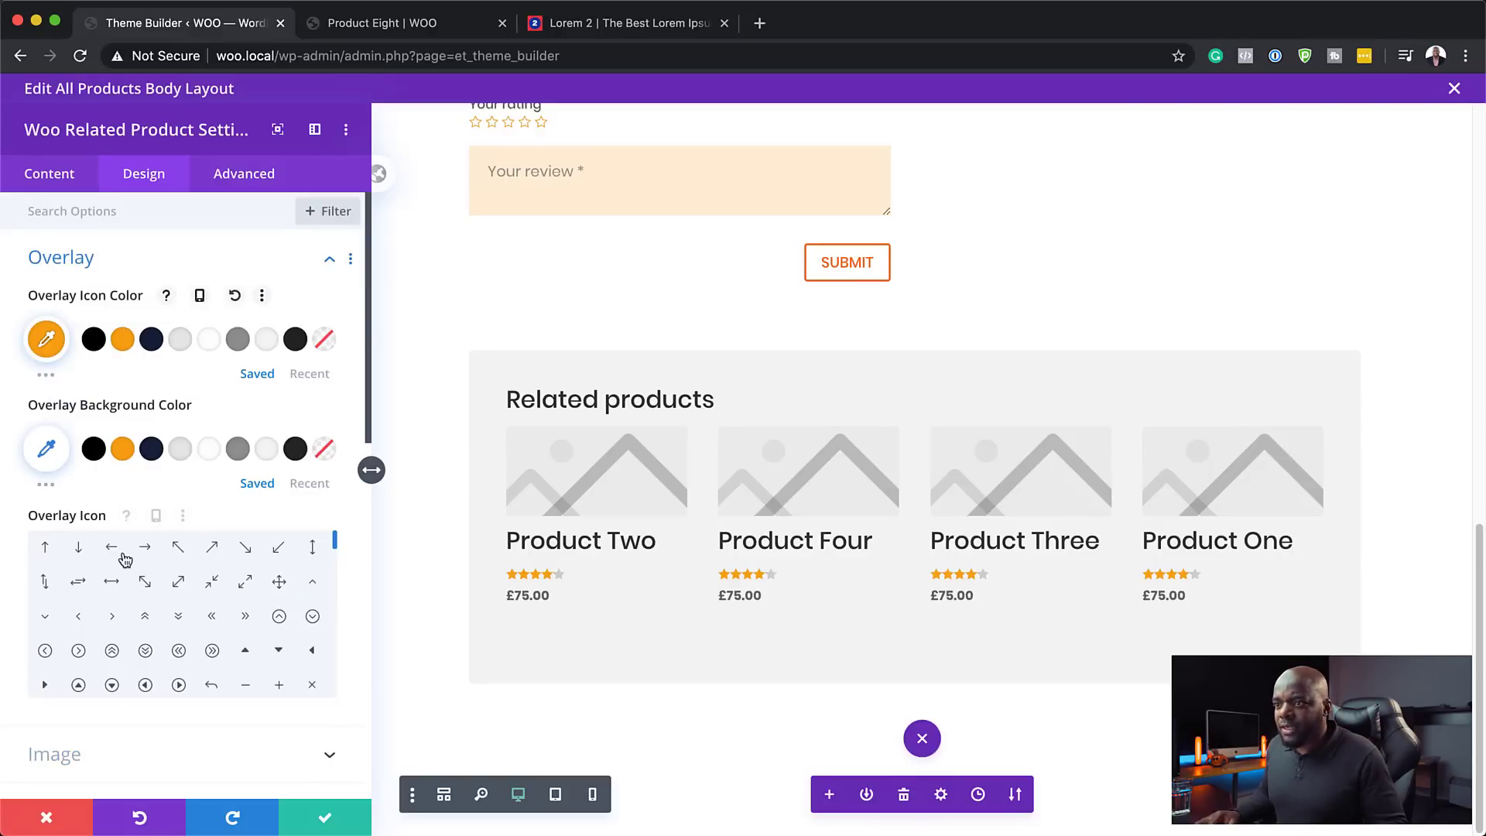
left_click(145, 551)
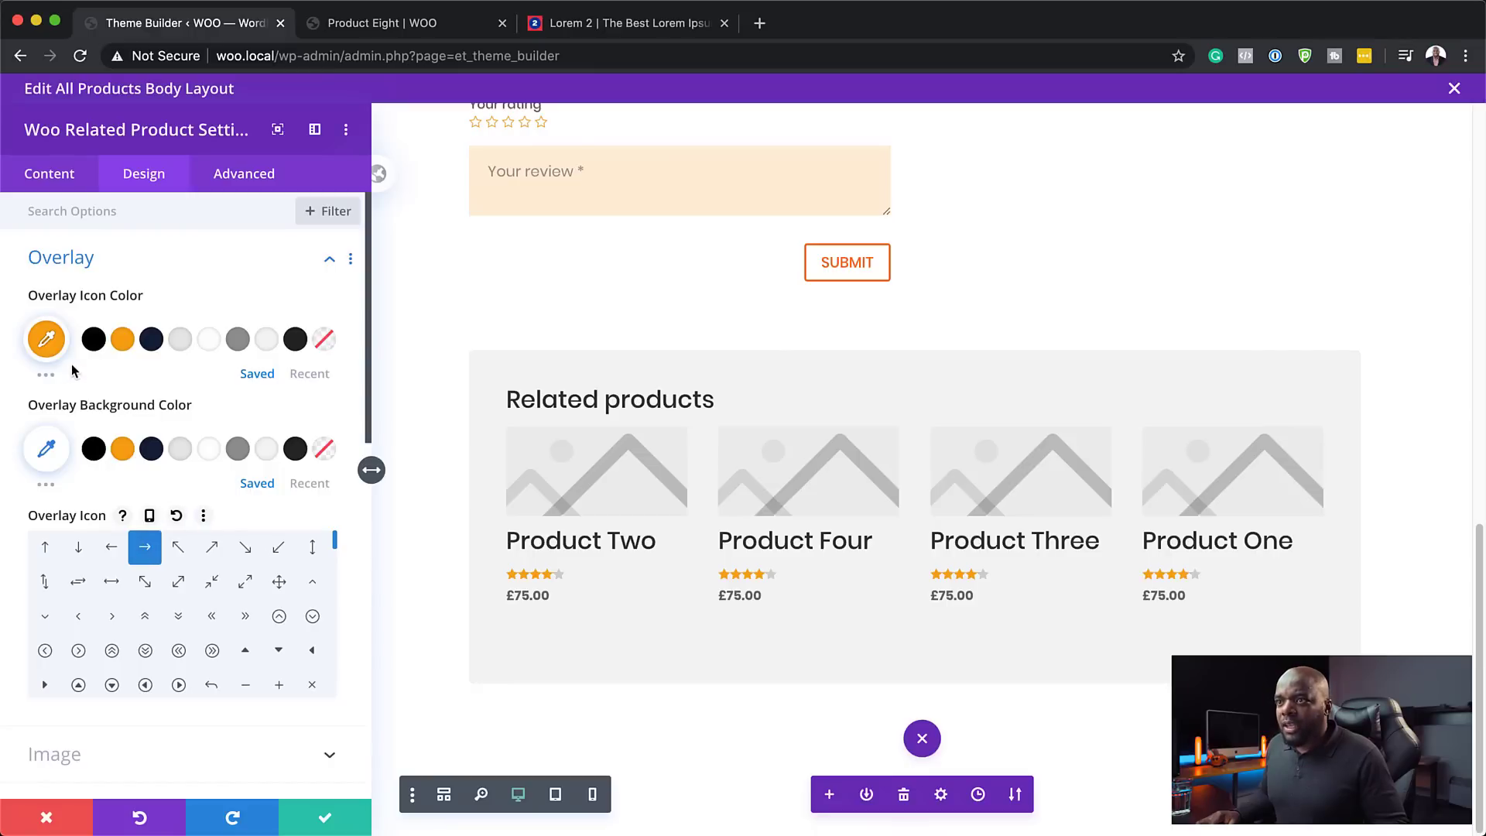
- Set the overlay background to translucent navy, rgba(20,33,61,0.34), and save the module
left_click(152, 452)
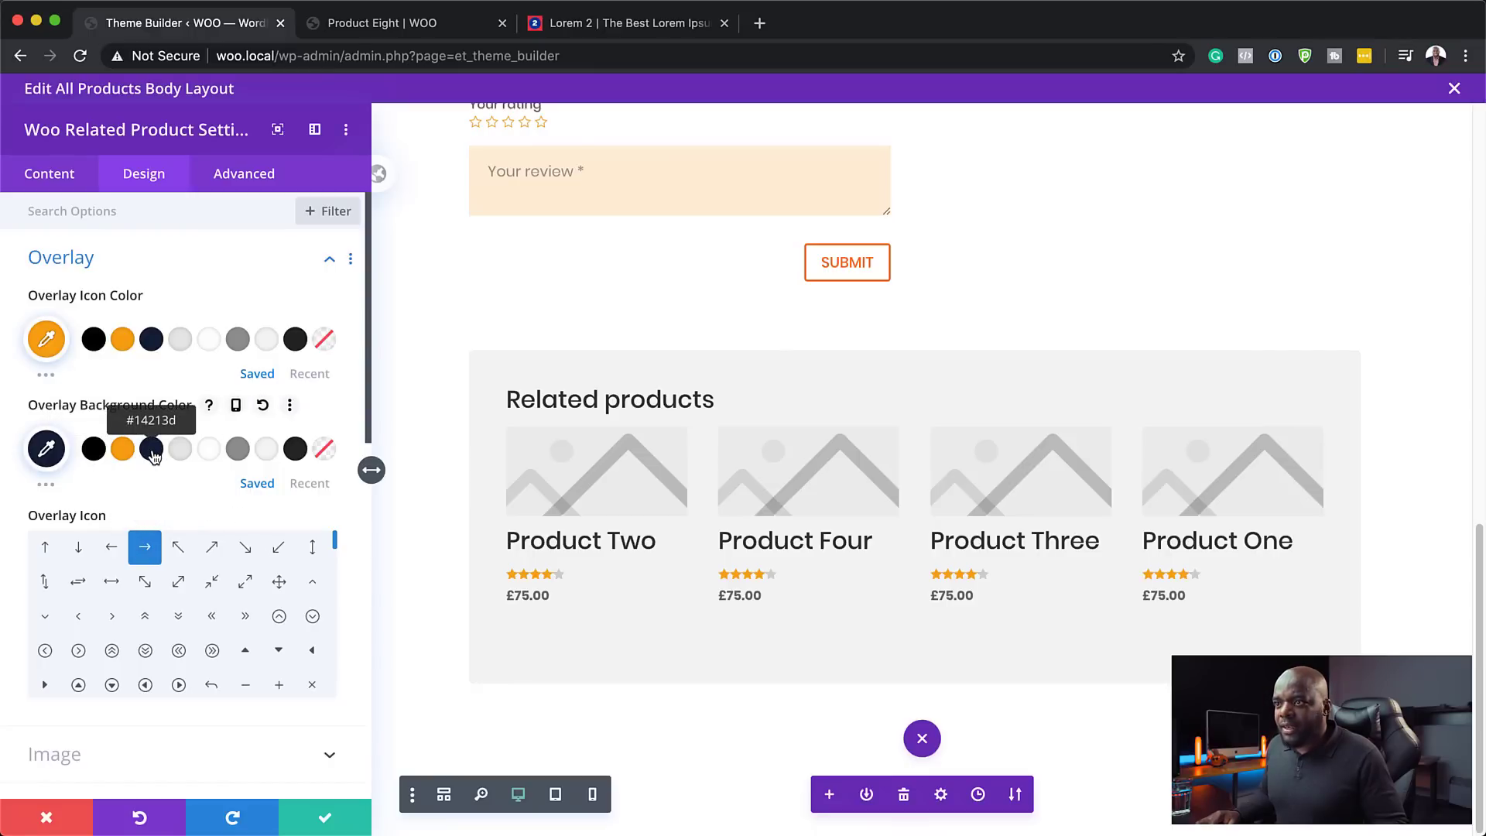
left_click(47, 453)
left_click_drag(315, 458, 314, 545)
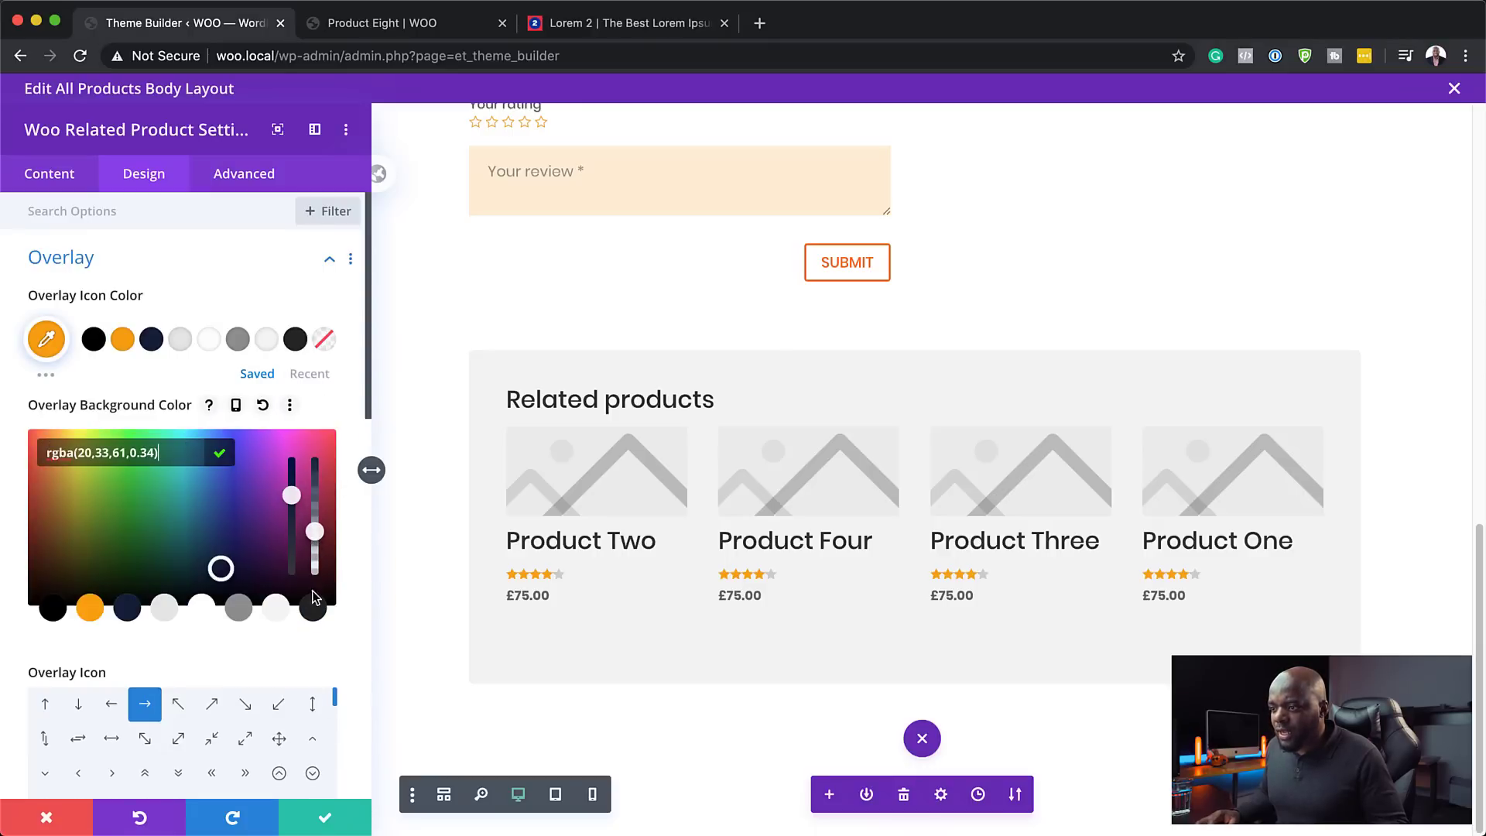
left_click(325, 820)
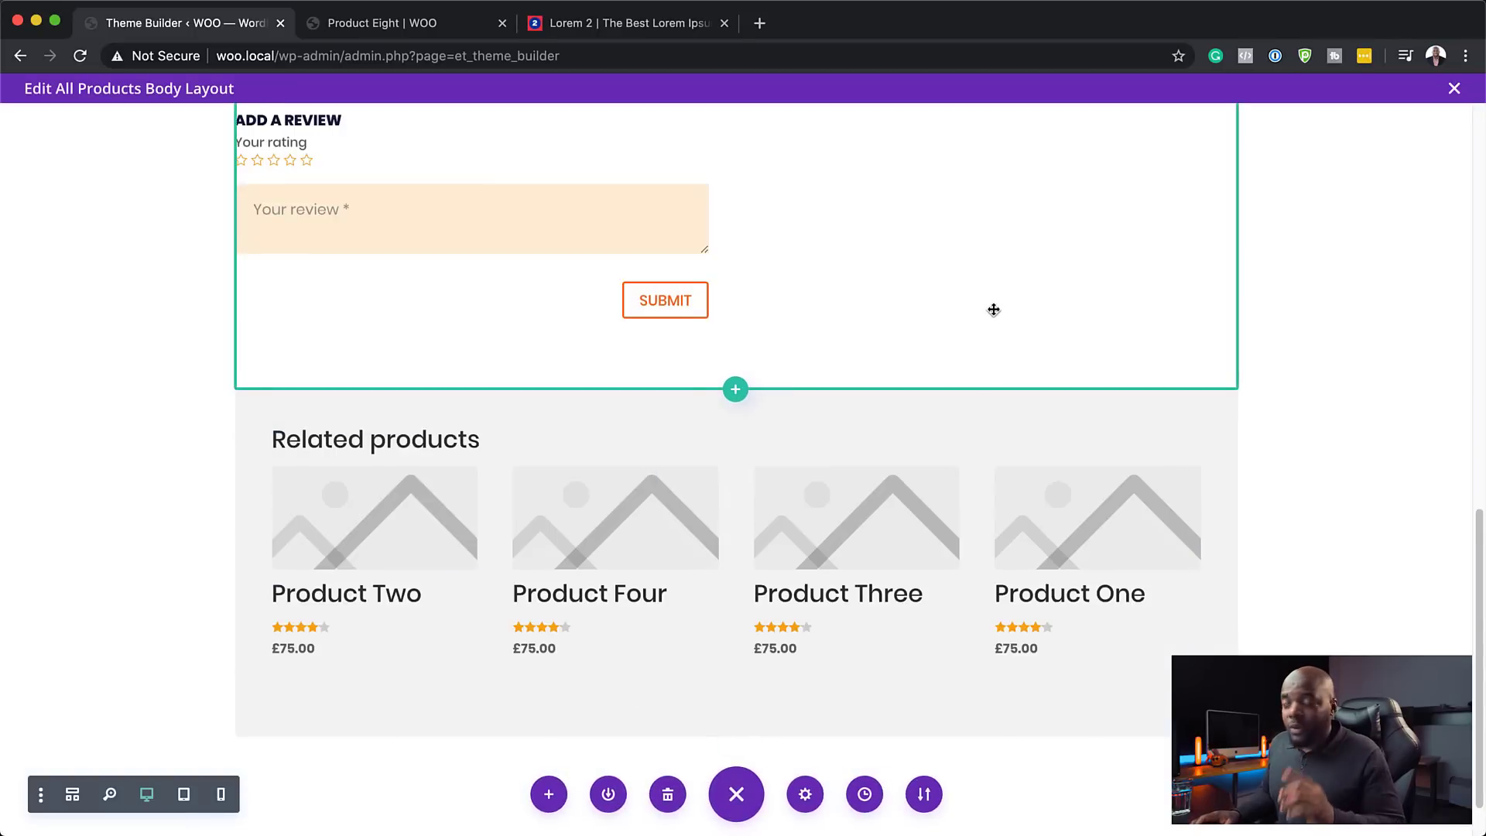
- Add a regular one-column section under the title header and insert a Woo Cart Notice module
scroll(993, 306, "up", 15)
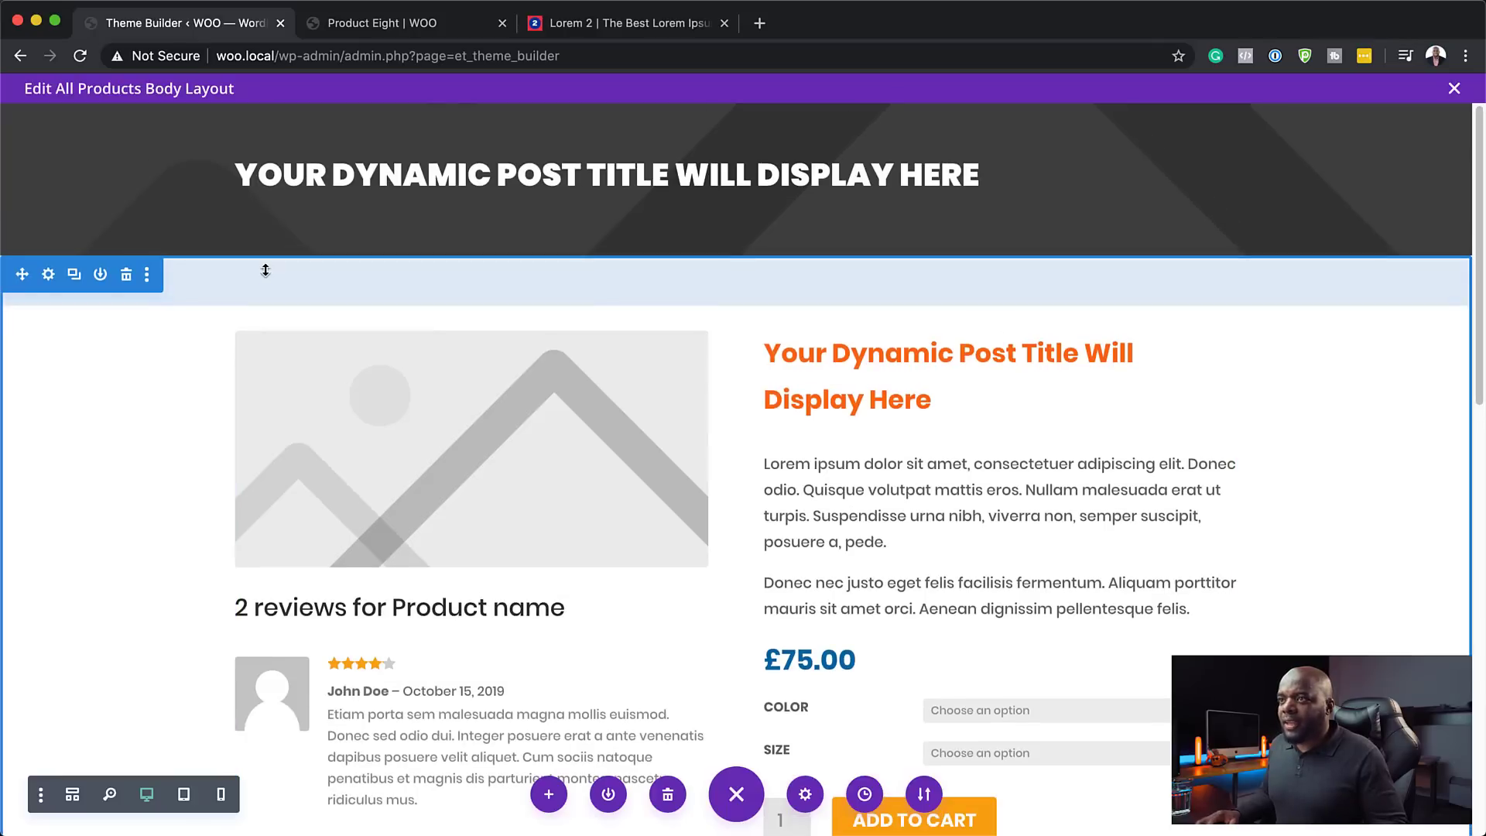
left_click(736, 253)
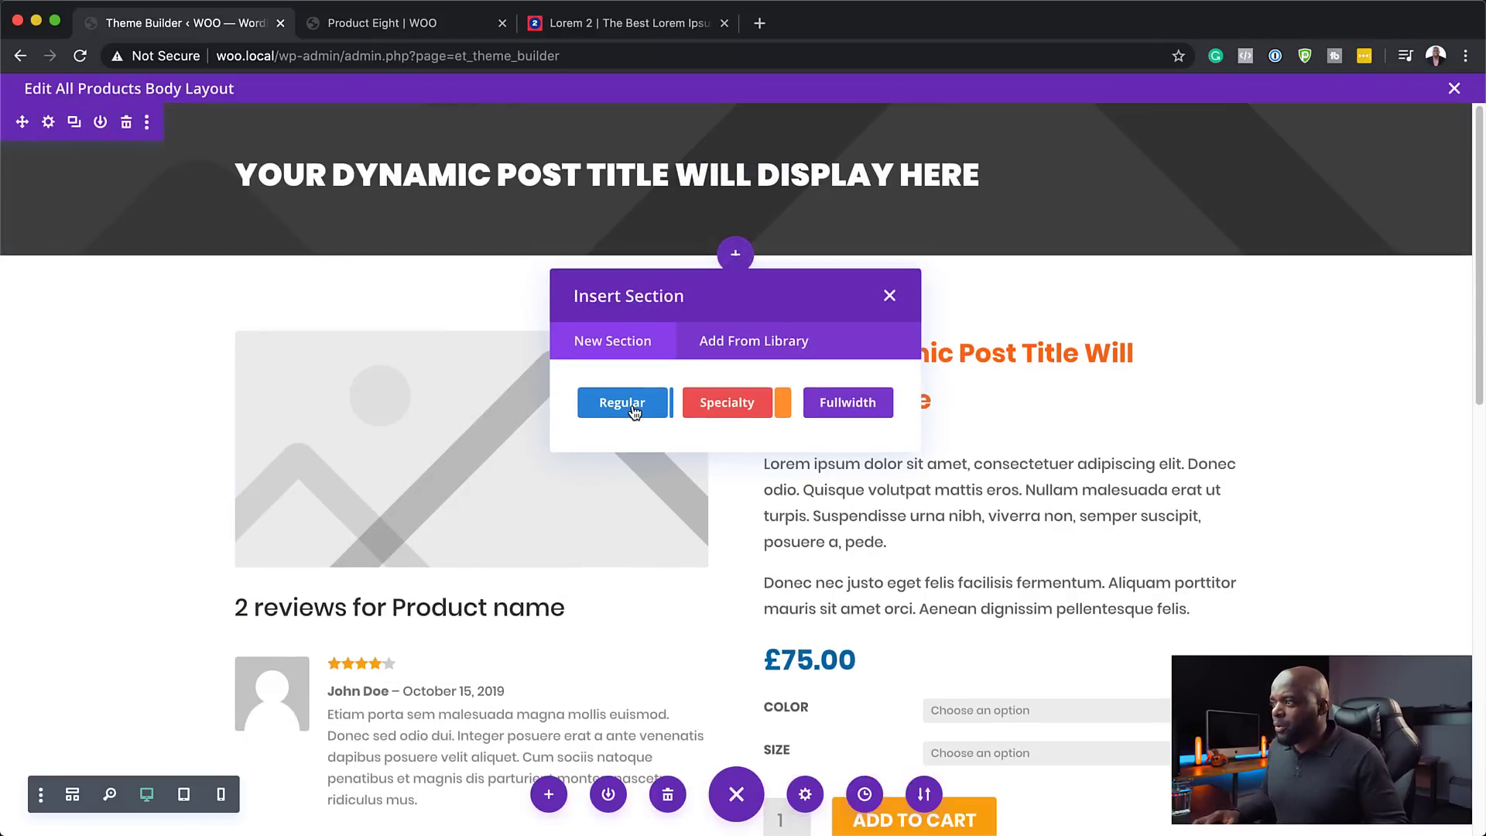
left_click(633, 409)
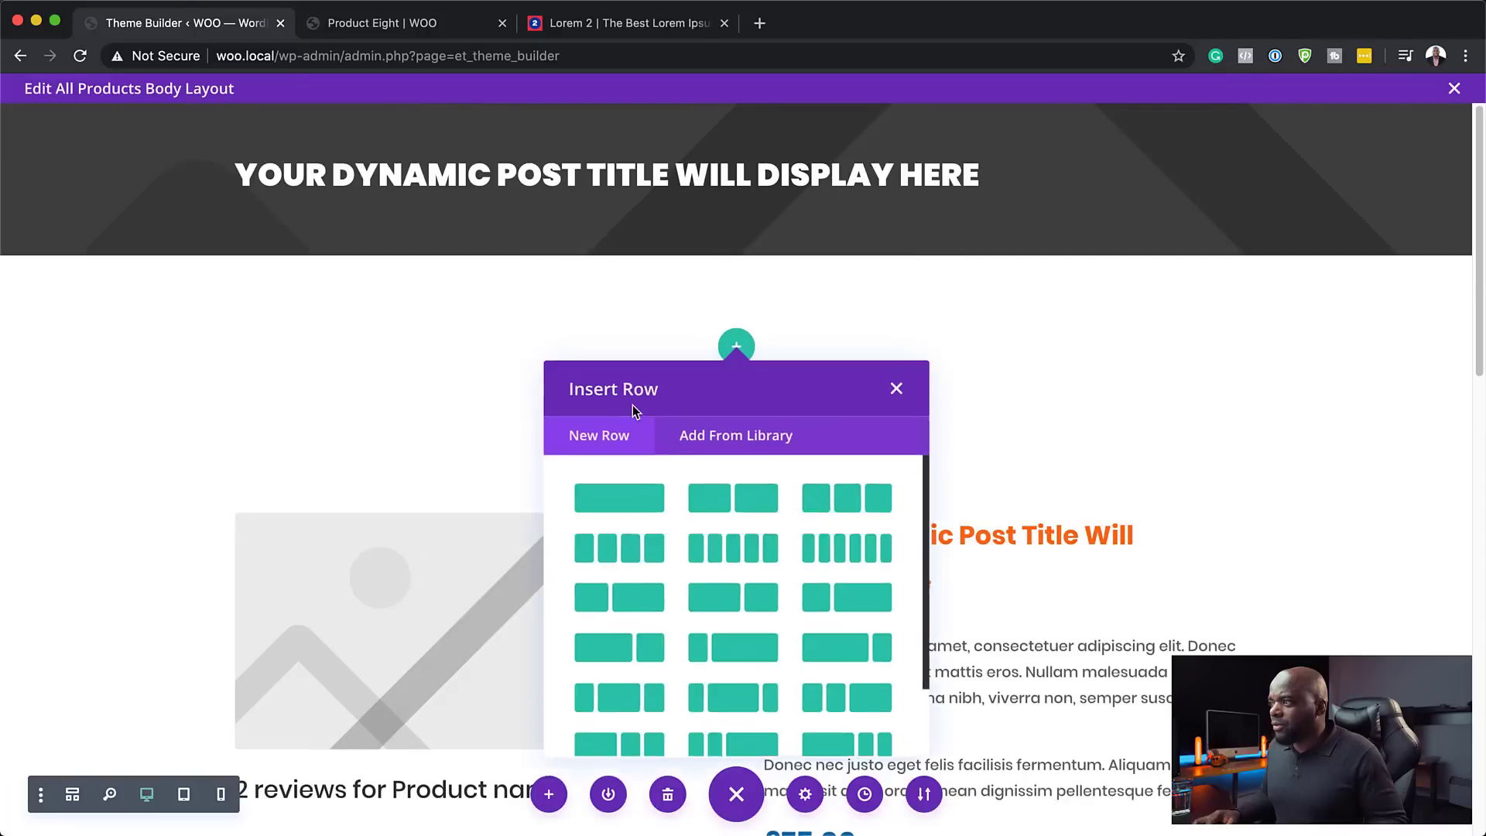
left_click(649, 500)
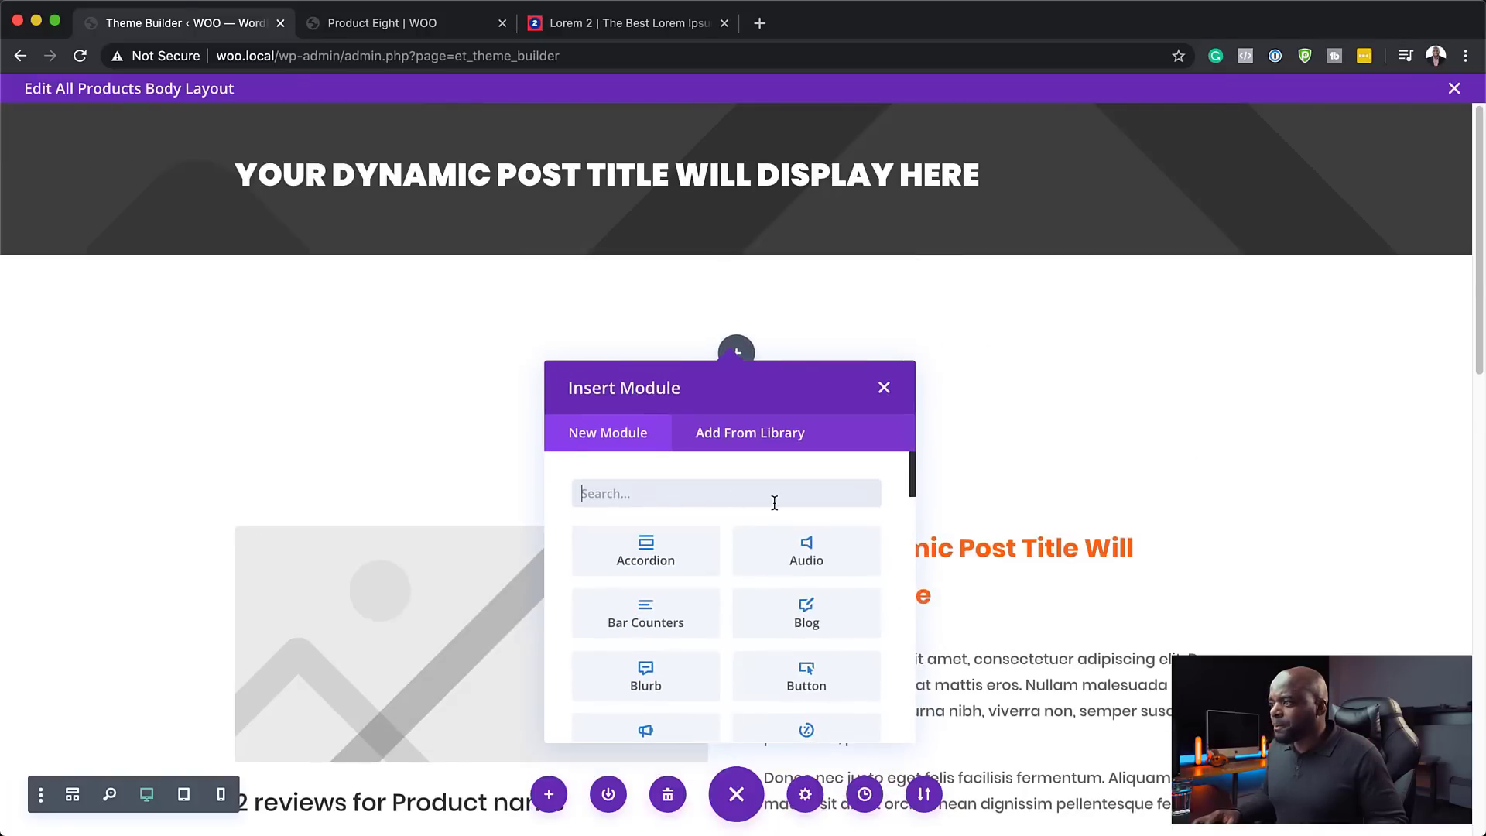
scroll(849, 615, "down", 10)
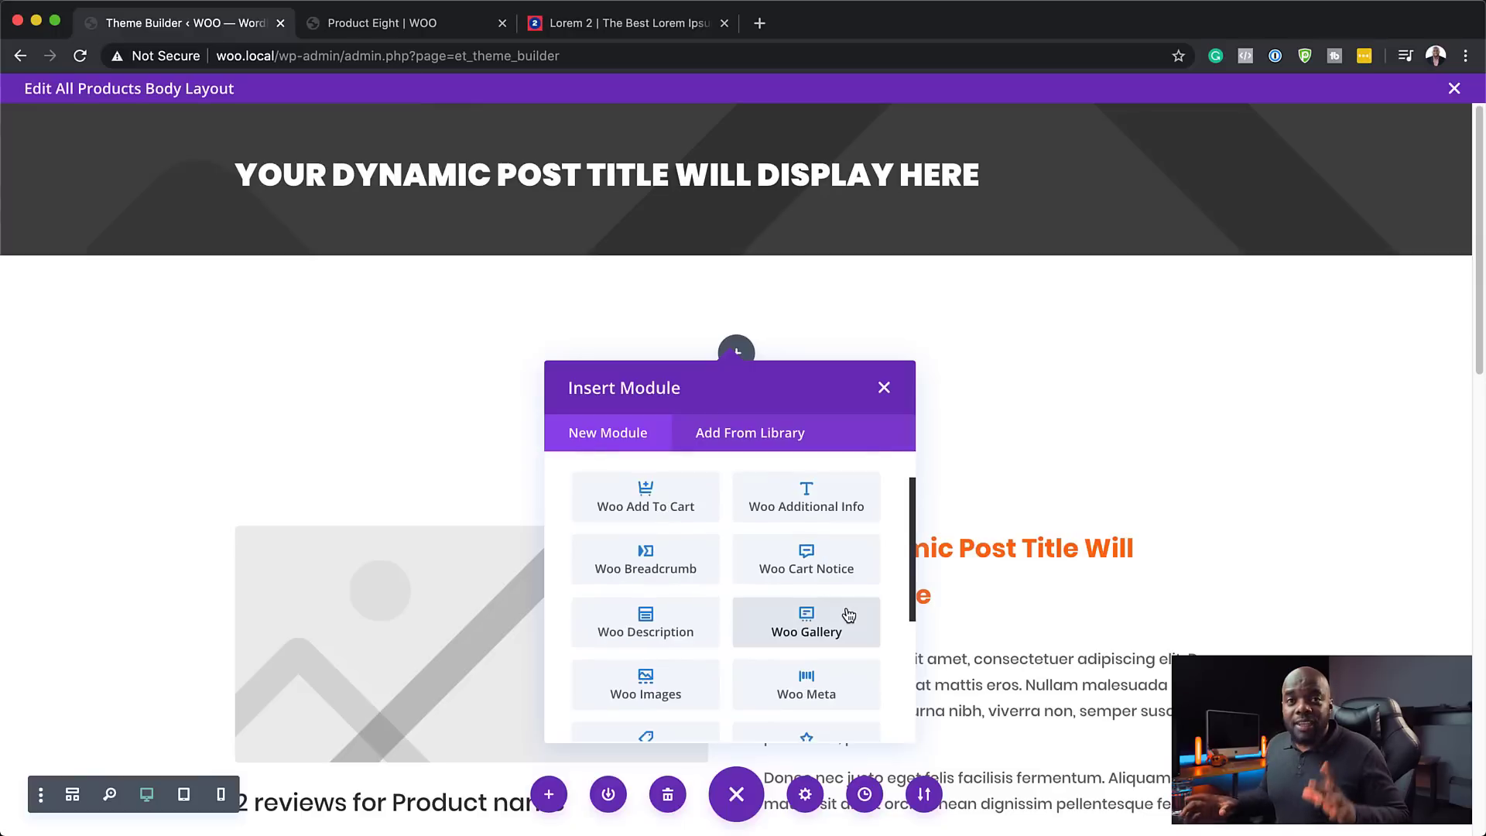
left_click(801, 568)
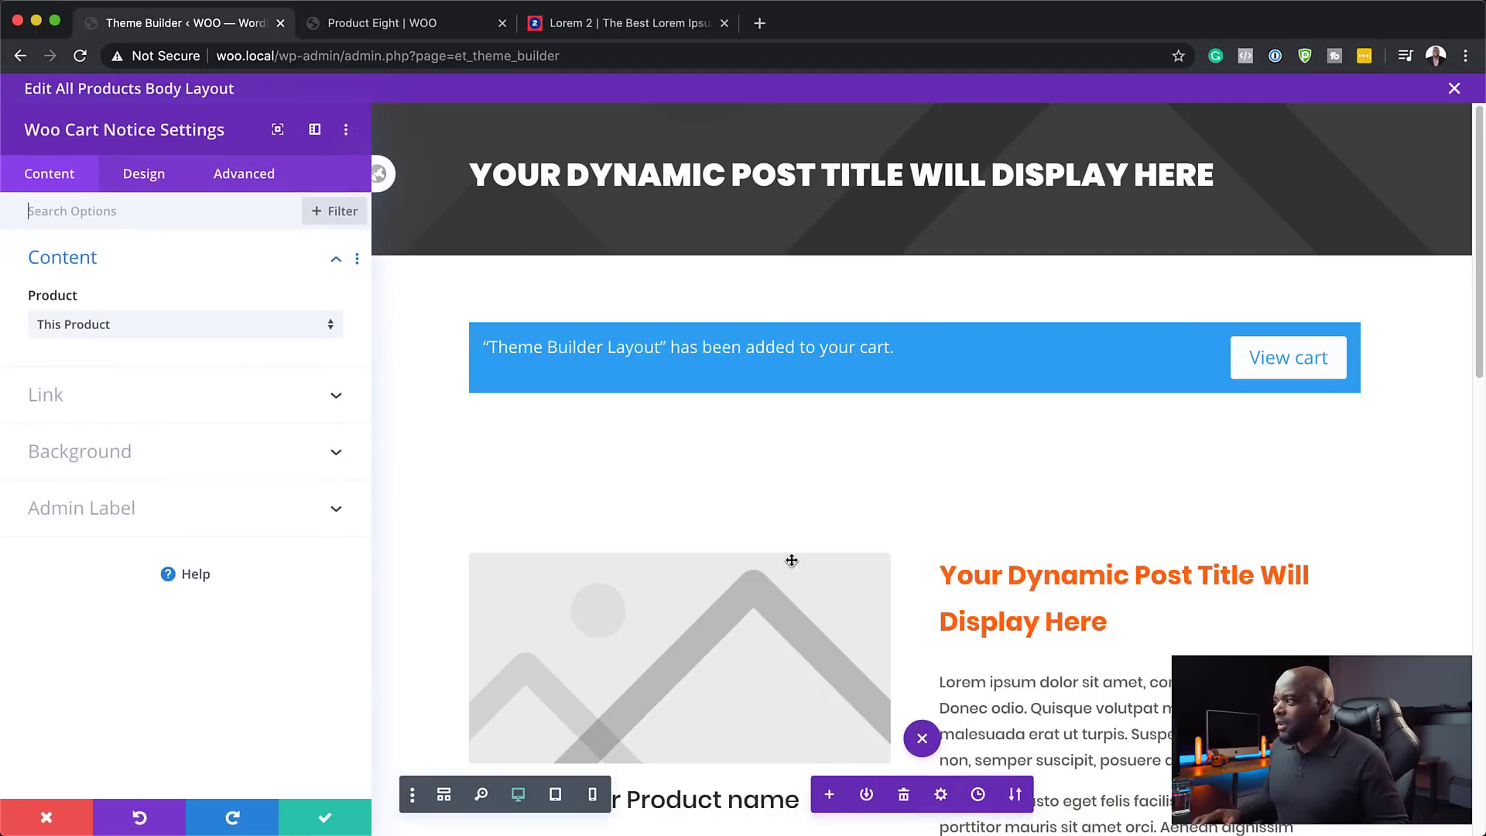
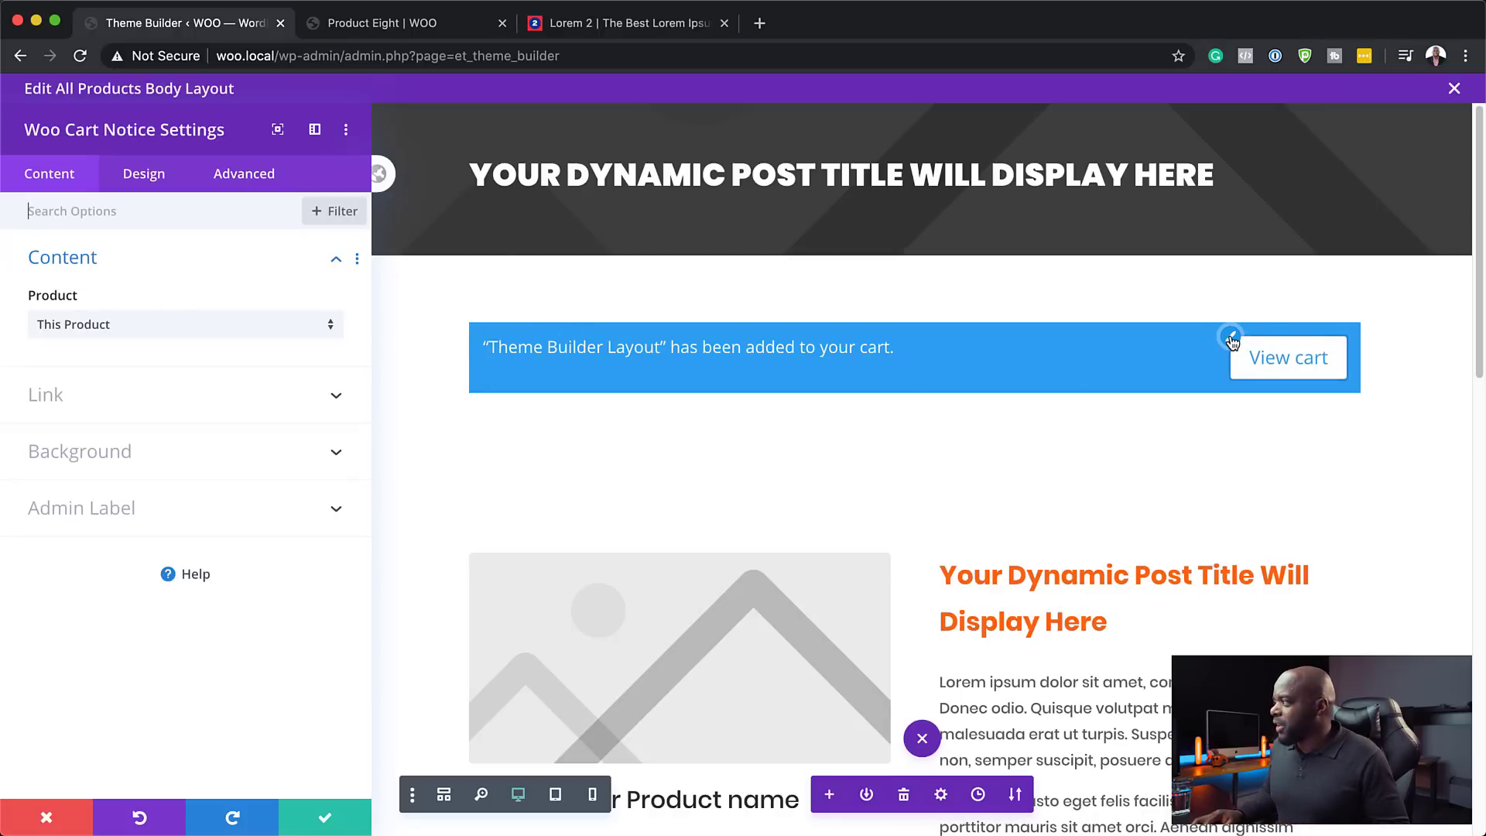
- Save and close the Woo Cart Notice module settings
left_click(325, 819)
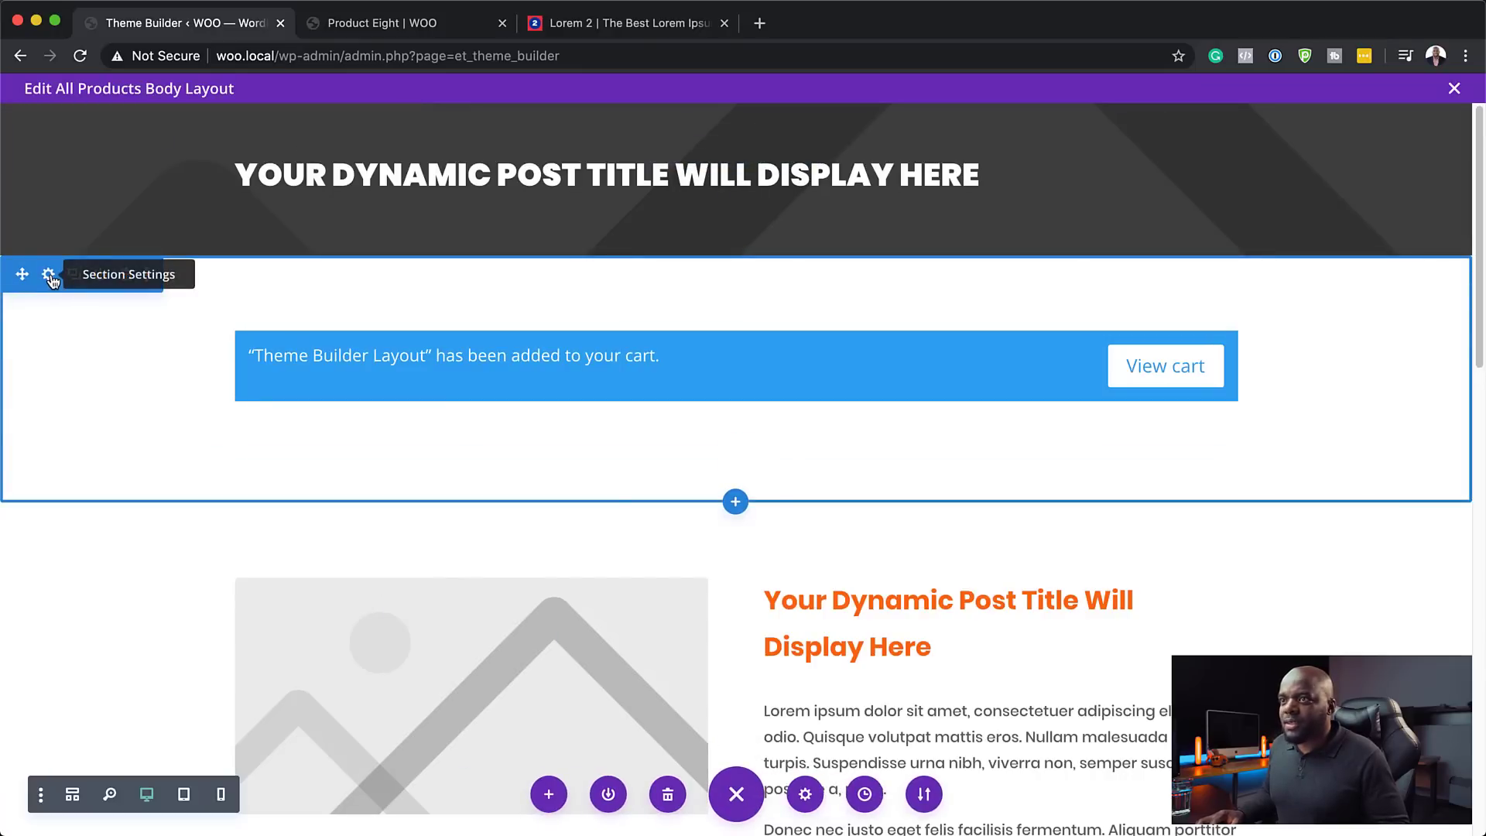
- Set the cart notice section's top and bottom padding to 0px
left_click(49, 277)
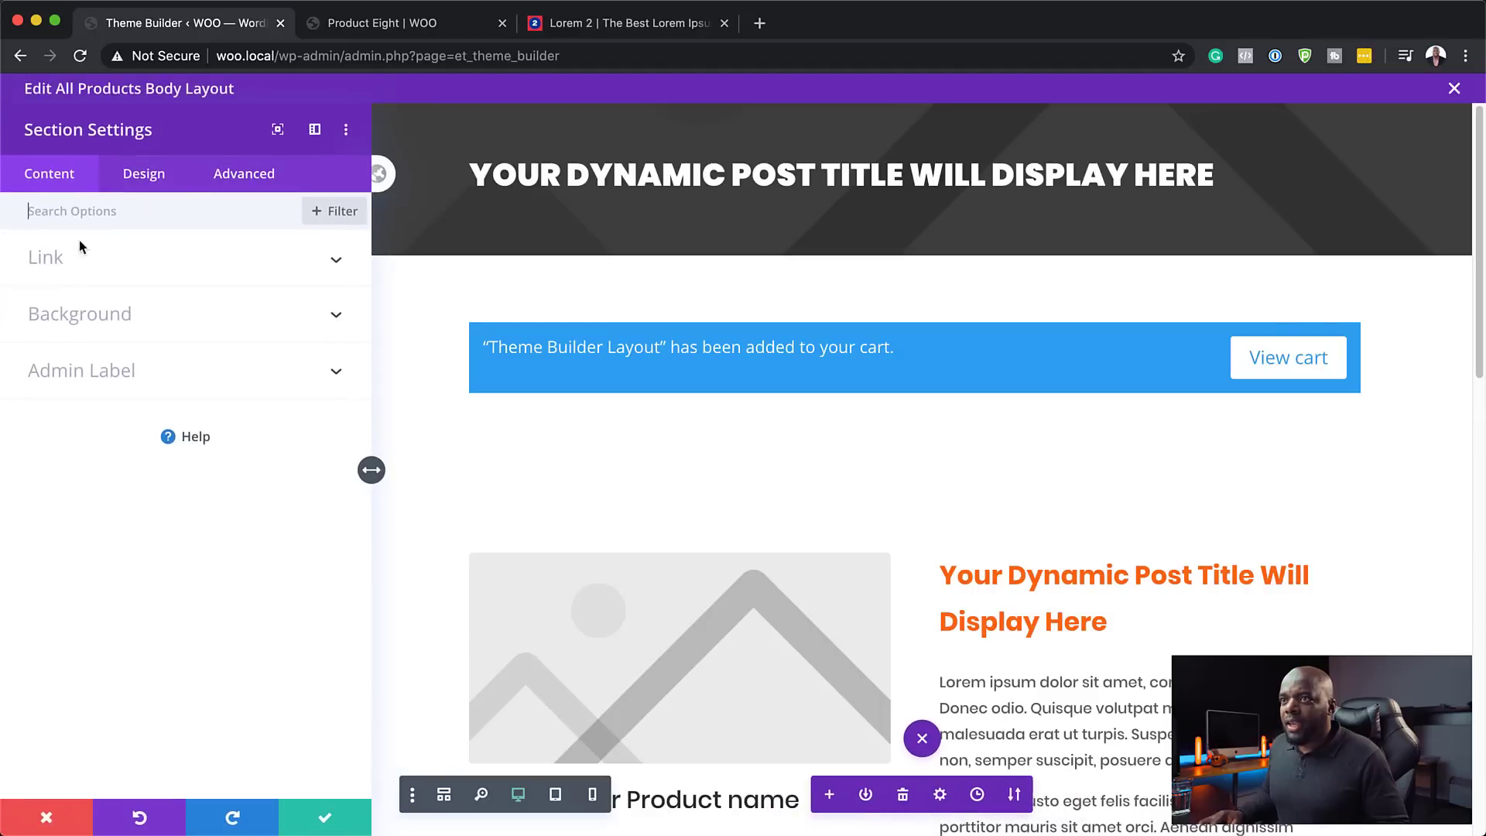
left_click(158, 178)
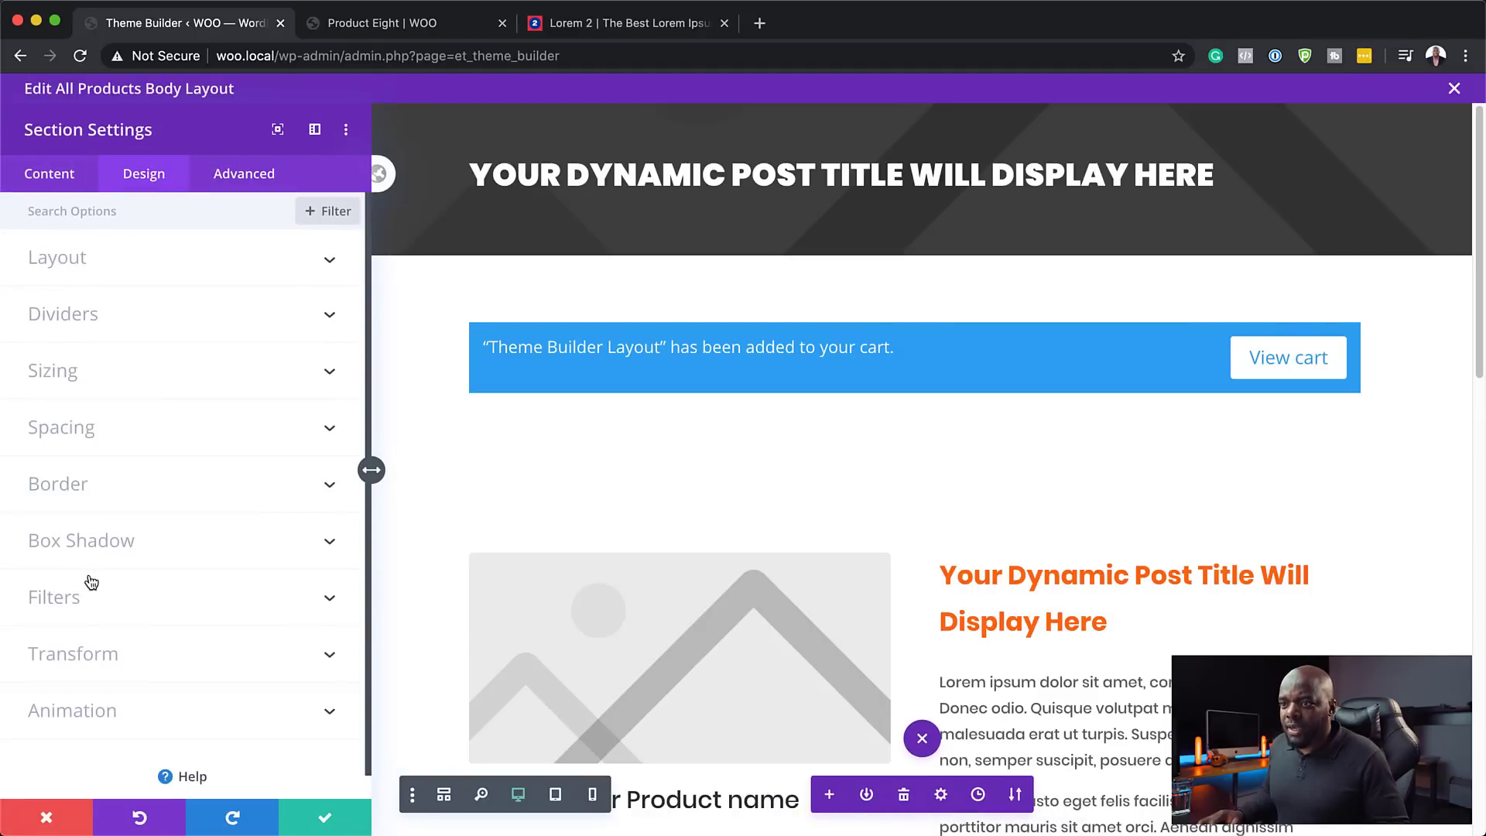
left_click(81, 432)
left_click(56, 374)
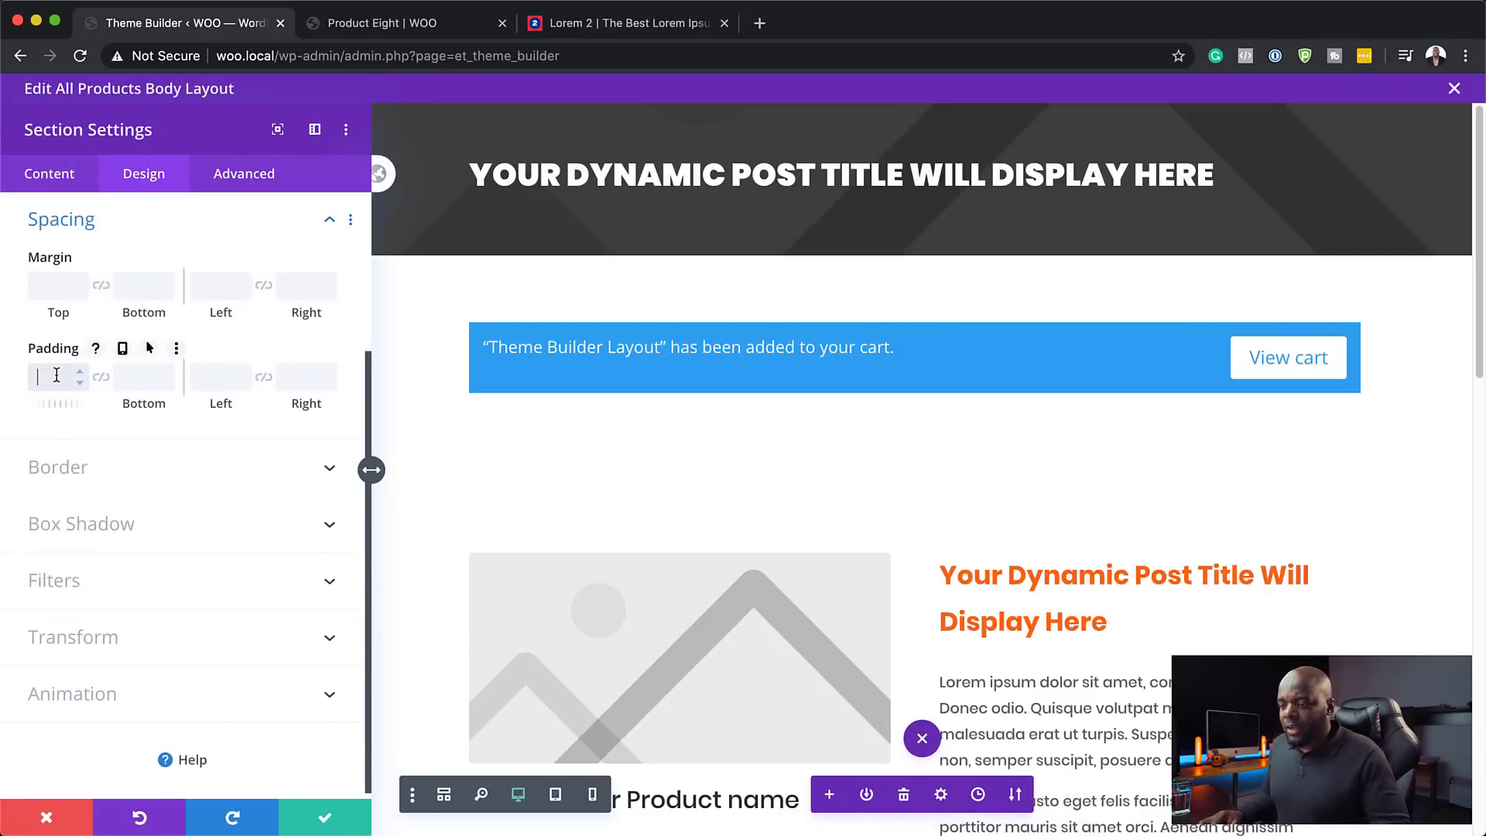
type("0px")
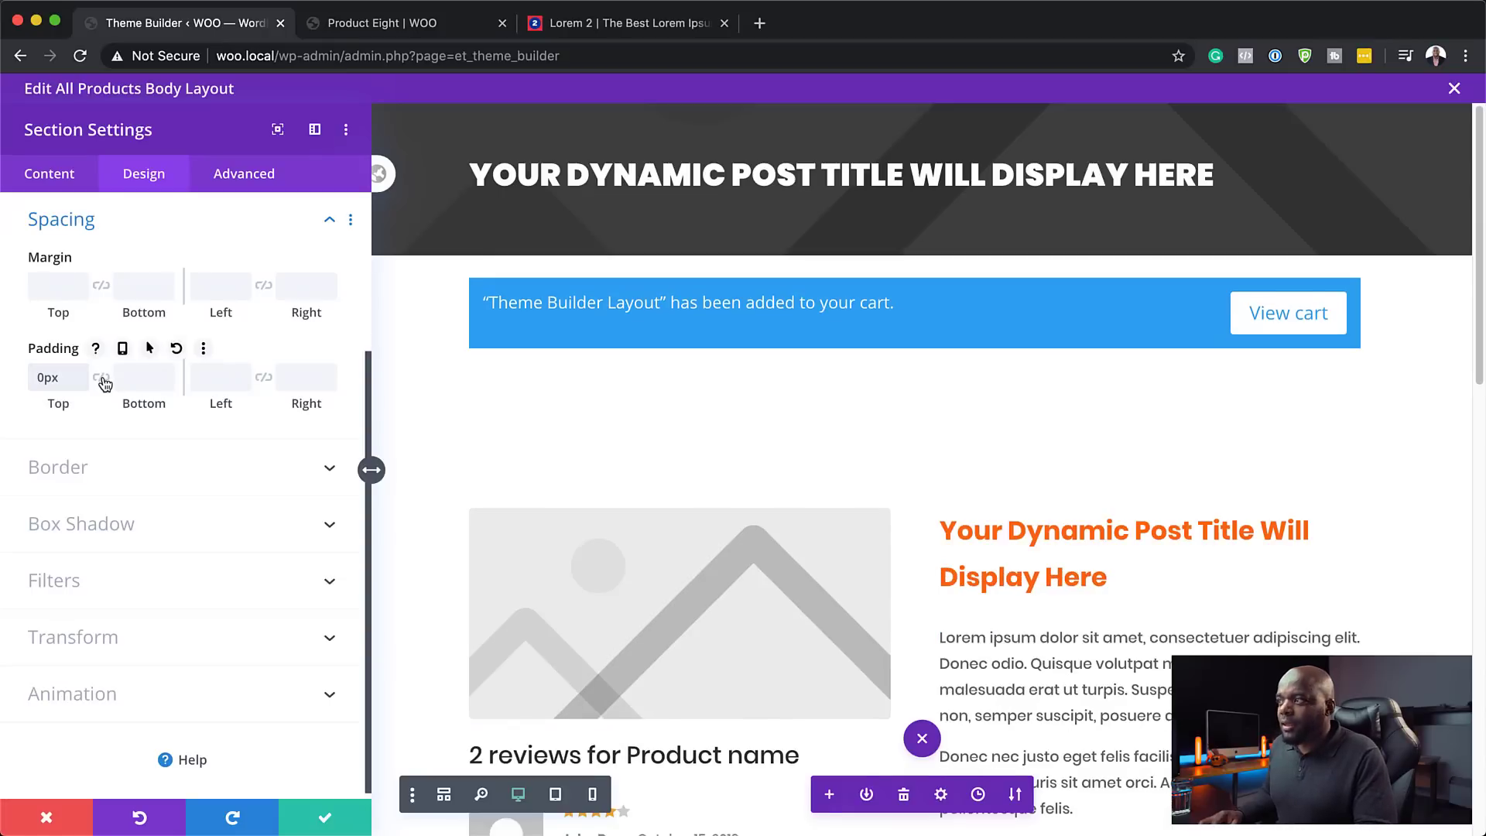
left_click(102, 378)
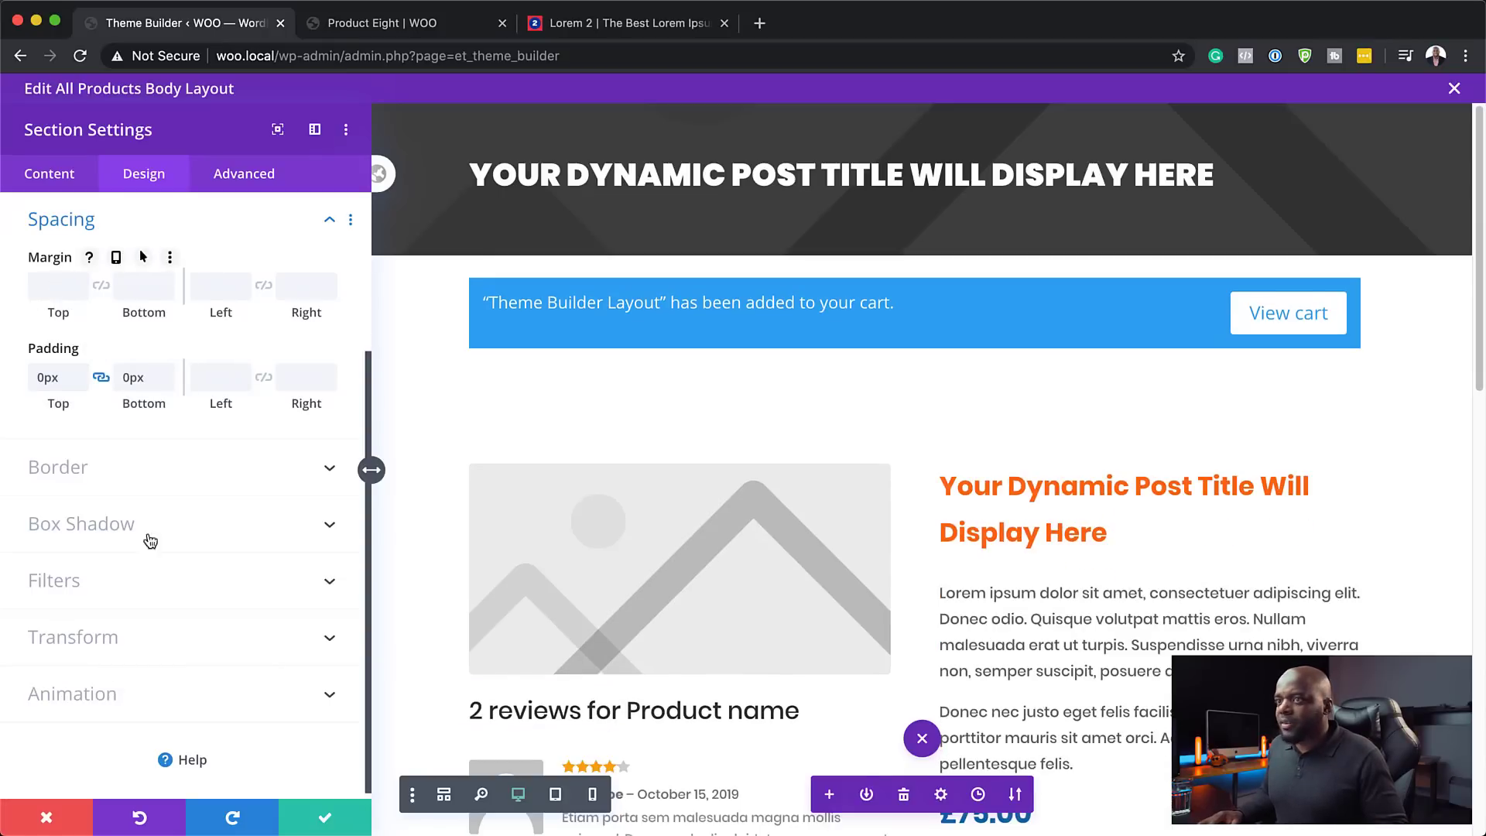
- Give the section a dark navy #14213d background and save it
left_click(60, 180)
left_click(121, 332)
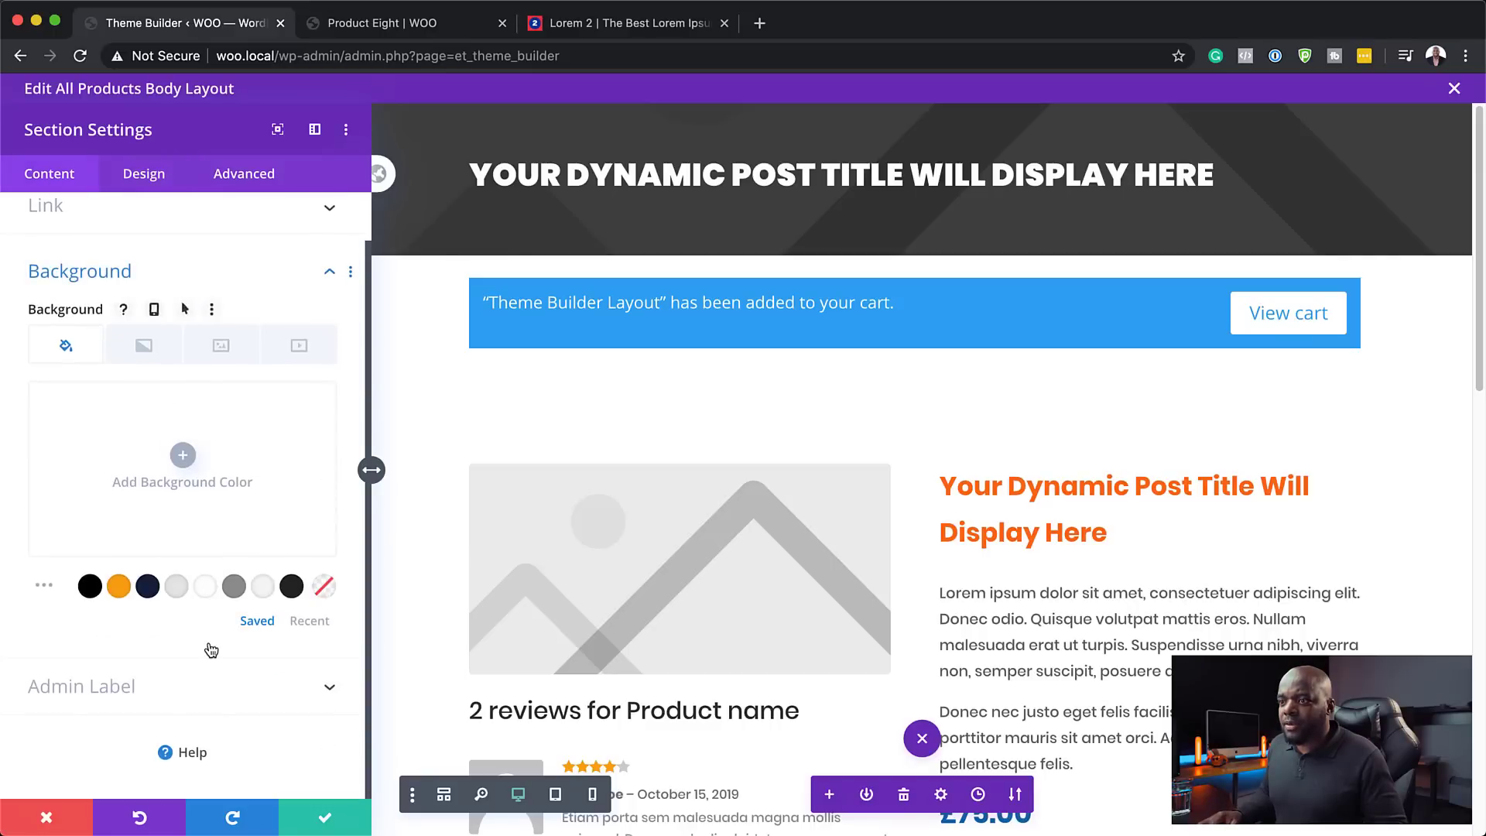
left_click(152, 597)
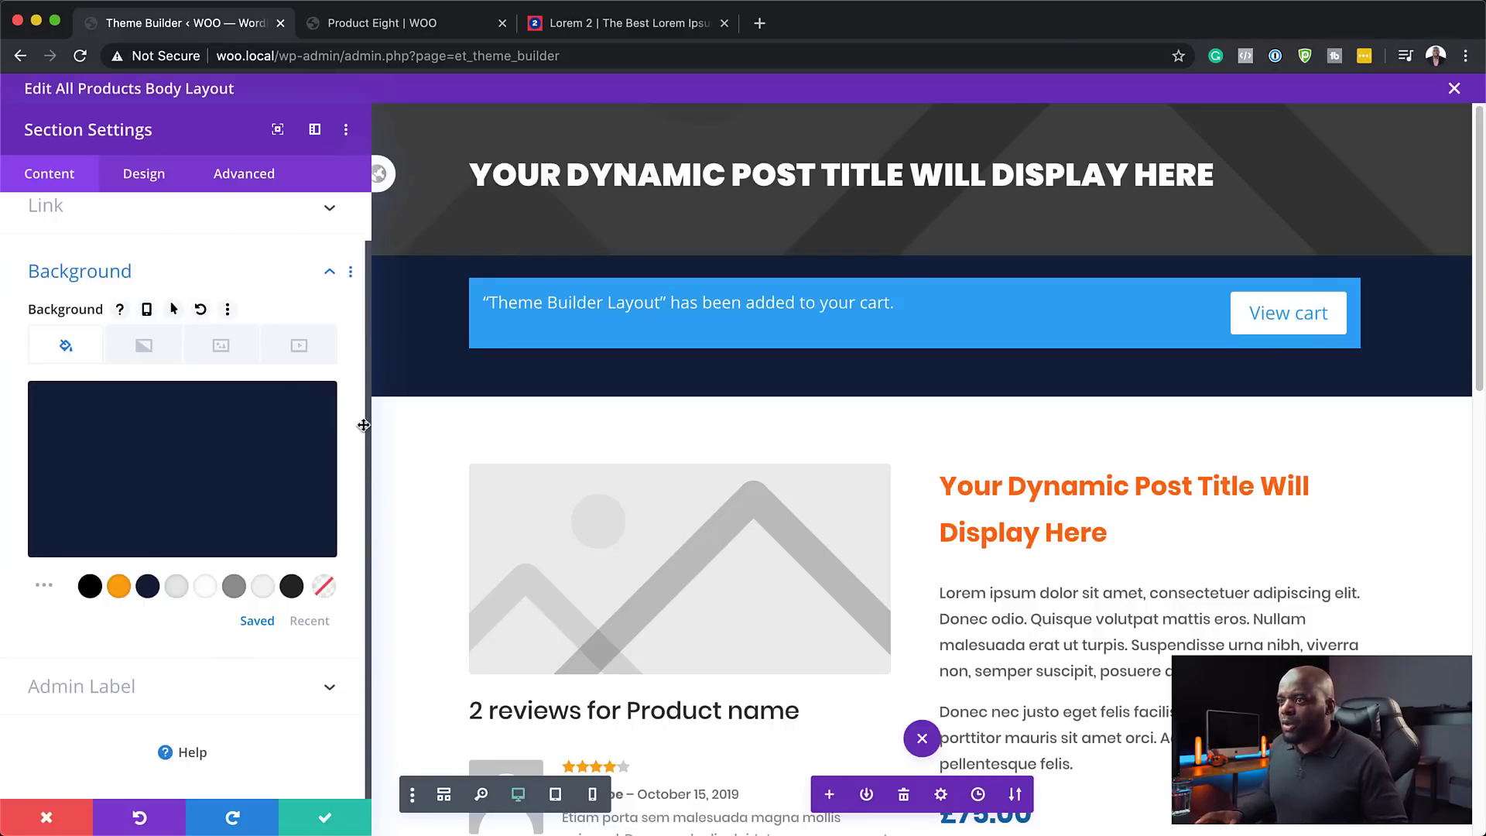
left_click(326, 821)
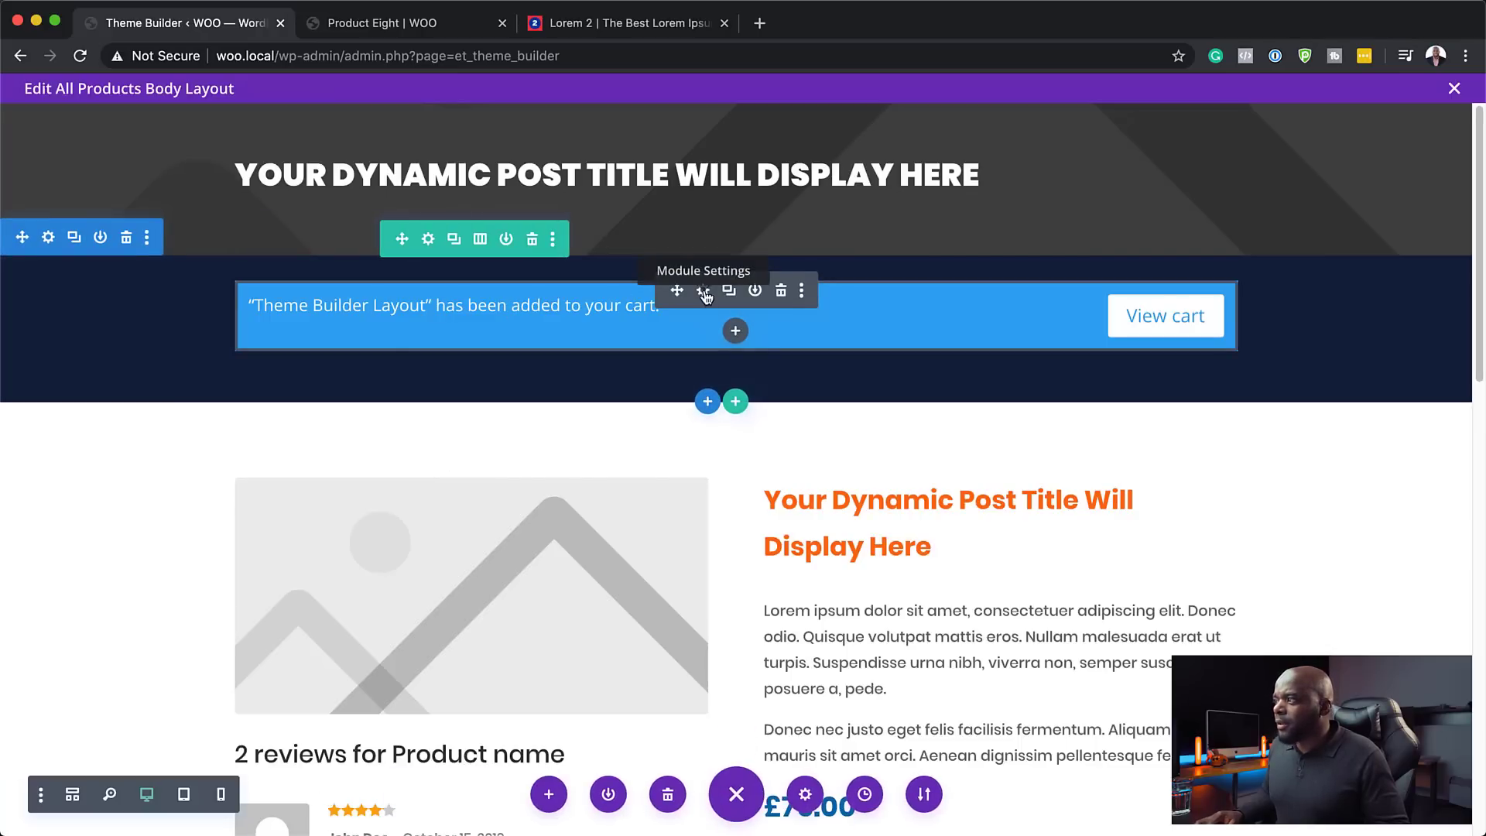
- Give the Woo Cart Notice module linked 0em top/bottom margins and 0px top/bottom padding
left_click(705, 292)
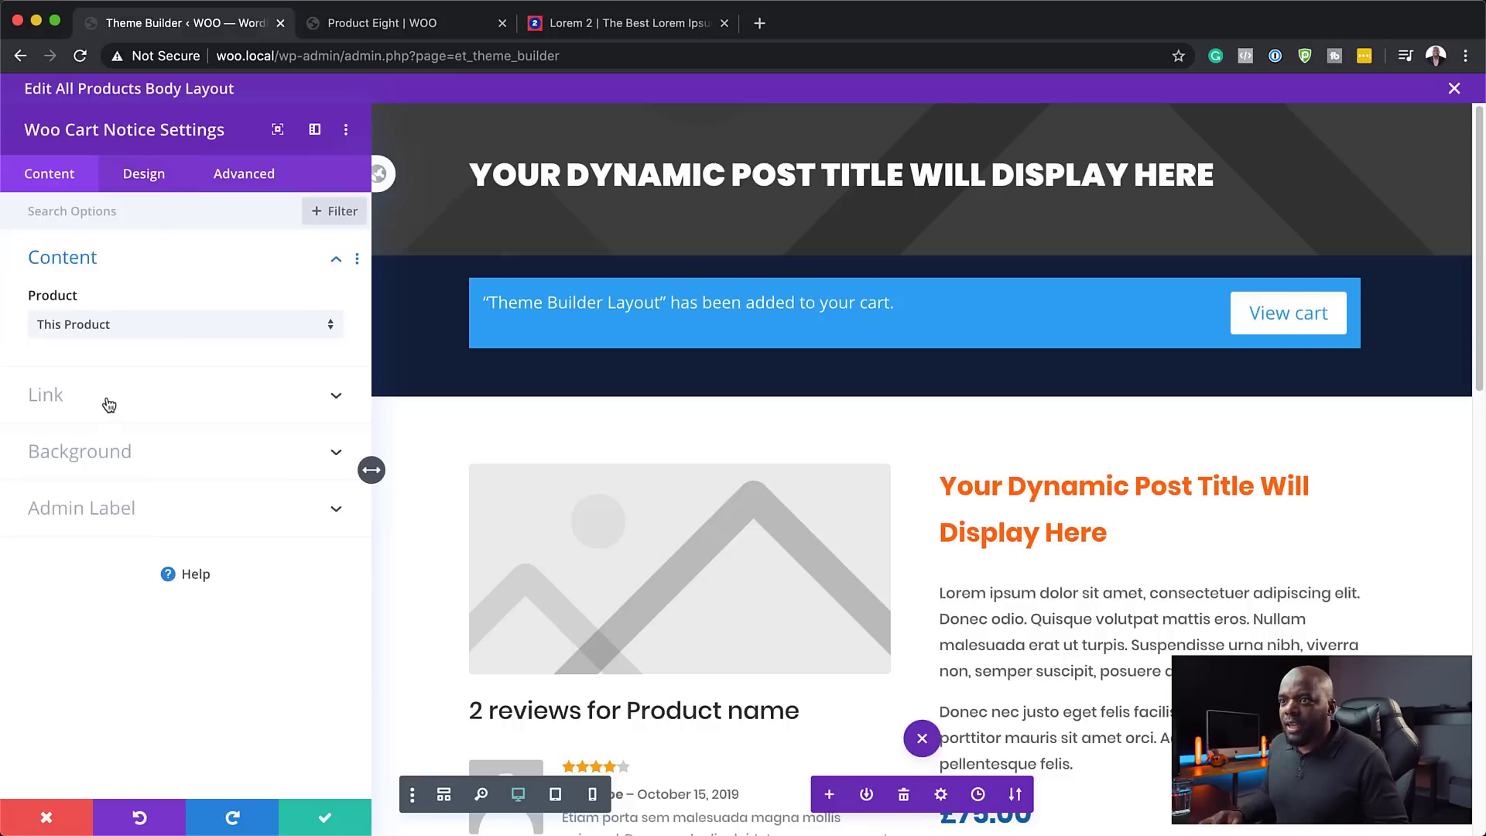
left_click(157, 188)
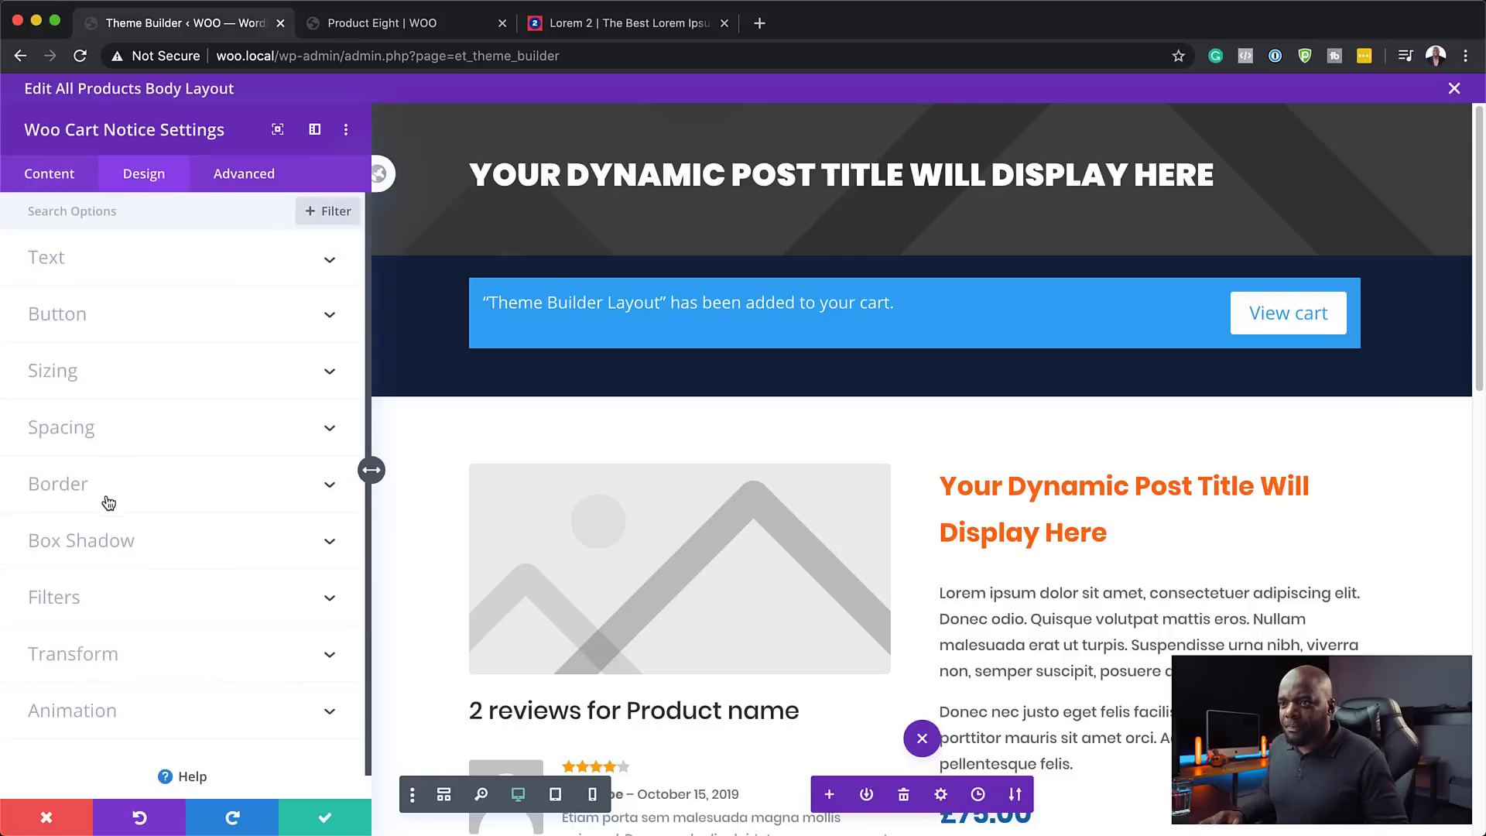
left_click(77, 426)
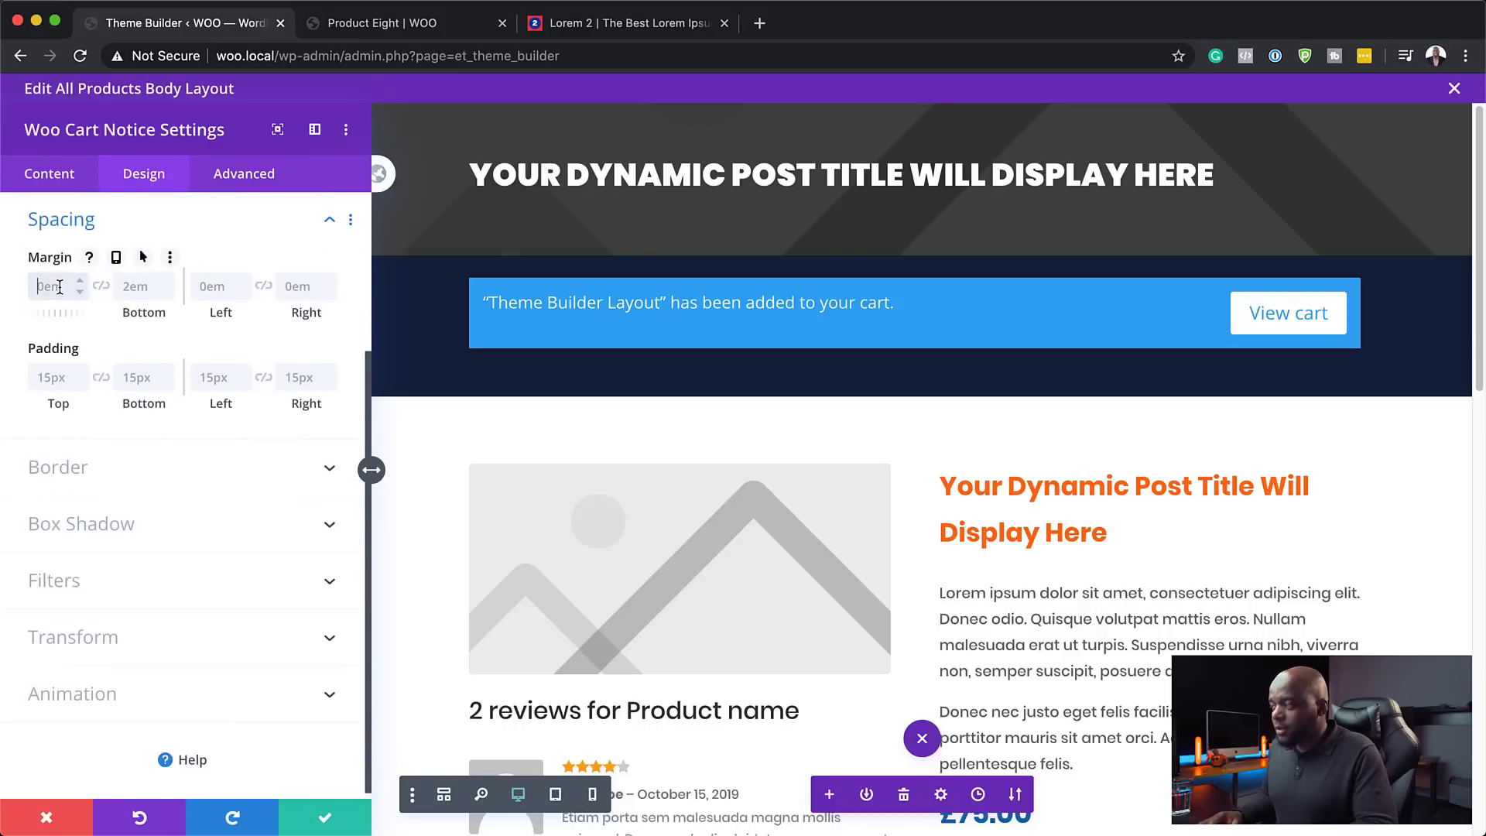
left_click(101, 287)
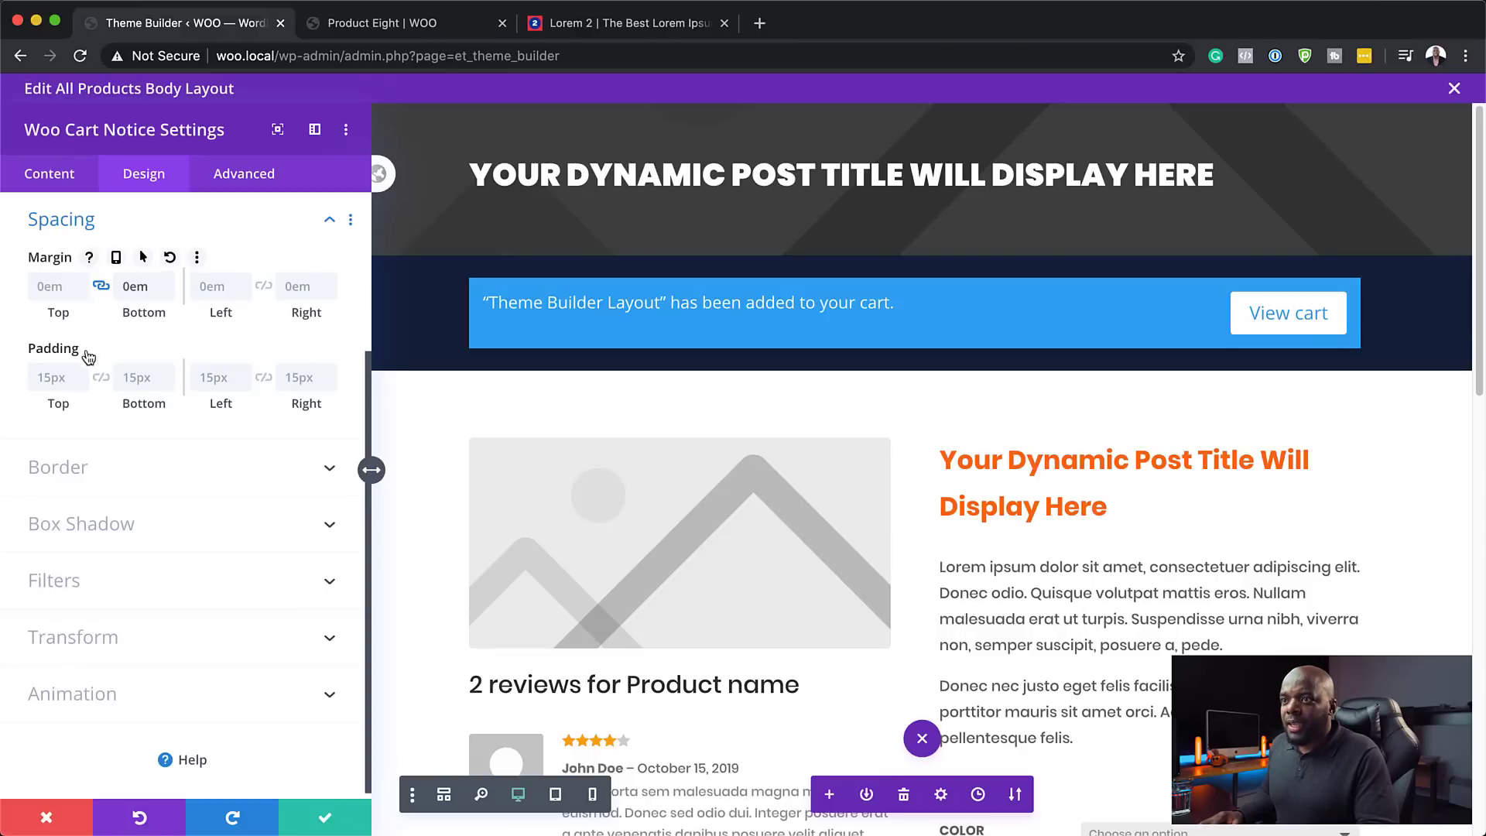
left_click(52, 379)
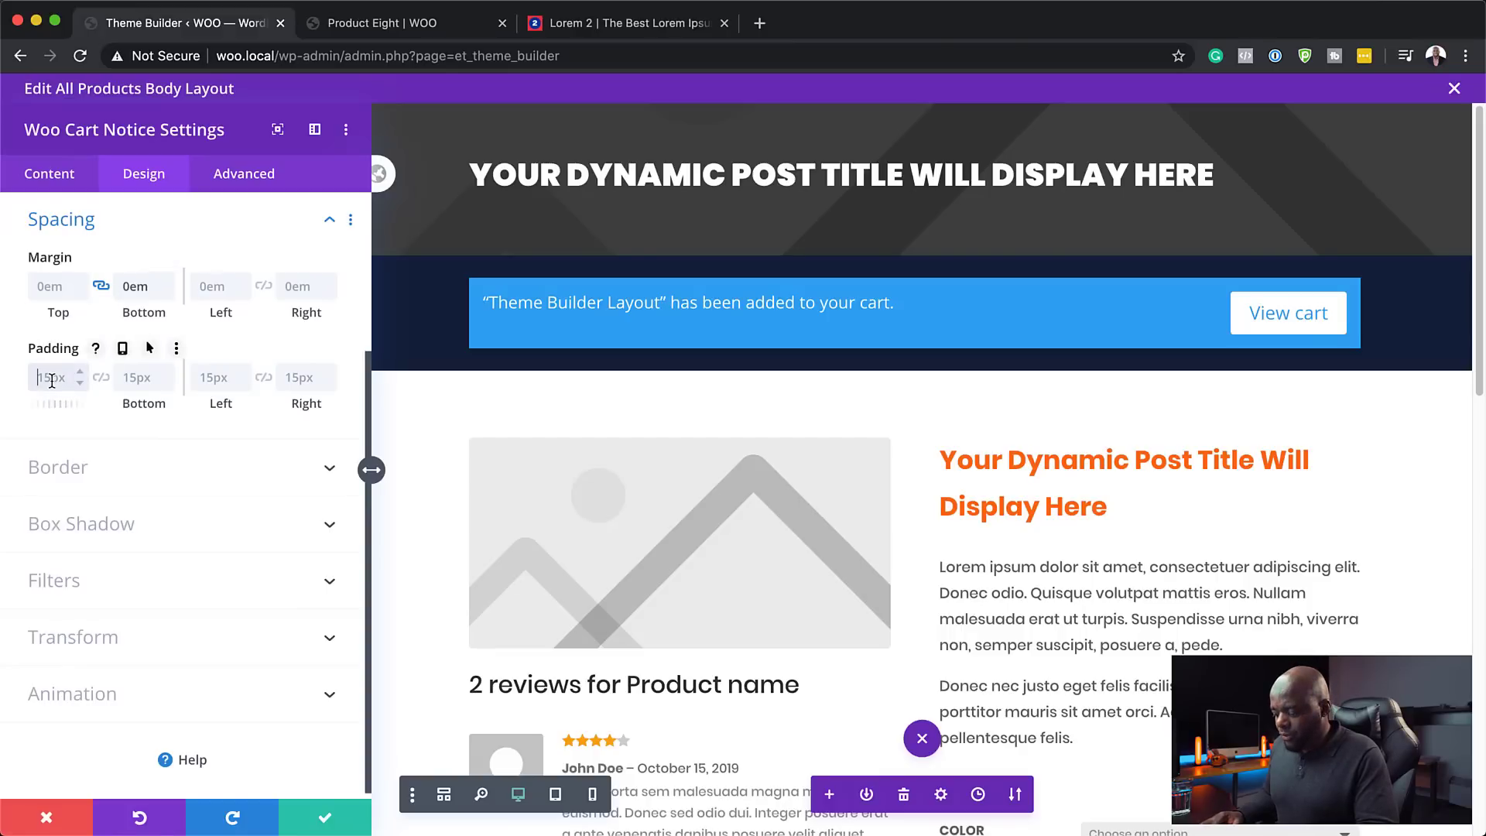
type("0")
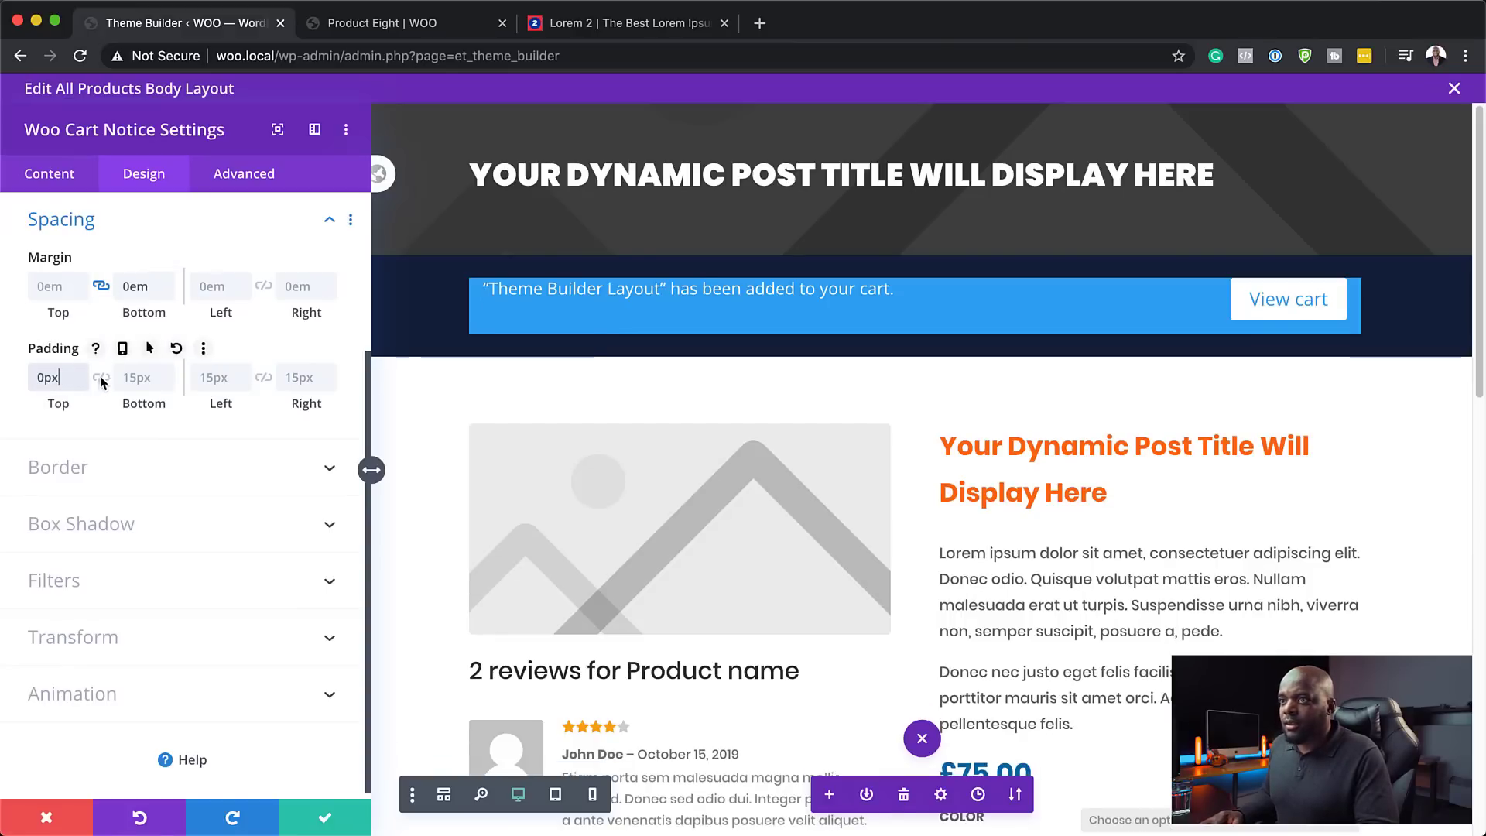
left_click(101, 378)
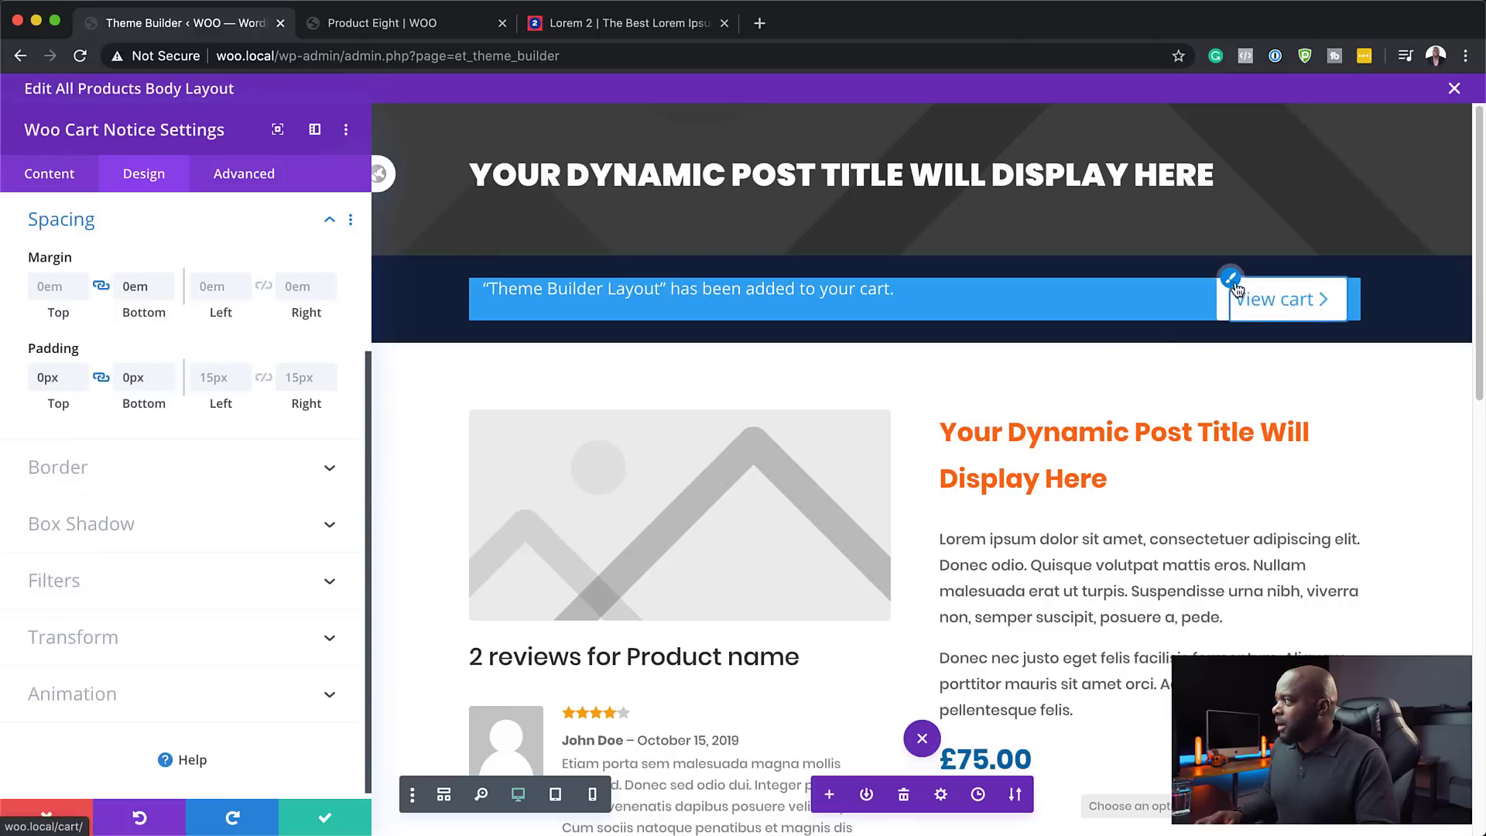
- Enable custom View cart button styles with white text on an orange #fca311 background
left_click(1232, 279)
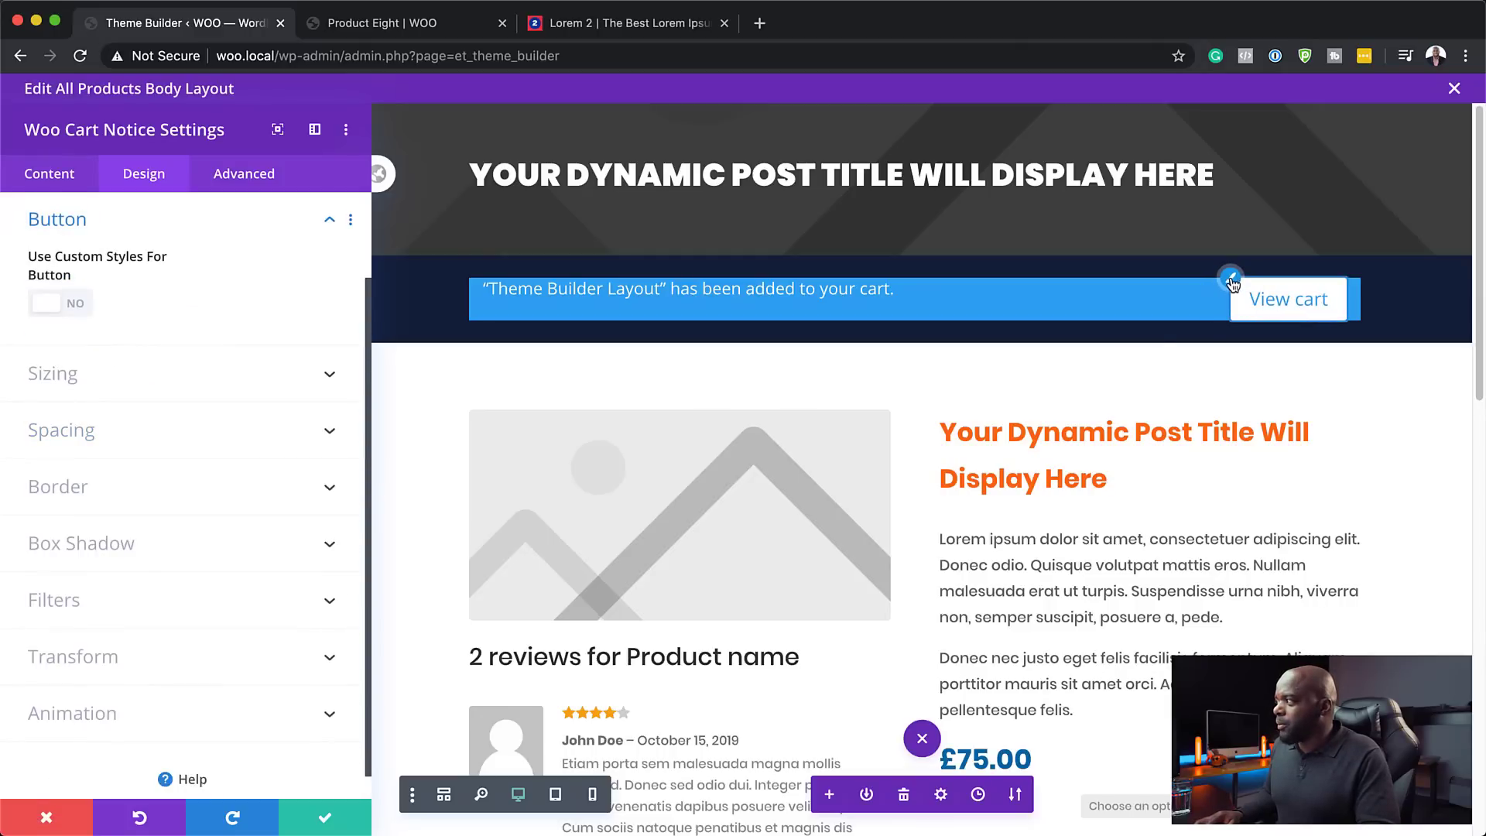
left_click(78, 304)
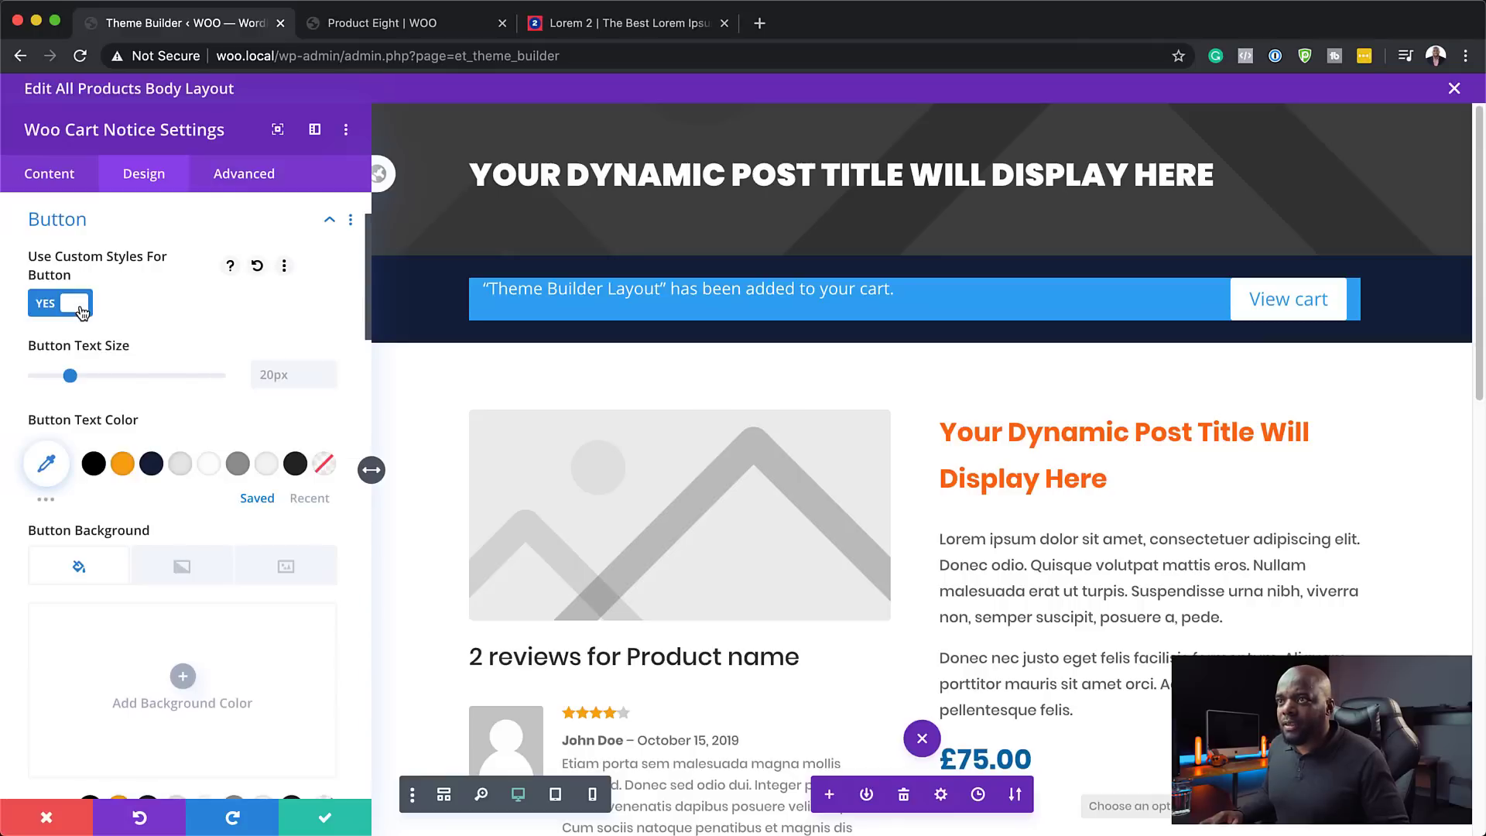
left_click(122, 464)
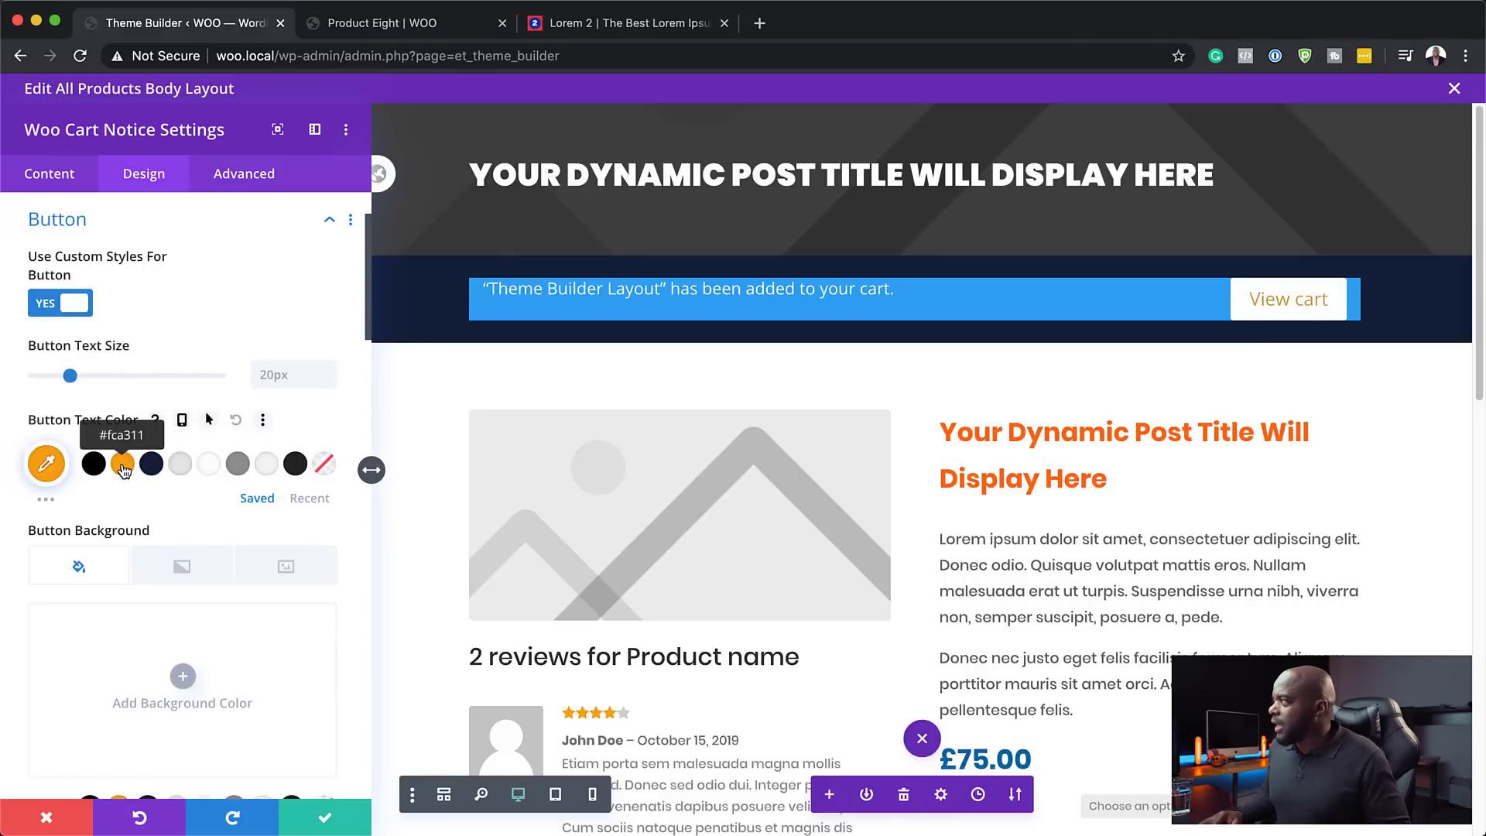
left_click(209, 464)
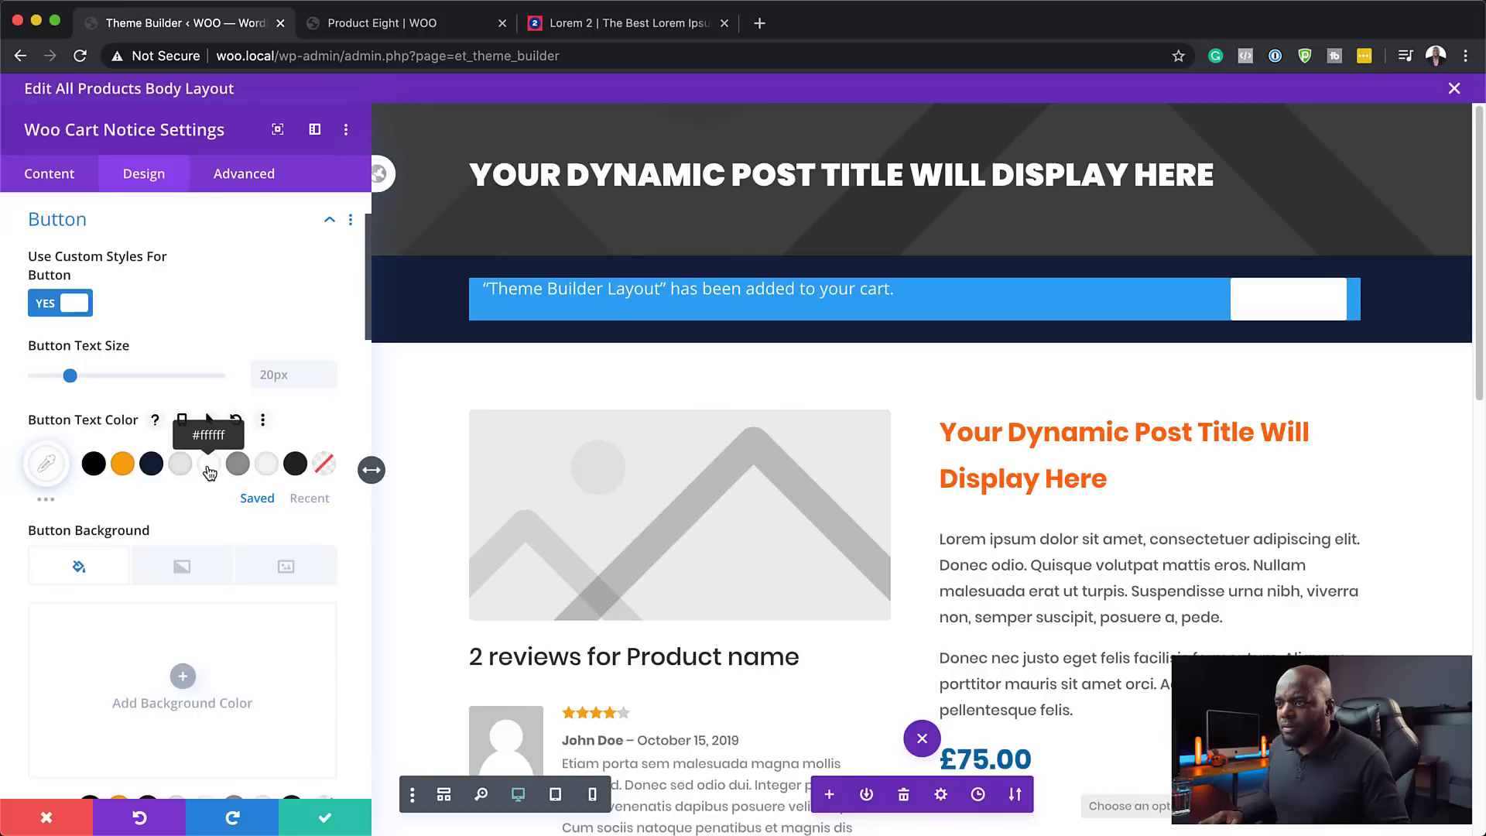
scroll(322, 531, "down", 3)
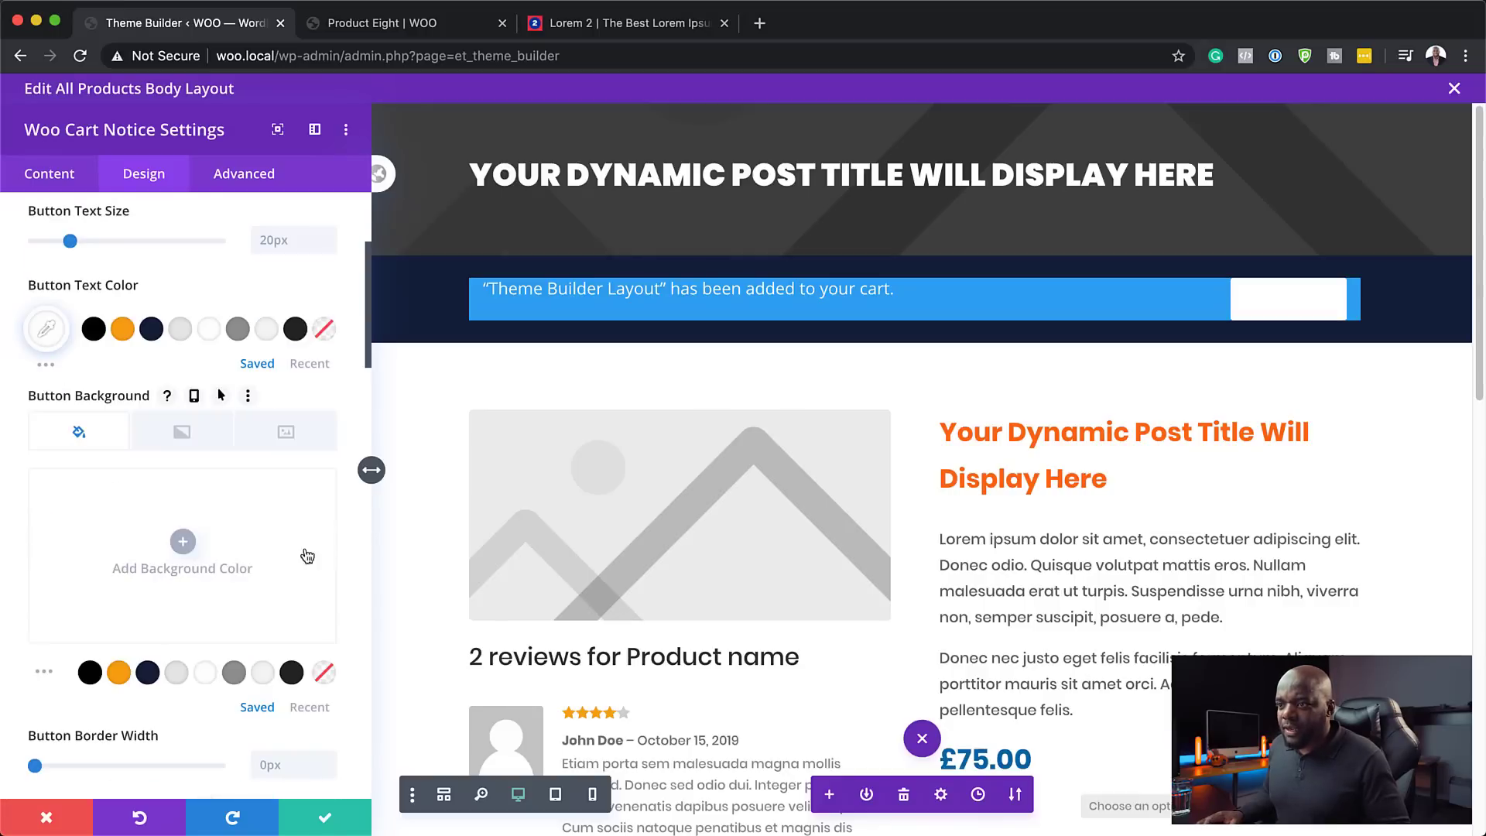
left_click(120, 673)
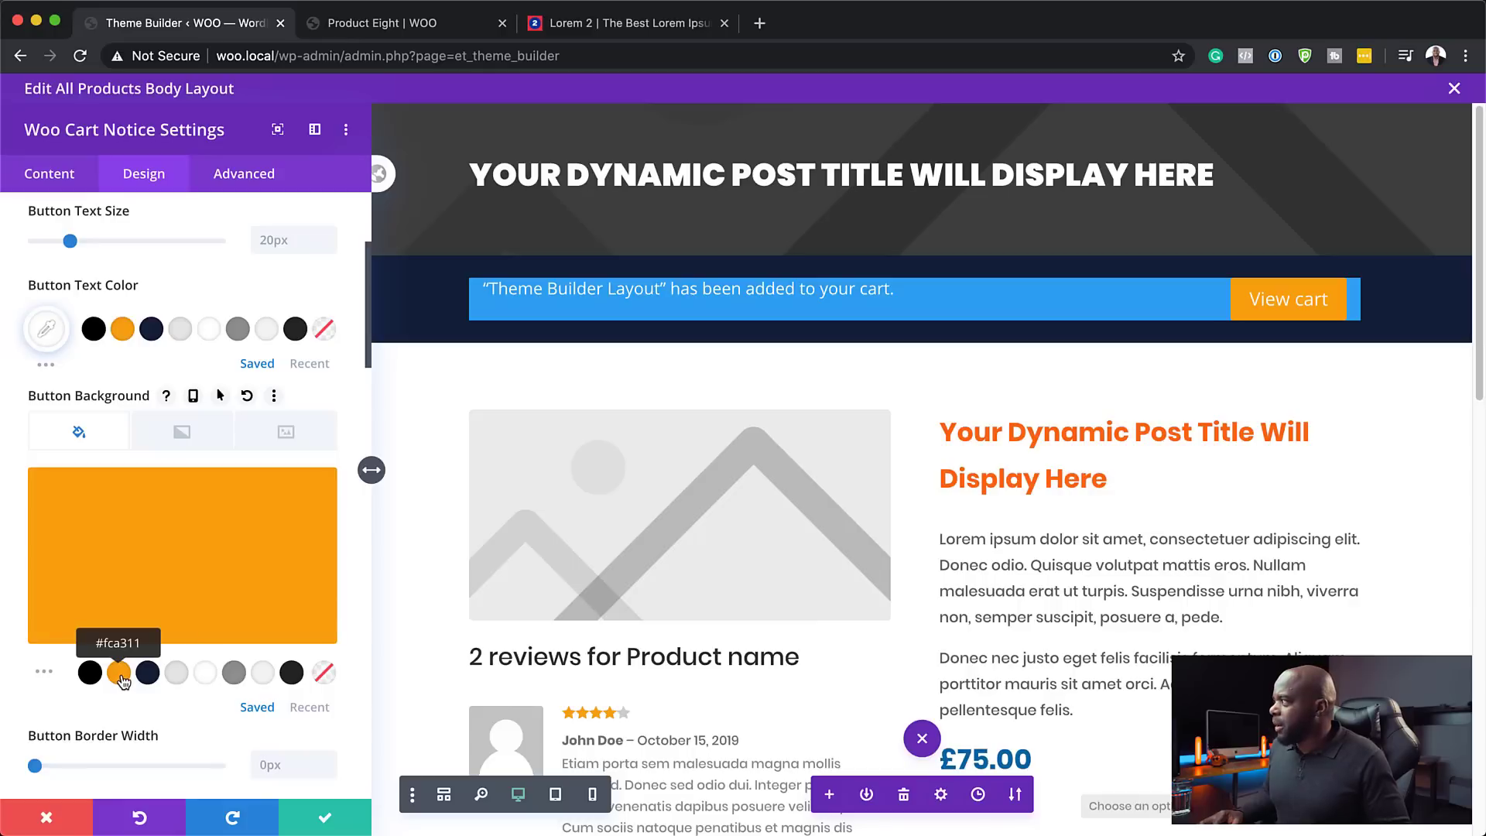
scroll(205, 732, "down", 5)
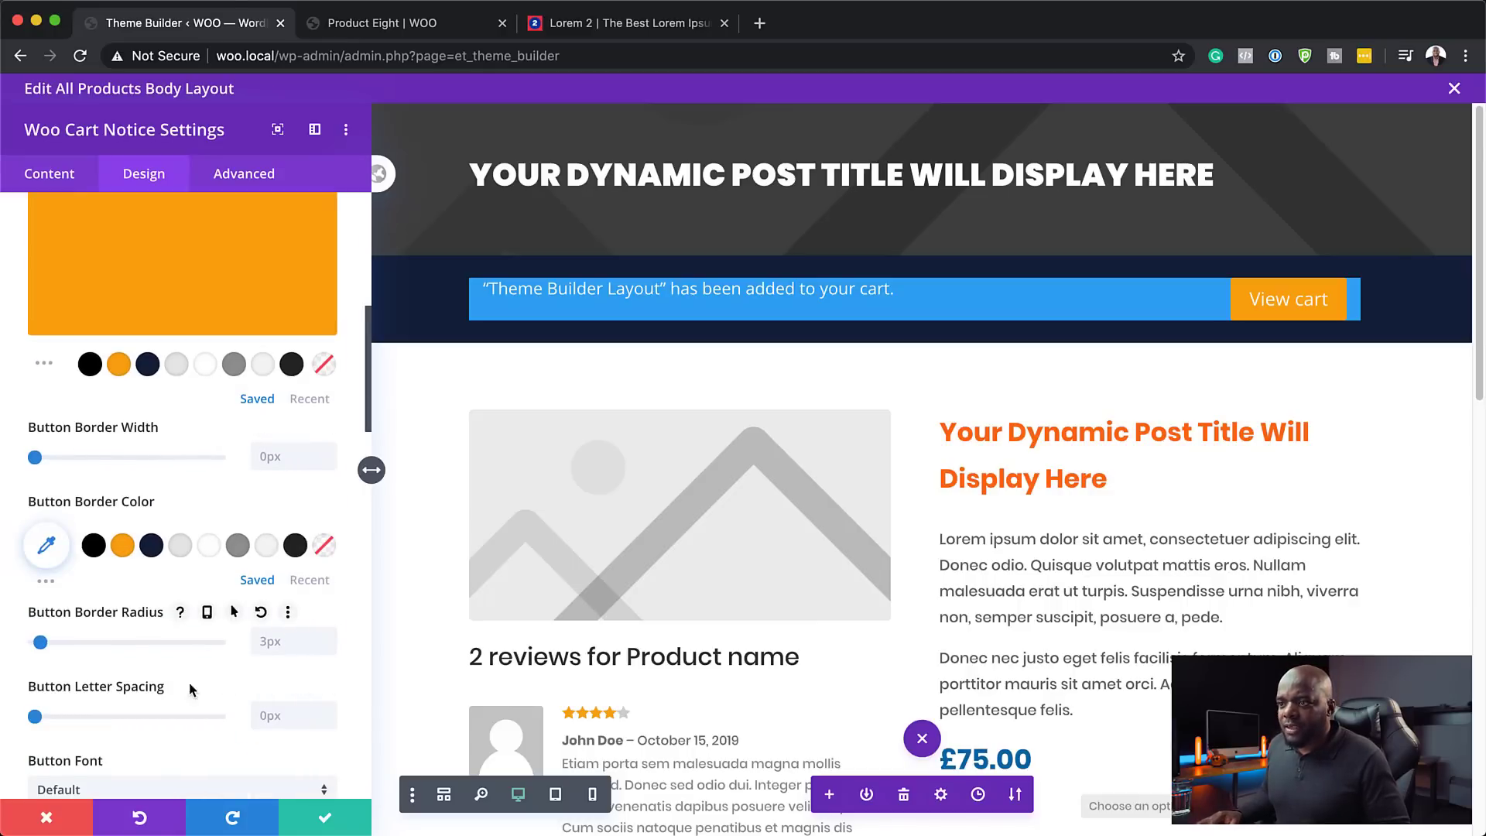
scroll(191, 688, "down", 3)
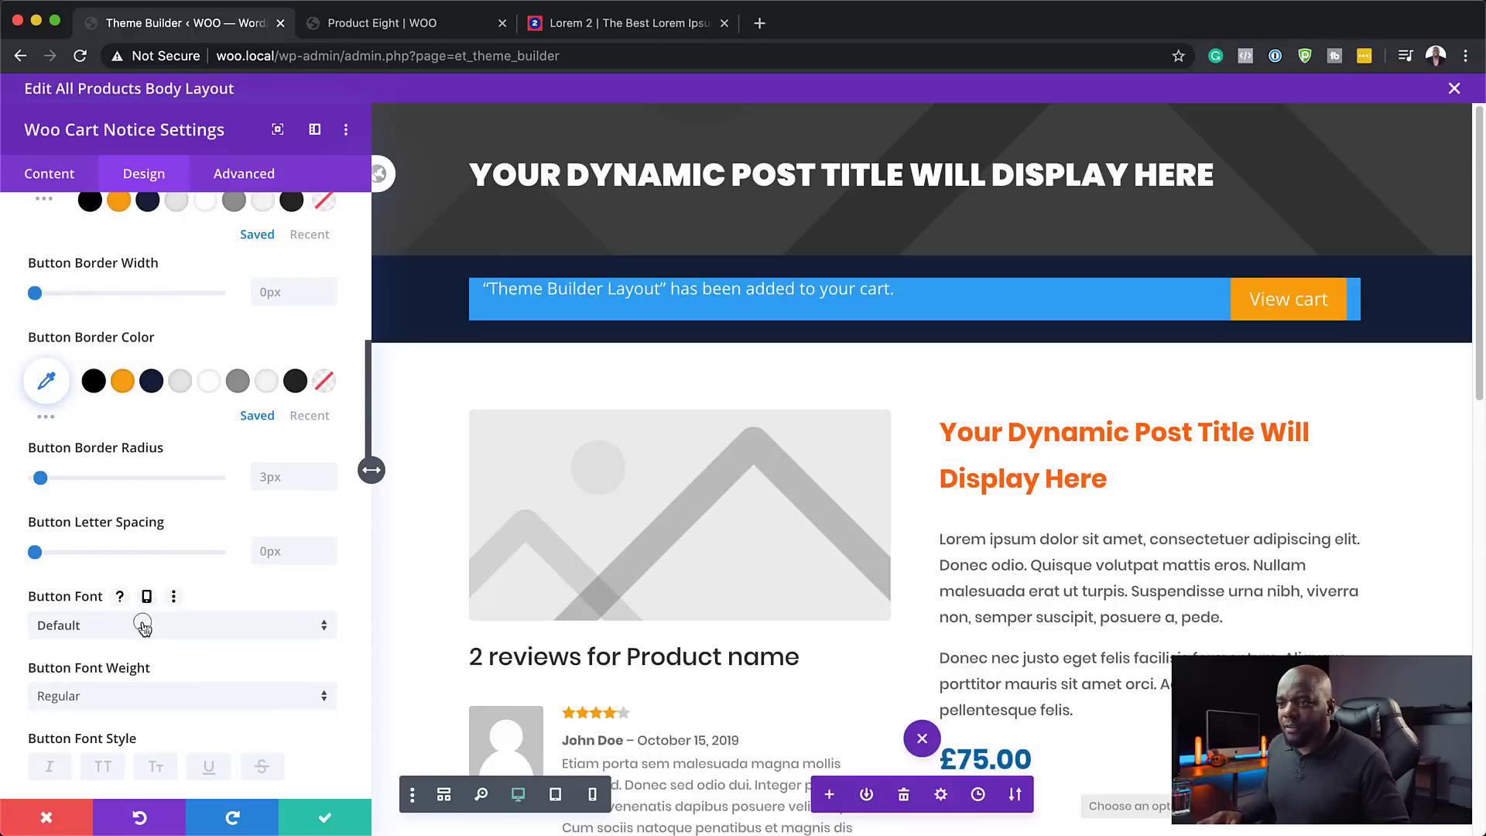
- Set the View cart button font to Poppins at 17px
left_click(143, 625)
left_click(119, 250)
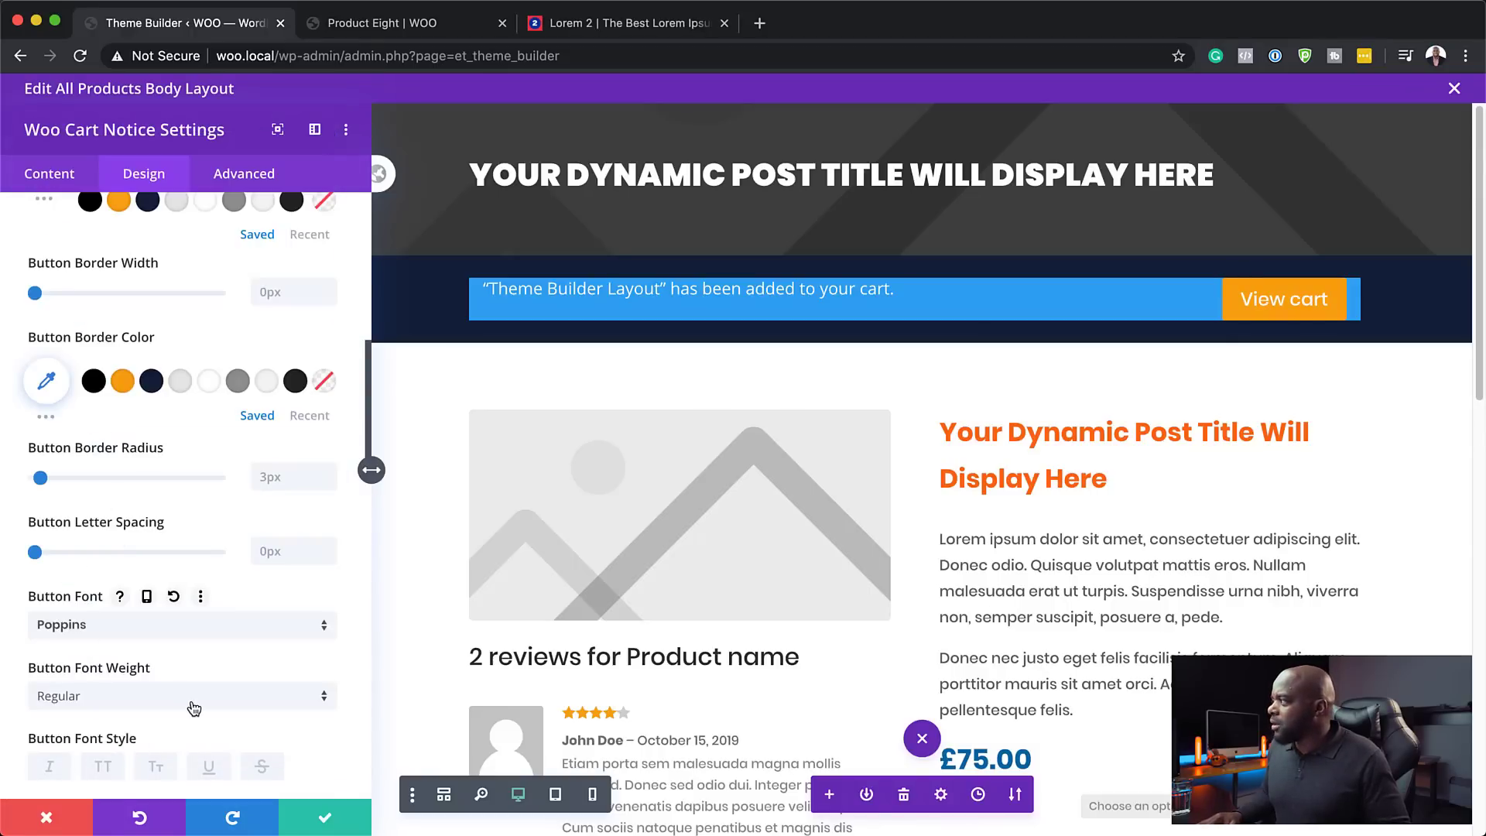
scroll(192, 706, "down", 3)
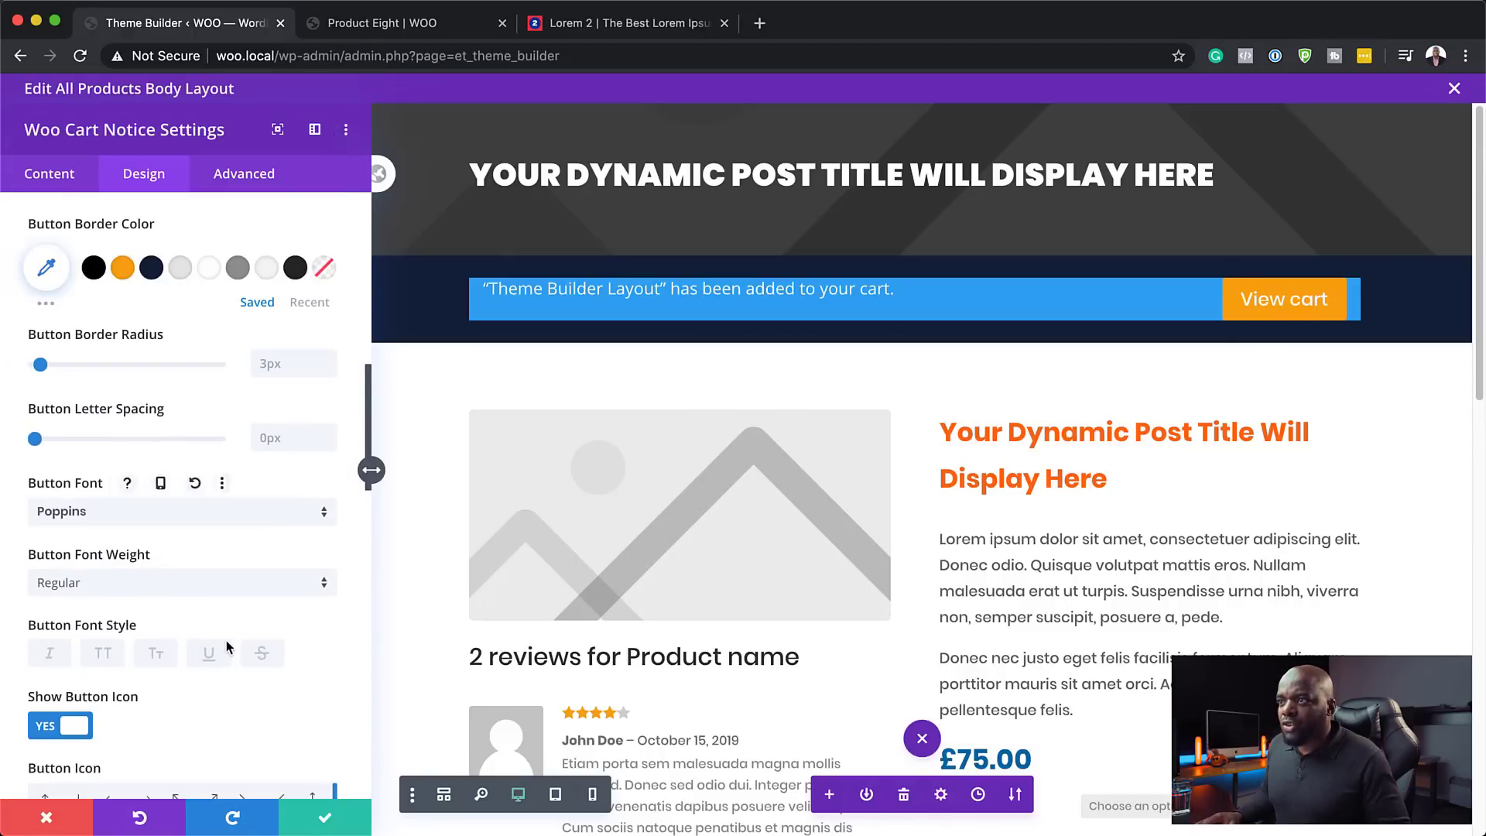
scroll(226, 640, "up", 5)
scroll(226, 641, "up", 5)
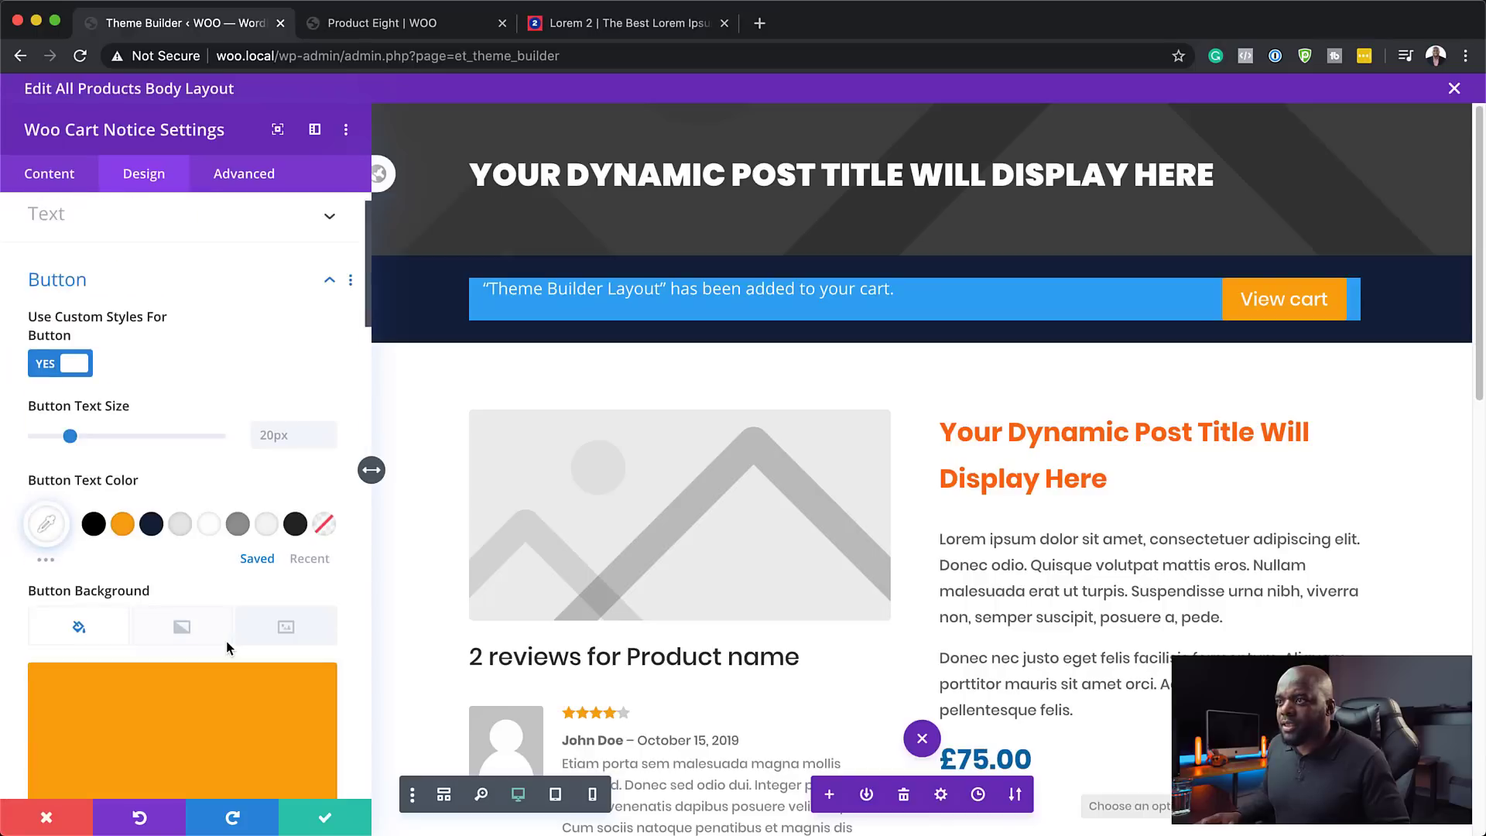
left_click(328, 445)
left_click(329, 445)
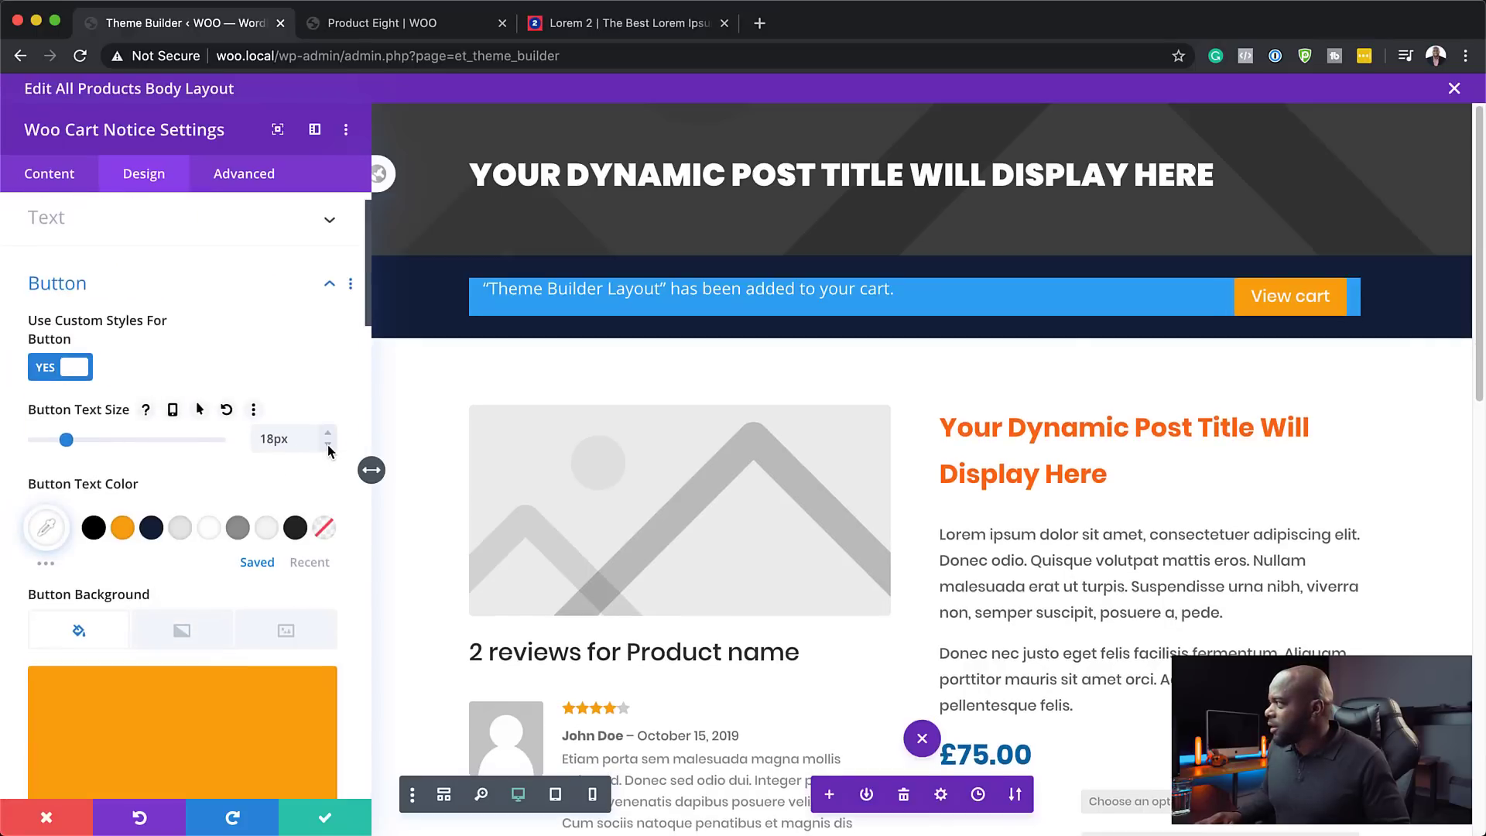
left_click(328, 445)
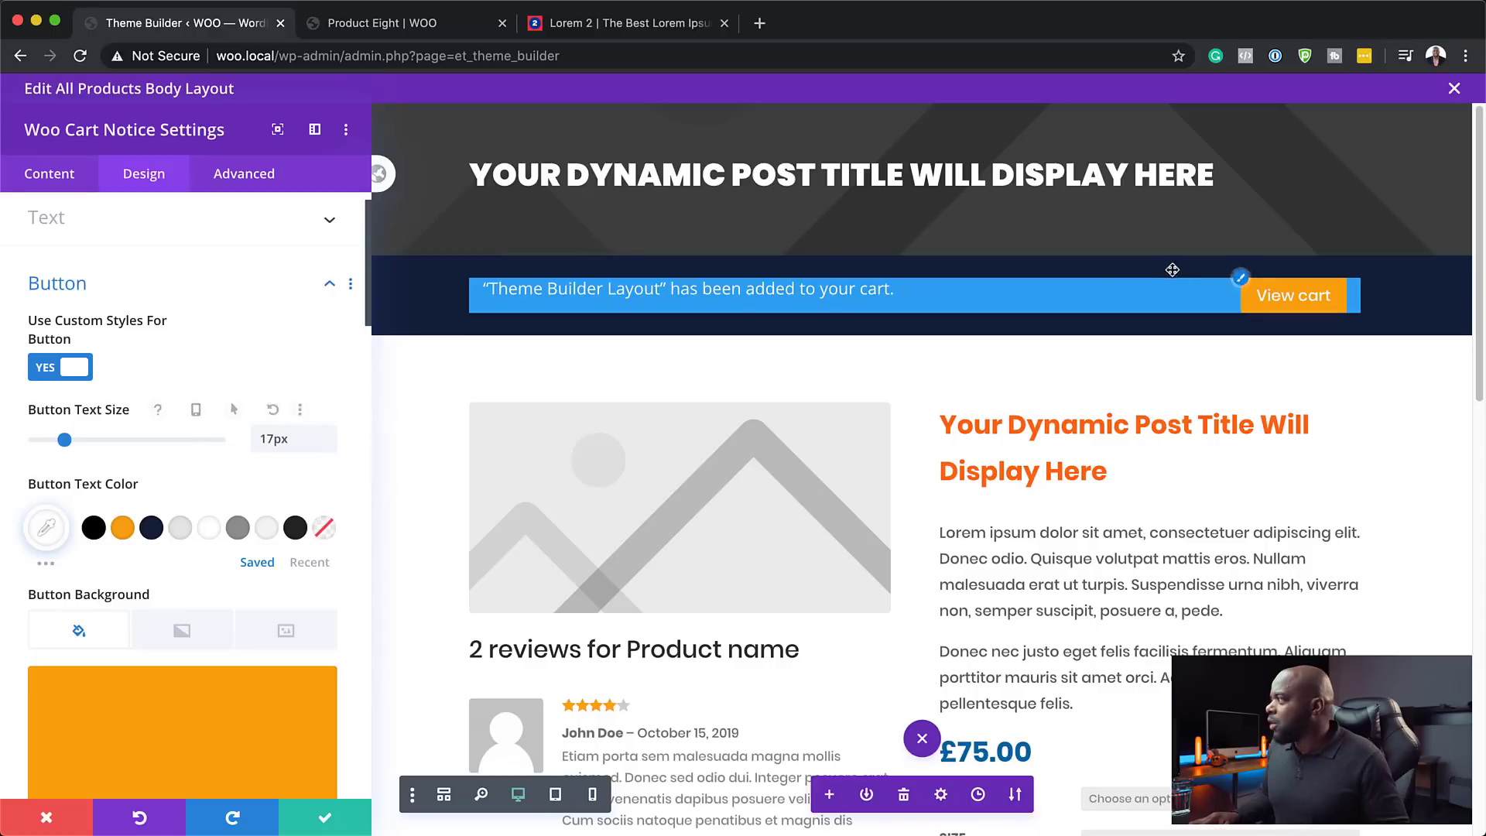
- Make the cart notice background transparent
left_click(62, 171)
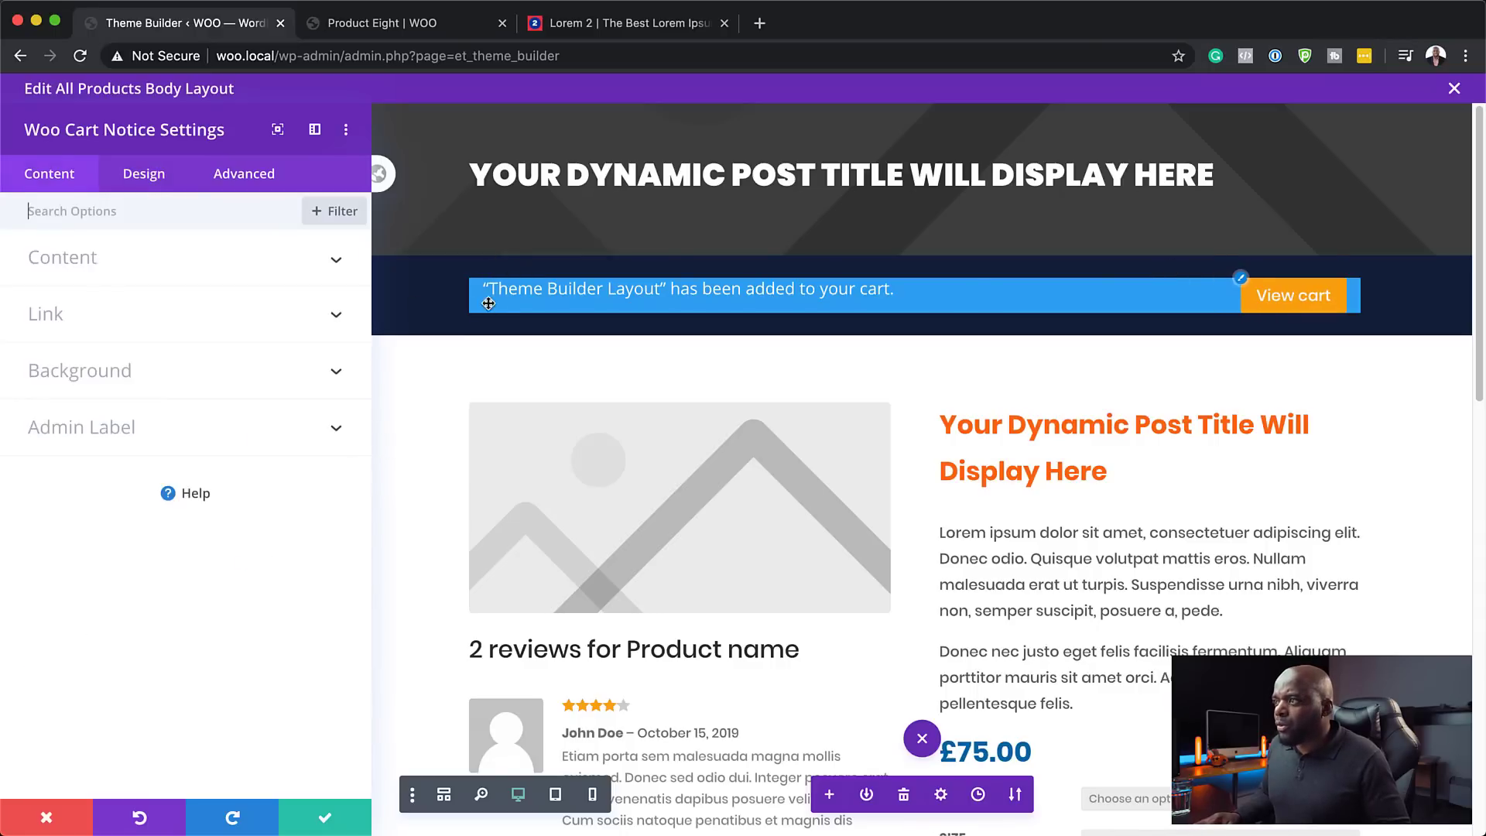
left_click(109, 370)
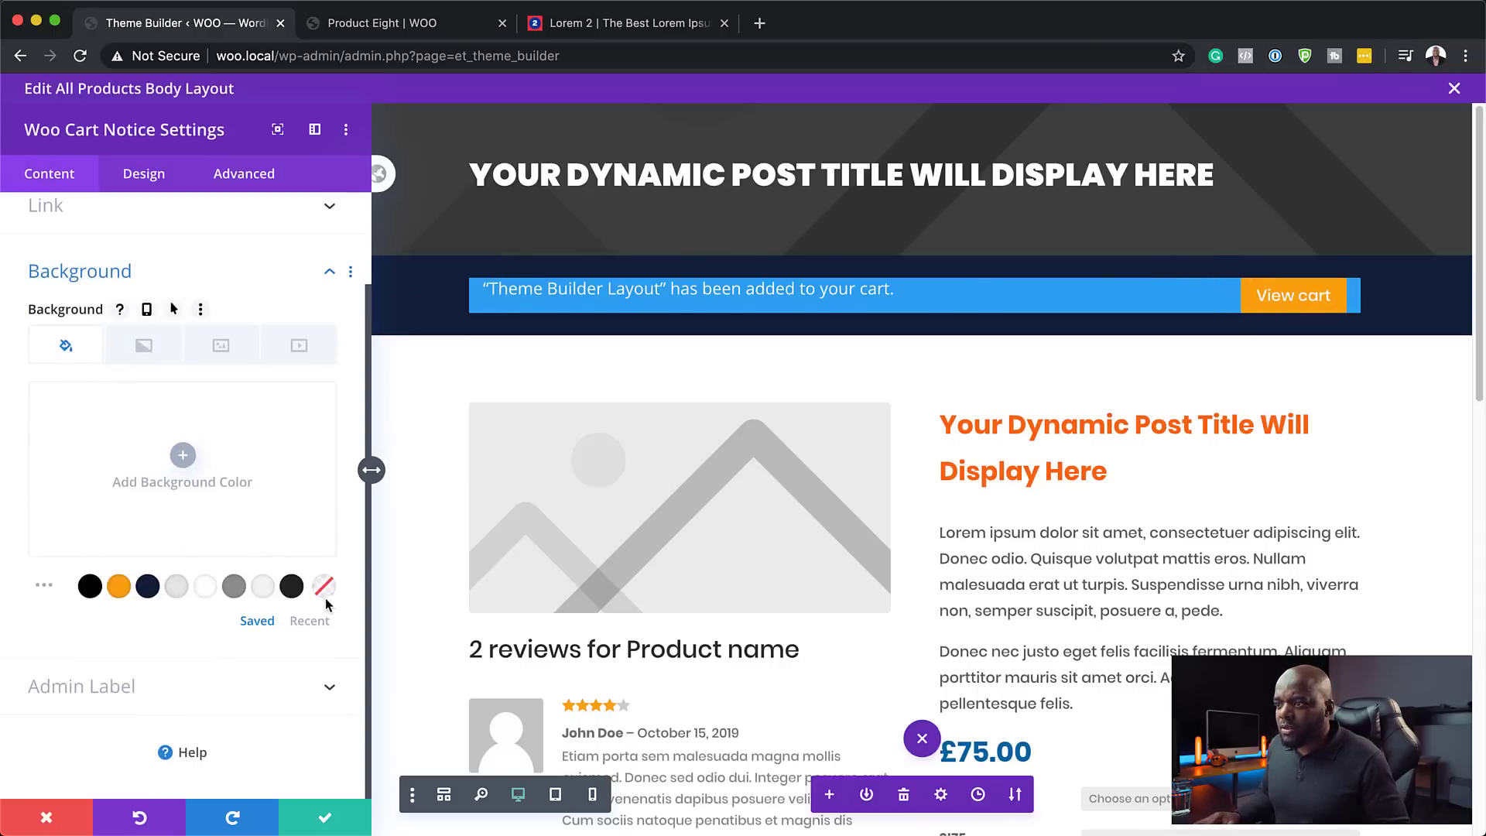
left_click(323, 588)
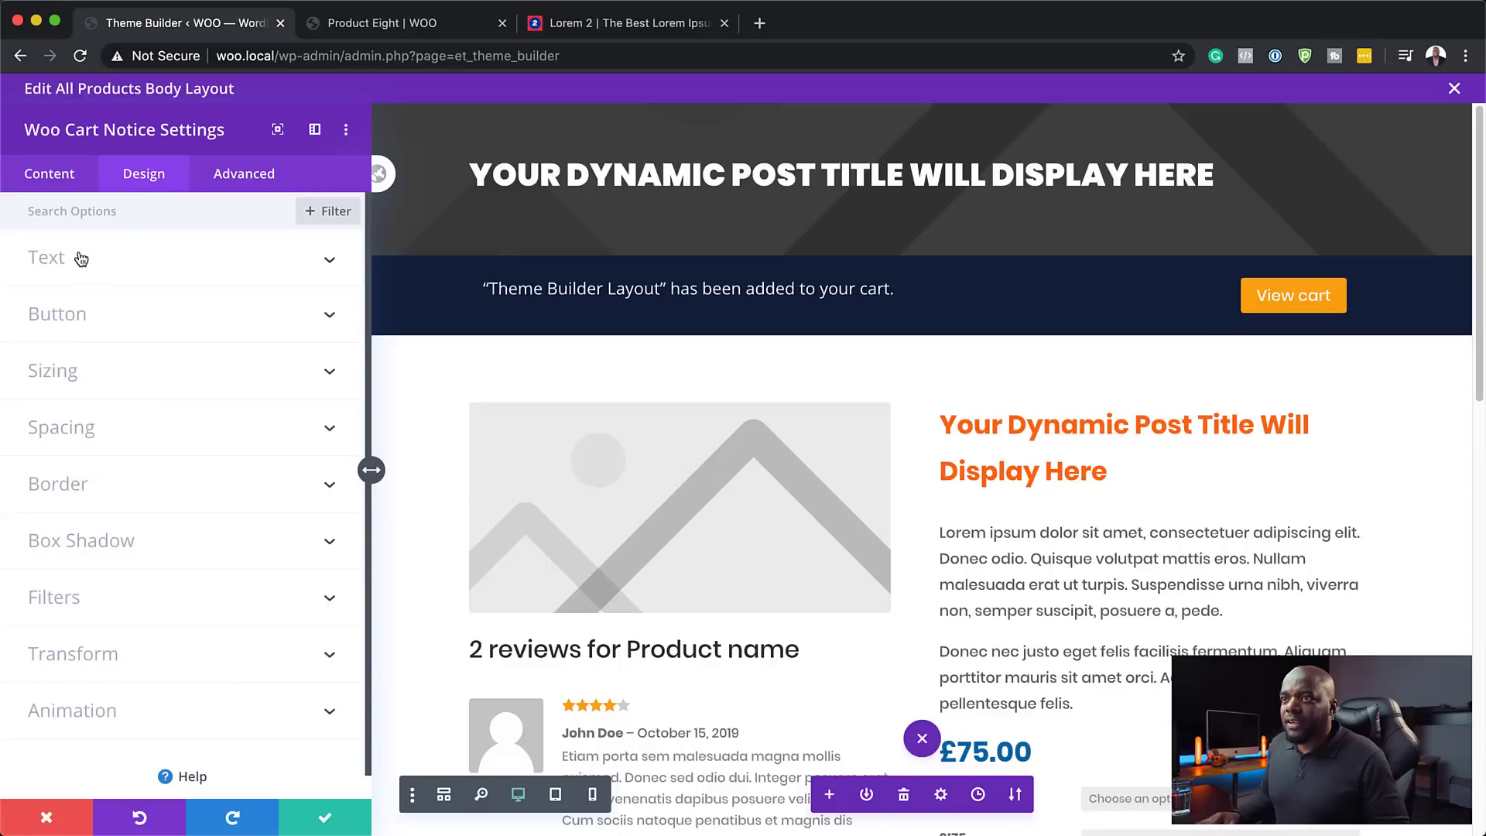
- Set the notice text to Poppins at 16px and save the module
left_click(80, 258)
left_click(103, 331)
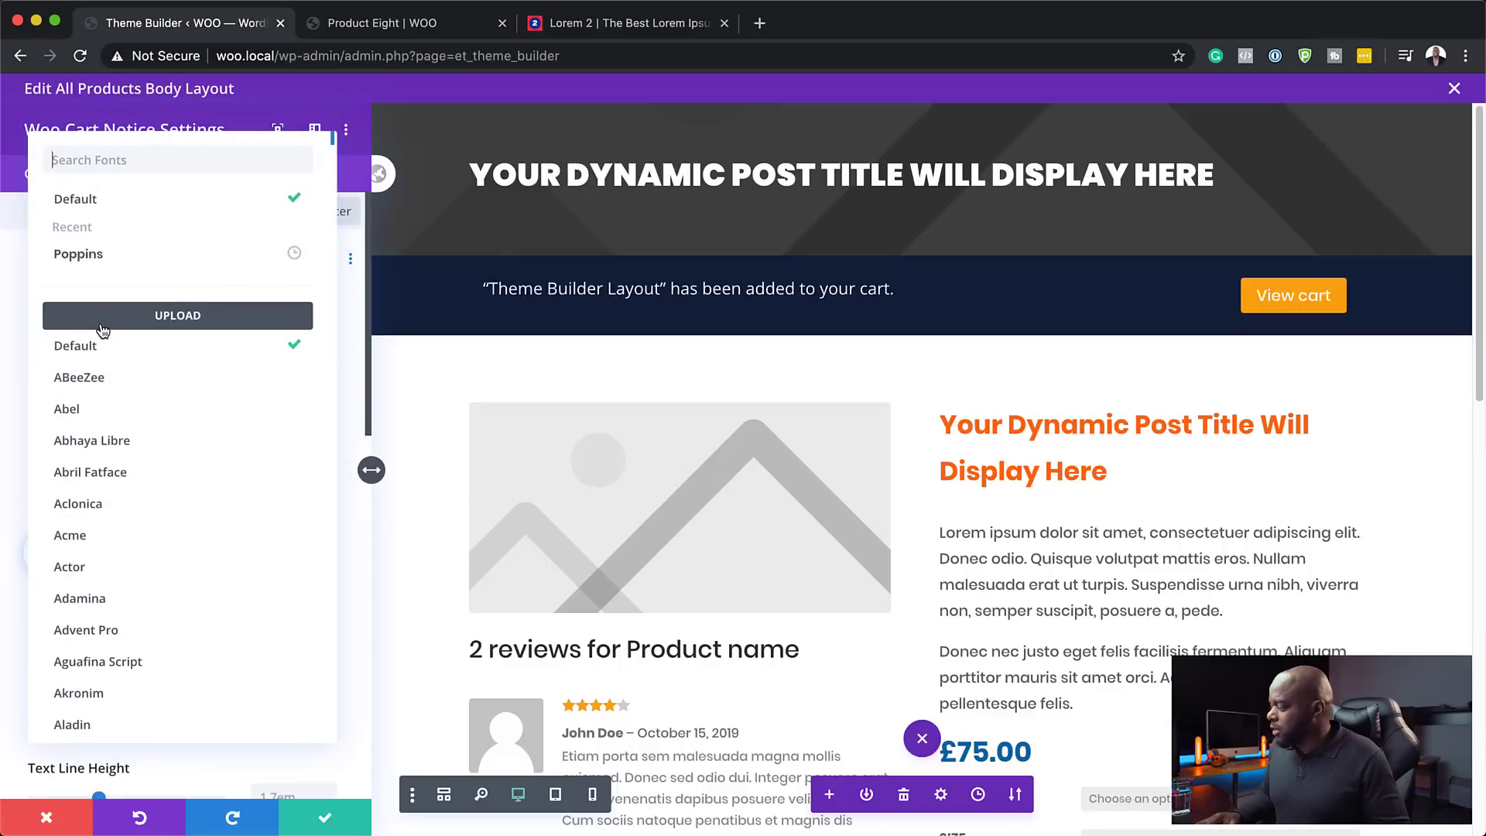
left_click(101, 254)
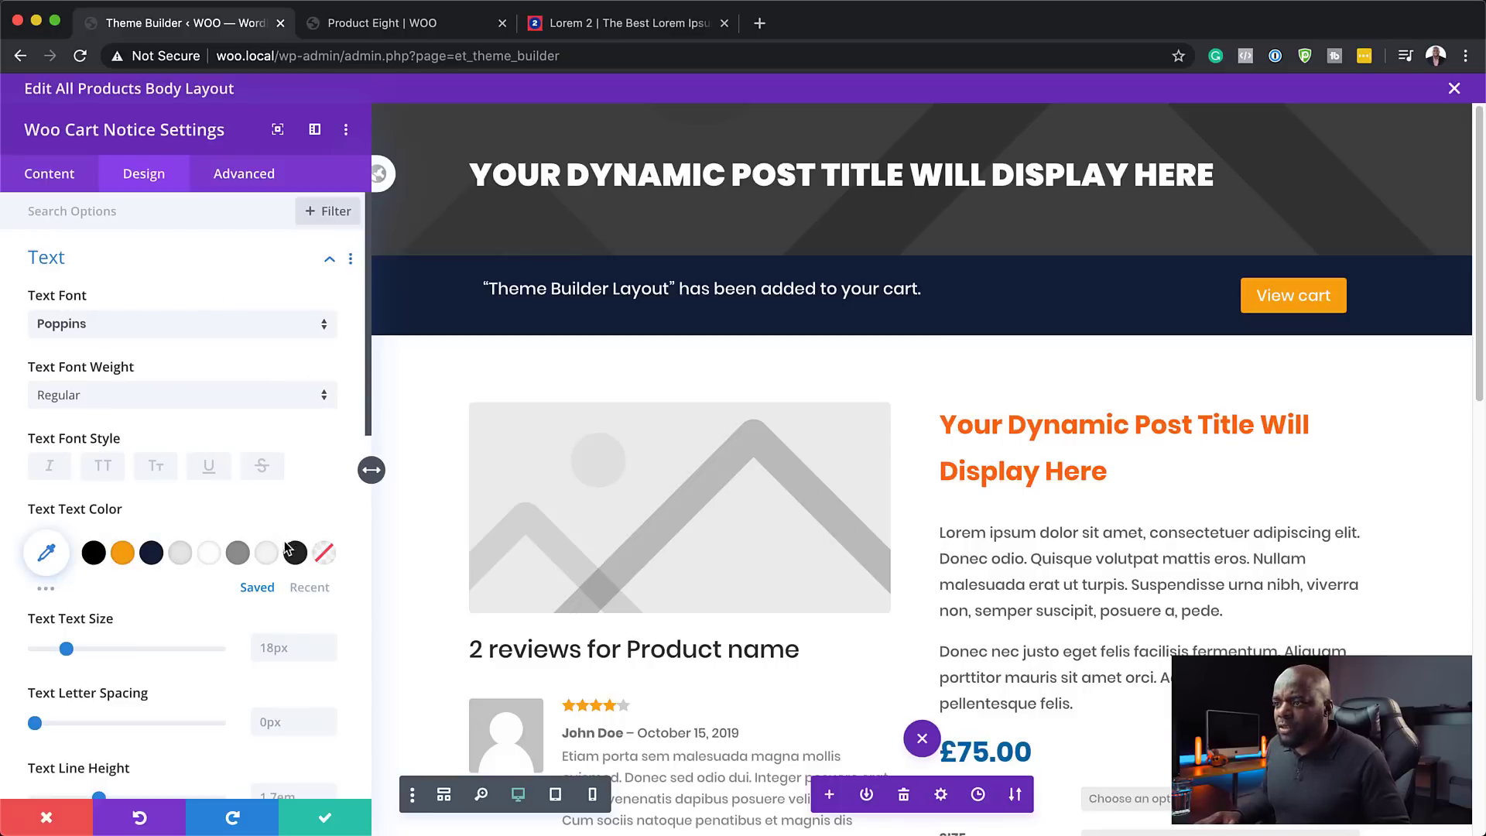
left_click(328, 654)
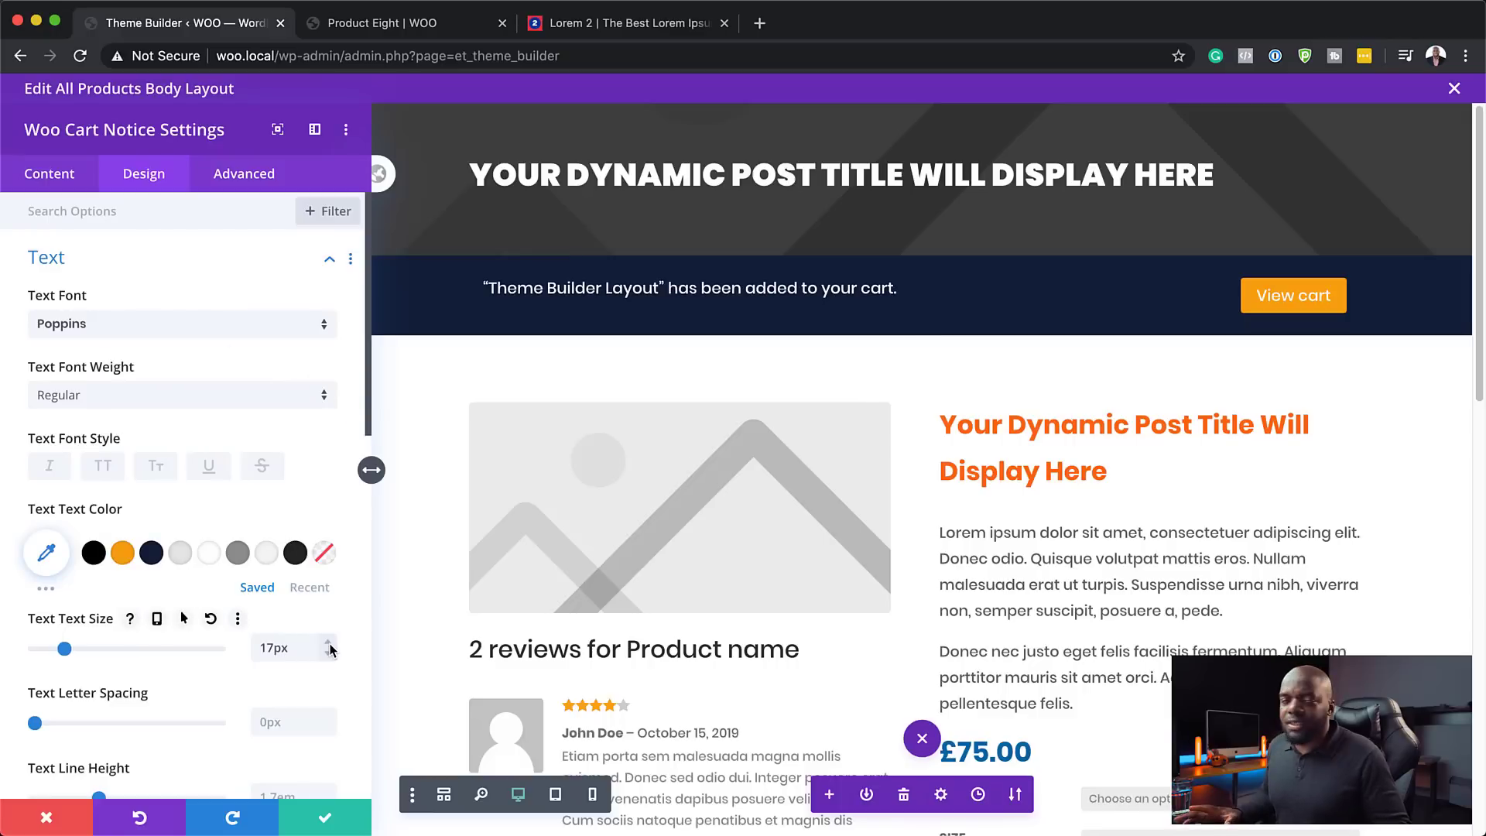
left_click(328, 655)
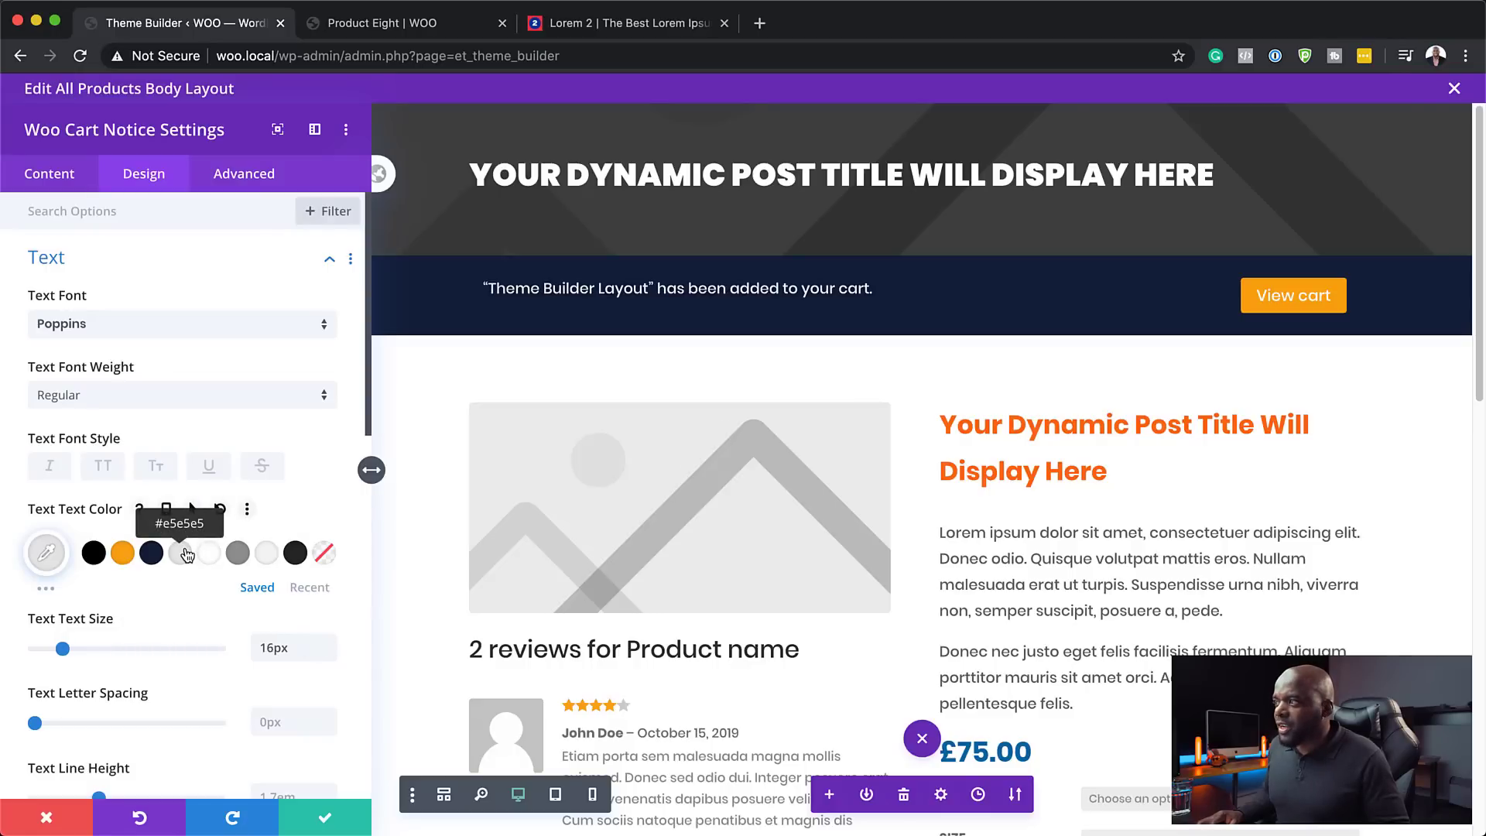
left_click(328, 825)
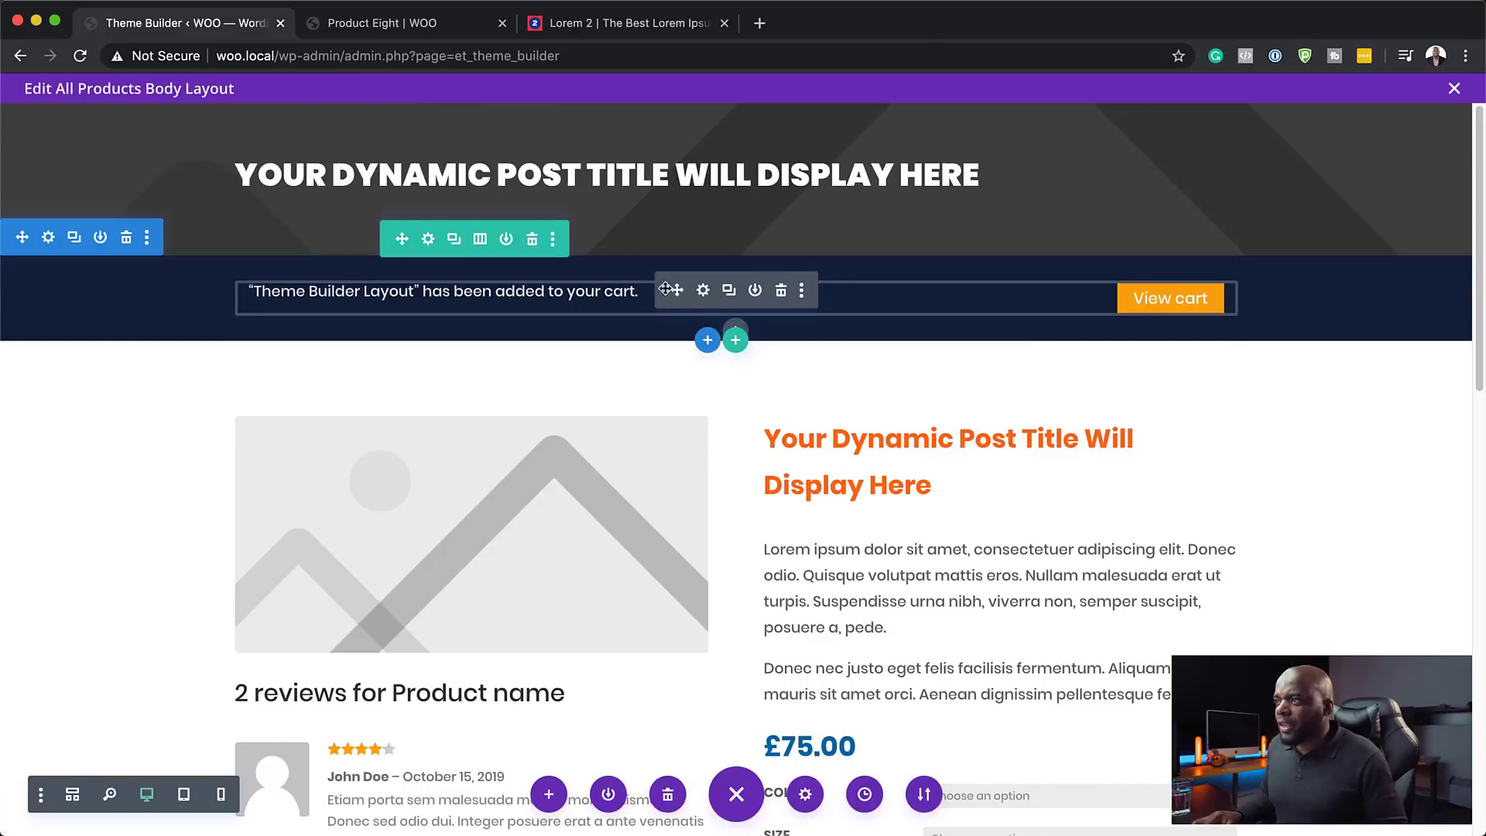
- Set the cart notice row's linked top and bottom padding to 10px and save the row
left_click(429, 240)
left_click(169, 177)
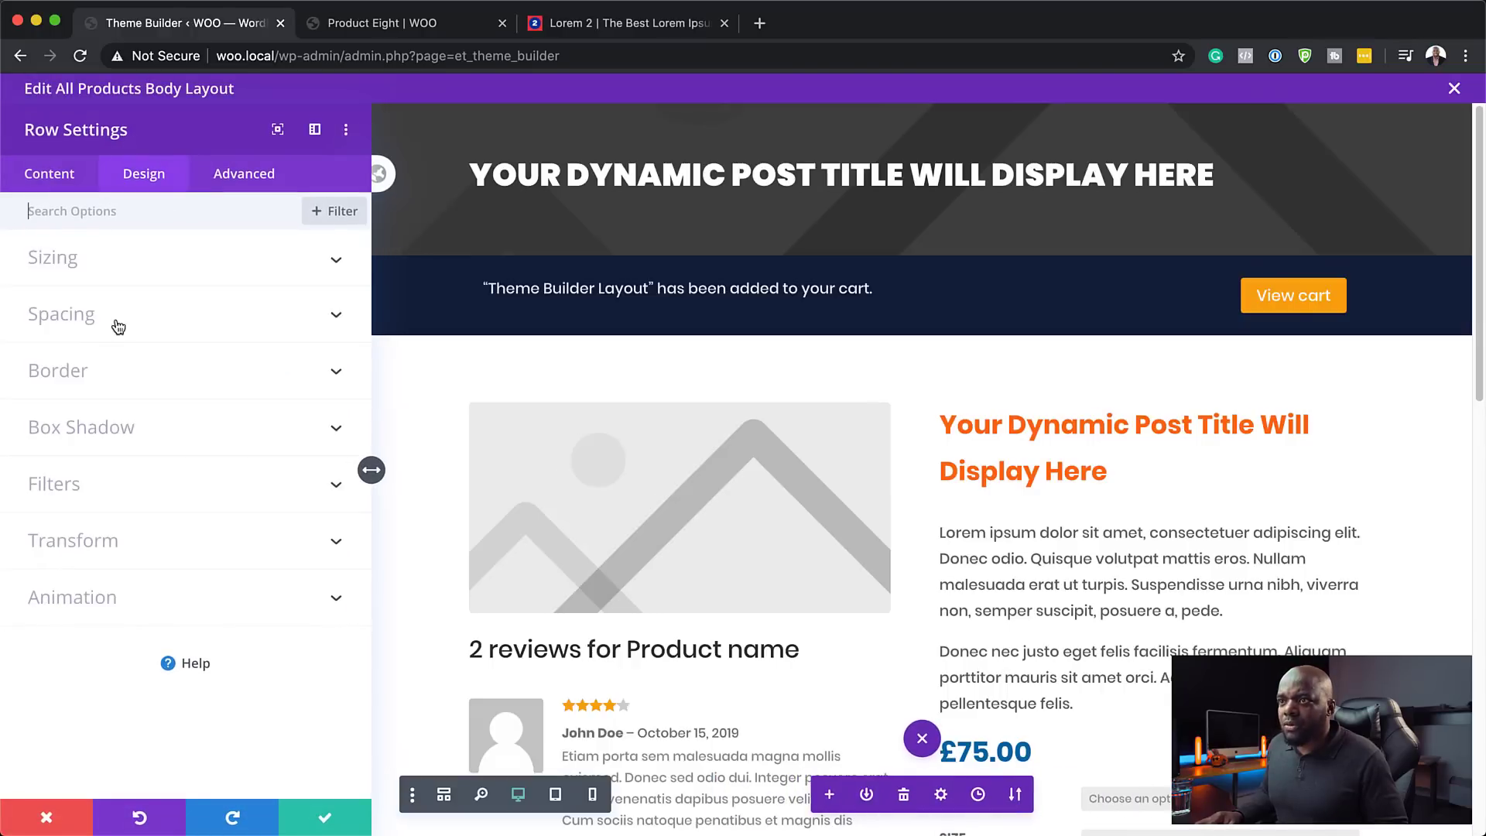
left_click(90, 325)
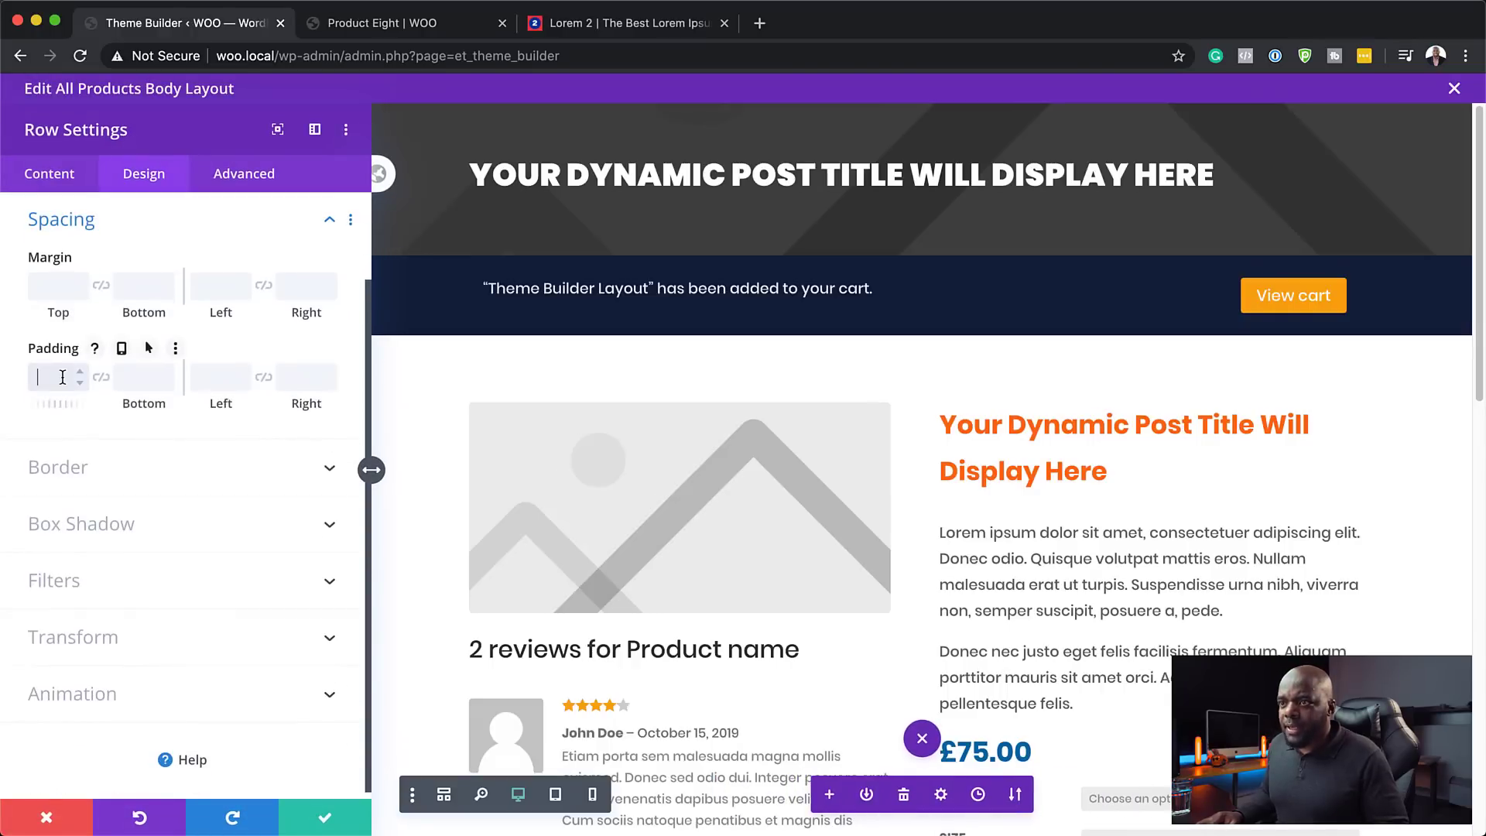
left_click(63, 377)
type("0")
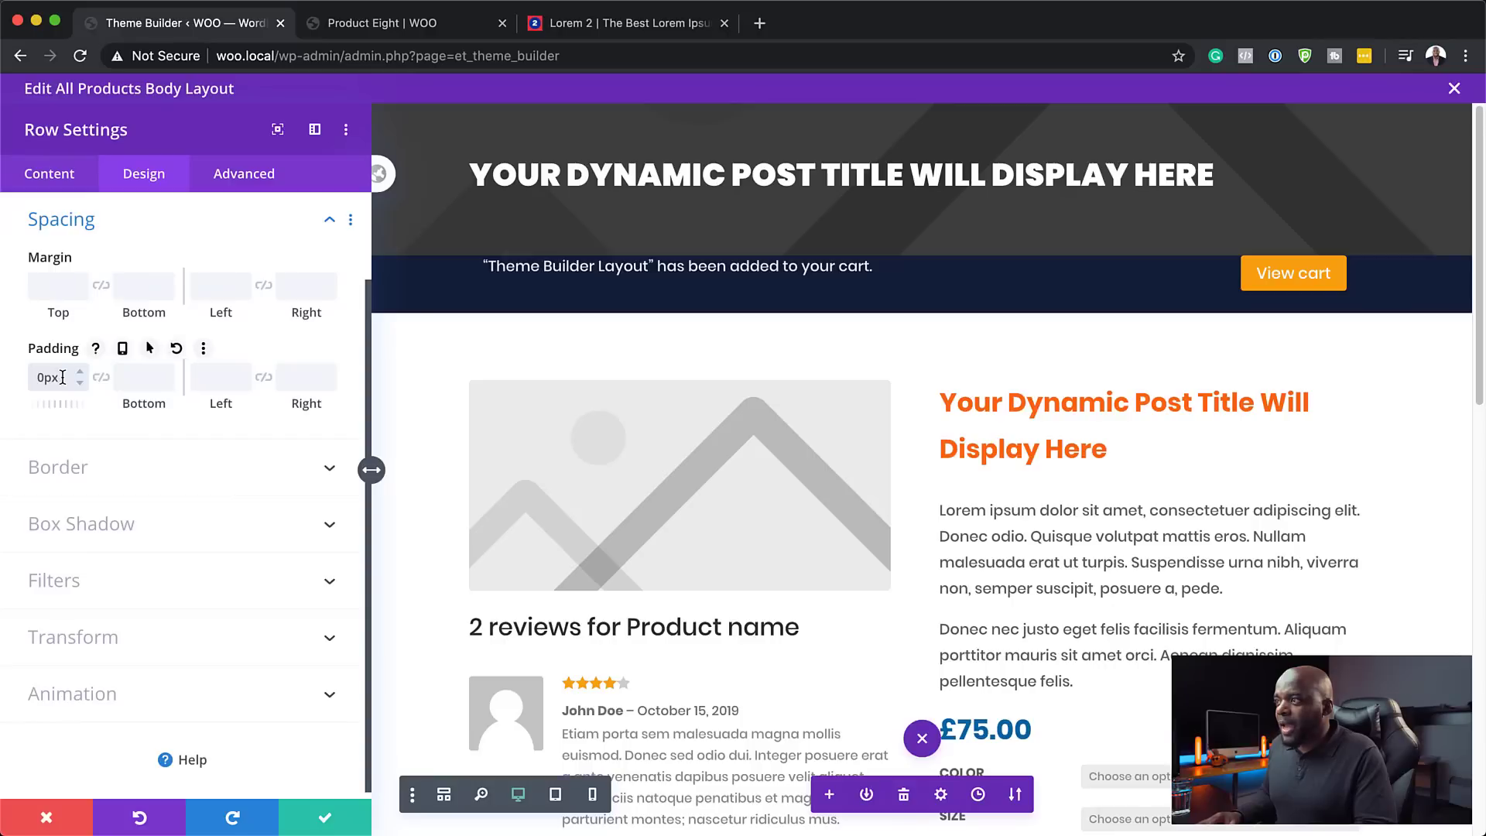
left_click(100, 377)
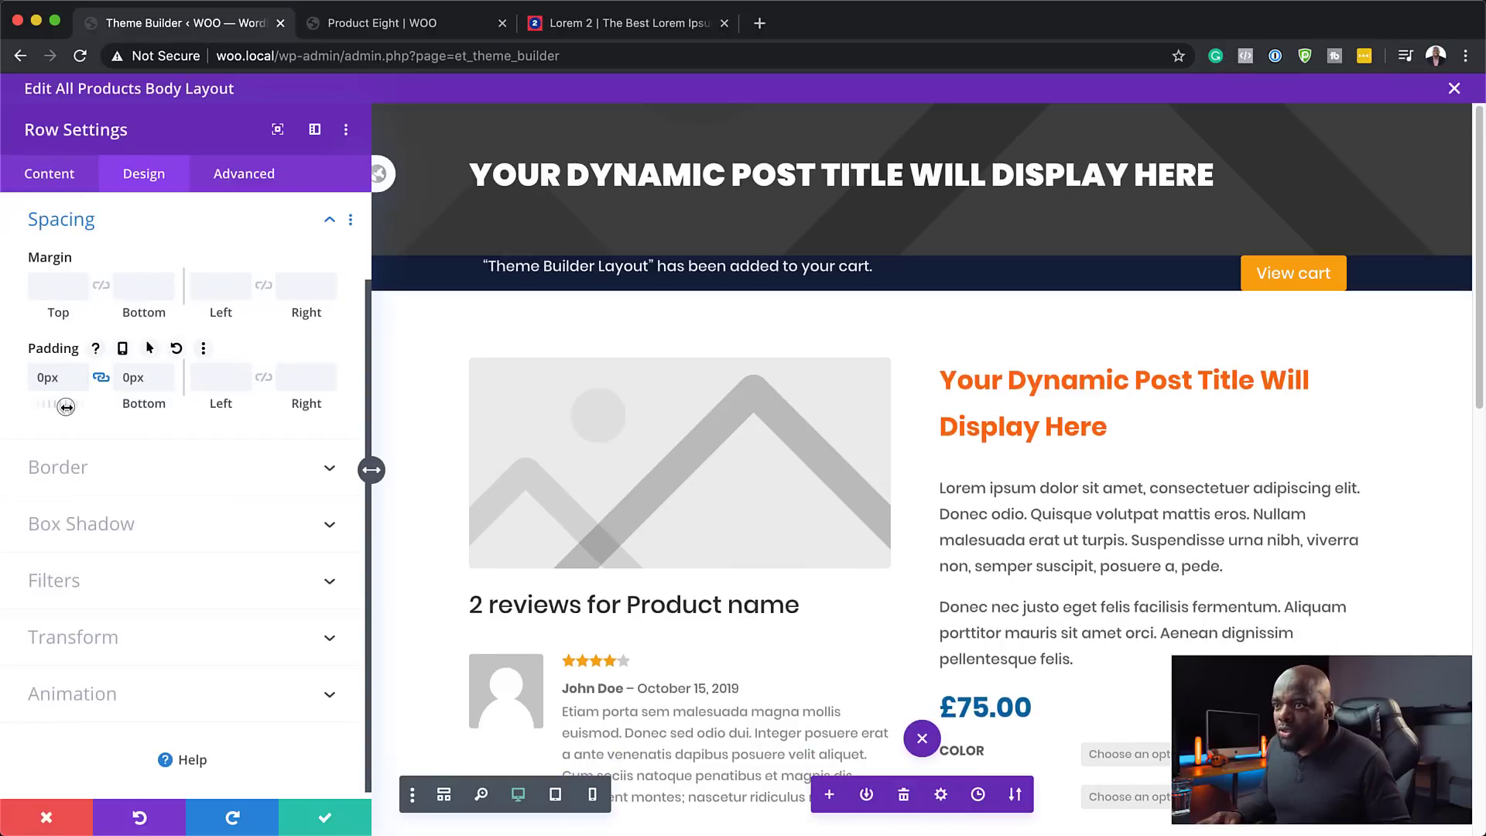
left_click_drag(66, 406, 77, 407)
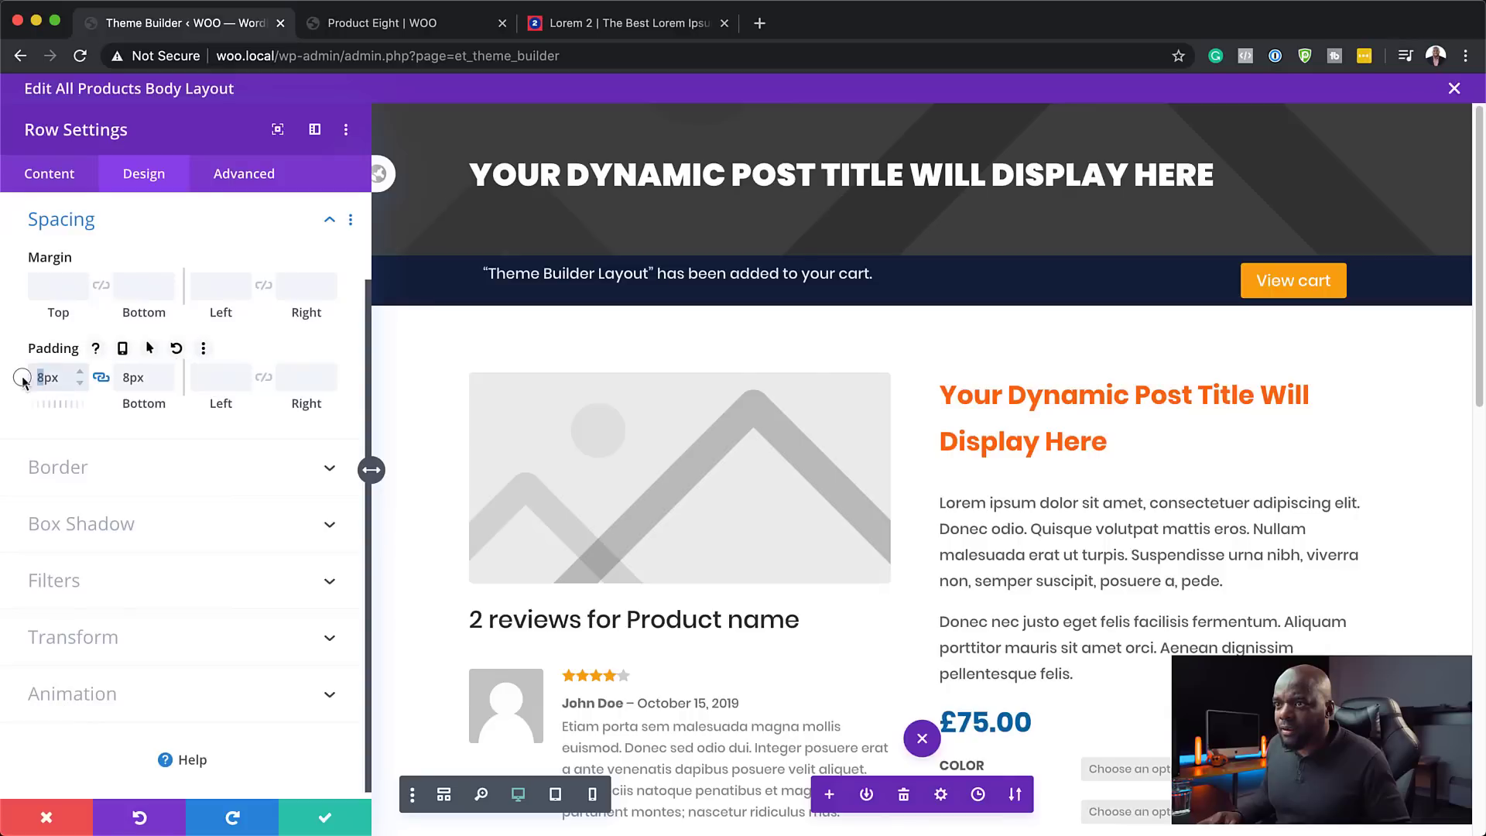
left_click(82, 373)
left_click(82, 374)
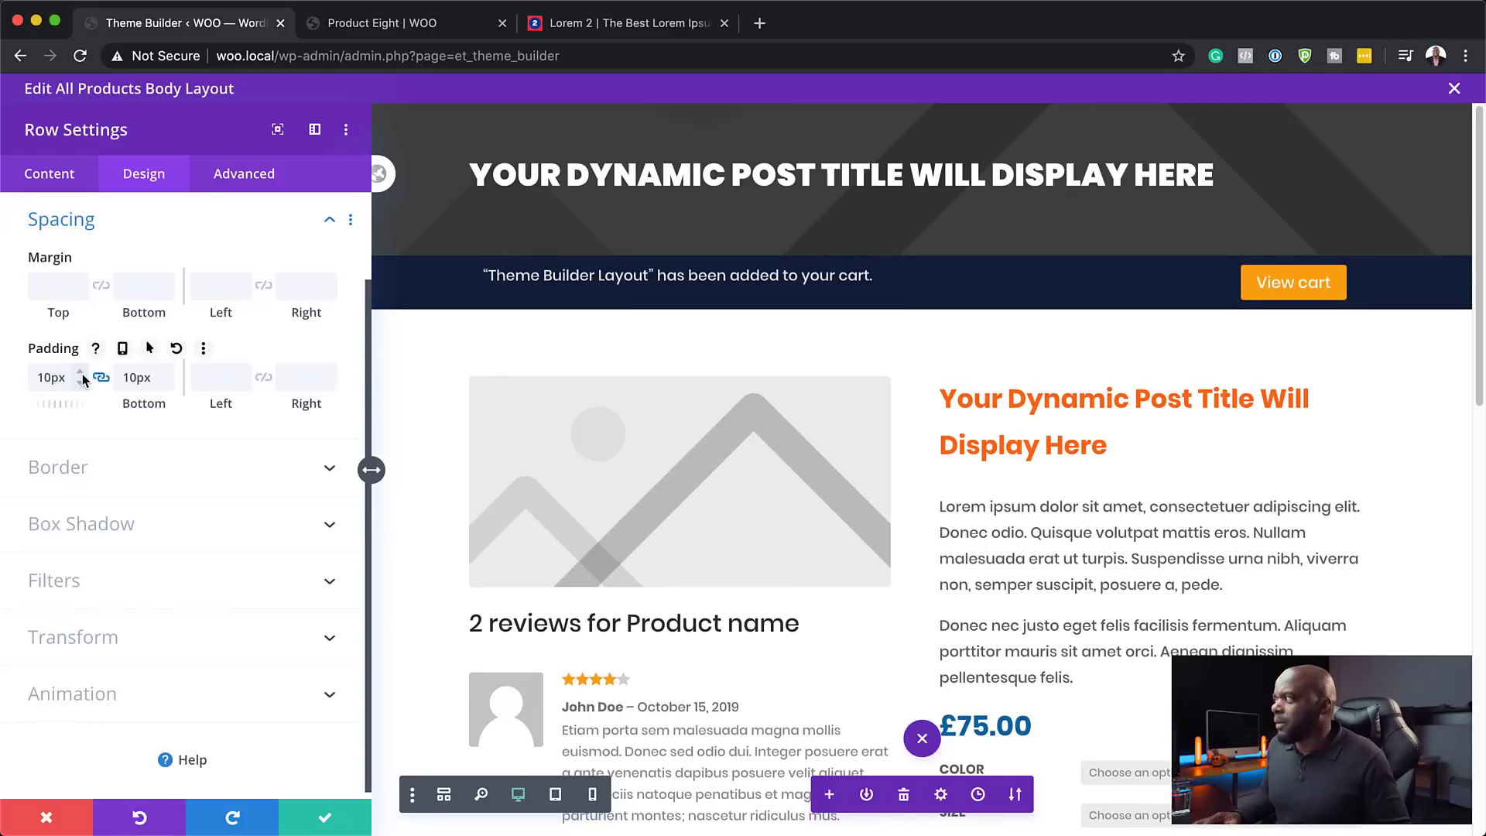
left_click(325, 817)
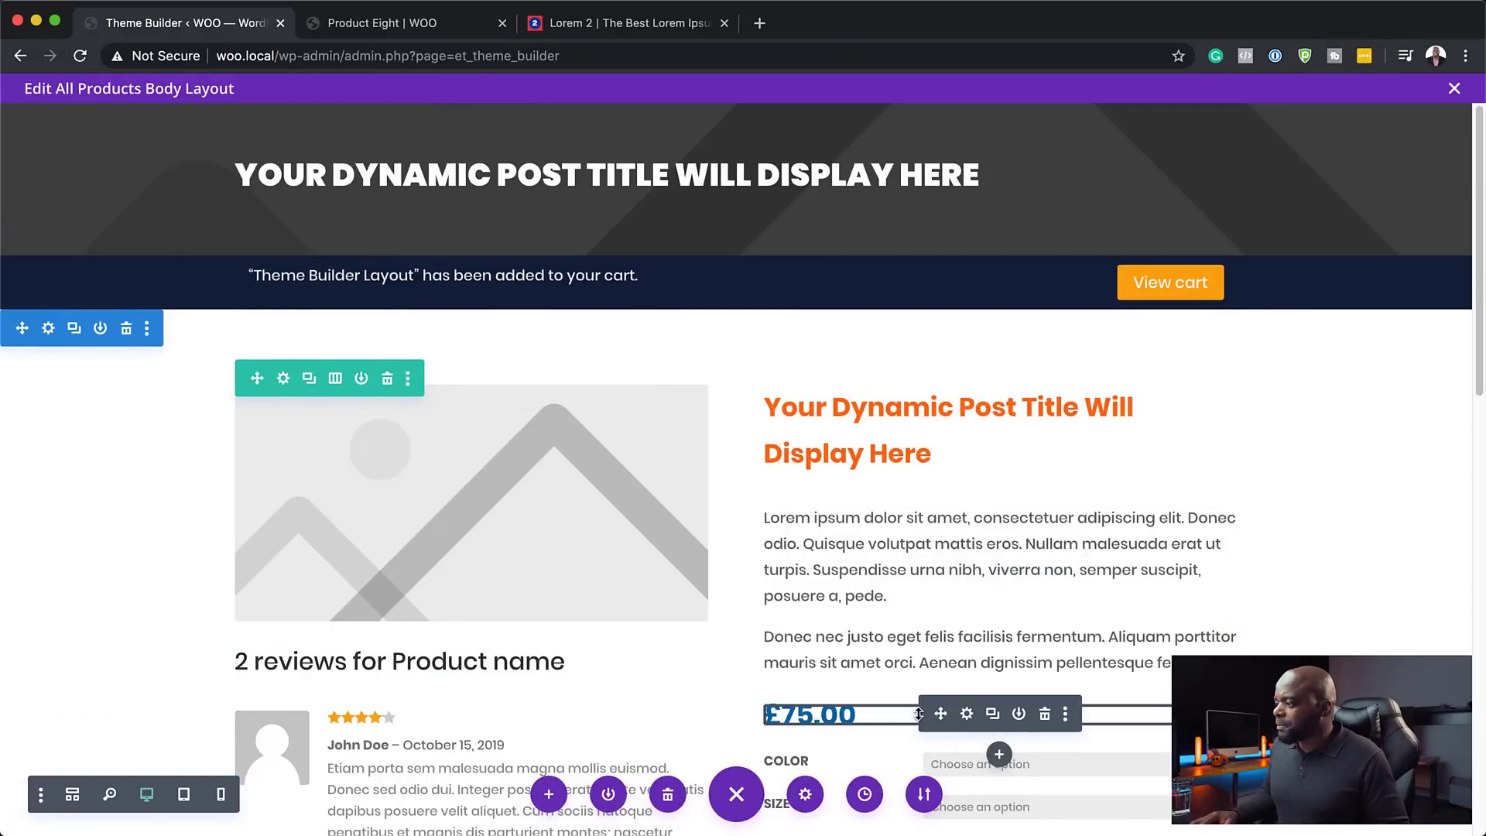
scroll(891, 720, "down", 2)
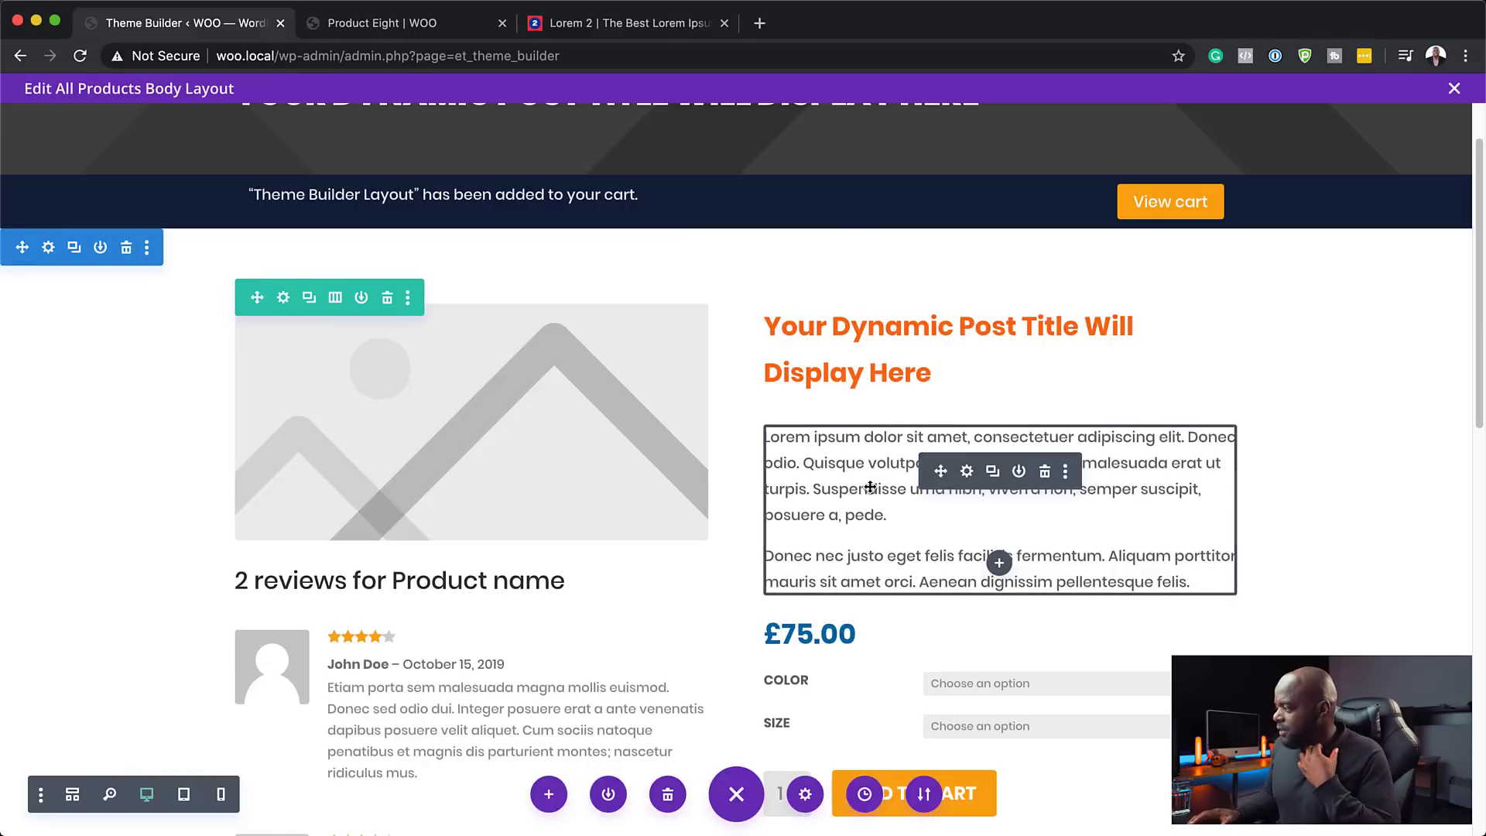
scroll(635, 612, "down", 7)
scroll(635, 612, "down", 3)
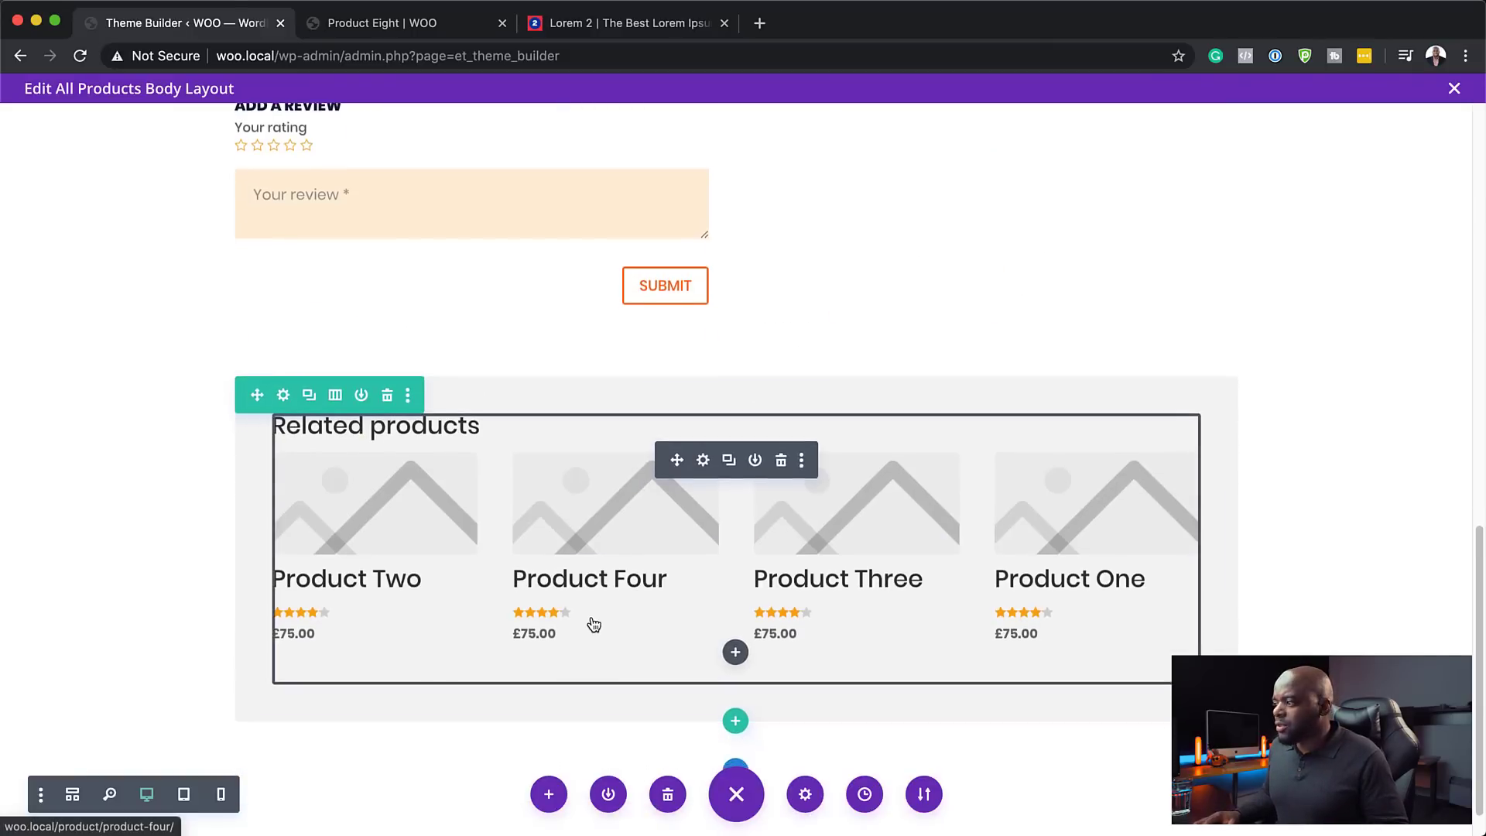
scroll(591, 620, "up", 10)
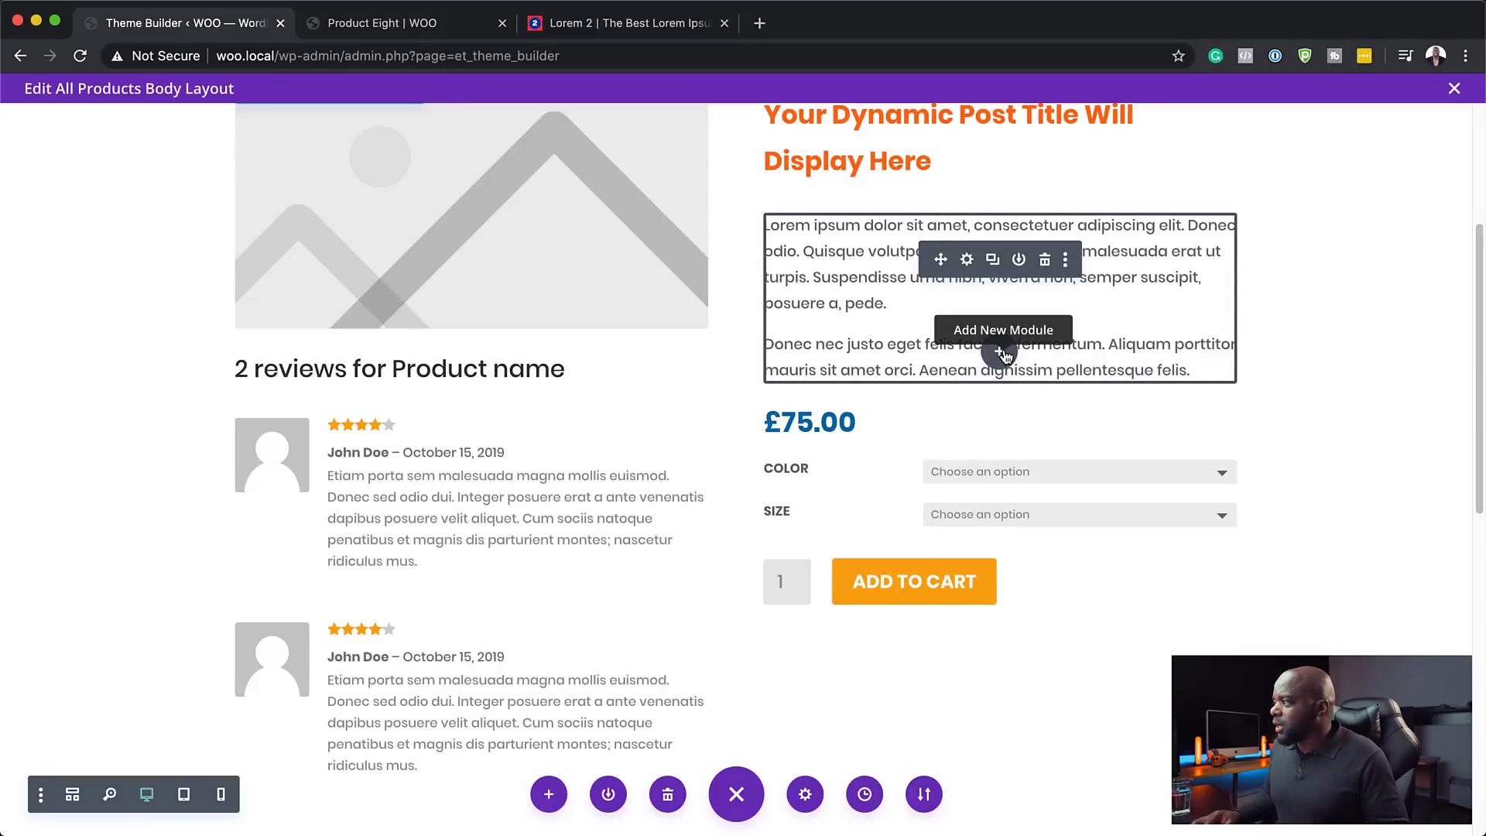
- Insert a Woo Stock module below the product description, found by searching 'woo'
left_click(1001, 353)
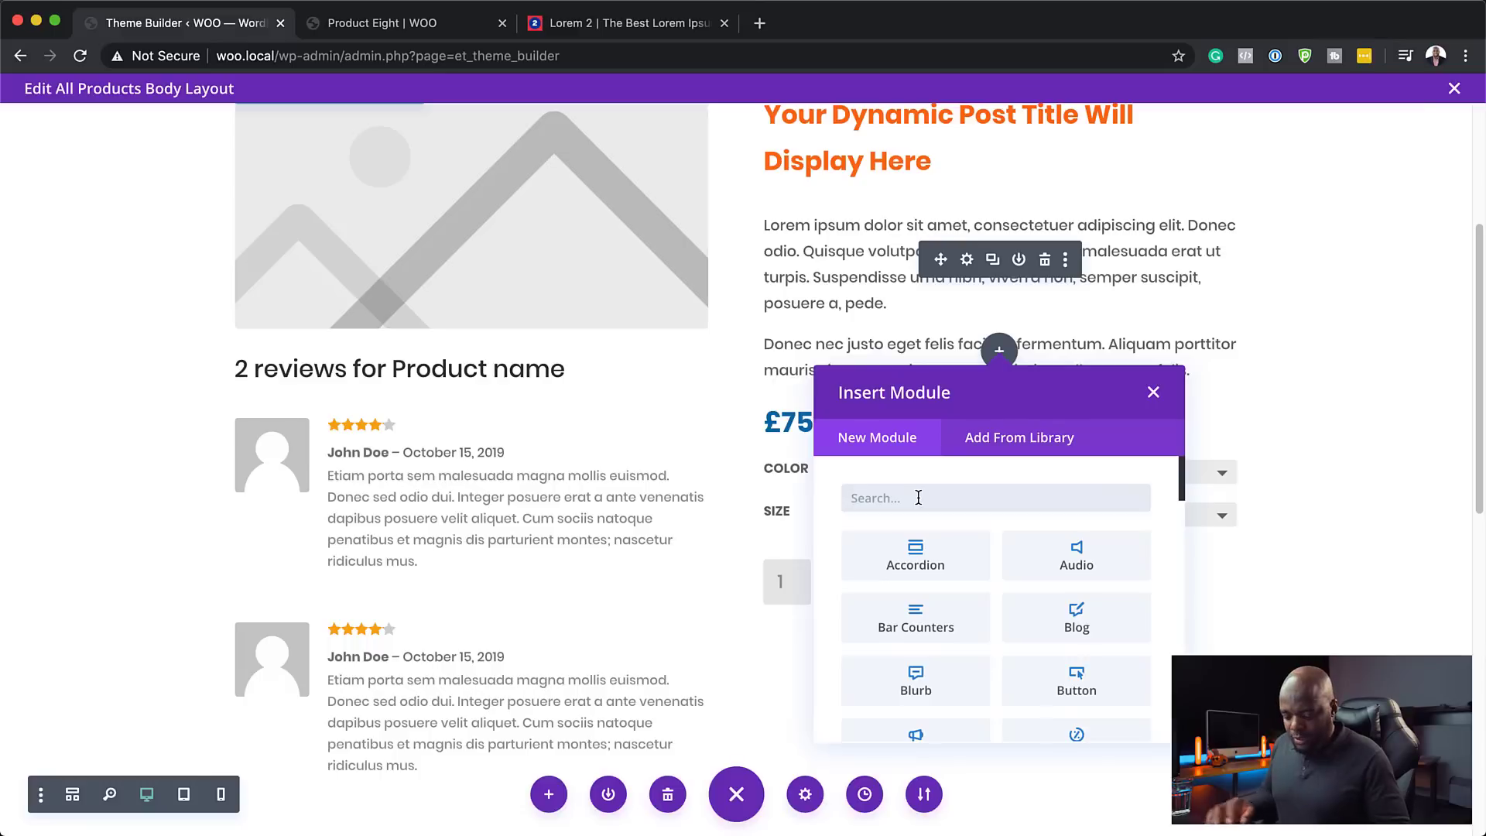
type("woo")
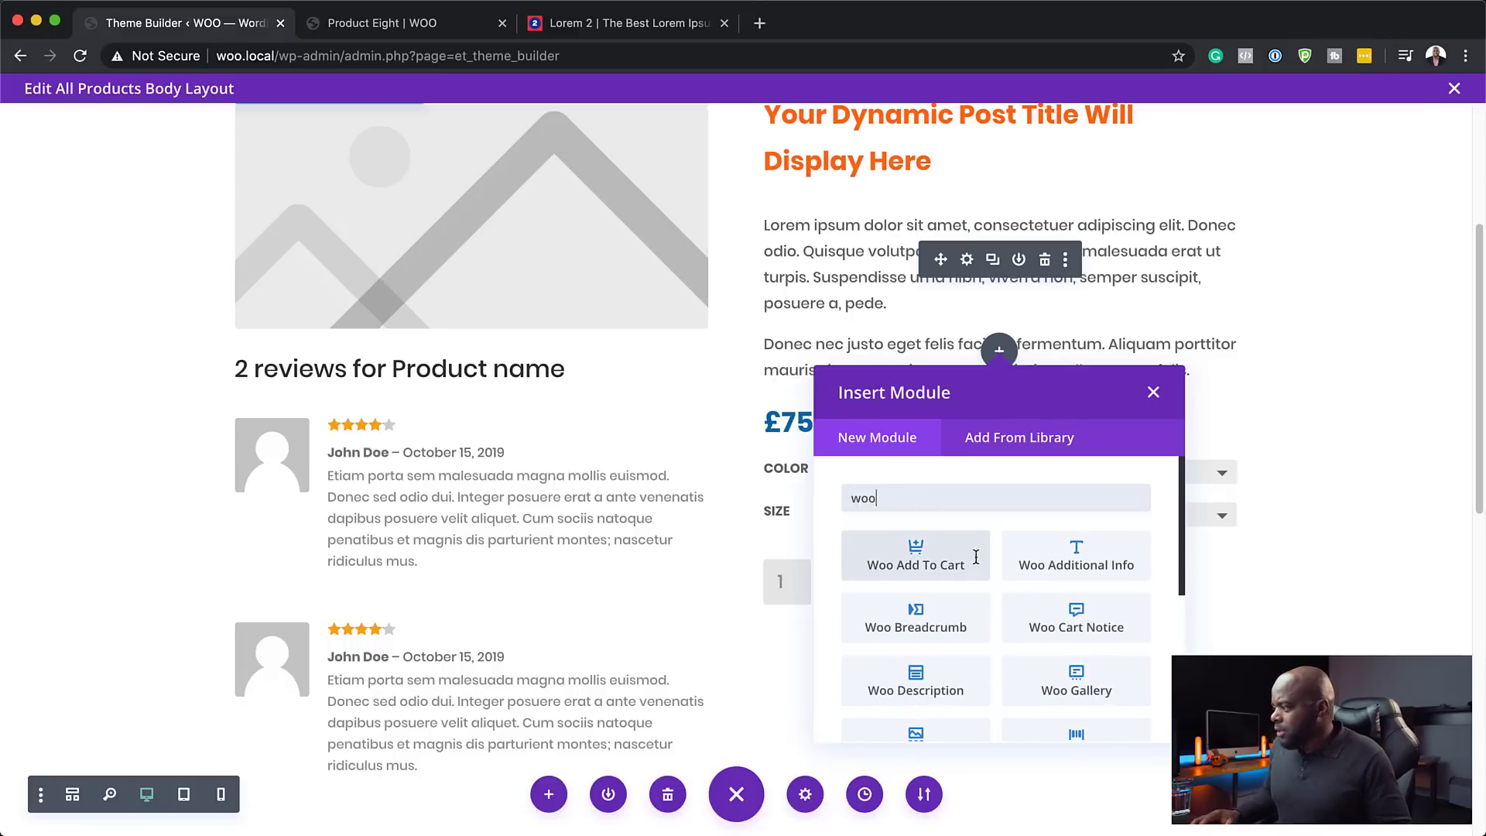
scroll(998, 676, "down", 1)
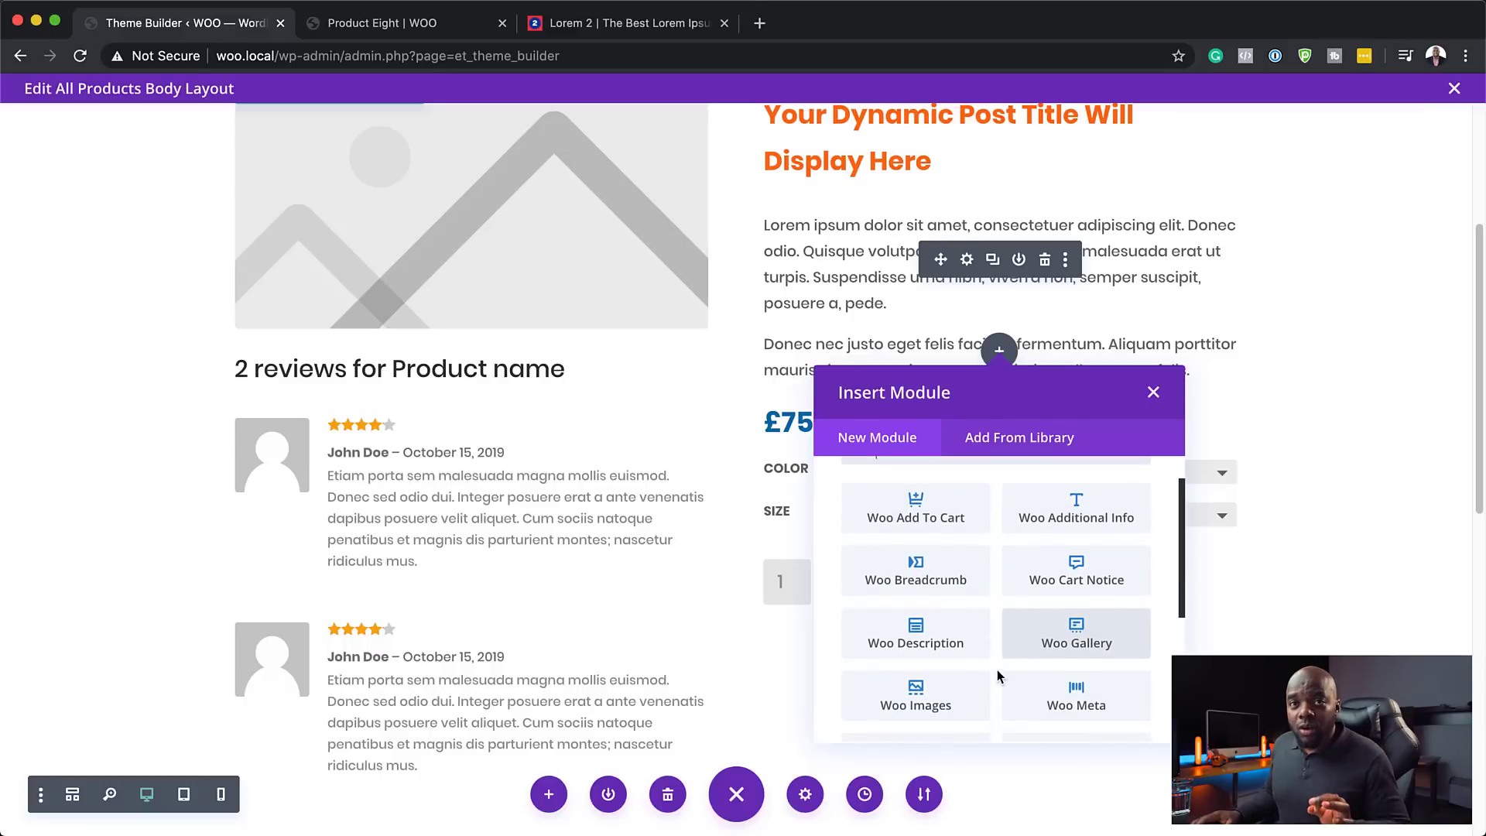
scroll(997, 676, "down", 3)
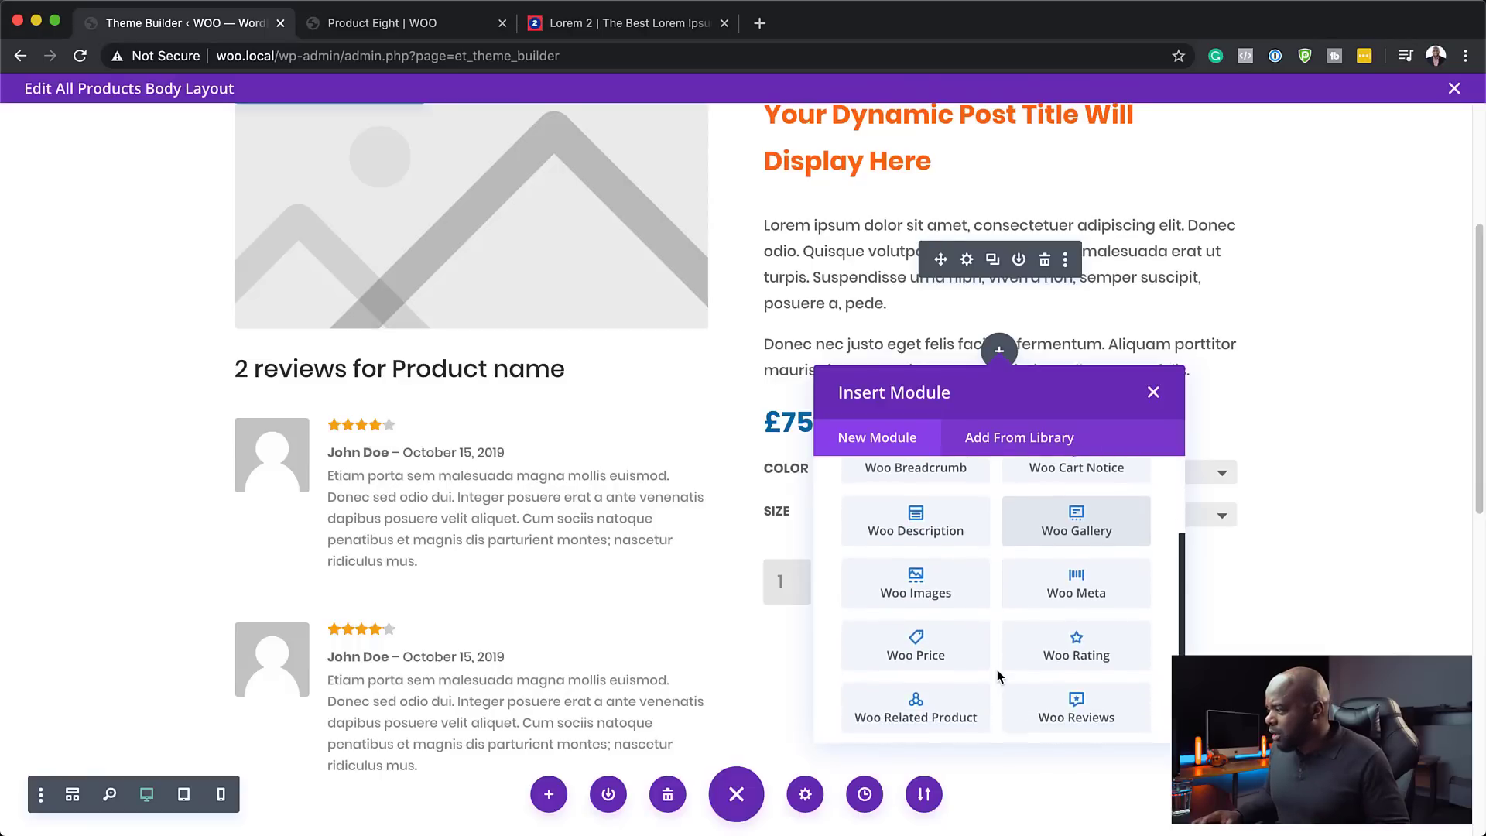
scroll(997, 673, "down", 3)
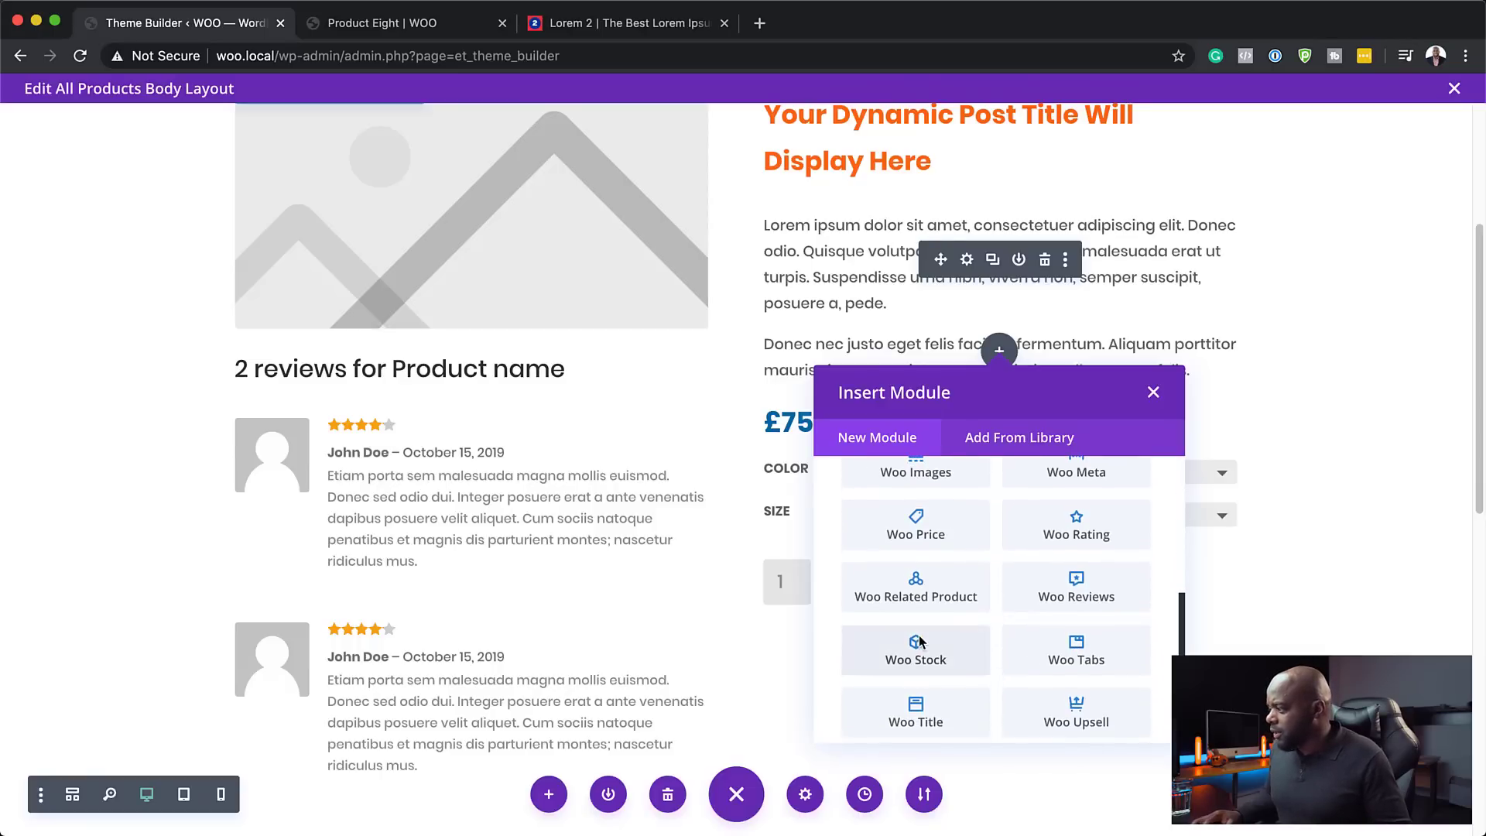
left_click(920, 644)
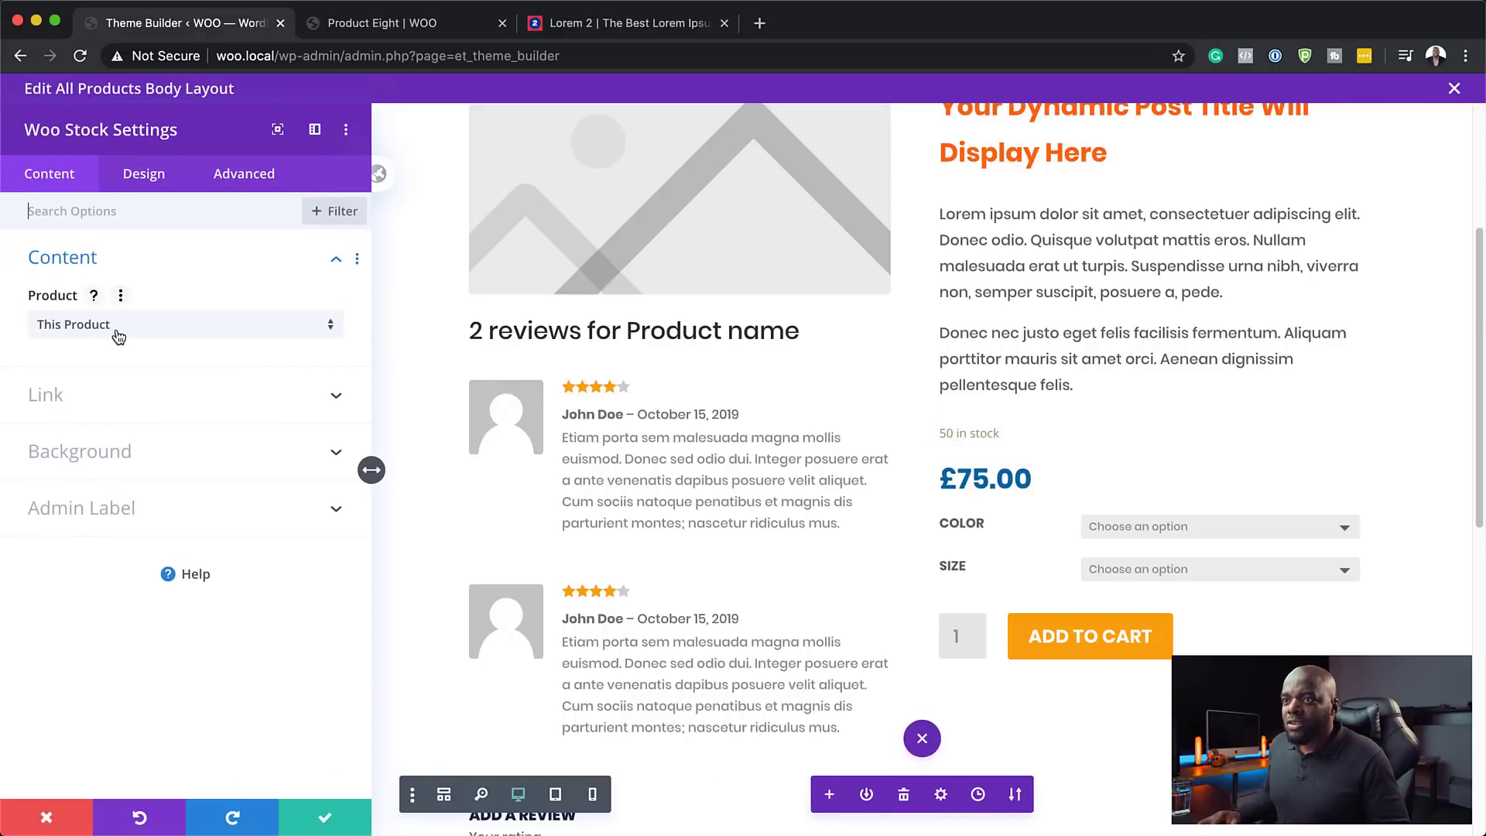
- Set the Woo Stock module's in-stock text font to Poppins
left_click(122, 173)
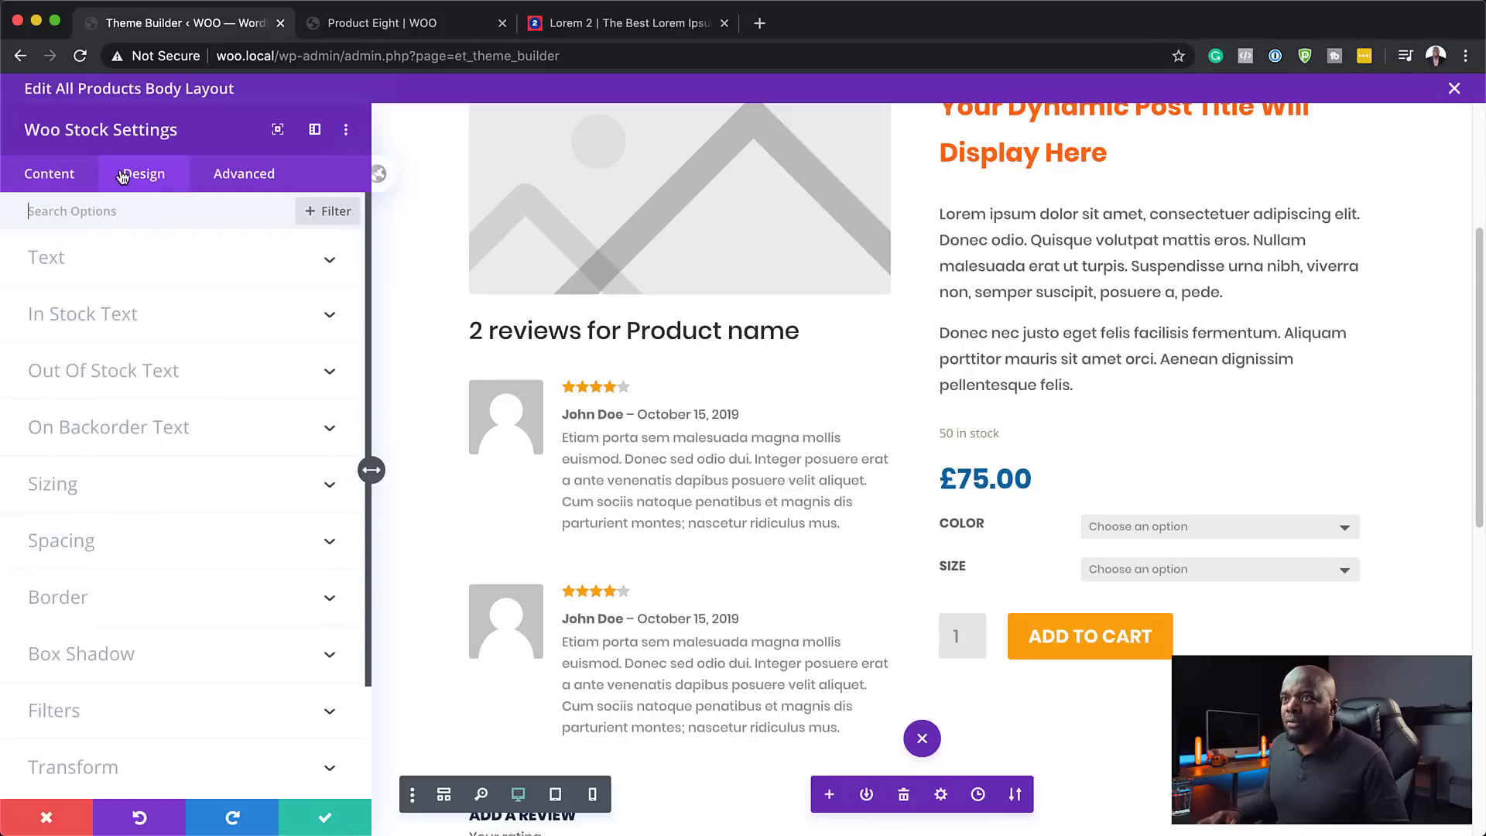
left_click(61, 265)
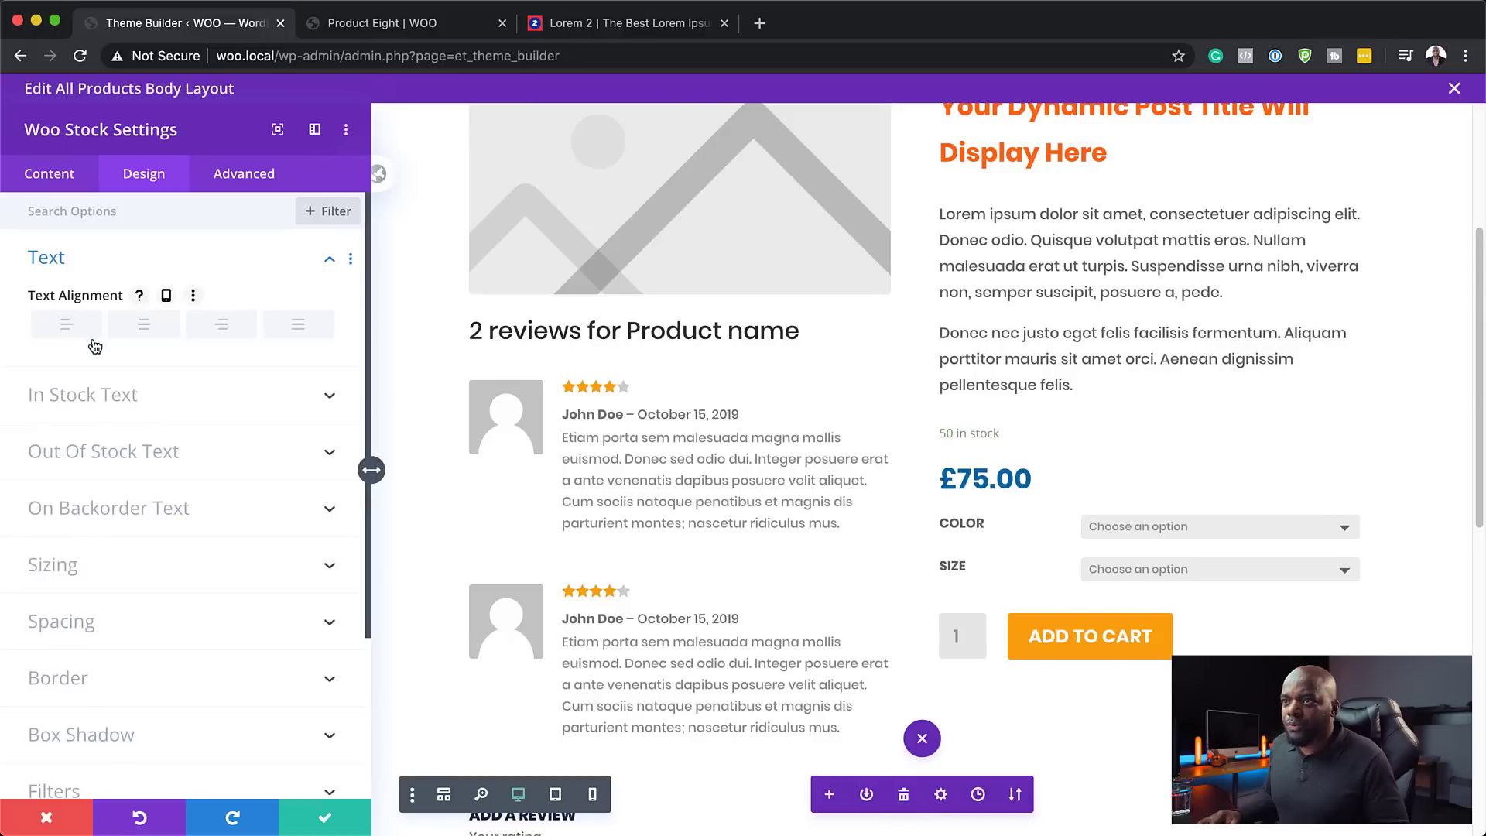
left_click(185, 395)
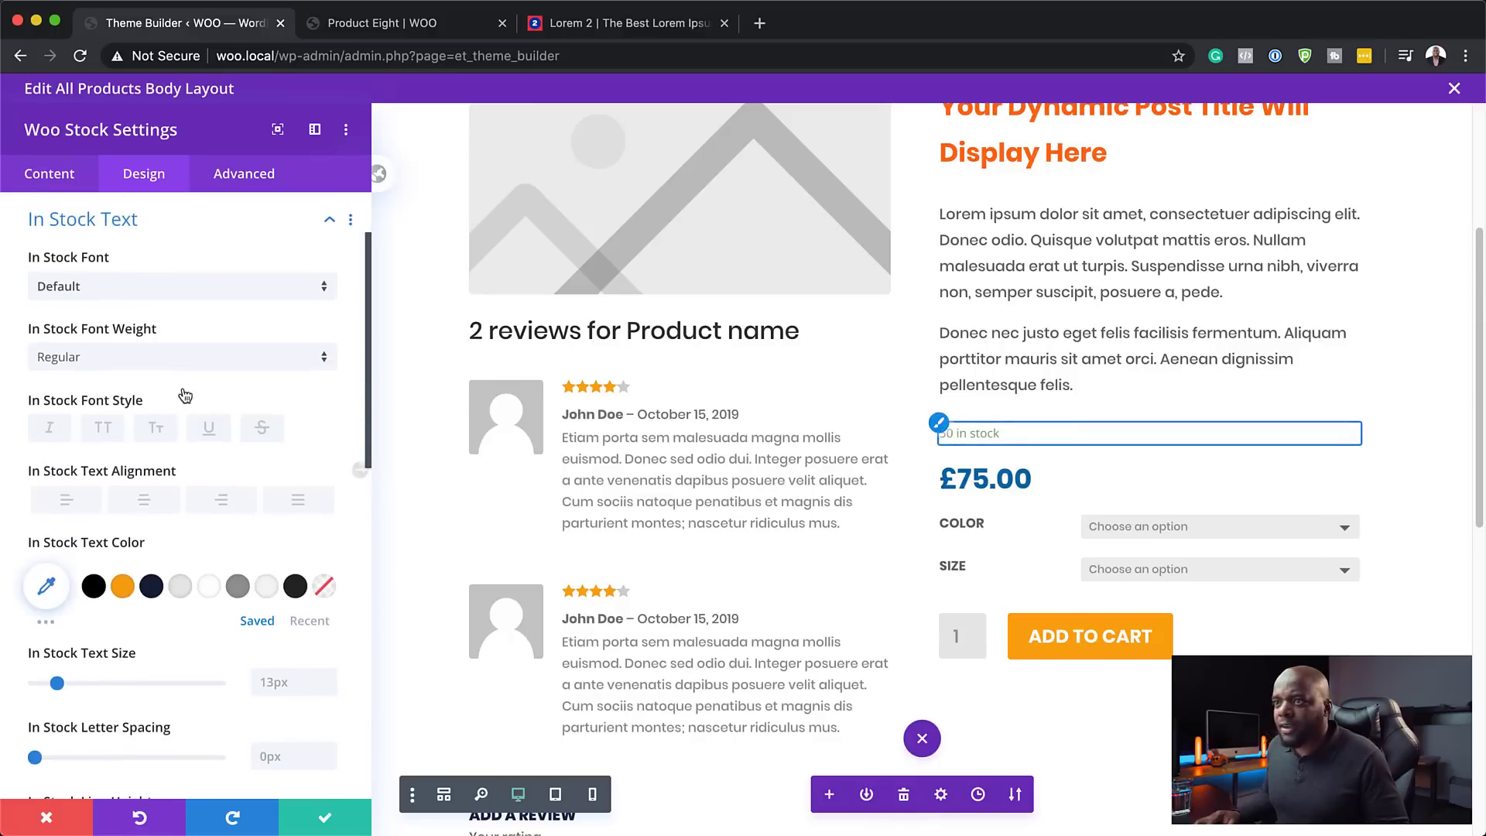
left_click(110, 288)
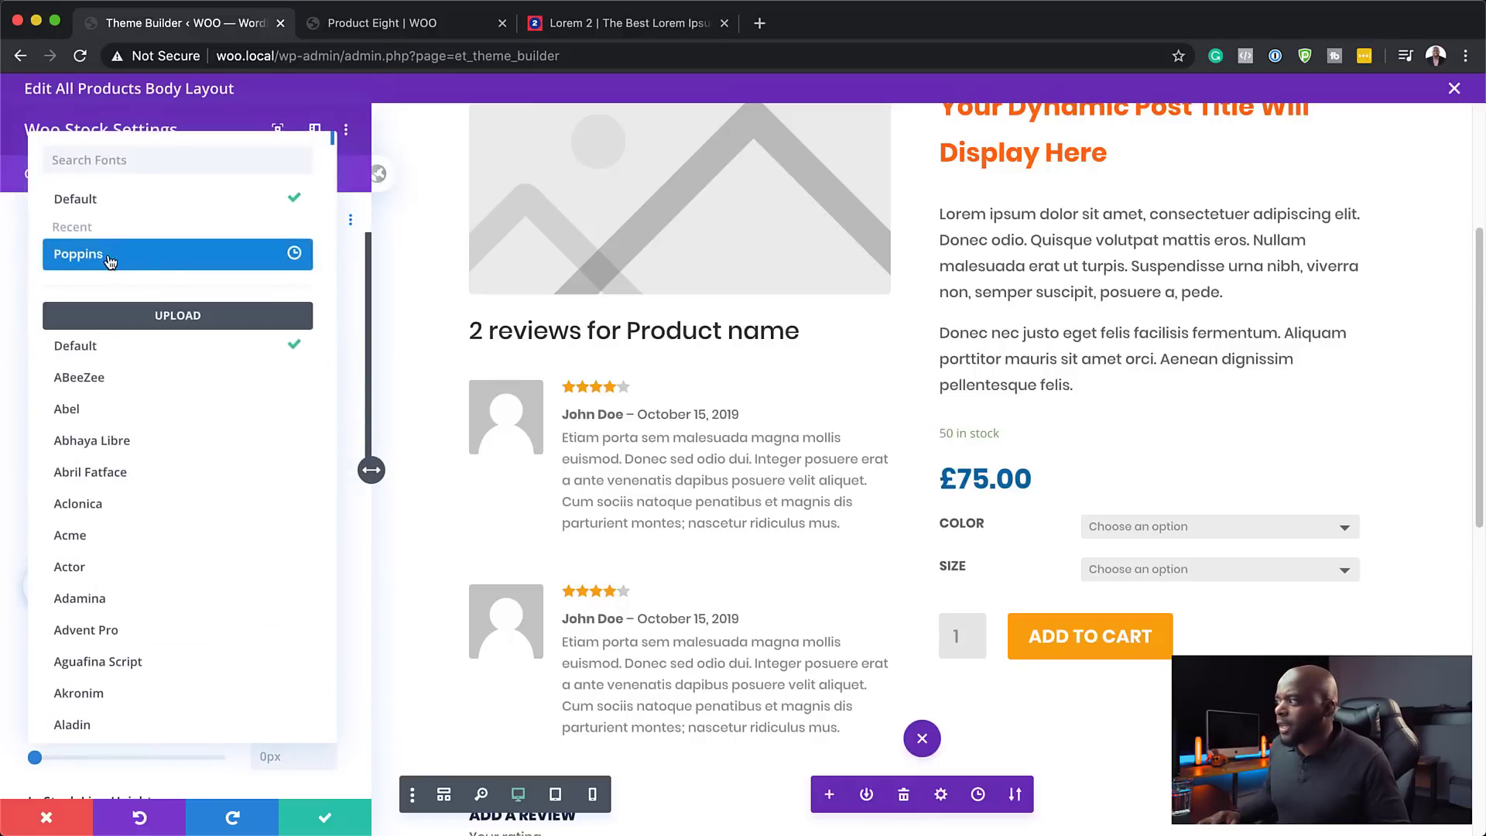
left_click(110, 261)
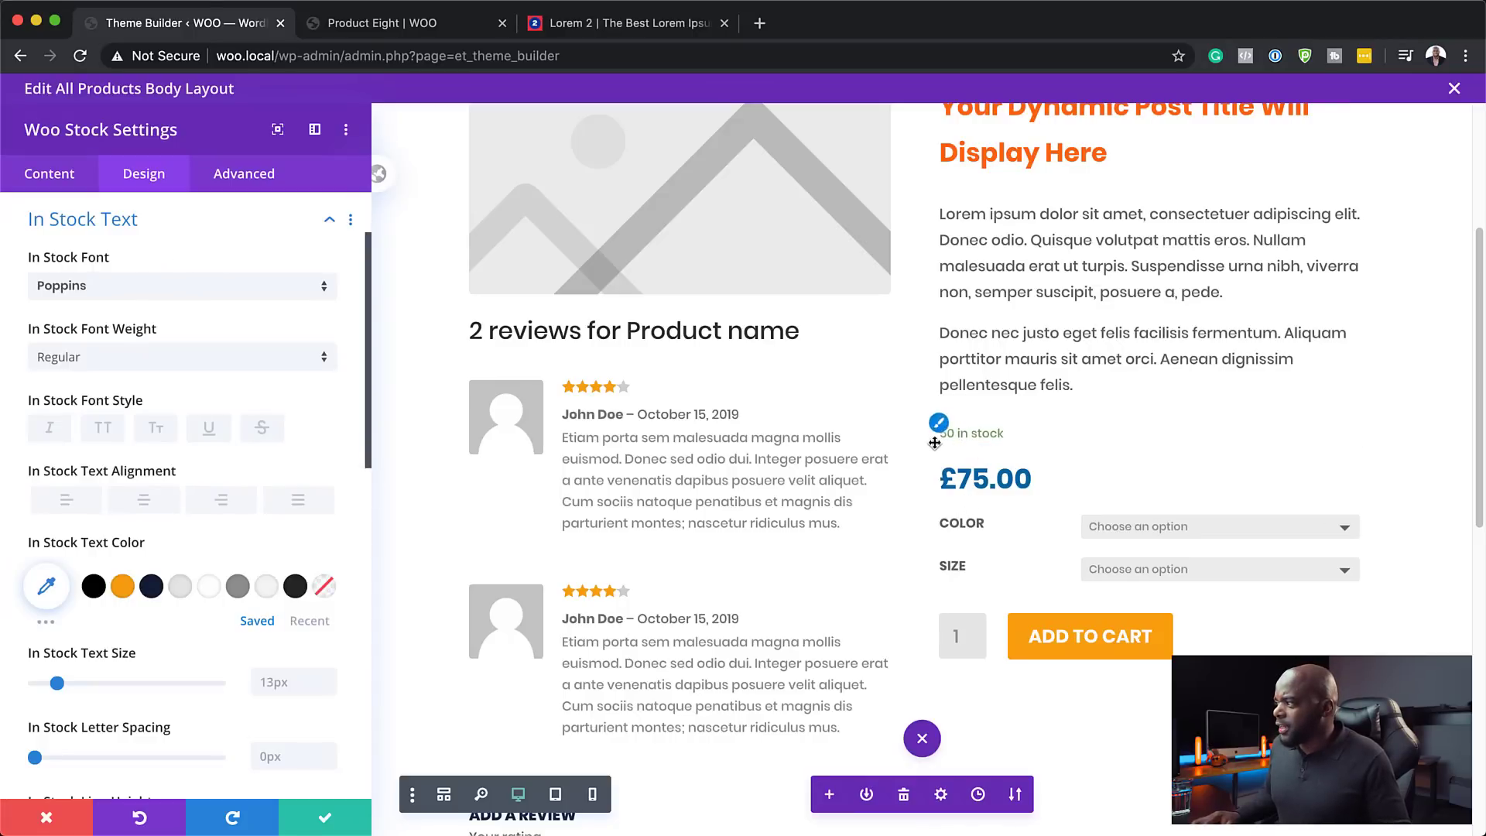
- Colour the '50 in stock' text grey #919191
scroll(148, 624, "down", 1)
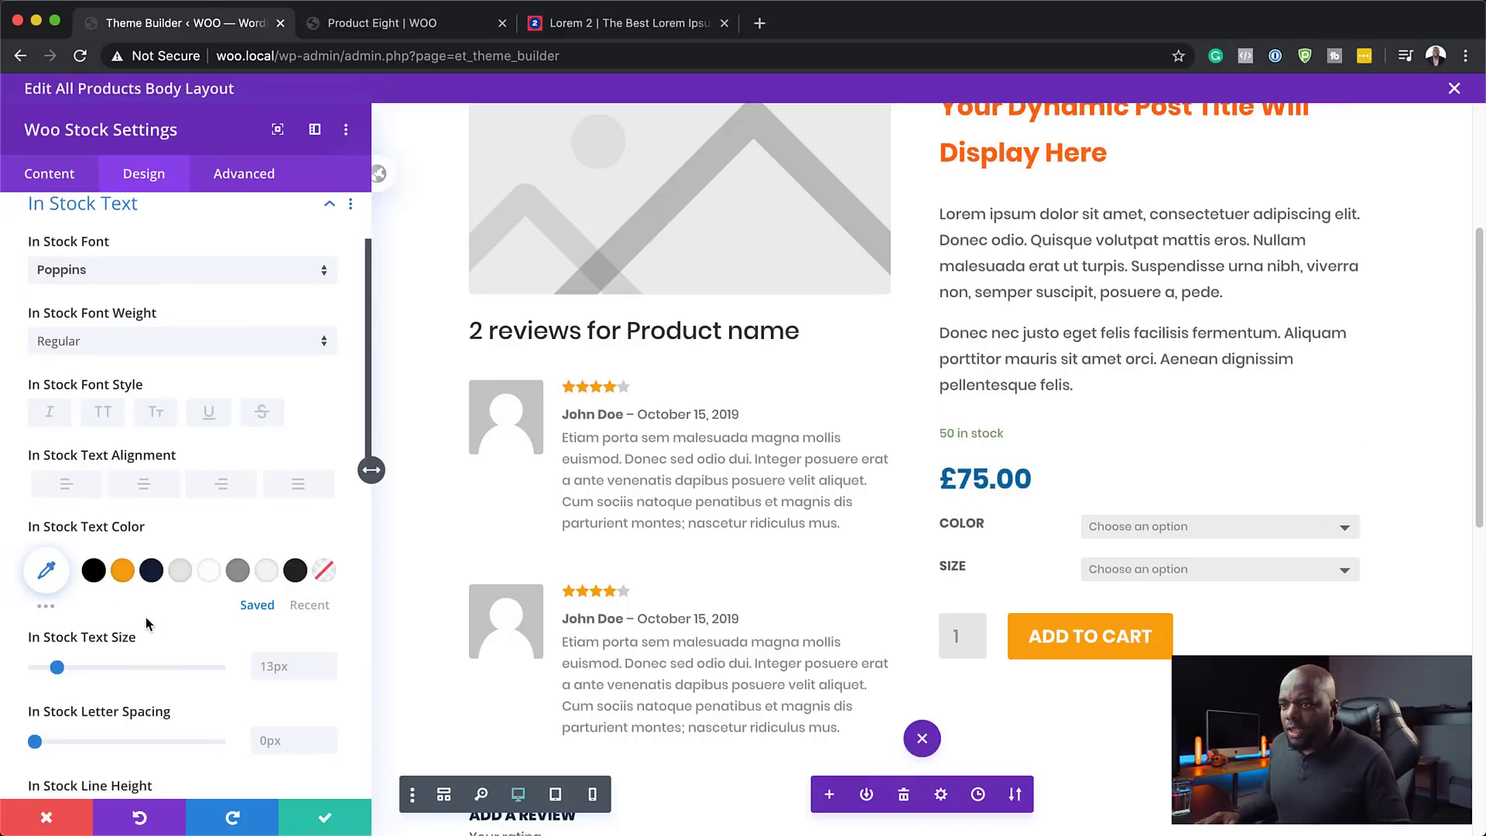
left_click(50, 573)
scroll(274, 688, "down", 2)
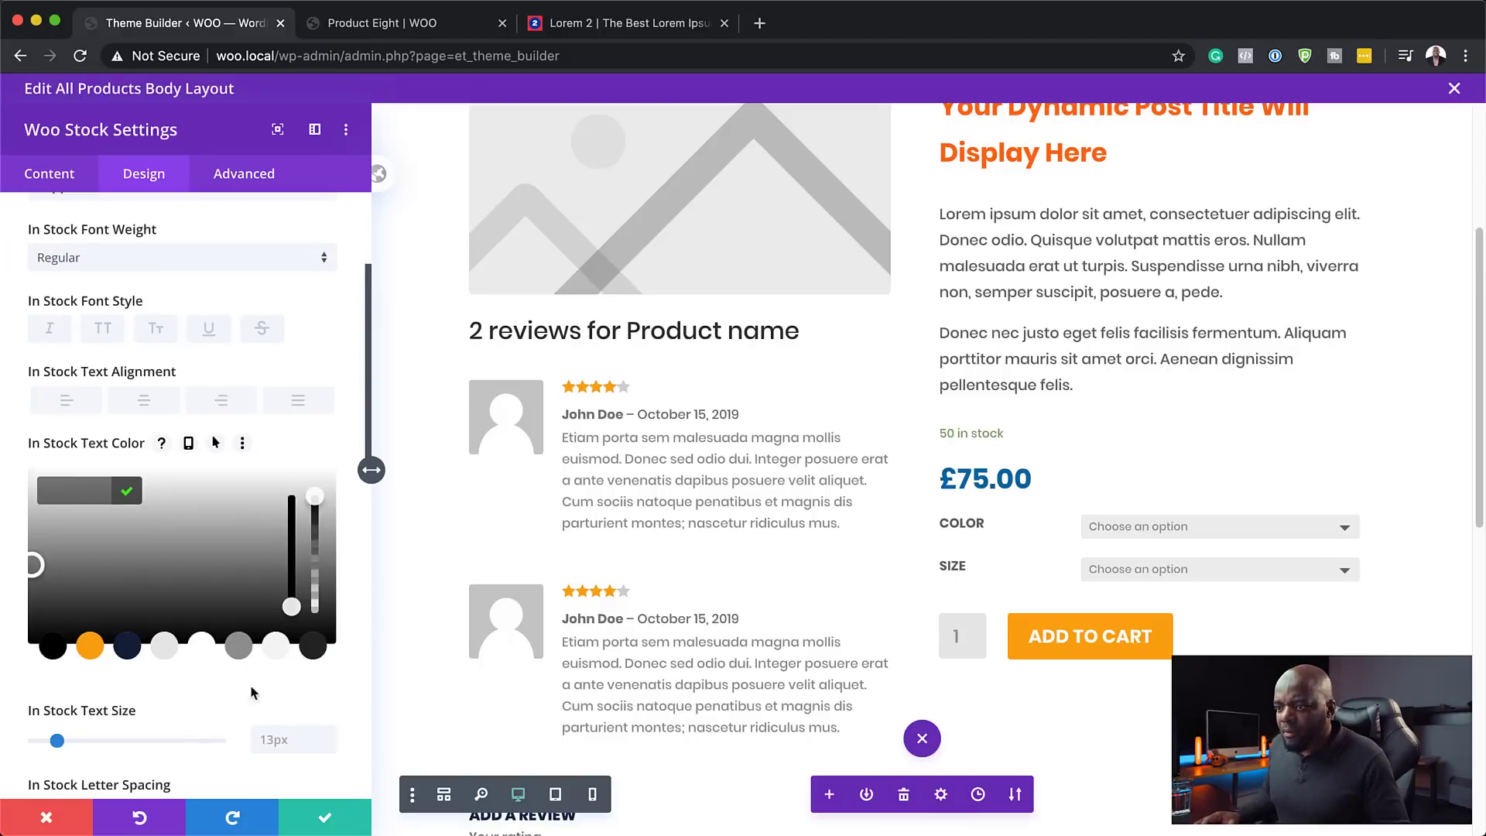
left_click(238, 647)
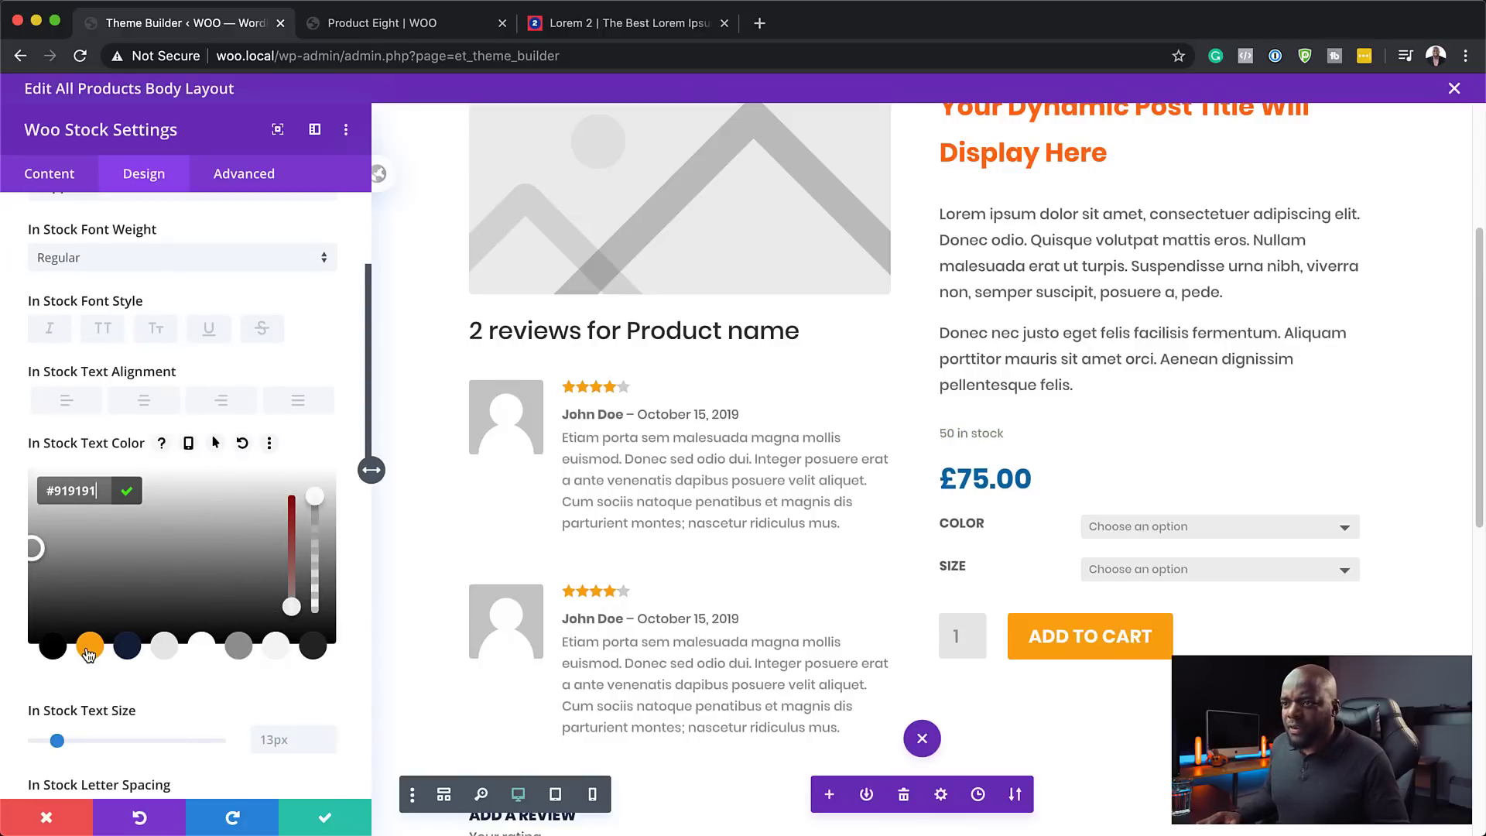
scroll(206, 667, "down", 2)
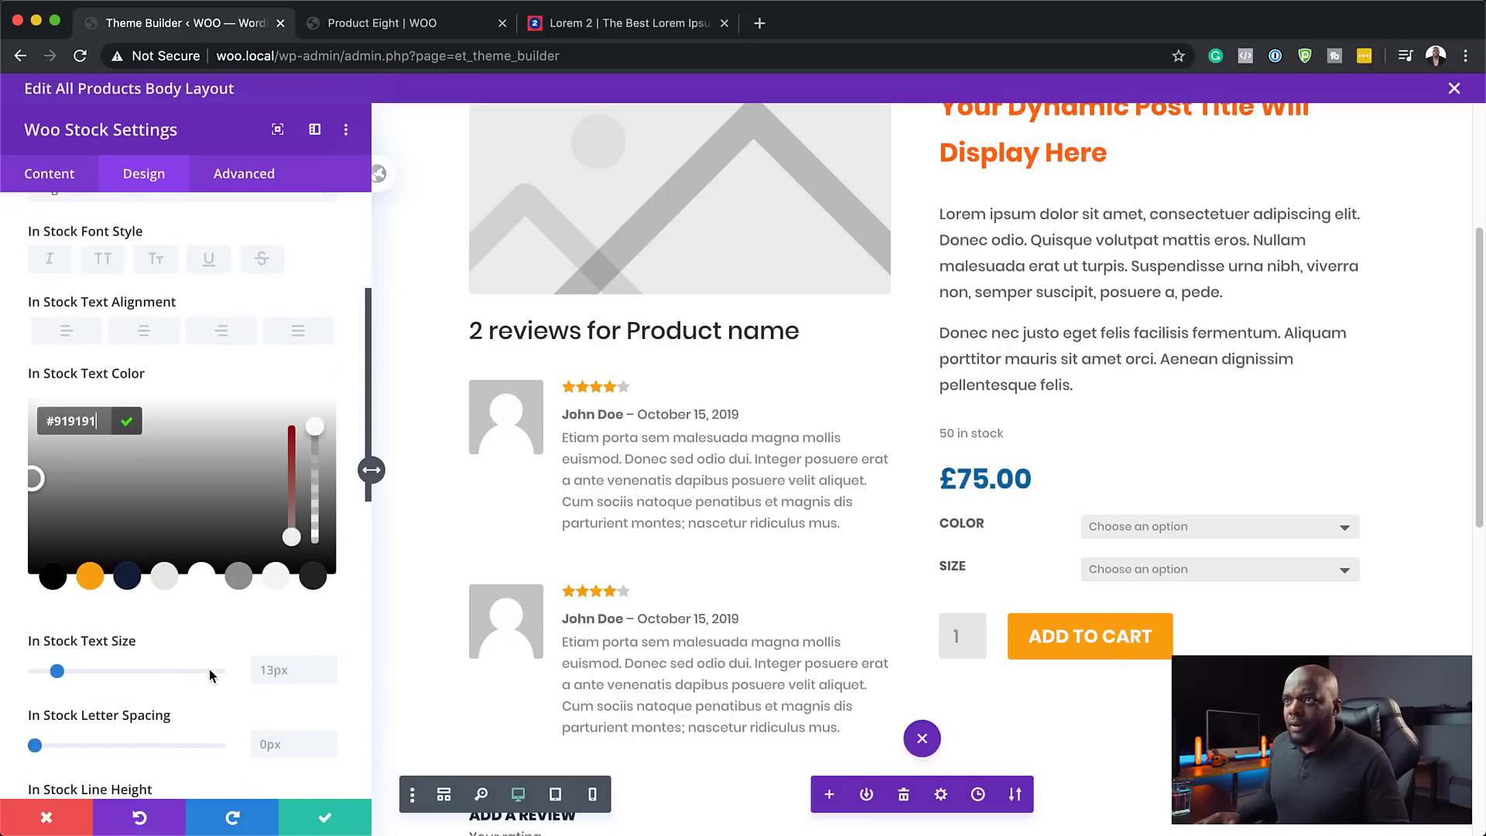
scroll(206, 619, "down", 5)
scroll(206, 607, "down", 10)
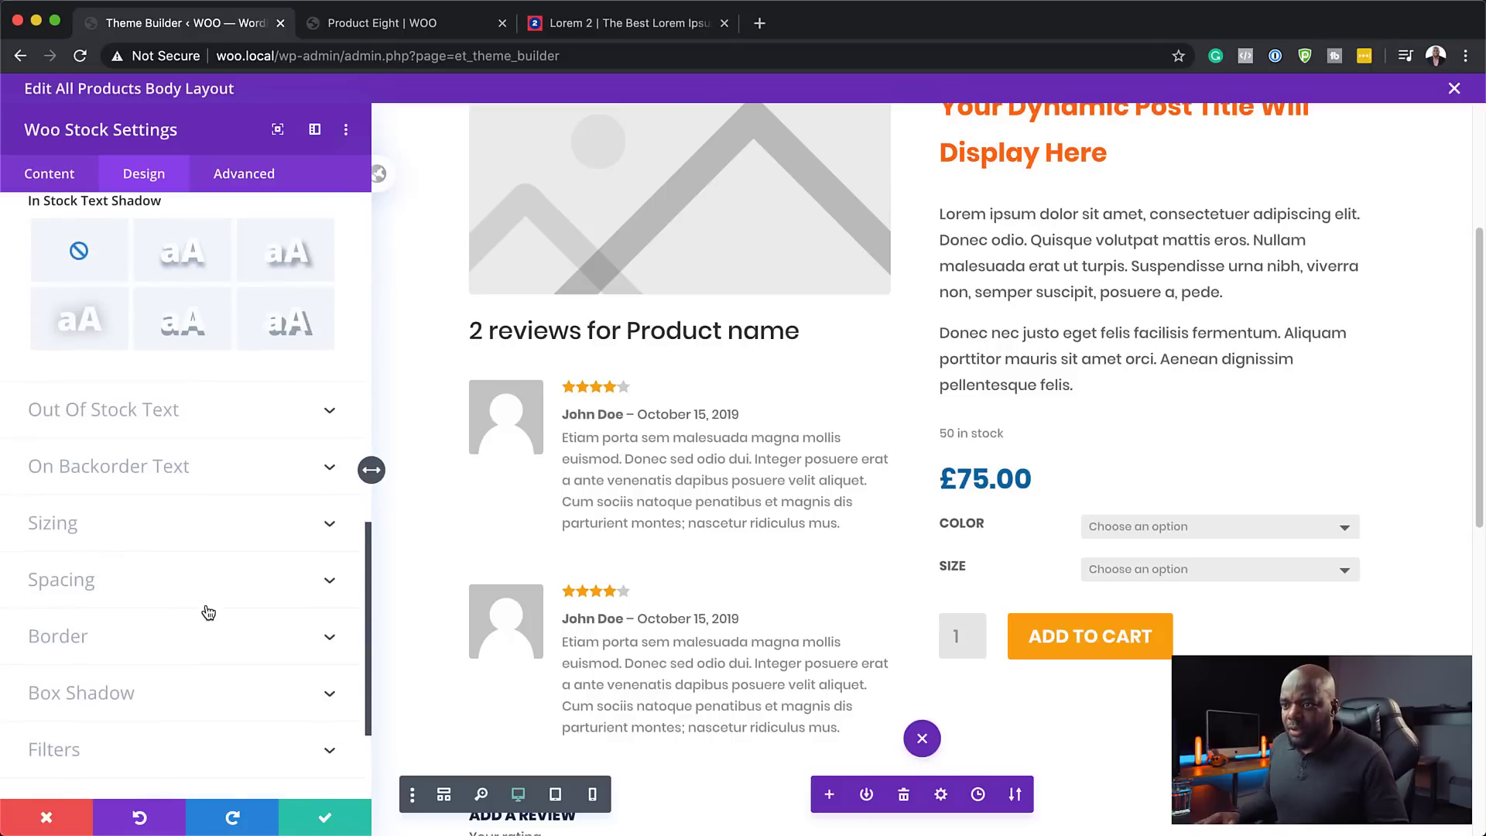
- Try a border on the stock text, then set its width back to 0
left_click(78, 639)
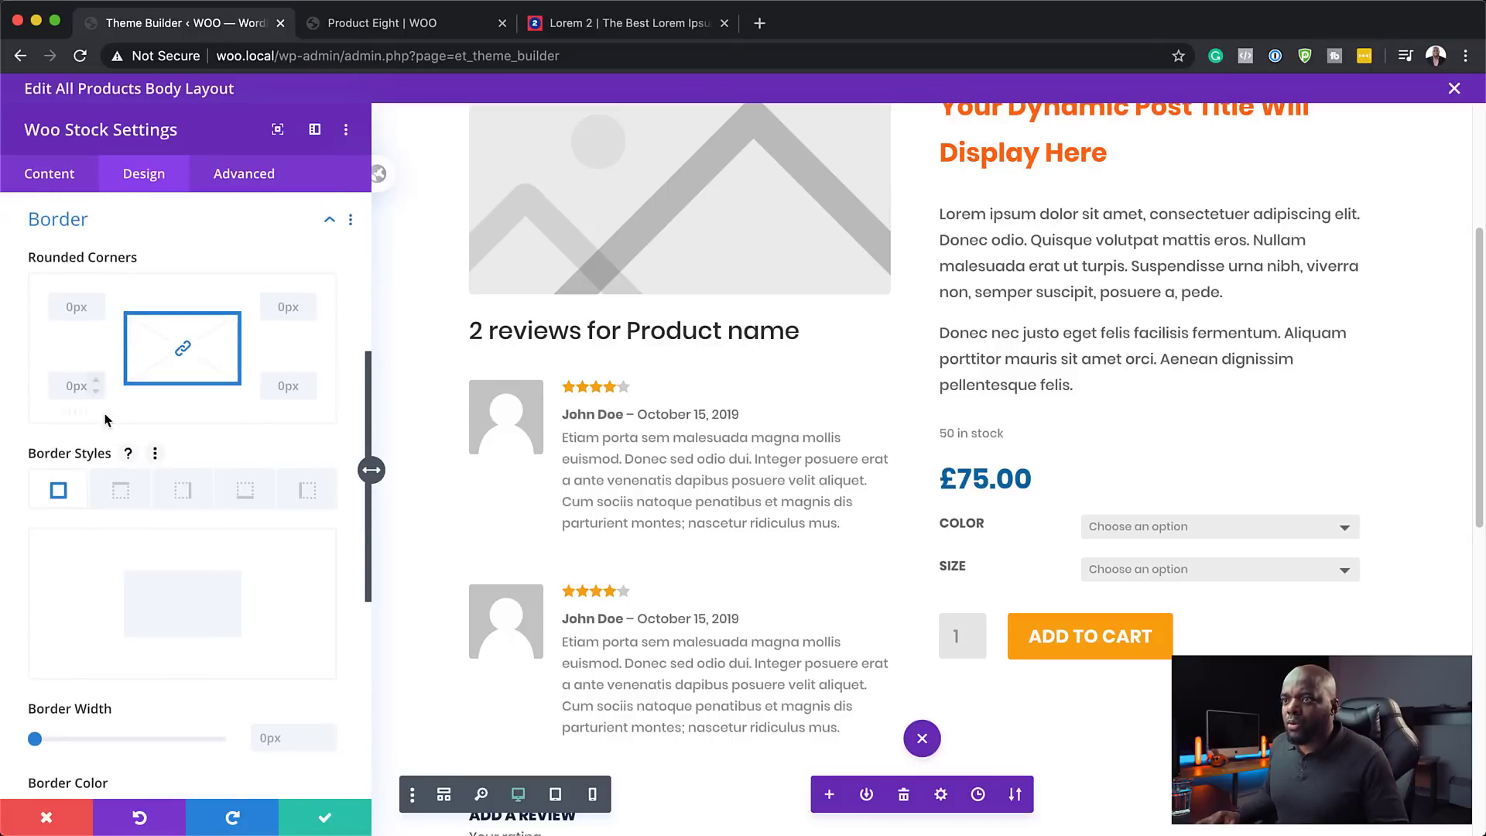
left_click_drag(35, 738, 43, 742)
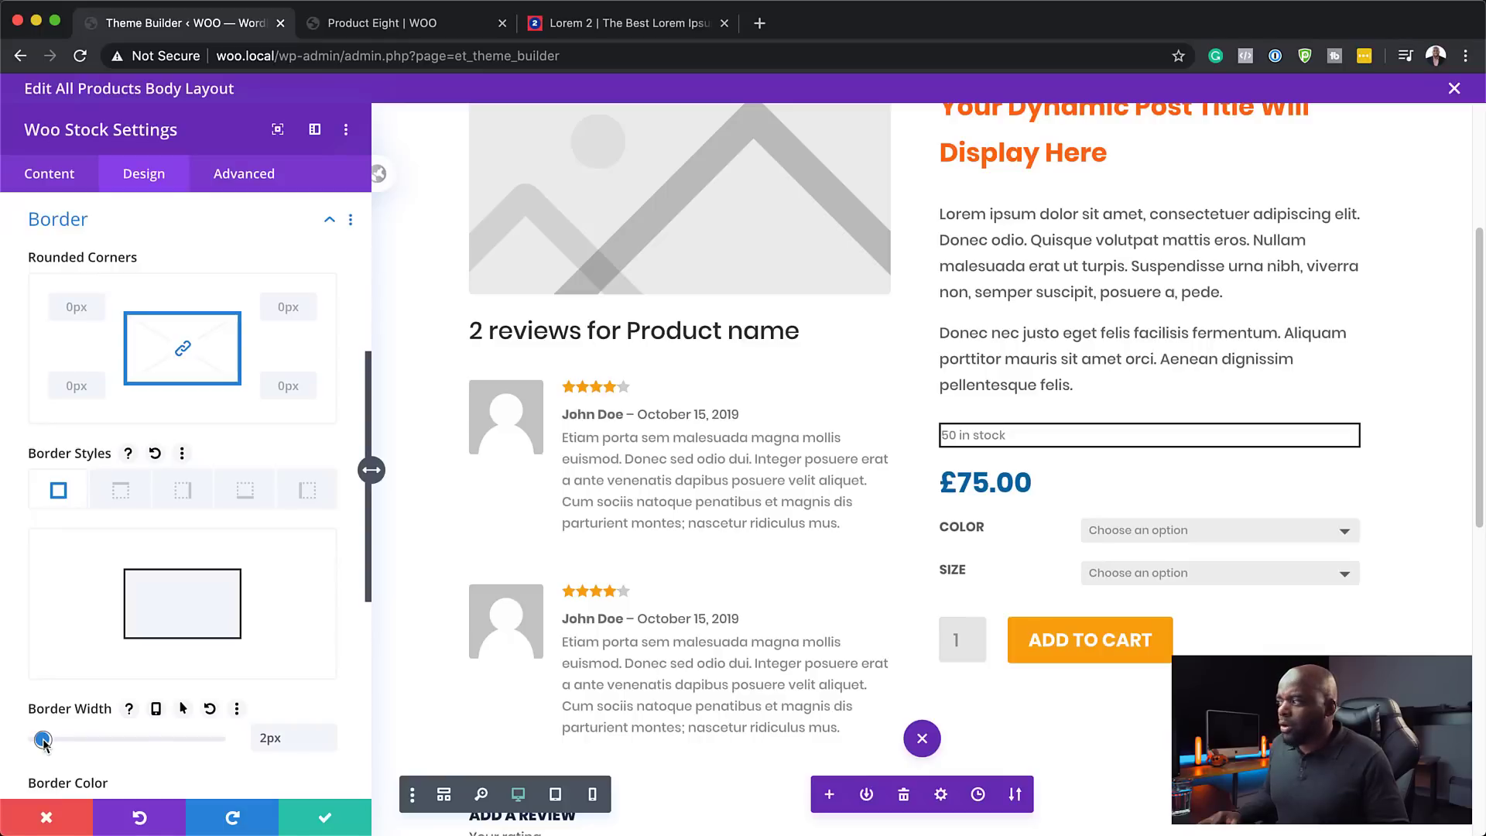
left_click_drag(45, 741, 29, 741)
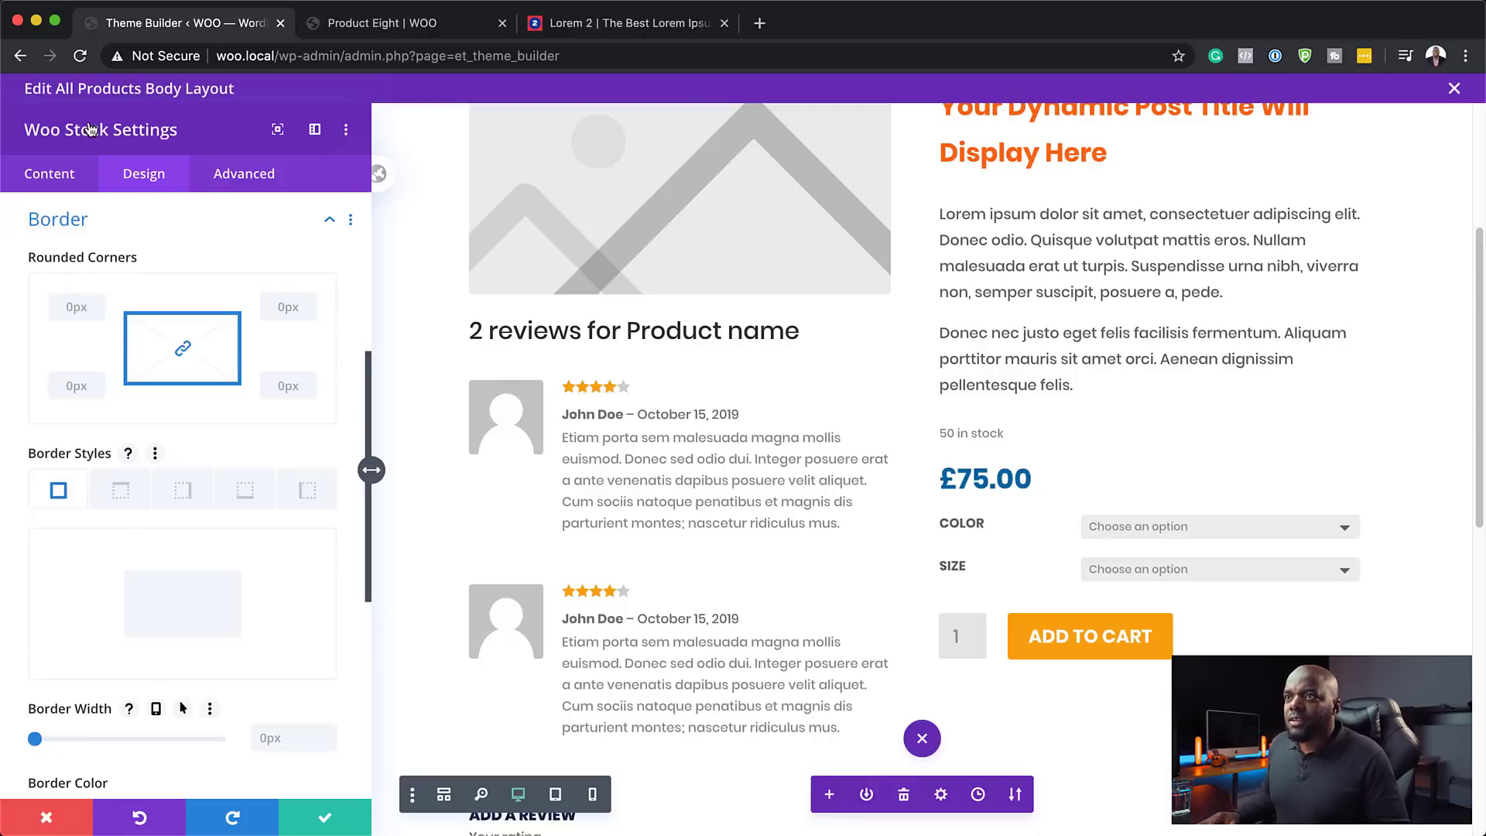
scroll(175, 520, "up", 5)
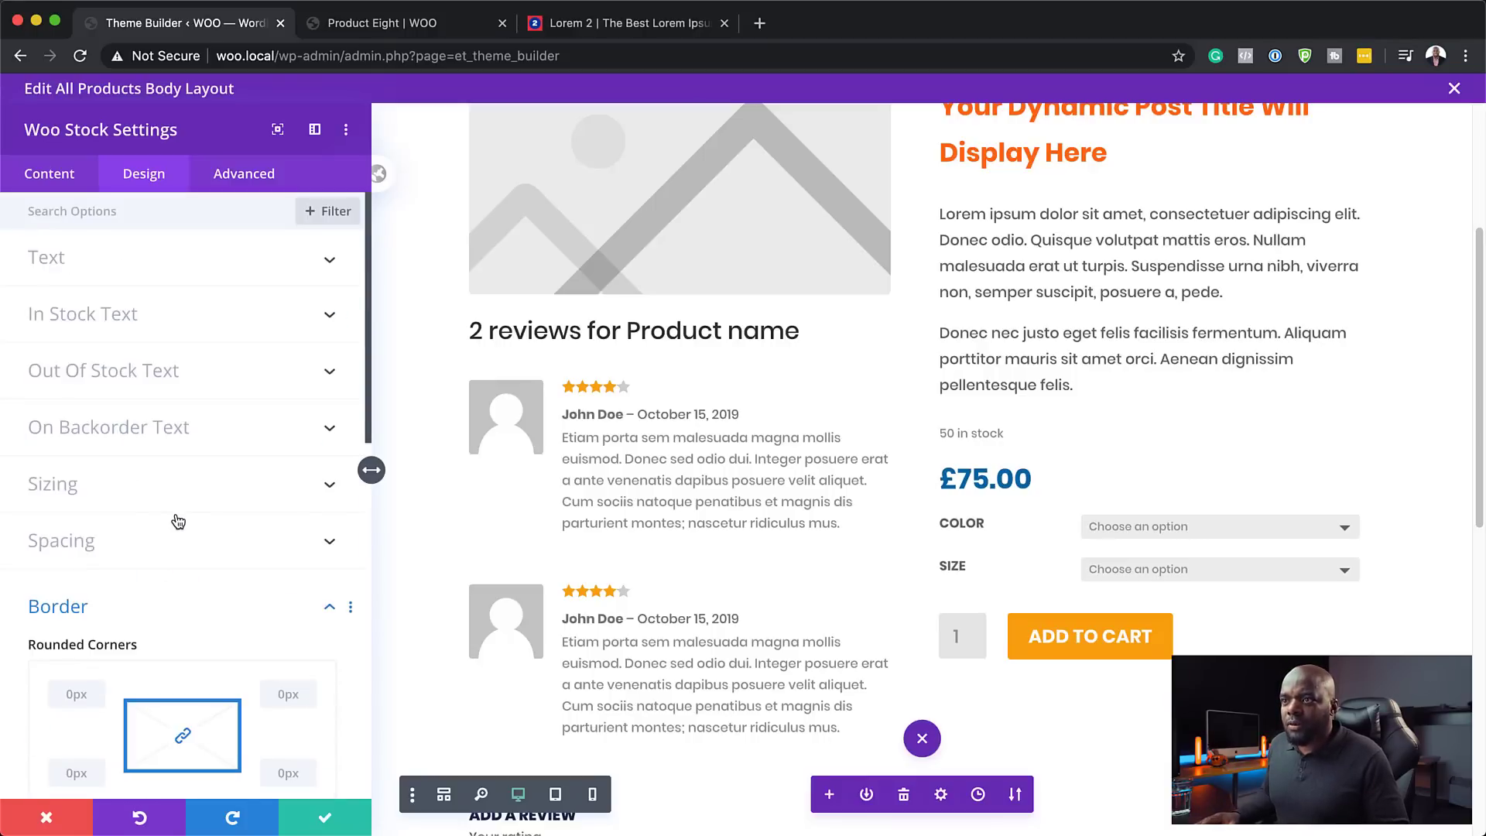
- Give the stock module 0px padding, 0px top margin and a 10px bottom margin
left_click(59, 542)
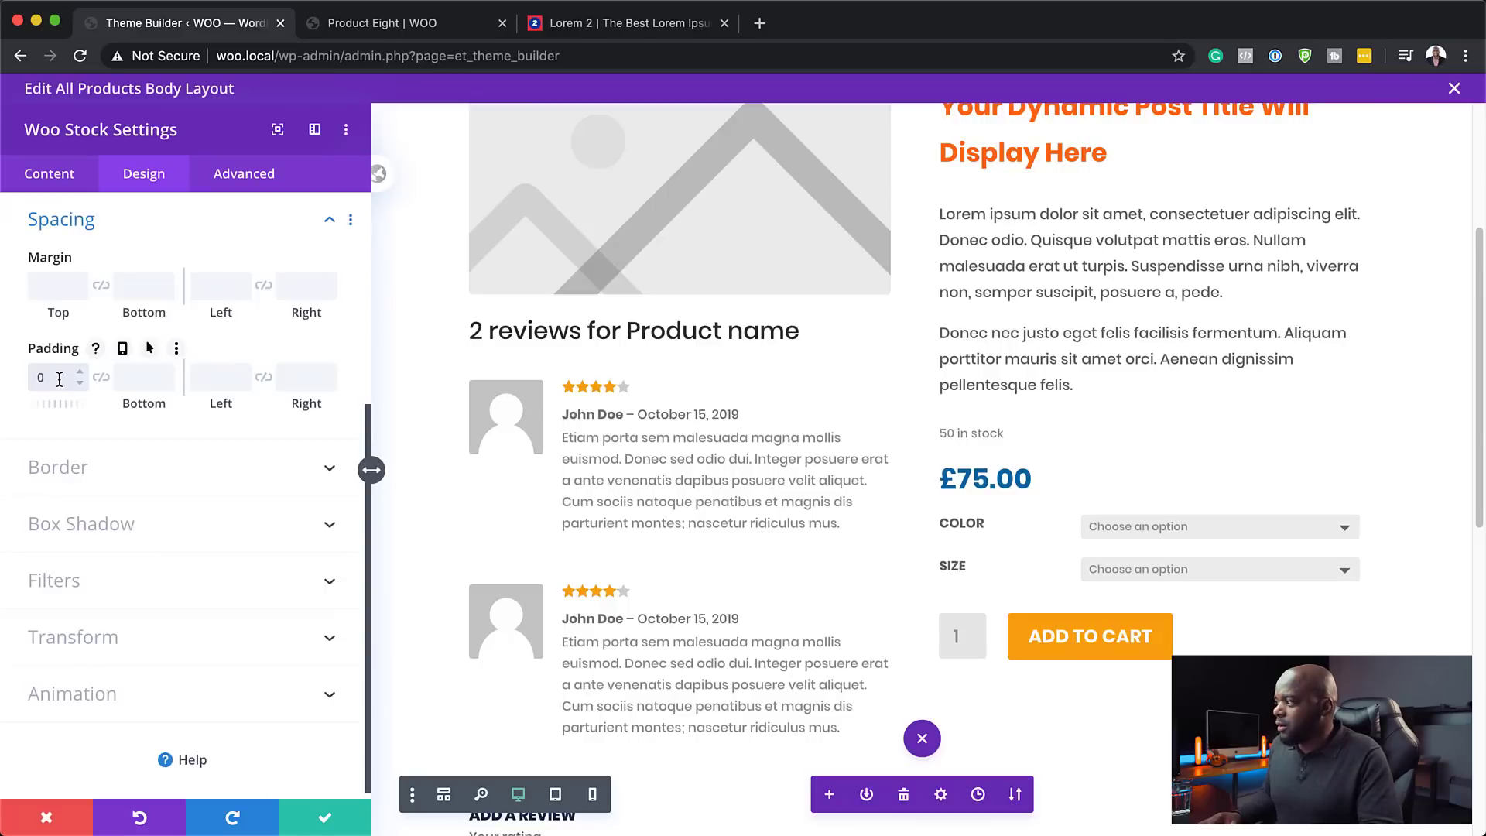
left_click(106, 381)
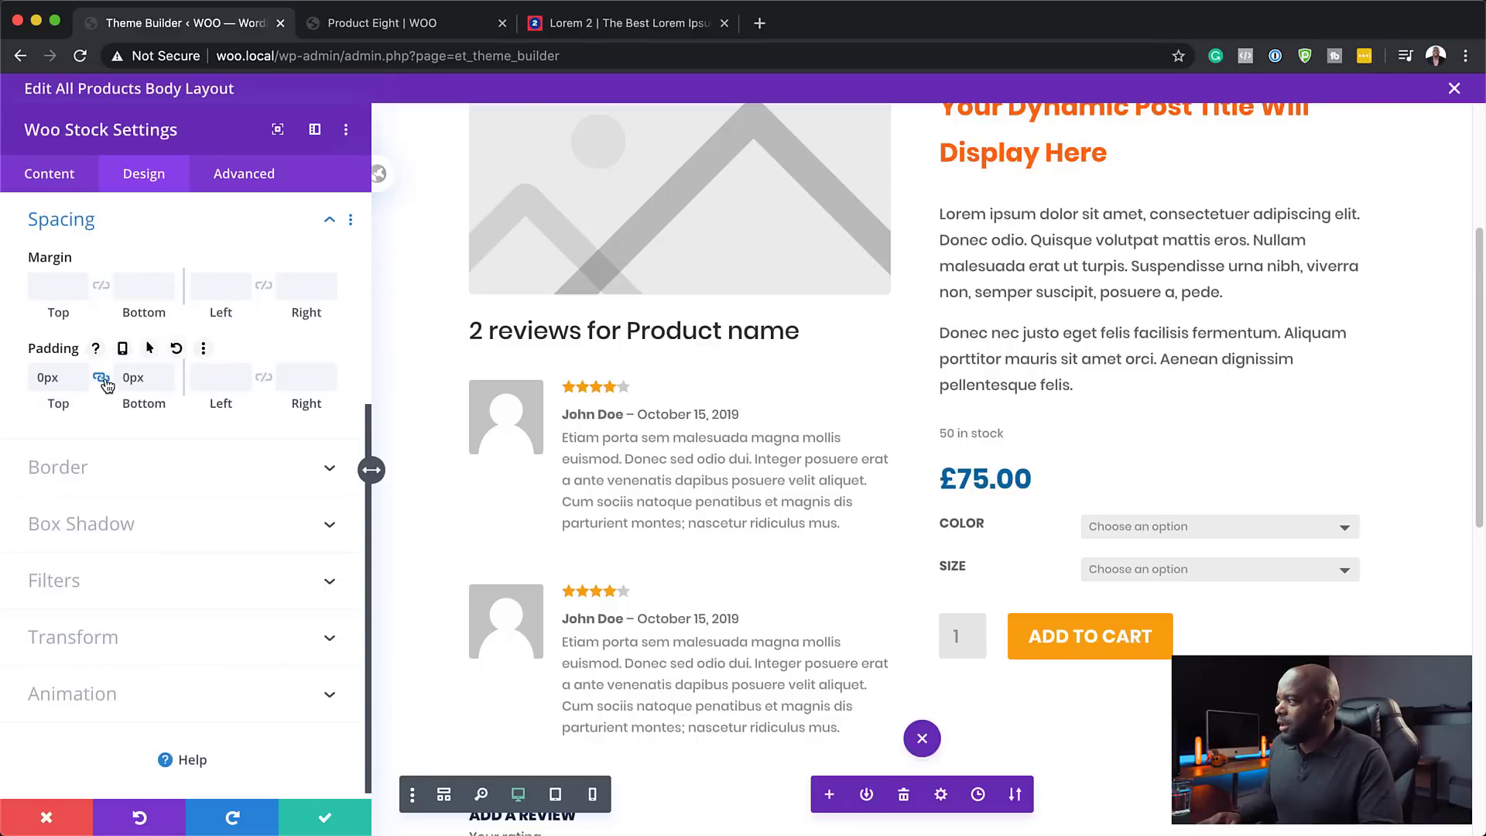
left_click(60, 287)
type("0px")
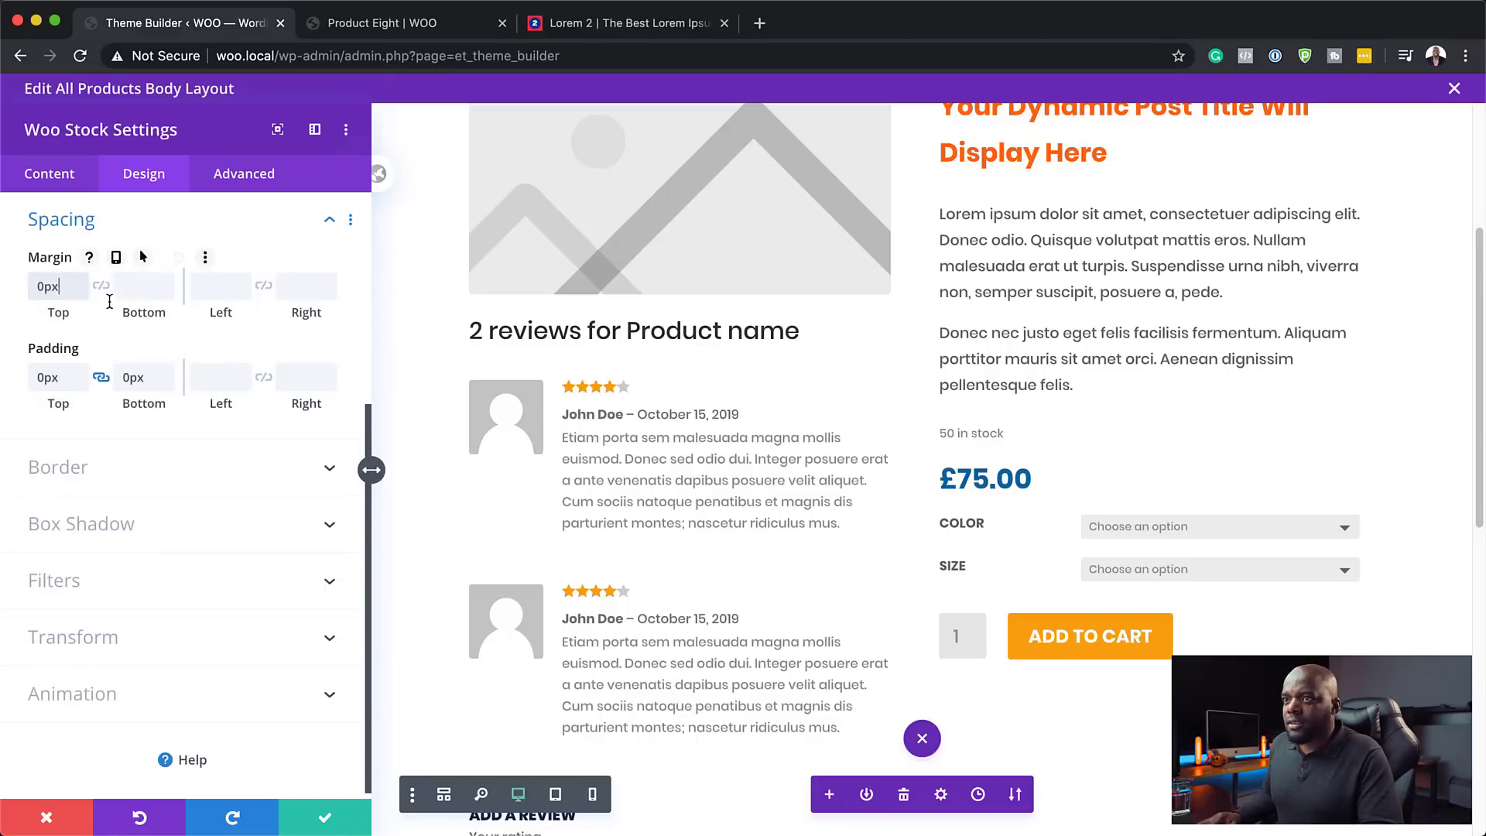
left_click(102, 287)
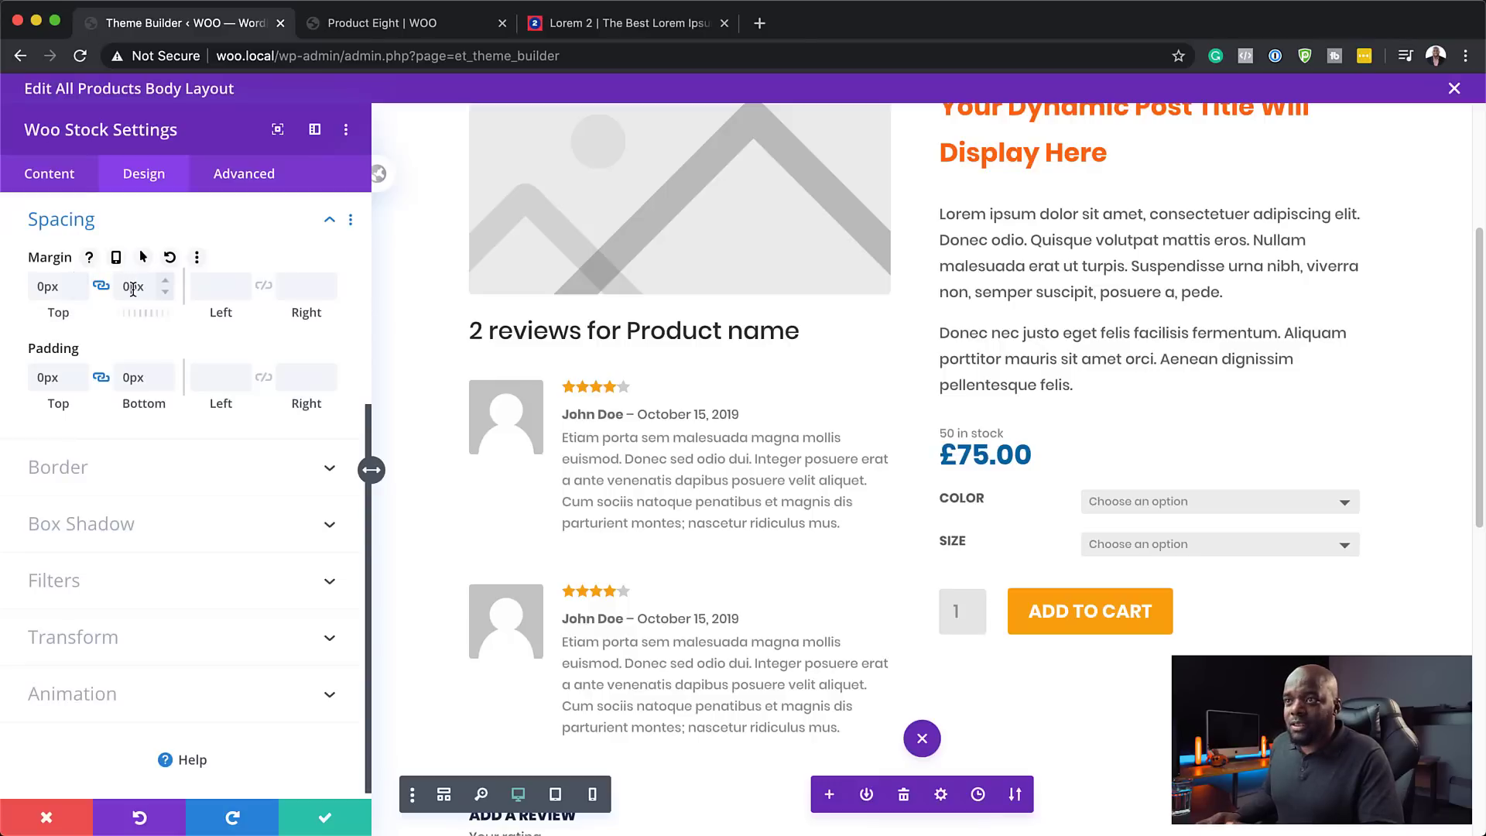
left_click(102, 287)
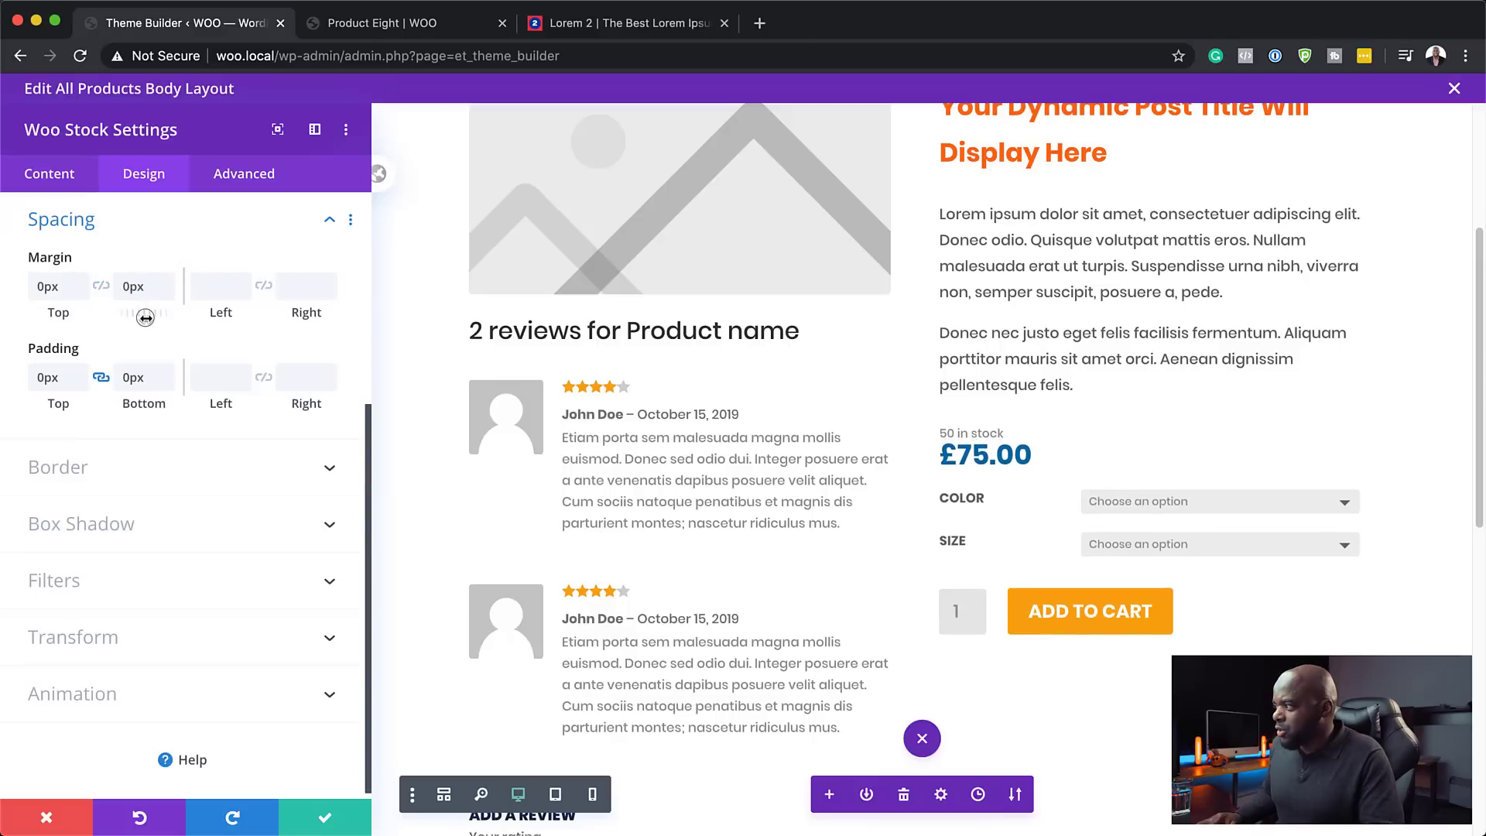
left_click_drag(147, 317, 113, 292)
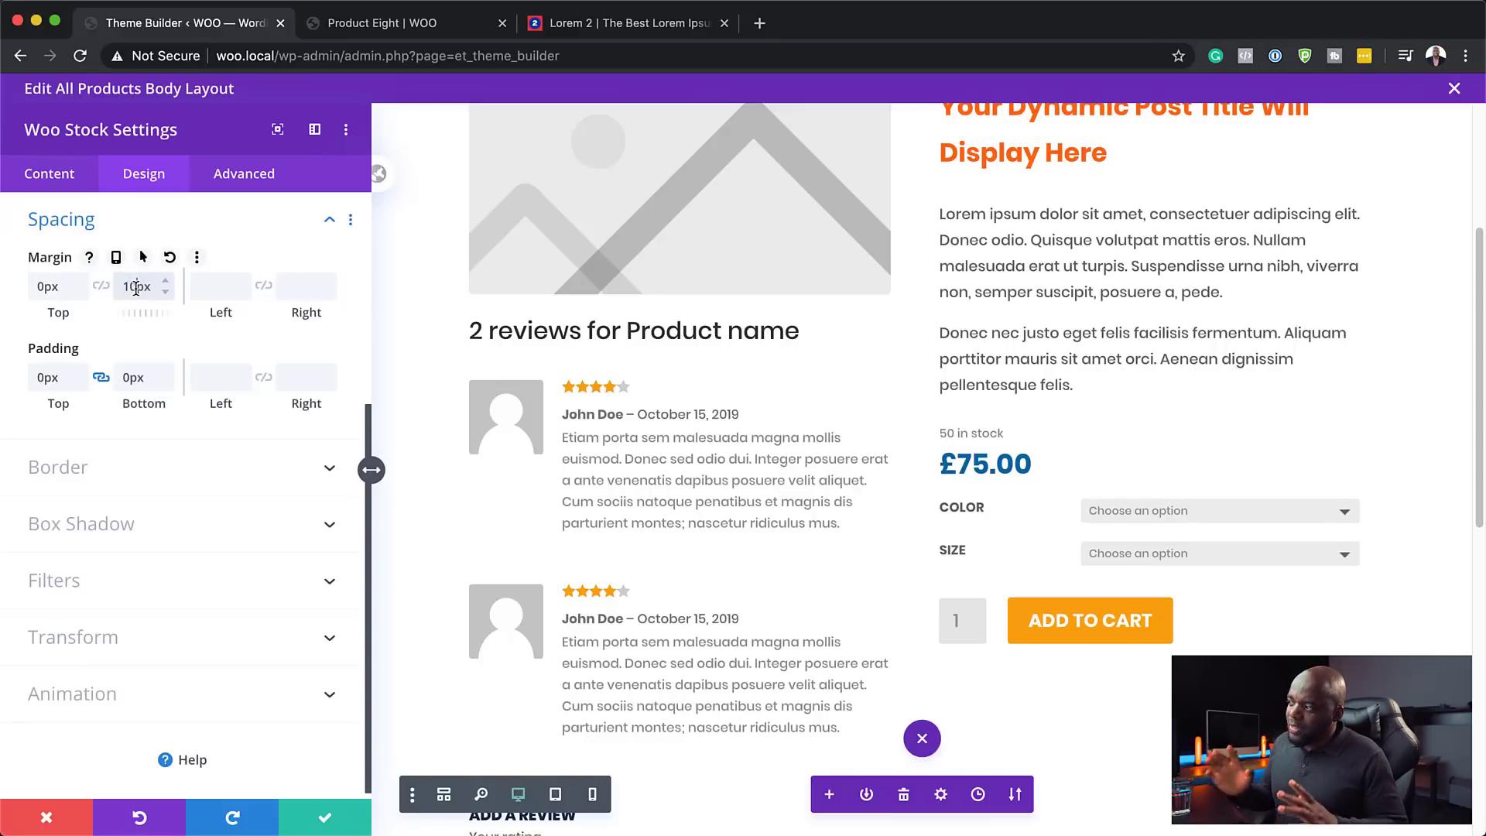
- Save the Woo Stock module and close the product body layout editor
left_click(326, 819)
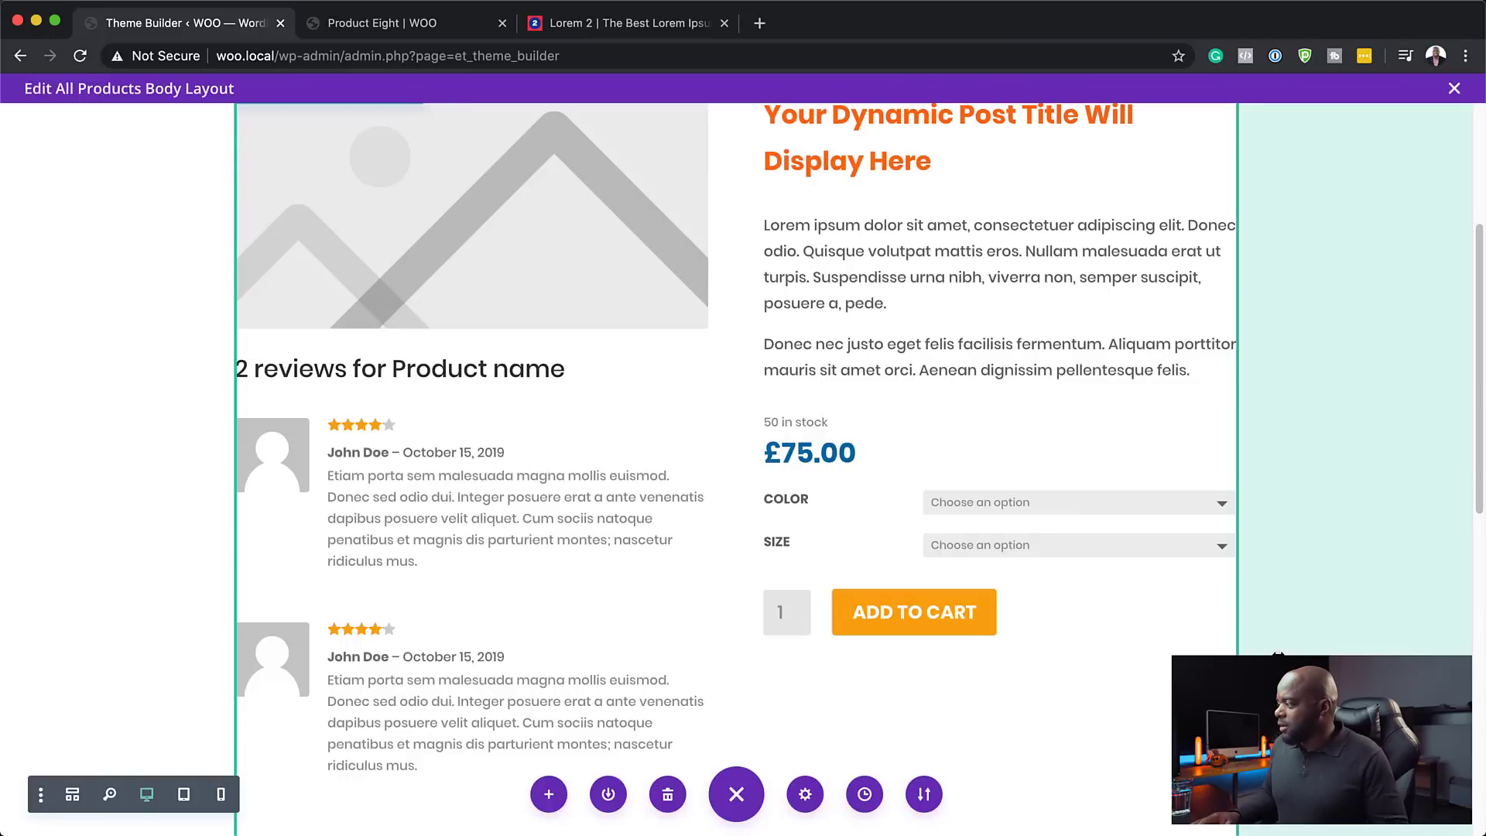
scroll(842, 545, "up", 4)
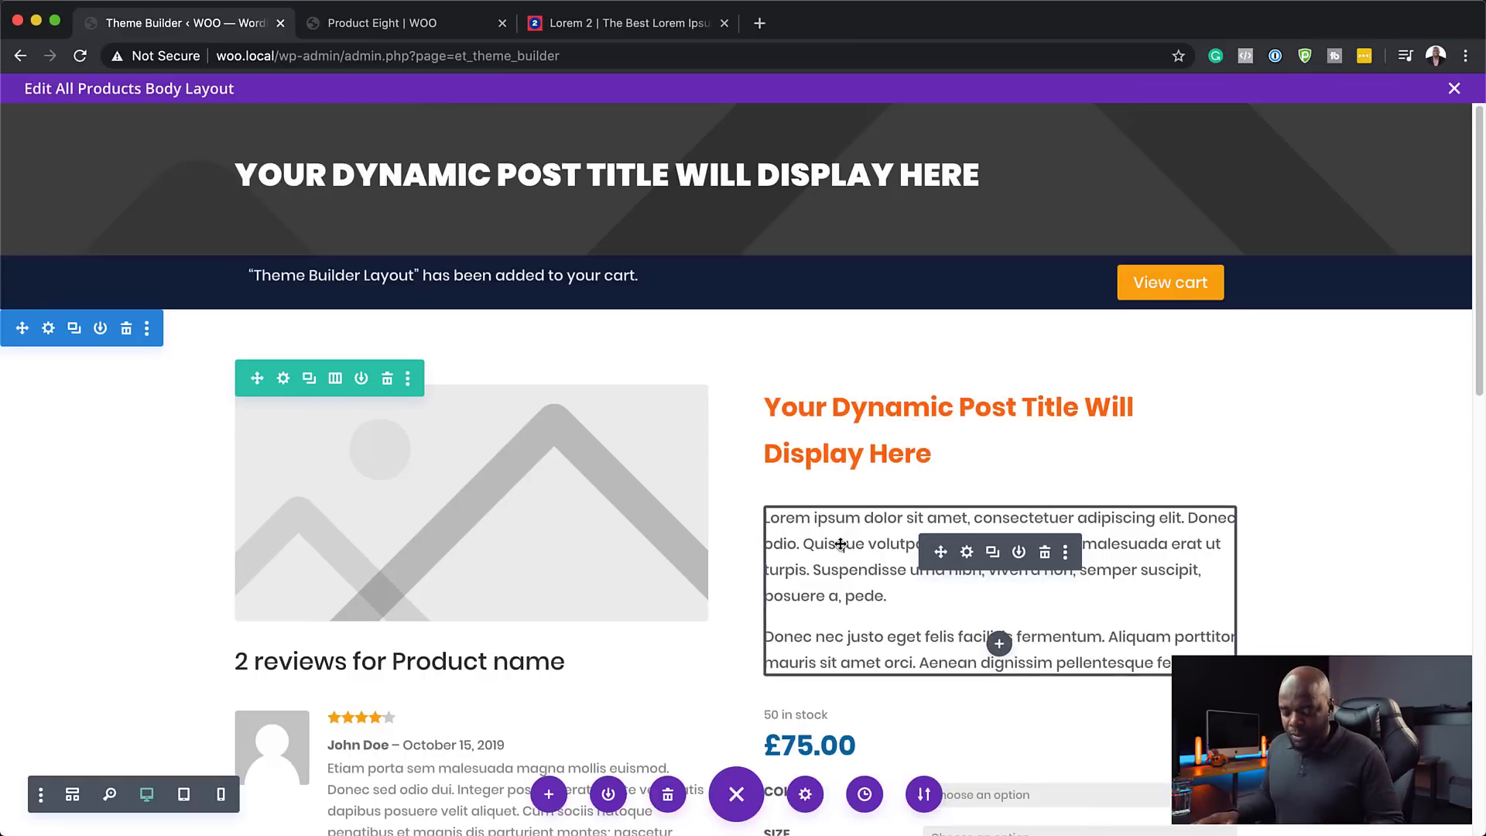
left_click(1456, 89)
- Reload the Product Eight storefront page and scroll through it to check the changes
left_click(364, 24)
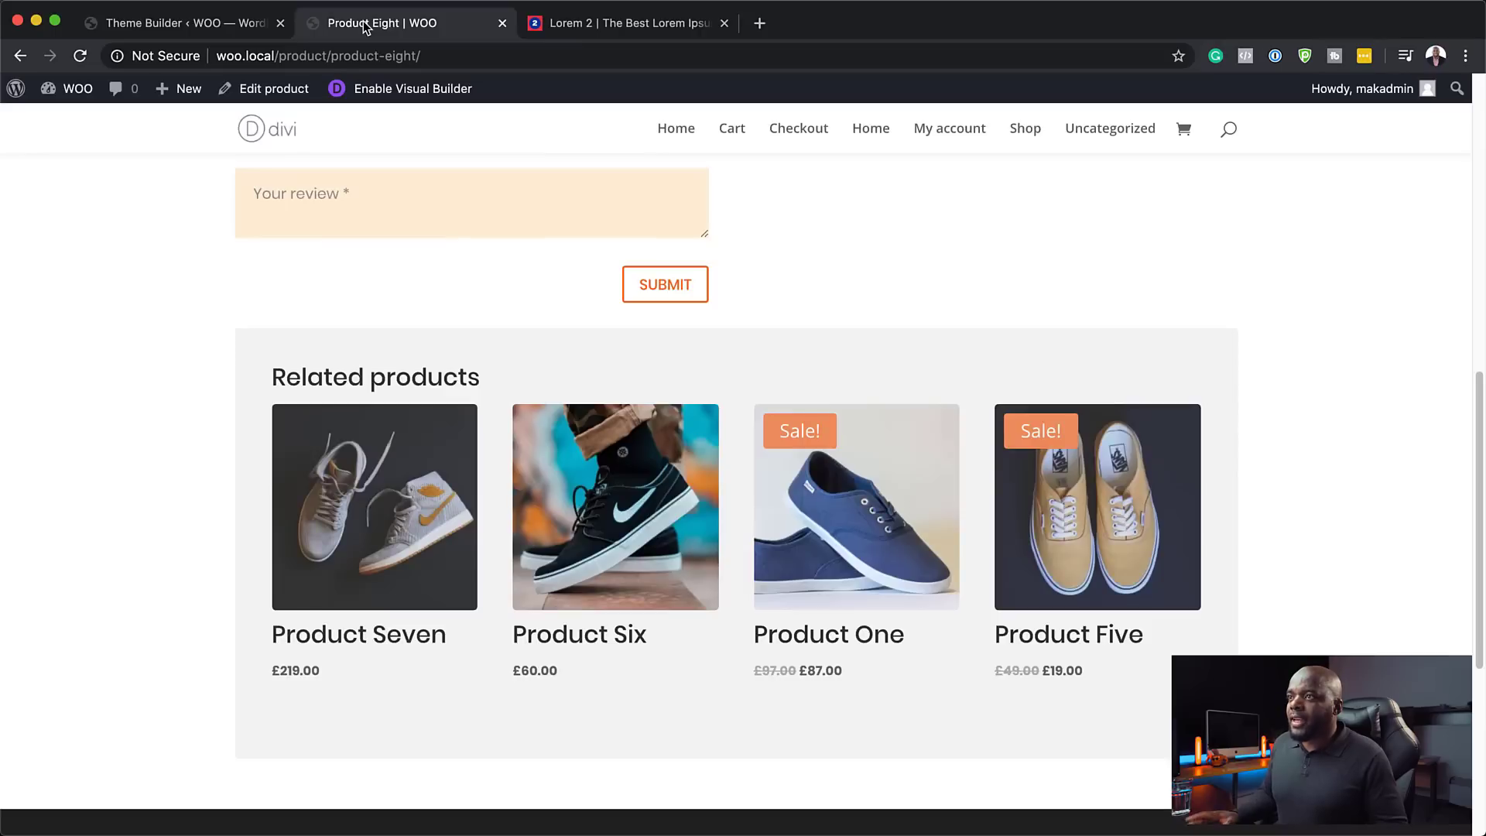
scroll(132, 330, "up", 15)
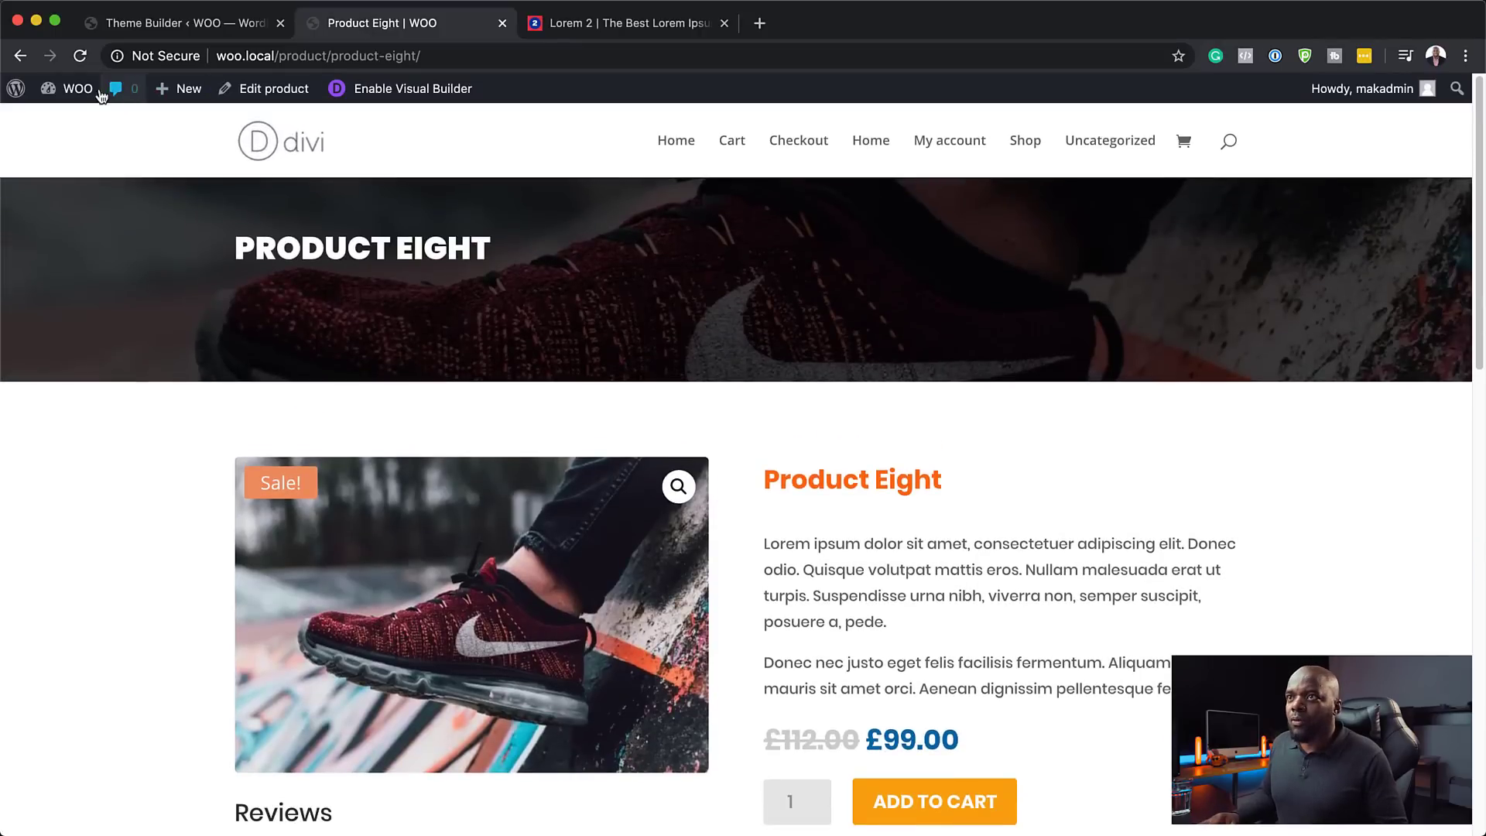
left_click(85, 56)
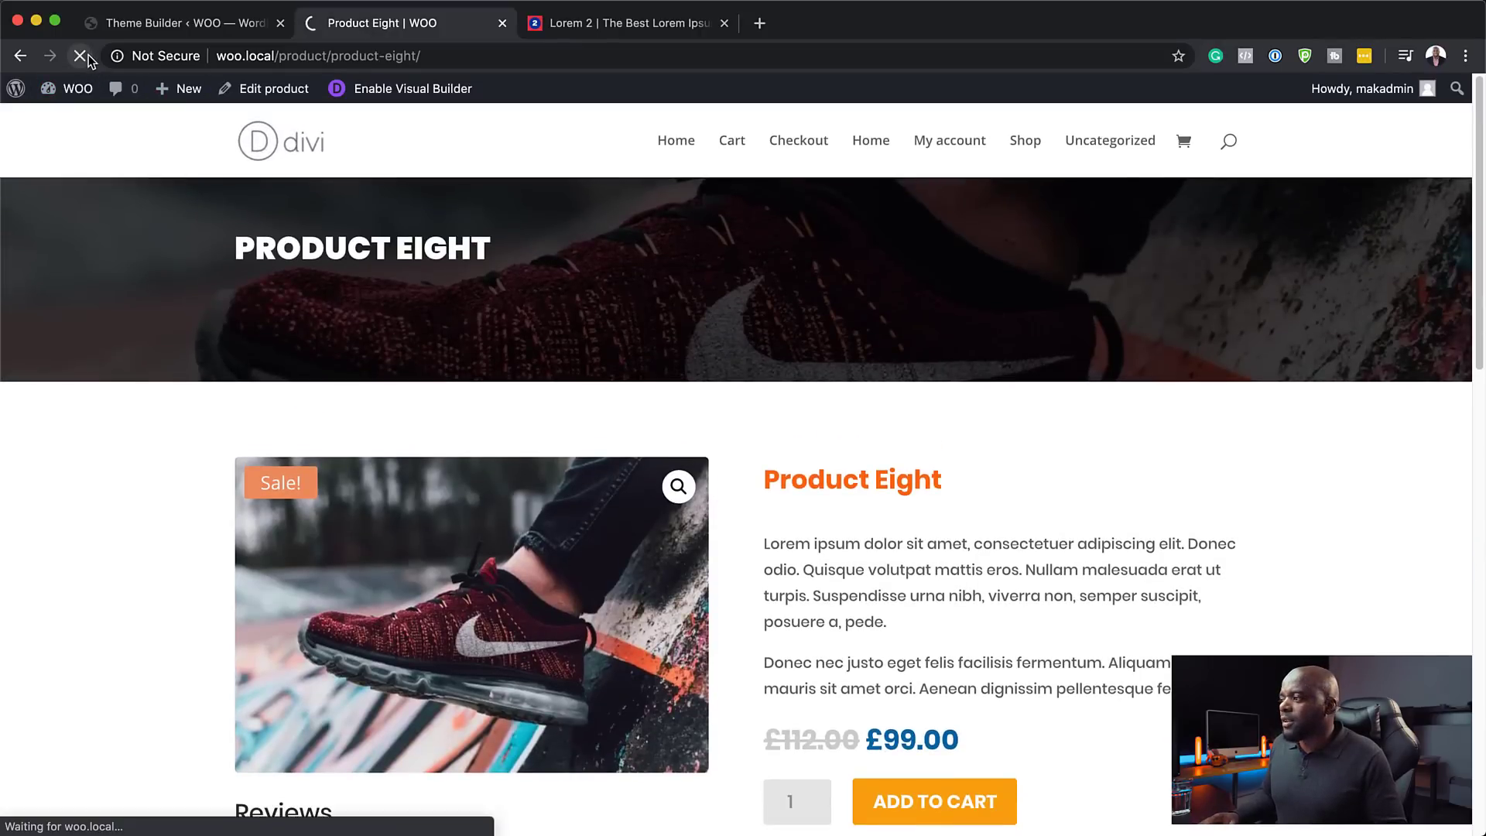
scroll(1314, 481, "down", 2)
scroll(1313, 485, "down", 10)
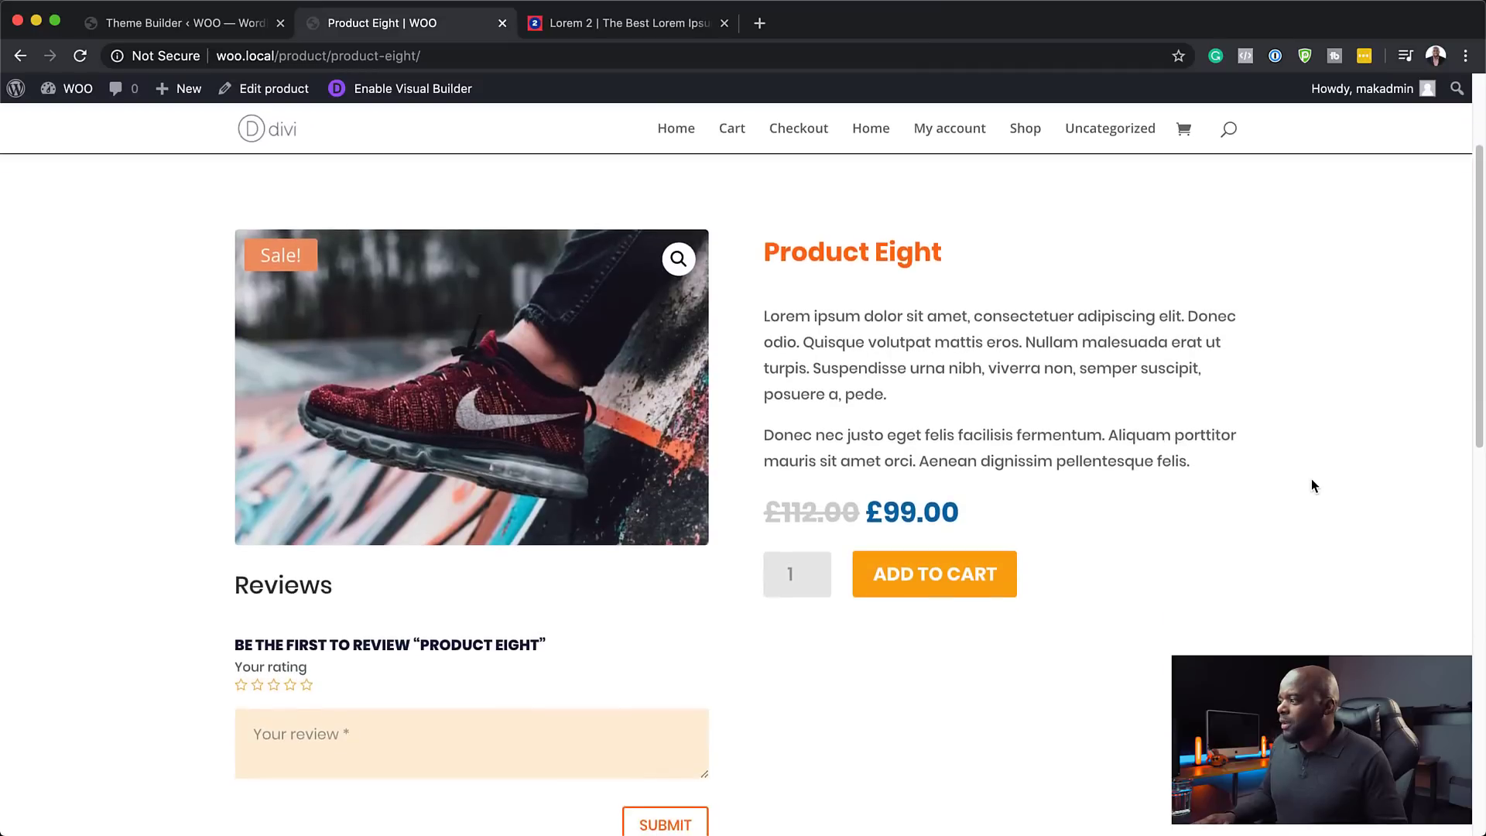
scroll(1312, 478, "down", 2)
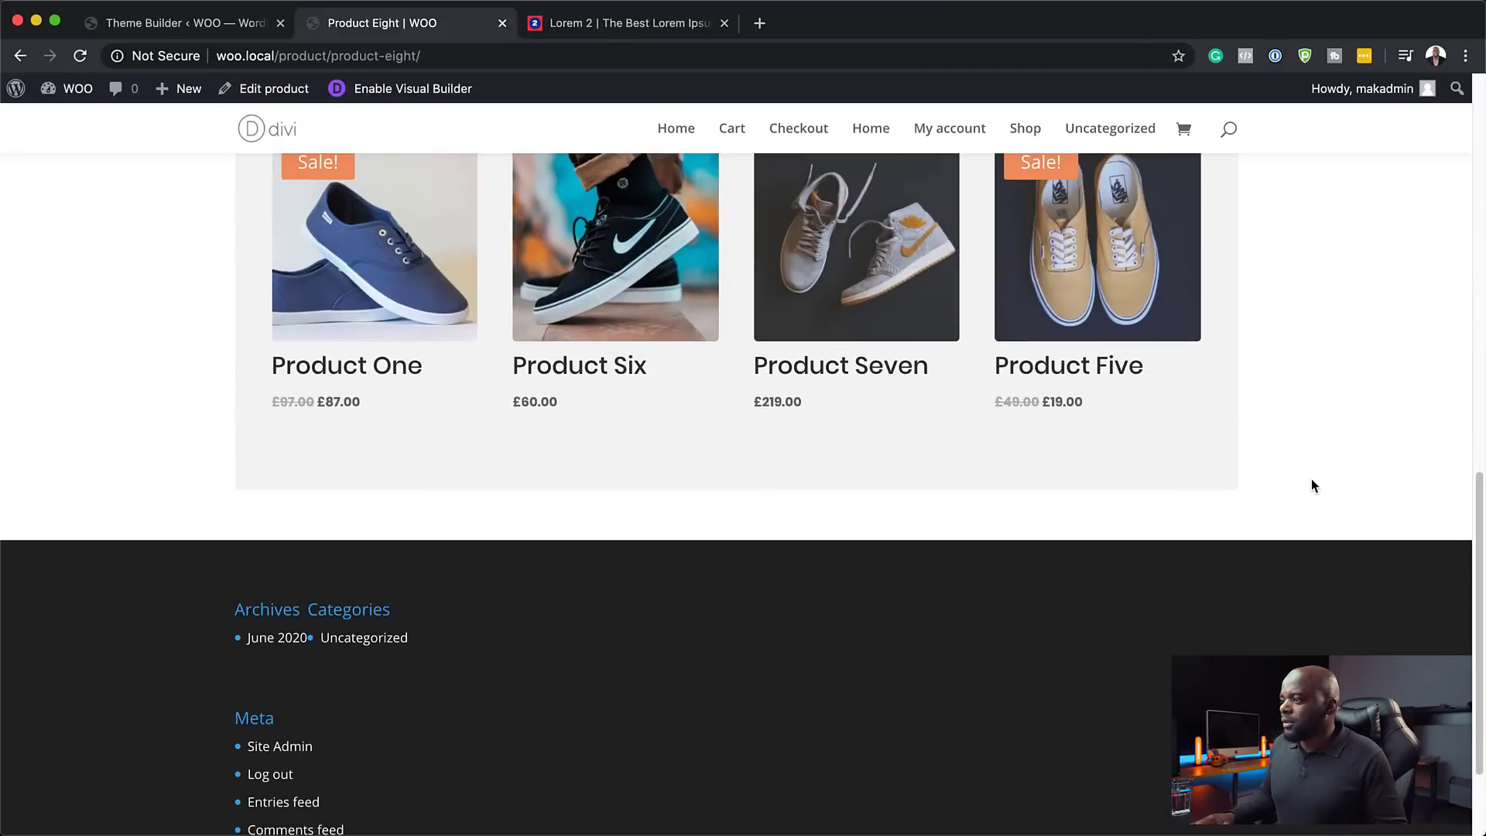
scroll(1311, 478, "up", 1)
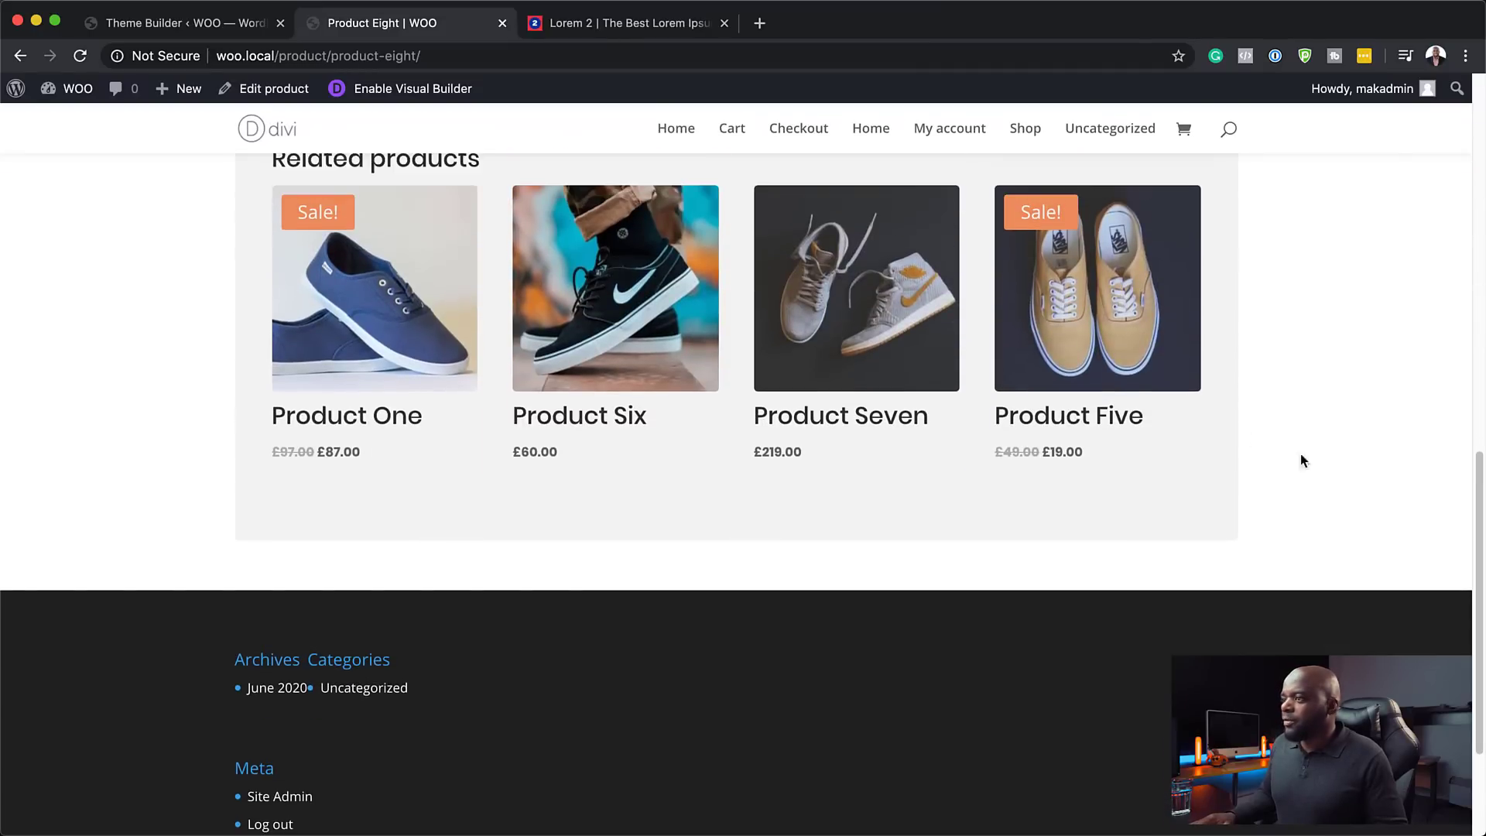
- Check Product One's grey '10 in stock' label via Related products, then return to Product Eight
left_click(397, 426)
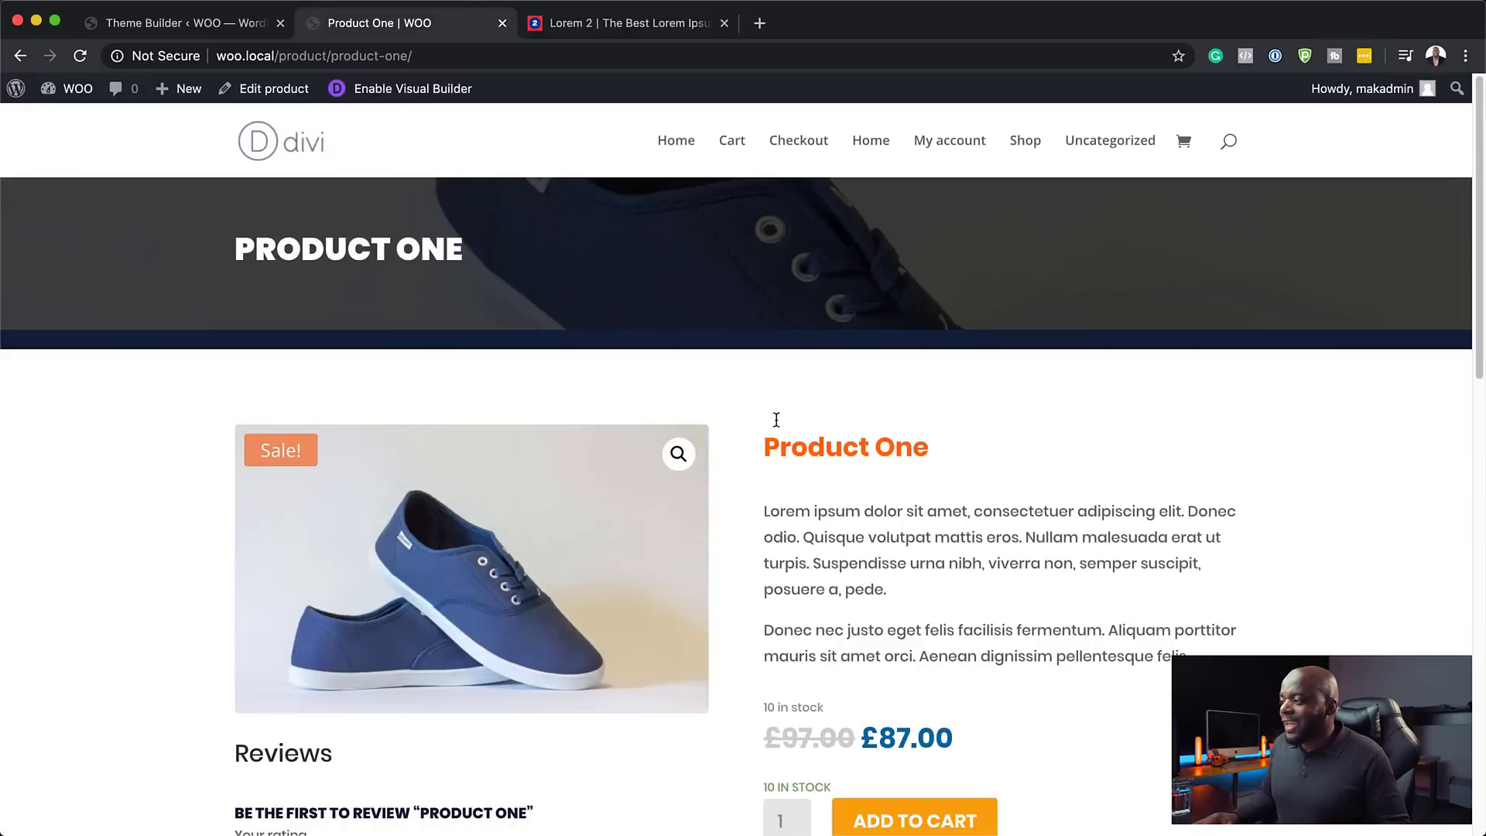
scroll(1365, 627, "down", 12)
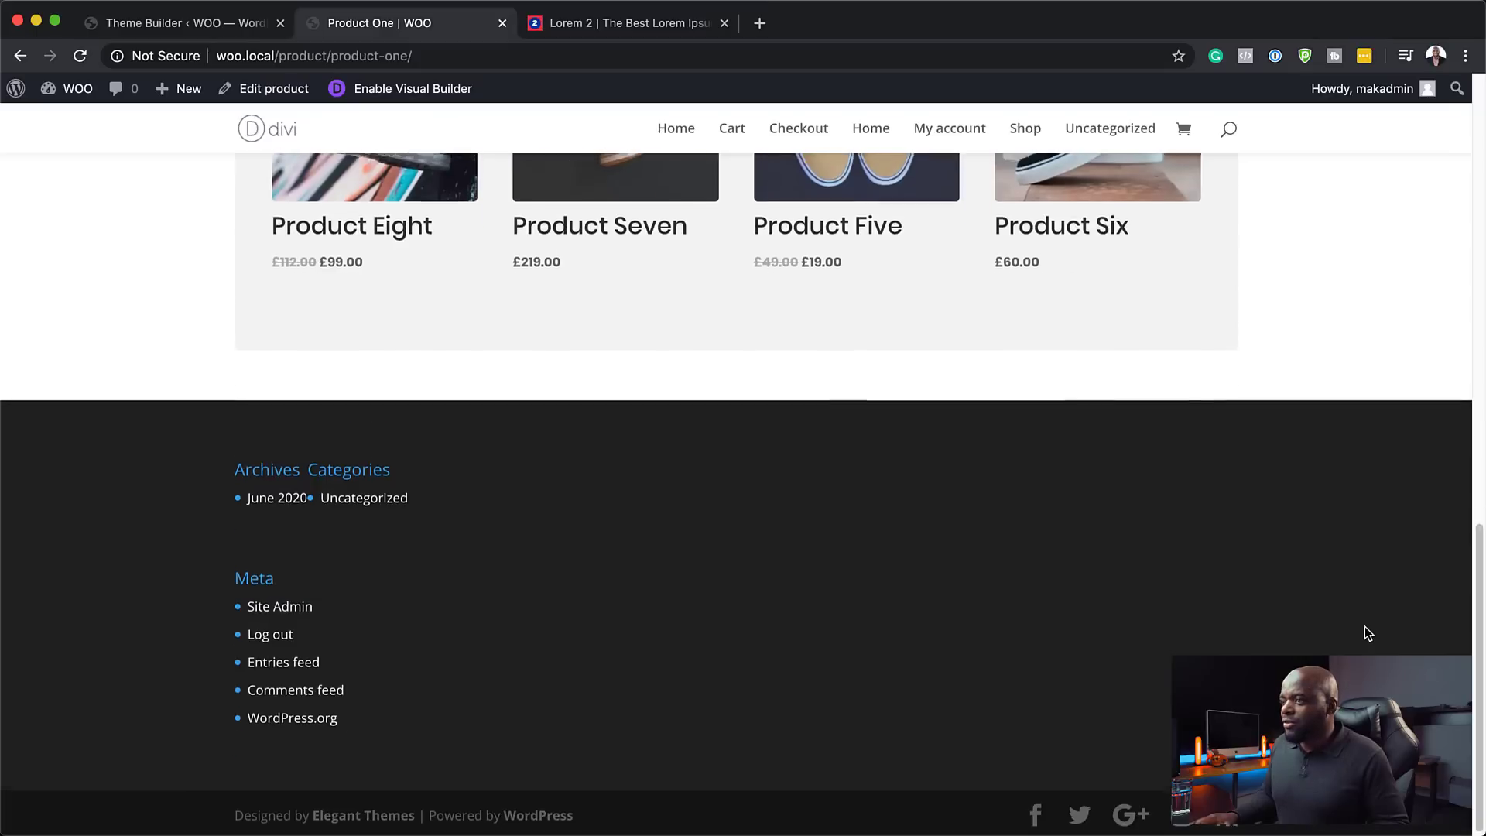
scroll(1366, 628, "up", 15)
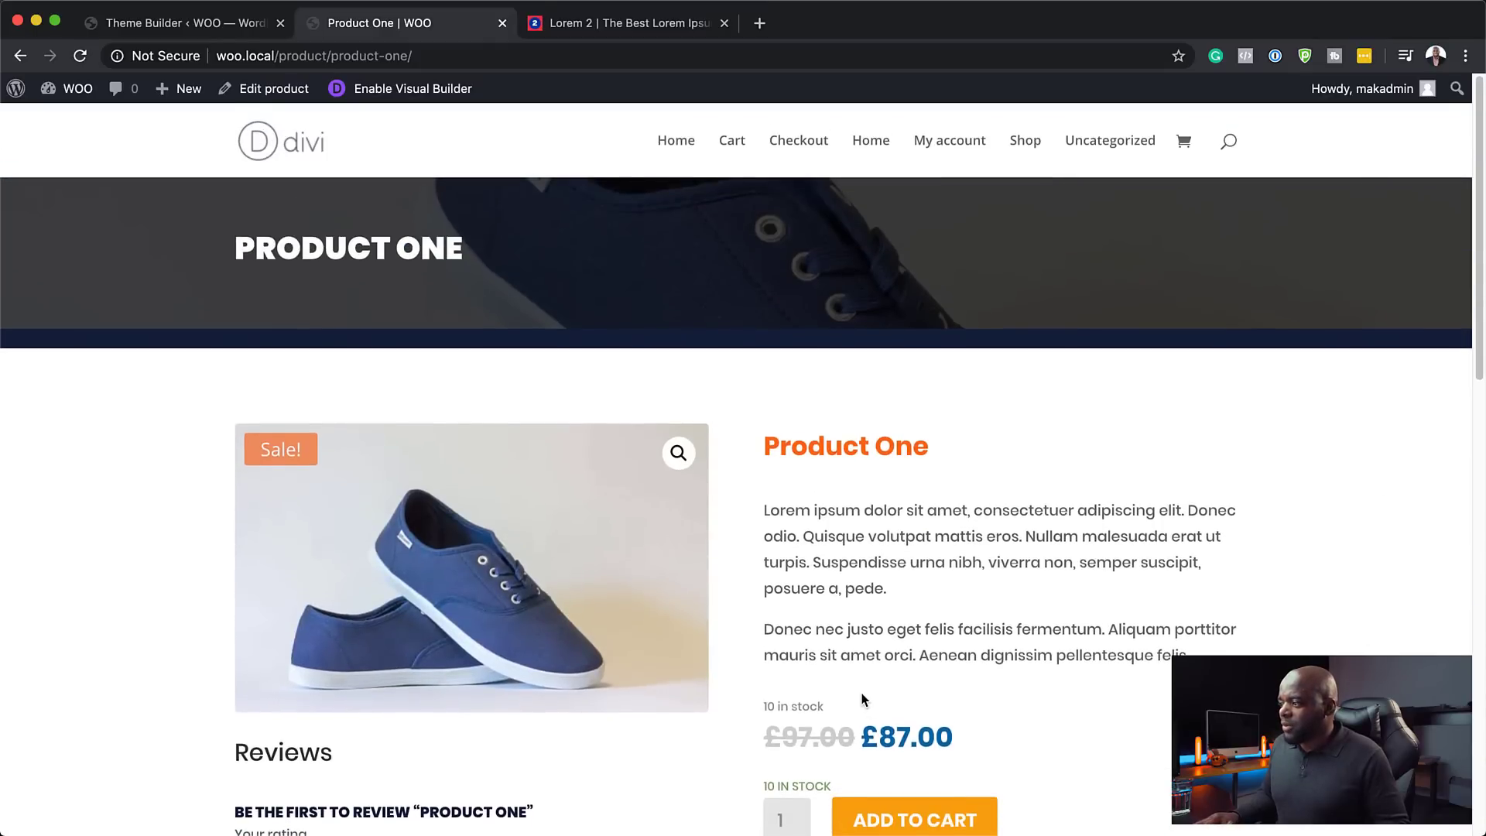
scroll(863, 697, "down", 1)
scroll(937, 689, "down", 10)
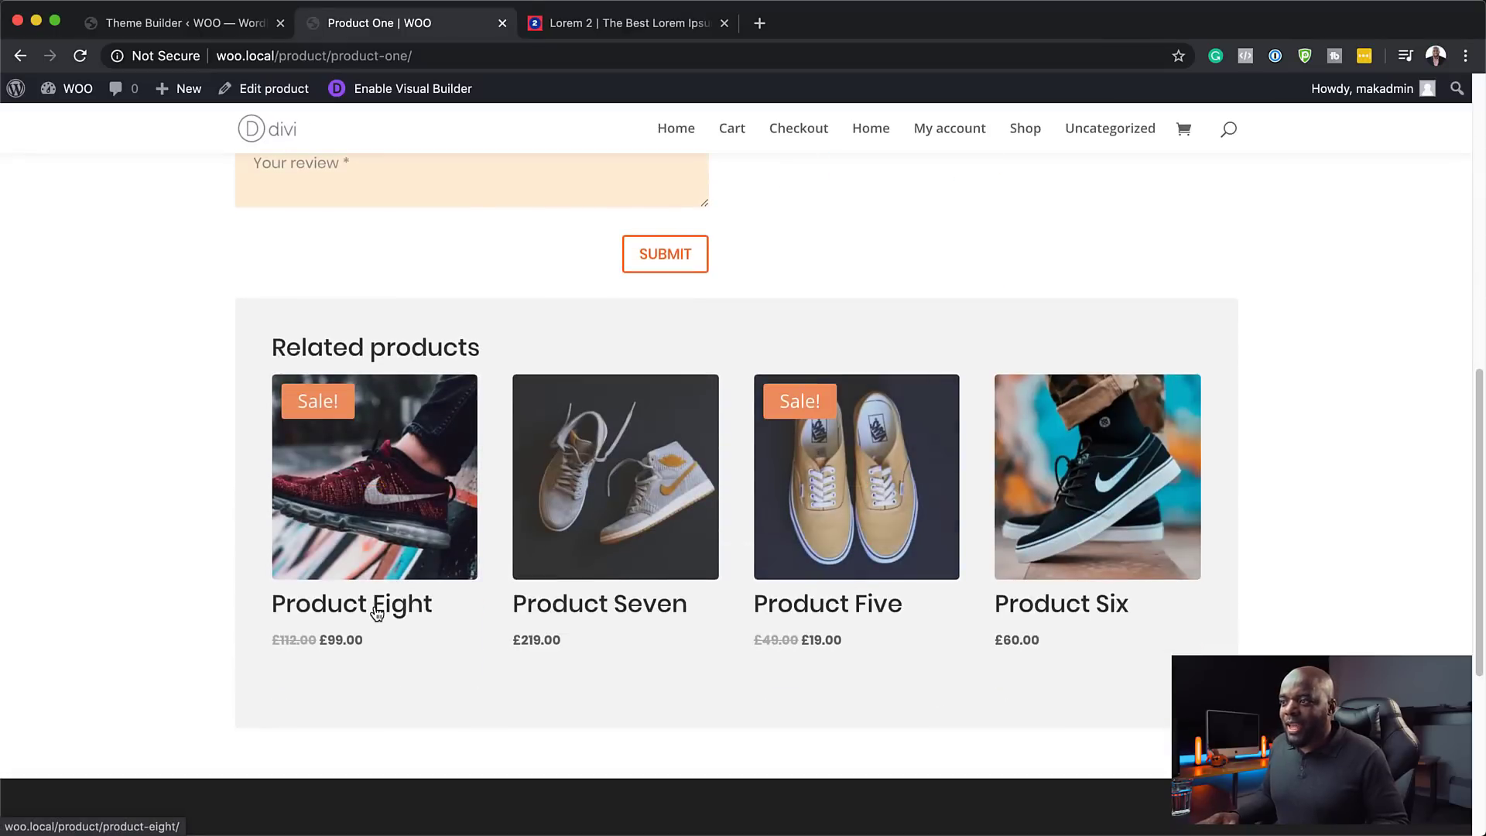
left_click(377, 613)
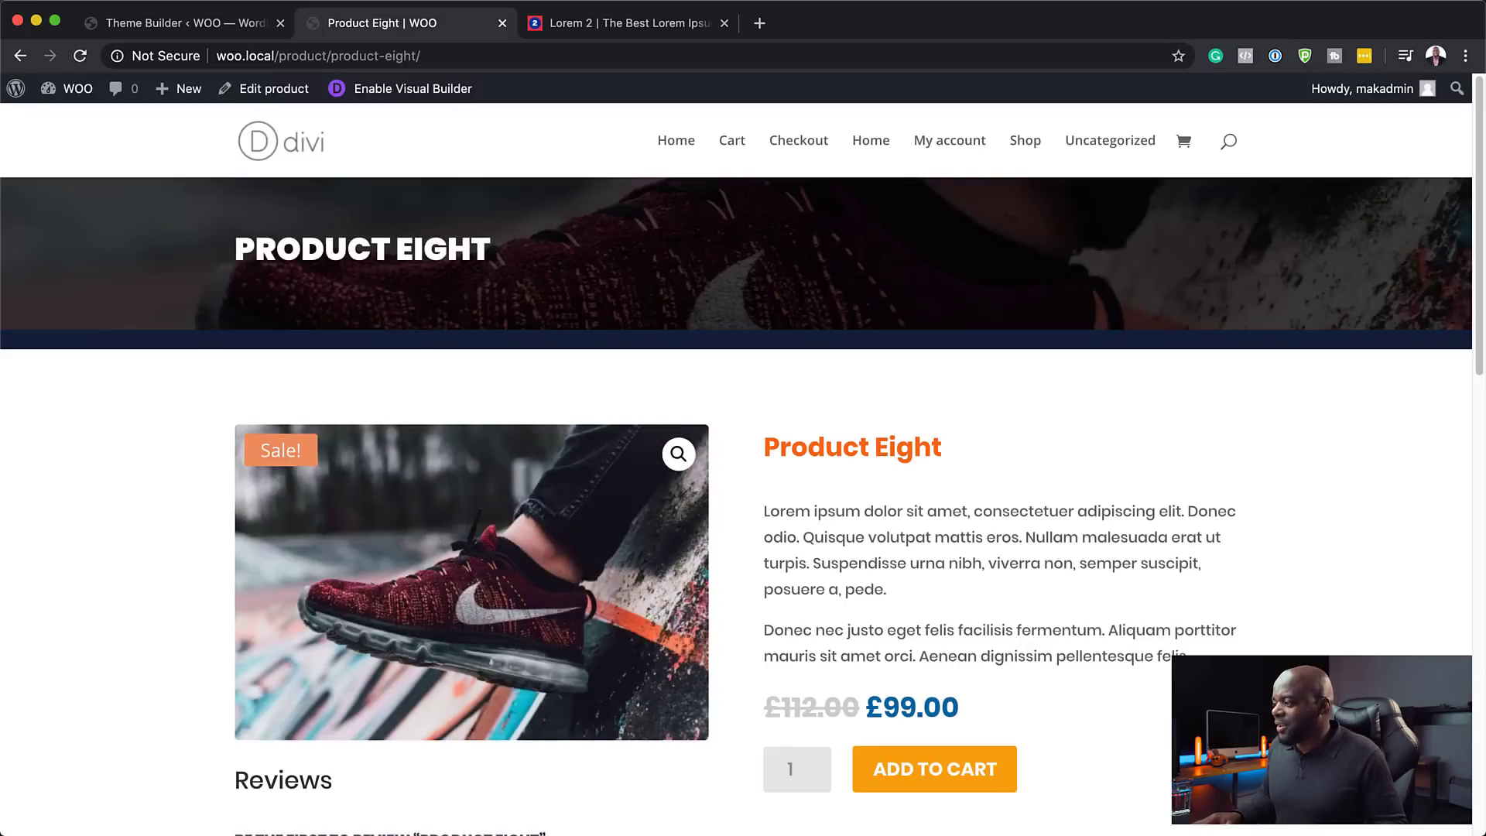
scroll(777, 579, "down", 3)
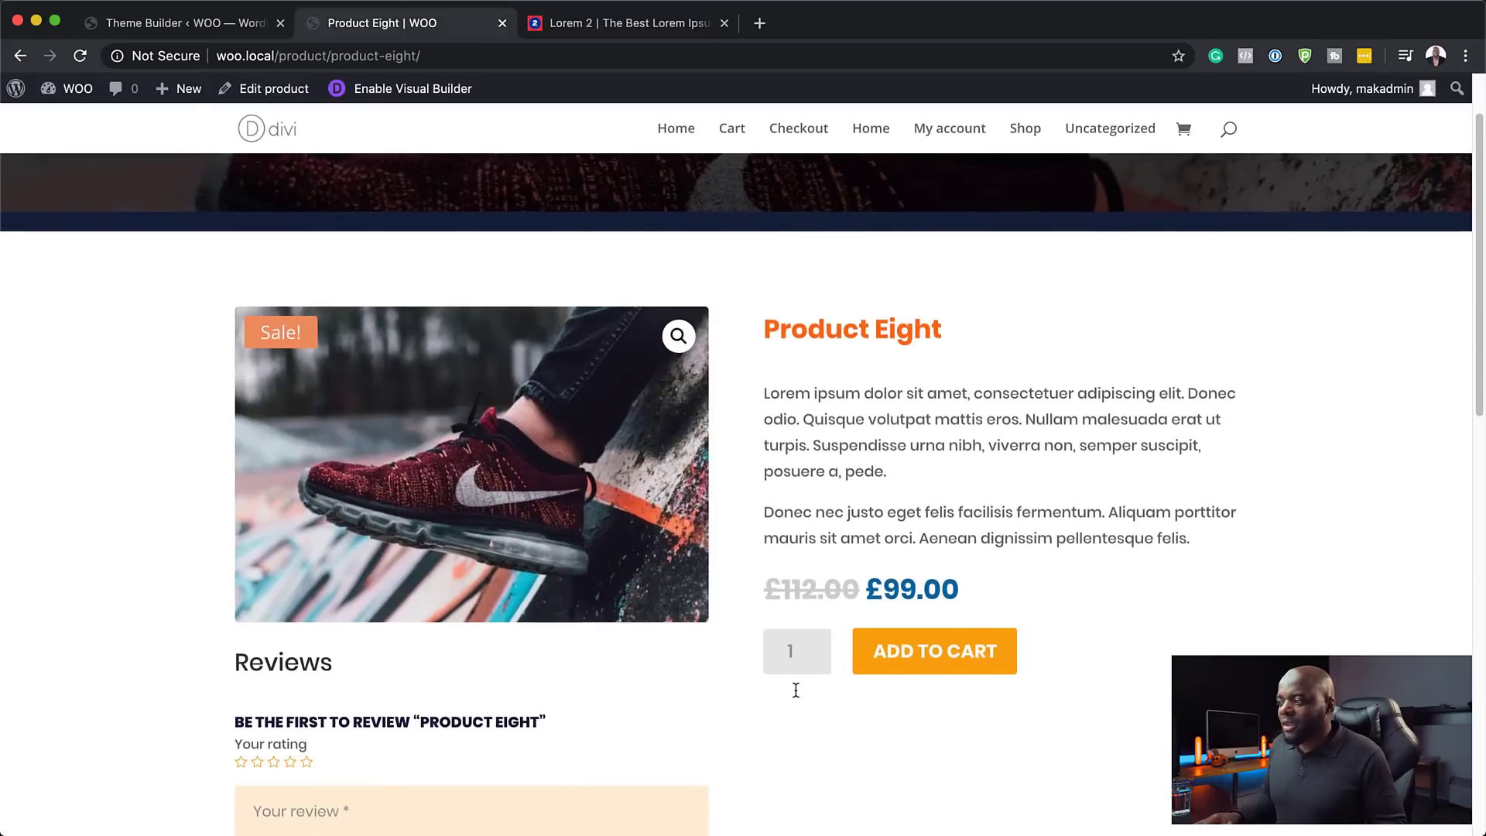
scroll(796, 685, "down", 2)
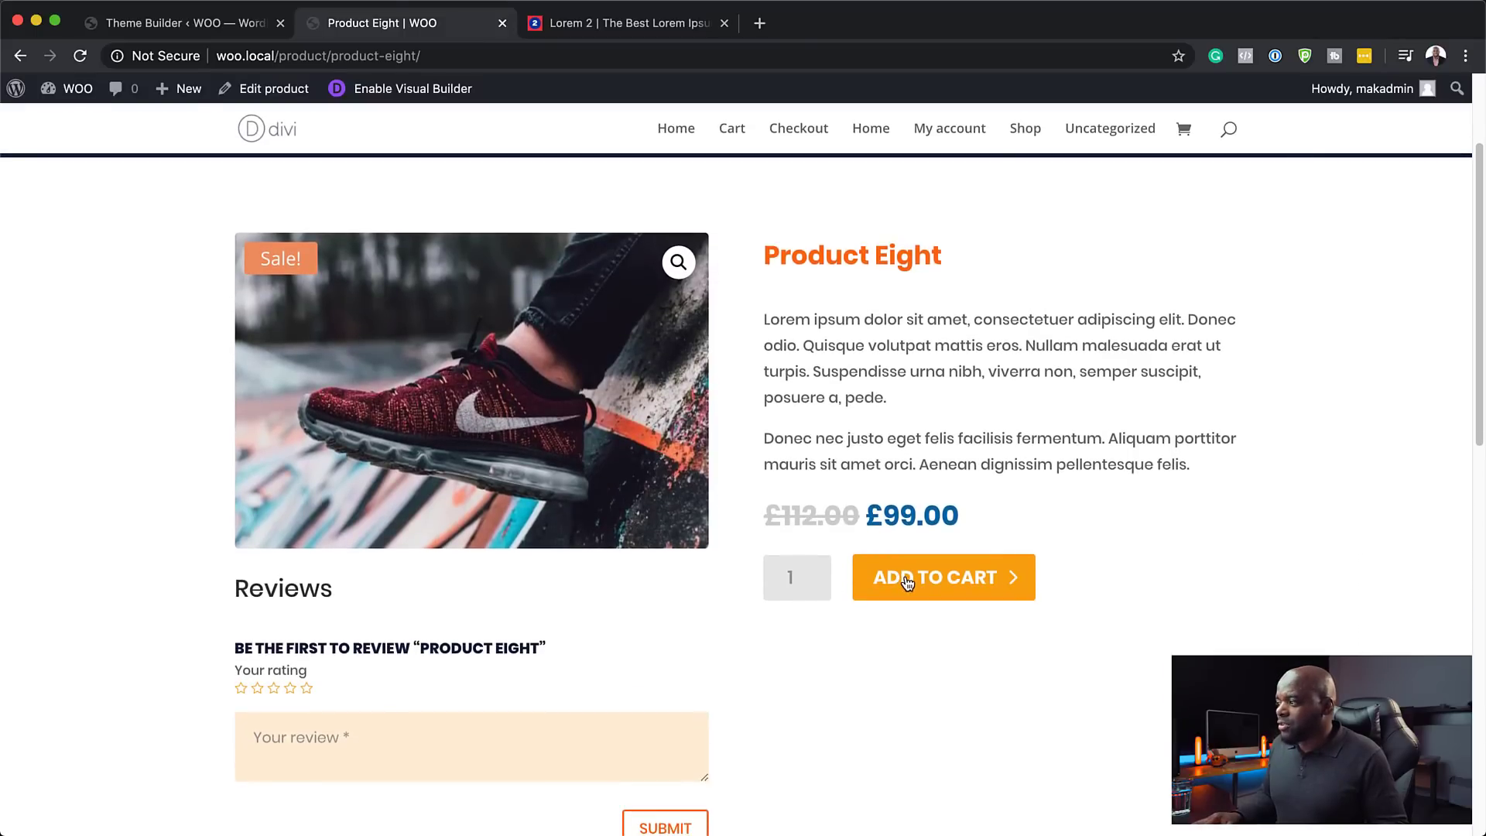
- Add Product Eight to the cart, go back to its page, then return to the Divi Theme Builder
left_click(907, 582)
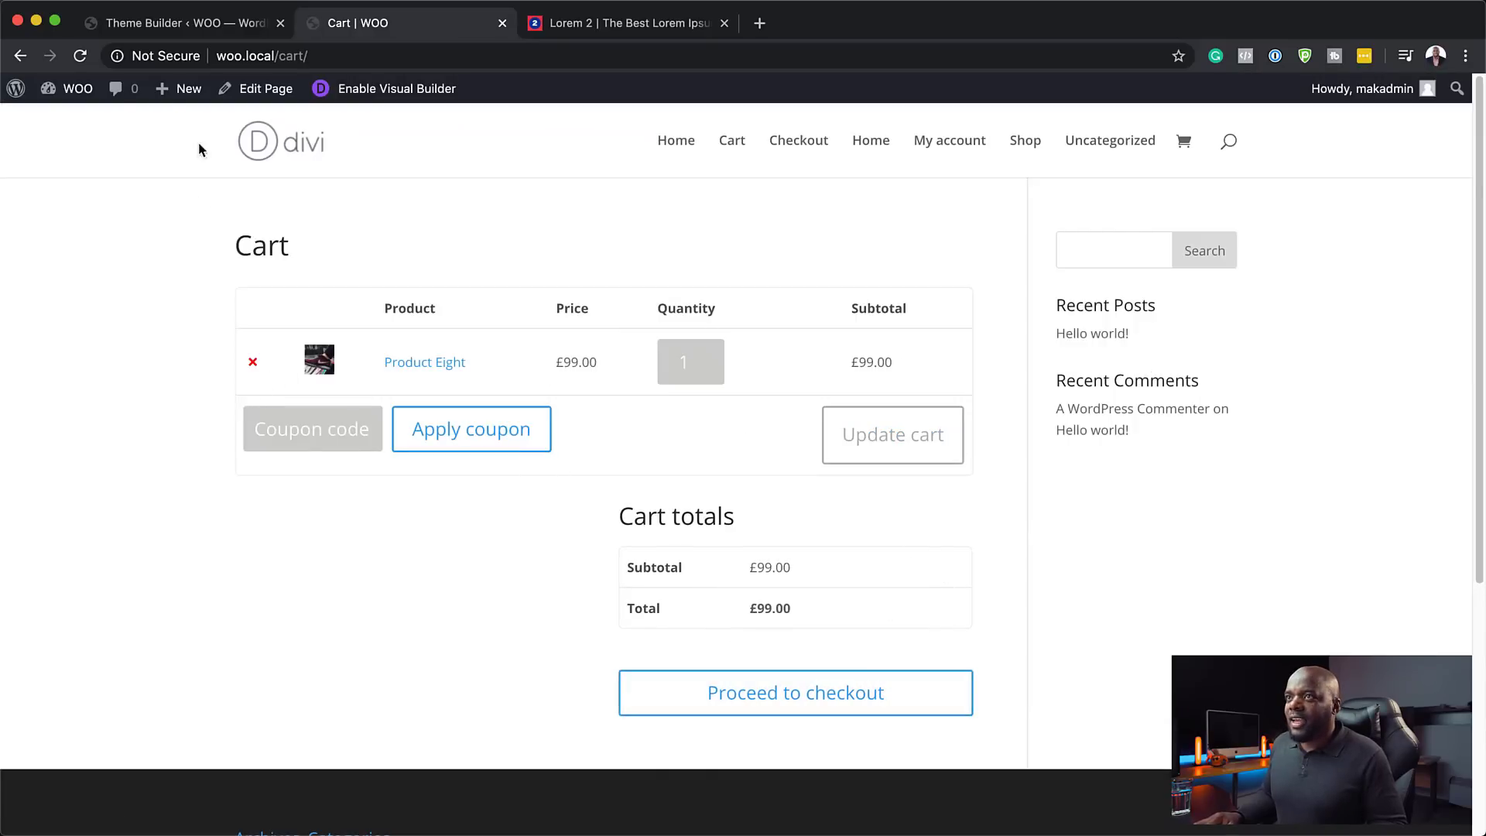
left_click(19, 56)
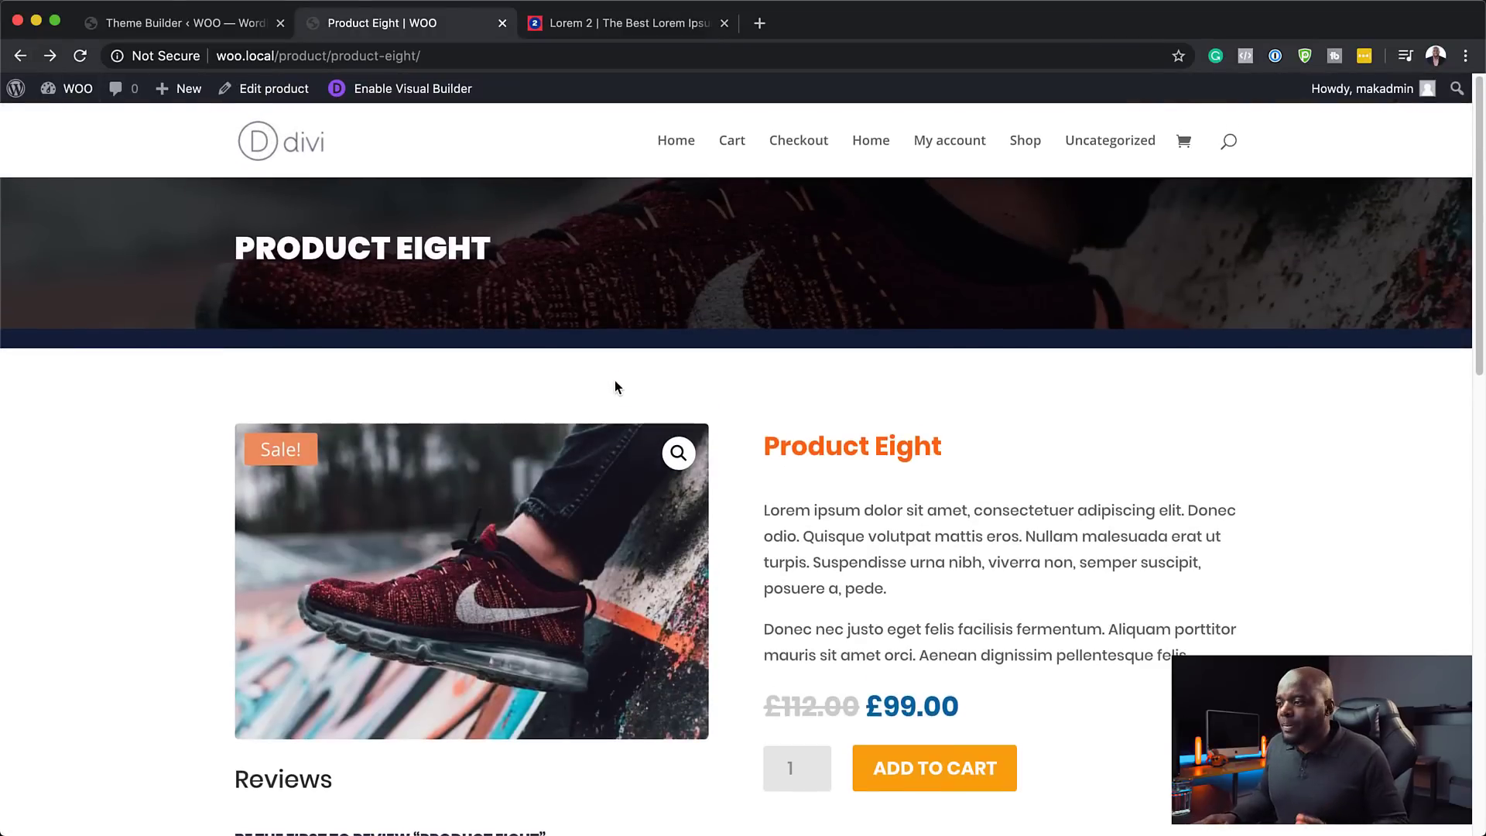
scroll(615, 384, "down", 10)
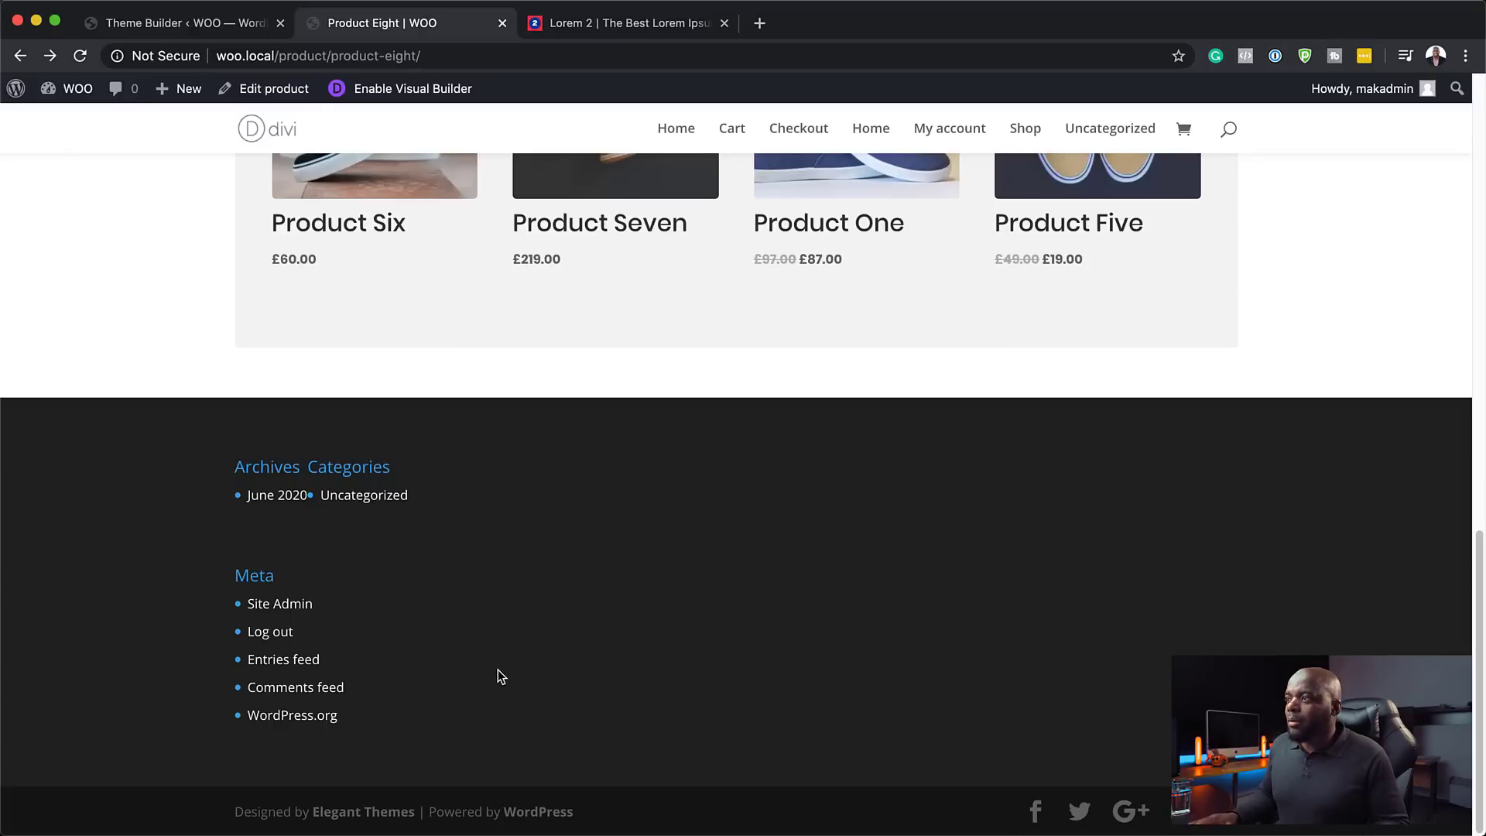
scroll(675, 628, "up", 20)
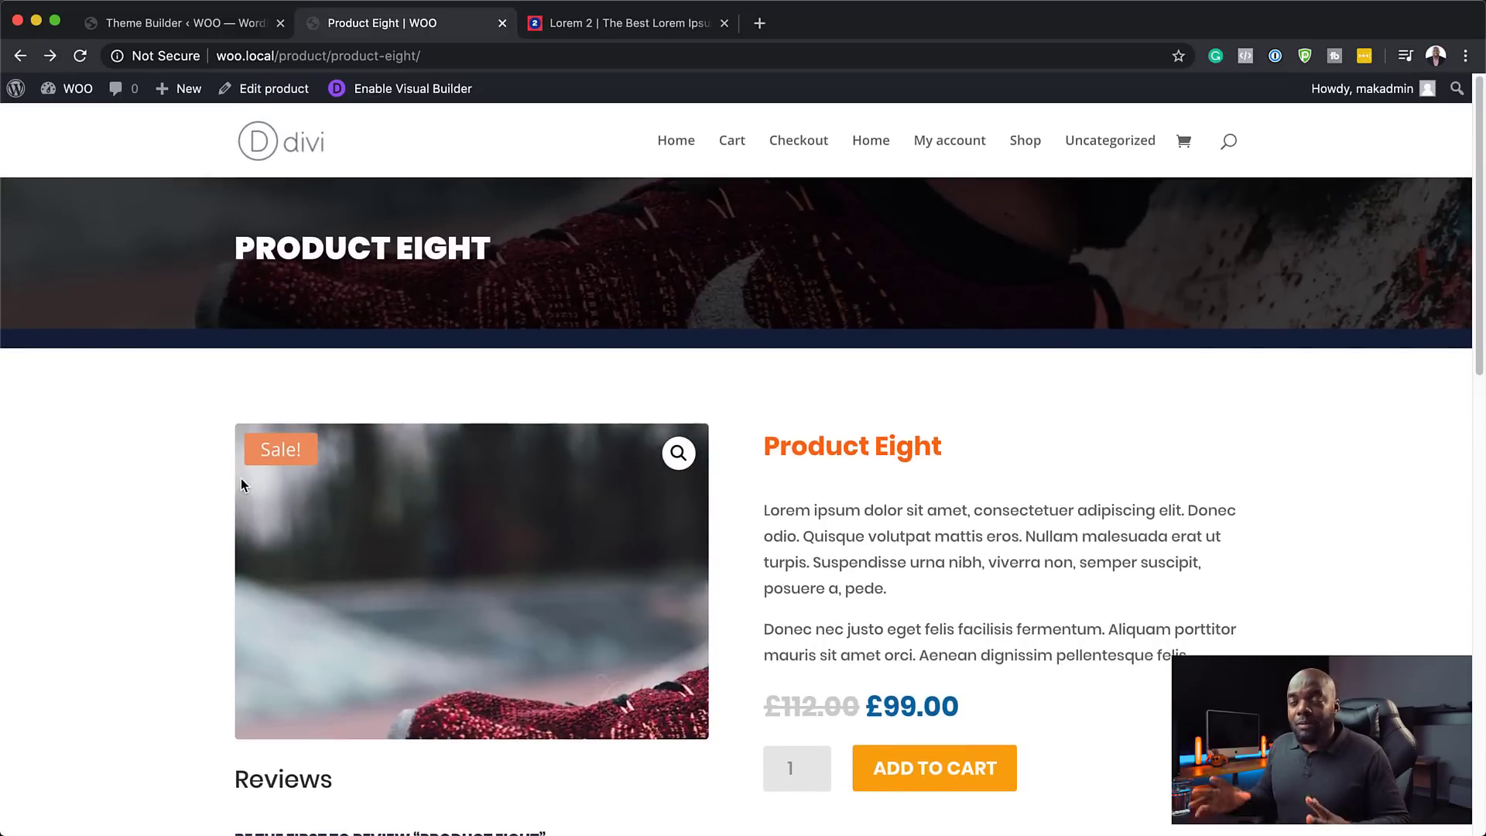
left_click(195, 25)
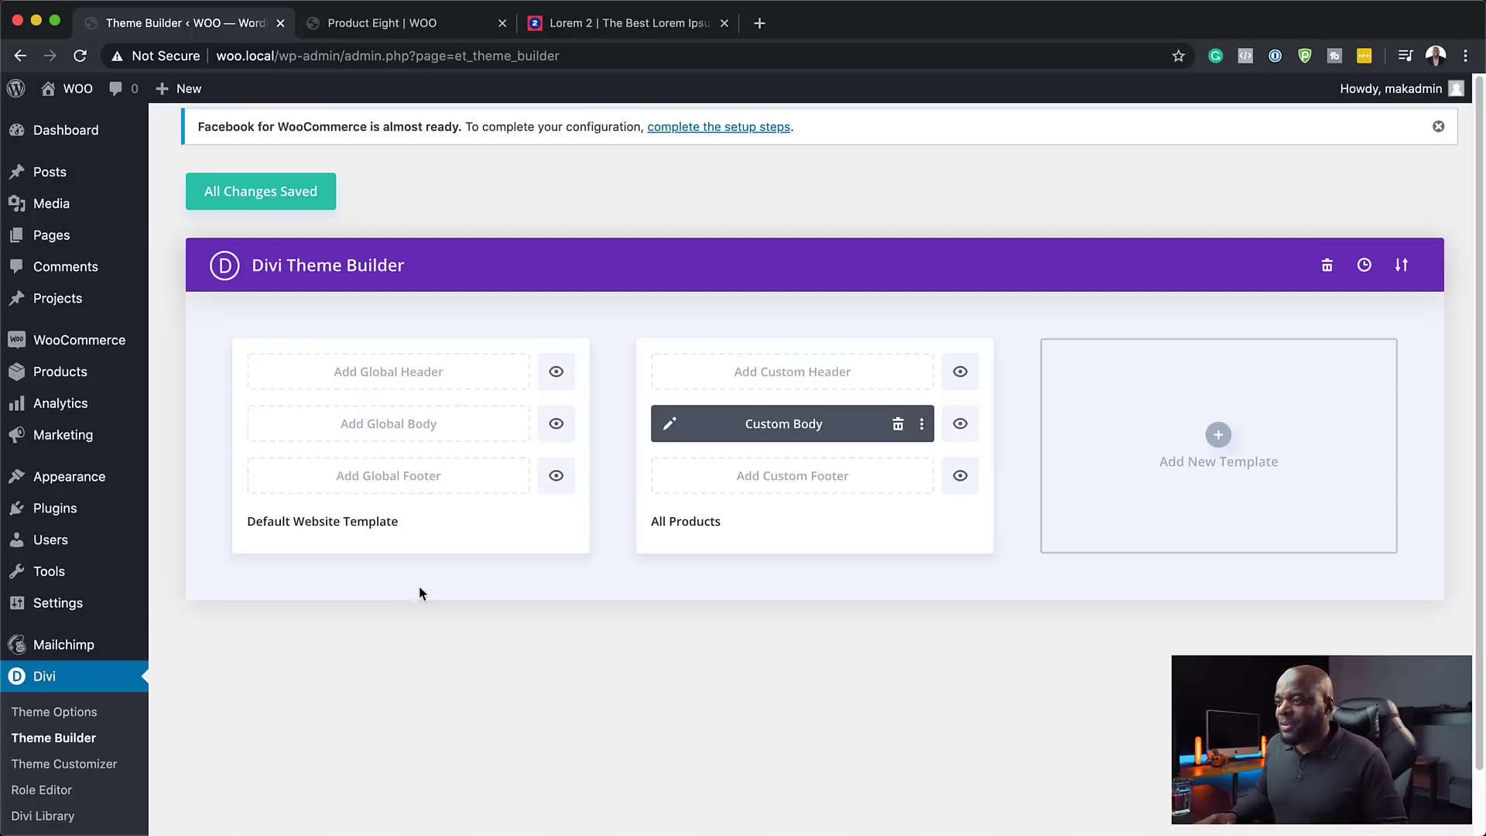
- Build a new global footer from scratch with a one-column row and a Text module
left_click(426, 484)
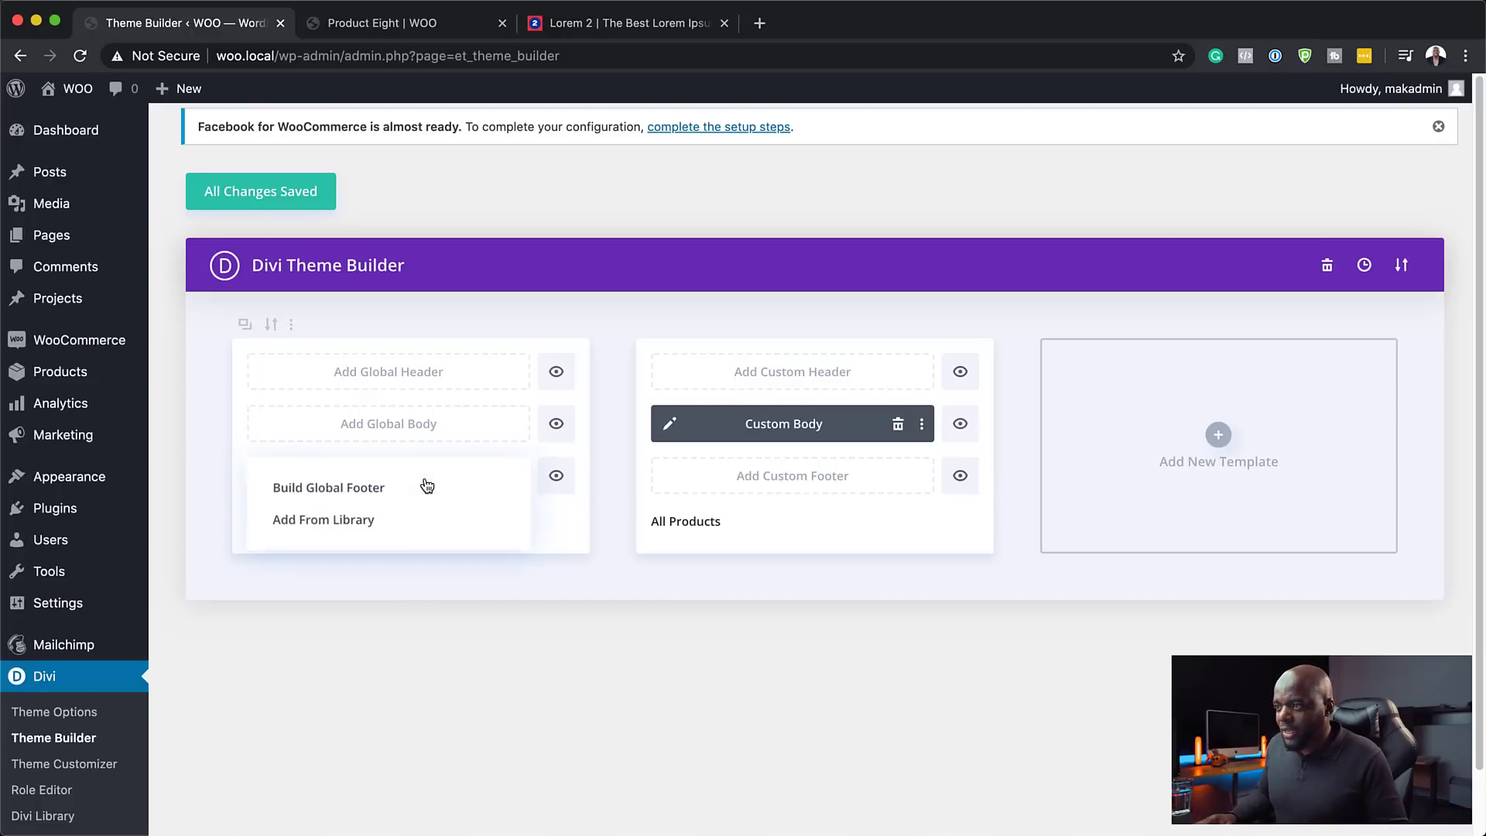
left_click(387, 490)
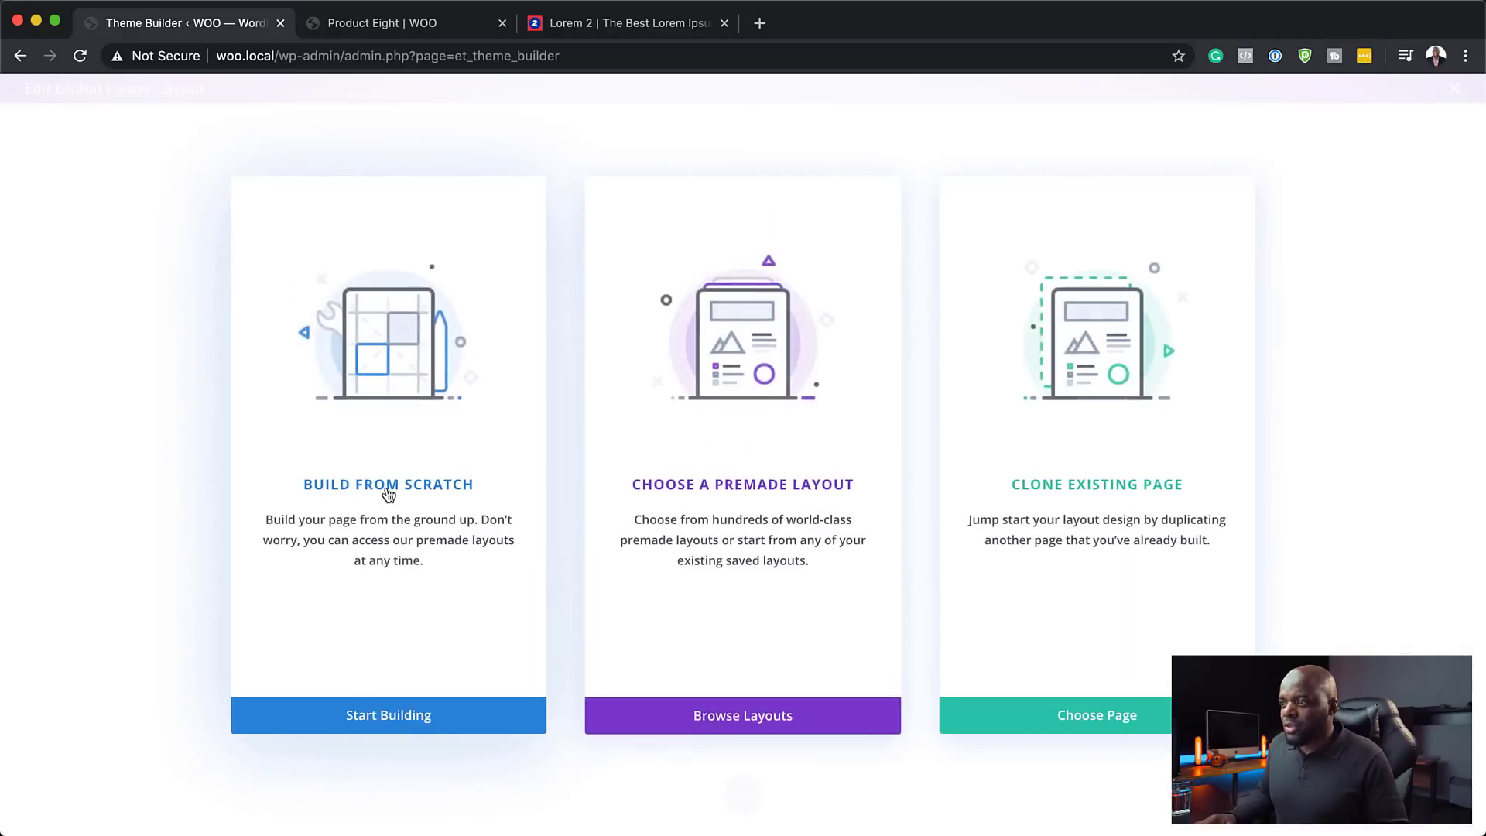
left_click(393, 489)
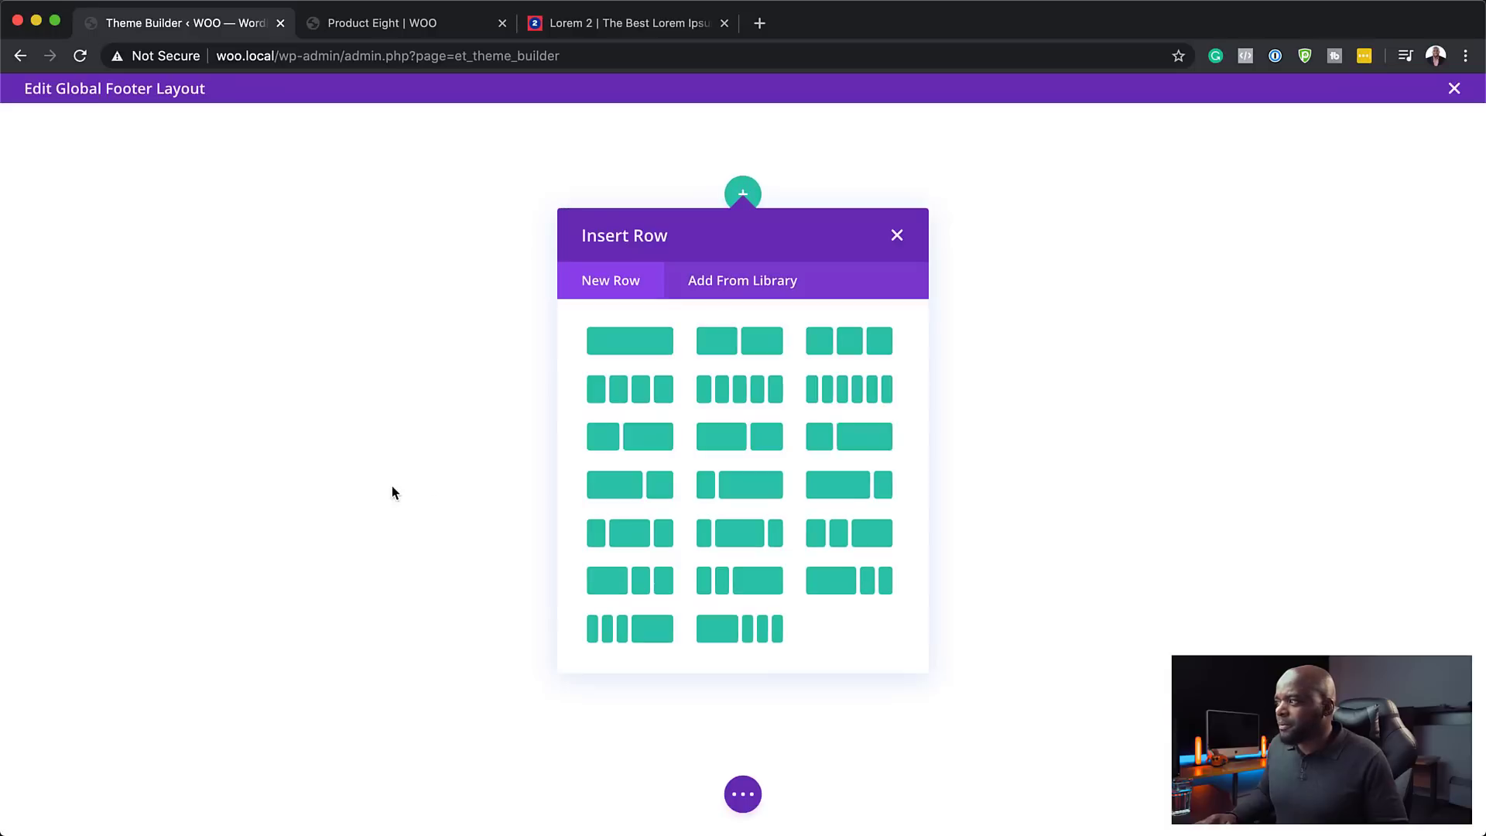
left_click(660, 353)
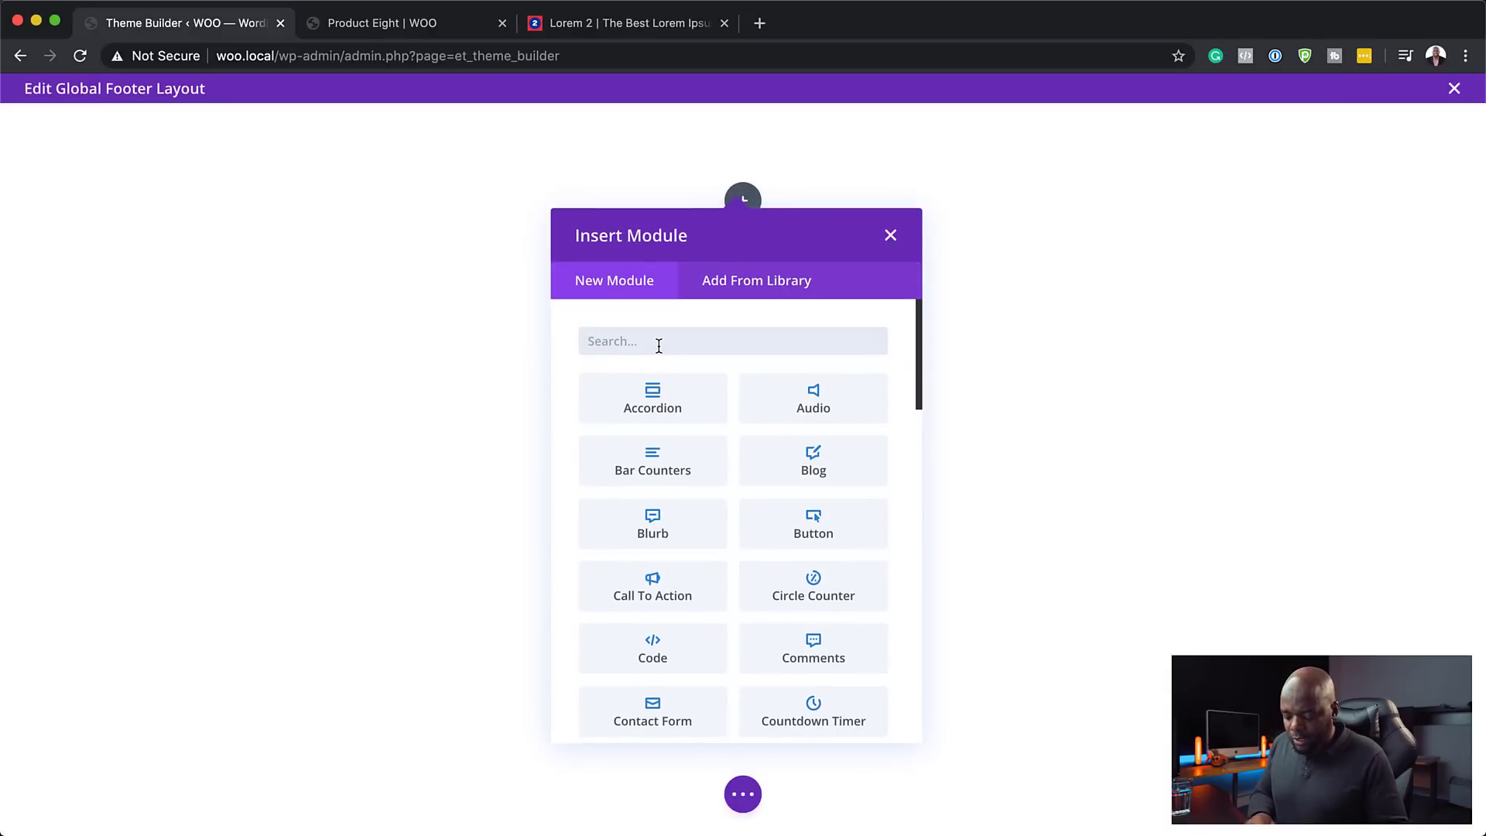
type("text")
left_click(662, 392)
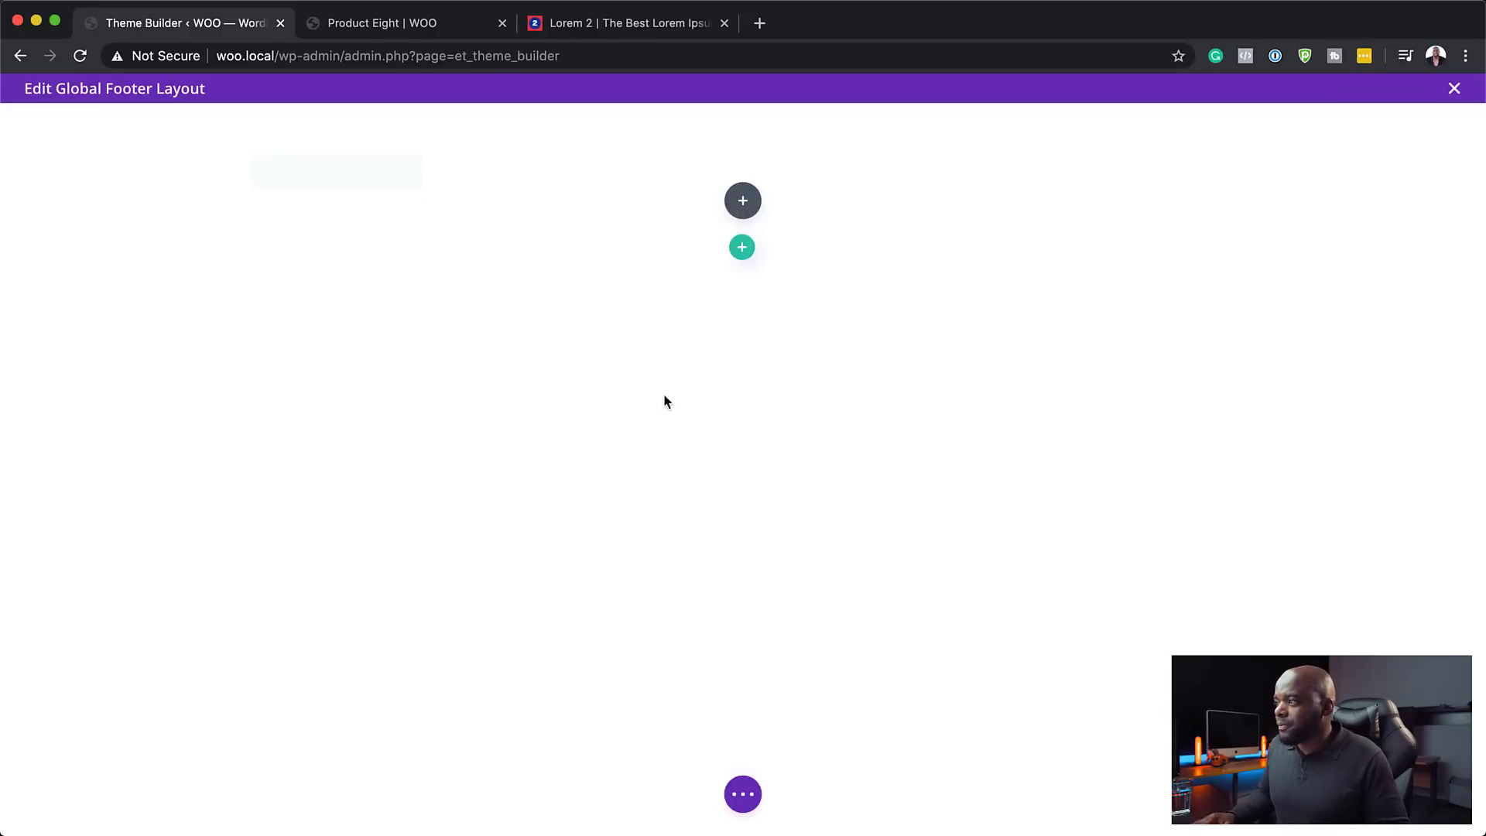
- Replace the placeholder text with lines Home, About, Special Offers and Become a Member
left_click_drag(250, 620, 31, 487)
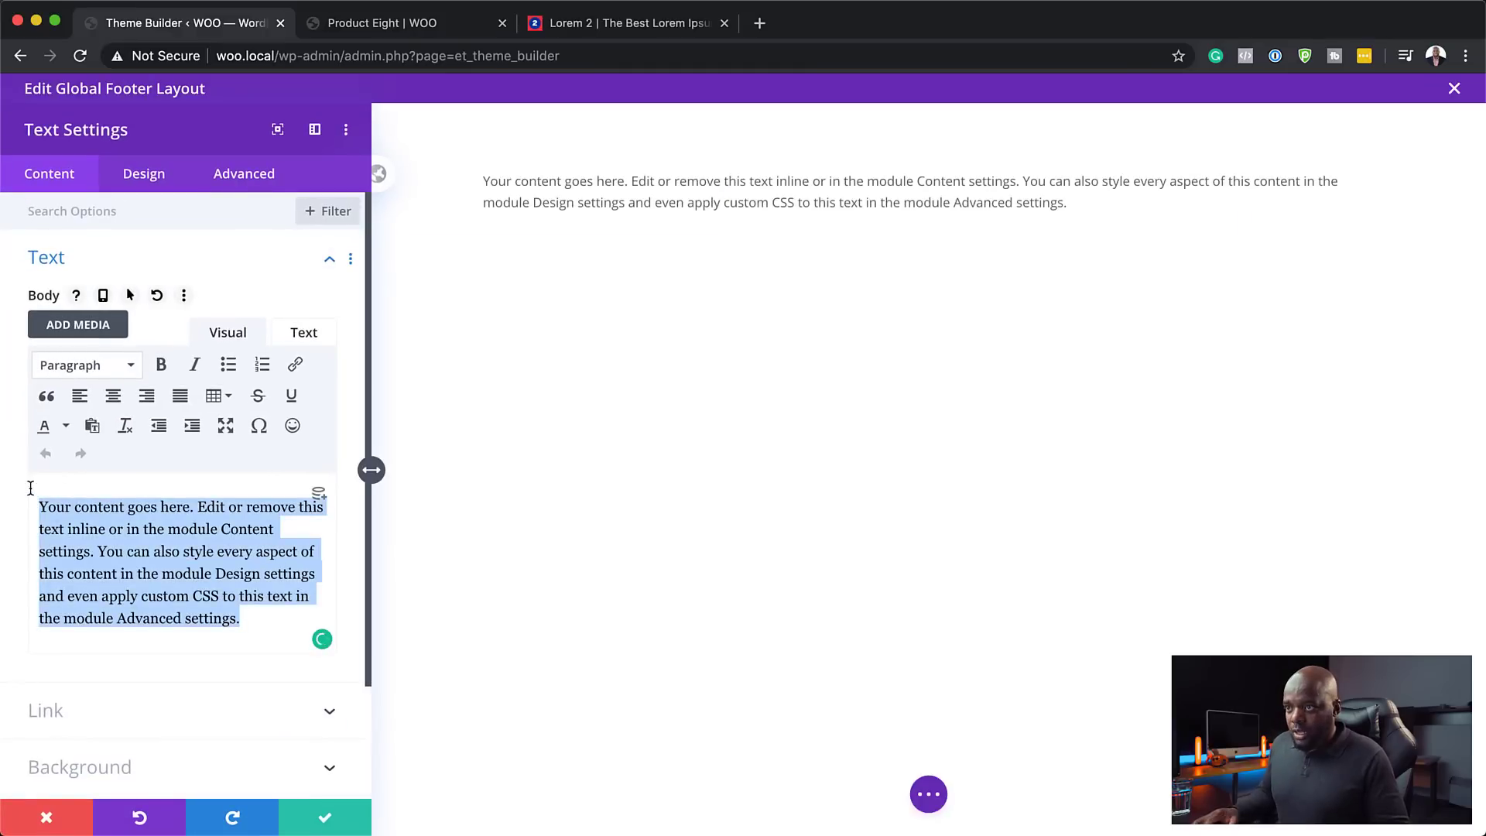
left_click(445, 26)
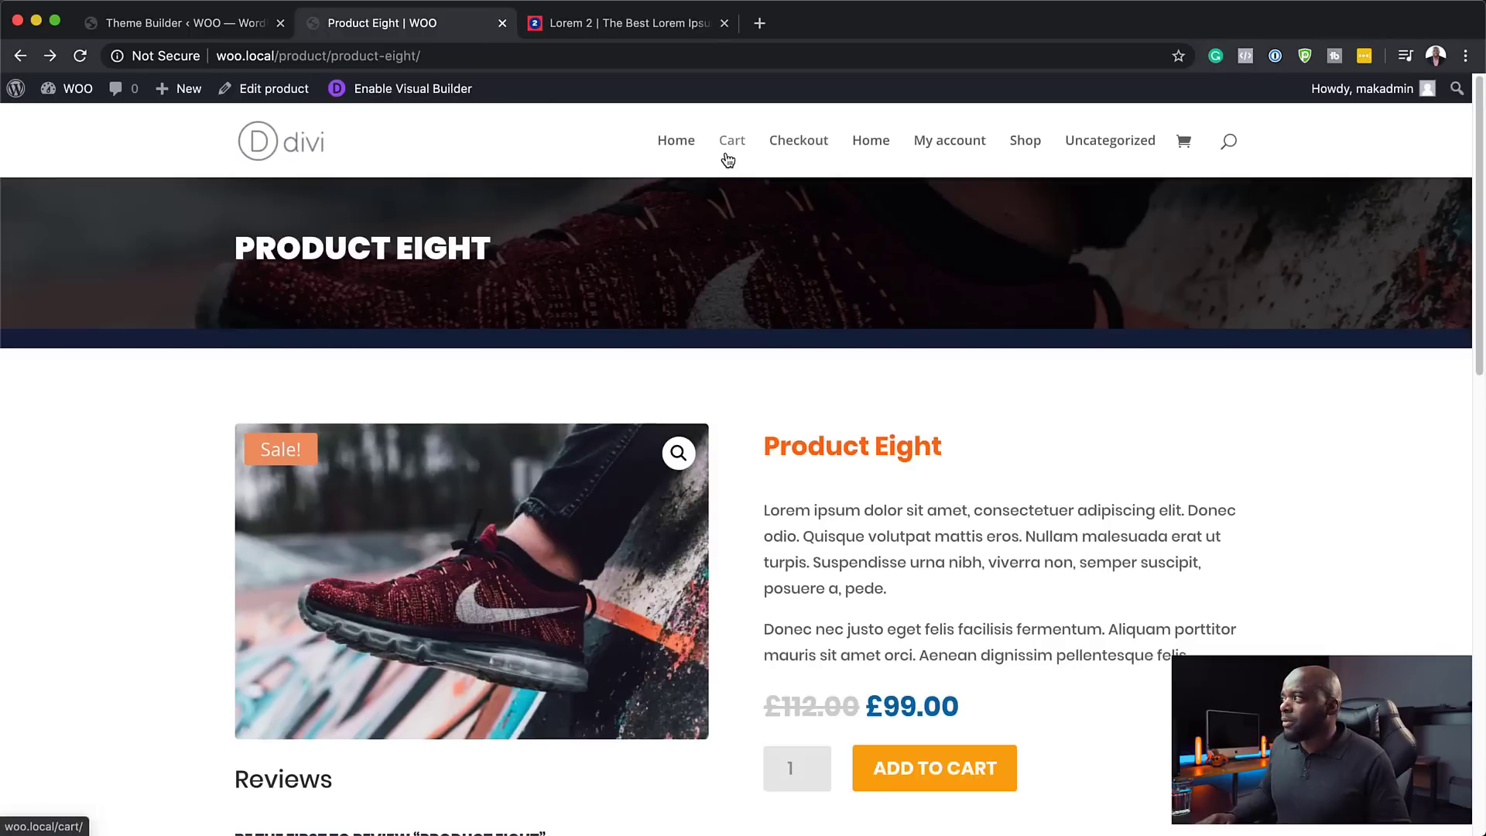
left_click(238, 23)
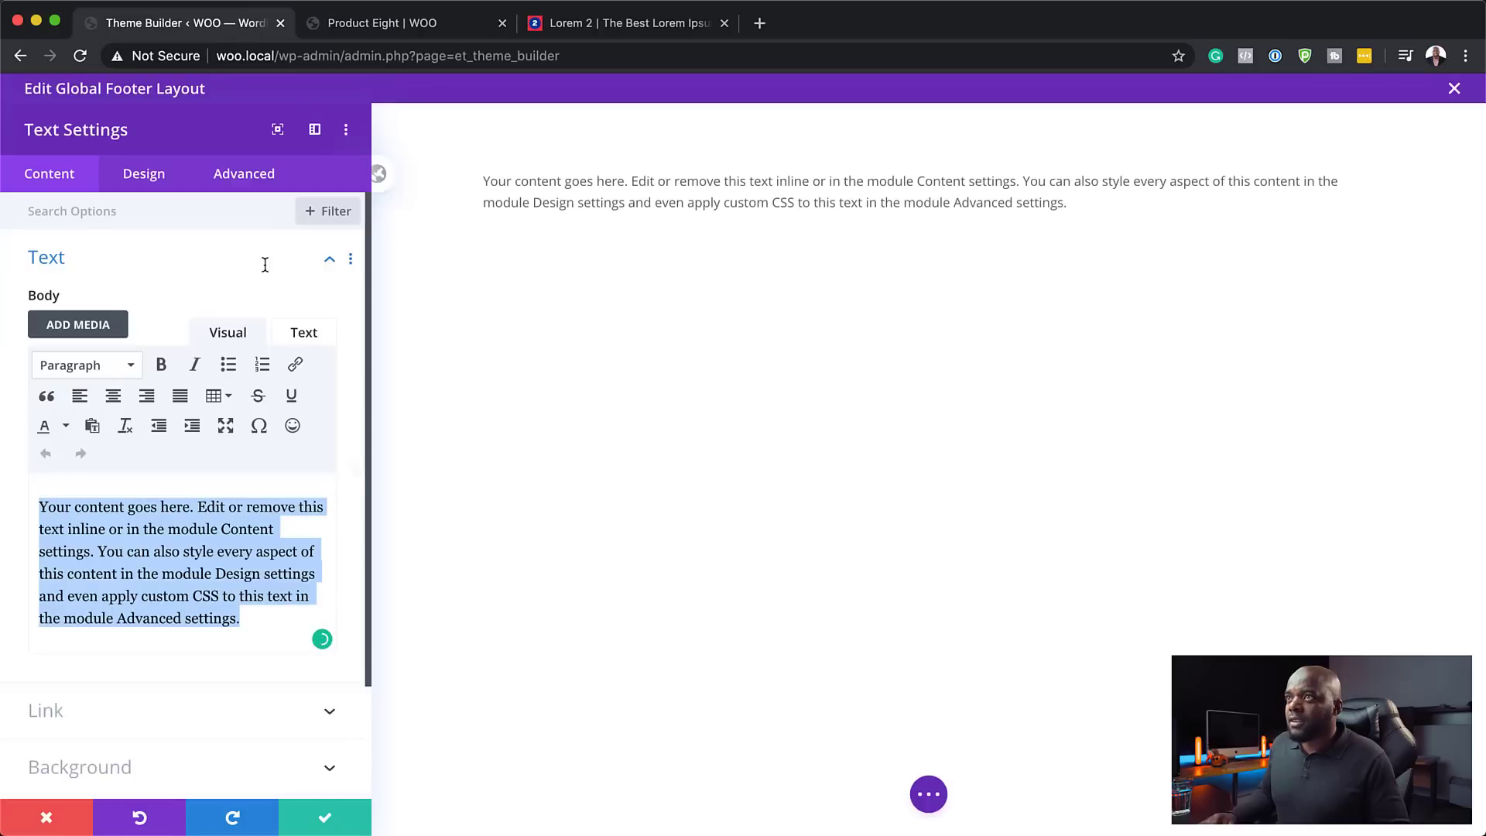
type("Home")
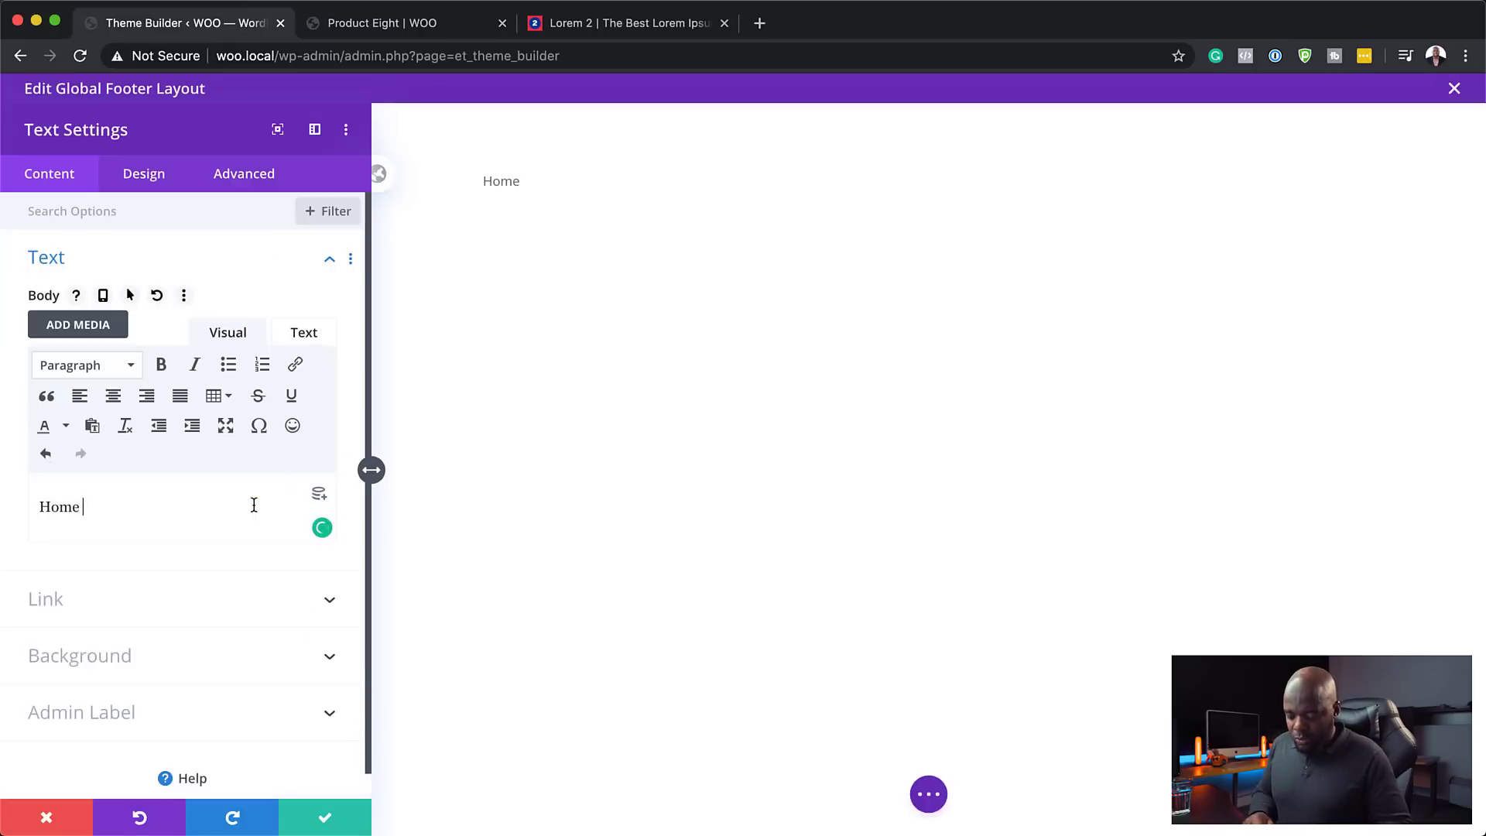
key("Return")
type("About")
key("Return")
type("Specia")
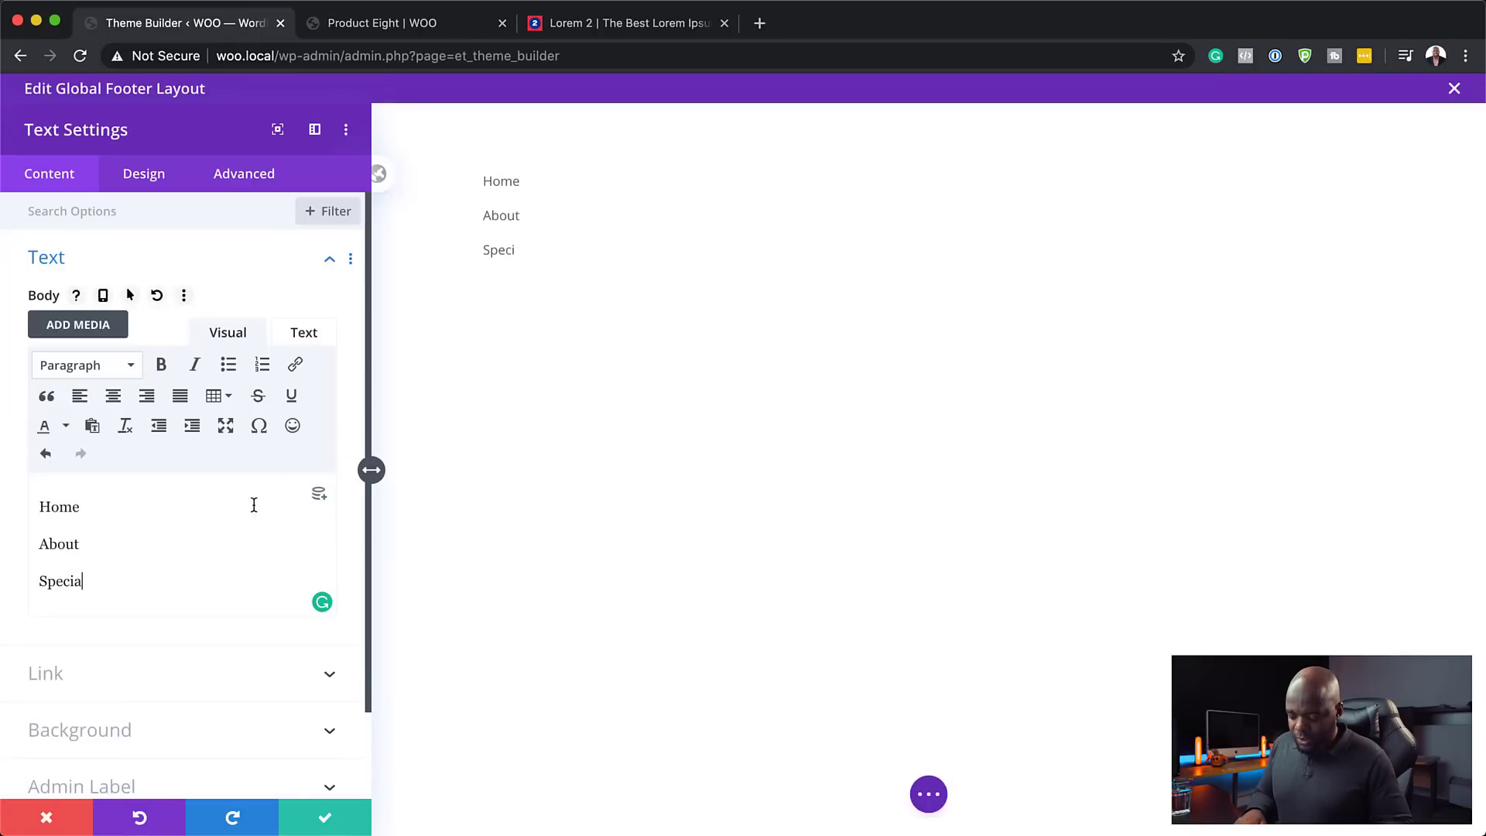
type("l Offers")
key("Return")
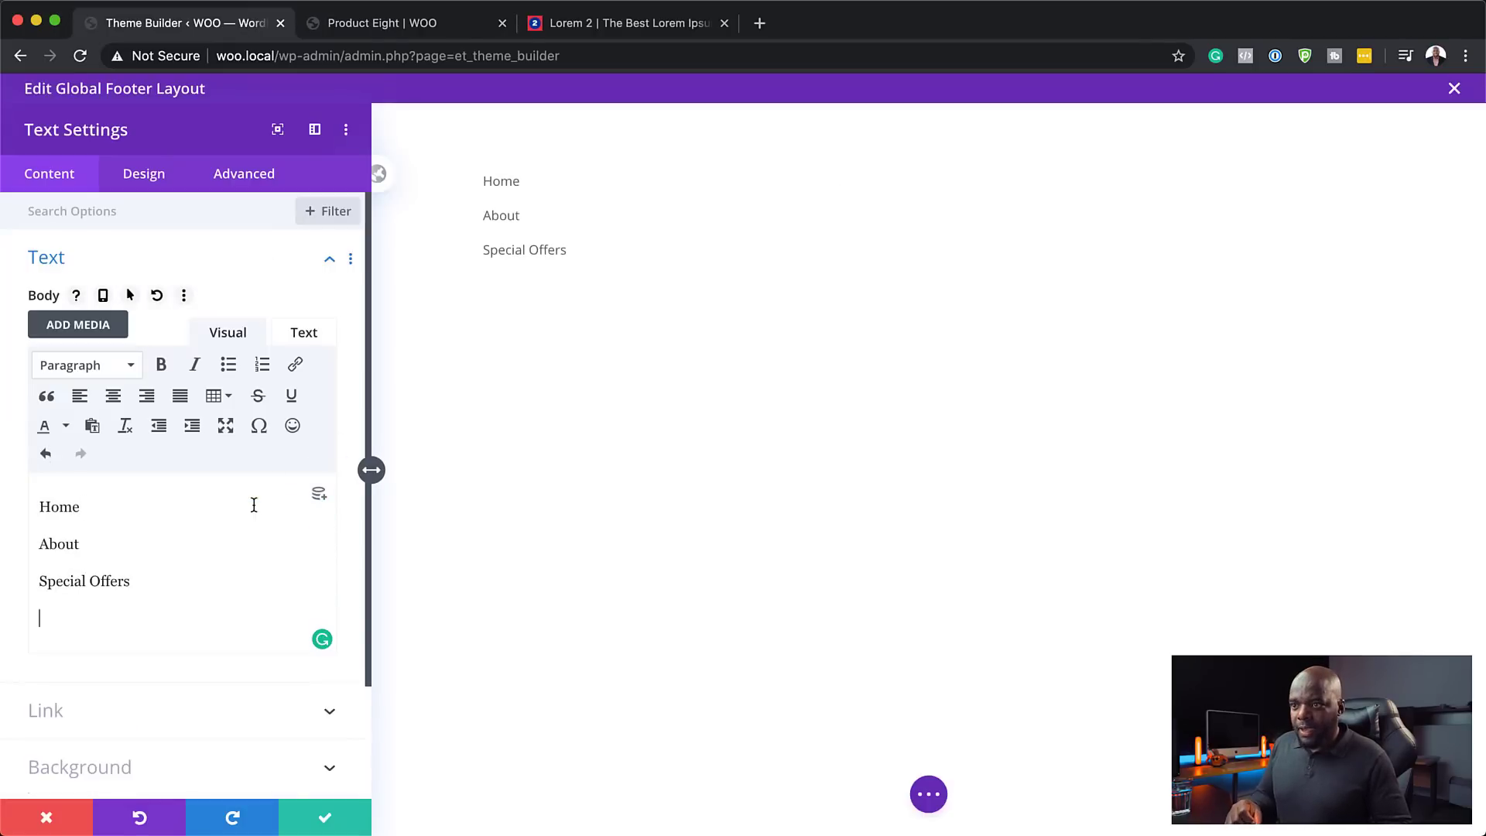
type("Become a")
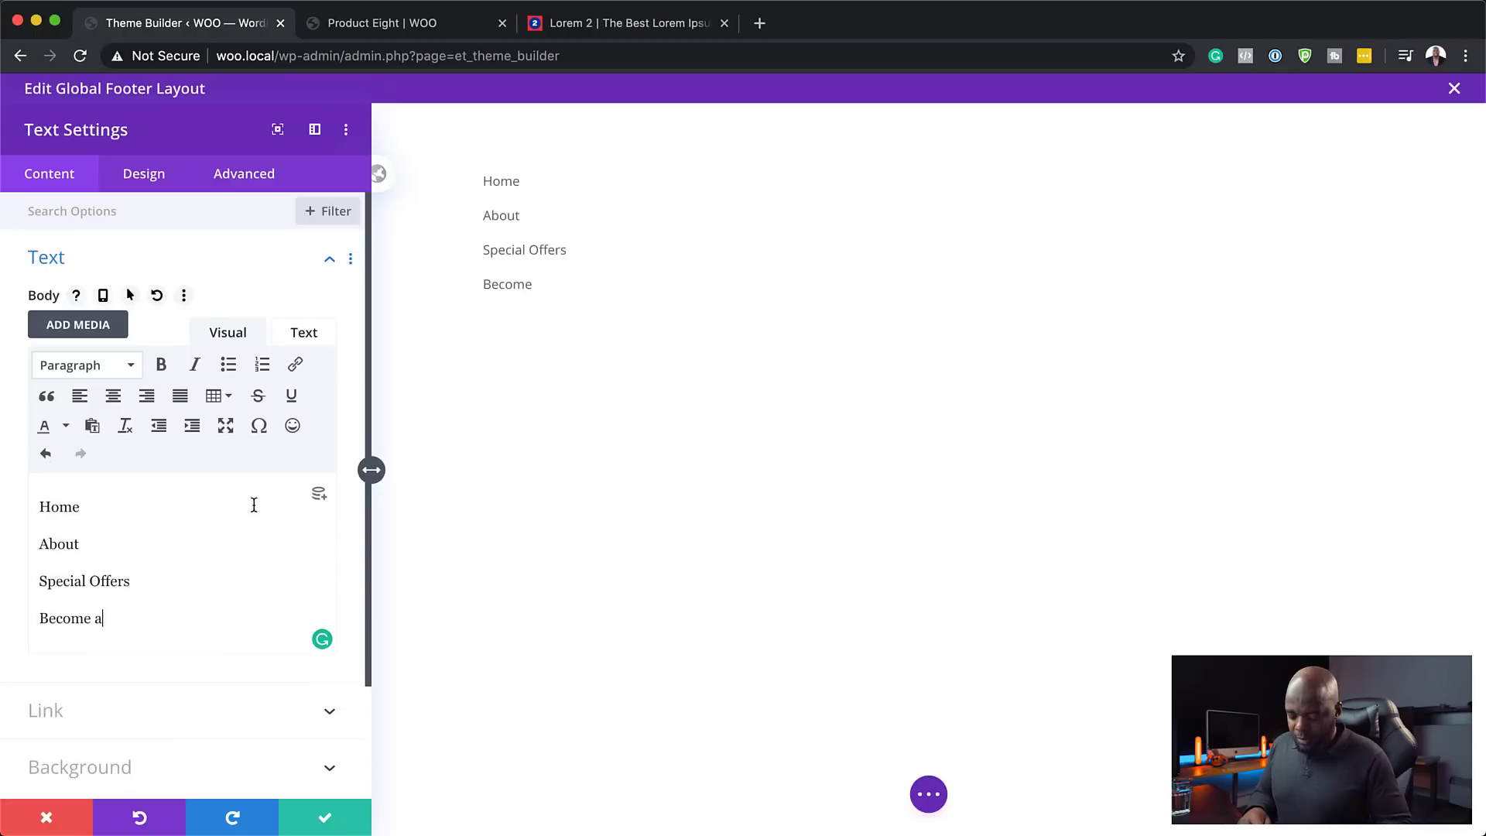
type(" Member")
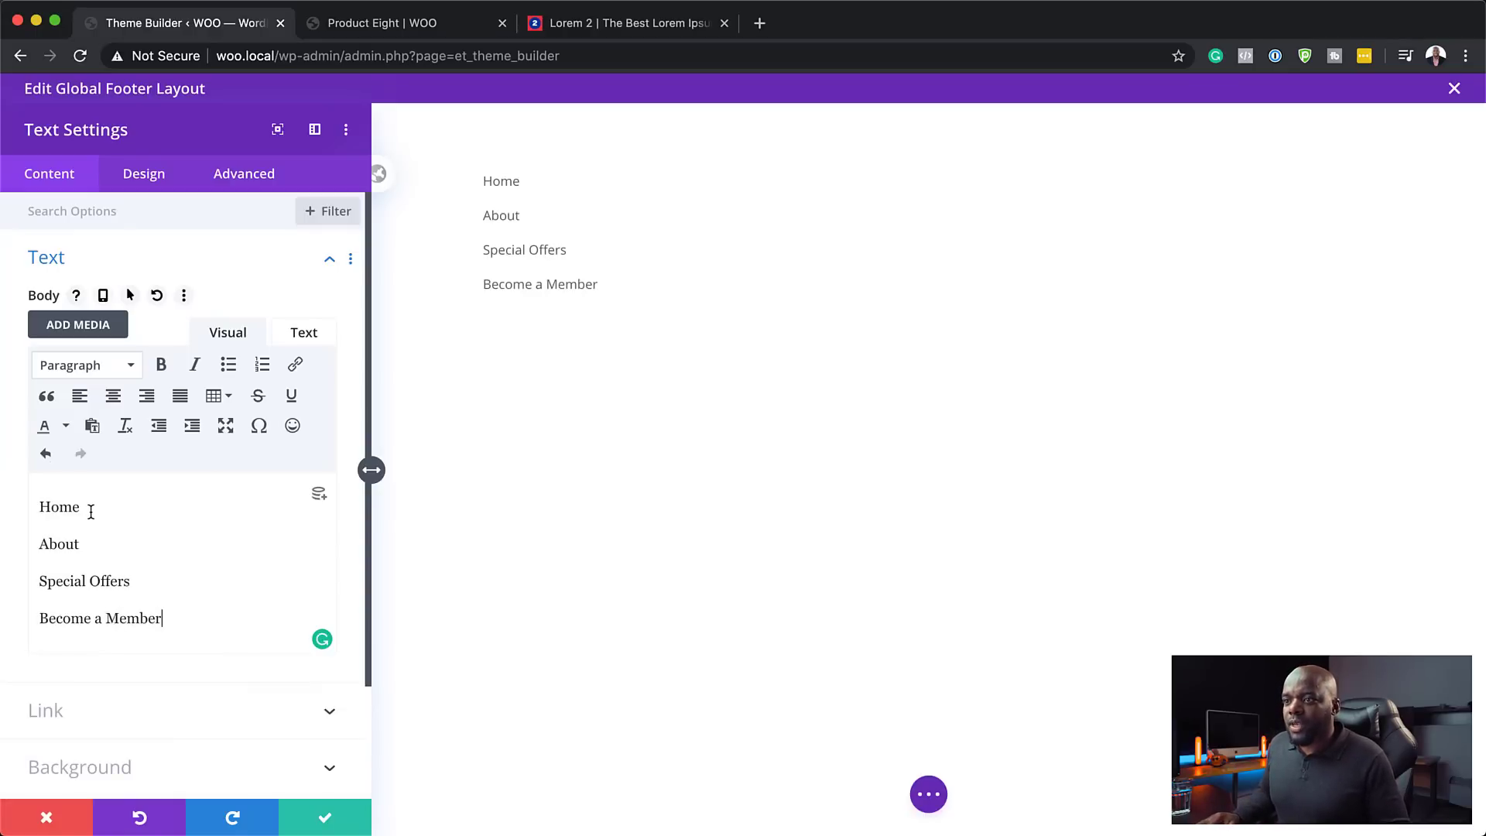
left_click_drag(91, 511, 34, 502)
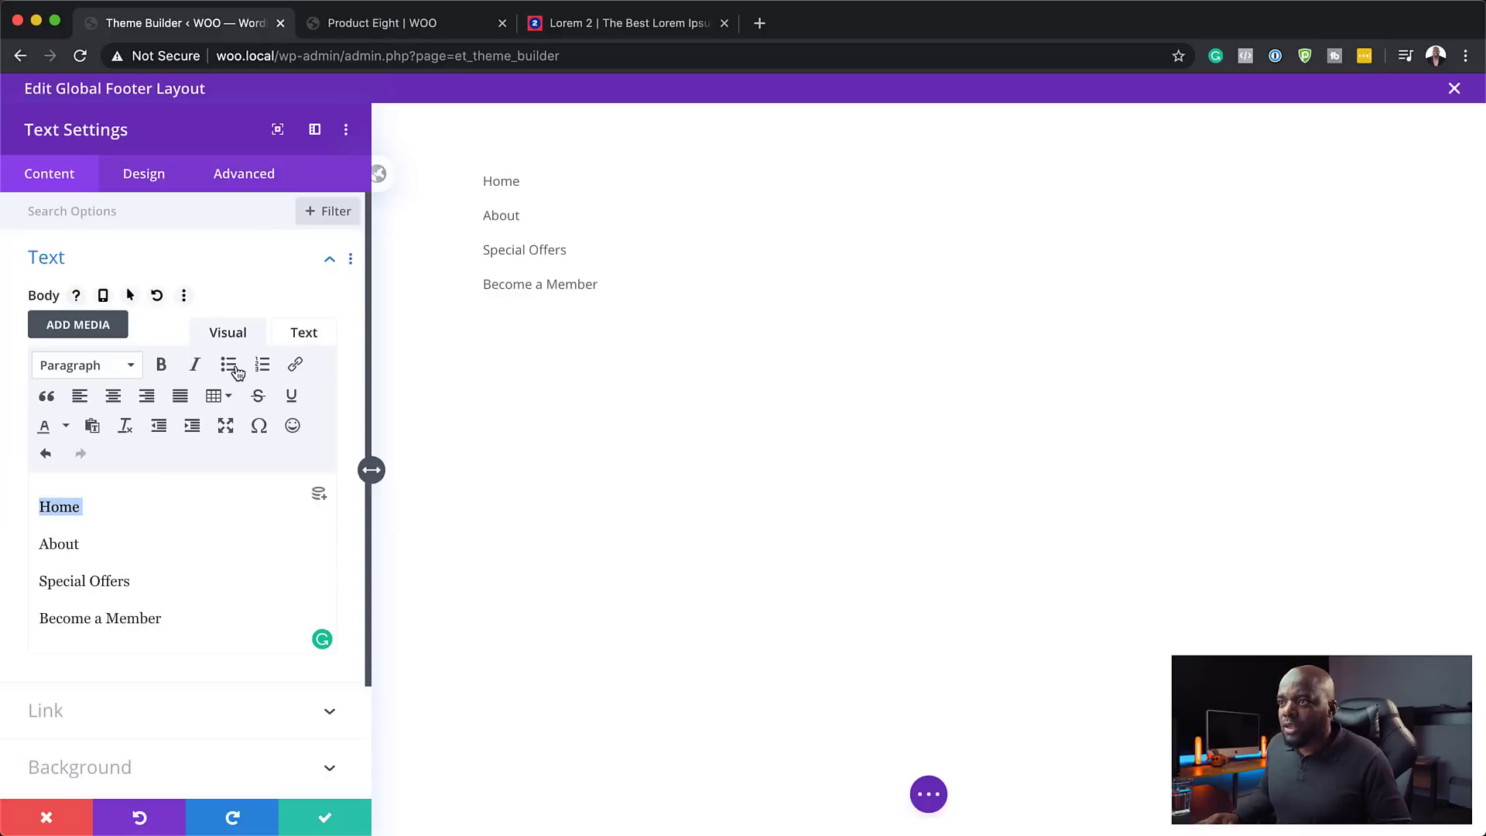
- Link the Home and About lines to #
left_click(290, 367)
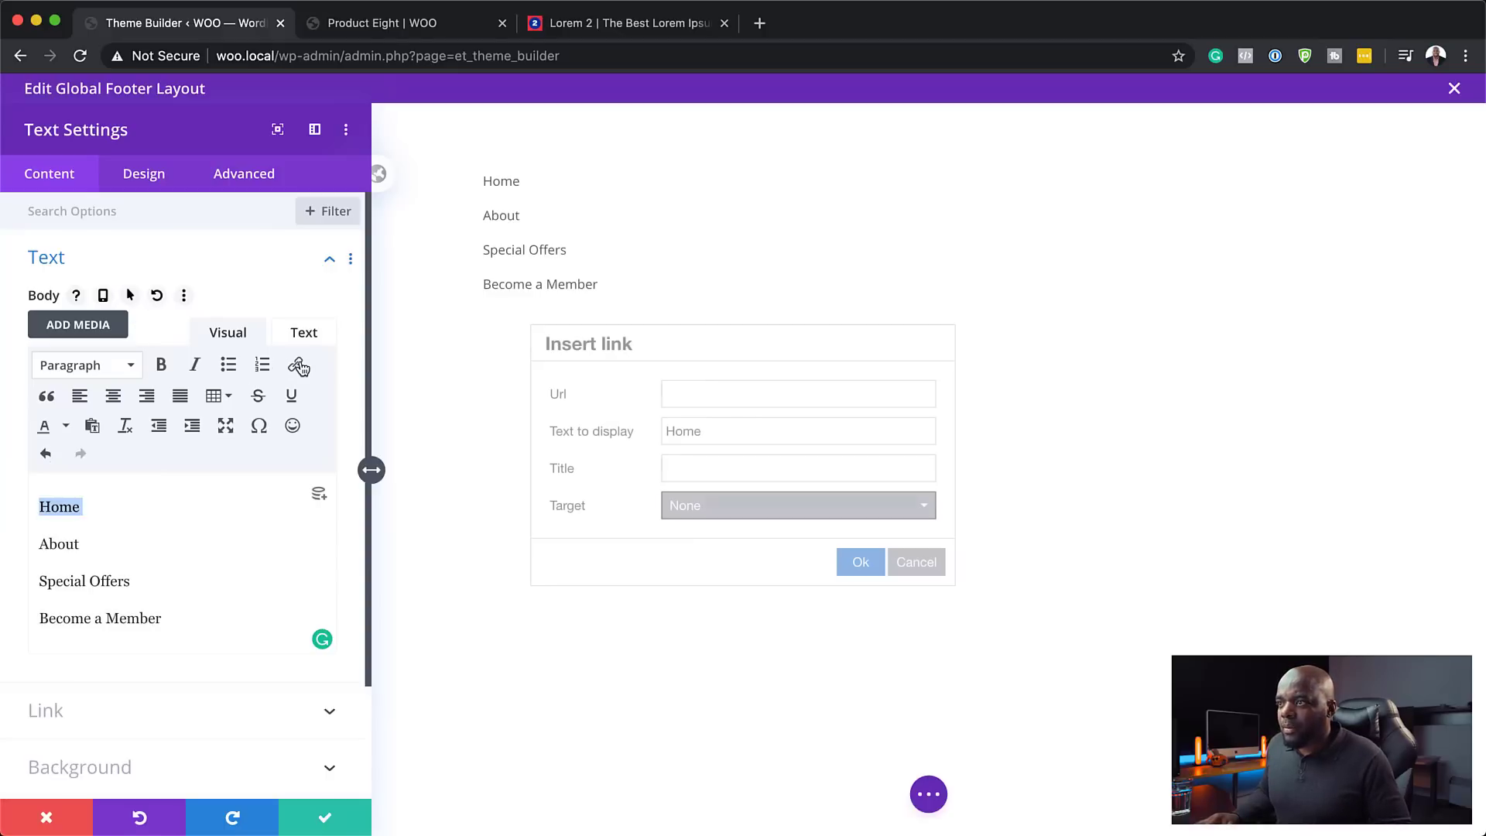
left_click(749, 393)
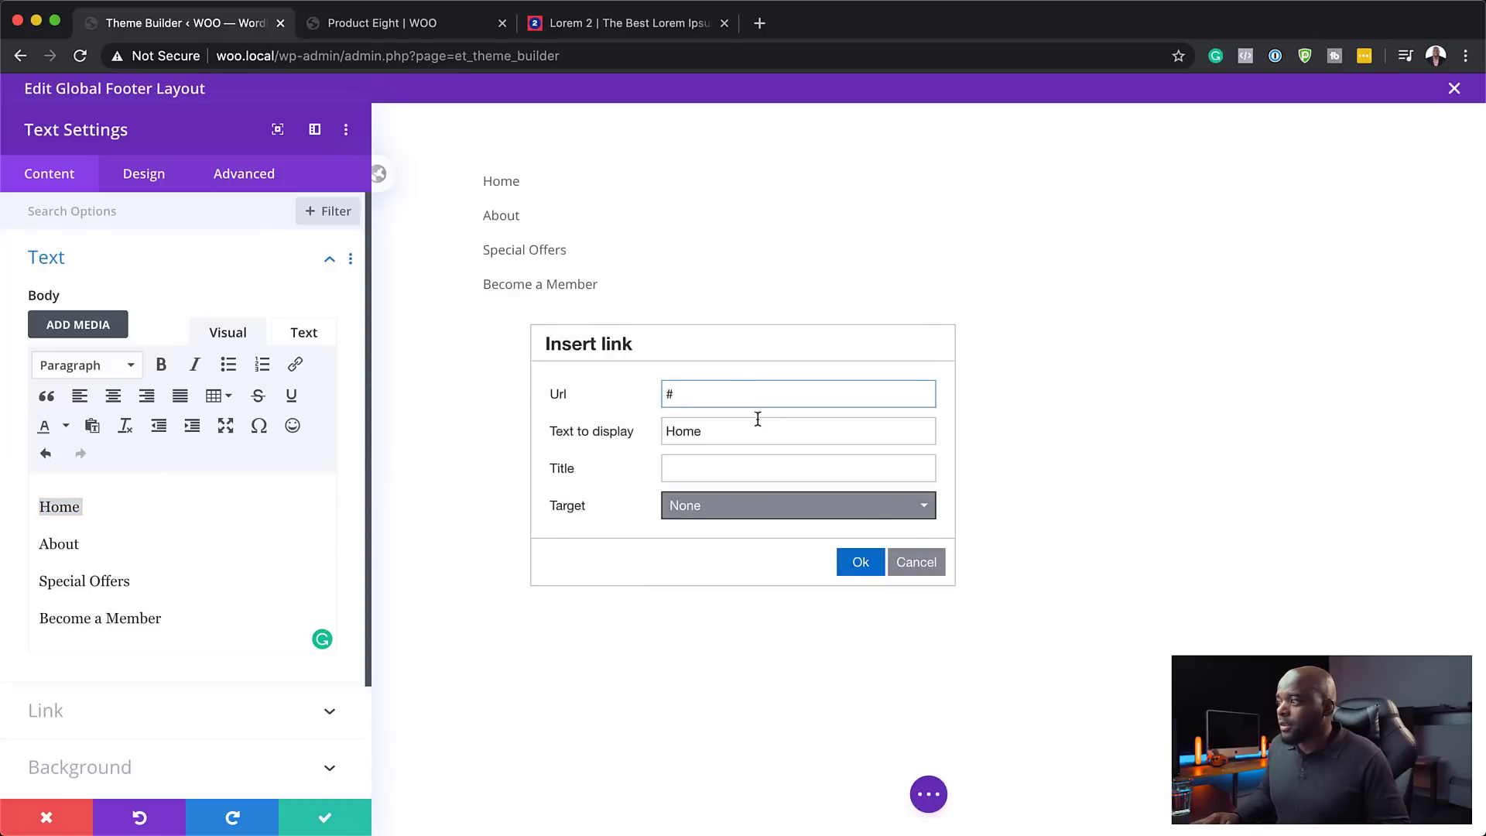
left_click(861, 562)
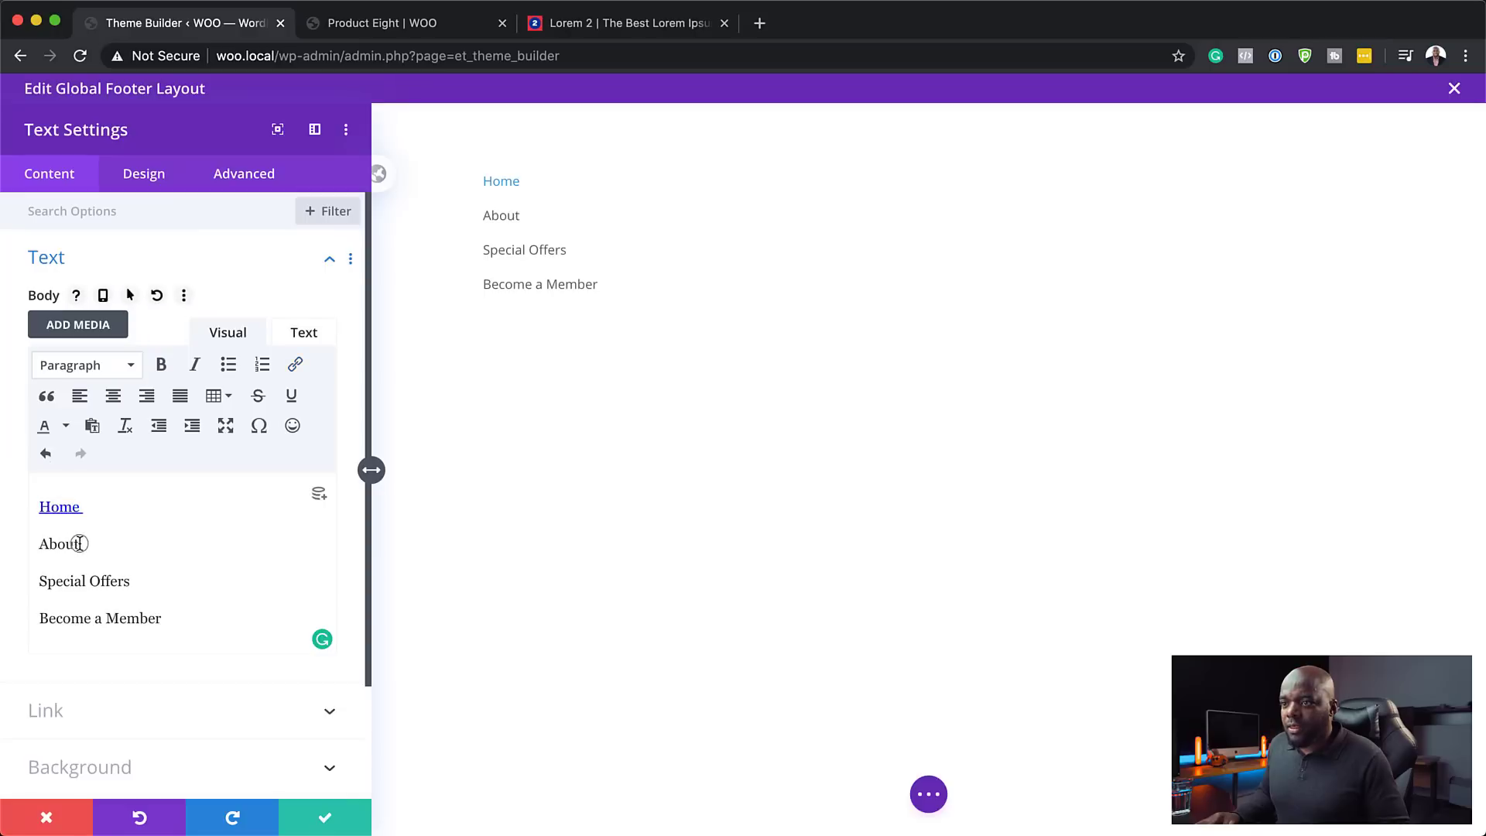
left_click_drag(79, 544, 10, 534)
left_click(286, 363)
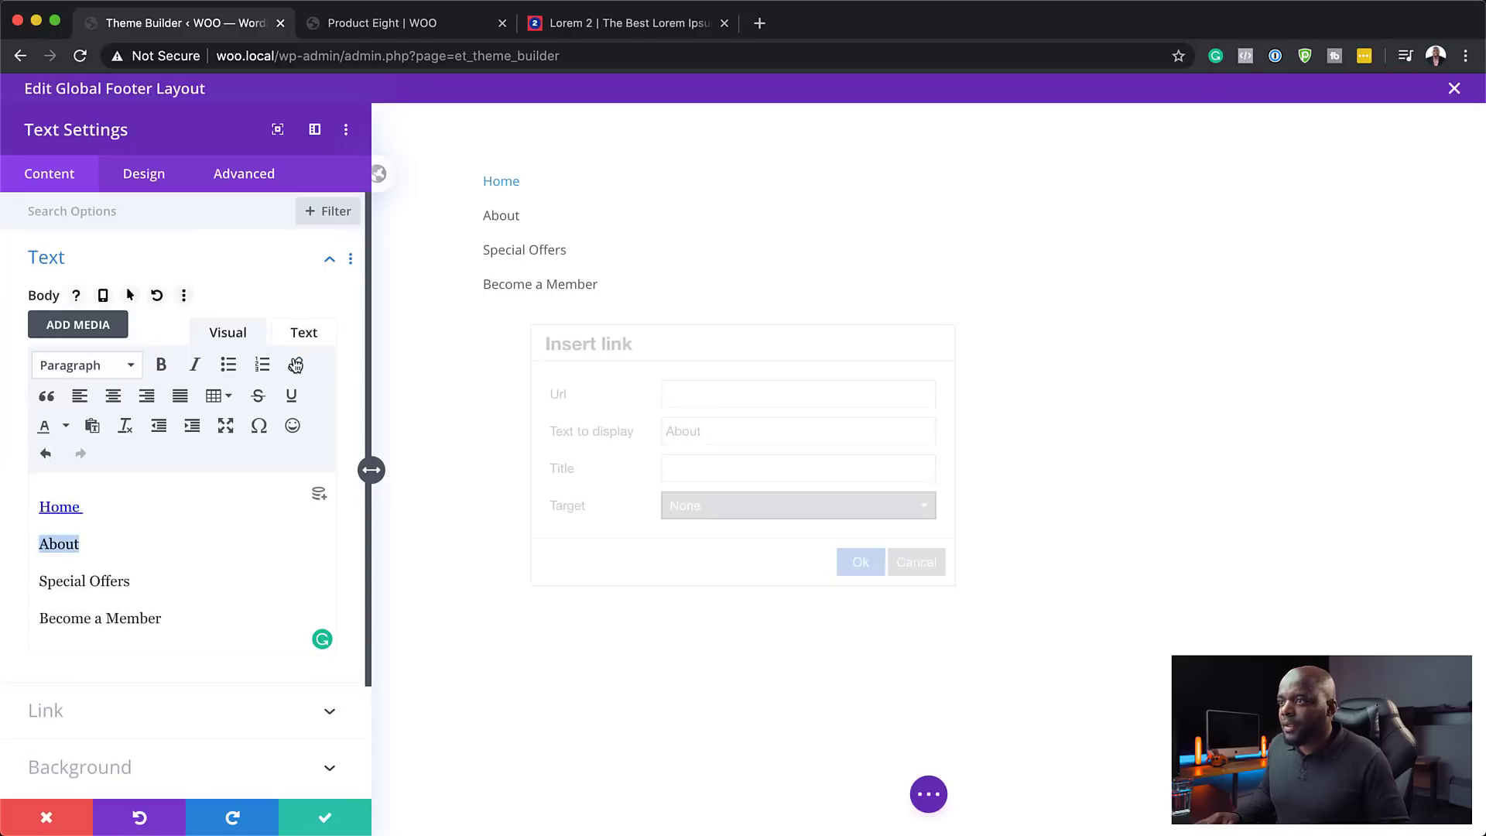
left_click(724, 391)
type("#")
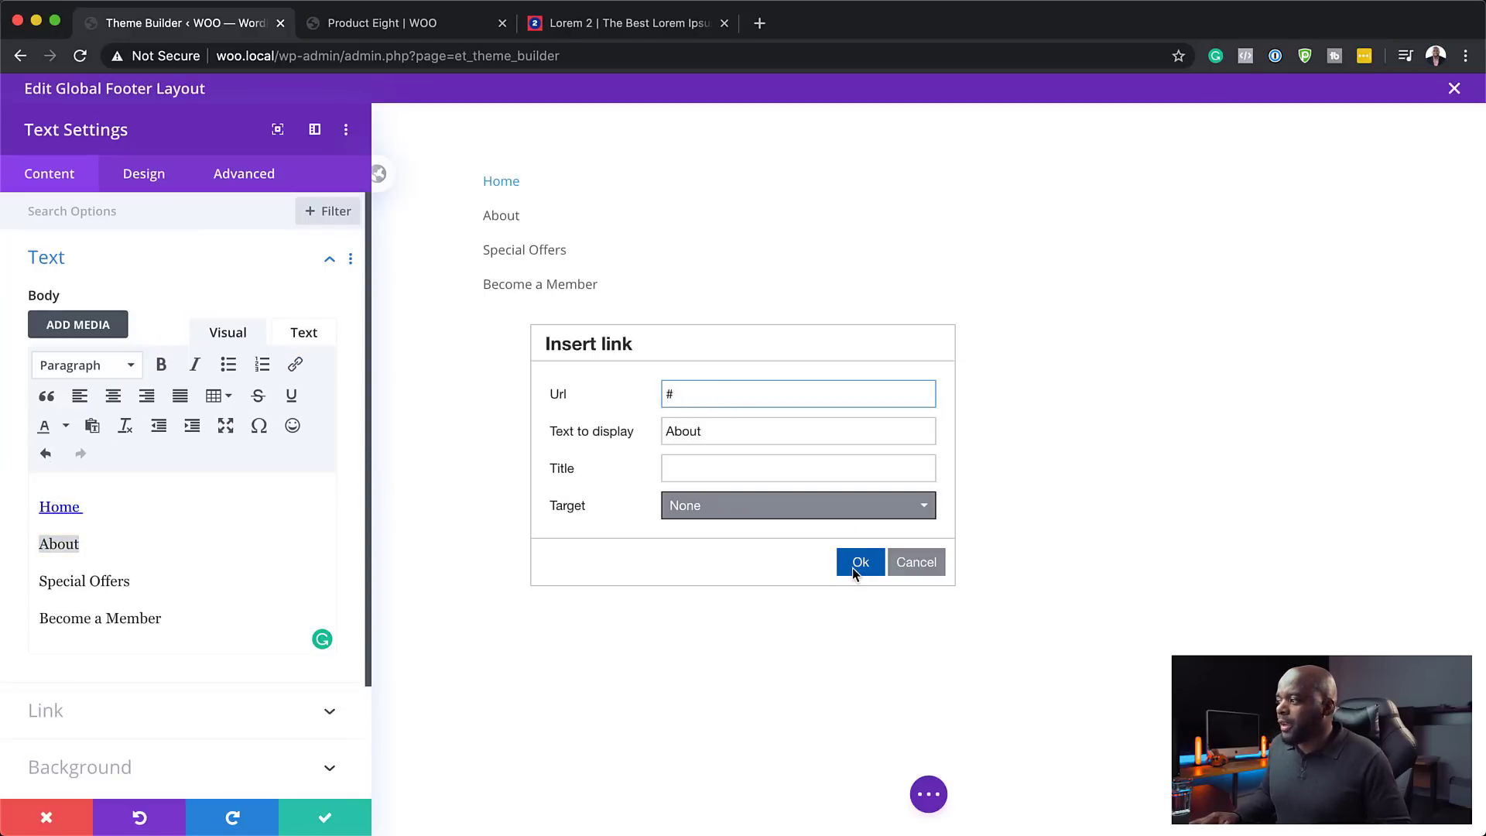
left_click(854, 565)
- Link Special Offers and Become a Member to # and save the text module
left_click_drag(136, 584, 33, 586)
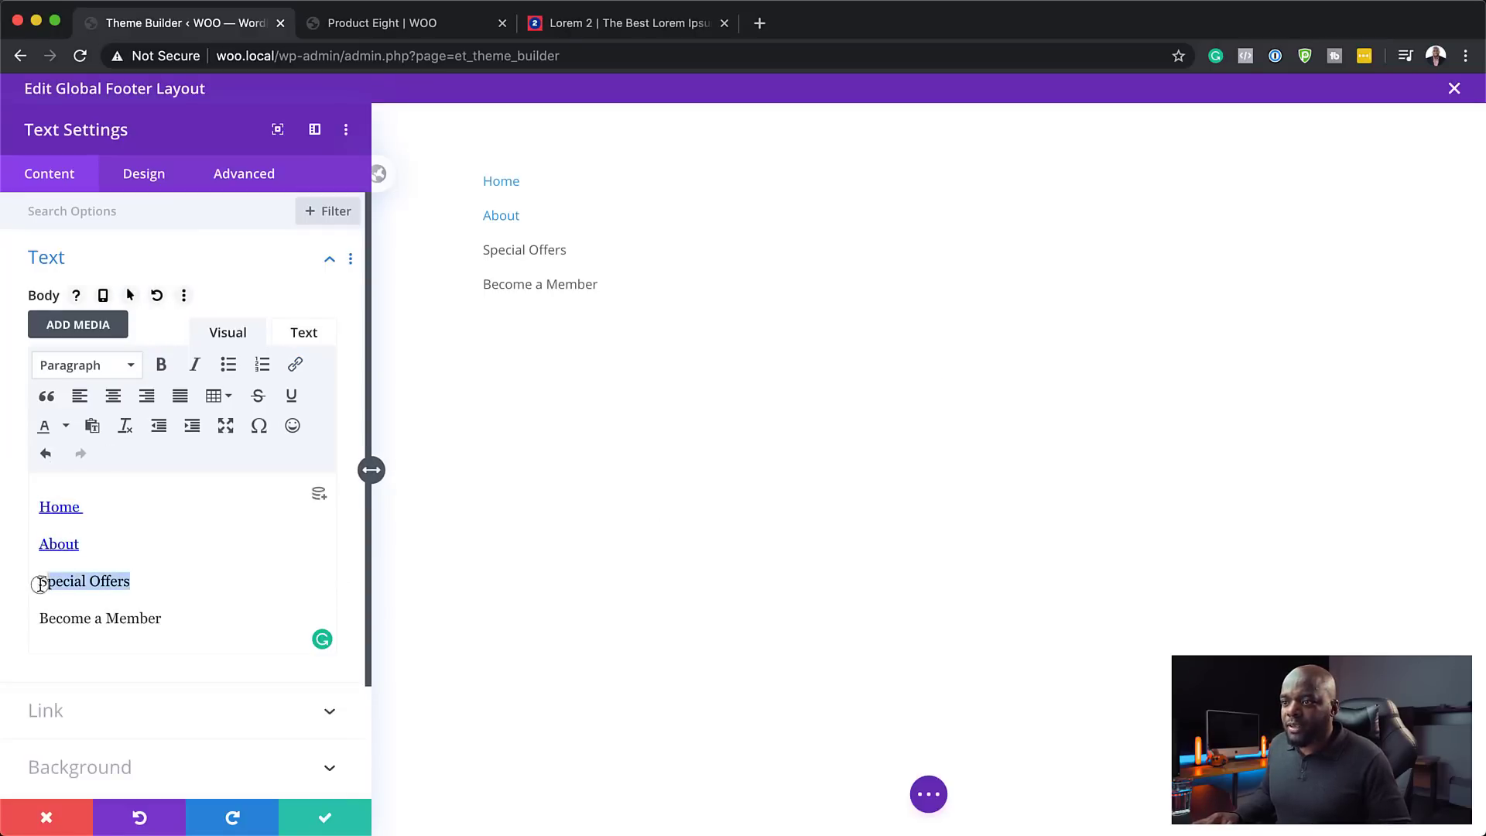
left_click(295, 364)
left_click(678, 395)
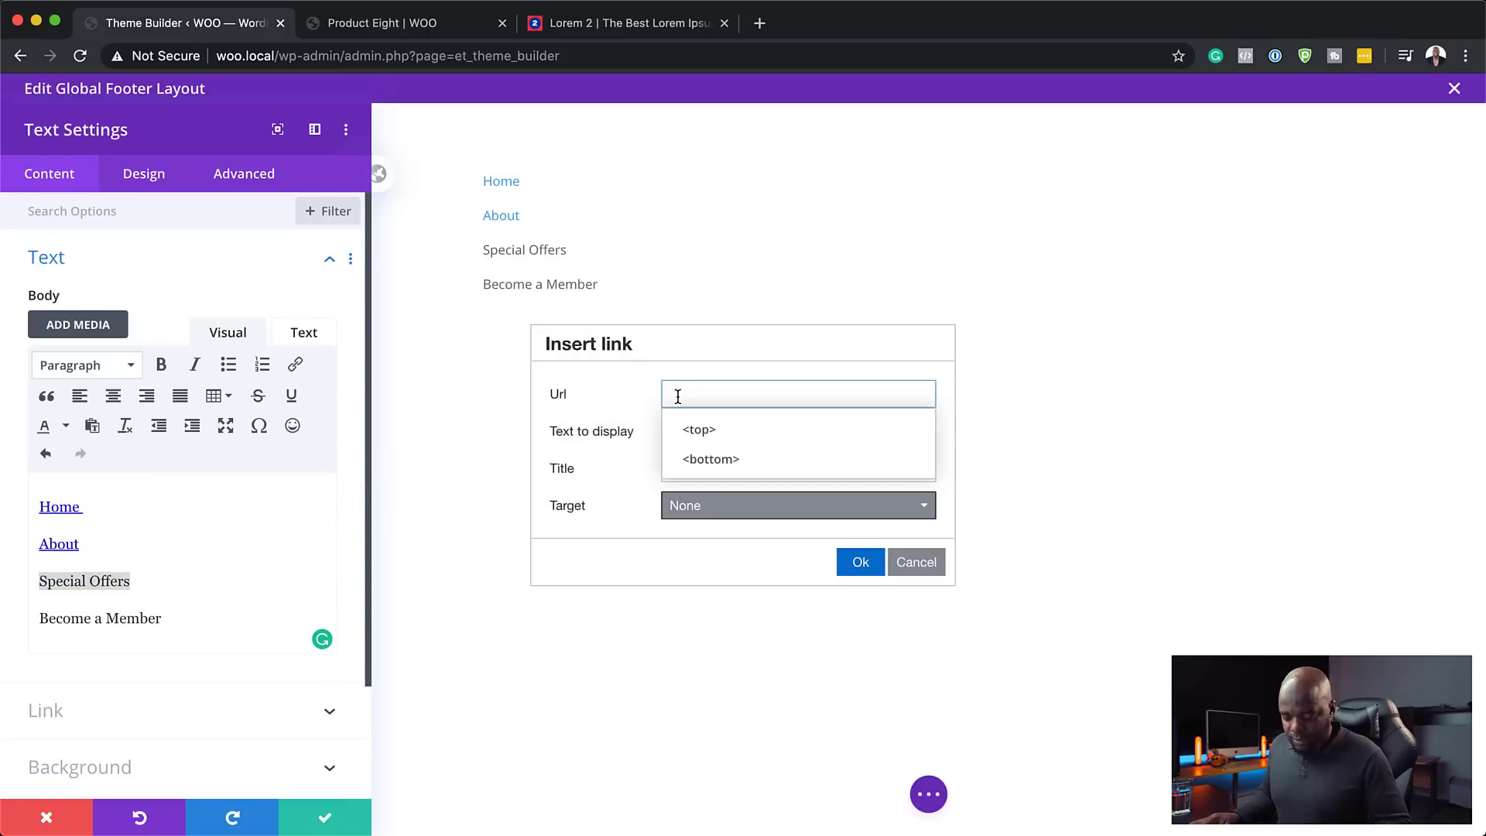
type("#")
left_click(859, 562)
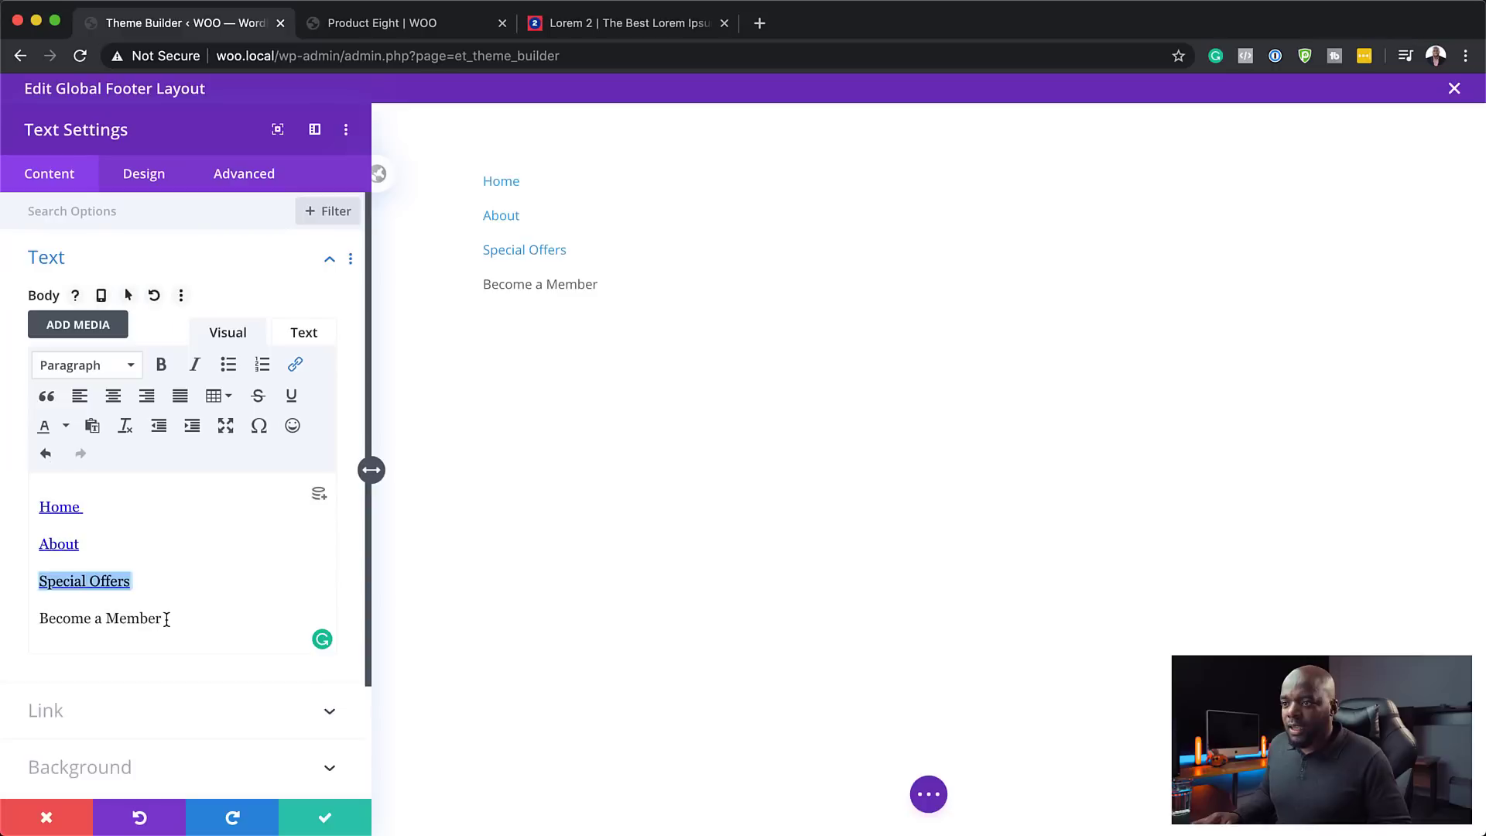
left_click_drag(166, 618, 19, 617)
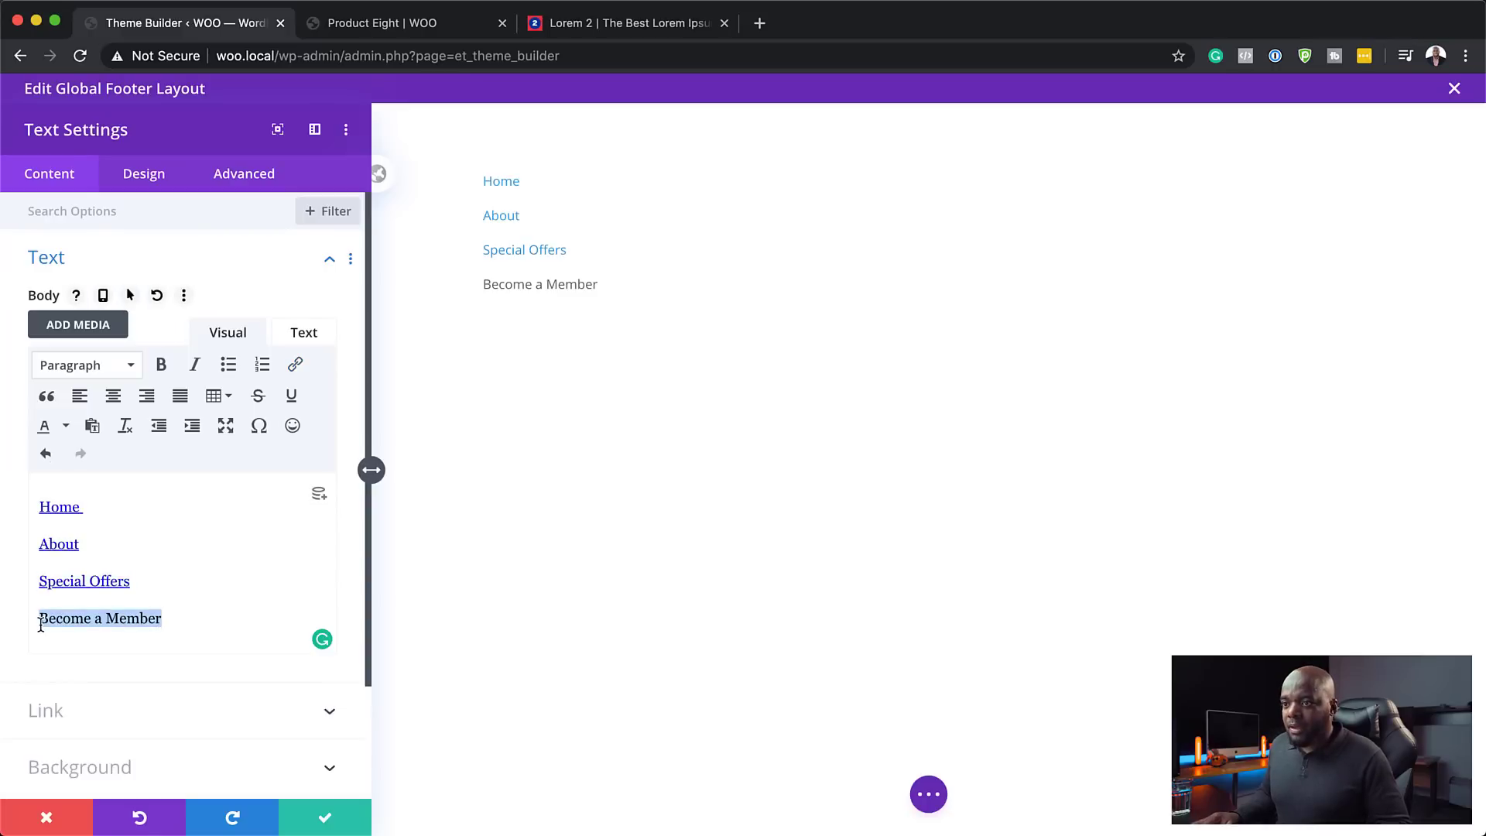
left_click(296, 370)
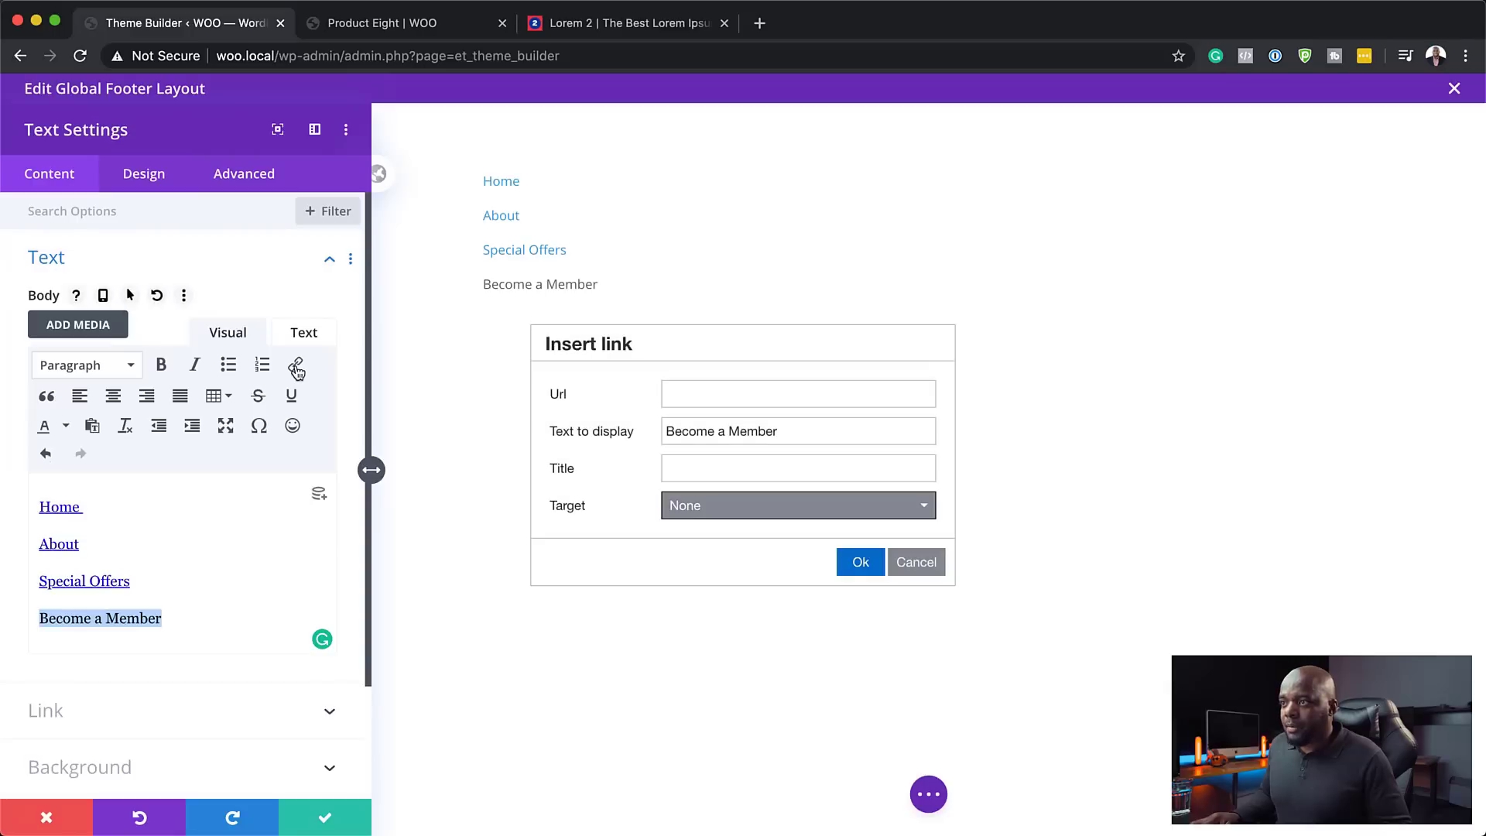
left_click(750, 396)
type("#")
left_click(861, 562)
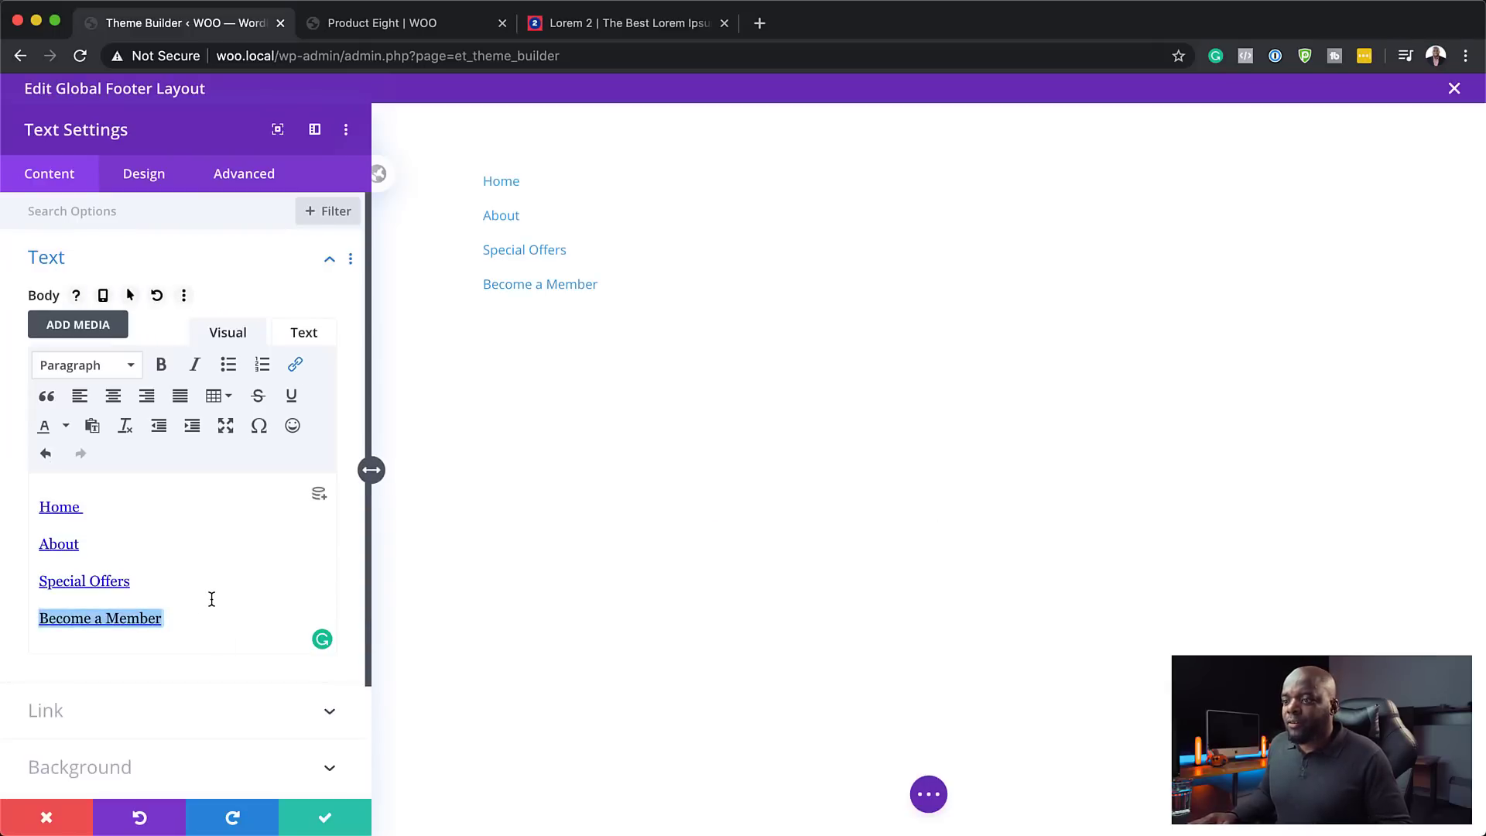
left_click(328, 821)
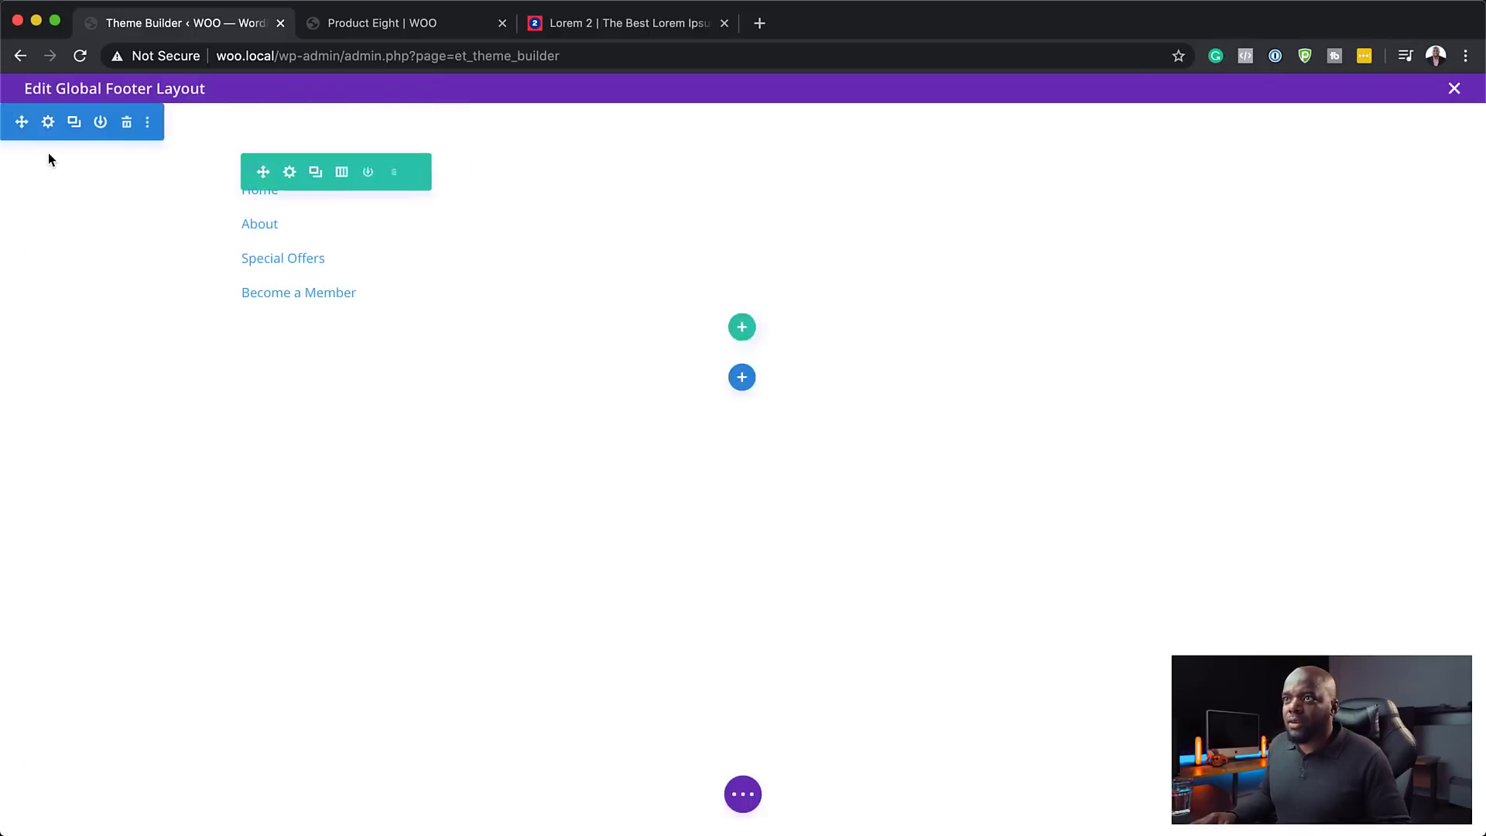
- Give the footer section a black #000000 background and save the section settings
left_click(48, 122)
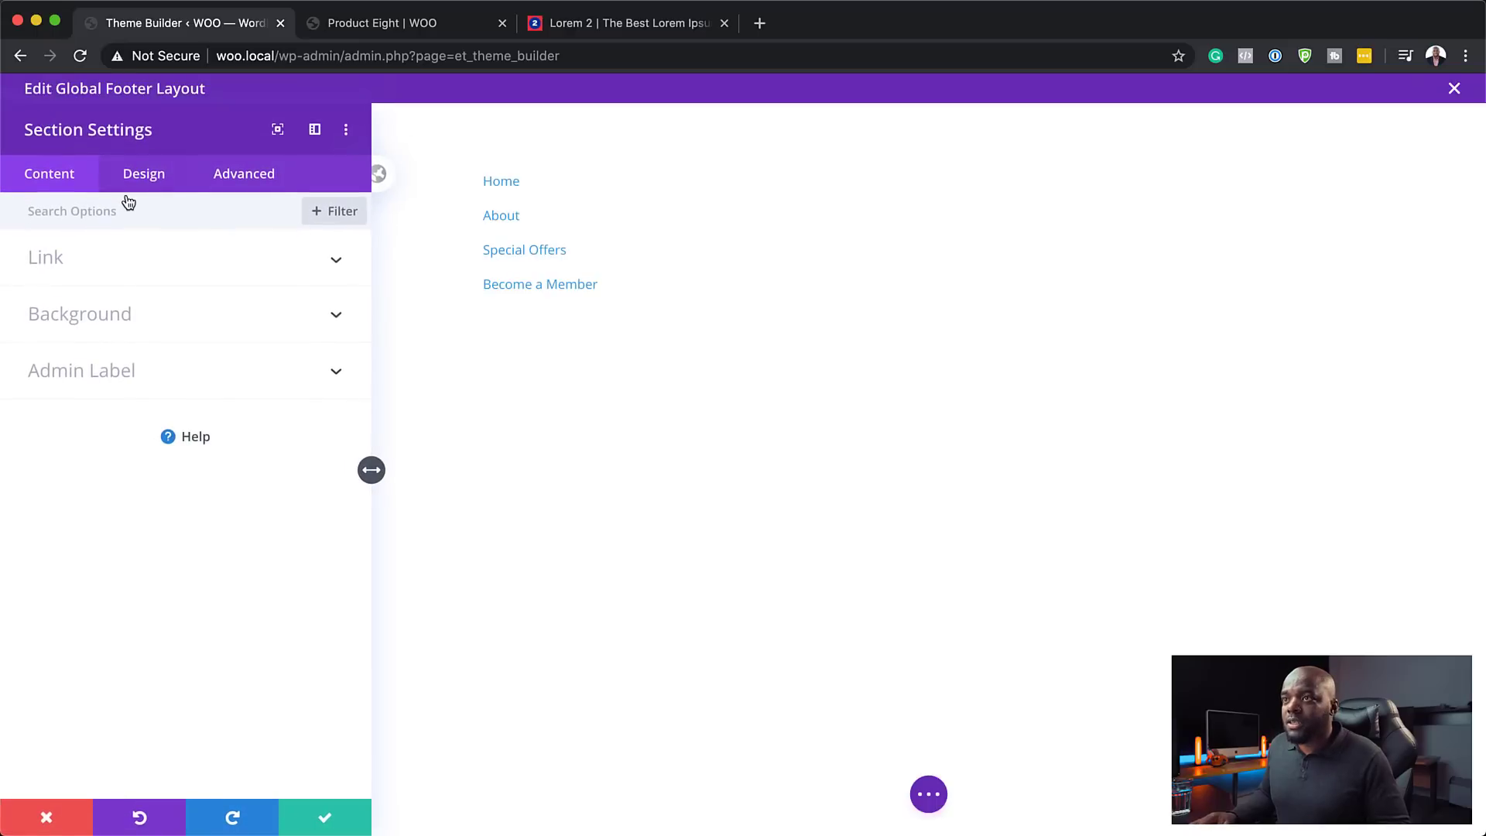
left_click(84, 313)
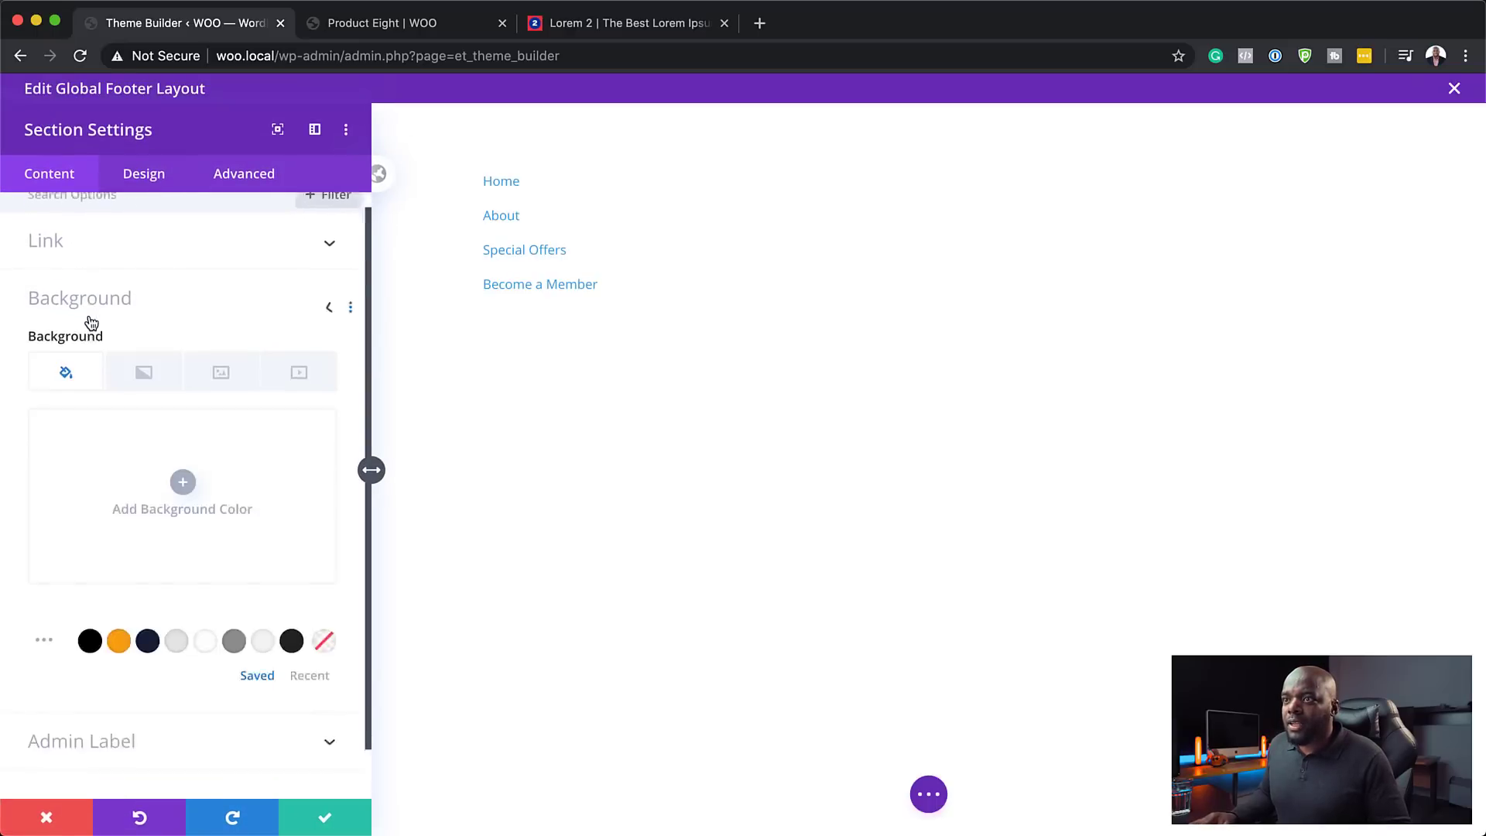
scroll(109, 433, "down", 1)
left_click(91, 588)
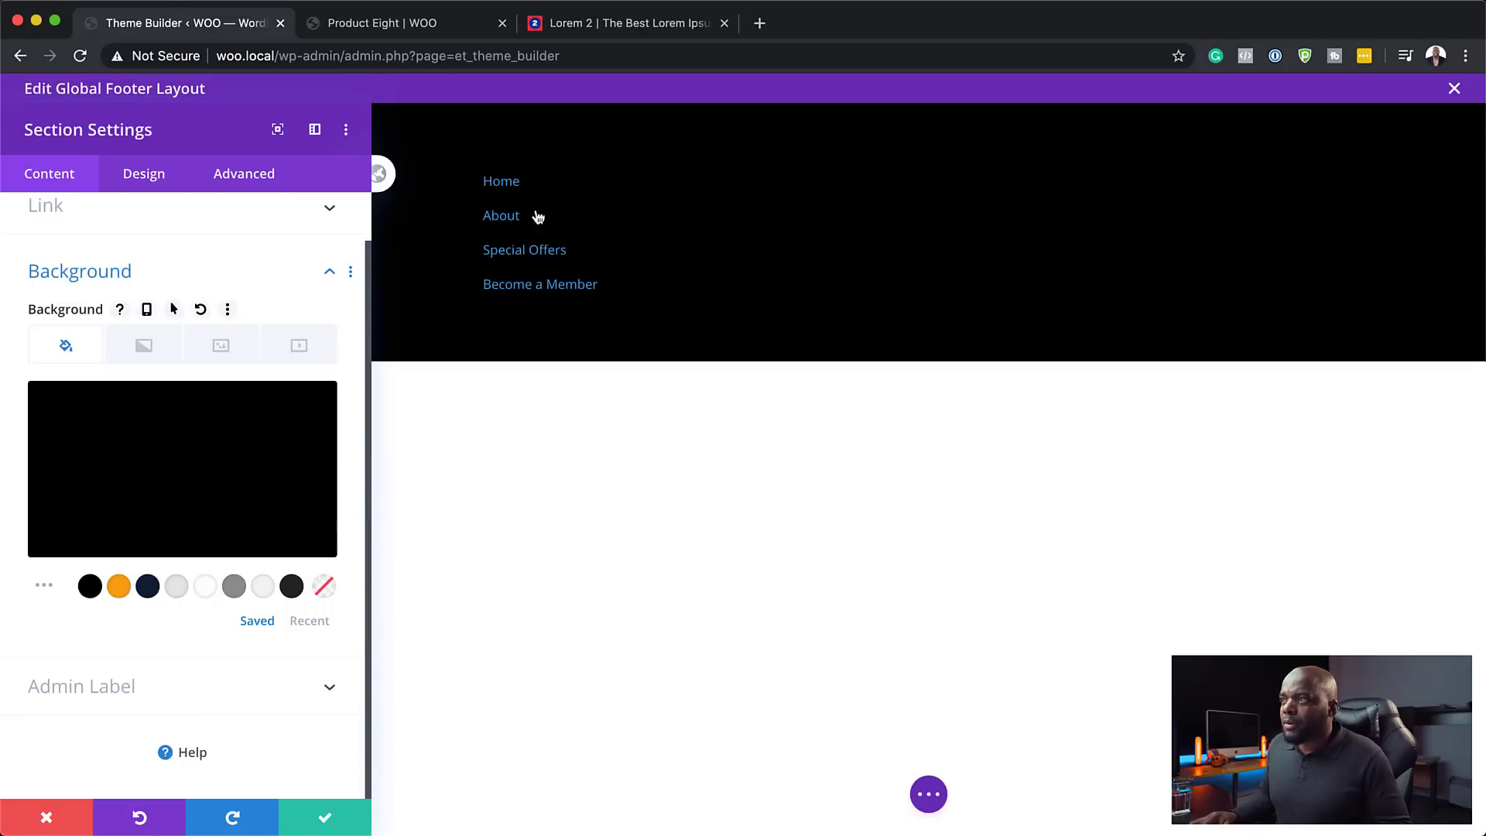
left_click(327, 819)
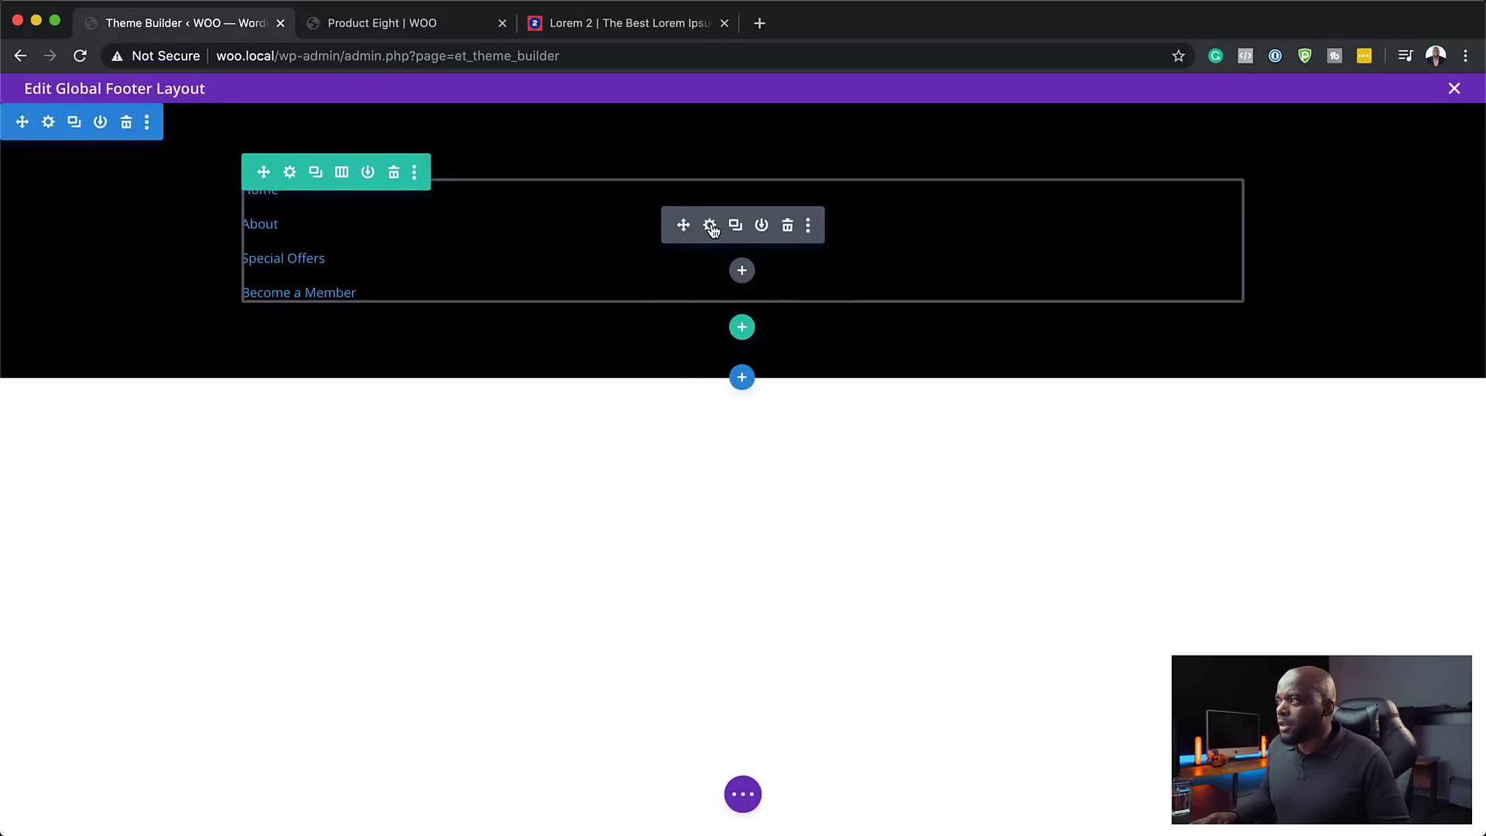
- Set the text module's link font to Poppins under Design > Text > Link
left_click(710, 226)
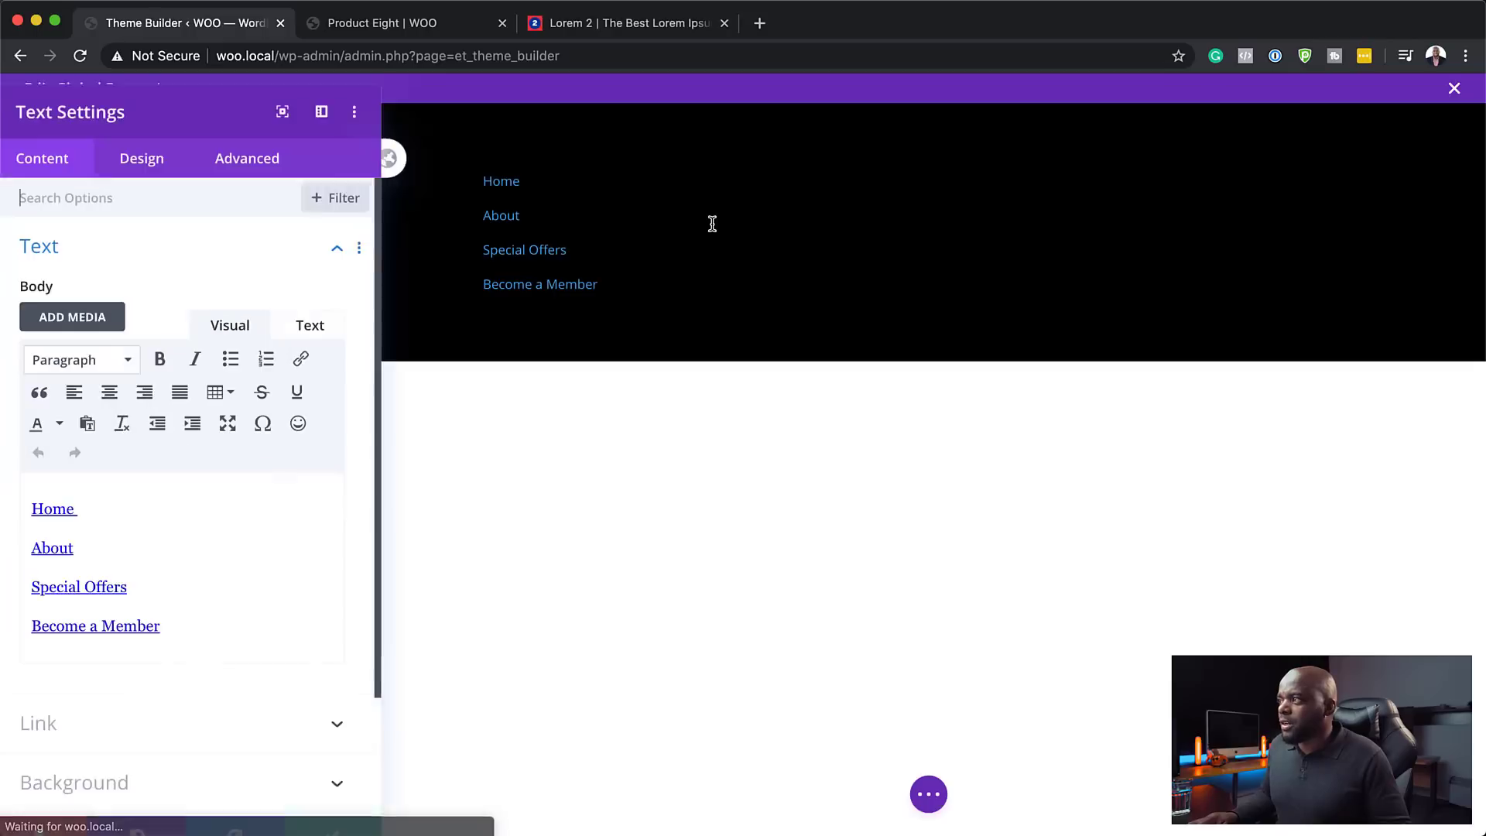
left_click(157, 178)
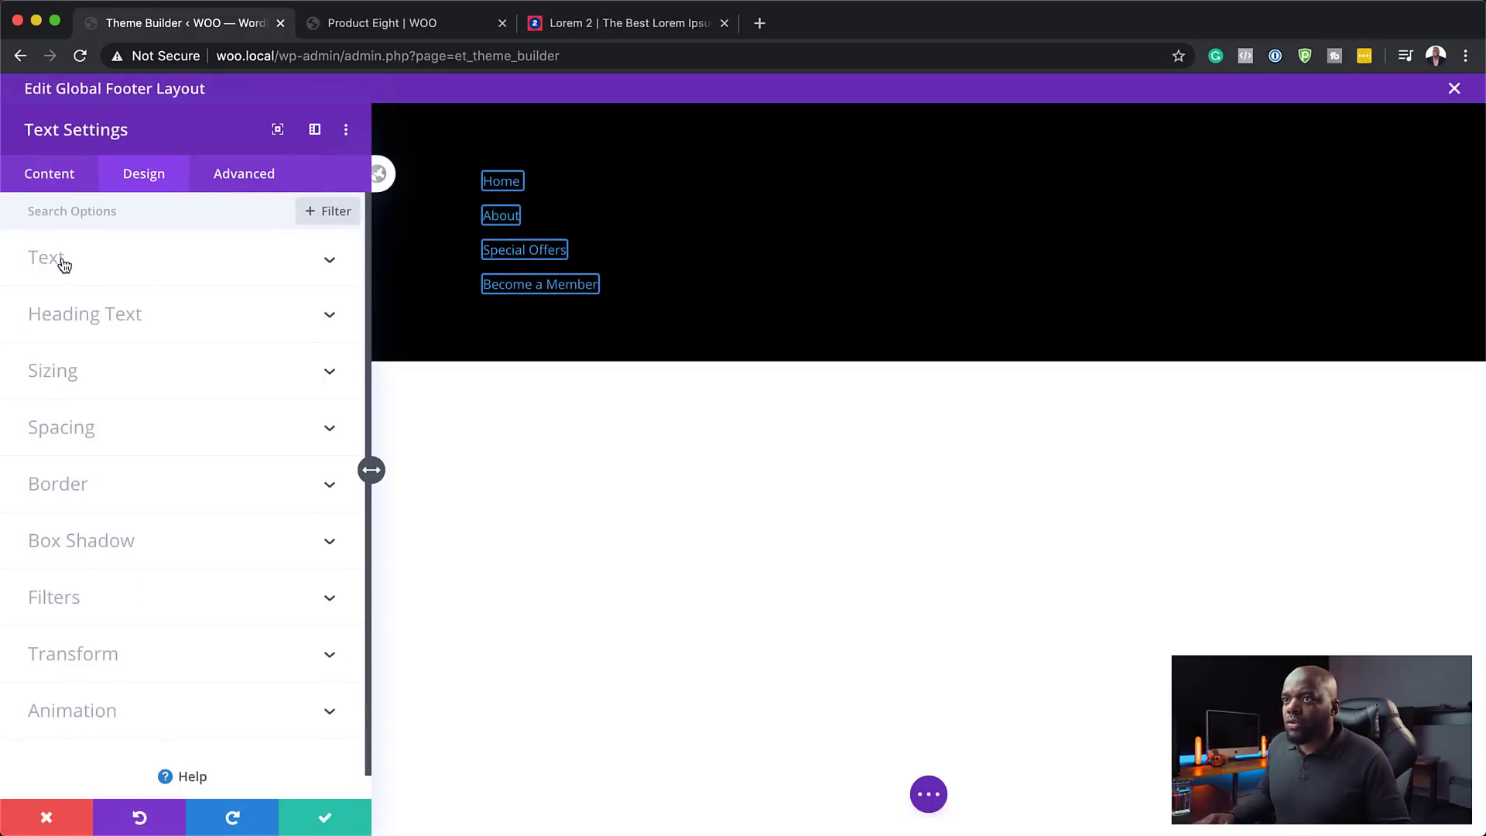
left_click(64, 265)
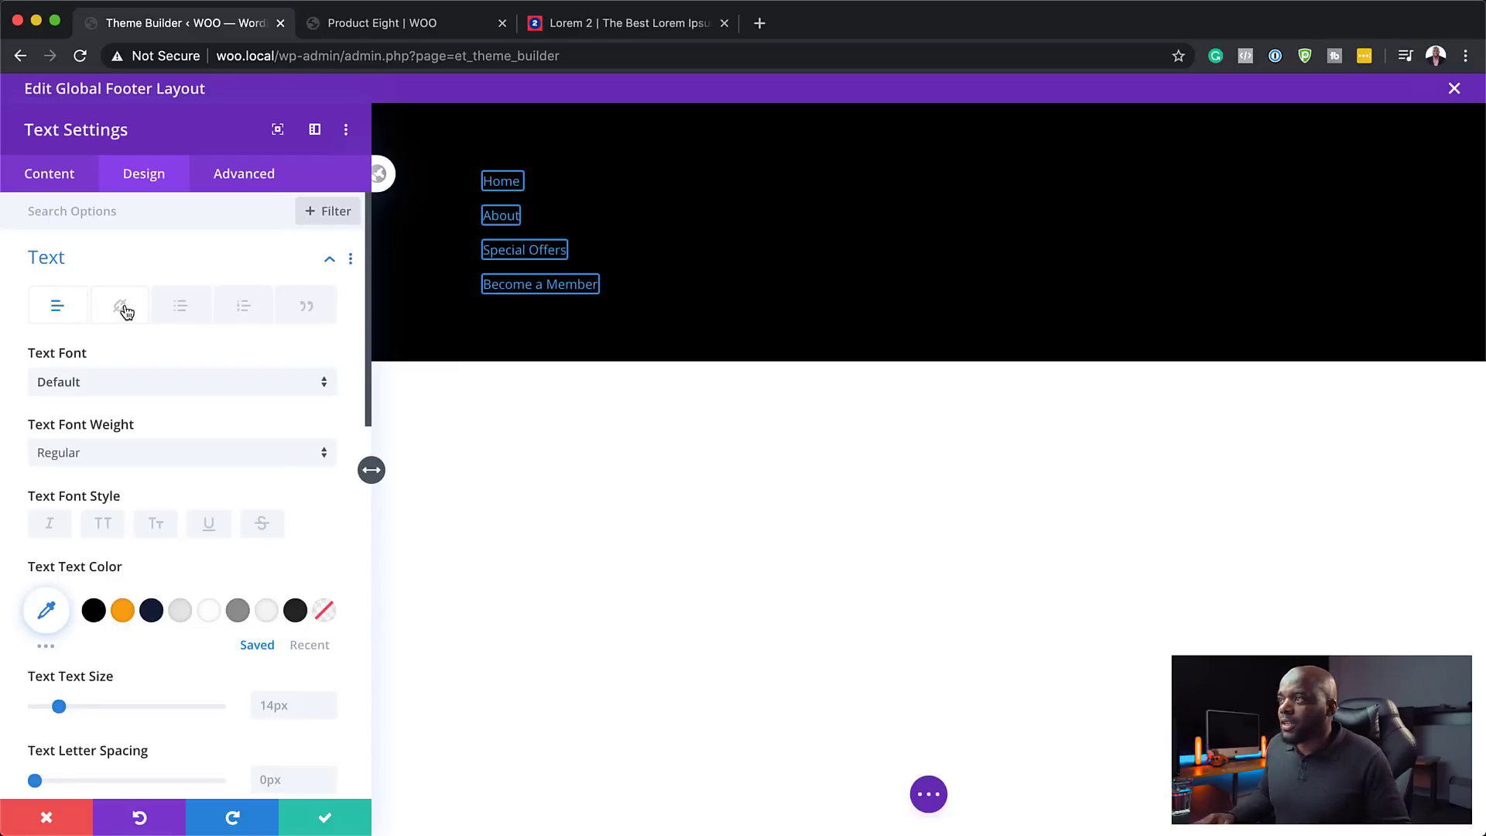
left_click(125, 309)
left_click(100, 381)
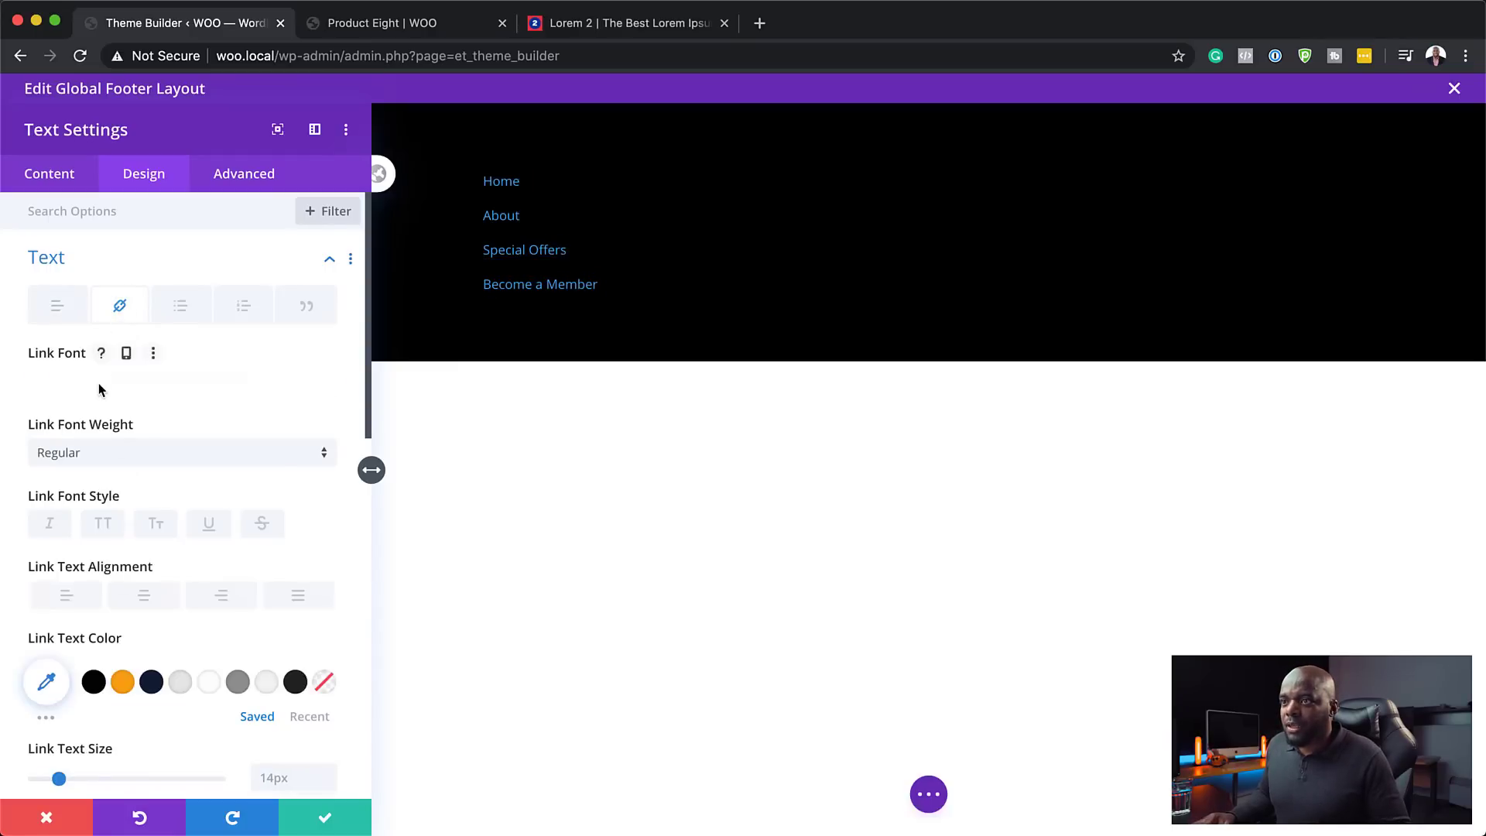
left_click(109, 255)
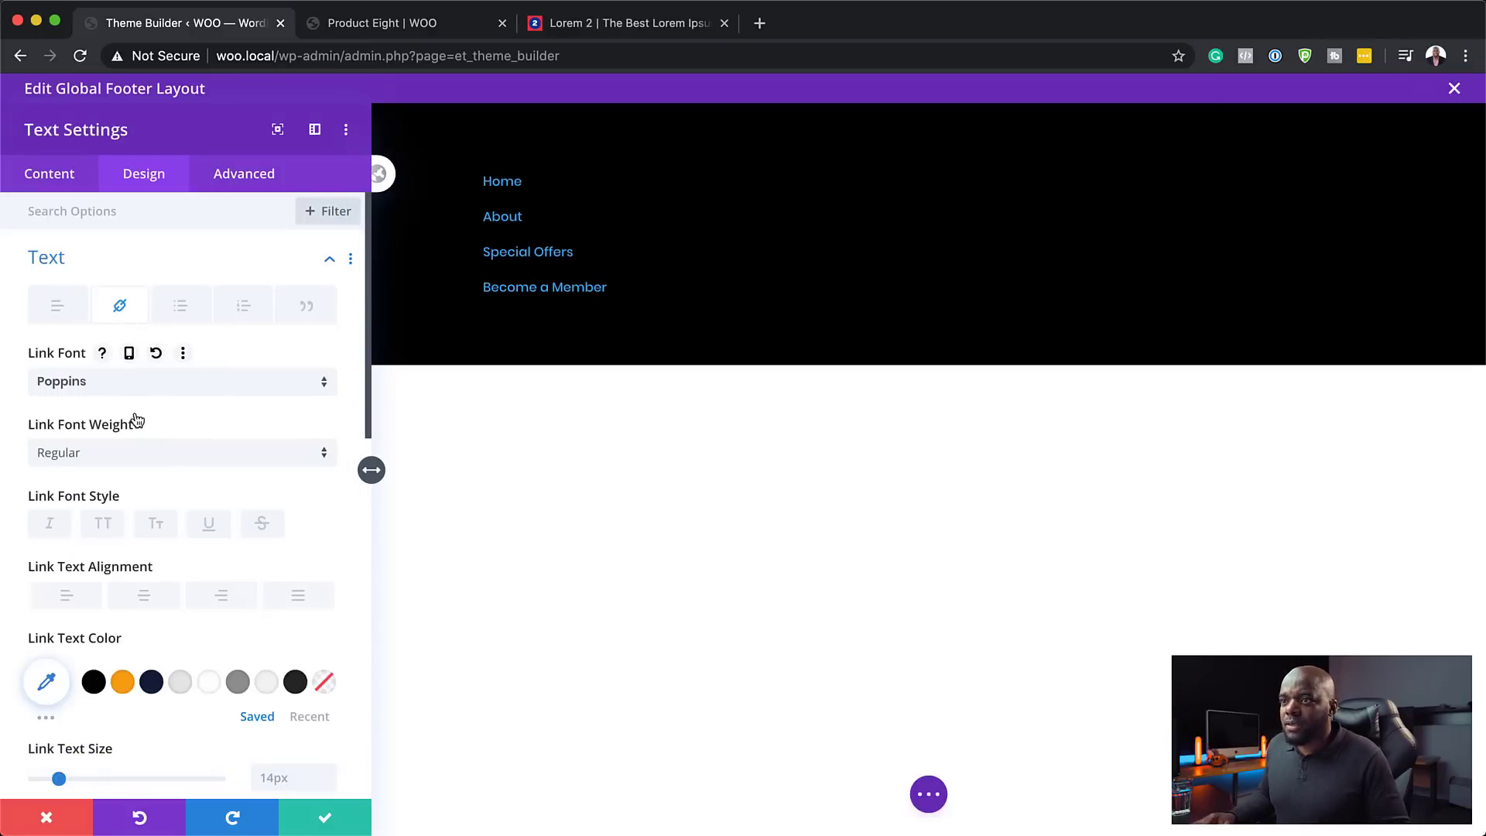
- Make the links light grey #e5e5e5 at 15px, keeping line height at 1em
scroll(190, 669, "down", 1)
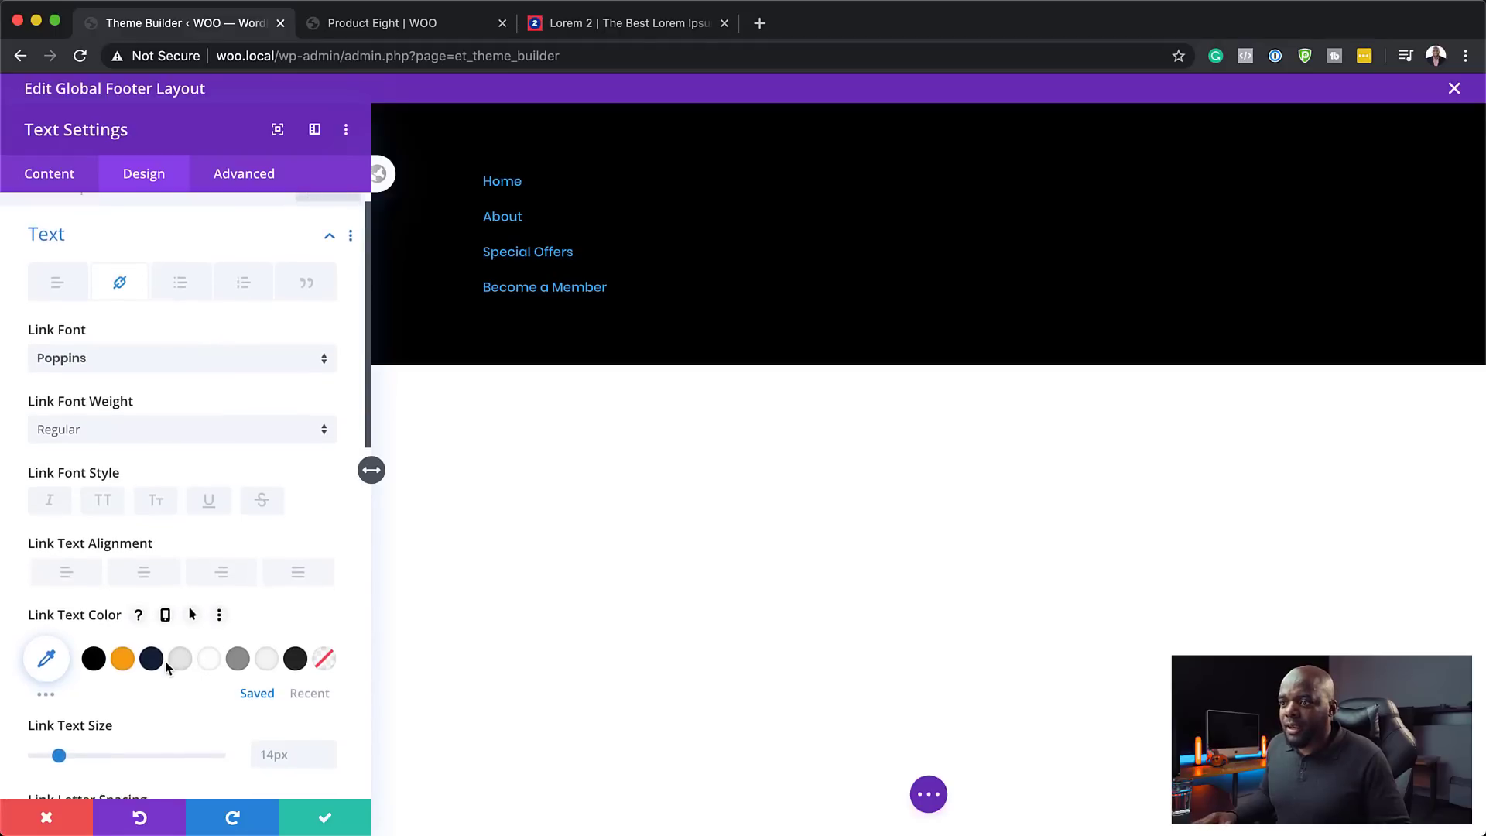
left_click(184, 664)
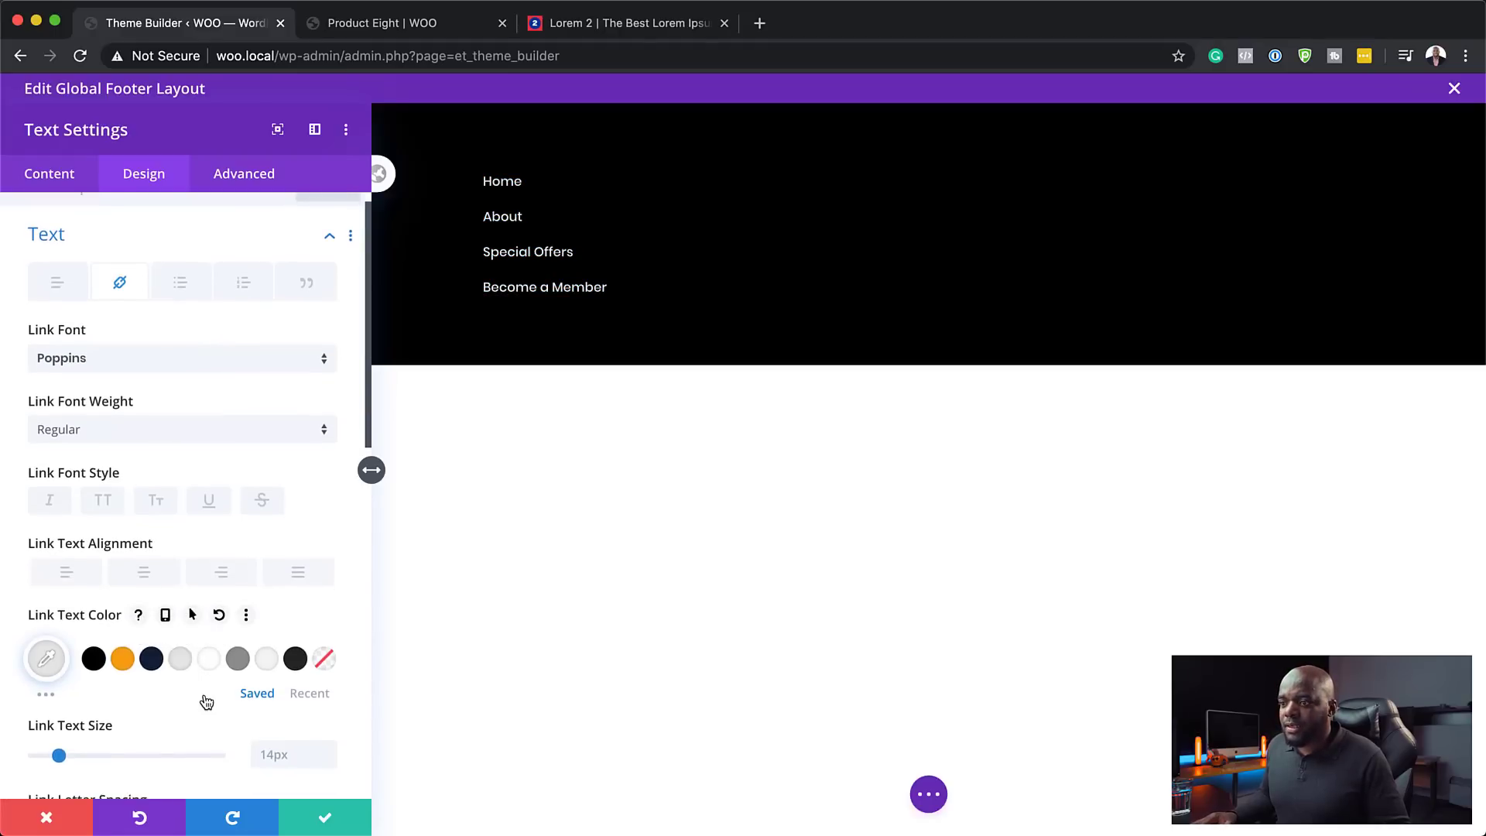
scroll(205, 698, "down", 4)
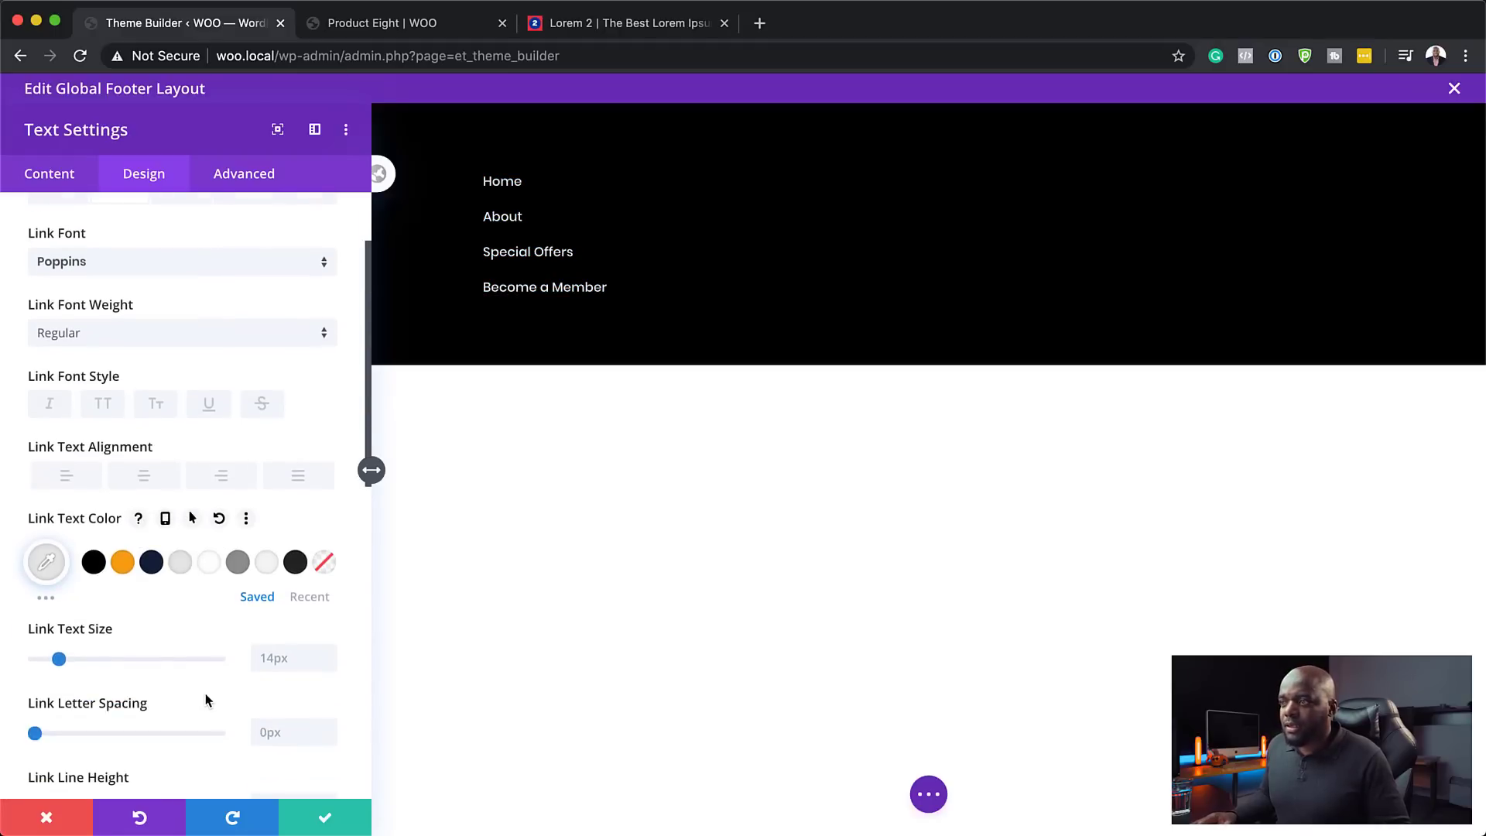
left_click(328, 651)
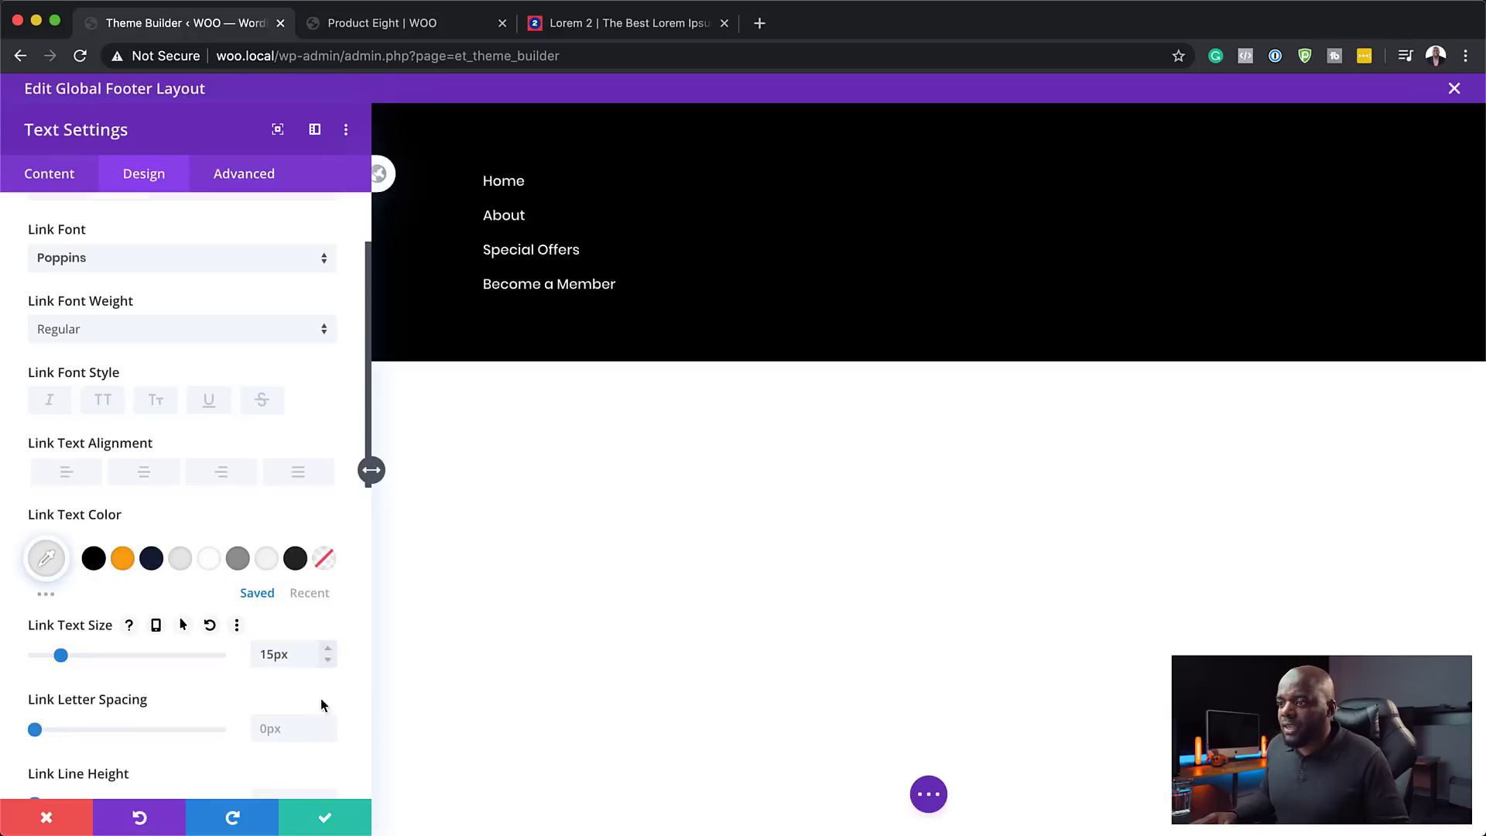
scroll(324, 716, "down", 3)
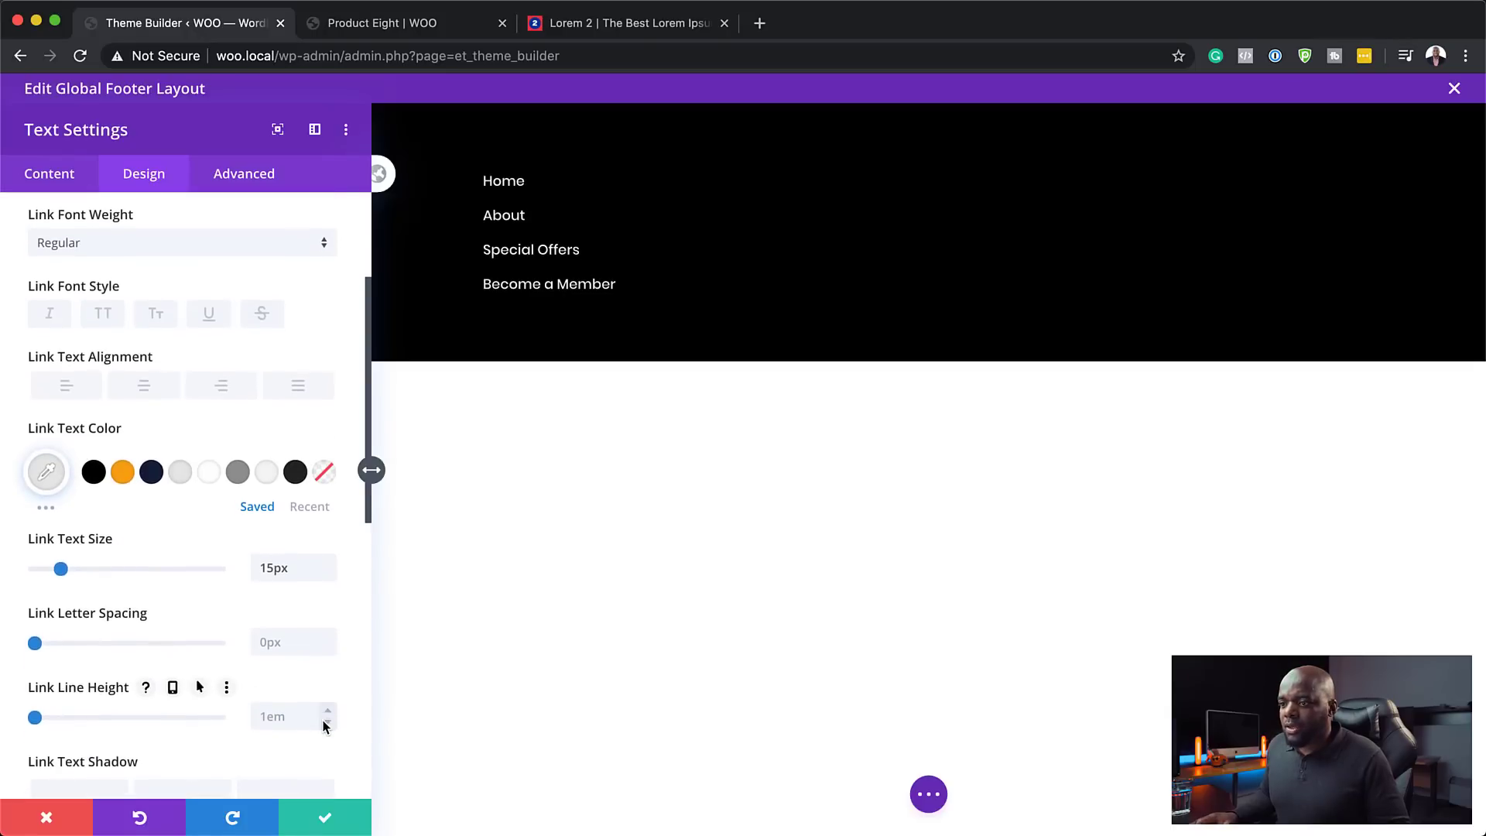
left_click(329, 711)
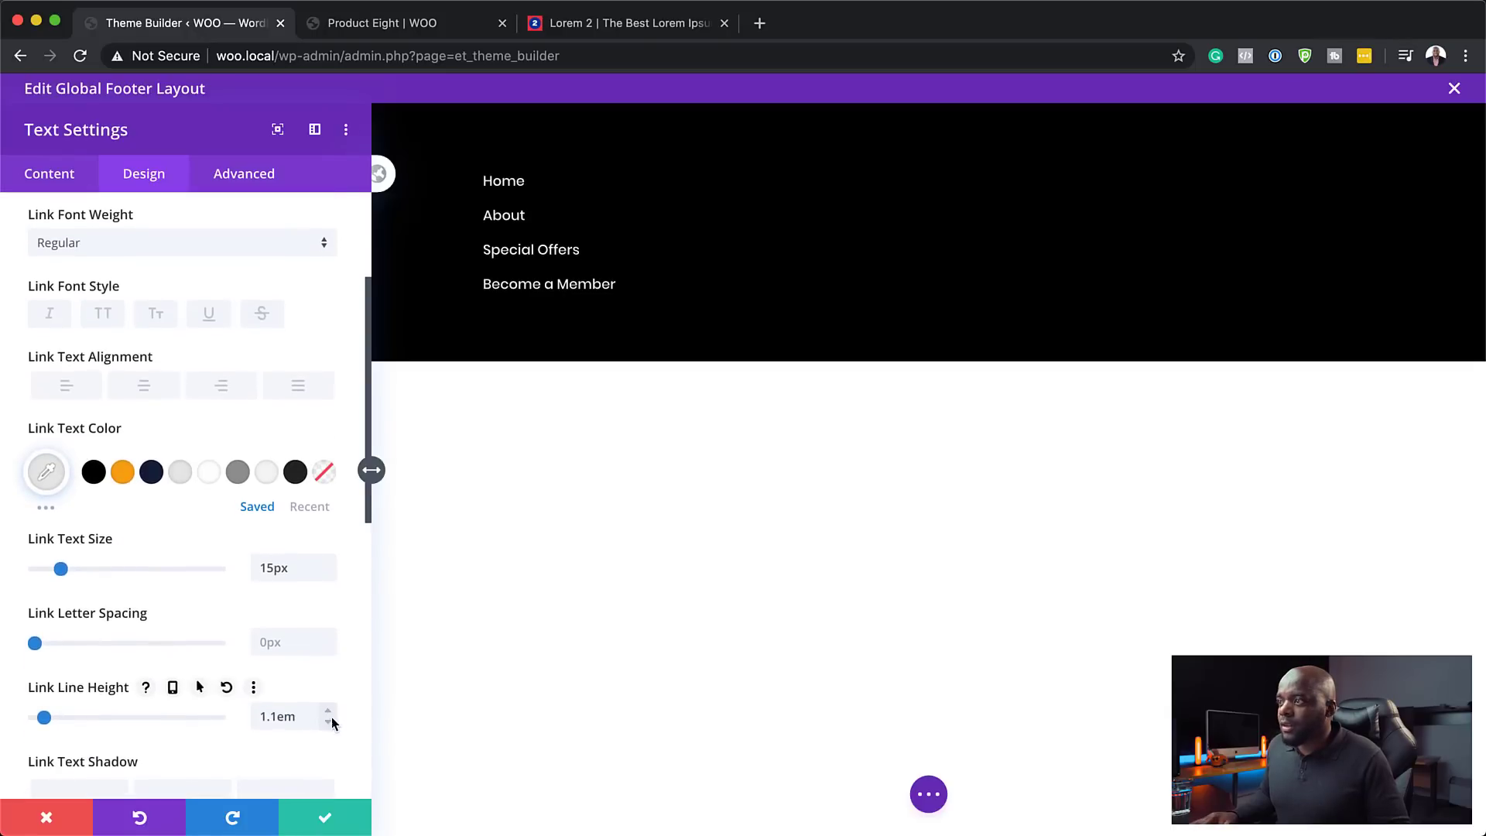
left_click(328, 722)
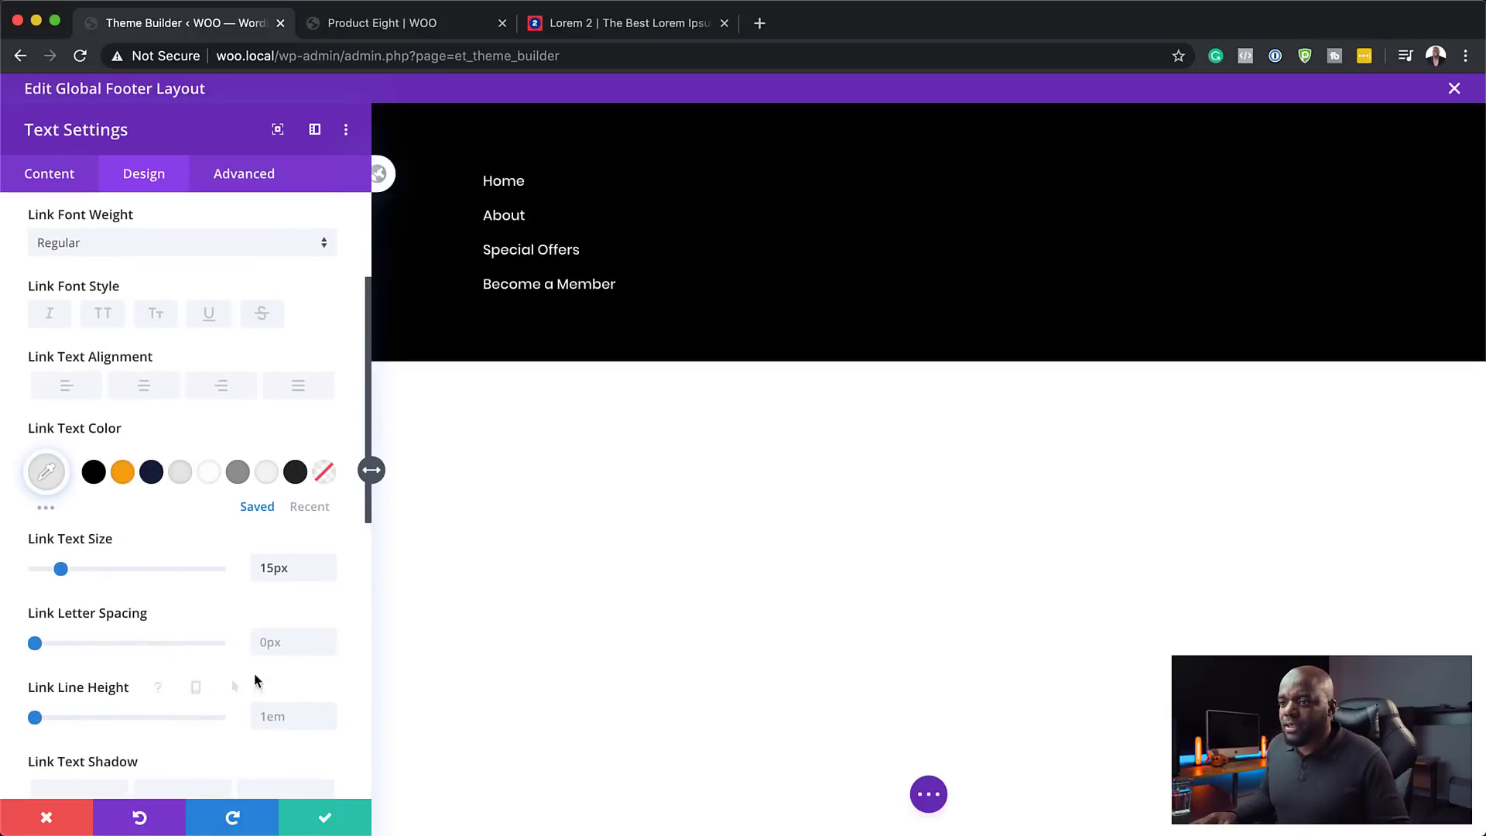
scroll(214, 650, "down", 1)
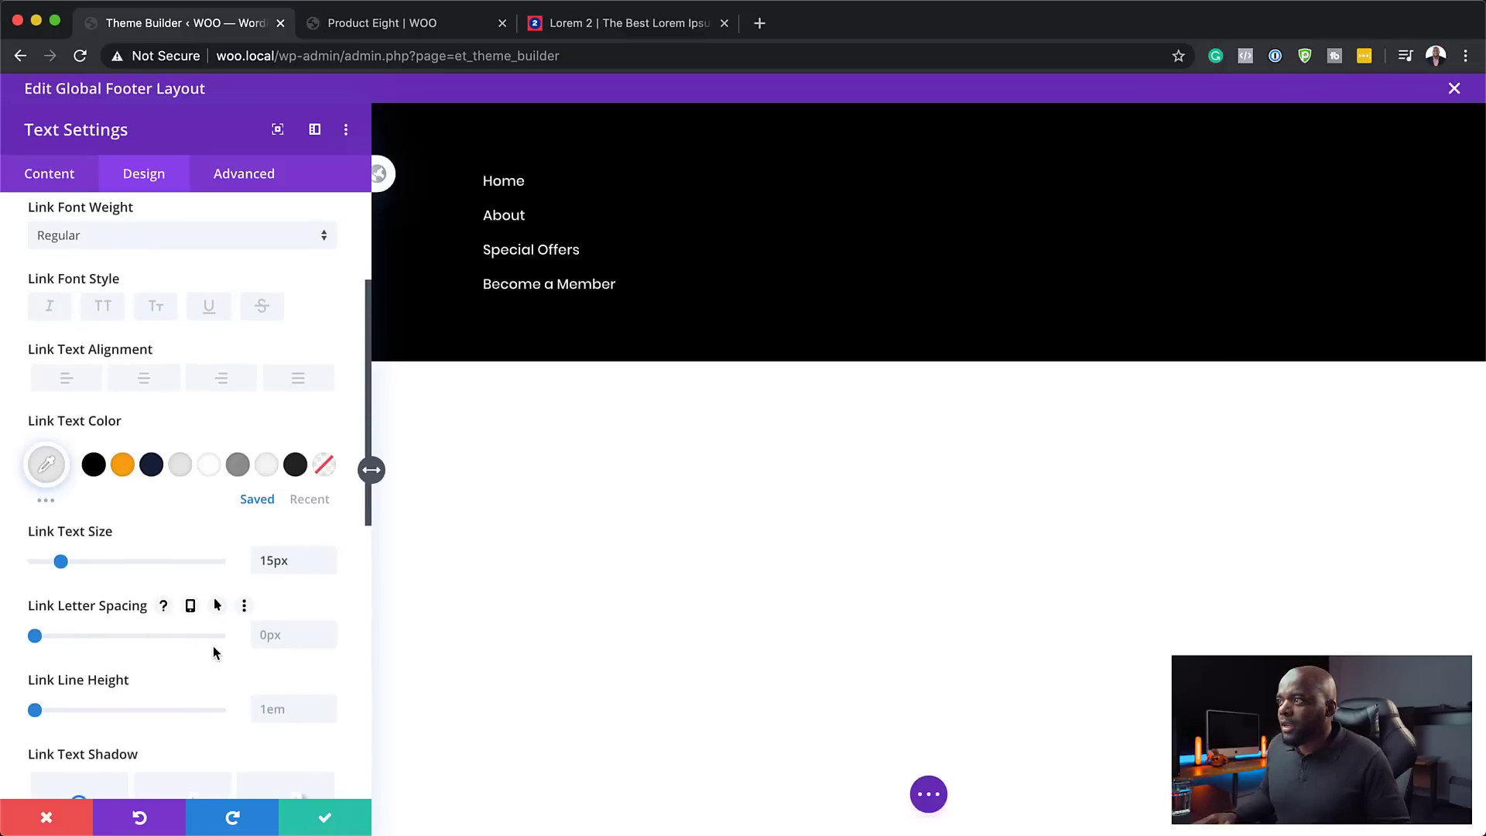
scroll(229, 588, "up", 5)
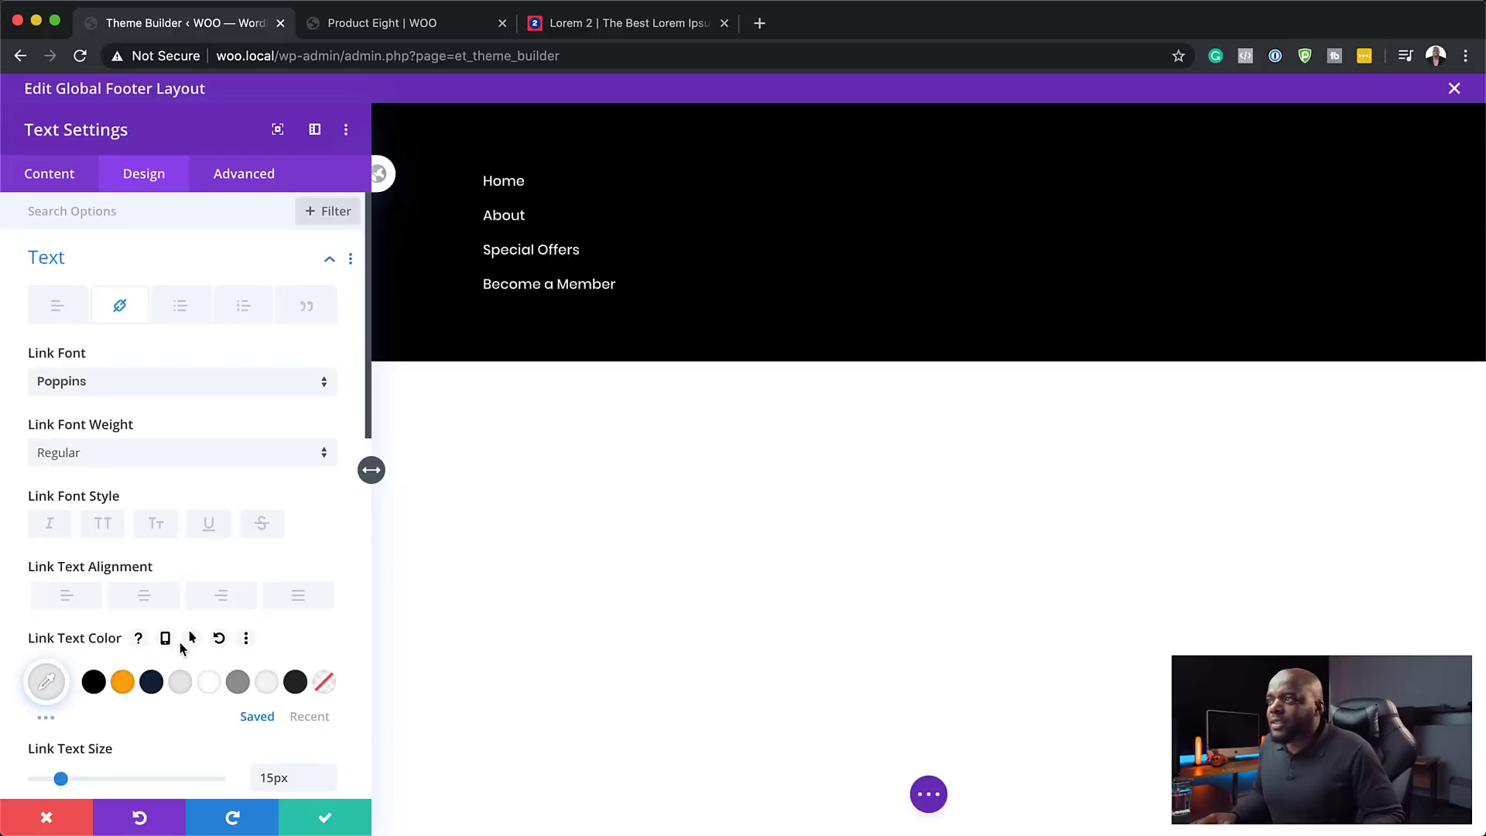
- Give the links an orange #fca311 hover colour and save the text module
mouse_move(521, 199)
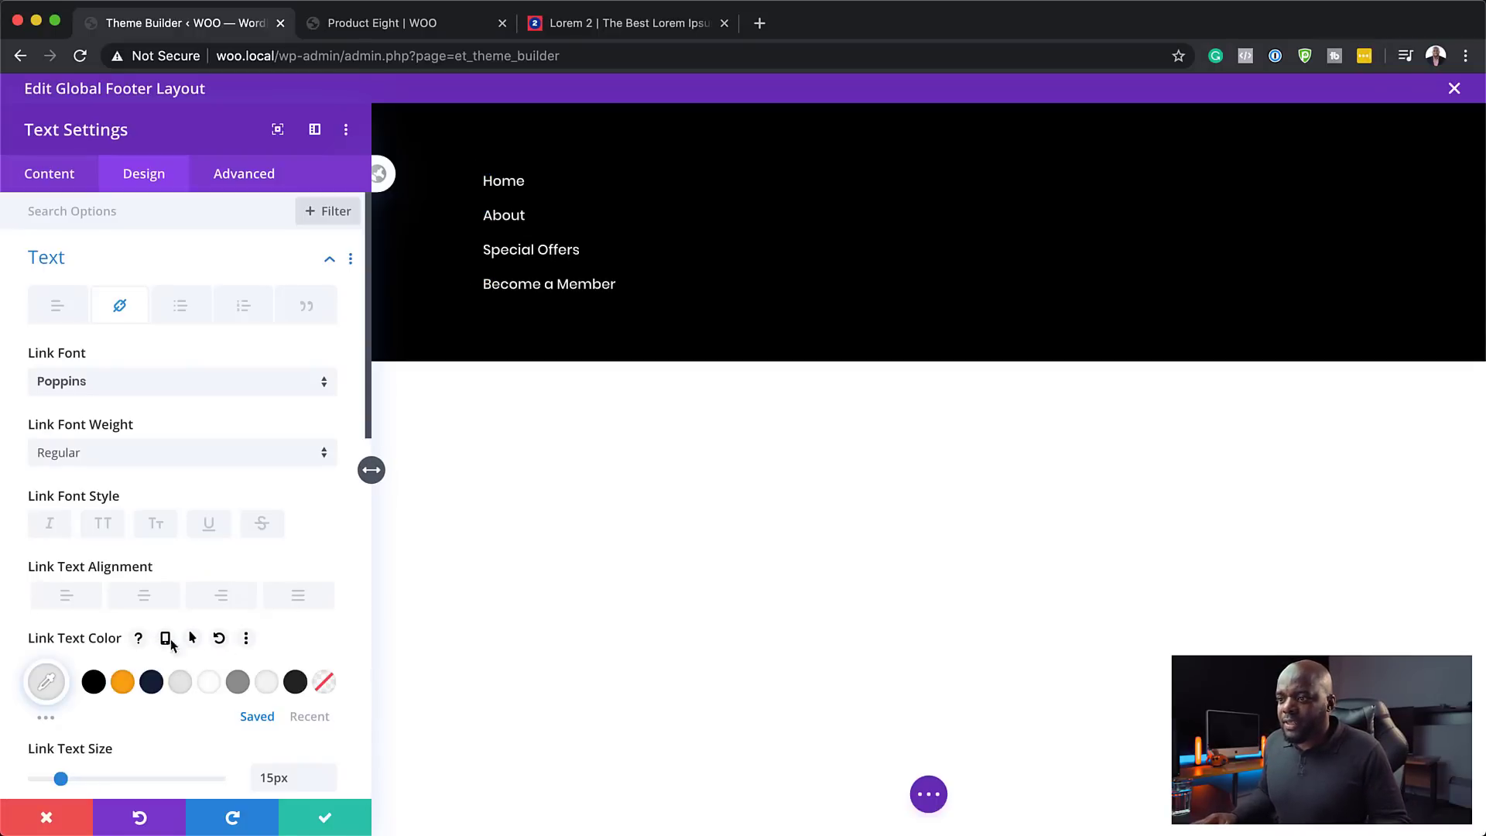
left_click(194, 639)
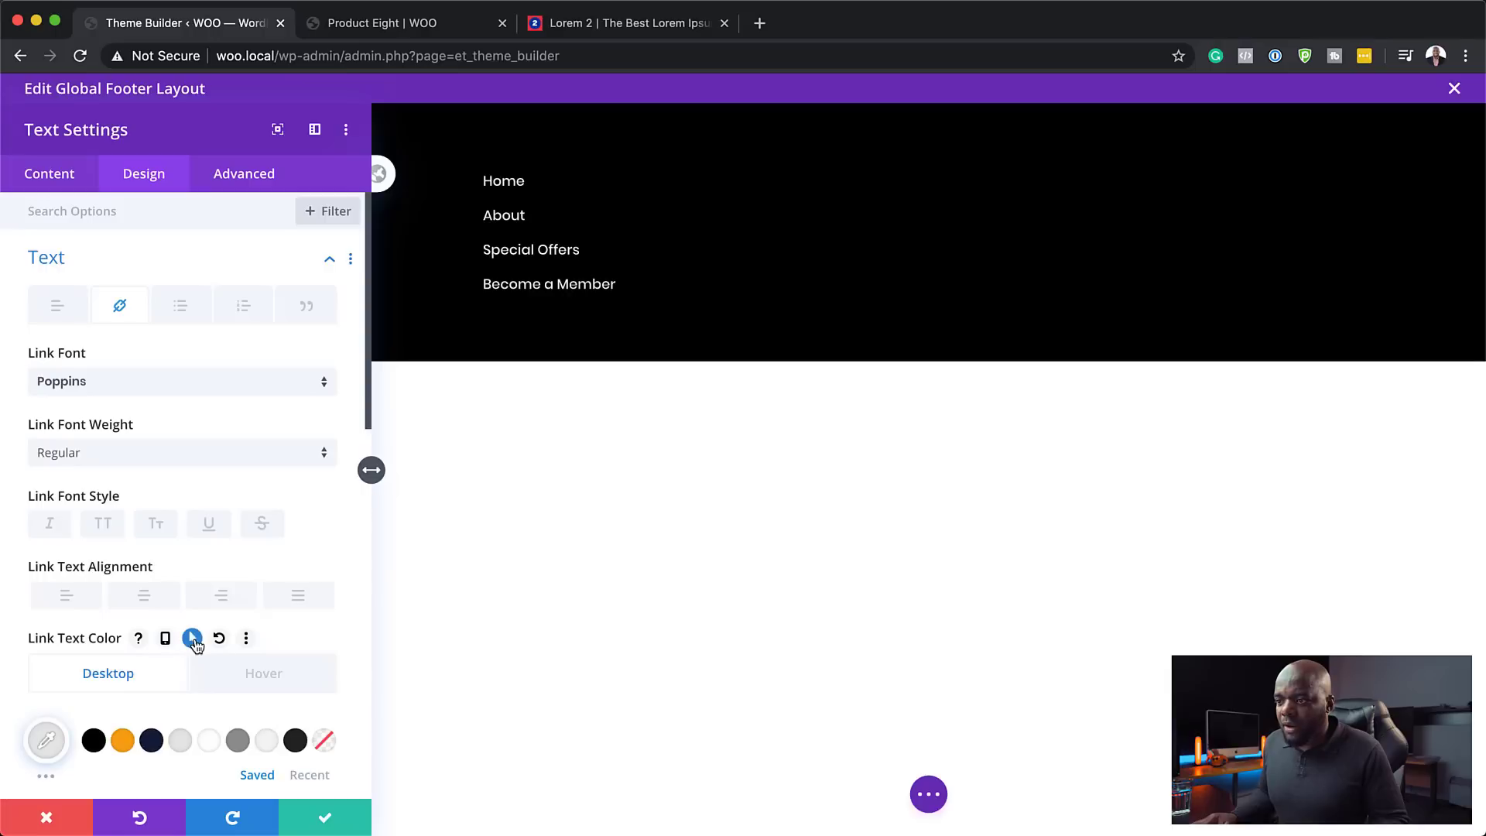
left_click(249, 674)
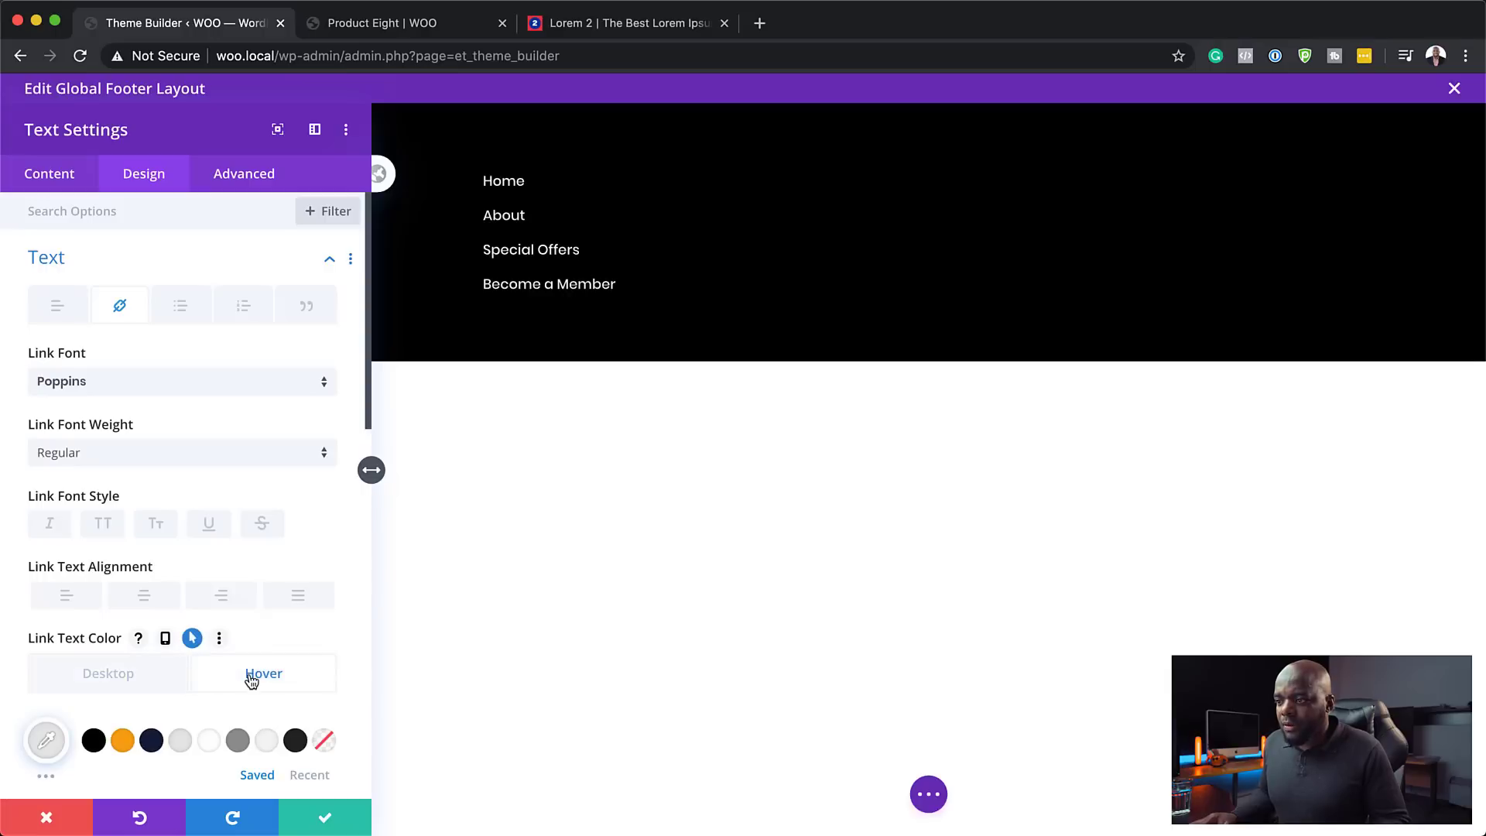
left_click(123, 743)
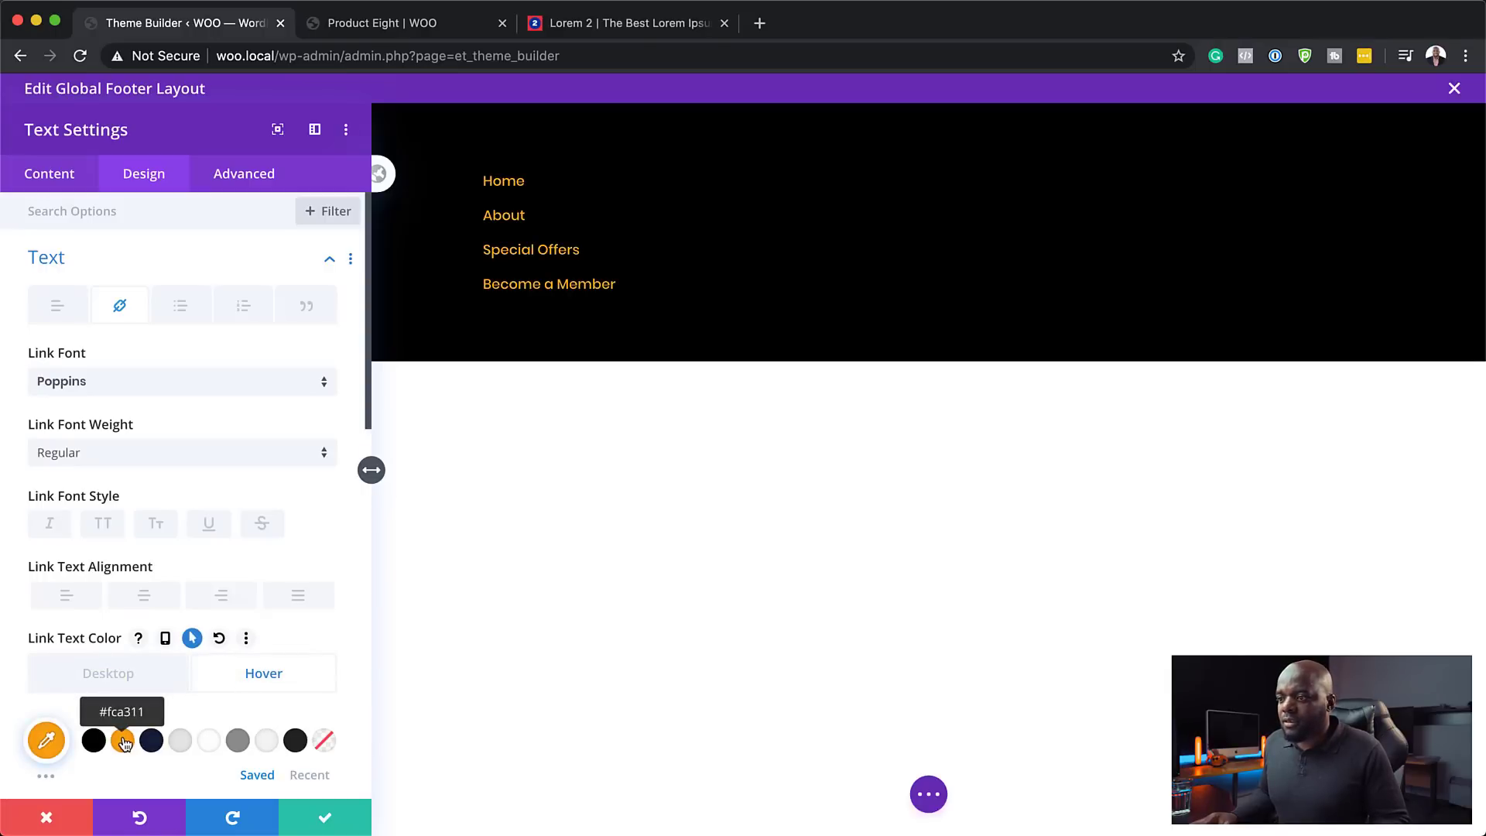
left_click(143, 684)
left_click(234, 682)
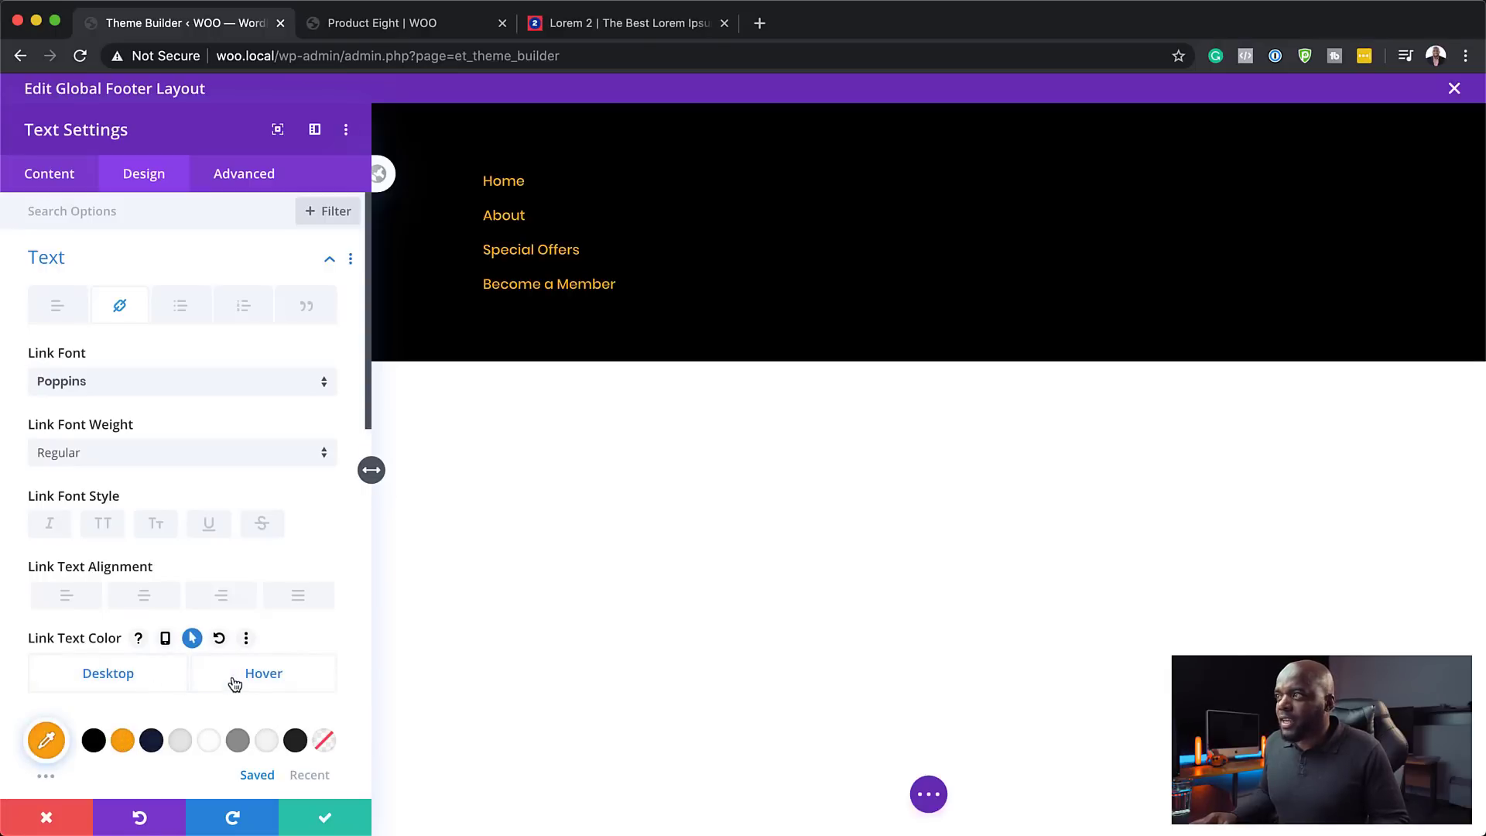
left_click(234, 685)
left_click(236, 687)
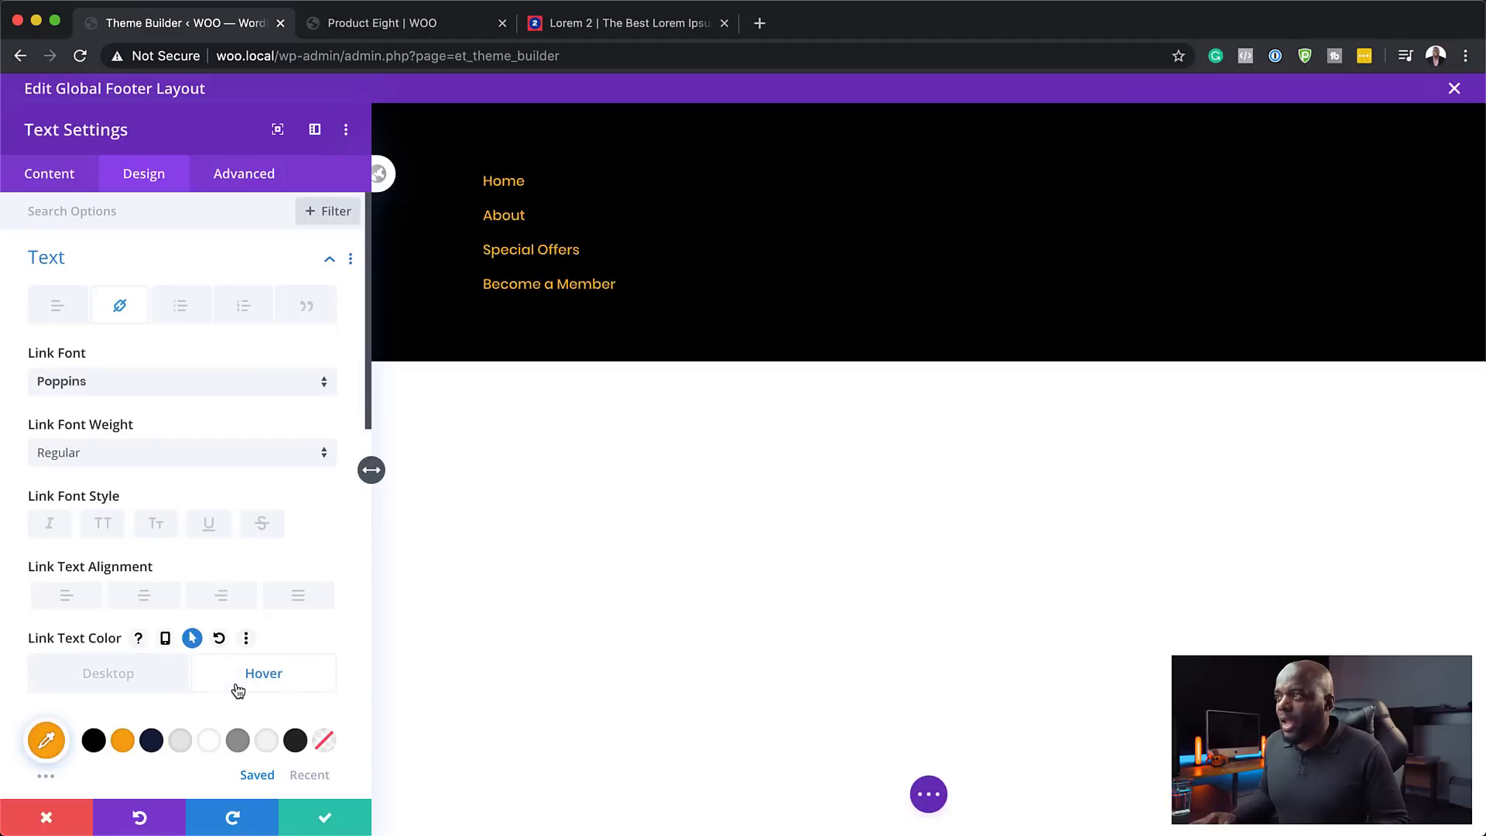
left_click(166, 680)
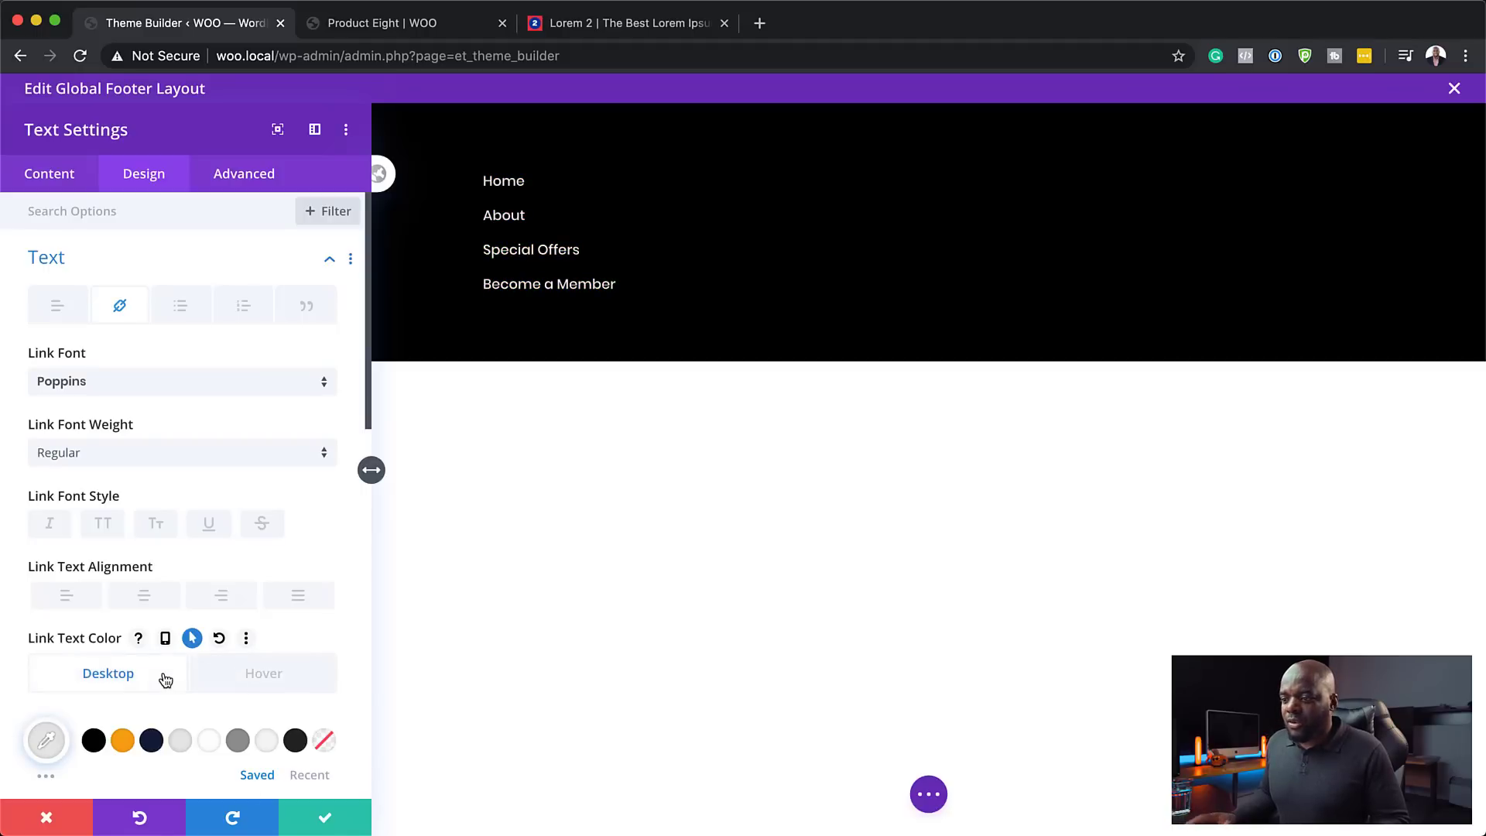
left_click(325, 817)
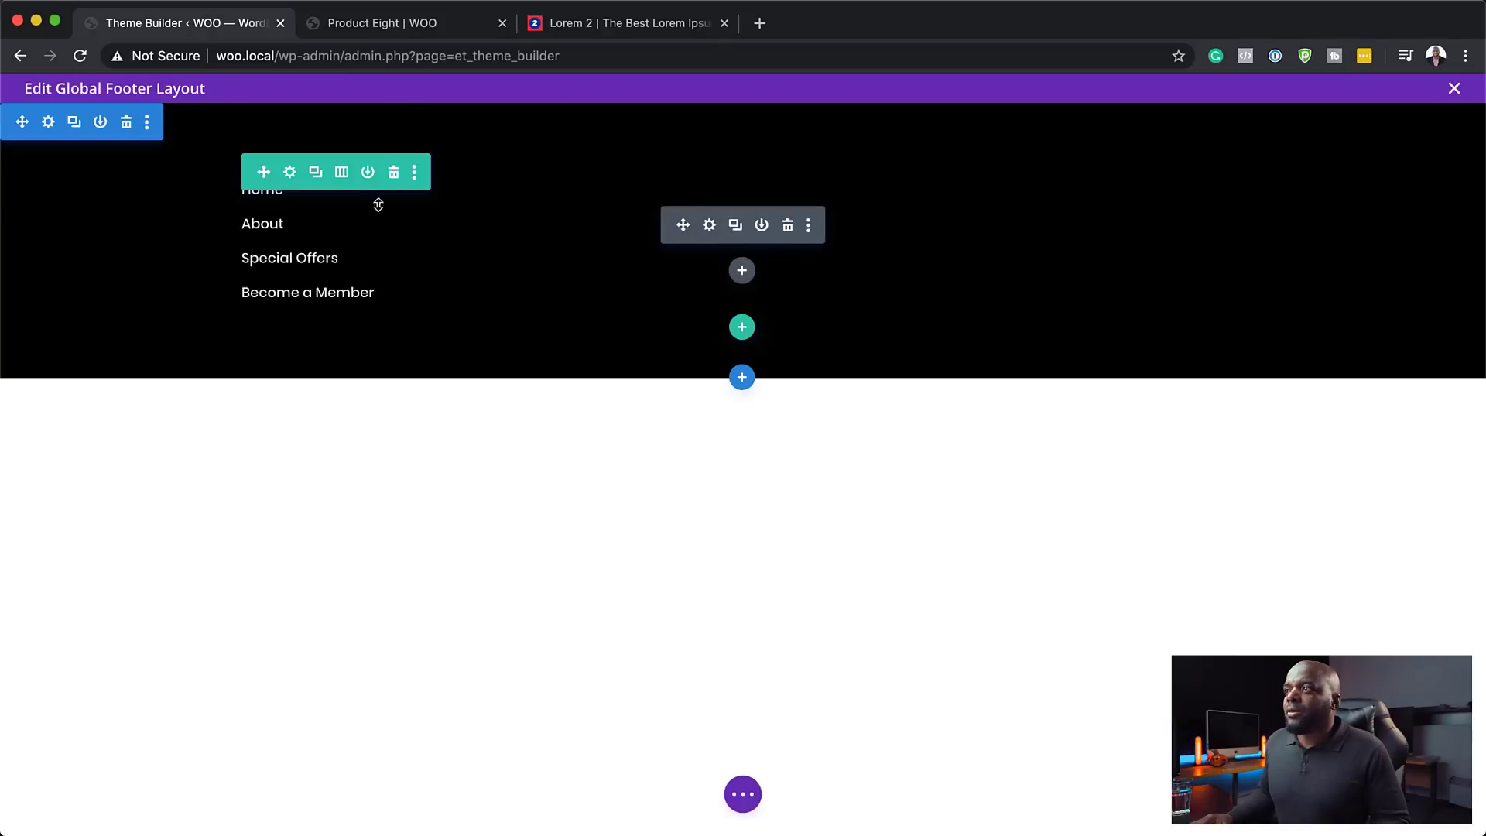
- Duplicate the row's column twice to get three identical four-link columns
left_click(290, 173)
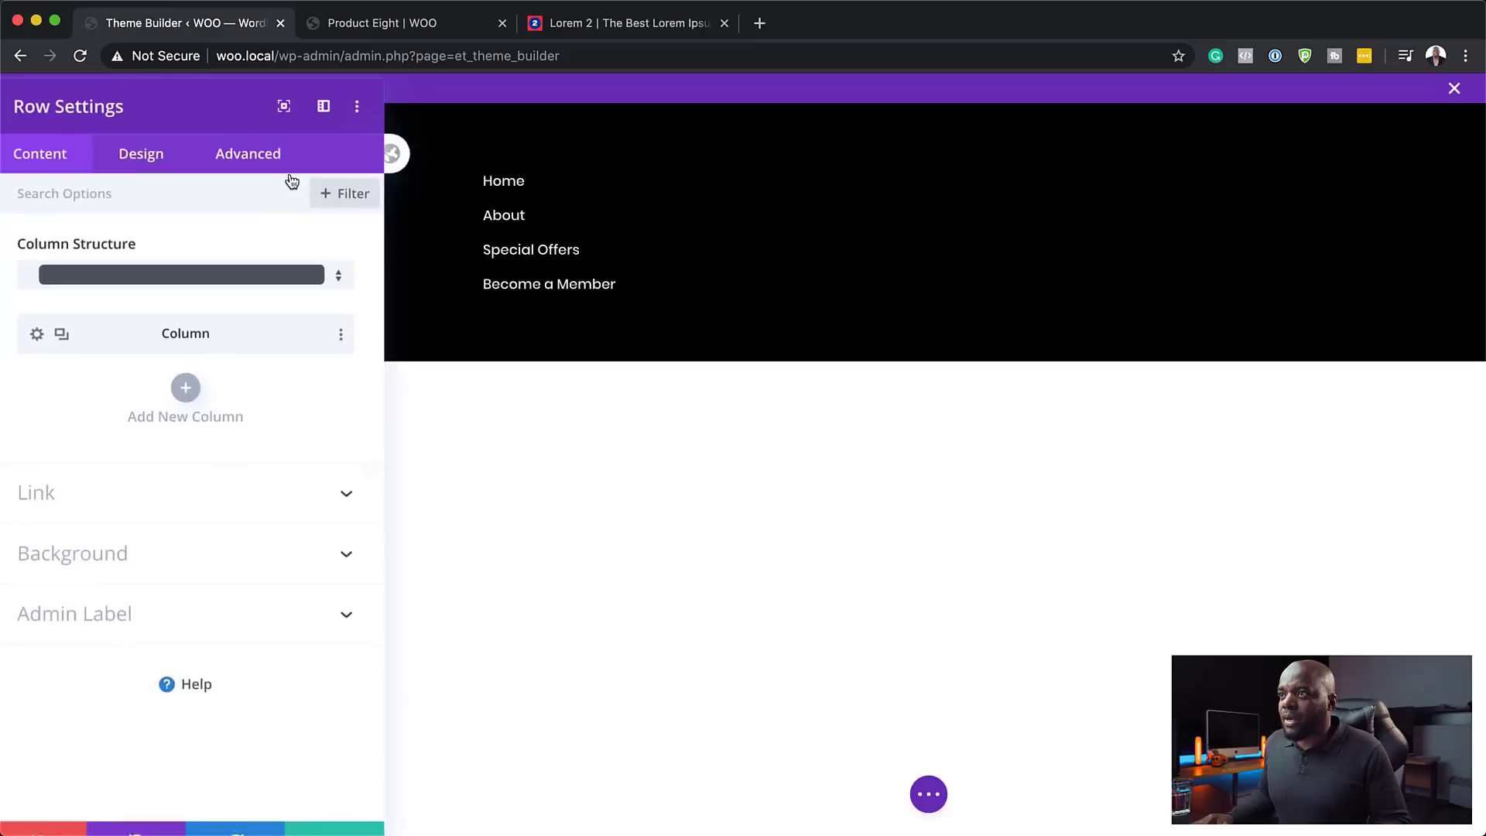
double_click(70, 345)
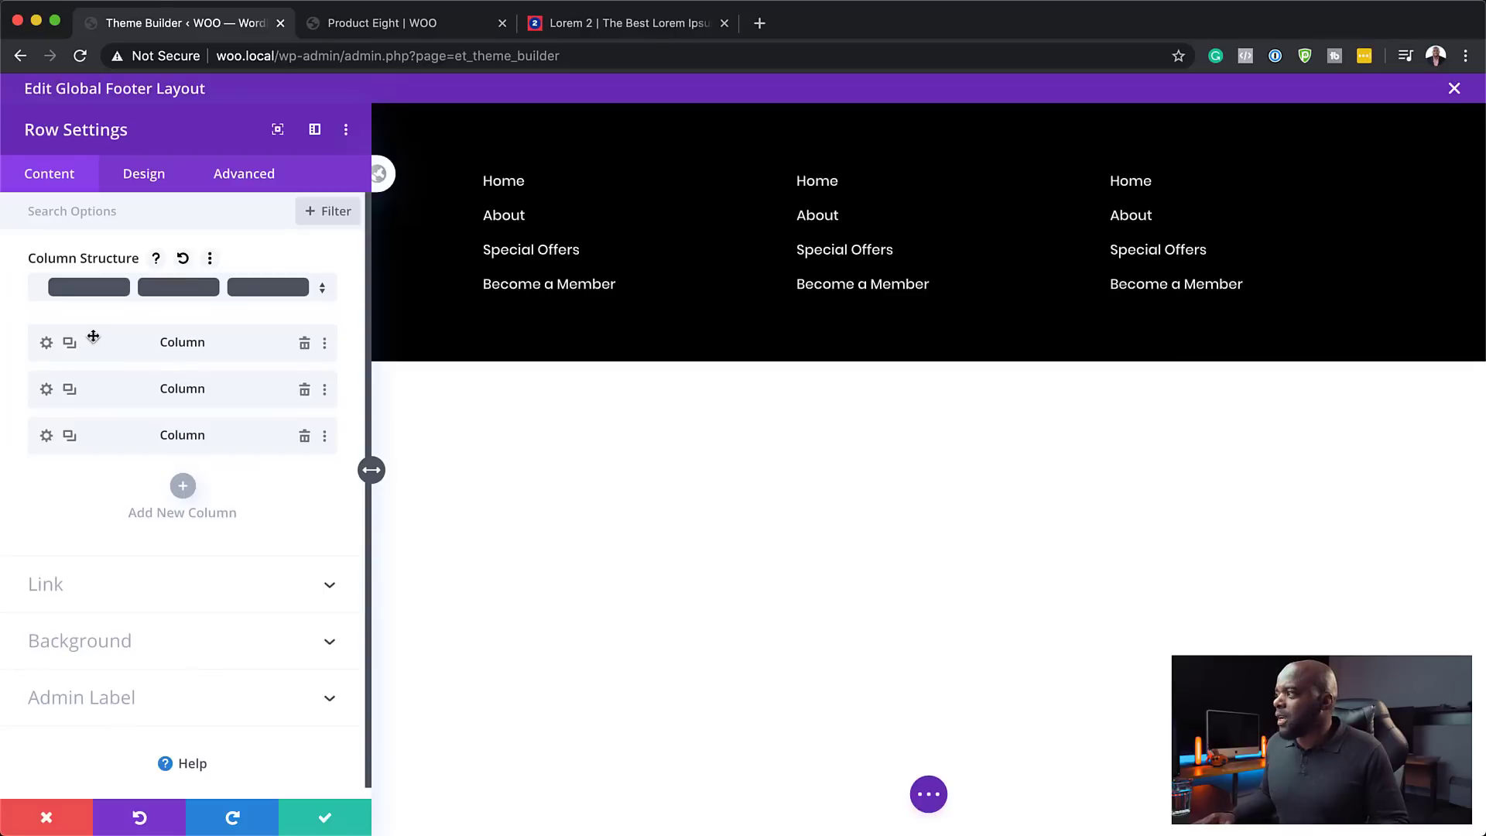
left_click(327, 822)
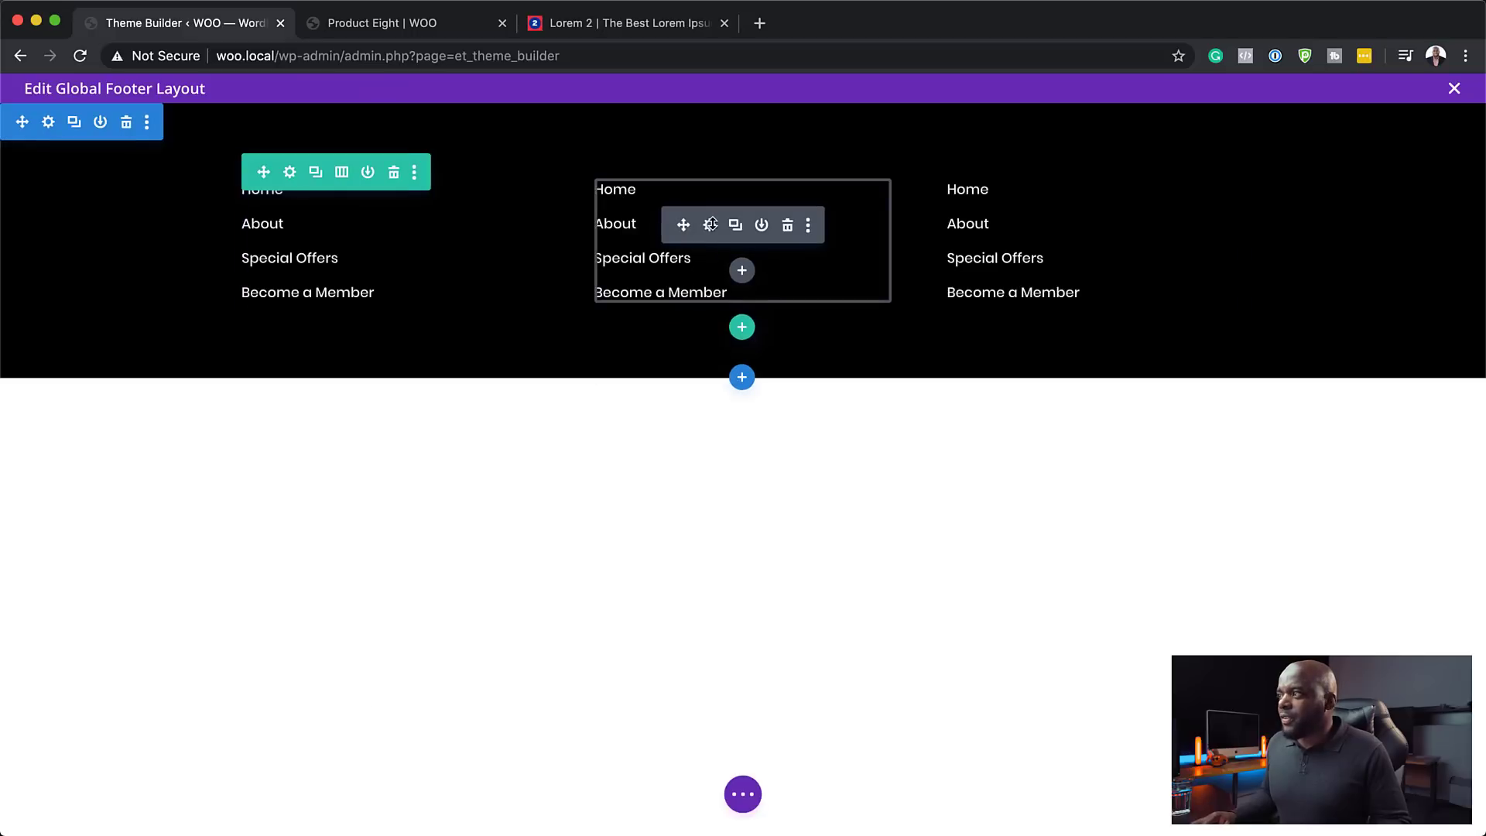
left_click(709, 226)
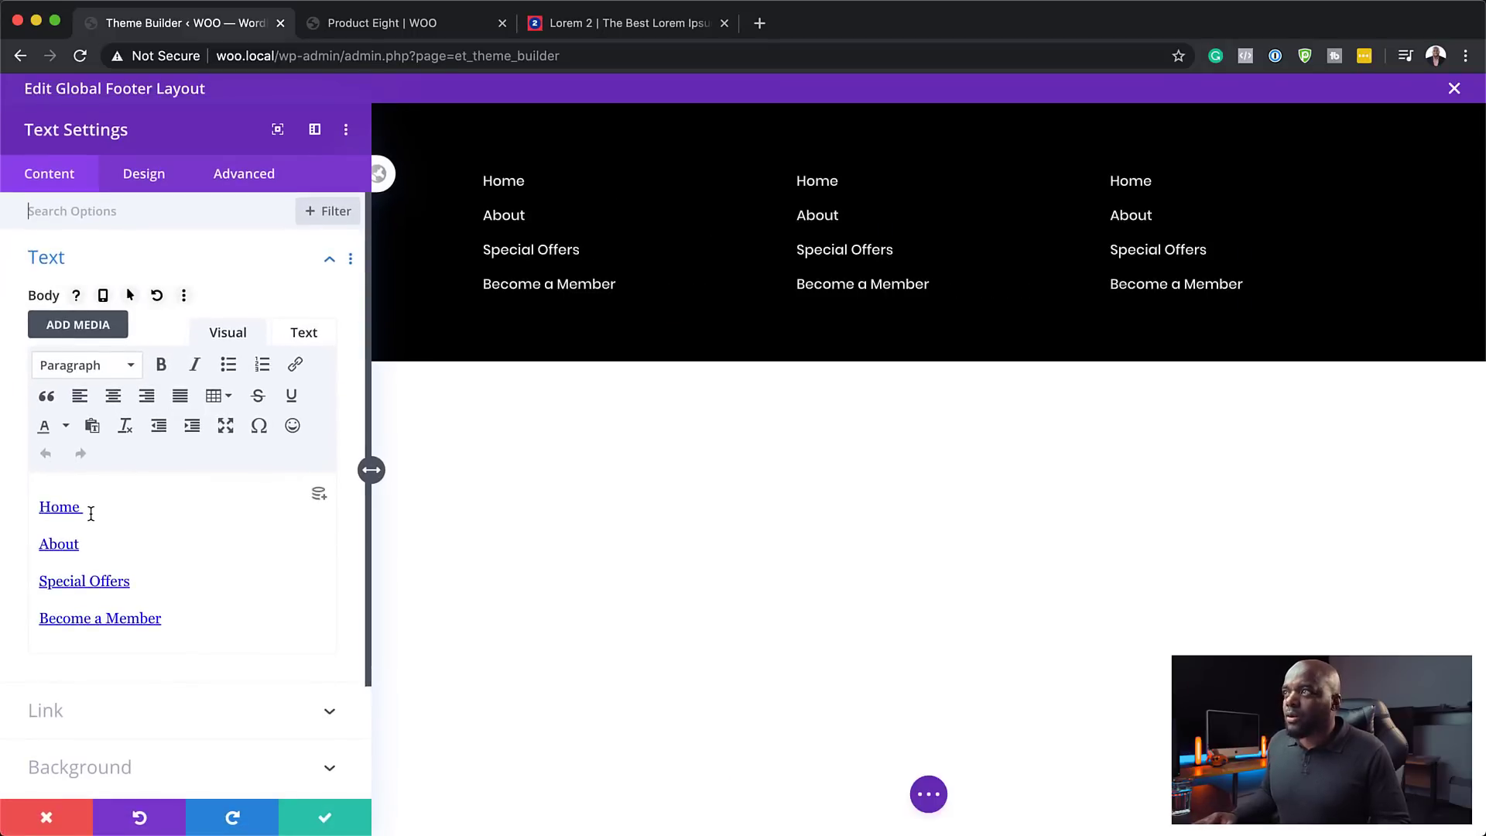
- Rename the middle column's first two links to Shop and Cart
left_click_drag(91, 514, 17, 508)
type("Shop")
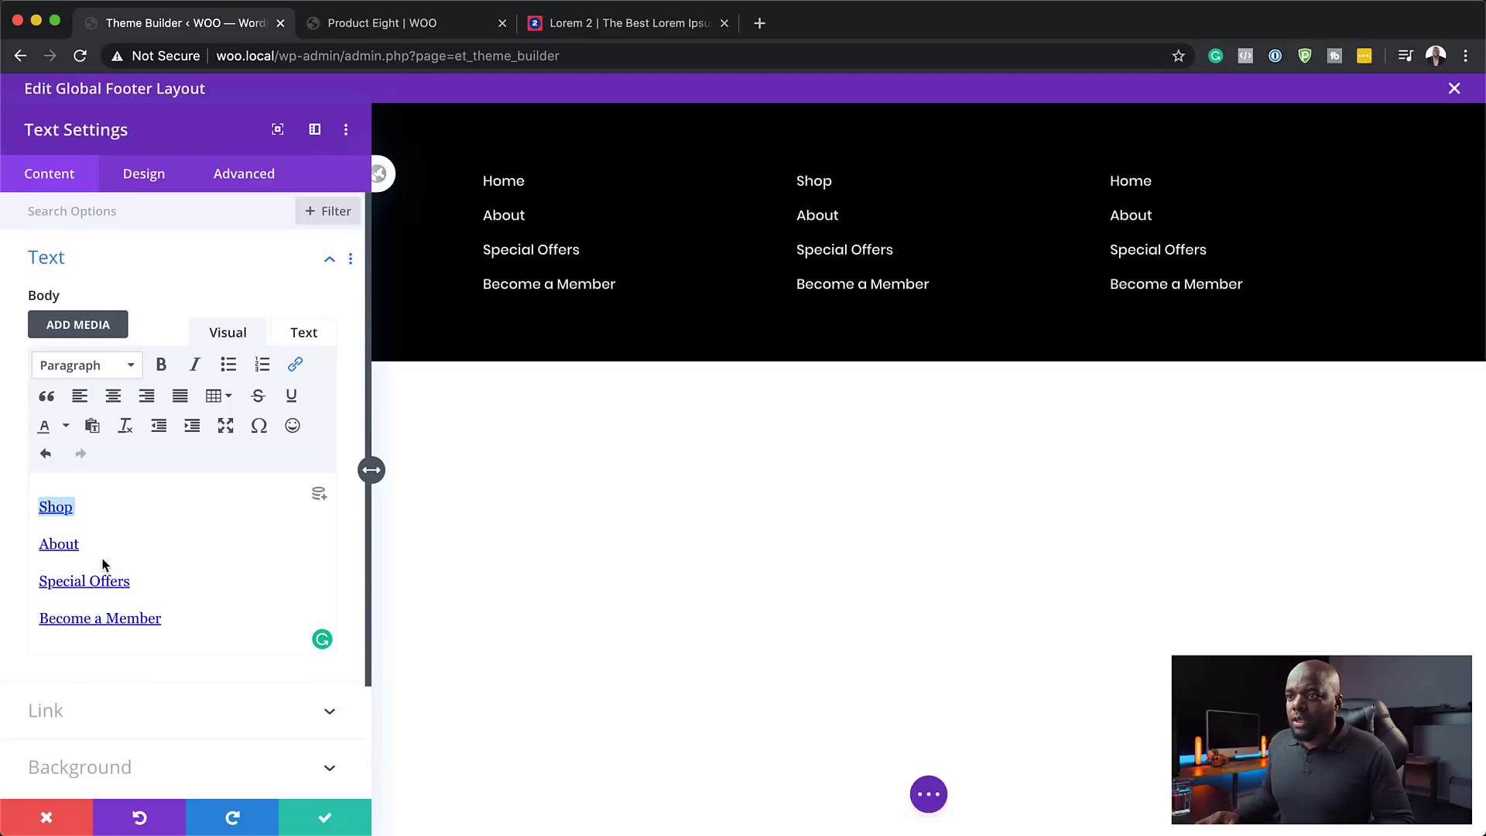
left_click_drag(86, 549, 6, 536)
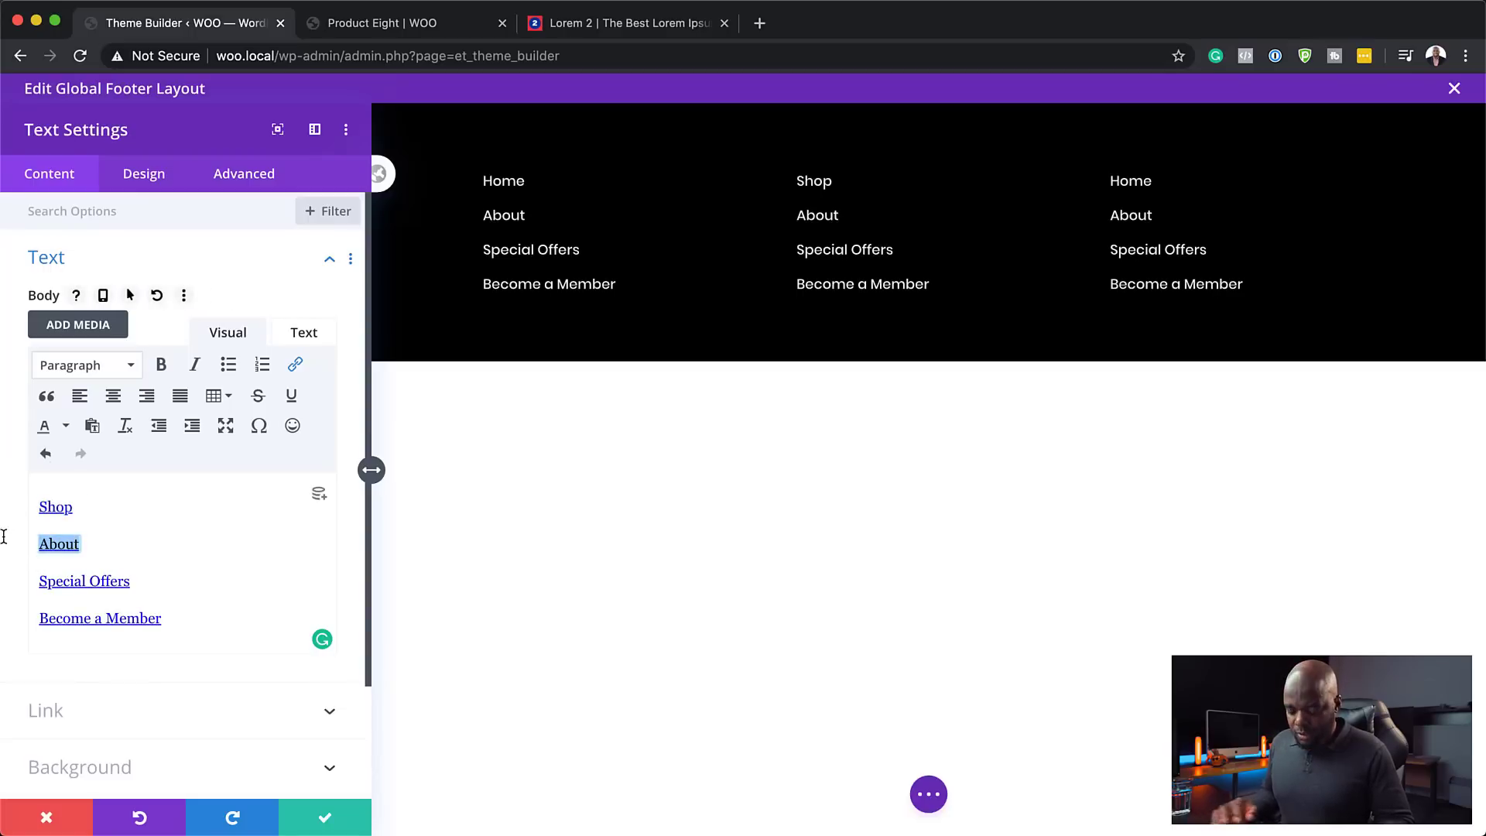
type("Cart")
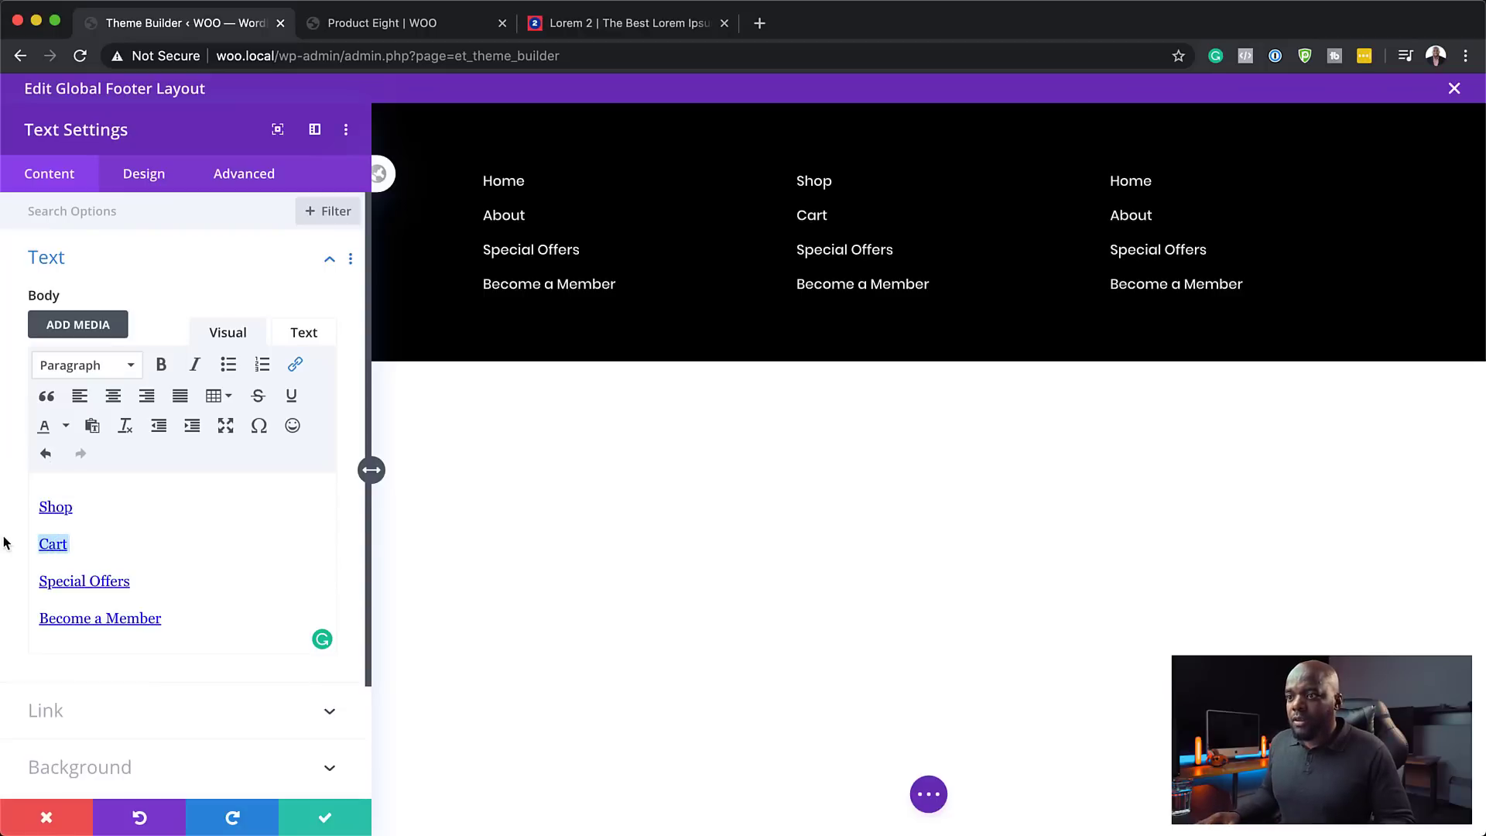
- Change the remaining links to My Account and Checkout, then save the text module
left_click_drag(133, 581, 26, 579)
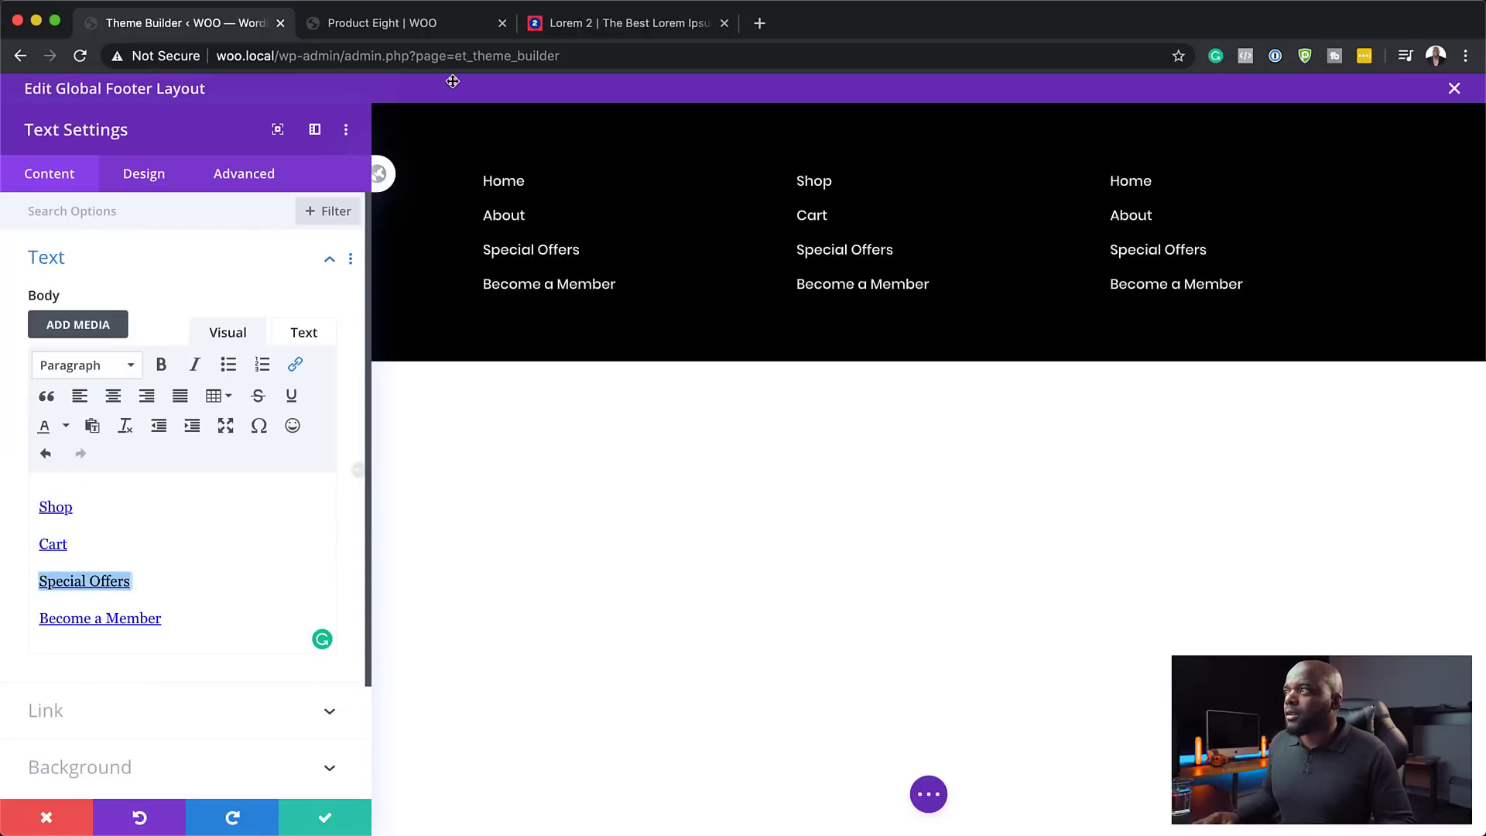
left_click(442, 24)
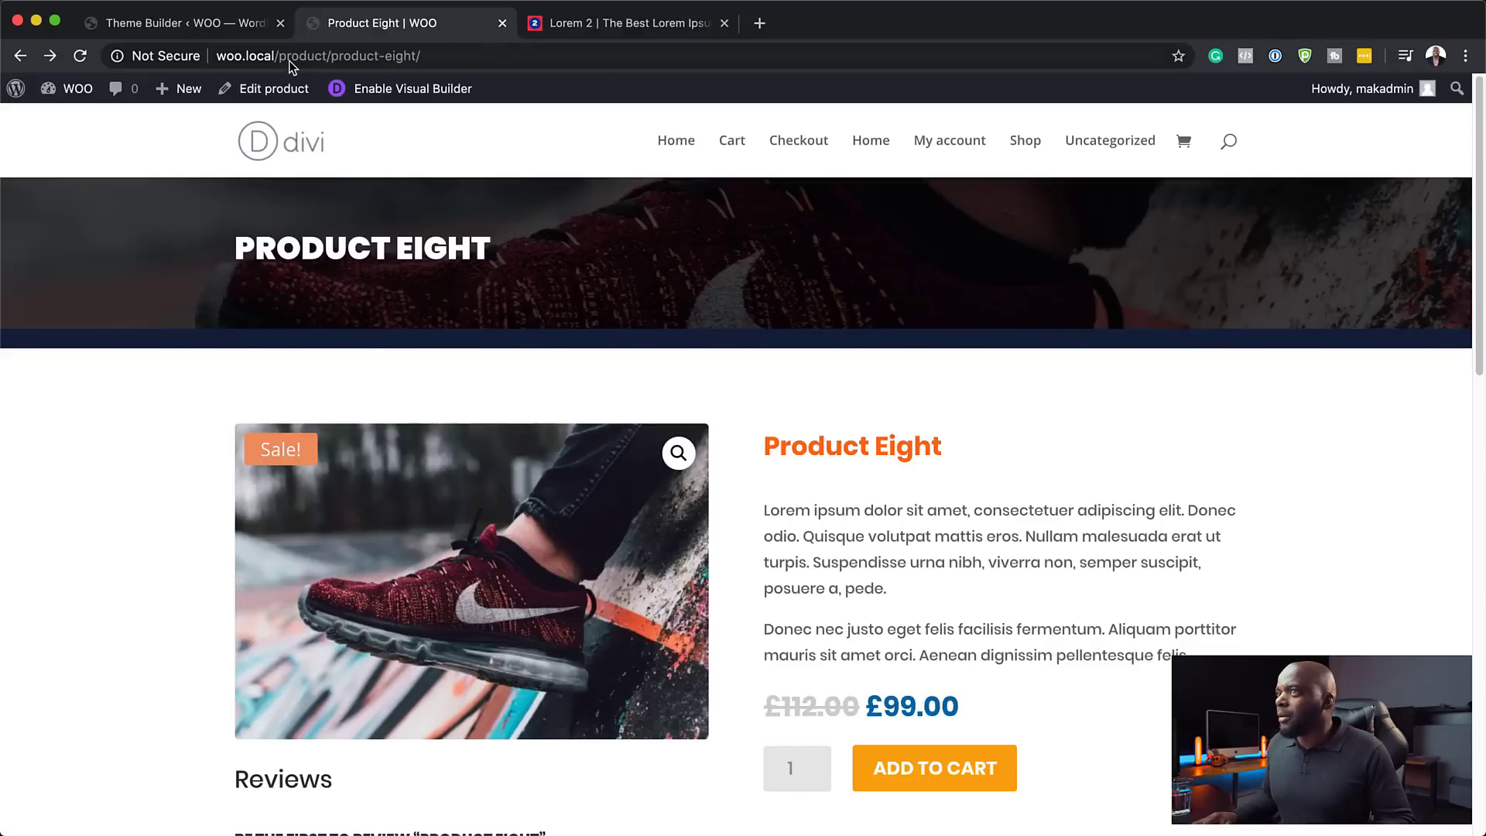
left_click(200, 24)
type("My Acco")
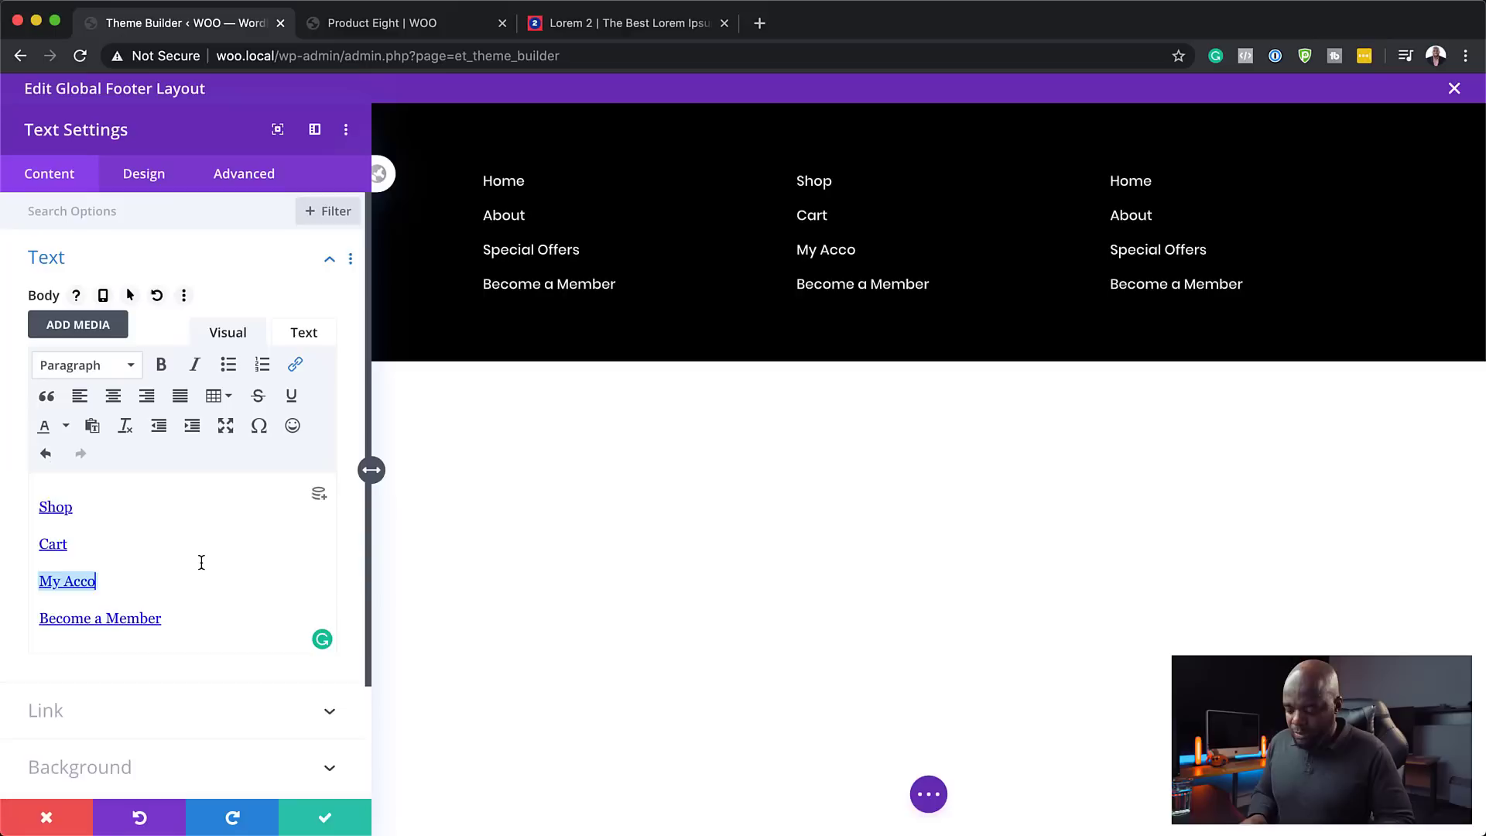
type("unt")
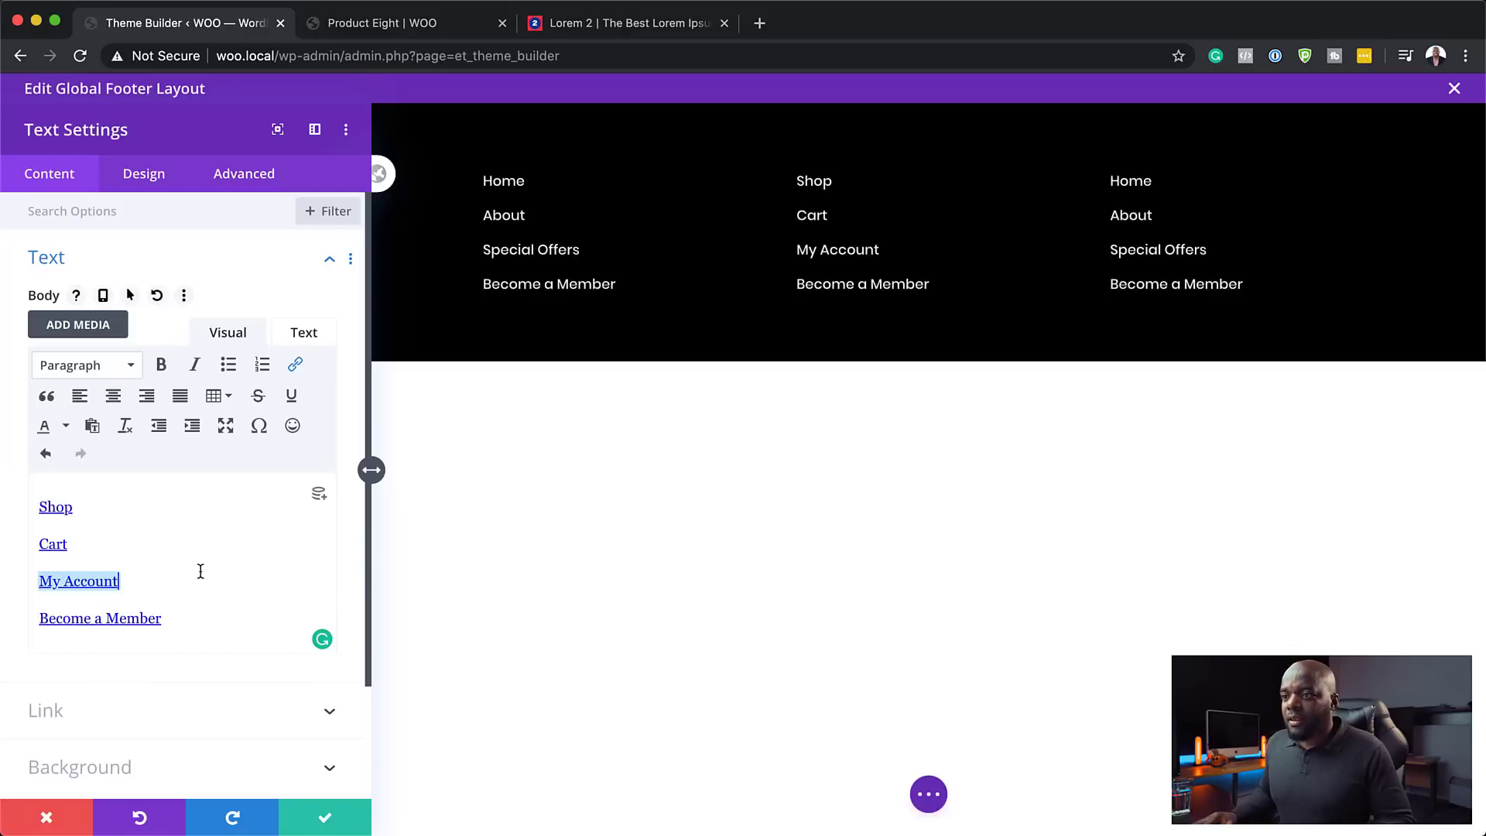
left_click(441, 30)
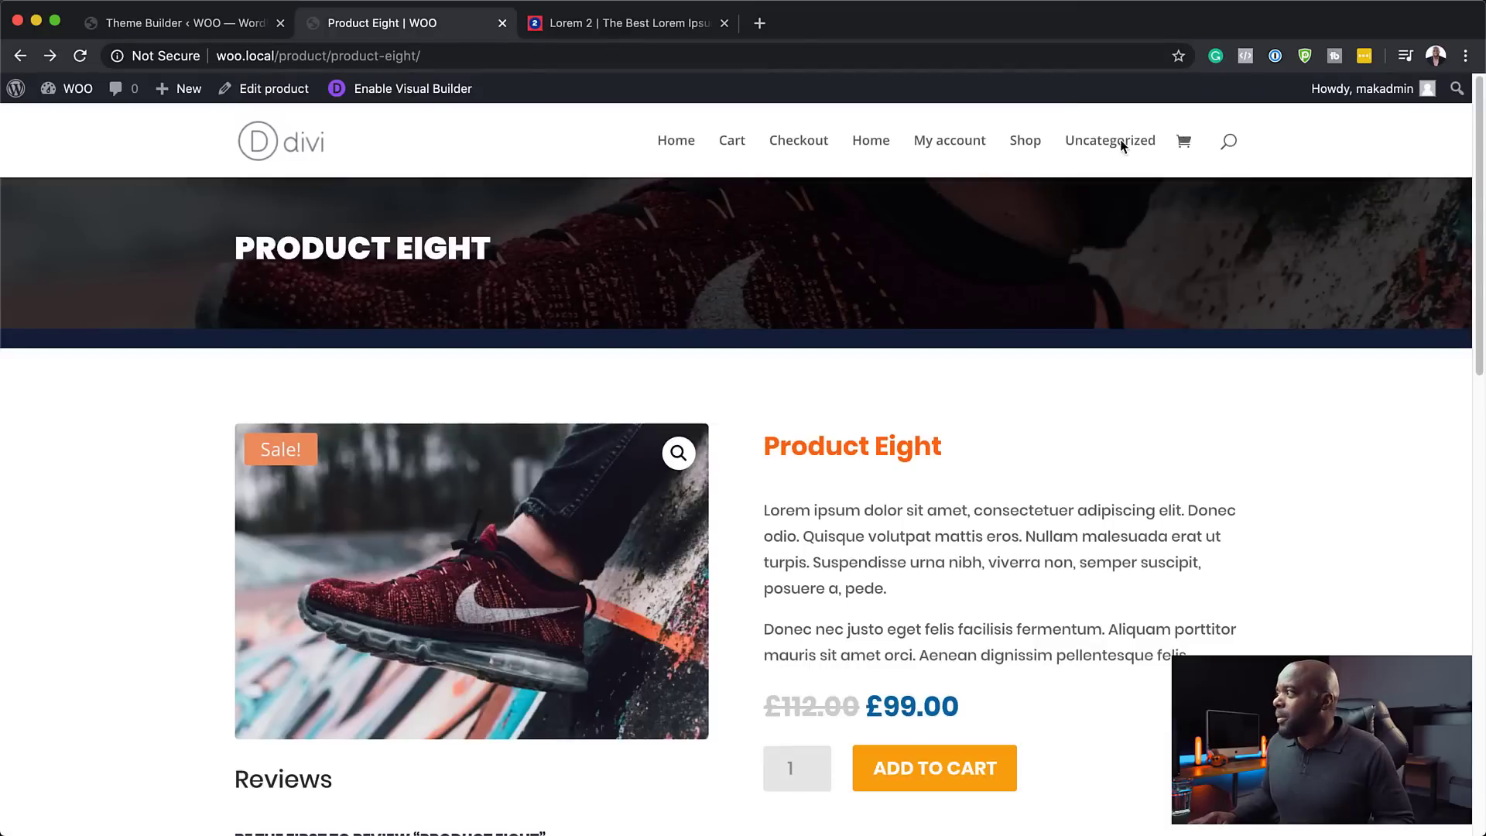
left_click(185, 23)
left_click_drag(174, 619, 20, 617)
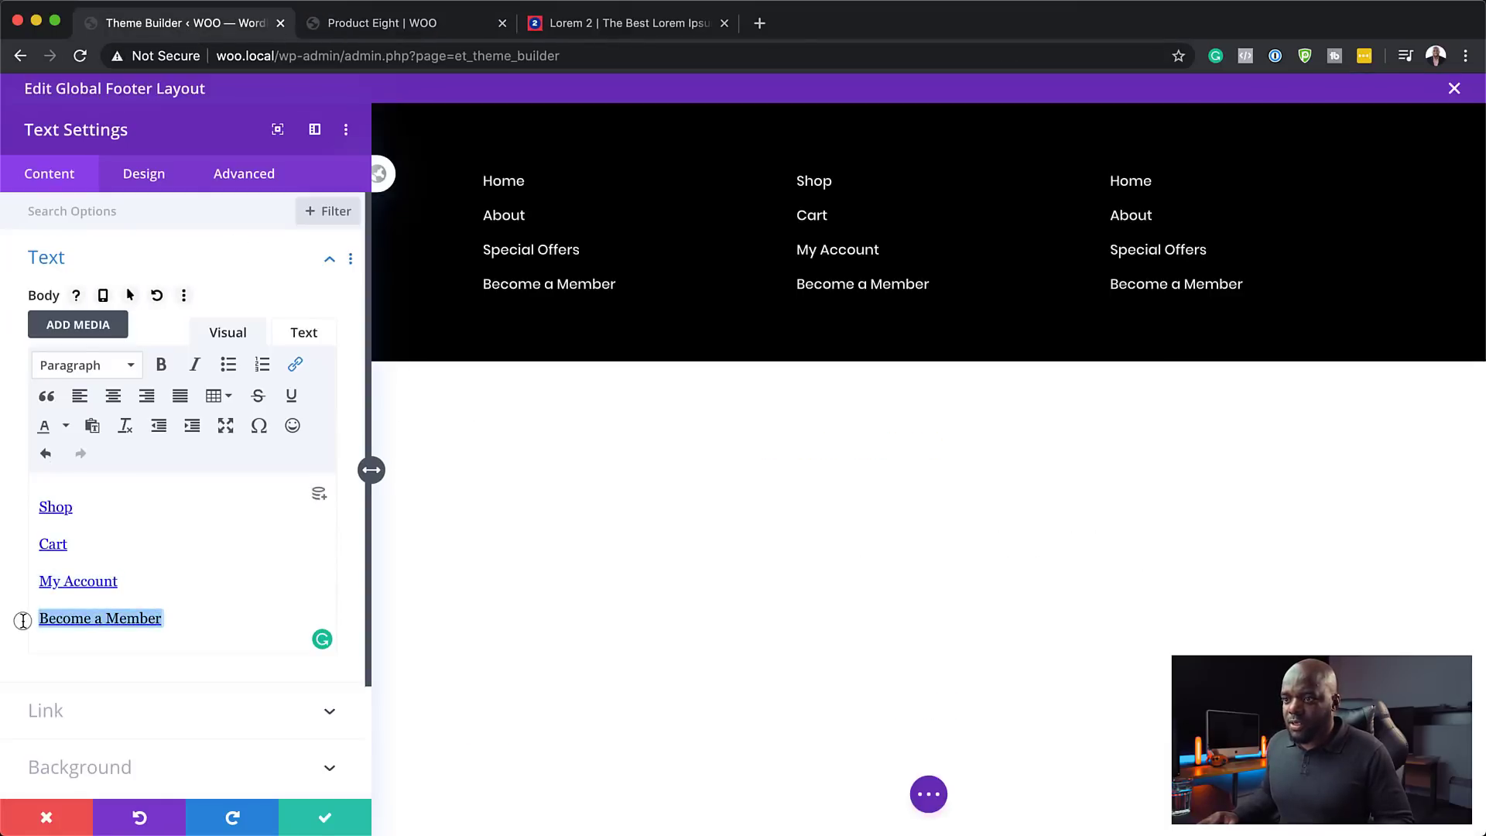
type("Checkout")
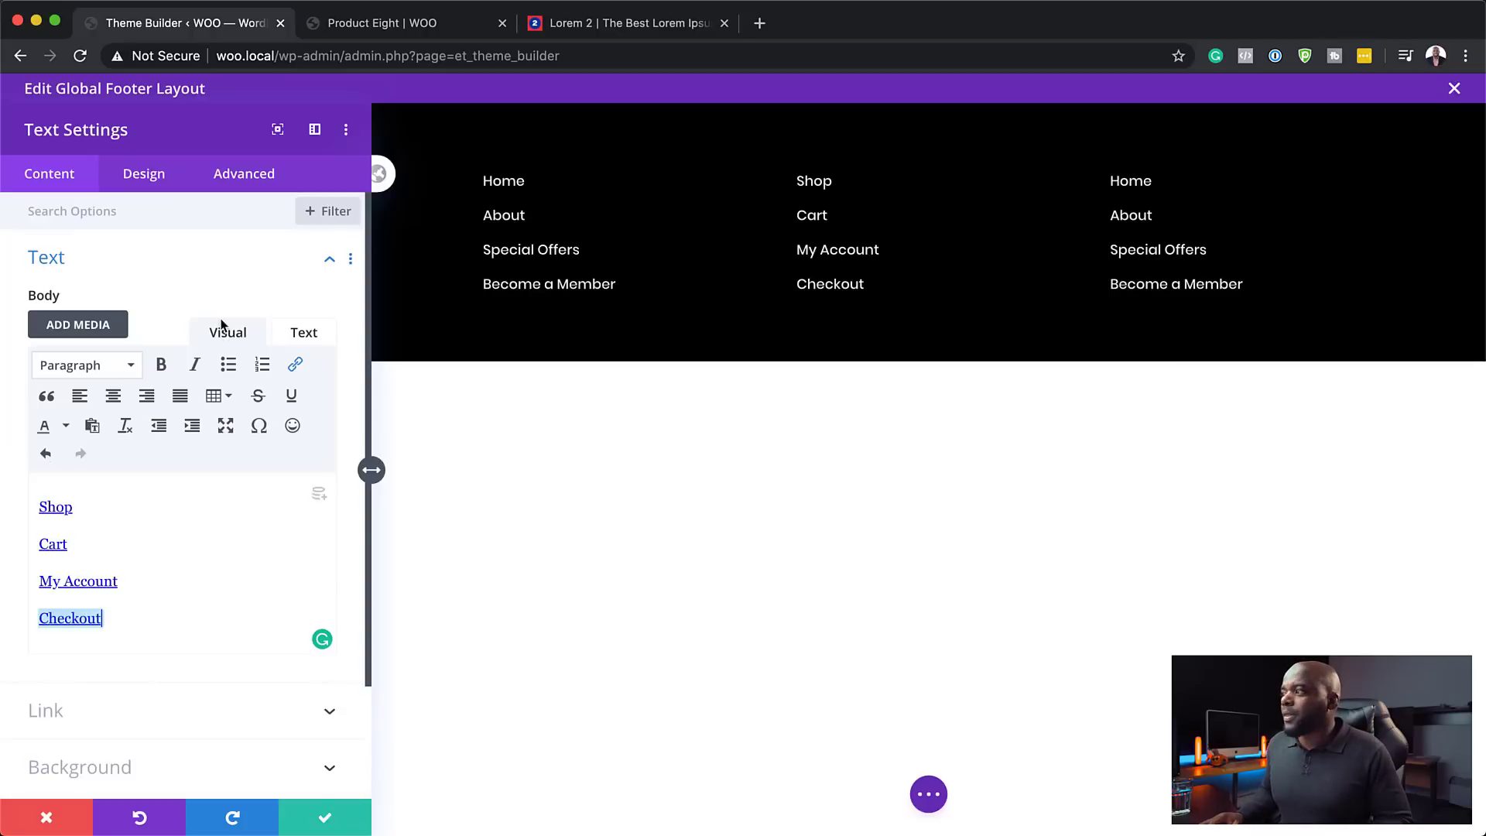
left_click(321, 822)
mouse_move(1064, 230)
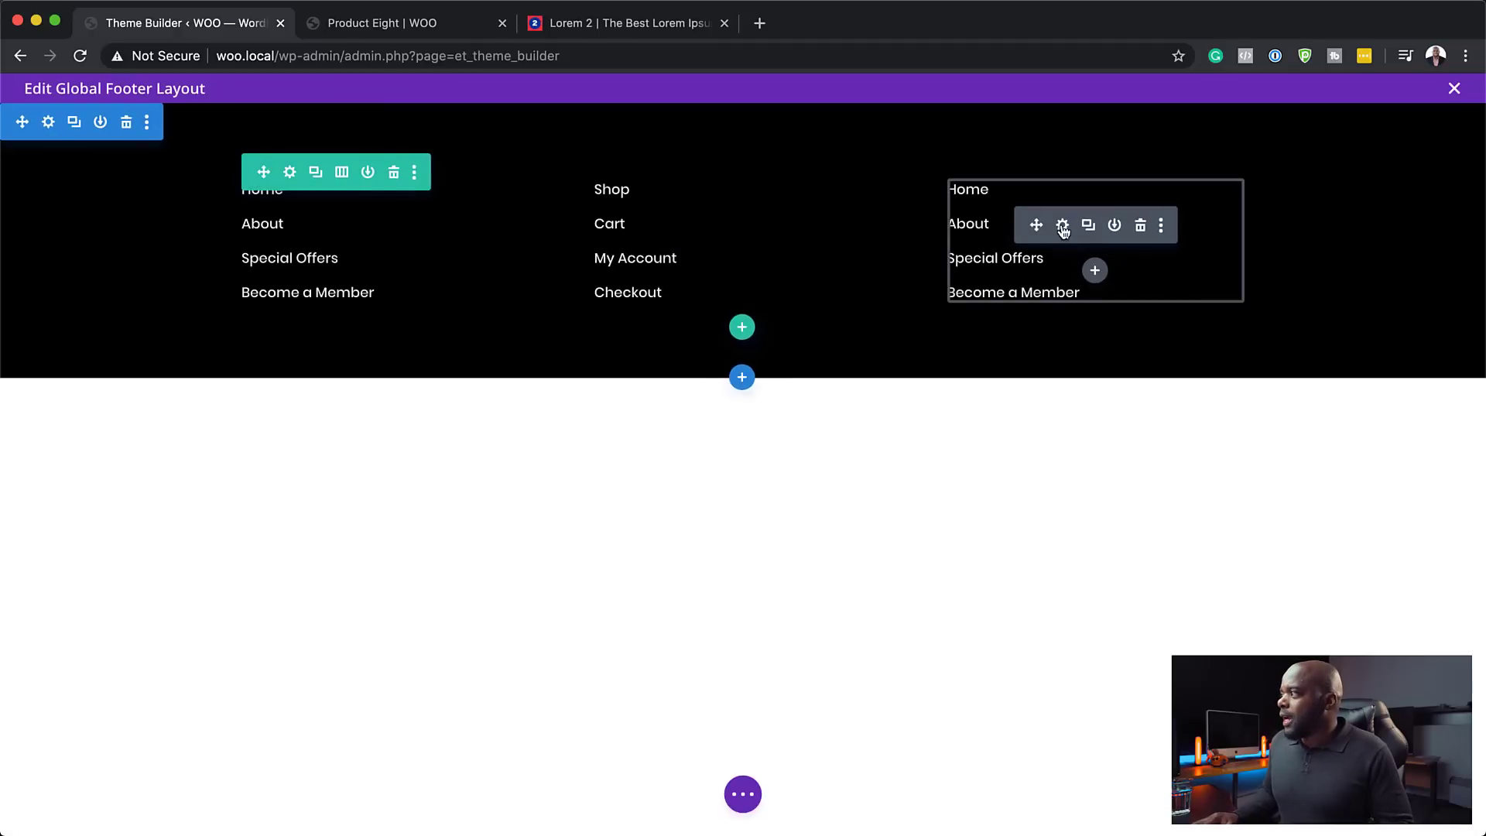
- Add an Email Optin module to the right column titled 'Get 10% OFF'
left_click(1096, 271)
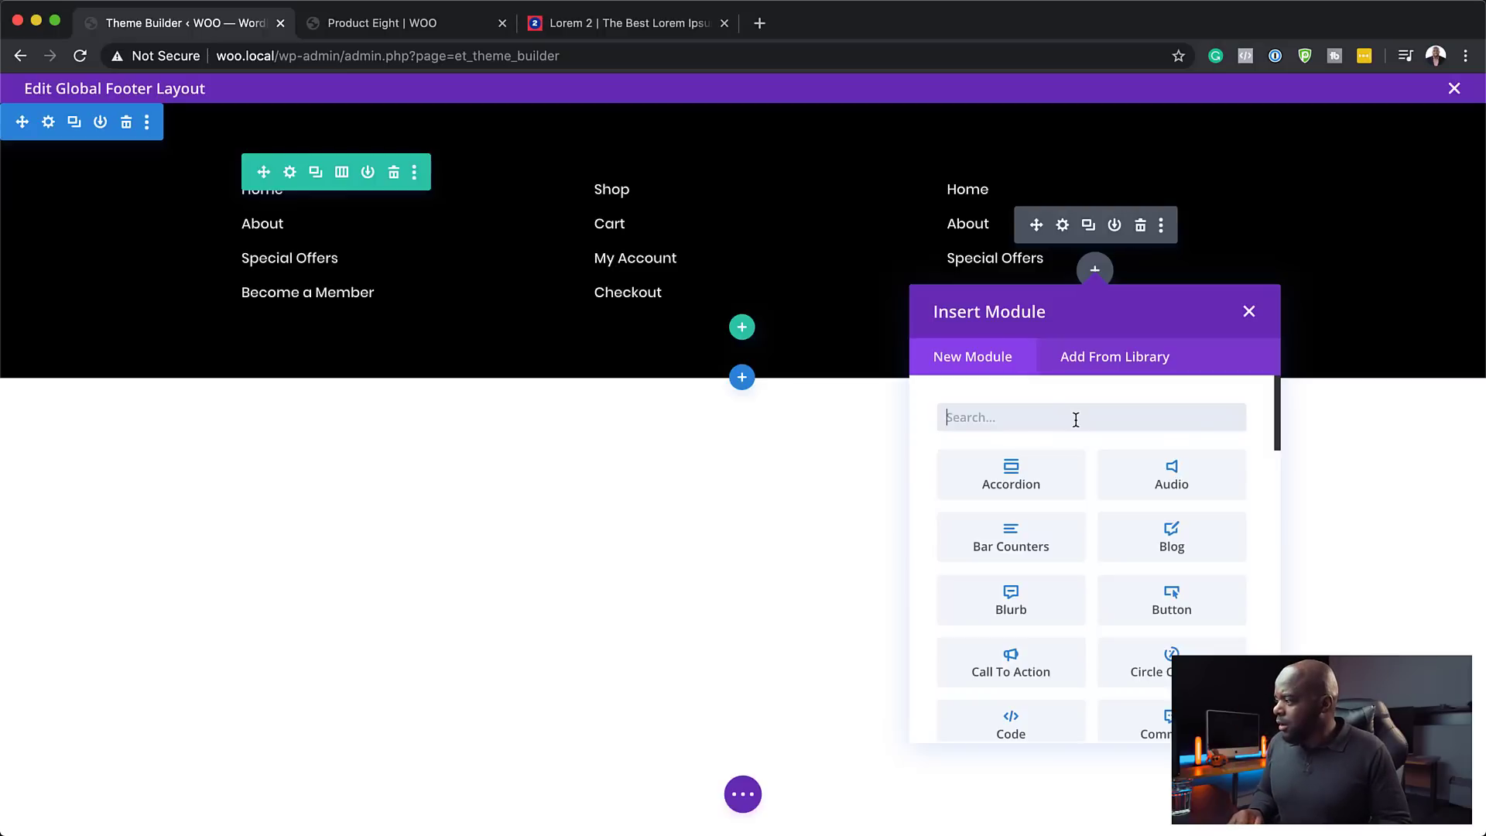
type("email")
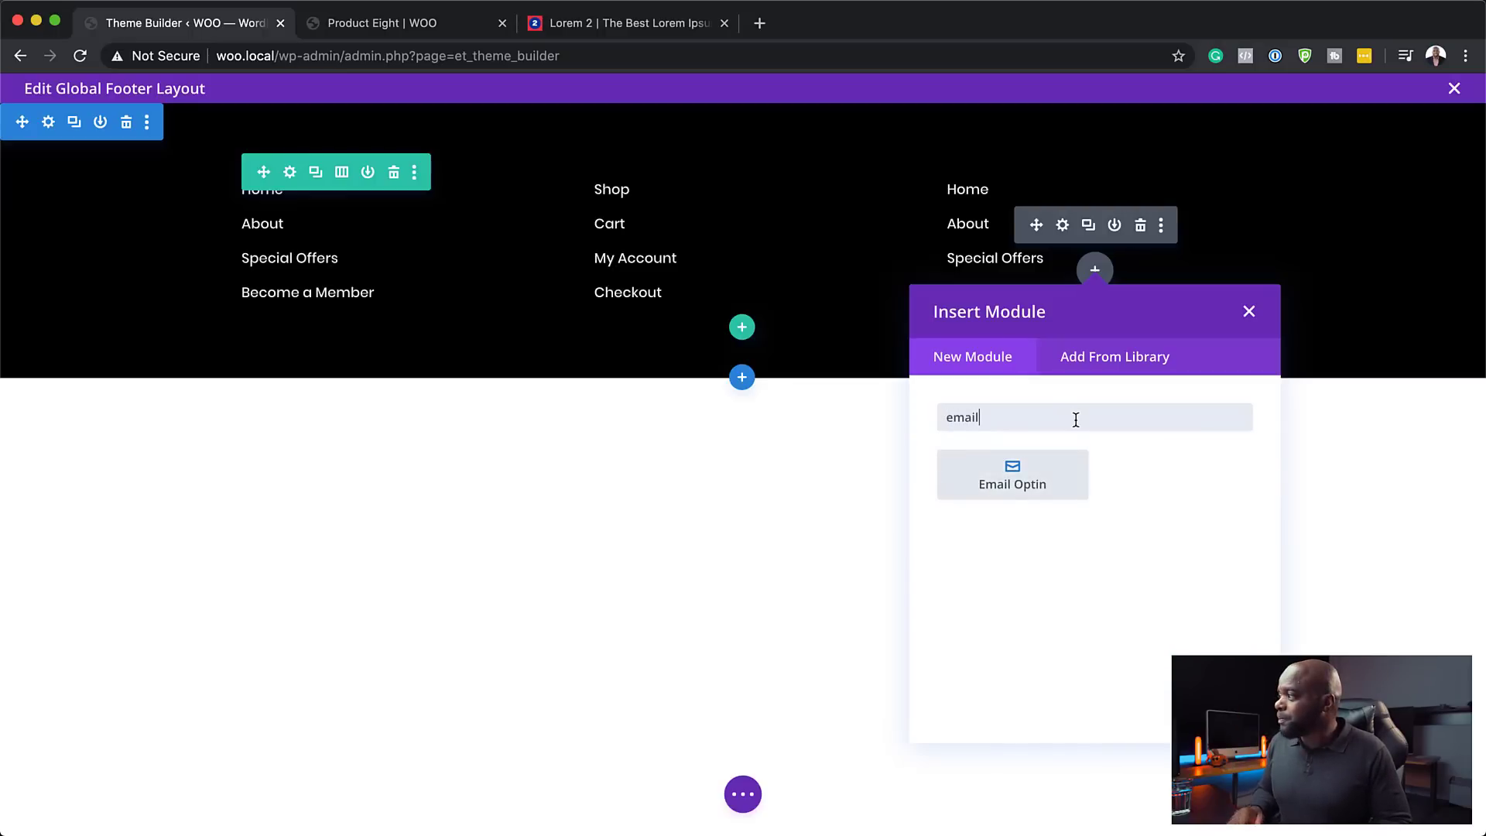
left_click(1010, 483)
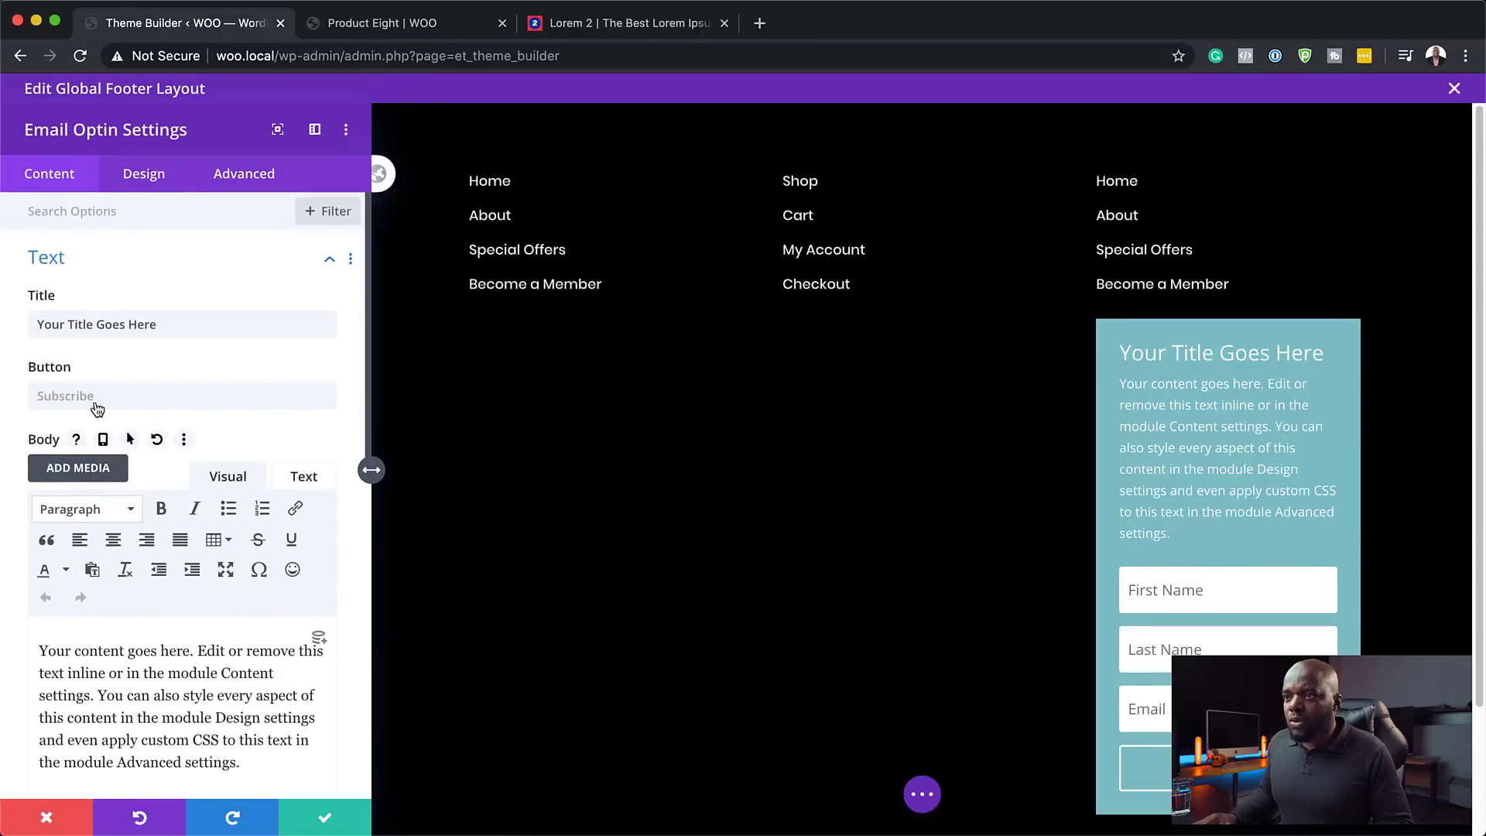
triple_click(184, 323)
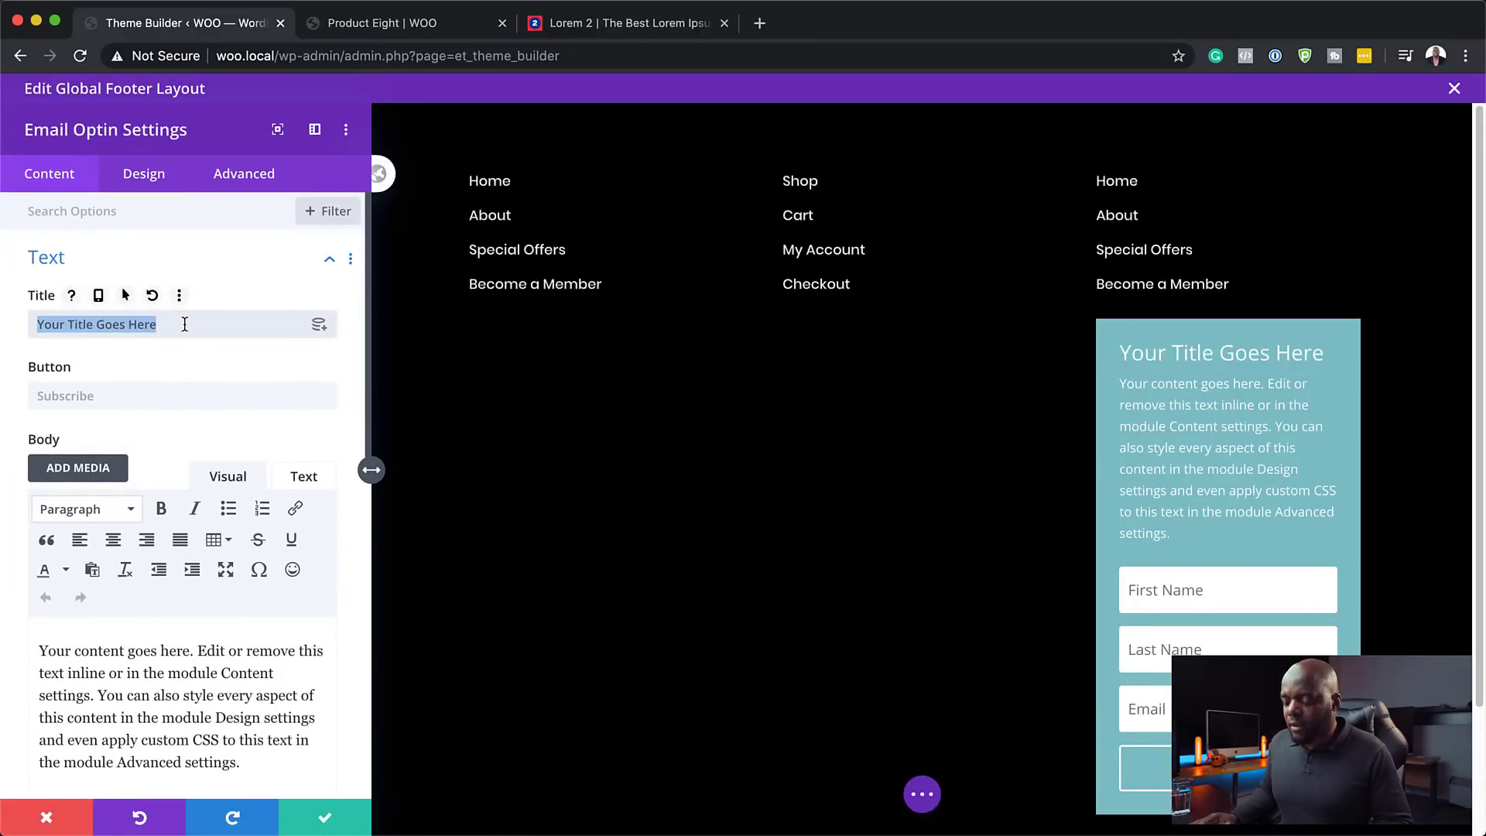
type("Get 10")
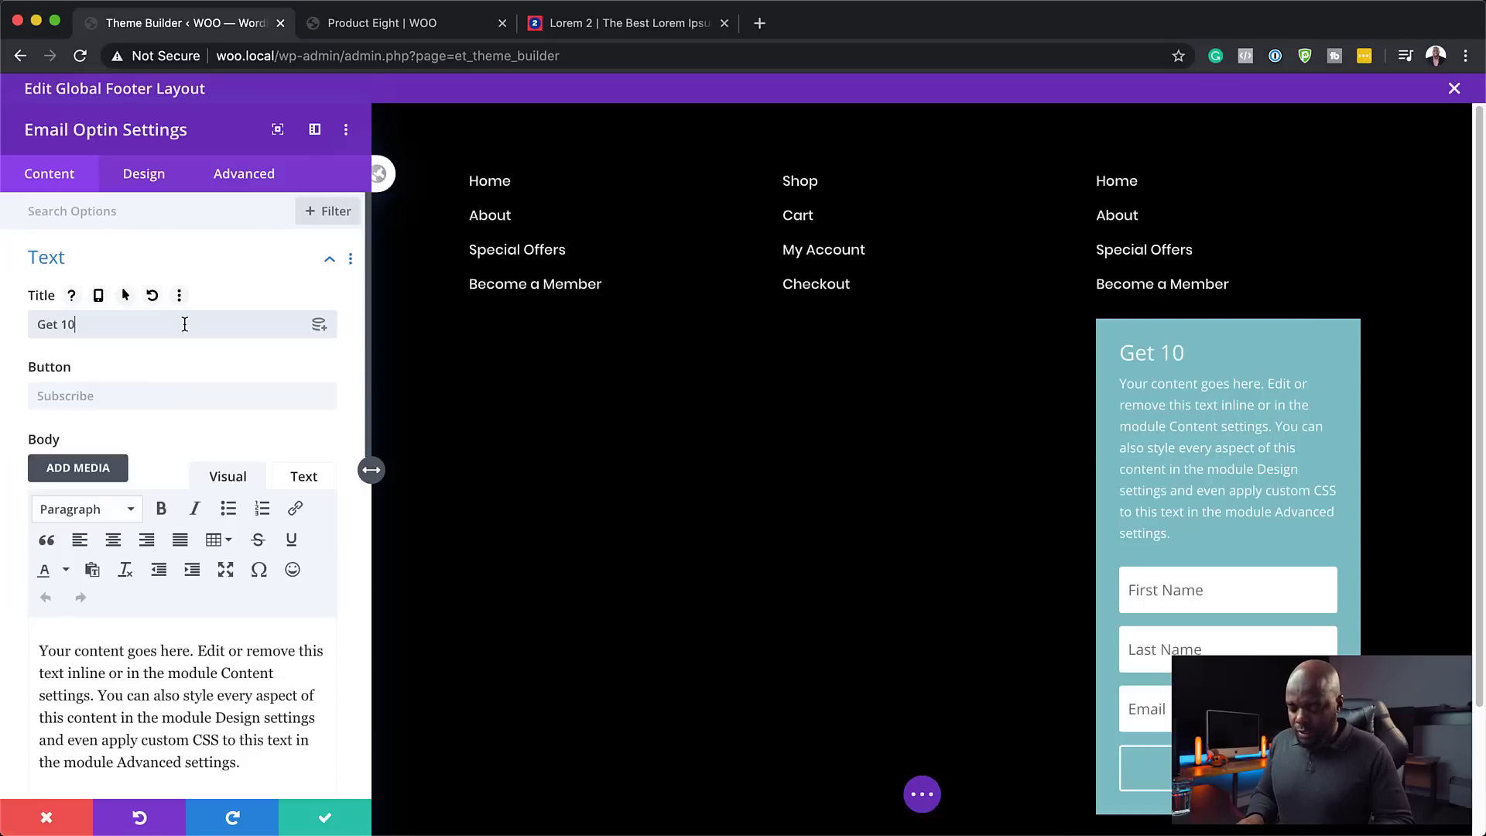
type("% OF")
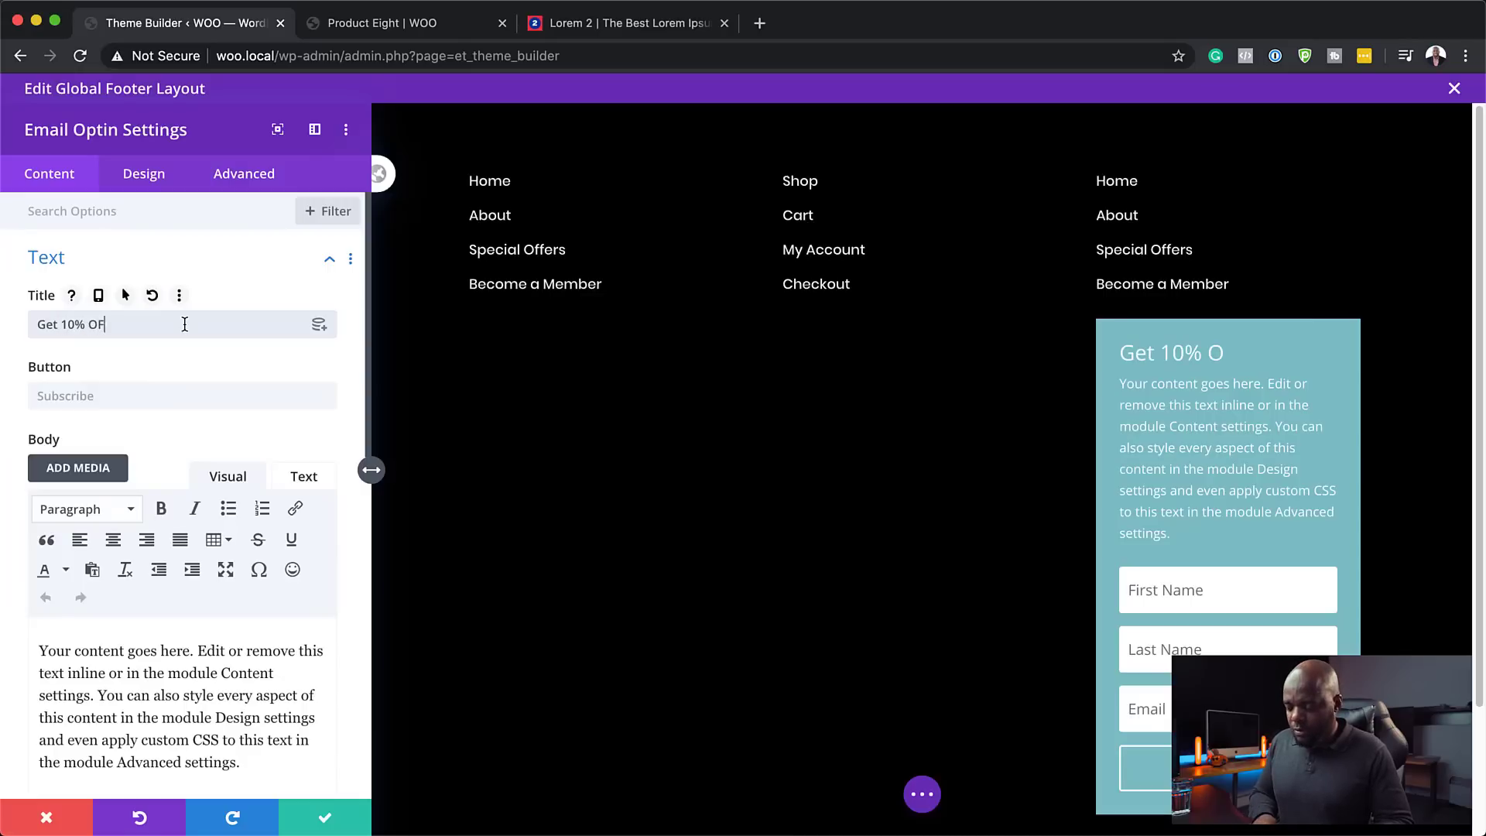
type("F")
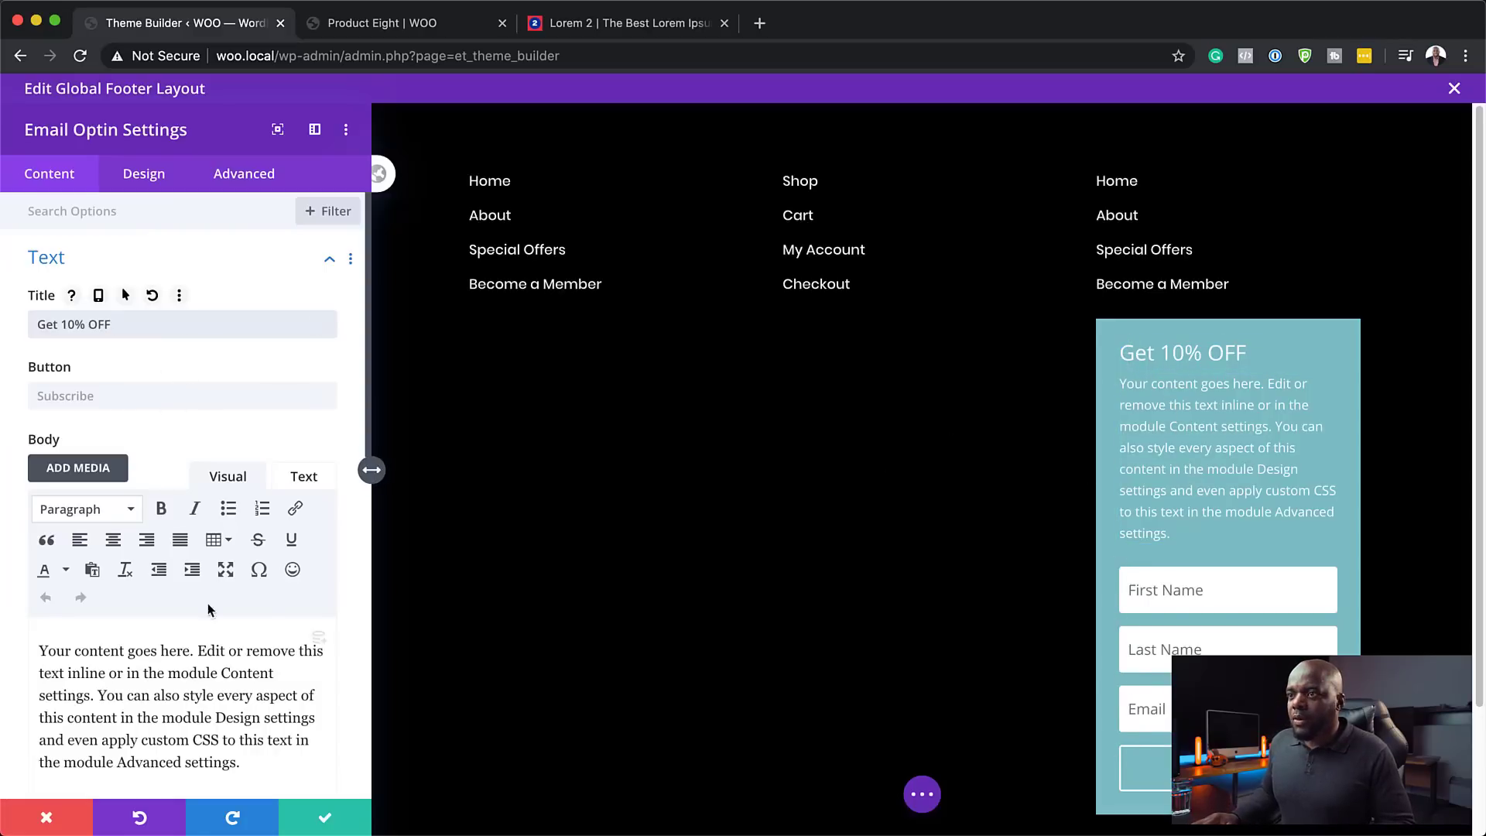
- Select the third Lorem placeholder paragraph on the generator page for copying
left_click(597, 23)
left_click(768, 481)
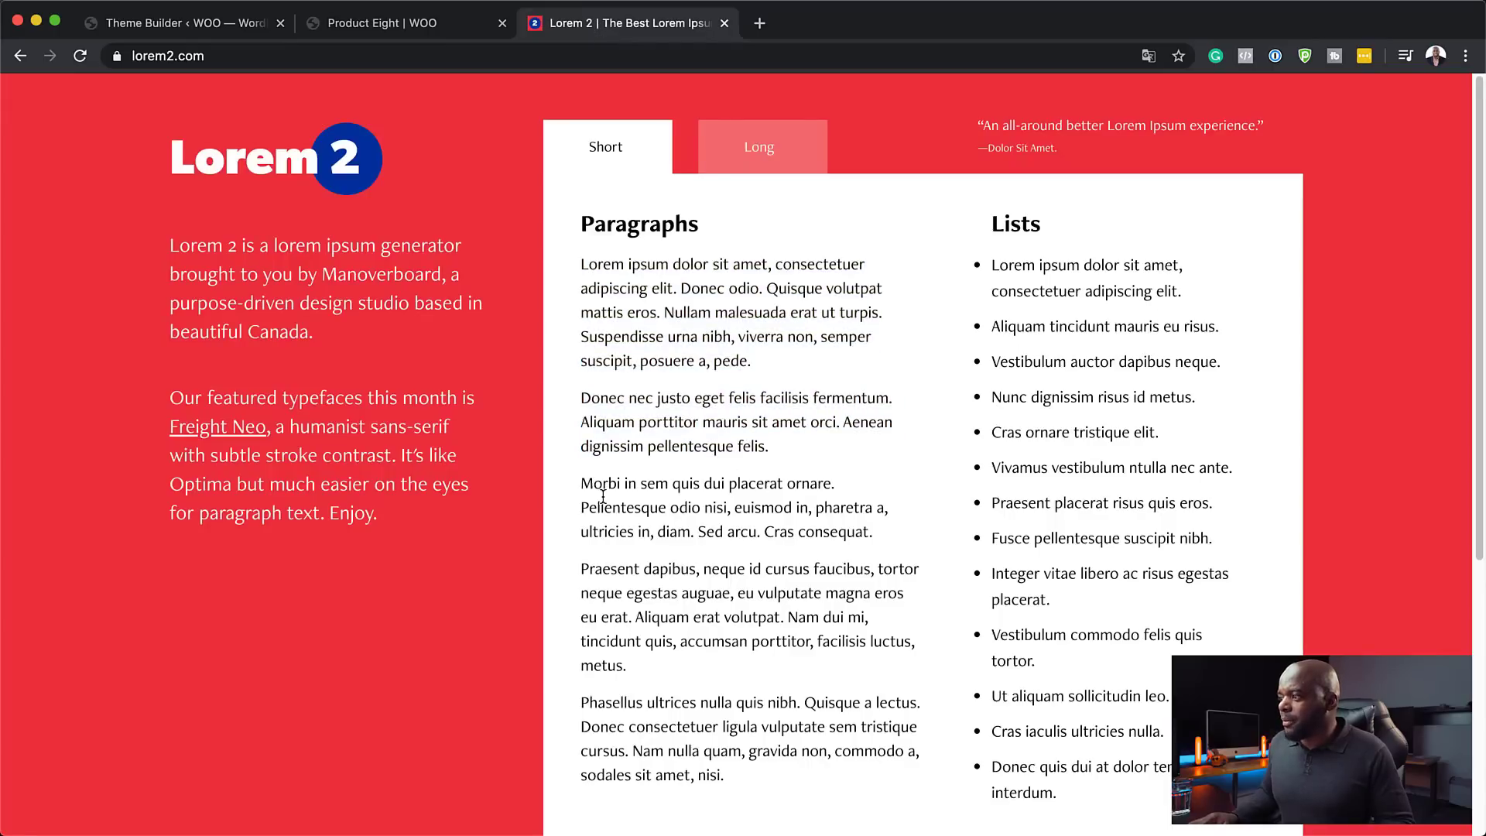
left_click_drag(582, 485, 879, 532)
key("super+c")
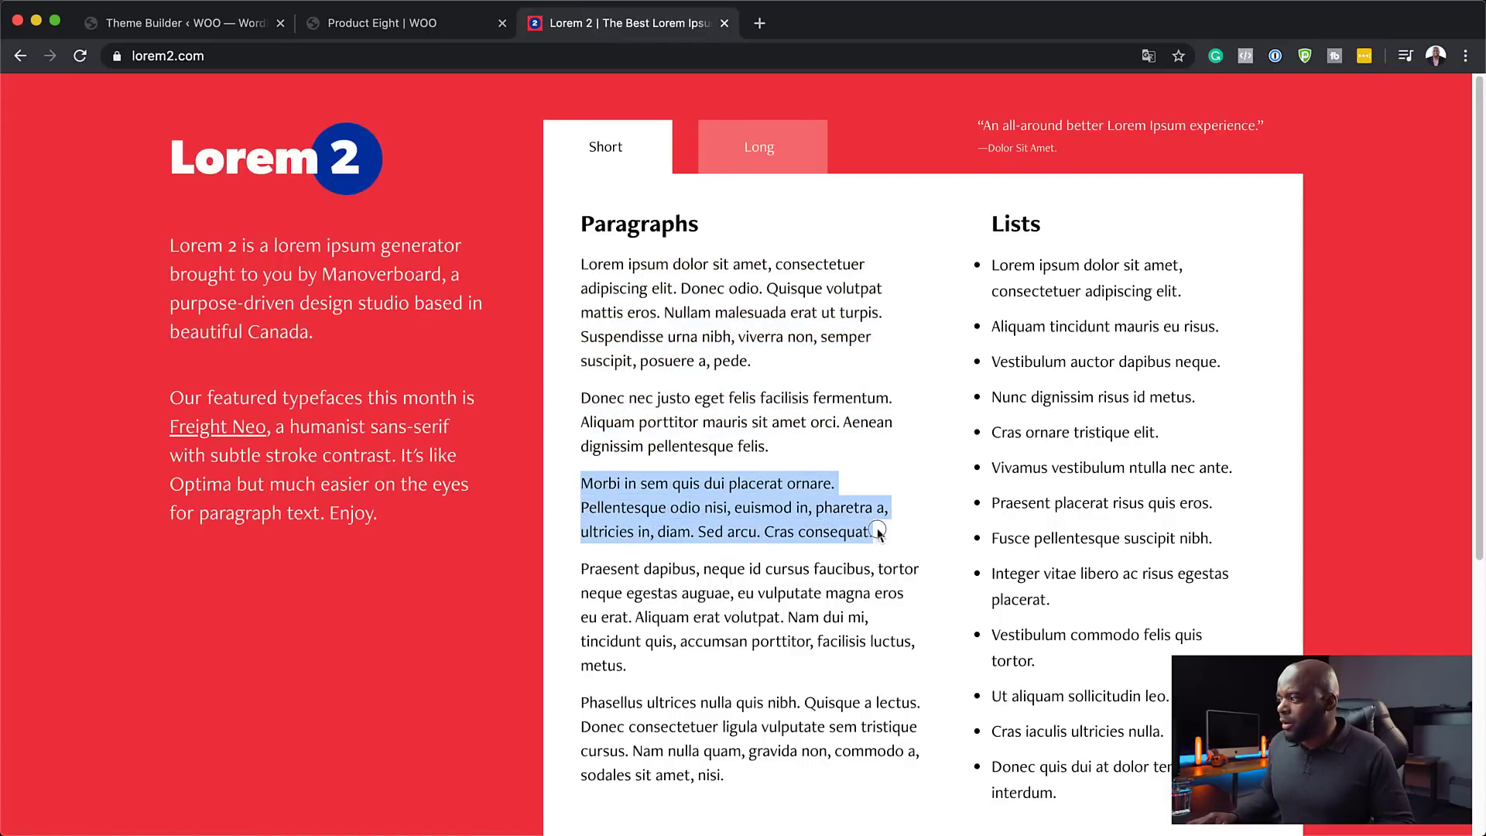
left_click(224, 29)
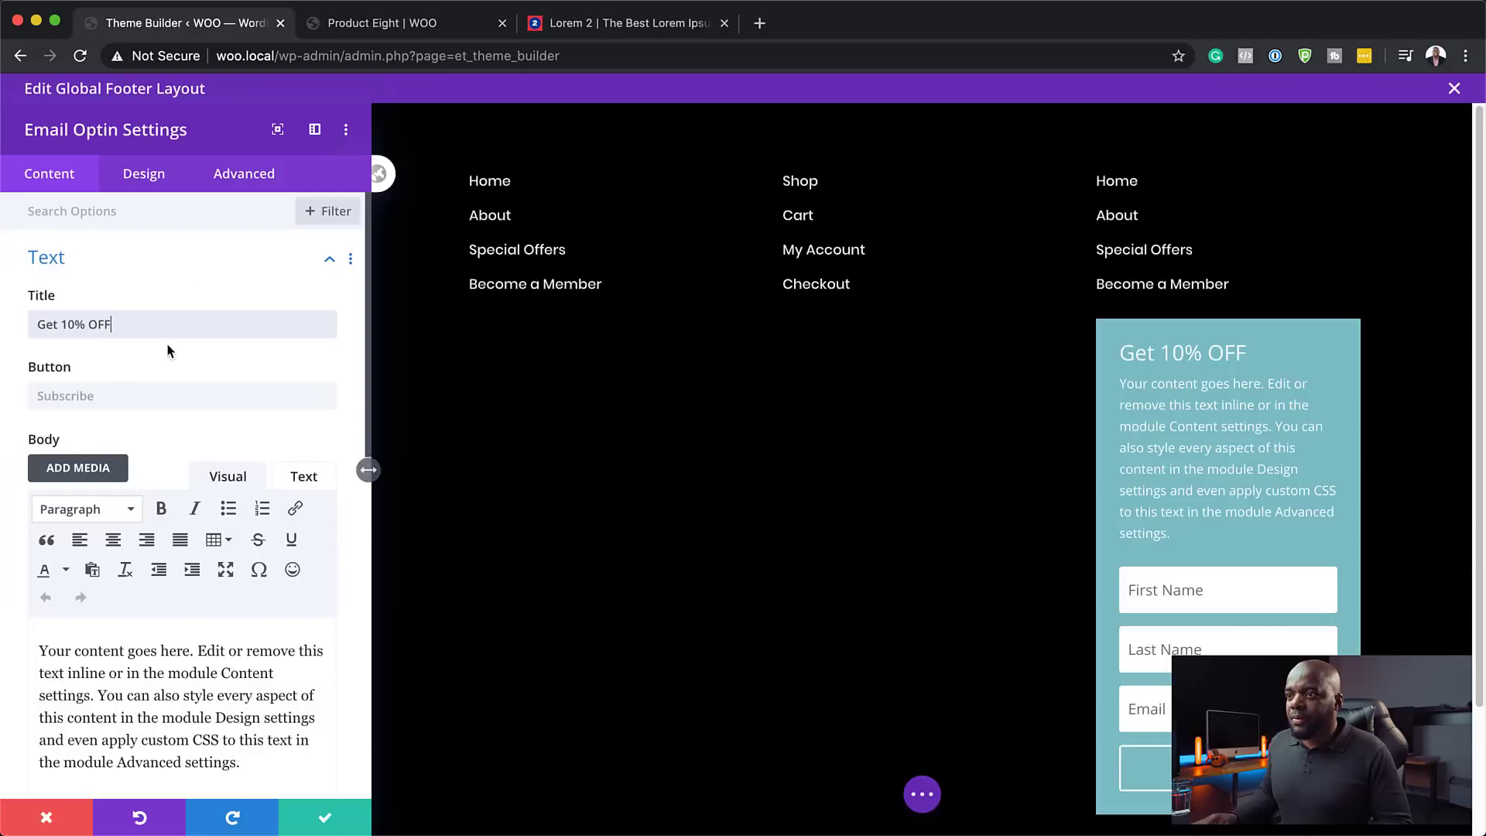
- Paste the copied Morbi paragraph as the optin's body text
triple_click(102, 681)
key("super+v")
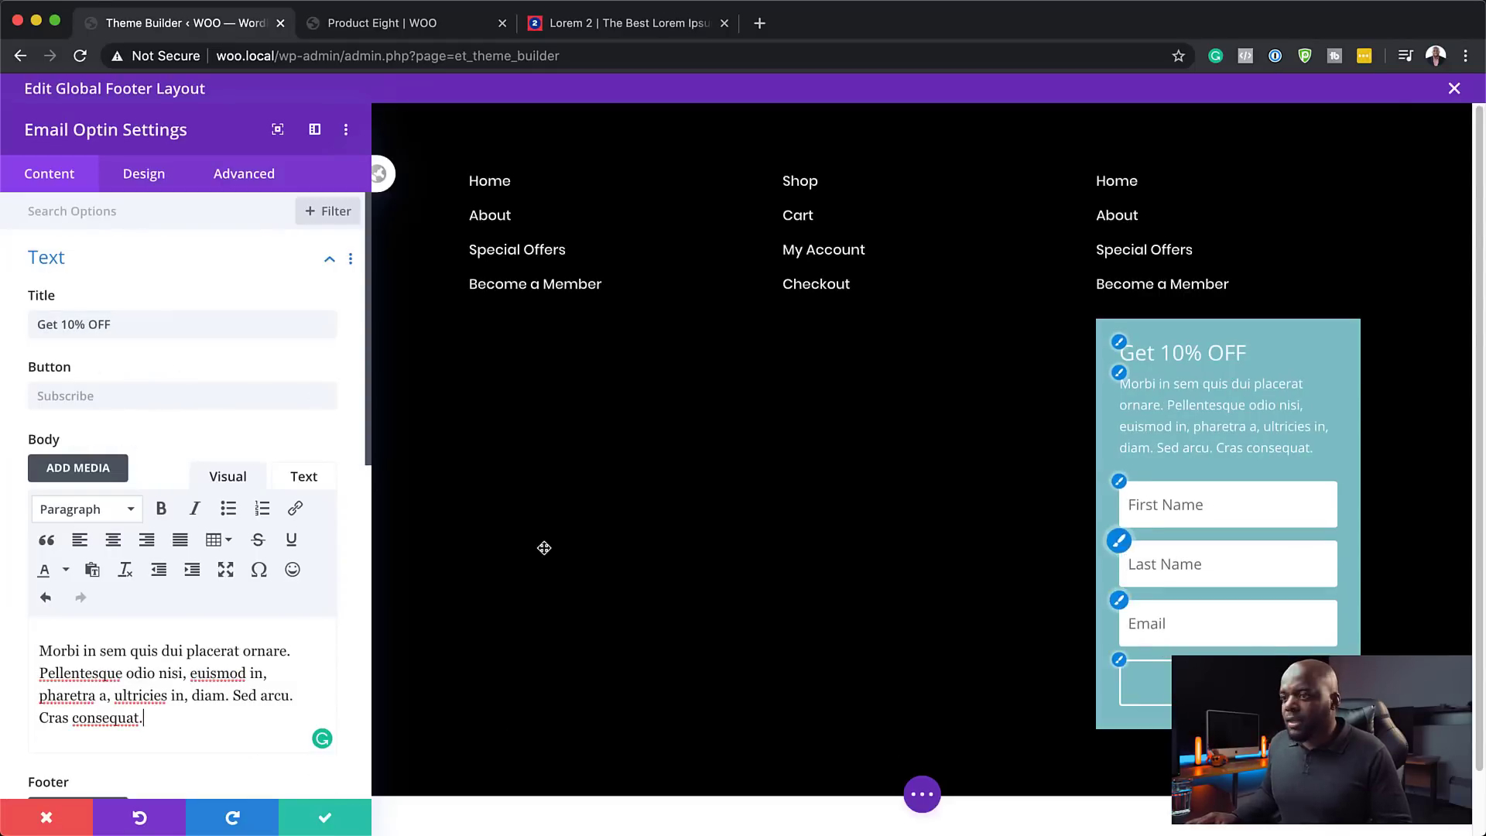
scroll(126, 626, "down", 1)
scroll(126, 625, "down", 8)
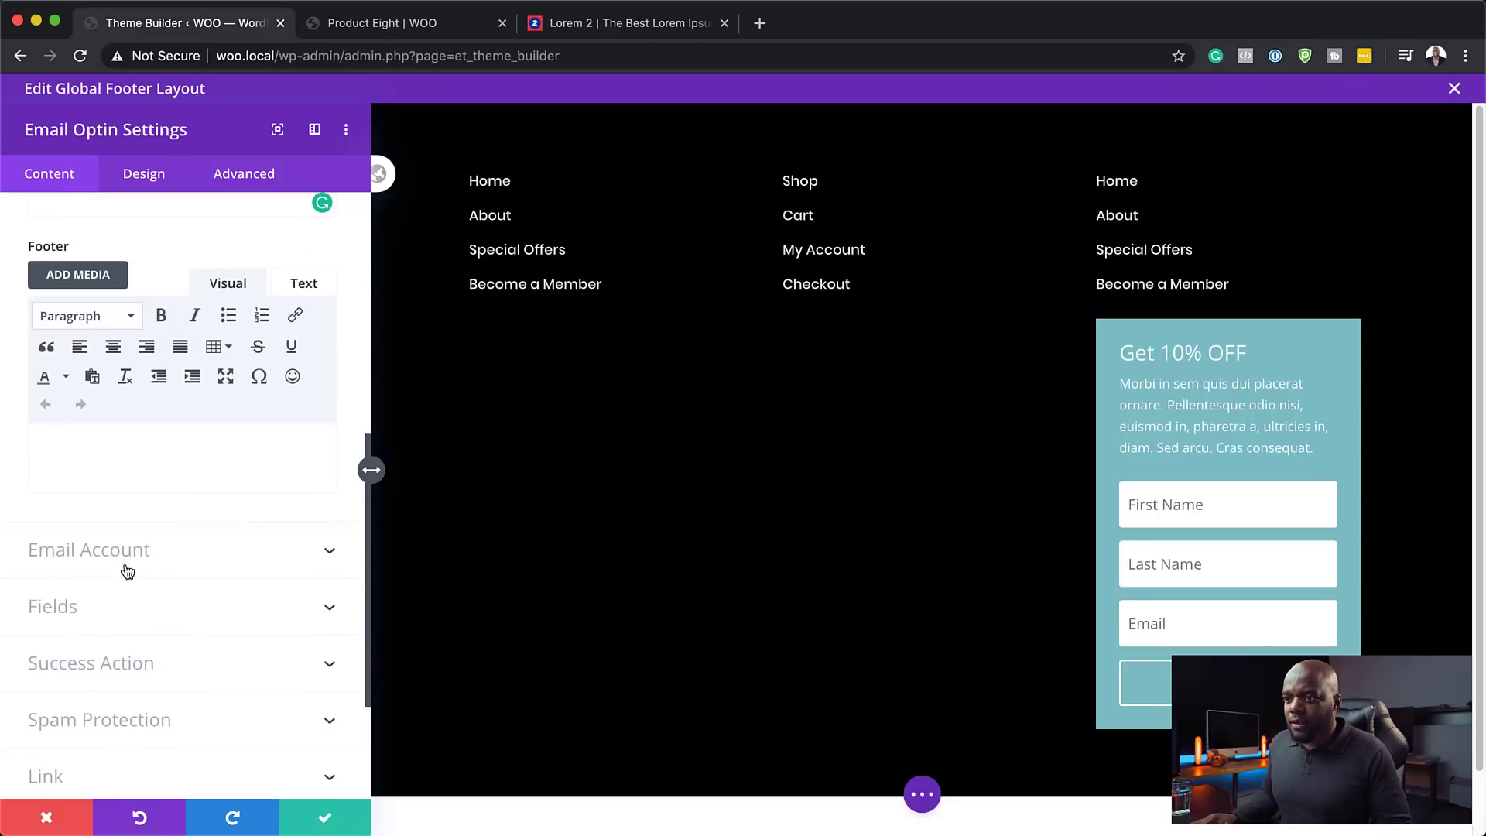
- Turn off the Last Name field in the optin form's Fields settings
left_click(78, 607)
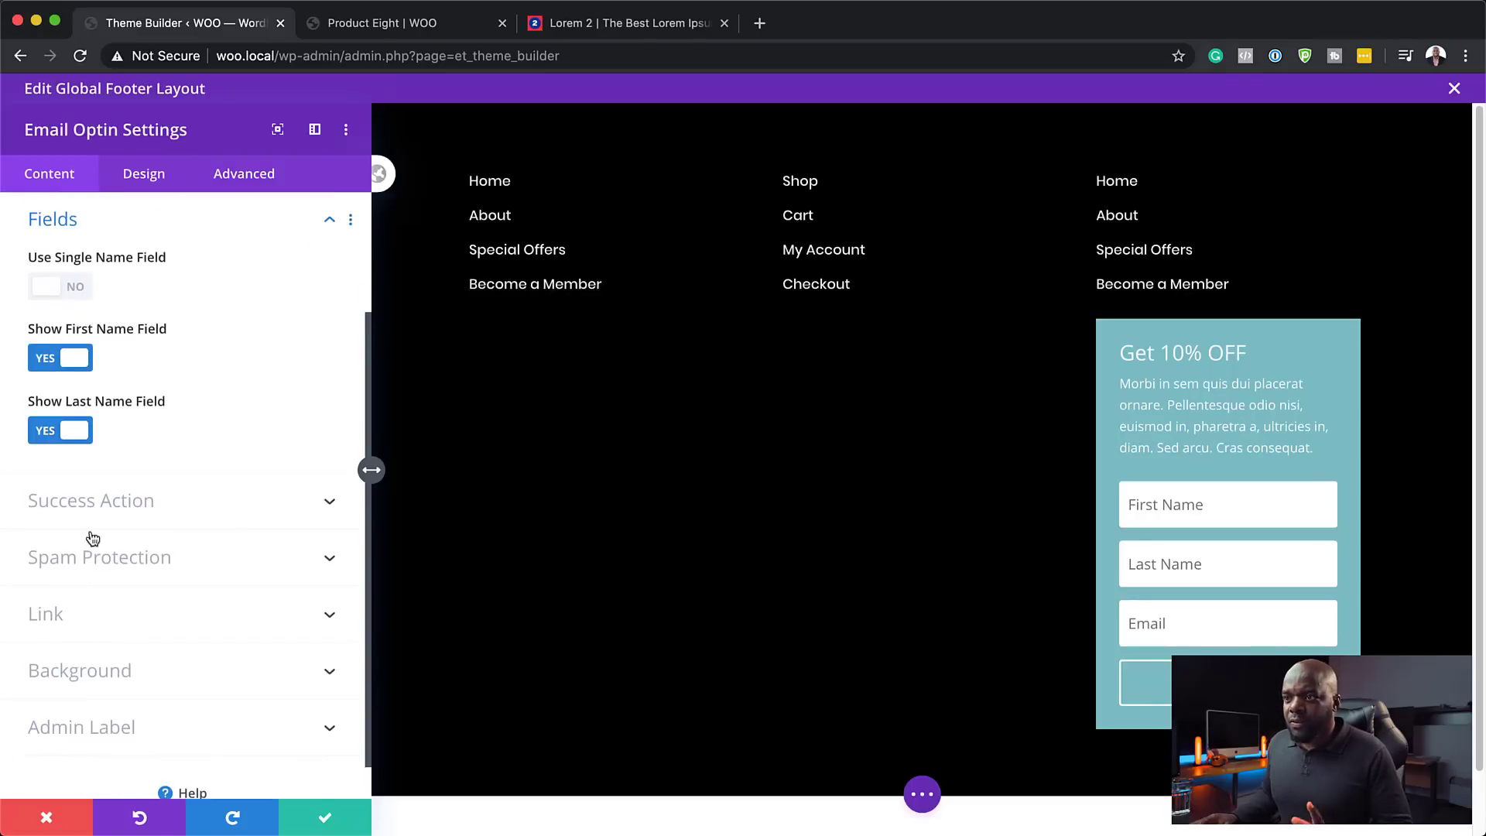
left_click(45, 430)
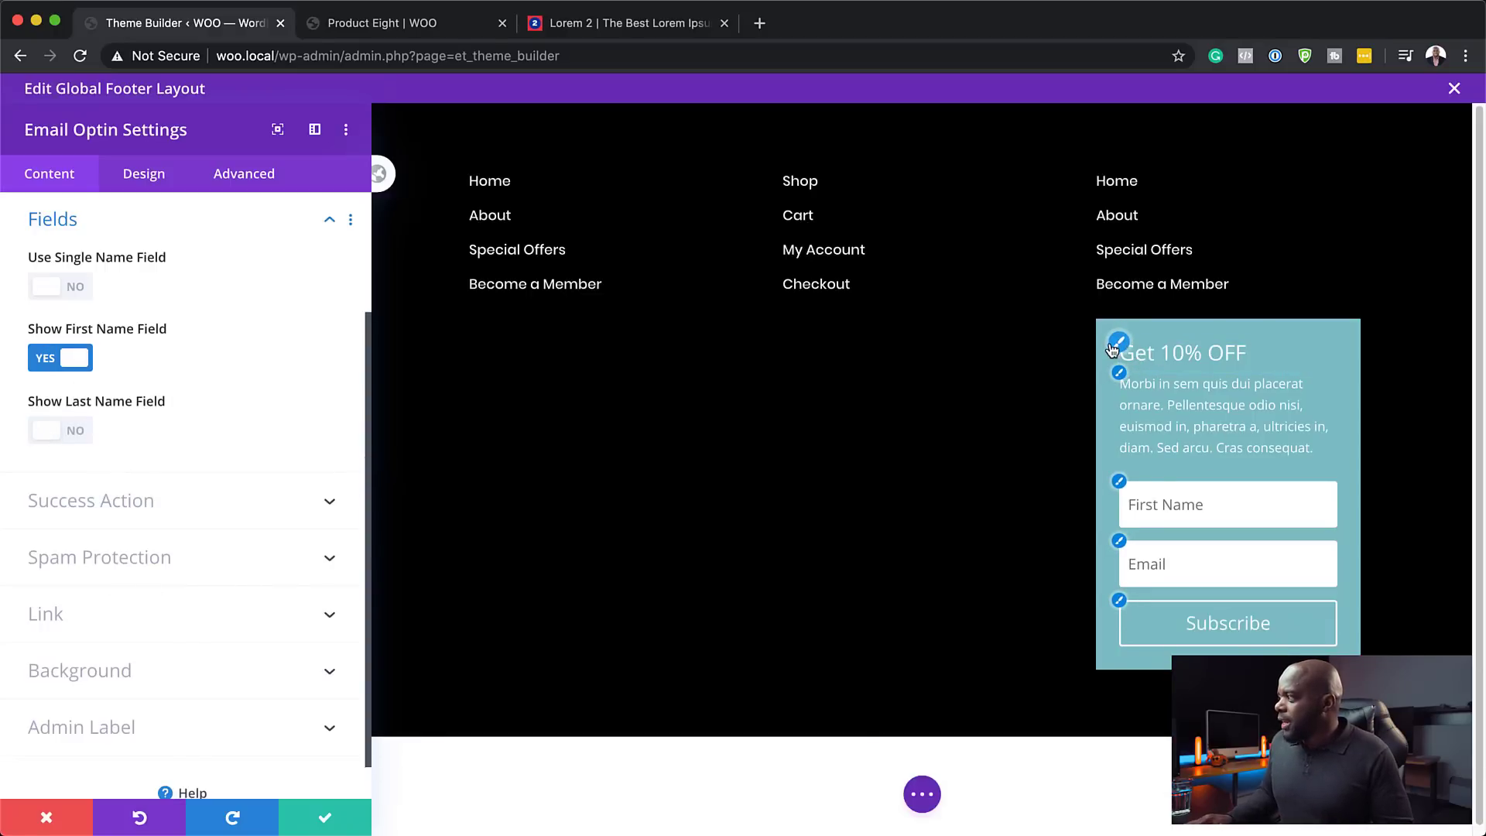
scroll(155, 635, "down", 1)
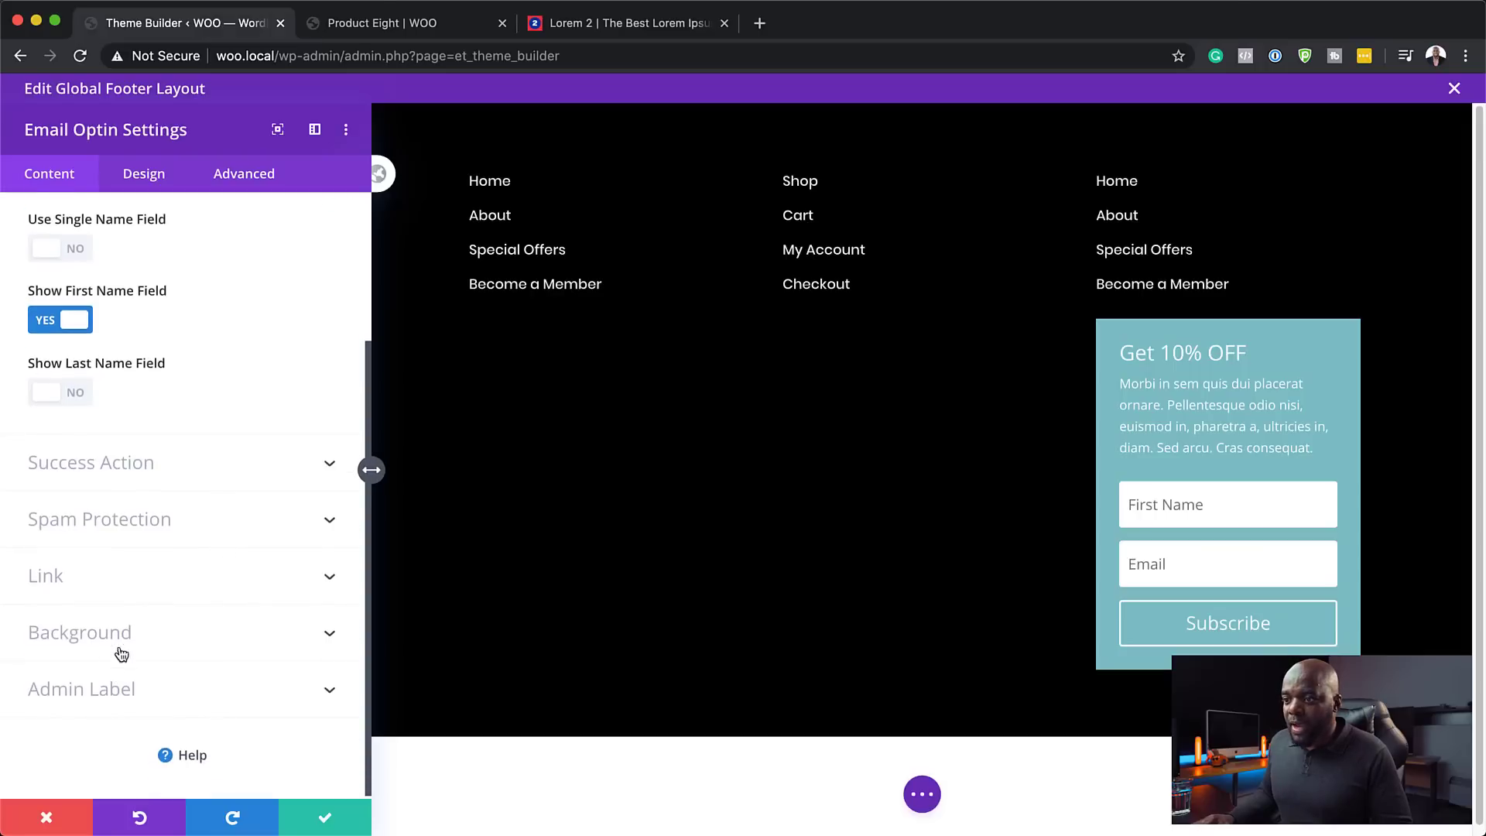
- Make the optin box background transparent so it blends into the black footer
left_click(120, 637)
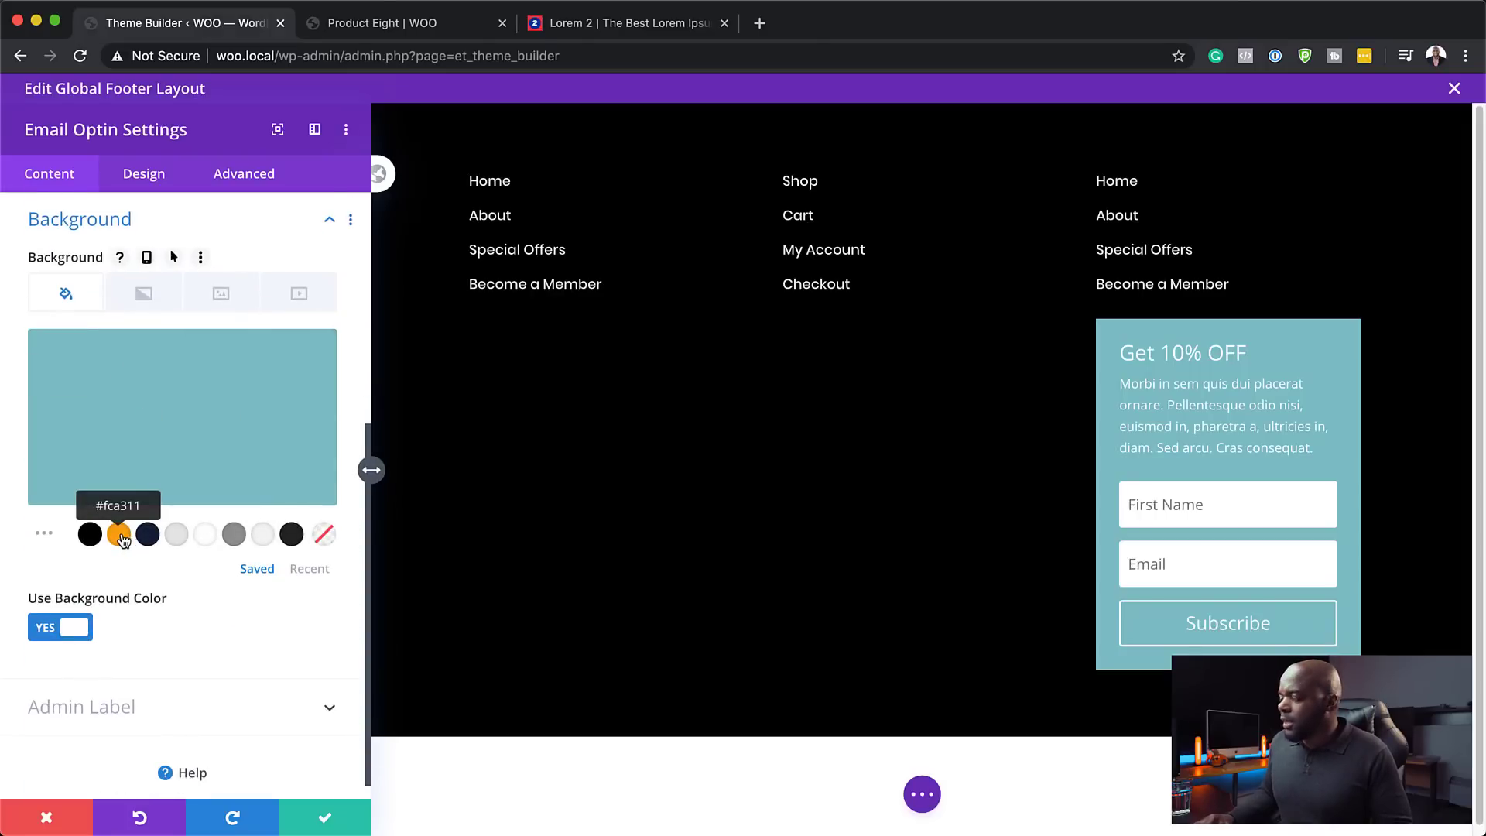
left_click(236, 535)
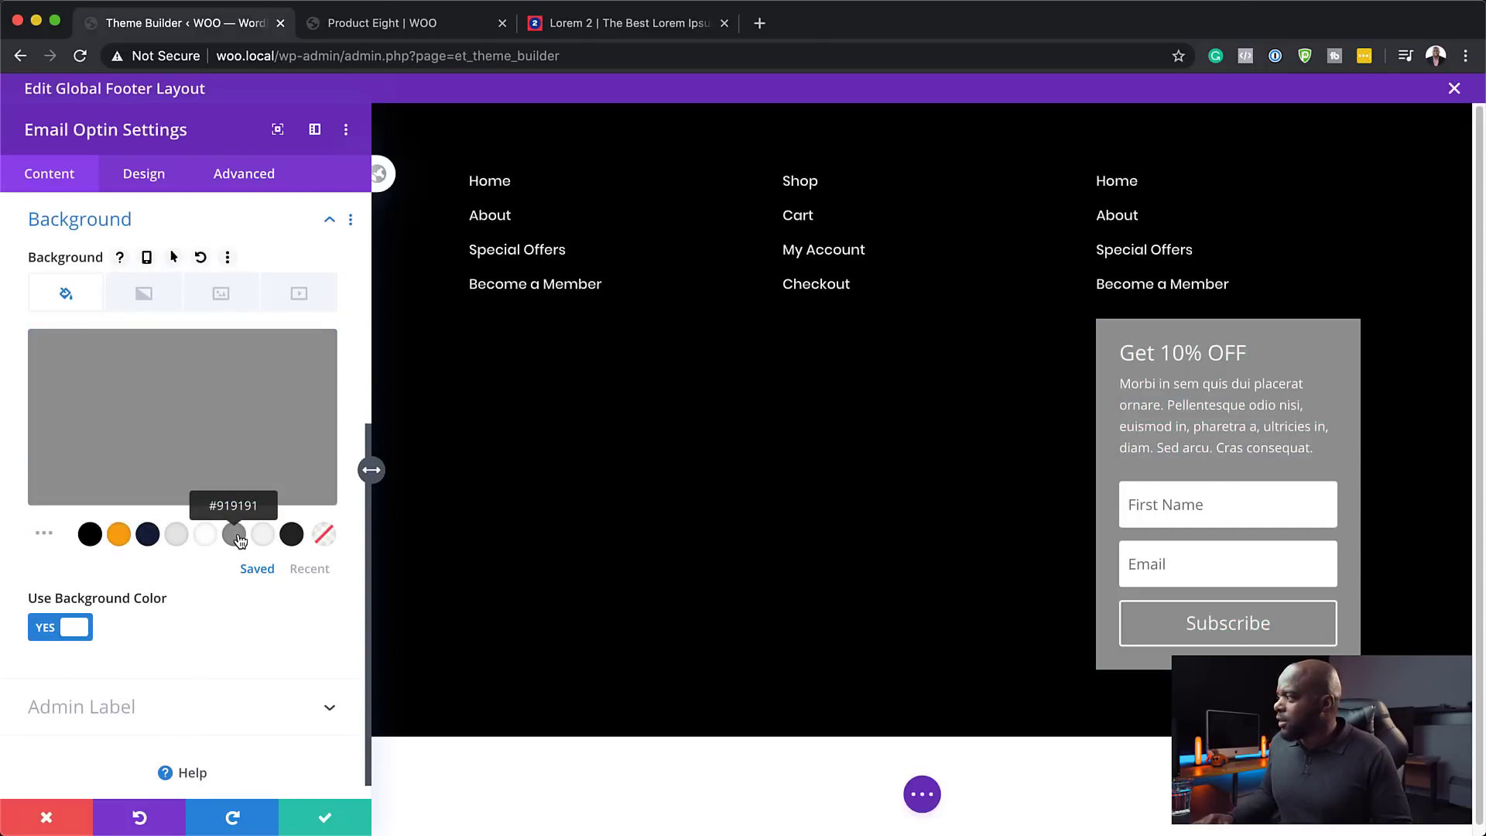
left_click(325, 536)
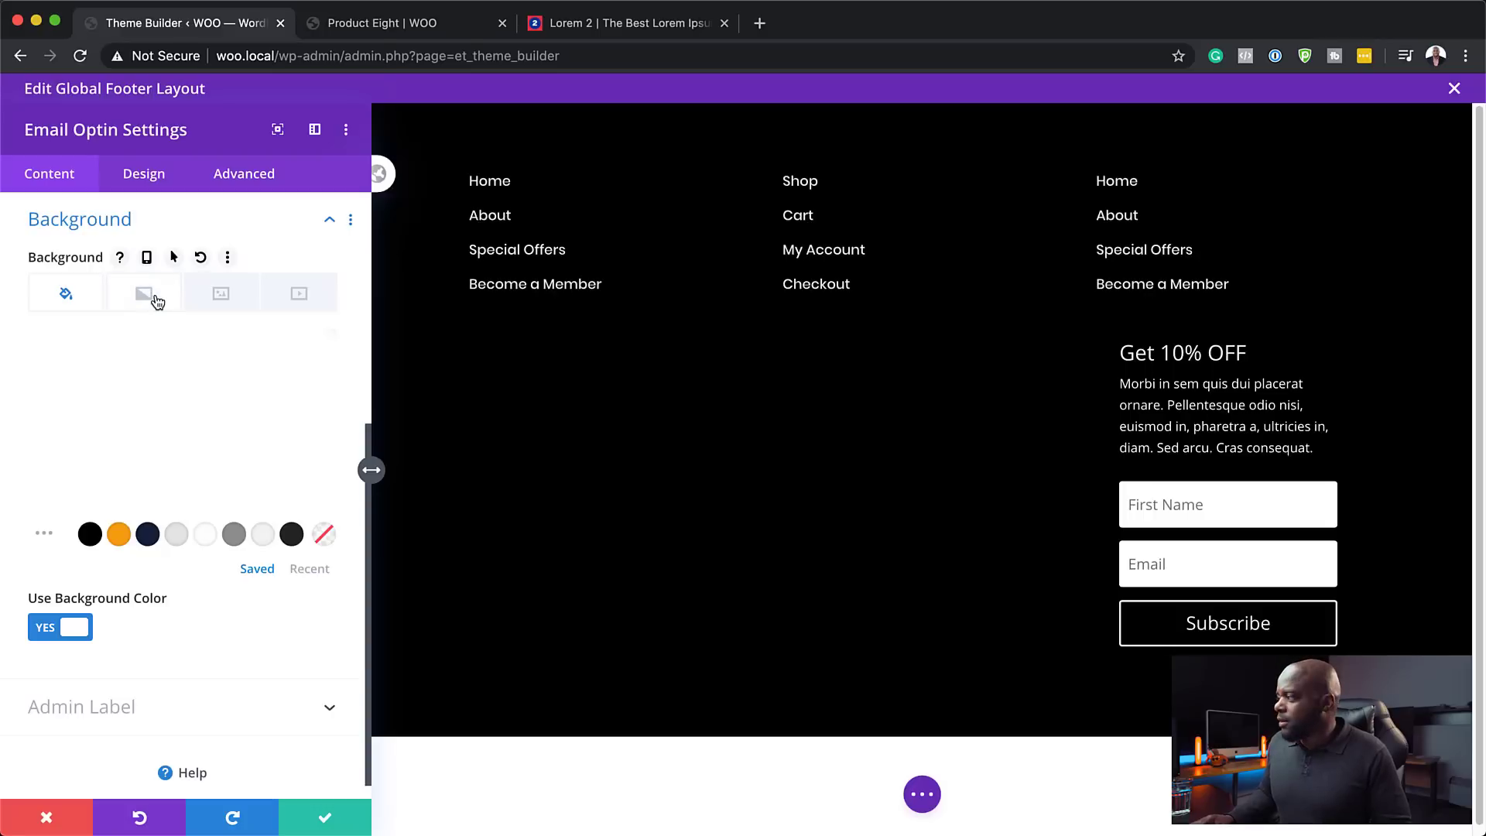
- Give the optin box a 2px solid orange #fca311 border
left_click(150, 178)
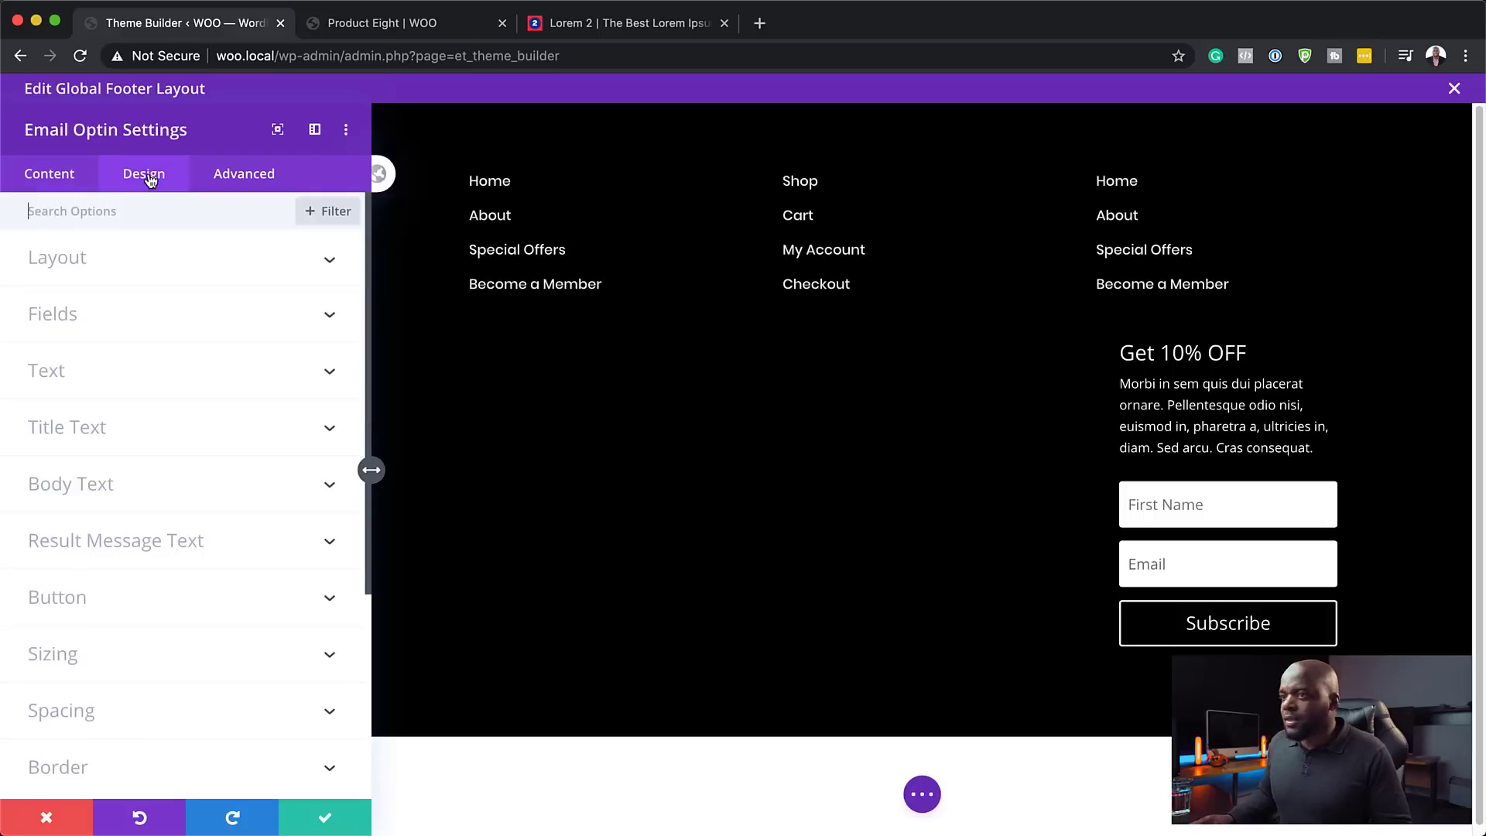
scroll(80, 560, "down", 2)
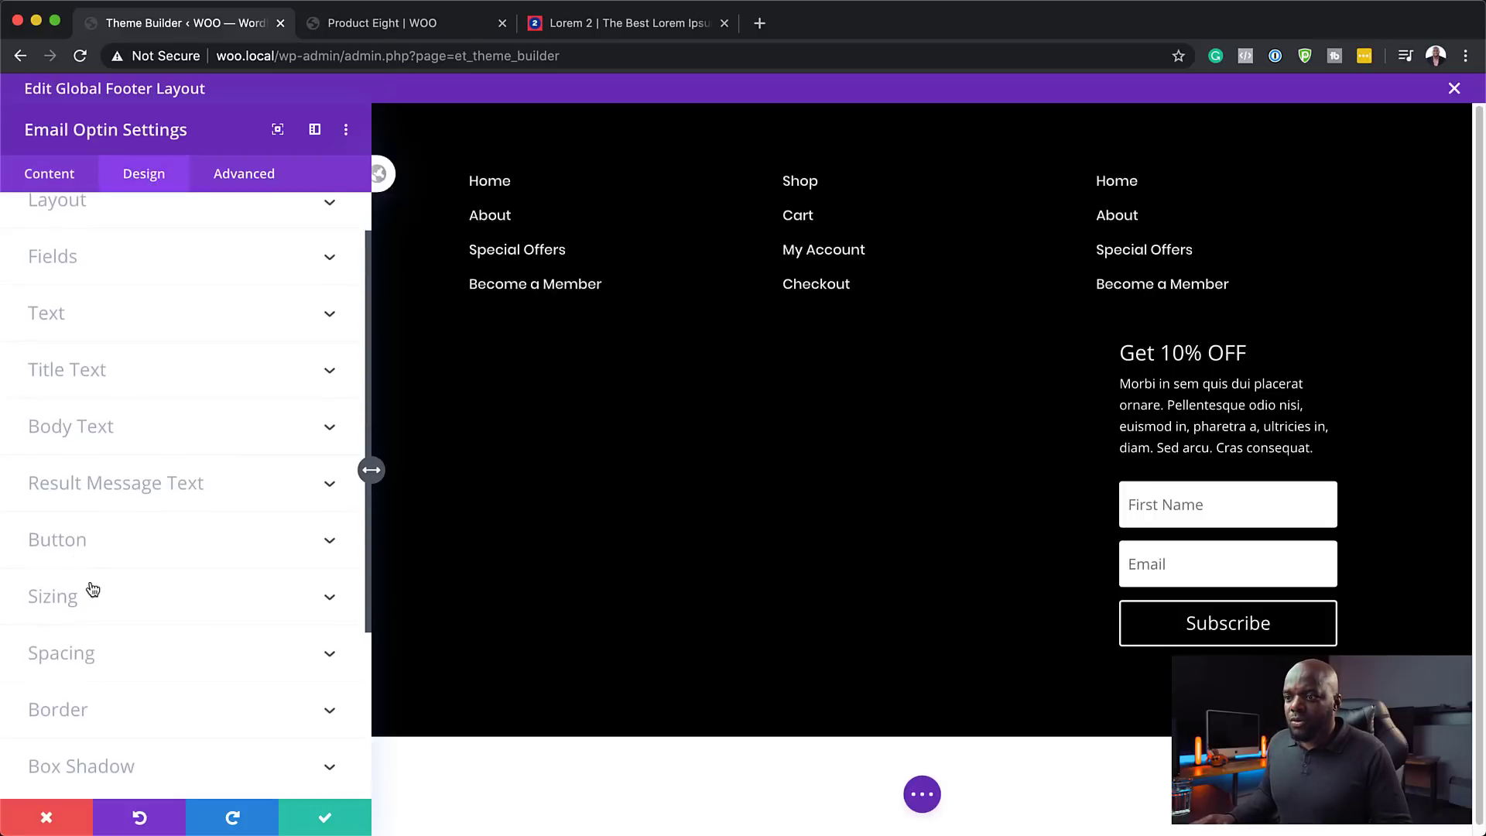
left_click(92, 707)
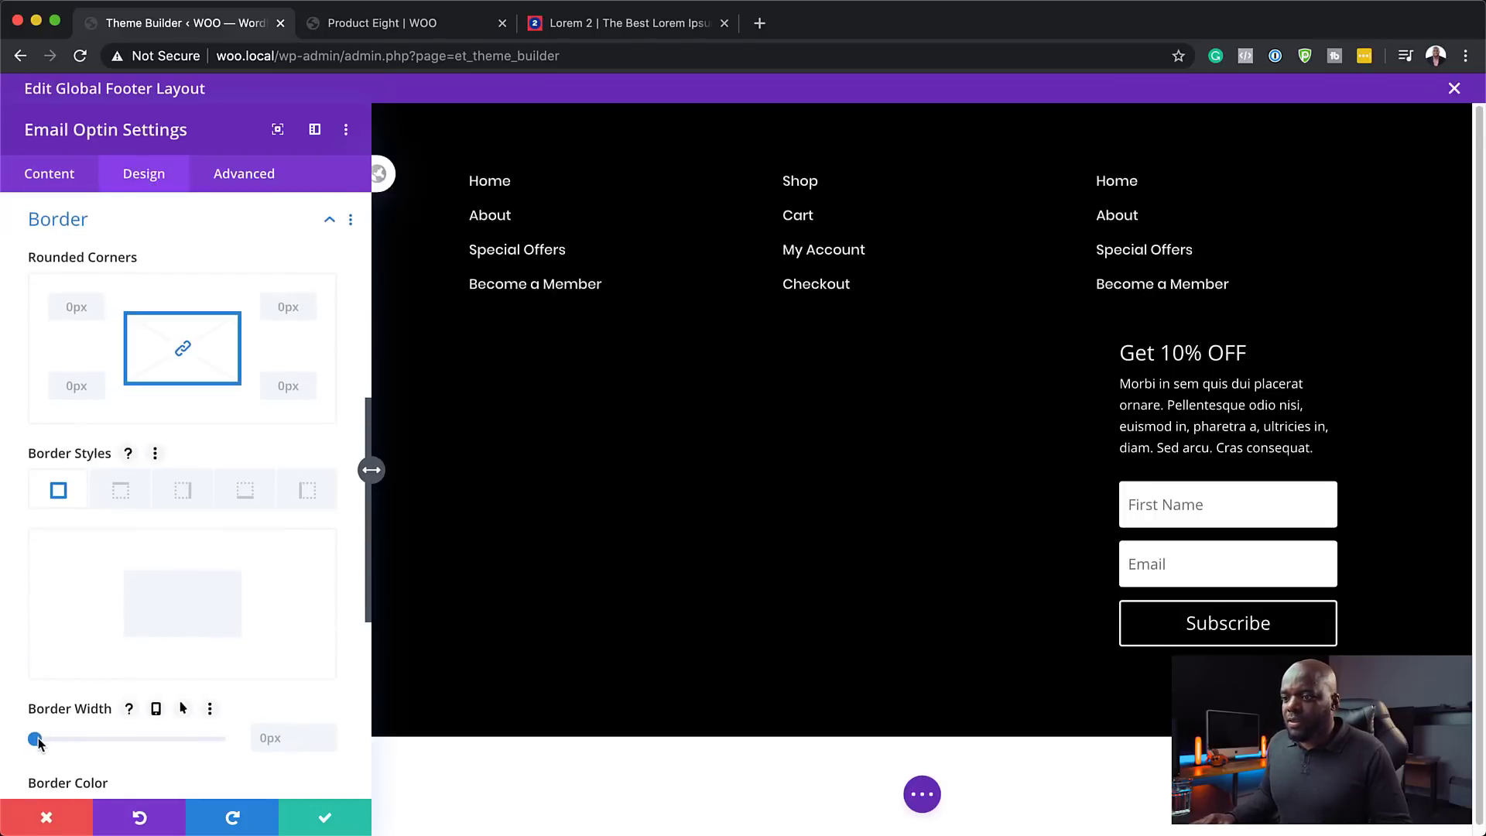
left_click_drag(36, 738, 42, 741)
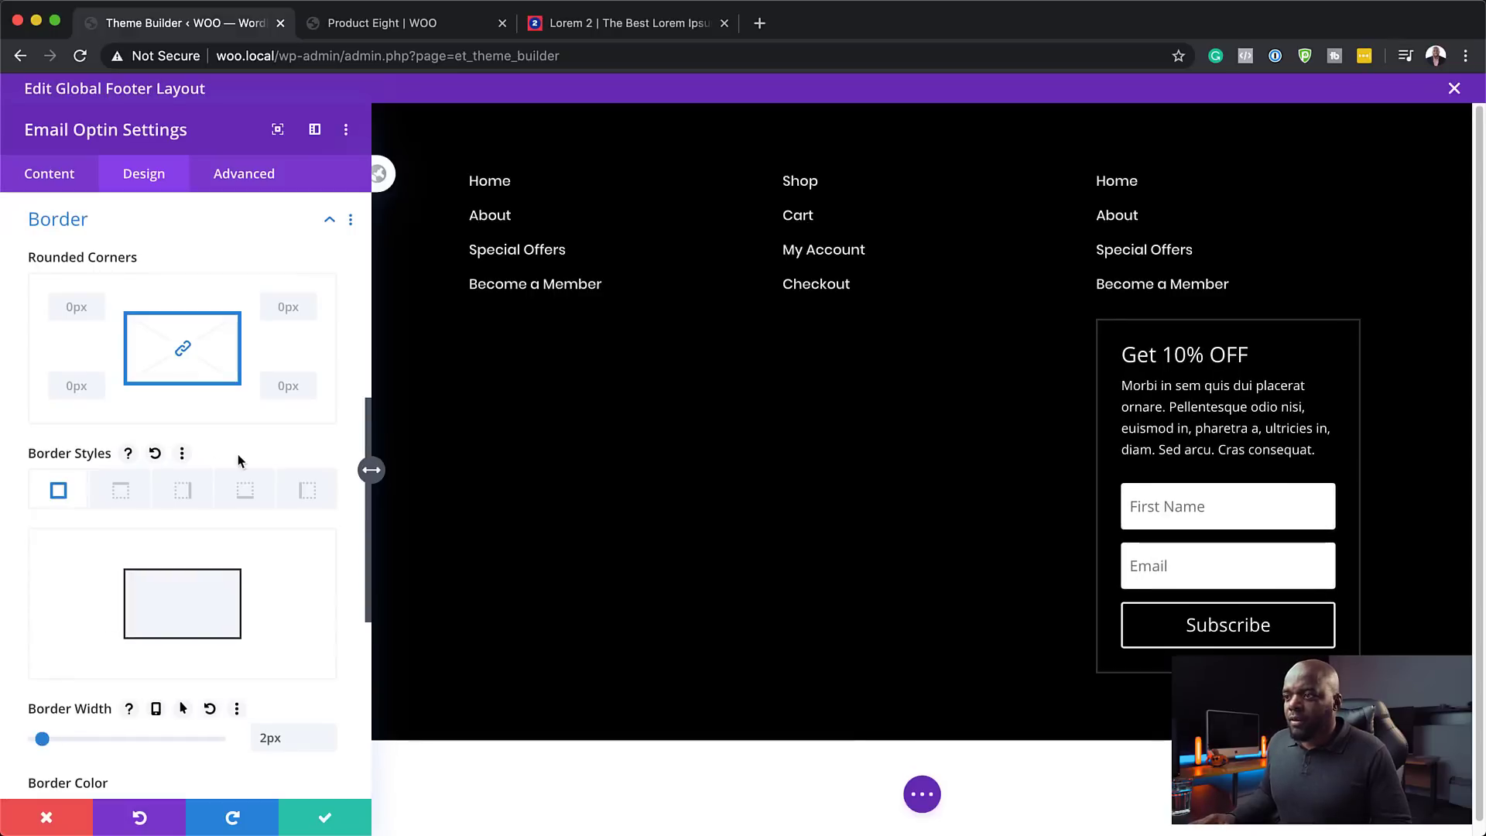
scroll(263, 623, "down", 3)
left_click(122, 573)
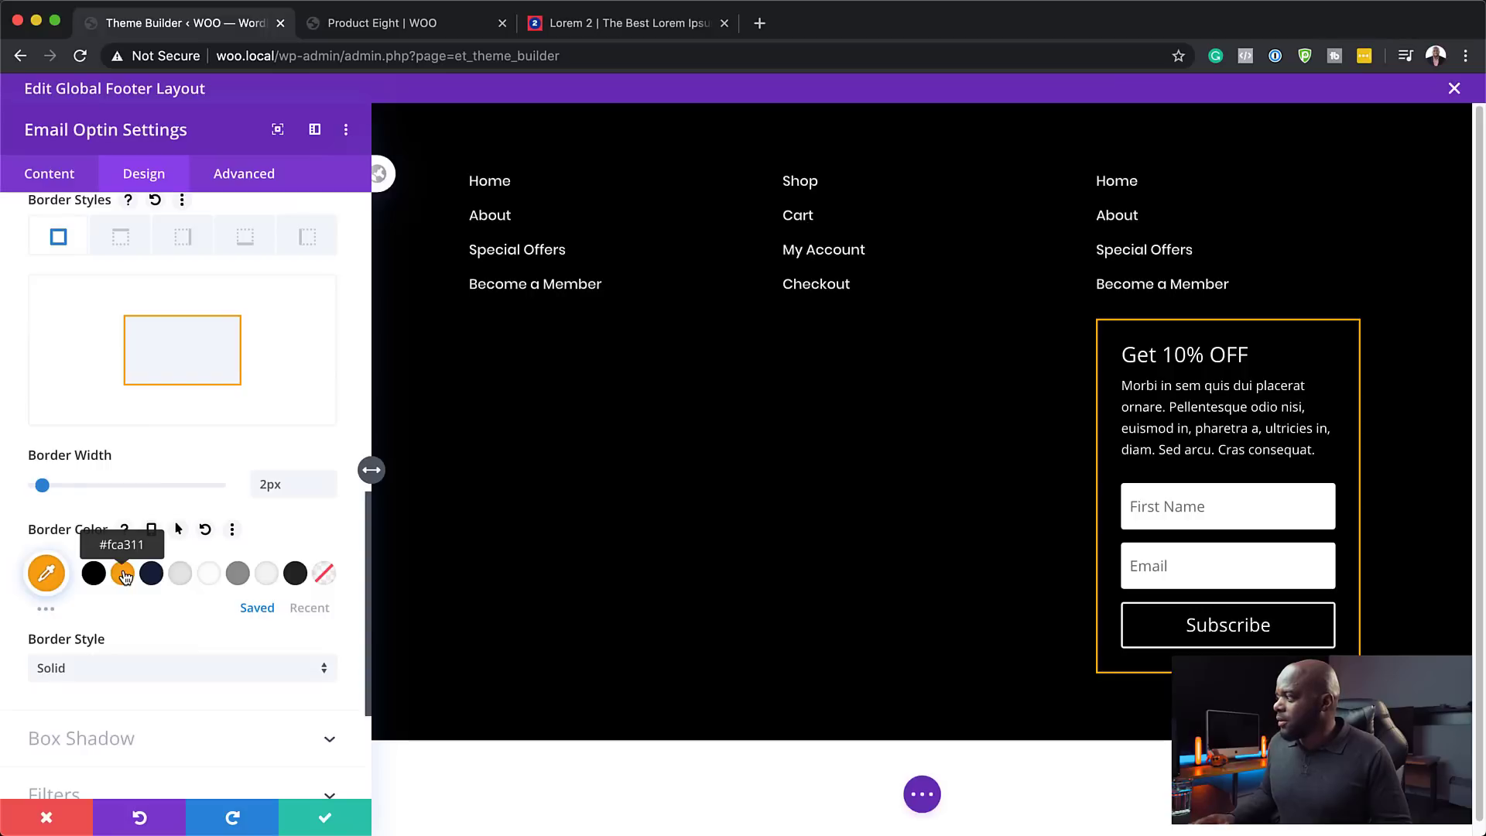
- Make the optin's form fields background transparent
mouse_move(1211, 452)
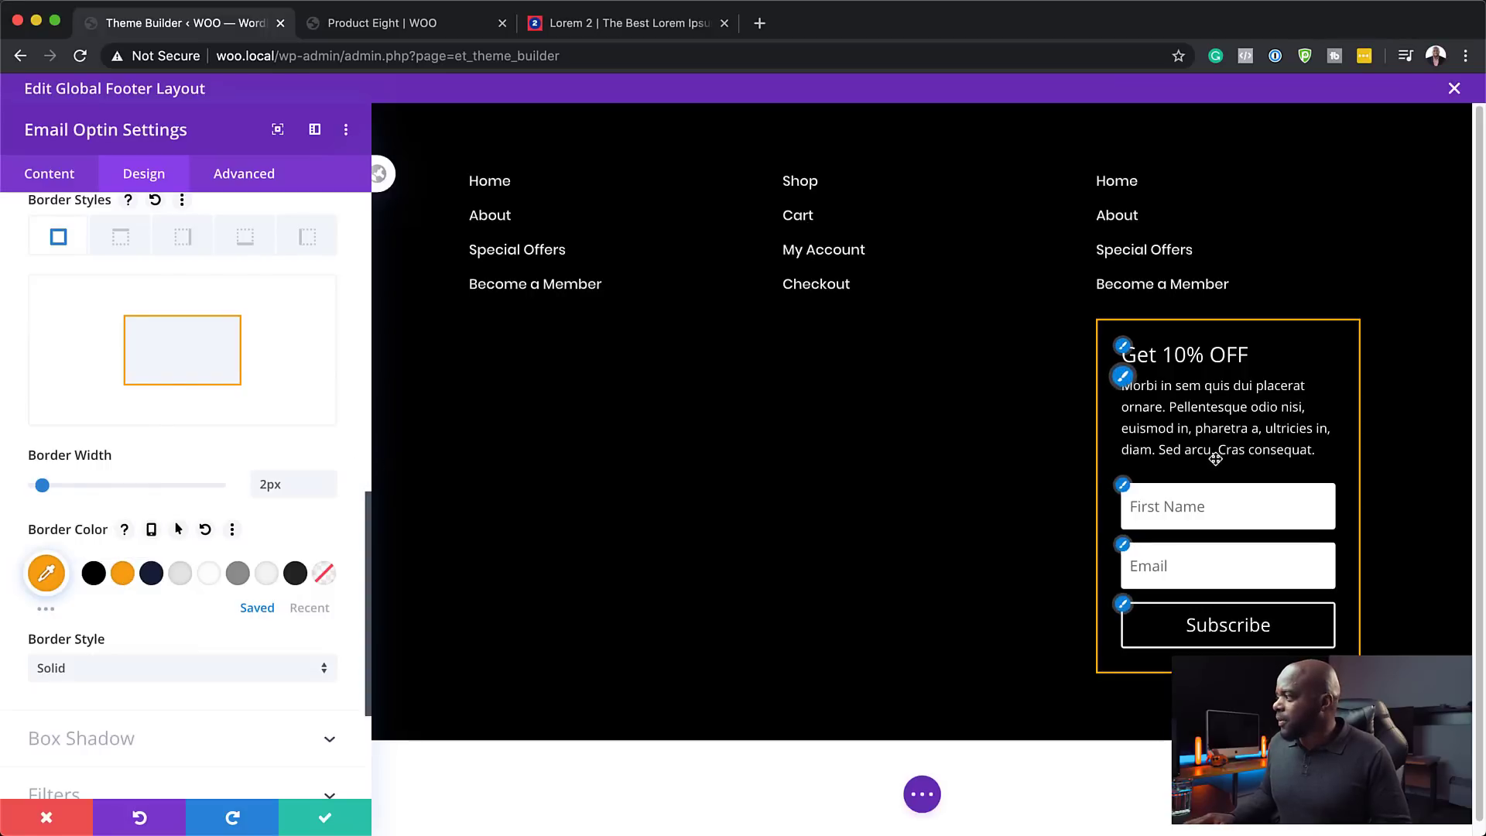
left_click(1123, 487)
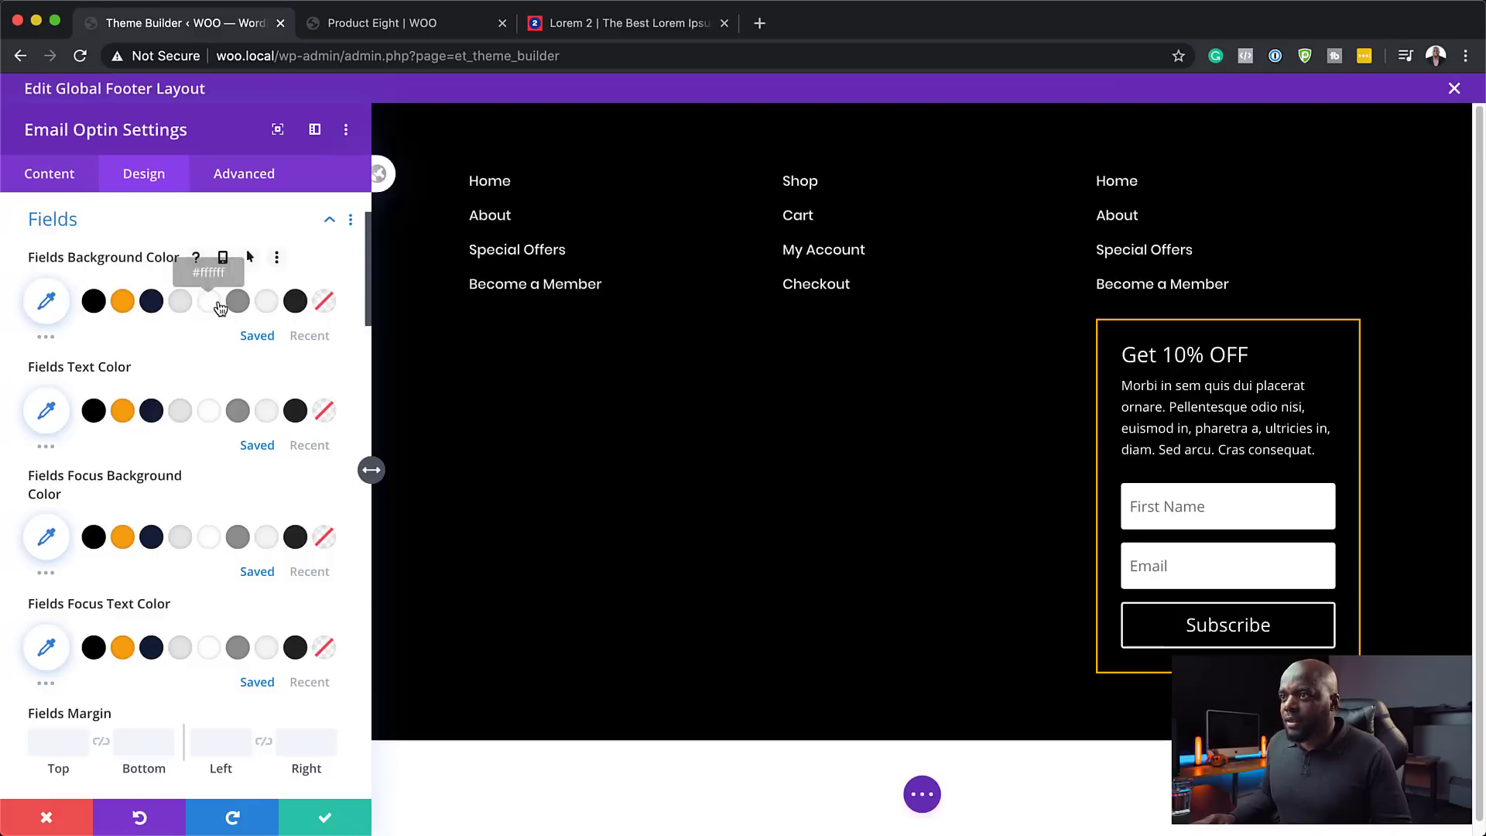
left_click(324, 301)
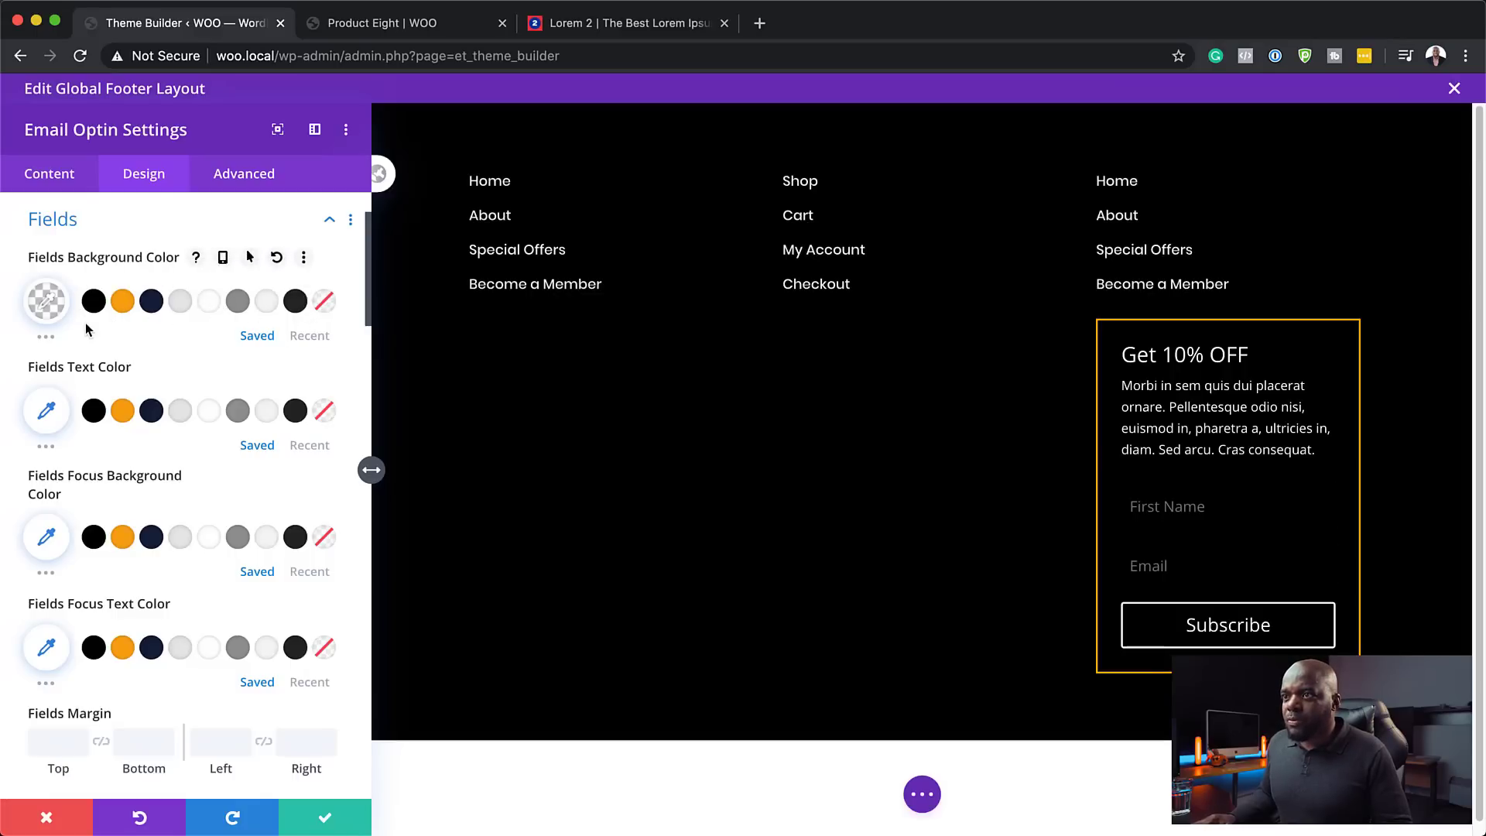
- Give the First Name and Email fields a 2px dark grey #5e5e5e border
scroll(206, 379, "down", 4)
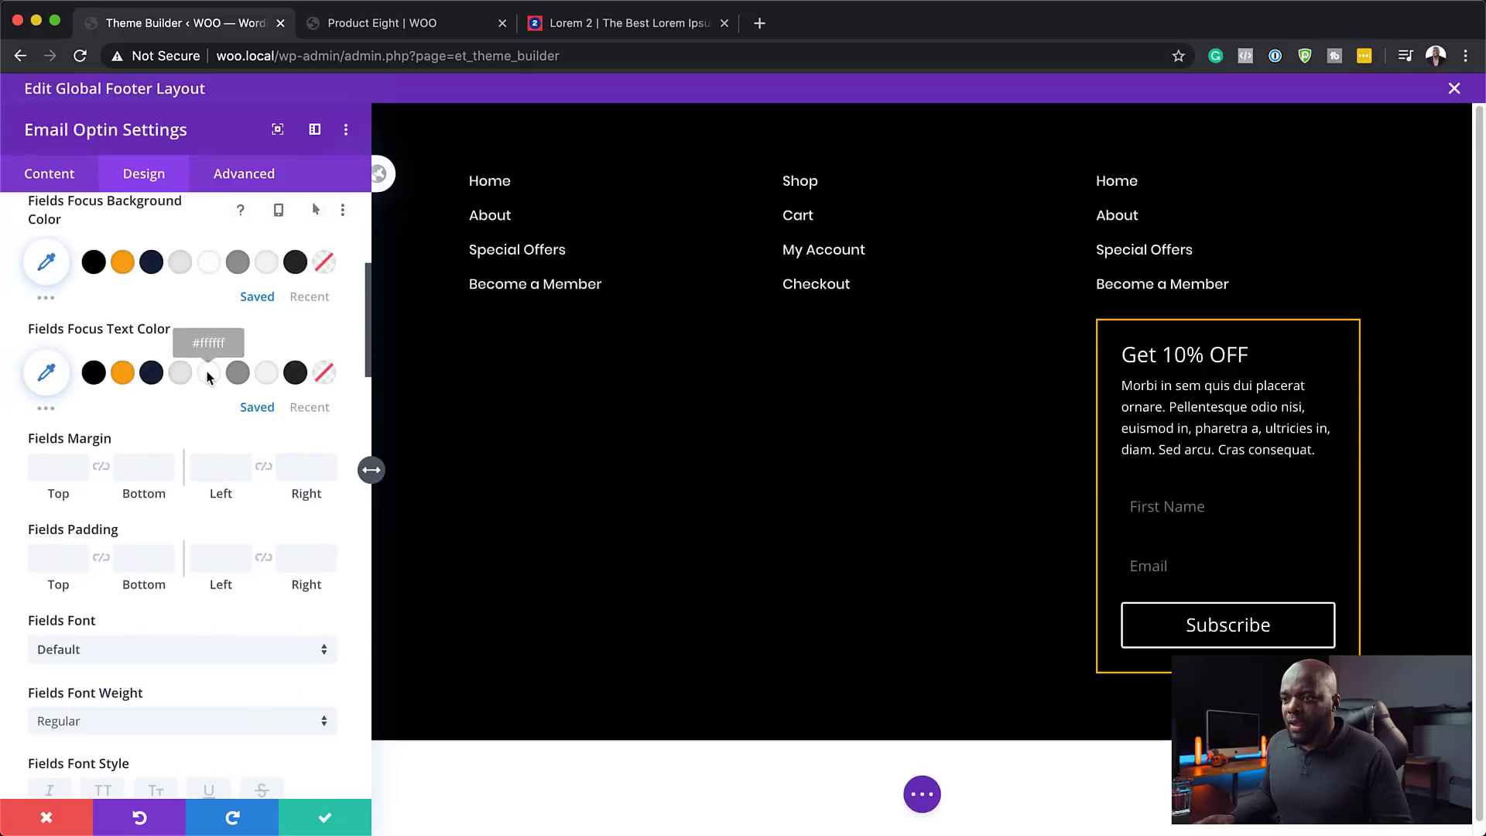
scroll(207, 378, "down", 10)
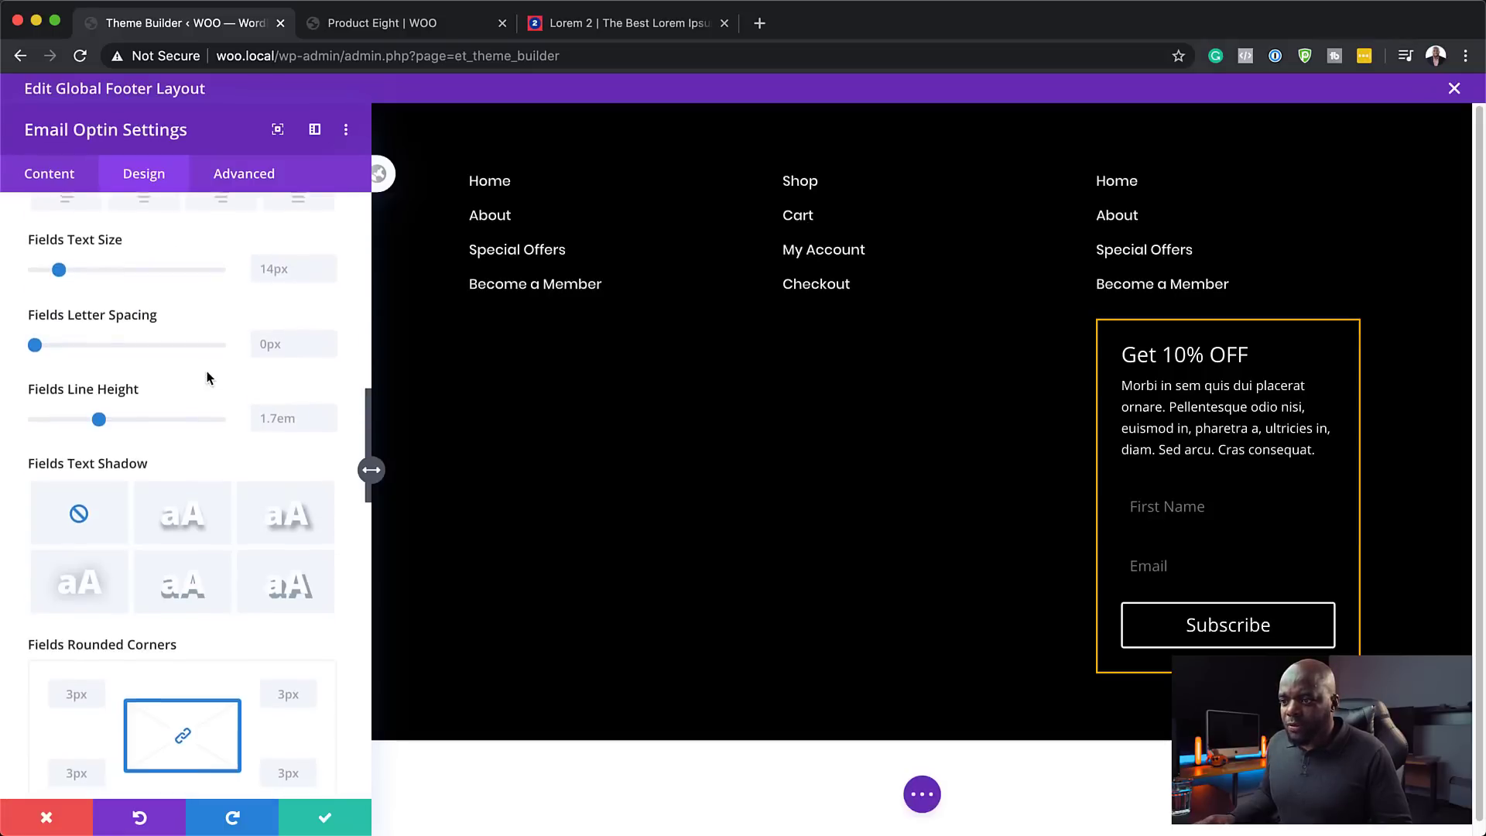
scroll(207, 378, "down", 6)
left_click(41, 694)
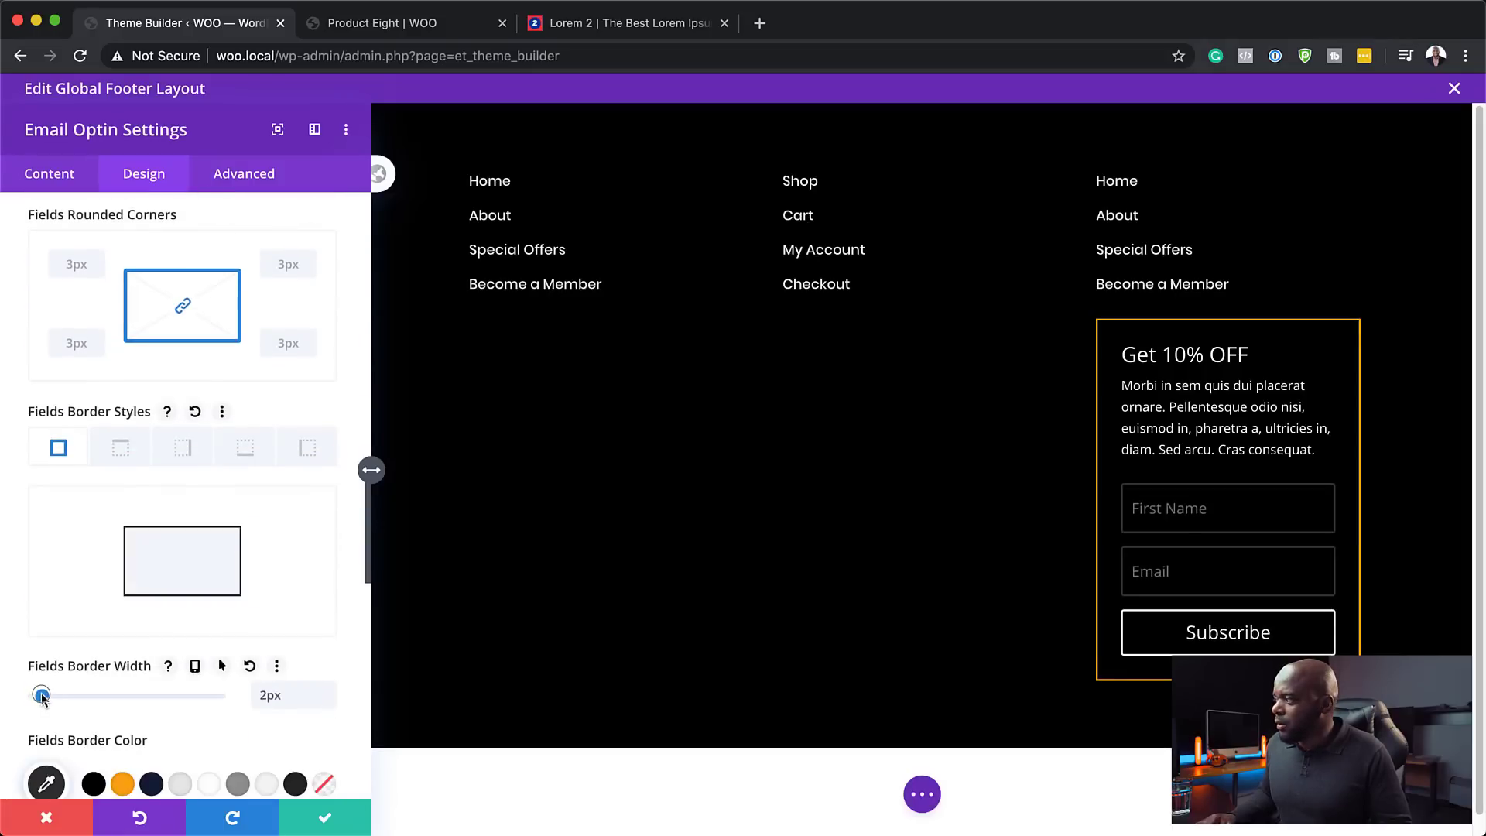
scroll(142, 776, "down", 1)
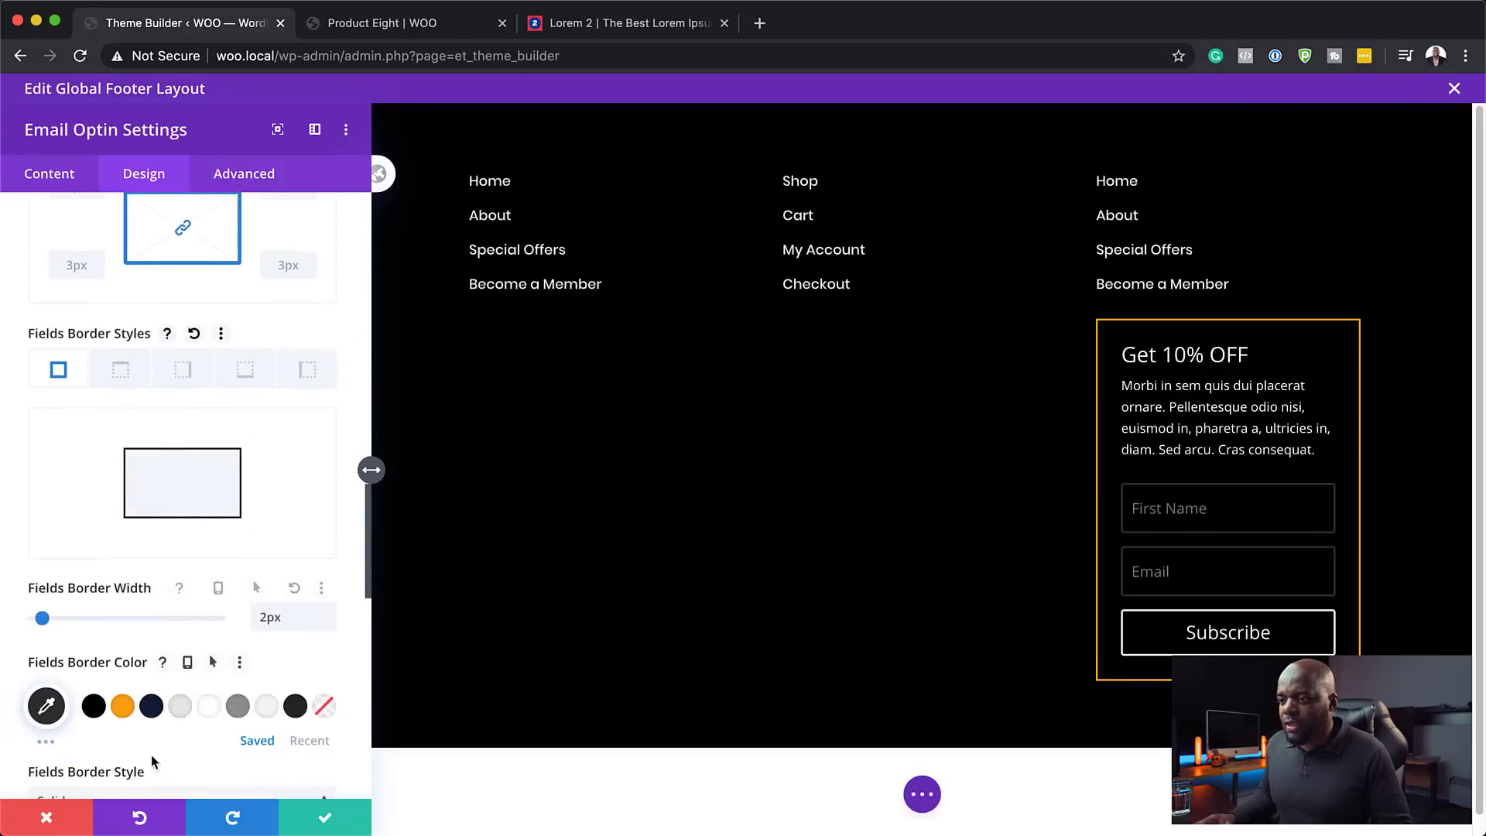
left_click(122, 705)
left_click(179, 707)
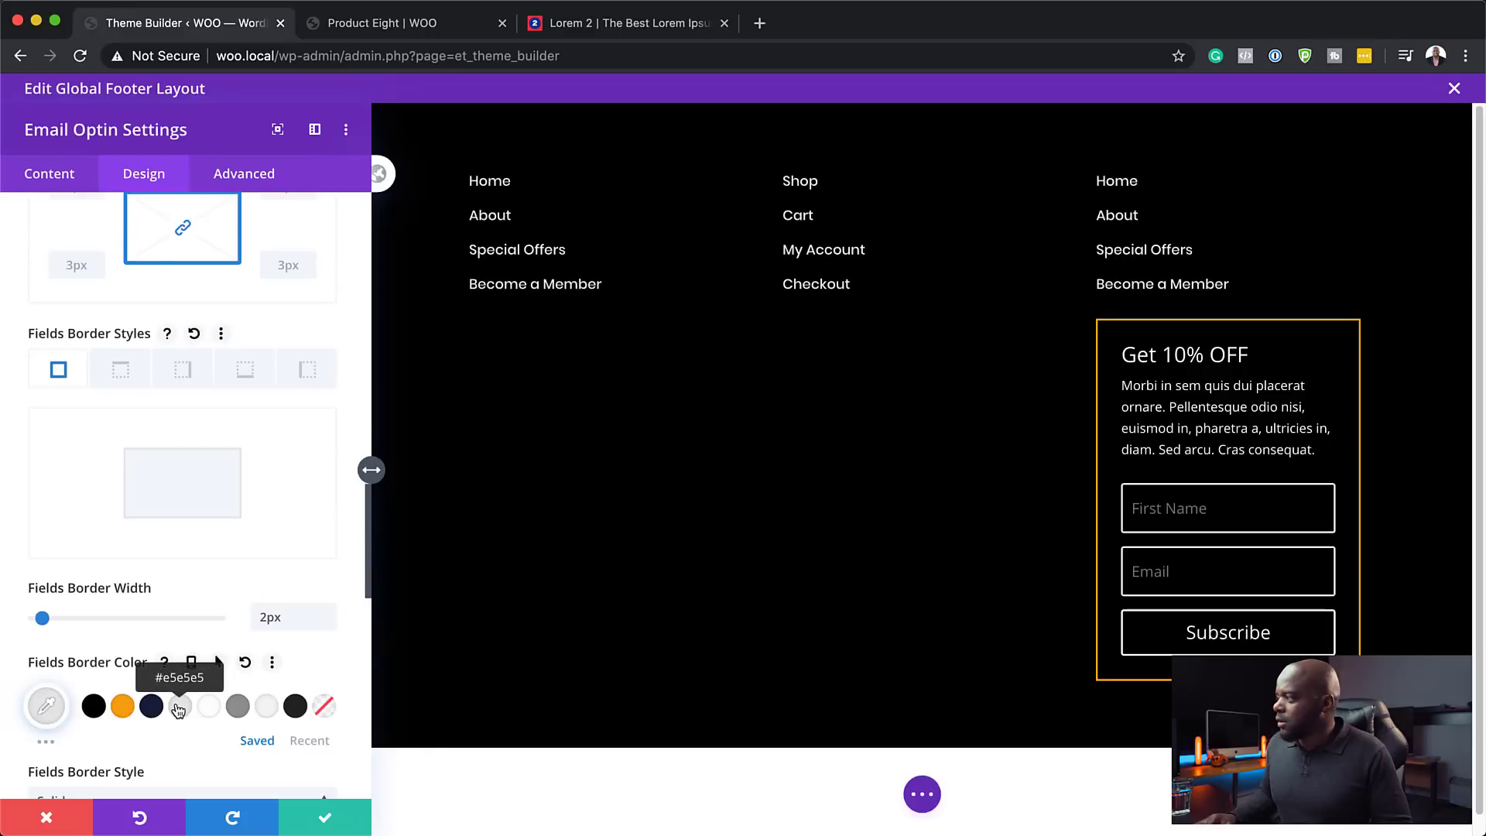
left_click(47, 706)
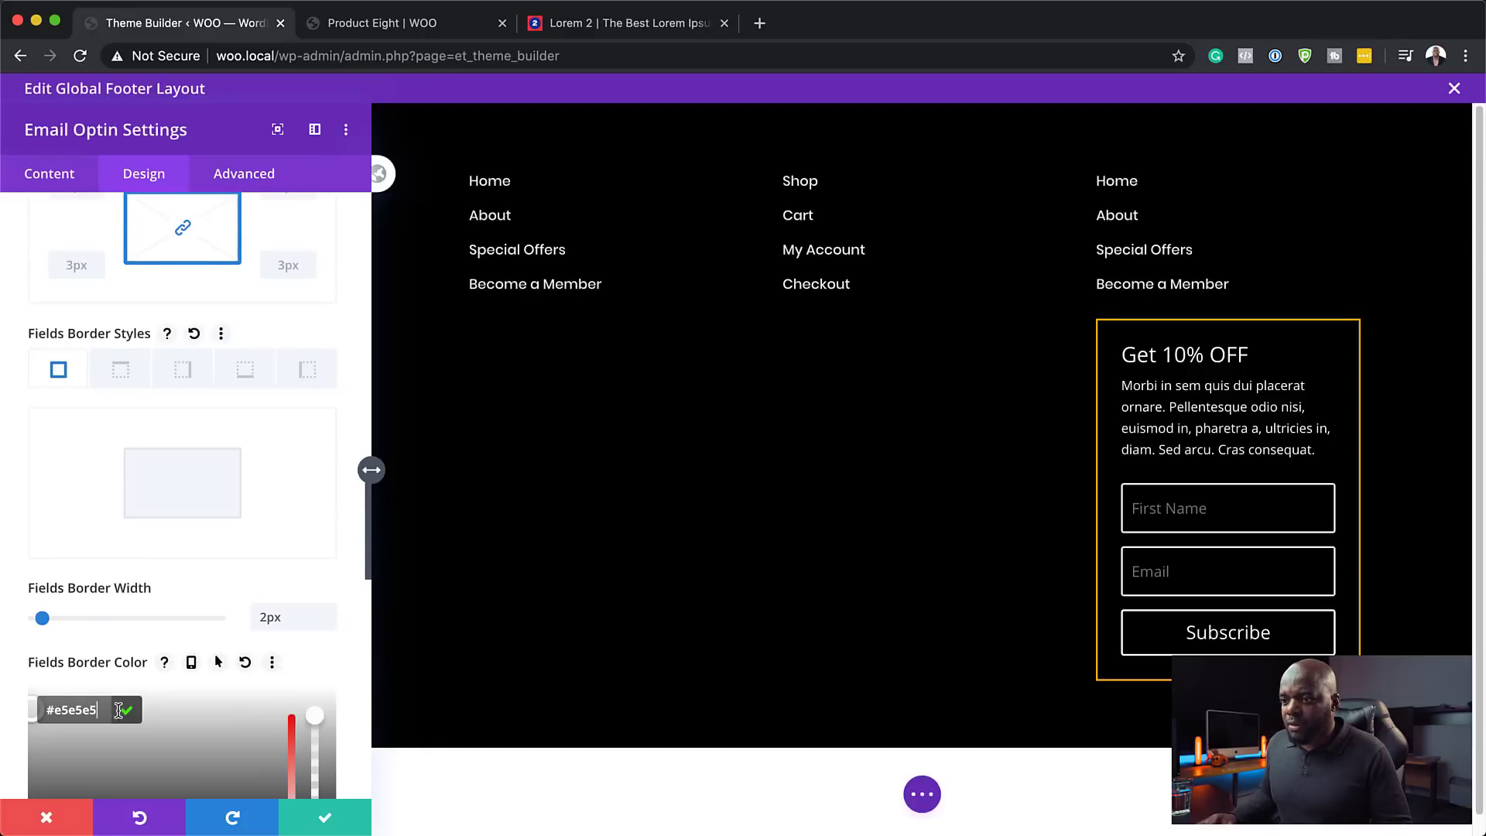
left_click_drag(33, 621, 3, 715)
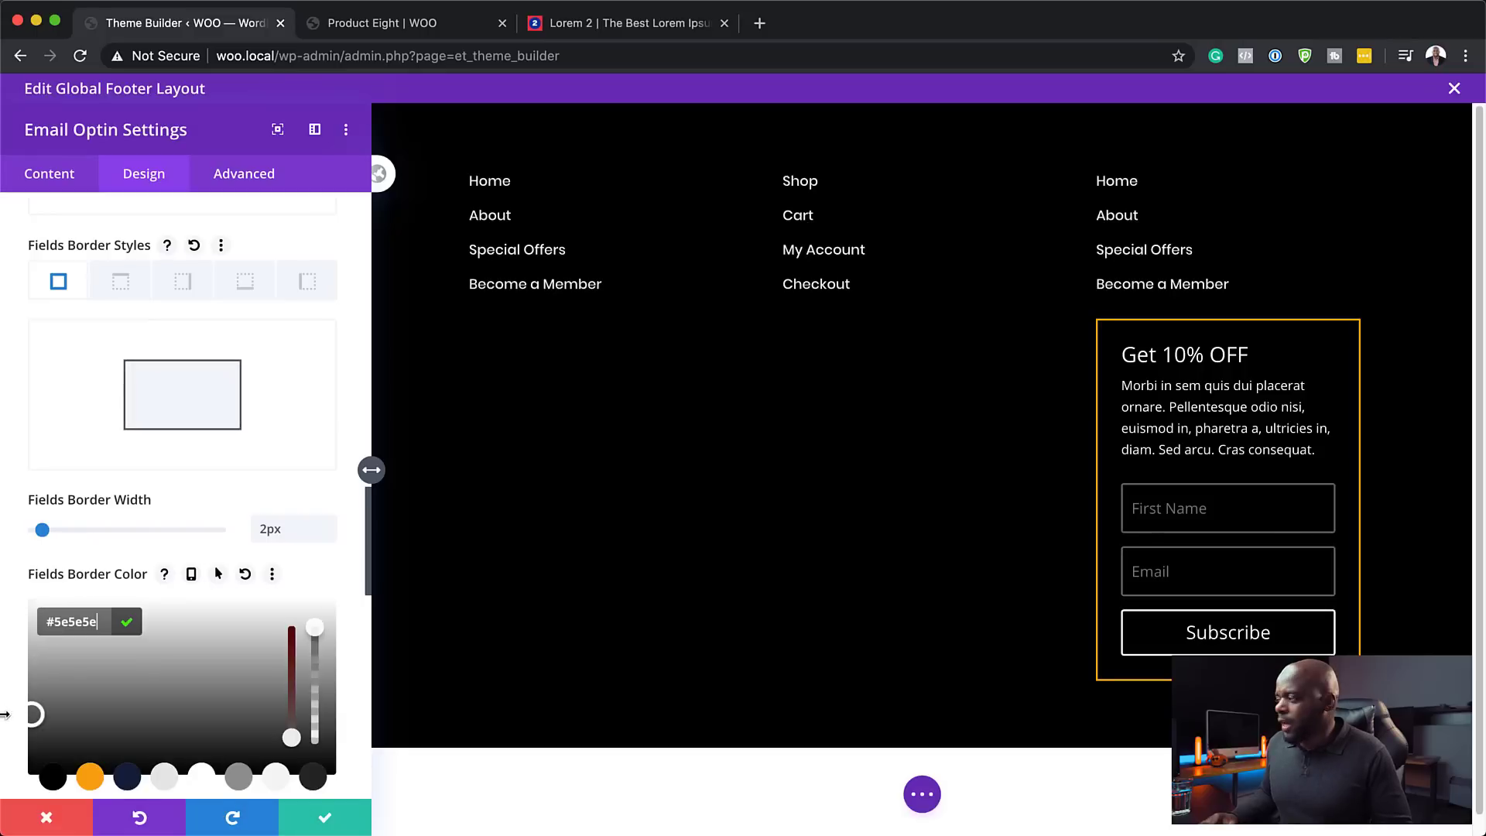
left_click(3, 715)
left_click(1120, 612)
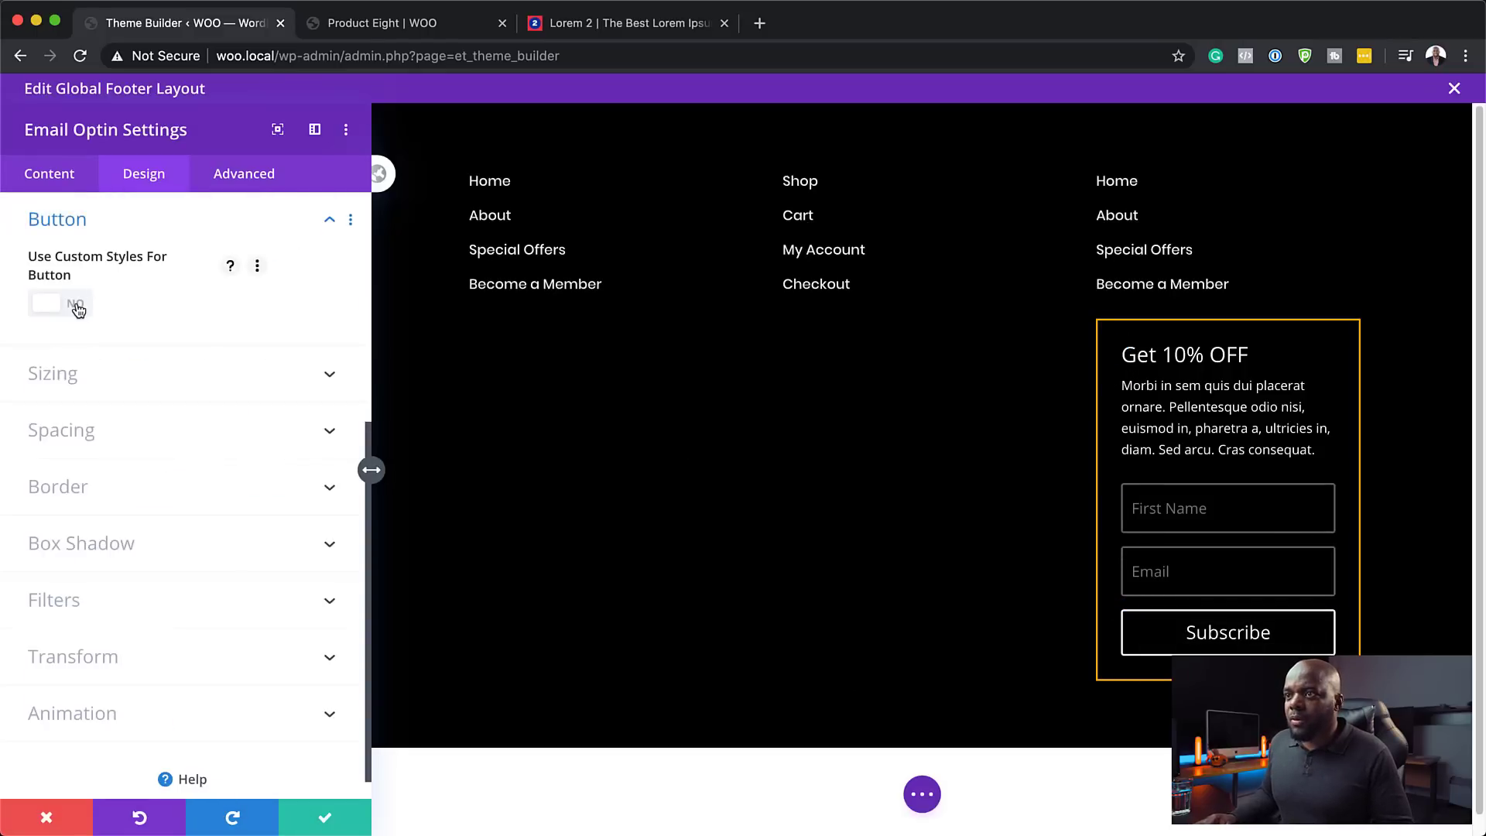
- Turn on custom button styles with an orange background and orange border for Subscribe
left_click(79, 305)
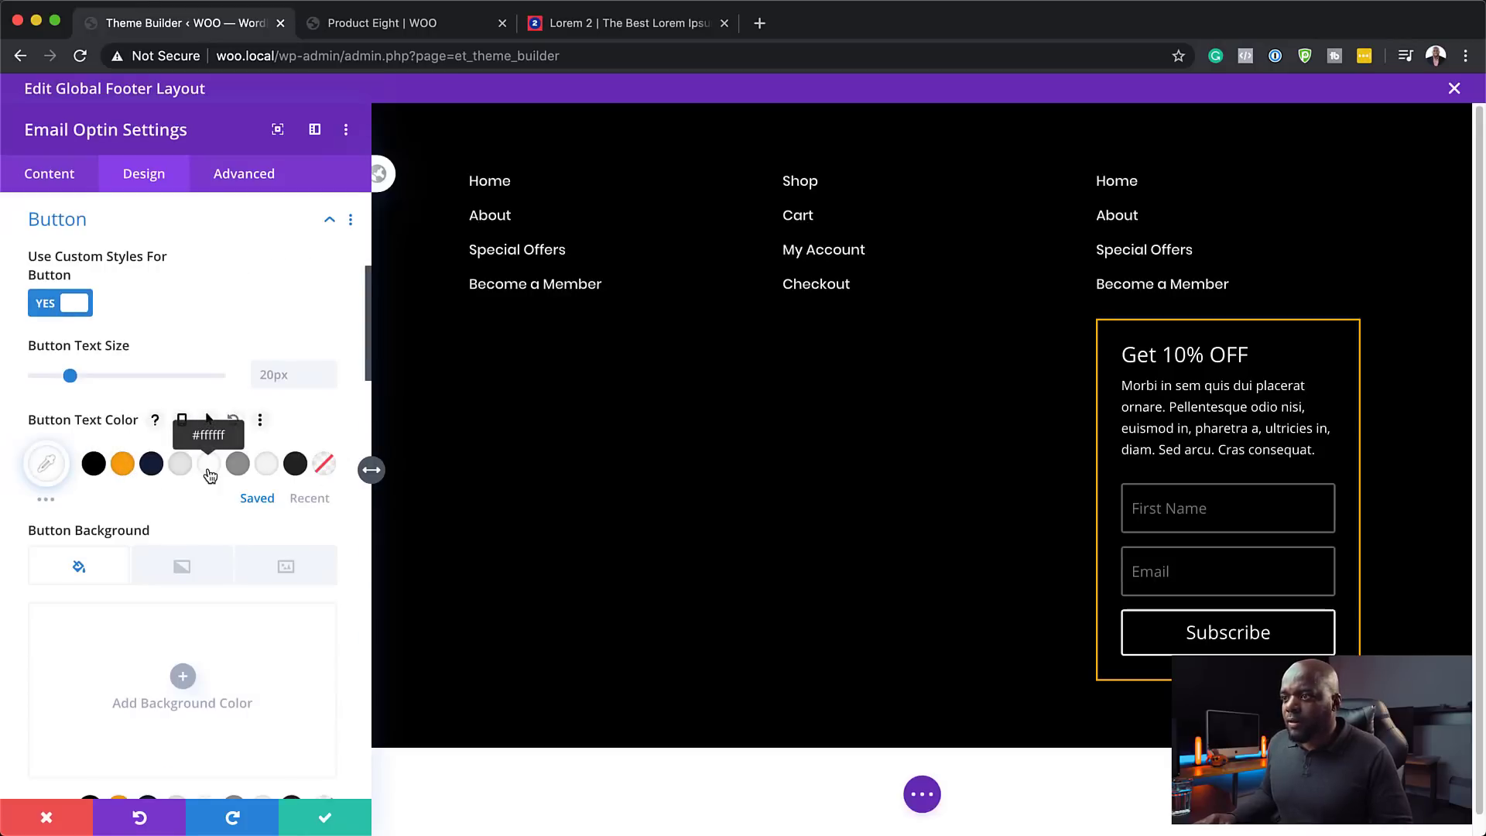
scroll(206, 584, "down", 2)
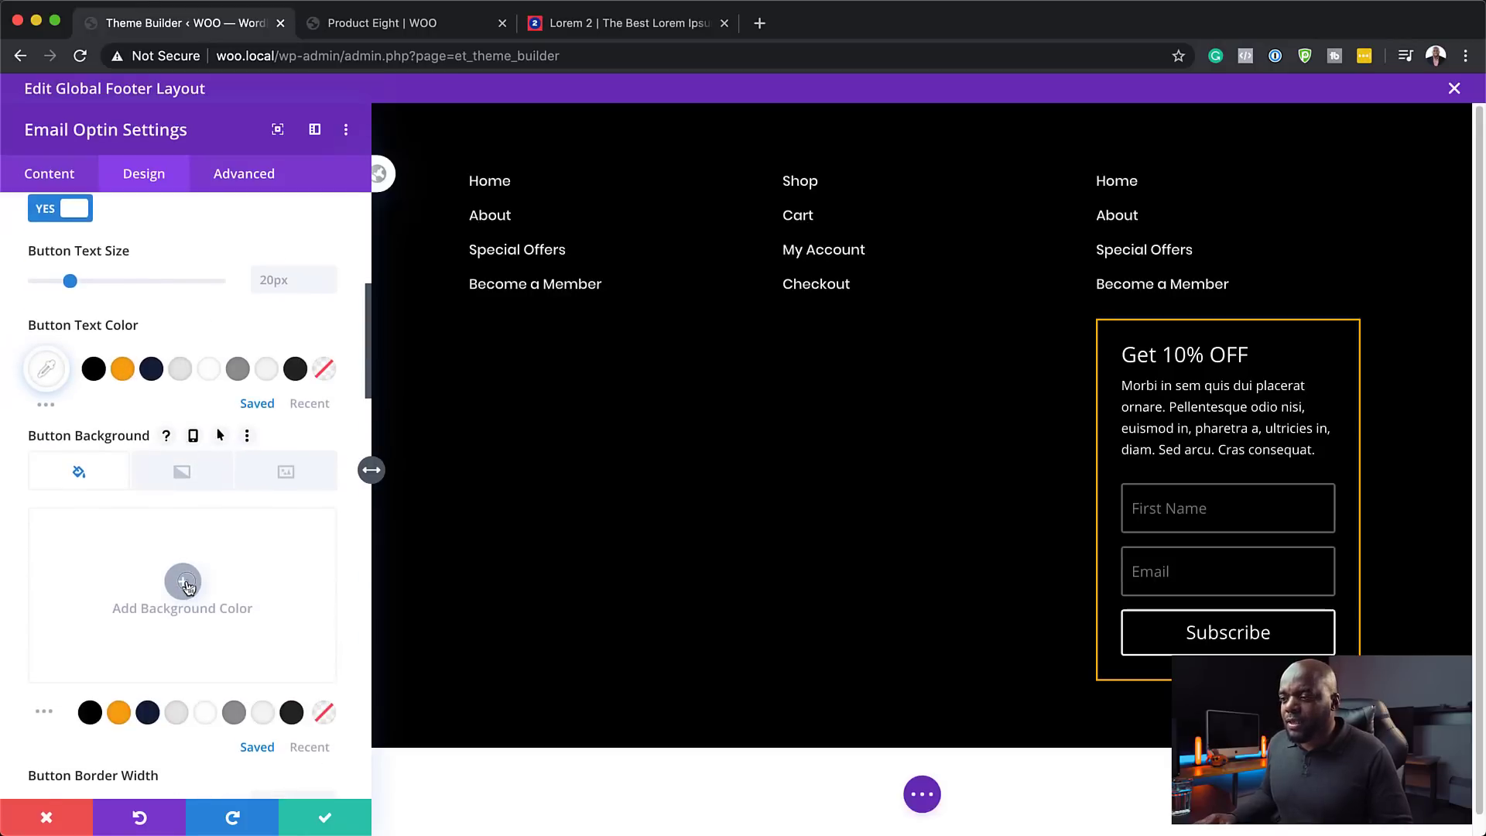
left_click(186, 582)
left_click(120, 713)
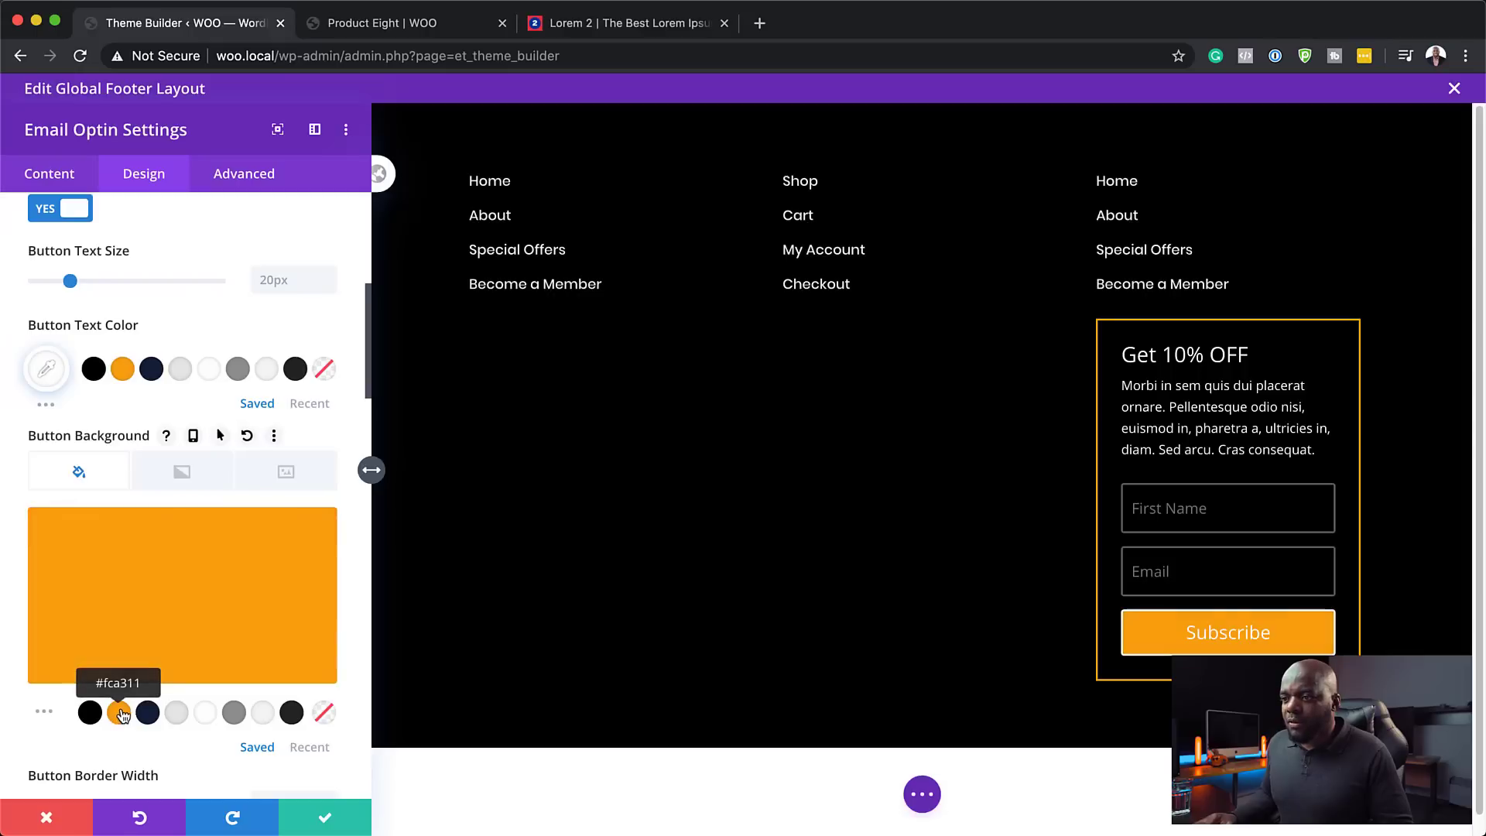
scroll(186, 646, "down", 5)
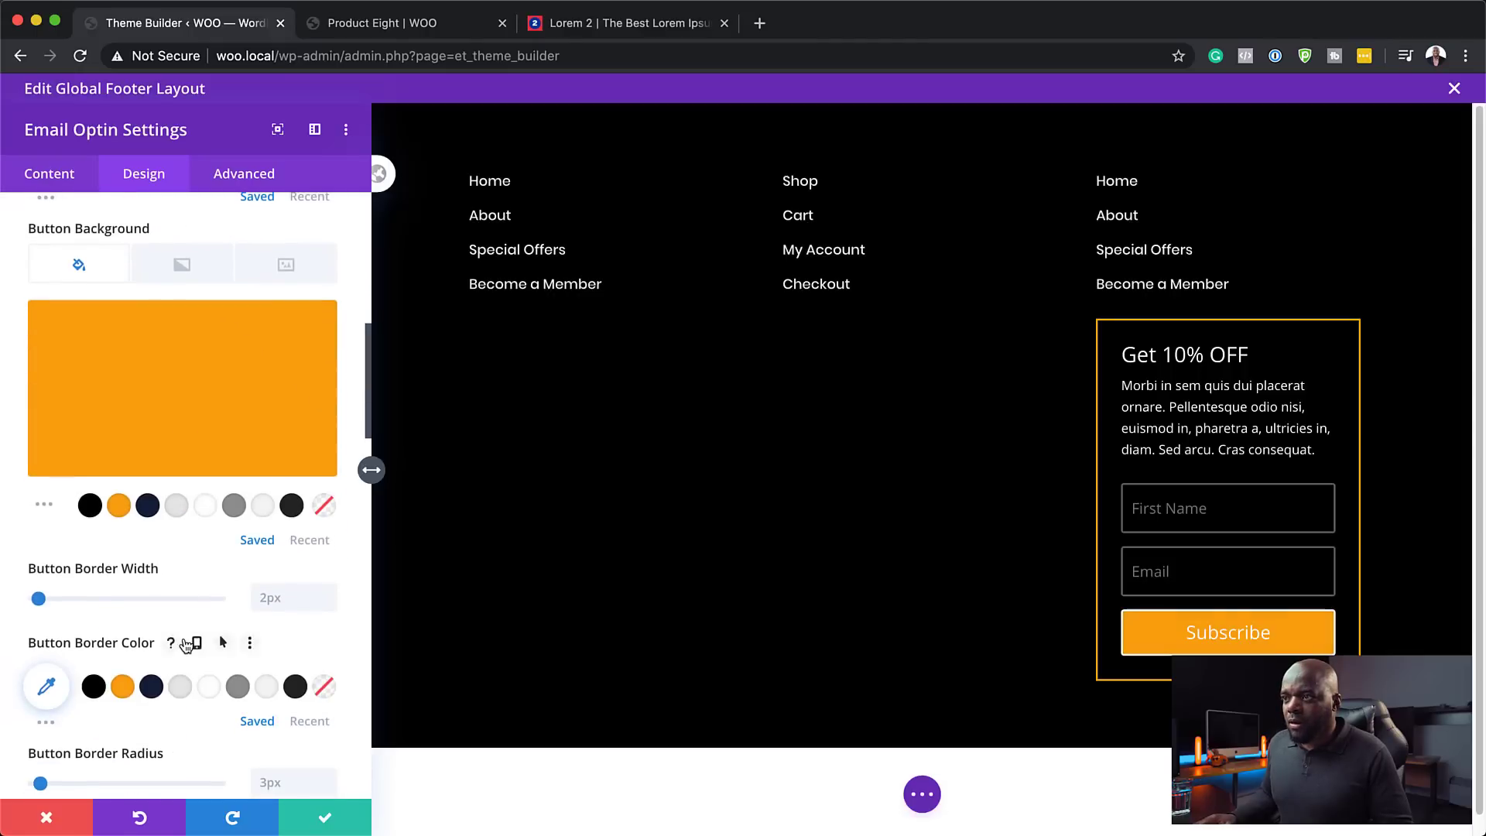
scroll(183, 638, "down", 4)
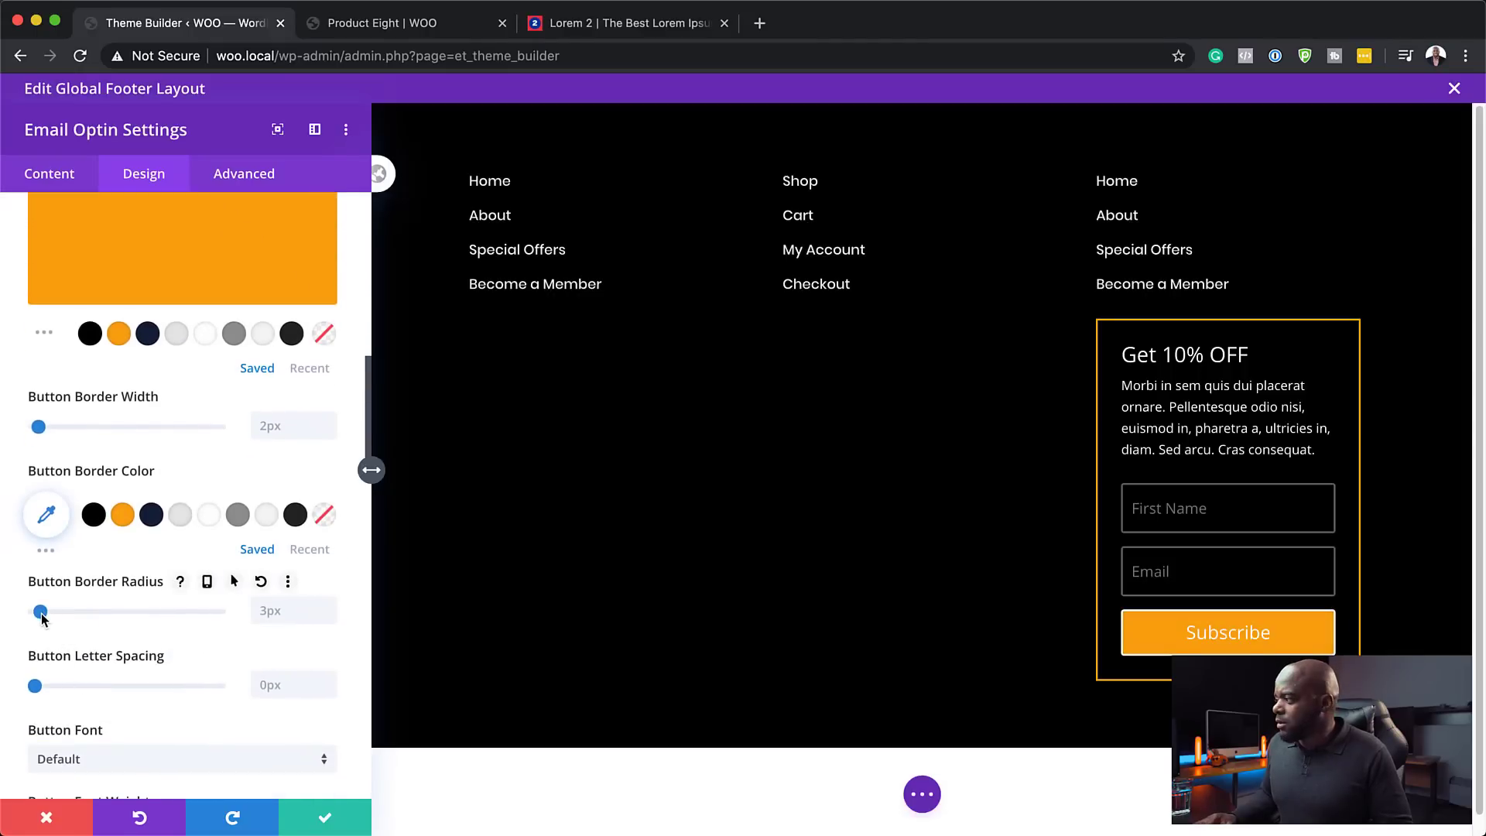
scroll(154, 691, "down", 1)
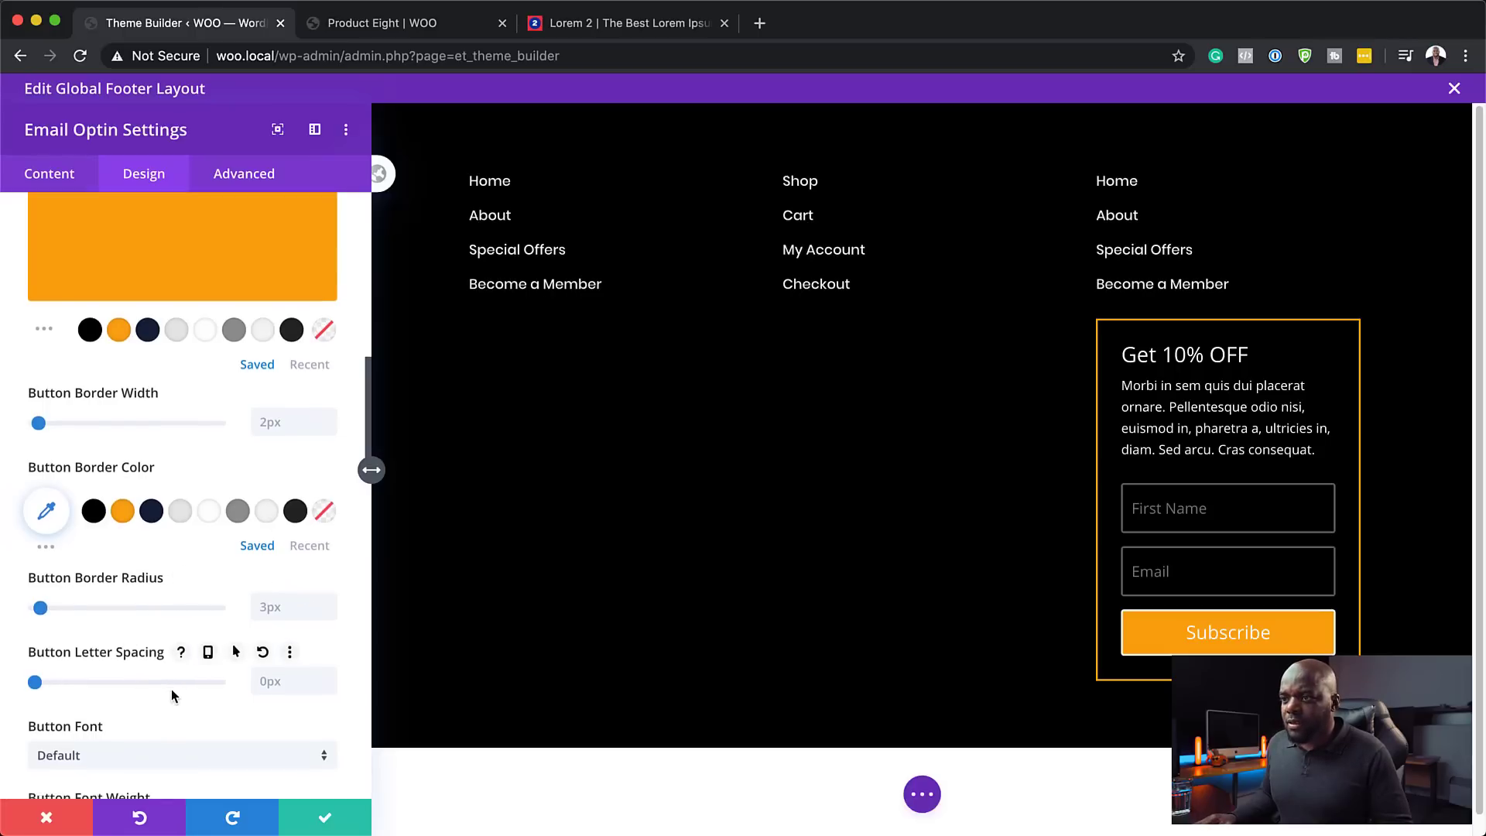
left_click(123, 510)
- Set the Subscribe button font to Poppins
scroll(170, 615, "down", 6)
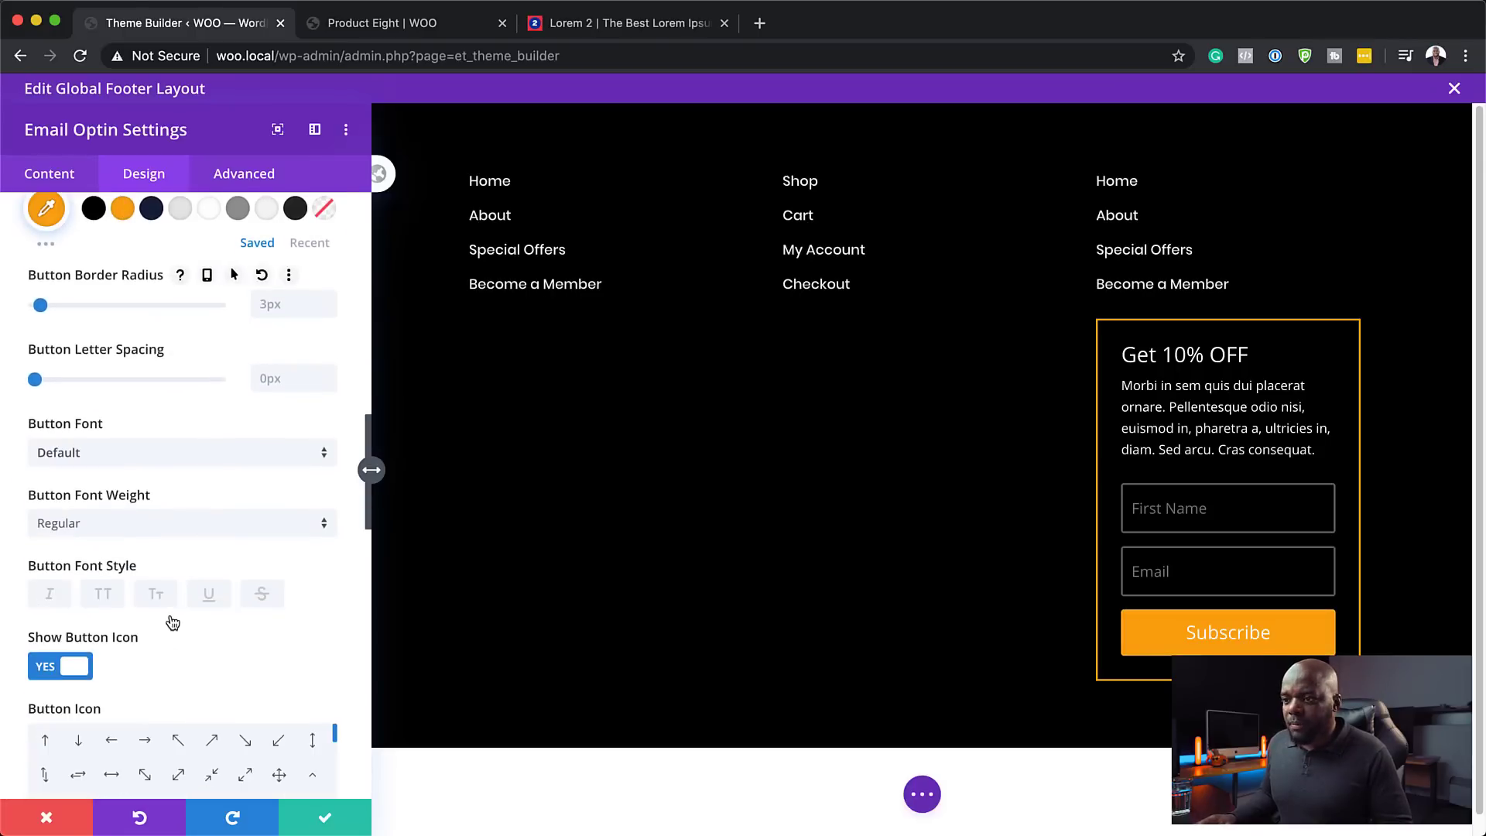
left_click(153, 456)
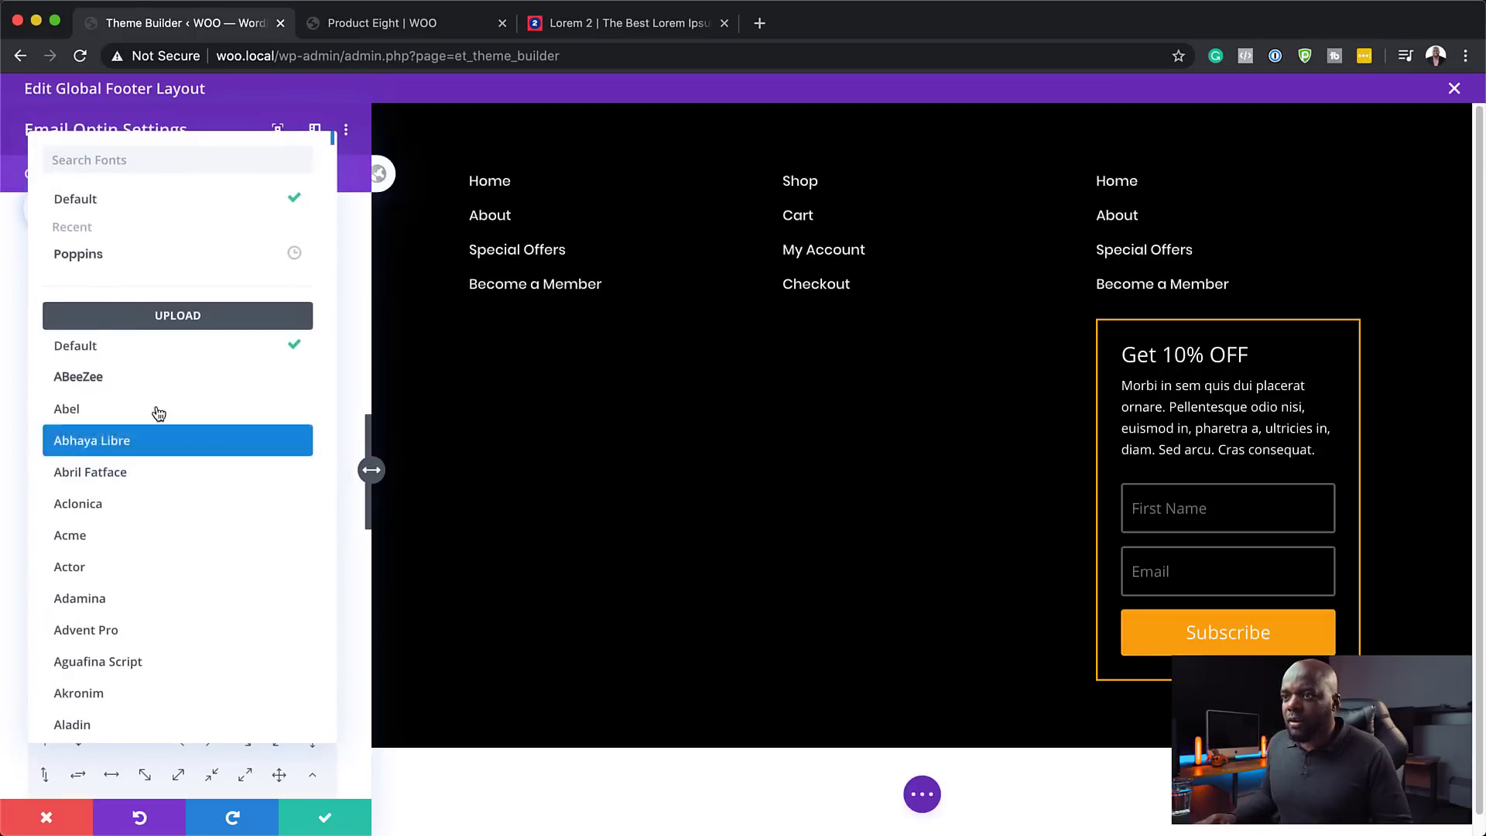
left_click(117, 259)
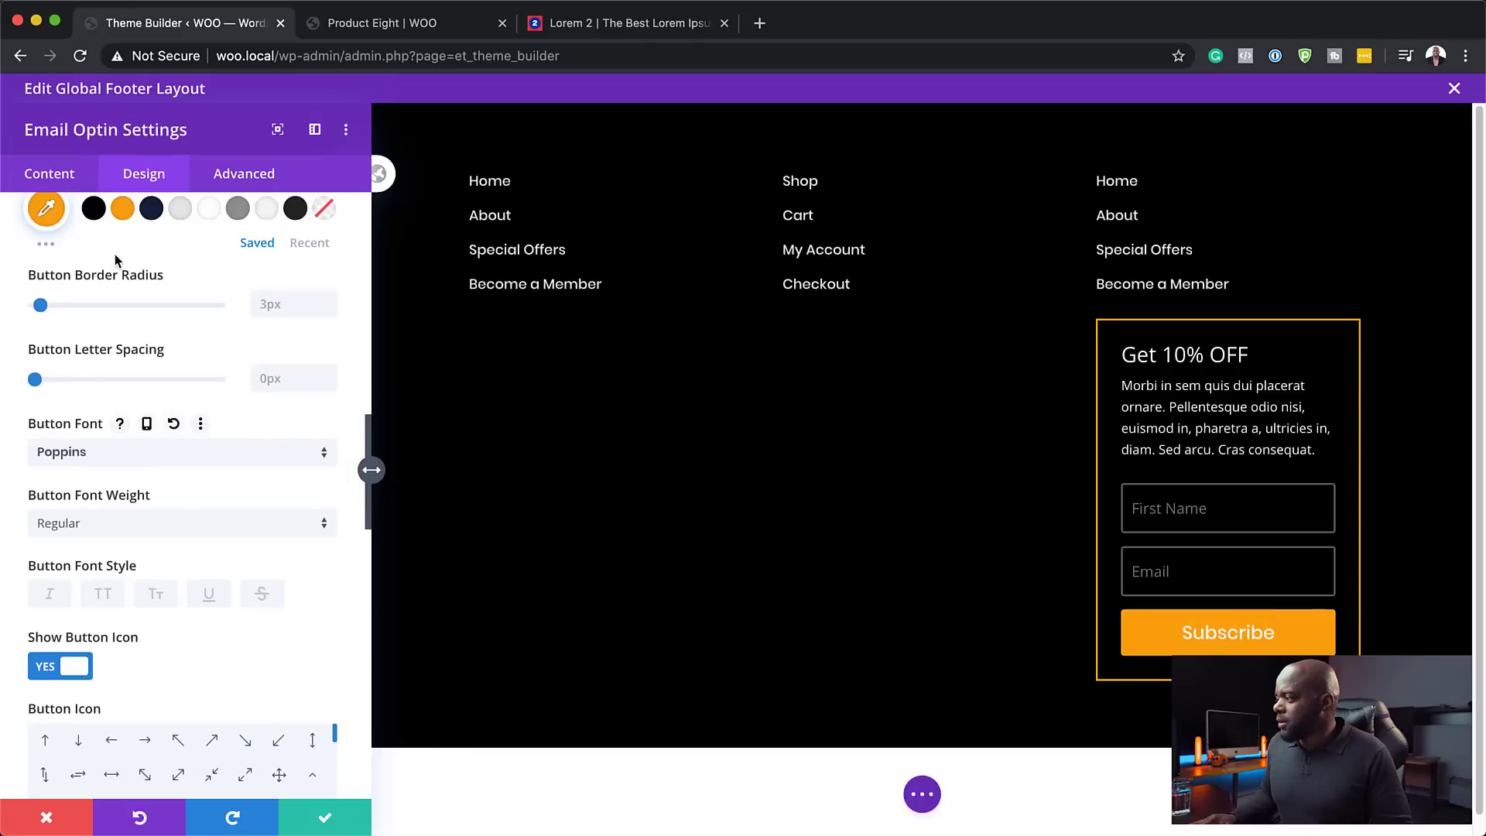
scroll(181, 505, "down", 1)
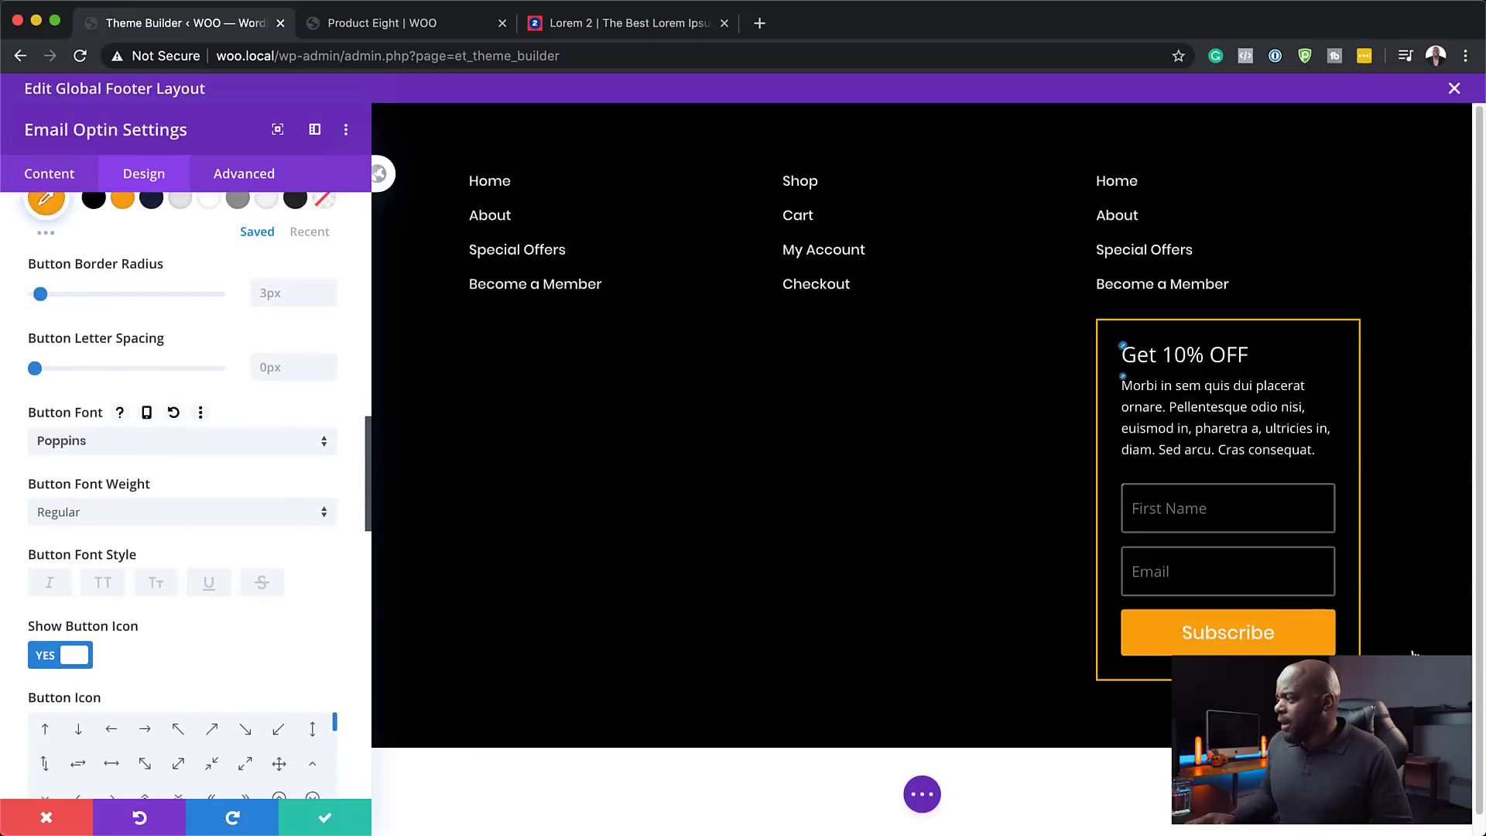
- Style the optin title in bold uppercase Poppins
left_click(1123, 346)
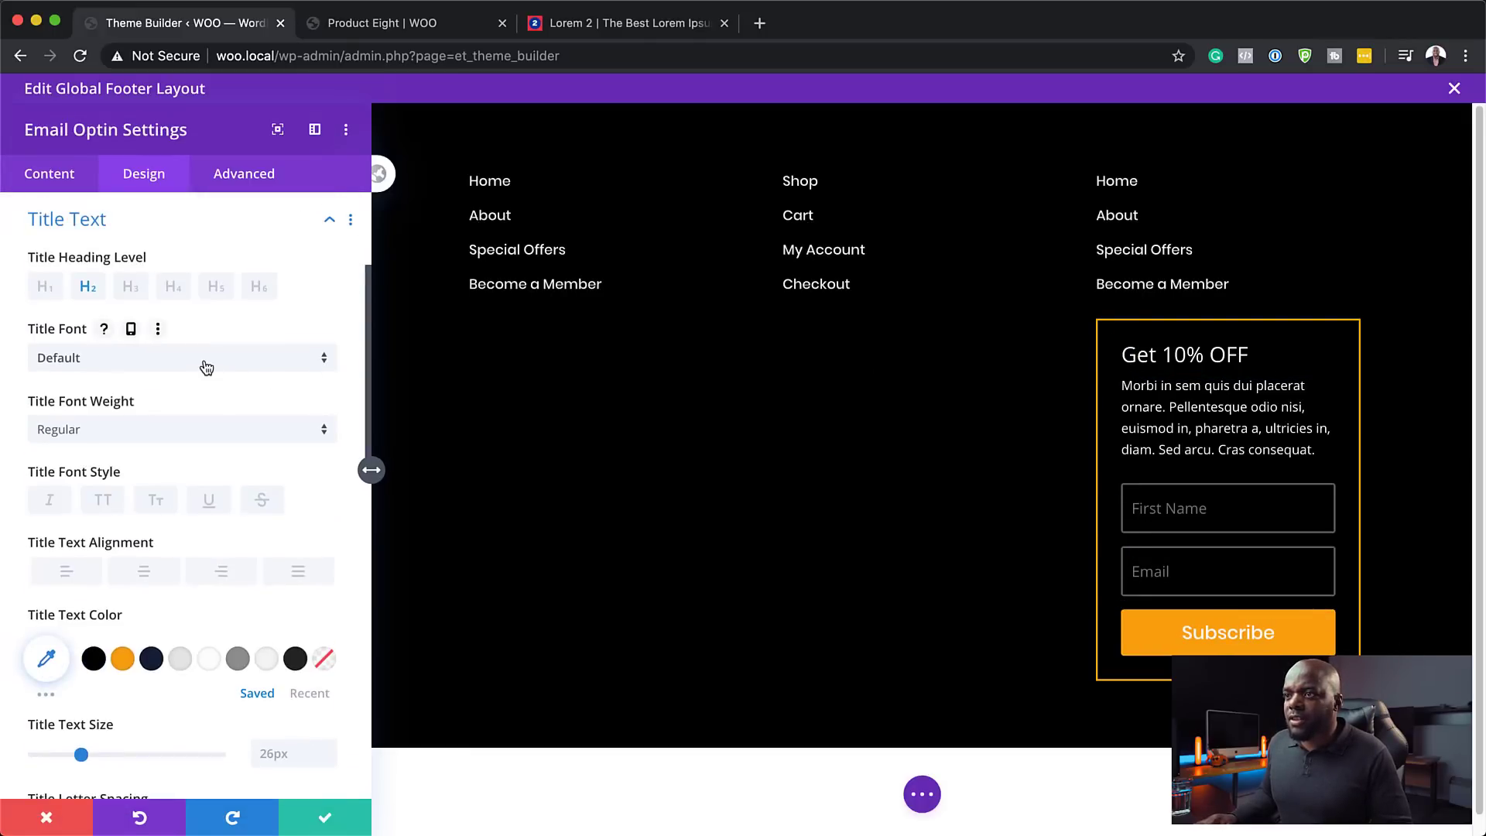
left_click(206, 364)
left_click(159, 254)
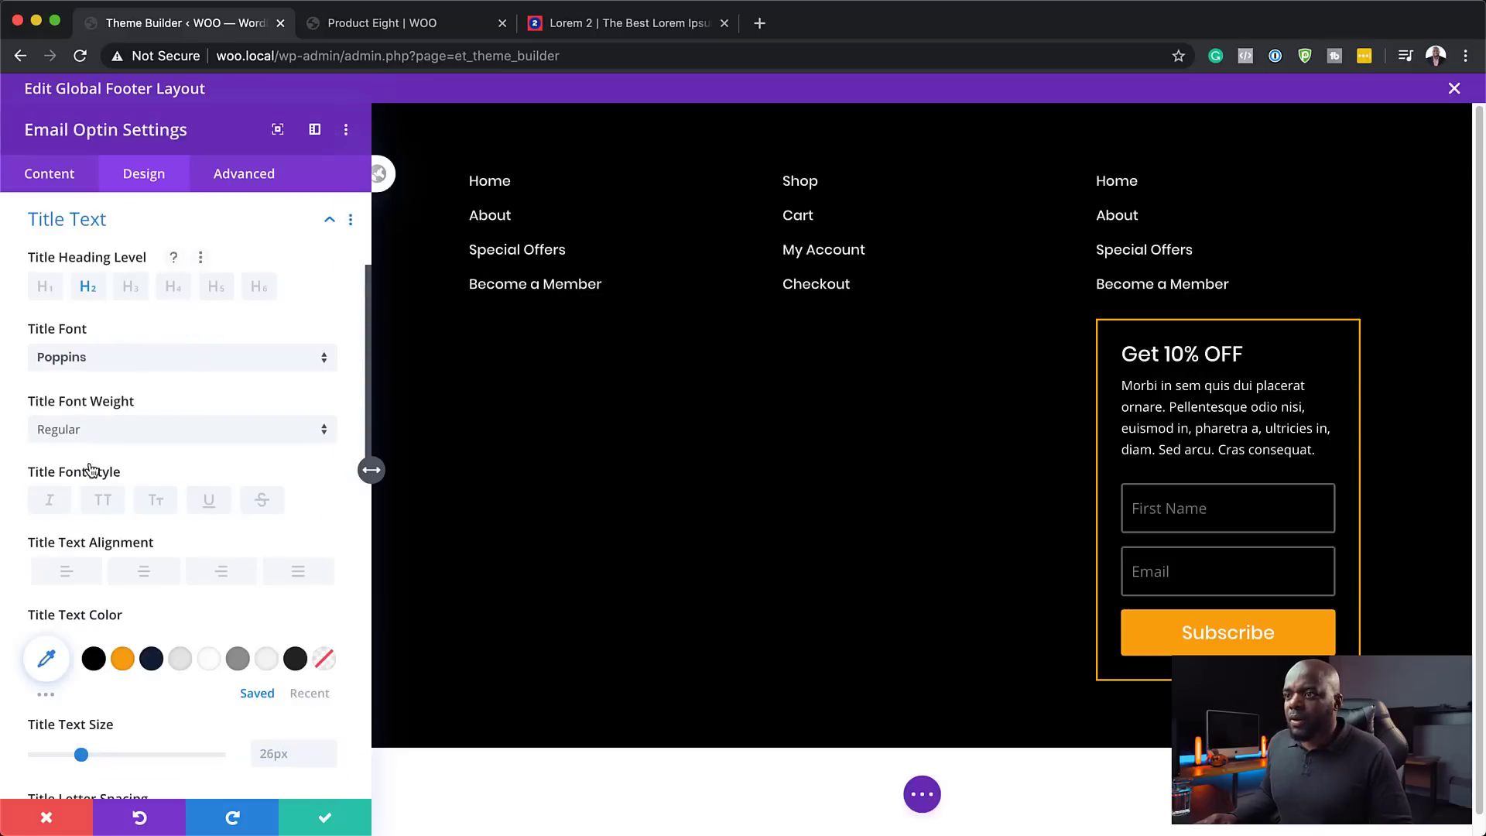
left_click(107, 503)
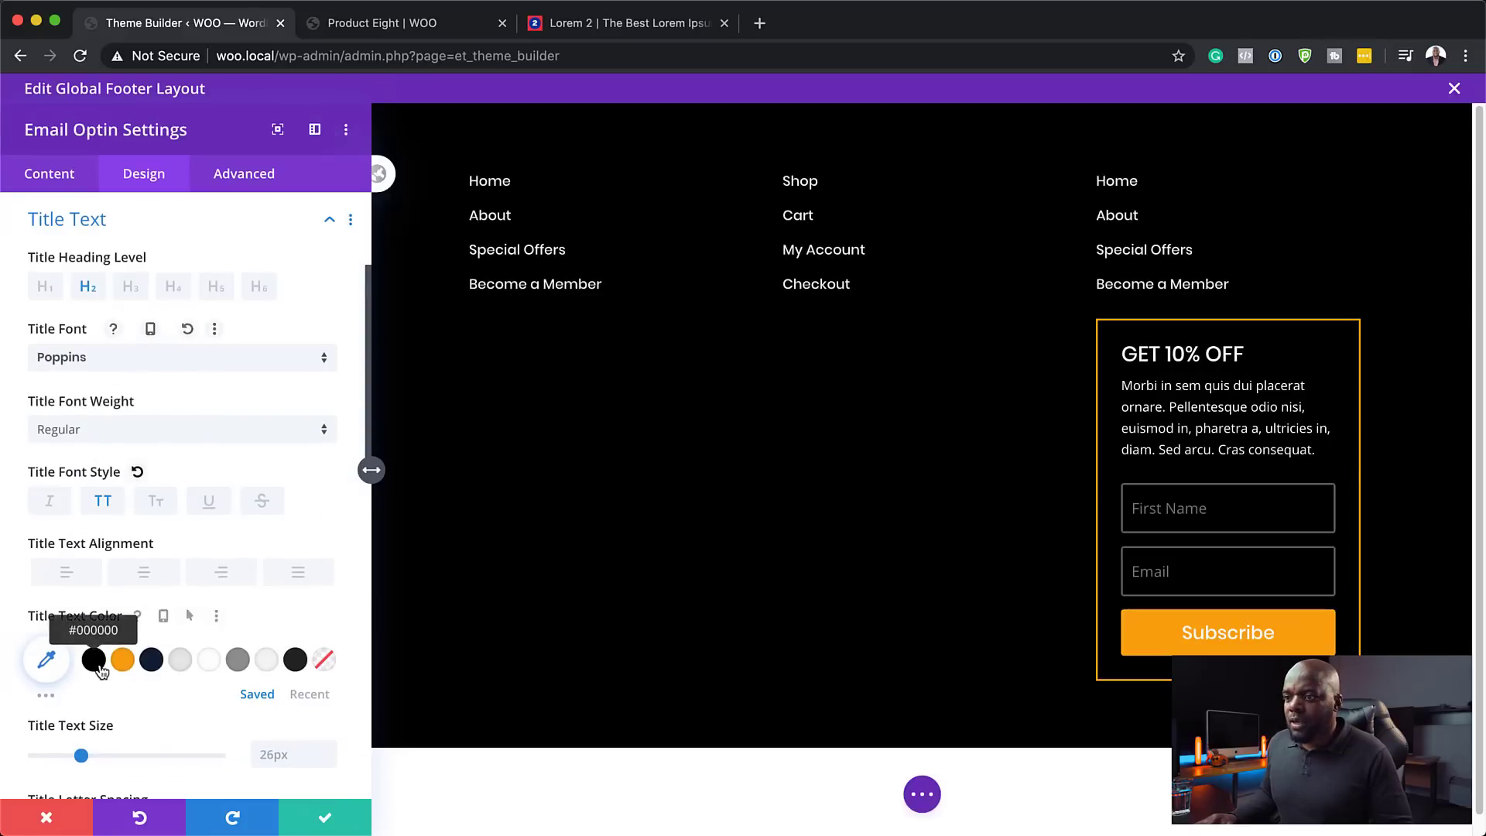
left_click(100, 428)
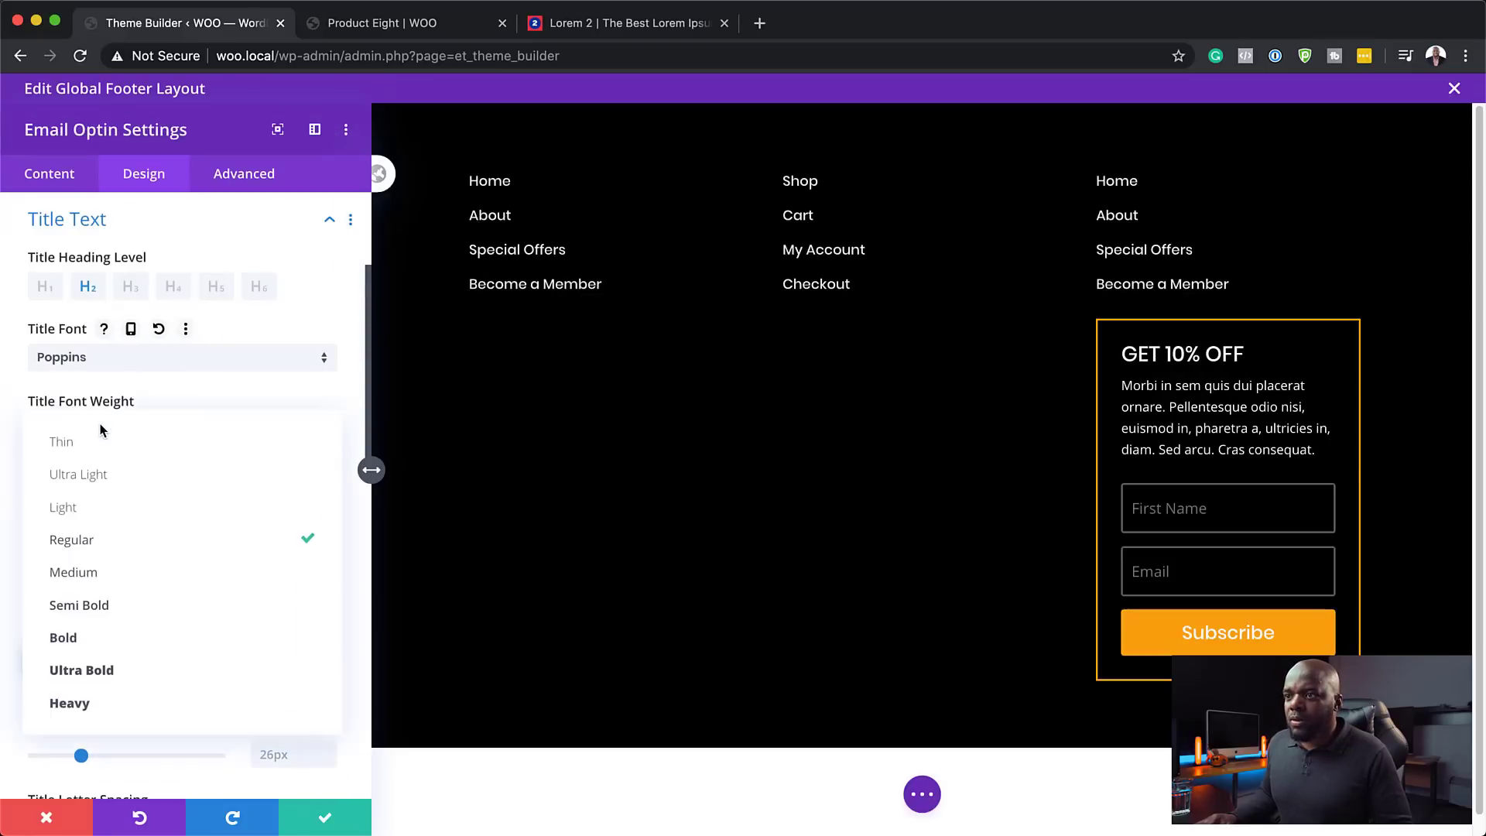
left_click(101, 637)
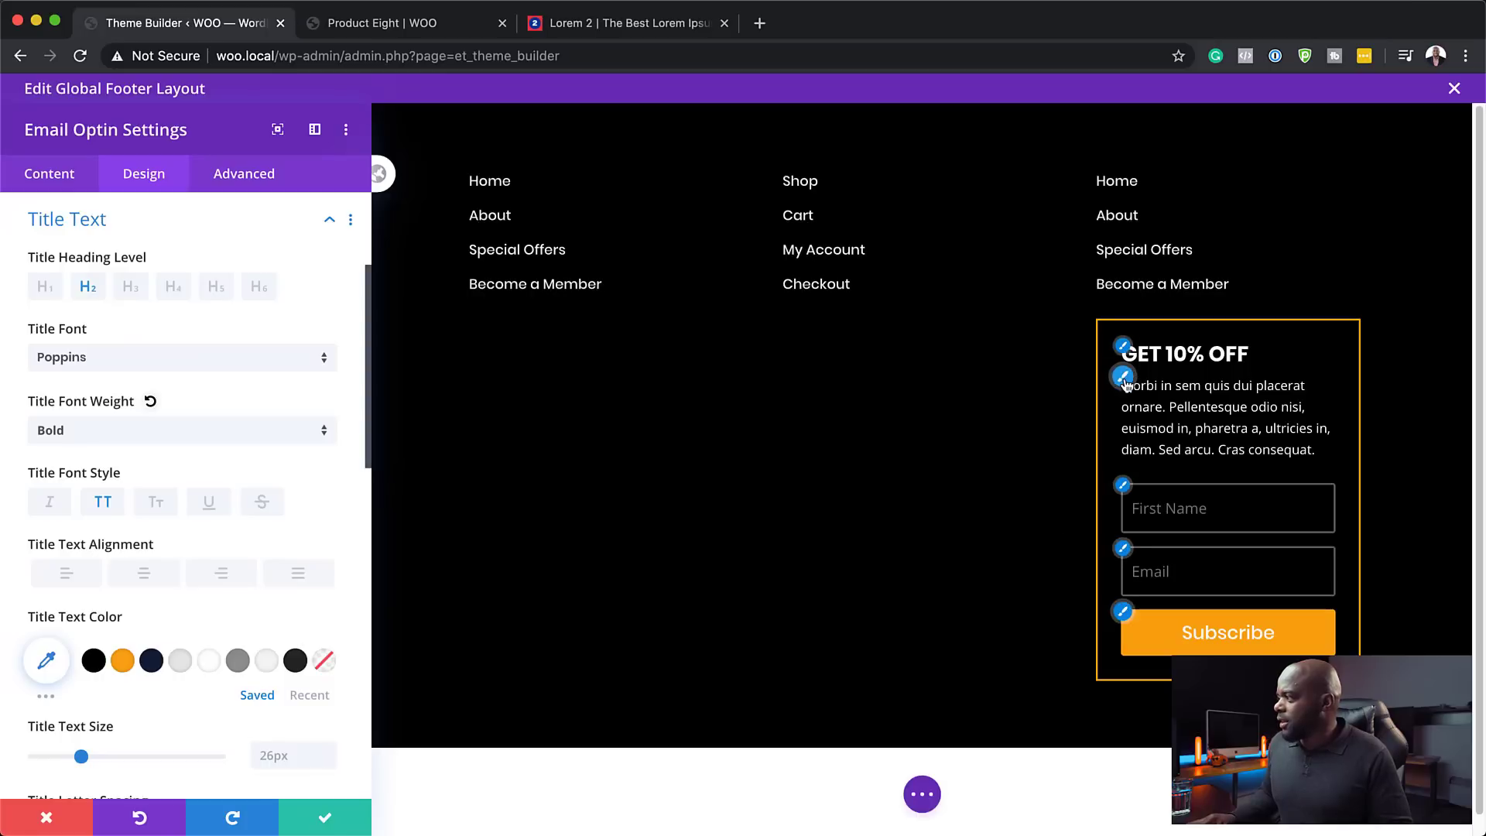
- Set the body text to light grey #e5e5e5 Poppins and save the optin settings
left_click(1114, 380)
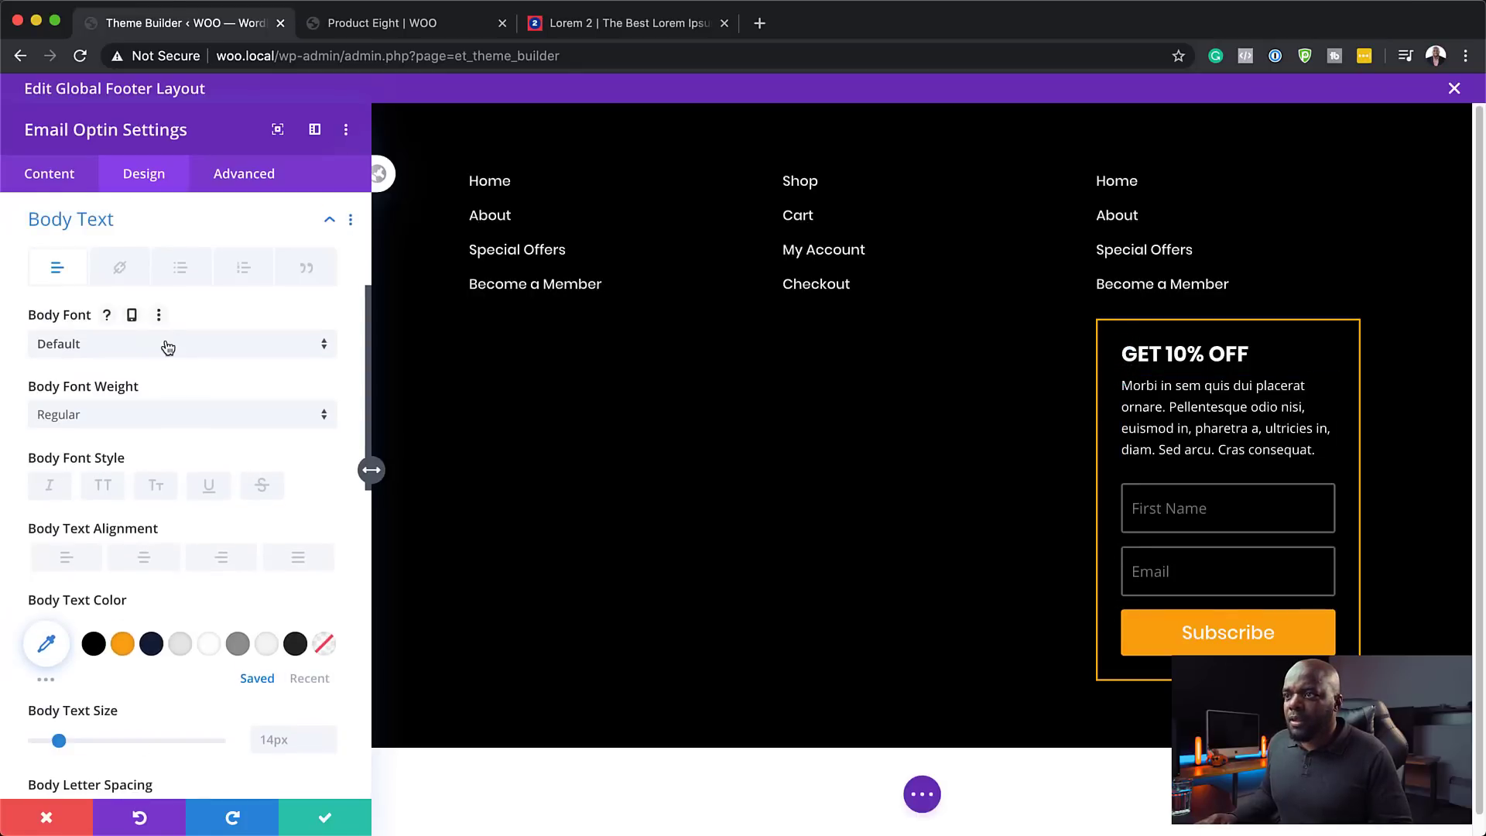
left_click(168, 347)
left_click(172, 251)
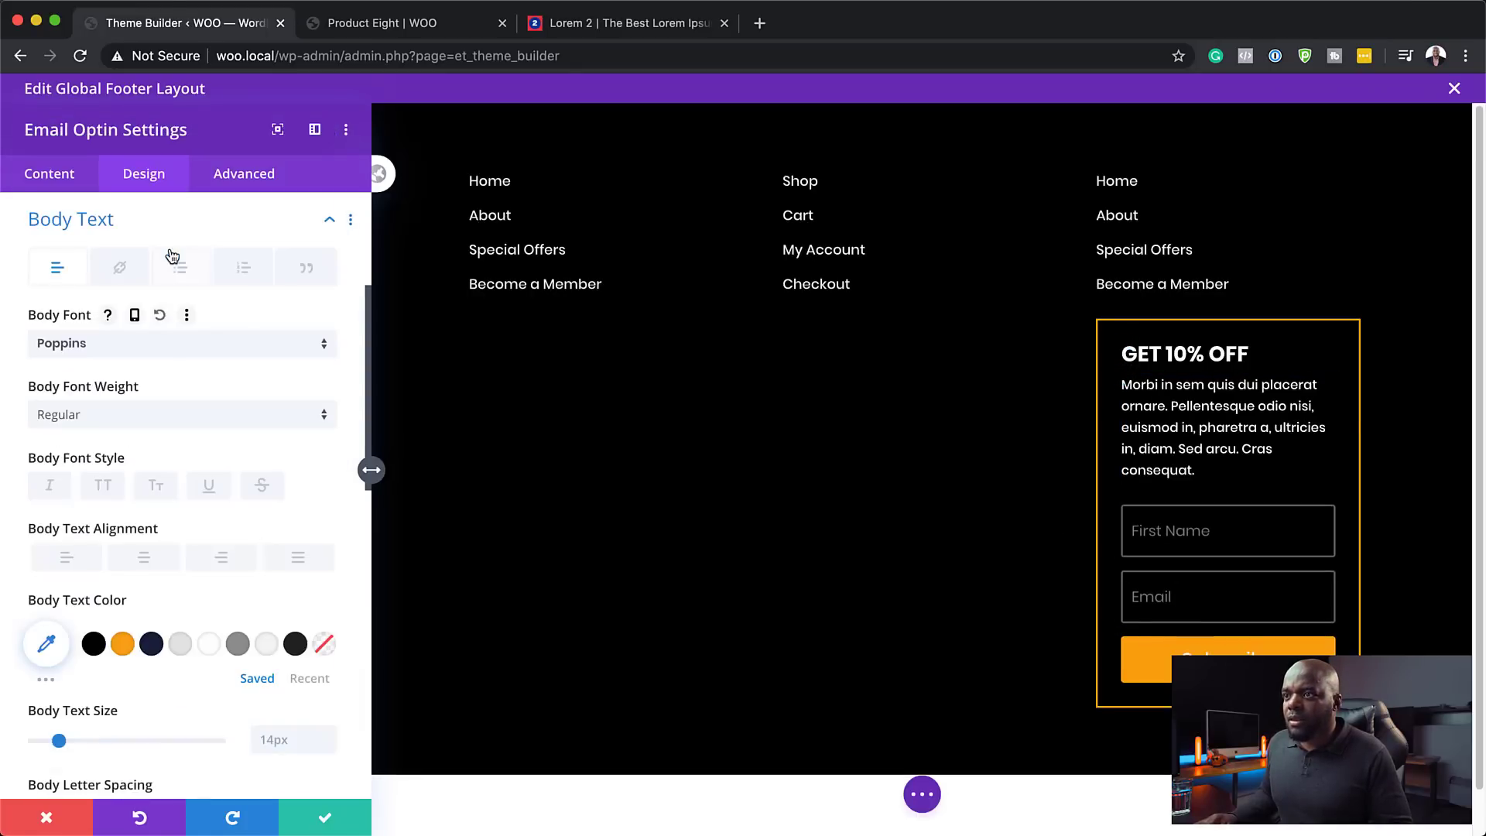
left_click(180, 650)
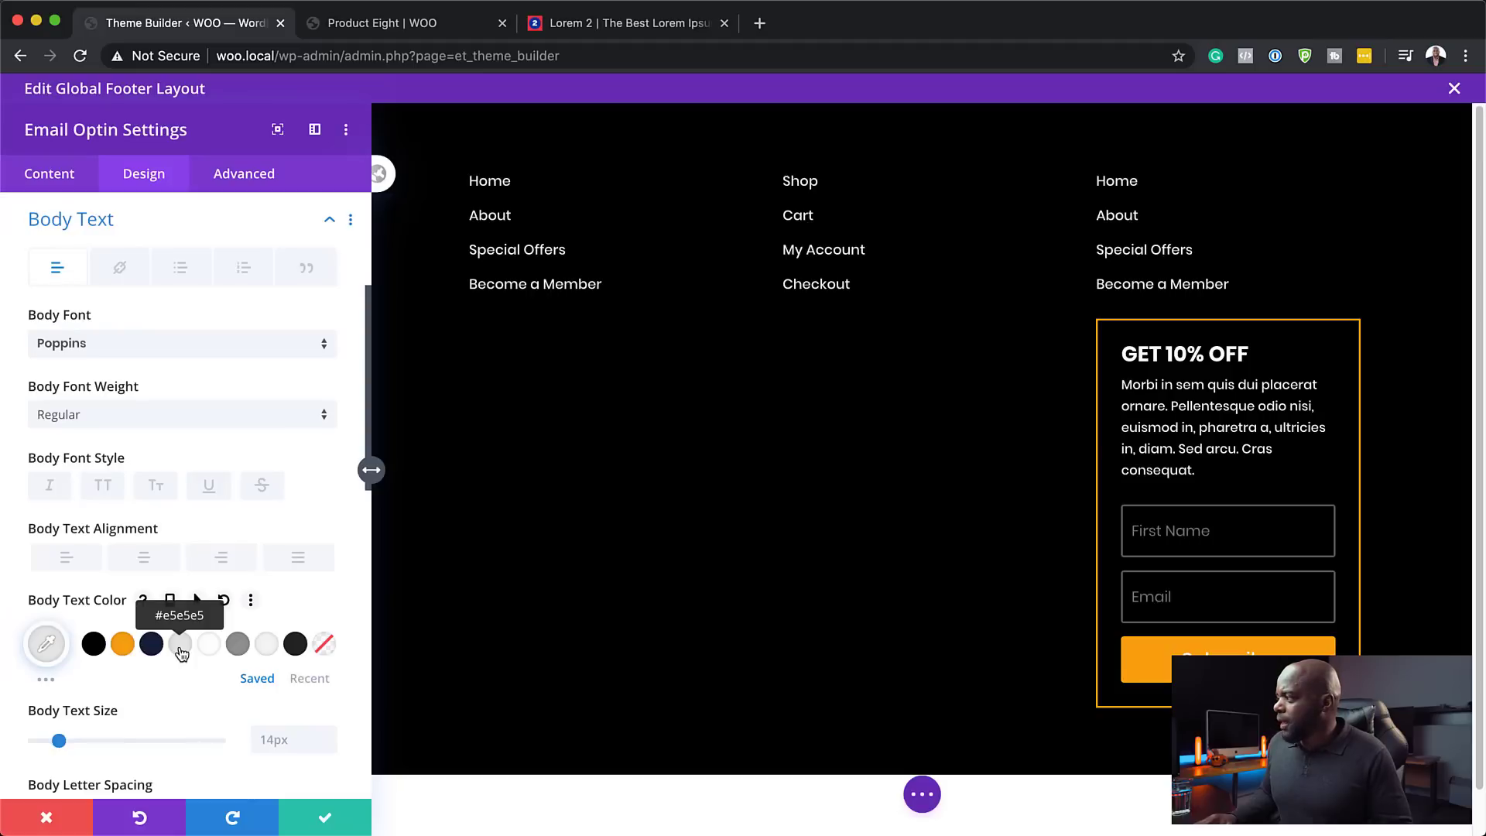
left_click(339, 813)
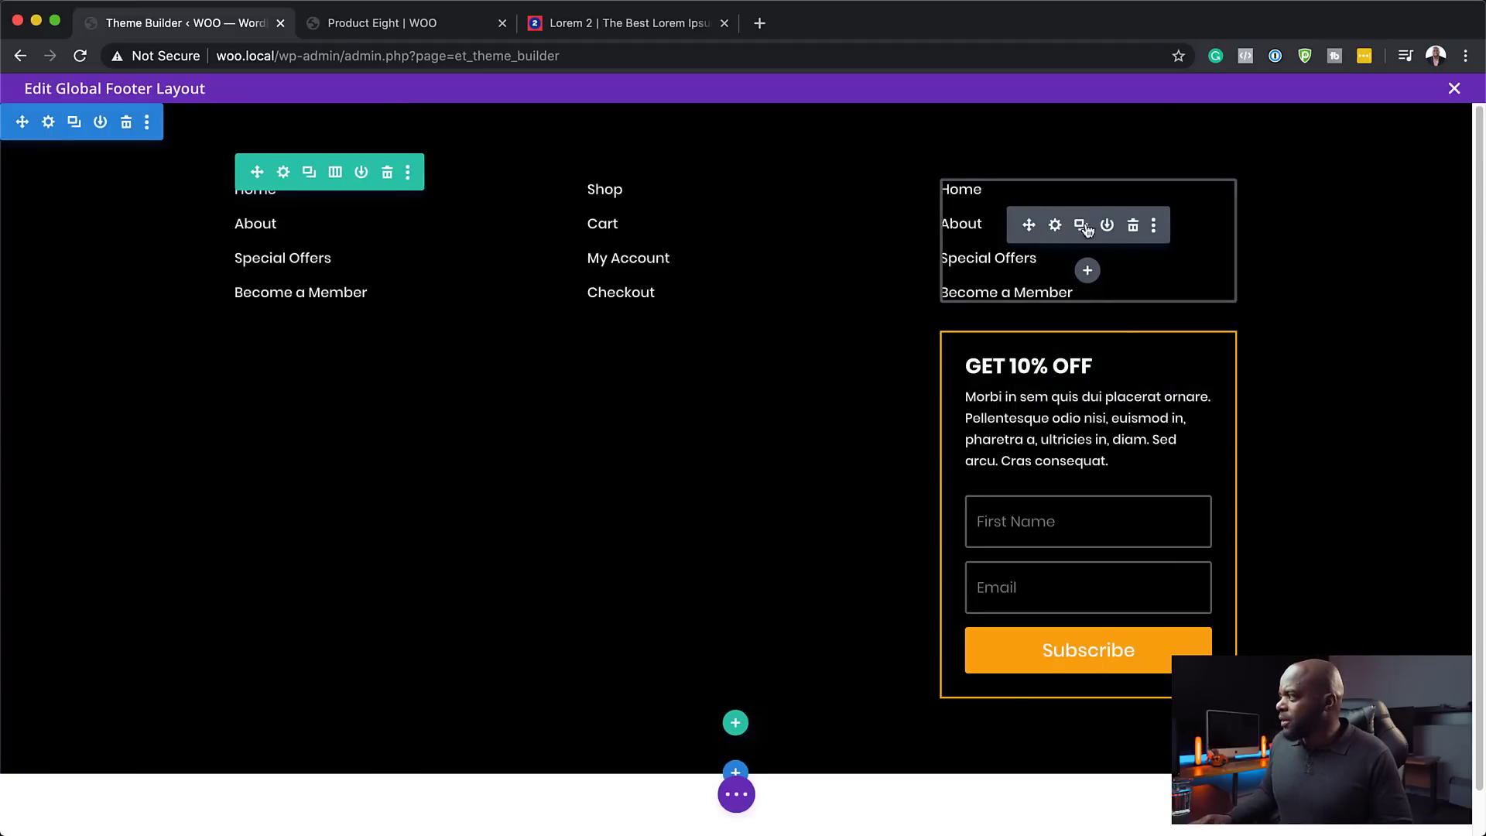
- Delete the third column's link menu and increase the footer section's top and bottom padding
left_click(1133, 227)
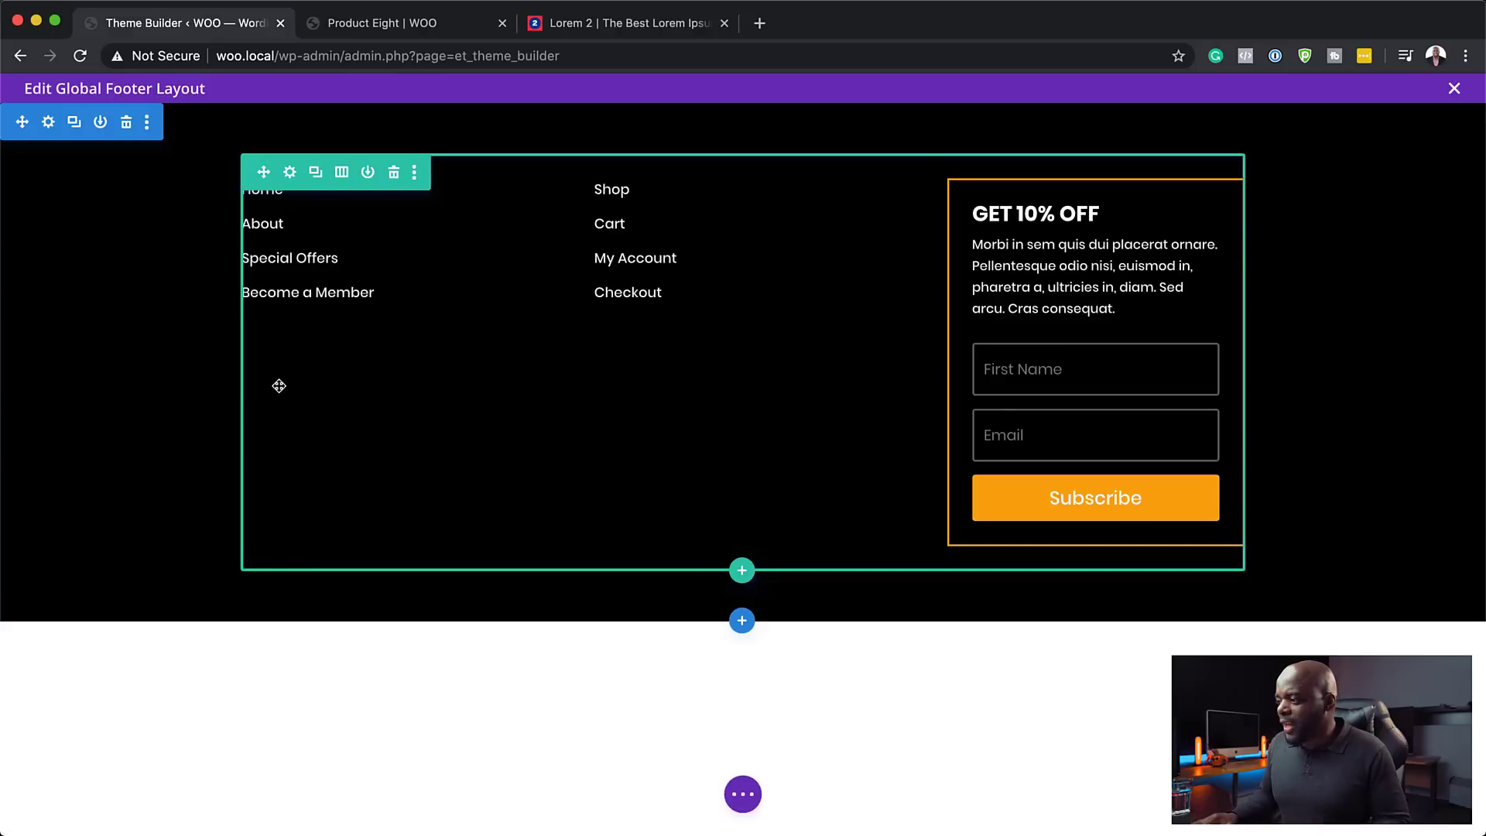
key("t")
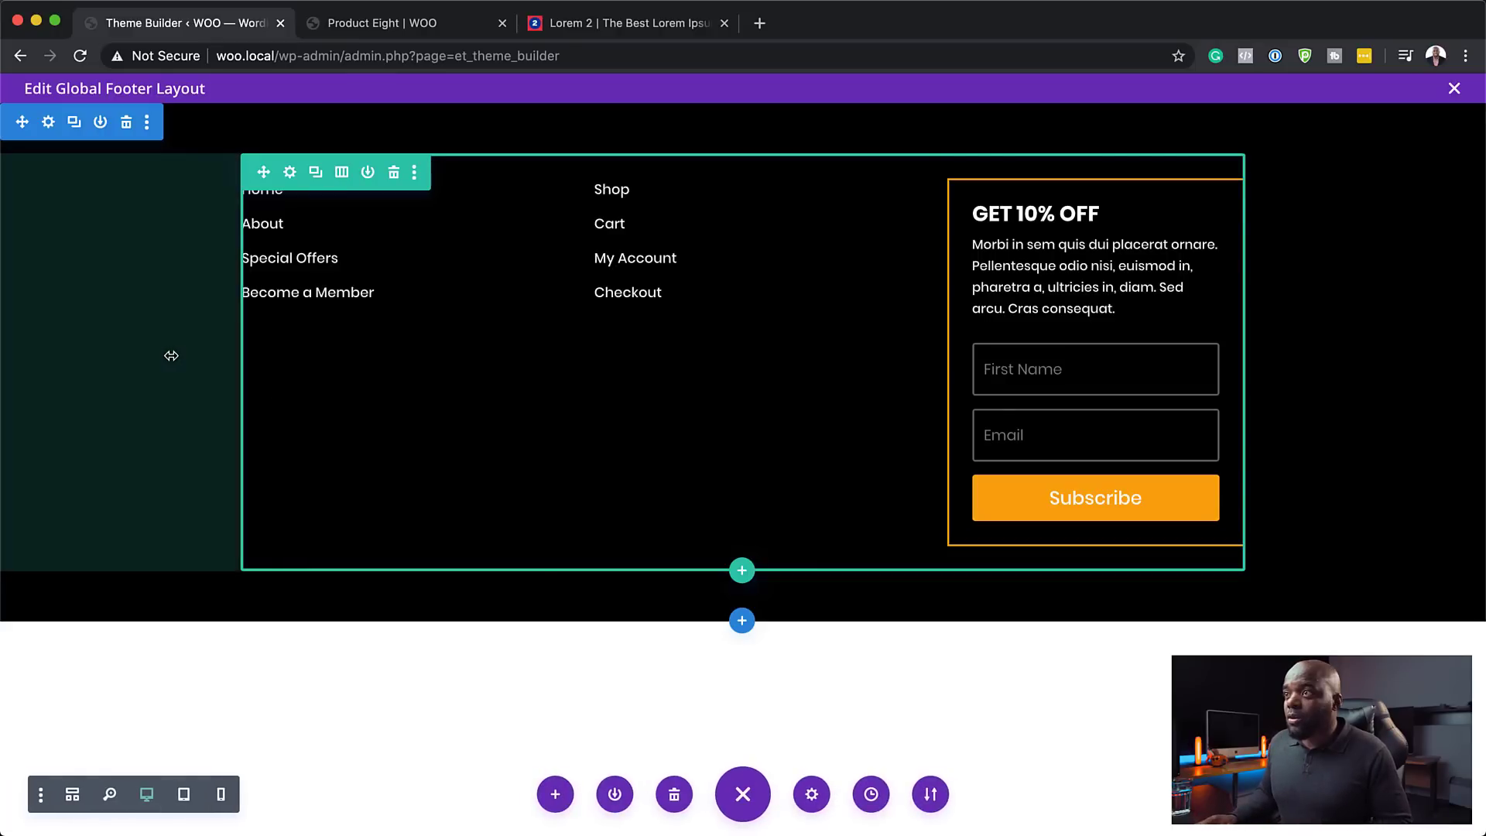
left_click_drag(246, 126, 243, 173)
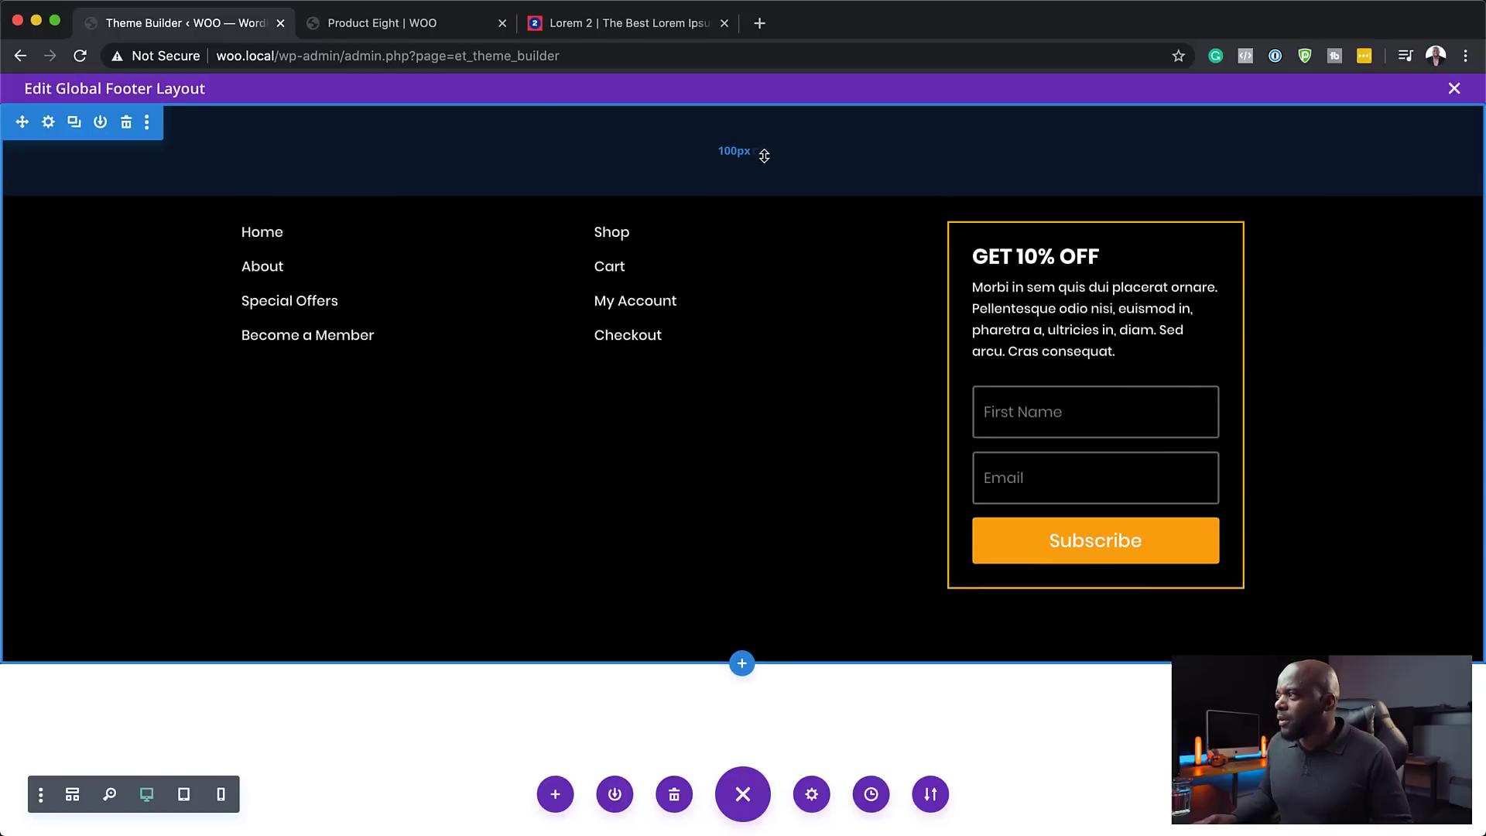
left_click_drag(764, 156, 764, 159)
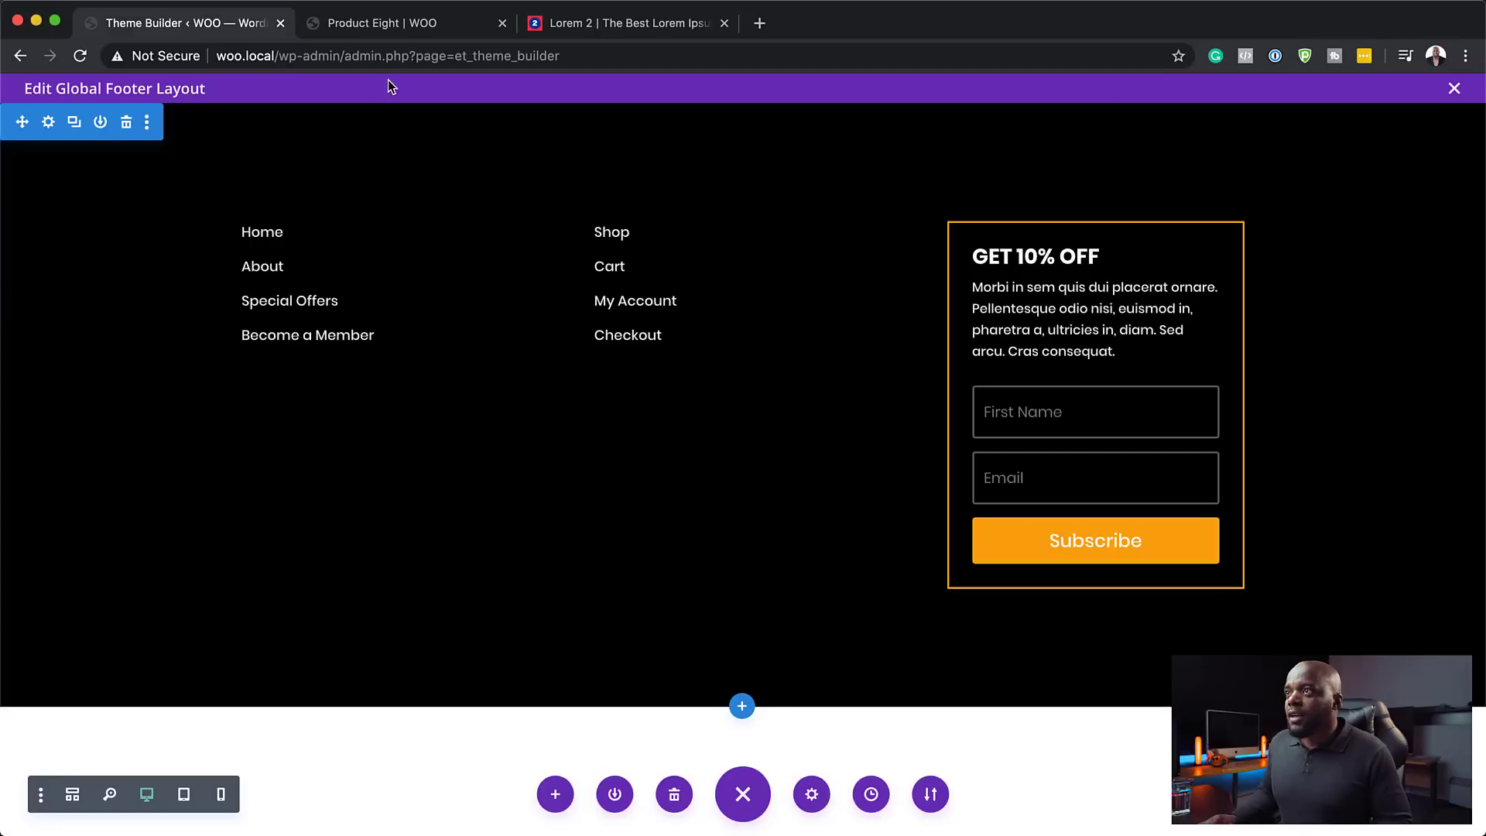
- Close the footer layout editor and save the Theme Builder changes
left_click(374, 25)
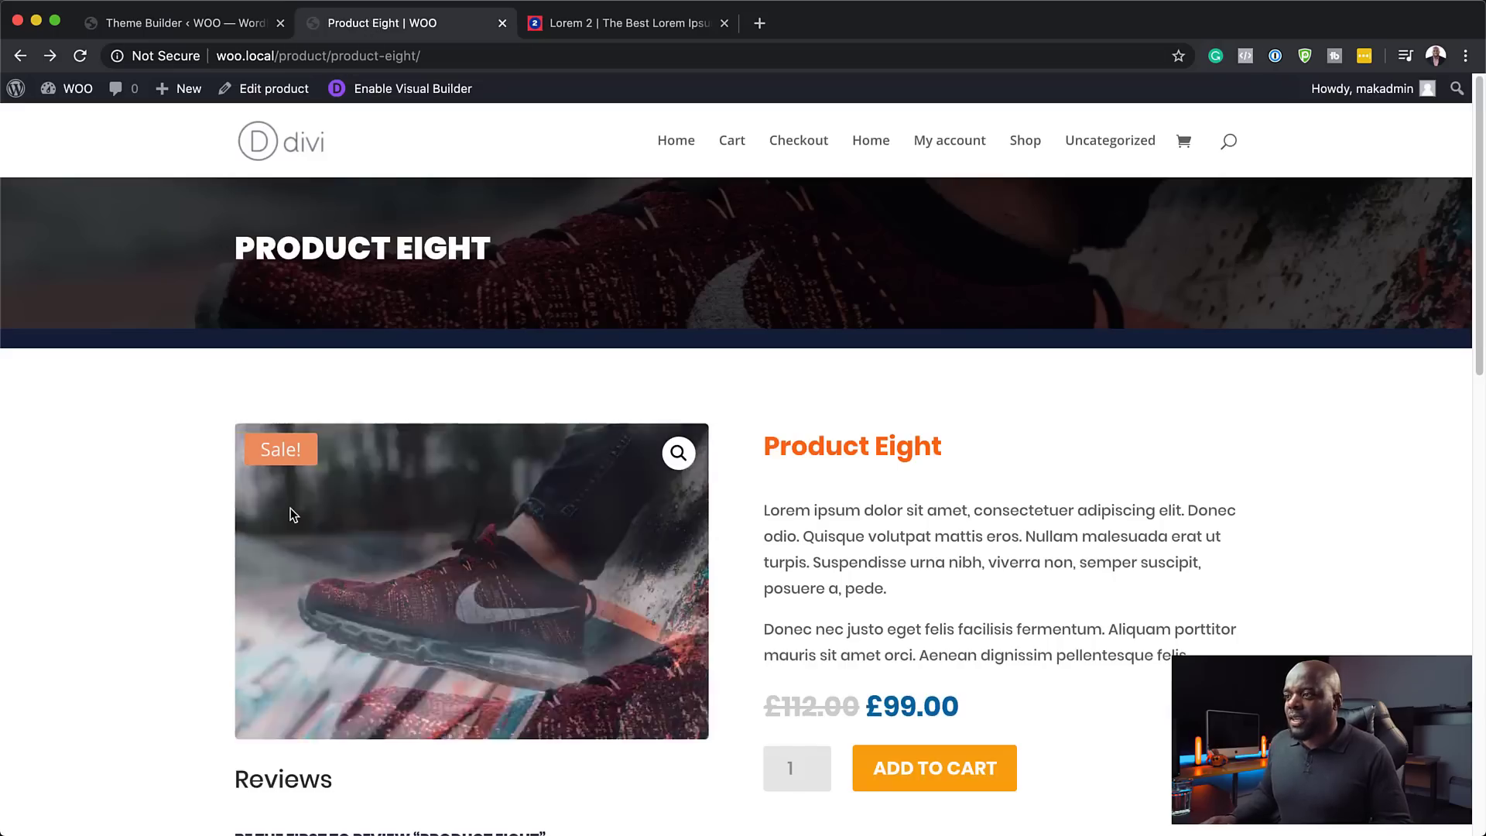
scroll(290, 508, "down", 15)
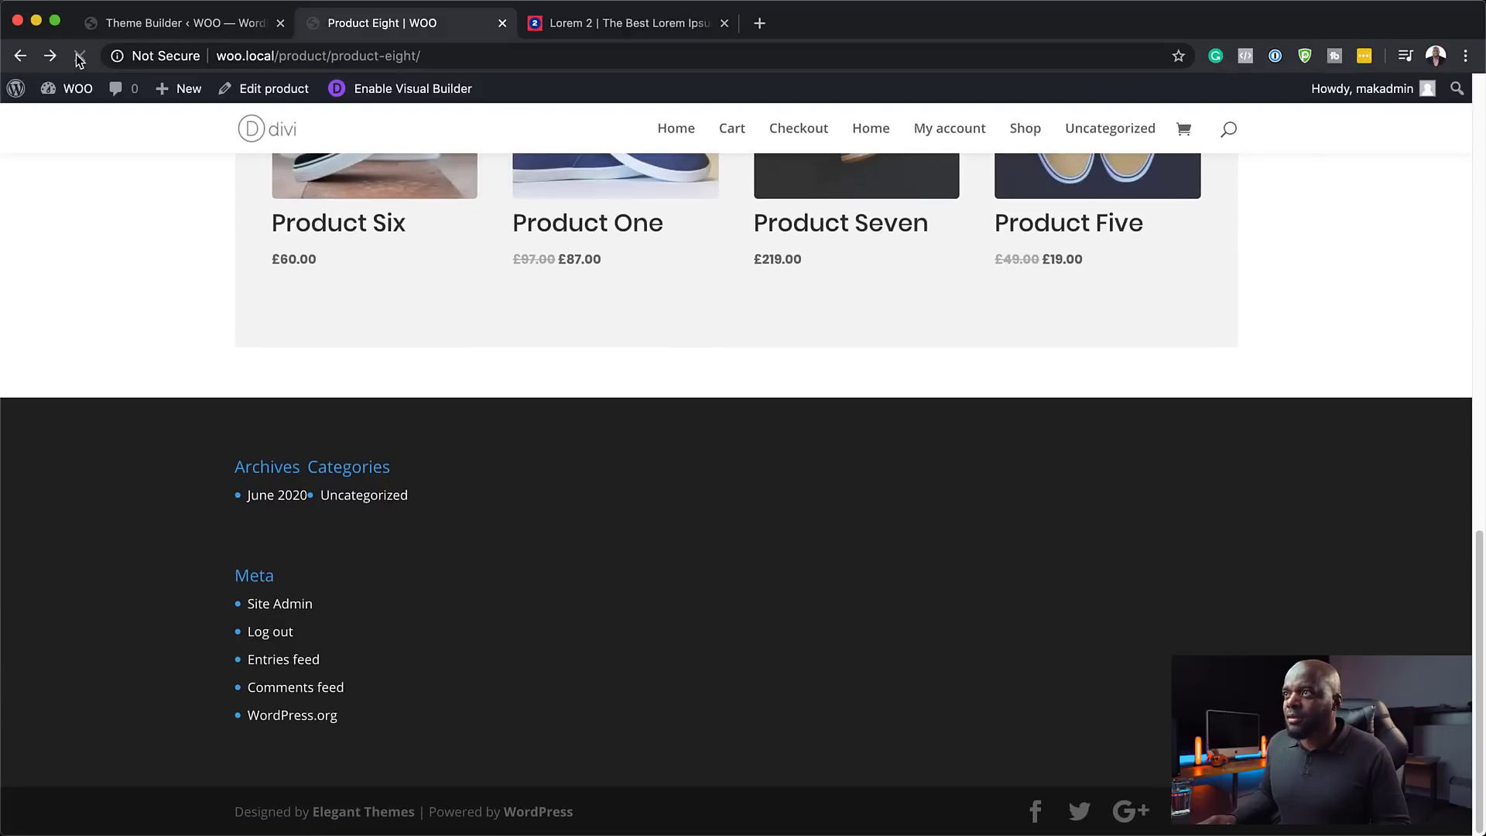
left_click(202, 29)
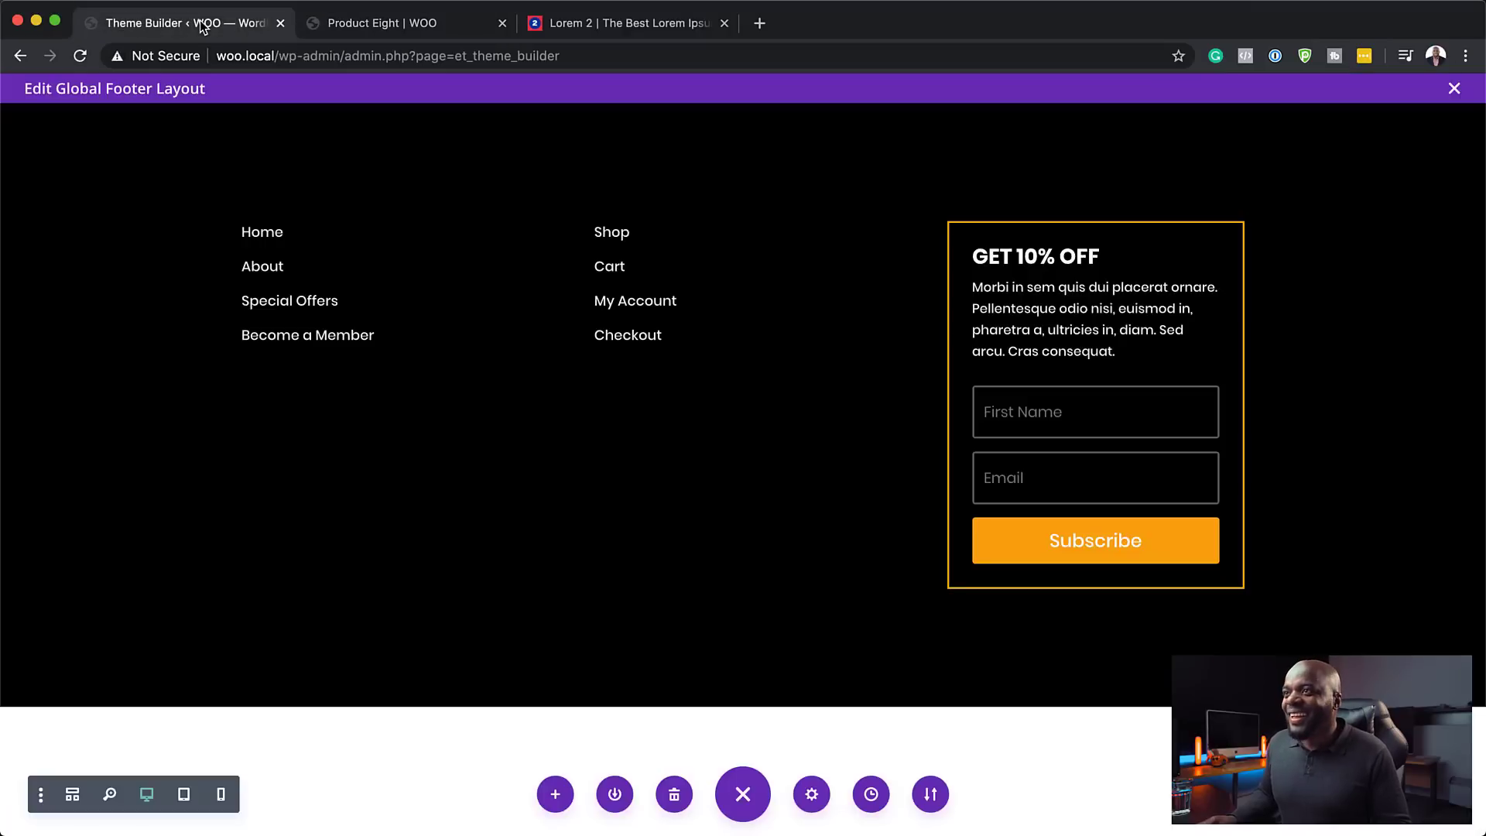
left_click(1457, 88)
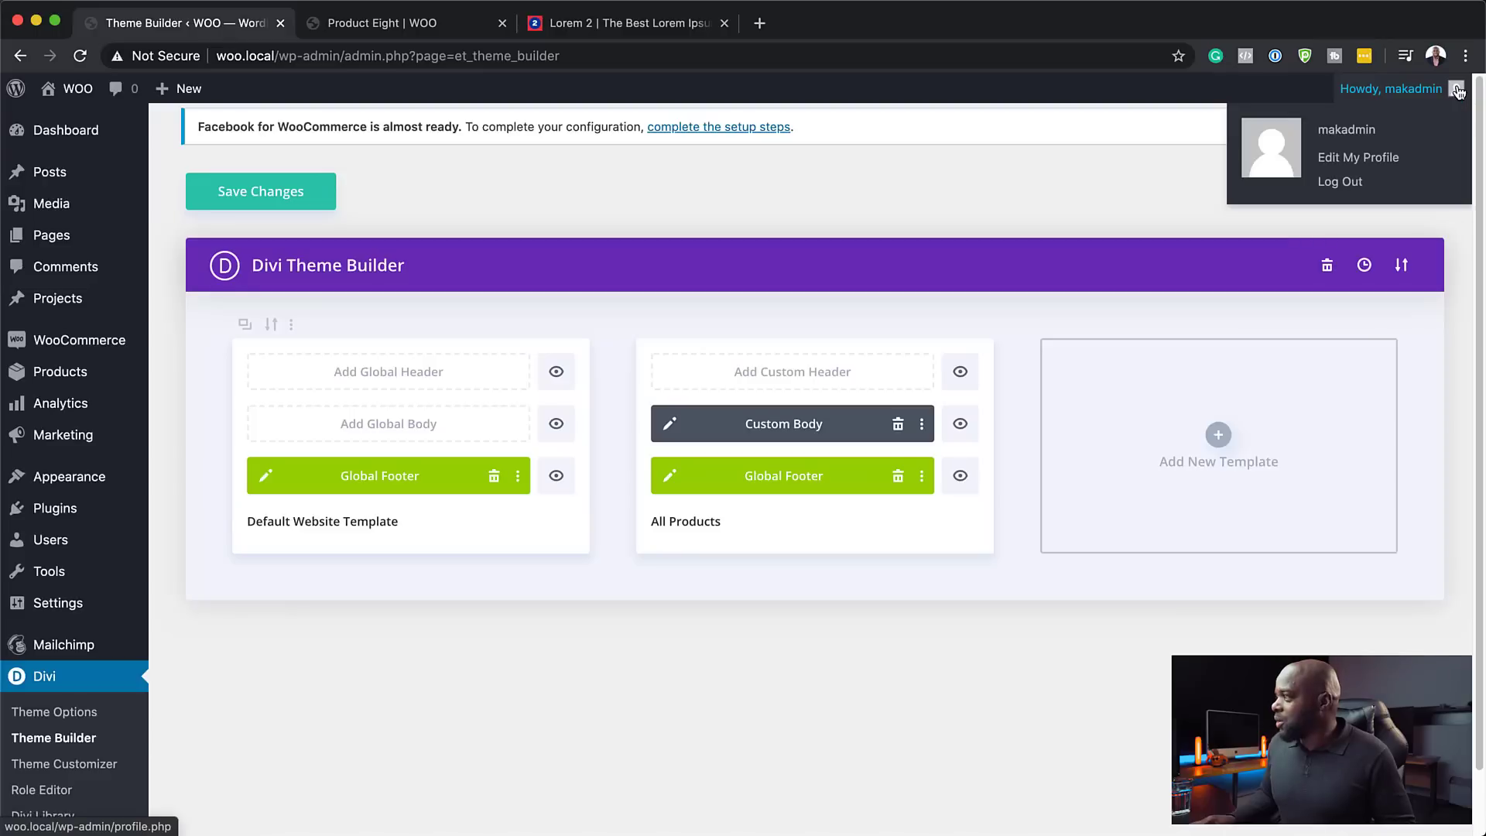
left_click(302, 200)
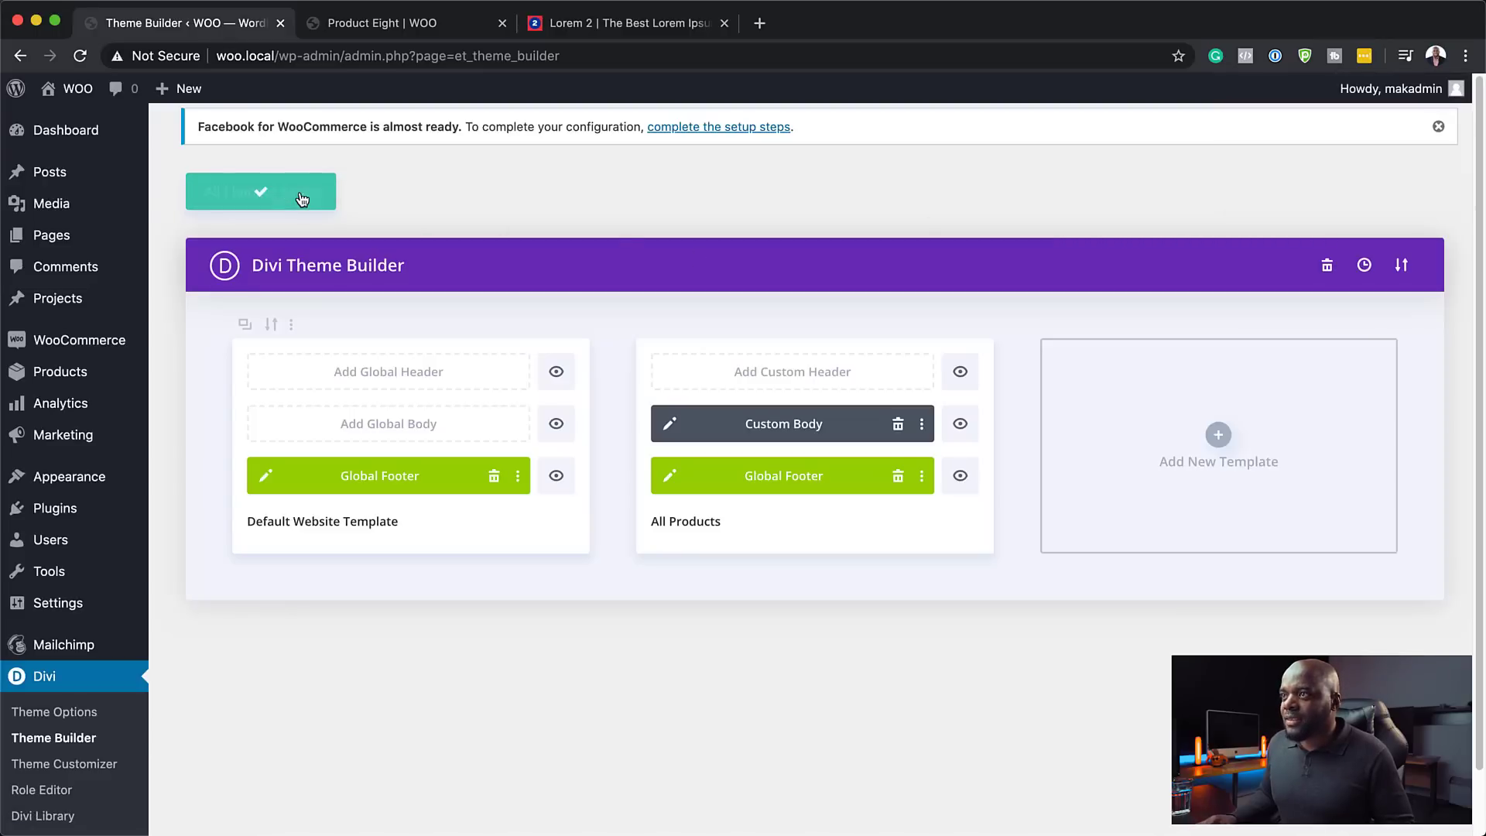
- Reload the Product Eight page to check the black footer, then reopen the Global Footer
left_click(371, 30)
left_click(85, 54)
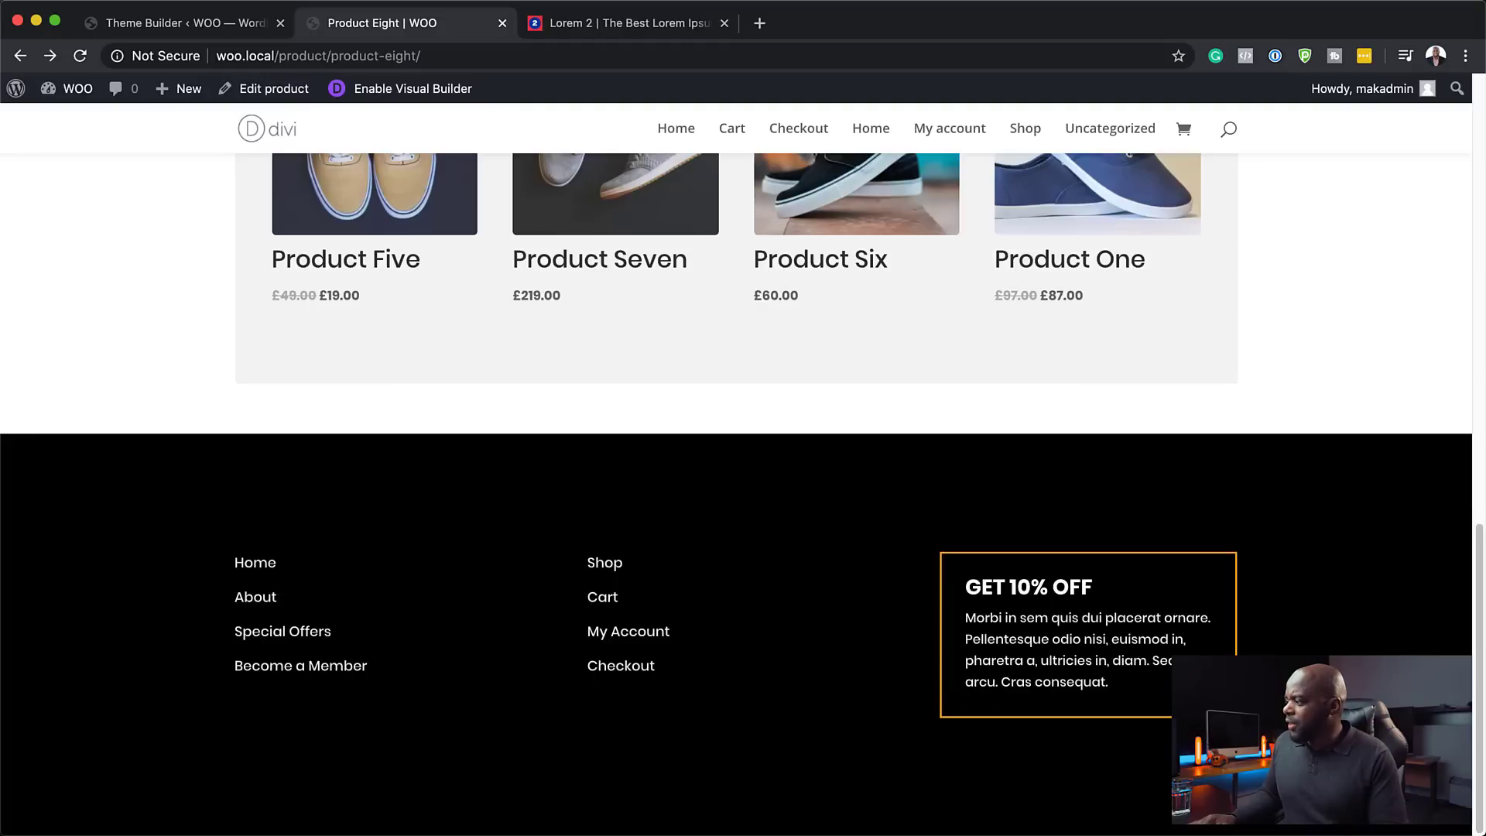
left_click(192, 30)
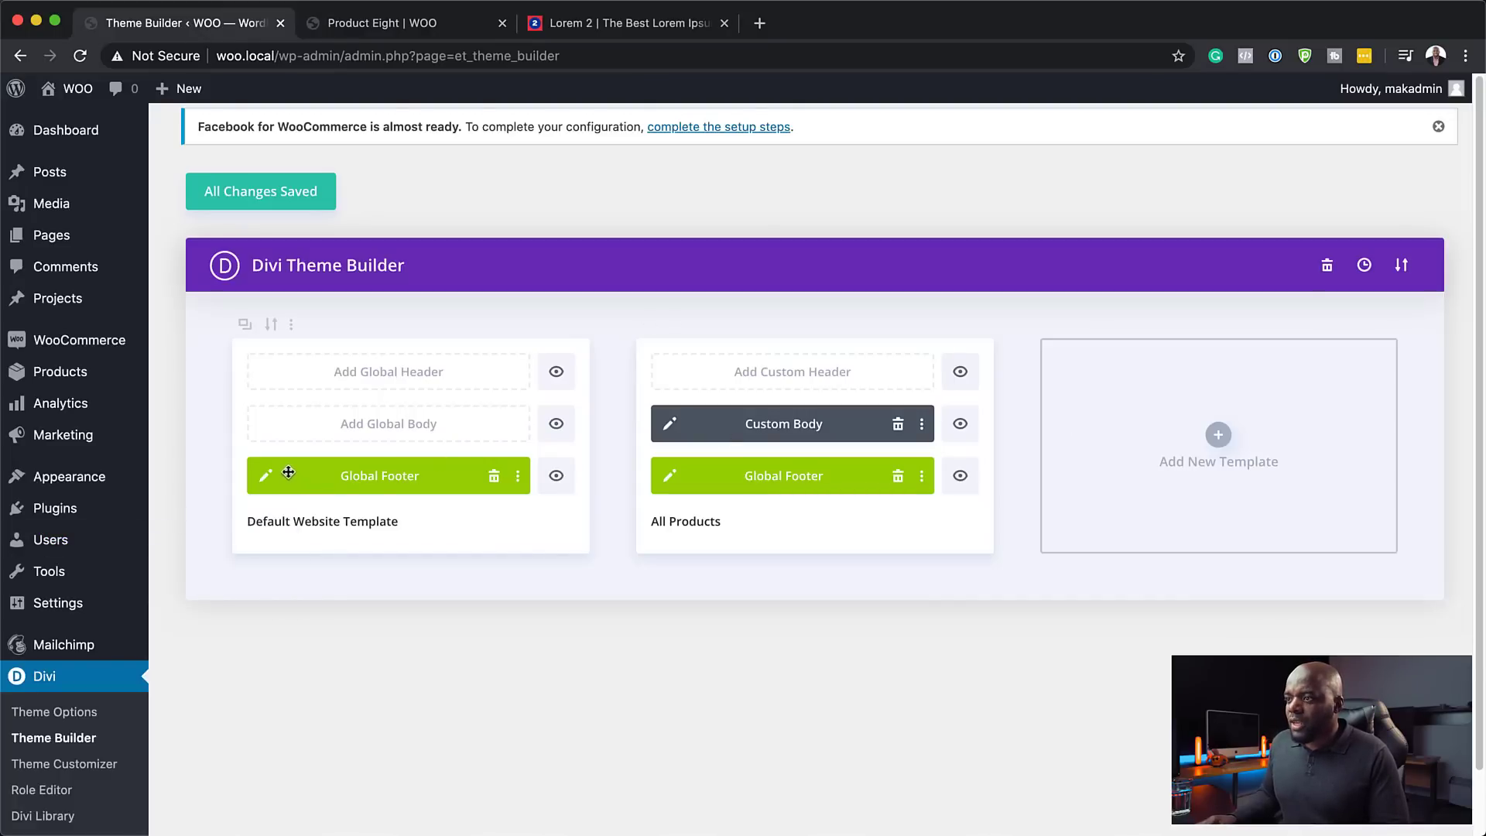
left_click(268, 474)
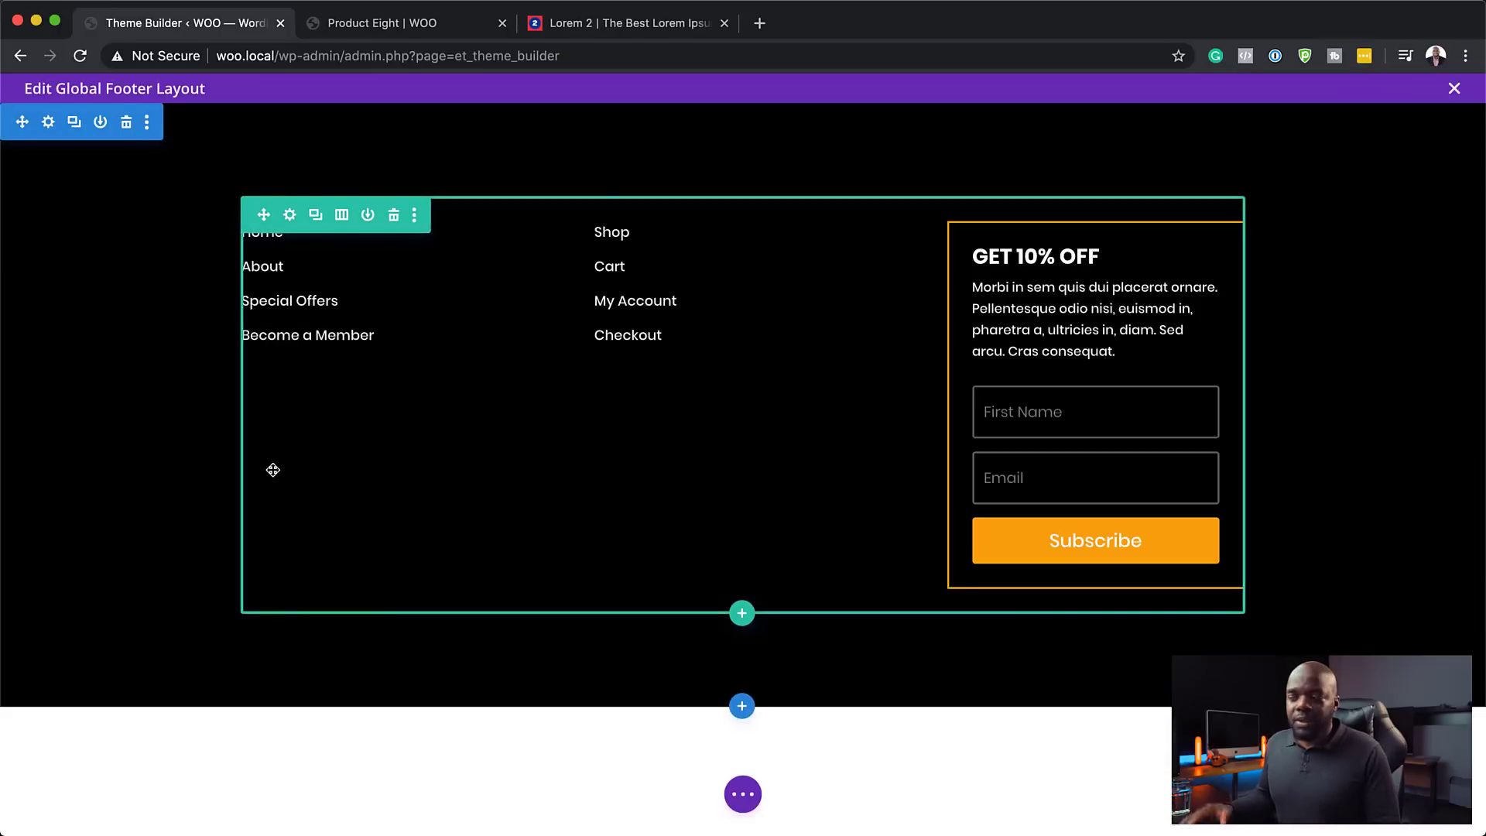
- Switch the footer row to 1/4-1/4-1/2 columns and change the optin button text to 'GET OFFER!'
left_click(342, 215)
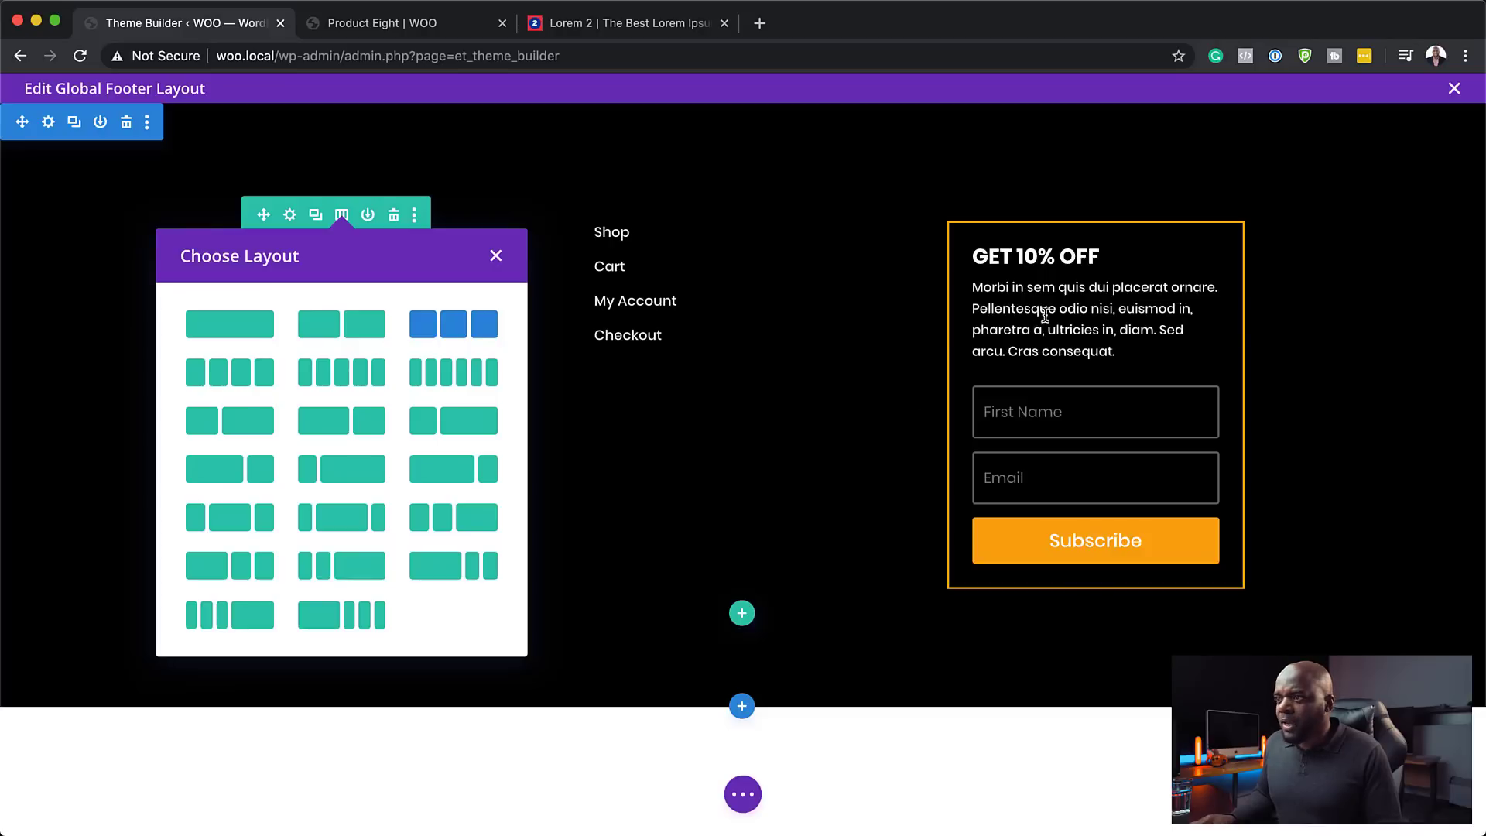
left_click(358, 569)
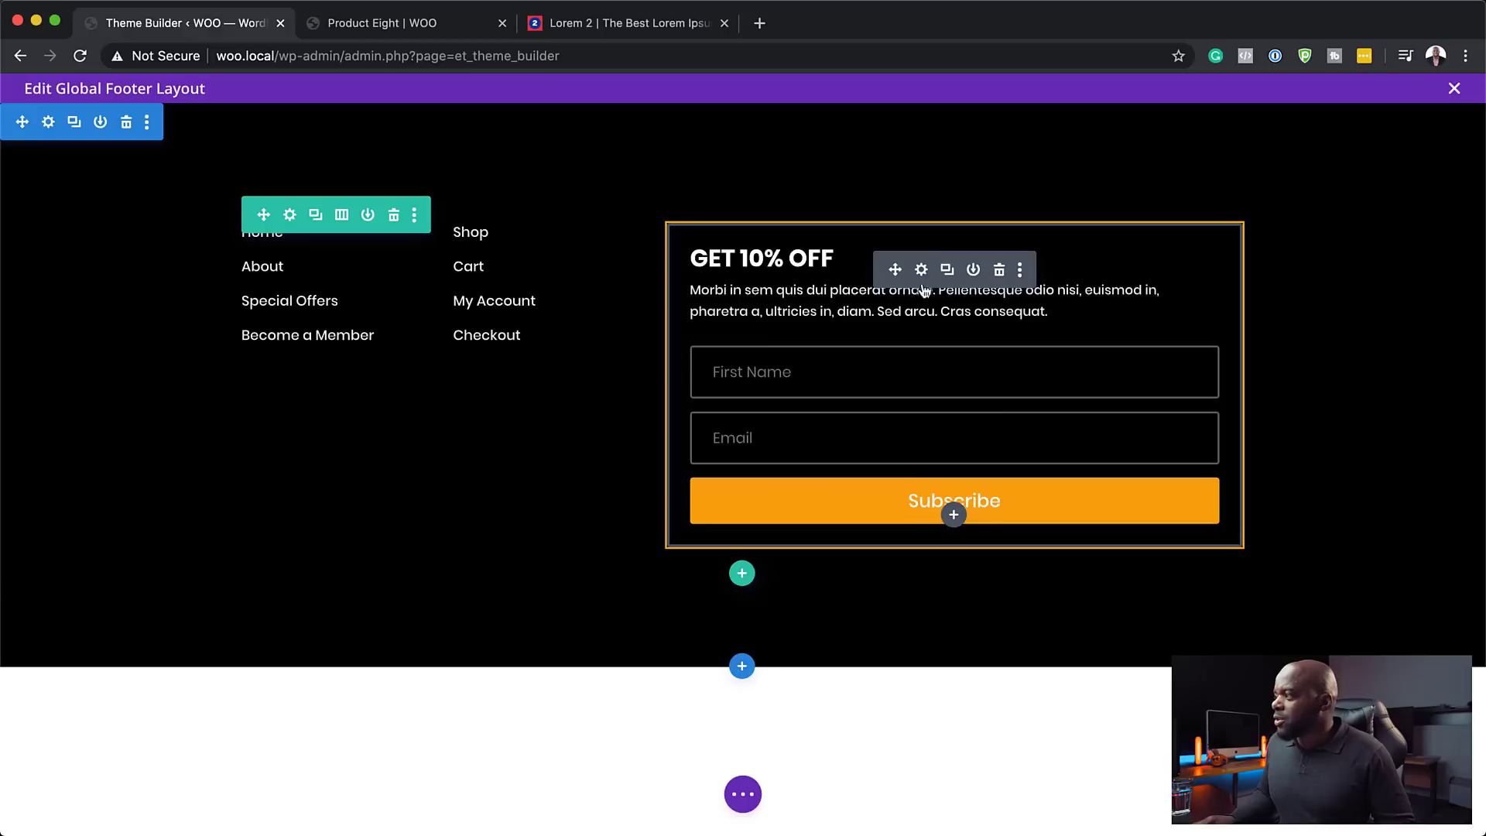
left_click(921, 270)
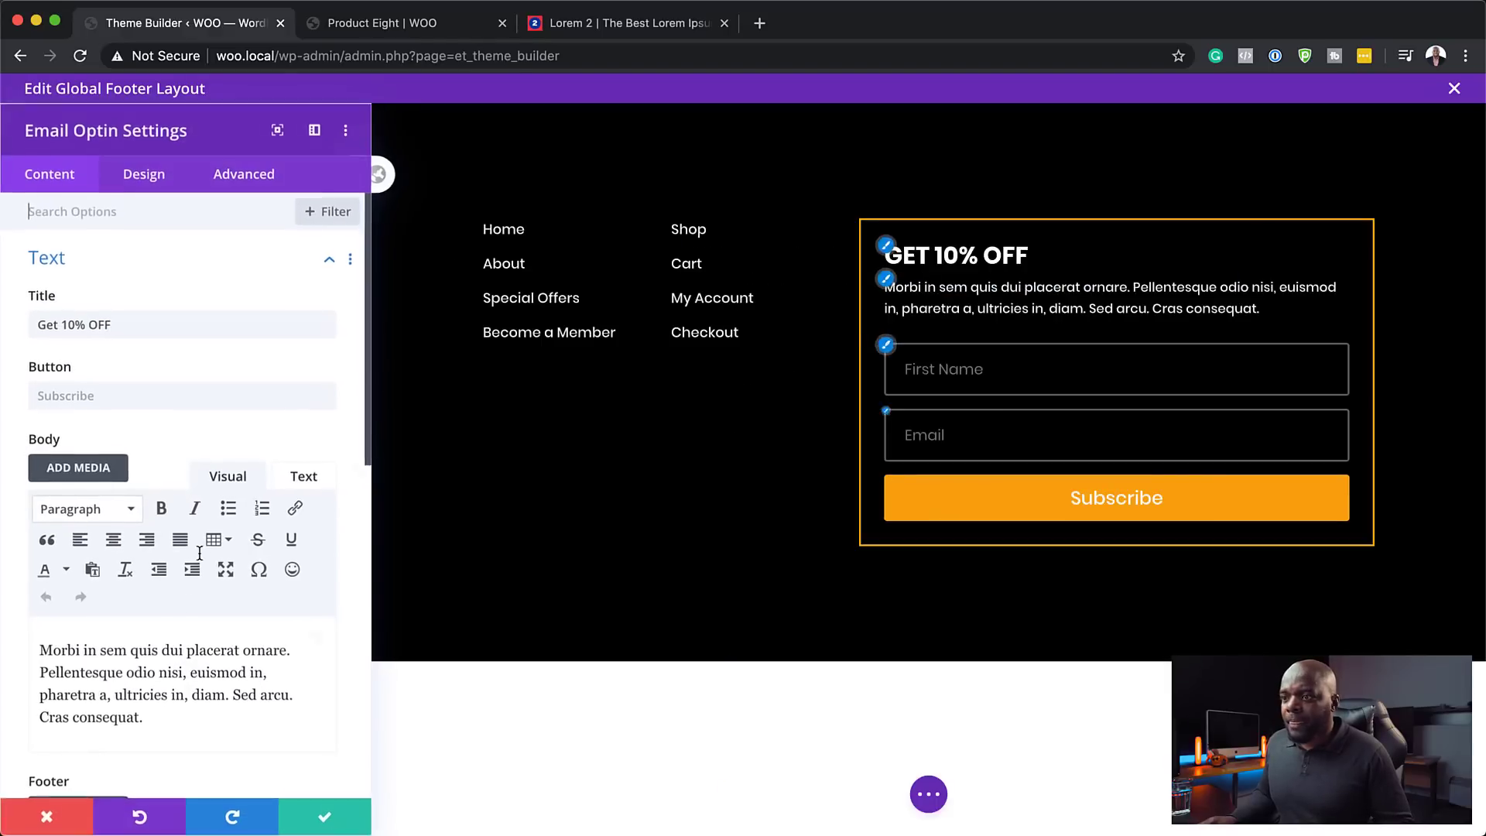
scroll(195, 604, "down", 5)
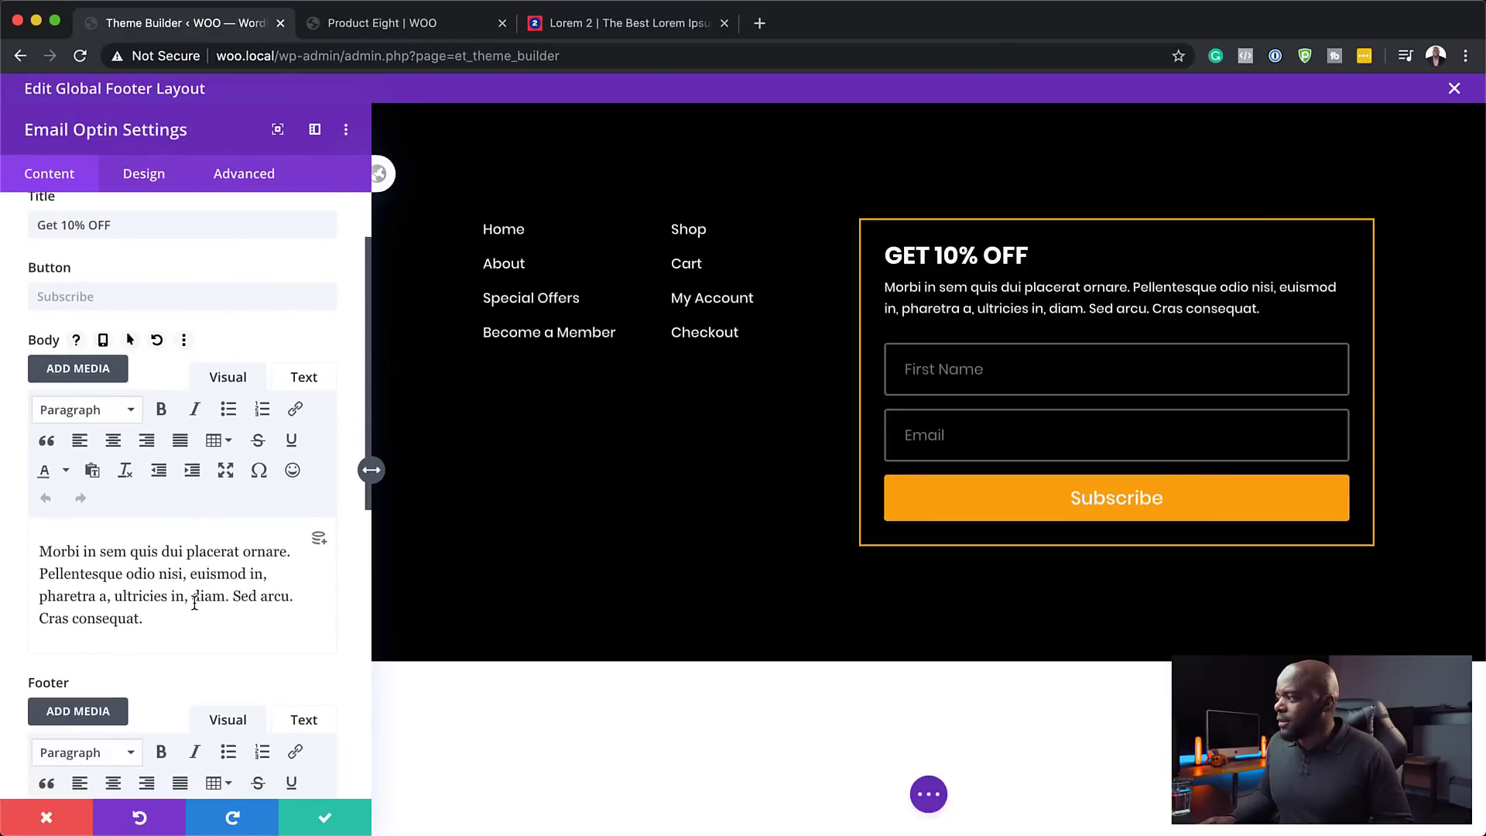
scroll(197, 610, "up", 5)
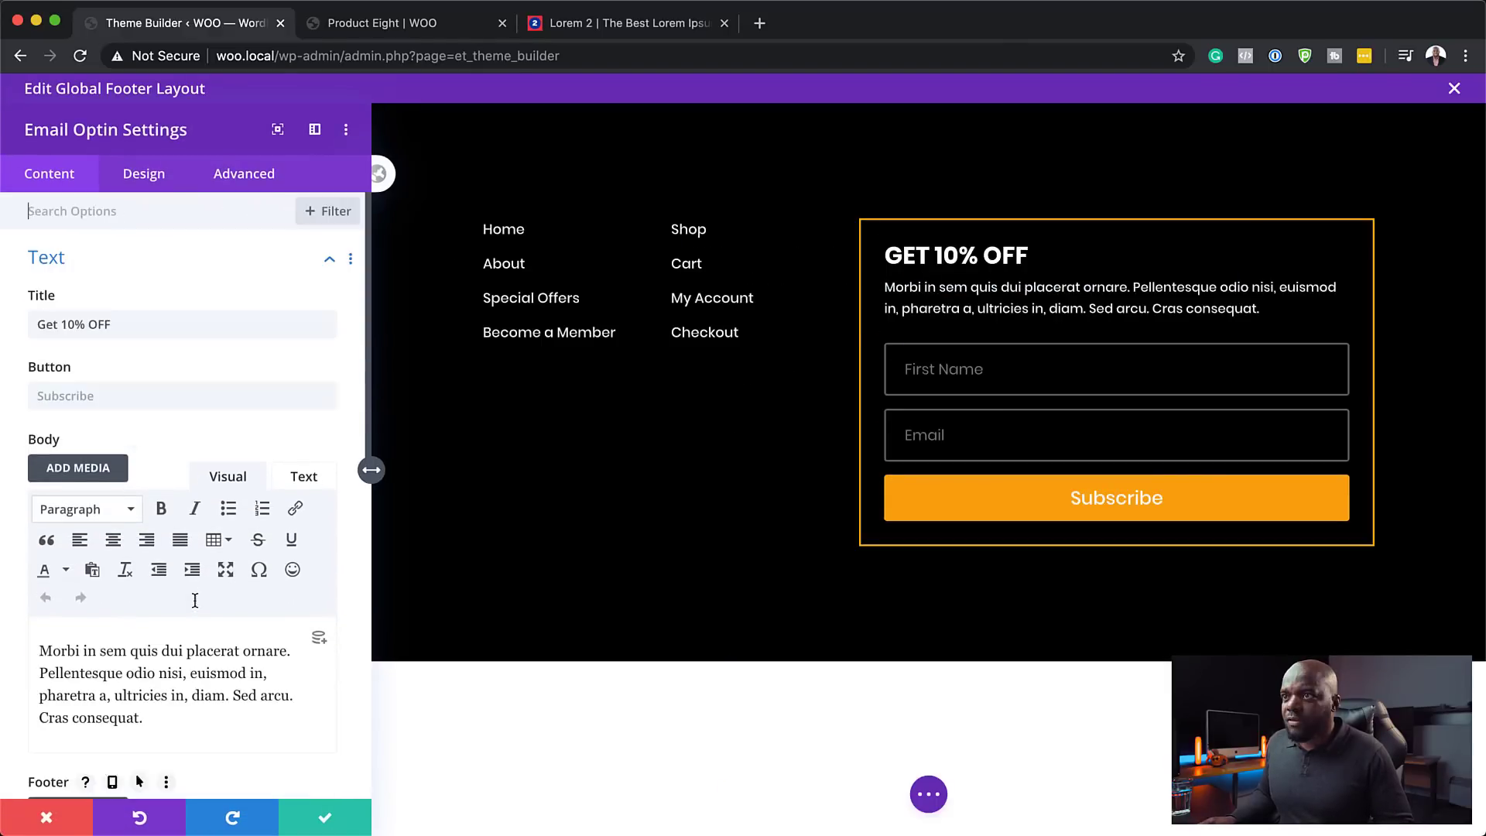
left_click(103, 395)
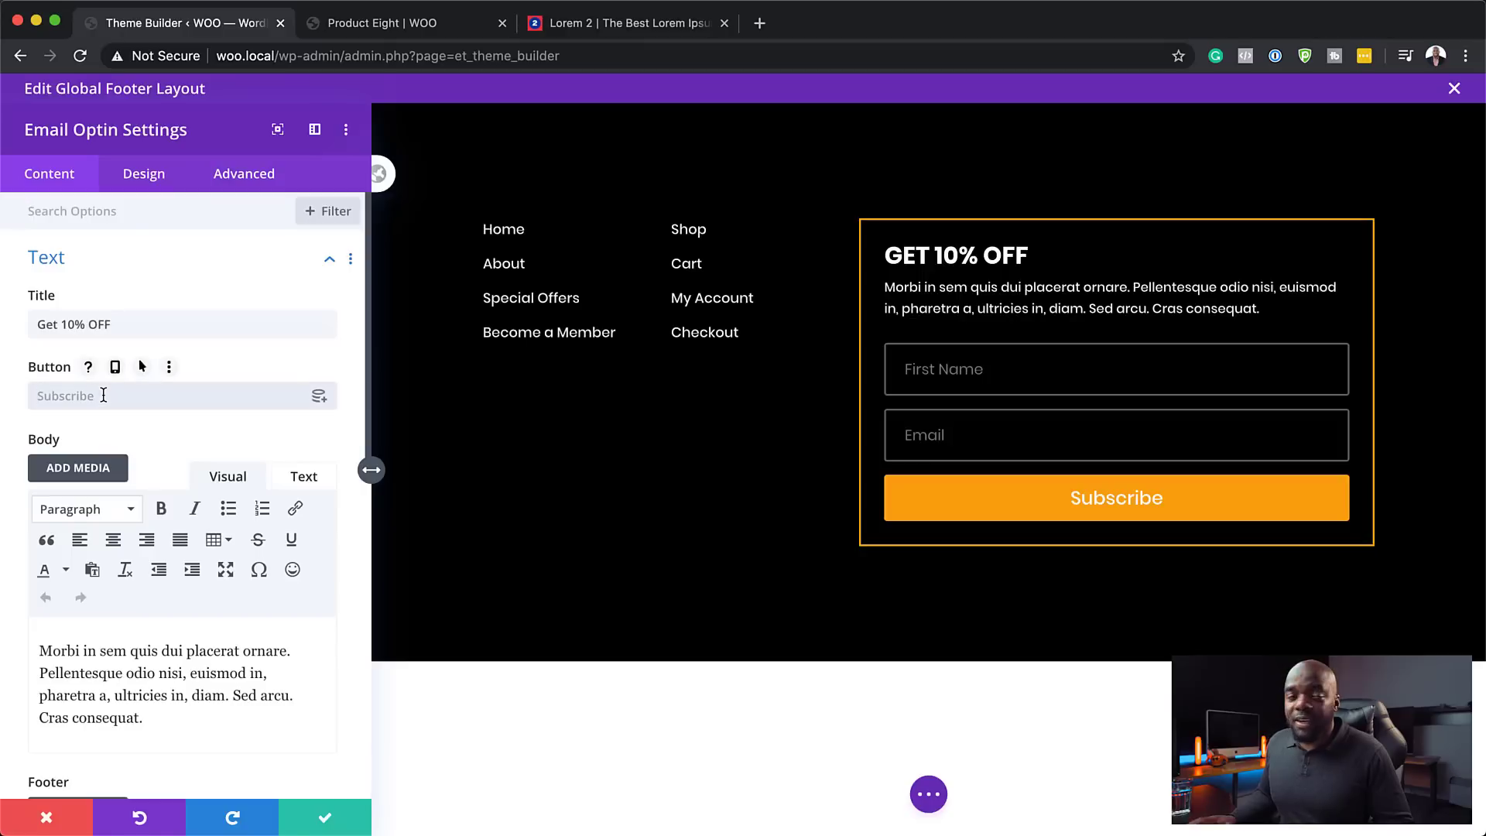
type("GET ")
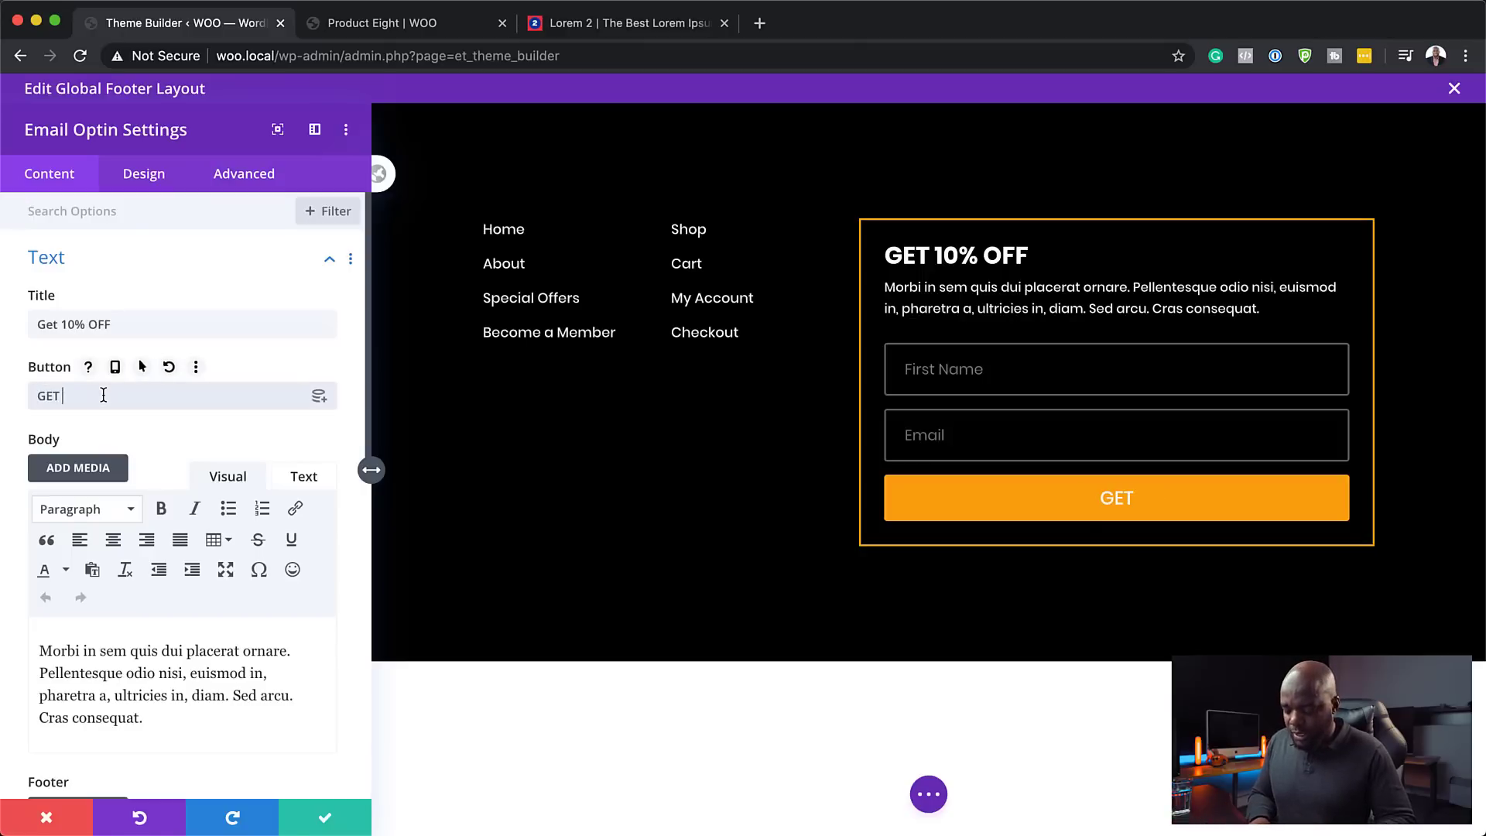
type("OFFER!")
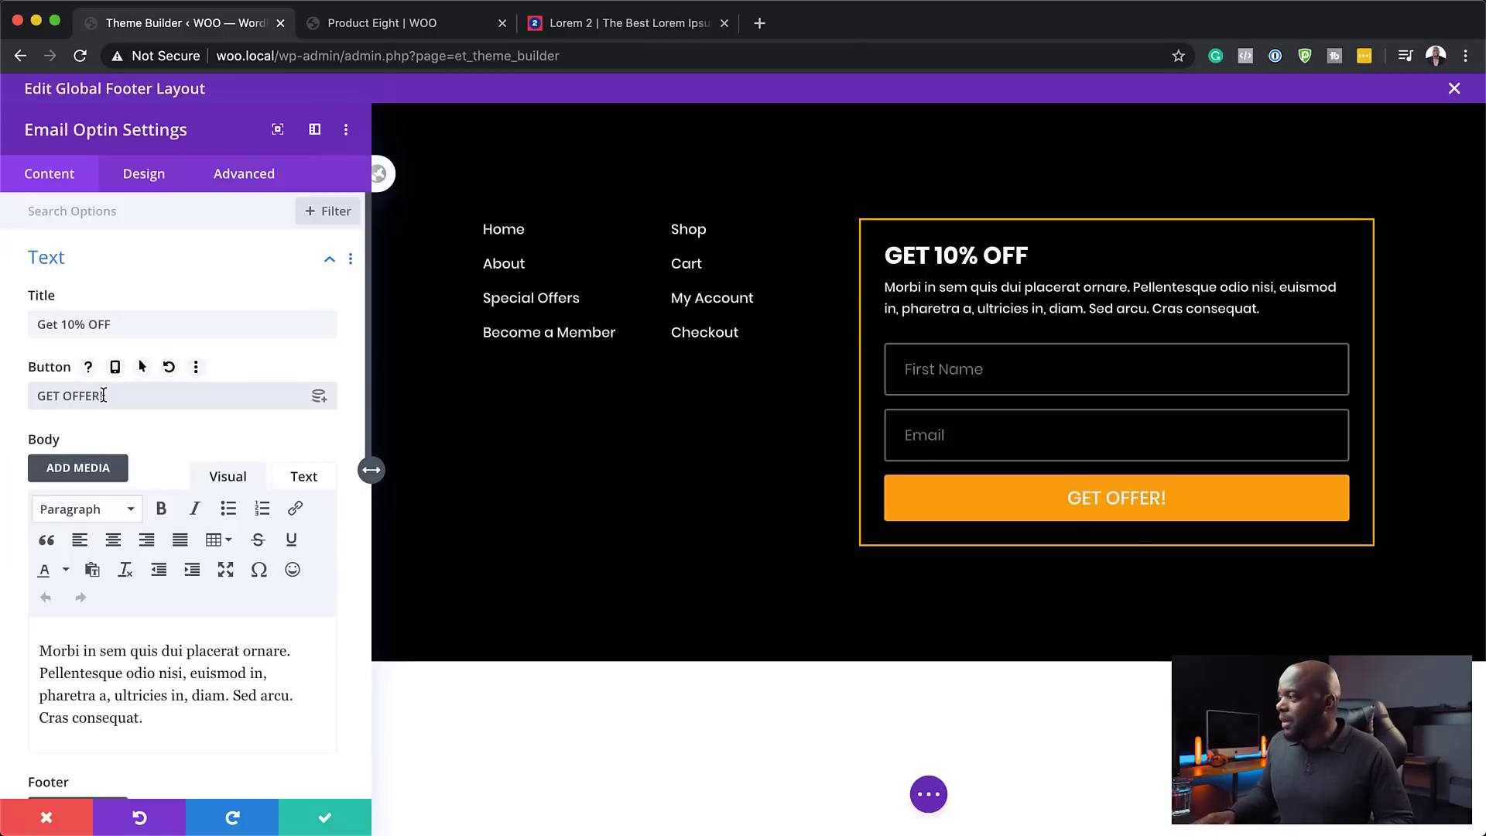
scroll(282, 548, "down", 5)
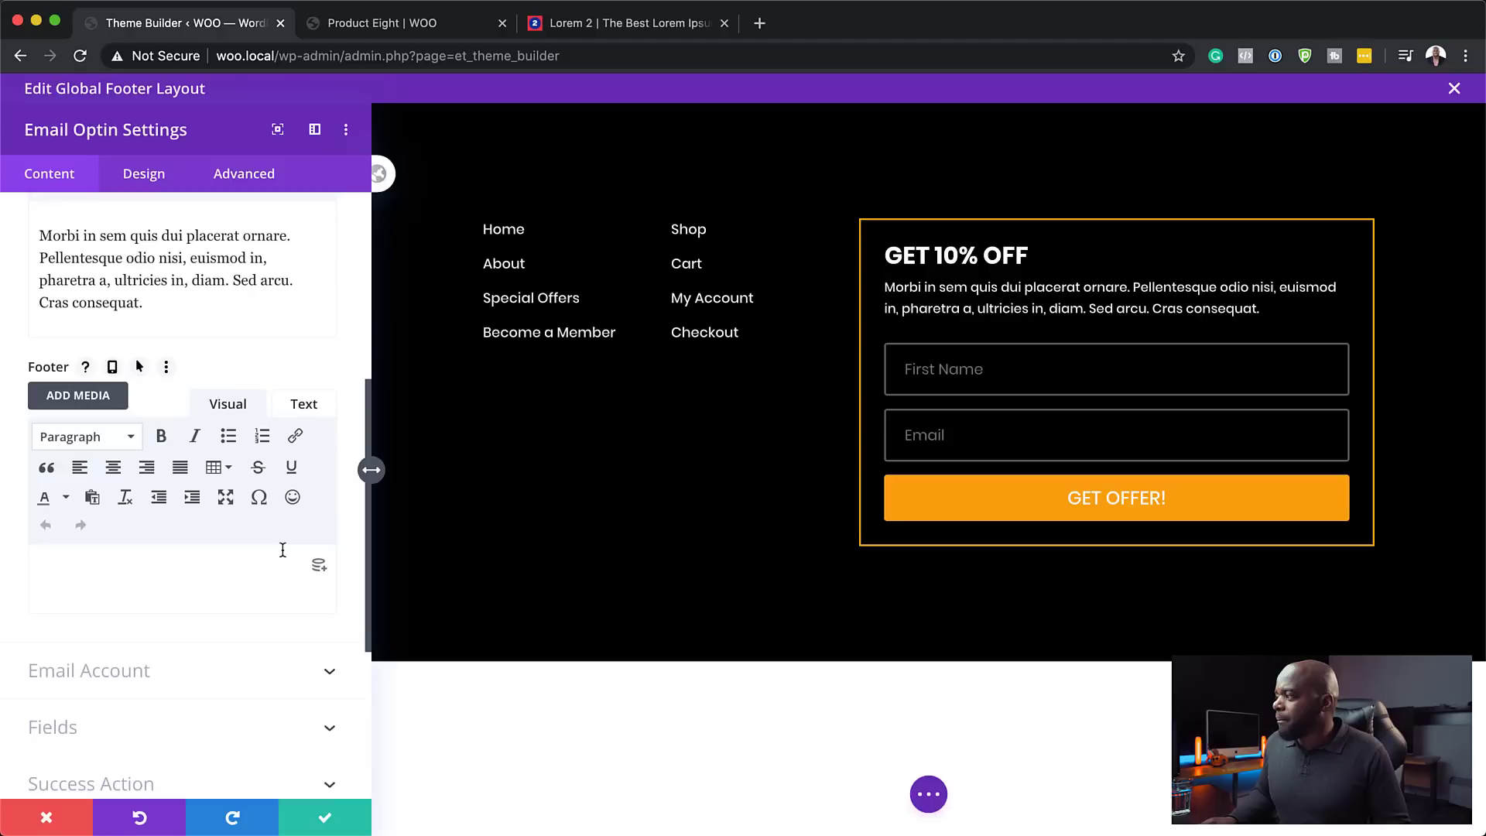
scroll(283, 549, "up", 5)
scroll(286, 553, "down", 3)
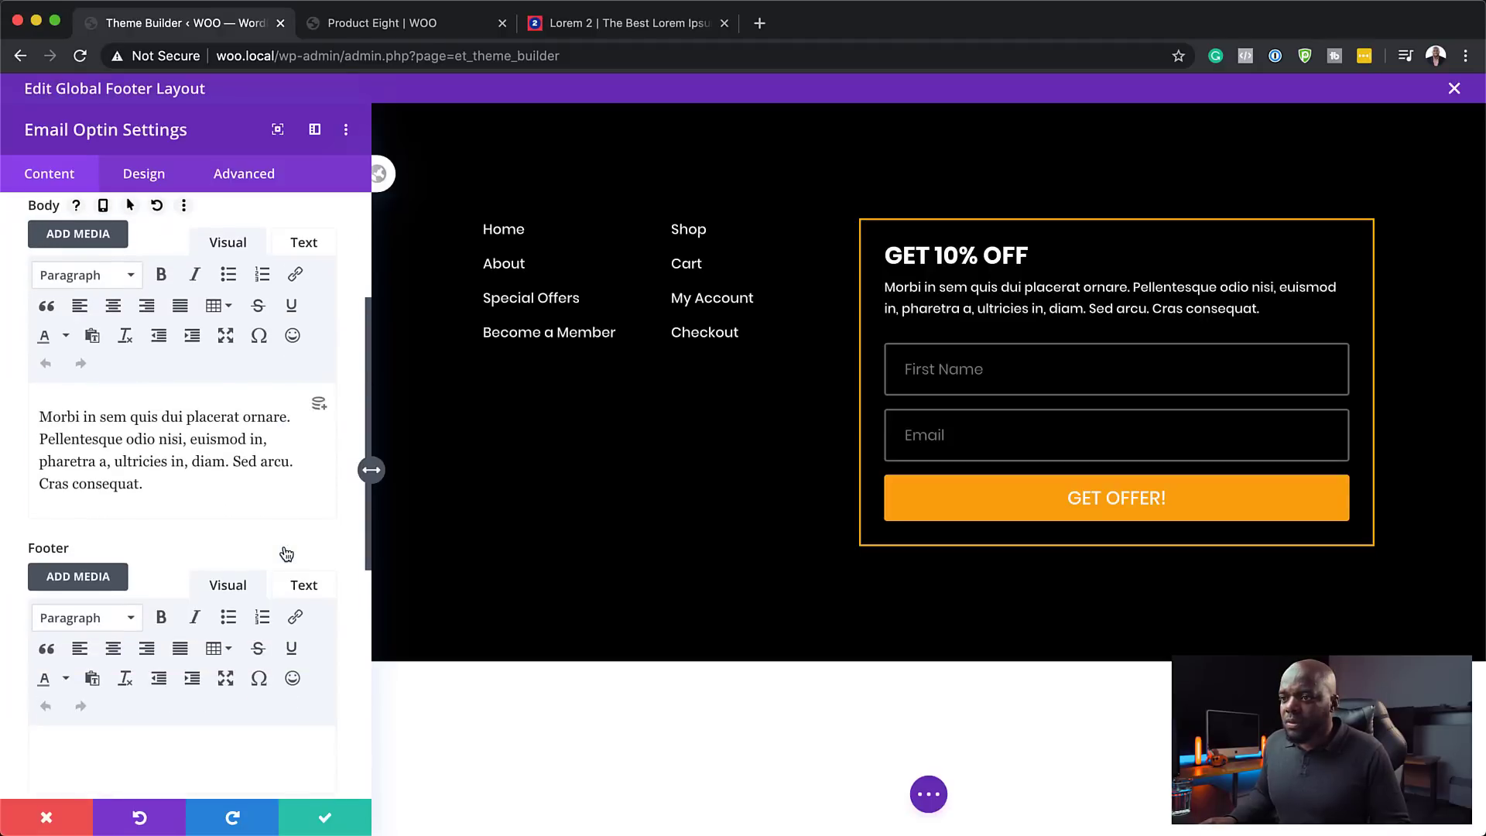
scroll(285, 548, "down", 1)
- Raise the GET 10% OFF title text size from 26px to 36px
left_click(144, 173)
left_click(93, 331)
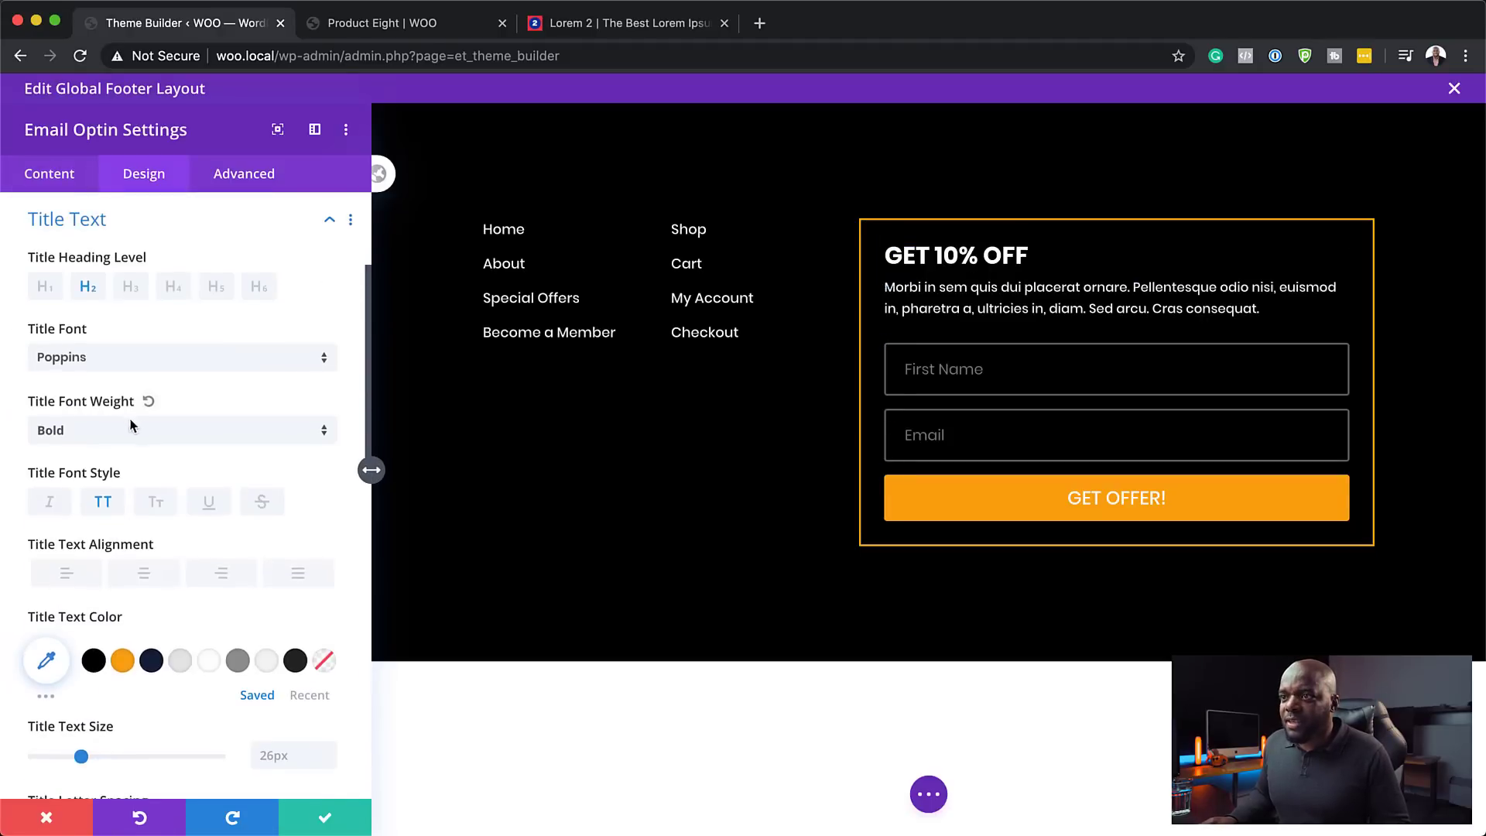
scroll(278, 619, "down", 3)
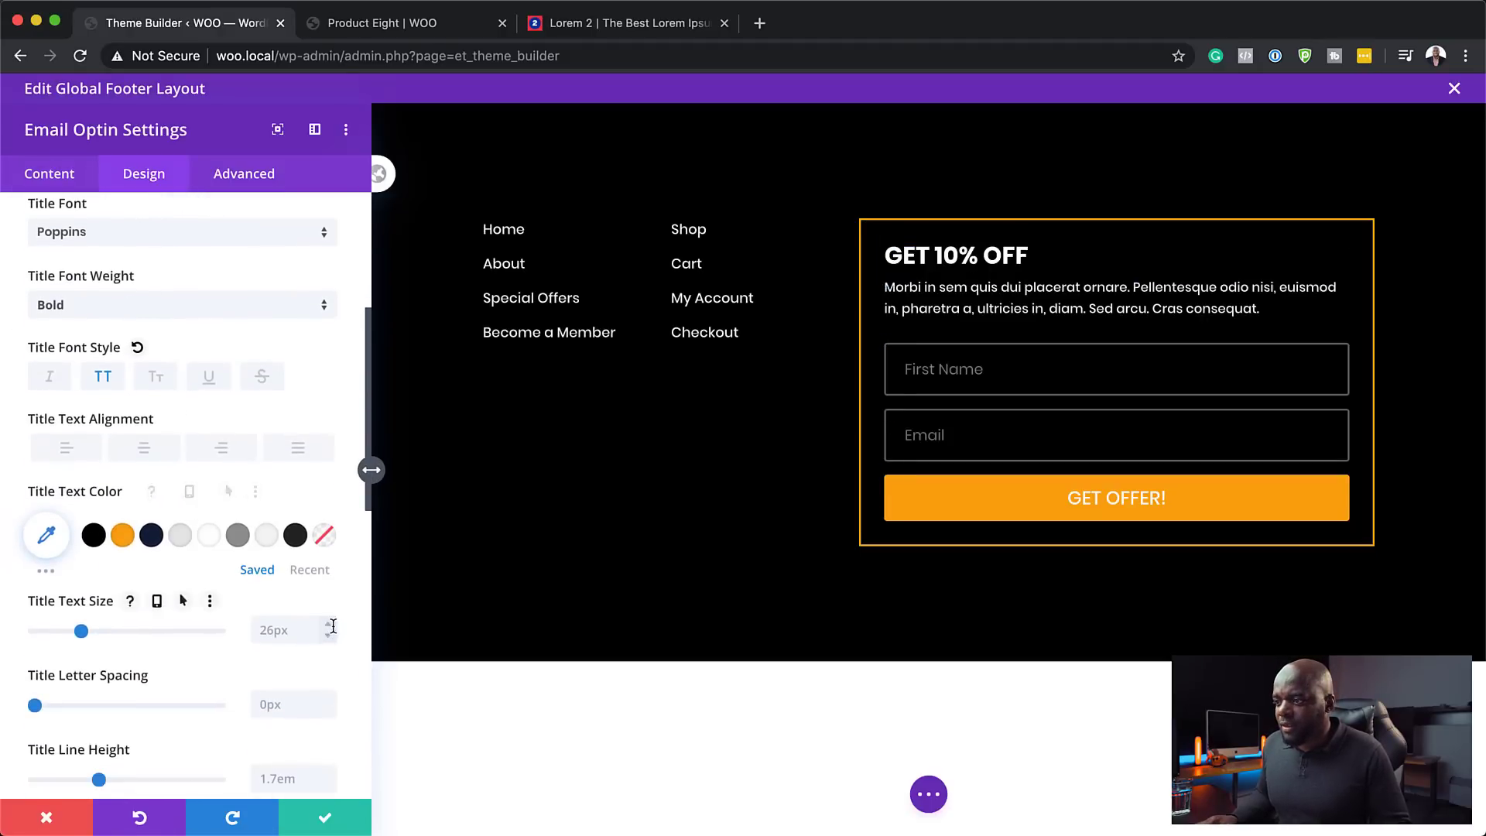
left_click(329, 624)
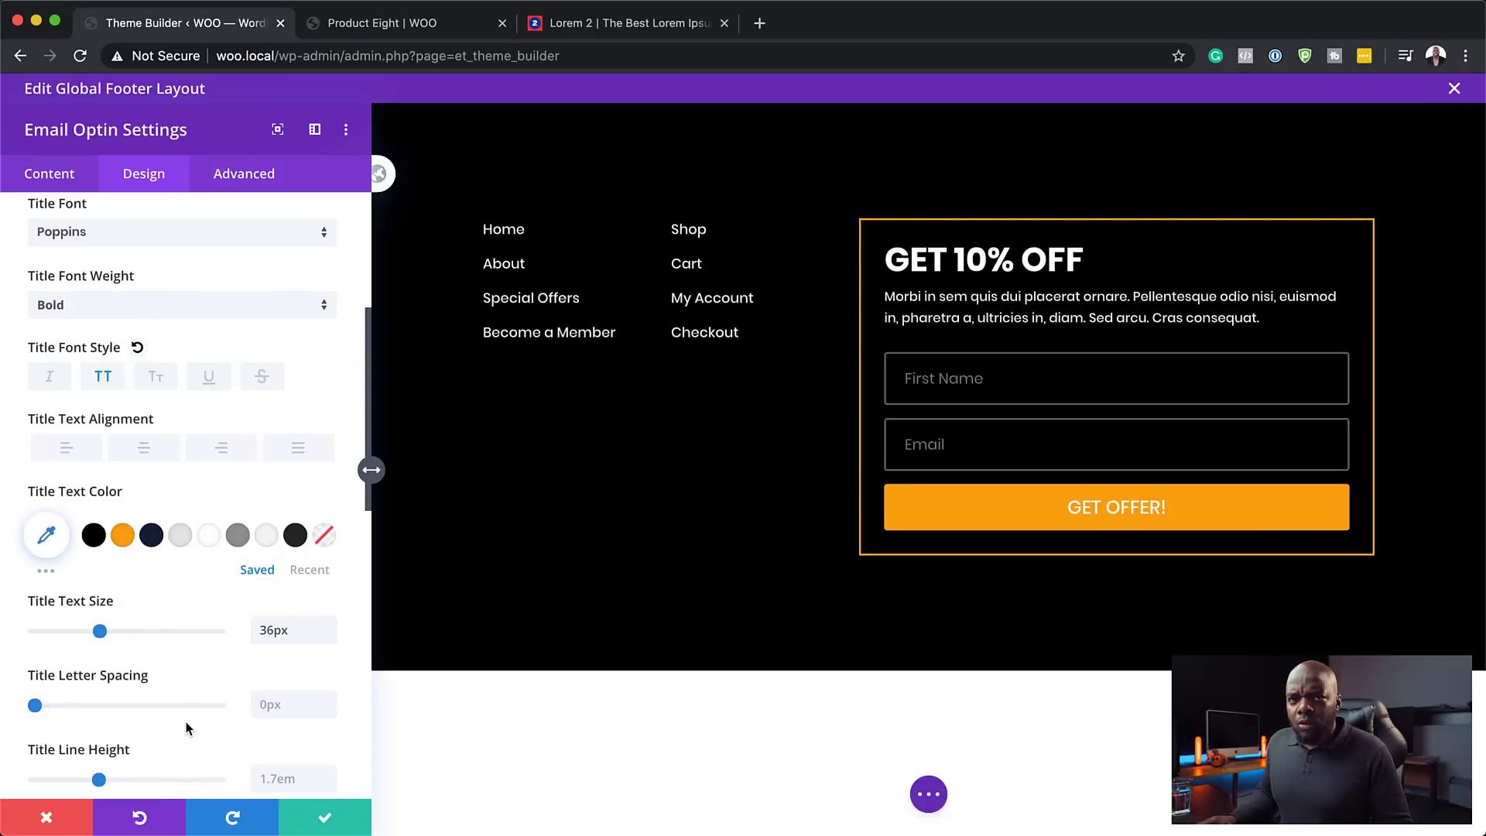
scroll(183, 534, "down", 15)
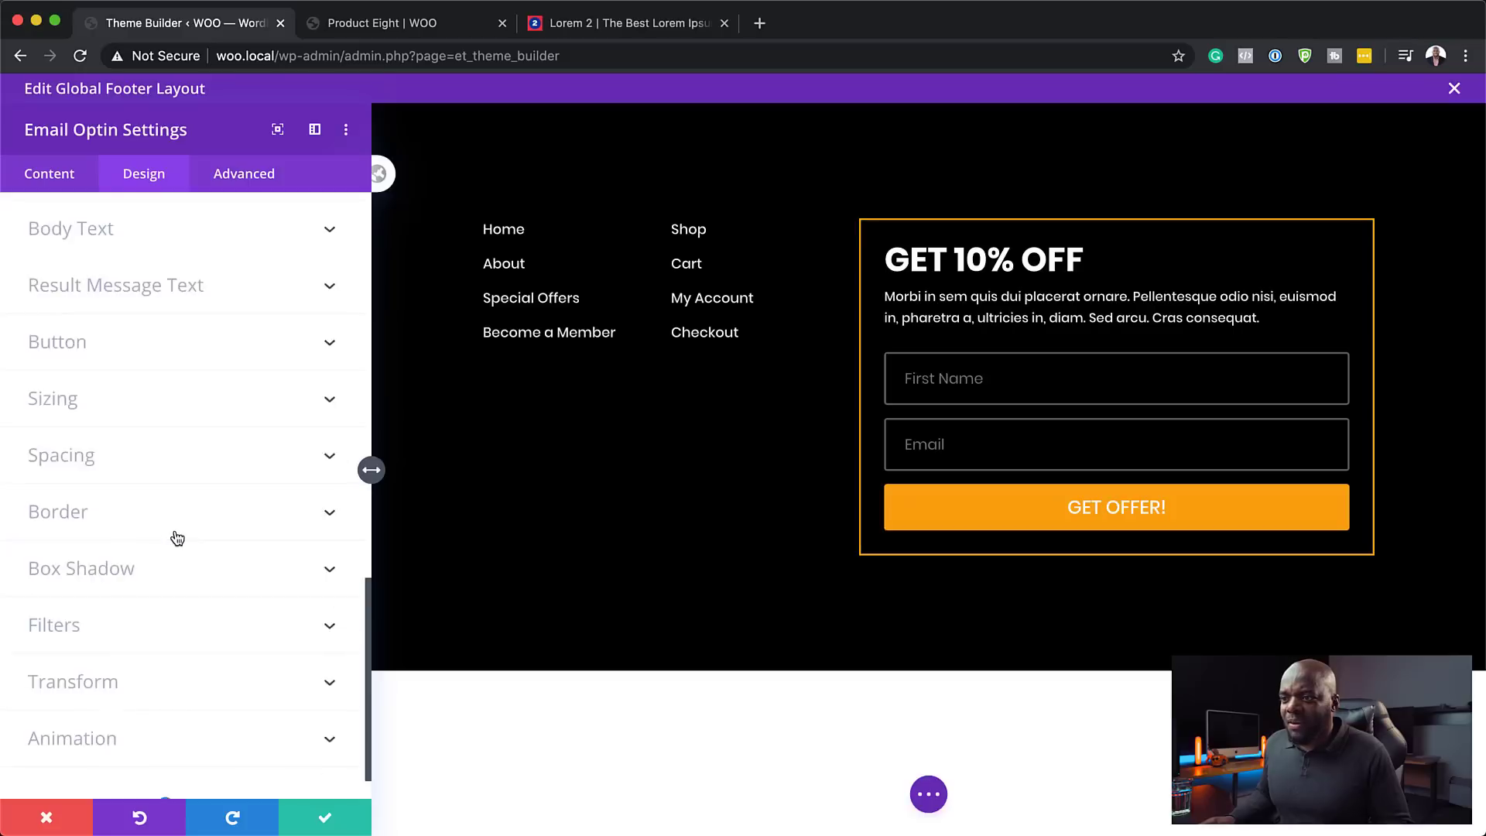
scroll(191, 536, "up", 10)
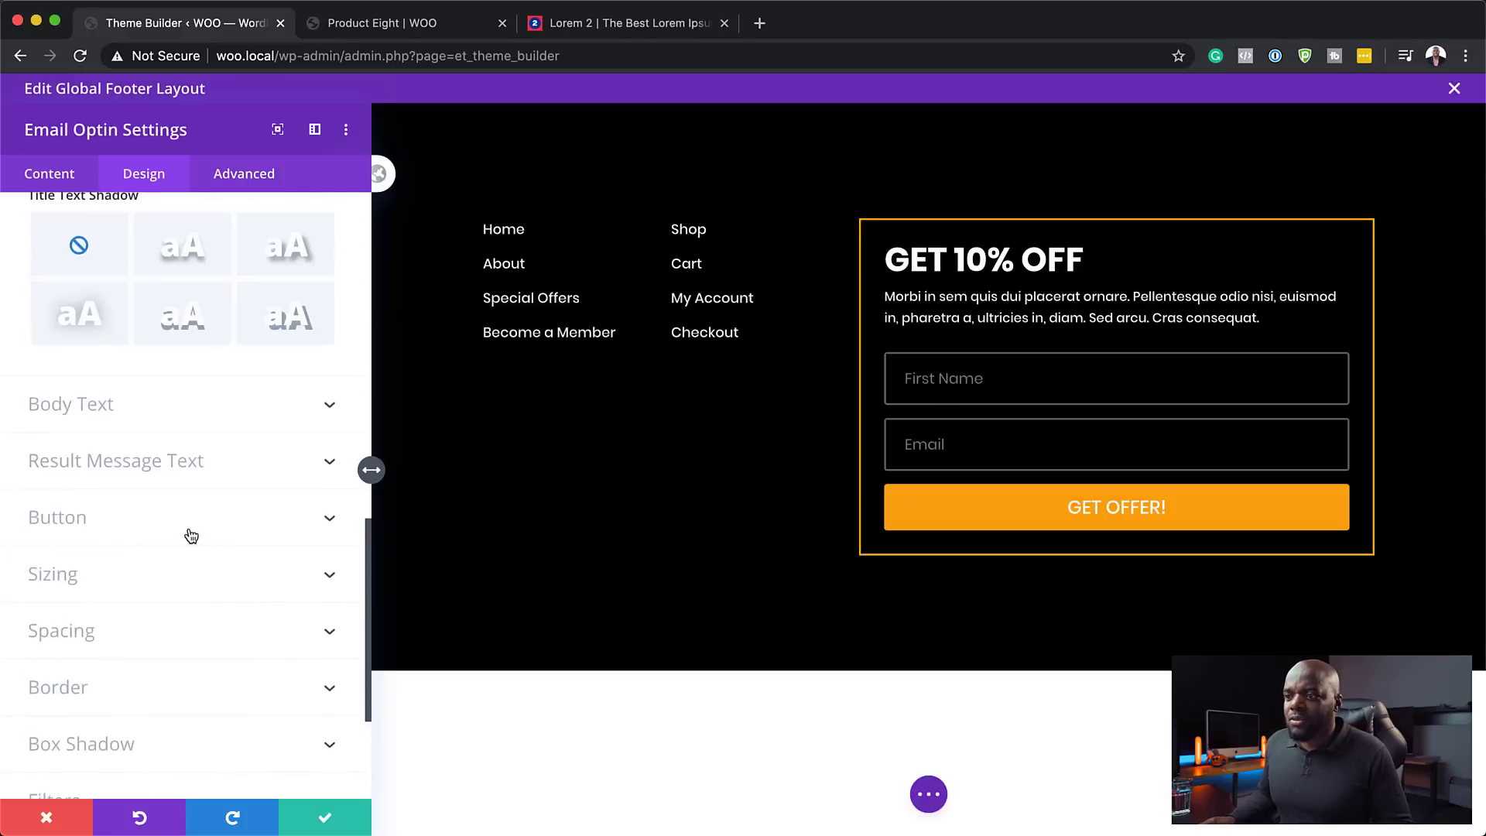
left_click(52, 177)
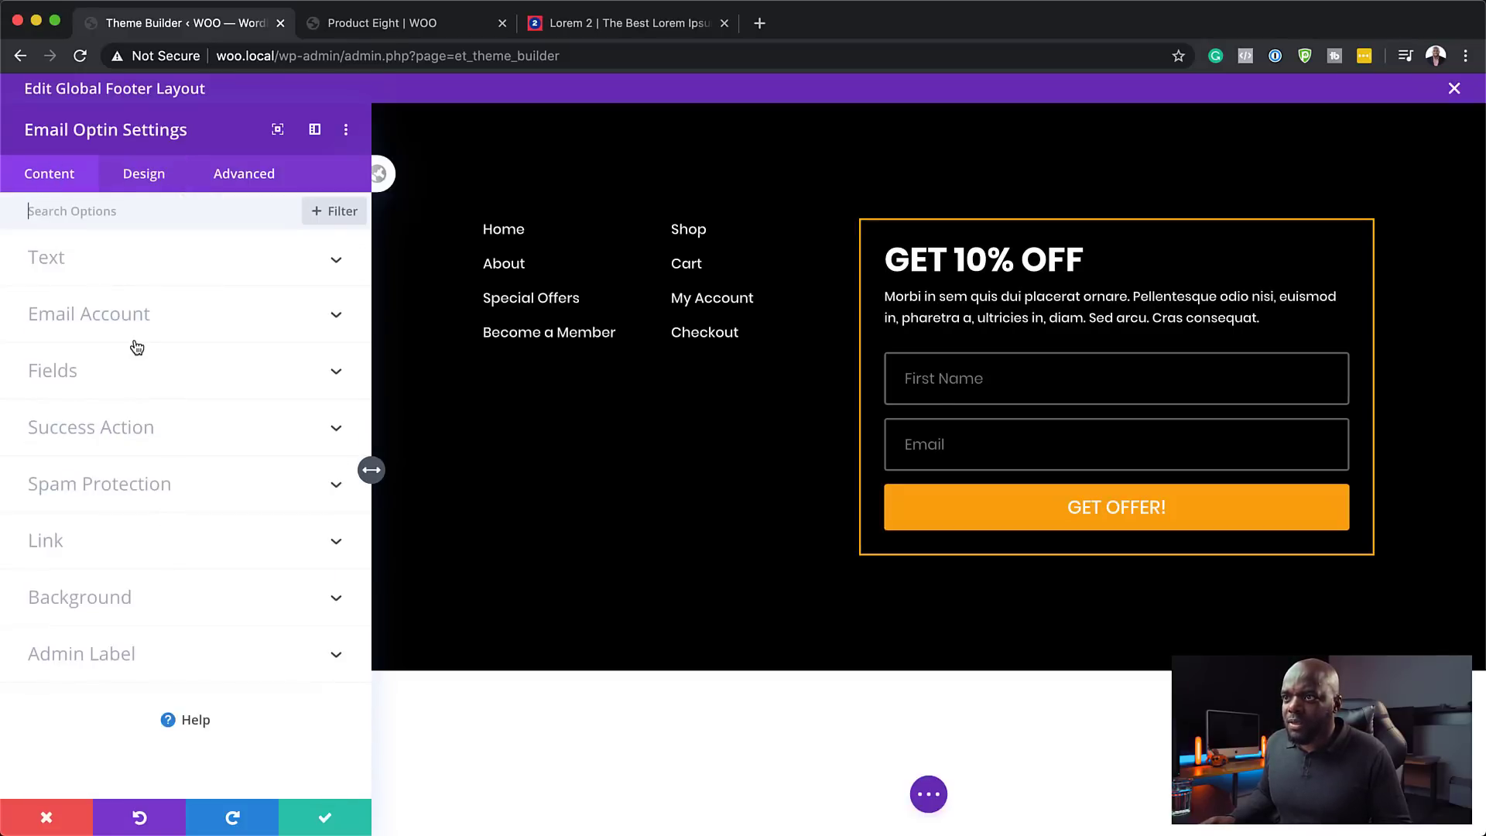
- Choose ConvertKit as the optin's email provider and submit a new account with only an account name
left_click(133, 317)
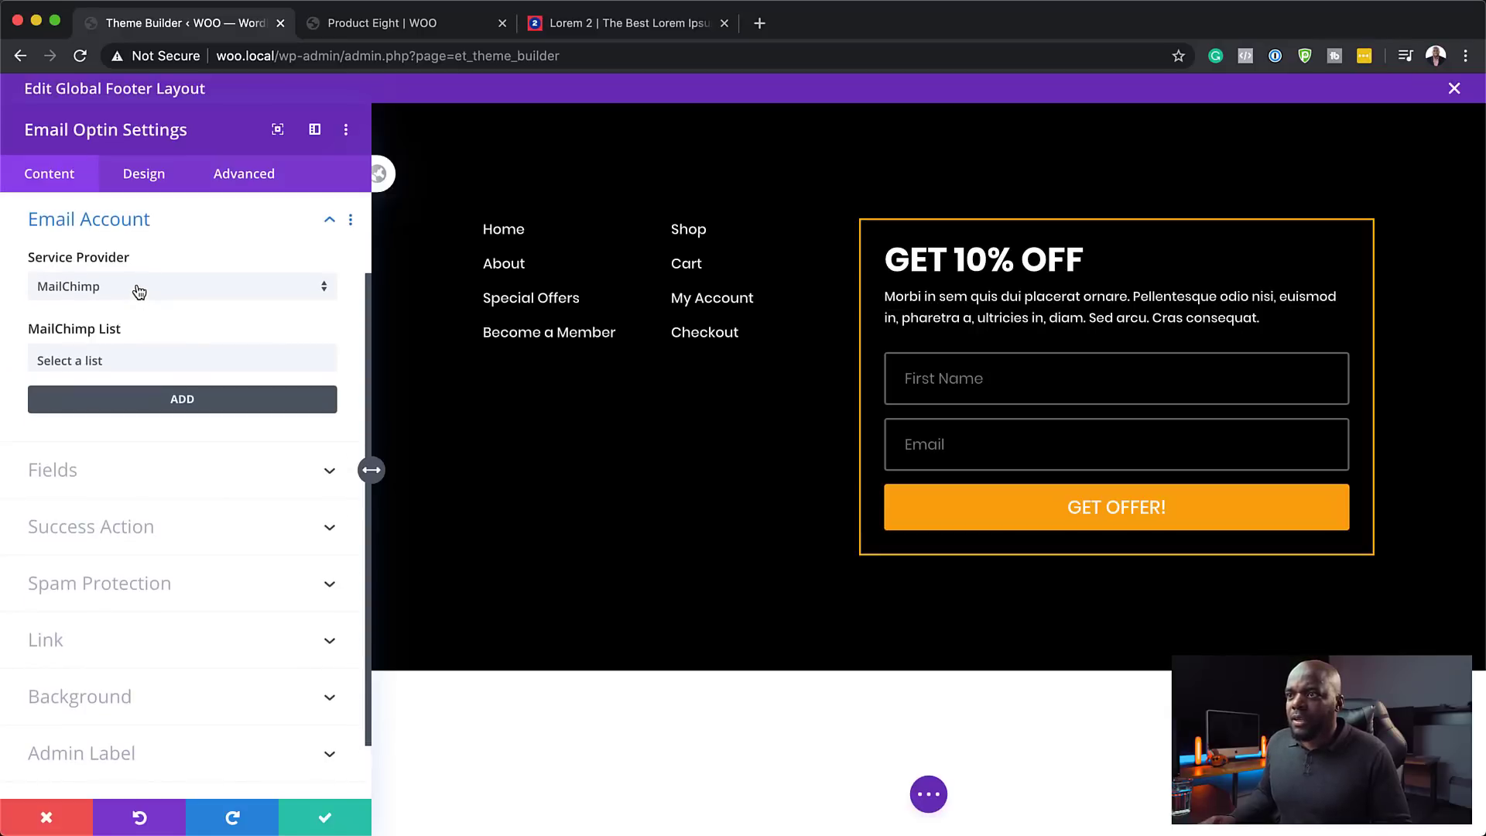
left_click(129, 293)
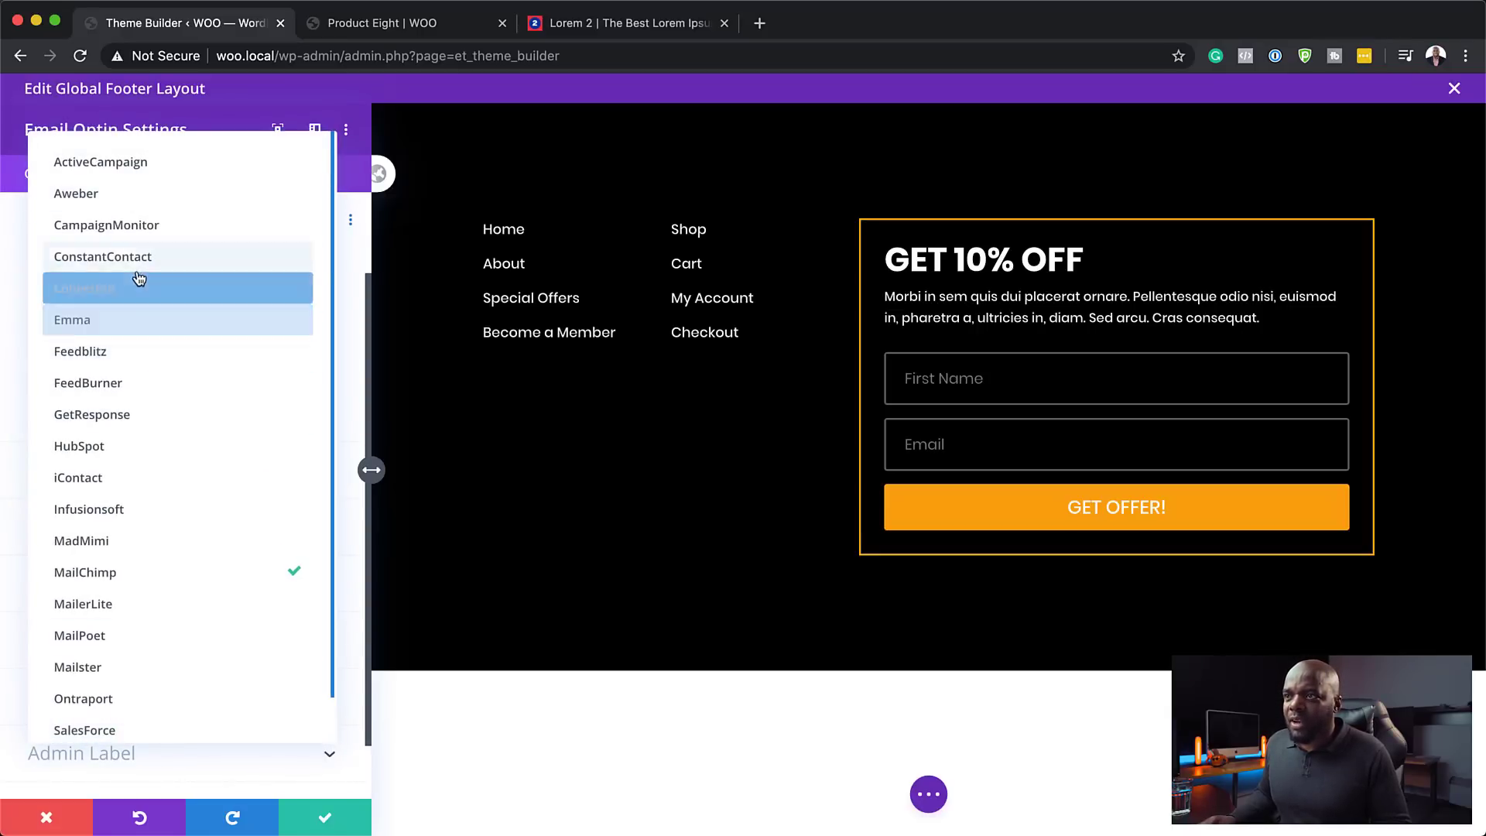
left_click(128, 288)
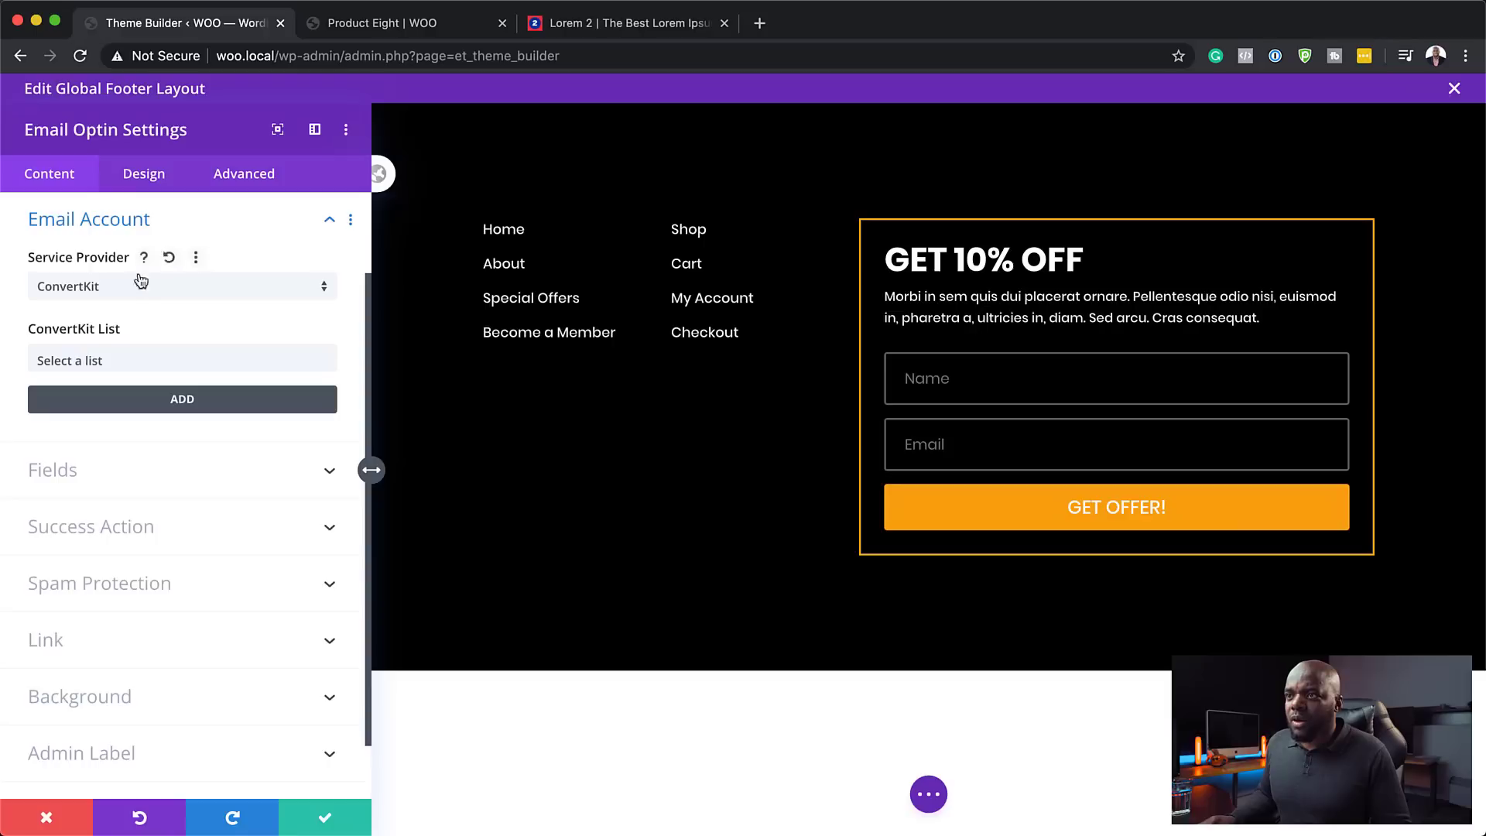
left_click(92, 359)
left_click(169, 414)
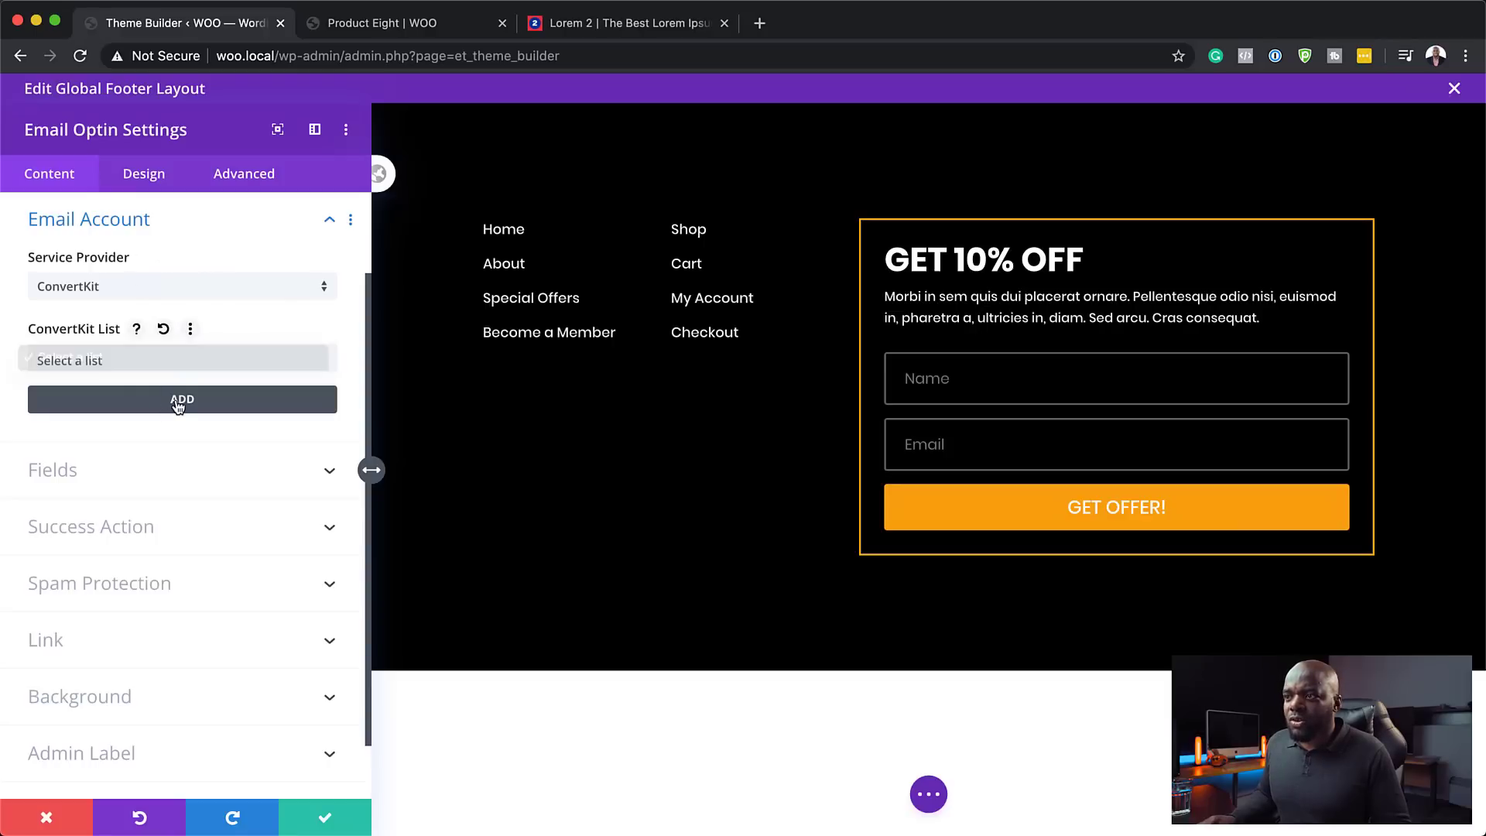
left_click(181, 402)
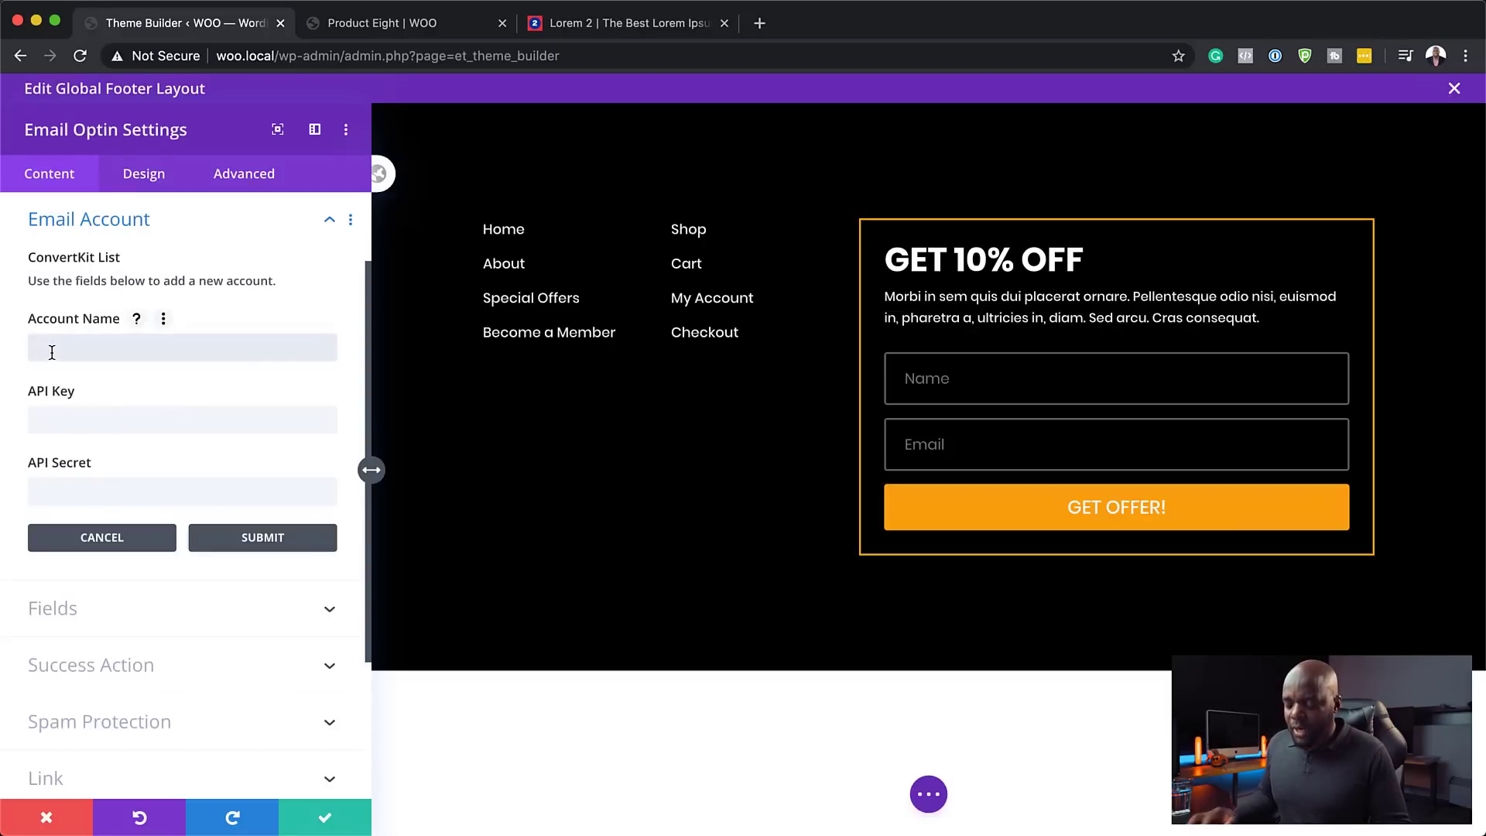
type("Mak")
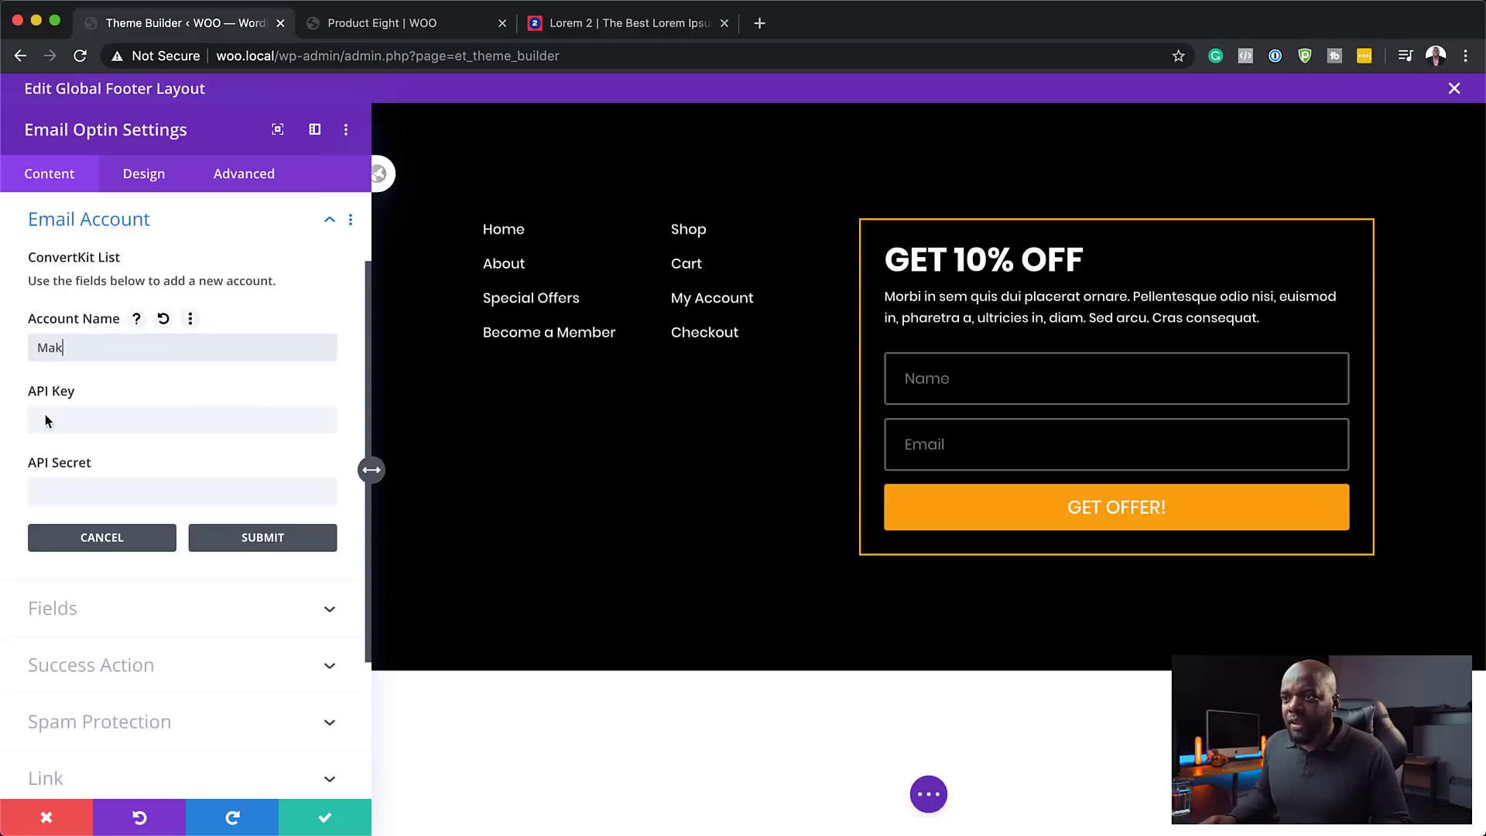
left_click(45, 419)
left_click(19, 415)
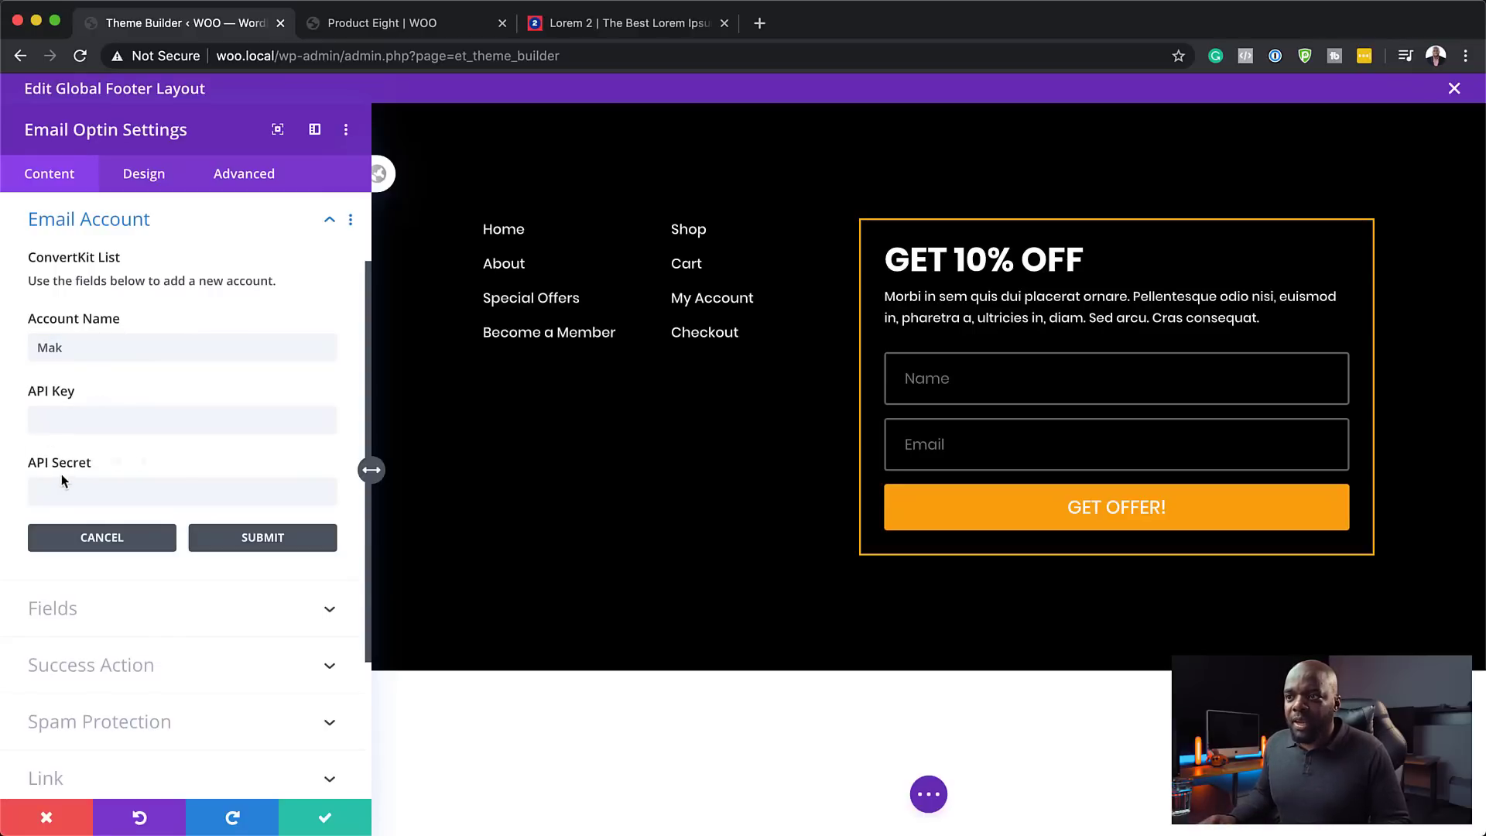
left_click(263, 538)
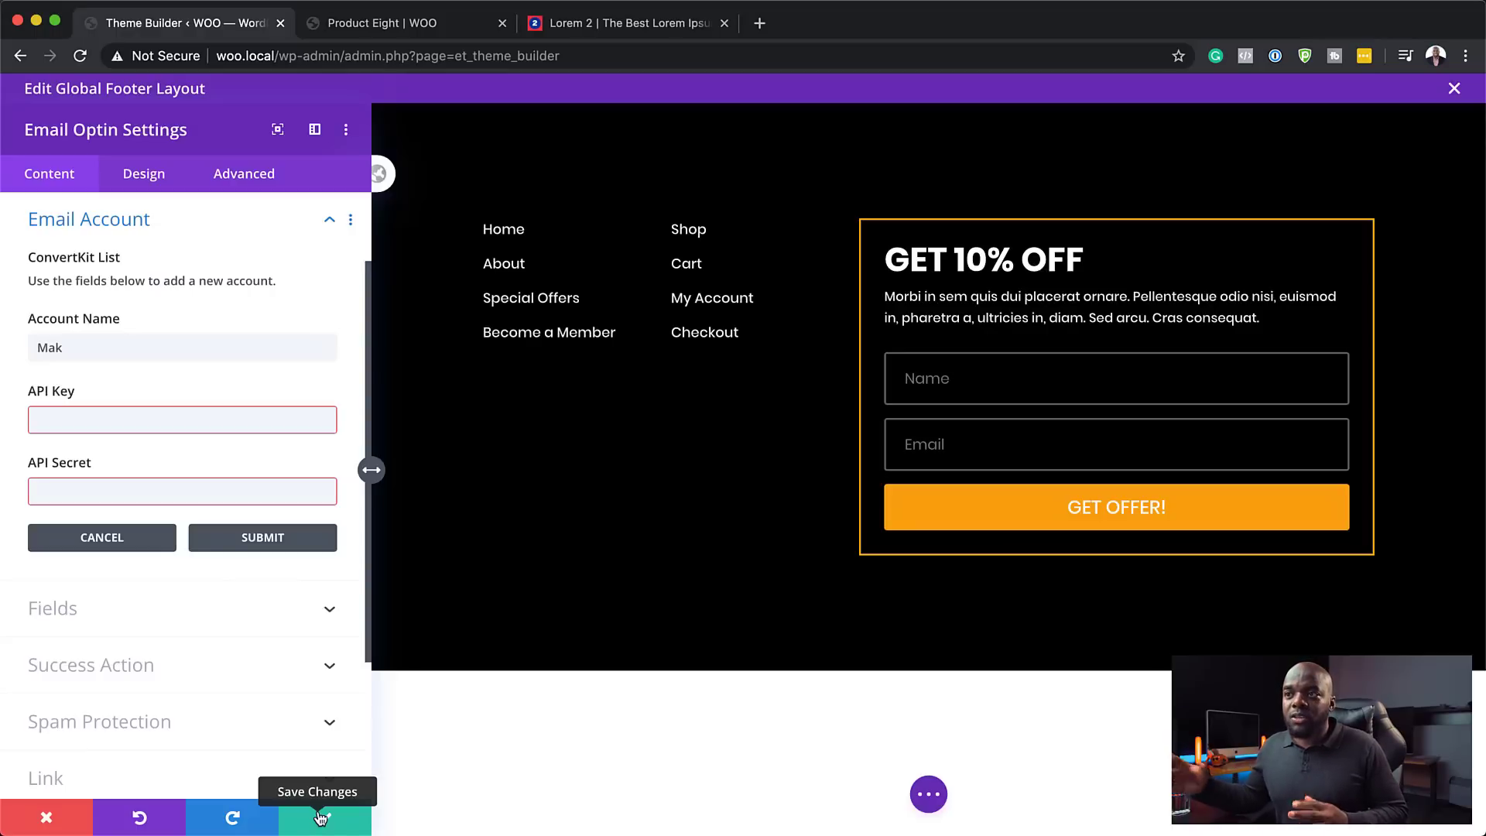
- Save the optin module settings and reload the Product Eight page to check the footer
left_click(320, 817)
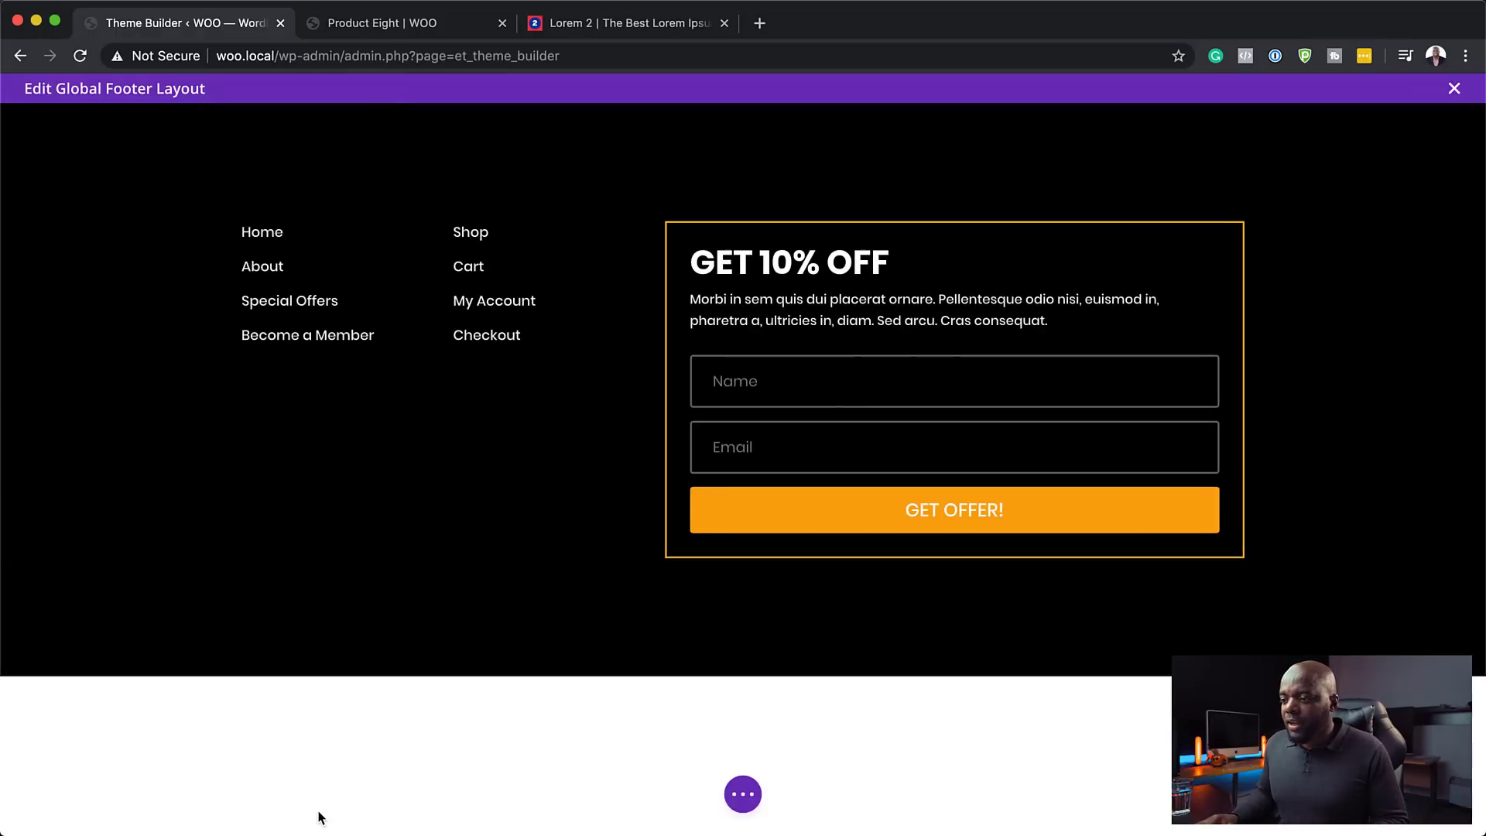
left_click(328, 28)
left_click(83, 57)
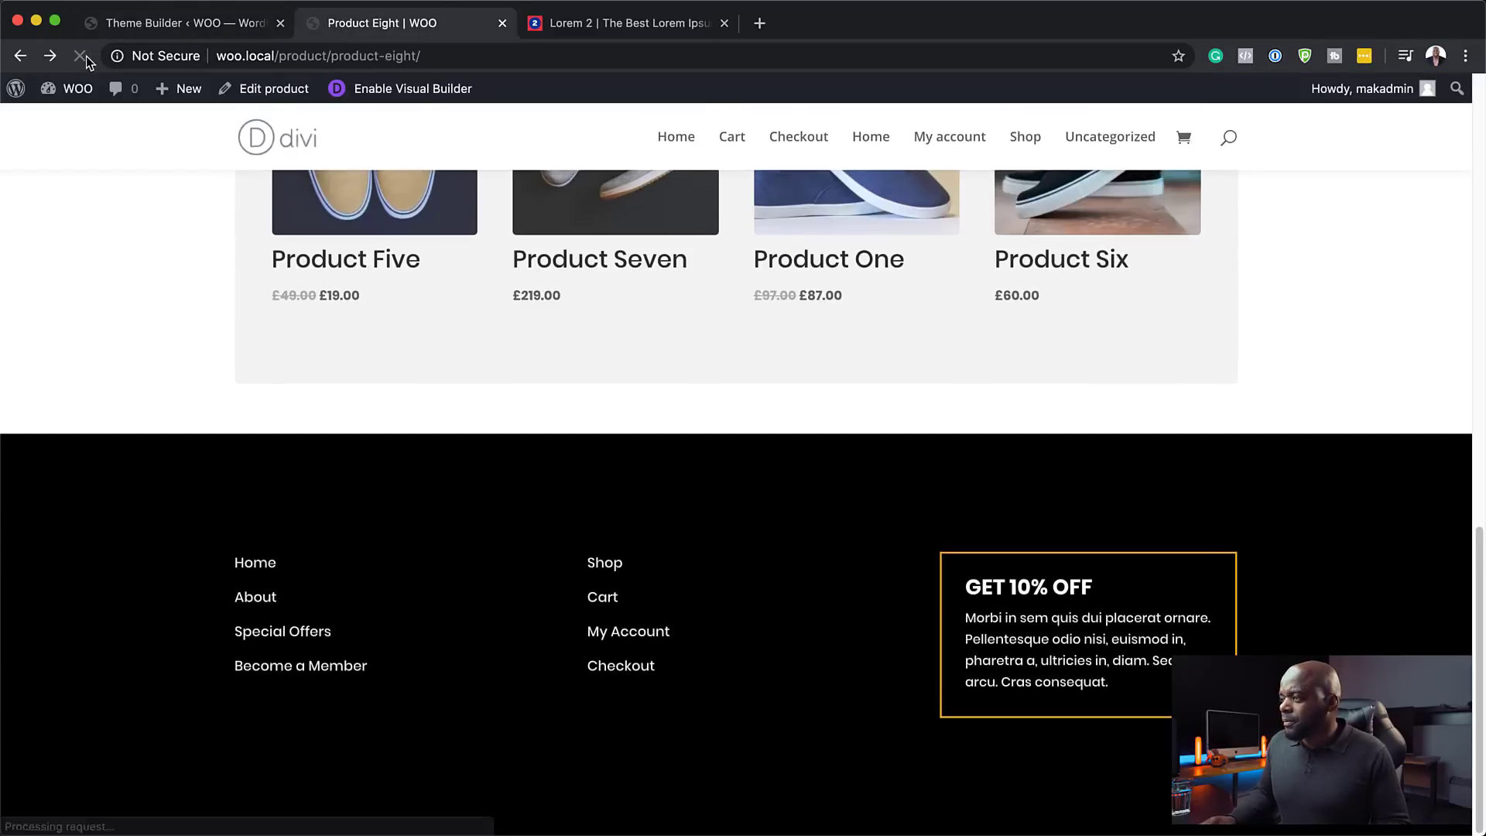
- Save and exit the footer layout, then save the Theme Builder changes
left_click(229, 24)
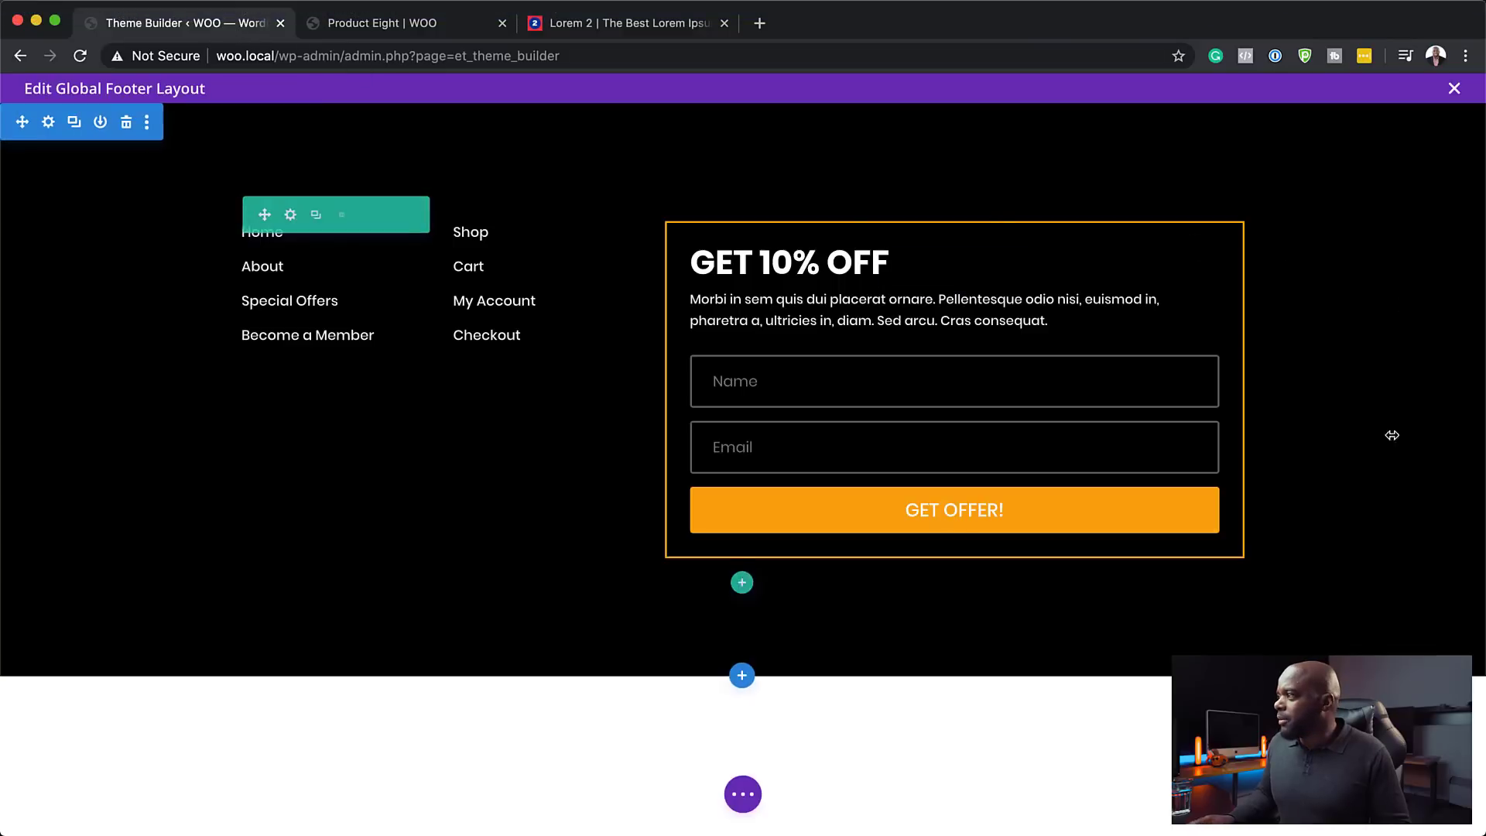
left_click(1455, 89)
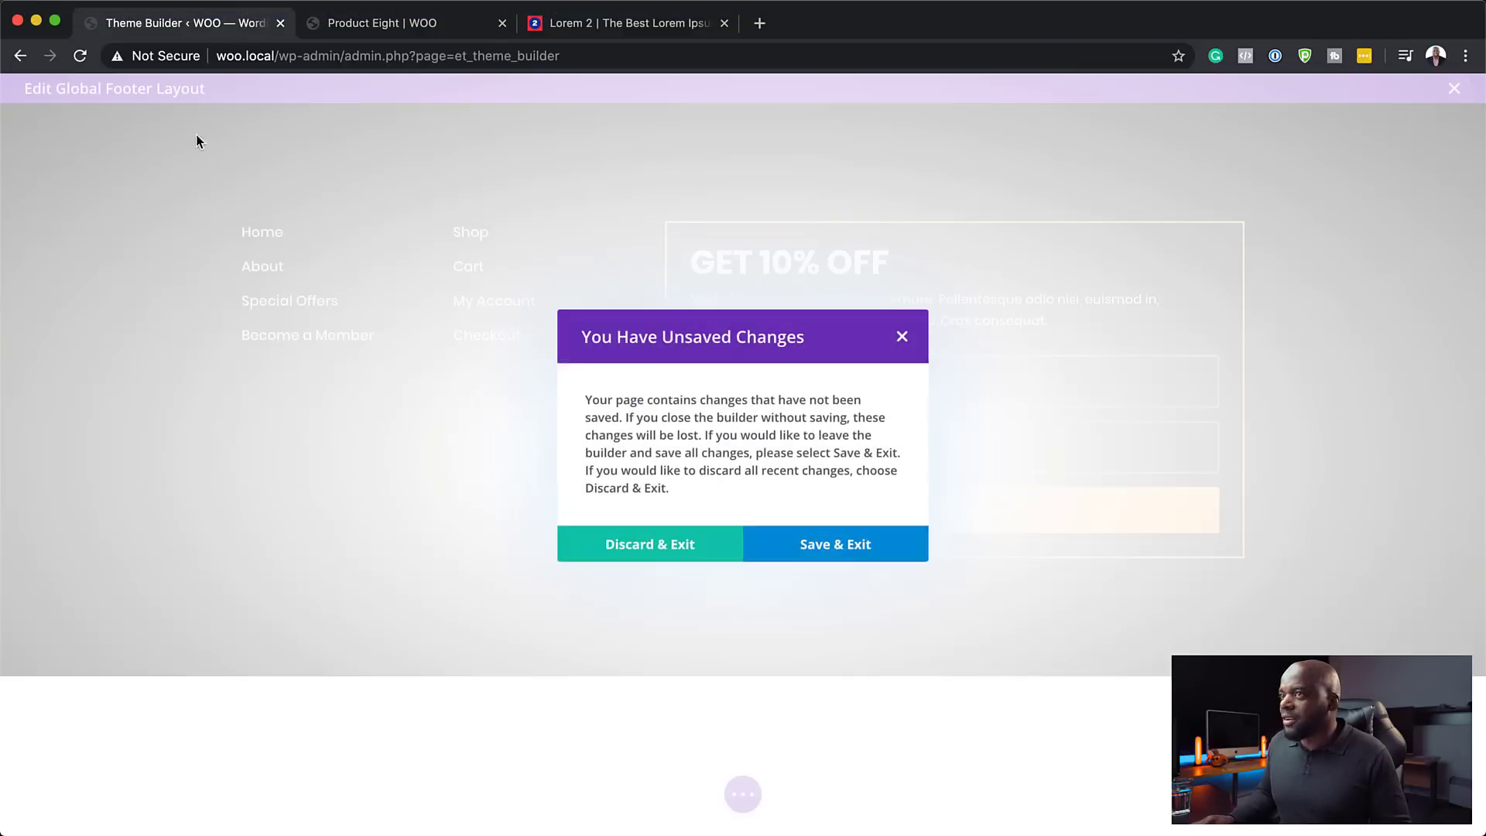
left_click(823, 544)
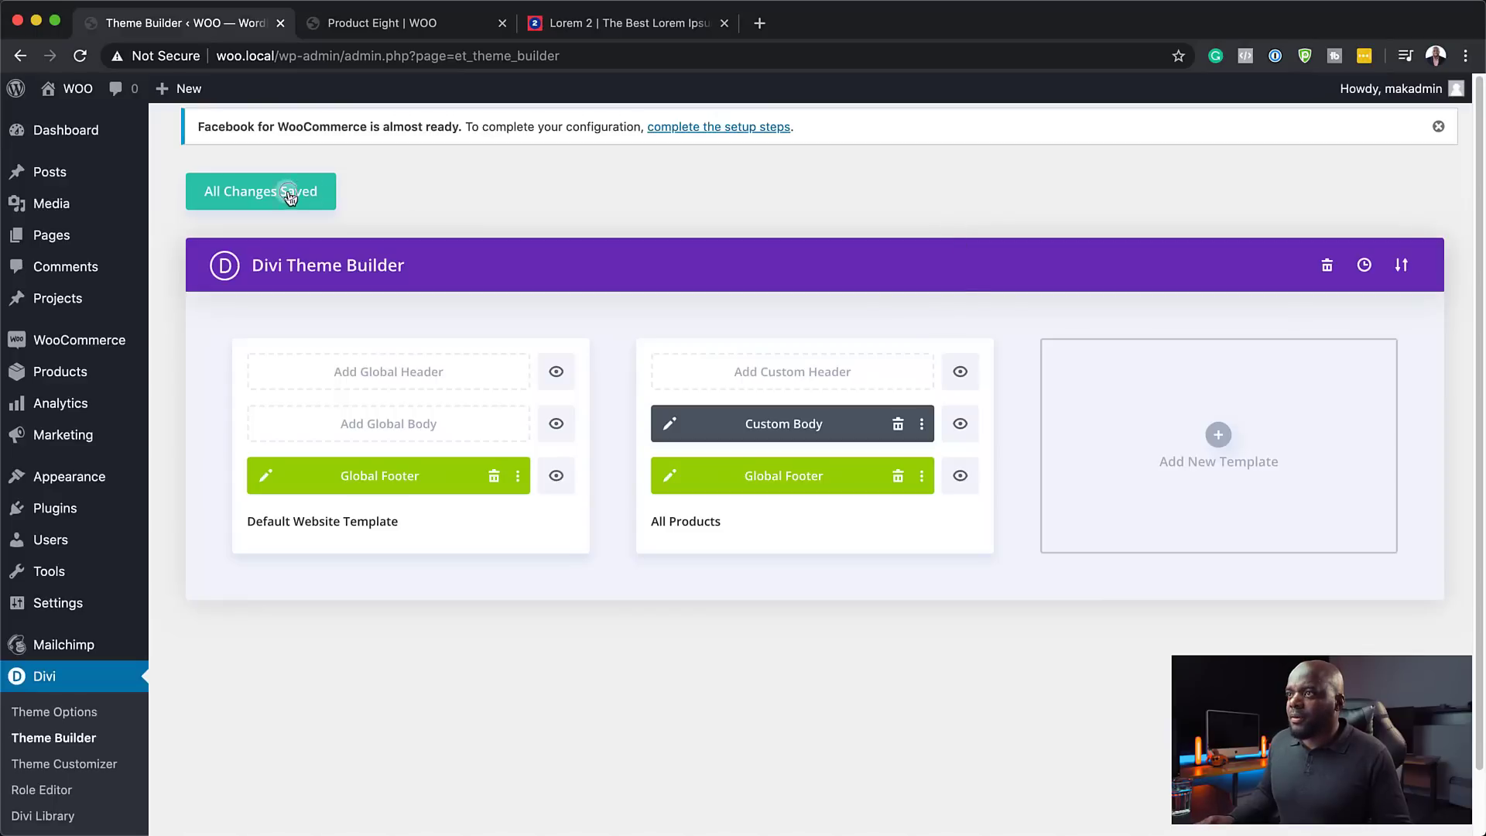
left_click(289, 195)
- Reload Product Eight and scroll to view the black footer with menus and GET 10% OFF optin
left_click(401, 27)
left_click(80, 58)
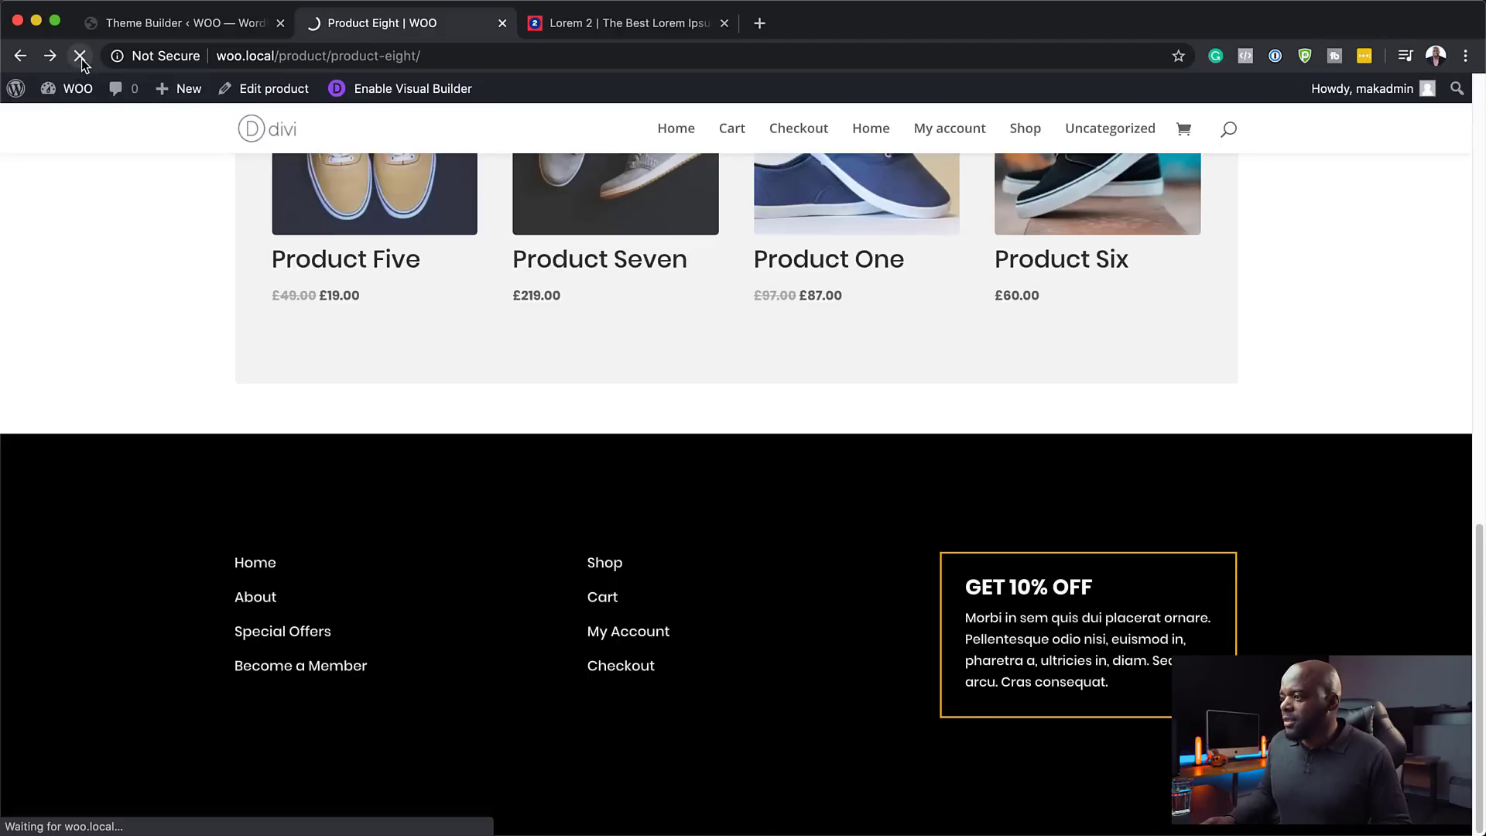
scroll(1381, 591, "down", 3)
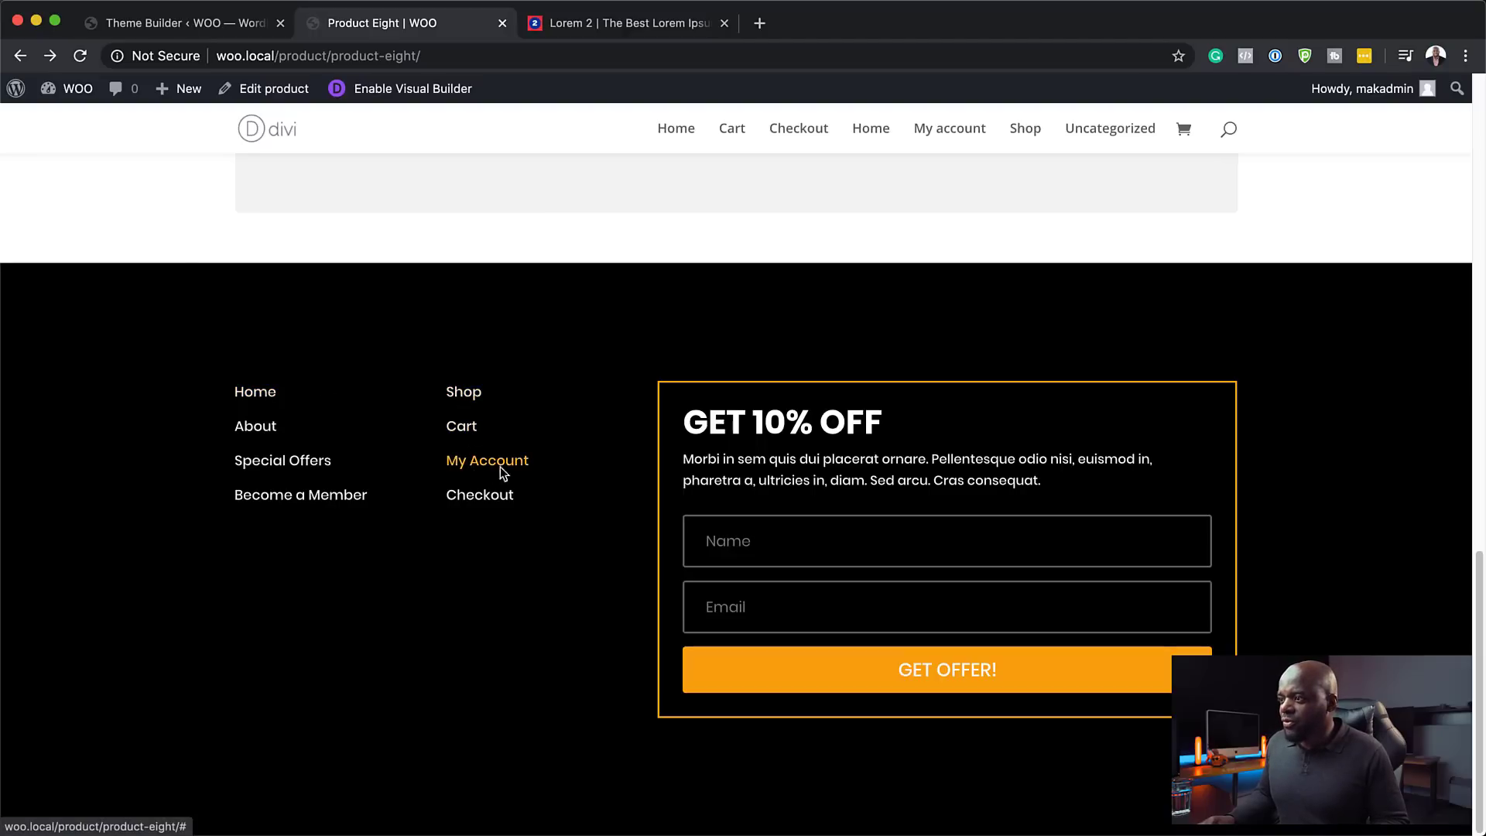
scroll(550, 509, "up", 10)
scroll(551, 511, "down", 3)
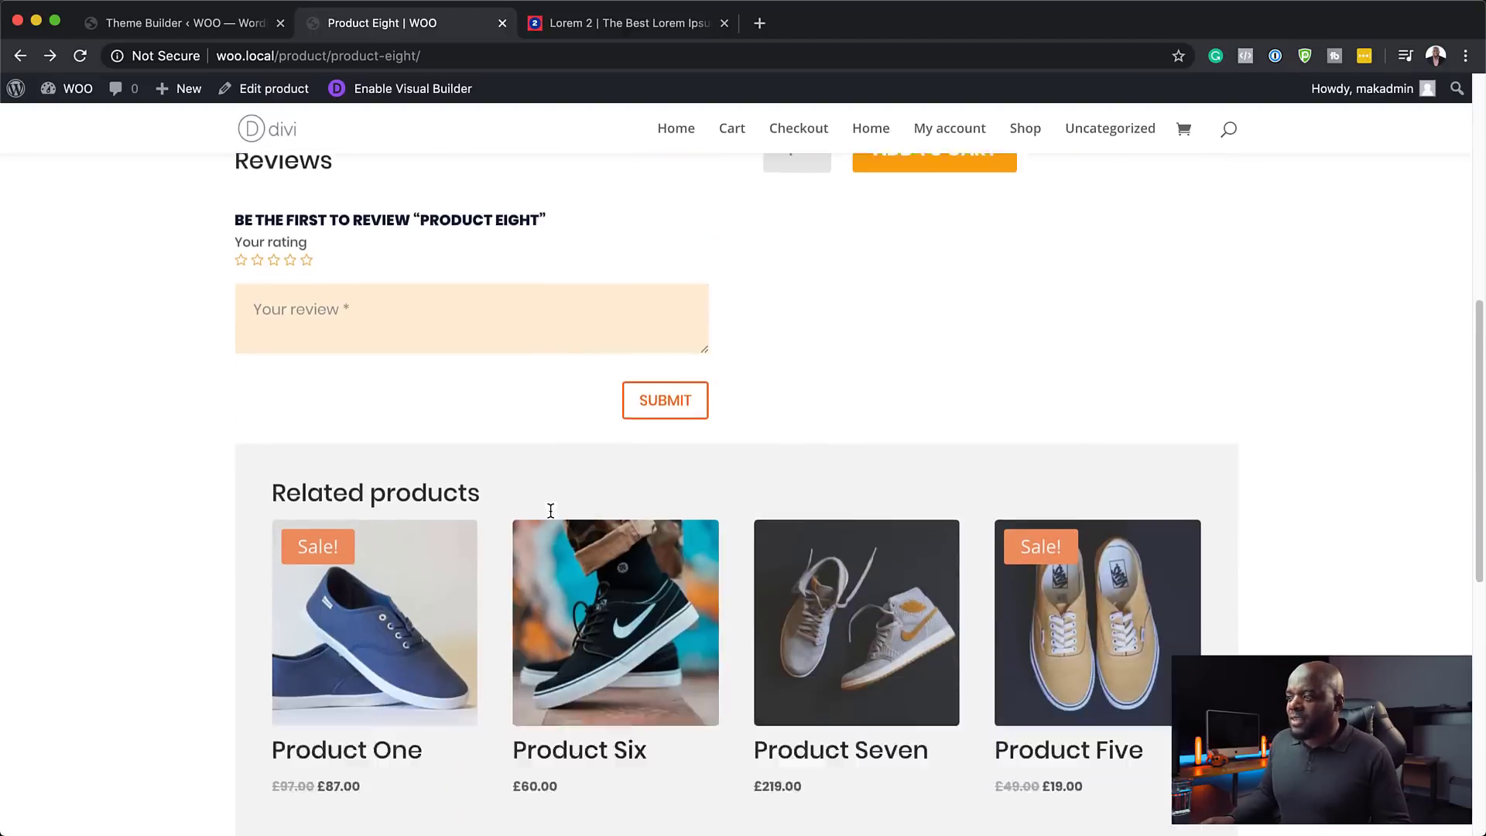
scroll(550, 511, "down", 6)
scroll(550, 511, "up", 10)
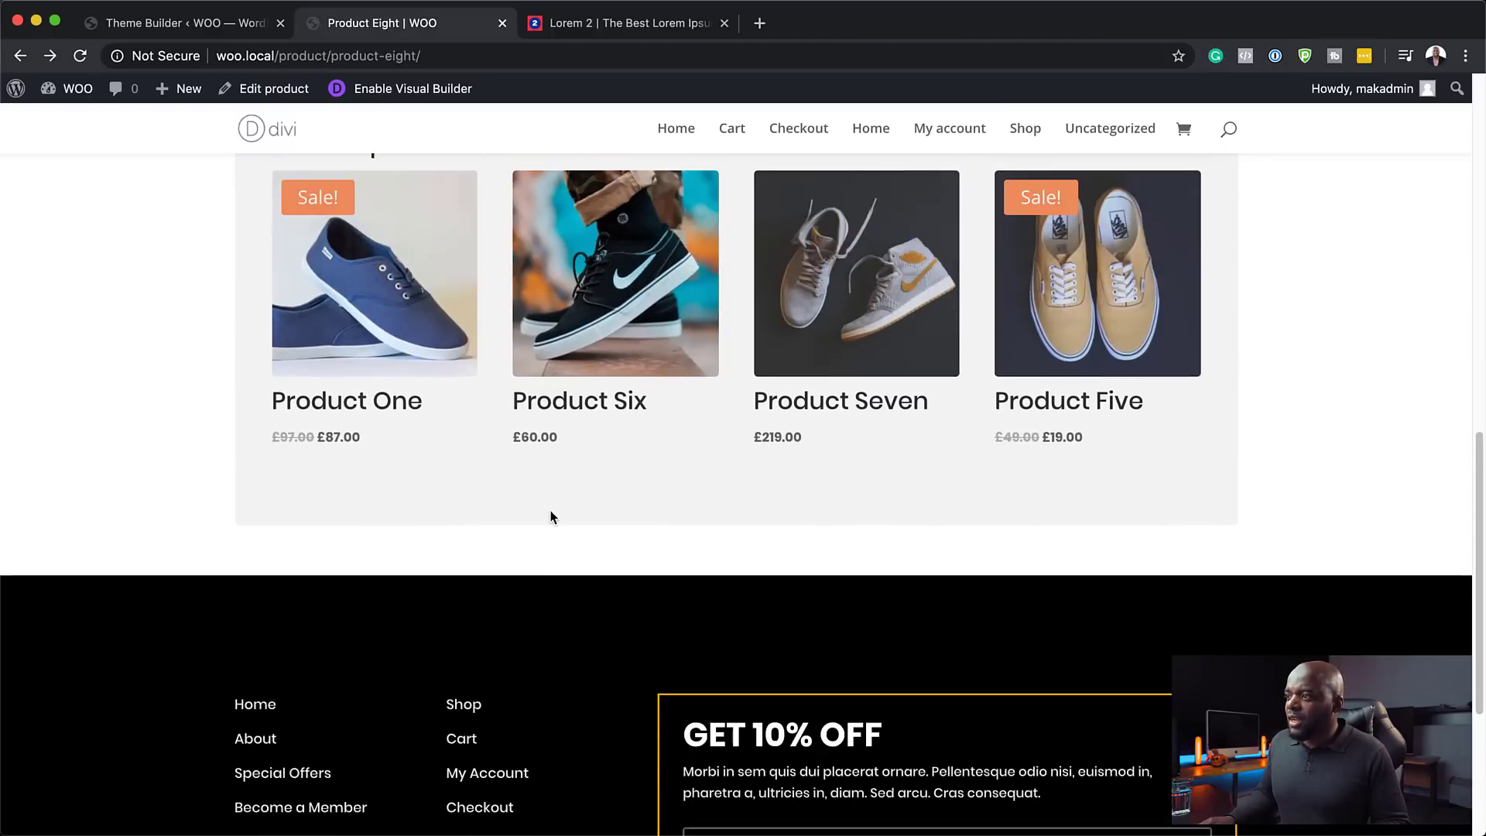
scroll(551, 514, "down", 10)
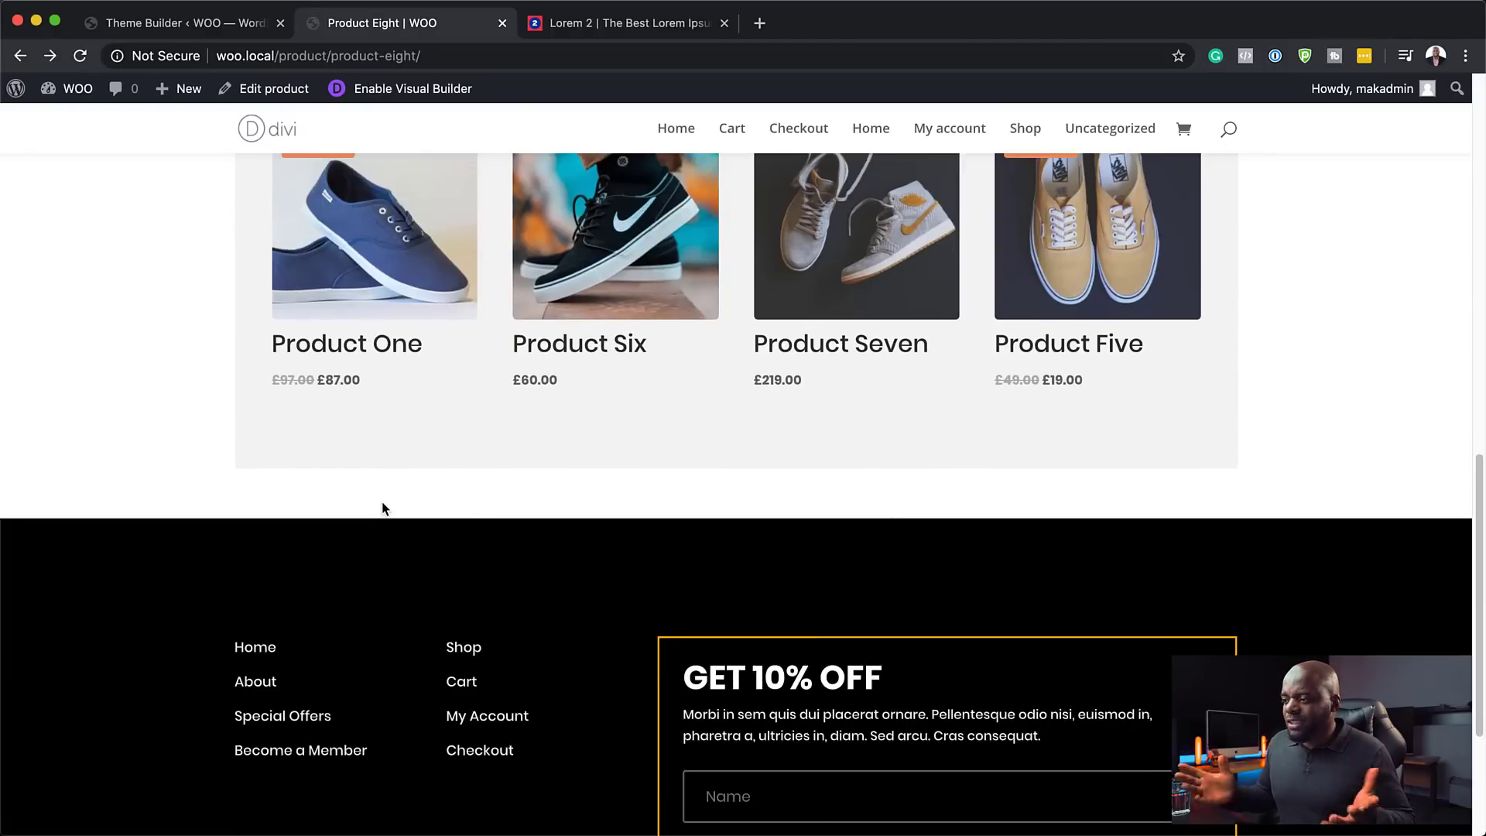
scroll(495, 534, "down", 2)
scroll(512, 534, "down", 2)
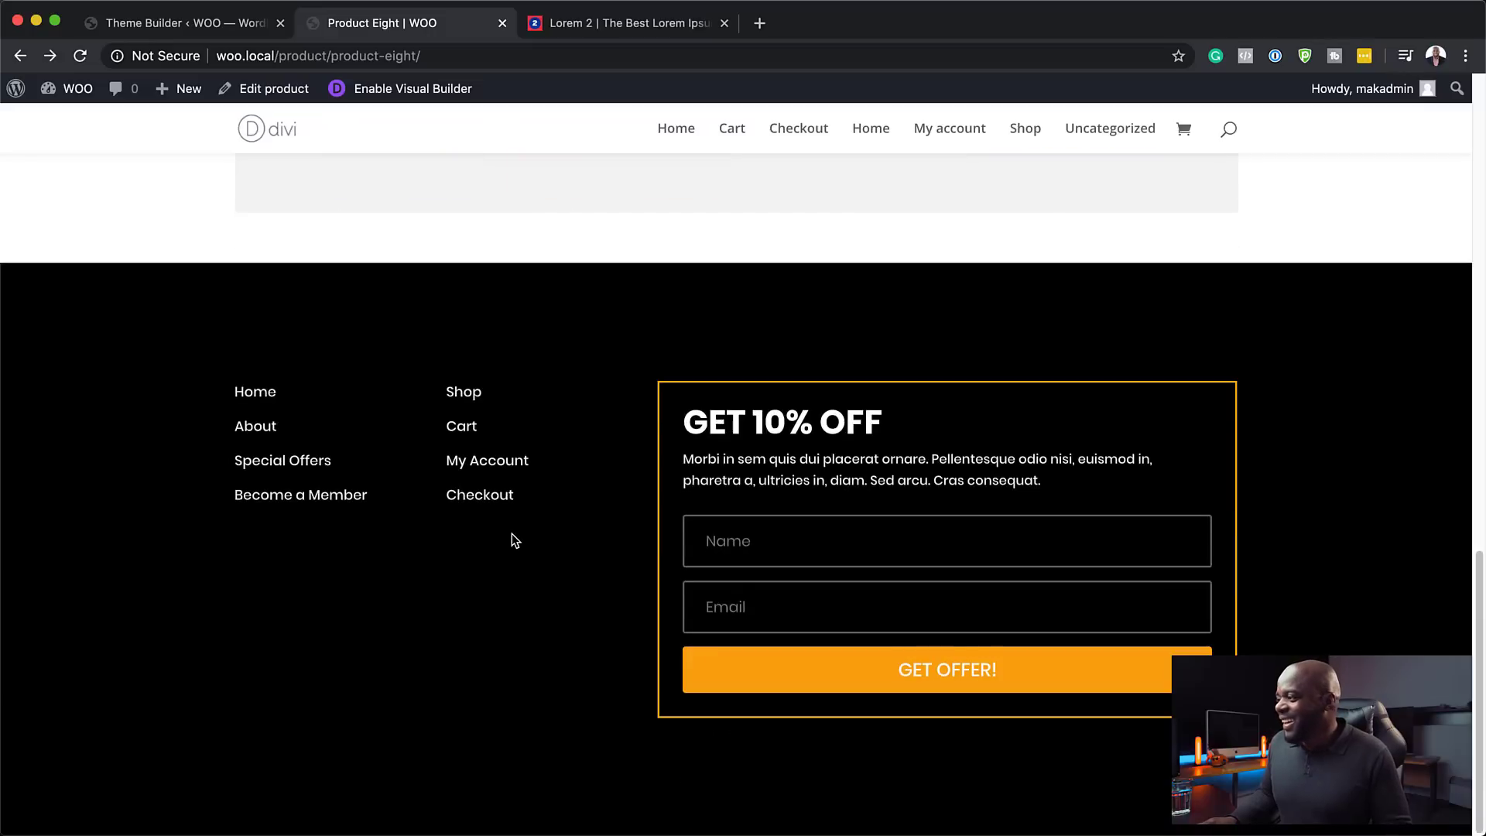
scroll(512, 534, "up", 10)
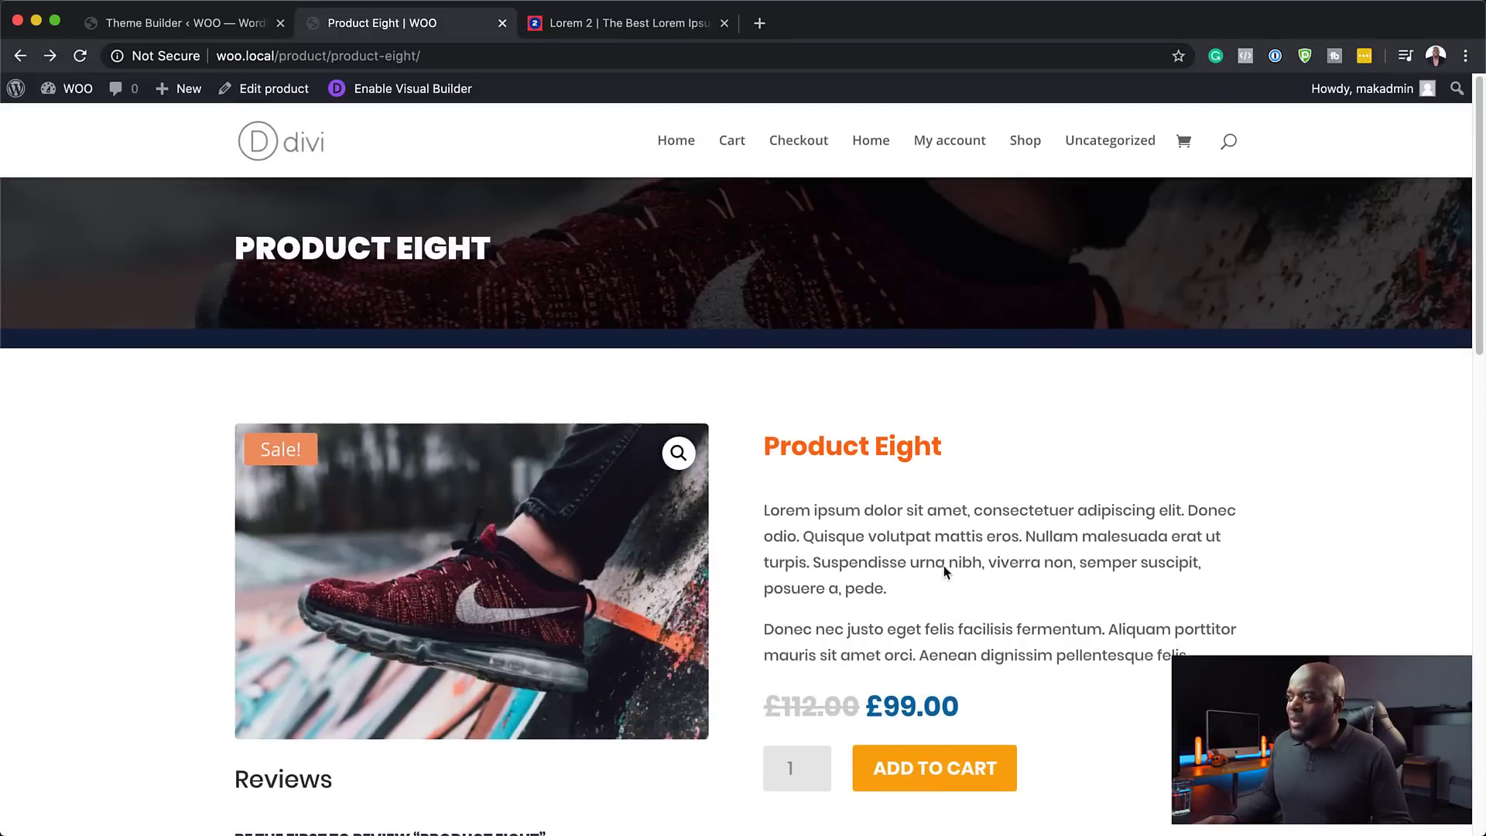
scroll(1112, 645, "down", 12)
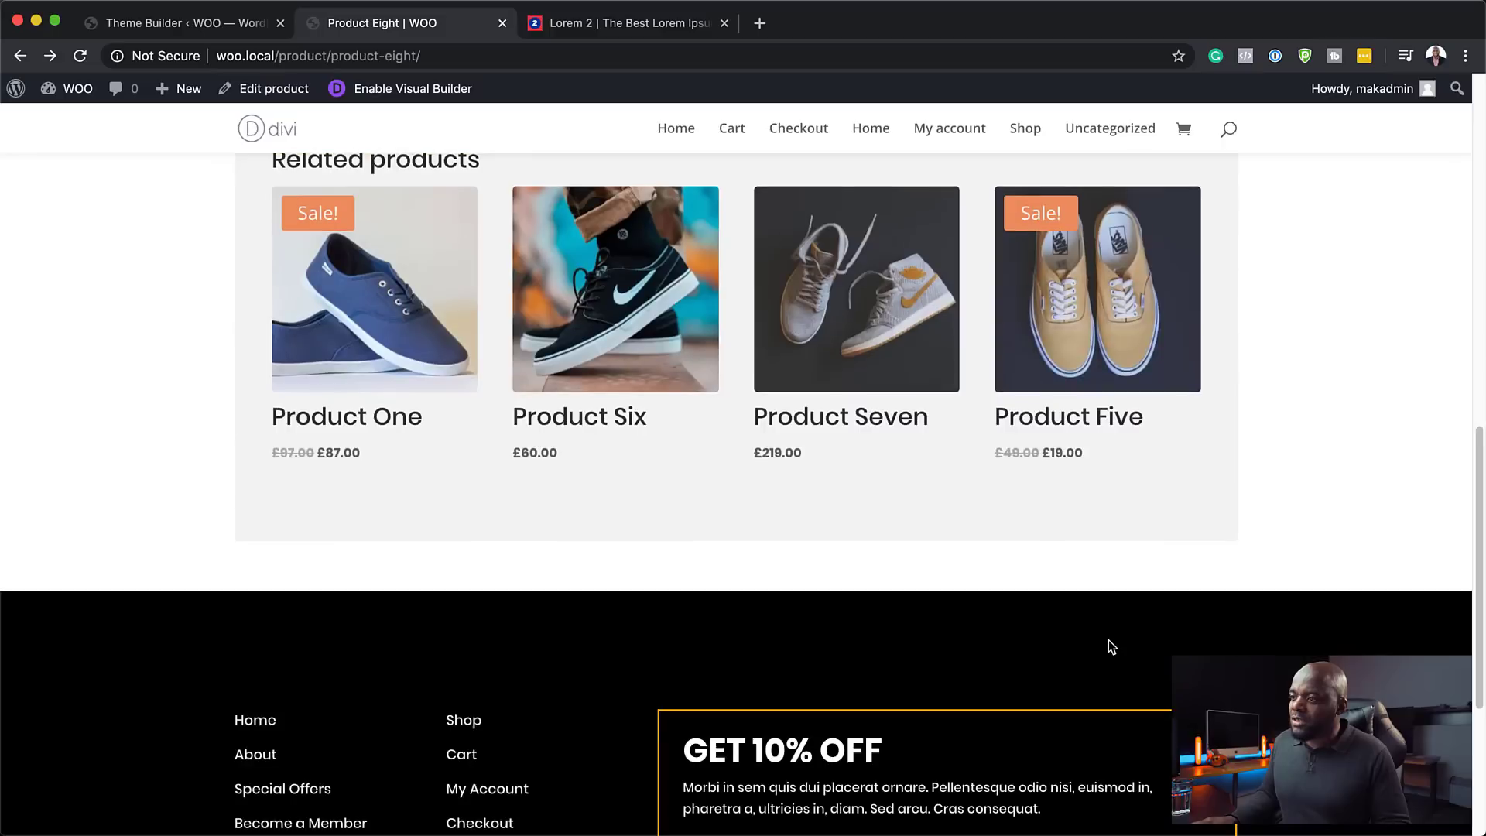
scroll(1112, 646, "up", 12)
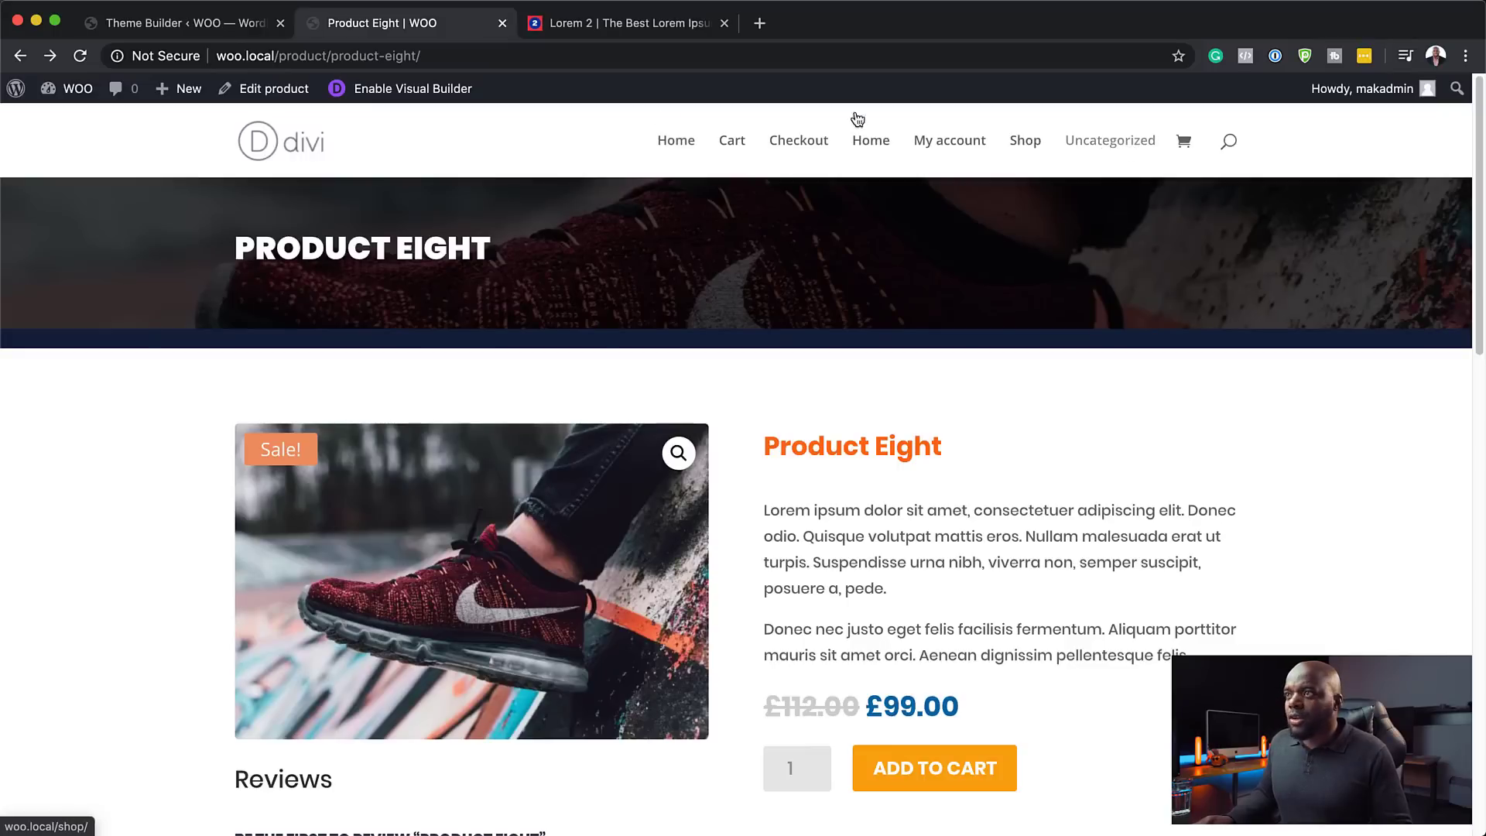
- In Appearance > Menus, set the main menu's display location to Primary Menu and save it
left_click(239, 28)
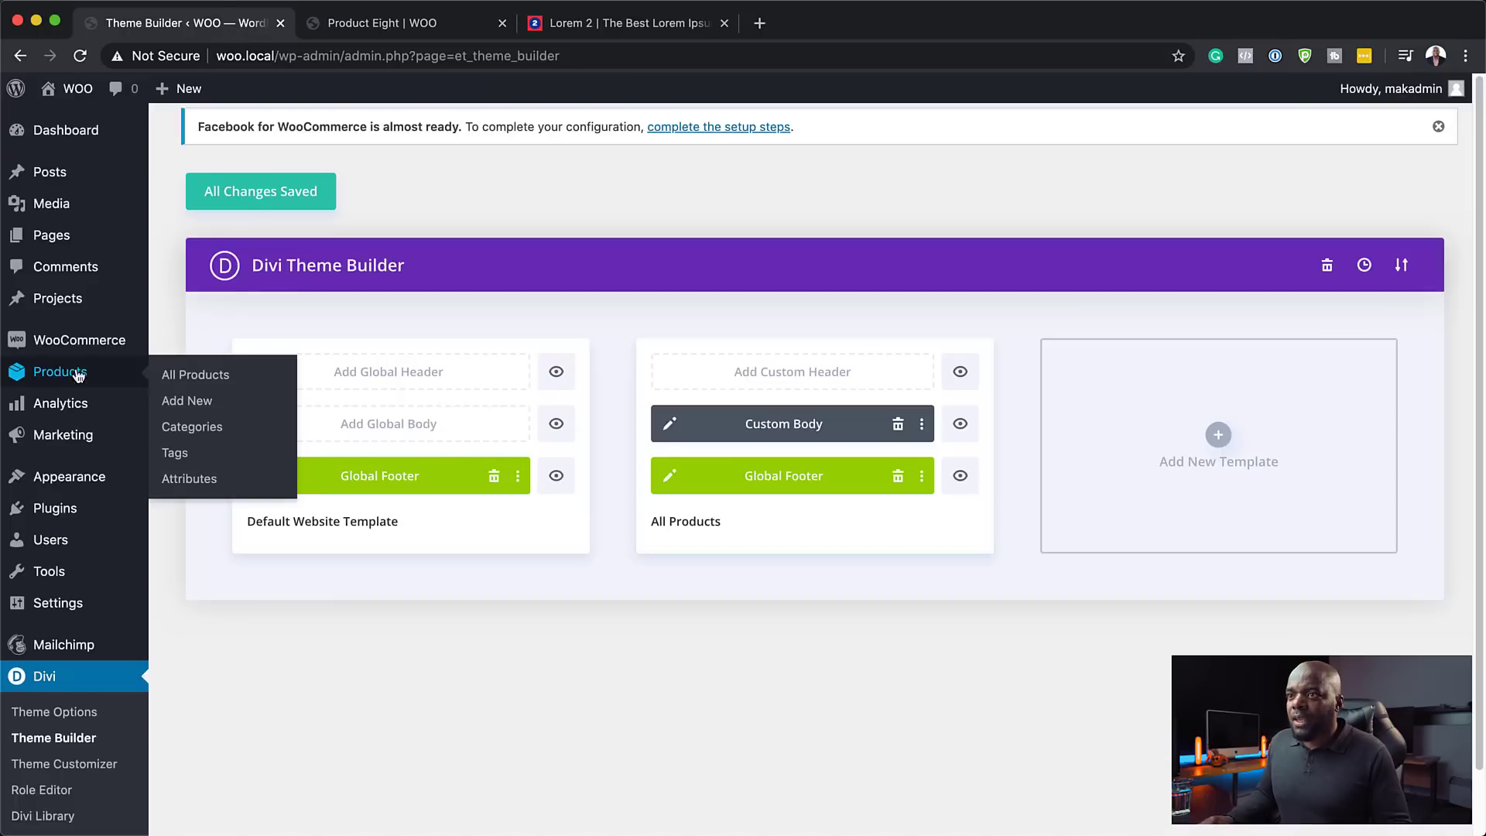
mouse_move(132, 487)
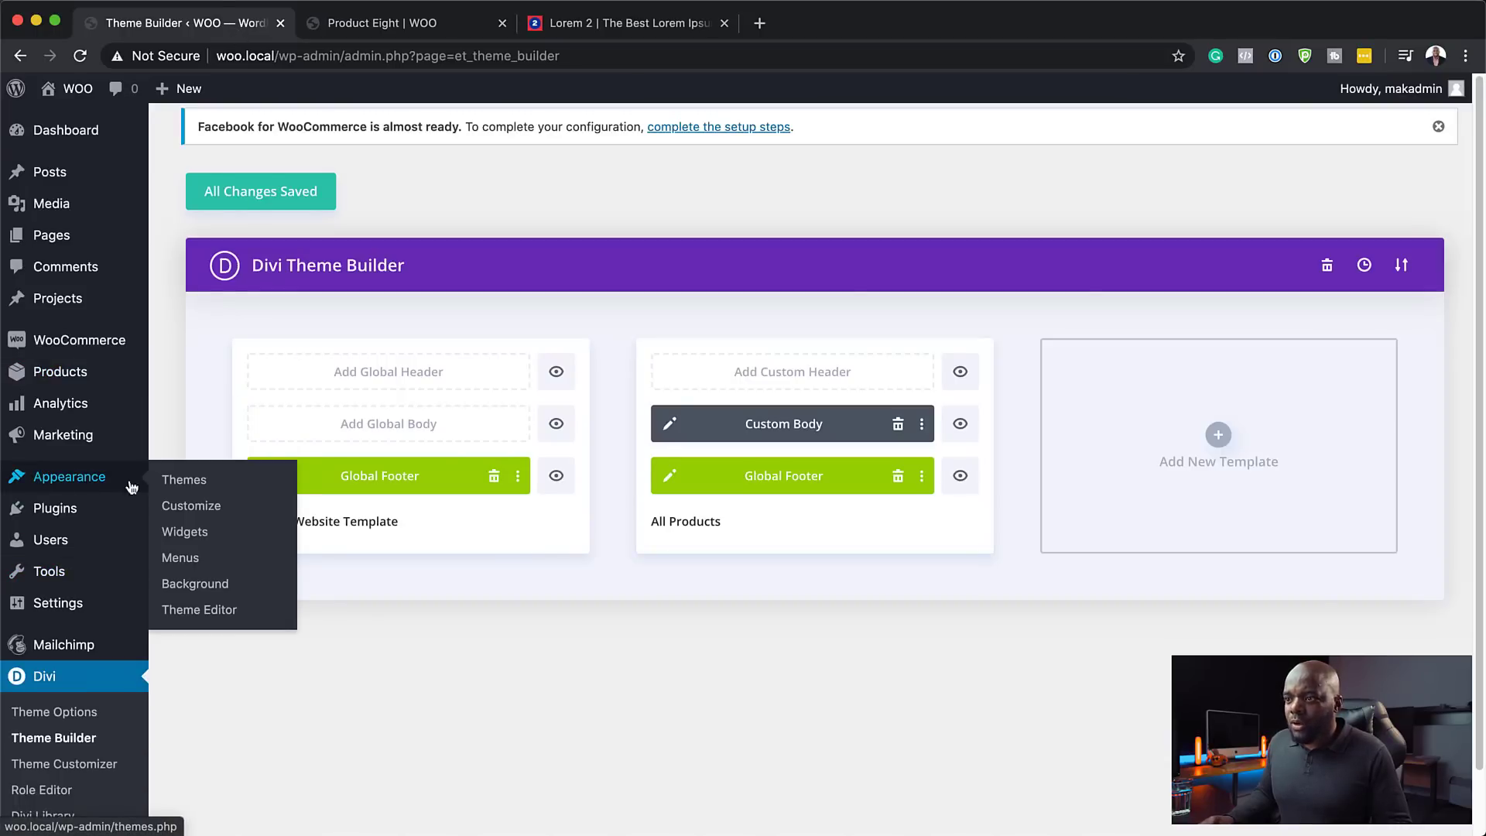
left_click(183, 561)
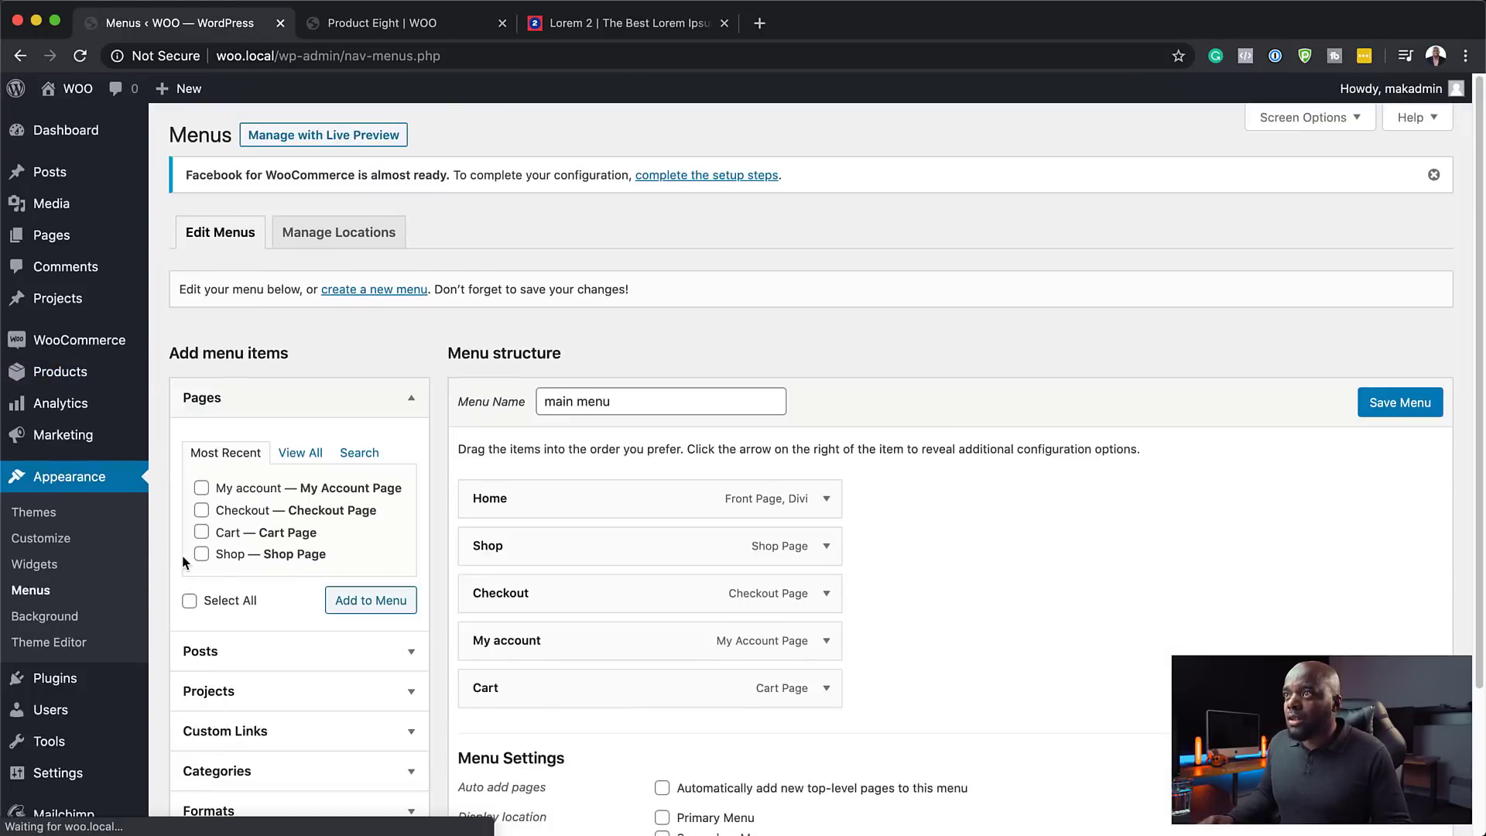
scroll(898, 588, "down", 3)
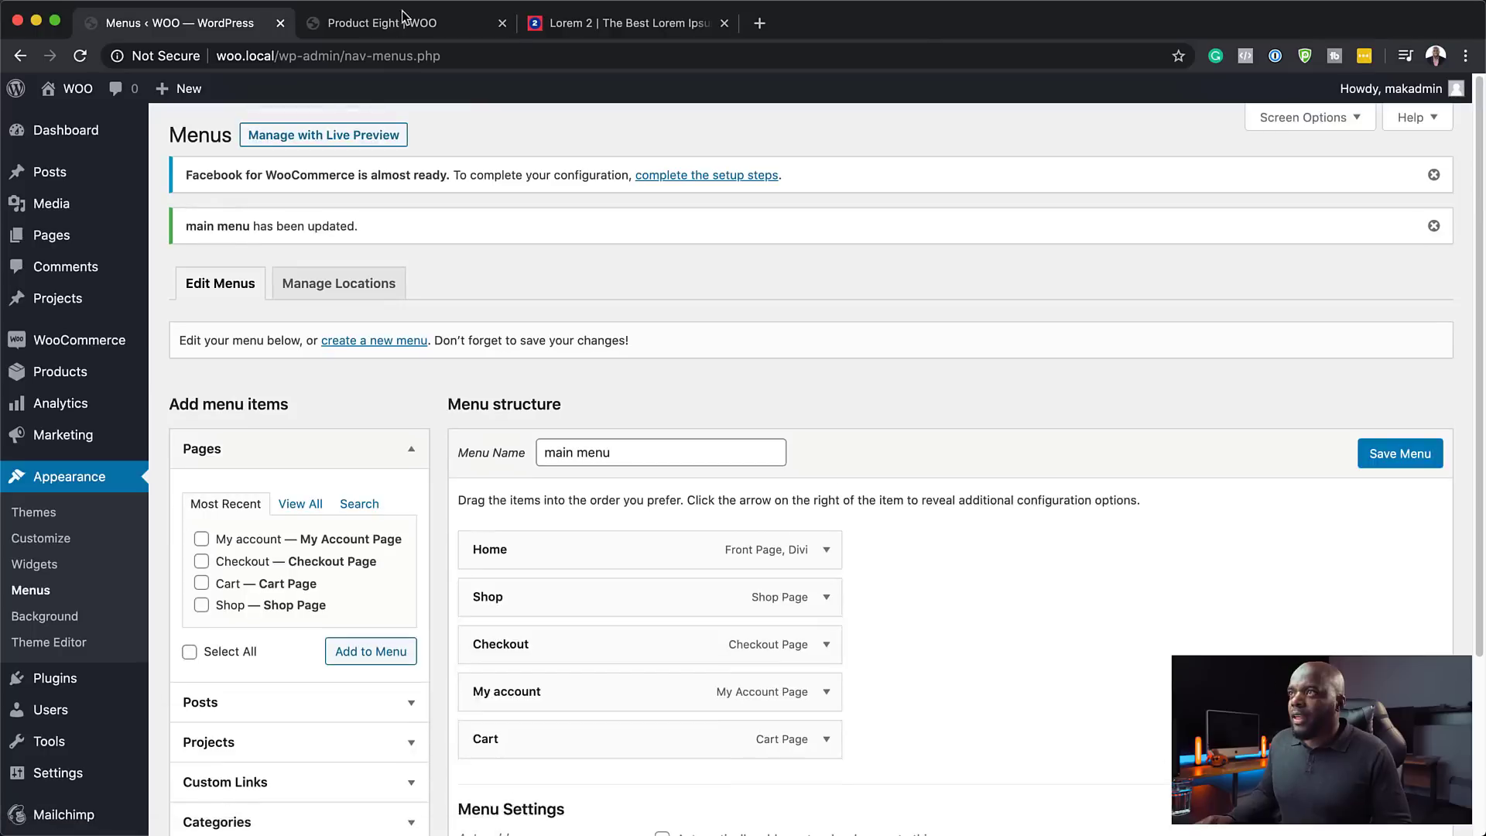
left_click(404, 23)
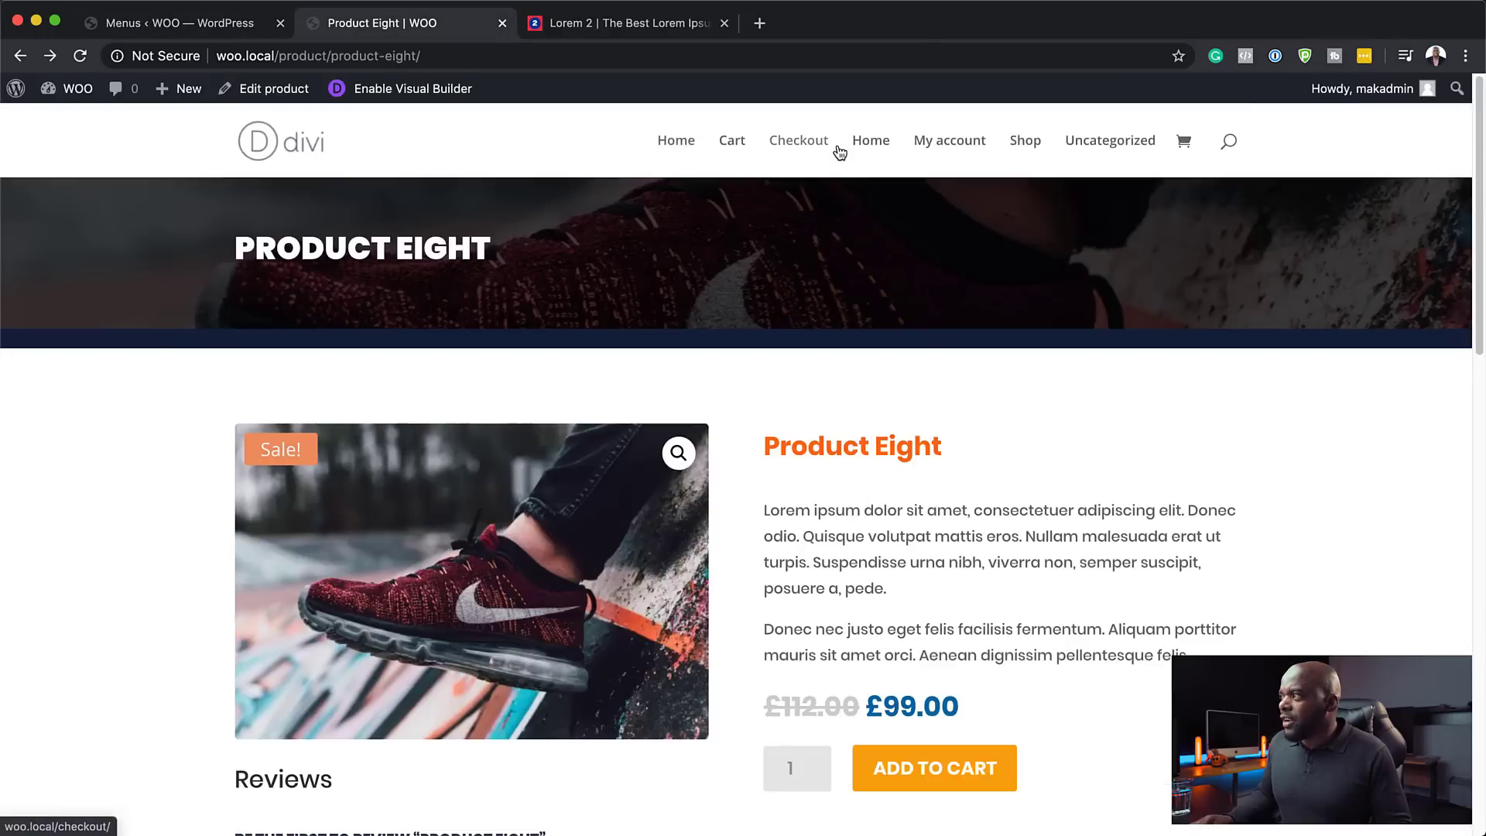
left_click(178, 23)
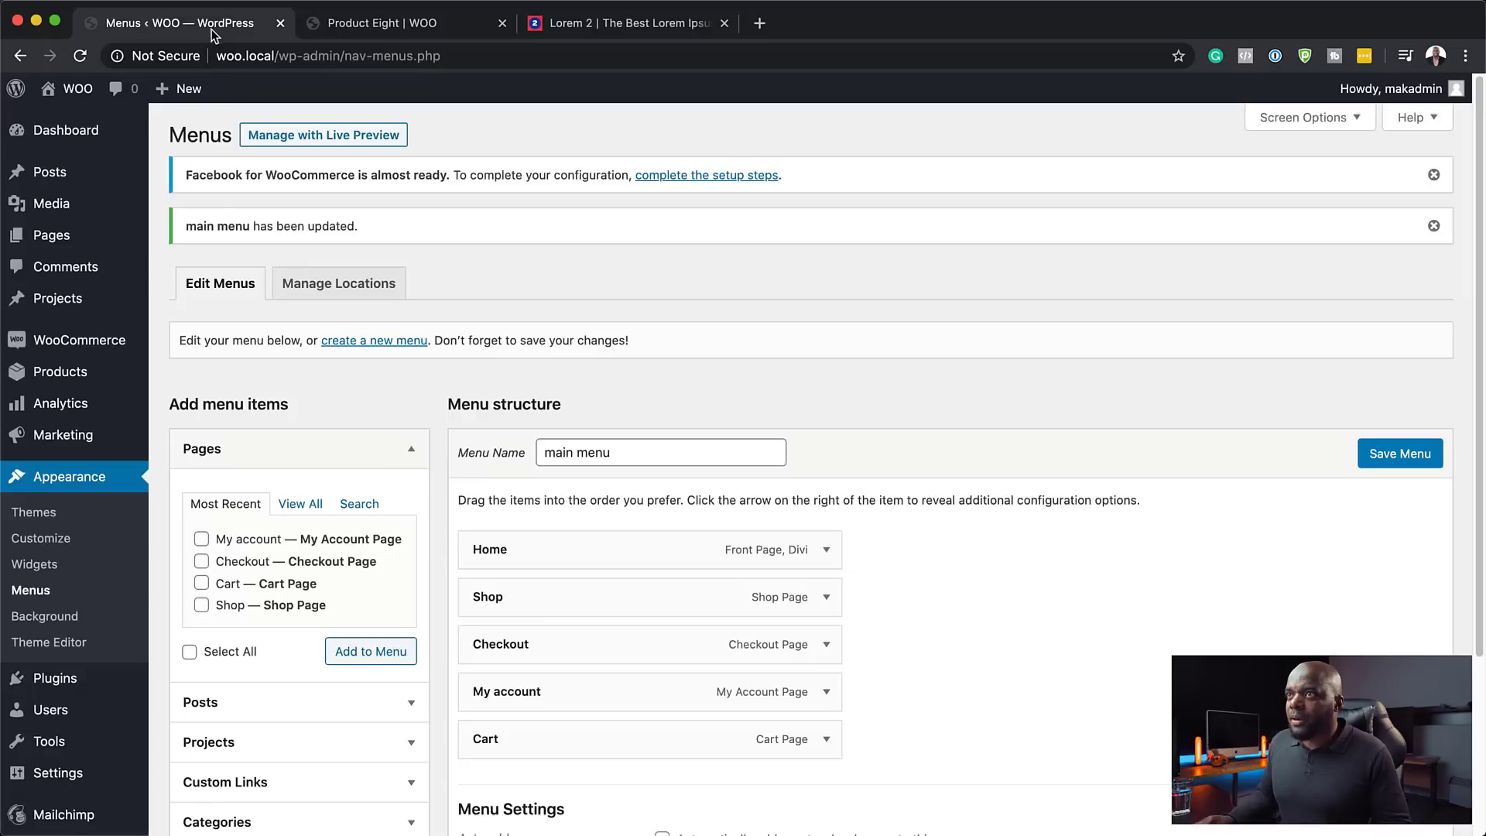
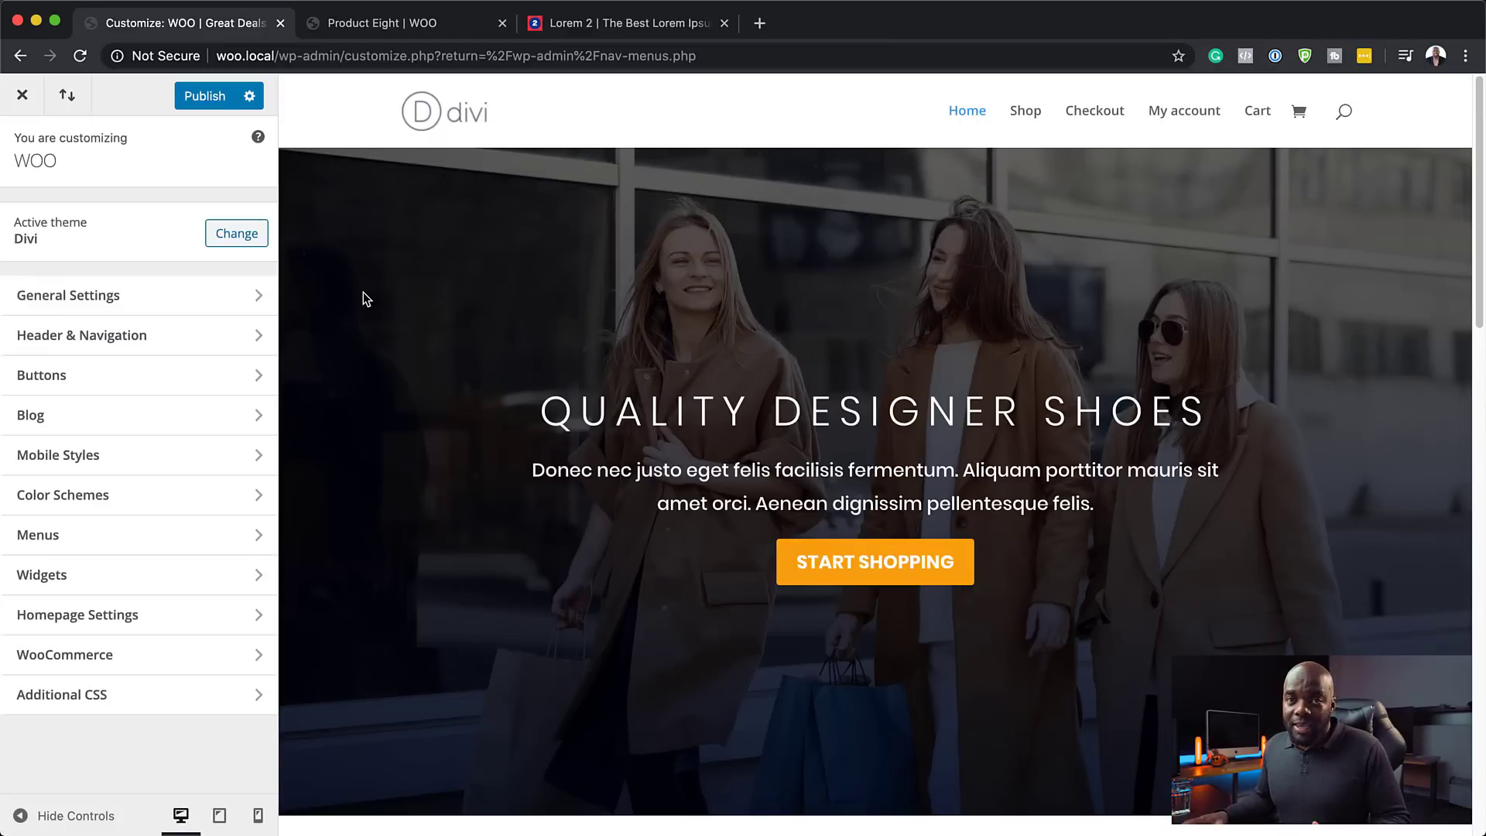
- Make the primary menu items uppercase in Header & Navigation > Primary Menu Bar
left_click(96, 309)
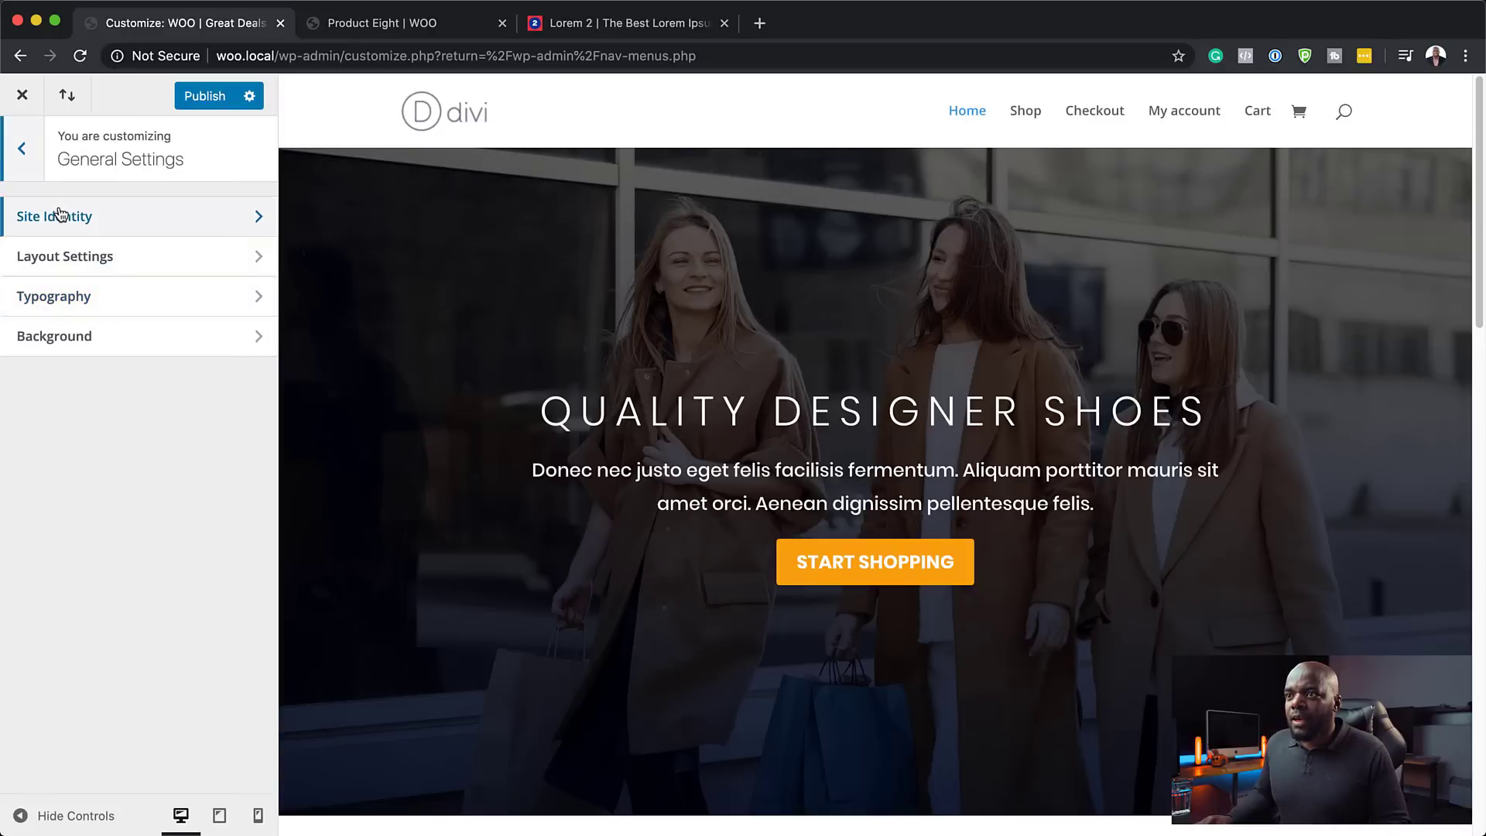
left_click(24, 149)
left_click(56, 338)
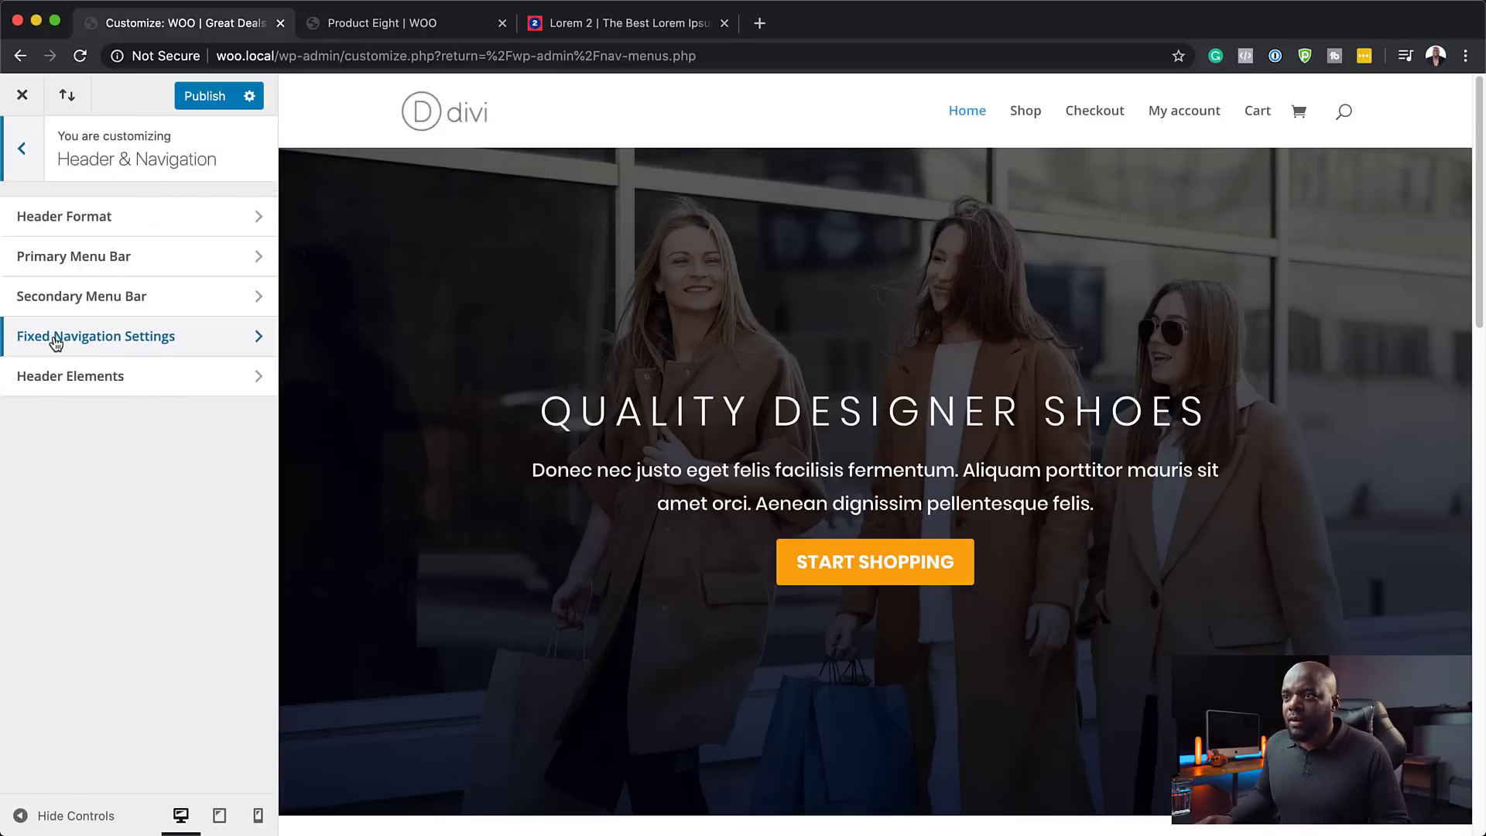
left_click(116, 261)
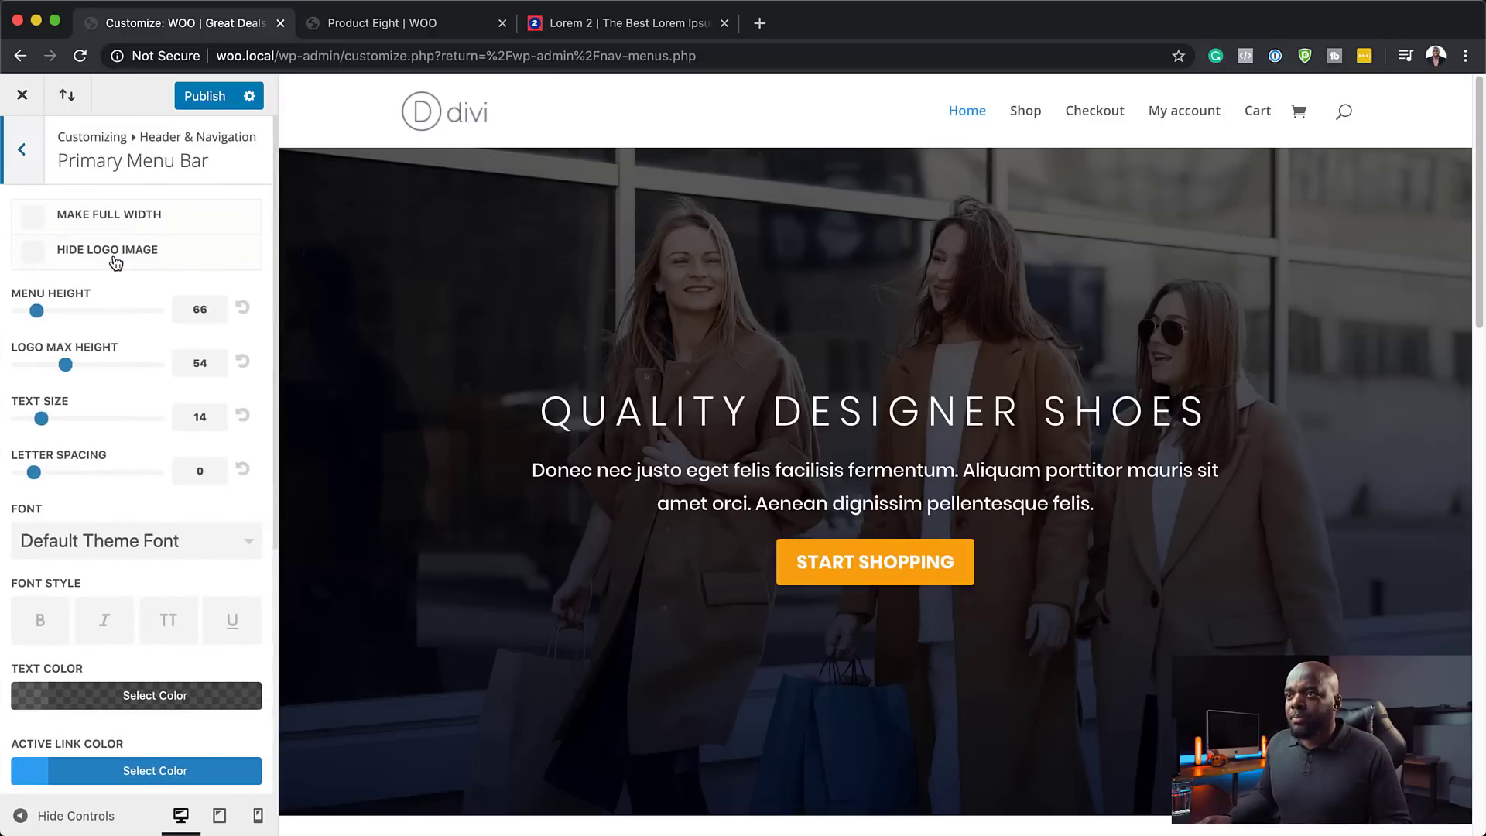
left_click(169, 623)
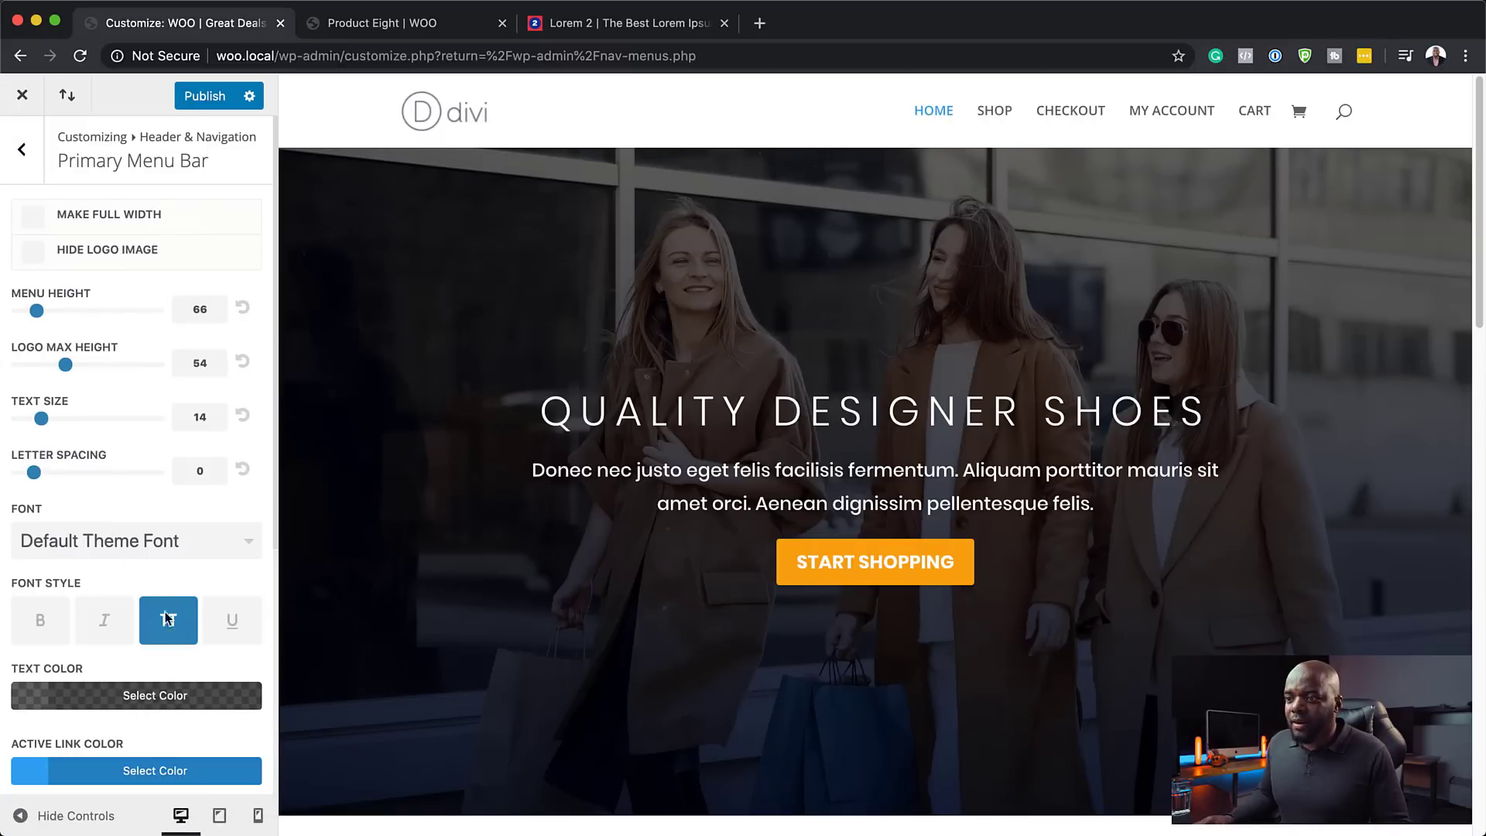
- Scroll through the primary menu font list to find a font
scroll(206, 627, "down", 1)
left_click(192, 528)
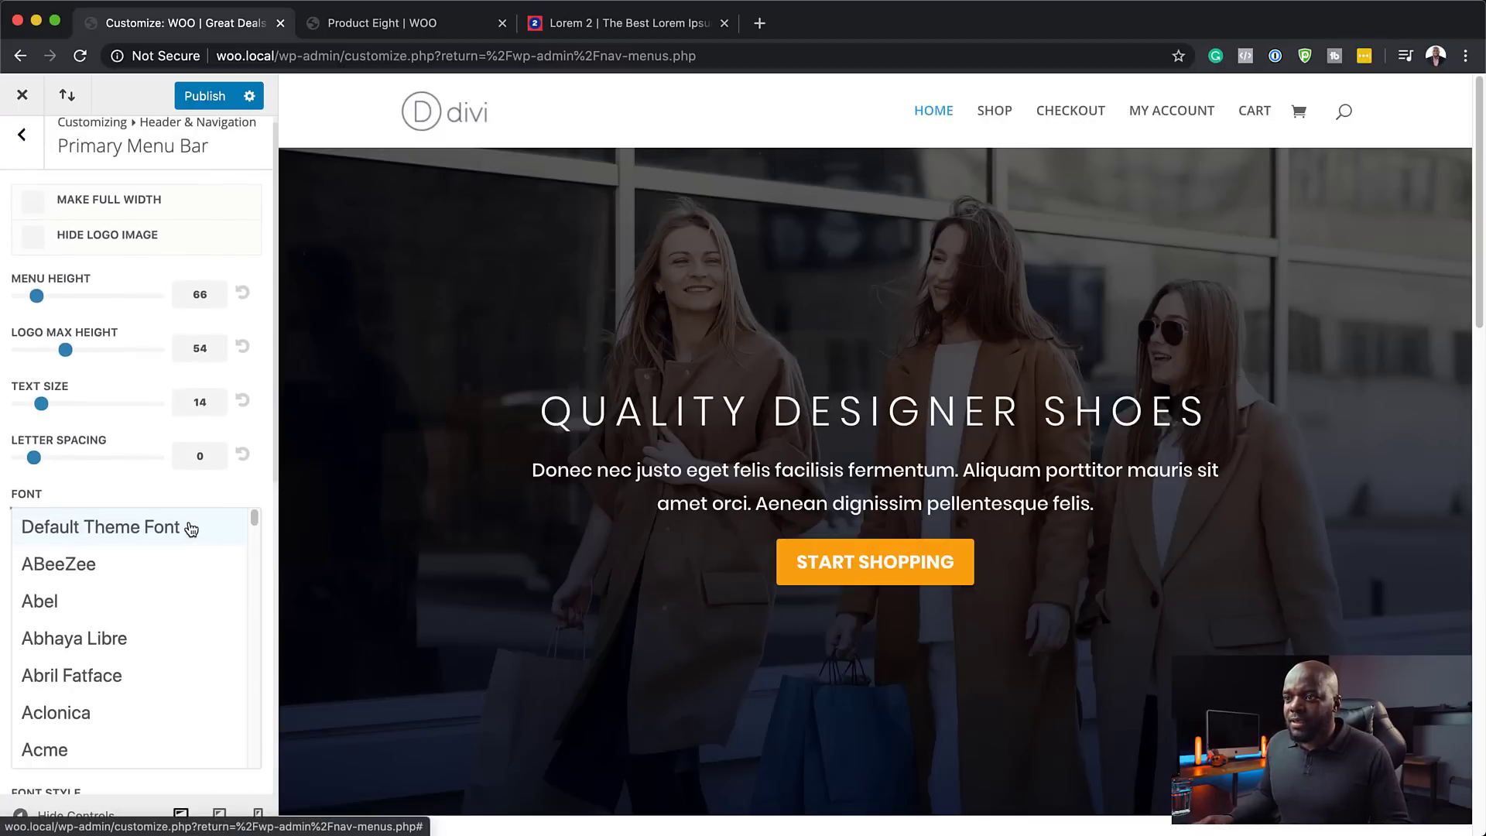
scroll(198, 608, "down", 15)
scroll(198, 609, "down", 20)
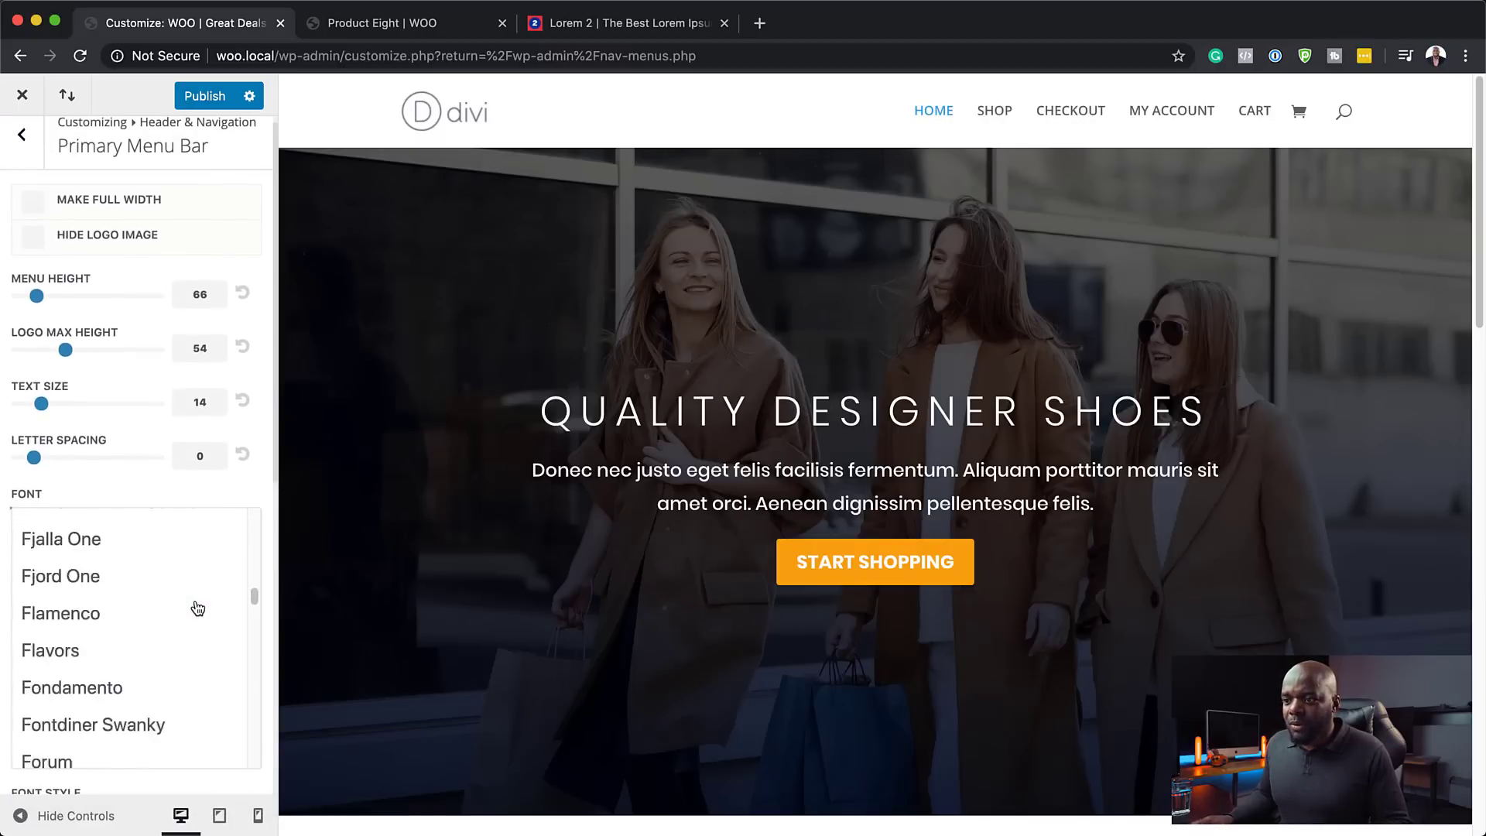
scroll(198, 609, "down", 20)
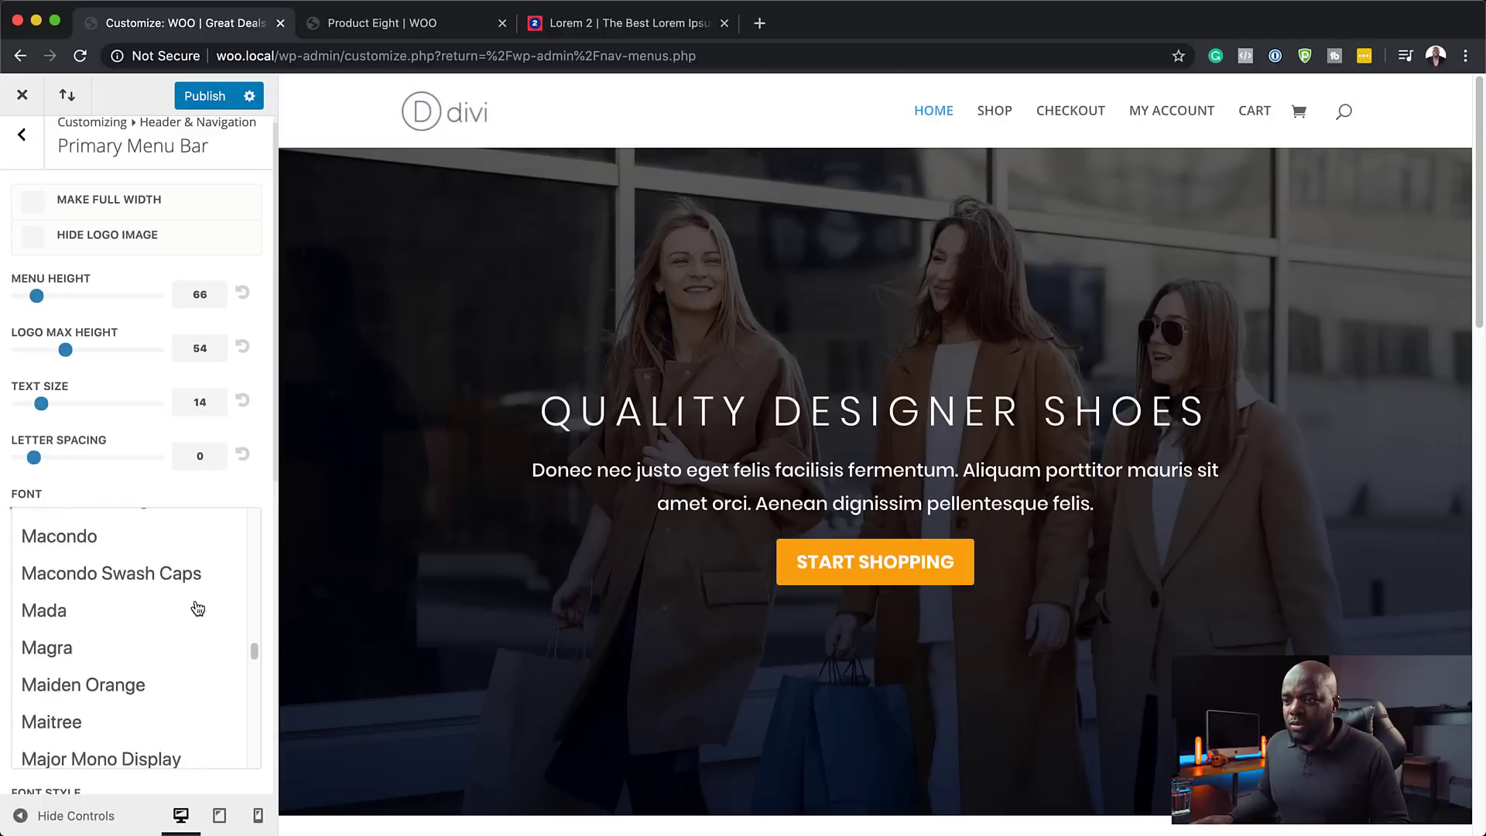
scroll(198, 609, "down", 10)
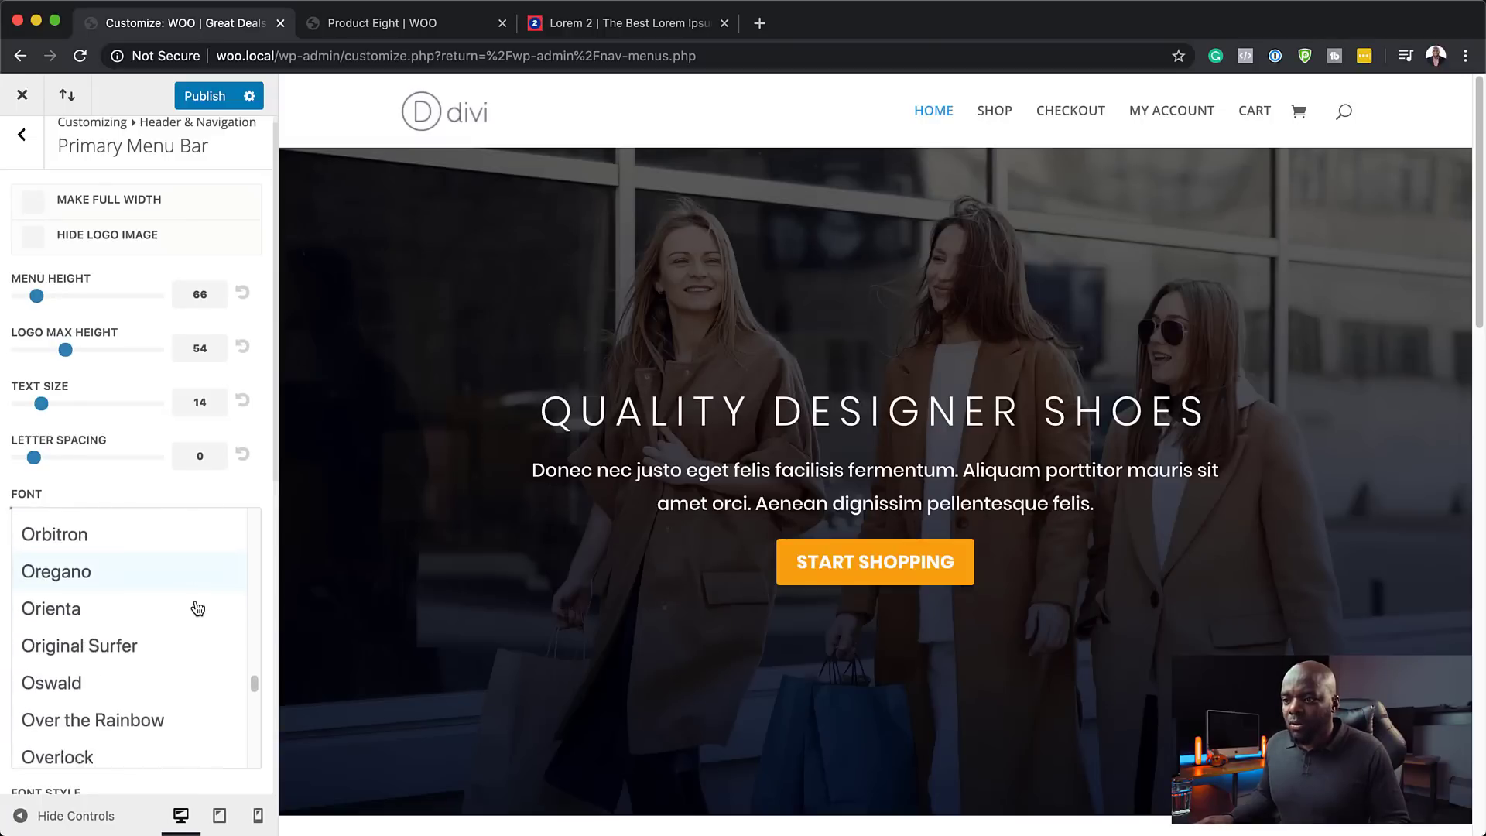
scroll(198, 608, "up", 6)
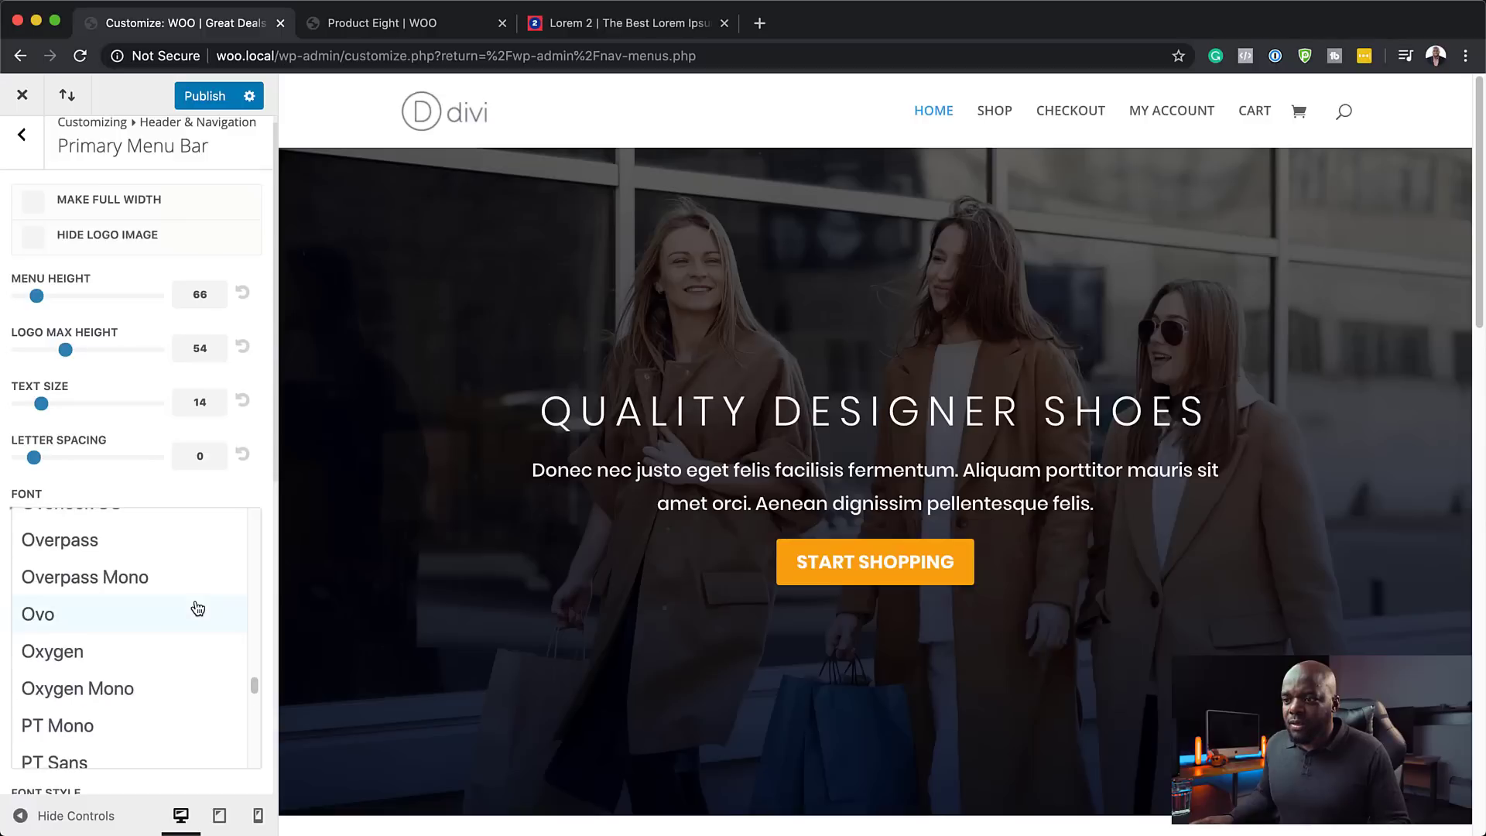
scroll(198, 608, "down", 4)
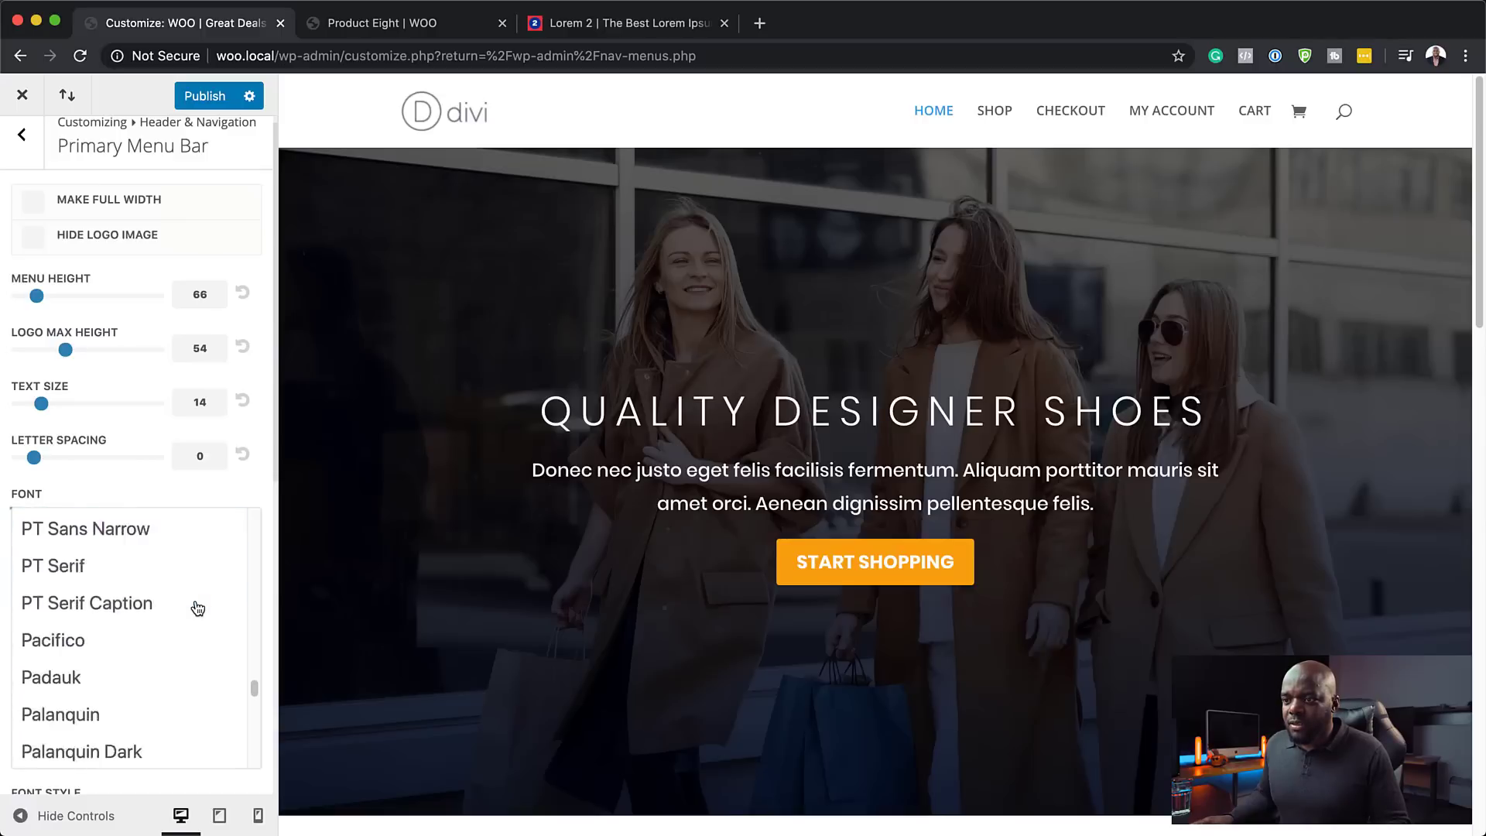
scroll(198, 609, "down", 12)
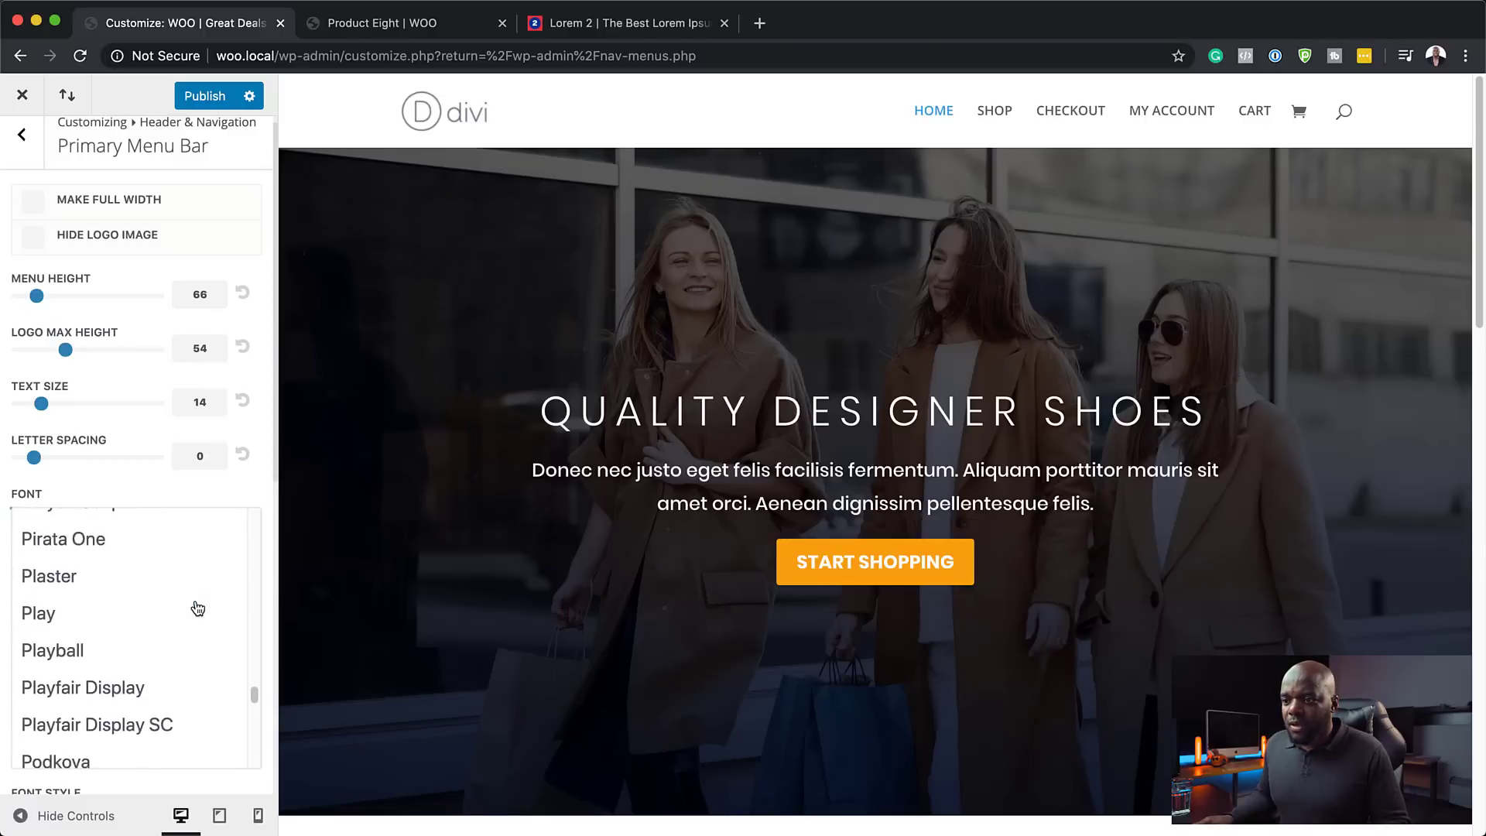
scroll(198, 609, "down", 3)
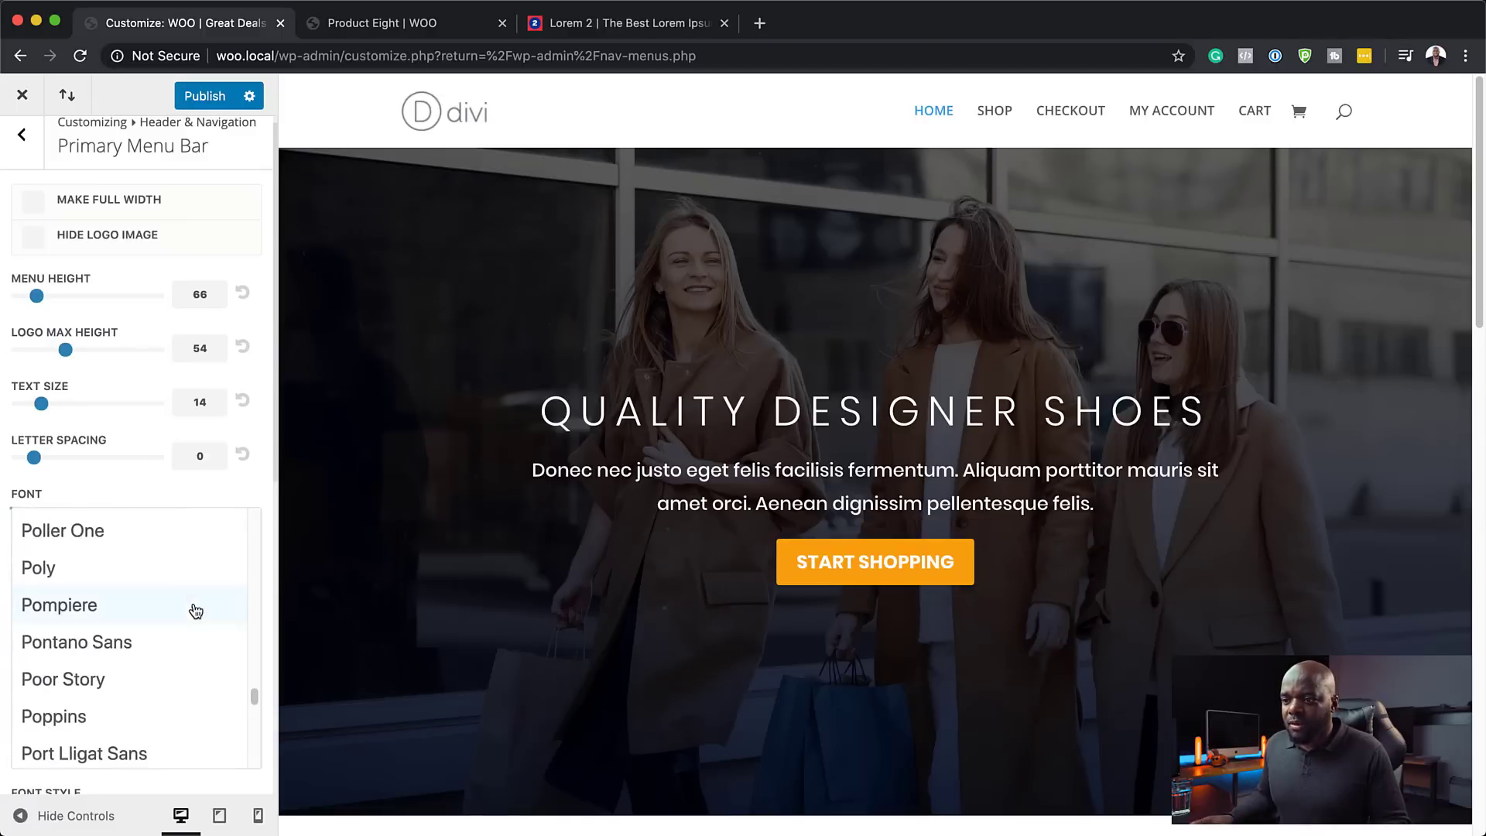
- Set the menu font to Poppins and the active link colour to orange #fca311
left_click(80, 715)
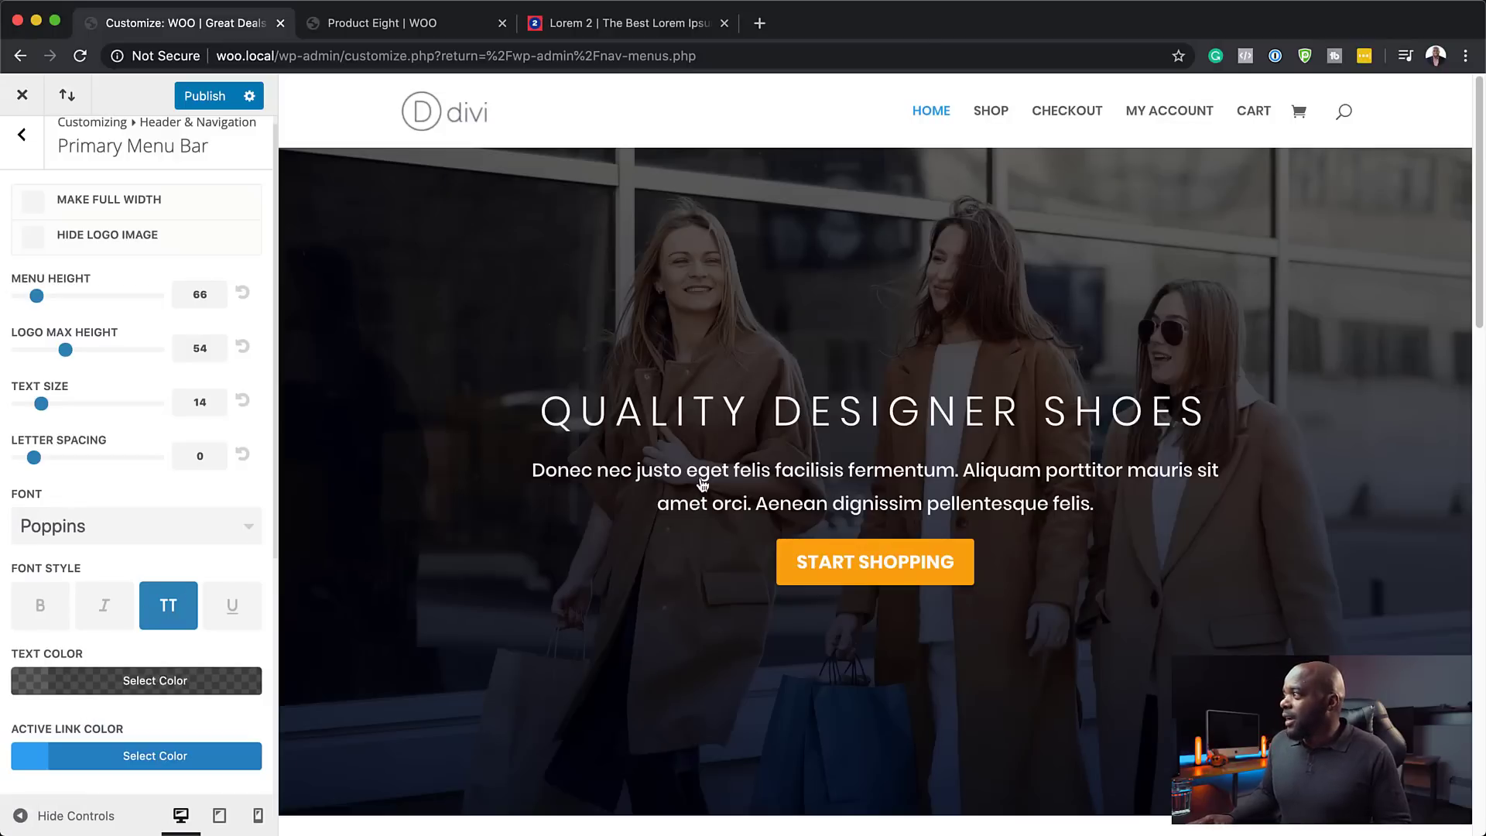
left_click(28, 757)
scroll(194, 710, "down", 4)
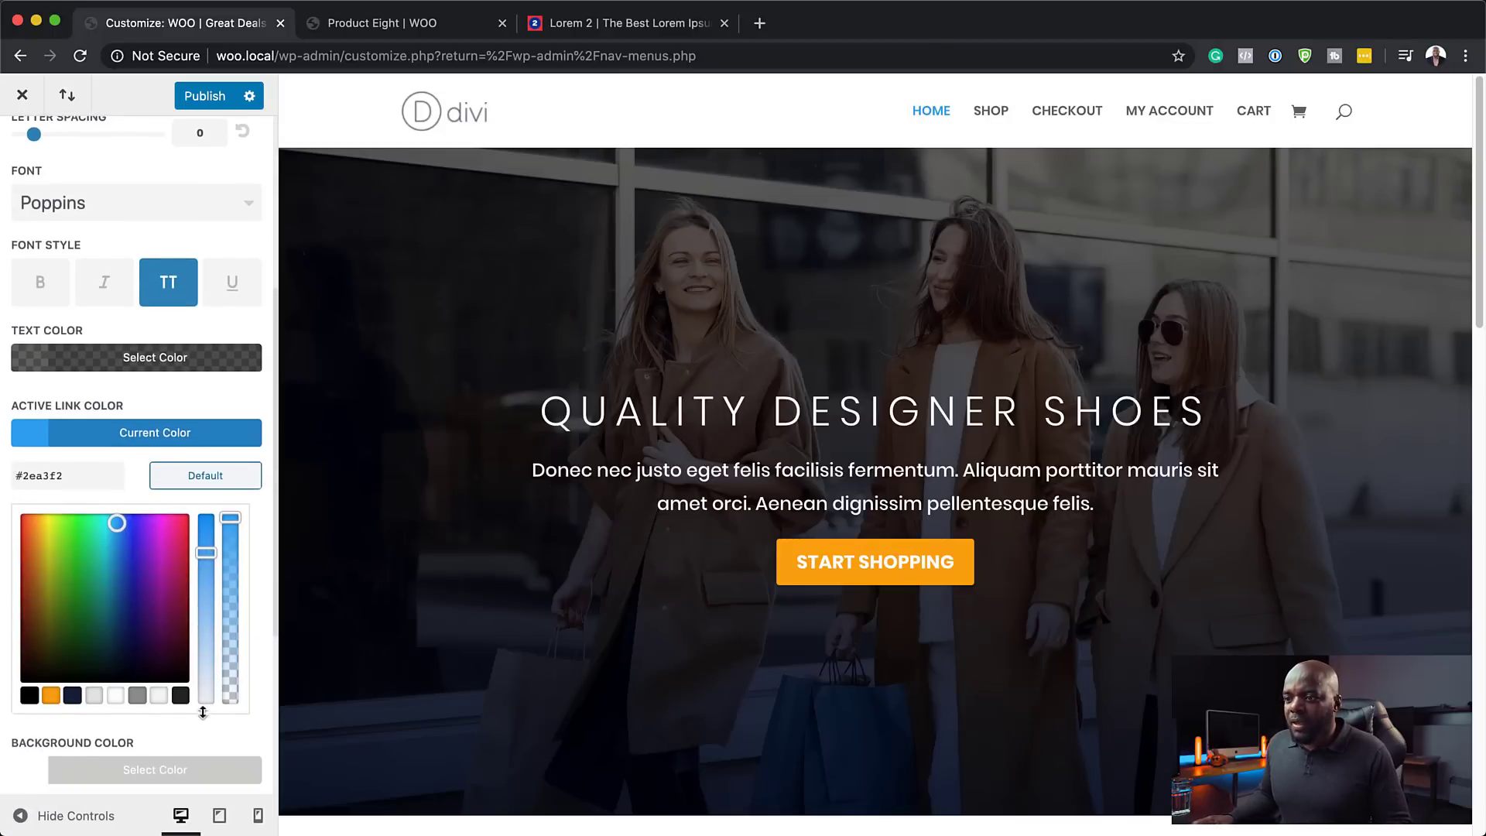
left_click(51, 695)
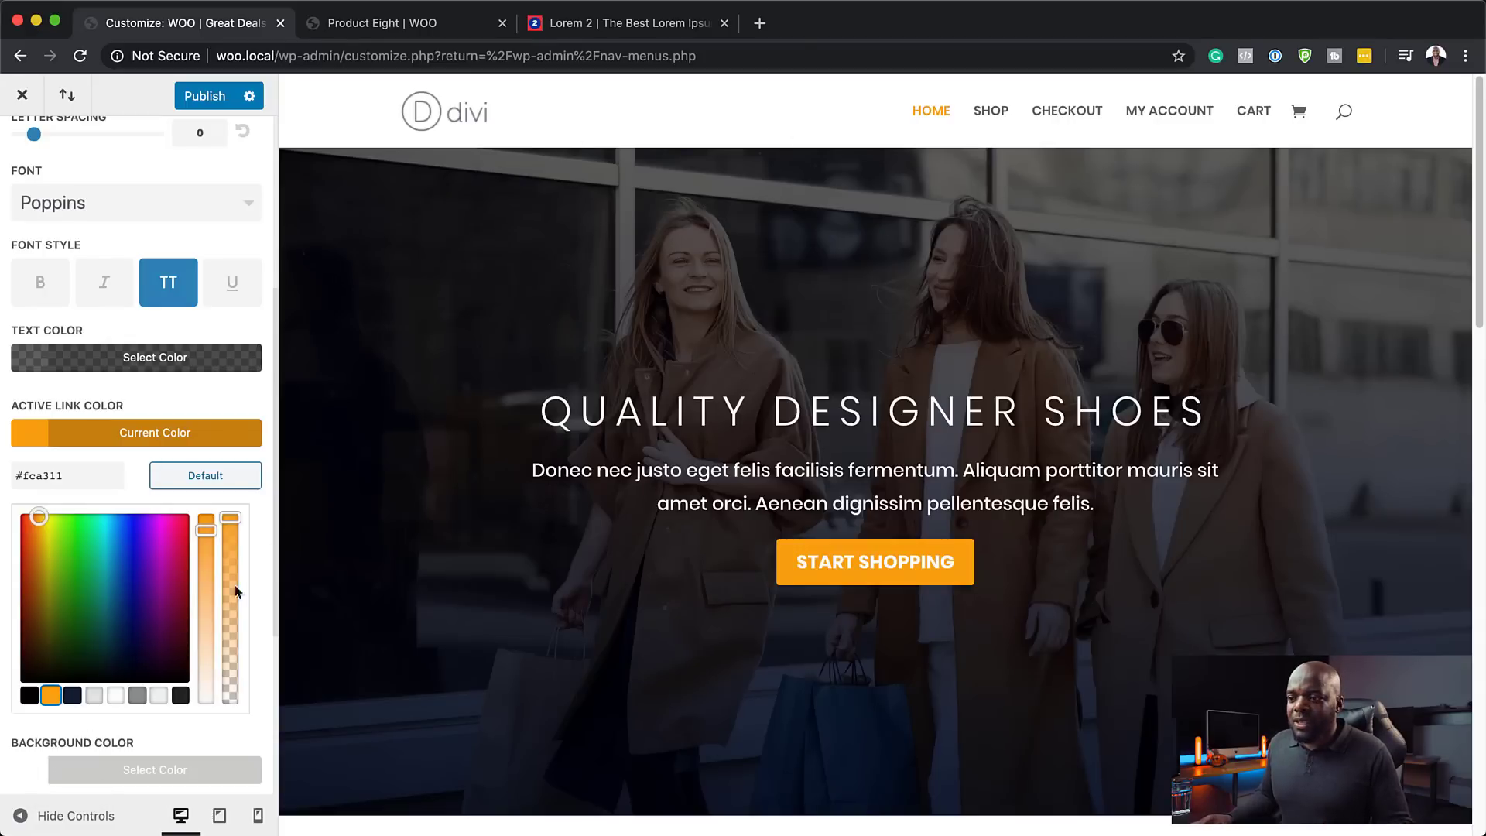
- Set the menu text colour to fully opaque dark blue #14213d and publish
scroll(137, 541, "up", 1)
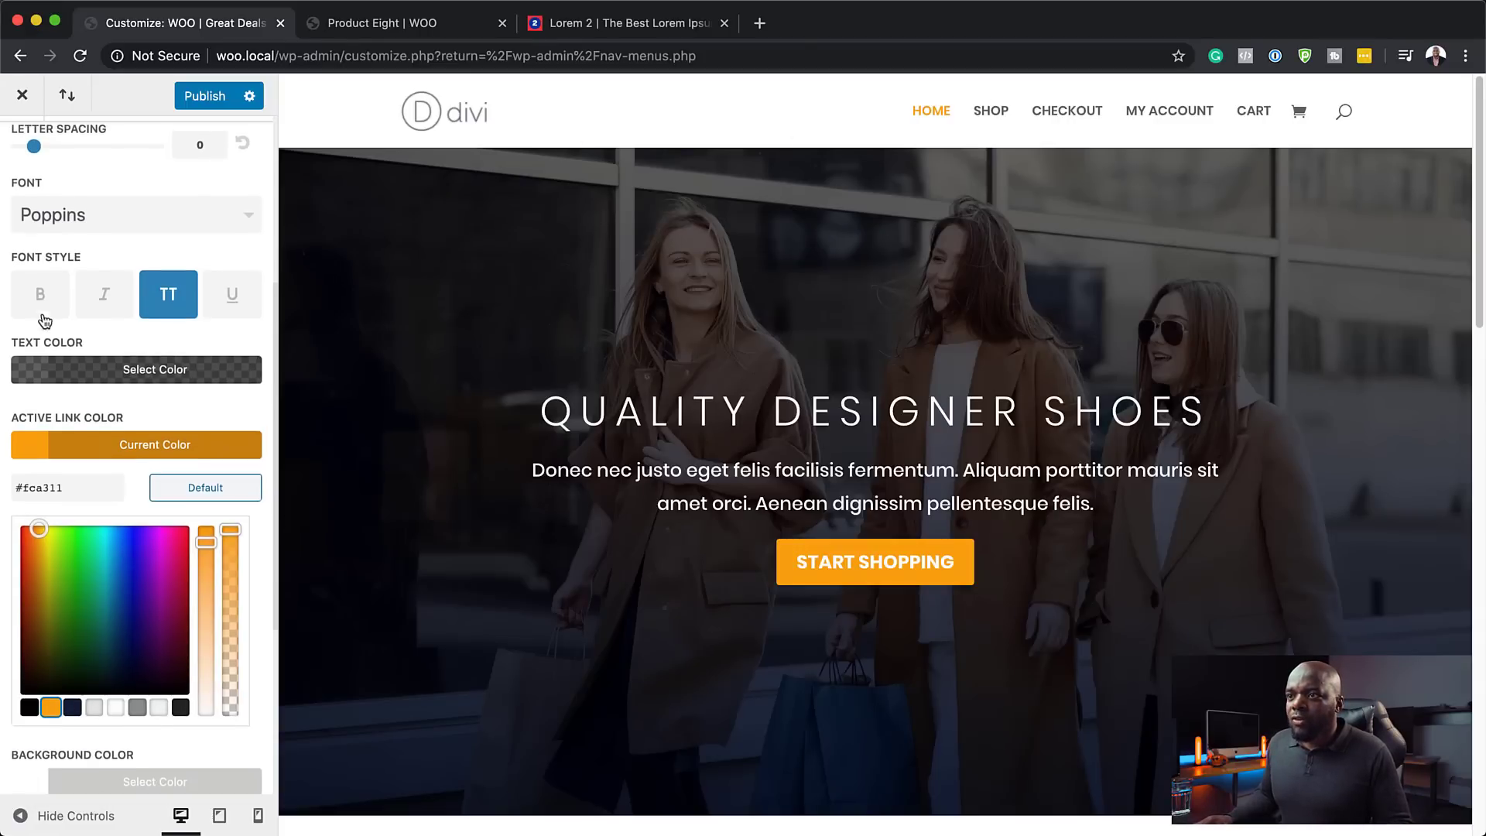
left_click(34, 372)
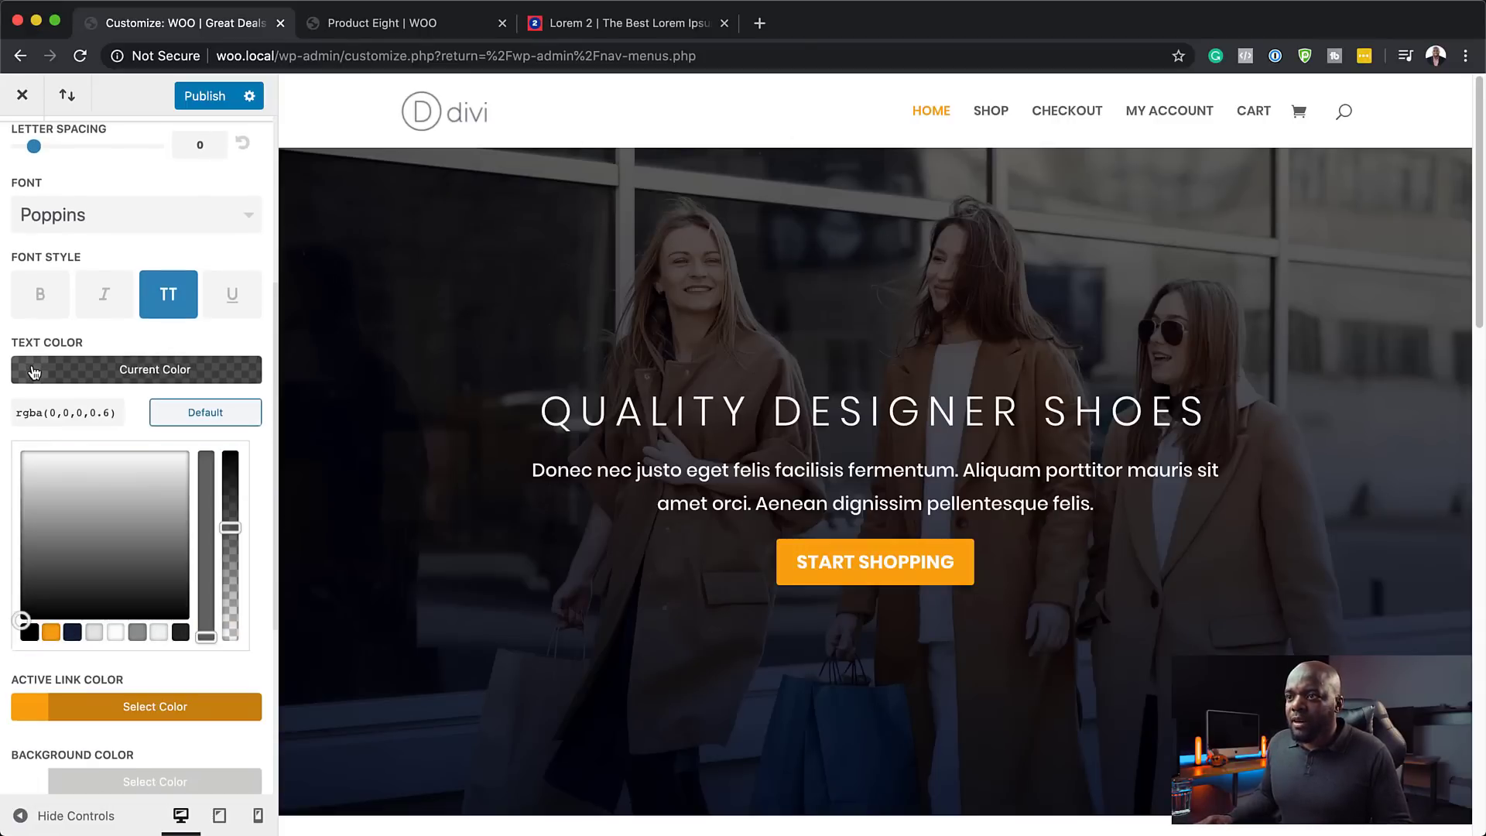
left_click(73, 633)
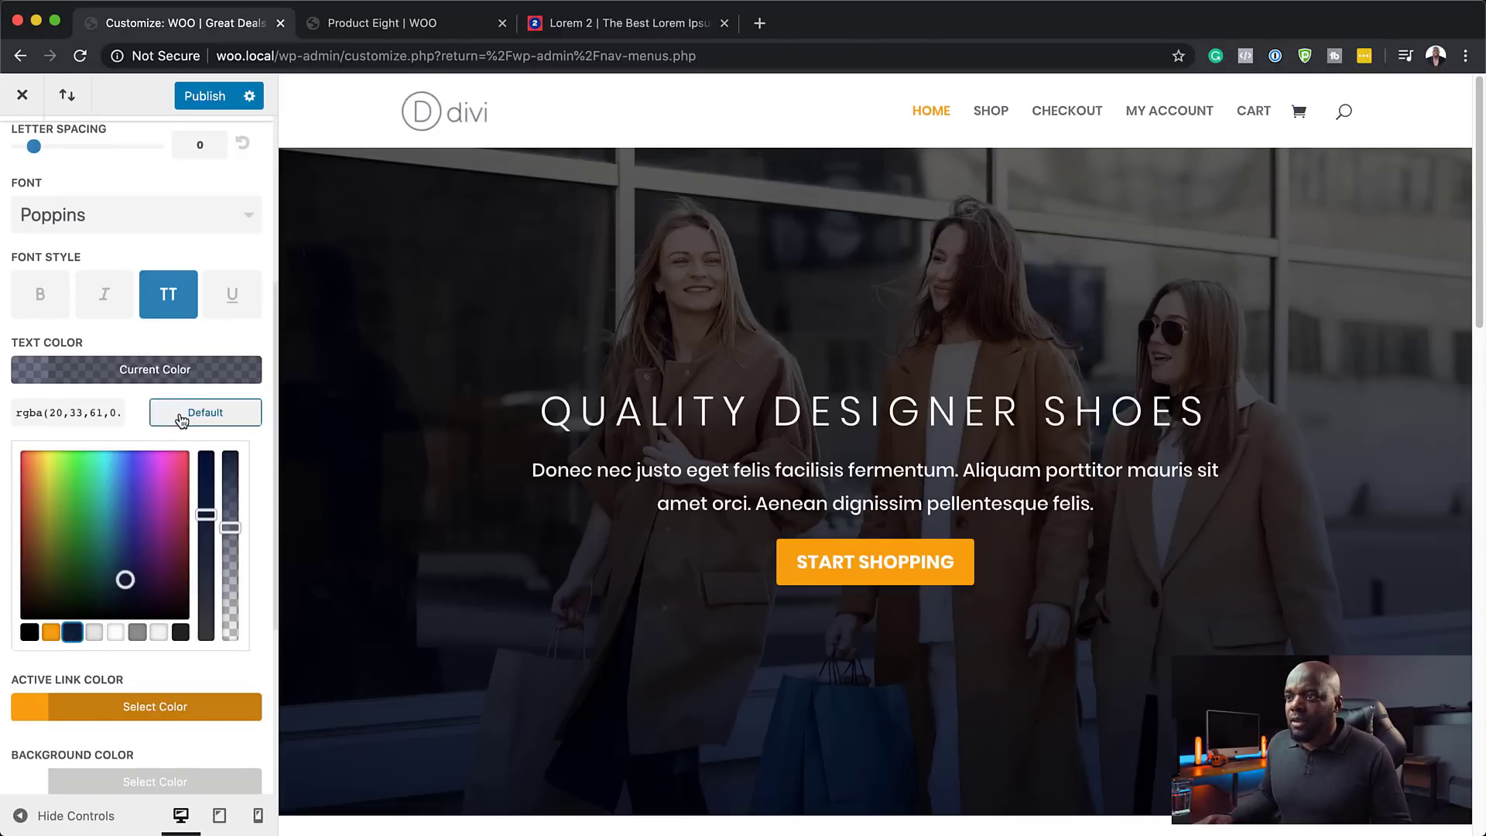
left_click_drag(230, 528, 230, 439)
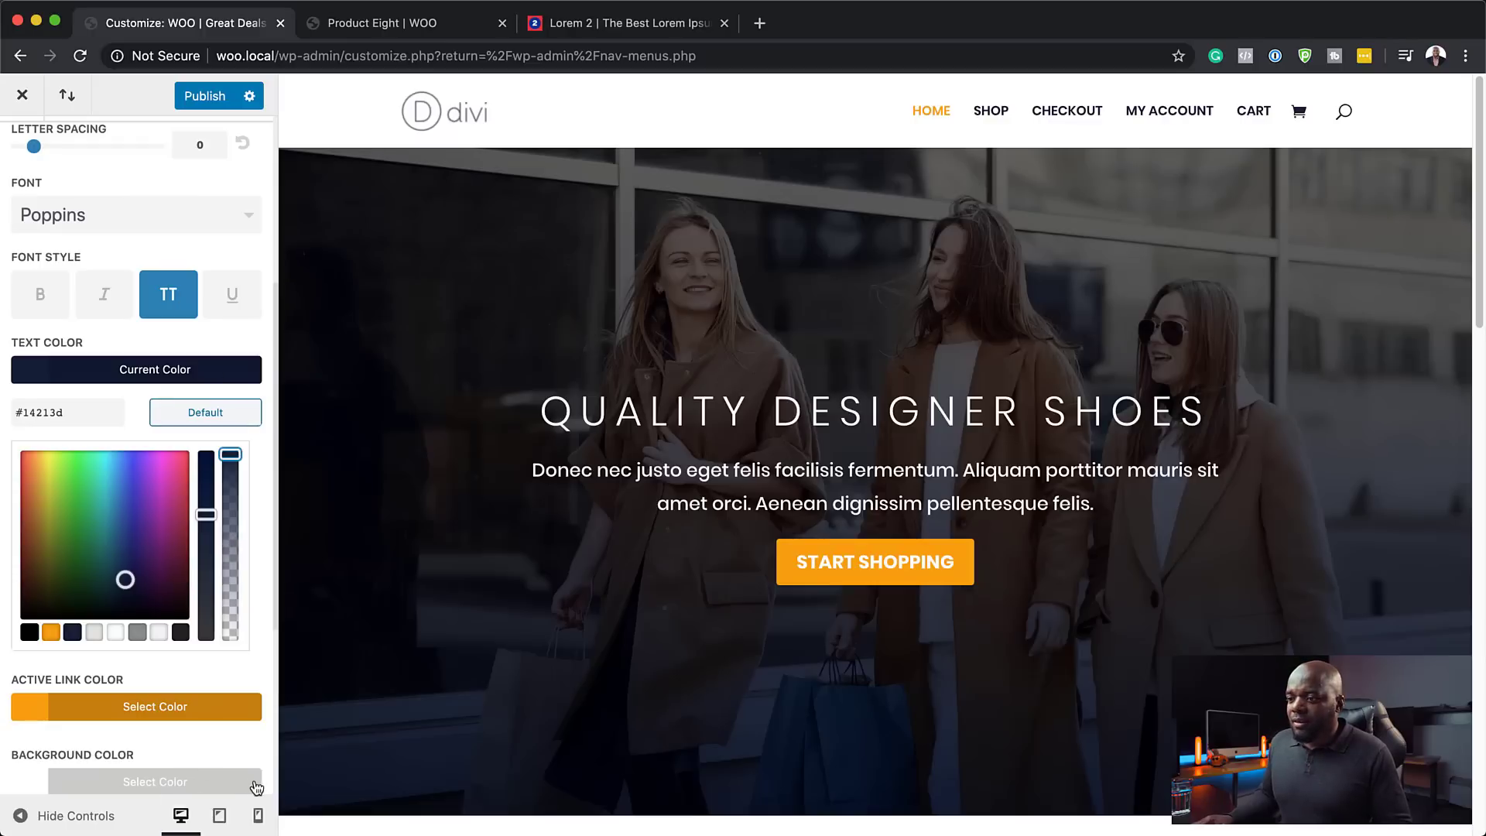
scroll(209, 749, "down", 3)
scroll(209, 749, "down", 3)
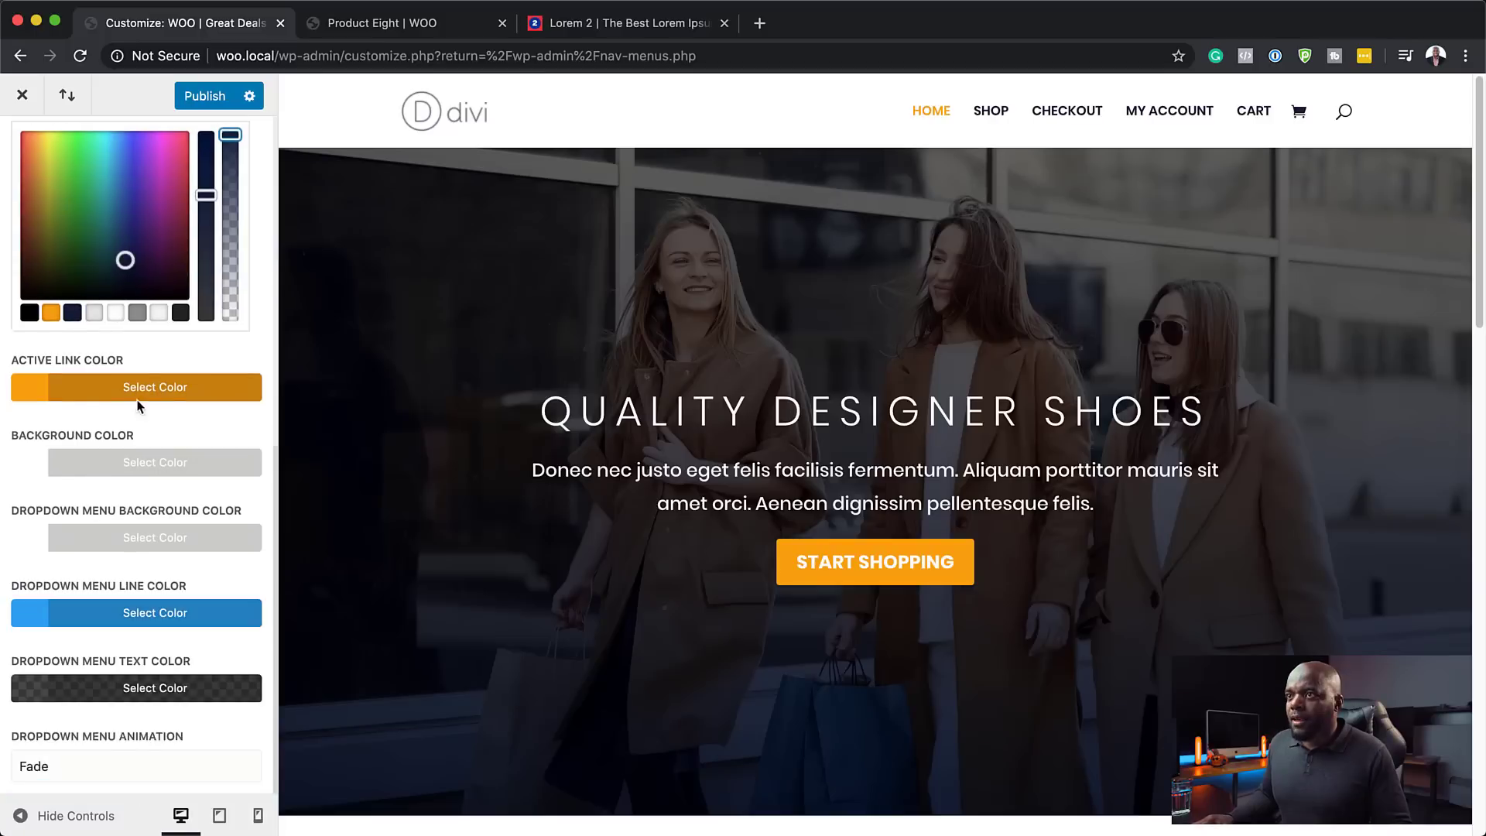
left_click(208, 97)
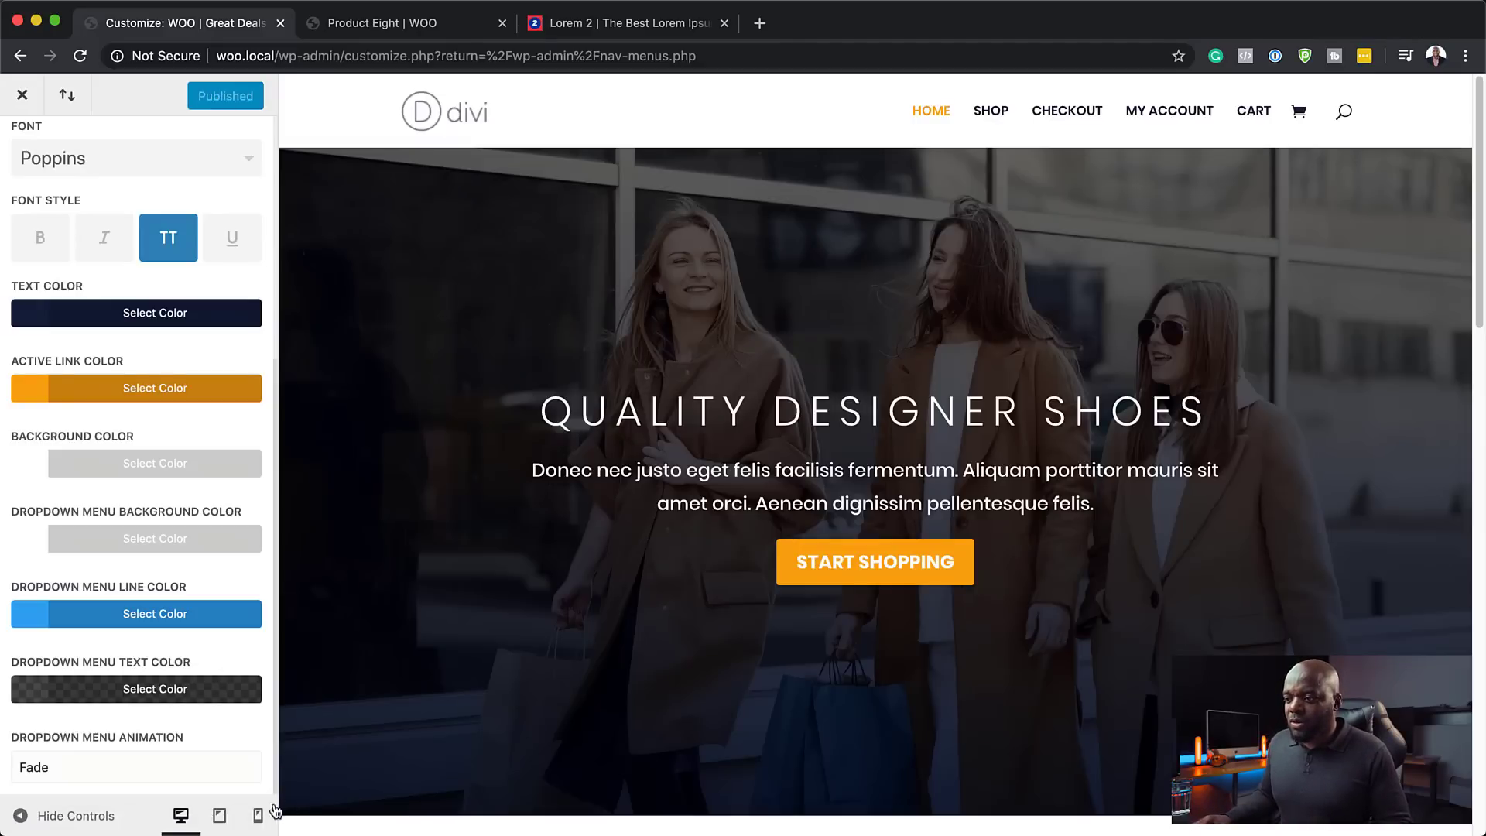
- Close the Customizer, reload Product Eight to check the uppercase menu, and return to admin
left_click(24, 99)
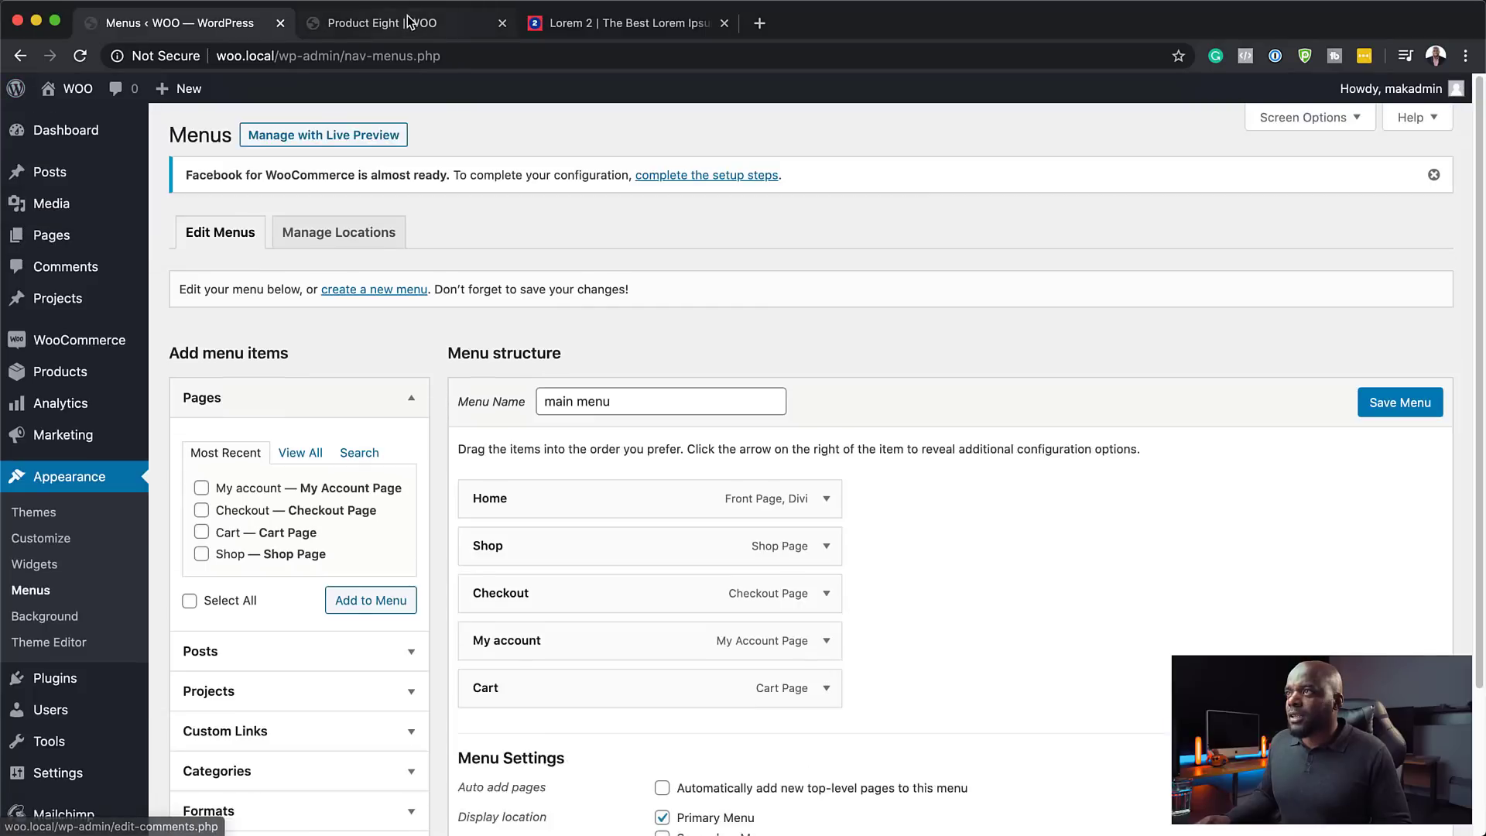
key("ctrl+Tab")
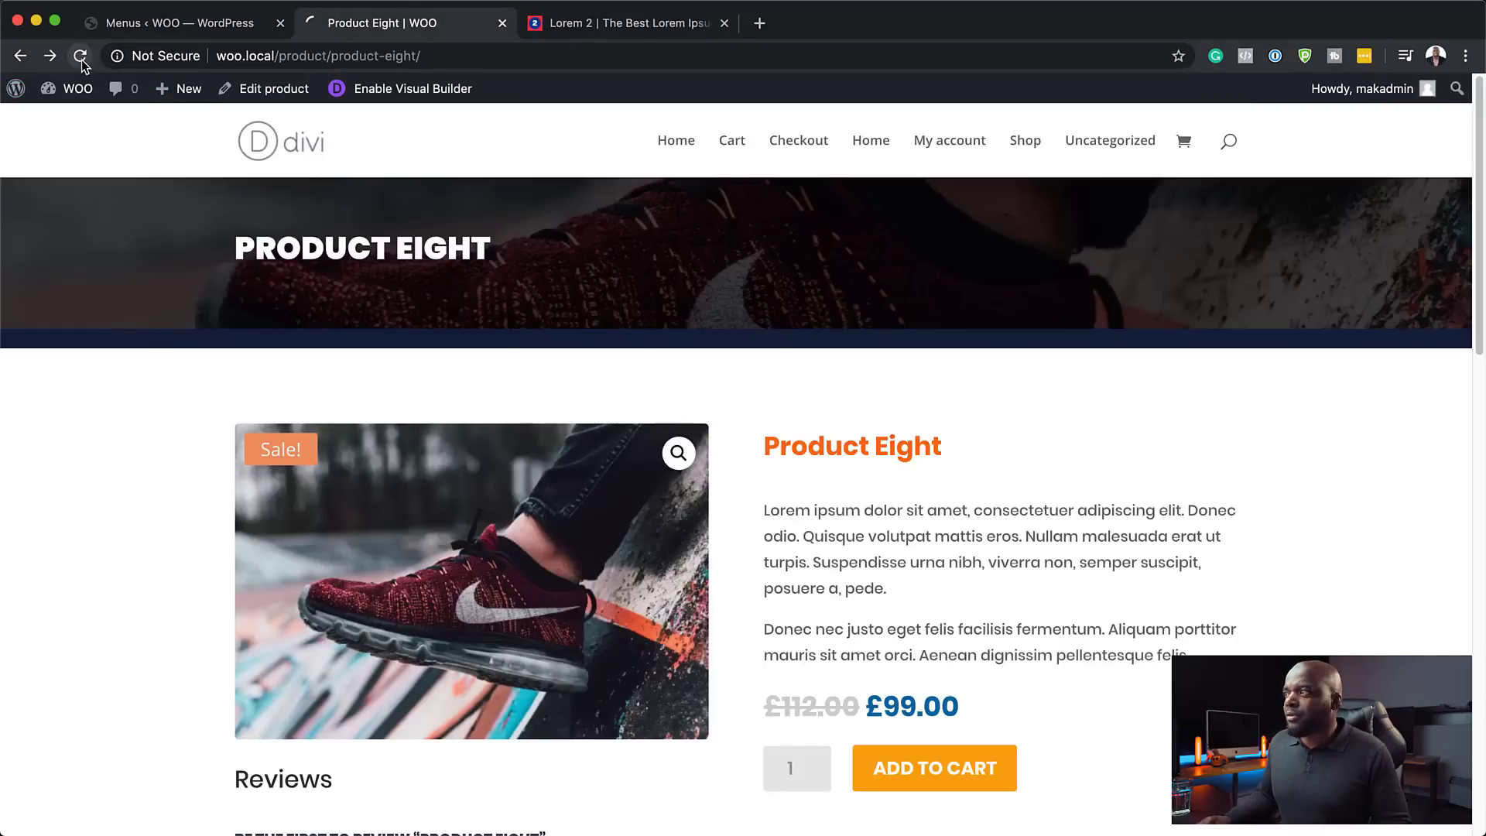
left_click(80, 56)
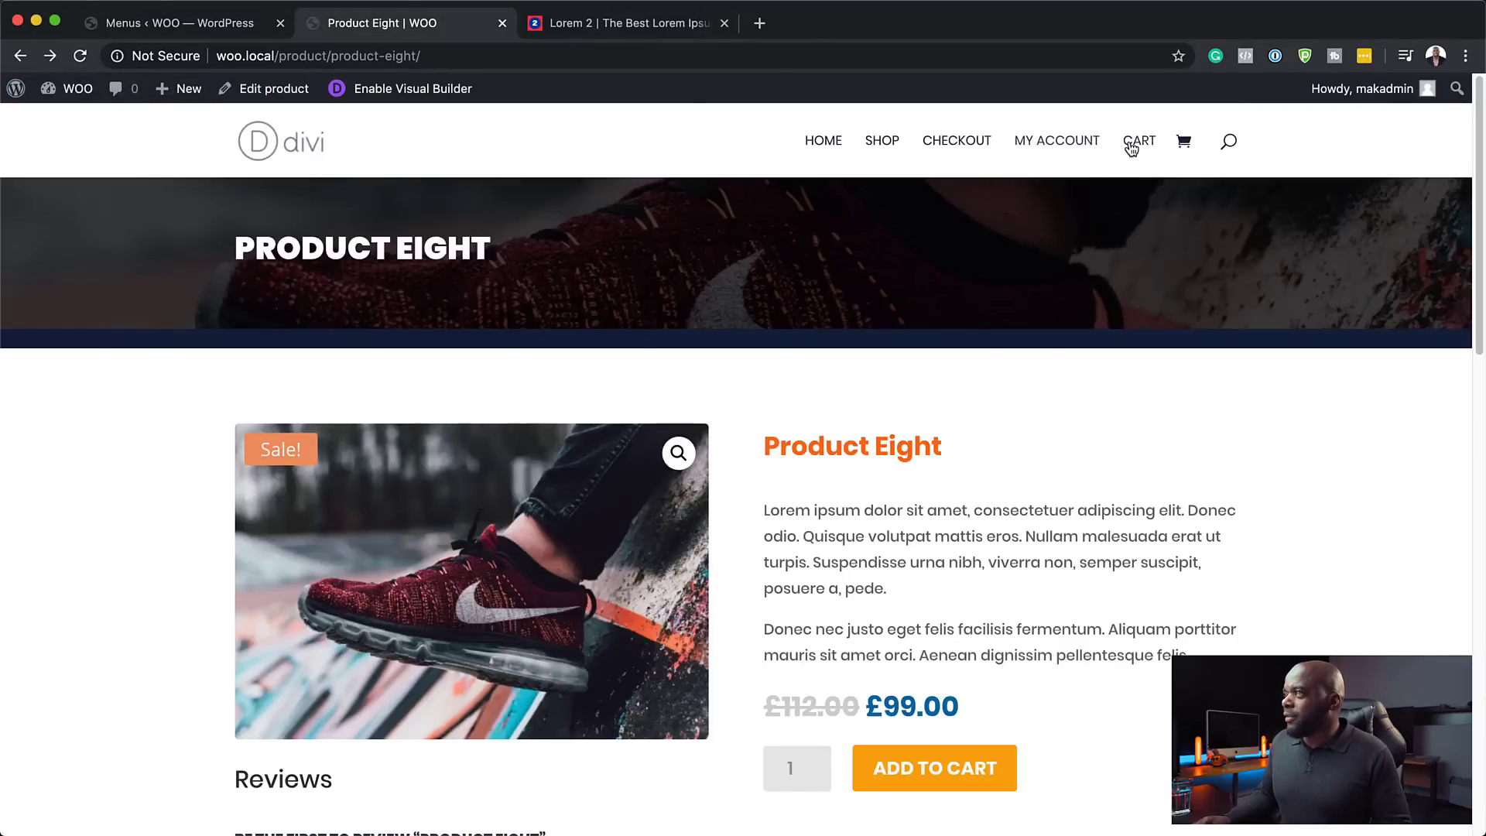
left_click(175, 24)
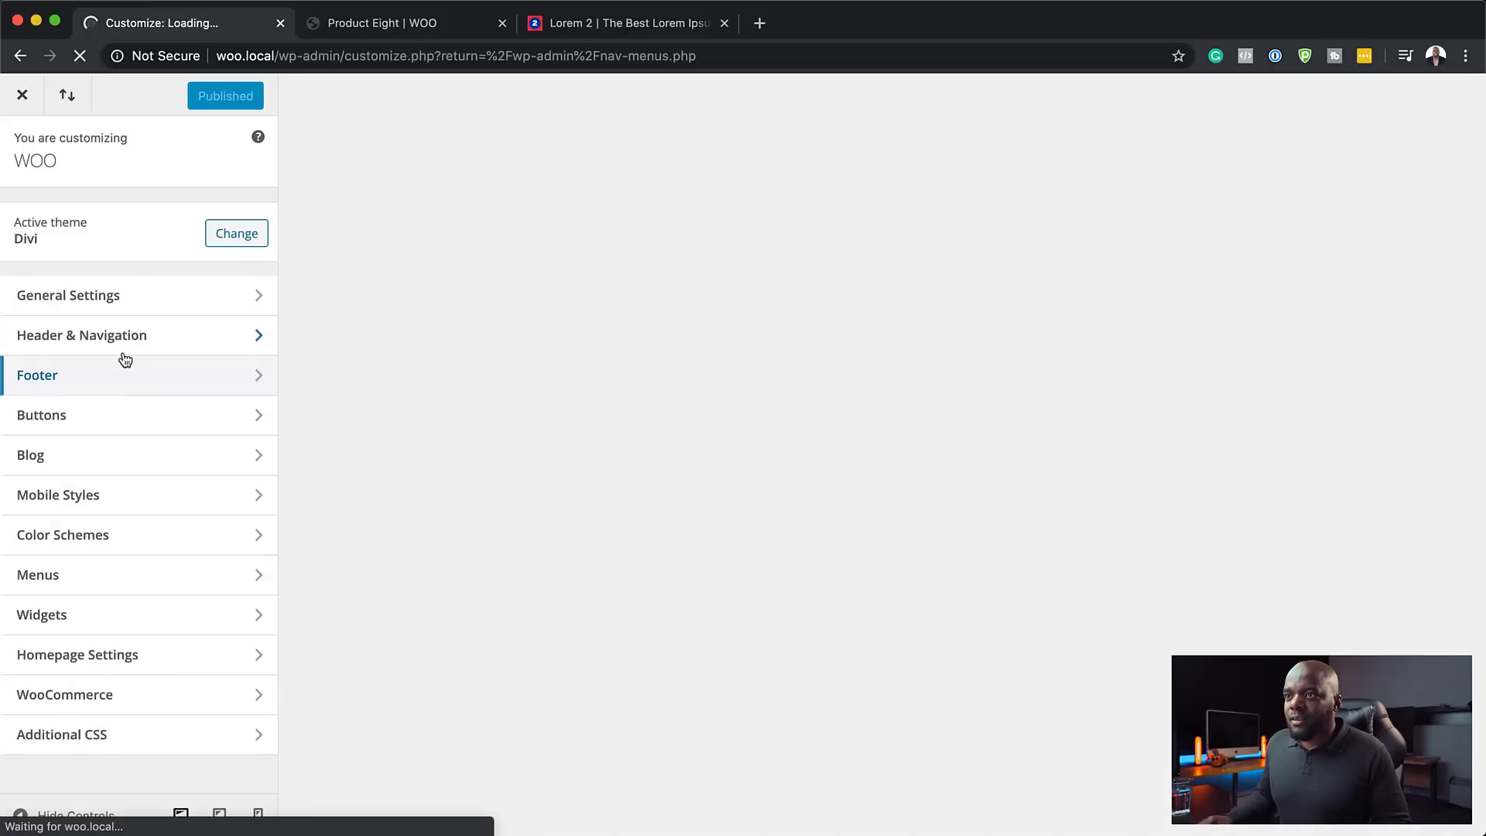
- Make the primary menu text bold at size 16, publish, and view Product Eight
left_click(122, 340)
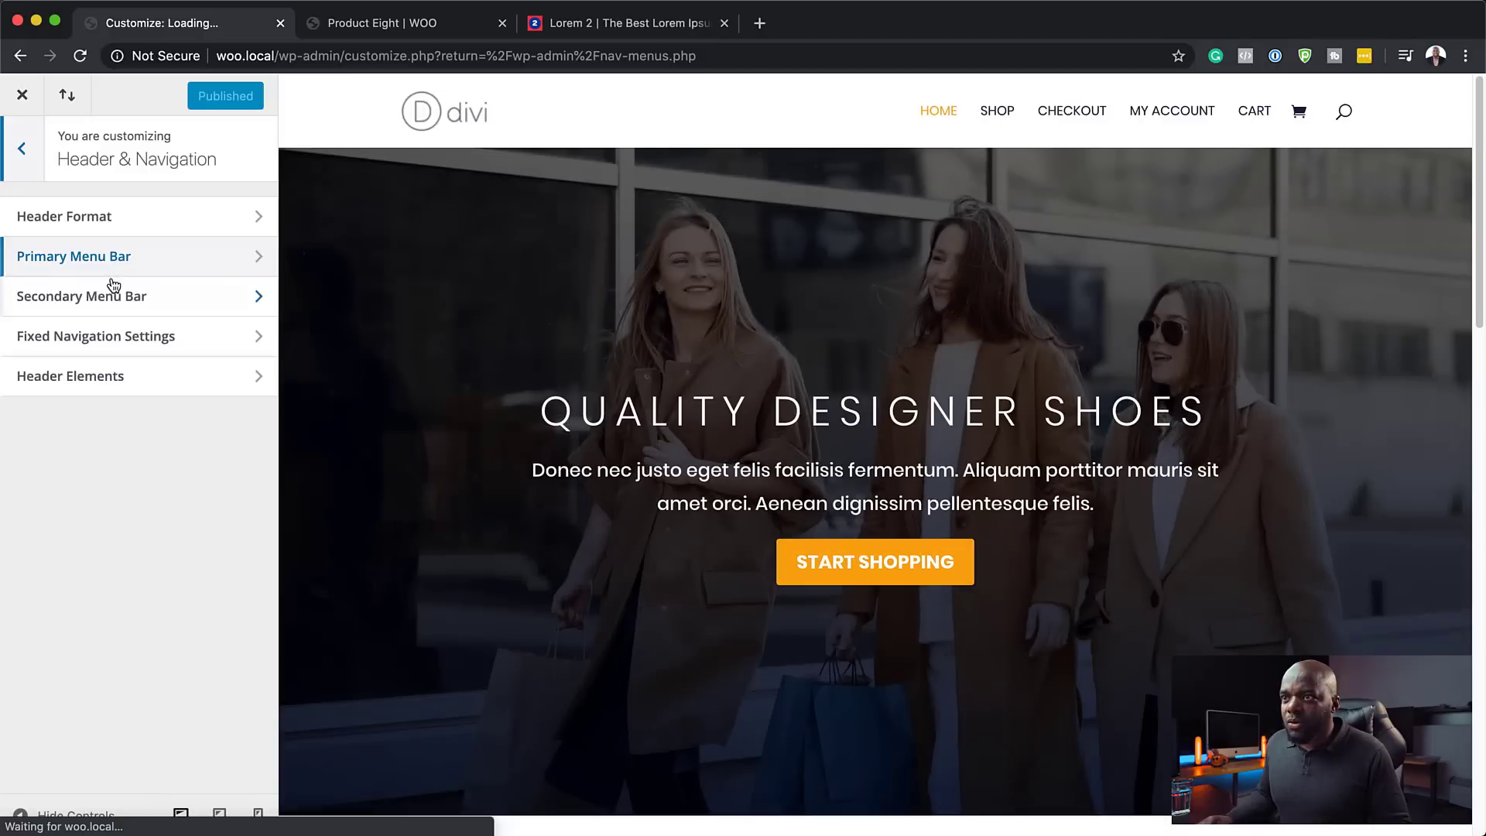
left_click(114, 258)
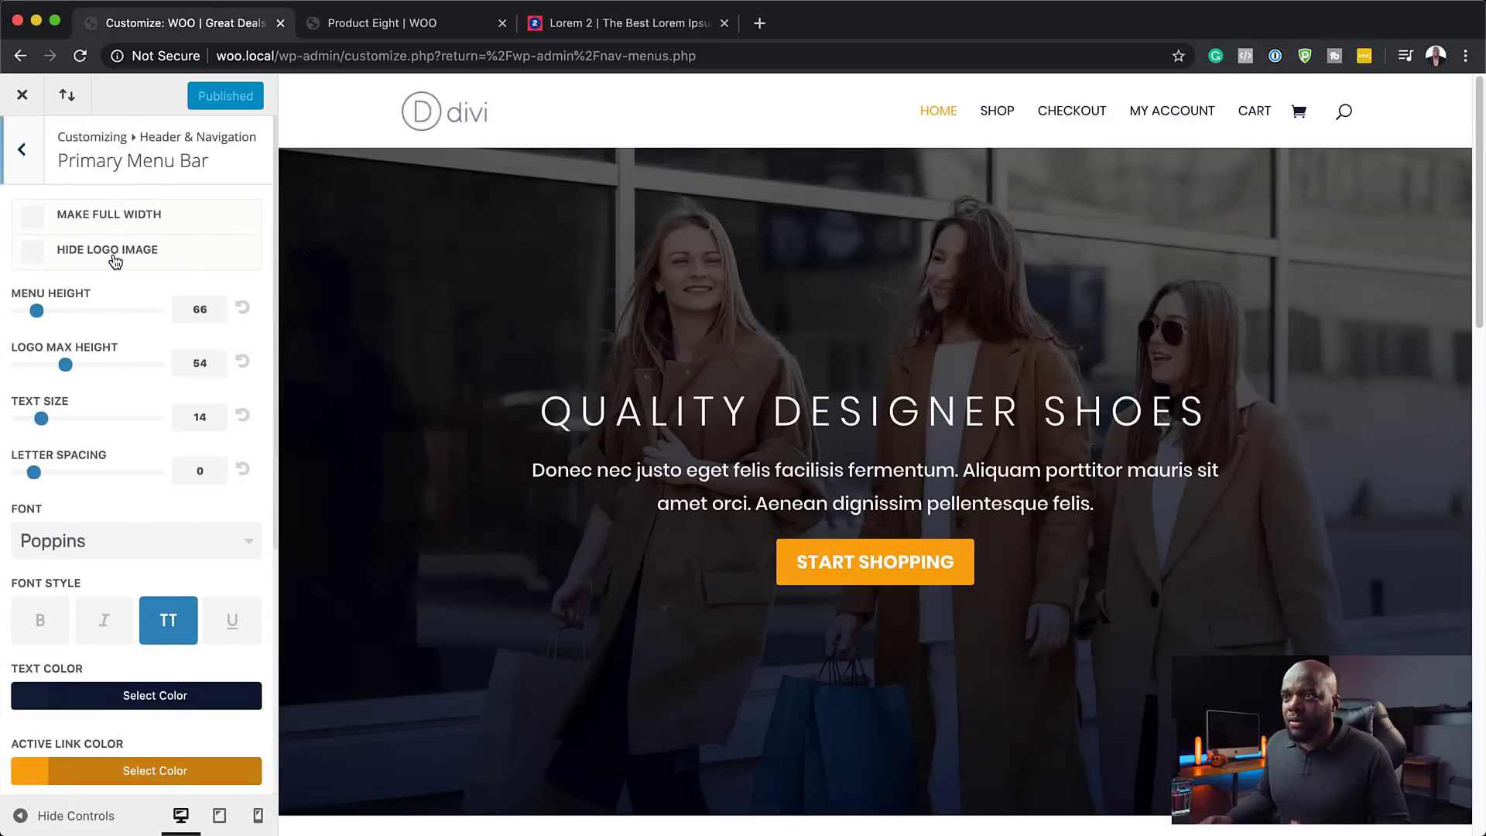
left_click(42, 623)
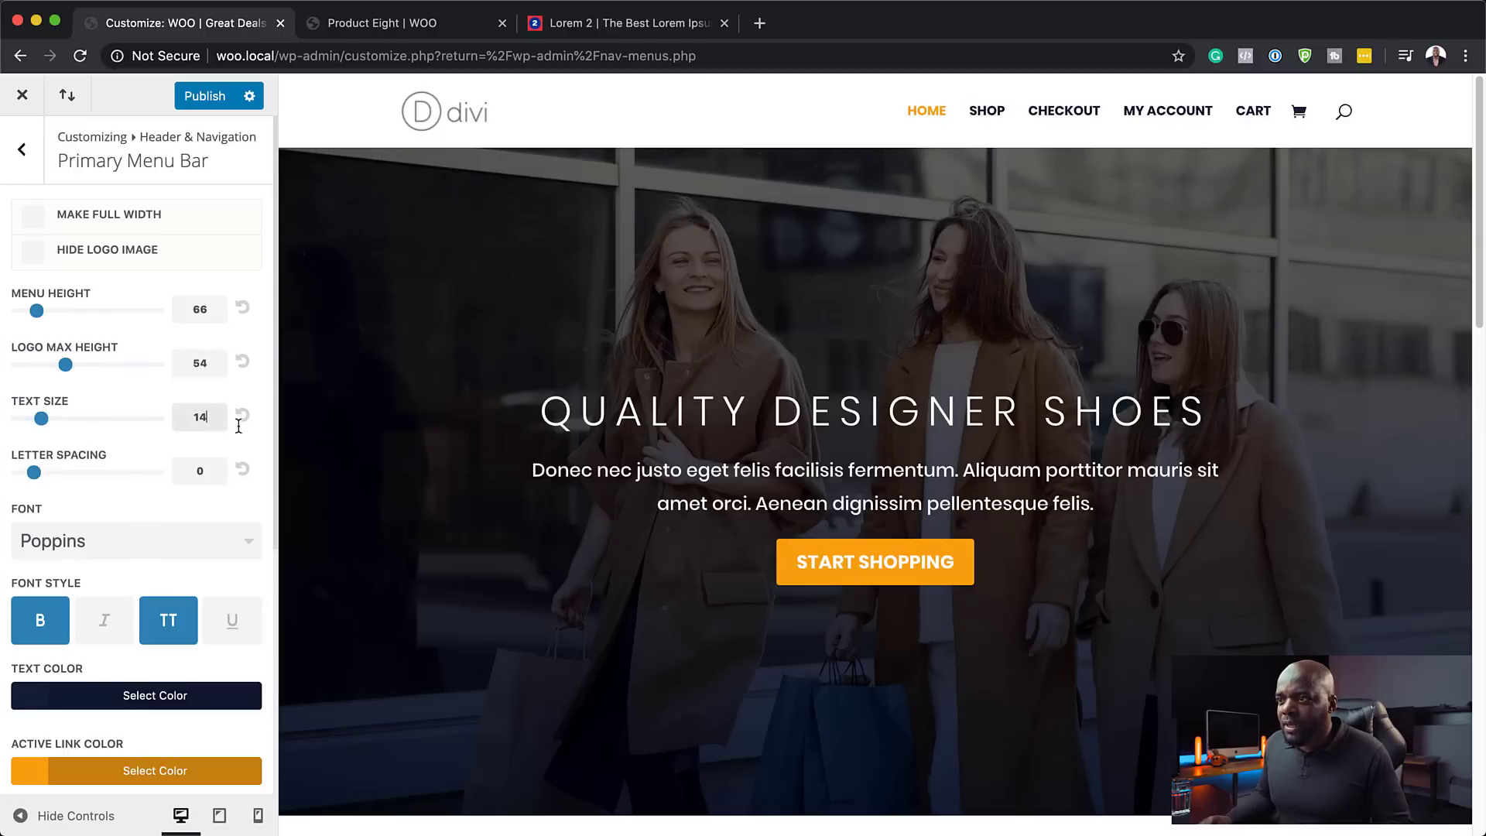
key("Up")
key("Up")
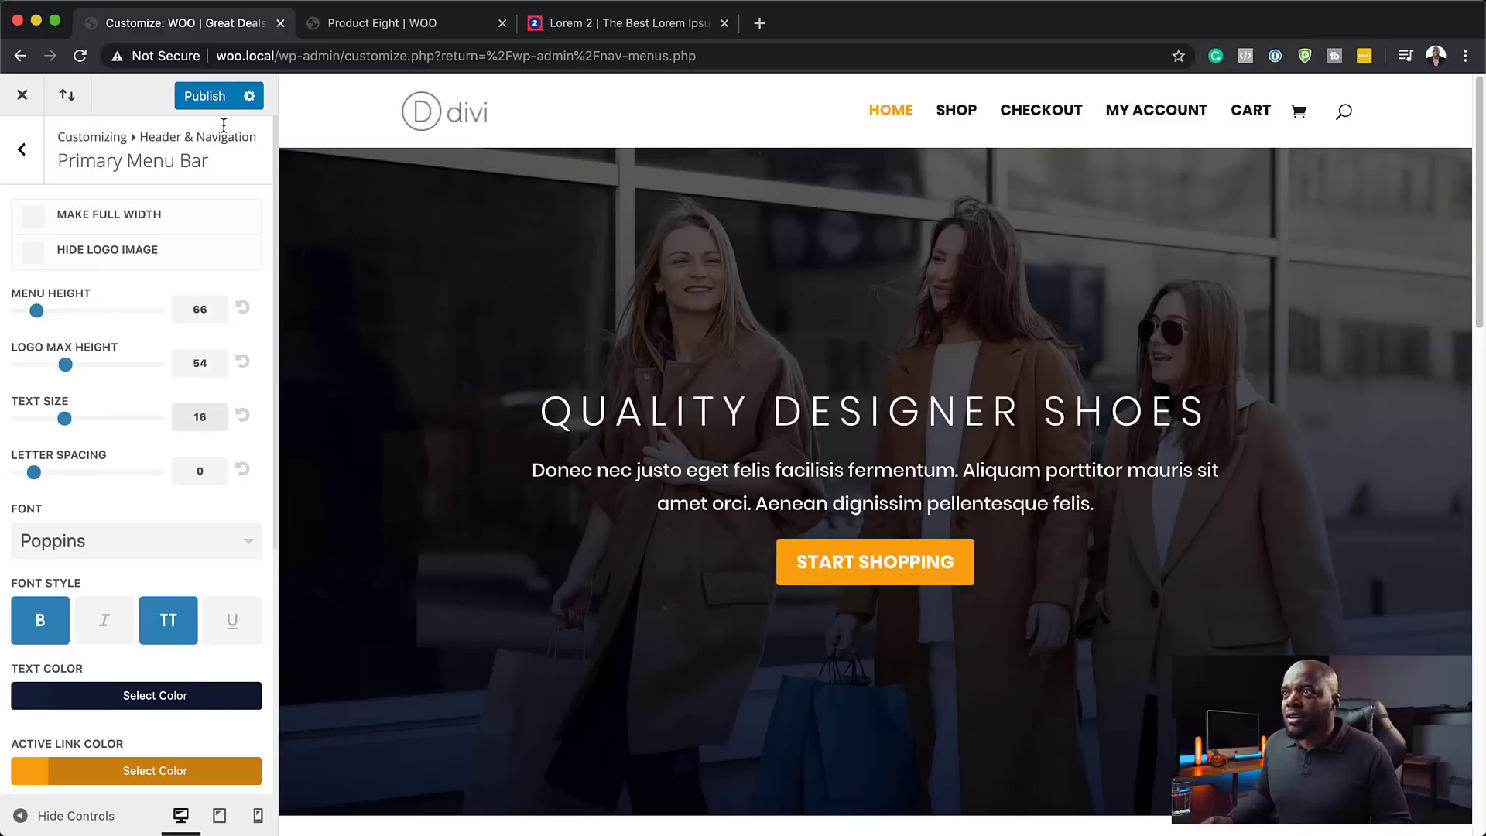
left_click(210, 98)
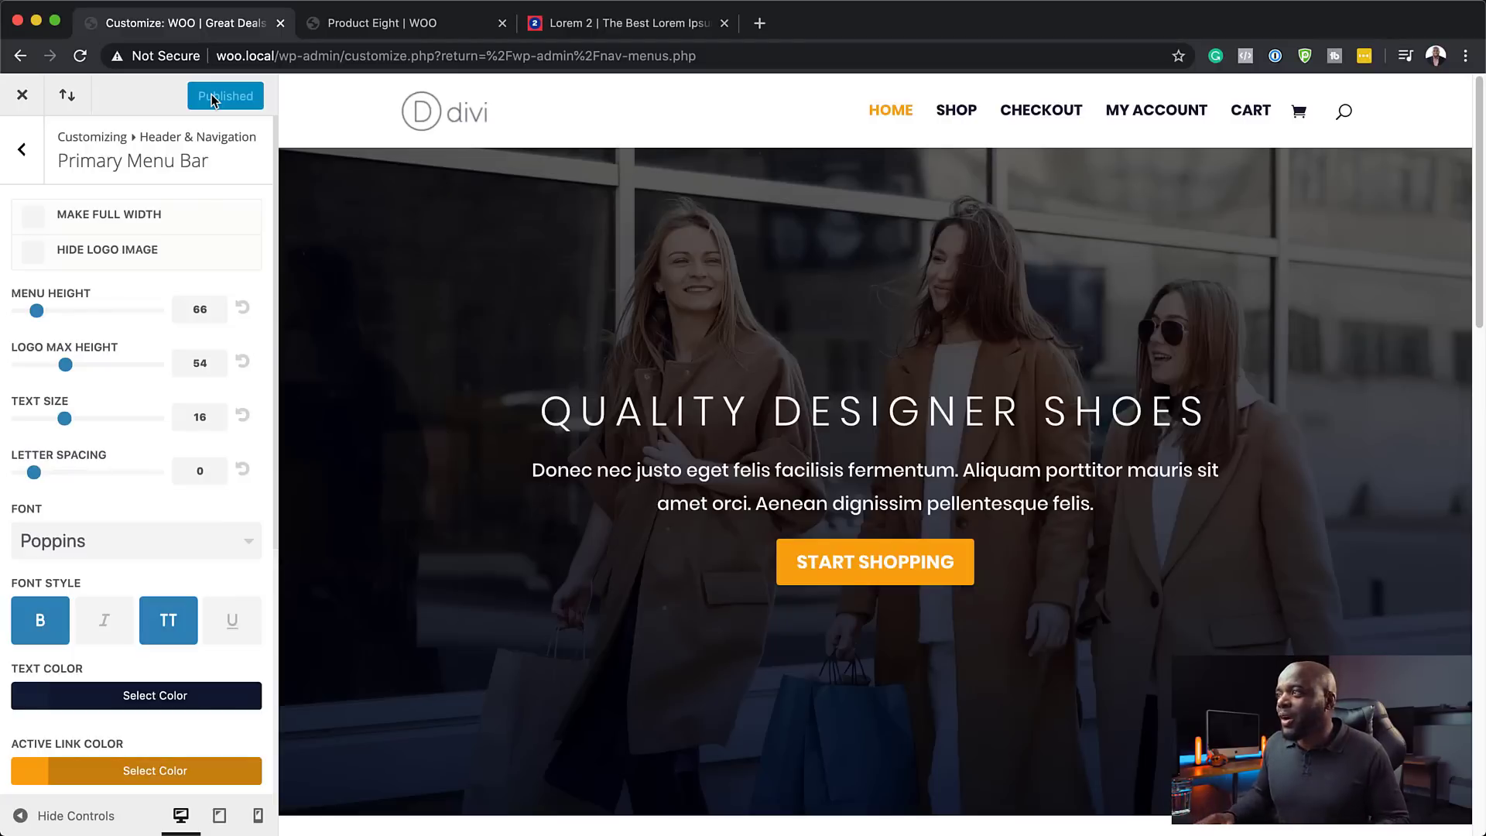
left_click(395, 25)
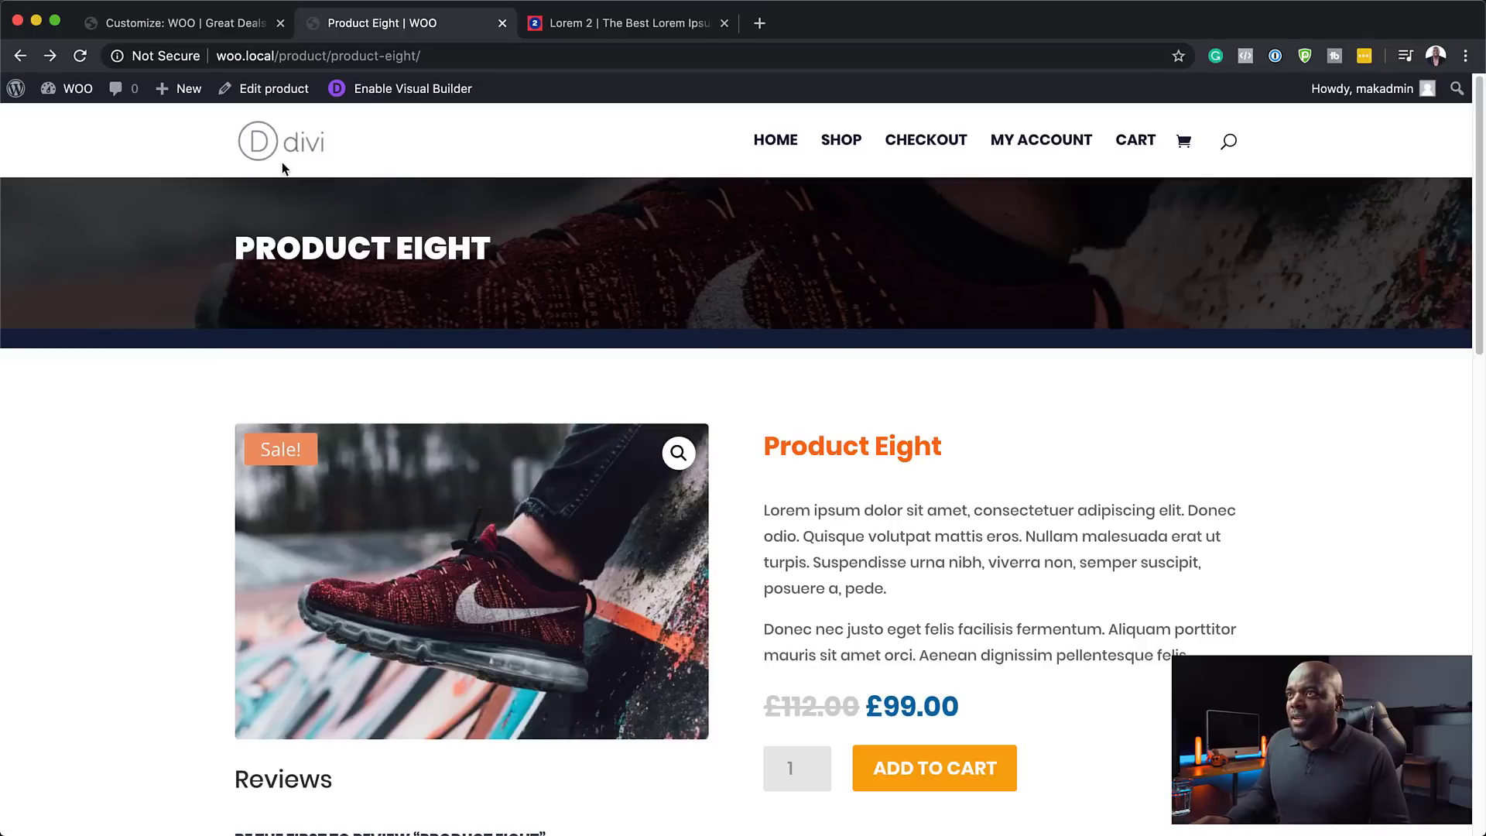
- Close the Customizer and start a new page titled 'Sale'
left_click(206, 30)
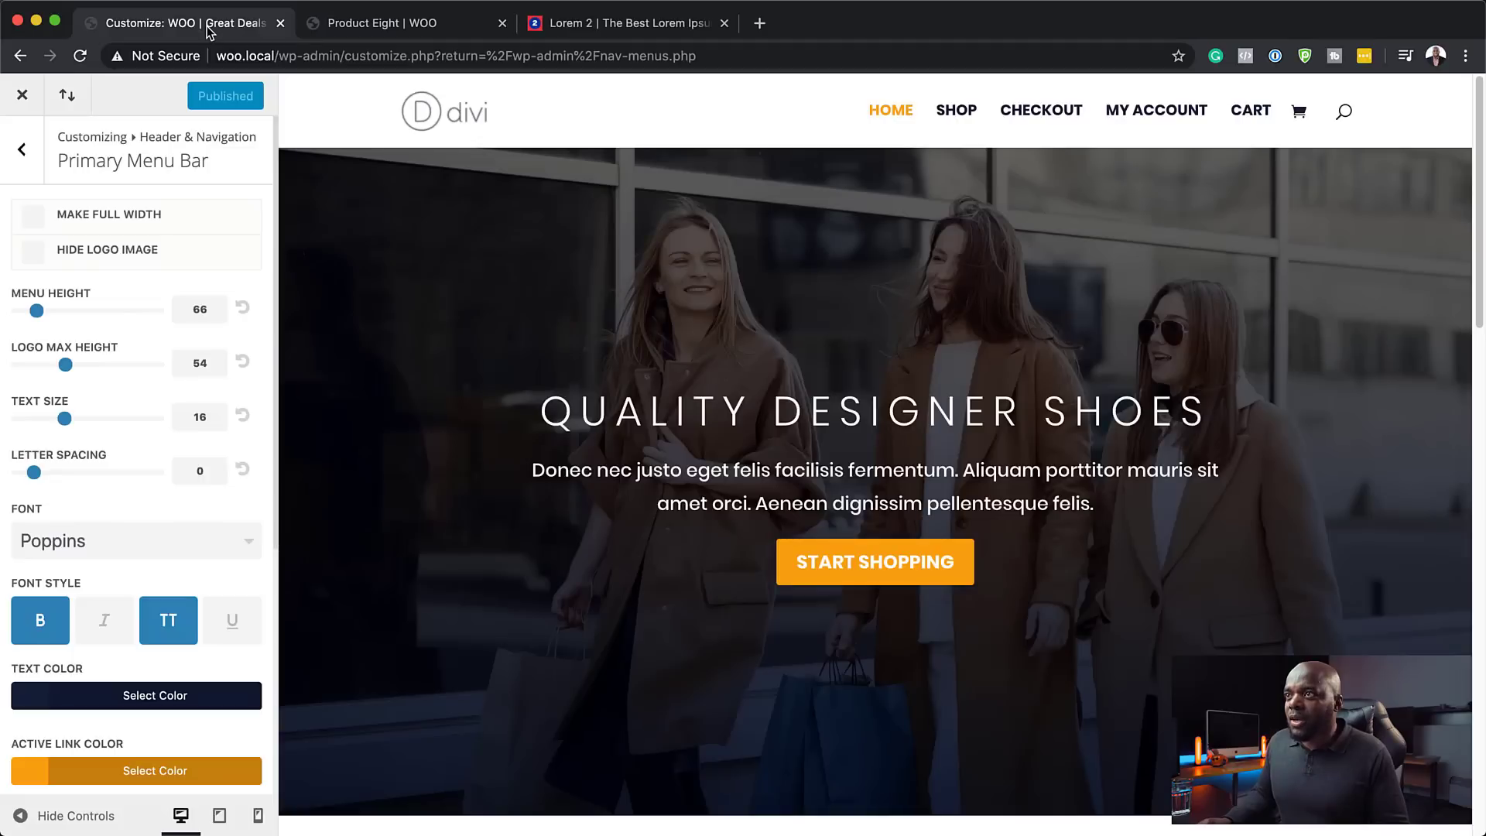
left_click(22, 95)
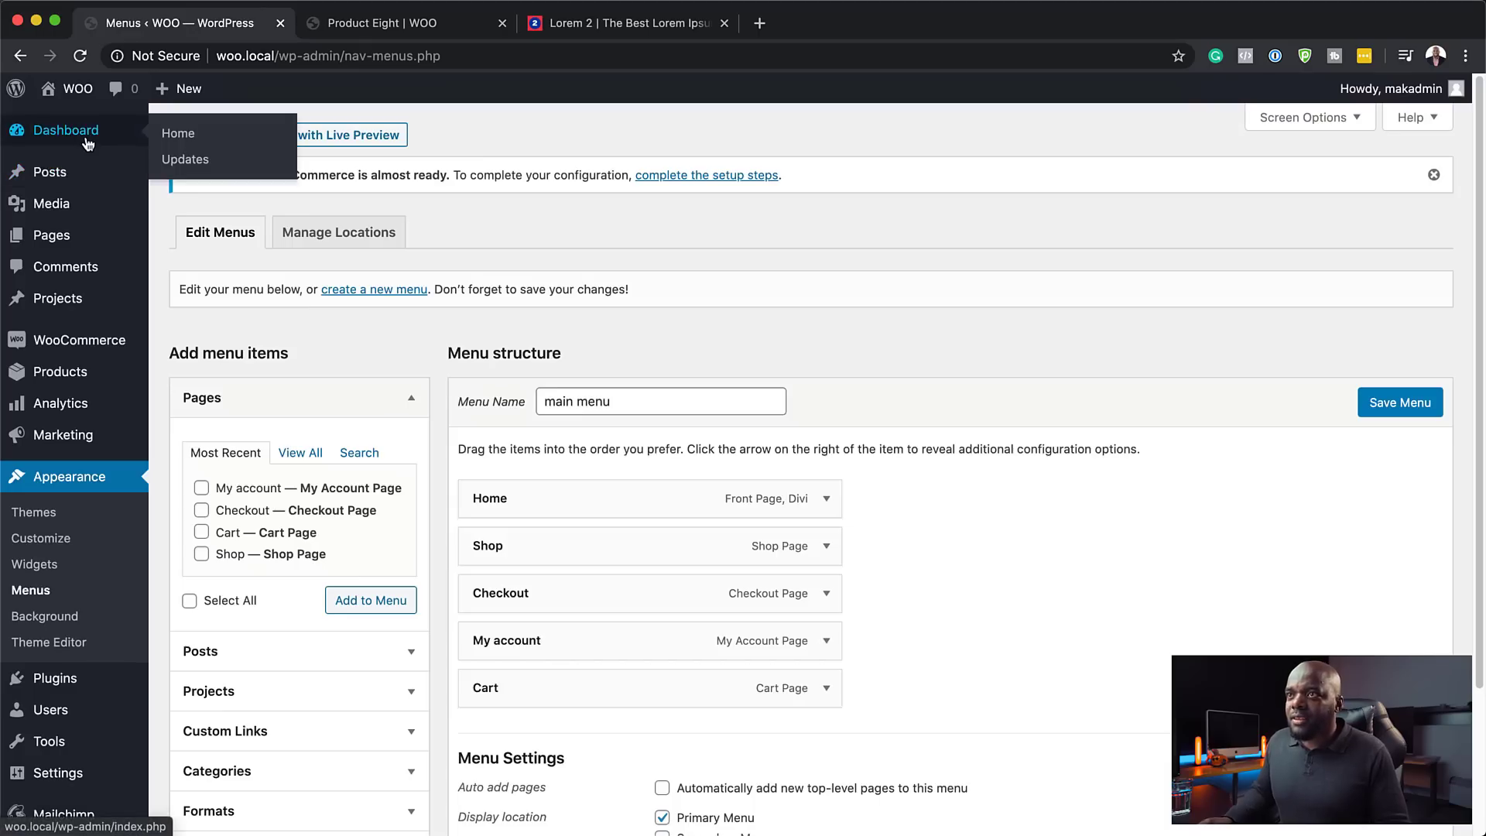
mouse_move(187, 90)
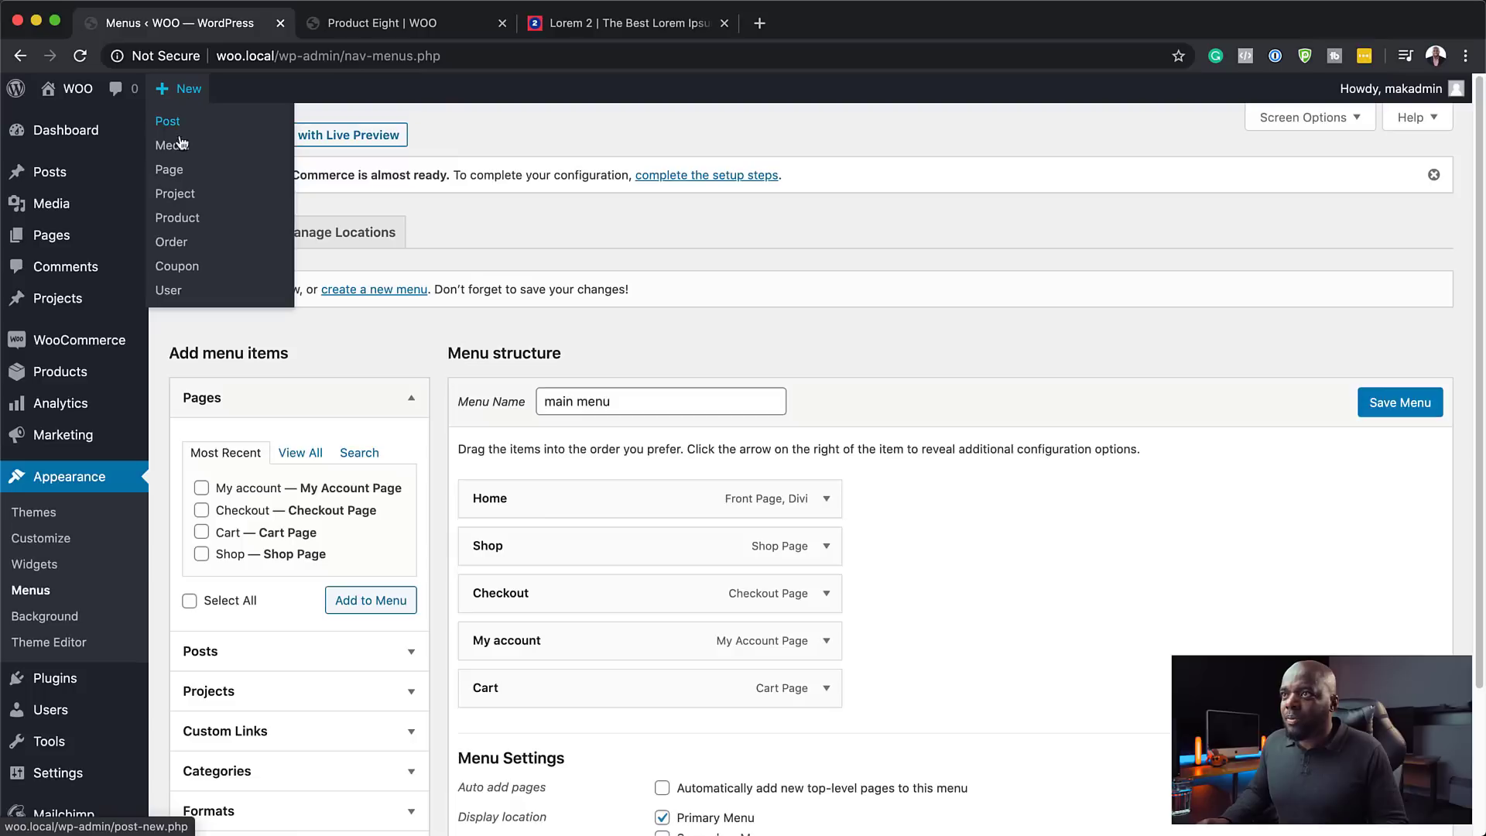
left_click(169, 170)
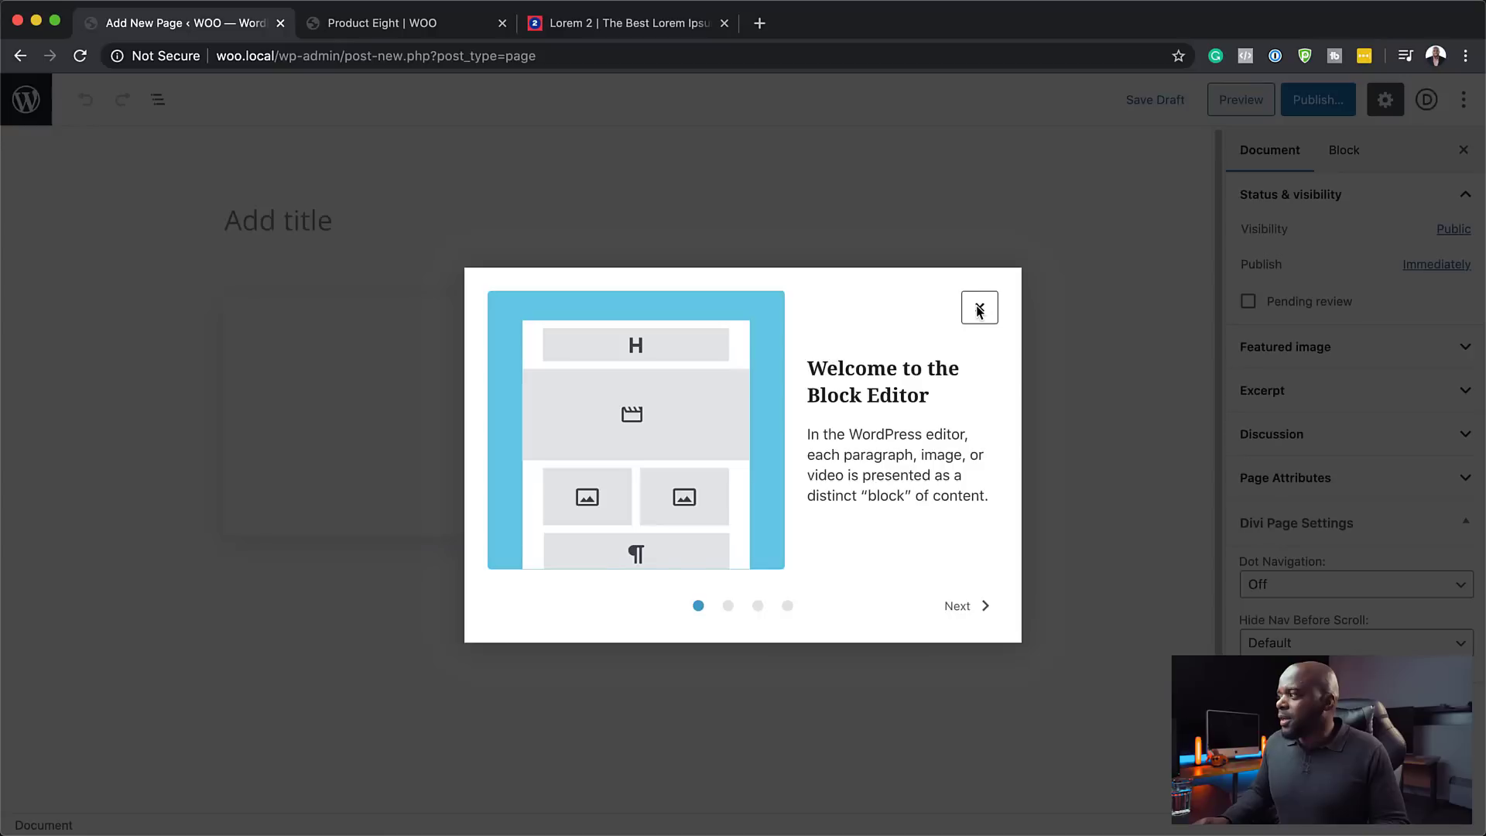
left_click(975, 305)
left_click(389, 233)
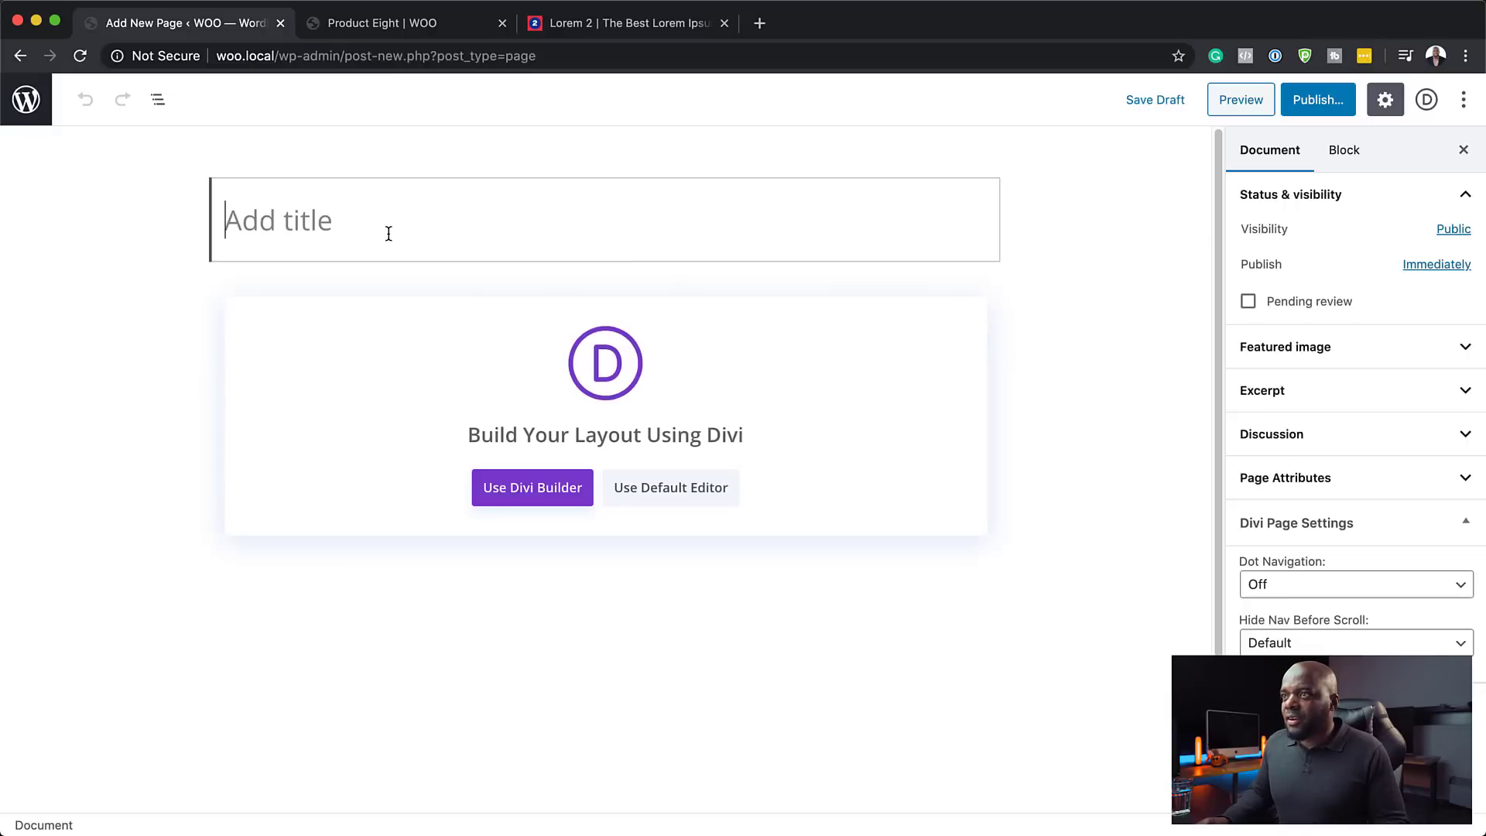
type("Sale")
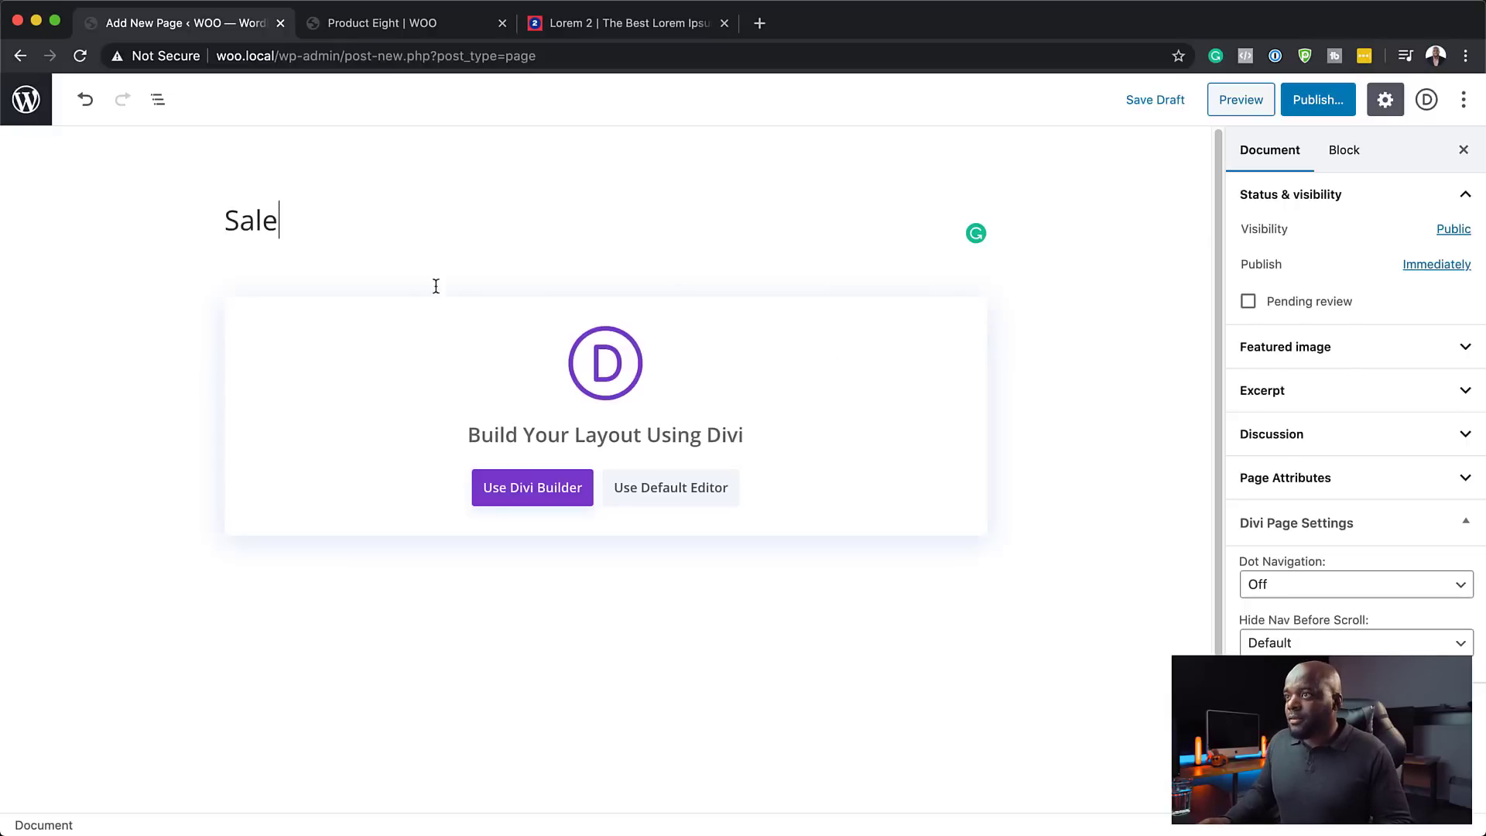
- Build the Sale page from scratch in Divi with a one-column row and Text module
left_click(548, 496)
left_click(548, 496)
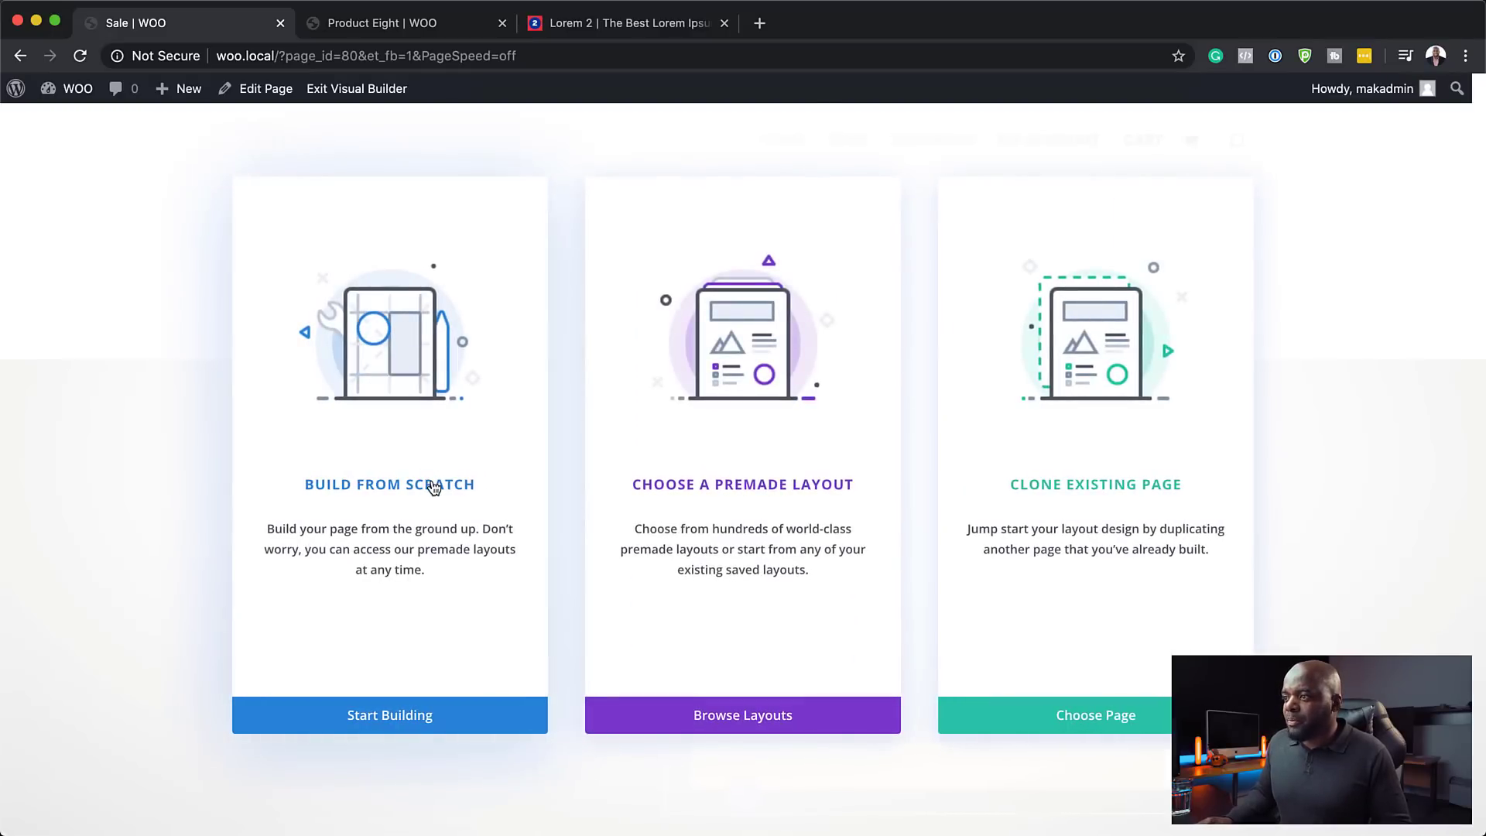
left_click(432, 486)
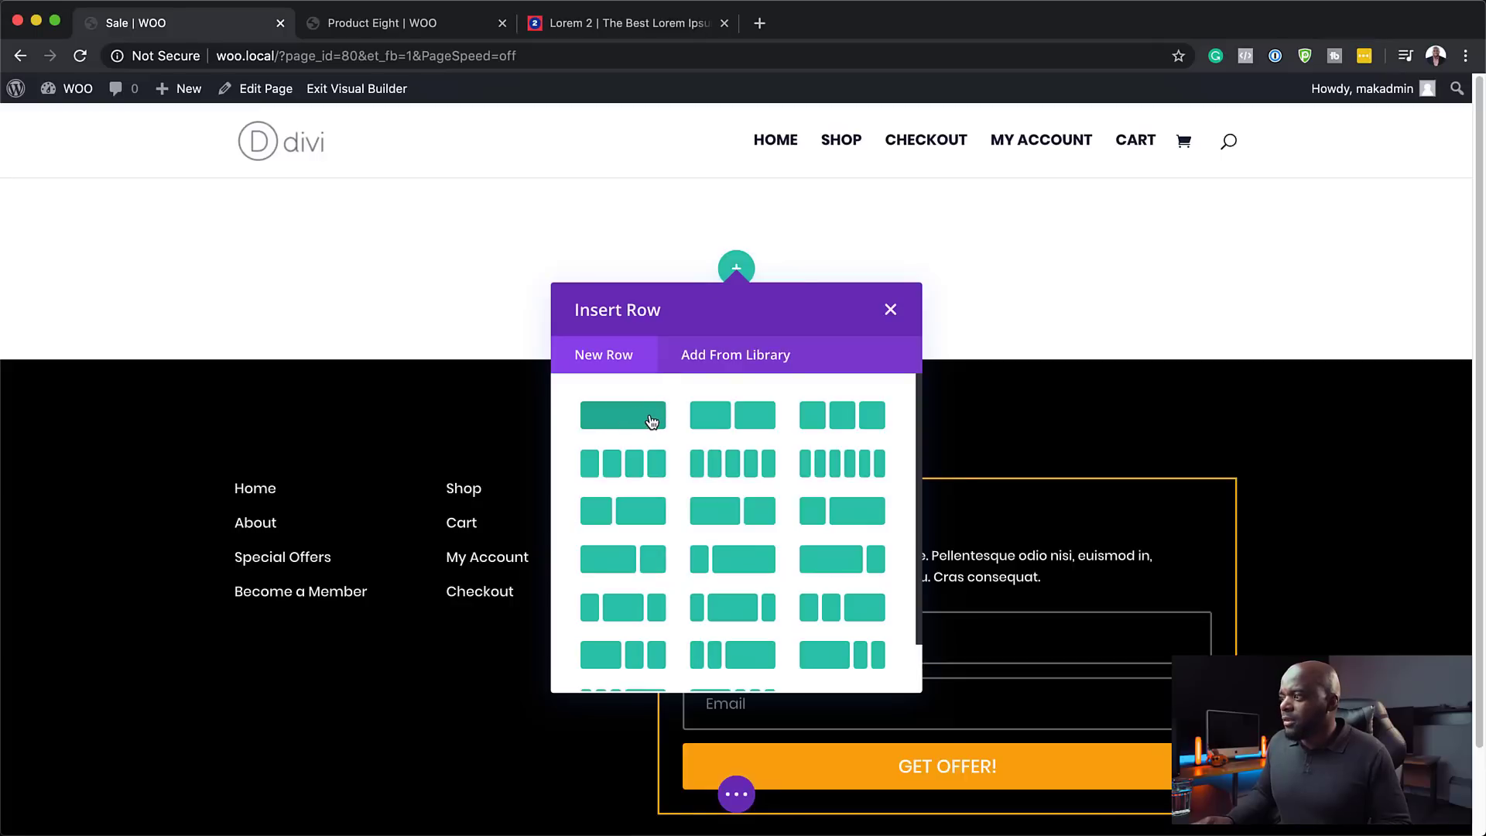
left_click(651, 420)
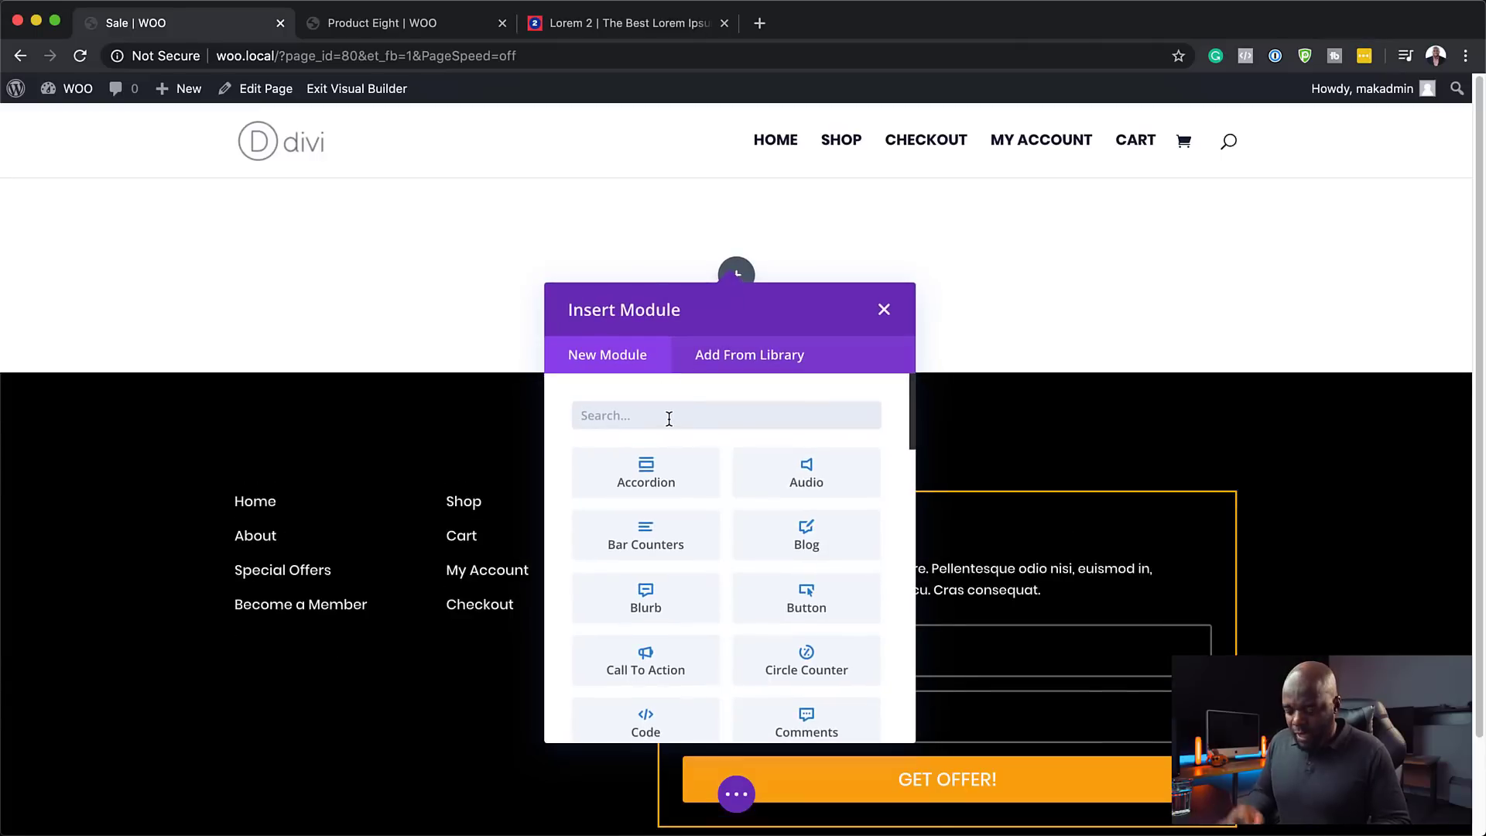
type("text")
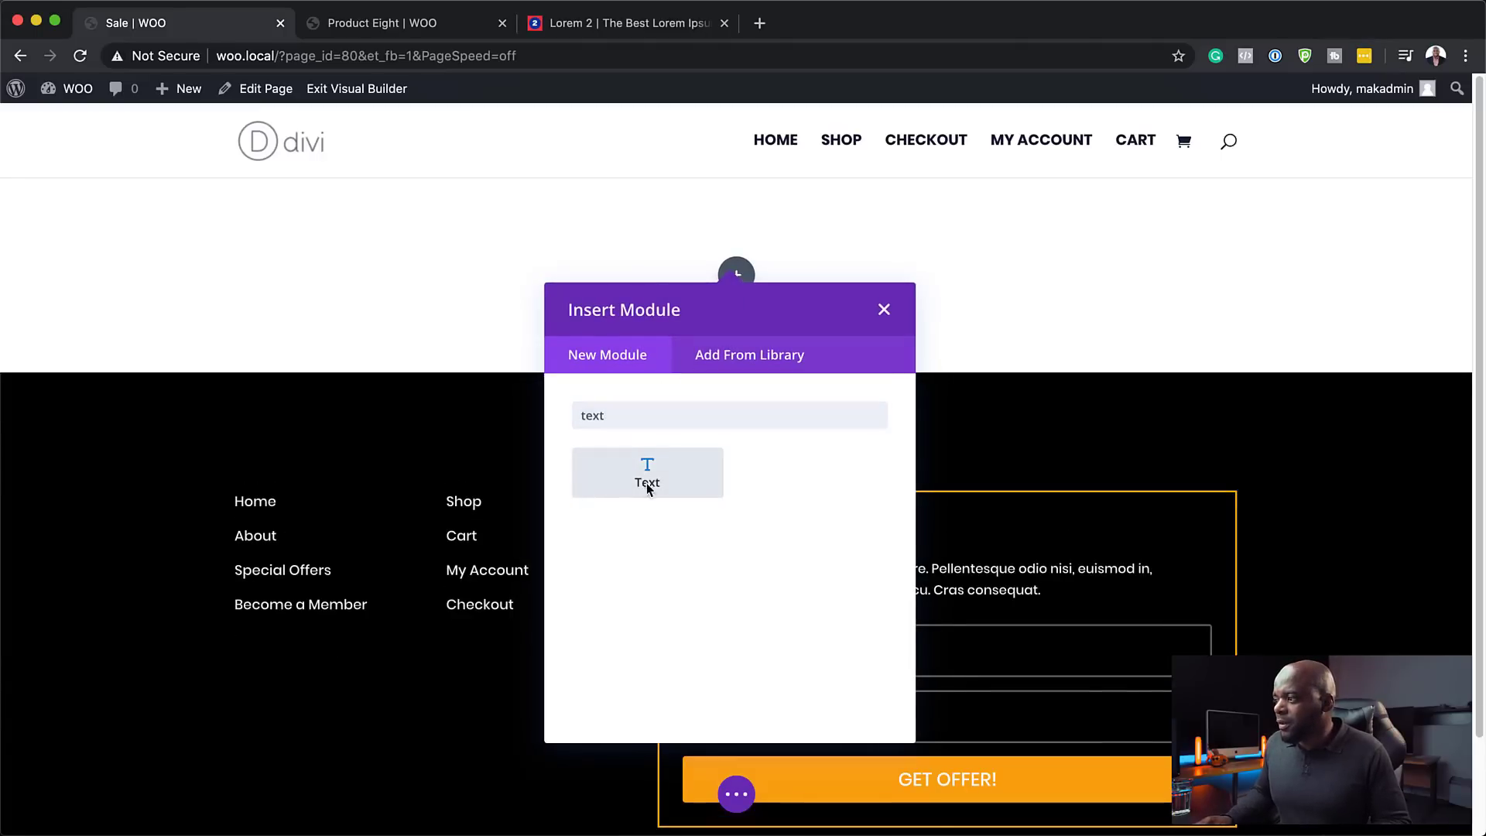
left_click(647, 483)
- Replace the placeholder with 'HUGE SALE!' as a Heading 1 and save the module
left_click_drag(247, 546, 13, 438)
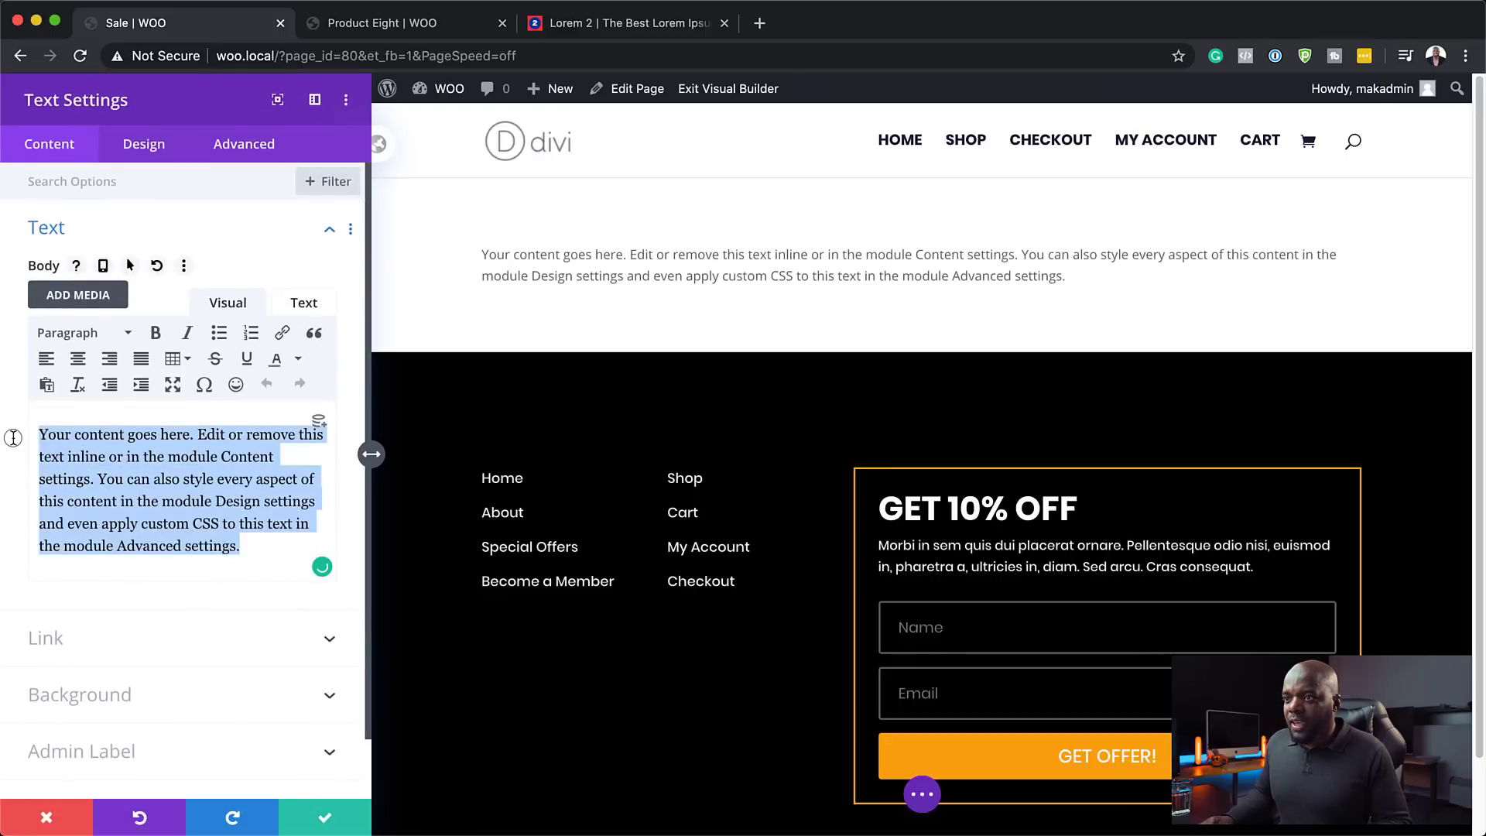
type("SALE")
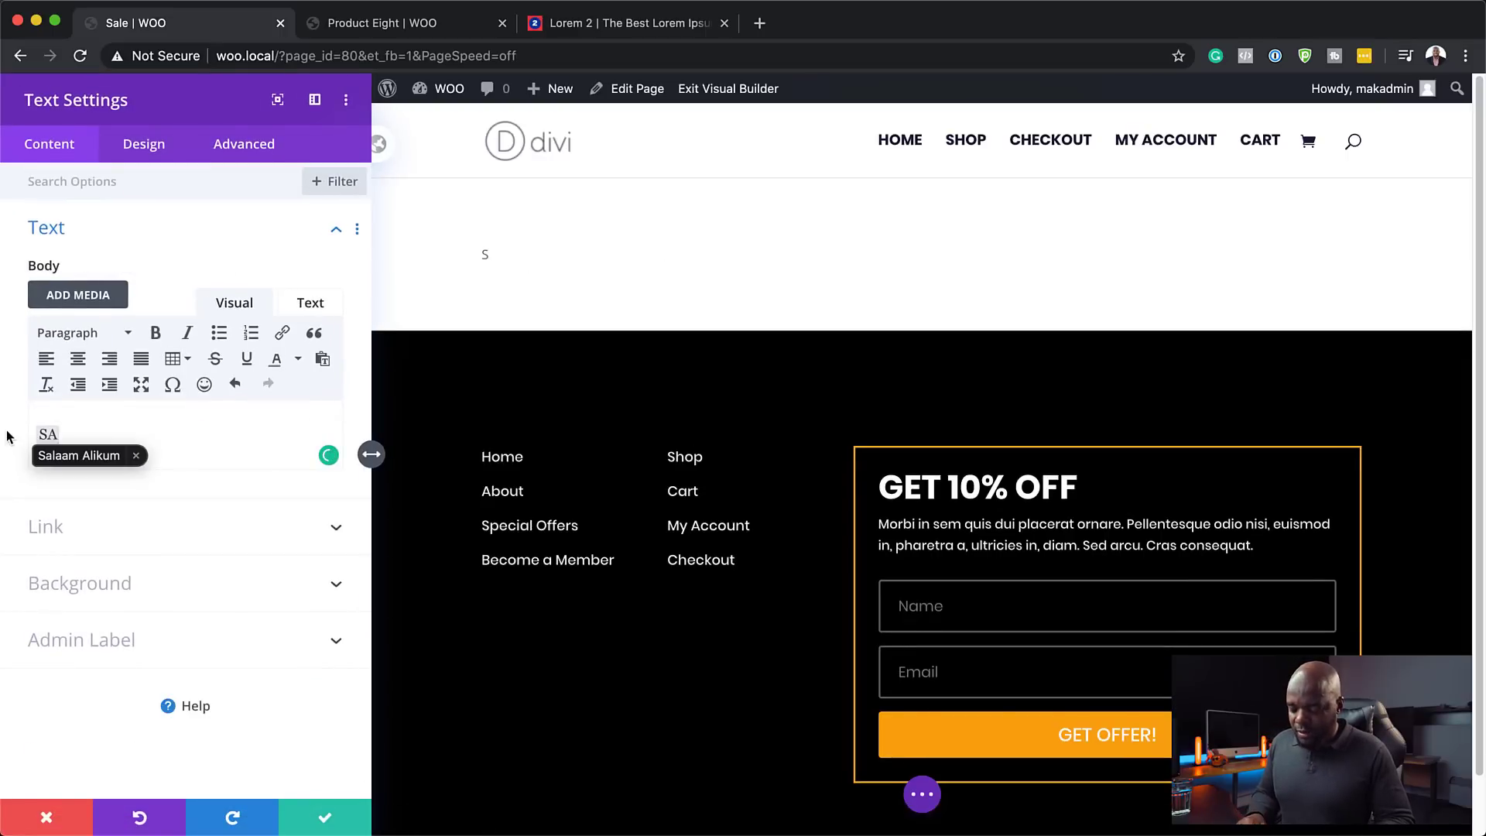
key("Left")
key("Left")
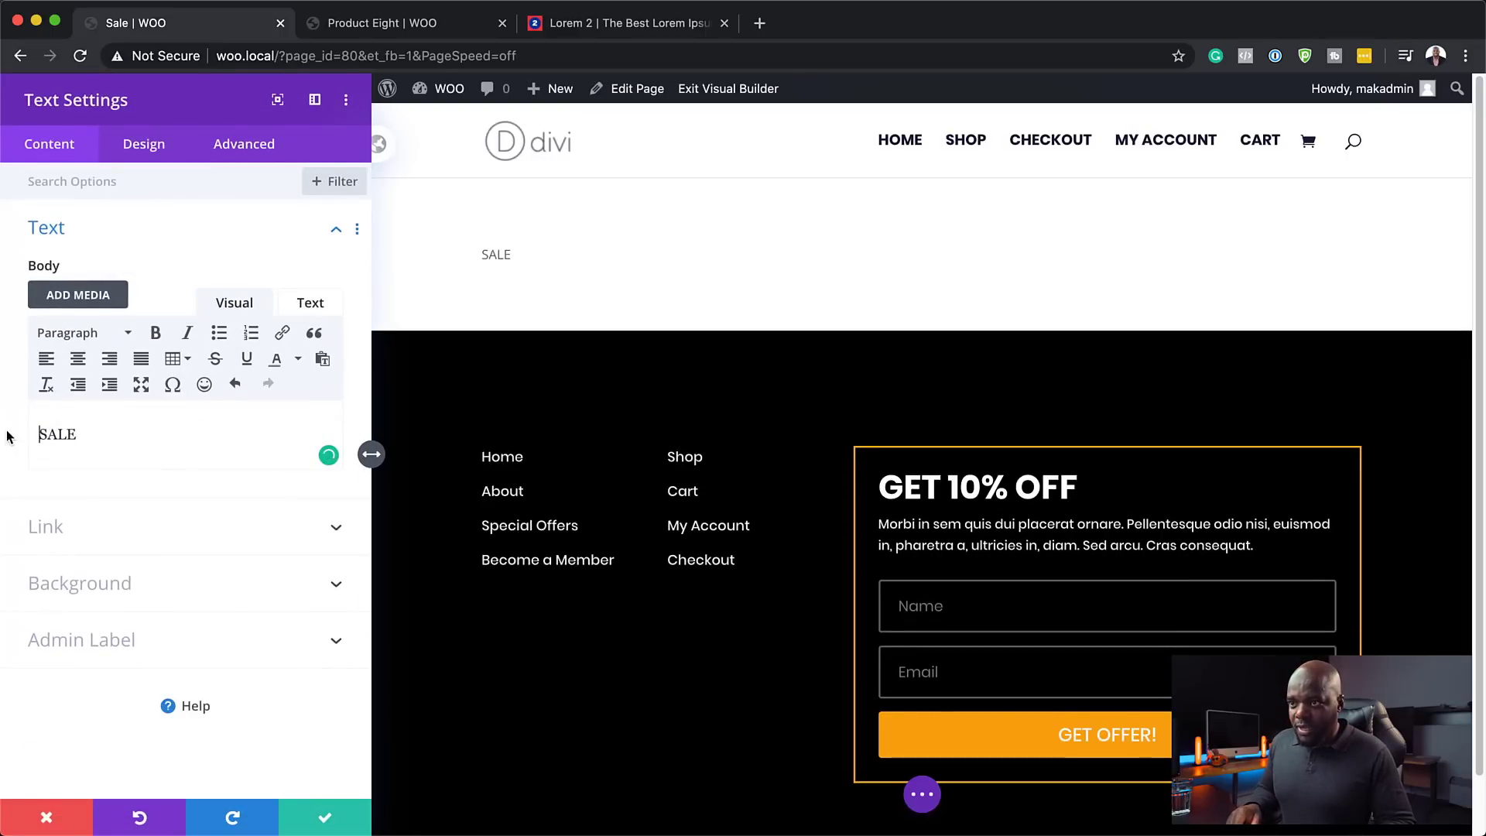
type("HUGE")
key("End")
type("!")
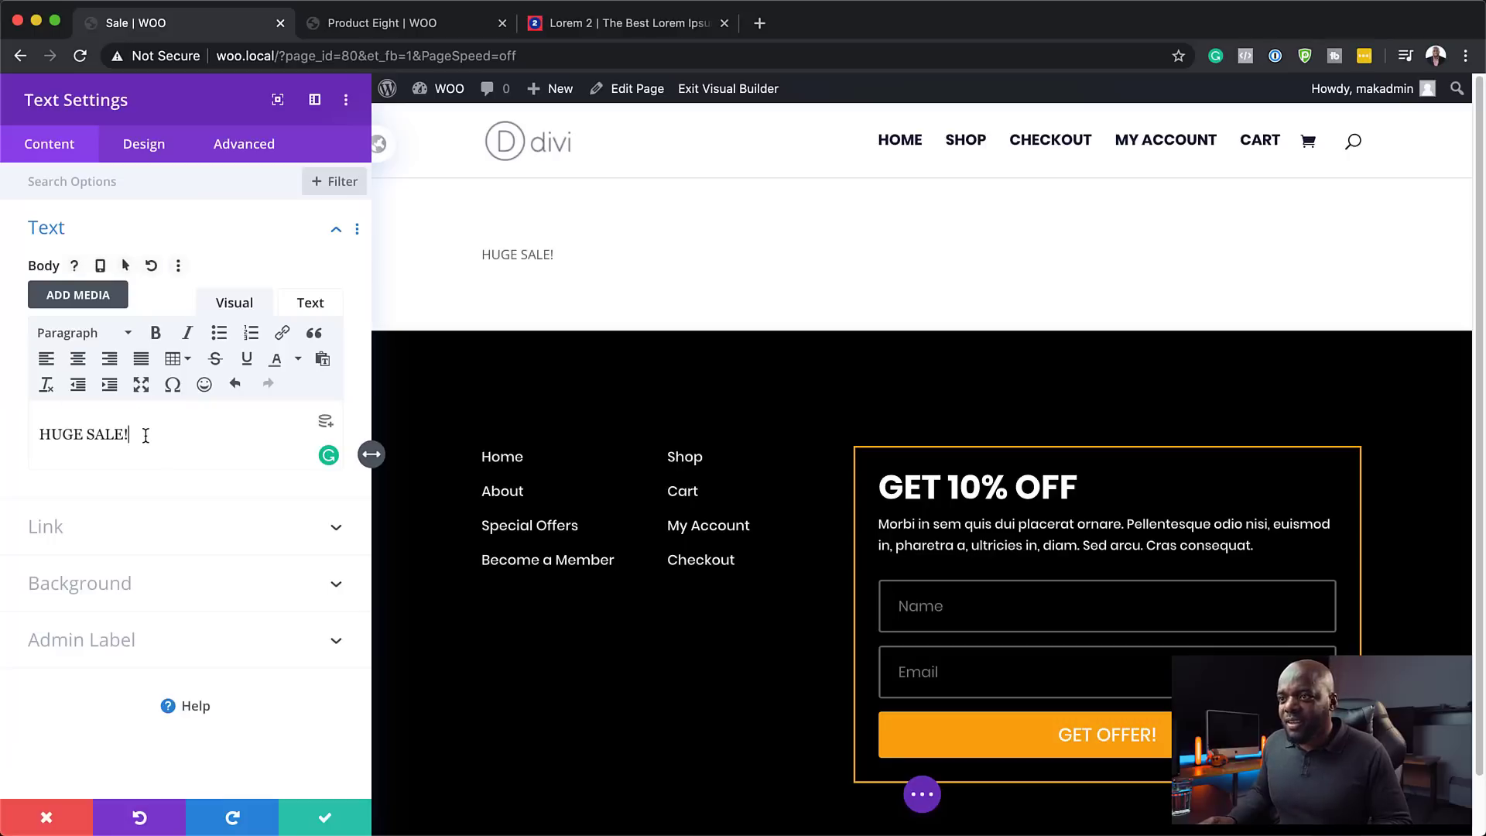
left_click_drag(145, 435, 39, 430)
left_click(68, 334)
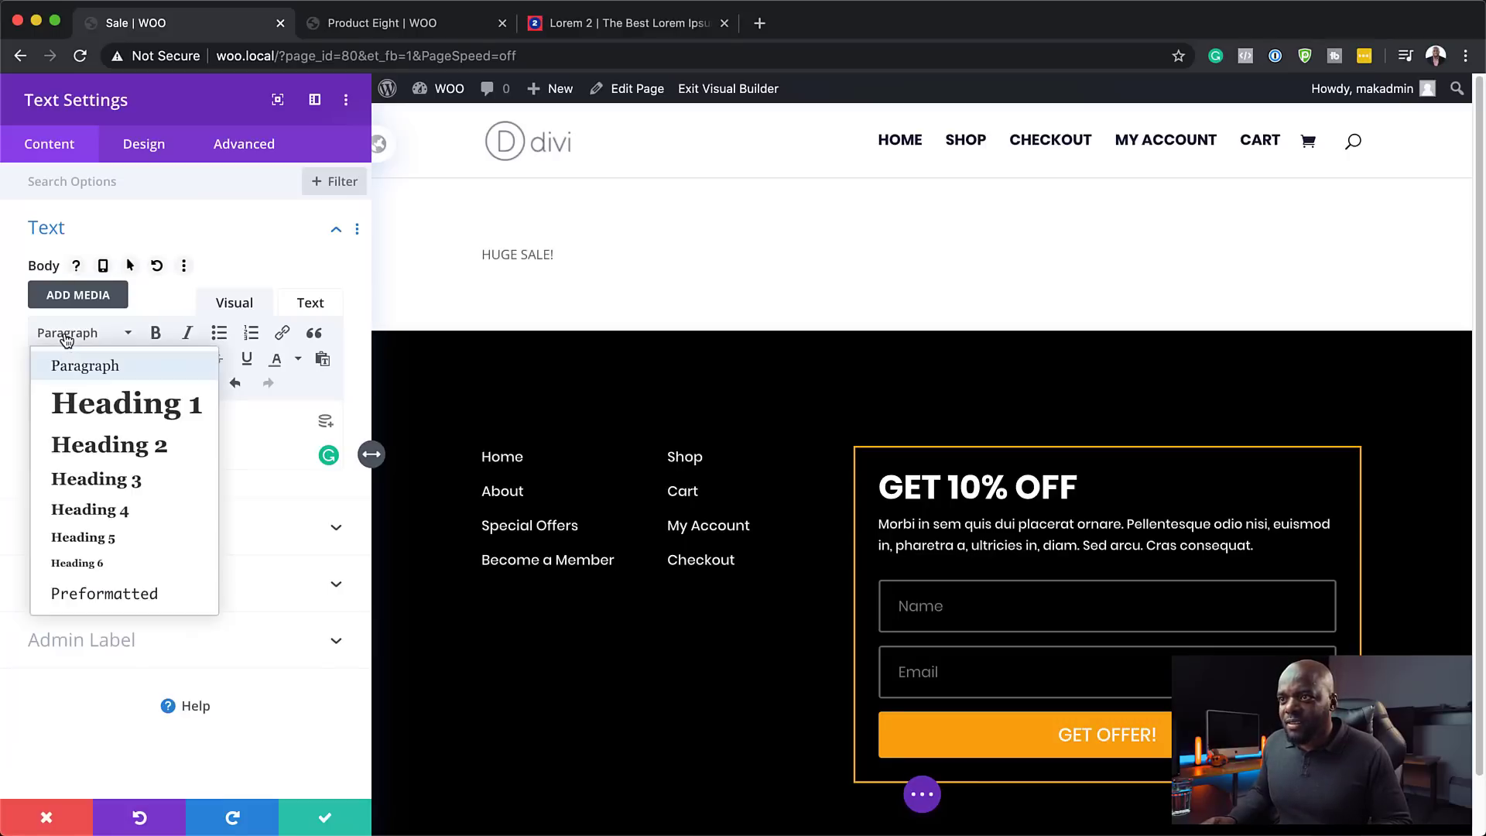
left_click(120, 407)
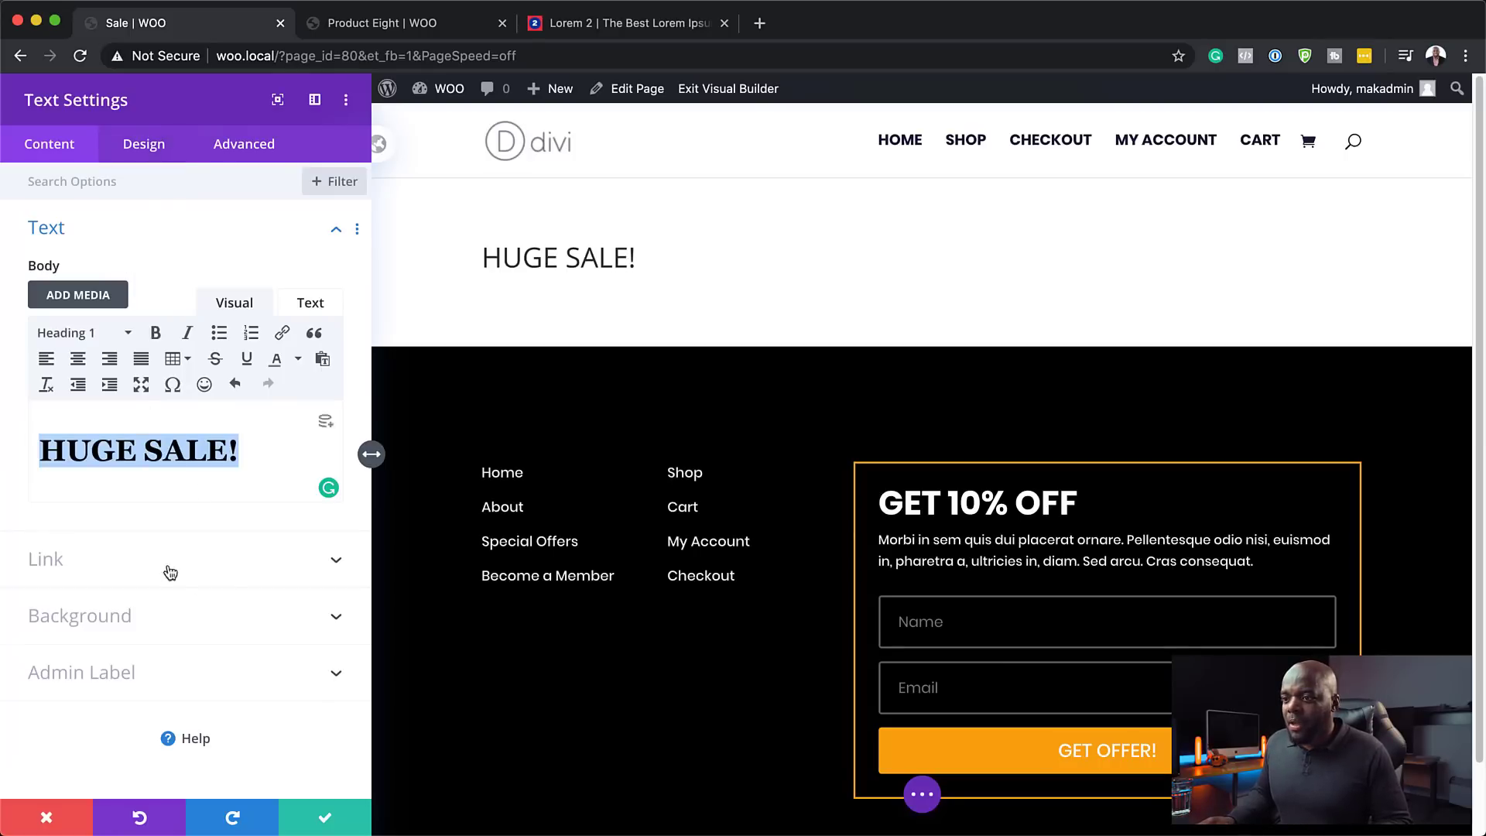
left_click(325, 817)
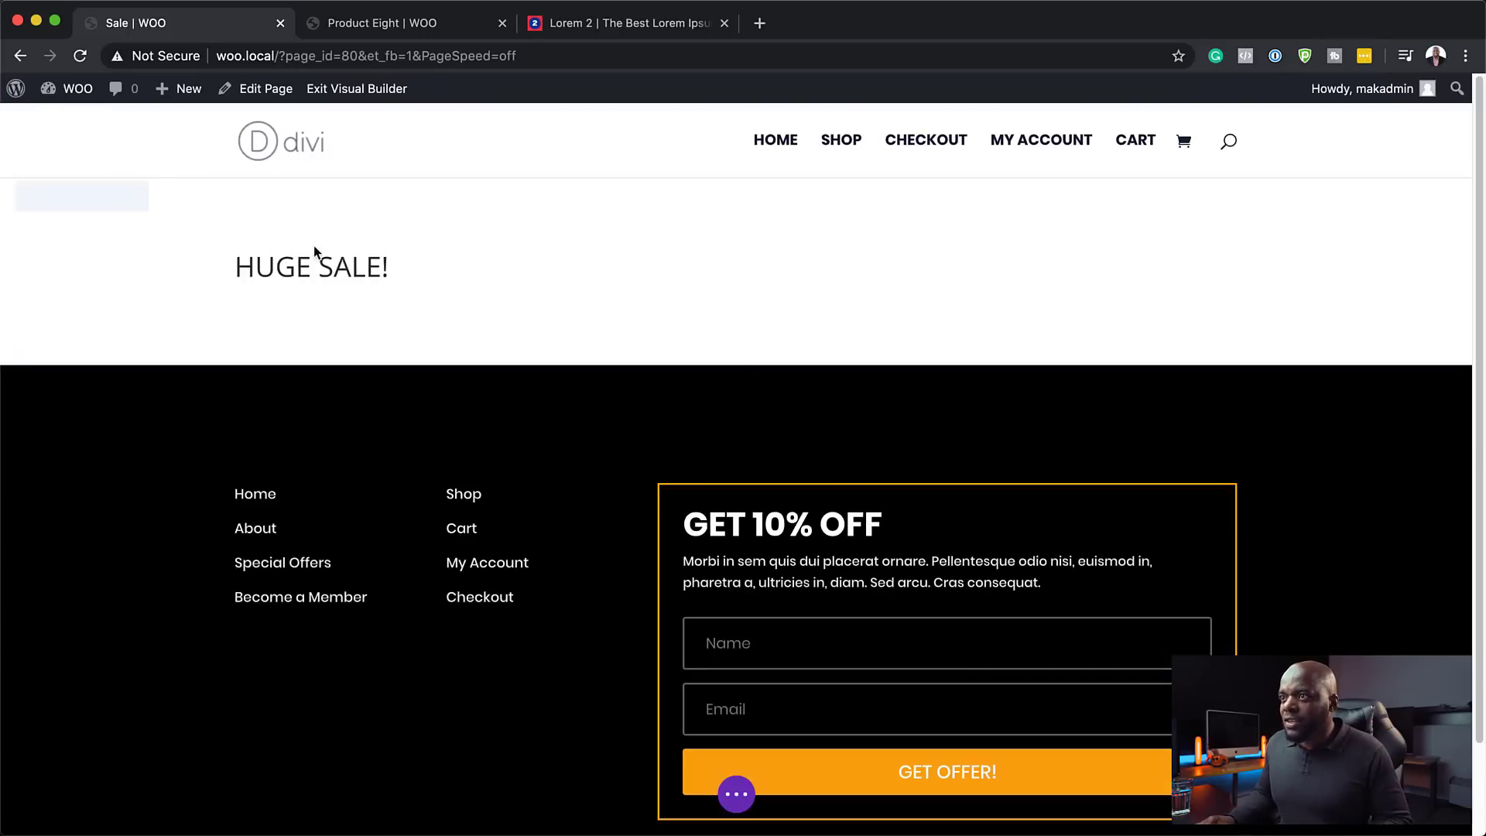
- Set the section background image to the photo of women with shopping bags
left_click(49, 200)
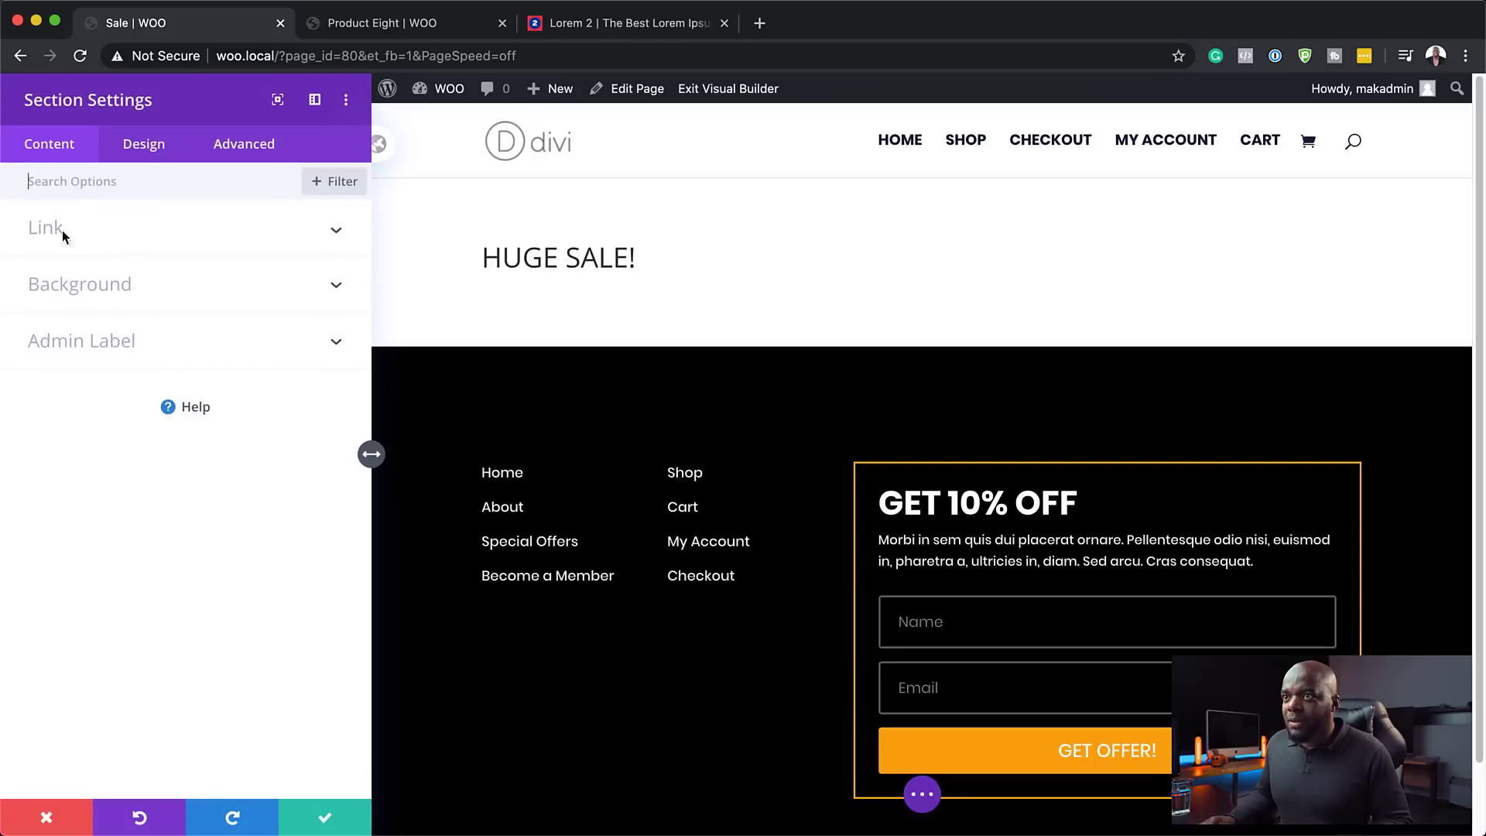
left_click(79, 291)
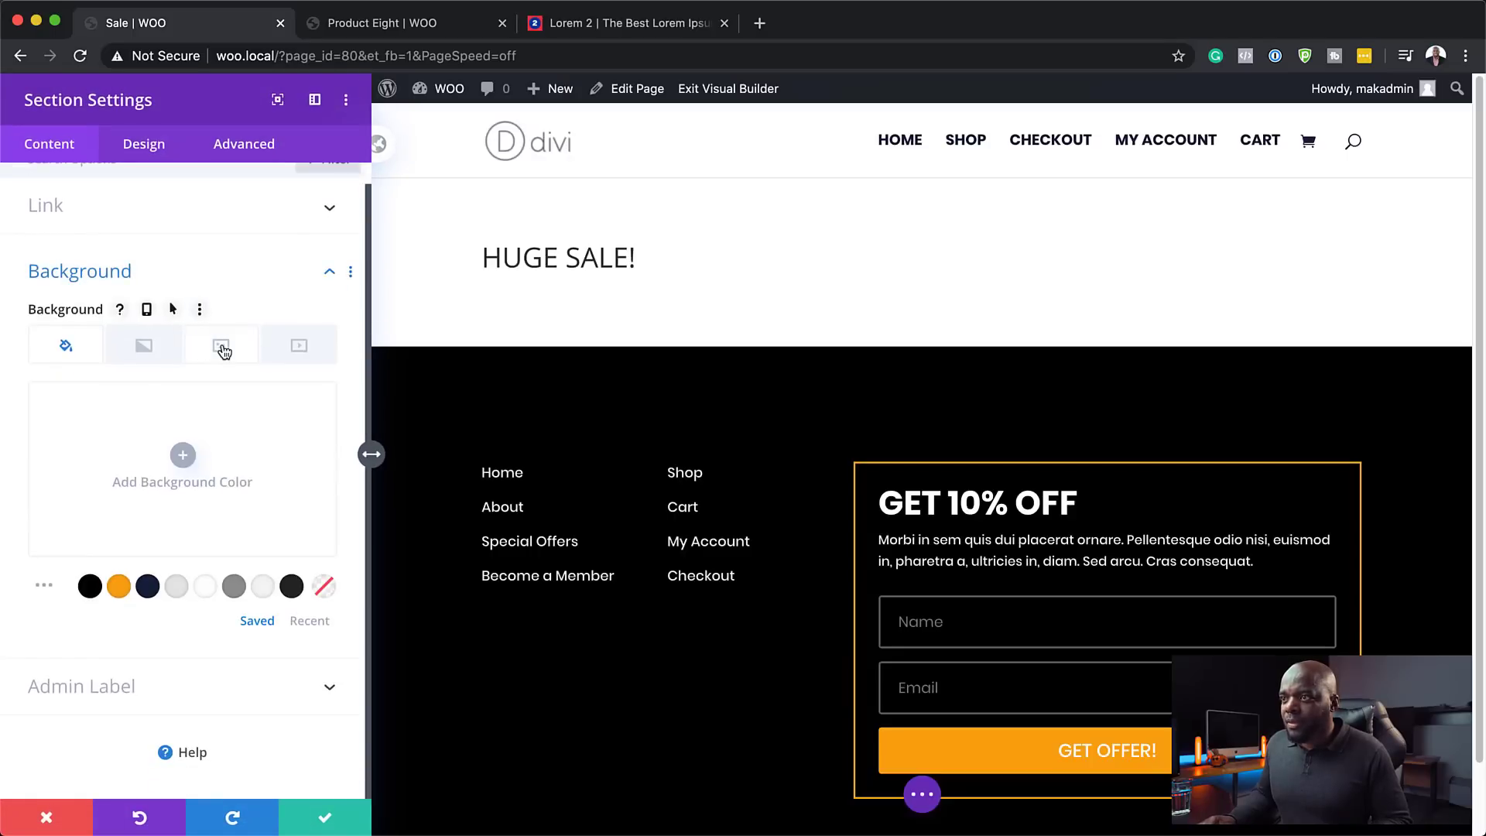
left_click(222, 351)
left_click(182, 442)
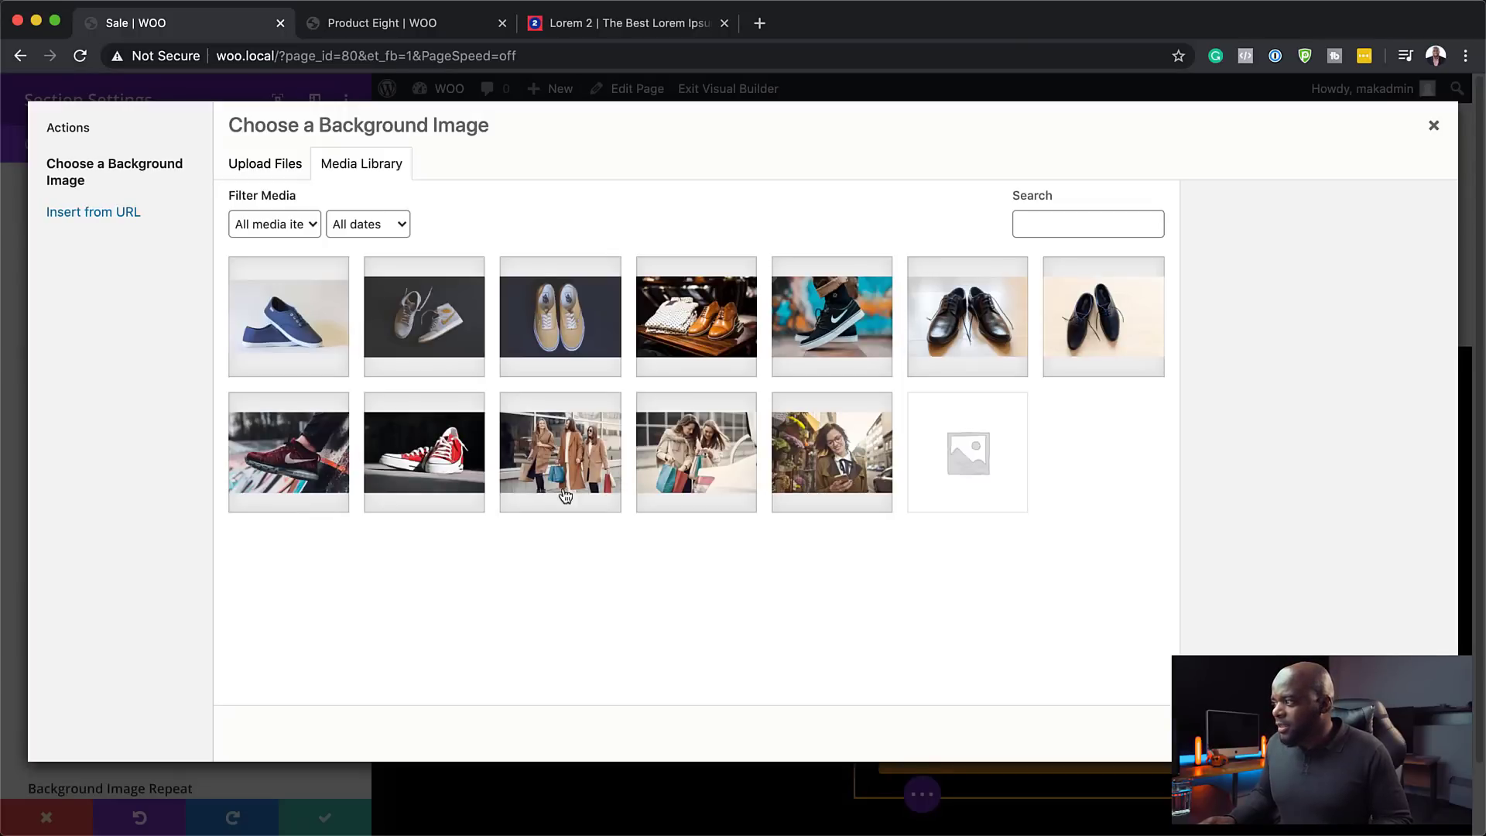
left_click(728, 456)
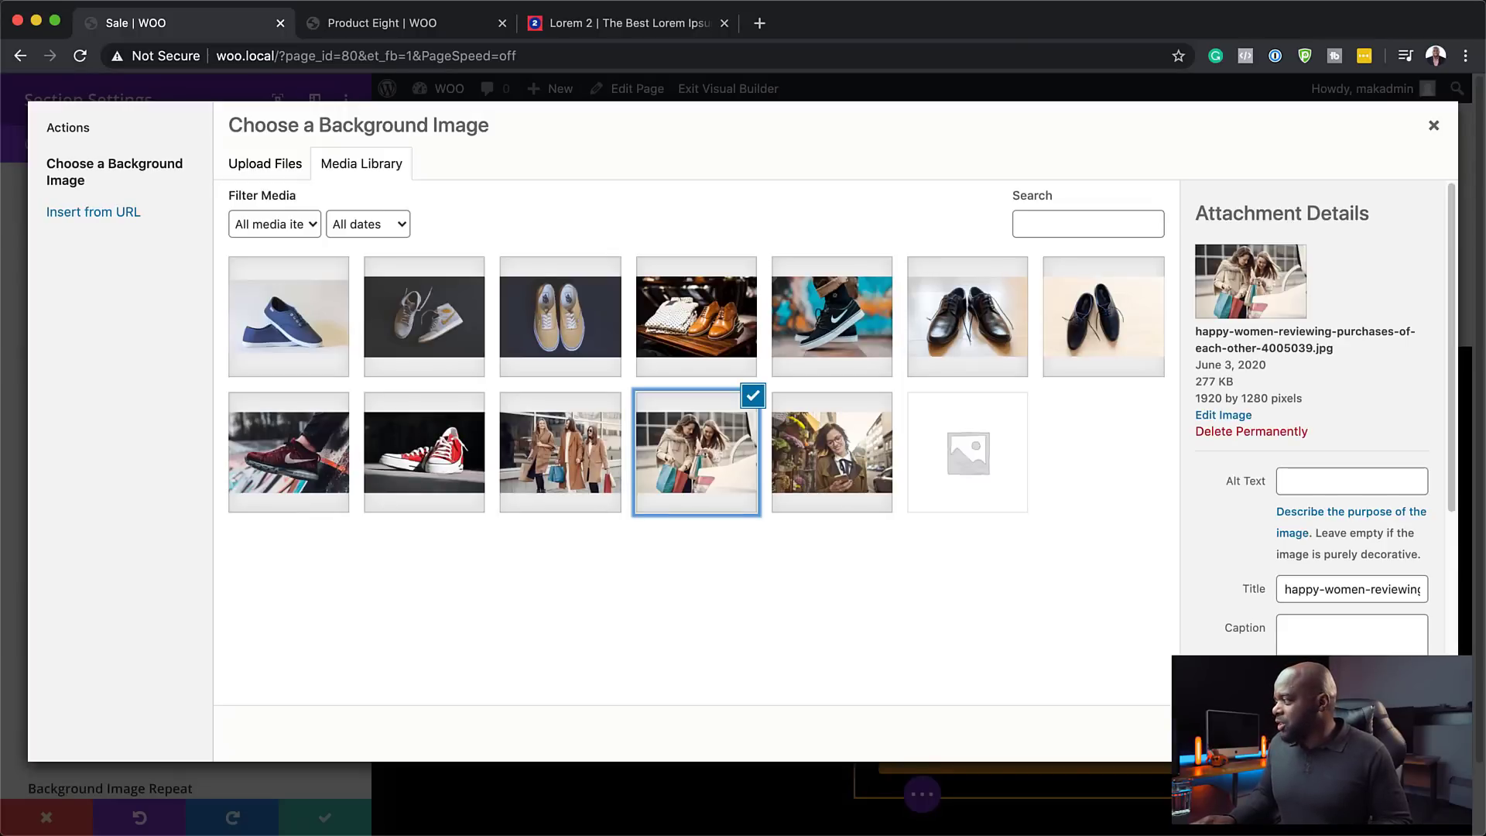
left_click(1386, 733)
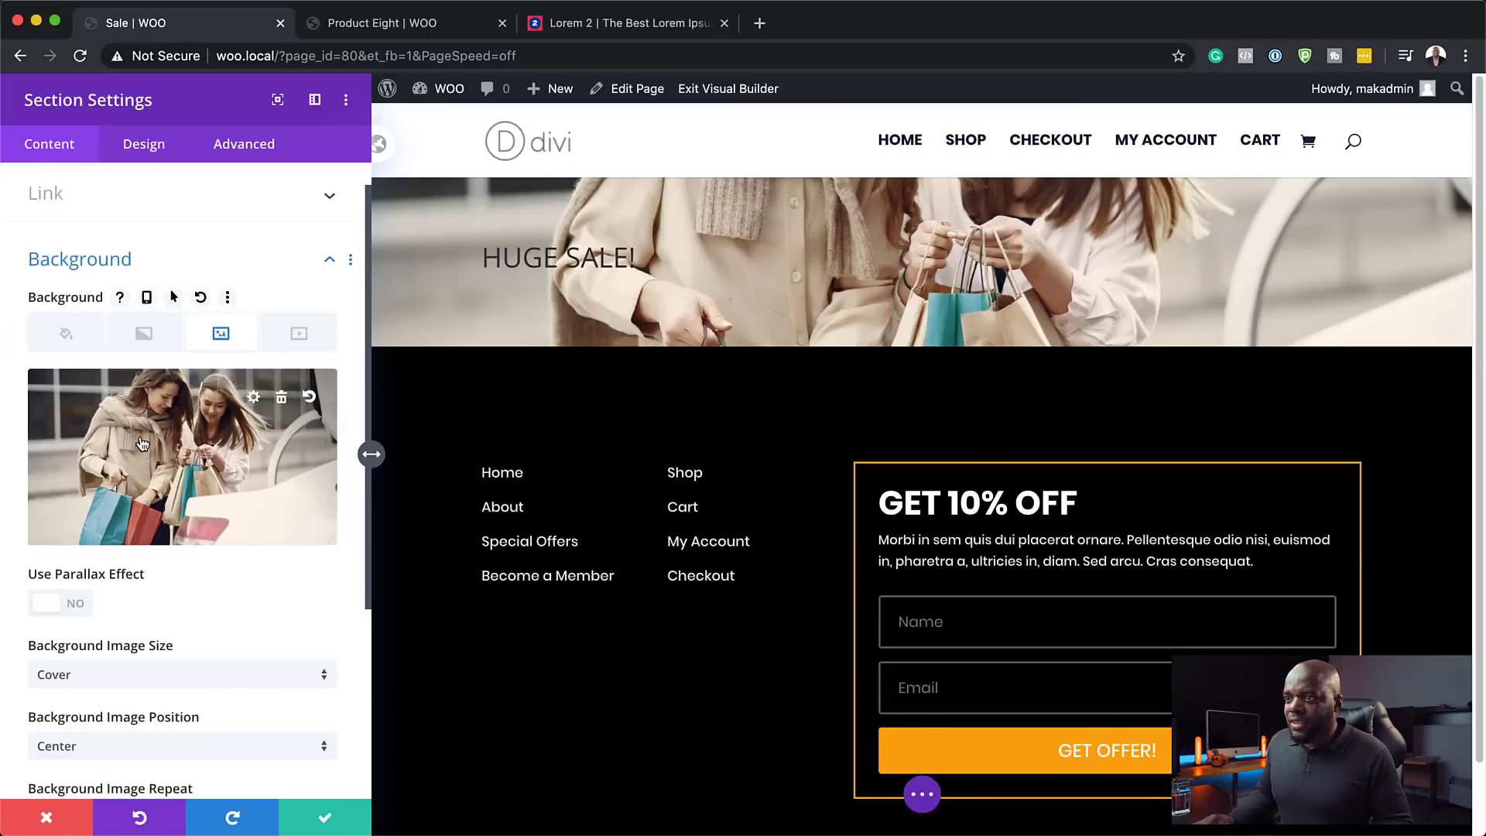
- Overlay black at 0.74 opacity, blend it with Multiply, and save the section
left_click(74, 341)
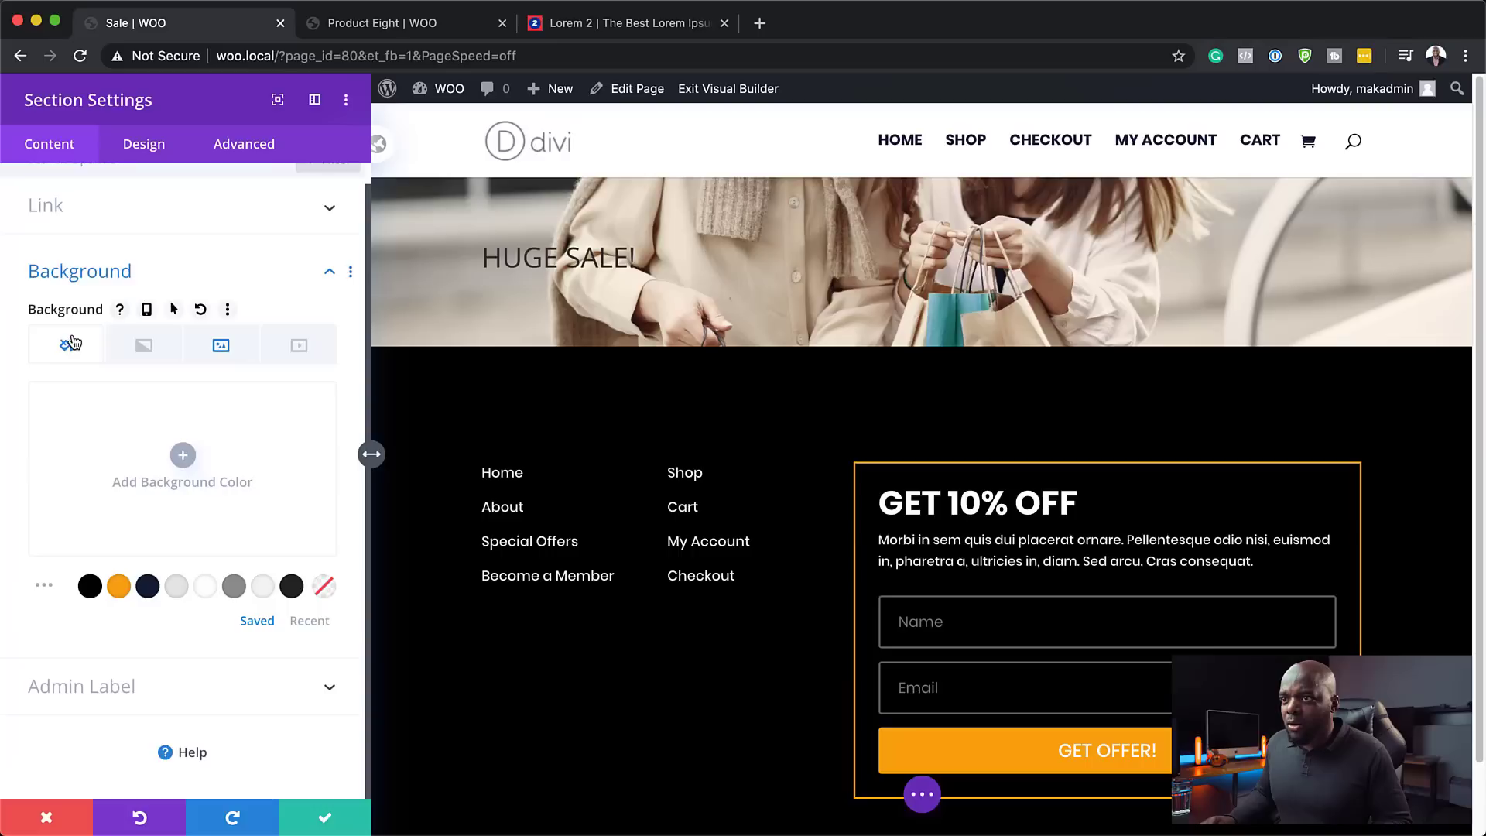
left_click(90, 587)
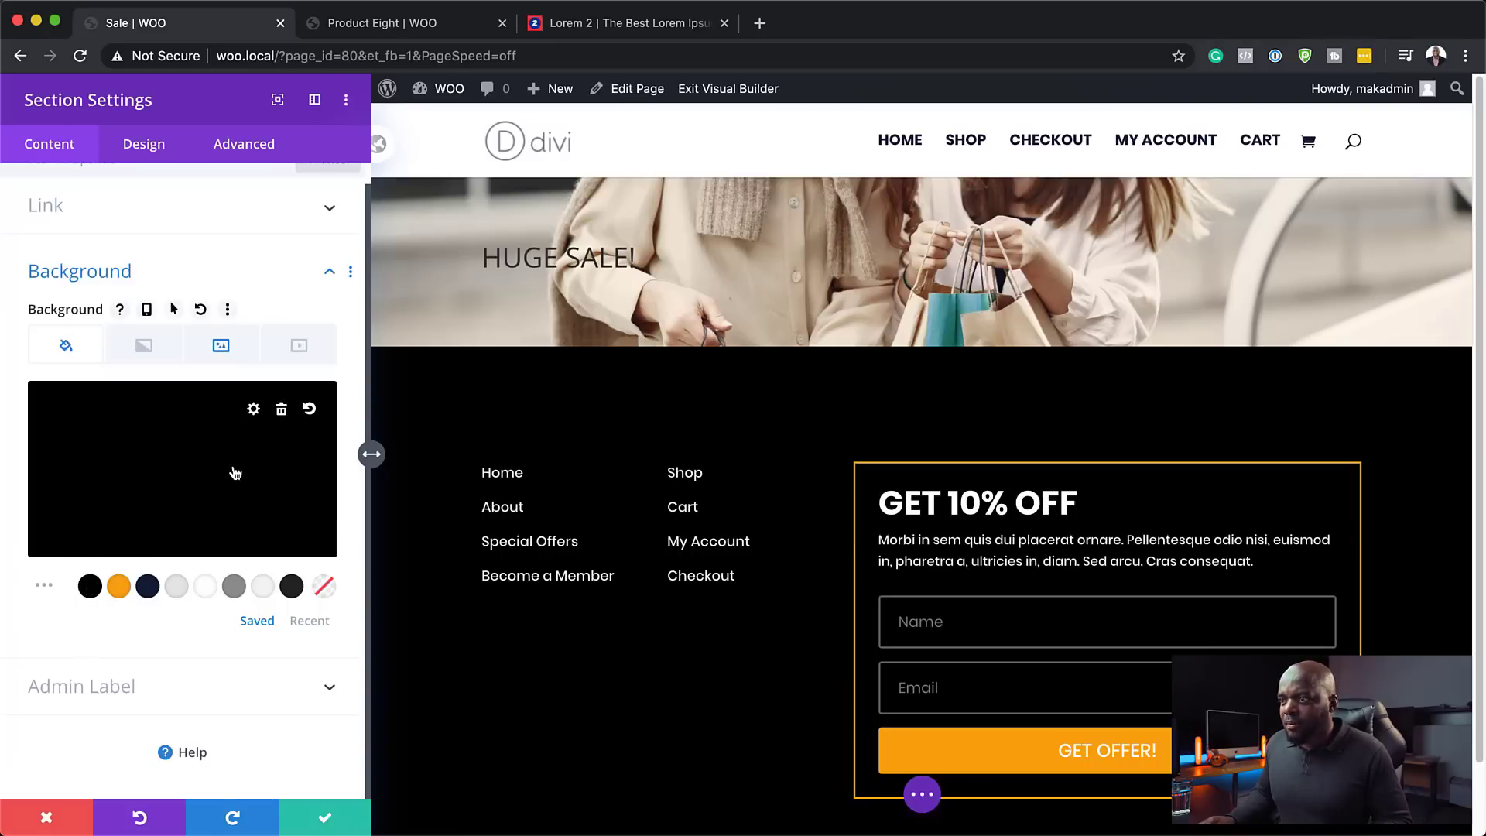
left_click(197, 453)
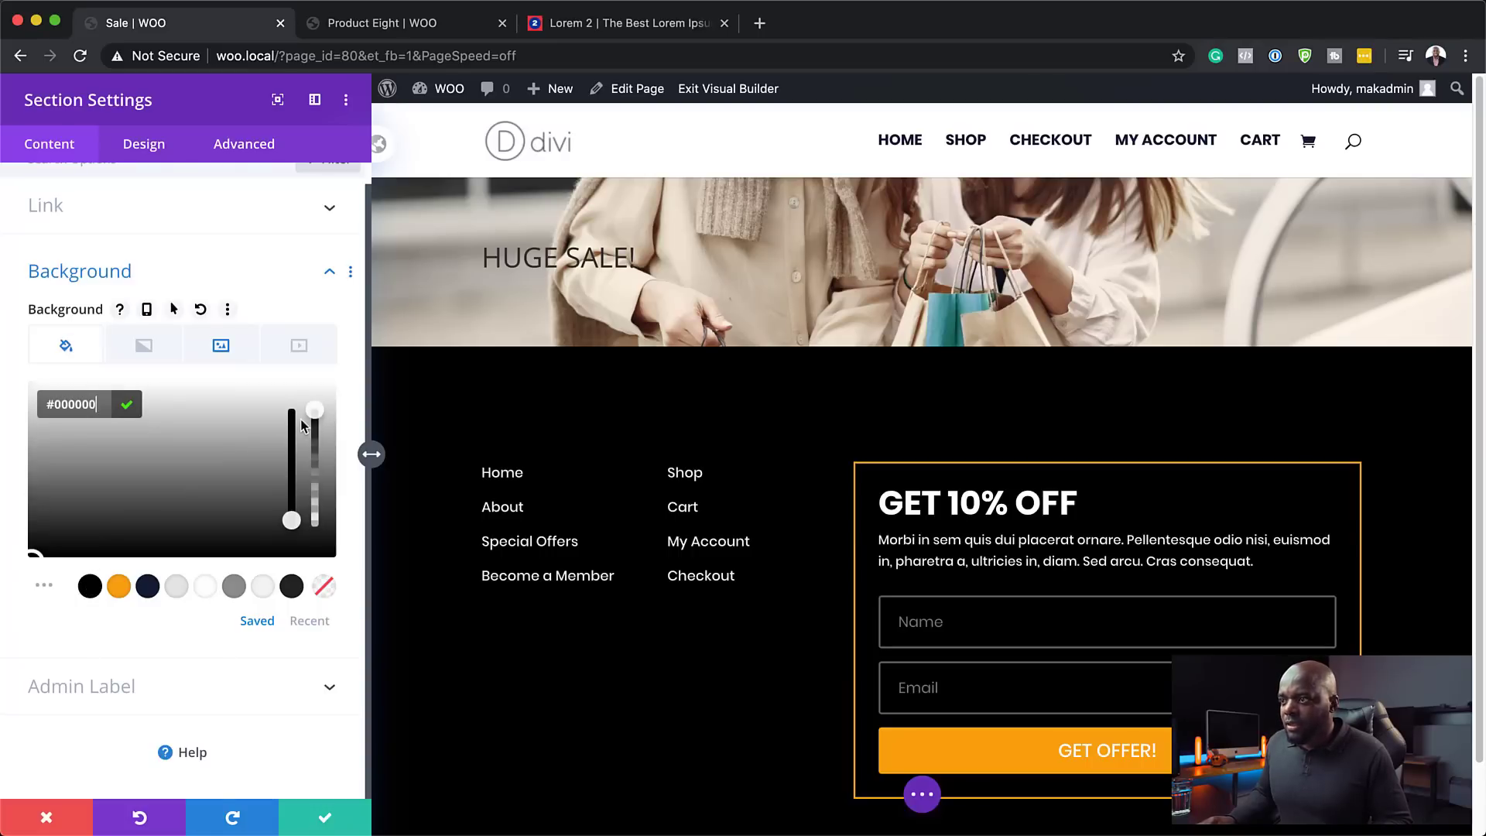
left_click_drag(314, 423, 315, 455)
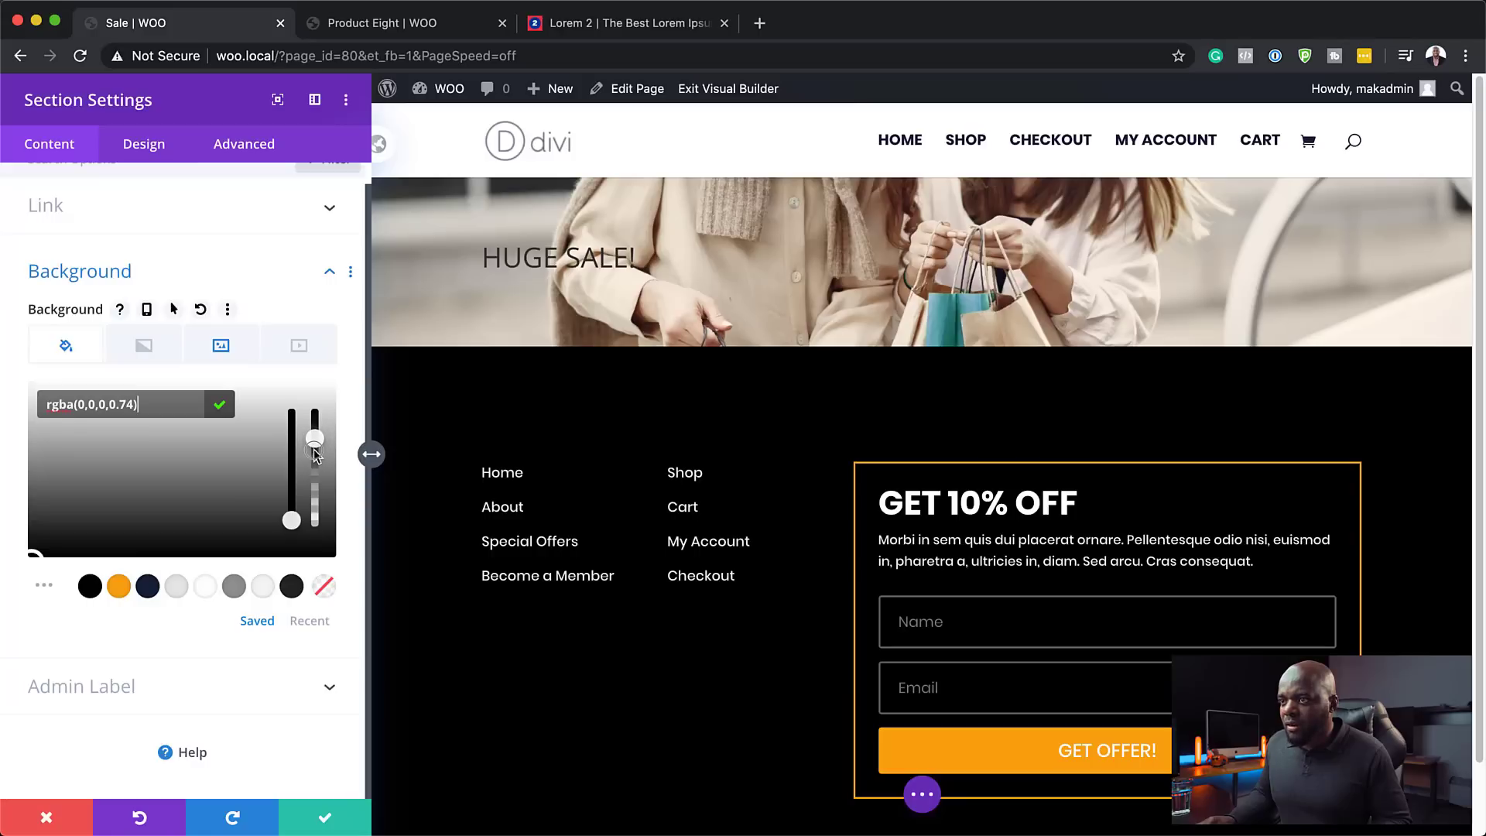
left_click(217, 347)
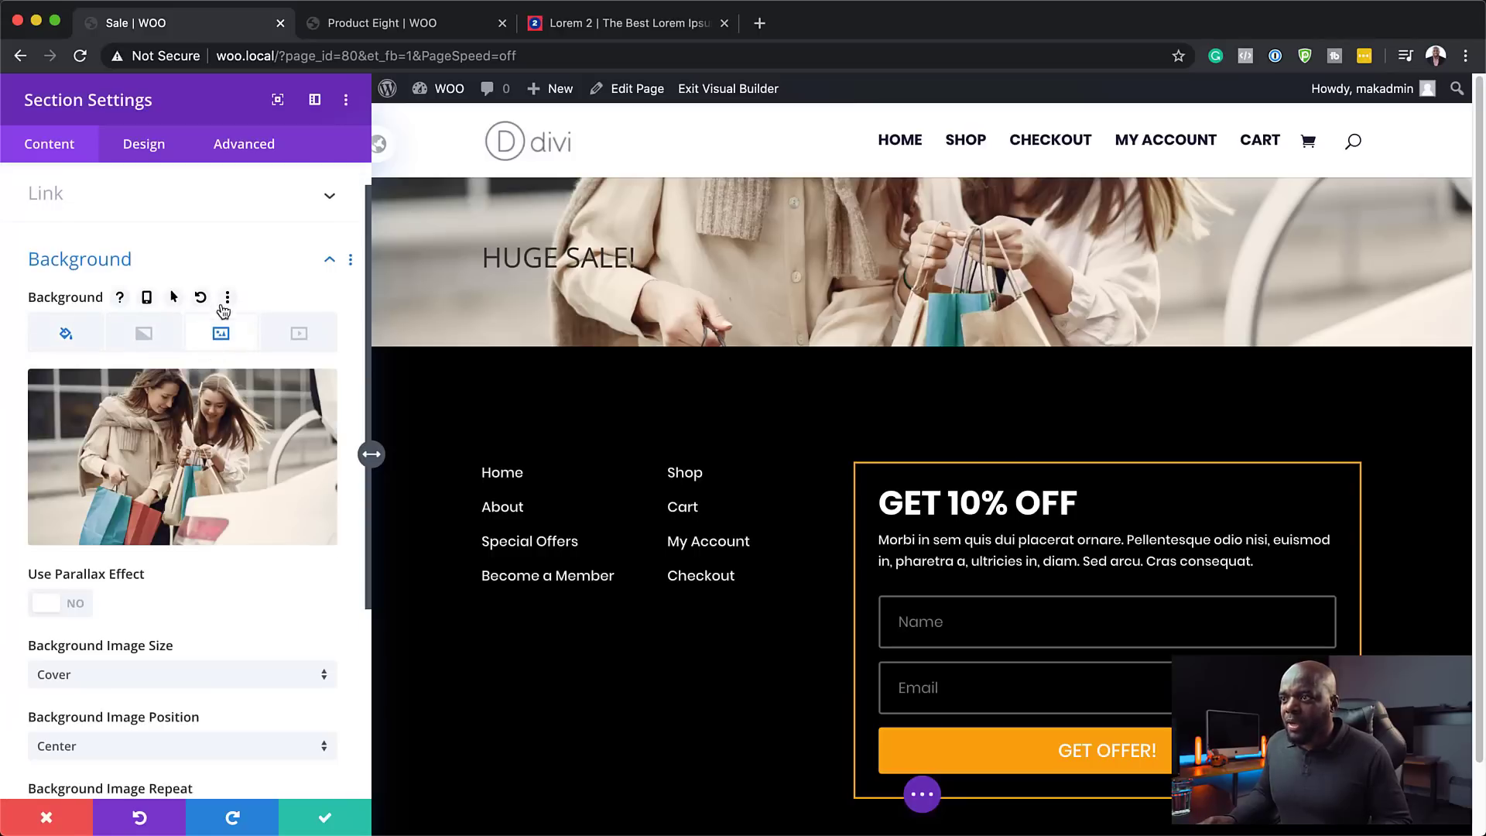
scroll(164, 601, "down", 5)
left_click(127, 607)
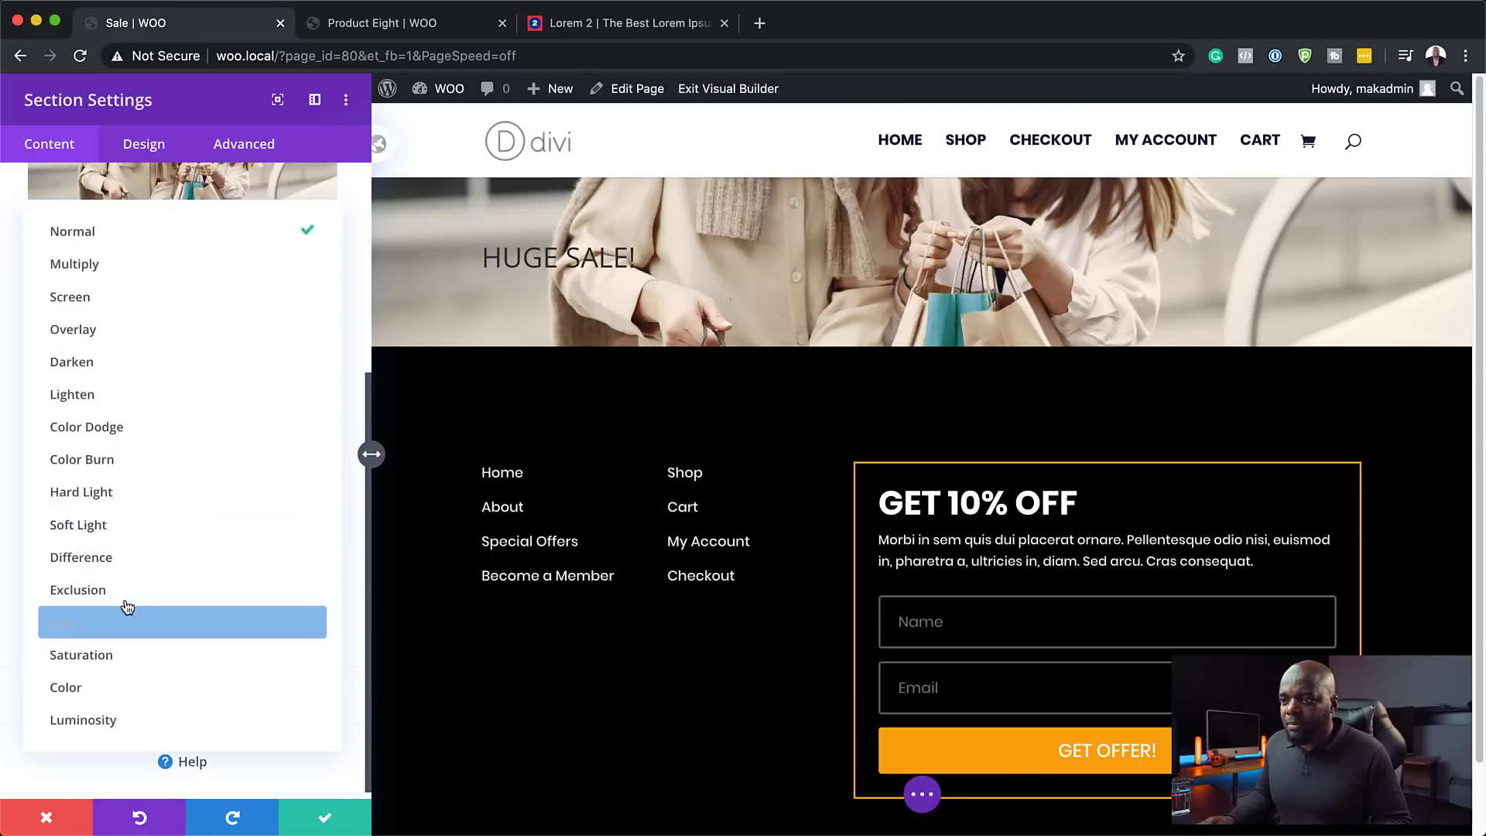
left_click(131, 278)
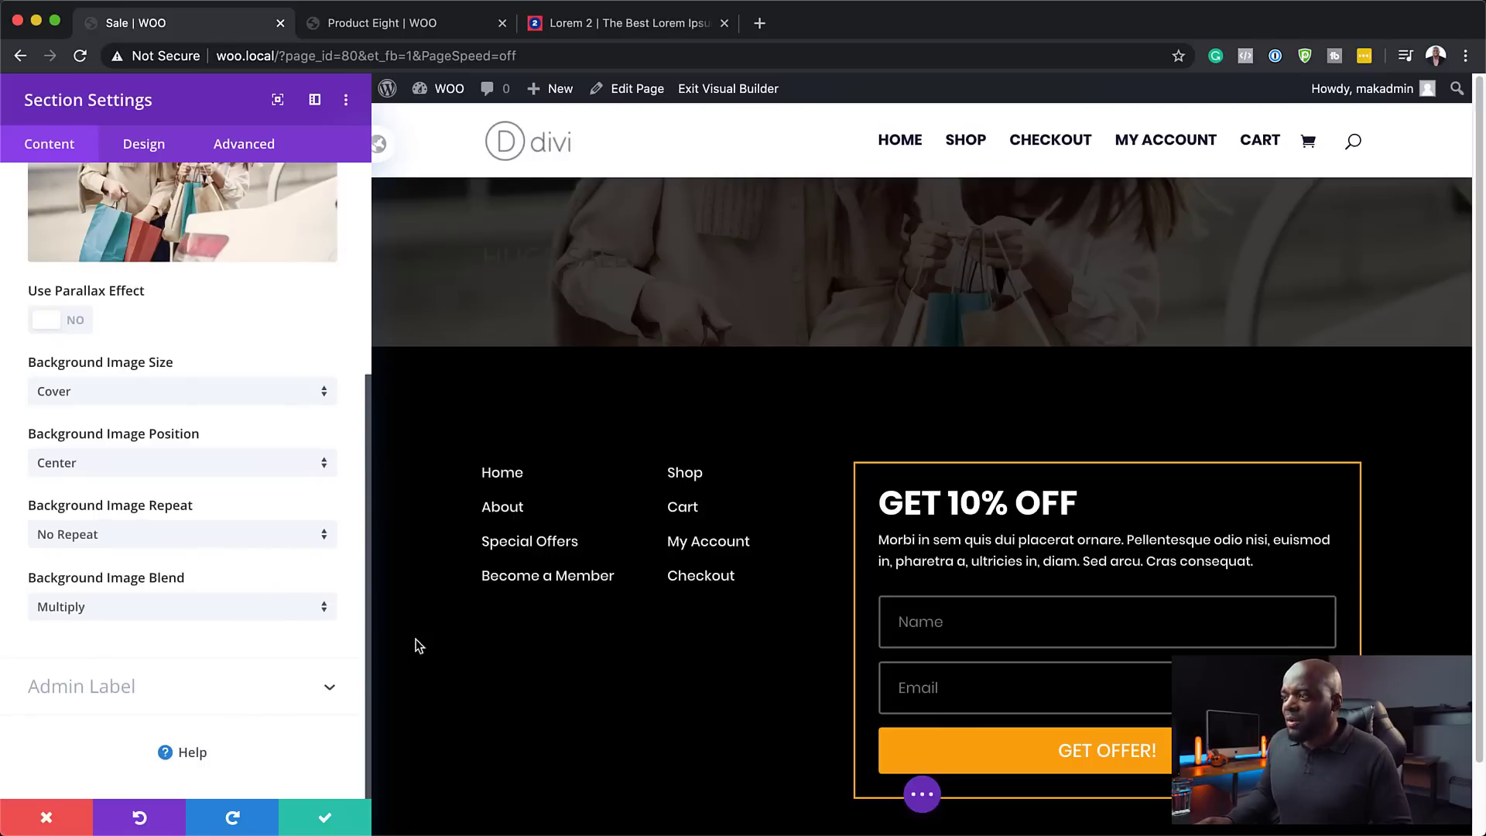
left_click(325, 822)
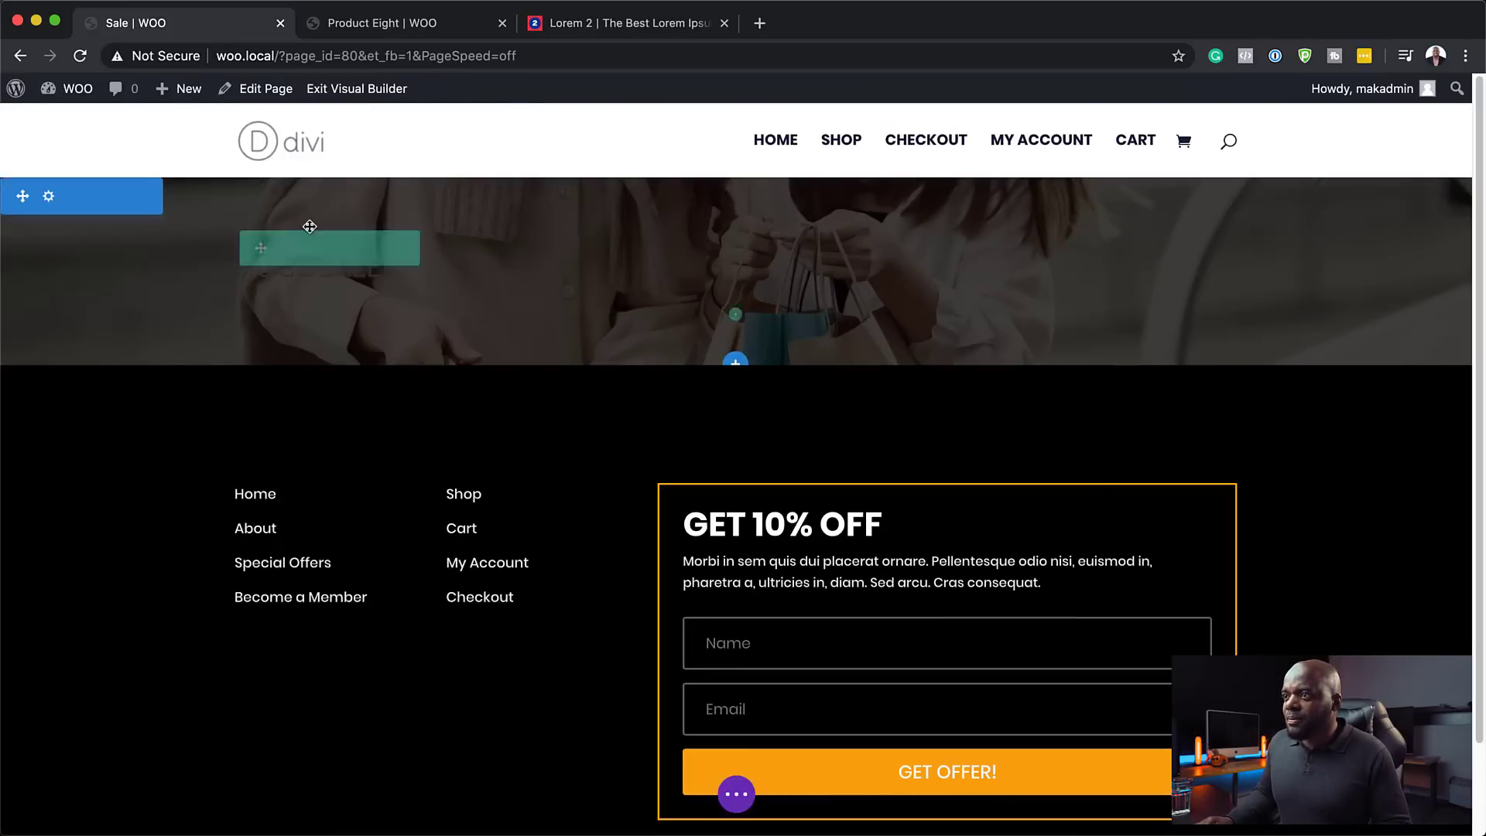
- Style the H1 heading as centred white uppercase Ultra Bold Poppins at 66px
left_click(704, 300)
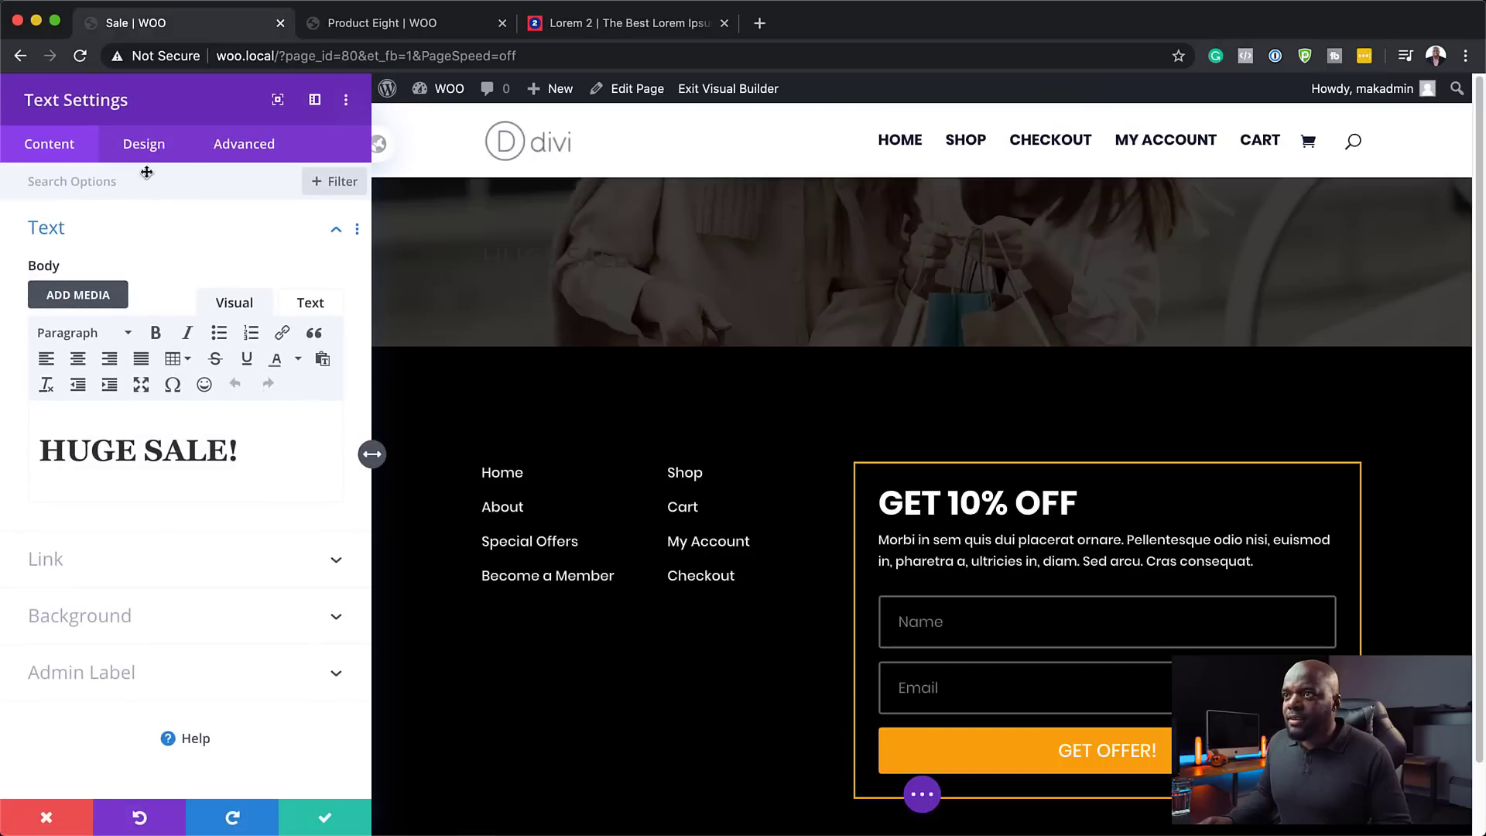
left_click(143, 144)
left_click(58, 263)
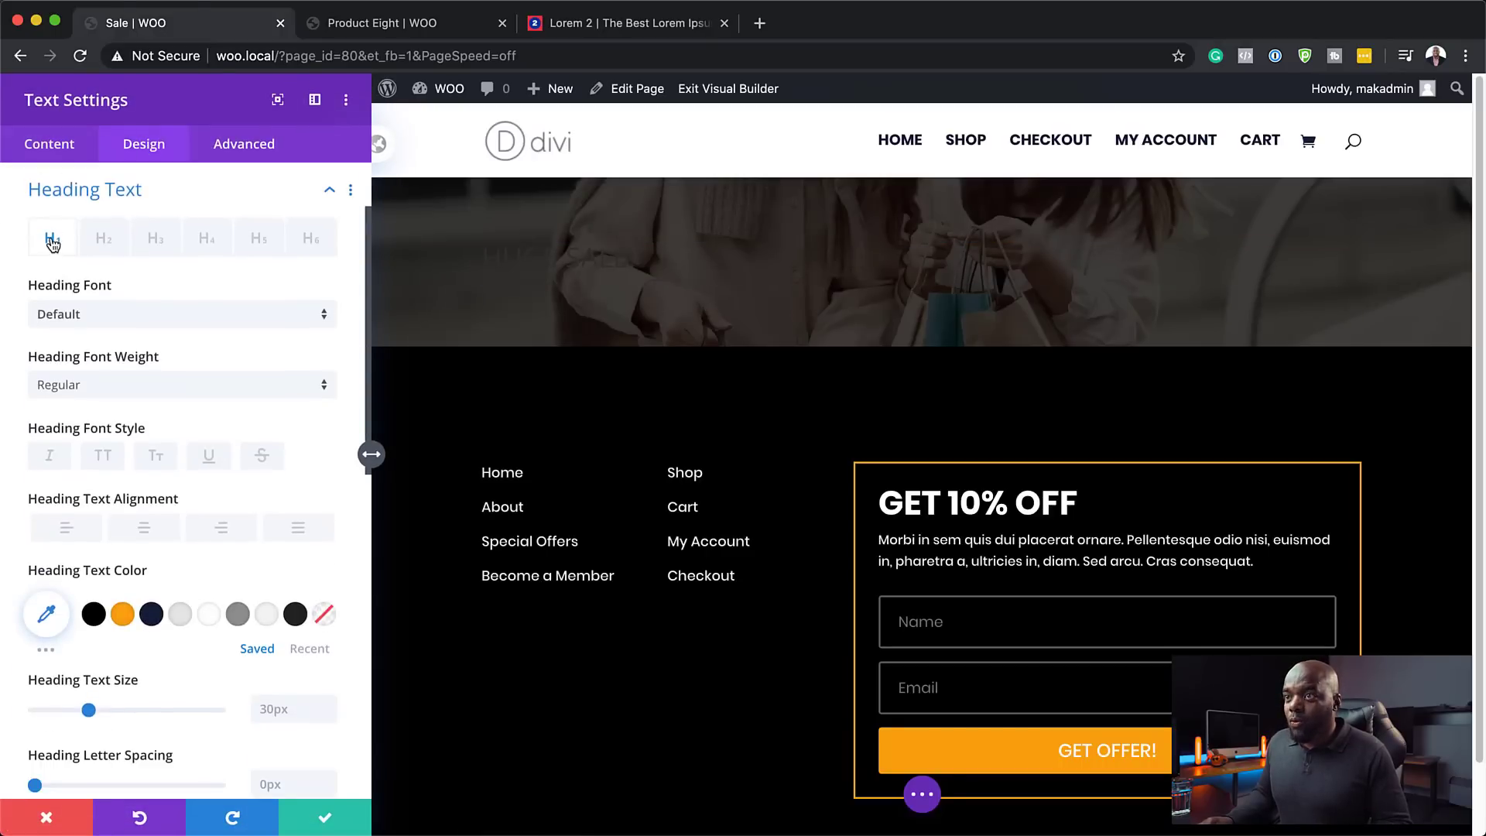
left_click(77, 325)
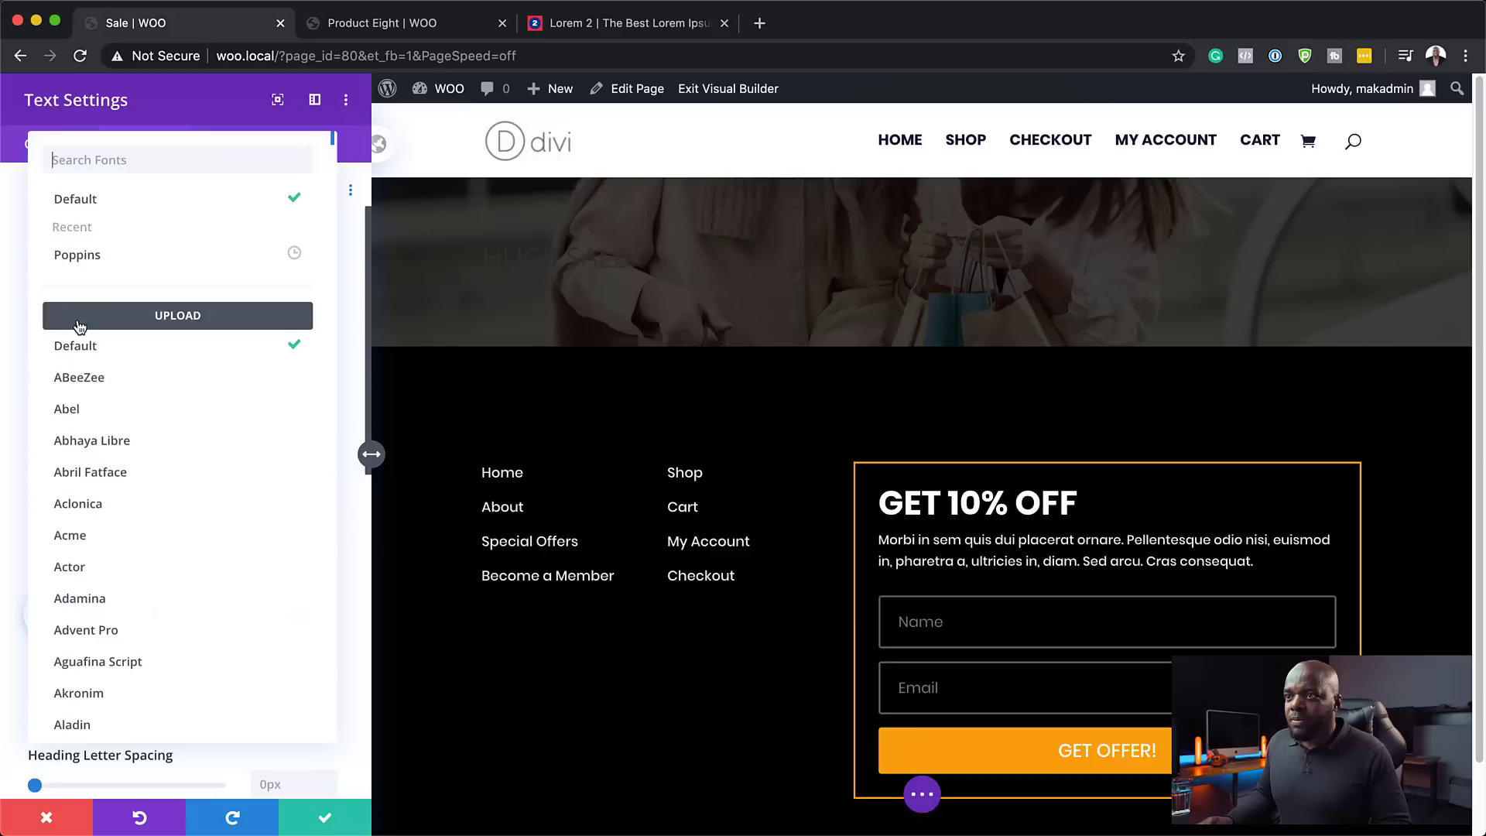
left_click(90, 258)
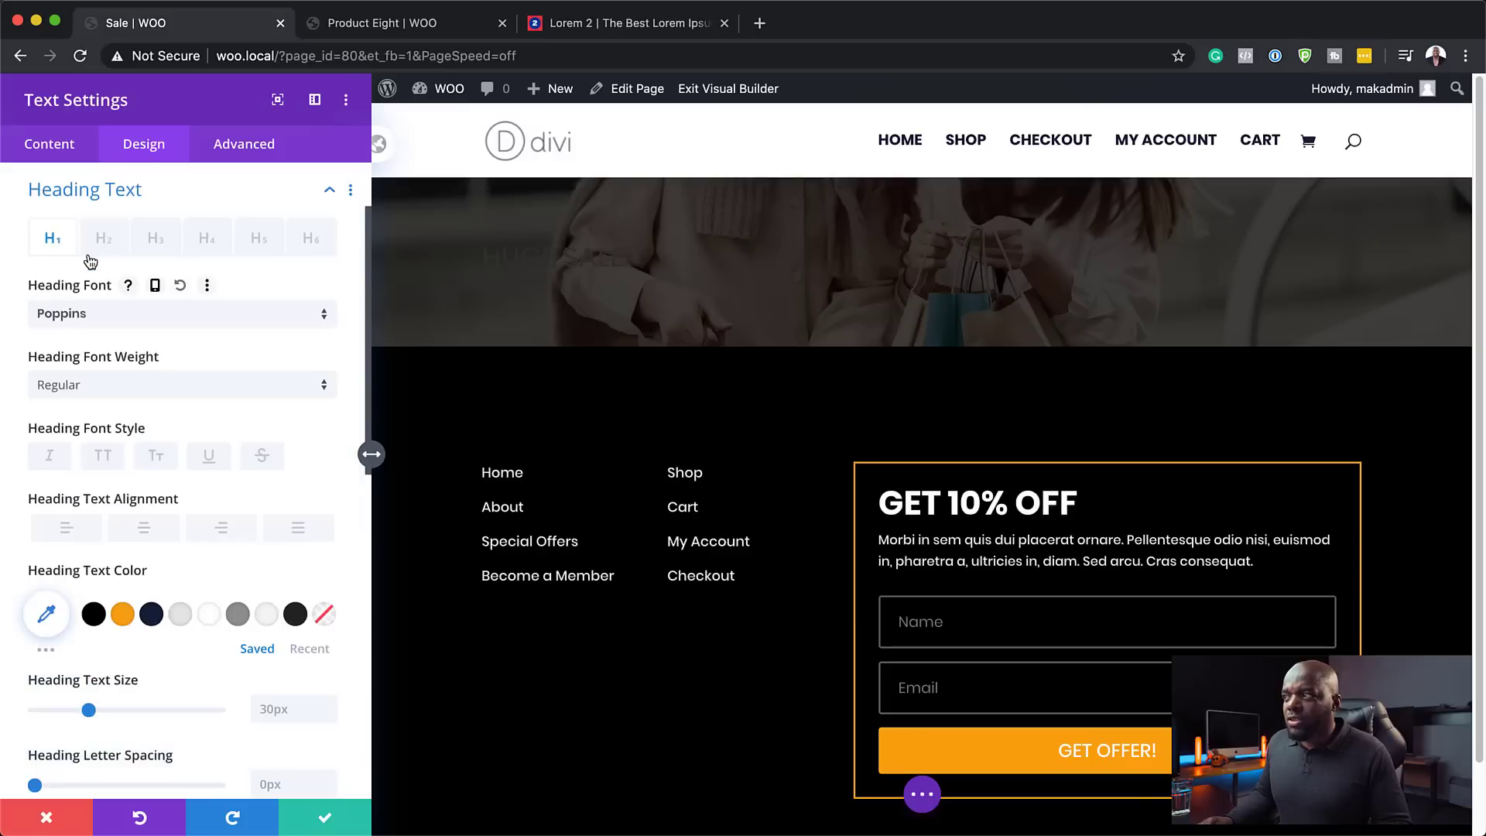
left_click(103, 456)
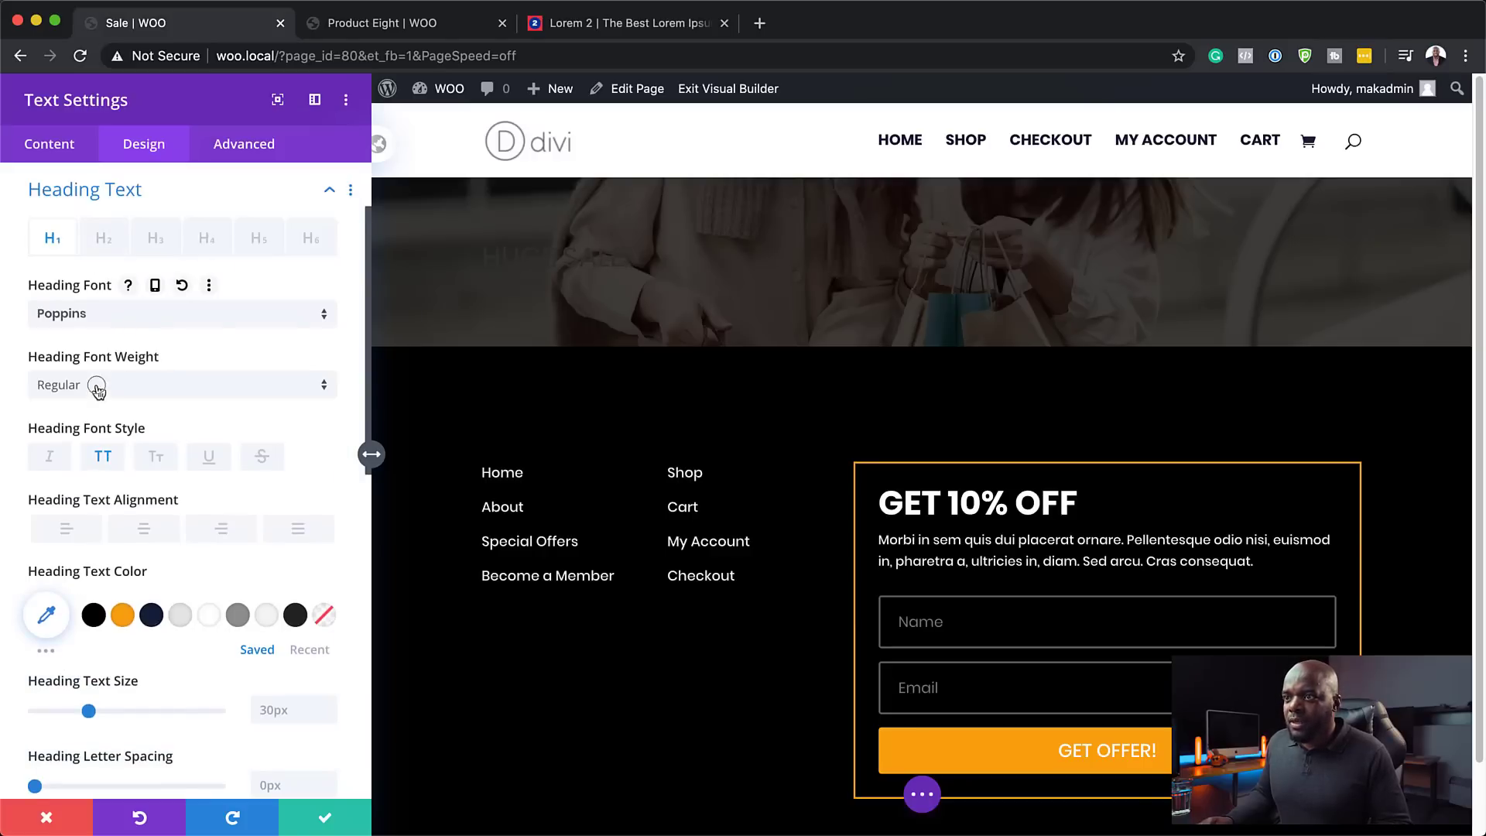
left_click(97, 387)
left_click(126, 619)
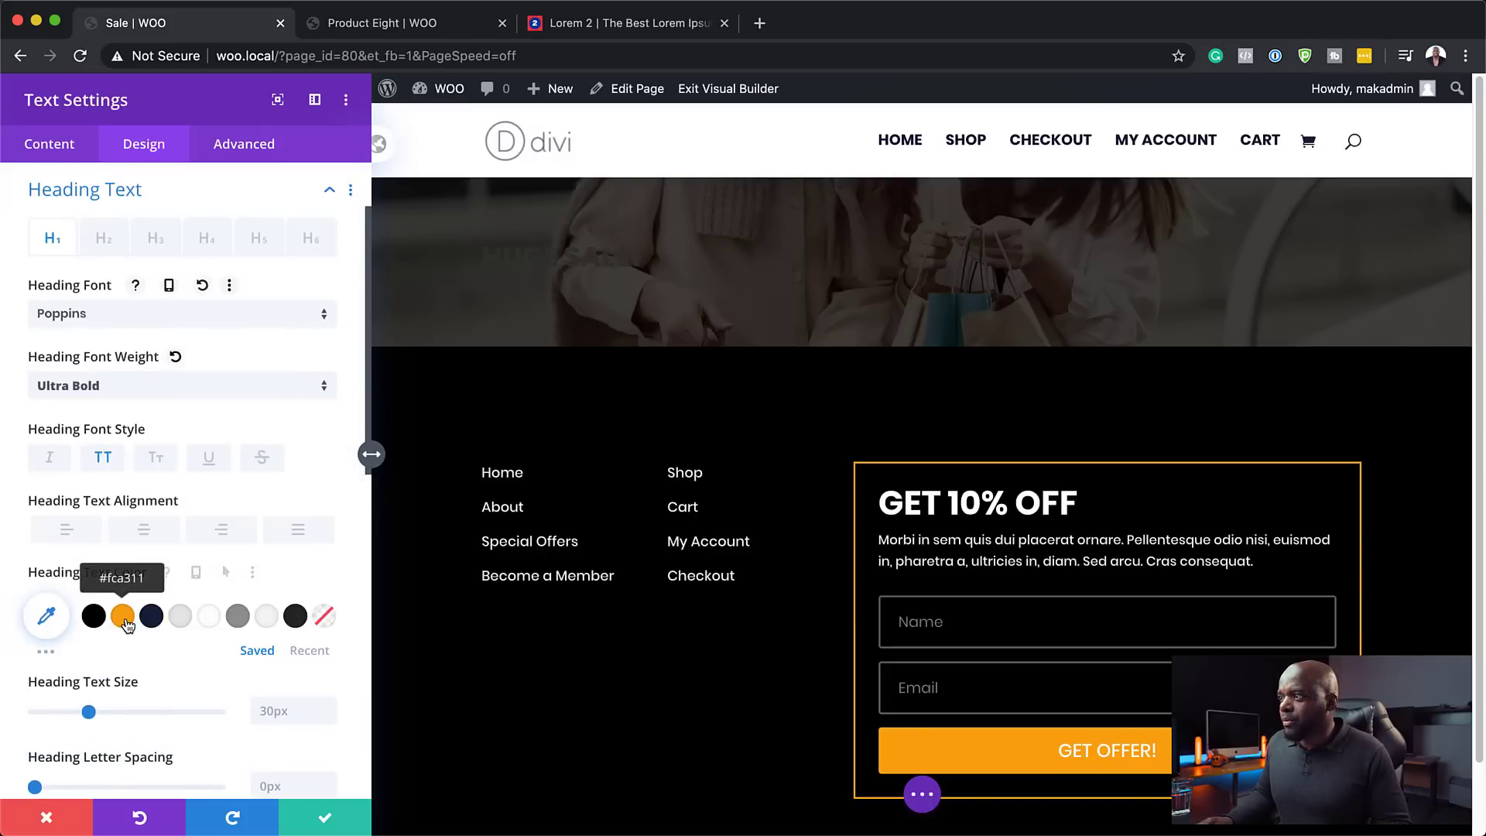
left_click(208, 617)
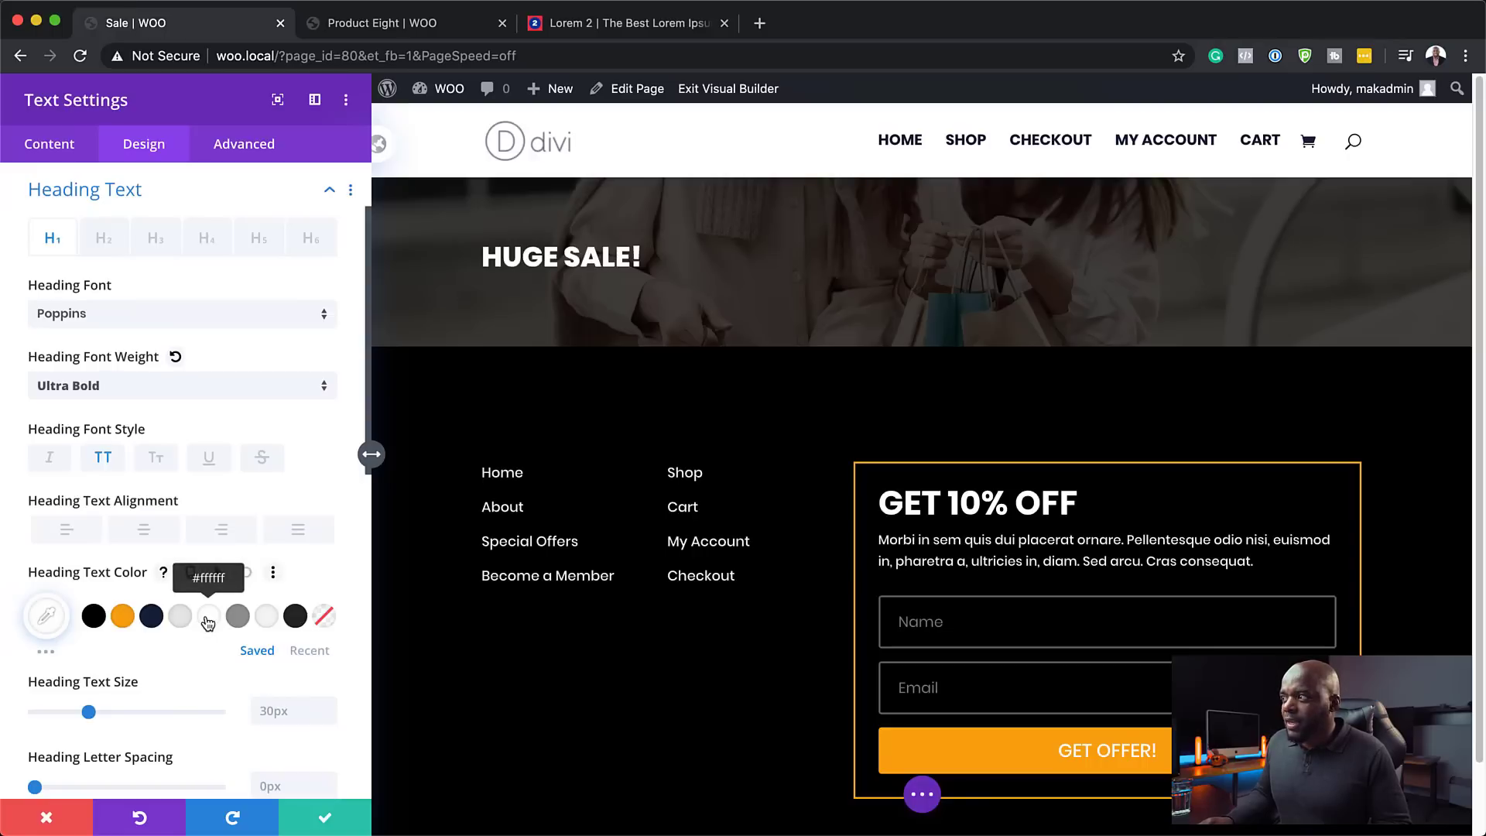
left_click_drag(89, 712, 156, 723)
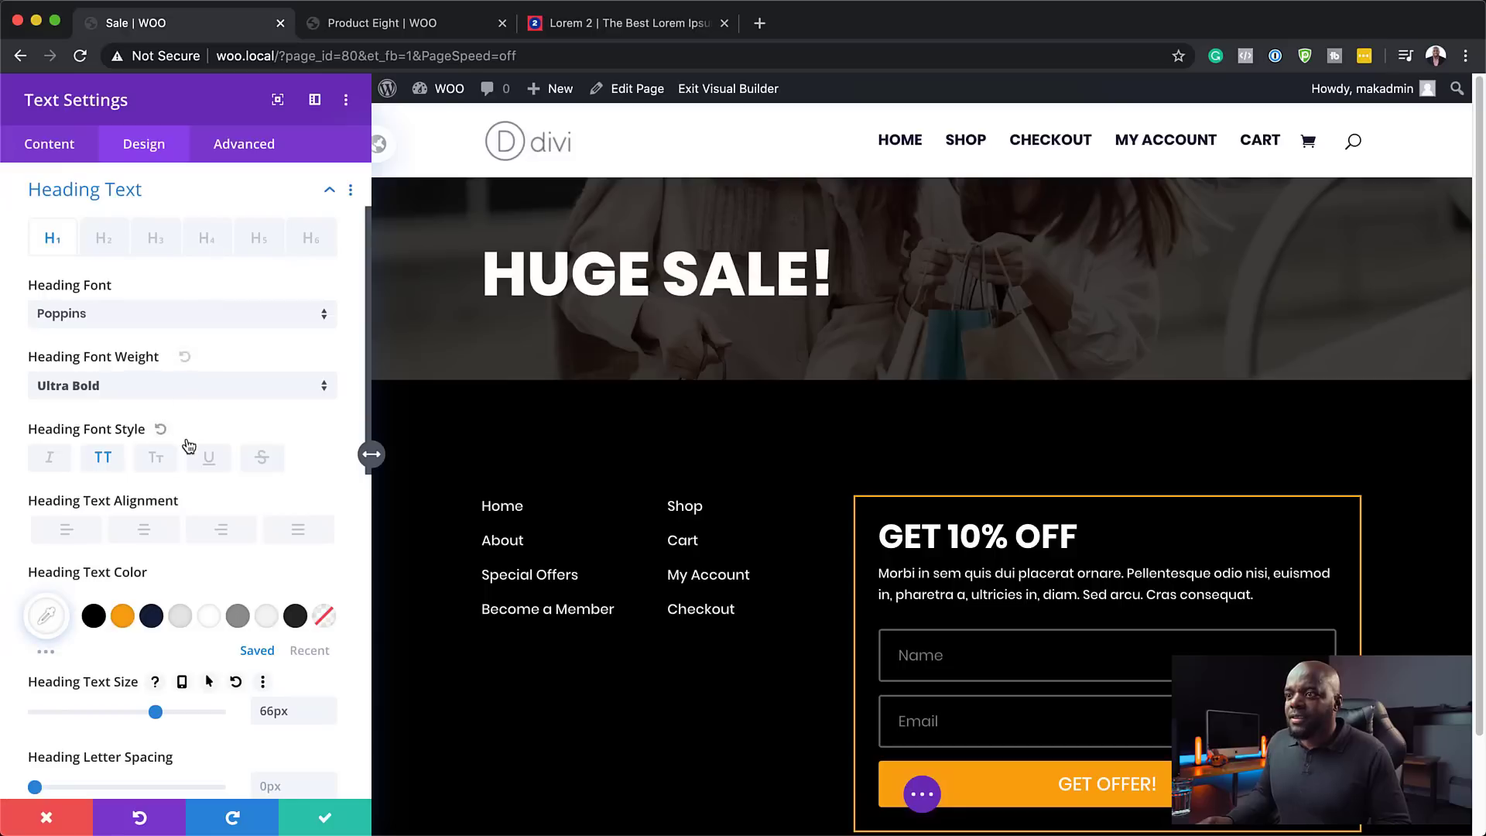
left_click(149, 531)
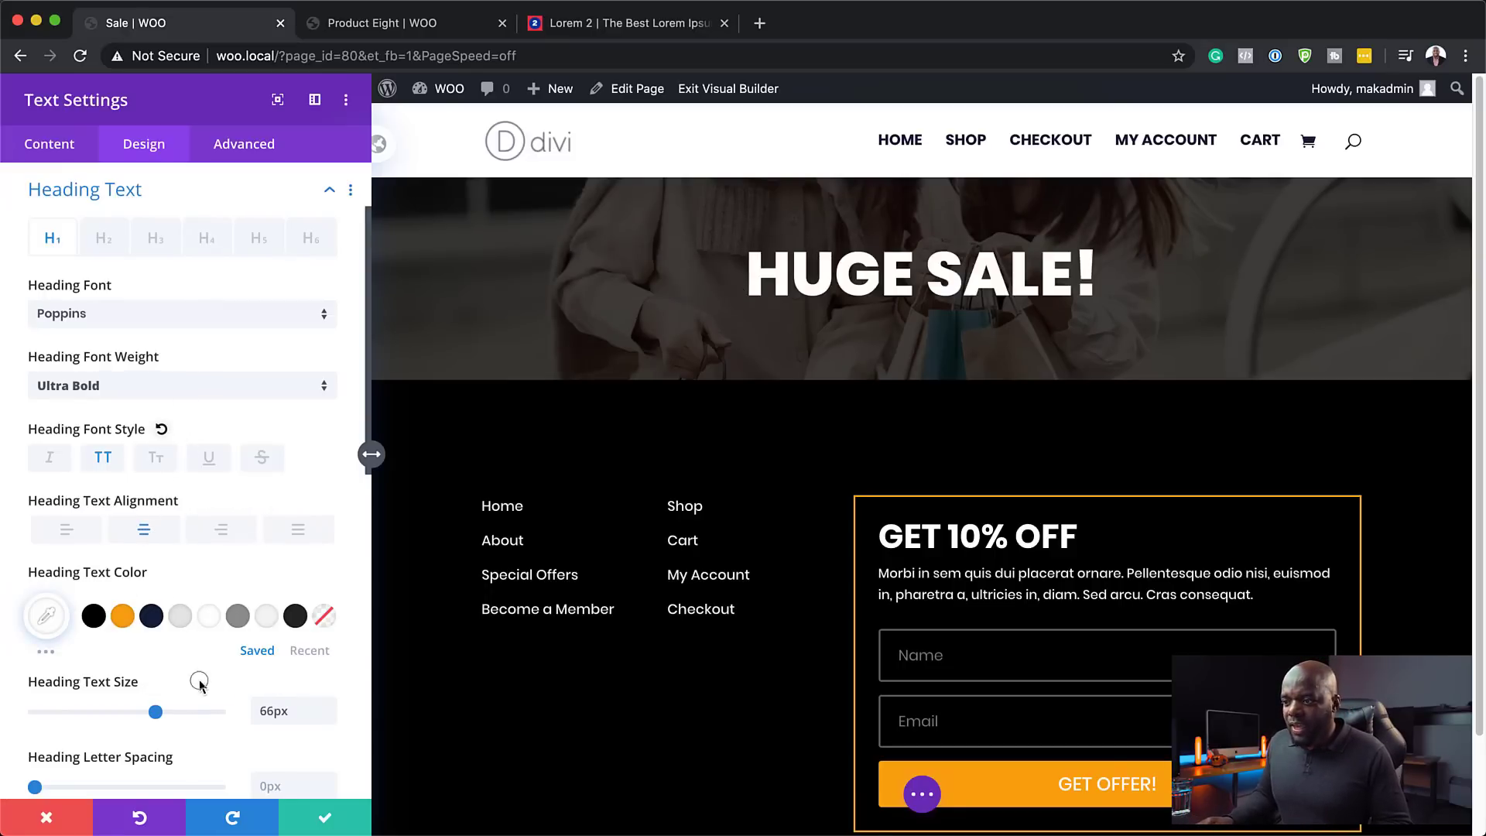
- Reduce the heading size to about 50px on phones and save the text module
left_click(183, 682)
left_click(184, 685)
left_click(182, 684)
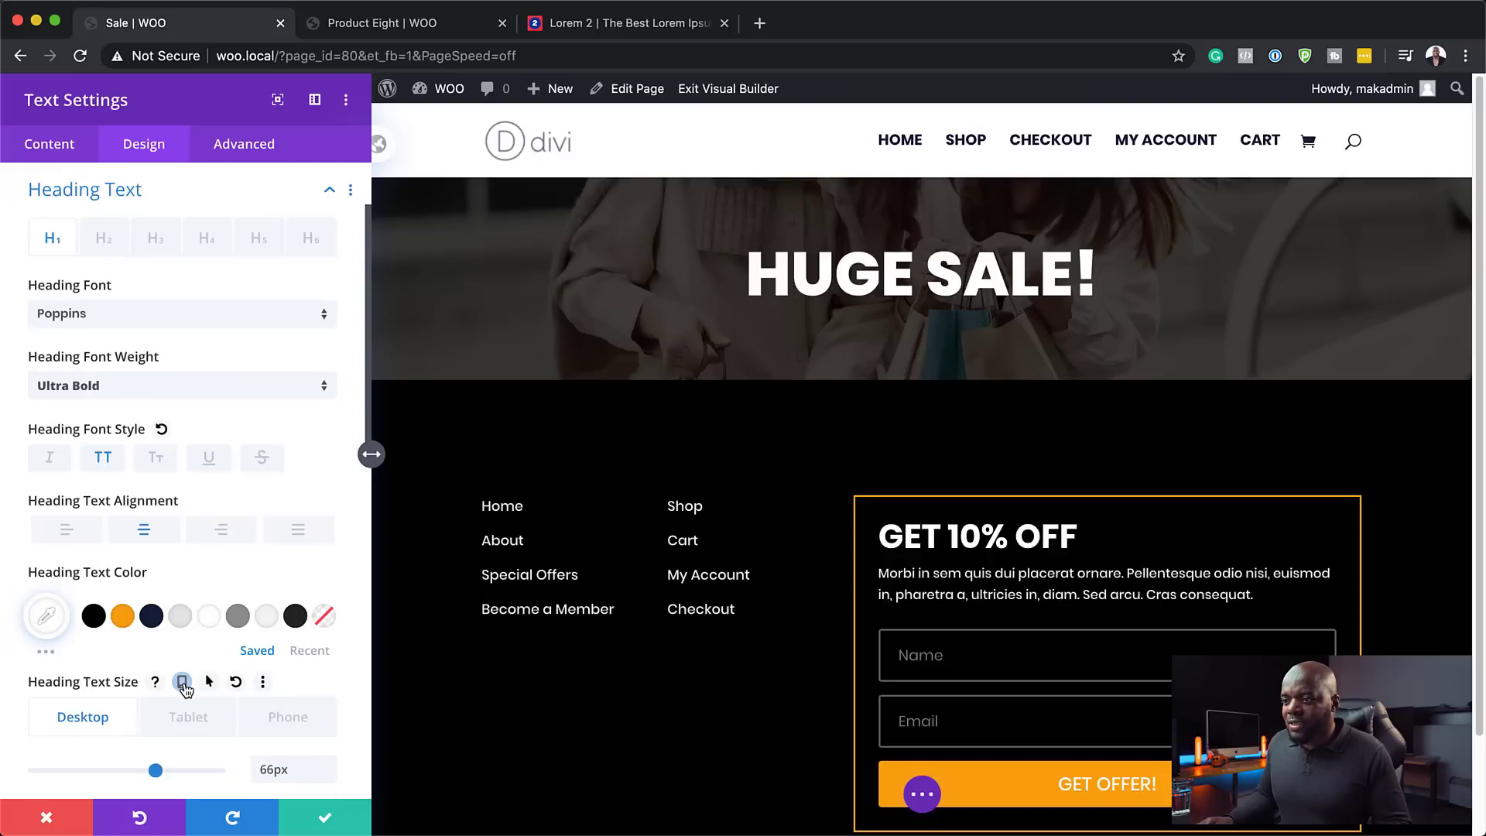
left_click(191, 710)
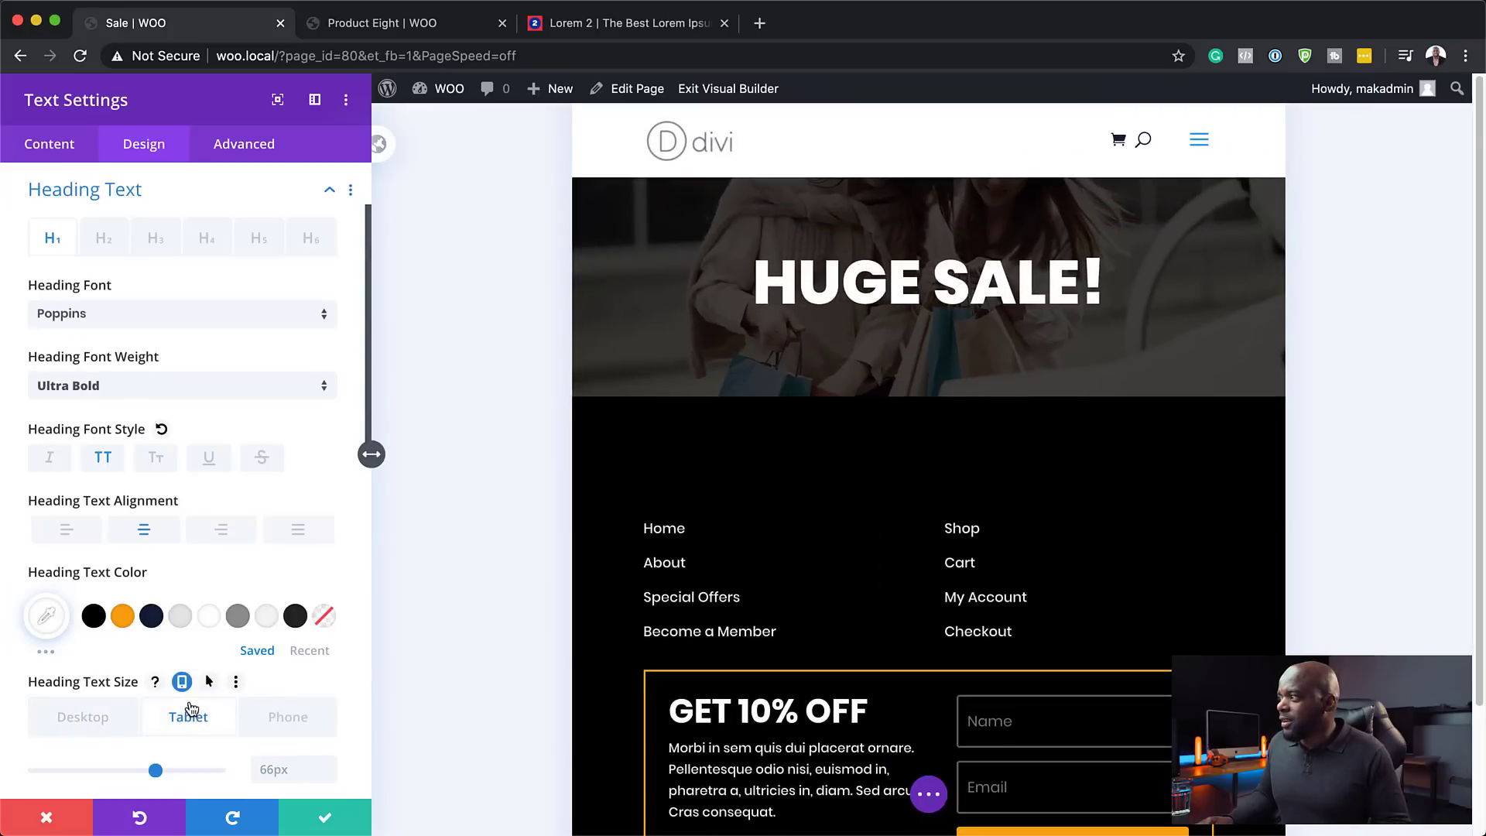
left_click(285, 718)
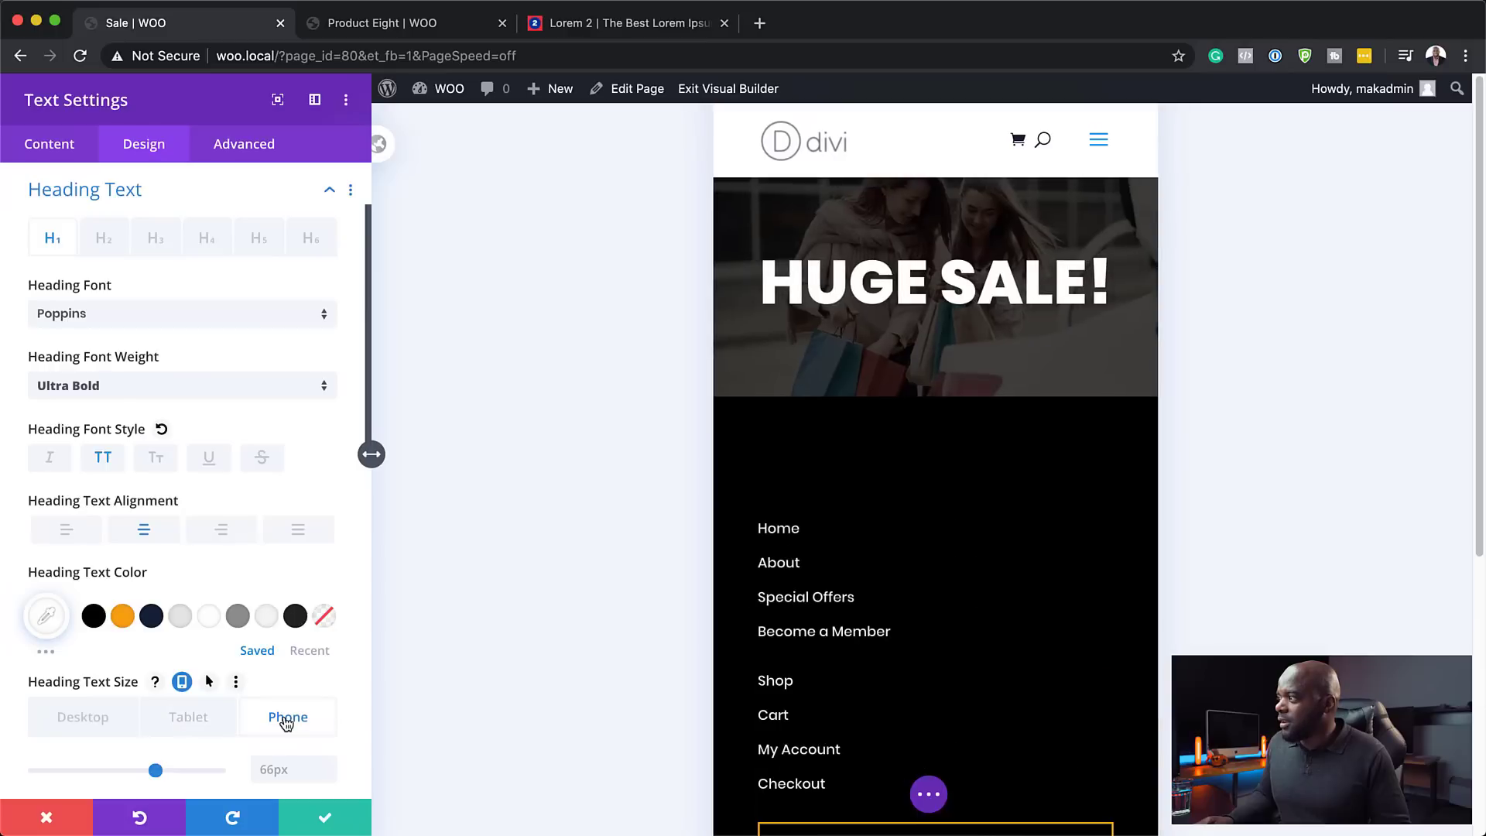
scroll(271, 720, "down", 3)
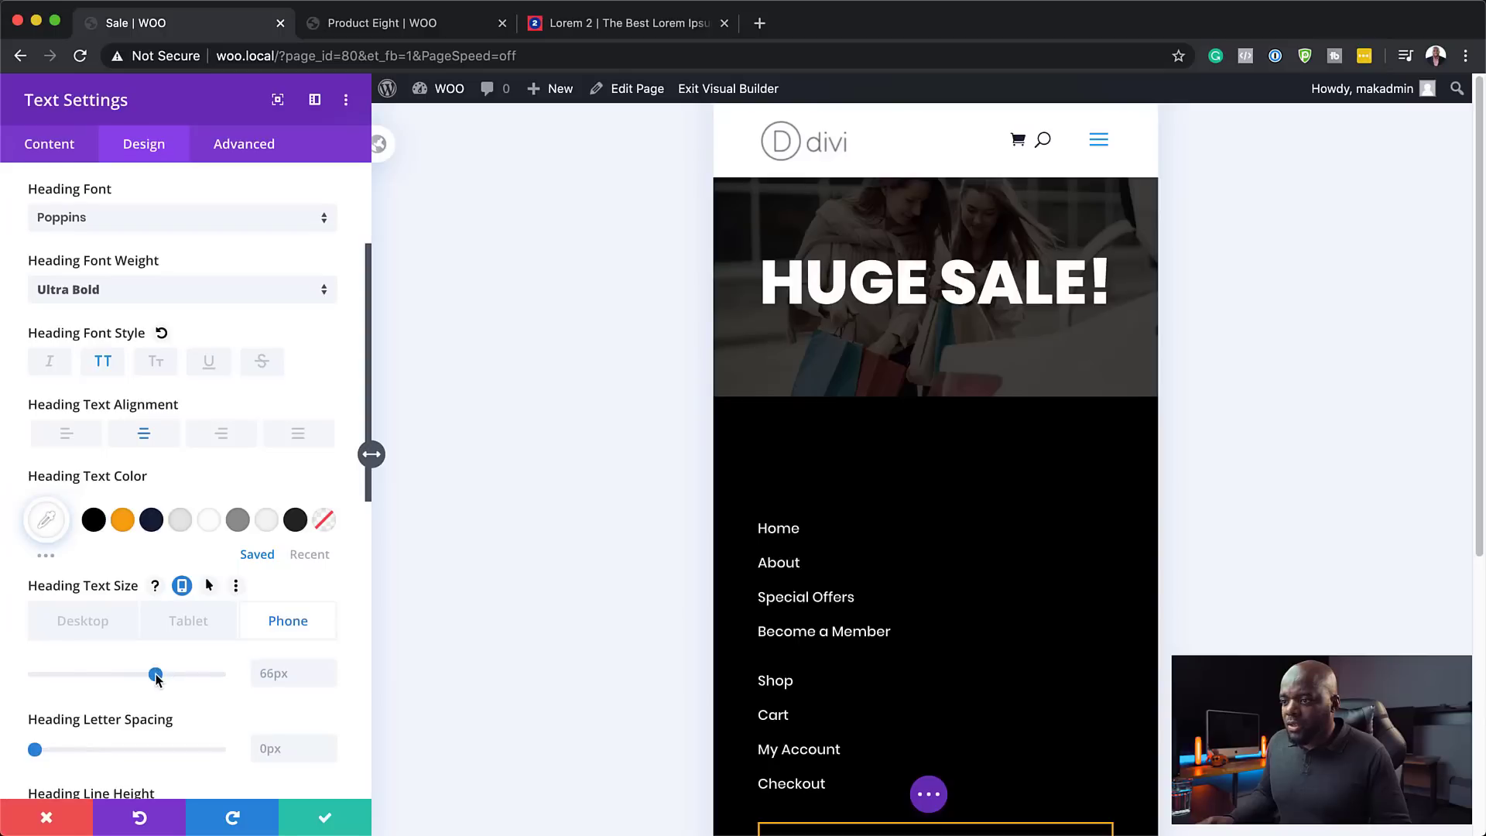
left_click_drag(156, 675, 126, 677)
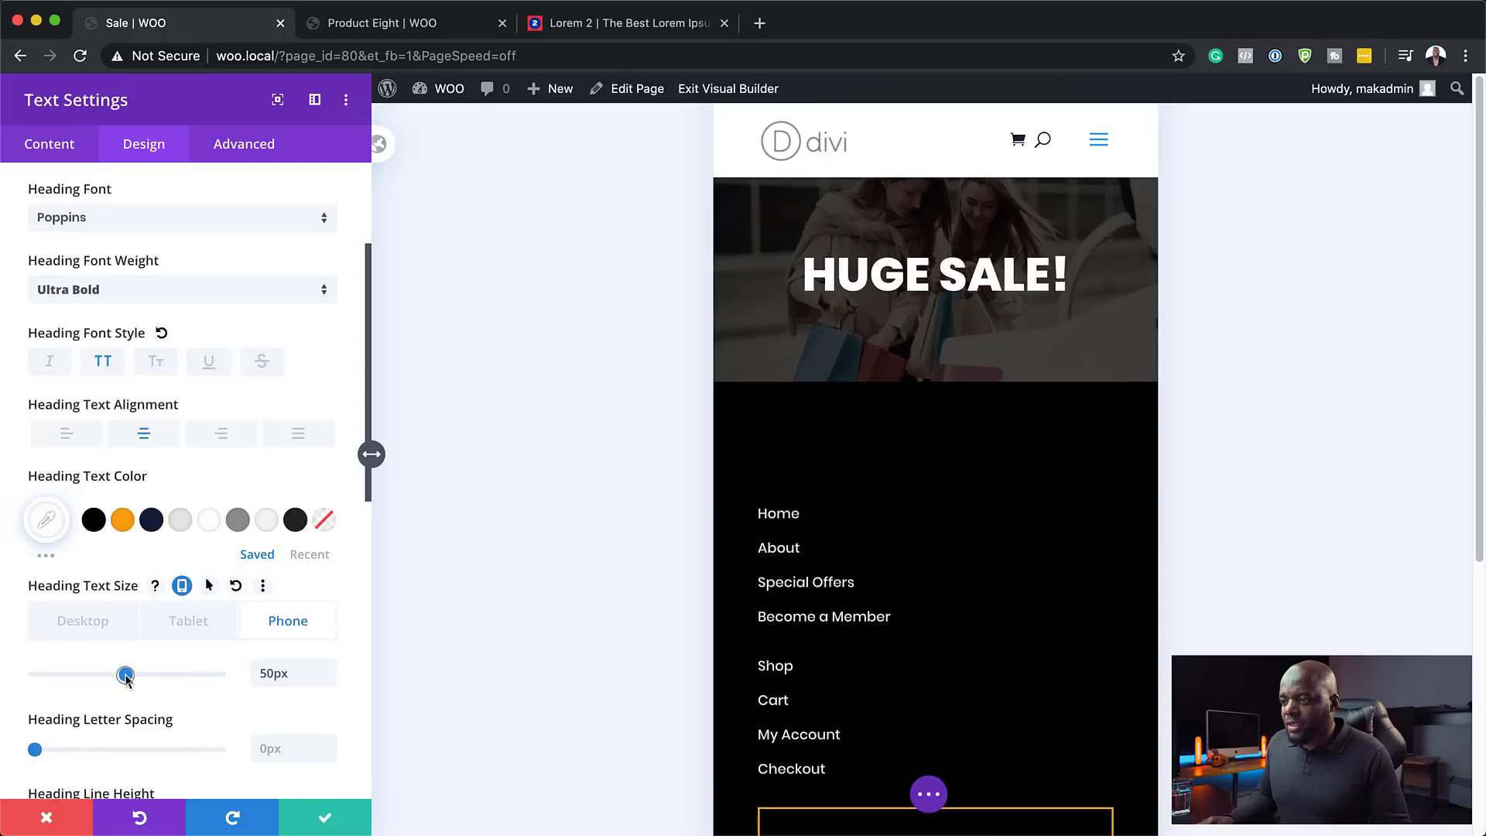
left_click(198, 619)
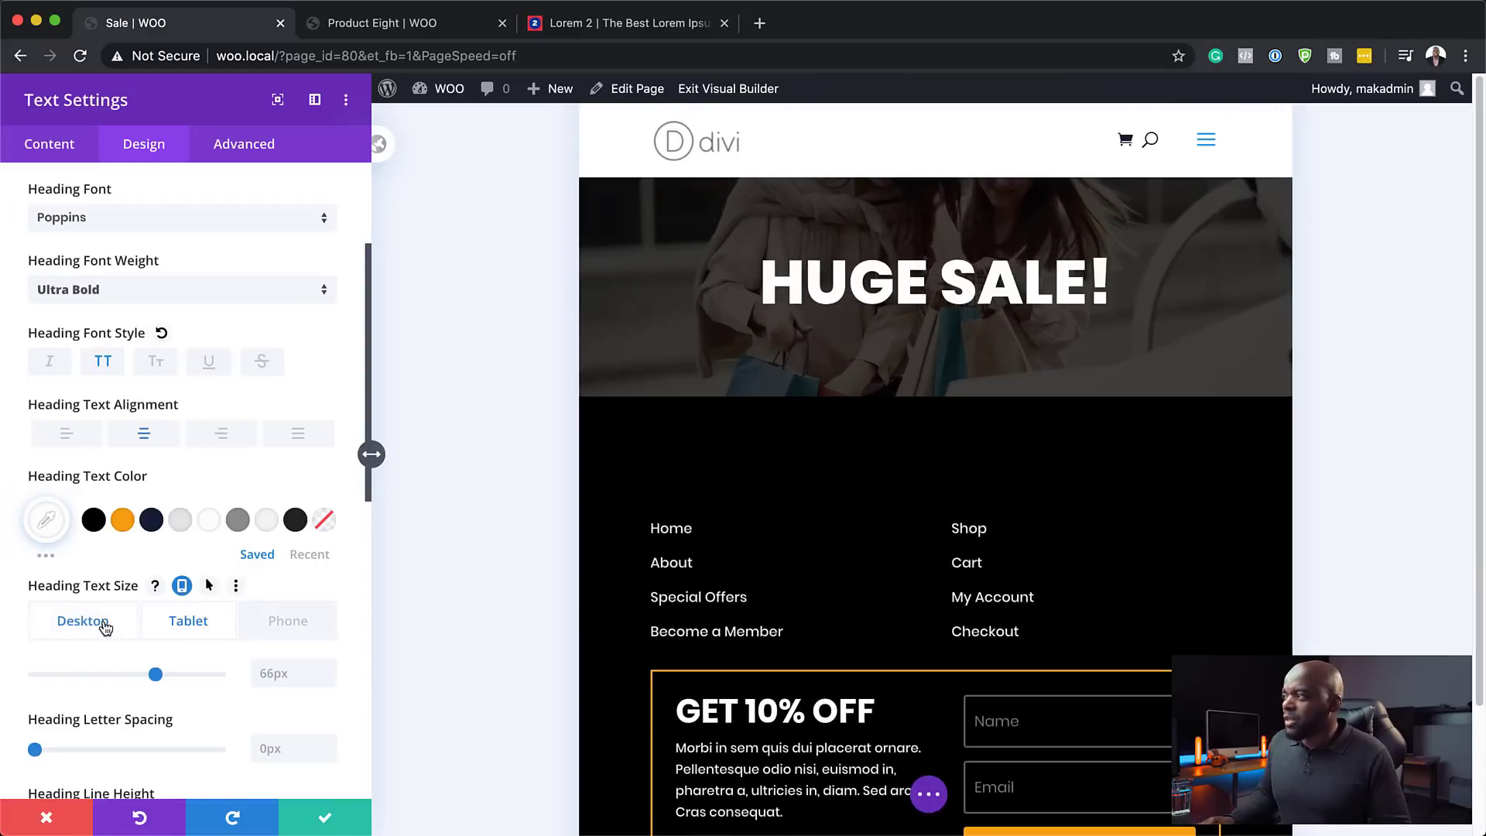
left_click(106, 625)
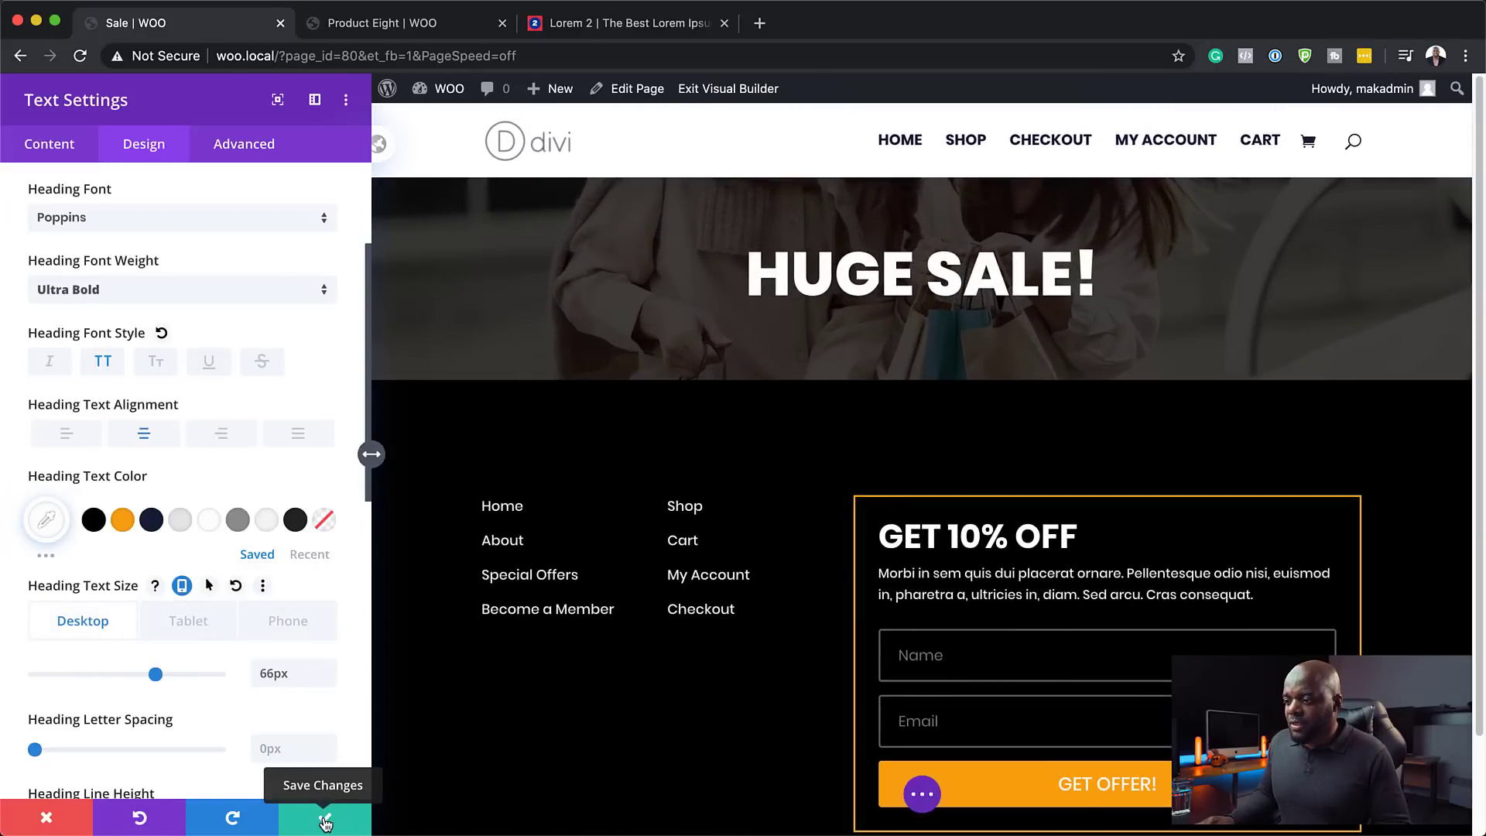
left_click(326, 822)
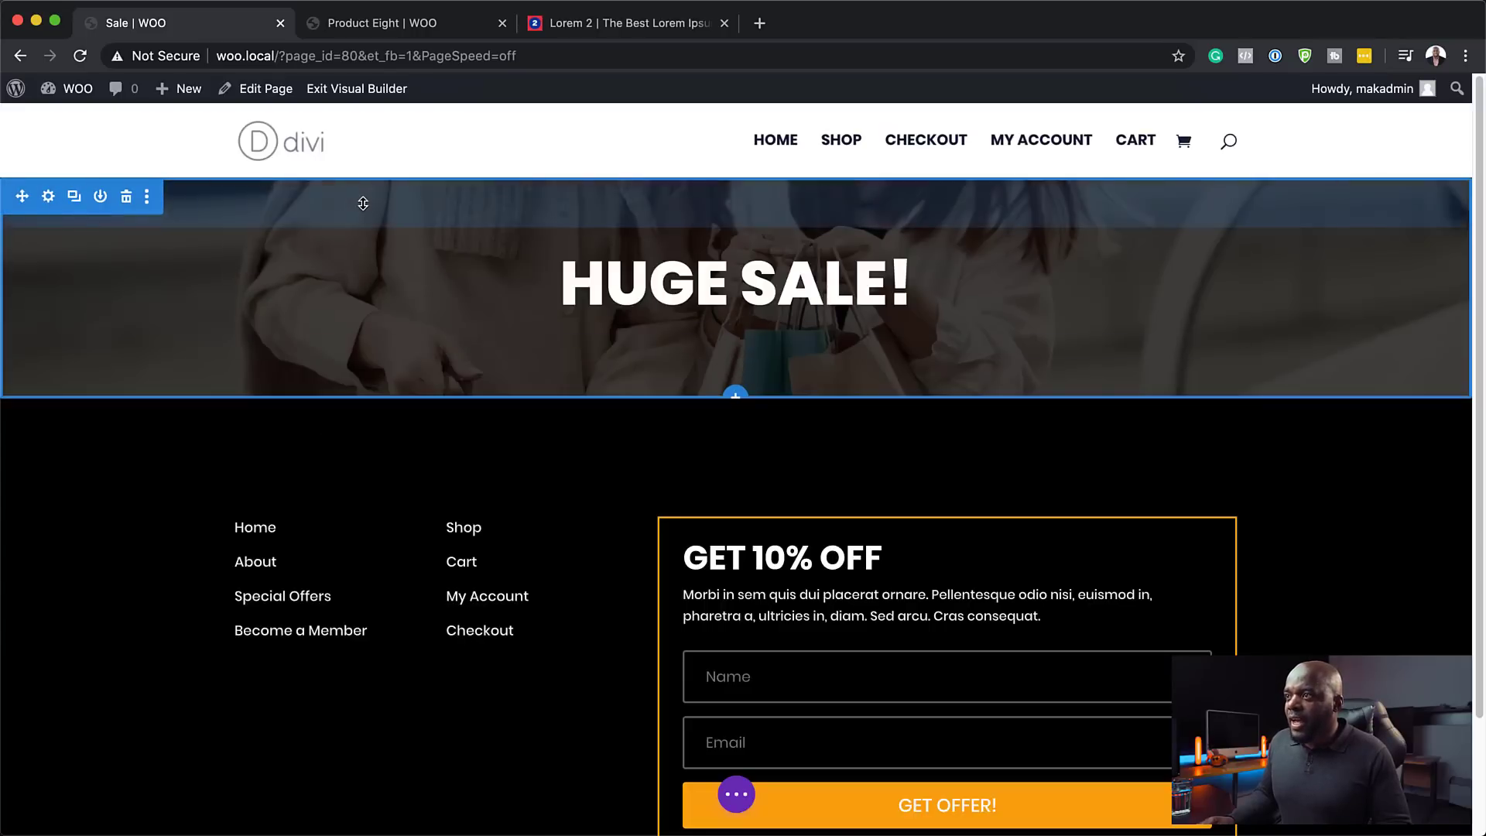
- Give the hero section linked top and bottom padding of 10vw
left_click(48, 198)
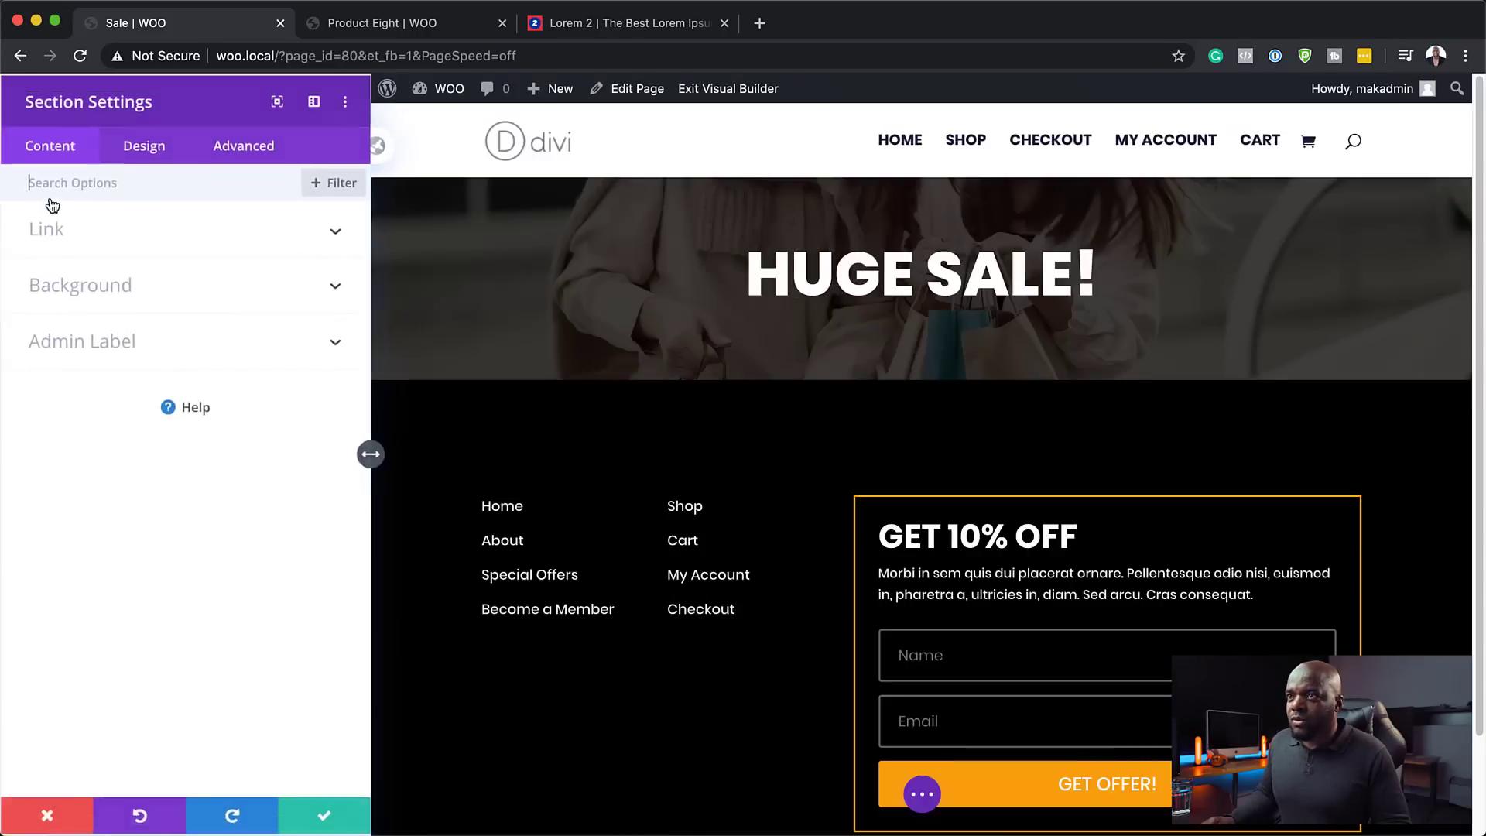
left_click(154, 154)
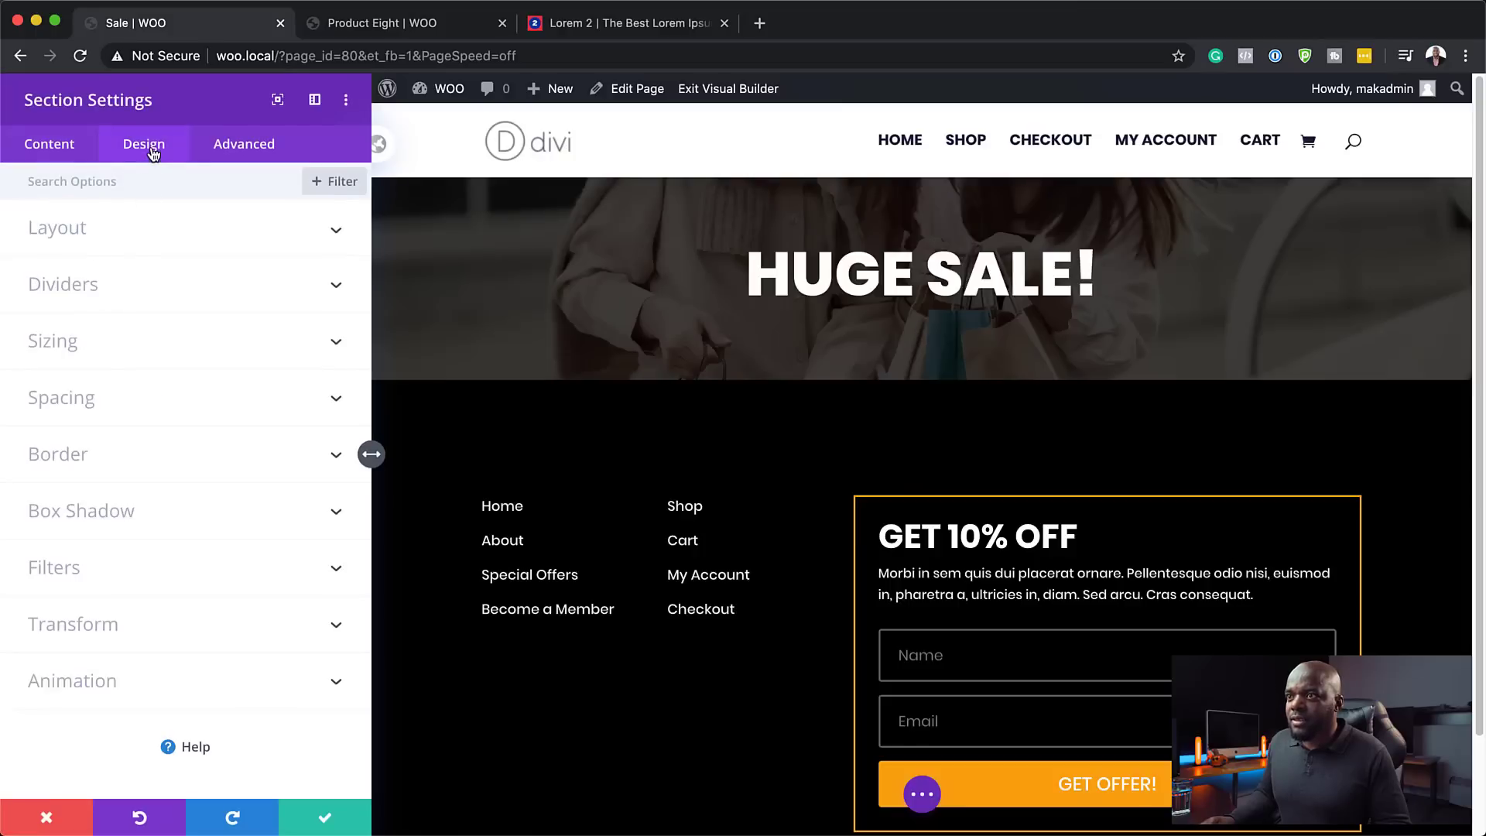
left_click(84, 402)
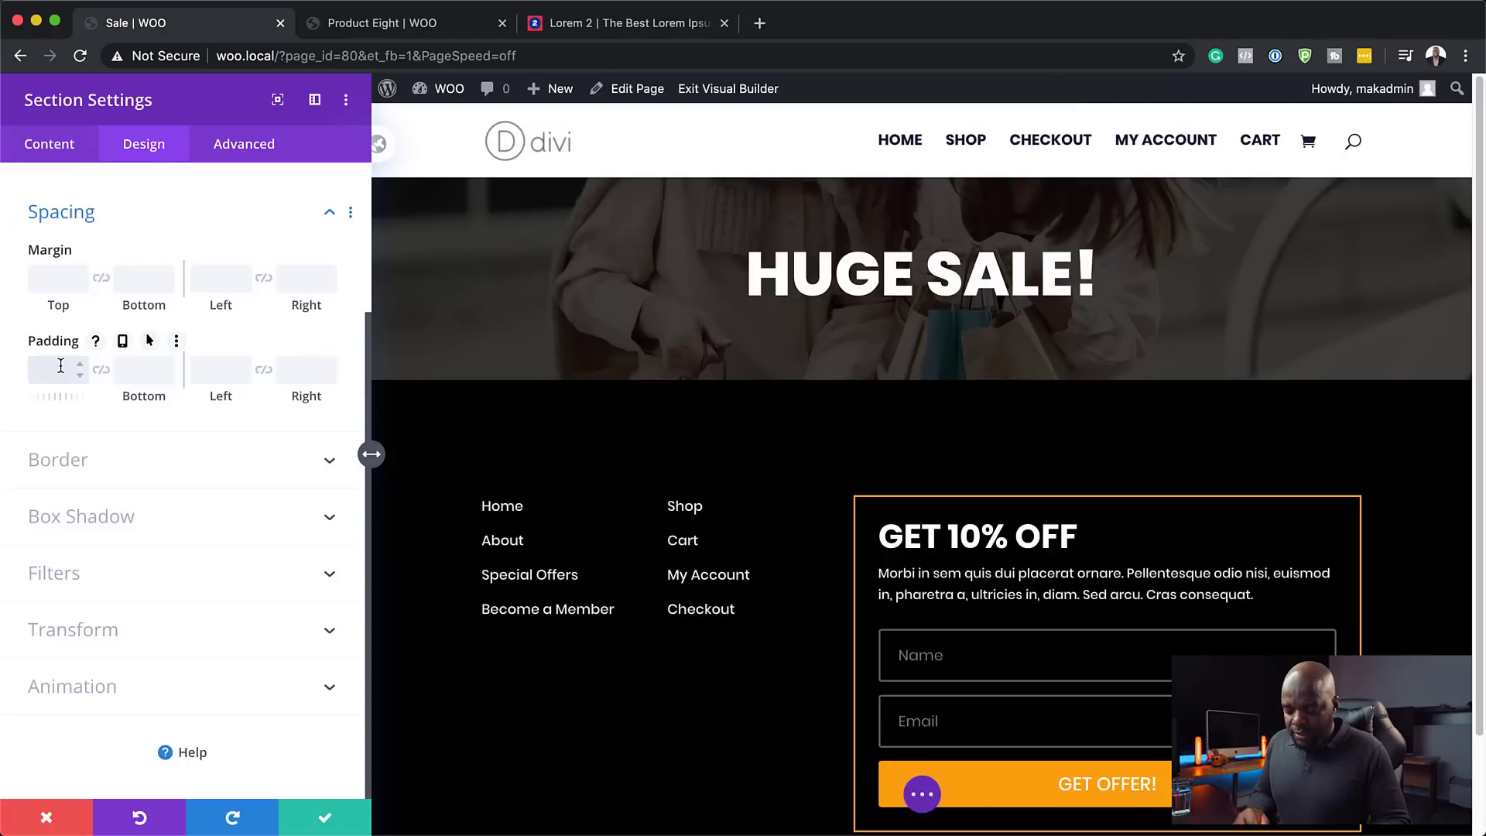
left_click(60, 369)
type("6v")
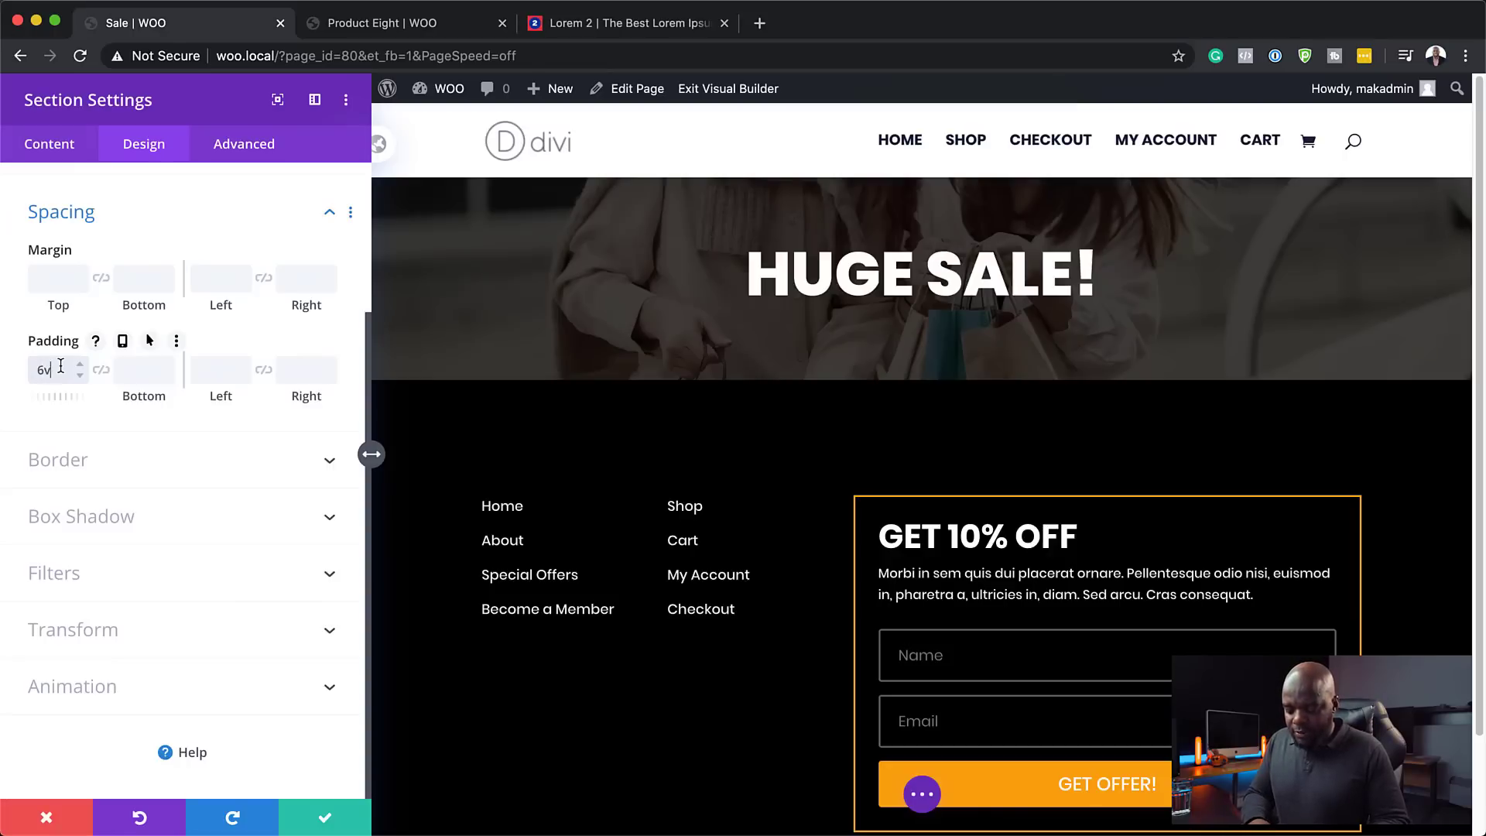
type("w")
left_click(101, 369)
key("Up")
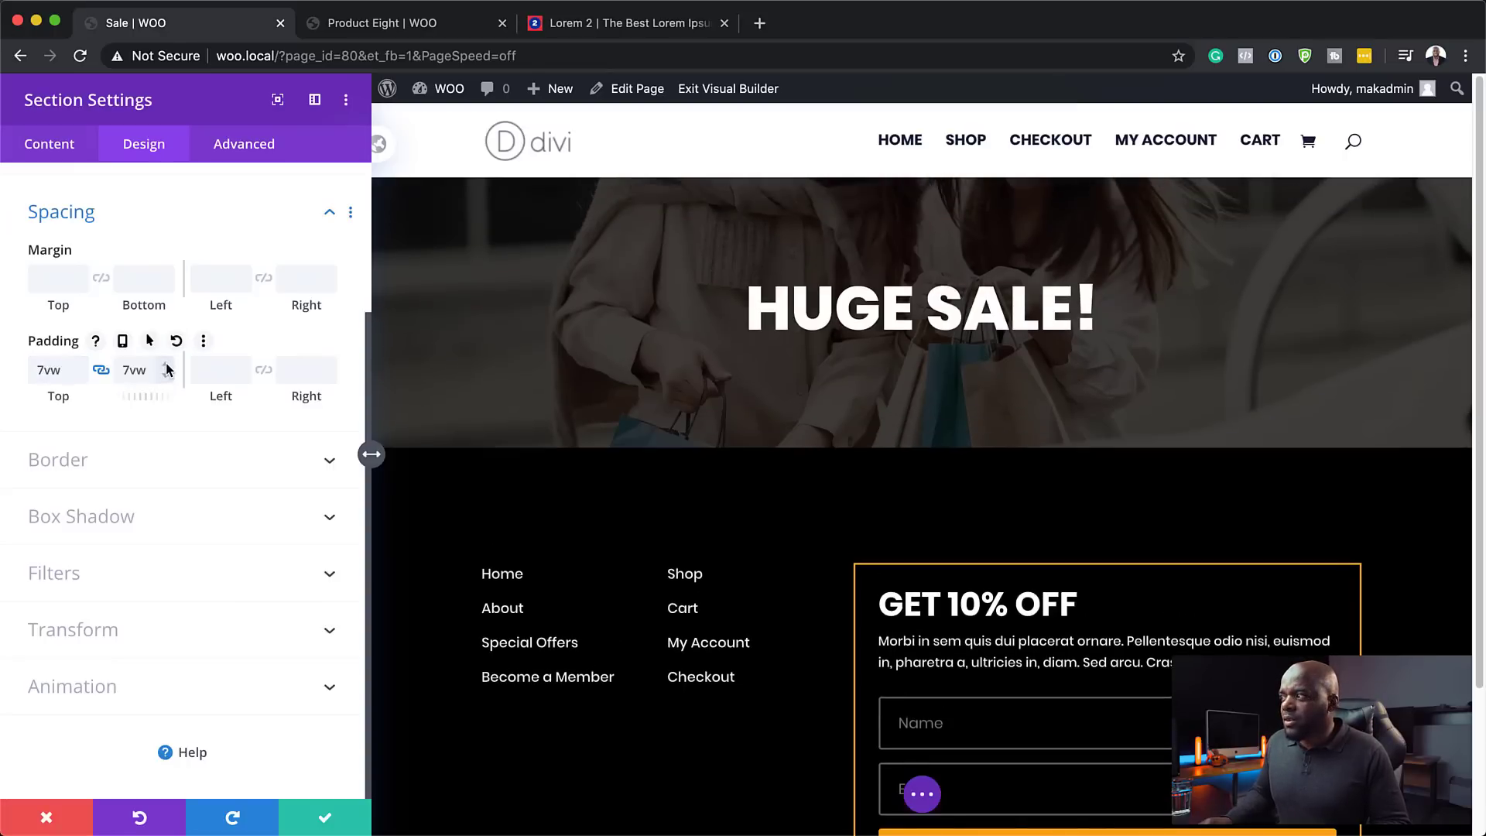
key("Up")
key("Up")
key("Up")
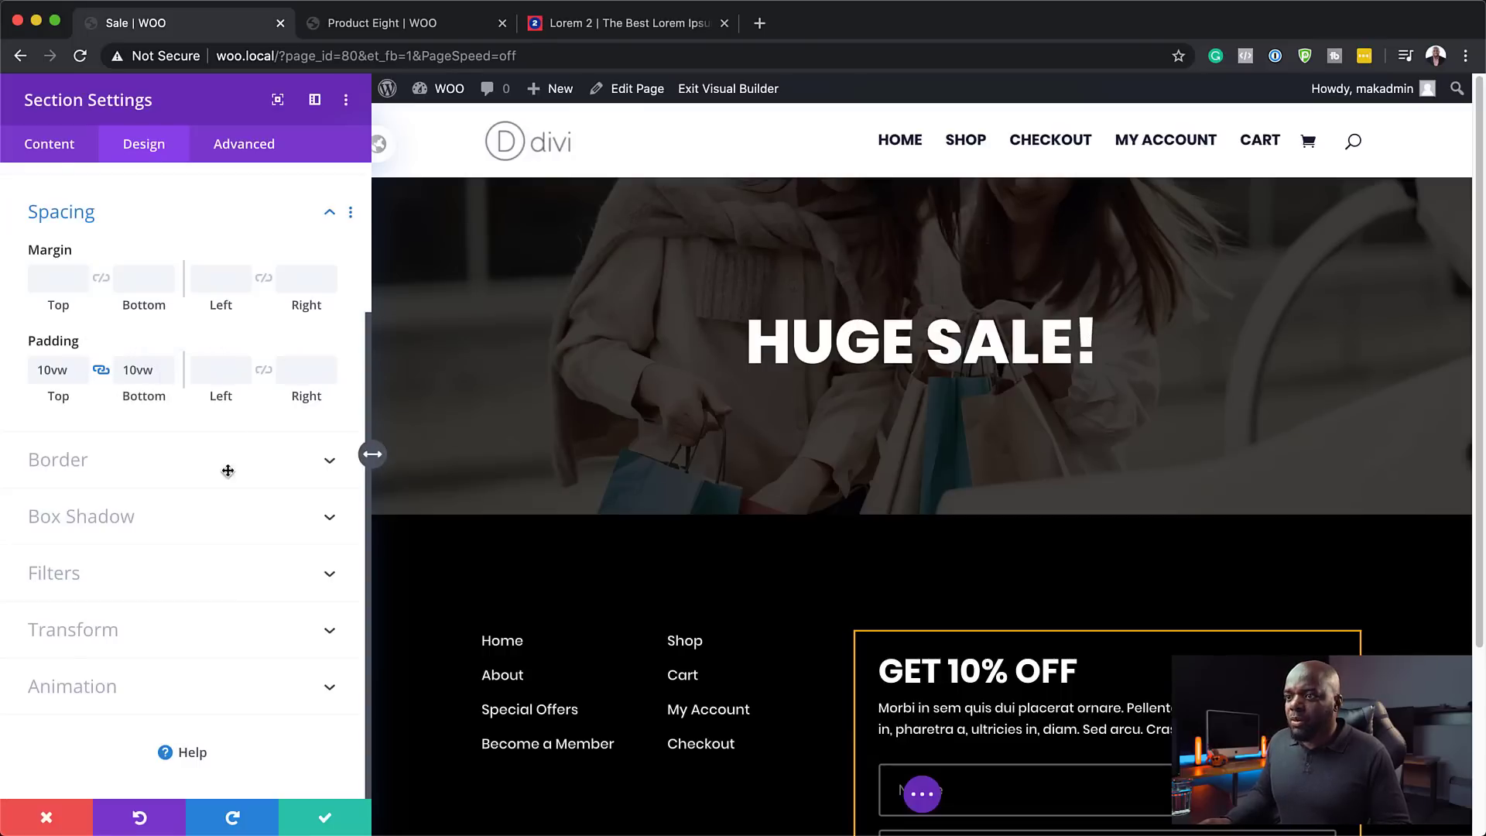
- Anchor the section's background image at Top Center
left_click(60, 150)
left_click(88, 290)
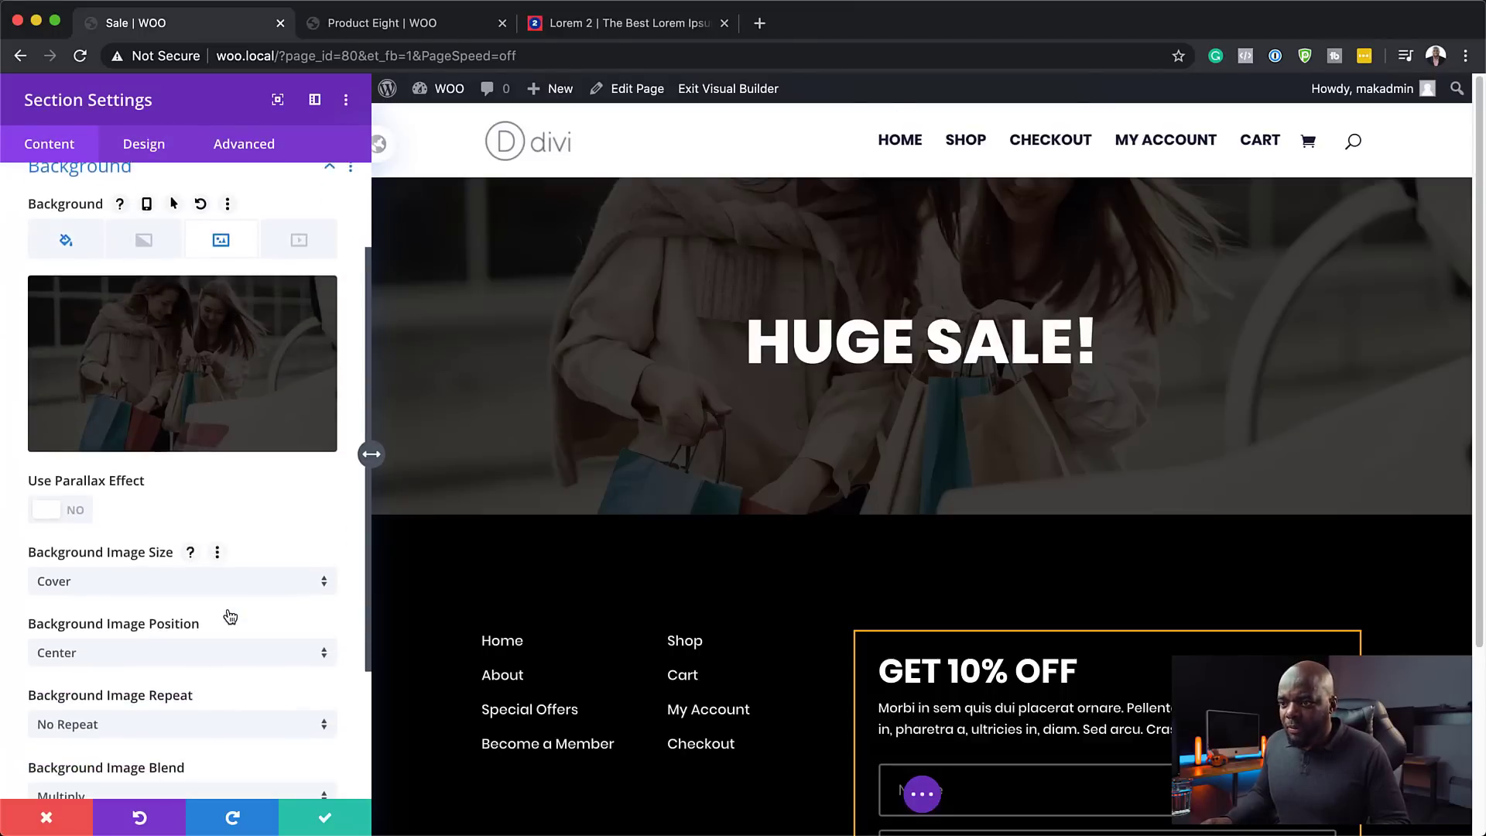
left_click(154, 651)
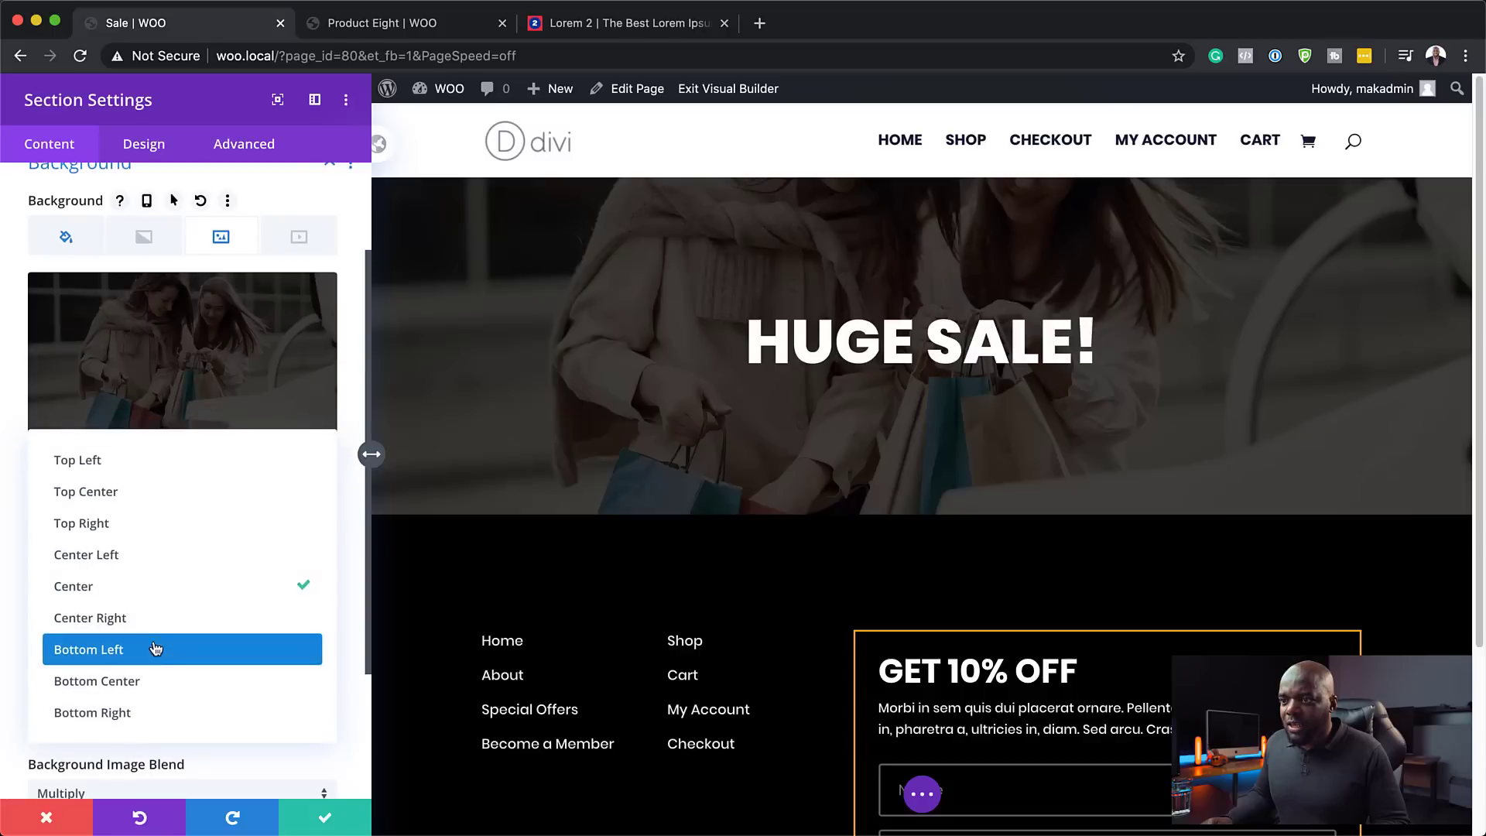
left_click(170, 494)
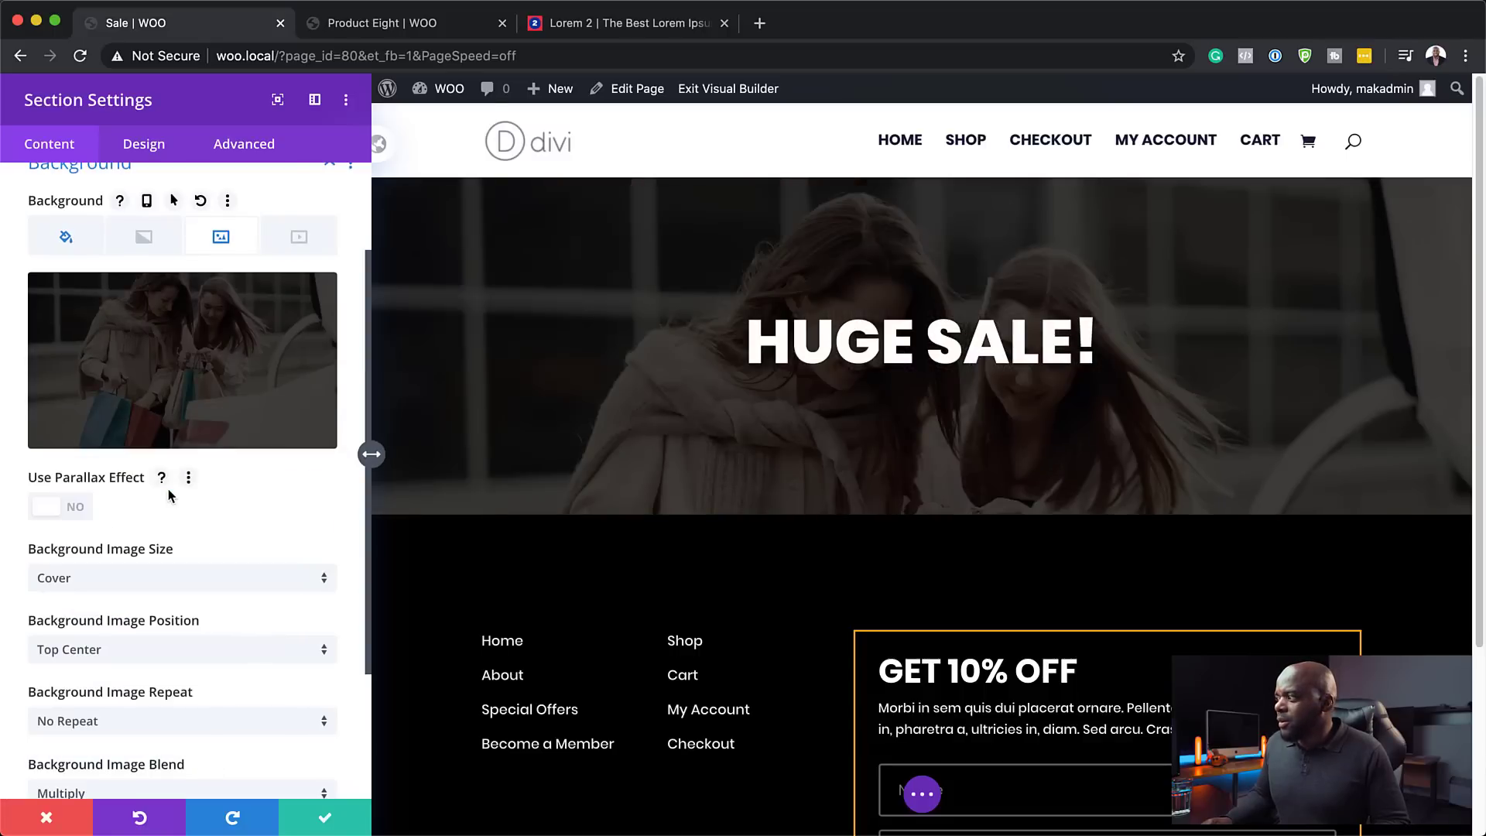
- Save the hero, then add a regular section with a one-column row and Shop module
left_click(326, 822)
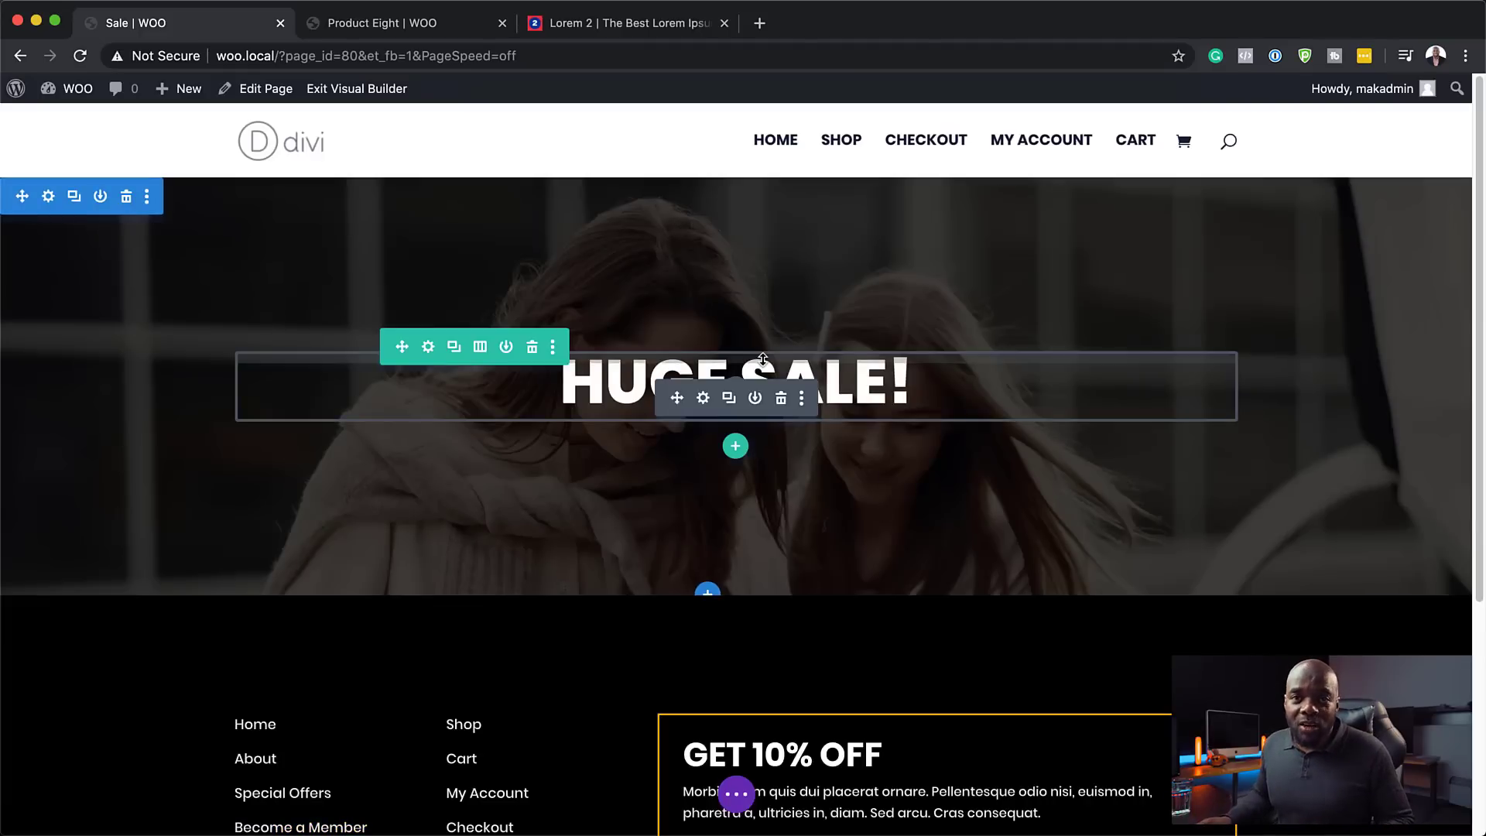
left_click(707, 593)
left_click(595, 532)
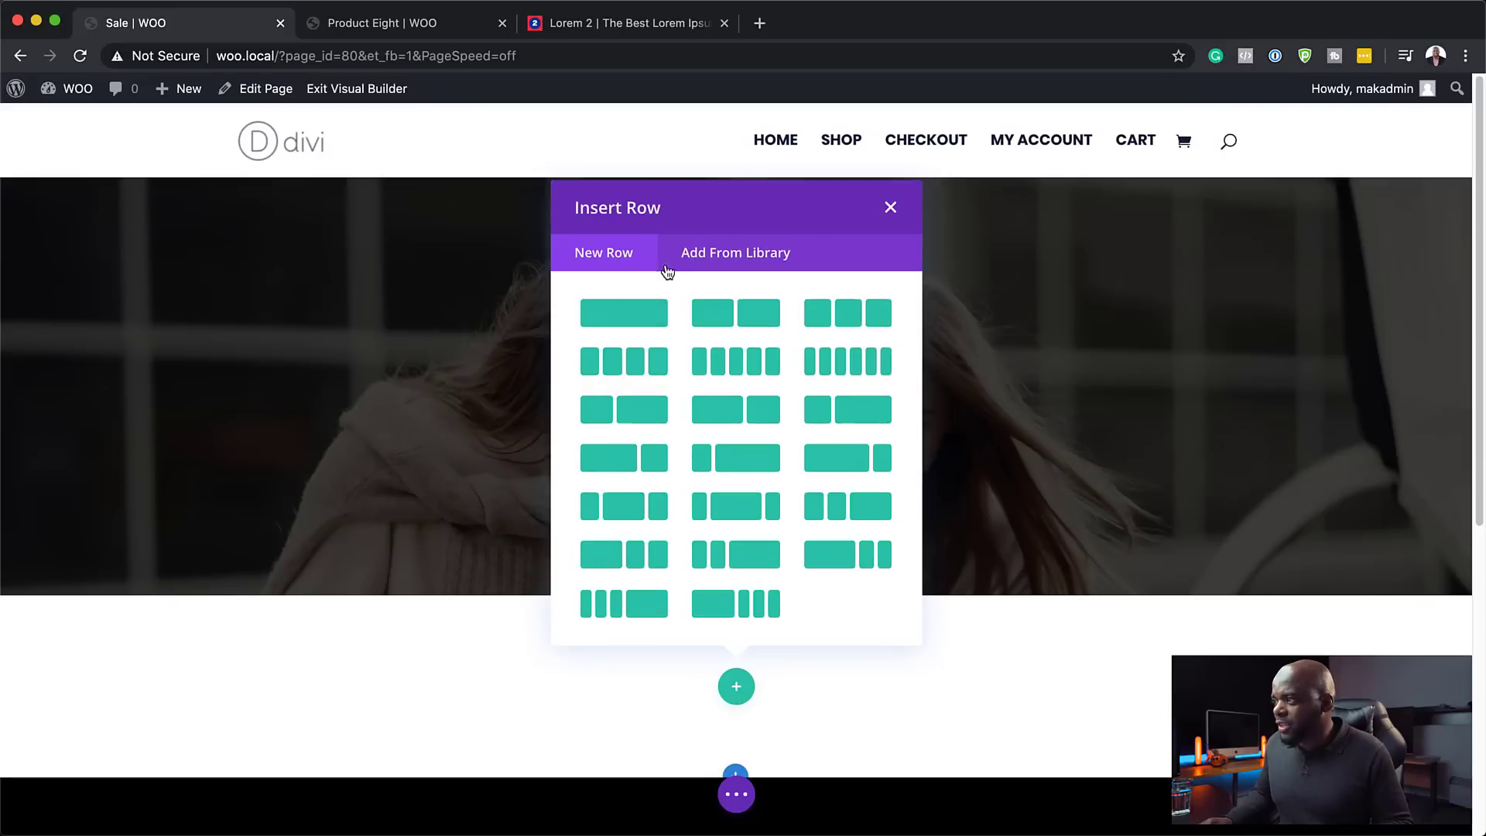
left_click(647, 322)
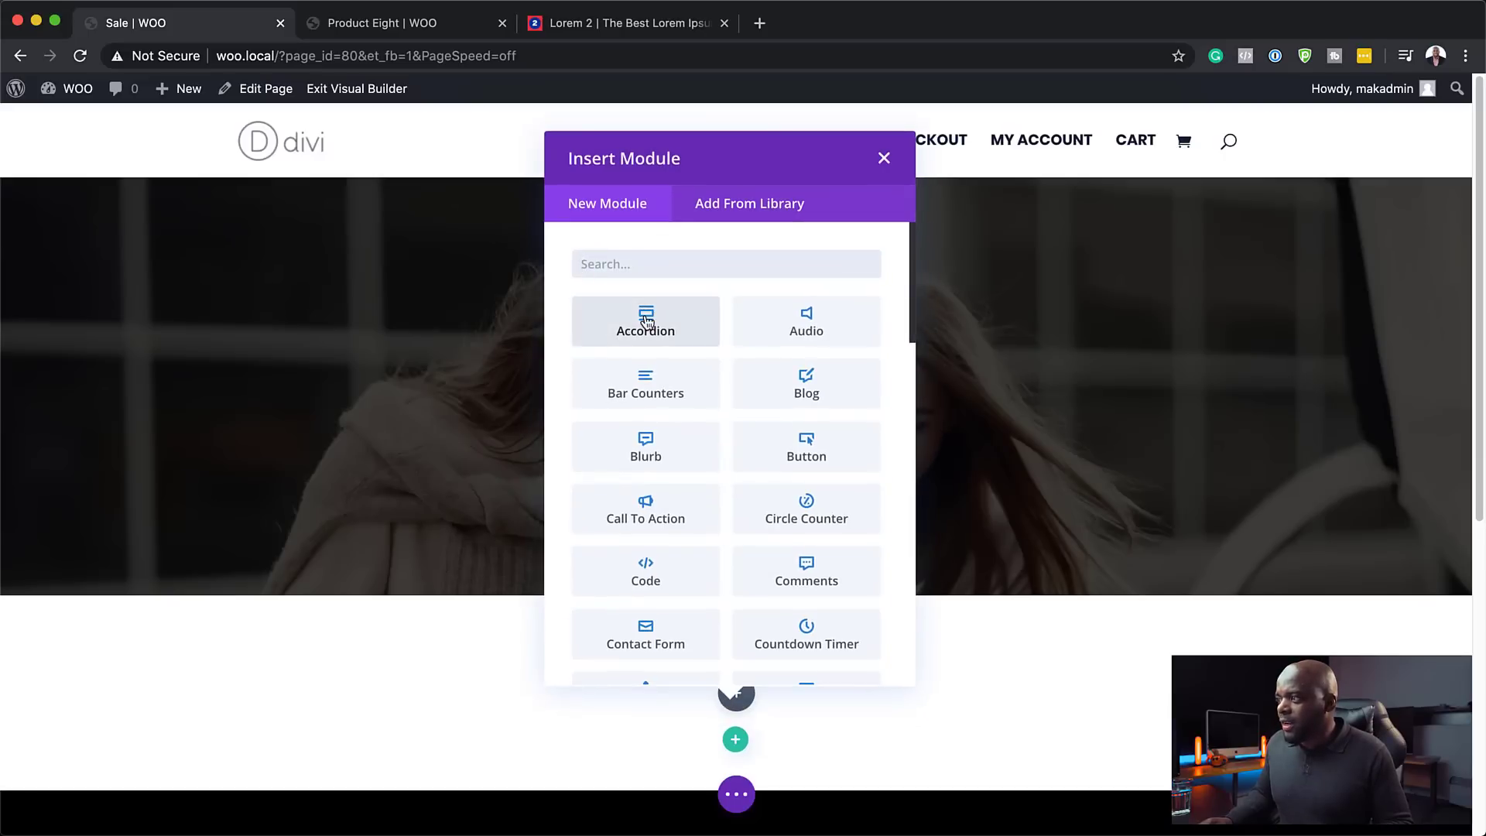
left_click(647, 266)
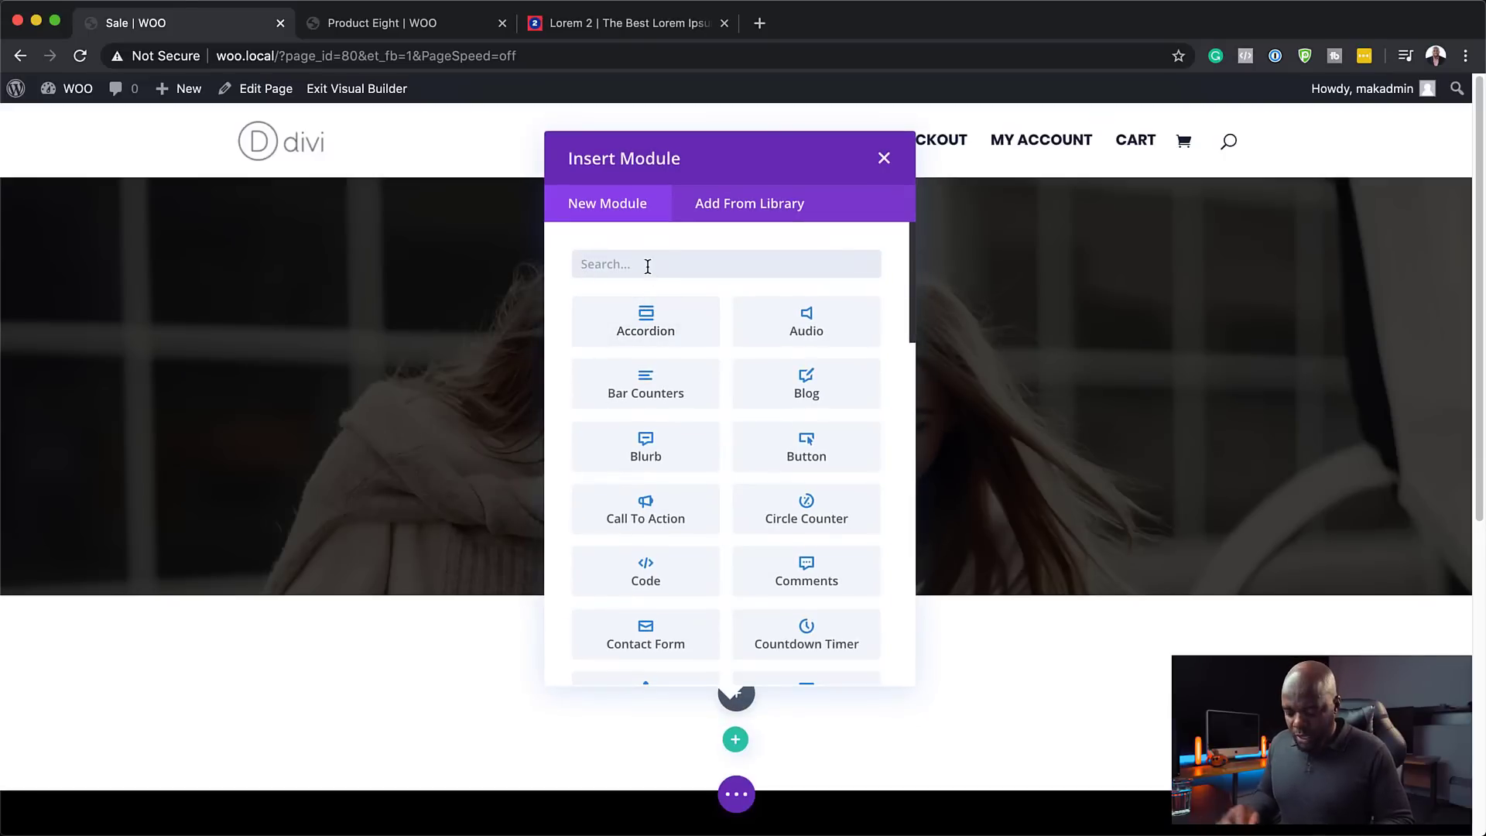
type("shop")
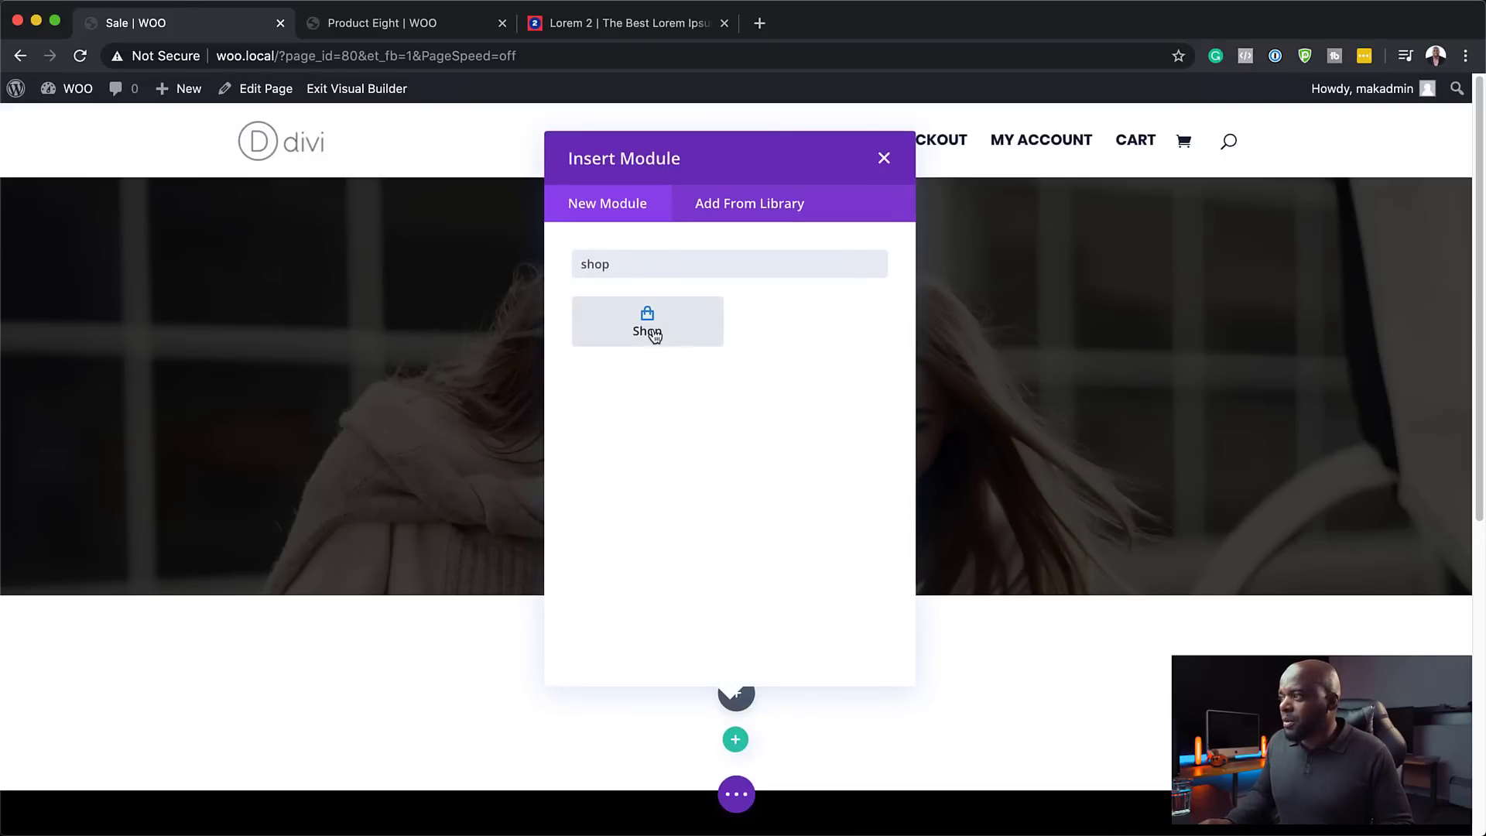
left_click(649, 322)
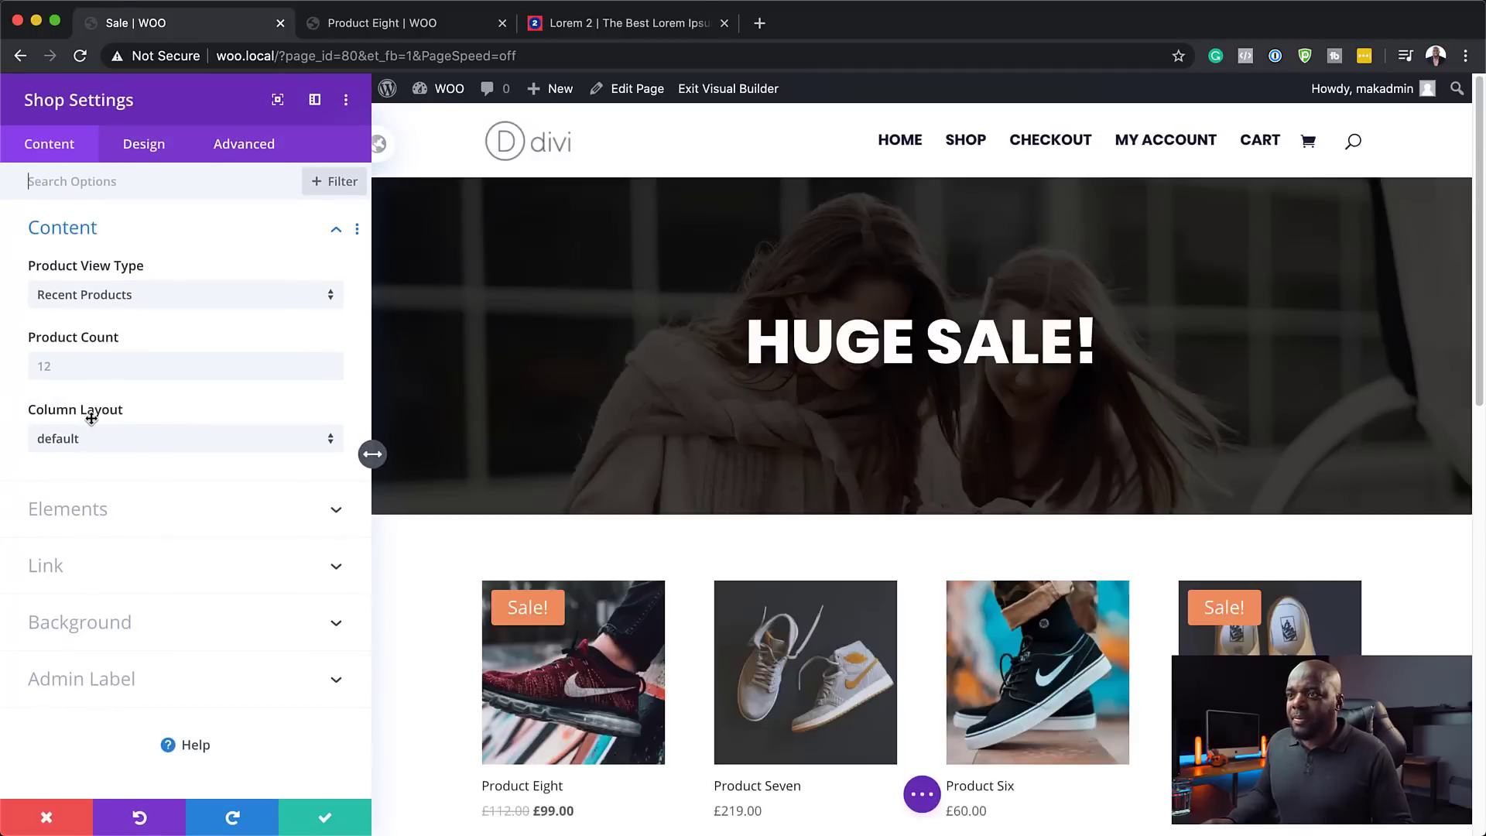
- Make the Shop module show 3 Sale Products in a 3-column layout
left_click(129, 301)
left_click(126, 379)
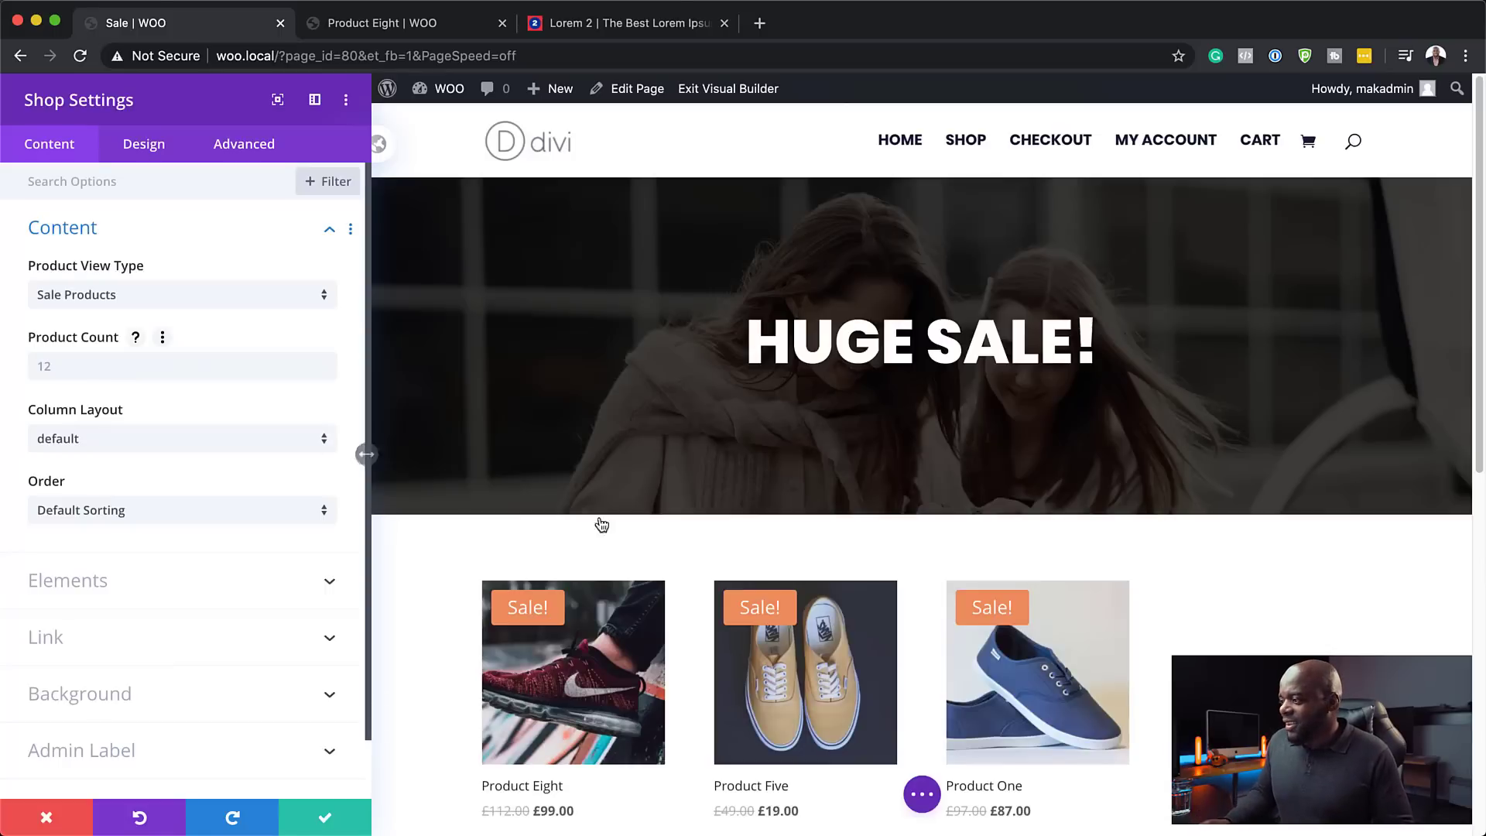
scroll(1332, 636, "down", 5)
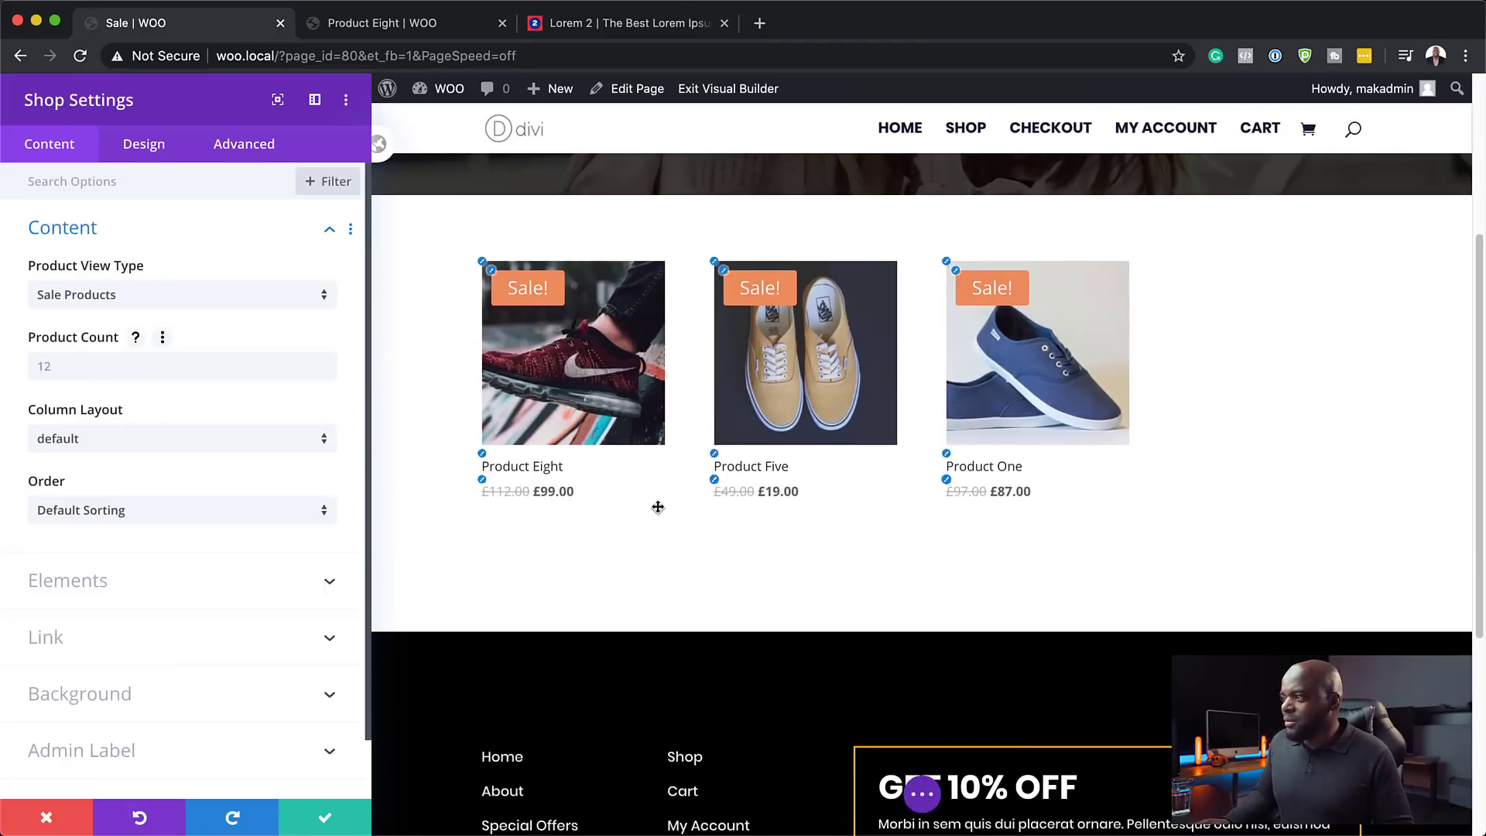
left_click(53, 364)
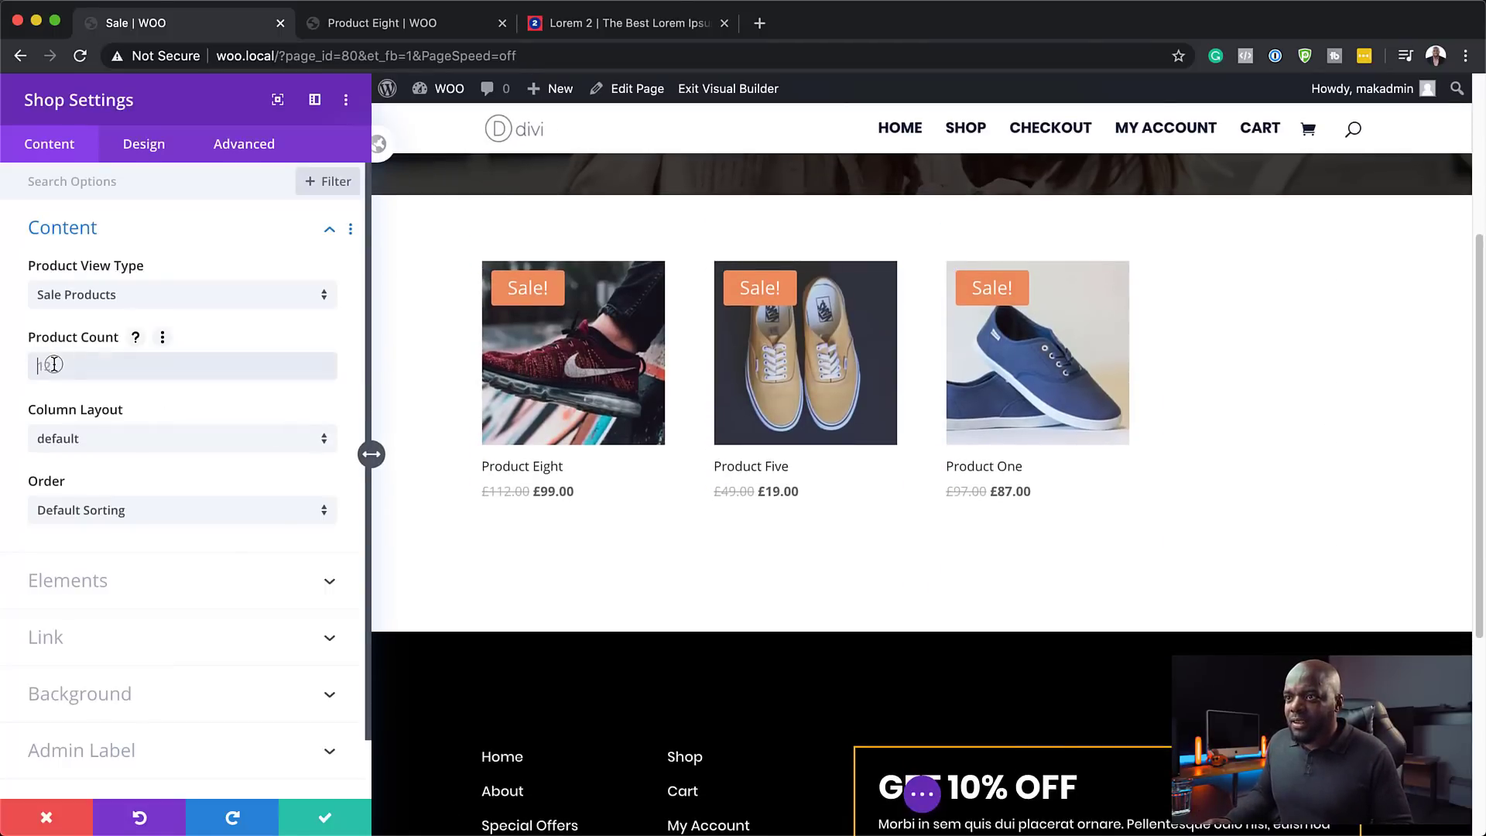
type("3")
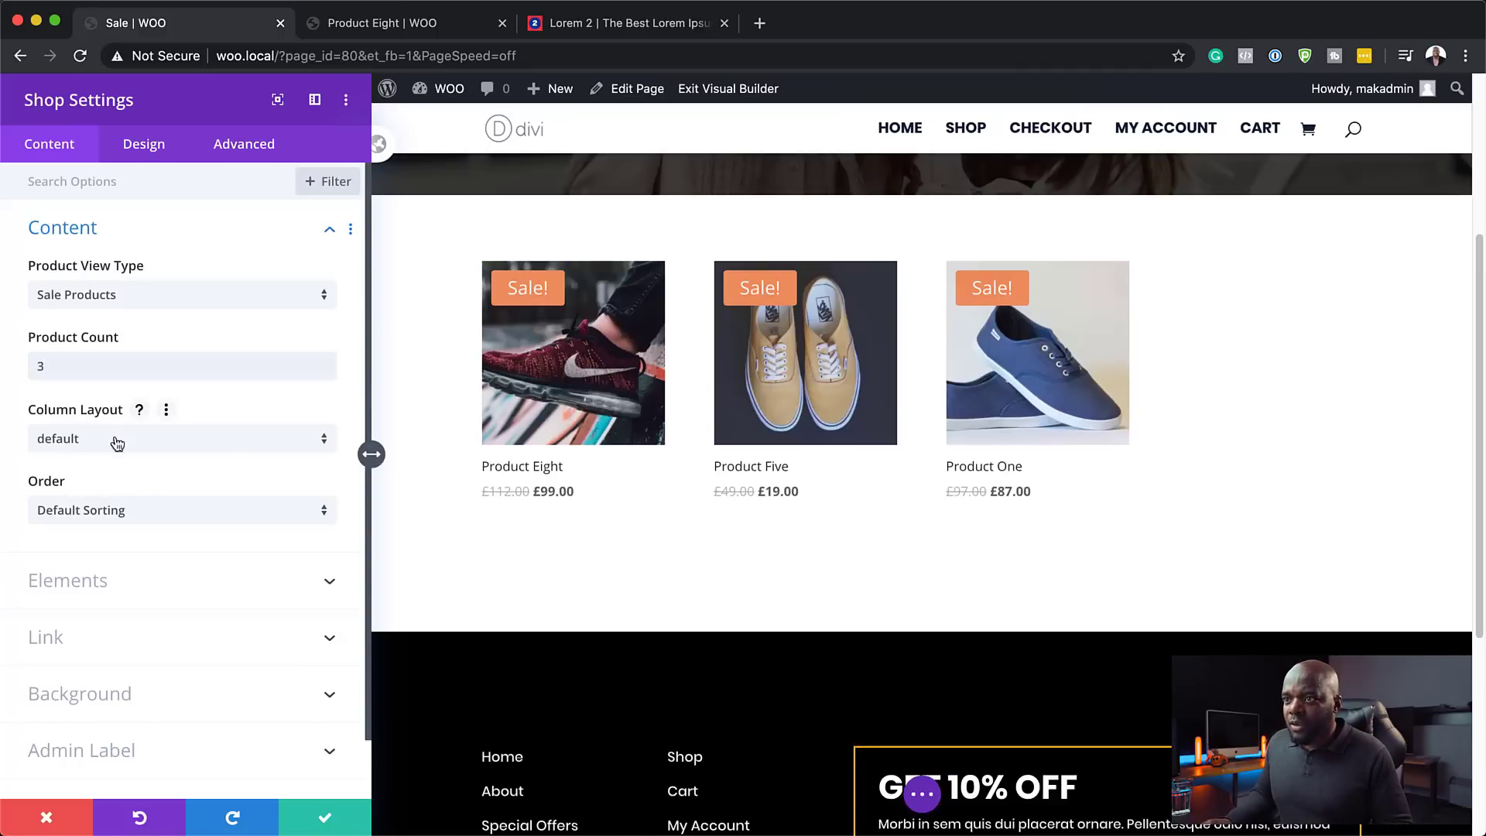
left_click(113, 438)
left_click(113, 551)
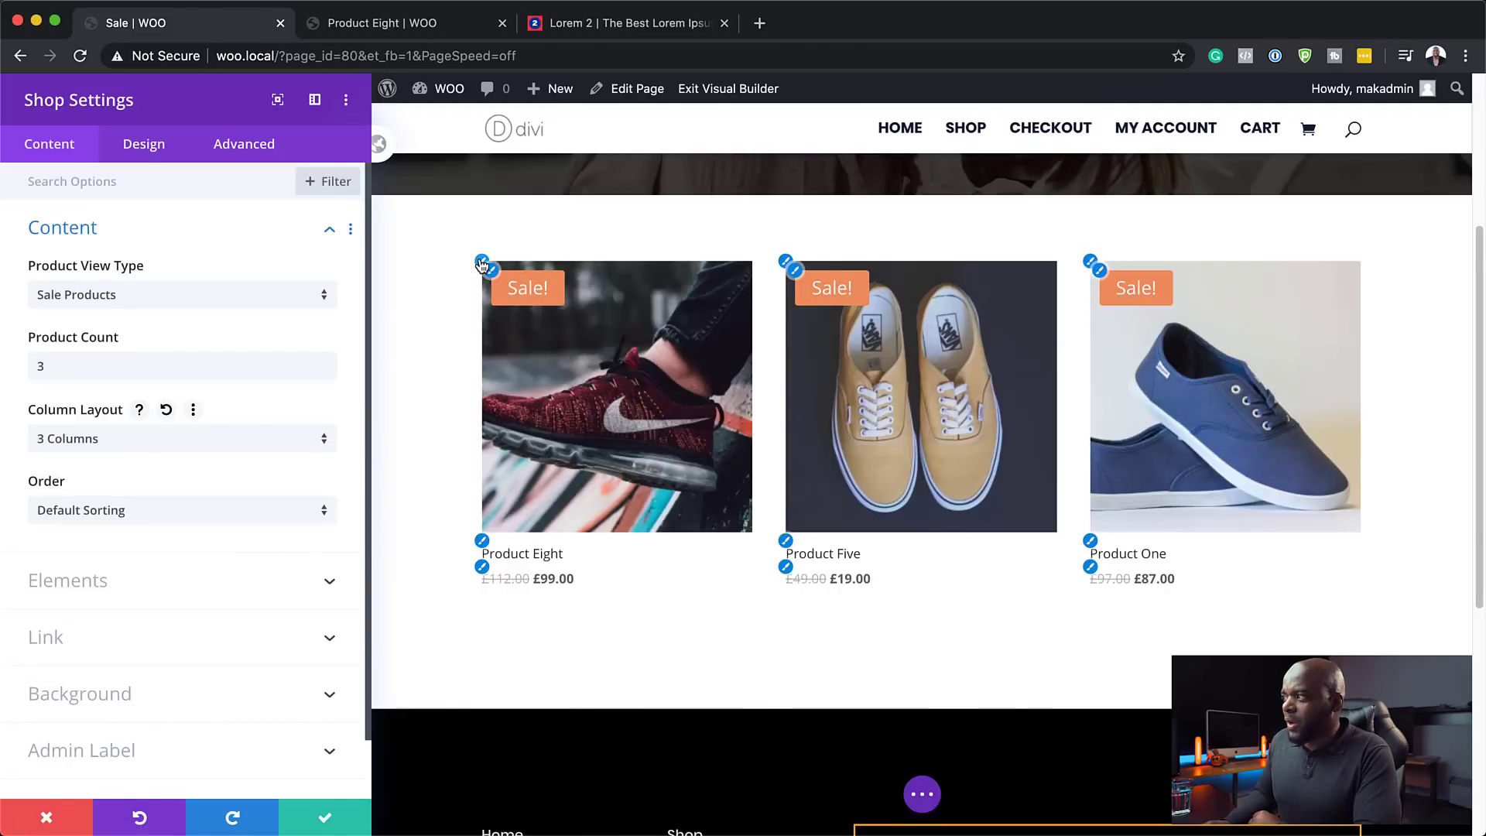
left_click(482, 262)
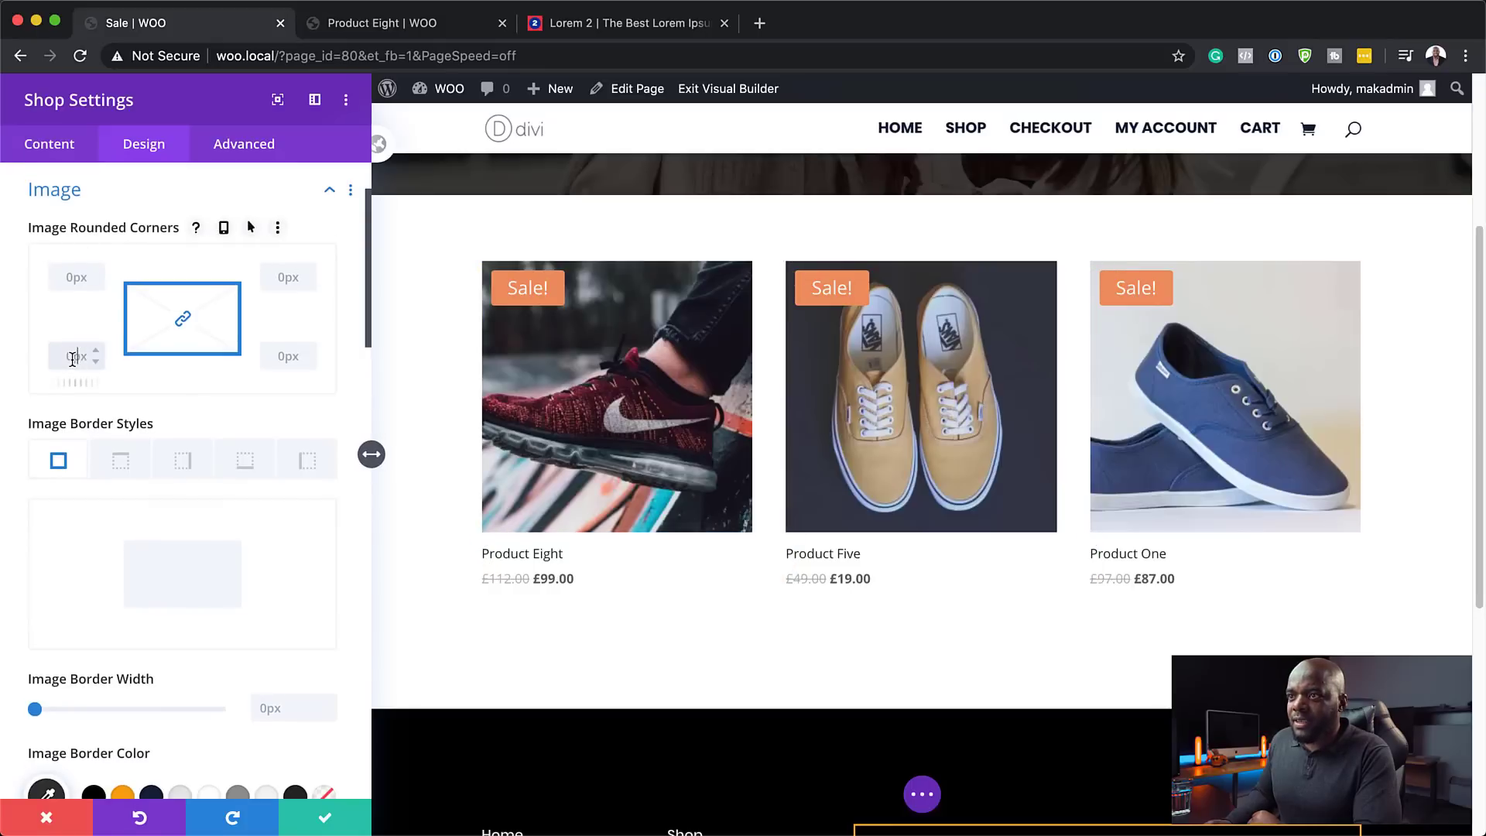
- Round product images to 4px and make product titles bold uppercase Poppins
type("4")
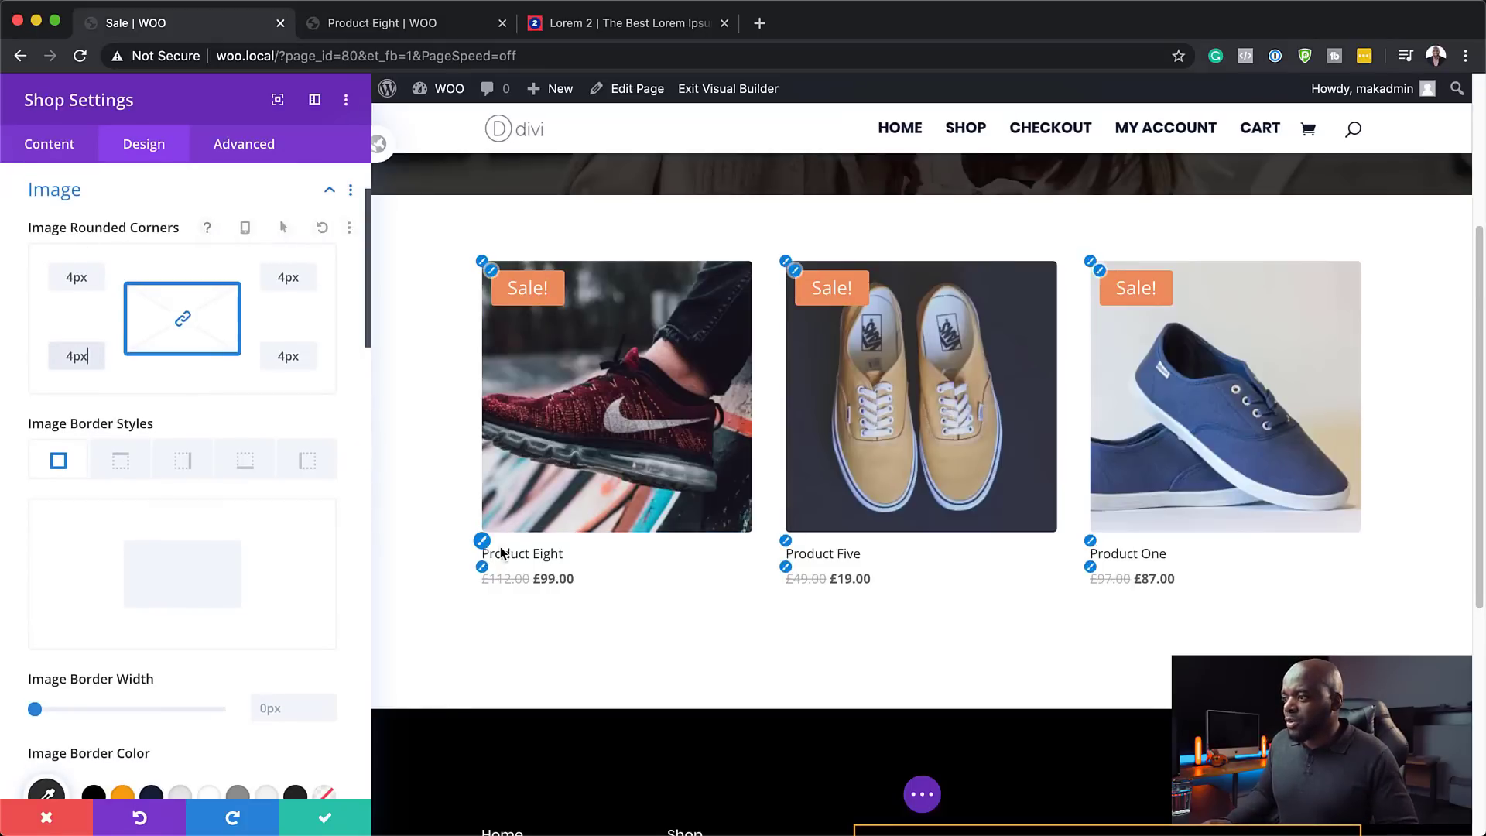
left_click(482, 541)
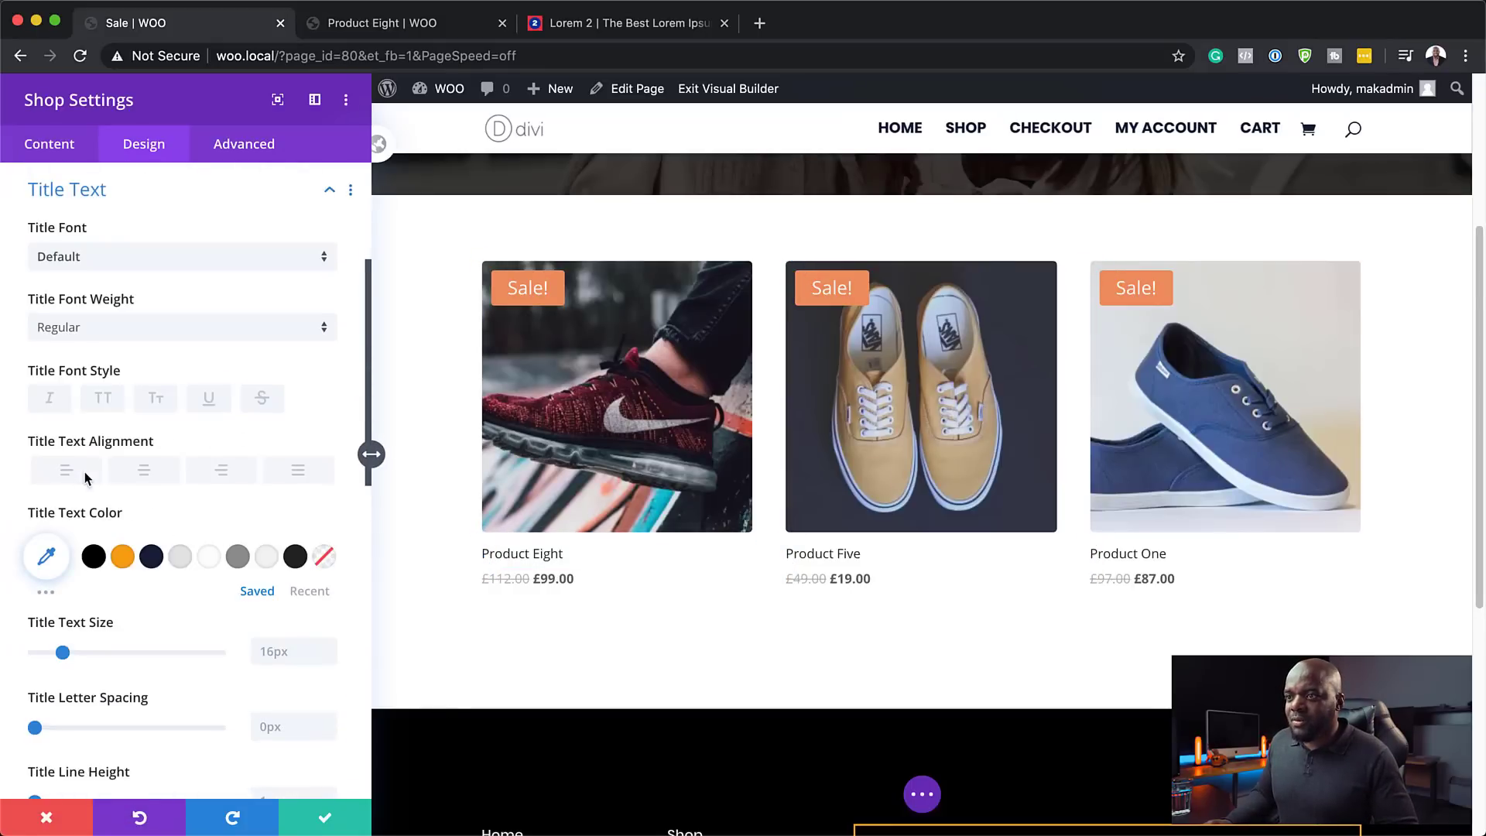
left_click(101, 397)
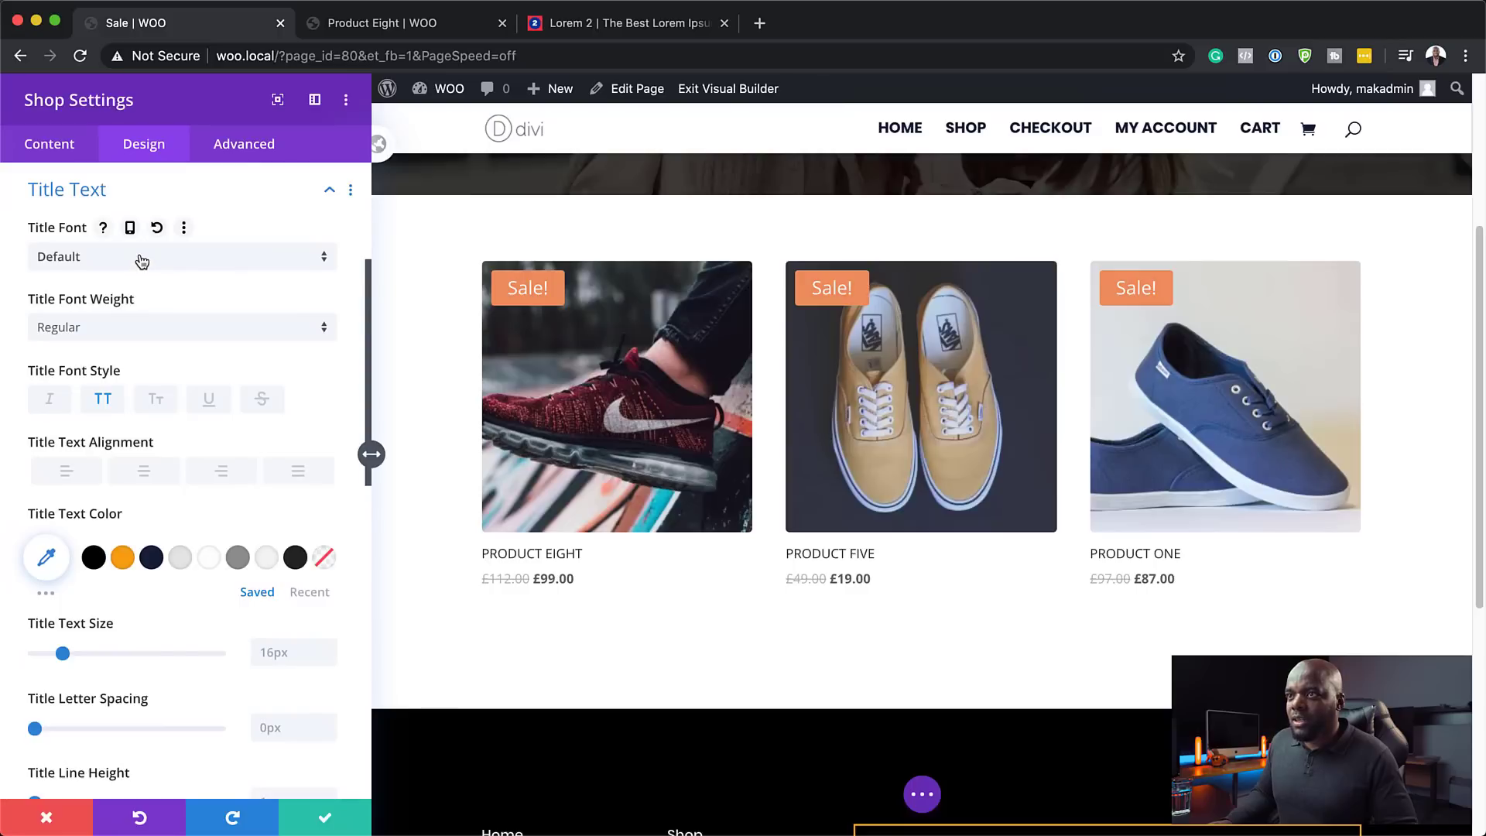
left_click(141, 260)
left_click(135, 253)
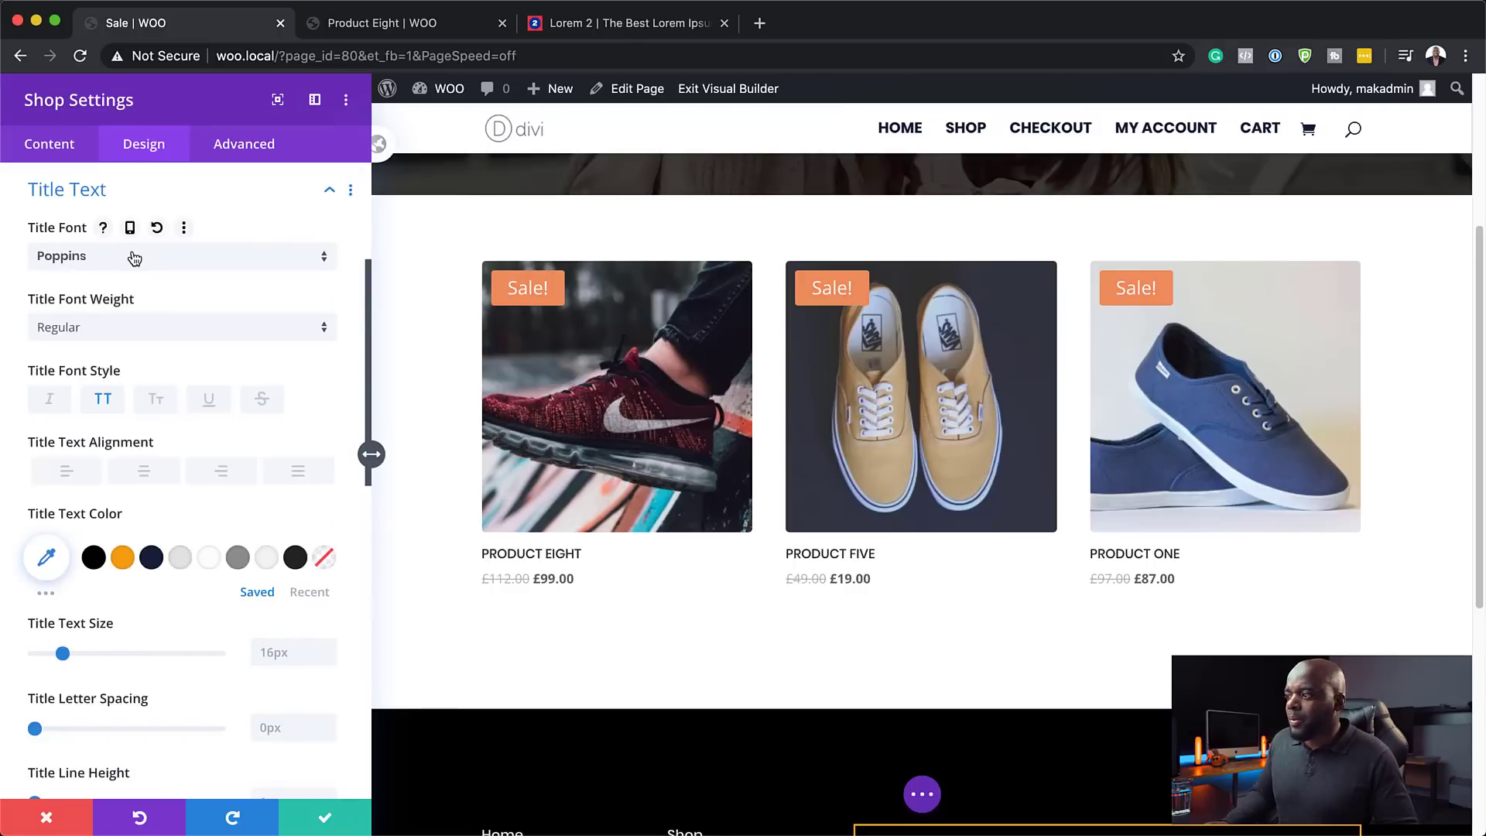
left_click(225, 327)
left_click(192, 540)
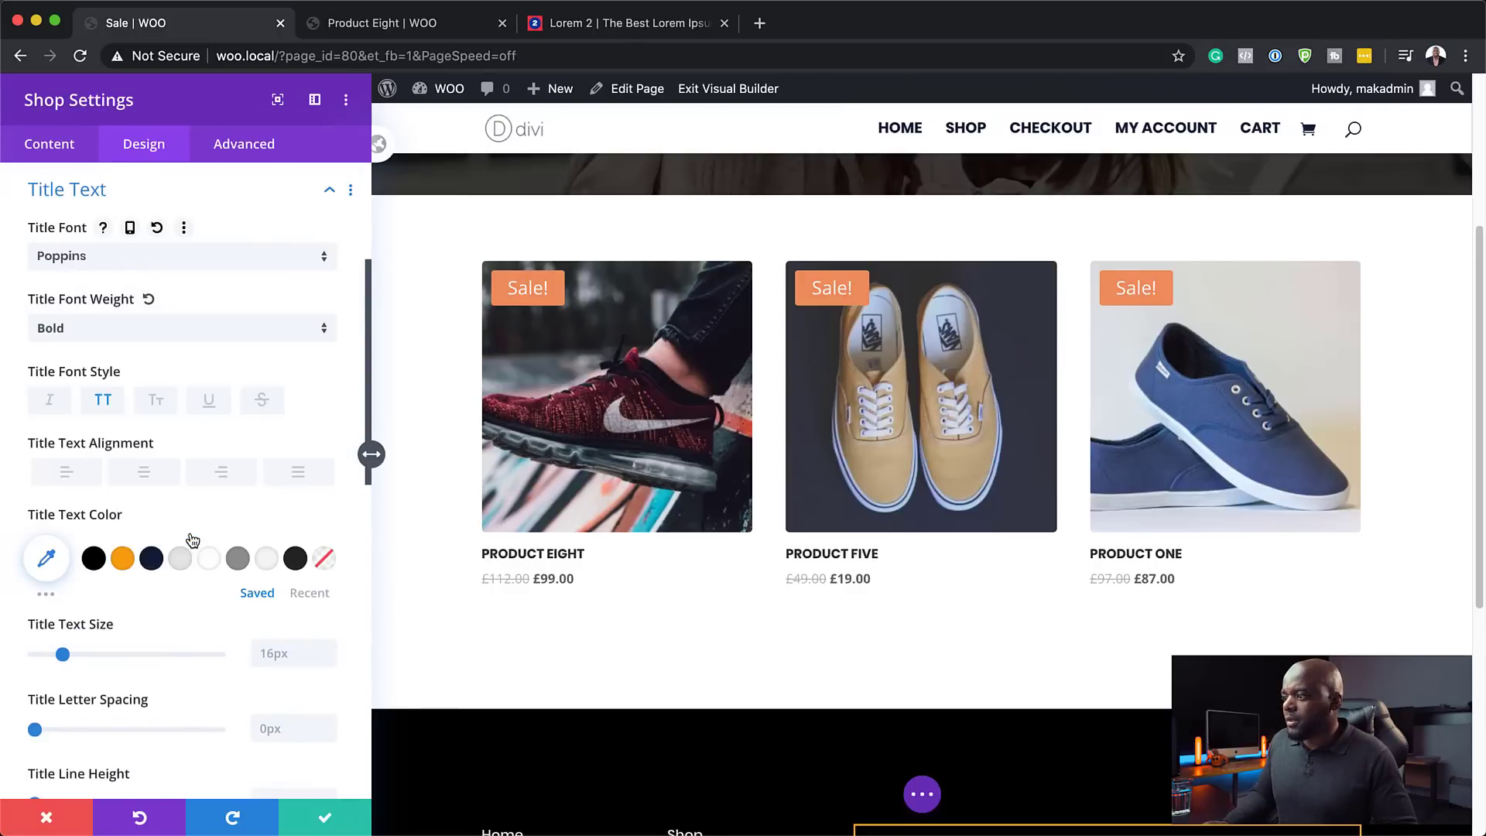
- Set the product prices to Poppins at 15px in orange
left_click(484, 571)
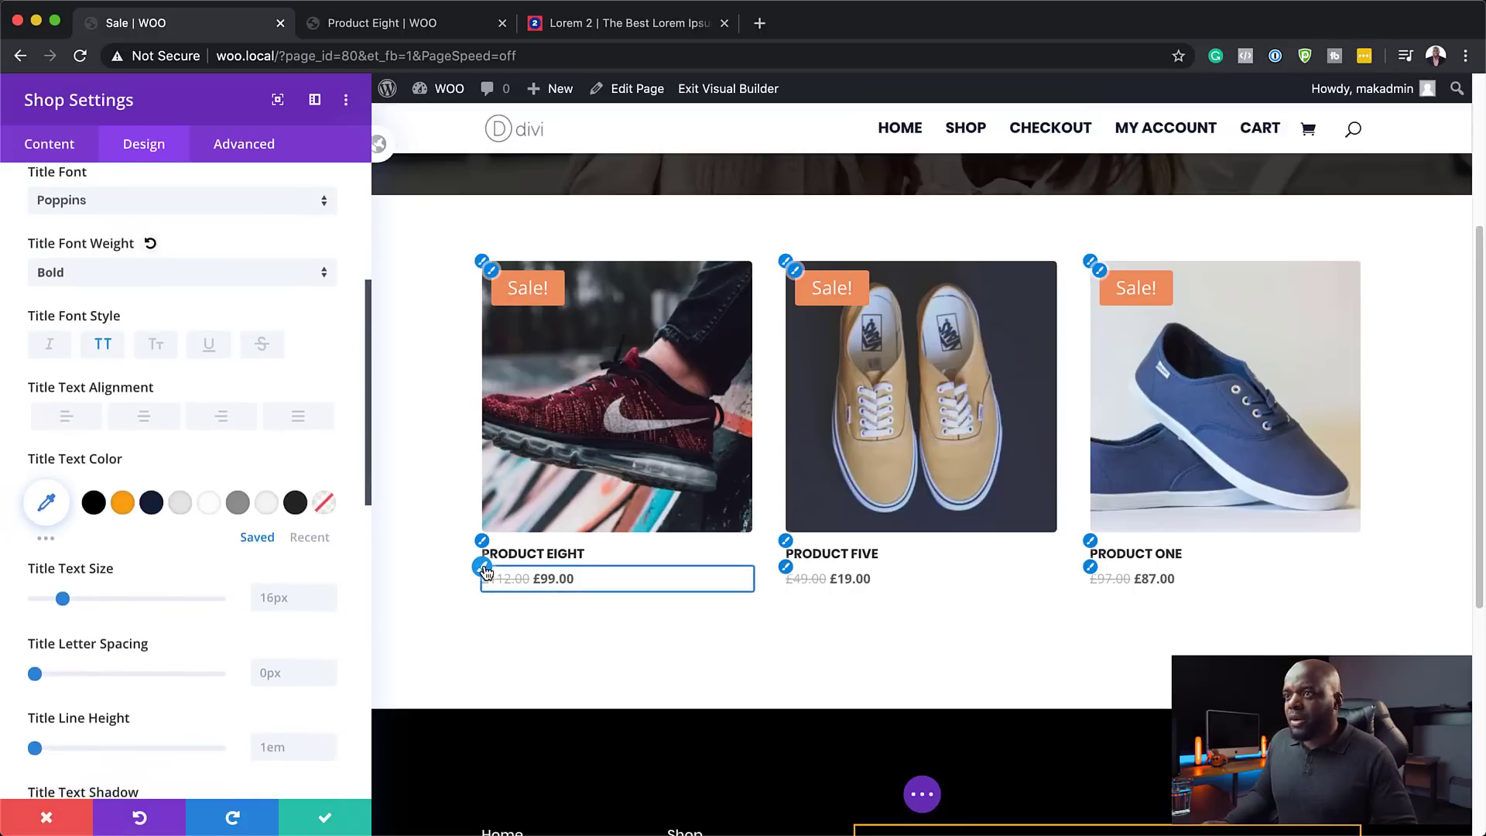
left_click(193, 254)
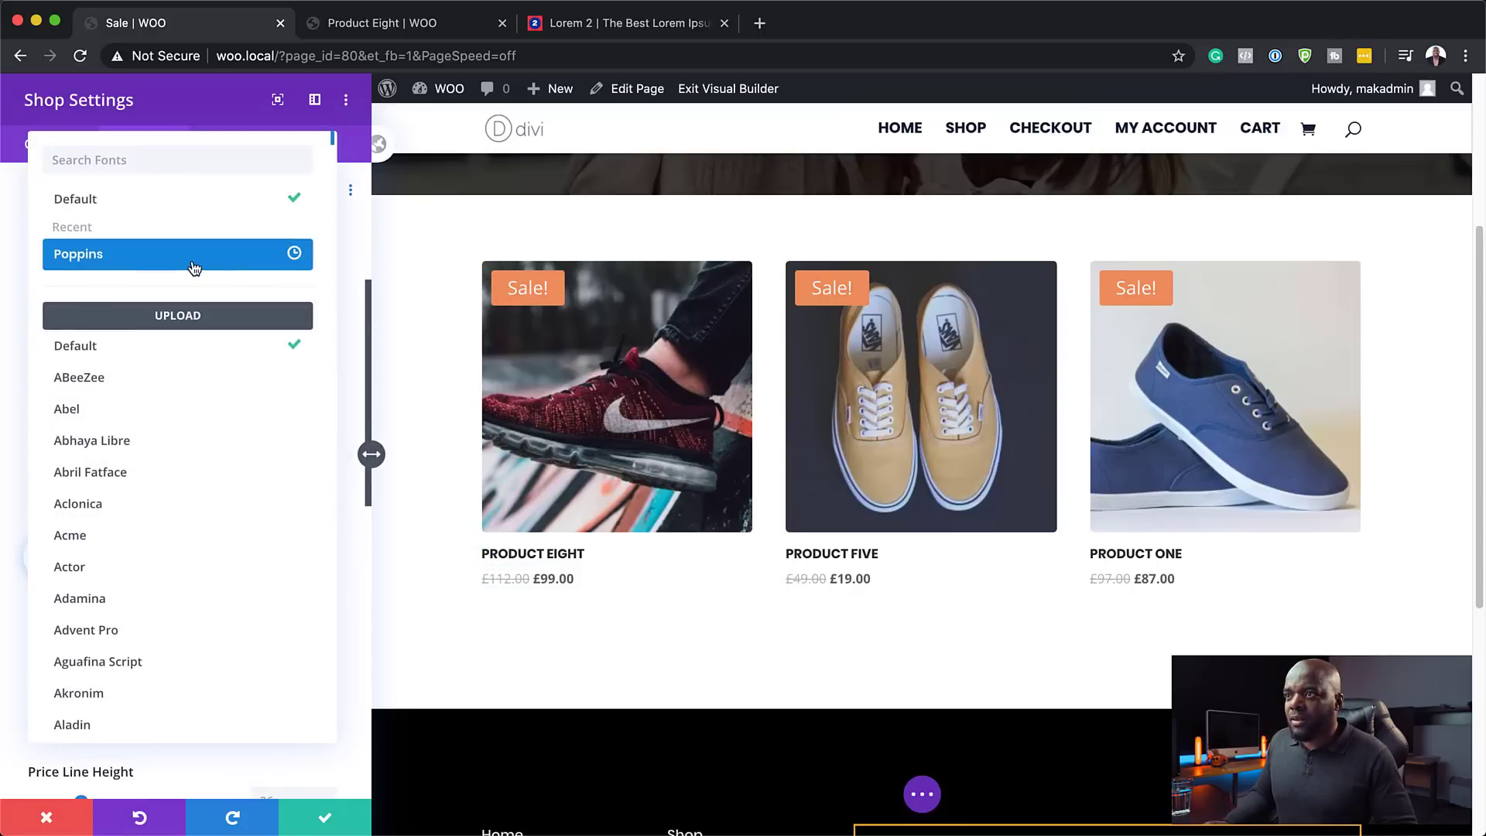
left_click(194, 265)
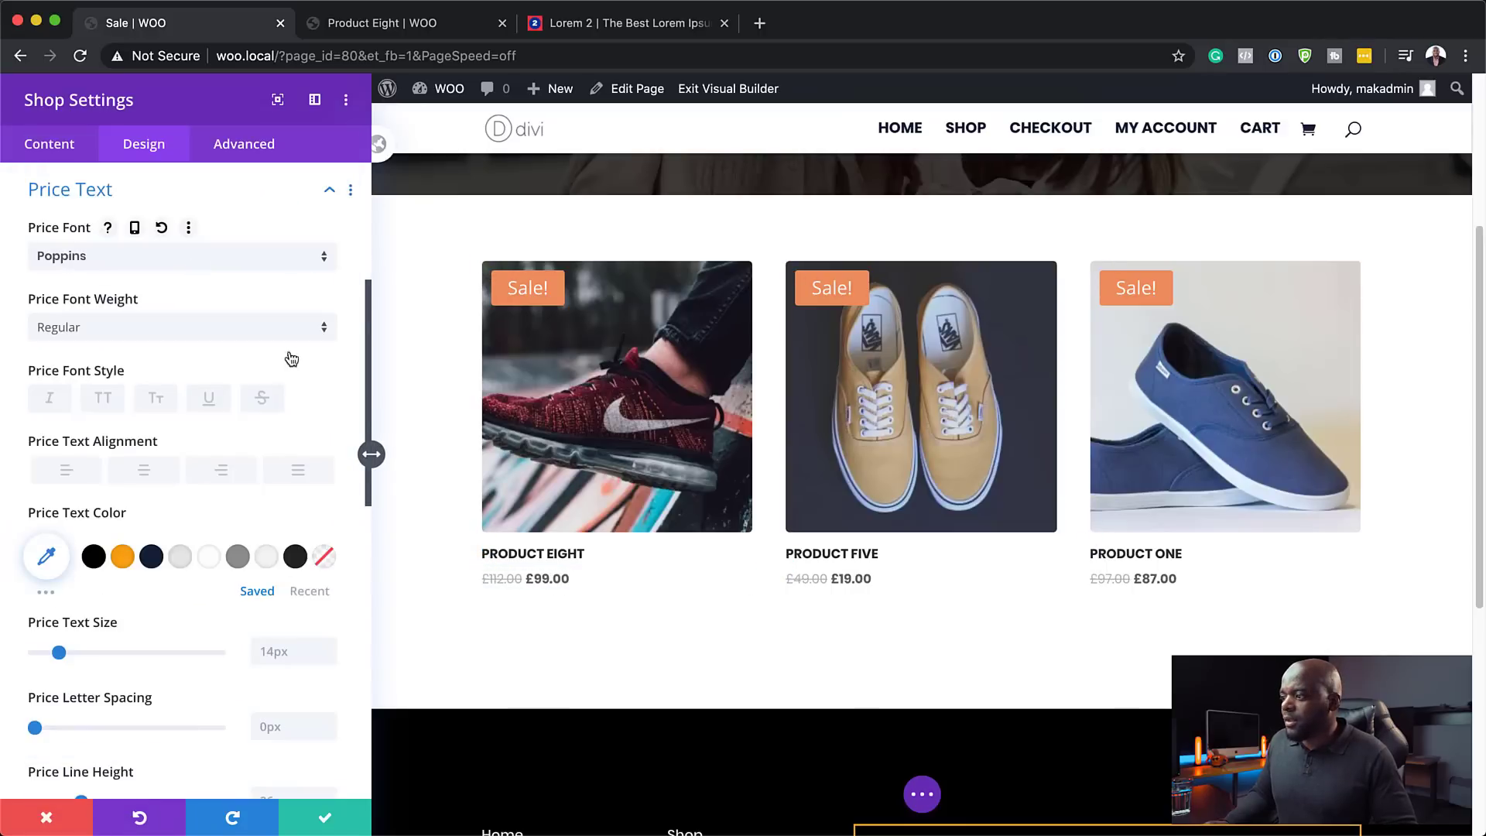
left_click(329, 648)
left_click(329, 647)
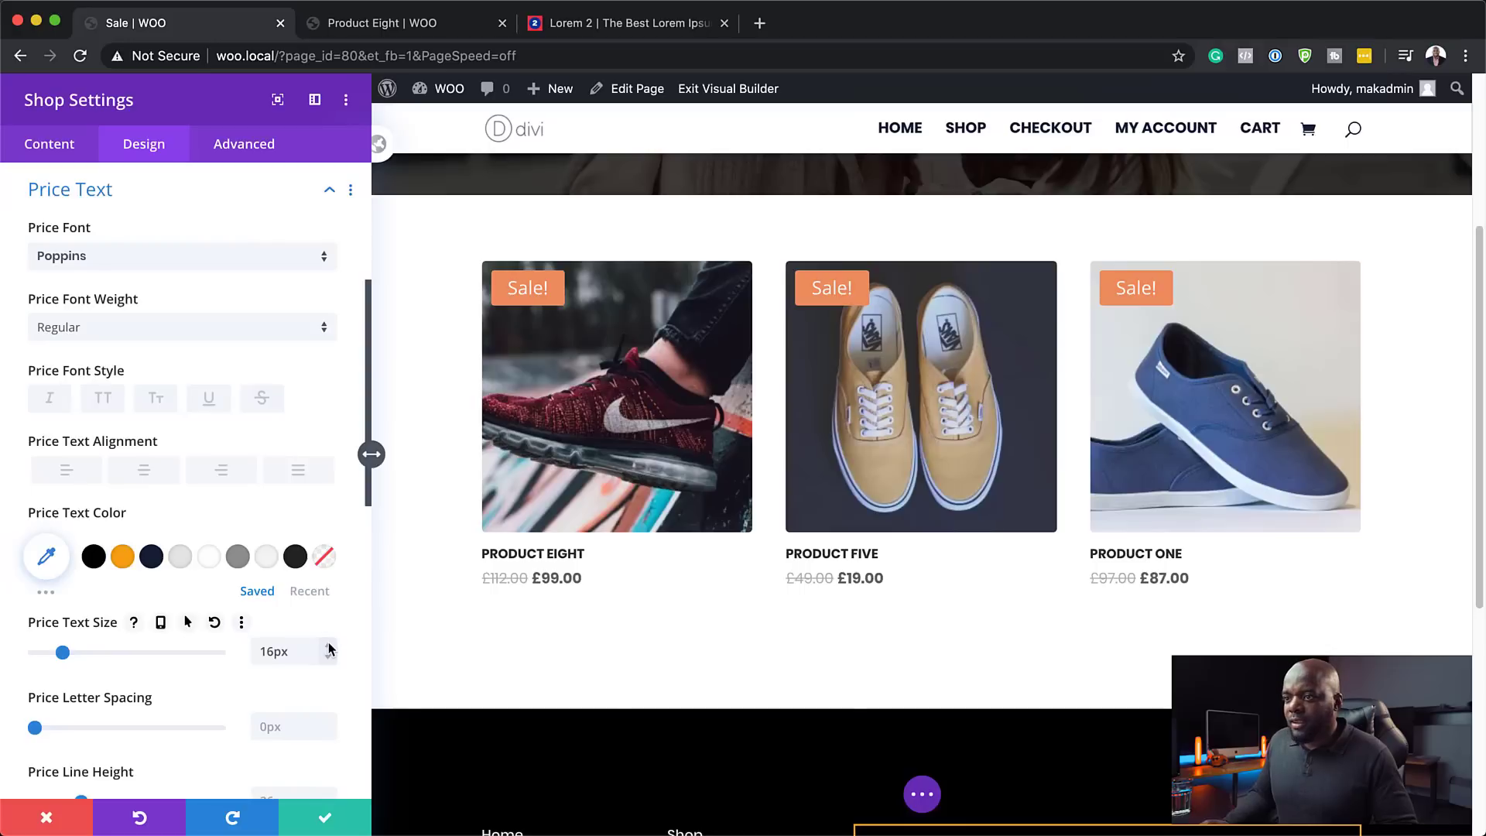
left_click(329, 657)
left_click(123, 557)
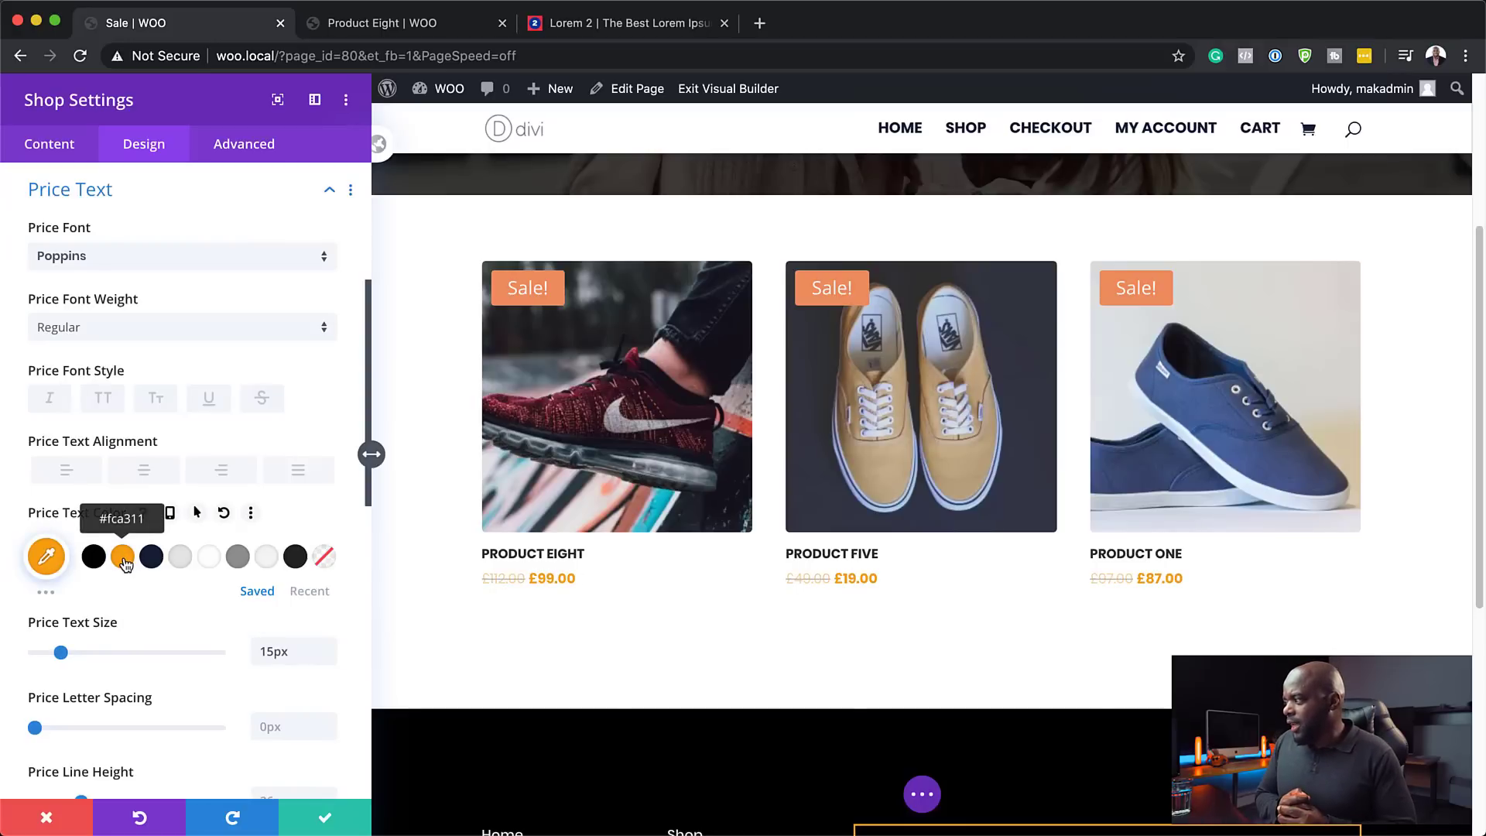
left_click(511, 288)
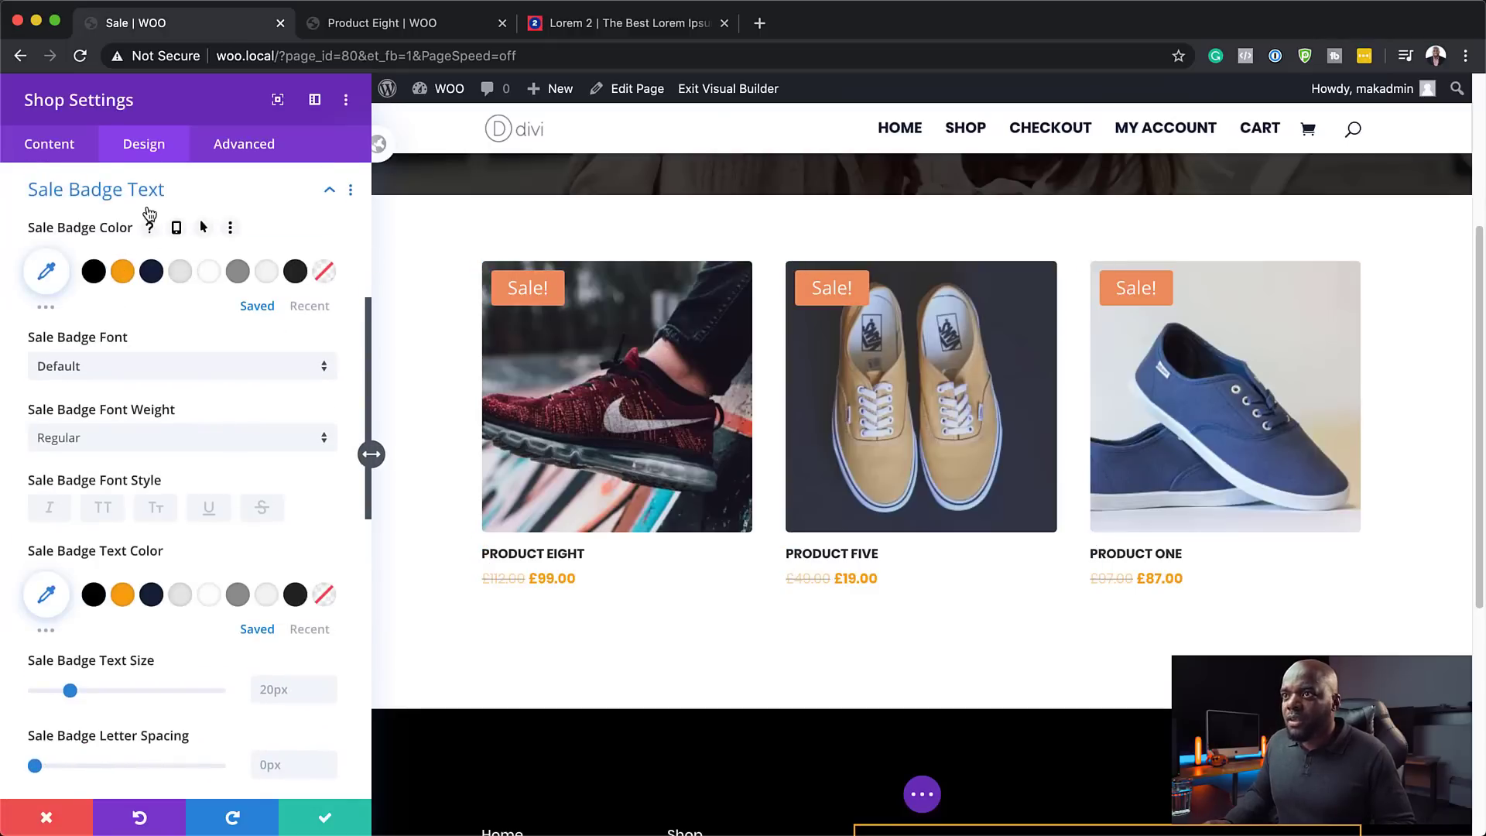
- Make the Sale! badges orange with Poppins text and save the Shop module settings
left_click(123, 272)
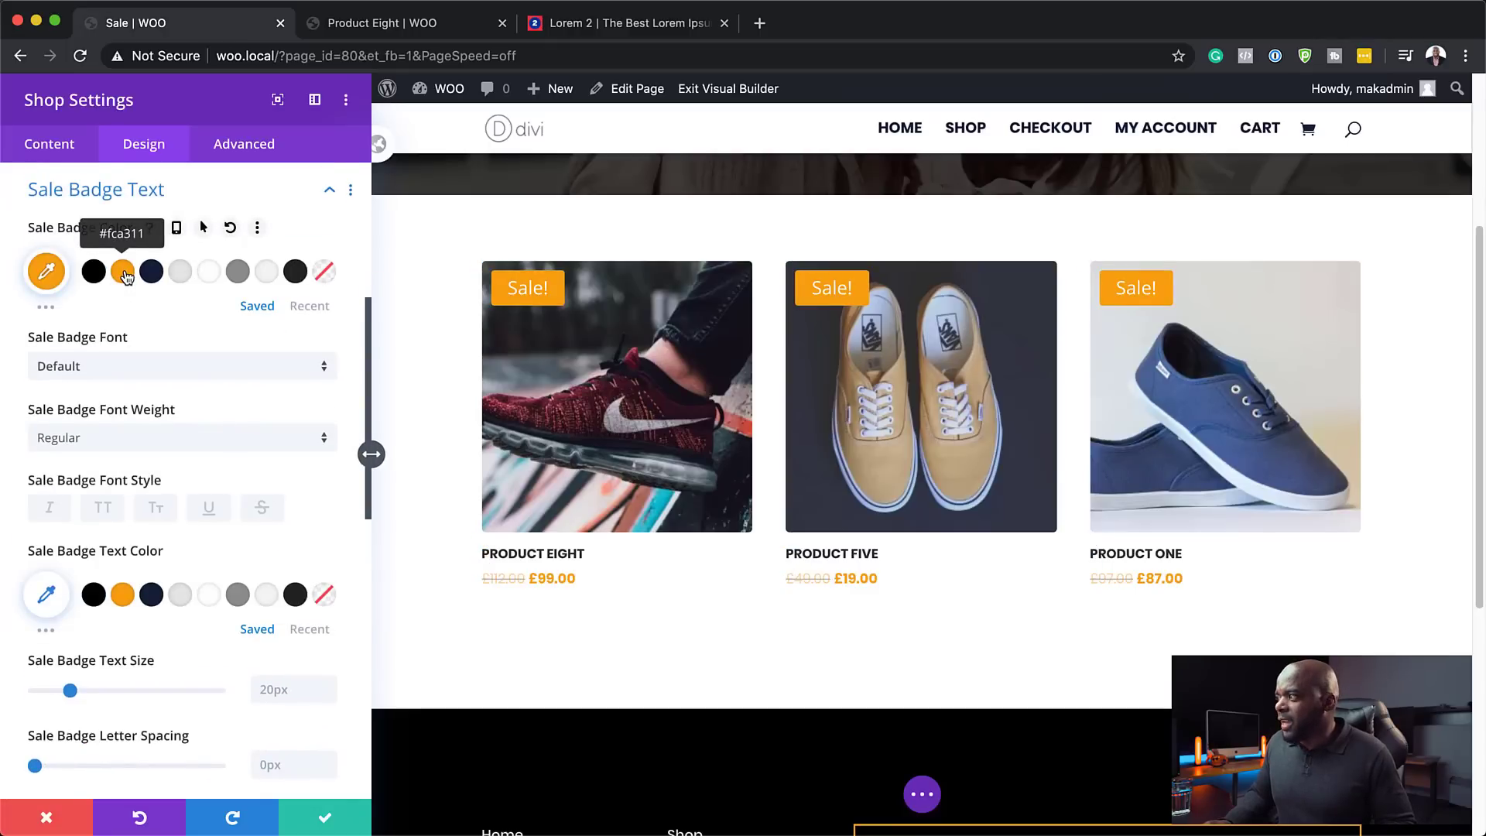
left_click(116, 366)
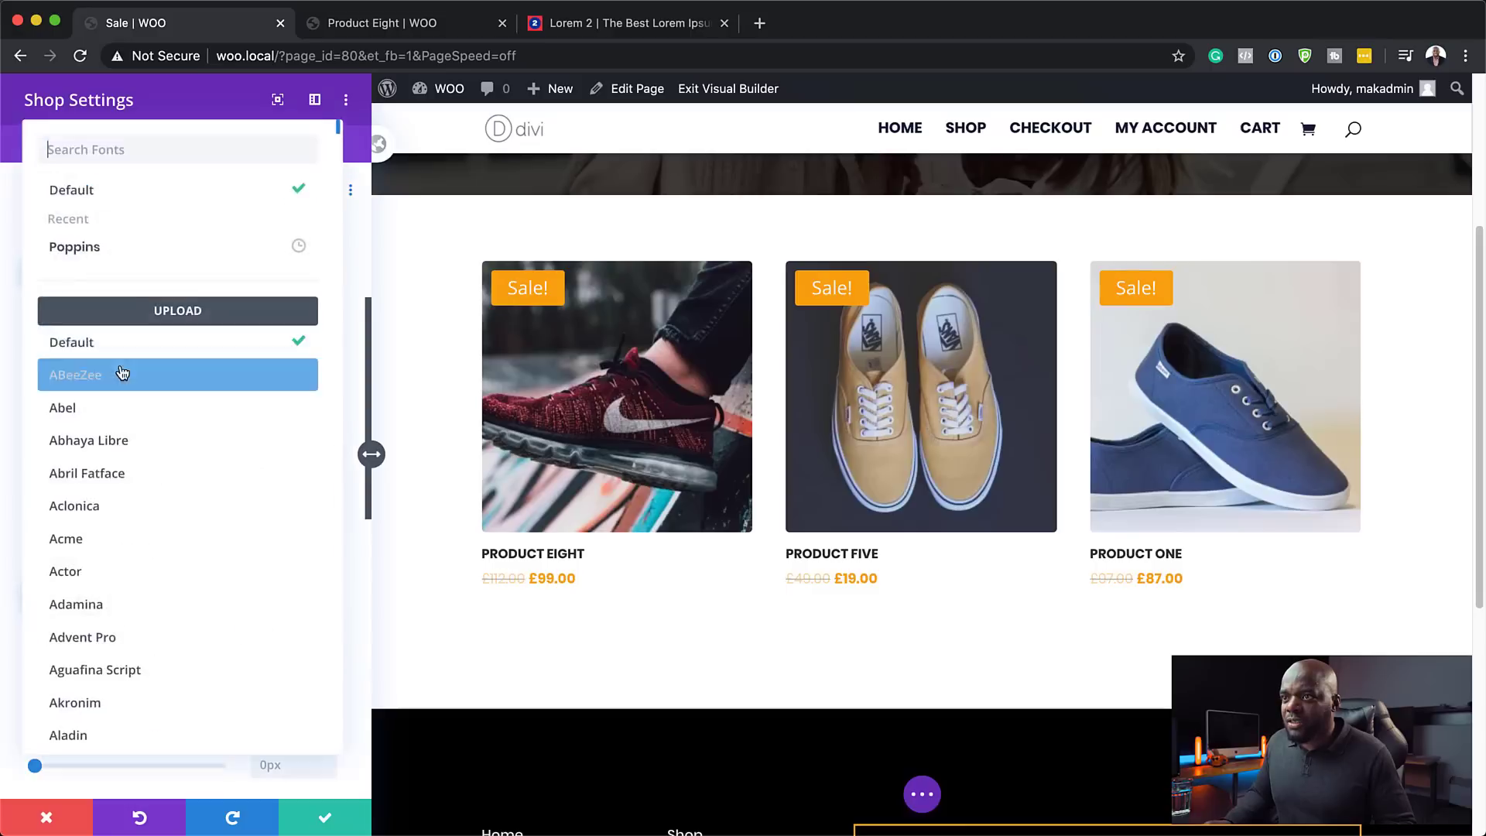
left_click(115, 254)
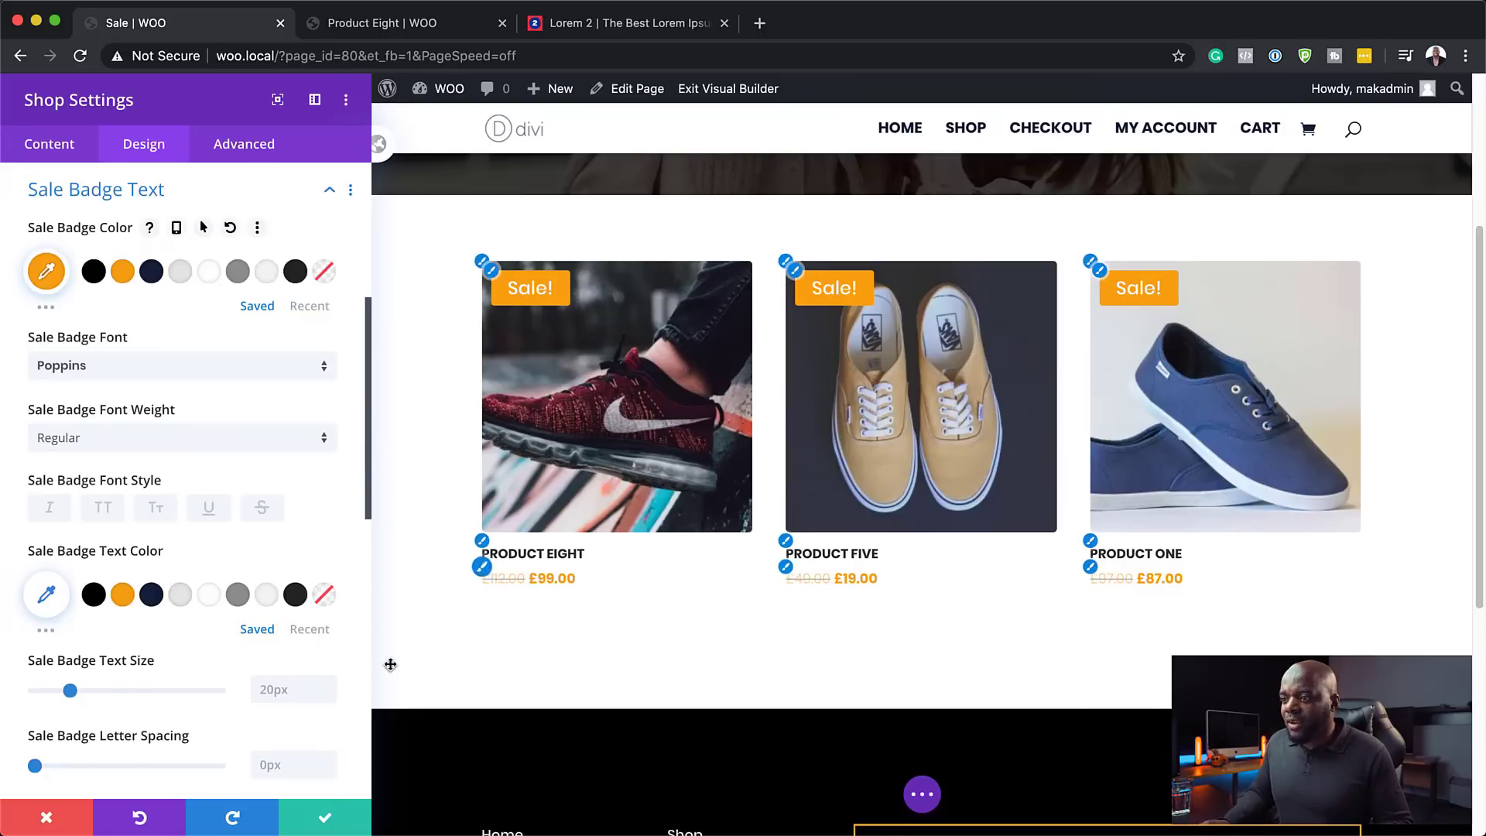
left_click(325, 821)
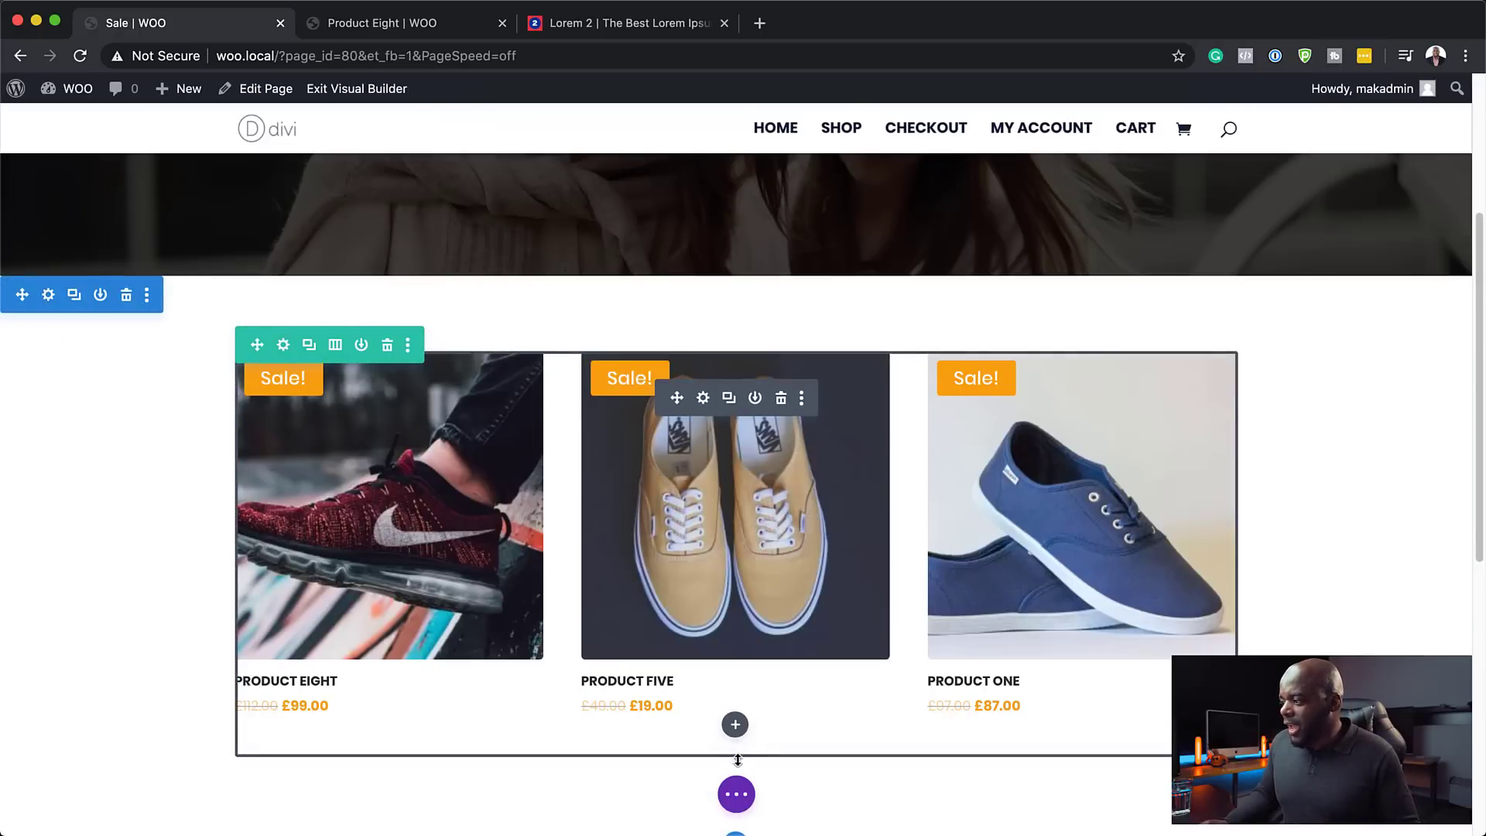
- Add a one-column row below the sale products grid and insert a Text module
scroll(734, 723, "down", 3)
left_click(738, 610)
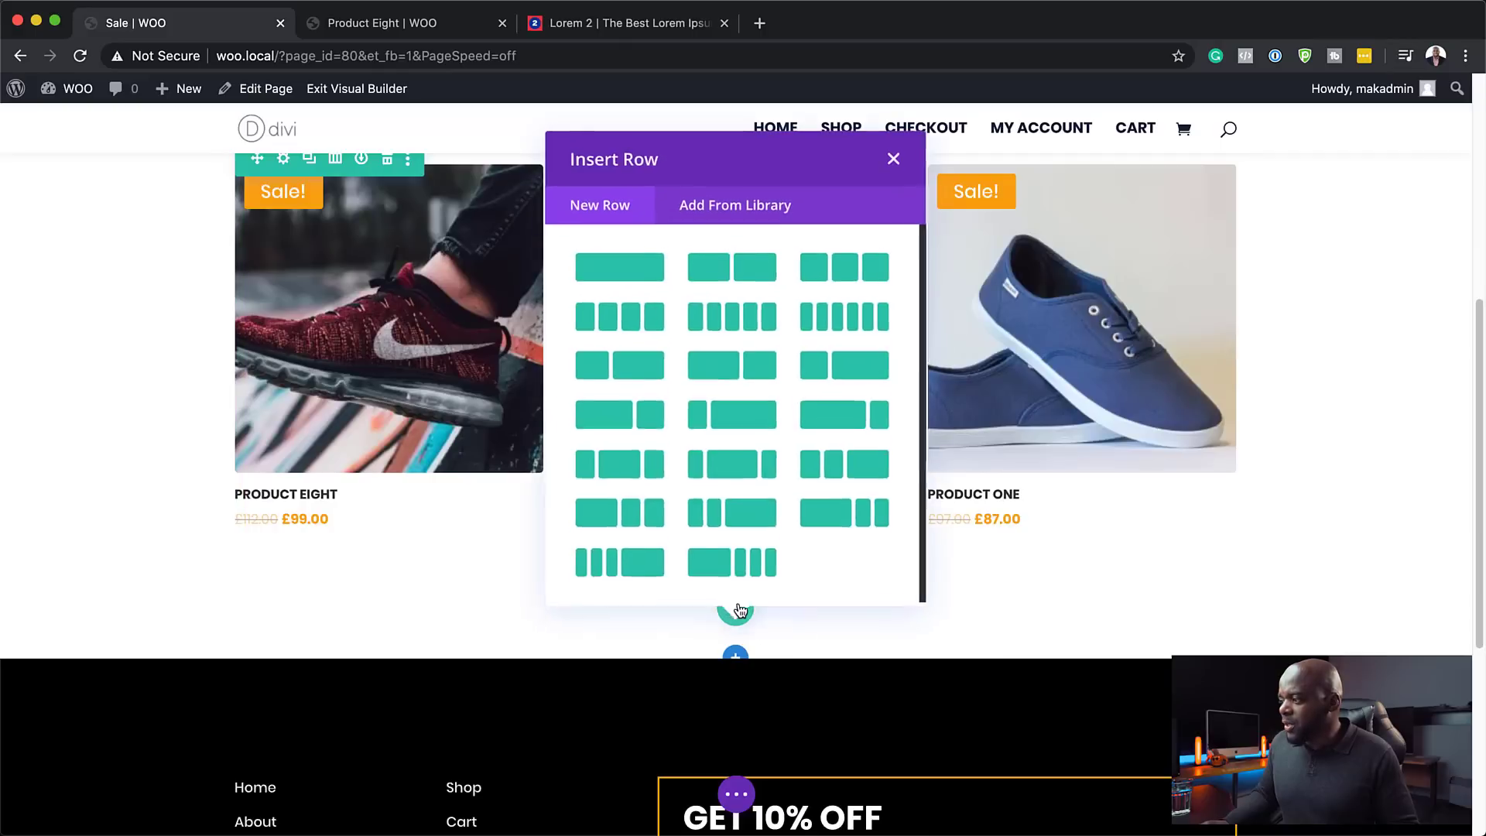
left_click(631, 265)
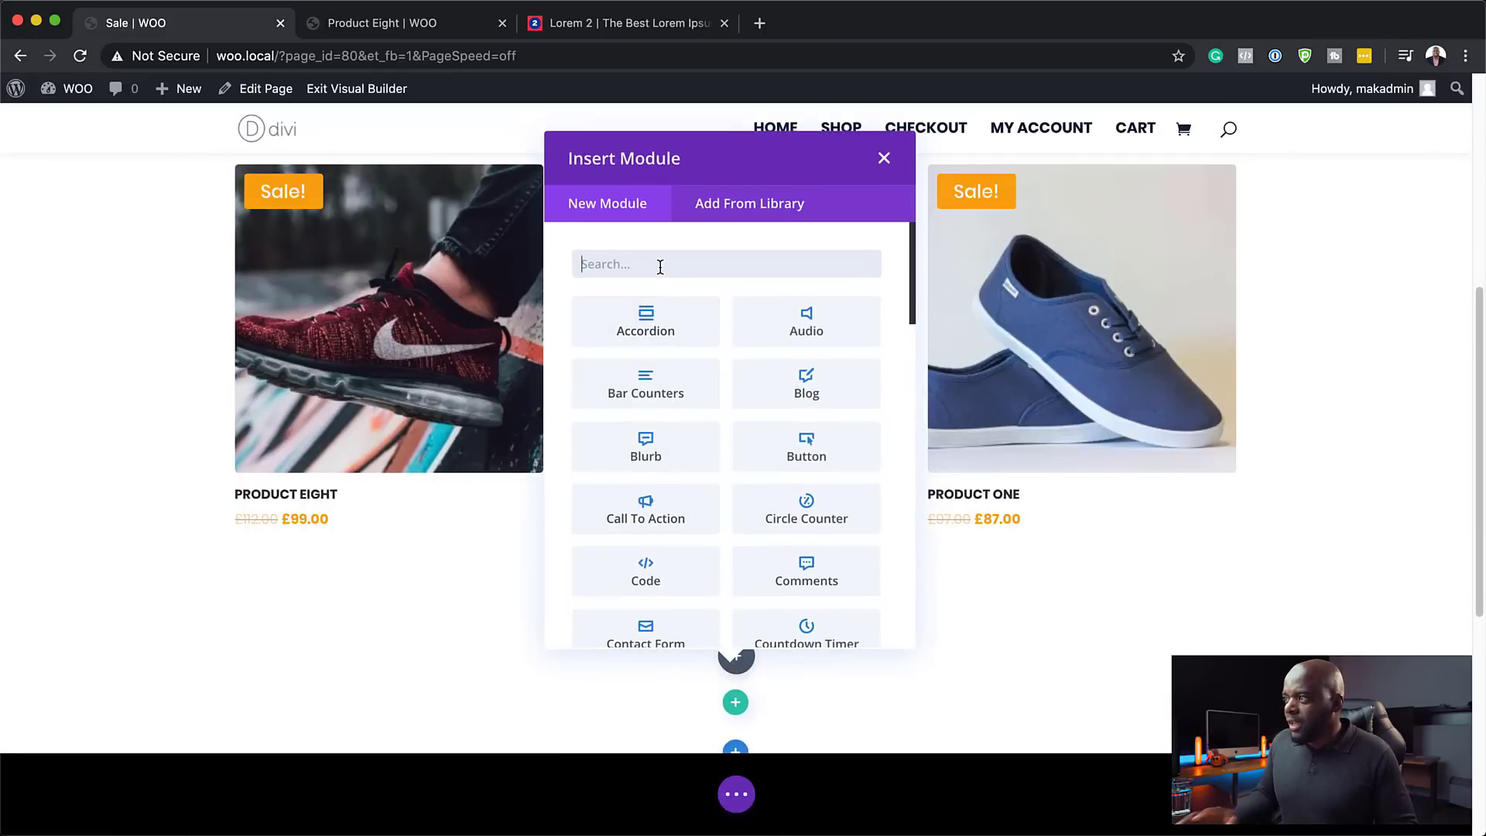
type("text")
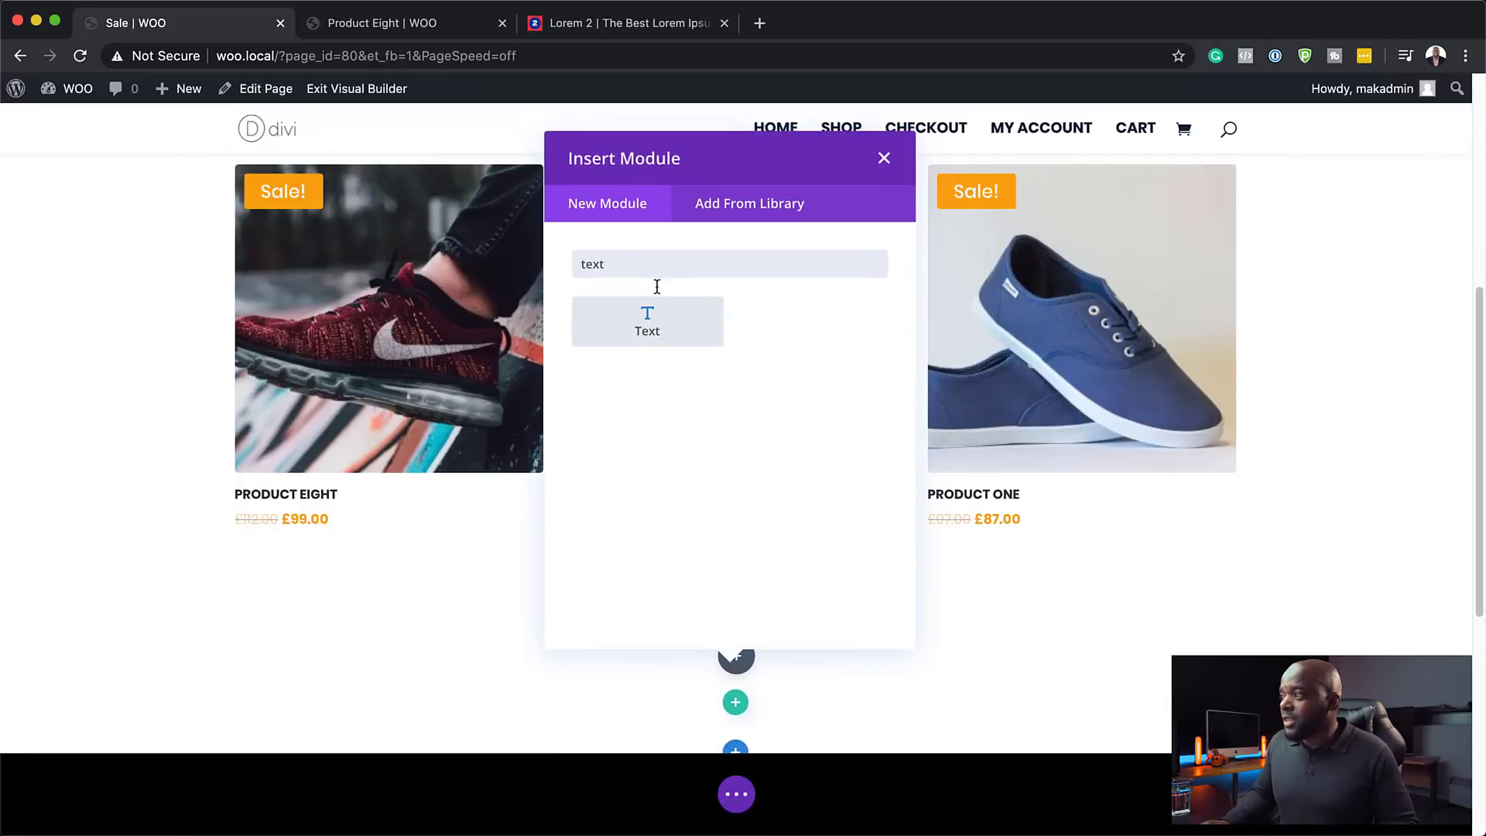
left_click(658, 320)
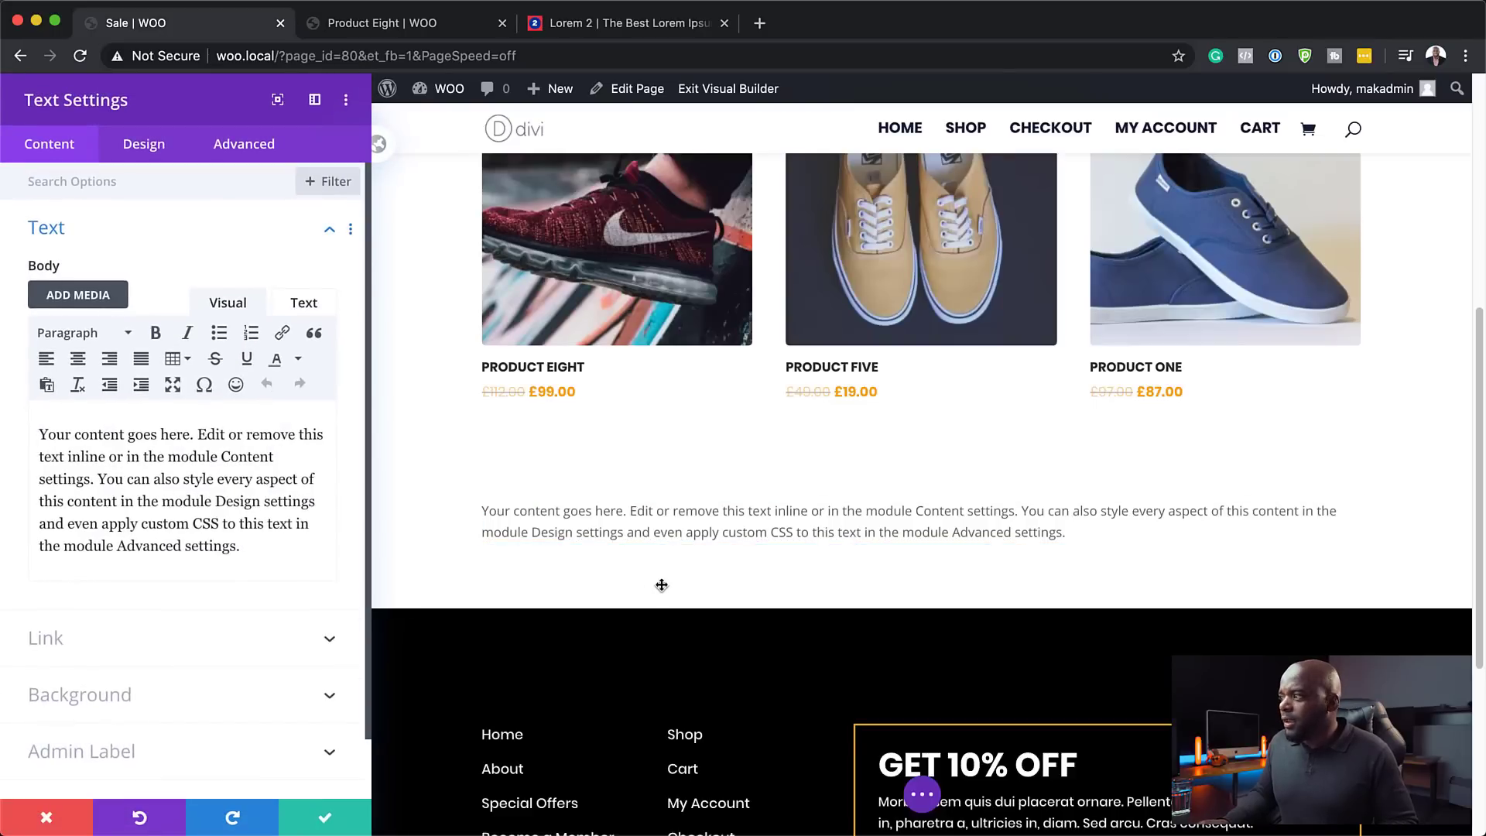
- Replace the placeholder text with 'Products on sale'
left_click_drag(243, 547, 31, 401)
key("BackSpace")
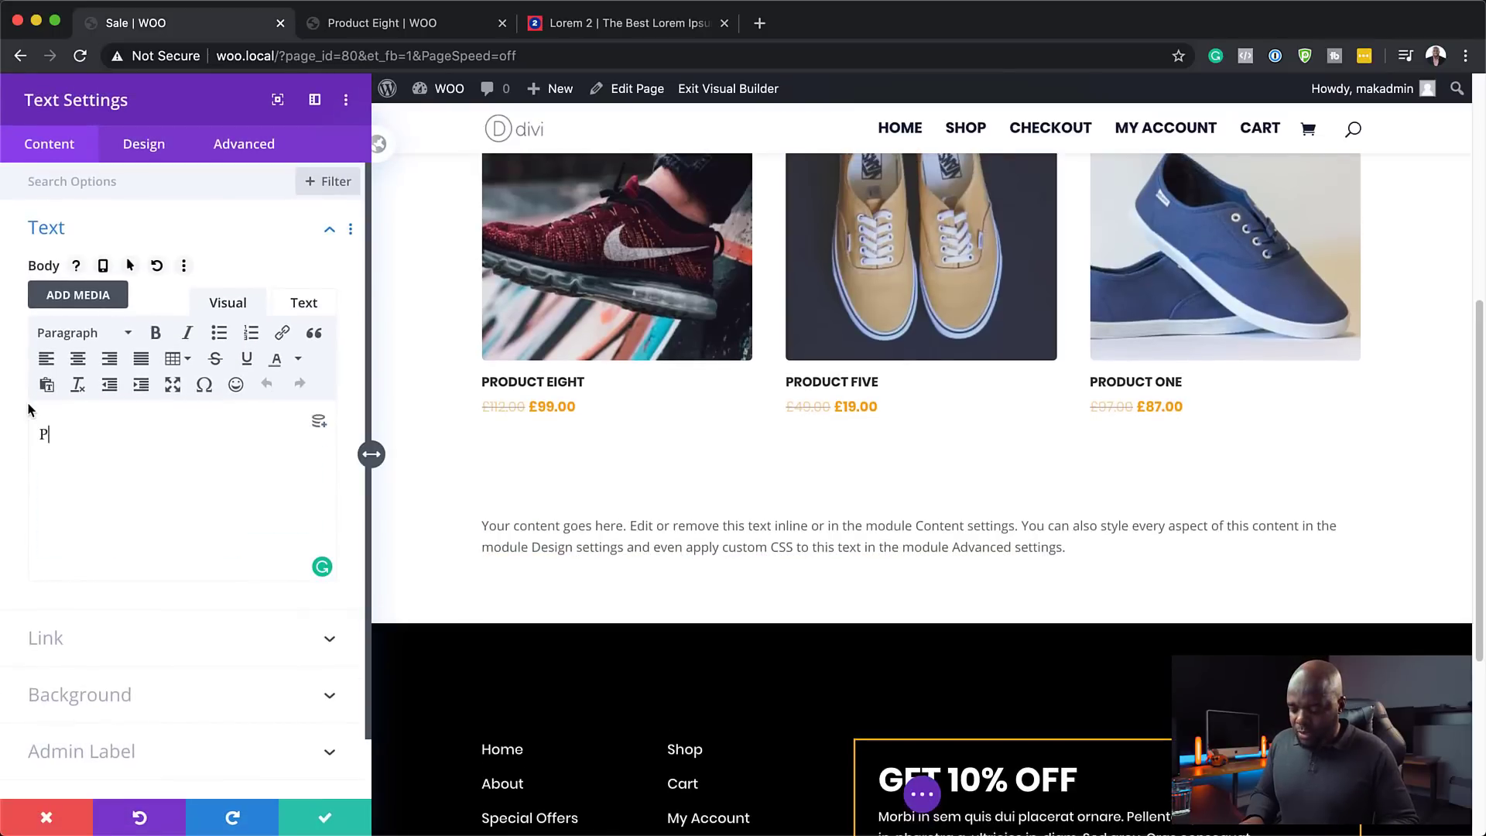
type("Products on sale")
- Set the heading text to Poppins, uppercase, at 19px
left_click(155, 150)
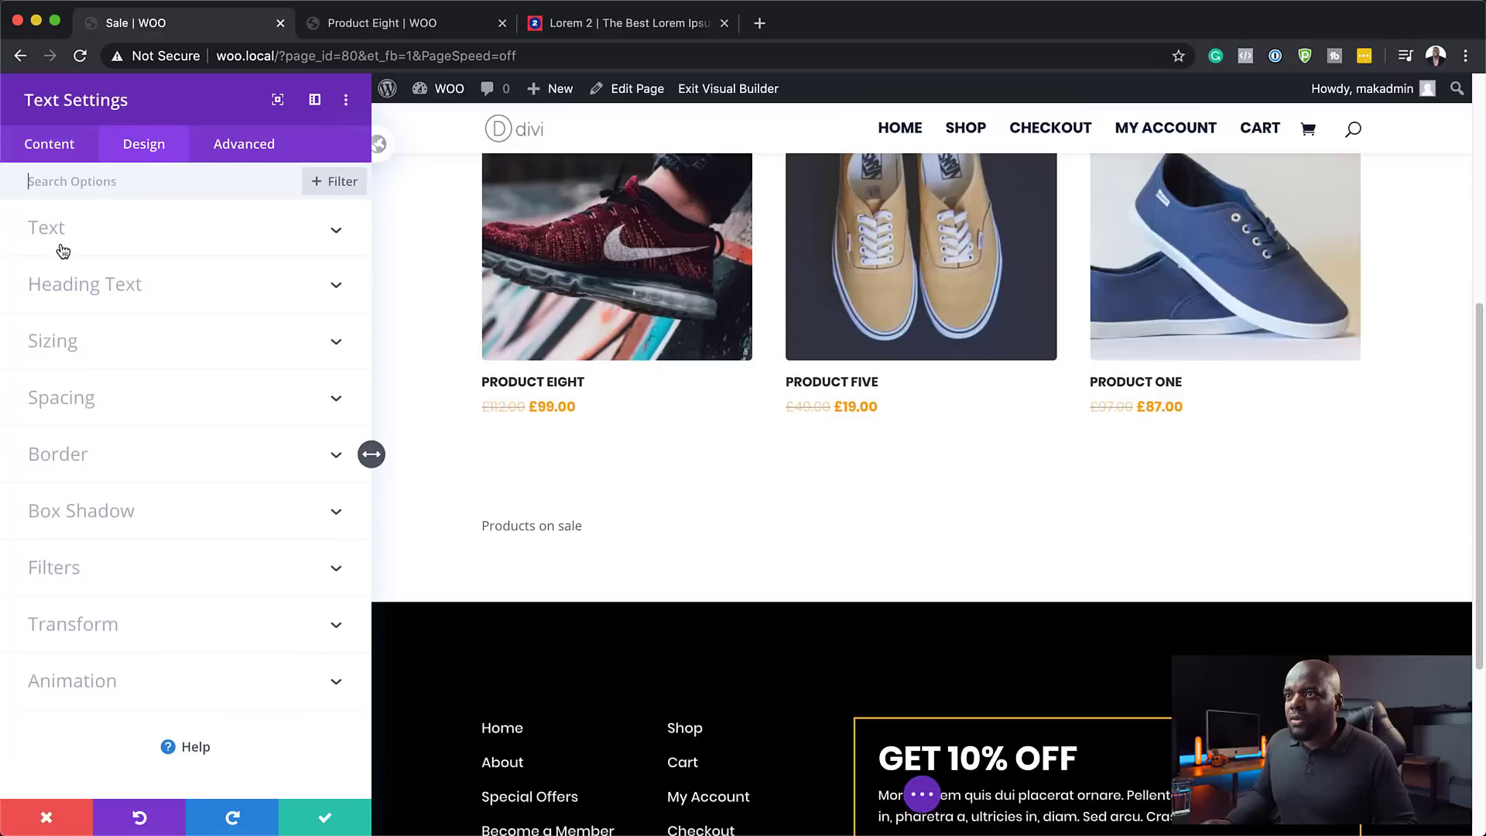
left_click(69, 240)
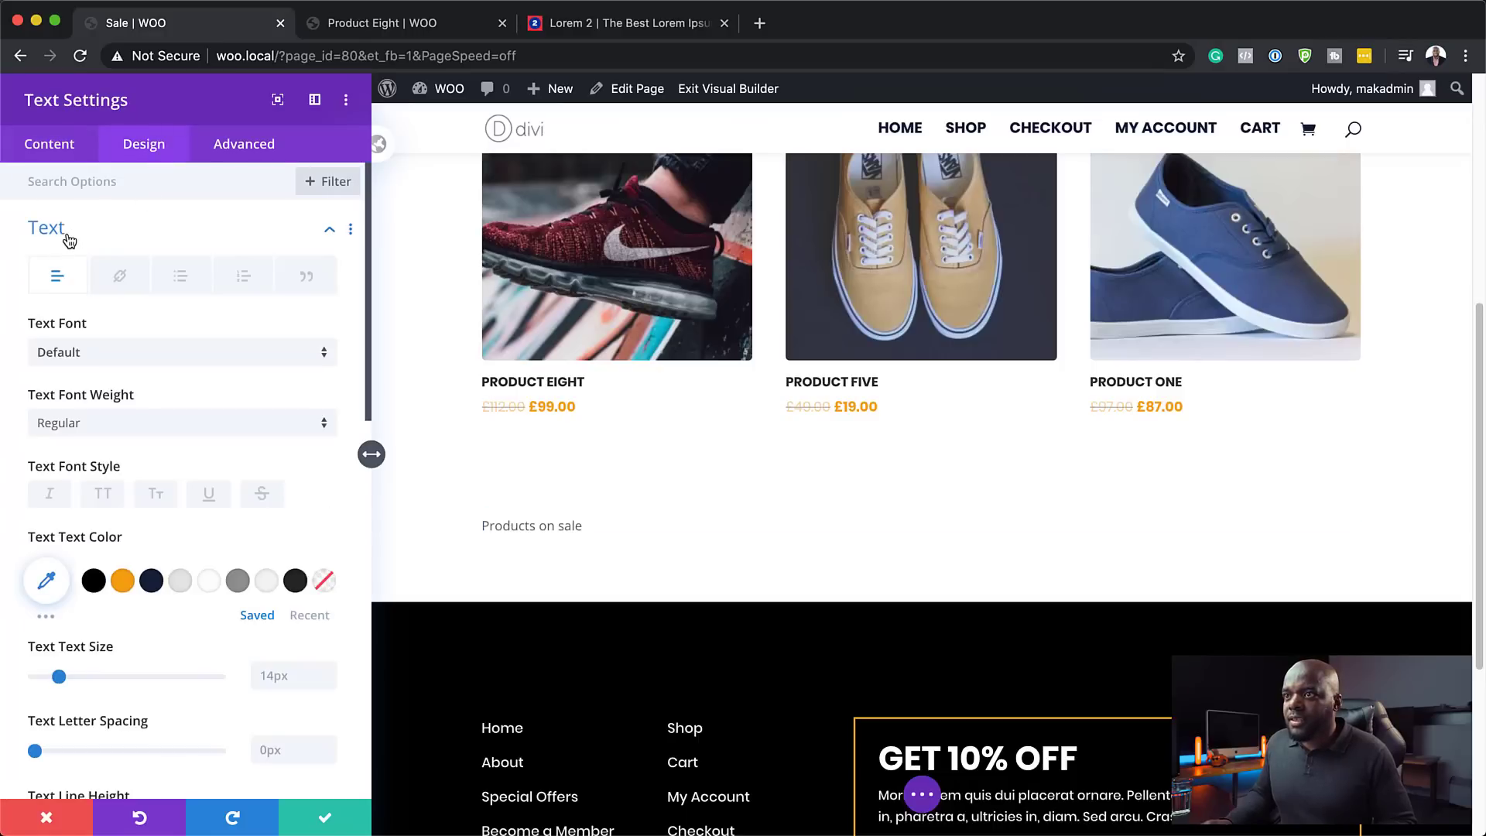
left_click(94, 354)
left_click(101, 254)
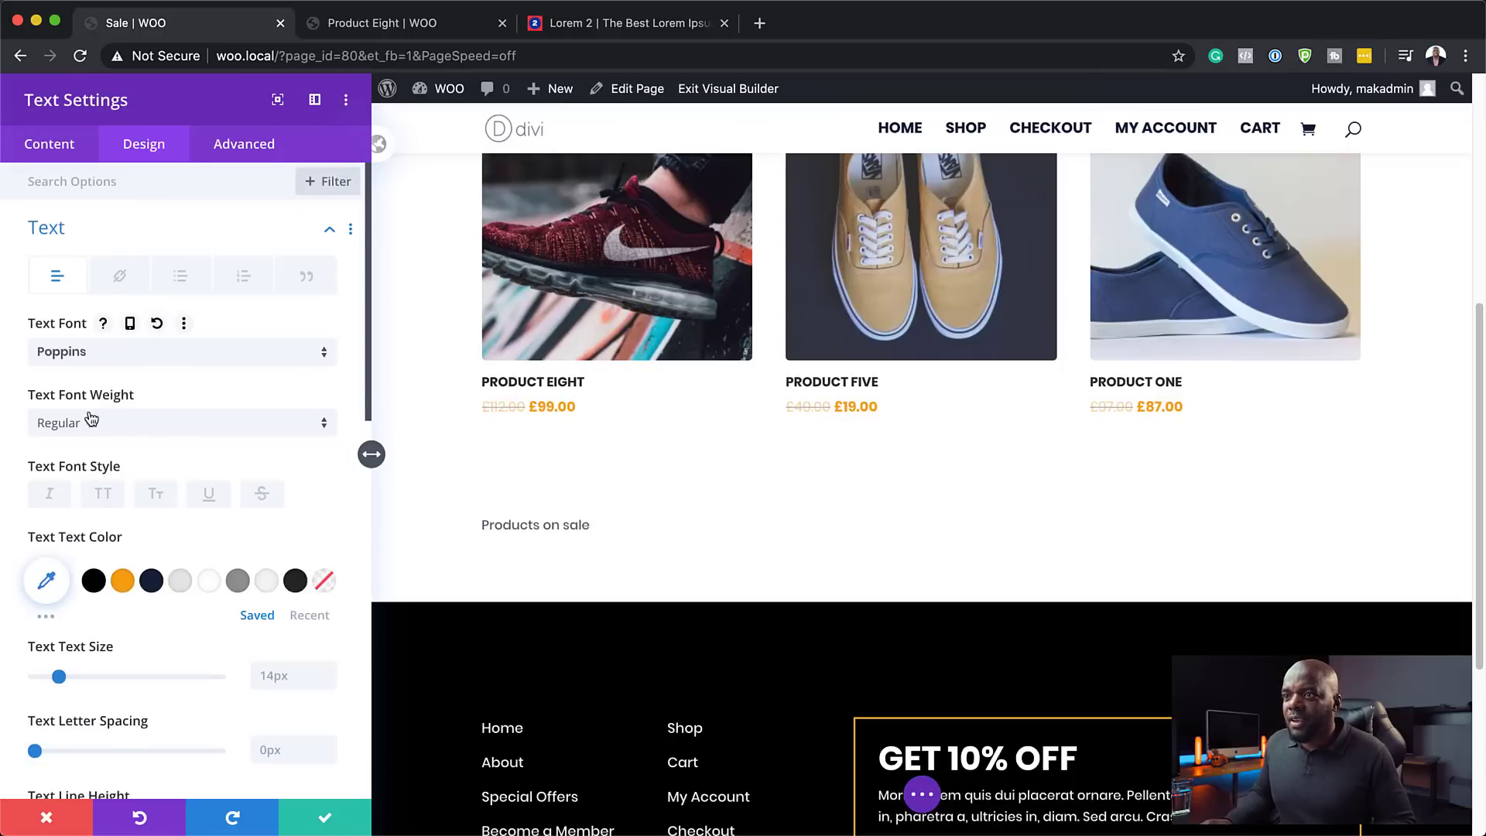
left_click(104, 495)
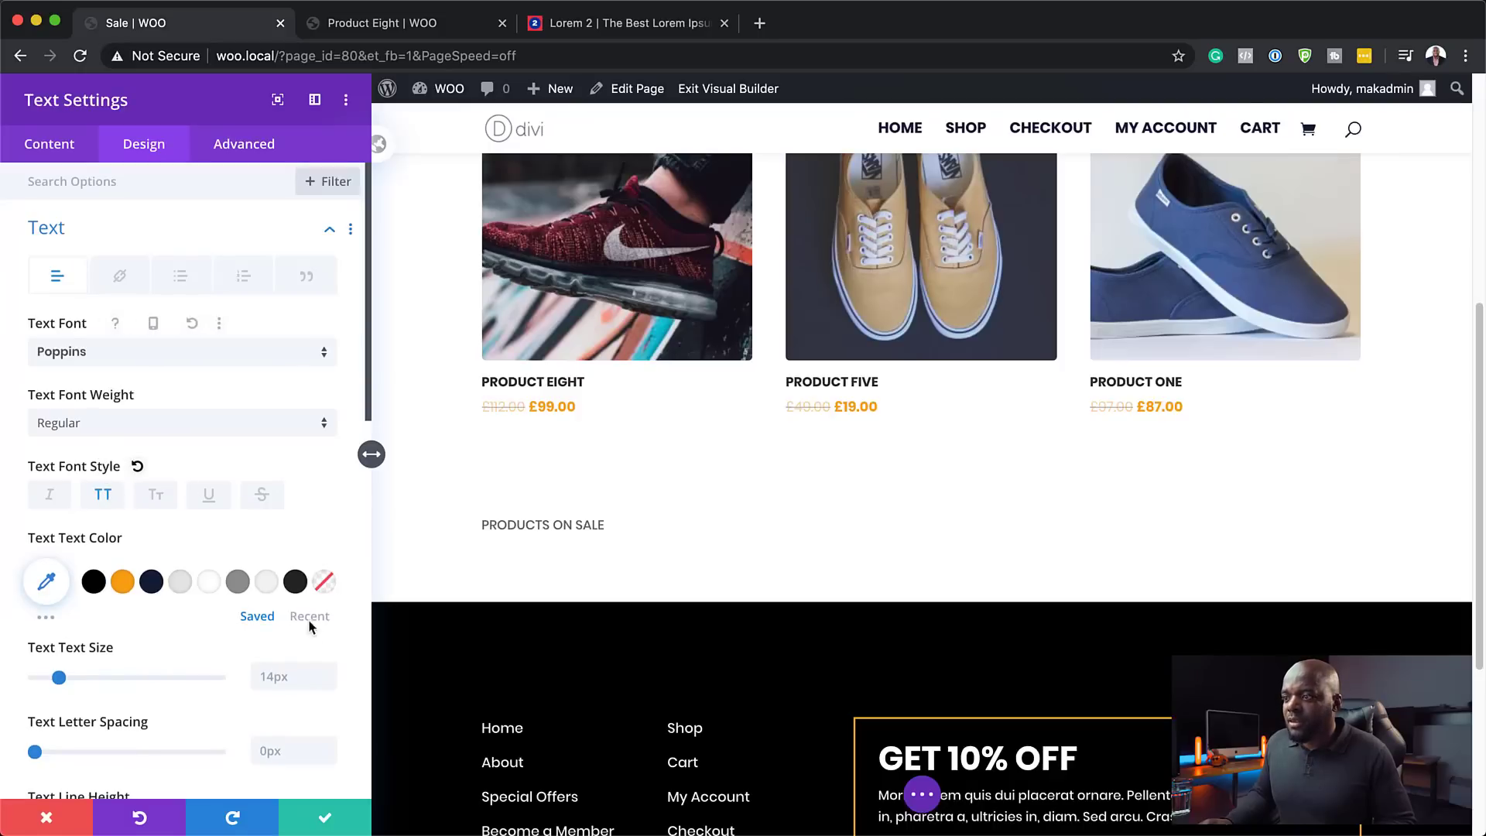
left_click(328, 670)
left_click(328, 670)
left_click(328, 670)
left_click(328, 670)
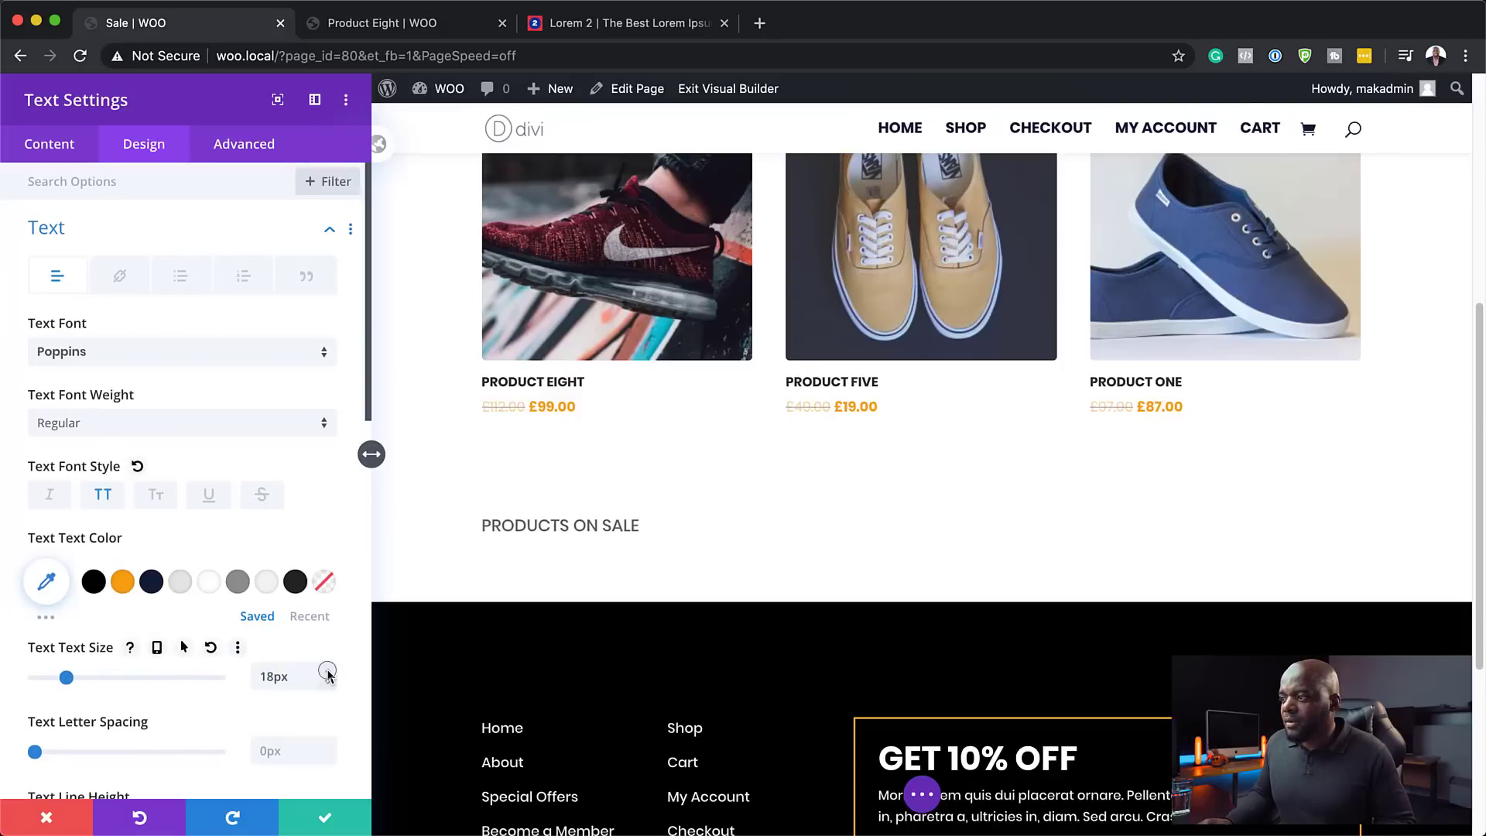
left_click(328, 670)
- Make the heading bold and dark navy #14213d, then save the text settings
left_click(90, 427)
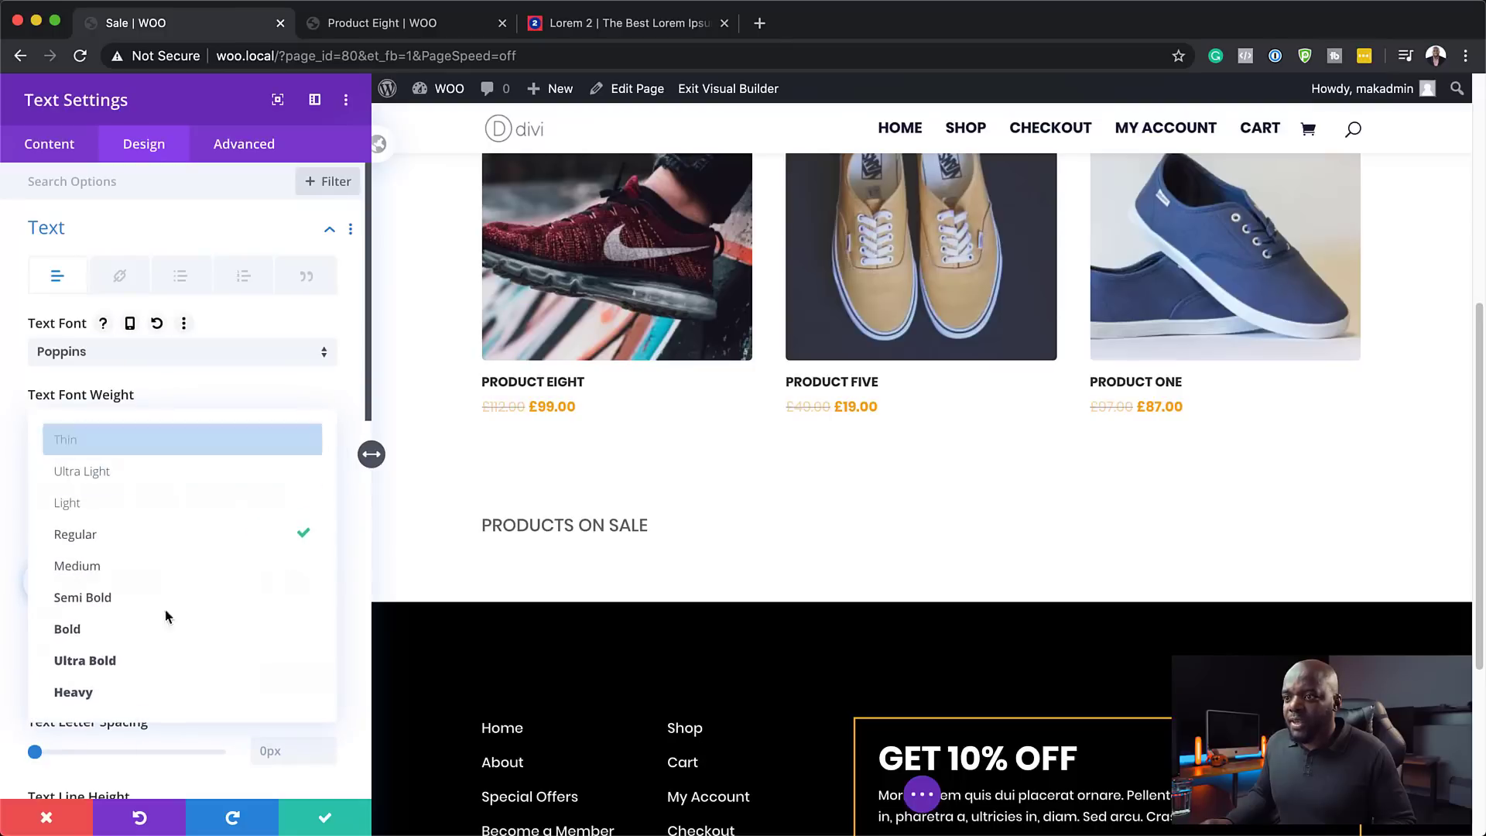
left_click(147, 628)
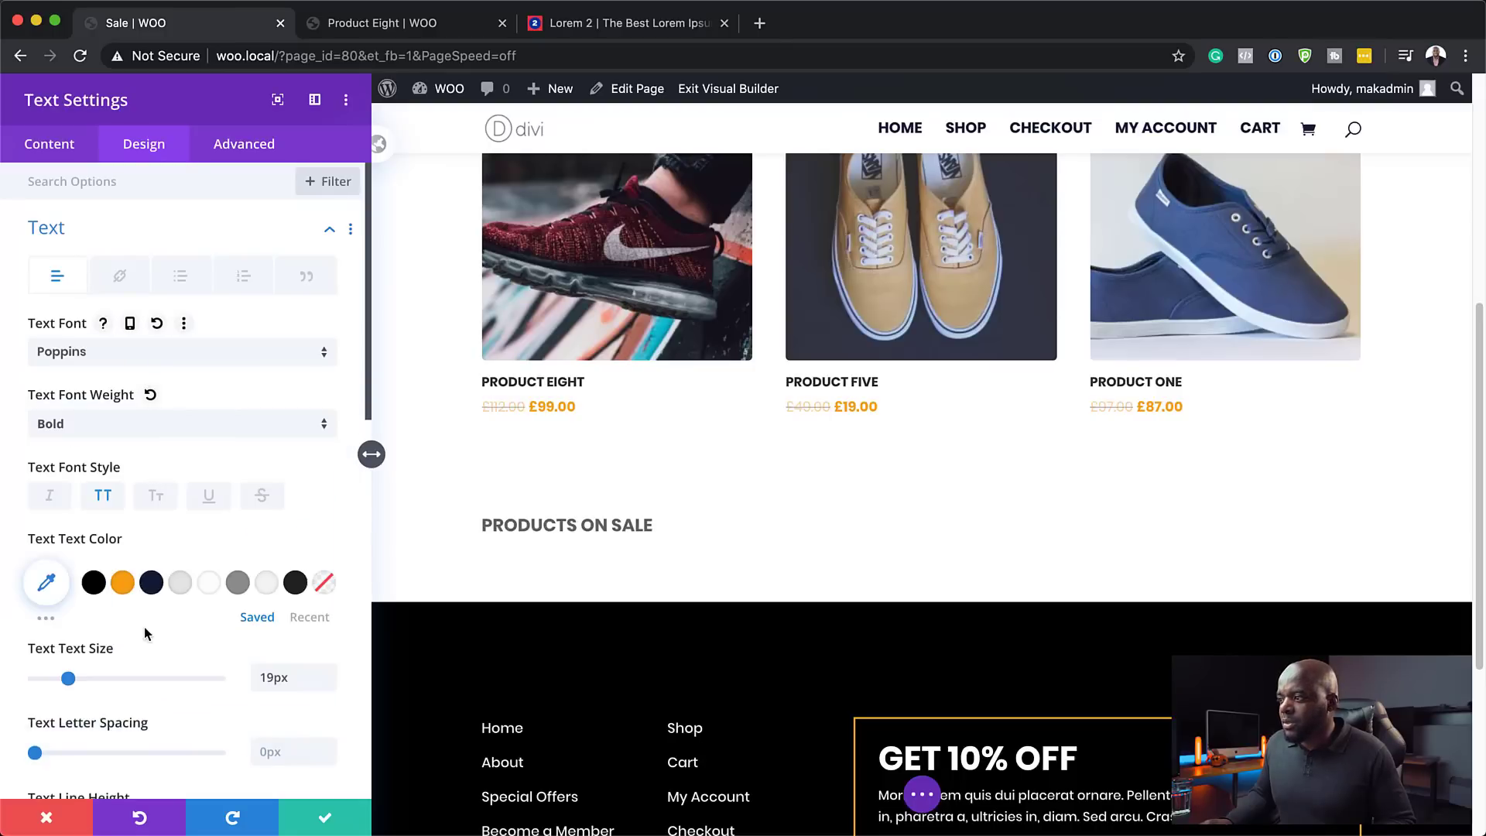
left_click(151, 587)
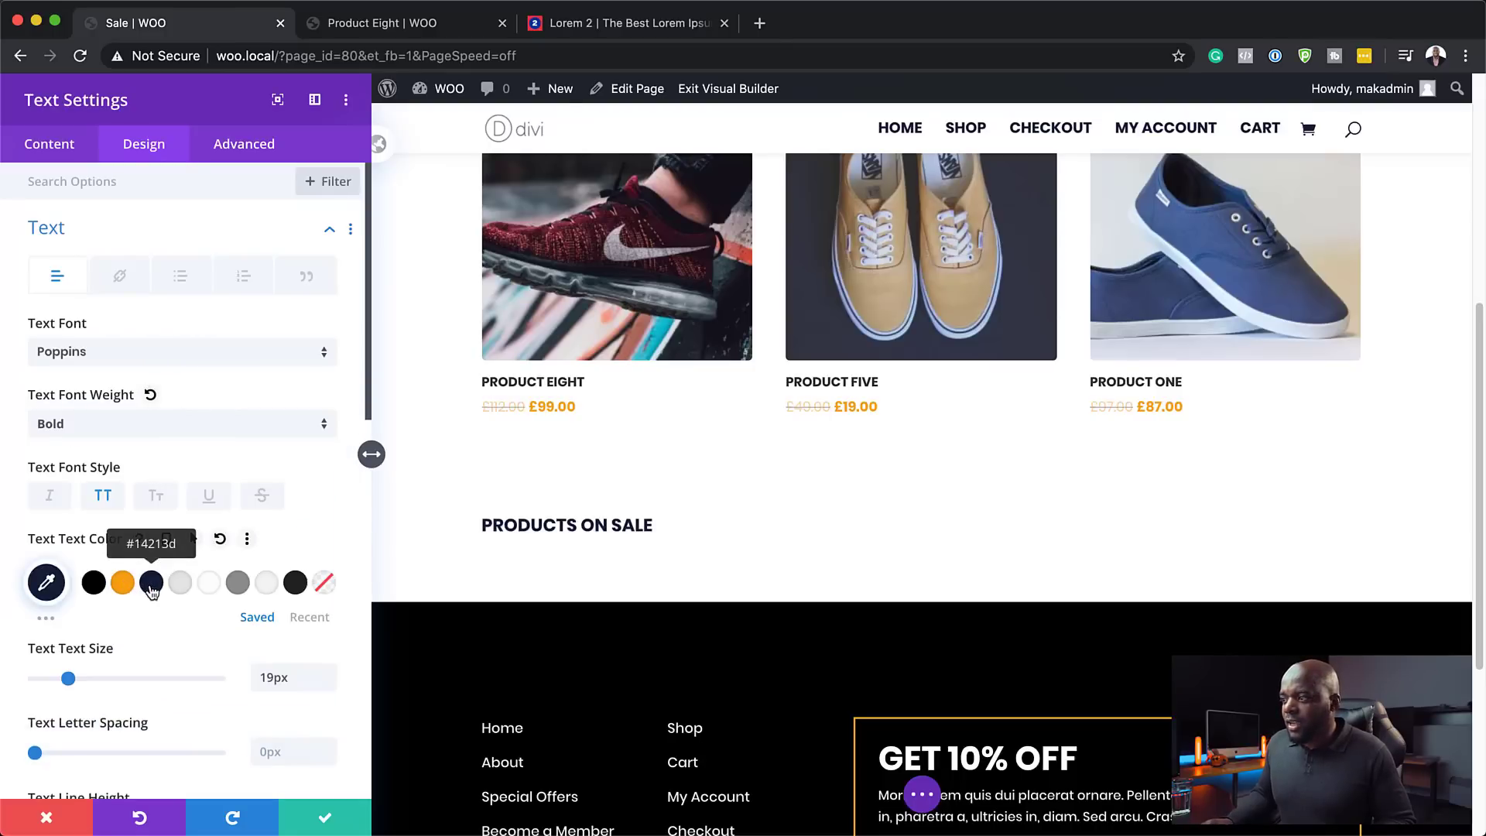
left_click(326, 822)
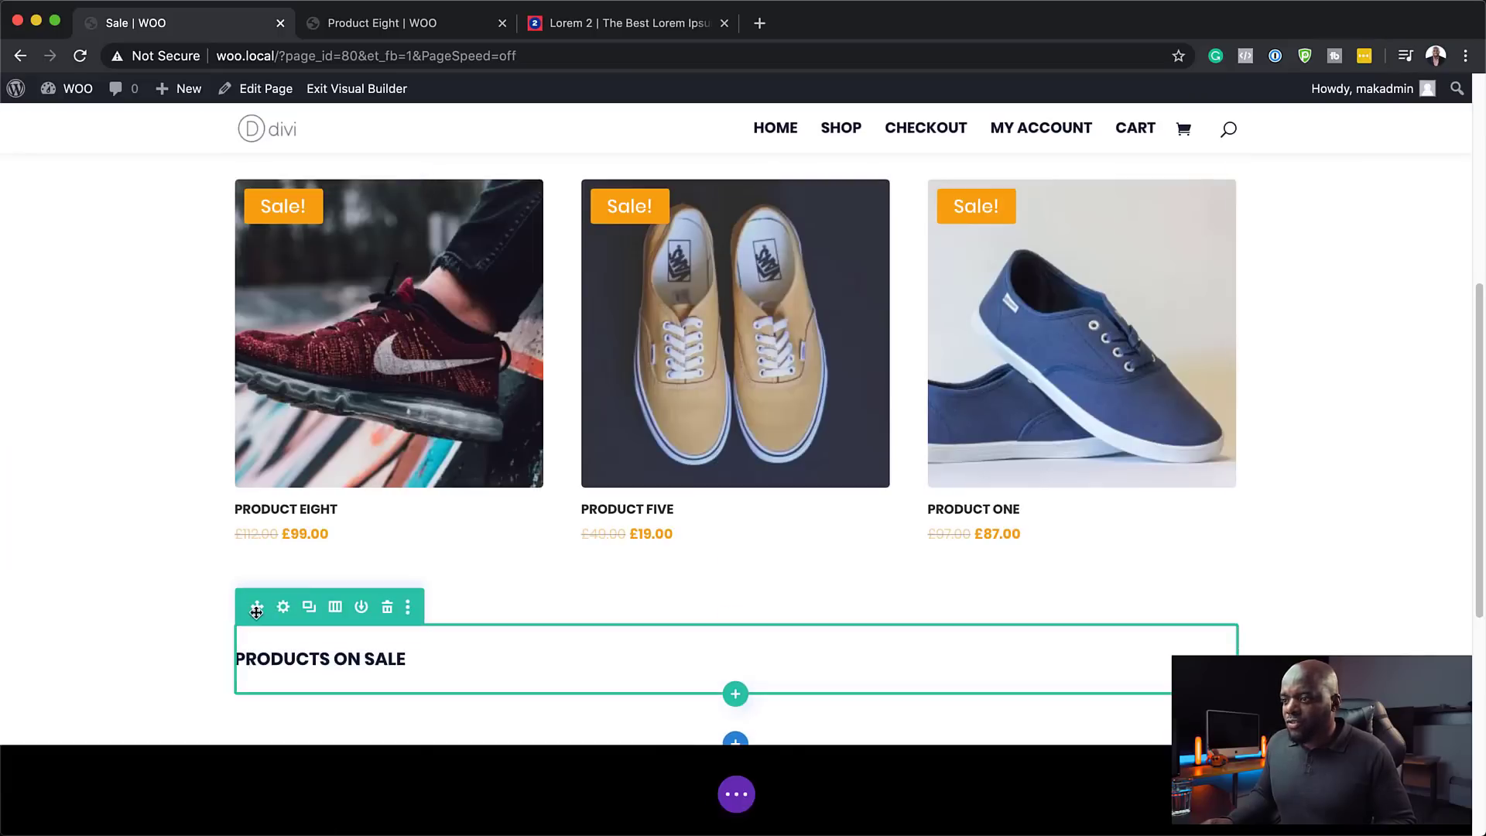
- Move the PRODUCTS ON SALE row above the product grid and give the section 100px top padding
left_click_drag(257, 606, 132, 538)
scroll(126, 531, "up", 5)
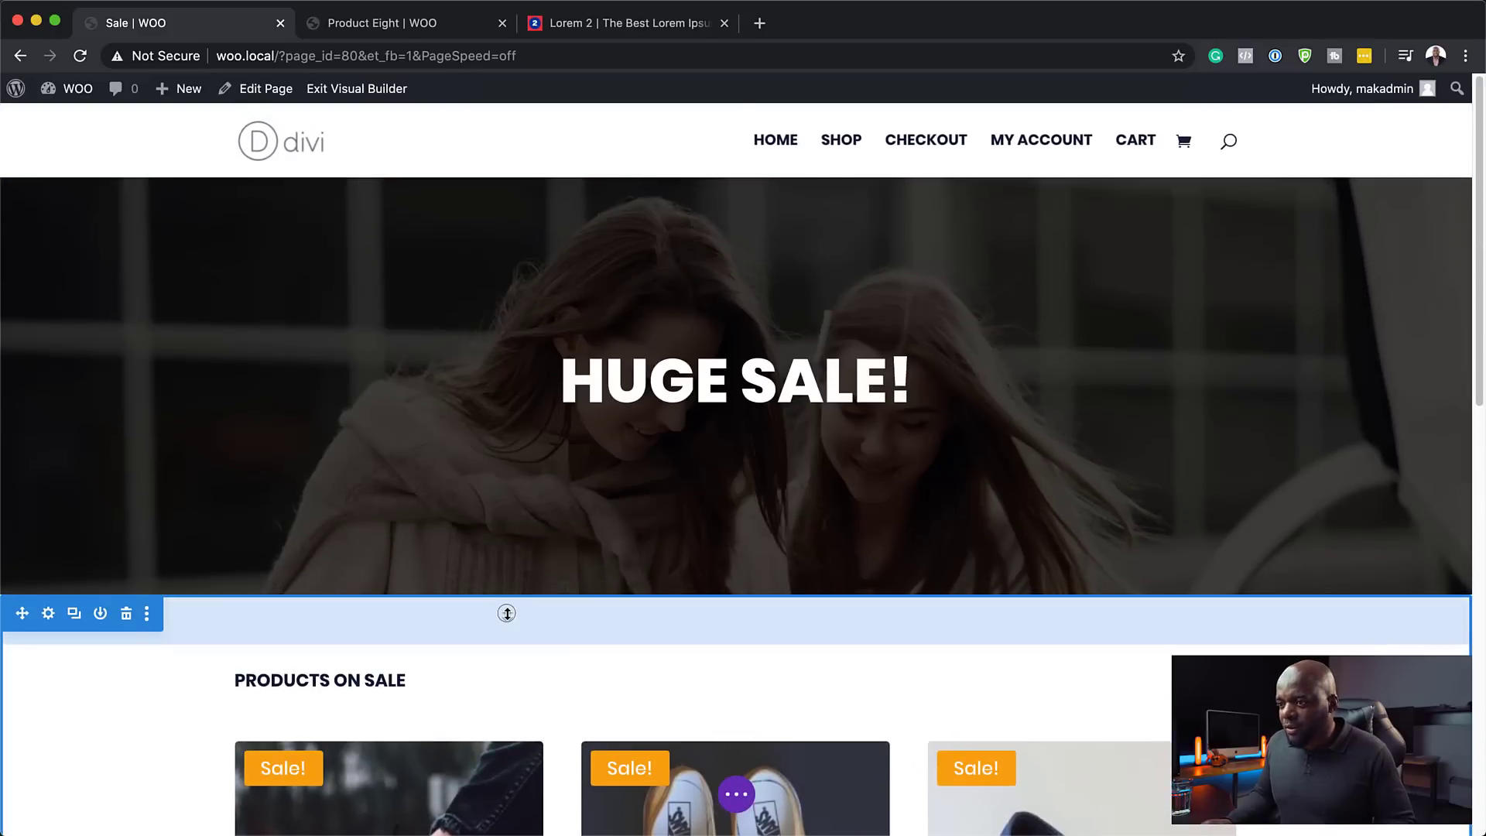
left_click_drag(507, 613, 518, 658)
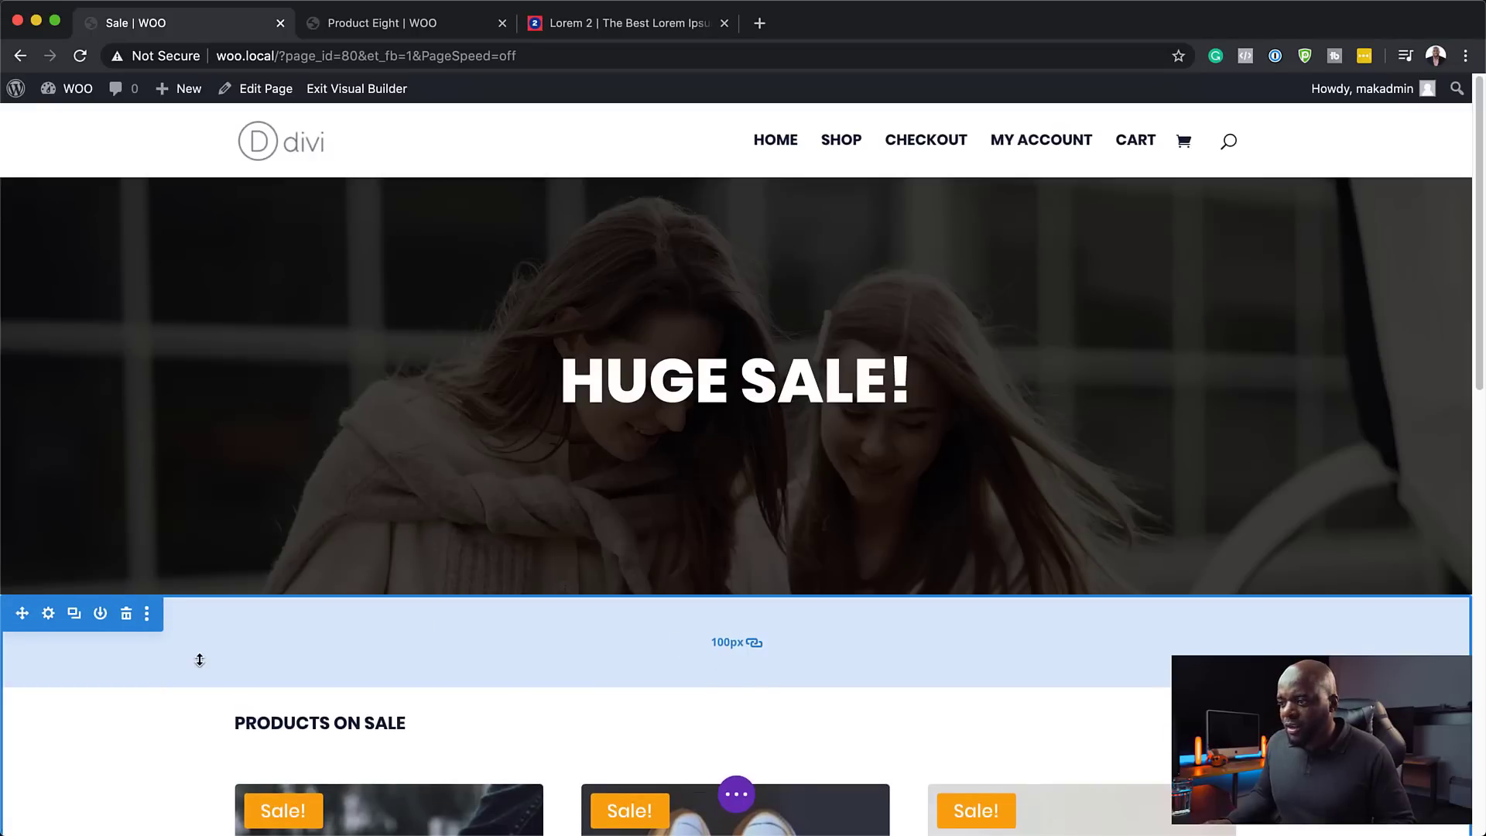
scroll(200, 659, "down", 10)
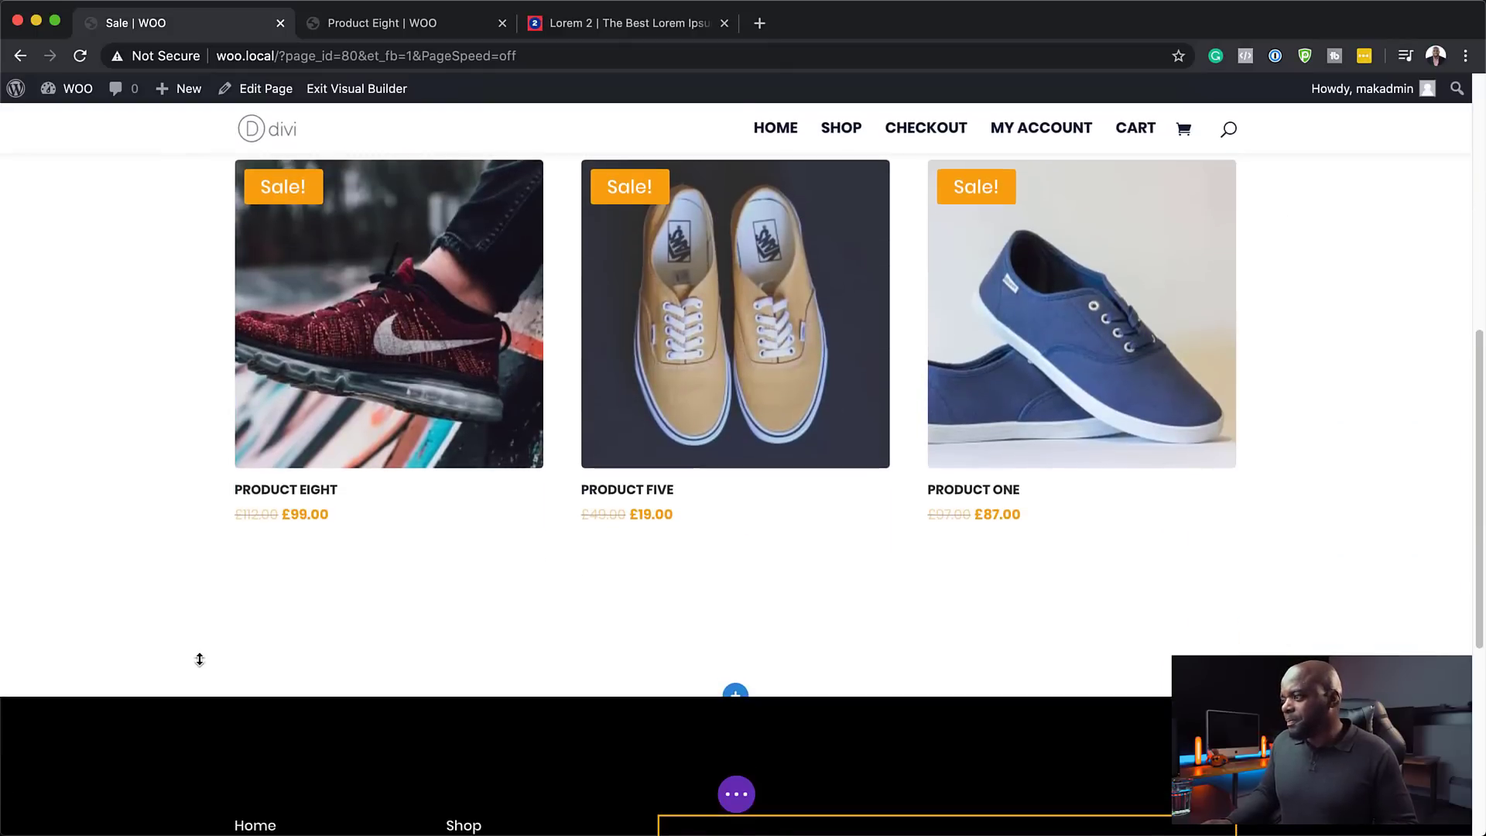
scroll(80, 531, "up", 5)
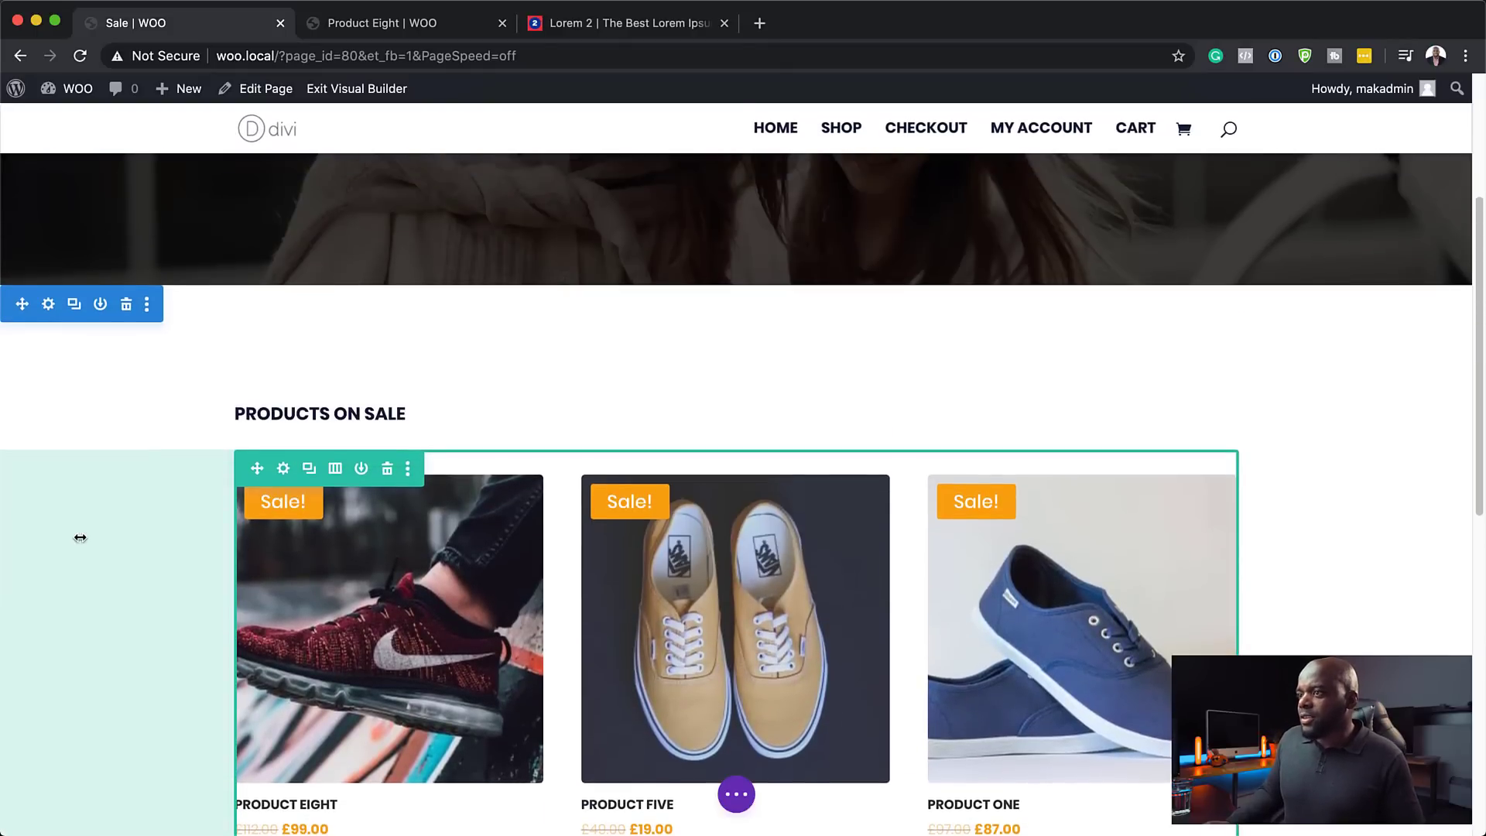
scroll(79, 537, "down", 5)
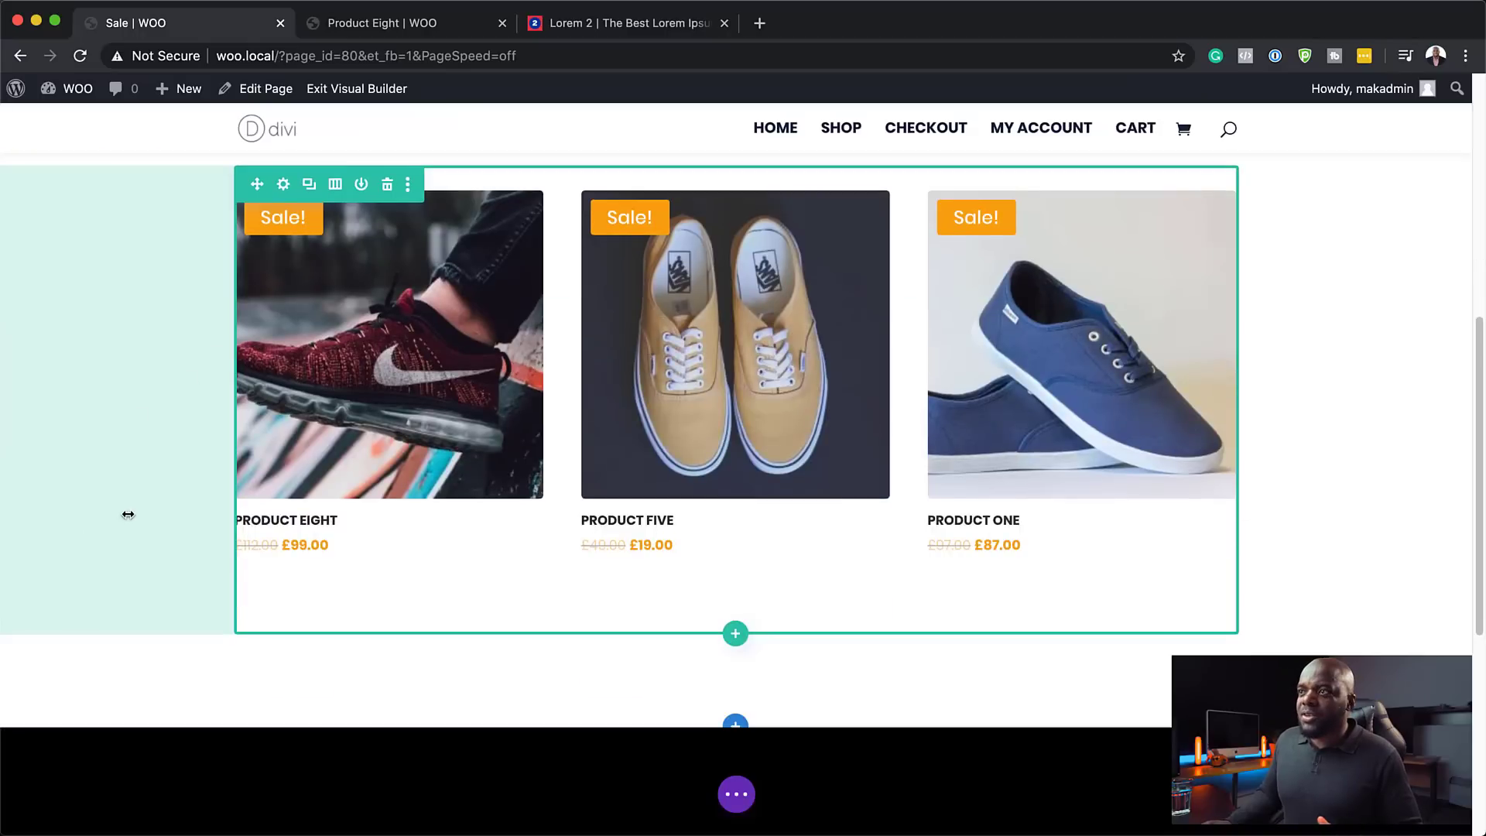
scroll(127, 515, "up", 10)
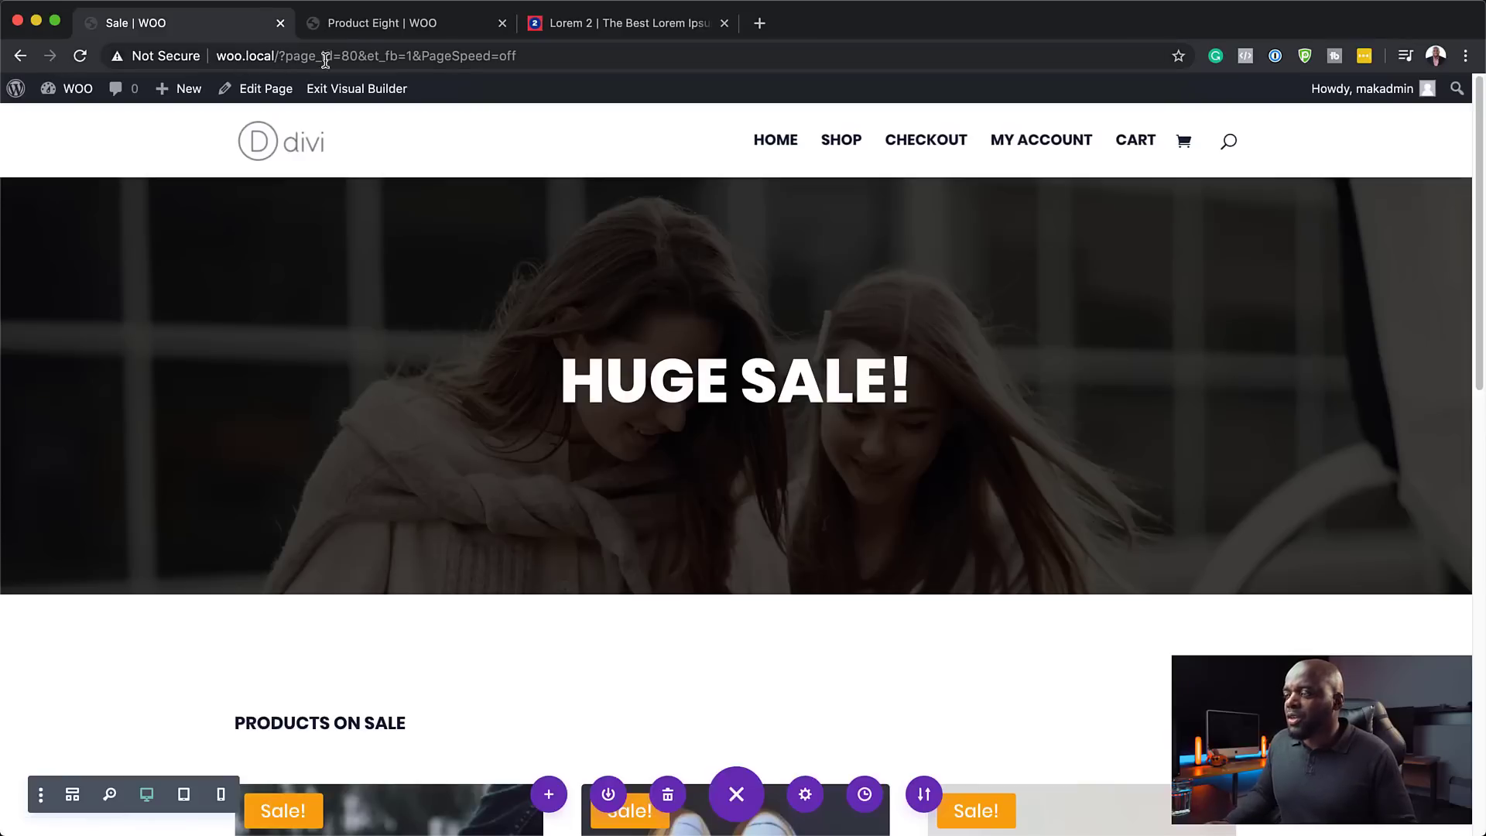
- Add the Sale page to the main menu in Appearance > Menus
mouse_move(17, 91)
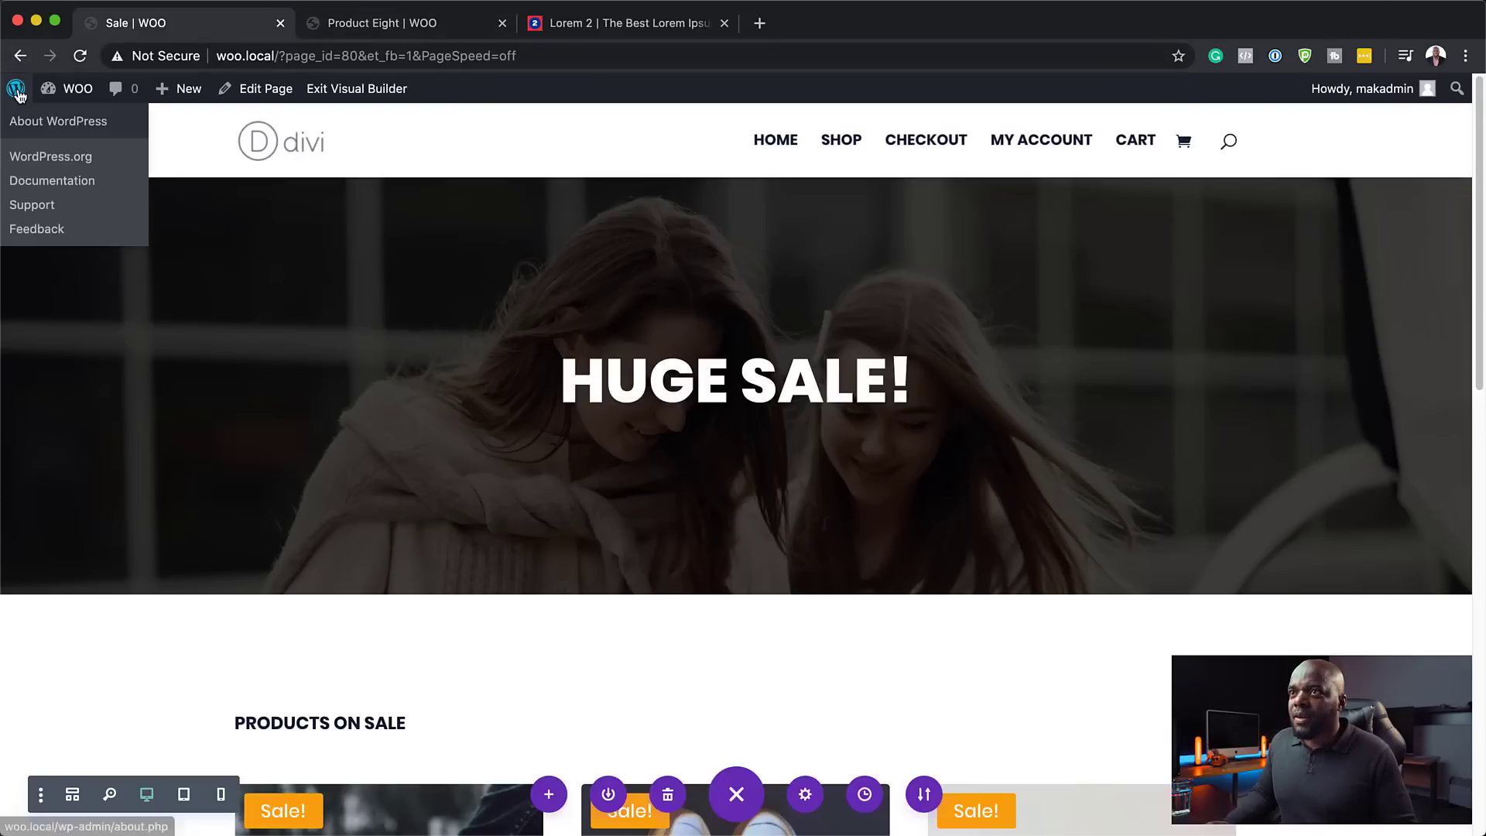
left_click(21, 62)
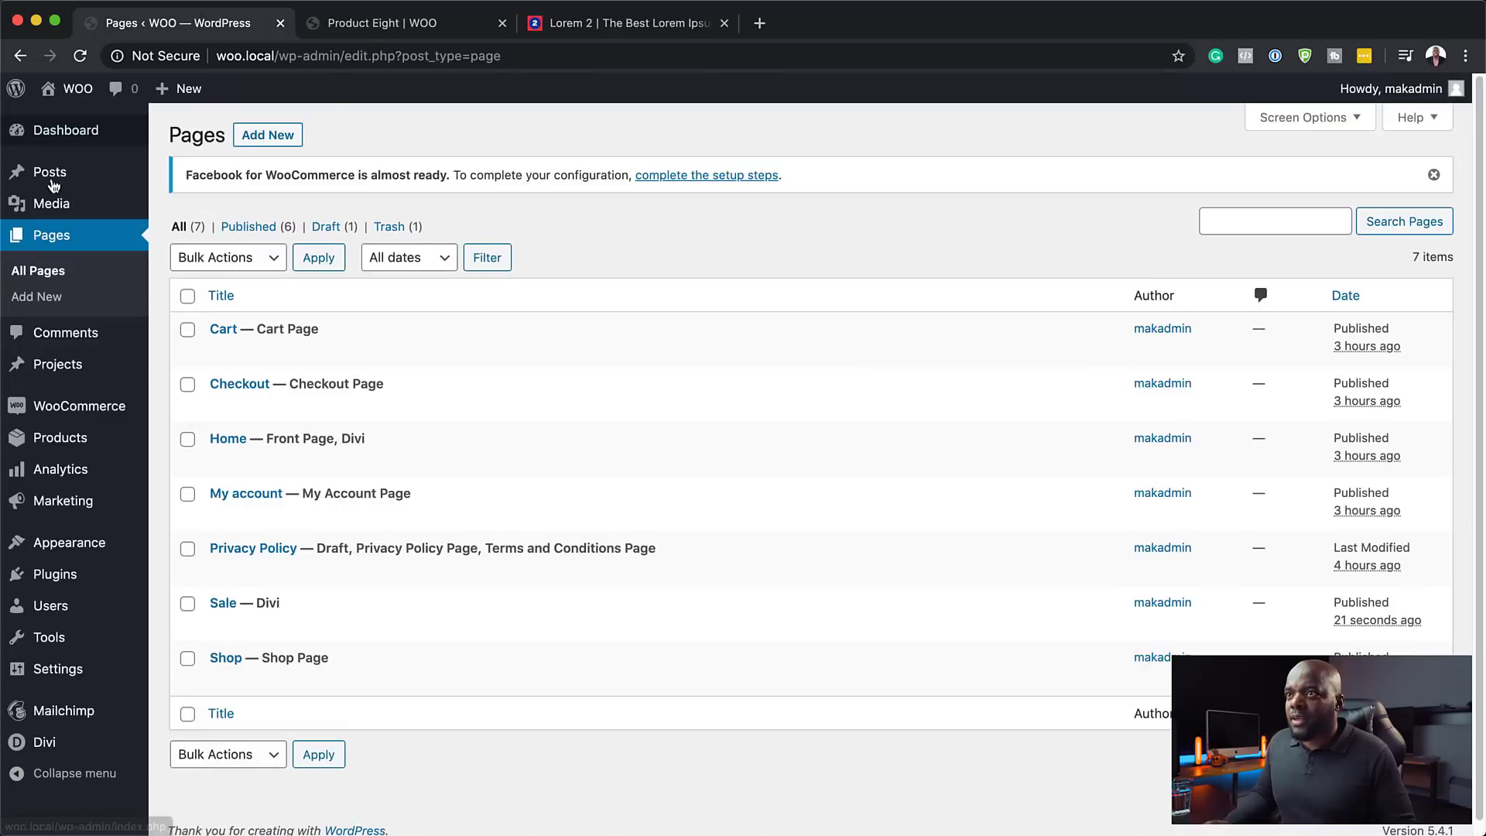
mouse_move(106, 126)
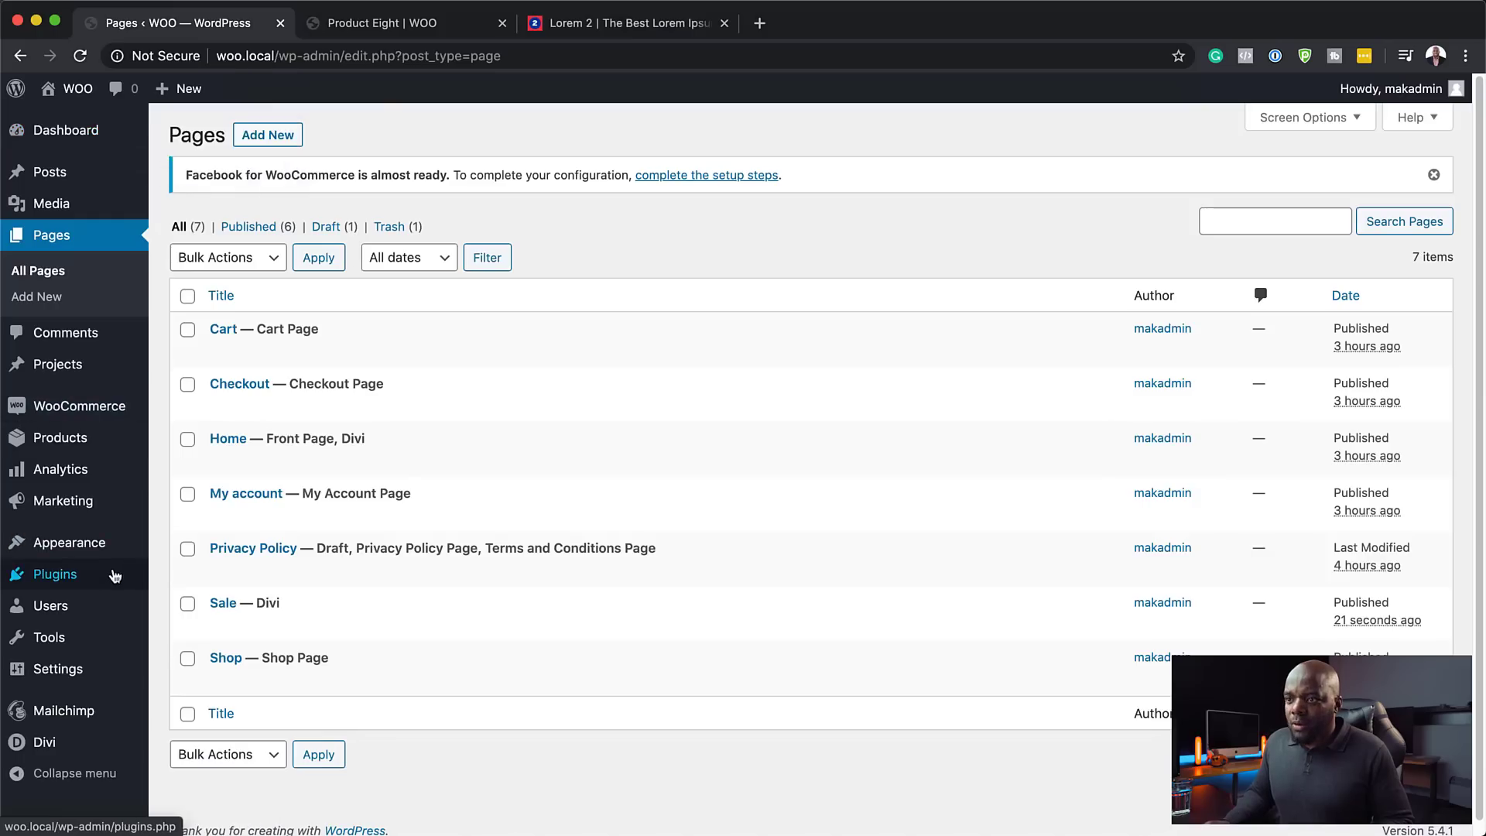
mouse_move(103, 546)
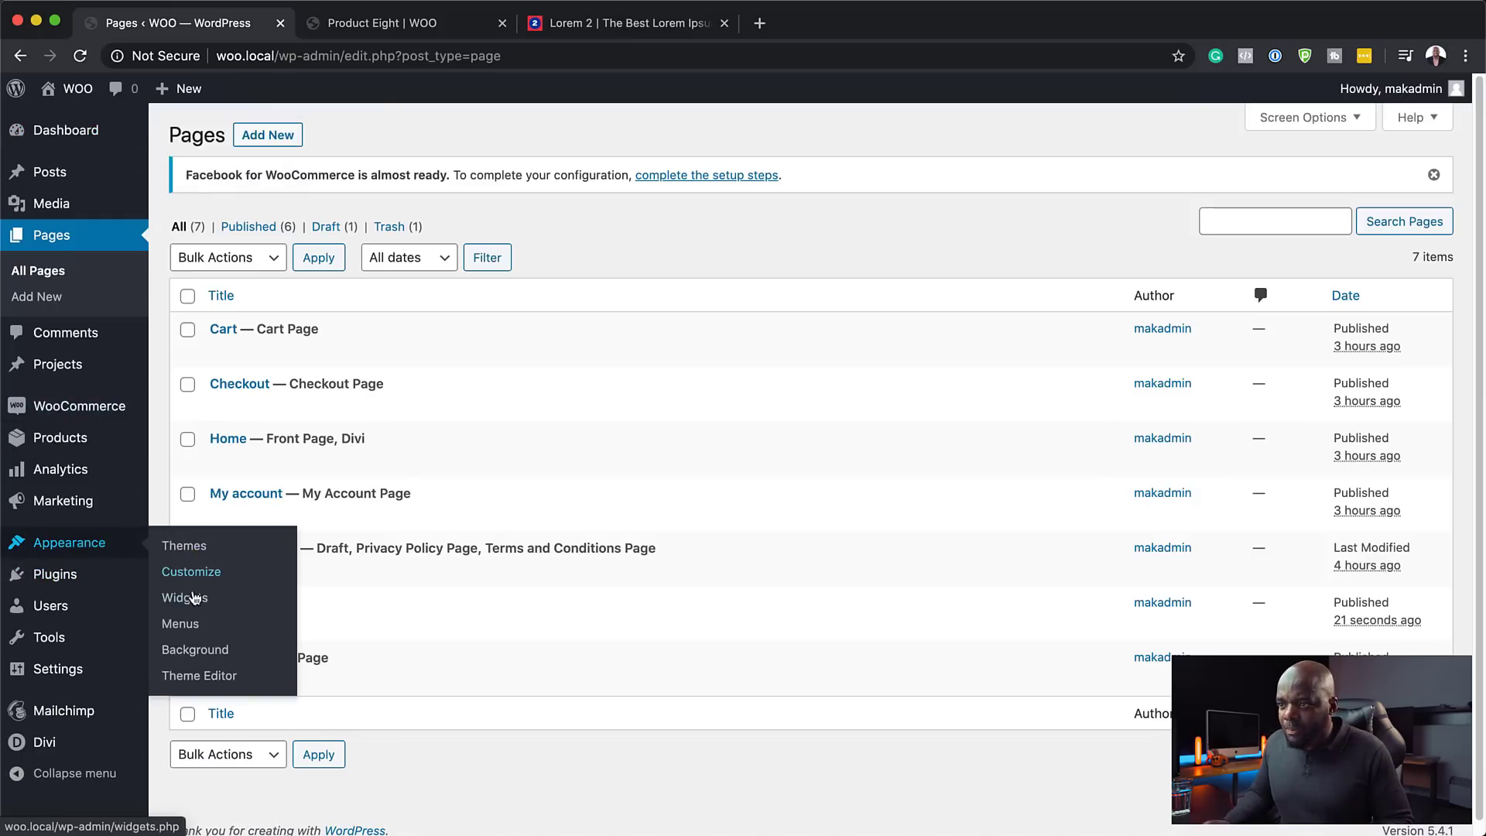
left_click(188, 624)
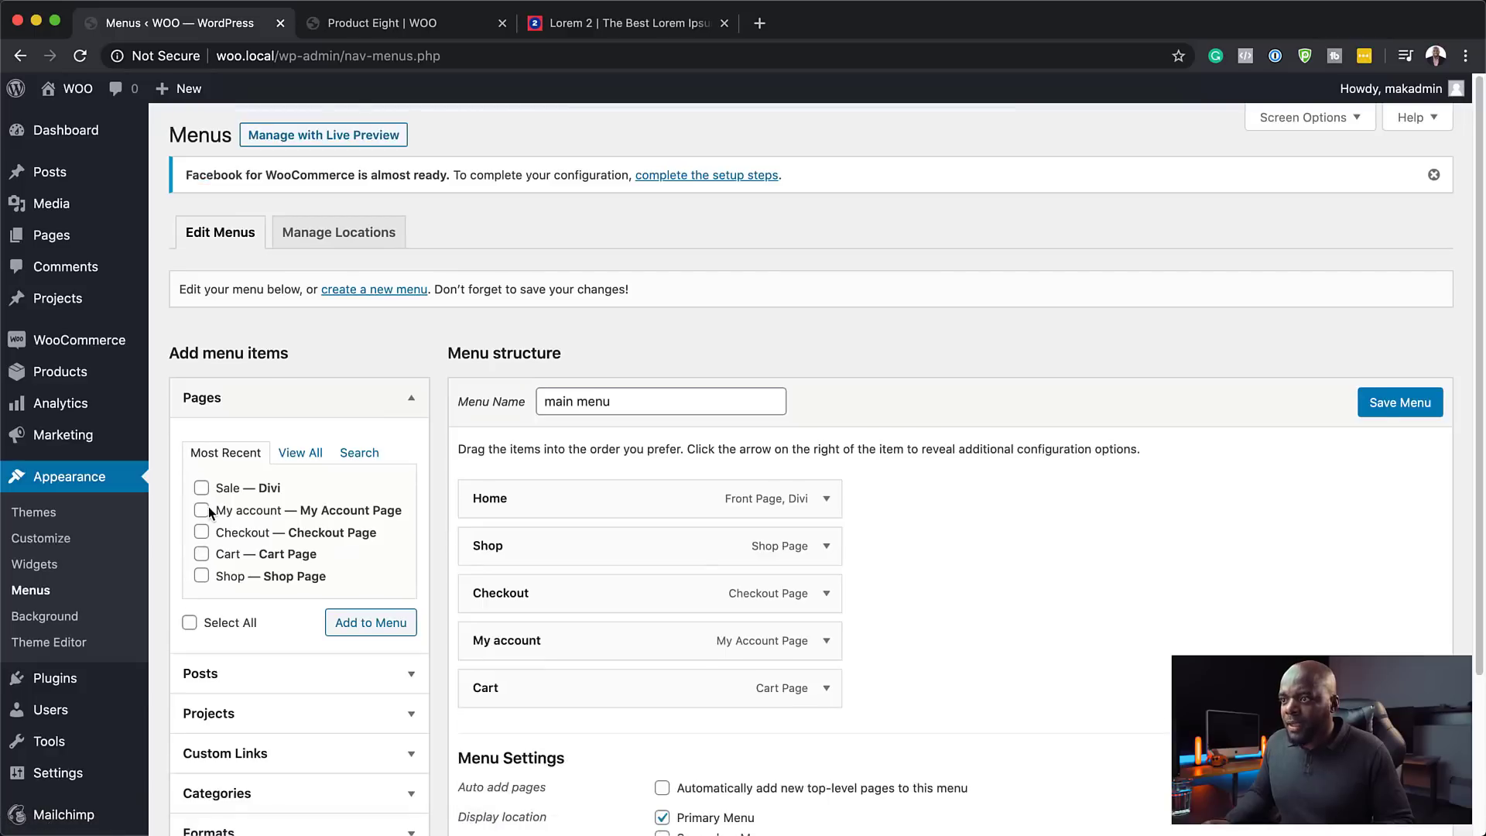
left_click(385, 621)
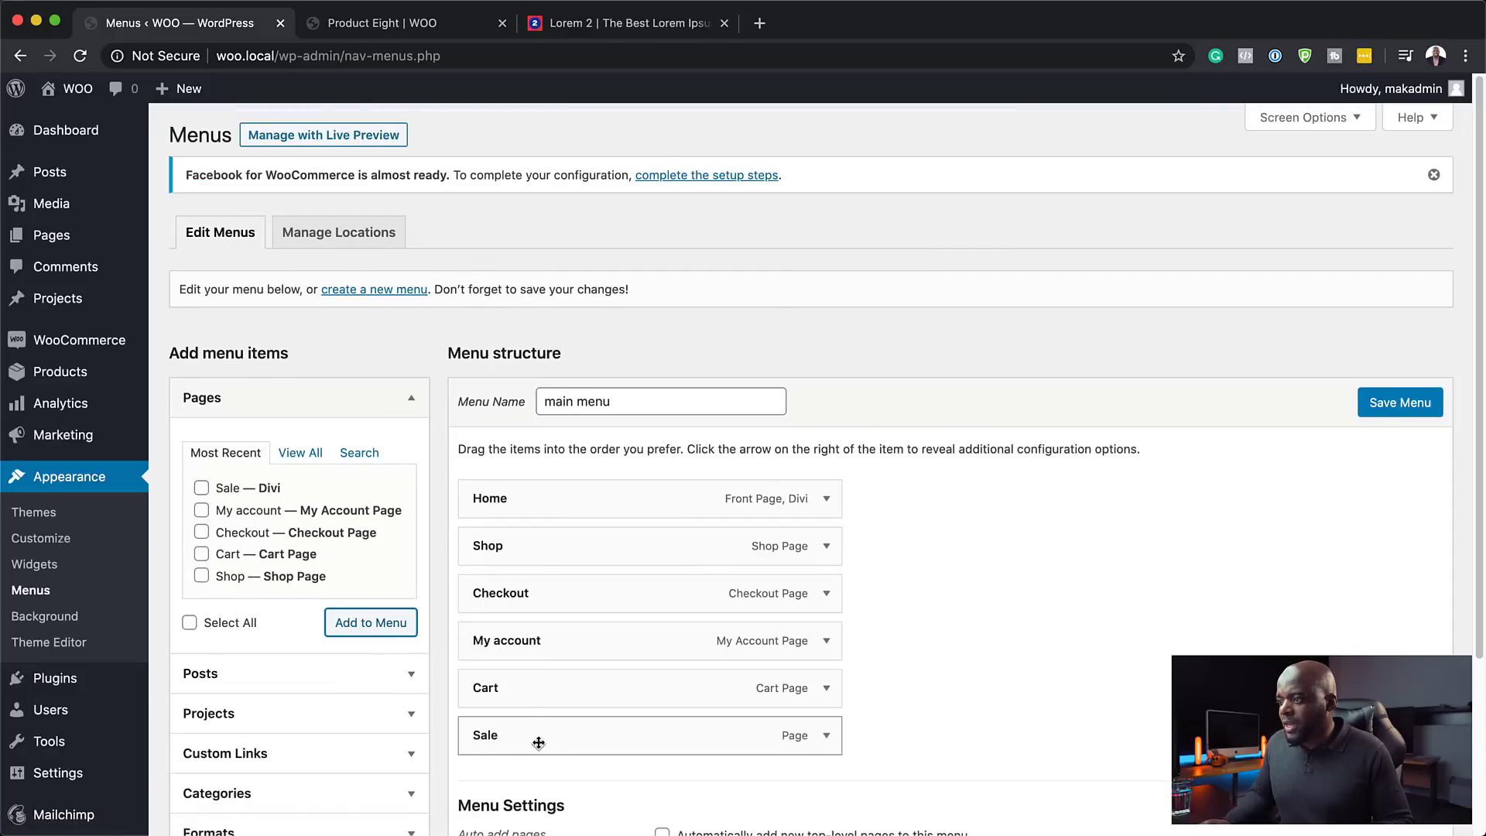
- Place Sale right after Home, remove Shop, and save the main menu
left_click_drag(539, 743, 544, 550)
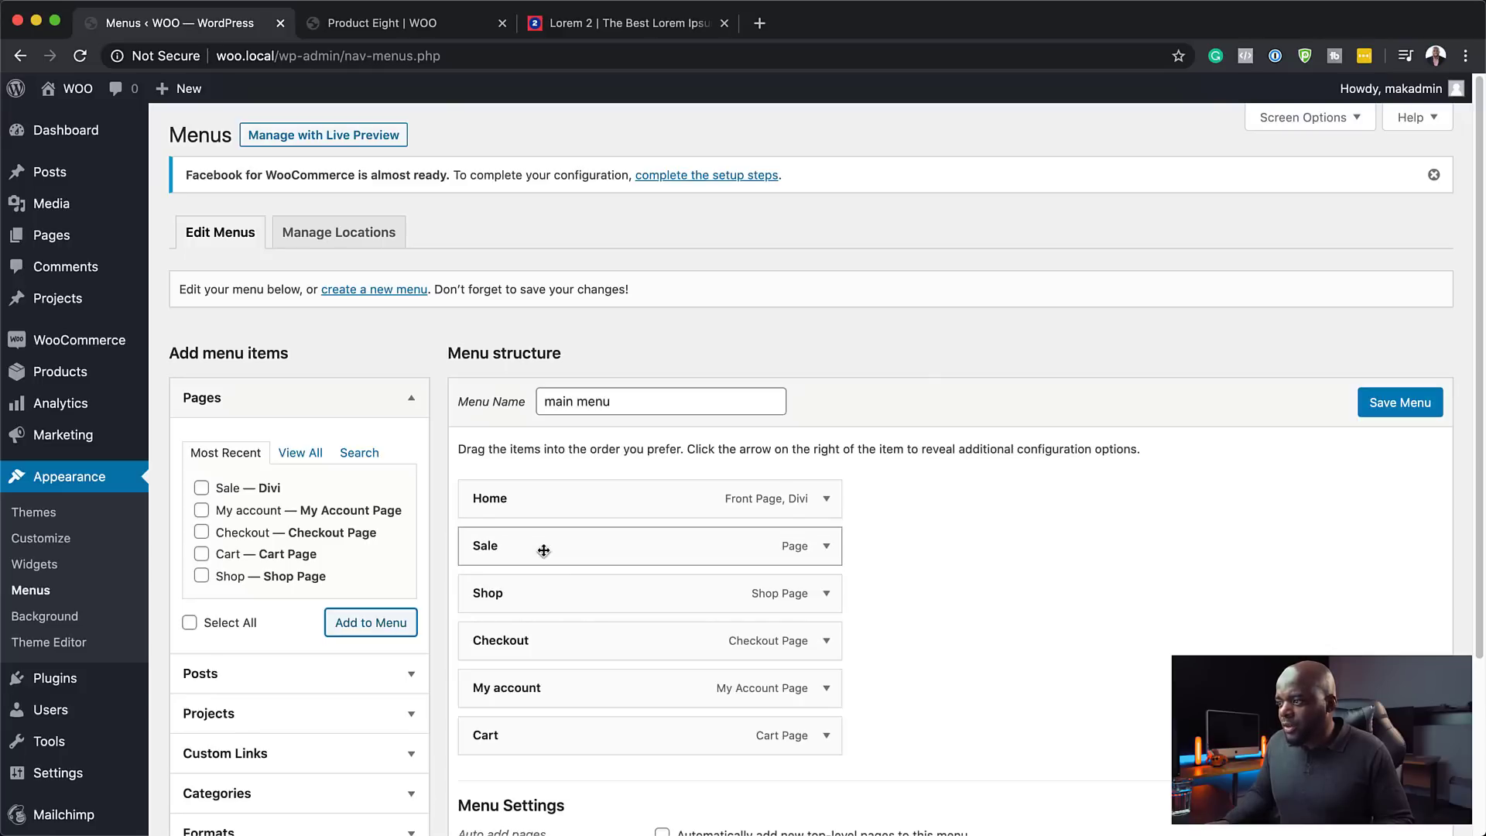
left_click(826, 595)
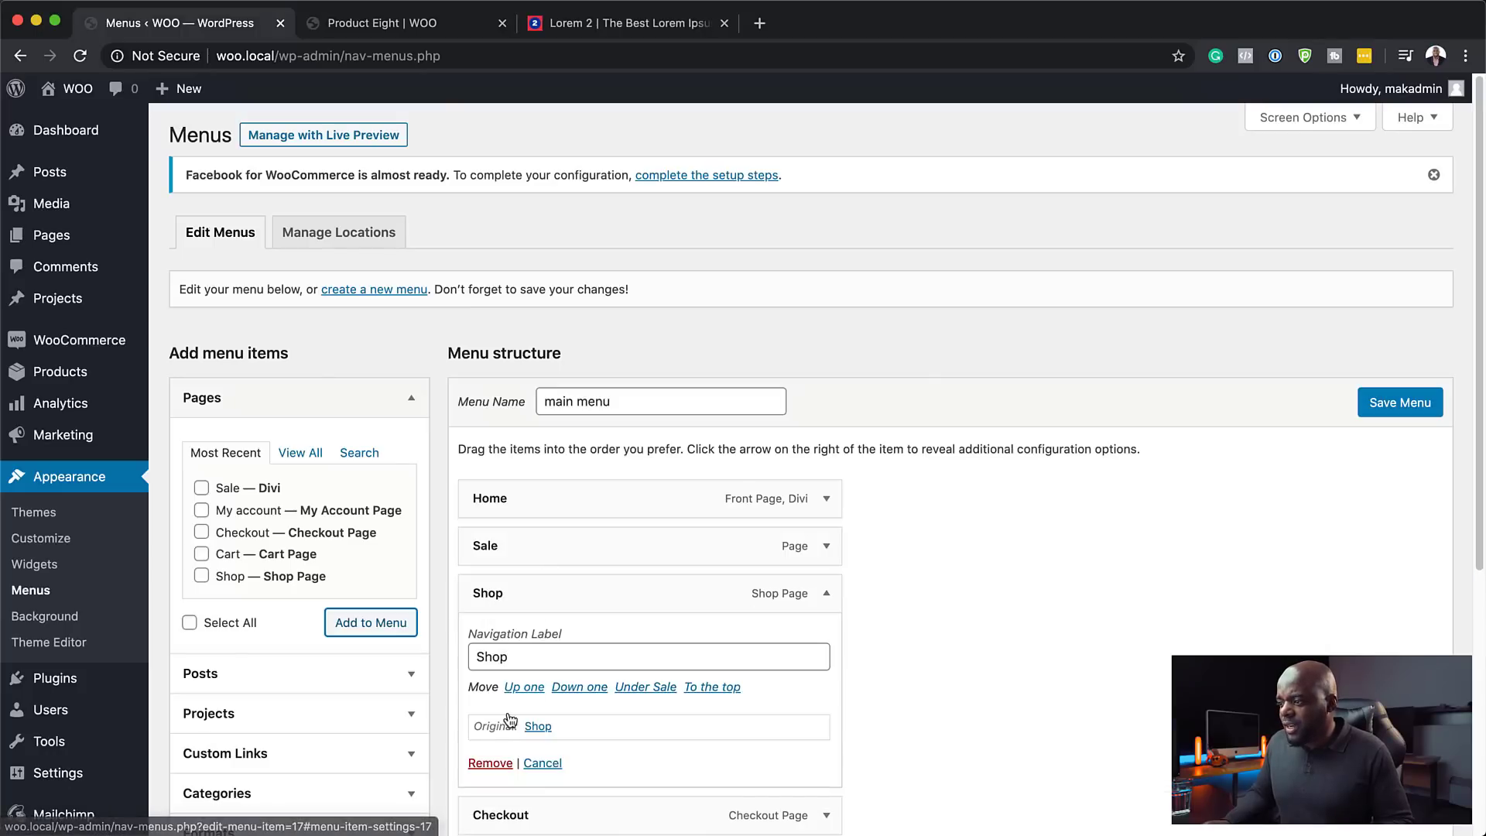
left_click(490, 760)
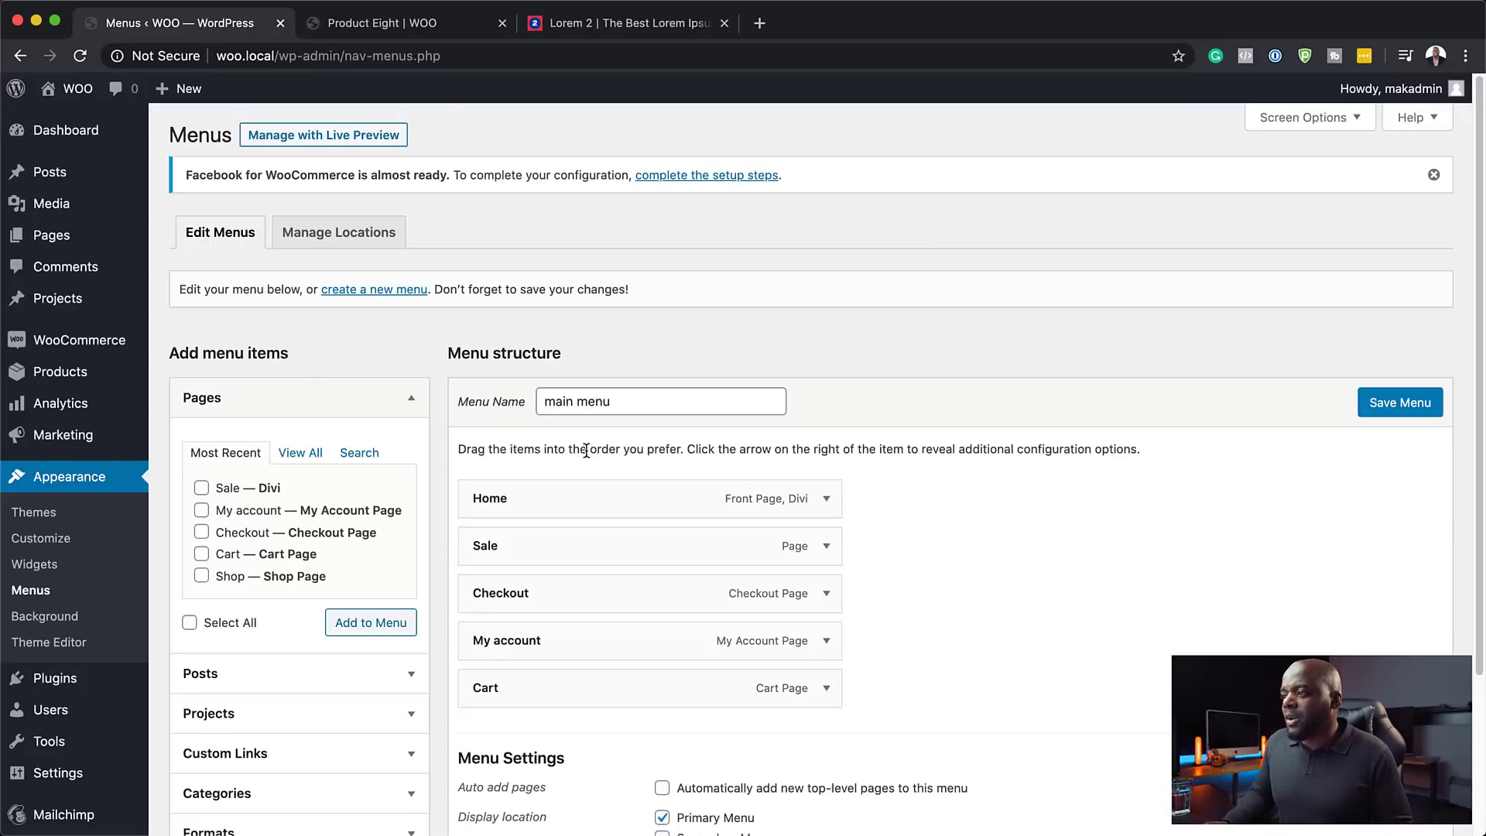
left_click(1428, 413)
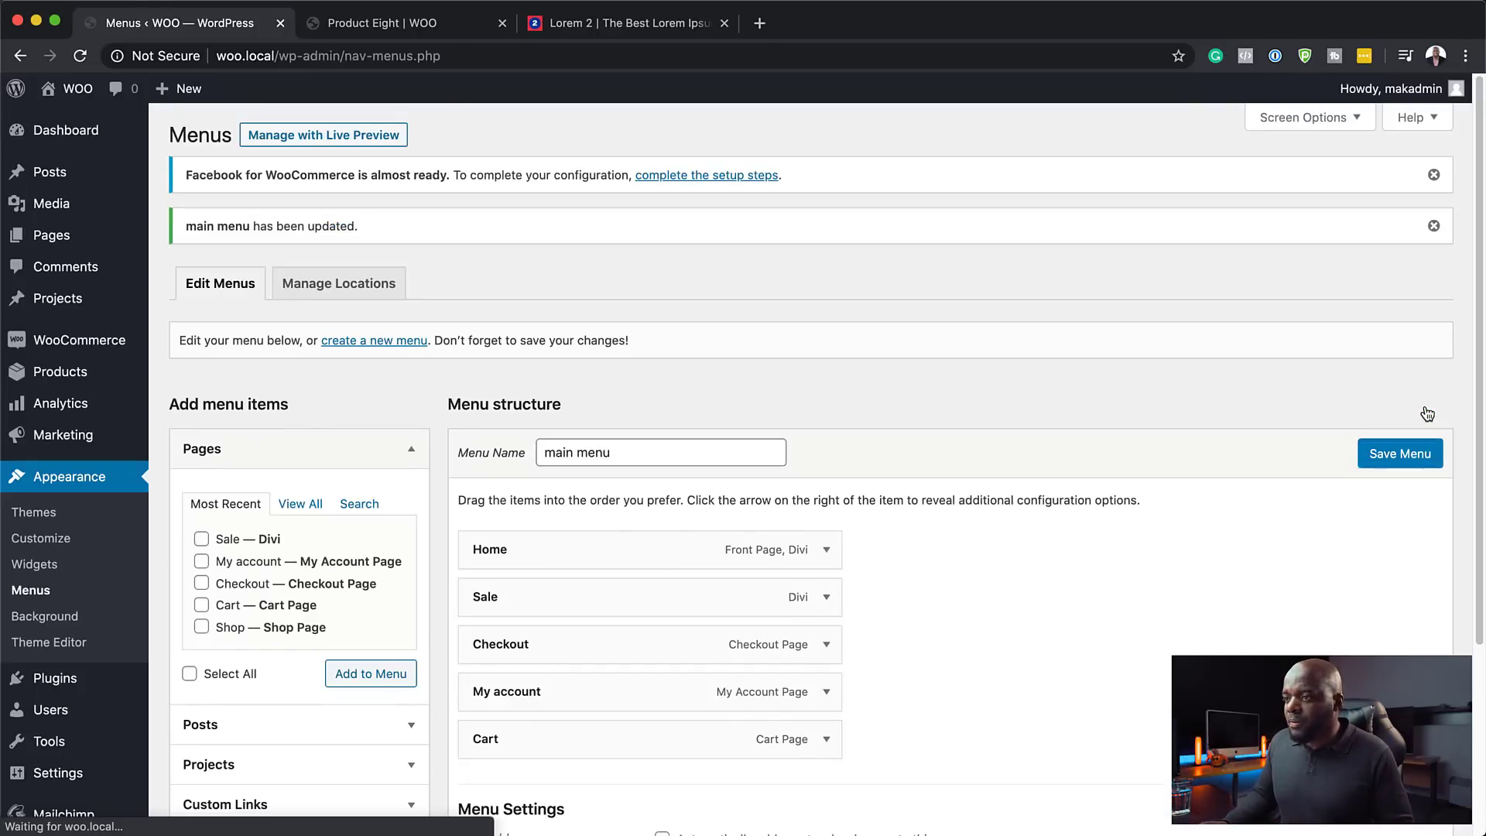
left_click(410, 25)
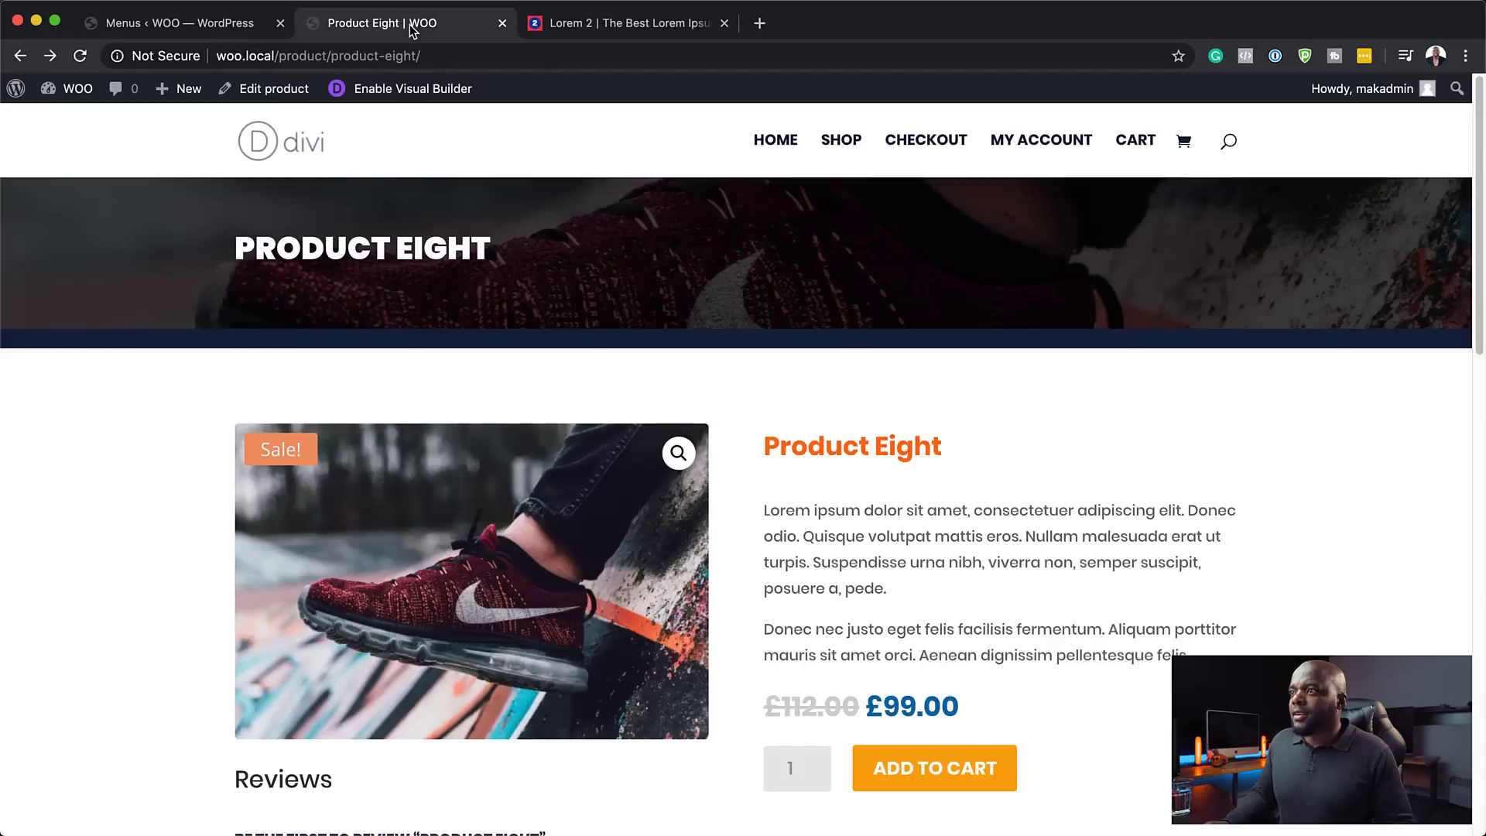
- Reload the product page and open the Sale page from the new site menu
left_click(79, 56)
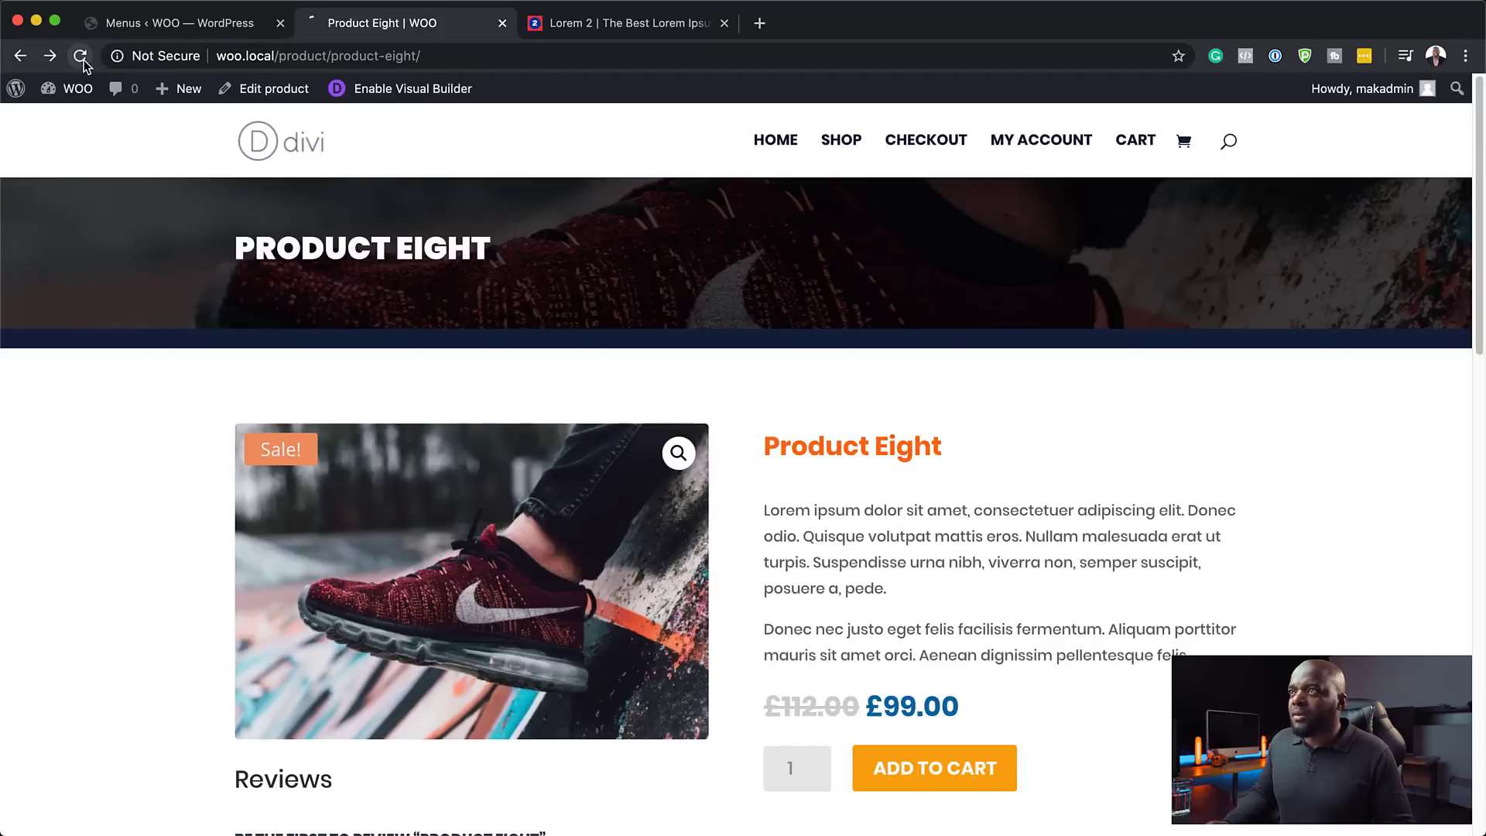
left_click(851, 144)
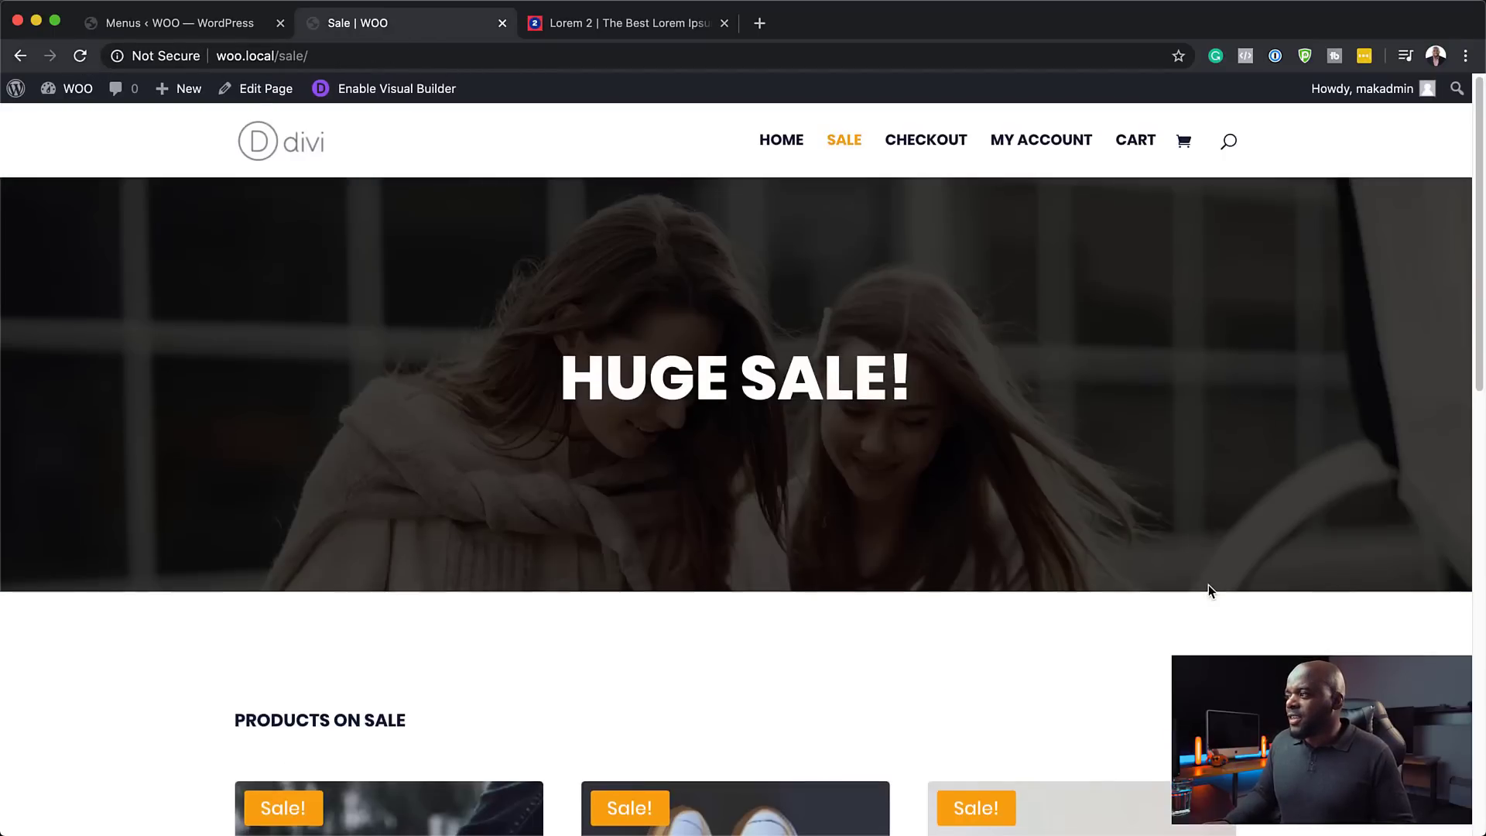
scroll(1209, 590, "down", 8)
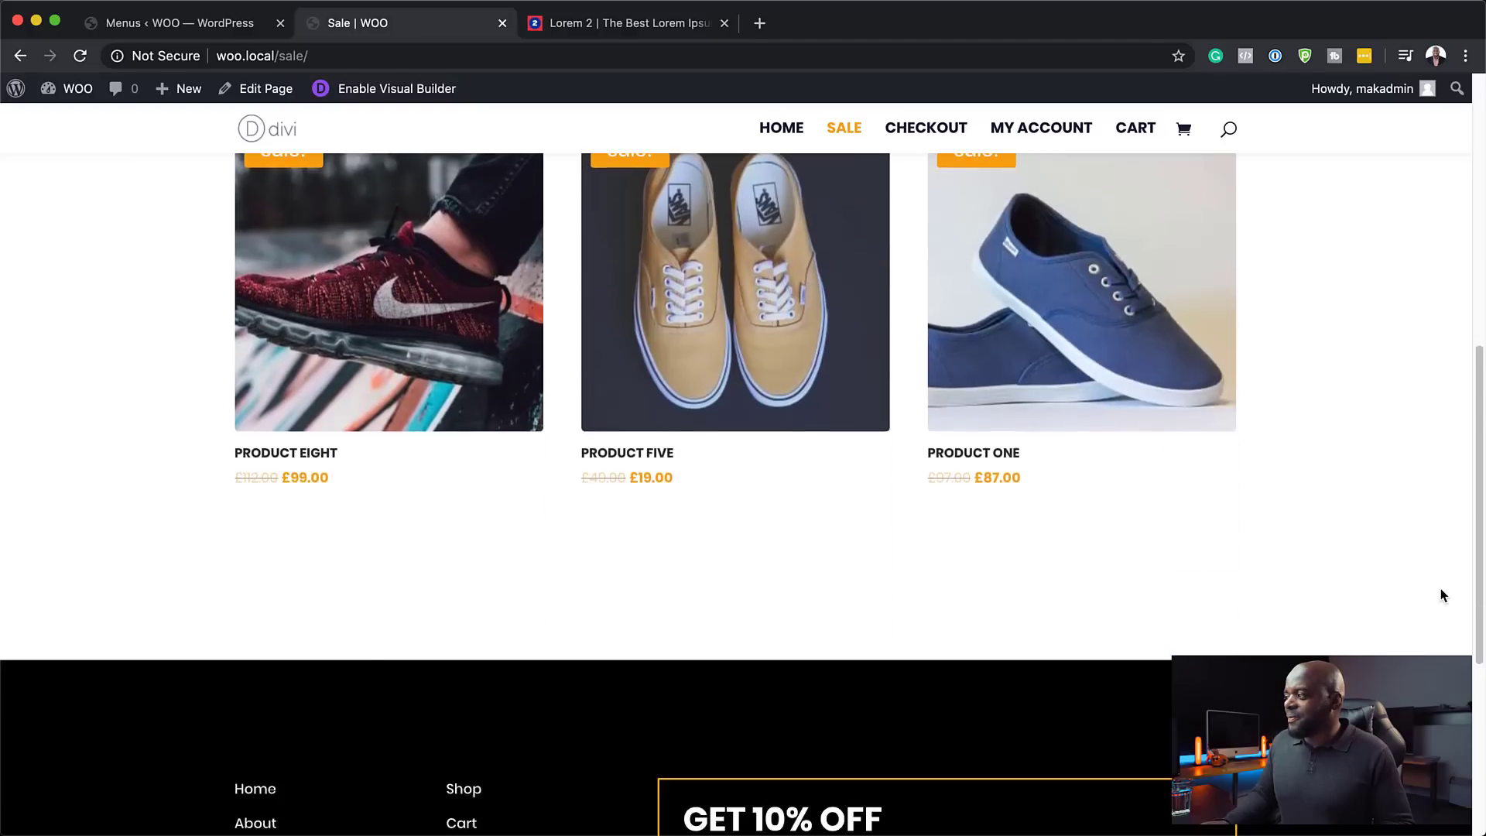
scroll(1441, 593, "down", 5)
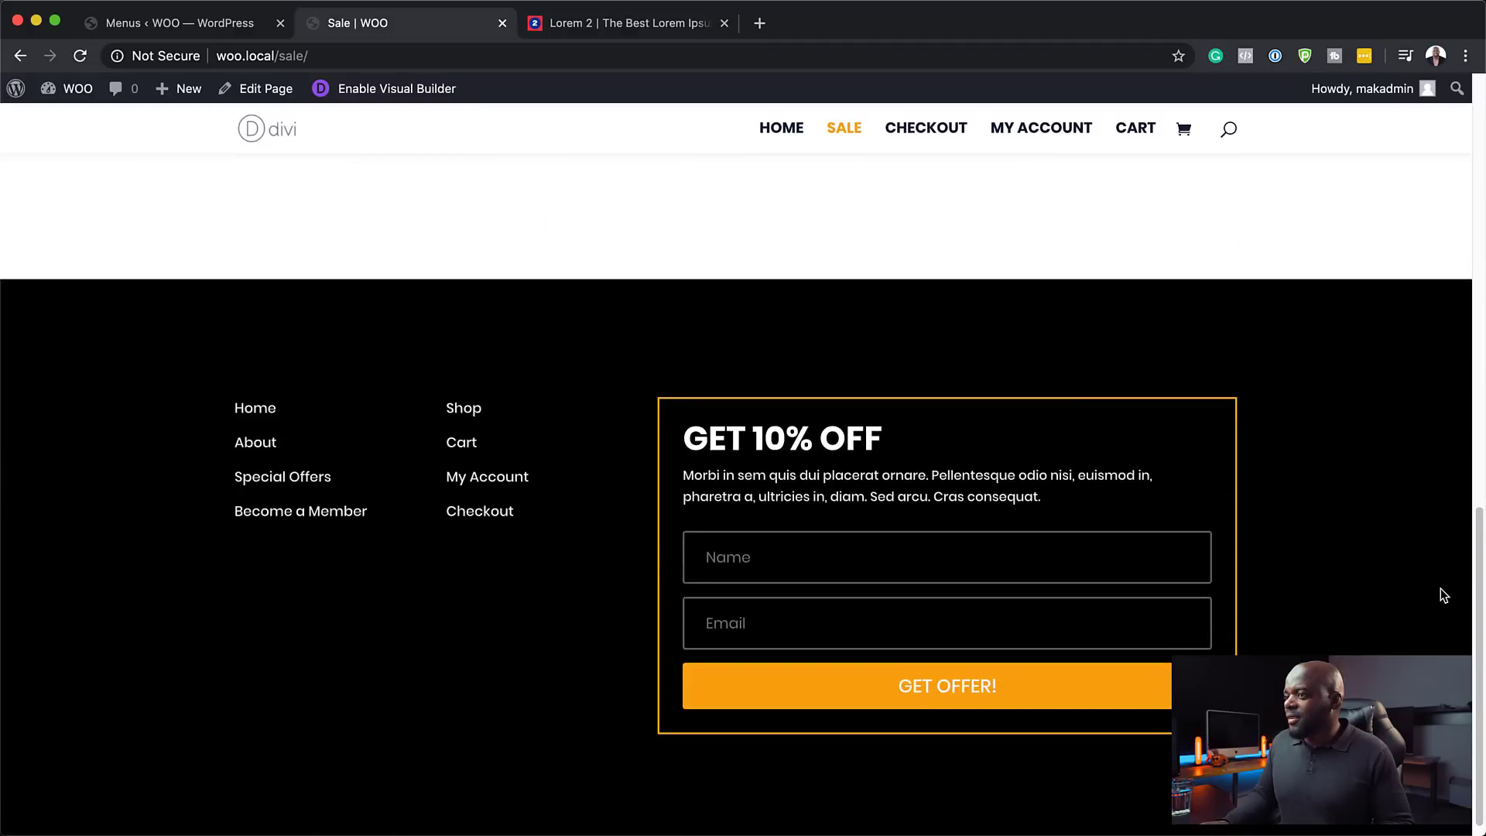
scroll(1442, 593, "up", 13)
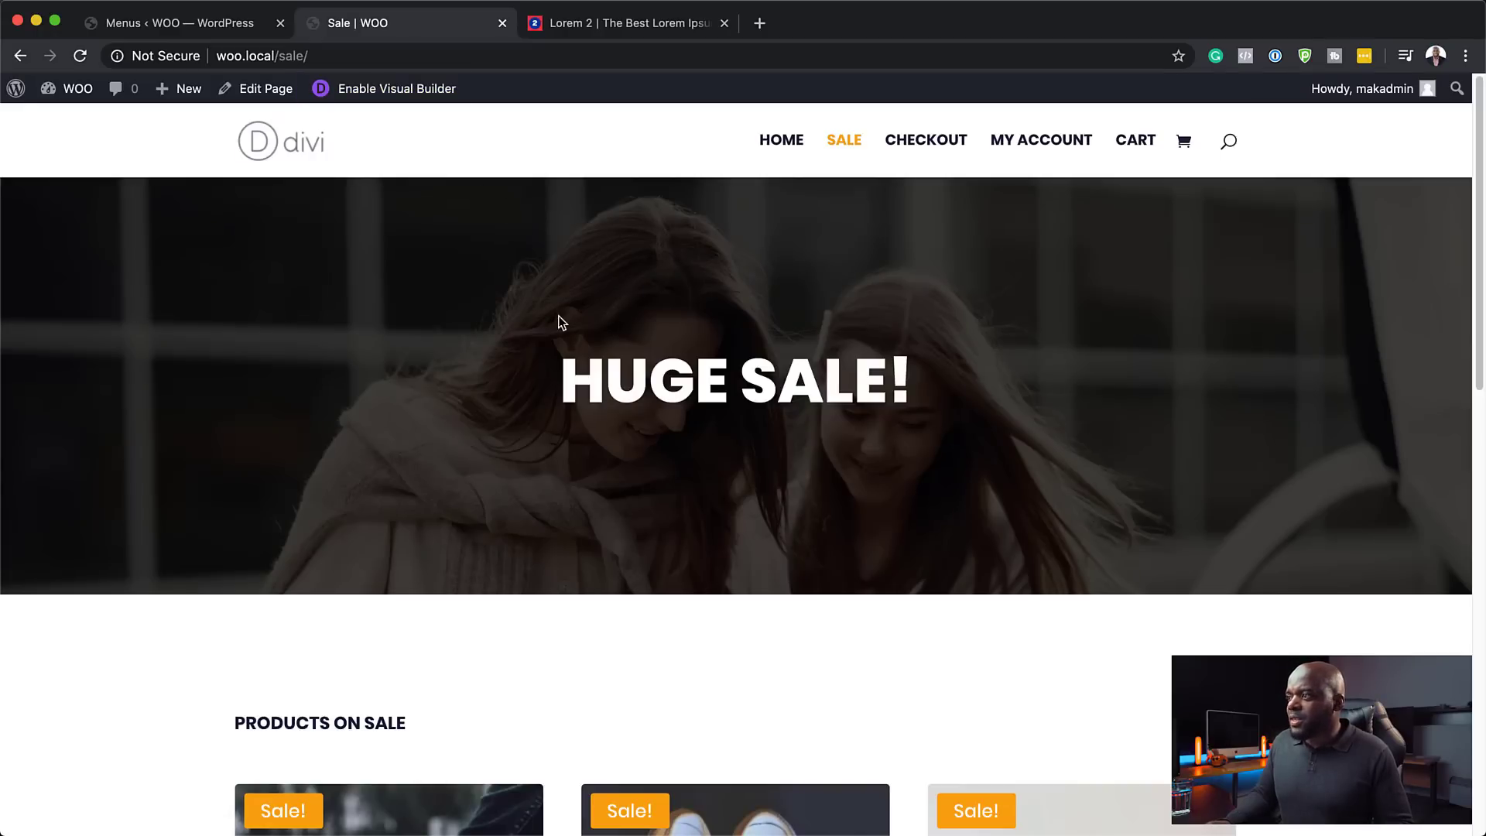
- Preview the Sale page at tablet, phone and desktop widths, then exit the Visual Builder
left_click(415, 91)
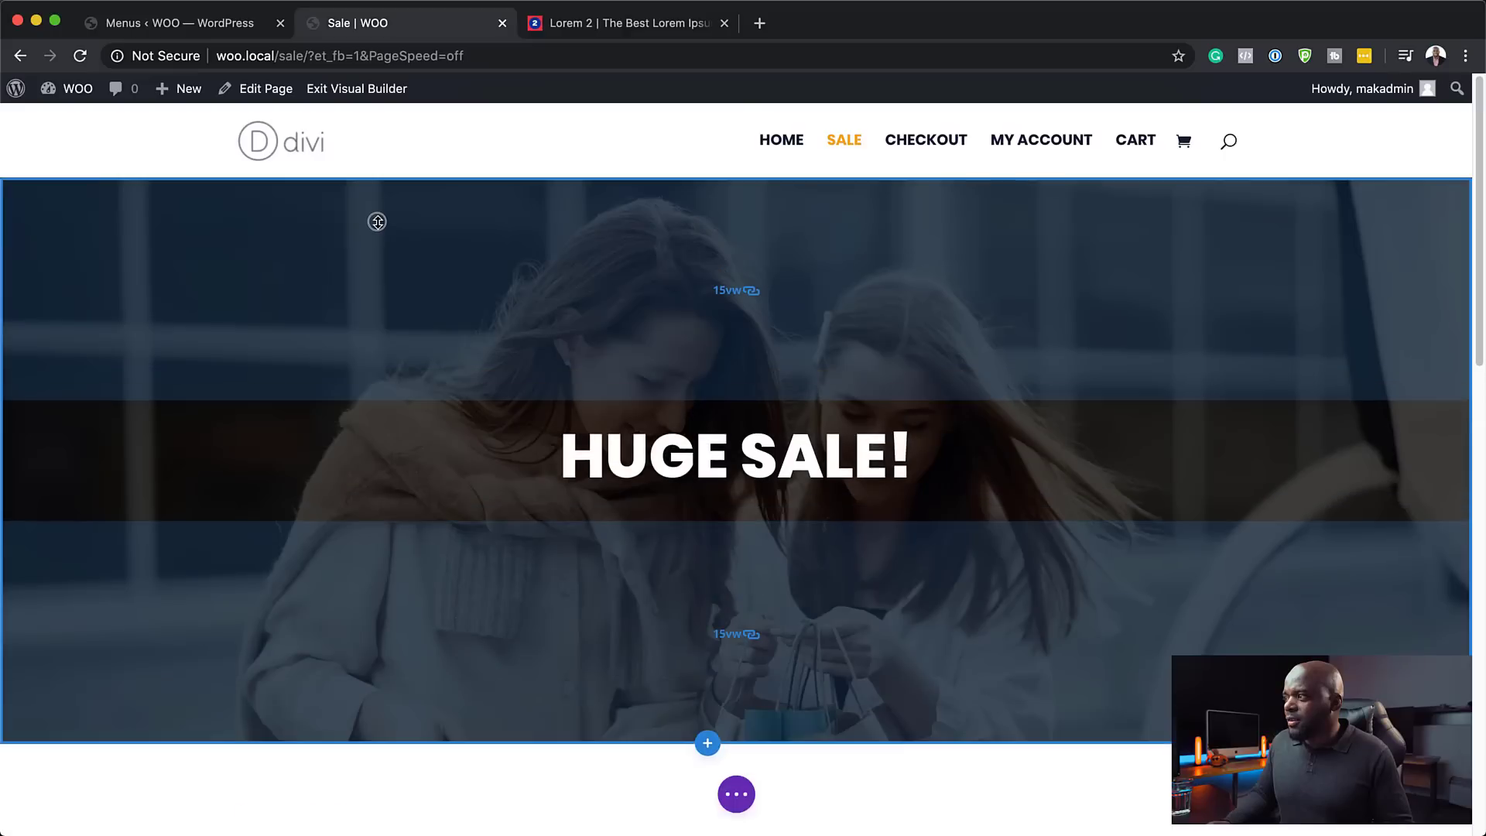
mouse_move(377, 222)
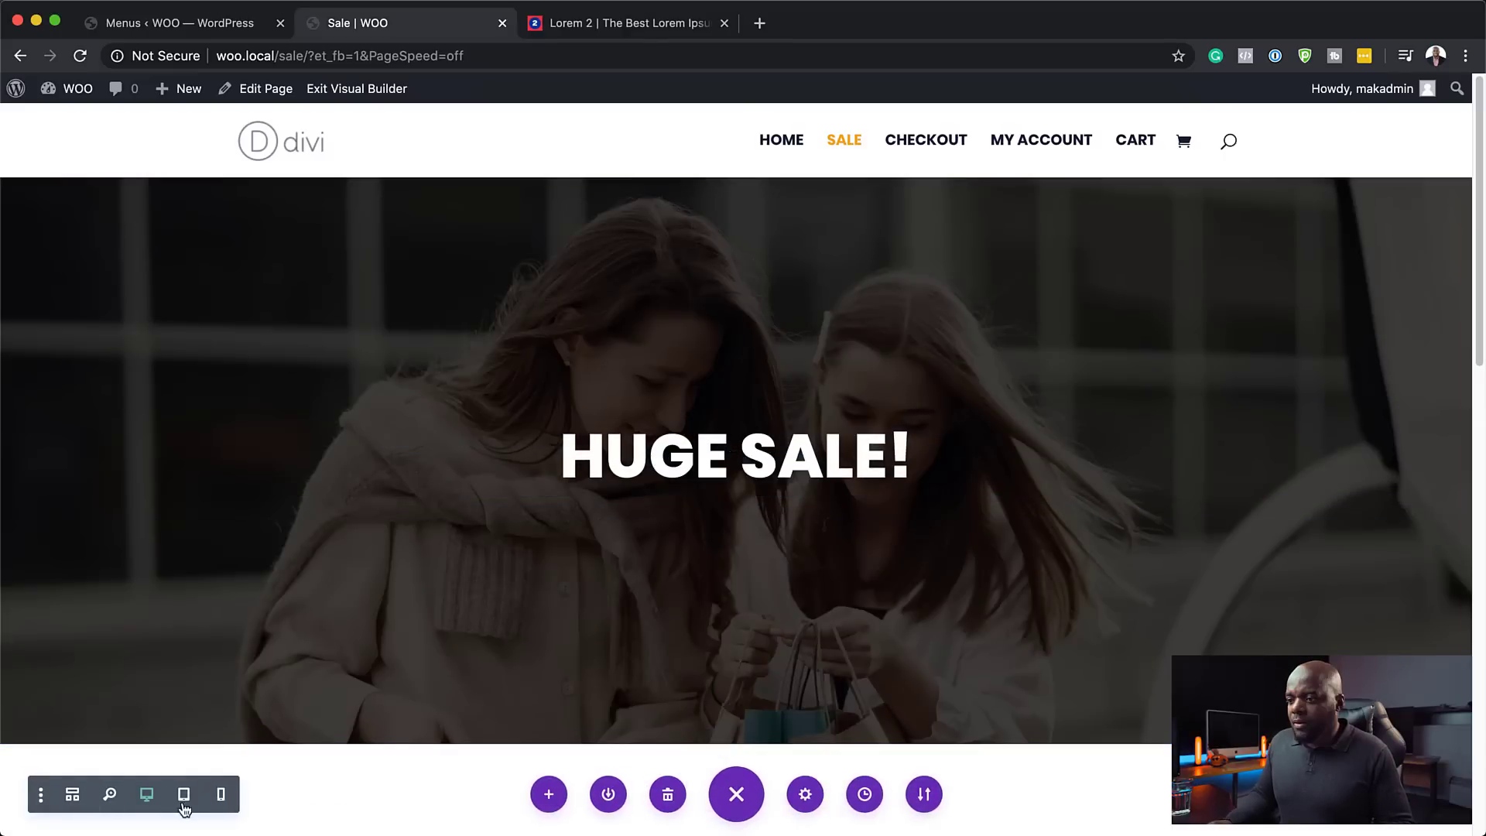
left_click(185, 796)
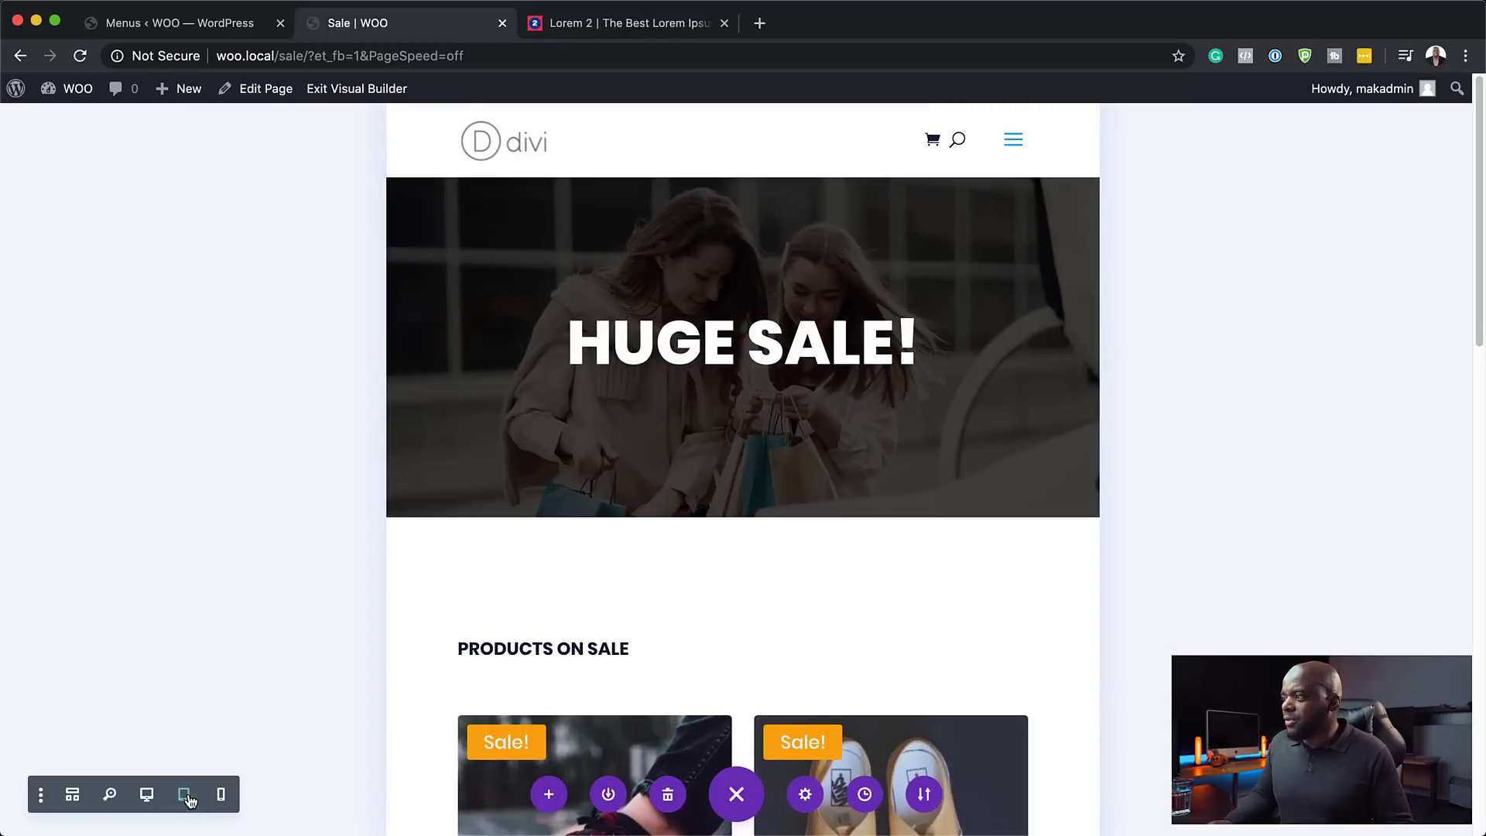
left_click(222, 796)
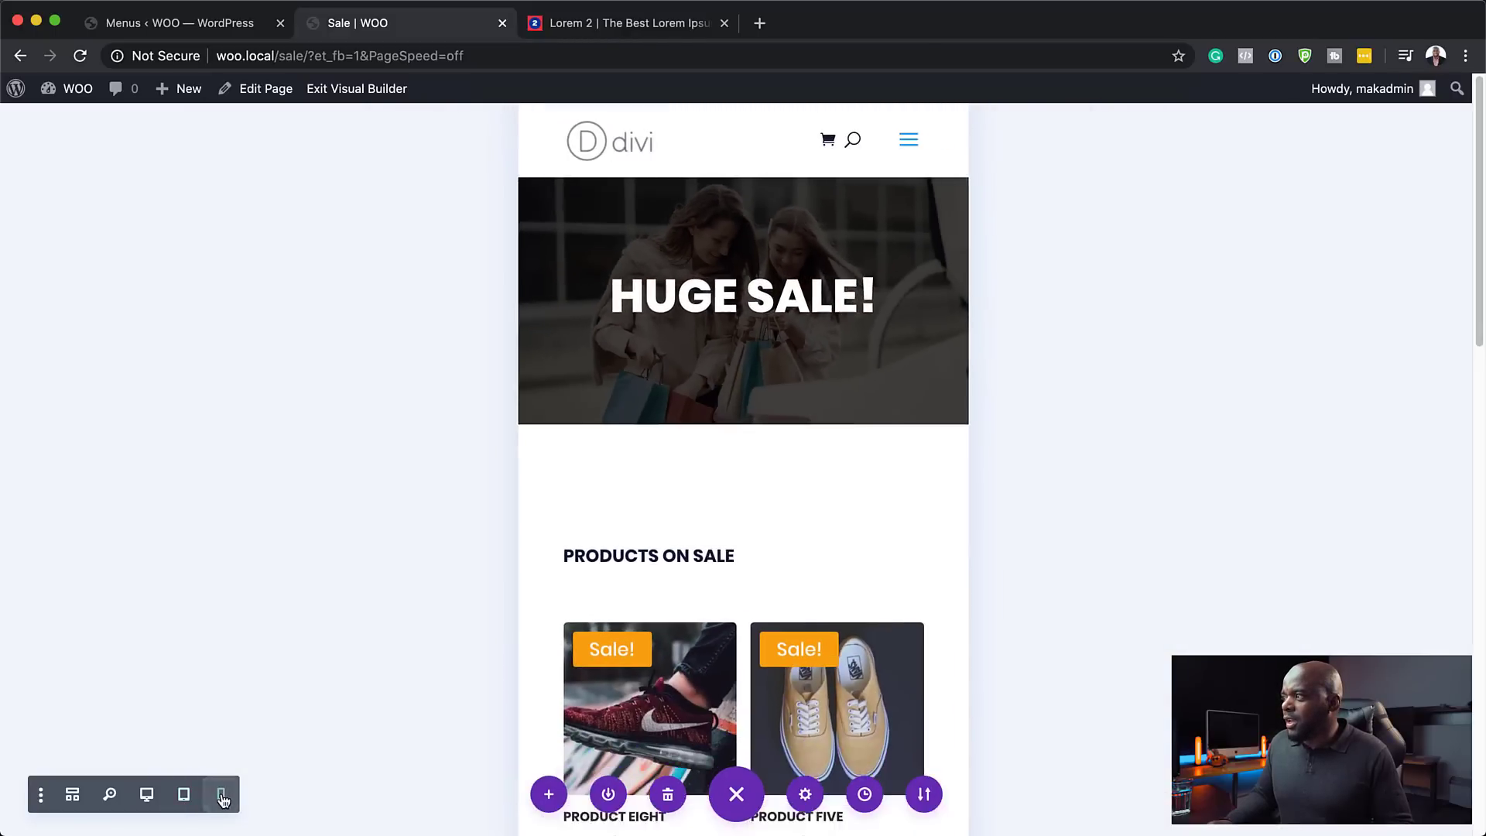
left_click(147, 796)
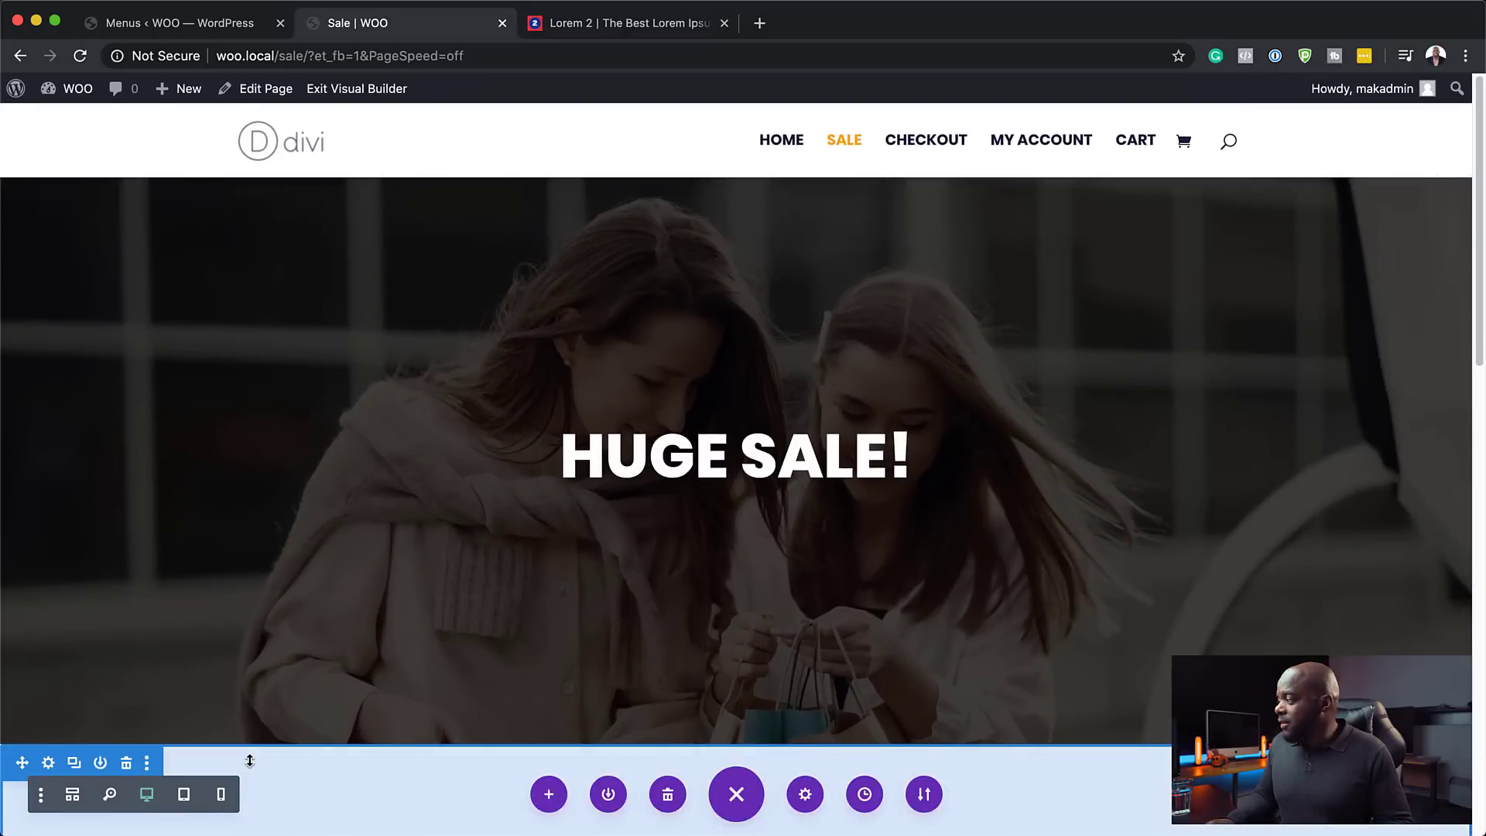
left_click(374, 92)
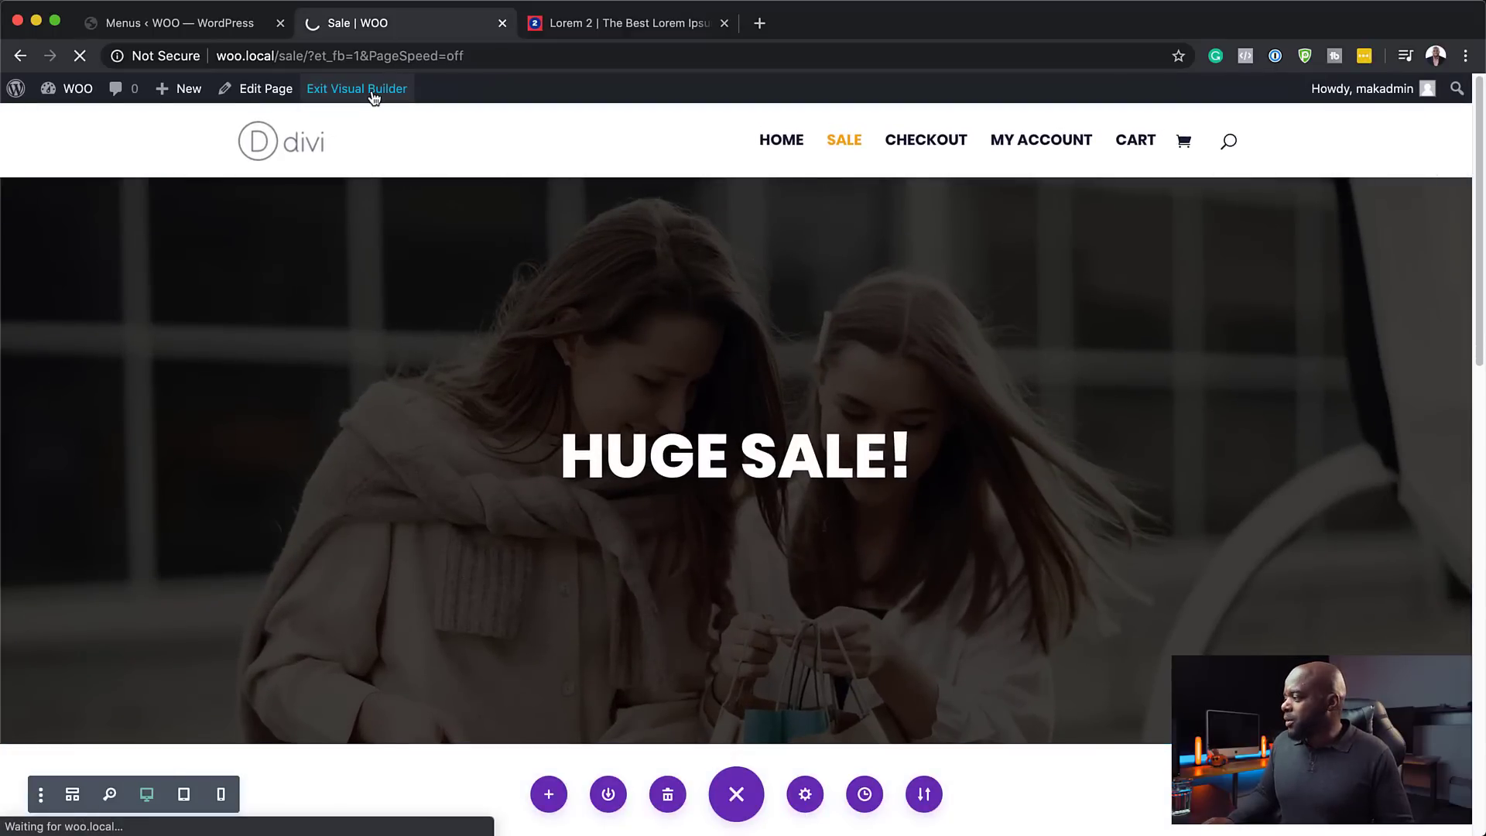
scroll(1300, 381, "down", 10)
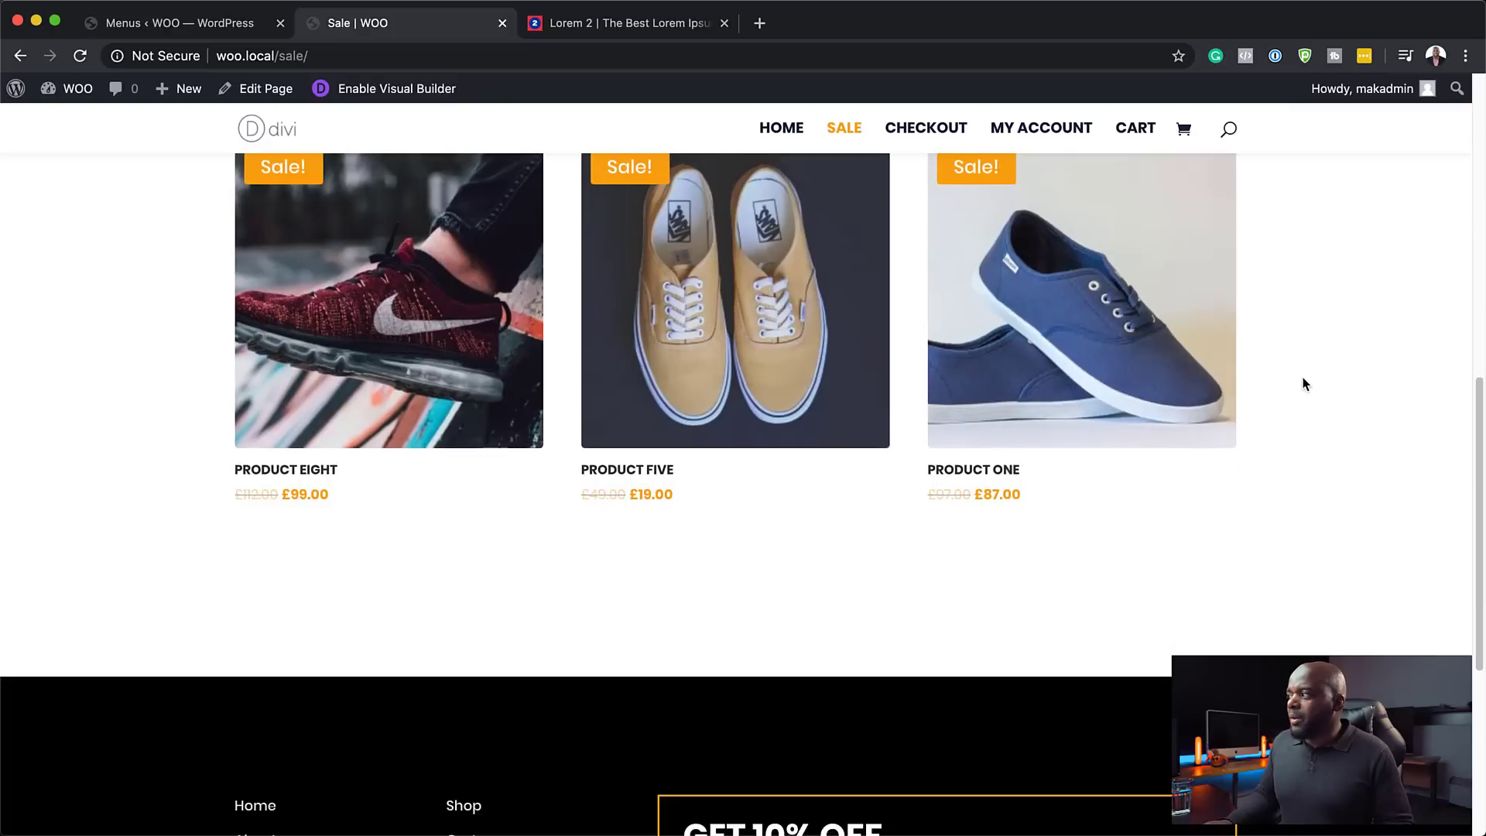
scroll(1303, 383, "up", 10)
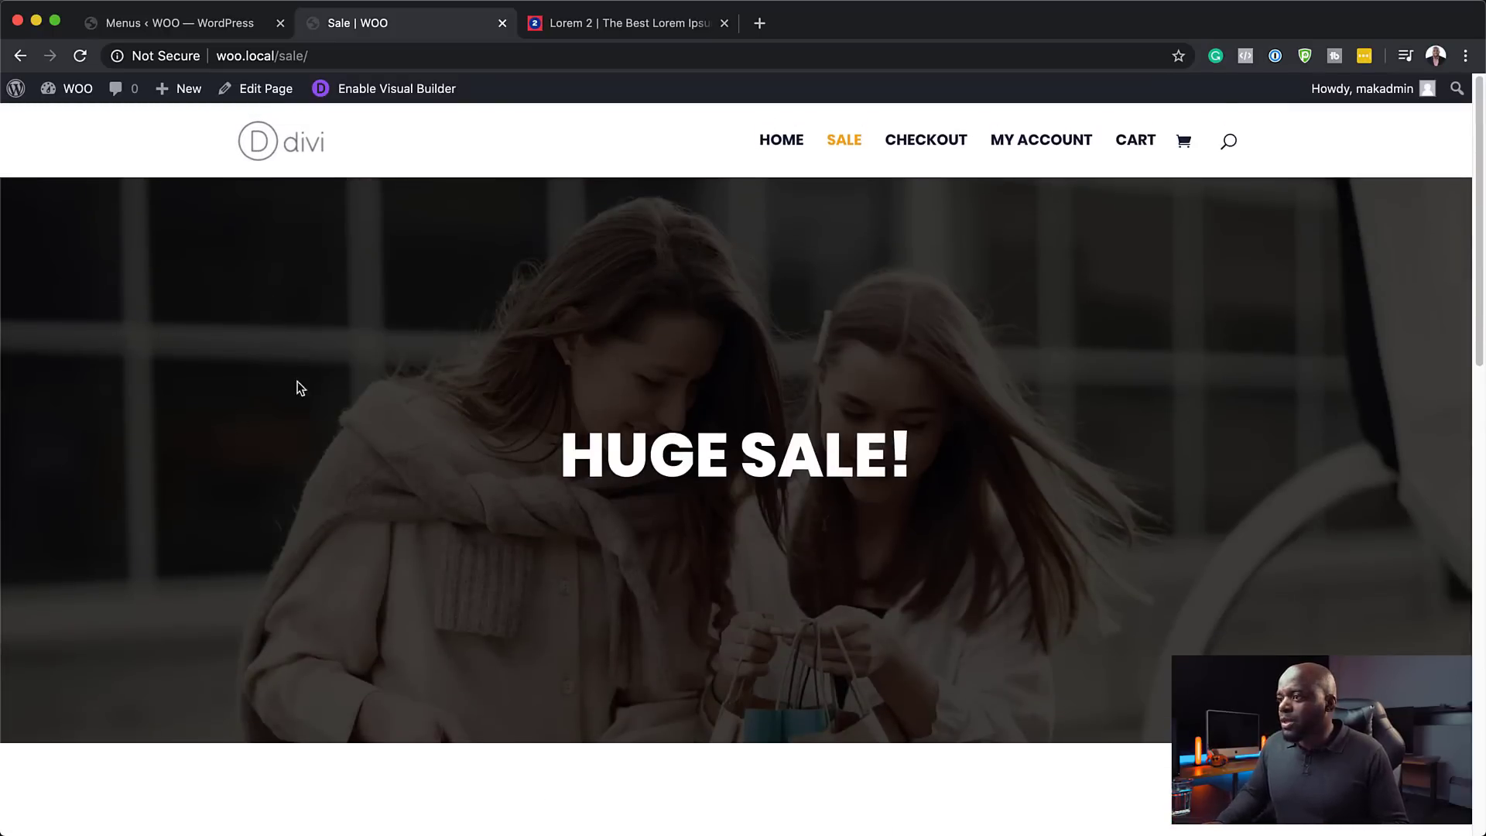
mouse_move(80, 96)
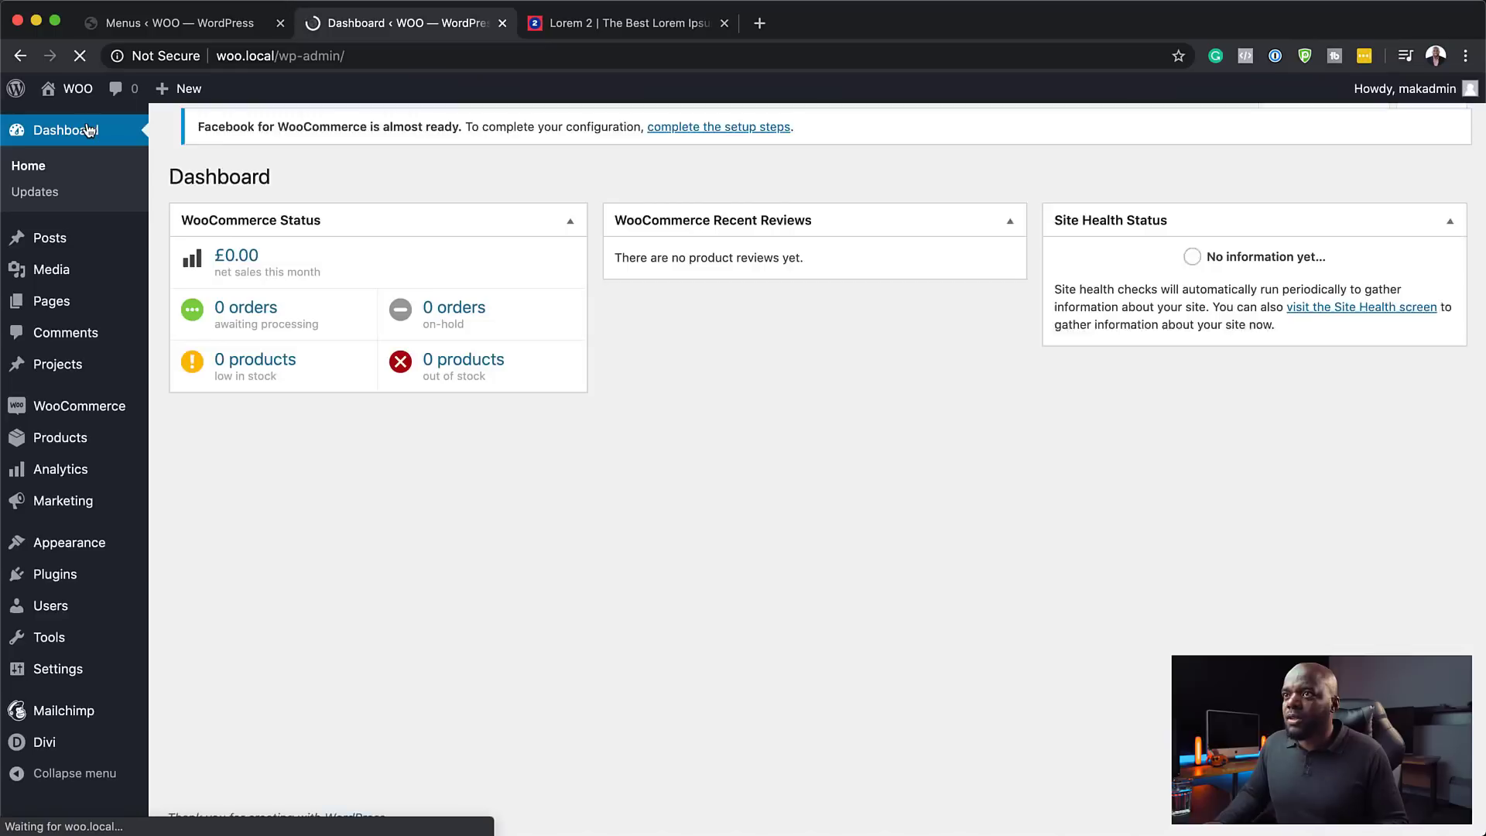
mouse_move(75, 419)
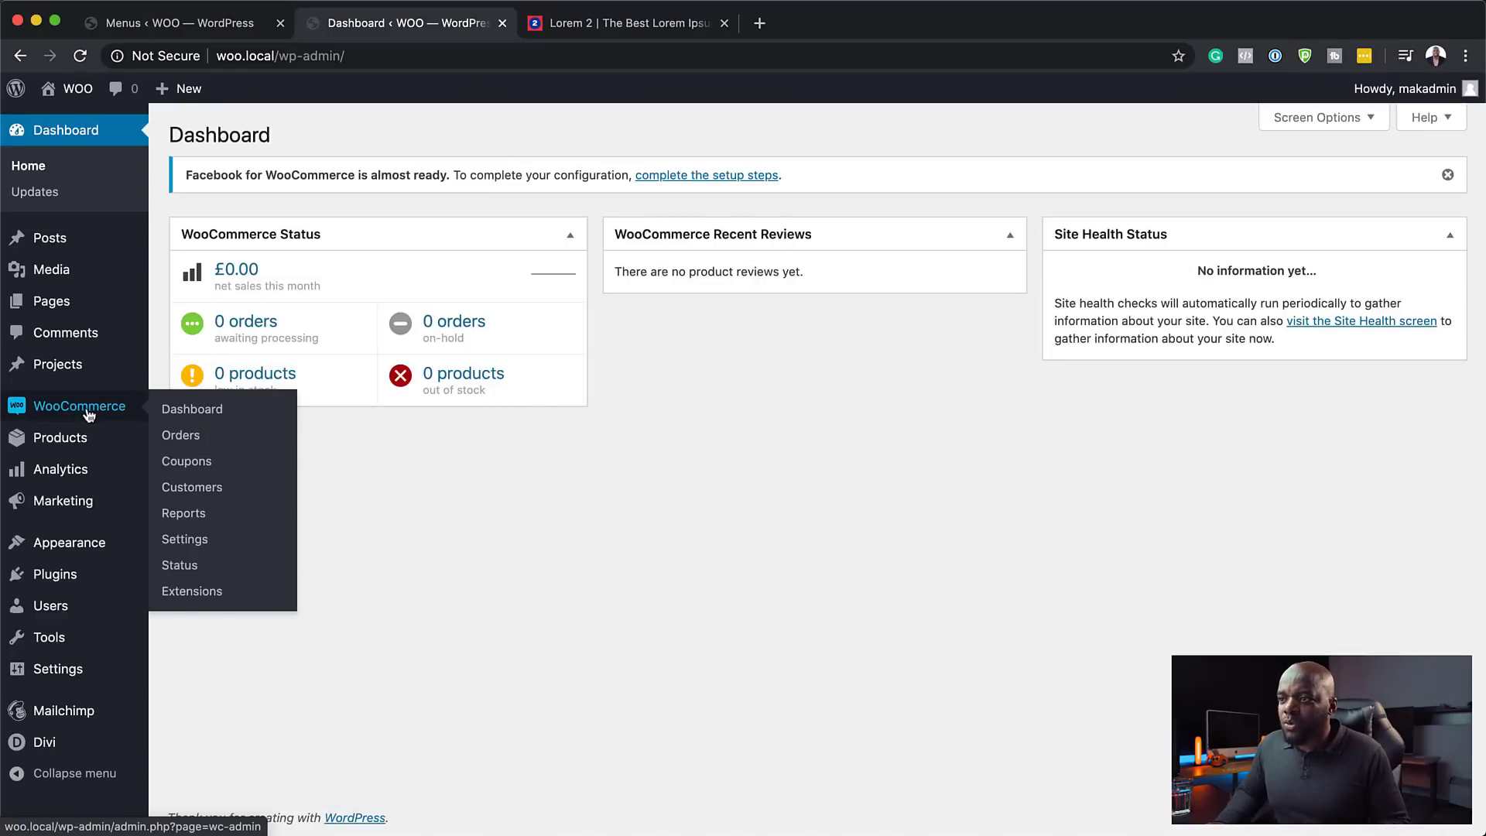
- Create a new coupon with code BLACK50 and description '50% discount!'
left_click(191, 465)
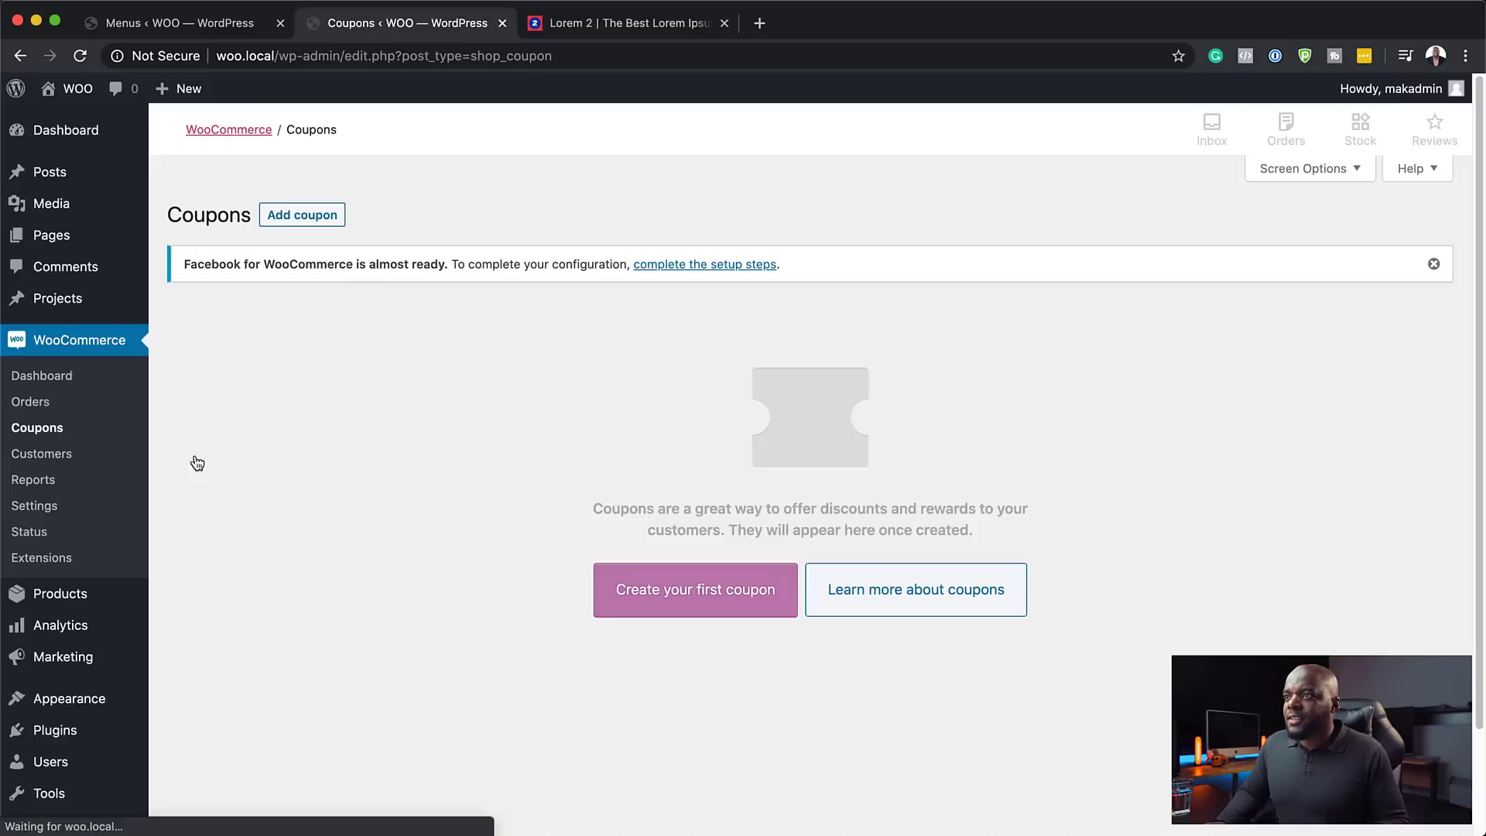
left_click(306, 223)
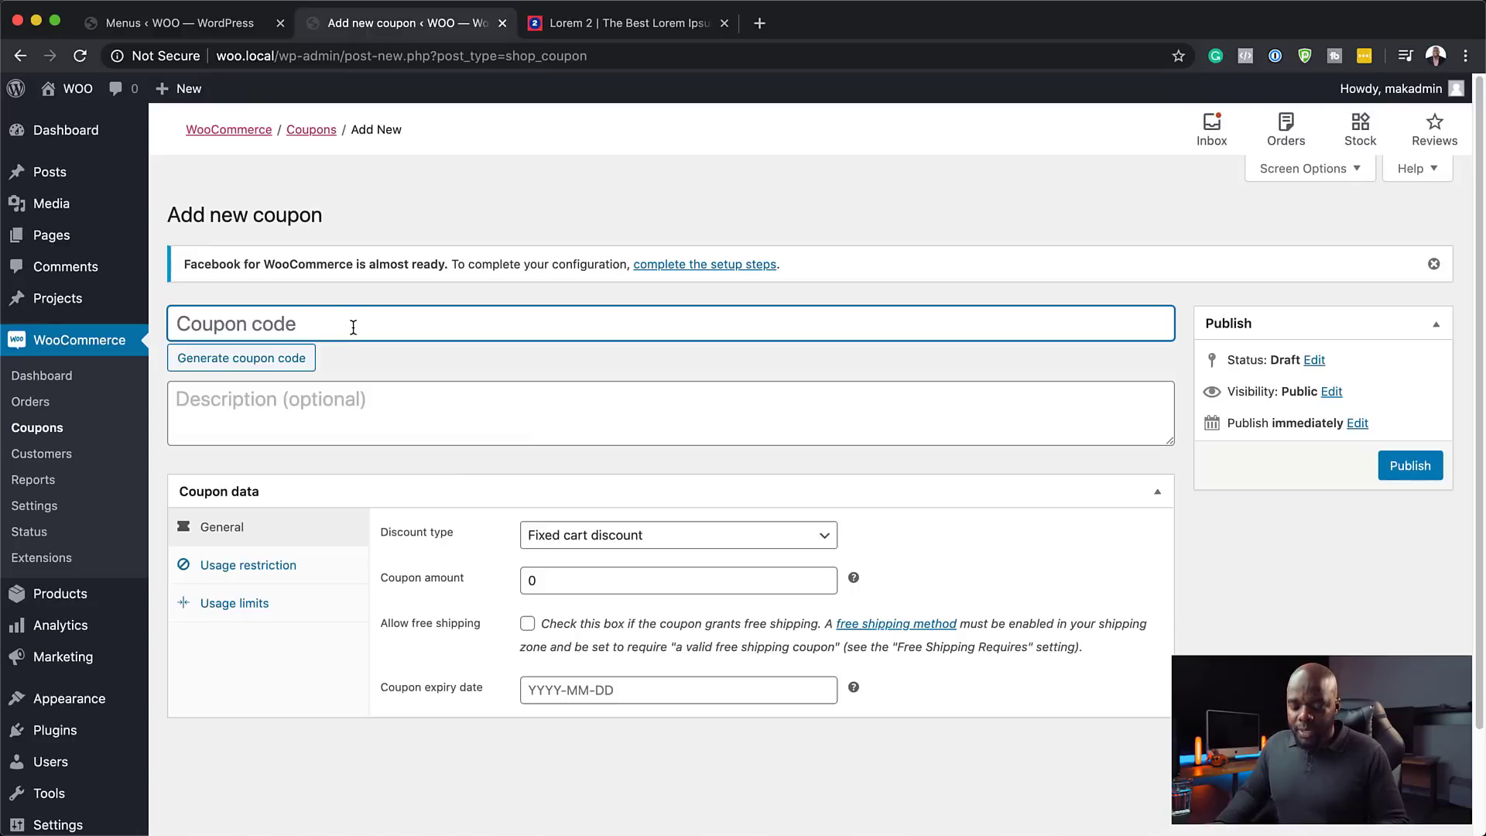
type("B")
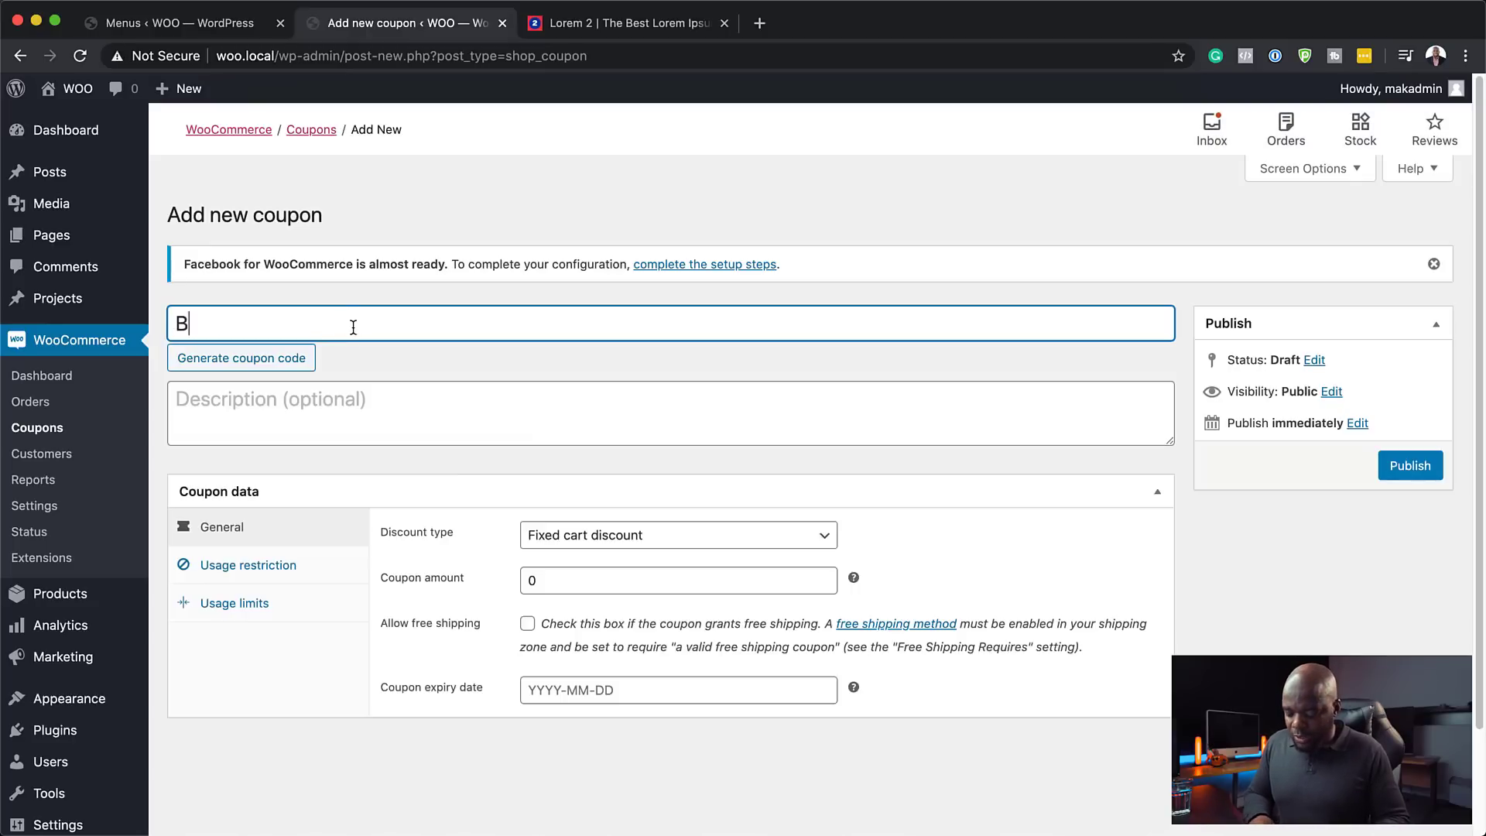
type("LACK50")
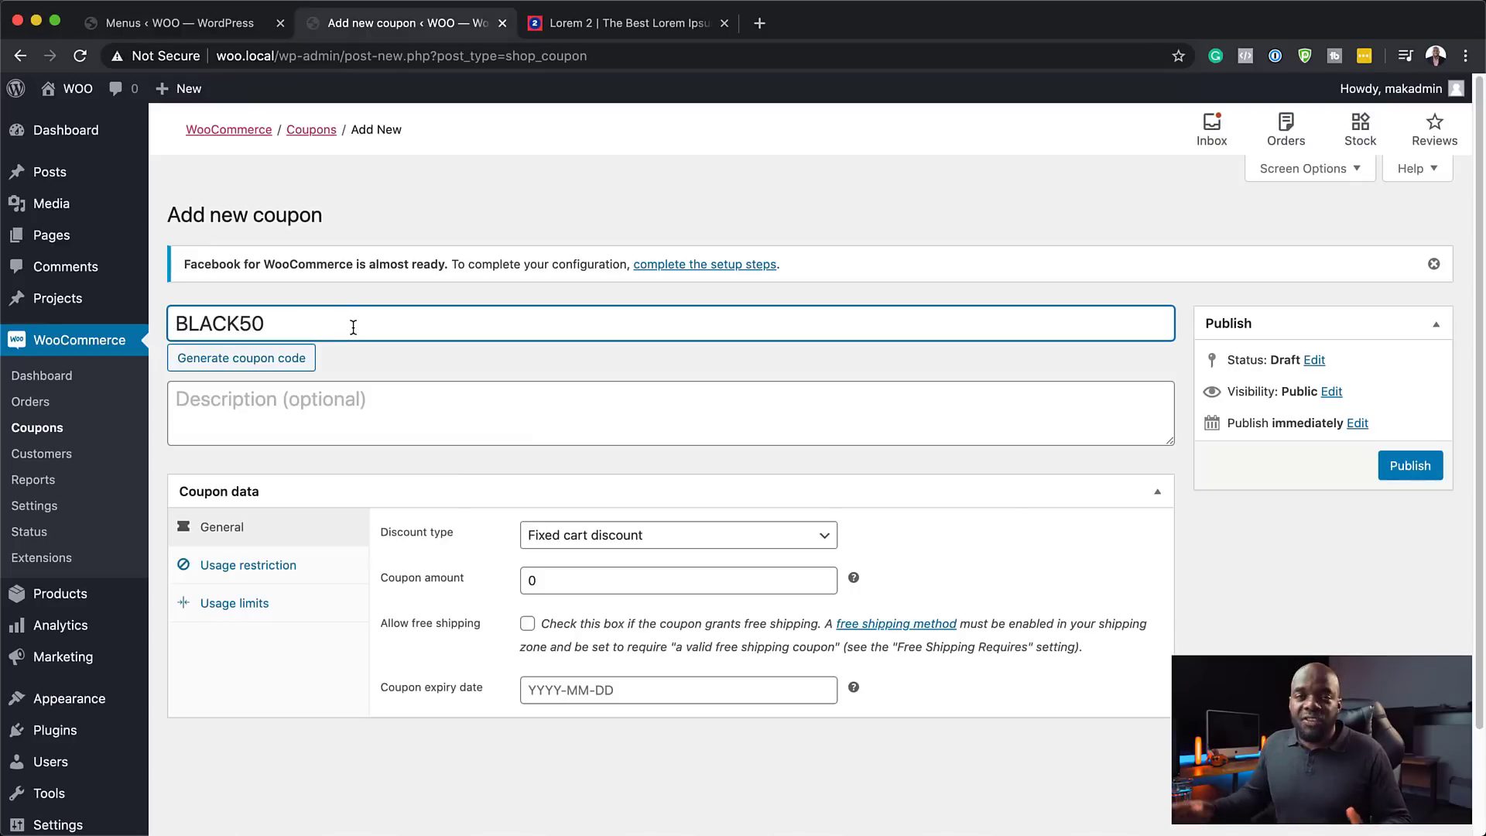
left_click(258, 398)
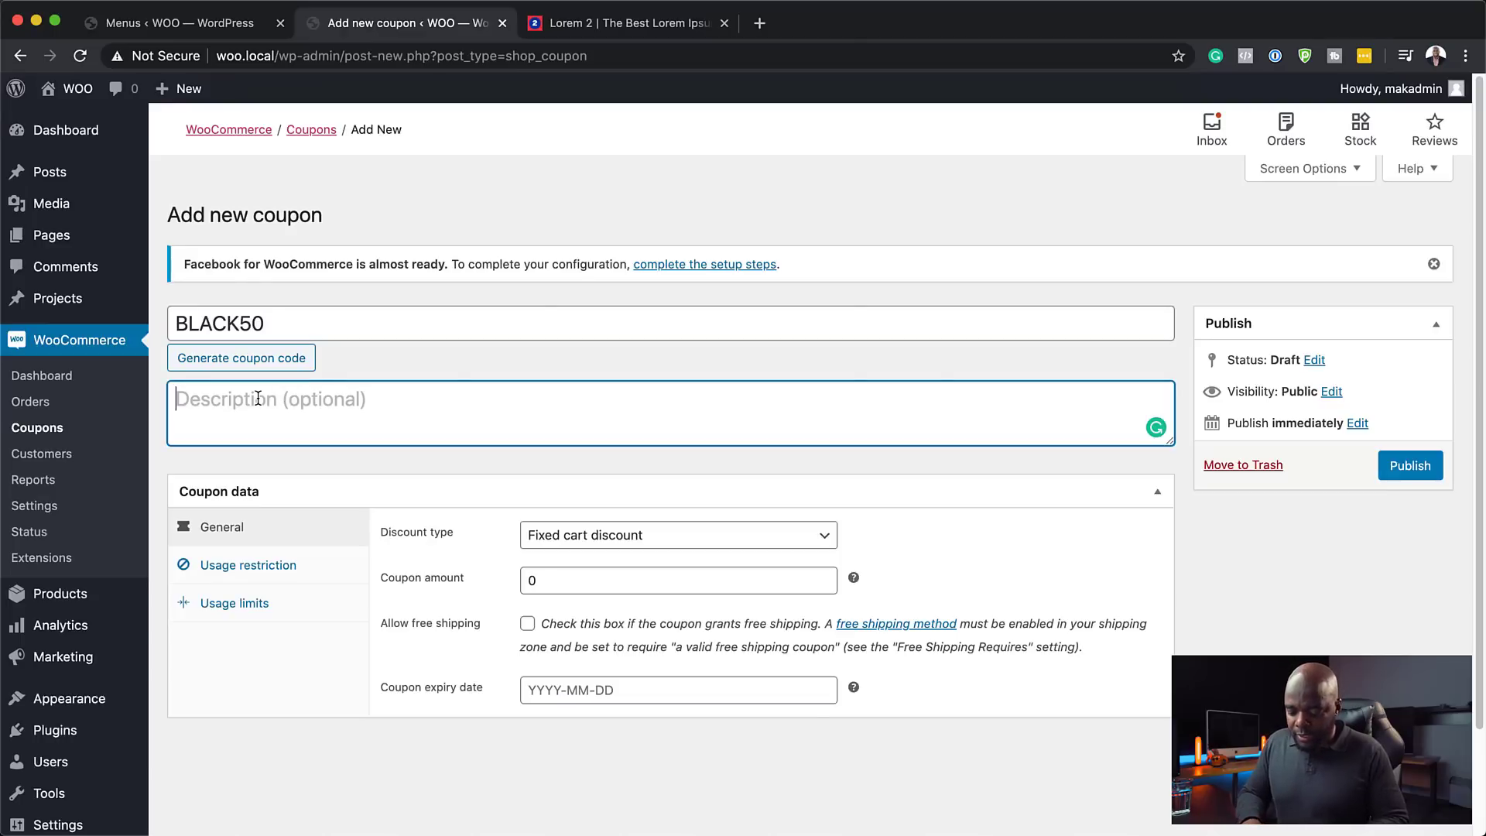
type("50% discount!")
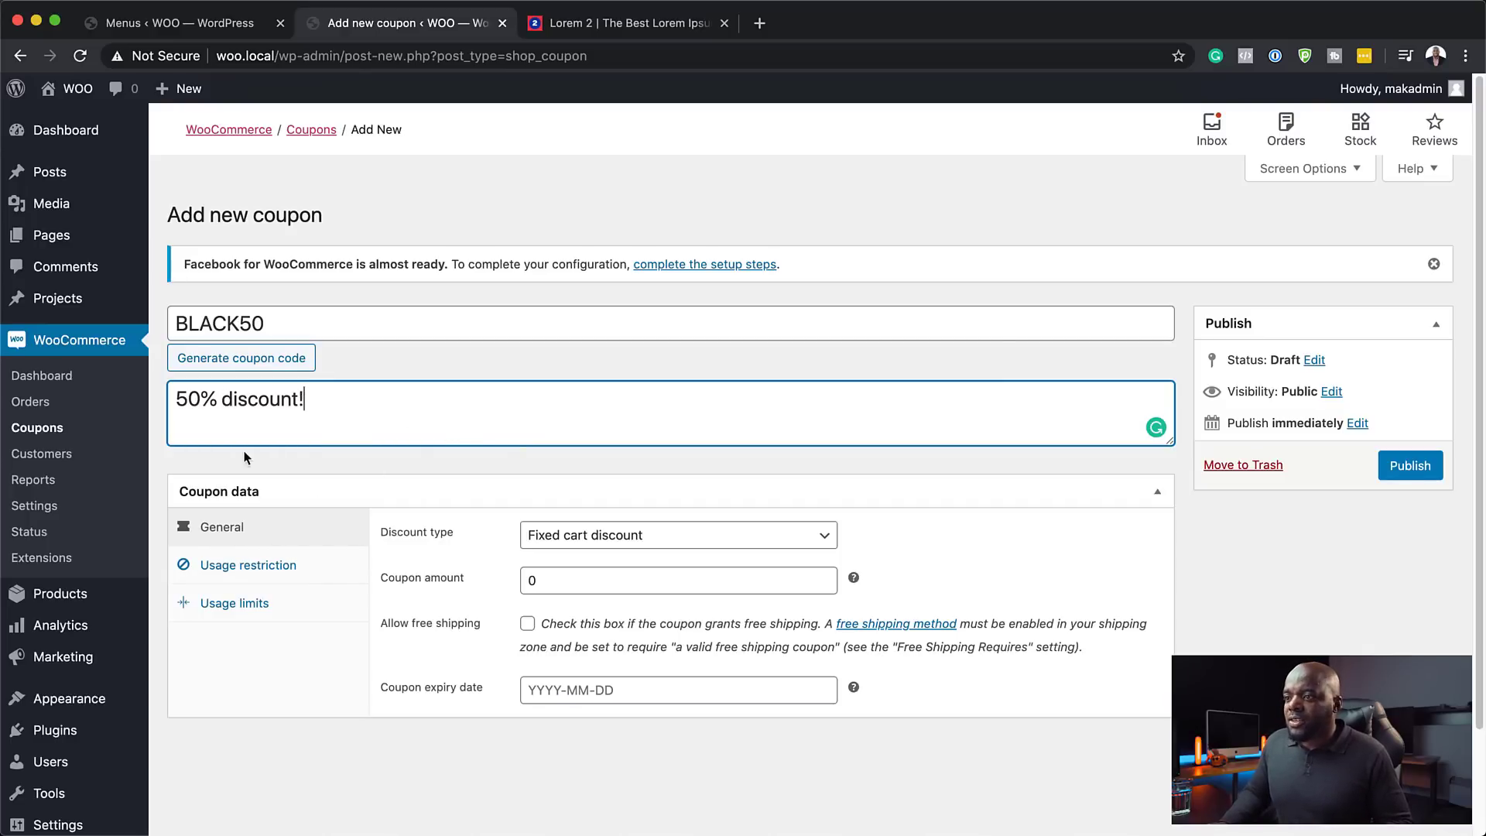
- Make BLACK50 a 50 percentage discount expiring 2020-06-30
scroll(392, 537, "down", 2)
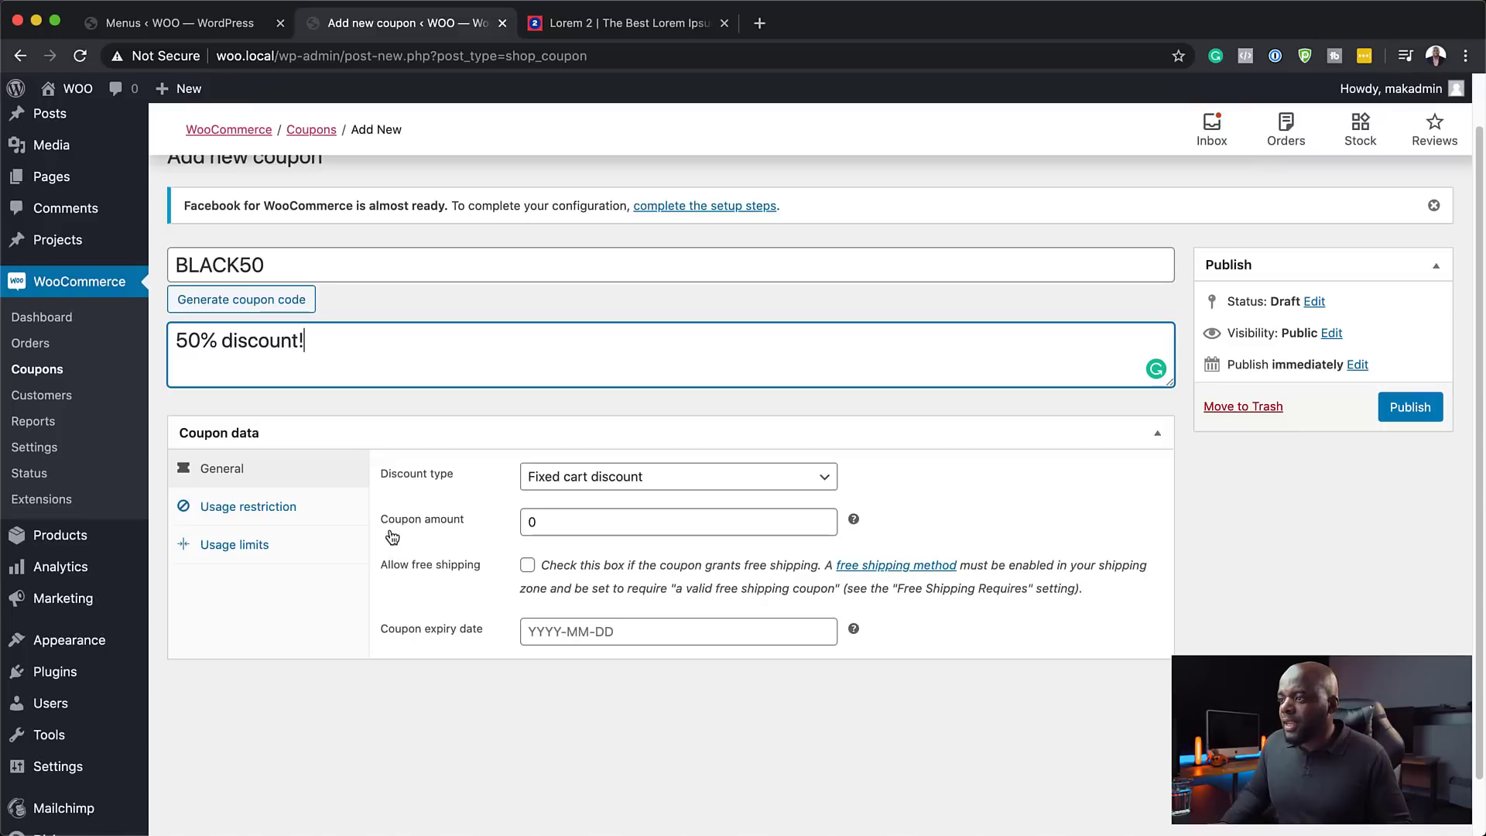
left_click(607, 485)
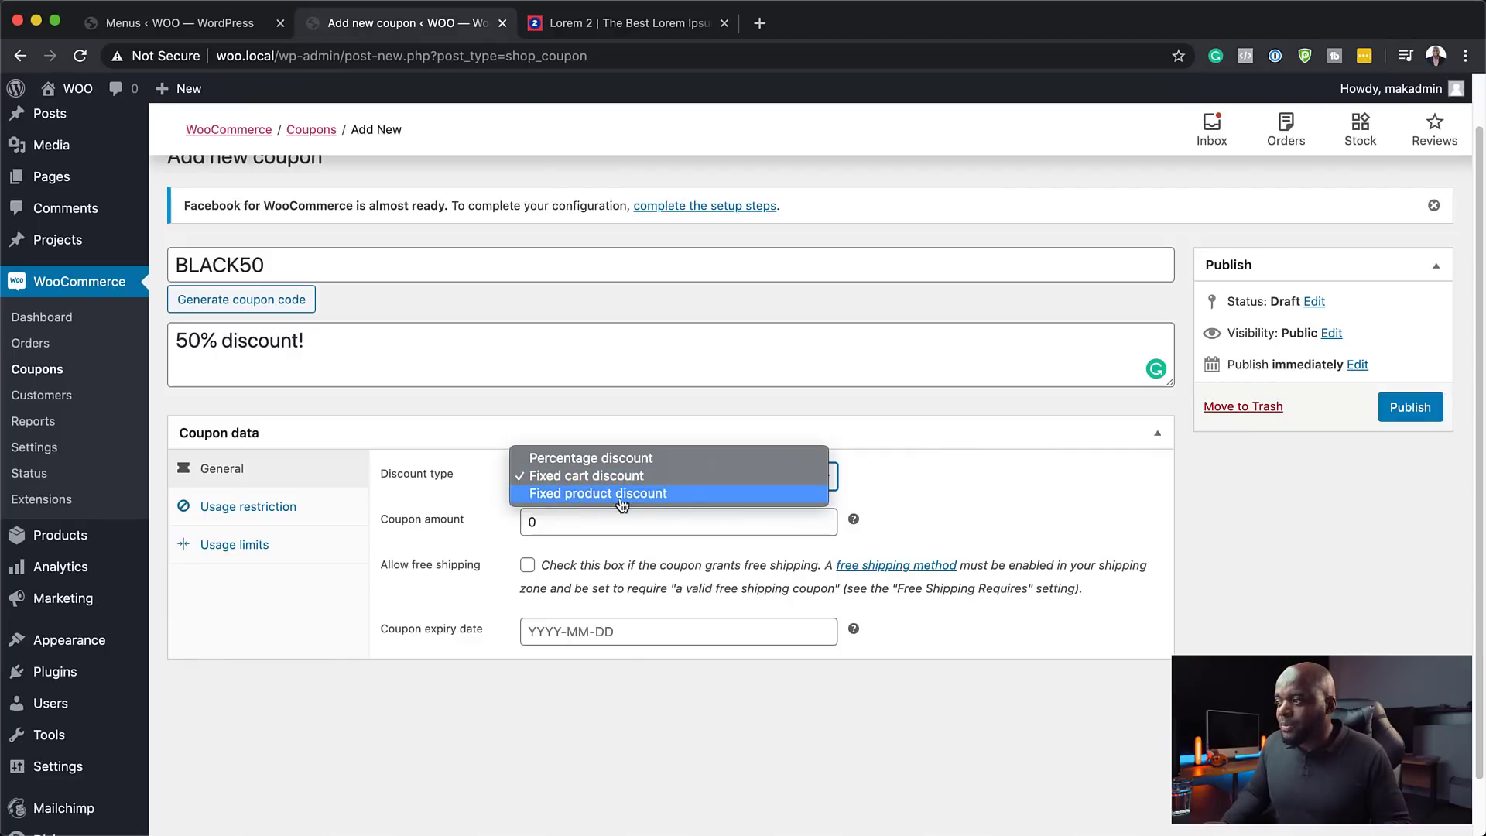
left_click(543, 459)
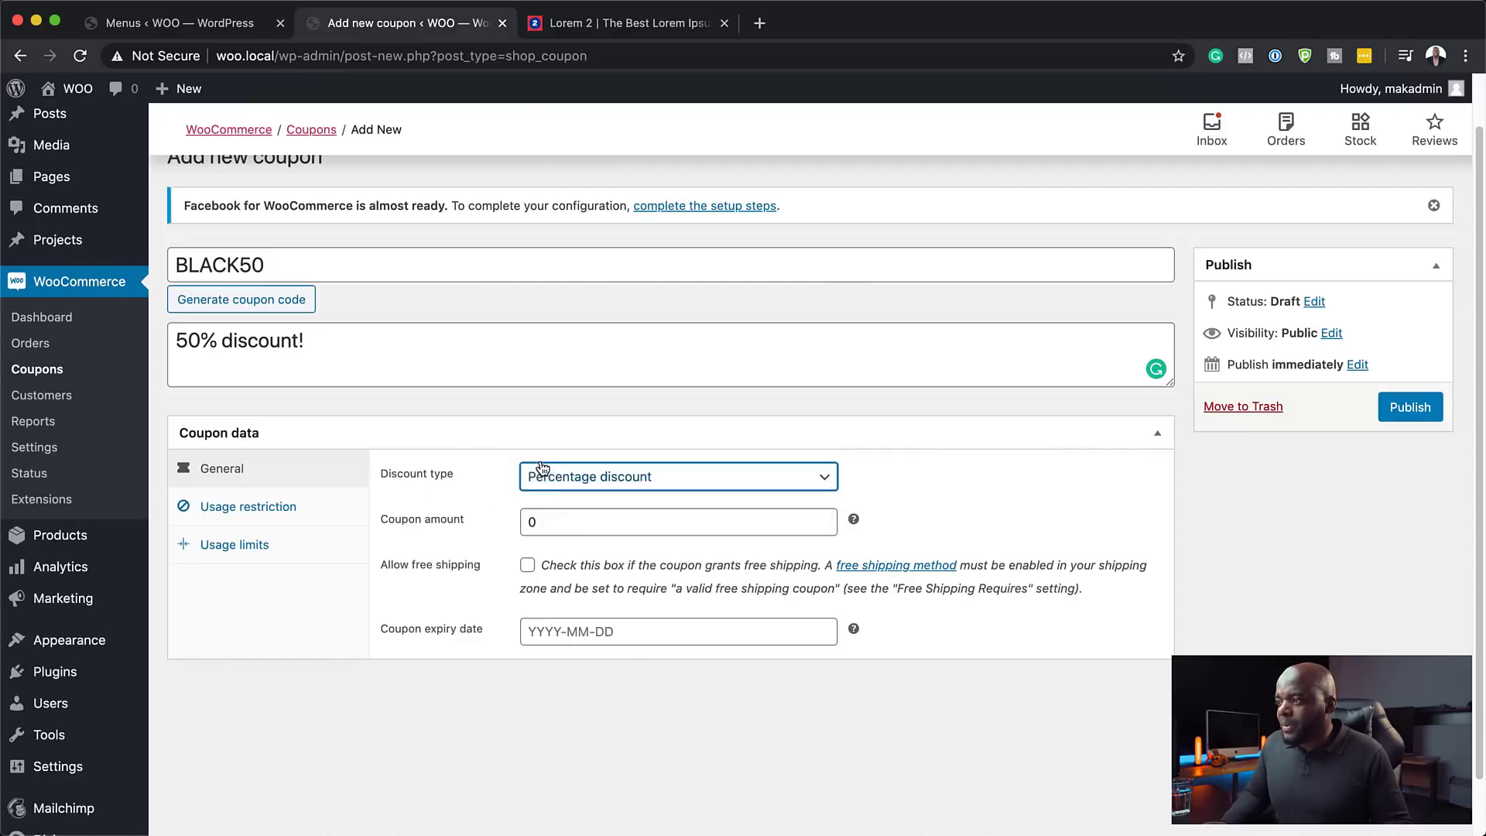
left_click(525, 521)
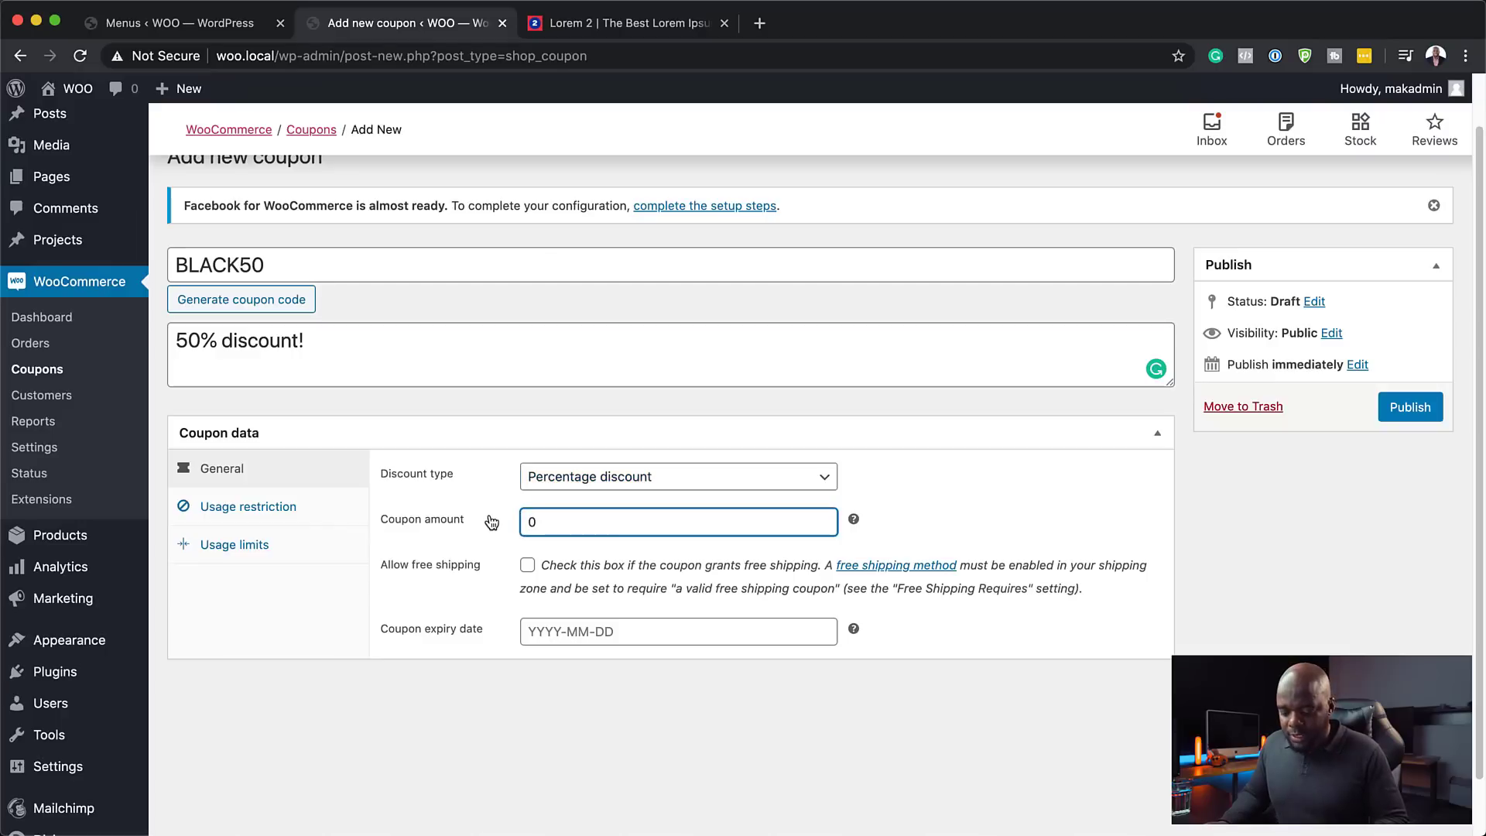
scroll(514, 557, "down", 1)
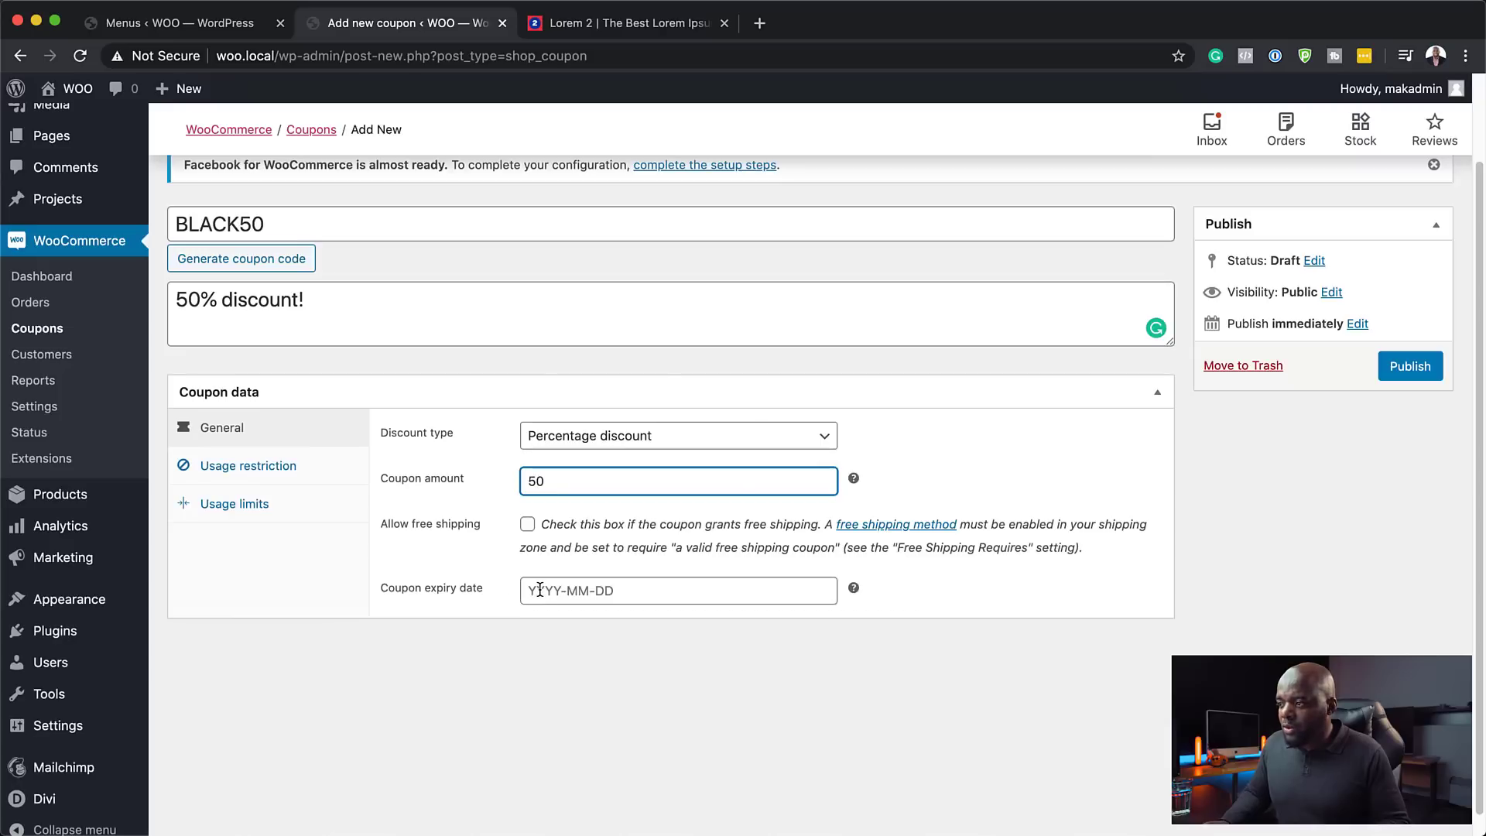
left_click(540, 589)
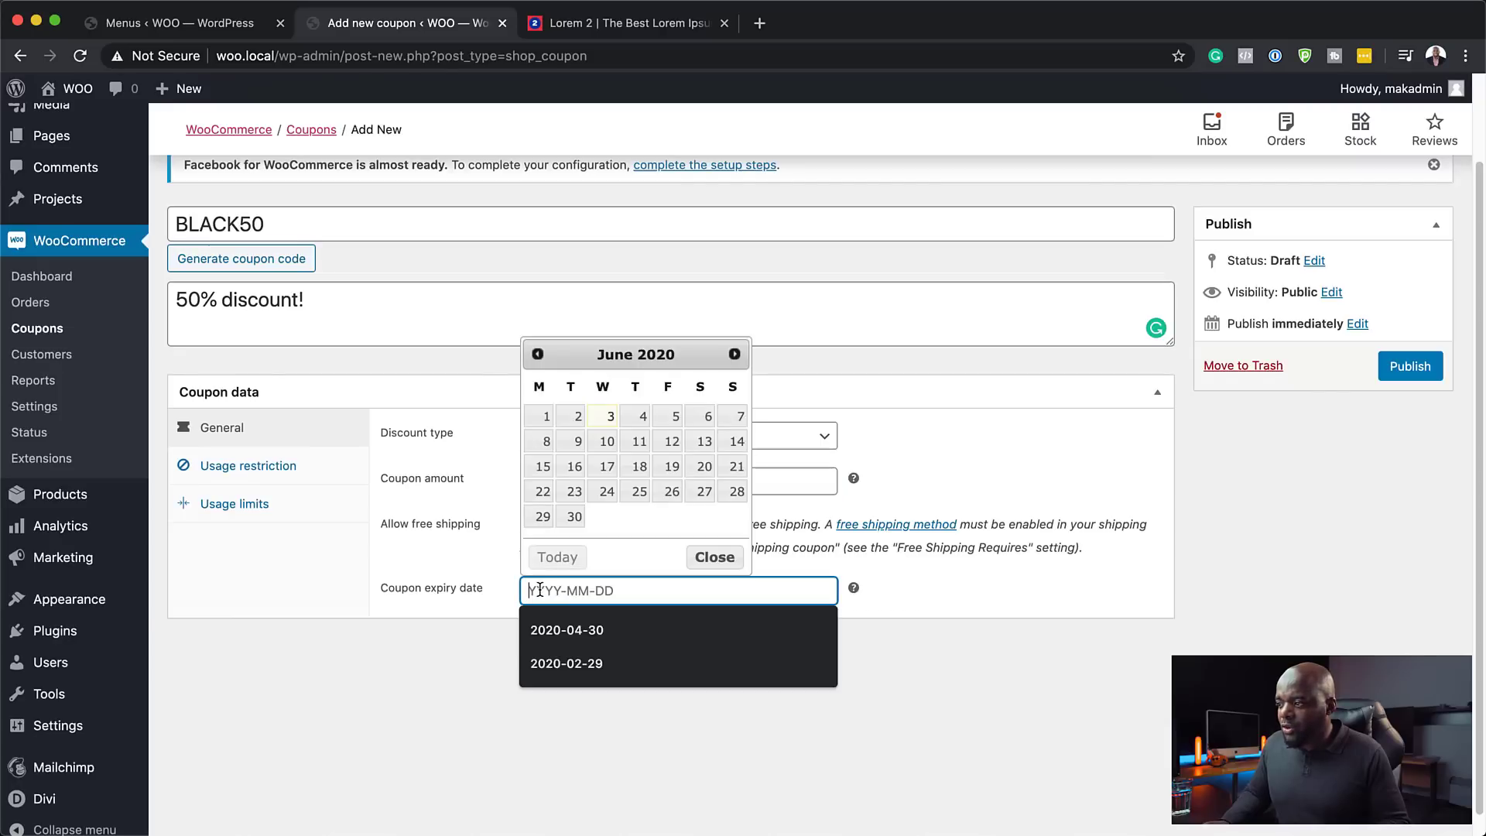
left_click(573, 517)
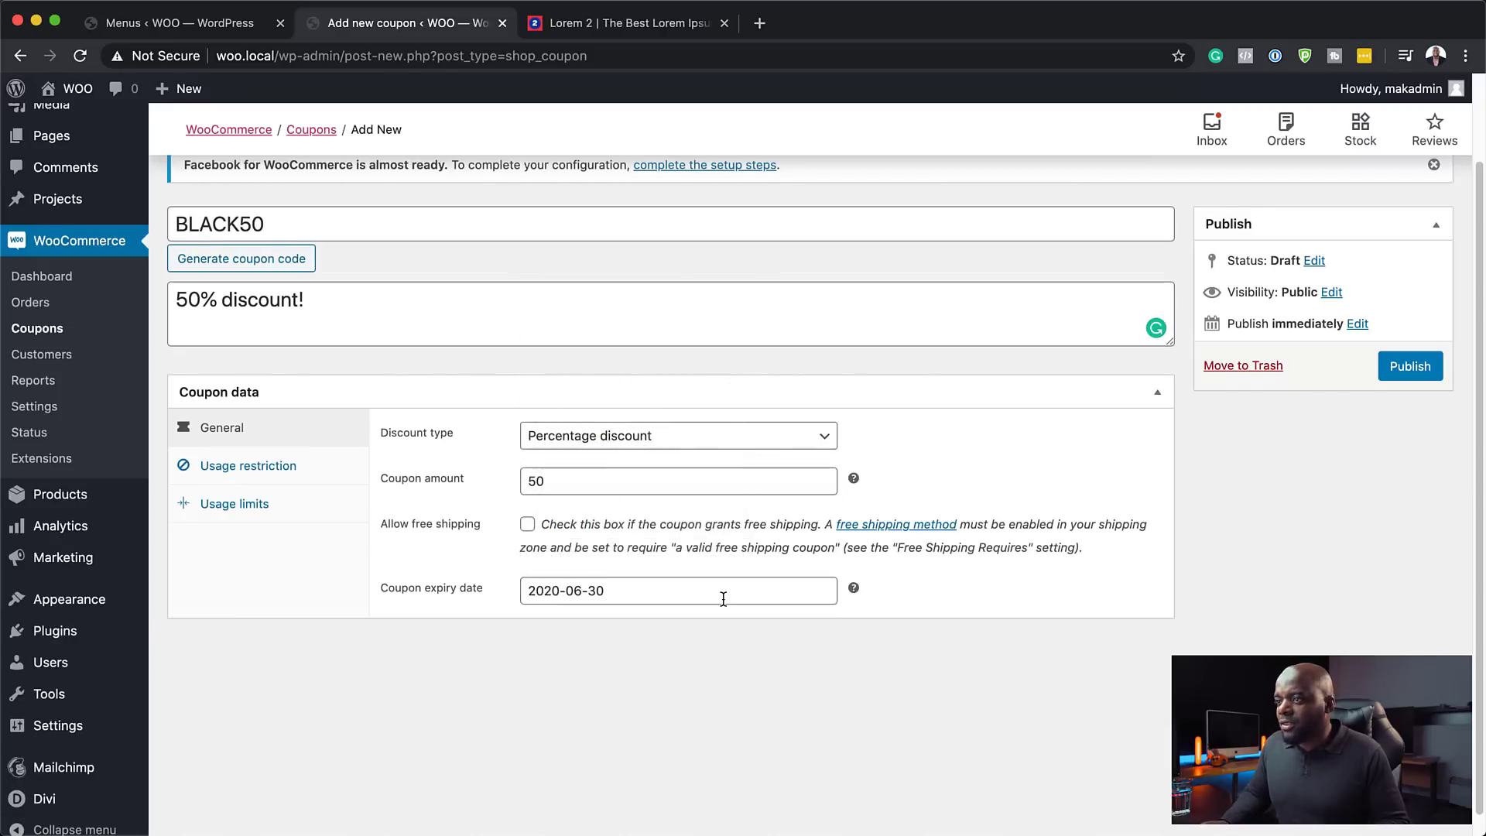
left_click(265, 473)
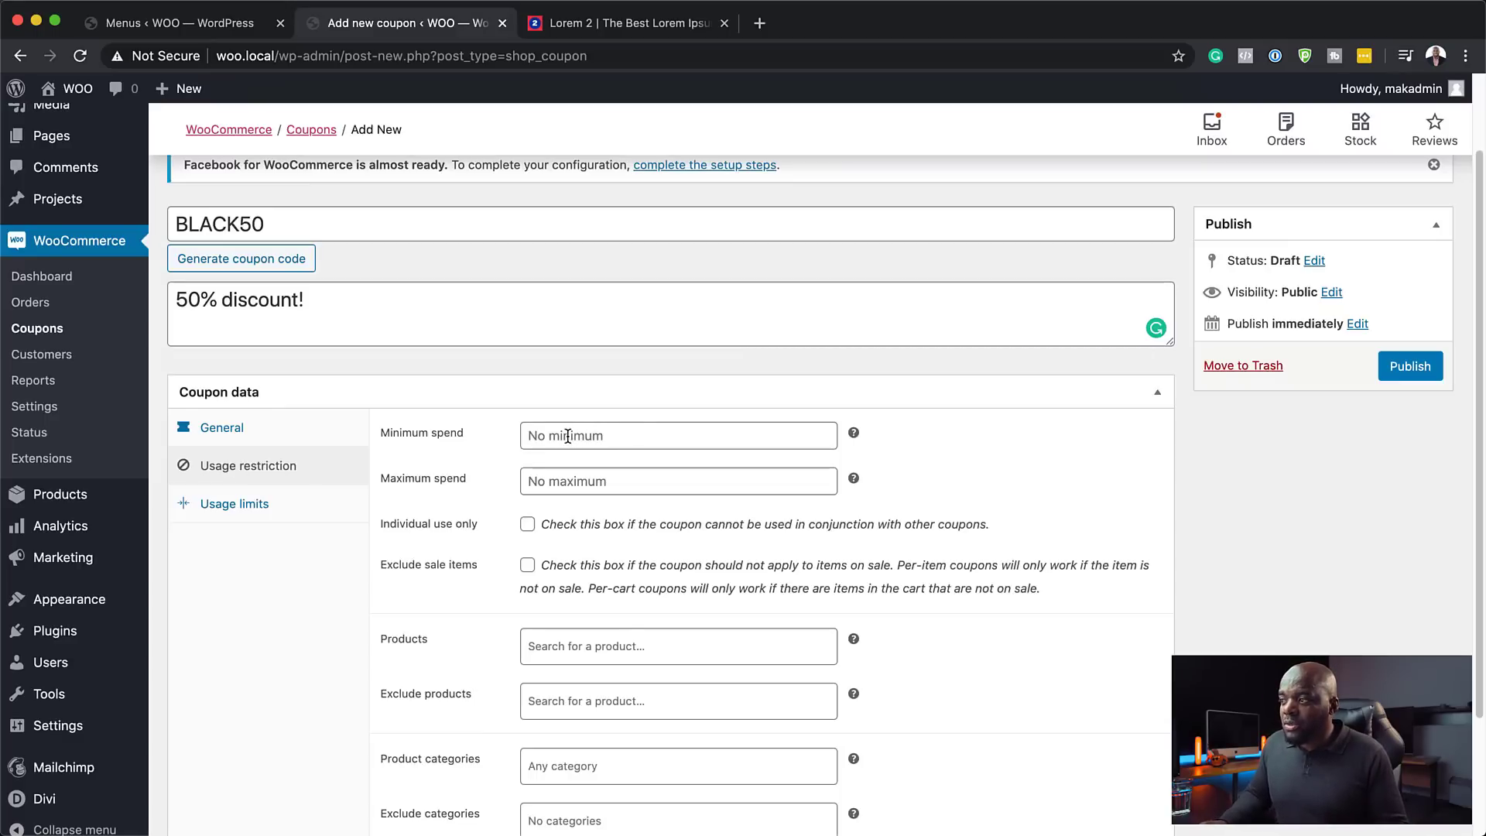
- Try the minimum spend and product restriction fields, leaving both unset
left_click(568, 436)
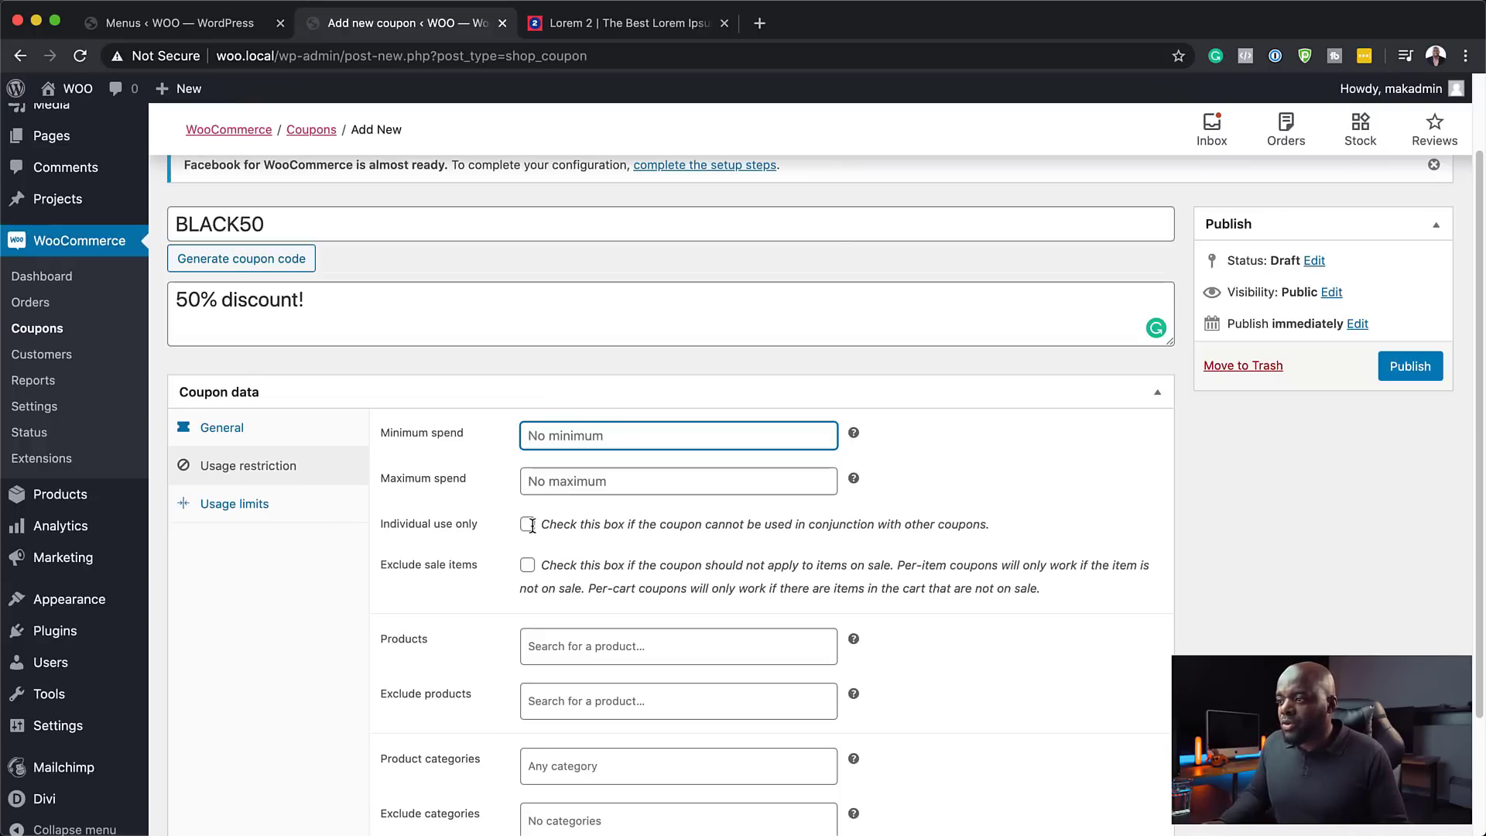
scroll(648, 557, "down", 1)
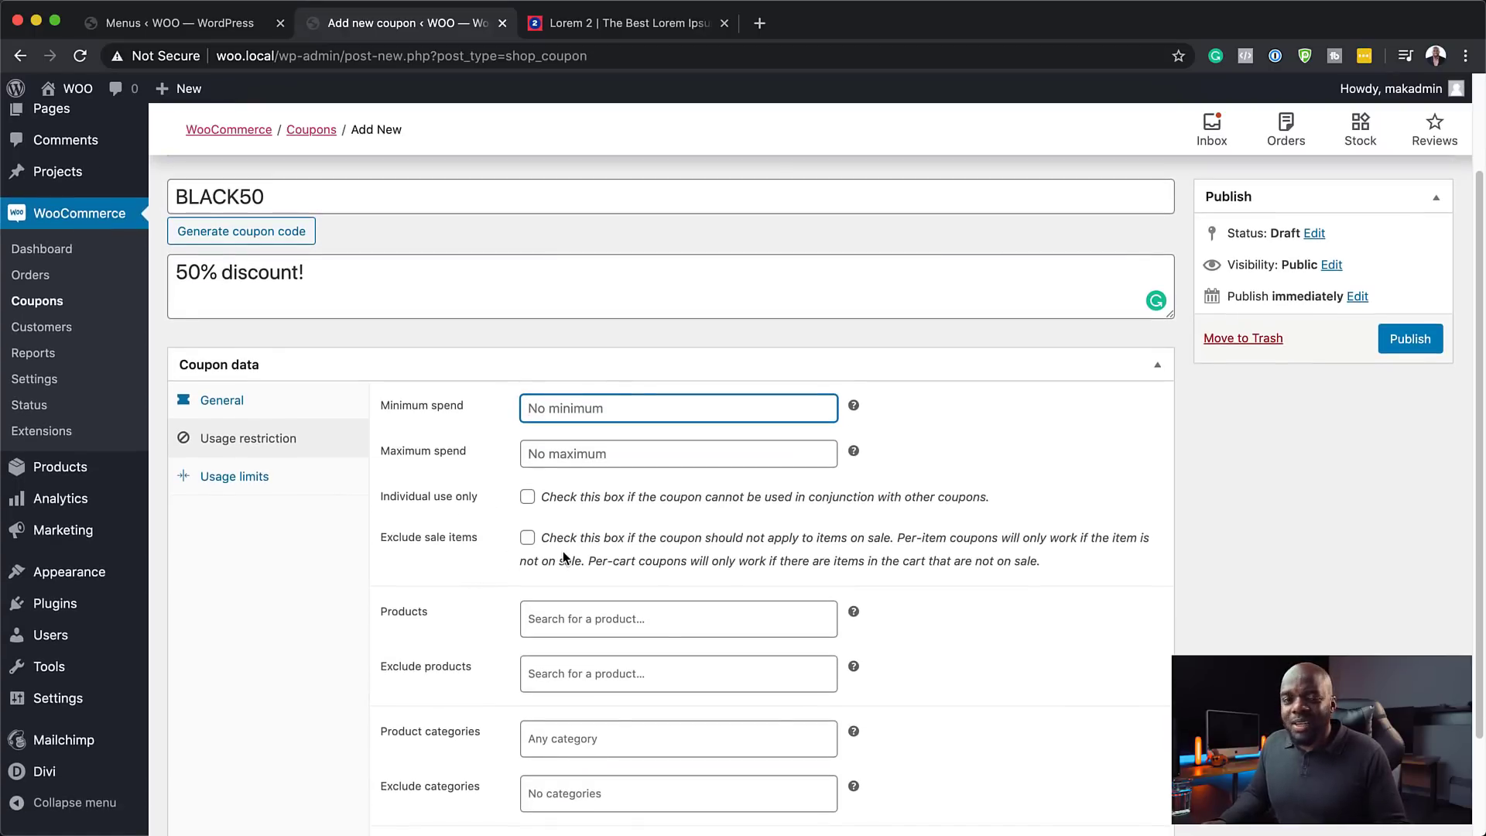
scroll(564, 551, "down", 2)
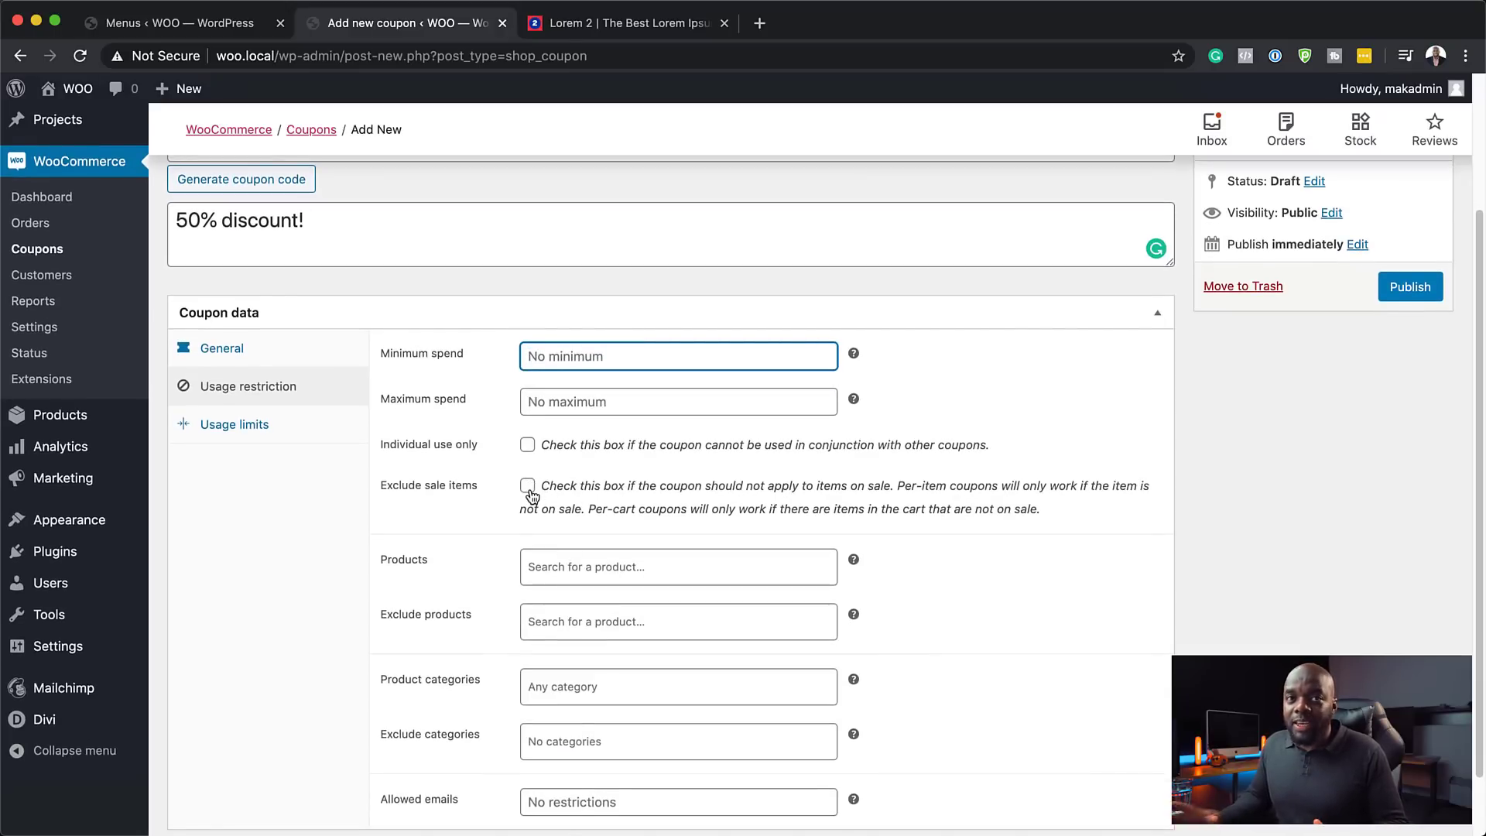
scroll(408, 594, "down", 1)
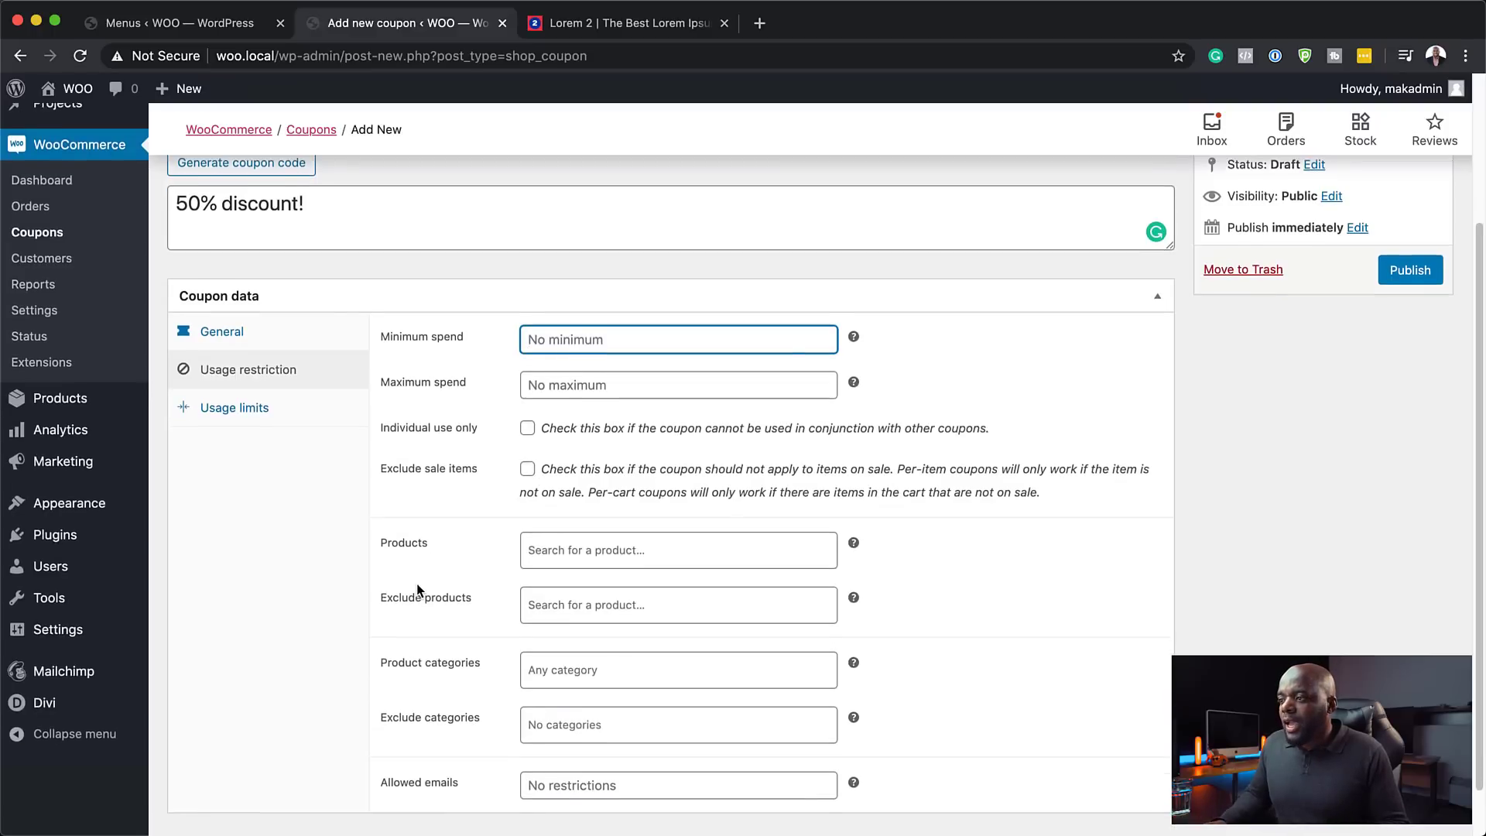
left_click(593, 536)
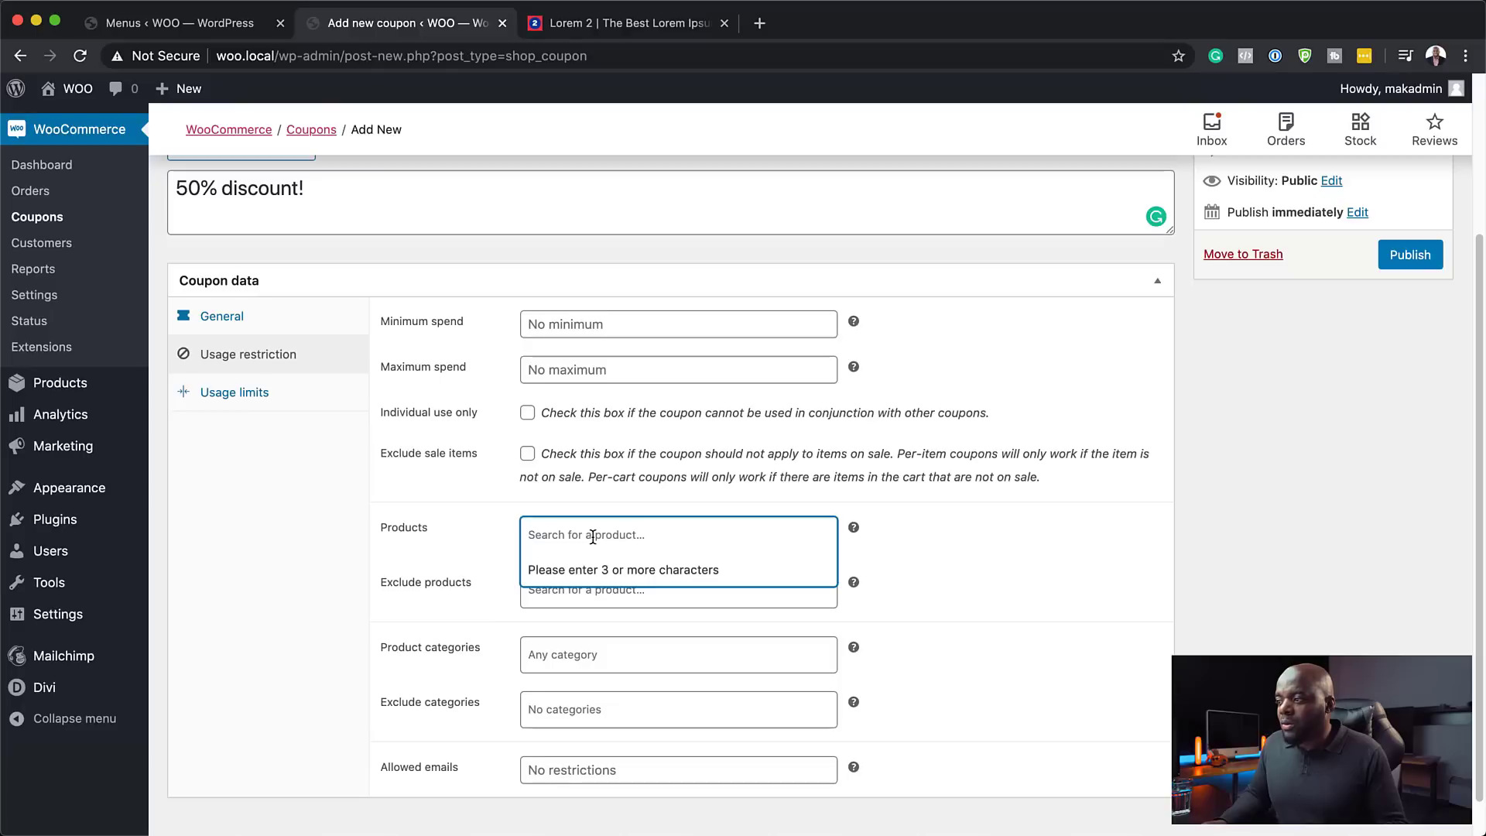
type("pro")
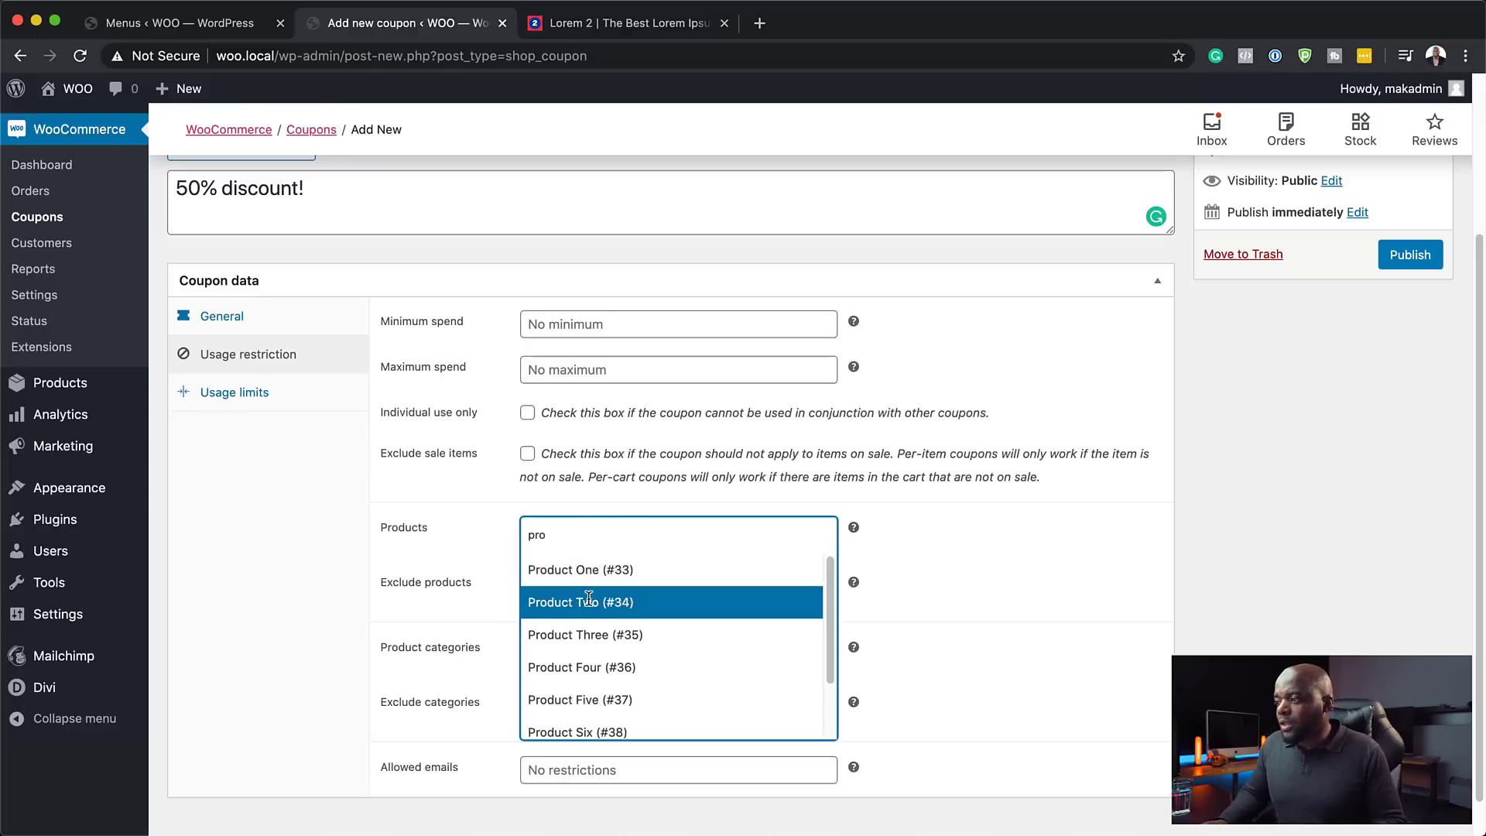
left_click(307, 550)
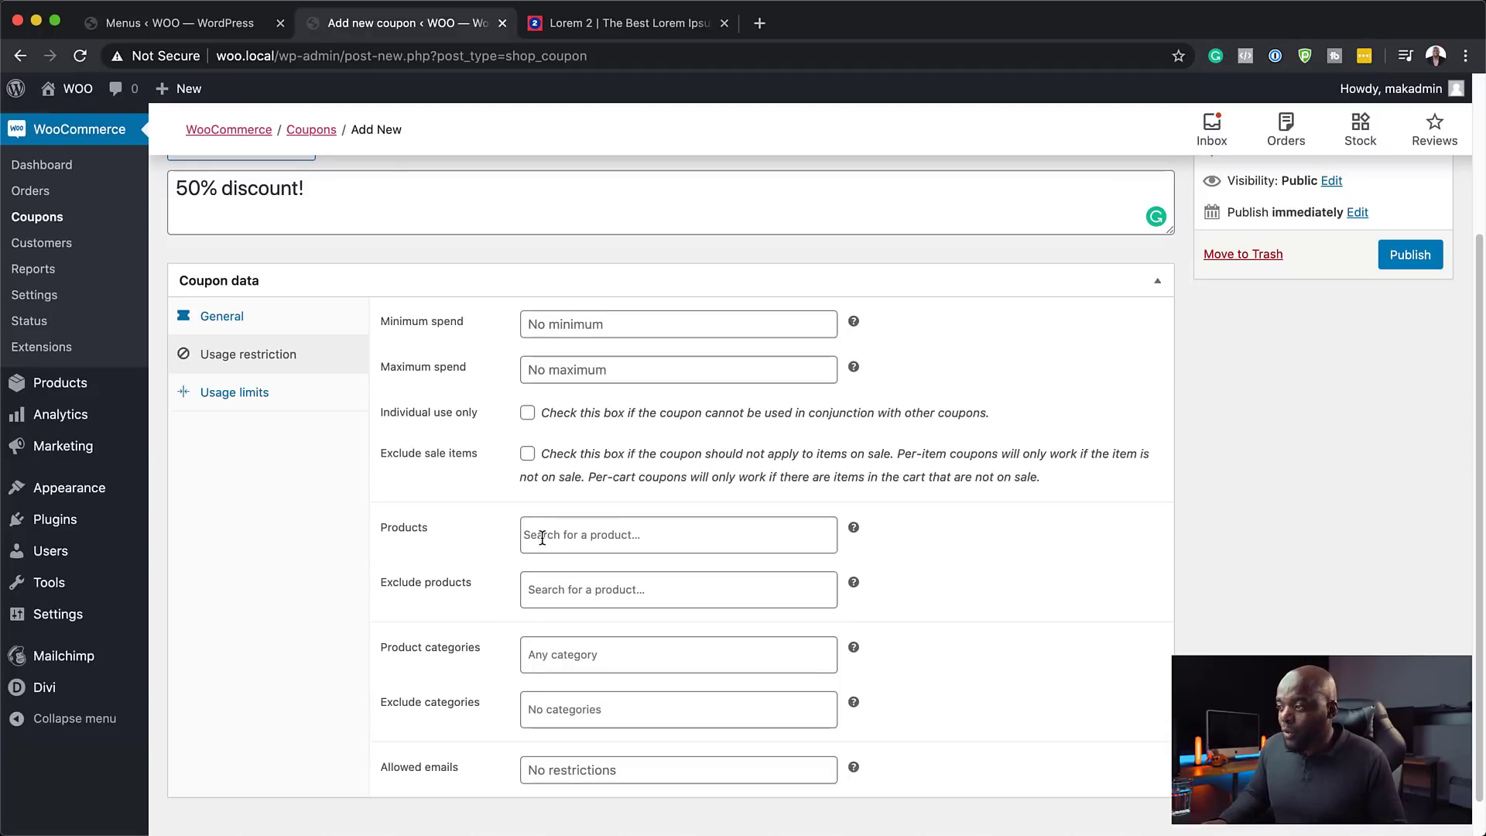
- Limit BLACK50 to 1 use per coupon and publish it
left_click(256, 393)
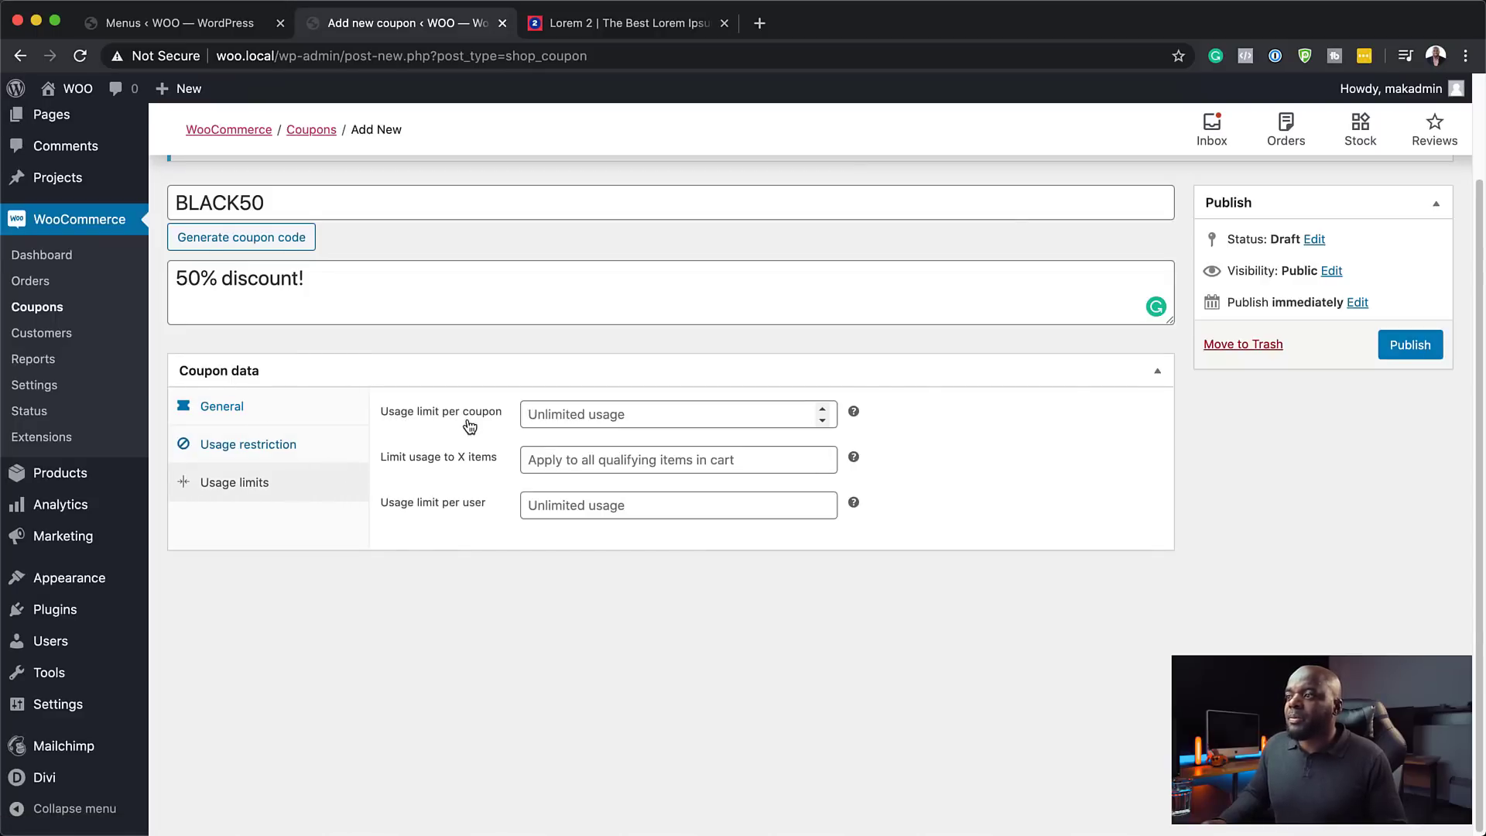
left_click(598, 418)
type("1")
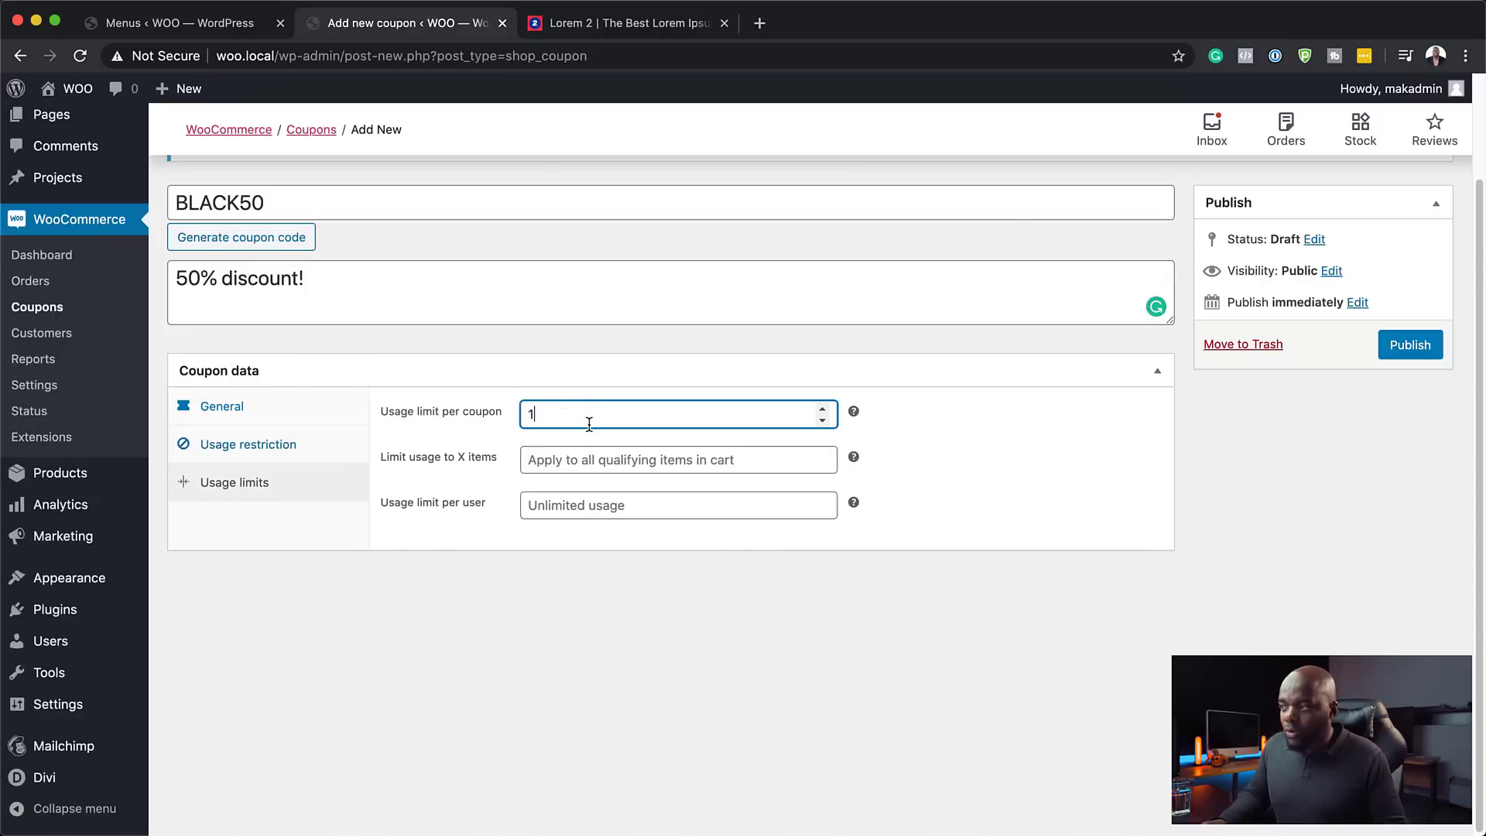
left_click(527, 560)
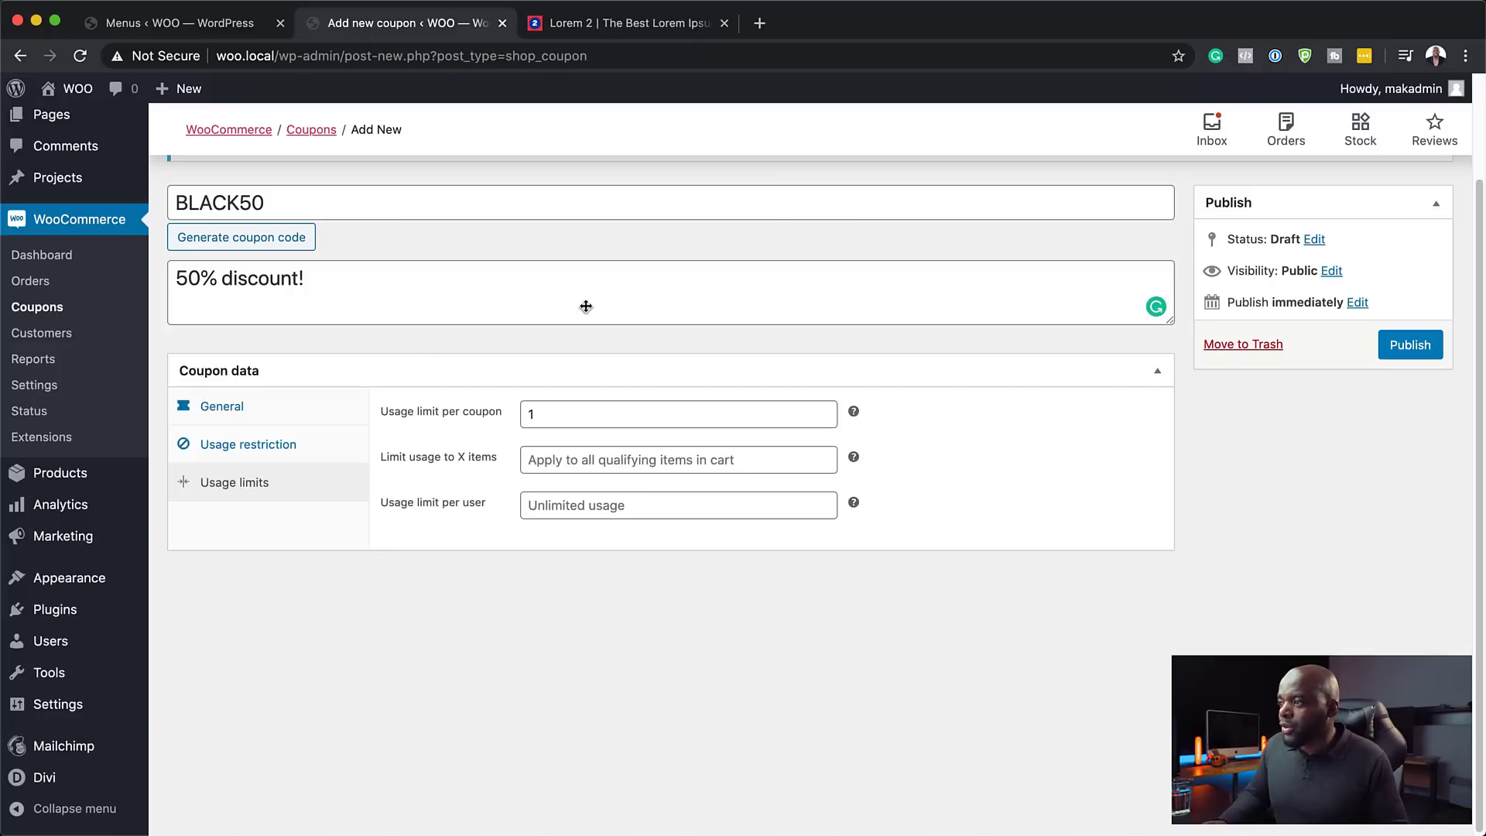
left_click(1417, 348)
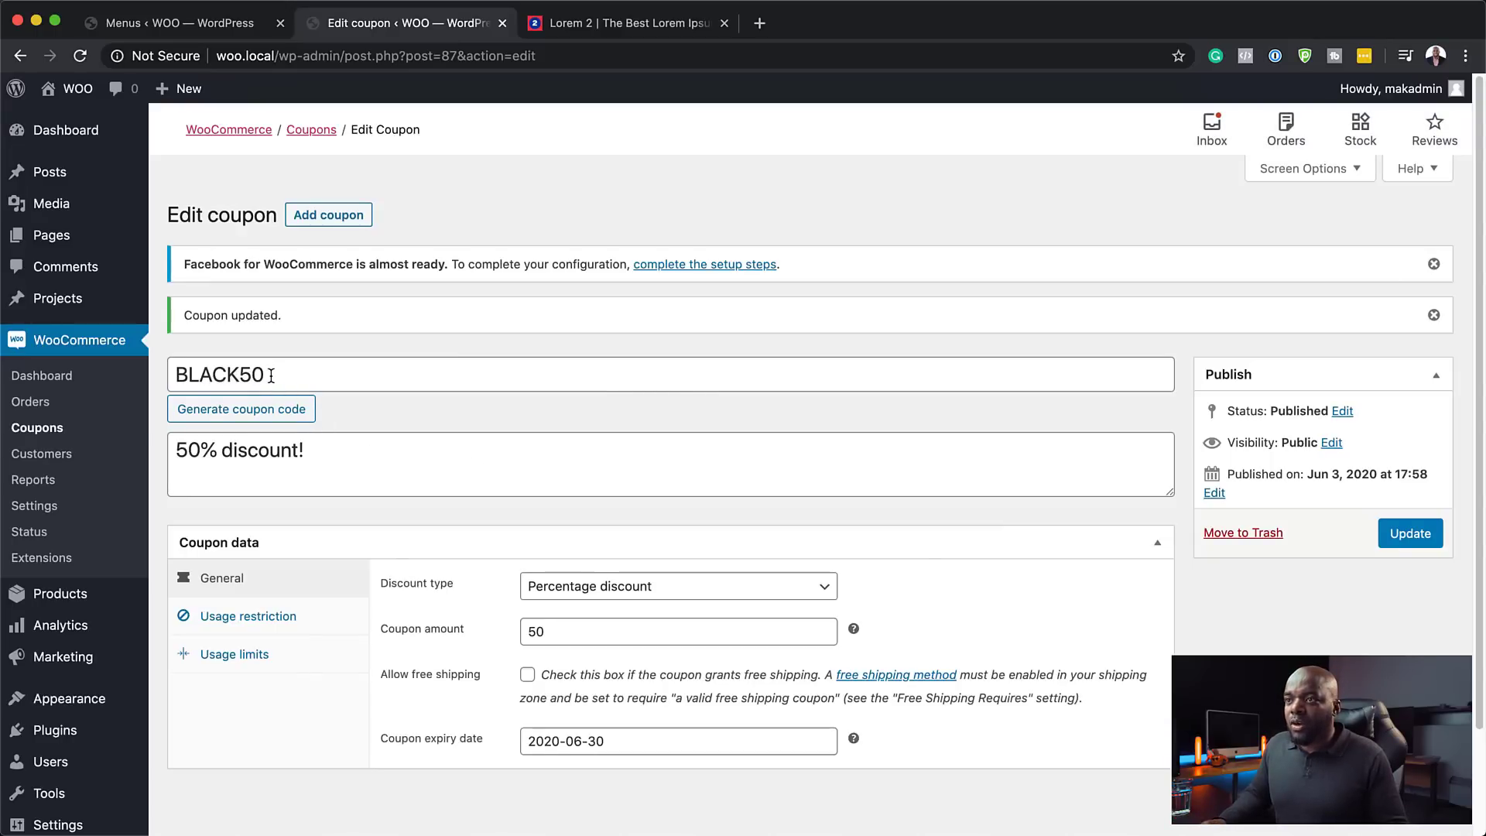
- Load the woo.local storefront home page in the Menus tab
left_click(228, 24)
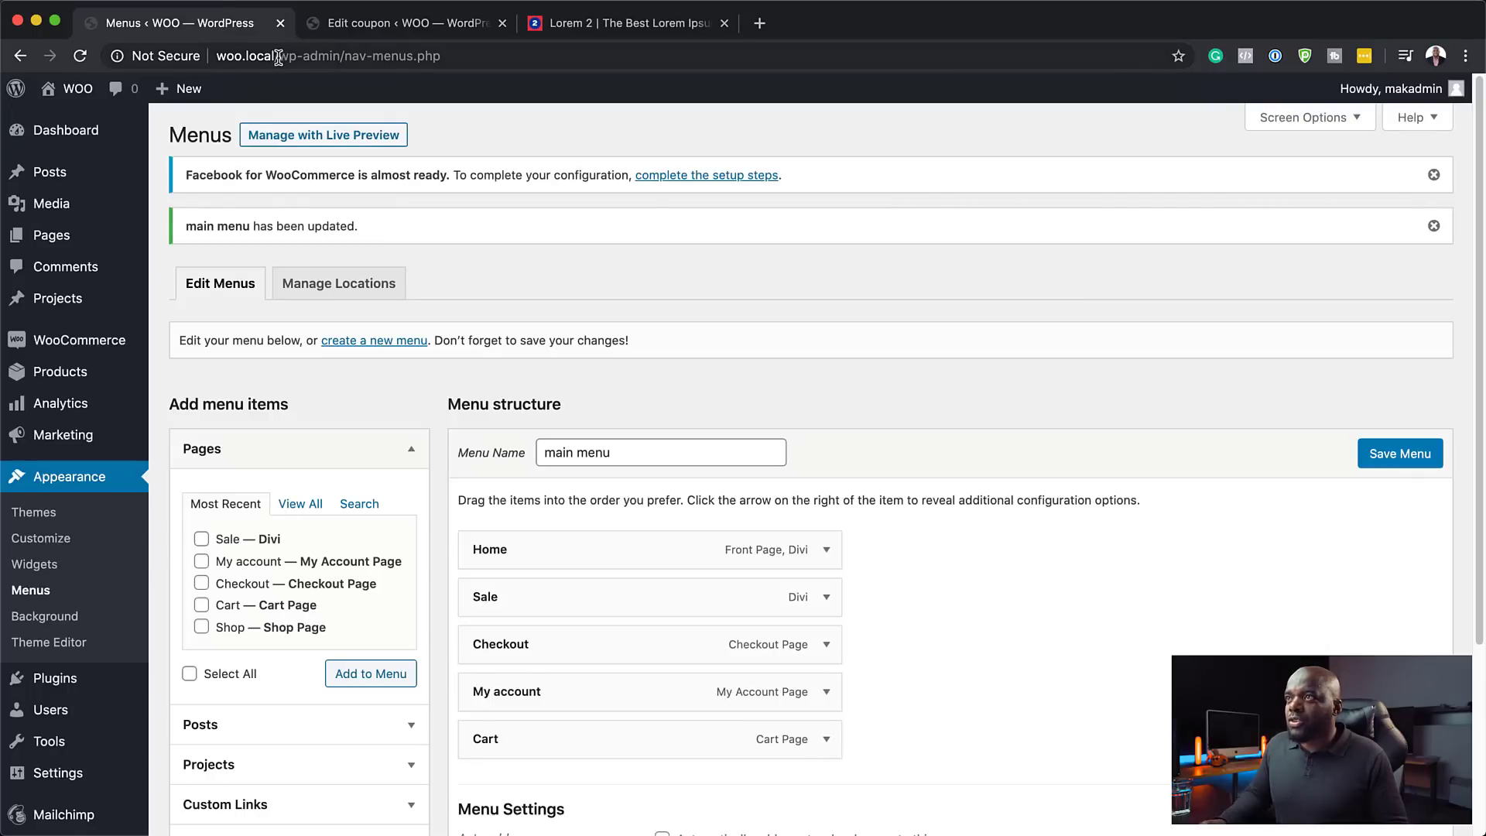
left_click_drag(278, 58, 480, 72)
key("BackSpace")
key("Return")
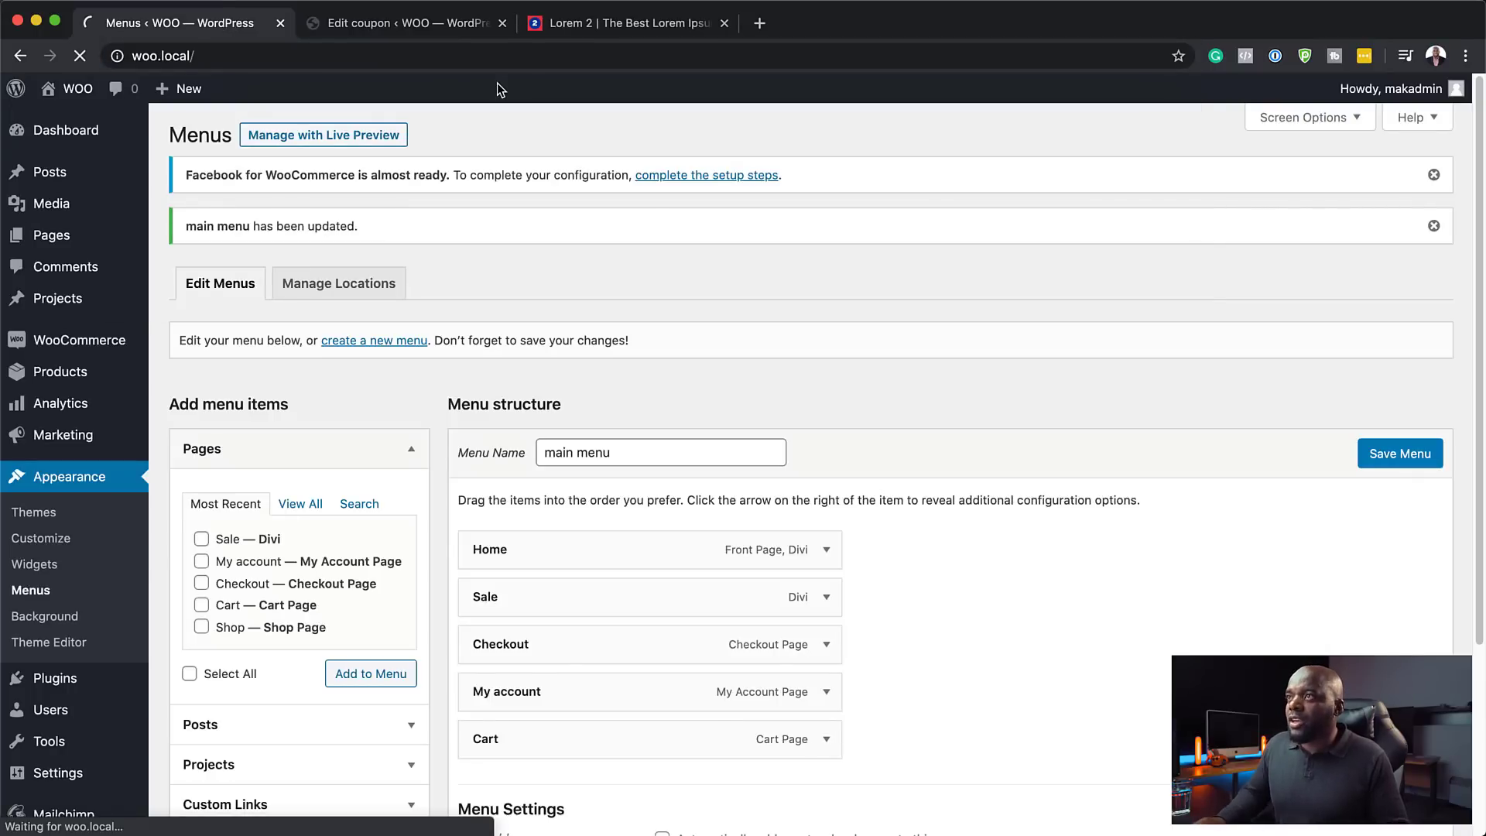
- Open Product Eight and go to the cart holding two for £198.00
scroll(341, 590, "down", 8)
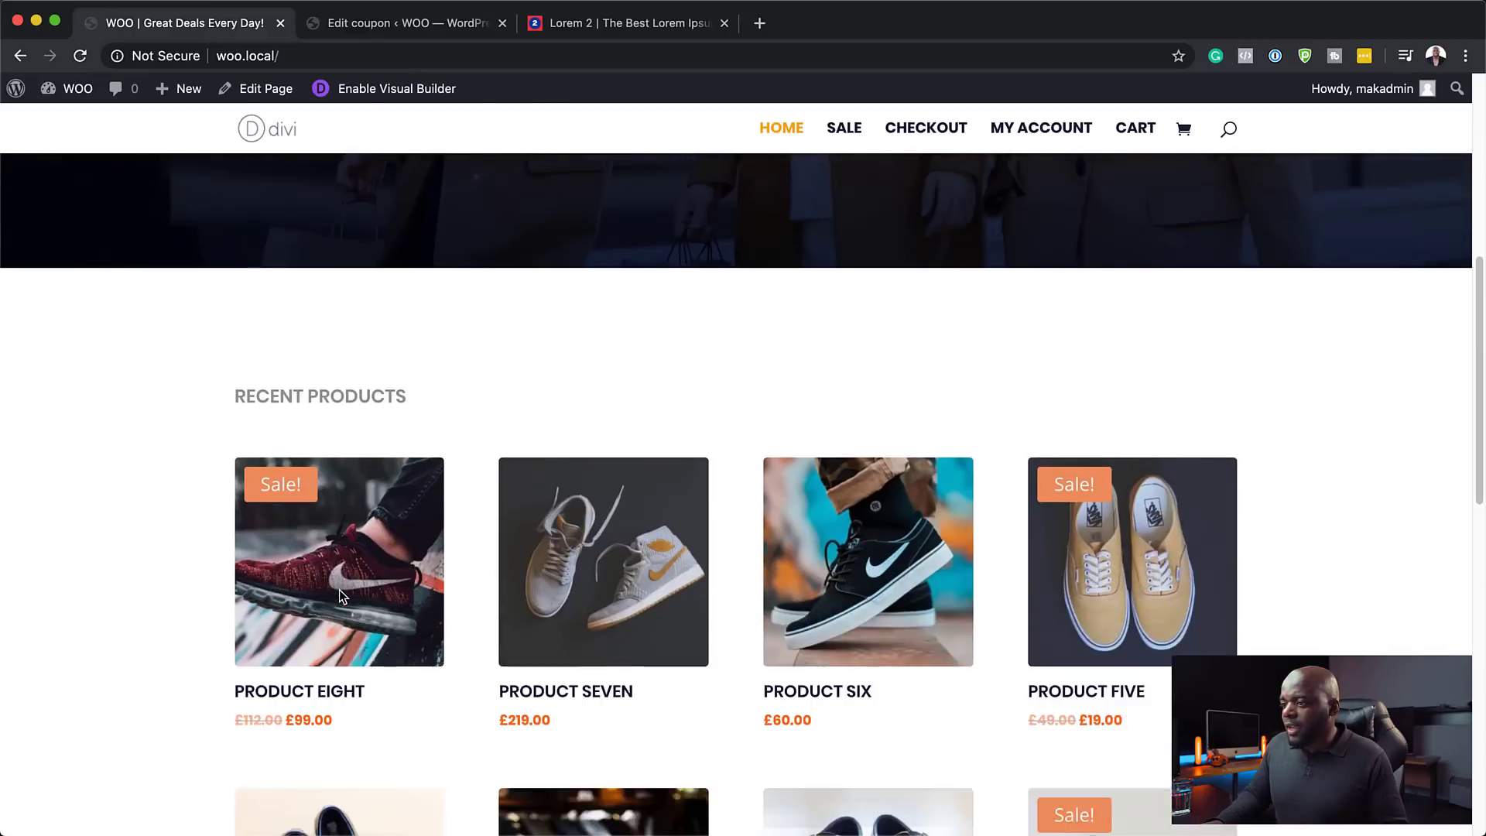
scroll(339, 596, "down", 2)
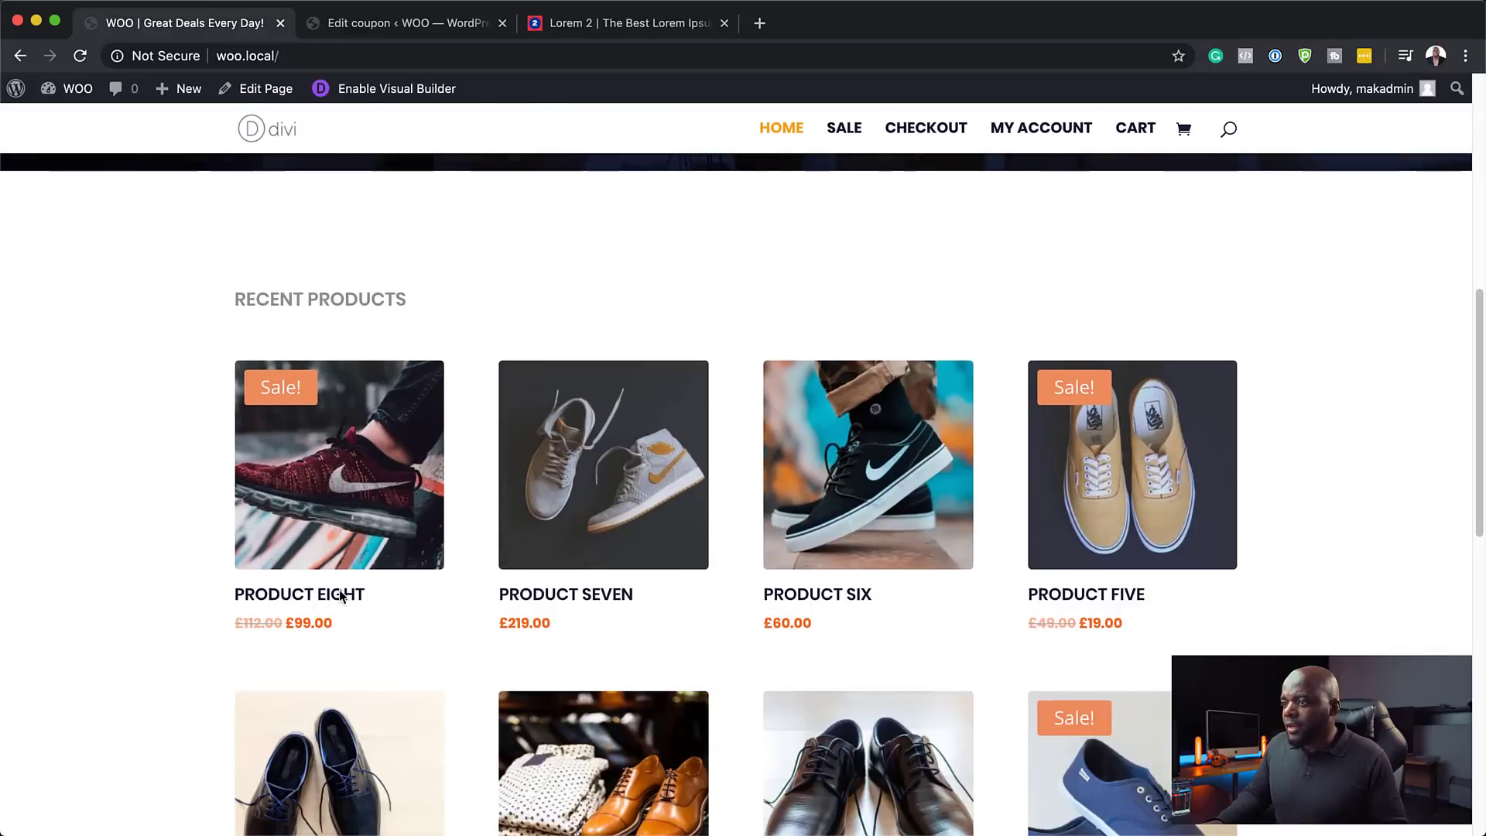
left_click(352, 521)
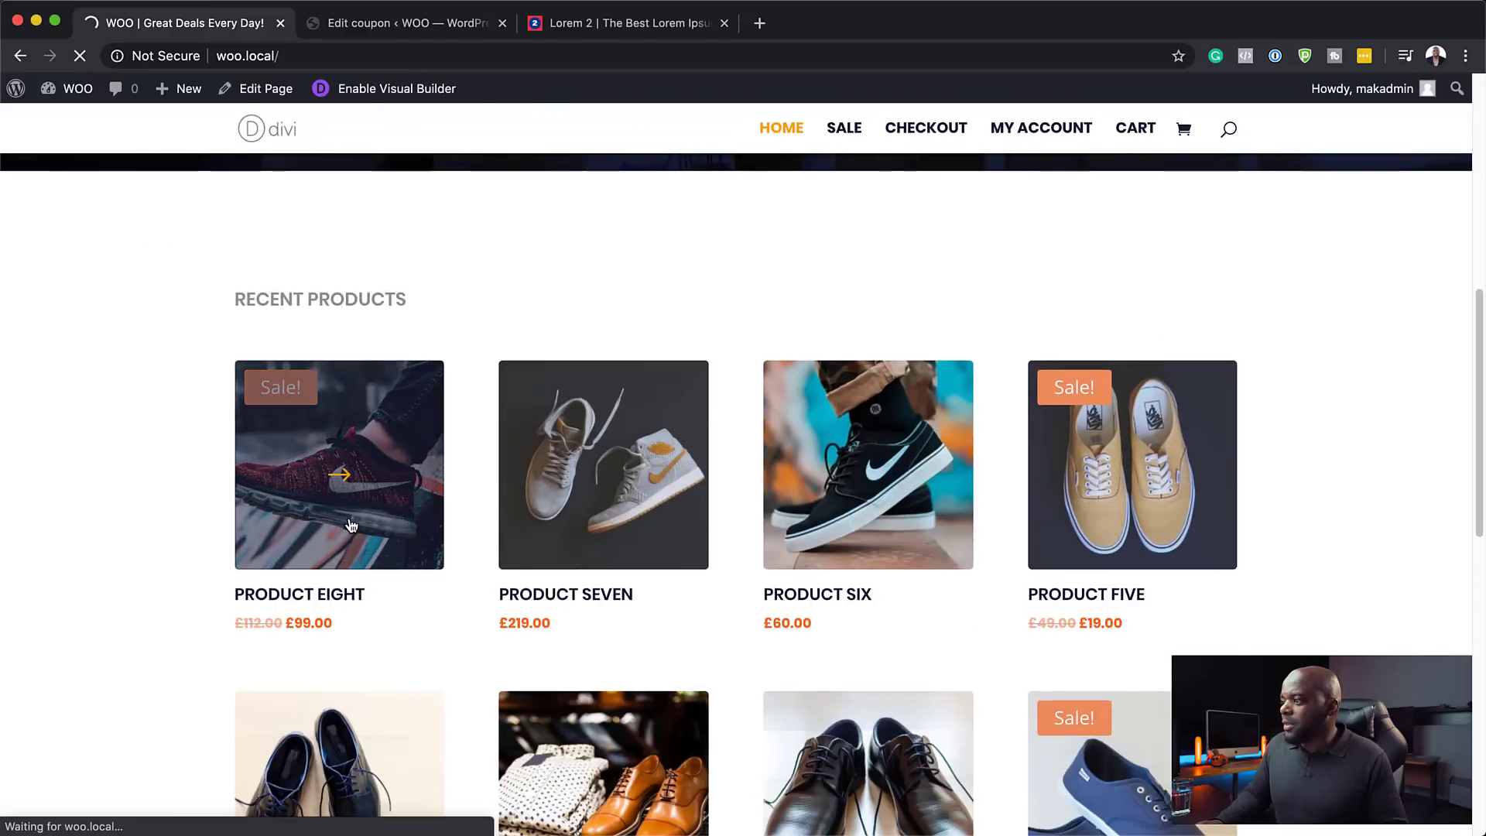
scroll(953, 660, "down", 3)
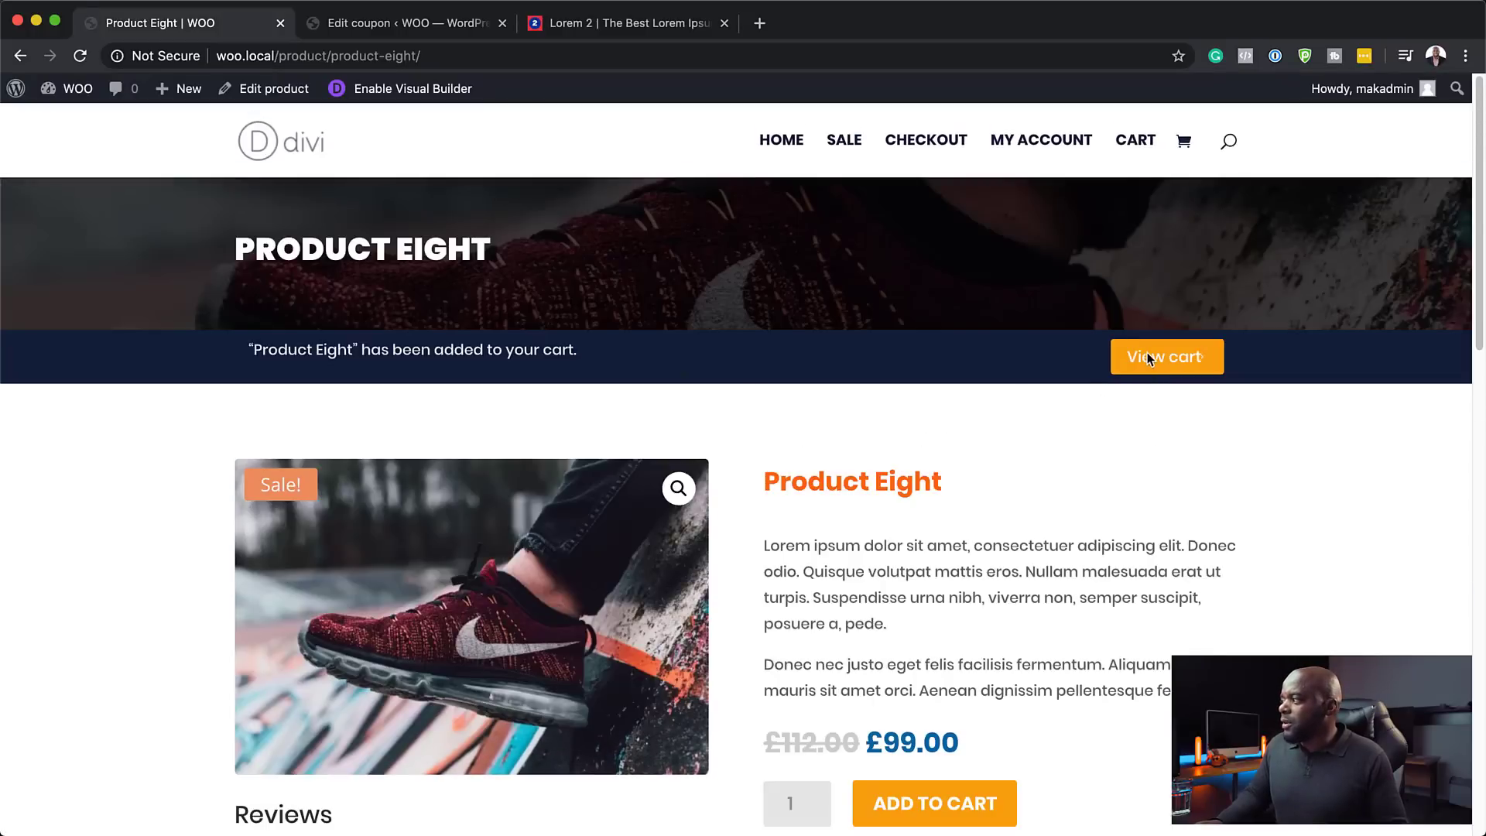
left_click(1150, 361)
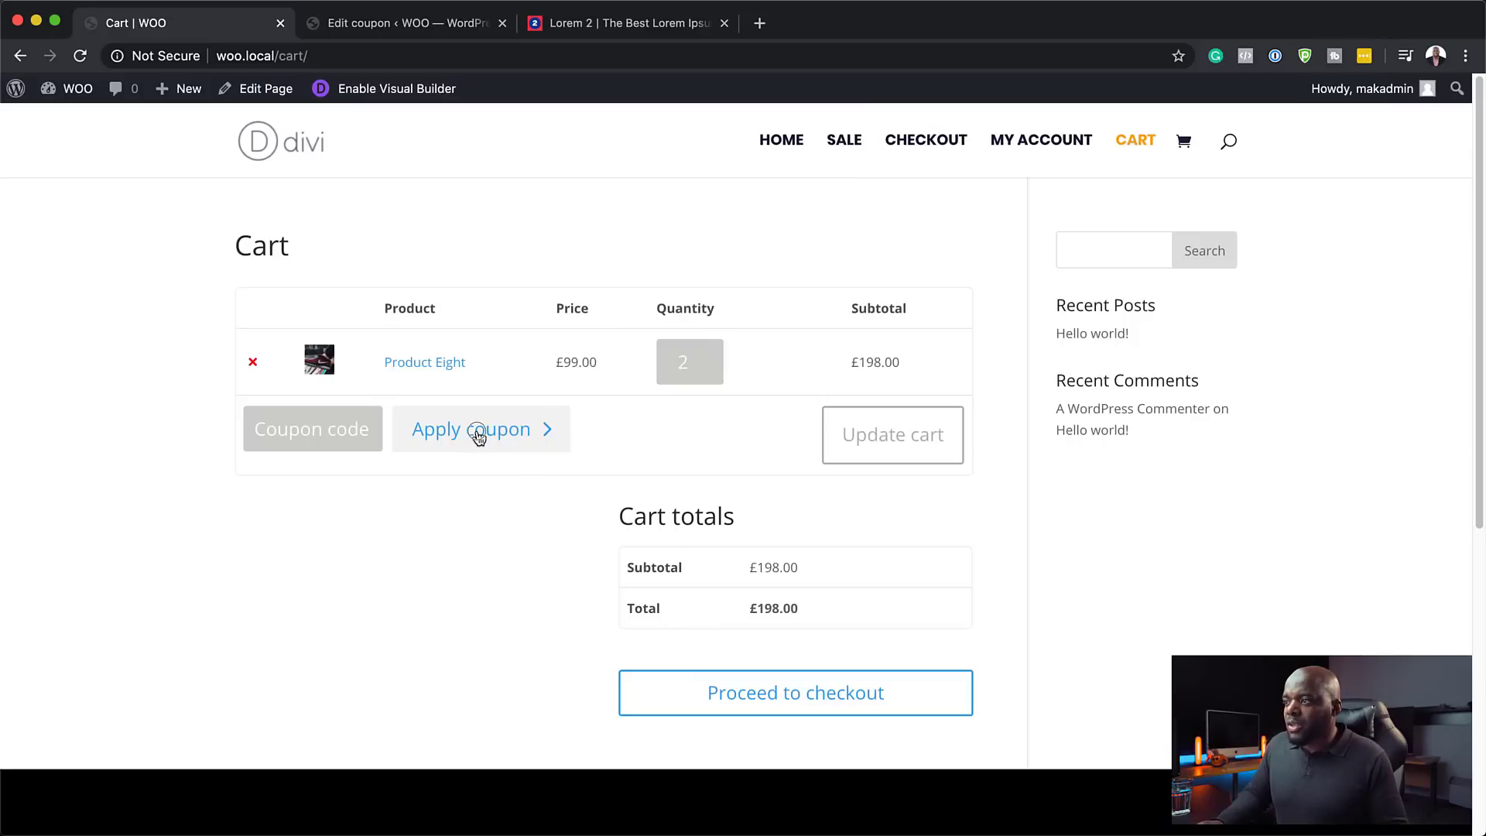
- Reduce Product Eight to quantity 1 and update the cart
left_click(479, 436)
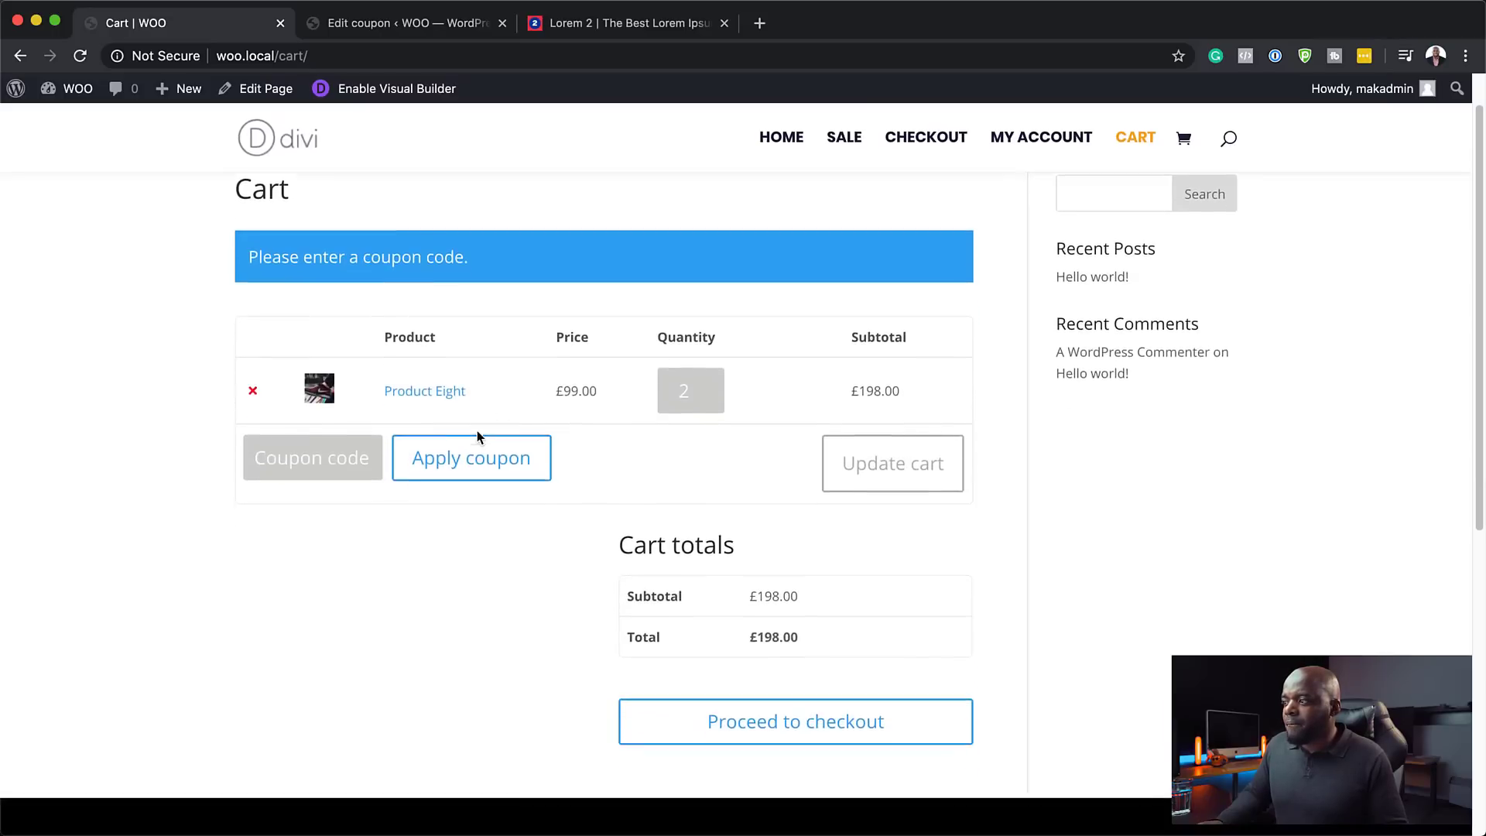
left_click(341, 374)
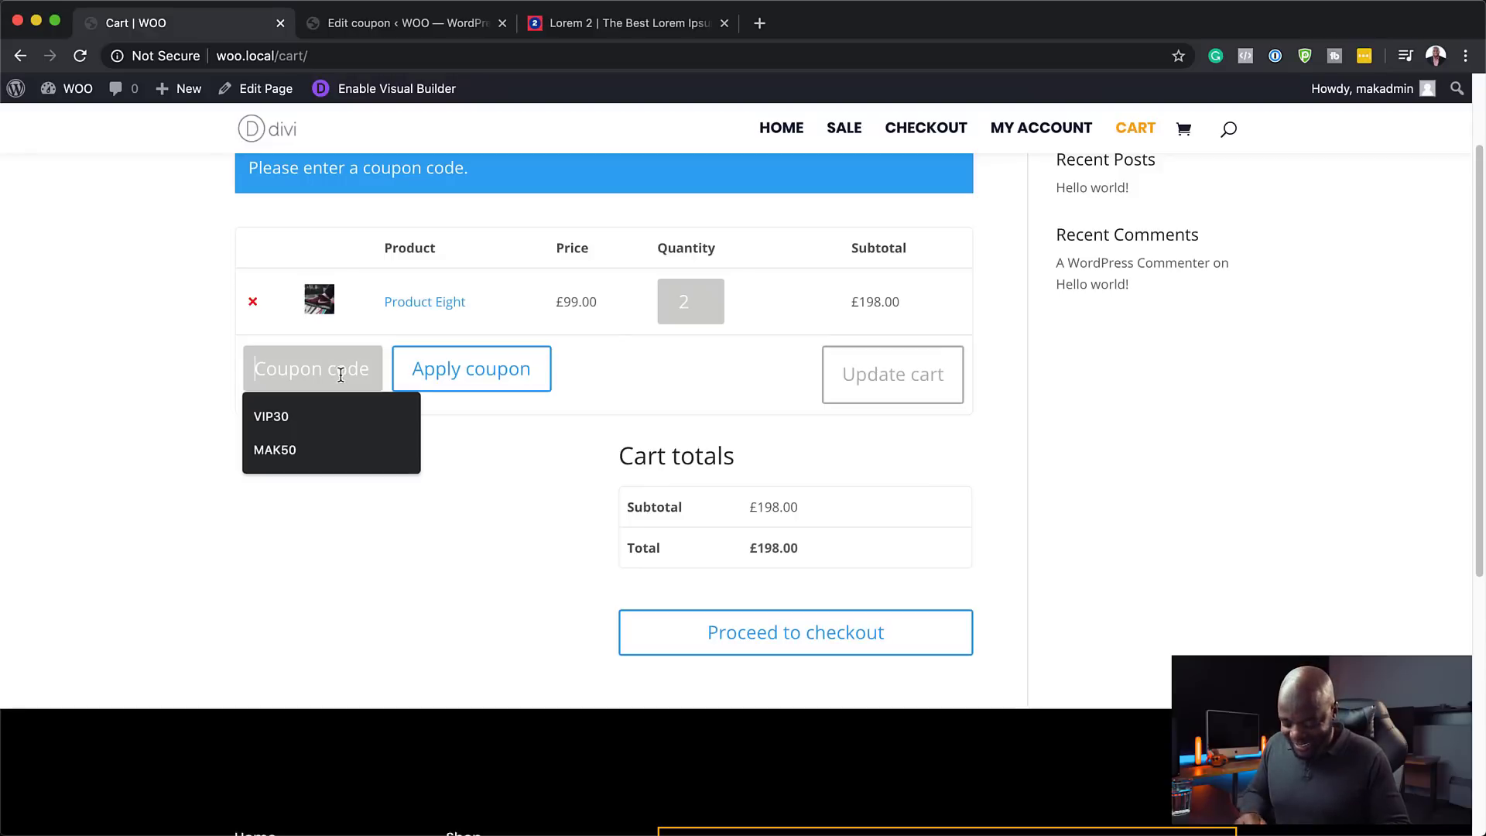
type("bla")
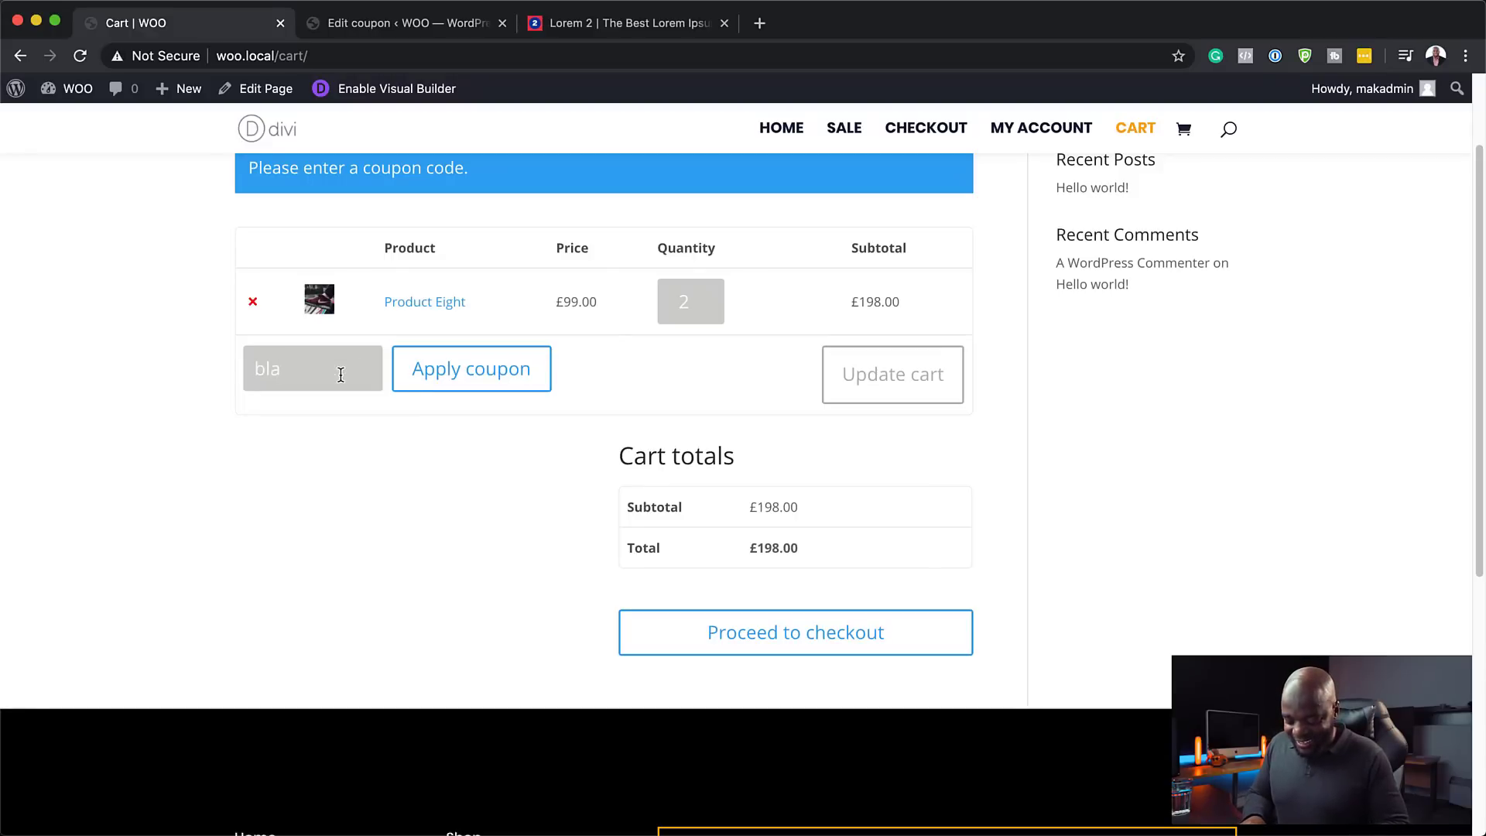
type("ck50")
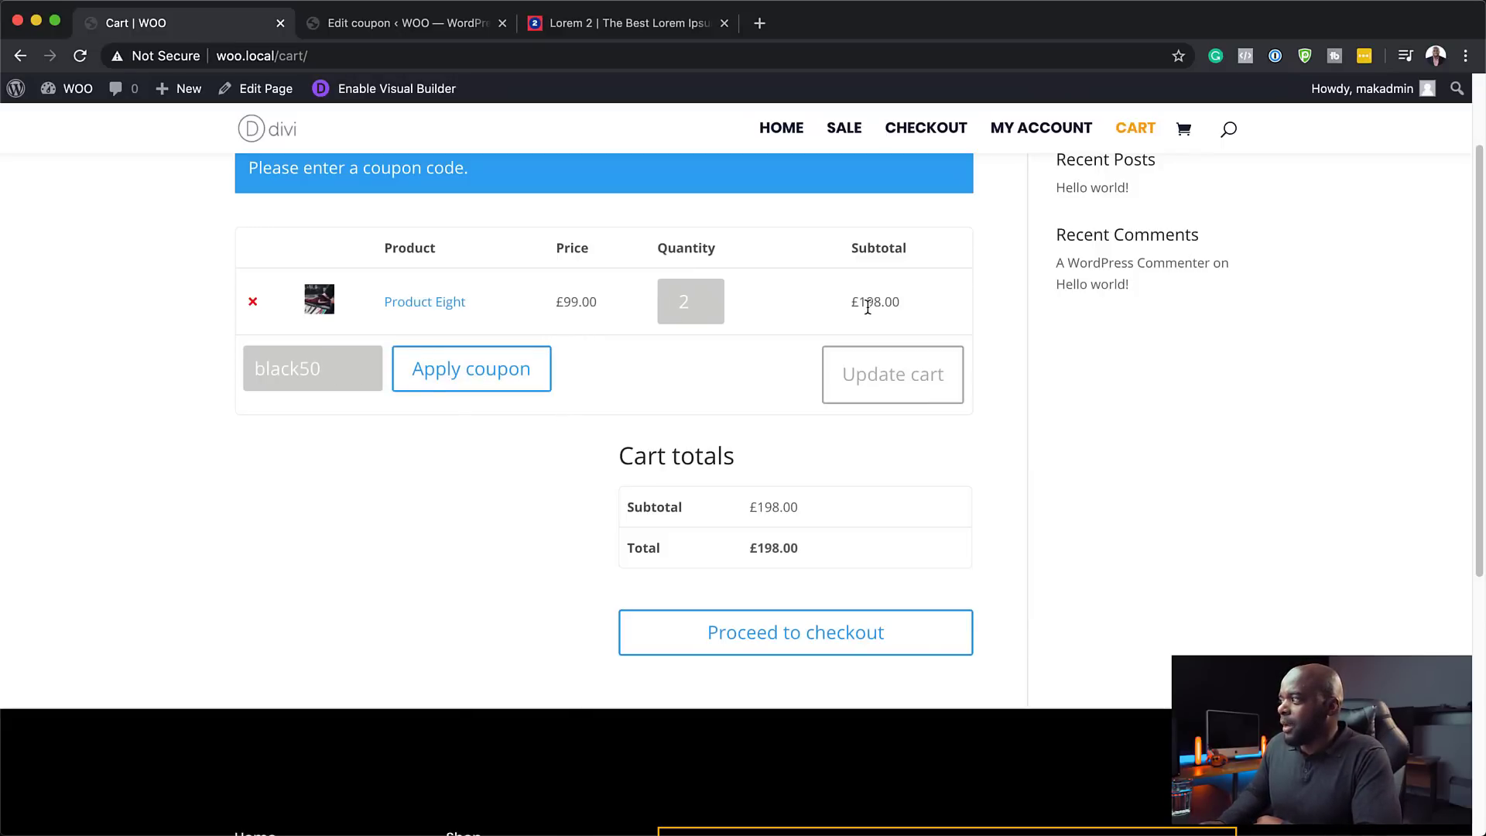
left_click(715, 306)
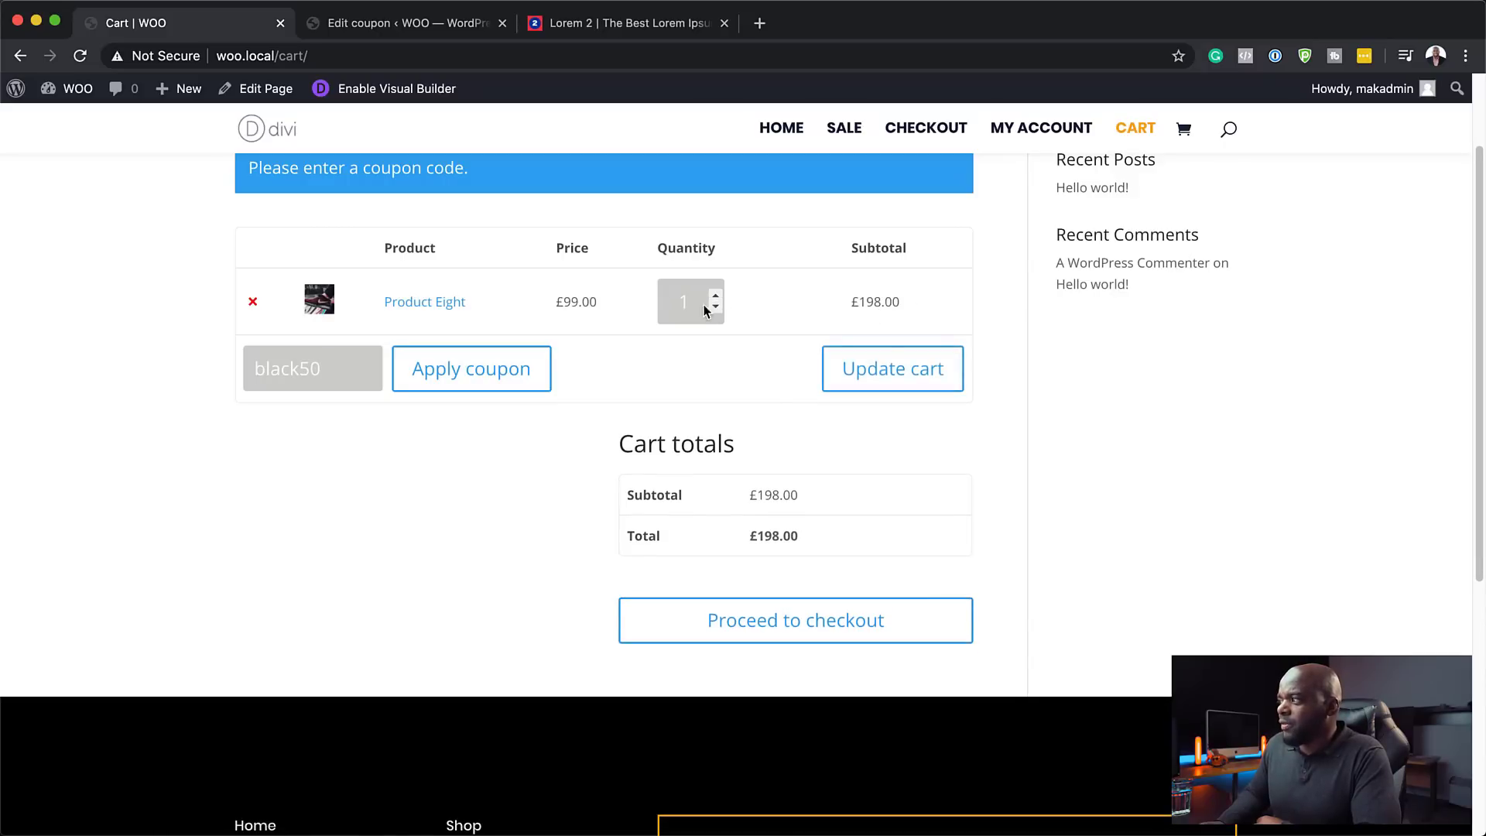
left_click(866, 368)
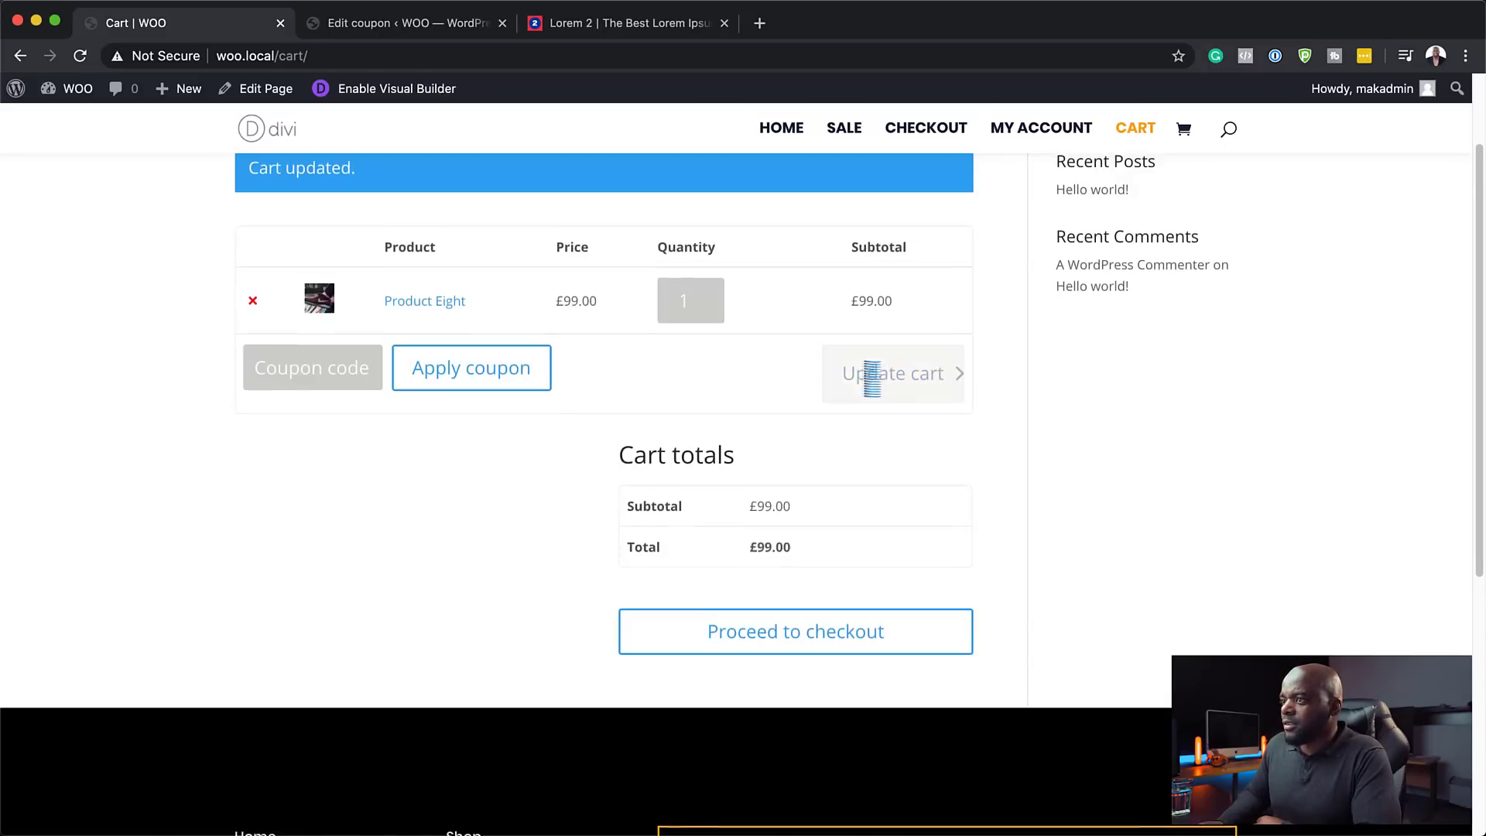
- Apply coupon black50, bringing the cart total to £49.50
left_click(328, 395)
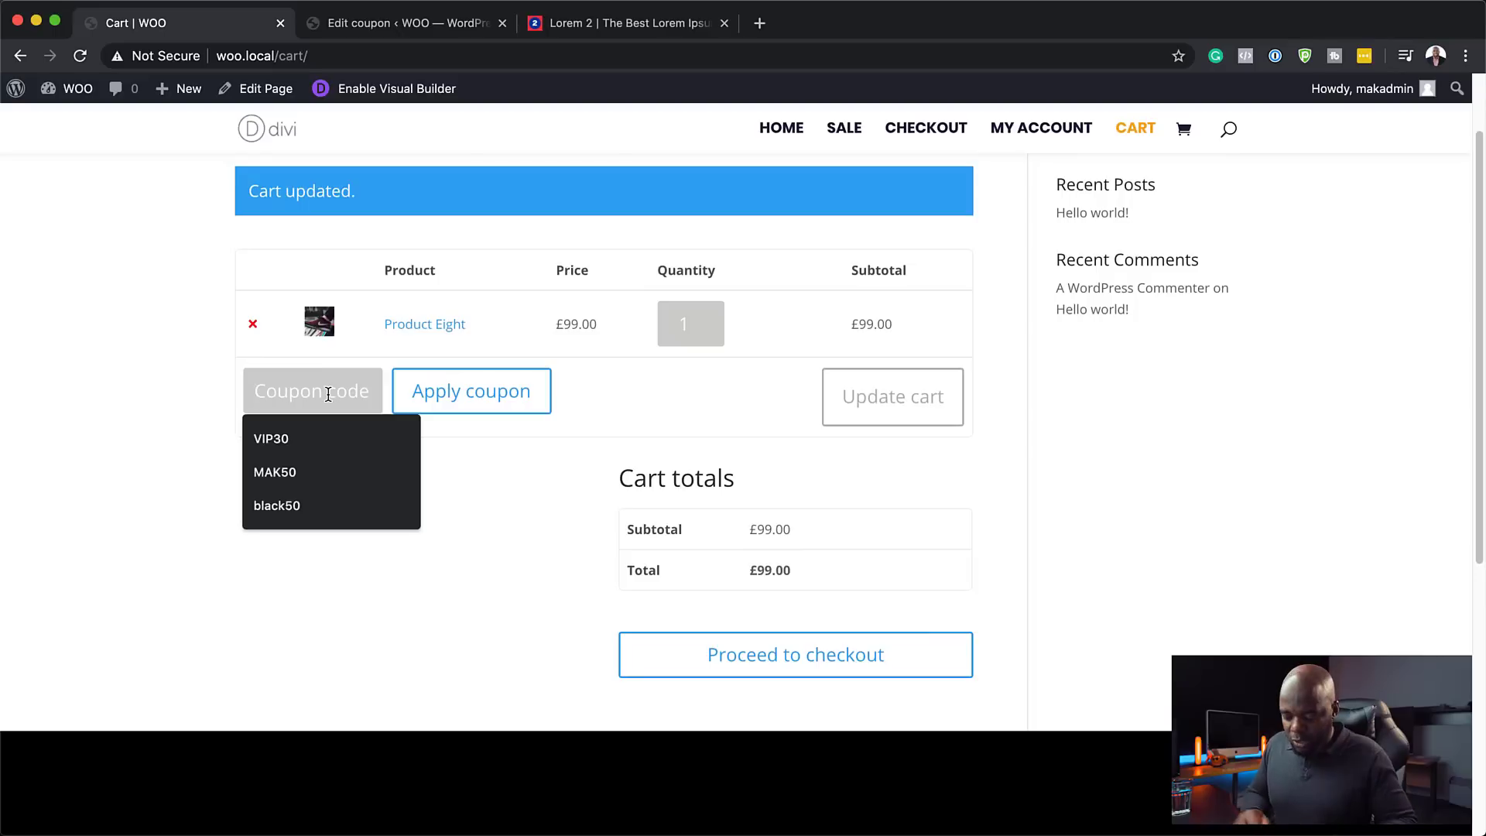
type("bla")
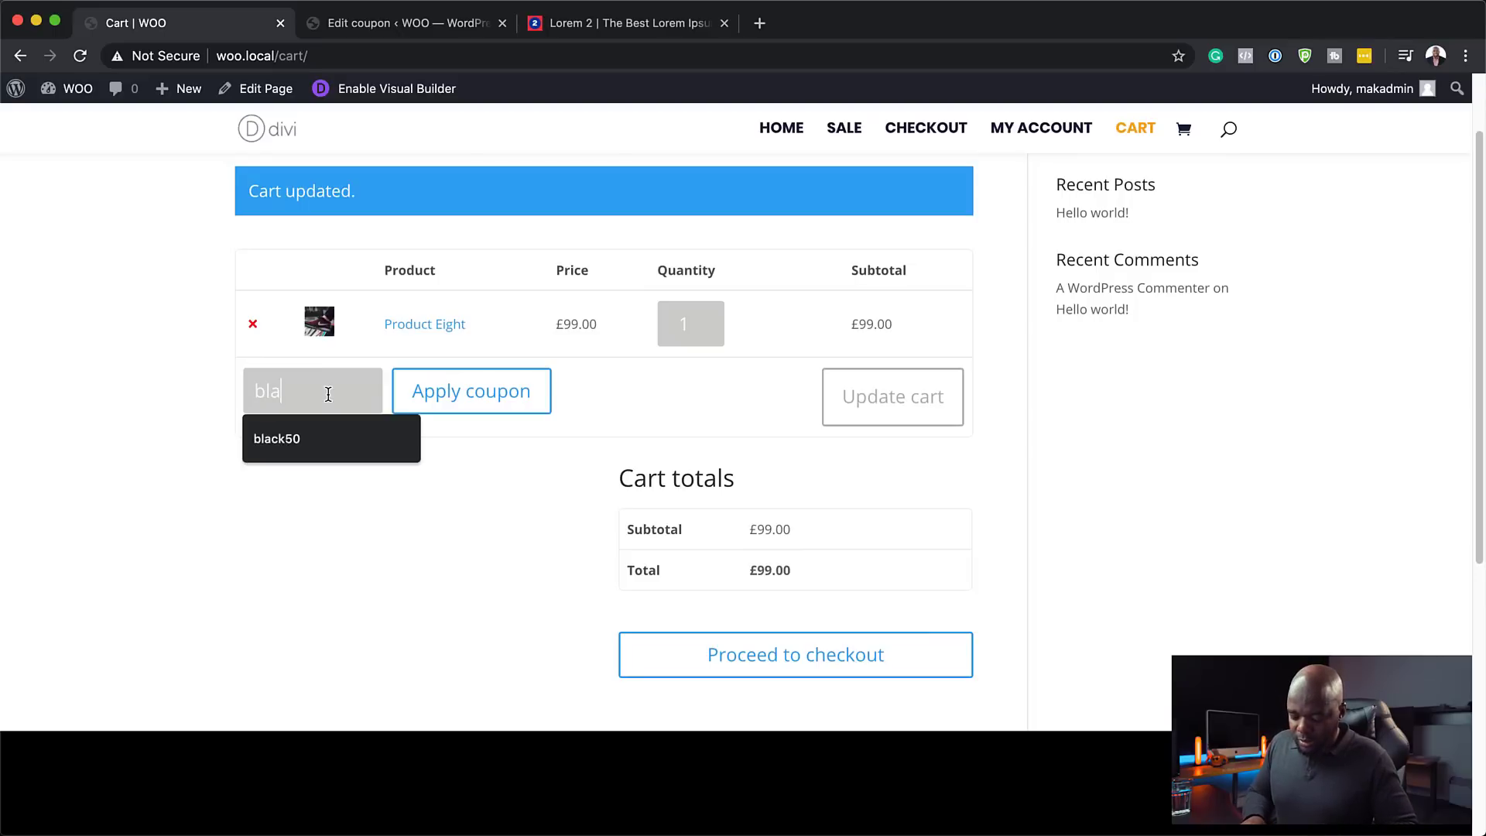
type("ck50")
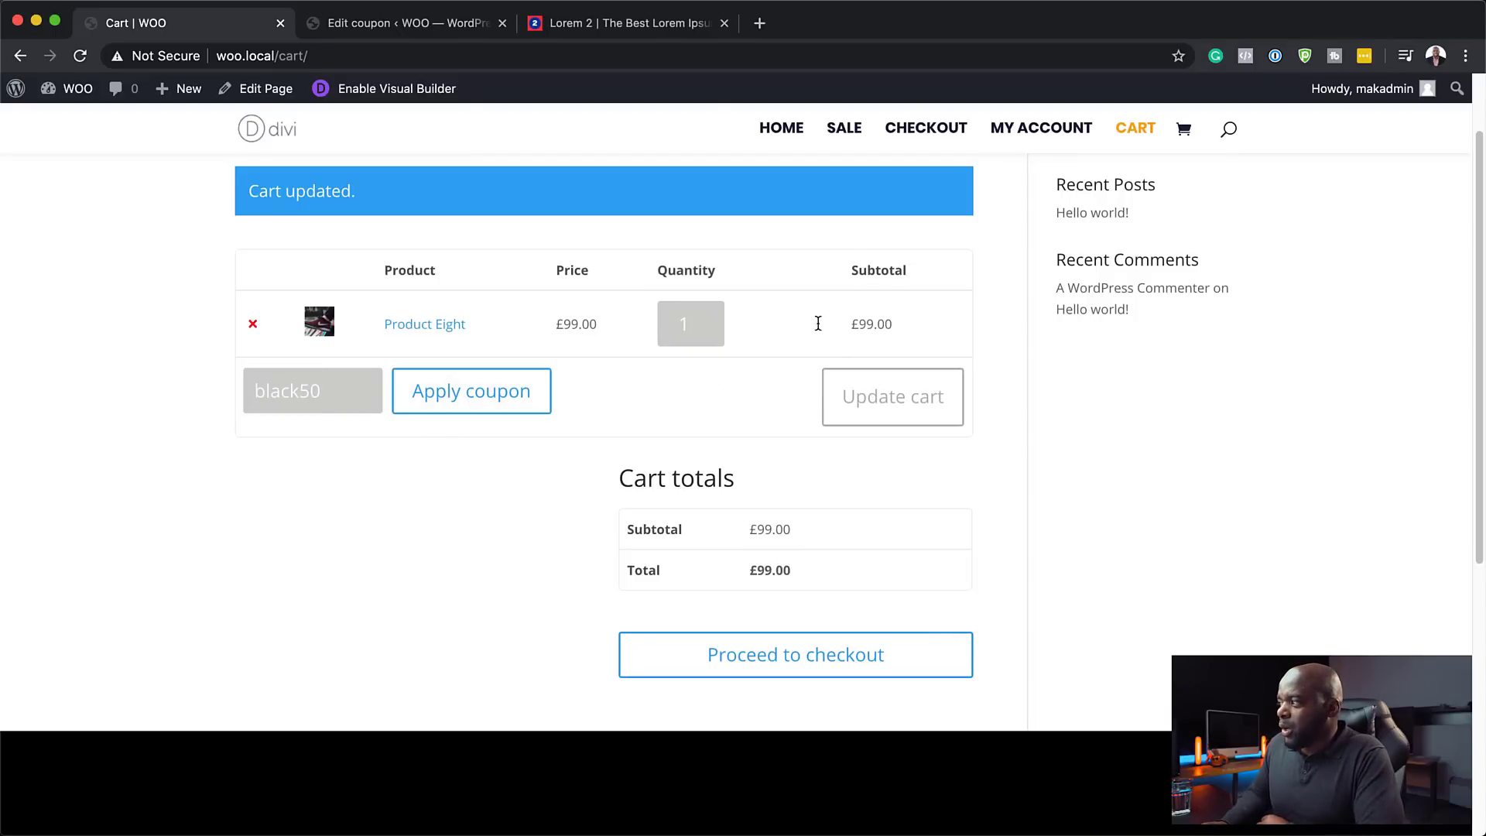
left_click(505, 400)
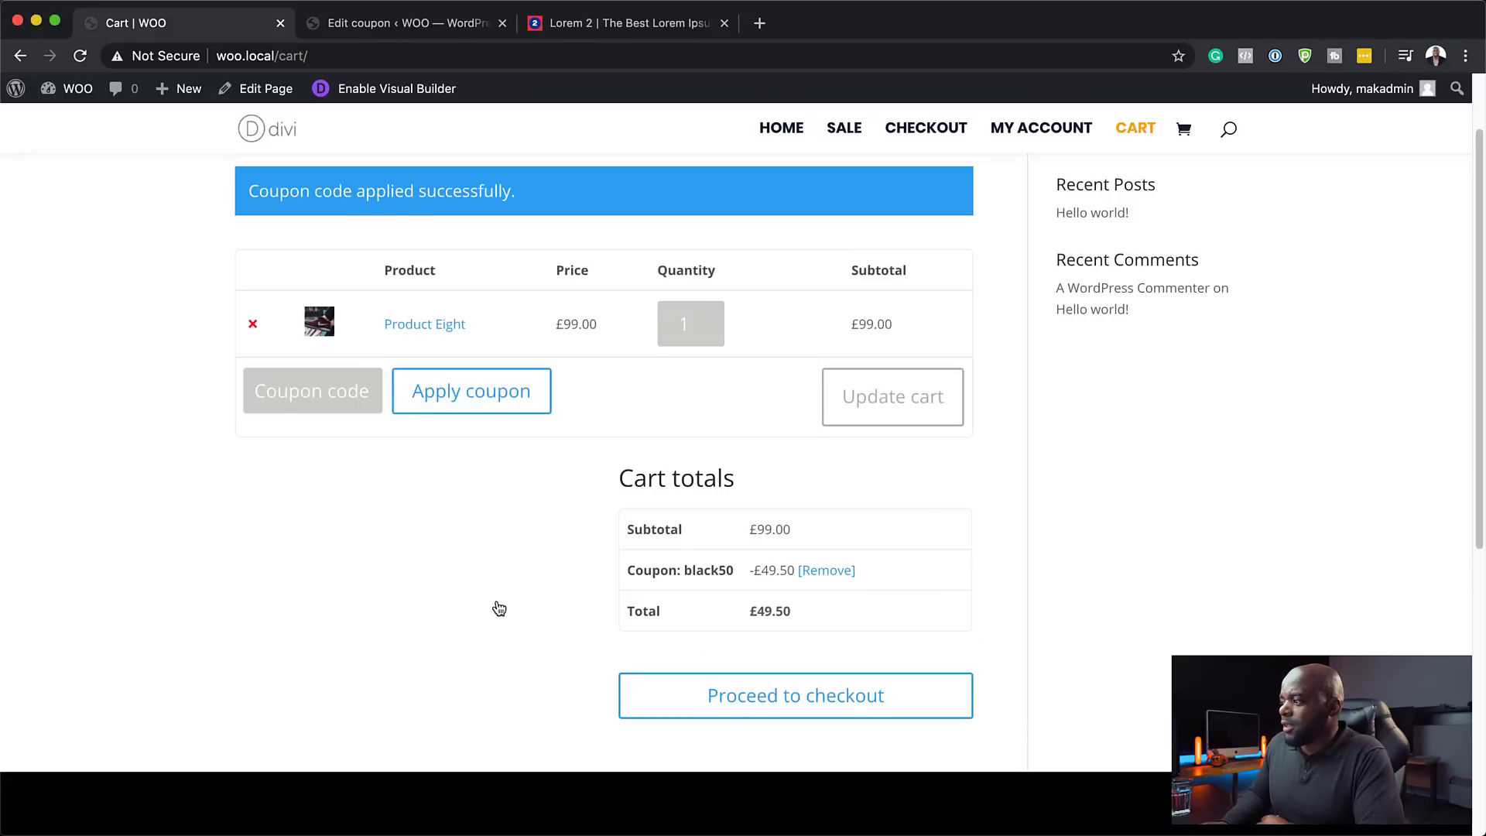
scroll(492, 608, "down", 2)
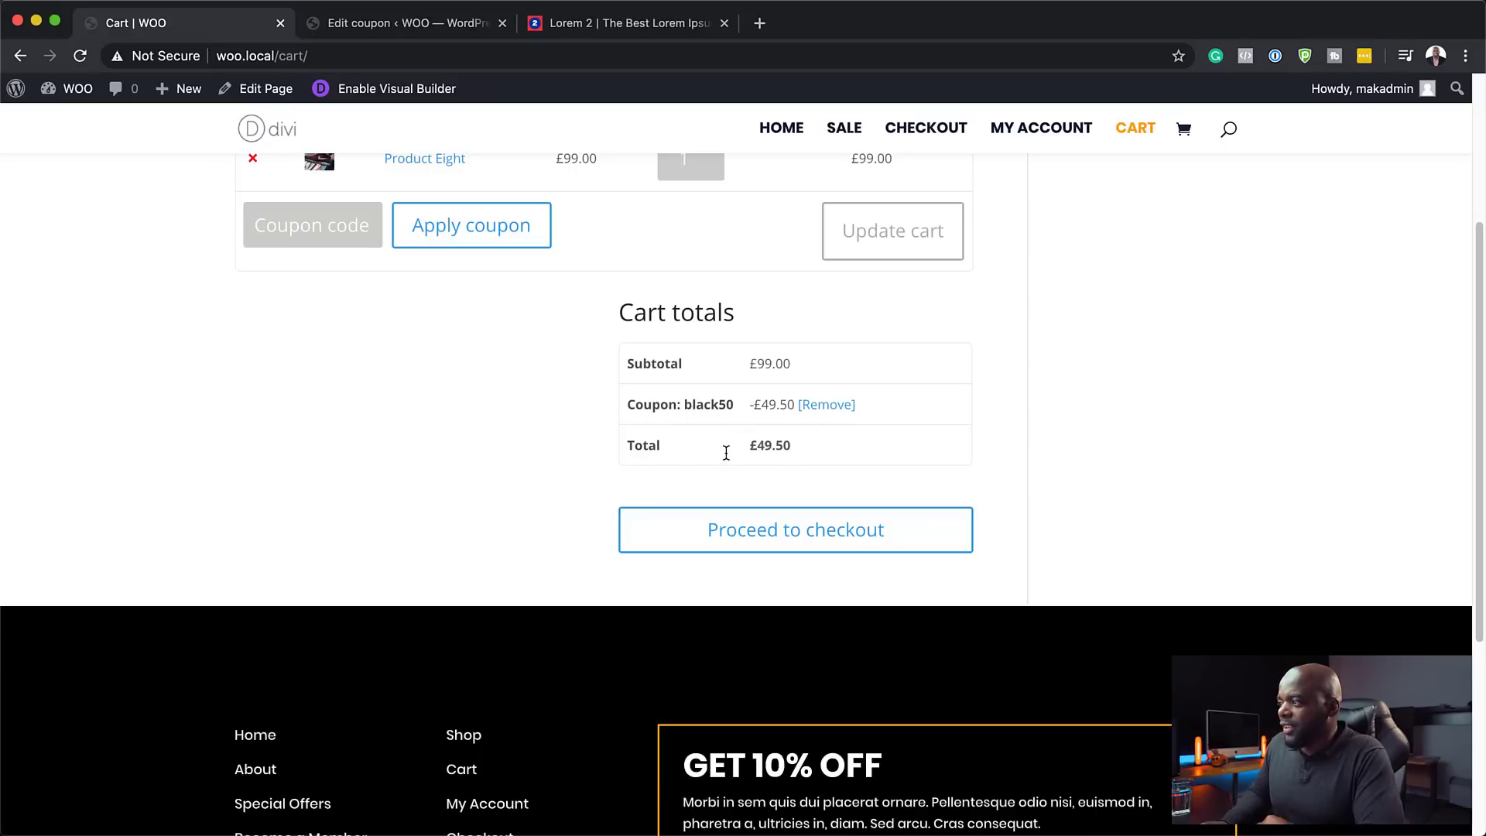
scroll(877, 471, "up", 3)
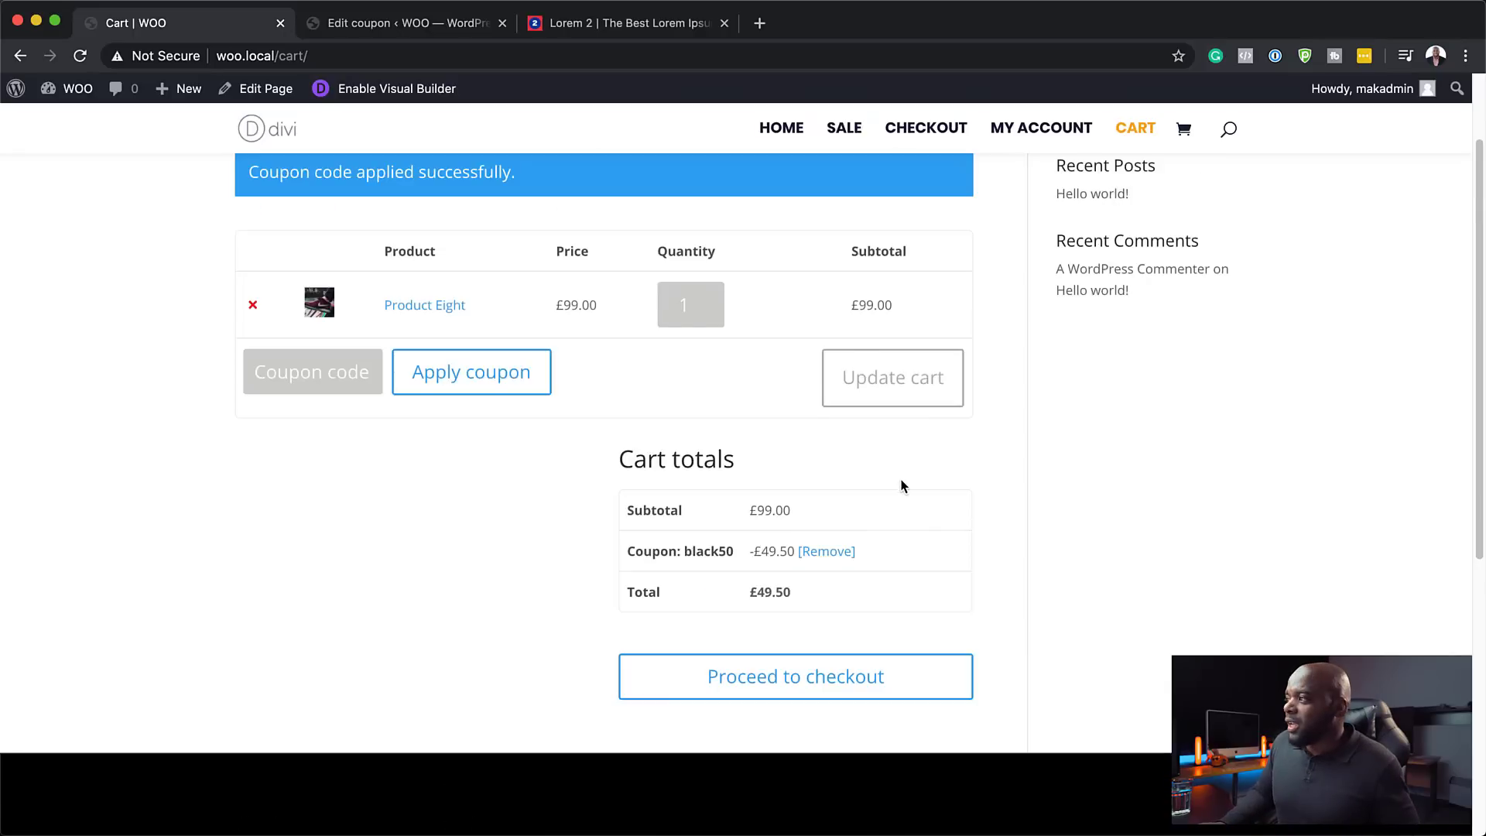
scroll(902, 476, "up", 3)
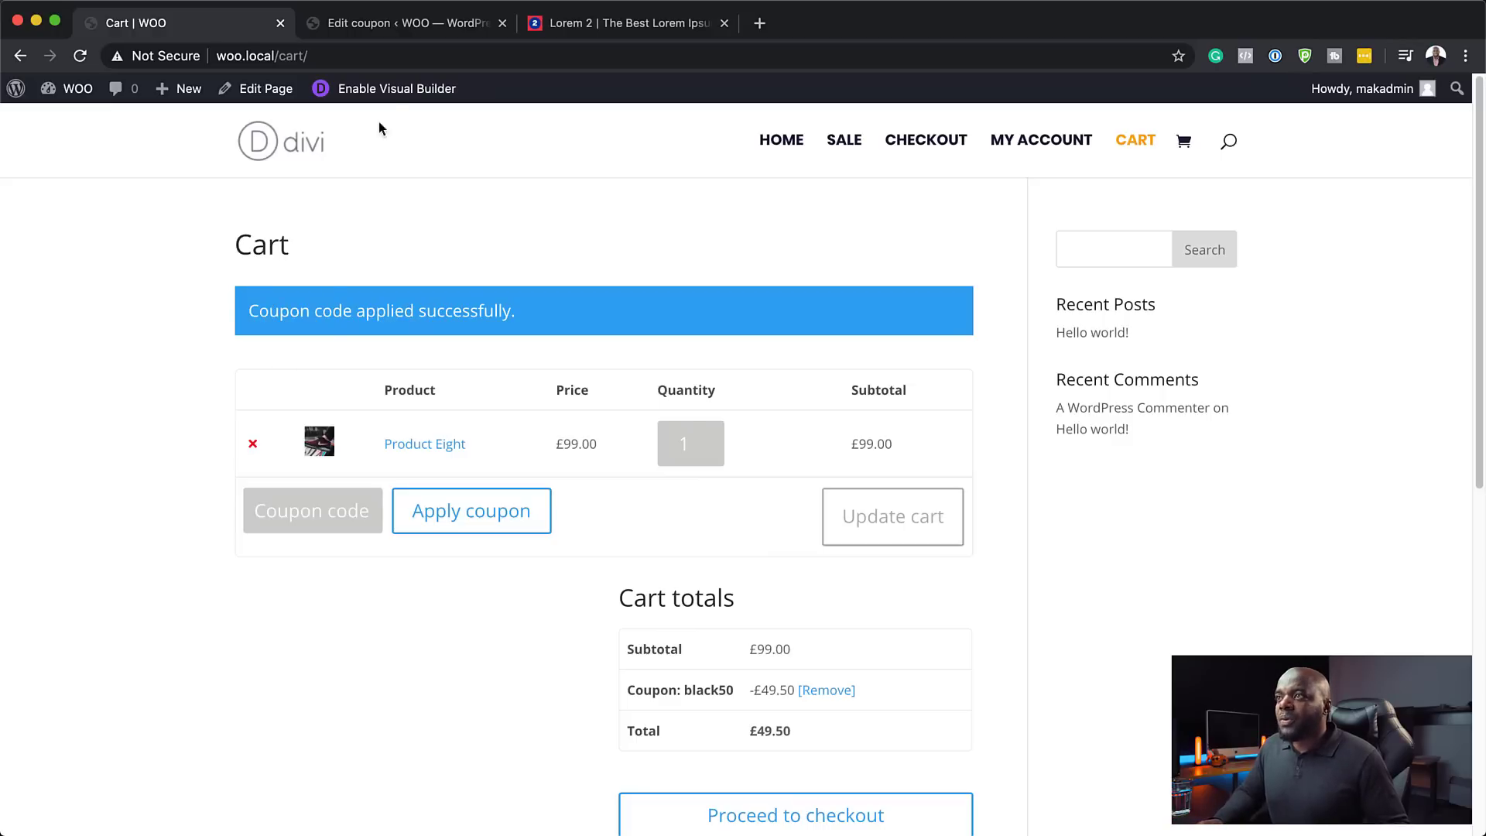
- Edit the cart page with its existing content and give the row a pale grey #f4f4f4 background
left_click(397, 91)
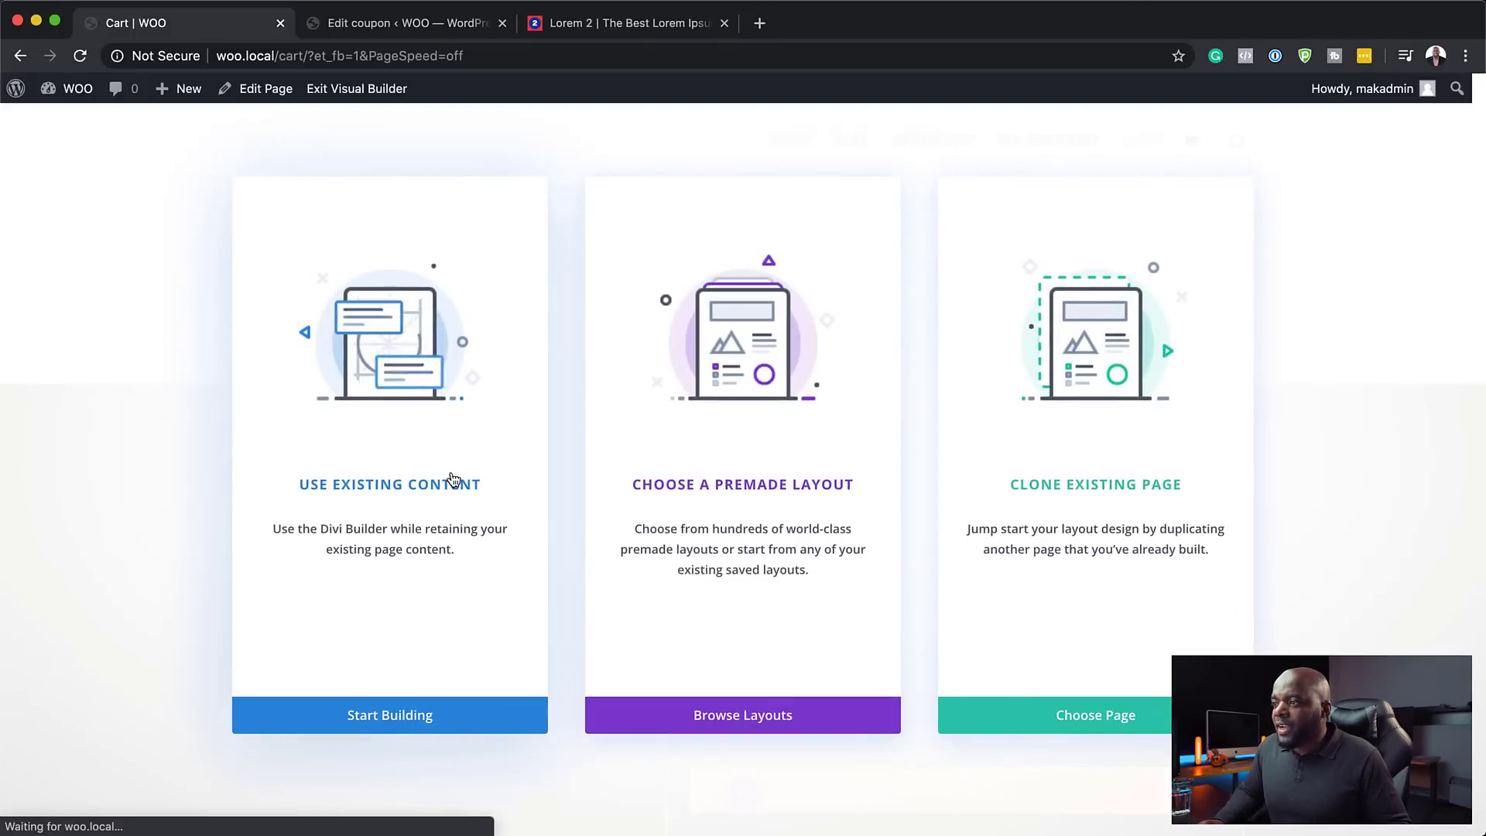
left_click(441, 488)
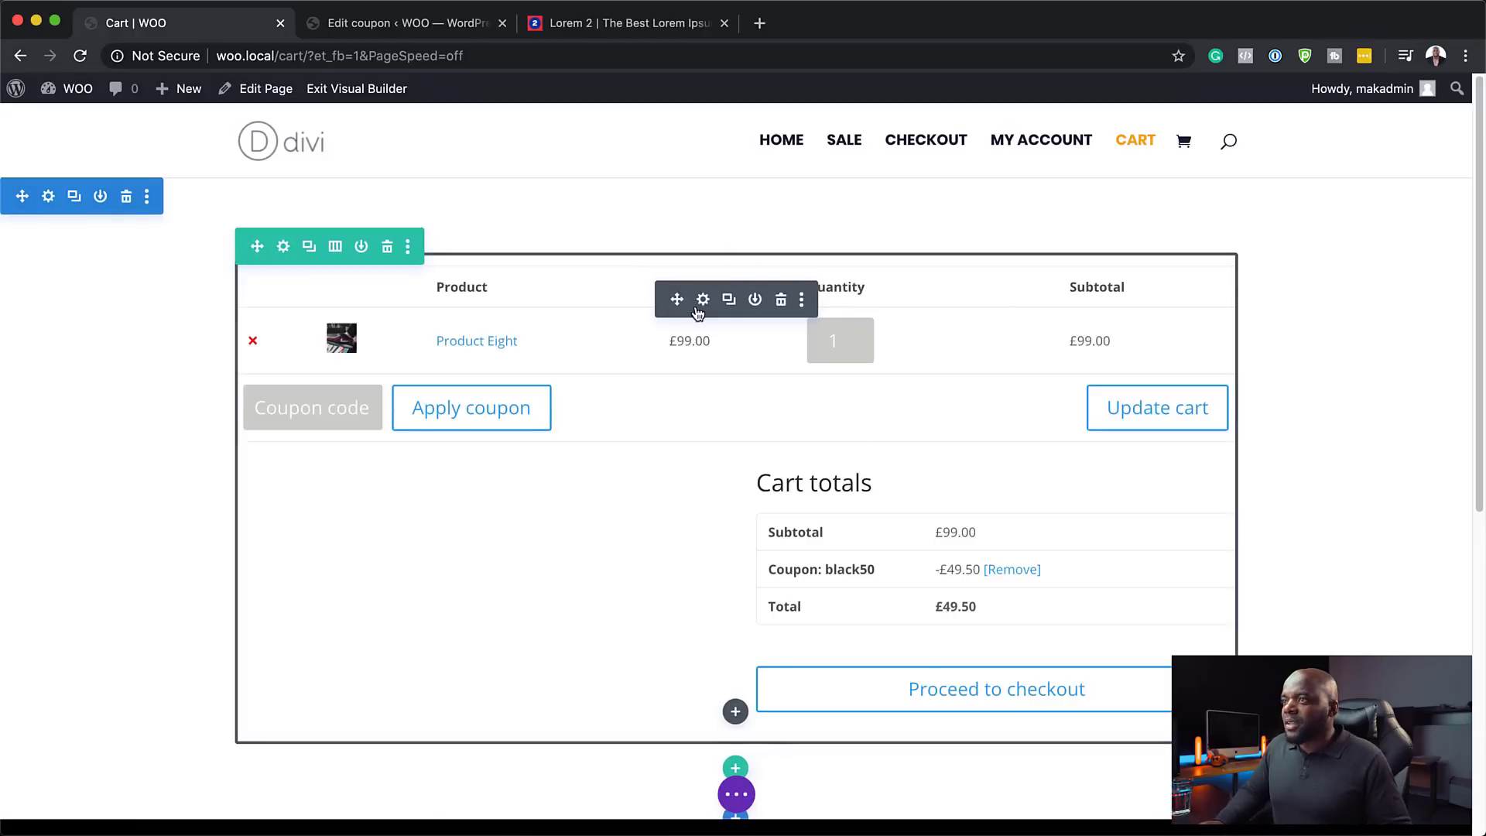
left_click(283, 248)
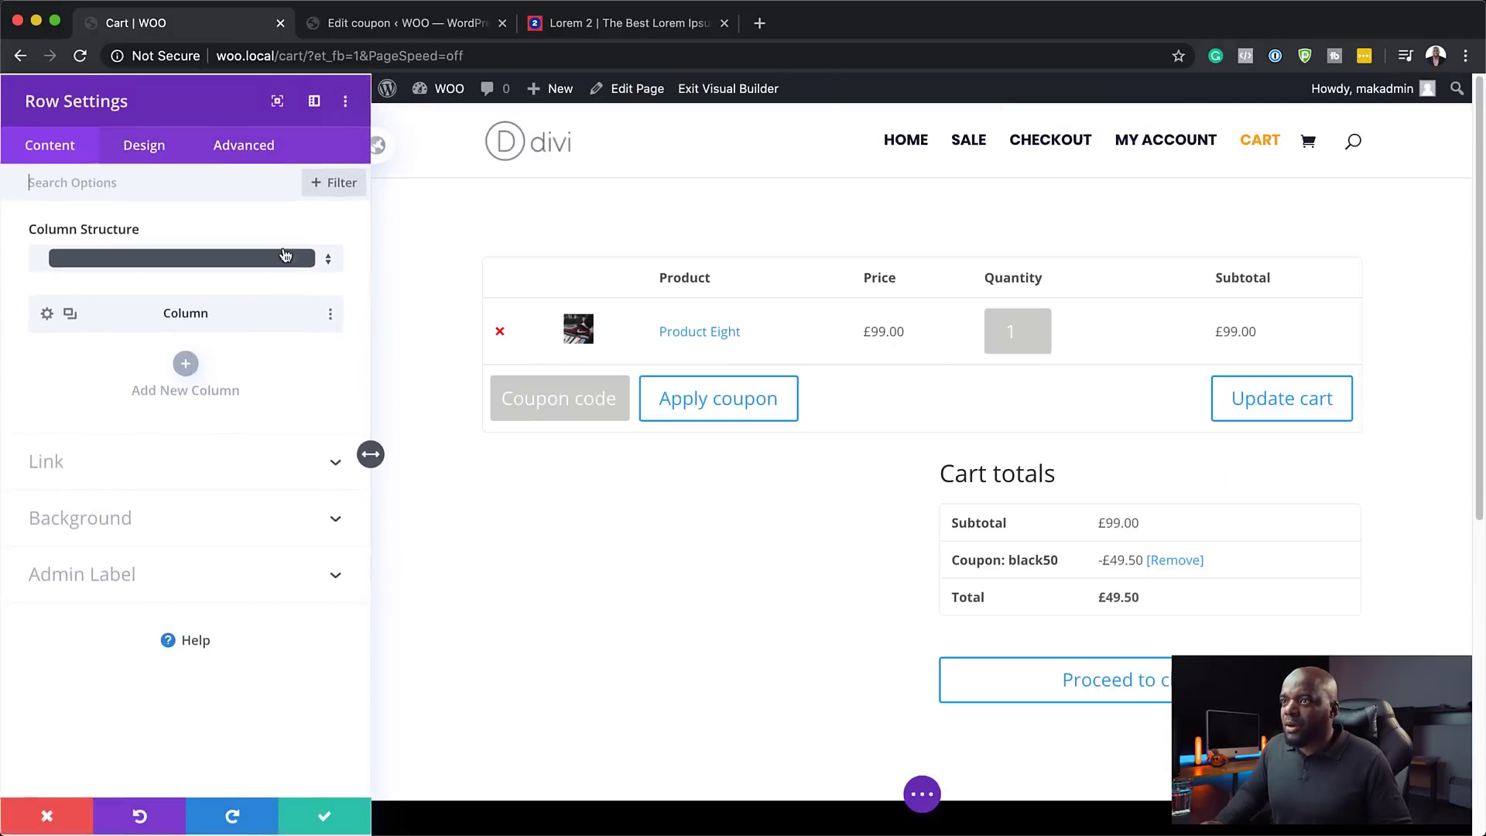
left_click(112, 530)
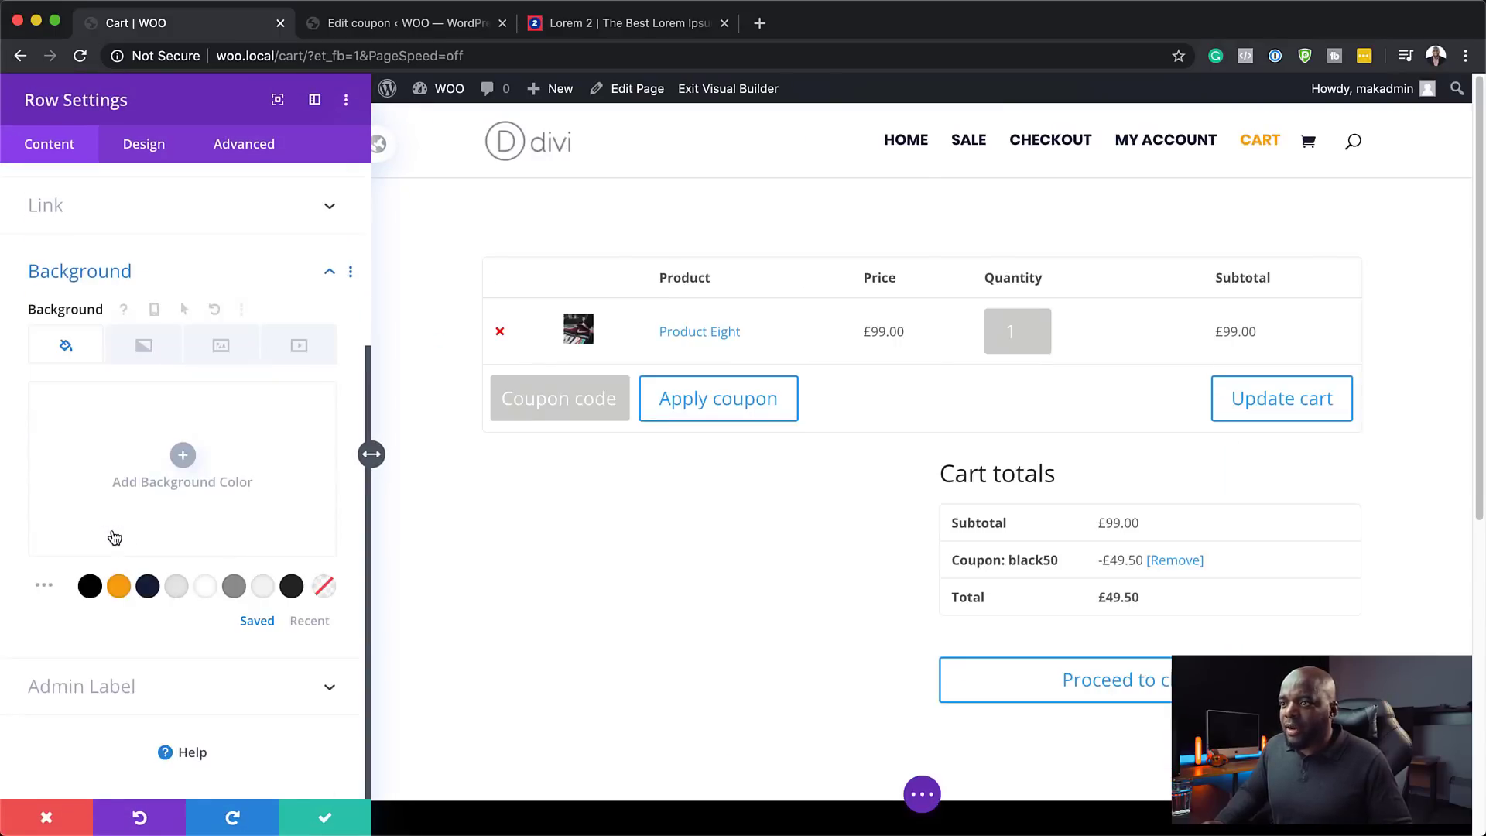
left_click(177, 588)
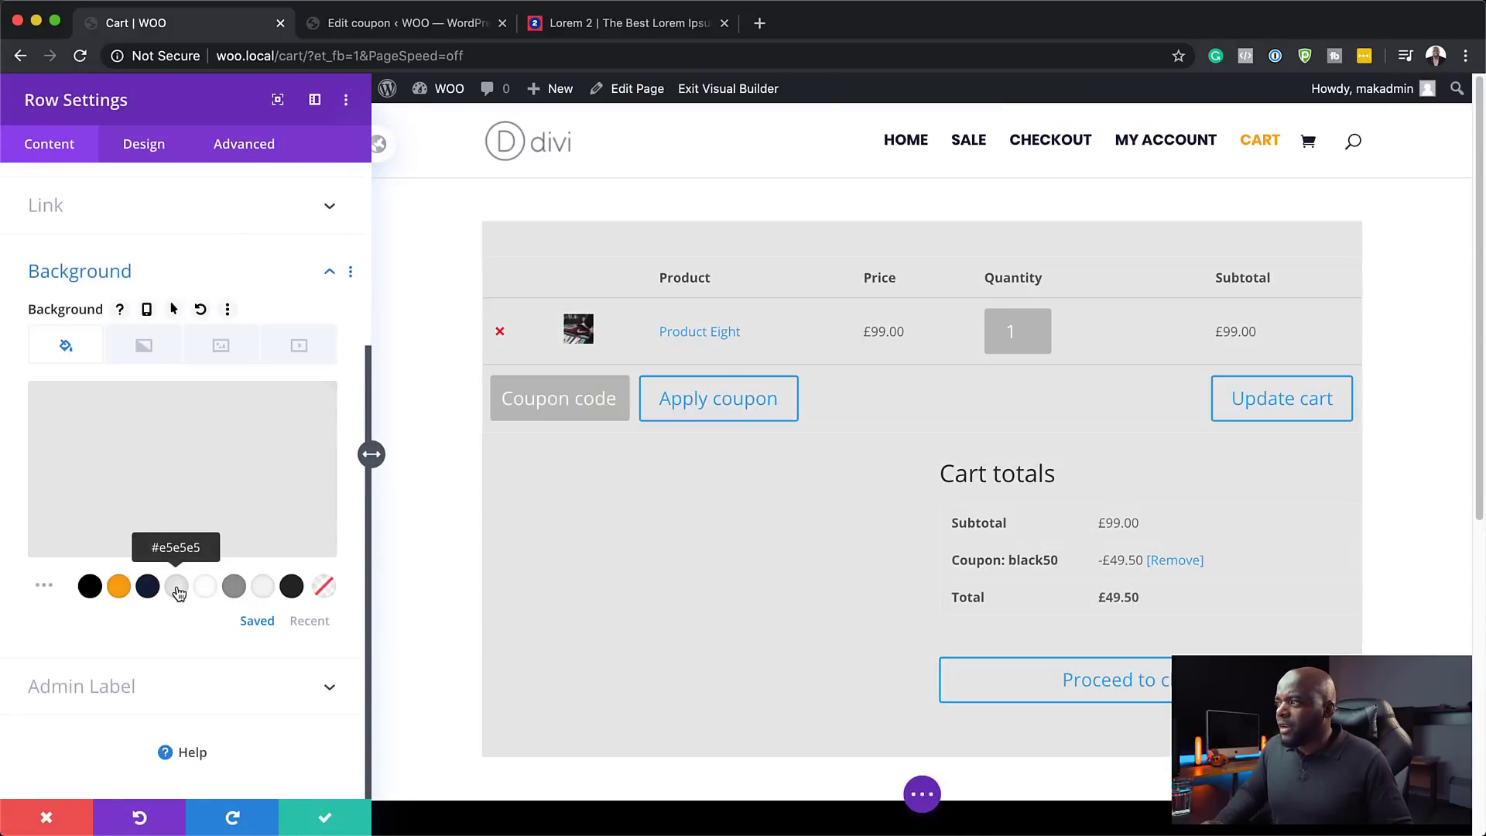
left_click(257, 593)
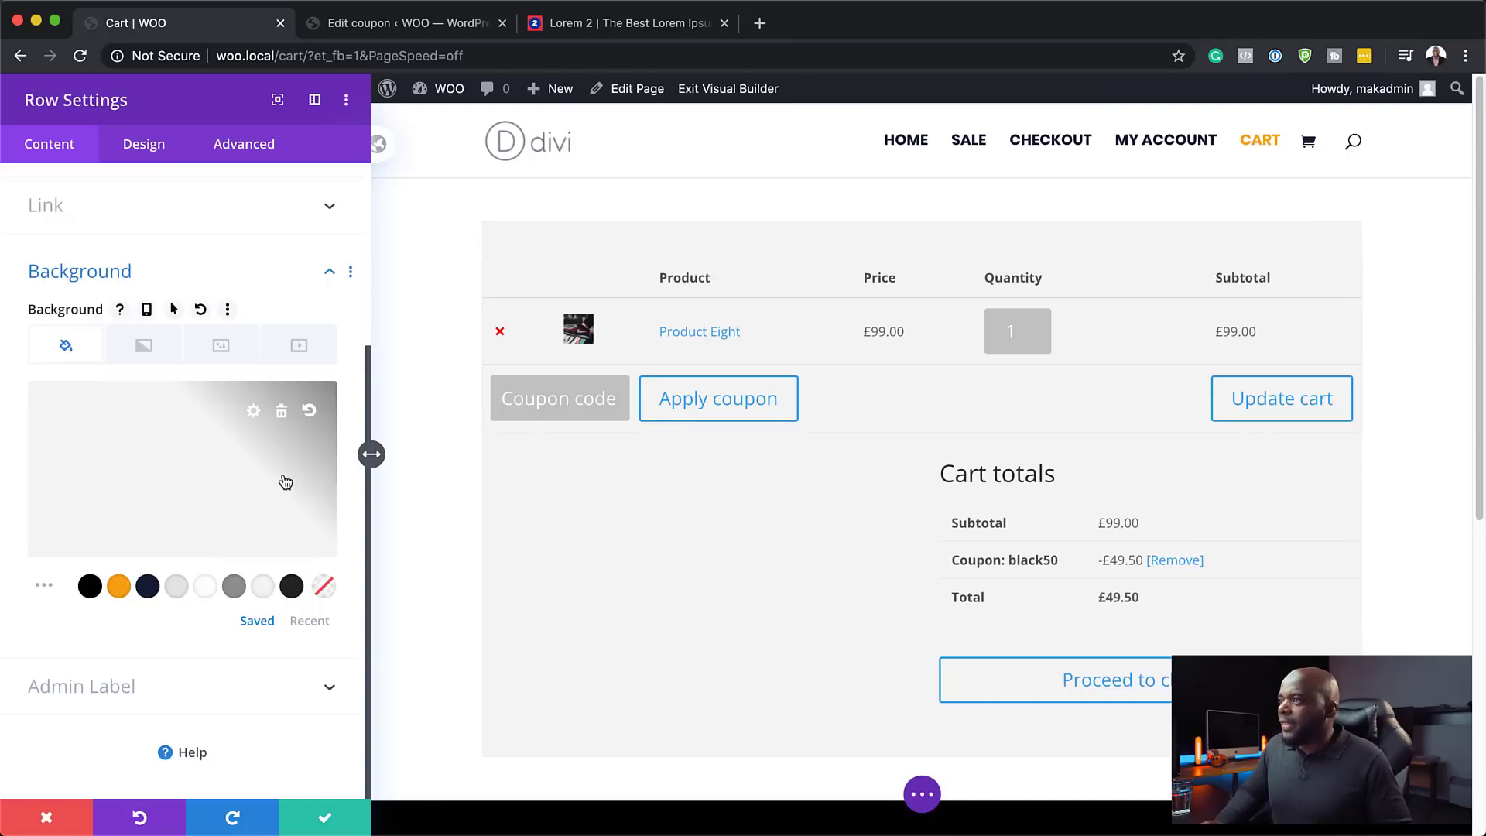
- Round the row's corners to 4px
left_click(149, 147)
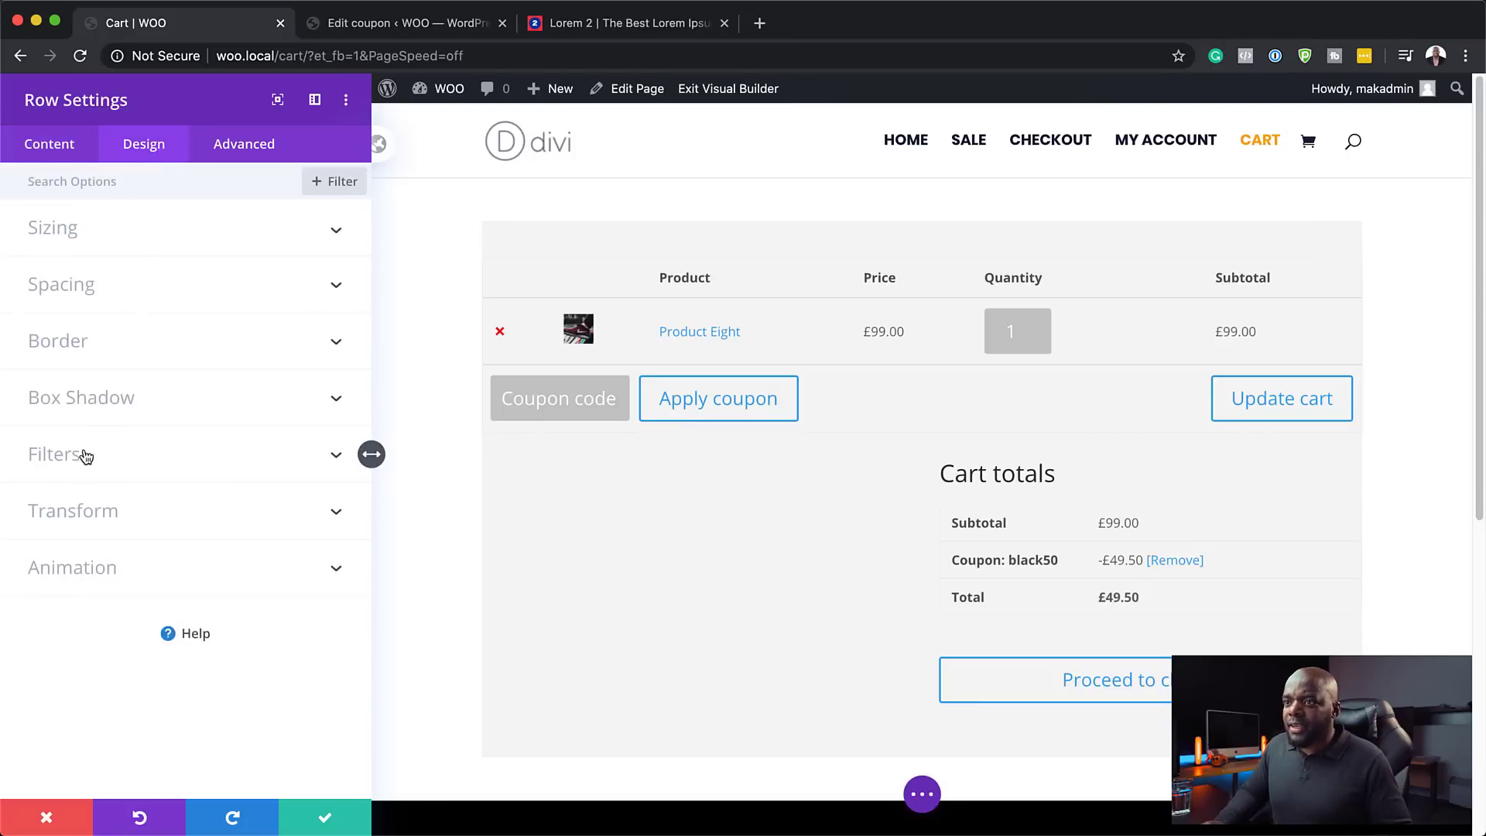
left_click(84, 343)
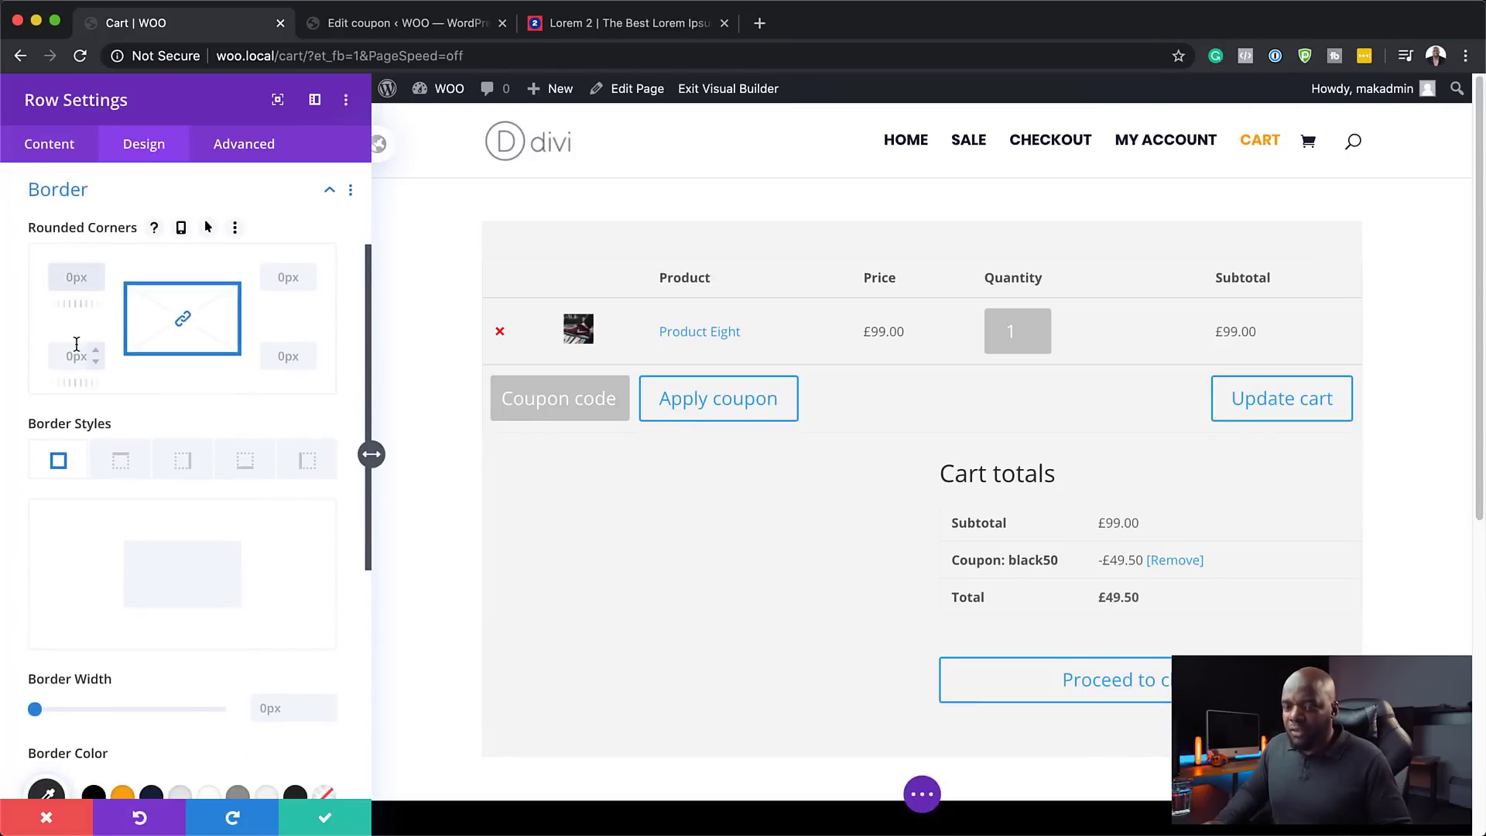
type("4px")
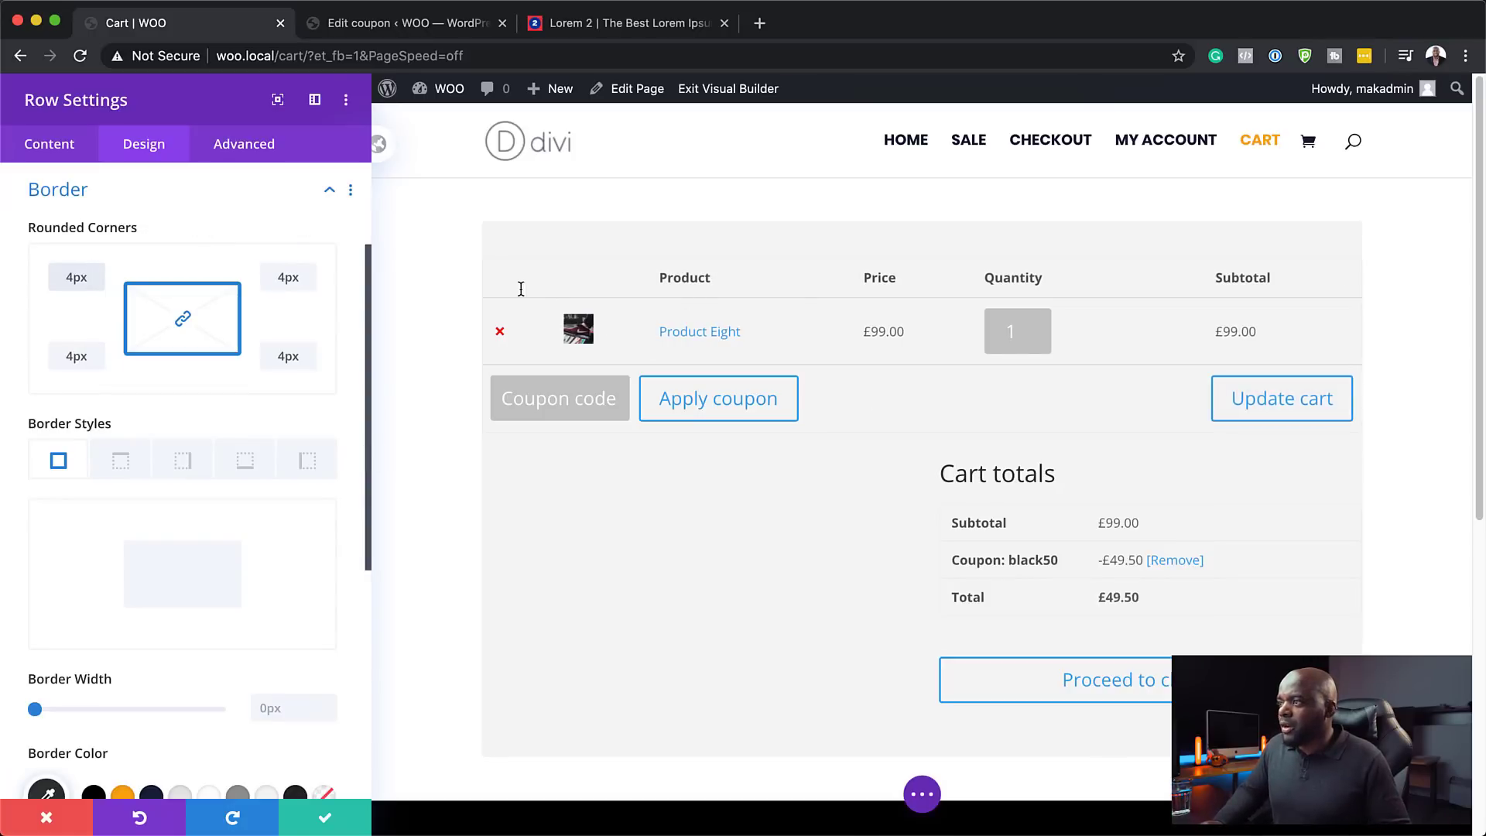
scroll(166, 697, "down", 5)
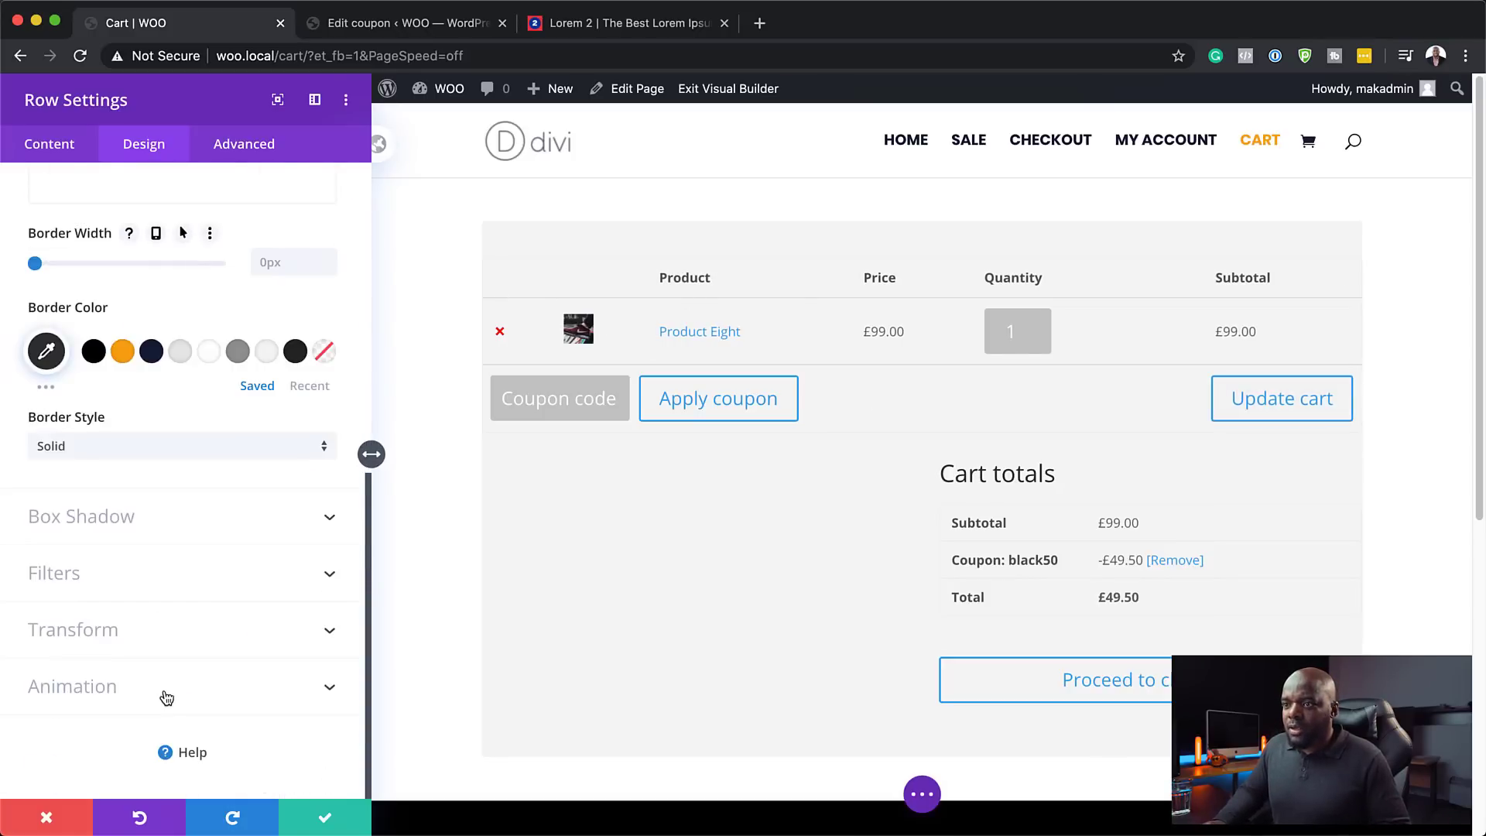
scroll(166, 696, "up", 7)
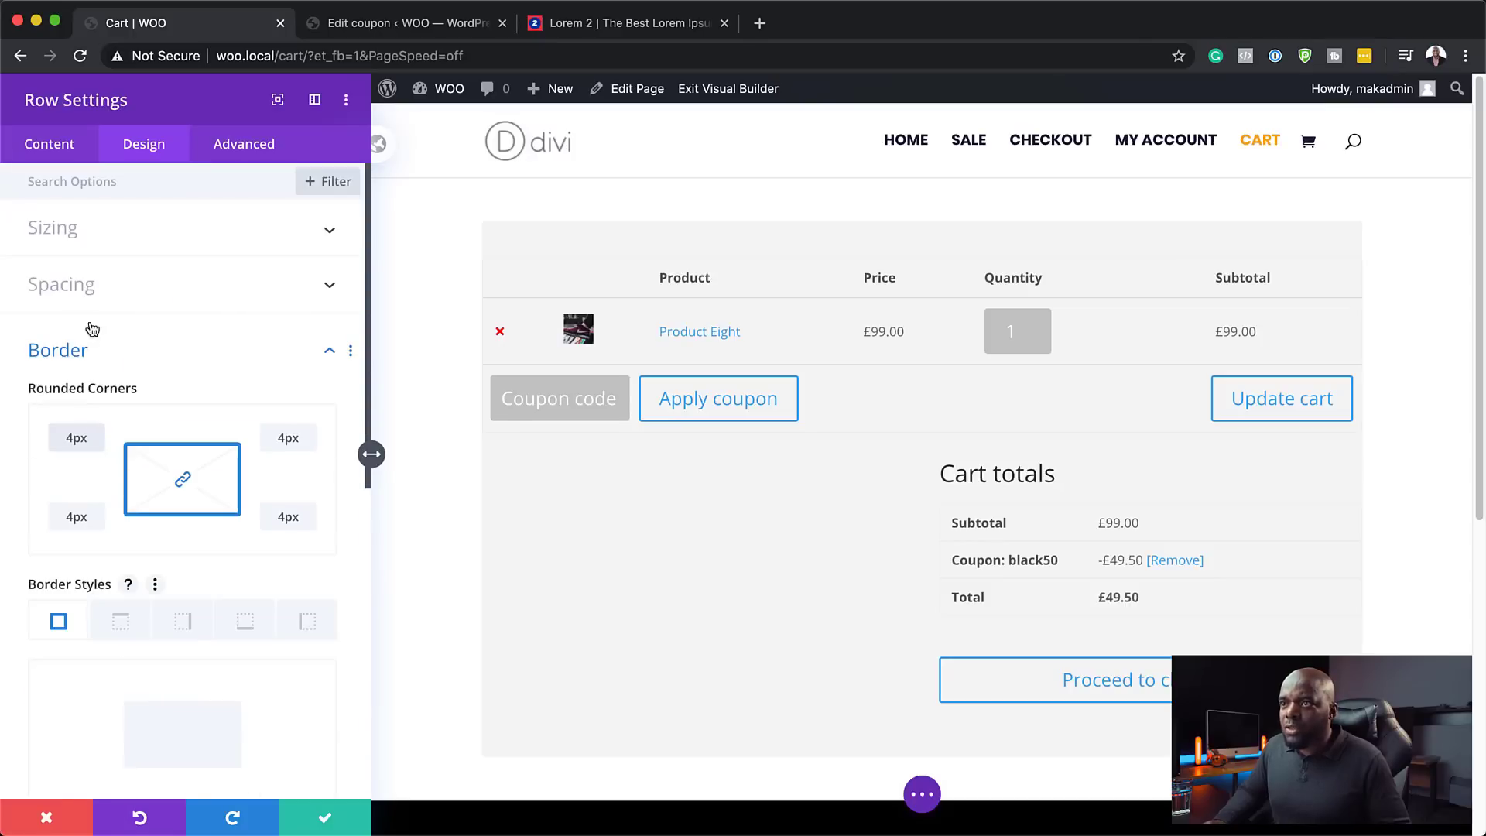
- Pad the row 4vw on all four sides and save the row settings
left_click(75, 287)
left_click(51, 366)
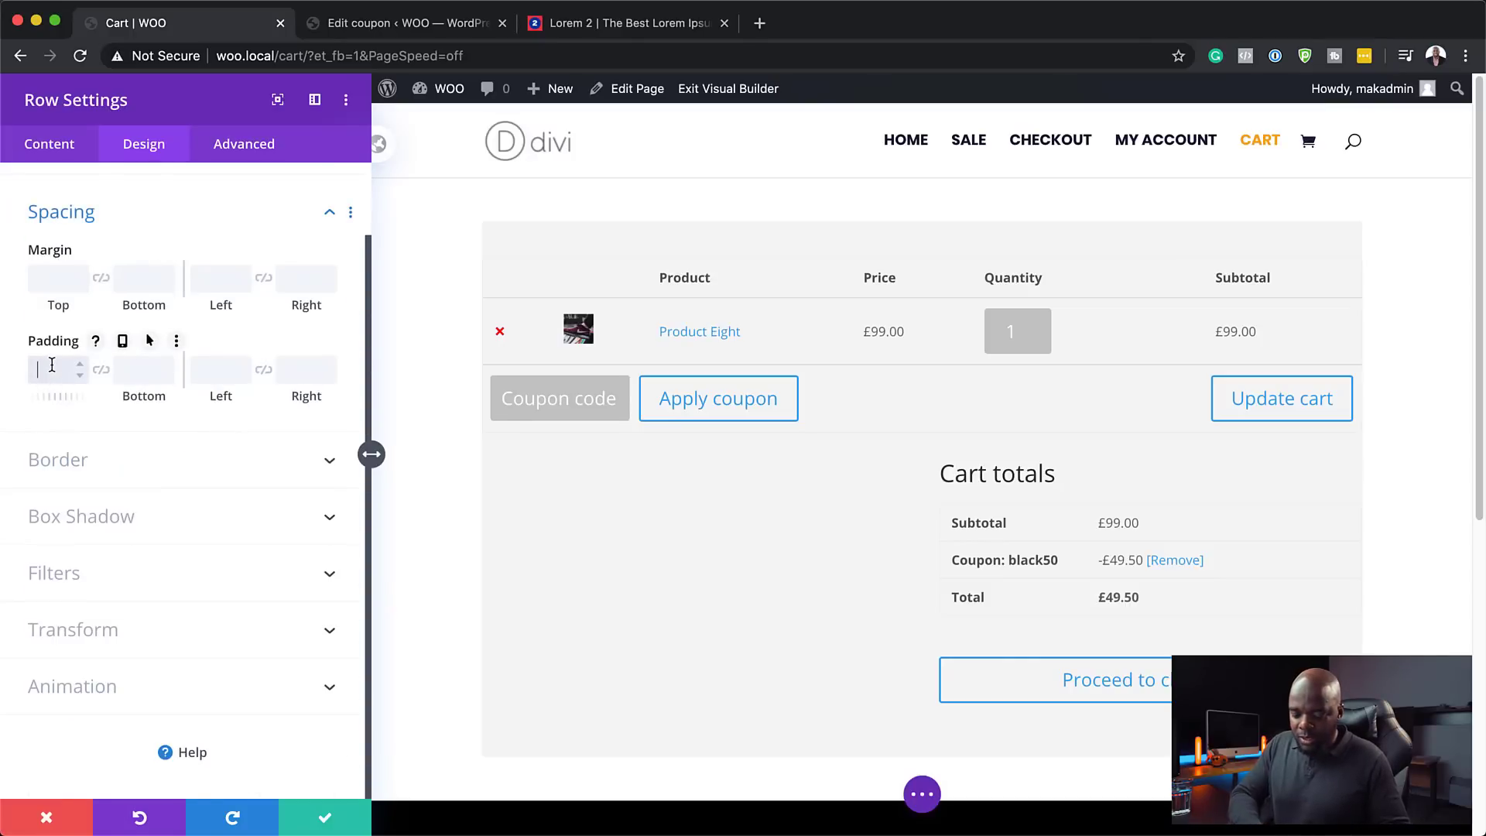
type("4vw")
left_click(101, 370)
left_click(201, 369)
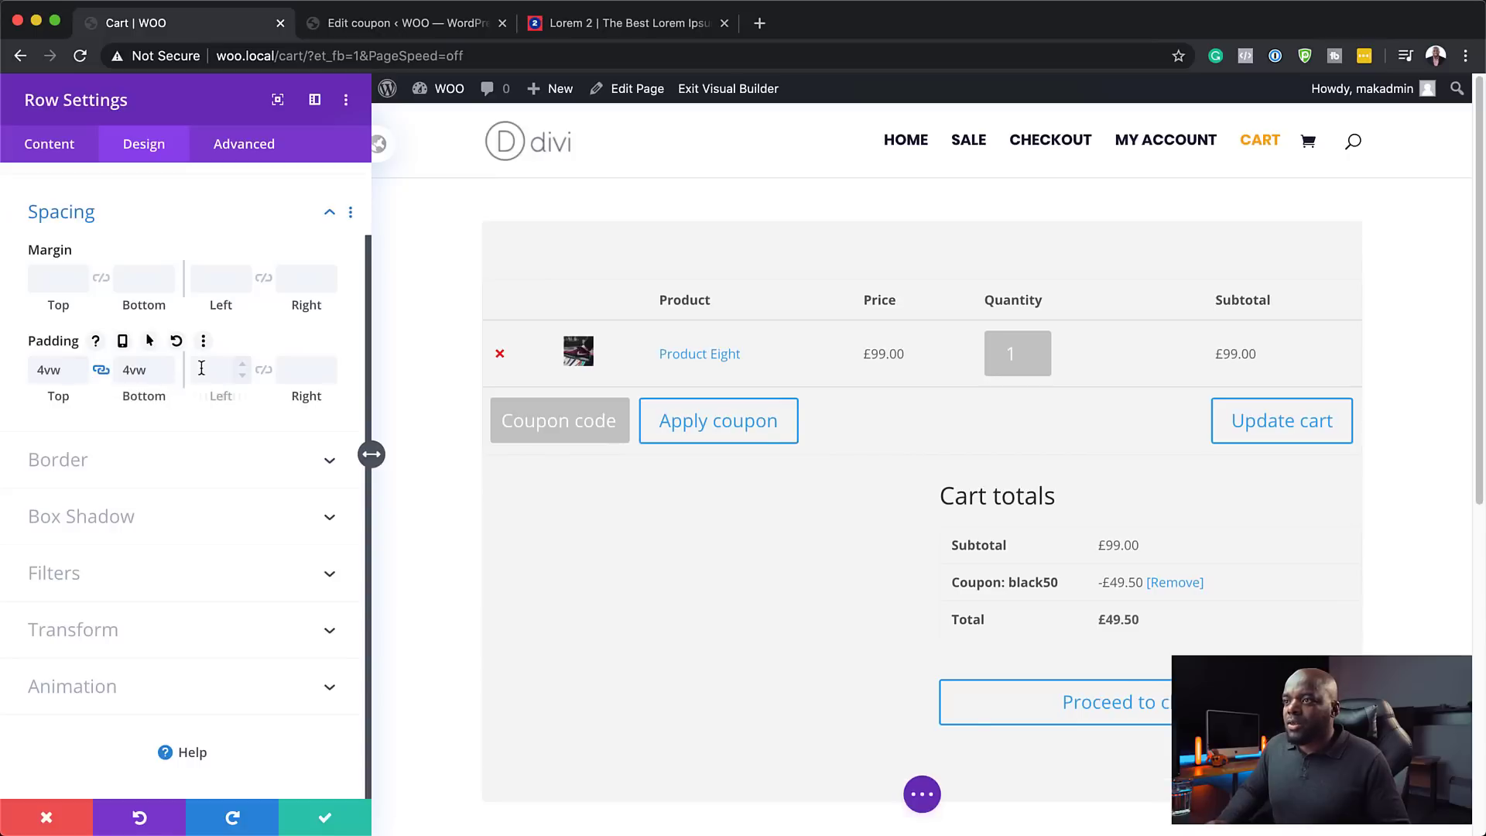
type("4vw")
left_click(264, 370)
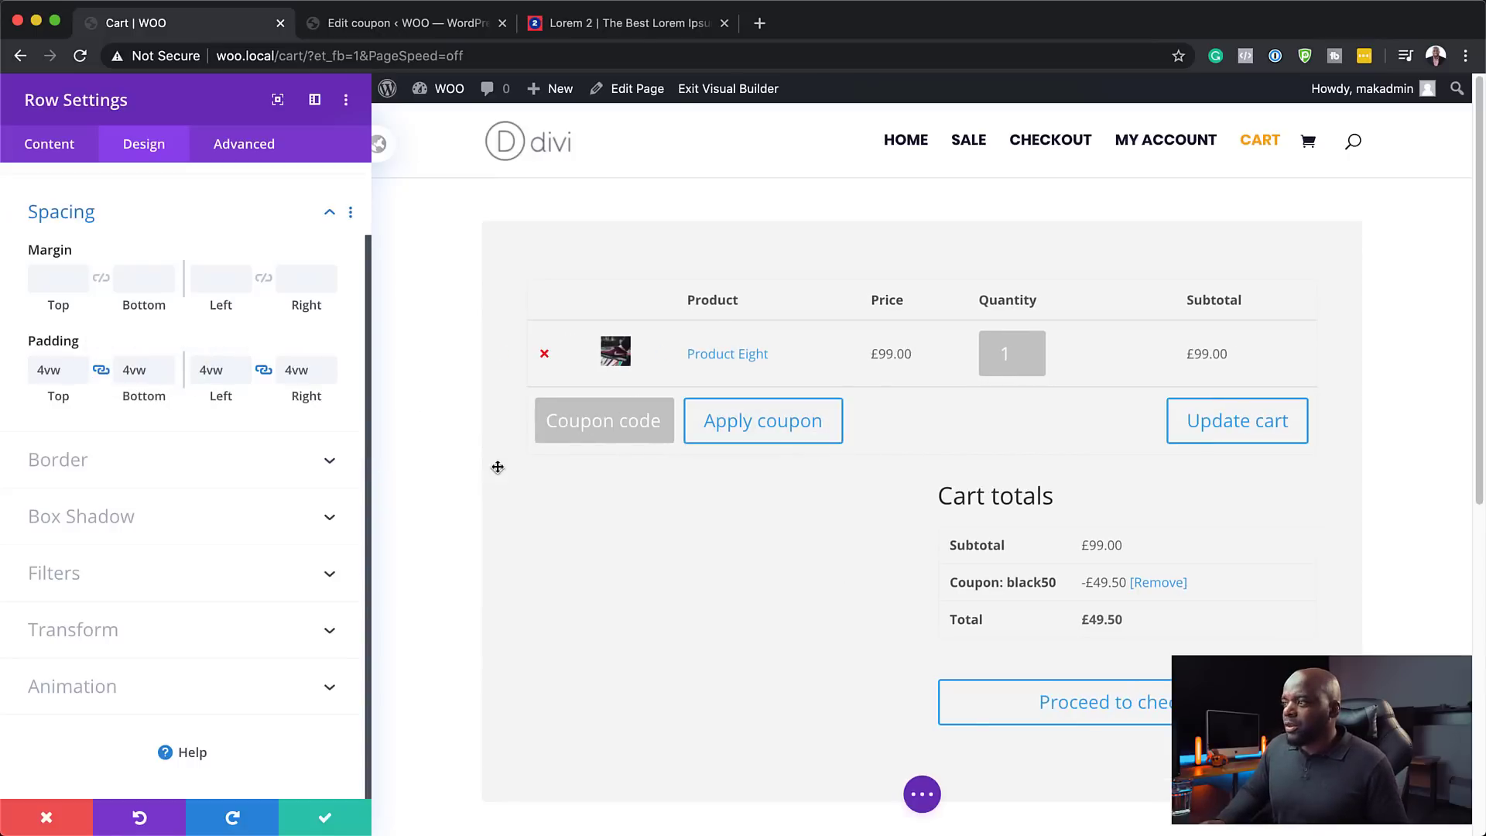
left_click(327, 818)
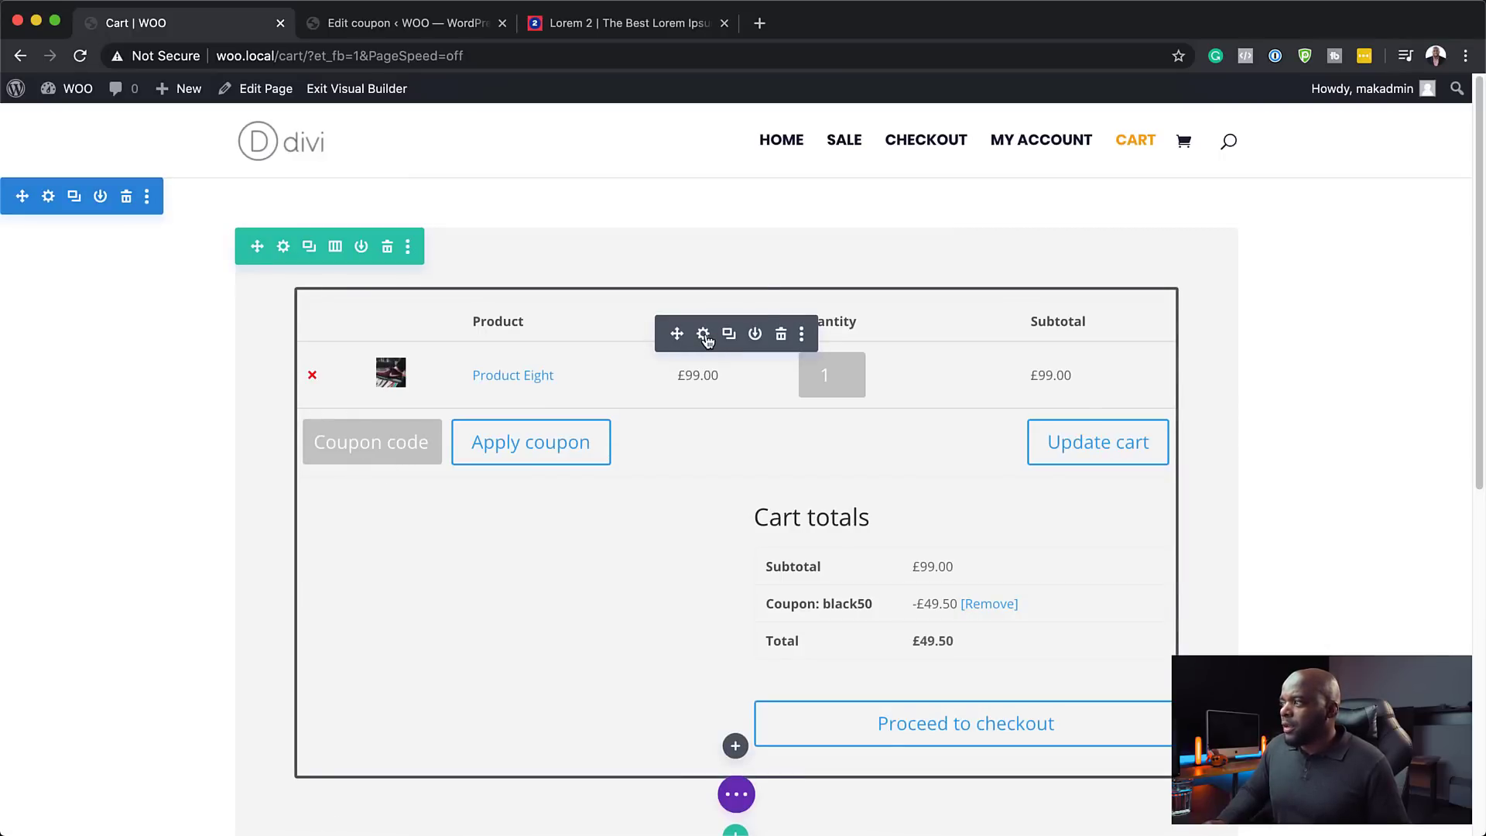
- Style the Cart totals heading in Poppins, navy #14213d
left_click(704, 336)
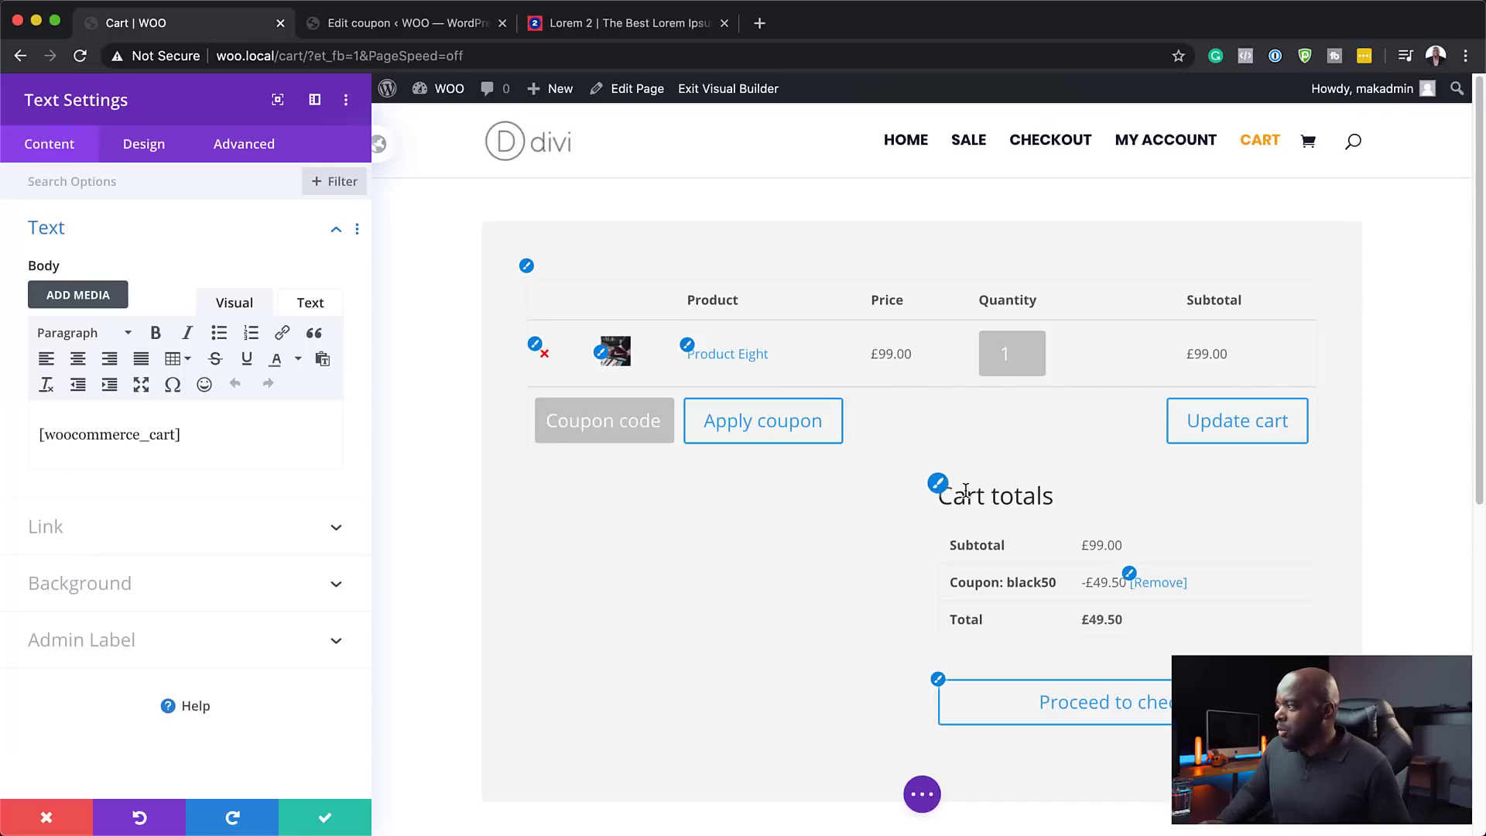
left_click(938, 486)
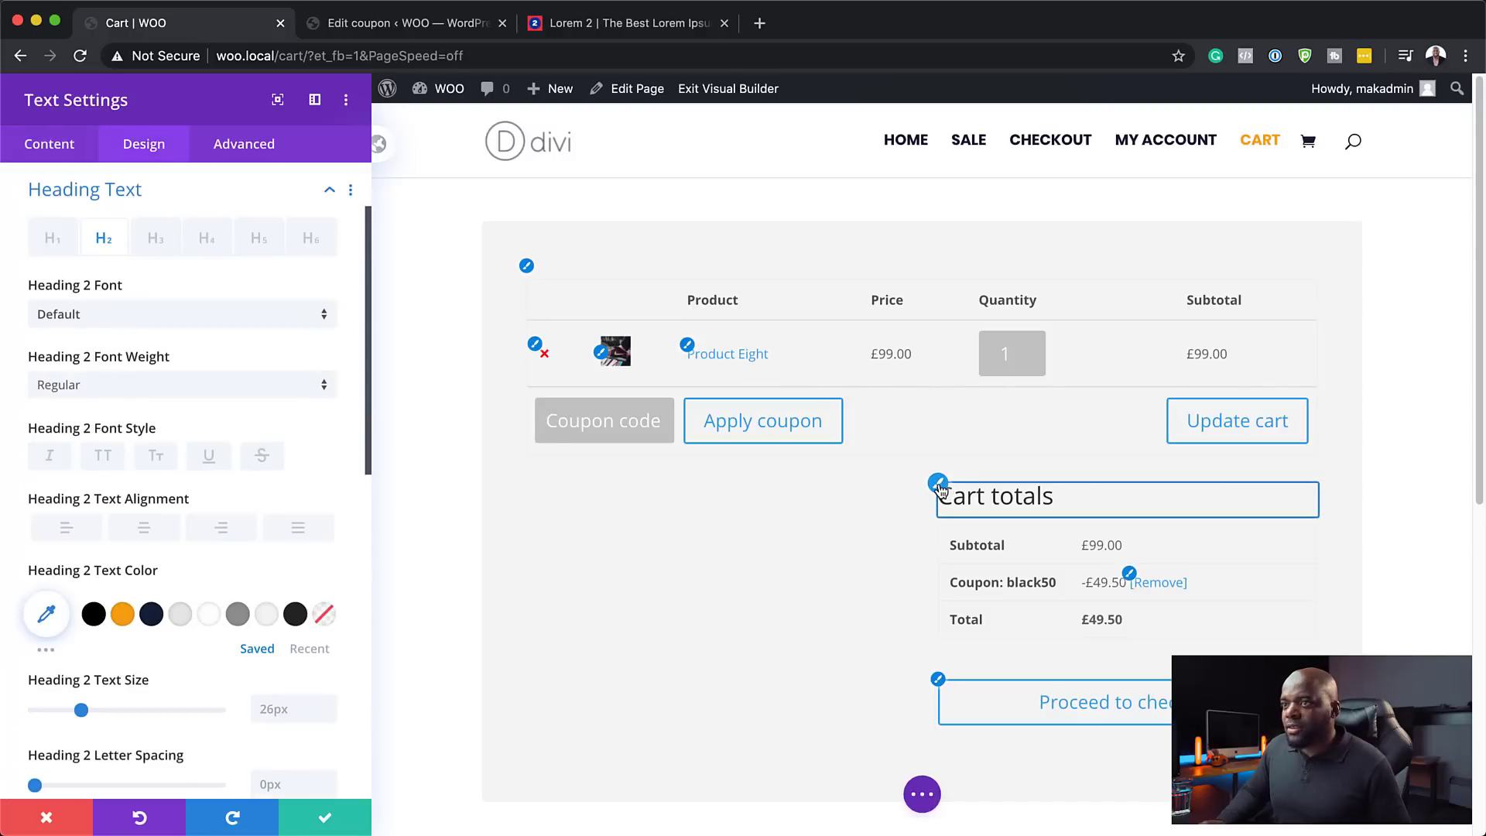
left_click(106, 316)
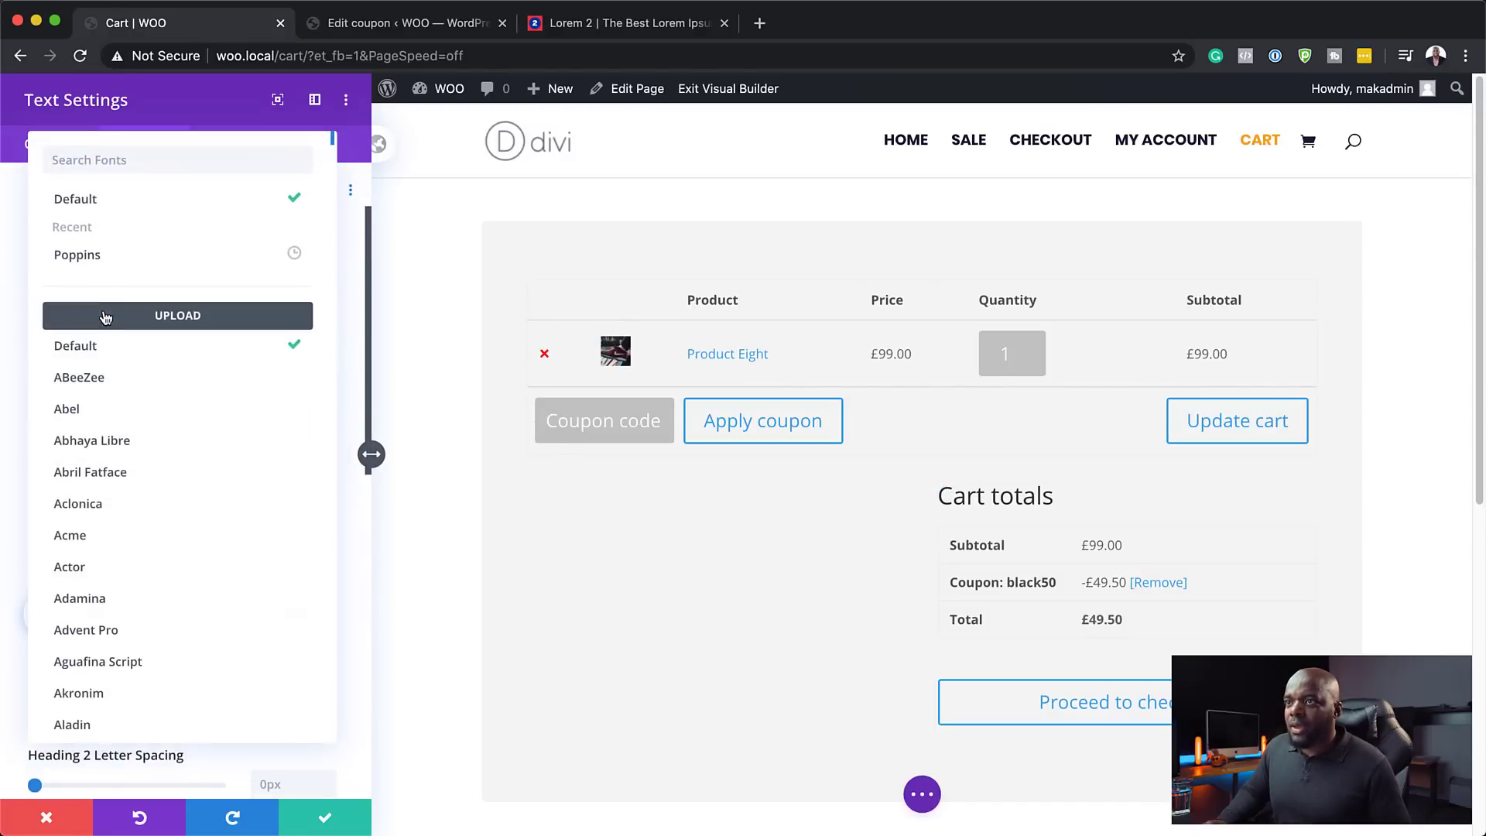
left_click(98, 257)
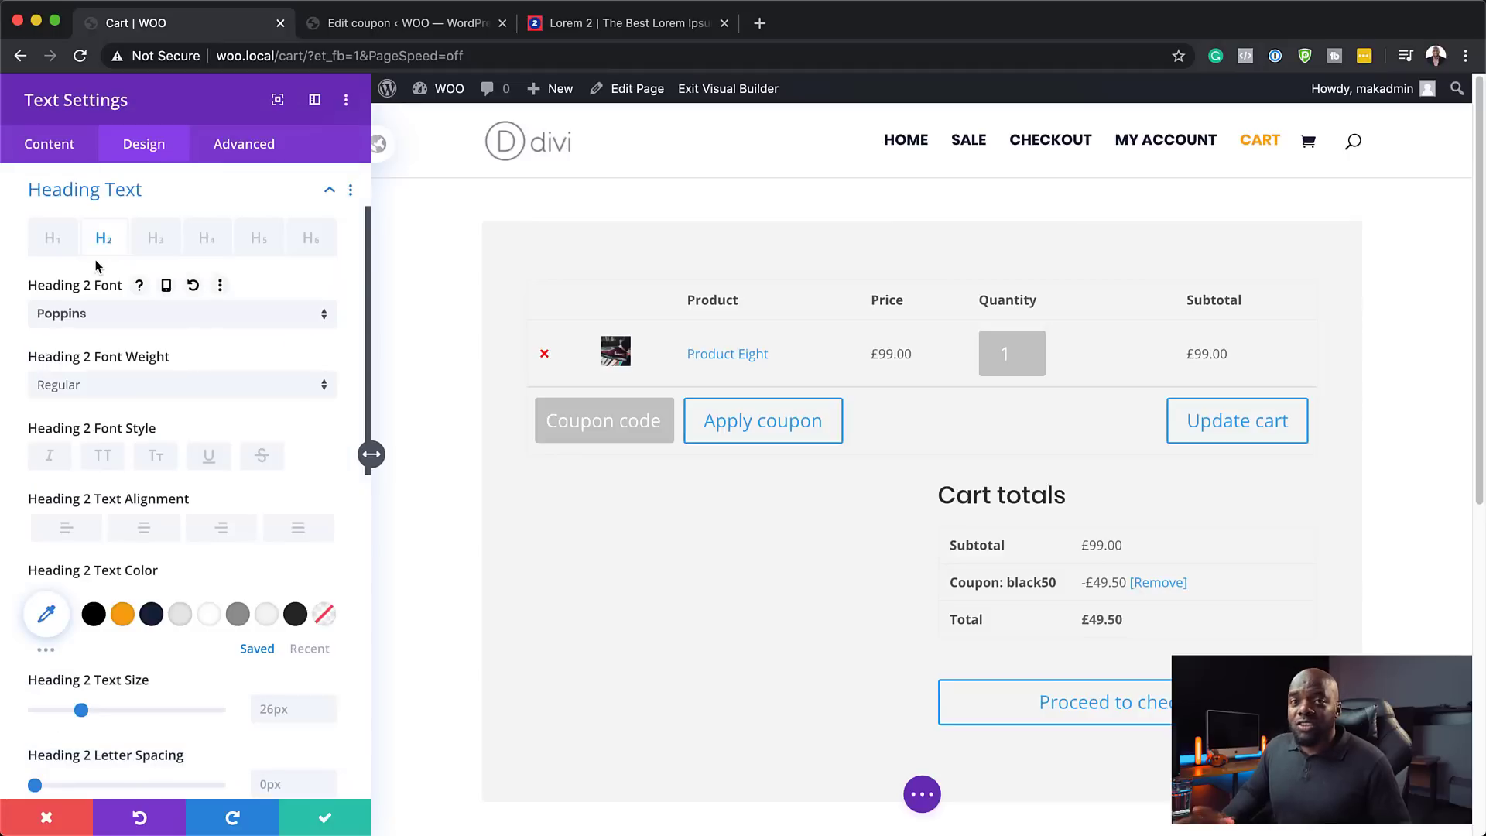
left_click(150, 616)
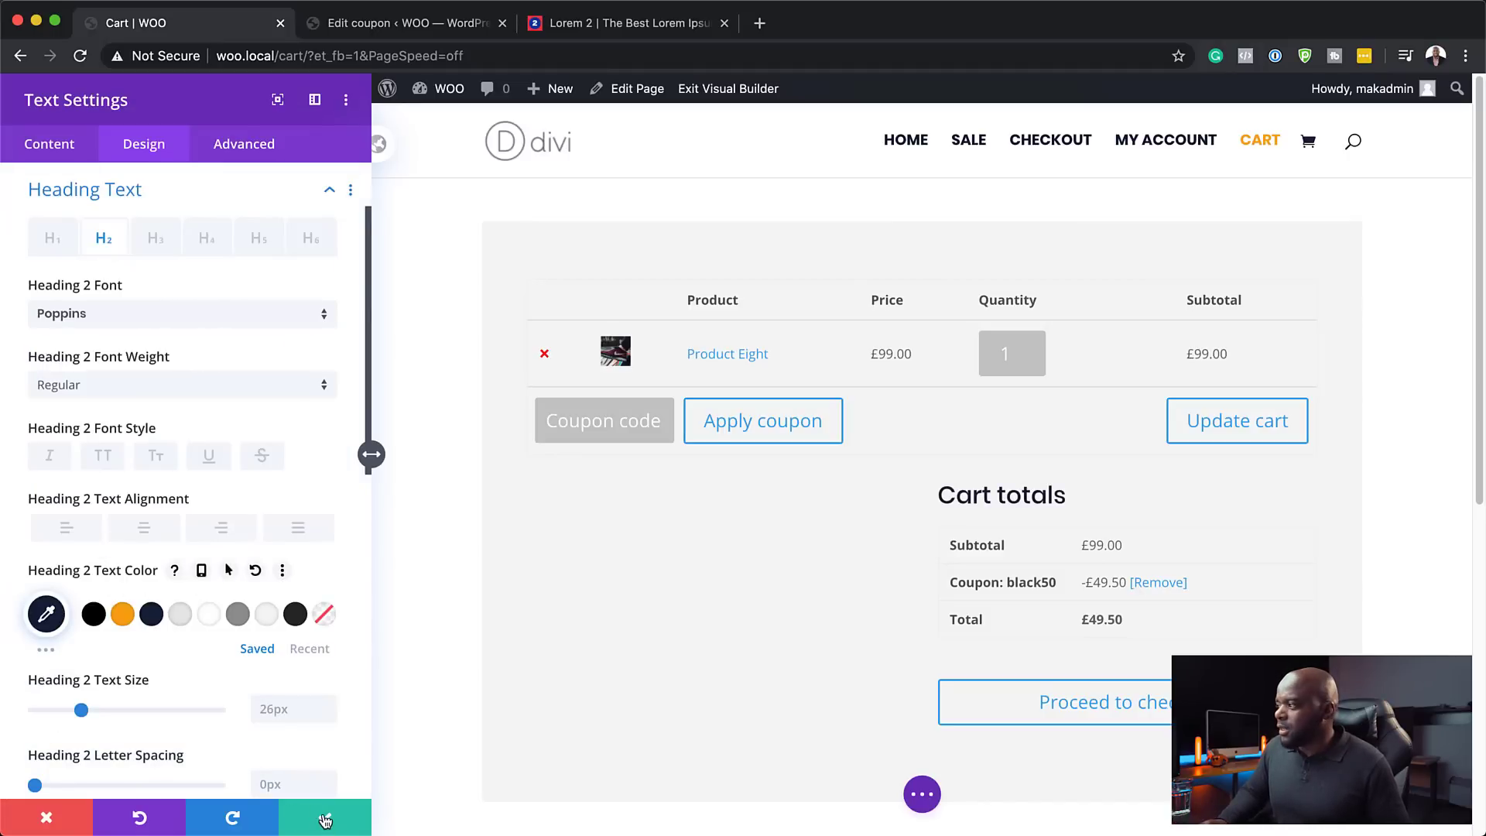
- Make the cart links Poppins, orange and bold
left_click(1130, 579)
left_click(130, 354)
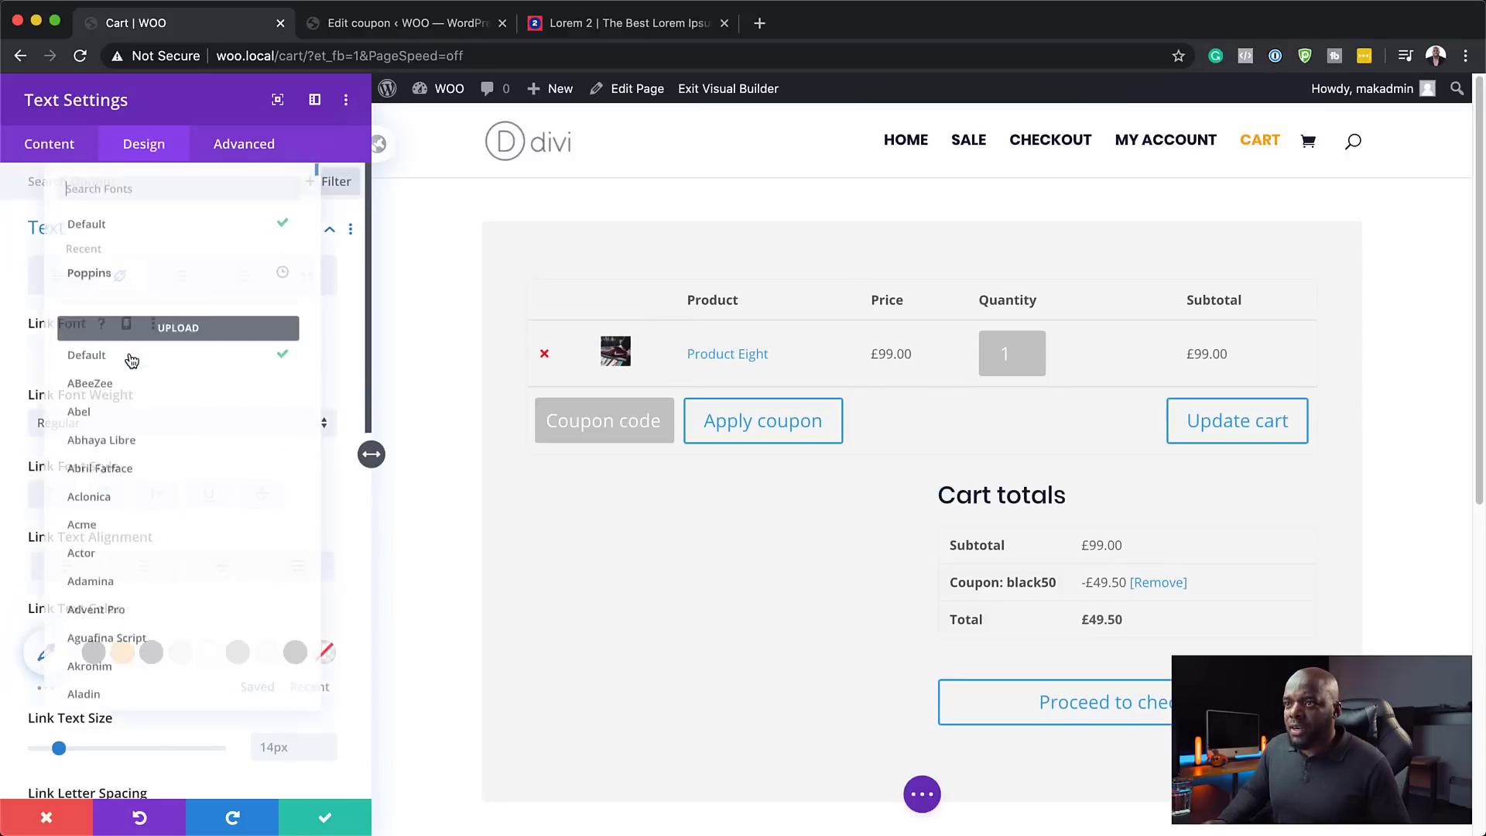
left_click(120, 254)
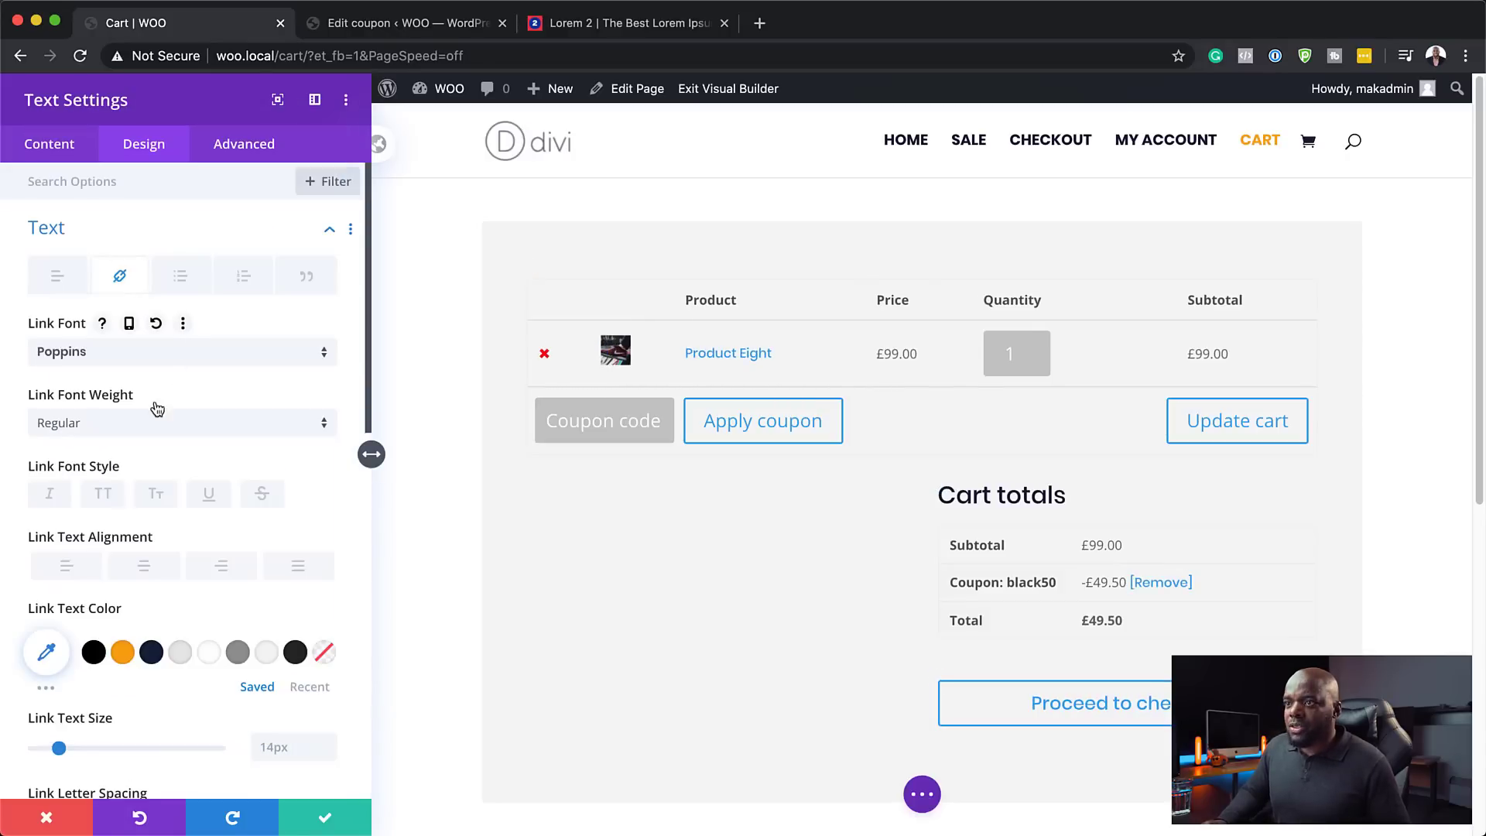
left_click(123, 654)
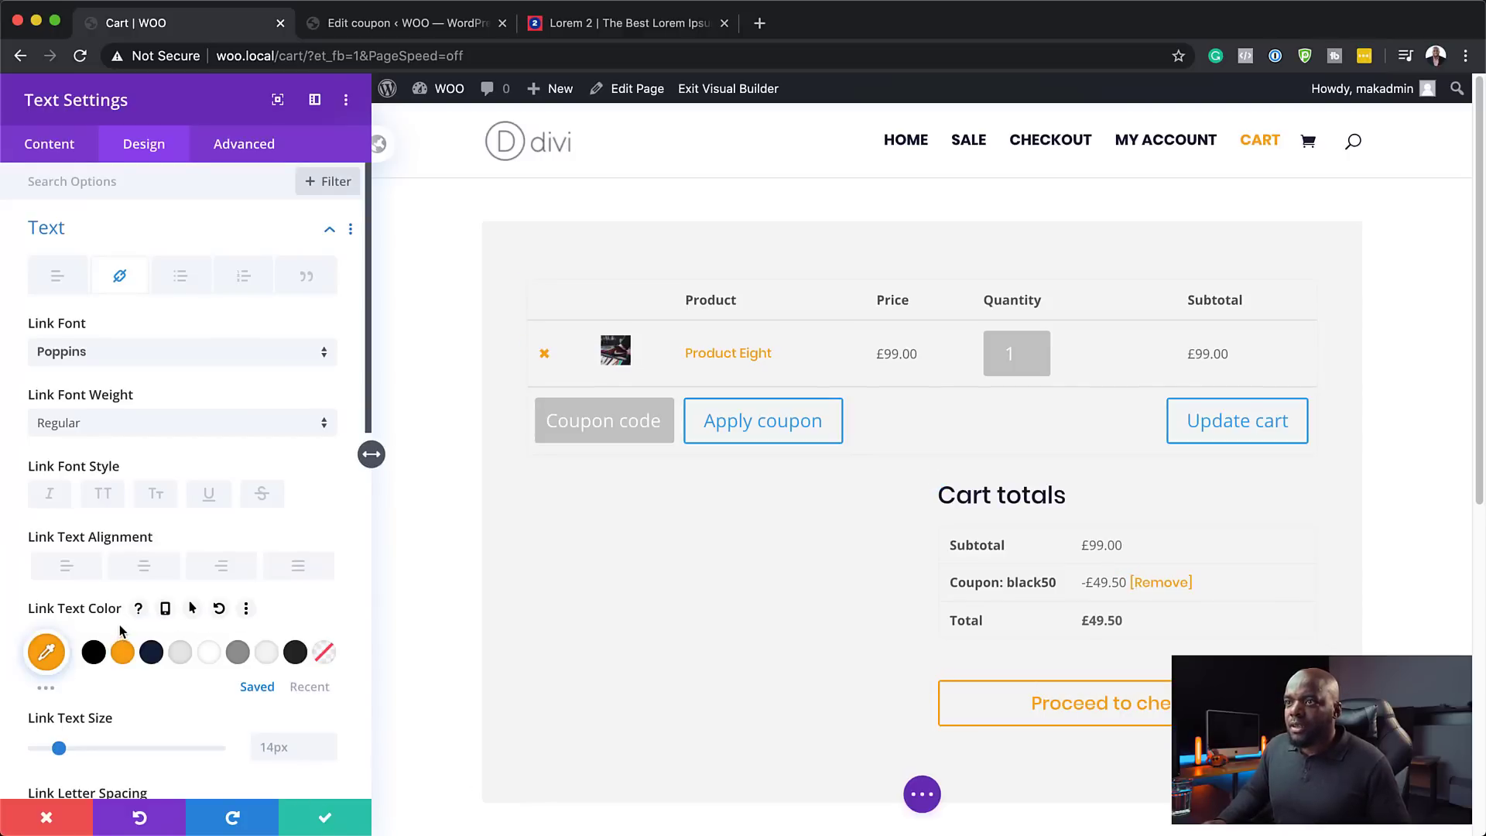
scroll(120, 631, "down", 9)
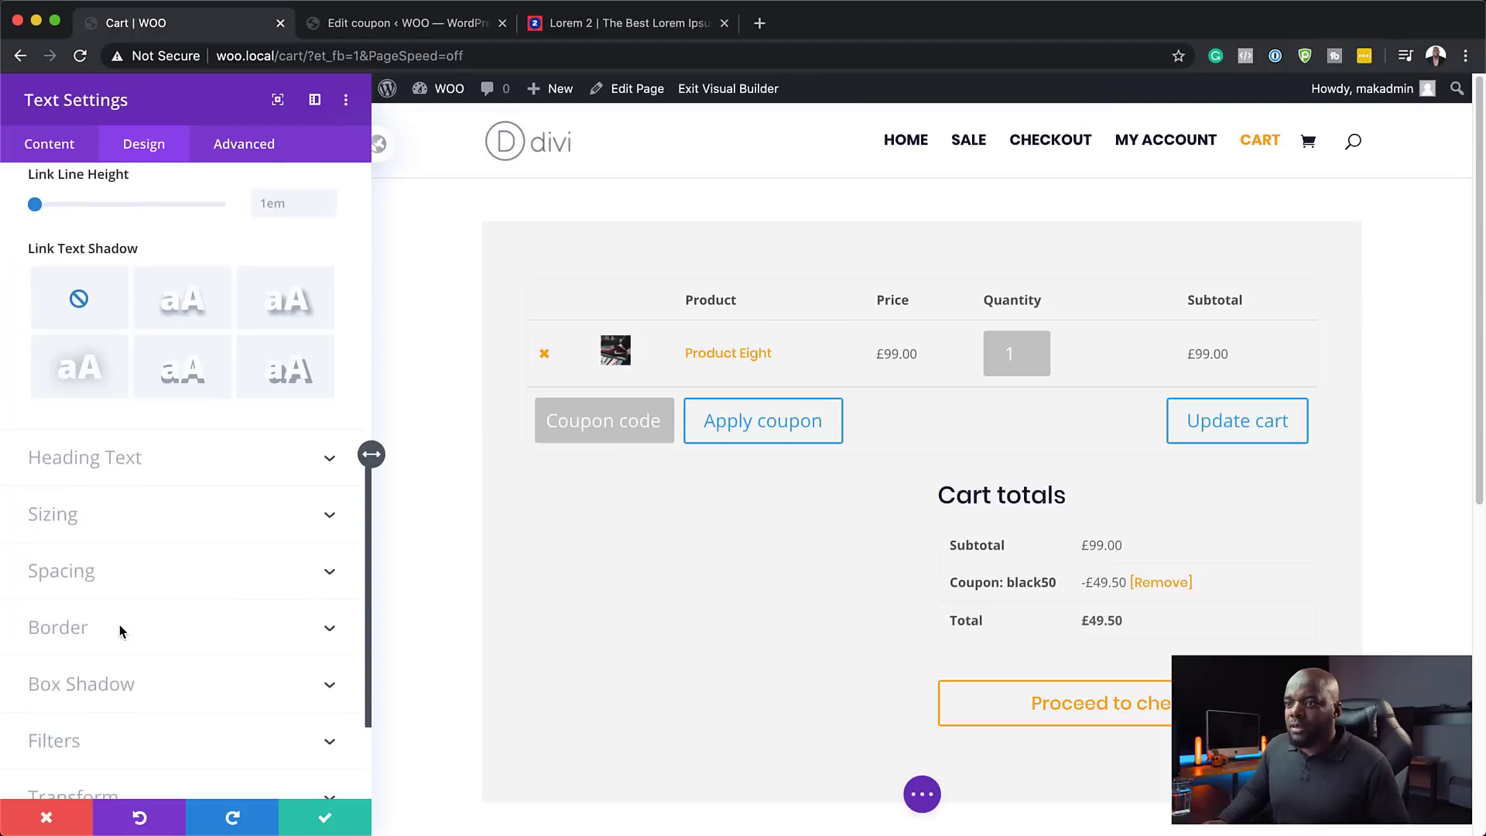
scroll(277, 567, "up", 7)
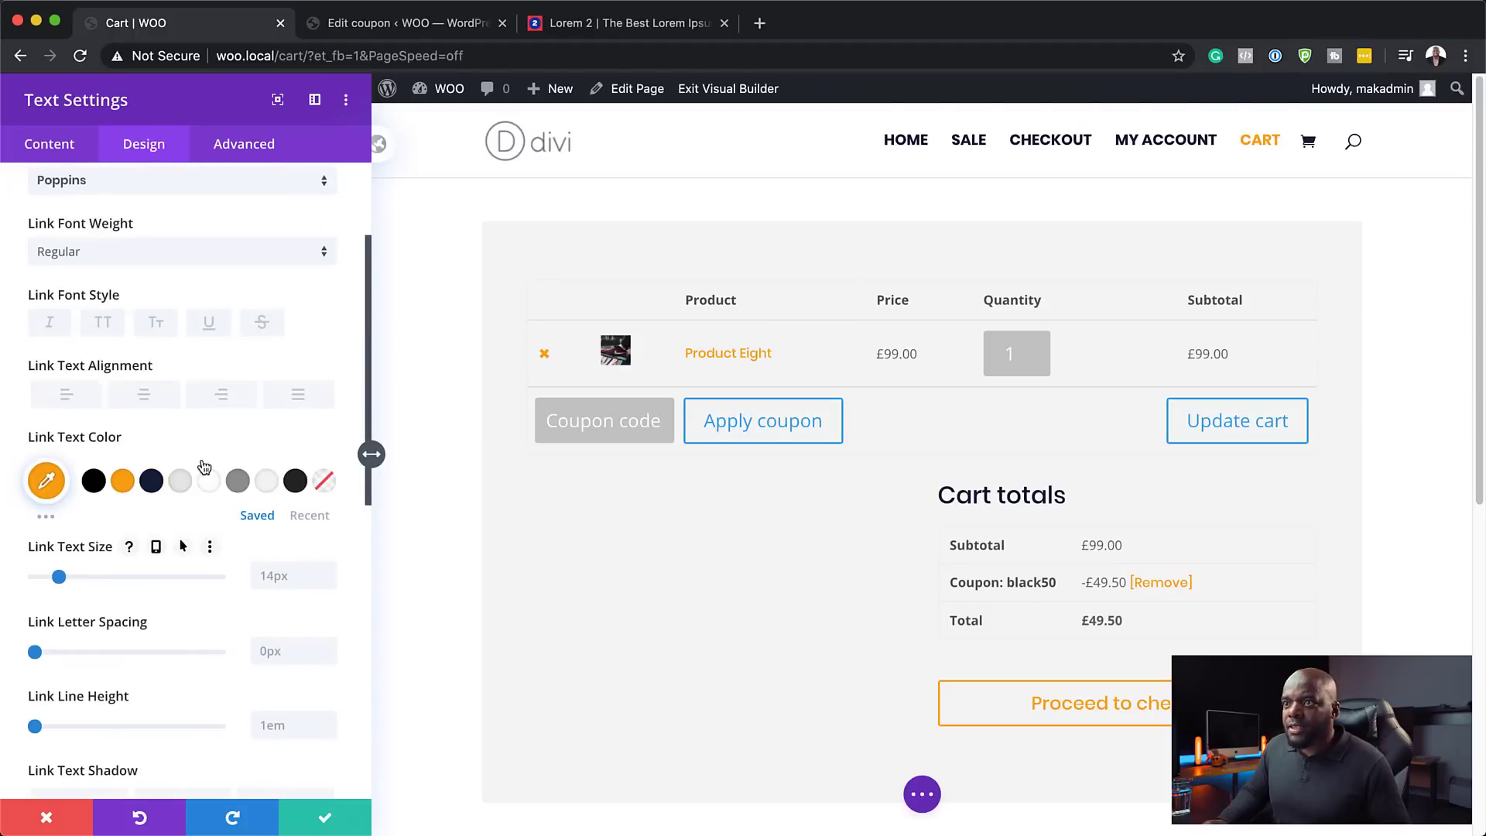
scroll(204, 465, "up", 2)
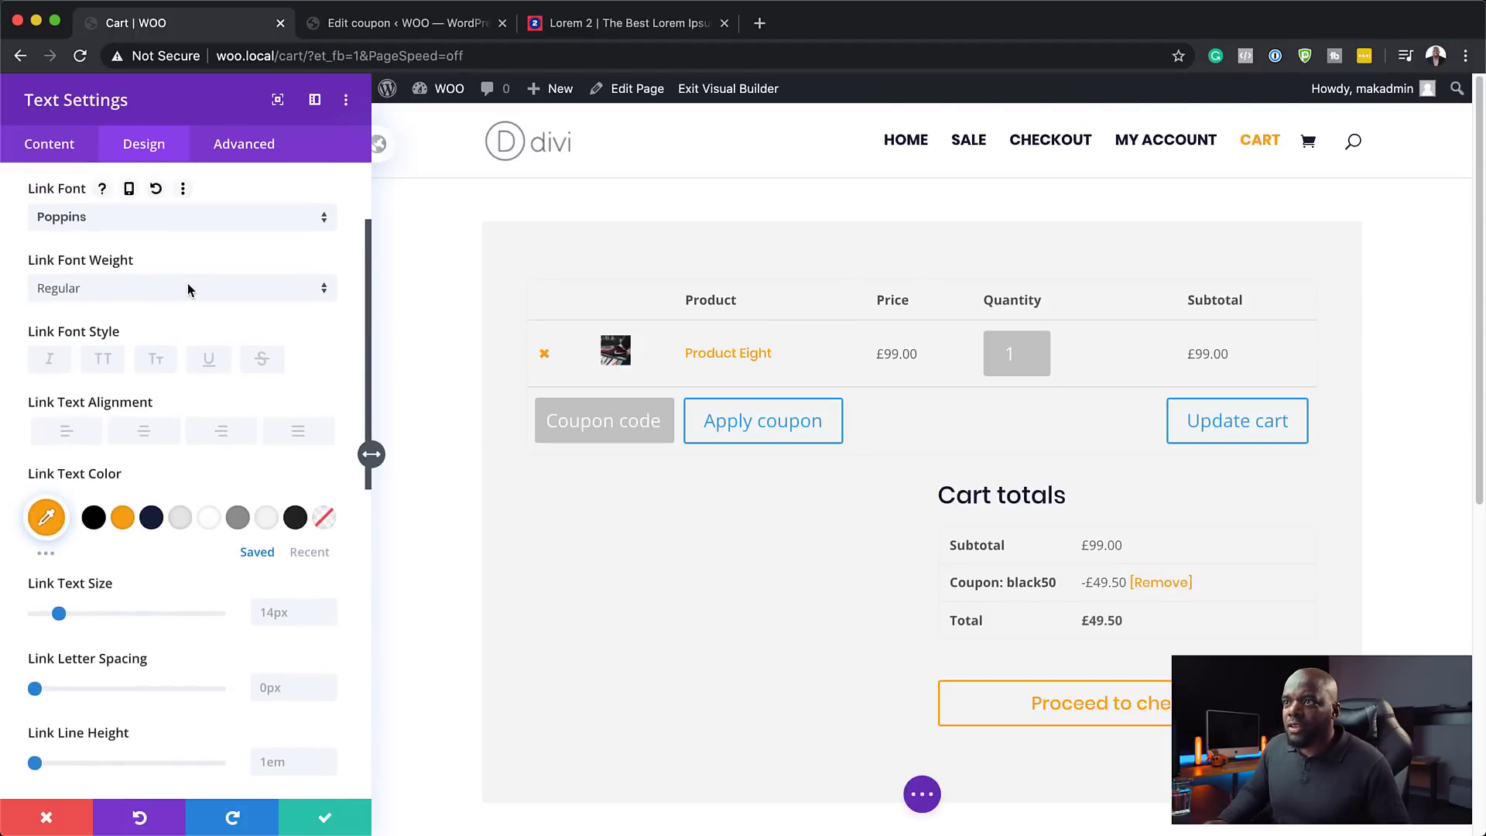
left_click(188, 288)
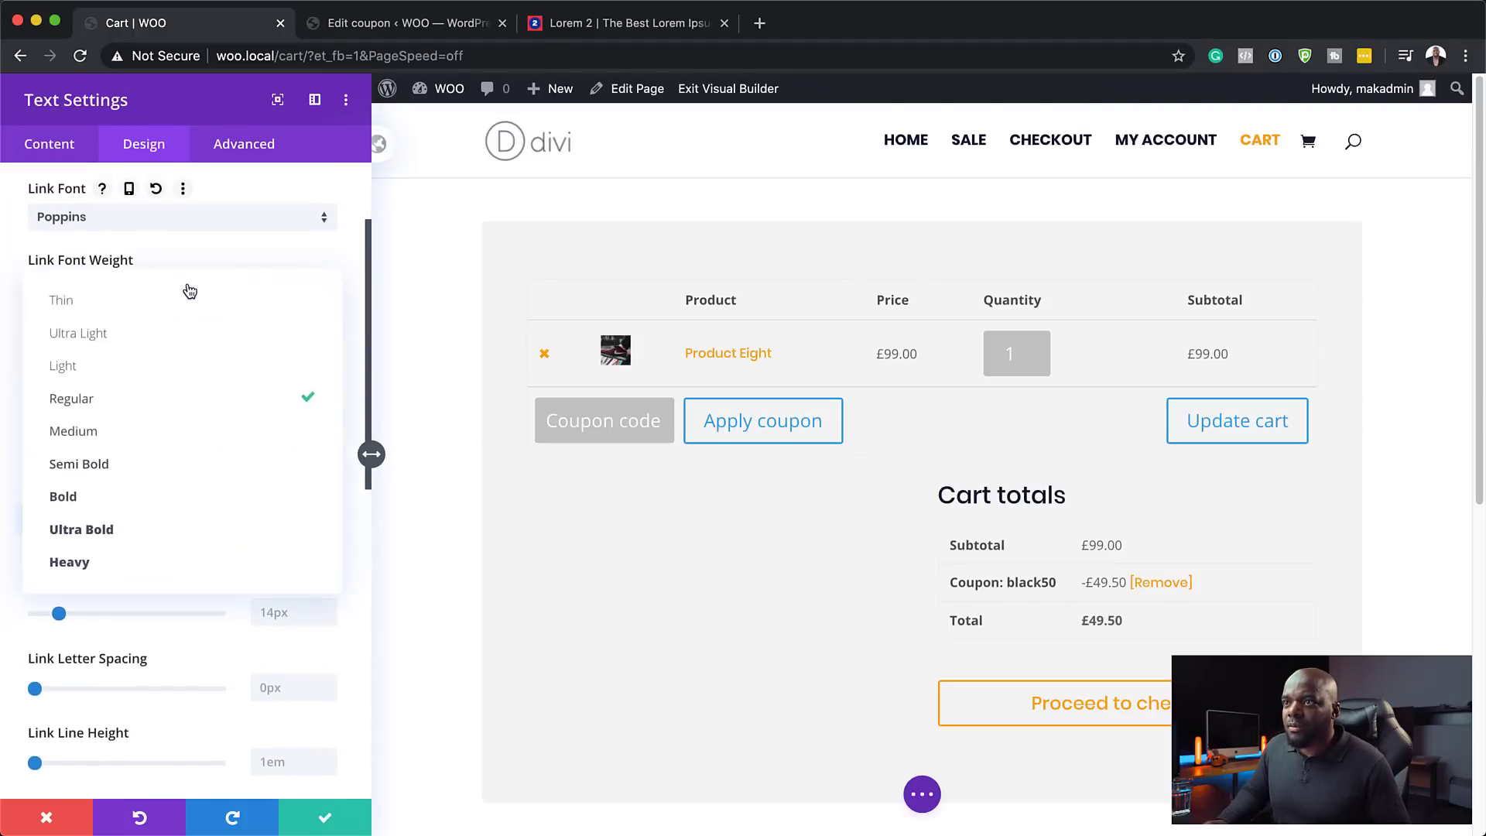
left_click(161, 495)
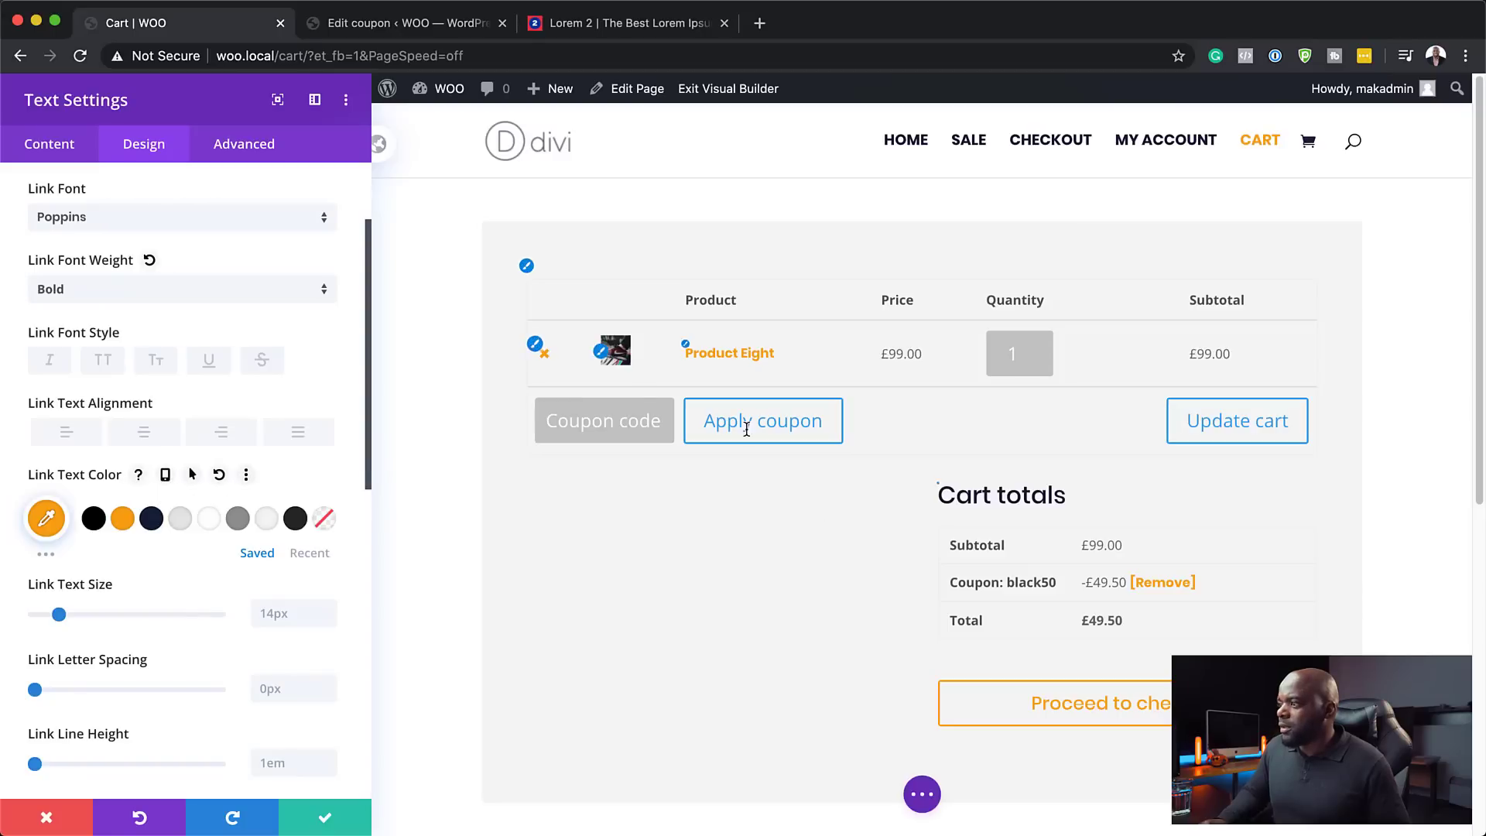
- Set the body text to Poppins in dark grey and save the text module
left_click(529, 268)
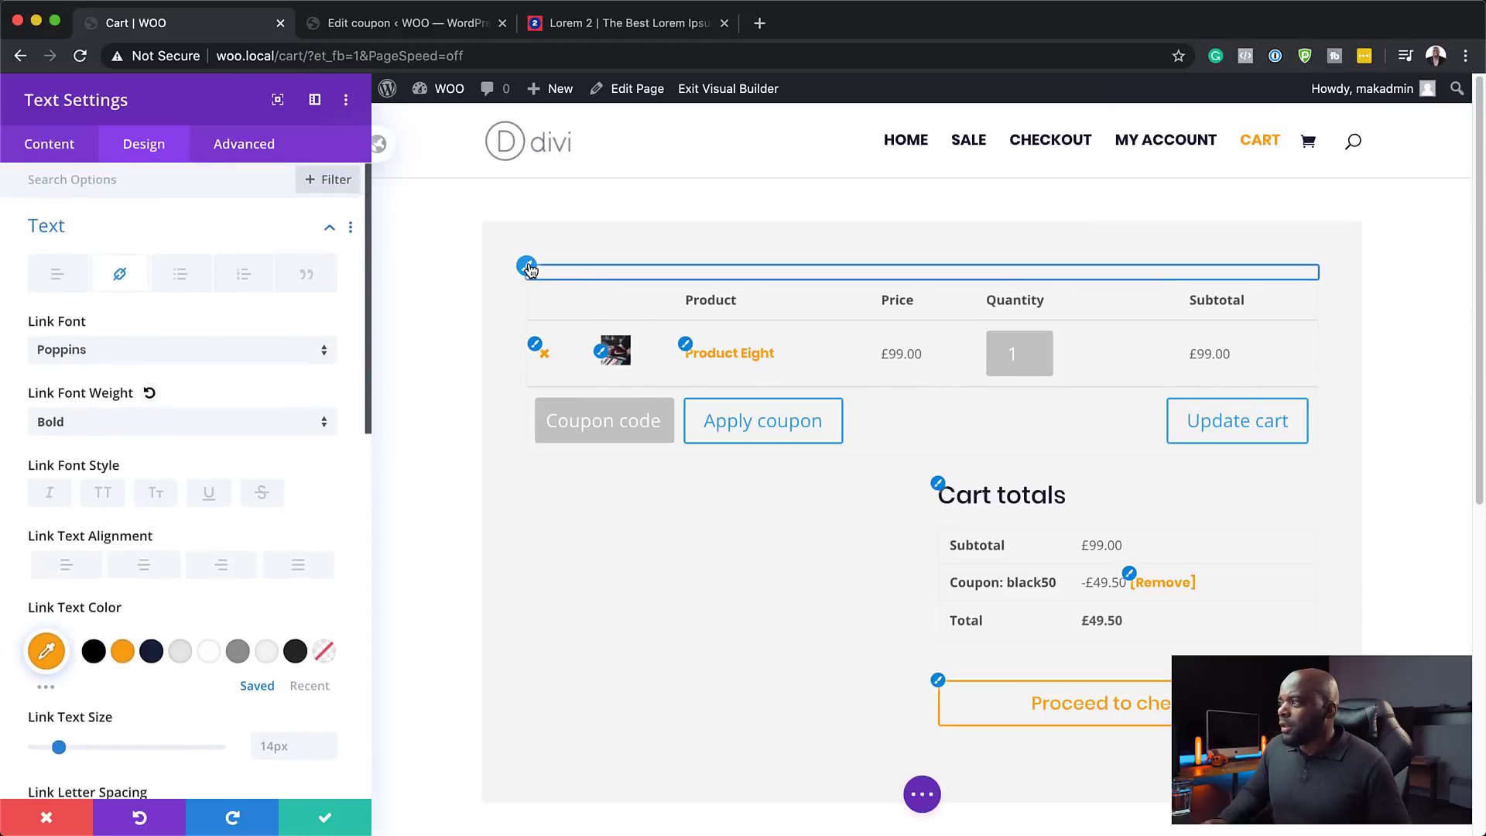
left_click(227, 362)
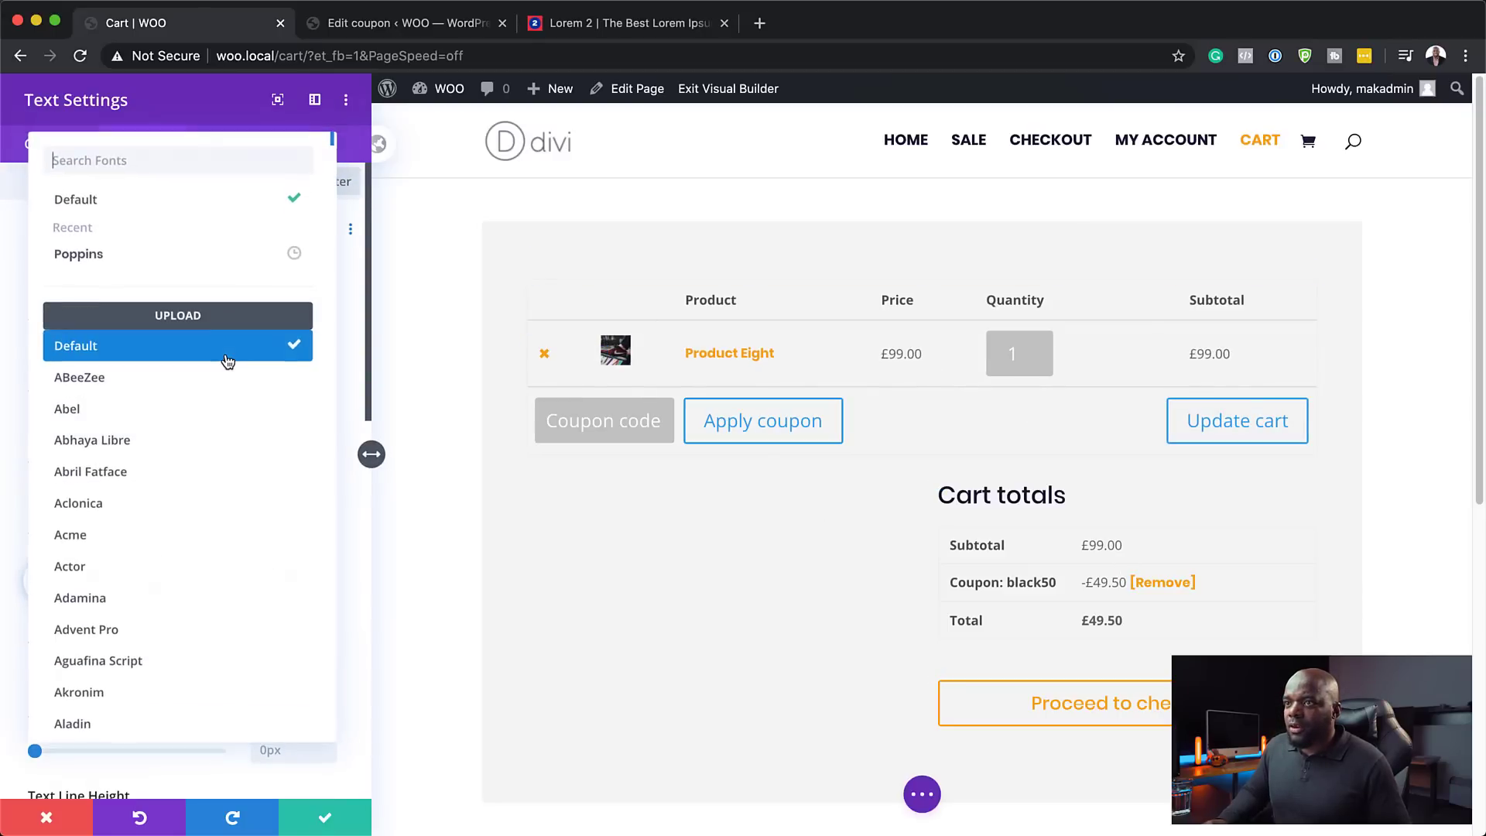
left_click(205, 269)
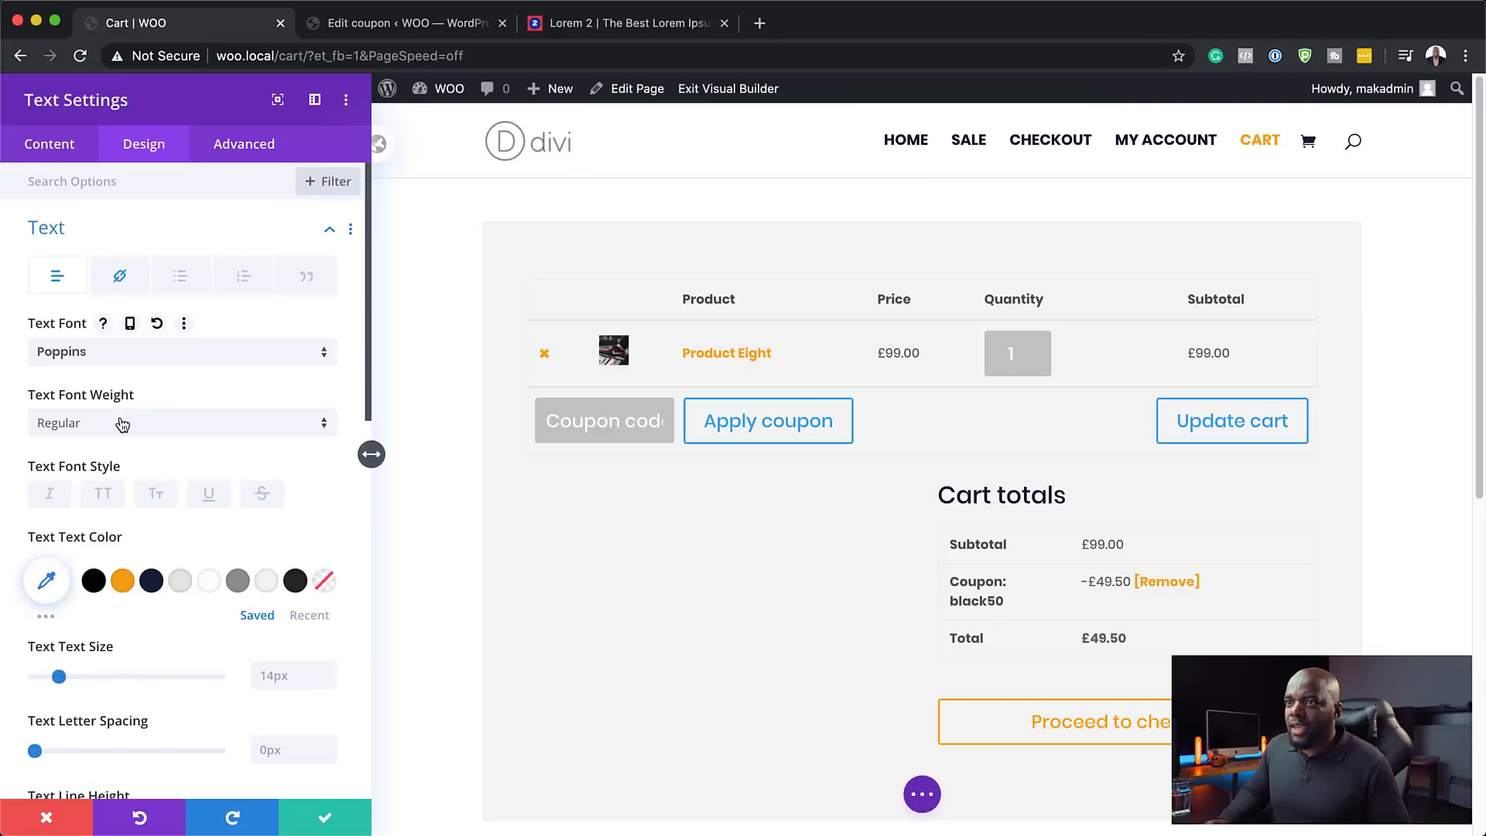
left_click(237, 582)
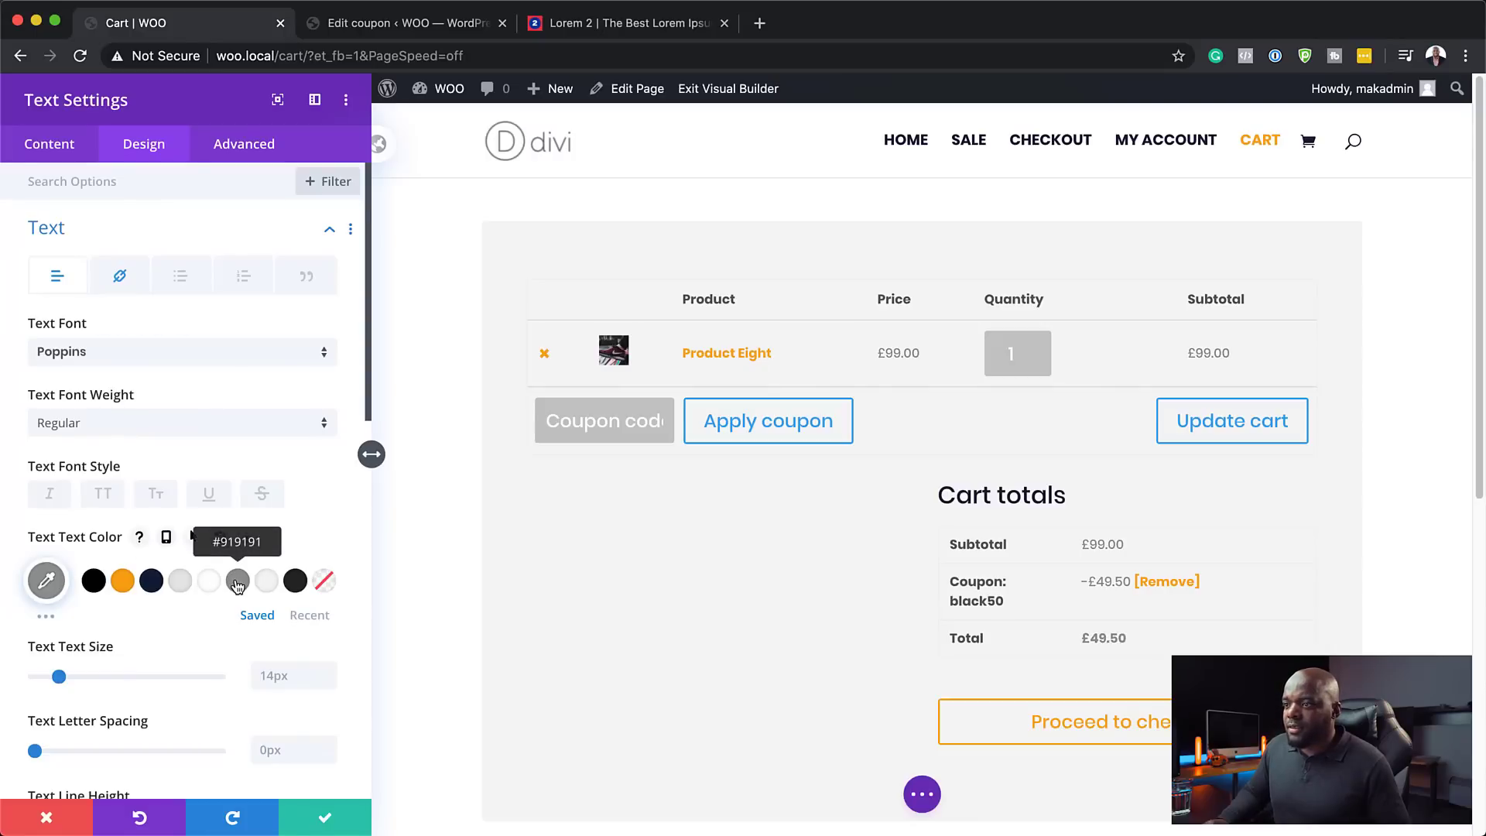
left_click(295, 582)
scroll(829, 627, "down", 5)
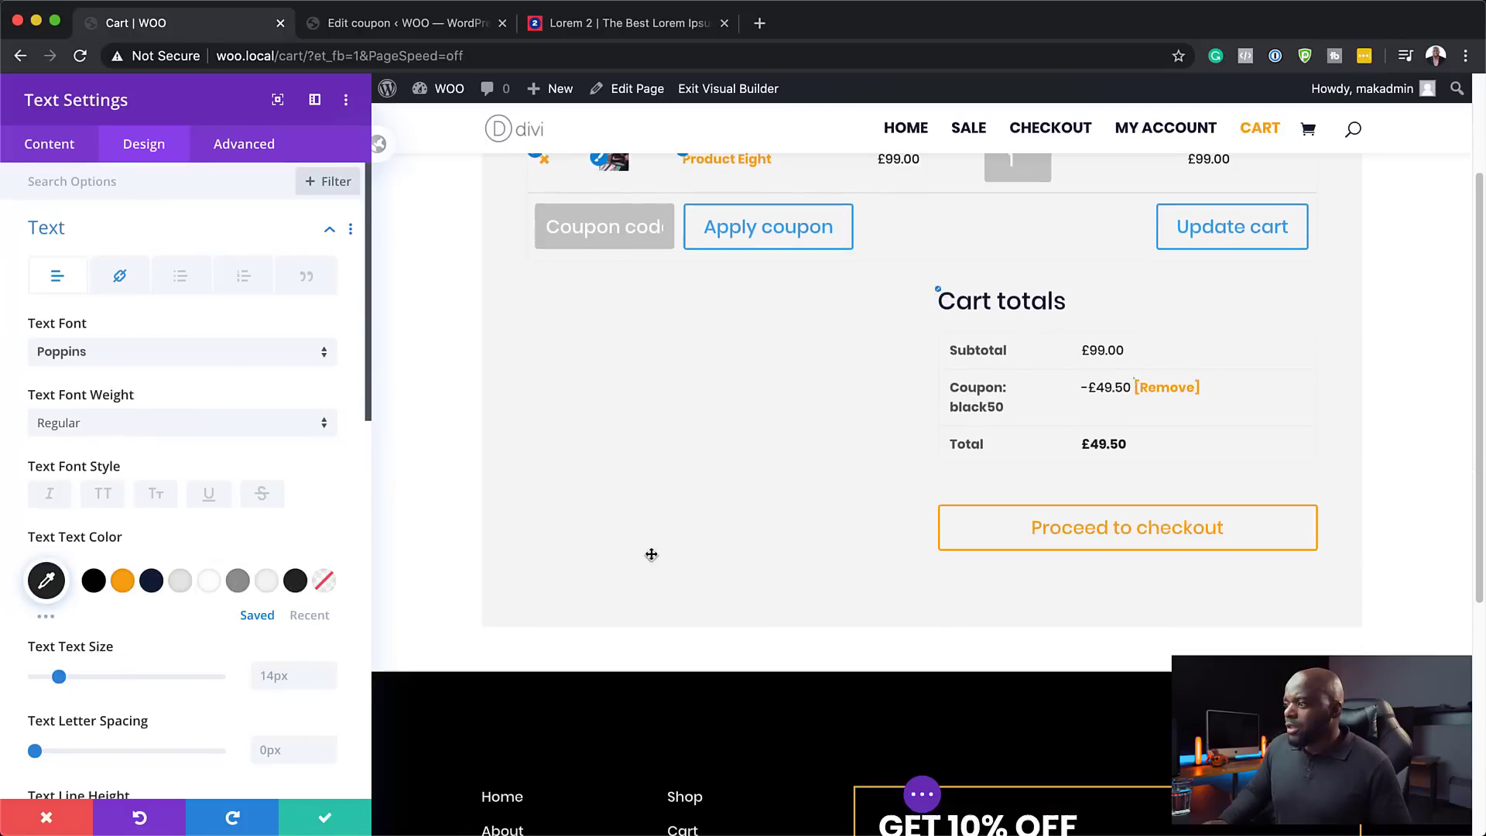
scroll(713, 564, "up", 3)
scroll(713, 564, "up", 2)
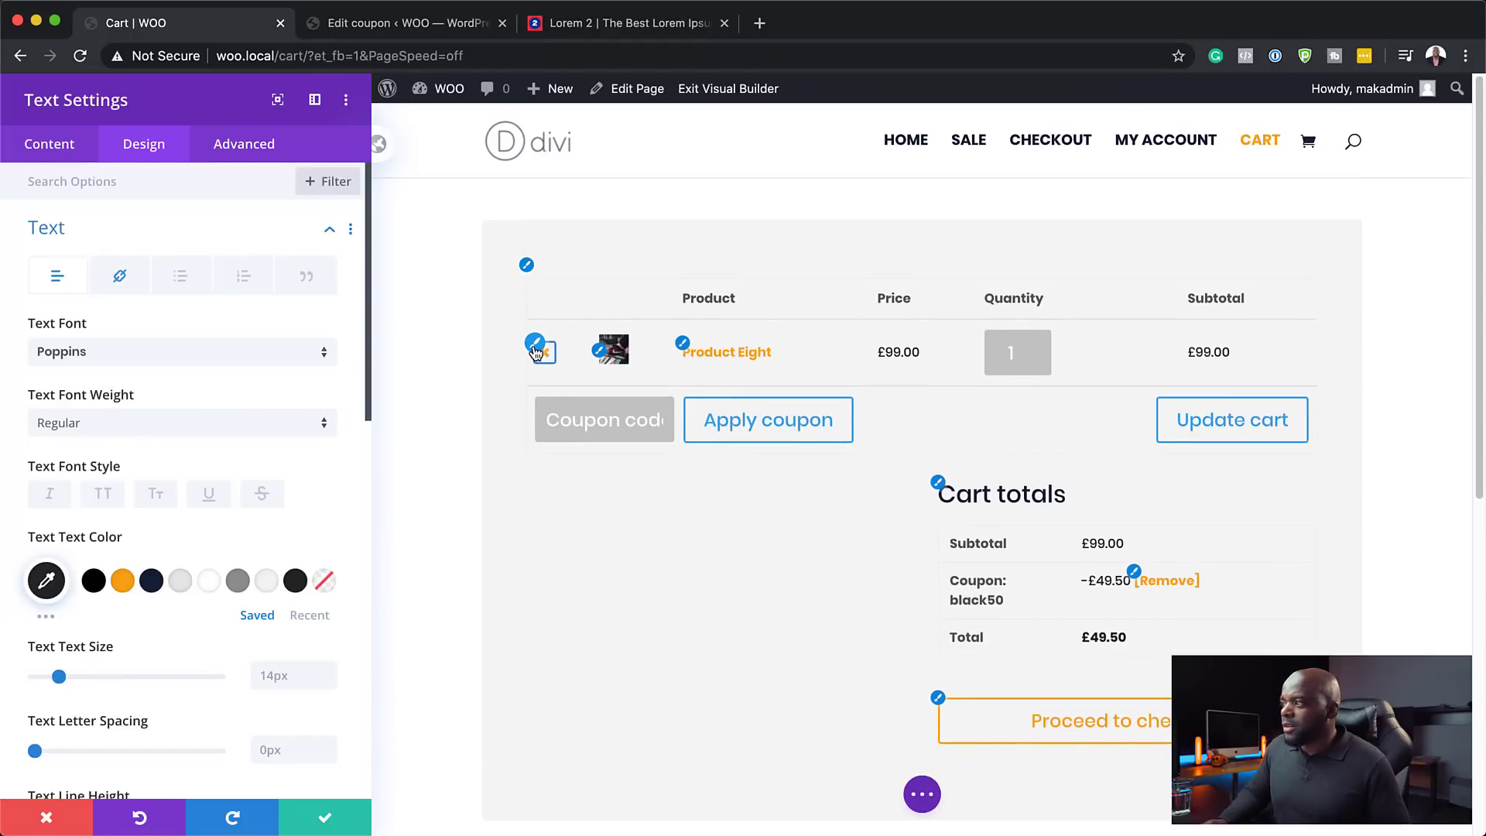
left_click(325, 822)
- Change the cart row's background to transparent
left_click(283, 246)
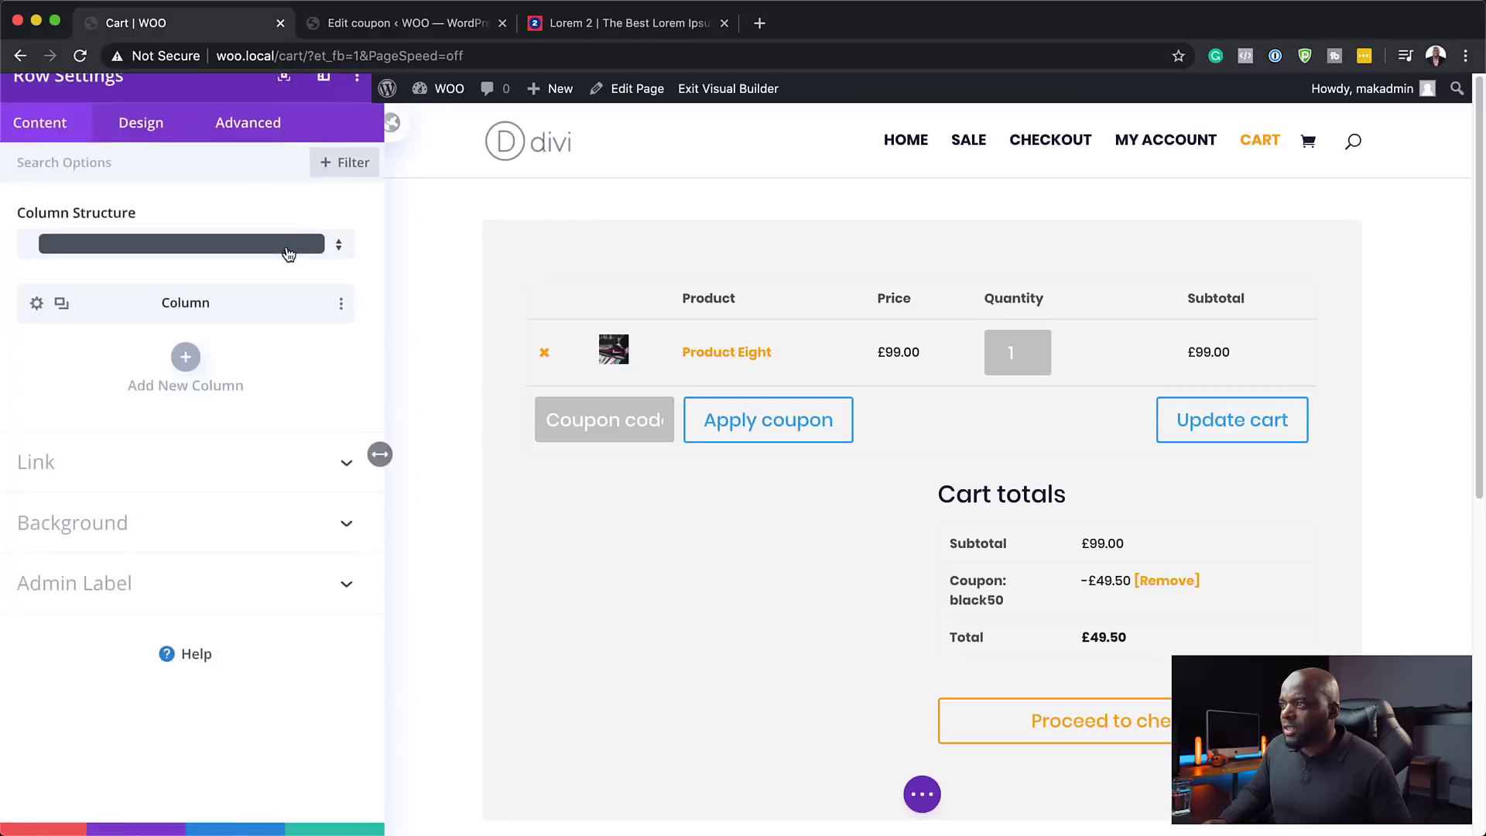
left_click(112, 524)
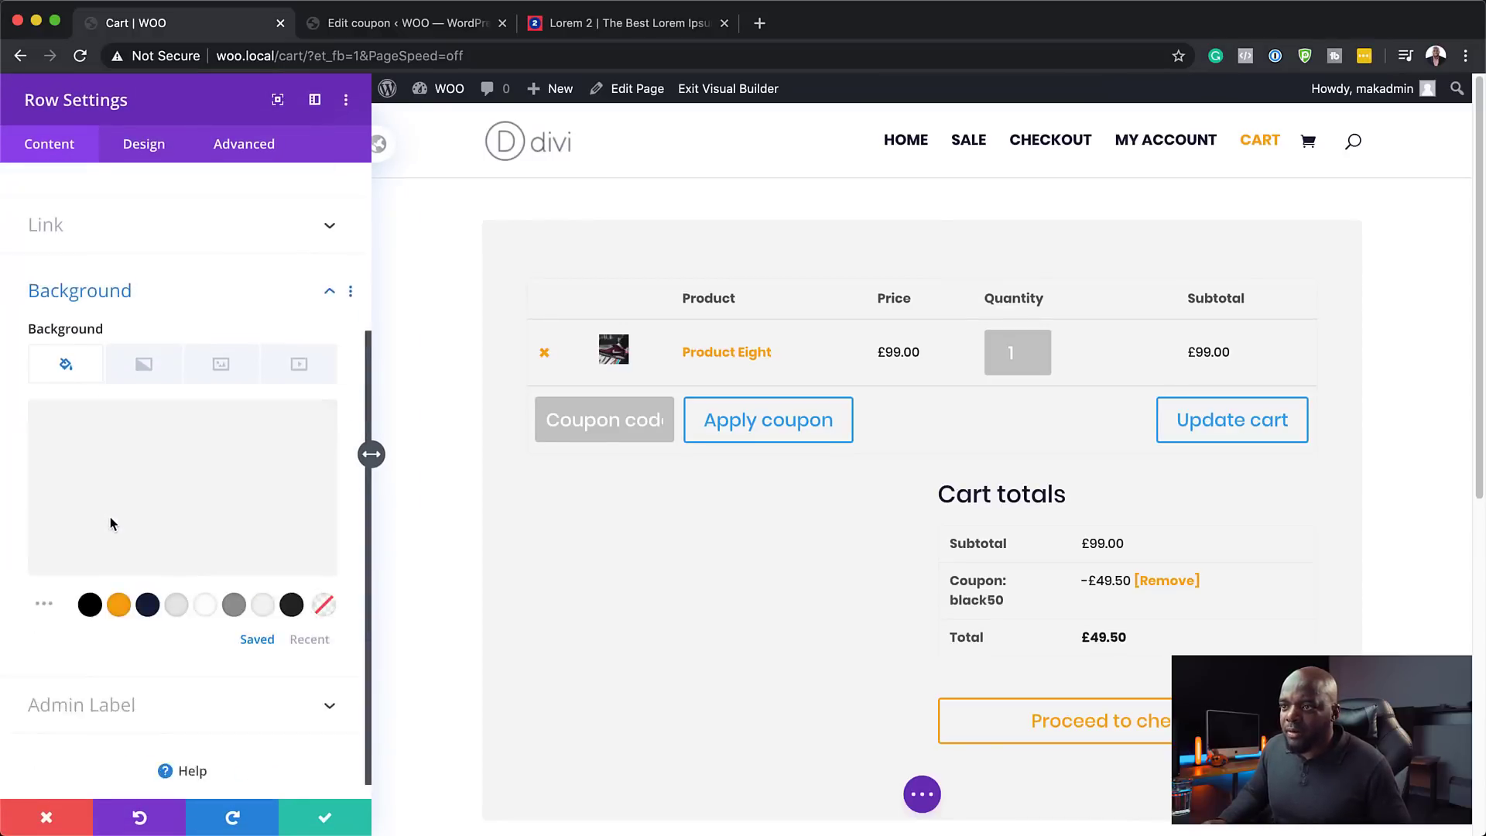
left_click(324, 590)
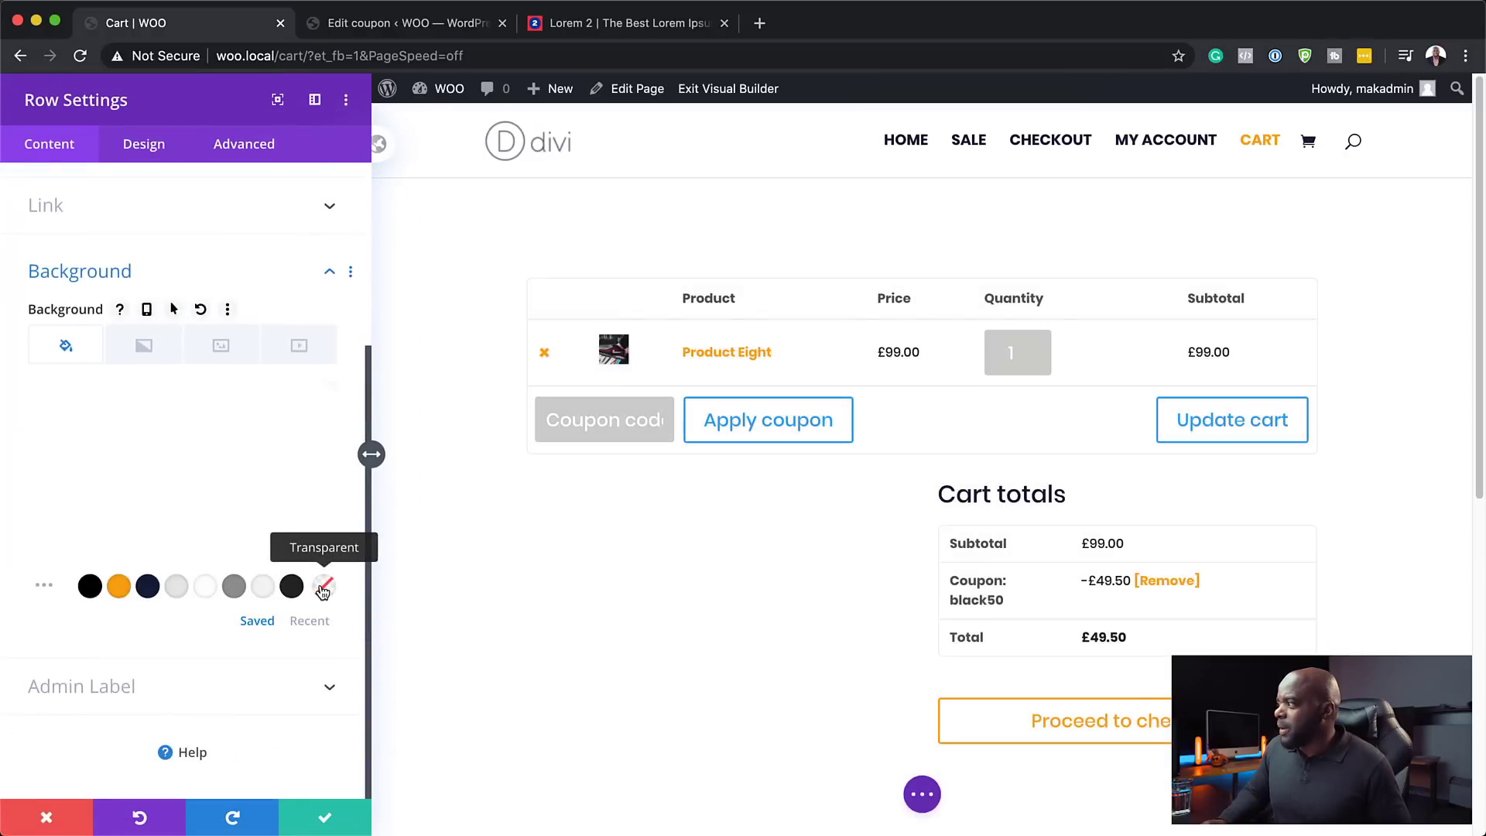
- Give the row a 1px light grey #e5e5e5 border
left_click(154, 147)
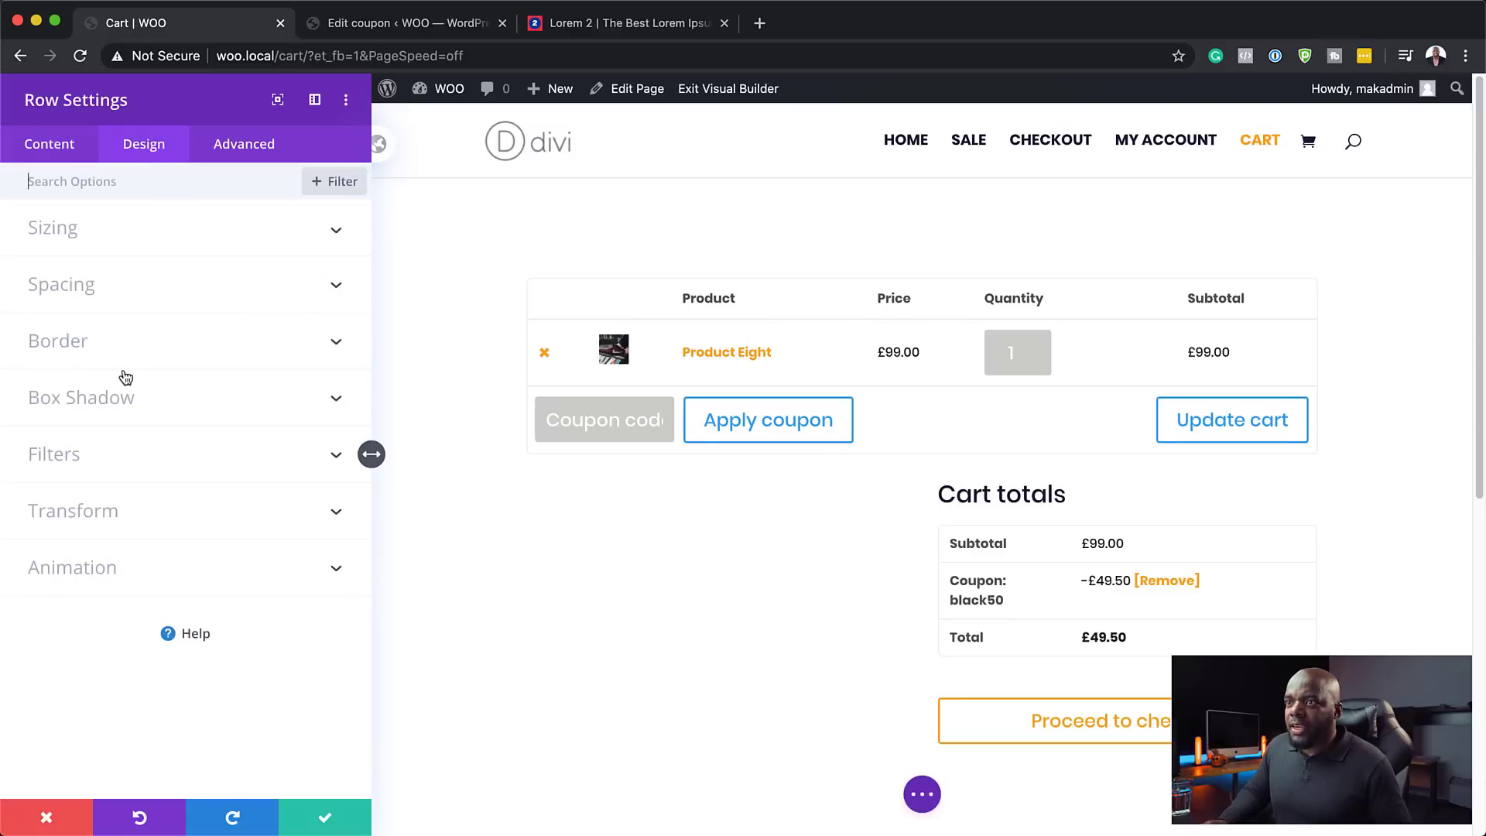
left_click(76, 344)
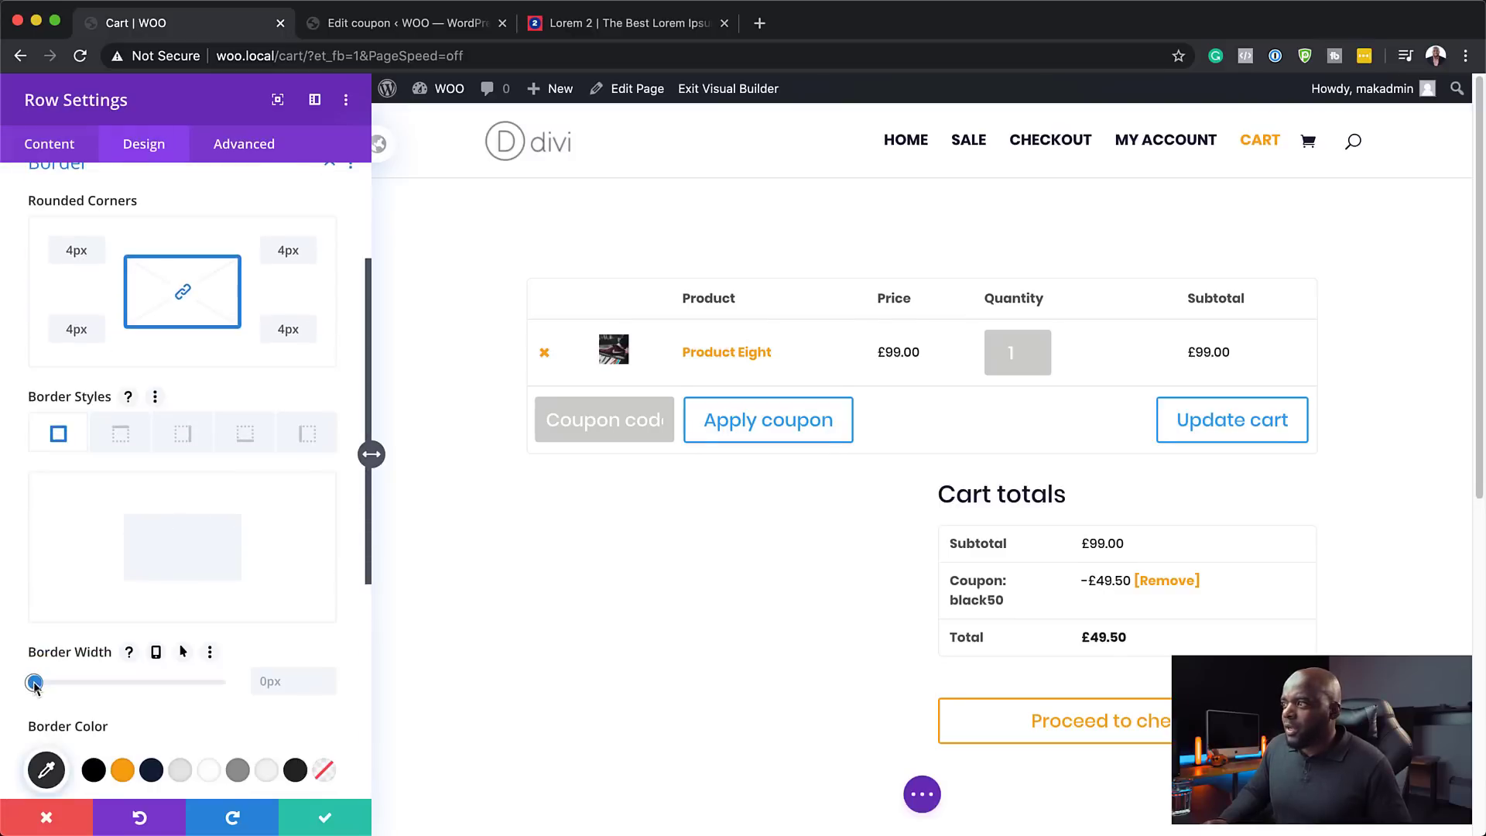
left_click_drag(34, 684, 38, 685)
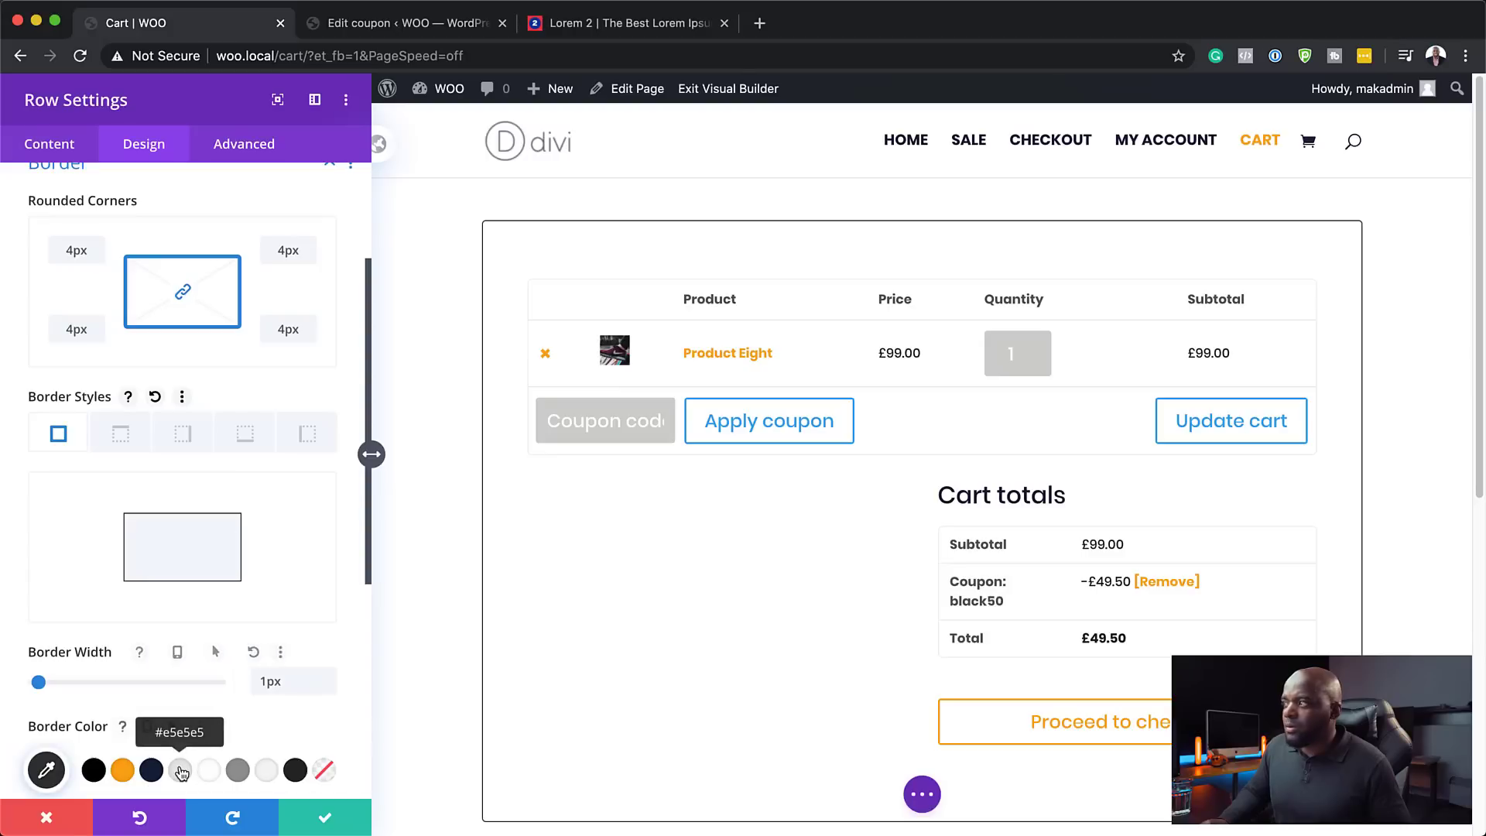
left_click(180, 770)
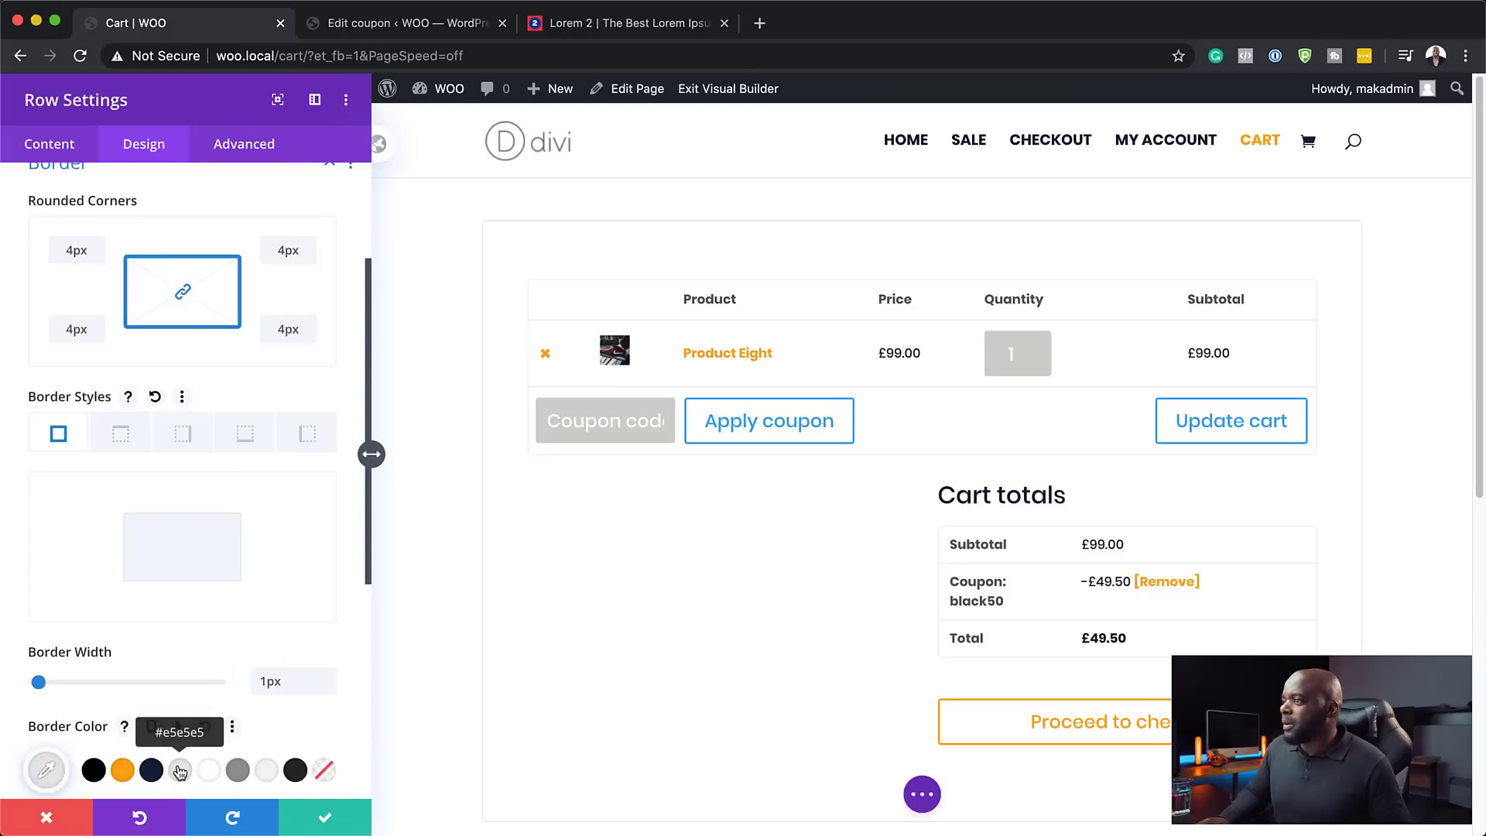
- Save the row and load the woo.local home page in the Edit coupon tab
left_click(325, 820)
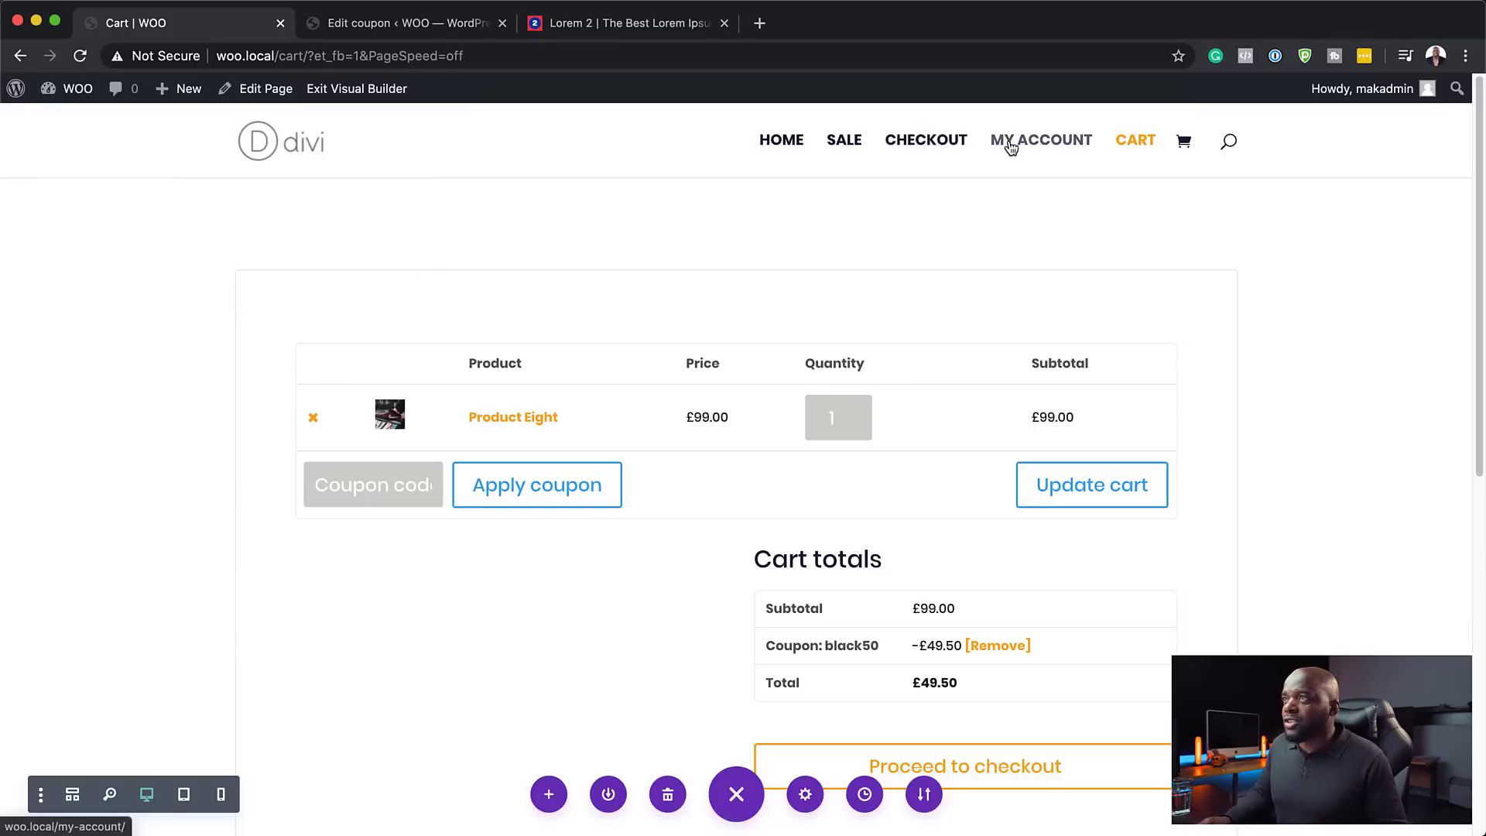
left_click(398, 23)
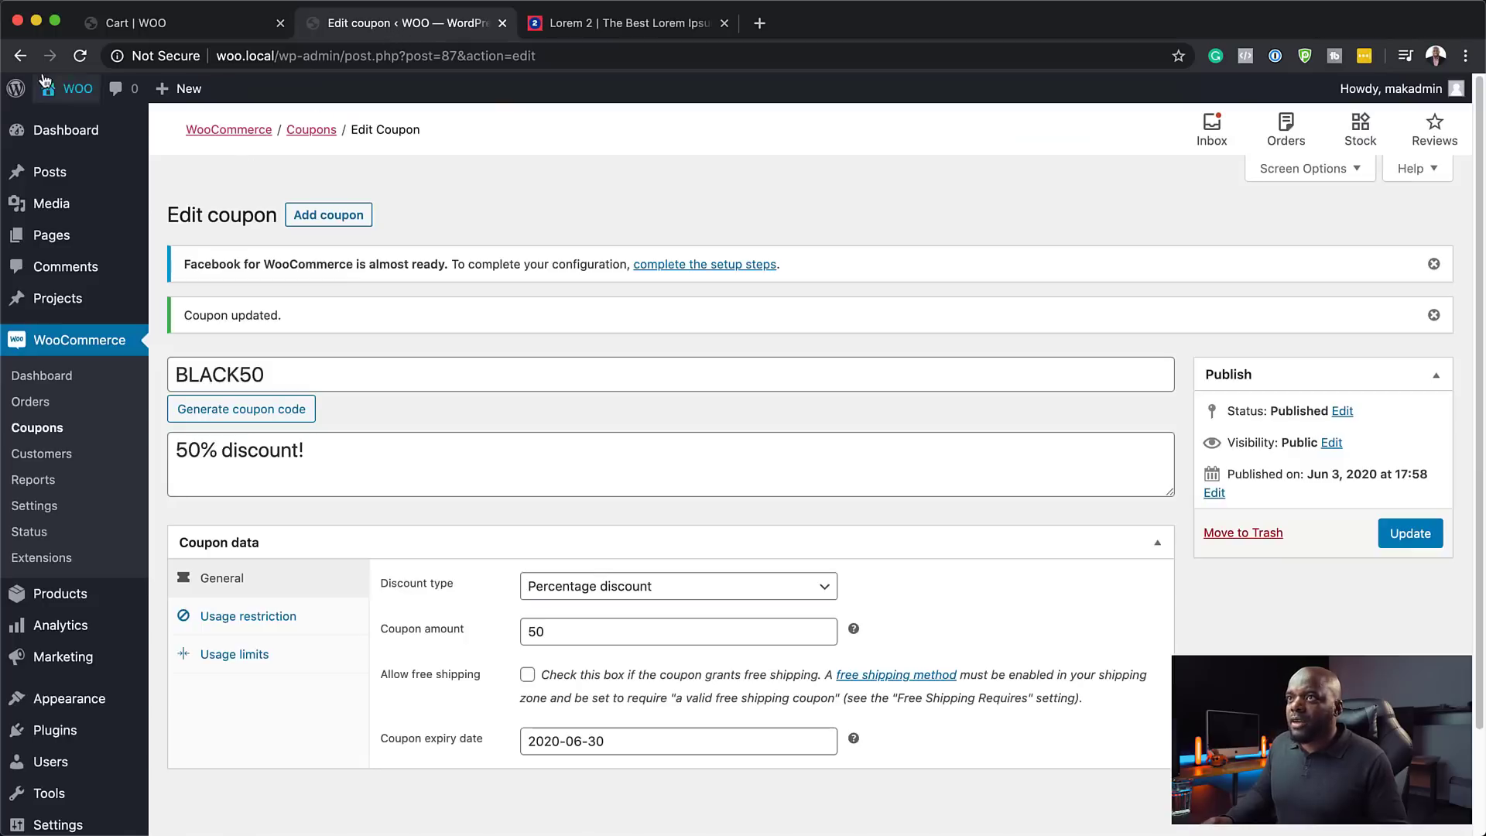
left_click_drag(278, 56, 536, 56)
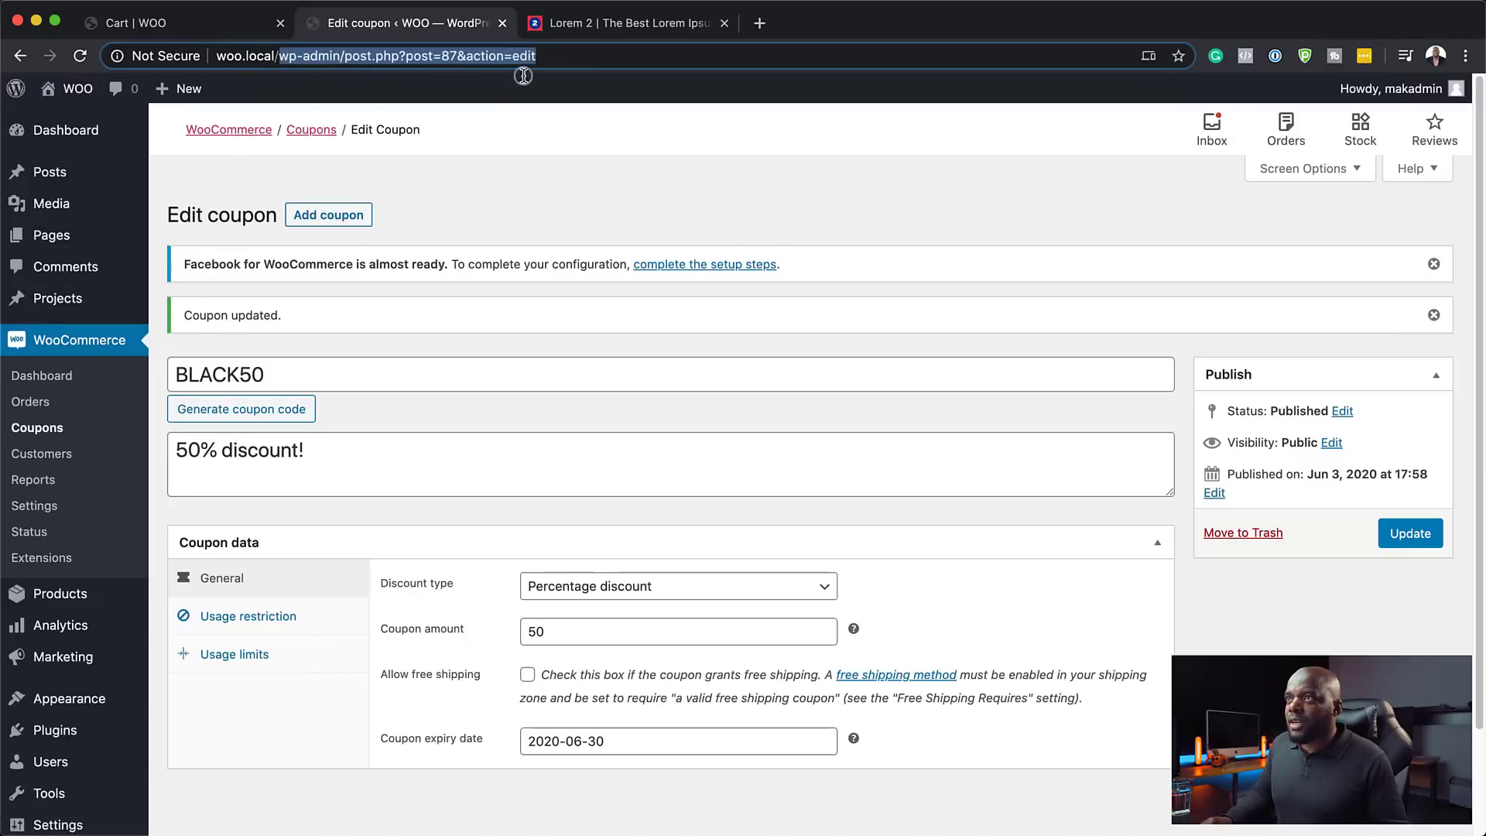
key("BackSpace")
key("Return")
- View the live restyled cart via My Account, showing black50 and £49.50 total
left_click(1061, 146)
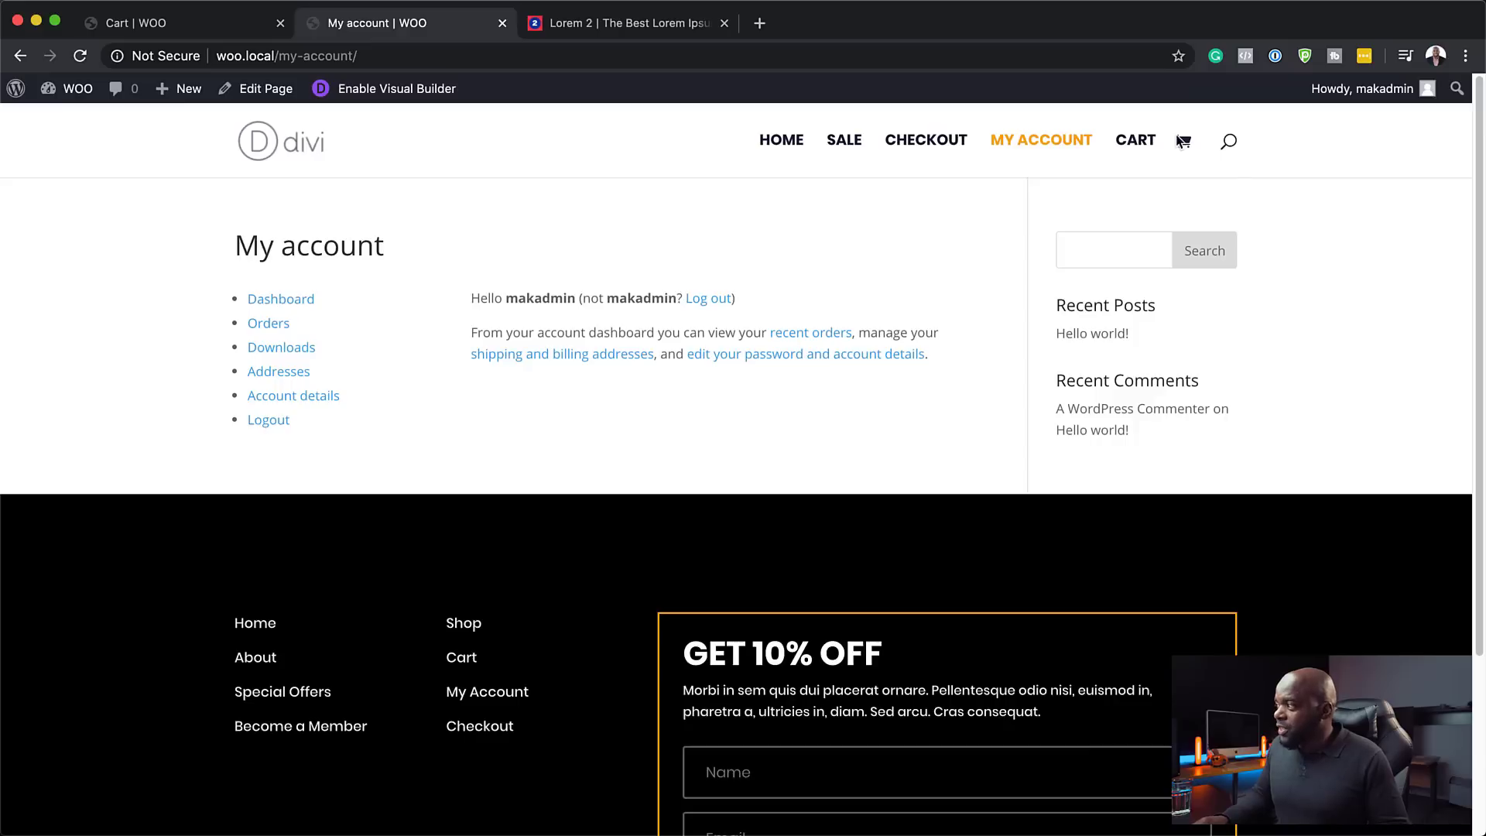
left_click(1143, 142)
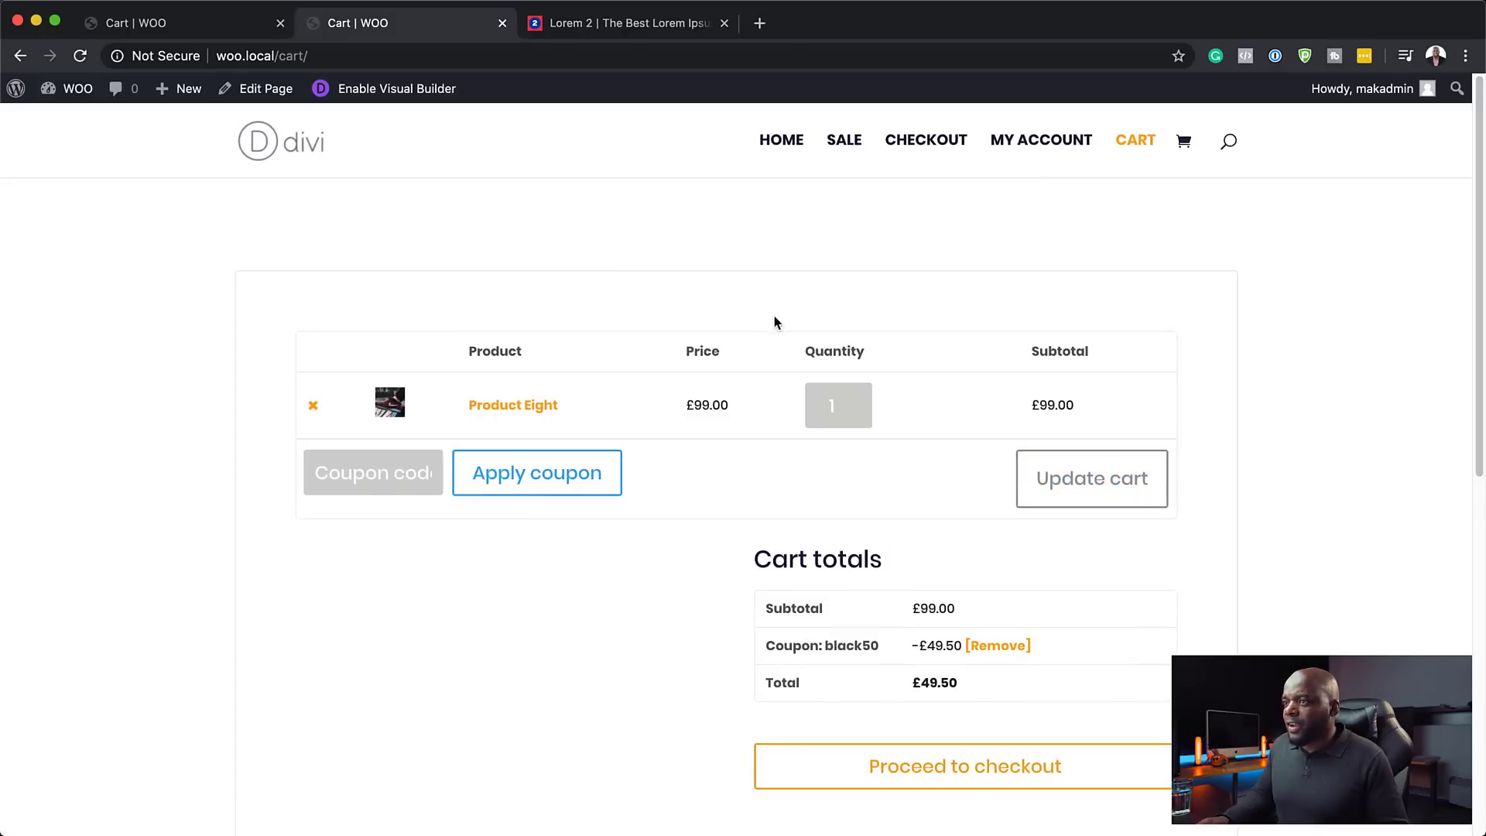
scroll(1206, 493, "down", 2)
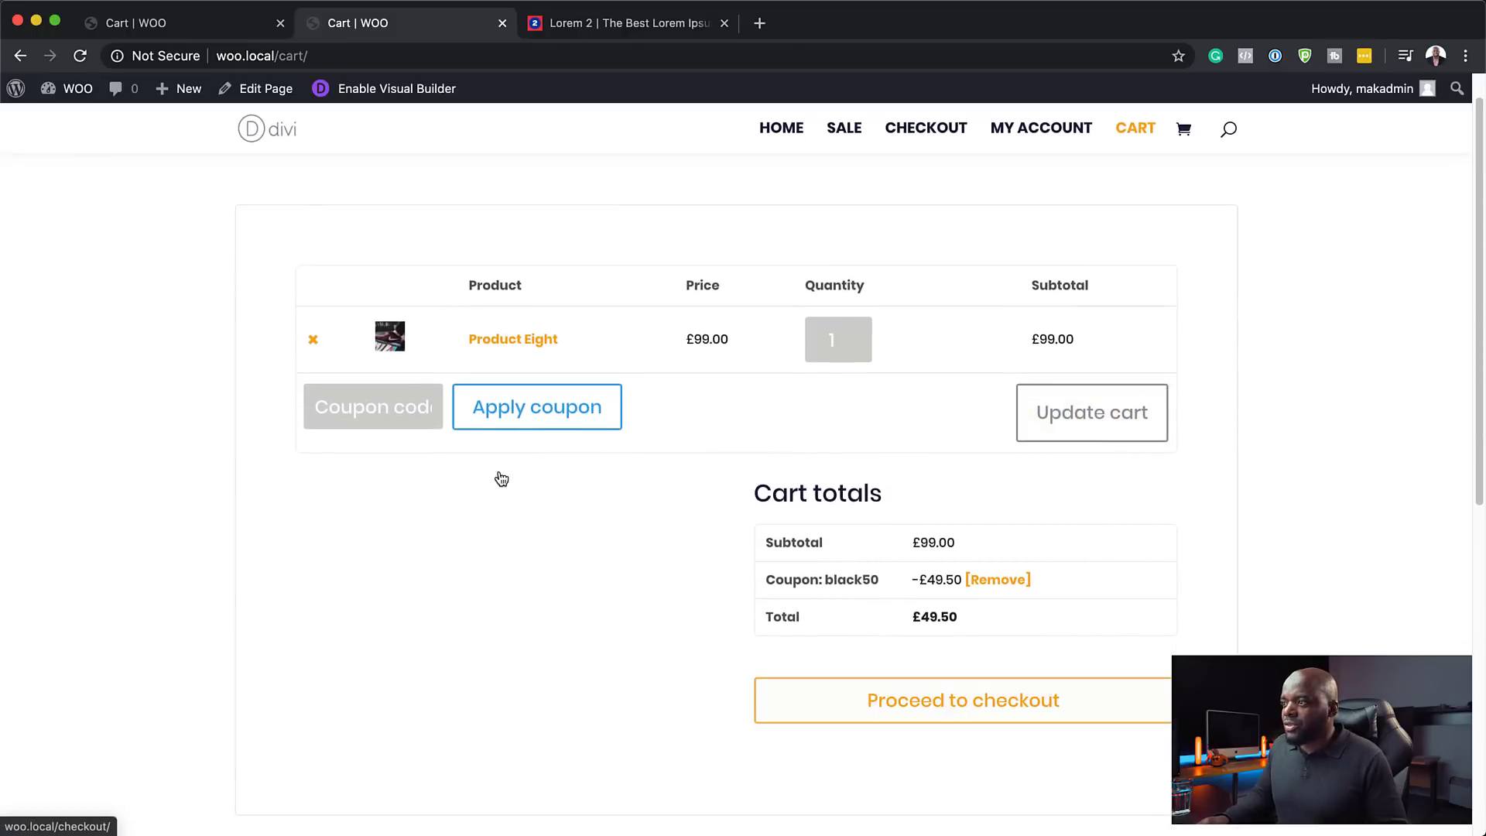
- Enable the Visual Builder on the live Checkout page
scroll(1131, 508, "up", 1)
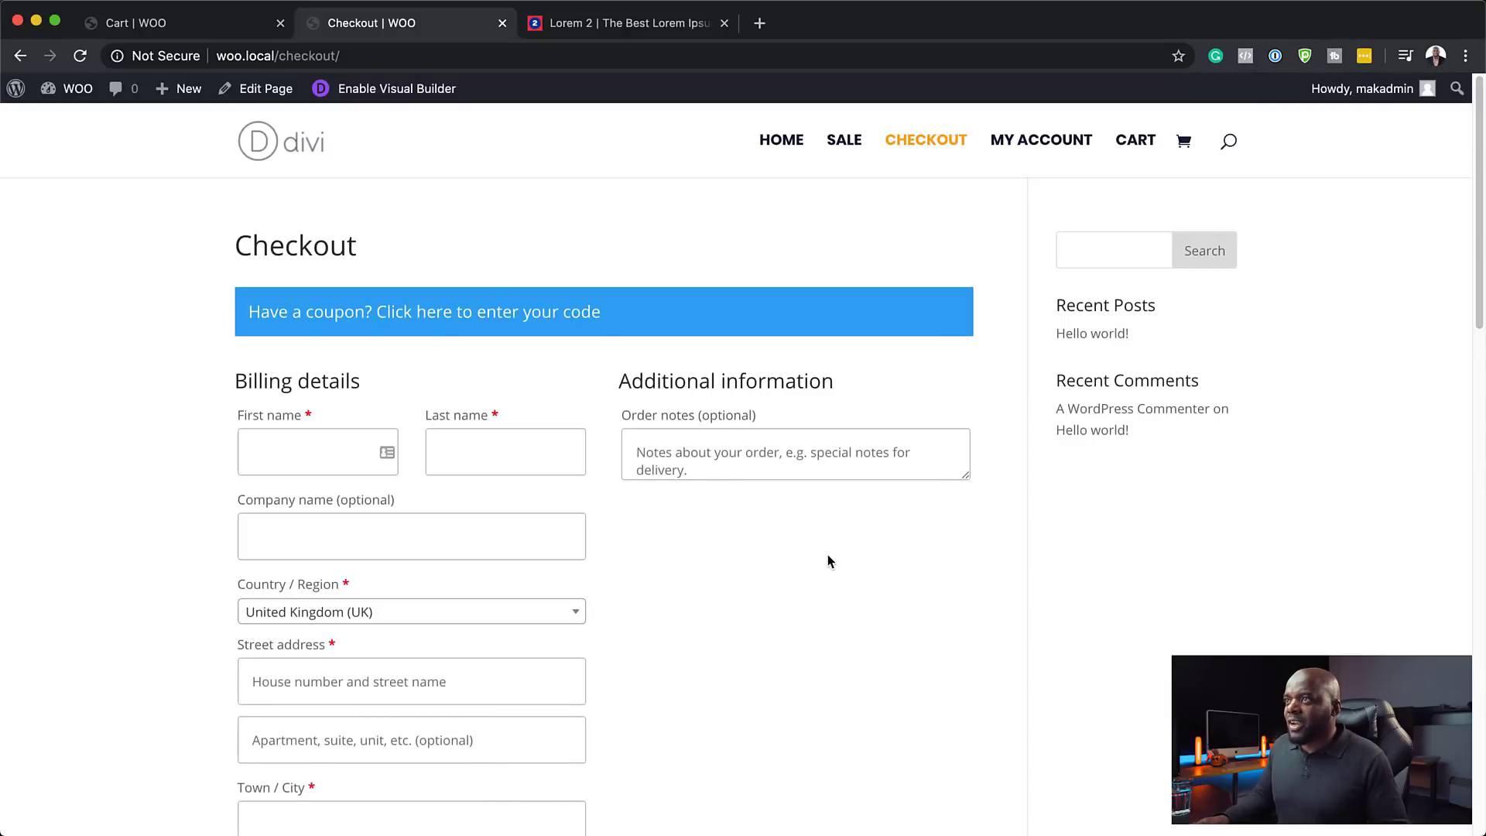
left_click(386, 90)
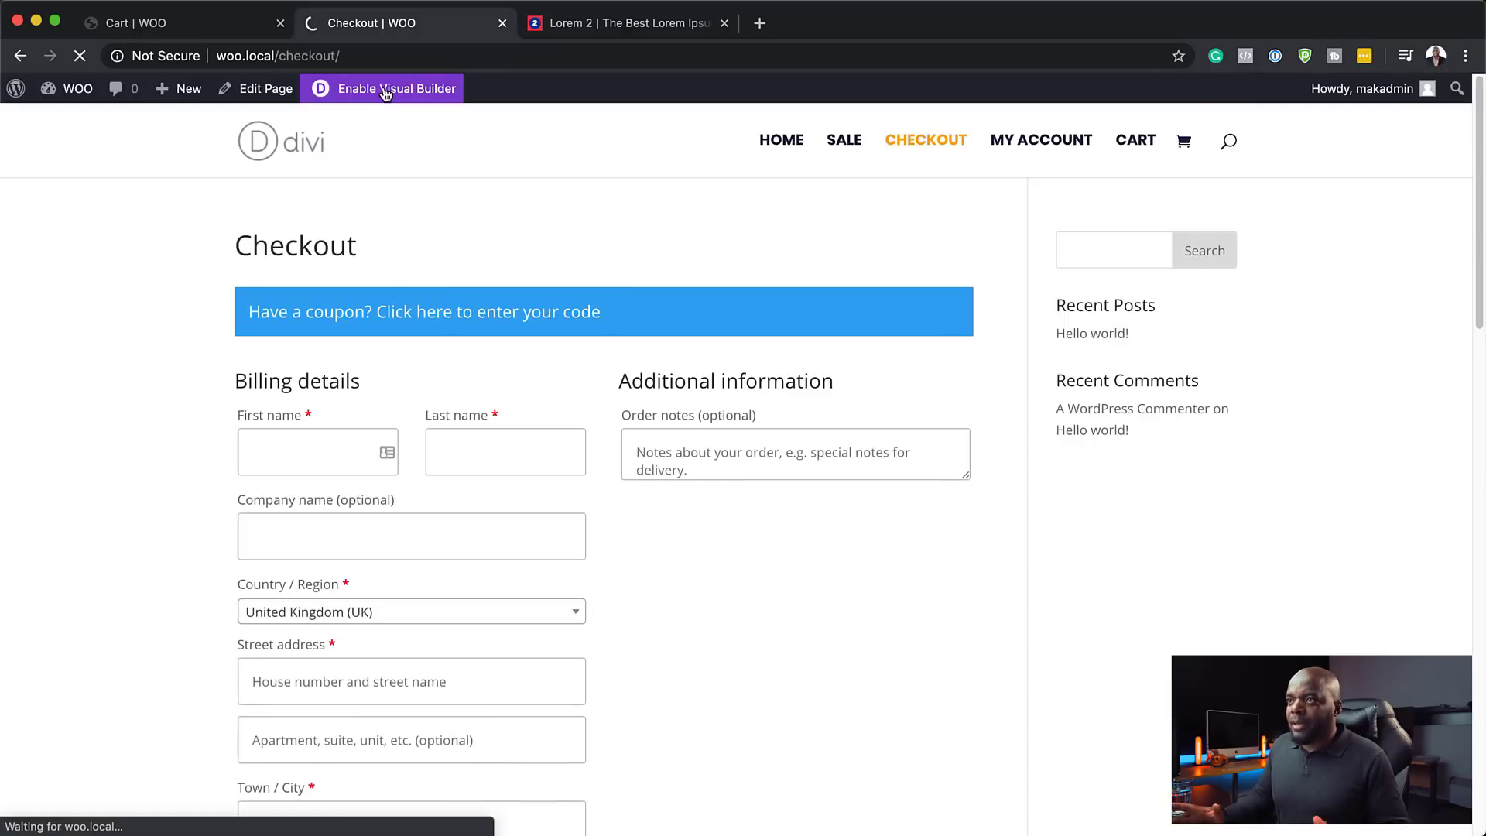
- Using the existing content, set the checkout text module's text font to Poppins
left_click(390, 486)
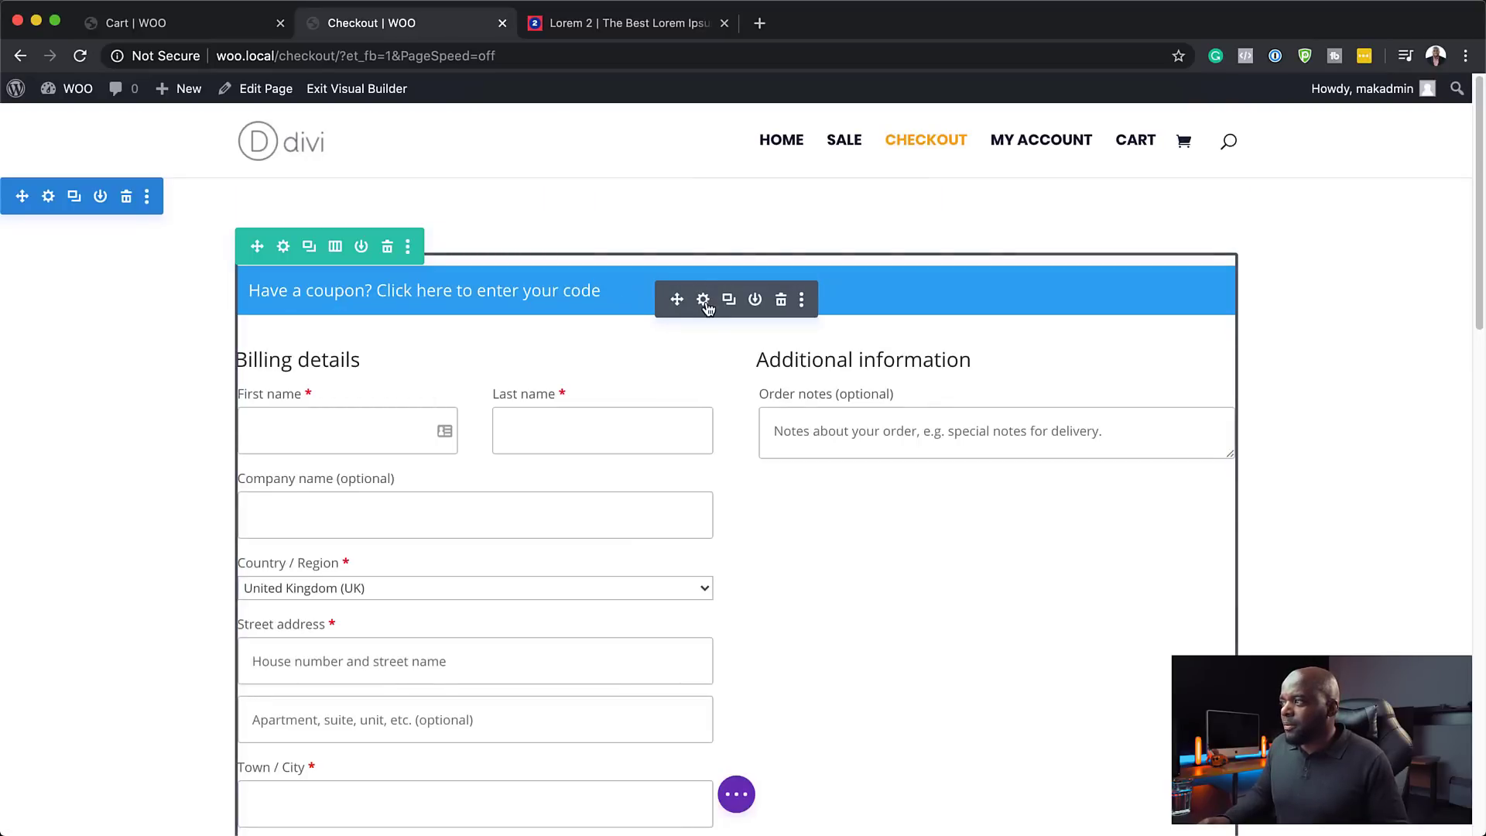
left_click(704, 300)
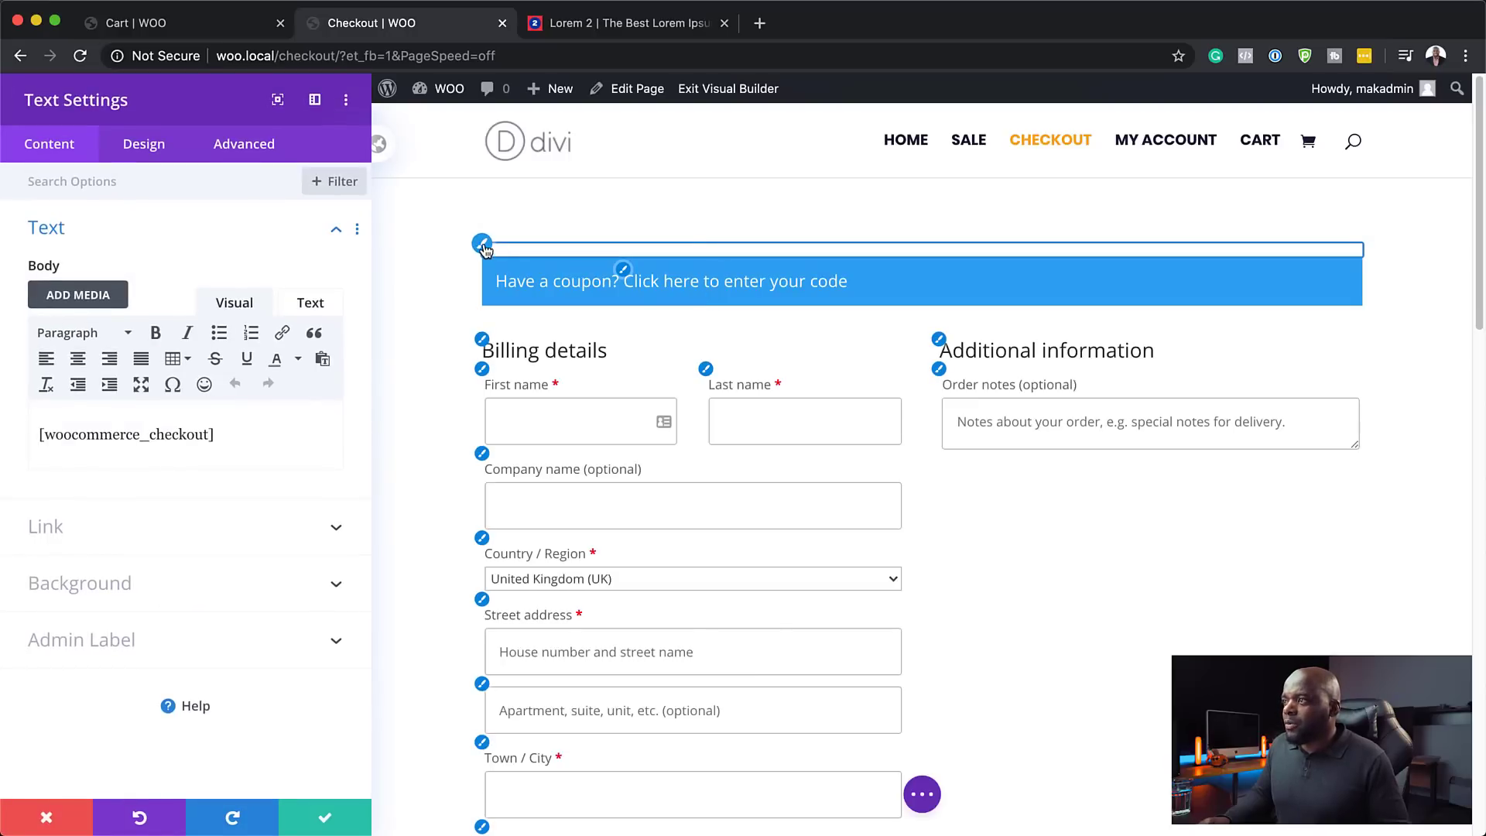
left_click(144, 144)
left_click(47, 227)
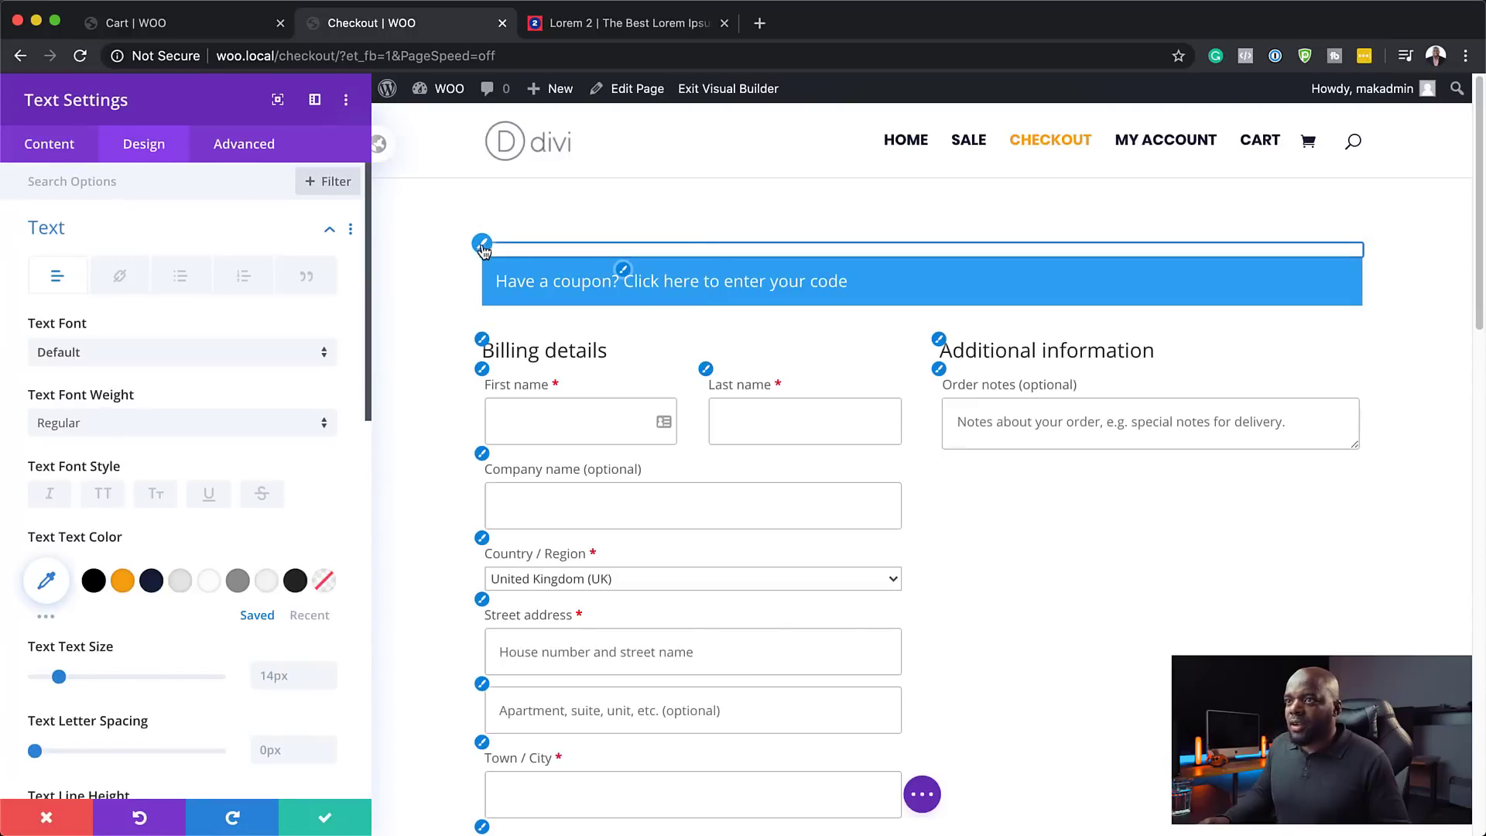
left_click(173, 354)
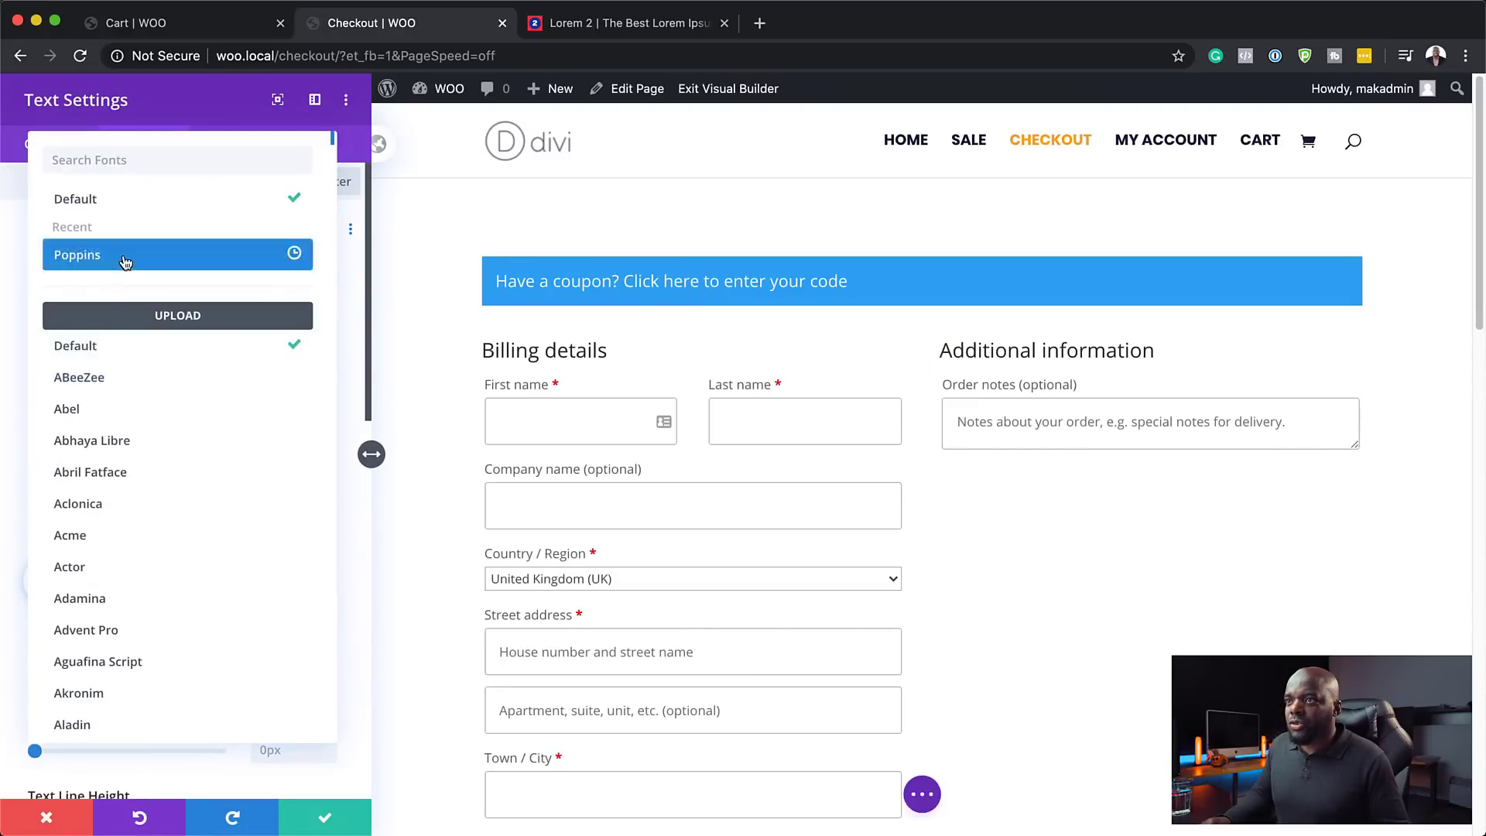
left_click(124, 261)
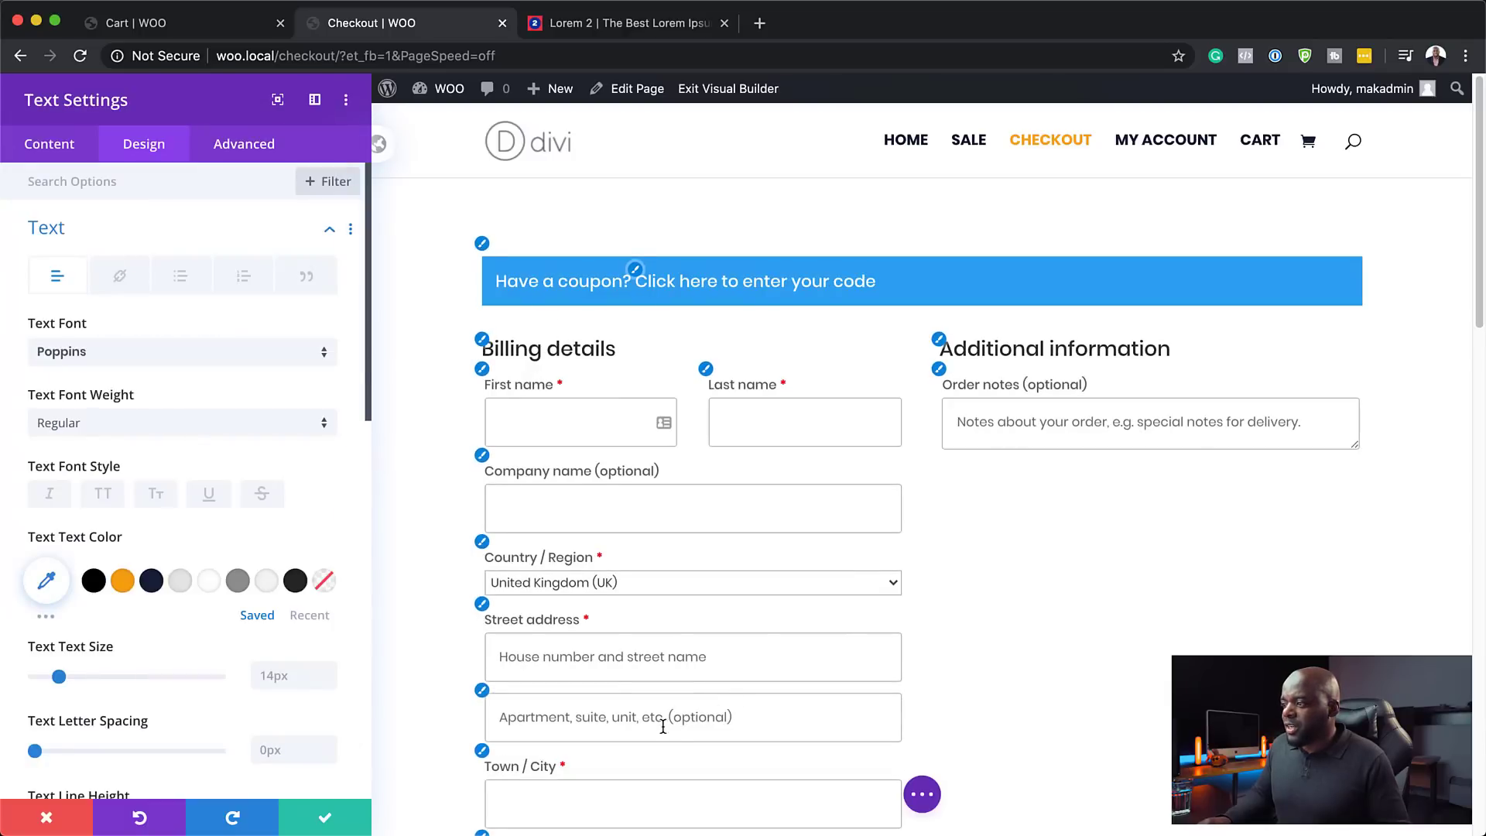
scroll(292, 607, "down", 1)
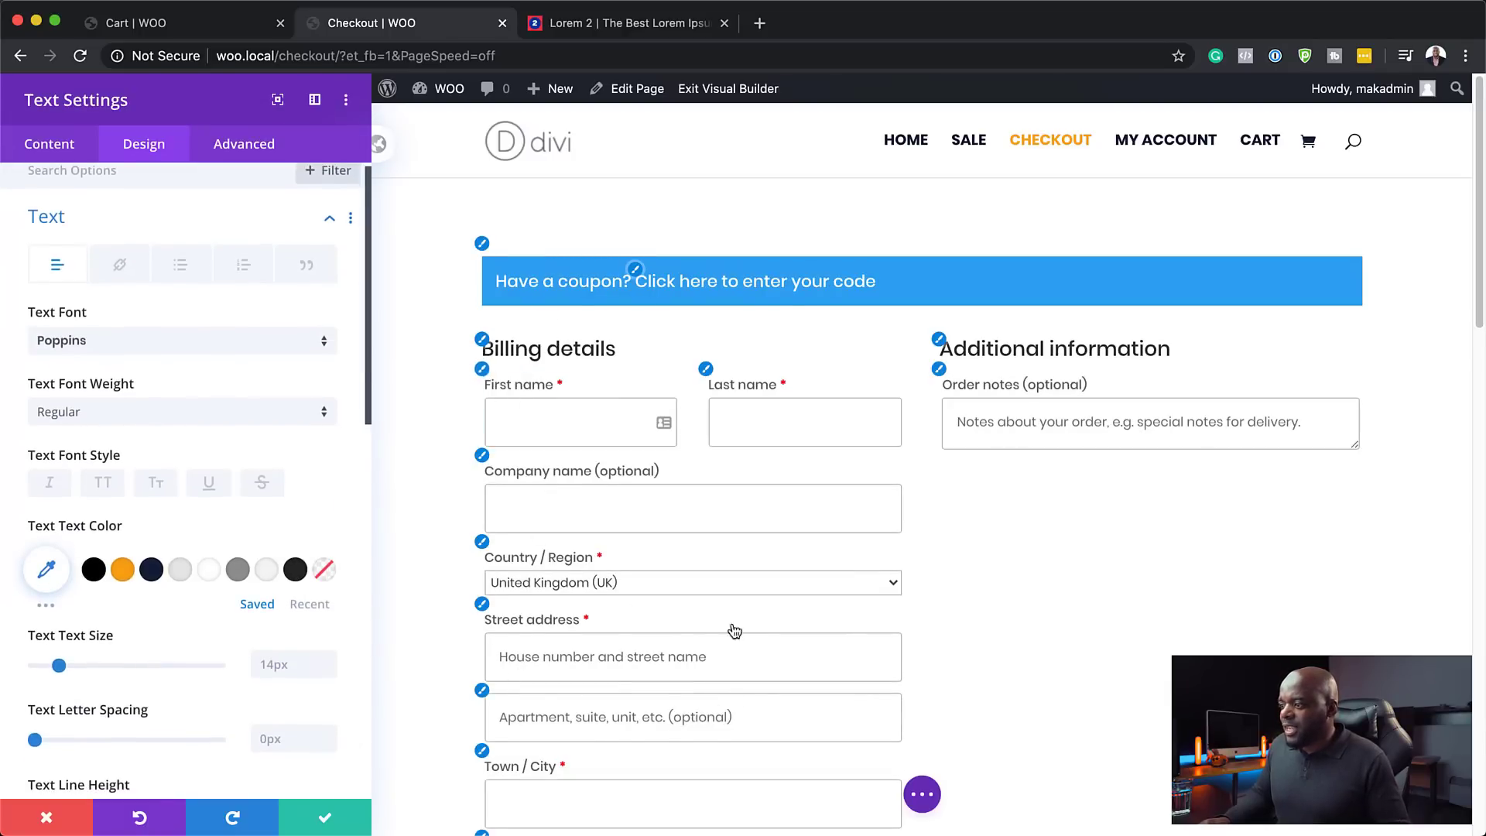
scroll(733, 623, "down", 3)
scroll(732, 623, "down", 10)
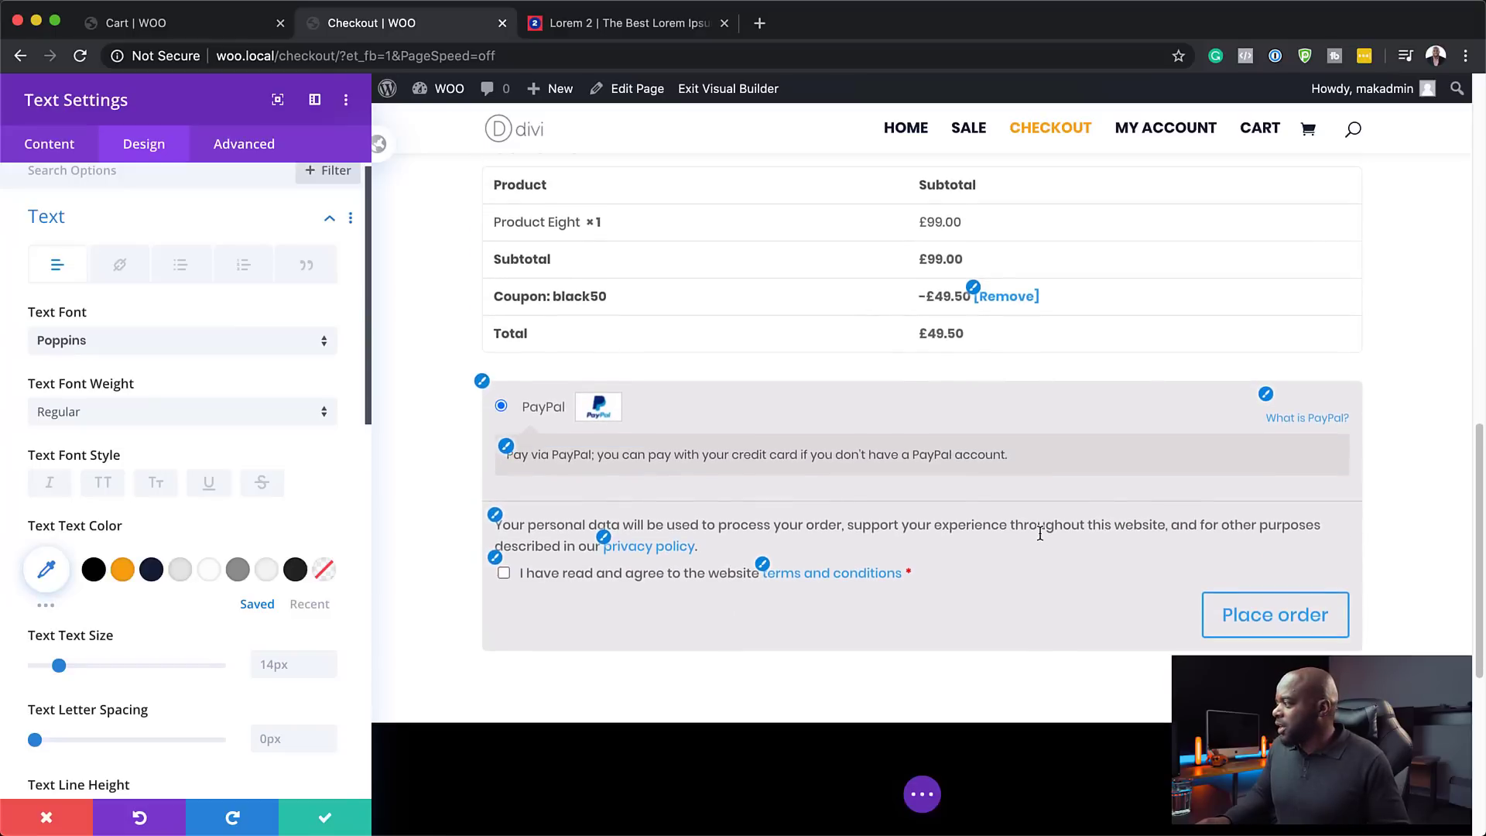
scroll(835, 604, "up", 15)
scroll(838, 609, "up", 10)
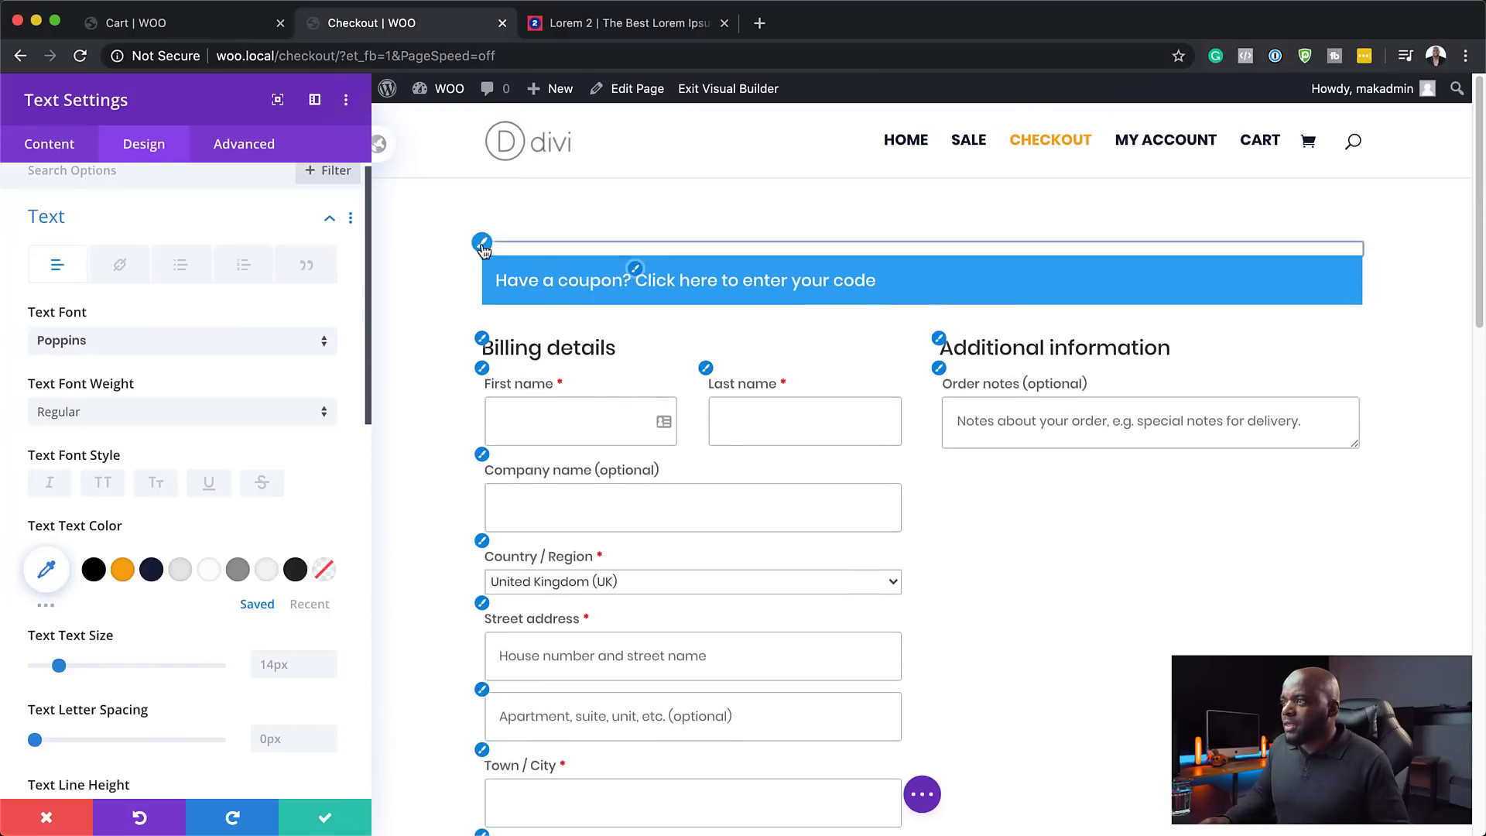
scroll(166, 597, "down", 8)
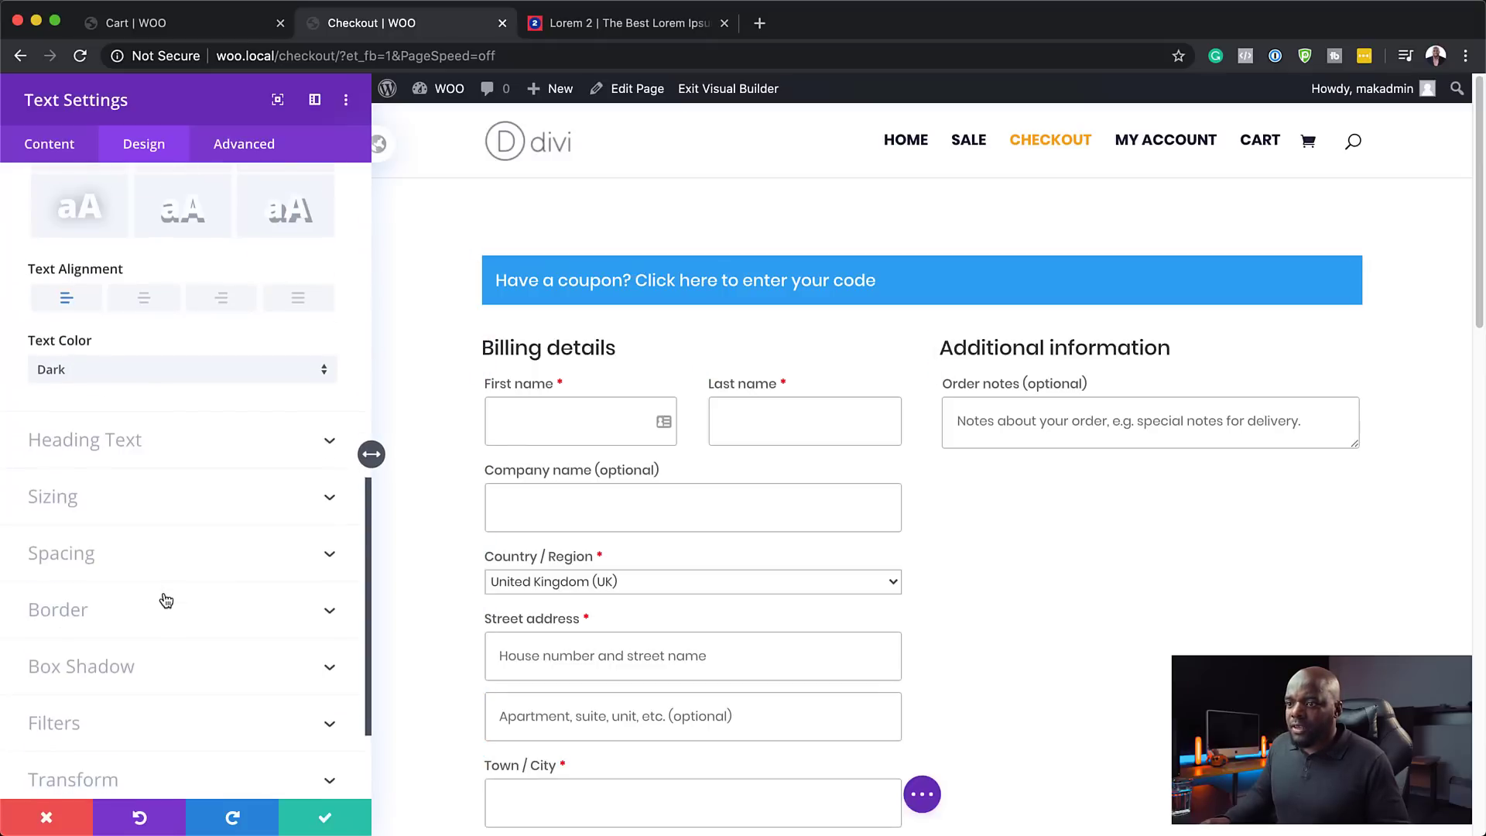
scroll(163, 601, "down", 3)
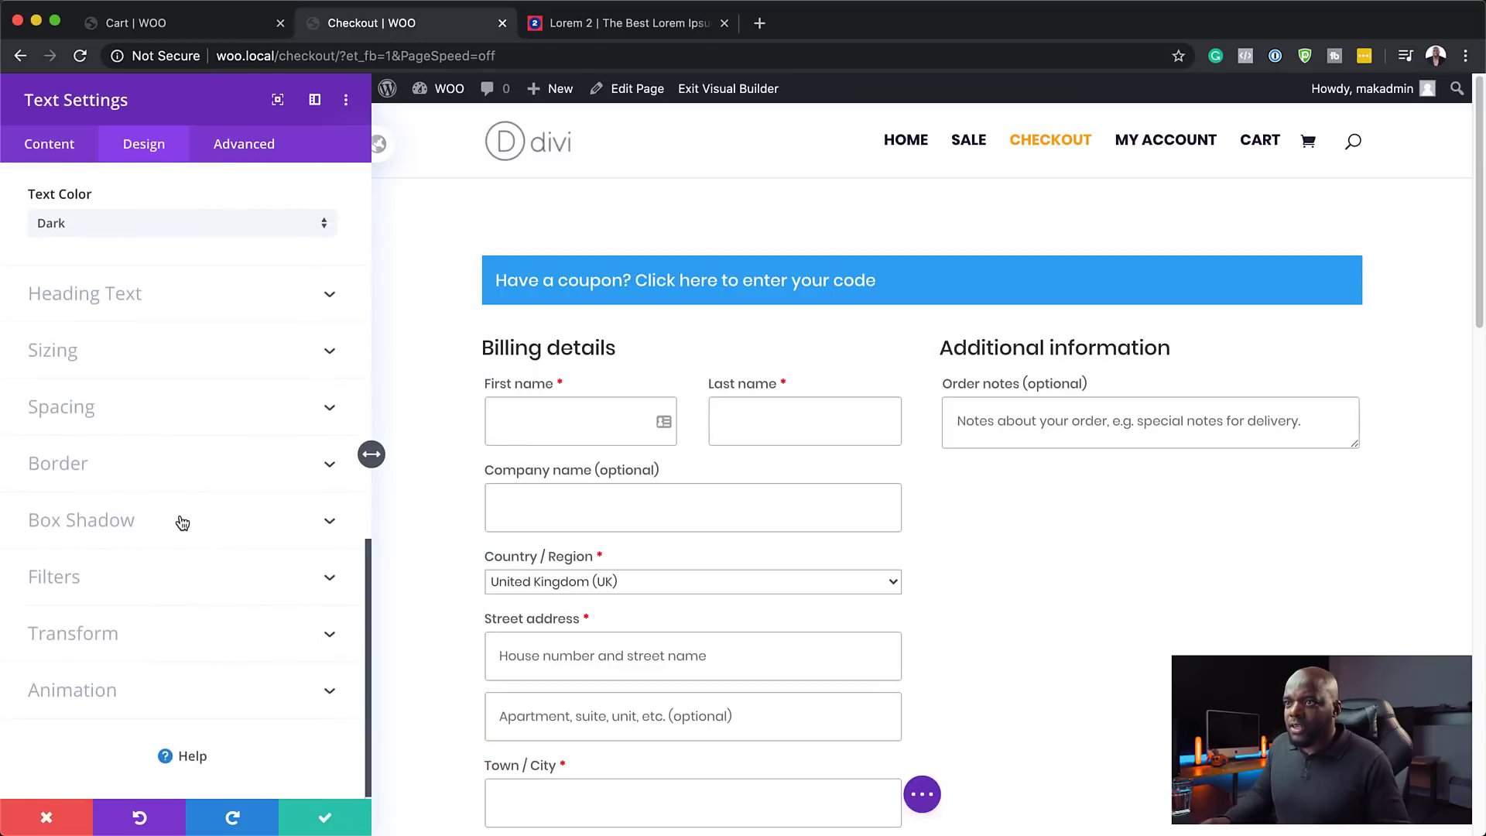
scroll(178, 534, "up", 1)
scroll(154, 465, "up", 5)
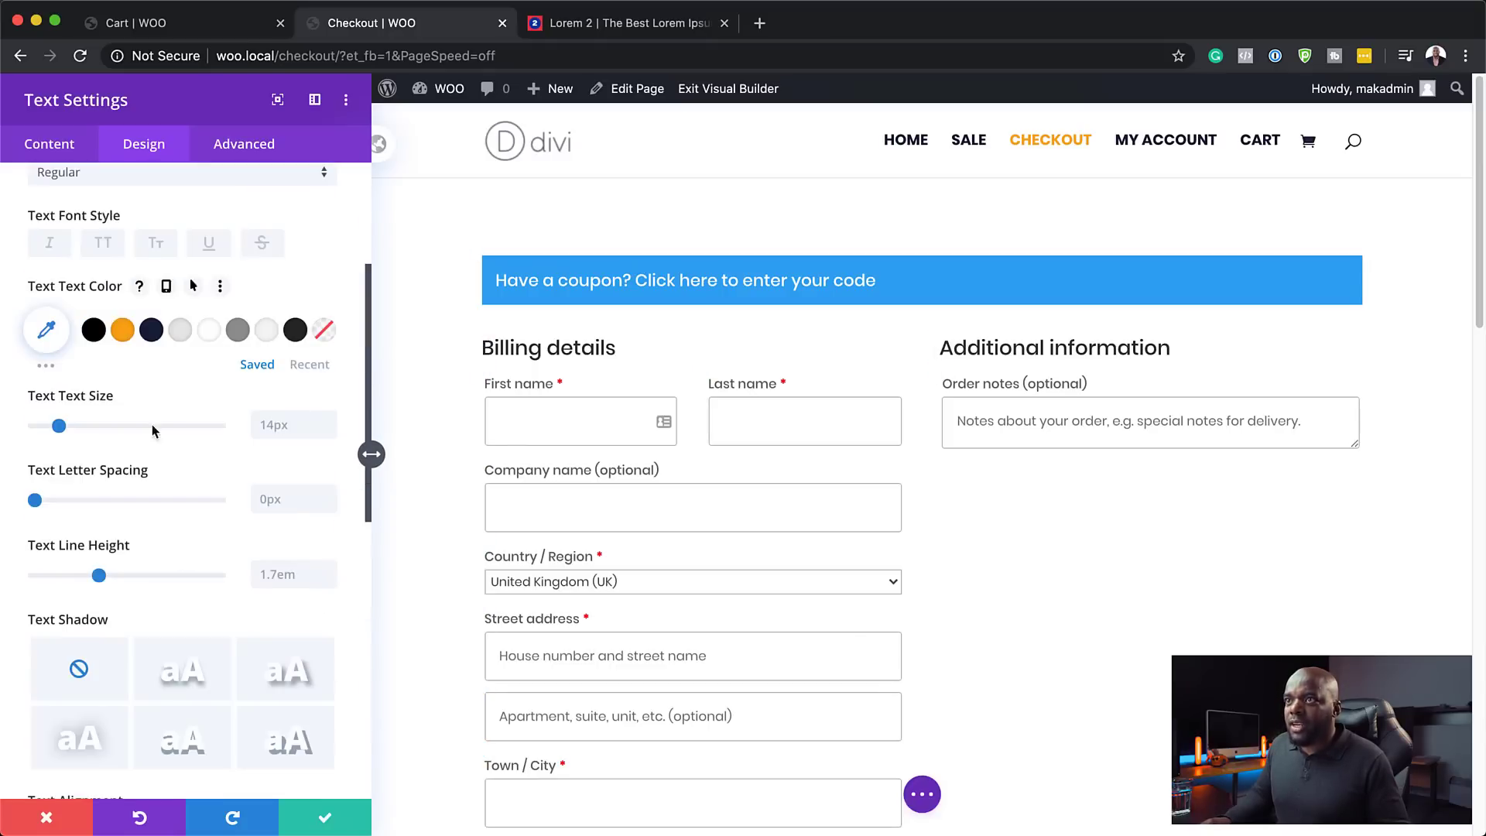
- Save the checkout module settings and exit the Visual Builder
left_click(71, 159)
left_click(107, 344)
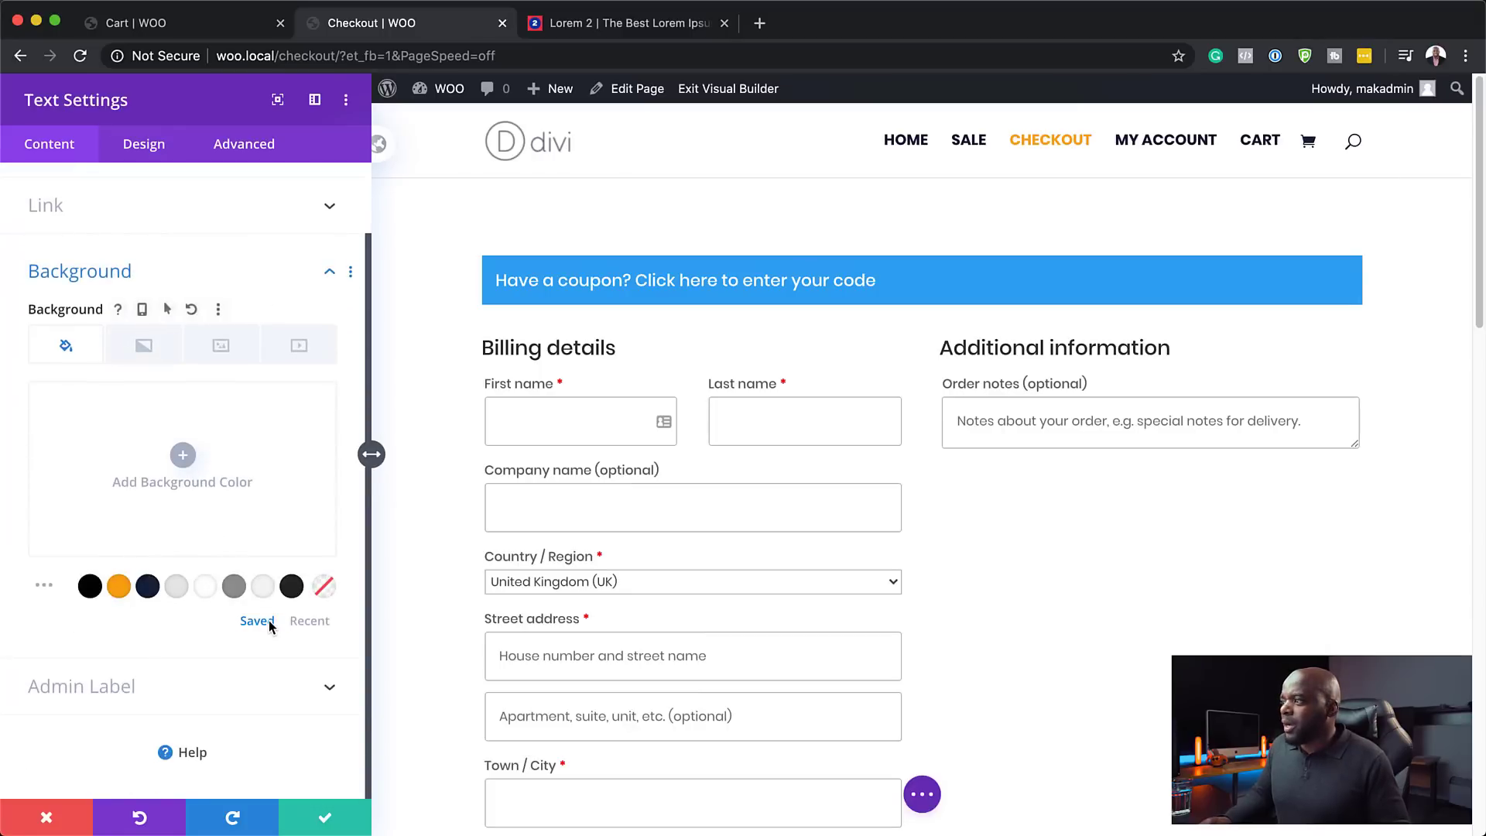
left_click(326, 822)
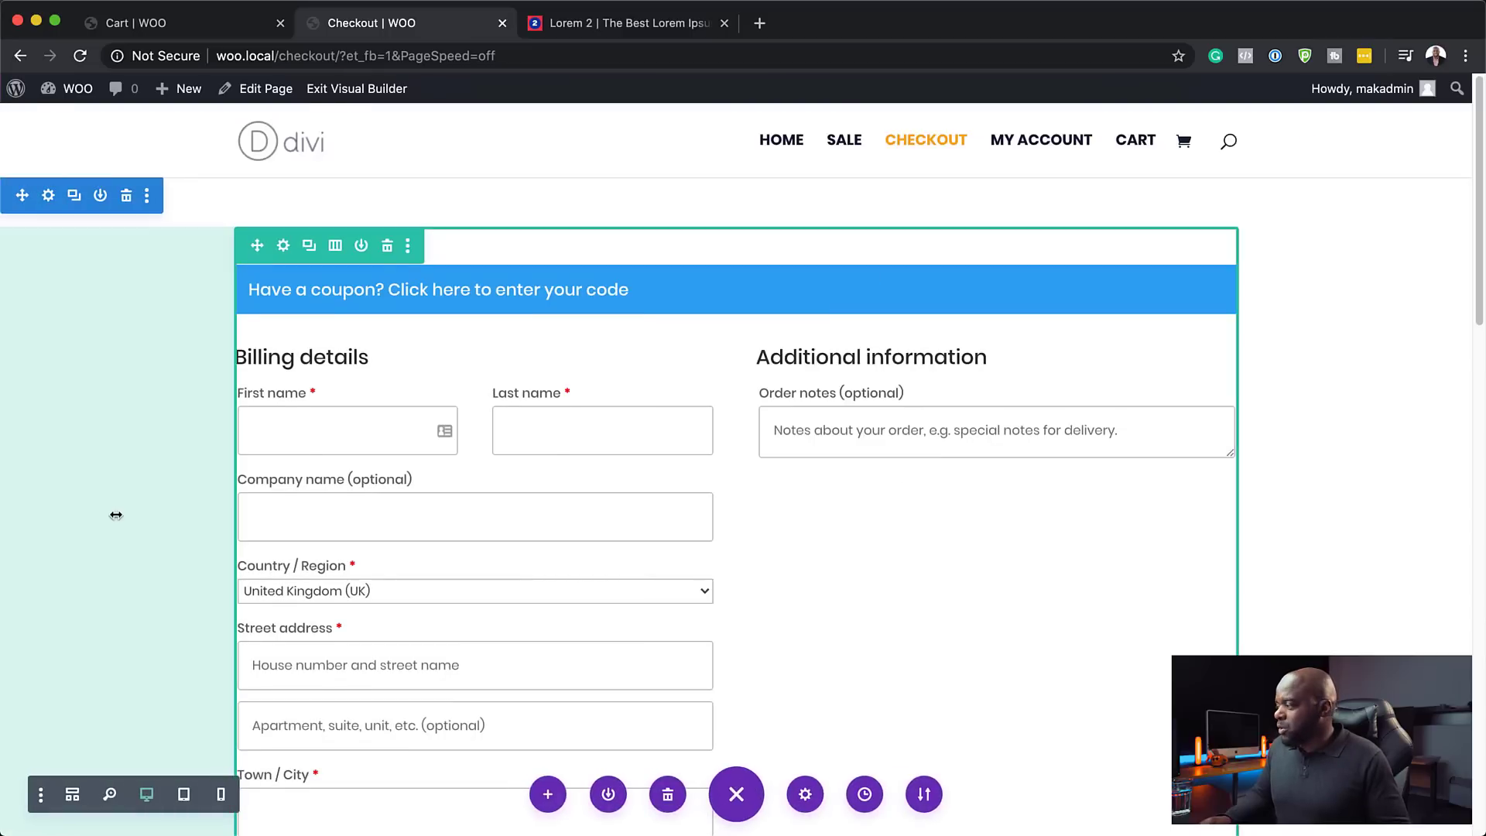
left_click(351, 88)
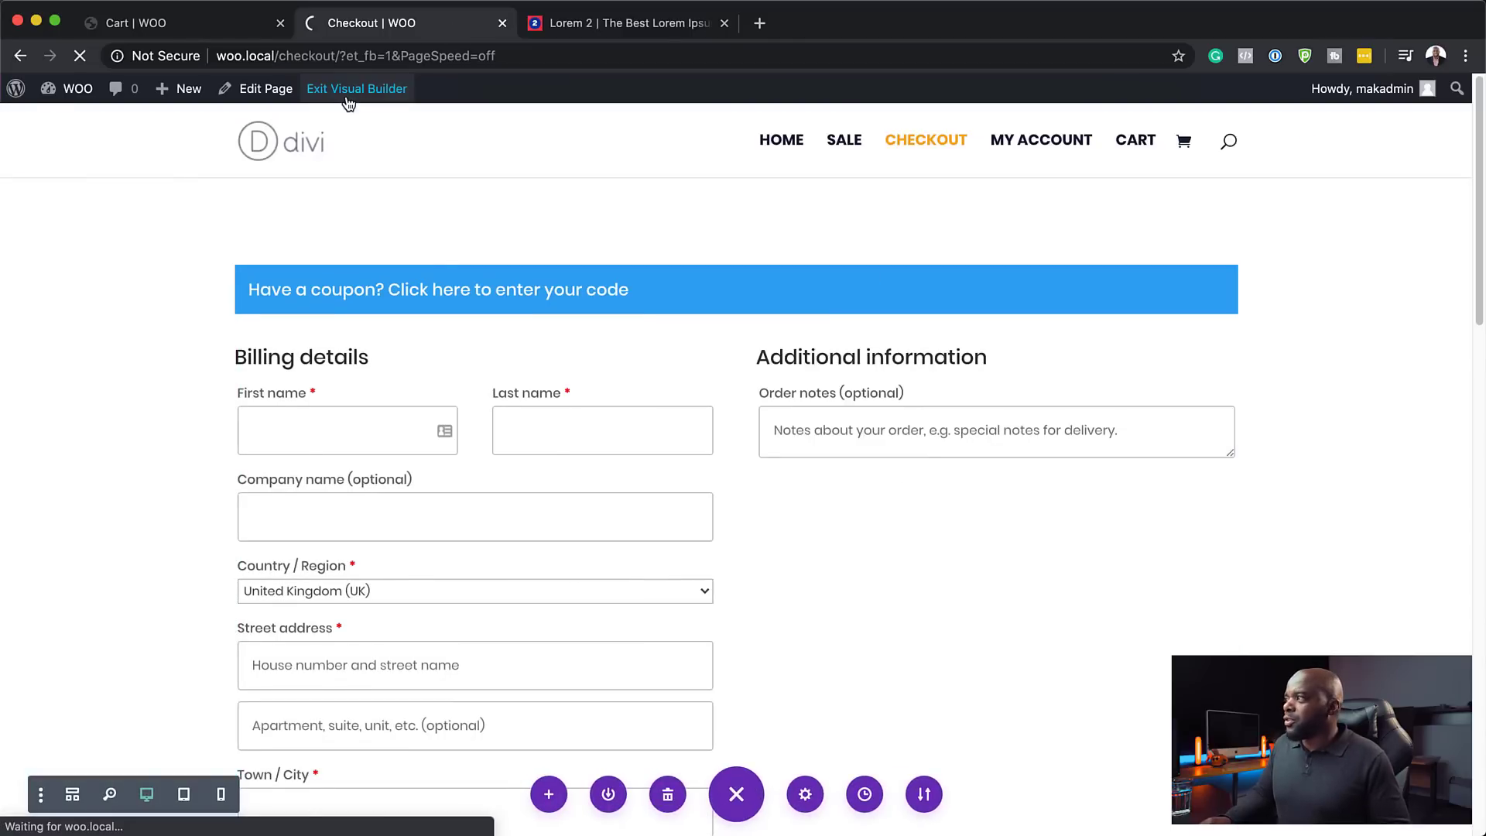
- Leave the checkout page for the store's home page via HOME
scroll(113, 551, "down", 15)
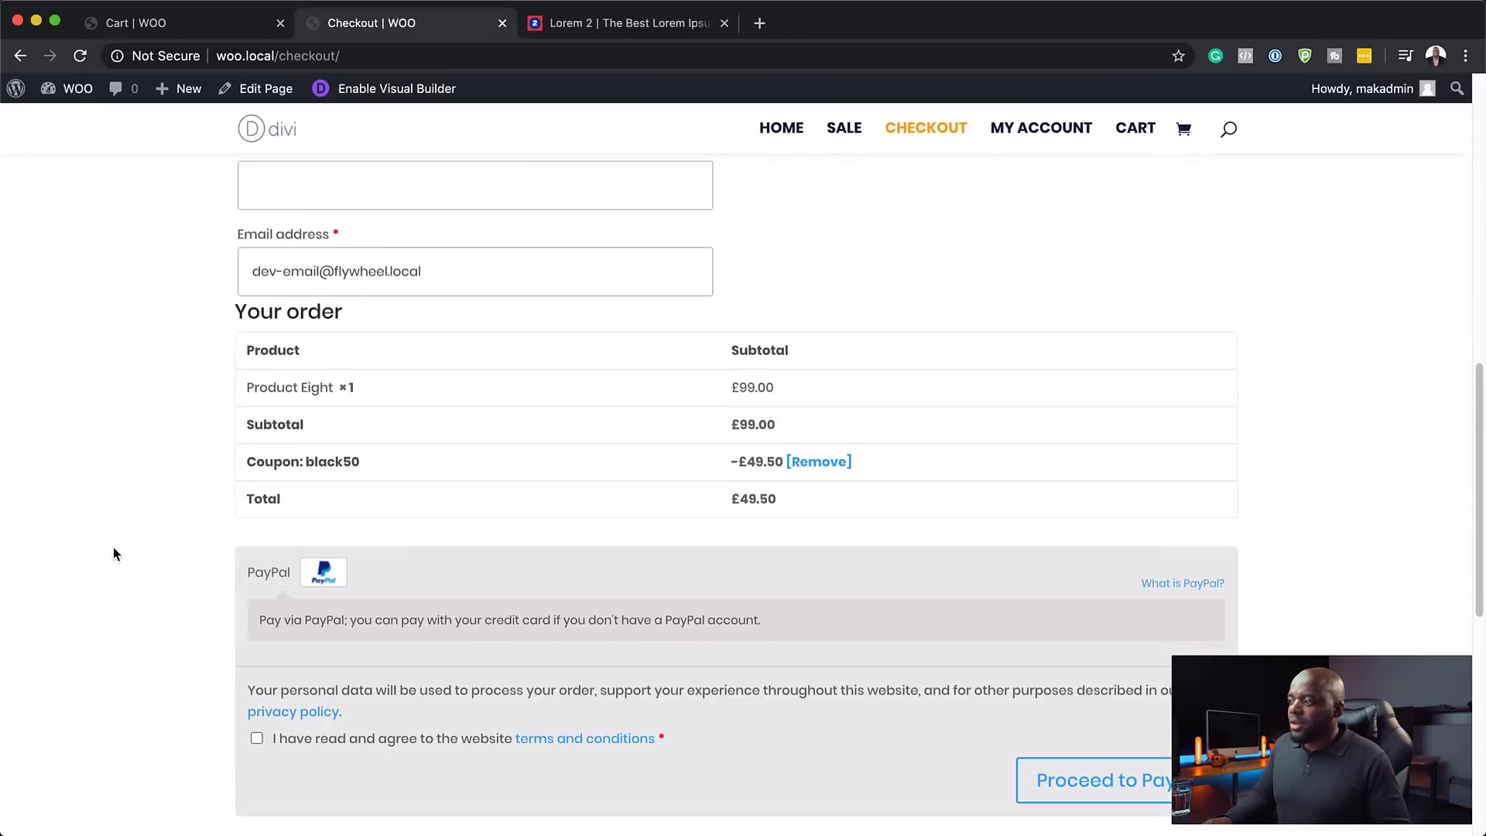
scroll(113, 552, "up", 10)
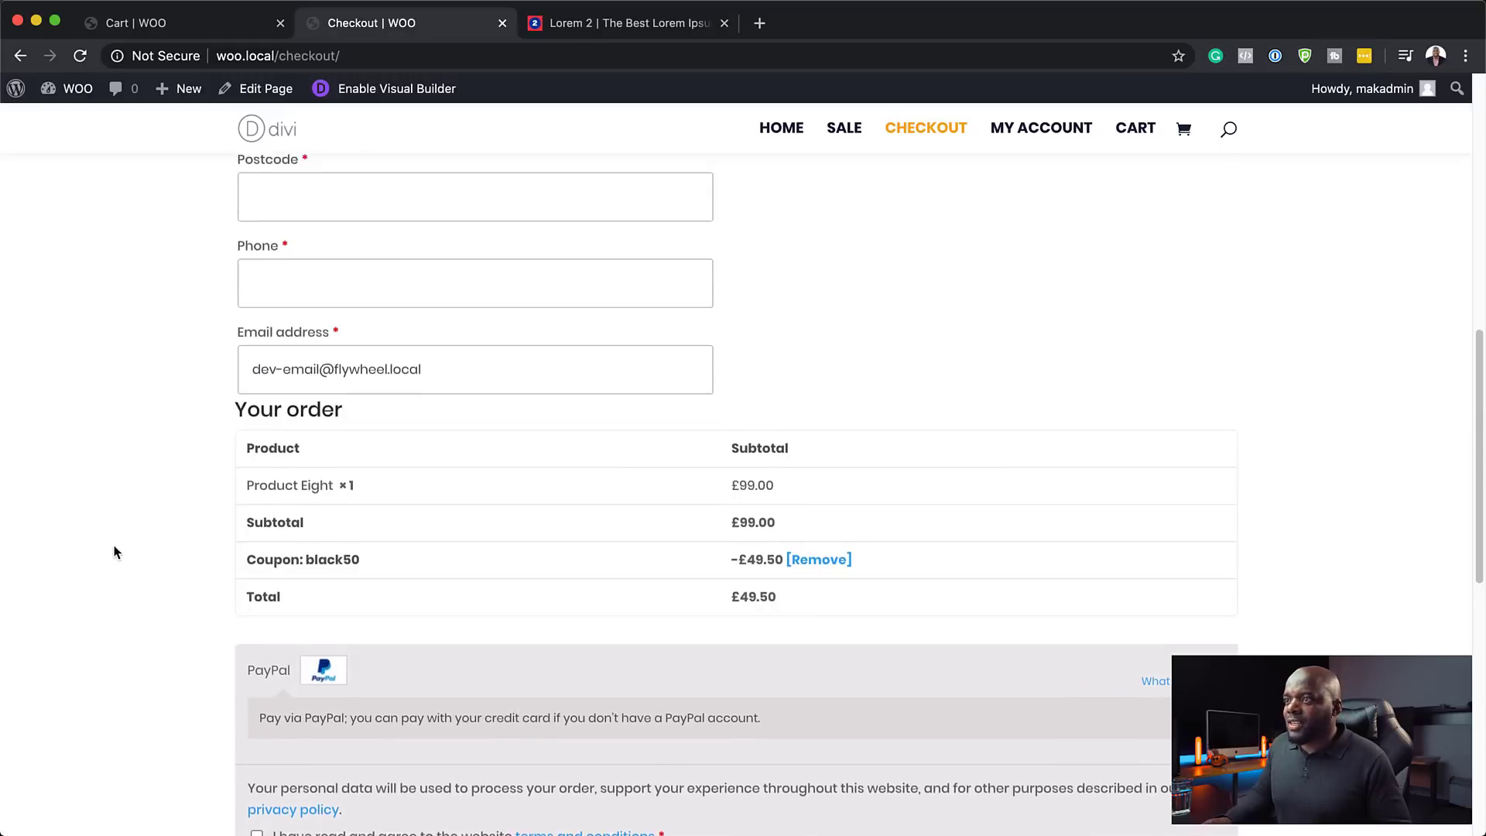
scroll(113, 551, "up", 2)
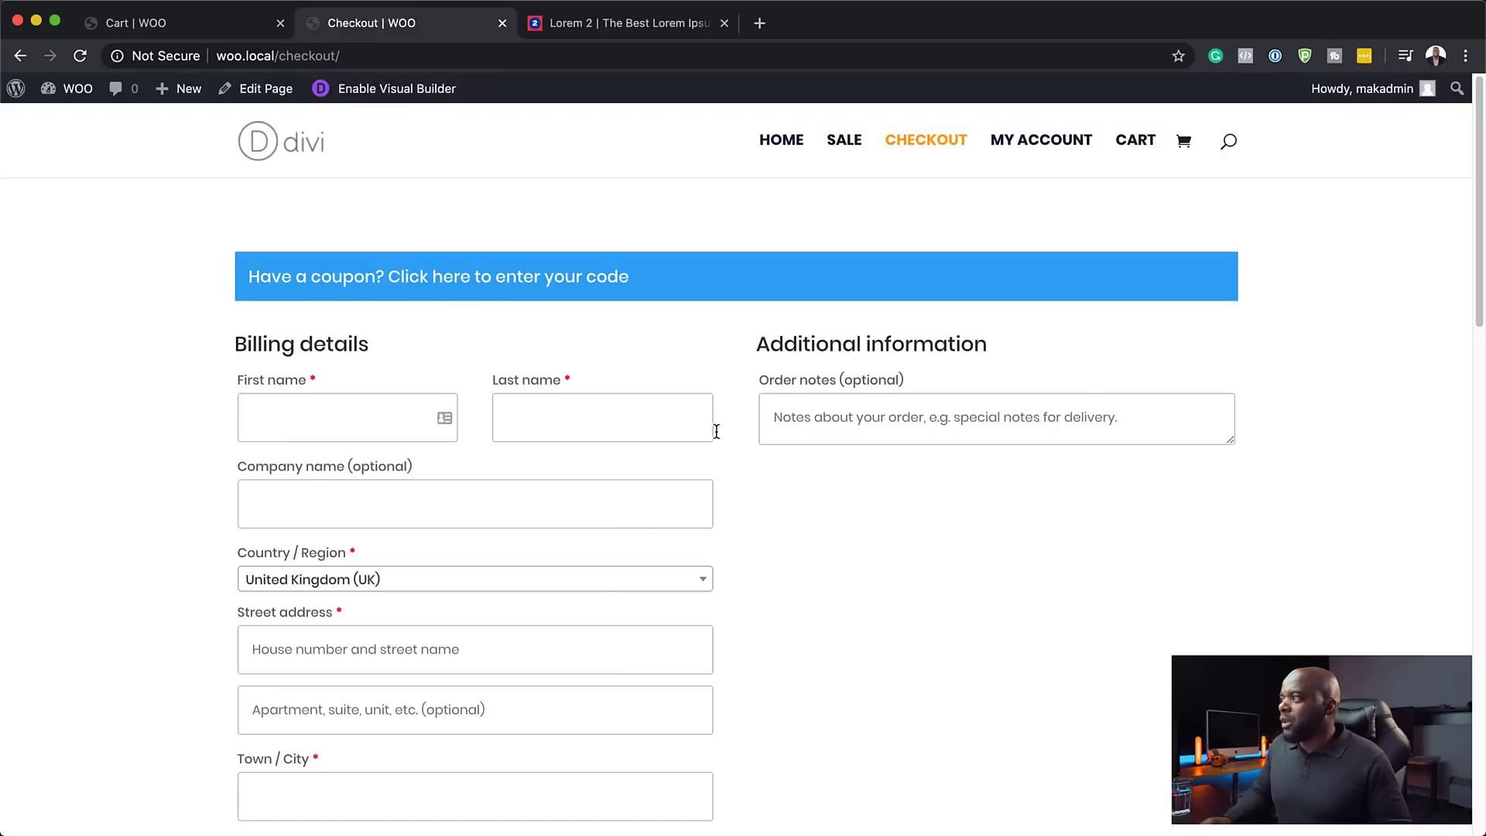
left_click(781, 141)
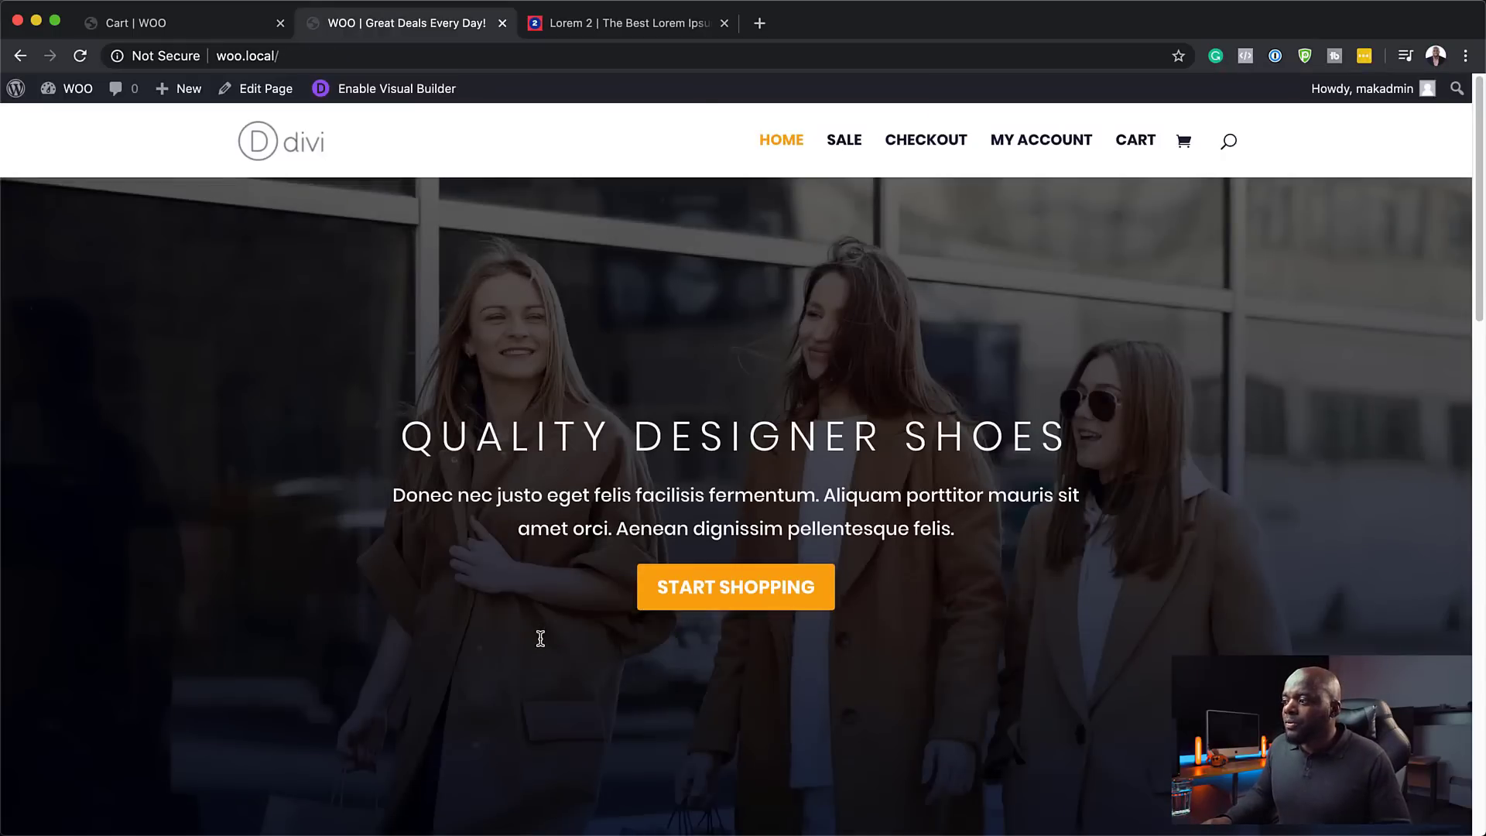
- Add Product Six to the cart and view it: £159.00 reduced to £79.50 by black50
scroll(541, 638, "down", 5)
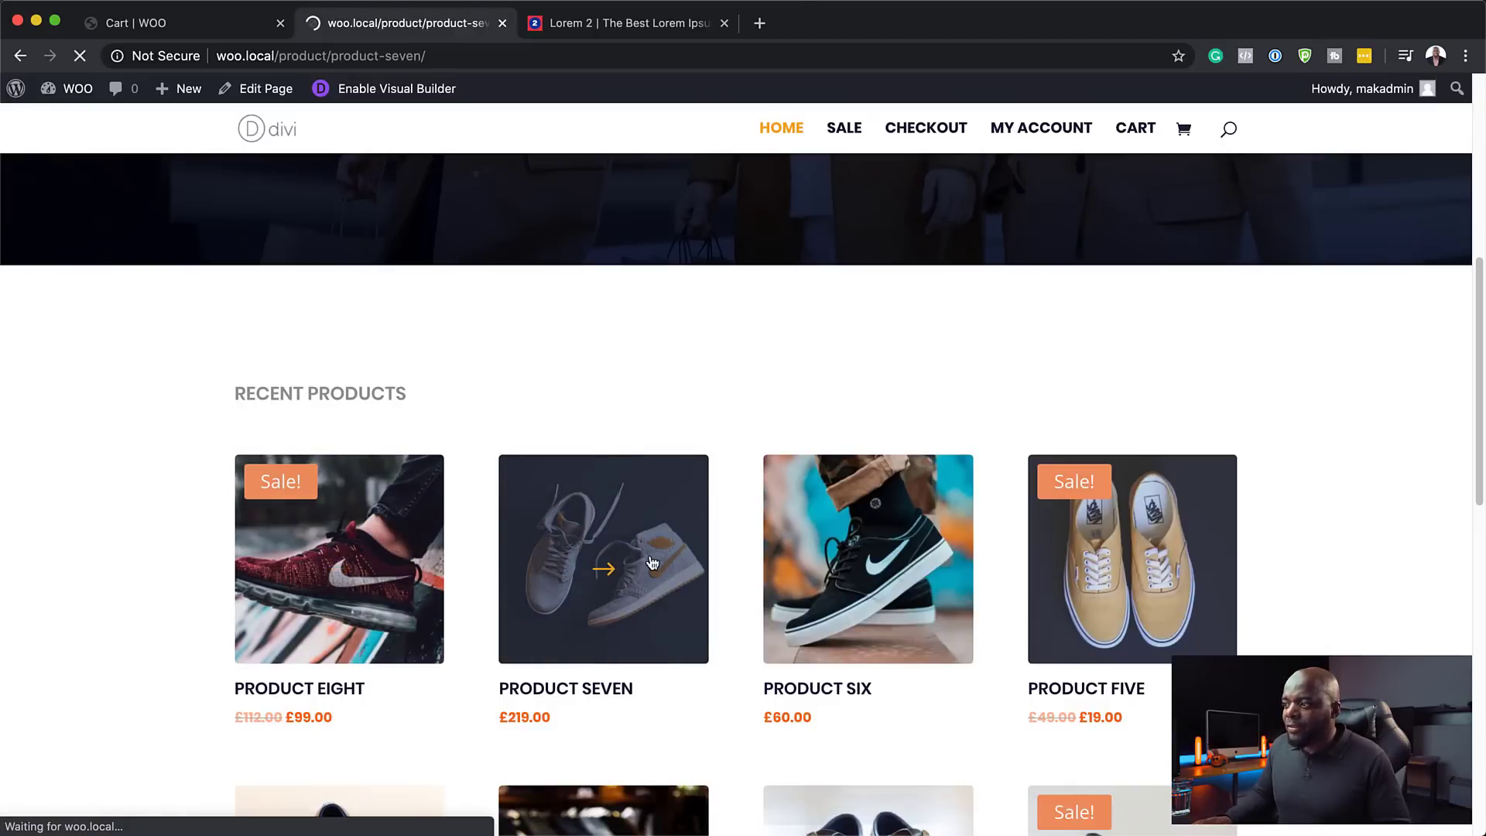
scroll(128, 588, "down", 10)
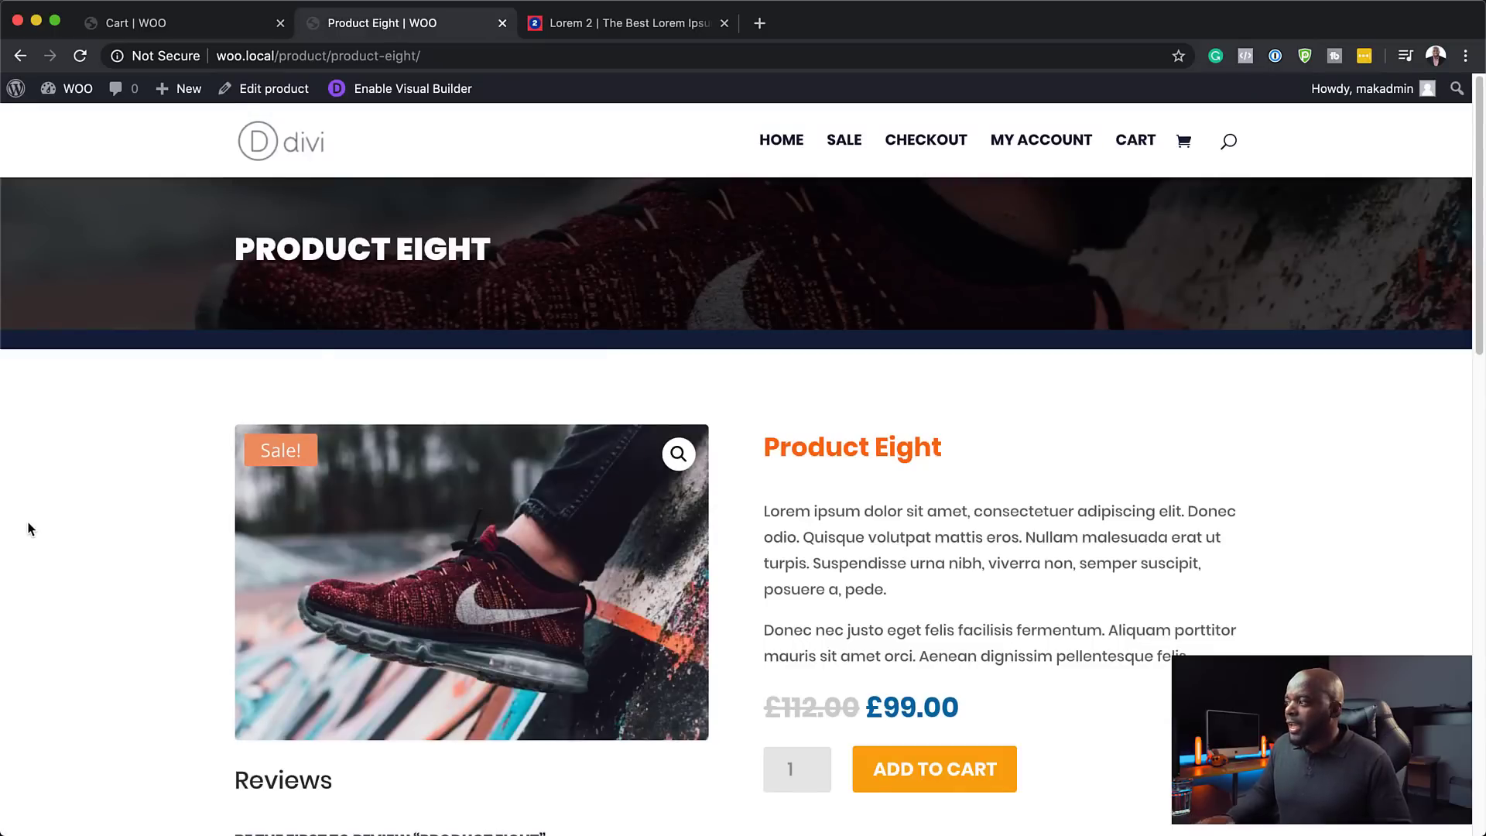
scroll(44, 530, "down", 8)
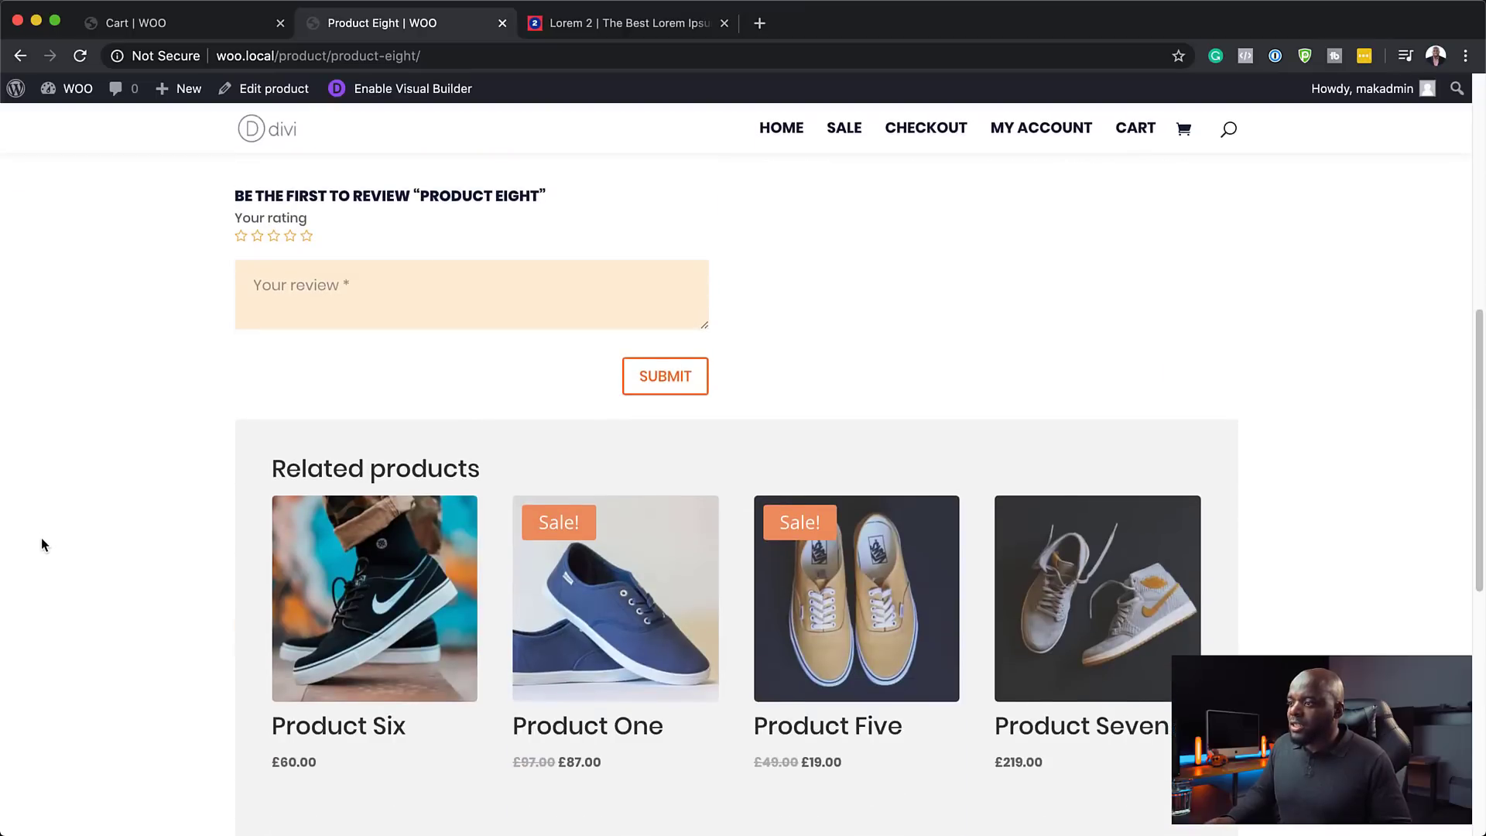
left_click(360, 613)
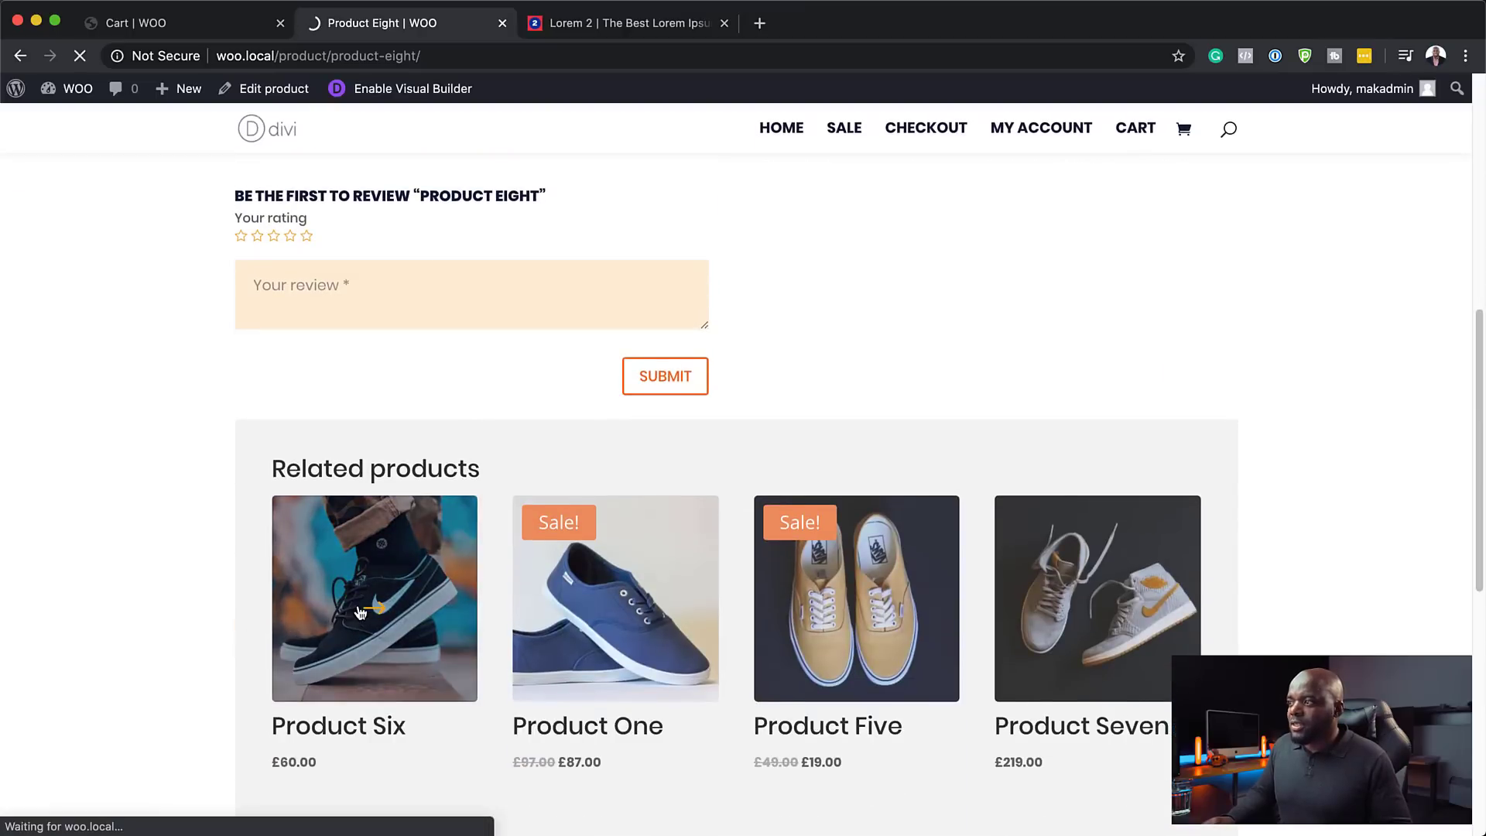
scroll(98, 613, "down", 8)
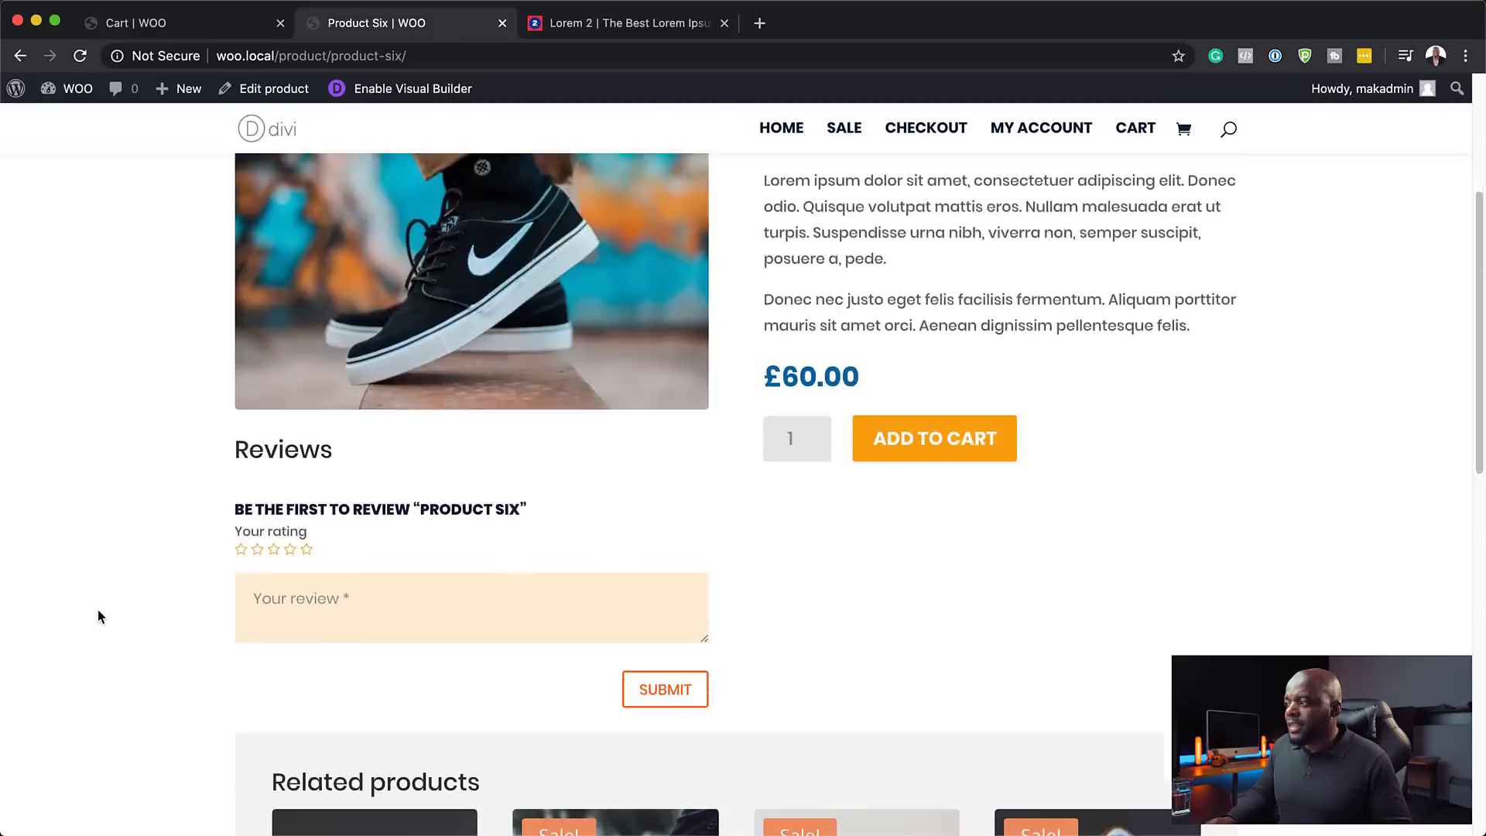
scroll(98, 610, "down", 5)
scroll(96, 612, "up", 9)
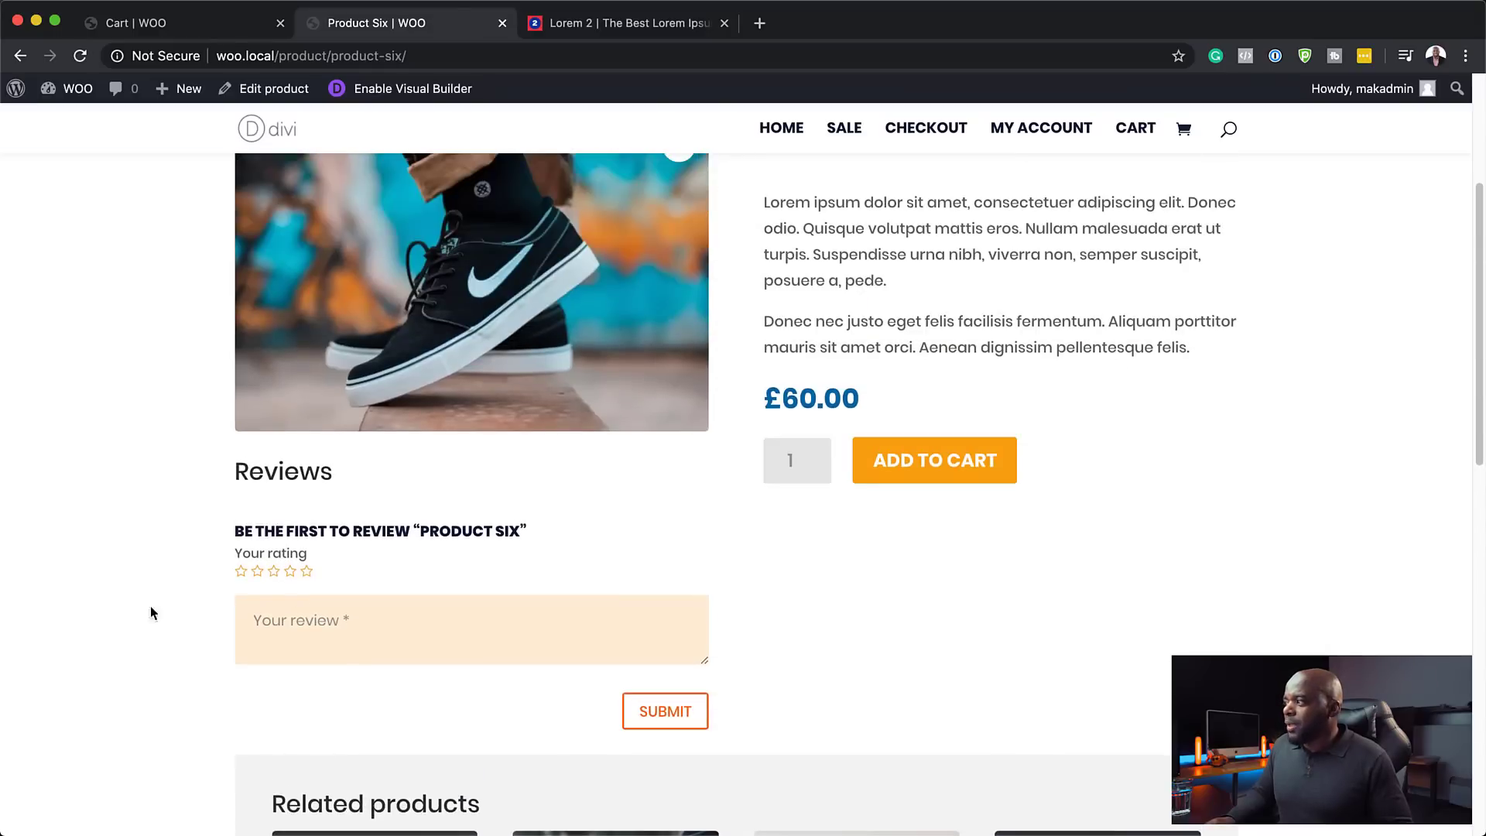
left_click(950, 471)
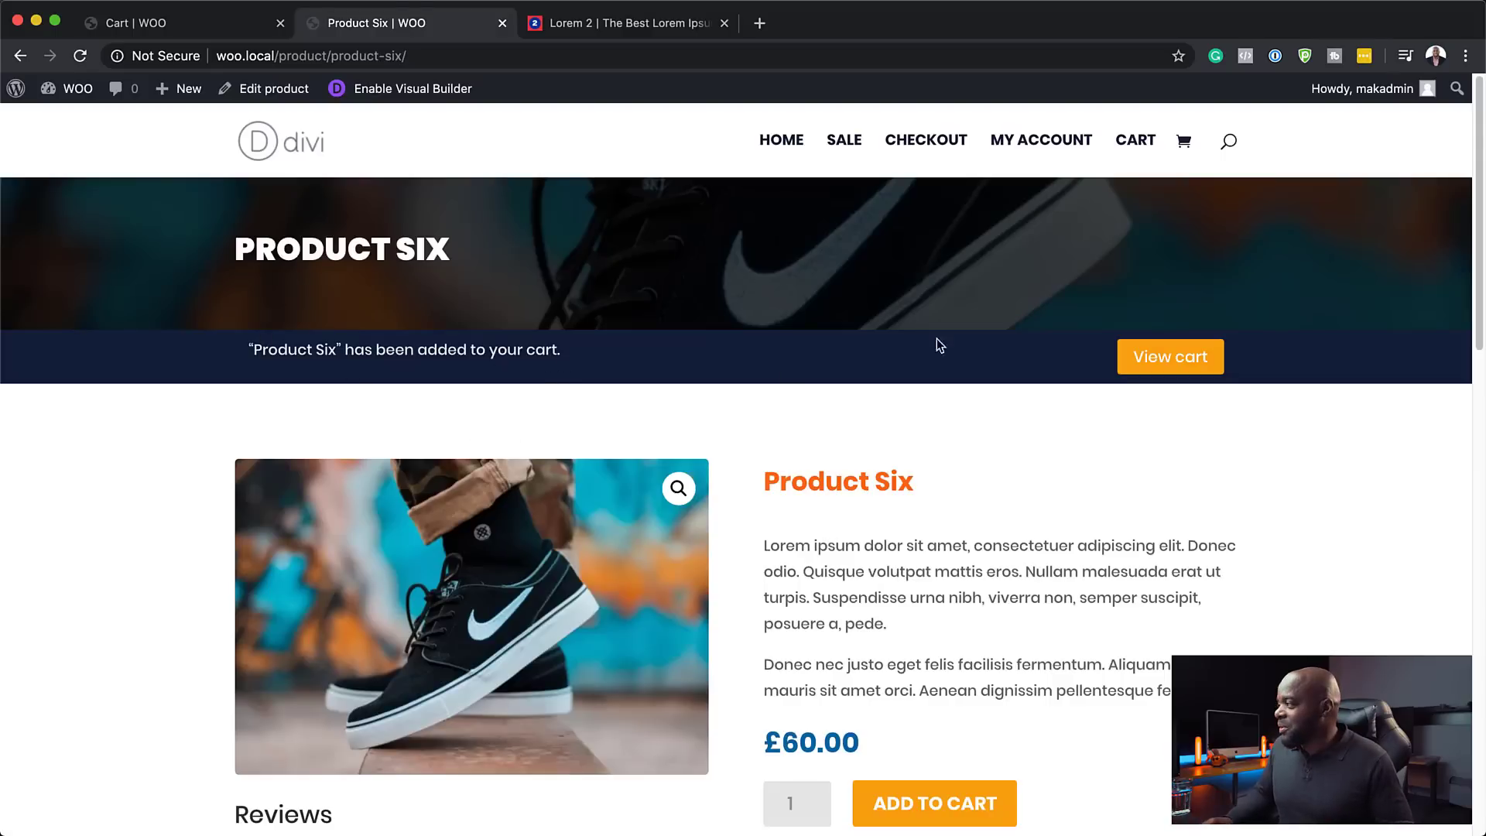
left_click(1152, 364)
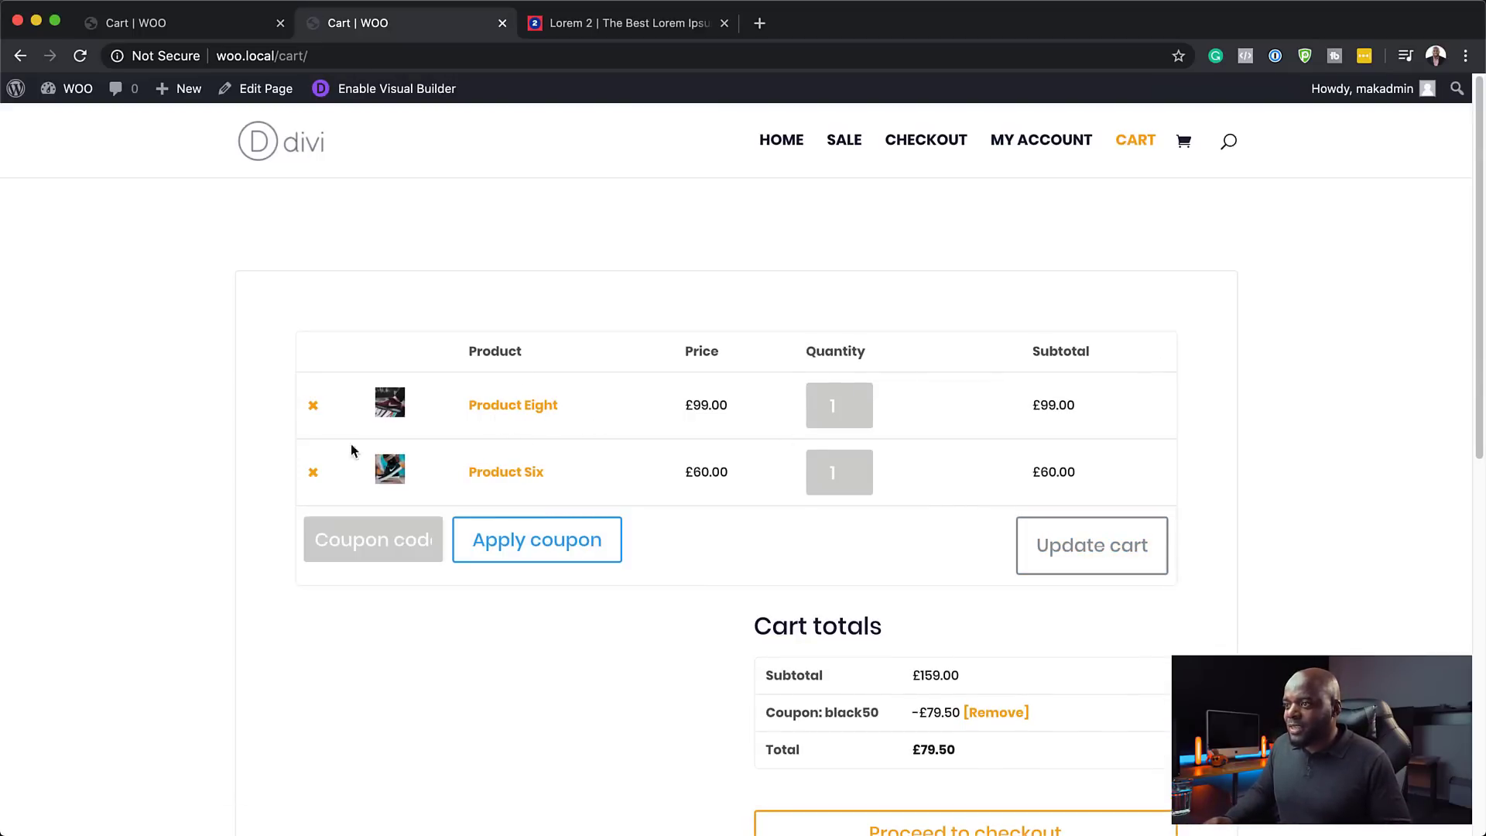
- Remove Product Eight, leaving Product Six at £30.00 with black50, and go to checkout
left_click(313, 405)
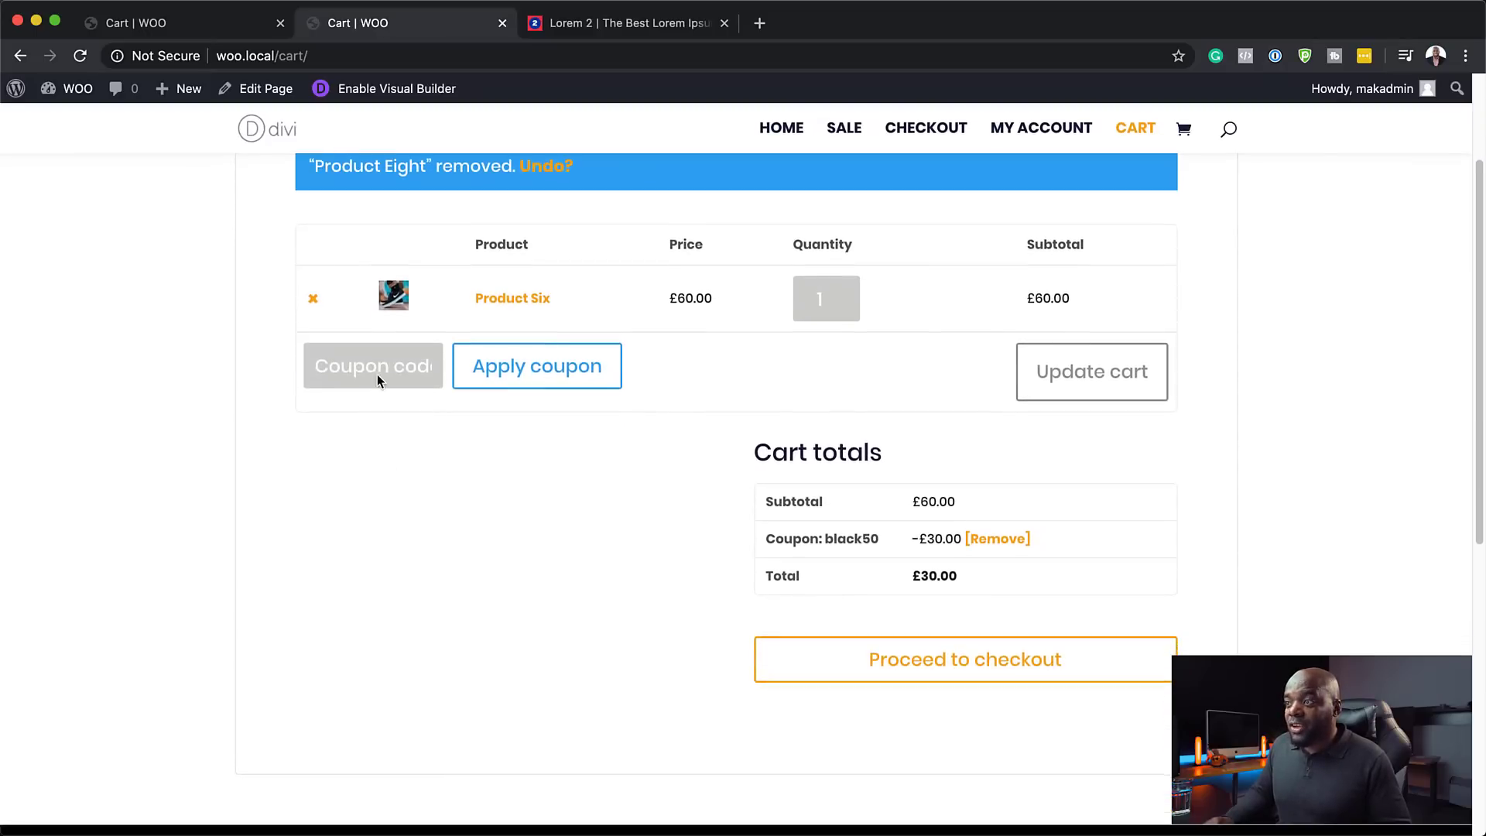
left_click(946, 666)
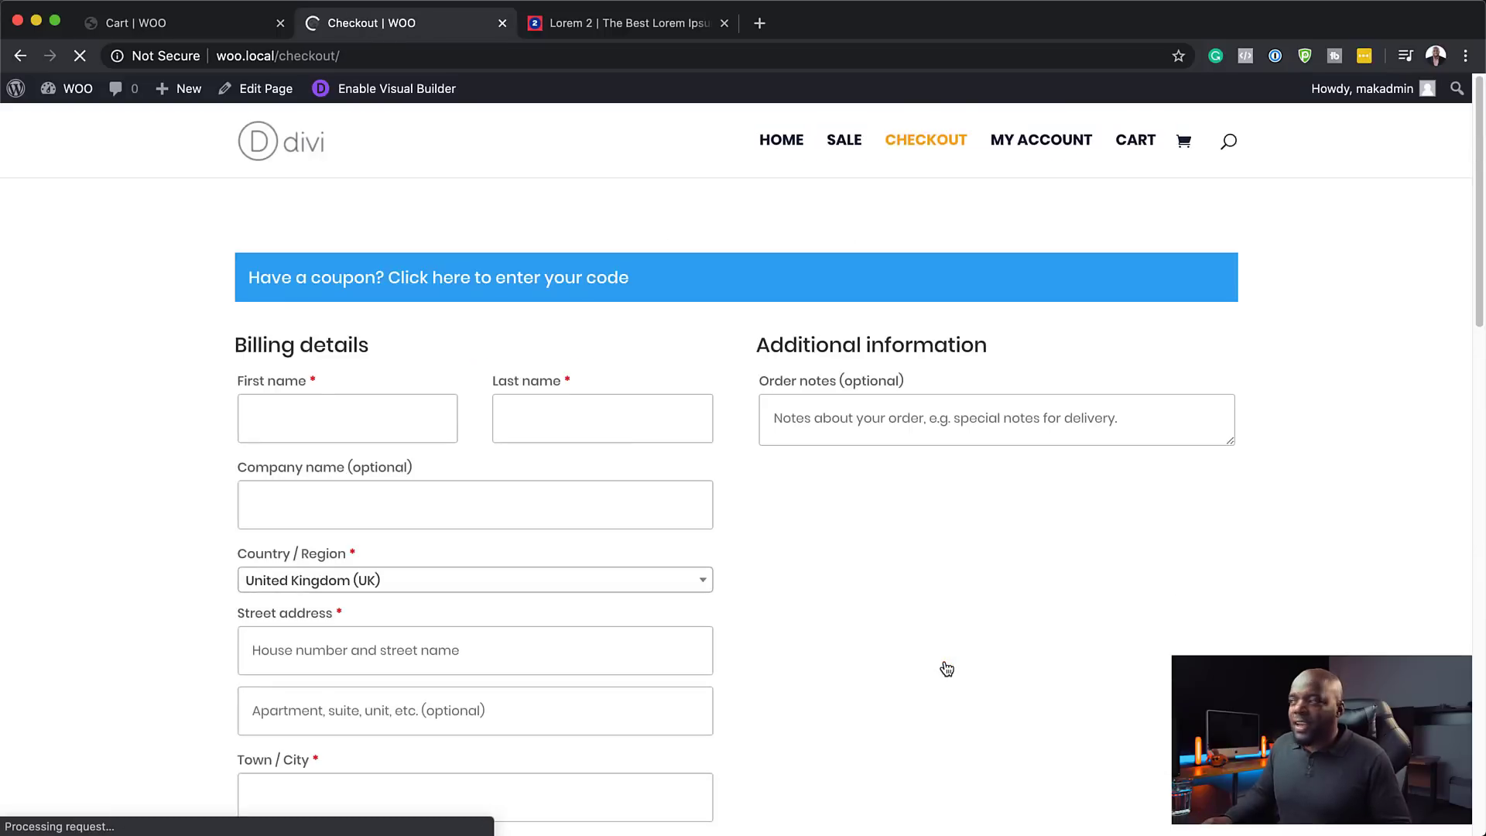
- Dismiss the First name autofill suggestions and tick the terms and conditions checkbox
left_click(364, 419)
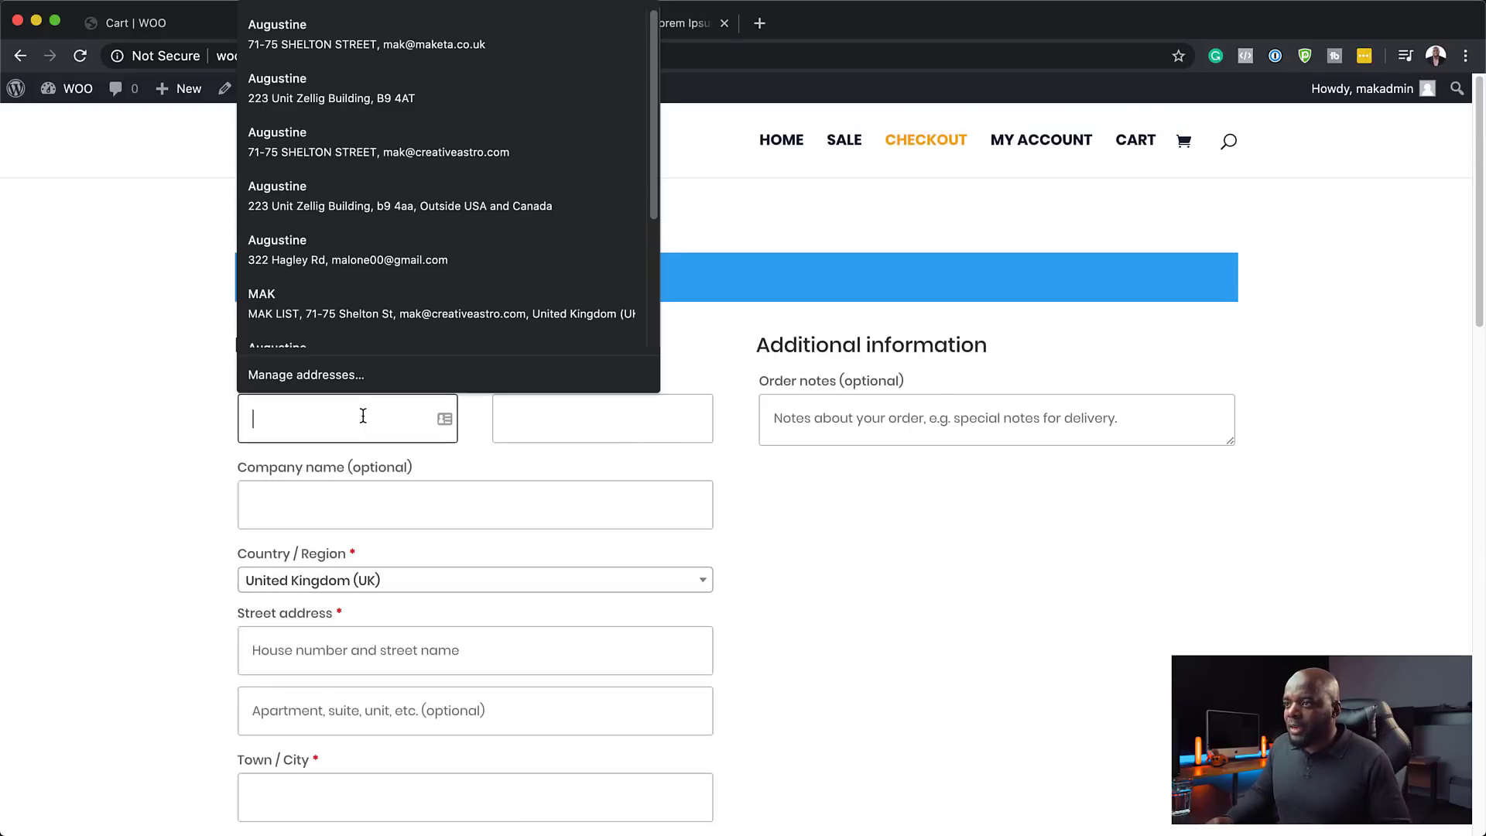
left_click(1070, 563)
scroll(970, 740, "down", 10)
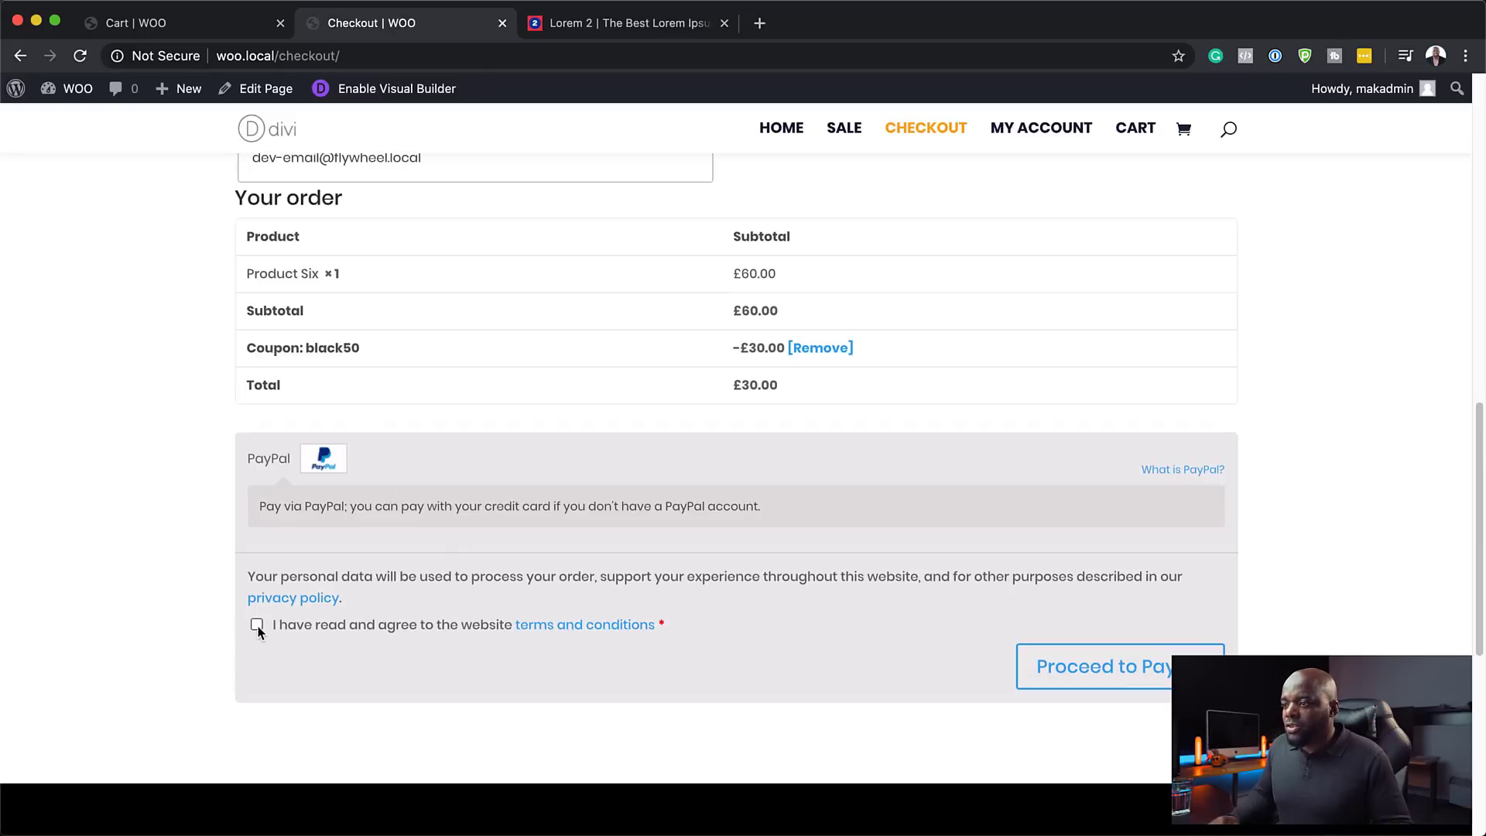
left_click(257, 625)
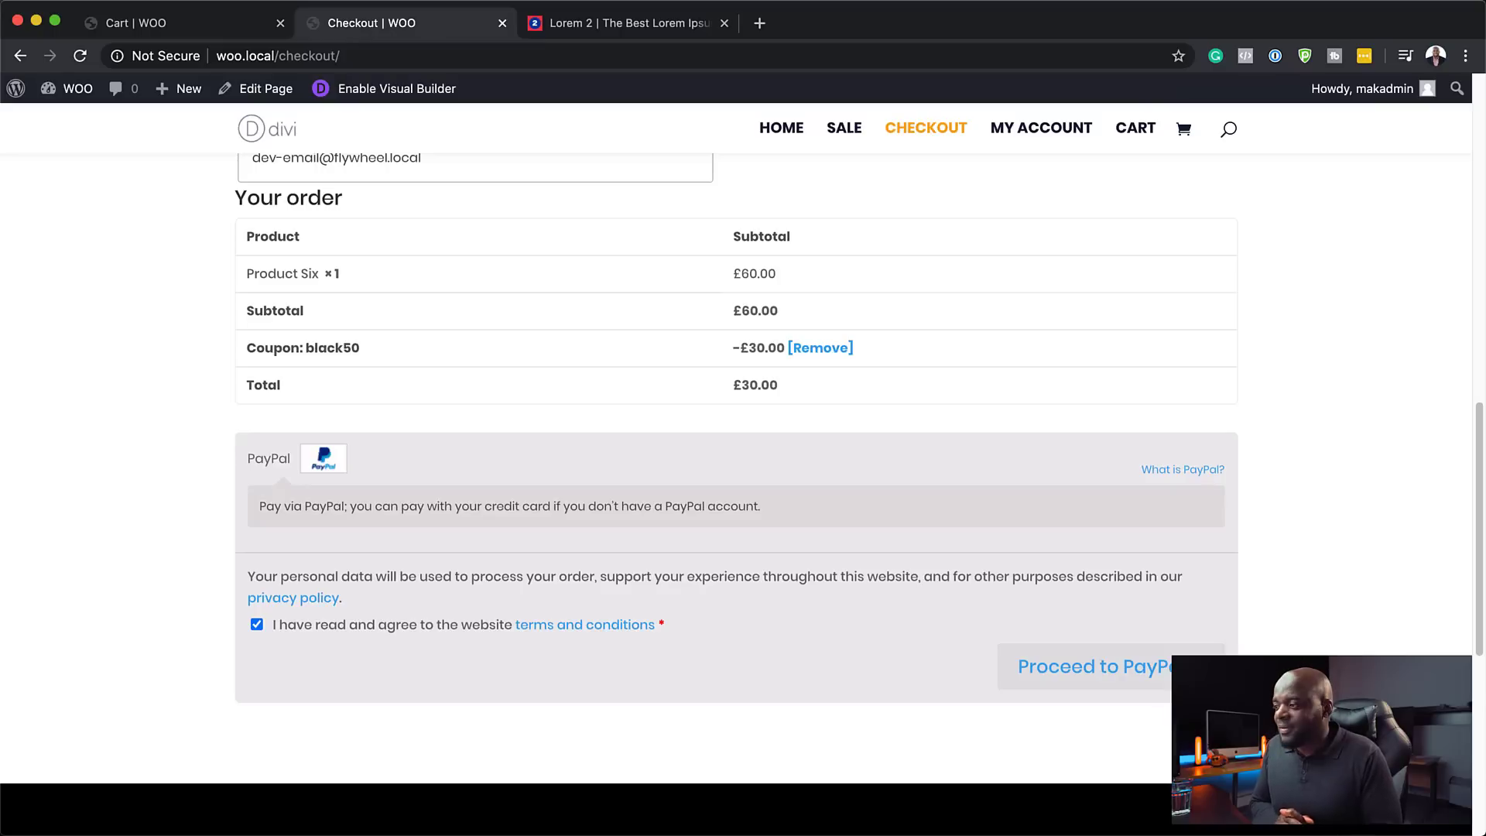
- Check the checkout page footer, then return to the home page via the Divi logo
scroll(913, 721, "down", 5)
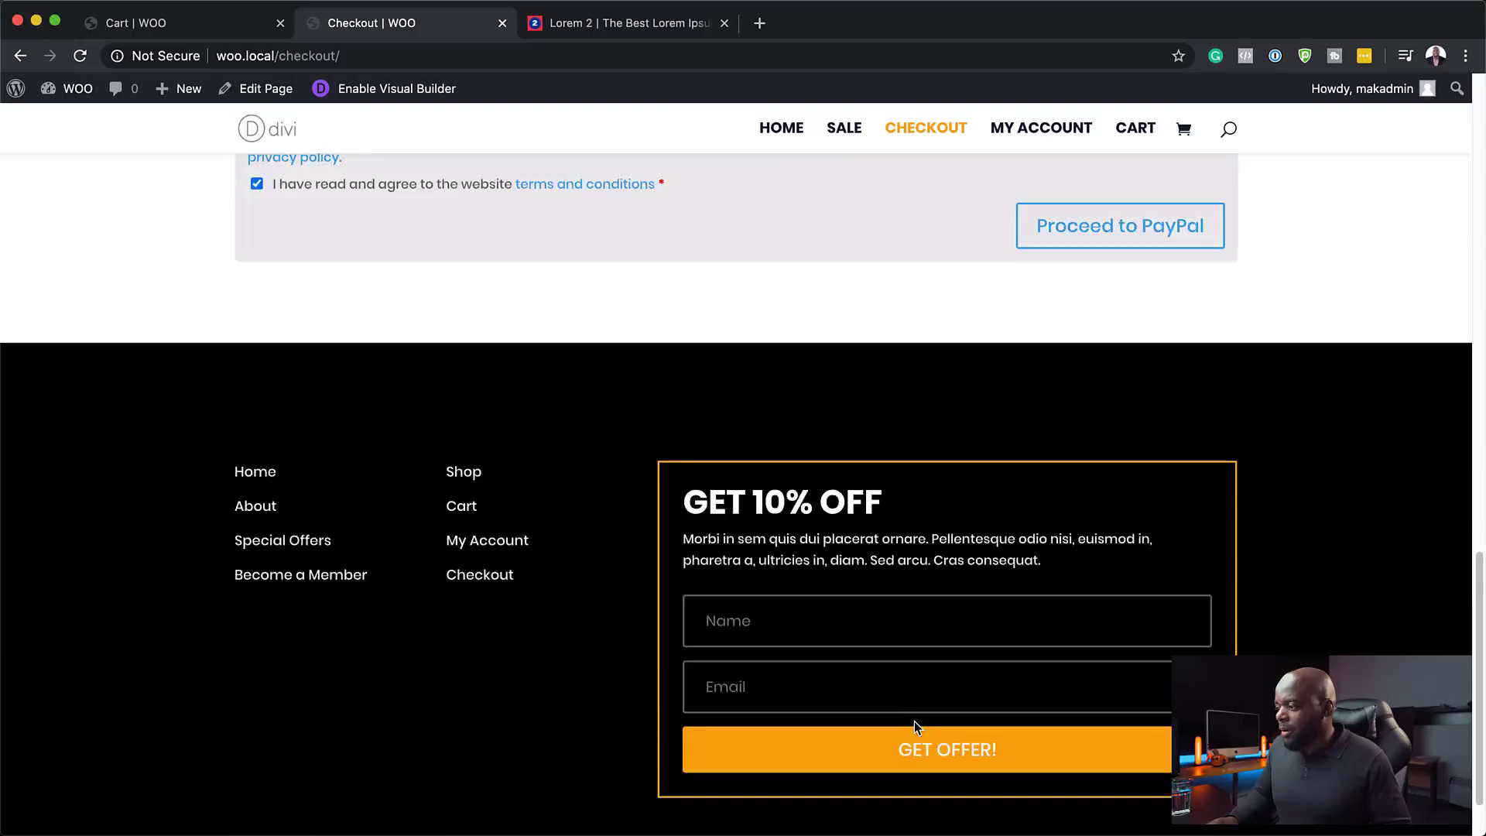
scroll(913, 722, "down", 1)
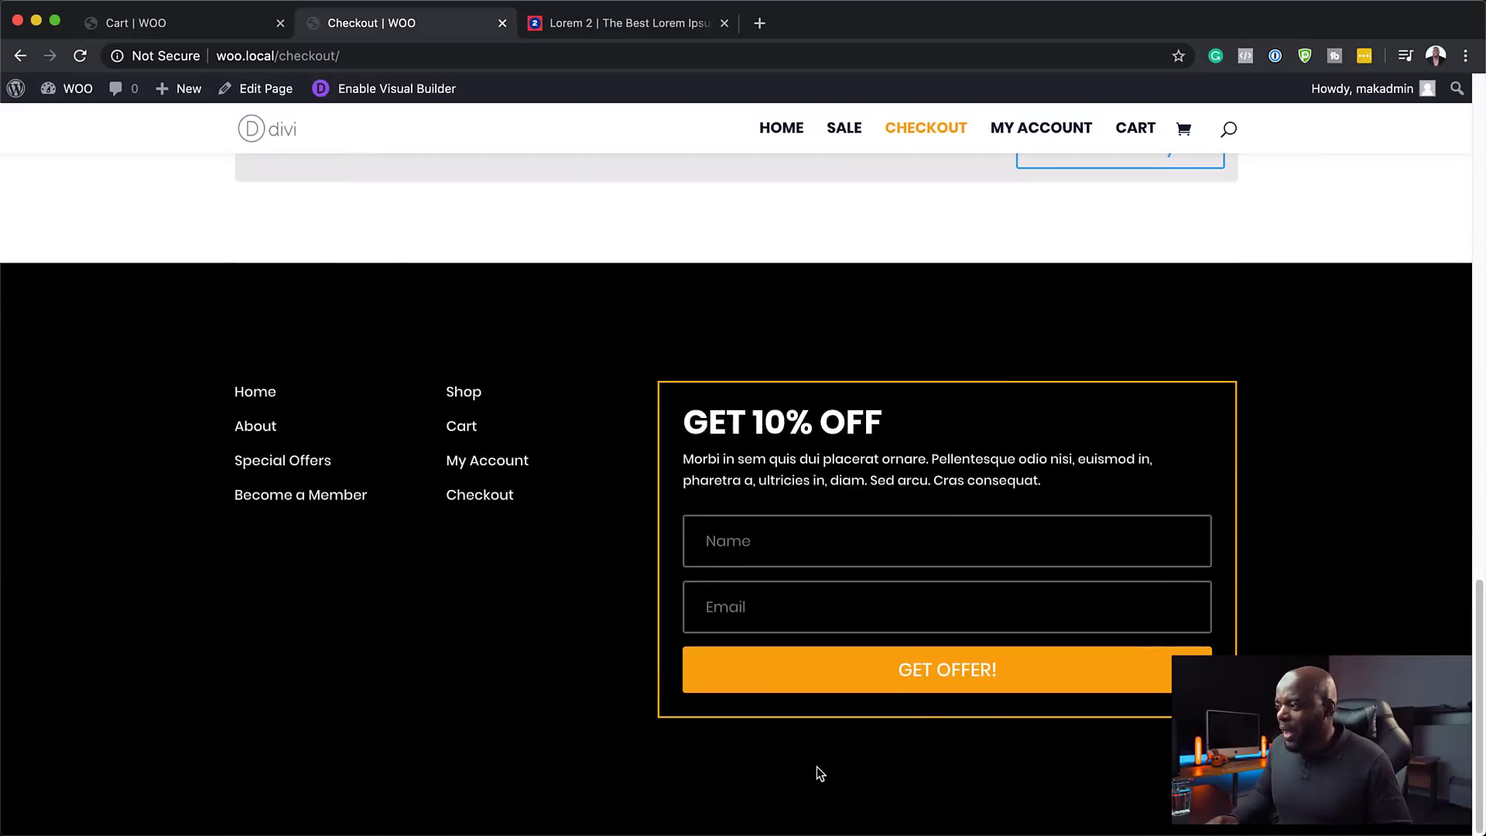
scroll(511, 703, "up", 6)
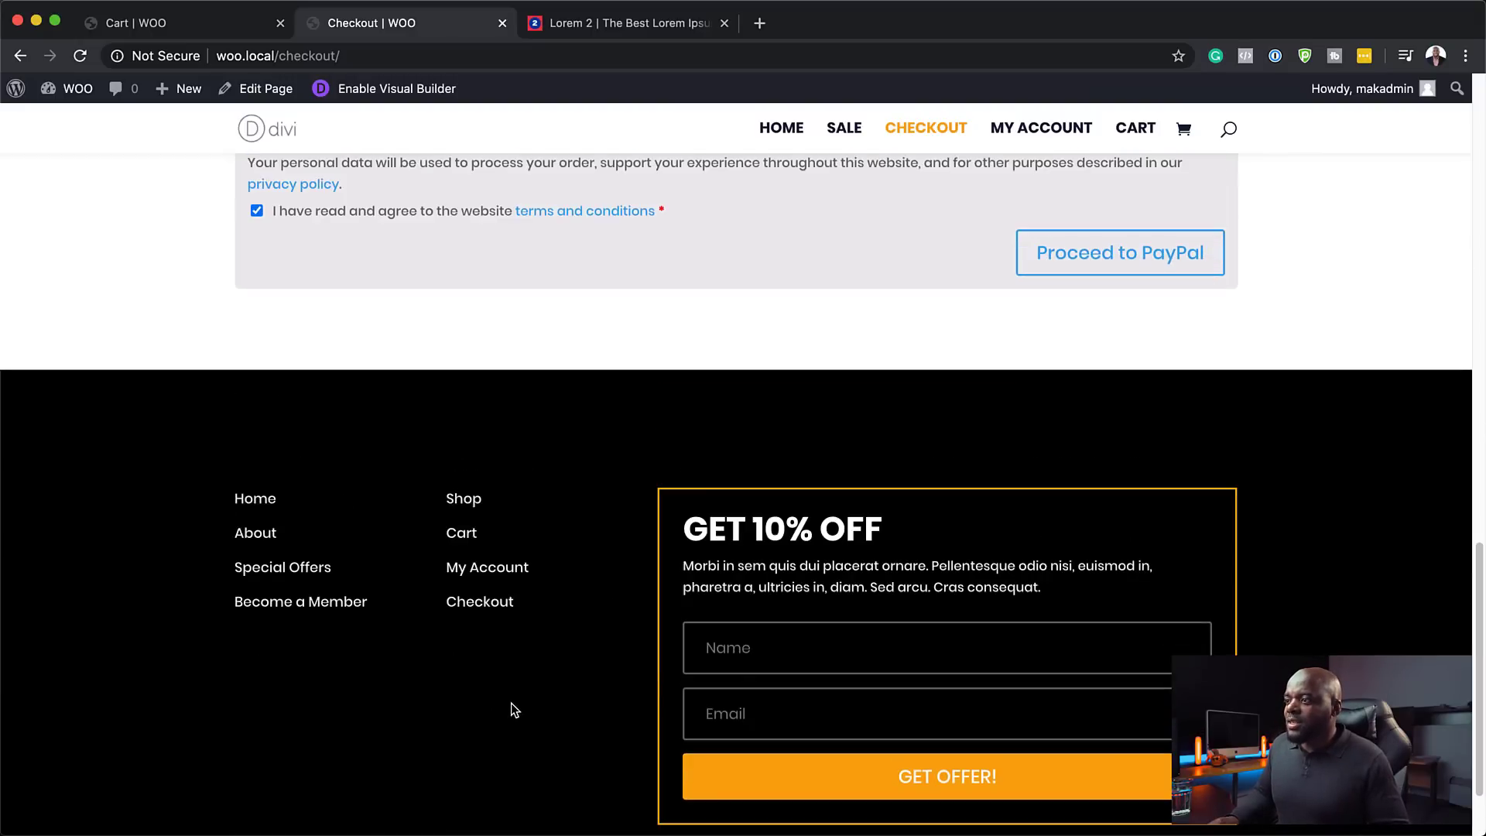
scroll(512, 697, "up", 12)
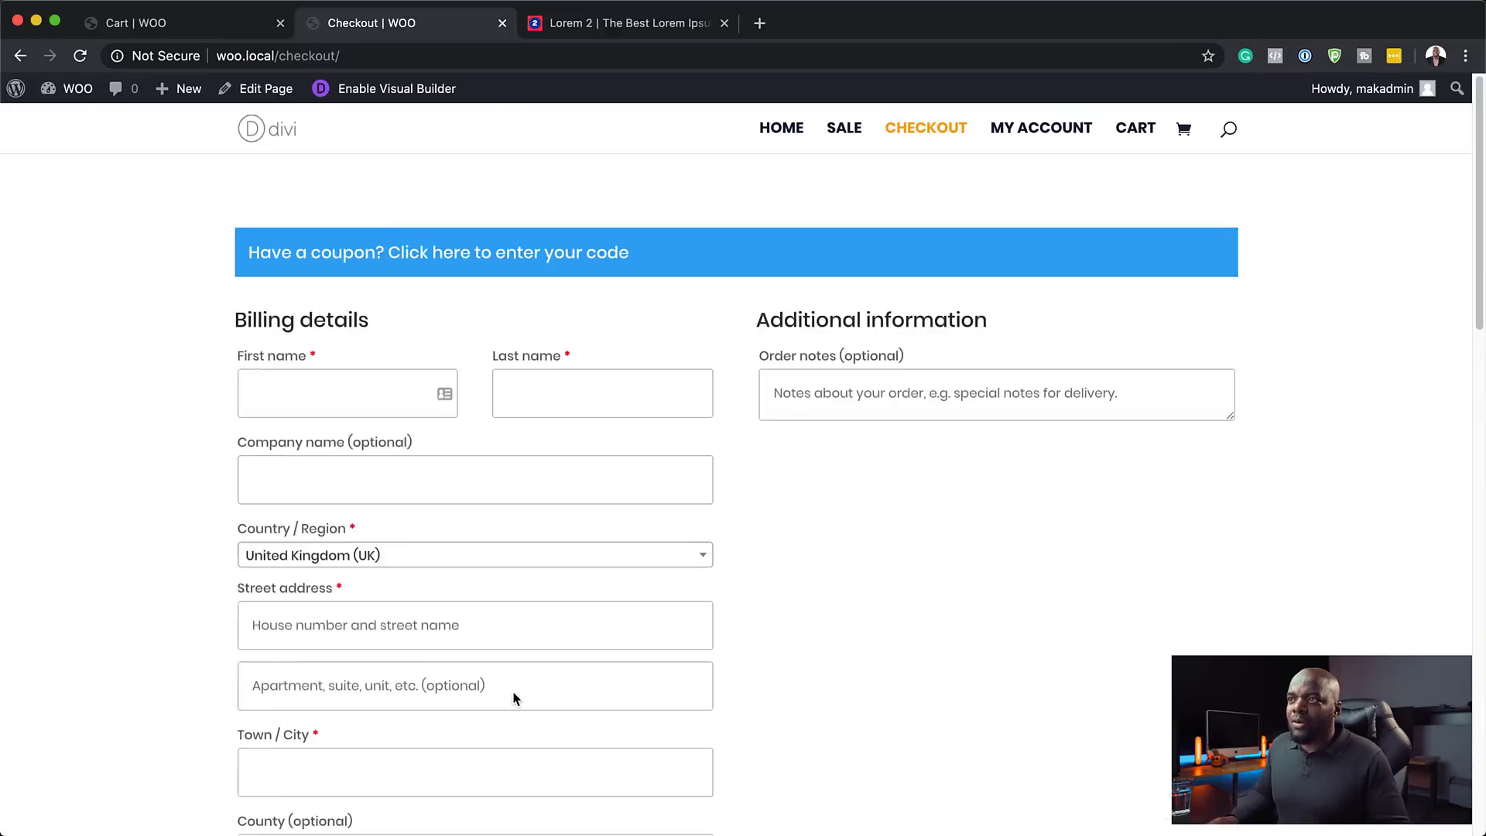
left_click(320, 147)
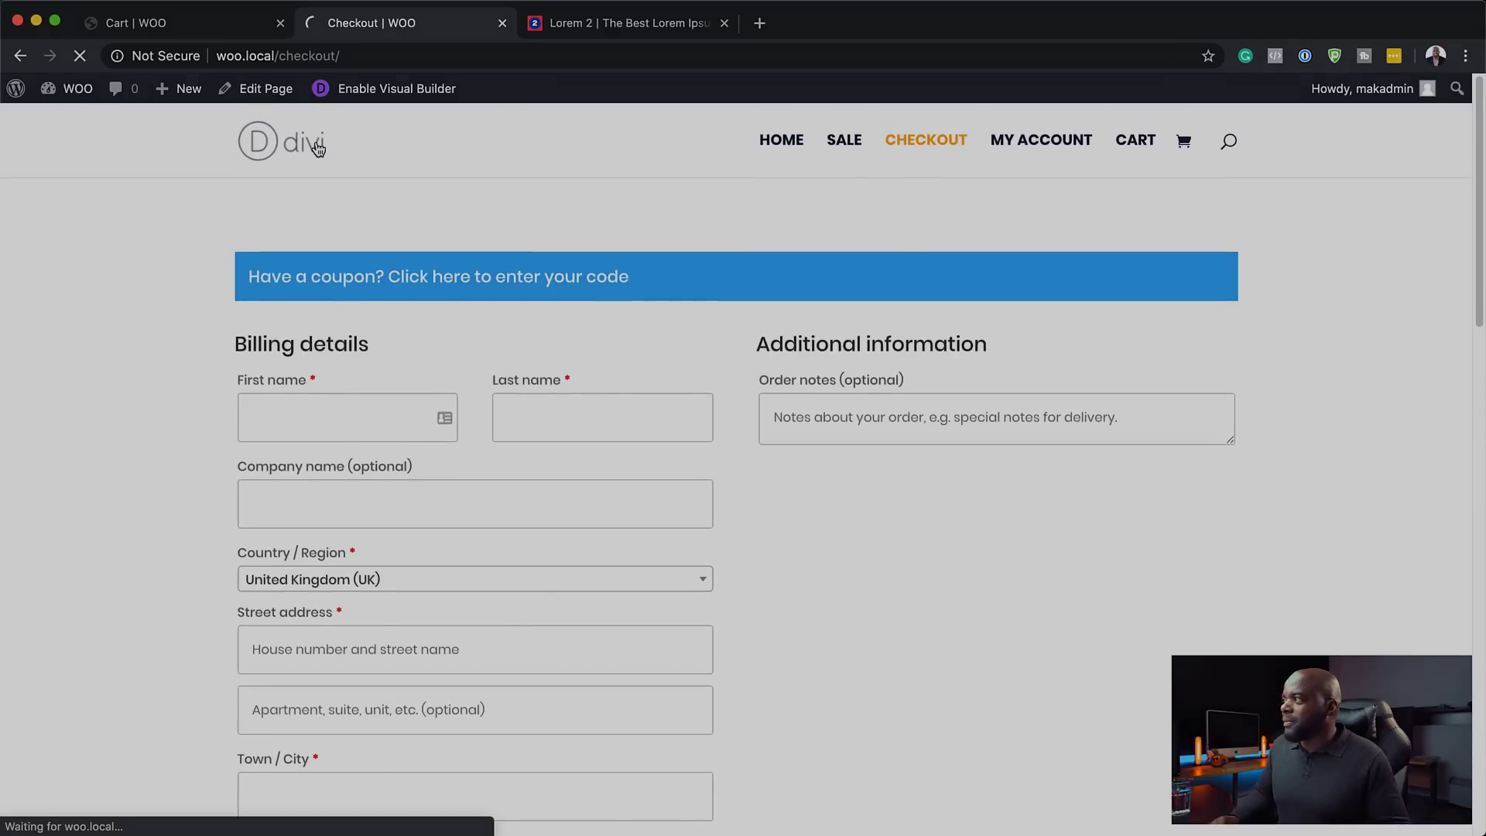